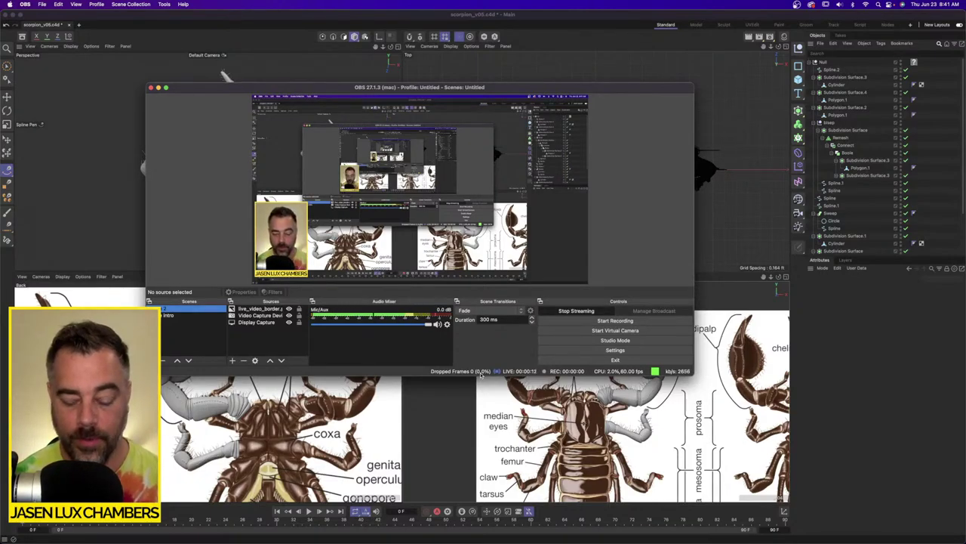
Switch to Cinema 4D and examine the scorpion's body segments in the dorsal and ventral references, ending at the lowest wide abdomen segment.
{"action": "key", "text": "super+Tab"}
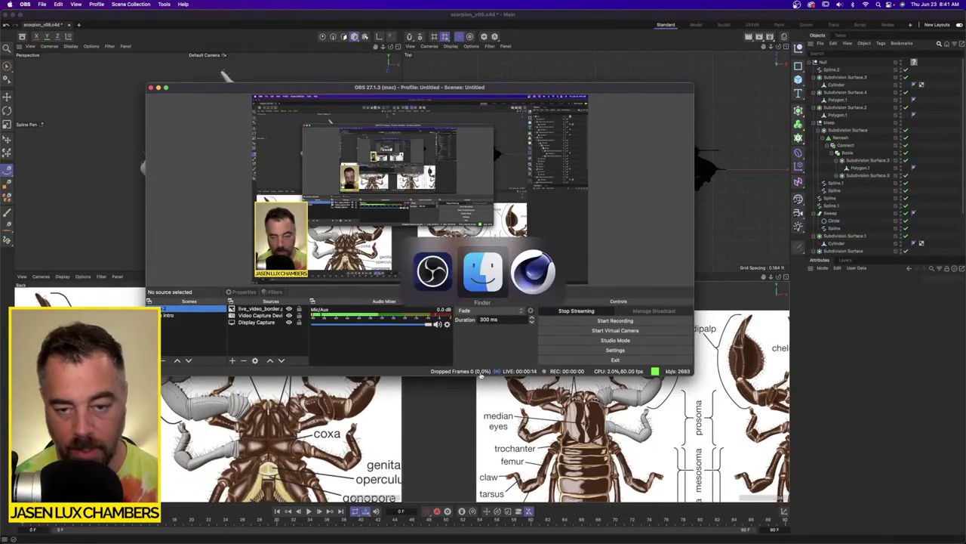
{"action": "key", "text": "super+Tab"}
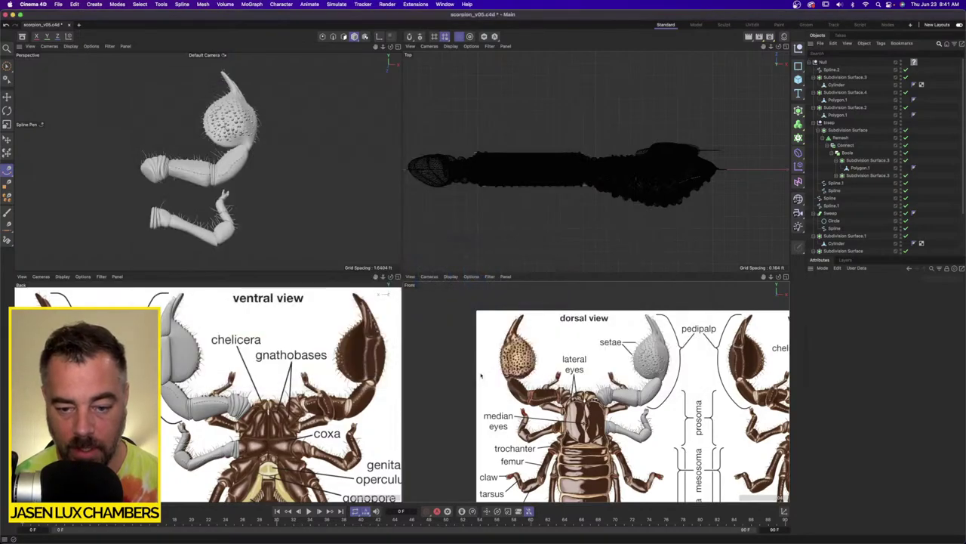
{"action": "scroll", "coordinate": [681, 408], "scroll_direction": "up", "scroll_amount": 5}
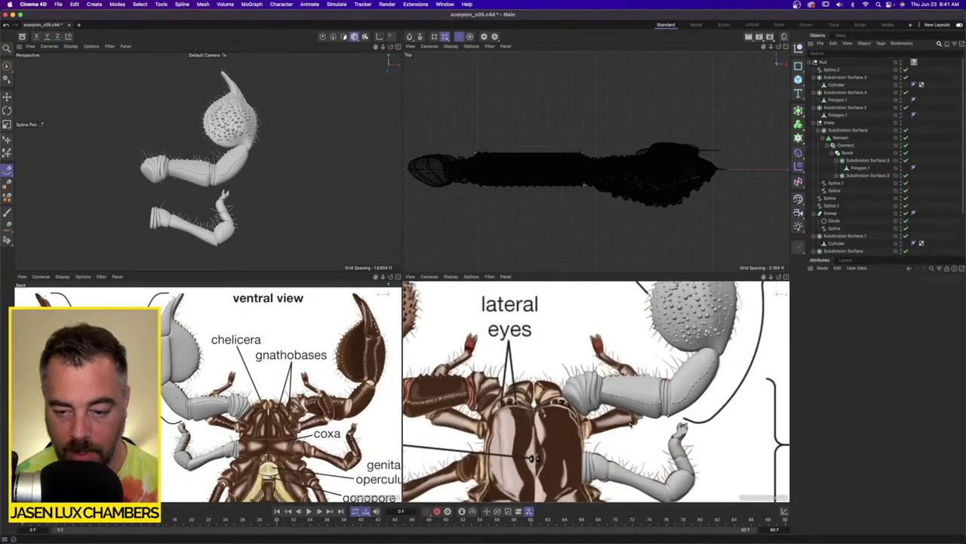
{"action": "middle_click_drag", "start_coordinate": [632, 424], "coordinate": [621, 351], "text": "alt"}
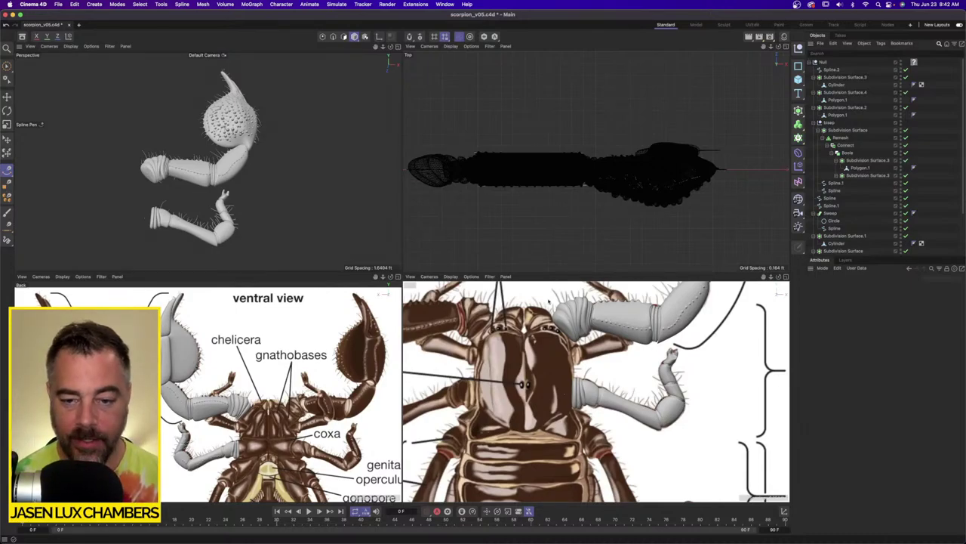
{"action": "scroll", "coordinate": [614, 326], "scroll_direction": "up", "scroll_amount": 5}
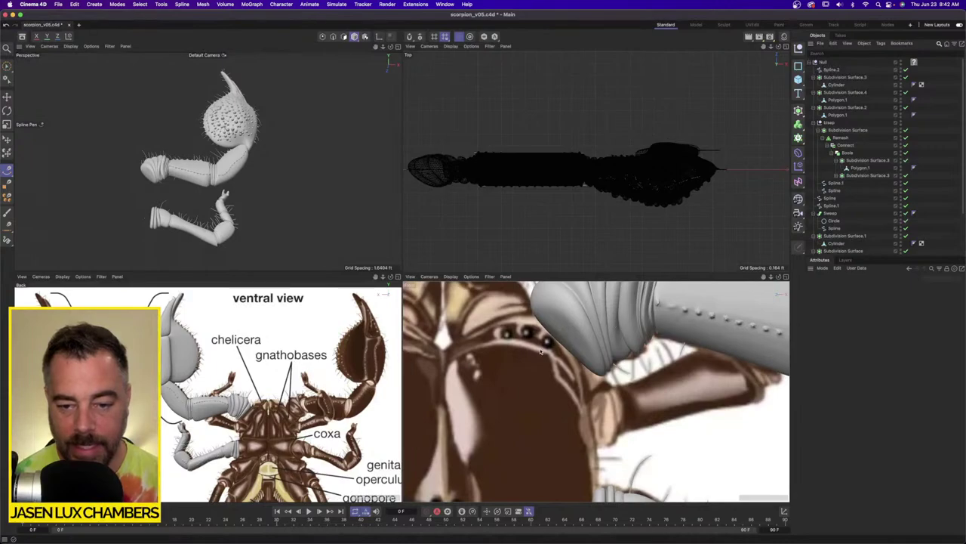
{"action": "scroll", "coordinate": [541, 349], "scroll_direction": "down", "scroll_amount": 4}
{"action": "scroll", "coordinate": [580, 383], "scroll_direction": "down", "scroll_amount": 2}
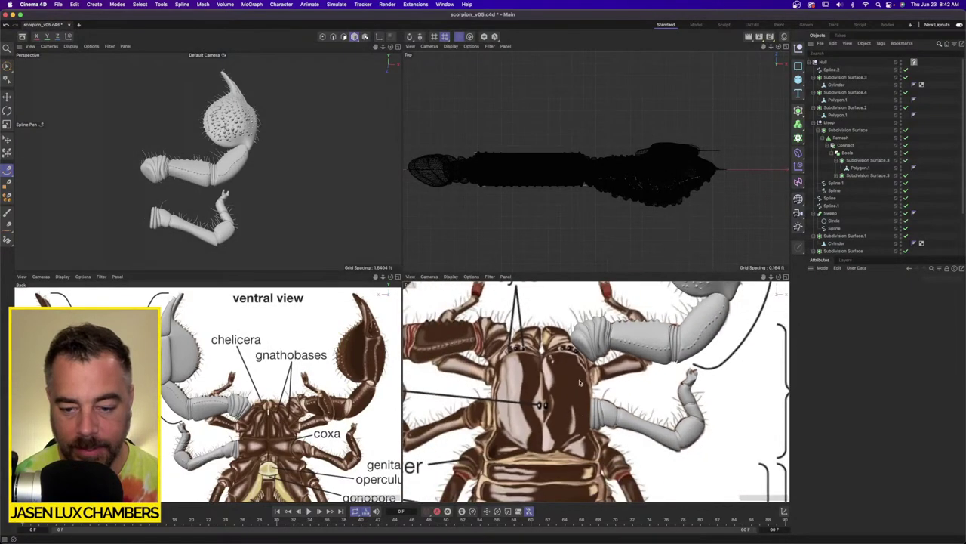
{"action": "middle_click_drag", "start_coordinate": [580, 383], "coordinate": [602, 322], "text": "alt"}
{"action": "middle_click_drag", "start_coordinate": [628, 440], "coordinate": [636, 349], "text": "alt"}
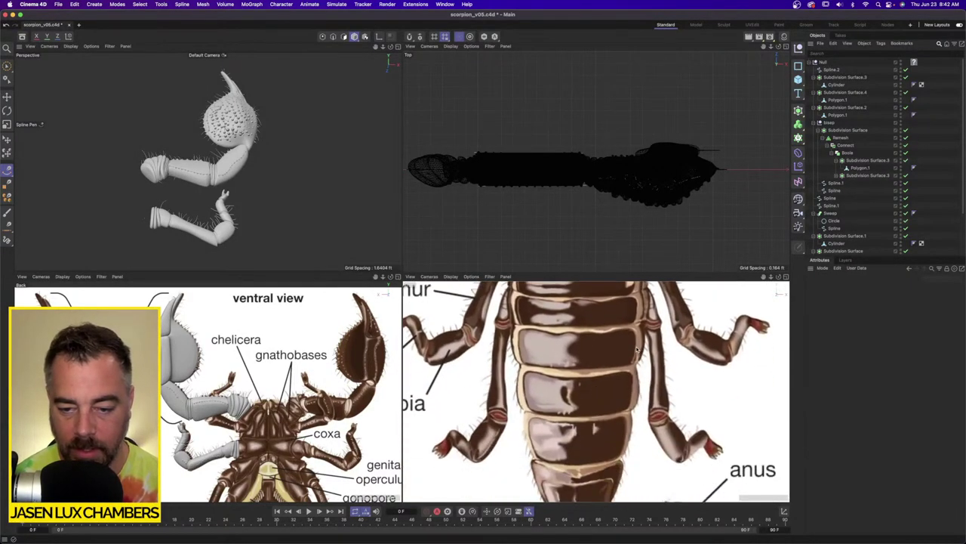
{"action": "scroll", "coordinate": [640, 350], "scroll_direction": "down", "scroll_amount": 3}
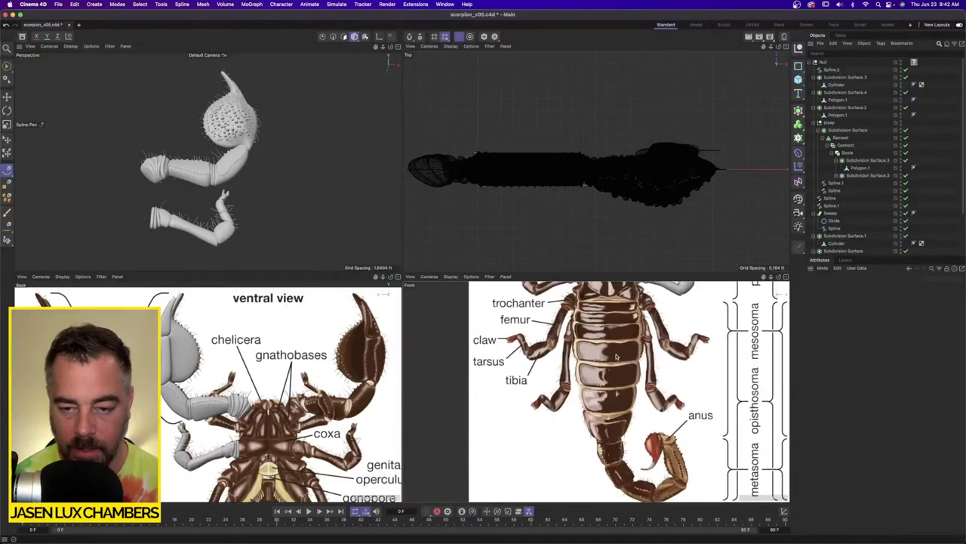
{"action": "scroll", "coordinate": [618, 360], "scroll_direction": "up", "scroll_amount": 1}
{"action": "scroll", "coordinate": [253, 377], "scroll_direction": "down", "scroll_amount": 5}
{"action": "scroll", "coordinate": [257, 378], "scroll_direction": "up", "scroll_amount": 5}
{"action": "middle_click_drag", "start_coordinate": [259, 407], "coordinate": [252, 368], "text": "alt"}
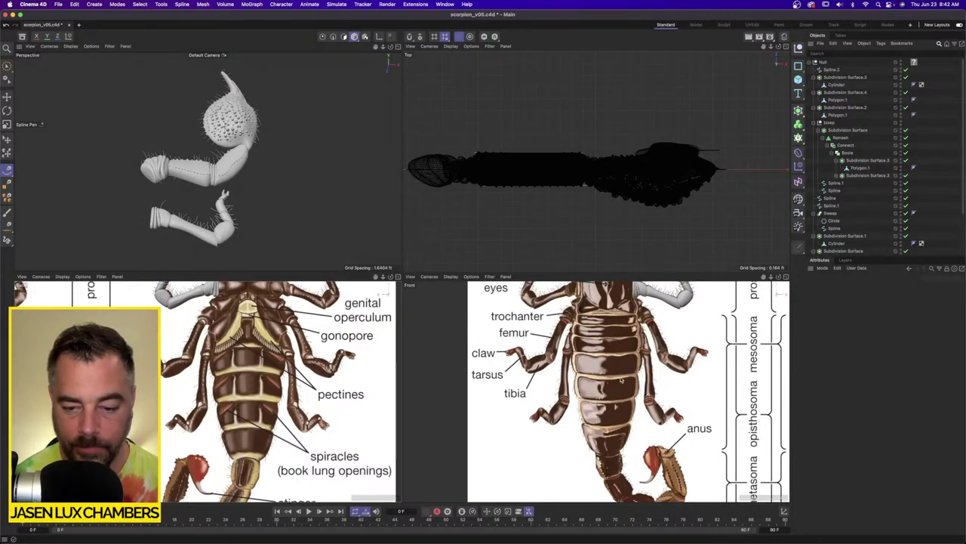
{"action": "scroll", "coordinate": [636, 428], "scroll_direction": "up", "scroll_amount": 4}
{"action": "middle_click_drag", "start_coordinate": [636, 429], "coordinate": [653, 389], "text": "alt"}
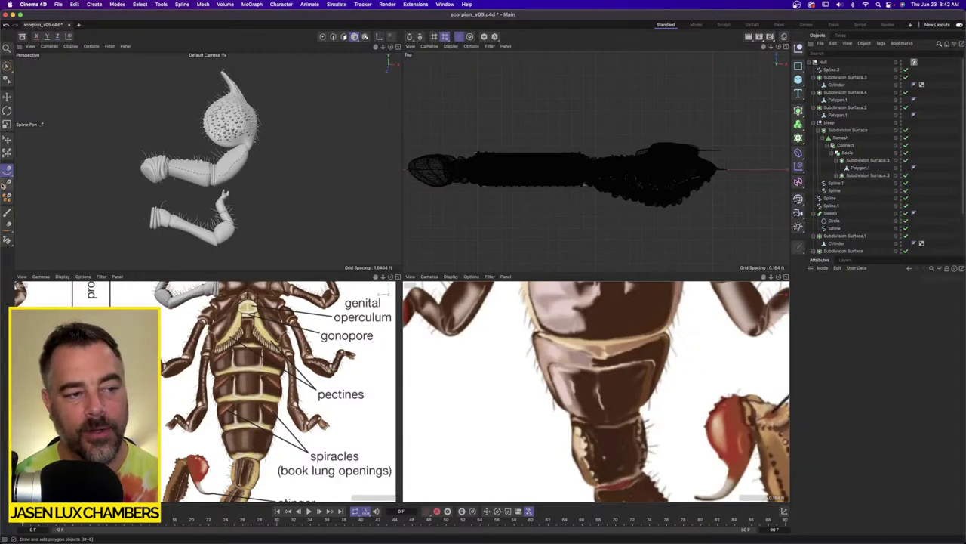
Collapse the Null group and hide its existing claw and leg models in the viewports.
{"action": "left_click", "coordinate": [813, 63]}
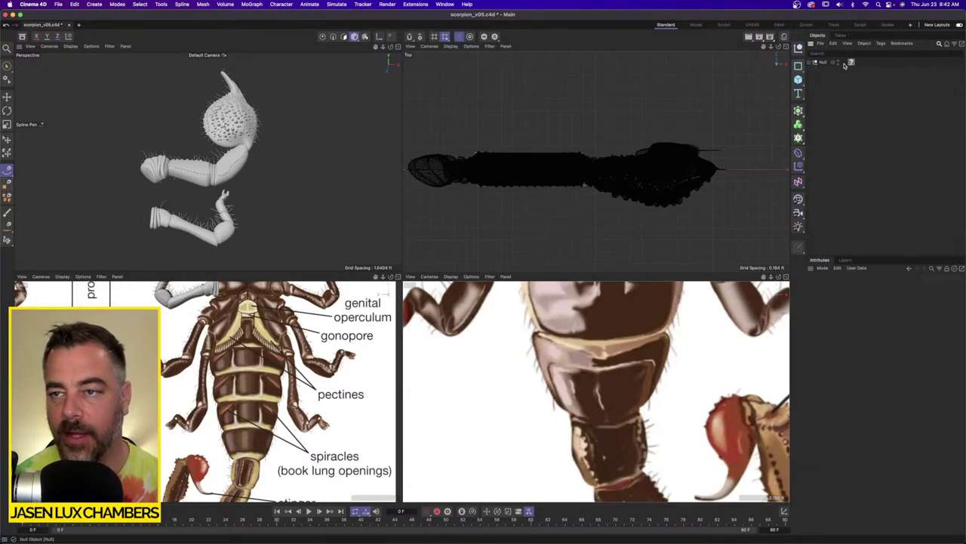
{"action": "left_click", "coordinate": [836, 64]}
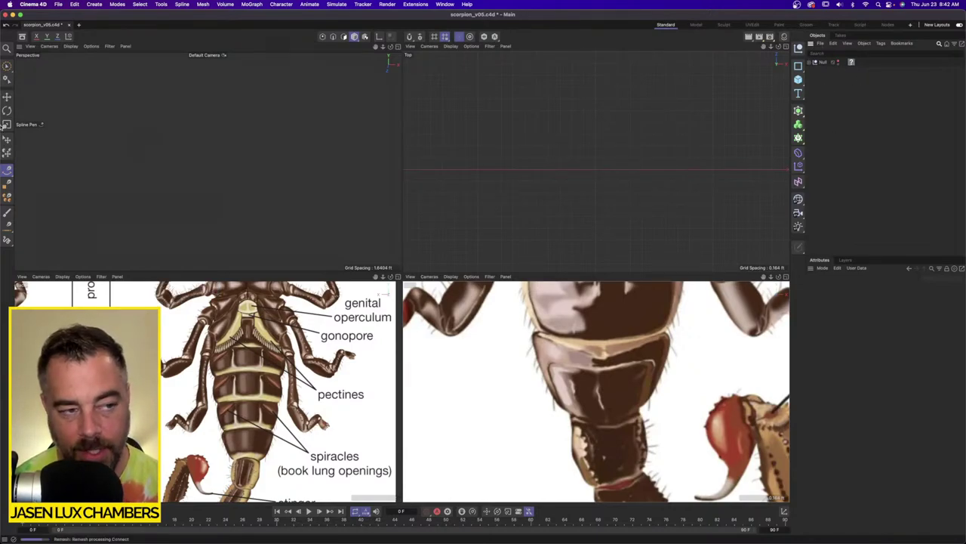
Draw a first quad with the Polygon Pen beside the midline of the lowest wide abdomen segment in the dorsal view.
{"action": "left_click", "coordinate": [7, 183]}
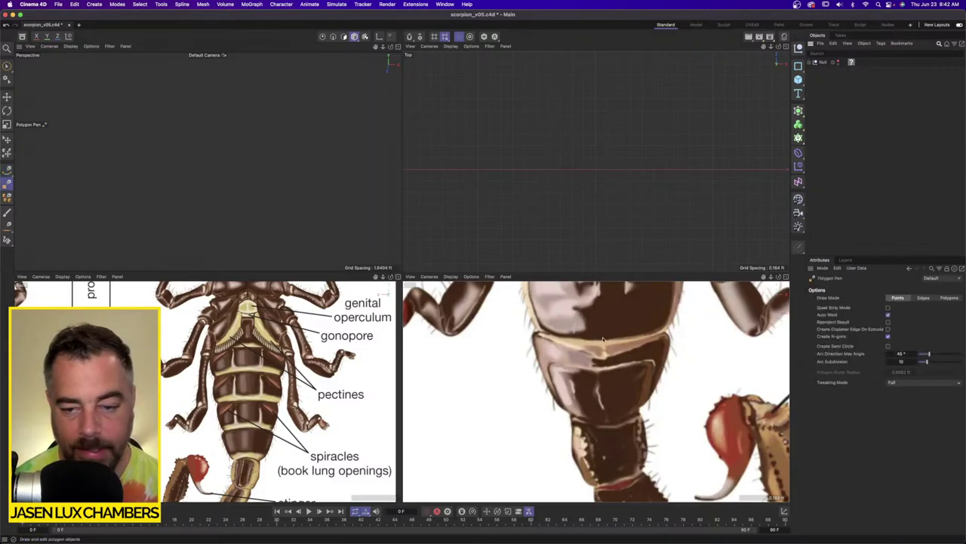
{"action": "scroll", "coordinate": [615, 429], "scroll_direction": "up", "scroll_amount": 5}
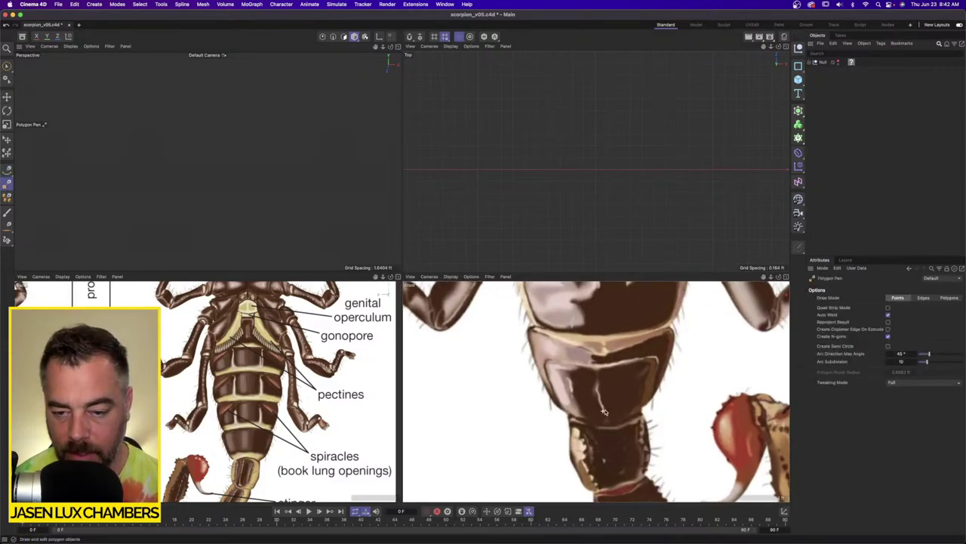
{"action": "left_click", "coordinate": [579, 348]}
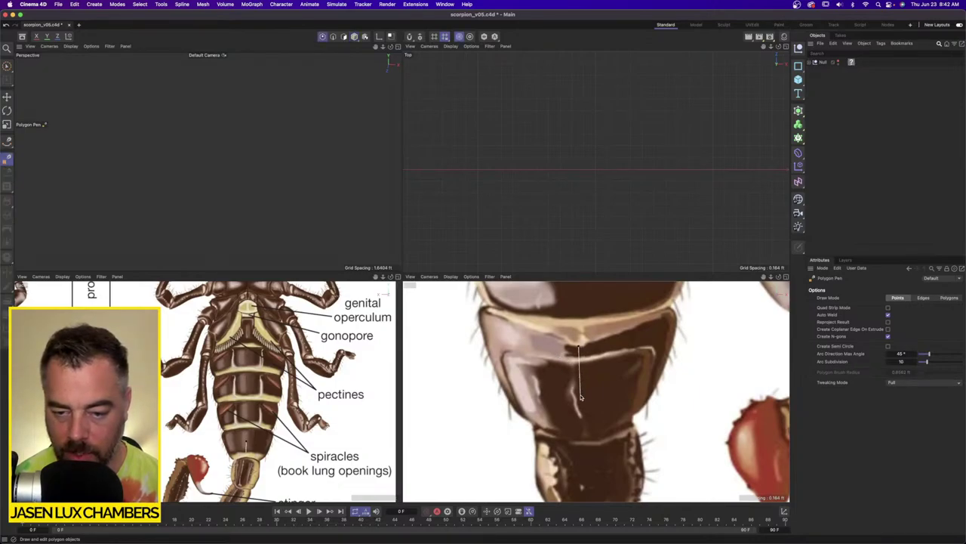
{"action": "left_click", "coordinate": [581, 400]}
{"action": "left_click", "coordinate": [626, 387]}
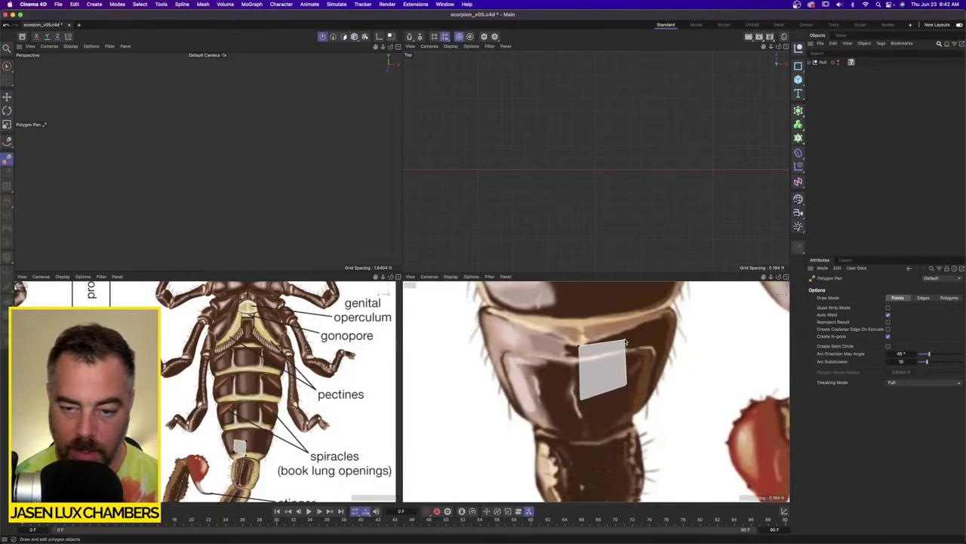
{"action": "double_click", "coordinate": [627, 331]}
Add a second quad sharing the first one's outer edge and reaching the upper outer side of the abdomen segment.
{"action": "left_click", "coordinate": [629, 333]}
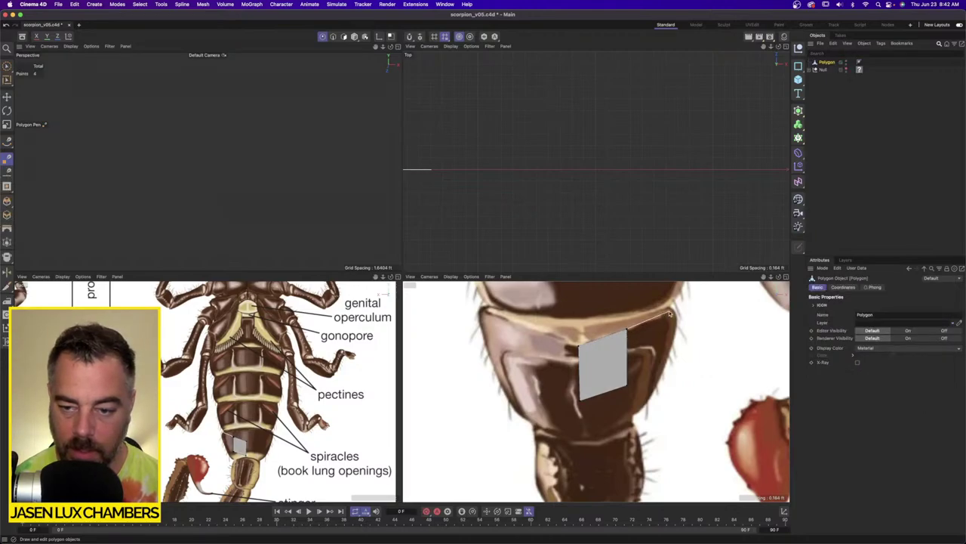
{"action": "left_click", "coordinate": [672, 310]}
{"action": "double_click", "coordinate": [661, 376]}
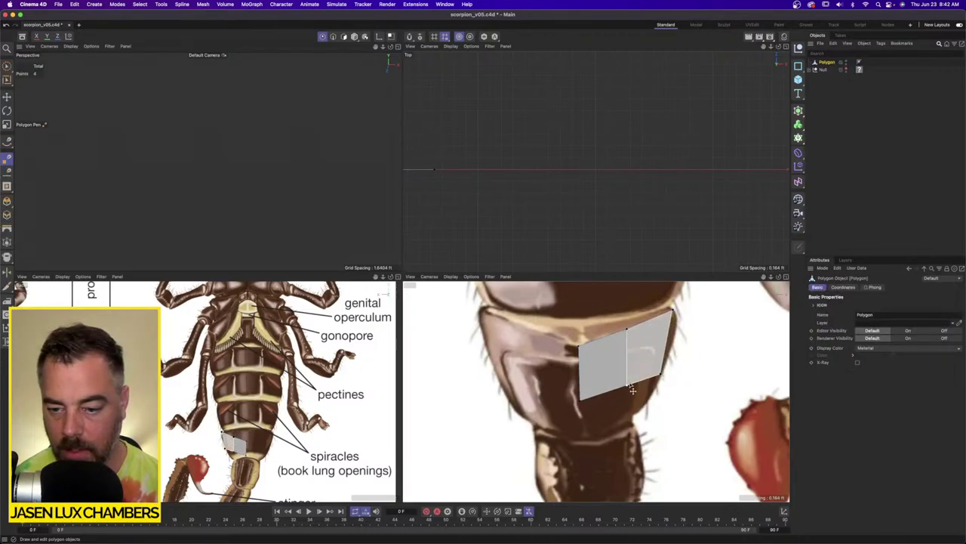
{"action": "double_click", "coordinate": [627, 387]}
Add two lower quads beneath the existing ones to cover the half segment down to its bottom edge.
{"action": "left_click", "coordinate": [662, 376]}
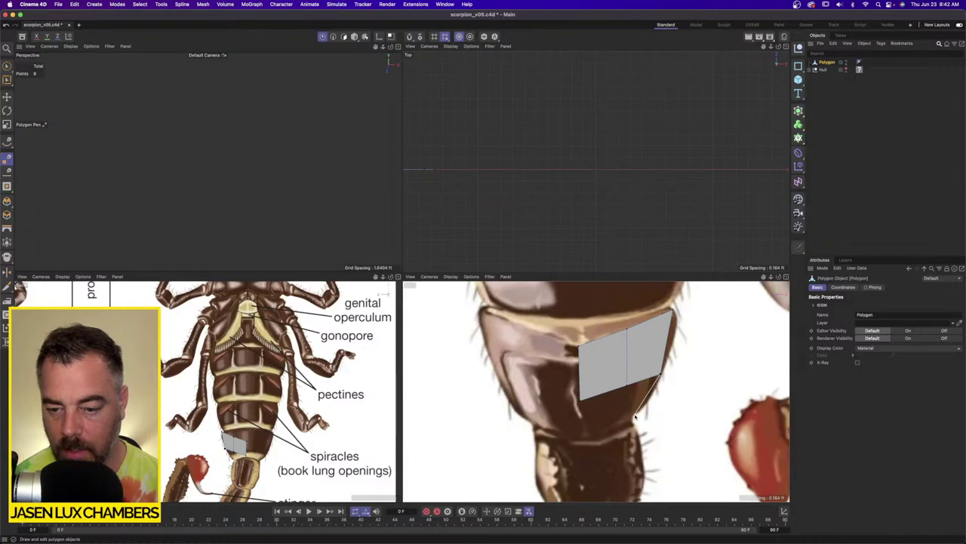
{"action": "left_click", "coordinate": [638, 414]}
{"action": "left_click", "coordinate": [621, 421]}
{"action": "double_click", "coordinate": [627, 387]}
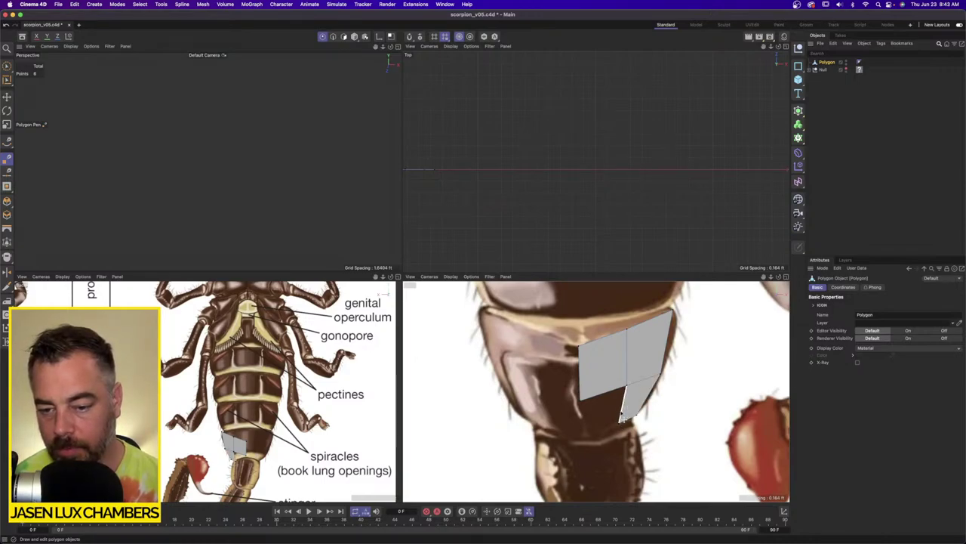
{"action": "left_click", "coordinate": [621, 421]}
{"action": "left_click", "coordinate": [582, 442]}
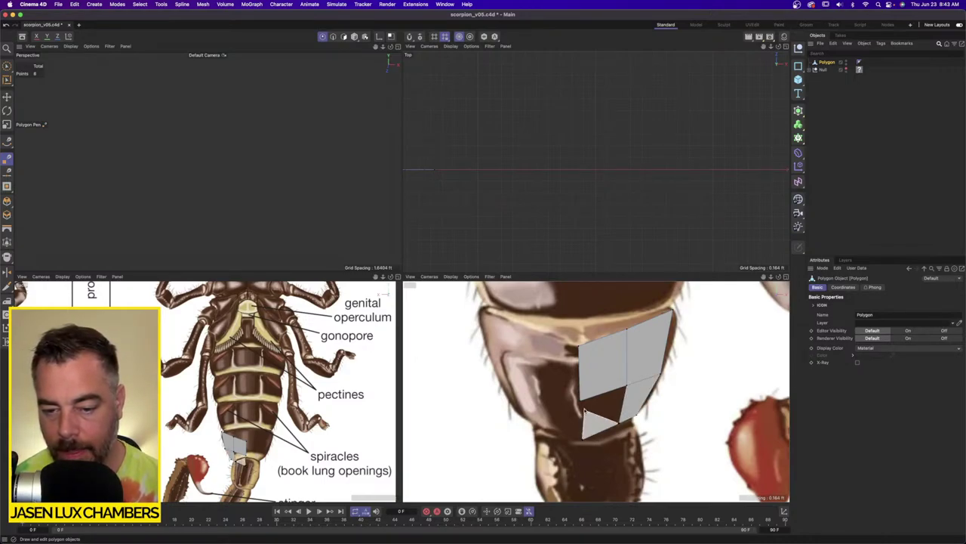
{"action": "left_click", "coordinate": [579, 400]}
{"action": "double_click", "coordinate": [626, 387]}
Select the three midline points with Rectangle Selection and try to align them with an X size of 0.
{"action": "left_click", "coordinate": [7, 66]}
{"action": "left_click", "coordinate": [6, 70]}
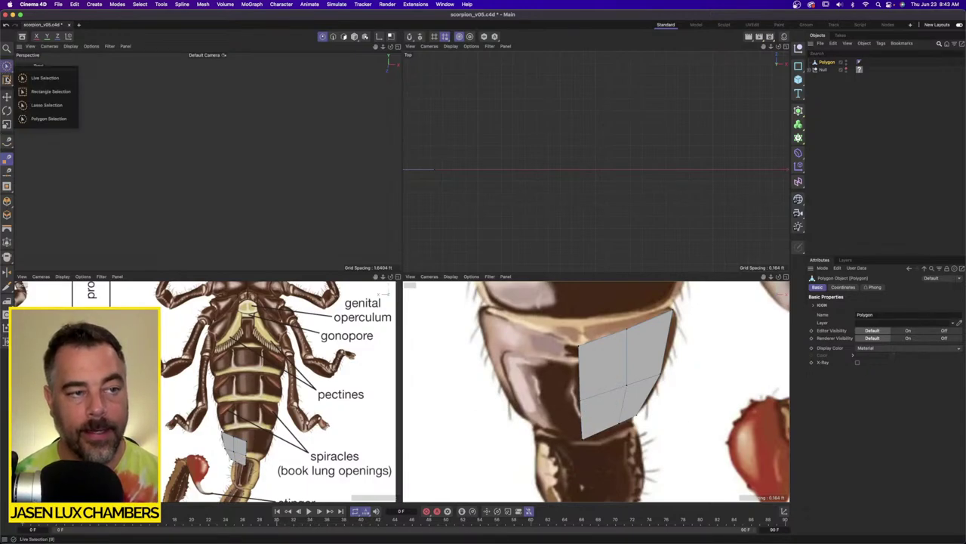
{"action": "left_click", "coordinate": [38, 93]}
{"action": "left_click_drag", "start_coordinate": [521, 328], "coordinate": [597, 483]}
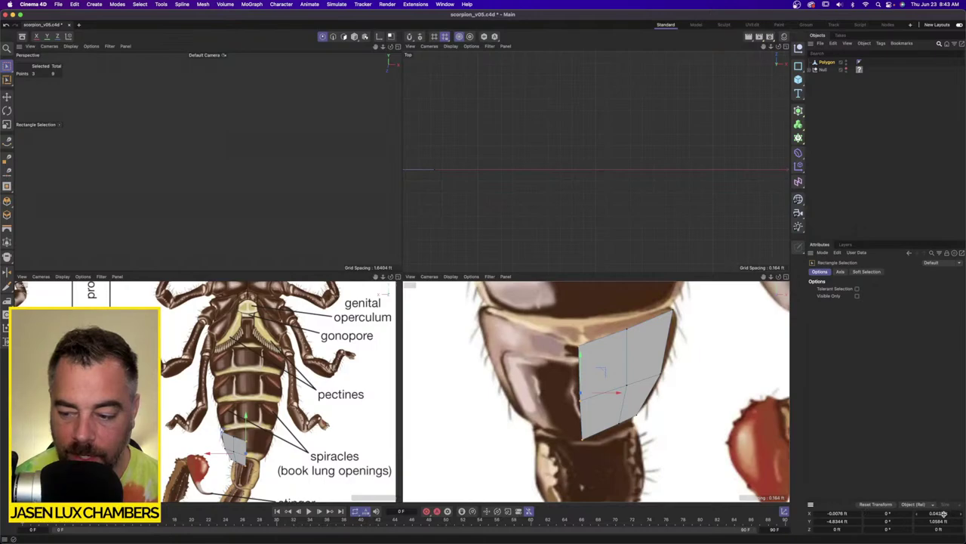
{"action": "double_click", "coordinate": [938, 513]}
{"action": "type", "text": "0"}
{"action": "key", "text": "Return"}
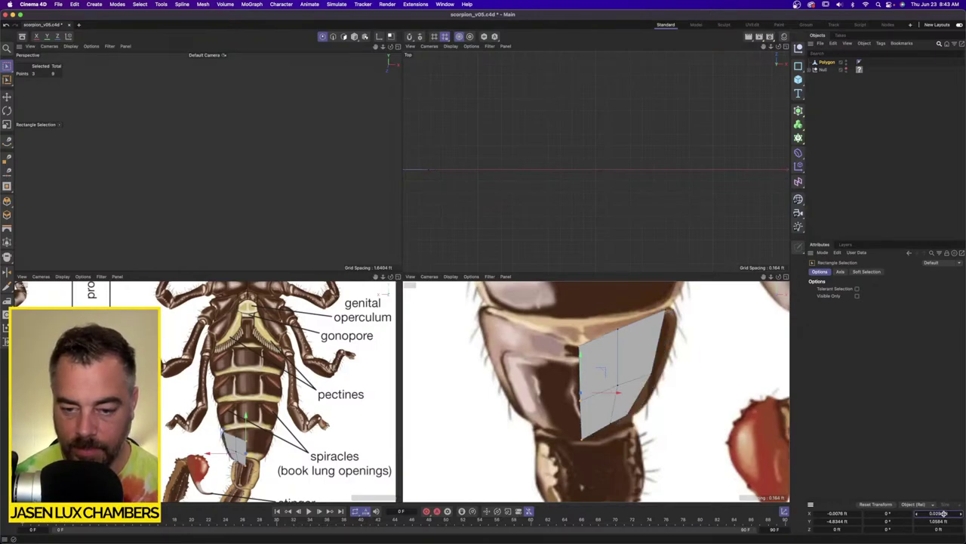
Switch to the Move tool with soft selection off and set the three midline points' X size to 0 ft.
{"action": "key", "text": "e"}
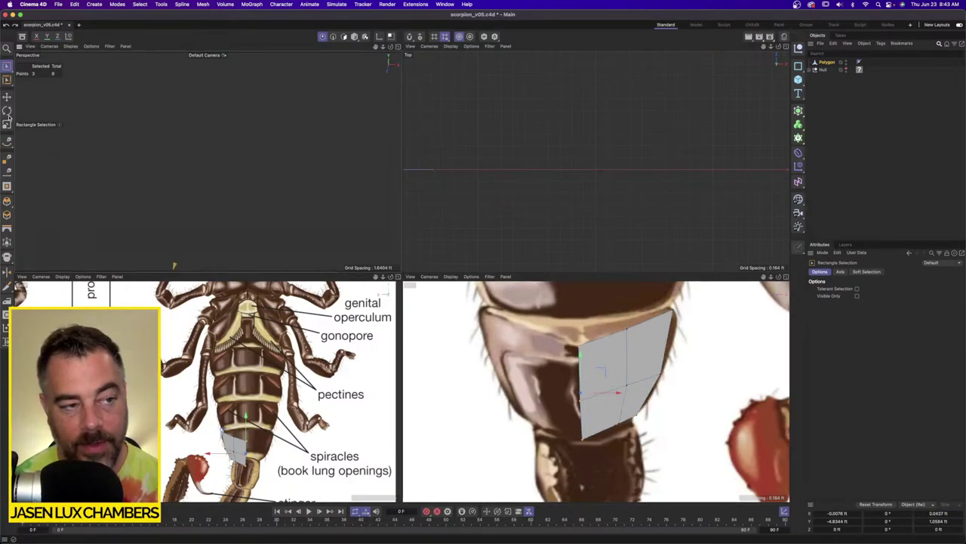
{"action": "key", "text": "l"}
{"action": "left_click", "coordinate": [843, 272]}
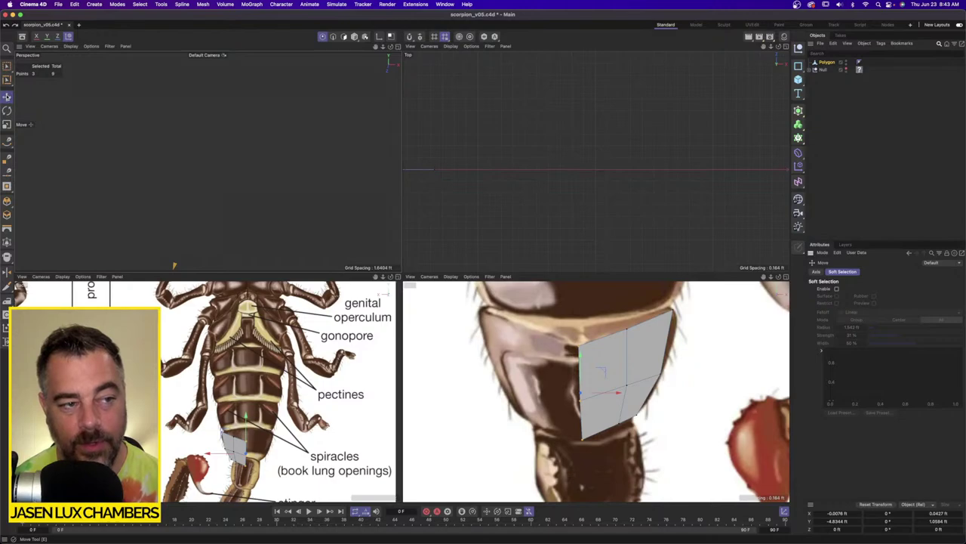
{"action": "double_click", "coordinate": [947, 513]}
{"action": "type", "text": "0"}
{"action": "key", "text": "Return"}
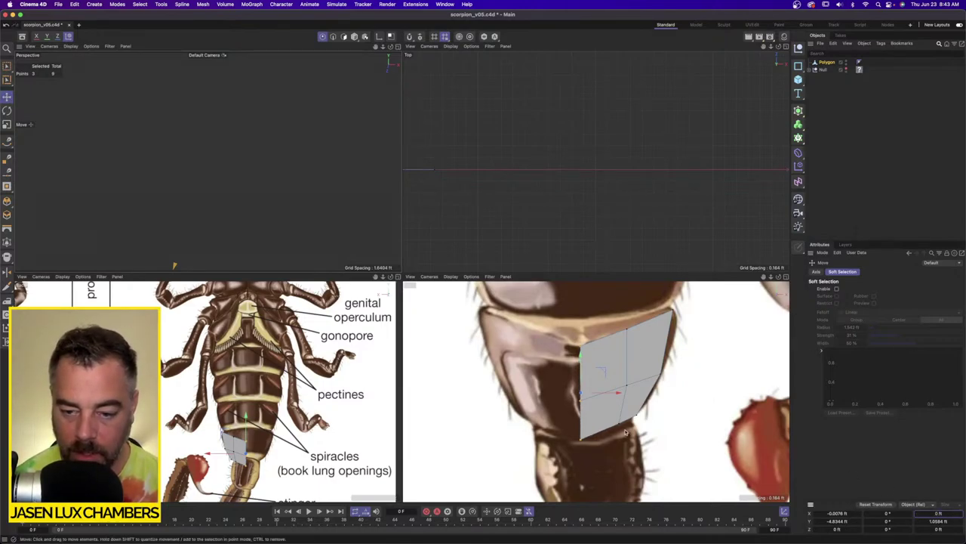
{"action": "key", "text": "super+z"}
{"action": "key", "text": "super+y"}
Move the polygon's outer, central and lower points individually to fit the abdomen segment's outline in the dorsal view.
{"action": "scroll", "coordinate": [640, 366], "scroll_direction": "up", "scroll_amount": 1}
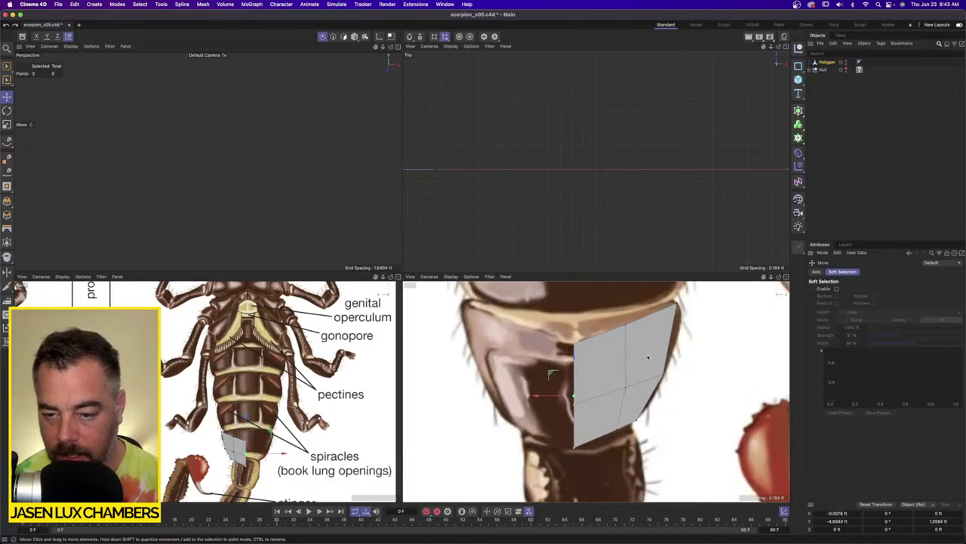
{"action": "middle_click_drag", "start_coordinate": [648, 357], "coordinate": [625, 360], "text": "alt"}
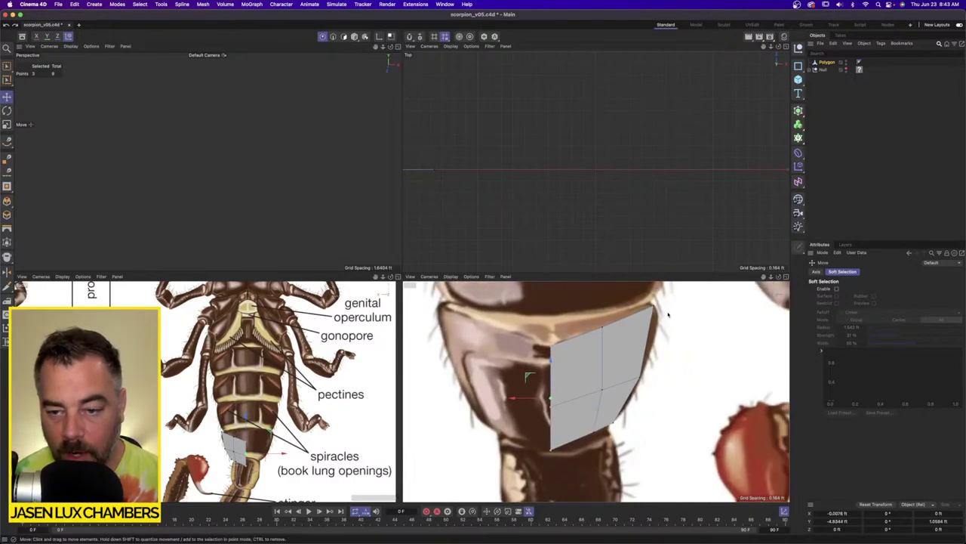
{"action": "left_click", "coordinate": [641, 377]}
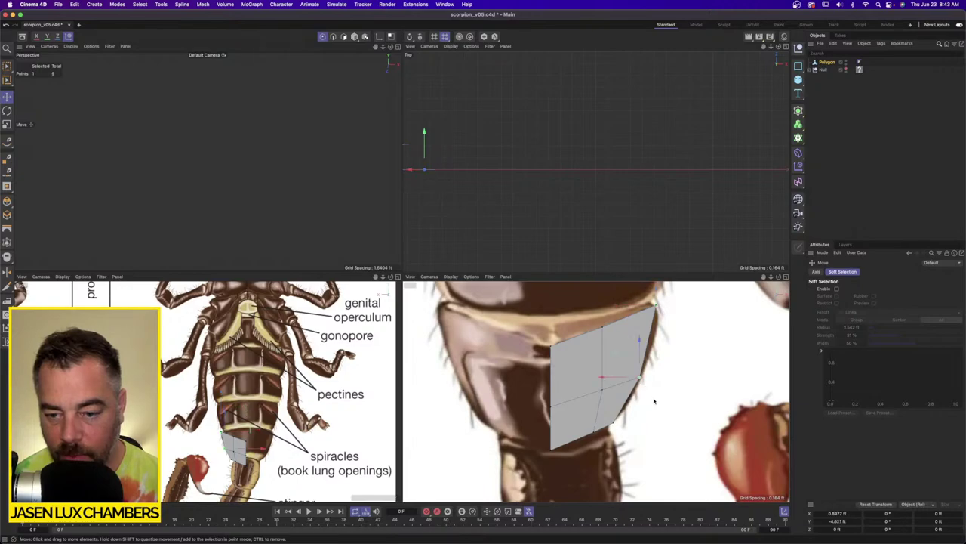
{"action": "left_click_drag", "start_coordinate": [660, 401], "coordinate": [679, 412]}
{"action": "left_click", "coordinate": [601, 389]}
{"action": "left_click", "coordinate": [595, 430]}
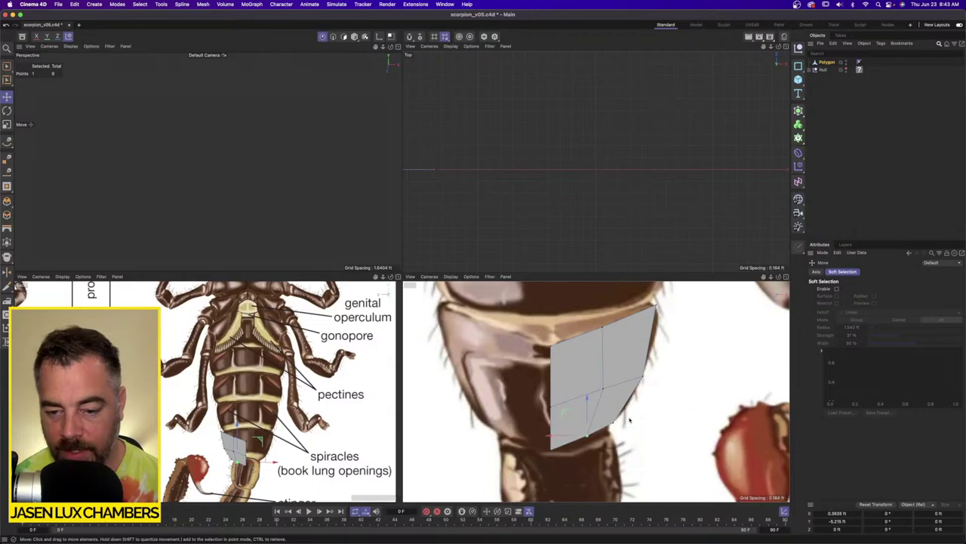
{"action": "left_click", "coordinate": [657, 307]}
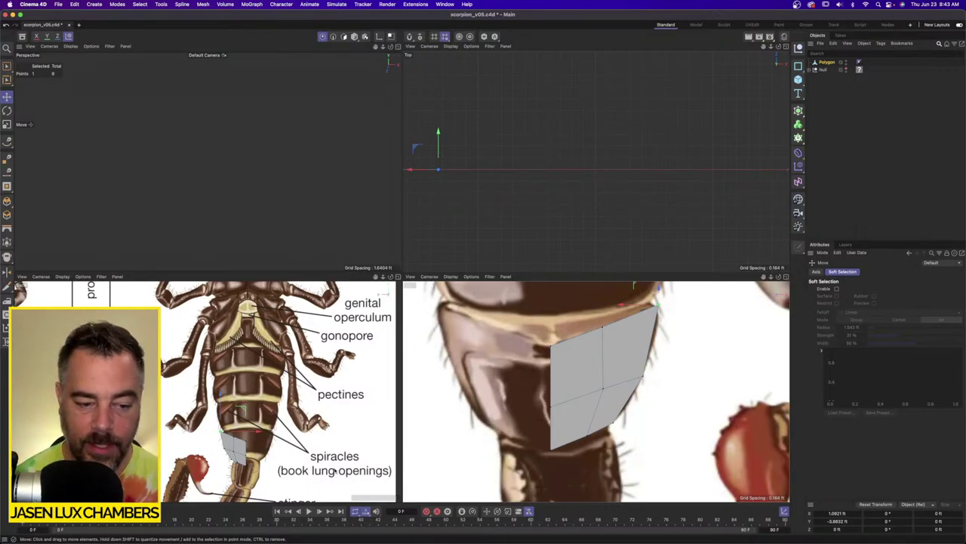
Compare the new half-segment mesh with the abdomen and upper body in the ventral reference.
{"action": "scroll", "coordinate": [257, 428], "scroll_direction": "up", "scroll_amount": 3}
{"action": "middle_click_drag", "start_coordinate": [264, 441], "coordinate": [257, 415], "text": "alt"}
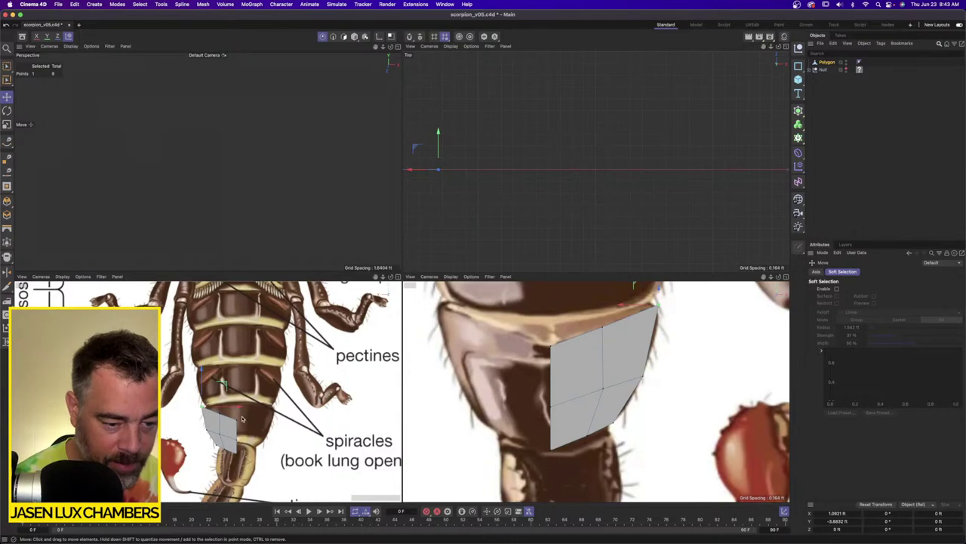
{"action": "scroll", "coordinate": [242, 419], "scroll_direction": "up", "scroll_amount": 2}
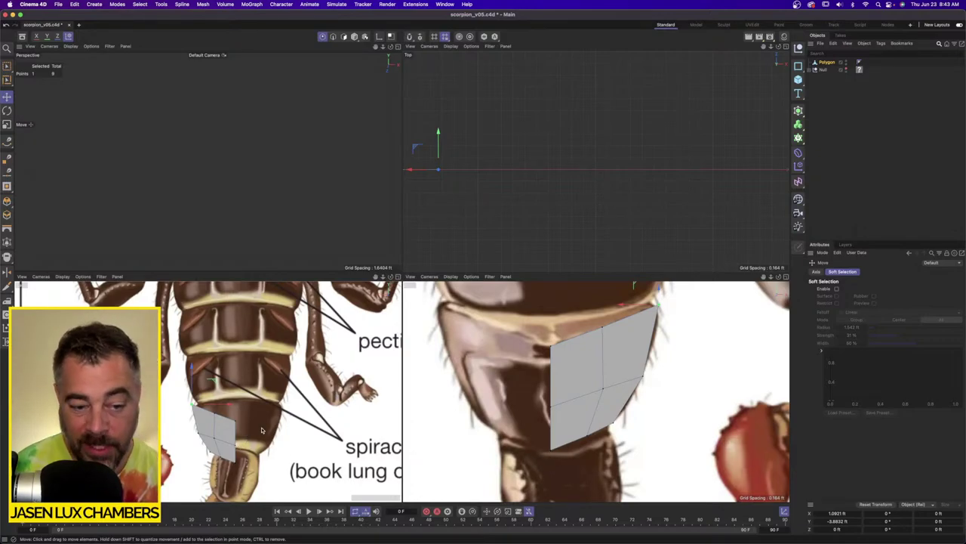
{"action": "scroll", "coordinate": [262, 431], "scroll_direction": "down", "scroll_amount": 6}
{"action": "middle_click_drag", "start_coordinate": [257, 340], "coordinate": [265, 462], "text": "alt"}
{"action": "scroll", "coordinate": [257, 340], "scroll_direction": "up", "scroll_amount": 3}
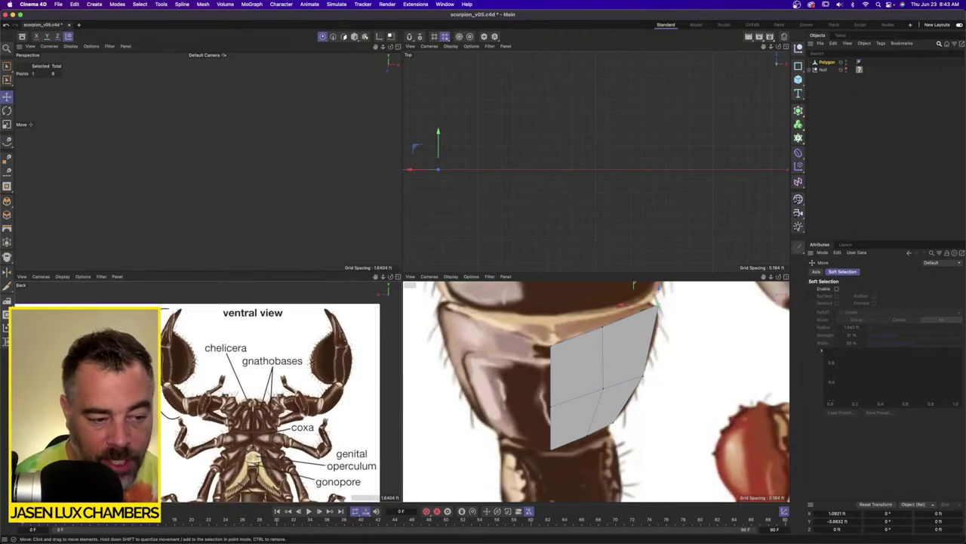
Duplicate the half-segment polygon object after checking its fit against the ventral abdomen reference.
{"action": "scroll", "coordinate": [231, 385], "scroll_direction": "down", "scroll_amount": 2}
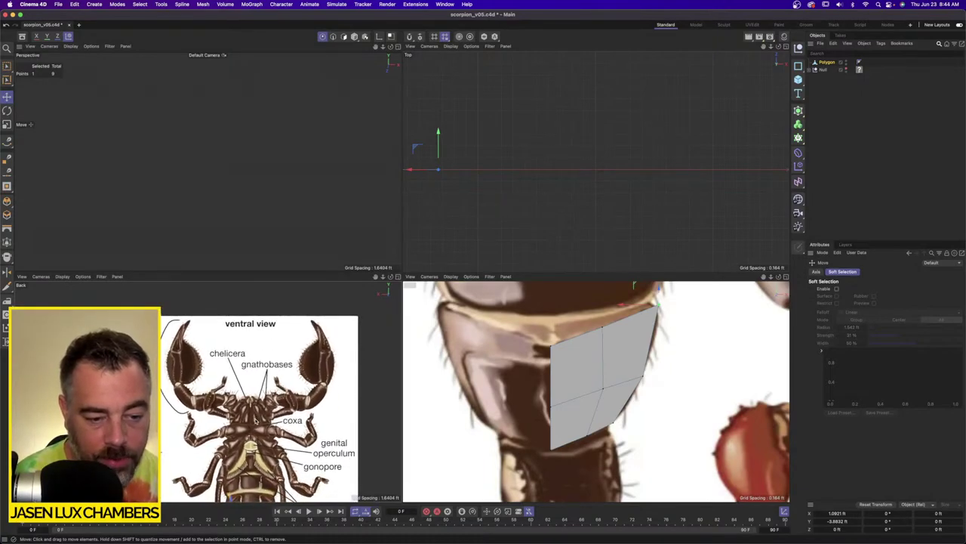
{"action": "left_click_drag", "start_coordinate": [256, 431], "coordinate": [256, 416], "text": "alt"}
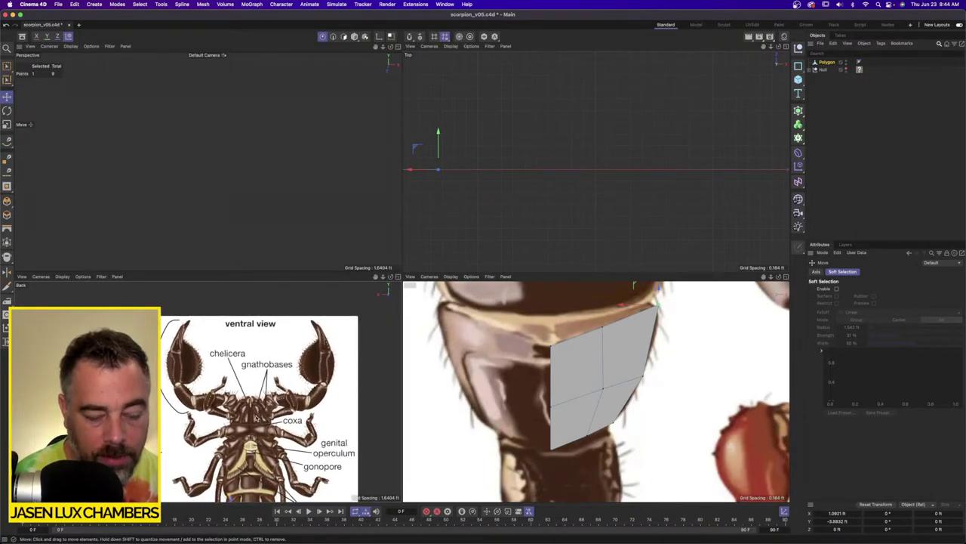
{"action": "scroll", "coordinate": [270, 414], "scroll_direction": "down", "scroll_amount": 2}
{"action": "middle_click_drag", "start_coordinate": [264, 480], "coordinate": [263, 358], "text": "alt"}
{"action": "scroll", "coordinate": [259, 389], "scroll_direction": "up", "scroll_amount": 2}
{"action": "scroll", "coordinate": [270, 386], "scroll_direction": "up", "scroll_amount": 6}
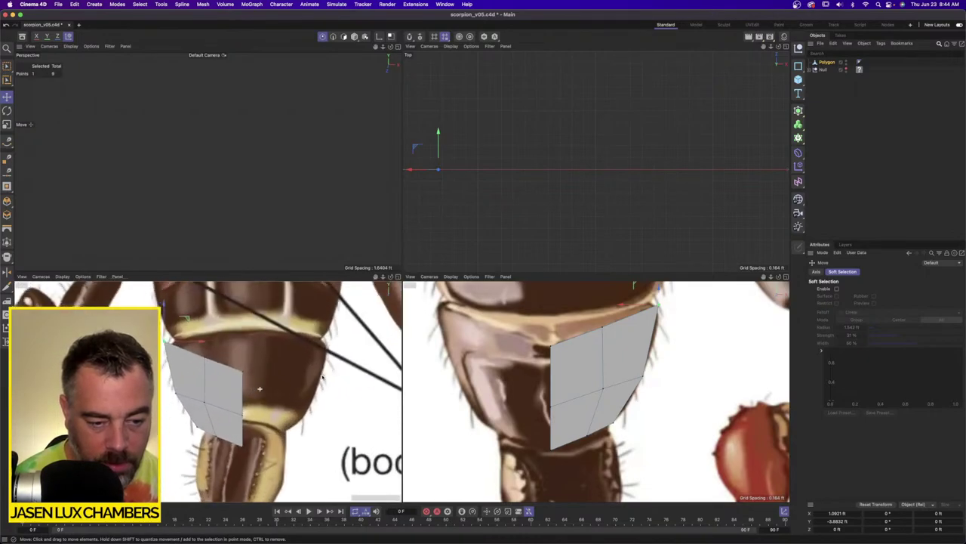
{"action": "left_click", "coordinate": [826, 62]}
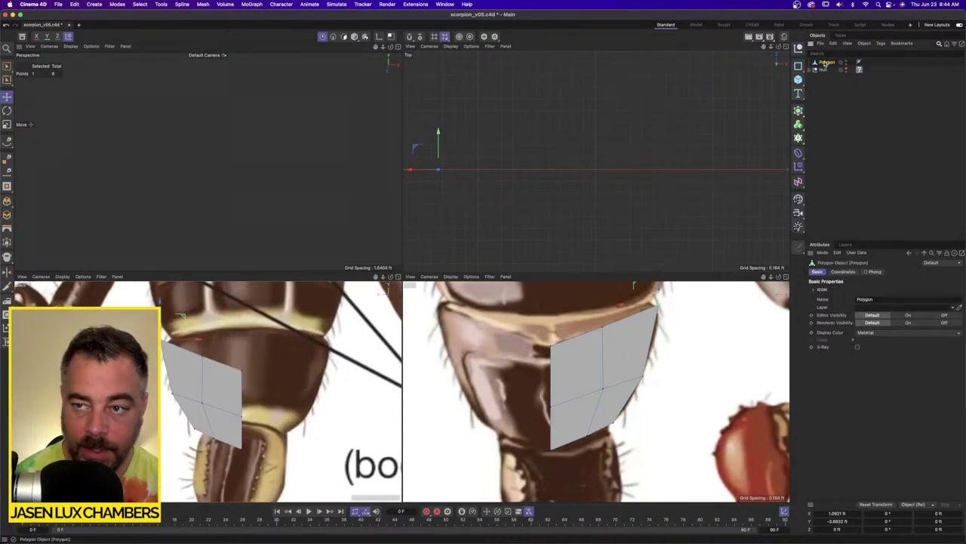
{"action": "key", "text": "super+c"}
{"action": "key", "text": "super+v"}
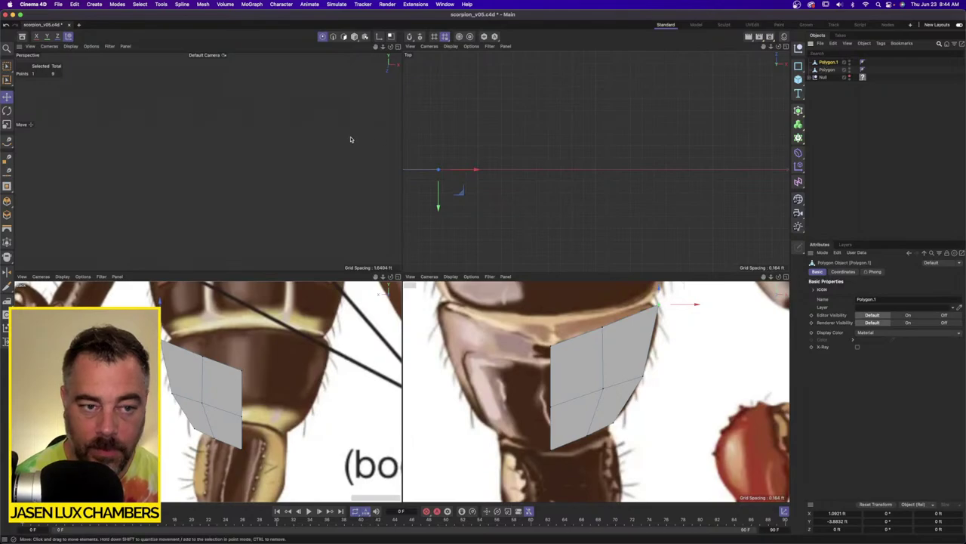
Select all points of the duplicated polygon and move them in depth to about 0.17 ft in Z.
{"action": "key", "text": "super+a"}
{"action": "key", "text": "s"}
{"action": "scroll", "coordinate": [260, 176], "scroll_direction": "down", "scroll_amount": 4}
{"action": "left_click_drag", "start_coordinate": [259, 176], "coordinate": [344, 236], "text": "alt"}
{"action": "scroll", "coordinate": [571, 194], "scroll_direction": "down", "scroll_amount": 4}
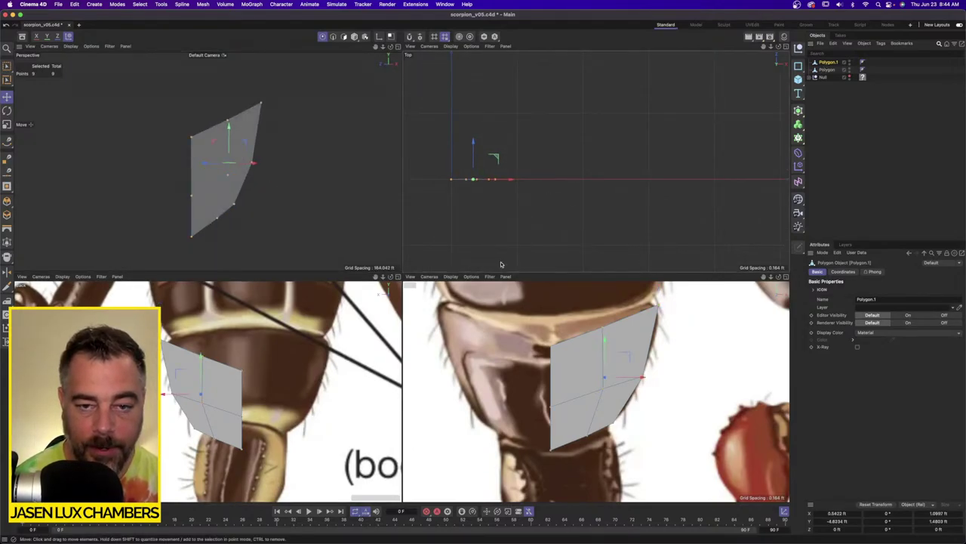
{"action": "middle_click_drag", "start_coordinate": [495, 188], "coordinate": [572, 197], "text": "alt"}
{"action": "scroll", "coordinate": [564, 196], "scroll_direction": "up", "scroll_amount": 4}
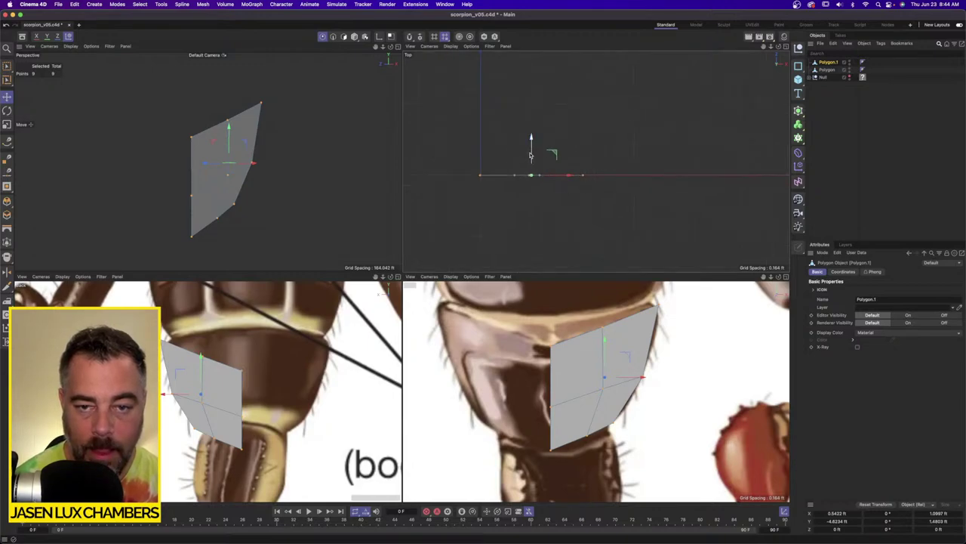
{"action": "left_click_drag", "start_coordinate": [531, 156], "coordinate": [531, 135]}
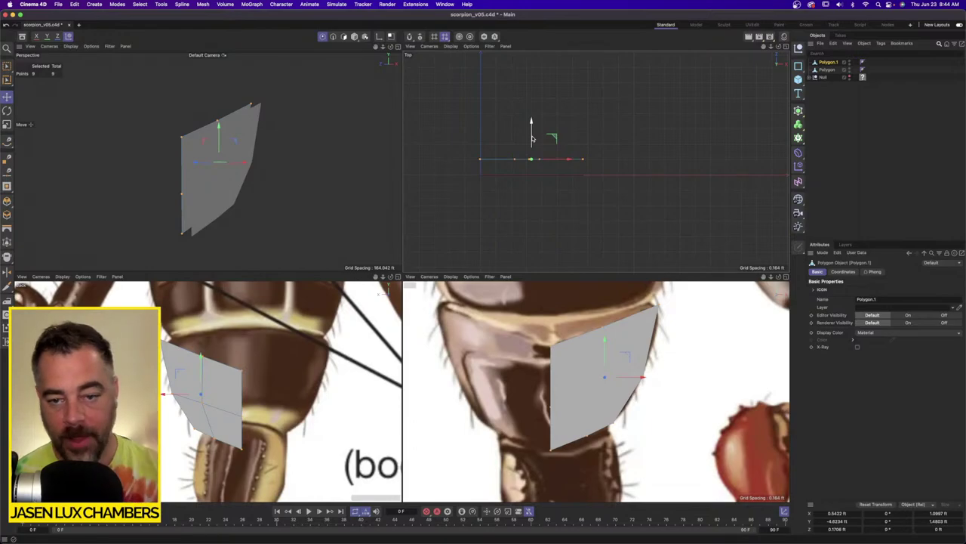
Move the original polygon's points to about -0.18 ft in Z and unhide the Null holding the scorpion model.
{"action": "left_click", "coordinate": [828, 69]}
{"action": "left_click_drag", "start_coordinate": [531, 141], "coordinate": [531, 156]}
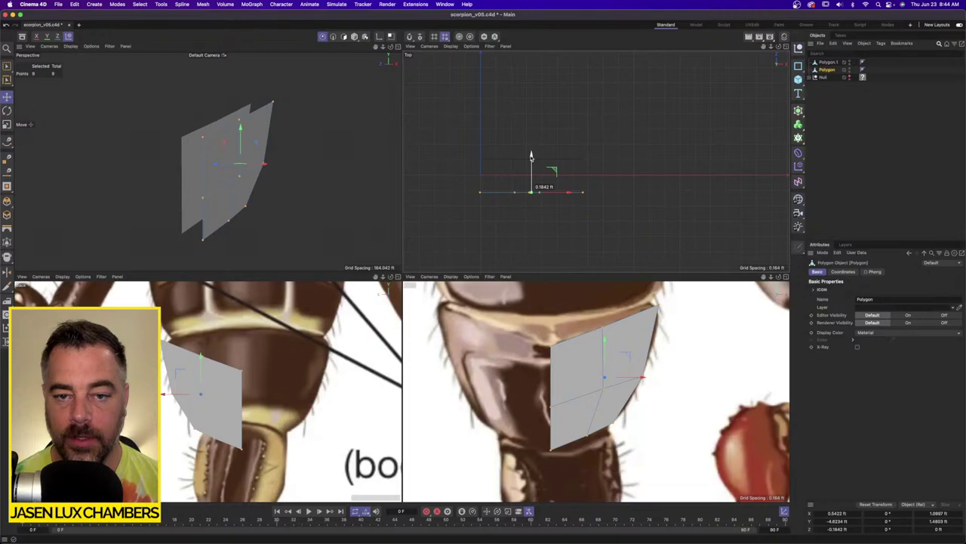
{"action": "left_click", "coordinate": [850, 76], "text": "alt"}
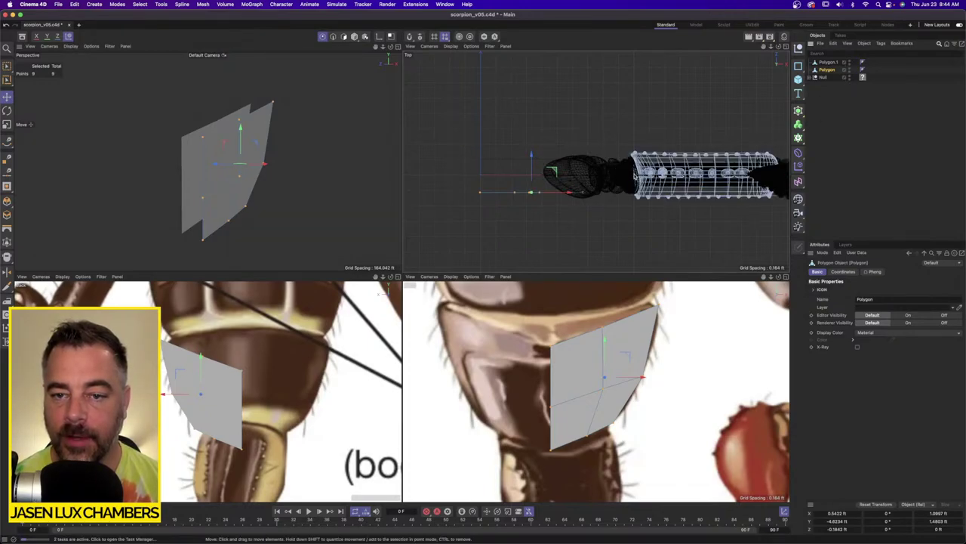
{"action": "scroll", "coordinate": [228, 371], "scroll_direction": "down", "scroll_amount": 6}
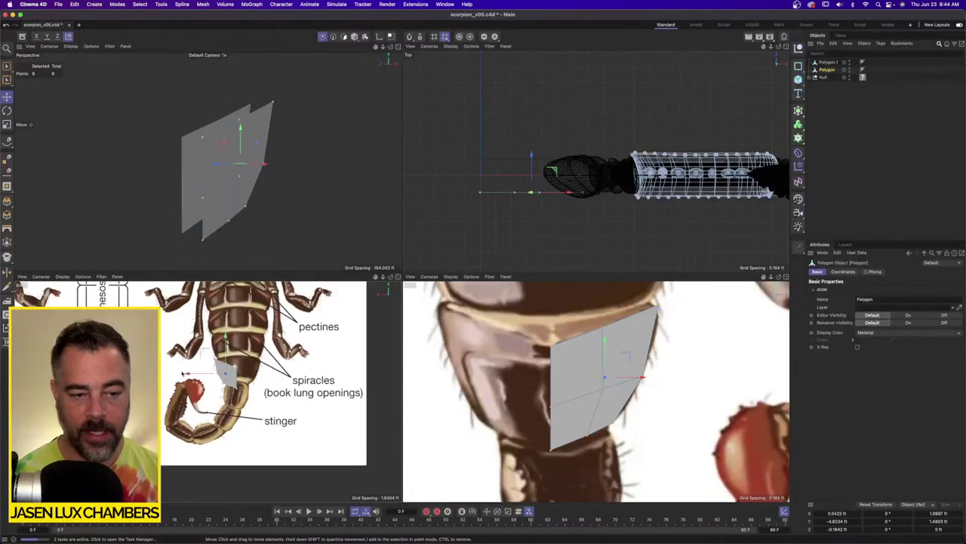
Switch to Finder and open the T7 drive in a new window.
{"action": "key", "text": "super+Tab"}
{"action": "key", "text": "super+Tab"}
{"action": "key", "text": "super+Tab"}
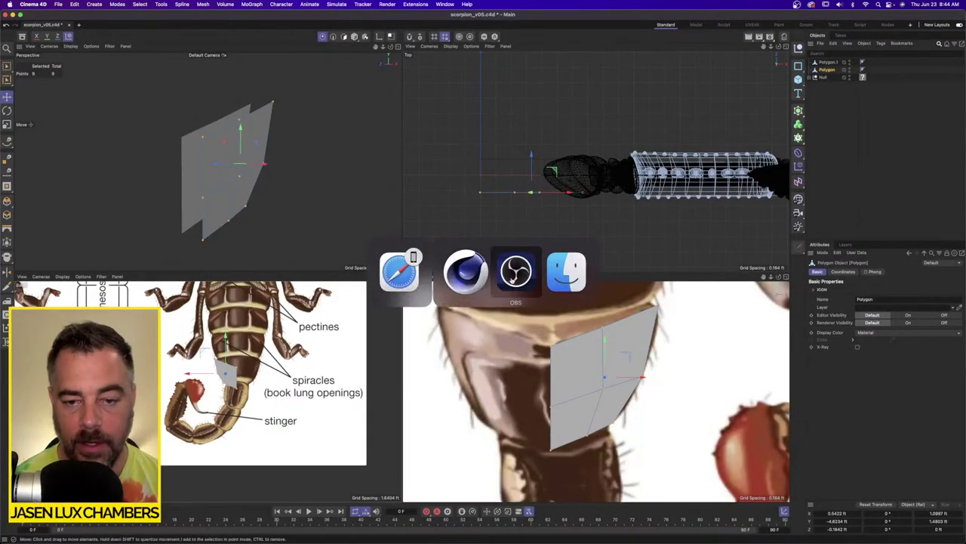
{"action": "key", "text": "super+n"}
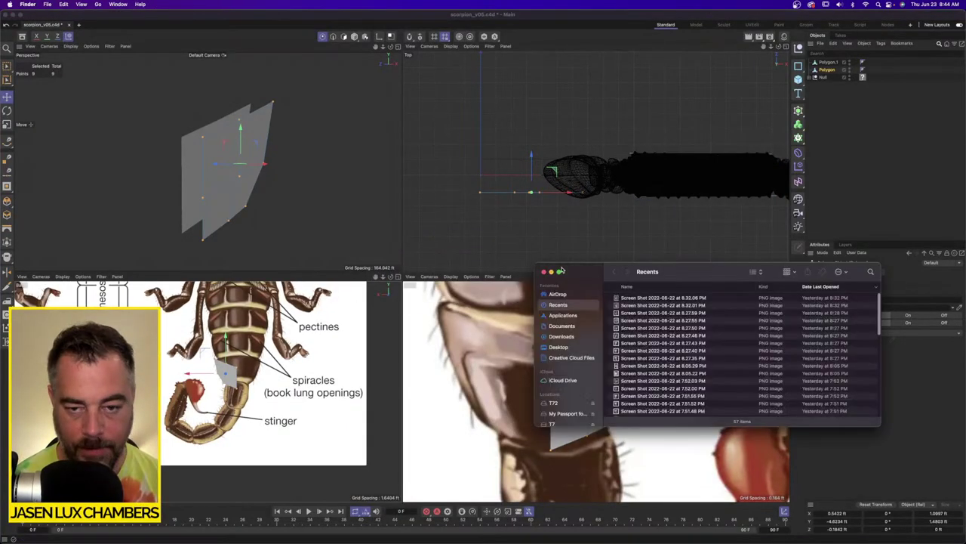
{"action": "left_click", "coordinate": [563, 423]}
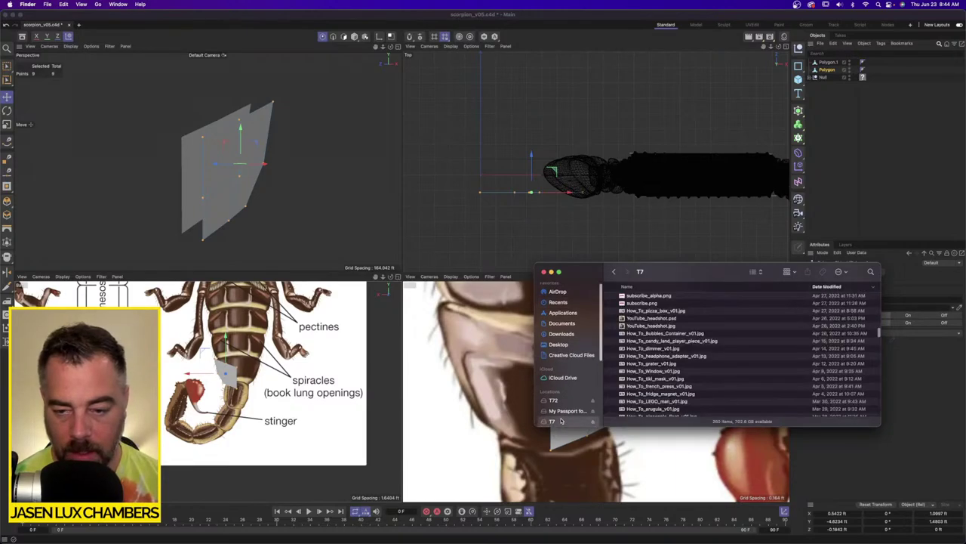
Preview the emperor scorpion side-view image in the scorpion folder to judge the abdomen's thickness, and return to Cinema 4D.
{"action": "scroll", "coordinate": [625, 341], "scroll_direction": "down", "scroll_amount": 3}
{"action": "scroll", "coordinate": [626, 343], "scroll_direction": "down", "scroll_amount": 1}
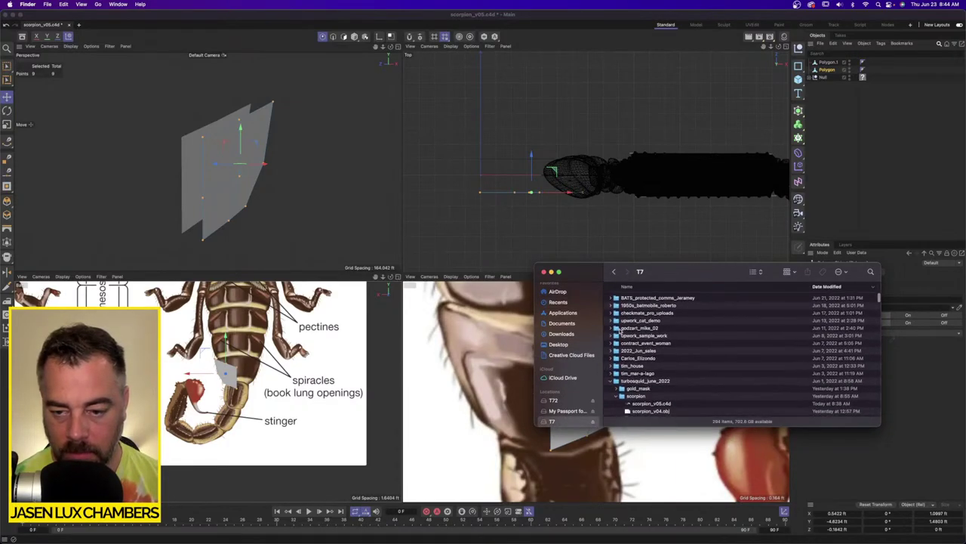
{"action": "left_click", "coordinate": [637, 336]}
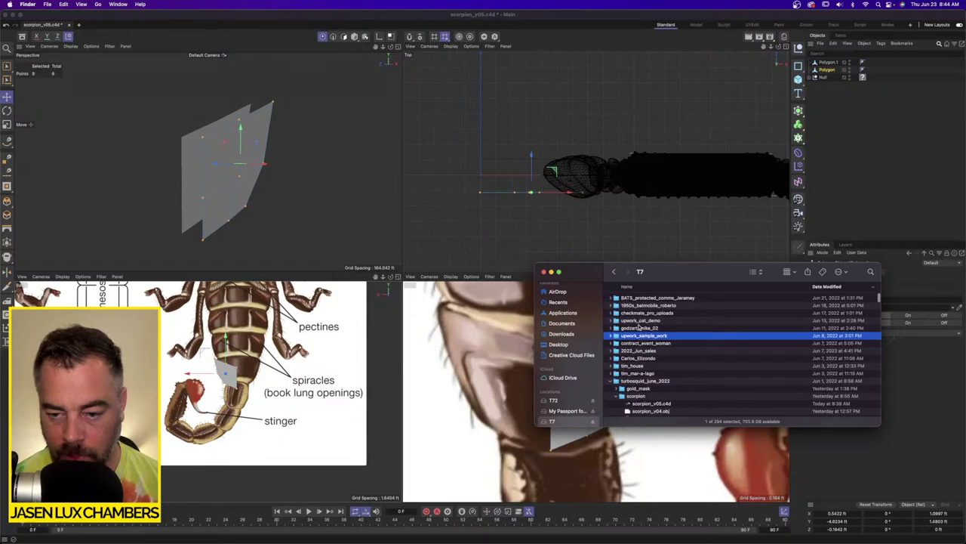
{"action": "scroll", "coordinate": [638, 343], "scroll_direction": "down", "scroll_amount": 2}
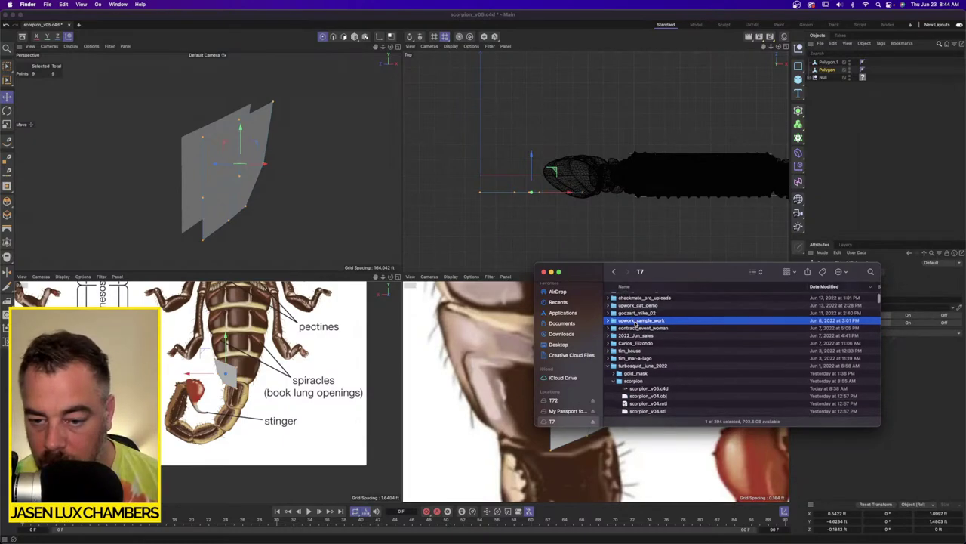
{"action": "scroll", "coordinate": [628, 381], "scroll_direction": "down", "scroll_amount": 6}
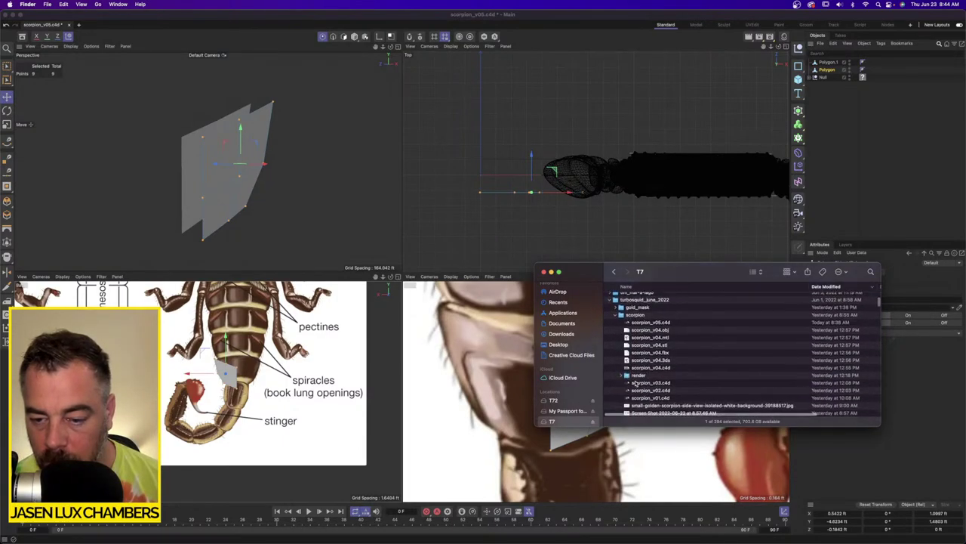
{"action": "scroll", "coordinate": [648, 372], "scroll_direction": "down", "scroll_amount": 2}
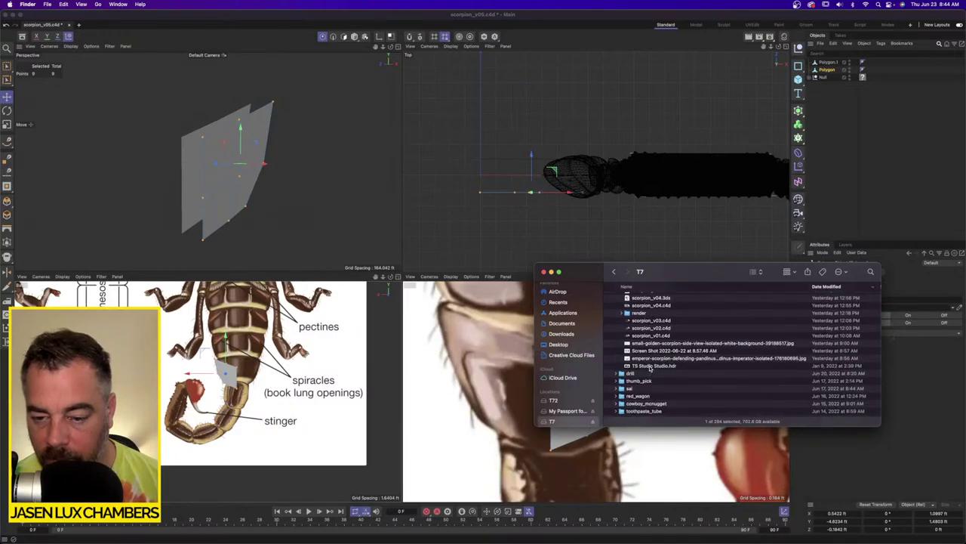
{"action": "left_click", "coordinate": [650, 359]}
{"action": "key", "text": "space"}
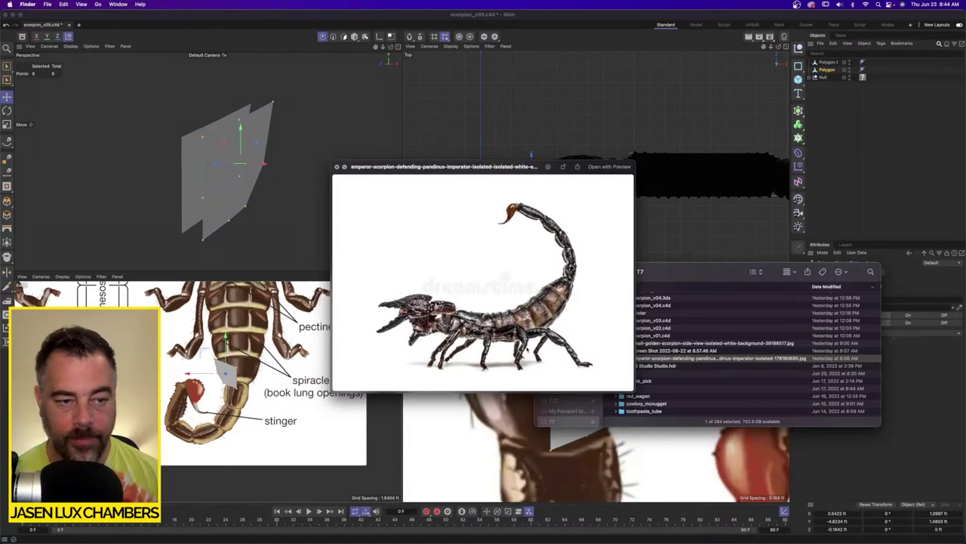
{"action": "left_click", "coordinate": [530, 348]}
Spread the polygons further apart in depth, with the copy at about 0.67 ft and the original at about -0.55 ft in Z.
{"action": "left_click_drag", "start_coordinate": [532, 164], "coordinate": [532, 209]}
{"action": "left_click", "coordinate": [826, 63]}
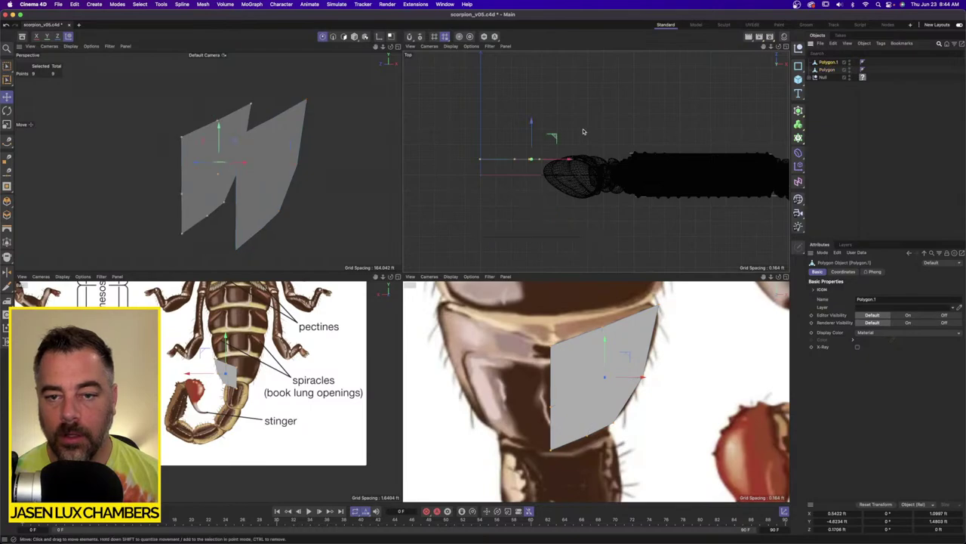
{"action": "left_click_drag", "start_coordinate": [533, 125], "coordinate": [531, 79]}
{"action": "left_click", "coordinate": [840, 70]}
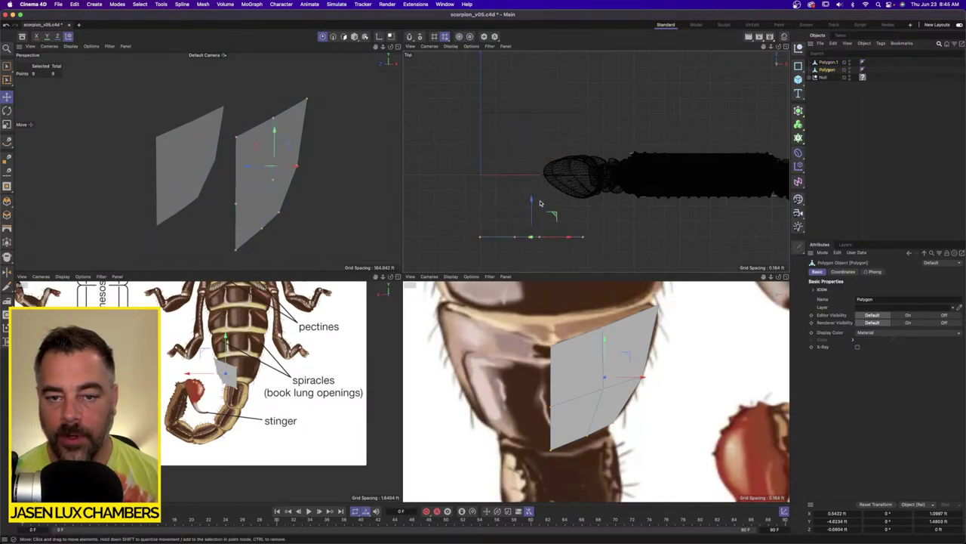
{"action": "left_click_drag", "start_coordinate": [532, 203], "coordinate": [532, 191]}
{"action": "mouse_move", "coordinate": [246, 177]}
{"action": "left_mouse_down", "text": "alt"}
{"action": "mouse_move", "coordinate": [308, 165]}
{"action": "mouse_move", "coordinate": [256, 185]}
{"action": "left_mouse_up", "text": "alt"}
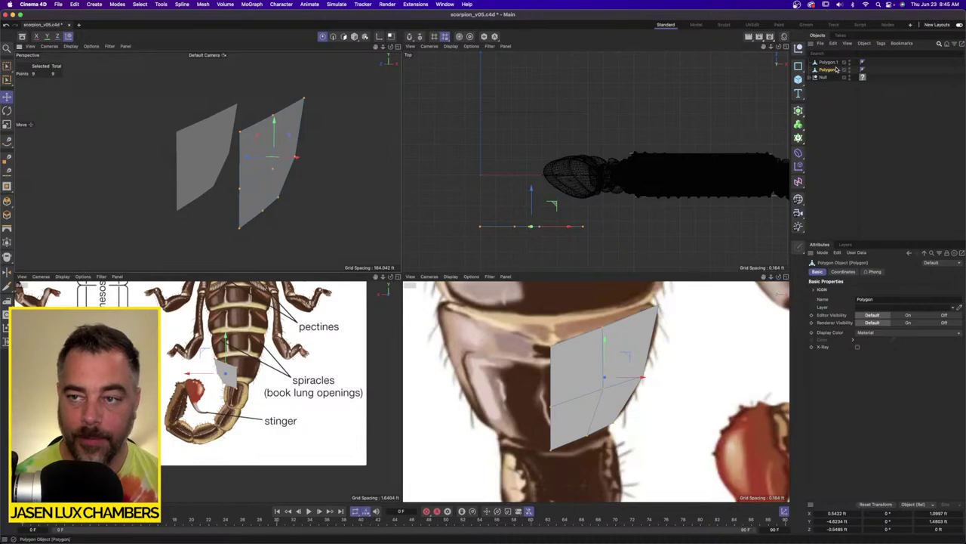
Hide the original polygon and use Rectangle Selection to raise the copy's midline and middle-column points to the ventral segment's outline.
{"action": "left_click", "coordinate": [829, 62]}
{"action": "scroll", "coordinate": [265, 333], "scroll_direction": "up", "scroll_amount": 5}
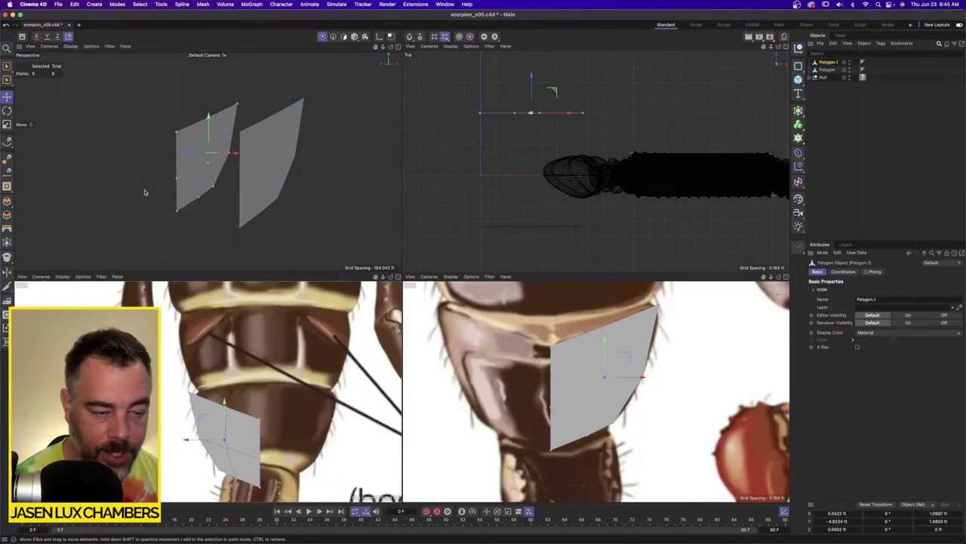
{"action": "left_click", "coordinate": [7, 80]}
{"action": "left_click", "coordinate": [41, 93]}
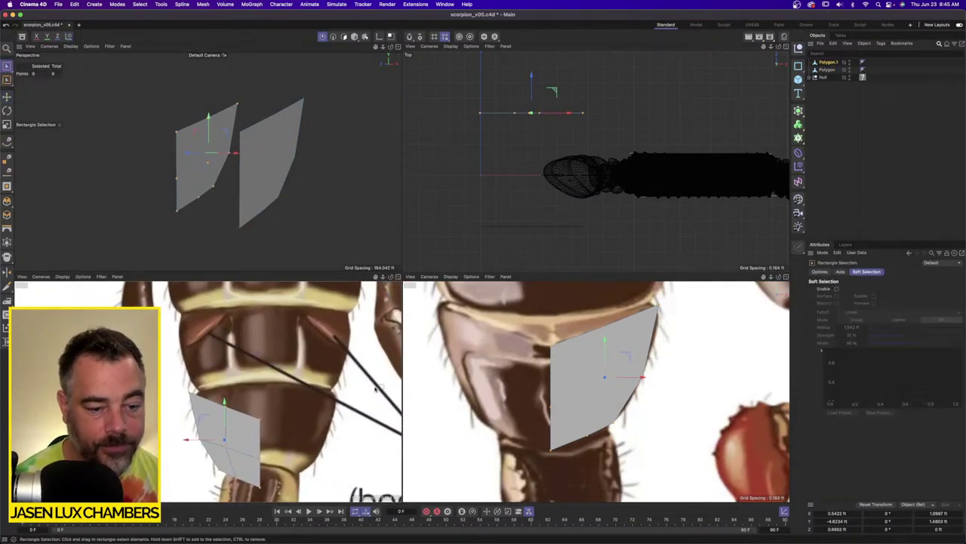
{"action": "middle_click_drag", "start_coordinate": [275, 430], "coordinate": [277, 405], "text": "alt"}
{"action": "left_click_drag", "start_coordinate": [256, 380], "coordinate": [300, 491]}
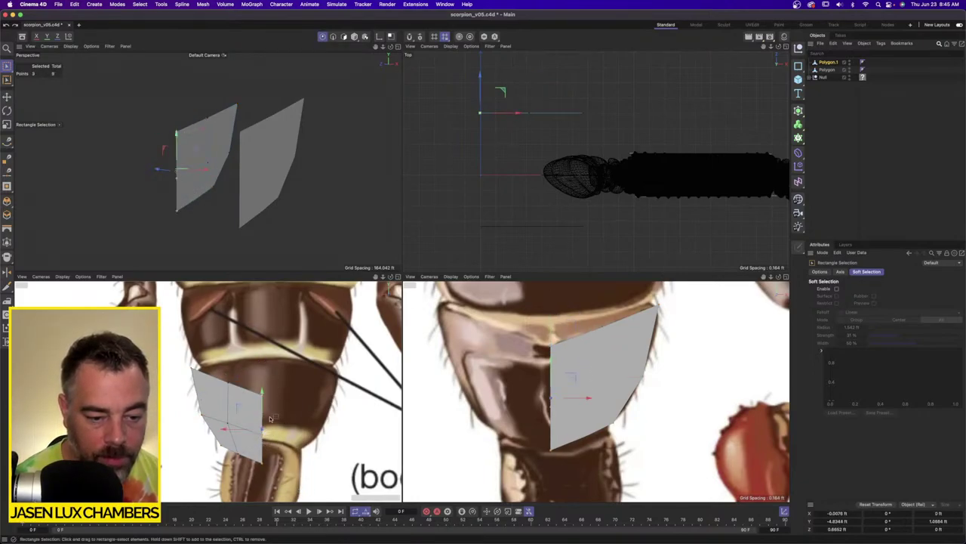
{"action": "left_click", "coordinate": [850, 70]}
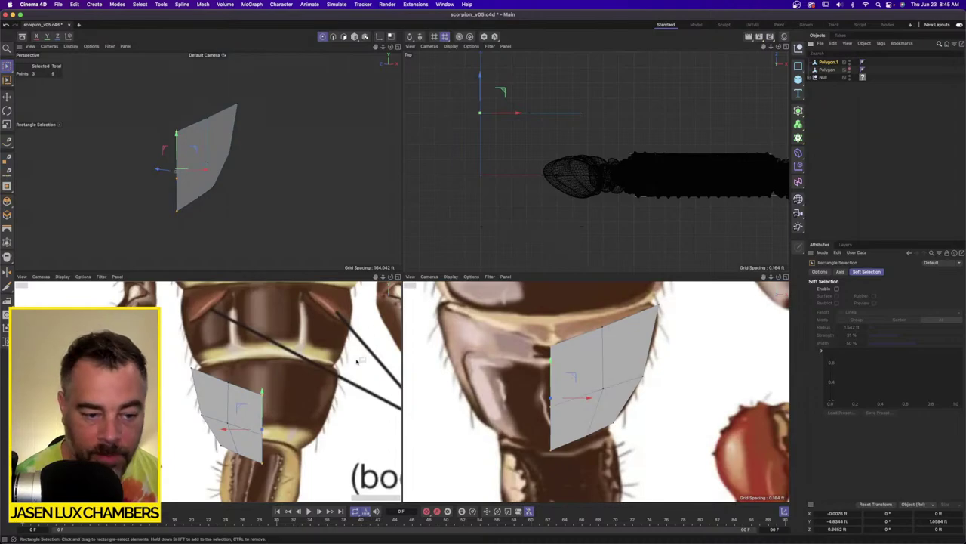
{"action": "left_click_drag", "start_coordinate": [266, 417], "coordinate": [232, 377]}
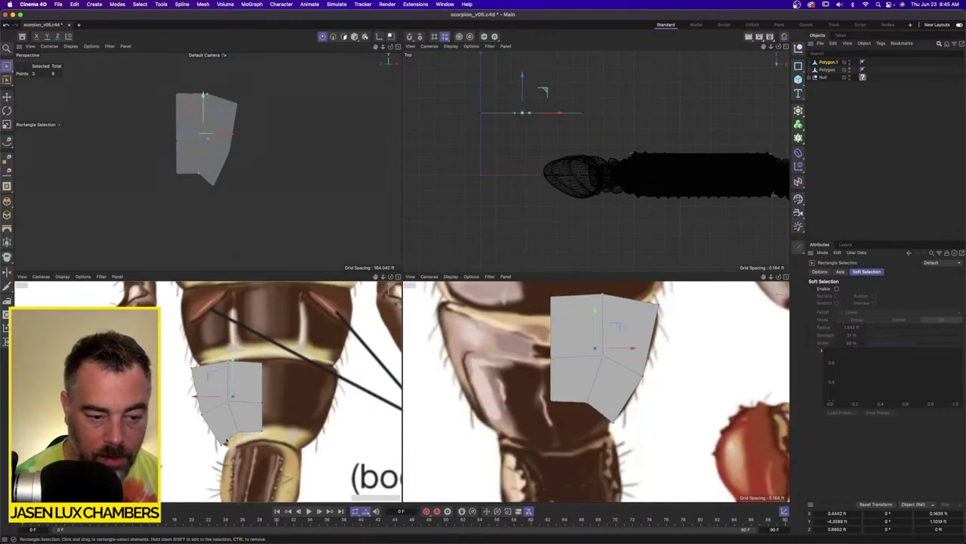
Raise the copy's two lower inner points, its middle midline point and its central point to fit the ventral segment.
{"action": "left_click_drag", "start_coordinate": [181, 355], "coordinate": [206, 380]}
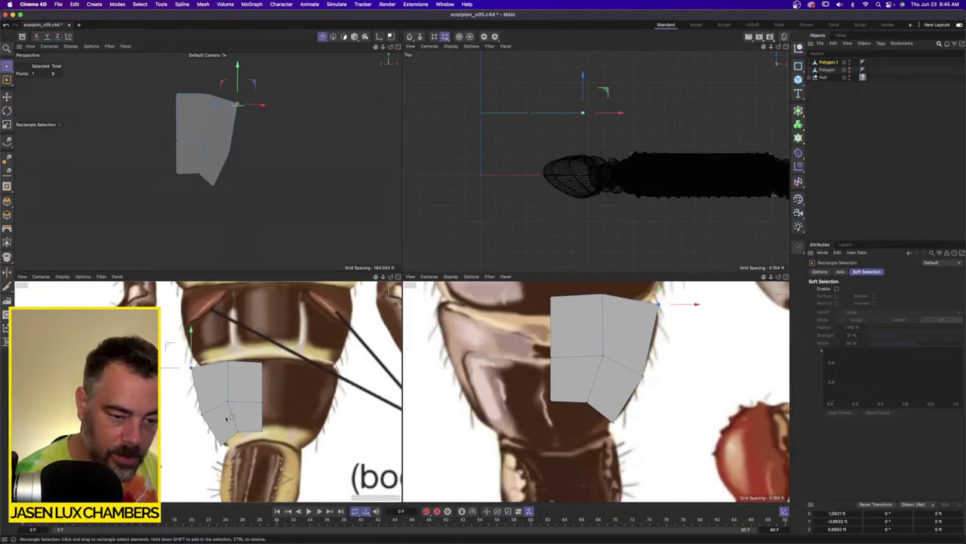
{"action": "left_click_drag", "start_coordinate": [228, 420], "coordinate": [262, 435]}
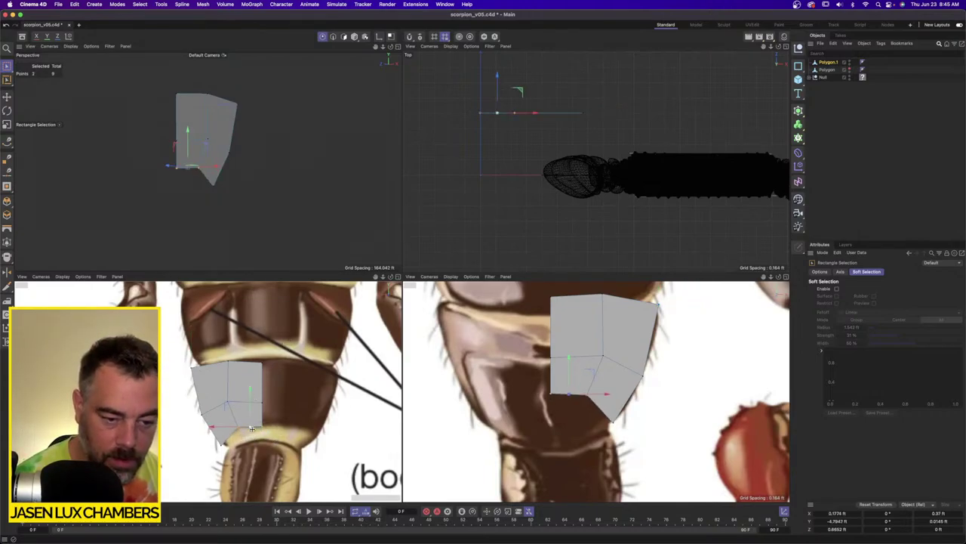
{"action": "left_click_drag", "start_coordinate": [281, 397], "coordinate": [251, 412]}
{"action": "left_click_drag", "start_coordinate": [263, 375], "coordinate": [194, 411]}
{"action": "left_click_drag", "start_coordinate": [302, 146], "coordinate": [207, 158], "text": "alt"}
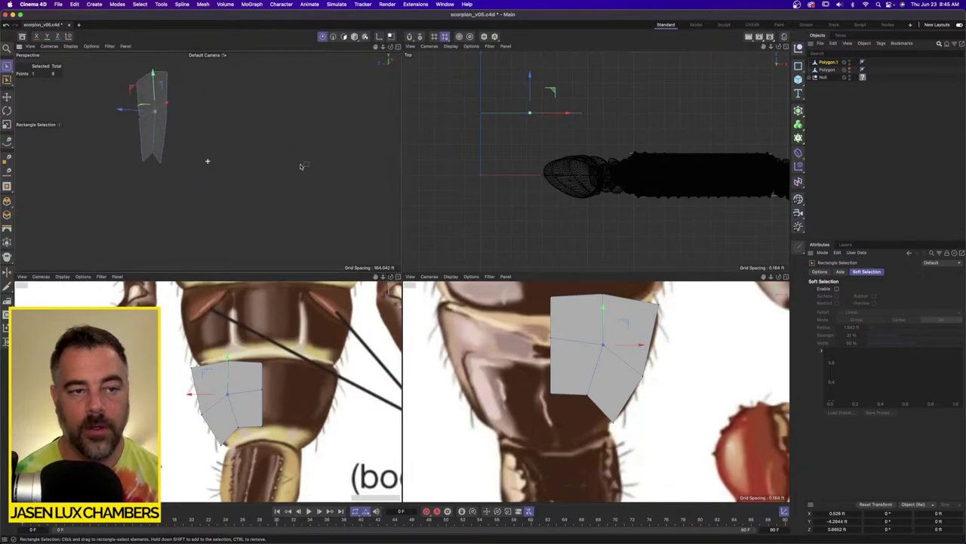
{"action": "left_click_drag", "start_coordinate": [140, 153], "coordinate": [204, 141], "text": "alt"}
Unhide the original polygon, select its three outer-edge points and move them toward the copy to about -0.21 ft in Z.
{"action": "left_click", "coordinate": [850, 69]}
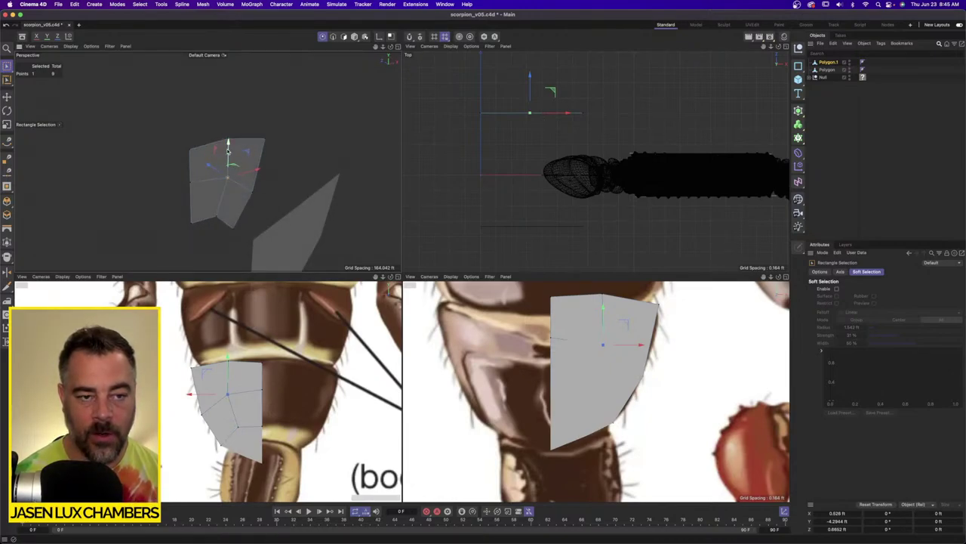
{"action": "left_click", "coordinate": [827, 70]}
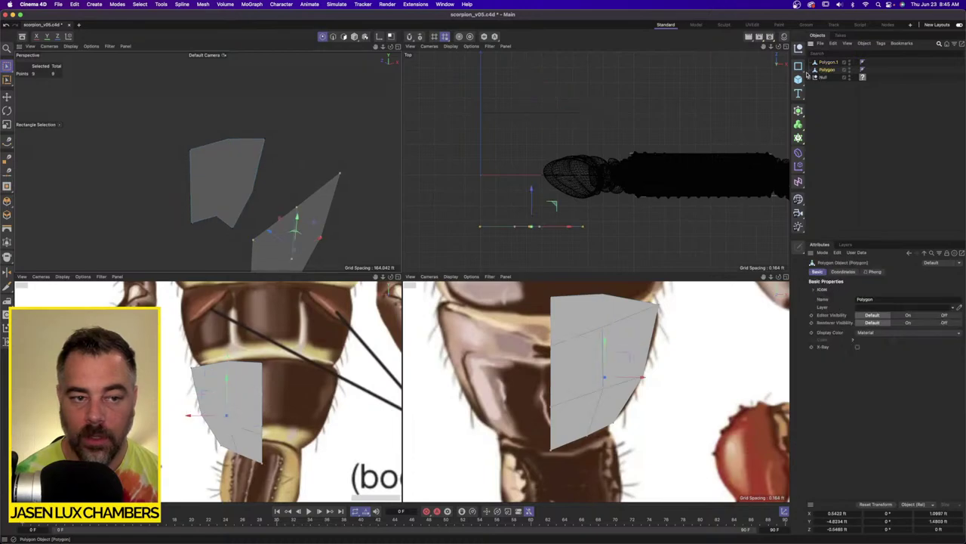
{"action": "left_click_drag", "start_coordinate": [5, 68], "coordinate": [45, 91]}
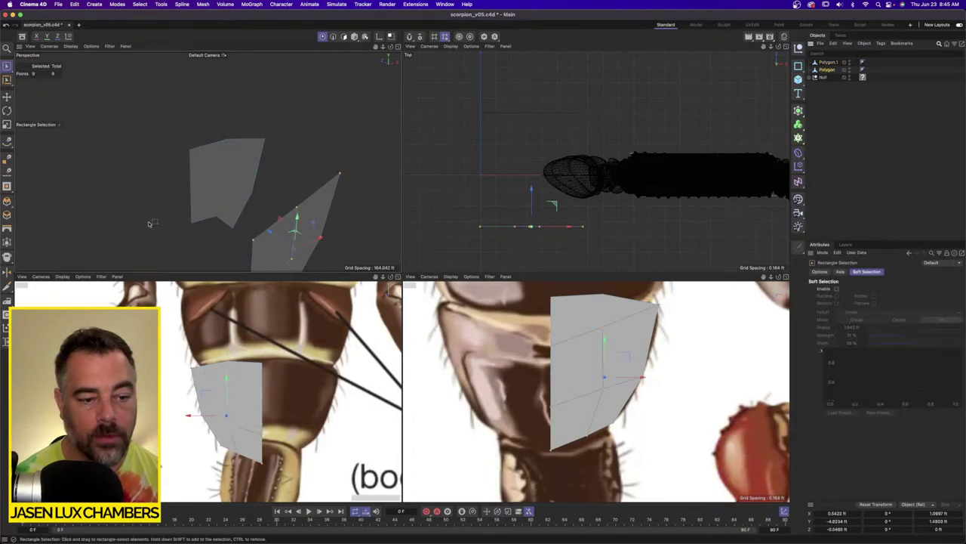
{"action": "left_click_drag", "start_coordinate": [176, 358], "coordinate": [225, 437]}
{"action": "left_click_drag", "start_coordinate": [319, 221], "coordinate": [291, 210], "text": "alt"}
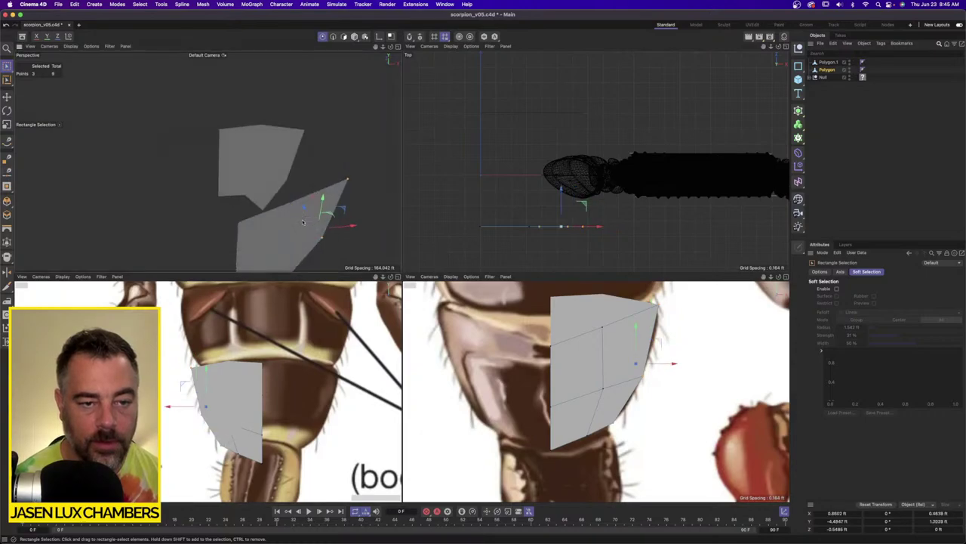
{"action": "middle_click_drag", "start_coordinate": [242, 193], "coordinate": [207, 161], "text": "alt"}
{"action": "left_click_drag", "start_coordinate": [273, 192], "coordinate": [201, 205], "text": "alt"}
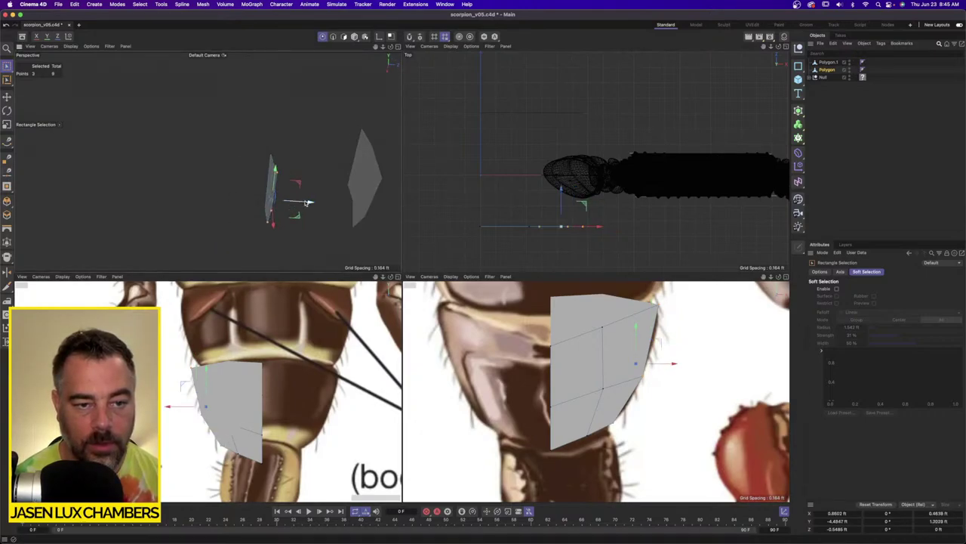
{"action": "left_click_drag", "start_coordinate": [305, 201], "coordinate": [332, 203]}
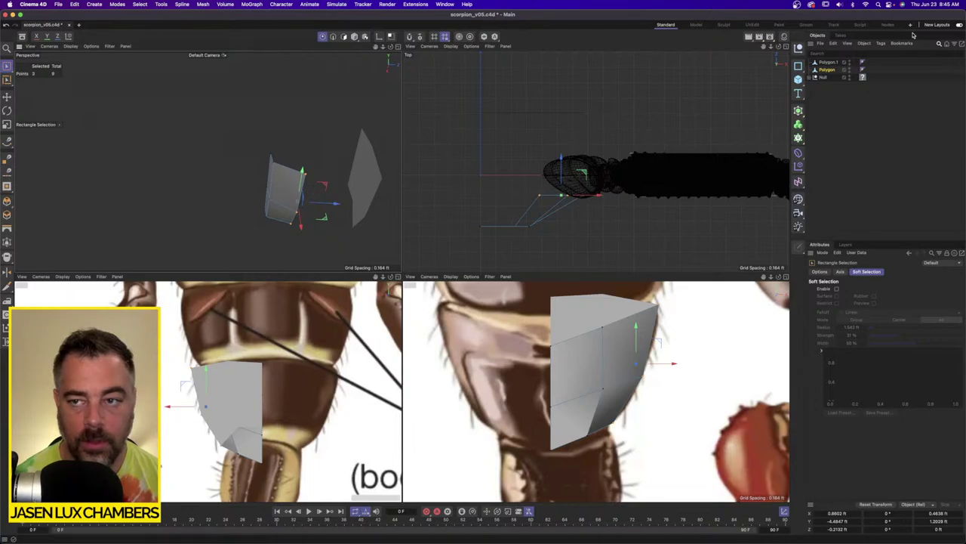
Move the copy's three outer-edge points toward the original polygon to about 0.28 ft in Z.
{"action": "left_click", "coordinate": [831, 63]}
{"action": "mouse_move", "coordinate": [330, 139]}
{"action": "left_mouse_down", "text": "alt"}
{"action": "mouse_move", "coordinate": [197, 163]}
{"action": "mouse_move", "coordinate": [295, 186]}
{"action": "left_mouse_up", "text": "alt"}
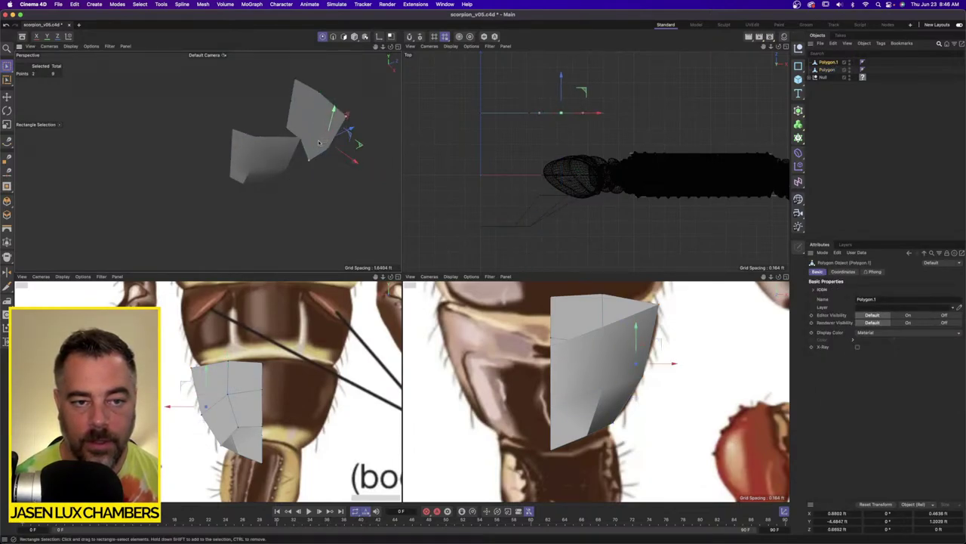
{"action": "left_click_drag", "start_coordinate": [318, 142], "coordinate": [258, 180], "text": "alt"}
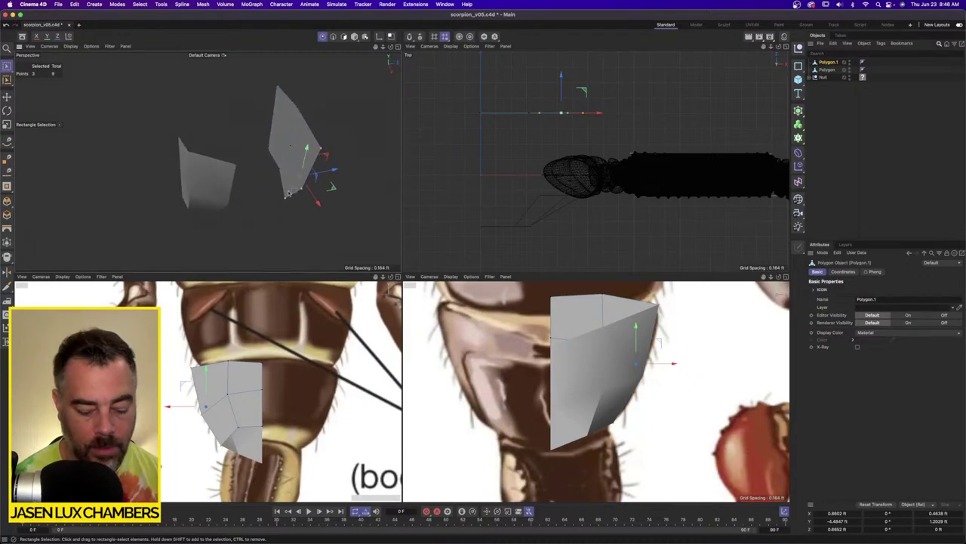
{"action": "key", "text": "F1"}
{"action": "left_click_drag", "start_coordinate": [332, 172], "coordinate": [224, 172]}
{"action": "key", "text": "XF86MonBrightnessDown"}
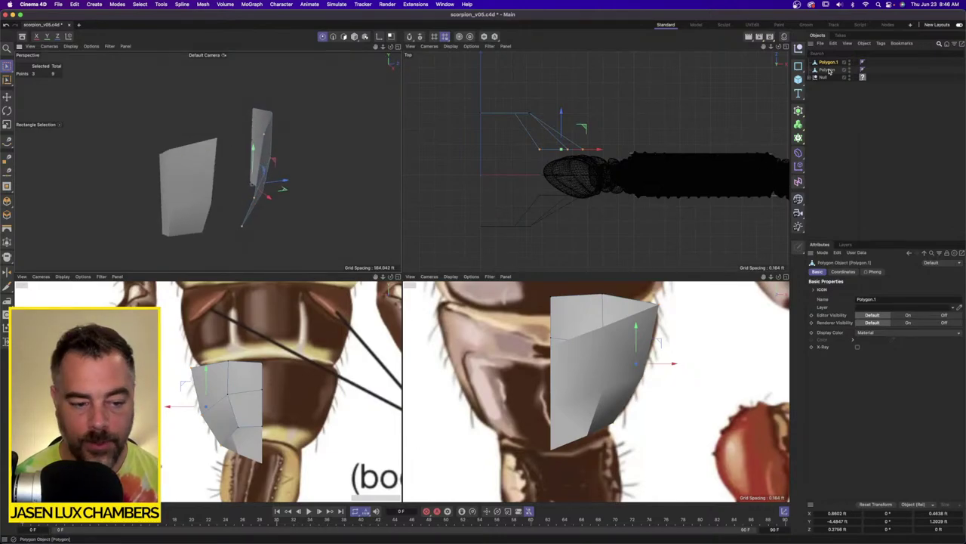
Merge the two polygon objects into a single object with Connect Objects + Delete.
{"action": "left_click", "coordinate": [827, 69]}
{"action": "left_click", "coordinate": [828, 61], "text": "shift"}
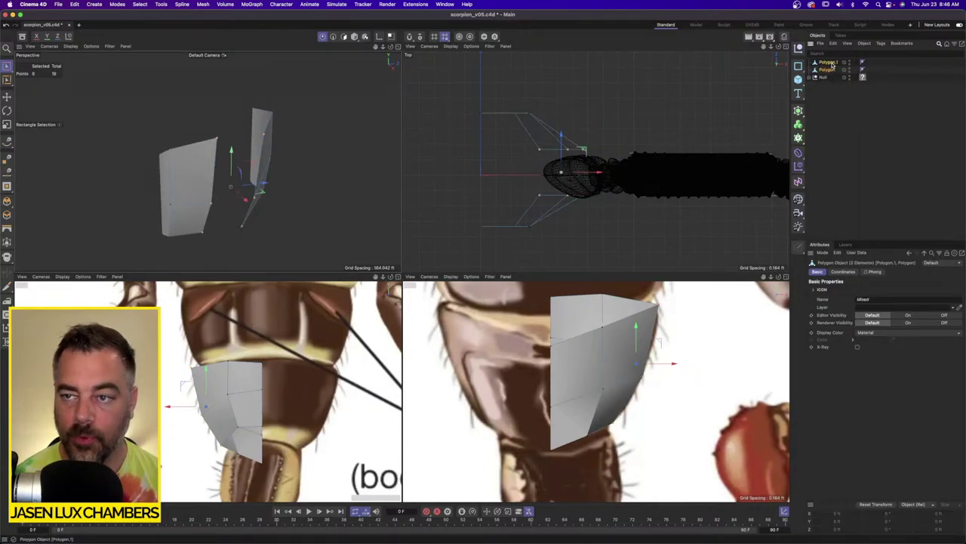
{"action": "right_click", "coordinate": [830, 63]}
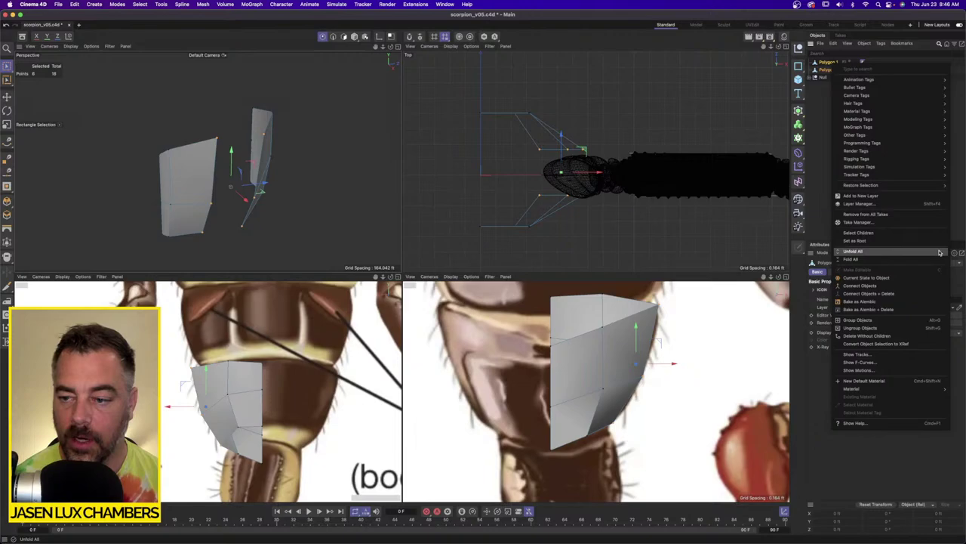
{"action": "left_click", "coordinate": [907, 294]}
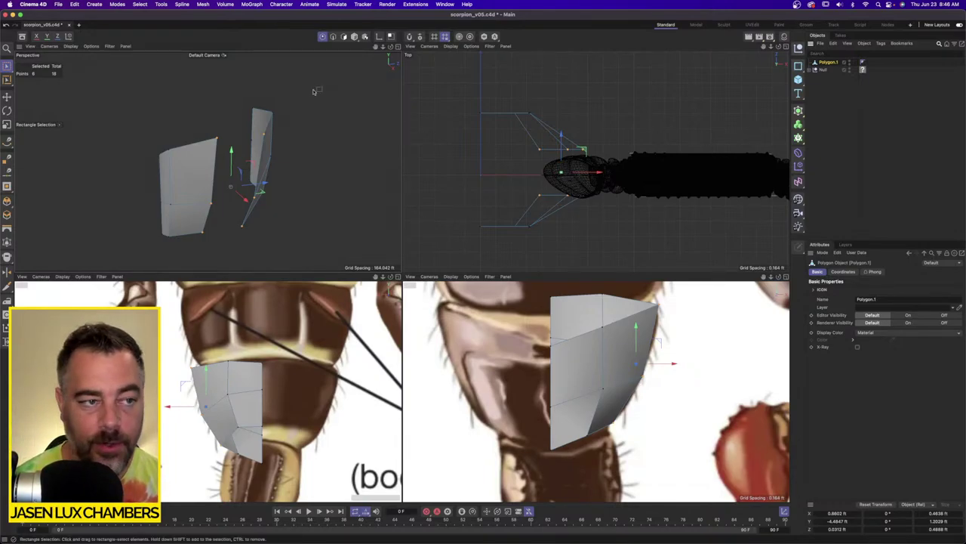
Loop-select the outer side edges of both shells in edge mode and bridge the gap between them.
{"action": "key", "text": "Return"}
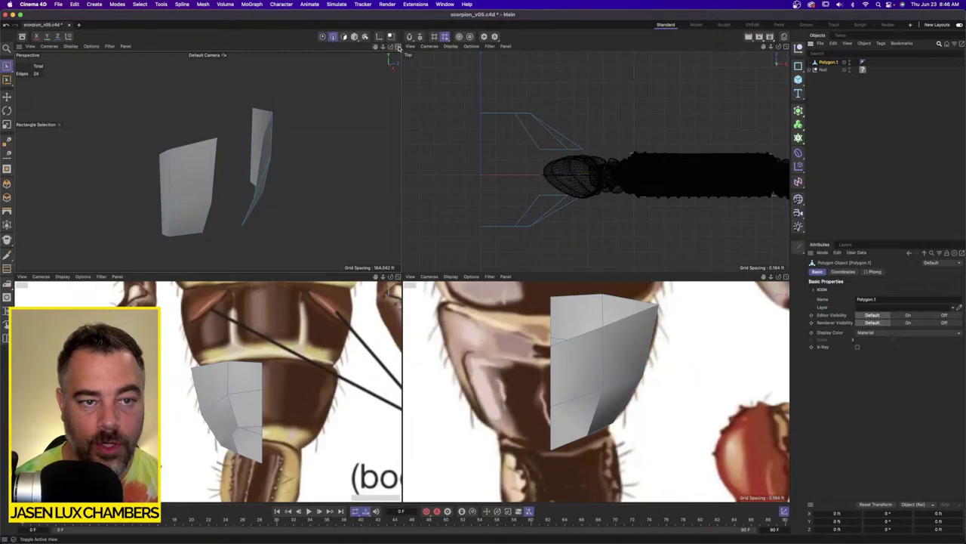
{"action": "left_click", "coordinate": [398, 47]}
{"action": "left_click", "coordinate": [95, 3]}
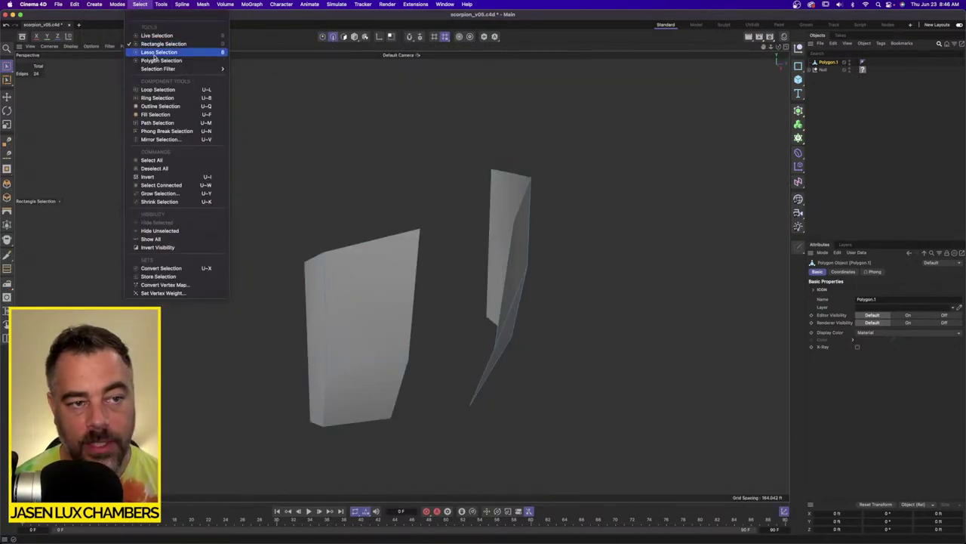
{"action": "left_click", "coordinate": [158, 89]}
{"action": "left_click_drag", "start_coordinate": [489, 260], "coordinate": [461, 243], "text": "alt"}
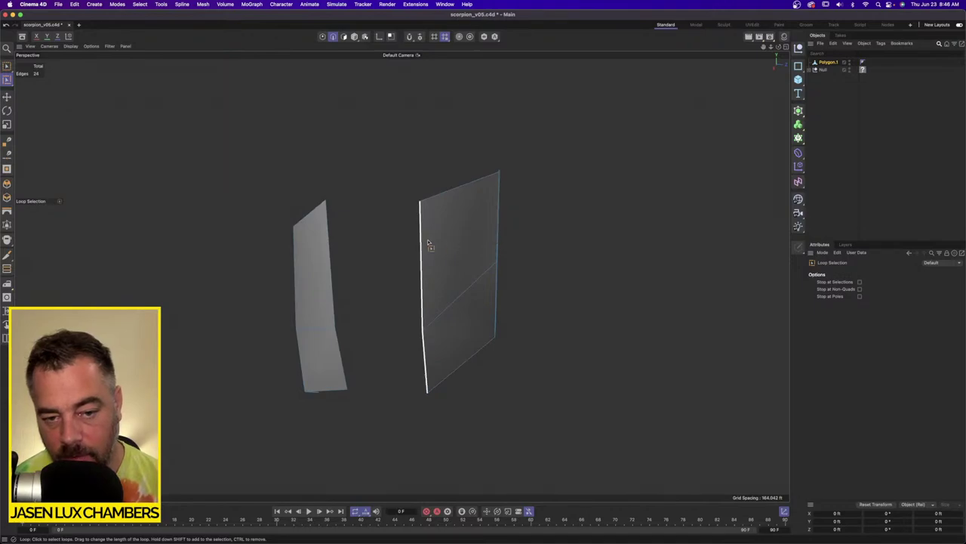
{"action": "left_click", "coordinate": [428, 244]}
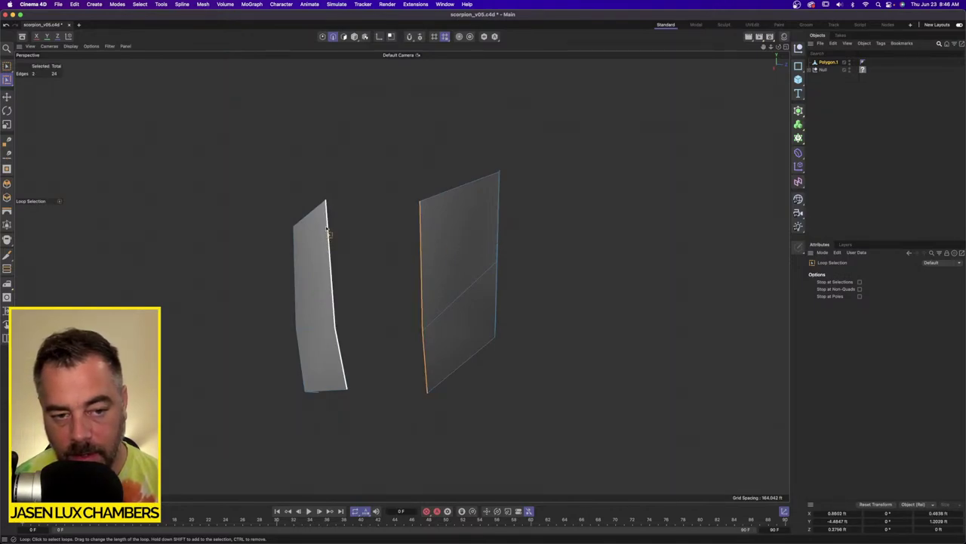
{"action": "left_click", "coordinate": [327, 233], "text": "shift"}
{"action": "left_click_drag", "start_coordinate": [358, 277], "coordinate": [401, 276], "text": "alt"}
{"action": "right_click", "coordinate": [428, 203]}
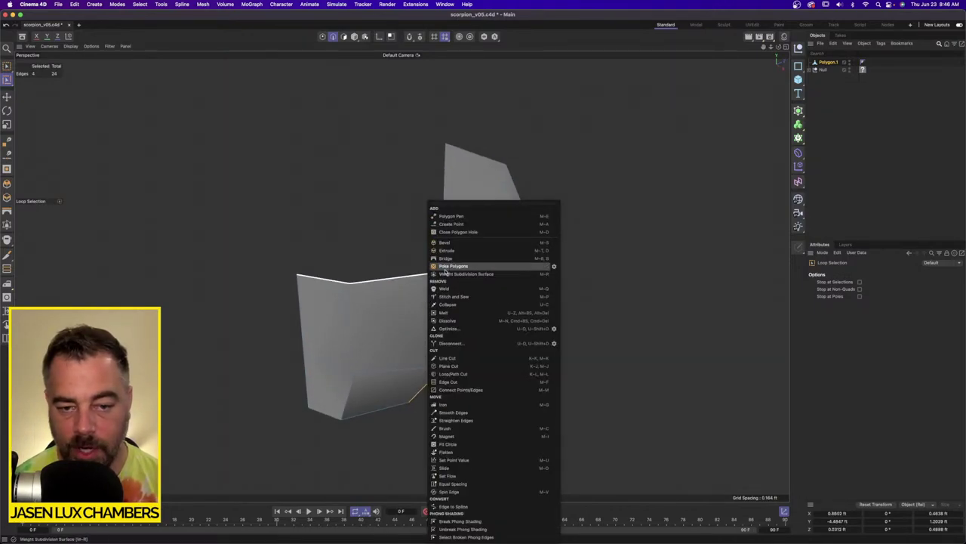
{"action": "left_click", "coordinate": [446, 258]}
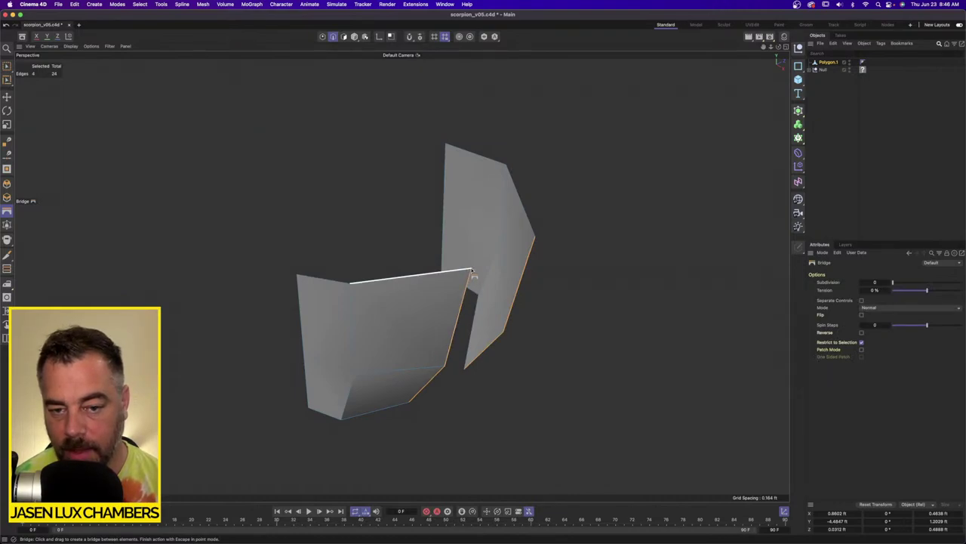
{"action": "mouse_move", "coordinate": [468, 274]}
{"action": "left_mouse_down"}
{"action": "mouse_move", "coordinate": [496, 318]}
{"action": "mouse_move", "coordinate": [461, 255]}
{"action": "left_mouse_up"}
{"action": "left_click_drag", "start_coordinate": [545, 243], "coordinate": [545, 243]}
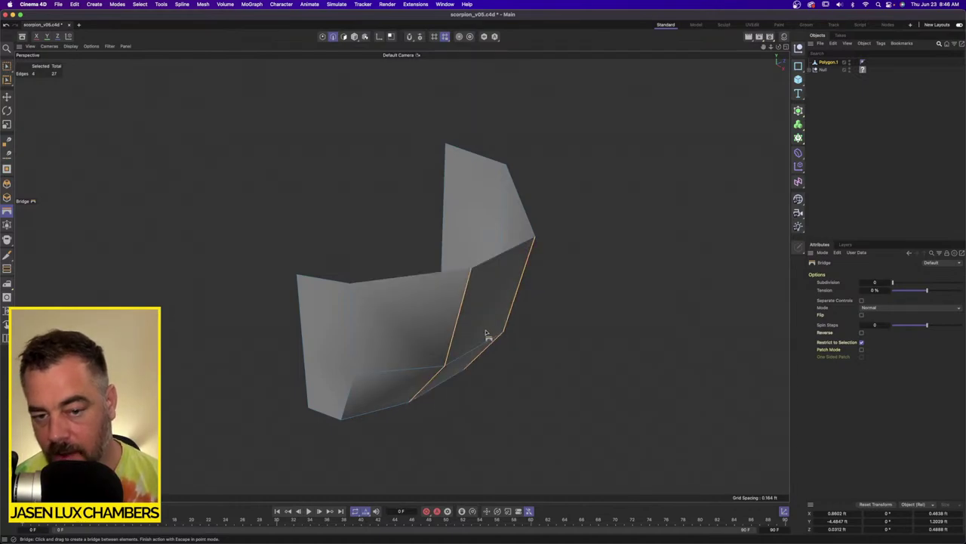
{"action": "left_click_drag", "start_coordinate": [485, 331], "coordinate": [528, 302], "text": "alt"}
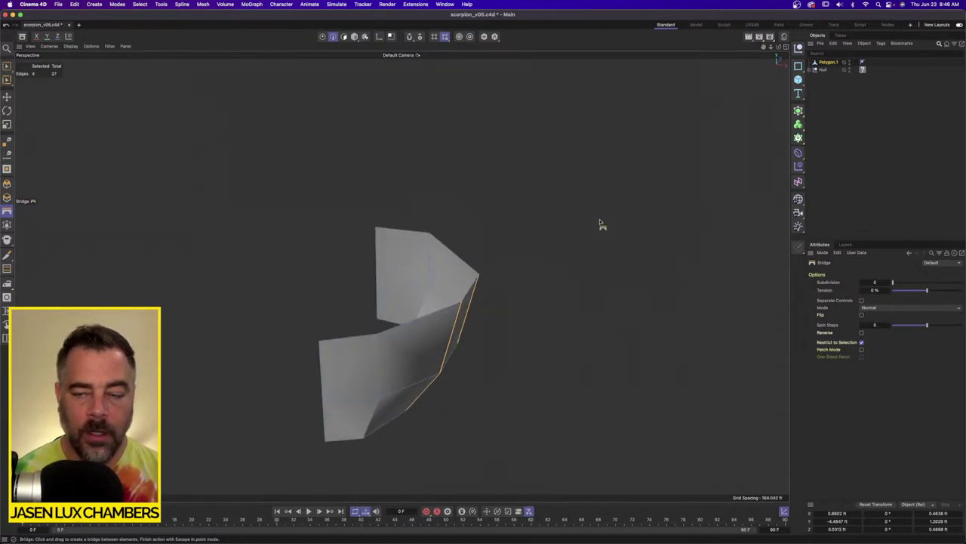
Add a Symmetry generator and make the bridged half-segment its child to mirror it into a full segment.
{"action": "left_click", "coordinate": [798, 112]}
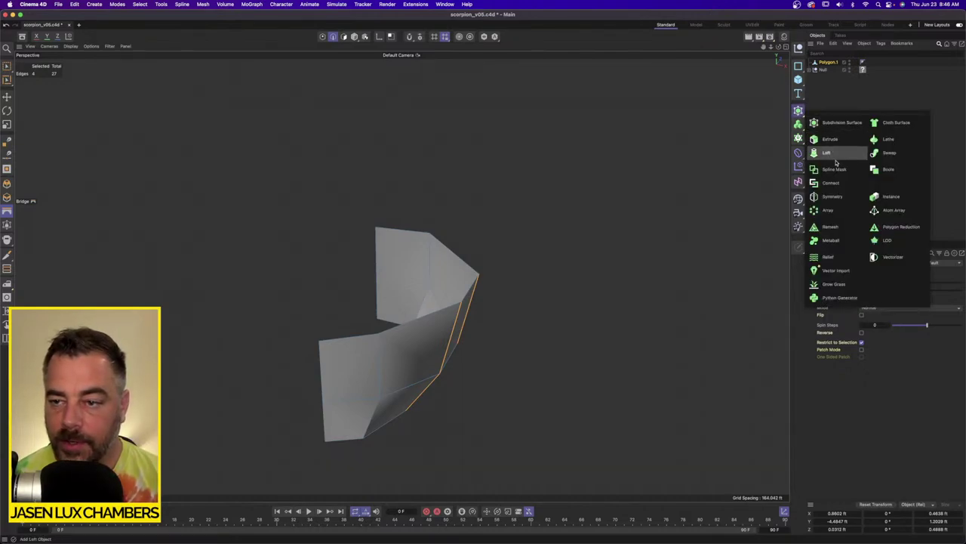
{"action": "left_click", "coordinate": [846, 200]}
{"action": "left_click_drag", "start_coordinate": [830, 69], "coordinate": [829, 62]}
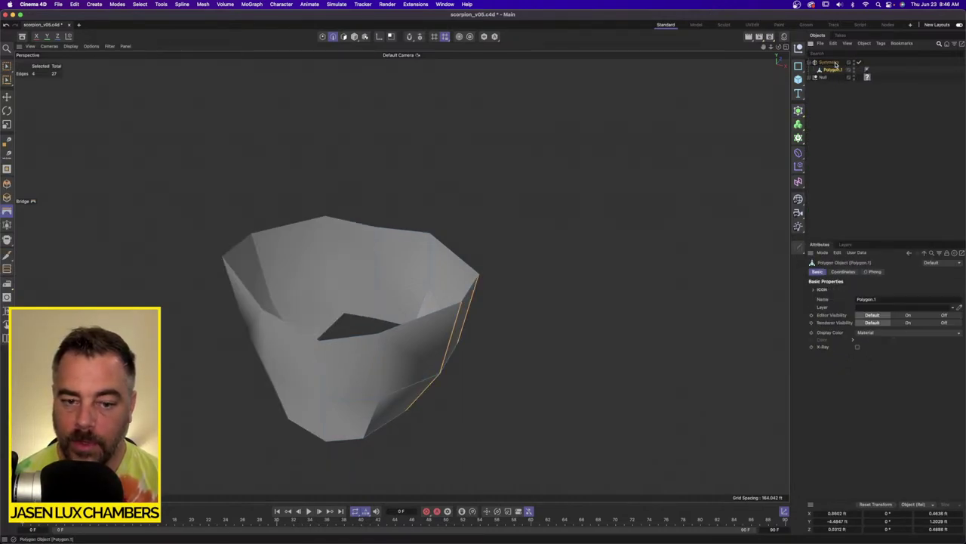
{"action": "mouse_move", "coordinate": [412, 293]}
{"action": "left_mouse_down", "text": "alt"}
{"action": "mouse_move", "coordinate": [513, 235]}
{"action": "mouse_move", "coordinate": [455, 237]}
{"action": "mouse_move", "coordinate": [407, 296]}
{"action": "left_mouse_up", "text": "alt"}
{"action": "left_click_drag", "start_coordinate": [457, 262], "coordinate": [470, 237], "text": "alt"}
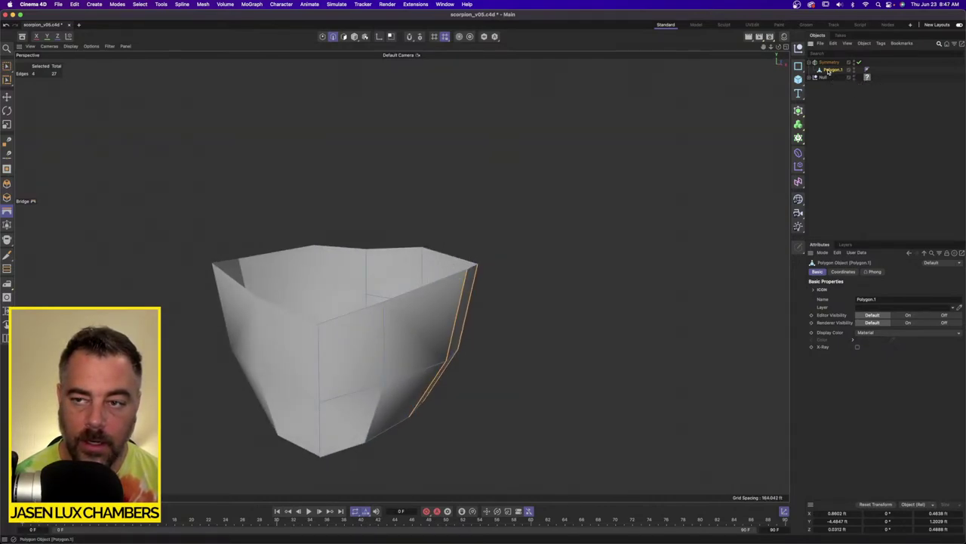
Switch to point mode, rectangle-select all midline points and set their X position to 0 ft.
{"action": "left_click", "coordinate": [7, 66]}
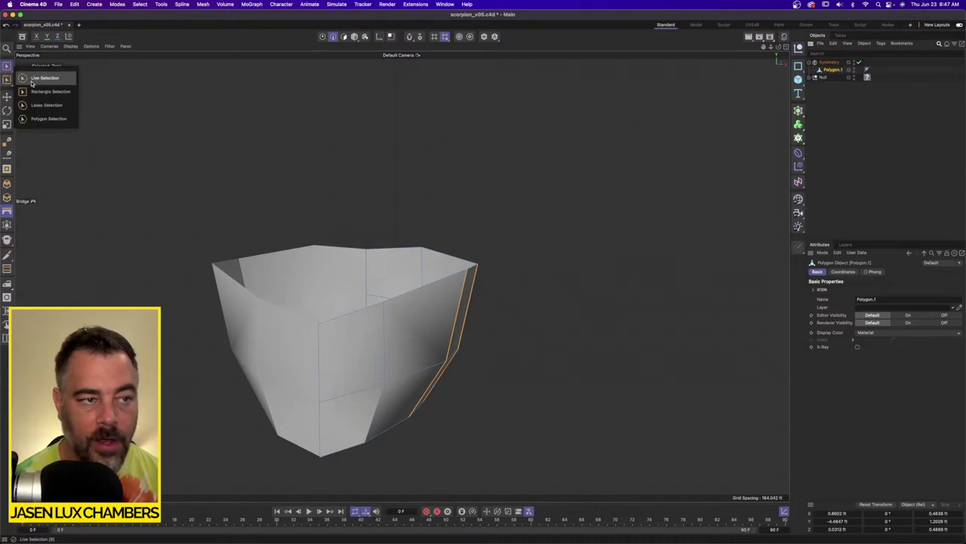
{"action": "left_click", "coordinate": [33, 91]}
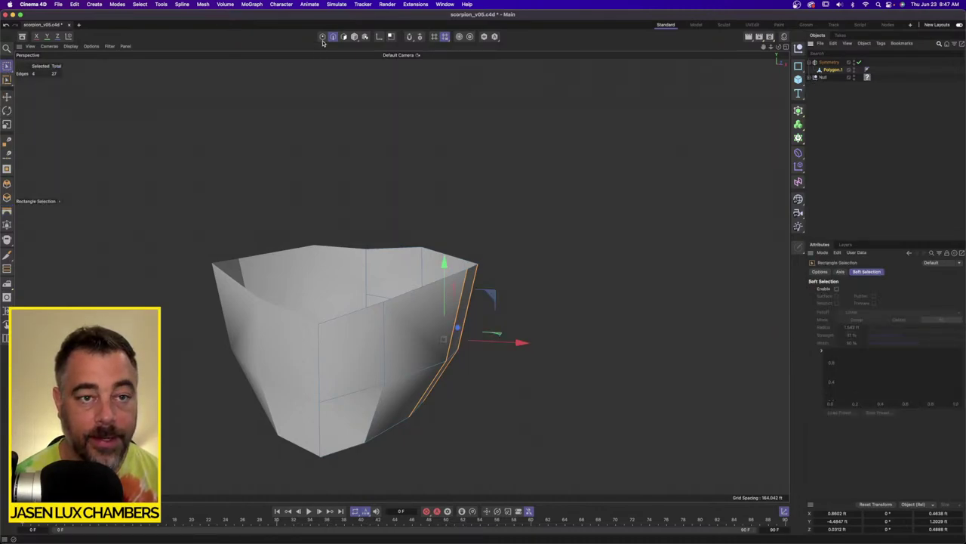
{"action": "left_click_drag", "start_coordinate": [370, 179], "coordinate": [314, 447], "text": "alt"}
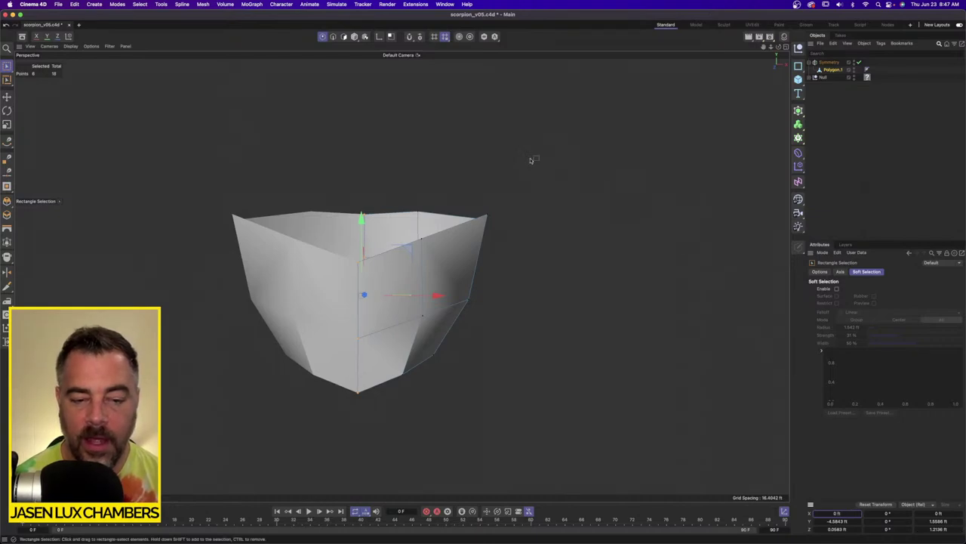
Check the Symmetry weld at the midline and collapse the generator and its polygon with Connect Objects + Delete.
{"action": "left_click", "coordinate": [830, 62]}
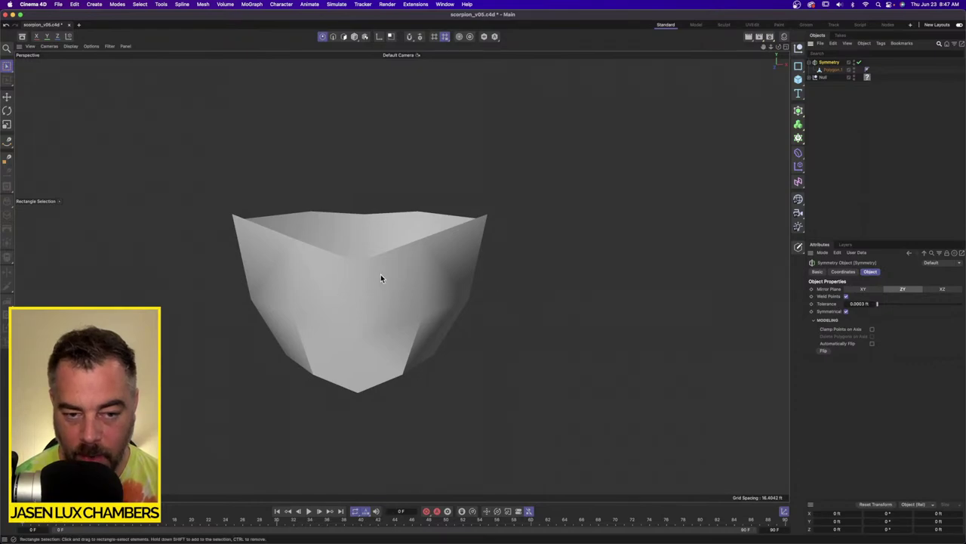
{"action": "left_click_drag", "start_coordinate": [382, 276], "coordinate": [376, 269], "text": "alt"}
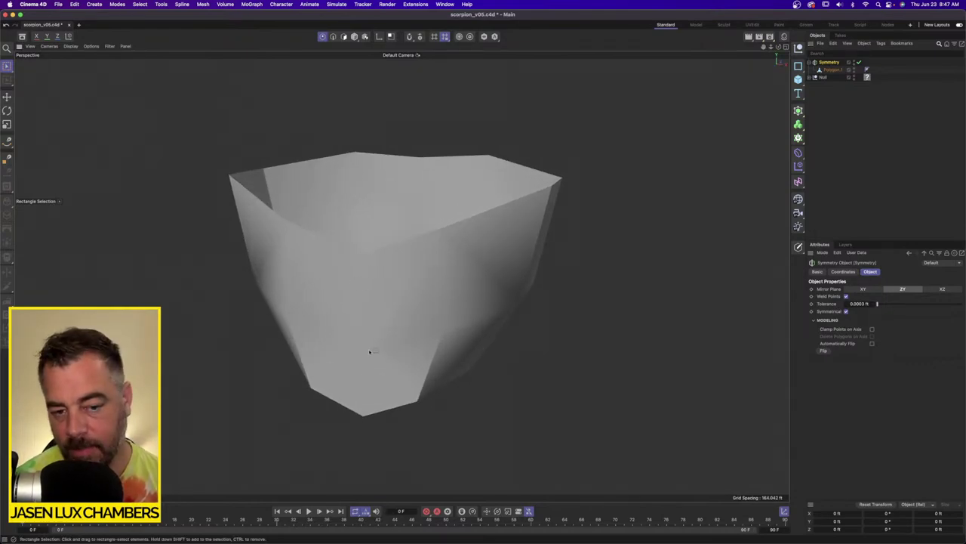
{"action": "left_click_drag", "start_coordinate": [370, 351], "coordinate": [413, 237], "text": "alt"}
{"action": "scroll", "coordinate": [395, 242], "scroll_direction": "down", "scroll_amount": 3}
{"action": "left_click", "coordinate": [832, 70]}
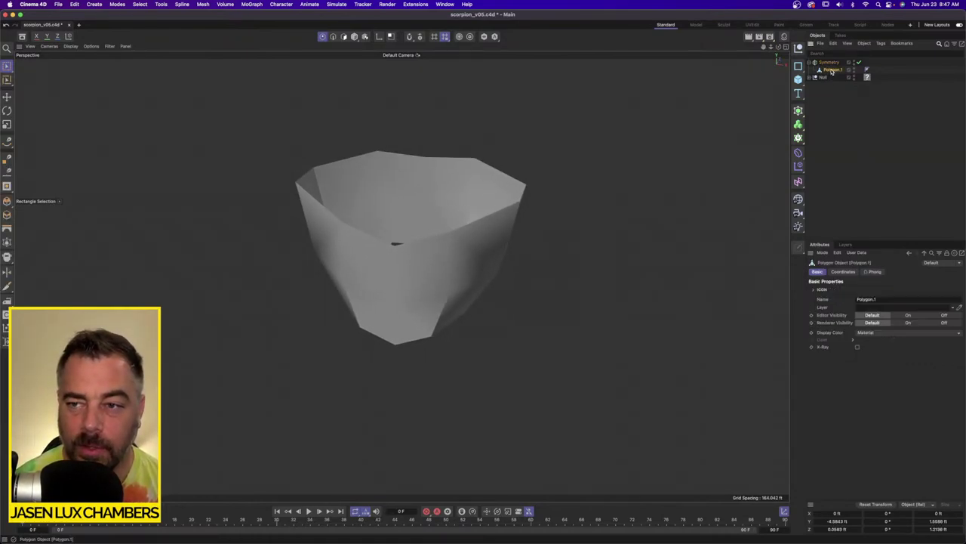
{"action": "left_click", "coordinate": [830, 62], "text": "ctrl"}
{"action": "right_click", "coordinate": [830, 63]}
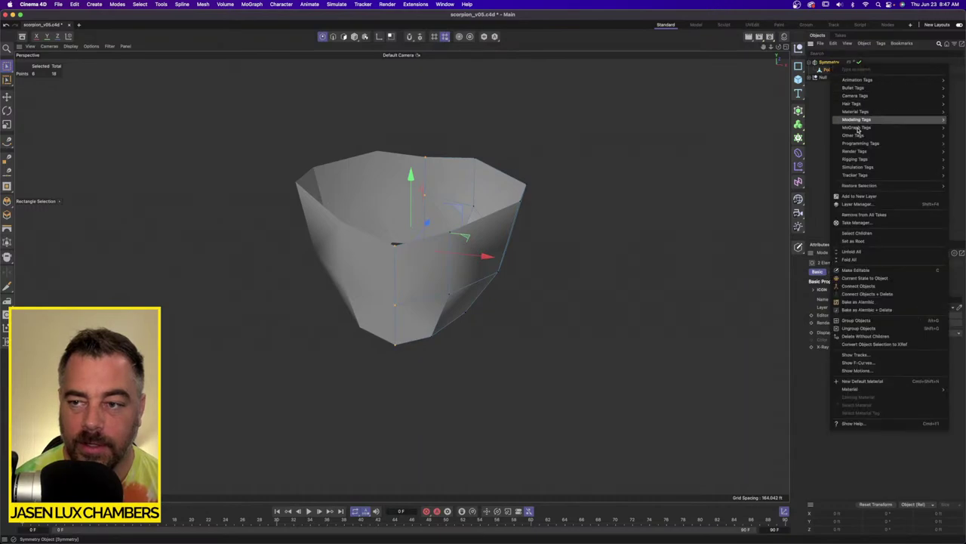
{"action": "left_click", "coordinate": [891, 293]}
Cap the segment's wide upper opening with Close Polygon Hole using the Grid polygon type.
{"action": "left_click_drag", "start_coordinate": [408, 234], "coordinate": [357, 210], "text": "alt"}
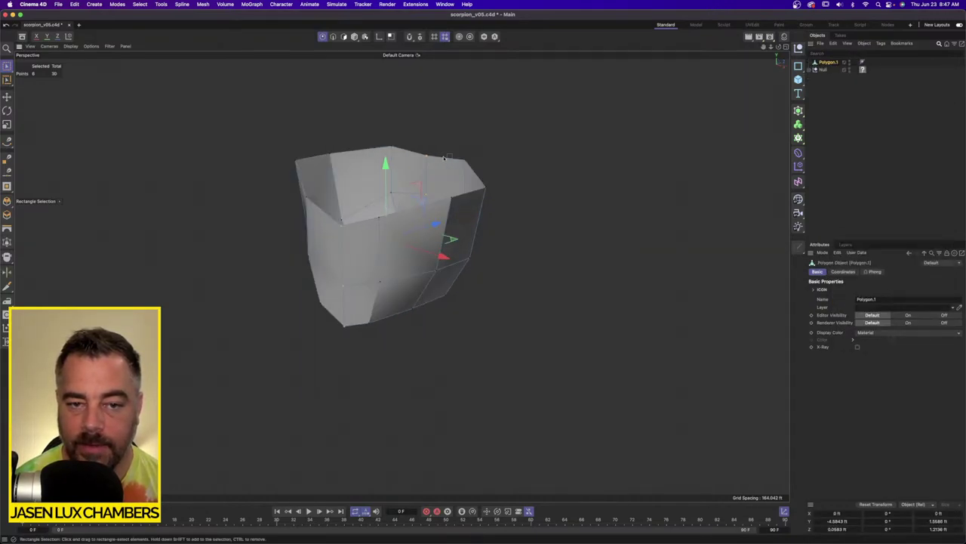
{"action": "left_click_drag", "start_coordinate": [419, 177], "coordinate": [508, 295], "text": "alt"}
{"action": "scroll", "coordinate": [508, 276], "scroll_direction": "up", "scroll_amount": 3}
{"action": "left_click", "coordinate": [206, 5]}
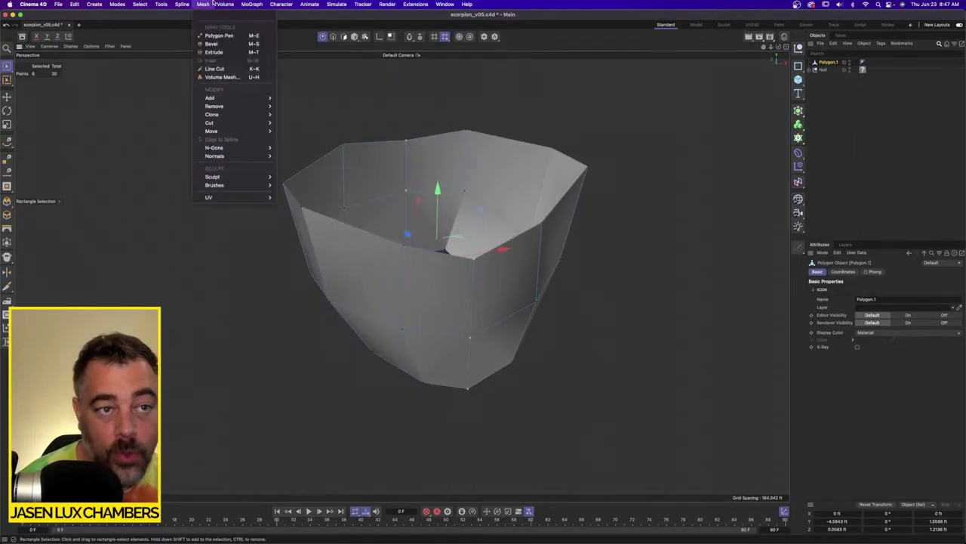
{"action": "mouse_move", "coordinate": [266, 104]}
{"action": "left_click", "coordinate": [297, 114]}
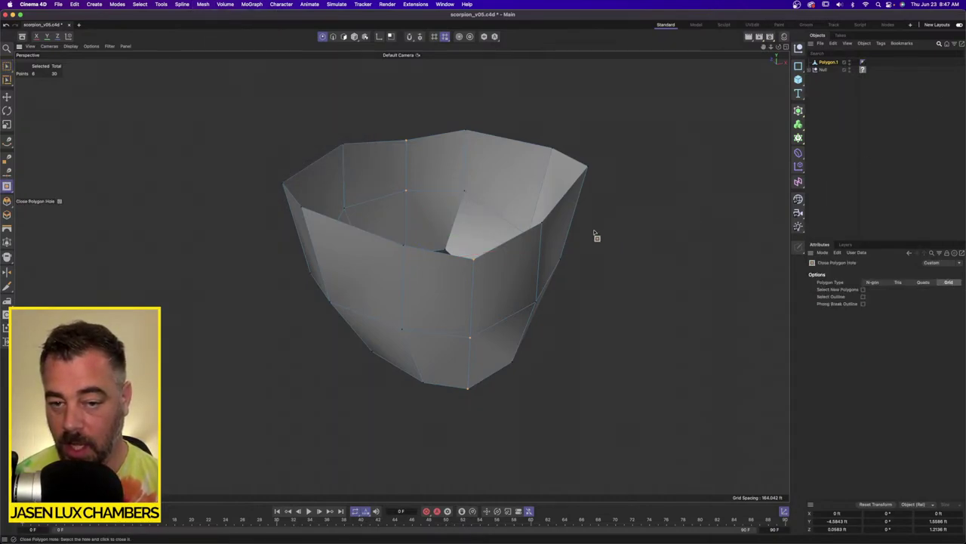
{"action": "left_click", "coordinate": [516, 246]}
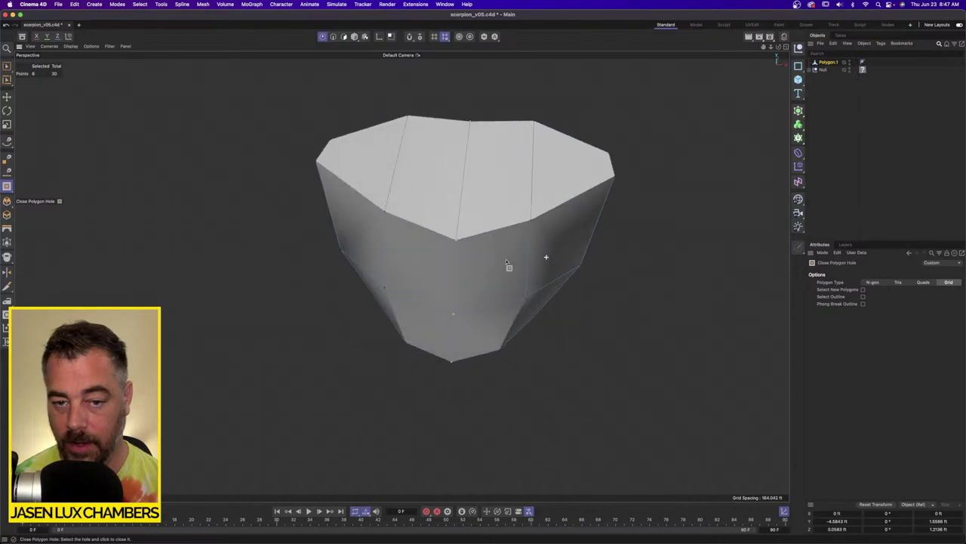
{"action": "left_click_drag", "start_coordinate": [424, 295], "coordinate": [554, 340], "text": "alt"}
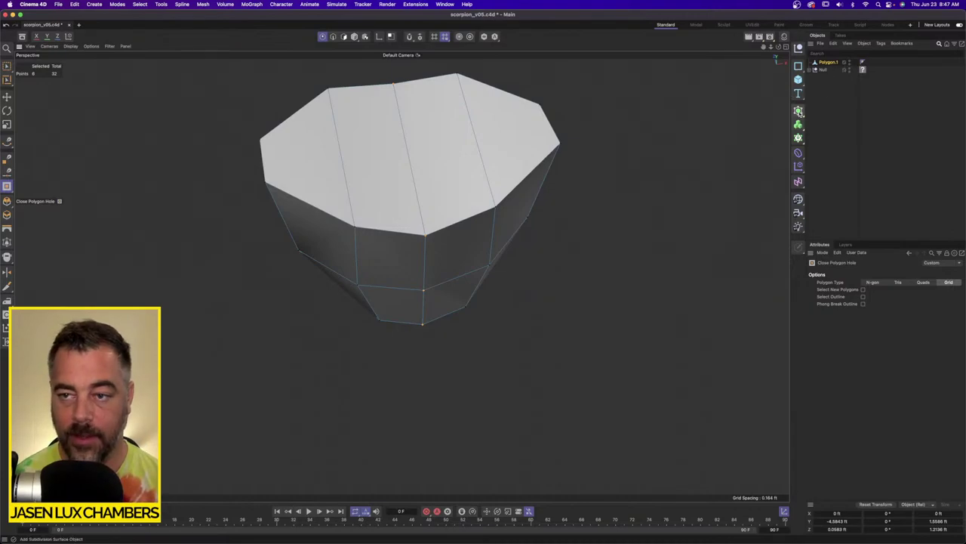
Wrap the closed segment mesh in a Subdivision Surface and live-select the four polygons of its wide upper cap.
{"action": "left_click", "coordinate": [798, 110], "text": "alt"}
{"action": "left_click_drag", "start_coordinate": [836, 75], "coordinate": [834, 64]}
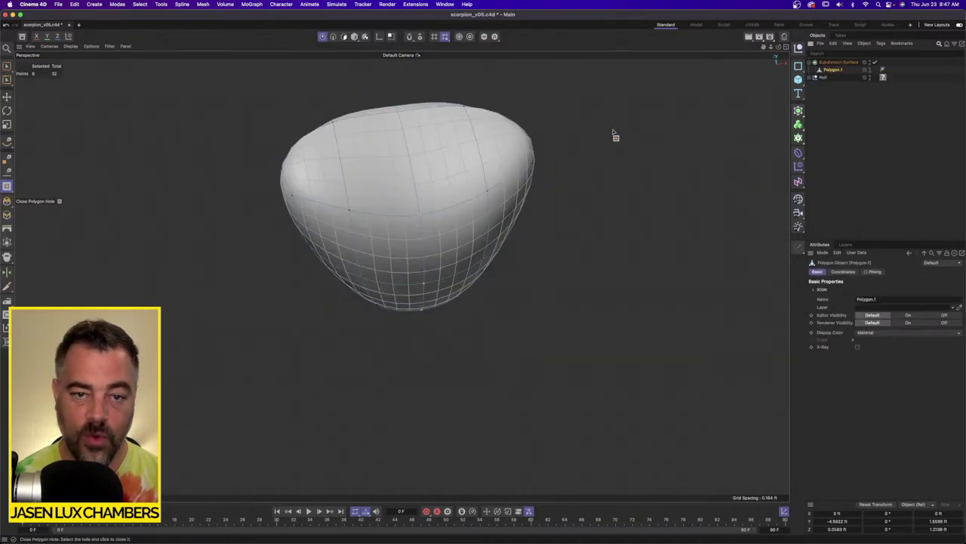
{"action": "left_click", "coordinate": [352, 37]}
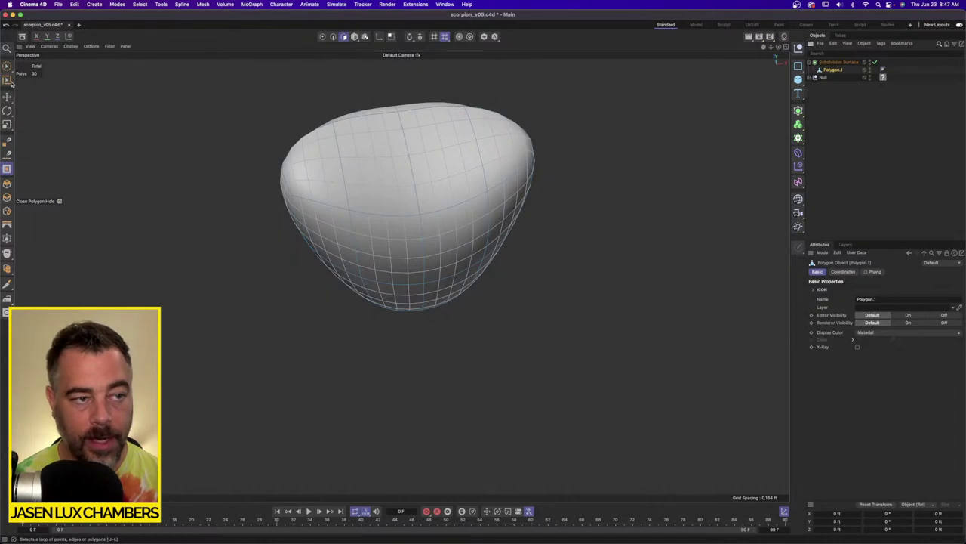
{"action": "left_click", "coordinate": [7, 66]}
{"action": "mouse_move", "coordinate": [373, 158]}
{"action": "left_mouse_down"}
{"action": "mouse_move", "coordinate": [356, 158]}
{"action": "mouse_move", "coordinate": [495, 153]}
{"action": "left_mouse_up"}
{"action": "mouse_move", "coordinate": [507, 215]}
{"action": "left_mouse_down", "text": "alt"}
{"action": "mouse_move", "coordinate": [612, 189]}
{"action": "mouse_move", "coordinate": [535, 197]}
{"action": "mouse_move", "coordinate": [506, 207]}
{"action": "mouse_move", "coordinate": [502, 227]}
{"action": "left_mouse_up", "text": "alt"}
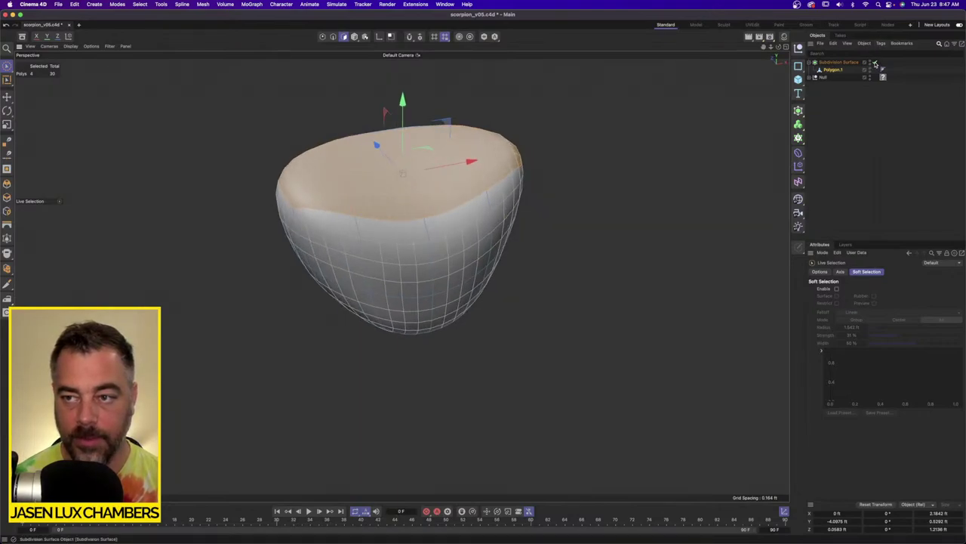
{"action": "left_click", "coordinate": [875, 63]}
{"action": "left_click", "coordinate": [876, 63]}
Try insetting the four upper cap polygons and extruding them inward, and undo both operations.
{"action": "key", "text": "i"}
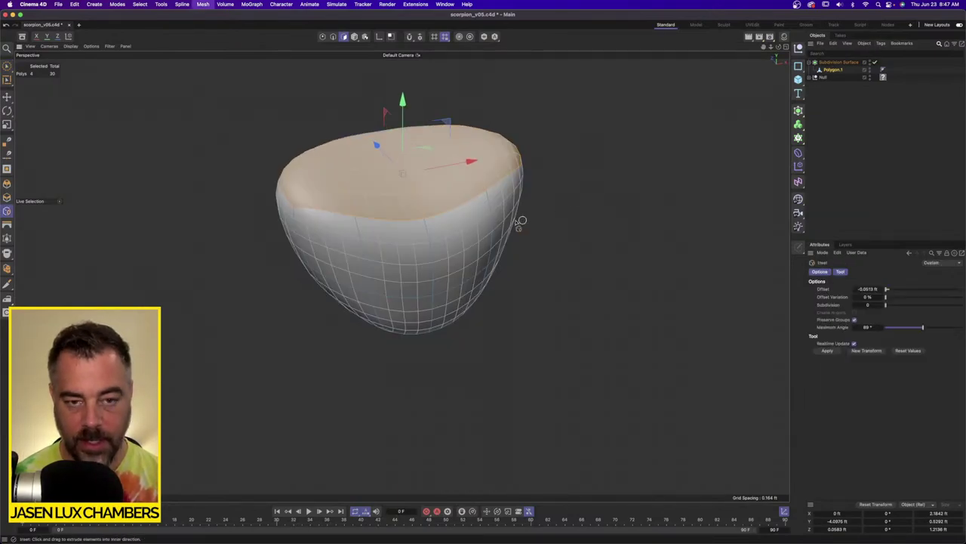
{"action": "left_click_drag", "start_coordinate": [520, 221], "coordinate": [474, 207]}
{"action": "key", "text": "d"}
{"action": "left_click", "coordinate": [507, 225]}
{"action": "key", "text": "super+z"}
{"action": "key", "text": "super+z"}
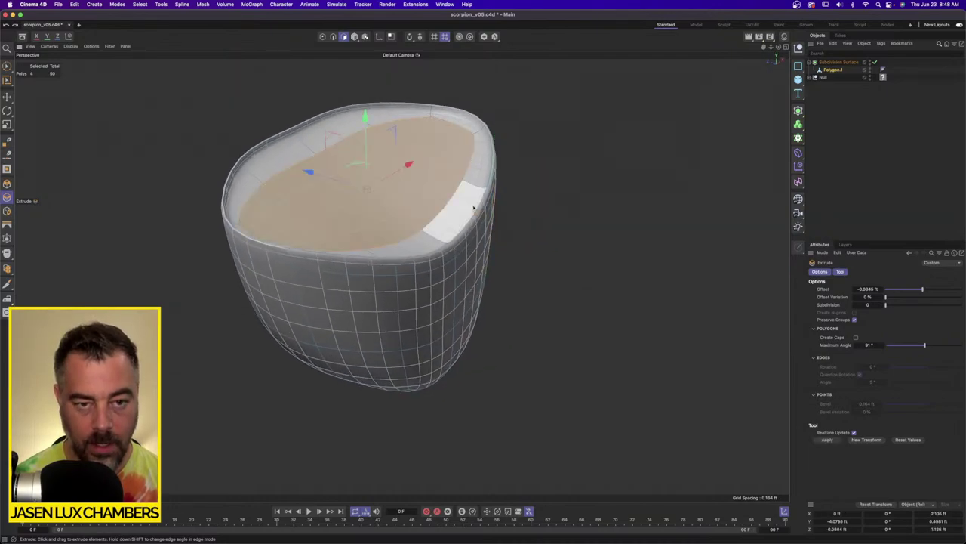
{"action": "key", "text": "ctrl+z"}
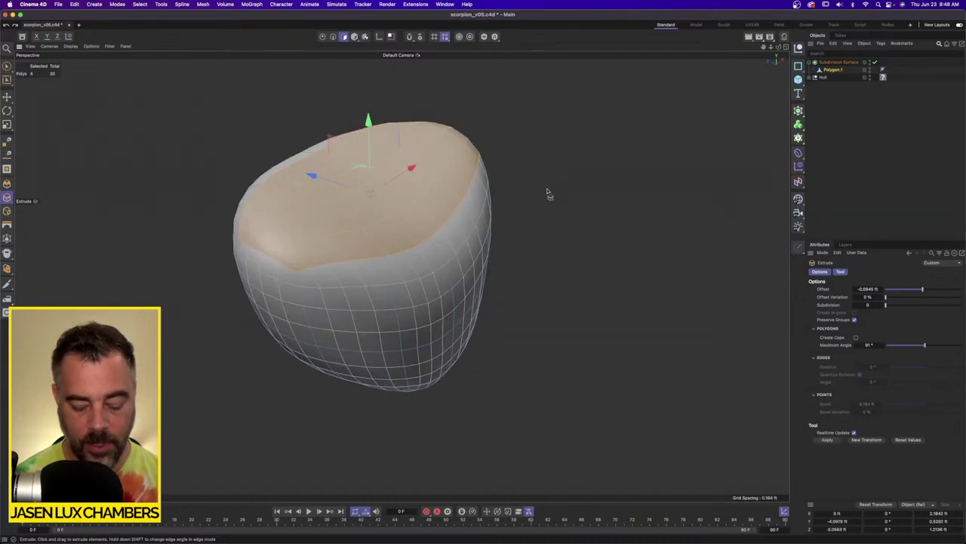
Inset the four upper cap polygons and extrude them about 0.11 ft into the segment to form a recessed rim.
{"action": "key", "text": "i"}
{"action": "mouse_move", "coordinate": [544, 155]}
{"action": "left_mouse_down"}
{"action": "mouse_move", "coordinate": [566, 156]}
{"action": "mouse_move", "coordinate": [551, 151]}
{"action": "left_mouse_up"}
{"action": "key", "text": "d"}
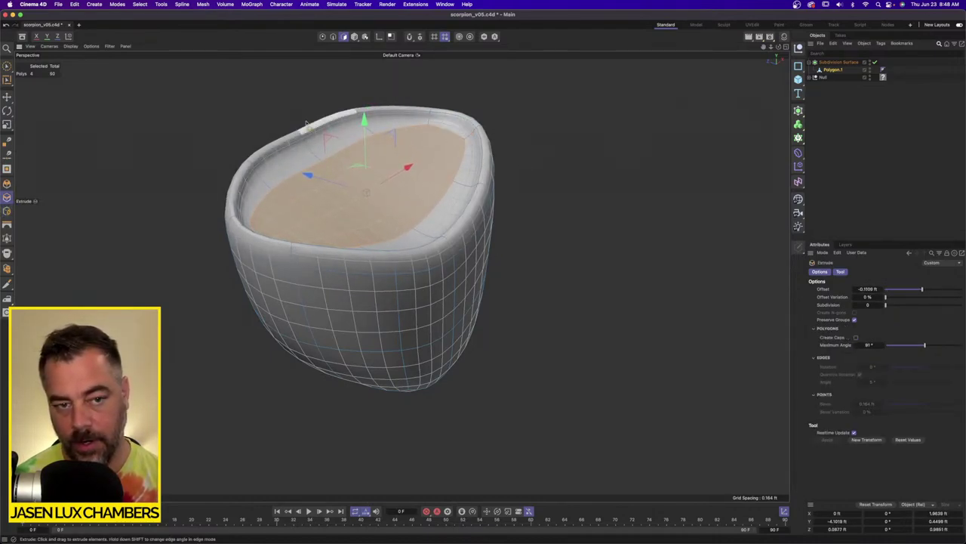
Select the six polygons at the segment's narrow lower end with Live Selection and turn off the Subdivision Surface.
{"action": "left_click_drag", "start_coordinate": [313, 236], "coordinate": [514, 247], "text": "alt"}
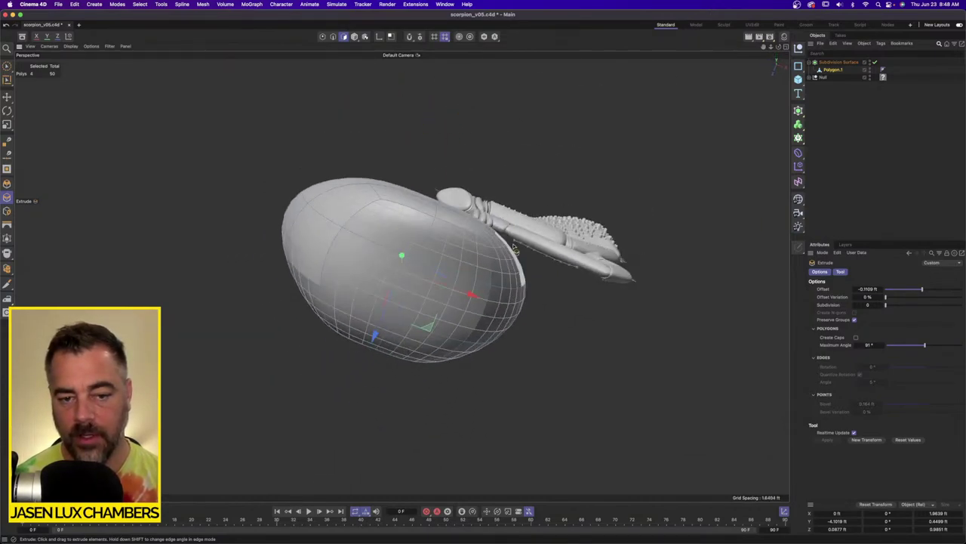
{"action": "left_click", "coordinate": [834, 69]}
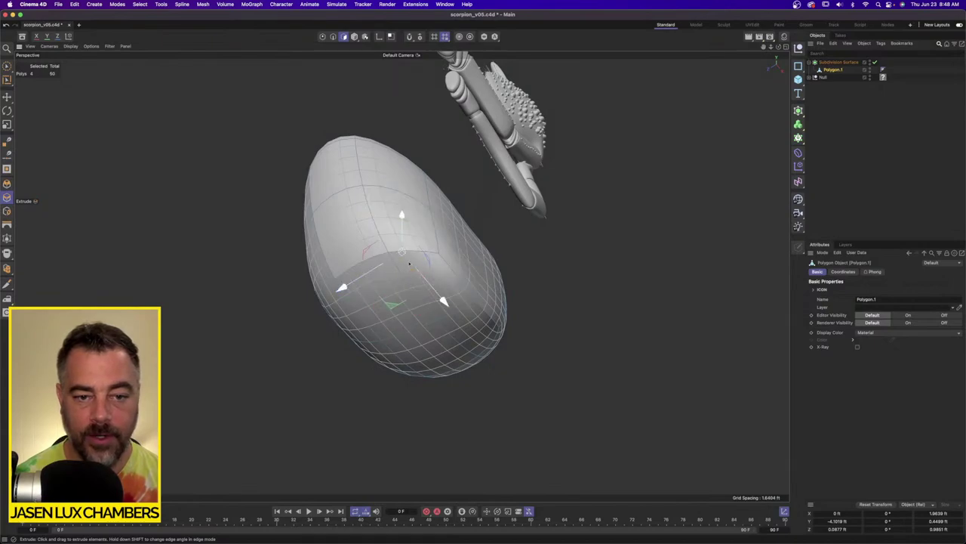
{"action": "key", "text": "e"}
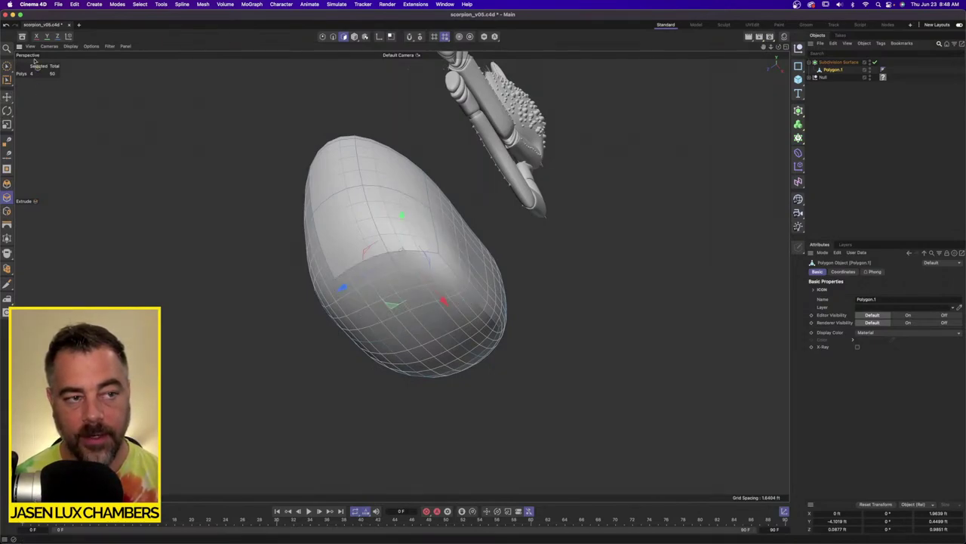
{"action": "left_click", "coordinate": [7, 66]}
{"action": "left_click", "coordinate": [395, 295]}
{"action": "left_click_drag", "start_coordinate": [408, 323], "coordinate": [425, 350]}
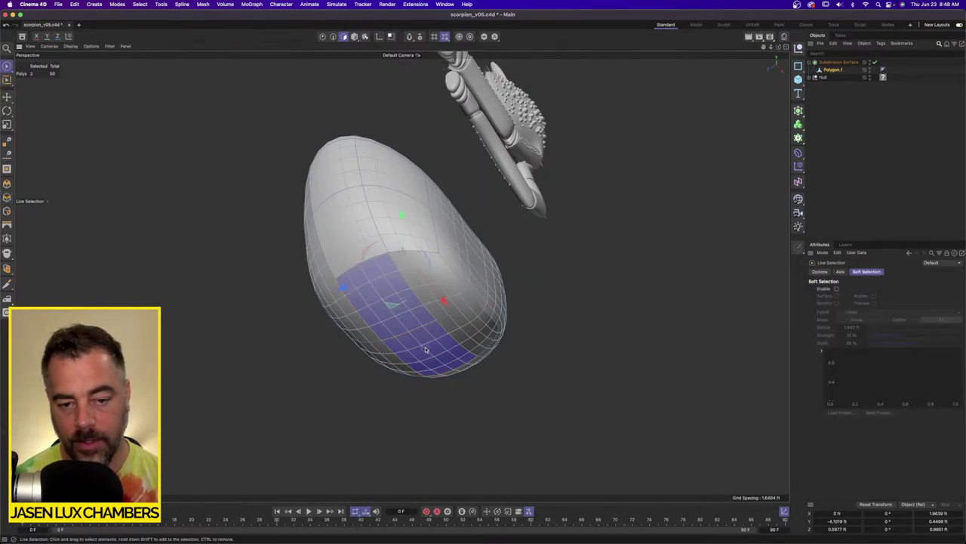
{"action": "left_click", "coordinate": [875, 63]}
{"action": "middle_click_drag", "start_coordinate": [454, 310], "coordinate": [401, 277], "text": "alt"}
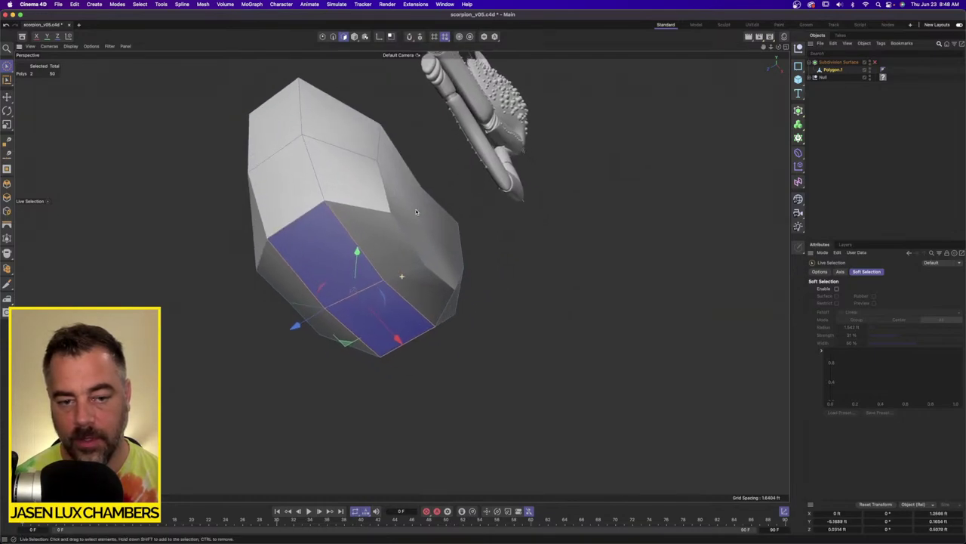
Inset the selected lower-end polygons, extrude them inward about 0.09 ft and re-enable the Subdivision Surface.
{"action": "mouse_move", "coordinate": [401, 276]}
{"action": "left_mouse_down", "text": "alt"}
{"action": "mouse_move", "coordinate": [408, 273]}
{"action": "mouse_move", "coordinate": [332, 266]}
{"action": "mouse_move", "coordinate": [354, 347]}
{"action": "mouse_move", "coordinate": [500, 280]}
{"action": "left_mouse_up", "text": "alt"}
{"action": "key", "text": "i"}
{"action": "left_click_drag", "start_coordinate": [558, 237], "coordinate": [581, 212]}
{"action": "key", "text": "d"}
{"action": "left_click", "coordinate": [875, 63]}
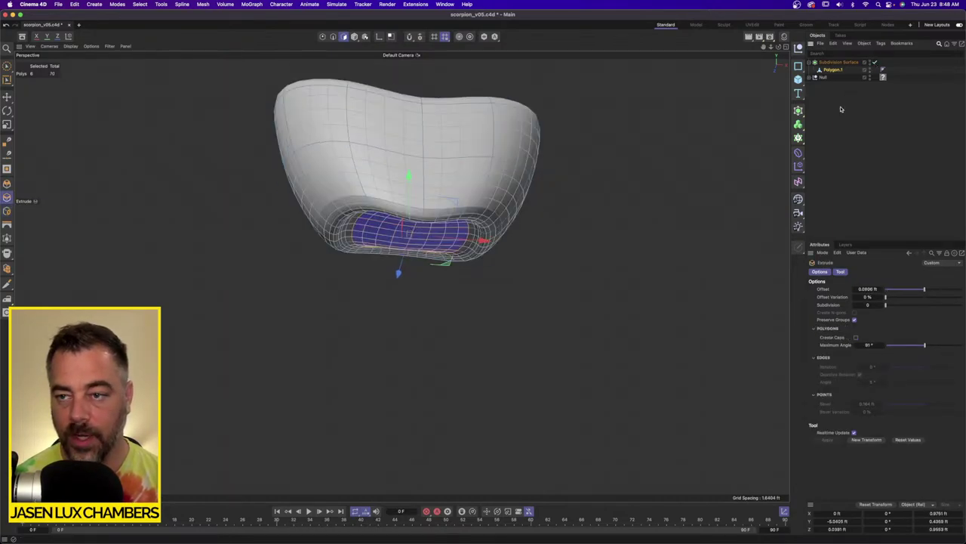
{"action": "left_click", "coordinate": [841, 108]}
{"action": "left_click_drag", "start_coordinate": [377, 208], "coordinate": [415, 203], "text": "alt"}
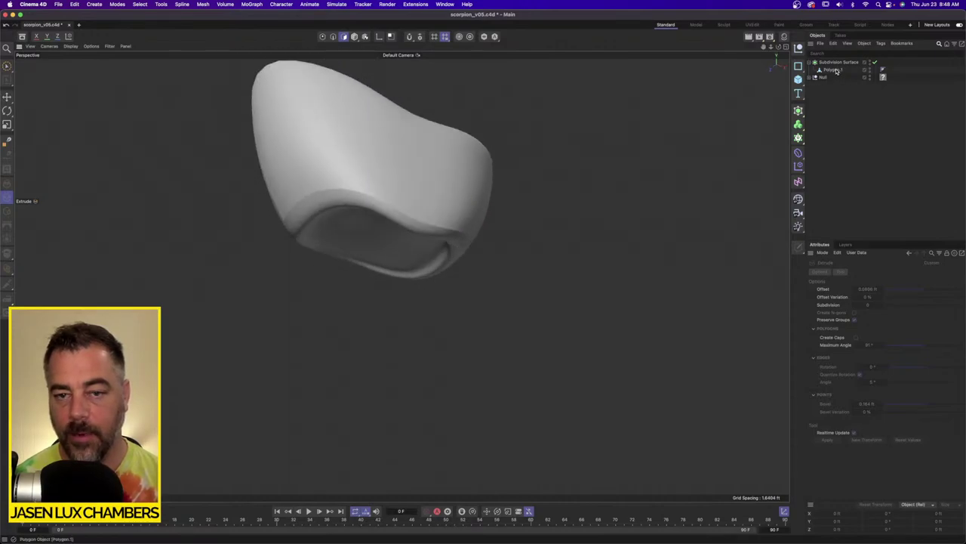
Select all polygons of the segment mesh and align their normals with User Normals enabled.
{"action": "left_click", "coordinate": [833, 70]}
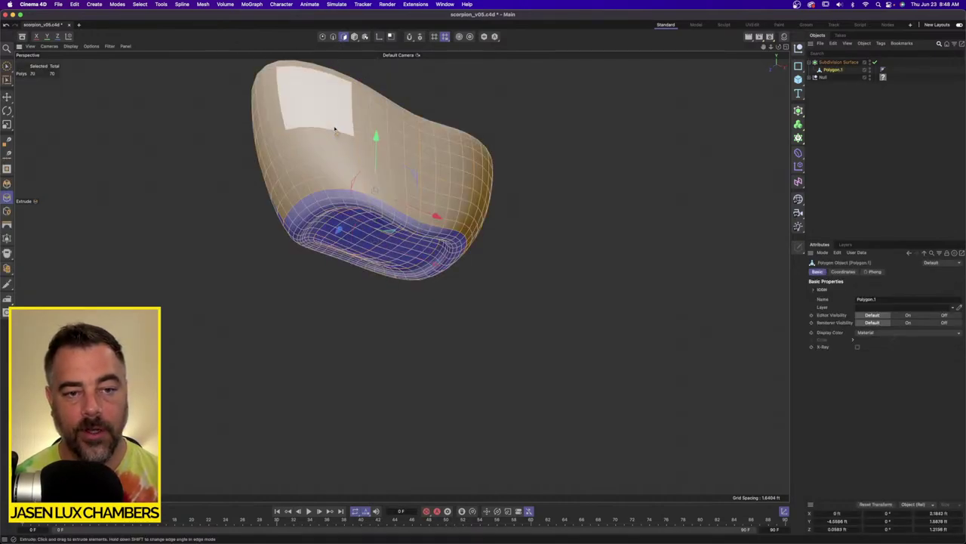
{"action": "left_click_drag", "start_coordinate": [334, 129], "coordinate": [249, 83], "text": "alt"}
{"action": "left_click", "coordinate": [203, 4]}
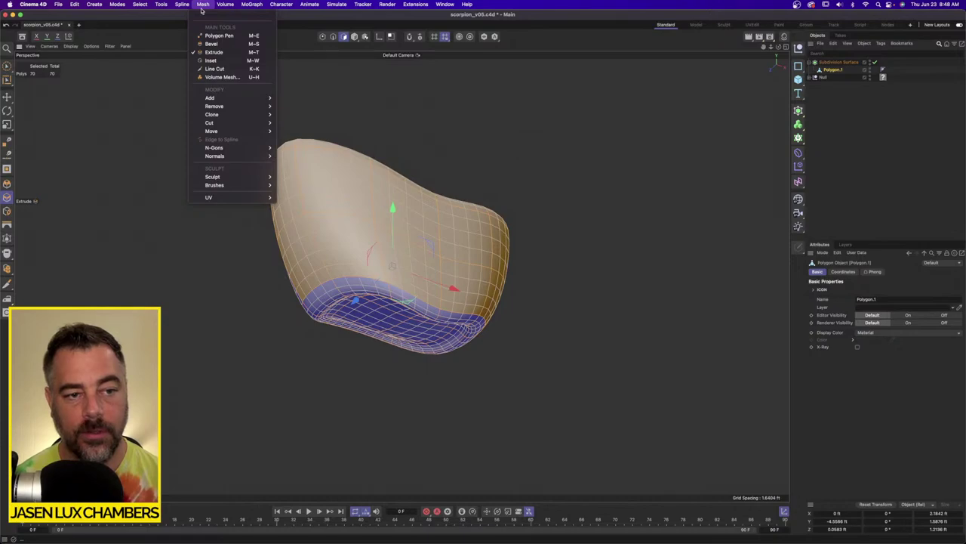
{"action": "mouse_move", "coordinate": [224, 154]}
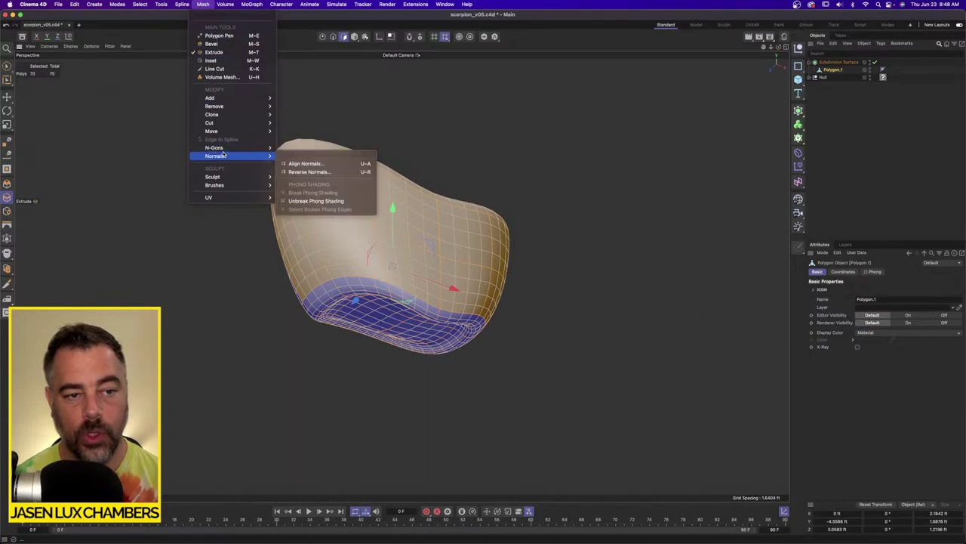
{"action": "left_click", "coordinate": [296, 164]}
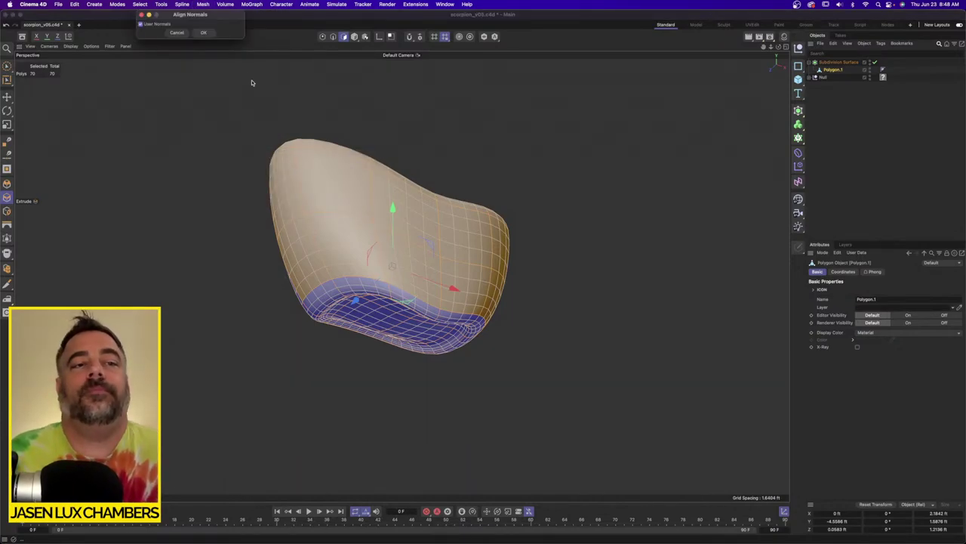
{"action": "left_click", "coordinate": [205, 33]}
{"action": "left_click_drag", "start_coordinate": [431, 218], "coordinate": [423, 246], "text": "alt"}
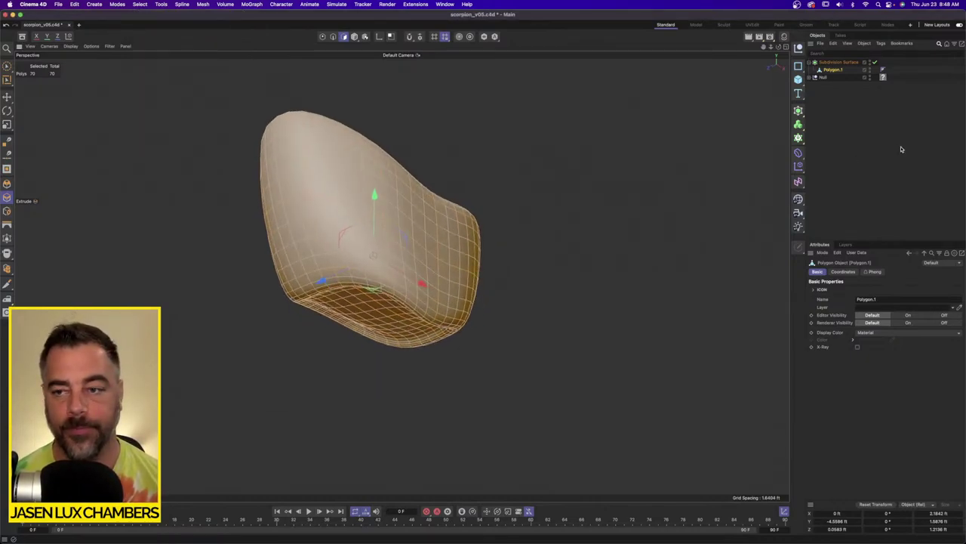
Switch to the four-view layout, hide the segment and examine the last abdomen segment's contours in the reference drawing.
{"action": "left_click", "coordinate": [901, 148]}
{"action": "left_click_drag", "start_coordinate": [402, 184], "coordinate": [745, 101], "text": "alt"}
{"action": "left_click", "coordinate": [786, 47]}
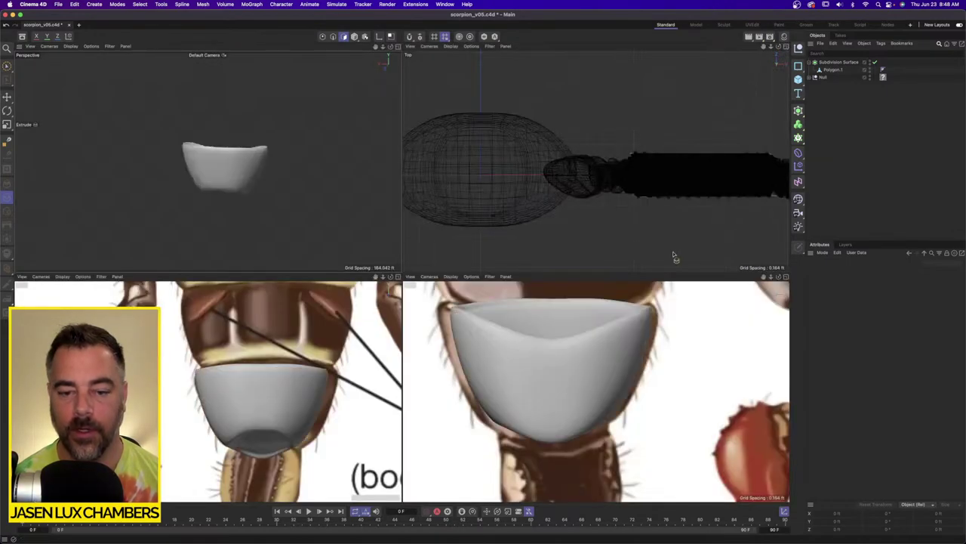
{"action": "scroll", "coordinate": [549, 317], "scroll_direction": "down", "scroll_amount": 4}
{"action": "middle_click_drag", "start_coordinate": [536, 317], "coordinate": [542, 377], "text": "alt"}
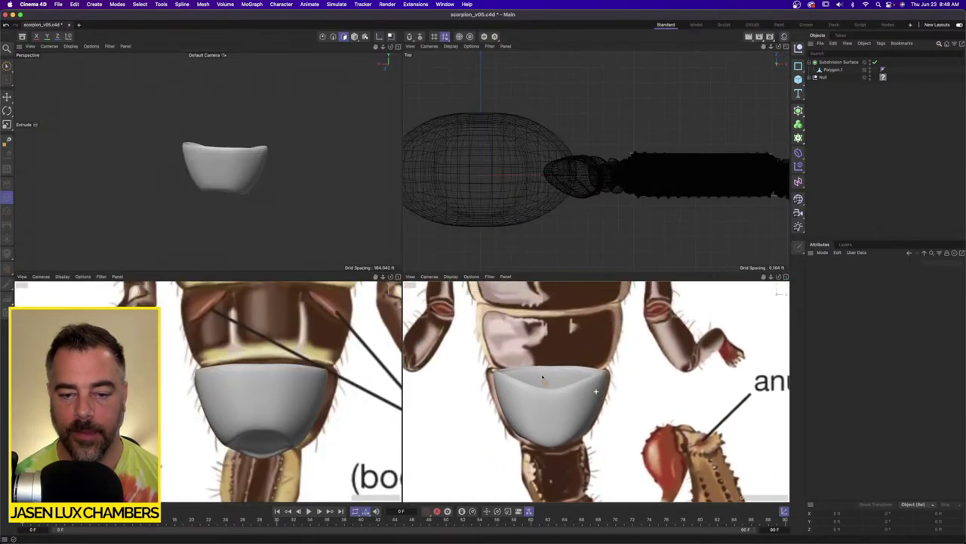
{"action": "left_click", "coordinate": [870, 62]}
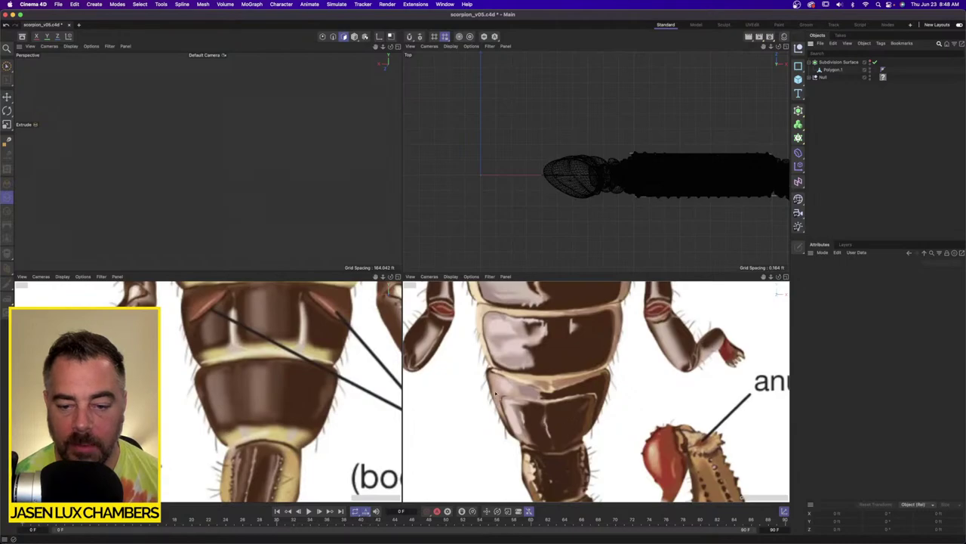
{"action": "scroll", "coordinate": [577, 395], "scroll_direction": "up", "scroll_amount": 5}
{"action": "scroll", "coordinate": [596, 391], "scroll_direction": "down", "scroll_amount": 3}
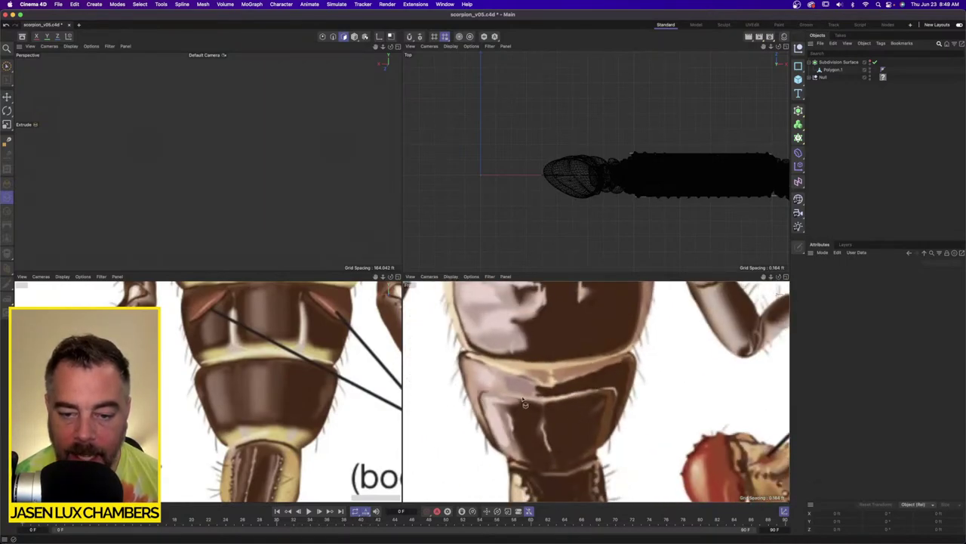
{"action": "scroll", "coordinate": [595, 434], "scroll_direction": "up", "scroll_amount": 4}
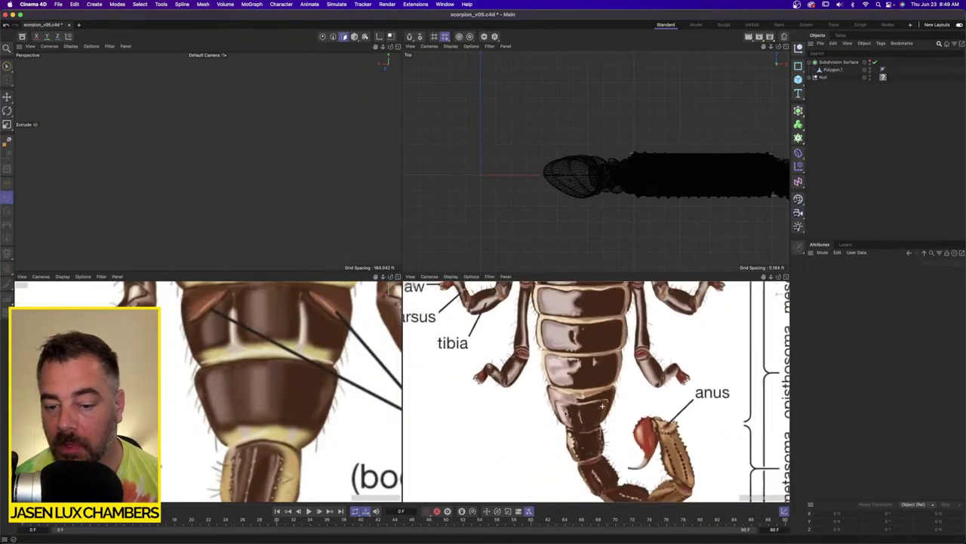
{"action": "scroll", "coordinate": [603, 412], "scroll_direction": "down", "scroll_amount": 4}
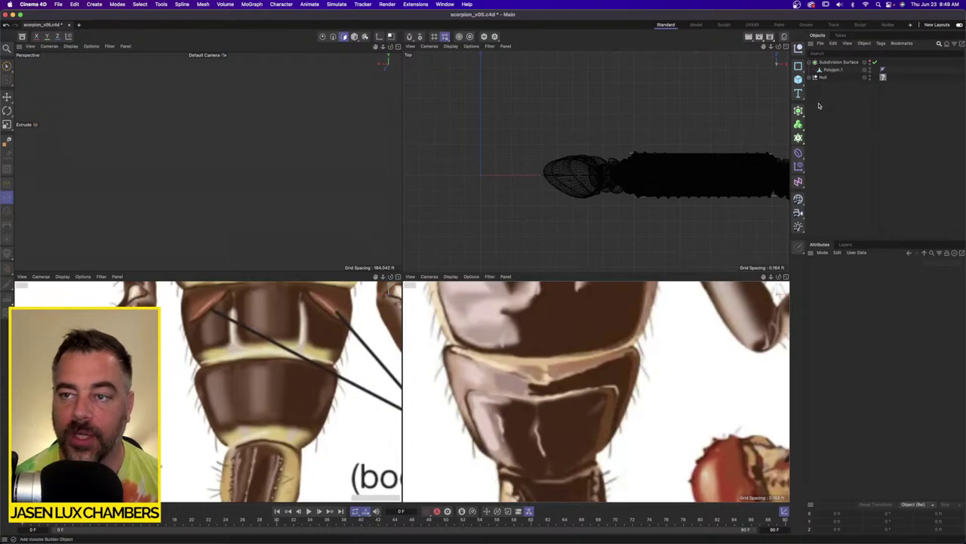
Toggle the segment's editor visibility to compare its shape with the raised ridge in the dorsal reference drawing.
{"action": "left_click", "coordinate": [833, 70]}
{"action": "left_click", "coordinate": [873, 63]}
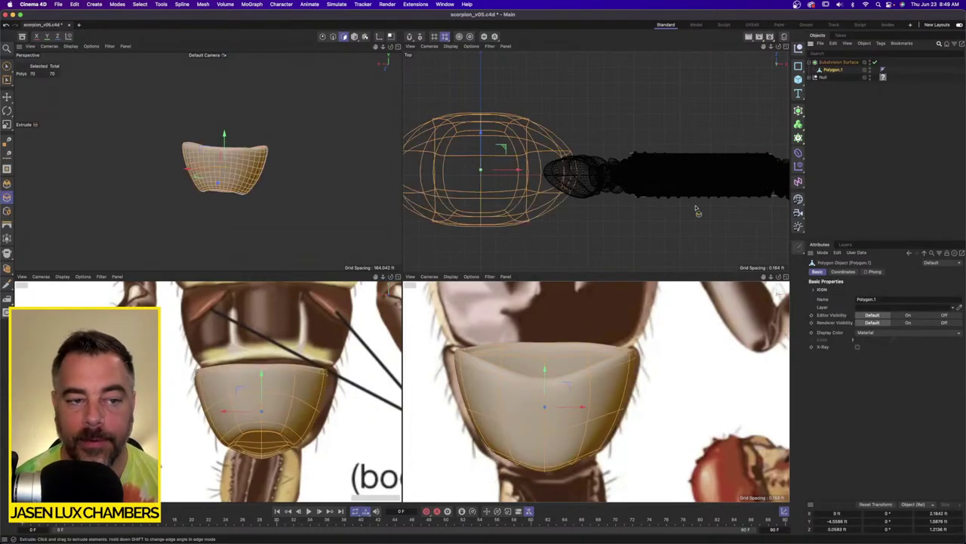
{"action": "left_click", "coordinate": [869, 63]}
{"action": "left_click", "coordinate": [869, 63]}
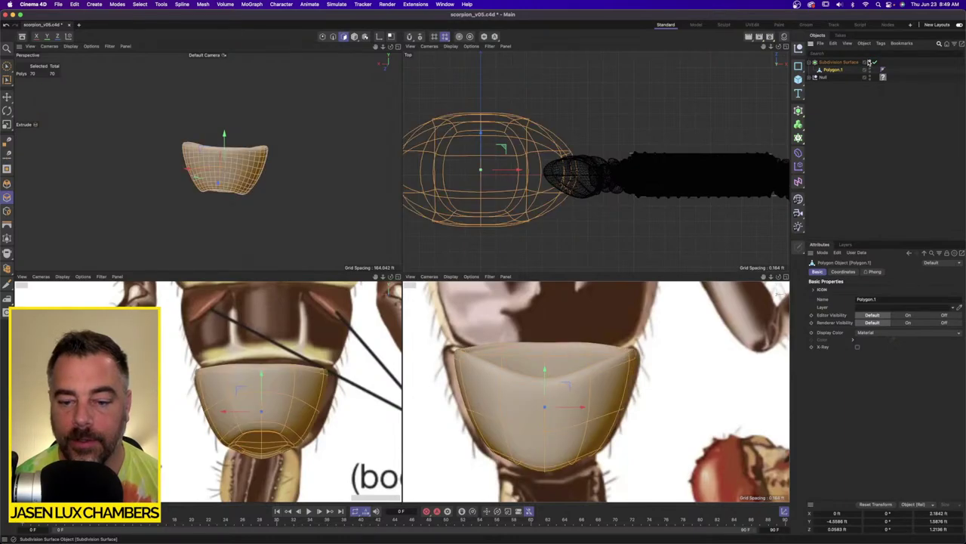
{"action": "left_click", "coordinate": [869, 62]}
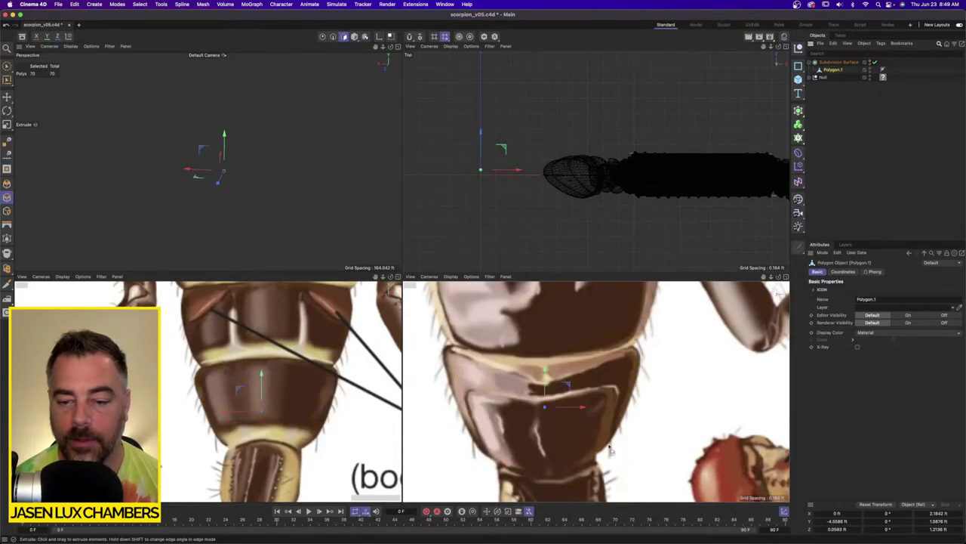
{"action": "scroll", "coordinate": [604, 400], "scroll_direction": "up", "scroll_amount": 5}
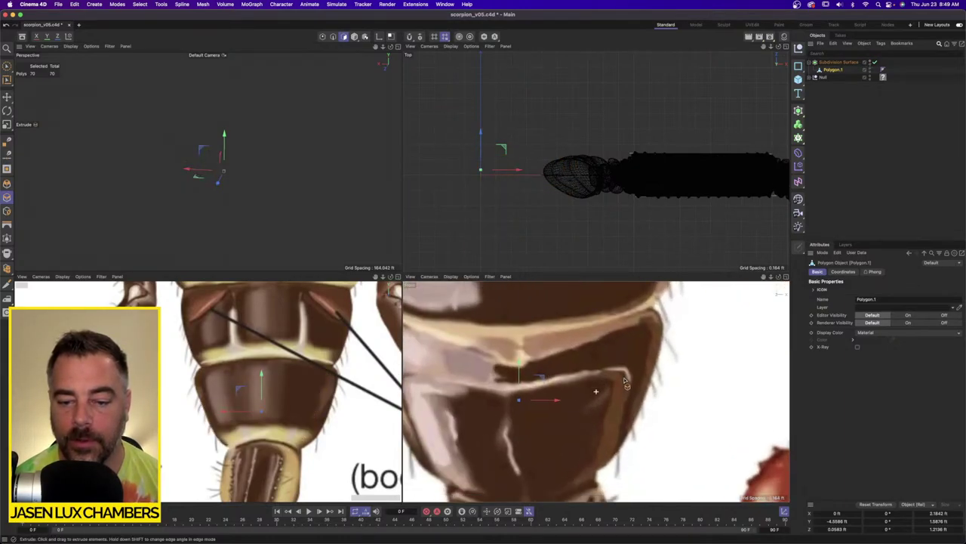
{"action": "left_click", "coordinate": [869, 63]}
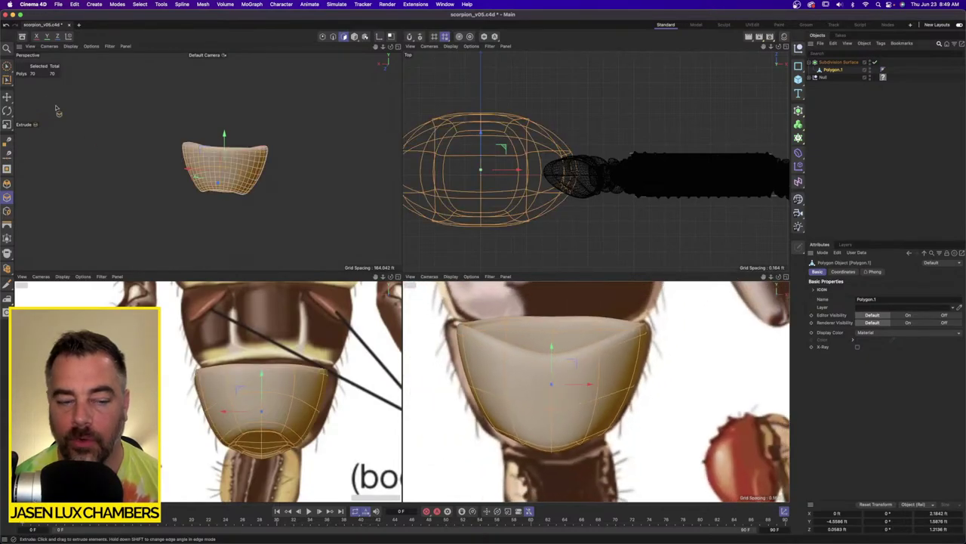
Rectangle-select the mesh points on one side of the segment's midline and delete that half.
{"action": "left_click", "coordinate": [6, 66]}
{"action": "left_click", "coordinate": [45, 89]}
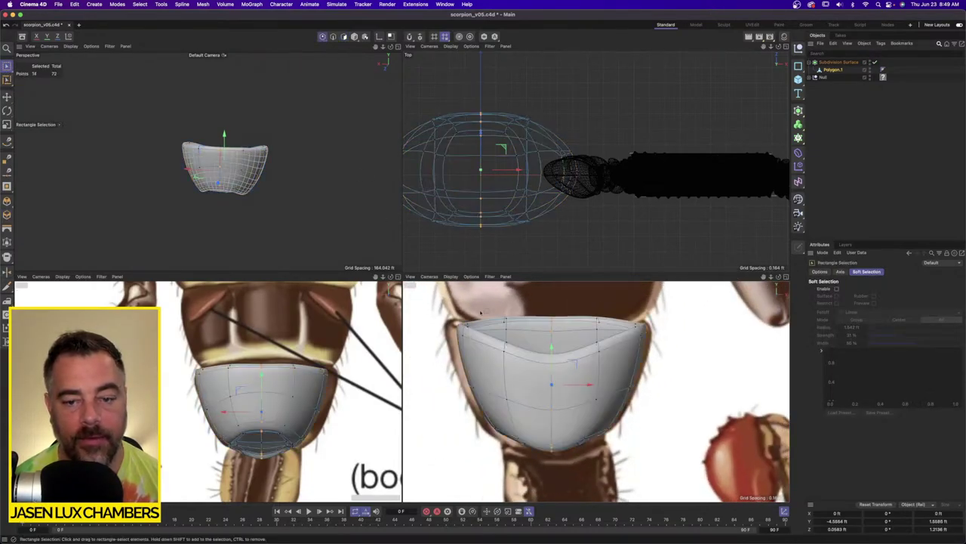
{"action": "left_click_drag", "start_coordinate": [539, 308], "coordinate": [446, 465]}
{"action": "key", "text": "Delete"}
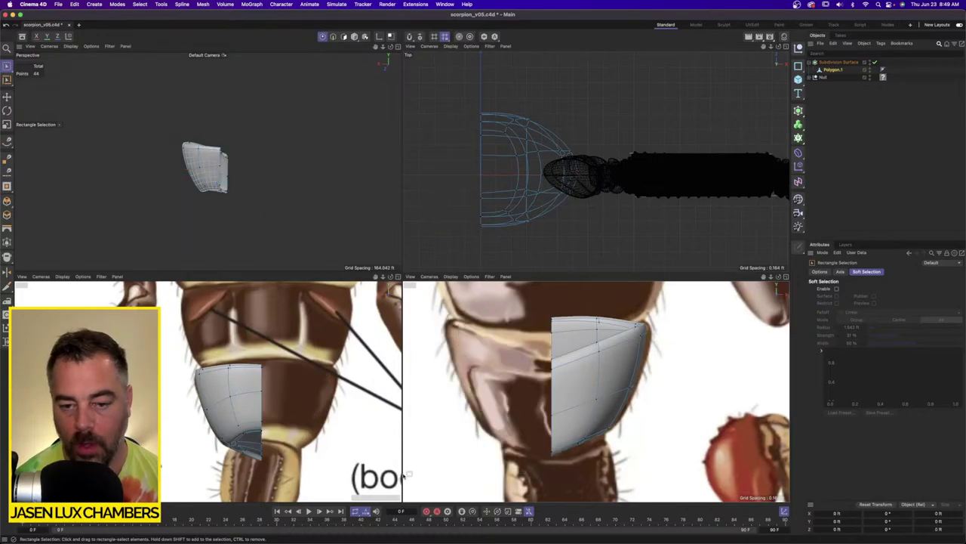
Add a Symmetry generator inside the Subdivision Surface and make the remaining half-segment its child.
{"action": "left_click", "coordinate": [798, 124]}
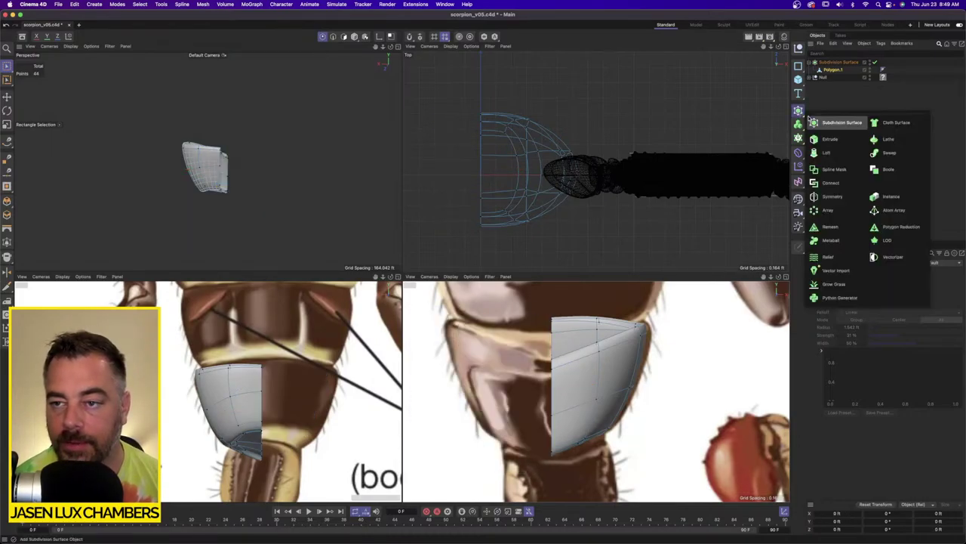
{"action": "left_click", "coordinate": [829, 195]}
{"action": "mouse_move", "coordinate": [832, 63]}
{"action": "left_mouse_down"}
{"action": "mouse_move", "coordinate": [836, 80]}
{"action": "mouse_move", "coordinate": [844, 71]}
{"action": "left_mouse_up"}
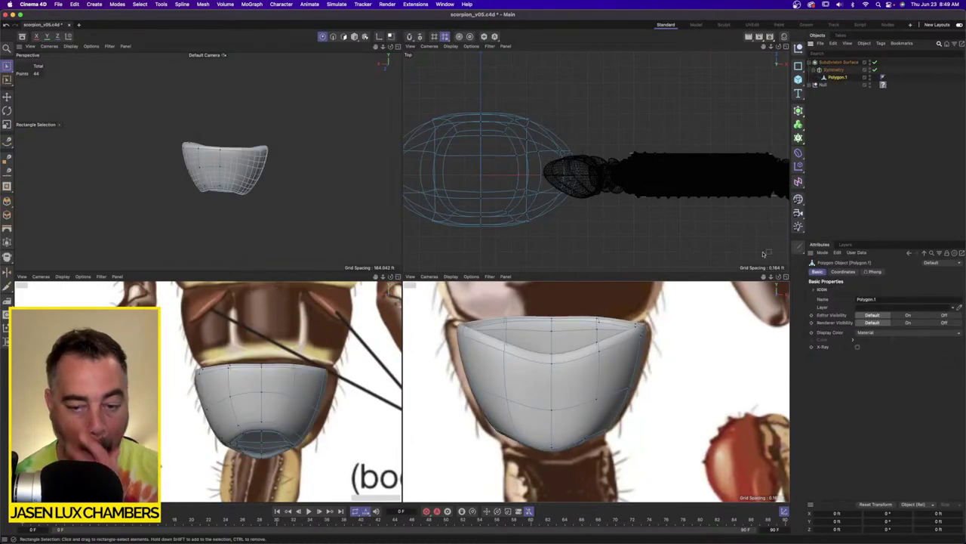
{"action": "scroll", "coordinate": [626, 381], "scroll_direction": "up", "scroll_amount": 2}
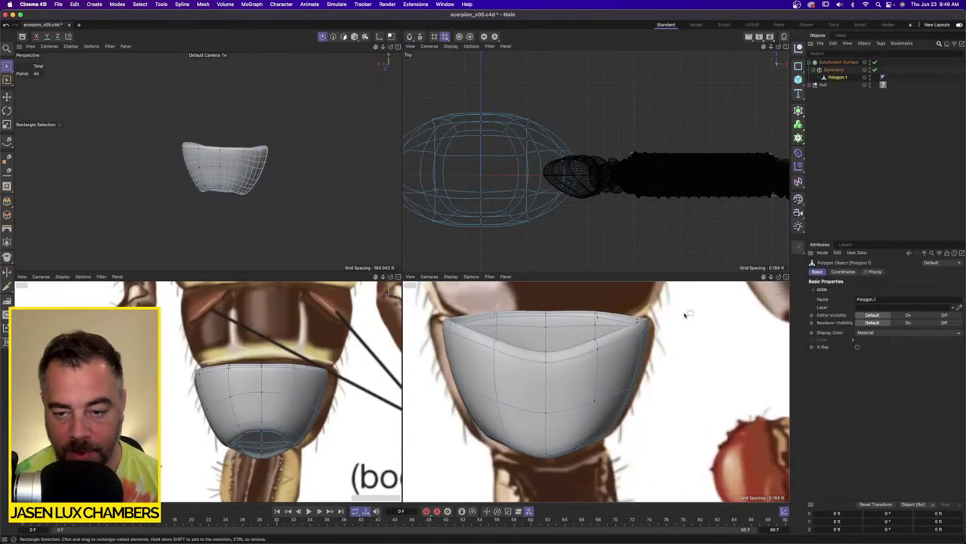
Adjust the half-segment's outer rim and side points outward to fit the reference outline, then select the bottom midline points.
{"action": "left_click_drag", "start_coordinate": [624, 308], "coordinate": [652, 341]}
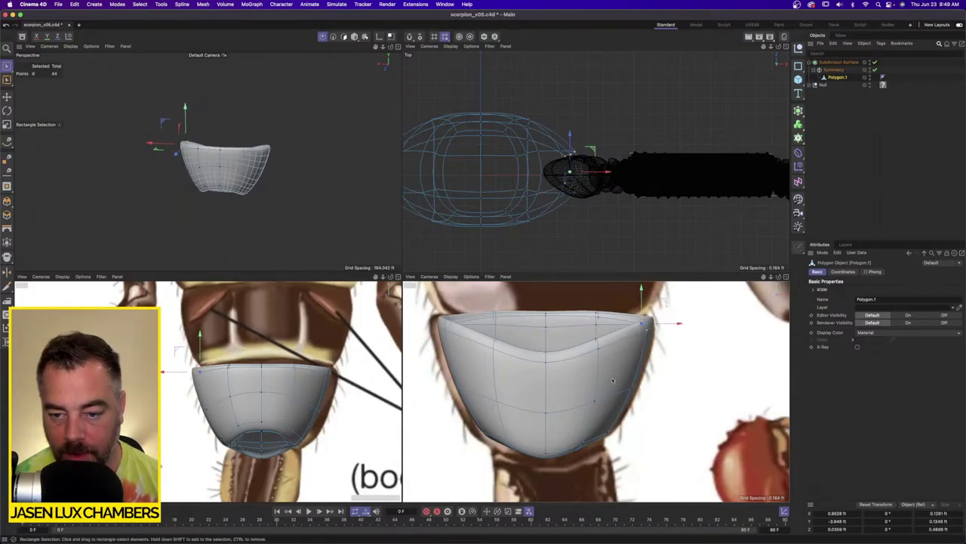
{"action": "left_click_drag", "start_coordinate": [619, 369], "coordinate": [651, 403]}
{"action": "left_click_drag", "start_coordinate": [659, 363], "coordinate": [662, 363]}
{"action": "left_click_drag", "start_coordinate": [548, 446], "coordinate": [546, 410]}
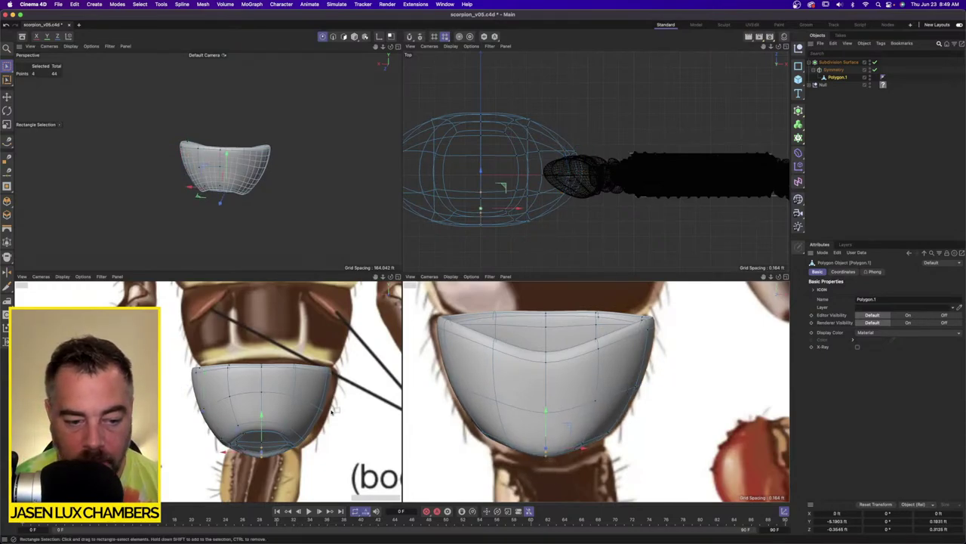
{"action": "left_click_drag", "start_coordinate": [276, 214], "coordinate": [312, 220], "text": "alt"}
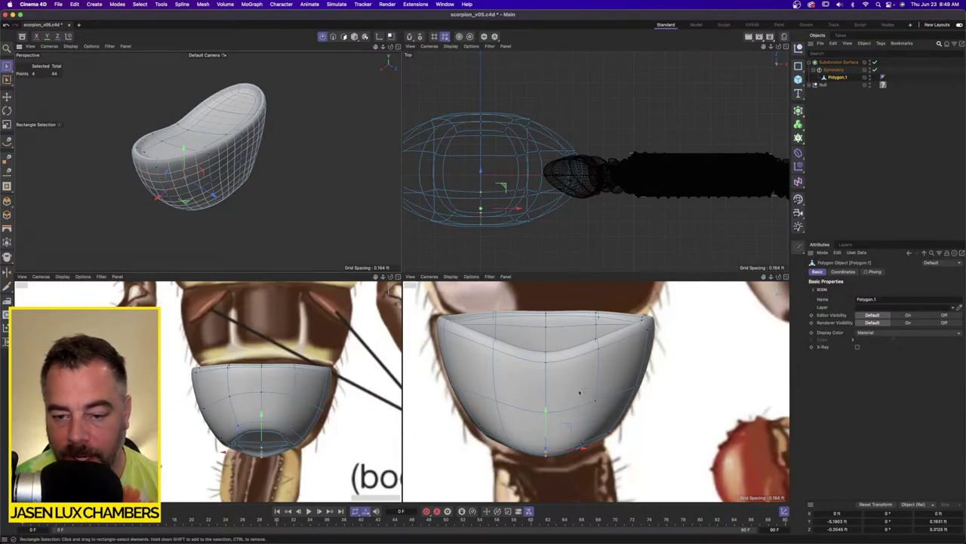
{"action": "scroll", "coordinate": [625, 427], "scroll_direction": "up", "scroll_amount": 2}
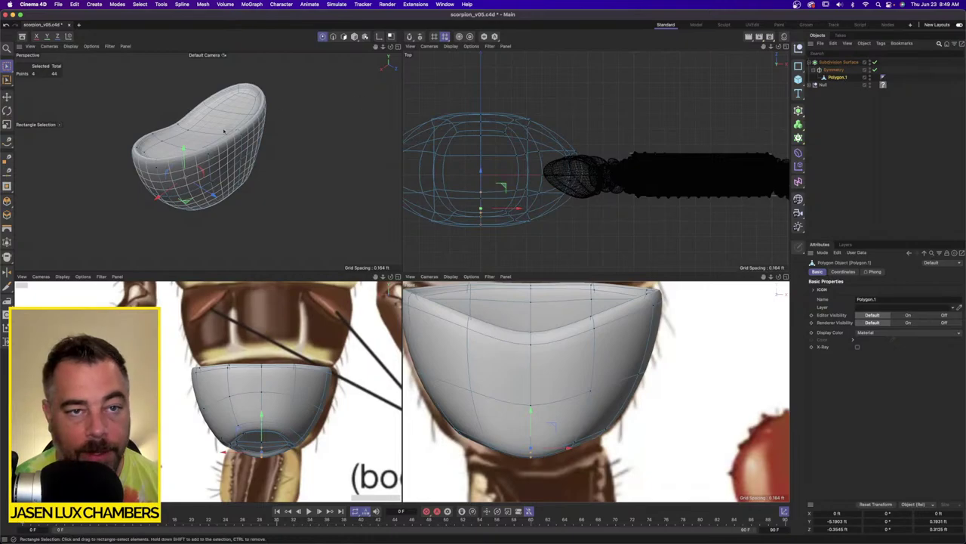
Switch to polygon mode and select the large dorsal polygons of the half-segment with the Move tool.
{"action": "left_click", "coordinate": [344, 36]}
{"action": "key", "text": "super+a"}
{"action": "left_click", "coordinate": [7, 97]}
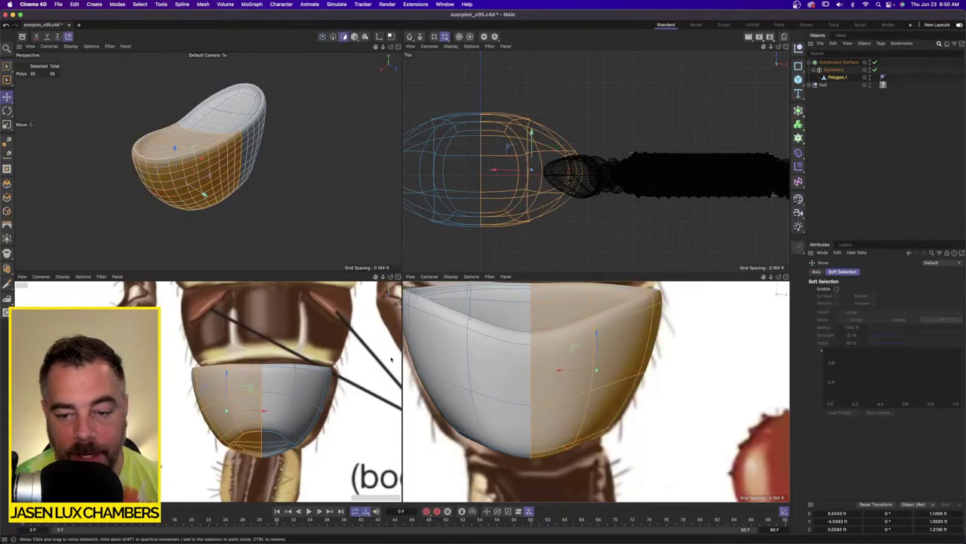
{"action": "left_click", "coordinate": [567, 386]}
{"action": "left_click", "coordinate": [601, 384], "text": "shift"}
{"action": "left_click", "coordinate": [608, 397], "text": "shift"}
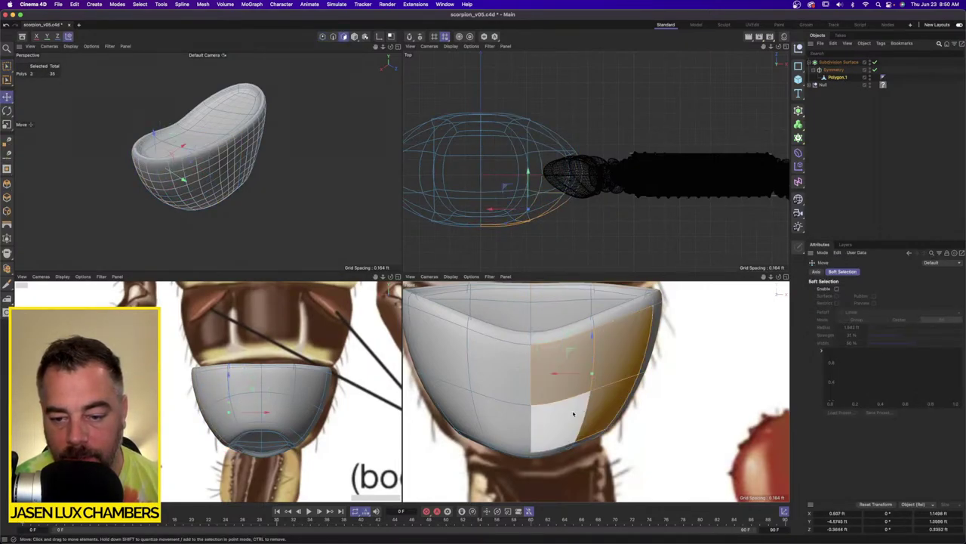
Enable X-Ray on the Subdivision Surface and reselect the half-segment mesh over the dorsal reference.
{"action": "left_click", "coordinate": [836, 62]}
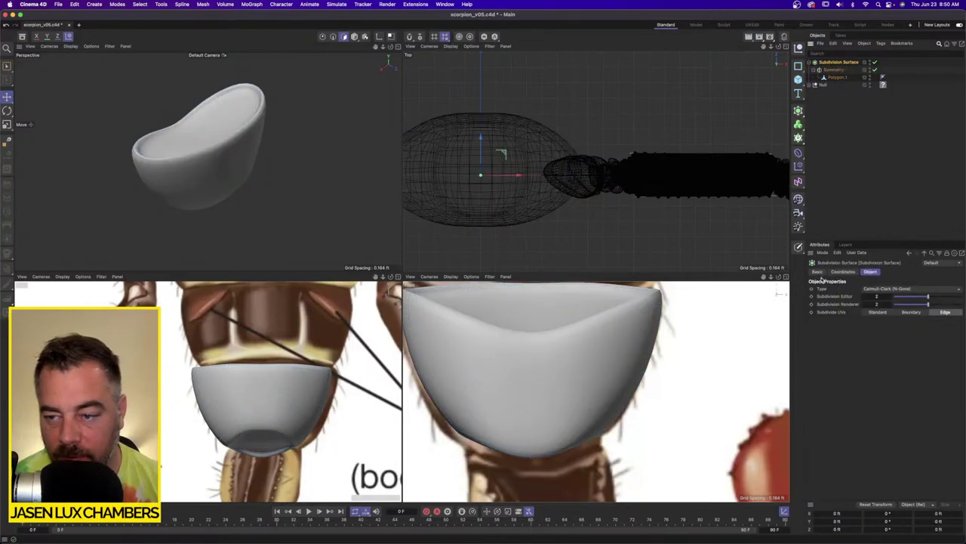
{"action": "left_click", "coordinate": [819, 272]}
{"action": "left_click", "coordinate": [857, 354]}
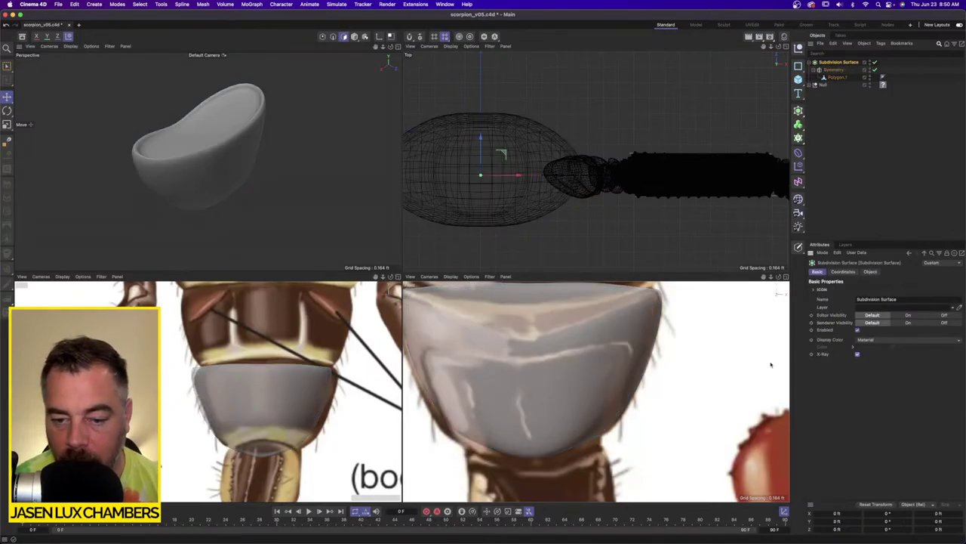
{"action": "left_click", "coordinate": [837, 77]}
{"action": "scroll", "coordinate": [595, 378], "scroll_direction": "up", "scroll_amount": 3}
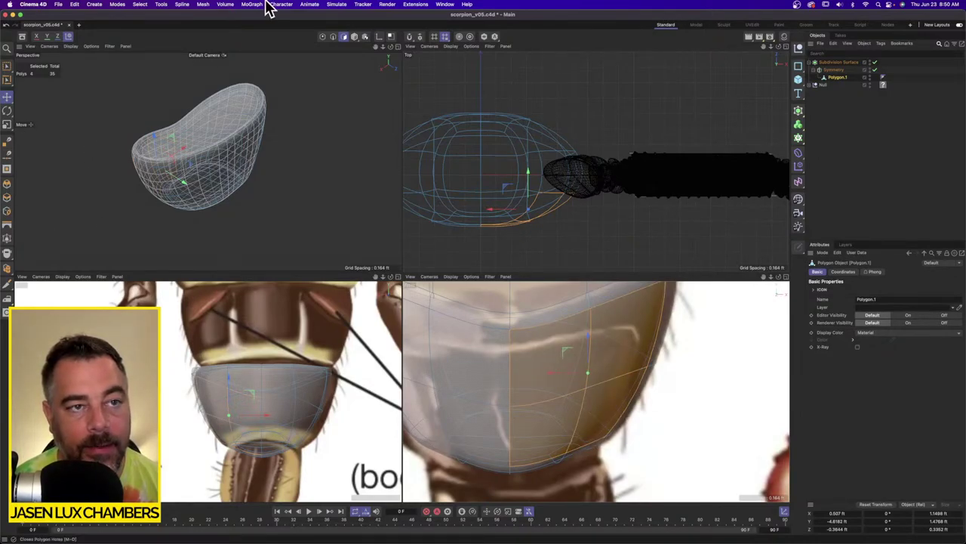
Disable both generators and cut an edge with the Polygon Pen from the midline across the inner dorsal polygon along the reference ridge.
{"action": "left_click", "coordinate": [203, 3]}
{"action": "left_click", "coordinate": [215, 68]}
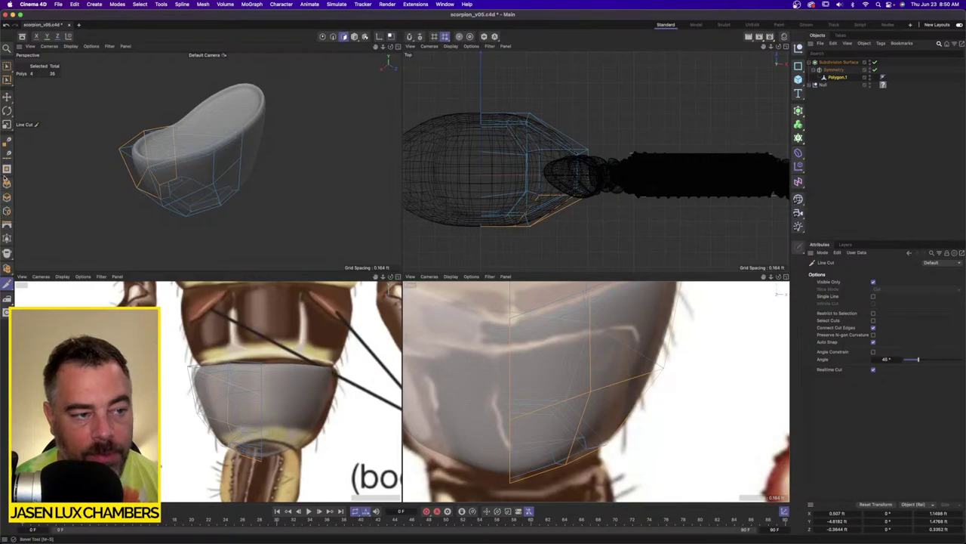
{"action": "left_click", "coordinate": [7, 141]}
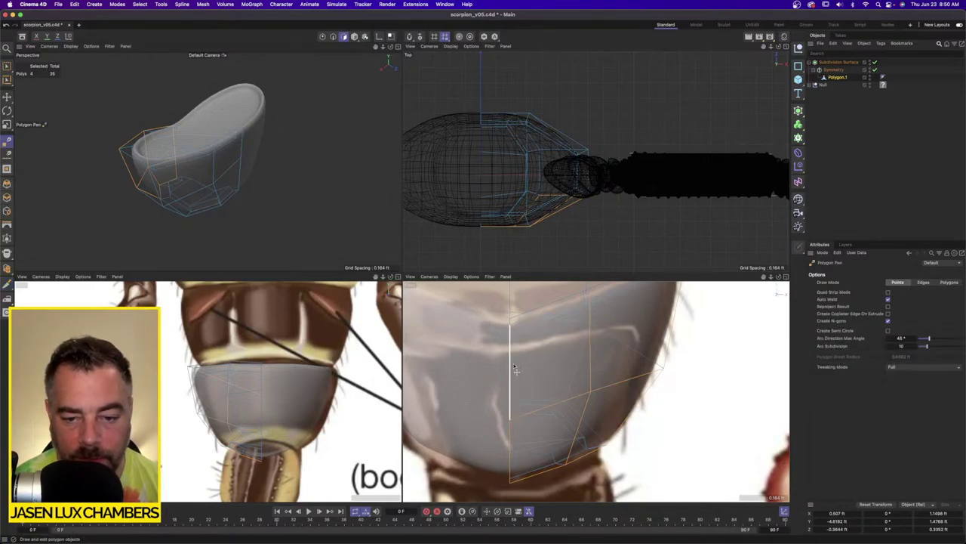
{"action": "key", "text": "Return"}
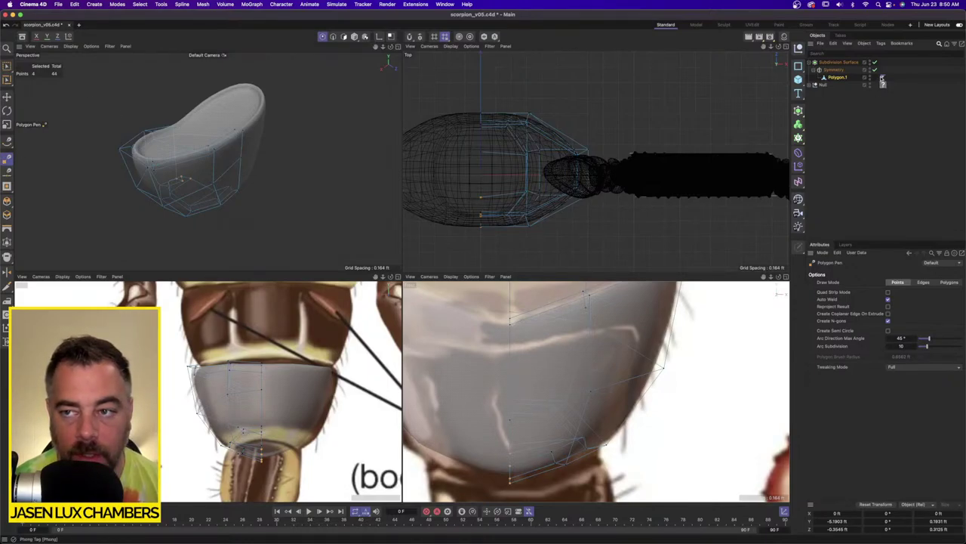
{"action": "left_click_drag", "start_coordinate": [876, 69], "coordinate": [876, 62]}
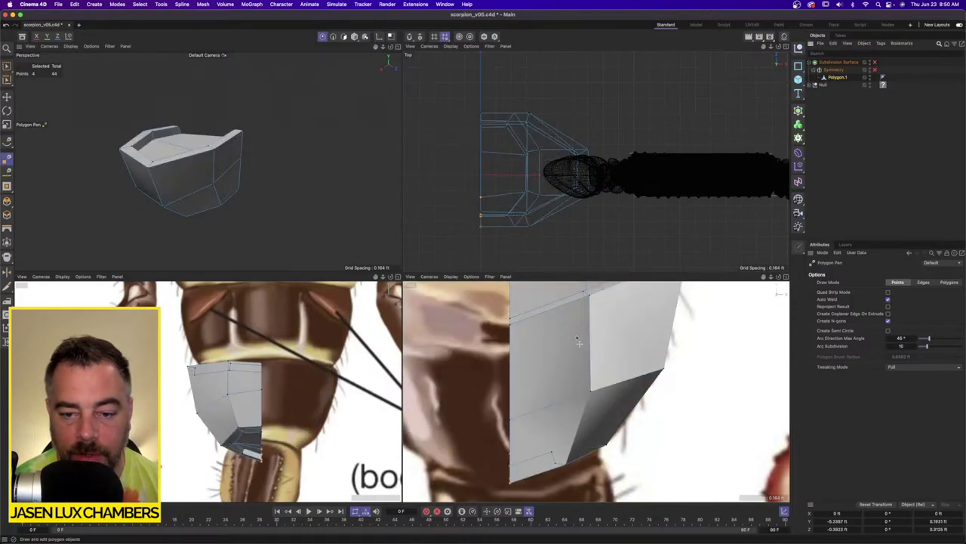
{"action": "left_click", "coordinate": [510, 353]}
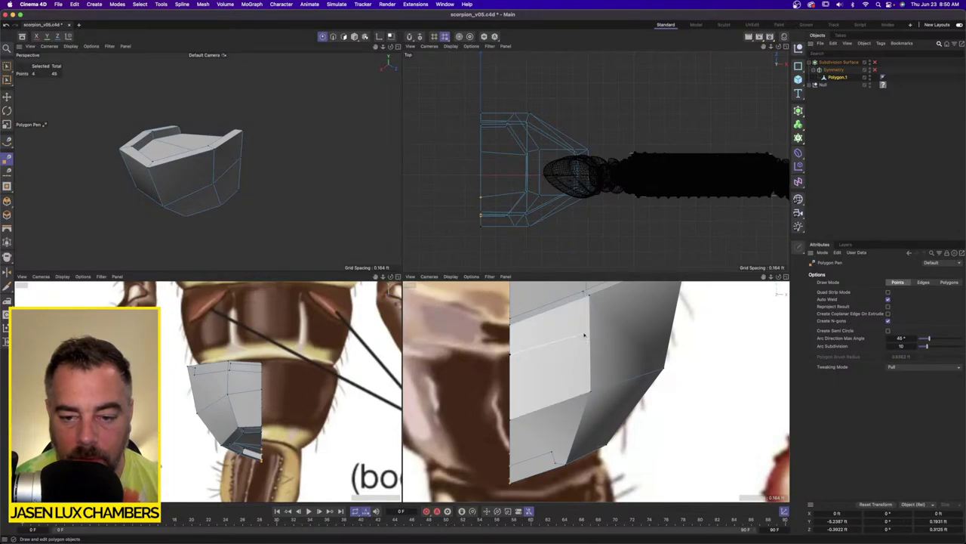
{"action": "left_click", "coordinate": [590, 332]}
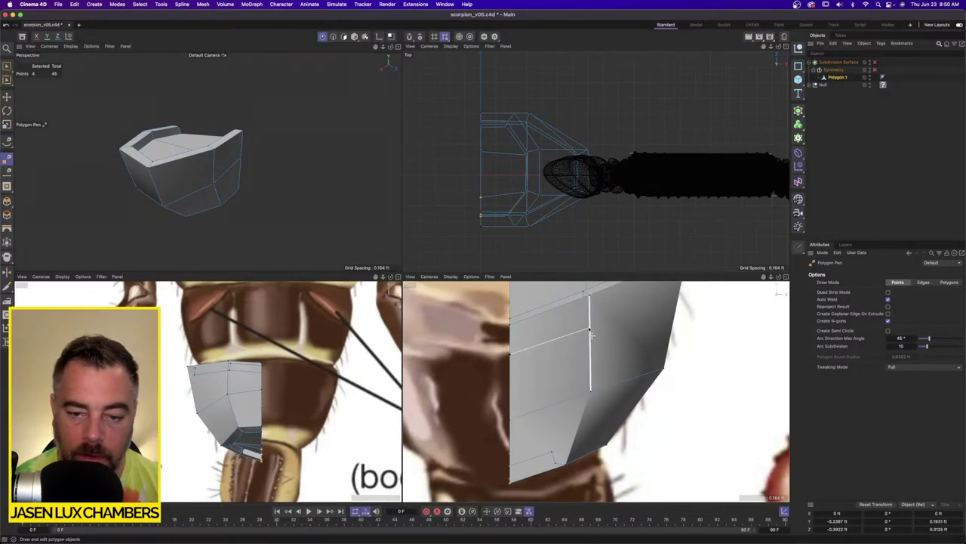
{"action": "left_click", "coordinate": [591, 330]}
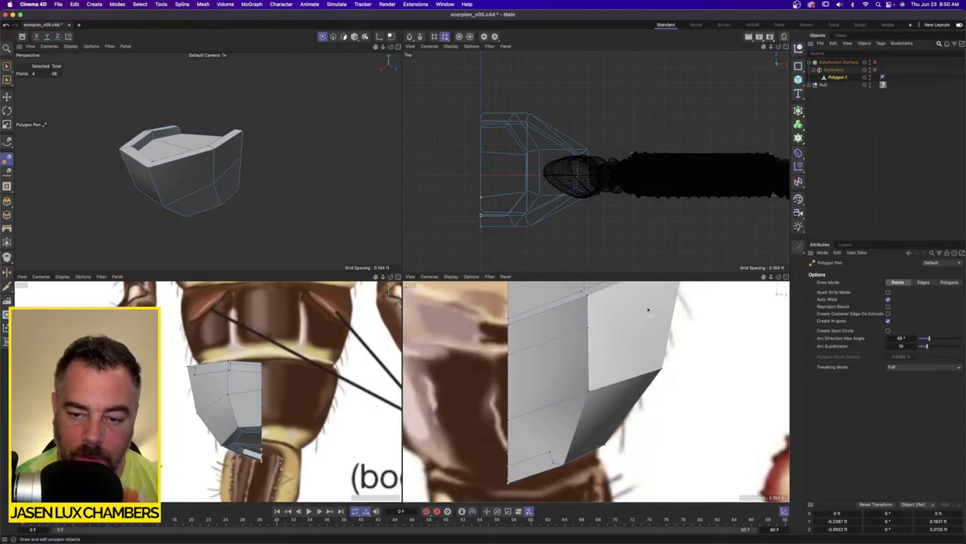
Continue the ridge cut with the Polygon Pen across the outer dorsal polygon and down toward the segment's lower end.
{"action": "left_click", "coordinate": [588, 327]}
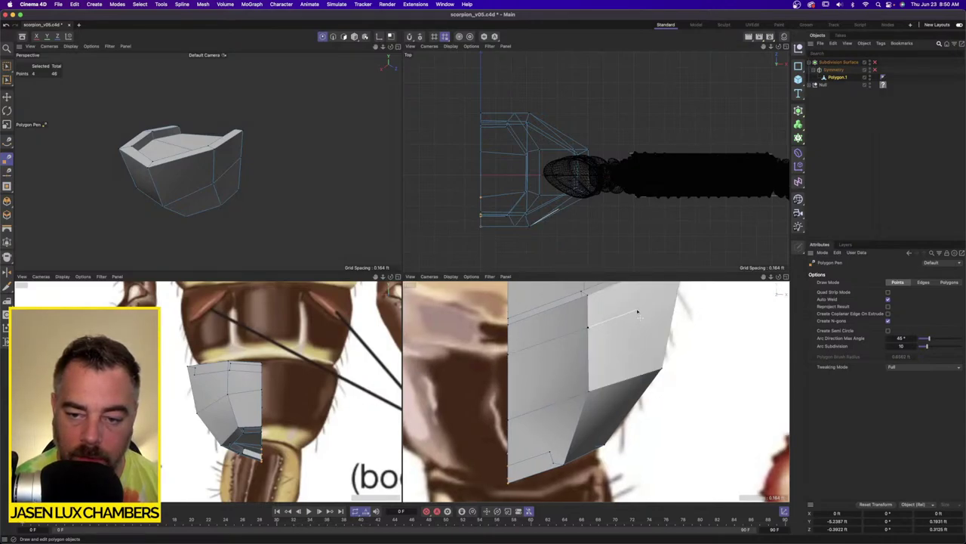
{"action": "left_click", "coordinate": [649, 306]}
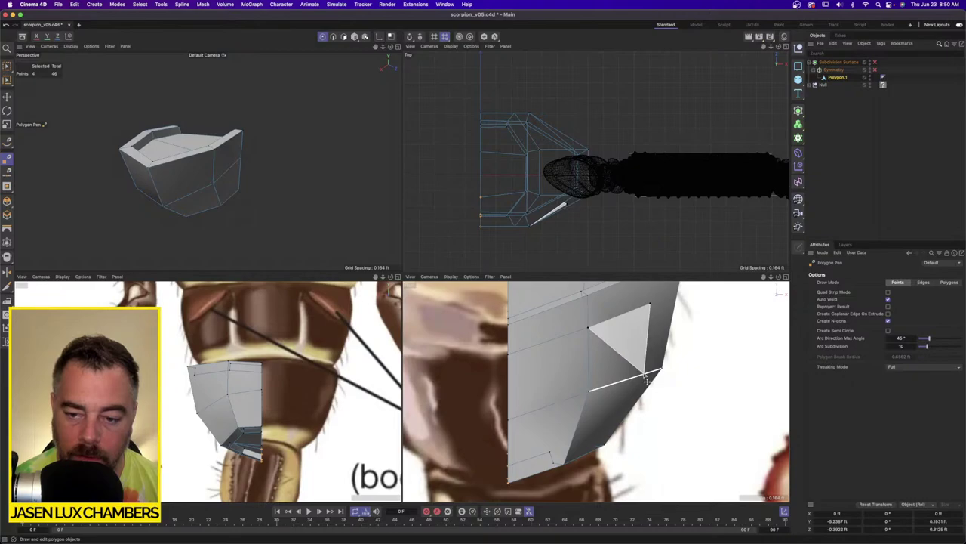
{"action": "key", "text": "Escape"}
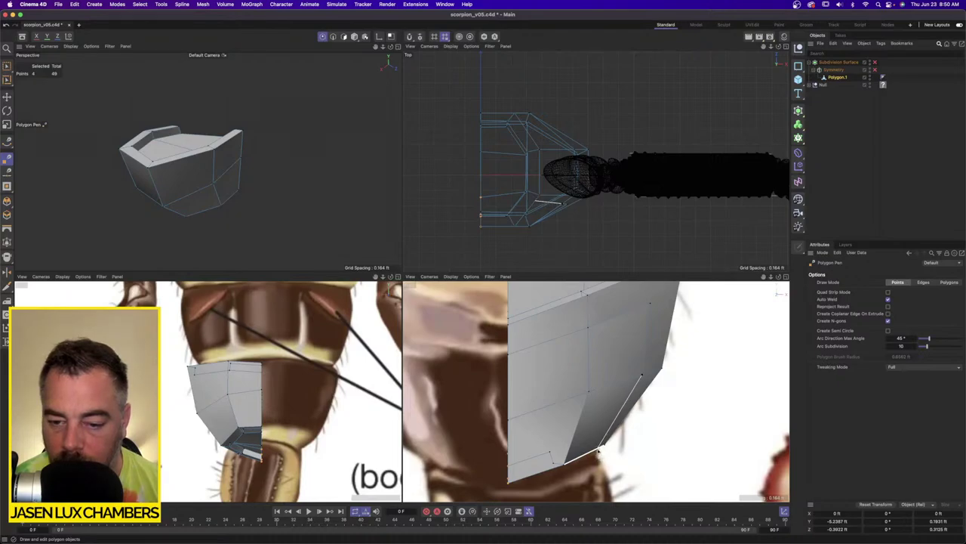
{"action": "left_click", "coordinate": [598, 451]}
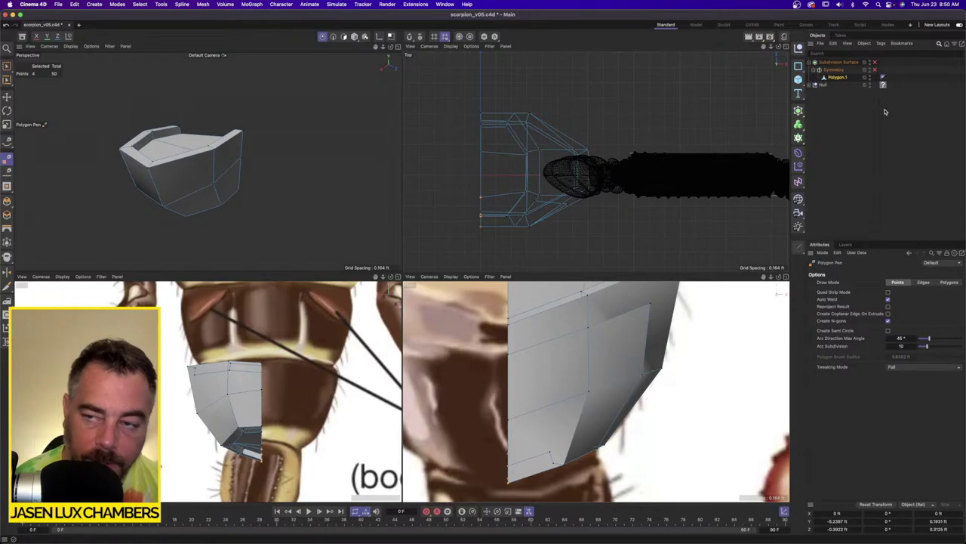
Re-enable the Subdivision Surface and Symmetry, turn off X-Ray and examine the smoothed surface around the new cuts.
{"action": "left_click", "coordinate": [875, 63]}
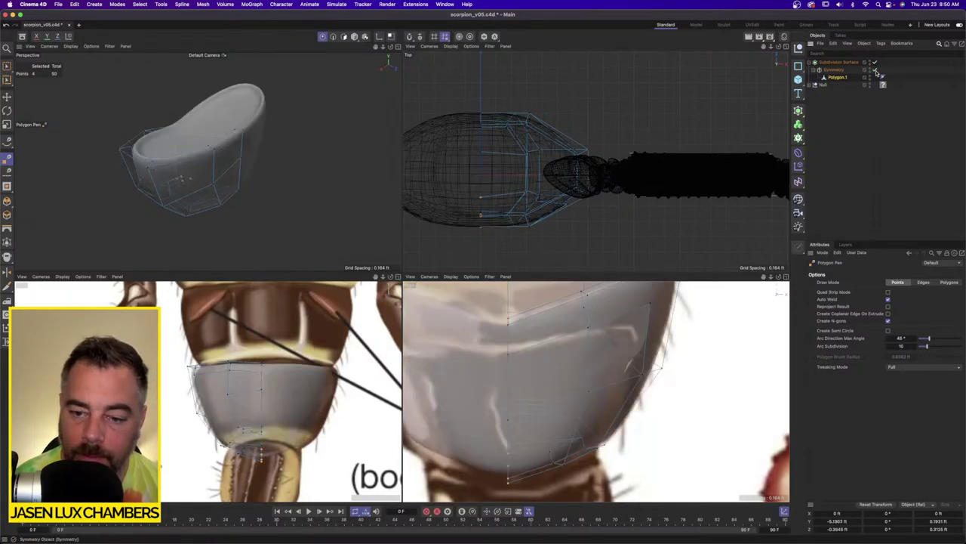
{"action": "left_click_drag", "start_coordinate": [234, 142], "coordinate": [376, 102], "text": "alt"}
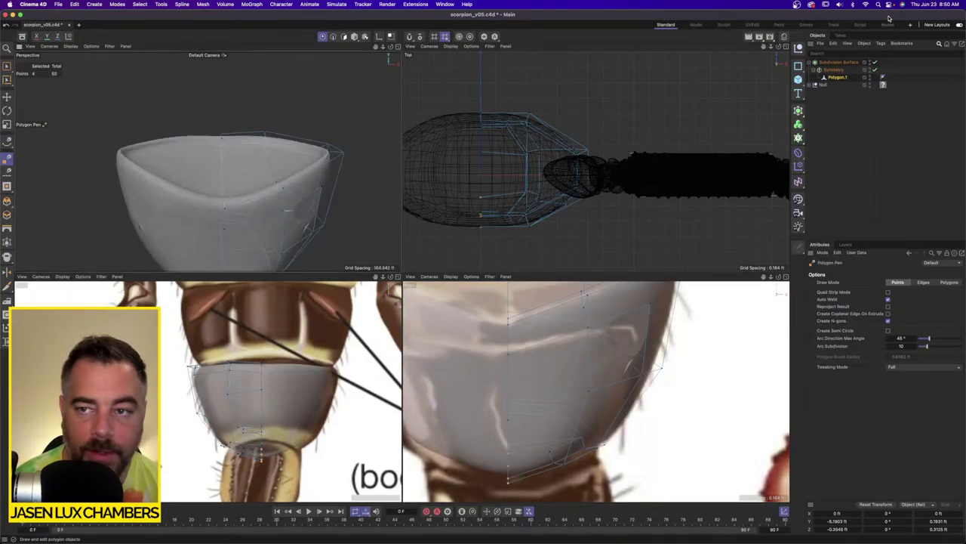
{"action": "left_click", "coordinate": [839, 62]}
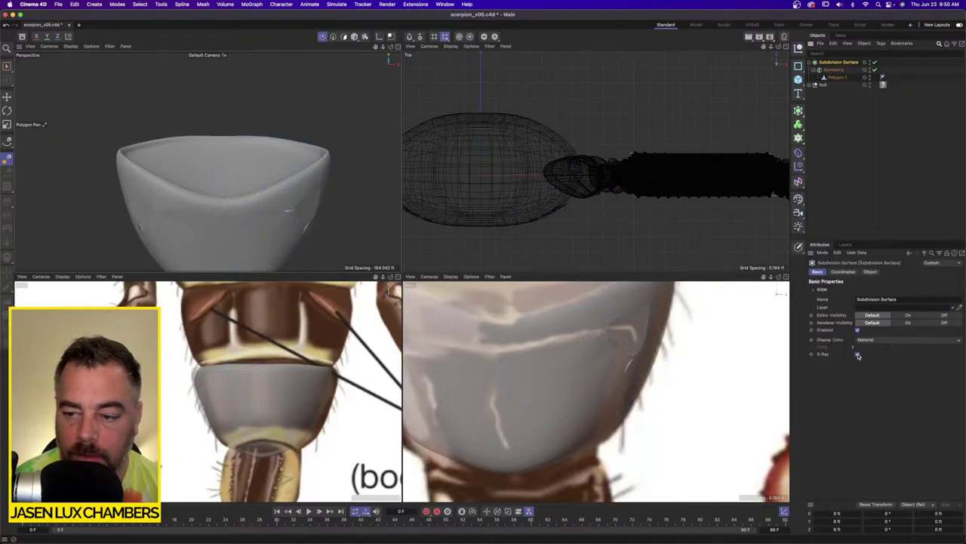
{"action": "left_click", "coordinate": [858, 354]}
{"action": "scroll", "coordinate": [281, 195], "scroll_direction": "down", "scroll_amount": 3}
{"action": "left_click_drag", "start_coordinate": [281, 194], "coordinate": [236, 145], "text": "alt"}
{"action": "scroll", "coordinate": [294, 156], "scroll_direction": "up", "scroll_amount": 4}
{"action": "scroll", "coordinate": [274, 164], "scroll_direction": "down", "scroll_amount": 2}
{"action": "scroll", "coordinate": [235, 145], "scroll_direction": "up", "scroll_amount": 2}
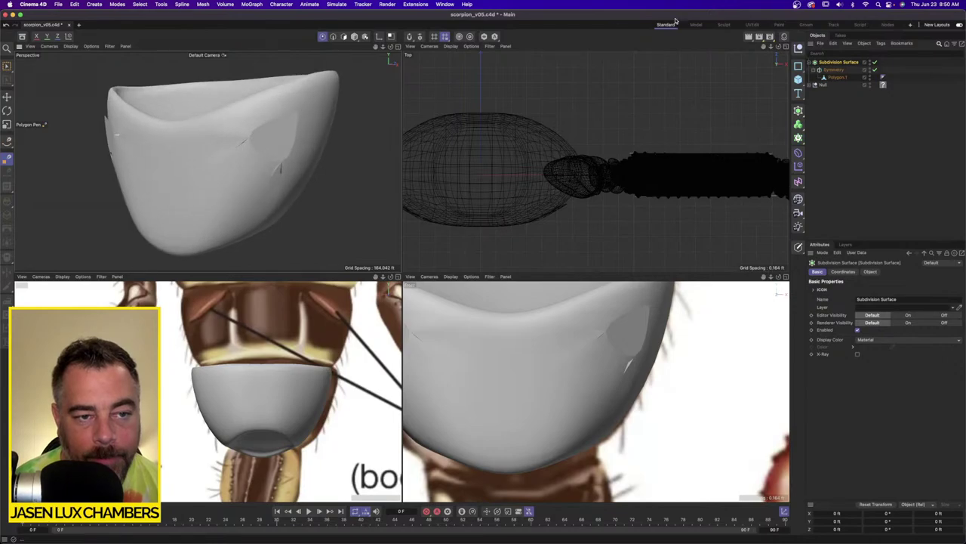
Undo the X-Ray change, the generator toggles and all of the Polygon Pen ridge cuts on the half-segment.
{"action": "left_click", "coordinate": [837, 77]}
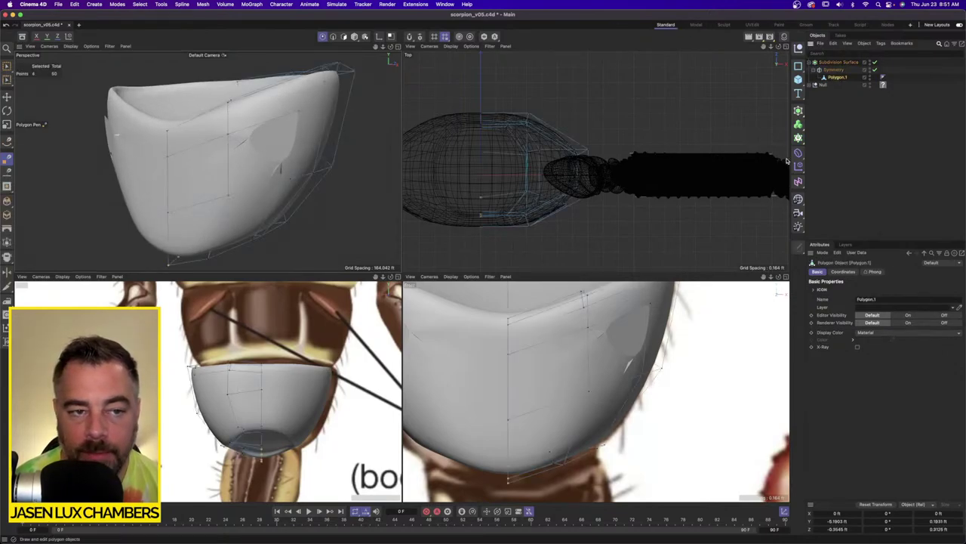
{"action": "key", "text": "super+z"}
{"action": "key", "text": "super+z"}
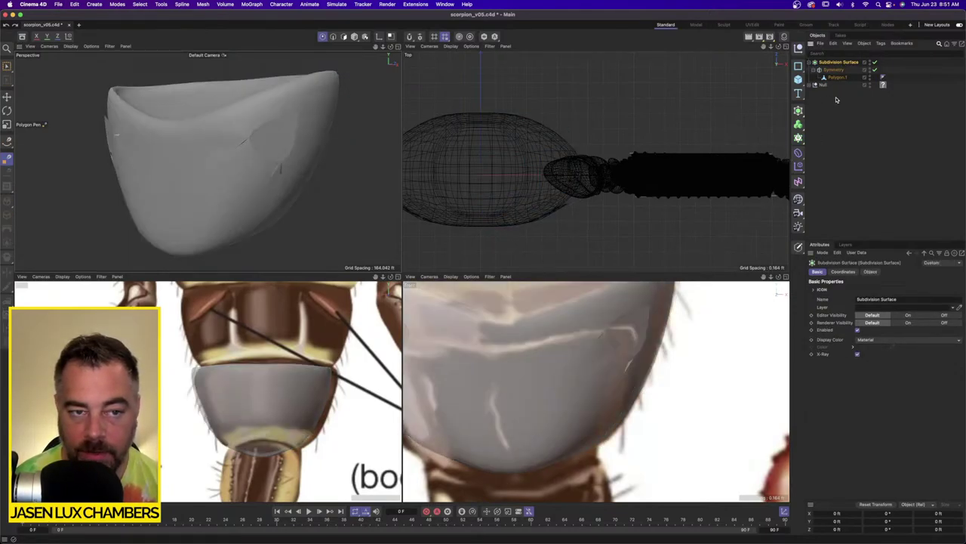
{"action": "key", "text": "super+z"}
{"action": "key", "text": "super+z"}
{"action": "key", "text": "super+z"}
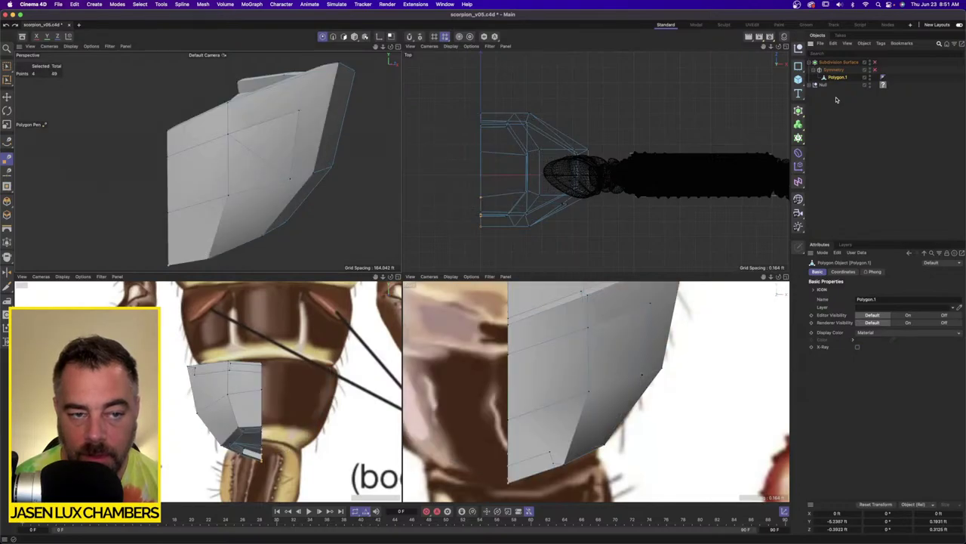
{"action": "key", "text": "super+z"}
{"action": "key", "text": "super+z"}
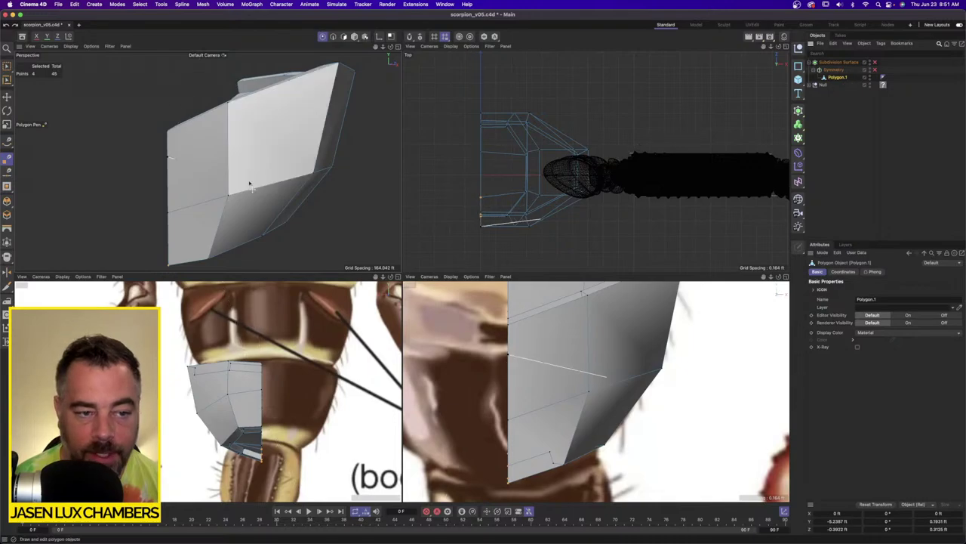
{"action": "left_click_drag", "start_coordinate": [251, 184], "coordinate": [279, 163], "text": "alt"}
{"action": "key", "text": "super+z"}
{"action": "key", "text": "super+z"}
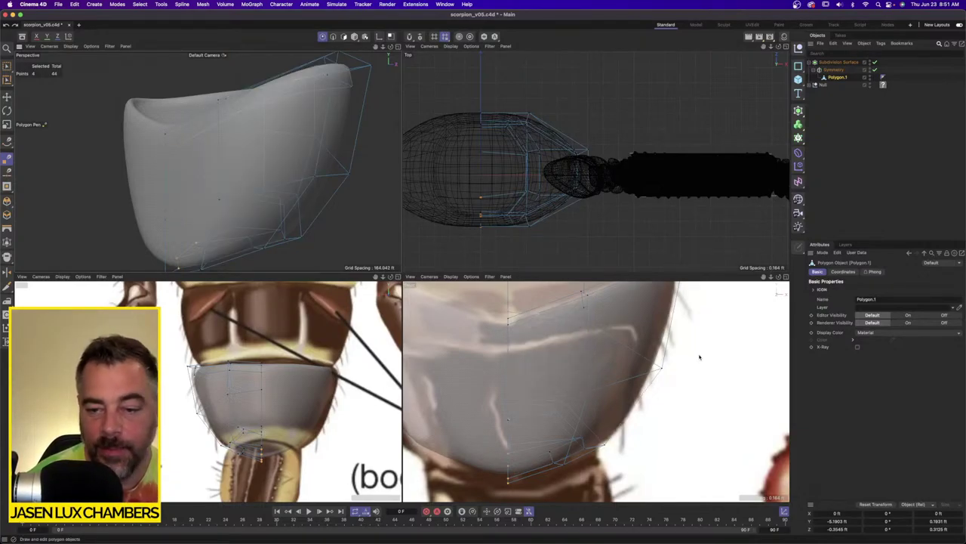
Save the scorpion_v05.c4d scene before changing the mesh density.
{"action": "left_click_drag", "start_coordinate": [183, 176], "coordinate": [287, 164], "text": "alt"}
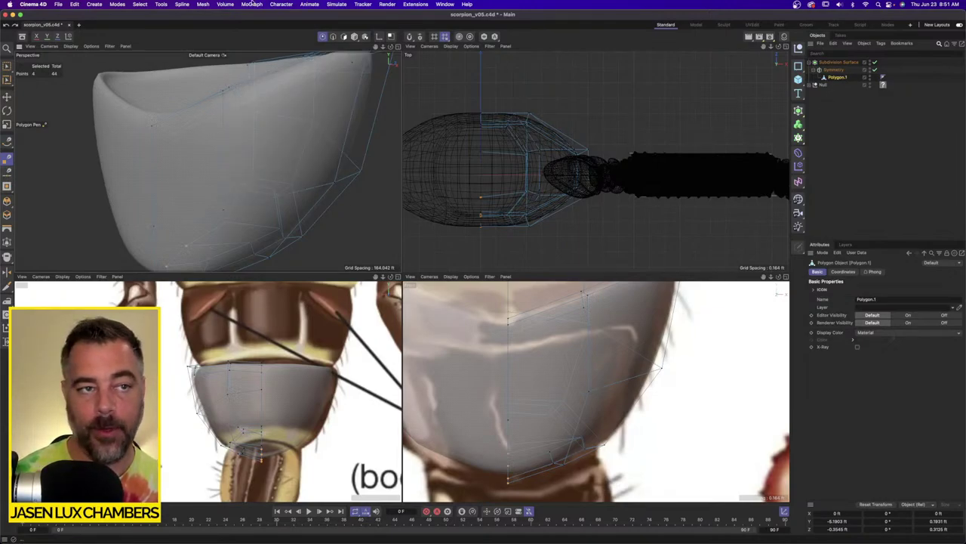
{"action": "left_click", "coordinate": [183, 4]}
{"action": "left_click", "coordinate": [203, 5]}
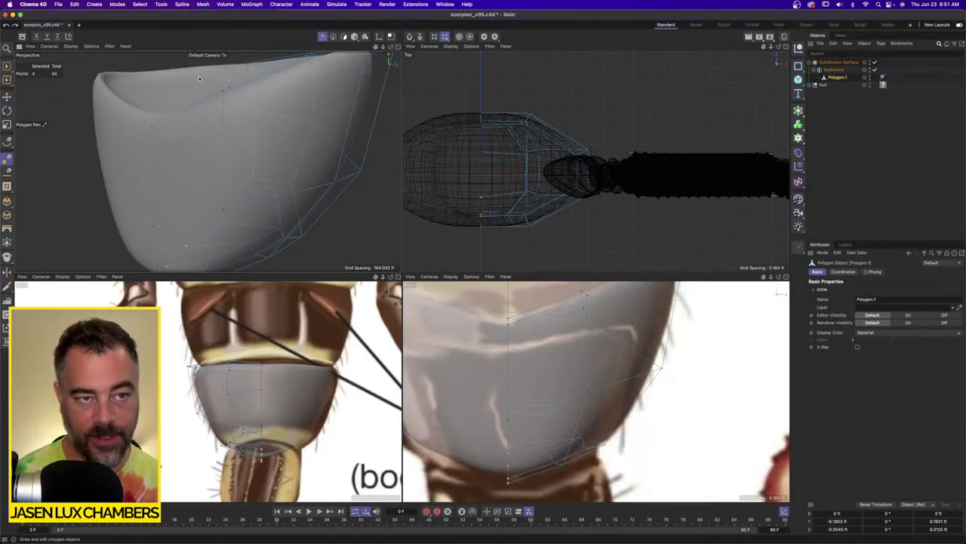
{"action": "key", "text": "super+s"}
Try to subdivide the half-segment mesh with the Catmull-Clark pattern, Smooth Subdivision enabled and 1 iteration.
{"action": "left_click", "coordinate": [202, 4]}
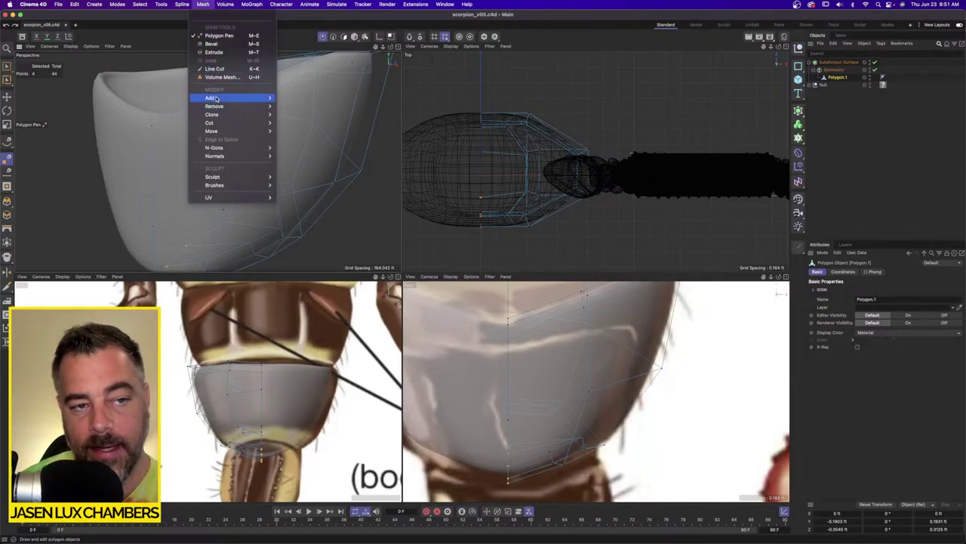
{"action": "mouse_move", "coordinate": [227, 98]}
{"action": "left_click", "coordinate": [322, 155]}
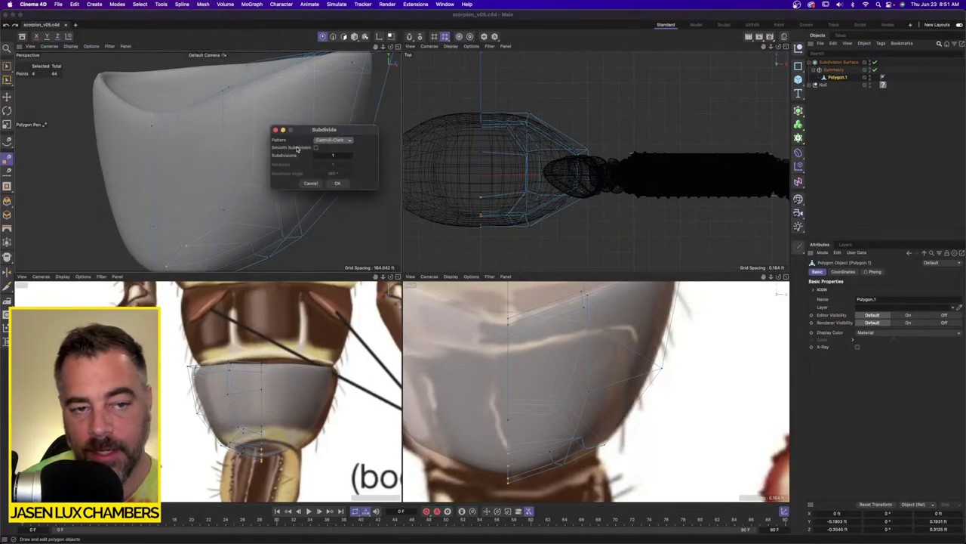
{"action": "left_click", "coordinate": [316, 148]}
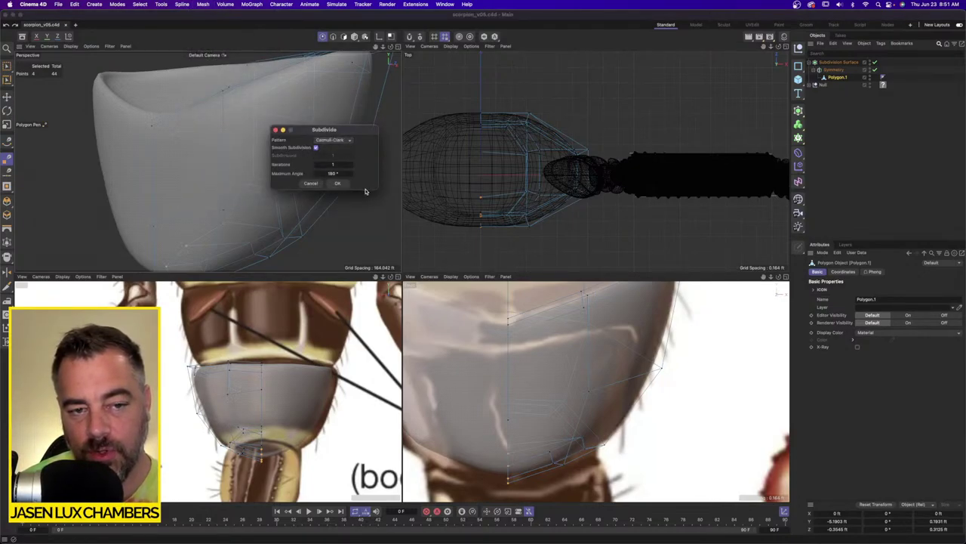
{"action": "left_click", "coordinate": [338, 183]}
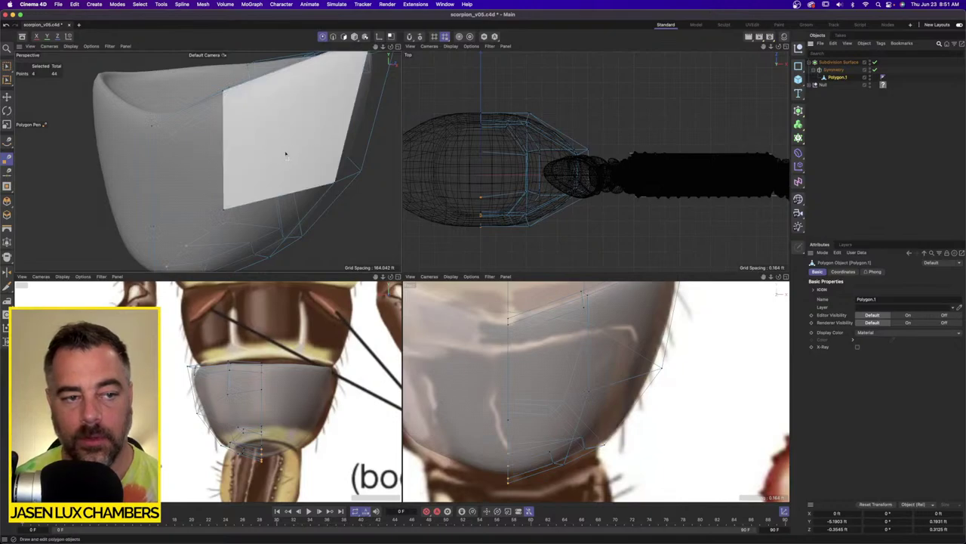
Subdivide all points of the half-segment mesh with the Catmull-Clark pattern, Smooth Subdivision enabled and 1 iteration.
{"action": "key", "text": "super+a"}
{"action": "left_click", "coordinate": [203, 4]}
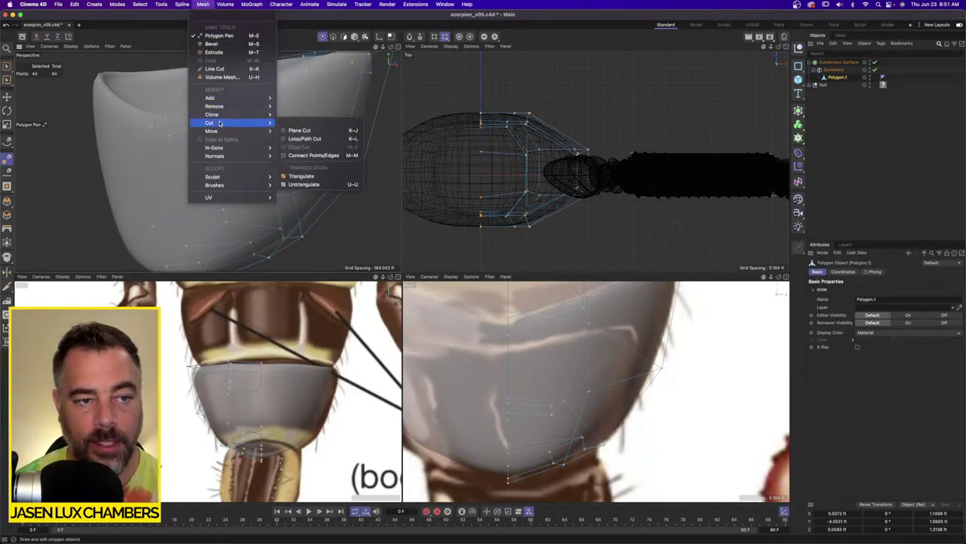
{"action": "mouse_move", "coordinate": [261, 99]}
{"action": "left_click", "coordinate": [306, 155]}
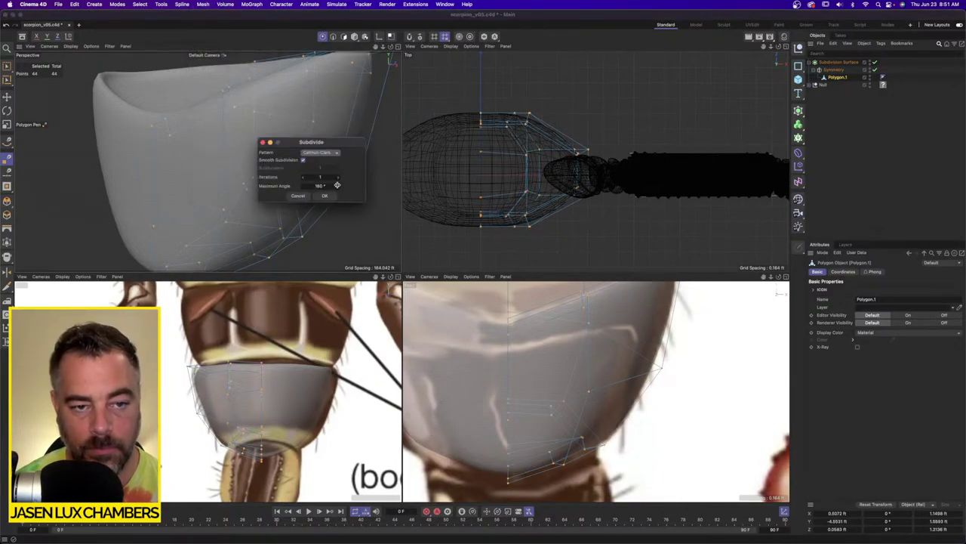
{"action": "left_click", "coordinate": [328, 196]}
{"action": "mouse_move", "coordinate": [263, 170]}
{"action": "left_mouse_down", "text": "alt"}
{"action": "mouse_move", "coordinate": [304, 166]}
{"action": "mouse_move", "coordinate": [278, 180]}
{"action": "left_mouse_up", "text": "alt"}
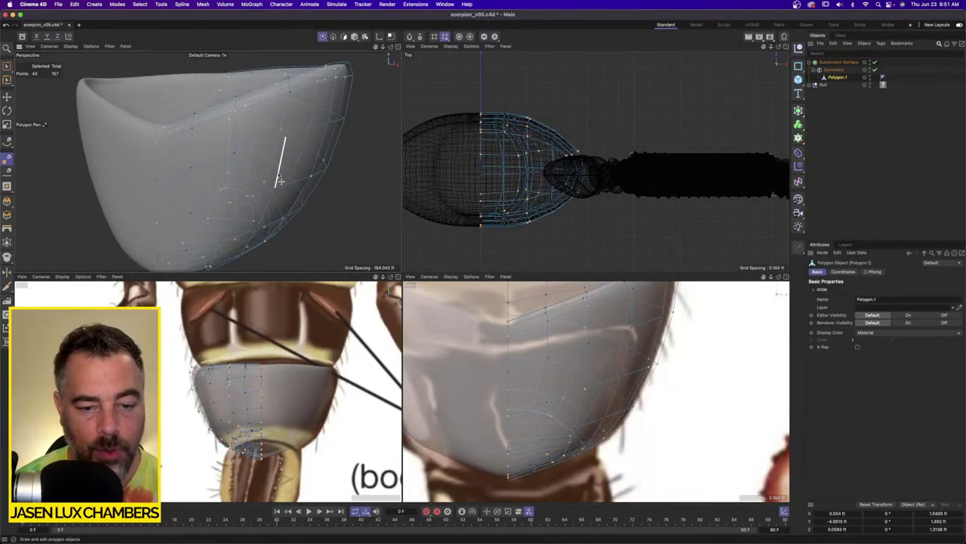
{"action": "left_click_drag", "start_coordinate": [215, 183], "coordinate": [252, 130], "text": "alt"}
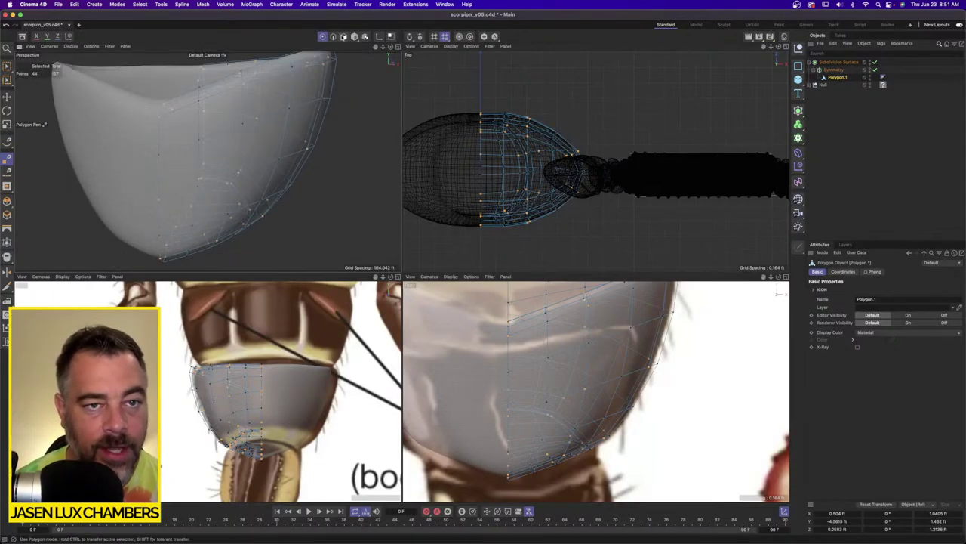
Select the nine lower front polygons of the half-segment that form the plate outlined in the reference drawing.
{"action": "left_click", "coordinate": [343, 36]}
{"action": "left_click", "coordinate": [4, 96]}
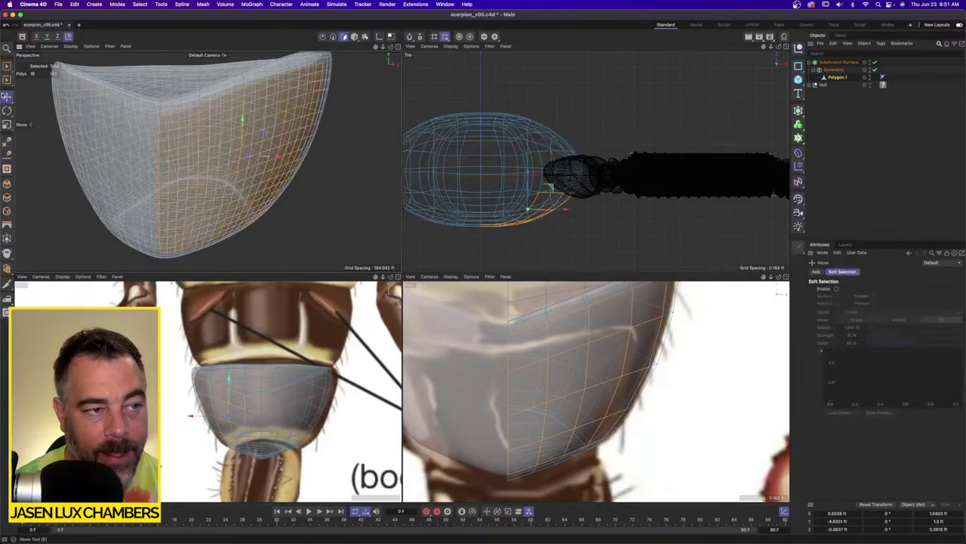
{"action": "left_click", "coordinate": [190, 176]}
{"action": "left_click", "coordinate": [217, 165], "text": "shift"}
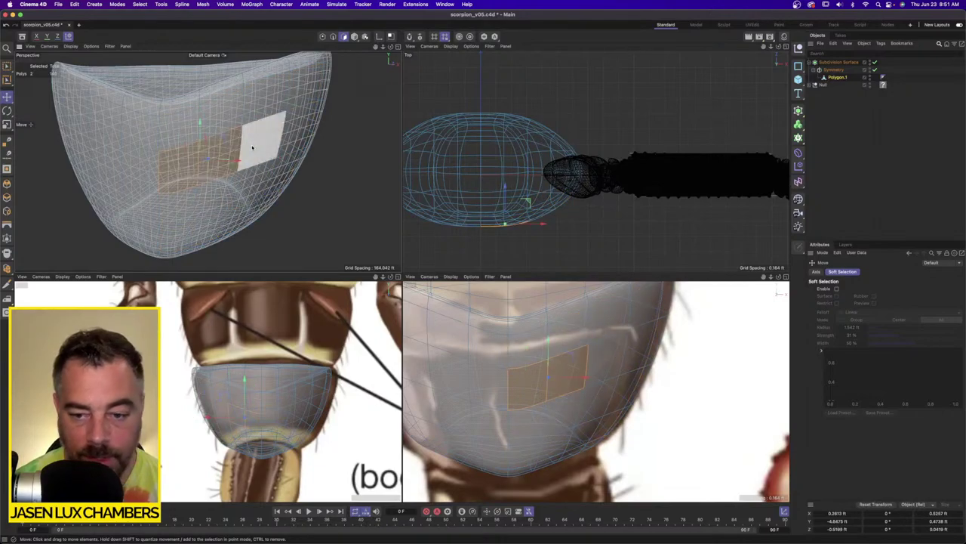
{"action": "left_click", "coordinate": [252, 147], "text": "shift"}
{"action": "left_click", "coordinate": [248, 188], "text": "shift"}
{"action": "left_click", "coordinate": [216, 196], "text": "shift"}
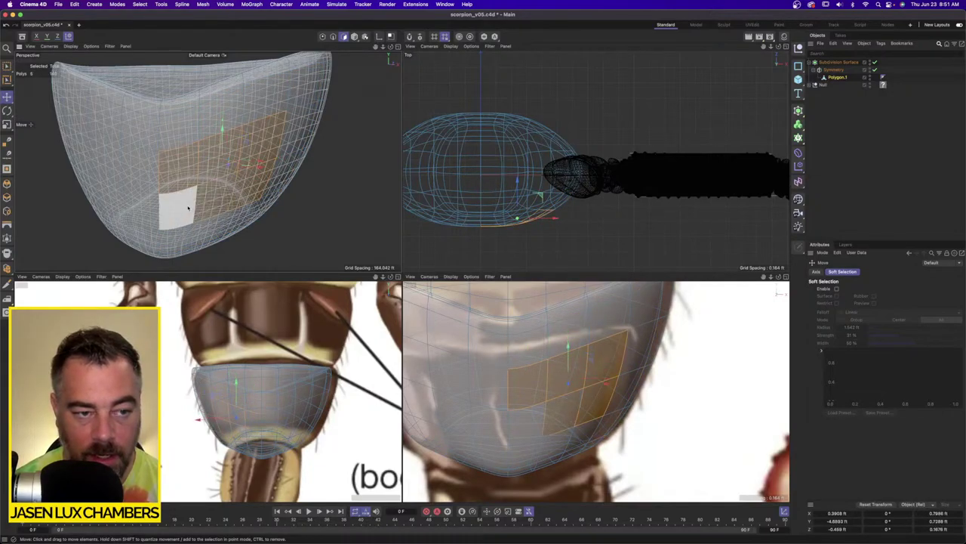
{"action": "left_click", "coordinate": [189, 209], "text": "shift"}
{"action": "left_click", "coordinate": [173, 229], "text": "shift"}
{"action": "left_click", "coordinate": [210, 226], "text": "shift"}
{"action": "left_click", "coordinate": [243, 218], "text": "shift"}
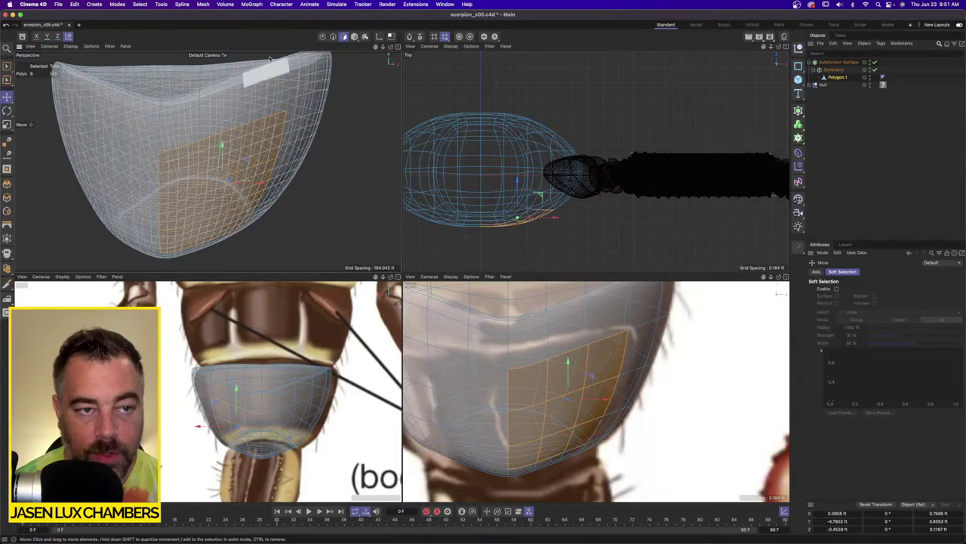
{"action": "left_click_drag", "start_coordinate": [269, 59], "coordinate": [253, 212], "text": "alt"}
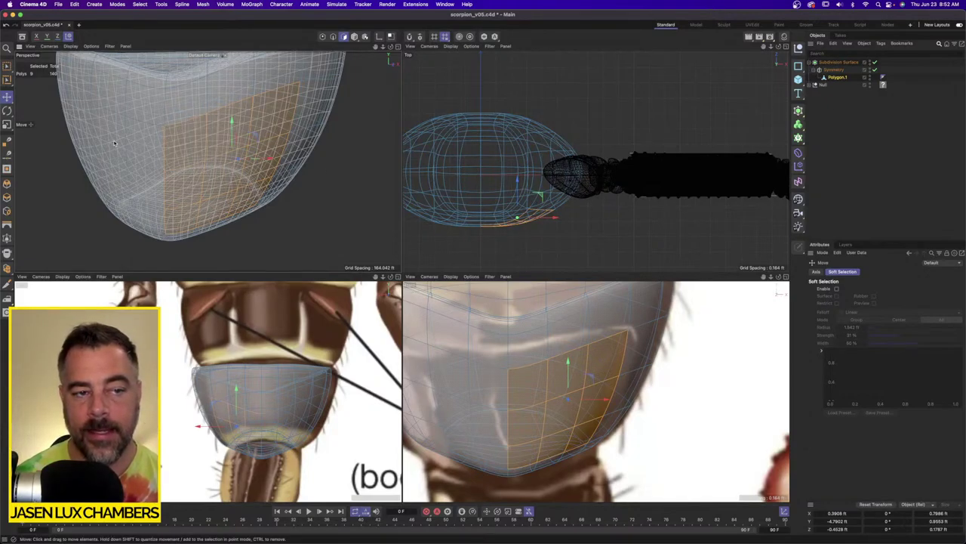
Merge the Symmetry and its half-segment mesh into a single full polygon object under the Subdivision Surface.
{"action": "left_click", "coordinate": [837, 70], "text": "ctrl"}
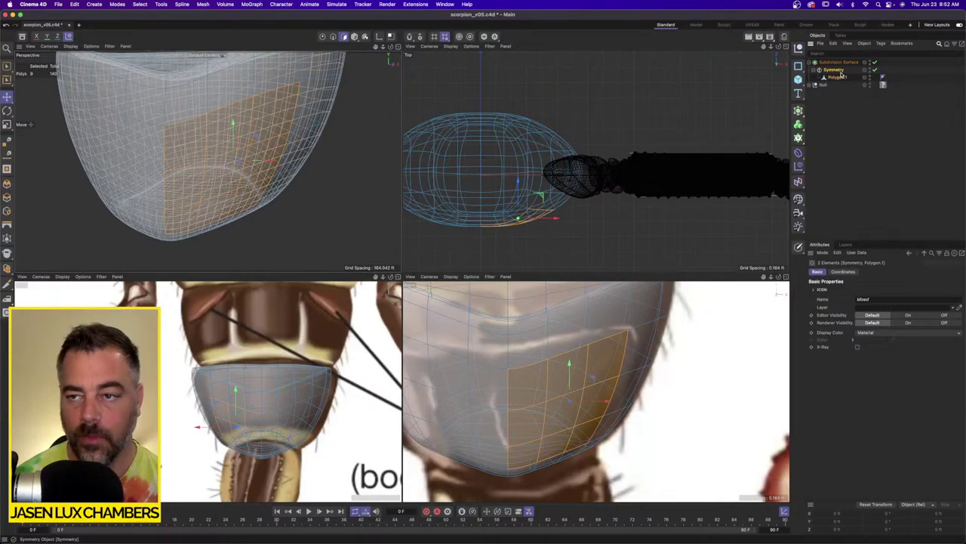
{"action": "right_click", "coordinate": [840, 74]}
{"action": "left_click", "coordinate": [903, 303]}
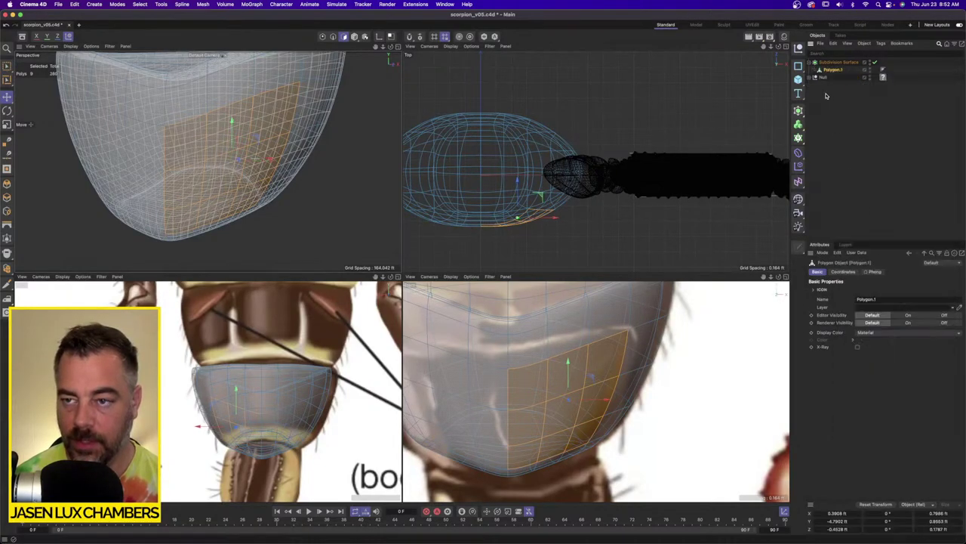
Extend the polygon selection to the matching lower front polygons on the mirrored half of the segment.
{"action": "left_click", "coordinate": [153, 200], "text": "shift"}
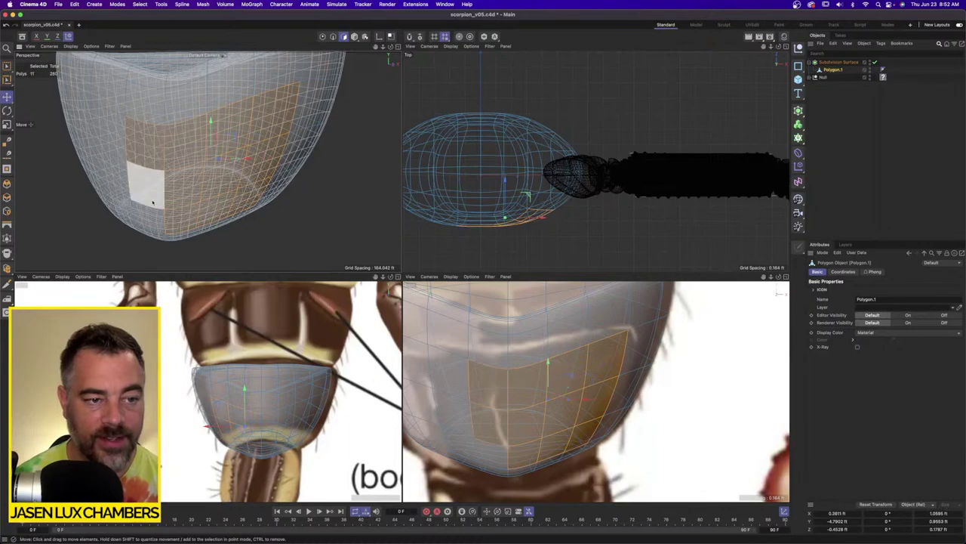
{"action": "left_click", "coordinate": [148, 214], "text": "shift"}
{"action": "left_click", "coordinate": [123, 201], "text": "shift"}
{"action": "left_click", "coordinate": [117, 180], "text": "shift"}
{"action": "left_click", "coordinate": [107, 140], "text": "shift"}
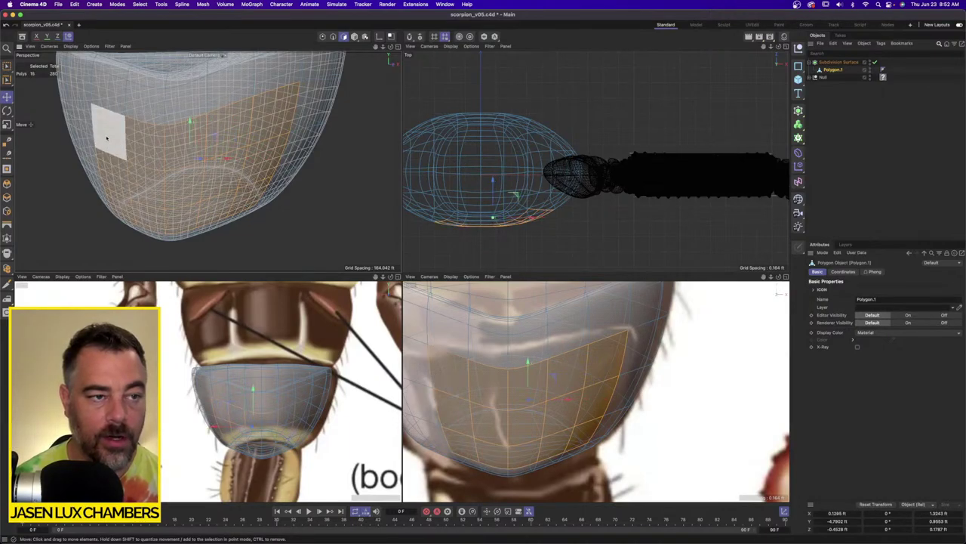
{"action": "left_click", "coordinate": [82, 124], "text": "shift"}
{"action": "left_click", "coordinate": [90, 157], "text": "shift"}
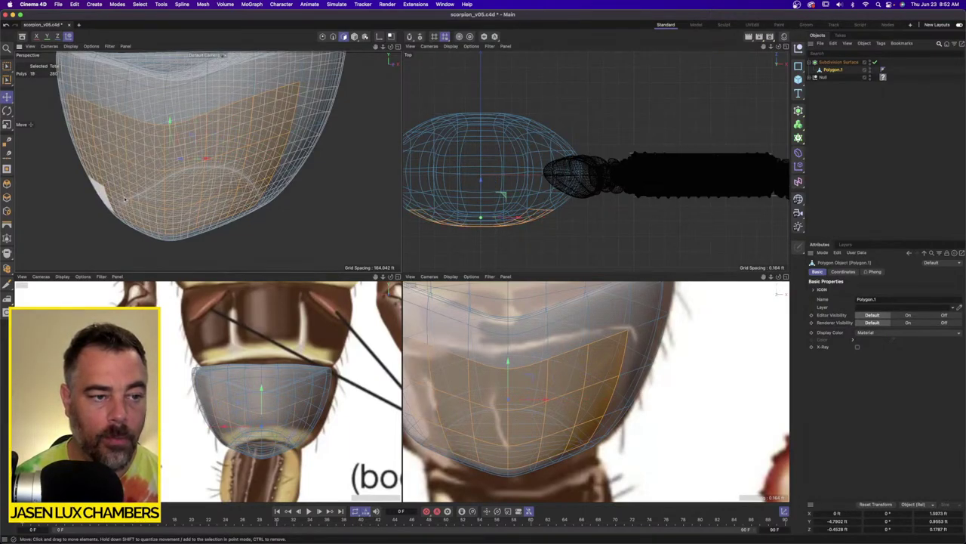
{"action": "left_click_drag", "start_coordinate": [209, 199], "coordinate": [278, 155], "text": "alt"}
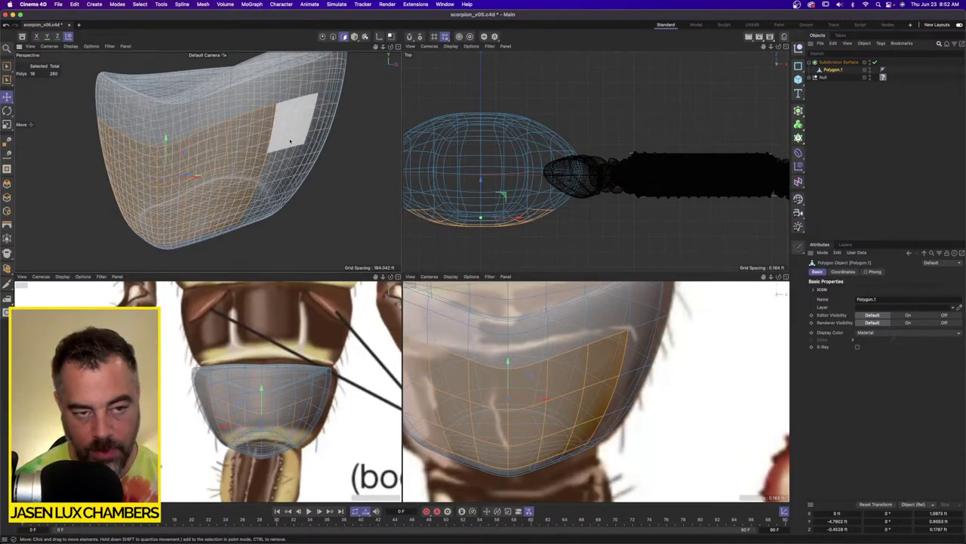
Extrude the selected plate polygons slightly outward and turn off X-Ray on the Subdivision Surface.
{"action": "key", "text": "d"}
{"action": "mouse_move", "coordinate": [293, 140]}
{"action": "left_mouse_down"}
{"action": "mouse_move", "coordinate": [284, 145]}
{"action": "mouse_move", "coordinate": [299, 138]}
{"action": "left_mouse_up"}
{"action": "left_click", "coordinate": [837, 62]}
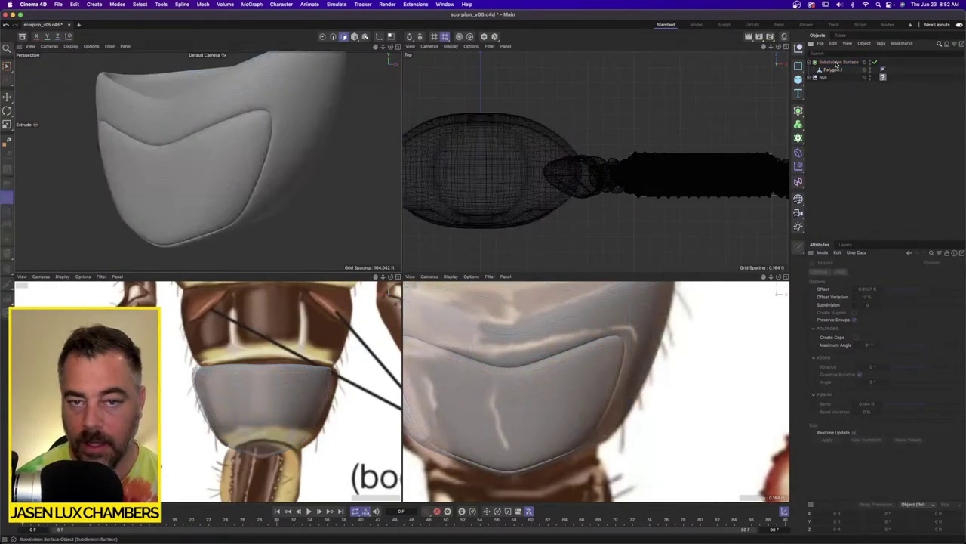
{"action": "left_click", "coordinate": [858, 354]}
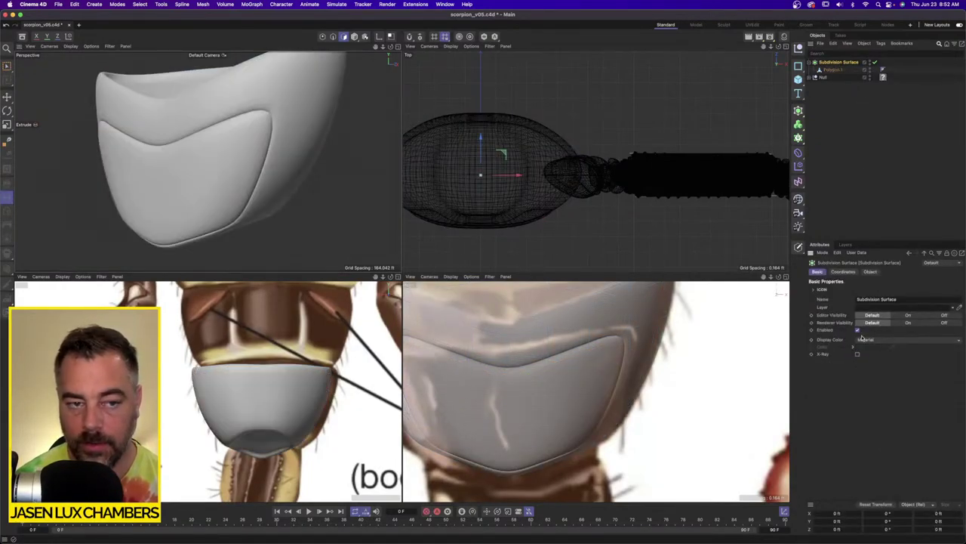
{"action": "left_click", "coordinate": [853, 166]}
Examine the segment's raised plate in perspective and compare the segment with the neighbouring ones in the reference drawing.
{"action": "scroll", "coordinate": [155, 153], "scroll_direction": "down", "scroll_amount": 5}
{"action": "left_click_drag", "start_coordinate": [117, 173], "coordinate": [170, 183], "text": "alt"}
{"action": "right_click_drag", "start_coordinate": [169, 183], "coordinate": [254, 143], "text": "alt"}
{"action": "left_click_drag", "start_coordinate": [254, 143], "coordinate": [201, 134], "text": "alt"}
{"action": "right_click_drag", "start_coordinate": [201, 134], "coordinate": [164, 133], "text": "alt"}
{"action": "left_click_drag", "start_coordinate": [164, 133], "coordinate": [166, 136], "text": "alt"}
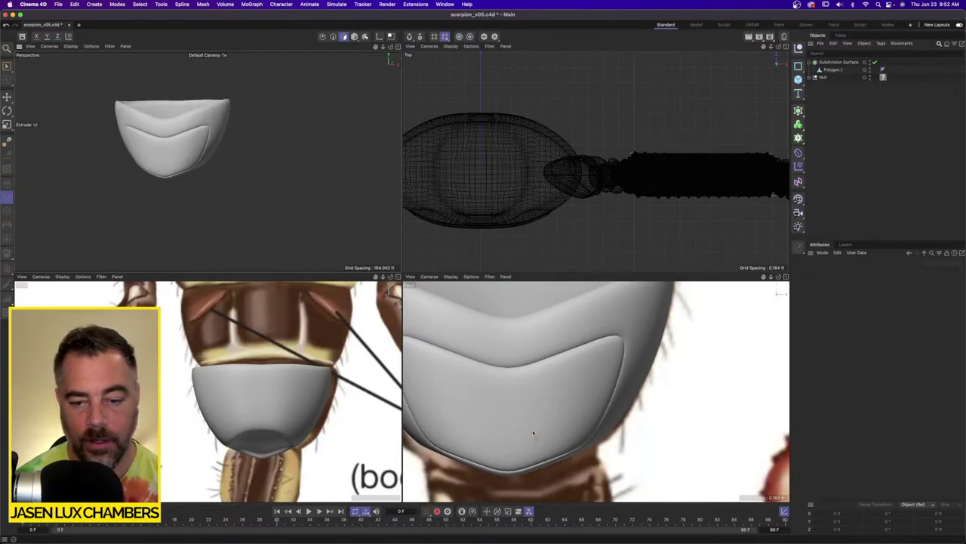
{"action": "scroll", "coordinate": [536, 423], "scroll_direction": "down", "scroll_amount": 3}
{"action": "scroll", "coordinate": [543, 398], "scroll_direction": "up", "scroll_amount": 3}
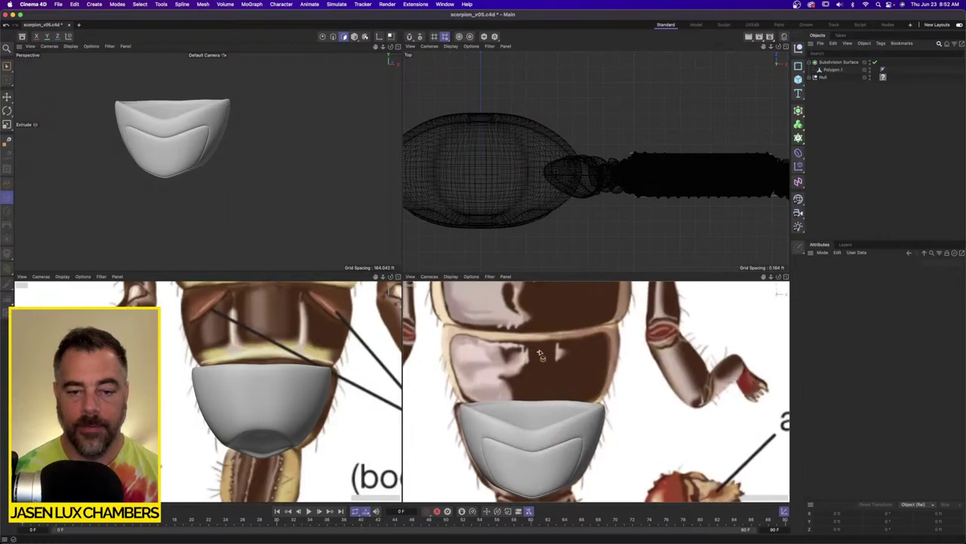
{"action": "scroll", "coordinate": [620, 367], "scroll_direction": "down", "scroll_amount": 5}
{"action": "scroll", "coordinate": [583, 420], "scroll_direction": "up", "scroll_amount": 5}
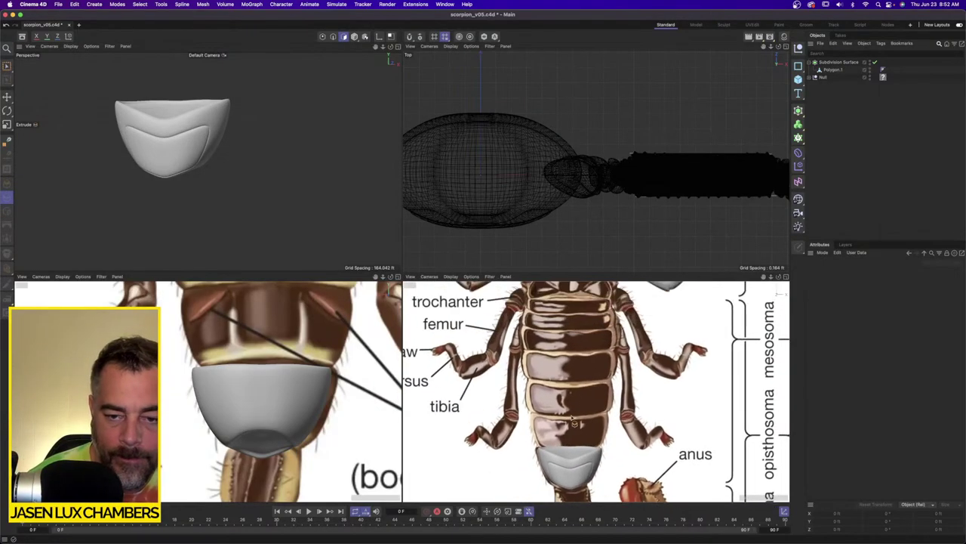
{"action": "middle_click_drag", "start_coordinate": [581, 420], "coordinate": [579, 403], "text": "alt"}
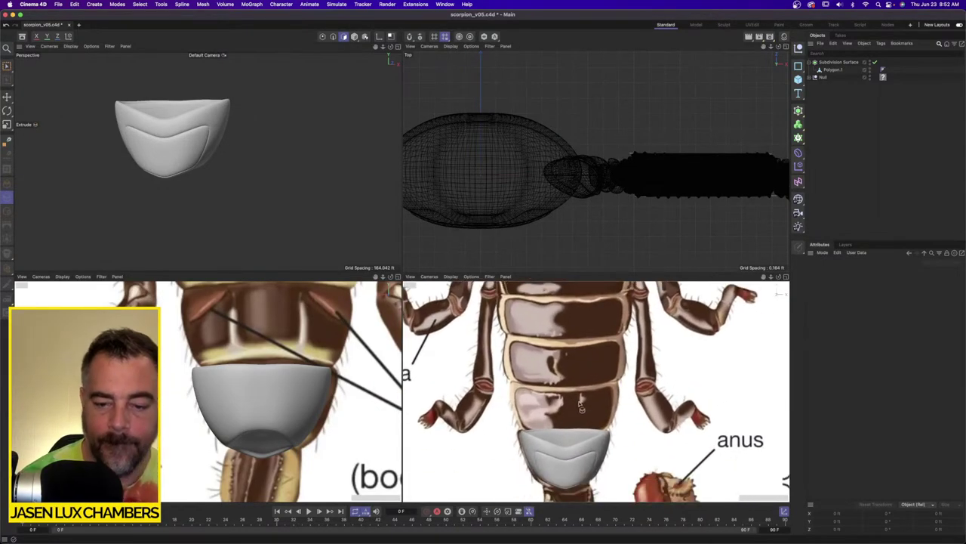
Hide the last segment's Subdivision Surface in the viewports so the reference drawing of the abdomen is uncovered.
{"action": "double_click", "coordinate": [869, 61]}
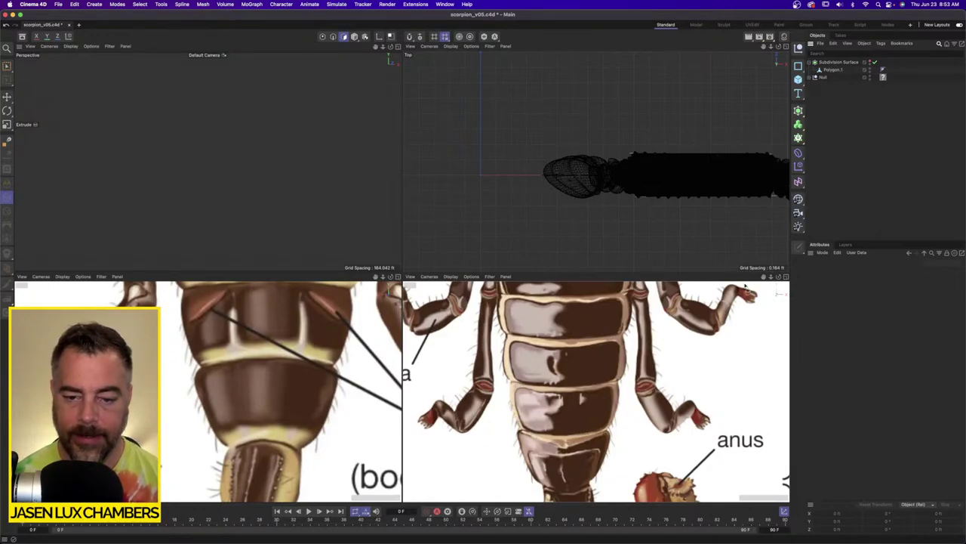
{"action": "scroll", "coordinate": [614, 376], "scroll_direction": "up", "scroll_amount": 3}
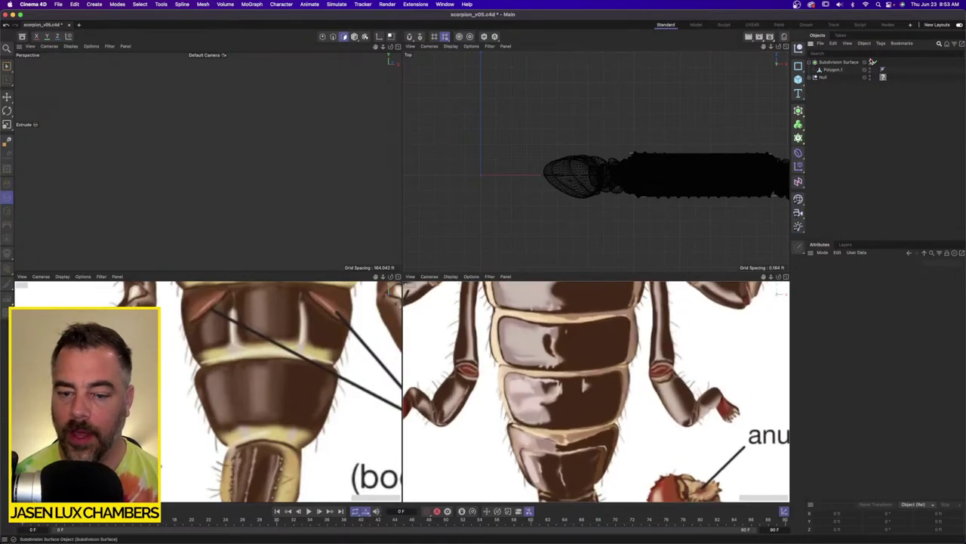
{"action": "left_click", "coordinate": [873, 61]}
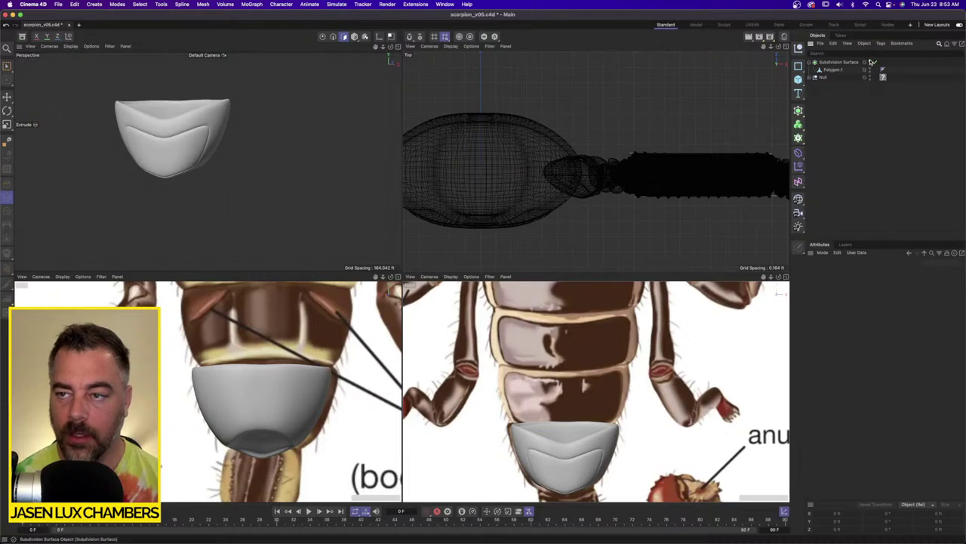
{"action": "left_click", "coordinate": [870, 61]}
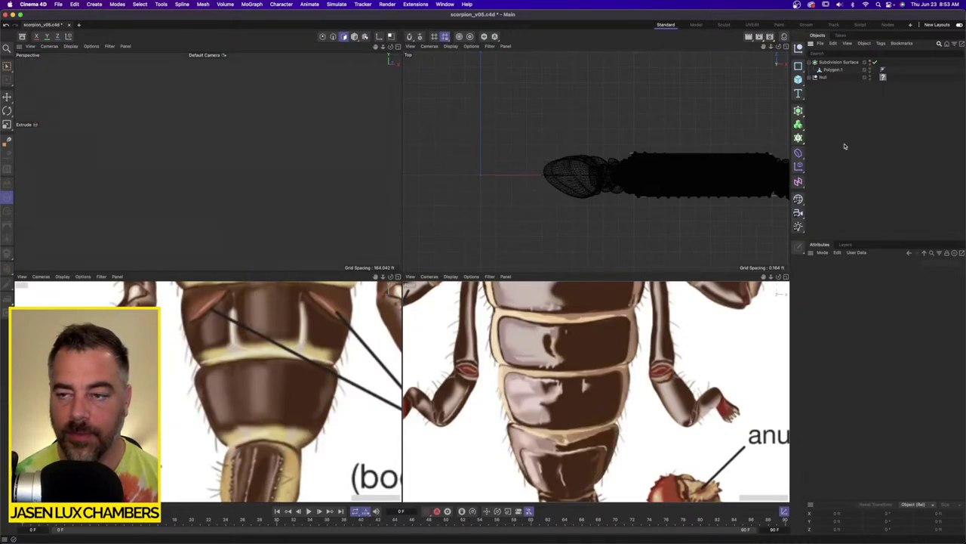
{"action": "scroll", "coordinate": [597, 381], "scroll_direction": "up", "scroll_amount": 5}
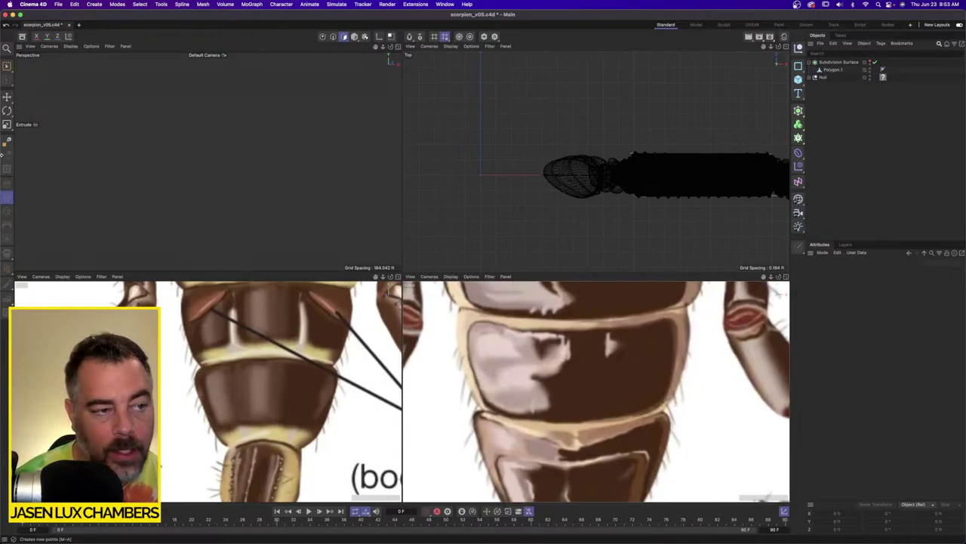
Draw a quad with the Polygon Pen in the upper middle of the next abdomen segment, starting at its centre line.
{"action": "key", "text": "m"}
{"action": "key", "text": "e"}
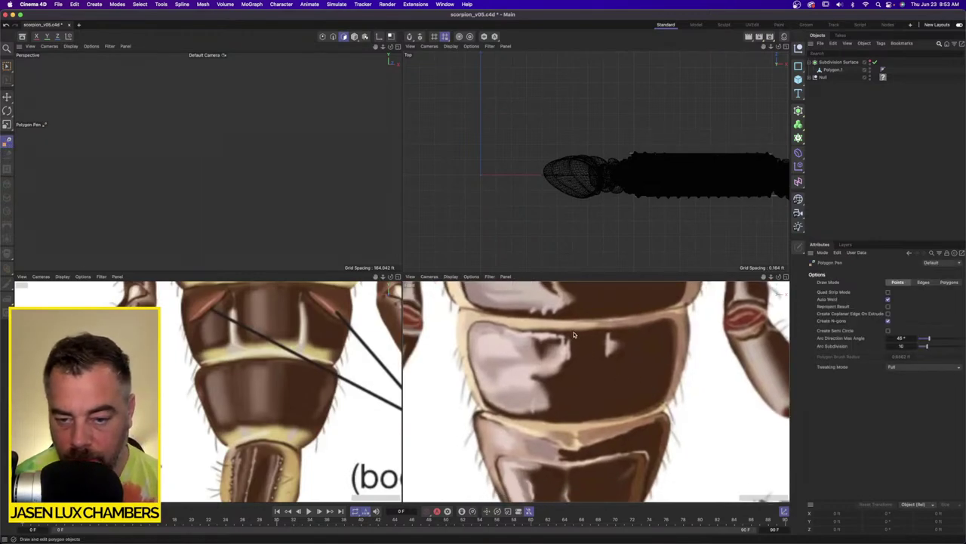
{"action": "left_click", "coordinate": [574, 335]}
{"action": "left_click", "coordinate": [574, 380]}
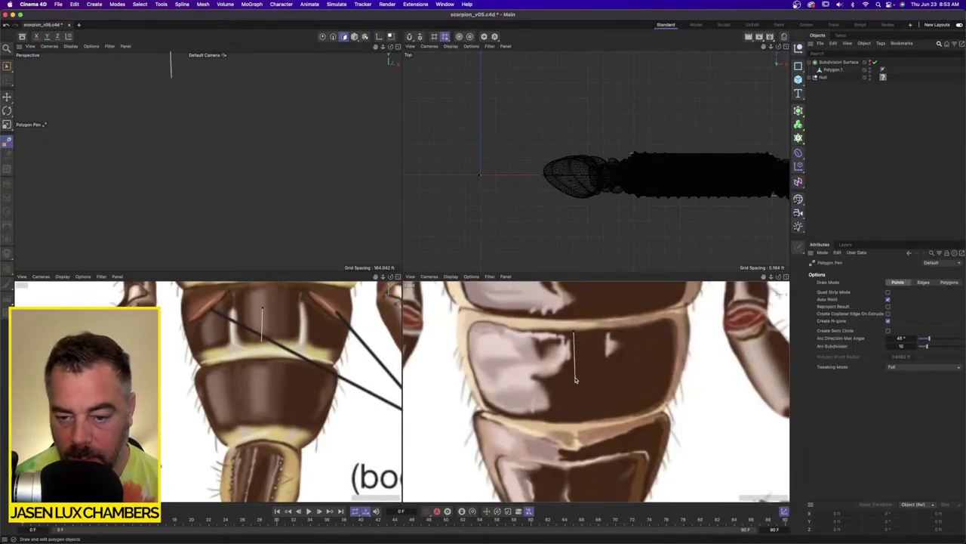
{"action": "left_click", "coordinate": [624, 379]}
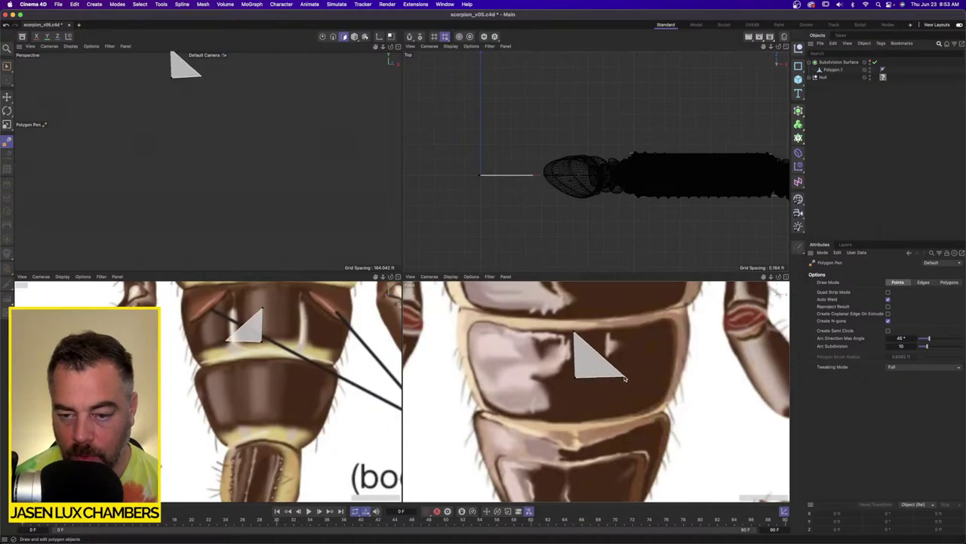
{"action": "double_click", "coordinate": [626, 329]}
Add a second quad beside the first with the Polygon Pen, reaching the segment's outer upper edge.
{"action": "left_click", "coordinate": [625, 377]}
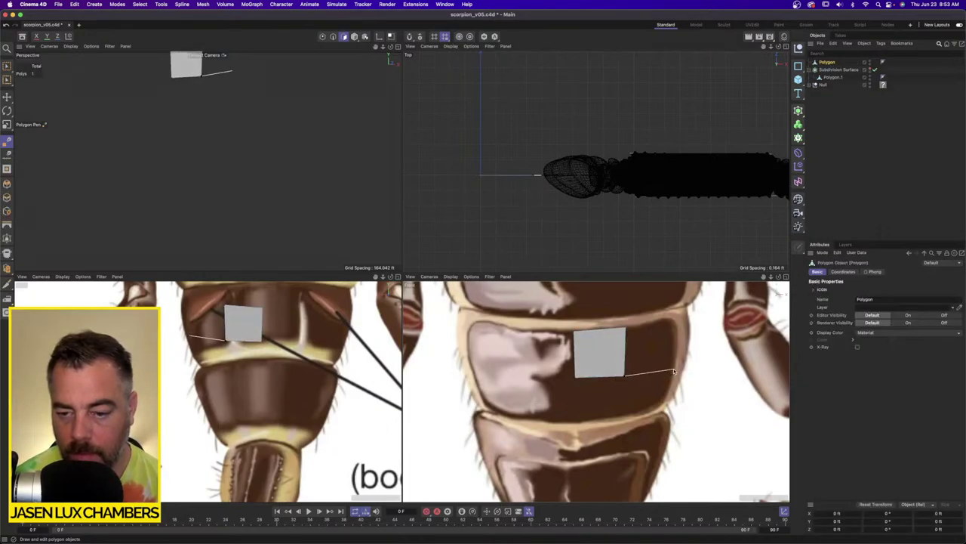
{"action": "left_click", "coordinate": [674, 370]}
{"action": "left_click", "coordinate": [679, 316]}
{"action": "double_click", "coordinate": [626, 328]}
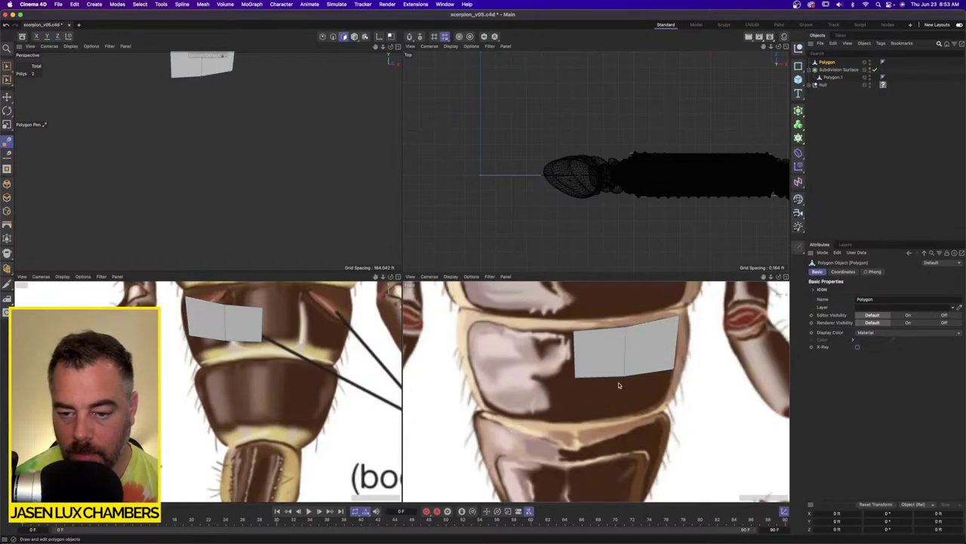
Add a quad below the first one along the centre line, down to the segment's lower border.
{"action": "left_click", "coordinate": [574, 379]}
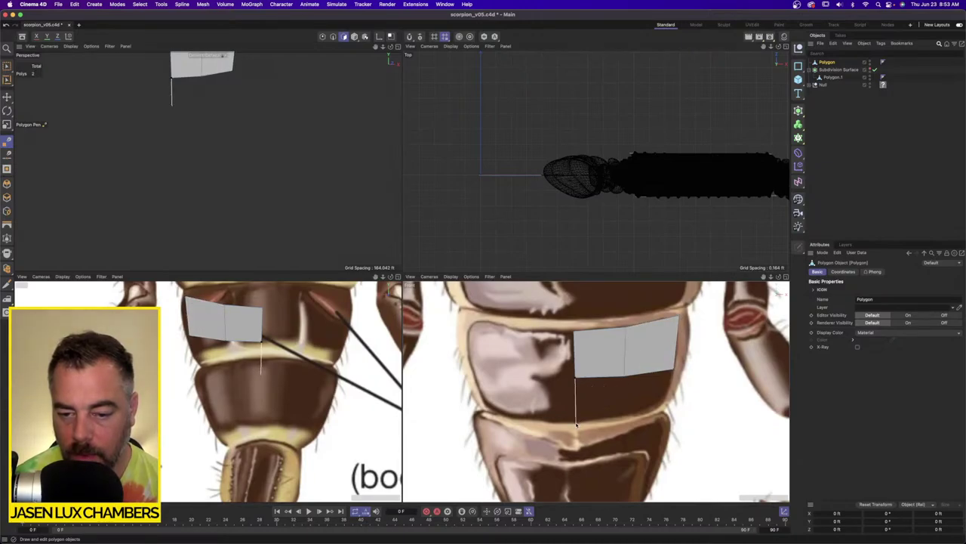
{"action": "left_click", "coordinate": [576, 422]}
{"action": "left_click", "coordinate": [624, 420]}
{"action": "left_click", "coordinate": [625, 376]}
{"action": "left_click", "coordinate": [574, 378]}
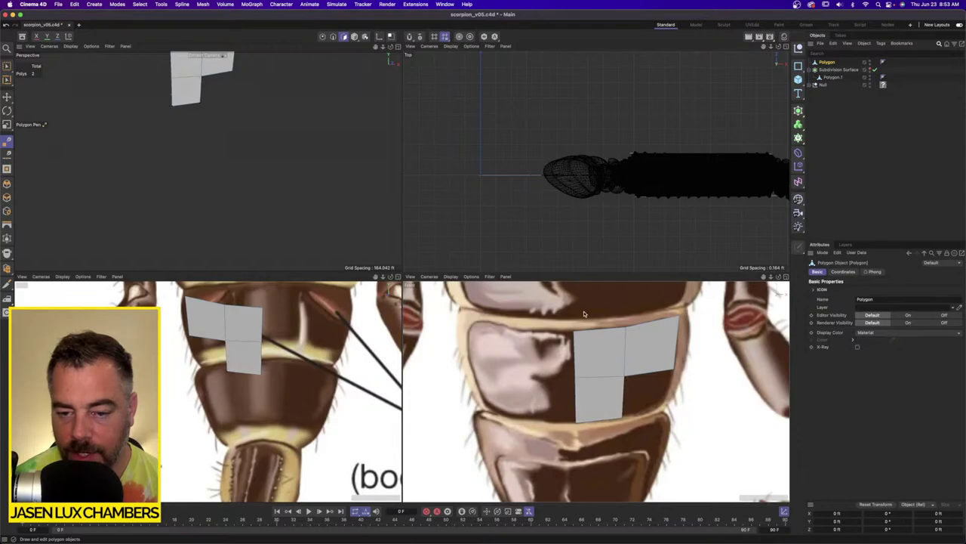
Fill the segment's lower outer corner with a fourth quad joined to the three existing ones.
{"action": "left_click", "coordinate": [623, 418]}
{"action": "left_click", "coordinate": [661, 408]}
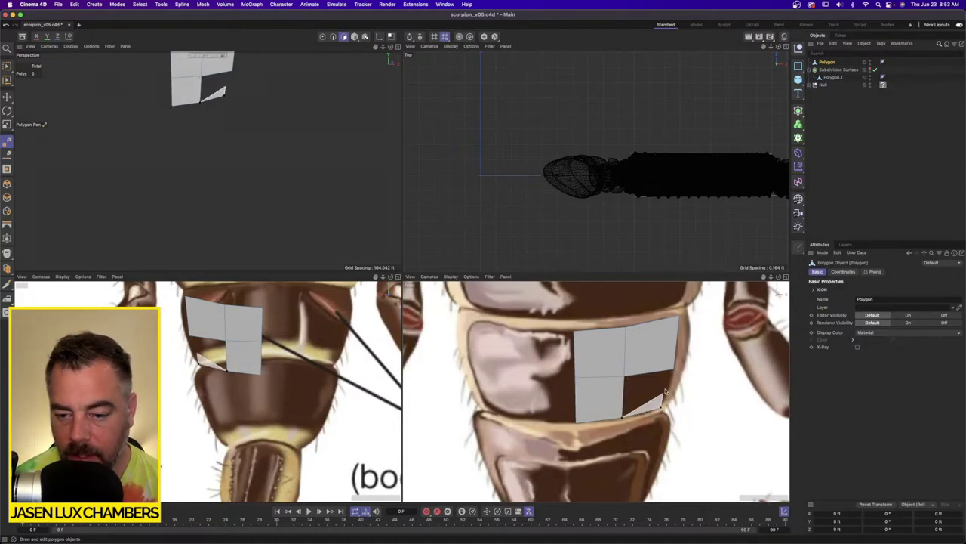
{"action": "left_click", "coordinate": [674, 368]}
{"action": "left_click", "coordinate": [625, 376]}
{"action": "left_click", "coordinate": [622, 417]}
{"action": "scroll", "coordinate": [628, 384], "scroll_direction": "down", "scroll_amount": 2}
{"action": "scroll", "coordinate": [301, 378], "scroll_direction": "down", "scroll_amount": 1}
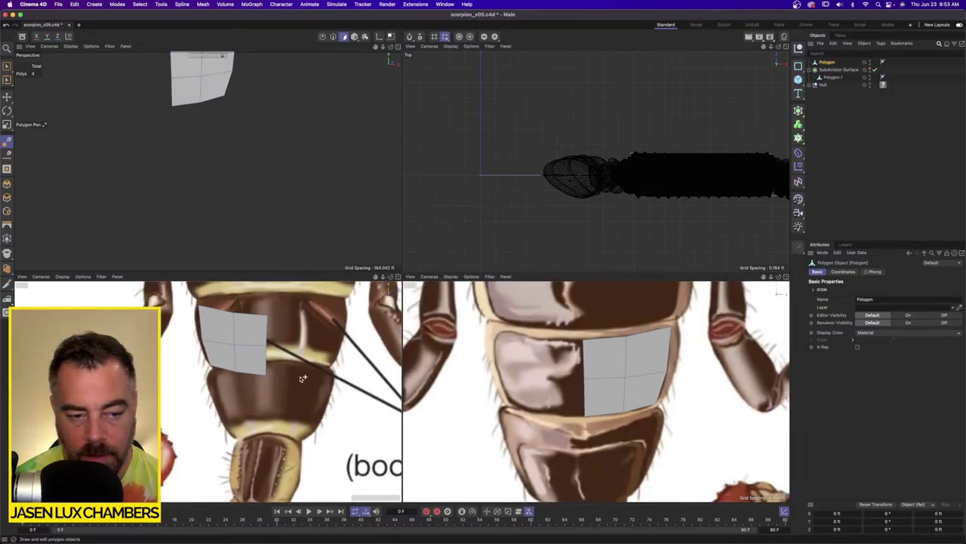
Add a narrow quad with the Polygon Pen above the inner upper quad, starting at the centre line along the segment's upper border.
{"action": "scroll", "coordinate": [300, 378], "scroll_direction": "down", "scroll_amount": 1}
{"action": "middle_click_drag", "start_coordinate": [277, 361], "coordinate": [270, 414], "text": "alt"}
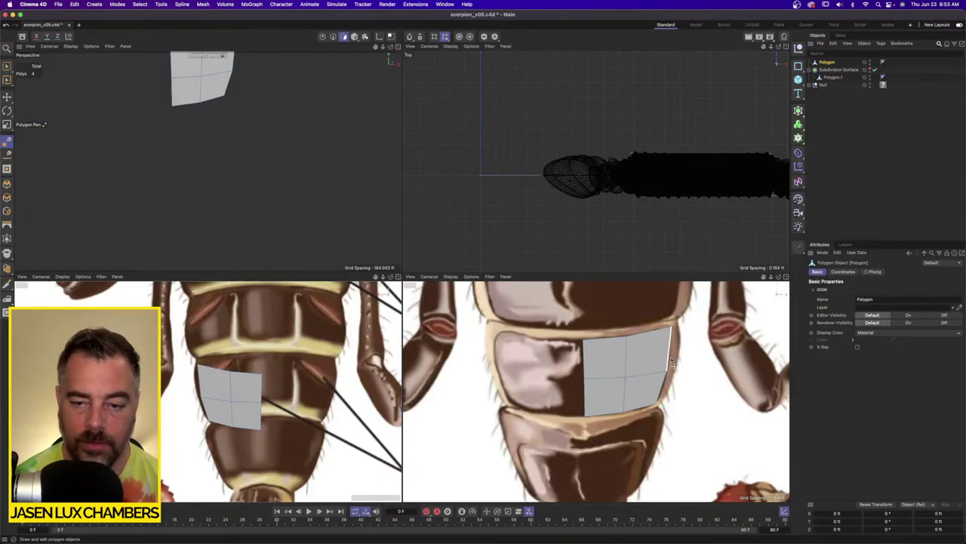
{"action": "scroll", "coordinate": [576, 346], "scroll_direction": "down", "scroll_amount": 2}
{"action": "scroll", "coordinate": [576, 346], "scroll_direction": "up", "scroll_amount": 3}
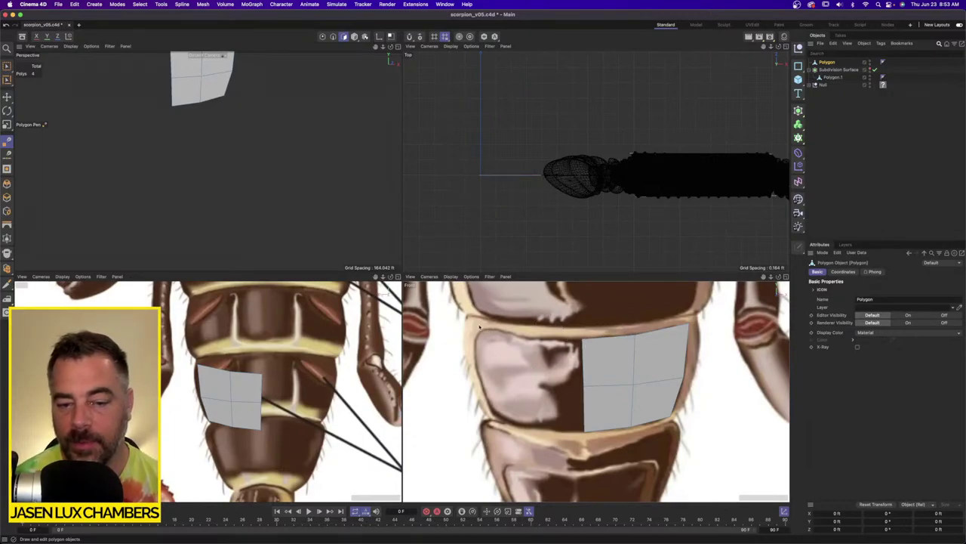
{"action": "scroll", "coordinate": [669, 332], "scroll_direction": "up", "scroll_amount": 2}
{"action": "middle_click_drag", "start_coordinate": [668, 332], "coordinate": [651, 355], "text": "alt"}
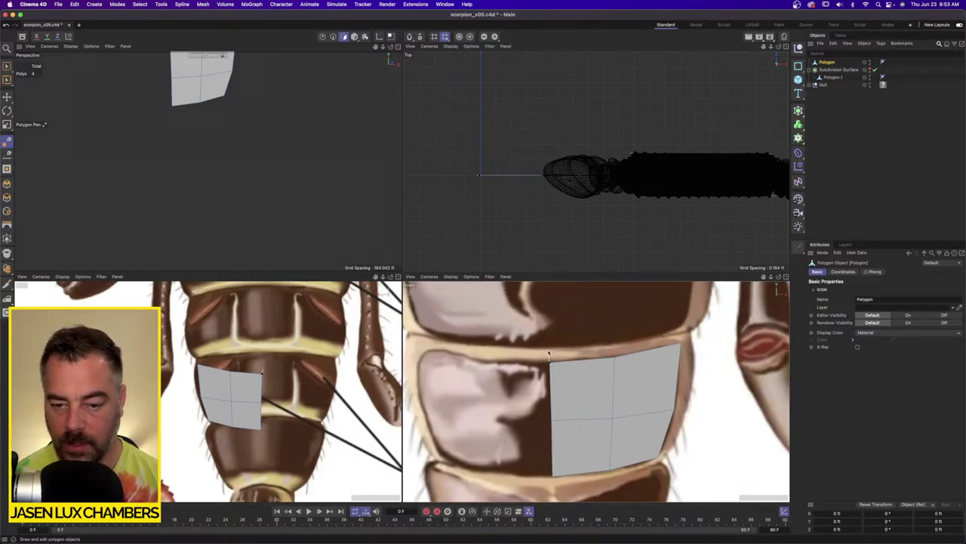
{"action": "left_click", "coordinate": [549, 349]}
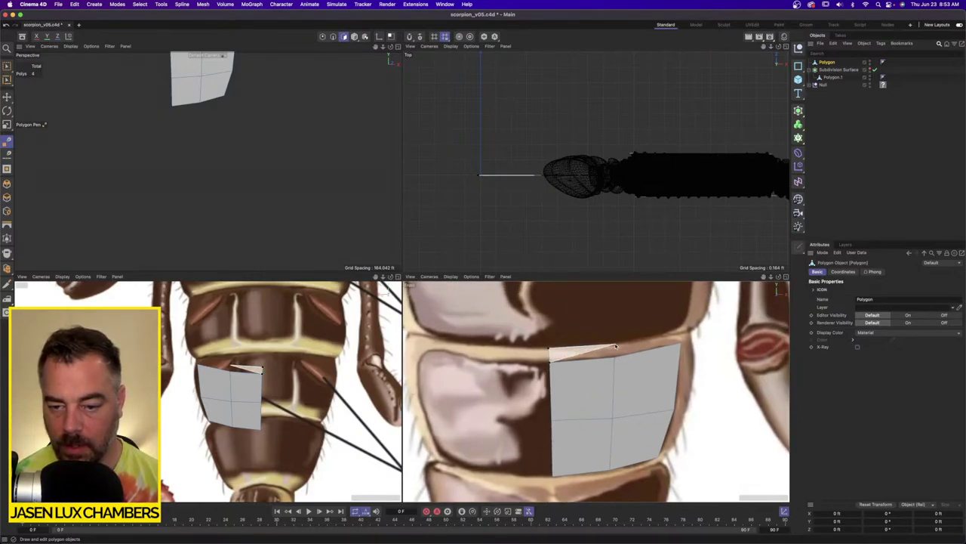
{"action": "left_click", "coordinate": [615, 346]}
{"action": "left_click", "coordinate": [616, 359]}
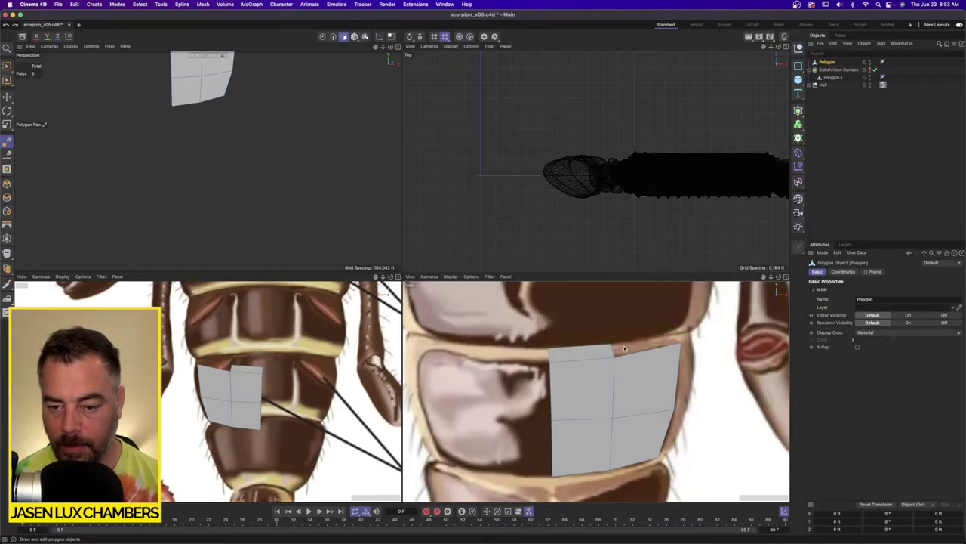
Continue the narrow border strip above the outer upper quad and pull its corner points to match the segment's outer upper corner.
{"action": "left_click", "coordinate": [612, 345]}
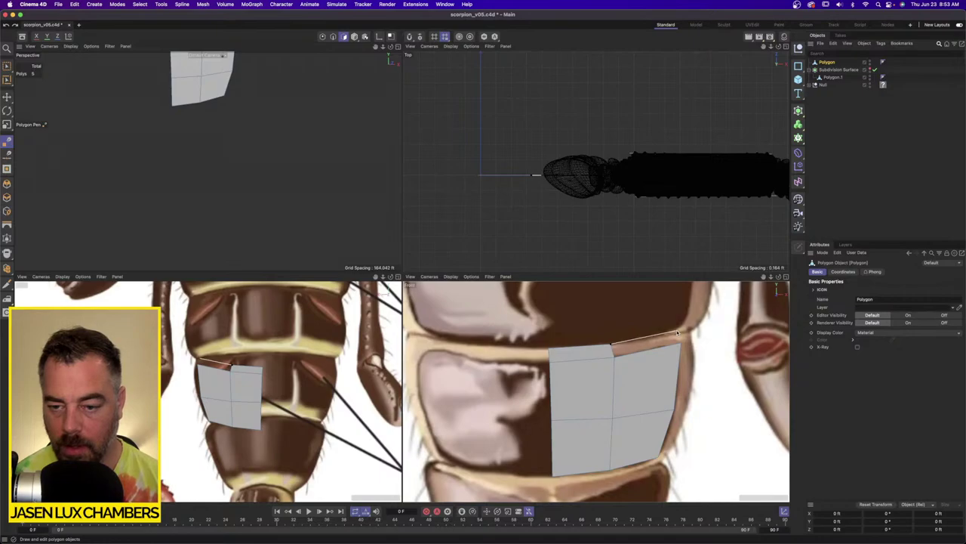
{"action": "left_click", "coordinate": [676, 331]}
{"action": "left_click", "coordinate": [683, 348]}
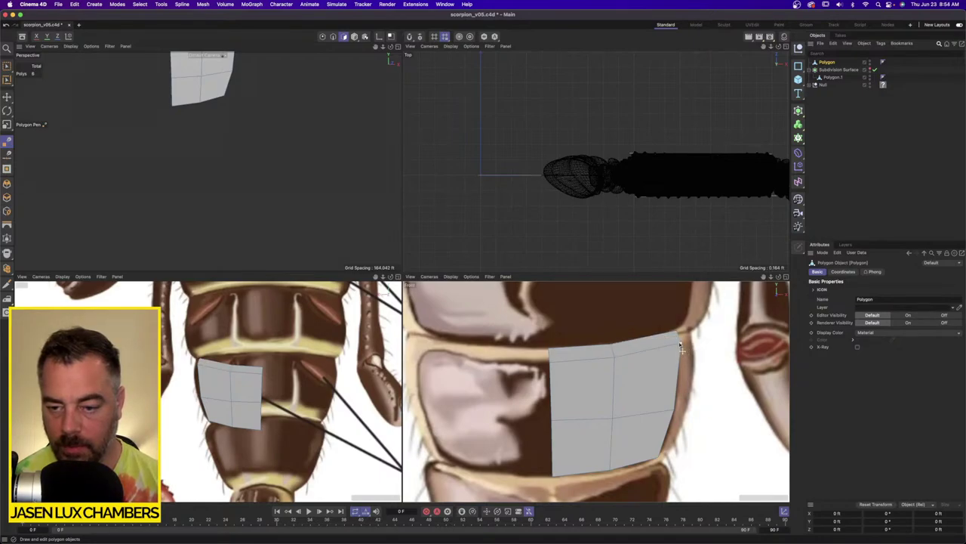
{"action": "mouse_move", "coordinate": [681, 345]}
{"action": "left_mouse_down"}
{"action": "mouse_move", "coordinate": [673, 347]}
{"action": "mouse_move", "coordinate": [686, 333]}
{"action": "left_mouse_up"}
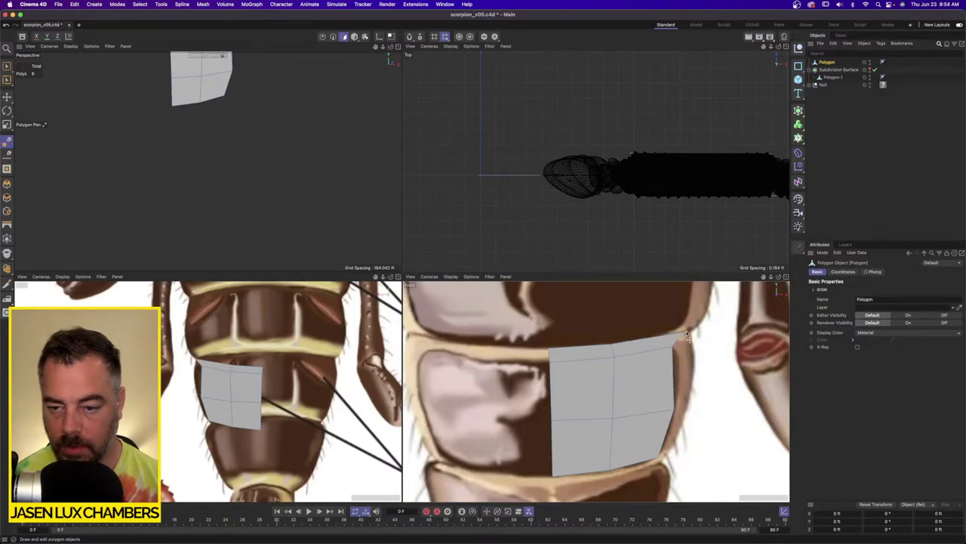
Add two narrow quads down the segment's outer side, from the upper corner to the lower corner.
{"action": "left_click", "coordinate": [687, 410]}
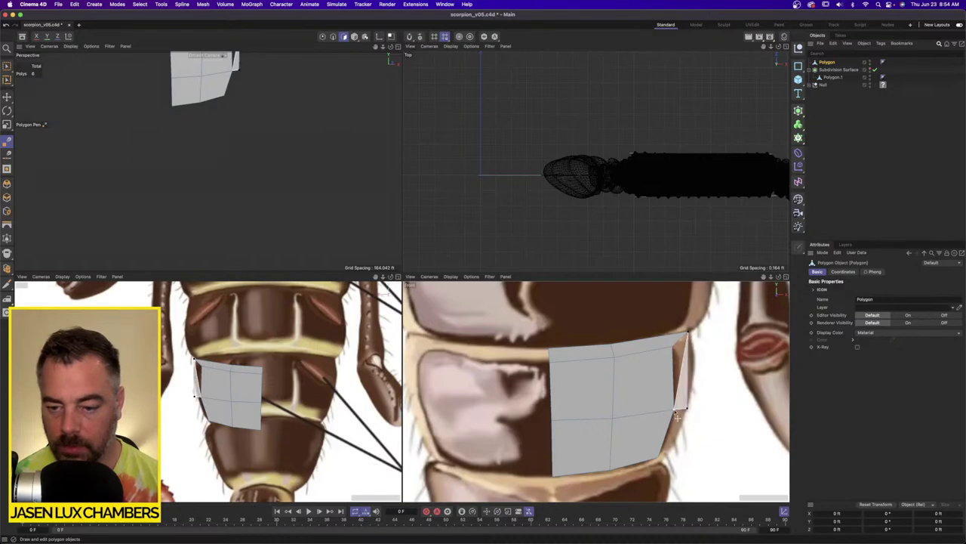
{"action": "left_click", "coordinate": [674, 411]}
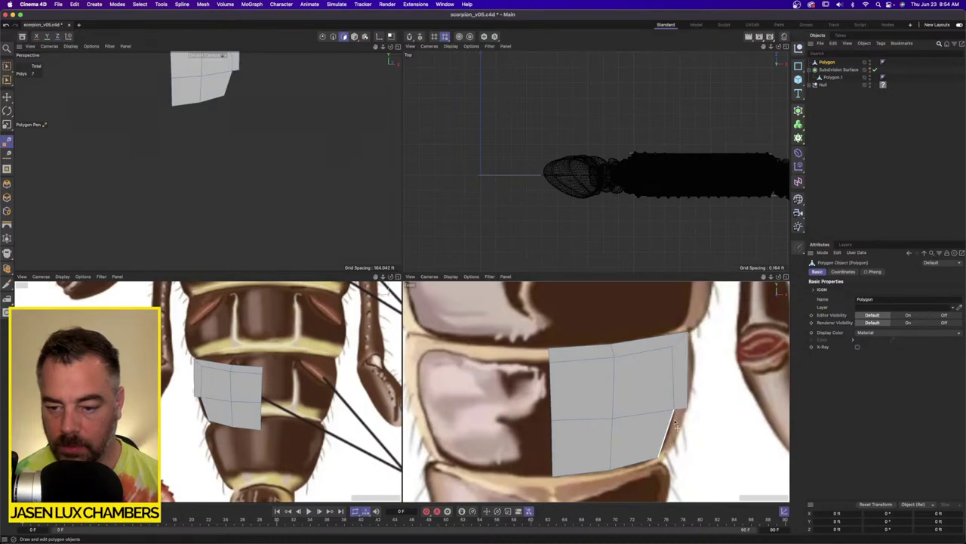
{"action": "left_click", "coordinate": [667, 468]}
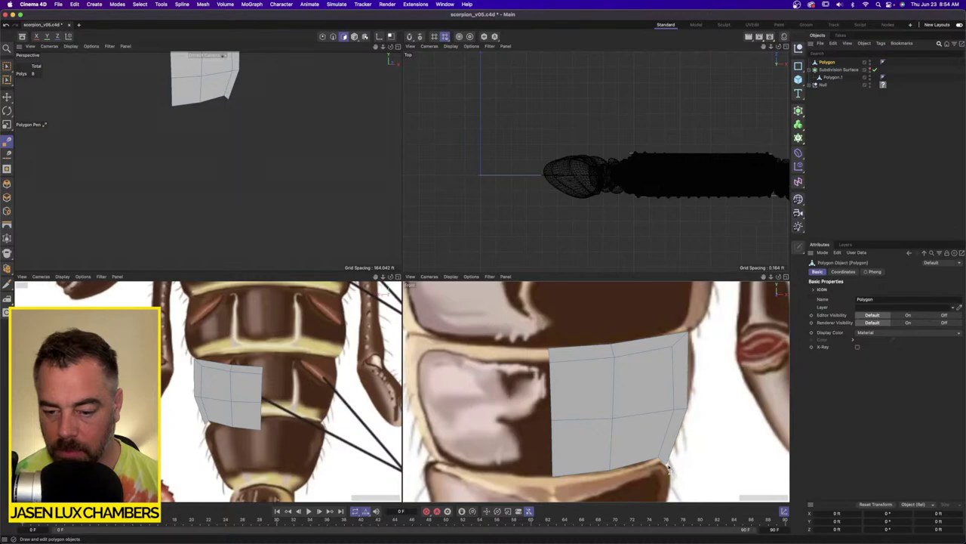
Add two narrow quads along the segment's lower border, from the outer corner to the centre line.
{"action": "left_click", "coordinate": [668, 465]}
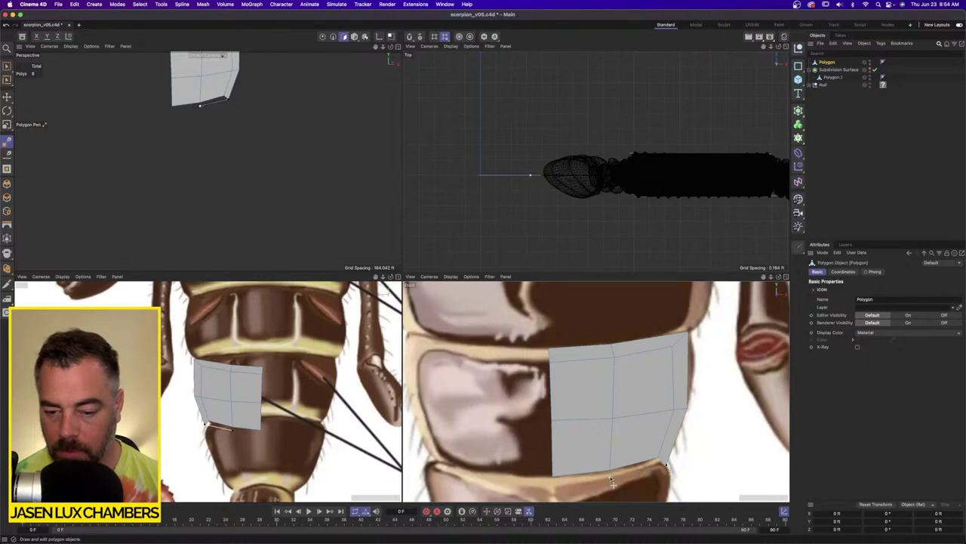
{"action": "left_click", "coordinate": [612, 478]}
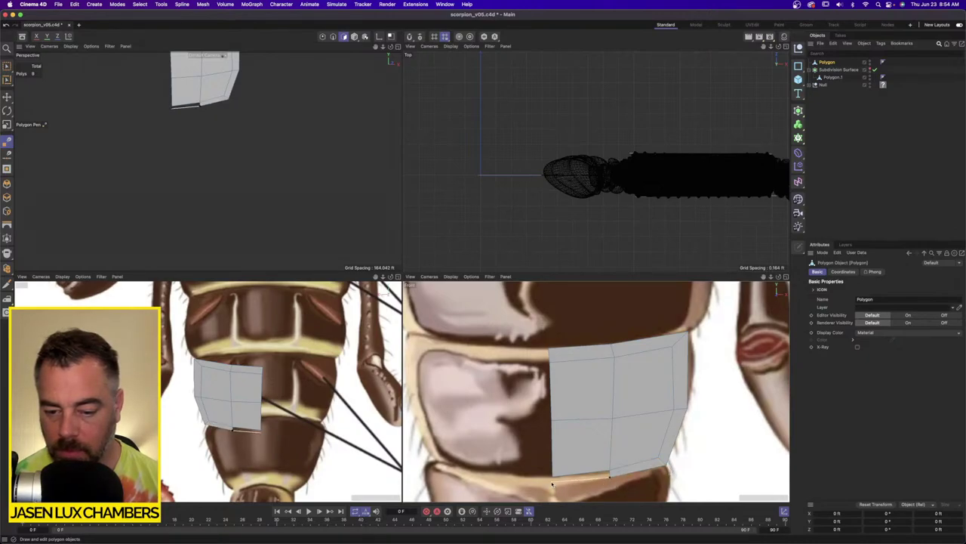
{"action": "left_click", "coordinate": [556, 482]}
{"action": "left_click", "coordinate": [552, 476]}
Select the centre-line points with Rectangle Selection in point mode and set their X size to 0 ft.
{"action": "scroll", "coordinate": [583, 428], "scroll_direction": "up", "scroll_amount": 3}
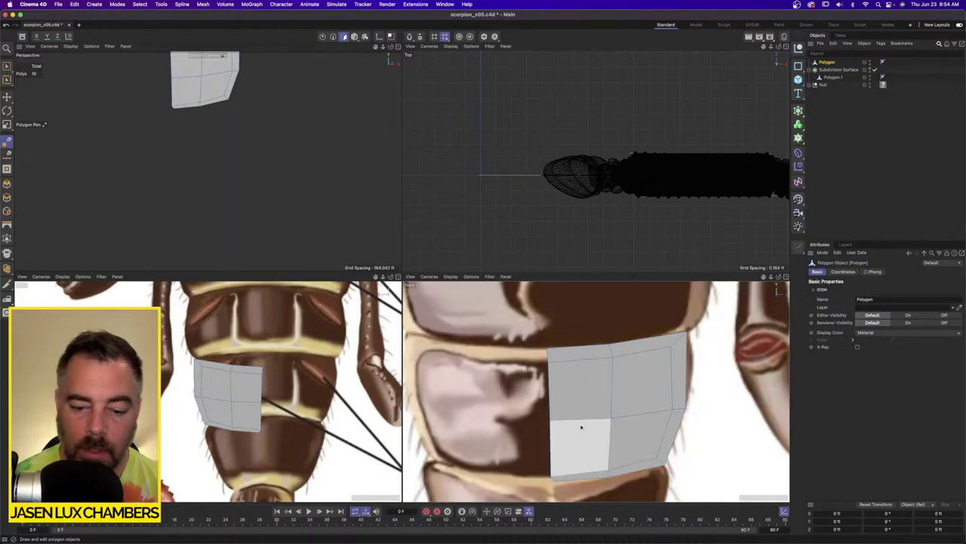
{"action": "scroll", "coordinate": [574, 434], "scroll_direction": "down", "scroll_amount": 3}
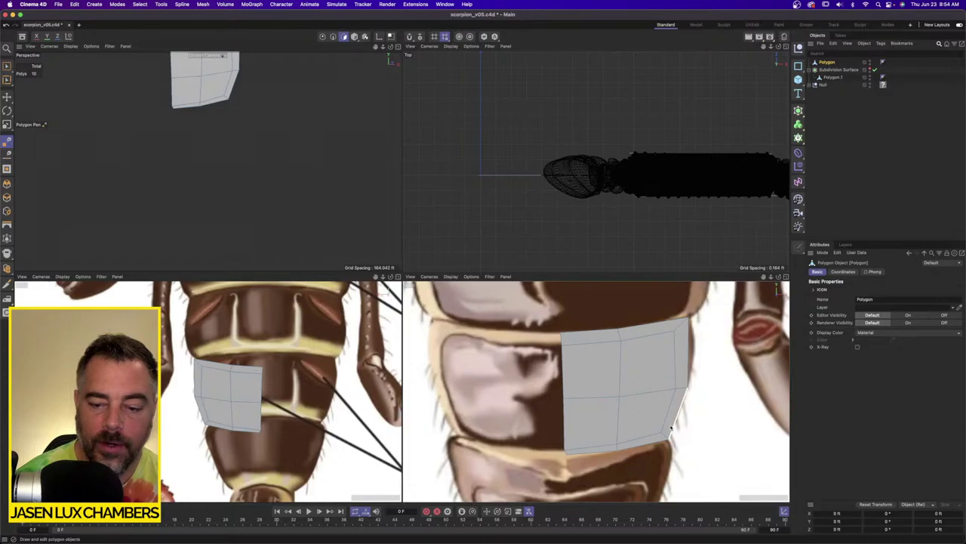
{"action": "scroll", "coordinate": [560, 421], "scroll_direction": "down", "scroll_amount": 2}
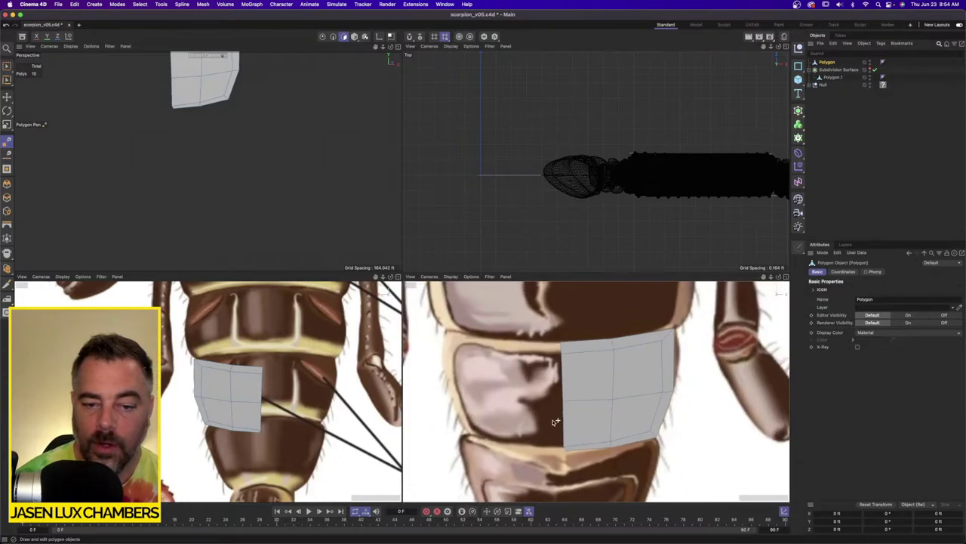
{"action": "scroll", "coordinate": [560, 421], "scroll_direction": "up", "scroll_amount": 2}
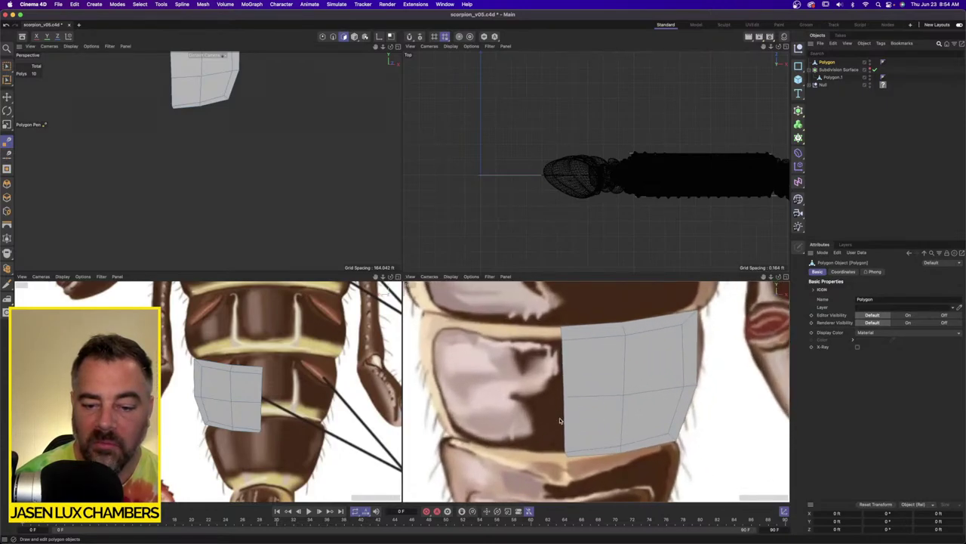
{"action": "left_click", "coordinate": [322, 36]}
{"action": "left_click", "coordinate": [7, 66]}
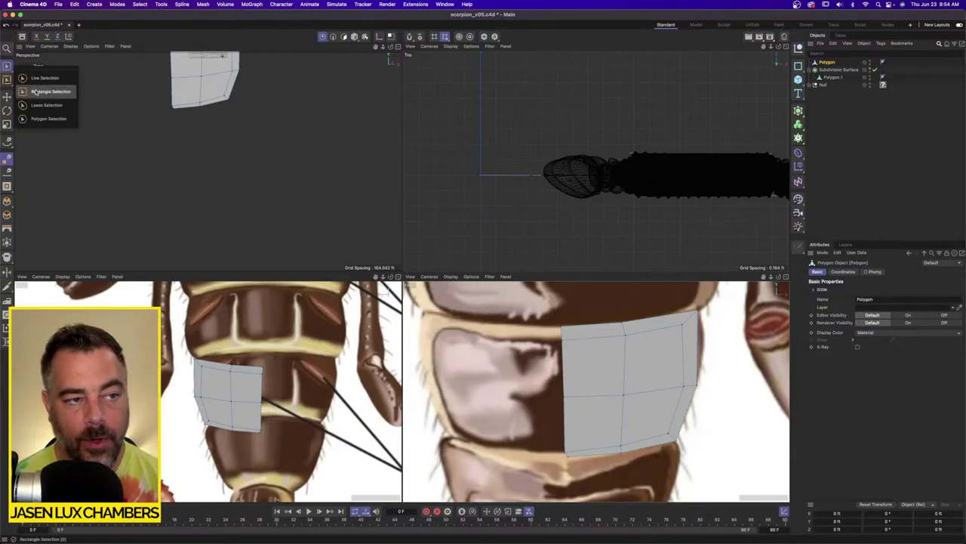
{"action": "left_click", "coordinate": [43, 90]}
{"action": "left_click_drag", "start_coordinate": [590, 310], "coordinate": [524, 494]}
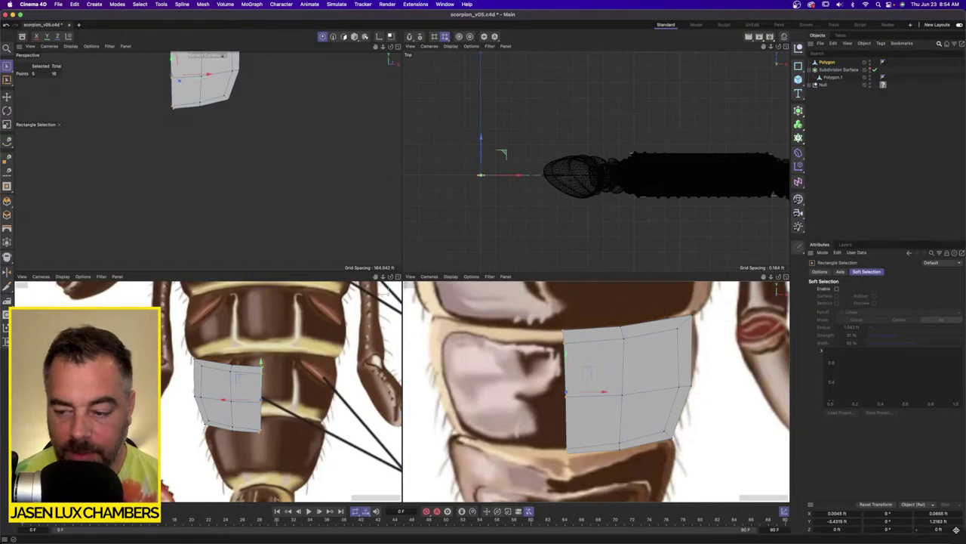
{"action": "type", "text": "0"}
{"action": "key", "text": "Return"}
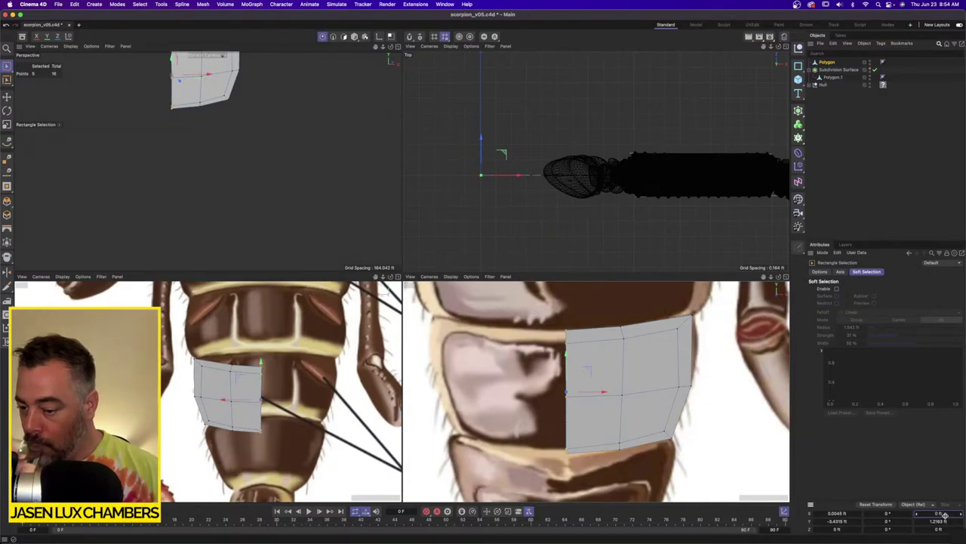
Set the X position of the selected centre-line points to 0 ft.
{"action": "key", "text": "shift+Tab"}
{"action": "key", "text": "shift+Tab"}
{"action": "key", "text": "shift+Tab"}
{"action": "key", "text": "shift+Tab"}
{"action": "key", "text": "shift+Tab"}
{"action": "key", "text": "shift+Tab"}
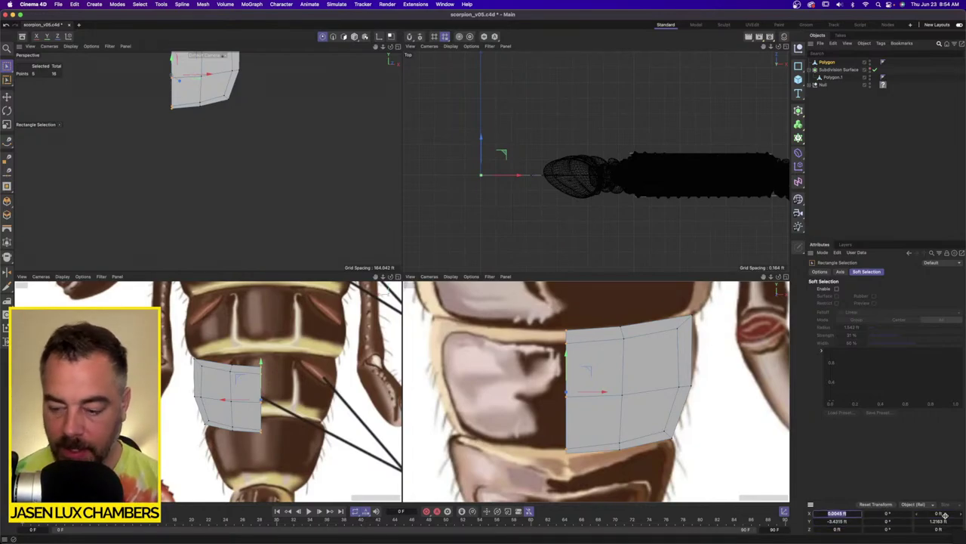
{"action": "type", "text": "0"}
{"action": "key", "text": "Return"}
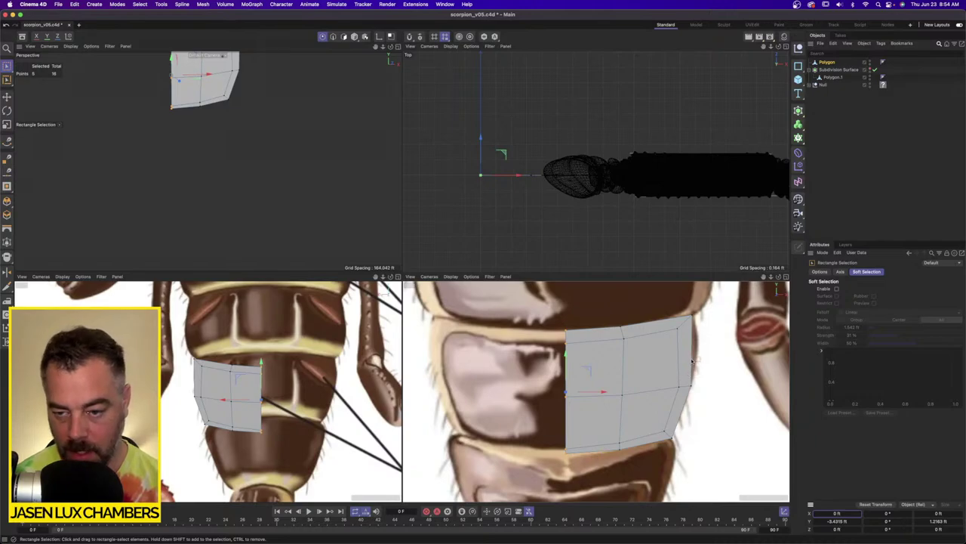
{"action": "left_click_drag", "start_coordinate": [678, 310], "coordinate": [709, 340]}
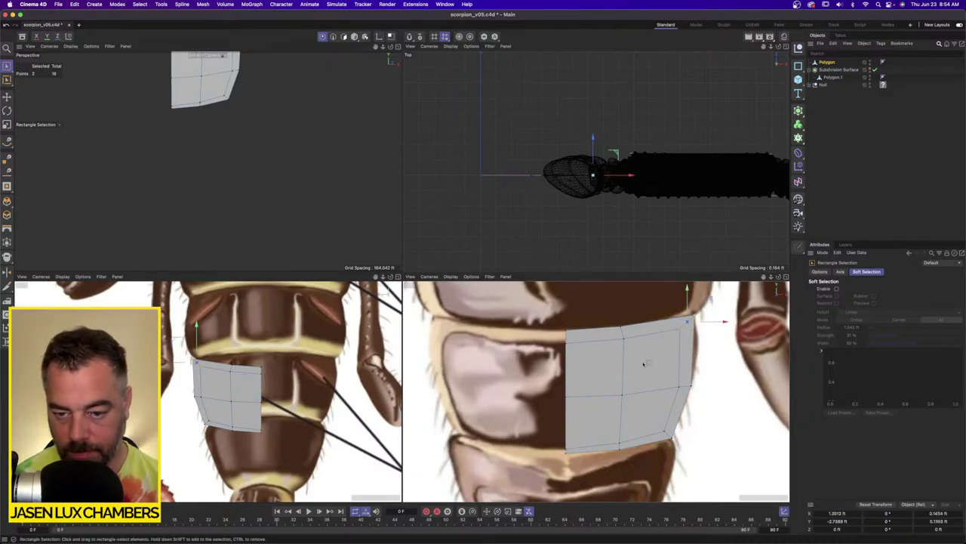
{"action": "scroll", "coordinate": [643, 364], "scroll_direction": "down", "scroll_amount": 2}
{"action": "scroll", "coordinate": [587, 441], "scroll_direction": "up", "scroll_amount": 2}
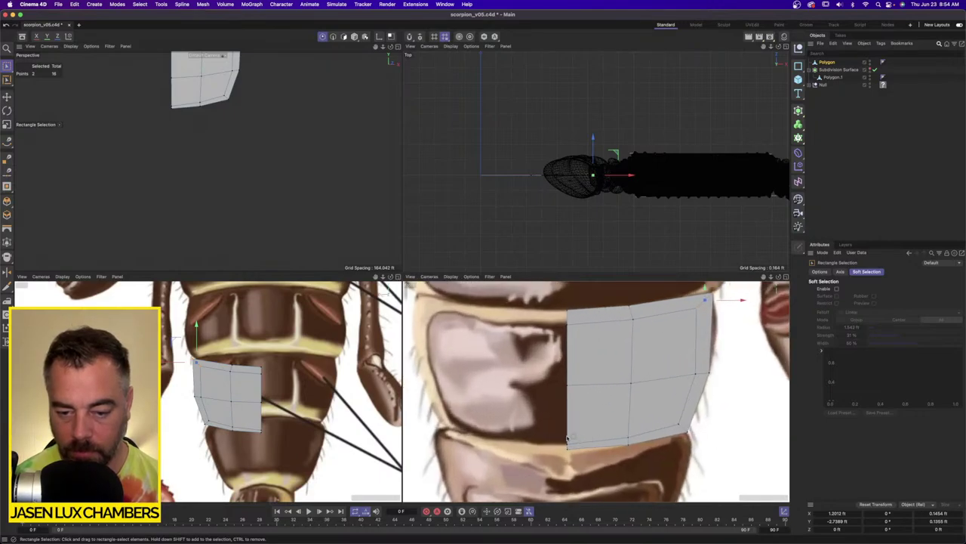
{"action": "left_click", "coordinate": [572, 444]}
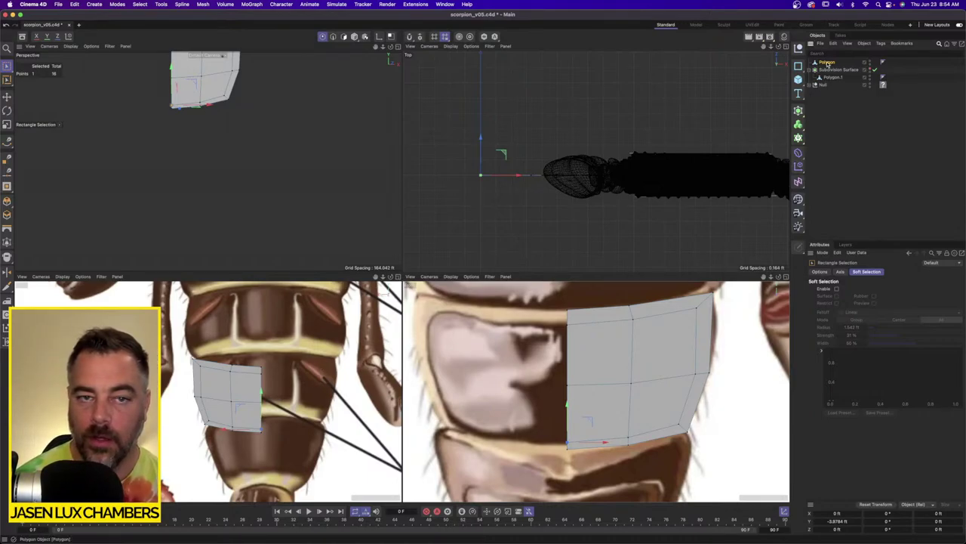
Show the finished abdomen segment again, select all points of the new mesh and move them forward to about Z -0.17 ft.
{"action": "left_click", "coordinate": [827, 63]}
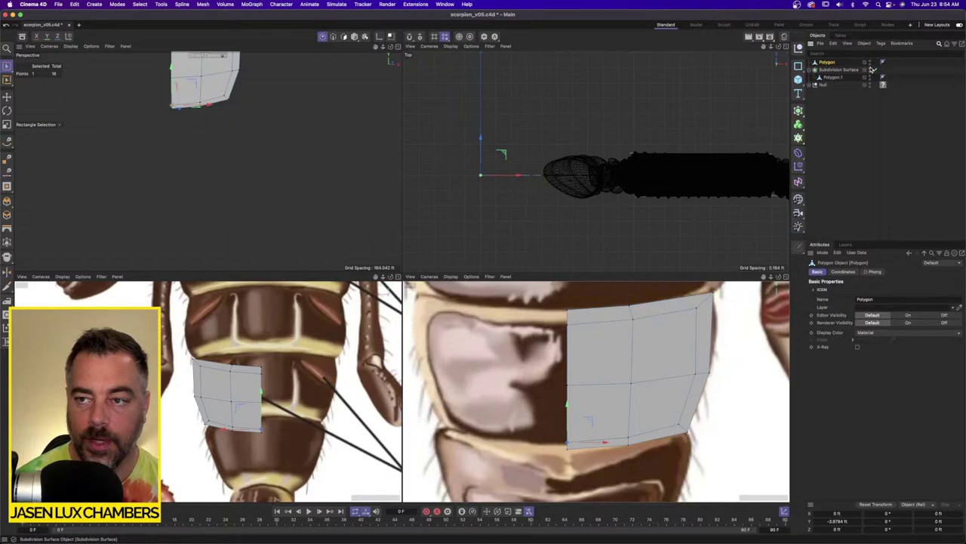
{"action": "left_click", "coordinate": [874, 69]}
{"action": "left_click_drag", "start_coordinate": [246, 182], "coordinate": [153, 152], "text": "alt"}
{"action": "key", "text": "super+a"}
{"action": "left_click_drag", "start_coordinate": [230, 137], "coordinate": [230, 113], "text": "alt"}
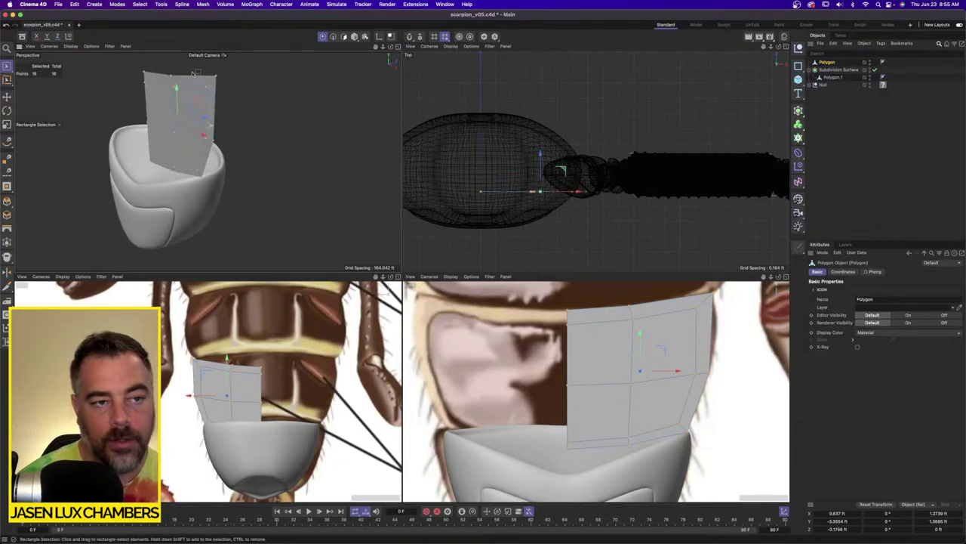
Select the new mesh's two inner columns of points and move them forward to about Z -0.47 ft.
{"action": "left_click_drag", "start_coordinate": [157, 115], "coordinate": [93, 186]}
{"action": "left_click_drag", "start_coordinate": [220, 100], "coordinate": [163, 127], "text": "alt"}
{"action": "left_click_drag", "start_coordinate": [162, 127], "coordinate": [189, 133], "text": "alt"}
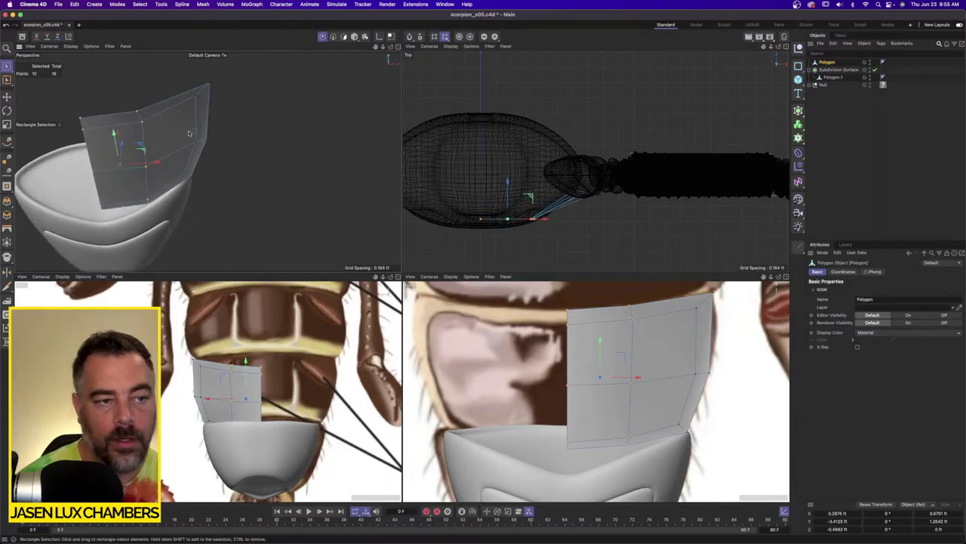
Select only the centre-line column of points and move it forward to about Z -0.63 ft.
{"action": "left_click_drag", "start_coordinate": [118, 92], "coordinate": [45, 275]}
{"action": "left_click_drag", "start_coordinate": [66, 219], "coordinate": [95, 198], "text": "alt"}
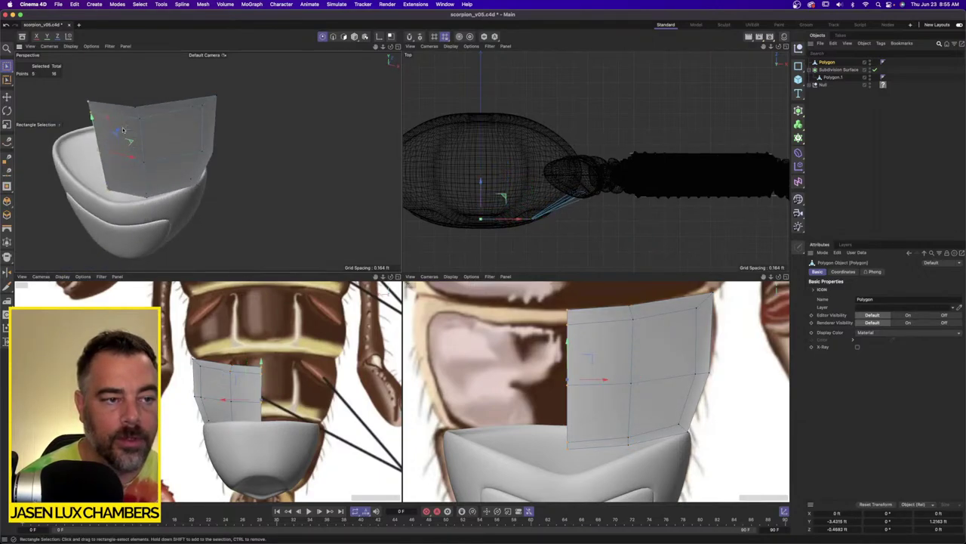
{"action": "left_click_drag", "start_coordinate": [121, 129], "coordinate": [112, 141]}
{"action": "left_click_drag", "start_coordinate": [127, 160], "coordinate": [205, 176], "text": "alt"}
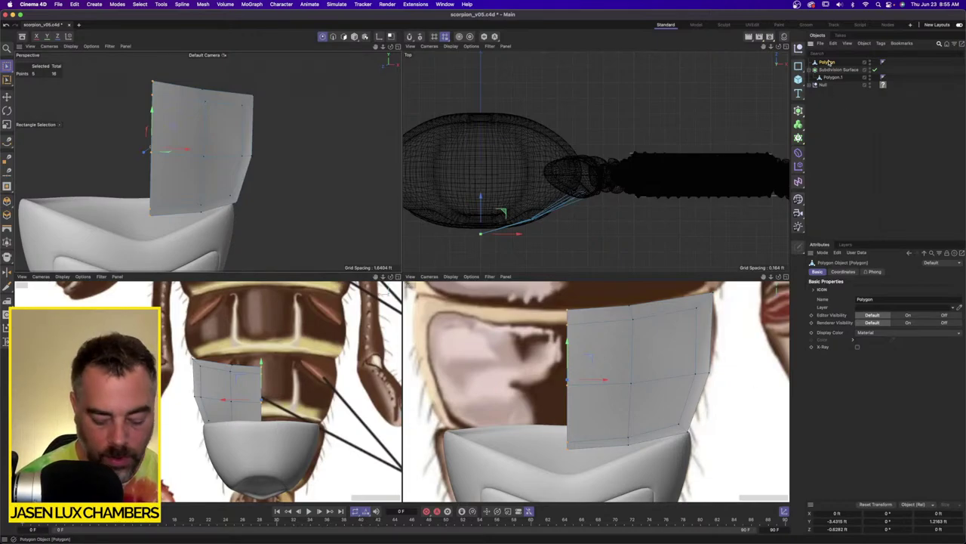
Duplicate the new polygon mesh, select all points of the copy and move them back toward the segment's rear side.
{"action": "key", "text": "super+c"}
{"action": "key", "text": "super+v"}
{"action": "key", "text": "super+a"}
{"action": "left_click_drag", "start_coordinate": [336, 148], "coordinate": [246, 169], "text": "alt"}
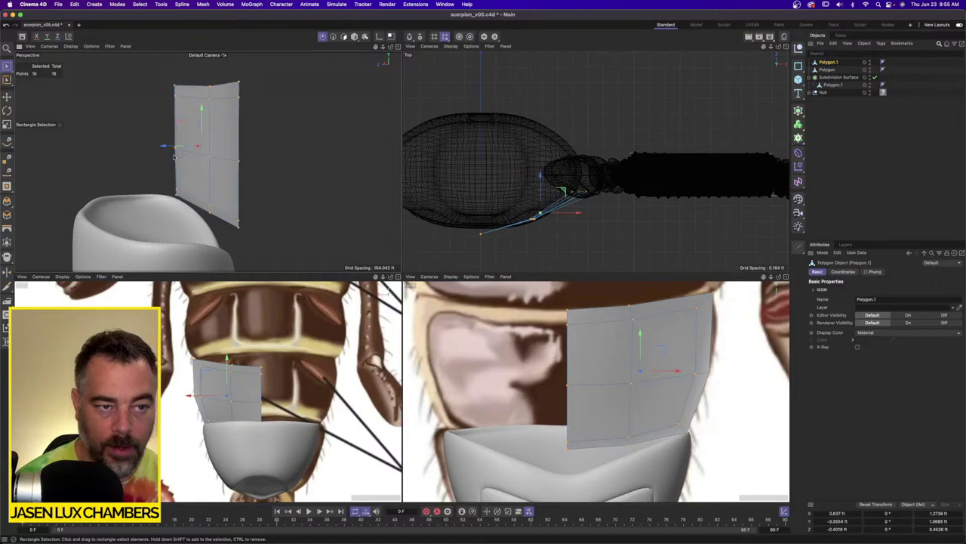
{"action": "left_click_drag", "start_coordinate": [174, 156], "coordinate": [95, 202]}
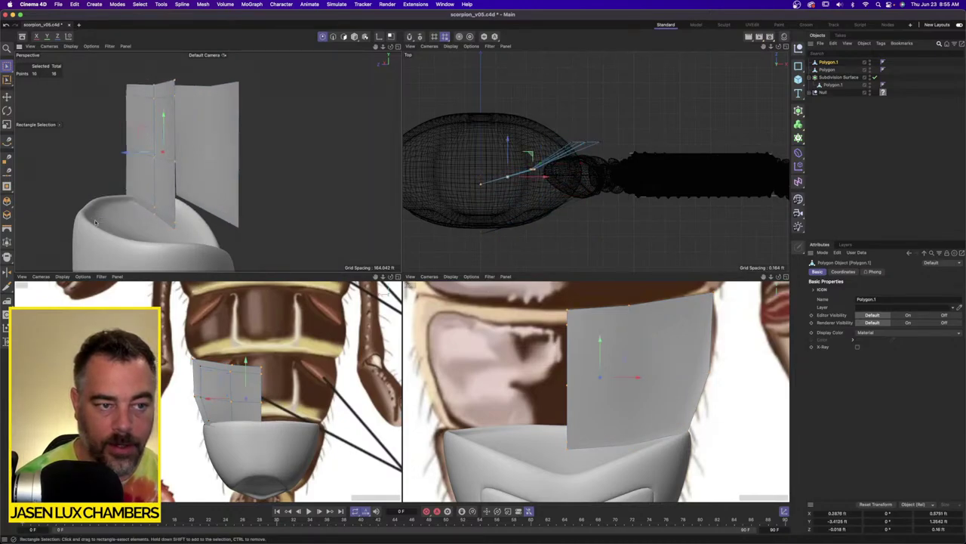
Move the copy's two inner columns of points back by about 0.51 ft to curve it along the segment's rear side.
{"action": "left_click_drag", "start_coordinate": [129, 151], "coordinate": [77, 158]}
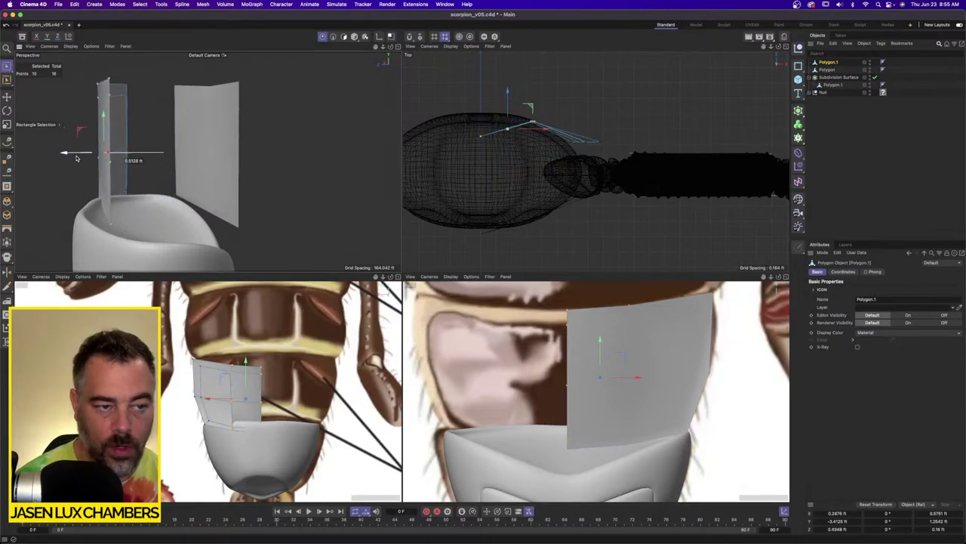
{"action": "left_click_drag", "start_coordinate": [163, 194], "coordinate": [113, 203], "text": "alt"}
{"action": "middle_click_drag", "start_coordinate": [113, 203], "coordinate": [252, 184], "text": "alt"}
{"action": "left_click_drag", "start_coordinate": [252, 183], "coordinate": [204, 209], "text": "alt"}
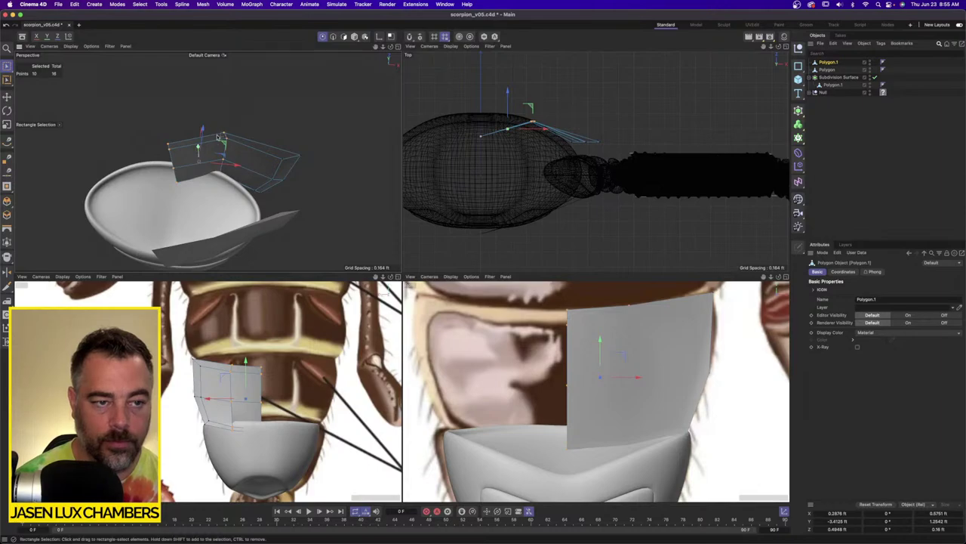
{"action": "left_click", "coordinate": [263, 139]}
{"action": "key", "text": "super+z"}
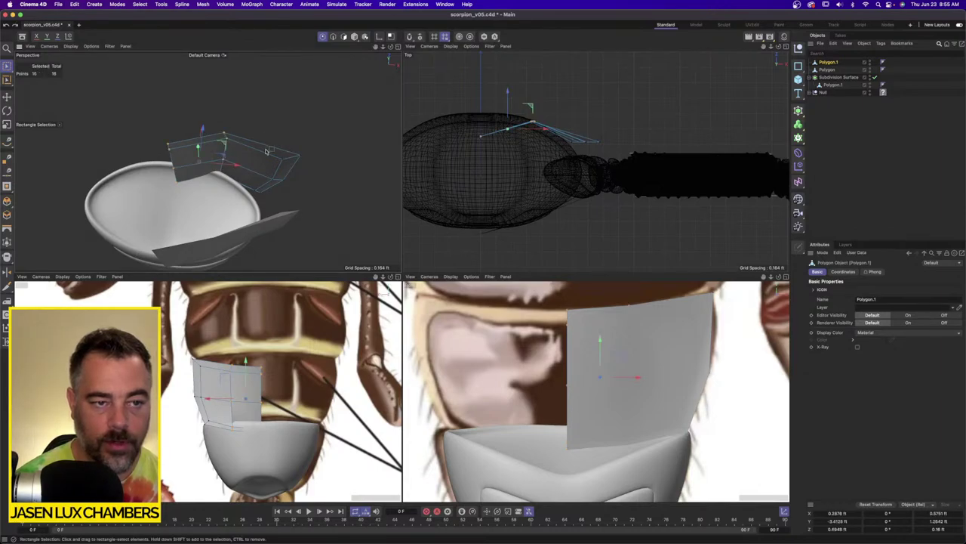
Move the rear copy's centre-line points back, and move its outer-edge points inward along Z toward the front half.
{"action": "left_click_drag", "start_coordinate": [269, 141], "coordinate": [237, 148], "text": "alt"}
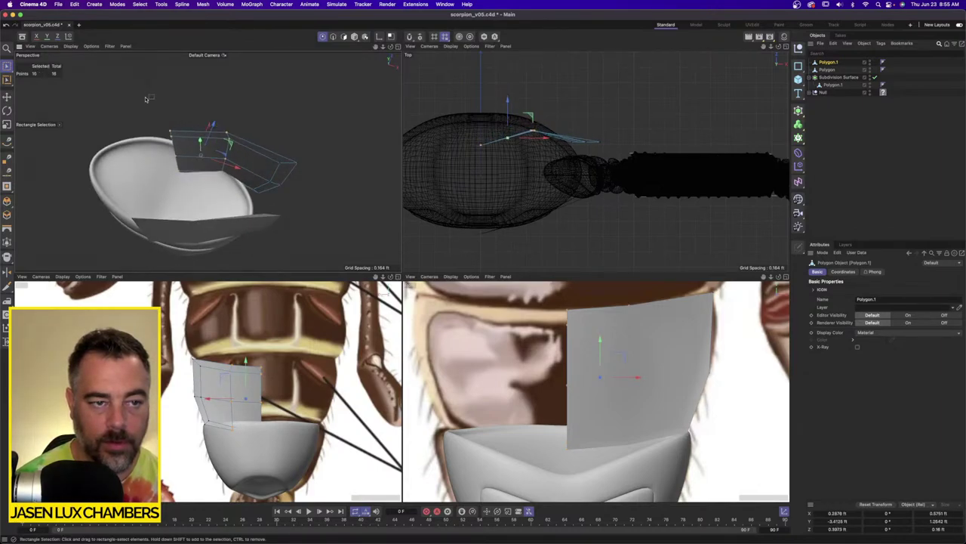
{"action": "left_click_drag", "start_coordinate": [145, 99], "coordinate": [188, 210]}
{"action": "left_click_drag", "start_coordinate": [188, 125], "coordinate": [195, 107]}
{"action": "left_click_drag", "start_coordinate": [241, 201], "coordinate": [326, 142]}
{"action": "left_click_drag", "start_coordinate": [323, 148], "coordinate": [278, 131], "text": "alt"}
{"action": "left_click_drag", "start_coordinate": [284, 208], "coordinate": [234, 189], "text": "alt"}
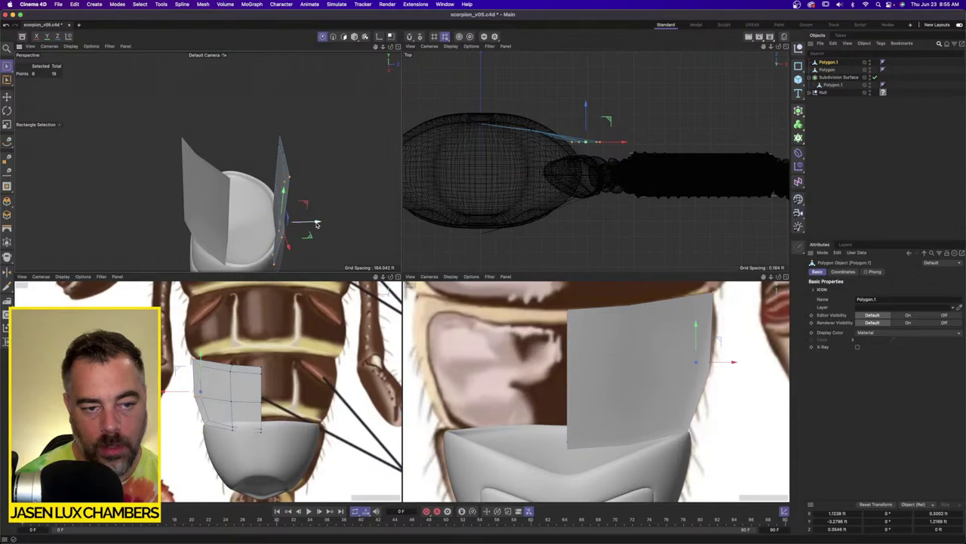
{"action": "left_click_drag", "start_coordinate": [318, 225], "coordinate": [306, 112]}
Select the front polygon mesh and move its centre-line points slightly back toward the segment's body.
{"action": "left_click", "coordinate": [831, 70]}
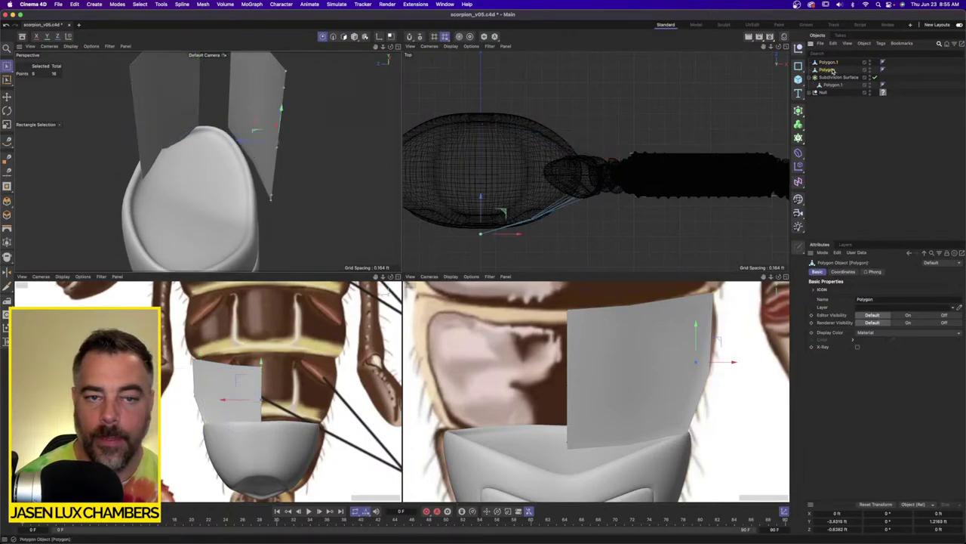
{"action": "left_click_drag", "start_coordinate": [286, 177], "coordinate": [351, 49], "text": "alt"}
{"action": "left_click_drag", "start_coordinate": [273, 141], "coordinate": [199, 167]}
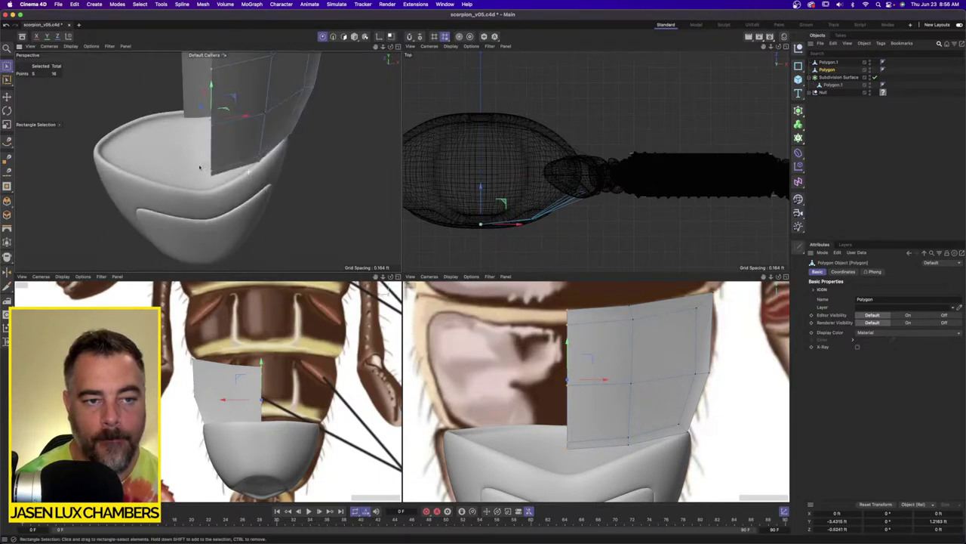
{"action": "scroll", "coordinate": [203, 160], "scroll_direction": "down", "scroll_amount": 2}
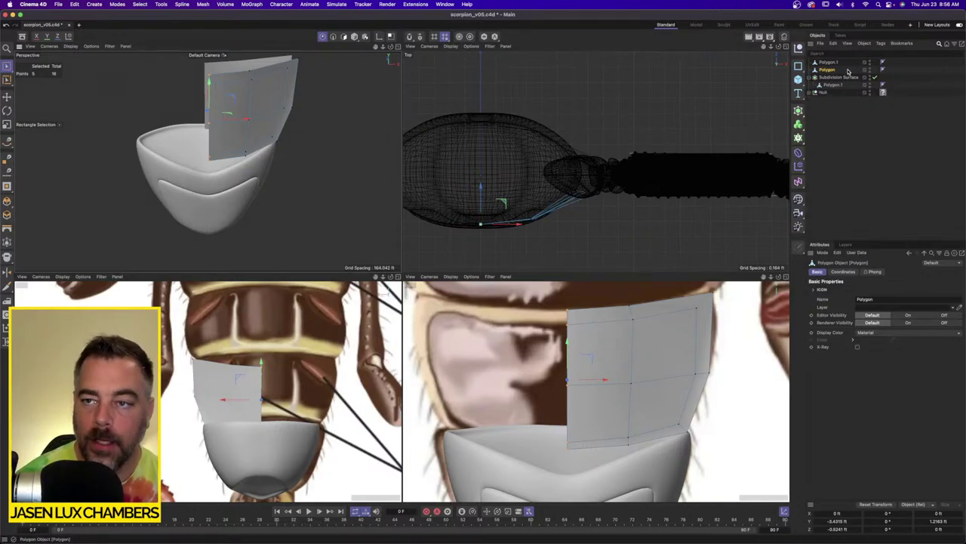
Merge the front and rear polygon meshes into one object with Connect Objects + Delete.
{"action": "left_click", "coordinate": [828, 63], "text": "shift"}
{"action": "right_click", "coordinate": [829, 63]}
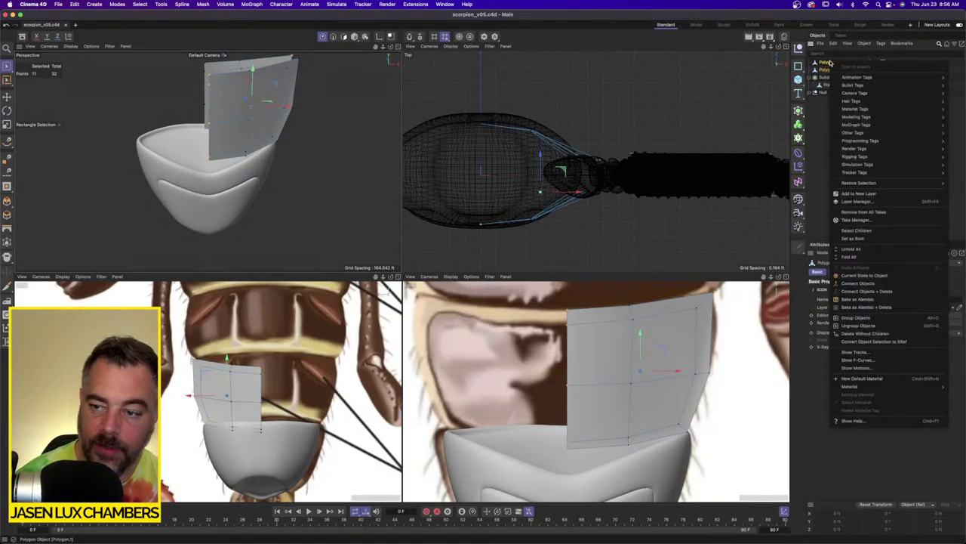
{"action": "left_click", "coordinate": [895, 292]}
Select the outer boundary edge loops of both the front and rear halves with Loop Selection.
{"action": "left_click_drag", "start_coordinate": [257, 151], "coordinate": [284, 159], "text": "alt"}
{"action": "scroll", "coordinate": [285, 159], "scroll_direction": "up", "scroll_amount": 4}
{"action": "left_click", "coordinate": [141, 3]}
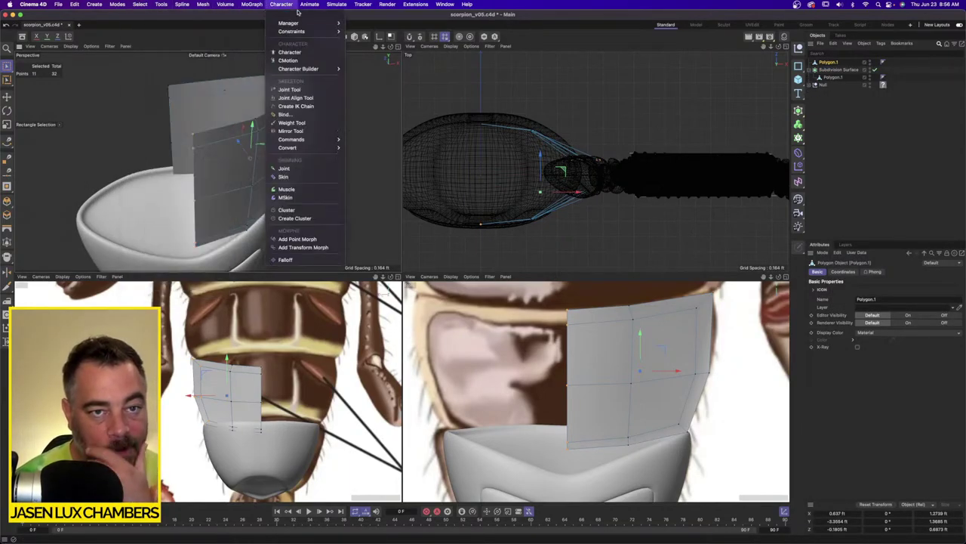
{"action": "mouse_move", "coordinate": [310, 3]}
{"action": "left_click", "coordinate": [335, 37]}
{"action": "left_click", "coordinate": [334, 39]}
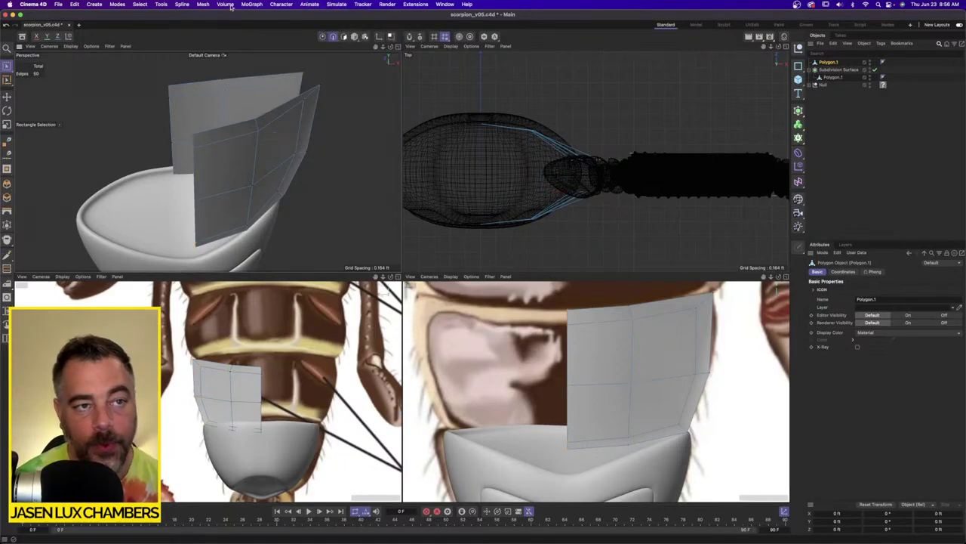
{"action": "left_click", "coordinate": [119, 5]}
{"action": "mouse_move", "coordinate": [141, 4]}
{"action": "left_click", "coordinate": [157, 89]}
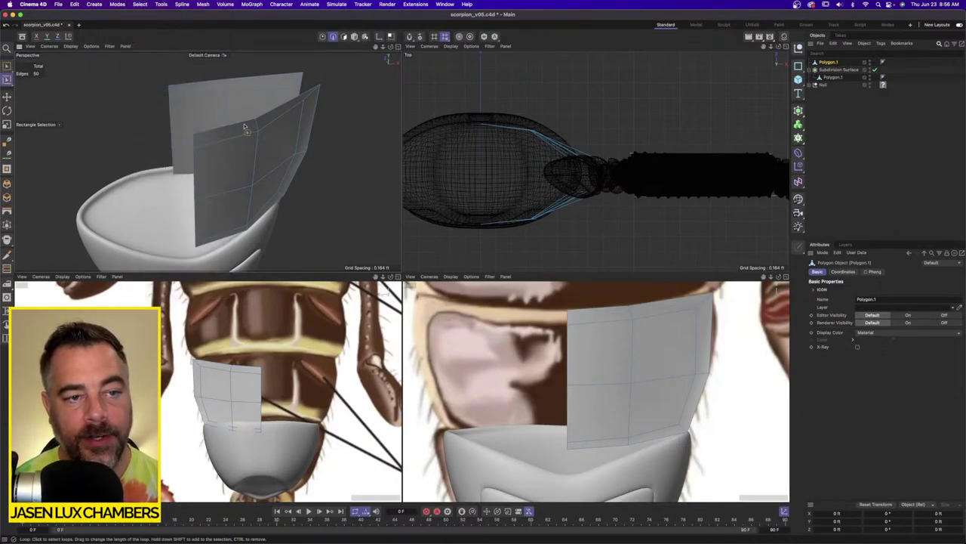
{"action": "left_click", "coordinate": [242, 121]}
{"action": "left_click", "coordinate": [214, 84], "text": "shift"}
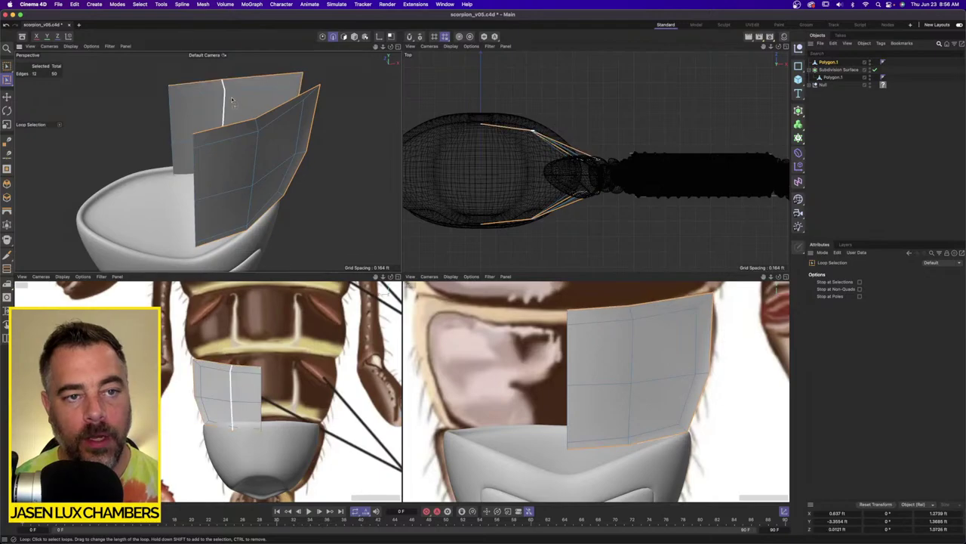
Bridge the selected boundary edges to close the gap between the front and rear halves.
{"action": "left_click_drag", "start_coordinate": [226, 96], "coordinate": [266, 105], "text": "alt"}
{"action": "right_click", "coordinate": [266, 105]}
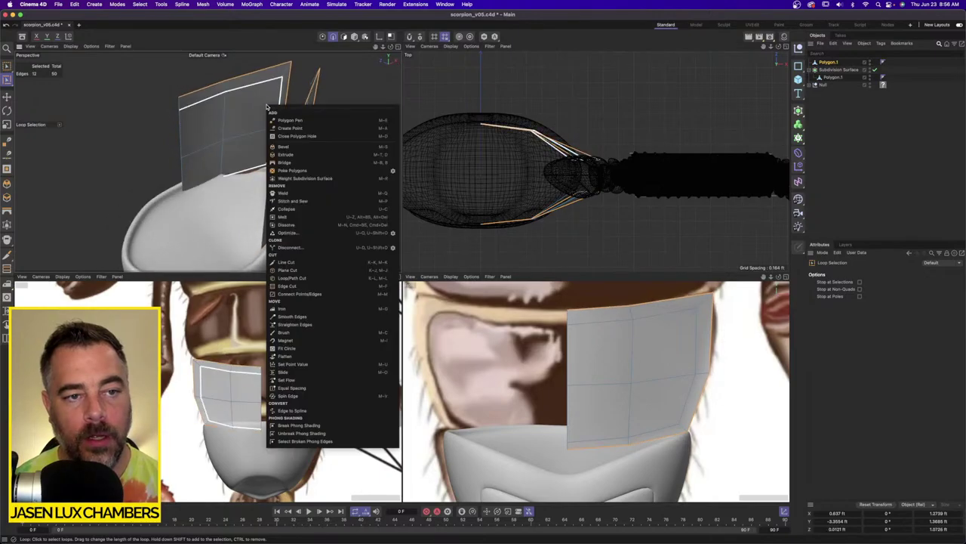
{"action": "left_click", "coordinate": [300, 162]}
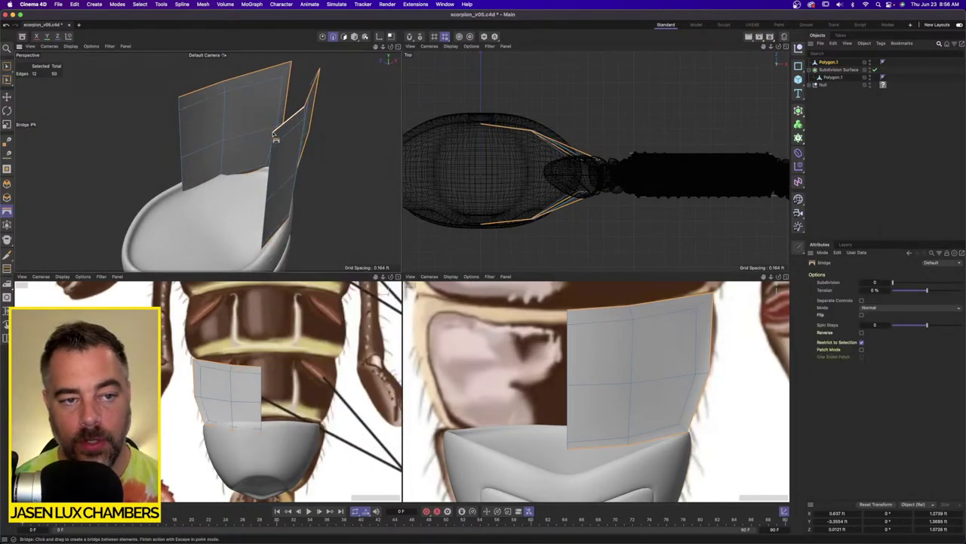
{"action": "left_click_drag", "start_coordinate": [273, 134], "coordinate": [182, 99]}
{"action": "left_click_drag", "start_coordinate": [230, 122], "coordinate": [70, 110], "text": "alt"}
{"action": "scroll", "coordinate": [179, 122], "scroll_direction": "down", "scroll_amount": 5}
{"action": "key", "text": "e"}
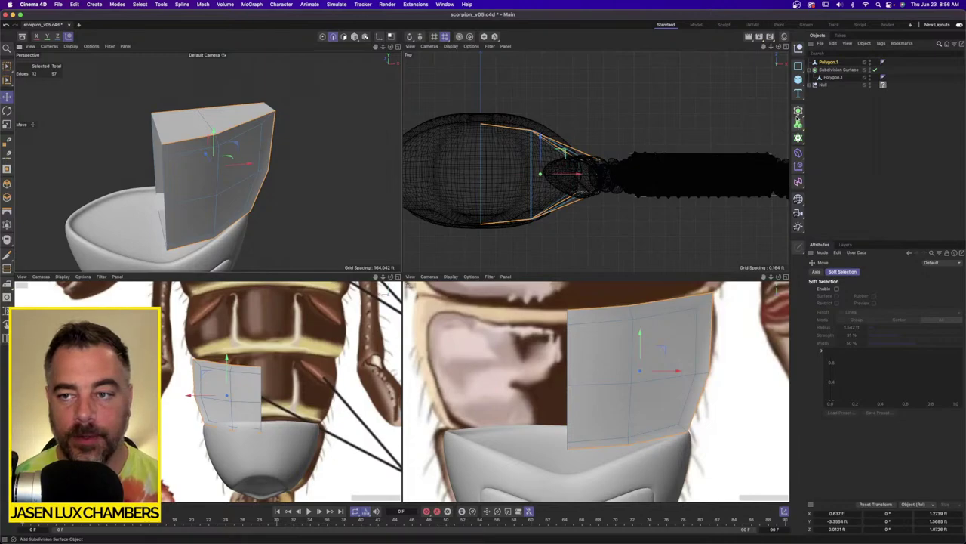
Add a Symmetry object and nest the bridged half-segment mesh under it to mirror it.
{"action": "left_click", "coordinate": [798, 110]}
{"action": "left_click", "coordinate": [833, 197], "text": "alt"}
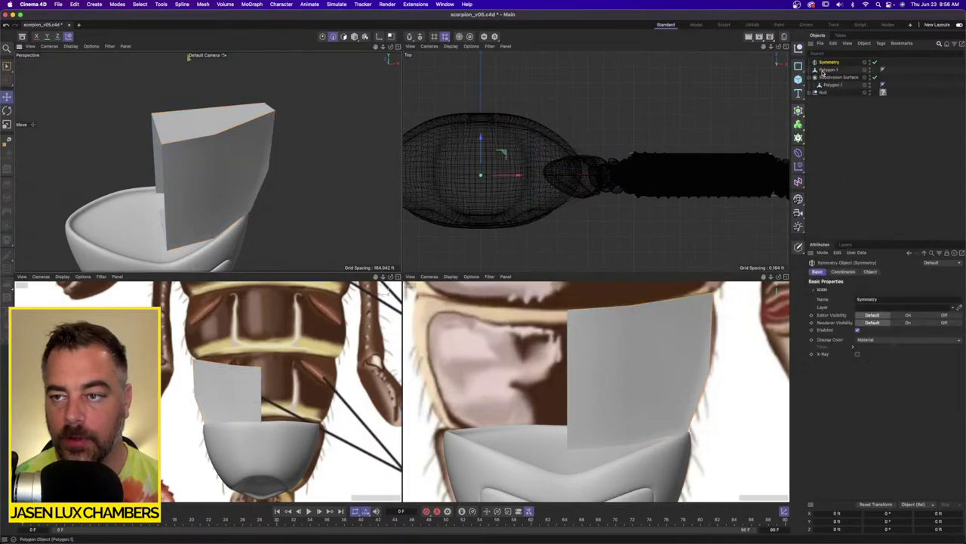
{"action": "left_click", "coordinate": [833, 69]}
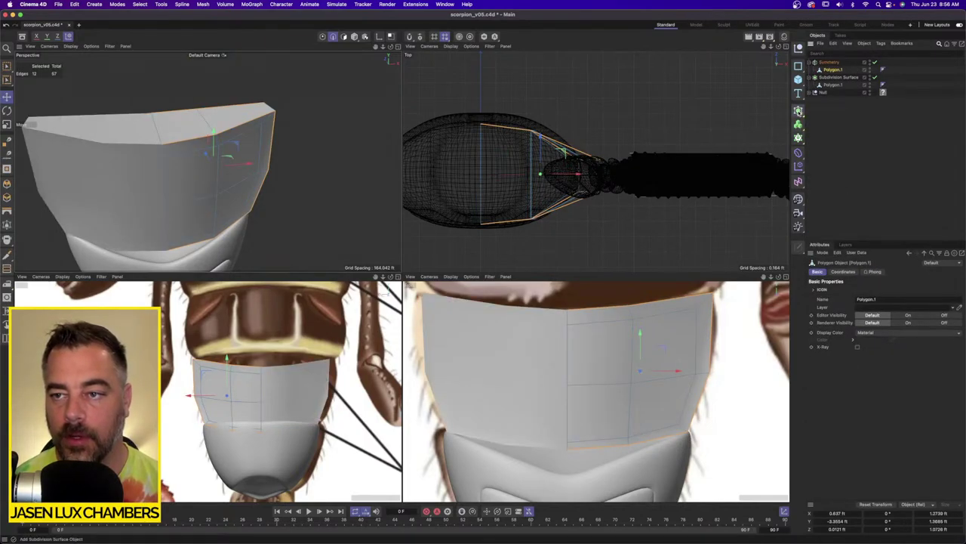
Add a Subdivision Surface, nest the Symmetry object inside it, and select the segment's polygon mesh.
{"action": "left_click", "coordinate": [798, 110]}
{"action": "left_click", "coordinate": [823, 119], "text": "alt"}
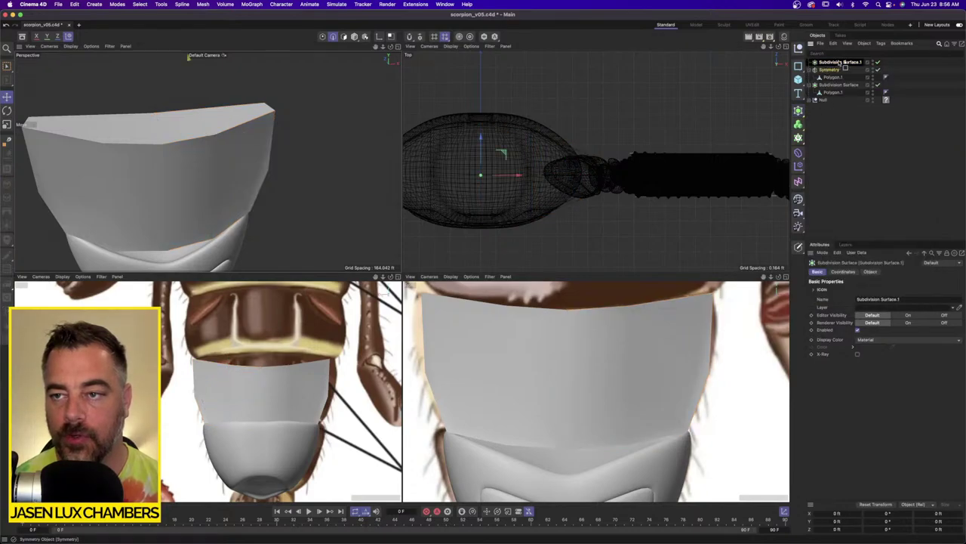
{"action": "left_click_drag", "start_coordinate": [831, 70], "coordinate": [840, 63]}
{"action": "left_click", "coordinate": [832, 129]}
{"action": "left_click", "coordinate": [837, 77]}
{"action": "left_click_drag", "start_coordinate": [174, 155], "coordinate": [207, 164], "text": "alt"}
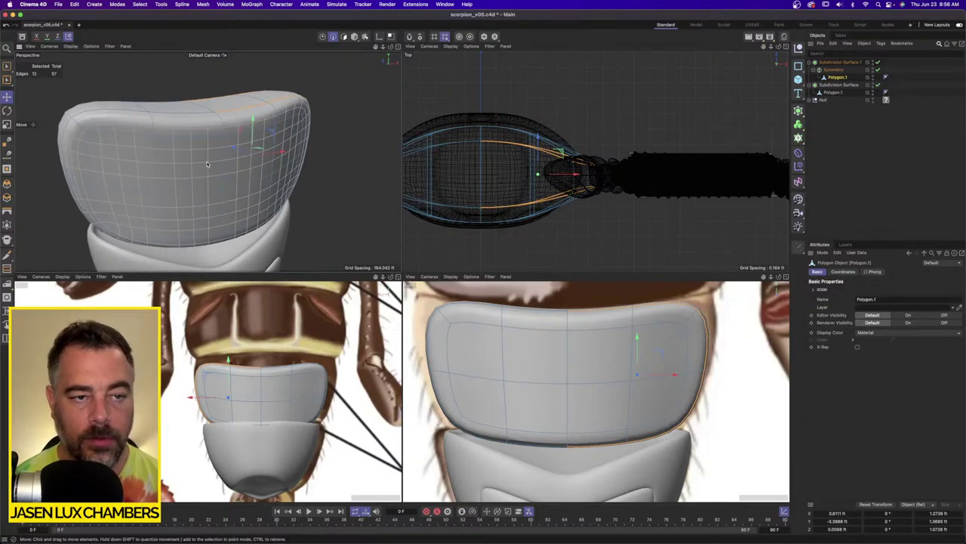
Combine the Symmetry object and its polygon mesh into one full segment mesh with Connect Objects + Delete.
{"action": "left_click", "coordinate": [836, 70], "text": "shift"}
{"action": "right_click", "coordinate": [836, 71]}
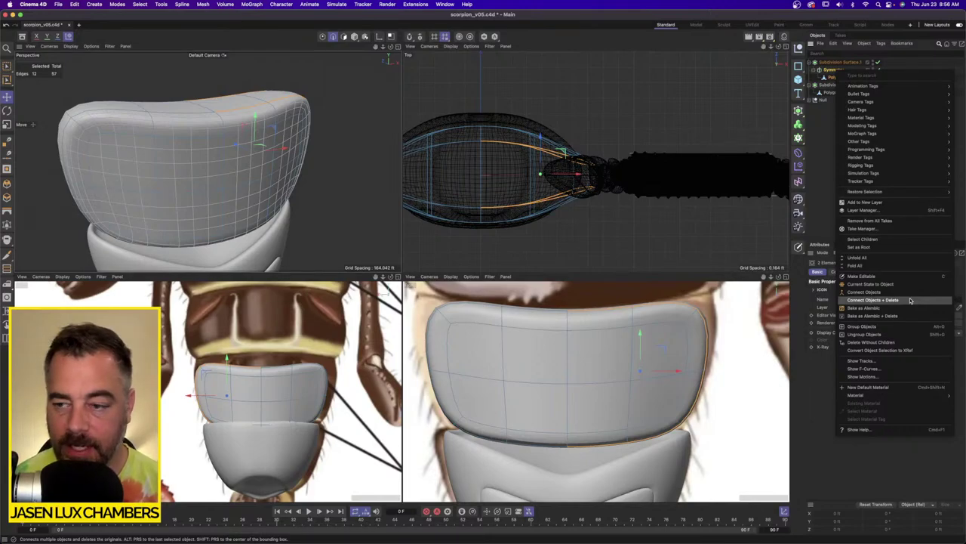
{"action": "left_click", "coordinate": [910, 301]}
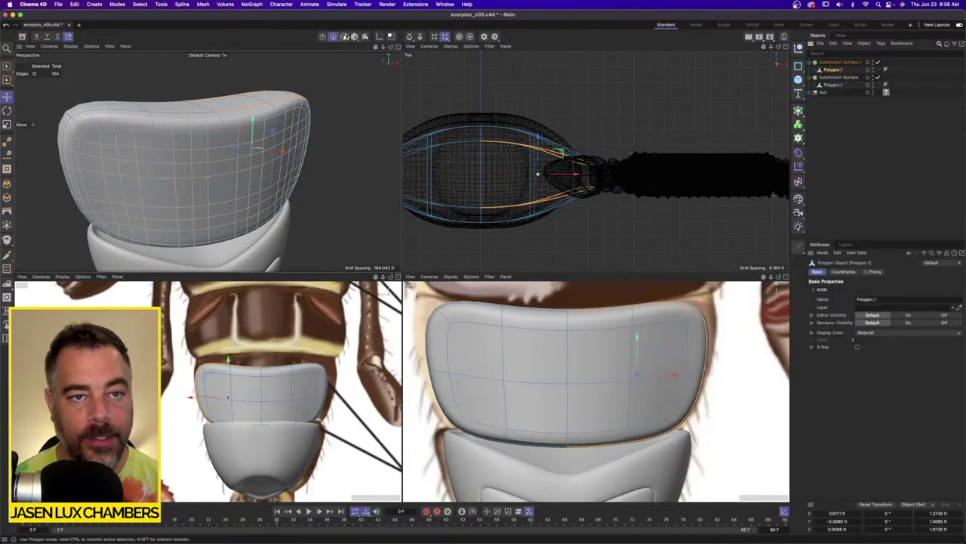
Switch to polygon editing and select the four polygons on the segment's top face.
{"action": "left_click", "coordinate": [345, 37]}
{"action": "left_click_drag", "start_coordinate": [183, 95], "coordinate": [204, 119], "text": "alt"}
{"action": "left_click", "coordinate": [7, 67]}
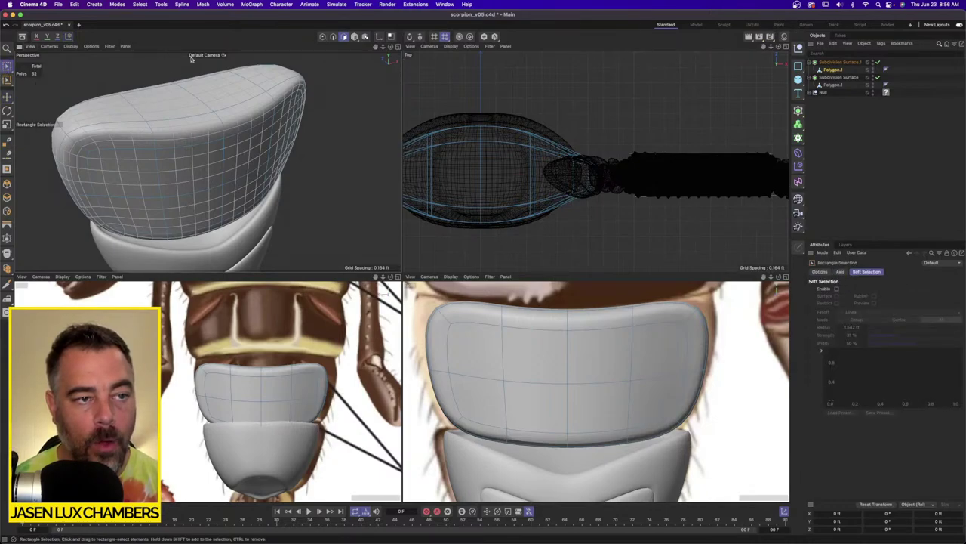
{"action": "left_click_drag", "start_coordinate": [7, 66], "coordinate": [34, 76]}
{"action": "left_click_drag", "start_coordinate": [151, 98], "coordinate": [254, 75]}
Try to inset the segment's top polygons and extrude them downward.
{"action": "left_click_drag", "start_coordinate": [225, 139], "coordinate": [249, 139], "text": "alt"}
{"action": "left_click_drag", "start_coordinate": [207, 175], "coordinate": [235, 170], "text": "alt"}
{"action": "key", "text": "i"}
{"action": "key", "text": "d"}
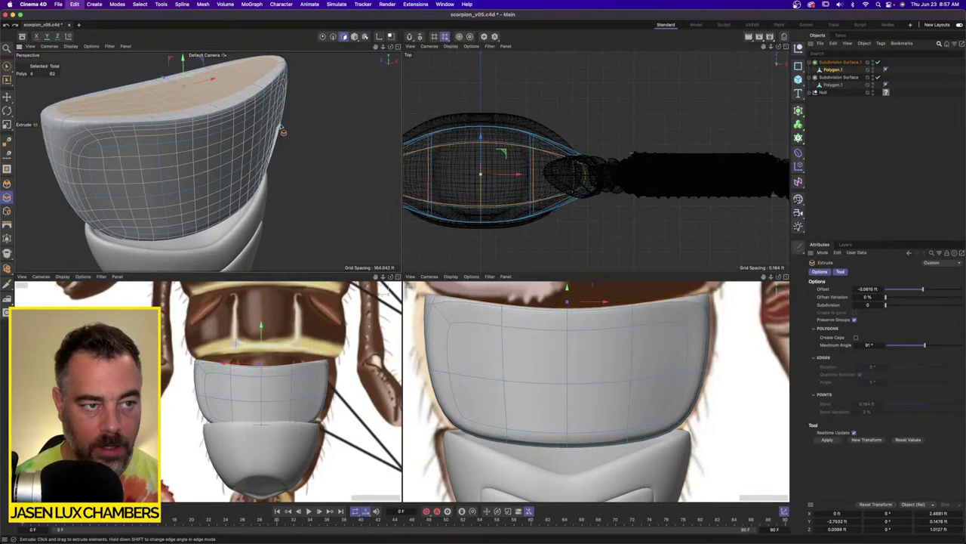
Inset the four top polygons by about 0.117 ft and extrude them with an offset of about -0.06 ft.
{"action": "key", "text": "i"}
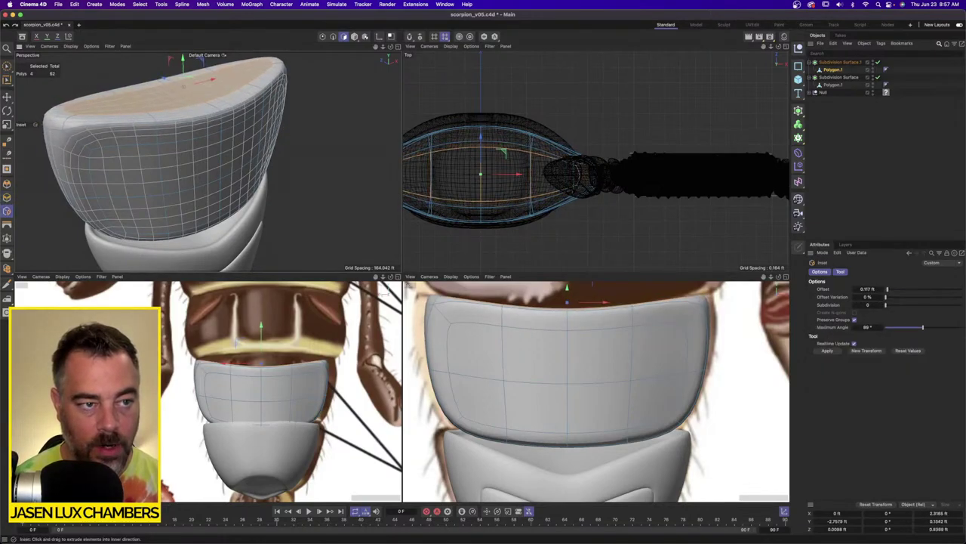
{"action": "key", "text": "d"}
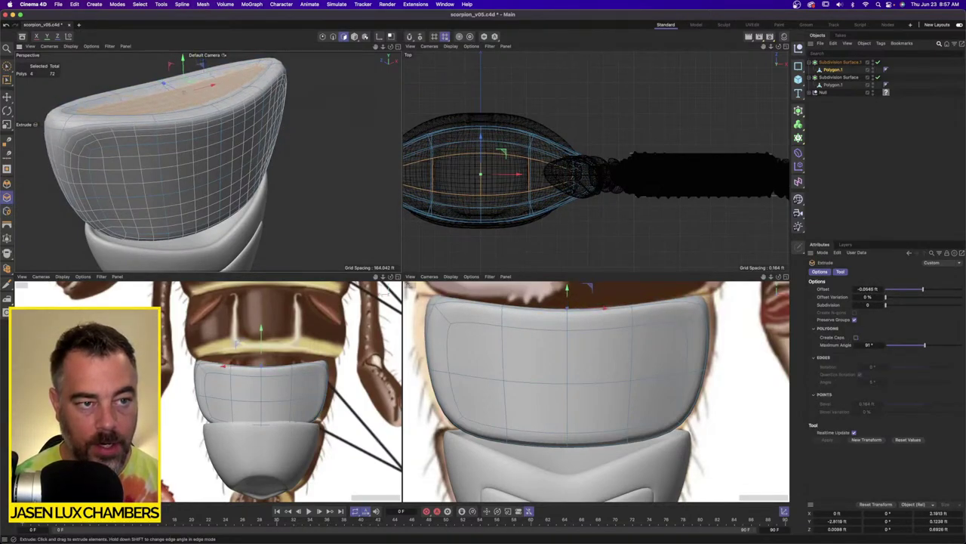
{"action": "left_click_drag", "start_coordinate": [295, 106], "coordinate": [172, 142], "text": "alt"}
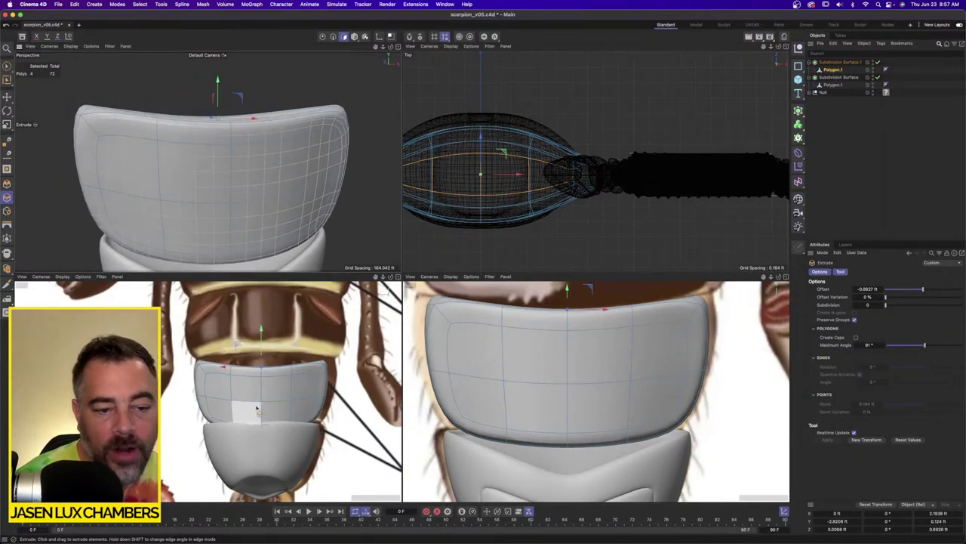
Switch to point editing, select all points on the segment mesh's negative X half and delete them.
{"action": "left_click", "coordinate": [833, 70]}
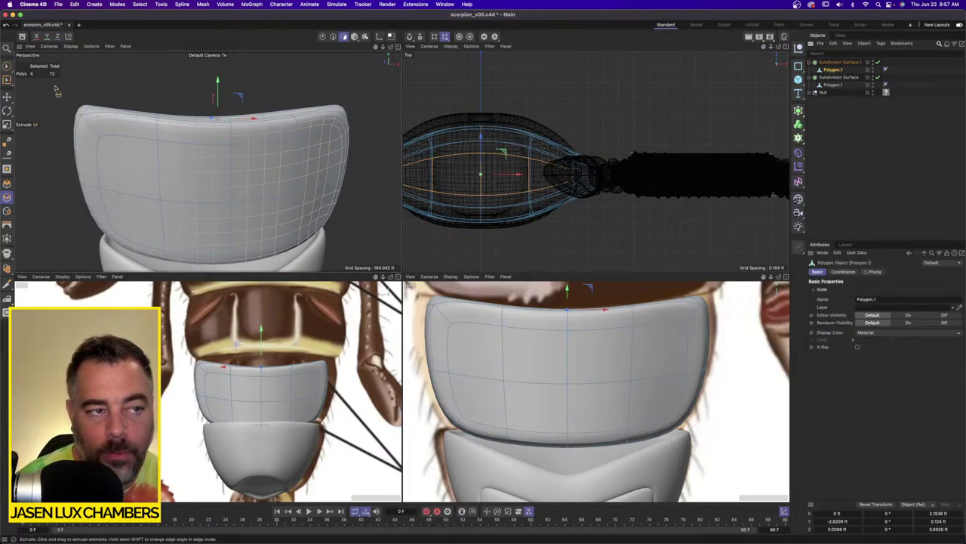
{"action": "left_click", "coordinate": [7, 66]}
{"action": "left_click", "coordinate": [38, 90]}
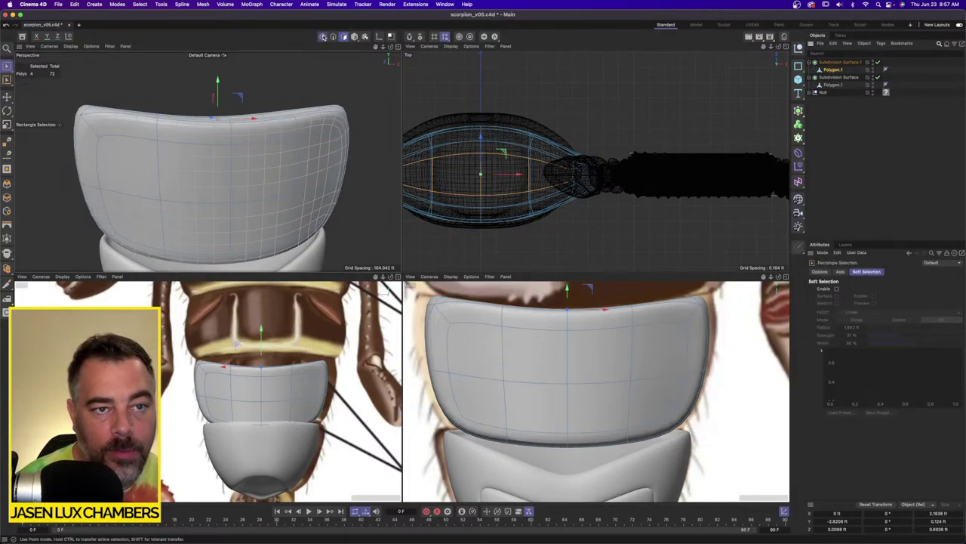
{"action": "left_click", "coordinate": [324, 37]}
{"action": "scroll", "coordinate": [562, 169], "scroll_direction": "down", "scroll_amount": 3}
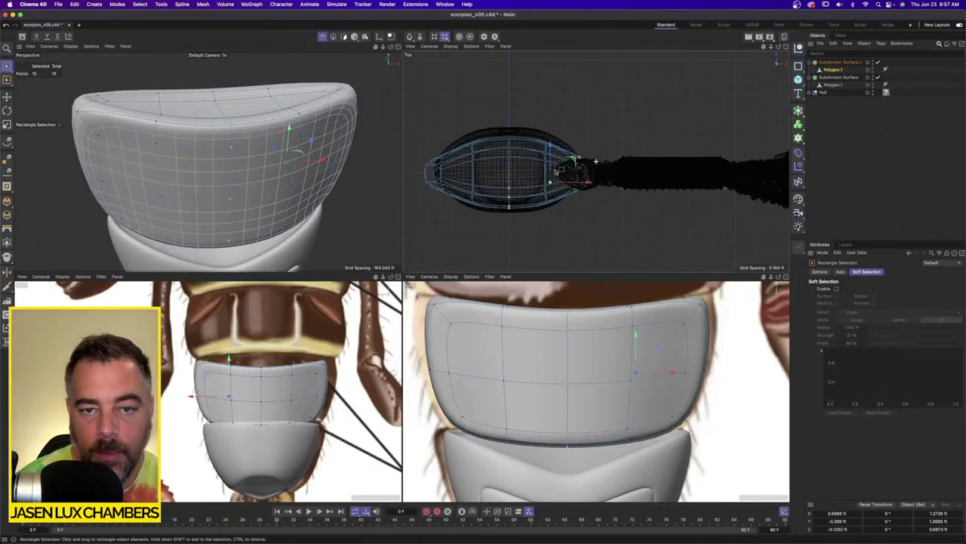
{"action": "middle_click_drag", "start_coordinate": [556, 172], "coordinate": [564, 168], "text": "alt"}
{"action": "key", "text": "Delete"}
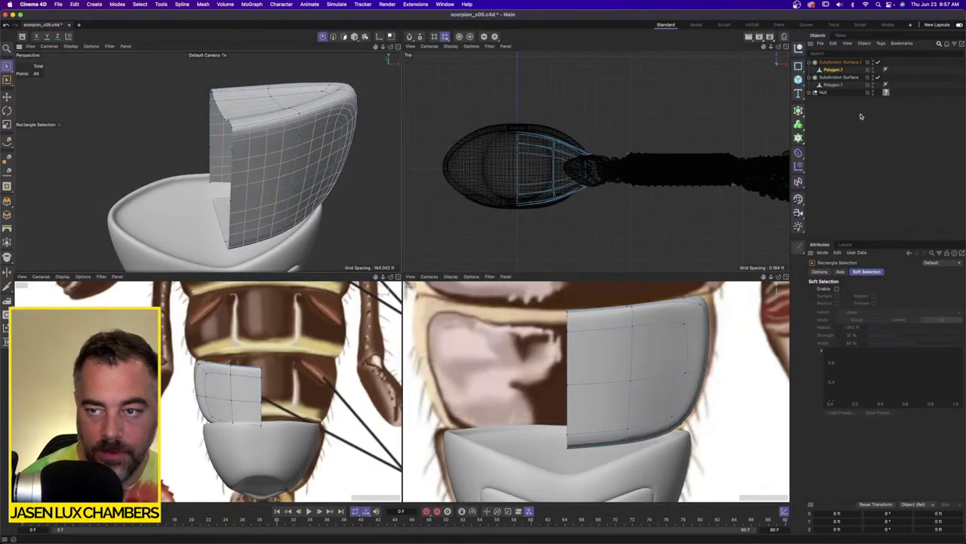
Add a new Symmetry object inside the segment's Subdivision Surface and nest the remaining half mesh under it.
{"action": "left_click", "coordinate": [799, 122]}
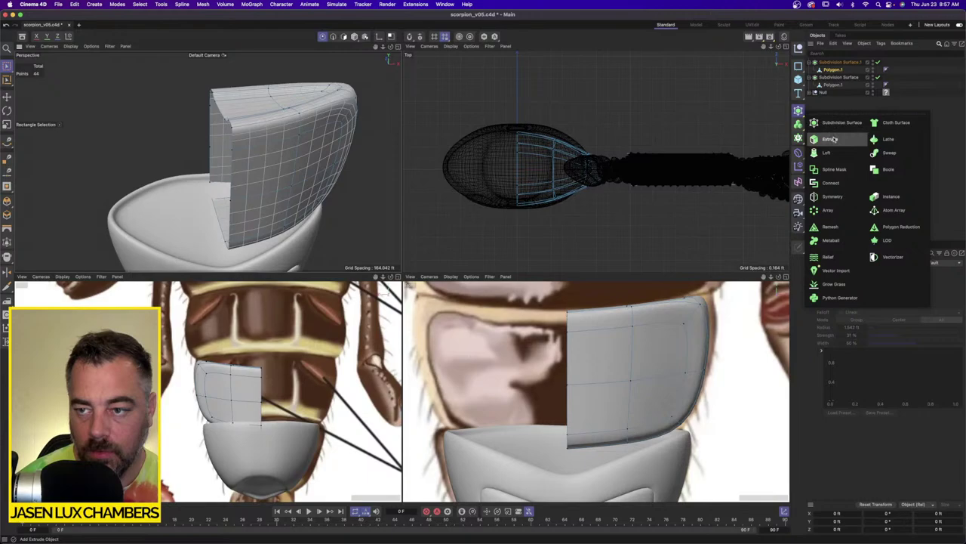
{"action": "left_click", "coordinate": [827, 195]}
{"action": "mouse_move", "coordinate": [830, 63]}
{"action": "left_mouse_down"}
{"action": "mouse_move", "coordinate": [835, 81]}
{"action": "mouse_move", "coordinate": [840, 71]}
{"action": "left_mouse_up"}
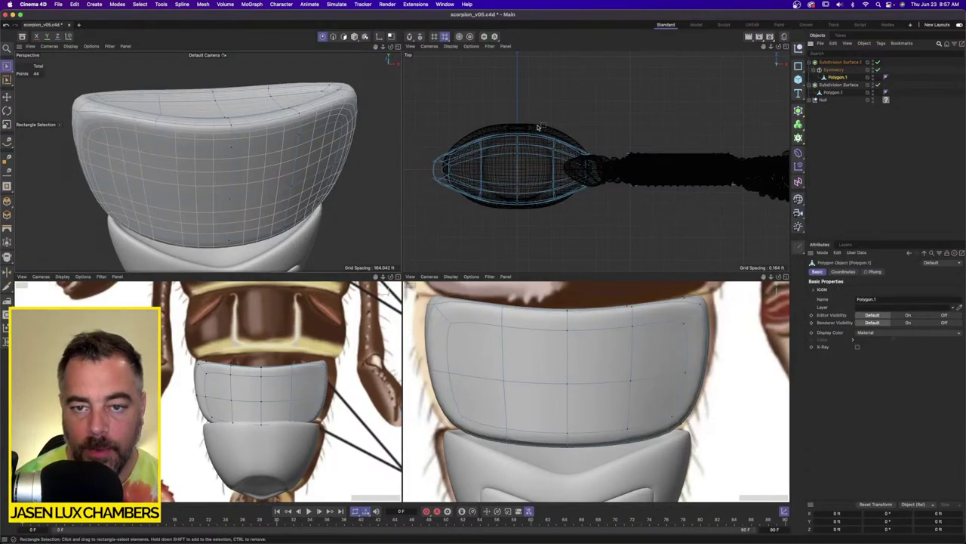
Select the rear side's inner column of points between the centre line and the outer edge, and raise it.
{"action": "left_click_drag", "start_coordinate": [538, 127], "coordinate": [659, 172]}
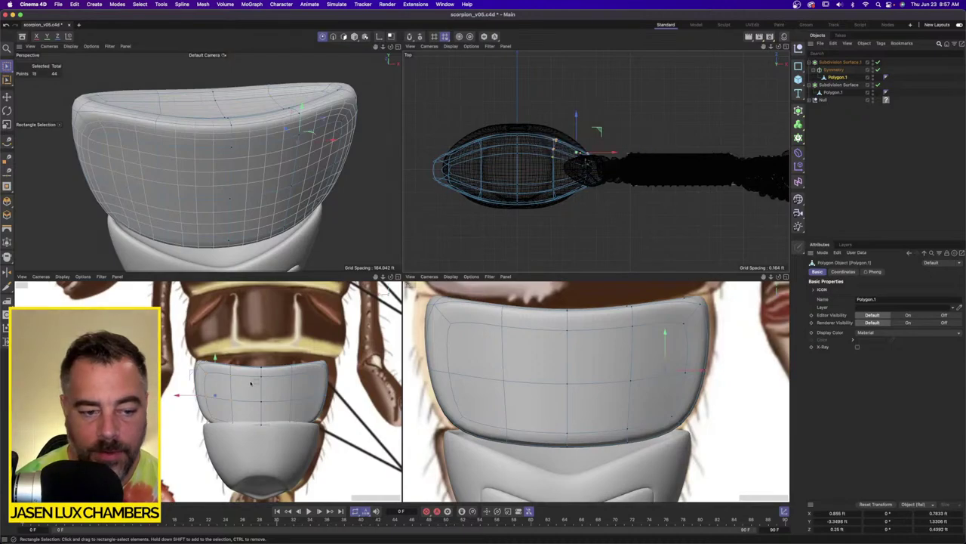
{"action": "scroll", "coordinate": [252, 375], "scroll_direction": "up", "scroll_amount": 4}
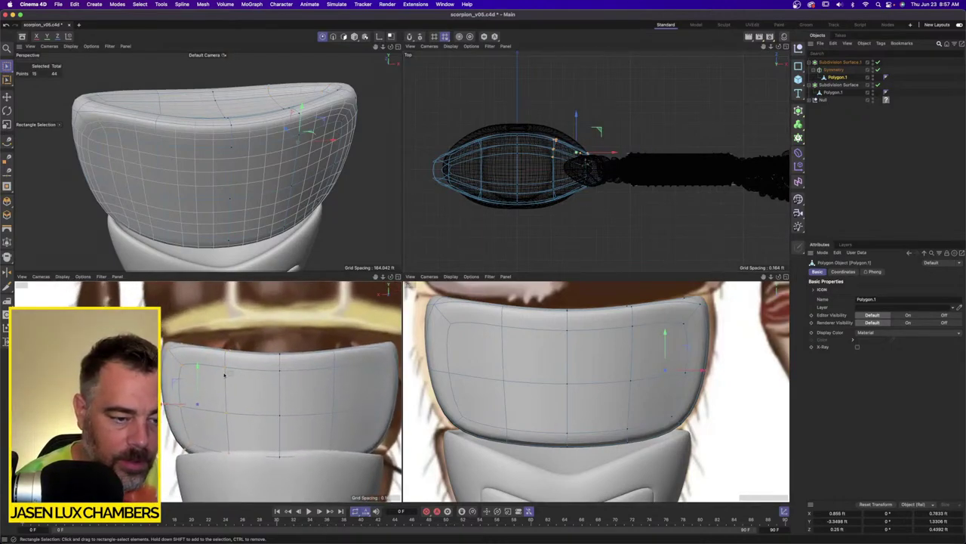
{"action": "left_click_drag", "start_coordinate": [151, 330], "coordinate": [207, 486], "text": "ctrl"}
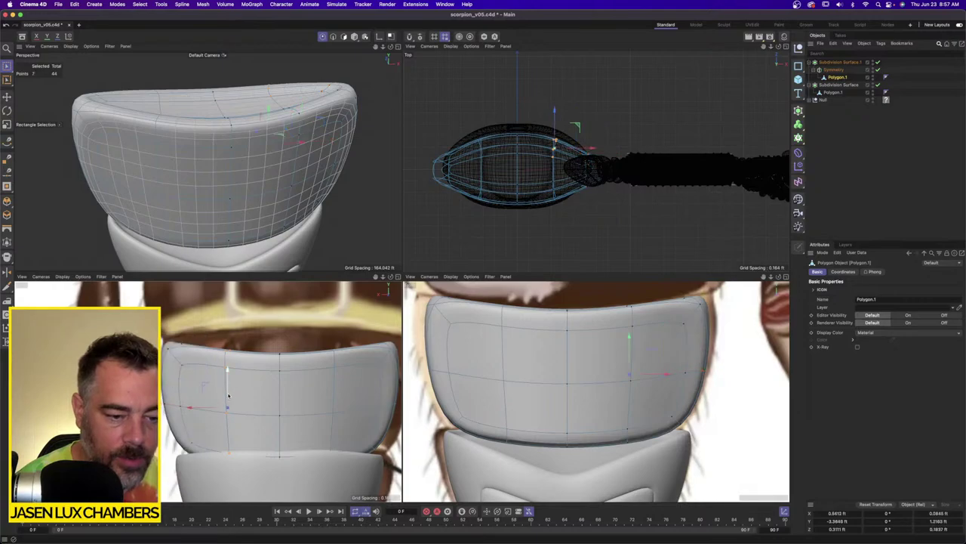
{"action": "left_click_drag", "start_coordinate": [229, 387], "coordinate": [233, 363]}
Select the rear side's centre-line column of points and raise it to about Y -3.14 ft.
{"action": "left_click_drag", "start_coordinate": [536, 130], "coordinate": [505, 164]}
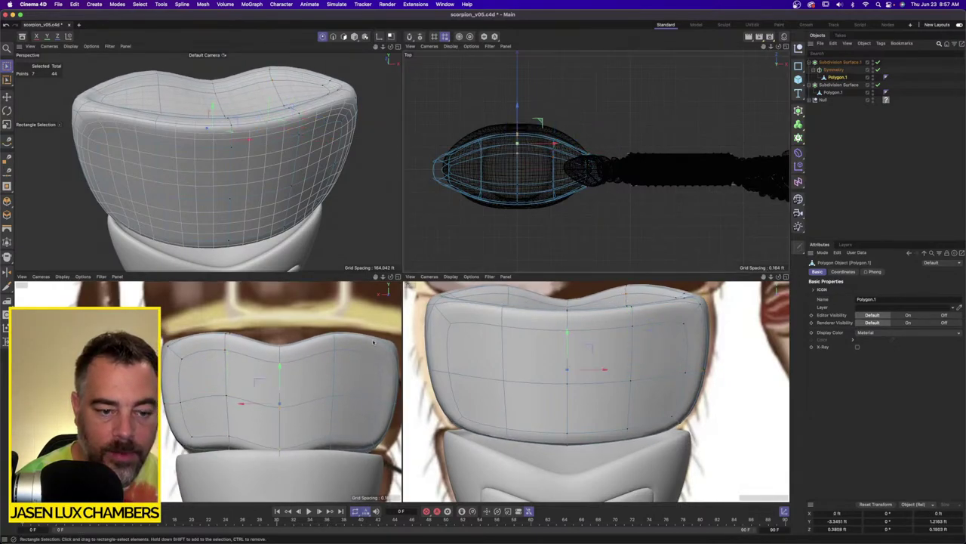
{"action": "left_click_drag", "start_coordinate": [277, 386], "coordinate": [281, 345]}
{"action": "left_click_drag", "start_coordinate": [229, 164], "coordinate": [283, 184], "text": "alt"}
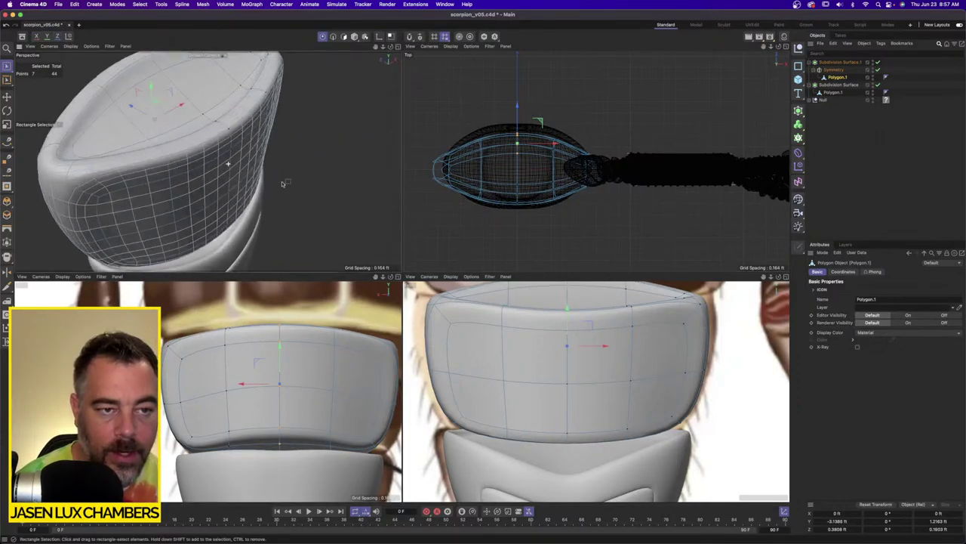
Select the lower segment's mesh, Polygon.1 under Subdivision Surface, and switch to polygon editing.
{"action": "right_click_drag", "start_coordinate": [283, 184], "coordinate": [207, 179], "text": "alt"}
{"action": "left_click_drag", "start_coordinate": [206, 179], "coordinate": [188, 133], "text": "alt"}
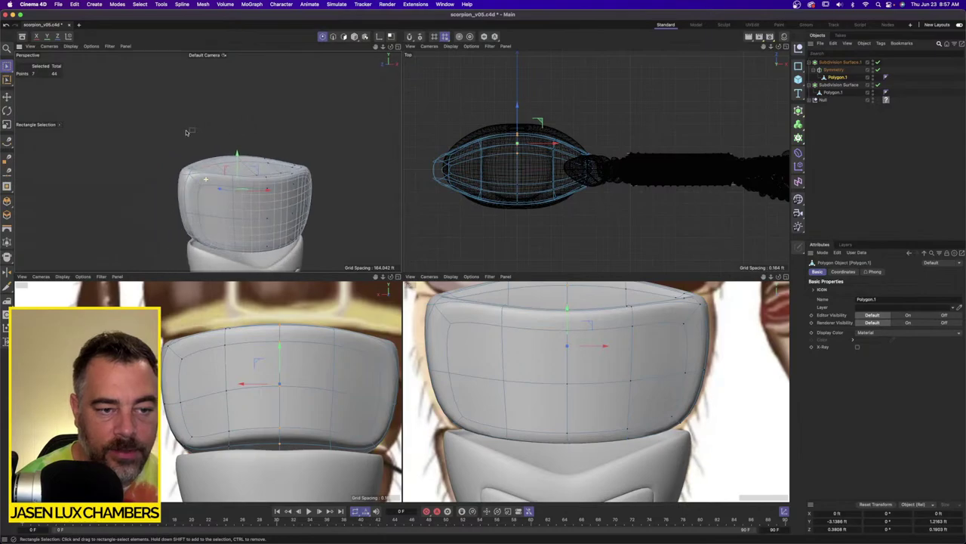
{"action": "right_click_drag", "start_coordinate": [189, 133], "coordinate": [291, 211], "text": "alt"}
{"action": "middle_click_drag", "start_coordinate": [291, 211], "coordinate": [280, 165], "text": "alt"}
{"action": "right_click_drag", "start_coordinate": [280, 165], "coordinate": [258, 170], "text": "alt"}
{"action": "mouse_move", "coordinate": [258, 170]}
{"action": "left_mouse_down", "text": "alt"}
{"action": "mouse_move", "coordinate": [270, 194]}
{"action": "mouse_move", "coordinate": [258, 161]}
{"action": "left_mouse_up", "text": "alt"}
{"action": "left_click", "coordinate": [832, 85]}
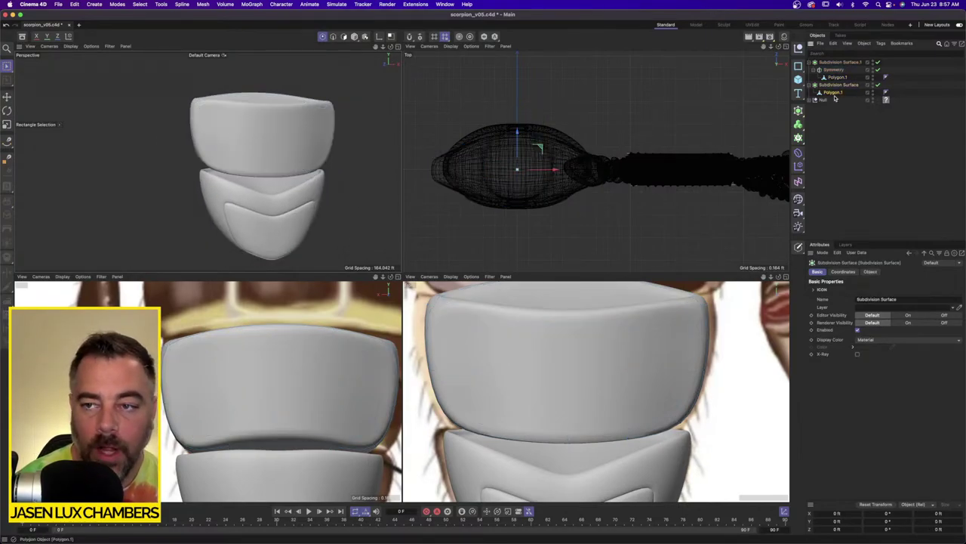
{"action": "left_click", "coordinate": [834, 93]}
{"action": "scroll", "coordinate": [347, 155], "scroll_direction": "up", "scroll_amount": 5}
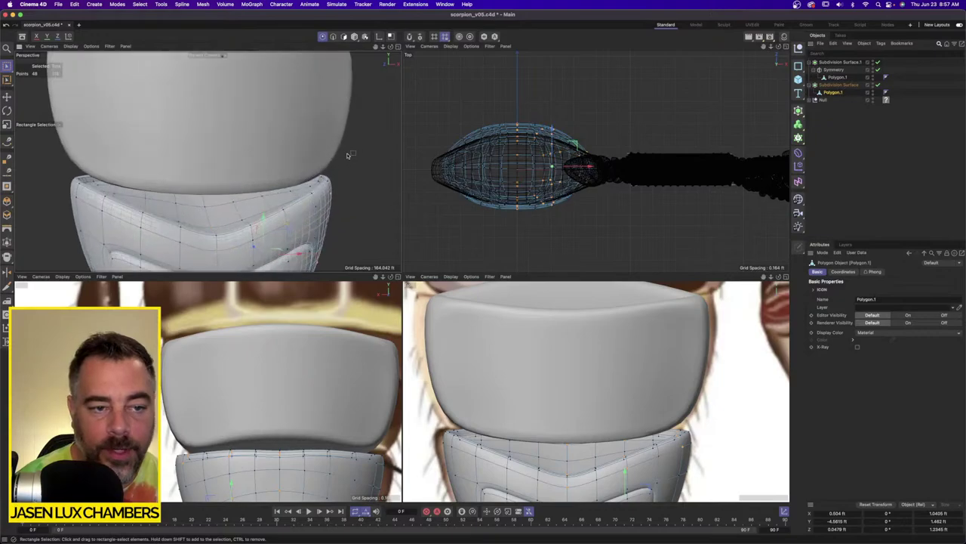
{"action": "left_click", "coordinate": [345, 37]}
{"action": "left_click", "coordinate": [117, 4]}
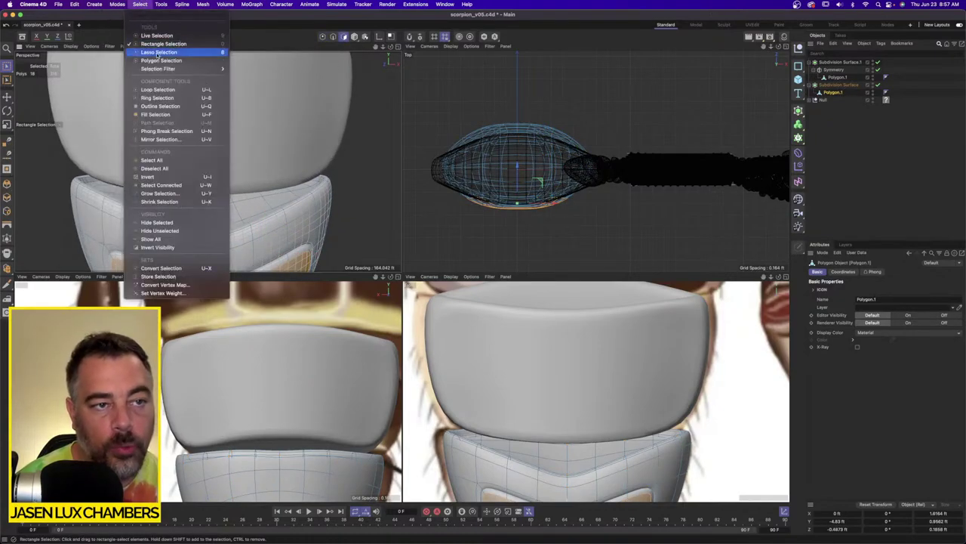
{"action": "left_click", "coordinate": [159, 90]}
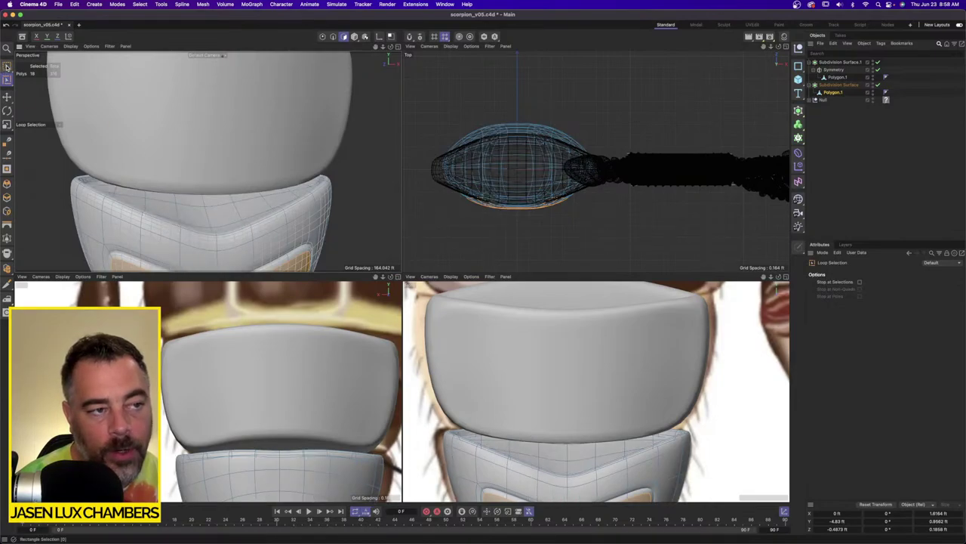
{"action": "left_click", "coordinate": [7, 66]}
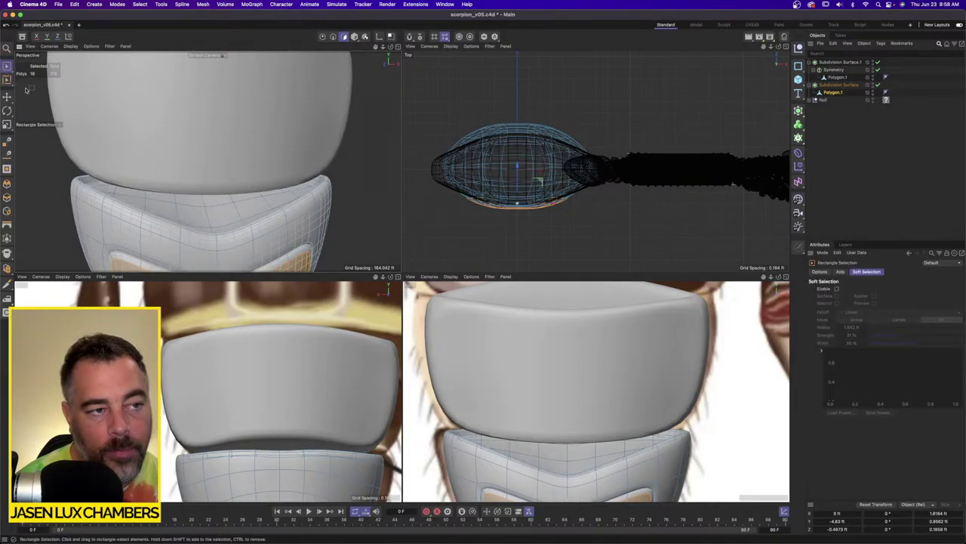
Hide the upper segment's Subdivision Surface to expose the recessed top of the lower segment.
{"action": "left_click", "coordinate": [876, 62]}
{"action": "left_click", "coordinate": [874, 61]}
{"action": "left_click", "coordinate": [878, 62]}
{"action": "left_click_drag", "start_coordinate": [156, 198], "coordinate": [194, 189], "text": "alt"}
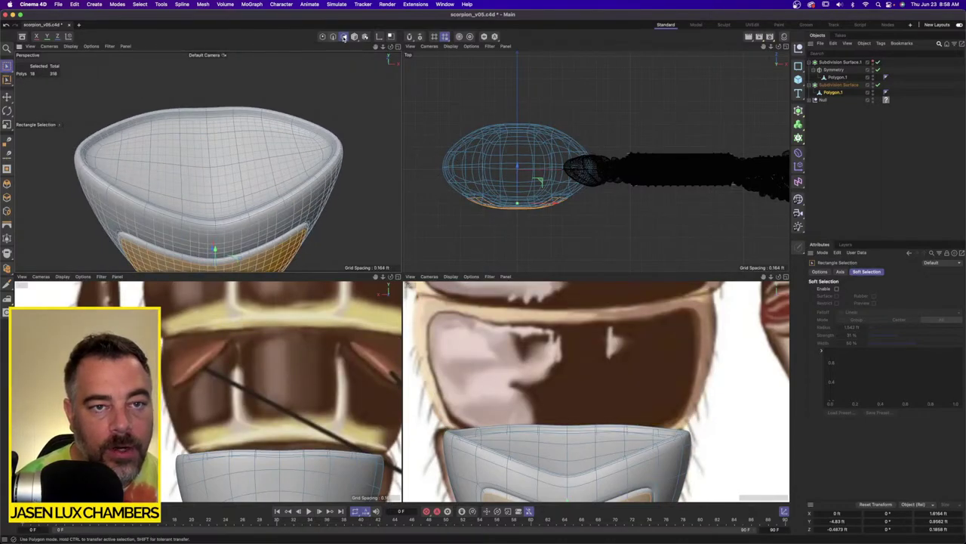
Select the lower segment's recessed top polygons with Live Selection and grow the selection out to the inner rim.
{"action": "left_click", "coordinate": [6, 68]}
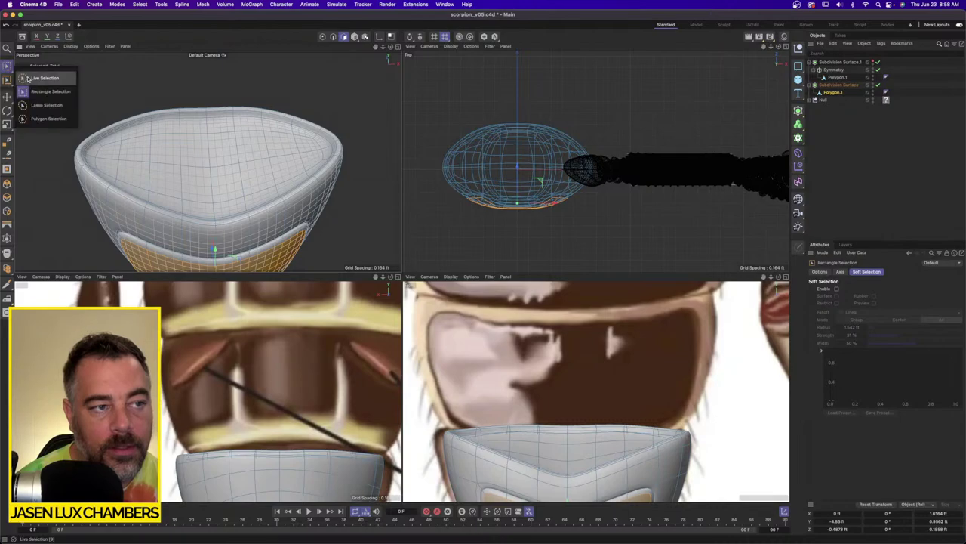
{"action": "left_click", "coordinate": [38, 75]}
{"action": "mouse_move", "coordinate": [194, 151]}
{"action": "left_mouse_down"}
{"action": "mouse_move", "coordinate": [125, 149]}
{"action": "mouse_move", "coordinate": [117, 162]}
{"action": "mouse_move", "coordinate": [226, 185]}
{"action": "mouse_move", "coordinate": [292, 159]}
{"action": "mouse_move", "coordinate": [209, 156]}
{"action": "left_mouse_up"}
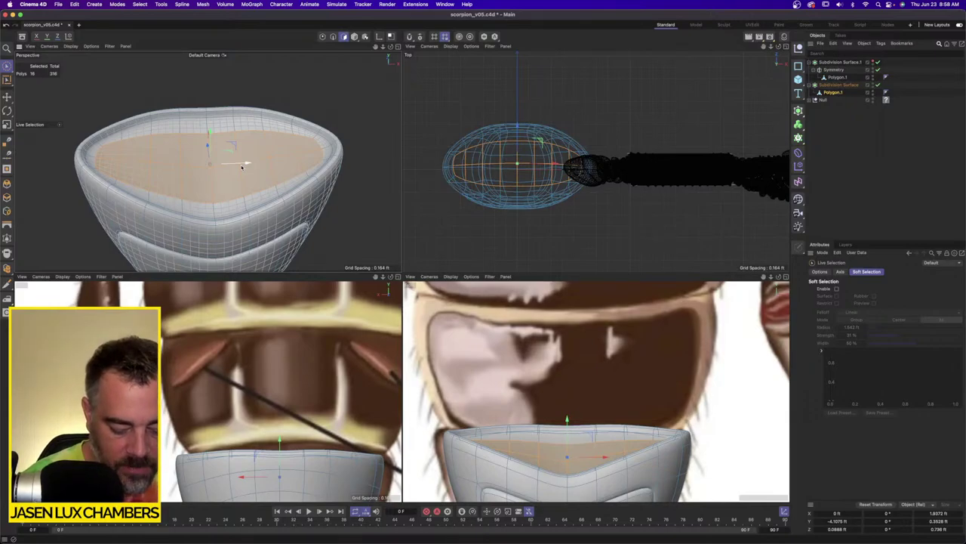
{"action": "key", "text": "u"}
{"action": "key", "text": "y"}
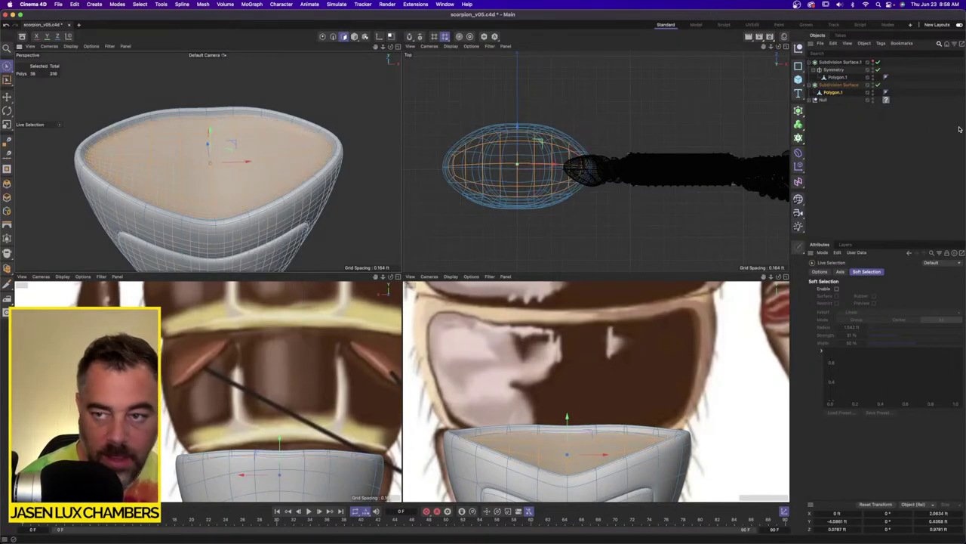
Show the upper segment again and extrude the selected top polygons about 0.27 ft towards it, then clear the object selection.
{"action": "left_click_drag", "start_coordinate": [261, 211], "coordinate": [270, 146], "text": "alt"}
{"action": "key", "text": "d"}
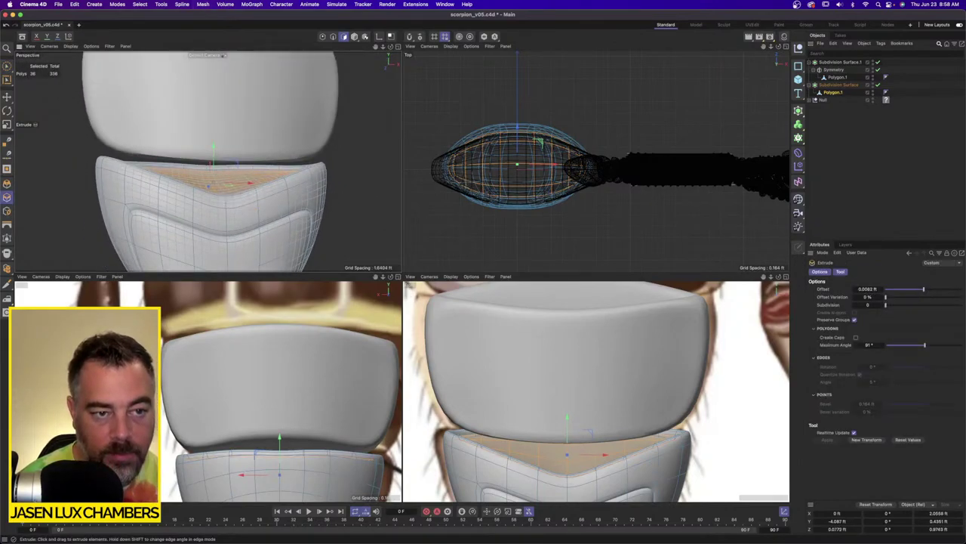
{"action": "left_click_drag", "start_coordinate": [251, 203], "coordinate": [271, 225]}
{"action": "left_click", "coordinate": [841, 140]}
Examine how the two segments fit together from the sides and front, and compare them with the reference for the next segment.
{"action": "right_click_drag", "start_coordinate": [335, 135], "coordinate": [259, 151], "text": "alt"}
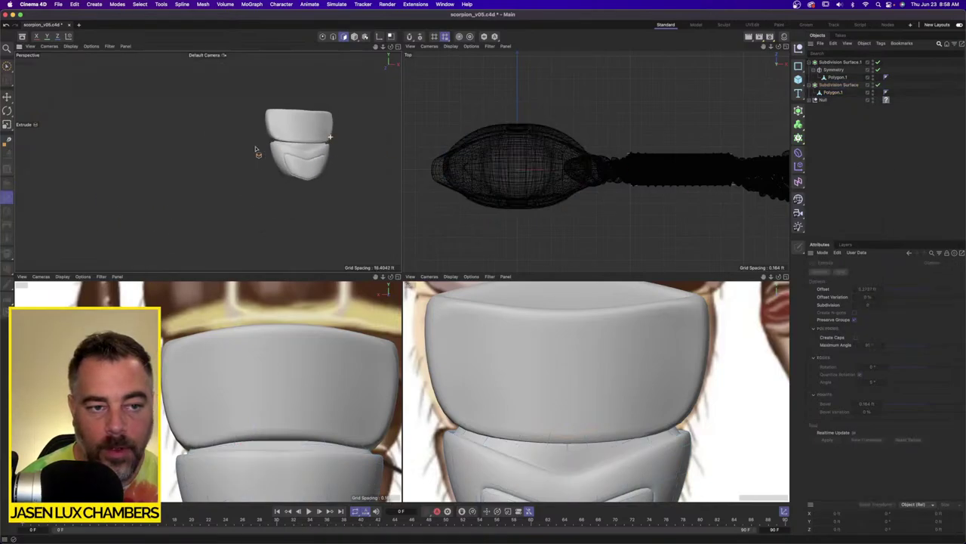
{"action": "left_click_drag", "start_coordinate": [259, 151], "coordinate": [376, 163], "text": "alt"}
{"action": "right_click_drag", "start_coordinate": [204, 129], "coordinate": [279, 132], "text": "alt"}
{"action": "middle_click_drag", "start_coordinate": [155, 148], "coordinate": [209, 158], "text": "alt"}
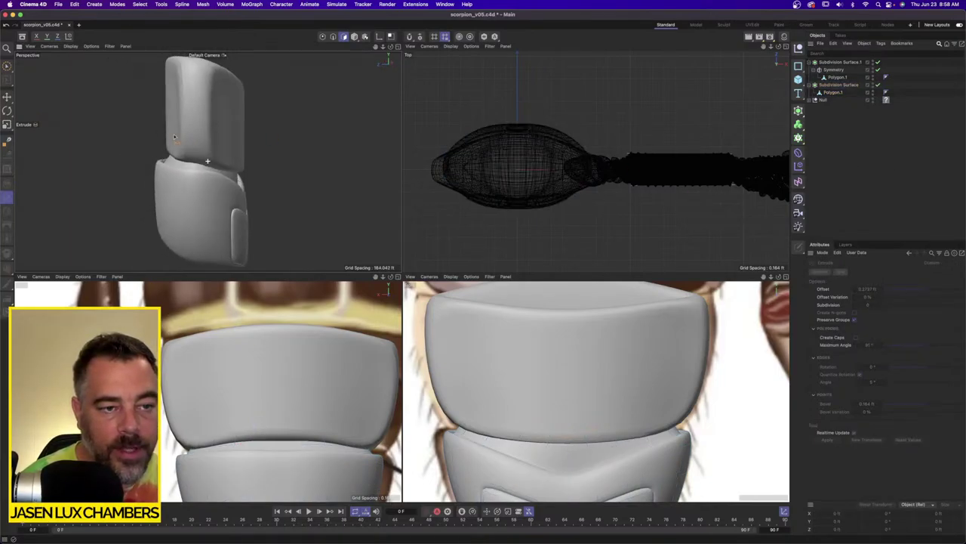
{"action": "left_click_drag", "start_coordinate": [209, 158], "coordinate": [94, 133], "text": "alt"}
{"action": "right_click_drag", "start_coordinate": [269, 146], "coordinate": [181, 143], "text": "alt"}
{"action": "middle_click_drag", "start_coordinate": [263, 140], "coordinate": [217, 186], "text": "alt"}
{"action": "left_click_drag", "start_coordinate": [217, 186], "coordinate": [212, 208], "text": "alt"}
{"action": "scroll", "coordinate": [278, 167], "scroll_direction": "up", "scroll_amount": 3}
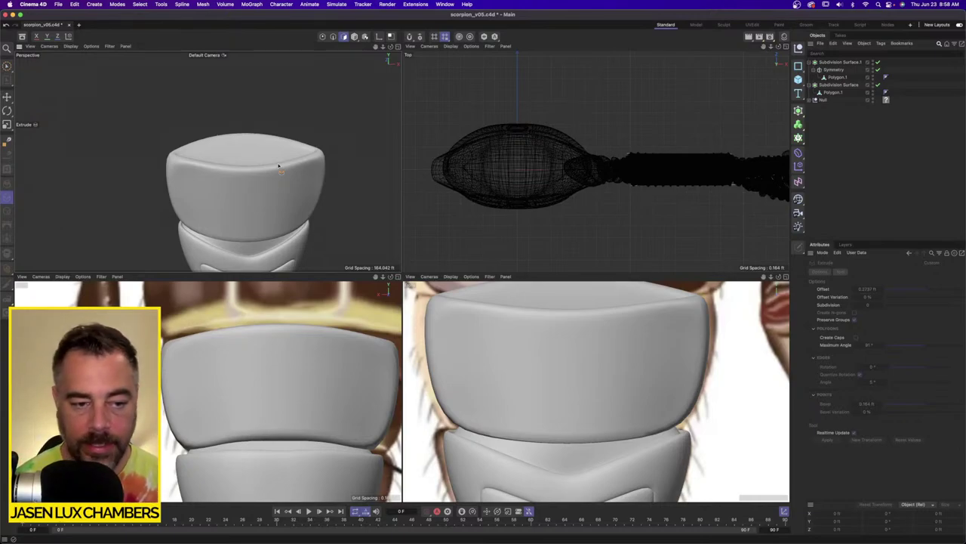
{"action": "middle_click_drag", "start_coordinate": [278, 165], "coordinate": [279, 173], "text": "alt"}
{"action": "scroll", "coordinate": [252, 371], "scroll_direction": "down", "scroll_amount": 4}
{"action": "middle_click_drag", "start_coordinate": [295, 309], "coordinate": [276, 353], "text": "alt"}
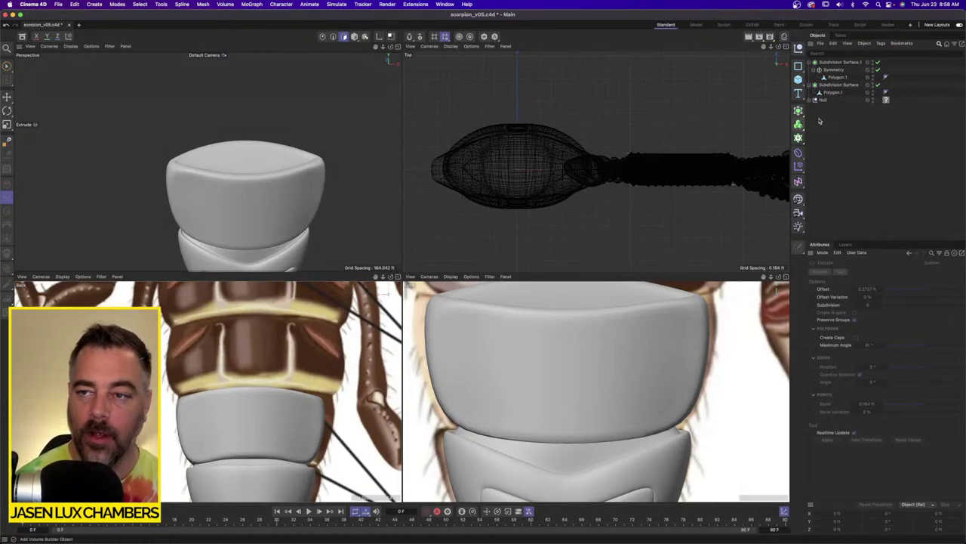
Move the upper segment's Symmetry object into the lower segment's Subdivision Surface and group it with Polygon.1 in a null.
{"action": "left_click", "coordinate": [814, 62]}
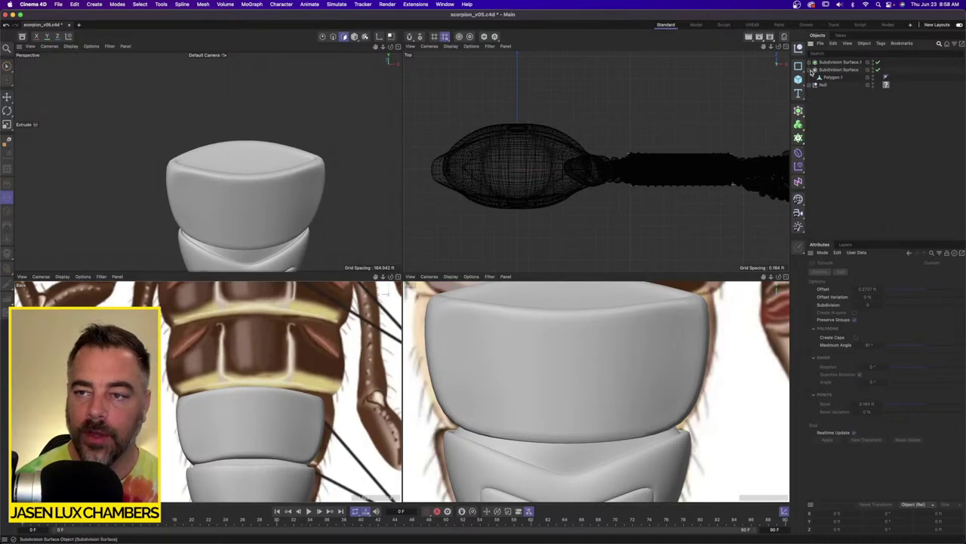
{"action": "left_click", "coordinate": [814, 63]}
{"action": "left_click", "coordinate": [815, 70]}
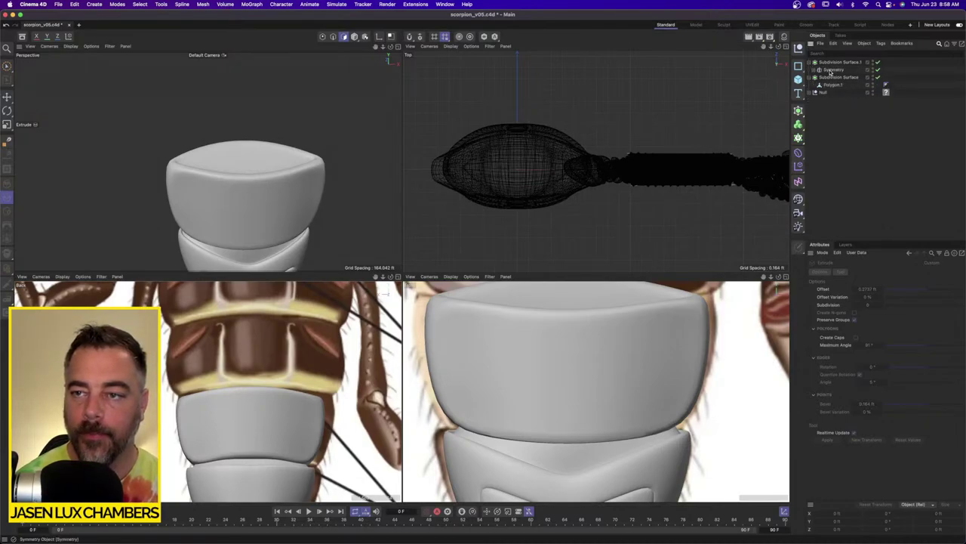
{"action": "left_click_drag", "start_coordinate": [831, 71], "coordinate": [836, 79]}
{"action": "left_click", "coordinate": [833, 86]}
{"action": "left_click", "coordinate": [836, 79], "text": "shift"}
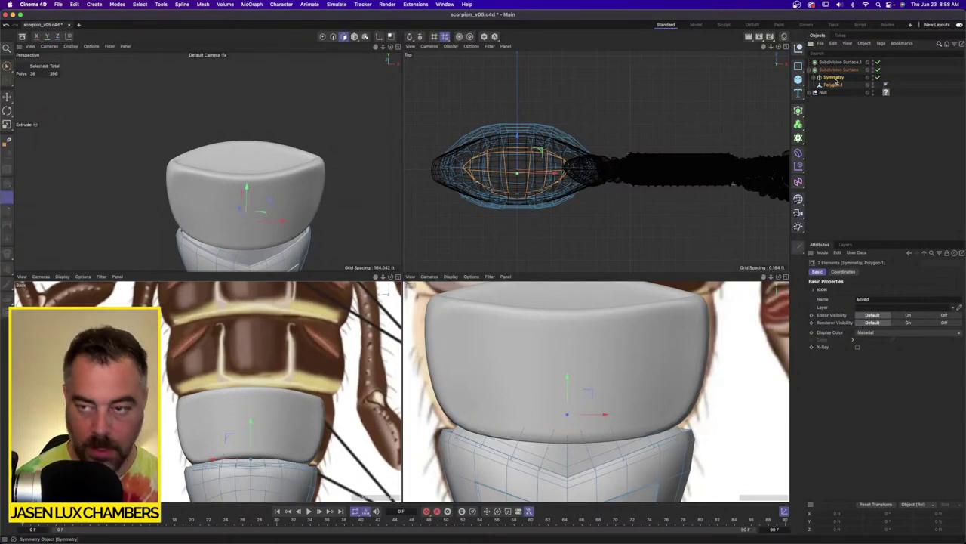
{"action": "key", "text": "alt+g"}
Delete the emptied Subdivision Surface.1 object and save the scene.
{"action": "left_click", "coordinate": [835, 65]}
{"action": "key", "text": "Delete"}
{"action": "key", "text": "super+s"}
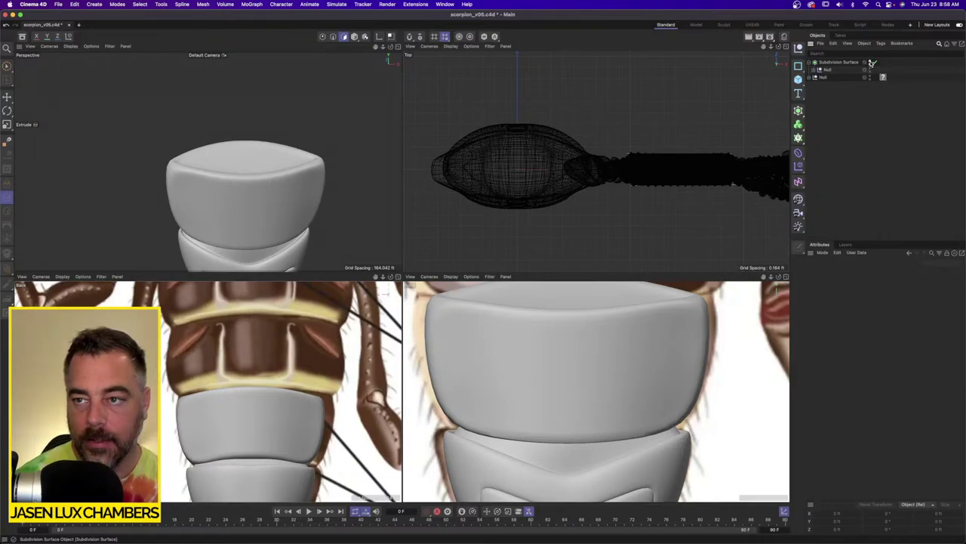
Hide the finished parts and draw a strip of three polygons along the next segment's upper edge in the back view with Polygon Pen.
{"action": "left_click", "coordinate": [872, 63]}
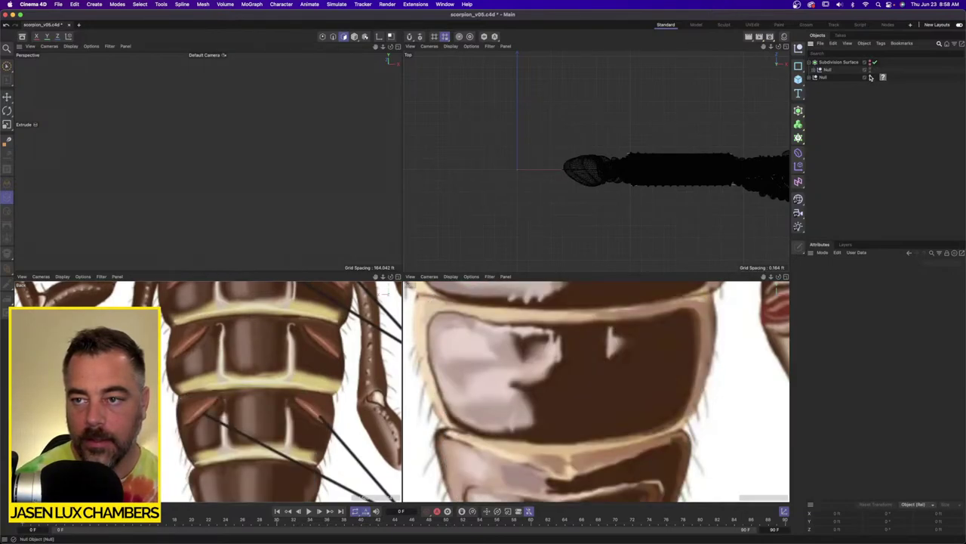
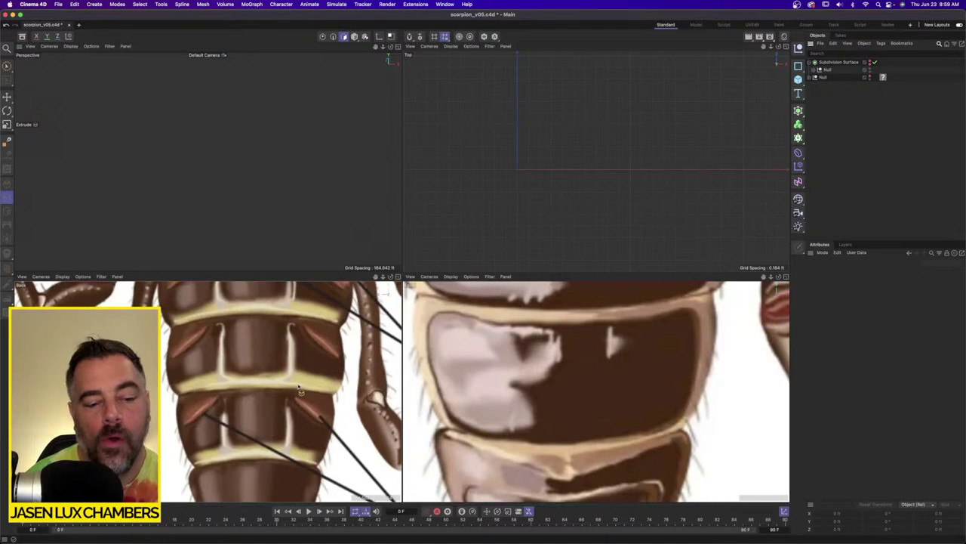
{"action": "scroll", "coordinate": [299, 389], "scroll_direction": "up", "scroll_amount": 3}
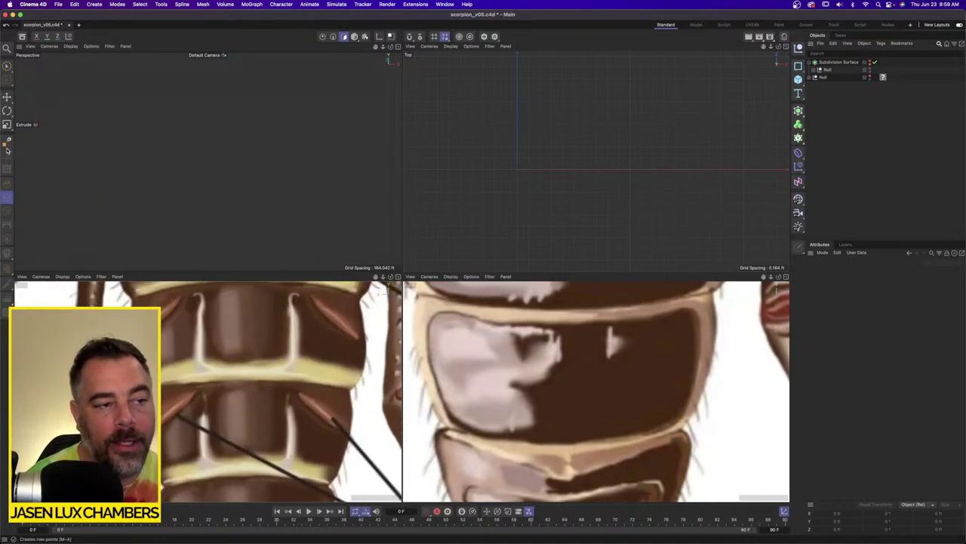
{"action": "left_click", "coordinate": [7, 143]}
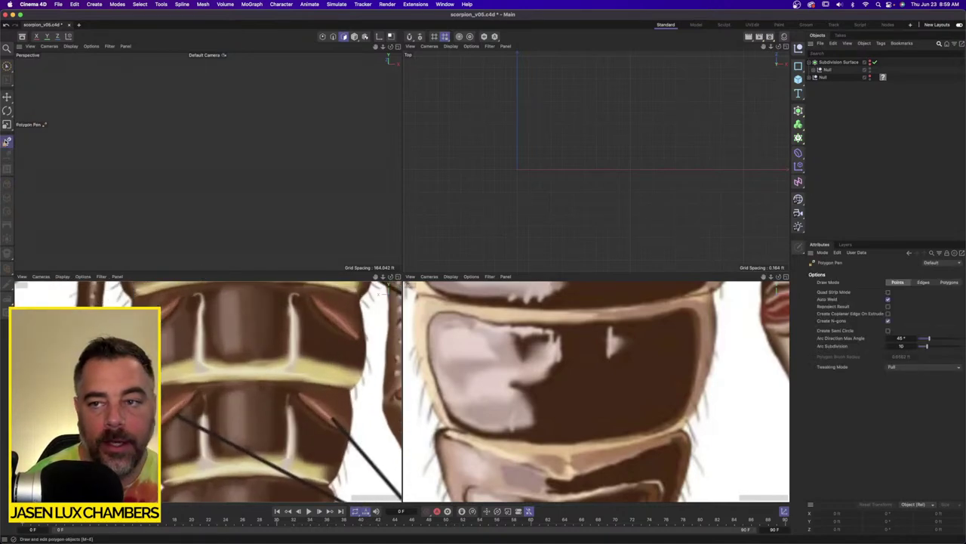
{"action": "left_click", "coordinate": [245, 392]}
{"action": "left_click", "coordinate": [283, 392]}
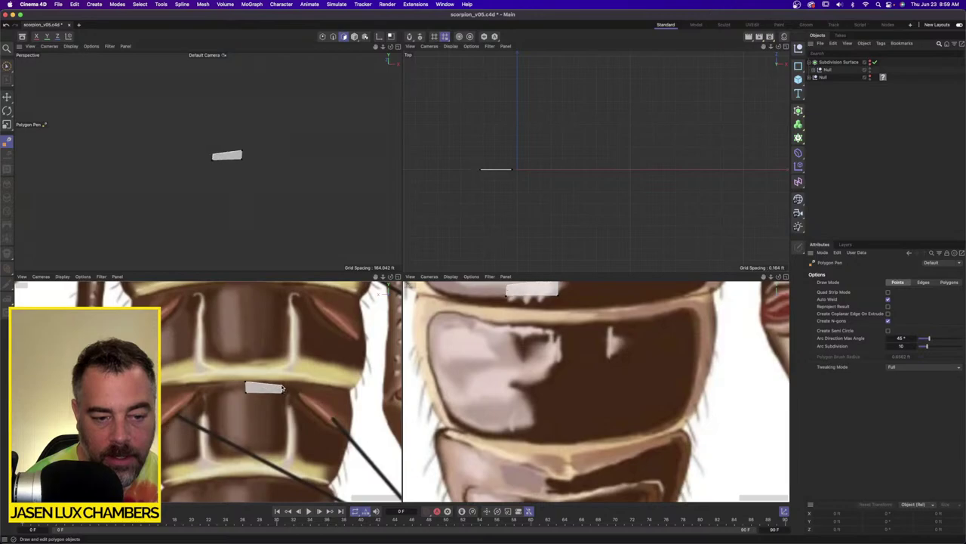
{"action": "left_click_drag", "start_coordinate": [282, 386], "coordinate": [350, 400]}
{"action": "left_click", "coordinate": [350, 400]}
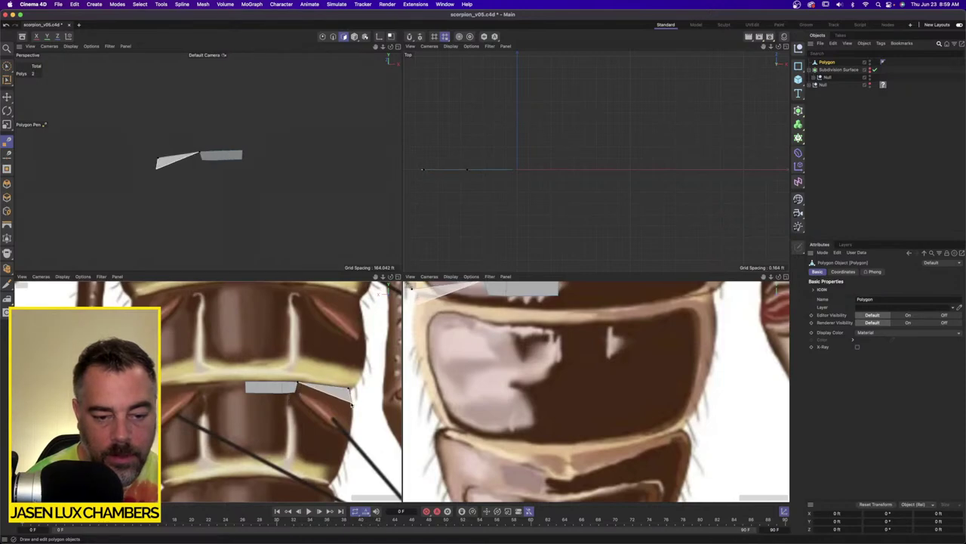
{"action": "double_click", "coordinate": [298, 394]}
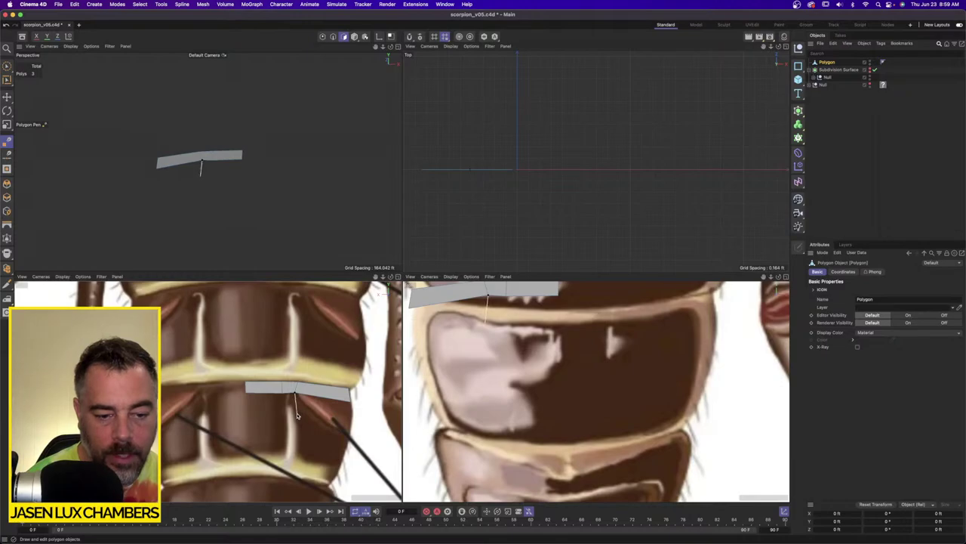
Extend the strip downward with three polygons each in the centre and outer columns, leaving the pale ridge between them open.
{"action": "left_click_drag", "start_coordinate": [297, 414], "coordinate": [348, 410]}
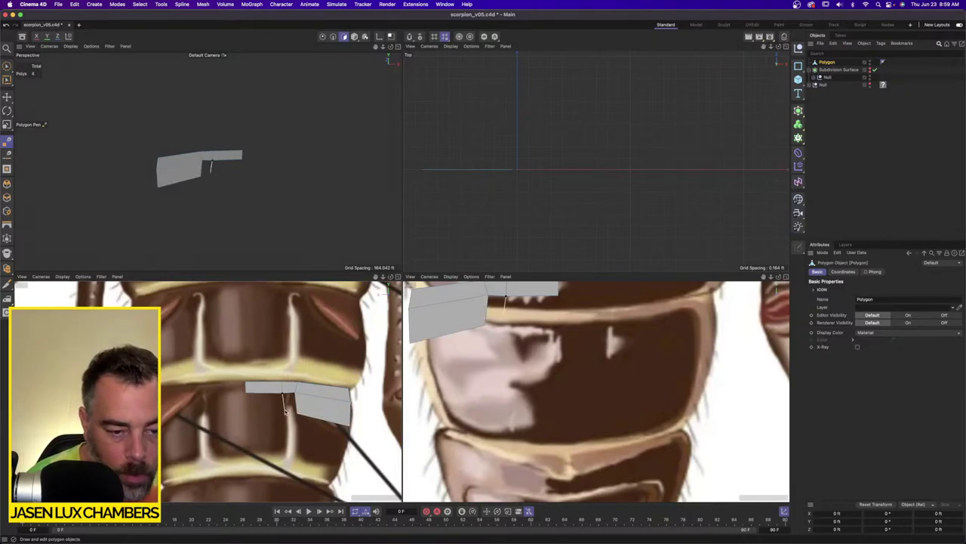
{"action": "left_click_drag", "start_coordinate": [285, 417], "coordinate": [263, 403]}
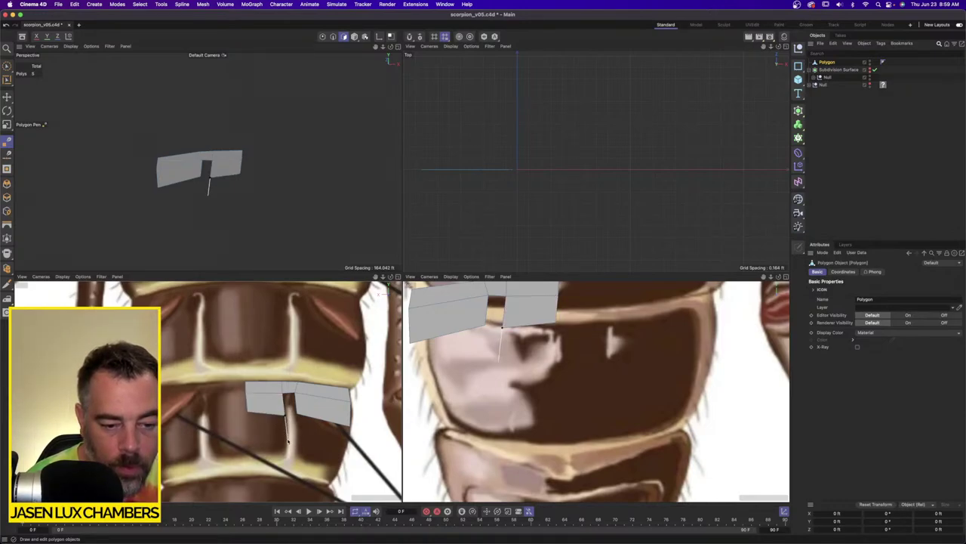
{"action": "mouse_move", "coordinate": [284, 441]}
{"action": "left_mouse_down"}
{"action": "mouse_move", "coordinate": [277, 447]}
{"action": "mouse_move", "coordinate": [284, 460]}
{"action": "left_mouse_up"}
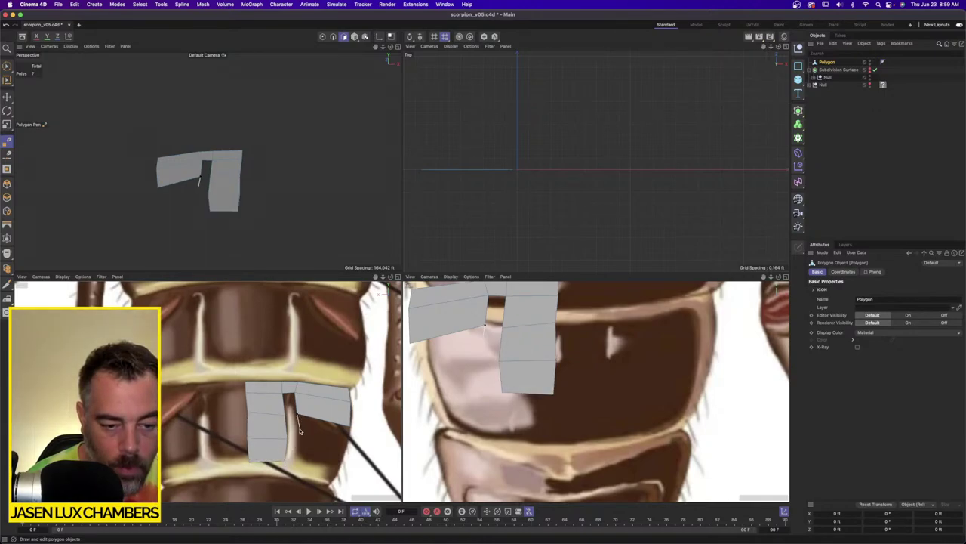
{"action": "left_click", "coordinate": [299, 440]}
{"action": "left_click", "coordinate": [344, 449]}
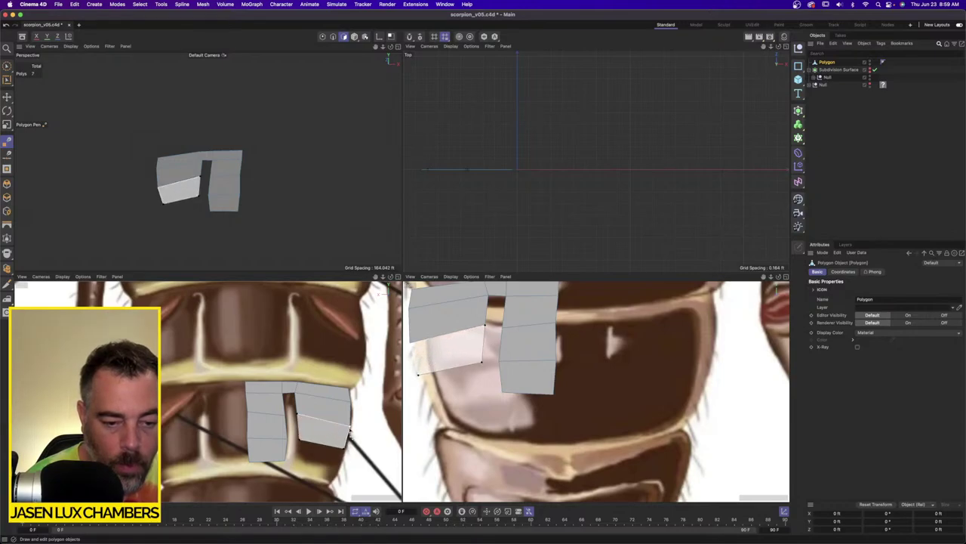
{"action": "double_click", "coordinate": [350, 426]}
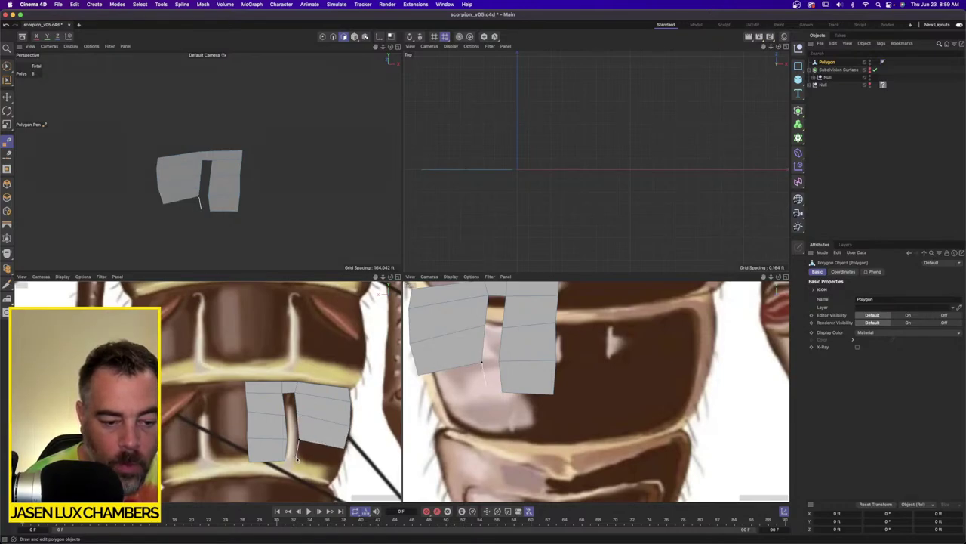
{"action": "left_click_drag", "start_coordinate": [298, 459], "coordinate": [341, 453]}
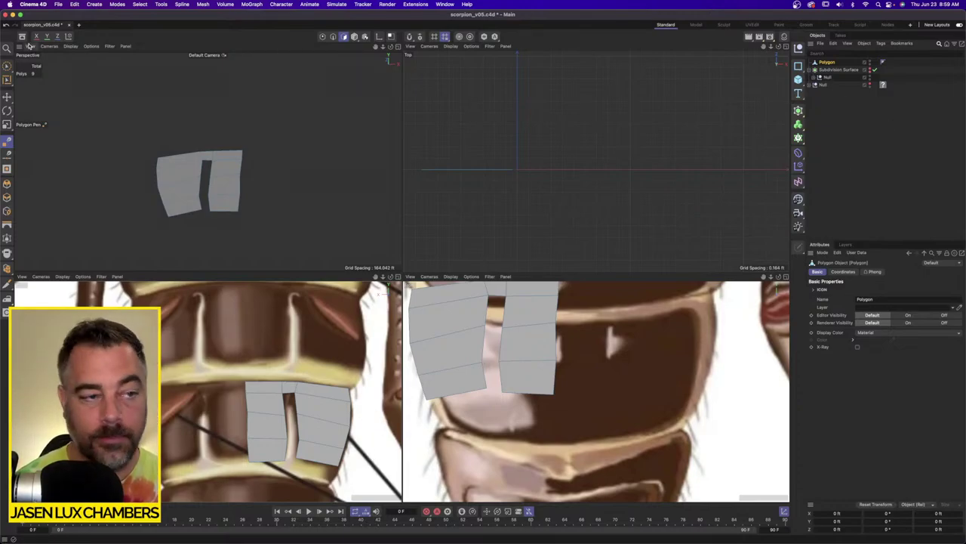
Select the half mesh's five points along the segment's centre line and set their X position to 0 ft.
{"action": "left_click", "coordinate": [13, 66]}
{"action": "left_click", "coordinate": [40, 79]}
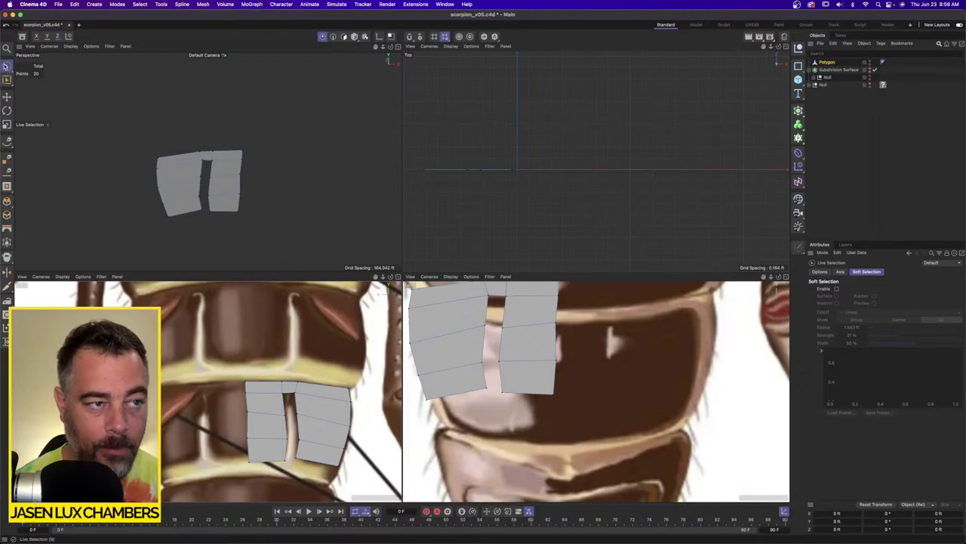
{"action": "left_click", "coordinate": [7, 65]}
{"action": "left_click", "coordinate": [42, 91]}
{"action": "left_click_drag", "start_coordinate": [262, 352], "coordinate": [219, 495]}
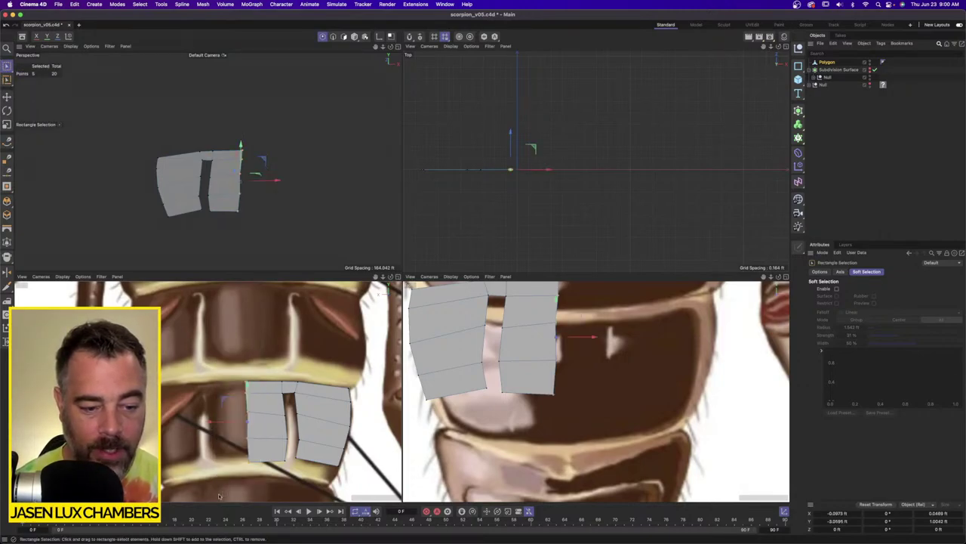
{"action": "left_click", "coordinate": [938, 514]}
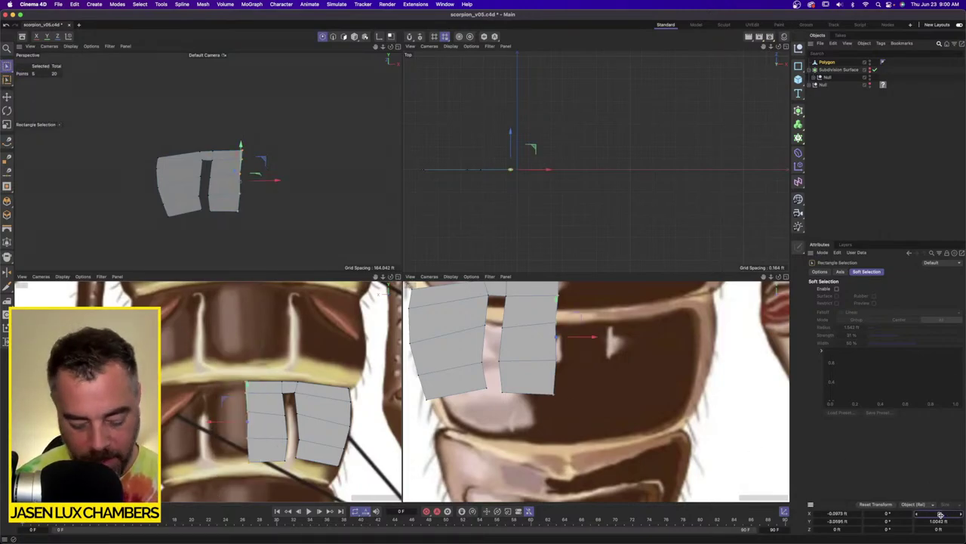
{"action": "key", "text": "shift+Tab"}
{"action": "key", "text": "shift+Tab"}
{"action": "key", "text": "shift+Tab"}
{"action": "key", "text": "shift+Tab"}
{"action": "key", "text": "shift+Tab"}
{"action": "key", "text": "shift+Tab"}
{"action": "type", "text": "0"}
{"action": "key", "text": "Return"}
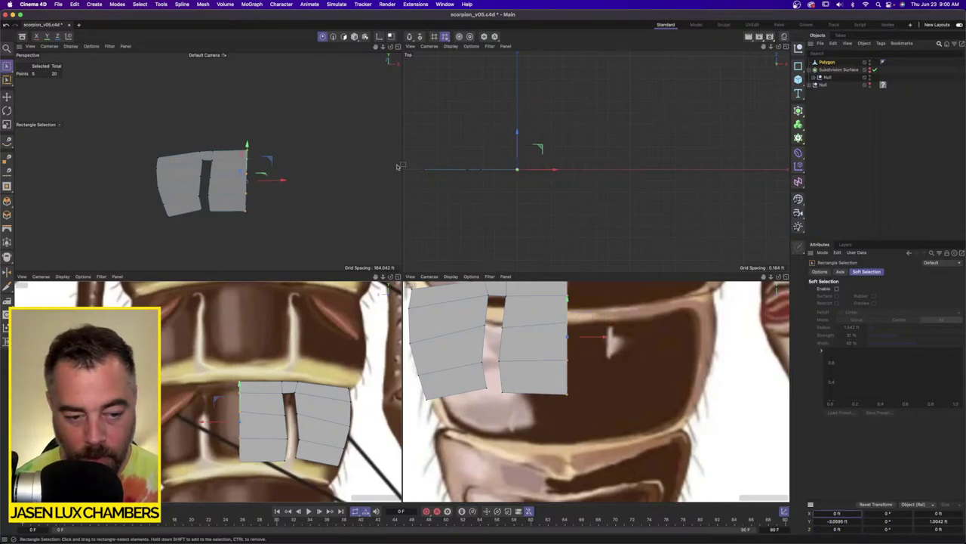
Make the Subdivision Surface with the finished abdomen parts visible again beside the half mesh.
{"action": "scroll", "coordinate": [300, 411], "scroll_direction": "up", "scroll_amount": 2}
{"action": "left_click_drag", "start_coordinate": [274, 384], "coordinate": [303, 422]}
{"action": "scroll", "coordinate": [318, 445], "scroll_direction": "up", "scroll_amount": 1}
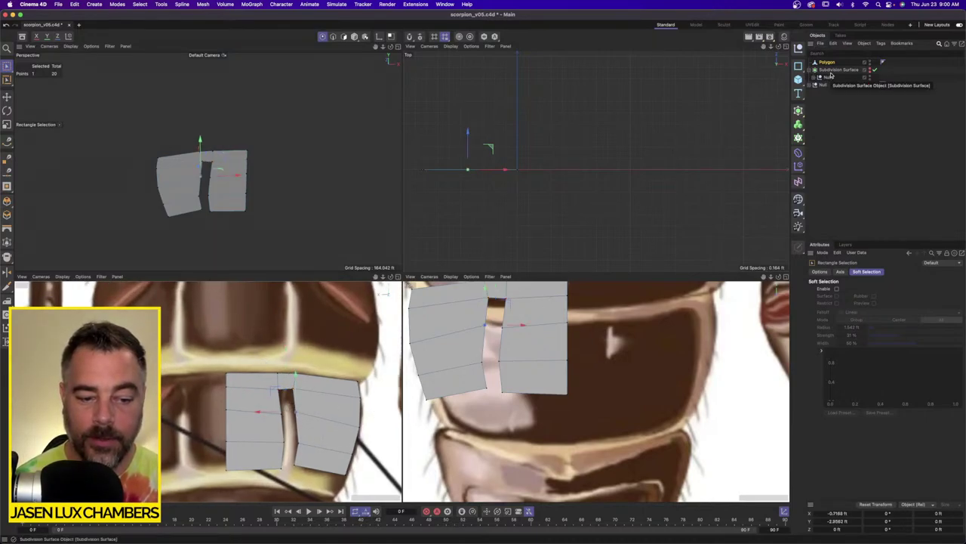
{"action": "left_click_drag", "start_coordinate": [302, 168], "coordinate": [246, 161], "text": "alt"}
{"action": "scroll", "coordinate": [246, 161], "scroll_direction": "up", "scroll_amount": 3}
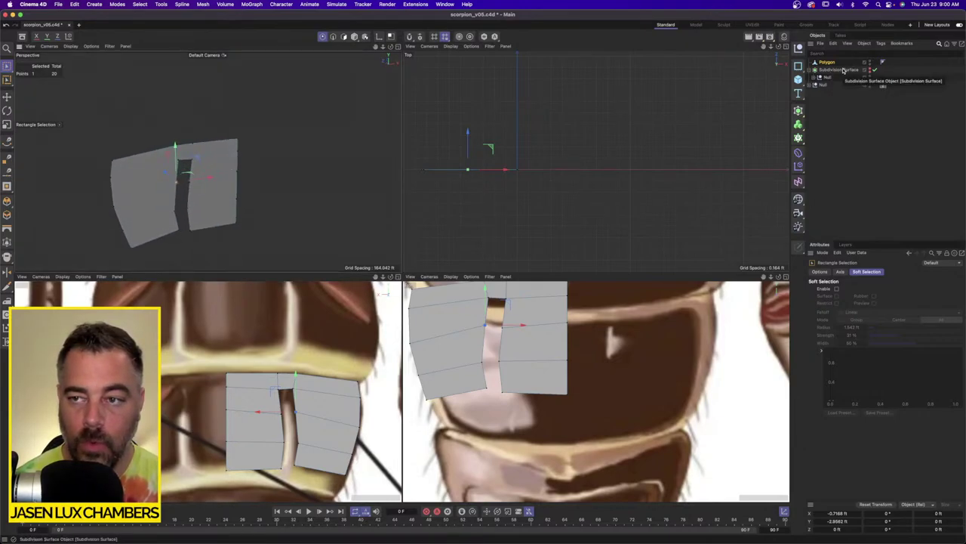
{"action": "left_click", "coordinate": [874, 70]}
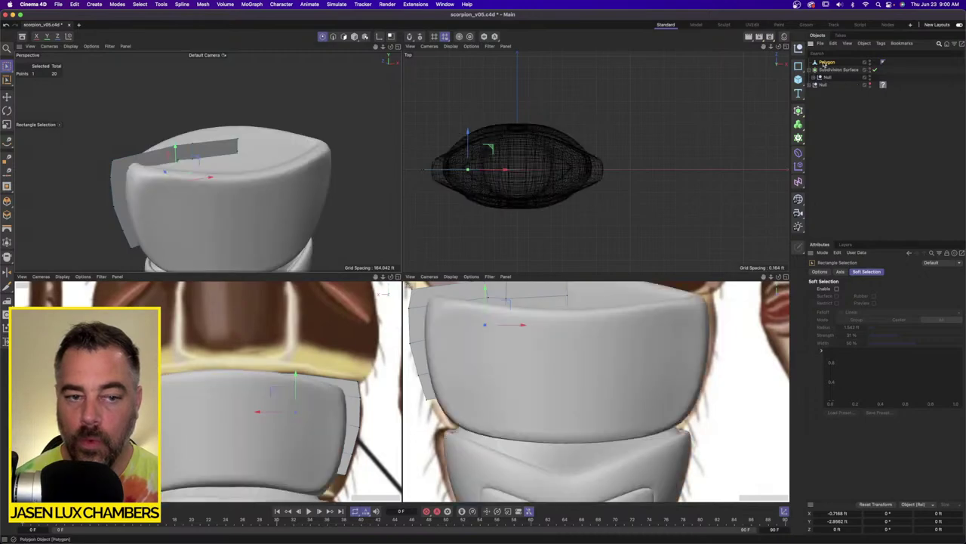
Select the Polygon mesh and move it along Z out to the finished segment's back surface.
{"action": "left_click", "coordinate": [827, 62]}
{"action": "left_click_drag", "start_coordinate": [244, 196], "coordinate": [310, 193], "text": "alt"}
{"action": "left_click_drag", "start_coordinate": [474, 135], "coordinate": [474, 97]}
{"action": "left_click_drag", "start_coordinate": [199, 211], "coordinate": [245, 205], "text": "alt"}
{"action": "right_click_drag", "start_coordinate": [210, 201], "coordinate": [183, 203], "text": "alt"}
{"action": "left_click_drag", "start_coordinate": [211, 200], "coordinate": [296, 201], "text": "alt"}
Move the mesh's outer point columns inward along Z in stages so the panel follows the segment's curvature.
{"action": "left_click_drag", "start_coordinate": [198, 167], "coordinate": [222, 161]}
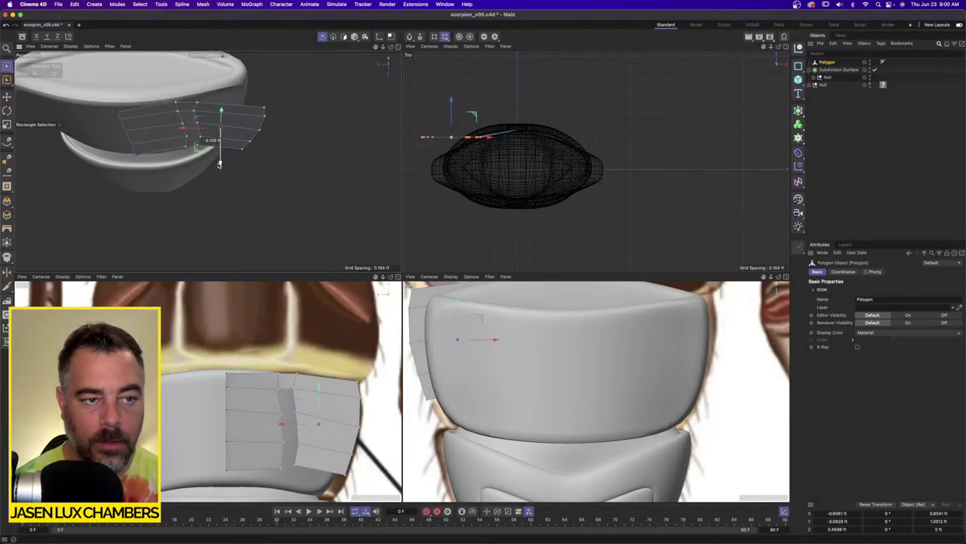
{"action": "left_click_drag", "start_coordinate": [160, 175], "coordinate": [192, 117]}
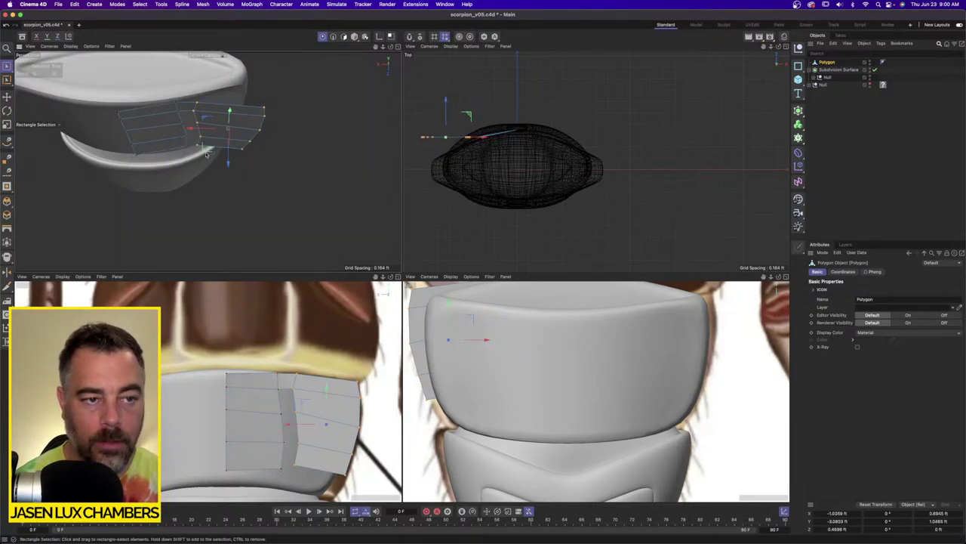
{"action": "left_click_drag", "start_coordinate": [228, 165], "coordinate": [224, 142]}
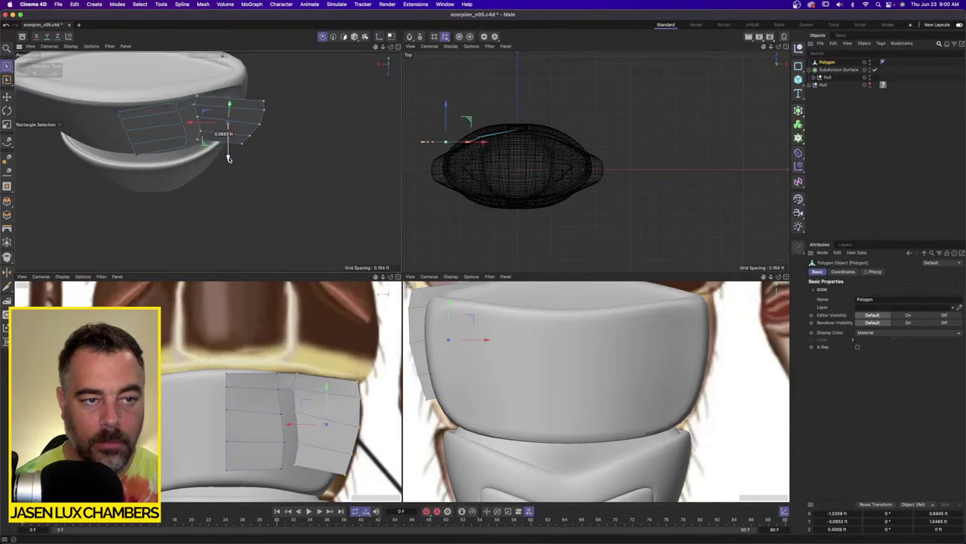
{"action": "left_click_drag", "start_coordinate": [187, 97], "coordinate": [256, 169], "text": "ctrl"}
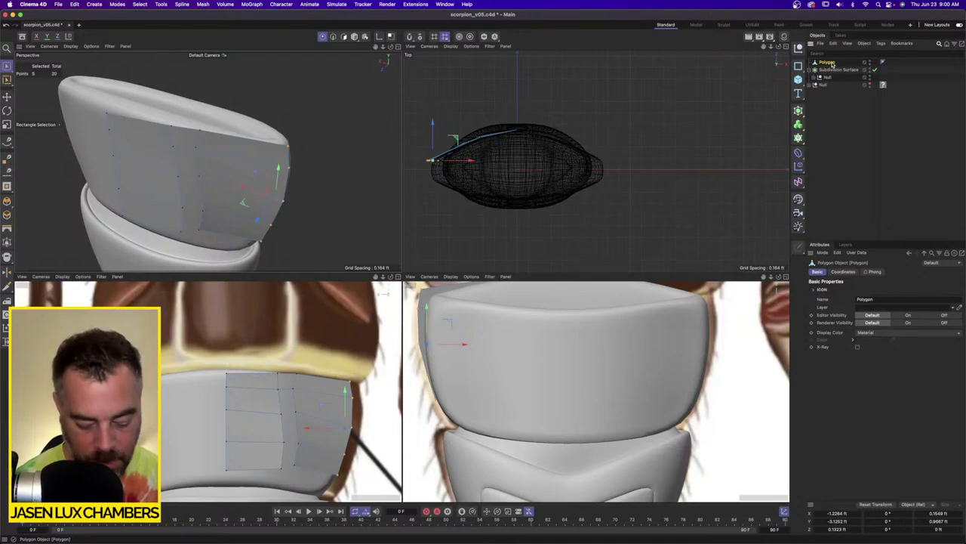
Duplicate the Polygon mesh and move all points of the copy outward along Z to form a second shell.
{"action": "key", "text": "super+c"}
{"action": "key", "text": "super+v"}
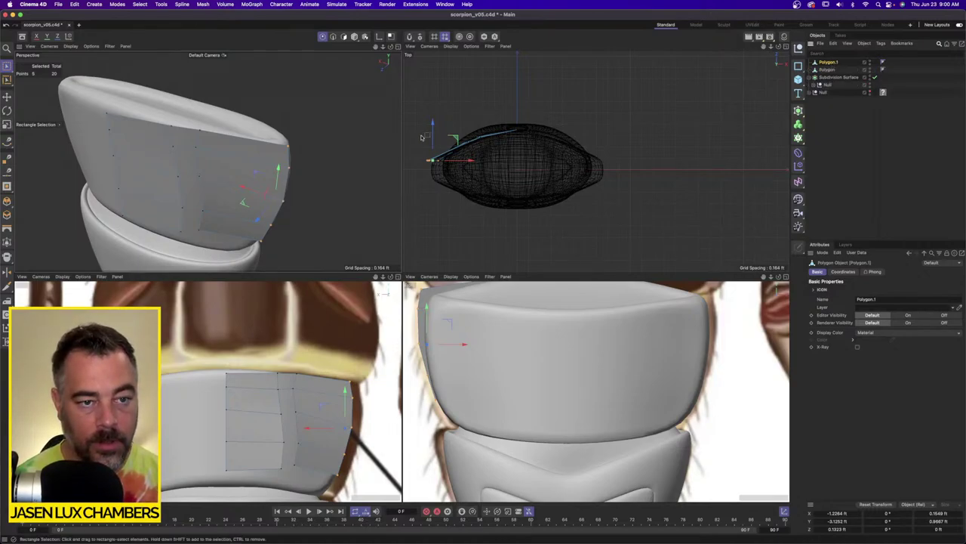
{"action": "double_click", "coordinate": [323, 37]}
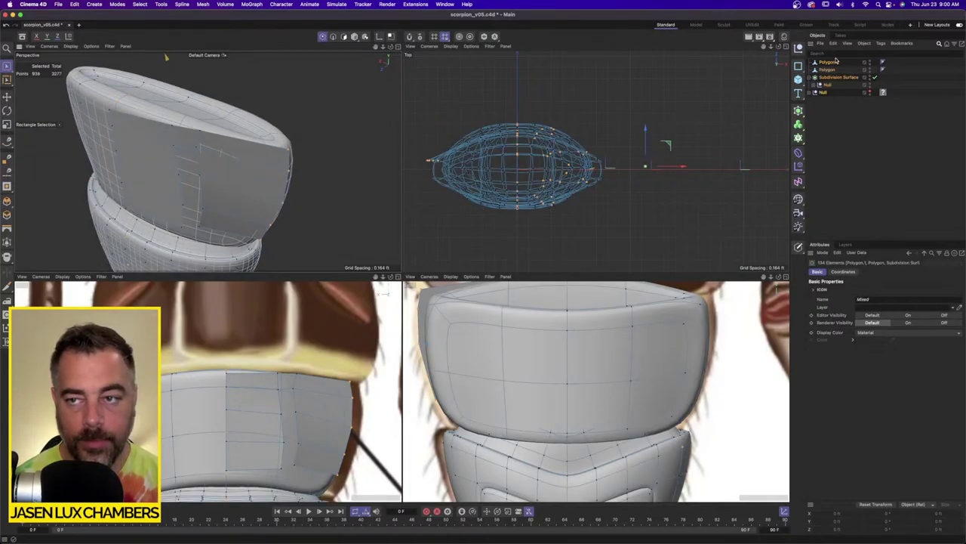
{"action": "left_click", "coordinate": [828, 63]}
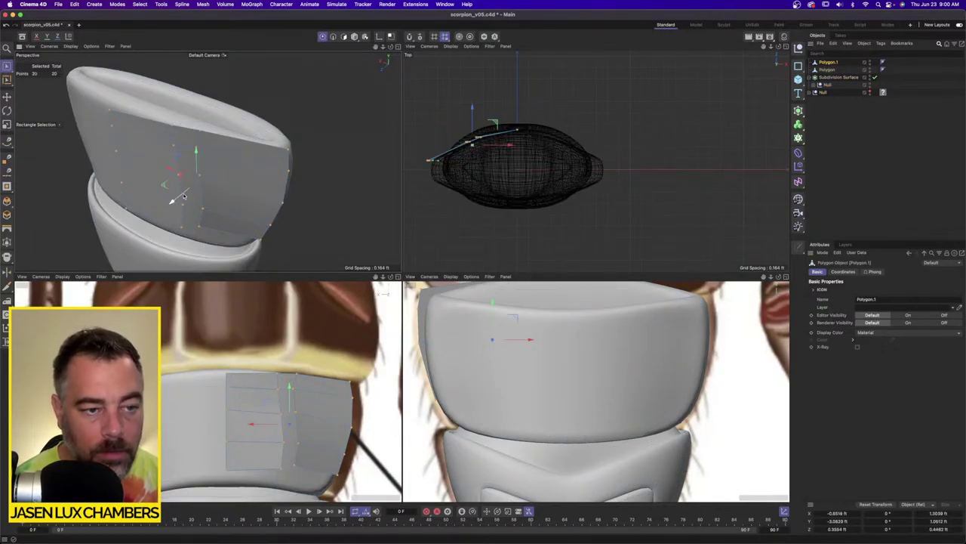
{"action": "left_click_drag", "start_coordinate": [181, 196], "coordinate": [172, 204]}
{"action": "left_click_drag", "start_coordinate": [232, 157], "coordinate": [210, 160], "text": "alt"}
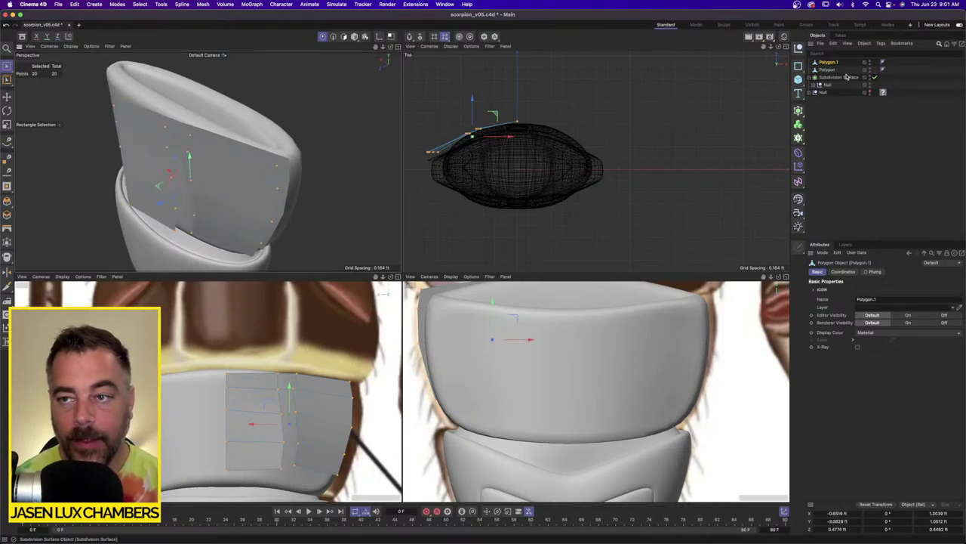
Merge both Polygon shells into a single object with Connect Objects + Delete.
{"action": "right_click", "coordinate": [831, 64]}
{"action": "mouse_move", "coordinate": [843, 82]}
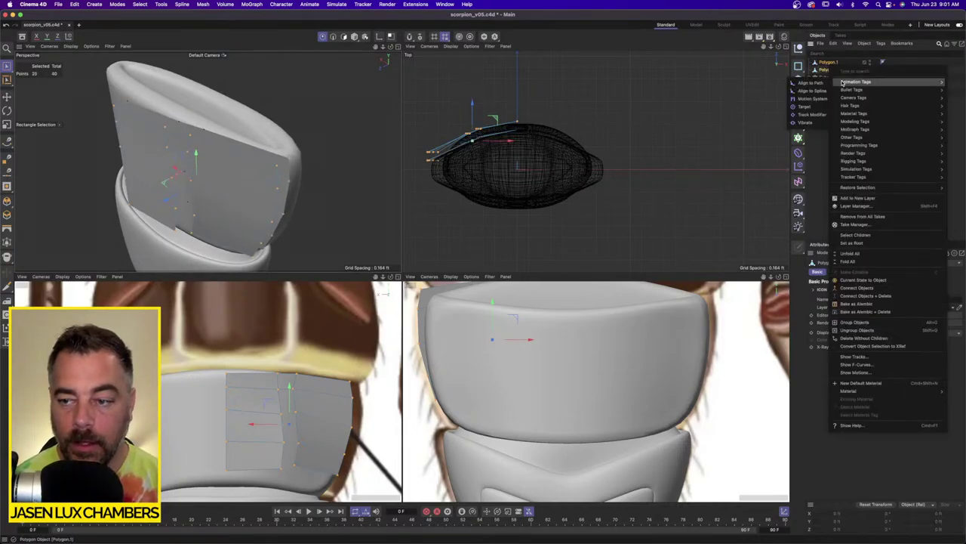
{"action": "left_click", "coordinate": [901, 296]}
Select the open border edges of both shells with Loop Selection, including the slot and the centre-line edges.
{"action": "left_click", "coordinate": [161, 4]}
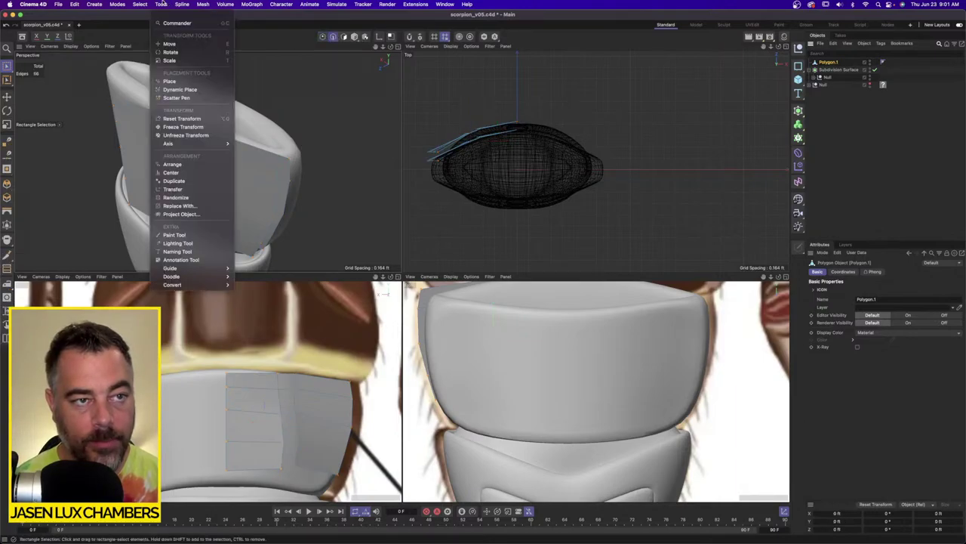
{"action": "mouse_move", "coordinate": [139, 4]}
{"action": "left_click", "coordinate": [177, 94]}
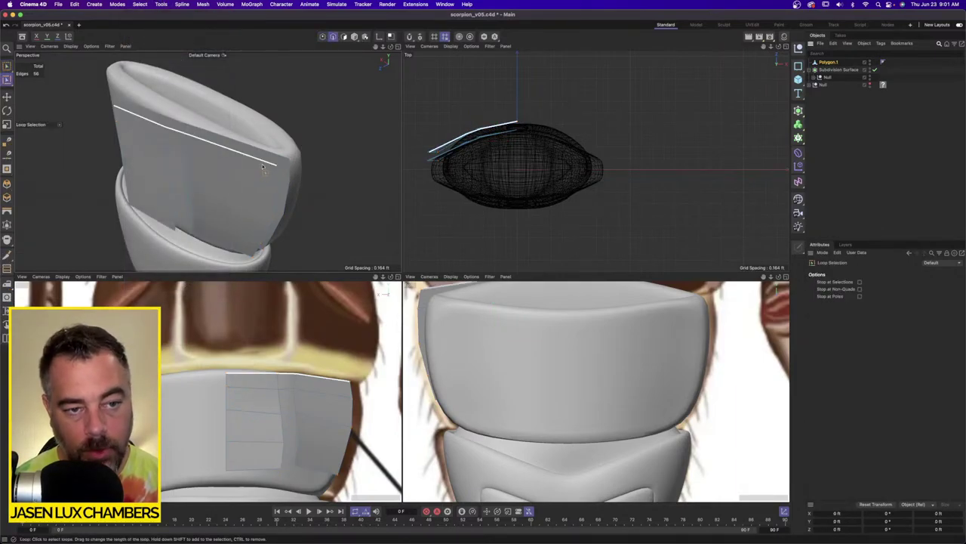
{"action": "left_click", "coordinate": [264, 167]}
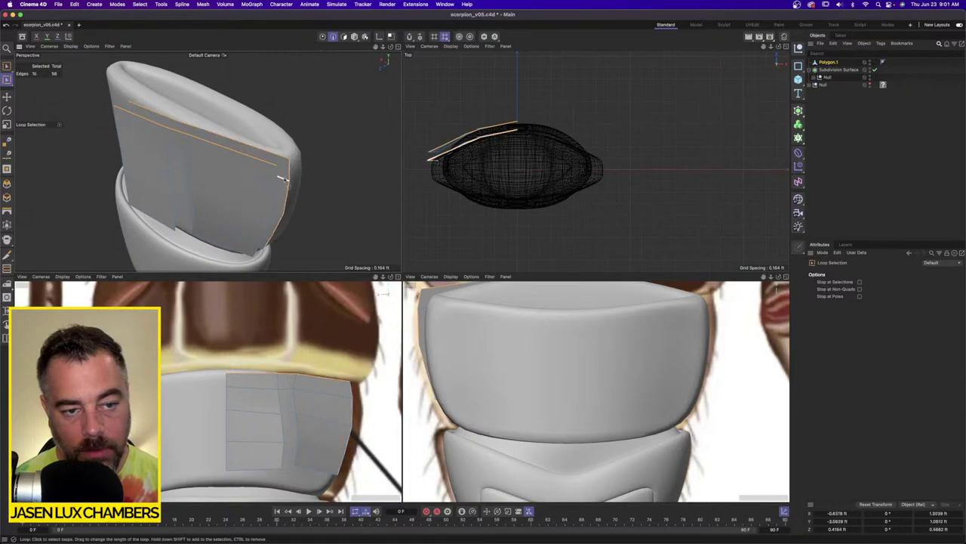
{"action": "left_click", "coordinate": [269, 243], "text": "shift"}
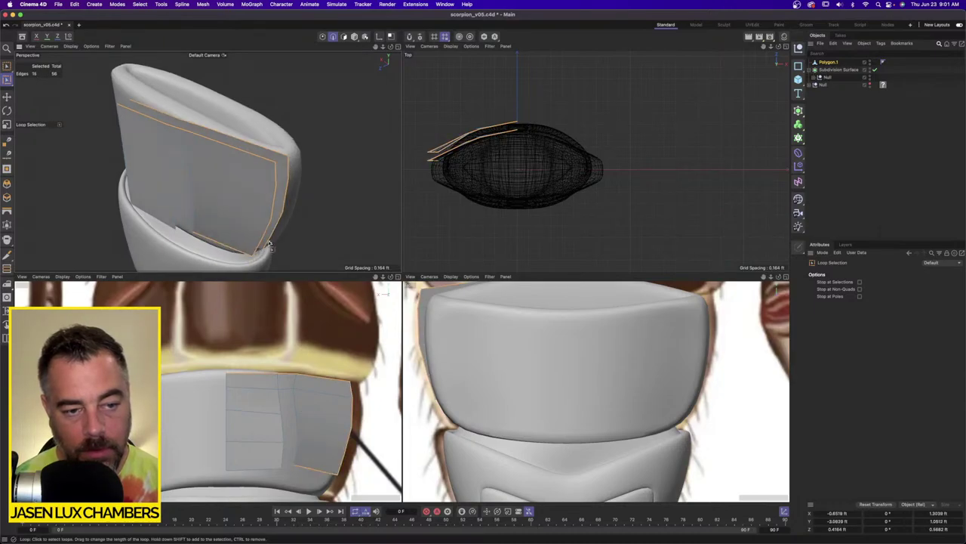
{"action": "left_click_drag", "start_coordinate": [268, 243], "coordinate": [260, 244], "text": "alt"}
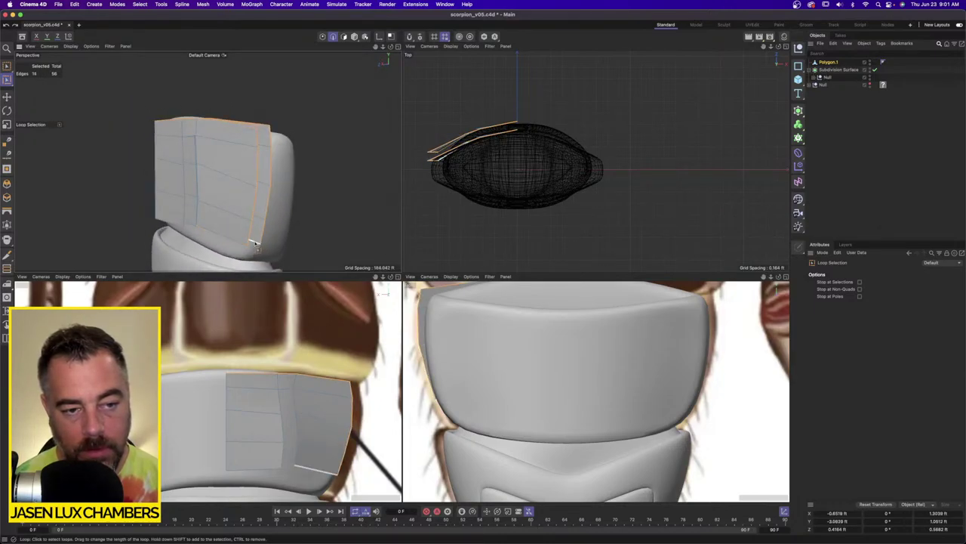
{"action": "left_click", "coordinate": [240, 243], "text": "shift"}
{"action": "left_click_drag", "start_coordinate": [219, 224], "coordinate": [288, 231], "text": "alt"}
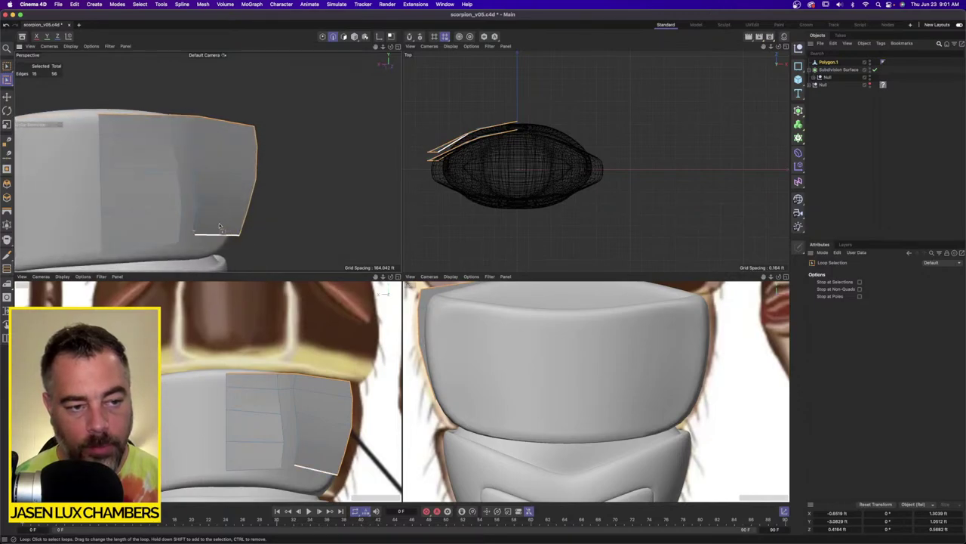
{"action": "left_click", "coordinate": [200, 224], "text": "shift"}
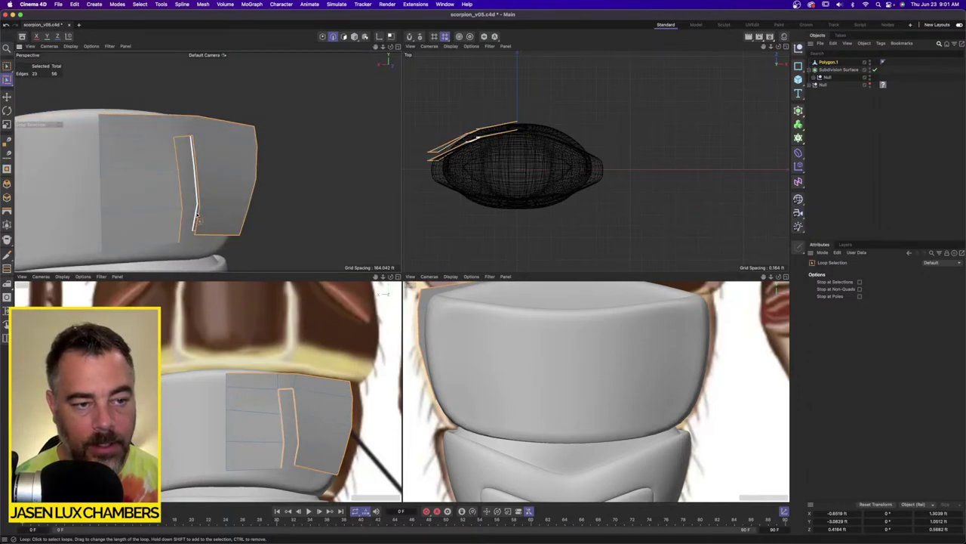
{"action": "left_click_drag", "start_coordinate": [182, 233], "coordinate": [211, 212], "text": "alt"}
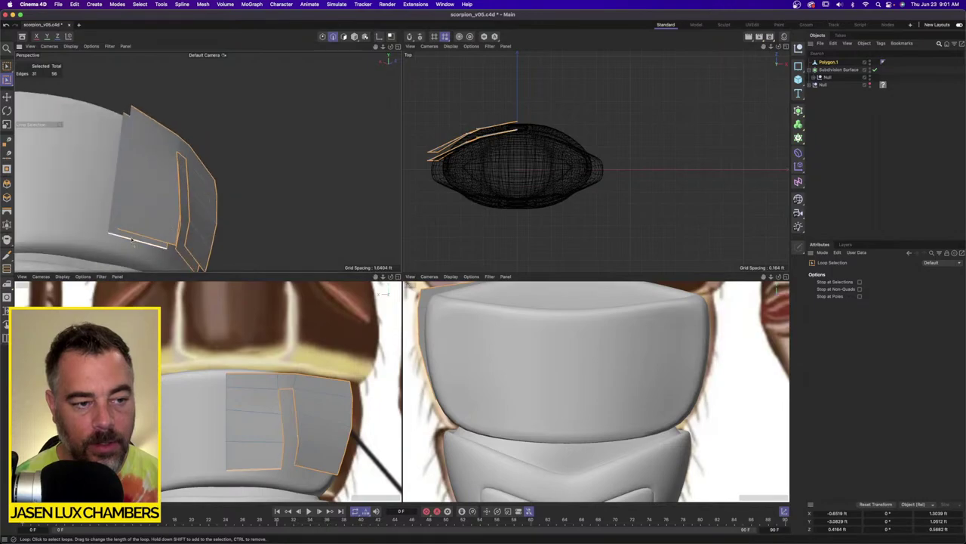
{"action": "left_click", "coordinate": [139, 240], "text": "shift"}
{"action": "left_click", "coordinate": [136, 234], "text": "shift"}
{"action": "left_click", "coordinate": [119, 217], "text": "shift"}
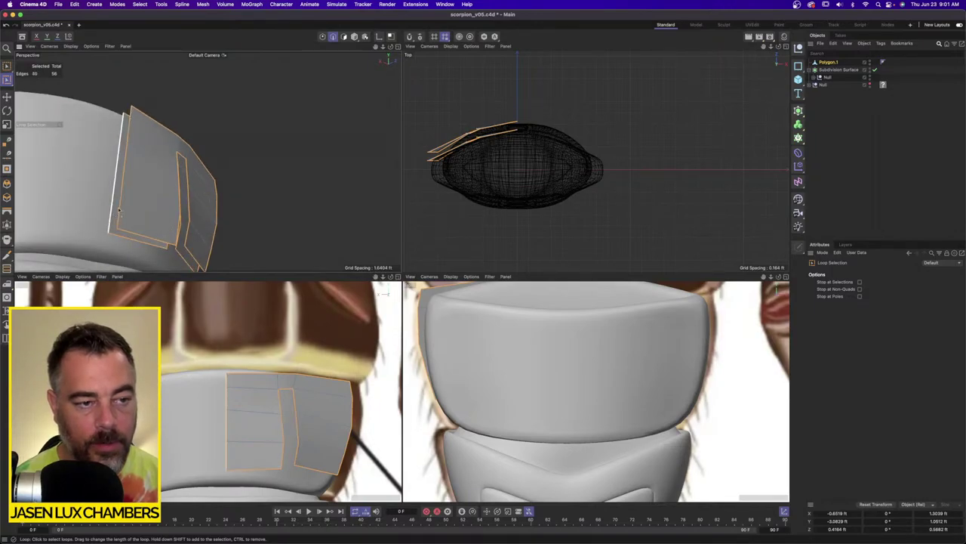
Bridge the selected borders of the two shells to close the panel's thickness all around.
{"action": "right_click", "coordinate": [146, 181]}
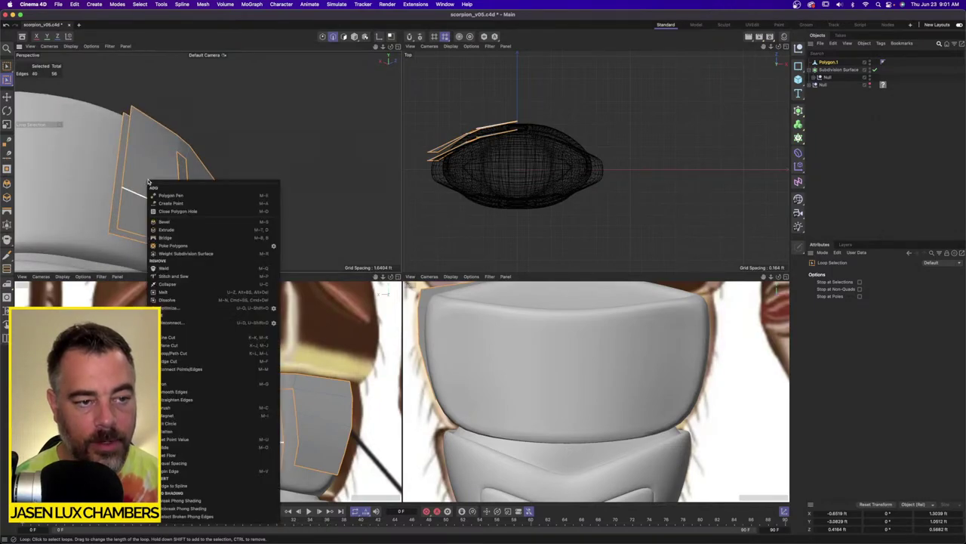
{"action": "left_click", "coordinate": [174, 238]}
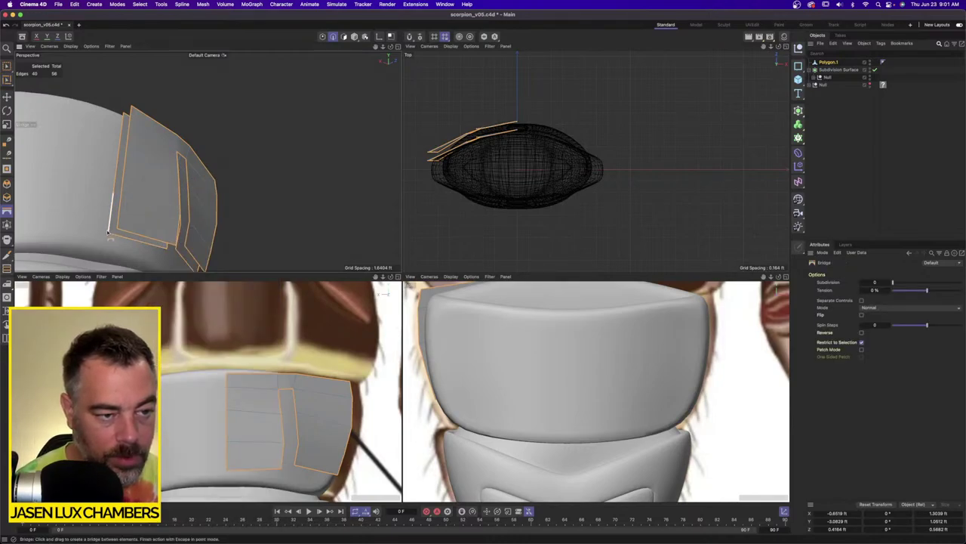
{"action": "left_click_drag", "start_coordinate": [108, 232], "coordinate": [118, 229]}
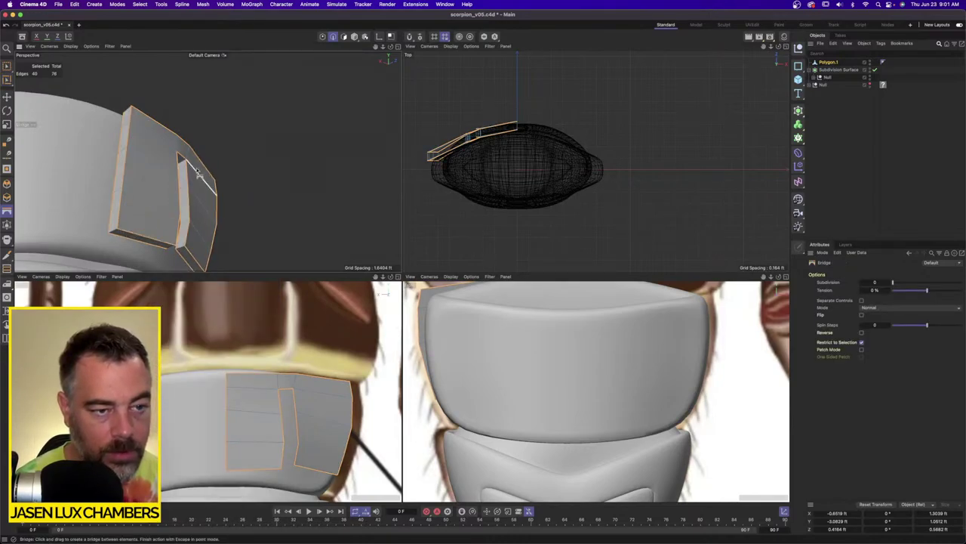
{"action": "left_click_drag", "start_coordinate": [198, 173], "coordinate": [155, 181], "text": "alt"}
{"action": "scroll", "coordinate": [155, 182], "scroll_direction": "down", "scroll_amount": 4}
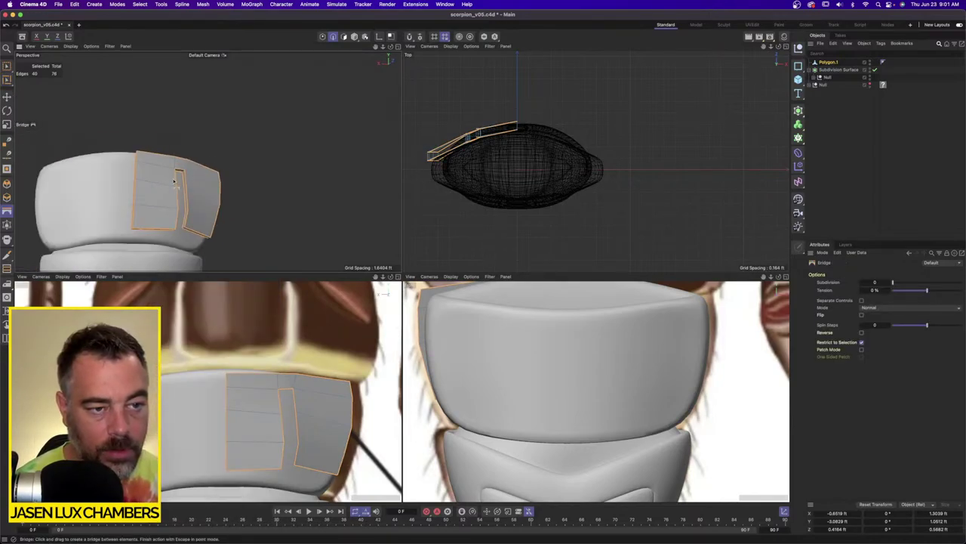
Move the bridged Polygon.1 object into the null inside the Subdivision Surface to smooth it.
{"action": "left_click", "coordinate": [814, 78]}
{"action": "left_click_drag", "start_coordinate": [832, 63], "coordinate": [836, 78]}
{"action": "left_click", "coordinate": [836, 129]}
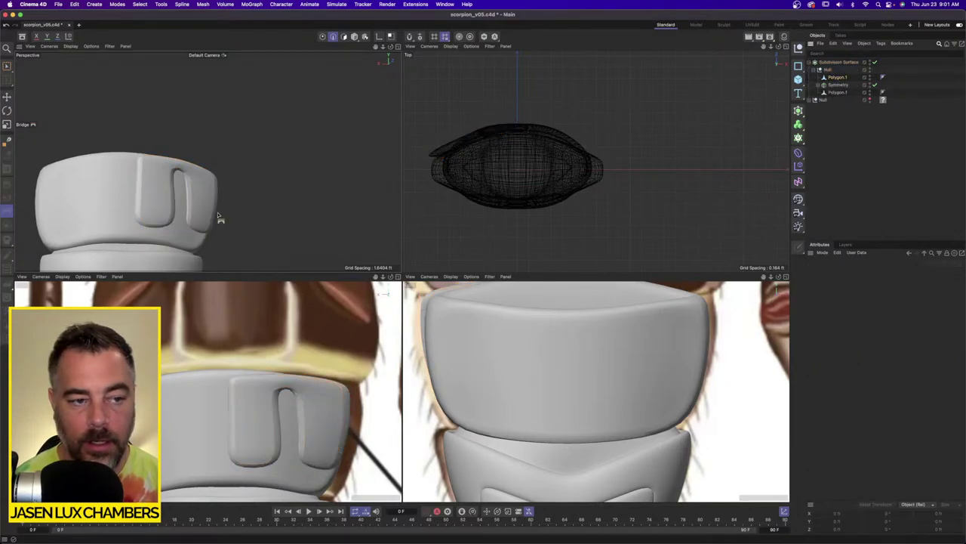
{"action": "scroll", "coordinate": [194, 186], "scroll_direction": "up", "scroll_amount": 3}
Select all edges of the new Polygon.1 panel and align its normals.
{"action": "left_click", "coordinate": [835, 77]}
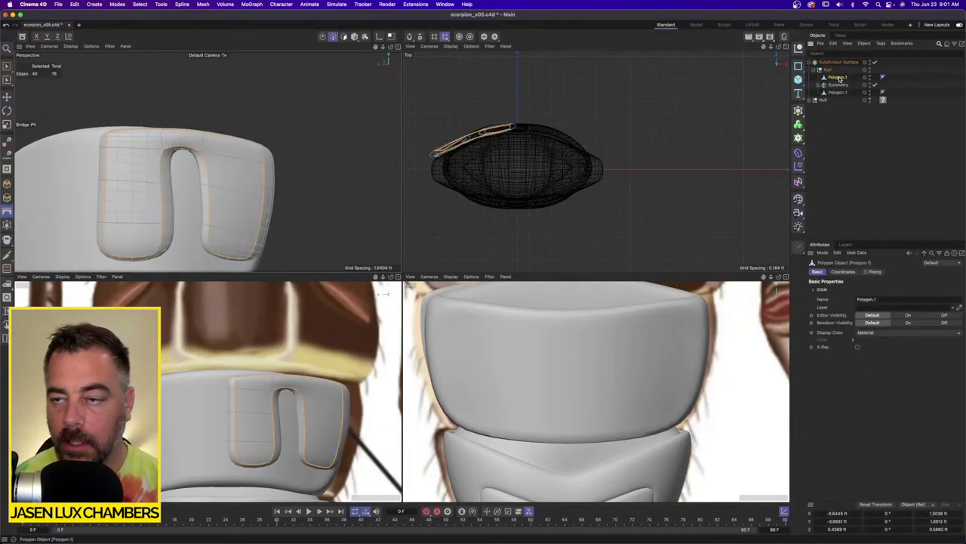
{"action": "left_click", "coordinate": [251, 3]}
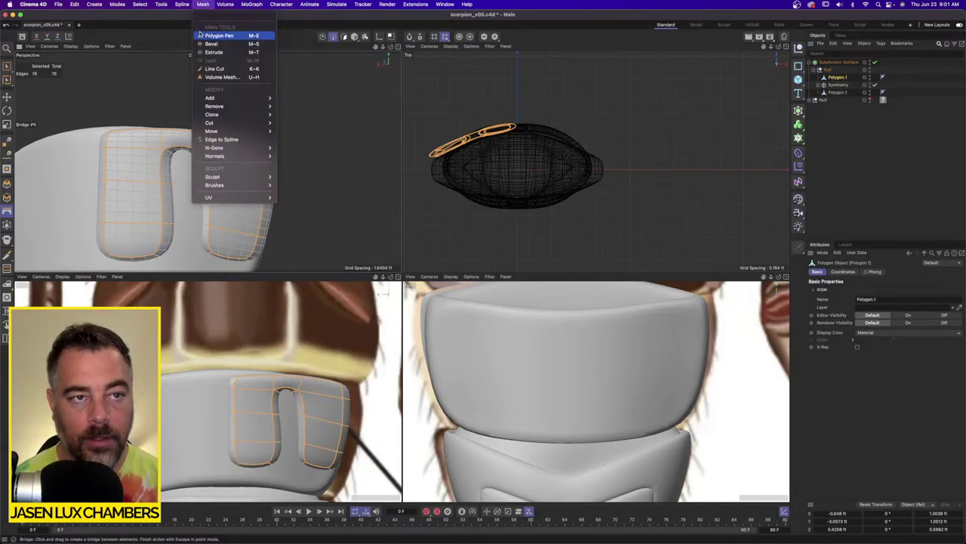
{"action": "mouse_move", "coordinate": [217, 156]}
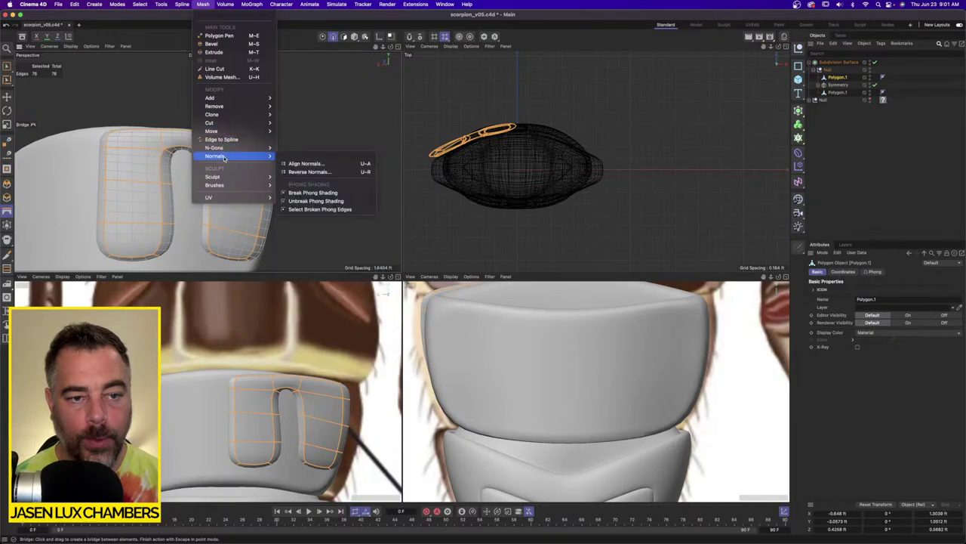
{"action": "left_click", "coordinate": [304, 162]}
{"action": "left_click", "coordinate": [327, 176]}
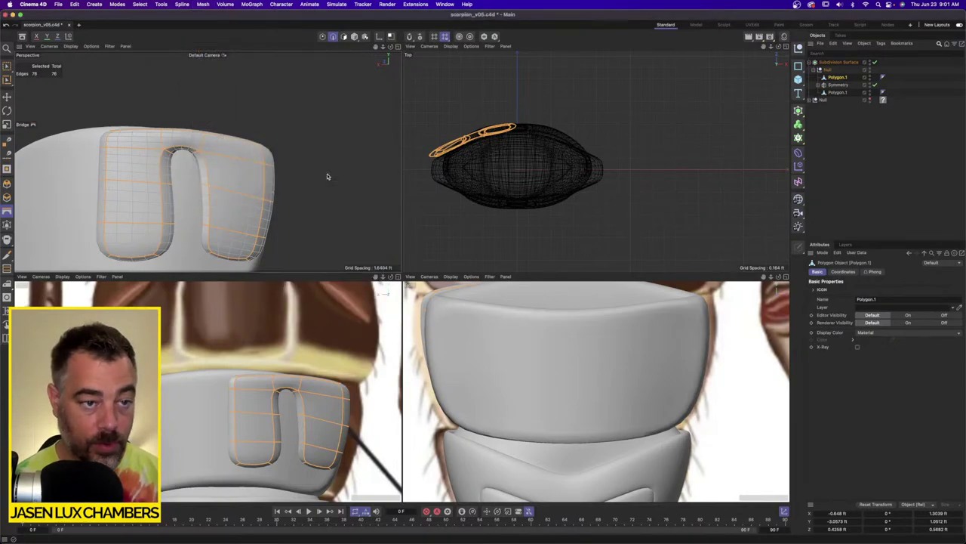
{"action": "left_click", "coordinate": [879, 169]}
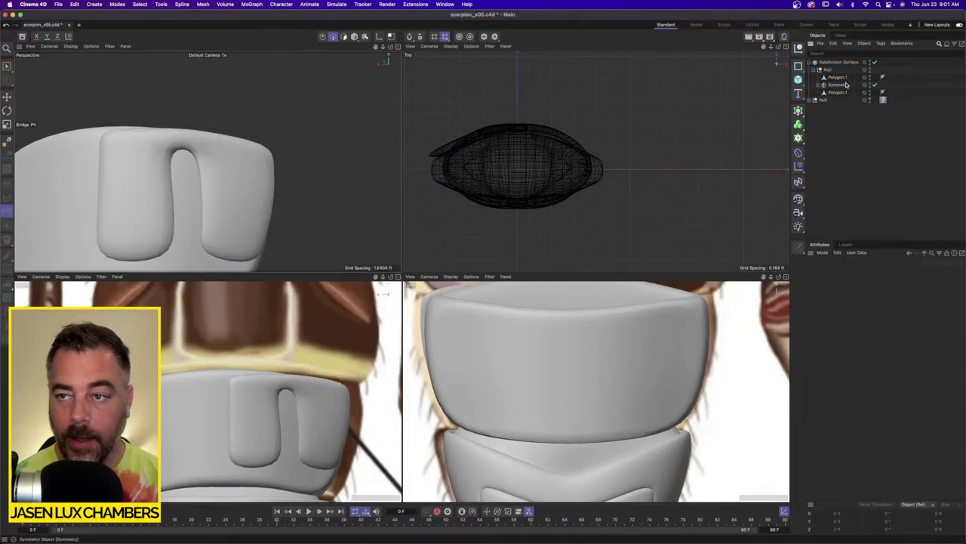
Group the segment's polygon object in a null inside the Symmetry and move the ridge panel's Polygon.1 object into that null.
{"action": "left_click", "coordinate": [820, 85]}
{"action": "left_click", "coordinate": [840, 92]}
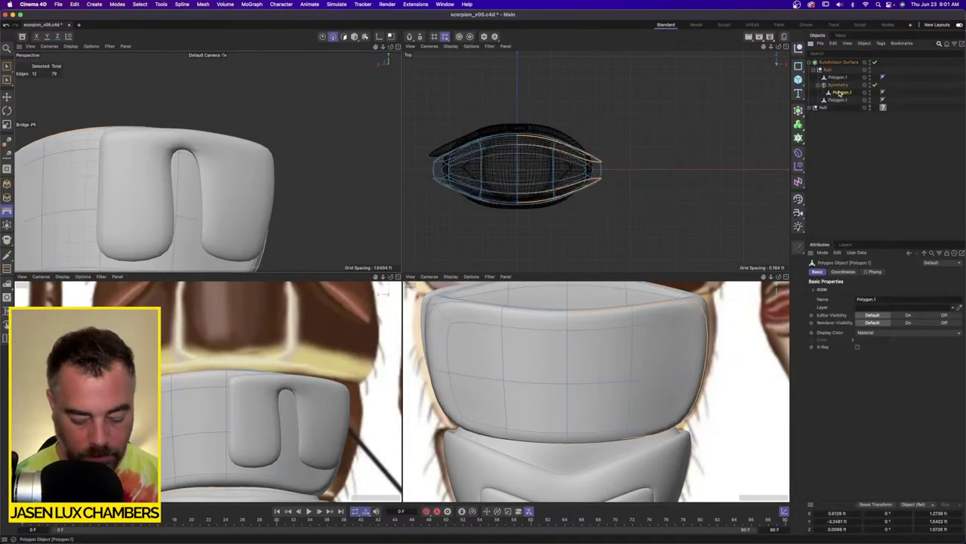
{"action": "key", "text": "alt+g"}
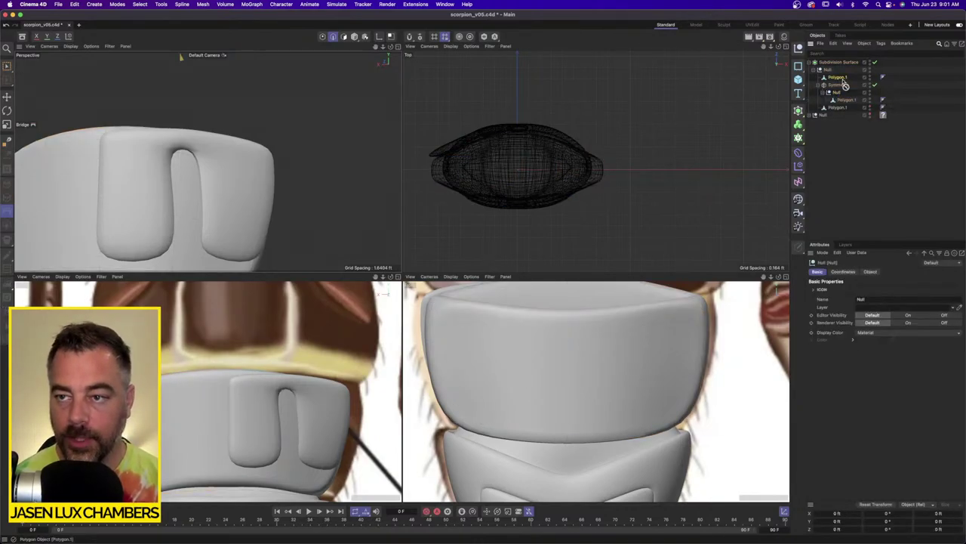
{"action": "left_click", "coordinate": [841, 94]}
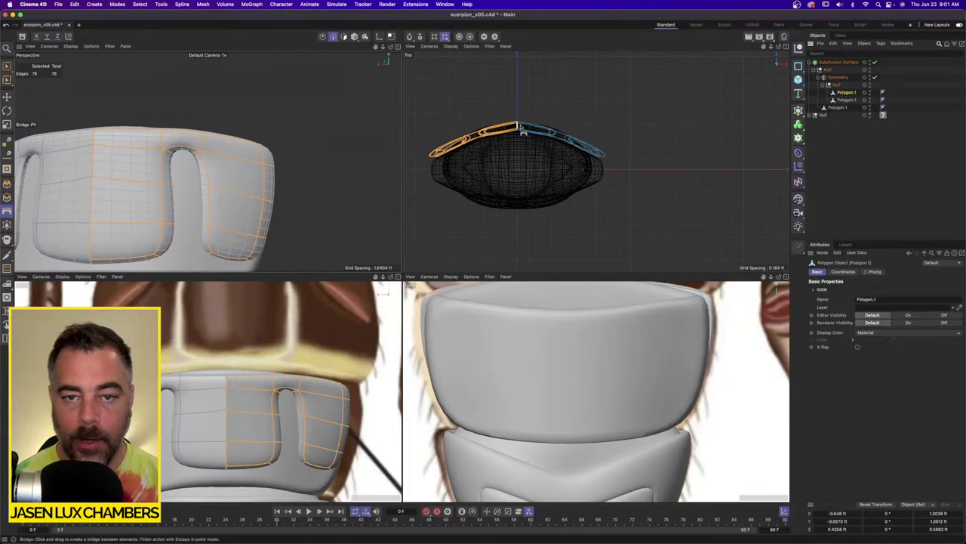
Try to delete the edges selected along the mirrored panel's centre line.
{"action": "left_click_drag", "start_coordinate": [7, 67], "coordinate": [26, 93]}
{"action": "left_click_drag", "start_coordinate": [87, 129], "coordinate": [129, 136], "text": "alt"}
{"action": "left_click_drag", "start_coordinate": [133, 94], "coordinate": [62, 270]}
{"action": "middle_click_drag", "start_coordinate": [97, 201], "coordinate": [173, 168], "text": "alt"}
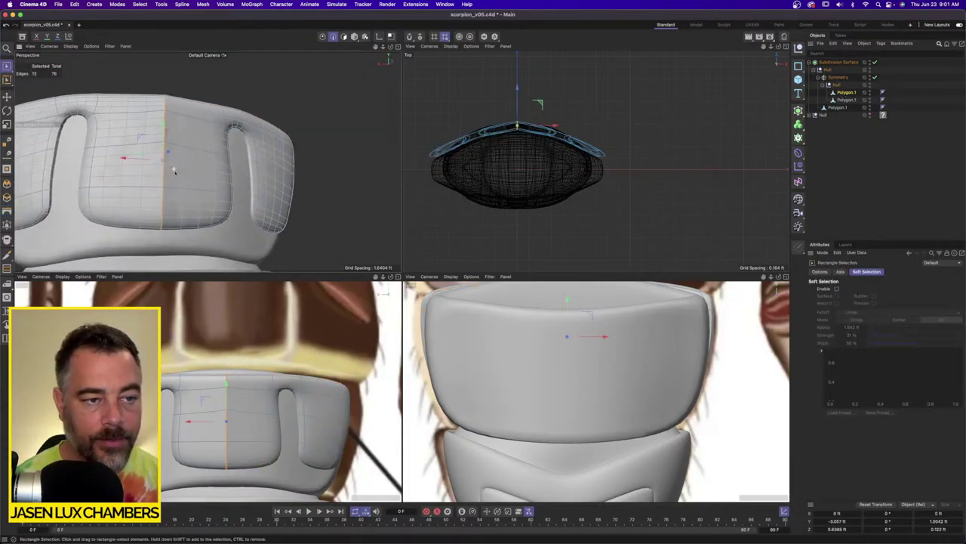
{"action": "left_click_drag", "start_coordinate": [173, 169], "coordinate": [174, 143], "text": "alt"}
{"action": "key", "text": "Delete"}
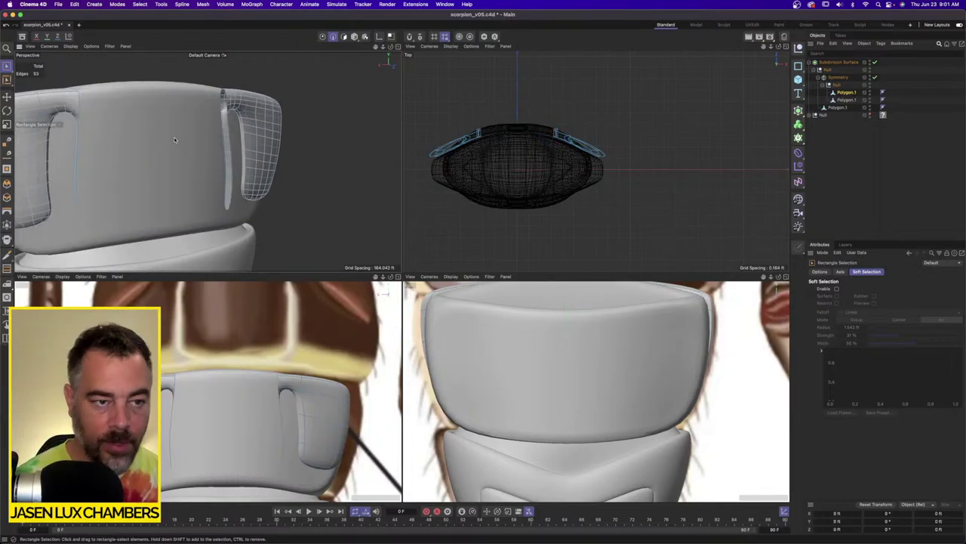
{"action": "key", "text": "super+z"}
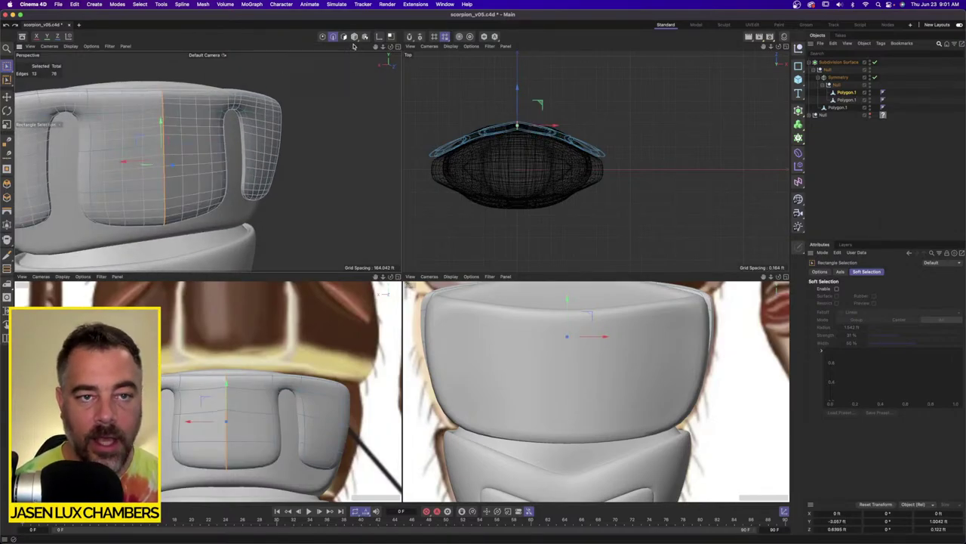
Delete the cap polygons along the panel's centre line so the mirrored halves join.
{"action": "left_click", "coordinate": [343, 37]}
{"action": "left_click_drag", "start_coordinate": [148, 74], "coordinate": [123, 270]}
{"action": "key", "text": "Delete"}
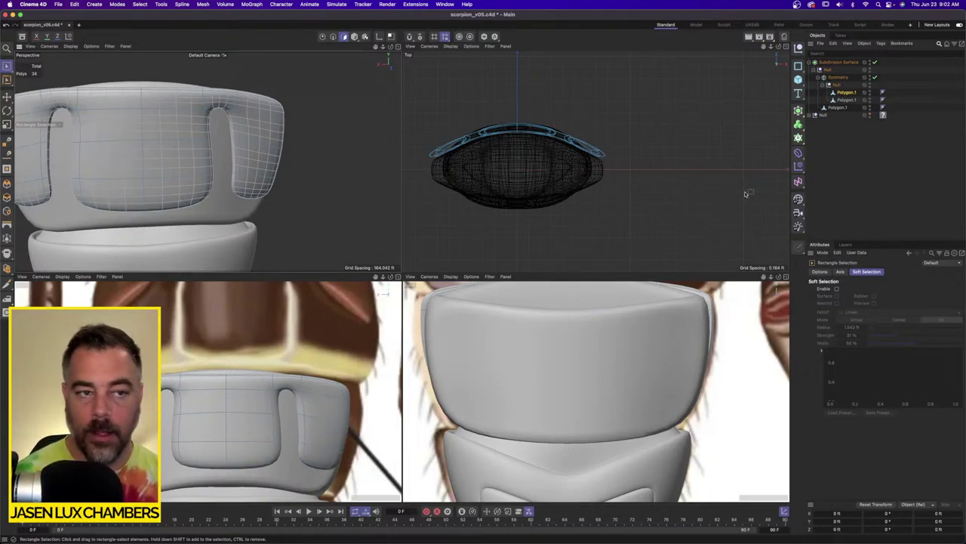
Select the panel's upper points, including the hidden ones, and shift them slightly vertically to adjust the top edge.
{"action": "left_click", "coordinate": [322, 36]}
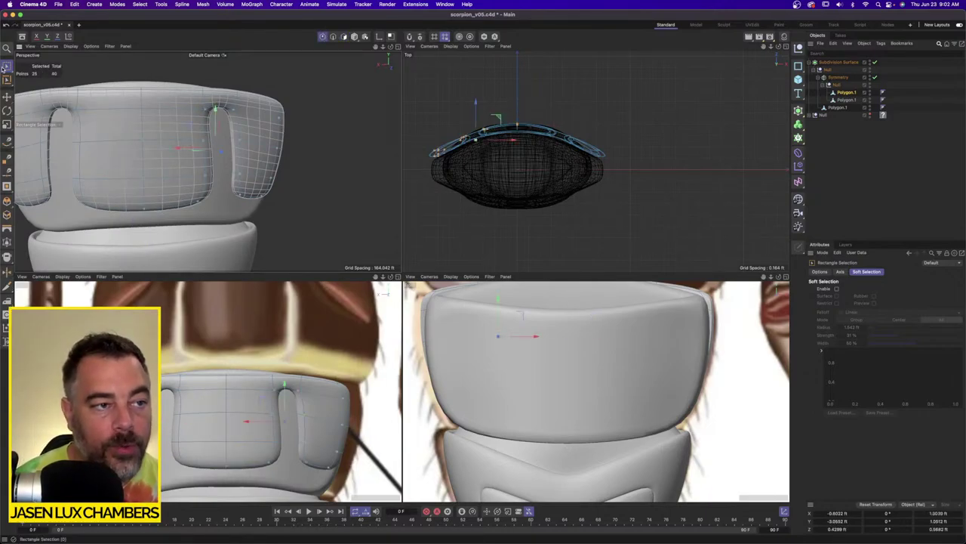
{"action": "left_click_drag", "start_coordinate": [6, 67], "coordinate": [10, 80]}
{"action": "left_click", "coordinate": [47, 91]}
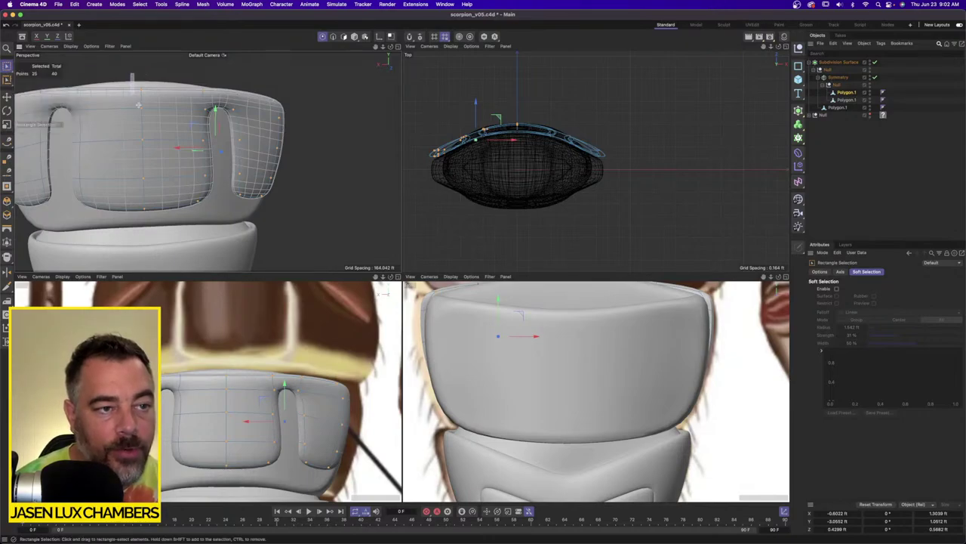
{"action": "left_click_drag", "start_coordinate": [121, 70], "coordinate": [335, 132]}
{"action": "left_click_drag", "start_coordinate": [242, 69], "coordinate": [243, 71]}
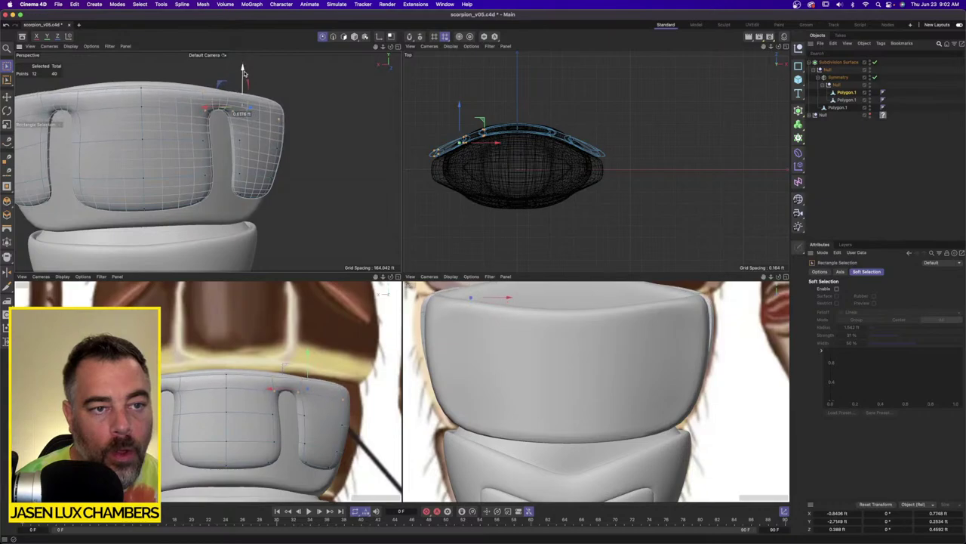
Adjust the panel's upper outer corner and move its outer side points slightly inward to fit the segment's silhouette.
{"action": "left_click_drag", "start_coordinate": [286, 112], "coordinate": [275, 79], "text": "alt"}
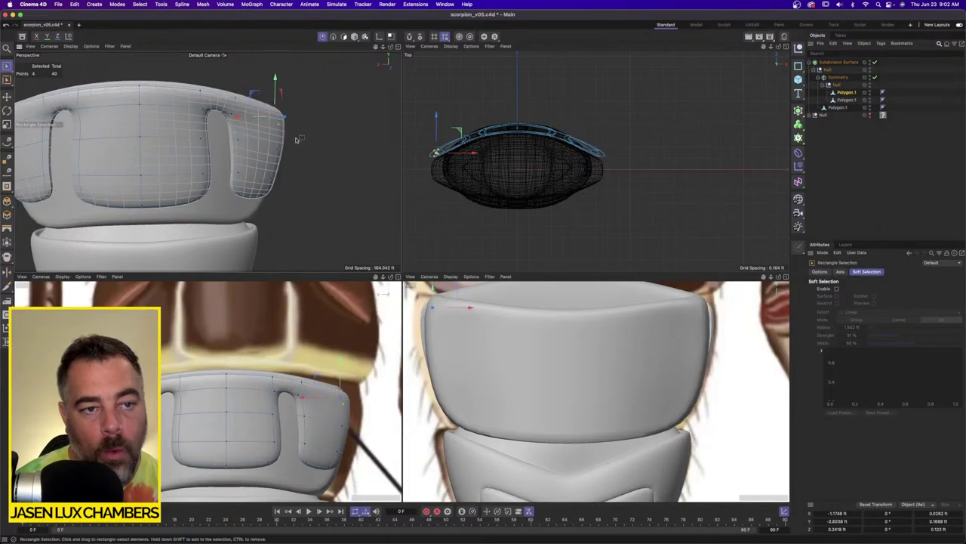
{"action": "left_click_drag", "start_coordinate": [296, 139], "coordinate": [287, 189]}
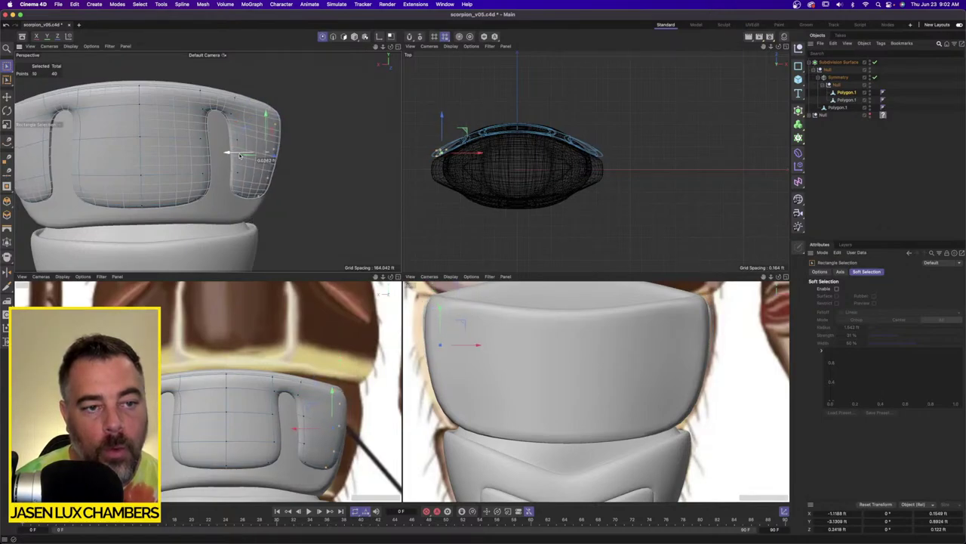
{"action": "left_click_drag", "start_coordinate": [240, 155], "coordinate": [123, 158], "text": "alt"}
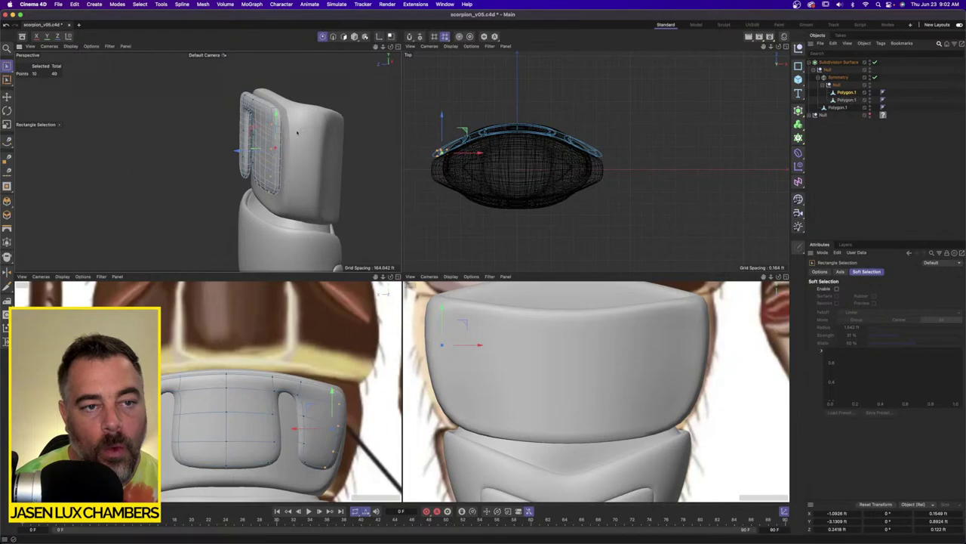
Select all the panel's points and move them about 0.1 ft along Z toward the segment so the panel sits closer to its surface.
{"action": "left_click_drag", "start_coordinate": [298, 133], "coordinate": [333, 144], "text": "alt"}
{"action": "key", "text": "super+a"}
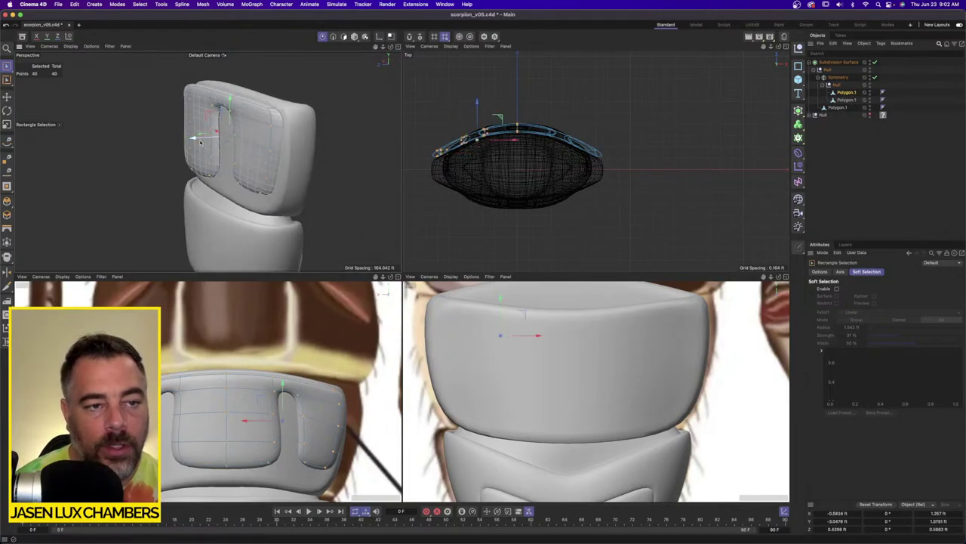
{"action": "left_click_drag", "start_coordinate": [200, 141], "coordinate": [306, 159]}
{"action": "scroll", "coordinate": [281, 146], "scroll_direction": "up", "scroll_amount": 5}
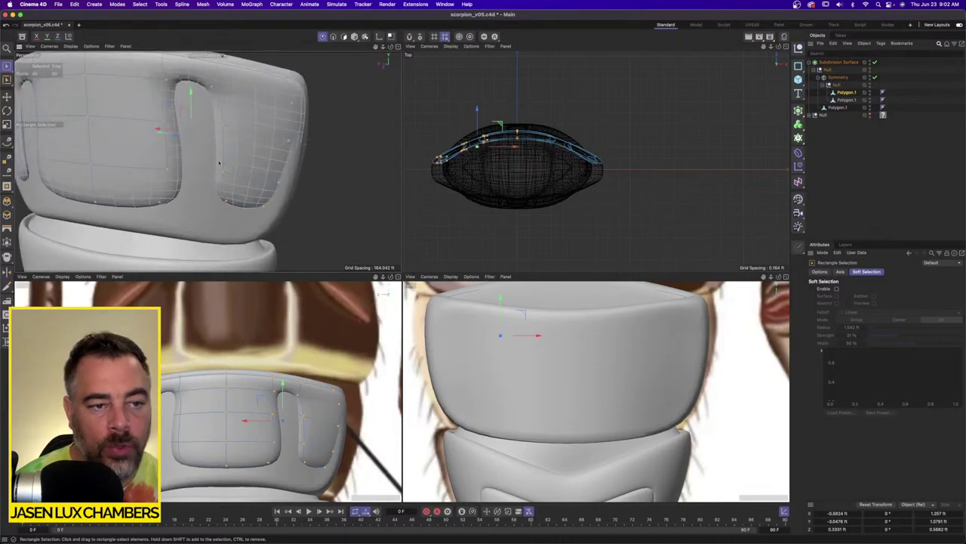
Adjust the lower and upper point groups of the upper segment's narrow side panel to refine its shape and clear the selection.
{"action": "left_click_drag", "start_coordinate": [209, 158], "coordinate": [328, 227]}
{"action": "left_click_drag", "start_coordinate": [260, 166], "coordinate": [185, 160], "text": "alt"}
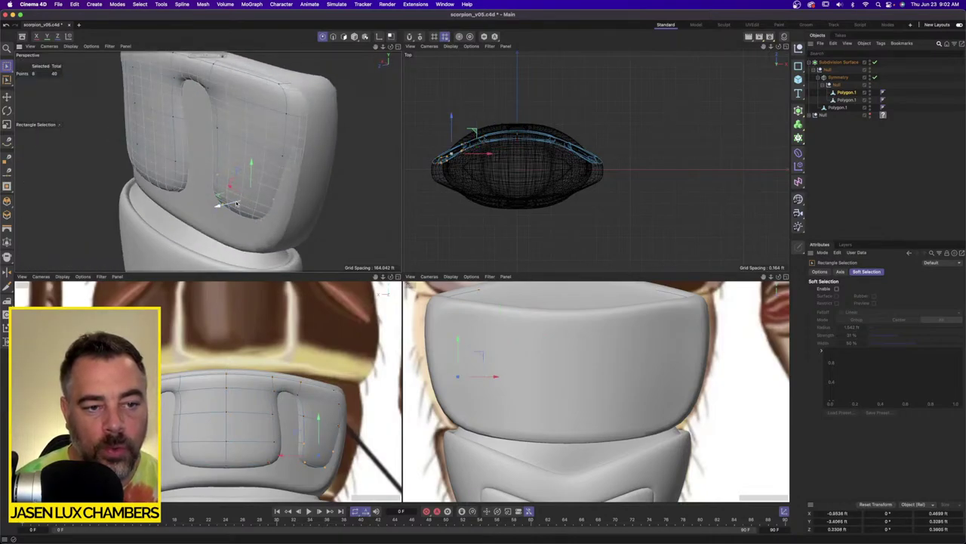
{"action": "left_click_drag", "start_coordinate": [216, 209], "coordinate": [292, 189], "text": "alt"}
{"action": "left_click_drag", "start_coordinate": [190, 117], "coordinate": [240, 146]}
{"action": "left_click_drag", "start_coordinate": [275, 138], "coordinate": [296, 161], "text": "shift"}
{"action": "mouse_move", "coordinate": [208, 160]}
{"action": "left_mouse_down", "text": "alt"}
{"action": "mouse_move", "coordinate": [295, 179]}
{"action": "mouse_move", "coordinate": [209, 153]}
{"action": "left_mouse_up", "text": "alt"}
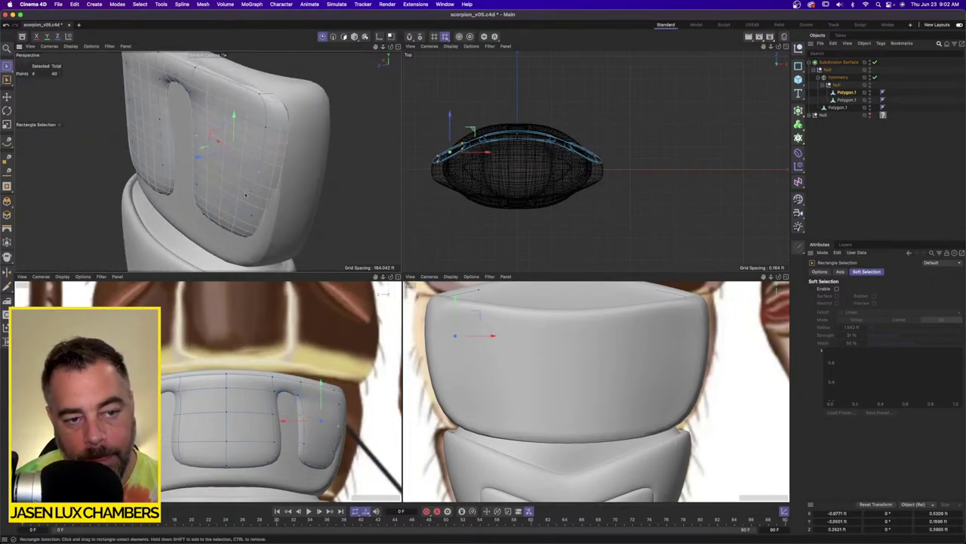
{"action": "mouse_move", "coordinate": [246, 195]}
{"action": "left_mouse_down", "text": "alt"}
{"action": "mouse_move", "coordinate": [283, 248]}
{"action": "mouse_move", "coordinate": [253, 197]}
{"action": "mouse_move", "coordinate": [217, 184]}
{"action": "mouse_move", "coordinate": [310, 157]}
{"action": "mouse_move", "coordinate": [242, 191]}
{"action": "left_mouse_up", "text": "alt"}
{"action": "scroll", "coordinate": [218, 184], "scroll_direction": "down", "scroll_amount": 5}
{"action": "scroll", "coordinate": [307, 157], "scroll_direction": "down", "scroll_amount": 4}
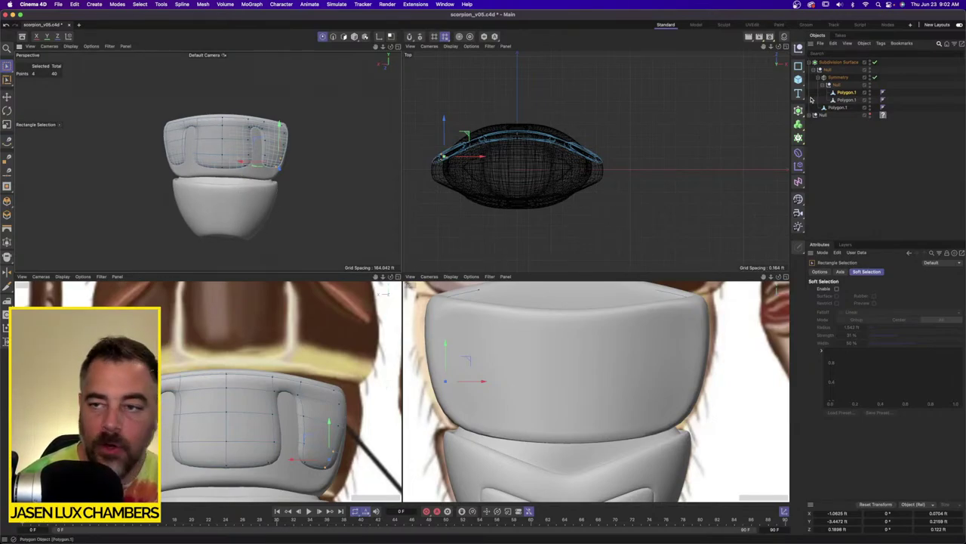
{"action": "scroll", "coordinate": [290, 146], "scroll_direction": "down", "scroll_amount": 4}
{"action": "left_click_drag", "start_coordinate": [266, 172], "coordinate": [249, 200], "text": "alt"}
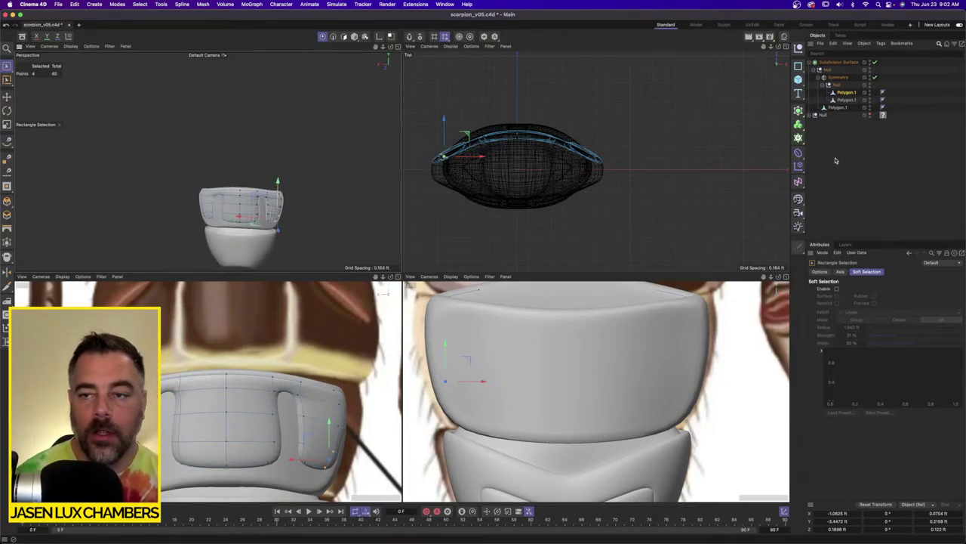
{"action": "left_click", "coordinate": [275, 187]}
{"action": "scroll", "coordinate": [627, 366], "scroll_direction": "down", "scroll_amount": 3}
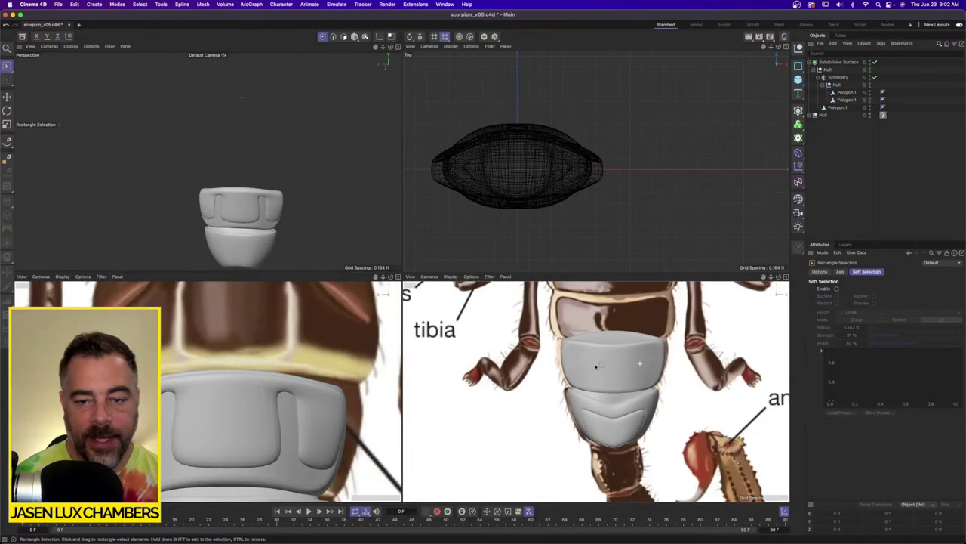
Duplicate the Symmetry hierarchy, leaving only the panel mesh in the copy and only the segment body mesh in the original.
{"action": "left_click", "coordinate": [847, 100]}
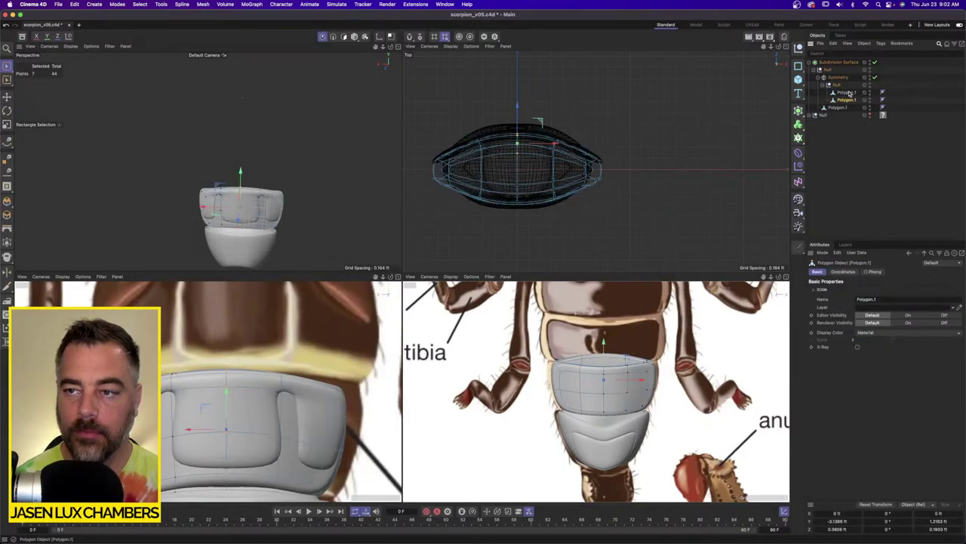
{"action": "left_click_drag", "start_coordinate": [843, 80], "coordinate": [844, 76], "text": "ctrl"}
{"action": "left_click", "coordinate": [847, 123]}
{"action": "key", "text": "Delete"}
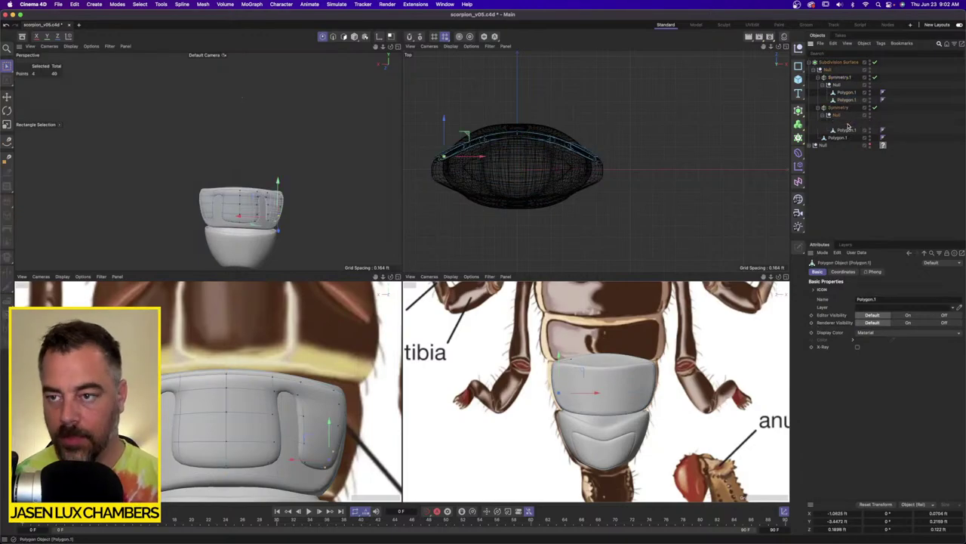
{"action": "left_click", "coordinate": [848, 101]}
{"action": "key", "text": "Delete"}
Place each Polygon.1 directly under its own Symmetry object and delete the two emptied nulls.
{"action": "left_click_drag", "start_coordinate": [847, 93], "coordinate": [843, 79]}
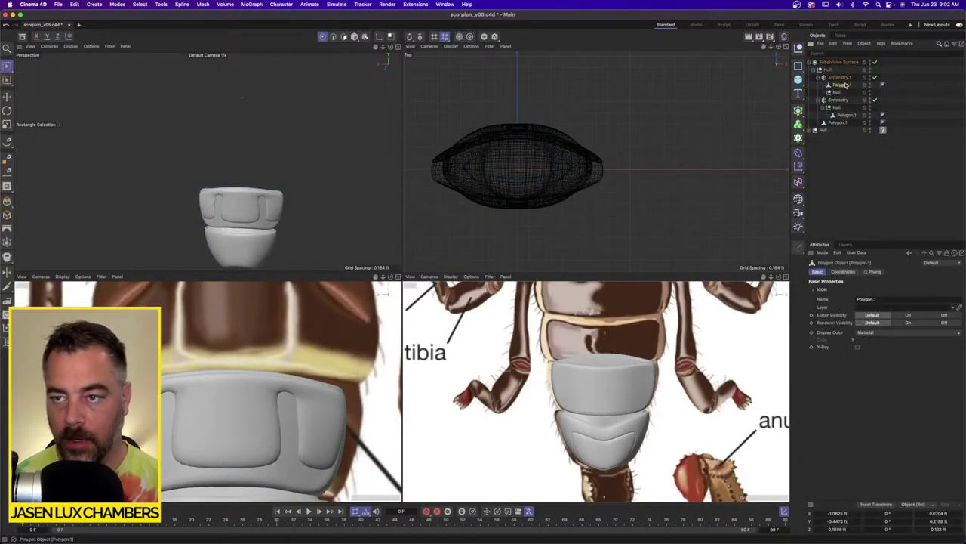
{"action": "left_click", "coordinate": [838, 92]}
{"action": "key", "text": "Delete"}
{"action": "left_click", "coordinate": [841, 77]}
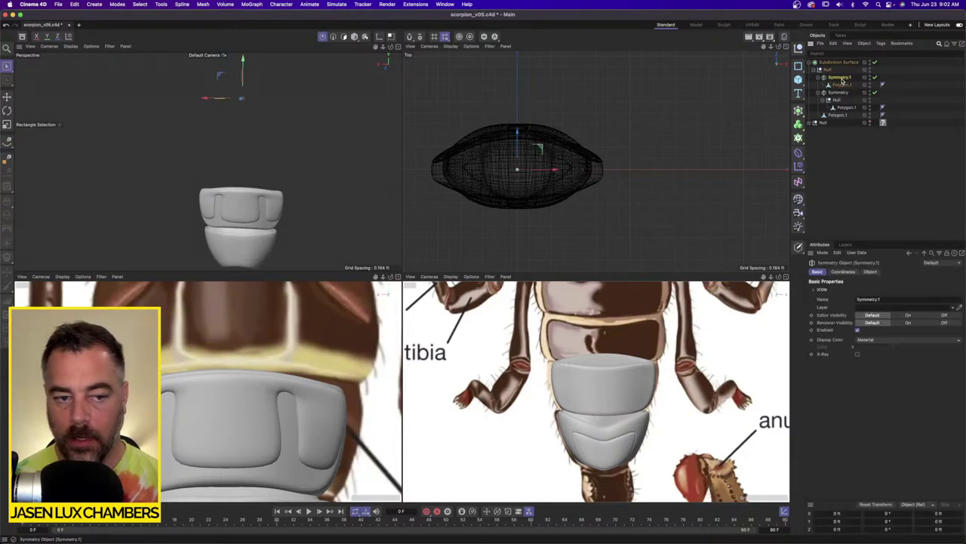
{"action": "left_click", "coordinate": [842, 85]}
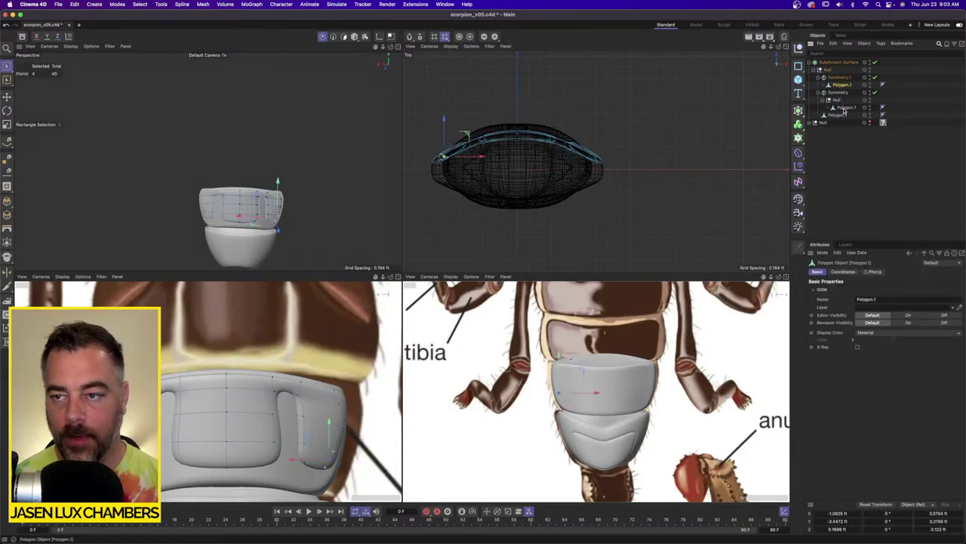
{"action": "left_click_drag", "start_coordinate": [846, 109], "coordinate": [841, 94]}
{"action": "left_click", "coordinate": [840, 108]}
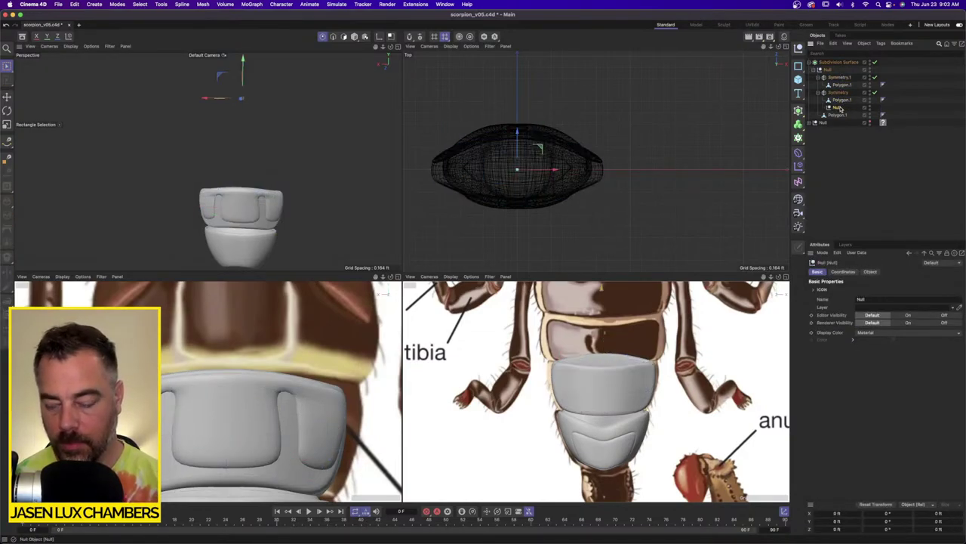
{"action": "key", "text": "Delete"}
Merge the original Symmetry and its body mesh into a single polygon object with Connect Objects + Delete.
{"action": "left_click", "coordinate": [842, 100]}
{"action": "left_click", "coordinate": [839, 93], "text": "shift"}
{"action": "right_click", "coordinate": [840, 93]}
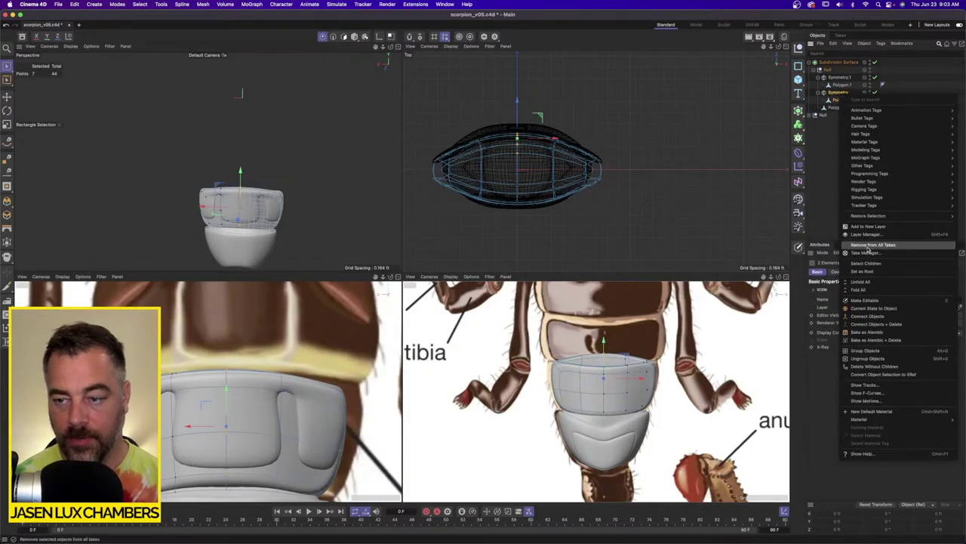
{"action": "left_click", "coordinate": [902, 324]}
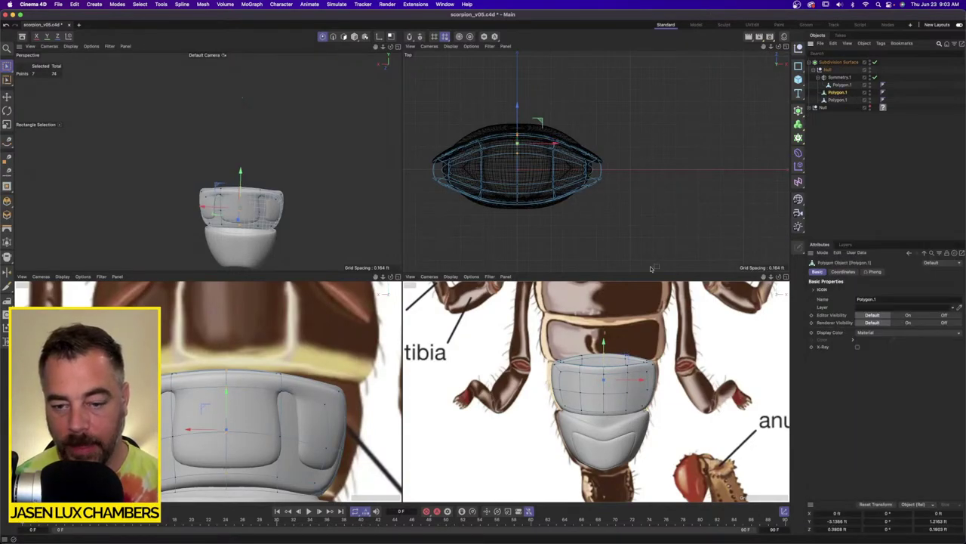
Select the eight large polygons on the upper segment body's plain face, opposite the panels, with Live Selection.
{"action": "left_click", "coordinate": [344, 37]}
{"action": "left_click_drag", "start_coordinate": [7, 67], "coordinate": [35, 79]}
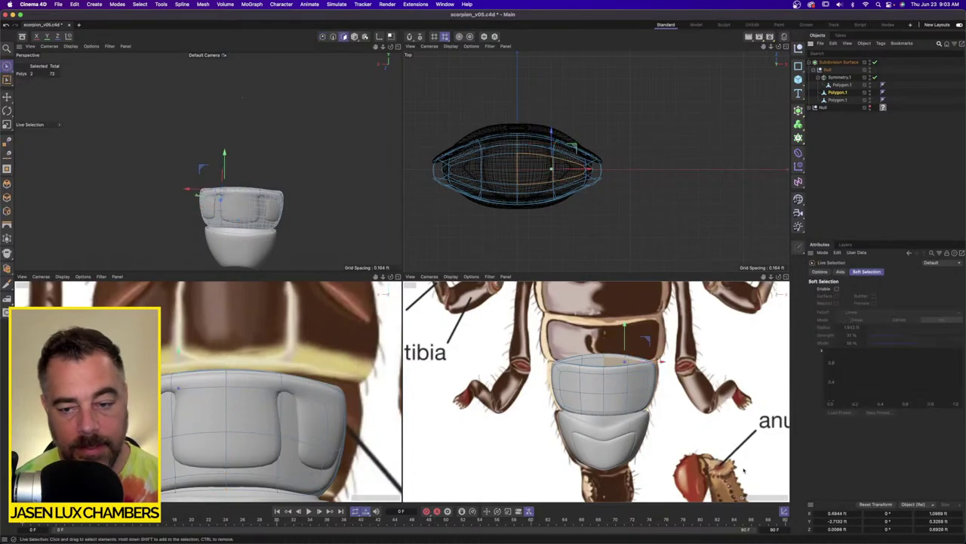
{"action": "mouse_move", "coordinate": [613, 388]}
{"action": "left_mouse_down"}
{"action": "mouse_move", "coordinate": [625, 395]}
{"action": "mouse_move", "coordinate": [571, 397]}
{"action": "left_mouse_up"}
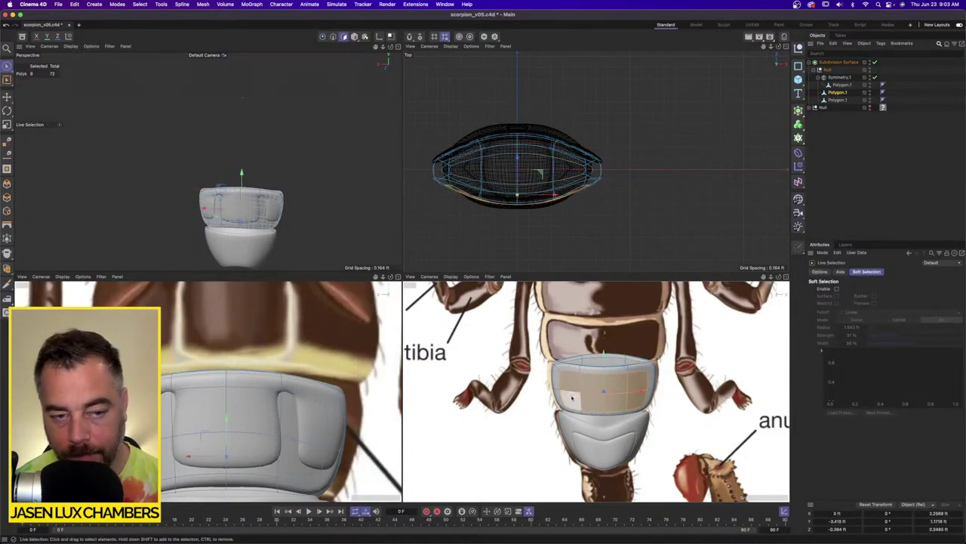
{"action": "key", "text": "s"}
{"action": "left_click_drag", "start_coordinate": [243, 204], "coordinate": [61, 194], "text": "alt"}
{"action": "scroll", "coordinate": [214, 168], "scroll_direction": "down", "scroll_amount": 8}
{"action": "left_click_drag", "start_coordinate": [215, 168], "coordinate": [202, 146], "text": "alt"}
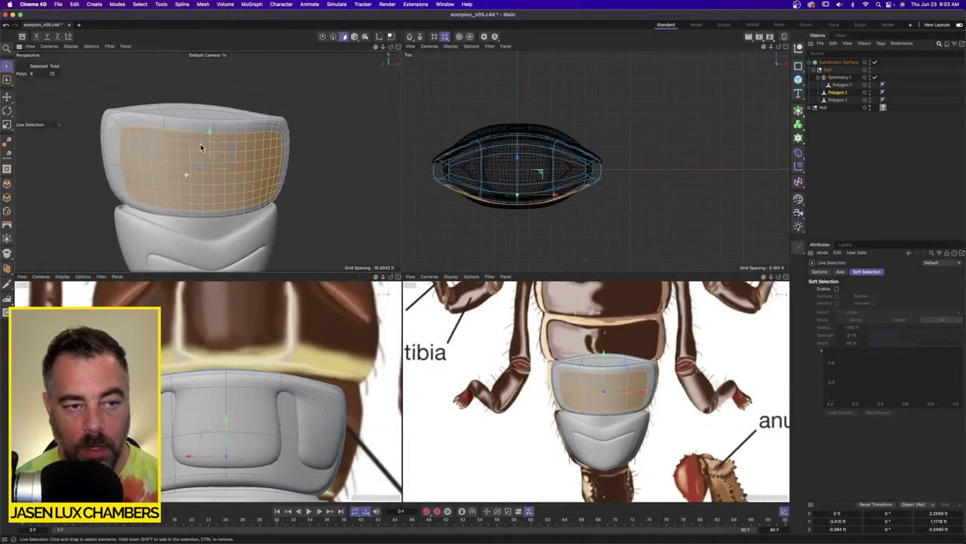
{"action": "scroll", "coordinate": [203, 146], "scroll_direction": "down", "scroll_amount": 4}
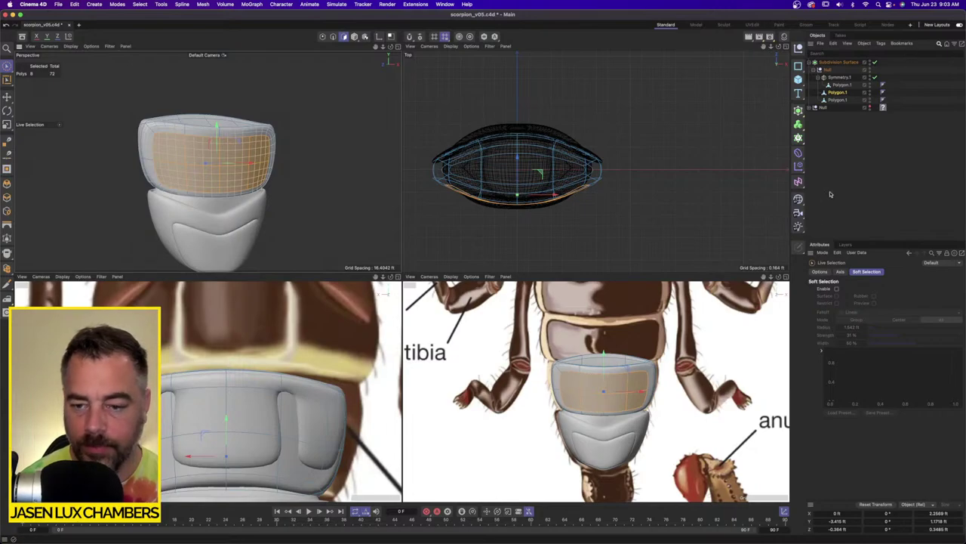
{"action": "scroll", "coordinate": [273, 122], "scroll_direction": "up", "scroll_amount": 4}
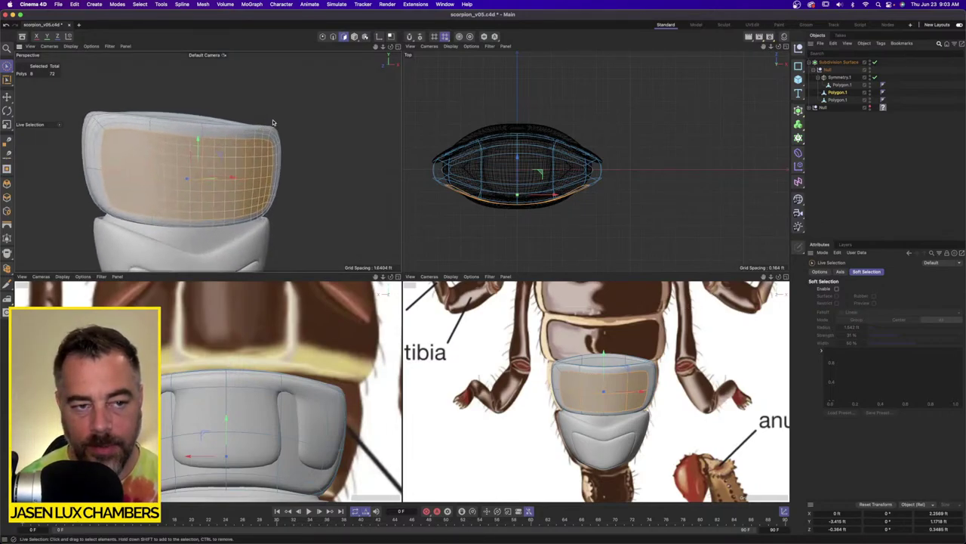
{"action": "left_click_drag", "start_coordinate": [316, 132], "coordinate": [287, 97], "text": "alt"}
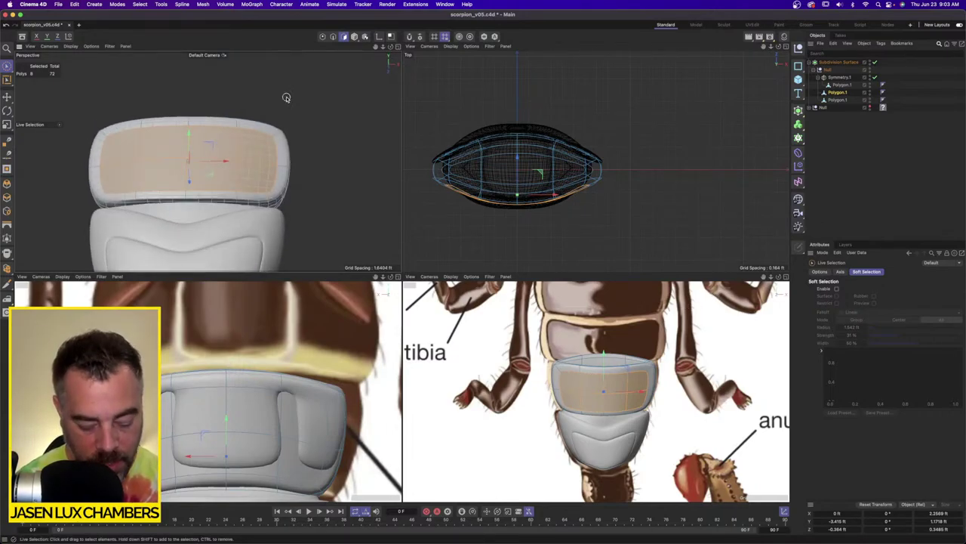
Extrude the selected face polygons into a raised plate on the upper segment, undo the last operation and deselect everything.
{"action": "key", "text": "d"}
{"action": "left_click_drag", "start_coordinate": [298, 153], "coordinate": [308, 235]}
{"action": "key", "text": "super+z"}
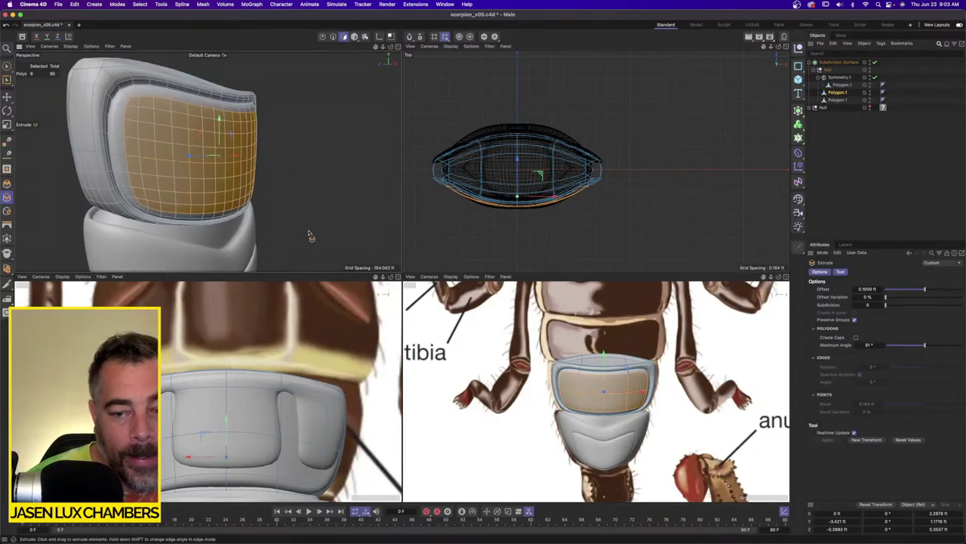
{"action": "left_click", "coordinate": [857, 187]}
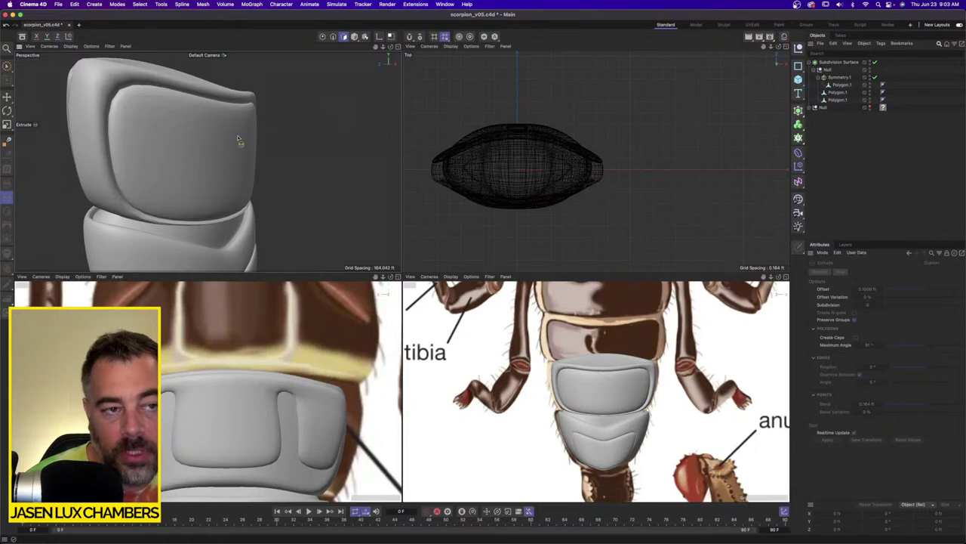
Examine the extruded plate and its surrounding rim on the upper segment from several angles and distances.
{"action": "scroll", "coordinate": [180, 134], "scroll_direction": "down", "scroll_amount": 5}
{"action": "mouse_move", "coordinate": [238, 138]}
{"action": "left_mouse_down", "text": "alt"}
{"action": "mouse_move", "coordinate": [179, 133]}
{"action": "mouse_move", "coordinate": [233, 134]}
{"action": "left_mouse_up", "text": "alt"}
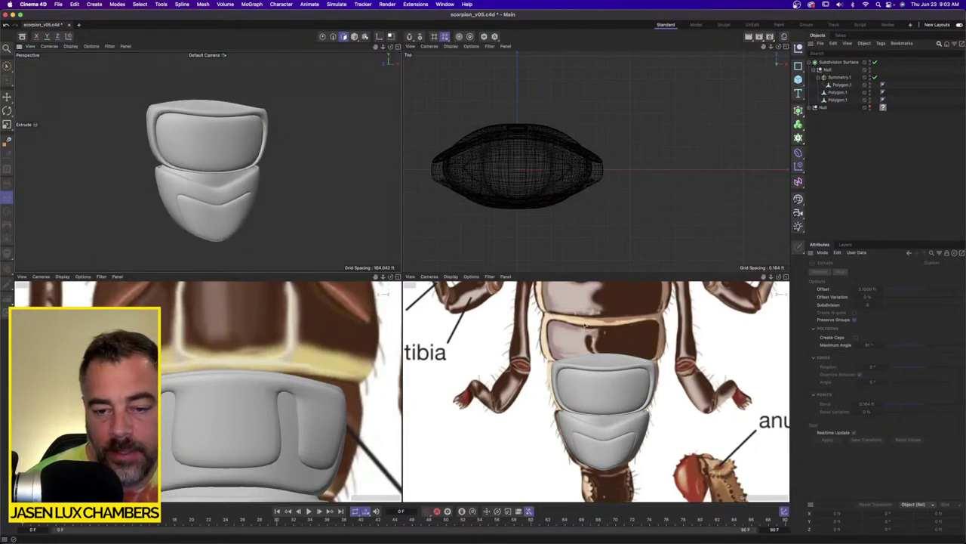
{"action": "left_click_drag", "start_coordinate": [276, 159], "coordinate": [251, 138], "text": "alt"}
{"action": "scroll", "coordinate": [249, 140], "scroll_direction": "up", "scroll_amount": 5}
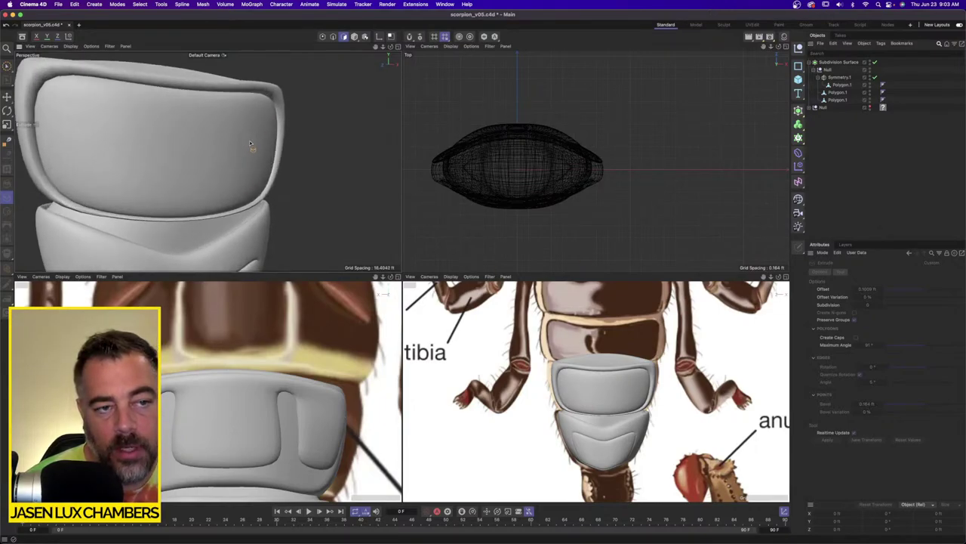
{"action": "scroll", "coordinate": [250, 143], "scroll_direction": "down", "scroll_amount": 8}
{"action": "scroll", "coordinate": [304, 160], "scroll_direction": "up", "scroll_amount": 3}
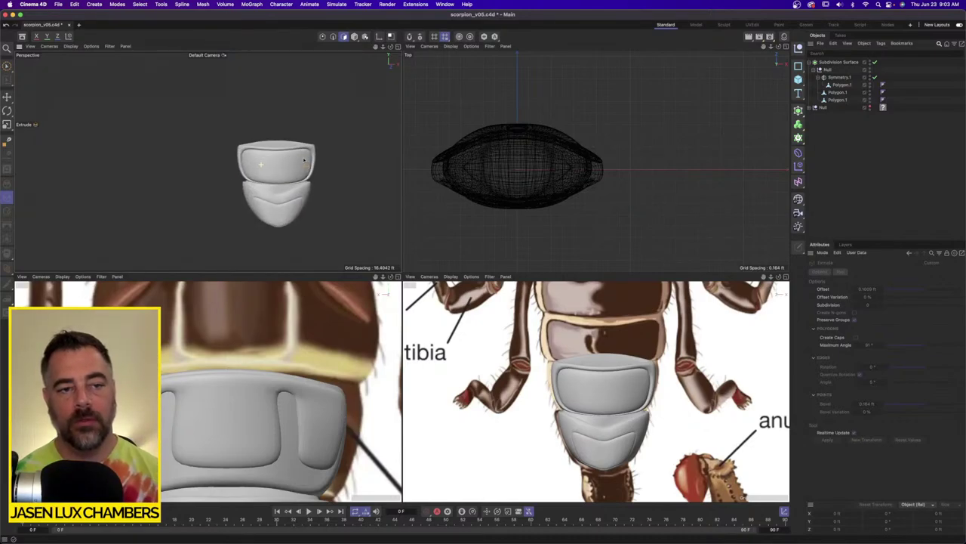
{"action": "left_click_drag", "start_coordinate": [304, 160], "coordinate": [277, 161], "text": "alt"}
{"action": "scroll", "coordinate": [276, 162], "scroll_direction": "up", "scroll_amount": 4}
{"action": "middle_click_drag", "start_coordinate": [317, 160], "coordinate": [207, 161], "text": "alt"}
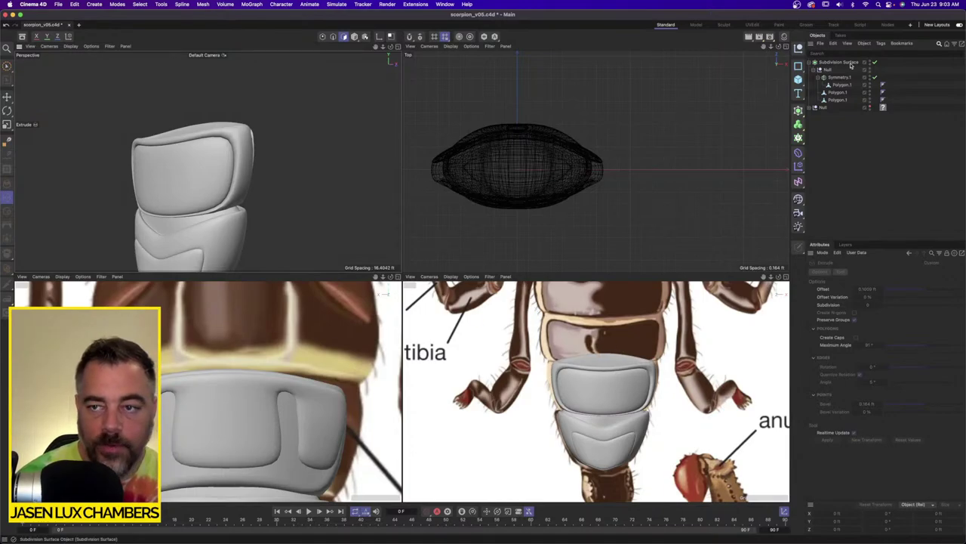
Select the merged segment body mesh and extend the plate's polygon selection to include its surrounding side faces.
{"action": "left_click", "coordinate": [843, 85]}
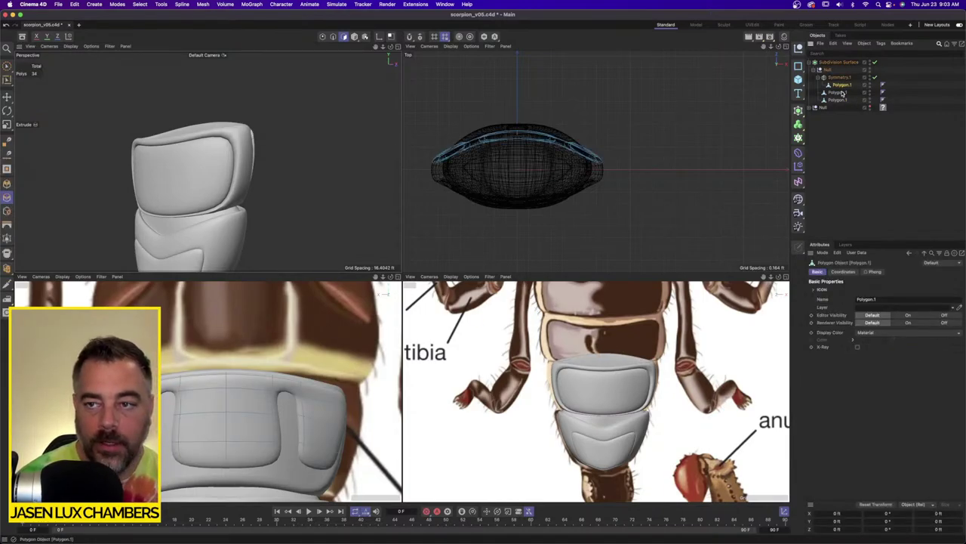
{"action": "left_click", "coordinate": [842, 93]}
{"action": "left_click", "coordinate": [840, 99]}
{"action": "left_click", "coordinate": [840, 92]}
{"action": "left_click_drag", "start_coordinate": [155, 166], "coordinate": [184, 166], "text": "alt"}
{"action": "right_click_drag", "start_coordinate": [184, 167], "coordinate": [206, 160], "text": "alt"}
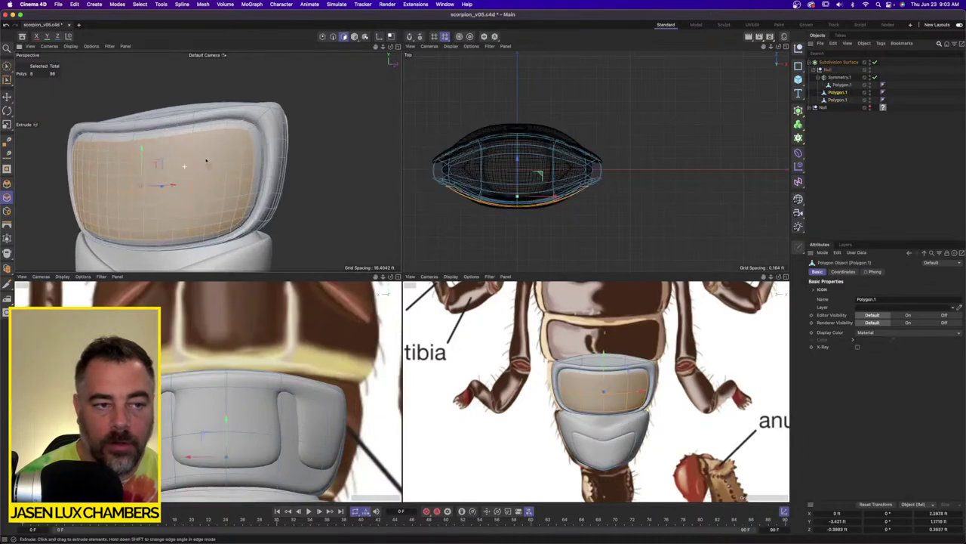
{"action": "scroll", "coordinate": [207, 160], "scroll_direction": "up", "scroll_amount": 3}
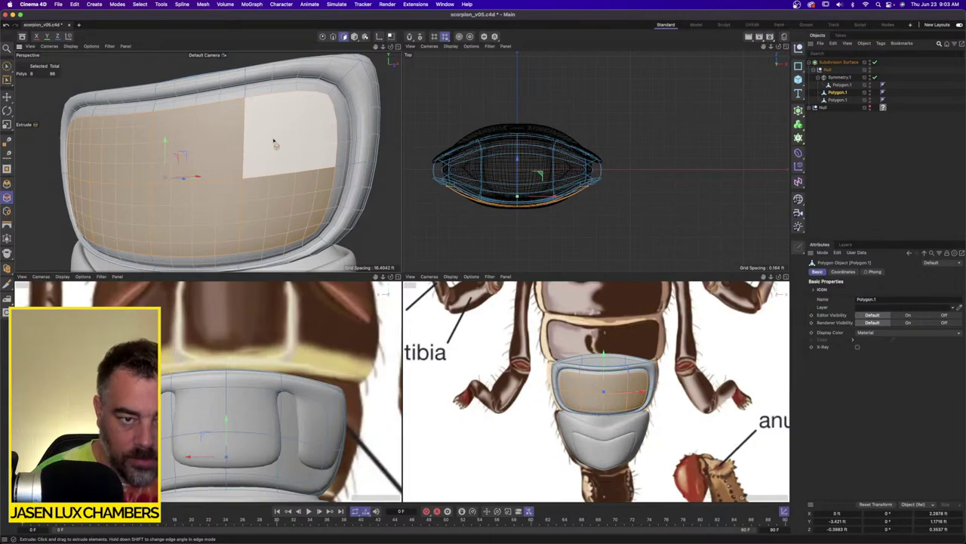
{"action": "left_click", "coordinate": [274, 141], "text": "shift"}
{"action": "left_click_drag", "start_coordinate": [256, 130], "coordinate": [275, 153], "text": "alt"}
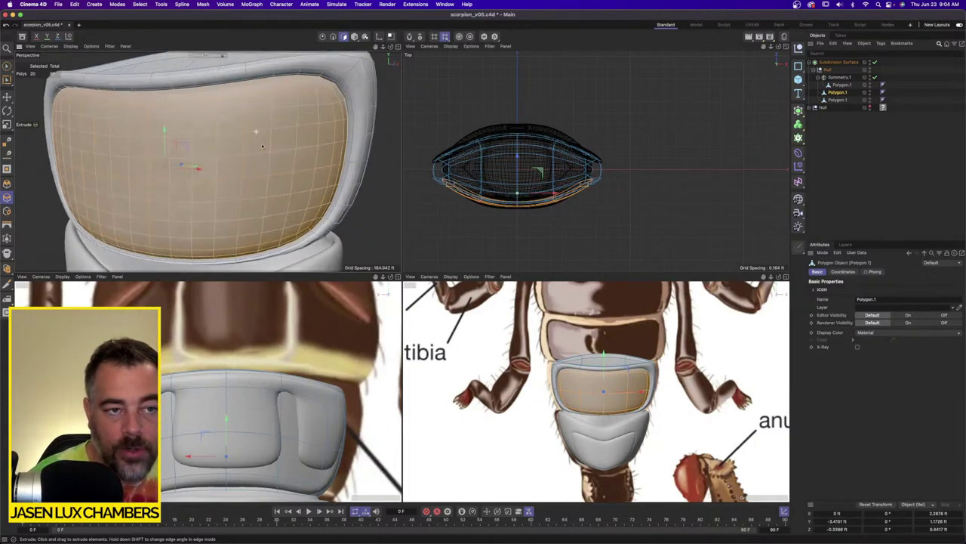
Subdivide the selected plate polygons with the Catmull-Clark pattern, Smooth Subdivision on, 1 iteration and a 180° maximum angle.
{"action": "left_click", "coordinate": [187, 3]}
{"action": "mouse_move", "coordinate": [205, 4]}
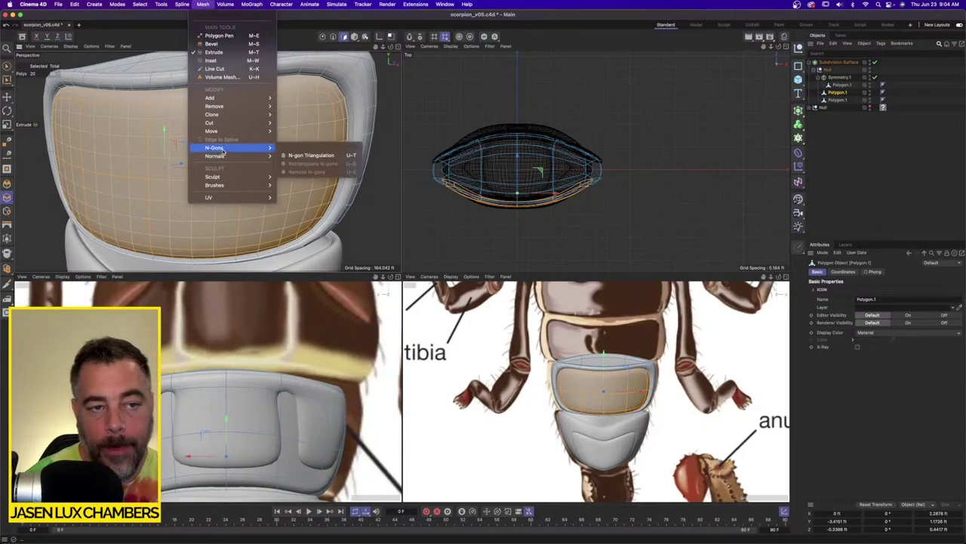
{"action": "mouse_move", "coordinate": [226, 99]}
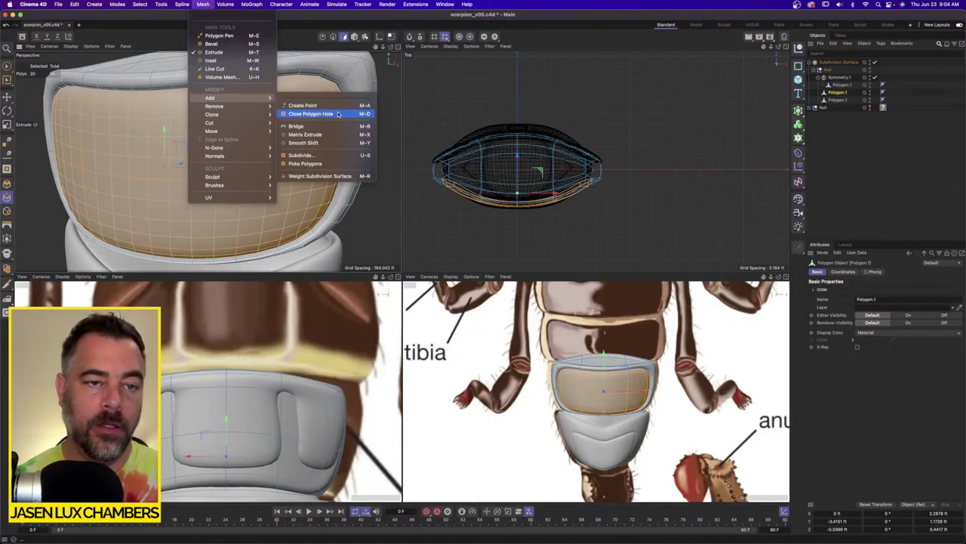
{"action": "left_click", "coordinate": [341, 155]}
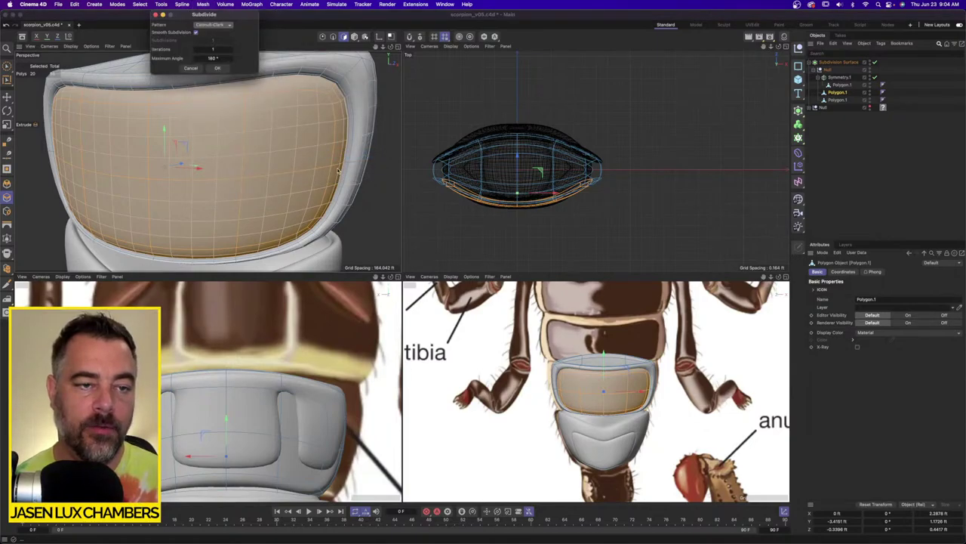
{"action": "left_click", "coordinate": [224, 68]}
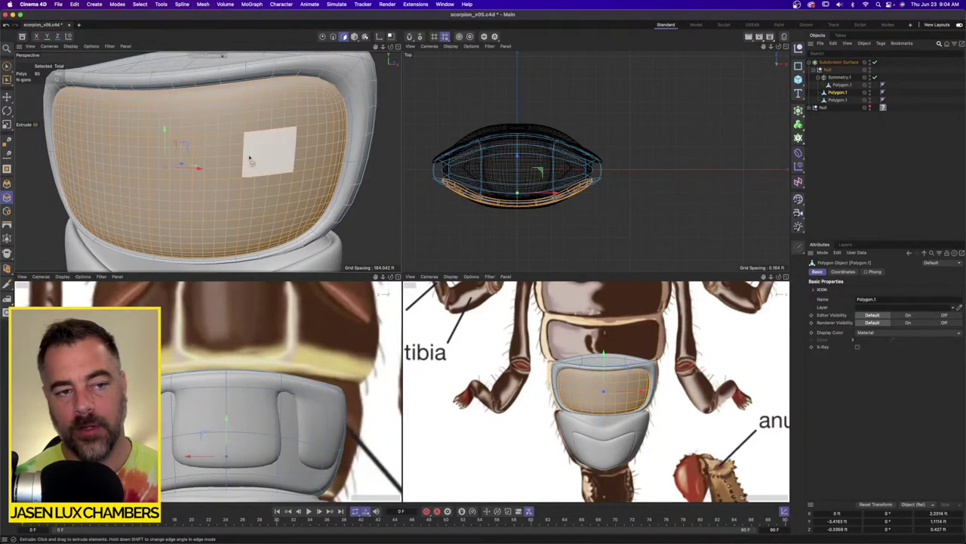
Switch to moving points and shift single points in the left half of the subdivided plate to make its surface uneven.
{"action": "left_click", "coordinate": [6, 96]}
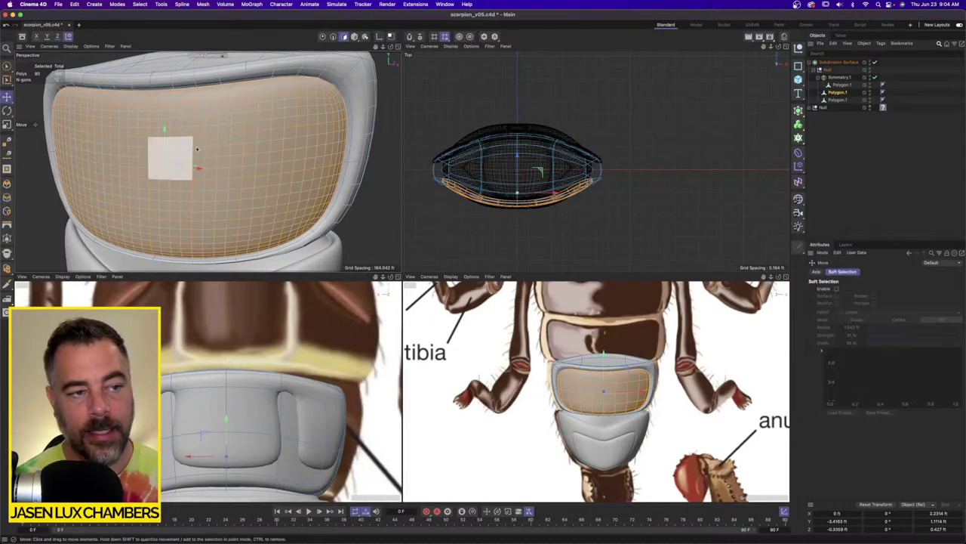
{"action": "left_click", "coordinate": [323, 36]}
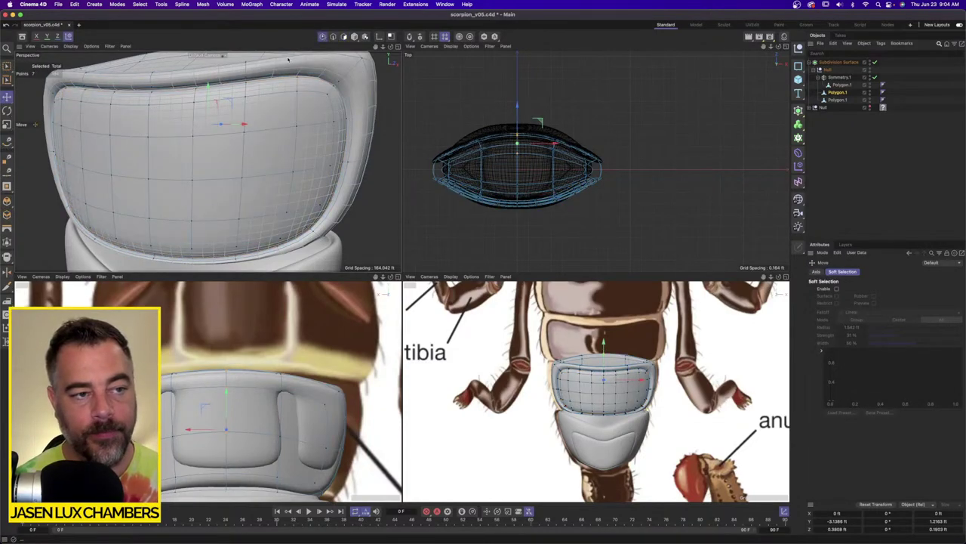
{"action": "left_click", "coordinate": [82, 132]}
{"action": "left_click_drag", "start_coordinate": [82, 132], "coordinate": [112, 157], "text": "alt"}
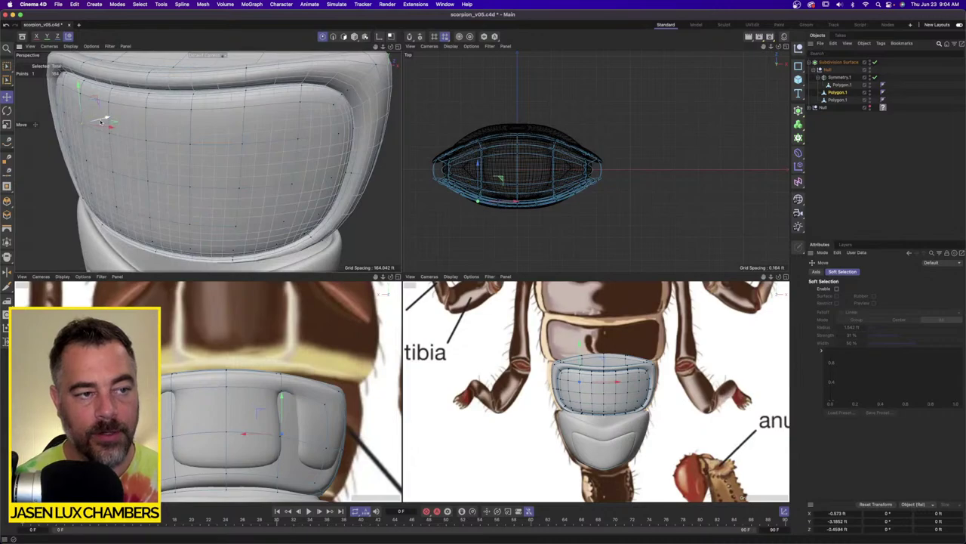
{"action": "left_click_drag", "start_coordinate": [103, 119], "coordinate": [107, 118]}
{"action": "left_click", "coordinate": [112, 173]}
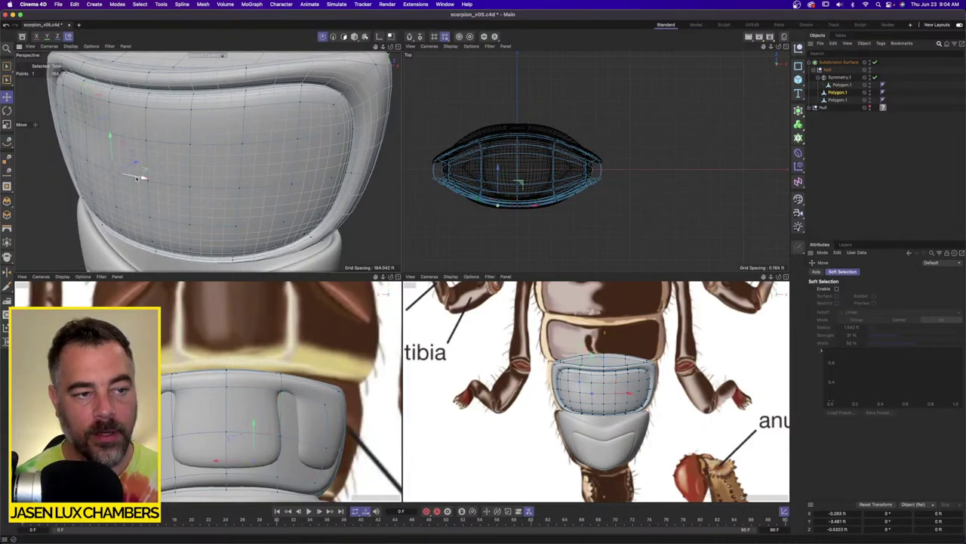
{"action": "mouse_move", "coordinate": [137, 178]}
{"action": "left_mouse_down"}
{"action": "mouse_move", "coordinate": [124, 175]}
{"action": "mouse_move", "coordinate": [145, 171]}
{"action": "left_mouse_up"}
Reposition individual points around the middle and lower part of the upper segment's plate to add irregular dents.
{"action": "left_click", "coordinate": [146, 141]}
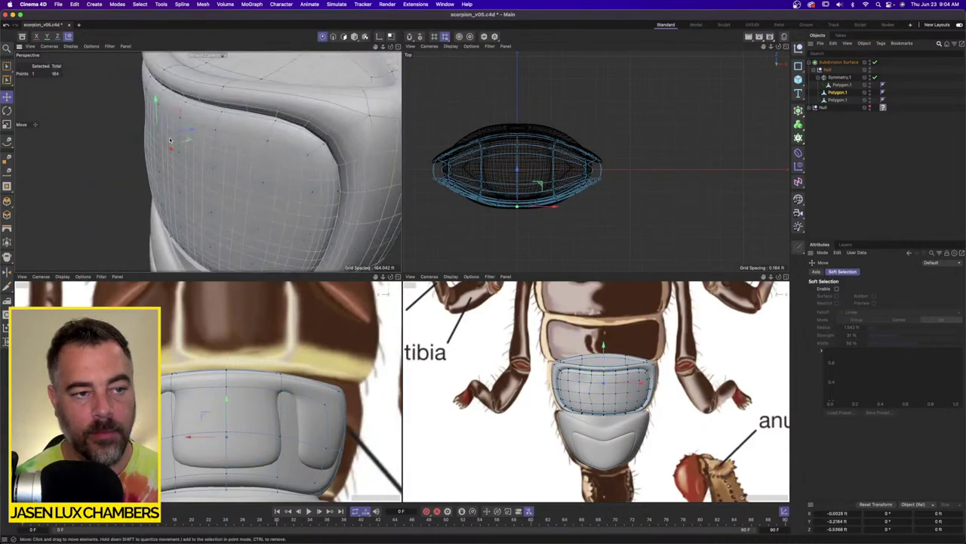
{"action": "left_click_drag", "start_coordinate": [181, 133], "coordinate": [192, 197]}
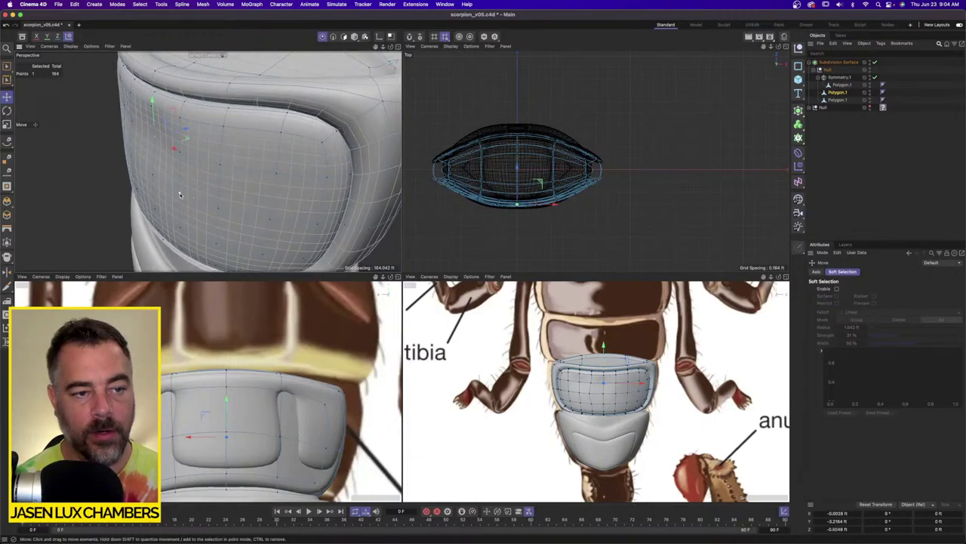
{"action": "left_click", "coordinate": [203, 204], "text": "shift"}
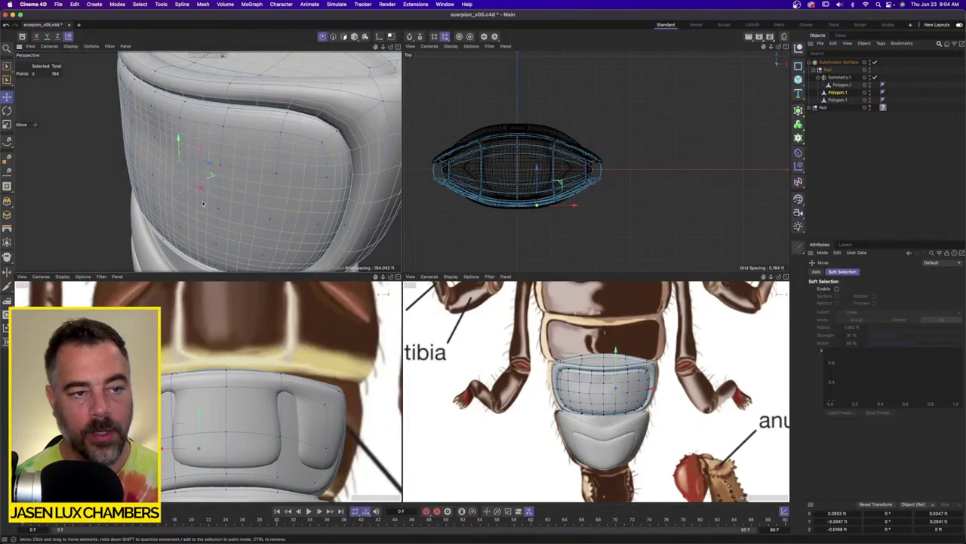
{"action": "left_click", "coordinate": [190, 179]}
{"action": "left_click", "coordinate": [231, 237]}
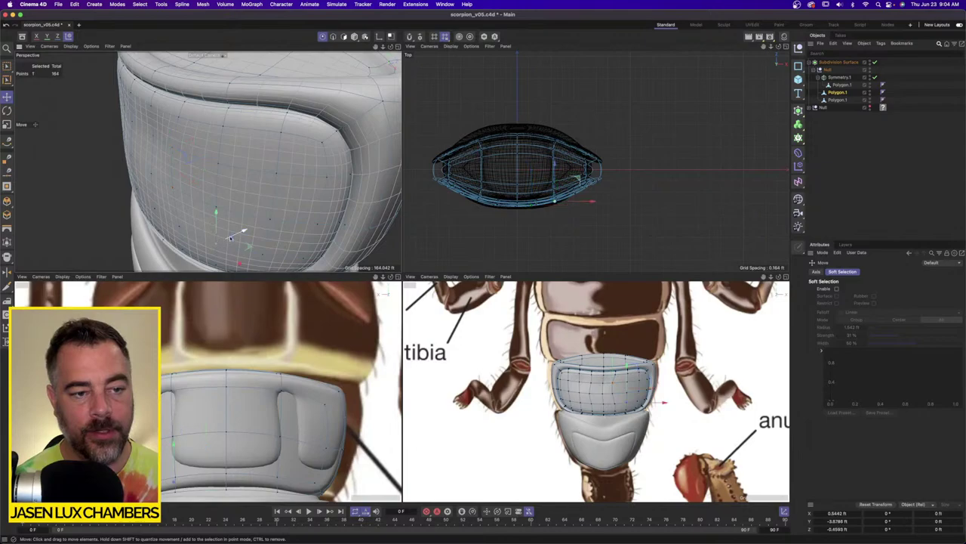
{"action": "left_click_drag", "start_coordinate": [225, 223], "coordinate": [225, 209]}
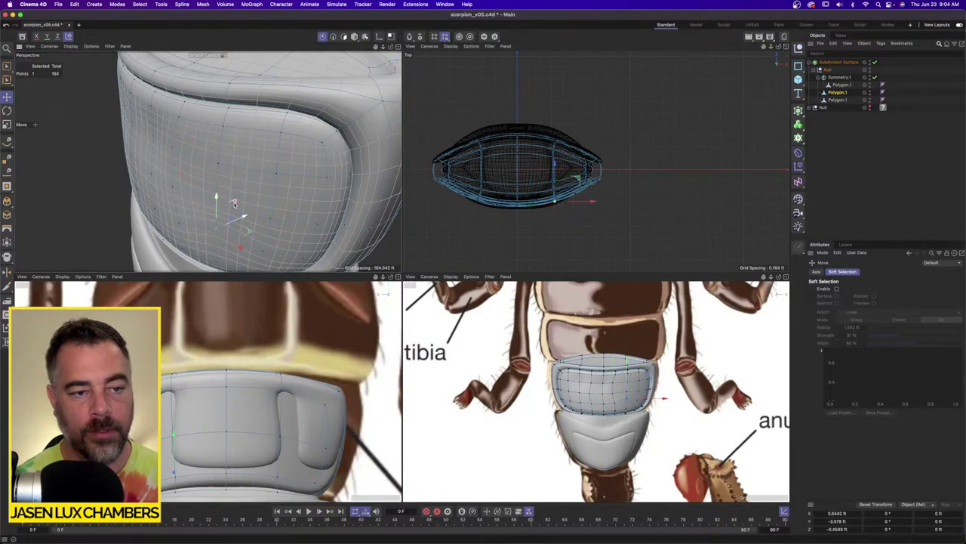
Adjust a pair of points near the plate's right edge and single points along its vertical centre line.
{"action": "left_click", "coordinate": [283, 179]}
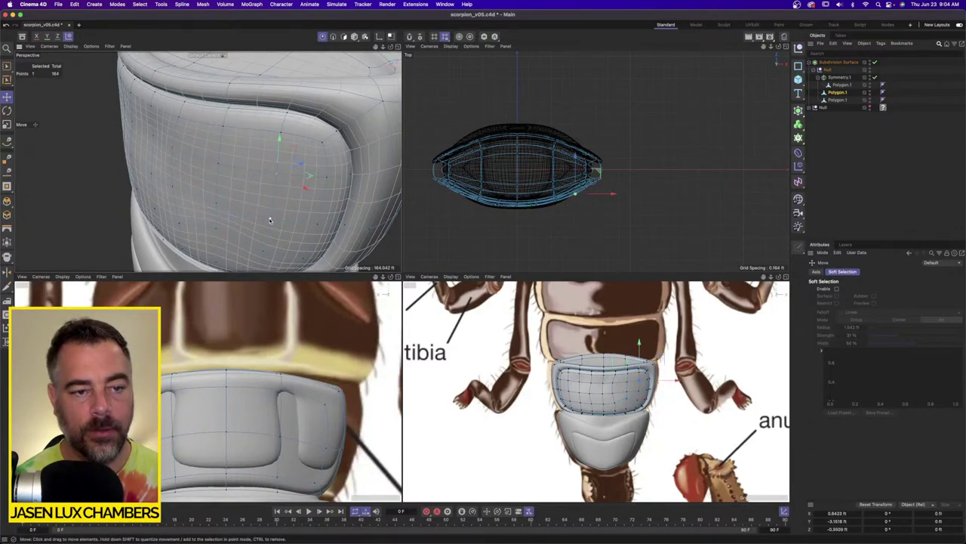
{"action": "left_click", "coordinate": [270, 221], "text": "shift"}
{"action": "left_click_drag", "start_coordinate": [270, 221], "coordinate": [280, 195], "text": "alt"}
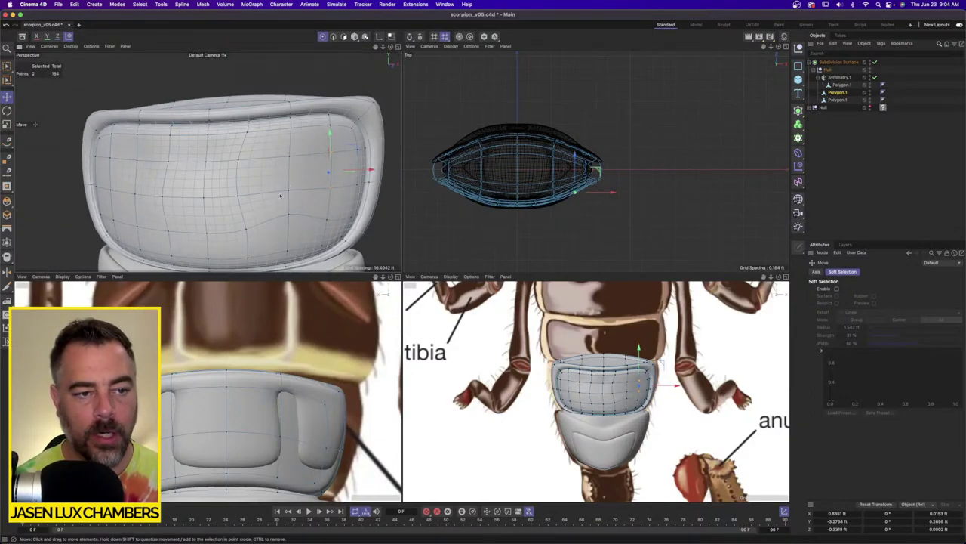
{"action": "left_click", "coordinate": [204, 197]}
{"action": "left_click_drag", "start_coordinate": [204, 197], "coordinate": [215, 211], "text": "alt"}
{"action": "left_click_drag", "start_coordinate": [246, 175], "coordinate": [303, 144]}
{"action": "left_click", "coordinate": [221, 216]}
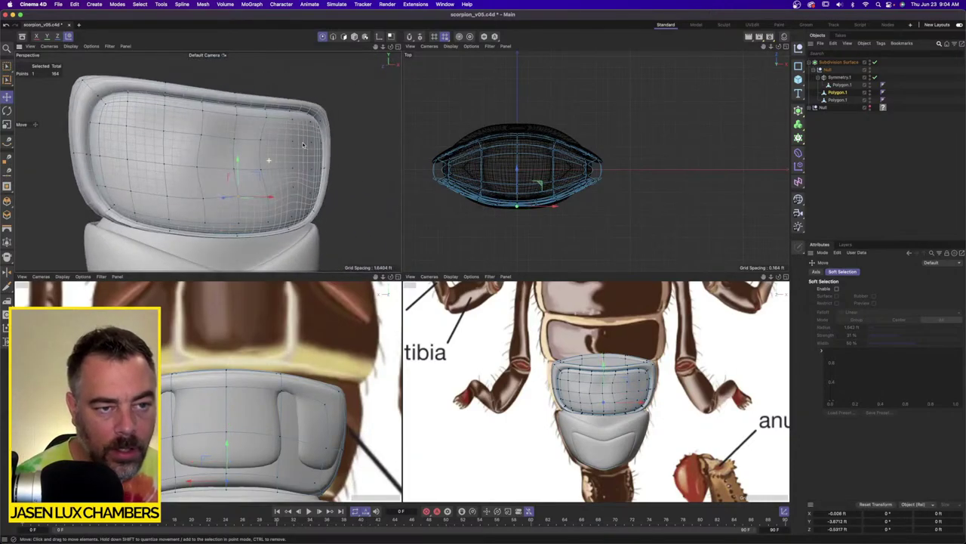
Nudge individual points near the plate's left edge to vary the surface depth there.
{"action": "left_click", "coordinate": [127, 161]}
{"action": "left_click_drag", "start_coordinate": [143, 173], "coordinate": [189, 185], "text": "alt"}
{"action": "scroll", "coordinate": [188, 186], "scroll_direction": "up", "scroll_amount": 5}
{"action": "left_click_drag", "start_coordinate": [93, 157], "coordinate": [79, 181]}
{"action": "left_click", "coordinate": [46, 154]}
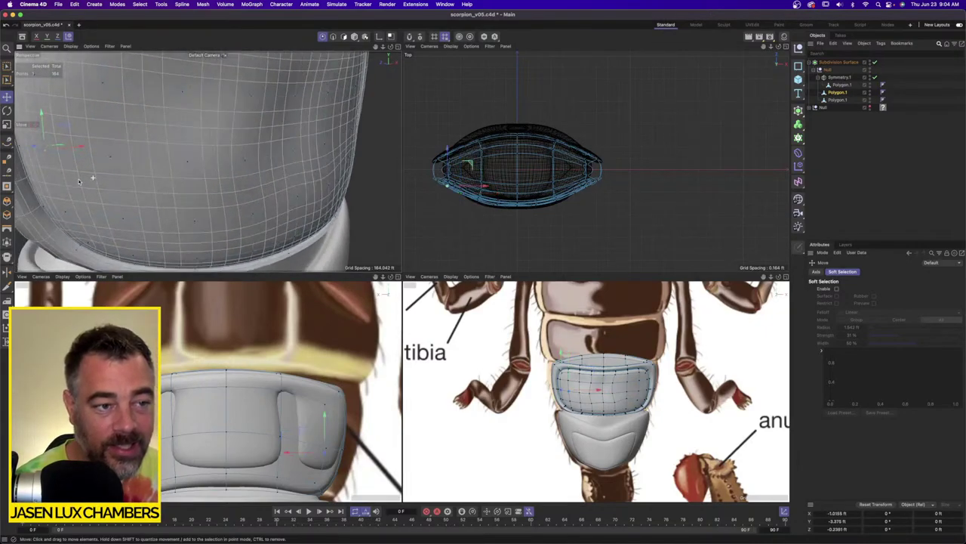
{"action": "left_click_drag", "start_coordinate": [154, 149], "coordinate": [180, 145], "text": "alt"}
{"action": "left_click", "coordinate": [138, 137]}
{"action": "left_click_drag", "start_coordinate": [142, 138], "coordinate": [173, 159], "text": "alt"}
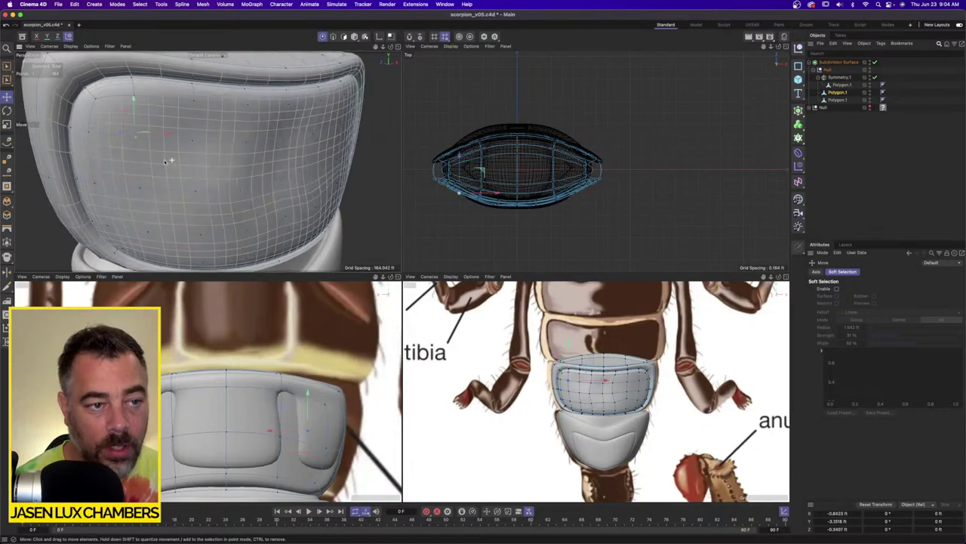
{"action": "right_click_drag", "start_coordinate": [173, 160], "coordinate": [175, 131], "text": "alt"}
{"action": "mouse_move", "coordinate": [175, 131]}
{"action": "left_mouse_down", "text": "alt"}
{"action": "mouse_move", "coordinate": [176, 157]}
{"action": "mouse_move", "coordinate": [167, 133]}
{"action": "left_mouse_up", "text": "alt"}
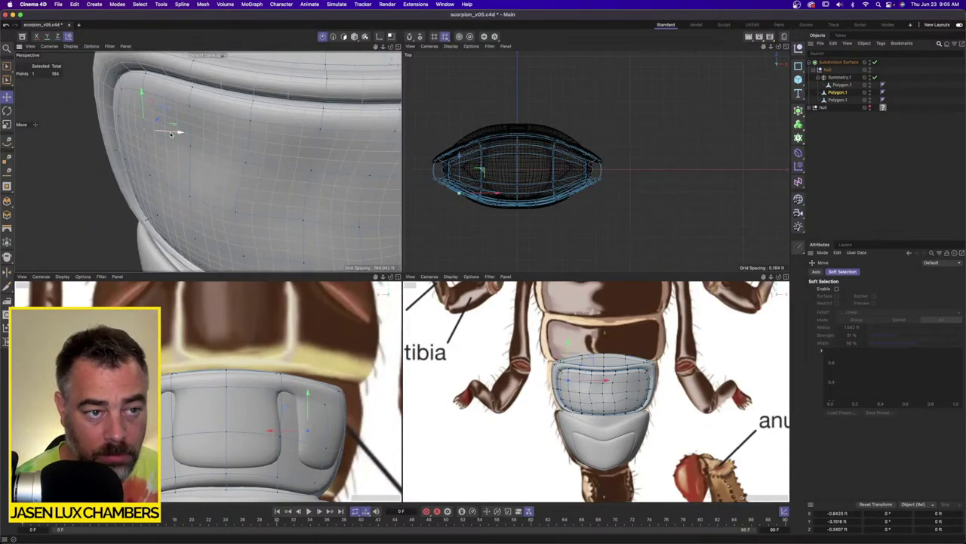
Reshape the plate surface at an upper-left point and at a point on its lower centre edge.
{"action": "left_click", "coordinate": [190, 146]}
{"action": "left_click_drag", "start_coordinate": [216, 164], "coordinate": [232, 141], "text": "alt"}
{"action": "right_click_drag", "start_coordinate": [232, 141], "coordinate": [198, 148], "text": "alt"}
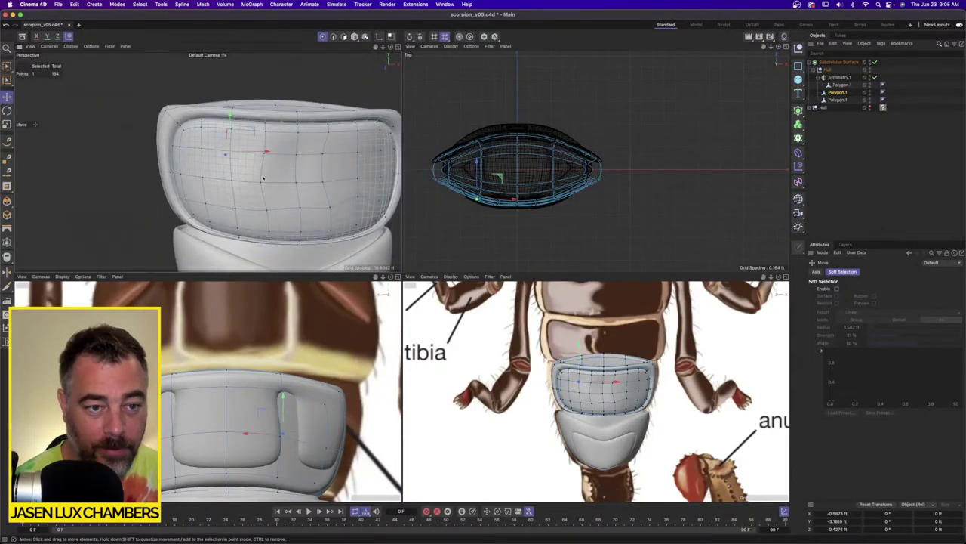
{"action": "left_click_drag", "start_coordinate": [198, 148], "coordinate": [211, 174], "text": "alt"}
{"action": "right_click_drag", "start_coordinate": [212, 173], "coordinate": [239, 175], "text": "alt"}
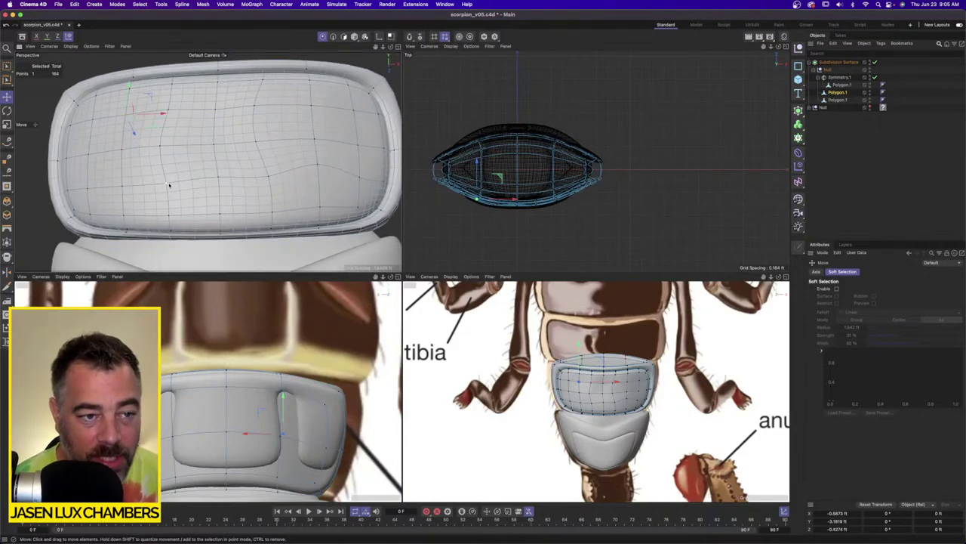
{"action": "left_click", "coordinate": [242, 212]}
{"action": "left_click_drag", "start_coordinate": [241, 212], "coordinate": [252, 160], "text": "alt"}
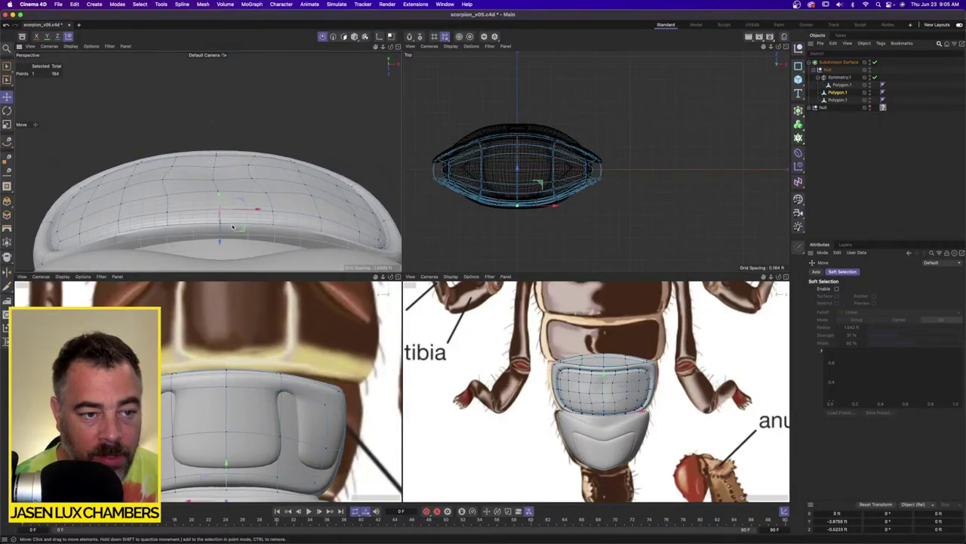
Shift one point each in the plate's right, centre-left and far-left areas along the depth axis, viewed from below.
{"action": "left_click", "coordinate": [308, 219]}
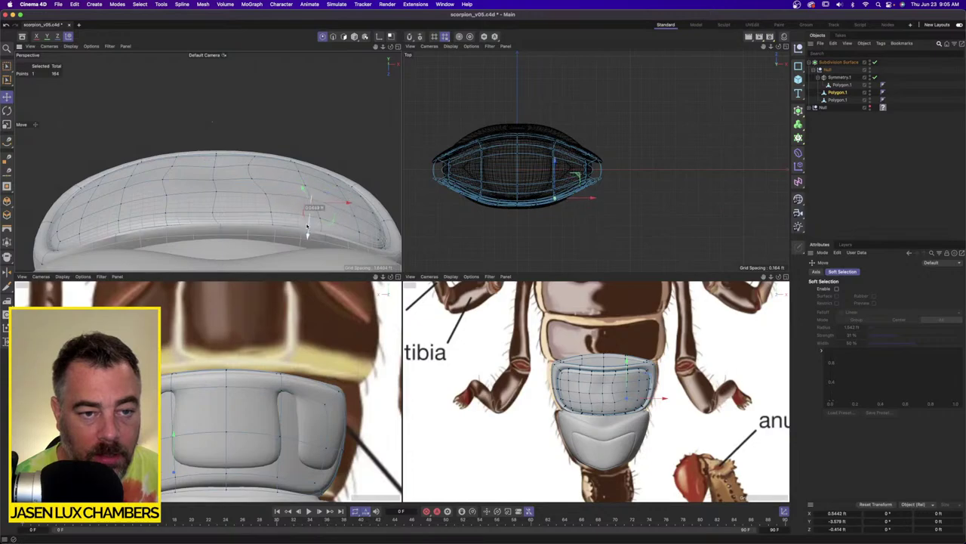
{"action": "left_click_drag", "start_coordinate": [307, 226], "coordinate": [307, 229]}
{"action": "left_click", "coordinate": [162, 182]}
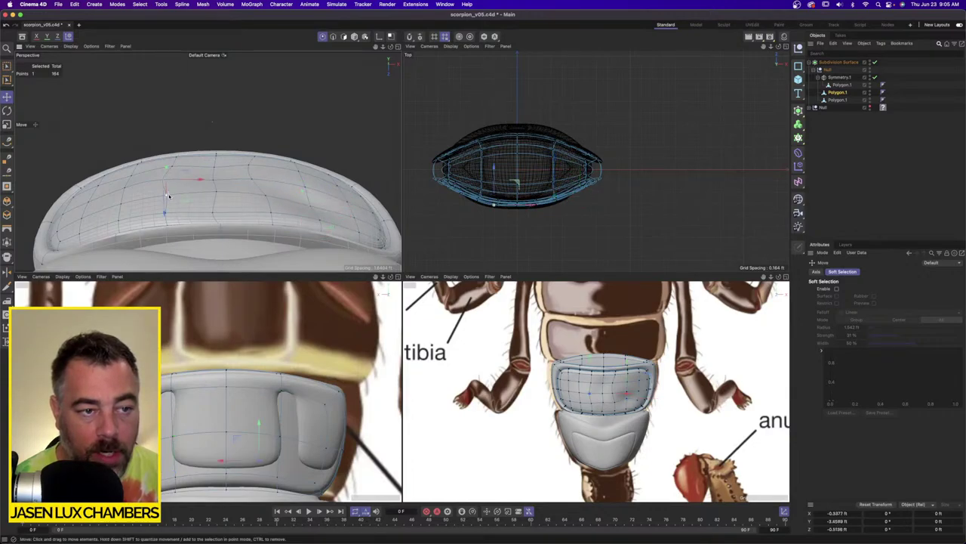
{"action": "left_click_drag", "start_coordinate": [167, 194], "coordinate": [169, 203]}
{"action": "left_click", "coordinate": [97, 203]}
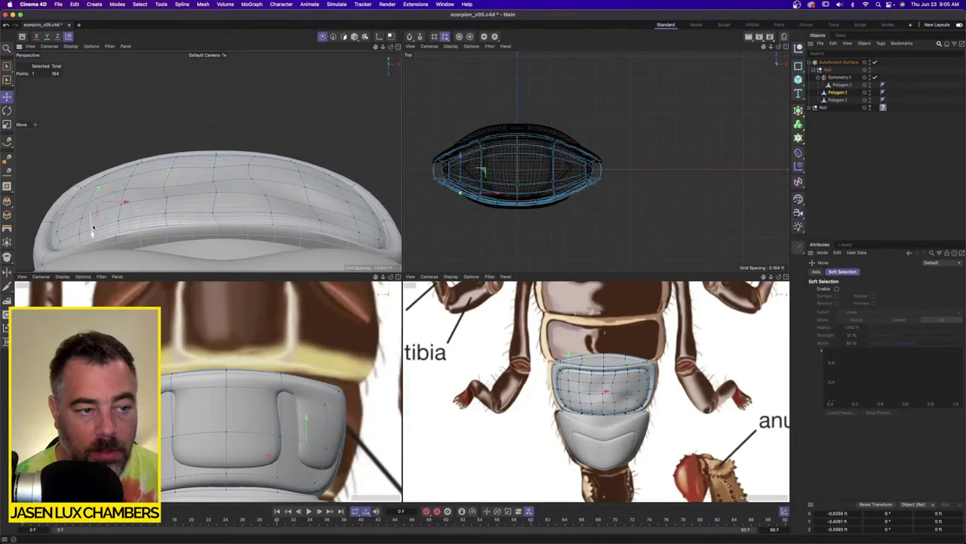
{"action": "left_click_drag", "start_coordinate": [92, 232], "coordinate": [130, 193]}
Deselect the mesh and examine the uneven plate from several angles, comparing it with the abdomen segments in the reference illustration.
{"action": "right_click_drag", "start_coordinate": [338, 126], "coordinate": [310, 130], "text": "alt"}
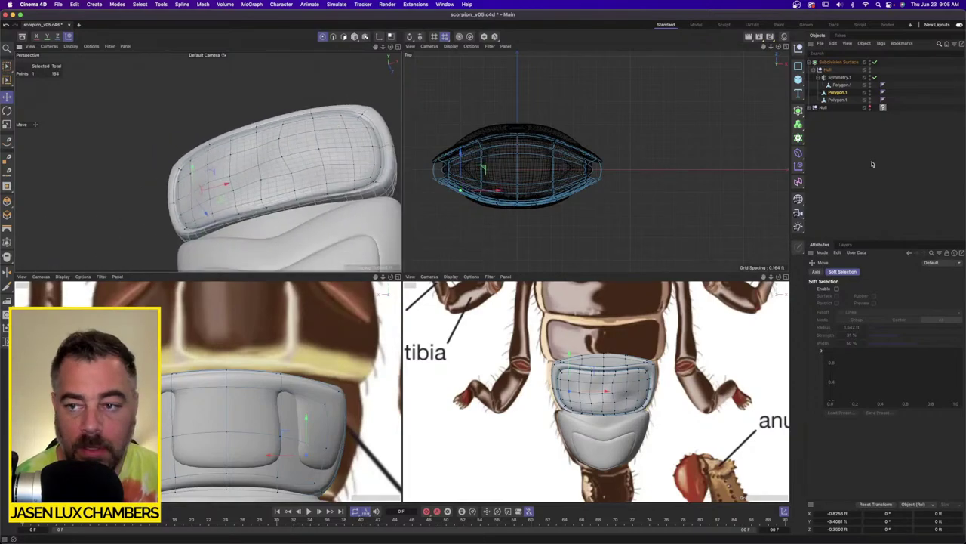
{"action": "left_click", "coordinate": [873, 164]}
{"action": "right_click_drag", "start_coordinate": [362, 160], "coordinate": [295, 167], "text": "alt"}
{"action": "left_click_drag", "start_coordinate": [295, 168], "coordinate": [322, 160], "text": "alt"}
{"action": "right_click_drag", "start_coordinate": [322, 160], "coordinate": [335, 157], "text": "alt"}
{"action": "middle_click_drag", "start_coordinate": [335, 157], "coordinate": [276, 155], "text": "alt"}
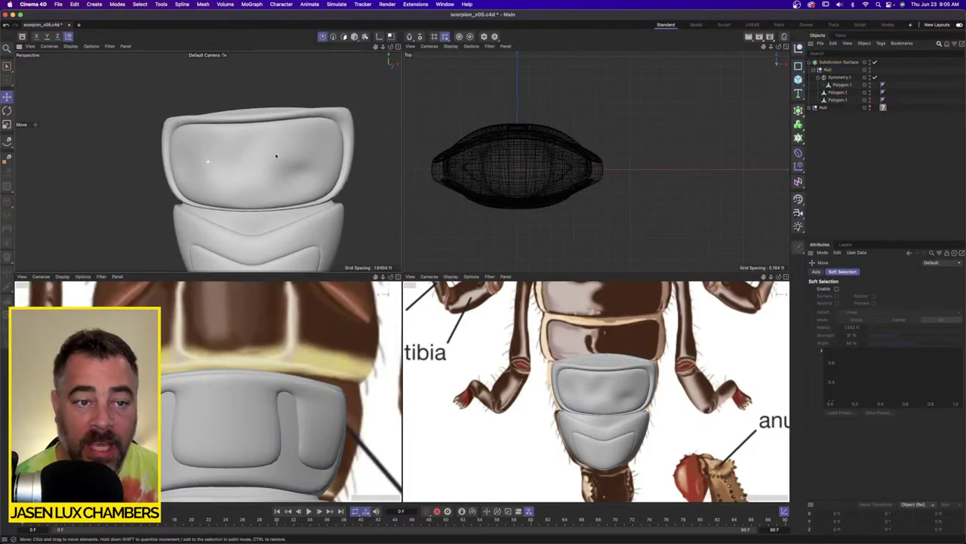
{"action": "left_click_drag", "start_coordinate": [285, 163], "coordinate": [286, 146], "text": "alt"}
{"action": "right_click_drag", "start_coordinate": [286, 147], "coordinate": [284, 158], "text": "alt"}
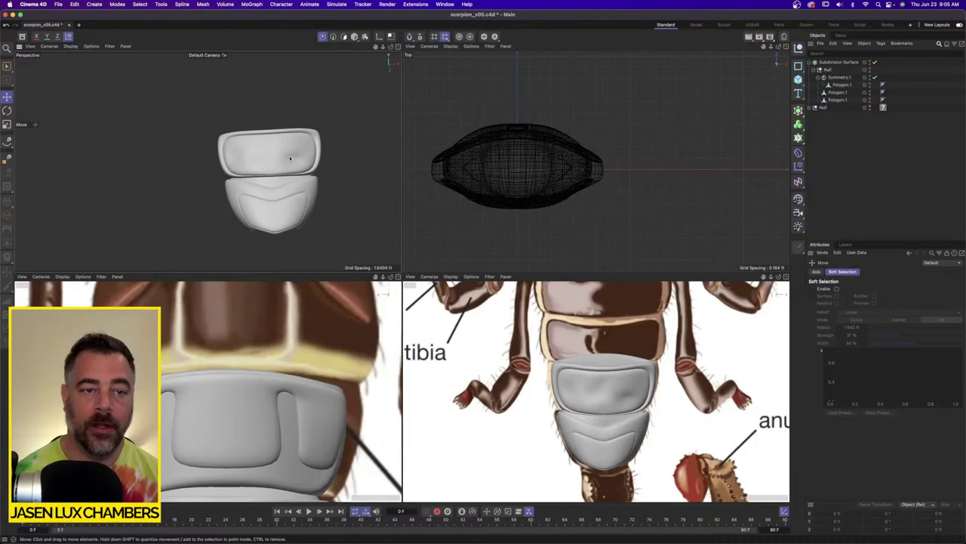
{"action": "left_click_drag", "start_coordinate": [290, 158], "coordinate": [291, 138], "text": "alt"}
{"action": "right_click_drag", "start_coordinate": [291, 139], "coordinate": [312, 134], "text": "alt"}
{"action": "middle_click_drag", "start_coordinate": [306, 144], "coordinate": [256, 115], "text": "alt"}
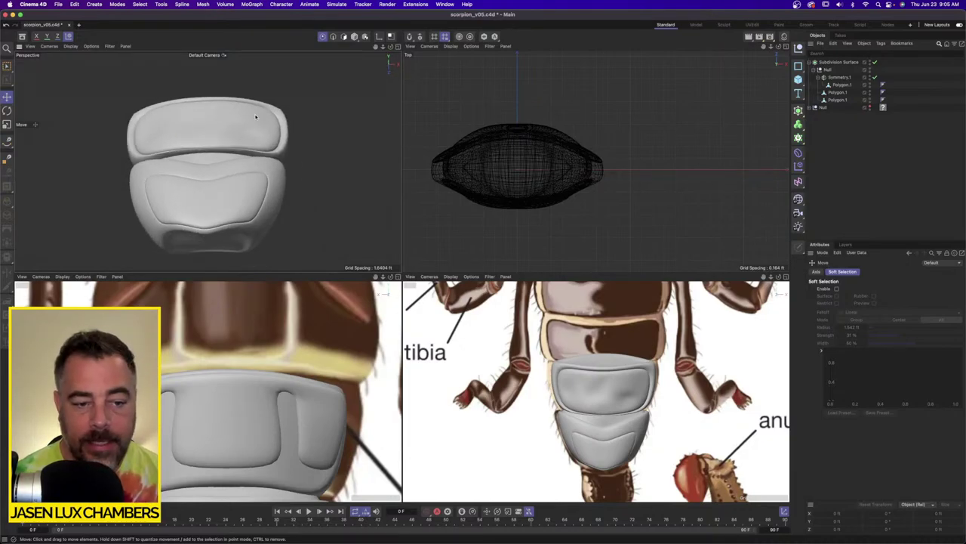
{"action": "scroll", "coordinate": [233, 108], "scroll_direction": "up", "scroll_amount": 3}
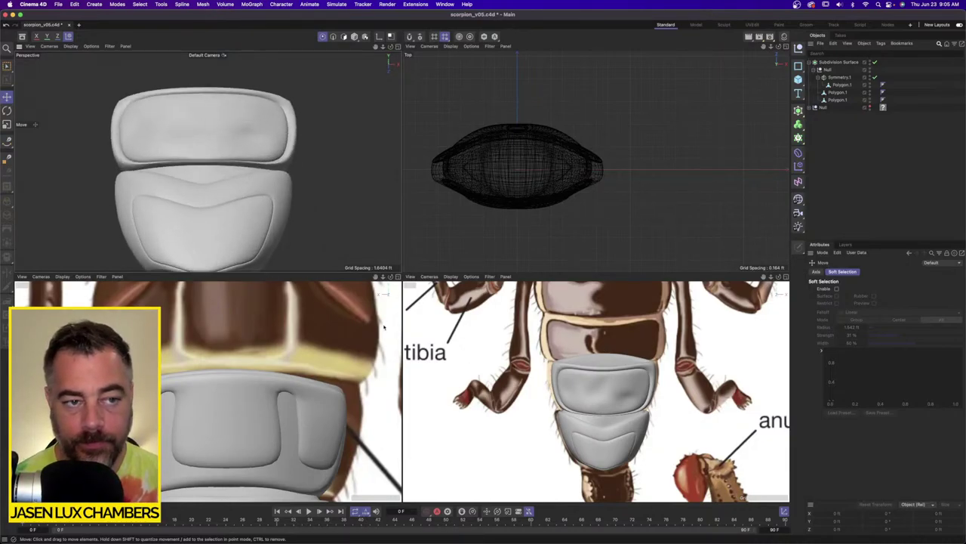
{"action": "scroll", "coordinate": [624, 369], "scroll_direction": "down", "scroll_amount": 3}
{"action": "scroll", "coordinate": [624, 368], "scroll_direction": "up", "scroll_amount": 4}
{"action": "right_click_drag", "start_coordinate": [624, 369], "coordinate": [634, 359], "text": "alt"}
{"action": "middle_click_drag", "start_coordinate": [634, 359], "coordinate": [598, 391], "text": "alt"}
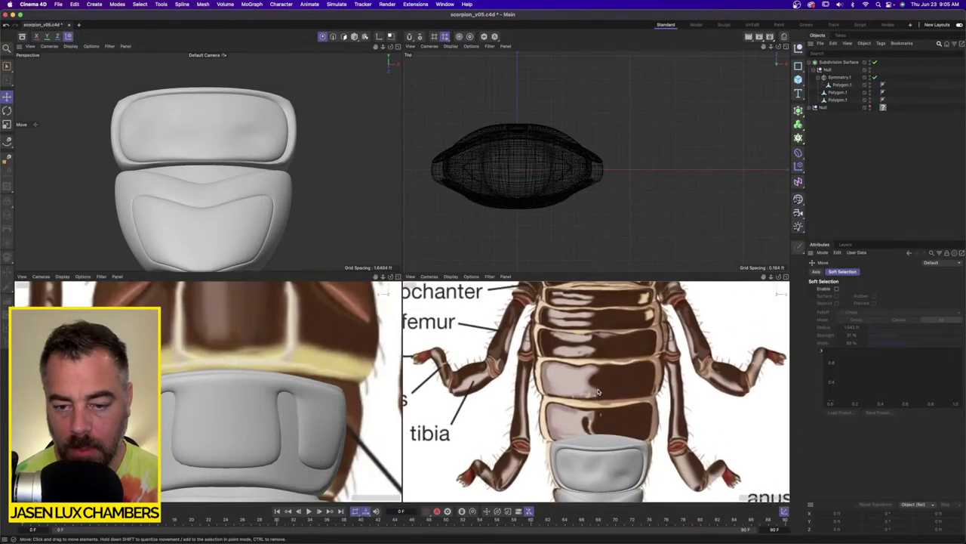
{"action": "scroll", "coordinate": [598, 391], "scroll_direction": "up", "scroll_amount": 2}
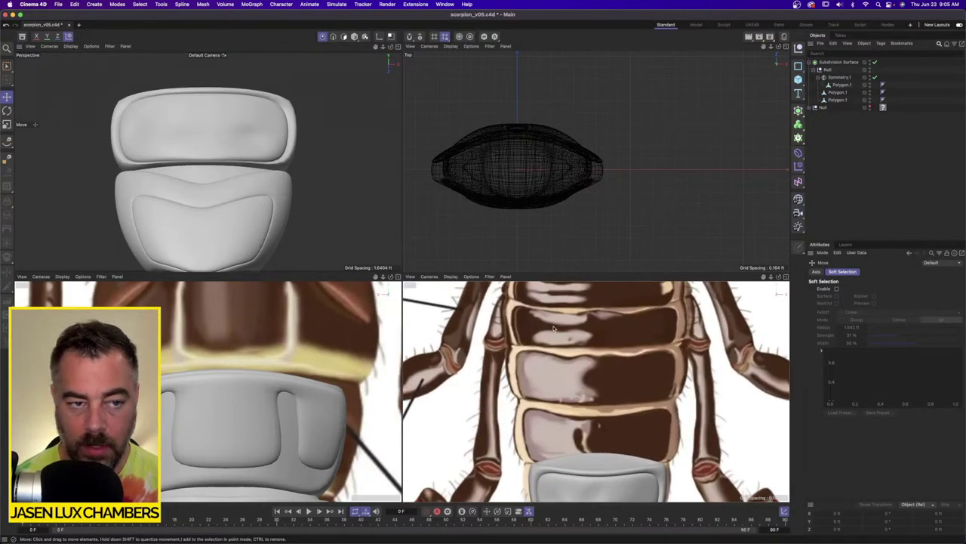
Select the upper segment's mesh and move two neighbouring points on the plate's centre line outward to form a ridge.
{"action": "left_click", "coordinate": [839, 85]}
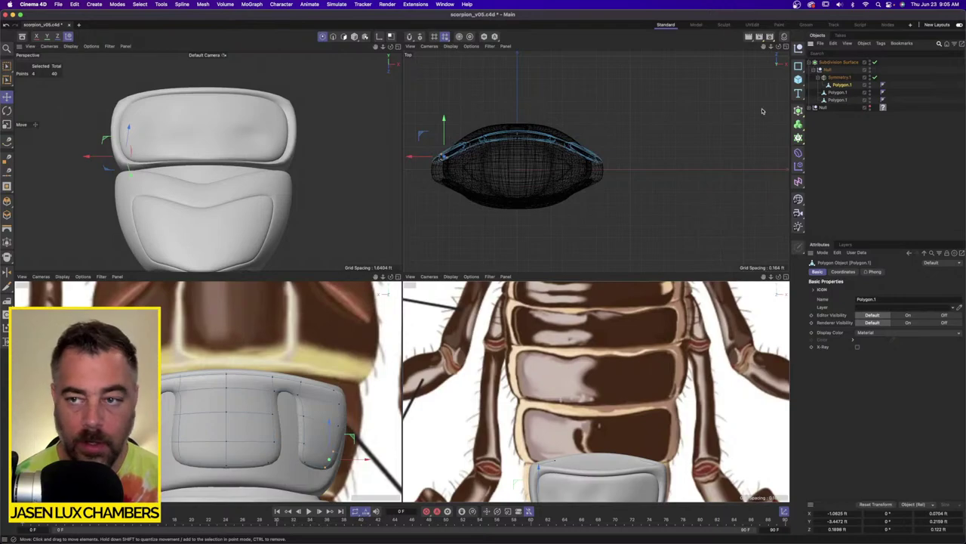
{"action": "left_click", "coordinate": [838, 93]}
{"action": "left_click_drag", "start_coordinate": [331, 133], "coordinate": [211, 93], "text": "alt"}
{"action": "right_click_drag", "start_coordinate": [211, 93], "coordinate": [259, 95], "text": "alt"}
{"action": "left_click", "coordinate": [189, 155]}
{"action": "left_click_drag", "start_coordinate": [209, 174], "coordinate": [224, 185], "text": "alt"}
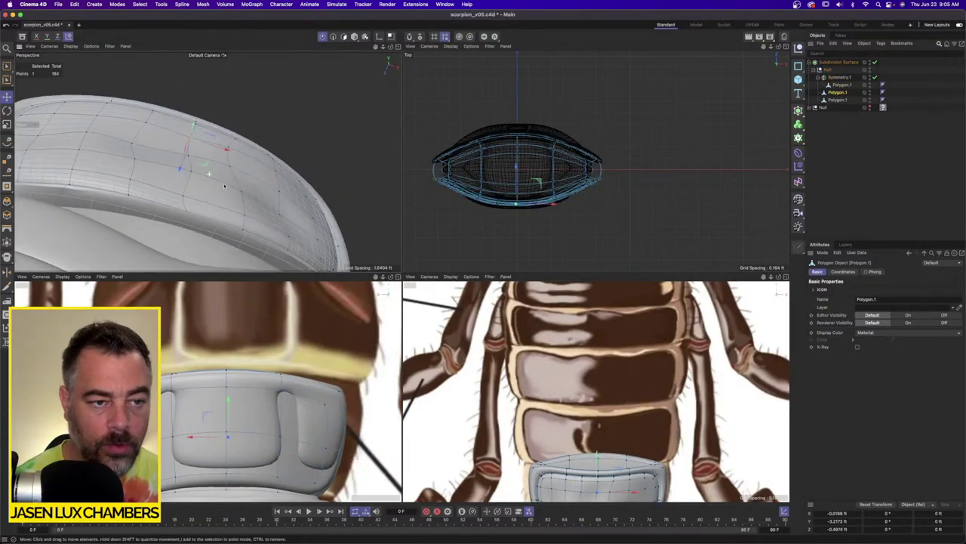
{"action": "left_click", "coordinate": [189, 157], "text": "shift"}
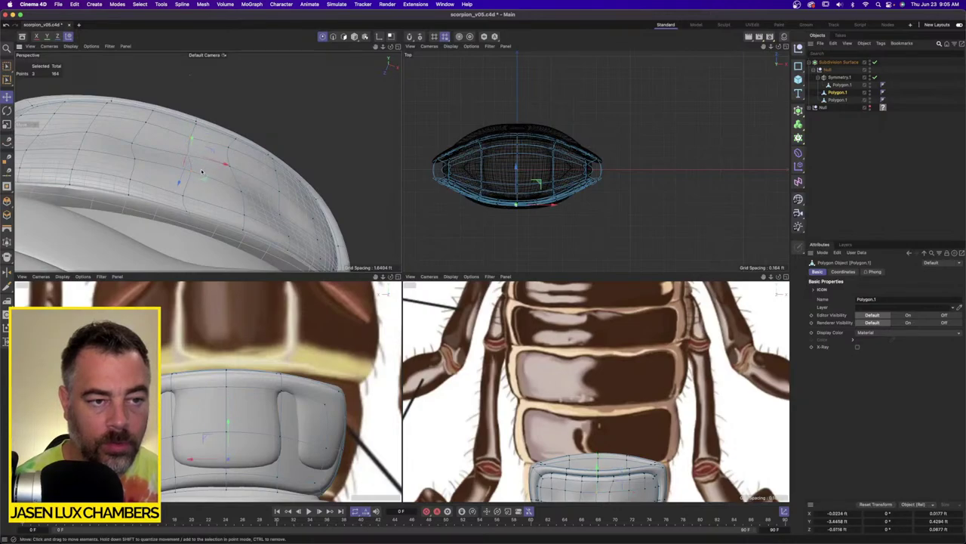
{"action": "mouse_move", "coordinate": [178, 183]}
{"action": "left_mouse_down"}
{"action": "mouse_move", "coordinate": [186, 166]}
{"action": "mouse_move", "coordinate": [182, 174]}
{"action": "left_mouse_up"}
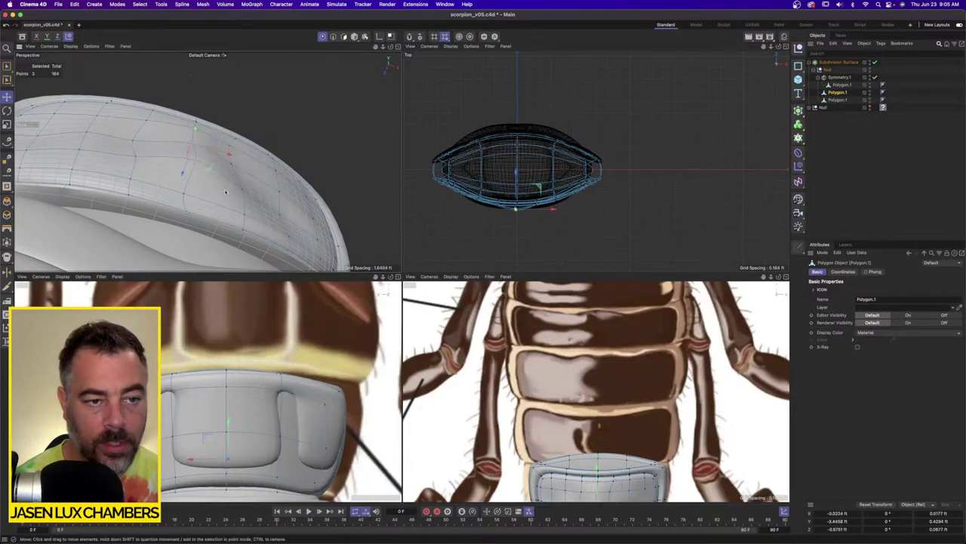
Adjust the pairs of points on either side of the plate's central ridge, deselect the mesh and check the shape.
{"action": "left_click", "coordinate": [242, 189]}
{"action": "left_click", "coordinate": [230, 149], "text": "shift"}
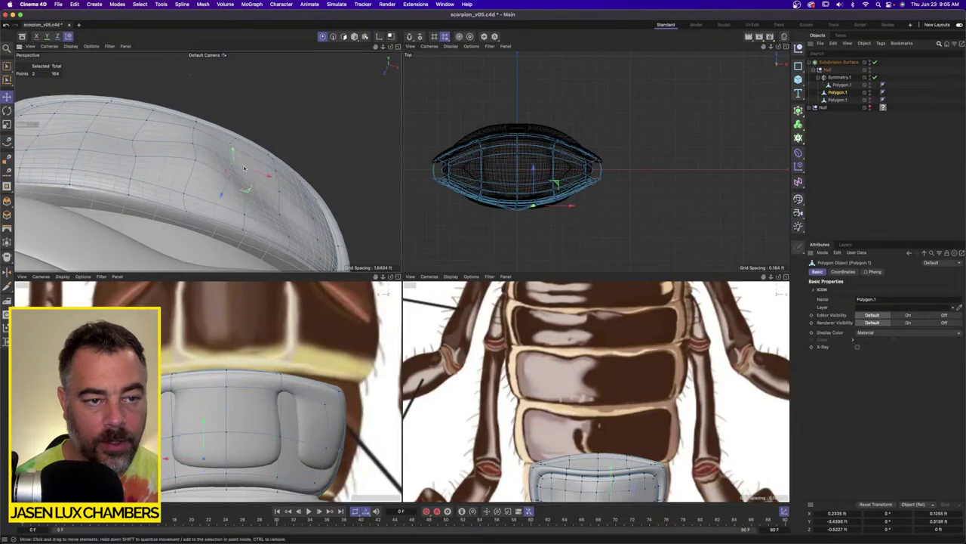
{"action": "mouse_move", "coordinate": [244, 168]}
{"action": "left_mouse_down"}
{"action": "mouse_move", "coordinate": [125, 144]}
{"action": "mouse_move", "coordinate": [180, 153]}
{"action": "mouse_move", "coordinate": [198, 184]}
{"action": "mouse_move", "coordinate": [243, 186]}
{"action": "left_mouse_up"}
{"action": "left_click", "coordinate": [138, 157]}
{"action": "left_click", "coordinate": [135, 142], "text": "shift"}
{"action": "scroll", "coordinate": [244, 187], "scroll_direction": "down", "scroll_amount": 6}
{"action": "left_click", "coordinate": [910, 224]}
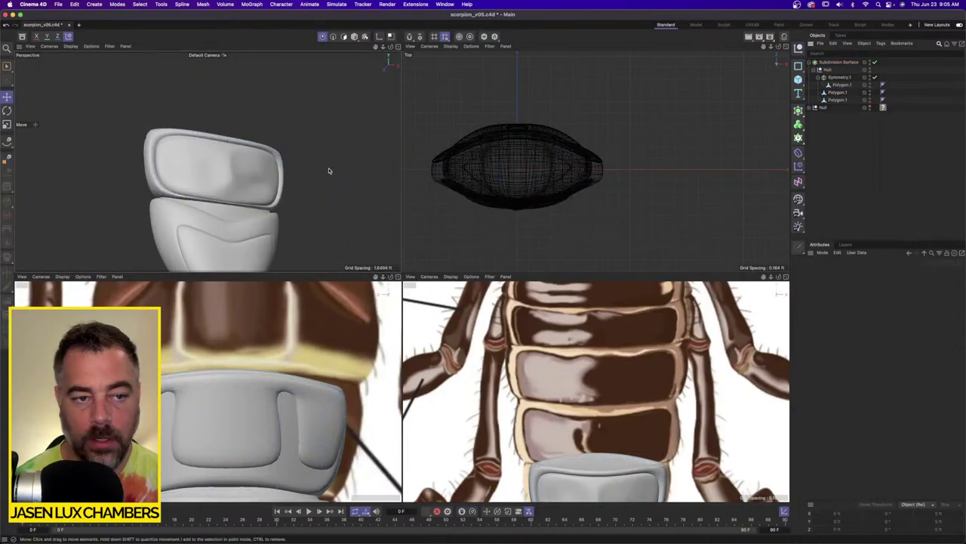
{"action": "left_click_drag", "start_coordinate": [330, 168], "coordinate": [240, 191], "text": "alt"}
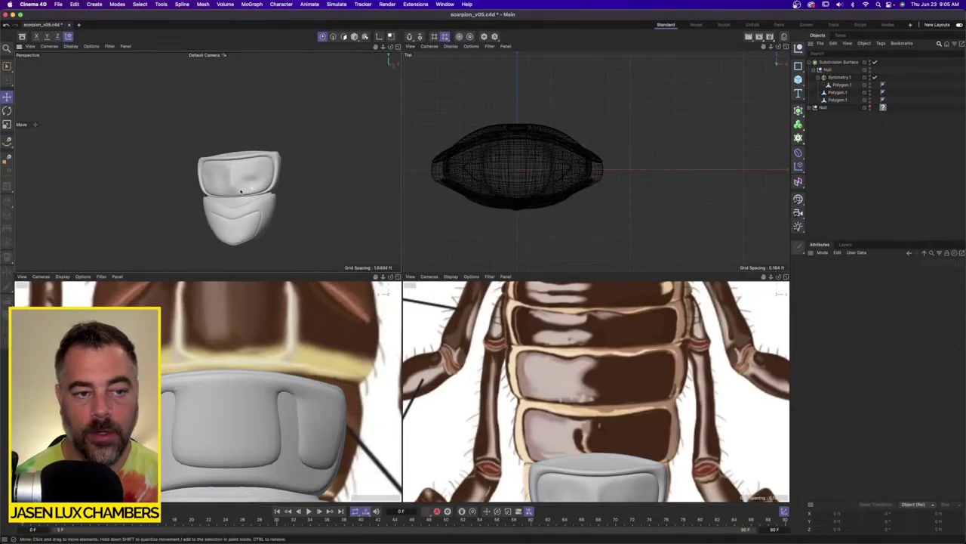
Compare the model with the reference illustration and move the lower segment's mesh out of the existing Subdivision Surface hierarchy.
{"action": "scroll", "coordinate": [577, 373], "scroll_direction": "down", "scroll_amount": 3}
{"action": "scroll", "coordinate": [634, 381], "scroll_direction": "up", "scroll_amount": 5}
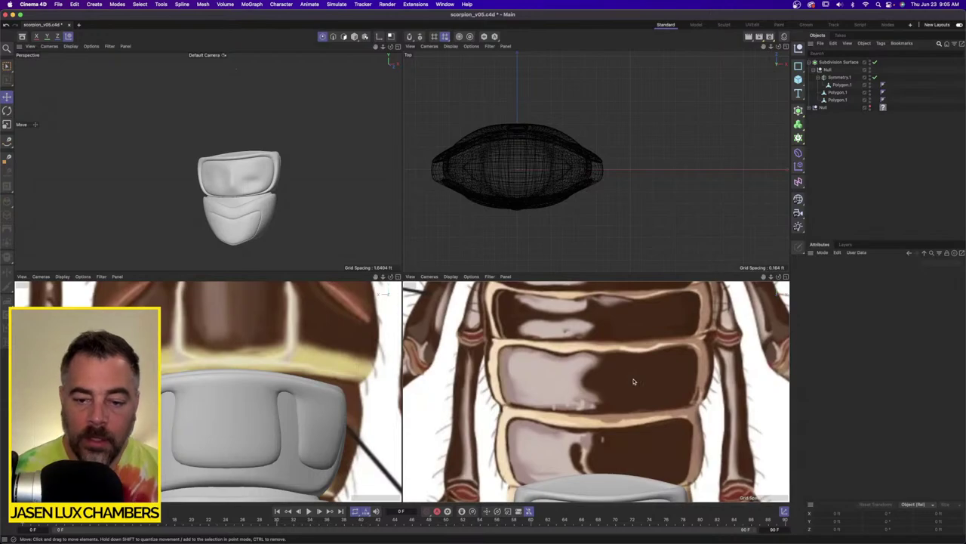
{"action": "scroll", "coordinate": [634, 381], "scroll_direction": "down", "scroll_amount": 3}
{"action": "scroll", "coordinate": [231, 186], "scroll_direction": "up", "scroll_amount": 3}
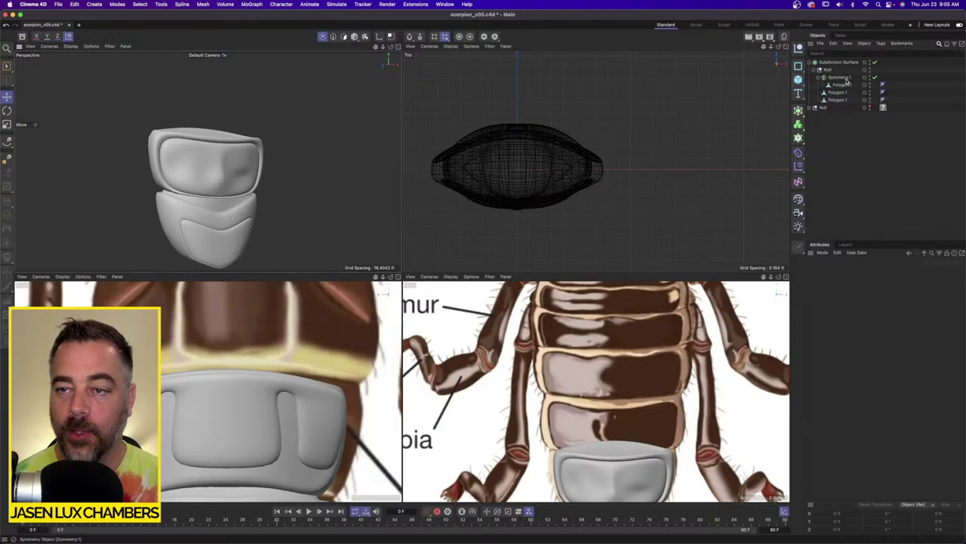
{"action": "scroll", "coordinate": [169, 159], "scroll_direction": "up", "scroll_amount": 5}
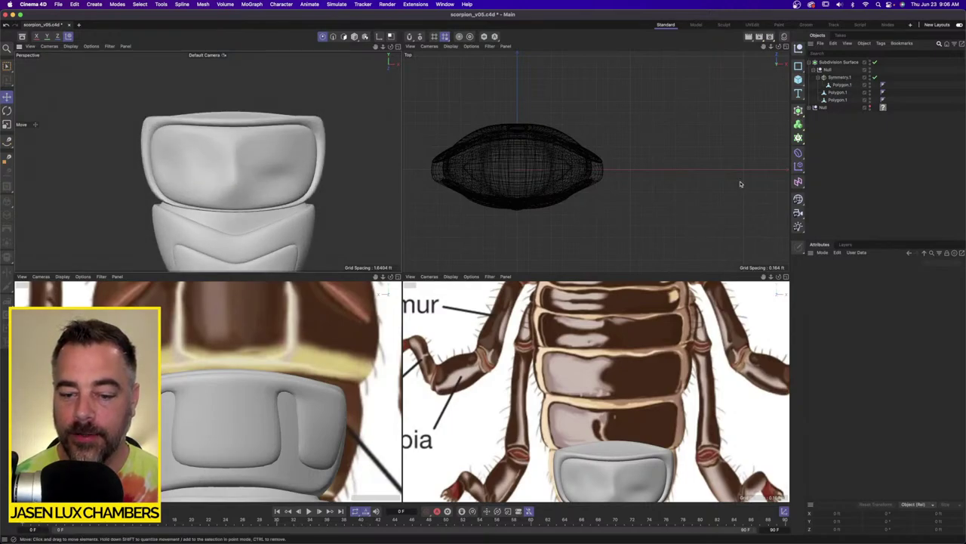
{"action": "left_click", "coordinate": [819, 78]}
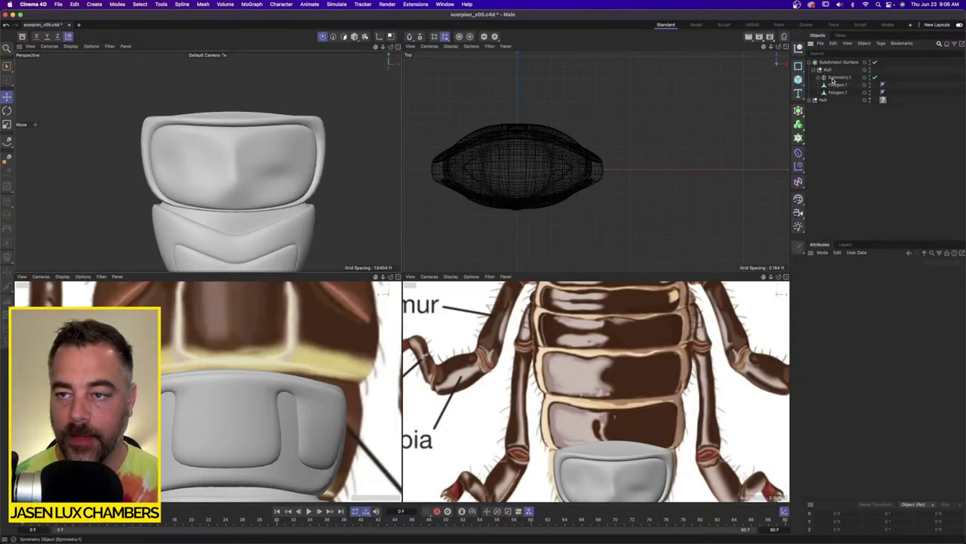
{"action": "left_click", "coordinate": [838, 94]}
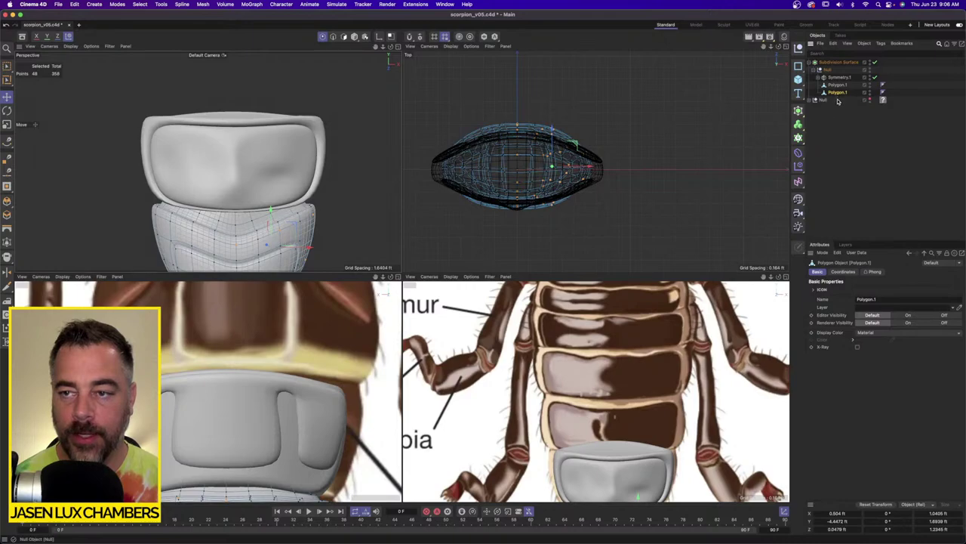
{"action": "left_click_drag", "start_coordinate": [828, 99], "coordinate": [827, 99]}
Add a second Subdivision Surface, nest the lower segment's mesh under it and place it below the first one in the object list.
{"action": "left_click", "coordinate": [801, 111]}
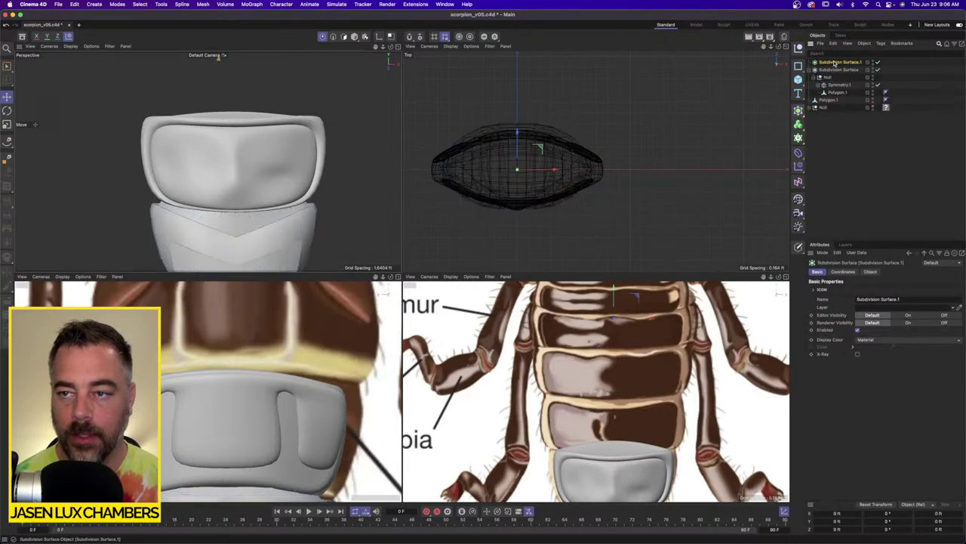
{"action": "left_click_drag", "start_coordinate": [833, 62], "coordinate": [826, 96]}
{"action": "left_click_drag", "start_coordinate": [826, 100], "coordinate": [843, 93]}
{"action": "left_click_drag", "start_coordinate": [839, 93], "coordinate": [822, 108]}
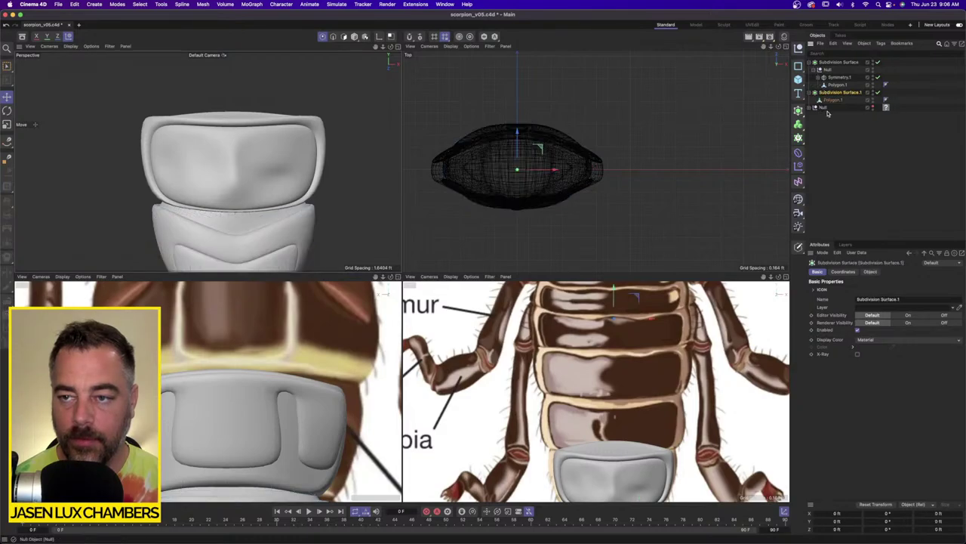
{"action": "left_click", "coordinate": [835, 148]}
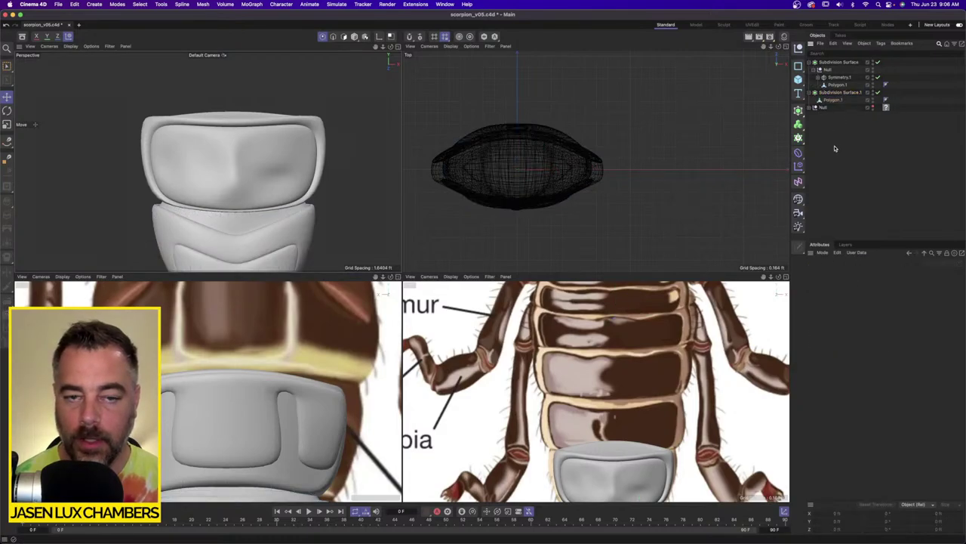
Duplicate the upper segment's Subdivision Surface with its whole hierarchy by copying and pasting it.
{"action": "left_click", "coordinate": [814, 62]}
{"action": "left_click", "coordinate": [825, 64]}
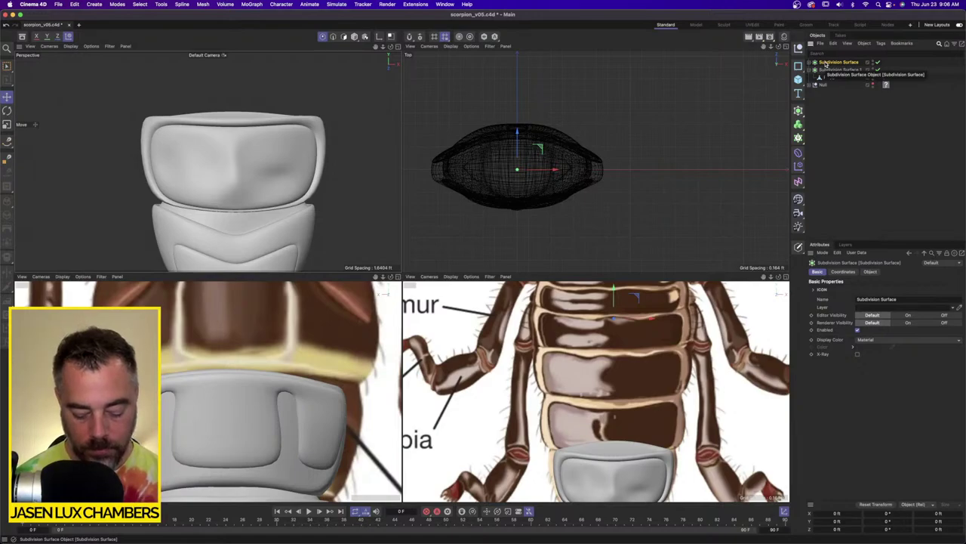
{"action": "key", "text": "super+c"}
{"action": "key", "text": "super+v"}
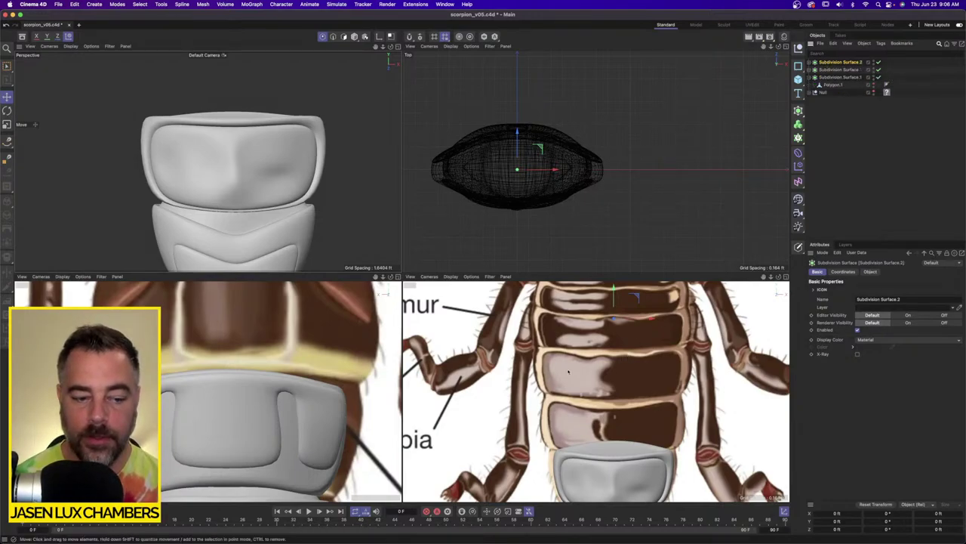
Shift the duplicate's axis down to the segment's centre and move the duplicate up above the original segment along the reference abdomen.
{"action": "left_click", "coordinate": [379, 36]}
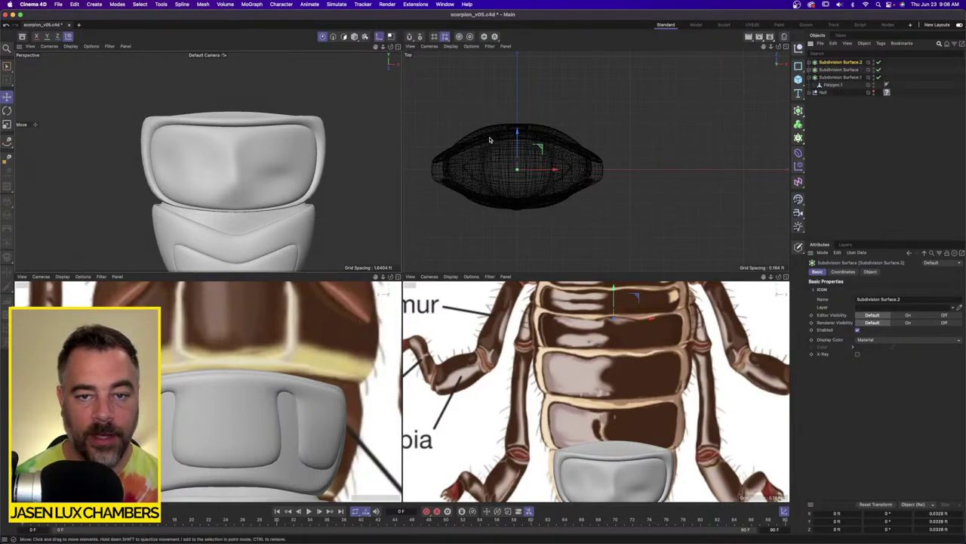
{"action": "scroll", "coordinate": [631, 326], "scroll_direction": "down", "scroll_amount": 2}
{"action": "left_click_drag", "start_coordinate": [617, 289], "coordinate": [616, 422]}
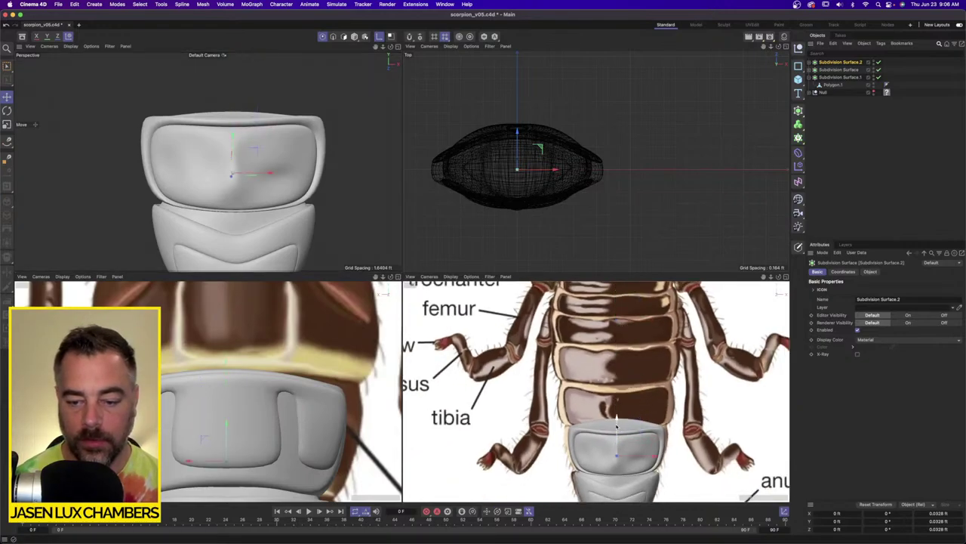
{"action": "left_click", "coordinate": [353, 36]}
{"action": "left_click_drag", "start_coordinate": [619, 433], "coordinate": [616, 387]}
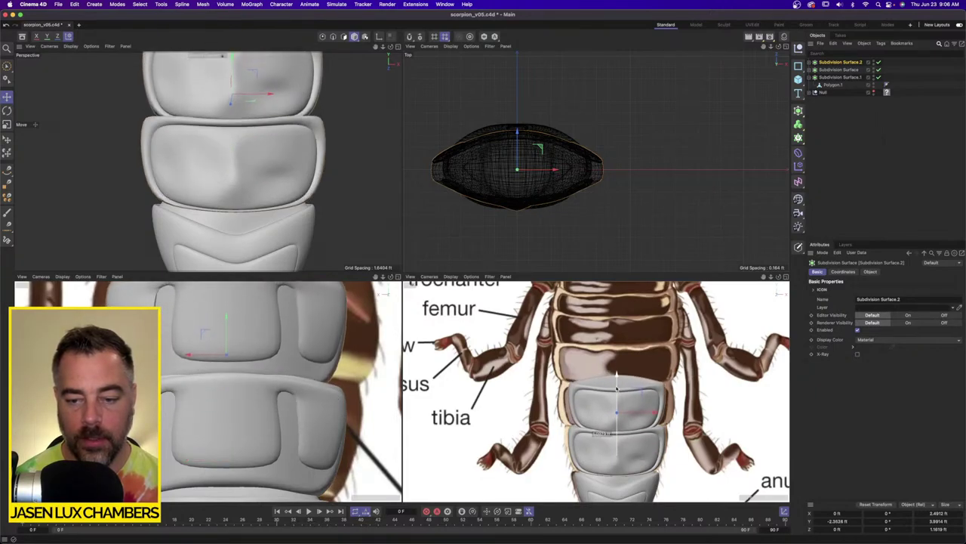
{"action": "scroll", "coordinate": [642, 396], "scroll_direction": "up", "scroll_amount": 5}
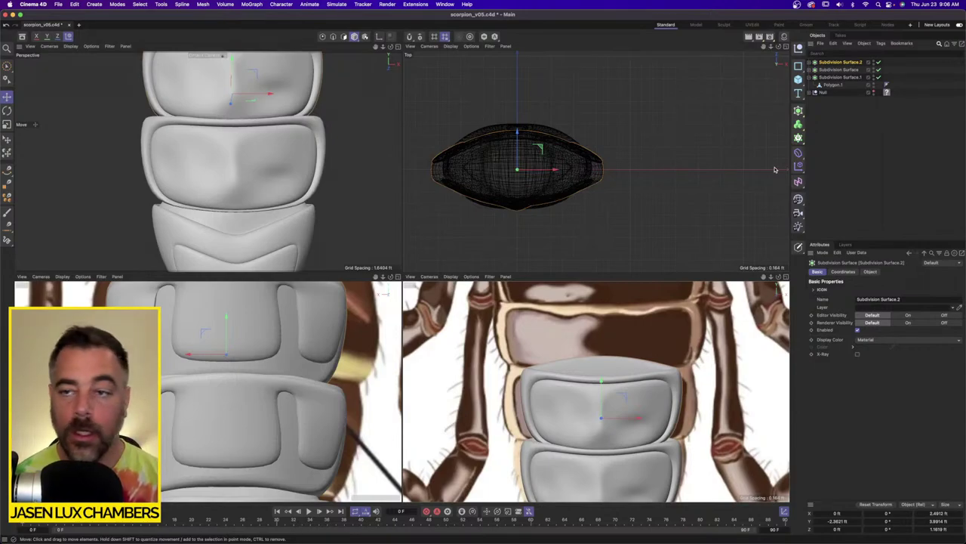
Select all points of the plate mesh under the duplicate's Symmetry object and examine the segment's plated side from several angles.
{"action": "left_click", "coordinate": [810, 62]}
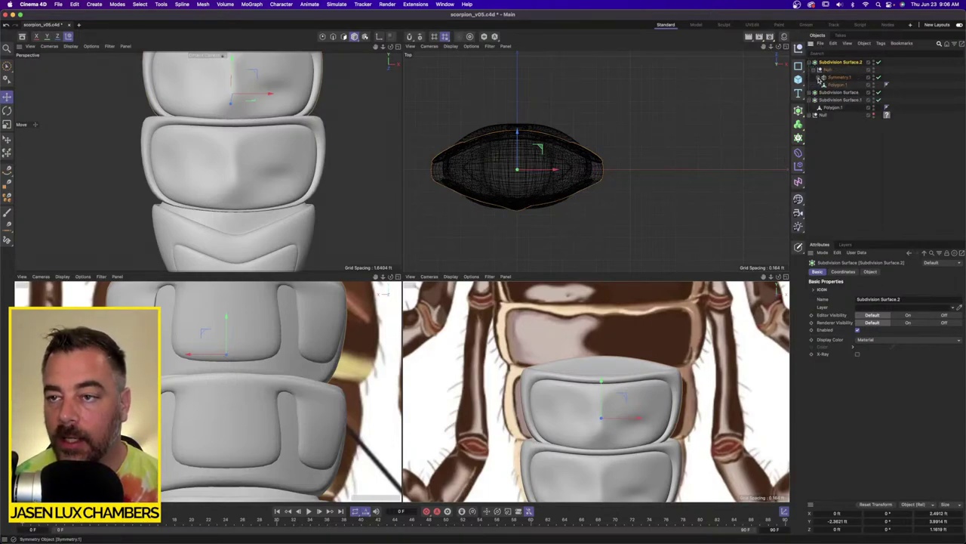
{"action": "left_click", "coordinate": [818, 77]}
{"action": "left_click", "coordinate": [840, 84]}
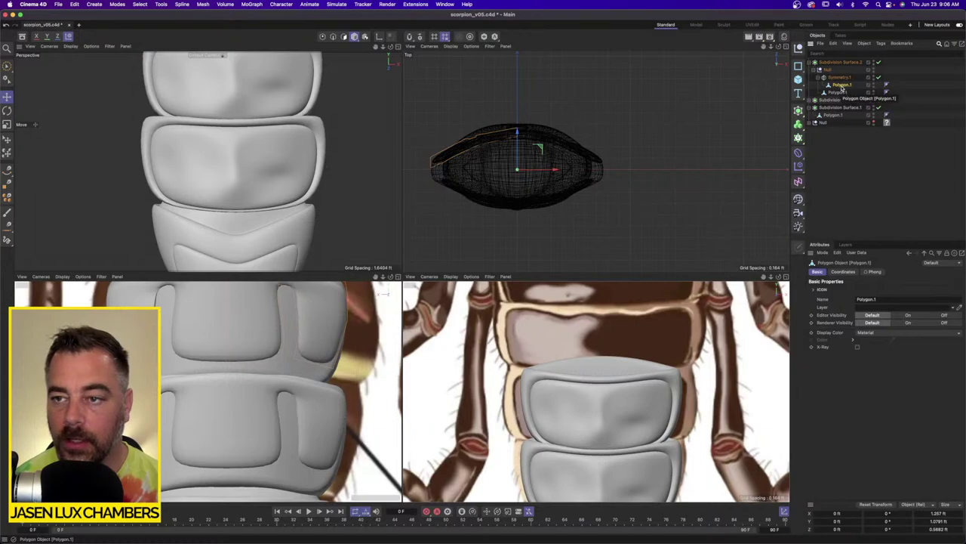
{"action": "left_click", "coordinate": [323, 37]}
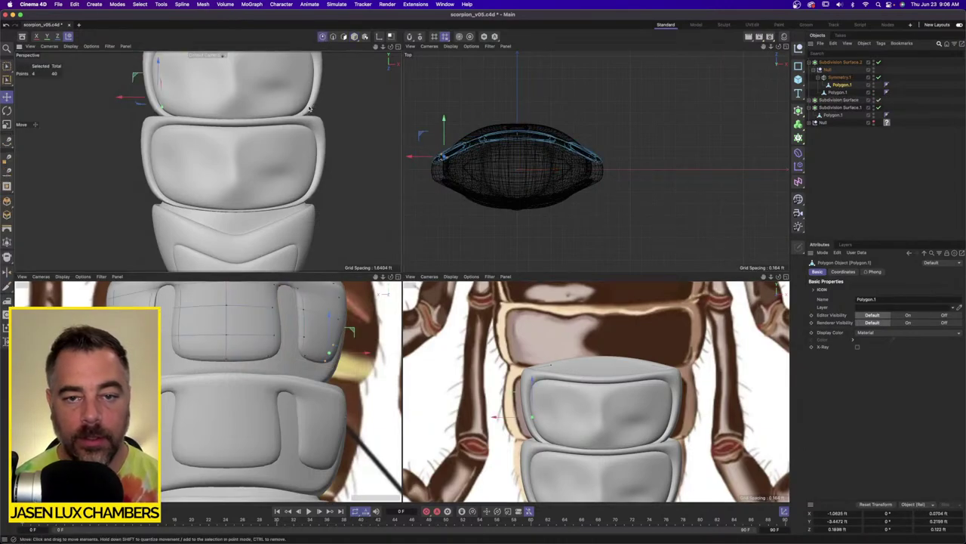
{"action": "key", "text": "super+a"}
{"action": "scroll", "coordinate": [309, 109], "scroll_direction": "down", "scroll_amount": 3}
{"action": "mouse_move", "coordinate": [317, 115]}
{"action": "left_mouse_down", "text": "alt"}
{"action": "mouse_move", "coordinate": [352, 121]}
{"action": "mouse_move", "coordinate": [324, 115]}
{"action": "left_mouse_up", "text": "alt"}
{"action": "scroll", "coordinate": [324, 114], "scroll_direction": "down", "scroll_amount": 3}
{"action": "middle_click_drag", "start_coordinate": [299, 122], "coordinate": [273, 167], "text": "alt"}
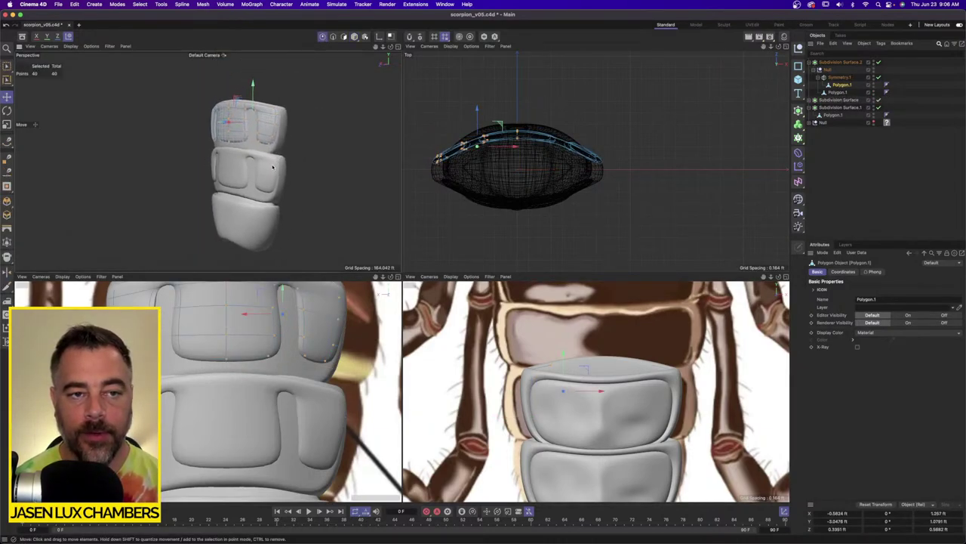
{"action": "scroll", "coordinate": [273, 167], "scroll_direction": "up", "scroll_amount": 3}
{"action": "left_click_drag", "start_coordinate": [272, 167], "coordinate": [248, 154], "text": "alt"}
Select the duplicate segment's main body mesh and delete its left half as seen from above, using Rectangle Selection.
{"action": "left_click", "coordinate": [840, 92]}
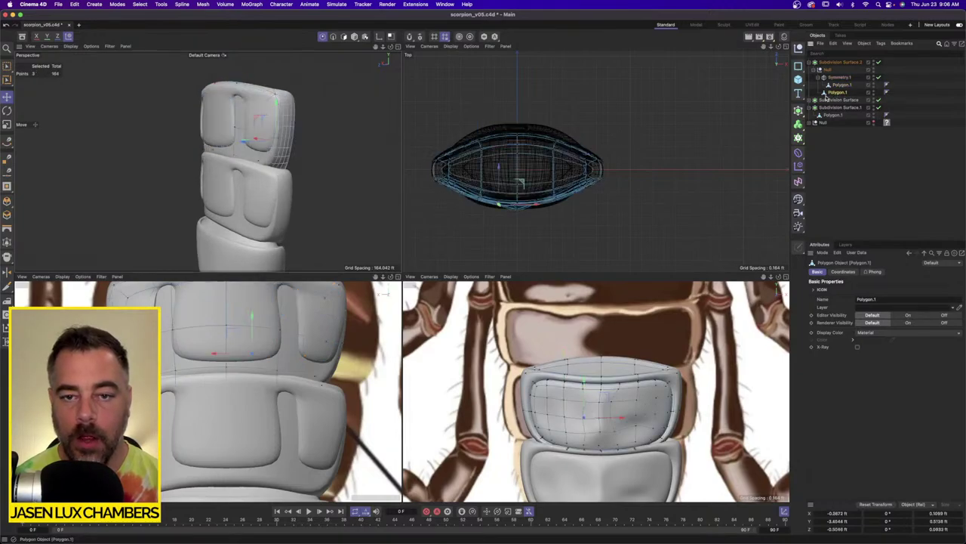
{"action": "left_click", "coordinate": [6, 80]}
{"action": "left_click", "coordinate": [45, 91]}
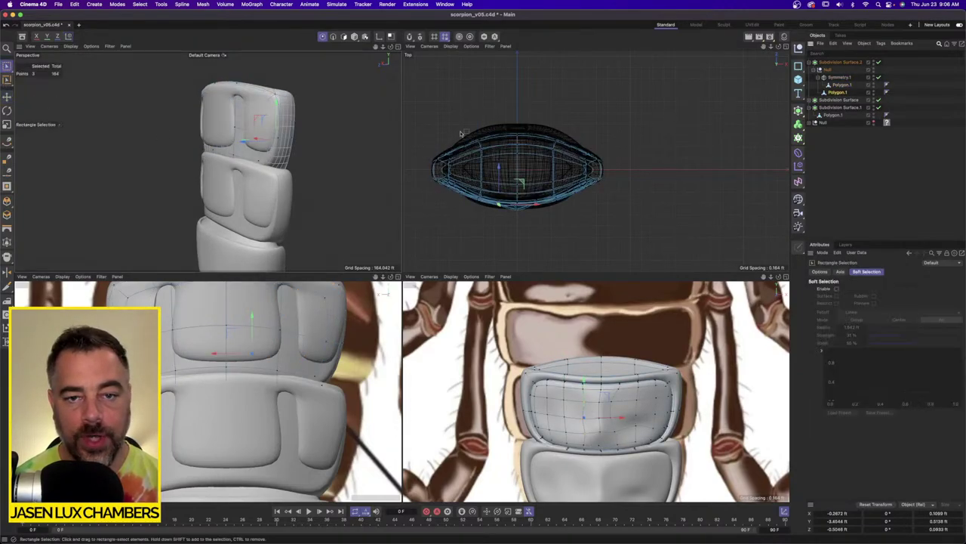
{"action": "left_click_drag", "start_coordinate": [502, 111], "coordinate": [347, 265]}
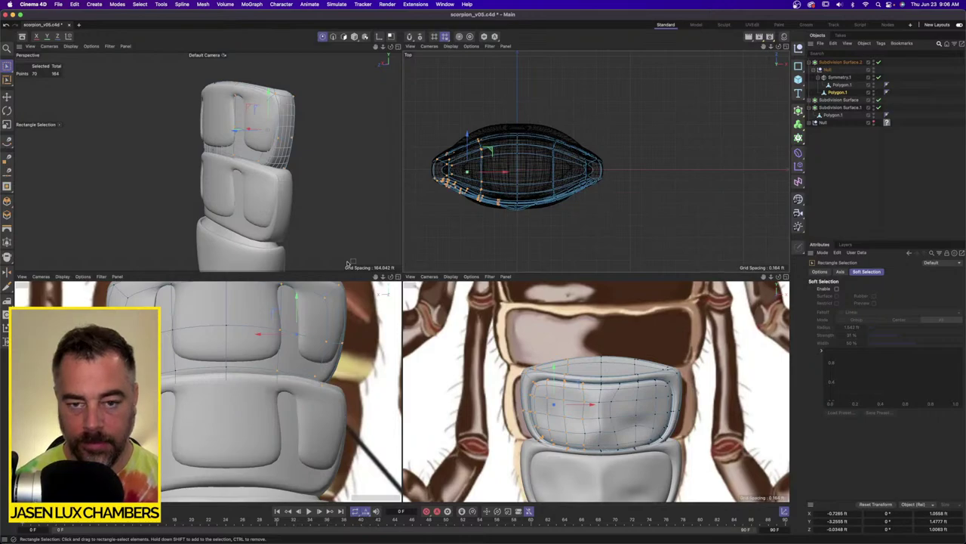
{"action": "left_click_drag", "start_coordinate": [419, 96], "coordinate": [509, 270]}
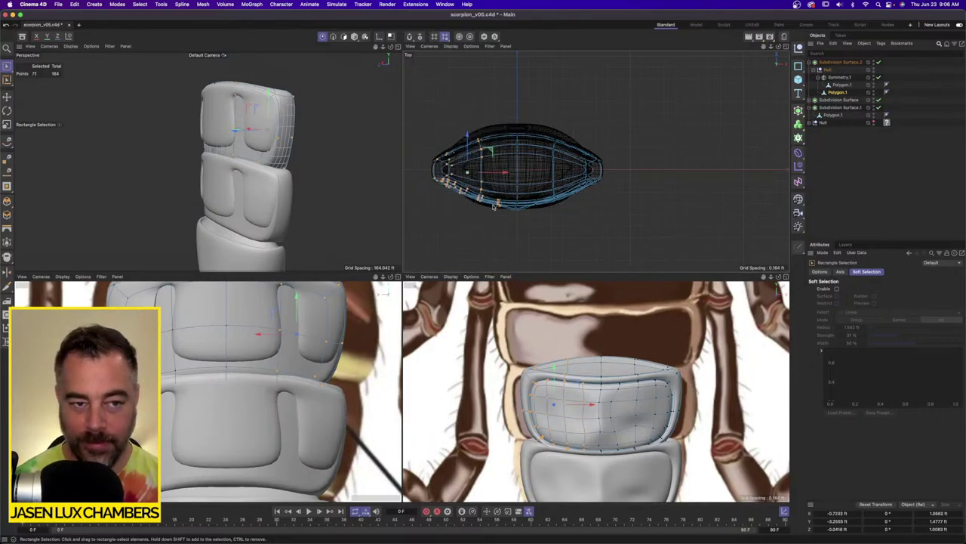
{"action": "key", "text": "Delete"}
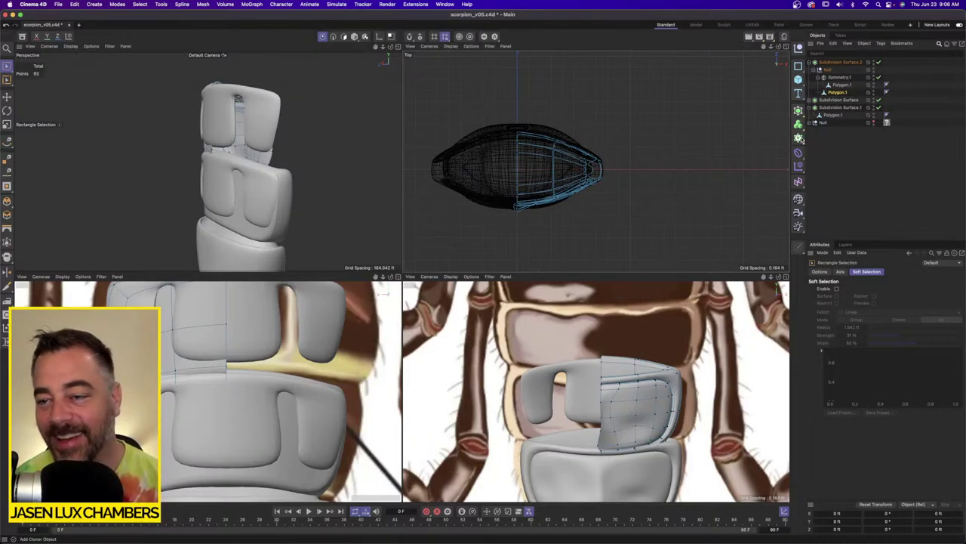
Nest the halved body mesh under the duplicate's Symmetry object and group it with the plate mesh in a null.
{"action": "left_click_drag", "start_coordinate": [838, 92], "coordinate": [840, 78]}
{"action": "left_click_drag", "start_coordinate": [271, 119], "coordinate": [357, 118], "text": "alt"}
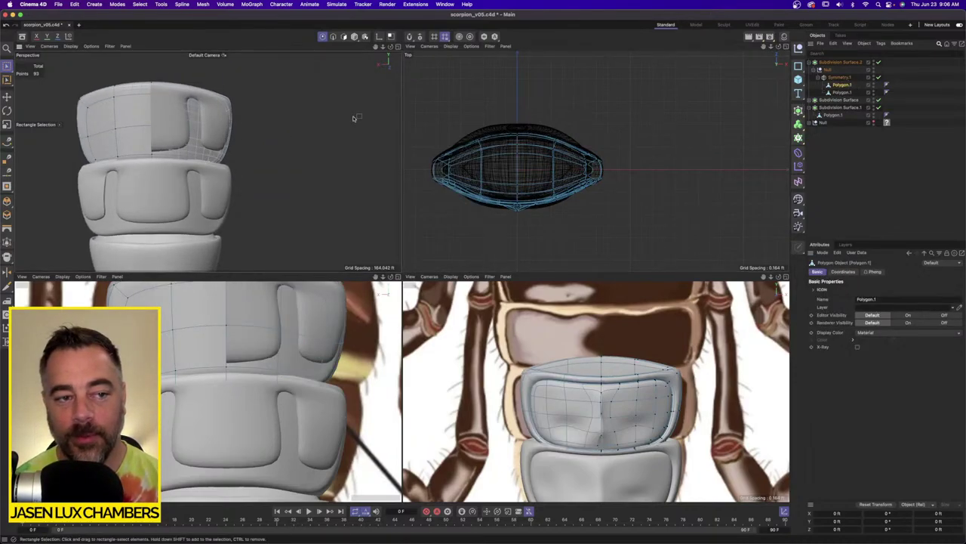
{"action": "left_click", "coordinate": [843, 91], "text": "shift"}
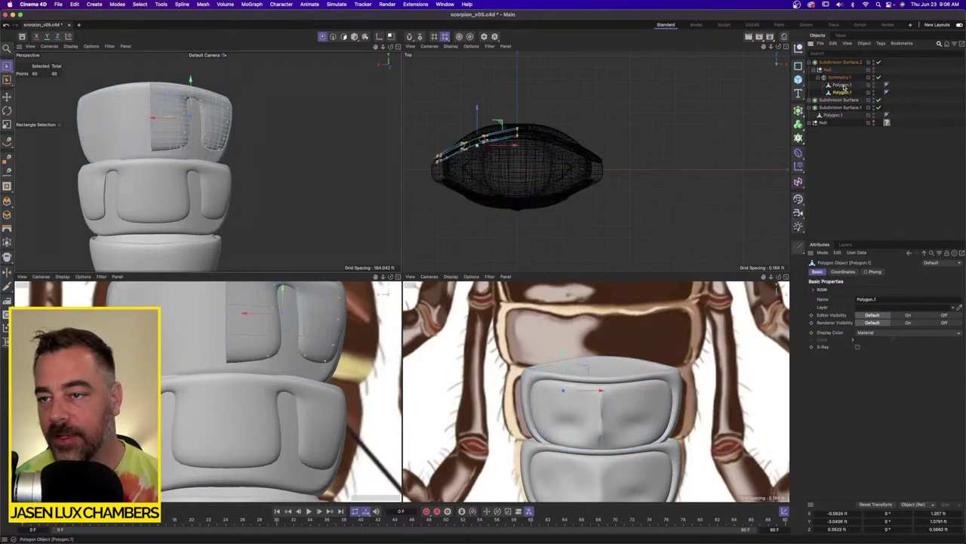
{"action": "key", "text": "alt+g"}
{"action": "left_click", "coordinate": [824, 85]}
{"action": "left_click", "coordinate": [846, 93]}
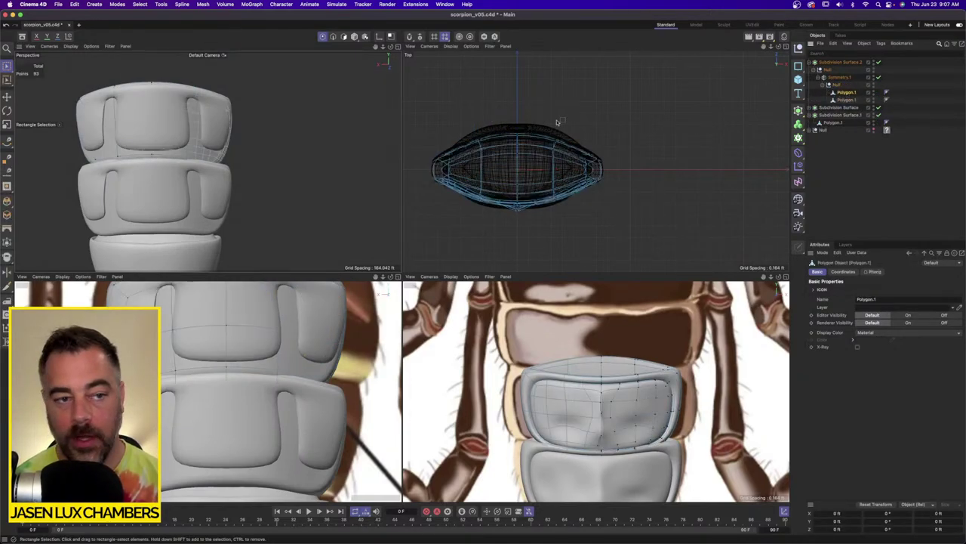
Select both grouped meshes together with all of their points, and check each mesh individually.
{"action": "left_click_drag", "start_coordinate": [348, 126], "coordinate": [251, 130], "text": "alt"}
{"action": "scroll", "coordinate": [251, 130], "scroll_direction": "up", "scroll_amount": 3}
{"action": "left_click", "coordinate": [844, 99], "text": "shift"}
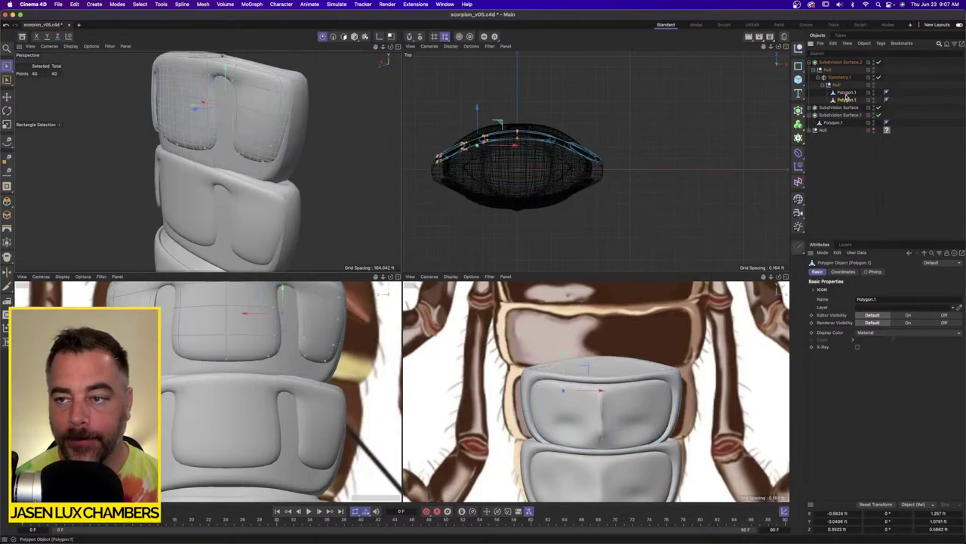
{"action": "key", "text": "o"}
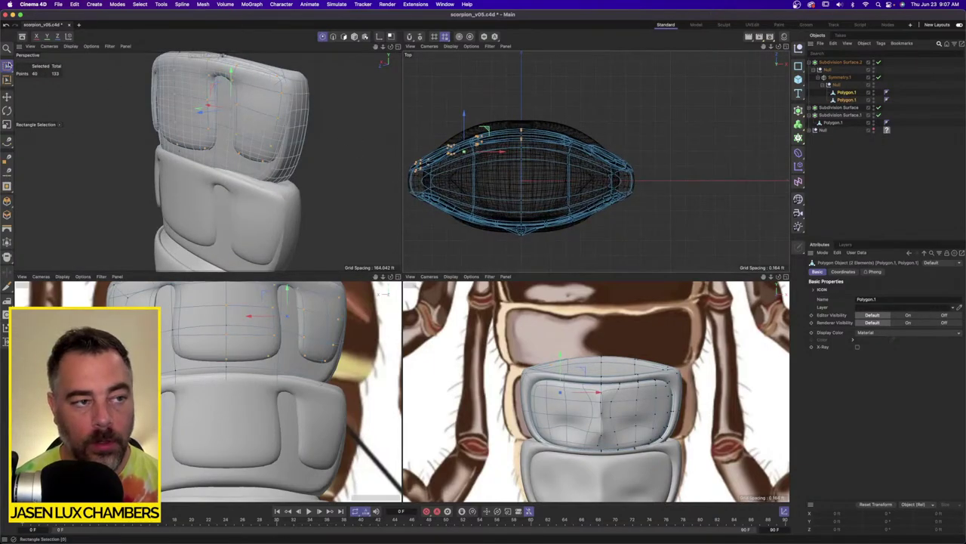
{"action": "left_click_drag", "start_coordinate": [7, 66], "coordinate": [30, 92]}
{"action": "key", "text": "super+a"}
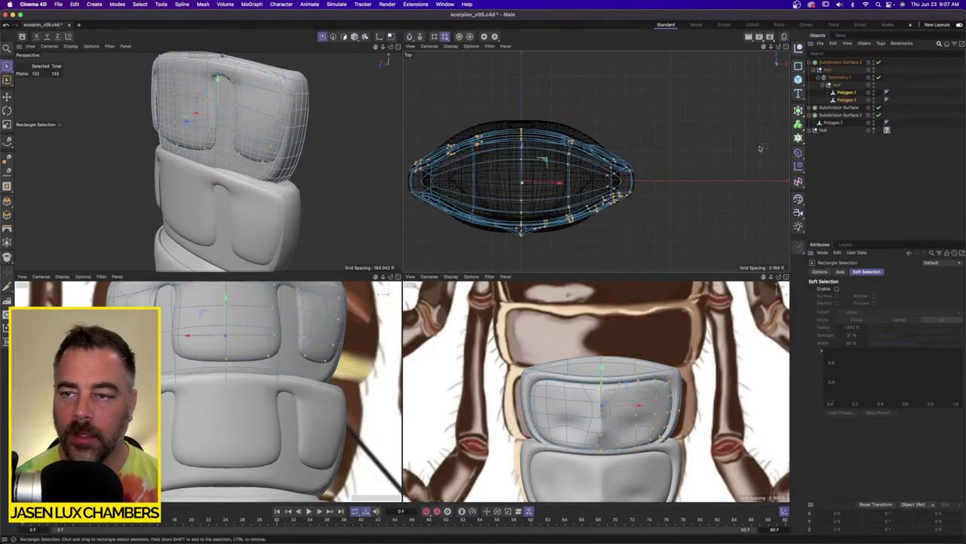
{"action": "left_click", "coordinate": [846, 92]}
{"action": "left_click", "coordinate": [846, 100]}
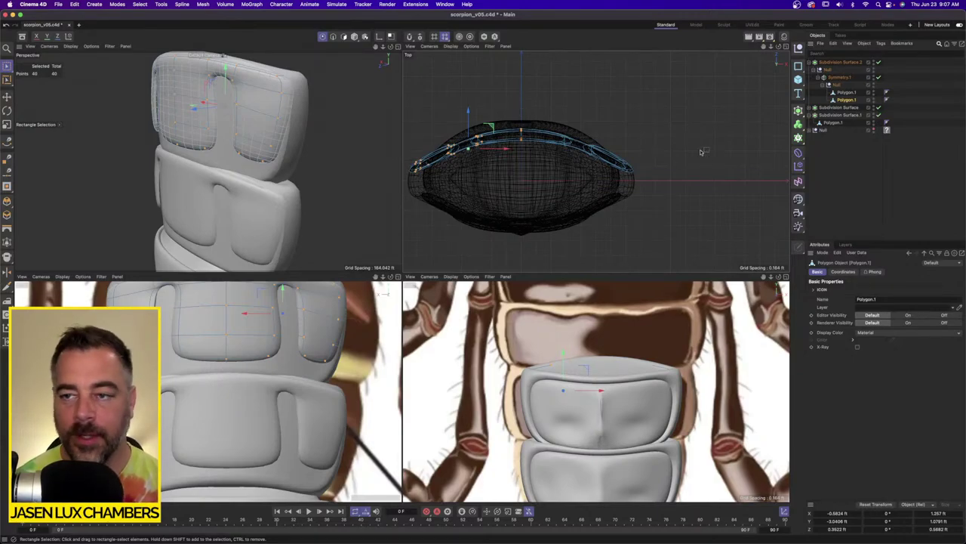
Undo the point selections, the grouping, the Symmetry nesting and the deletion of the body mesh's left half.
{"action": "key", "text": "super+z"}
{"action": "key", "text": "super+z"}
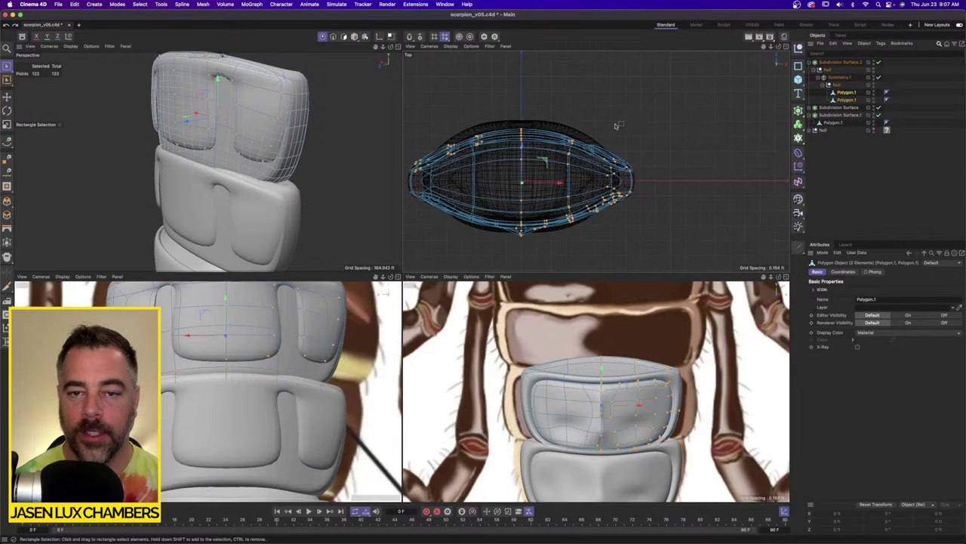
{"action": "key", "text": "super+z"}
{"action": "key", "text": "super+z"}
{"action": "key", "text": "super+z"}
{"action": "key", "text": "super+z"}
{"action": "key", "text": "super+z"}
{"action": "key", "text": "super+z"}
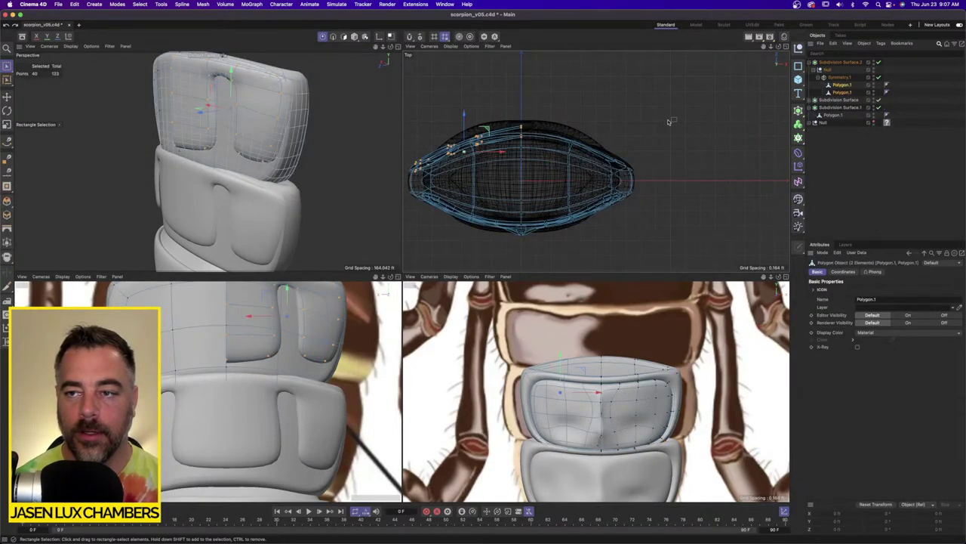
{"action": "key", "text": "super+z"}
{"action": "key", "text": "super+z"}
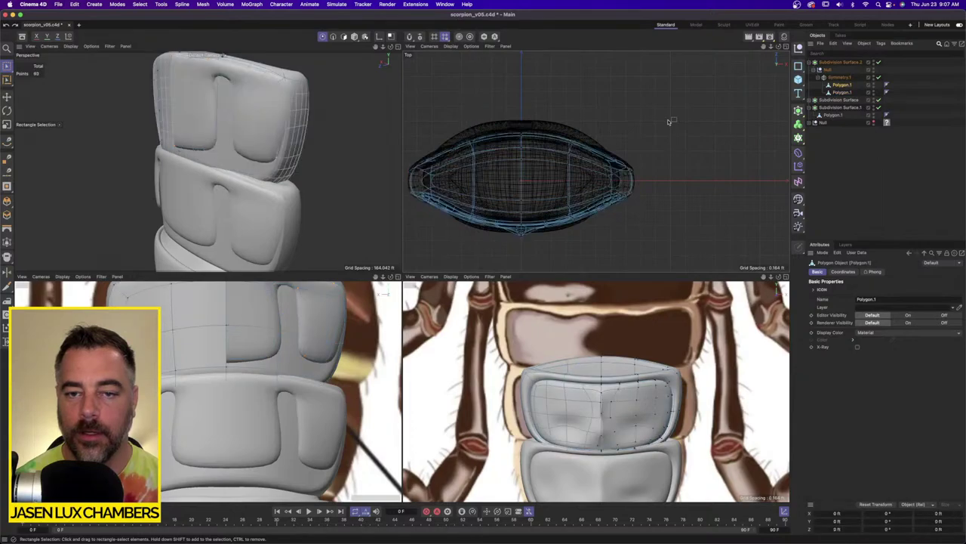
{"action": "key", "text": "super+z"}
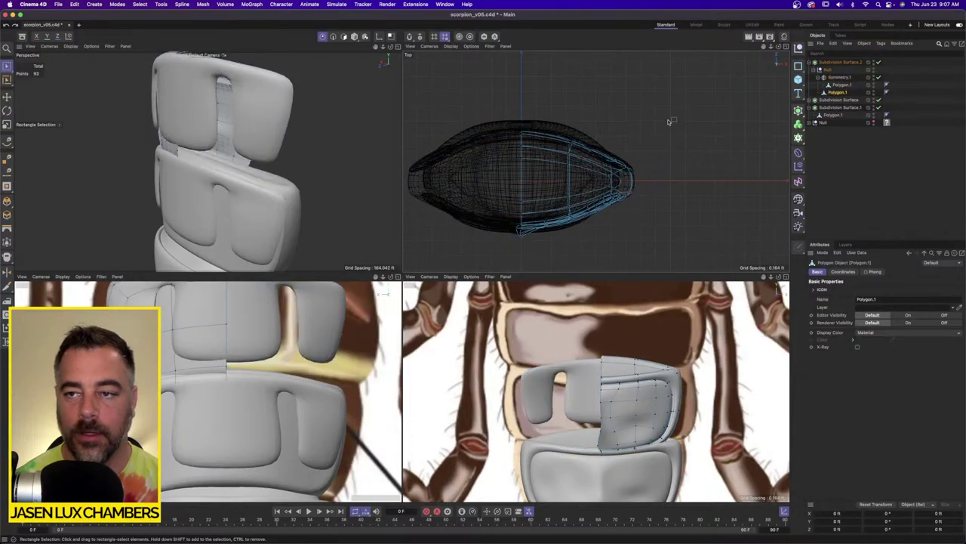
{"action": "key", "text": "super+shift+z"}
Delete the body mesh's right half as seen from above, and set its centreline points' X position and X size to 0.
{"action": "left_click_drag", "start_coordinate": [684, 93], "coordinate": [524, 263]}
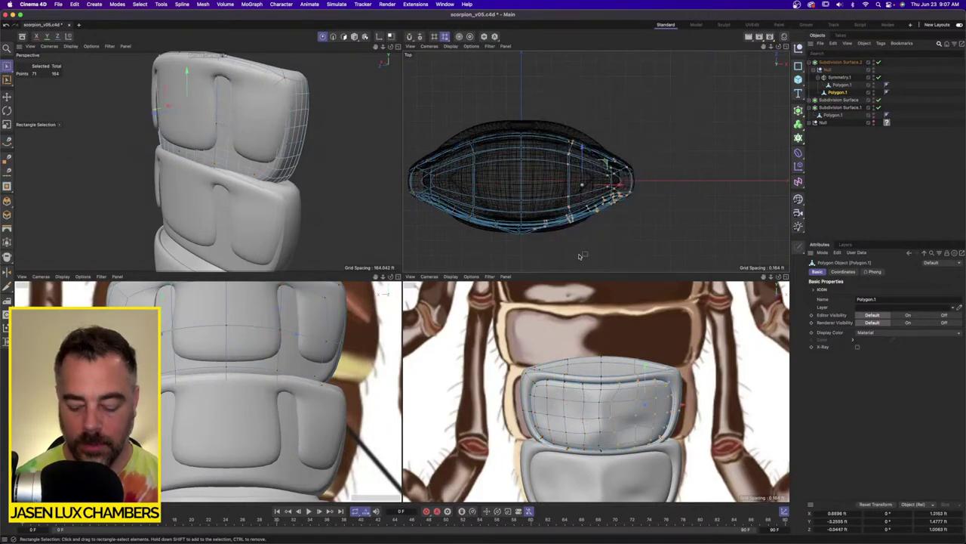
{"action": "key", "text": "Delete"}
{"action": "left_click_drag", "start_coordinate": [586, 81], "coordinate": [509, 259]}
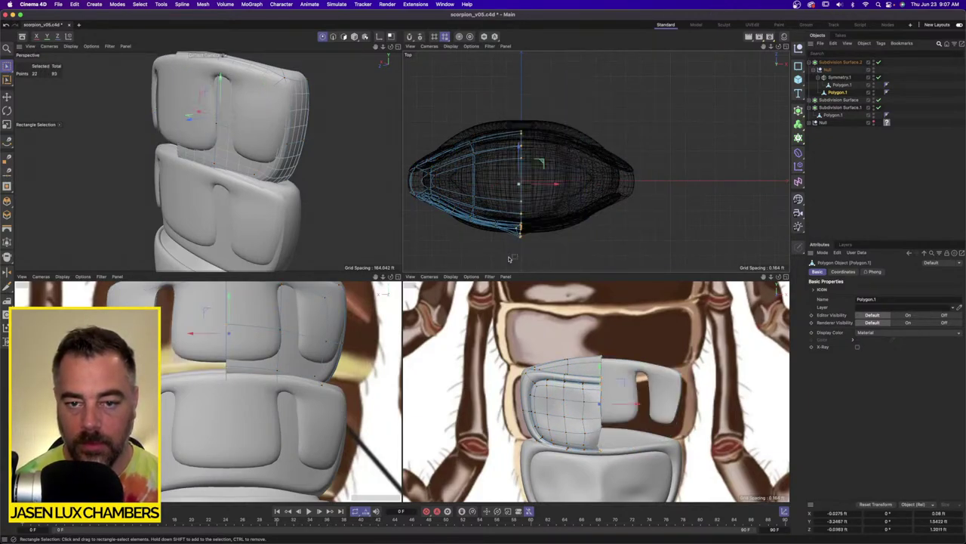
{"action": "left_click_drag", "start_coordinate": [236, 136], "coordinate": [336, 164], "text": "alt"}
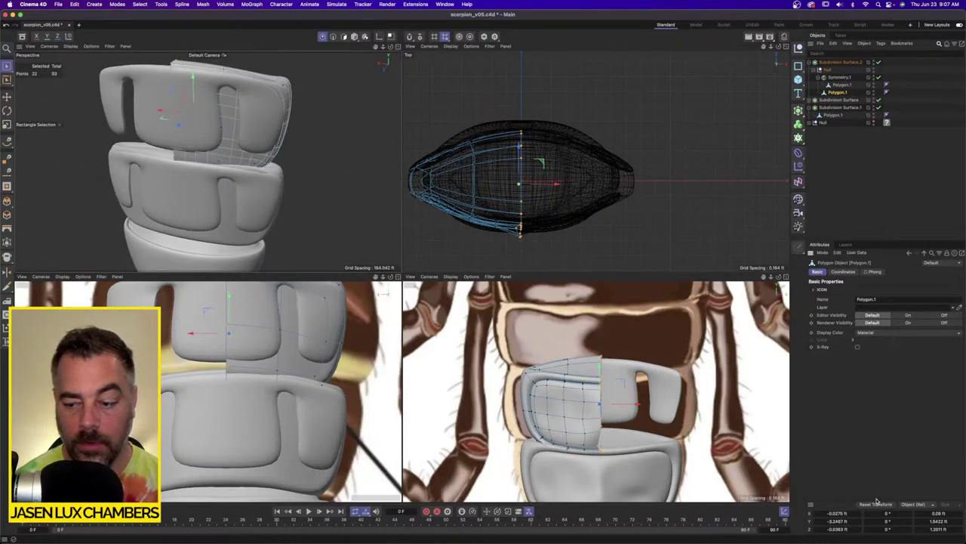
{"action": "type", "text": "0"}
{"action": "key", "text": "Tab"}
{"action": "key", "text": "Tab"}
{"action": "key", "text": "Tab"}
{"action": "key", "text": "Tab"}
{"action": "key", "text": "Tab"}
{"action": "key", "text": "Tab"}
{"action": "key", "text": "Tab"}
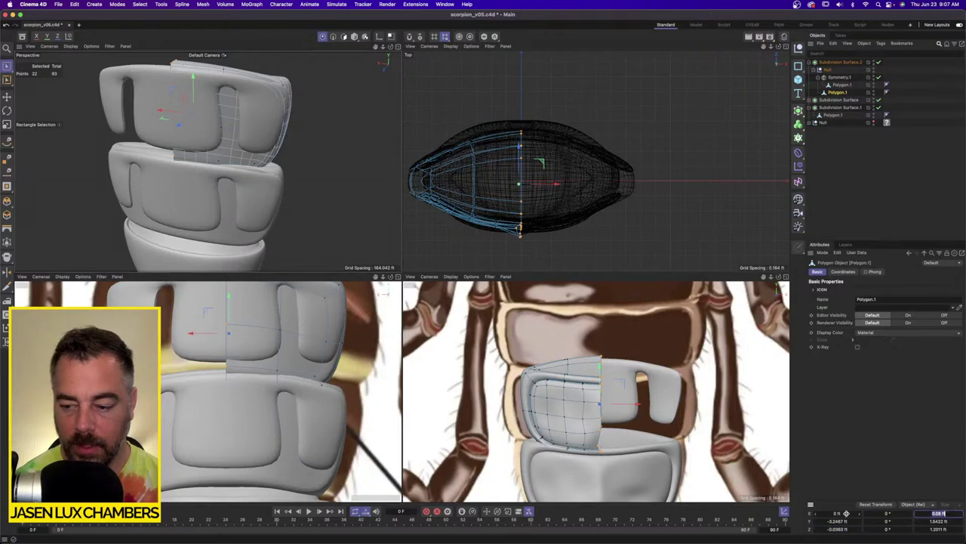
{"action": "key", "text": "shift+Tab"}
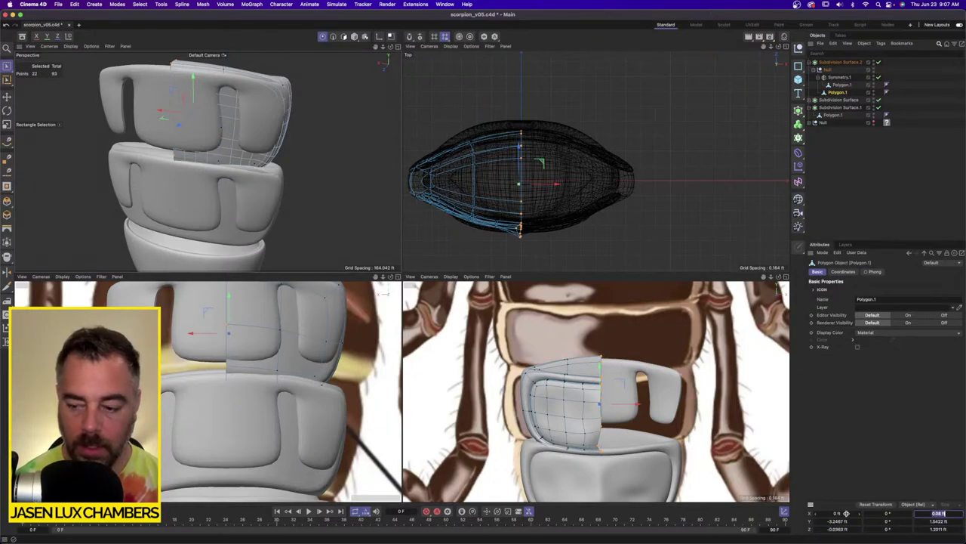
{"action": "type", "text": "0"}
{"action": "key", "text": "Return"}
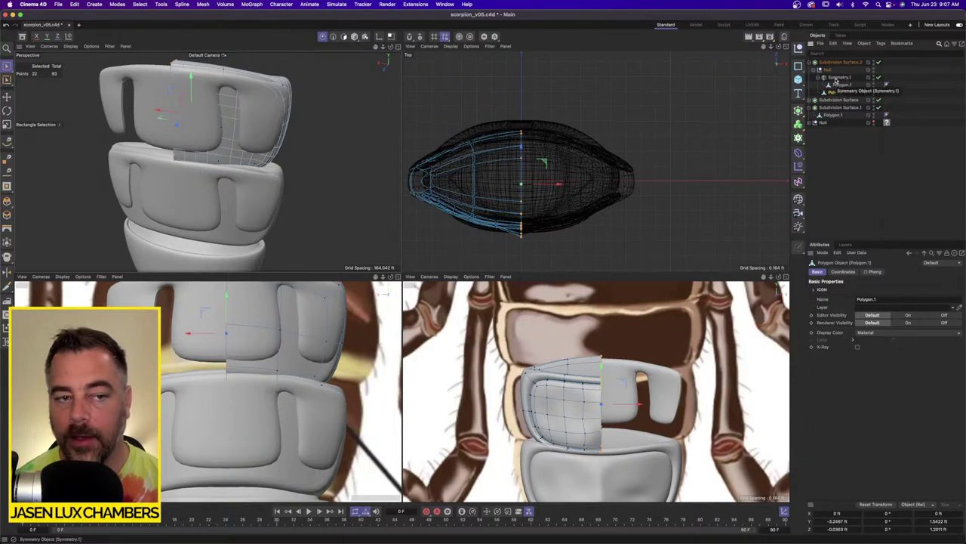
Nest the halved body mesh under the duplicate segment's Symmetry object and group it with the plate mesh in a null.
{"action": "left_click_drag", "start_coordinate": [838, 92], "coordinate": [844, 79]}
{"action": "left_click", "coordinate": [843, 91]}
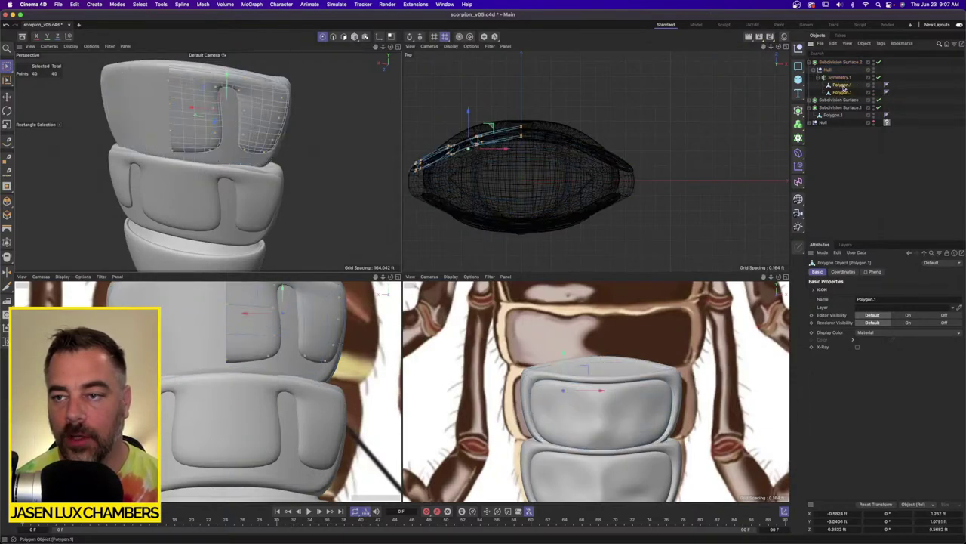
{"action": "left_click", "coordinate": [843, 85], "text": "shift"}
{"action": "key", "text": "alt+g"}
{"action": "left_click", "coordinate": [823, 85]}
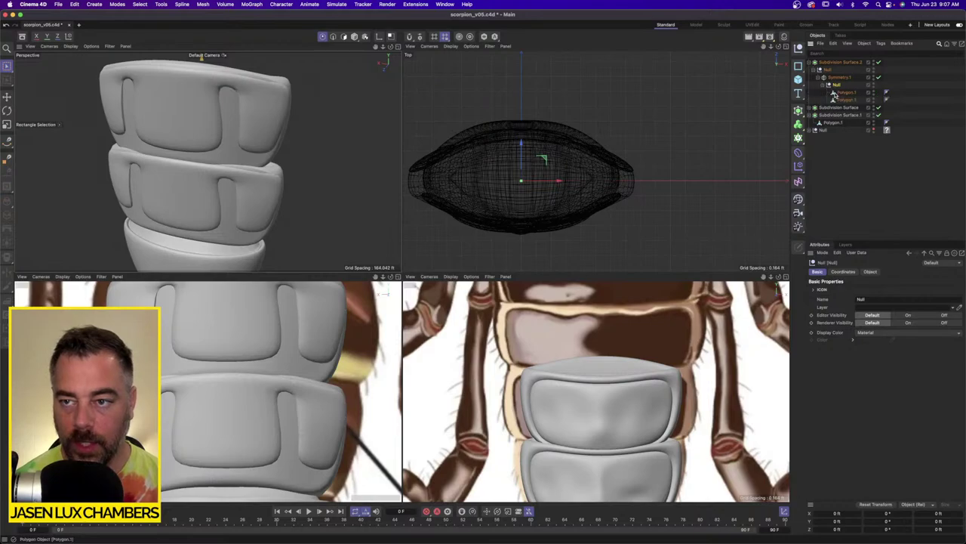
Select all points of both grouped meshes except the centreline ones and move them outward along X to widen the segment to the reference.
{"action": "left_click", "coordinate": [845, 92]}
{"action": "left_click", "coordinate": [845, 98], "text": "shift"}
{"action": "key", "text": "super+a"}
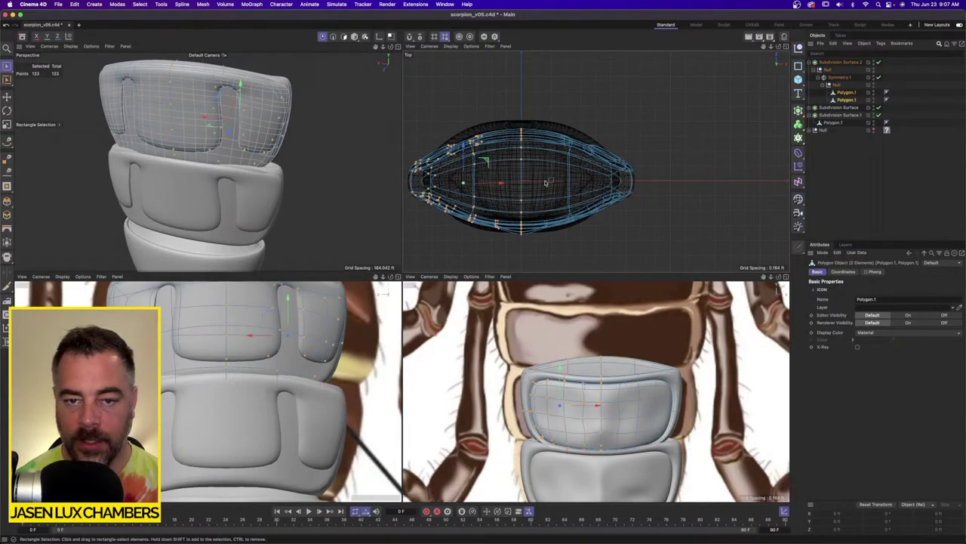
{"action": "middle_click_drag", "start_coordinate": [546, 183], "coordinate": [613, 170], "text": "alt"}
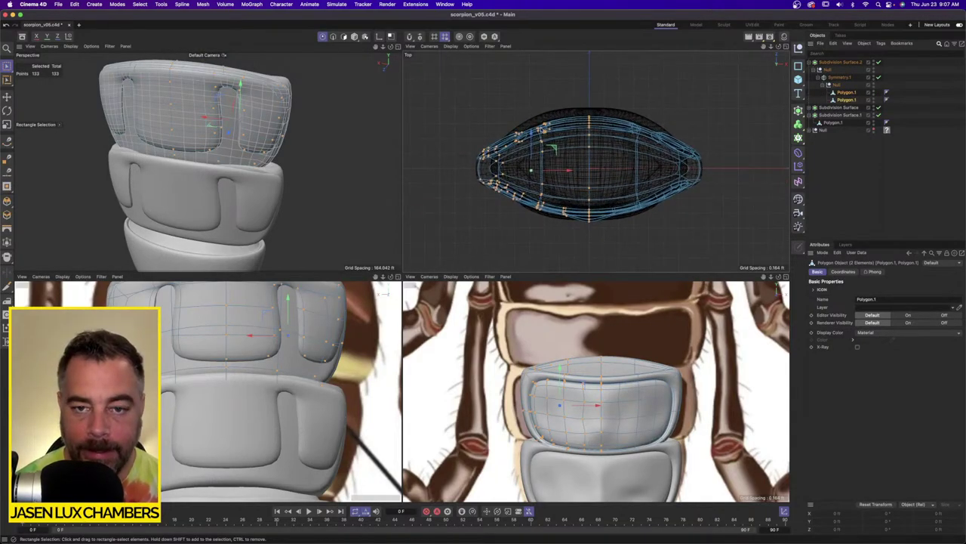
{"action": "left_click_drag", "start_coordinate": [7, 66], "coordinate": [39, 91]}
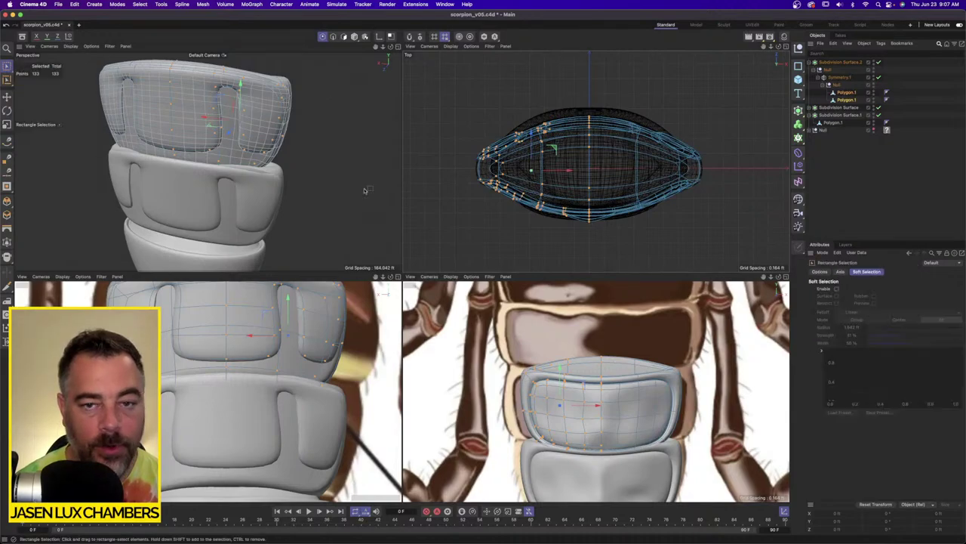
{"action": "left_click_drag", "start_coordinate": [451, 110], "coordinate": [573, 236]}
{"action": "scroll", "coordinate": [558, 368], "scroll_direction": "up", "scroll_amount": 3}
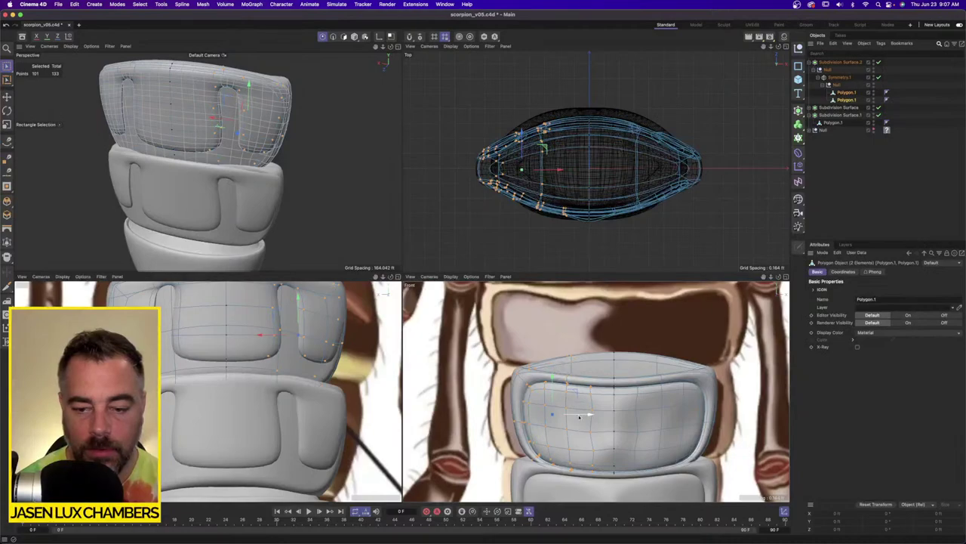
{"action": "left_click_drag", "start_coordinate": [579, 415], "coordinate": [561, 418]}
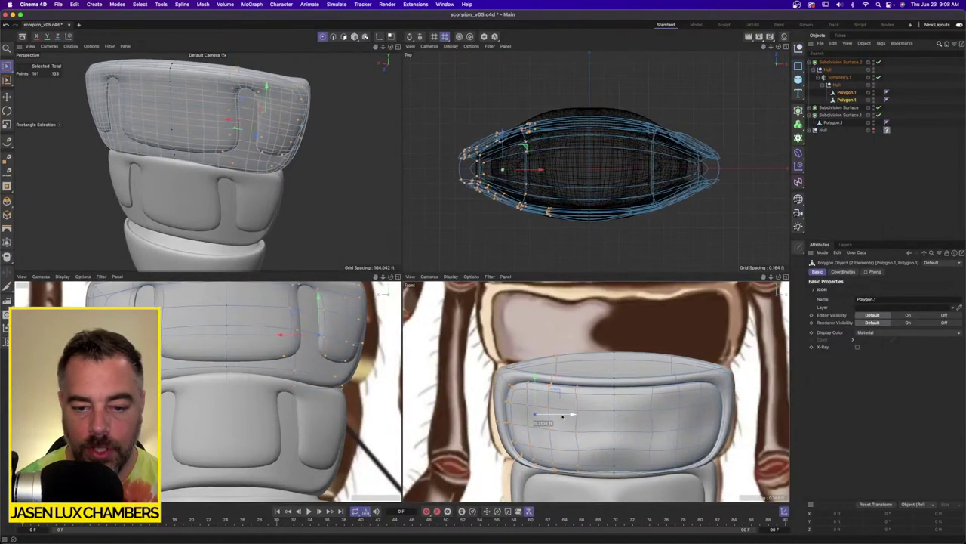
Select the lower outer side points of both meshes and enable Soft Selection for the Move tool, leaving its preview off.
{"action": "left_click_drag", "start_coordinate": [487, 416], "coordinate": [544, 452]}
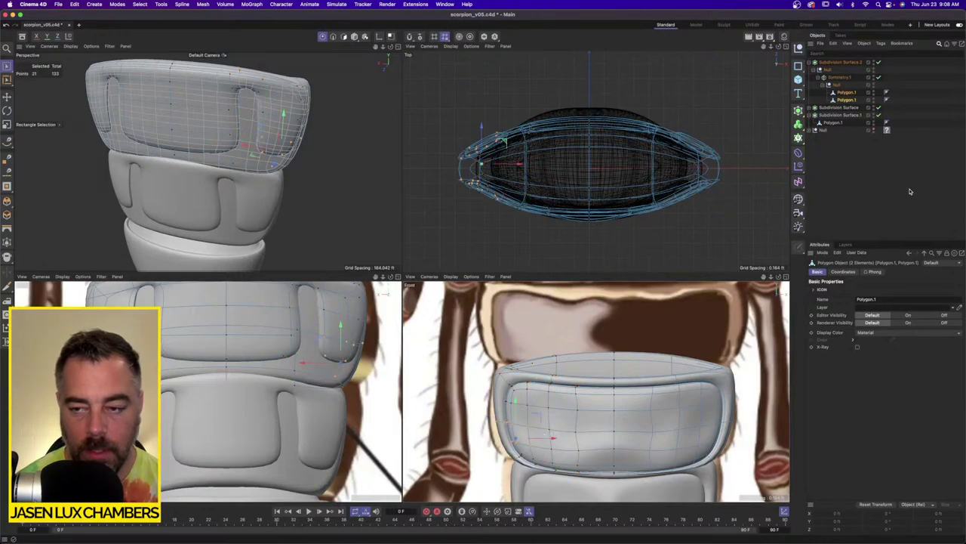
{"action": "left_click", "coordinate": [7, 97]}
{"action": "left_click", "coordinate": [6, 97]}
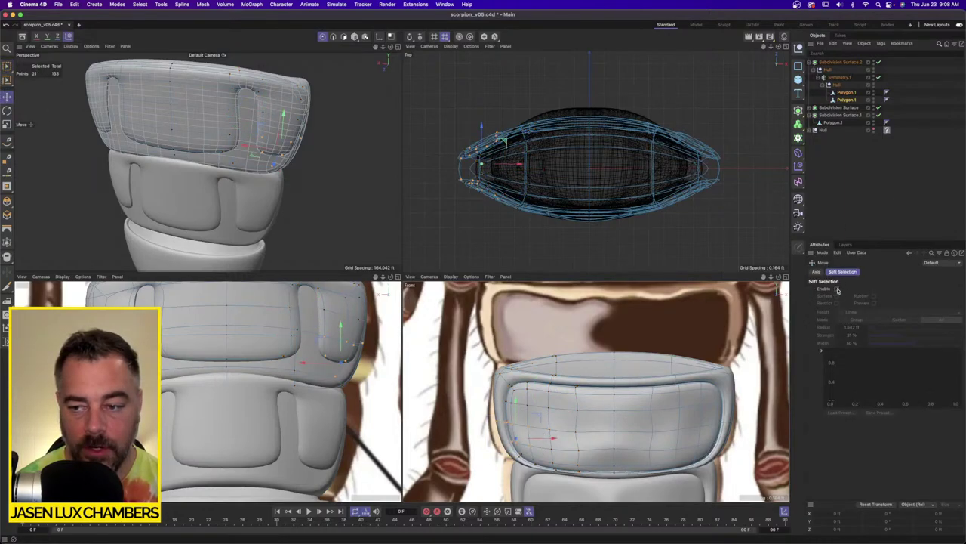
{"action": "left_click", "coordinate": [836, 289]}
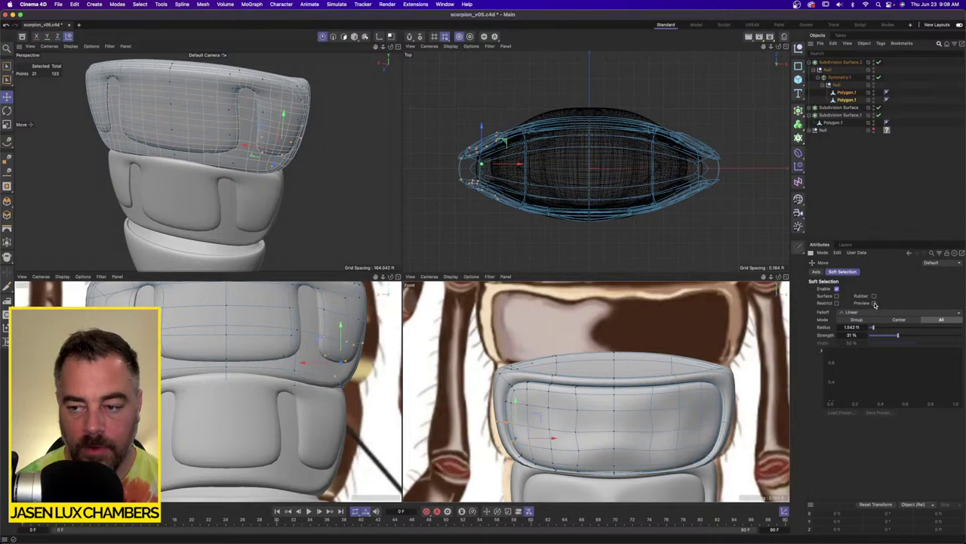
{"action": "left_click", "coordinate": [874, 303]}
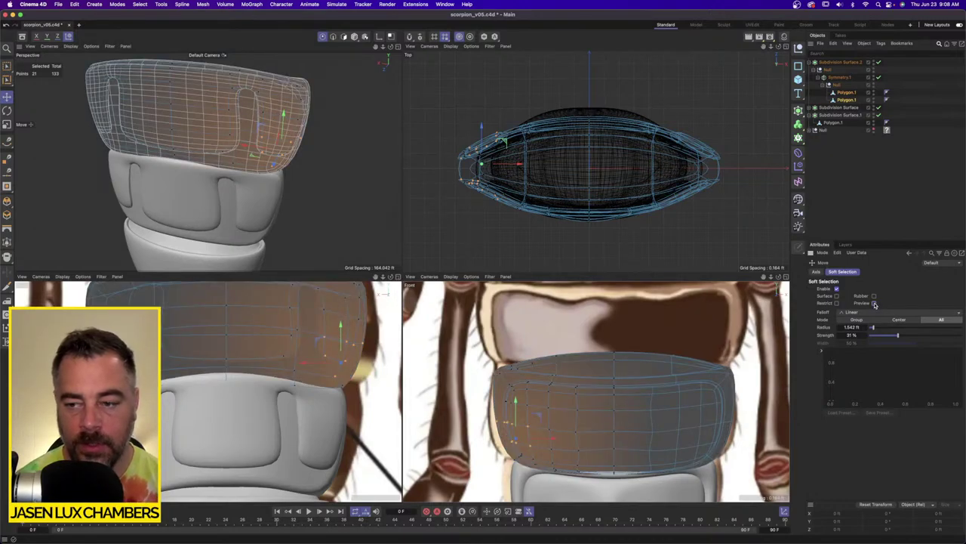
{"action": "left_click", "coordinate": [874, 303]}
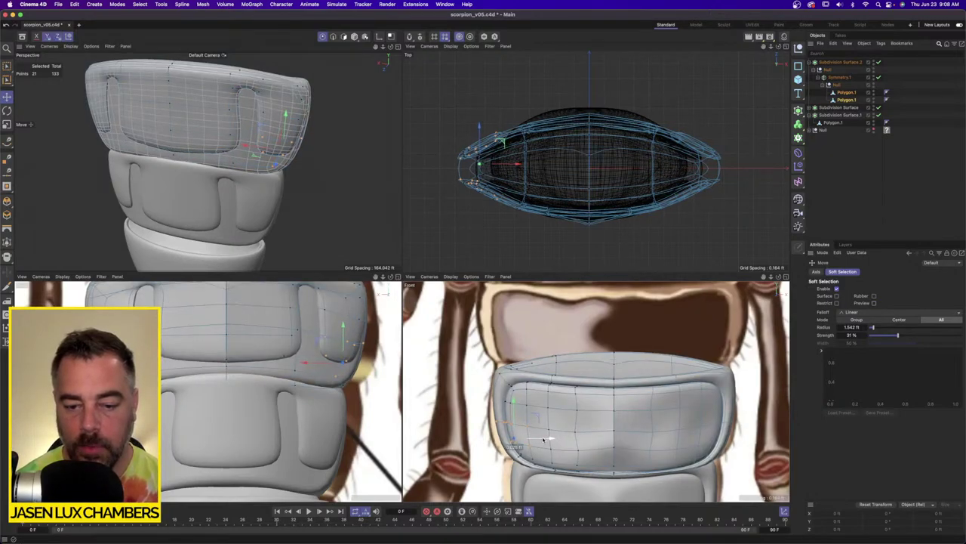
{"action": "key", "text": "super+z"}
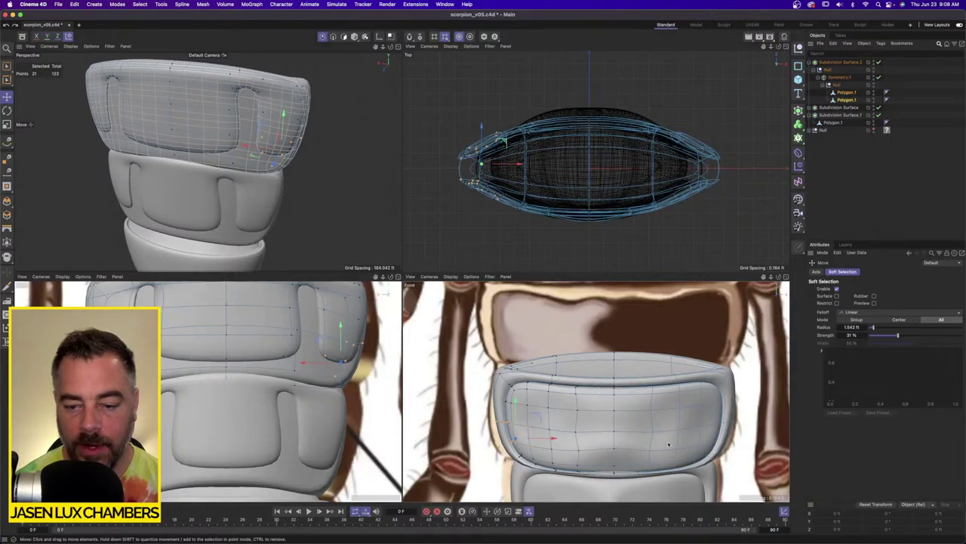
Set the soft selection radius to 0.5 ft and move the selected side points outward along X to bulge the segment's side.
{"action": "left_click", "coordinate": [837, 297]}
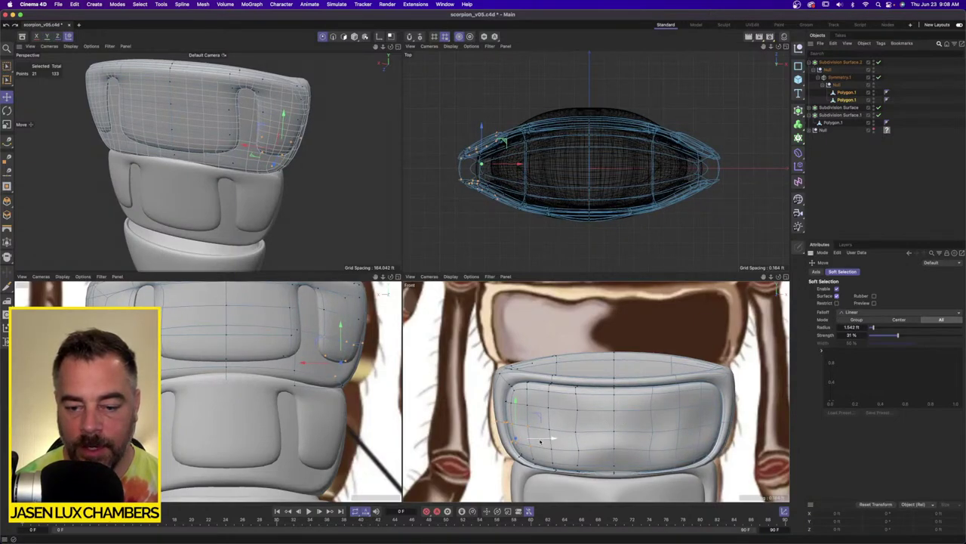
{"action": "left_click_drag", "start_coordinate": [553, 440], "coordinate": [552, 441]}
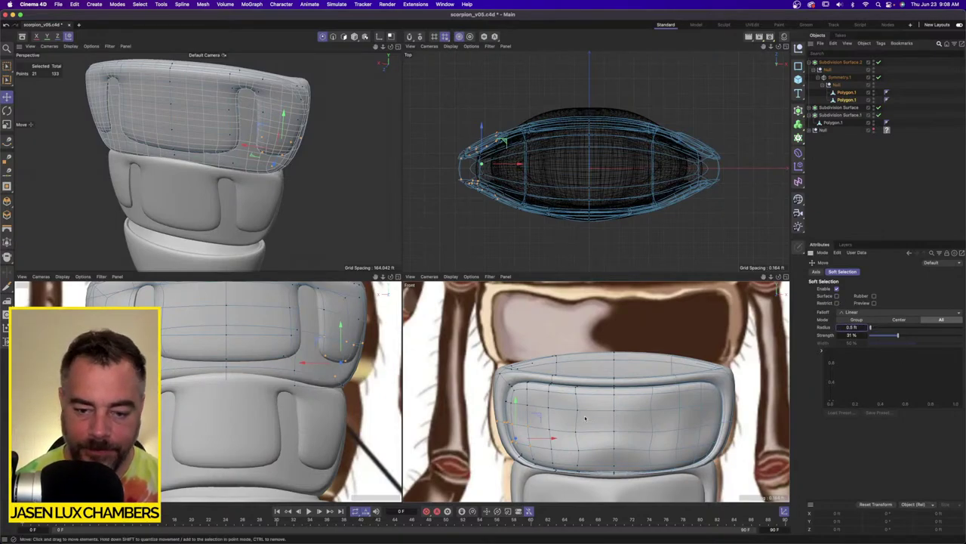
{"action": "left_click_drag", "start_coordinate": [544, 441], "coordinate": [520, 442]}
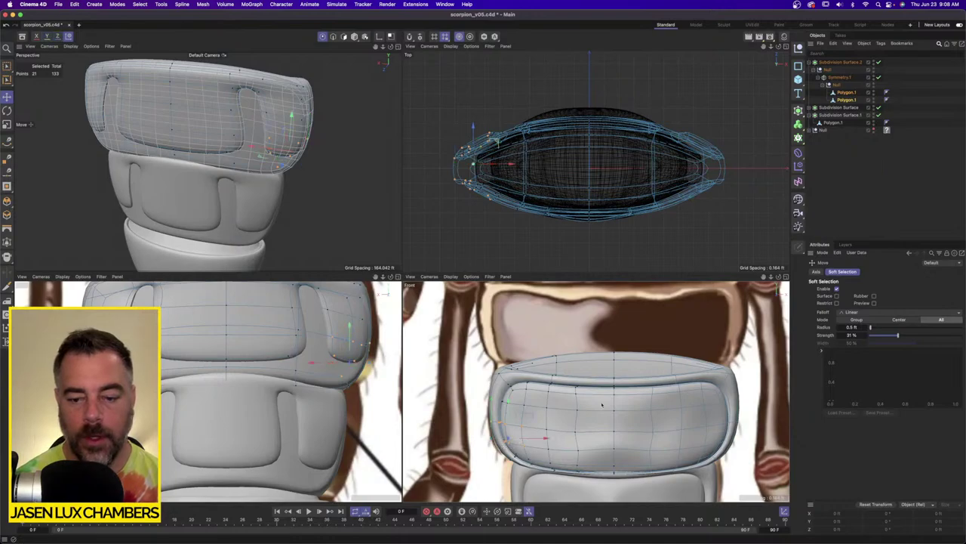
Compare the widened segment with the reference illustrations by toggling the visibility of Subdivision Surface.2 off and on.
{"action": "scroll", "coordinate": [236, 333], "scroll_direction": "down", "scroll_amount": 5}
{"action": "left_click_drag", "start_coordinate": [198, 207], "coordinate": [255, 187], "text": "alt"}
{"action": "scroll", "coordinate": [257, 188], "scroll_direction": "down", "scroll_amount": 3}
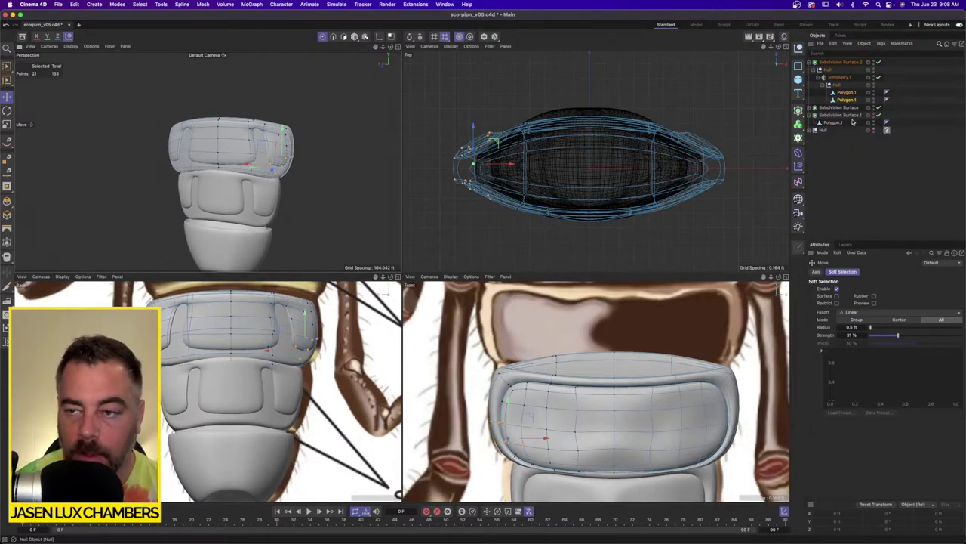
{"action": "left_click", "coordinate": [876, 63]}
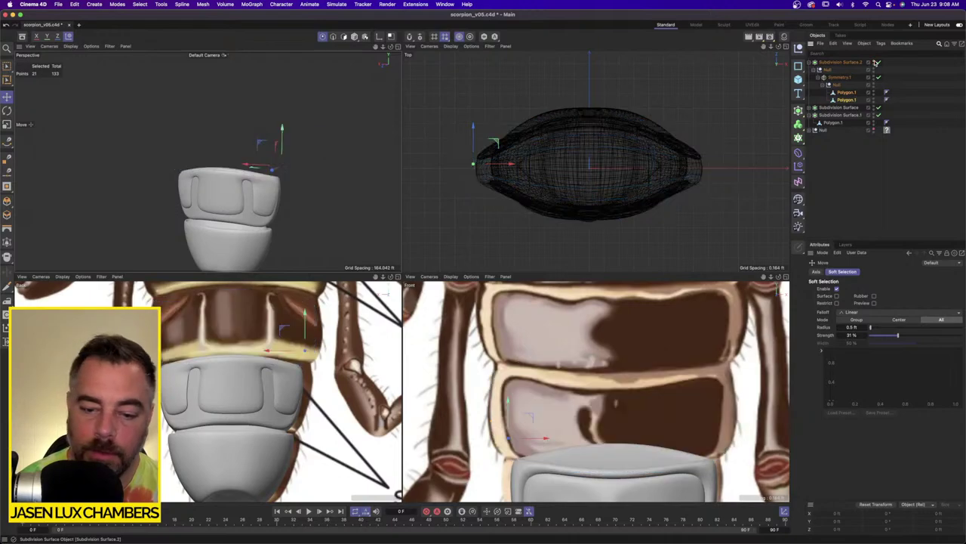
{"action": "left_click", "coordinate": [876, 62]}
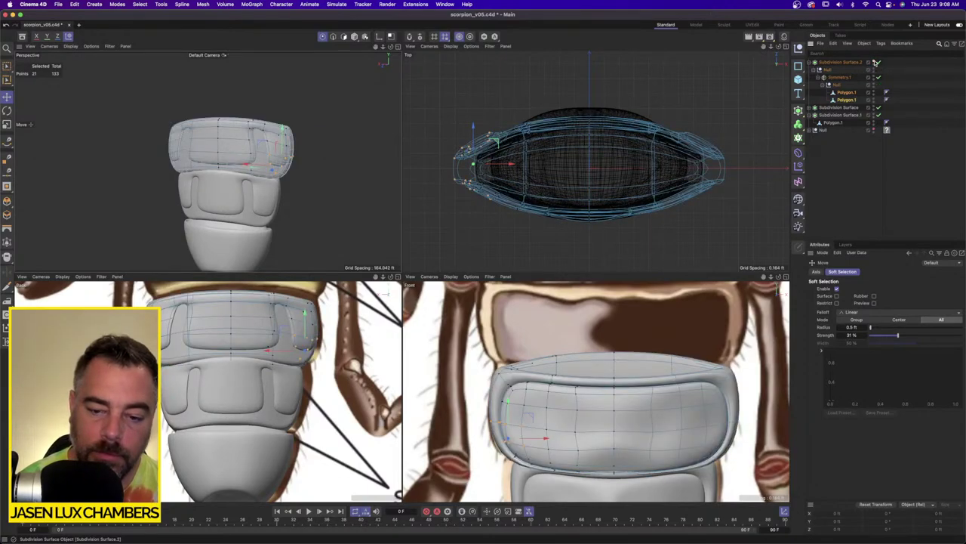
{"action": "left_click", "coordinate": [876, 63]}
{"action": "left_click", "coordinate": [876, 62]}
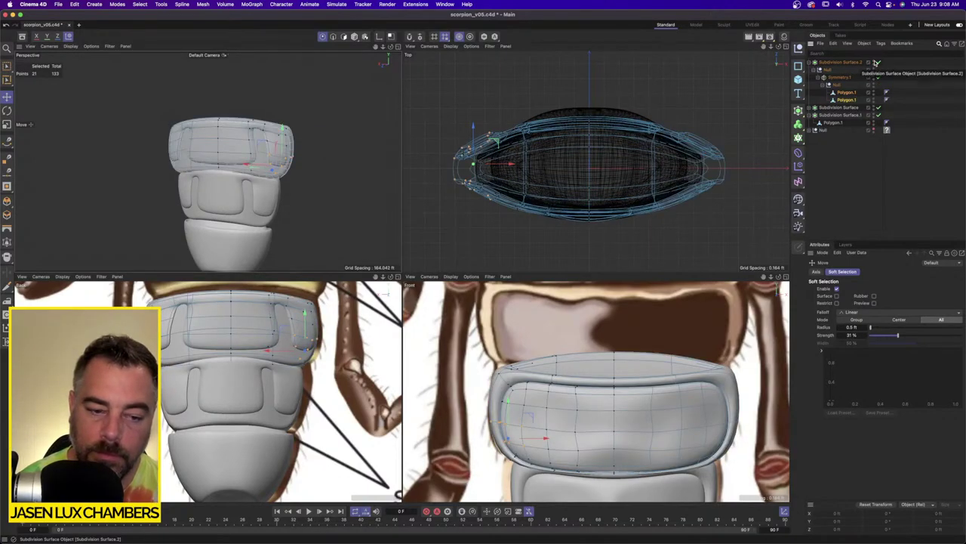
{"action": "left_click", "coordinate": [876, 62]}
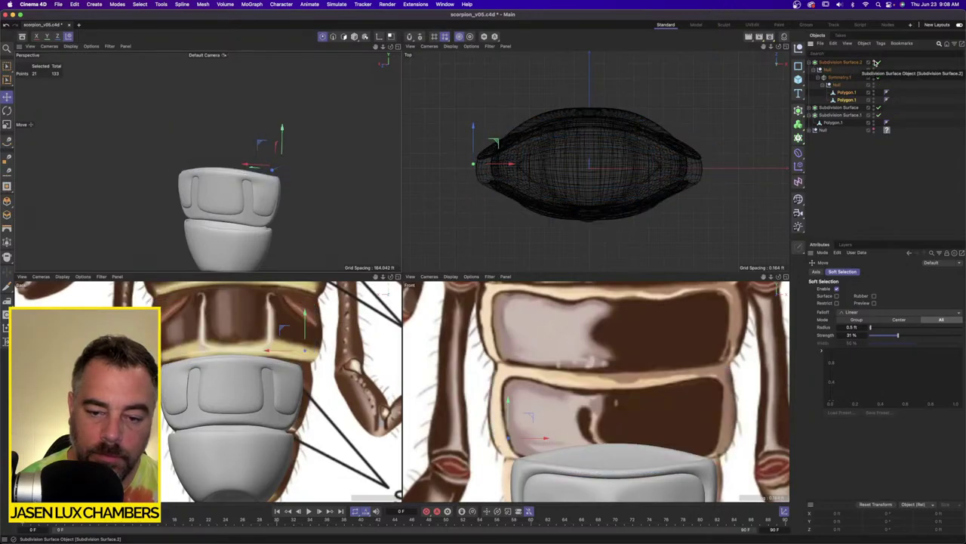
{"action": "left_click", "coordinate": [876, 62]}
Select the loop of body mesh polygons bordering the front plate, using Loop Selection in the enlarged perspective view.
{"action": "left_click", "coordinate": [398, 47]}
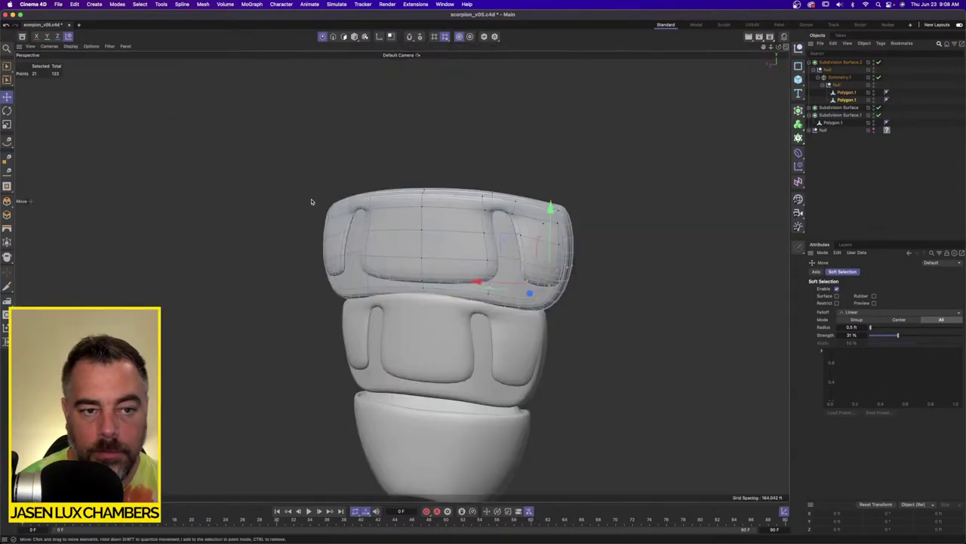
{"action": "left_click_drag", "start_coordinate": [312, 202], "coordinate": [366, 283], "text": "alt"}
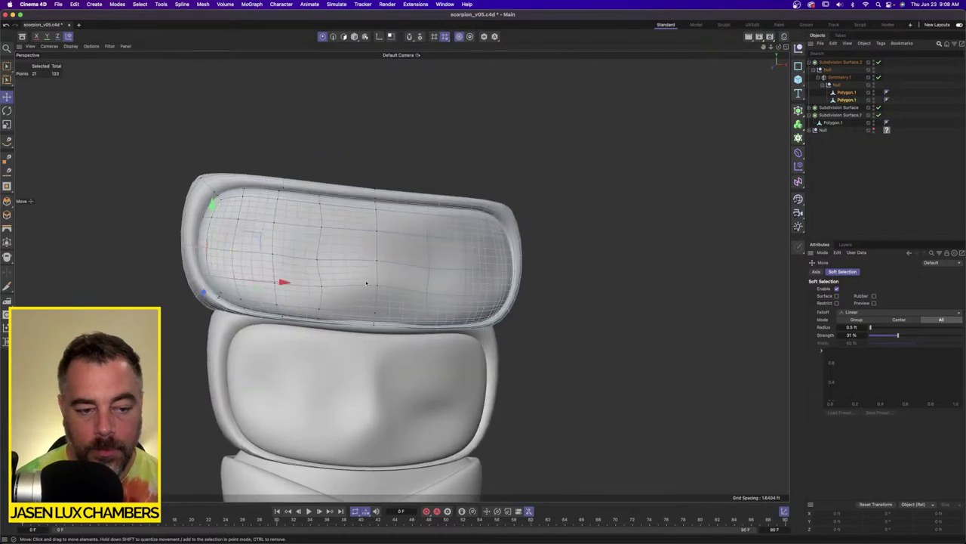
{"action": "left_click", "coordinate": [845, 101]}
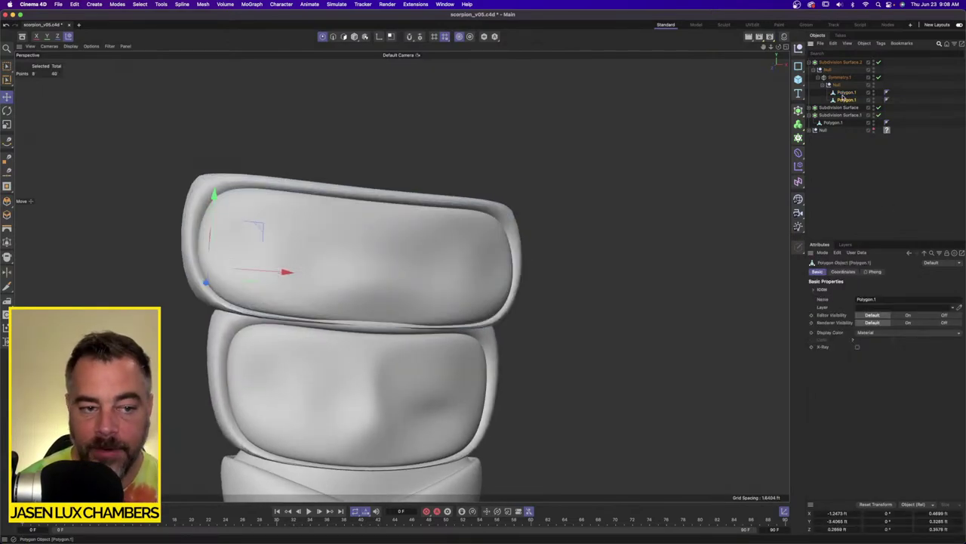
{"action": "left_click", "coordinate": [845, 93]}
{"action": "left_click_drag", "start_coordinate": [243, 189], "coordinate": [272, 209], "text": "alt"}
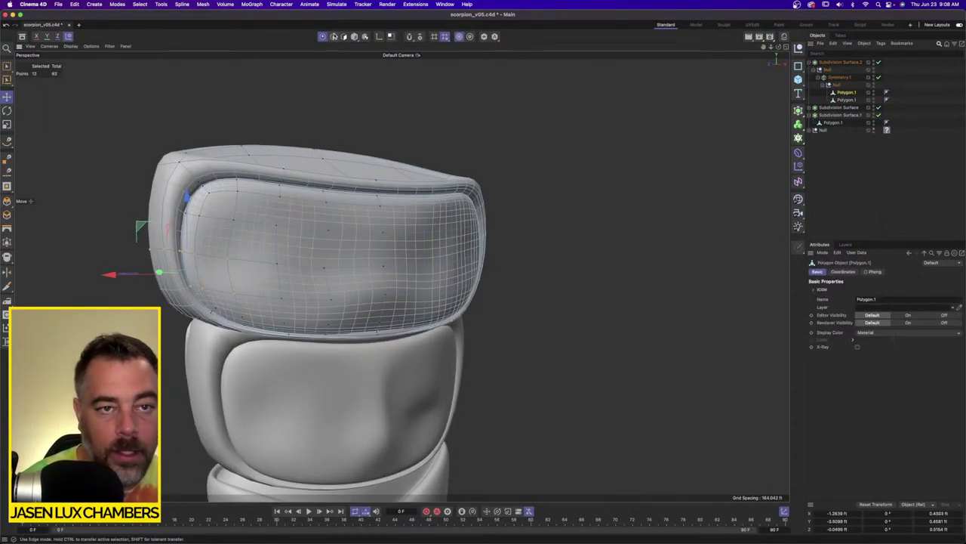
{"action": "left_click", "coordinate": [344, 37]}
{"action": "left_click", "coordinate": [206, 4]}
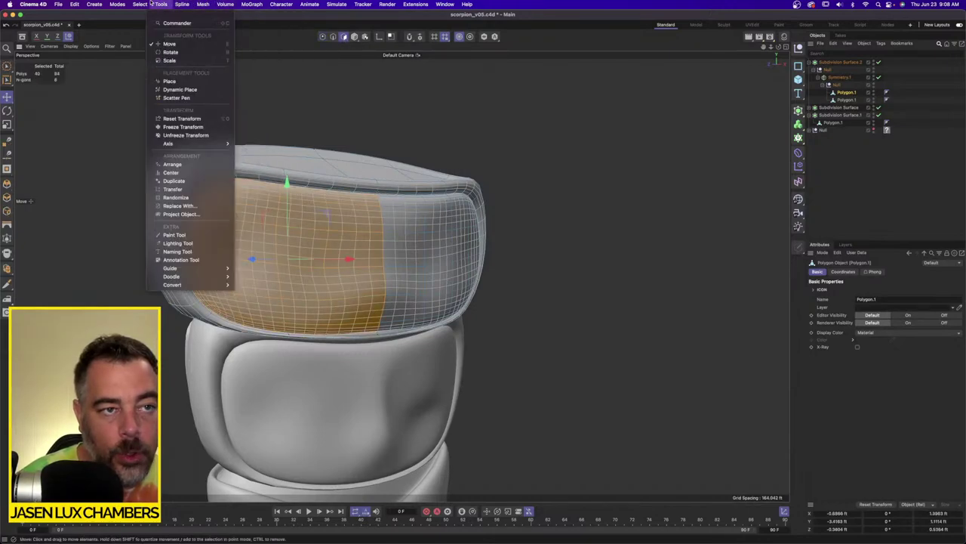
{"action": "left_click", "coordinate": [170, 92]}
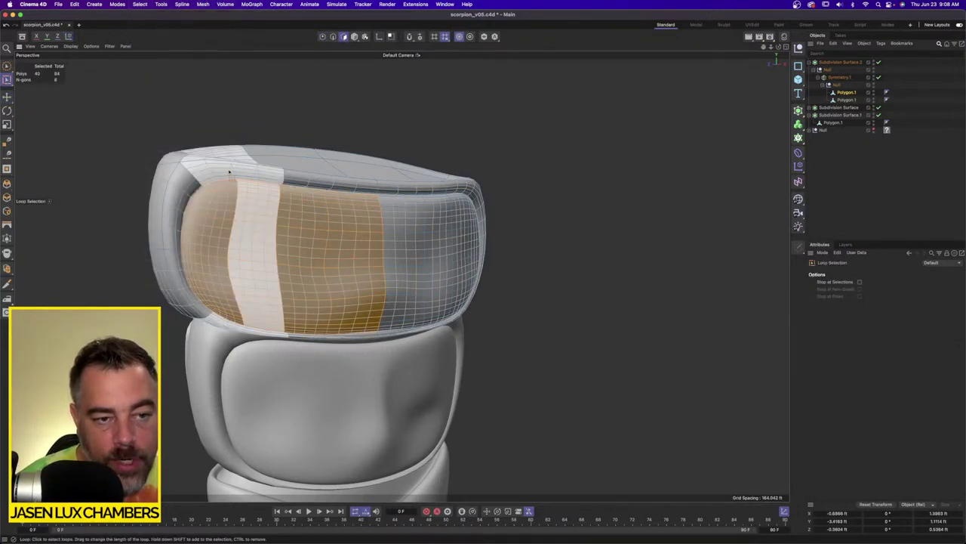
{"action": "left_click", "coordinate": [273, 177]}
{"action": "mouse_move", "coordinate": [273, 178]}
{"action": "left_mouse_down", "text": "alt"}
{"action": "mouse_move", "coordinate": [355, 204]}
{"action": "mouse_move", "coordinate": [355, 193]}
{"action": "mouse_move", "coordinate": [362, 209]}
{"action": "mouse_move", "coordinate": [286, 172]}
{"action": "left_mouse_up", "text": "alt"}
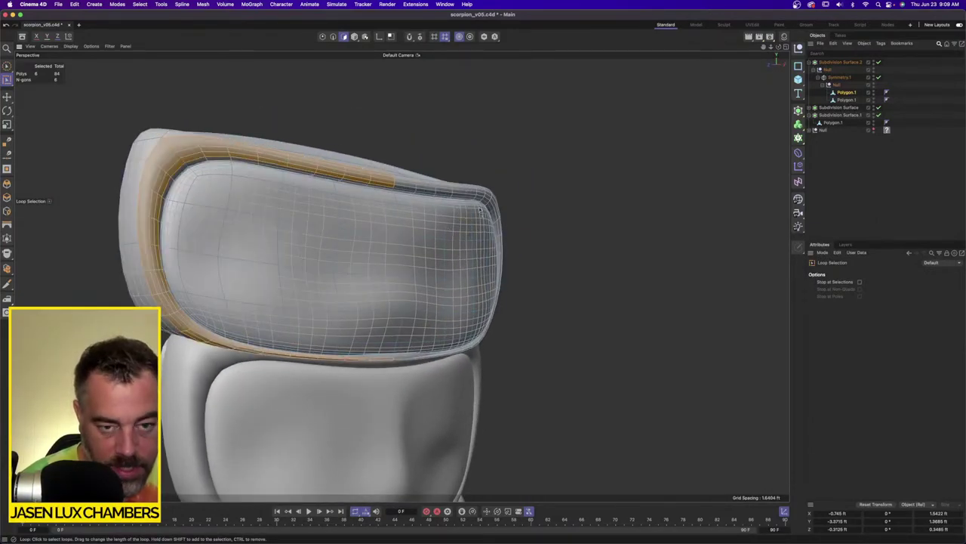
Extrude the upper segment's selected rim loop by about 0.0017 ft and delete the cap polygons left on the symmetry seam above and below the plate.
{"action": "key", "text": "d"}
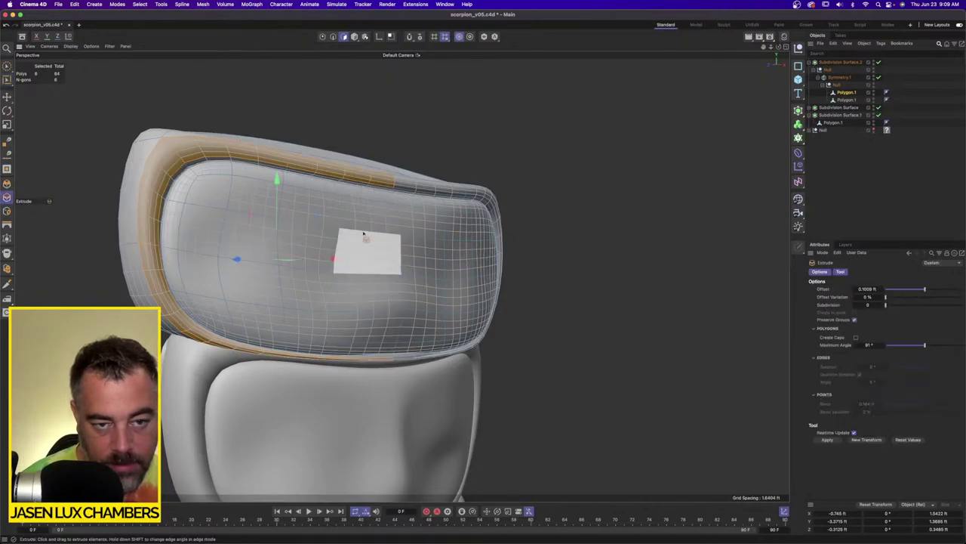
{"action": "left_click_drag", "start_coordinate": [396, 227], "coordinate": [404, 227]}
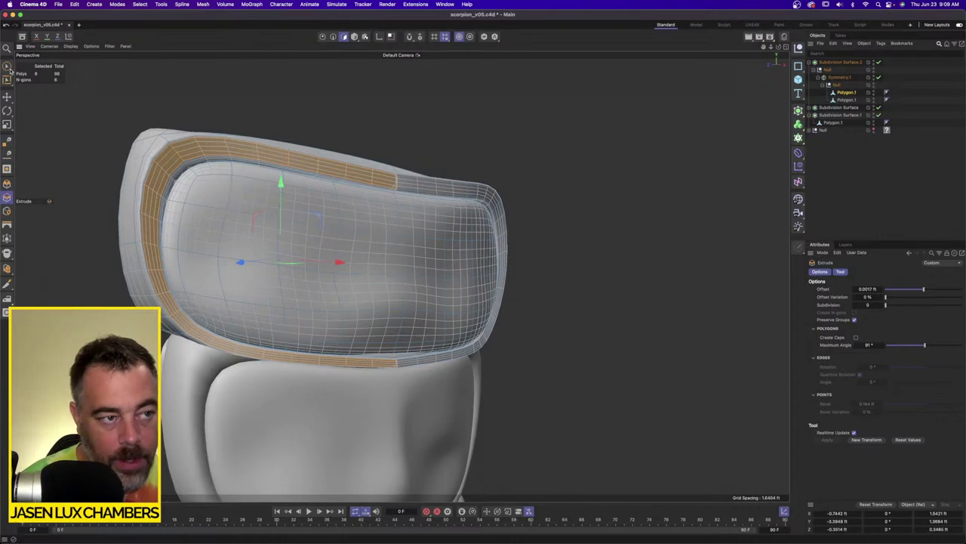
{"action": "left_click_drag", "start_coordinate": [6, 67], "coordinate": [44, 91]}
{"action": "left_click_drag", "start_coordinate": [309, 164], "coordinate": [439, 196], "text": "alt"}
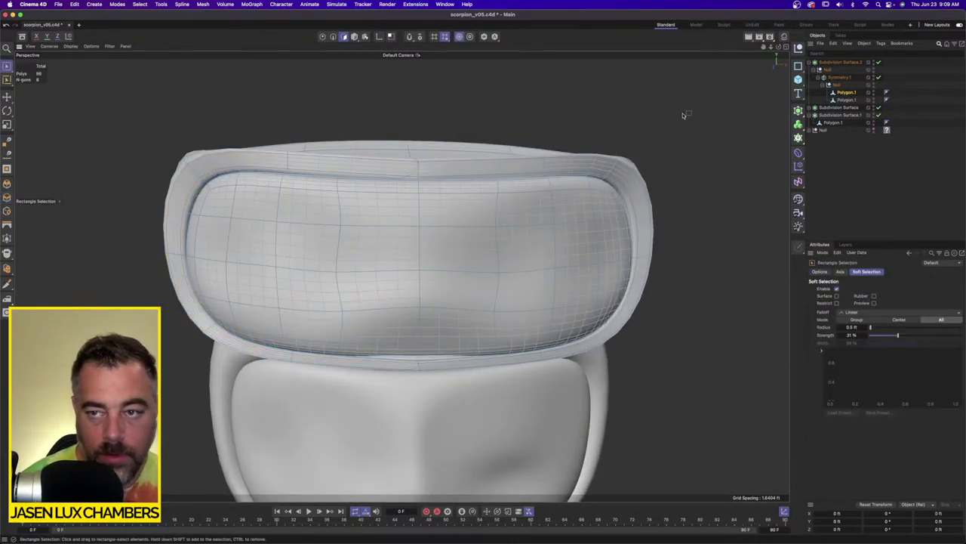
{"action": "left_click_drag", "start_coordinate": [394, 148], "coordinate": [384, 214]}
{"action": "key", "text": "Delete"}
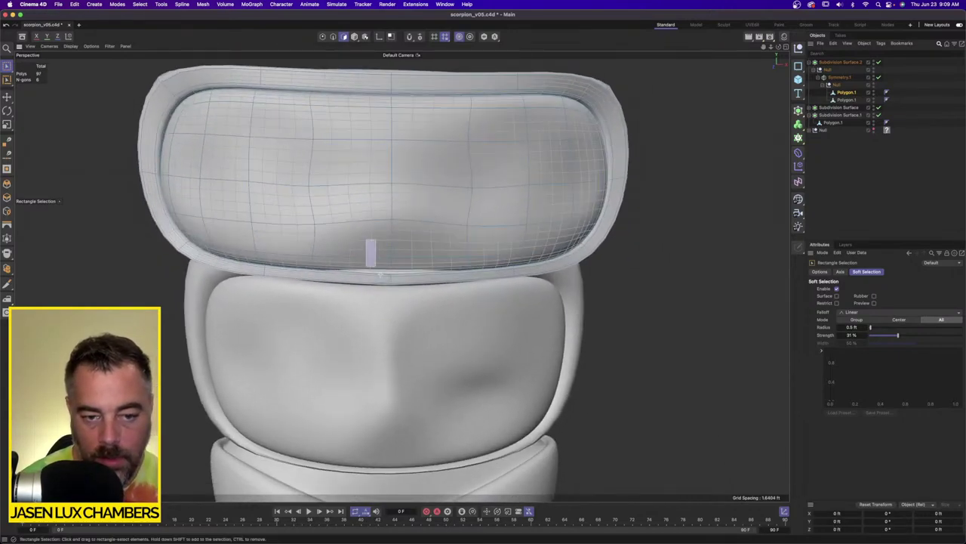
{"action": "key", "text": "super+z"}
{"action": "left_click_drag", "start_coordinate": [381, 274], "coordinate": [451, 285]}
{"action": "key", "text": "super+z"}
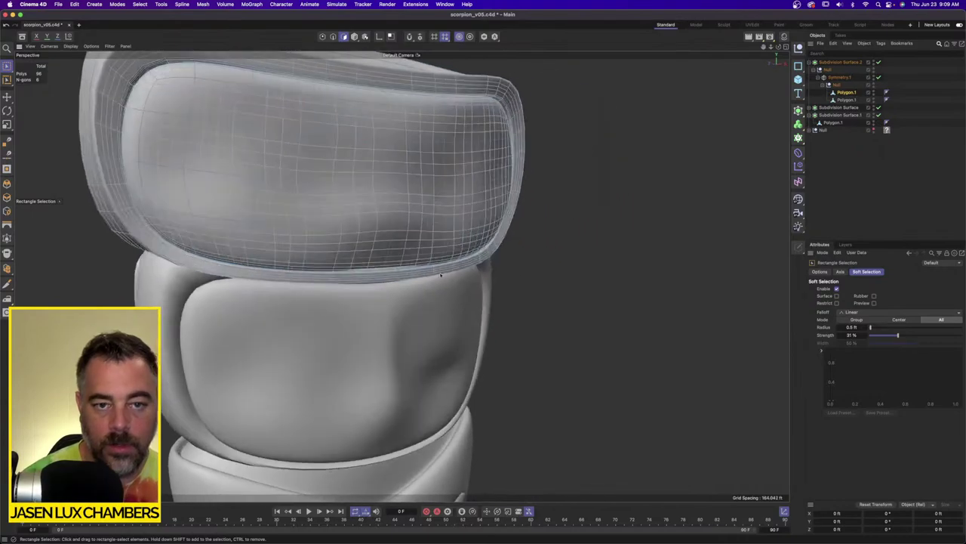
{"action": "right_click_drag", "start_coordinate": [452, 286], "coordinate": [393, 279], "text": "alt"}
{"action": "left_click_drag", "start_coordinate": [393, 279], "coordinate": [434, 242], "text": "alt"}
{"action": "right_click_drag", "start_coordinate": [434, 242], "coordinate": [478, 242], "text": "alt"}
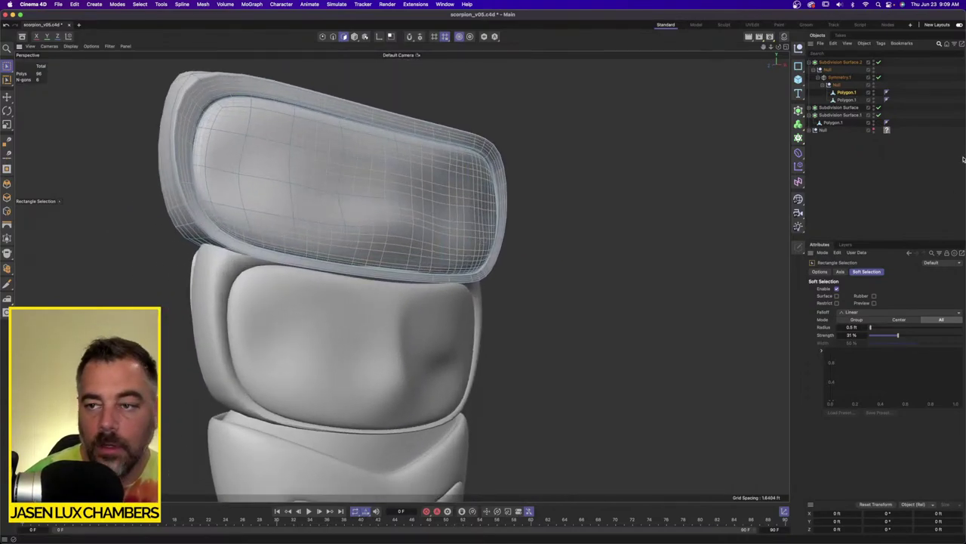
Select the loop of polygons bordering the front plate on the segment below, using the non-symmetrical body mesh inside Subdivision Surface.
{"action": "left_click", "coordinate": [810, 107]}
{"action": "left_click", "coordinate": [823, 130]}
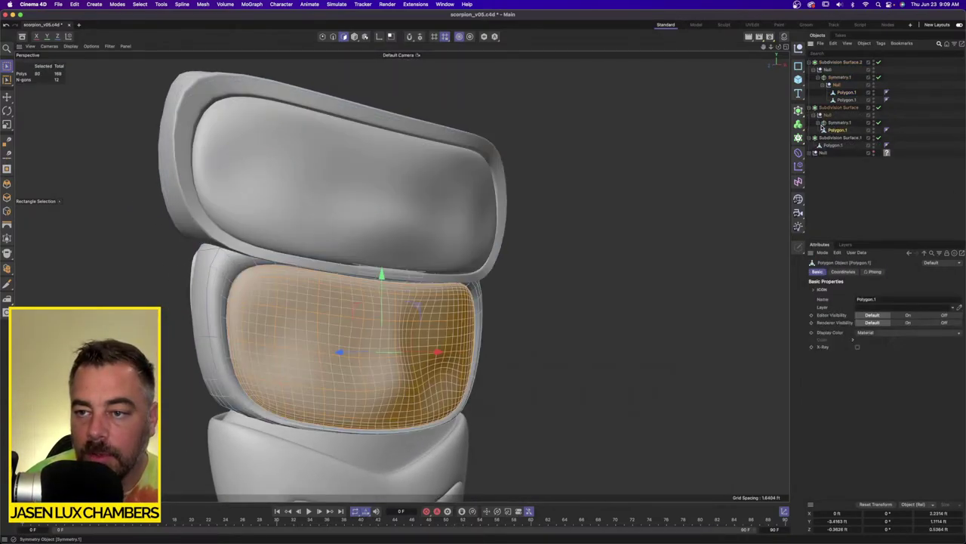
{"action": "left_click", "coordinate": [819, 123]}
{"action": "left_click", "coordinate": [841, 132]}
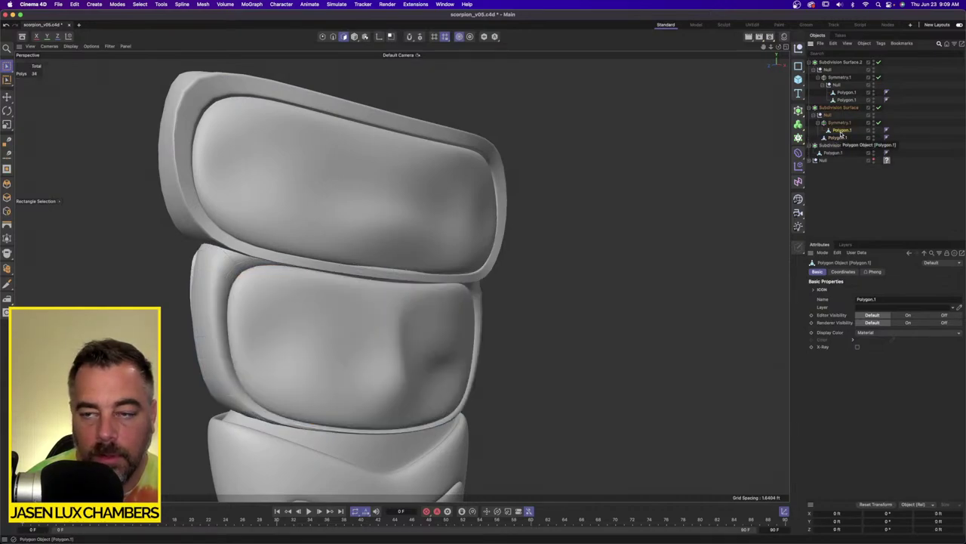
{"action": "left_click", "coordinate": [841, 137]}
{"action": "left_click", "coordinate": [183, 4]}
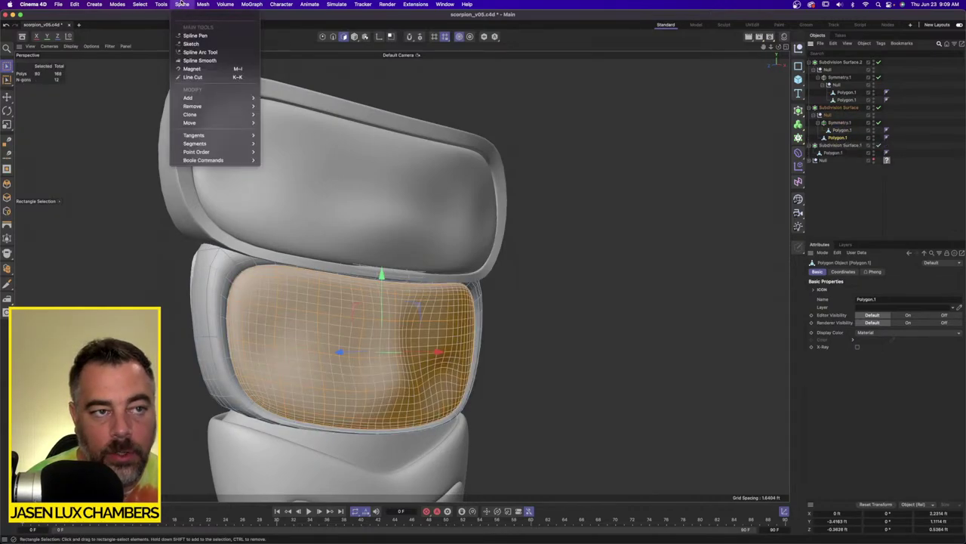
{"action": "left_click", "coordinate": [157, 90]}
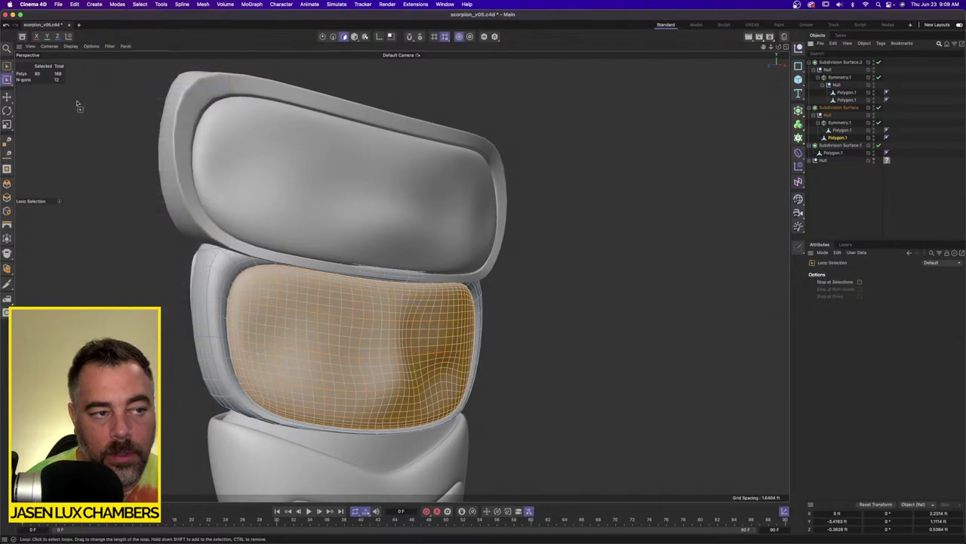
{"action": "left_click", "coordinate": [220, 340]}
Extrude the selected loop around the lower segment's front plate by about 0.002 ft to form a raised rim.
{"action": "key", "text": "d"}
{"action": "left_click_drag", "start_coordinate": [563, 309], "coordinate": [574, 308]}
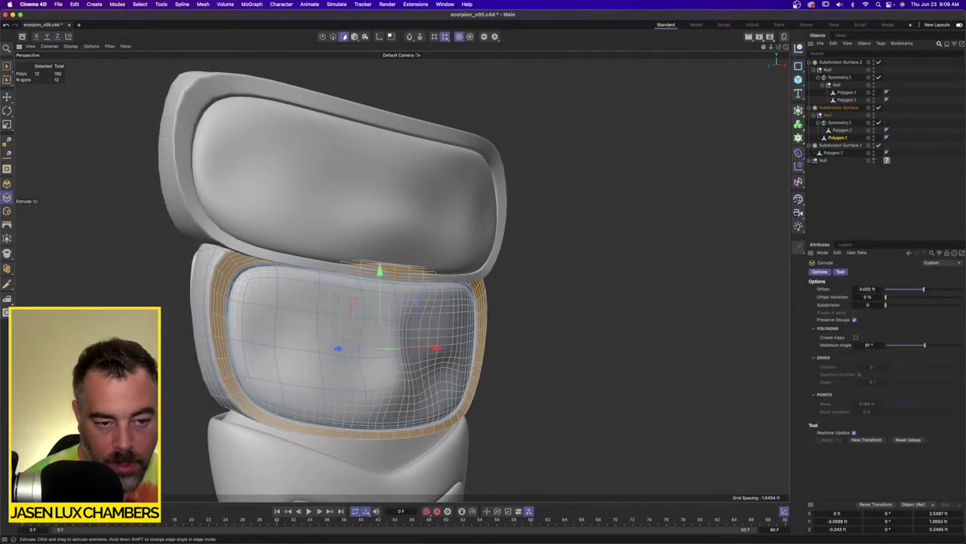
{"action": "left_click", "coordinate": [868, 219]}
{"action": "left_click_drag", "start_coordinate": [524, 279], "coordinate": [498, 281], "text": "alt"}
{"action": "right_click_drag", "start_coordinate": [498, 281], "coordinate": [455, 287], "text": "alt"}
{"action": "left_click_drag", "start_coordinate": [455, 287], "coordinate": [463, 268], "text": "alt"}
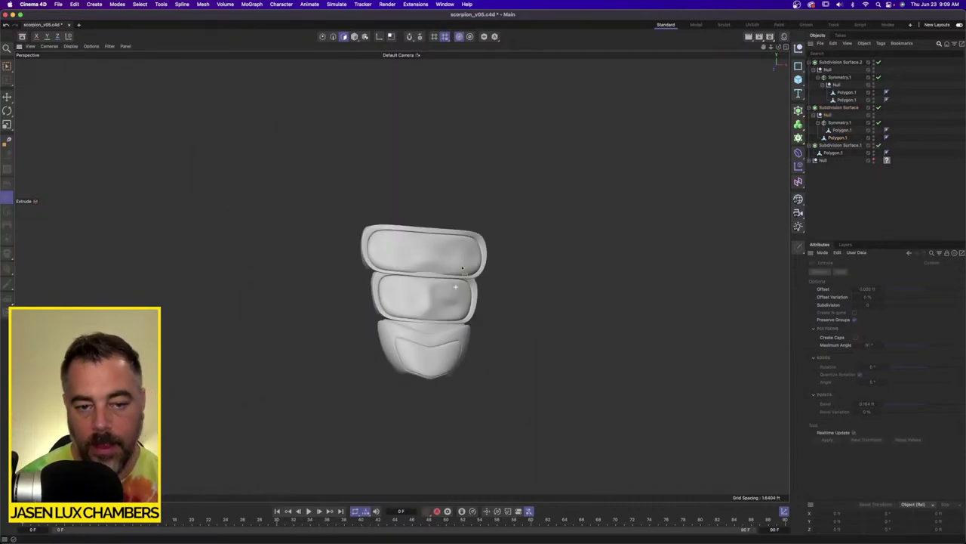
{"action": "scroll", "coordinate": [462, 268], "scroll_direction": "up", "scroll_amount": 4}
Grow the selection around the lower segment's rim and smooth it with the Iron tool at about 12% strength.
{"action": "left_click", "coordinate": [840, 151]}
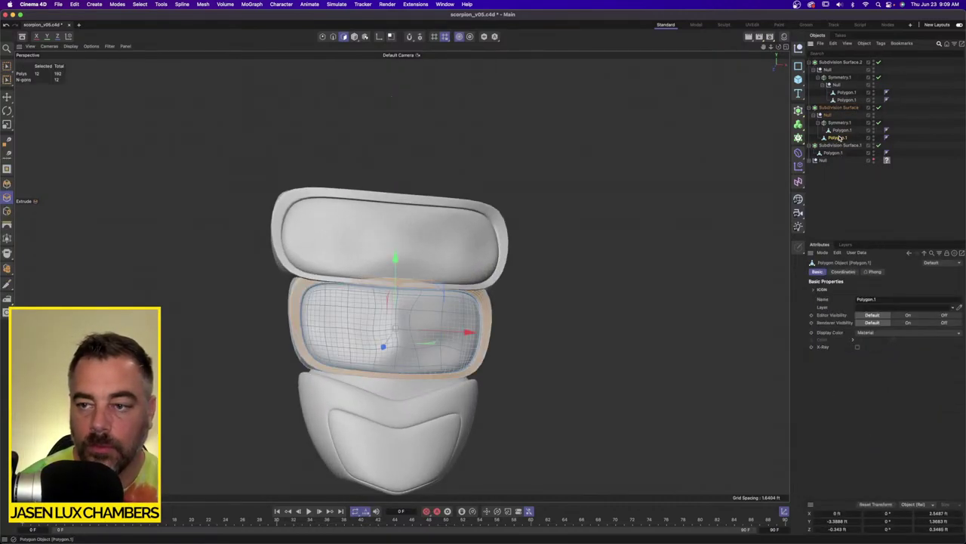
{"action": "key", "text": "u"}
{"action": "key", "text": "y"}
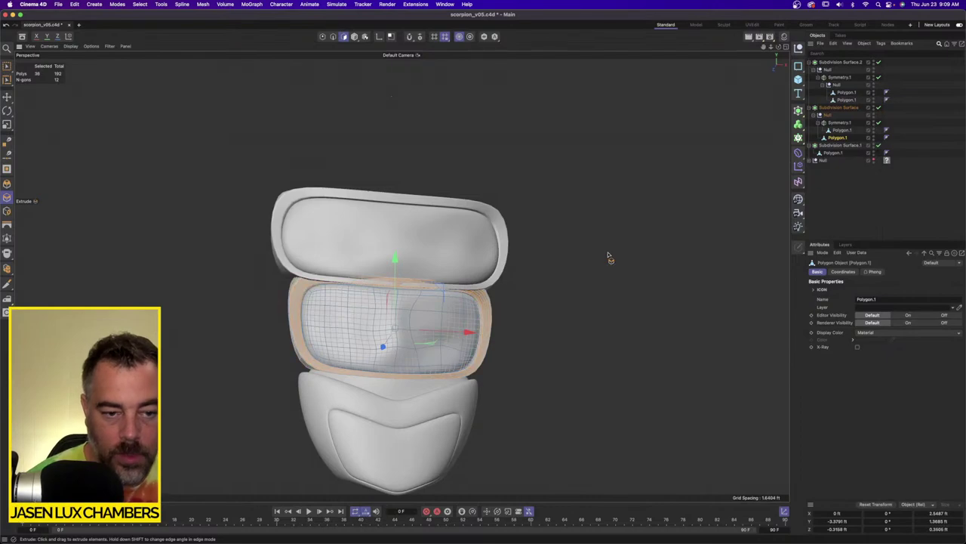
{"action": "left_click_drag", "start_coordinate": [332, 296], "coordinate": [367, 304], "text": "alt"}
{"action": "left_click", "coordinate": [203, 4]}
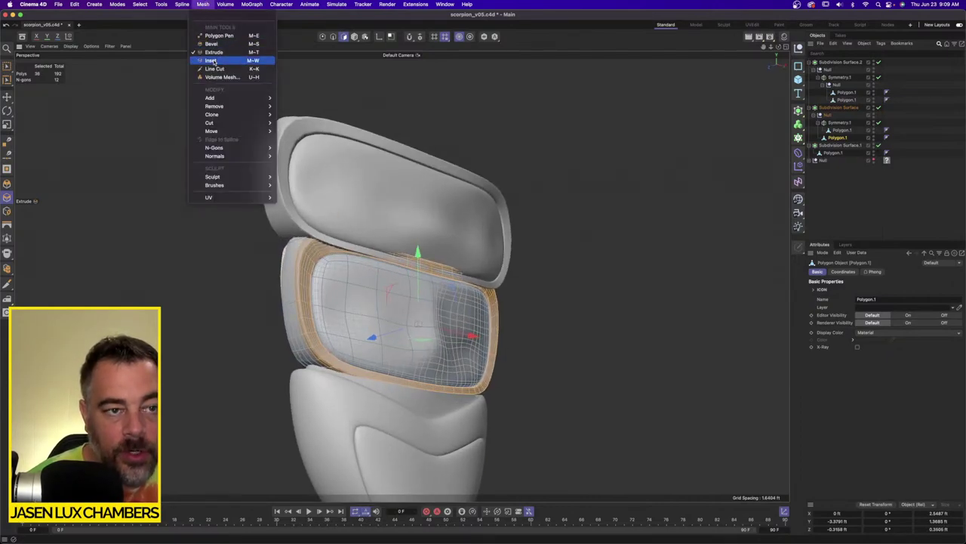
{"action": "mouse_move", "coordinate": [210, 123]}
{"action": "mouse_move", "coordinate": [252, 133]}
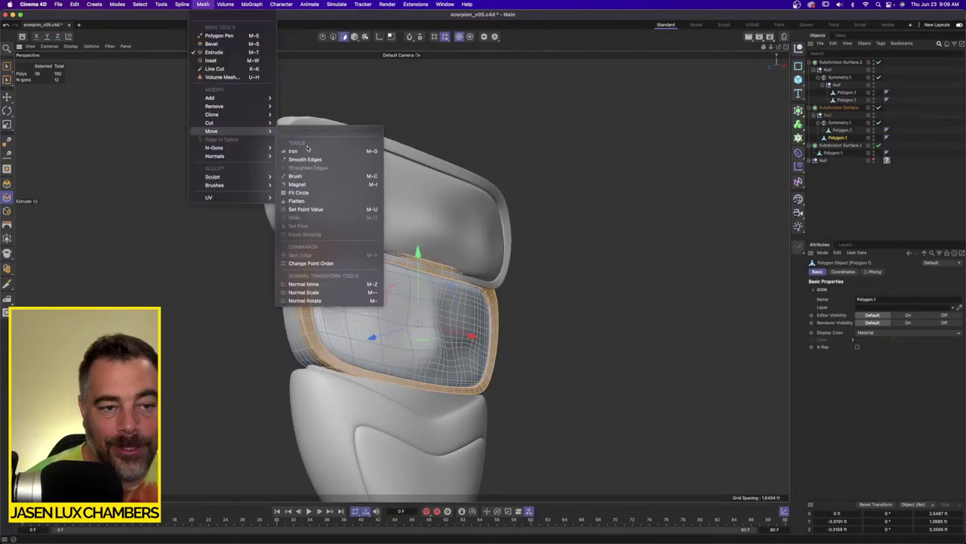
{"action": "left_click", "coordinate": [308, 151]}
{"action": "mouse_move", "coordinate": [178, 201]}
{"action": "left_mouse_down"}
{"action": "mouse_move", "coordinate": [153, 194]}
{"action": "mouse_move", "coordinate": [172, 189]}
{"action": "left_mouse_up"}
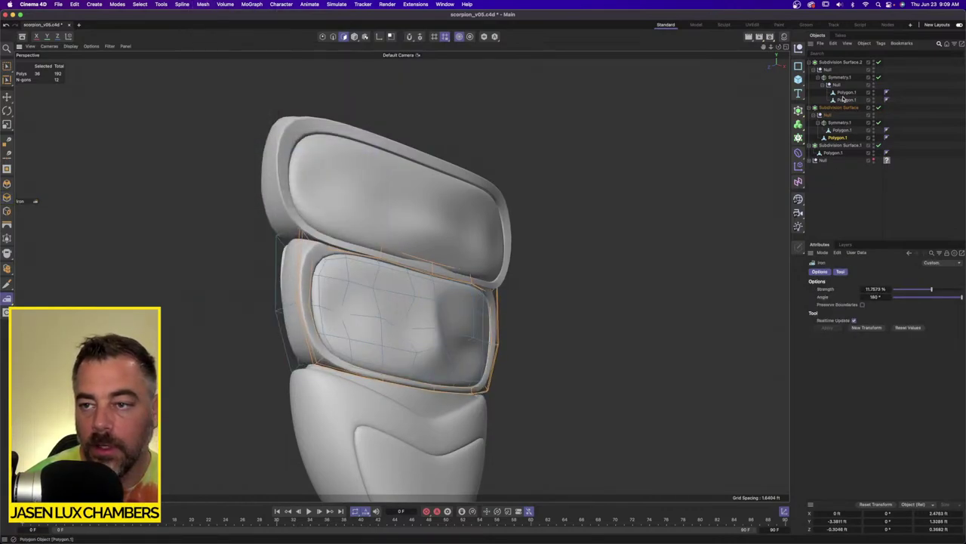
Select the rim polygon loop on the upper segment's body mesh and grow the selection to the neighbouring loops.
{"action": "left_click", "coordinate": [845, 93]}
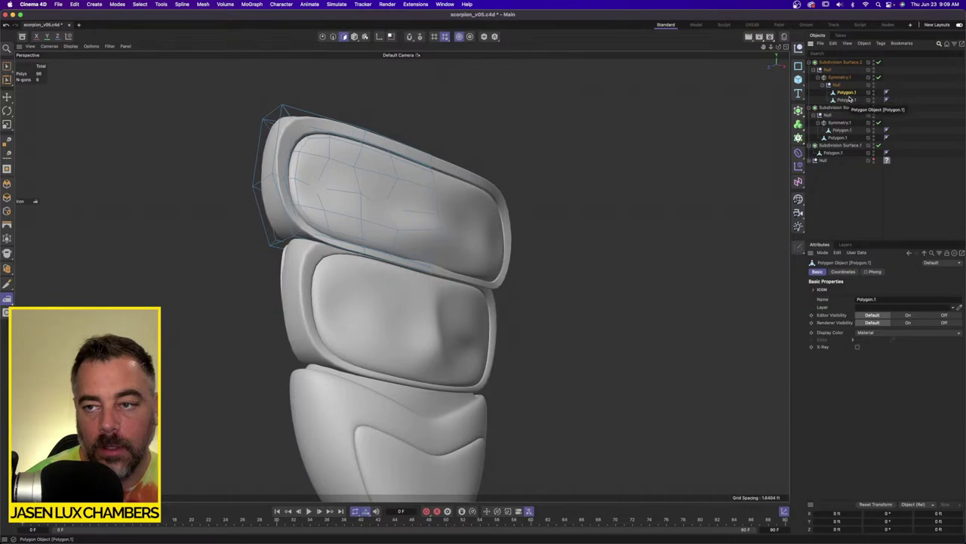
{"action": "left_click", "coordinate": [140, 4]}
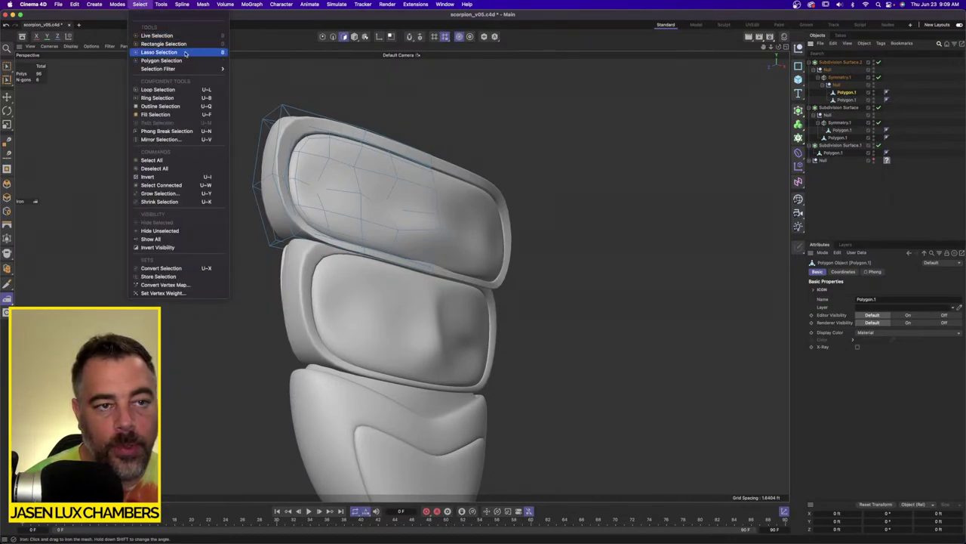
{"action": "left_click", "coordinate": [162, 89]}
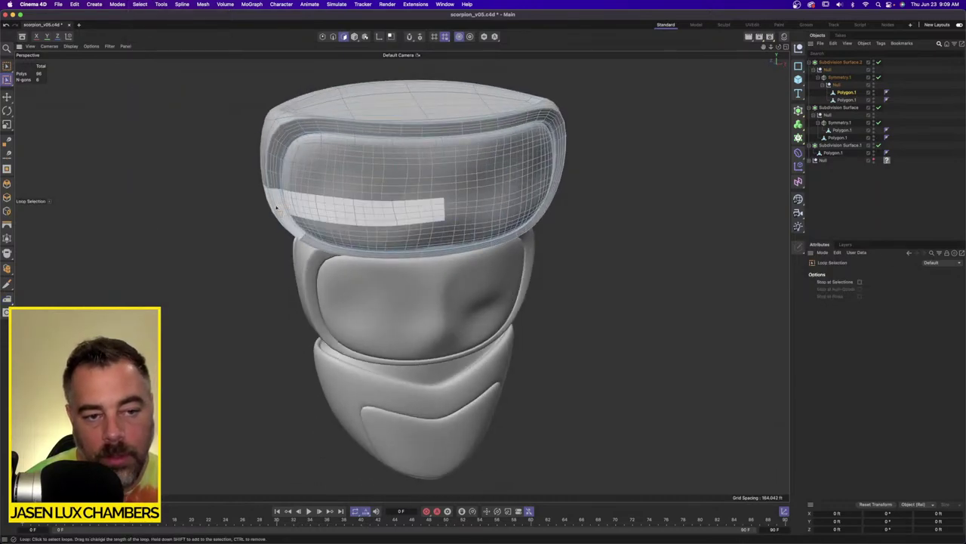
{"action": "left_click", "coordinate": [277, 191]}
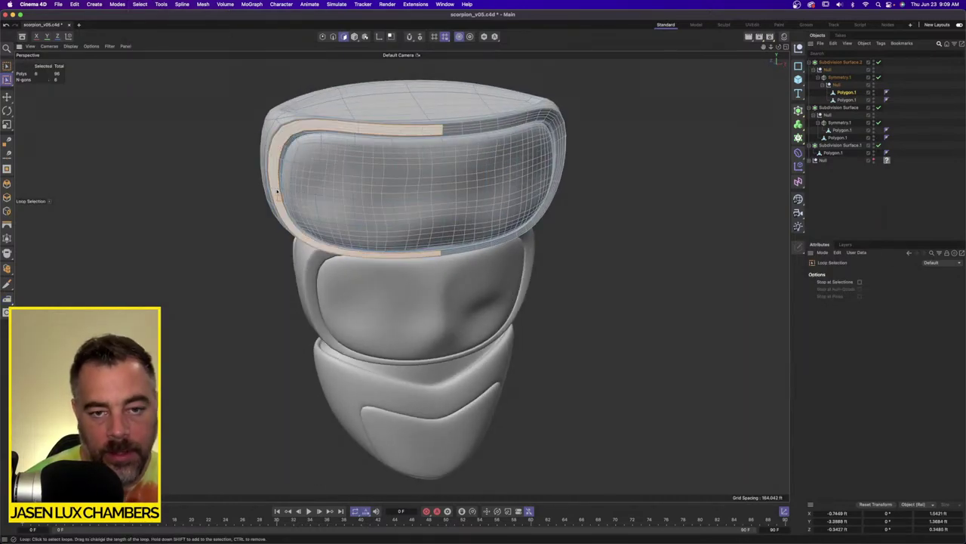
{"action": "right_click", "coordinate": [277, 192]}
{"action": "left_click", "coordinate": [277, 192], "text": "shift"}
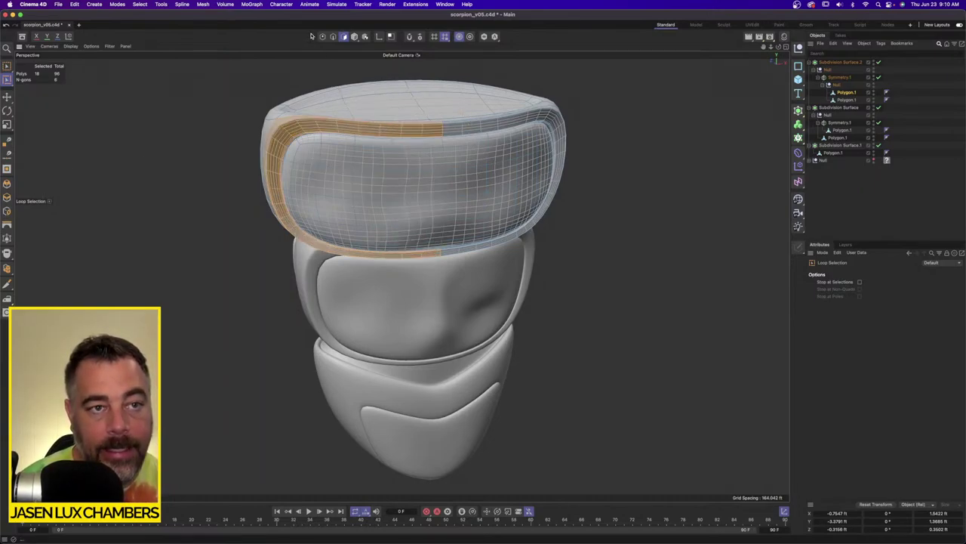
Smooth the upper segment's selected rim polygons with the Iron tool at about 2% strength.
{"action": "left_click", "coordinate": [225, 4]}
{"action": "mouse_move", "coordinate": [203, 4]}
{"action": "mouse_move", "coordinate": [212, 131]}
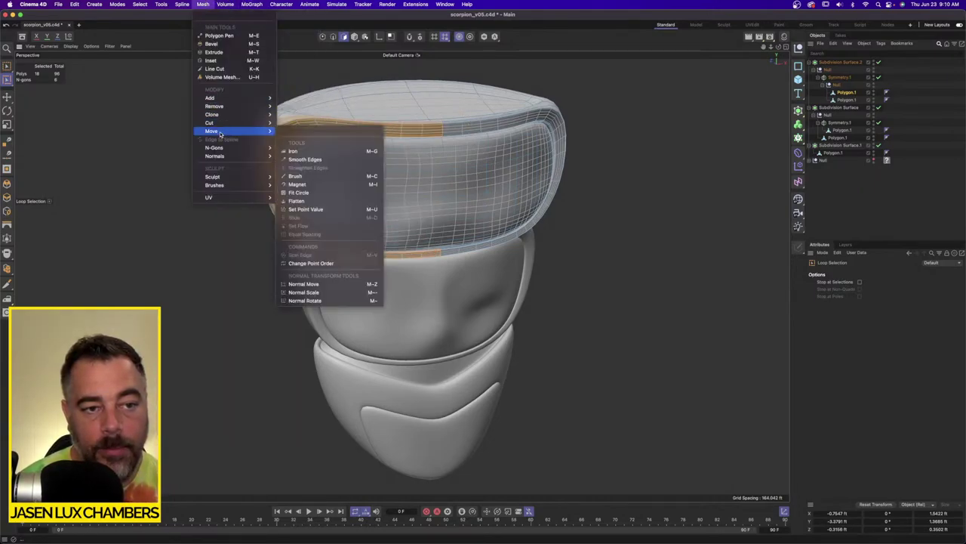
{"action": "left_click", "coordinate": [310, 153]}
{"action": "left_click_drag", "start_coordinate": [453, 185], "coordinate": [587, 184], "text": "alt"}
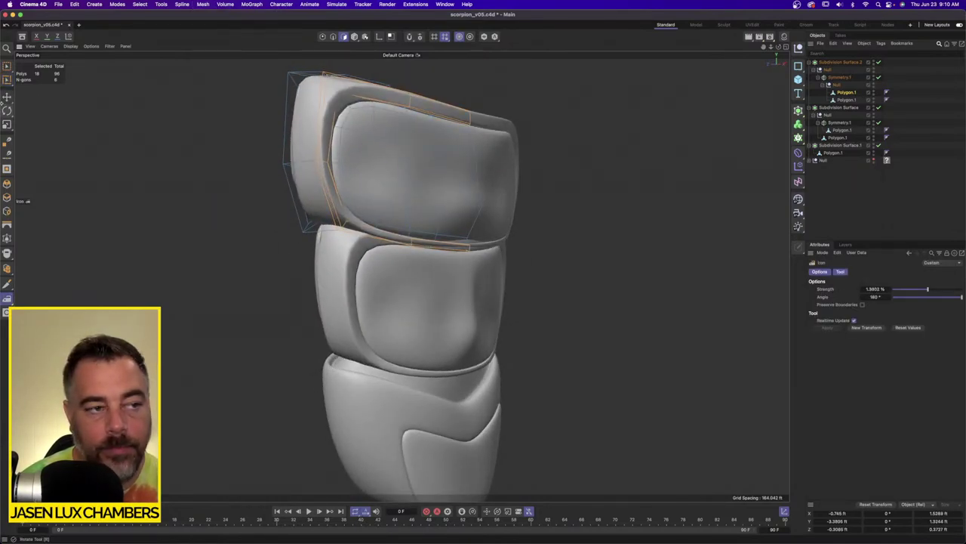
Select the centreline points of the upper segment's body mesh and align them on the symmetry plane at X 0 ft.
{"action": "left_click_drag", "start_coordinate": [6, 69], "coordinate": [34, 92]}
{"action": "left_click", "coordinate": [323, 36]}
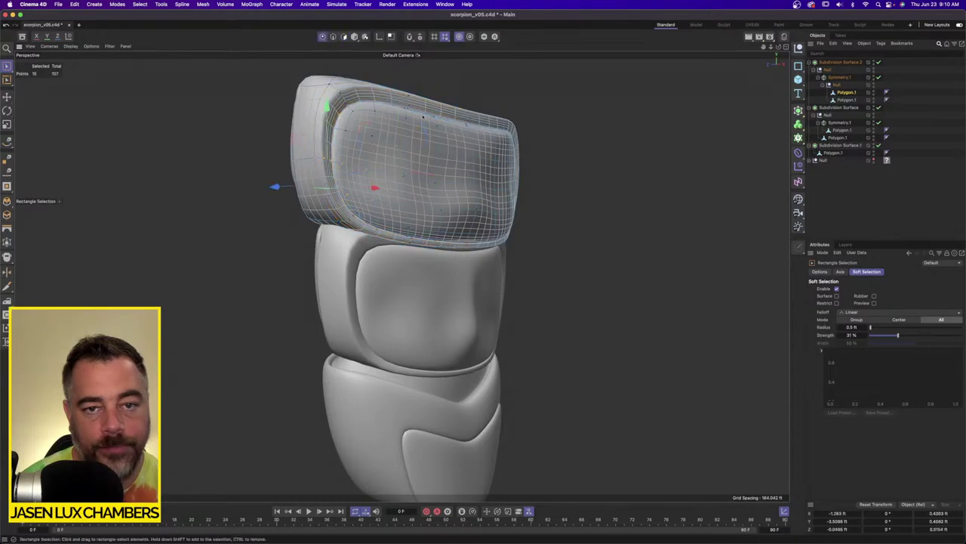
{"action": "left_click_drag", "start_coordinate": [462, 131], "coordinate": [408, 142], "text": "alt"}
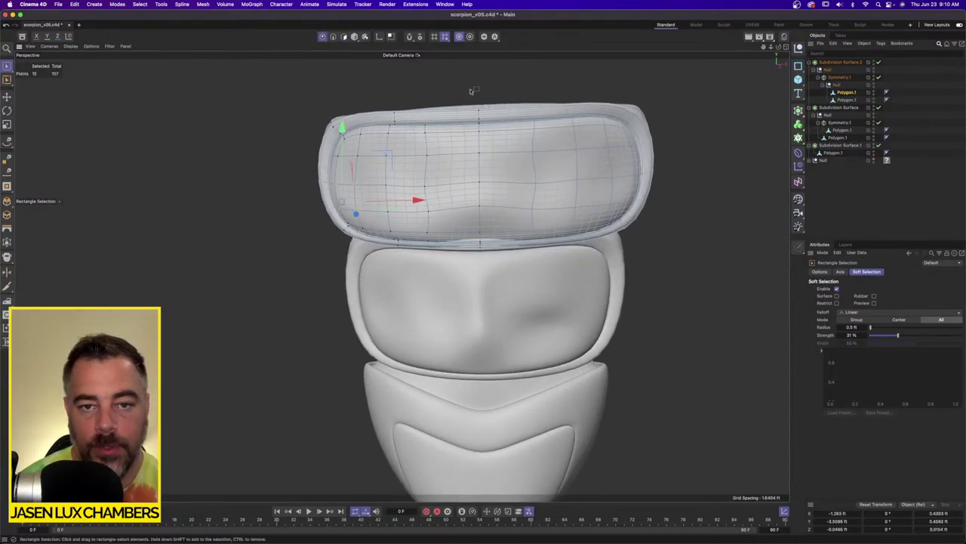
{"action": "left_click_drag", "start_coordinate": [471, 92], "coordinate": [484, 275]}
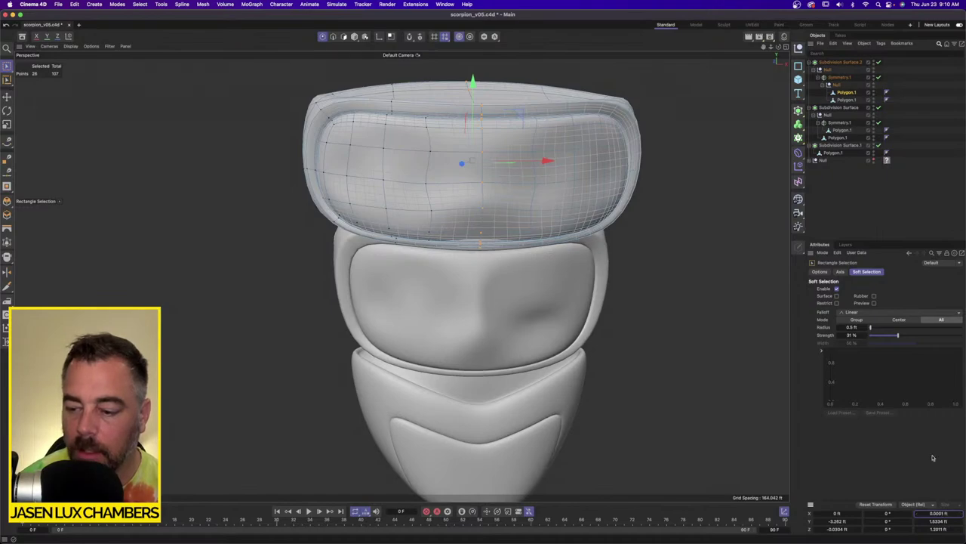
Switch to the four-view layout and turn on X-Ray for Subdivision Surface.2 so the reference illustrations show through the segment.
{"action": "left_click", "coordinate": [841, 101]}
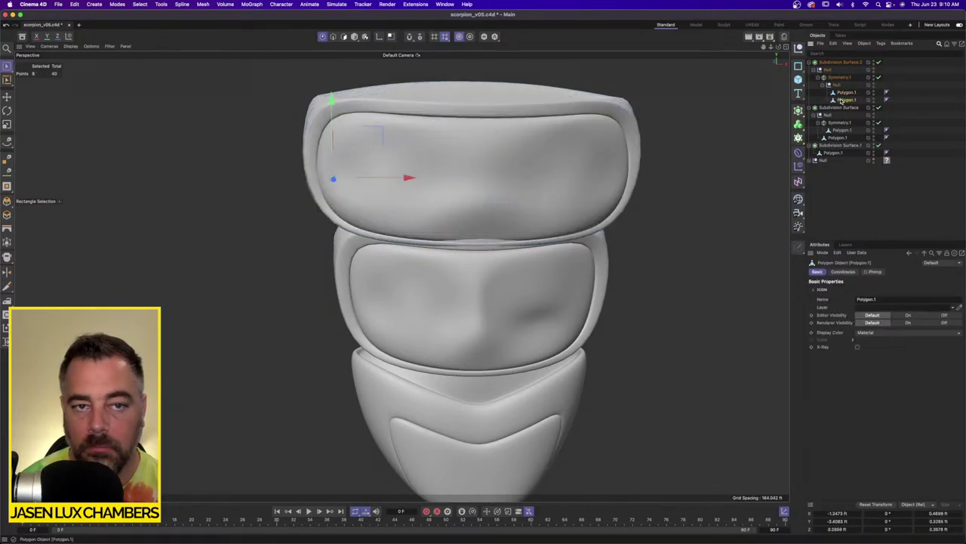
{"action": "left_click", "coordinate": [814, 204]}
{"action": "left_click_drag", "start_coordinate": [429, 166], "coordinate": [304, 252], "text": "alt"}
{"action": "left_click", "coordinate": [785, 50]}
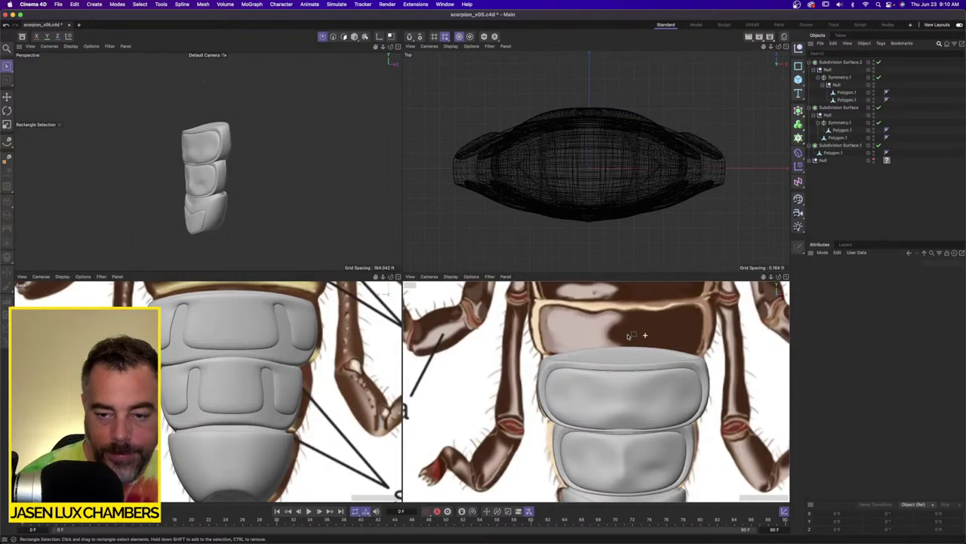
{"action": "right_click_drag", "start_coordinate": [628, 337], "coordinate": [628, 379], "text": "alt"}
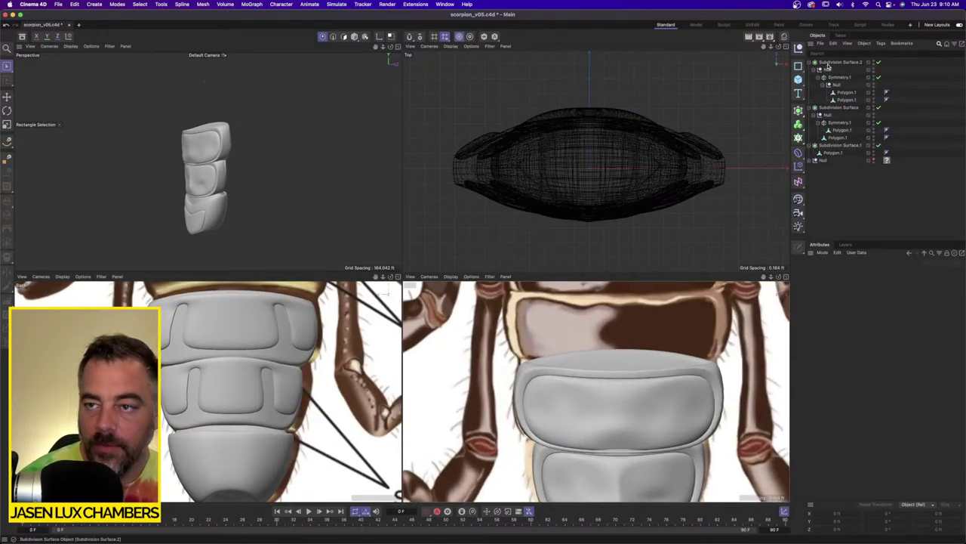
{"action": "left_click", "coordinate": [828, 65]}
{"action": "left_click", "coordinate": [858, 354]}
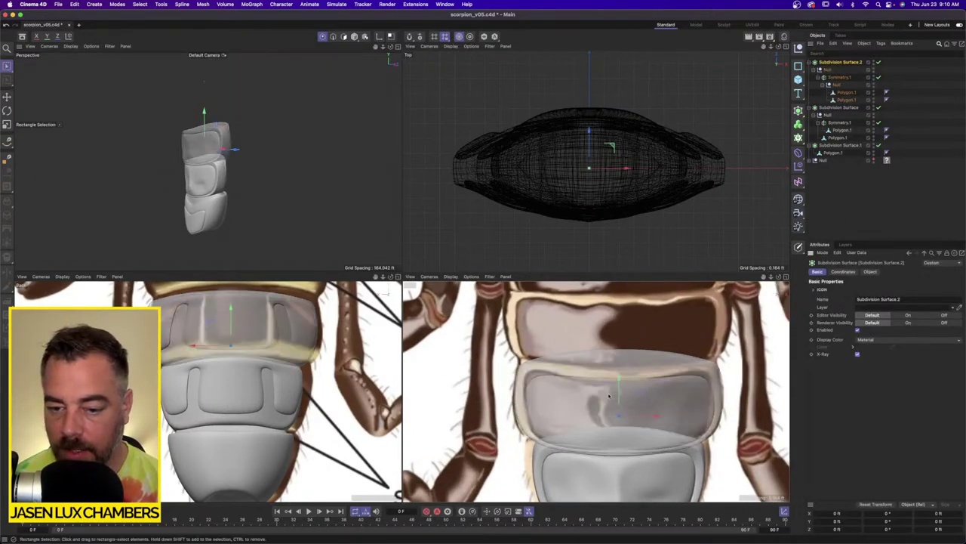
Select the points at the upper outer corner of the body mesh's plate opening and move them up and outward to match the front reference.
{"action": "left_click", "coordinate": [847, 93]}
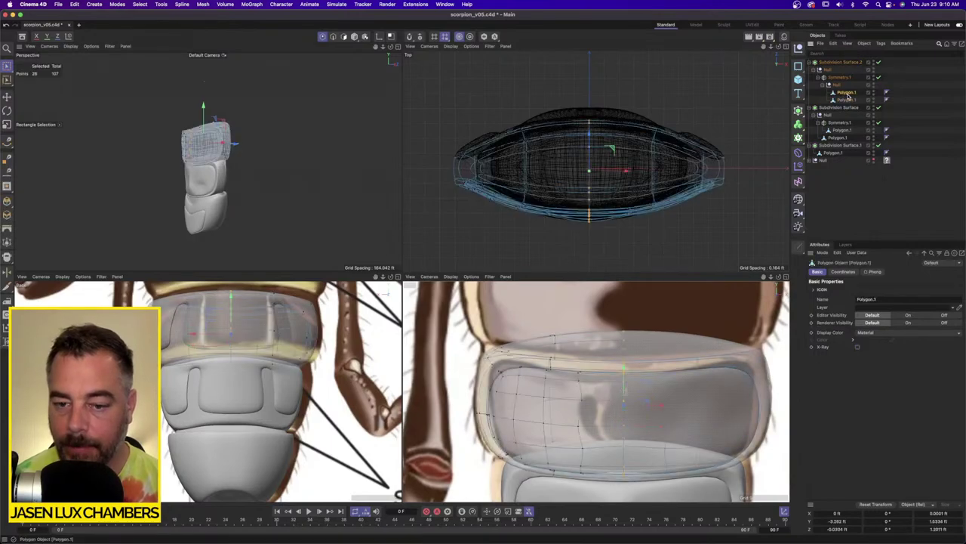
{"action": "scroll", "coordinate": [521, 328], "scroll_direction": "up", "scroll_amount": 3}
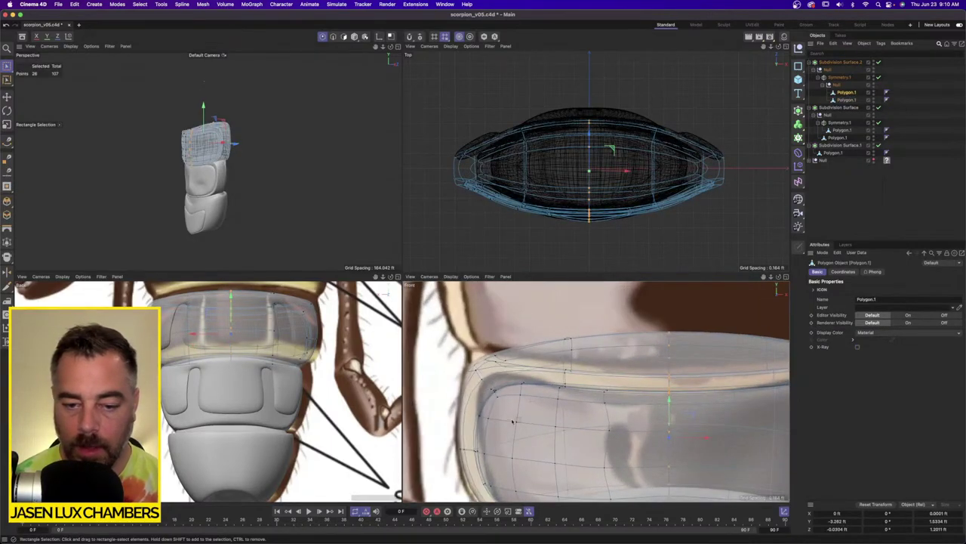
{"action": "left_click_drag", "start_coordinate": [486, 384], "coordinate": [510, 408]}
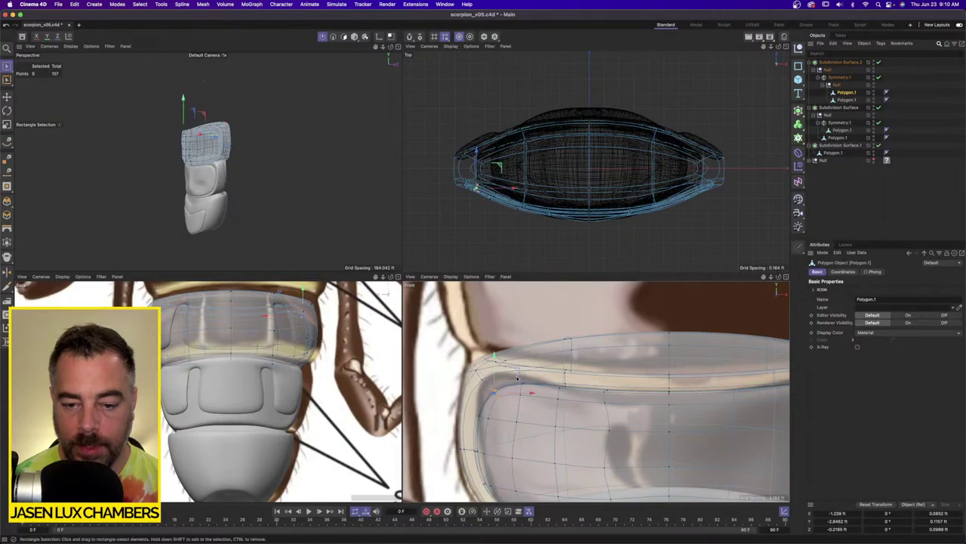
{"action": "left_click_drag", "start_coordinate": [518, 373], "coordinate": [512, 354]}
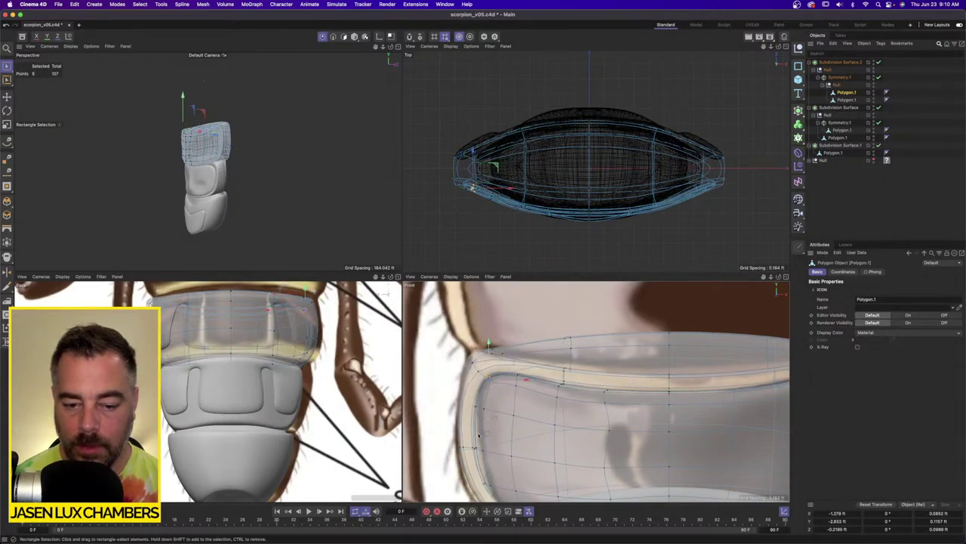
Move the body mesh's points along the plate opening's outer side and lower corner to match the front reference.
{"action": "left_click_drag", "start_coordinate": [489, 458], "coordinate": [531, 453]}
{"action": "middle_click_drag", "start_coordinate": [547, 442], "coordinate": [498, 385], "text": "alt"}
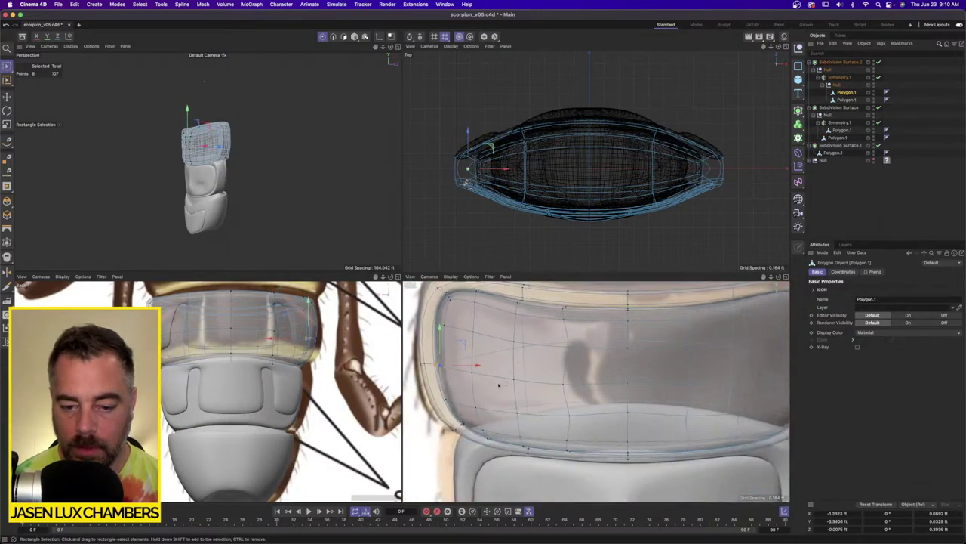
{"action": "left_click_drag", "start_coordinate": [439, 445], "coordinate": [471, 408]}
{"action": "middle_click_drag", "start_coordinate": [659, 366], "coordinate": [576, 395], "text": "alt"}
{"action": "scroll", "coordinate": [607, 376], "scroll_direction": "down", "scroll_amount": 1}
{"action": "scroll", "coordinate": [604, 380], "scroll_direction": "right", "scroll_amount": 4}
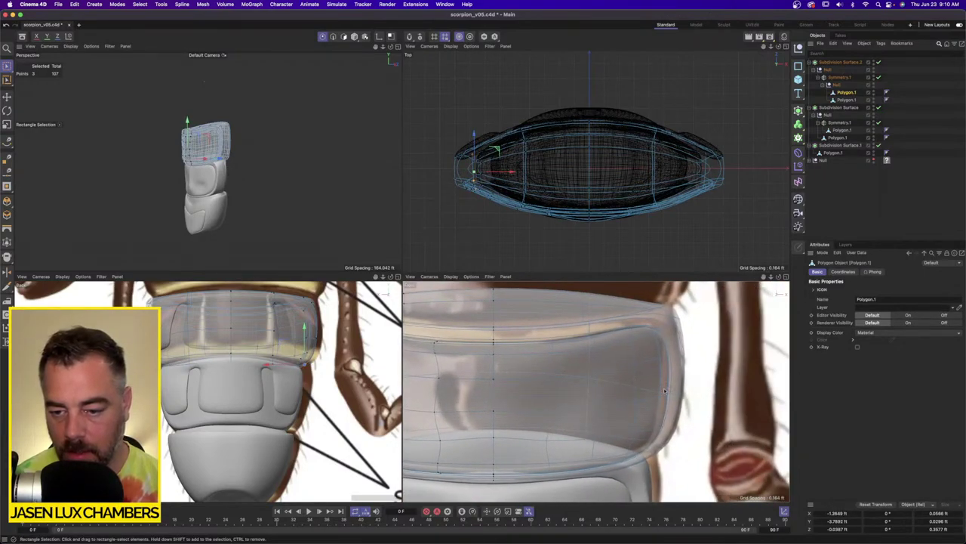
{"action": "scroll", "coordinate": [622, 337], "scroll_direction": "down", "scroll_amount": 3}
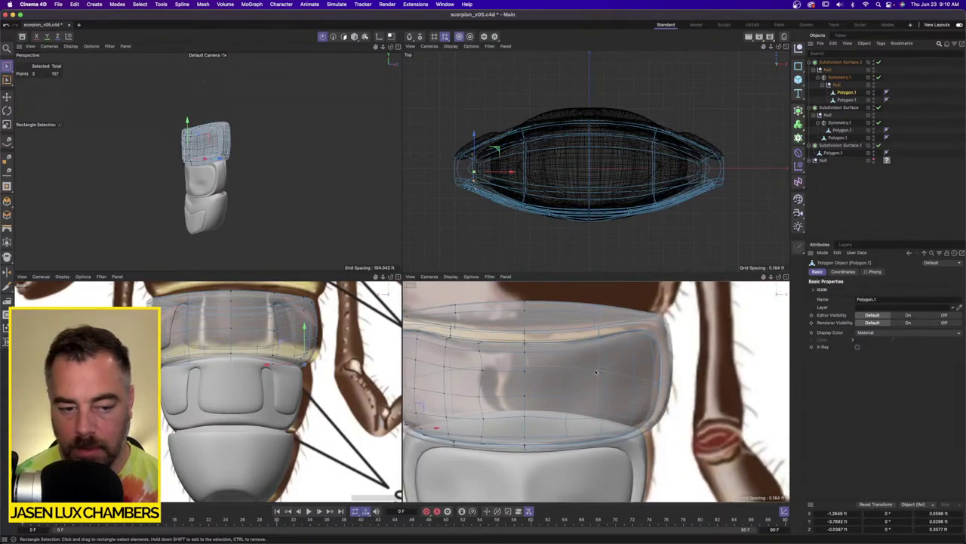
Select the points along the lower front rim of the upper segment's body mesh, shift them slightly in depth, and clear the selection.
{"action": "scroll", "coordinate": [324, 215], "scroll_direction": "up", "scroll_amount": 8}
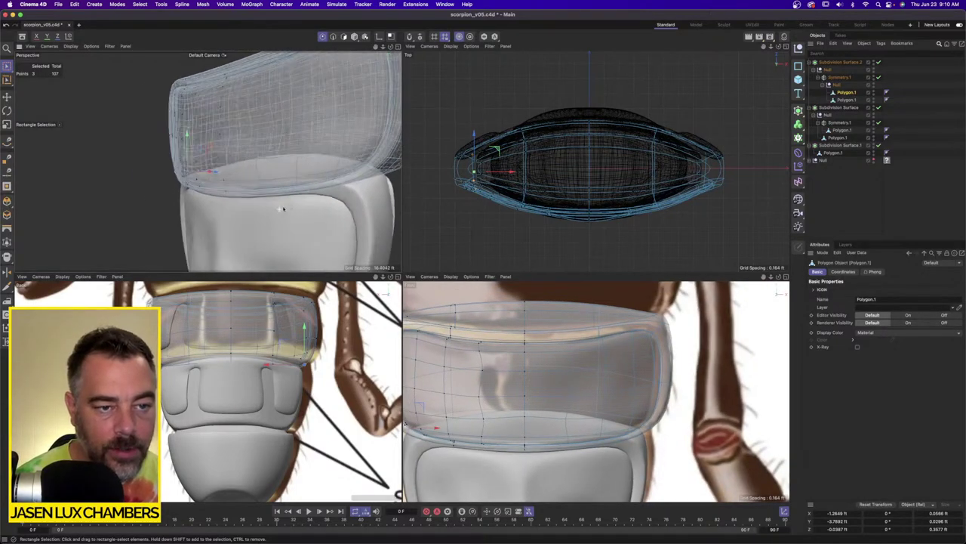
{"action": "scroll", "coordinate": [318, 203], "scroll_direction": "up", "scroll_amount": 5}
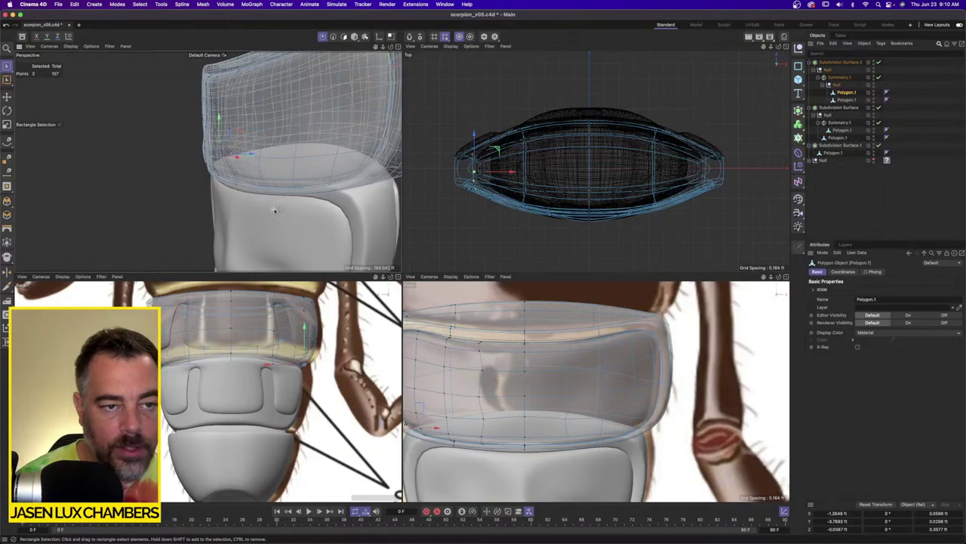
{"action": "scroll", "coordinate": [325, 212], "scroll_direction": "down", "scroll_amount": 3}
{"action": "scroll", "coordinate": [324, 213], "scroll_direction": "down", "scroll_amount": 4}
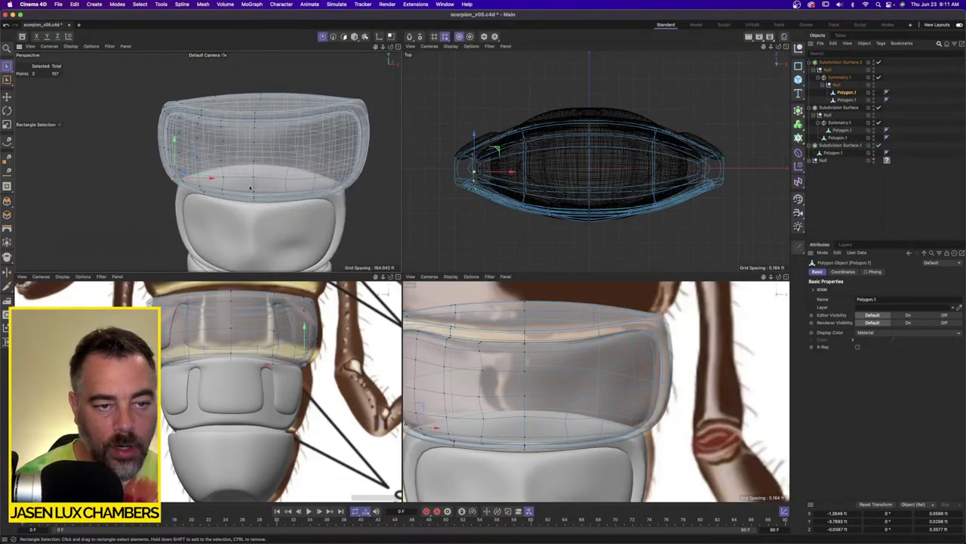
{"action": "left_click_drag", "start_coordinate": [256, 202], "coordinate": [280, 227]}
{"action": "left_click_drag", "start_coordinate": [212, 164], "coordinate": [202, 183], "text": "alt"}
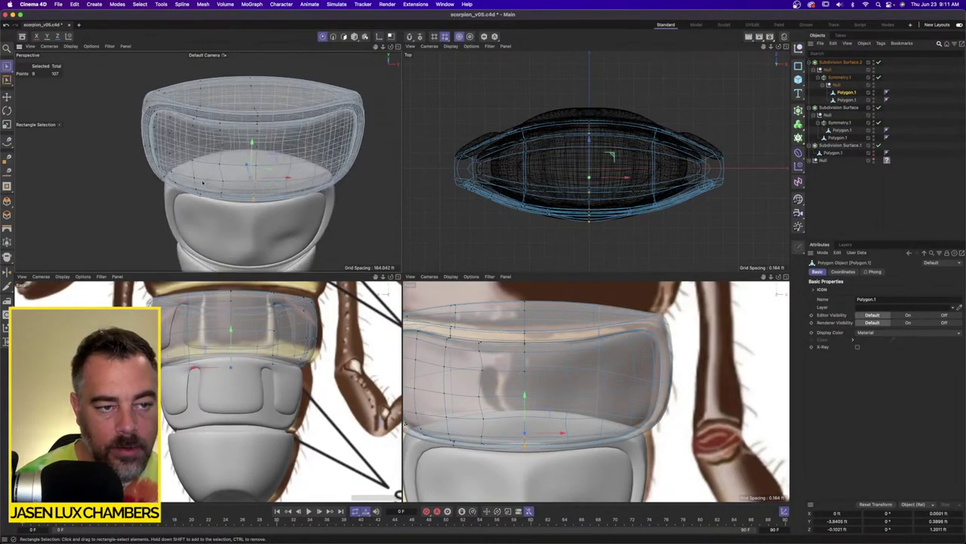
{"action": "left_click_drag", "start_coordinate": [148, 164], "coordinate": [186, 199], "text": "shift"}
{"action": "left_click_drag", "start_coordinate": [187, 198], "coordinate": [235, 202], "text": "alt"}
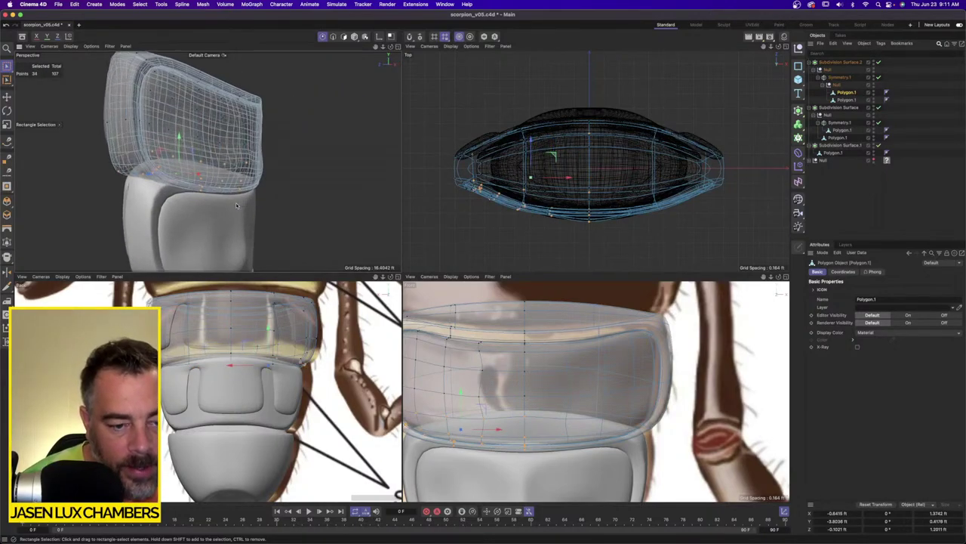
{"action": "scroll", "coordinate": [571, 419], "scroll_direction": "down", "scroll_amount": 3}
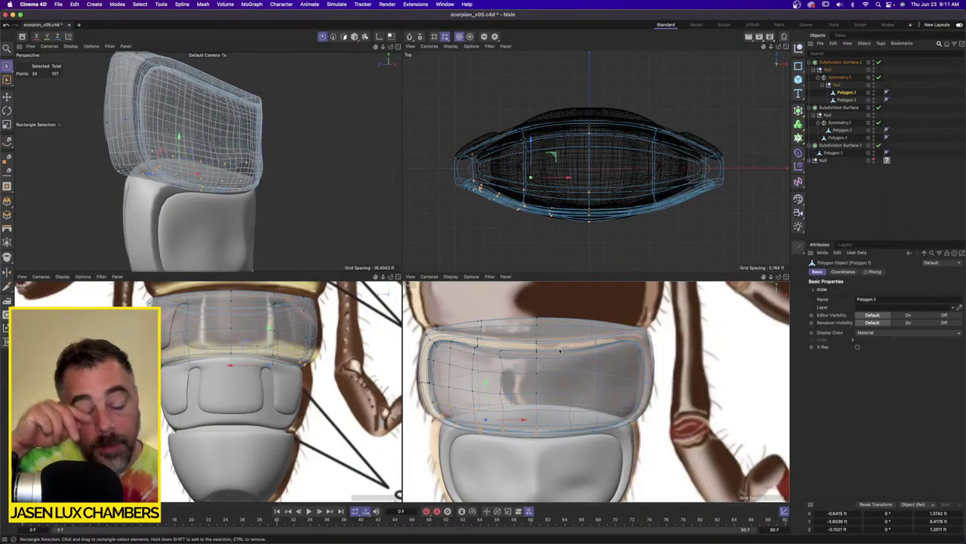
{"action": "left_click_drag", "start_coordinate": [189, 206], "coordinate": [247, 207], "text": "alt"}
{"action": "left_click_drag", "start_coordinate": [159, 123], "coordinate": [138, 134], "text": "alt"}
{"action": "left_click_drag", "start_coordinate": [308, 122], "coordinate": [196, 251], "text": "ctrl"}
{"action": "left_click_drag", "start_coordinate": [191, 239], "coordinate": [281, 238], "text": "alt"}
{"action": "left_click_drag", "start_coordinate": [157, 177], "coordinate": [155, 177]}
{"action": "left_click_drag", "start_coordinate": [222, 180], "coordinate": [272, 185], "text": "alt"}
{"action": "left_click", "coordinate": [64, 218]}
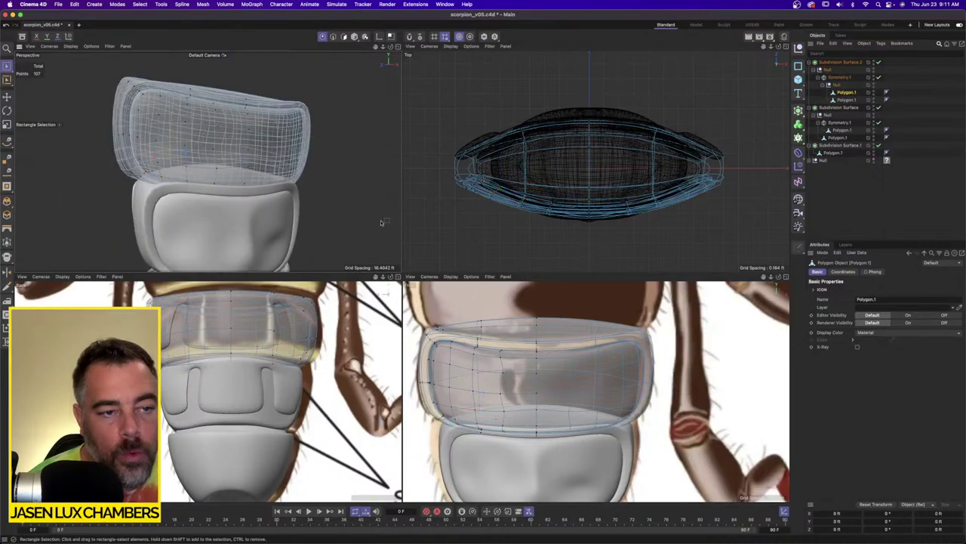
Turn off X-Ray for Subdivision Surface.2 to check the shaded segments from front and back, and turn it on again.
{"action": "left_click", "coordinate": [911, 194]}
{"action": "left_click", "coordinate": [842, 63]}
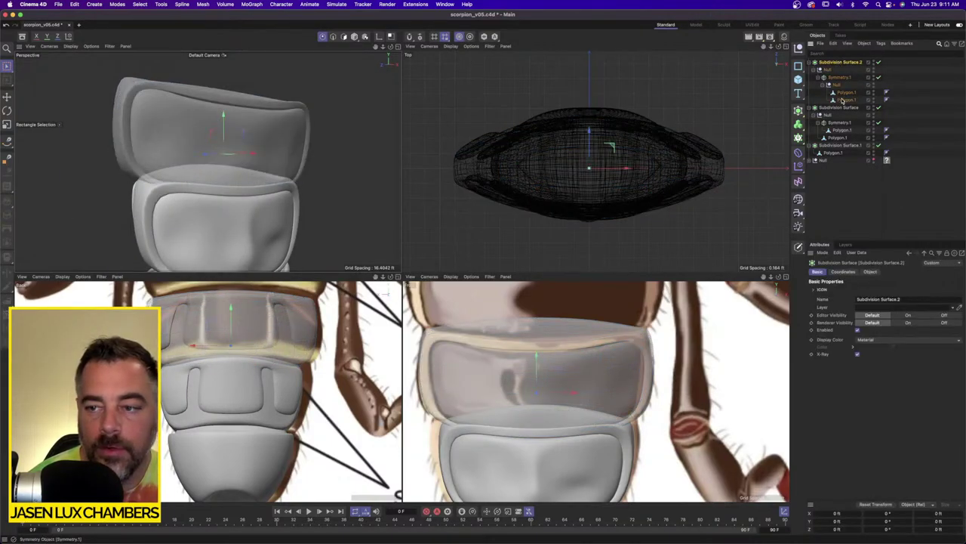
{"action": "left_click", "coordinate": [858, 355]}
{"action": "left_click", "coordinate": [852, 204]}
{"action": "scroll", "coordinate": [253, 190], "scroll_direction": "down", "scroll_amount": 5}
{"action": "left_click_drag", "start_coordinate": [290, 189], "coordinate": [253, 189], "text": "alt"}
{"action": "scroll", "coordinate": [203, 364], "scroll_direction": "up", "scroll_amount": 5}
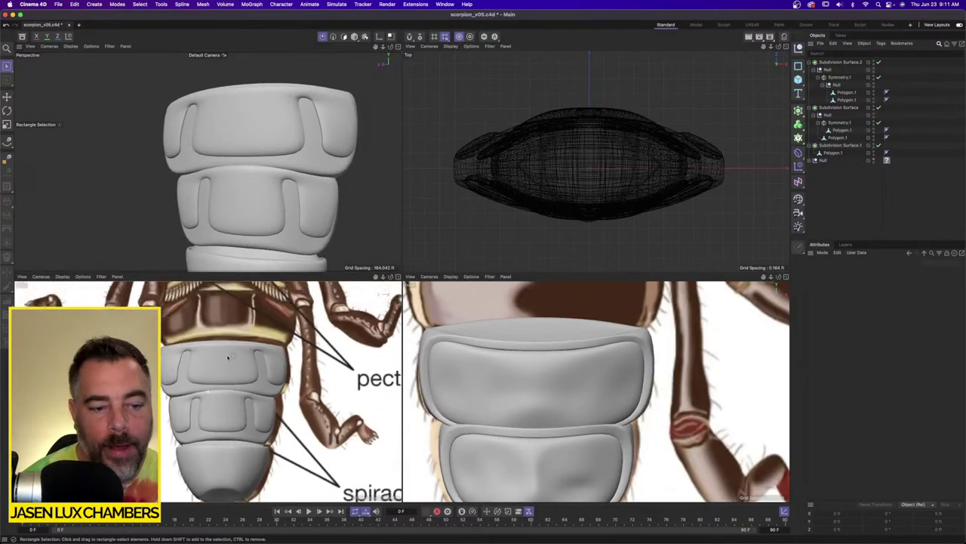
{"action": "left_click", "coordinate": [840, 62]}
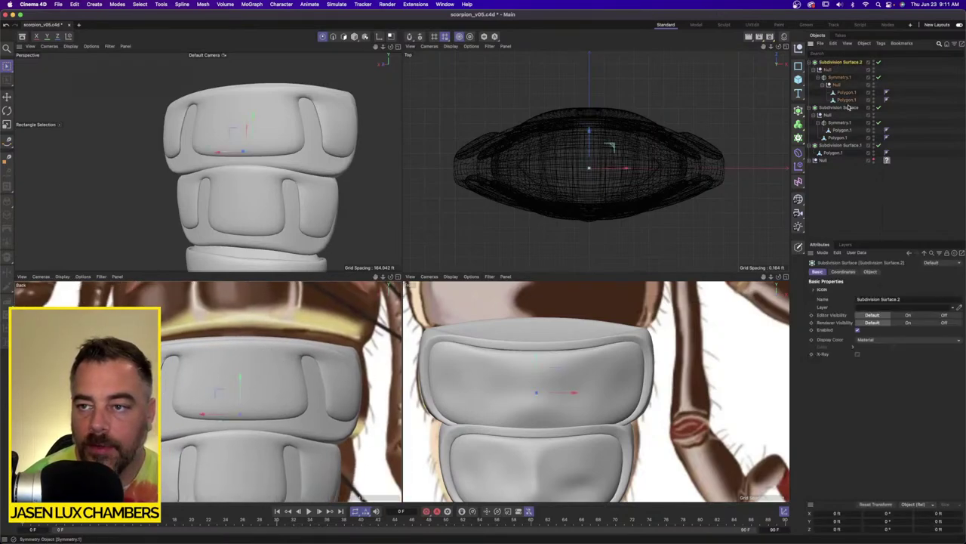
{"action": "left_click", "coordinate": [857, 354]}
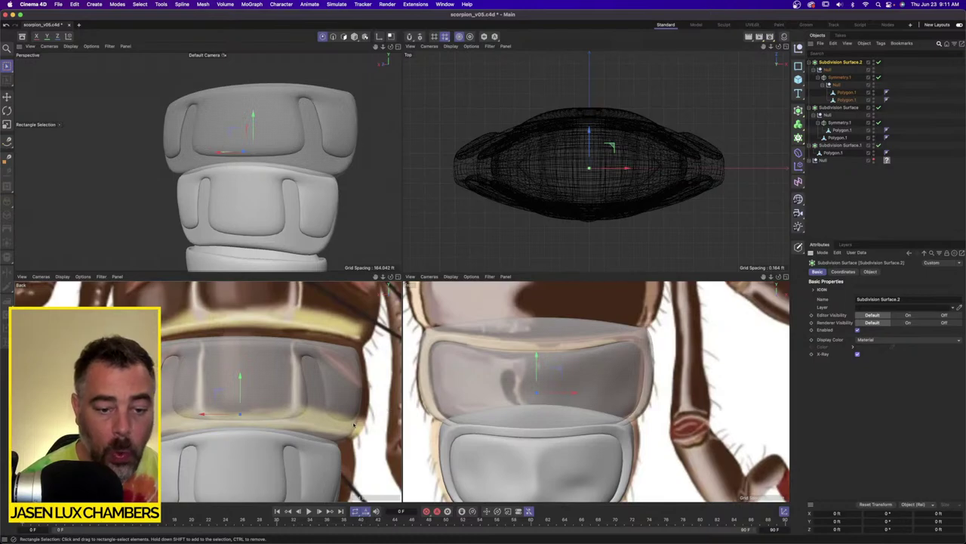
Delete the lower points of the side plate in the upper segment's back plate mesh.
{"action": "left_click", "coordinate": [848, 100]}
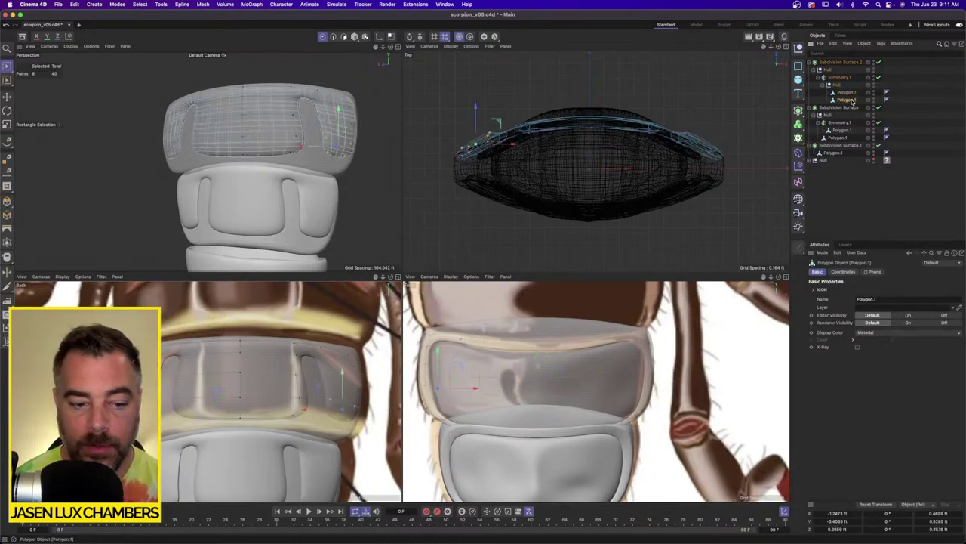
{"action": "scroll", "coordinate": [370, 397], "scroll_direction": "up", "scroll_amount": 3}
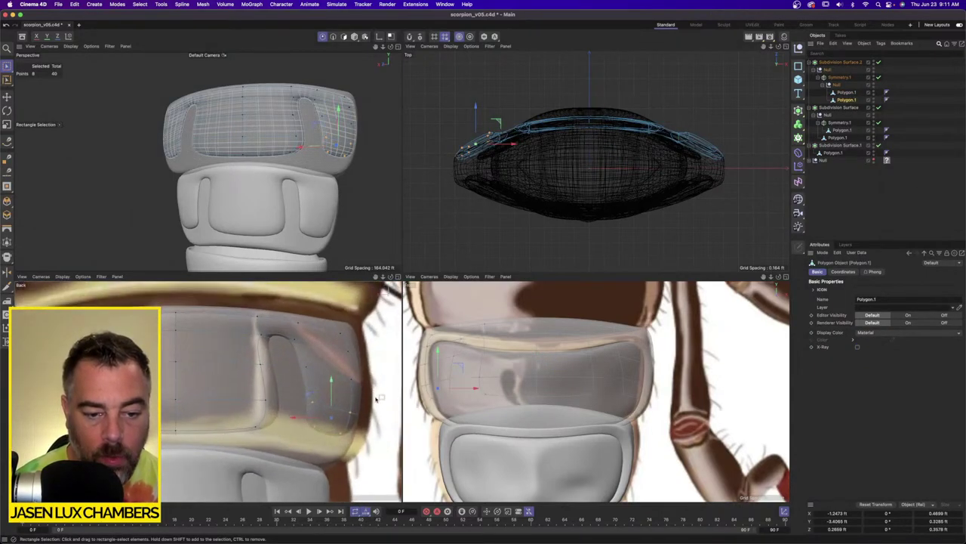
{"action": "left_click_drag", "start_coordinate": [367, 397], "coordinate": [298, 472]}
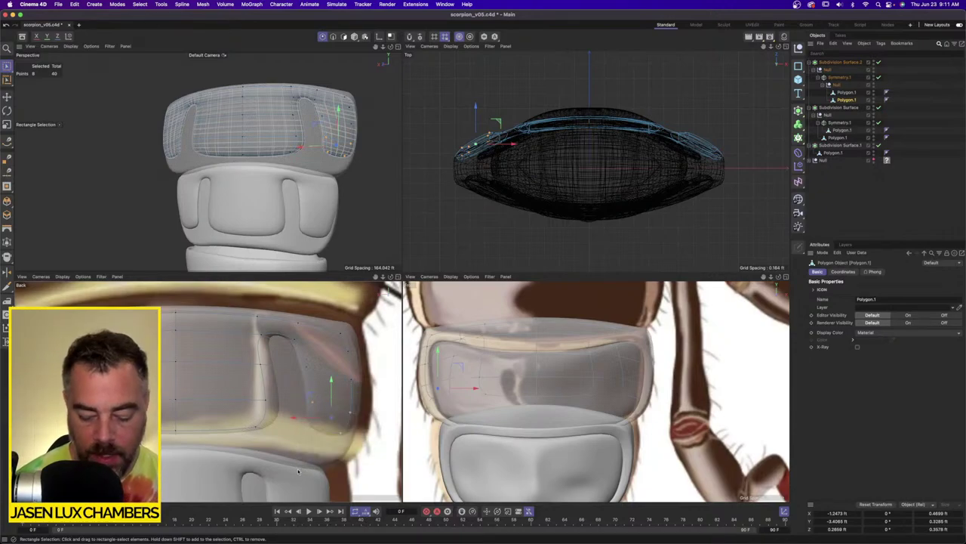
{"action": "key", "text": "Delete"}
Close the open lower edge of the shortened side plate with Close Polygon Hole.
{"action": "scroll", "coordinate": [333, 113], "scroll_direction": "up", "scroll_amount": 5}
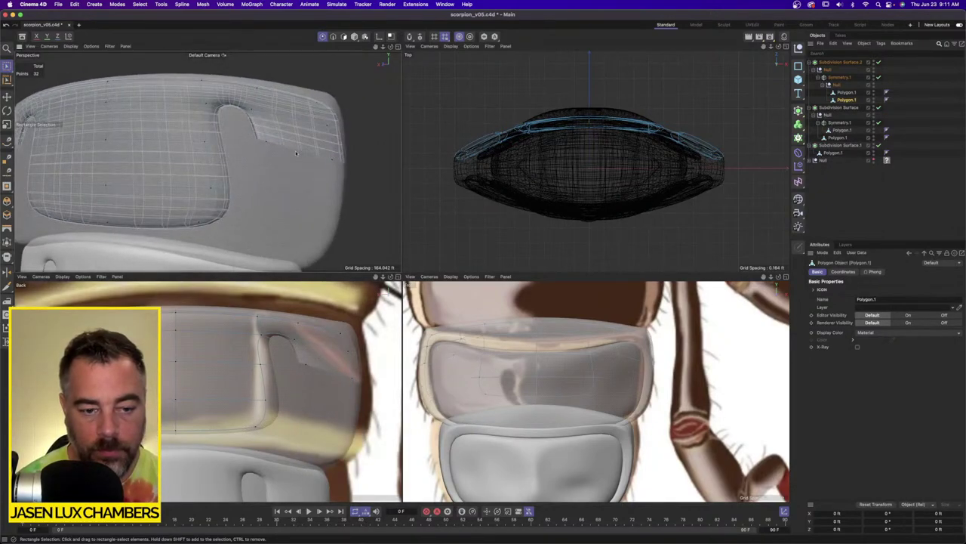
{"action": "scroll", "coordinate": [285, 138], "scroll_direction": "up", "scroll_amount": 3}
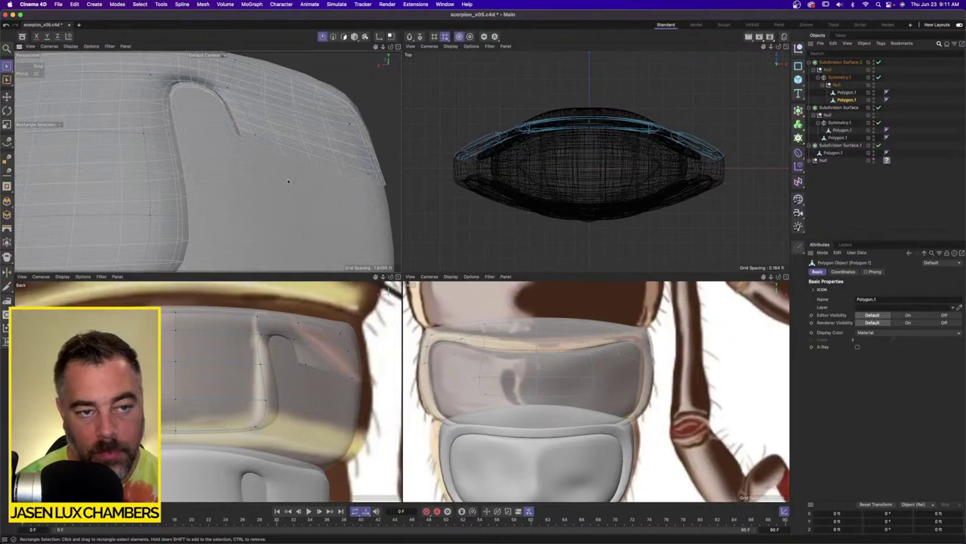
{"action": "left_click", "coordinate": [203, 3]}
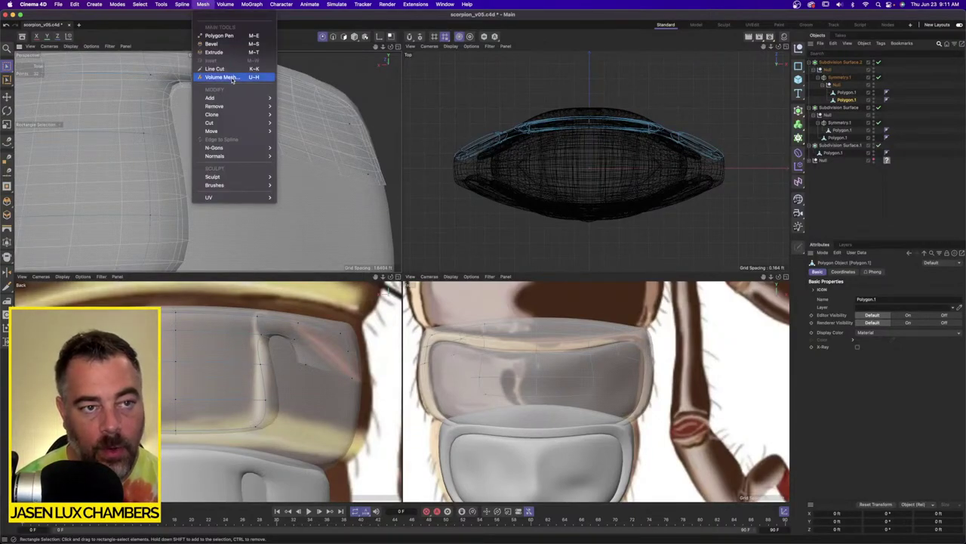
{"action": "mouse_move", "coordinate": [227, 98]}
{"action": "left_click", "coordinate": [305, 114]}
{"action": "left_click", "coordinate": [344, 166]}
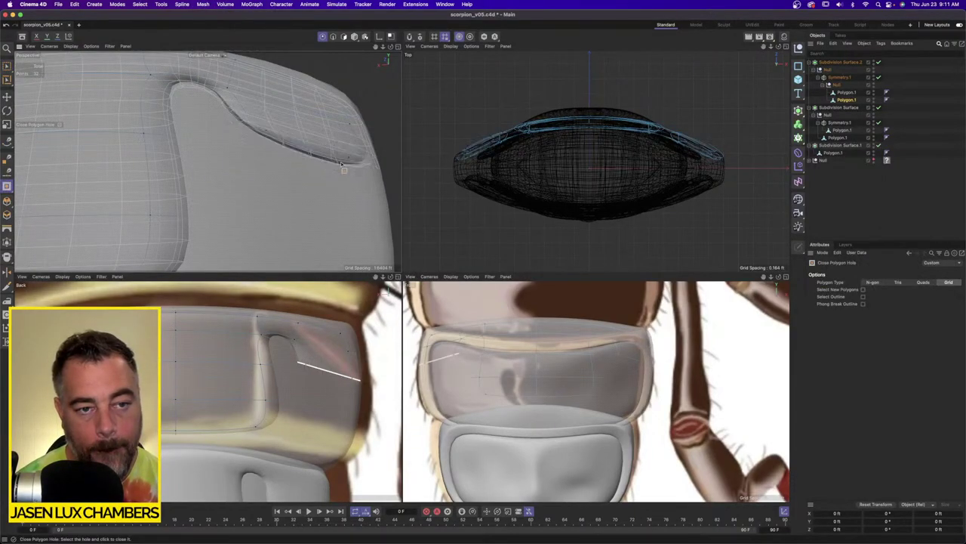
Turn off soft selection and raise the middle points of the side plate's lower edge toward the back reference's diagonal line.
{"action": "left_click", "coordinate": [6, 66]}
{"action": "left_click", "coordinate": [33, 89]}
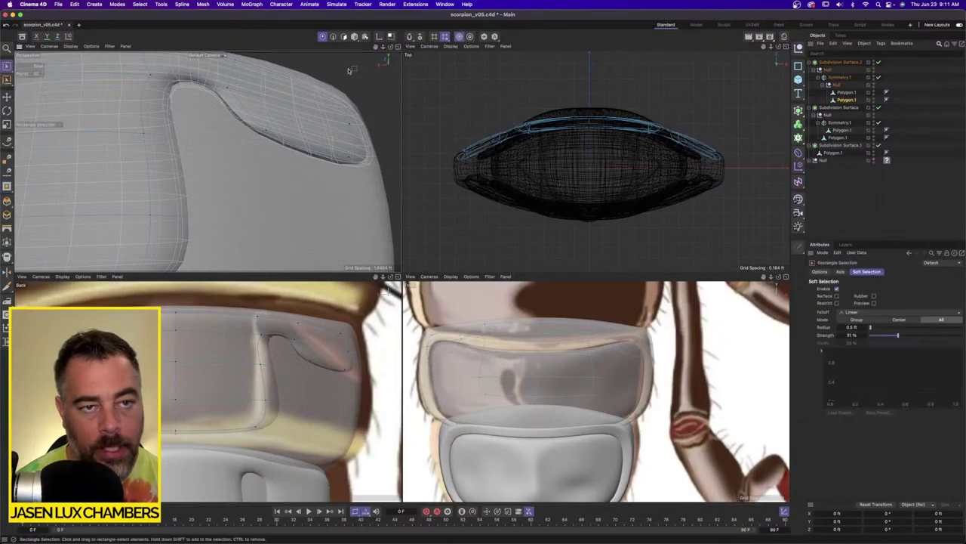
{"action": "left_click_drag", "start_coordinate": [303, 357], "coordinate": [318, 367]}
{"action": "scroll", "coordinate": [332, 341], "scroll_direction": "up", "scroll_amount": 3}
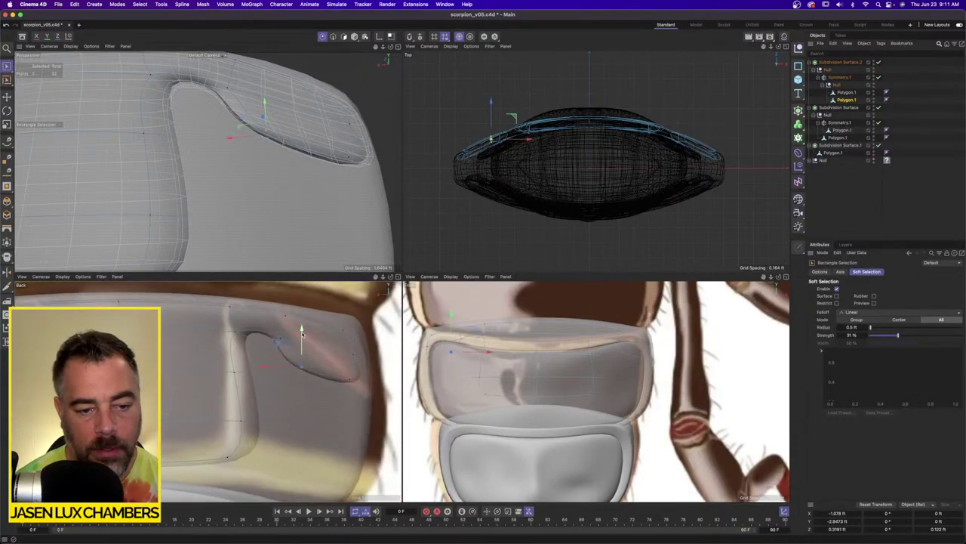
{"action": "left_click_drag", "start_coordinate": [302, 330], "coordinate": [302, 318]}
{"action": "key", "text": "super+z"}
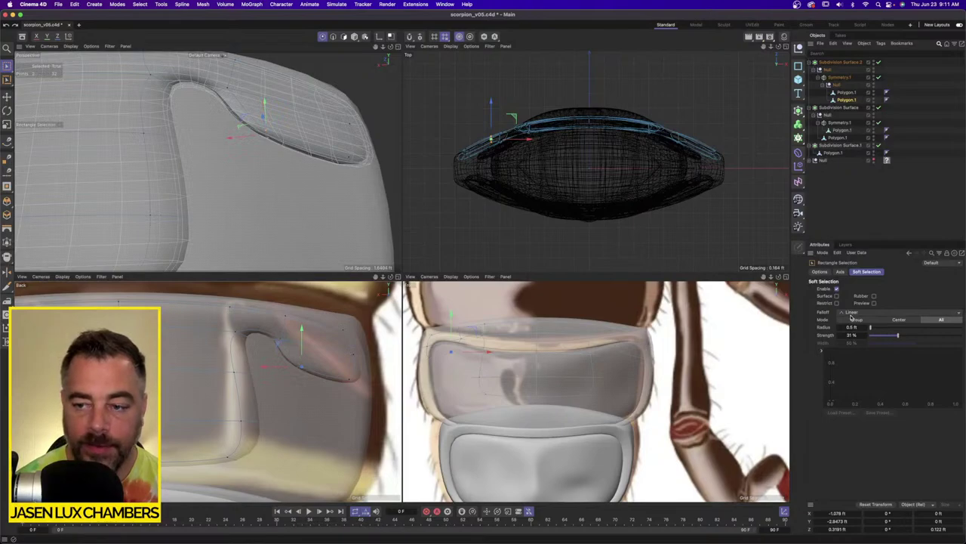
{"action": "left_click", "coordinate": [836, 289]}
{"action": "left_click_drag", "start_coordinate": [302, 331], "coordinate": [303, 304]}
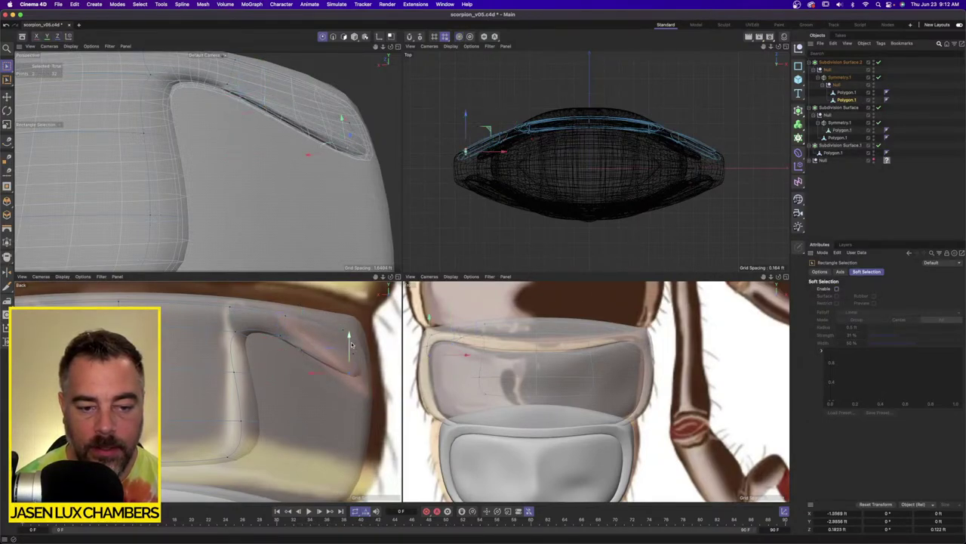
Move the side plate's lower outer corner points outward and down to extend its diagonal edge to the segment's side.
{"action": "left_click_drag", "start_coordinate": [350, 339], "coordinate": [350, 355]}
{"action": "left_click_drag", "start_coordinate": [322, 390], "coordinate": [332, 390]}
{"action": "left_click_drag", "start_coordinate": [359, 354], "coordinate": [358, 357]}
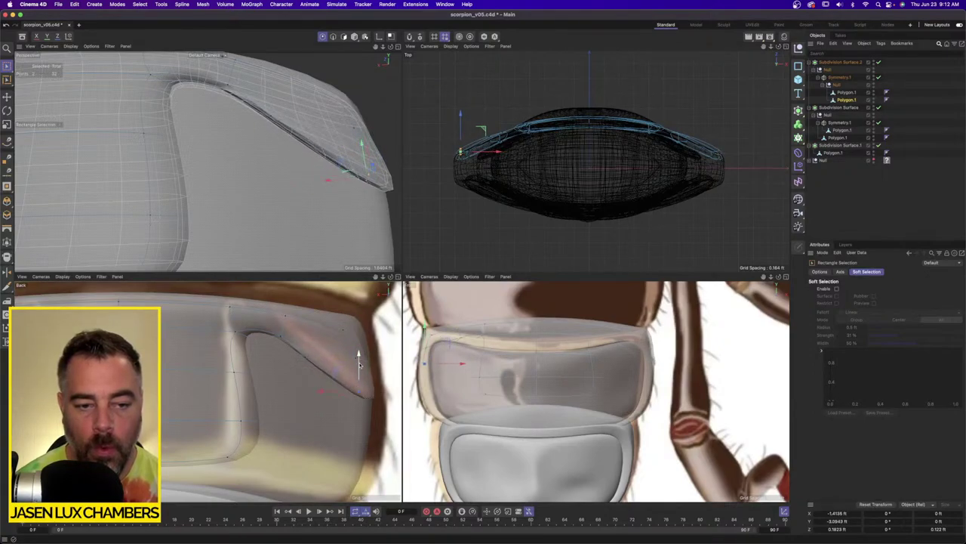
{"action": "right_click_drag", "start_coordinate": [317, 171], "coordinate": [242, 182], "text": "alt"}
{"action": "left_click_drag", "start_coordinate": [242, 182], "coordinate": [299, 204], "text": "alt"}
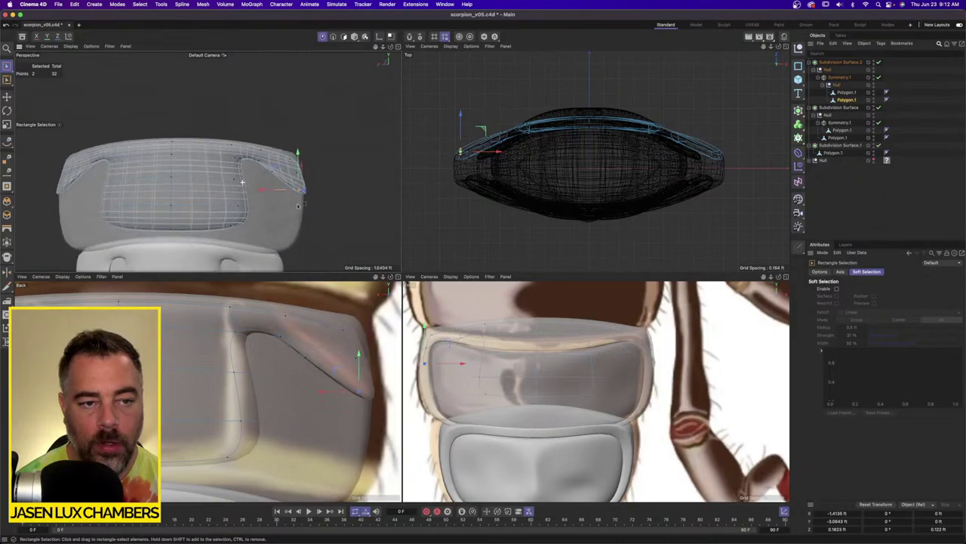
Move the central back plate's side-edge points inward to the reference's light border, adjust the side plate's diagonal edge, and deselect everything.
{"action": "left_click_drag", "start_coordinate": [279, 359], "coordinate": [197, 483]}
{"action": "left_click_drag", "start_coordinate": [200, 415], "coordinate": [187, 414]}
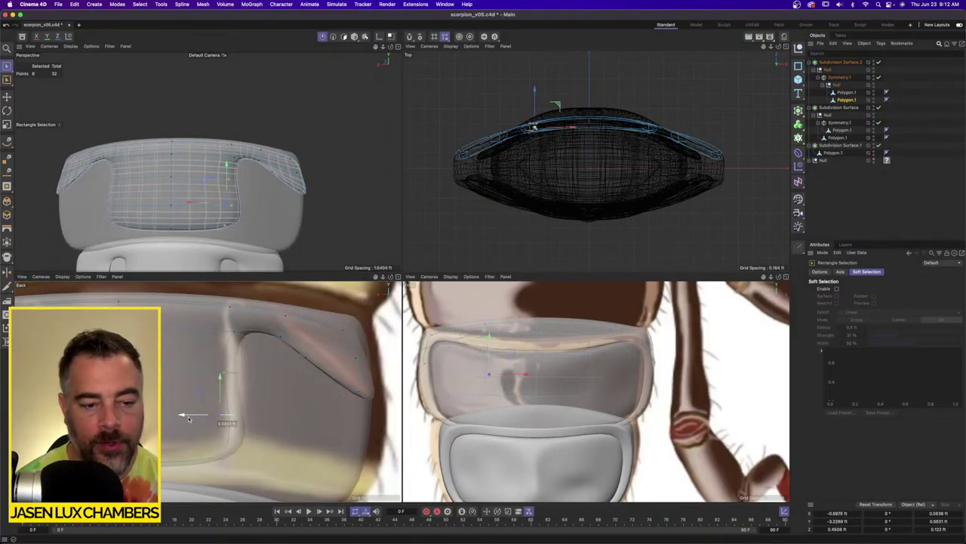
{"action": "left_click_drag", "start_coordinate": [268, 351], "coordinate": [209, 373]}
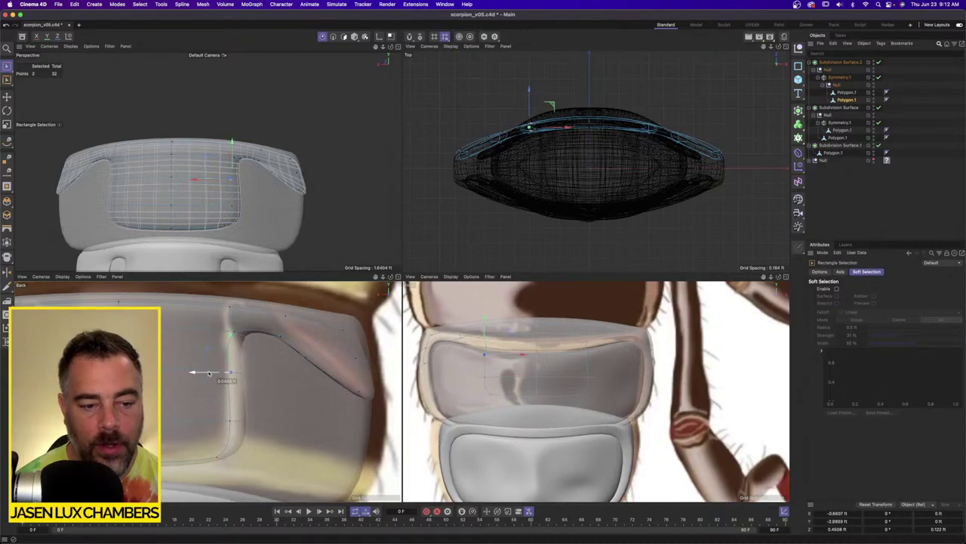
{"action": "scroll", "coordinate": [215, 423], "scroll_direction": "down", "scroll_amount": 5}
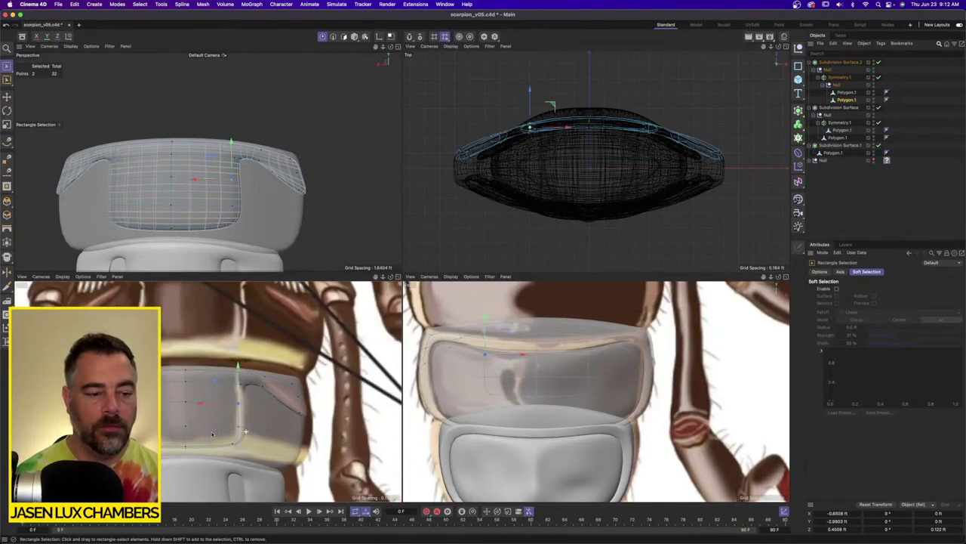
{"action": "left_click_drag", "start_coordinate": [235, 237], "coordinate": [275, 176], "text": "alt"}
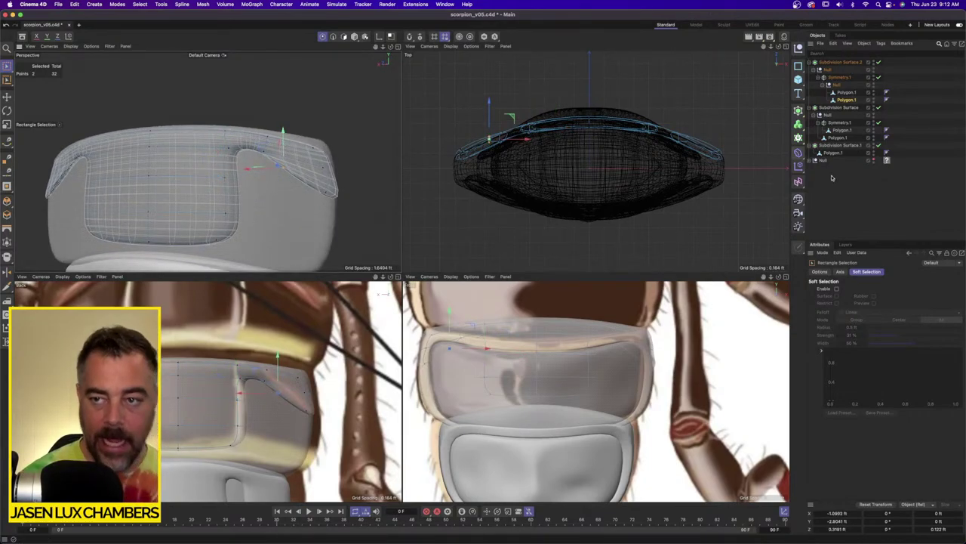
{"action": "left_click", "coordinate": [841, 203]}
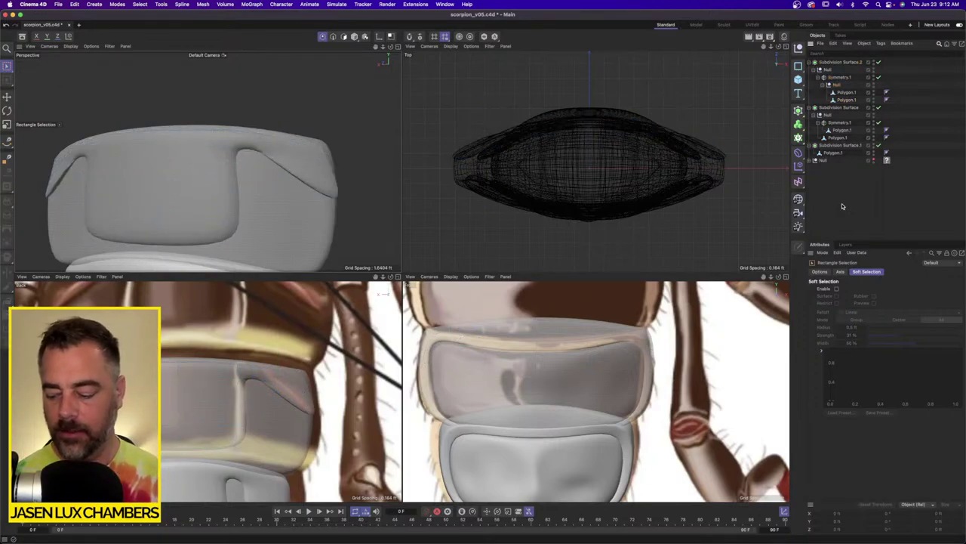
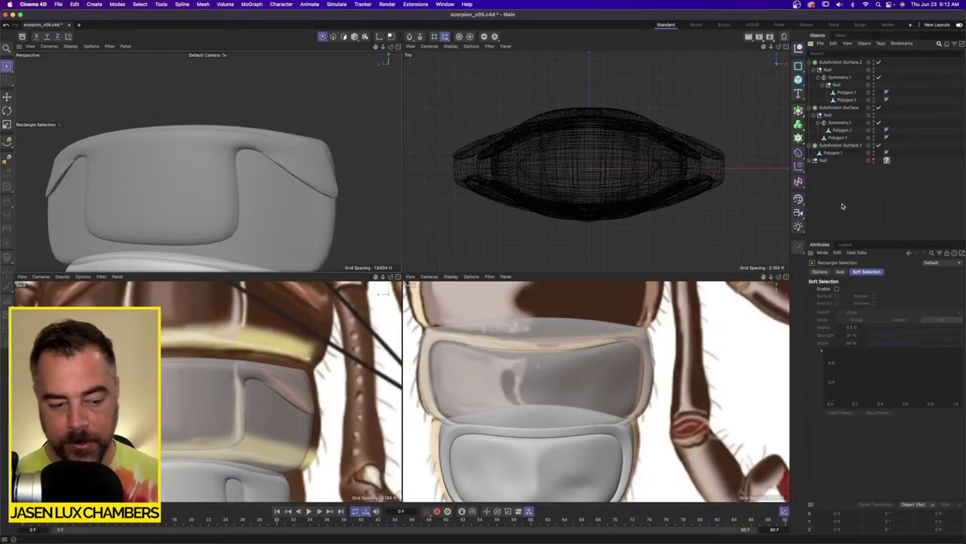
Turn off X-Ray on the uppermost segment's Subdivision Surface and deselect it to inspect the solid stacked segments.
{"action": "left_click_drag", "start_coordinate": [298, 115], "coordinate": [256, 124], "text": "alt"}
{"action": "right_click_drag", "start_coordinate": [282, 166], "coordinate": [243, 172], "text": "alt"}
{"action": "left_click_drag", "start_coordinate": [317, 201], "coordinate": [267, 178], "text": "alt"}
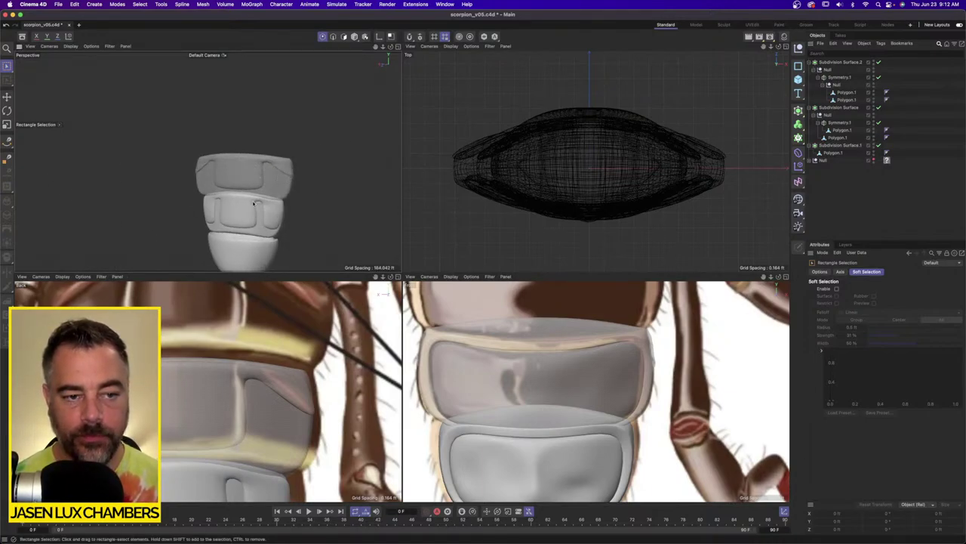
{"action": "scroll", "coordinate": [255, 203], "scroll_direction": "up", "scroll_amount": 5}
{"action": "left_click", "coordinate": [840, 62]}
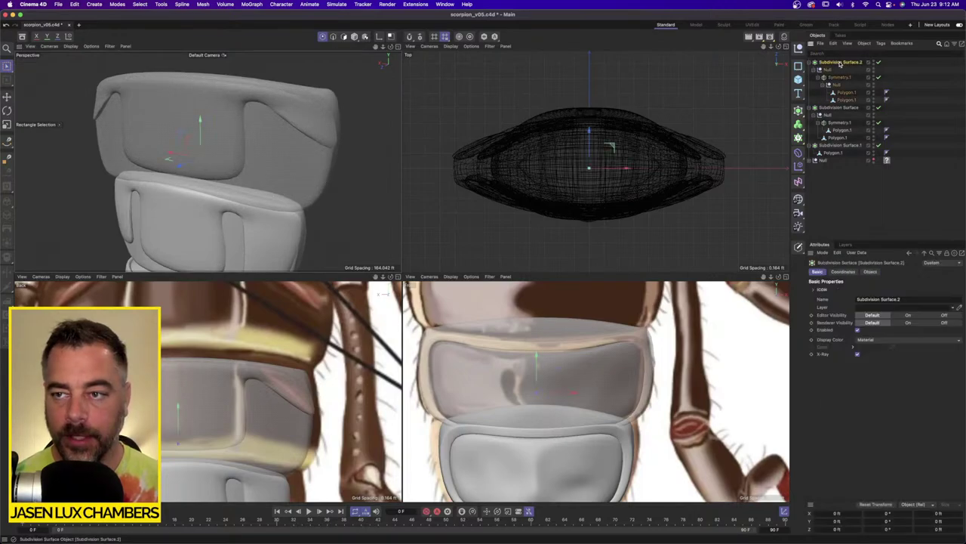
{"action": "left_click", "coordinate": [858, 354]}
{"action": "left_click", "coordinate": [850, 198]}
{"action": "scroll", "coordinate": [212, 137], "scroll_direction": "down", "scroll_amount": 5}
{"action": "left_click_drag", "start_coordinate": [211, 137], "coordinate": [264, 118], "text": "alt"}
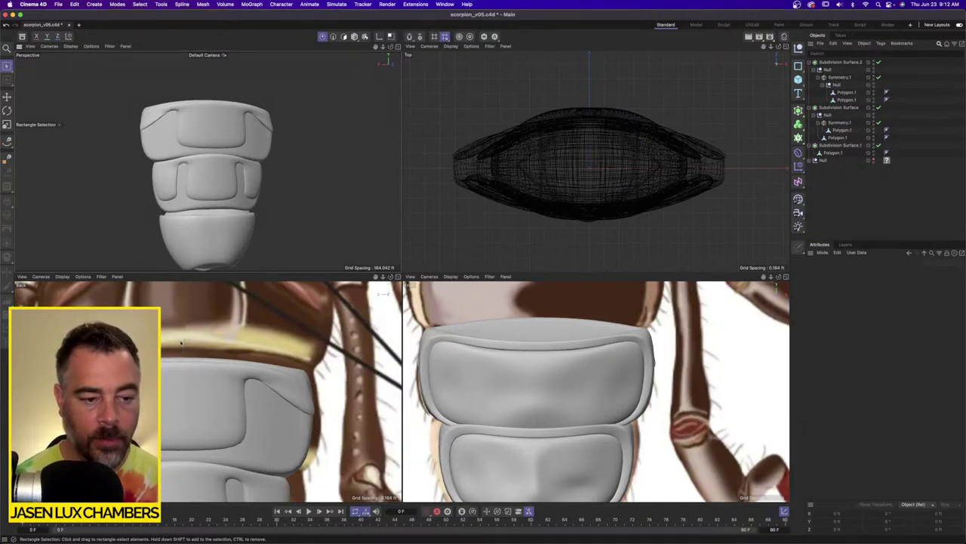
Select both polygon meshes of the upper segment and raise its centre top points to lift the middle of the upper edge.
{"action": "left_click", "coordinate": [848, 100]}
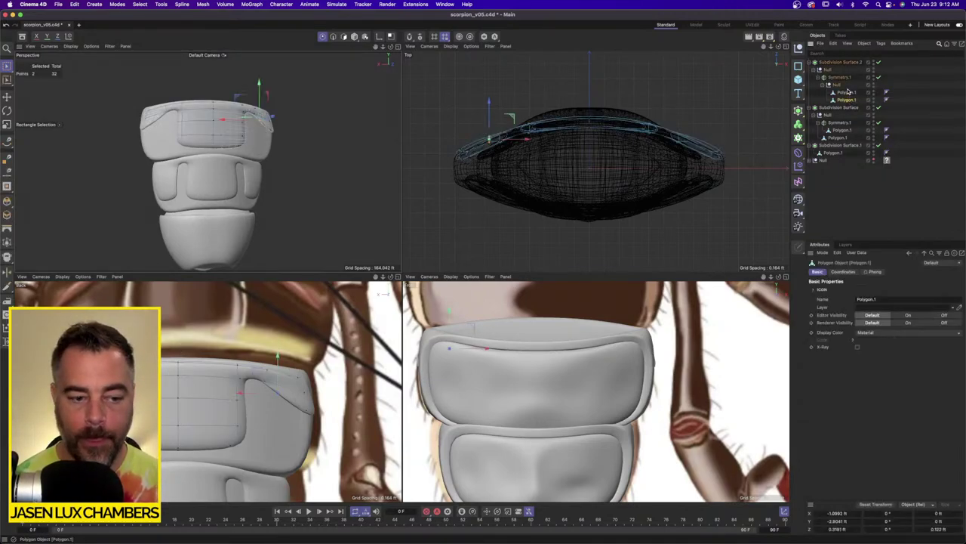
{"action": "left_click", "coordinate": [848, 90]}
{"action": "left_click", "coordinate": [848, 99]}
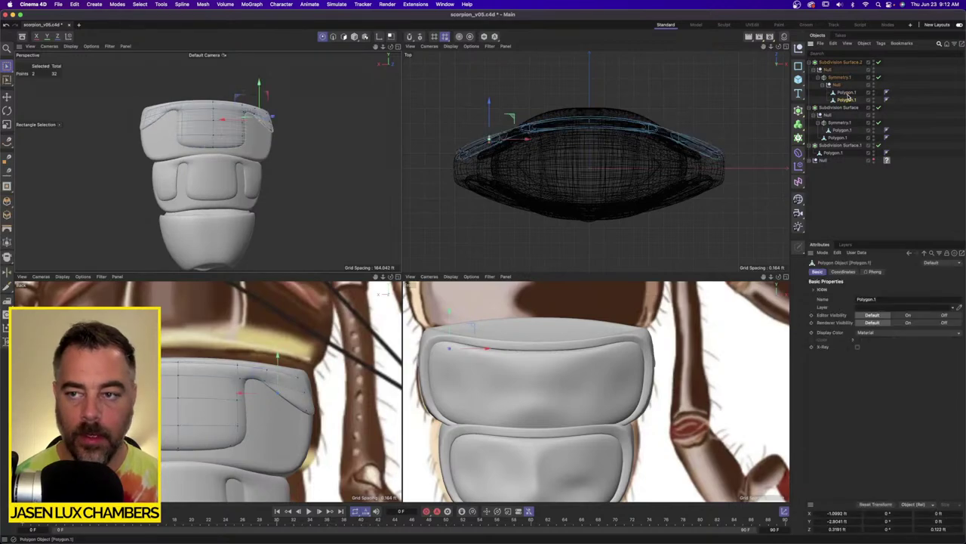
{"action": "left_click", "coordinate": [847, 92], "text": "shift"}
{"action": "left_click_drag", "start_coordinate": [7, 68], "coordinate": [35, 92]}
{"action": "left_click_drag", "start_coordinate": [167, 346], "coordinate": [193, 406]}
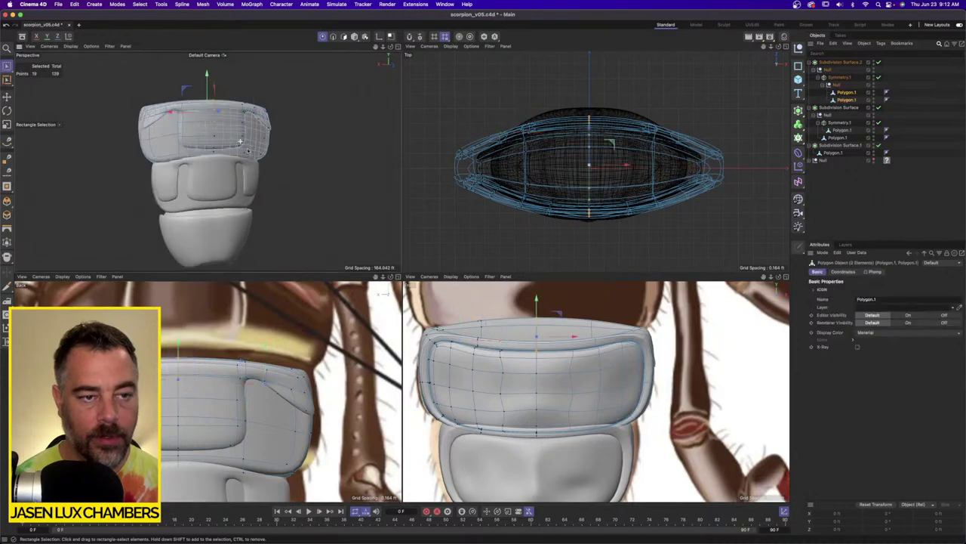
{"action": "left_click_drag", "start_coordinate": [240, 141], "coordinate": [328, 177], "text": "alt"}
{"action": "left_click_drag", "start_coordinate": [154, 95], "coordinate": [217, 199]}
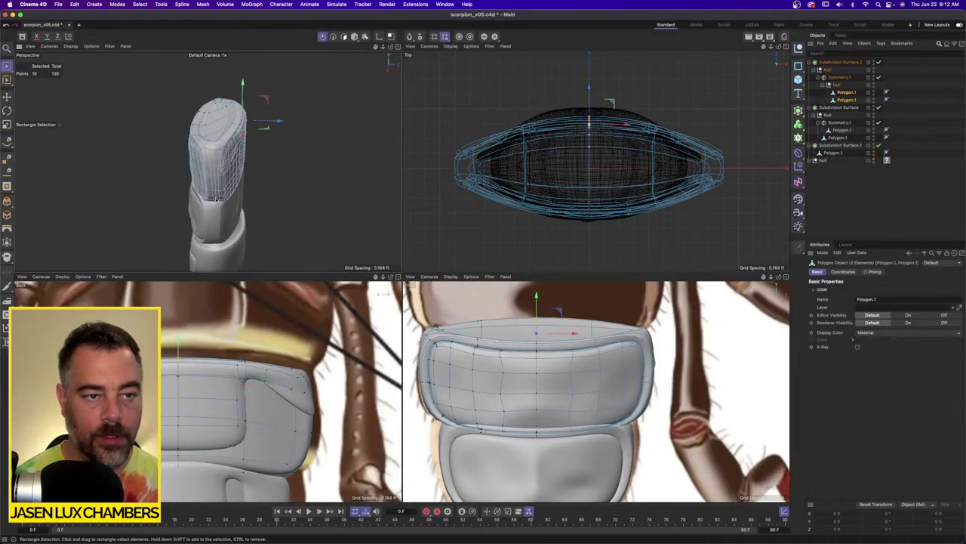
{"action": "left_click_drag", "start_coordinate": [178, 344], "coordinate": [178, 321]}
Raise the upper segment's intermediate and outer top points, and move its side points outward to widen the rounded outline.
{"action": "left_click_drag", "start_coordinate": [217, 347], "coordinate": [257, 405]}
{"action": "left_click_drag", "start_coordinate": [238, 146], "coordinate": [205, 138], "text": "alt"}
{"action": "left_click_drag", "start_coordinate": [155, 92], "coordinate": [208, 178]}
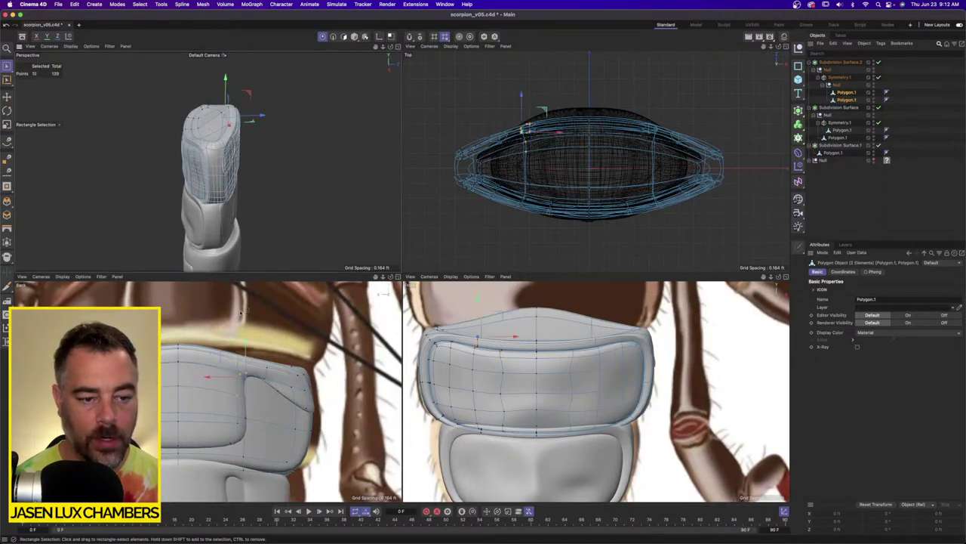
{"action": "left_click_drag", "start_coordinate": [246, 337], "coordinate": [333, 399]}
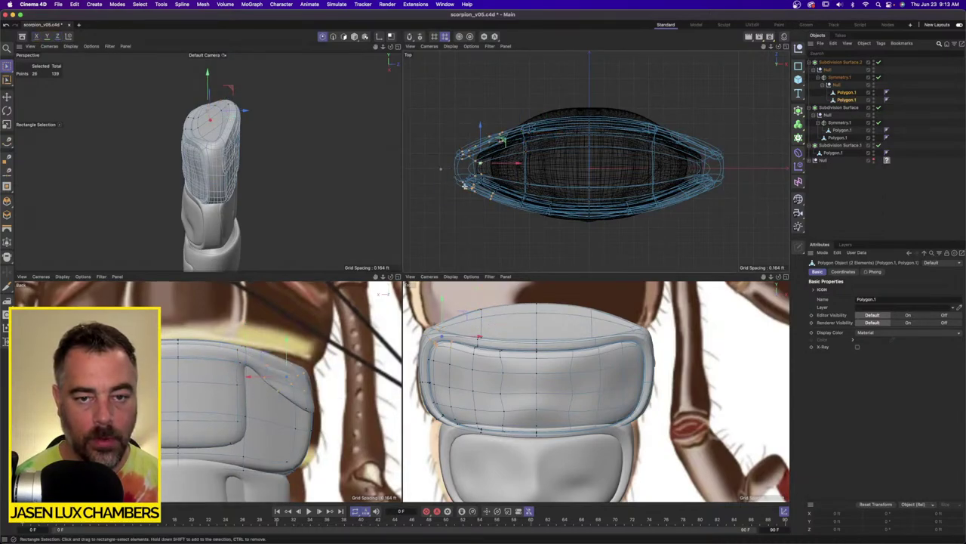
{"action": "left_click_drag", "start_coordinate": [441, 167], "coordinate": [579, 252], "text": "ctrl"}
{"action": "left_click_drag", "start_coordinate": [287, 349], "coordinate": [287, 337]}
{"action": "left_click_drag", "start_coordinate": [284, 416], "coordinate": [295, 432]}
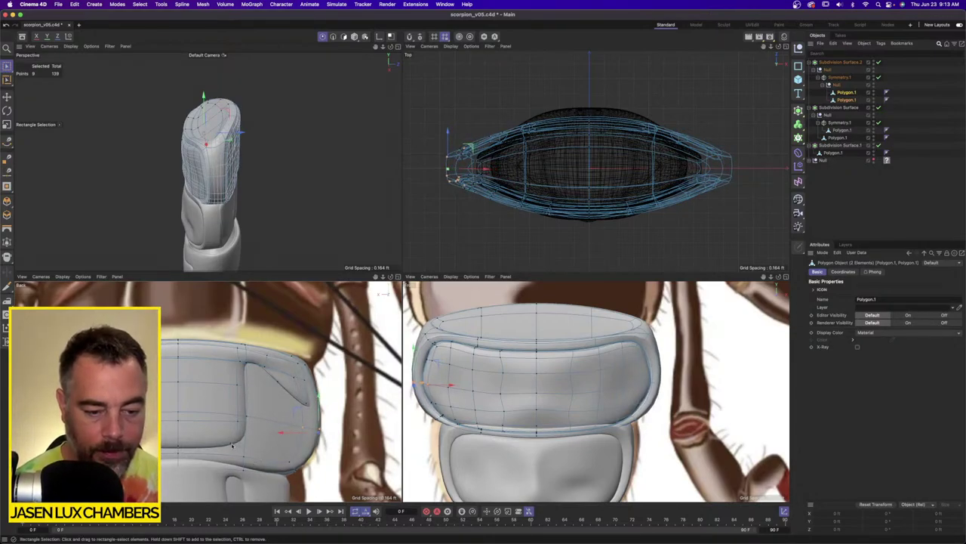
Isolate the back-side points at the upper segment's lower outer corner and pull them slightly backward over the segment below.
{"action": "left_click_drag", "start_coordinate": [232, 446], "coordinate": [313, 487]}
{"action": "left_click_drag", "start_coordinate": [447, 164], "coordinate": [496, 135]}
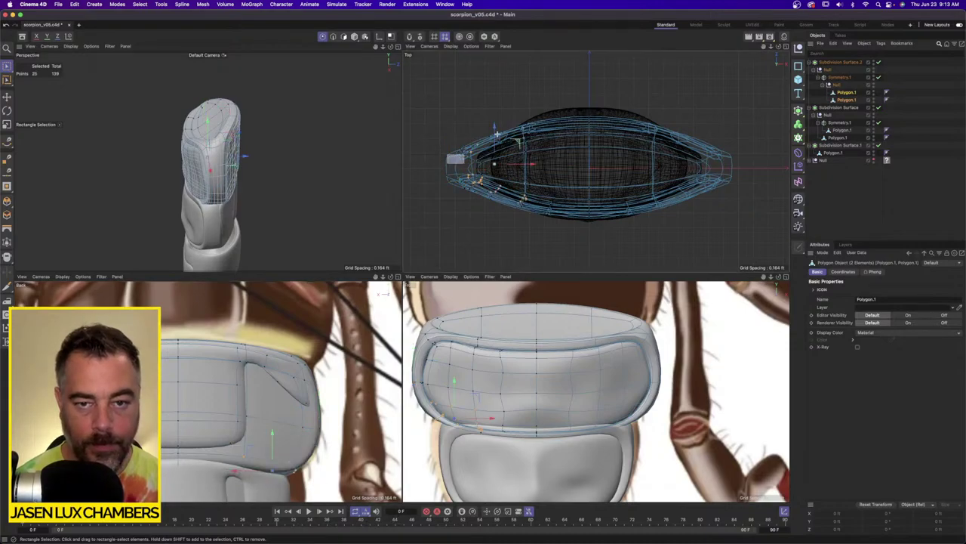
{"action": "left_click_drag", "start_coordinate": [192, 122], "coordinate": [385, 108], "text": "alt"}
{"action": "scroll", "coordinate": [266, 175], "scroll_direction": "up", "scroll_amount": 3}
{"action": "left_click_drag", "start_coordinate": [267, 178], "coordinate": [211, 154], "text": "alt"}
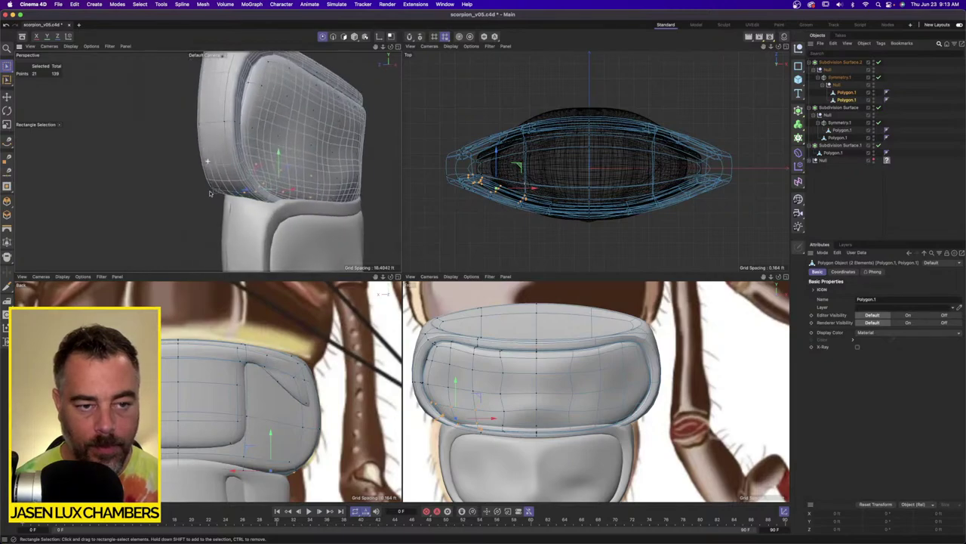
{"action": "scroll", "coordinate": [252, 204], "scroll_direction": "up", "scroll_amount": 3}
{"action": "left_click_drag", "start_coordinate": [257, 210], "coordinate": [259, 221], "text": "alt"}
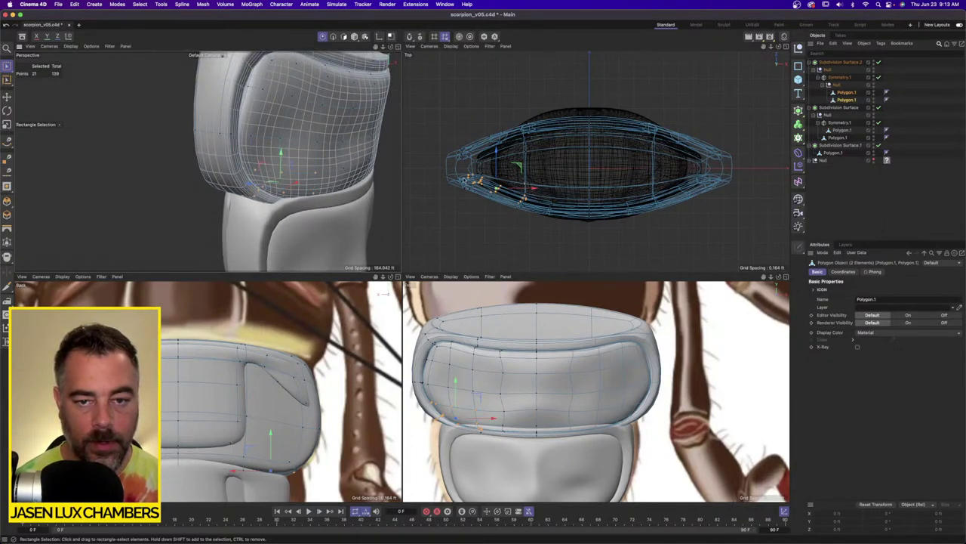
{"action": "left_click_drag", "start_coordinate": [449, 169], "coordinate": [580, 248]}
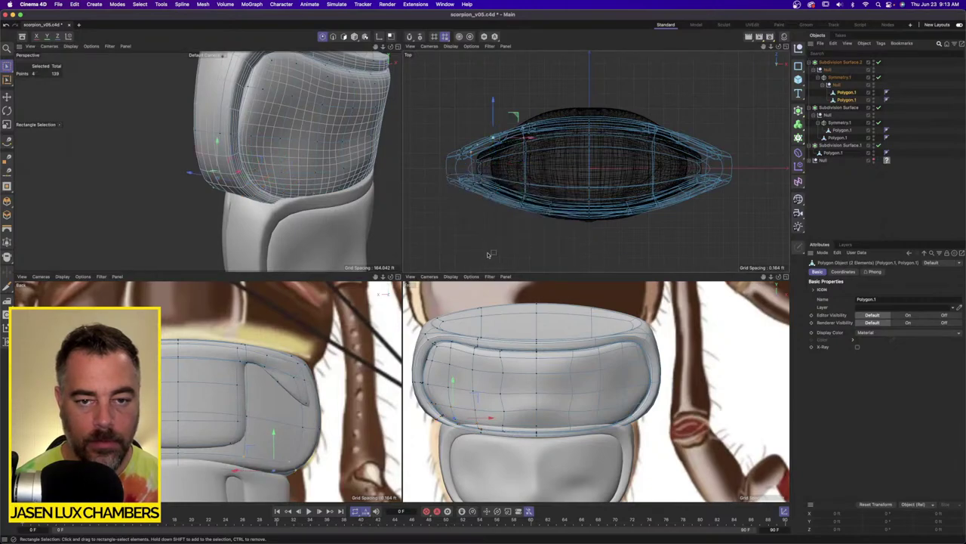
{"action": "left_click_drag", "start_coordinate": [269, 403], "coordinate": [246, 402], "text": "alt"}
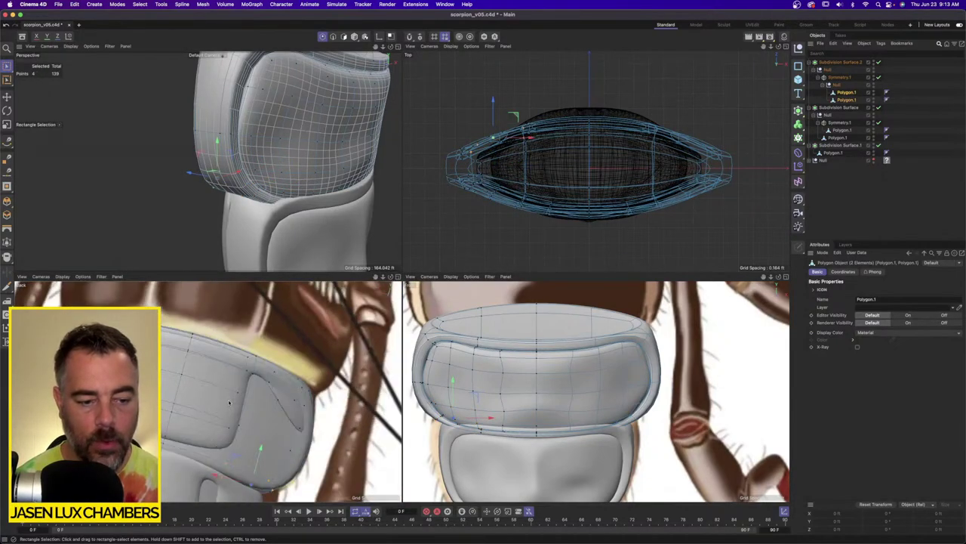
{"action": "key", "text": "super+shift+z"}
{"action": "left_click_drag", "start_coordinate": [228, 182], "coordinate": [316, 179], "text": "alt"}
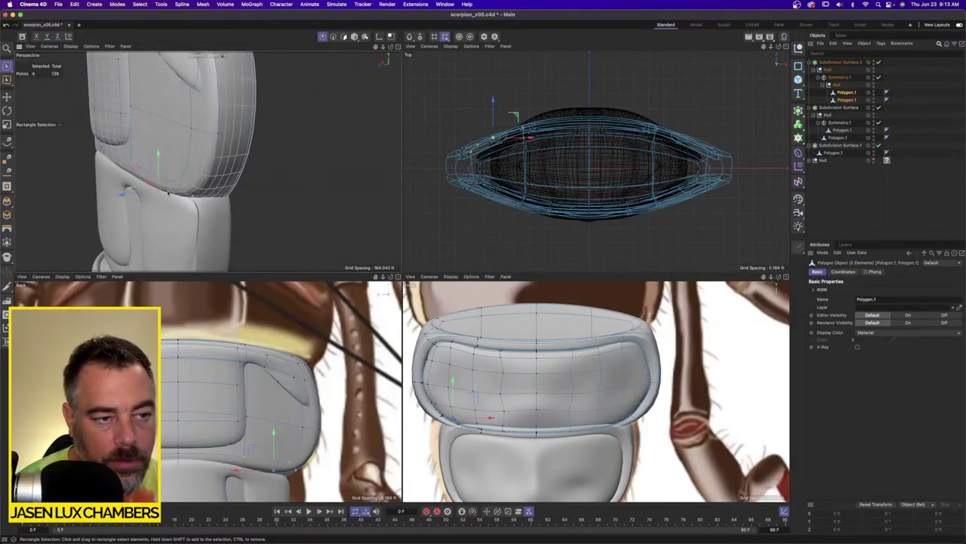
{"action": "left_click_drag", "start_coordinate": [124, 195], "coordinate": [120, 195]}
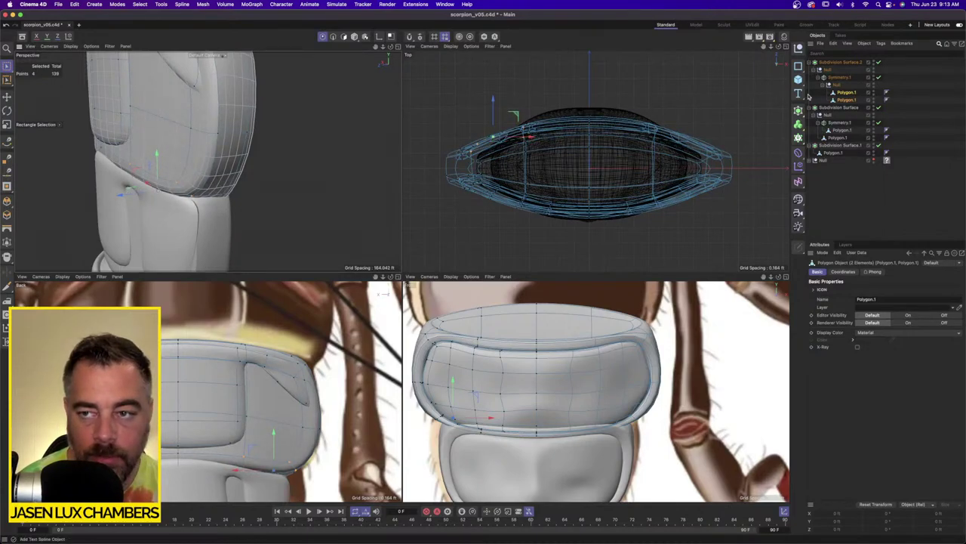
Toggle the upper segment's visibility to compare with the one below, and pull its back lower rim's centre points slightly backward.
{"action": "left_click", "coordinate": [874, 64]}
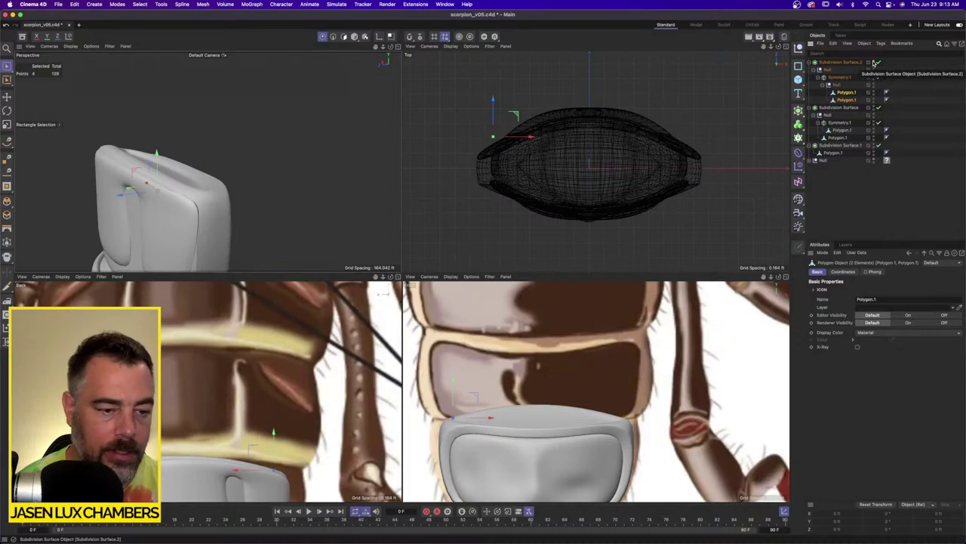
{"action": "left_click", "coordinate": [874, 63]}
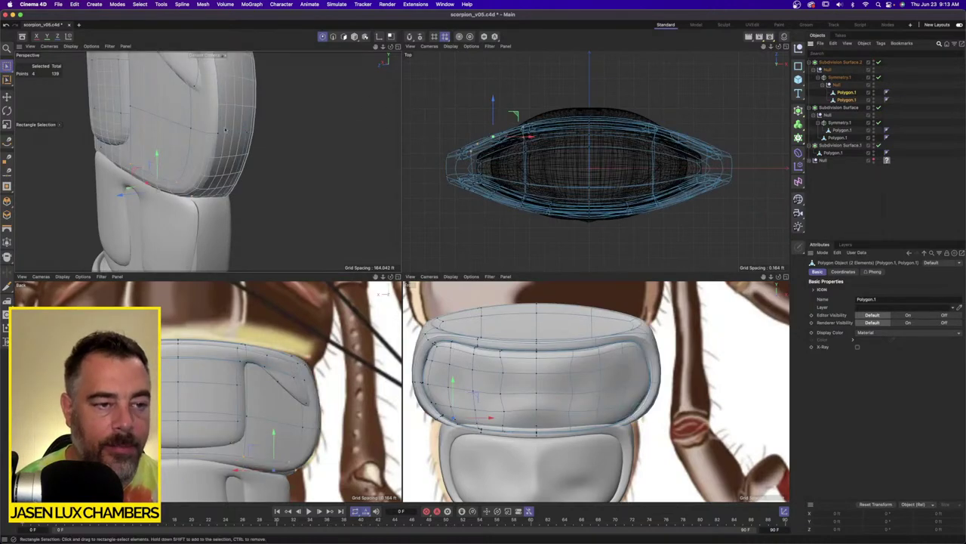
{"action": "left_click_drag", "start_coordinate": [193, 126], "coordinate": [247, 115], "text": "alt"}
{"action": "middle_click_drag", "start_coordinate": [154, 154], "coordinate": [376, 124], "text": "alt"}
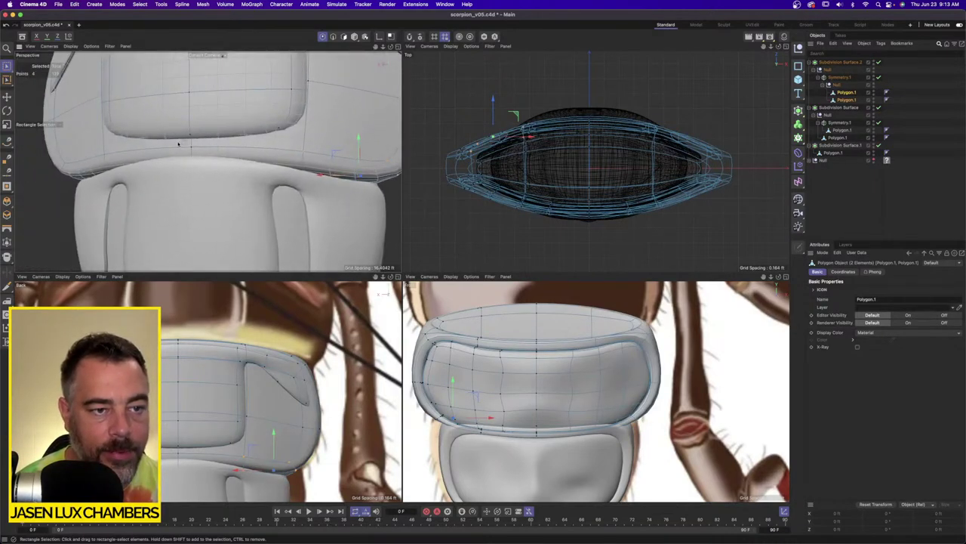
{"action": "left_click_drag", "start_coordinate": [181, 127], "coordinate": [215, 182]}
{"action": "key", "text": "ctrl+Up"}
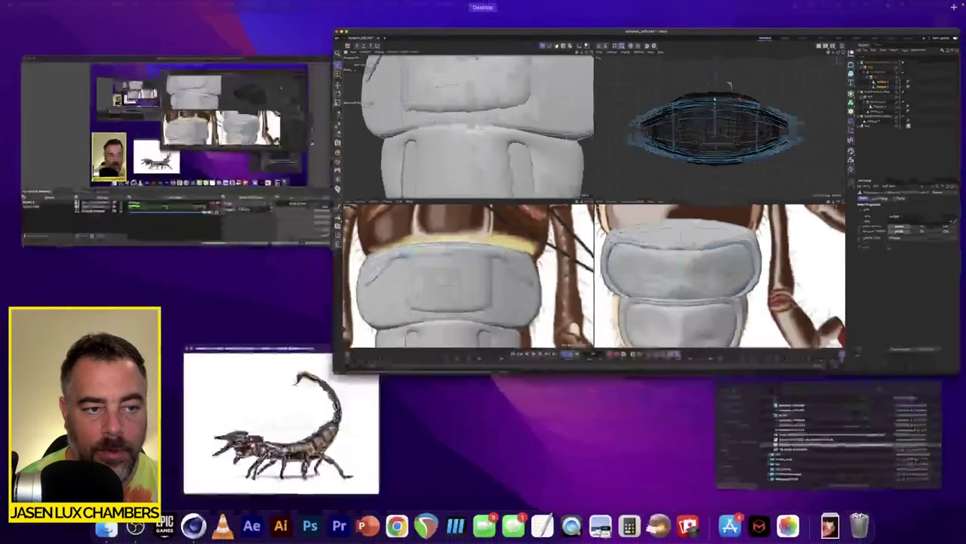
{"action": "left_click", "coordinate": [311, 140]}
{"action": "left_click", "coordinate": [260, 21]}
{"action": "left_click_drag", "start_coordinate": [261, 129], "coordinate": [137, 153], "text": "alt"}
{"action": "scroll", "coordinate": [188, 145], "scroll_direction": "down", "scroll_amount": 5}
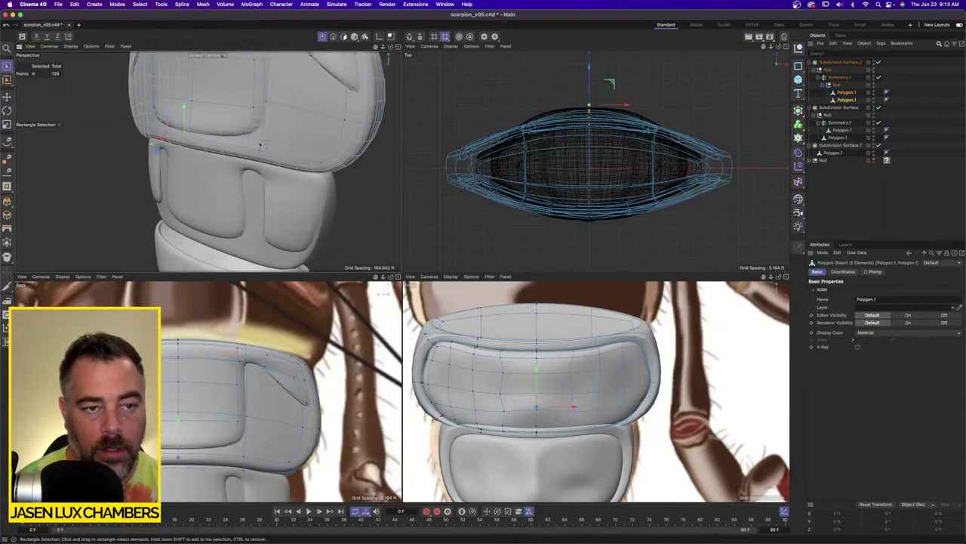
Select only the back-side points around the central back plate's lower part and pull them backward to bulge the plate.
{"action": "left_click_drag", "start_coordinate": [228, 117], "coordinate": [227, 90], "text": "alt"}
{"action": "left_click_drag", "start_coordinate": [89, 83], "coordinate": [293, 129]}
{"action": "left_click_drag", "start_coordinate": [476, 167], "coordinate": [636, 247]}
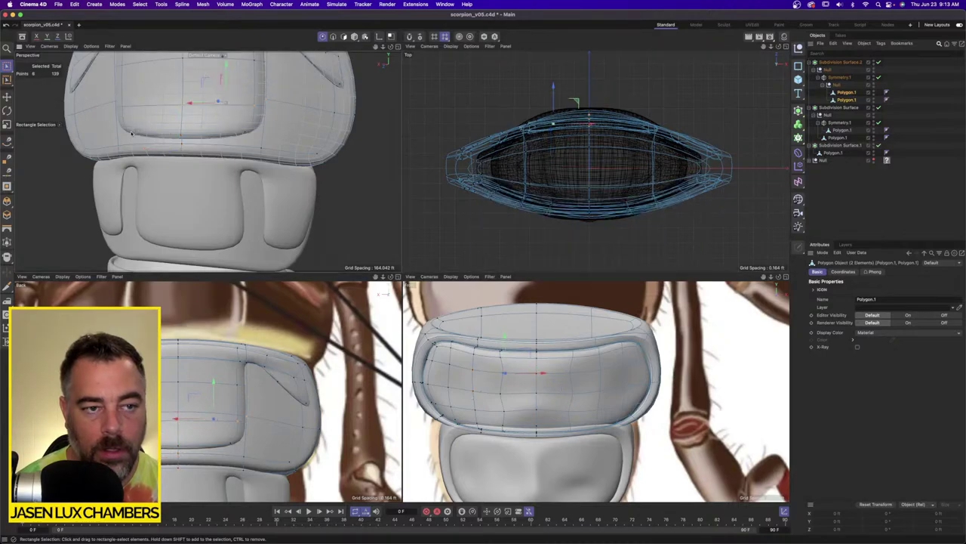
{"action": "left_click_drag", "start_coordinate": [234, 121], "coordinate": [199, 123], "text": "alt"}
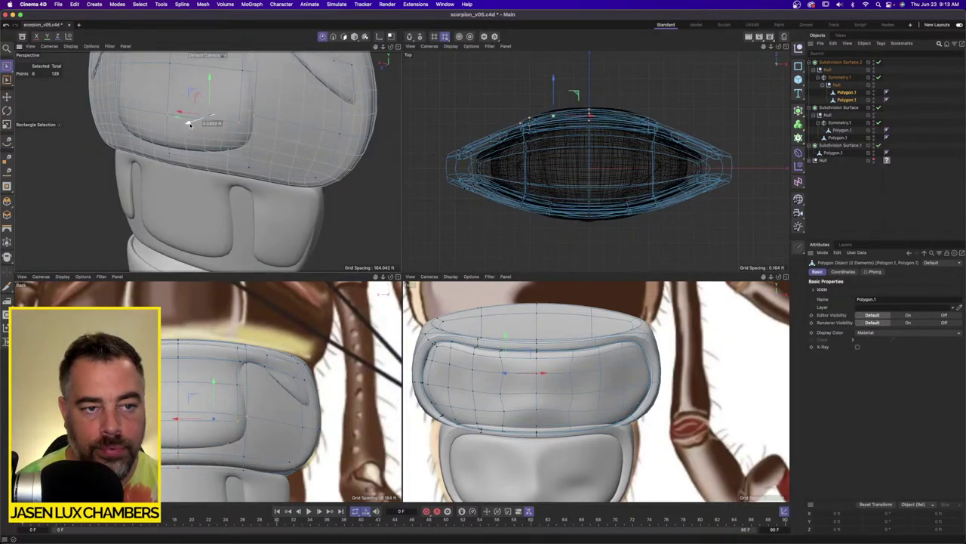
Pull the upper segment's back lower rim points slightly backward, excluding the front-side points, and deselect everything.
{"action": "scroll", "coordinate": [193, 144], "scroll_direction": "down", "scroll_amount": 5}
{"action": "left_click_drag", "start_coordinate": [192, 144], "coordinate": [256, 180], "text": "alt"}
{"action": "left_click_drag", "start_coordinate": [485, 175], "coordinate": [556, 207], "text": "ctrl"}
{"action": "scroll", "coordinate": [264, 165], "scroll_direction": "up", "scroll_amount": 4}
{"action": "left_click_drag", "start_coordinate": [275, 164], "coordinate": [170, 133], "text": "alt"}
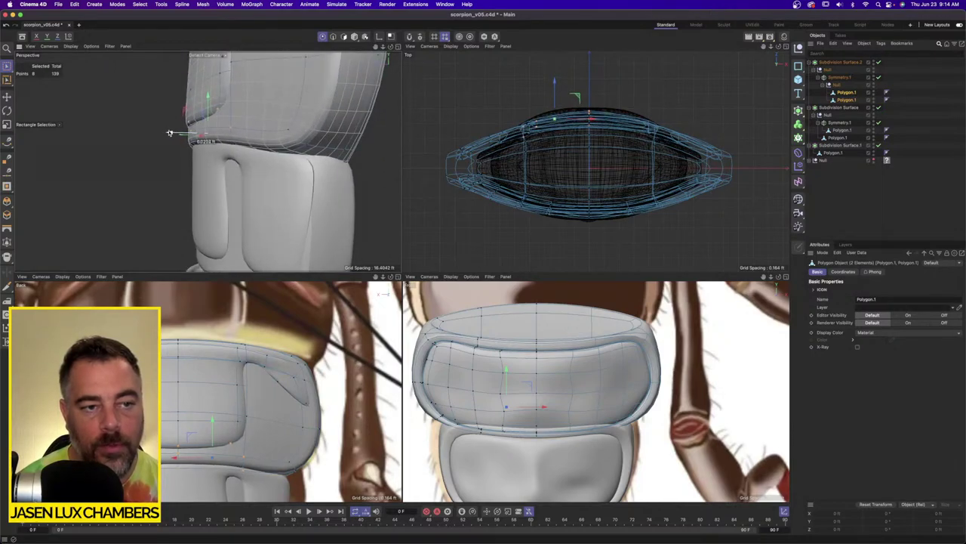
{"action": "left_click", "coordinate": [855, 203]}
Examine the three stacked abdomen segments from the back, side and front, and against the front reference.
{"action": "right_click_drag", "start_coordinate": [355, 169], "coordinate": [208, 160], "text": "alt"}
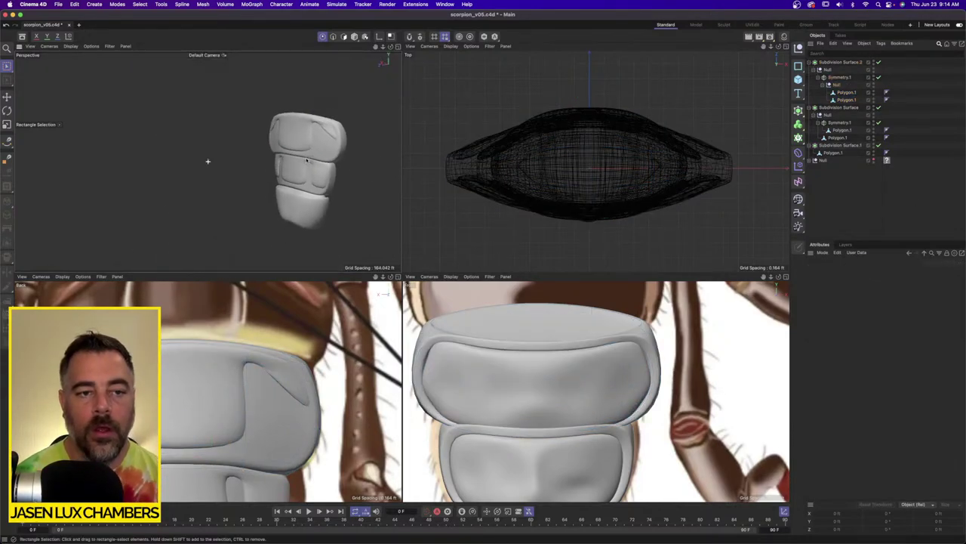
{"action": "left_click_drag", "start_coordinate": [207, 160], "coordinate": [354, 151], "text": "alt"}
{"action": "scroll", "coordinate": [208, 162], "scroll_direction": "down", "scroll_amount": 3}
{"action": "mouse_move", "coordinate": [208, 161]}
{"action": "left_mouse_down", "text": "alt"}
{"action": "mouse_move", "coordinate": [44, 170]}
{"action": "mouse_move", "coordinate": [201, 164]}
{"action": "left_mouse_up", "text": "alt"}
{"action": "right_click_drag", "start_coordinate": [201, 163], "coordinate": [225, 164], "text": "alt"}
{"action": "middle_click_drag", "start_coordinate": [355, 174], "coordinate": [179, 158], "text": "alt"}
{"action": "left_click_drag", "start_coordinate": [158, 158], "coordinate": [230, 166], "text": "alt"}
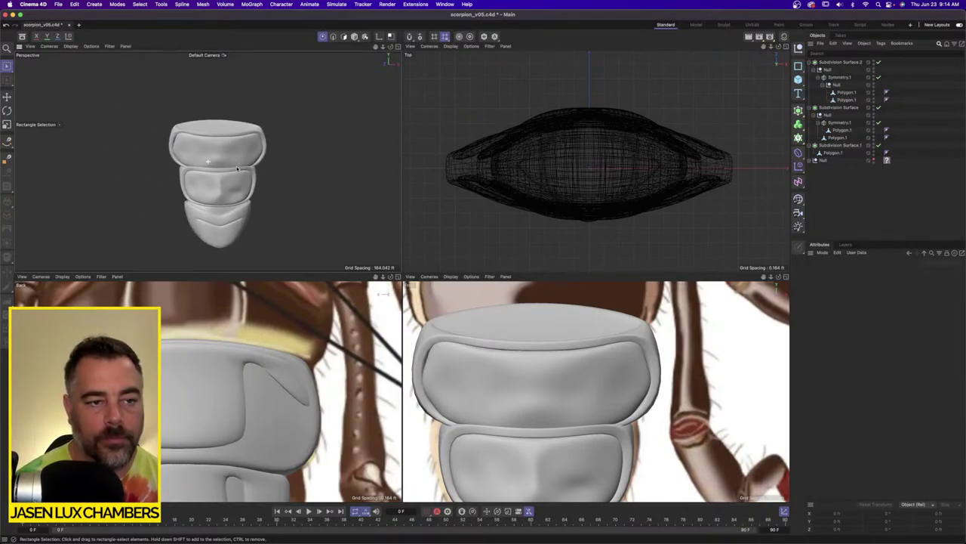
{"action": "right_click_drag", "start_coordinate": [581, 386], "coordinate": [571, 386], "text": "alt"}
{"action": "scroll", "coordinate": [572, 386], "scroll_direction": "down", "scroll_amount": 3}
{"action": "scroll", "coordinate": [571, 386], "scroll_direction": "up", "scroll_amount": 2}
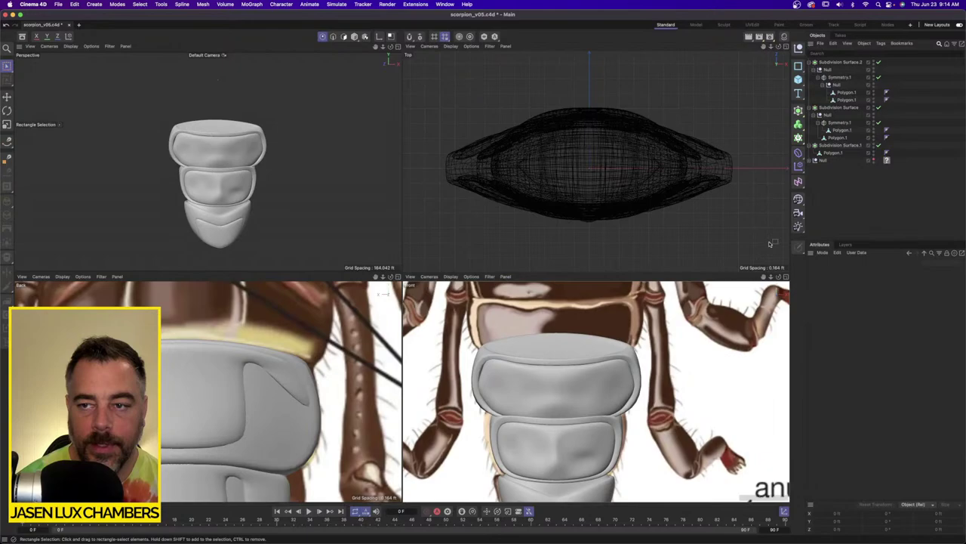
Save the scene, duplicate the uppermost segment's Subdivision Surface, and move the copy up onto the next abdomen segment in the reference.
{"action": "left_click", "coordinate": [856, 63]}
{"action": "key", "text": "super+s"}
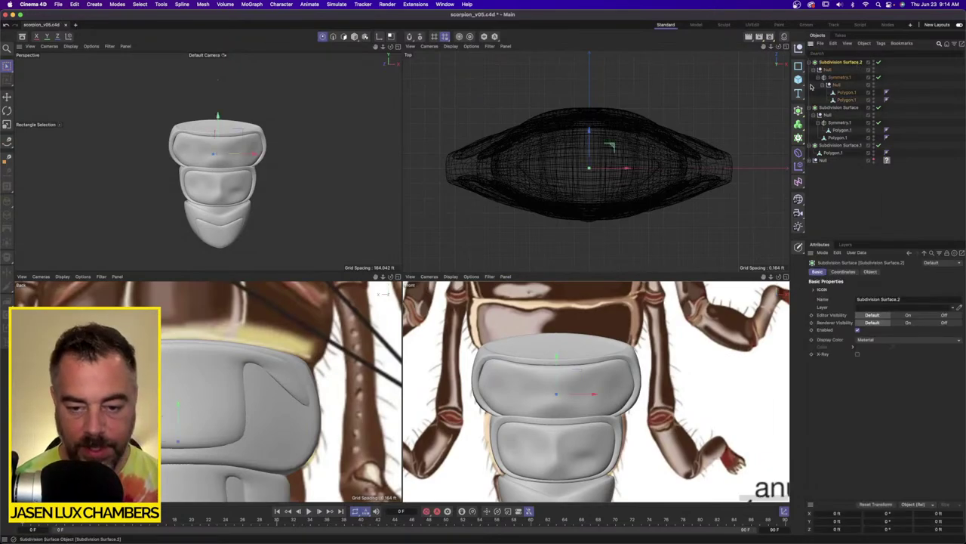
{"action": "key", "text": "super+c"}
{"action": "key", "text": "super+v"}
{"action": "left_click_drag", "start_coordinate": [556, 359], "coordinate": [556, 304]}
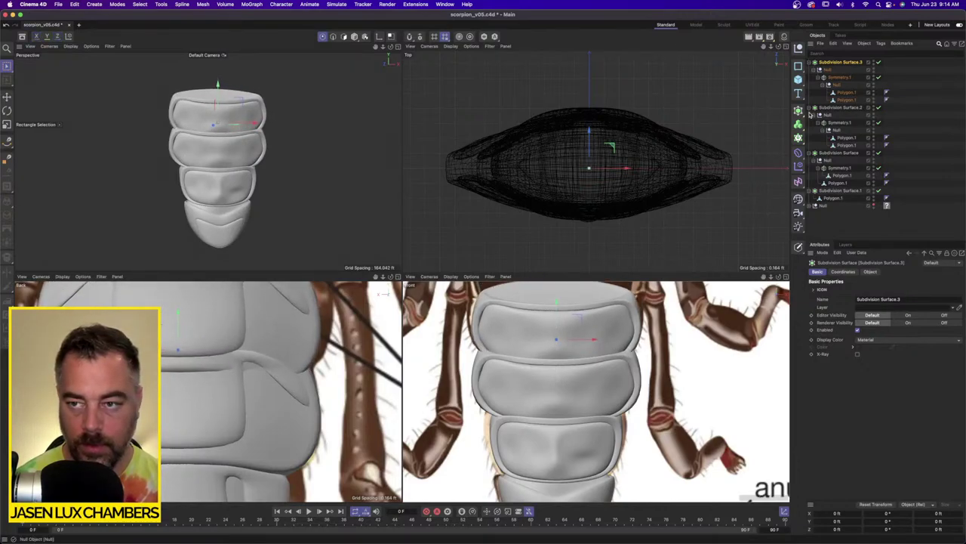
Turn on X-Ray for the duplicated segment and select both of its polygon meshes for point editing.
{"action": "left_click", "coordinate": [857, 354]}
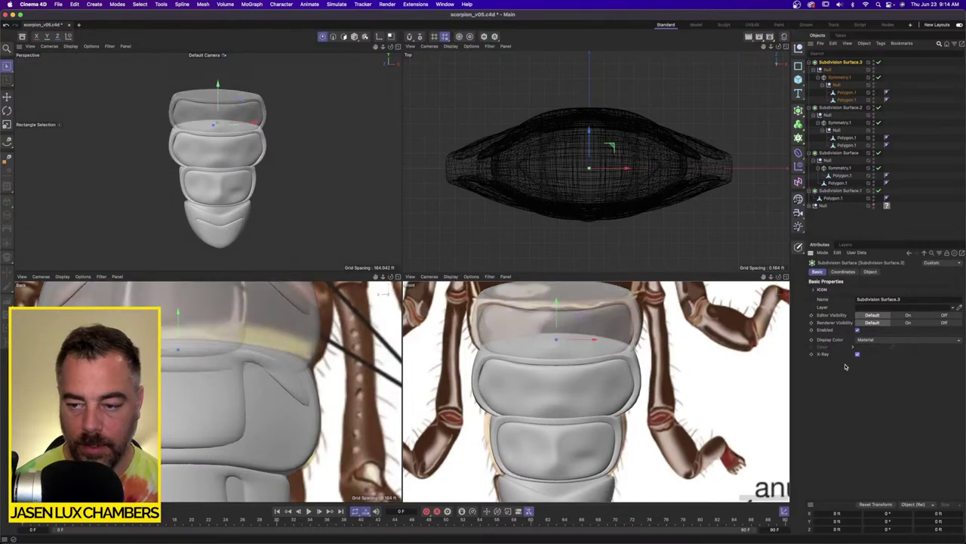
{"action": "key", "text": "o"}
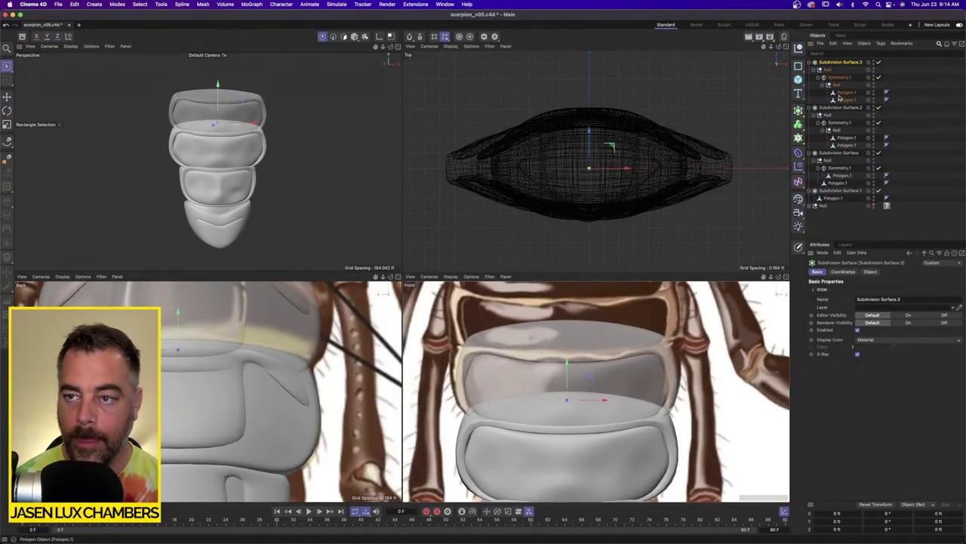
{"action": "left_click", "coordinate": [847, 98]}
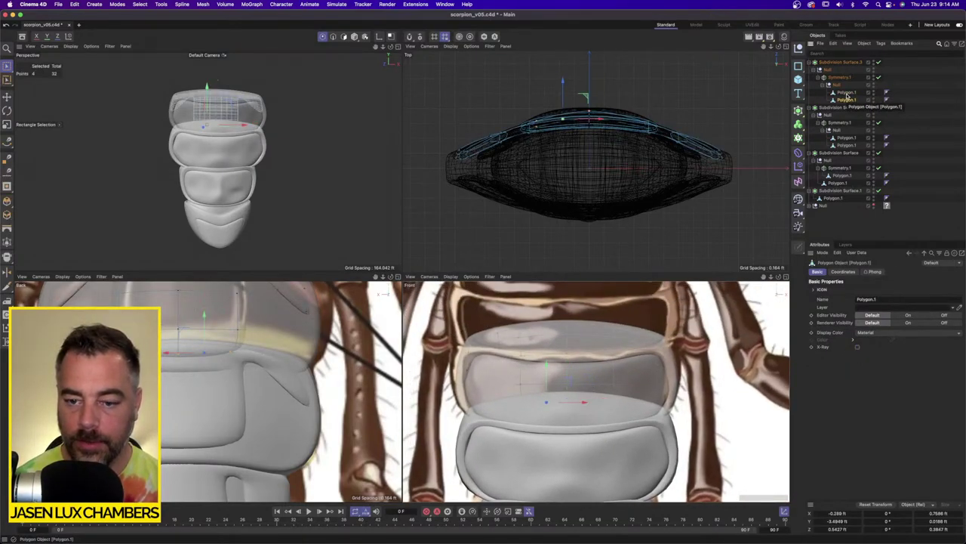
{"action": "left_click", "coordinate": [847, 92]}
{"action": "left_click", "coordinate": [846, 99]}
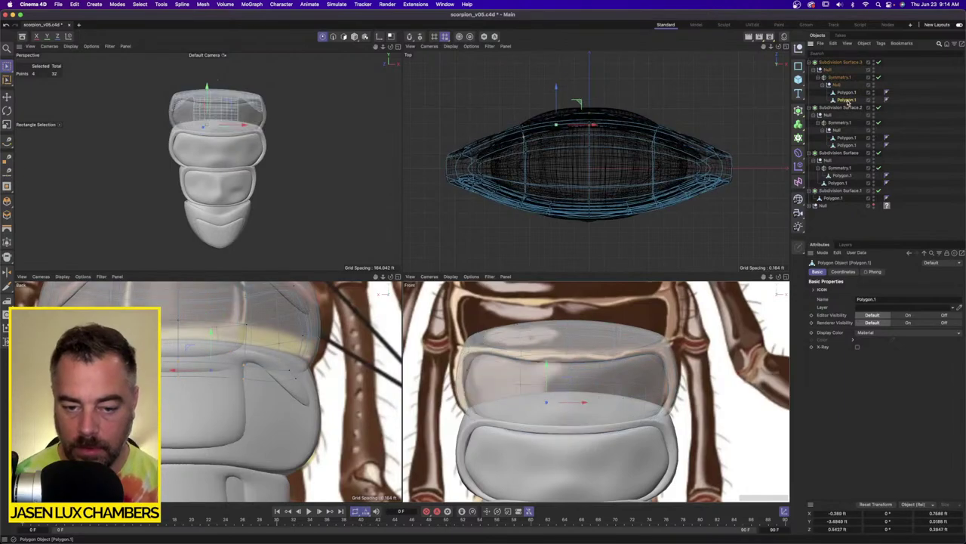
{"action": "left_click", "coordinate": [846, 92], "text": "shift"}
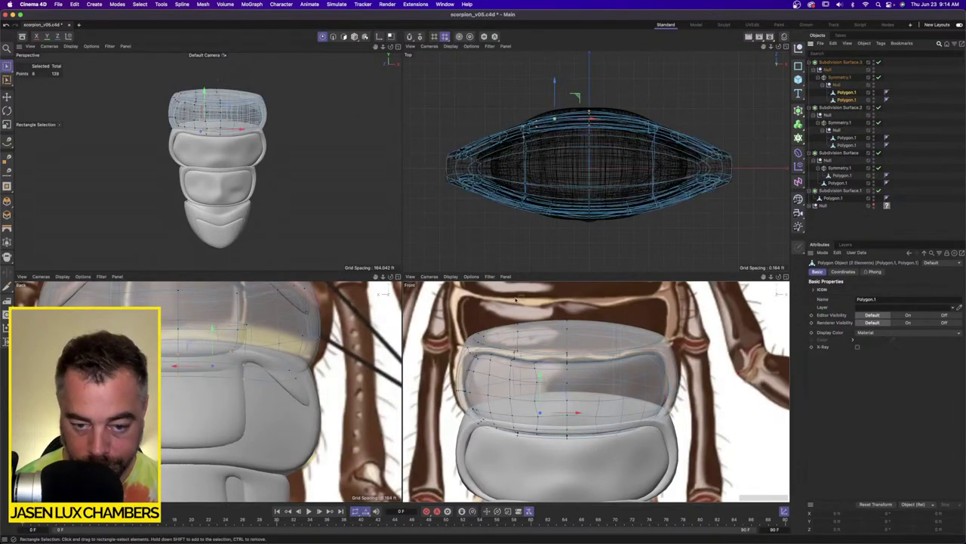
Select the duplicated segment's upper outer corner points in the front view and pull them slightly outward to match the reference.
{"action": "left_click_drag", "start_coordinate": [9, 69], "coordinate": [39, 91]}
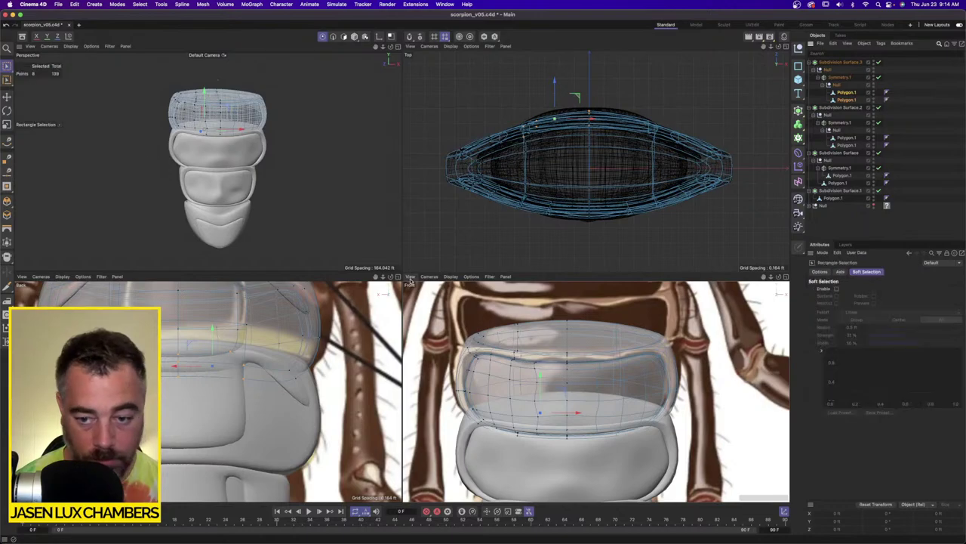
{"action": "scroll", "coordinate": [391, 321], "scroll_direction": "up", "scroll_amount": 4}
{"action": "scroll", "coordinate": [450, 352], "scroll_direction": "up", "scroll_amount": 3}
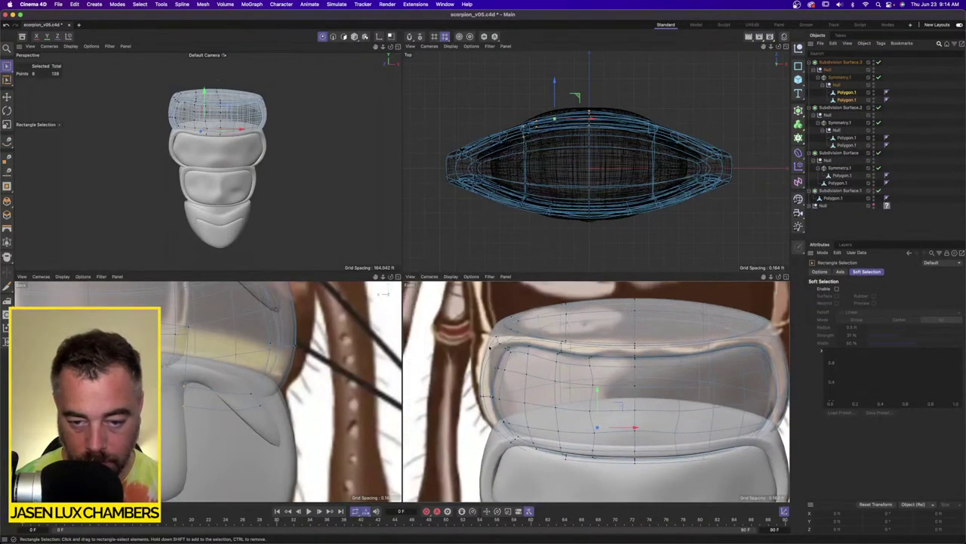
{"action": "left_click_drag", "start_coordinate": [477, 330], "coordinate": [508, 338]}
{"action": "middle_click_drag", "start_coordinate": [589, 378], "coordinate": [532, 367], "text": "alt"}
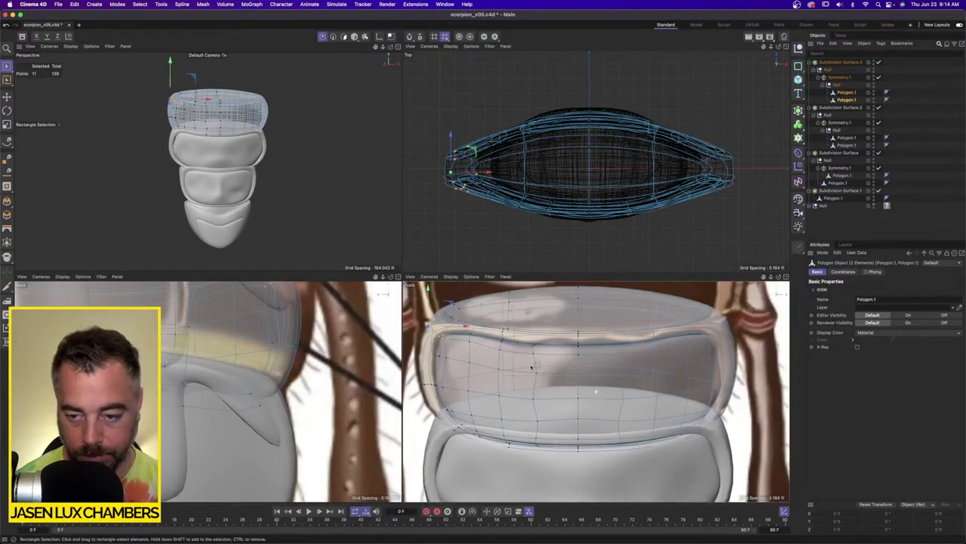
Select the center points of the segment's front upper rim and raise them slightly to follow the reference.
{"action": "scroll", "coordinate": [563, 333], "scroll_direction": "up", "scroll_amount": 3}
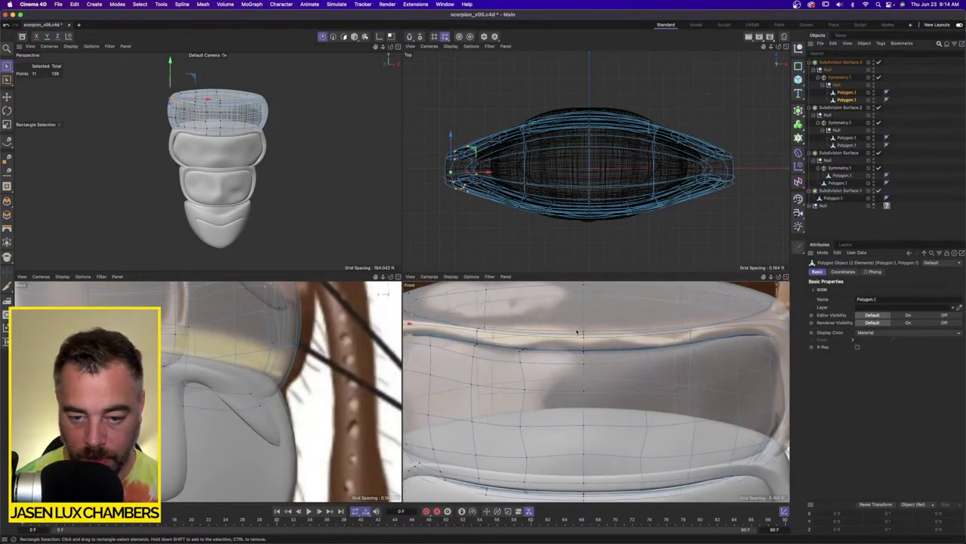
{"action": "scroll", "coordinate": [217, 174], "scroll_direction": "up", "scroll_amount": 10}
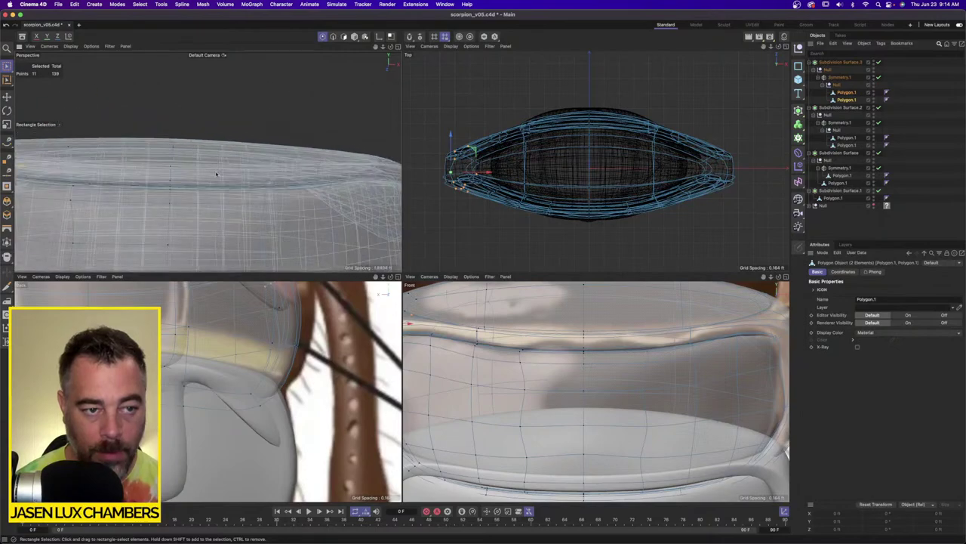
{"action": "left_click_drag", "start_coordinate": [197, 177], "coordinate": [223, 172], "text": "alt"}
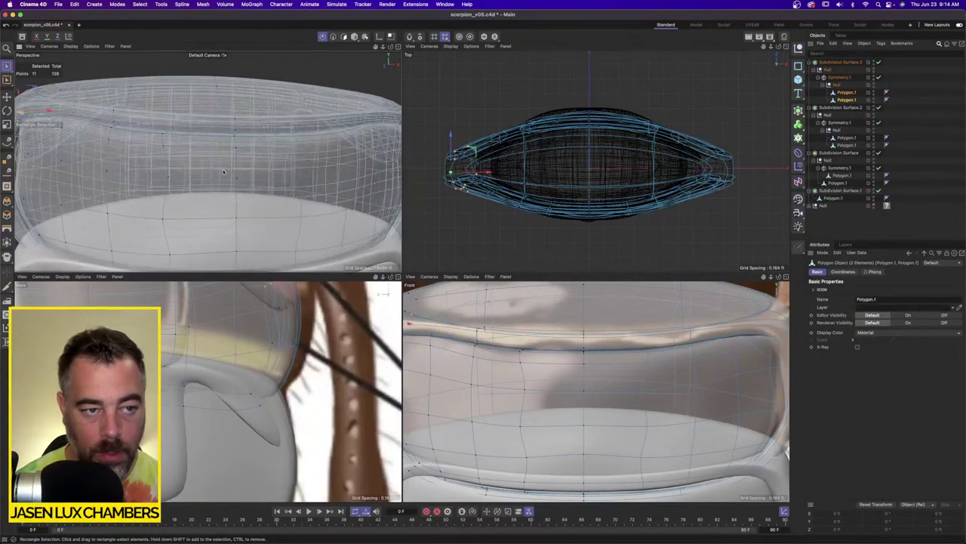
{"action": "left_click", "coordinate": [580, 348]}
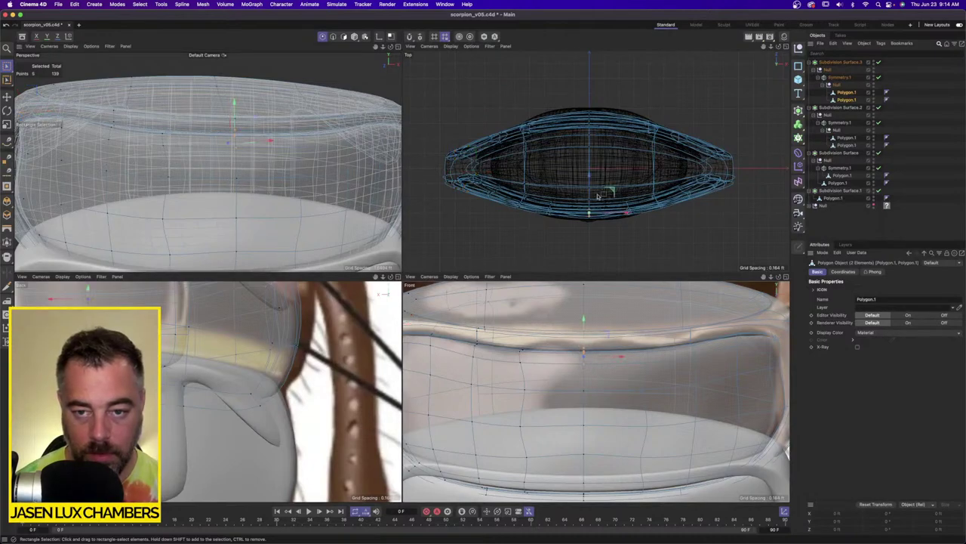
{"action": "left_click_drag", "start_coordinate": [584, 326], "coordinate": [584, 321]}
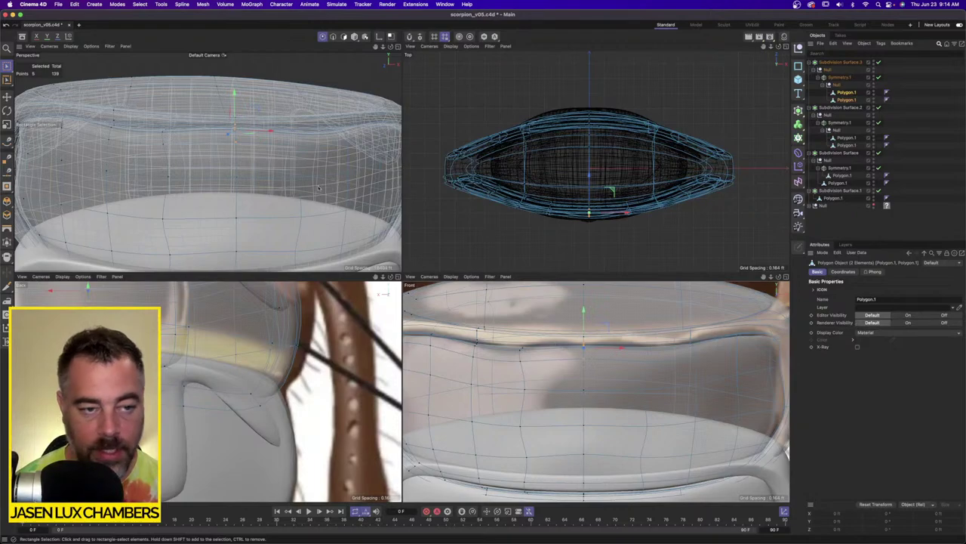
Examine the segment's adjusted upper rim from several angles and against the front reference.
{"action": "left_click_drag", "start_coordinate": [319, 188], "coordinate": [260, 179], "text": "alt"}
{"action": "right_click_drag", "start_coordinate": [199, 134], "coordinate": [249, 136], "text": "alt"}
{"action": "left_click_drag", "start_coordinate": [234, 125], "coordinate": [236, 163], "text": "alt"}
{"action": "right_click_drag", "start_coordinate": [236, 162], "coordinate": [192, 160], "text": "alt"}
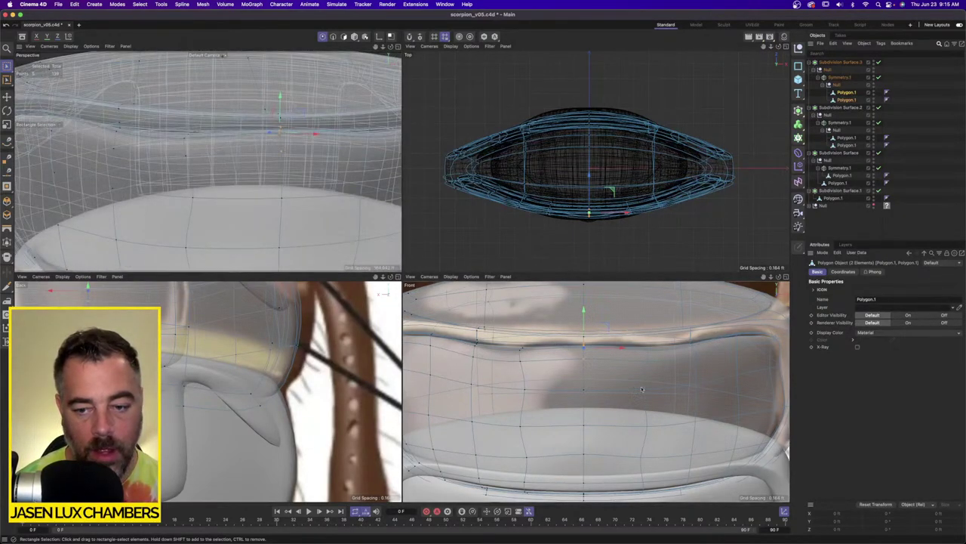
{"action": "scroll", "coordinate": [641, 385], "scroll_direction": "down", "scroll_amount": 5}
{"action": "scroll", "coordinate": [641, 362], "scroll_direction": "up", "scroll_amount": 6}
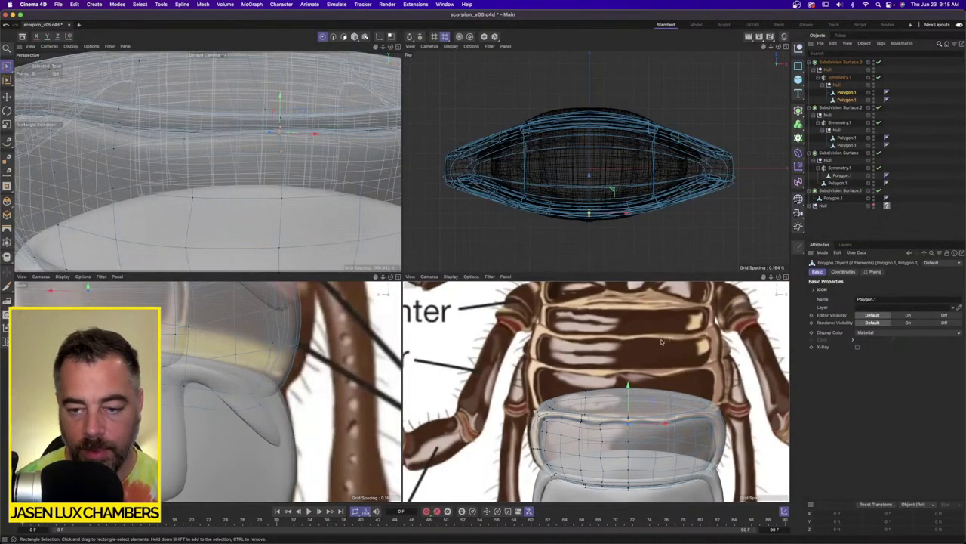
{"action": "left_click_drag", "start_coordinate": [230, 181], "coordinate": [264, 183], "text": "alt"}
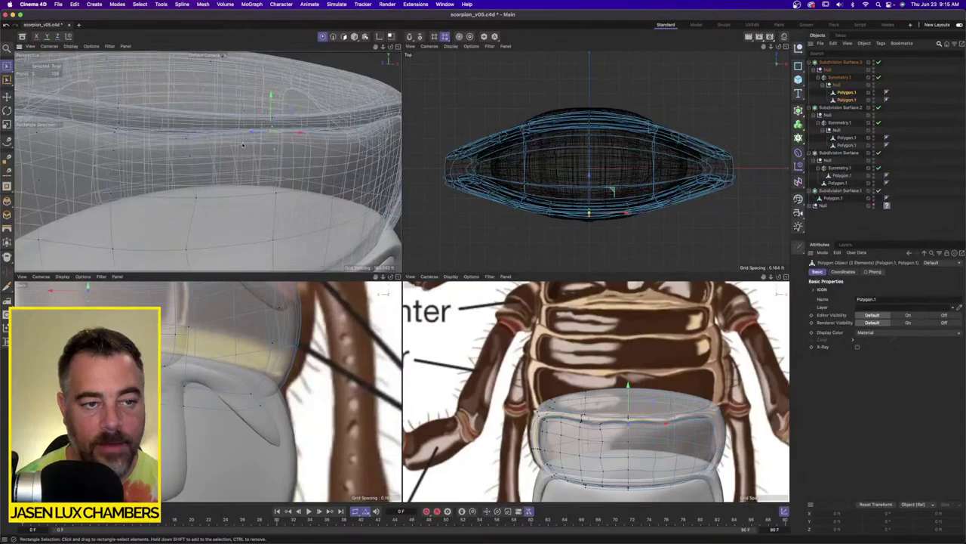
Turn off X-Ray for the uppermost segment's Subdivision Surface and select its front polygon mesh for point editing.
{"action": "left_click", "coordinate": [852, 63]}
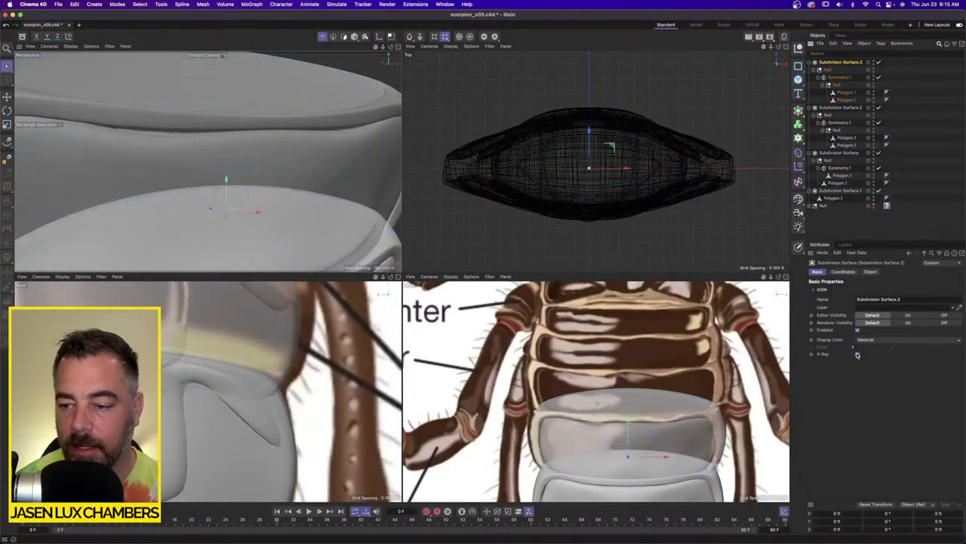
{"action": "left_click", "coordinate": [857, 354]}
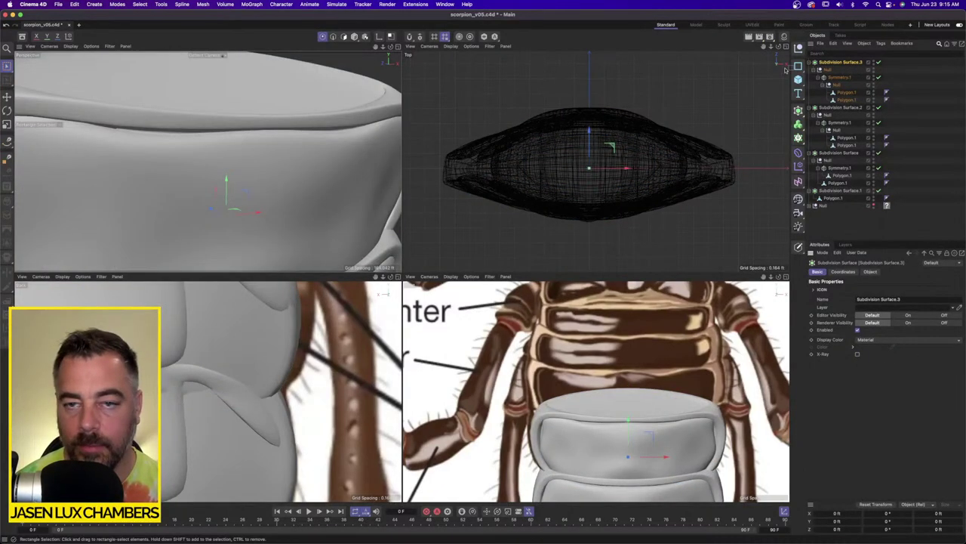
{"action": "left_click", "coordinate": [842, 93]}
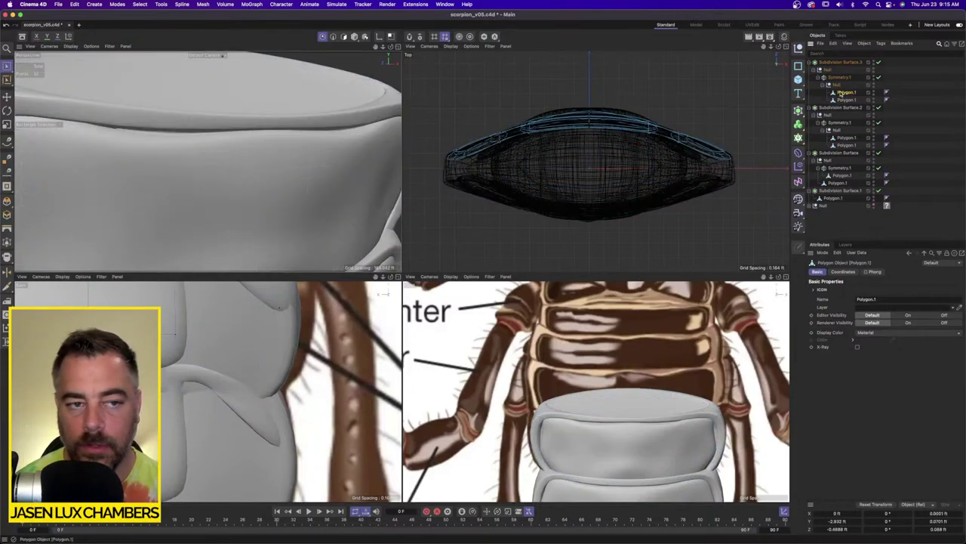
{"action": "key", "text": "o"}
{"action": "middle_click_drag", "start_coordinate": [286, 113], "coordinate": [228, 123], "text": "alt"}
{"action": "mouse_move", "coordinate": [224, 122]}
{"action": "left_mouse_down", "text": "alt"}
{"action": "mouse_move", "coordinate": [215, 109]}
{"action": "mouse_move", "coordinate": [204, 109]}
{"action": "mouse_move", "coordinate": [230, 124]}
{"action": "mouse_move", "coordinate": [195, 119]}
{"action": "mouse_move", "coordinate": [218, 120]}
{"action": "mouse_move", "coordinate": [224, 133]}
{"action": "left_mouse_up", "text": "alt"}
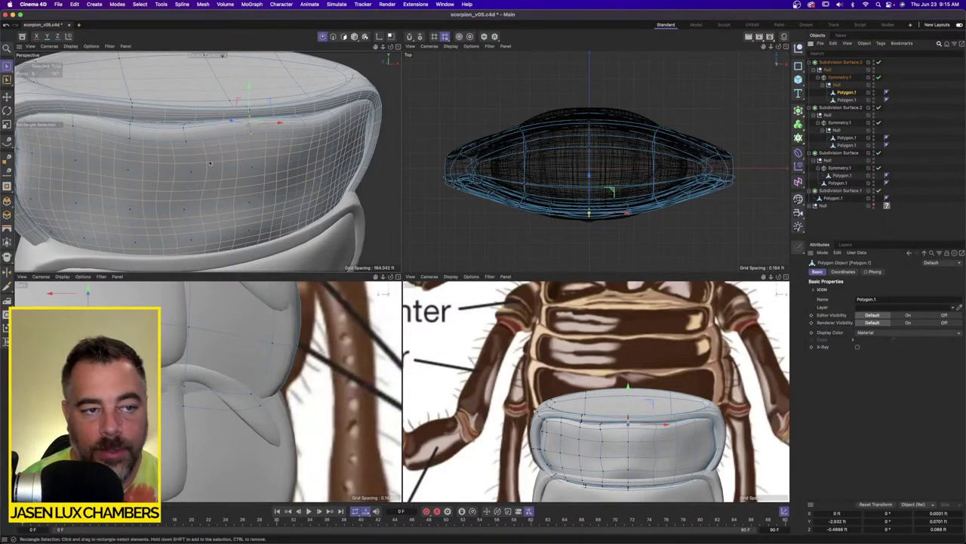
Select all points of the uppermost segment's front mesh and subdivide it.
{"action": "key", "text": "super+a"}
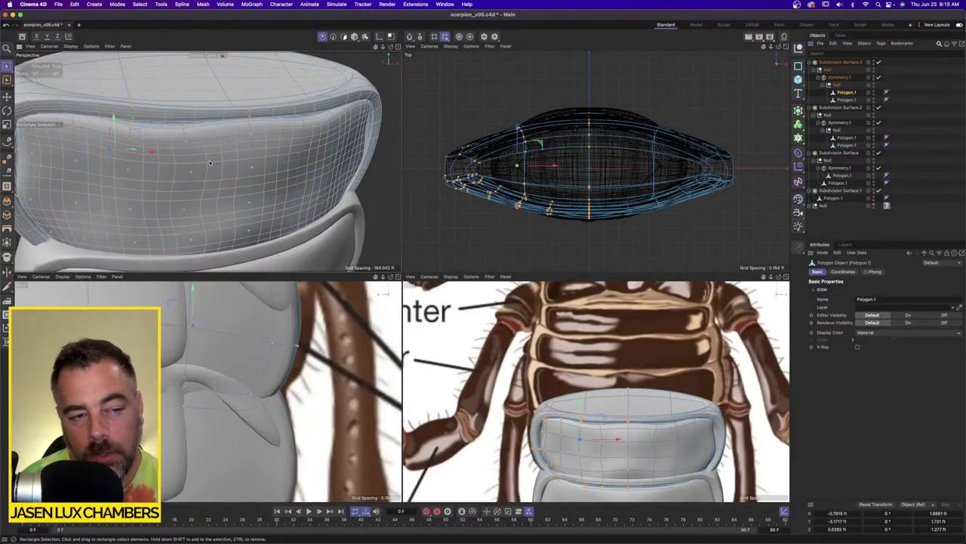
{"action": "left_click", "coordinate": [202, 4]}
{"action": "mouse_move", "coordinate": [249, 98]}
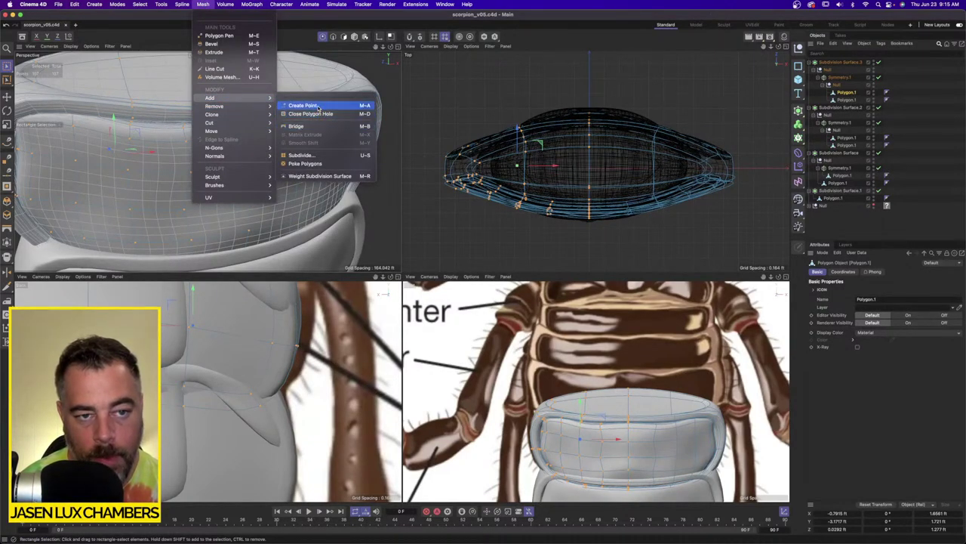
{"action": "left_click", "coordinate": [320, 157]}
{"action": "left_click", "coordinate": [333, 183]}
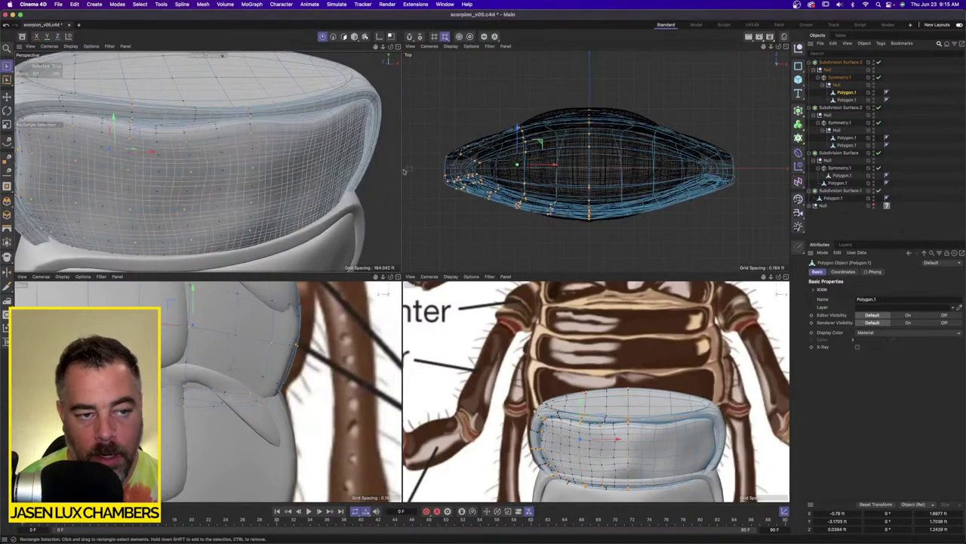
Select a single point on the front upper rim just off center and enable Soft Selection with the Surface option.
{"action": "scroll", "coordinate": [255, 141], "scroll_direction": "up", "scroll_amount": 5}
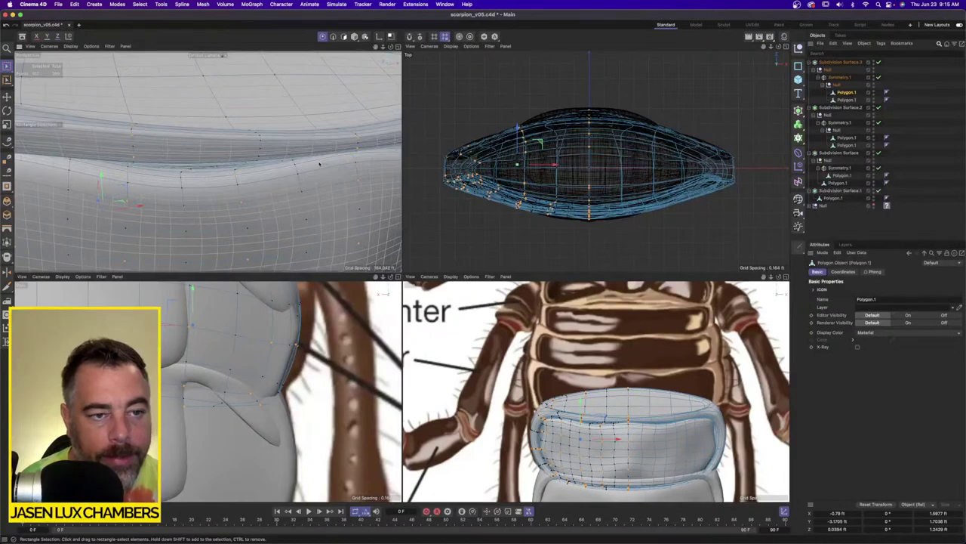
{"action": "left_click", "coordinate": [7, 67]}
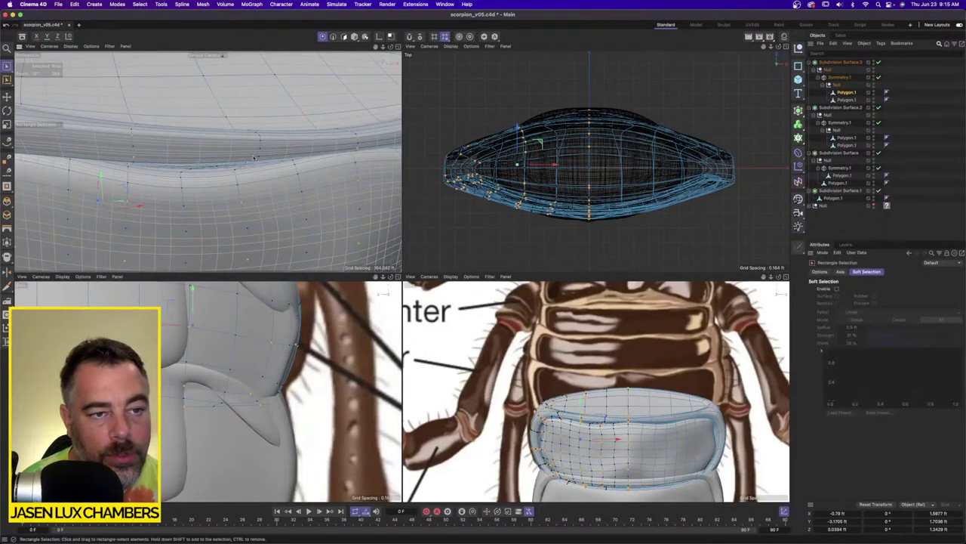
{"action": "left_click", "coordinate": [261, 148]}
{"action": "left_click_drag", "start_coordinate": [262, 149], "coordinate": [293, 151], "text": "alt"}
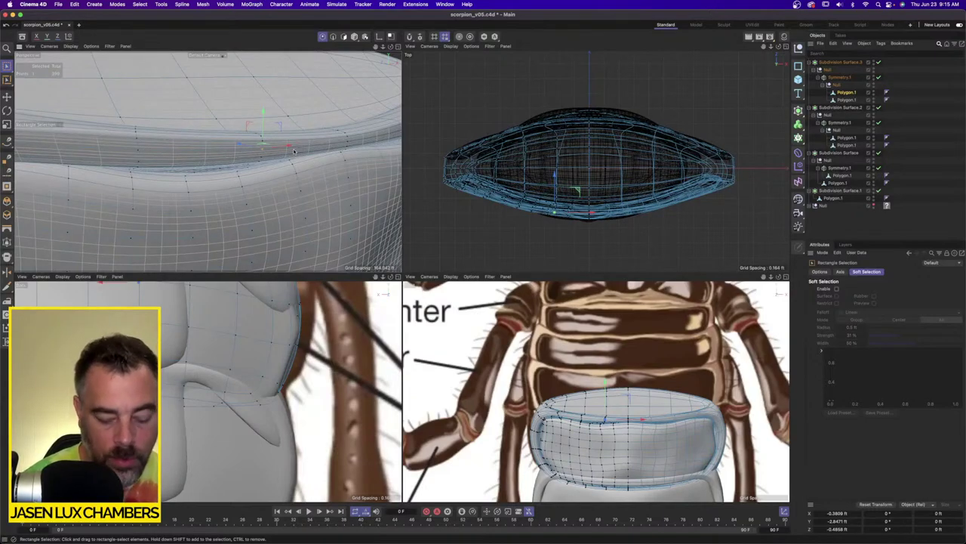
{"action": "left_click", "coordinate": [837, 290]}
{"action": "left_click", "coordinate": [837, 296]}
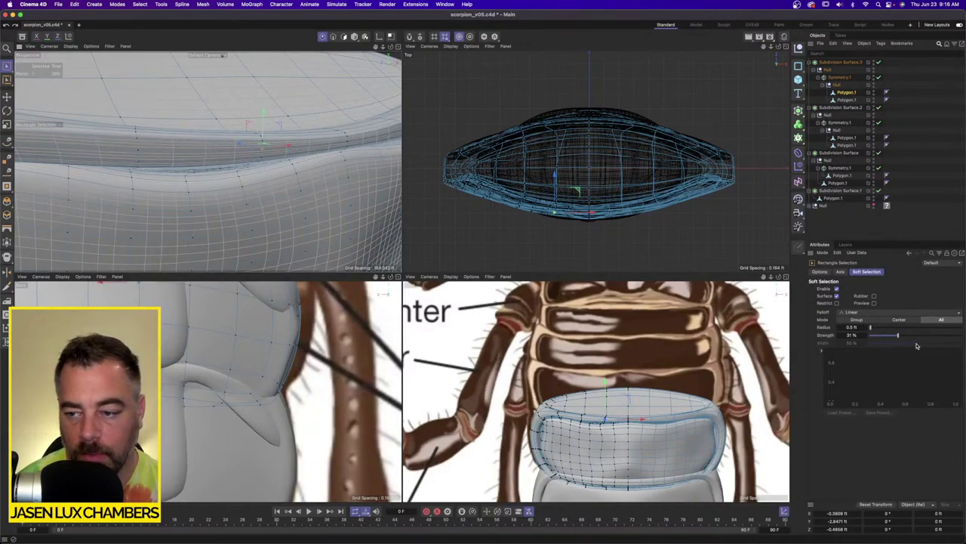
Try raising the rim point with Soft Selection at about 89% strength and a 2.5918 ft radius, then undo the move.
{"action": "left_click_drag", "start_coordinate": [898, 334], "coordinate": [953, 336]}
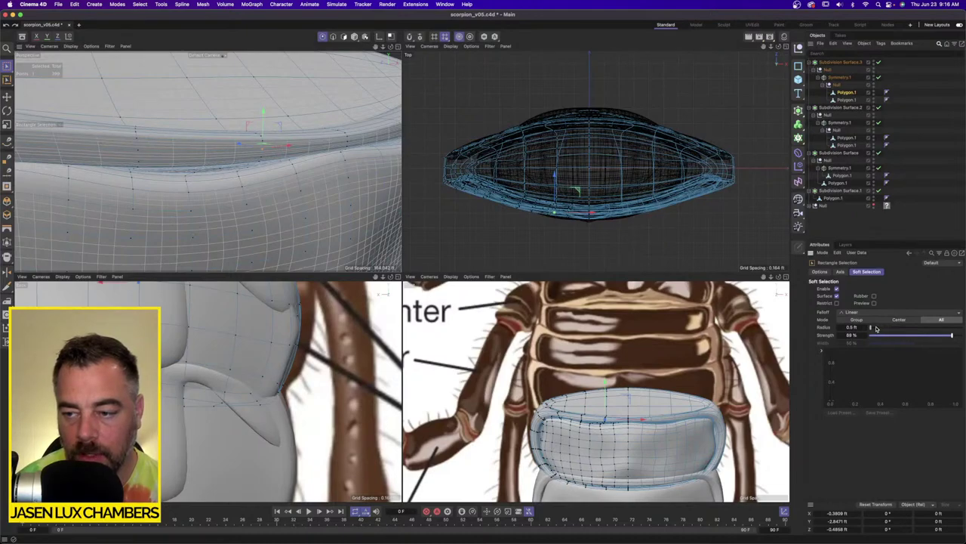
{"action": "left_click", "coordinate": [876, 328]}
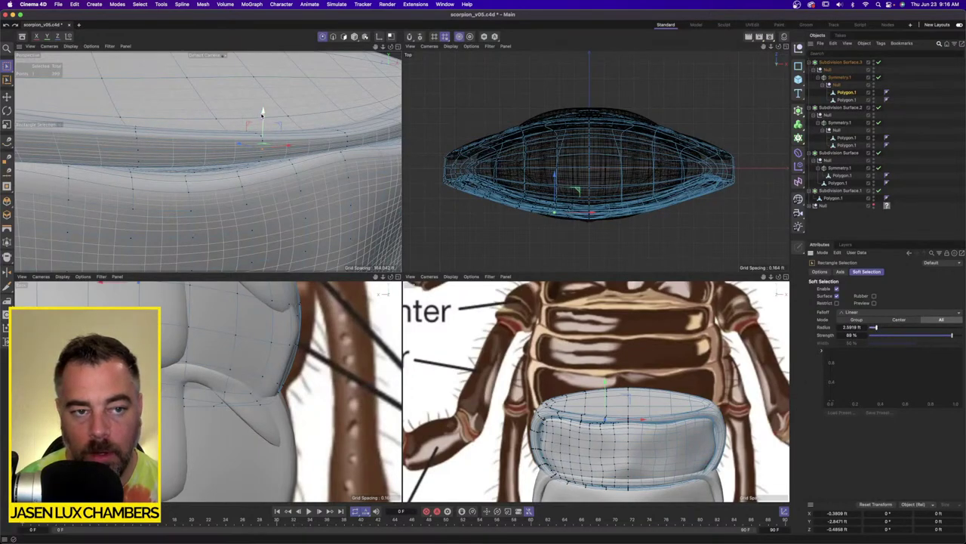
{"action": "left_click_drag", "start_coordinate": [262, 112], "coordinate": [263, 108]}
{"action": "key", "text": "super+z"}
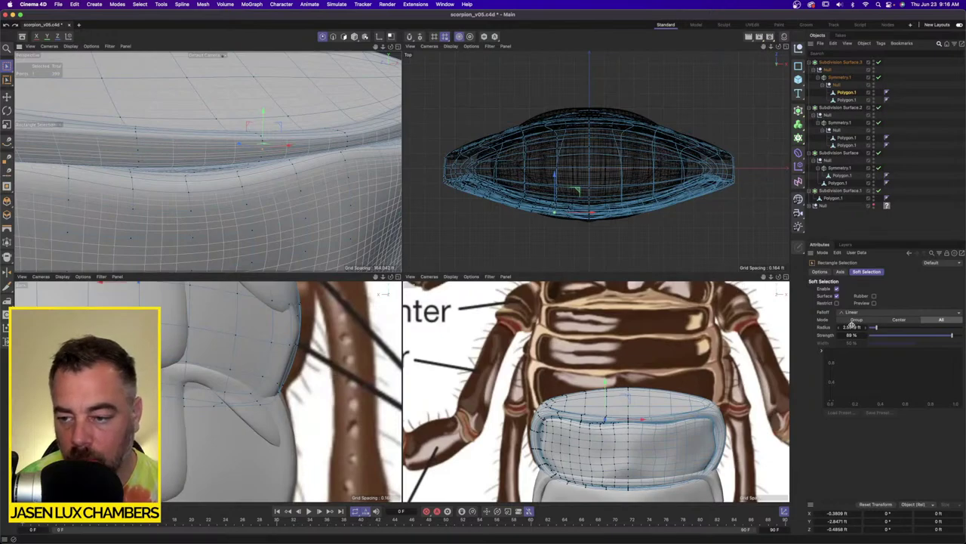
Try raising the rim point with the Soft Selection radius set to 0.5 ft, then undo the move.
{"action": "double_click", "coordinate": [851, 327]}
{"action": "type", "text": "0.5"}
{"action": "key", "text": "Return"}
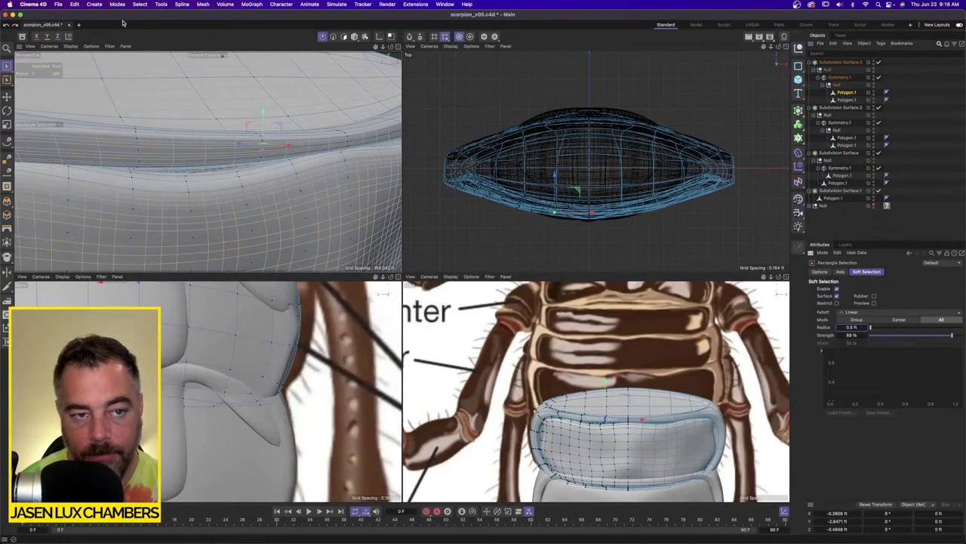
{"action": "left_click_drag", "start_coordinate": [263, 108], "coordinate": [263, 106]}
{"action": "key", "text": "super+z"}
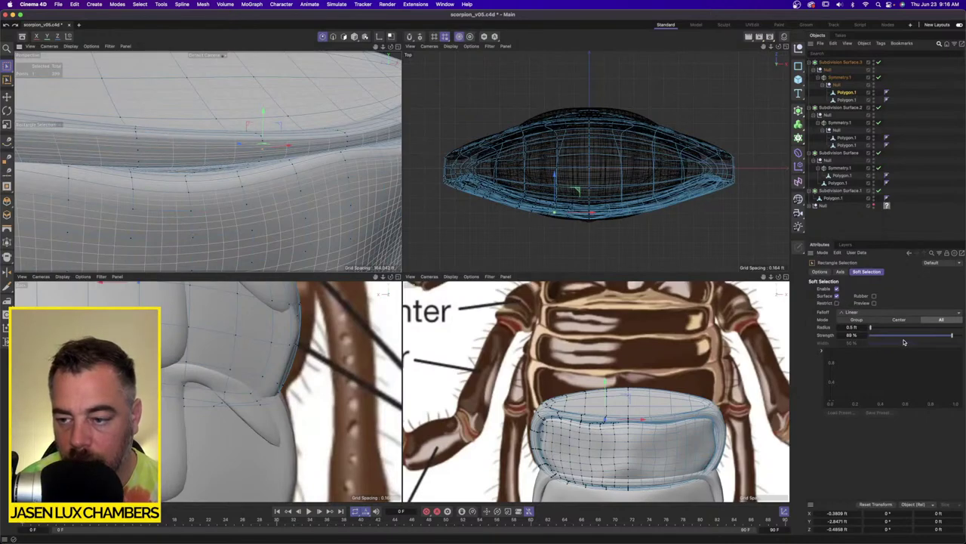
Set the Soft Selection strength to 100% and radius to 0.8 ft, and raise the rim point slightly.
{"action": "left_click_drag", "start_coordinate": [950, 336], "coordinate": [962, 336]}
{"action": "double_click", "coordinate": [849, 327]}
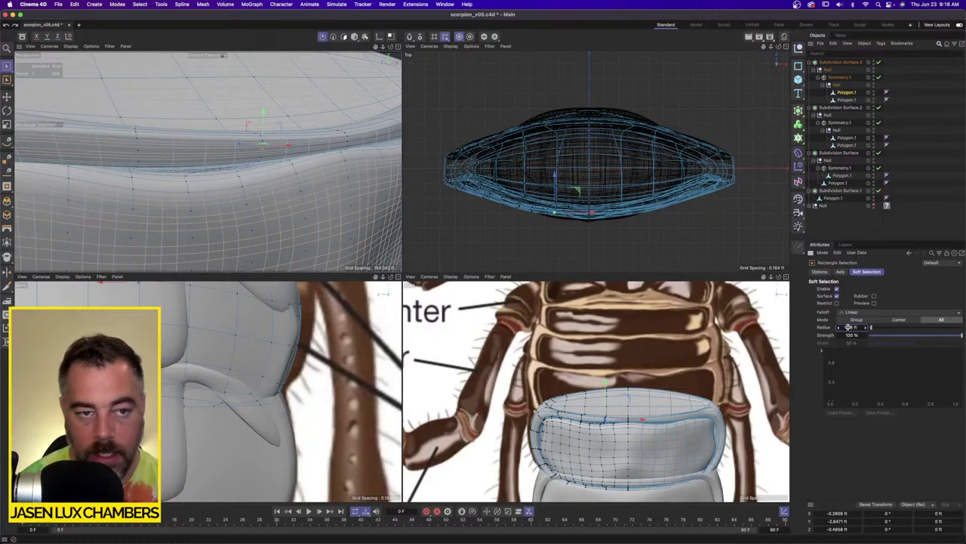
{"action": "left_click_drag", "start_coordinate": [263, 113], "coordinate": [264, 111]}
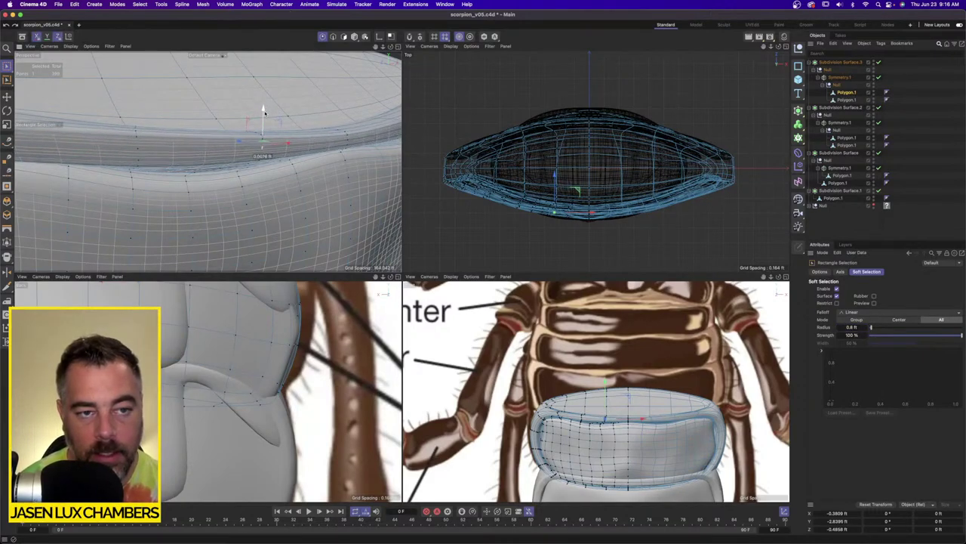
Add the adjacent points above and below to the rim point selection and move them down with the Move tool.
{"action": "key", "text": "e"}
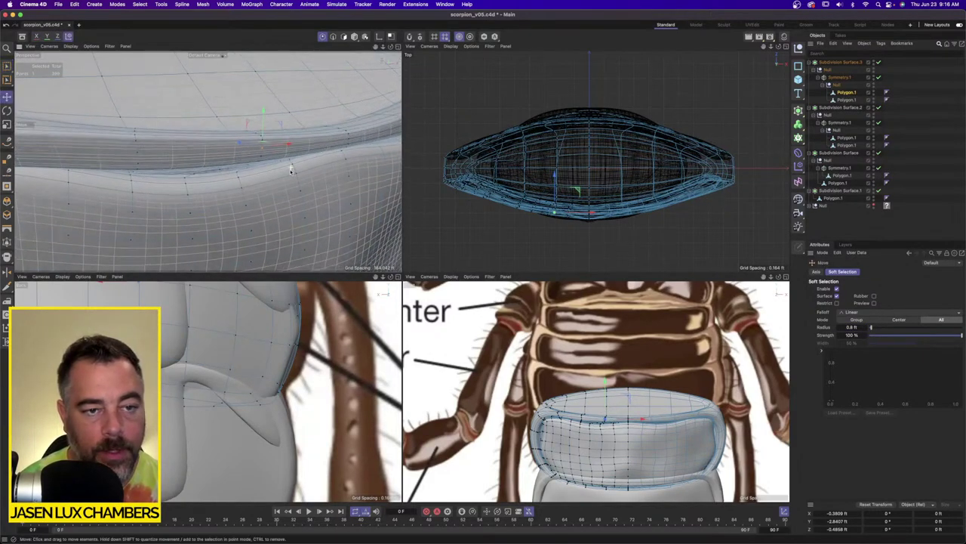
{"action": "left_click_drag", "start_coordinate": [290, 170], "coordinate": [257, 165], "text": "alt"}
{"action": "left_click", "coordinate": [259, 139], "text": "shift"}
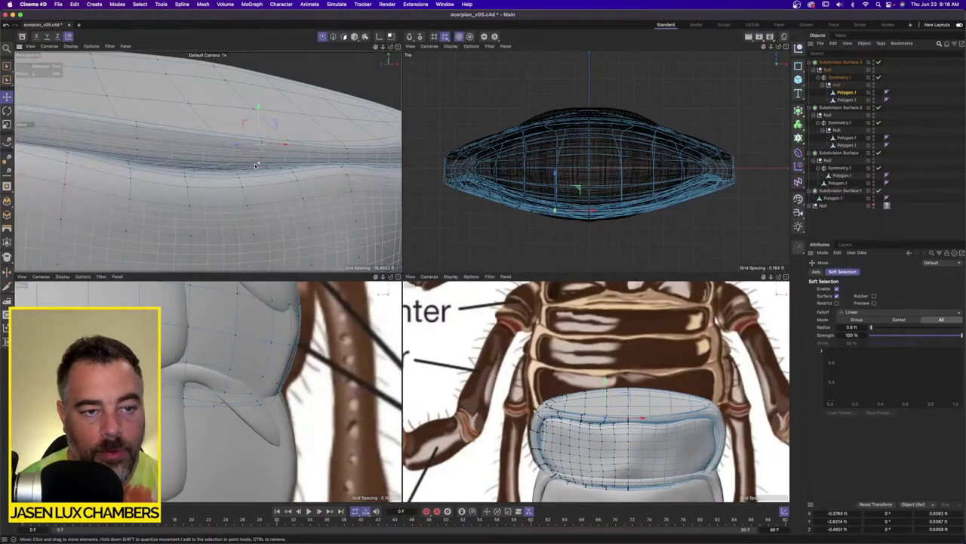
{"action": "left_click", "coordinate": [249, 167], "text": "shift"}
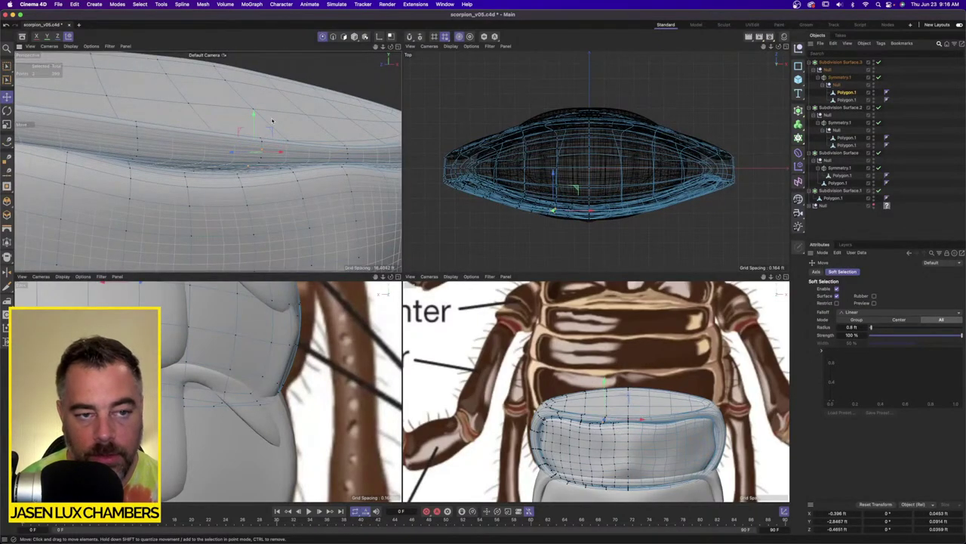
{"action": "left_click_drag", "start_coordinate": [254, 114], "coordinate": [253, 141]}
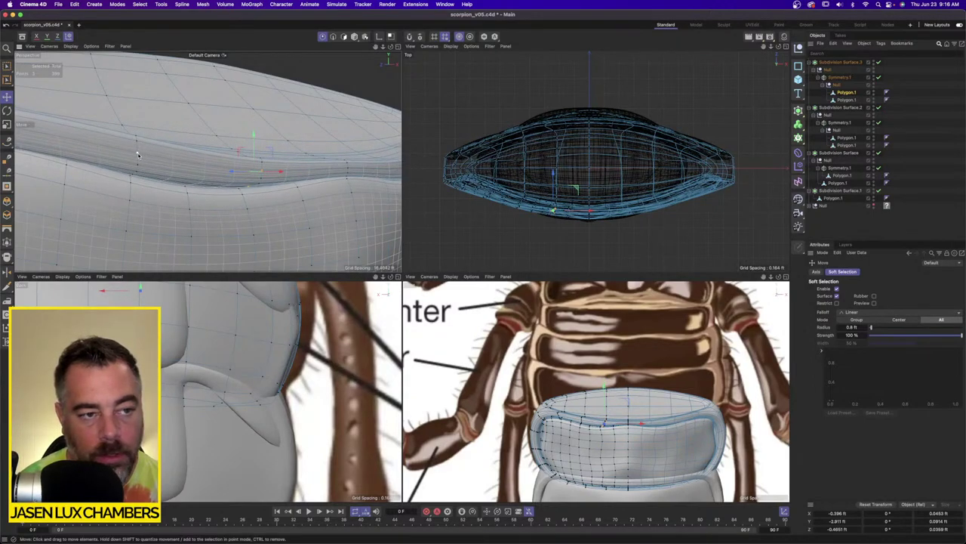
Select the next point along the top segment's front rim, left of centre, and raise it slightly.
{"action": "left_click", "coordinate": [137, 161]}
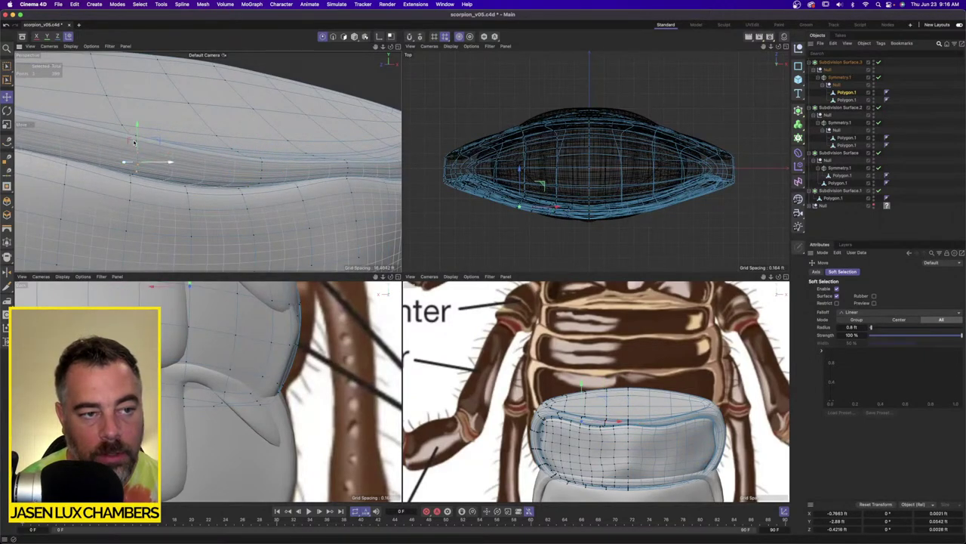
{"action": "left_click_drag", "start_coordinate": [136, 144], "coordinate": [139, 136], "text": "alt"}
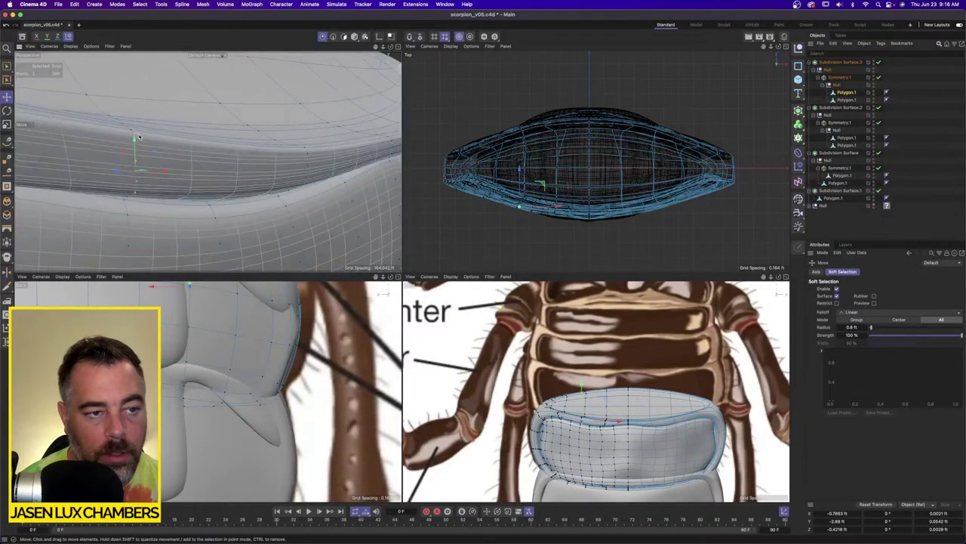
{"action": "left_click_drag", "start_coordinate": [605, 397], "coordinate": [633, 416]}
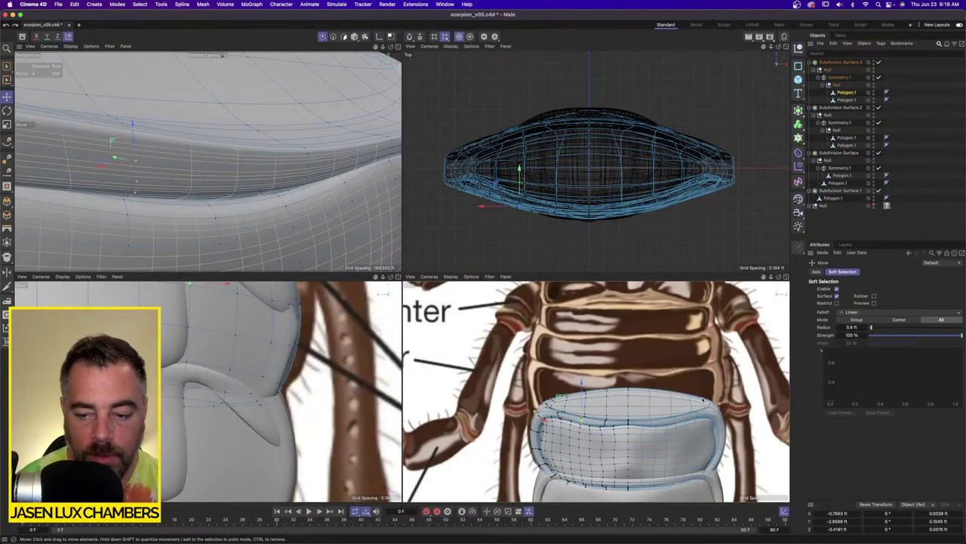
Duplicate the top segment's Symmetry object as a backup and delete one polygon so each Symmetry keeps a single mesh.
{"action": "left_click_drag", "start_coordinate": [840, 78], "coordinate": [841, 74], "text": "ctrl"}
{"action": "left_click", "coordinate": [844, 93]}
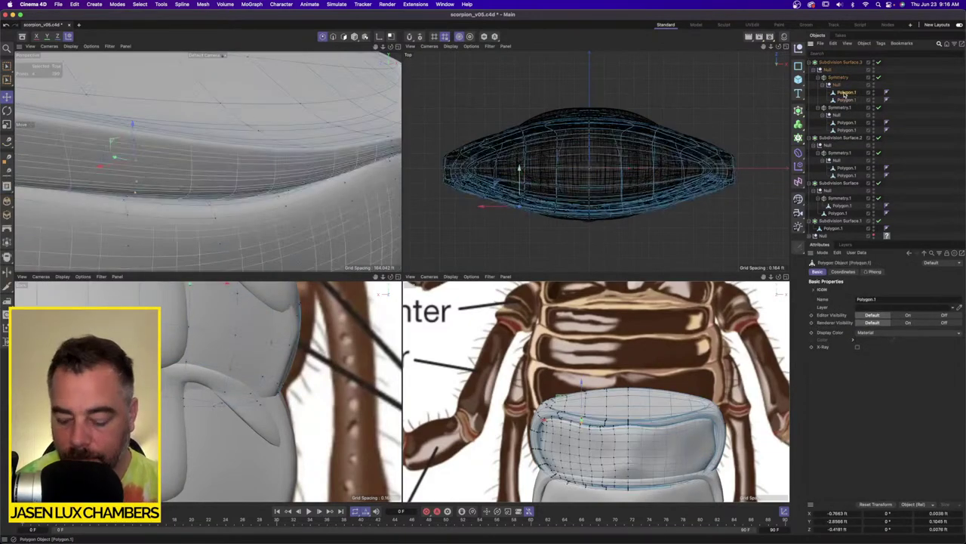
{"action": "key", "text": "Delete"}
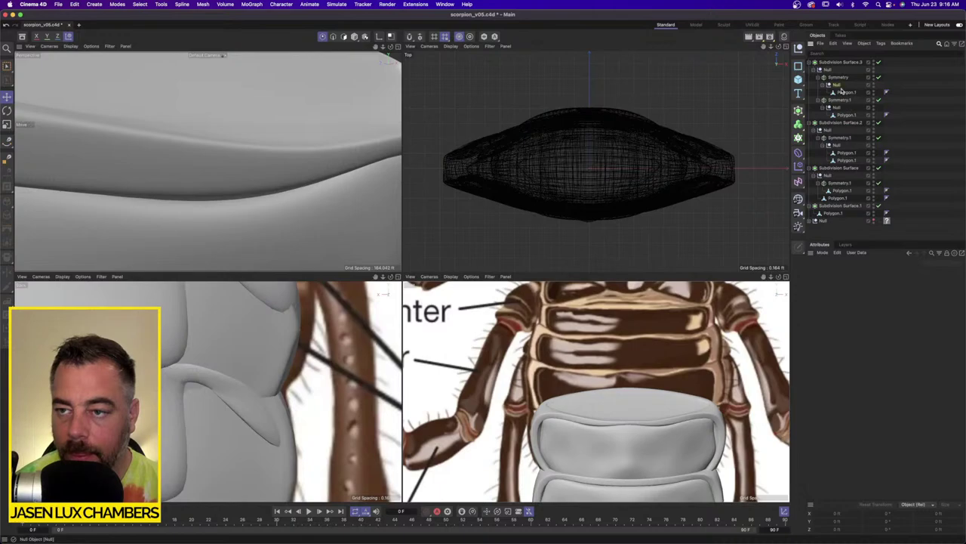
{"action": "left_click", "coordinate": [843, 92]}
{"action": "left_click", "coordinate": [846, 114]}
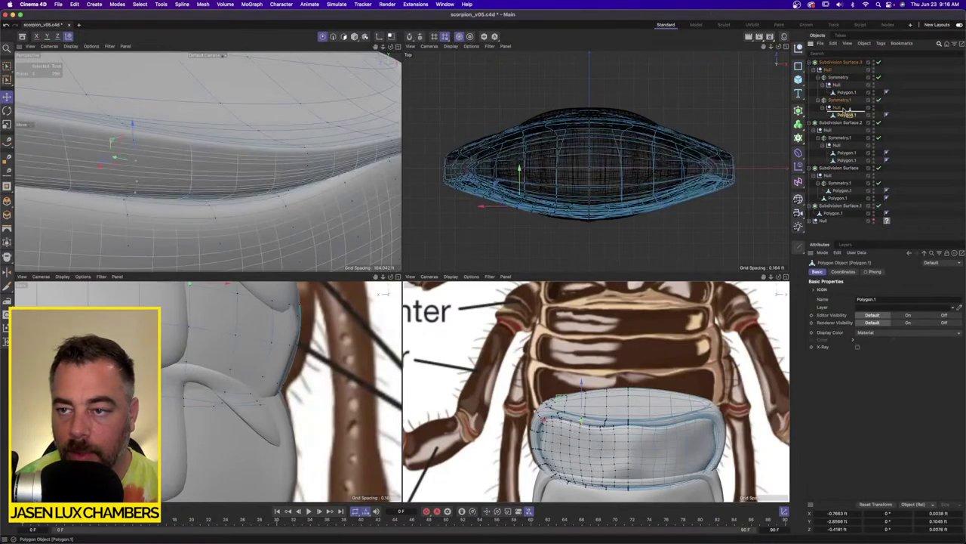
Move the polygon out of its null, delete the null, and merge Symmetry.1 with its polygon using Connect Objects + Delete.
{"action": "left_click_drag", "start_coordinate": [846, 111], "coordinate": [843, 104]}
{"action": "left_click", "coordinate": [837, 115]}
{"action": "key", "text": "Delete"}
{"action": "left_click", "coordinate": [848, 101]}
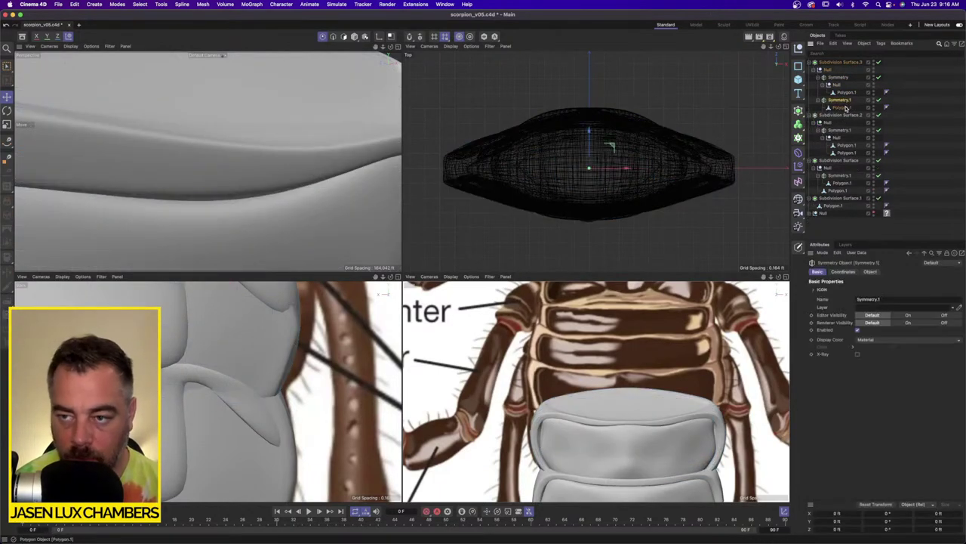
{"action": "left_click", "coordinate": [846, 107], "text": "ctrl"}
{"action": "right_click", "coordinate": [847, 108]}
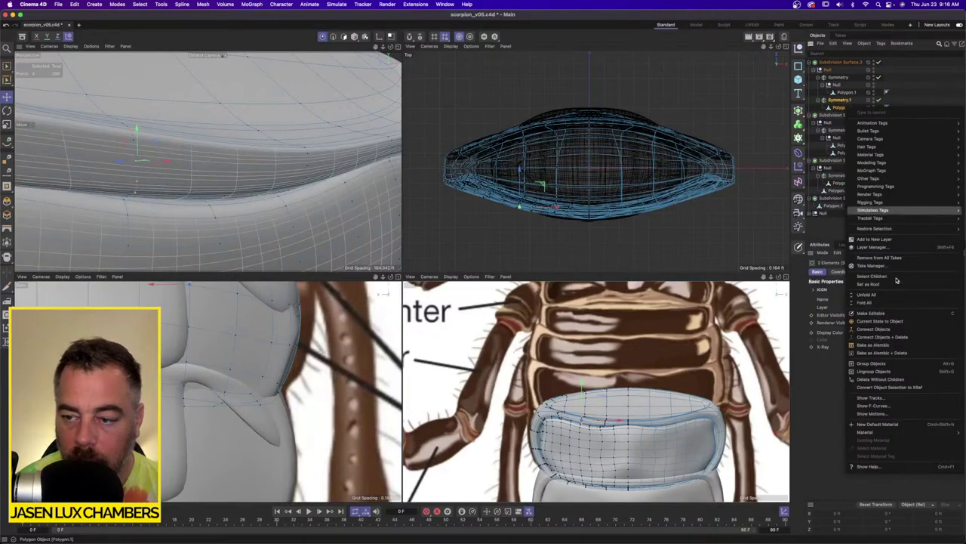
{"action": "left_click", "coordinate": [936, 337]}
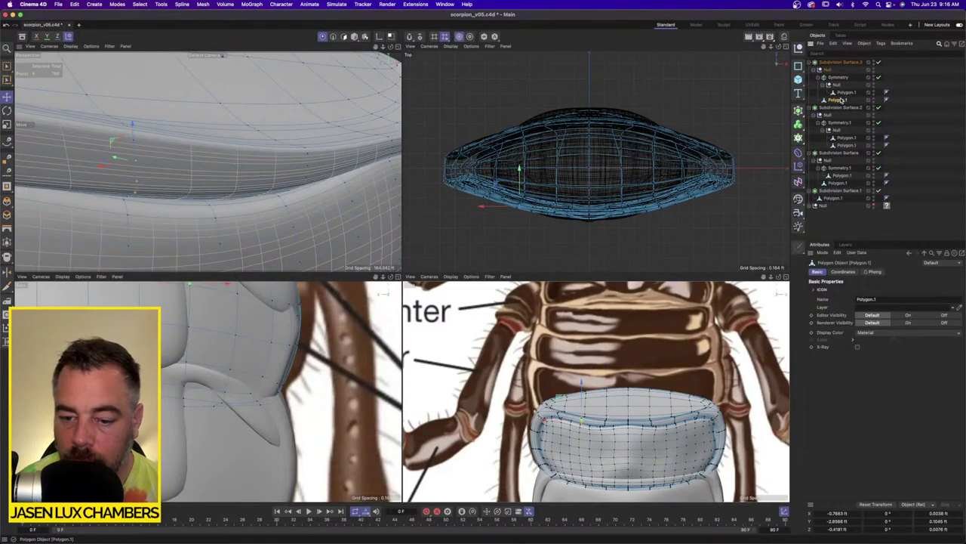
Turn off Surface in Soft Selection, set the radius to 0.5 ft, and lower the rim point on the merged mesh's right side.
{"action": "scroll", "coordinate": [670, 418], "scroll_direction": "up", "scroll_amount": 5}
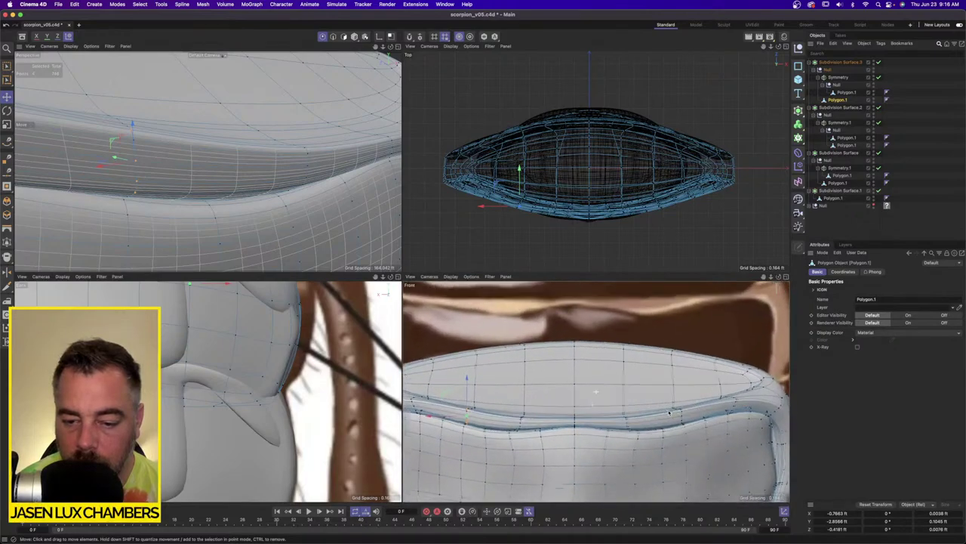
{"action": "middle_click_drag", "start_coordinate": [669, 413], "coordinate": [679, 386], "text": "alt"}
{"action": "left_click", "coordinate": [690, 380]}
{"action": "scroll", "coordinate": [702, 377], "scroll_direction": "up", "scroll_amount": 3}
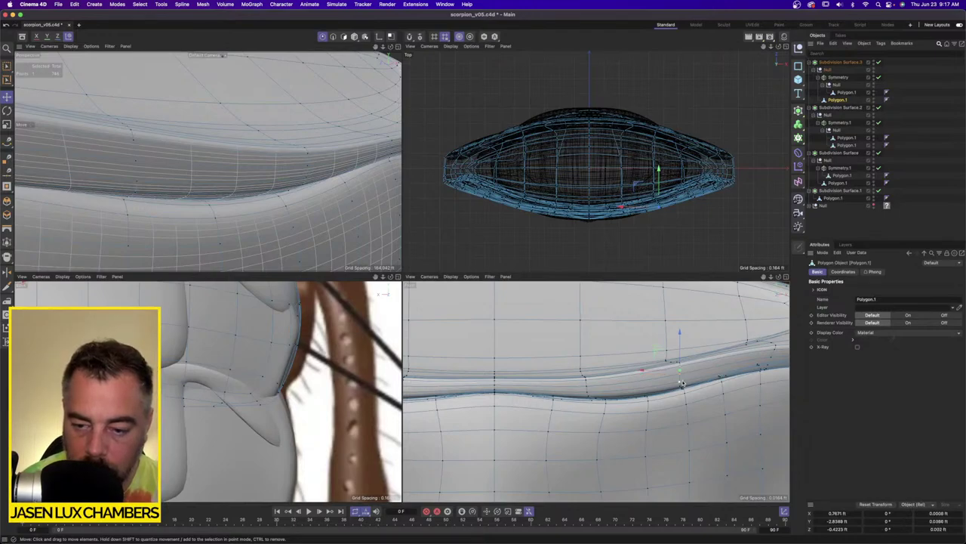
{"action": "left_click_drag", "start_coordinate": [680, 364], "coordinate": [686, 346]}
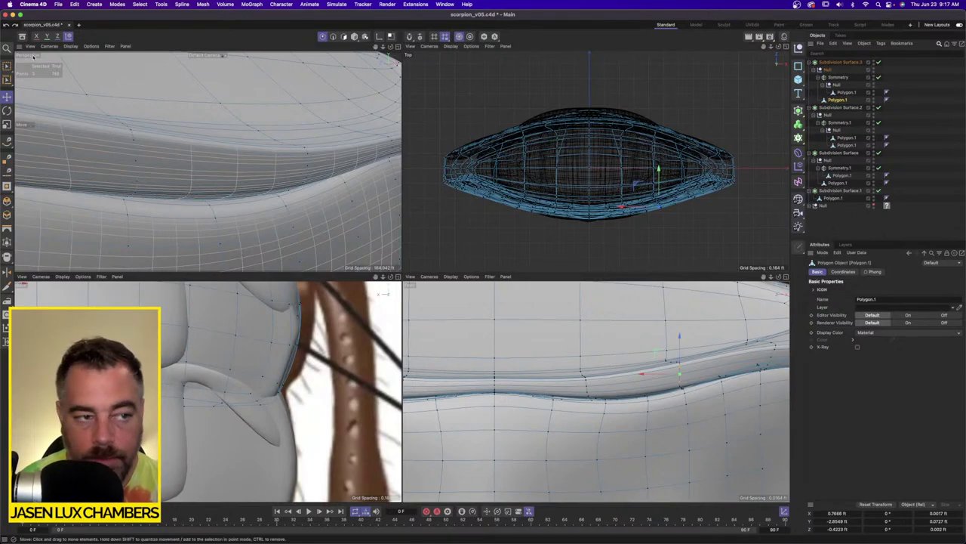
{"action": "key", "text": "e"}
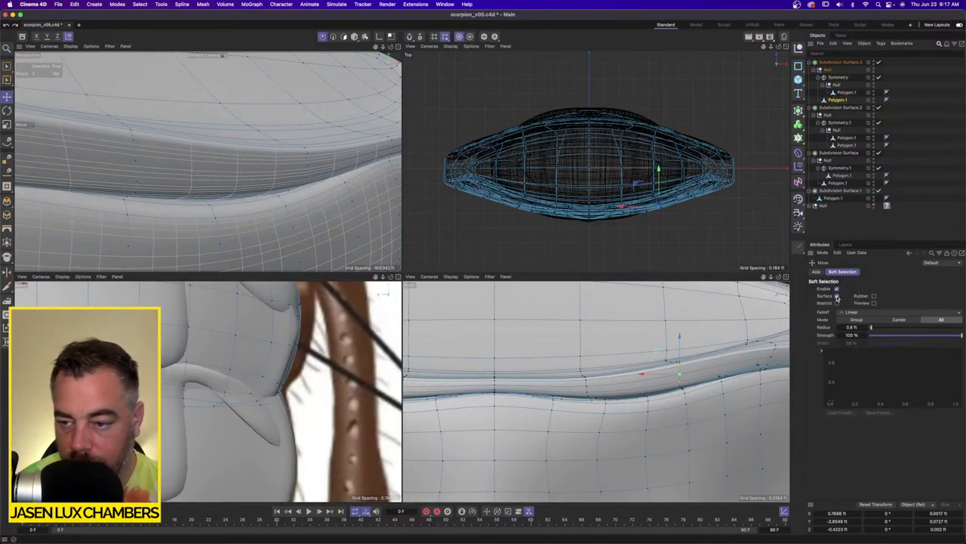
{"action": "left_click_drag", "start_coordinate": [680, 337], "coordinate": [679, 340]}
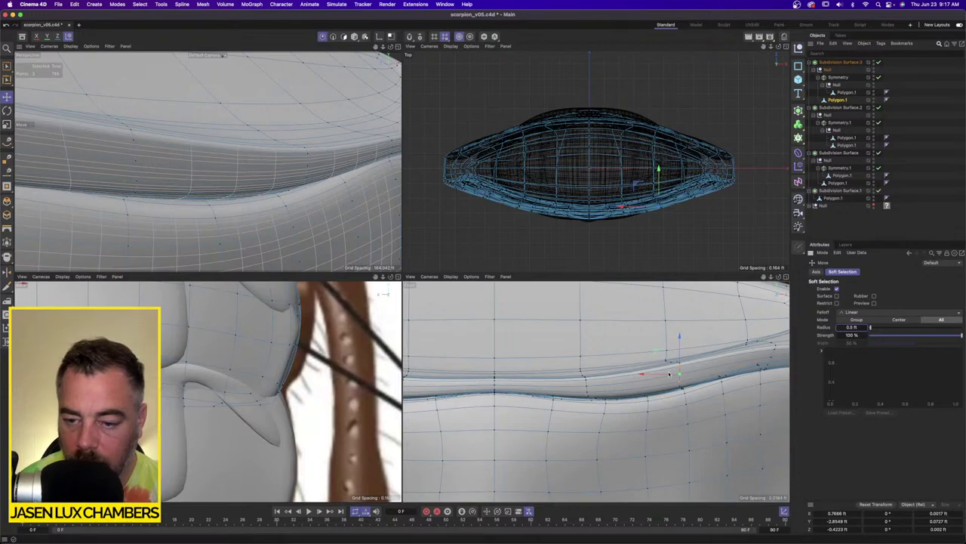
{"action": "left_click_drag", "start_coordinate": [660, 352], "coordinate": [647, 365]}
Raise the rim points just right of centre and on the left side to give the rim an asymmetric wave, then deselect the mesh.
{"action": "left_click", "coordinate": [581, 391]}
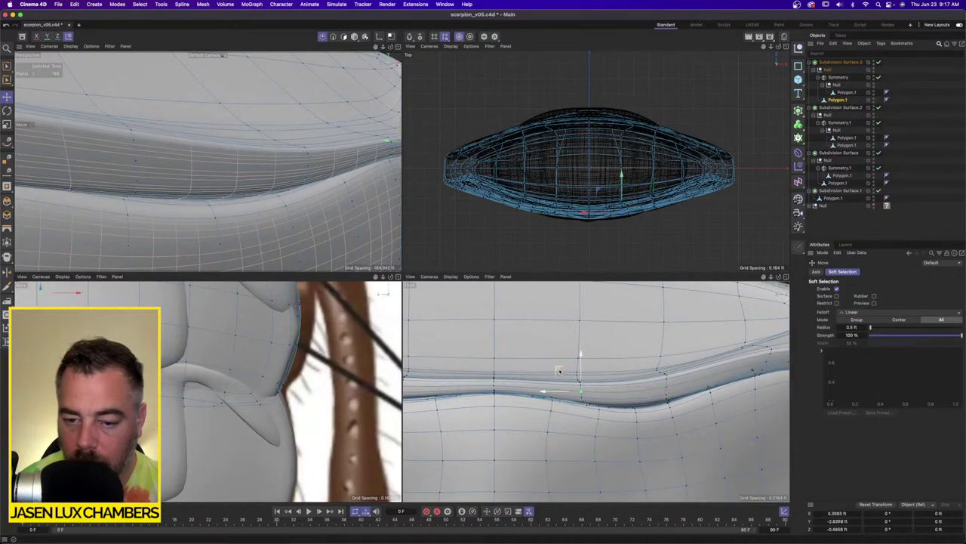
{"action": "left_click_drag", "start_coordinate": [559, 372], "coordinate": [556, 347]}
{"action": "scroll", "coordinate": [560, 363], "scroll_direction": "down", "scroll_amount": 5}
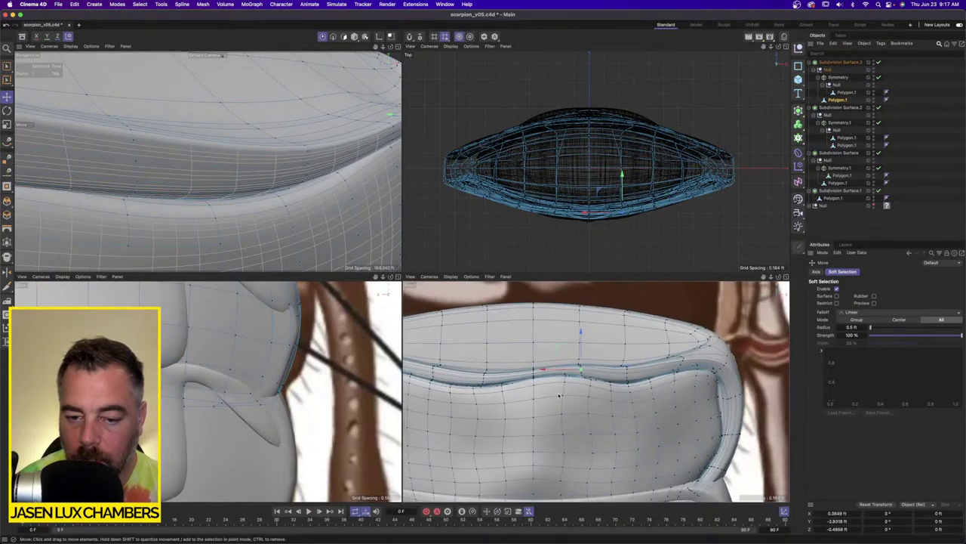
{"action": "middle_click_drag", "start_coordinate": [561, 395], "coordinate": [673, 404], "text": "alt"}
{"action": "left_click", "coordinate": [542, 373]}
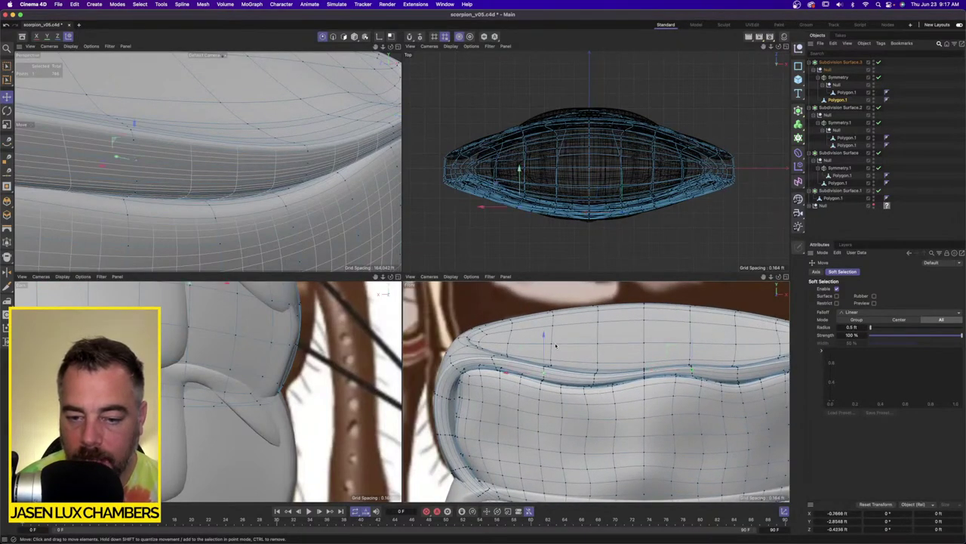
{"action": "left_click_drag", "start_coordinate": [521, 355], "coordinate": [528, 335]}
{"action": "left_click", "coordinate": [908, 229]}
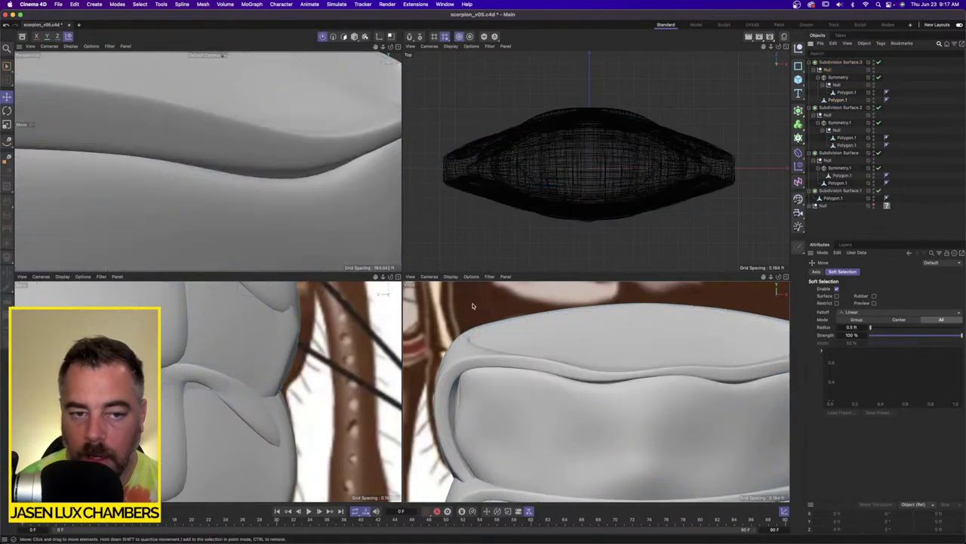
Duplicate the top segment's Subdivision Surface and move the copy up about 0.8 ft onto the next segment in the reference.
{"action": "scroll", "coordinate": [702, 396], "scroll_direction": "down", "scroll_amount": 8}
{"action": "scroll", "coordinate": [689, 388], "scroll_direction": "up", "scroll_amount": 3}
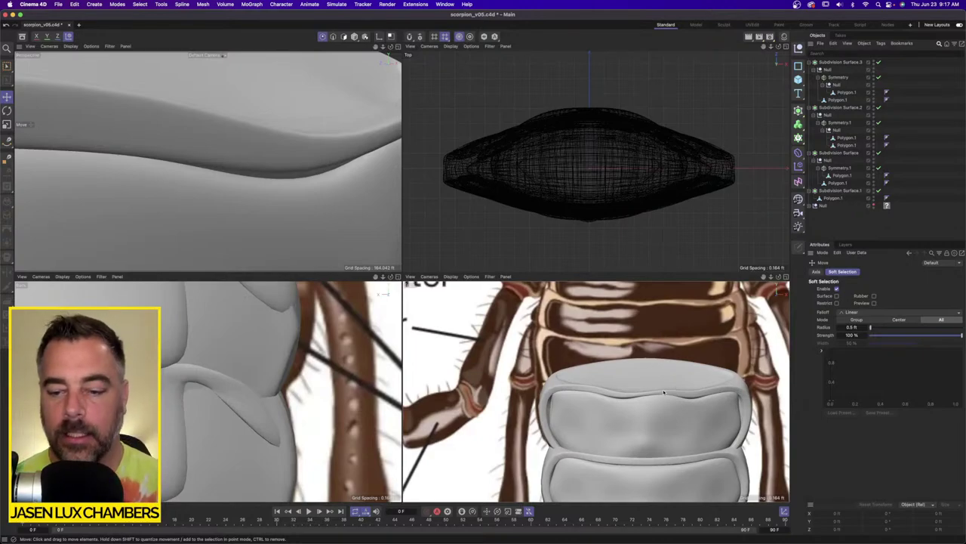
{"action": "scroll", "coordinate": [222, 134], "scroll_direction": "down", "scroll_amount": 10}
{"action": "left_click_drag", "start_coordinate": [222, 134], "coordinate": [254, 124], "text": "alt"}
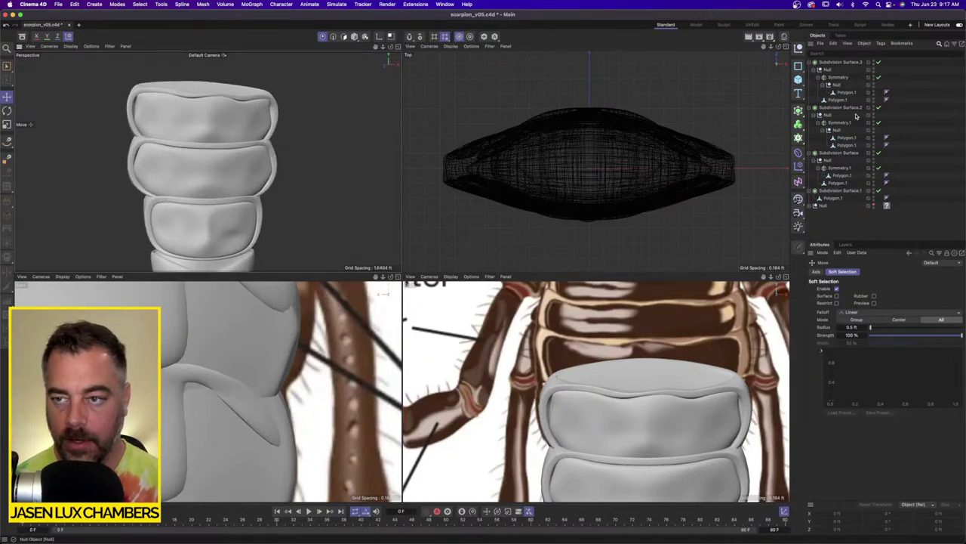
{"action": "left_click", "coordinate": [838, 63]}
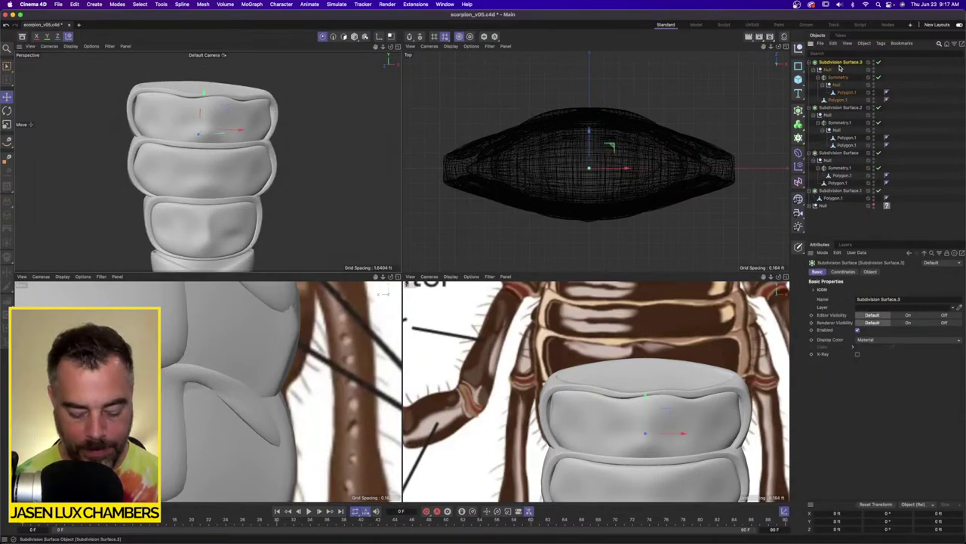
{"action": "key", "text": "super+c"}
{"action": "key", "text": "super+v"}
{"action": "left_click", "coordinate": [7, 98]}
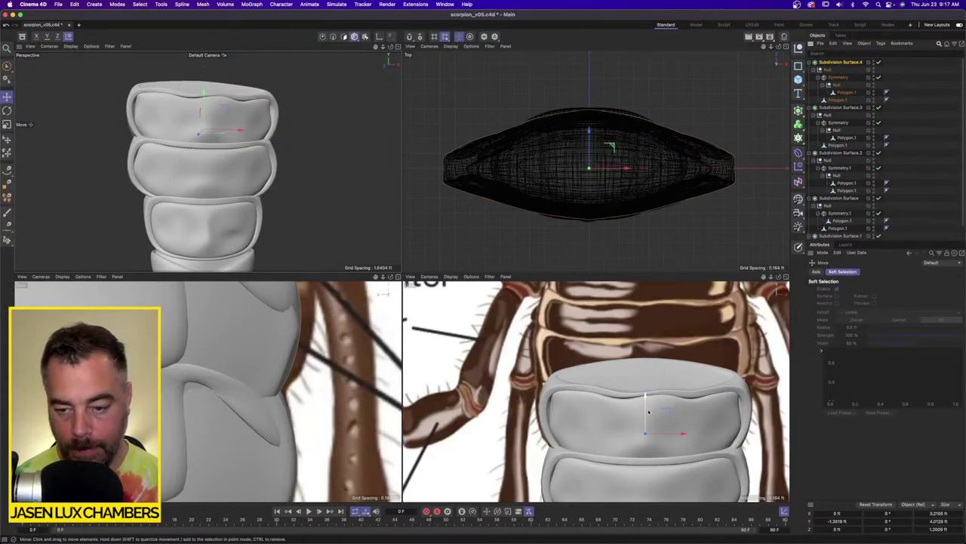
{"action": "left_click_drag", "start_coordinate": [645, 411], "coordinate": [645, 354]}
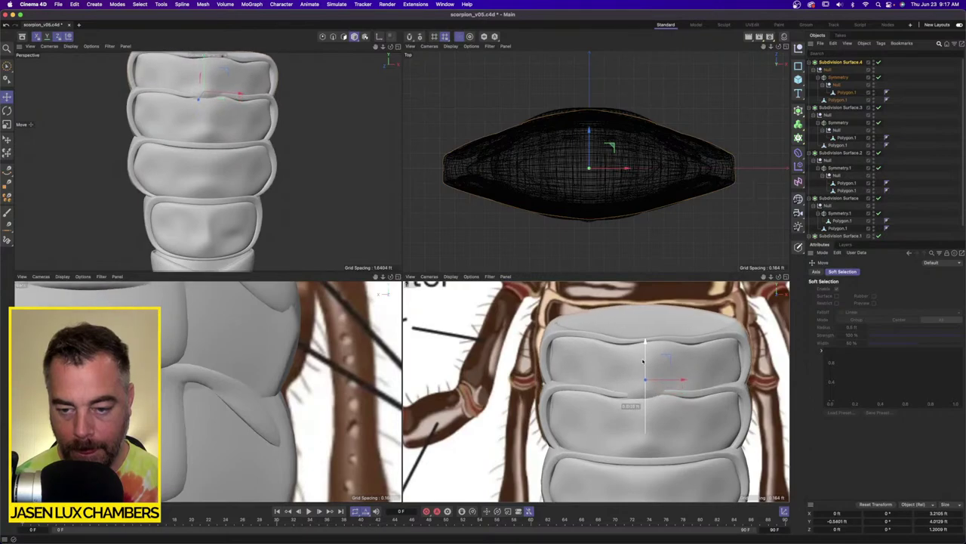
{"action": "mouse_move", "coordinate": [244, 174]}
{"action": "left_mouse_down", "text": "alt"}
{"action": "mouse_move", "coordinate": [328, 181]}
{"action": "mouse_move", "coordinate": [252, 181]}
{"action": "left_mouse_up", "text": "alt"}
{"action": "scroll", "coordinate": [253, 181], "scroll_direction": "down", "scroll_amount": 5}
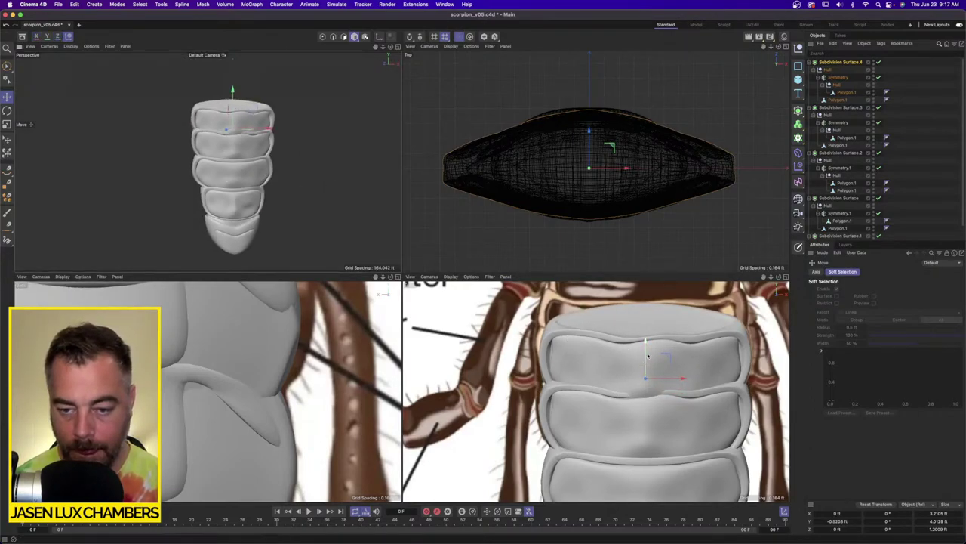
{"action": "mouse_move", "coordinate": [647, 349]}
{"action": "left_mouse_down"}
{"action": "mouse_move", "coordinate": [647, 370]}
{"action": "mouse_move", "coordinate": [646, 354]}
{"action": "left_mouse_up"}
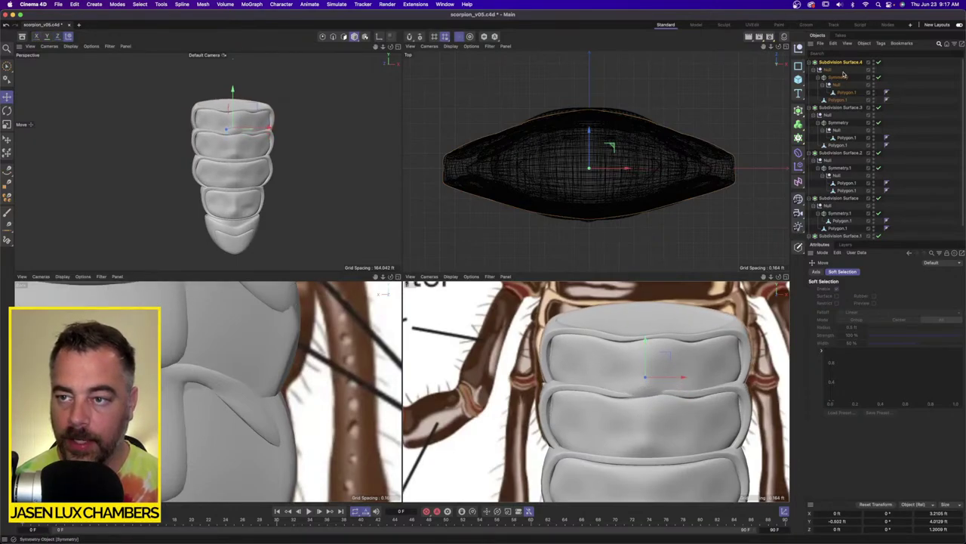
Enable X-Ray on Subdivision Surface.4 and open its merged polygon for point editing.
{"action": "left_click", "coordinate": [840, 62]}
{"action": "left_click", "coordinate": [857, 355]}
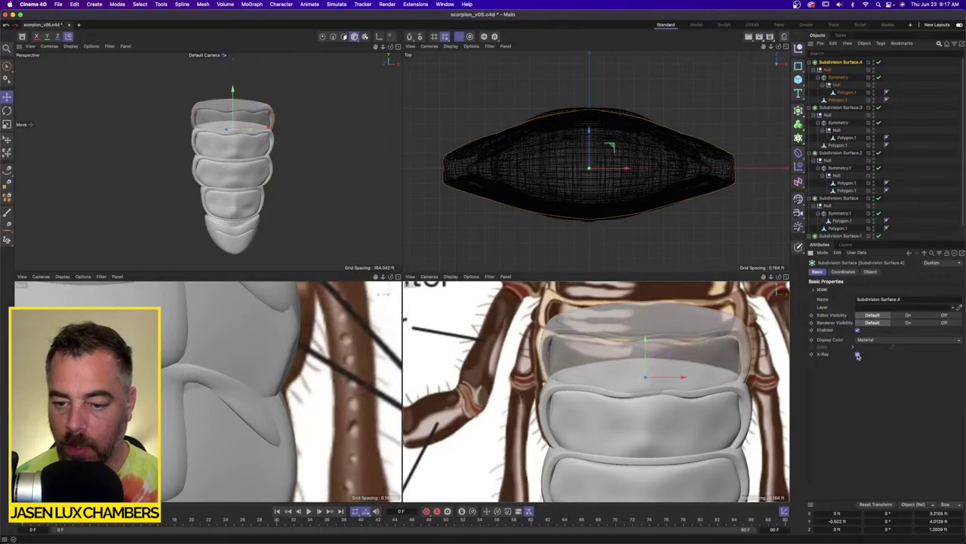
{"action": "left_click", "coordinate": [838, 99]}
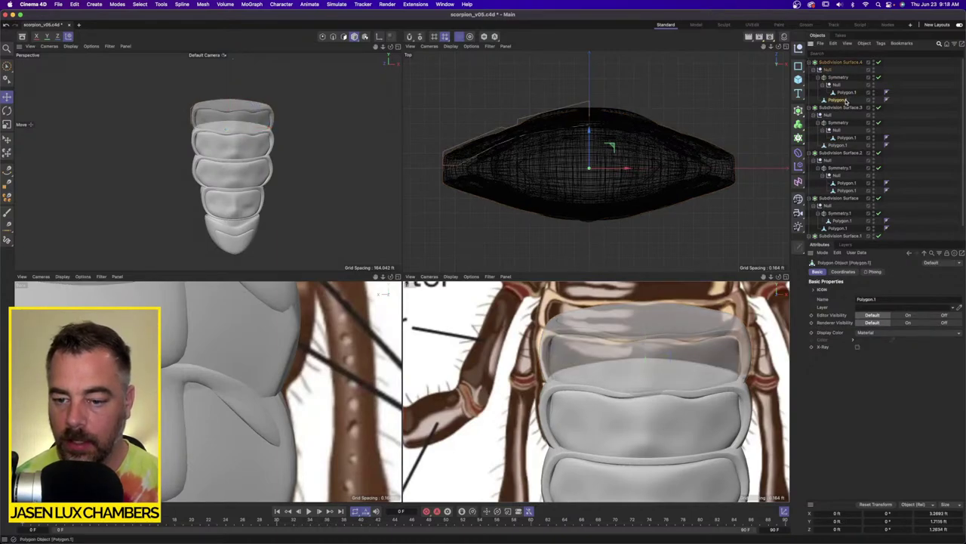
{"action": "left_click", "coordinate": [322, 36]}
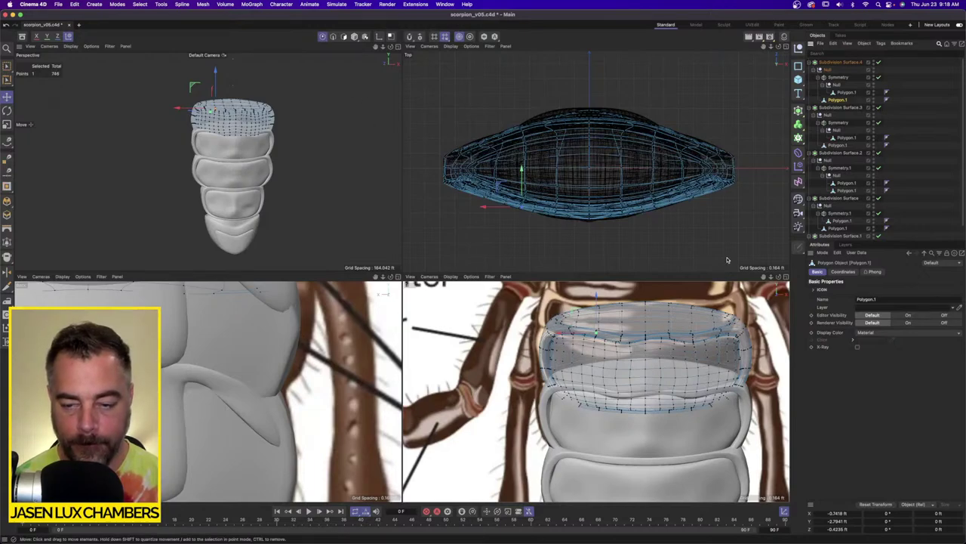
Set the Soft Selection radius to 1 ft and move the new segment's bottom front-centre point to fit the rim below.
{"action": "left_click", "coordinate": [645, 408]}
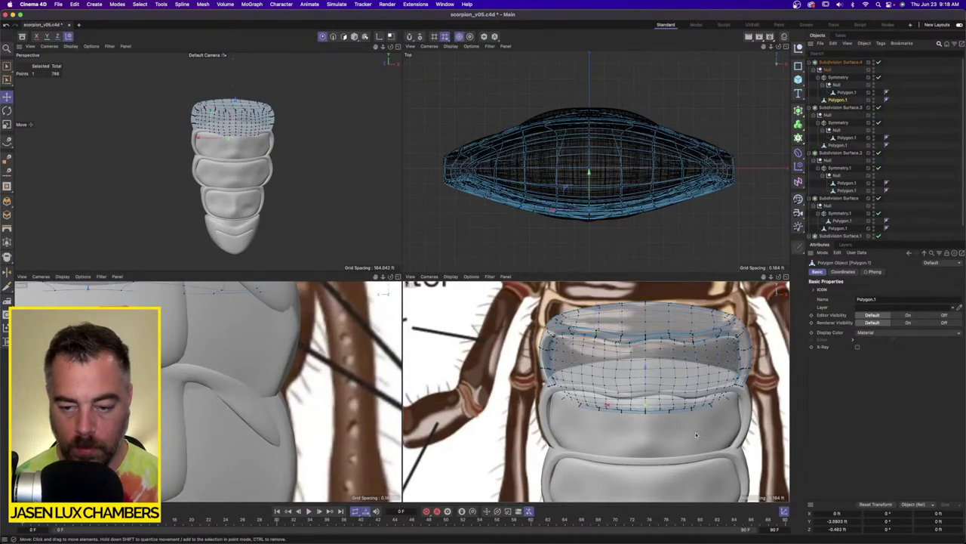
{"action": "left_click", "coordinate": [7, 96]}
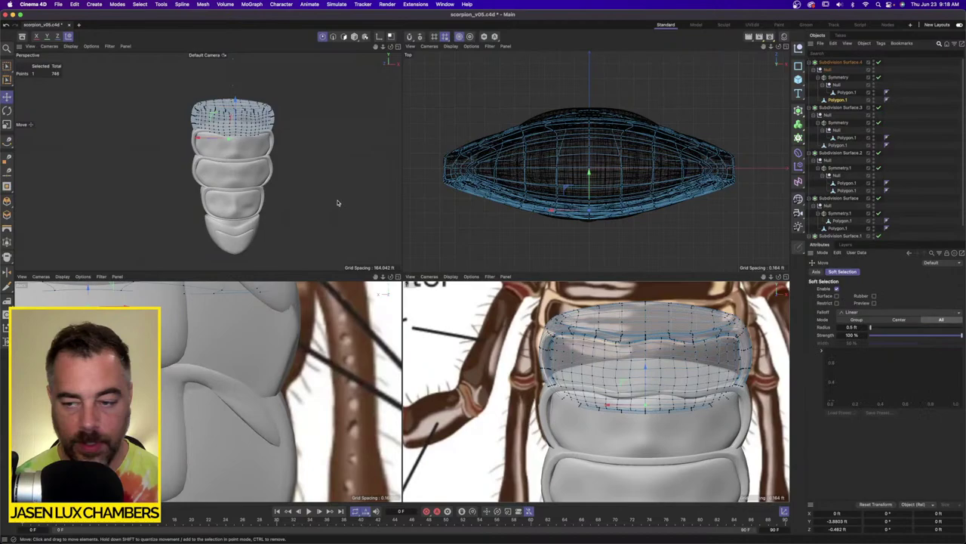
{"action": "double_click", "coordinate": [857, 328]}
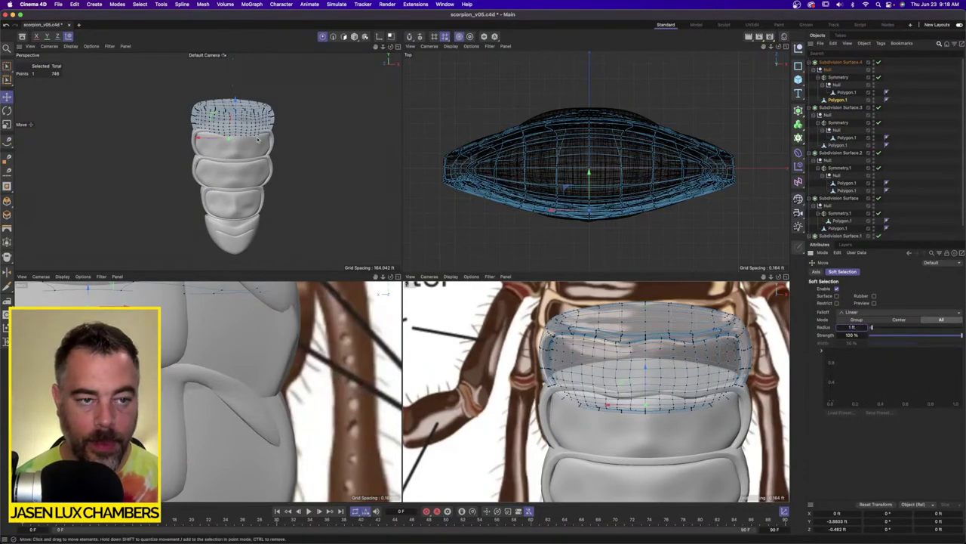
{"action": "scroll", "coordinate": [267, 154], "scroll_direction": "up", "scroll_amount": 10}
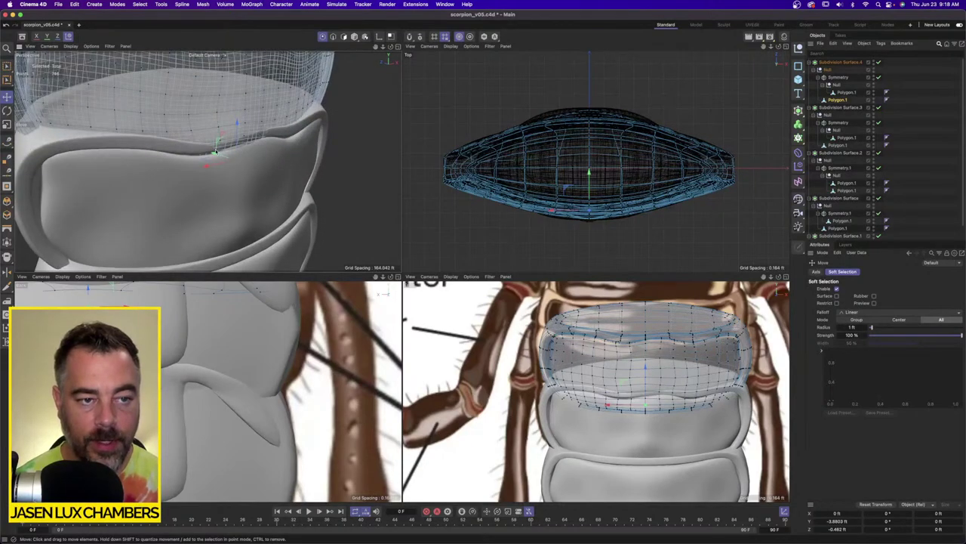
{"action": "left_click_drag", "start_coordinate": [216, 151], "coordinate": [205, 151]}
Adjust the new segment's lower front points near both side edges so they tuck into the segment below.
{"action": "left_click_drag", "start_coordinate": [120, 144], "coordinate": [90, 139], "text": "alt"}
{"action": "left_click_drag", "start_coordinate": [121, 142], "coordinate": [264, 128], "text": "alt"}
{"action": "left_click", "coordinate": [73, 139]}
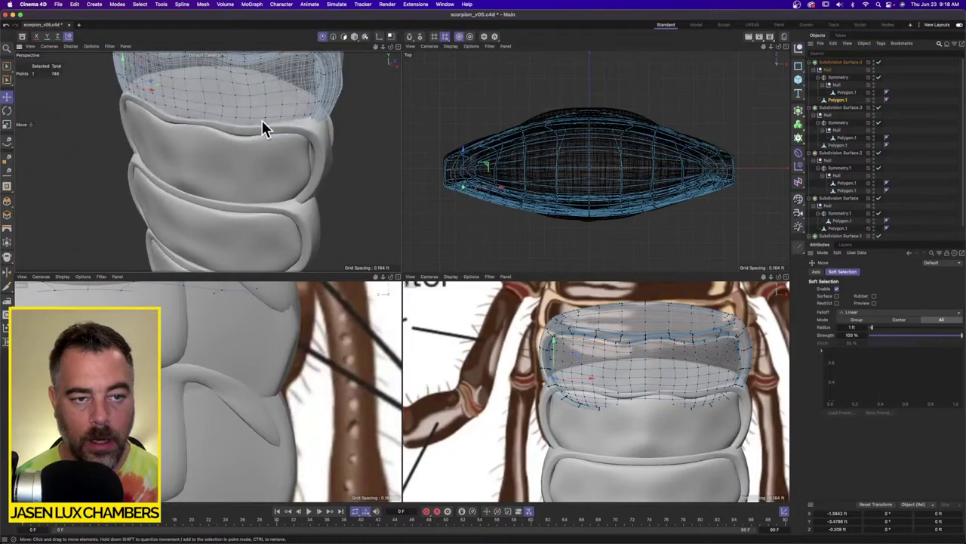
{"action": "left_click", "coordinate": [318, 118]}
{"action": "left_click_drag", "start_coordinate": [319, 111], "coordinate": [320, 111]}
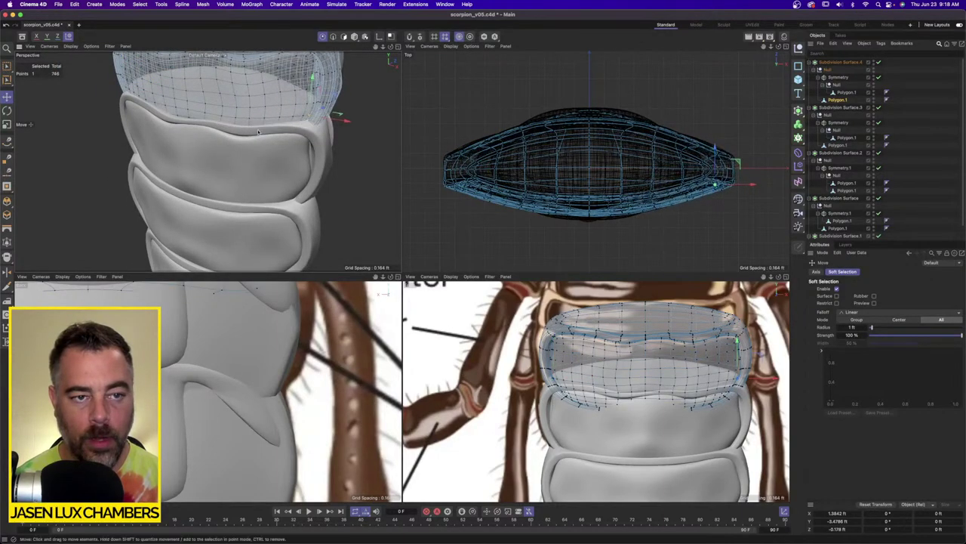
Try to move the new segment's lower underside edge points together with the plate polygon's points, then undo the move.
{"action": "left_click_drag", "start_coordinate": [260, 132], "coordinate": [183, 130], "text": "alt"}
{"action": "scroll", "coordinate": [334, 144], "scroll_direction": "up", "scroll_amount": 3}
{"action": "left_click_drag", "start_coordinate": [333, 144], "coordinate": [244, 190], "text": "alt"}
{"action": "left_click", "coordinate": [290, 180]}
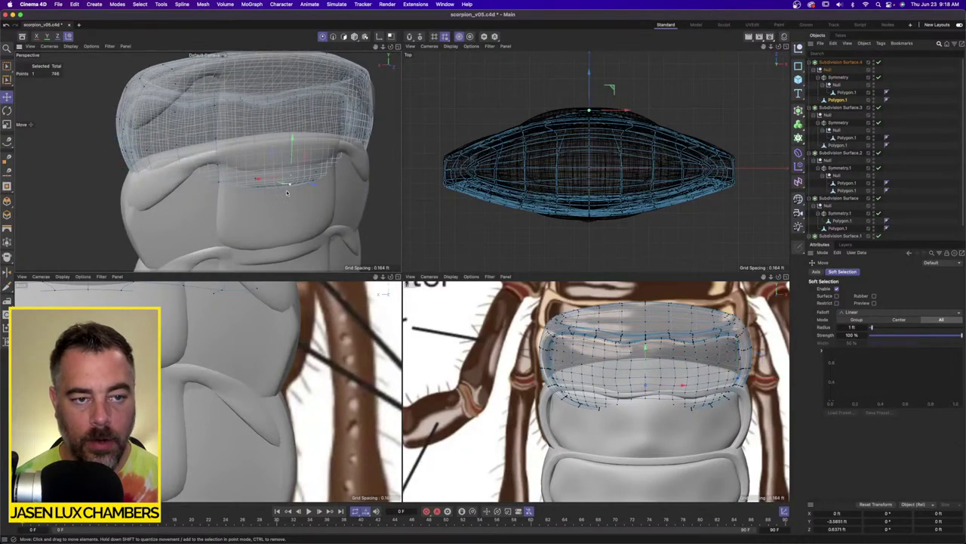
{"action": "left_click", "coordinate": [221, 183], "text": "shift"}
{"action": "right_click_drag", "start_coordinate": [258, 384], "coordinate": [292, 364], "text": "alt"}
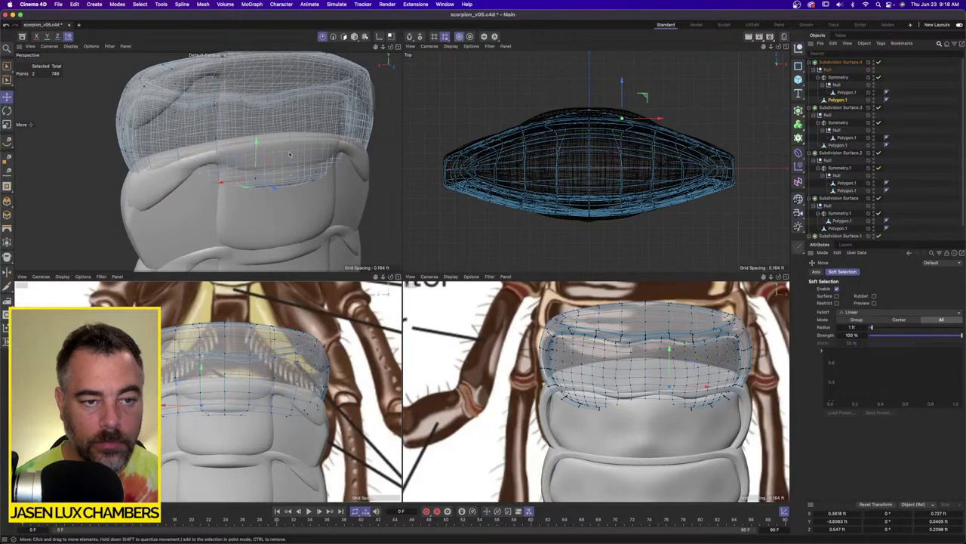
{"action": "left_click_drag", "start_coordinate": [290, 154], "coordinate": [318, 153], "text": "alt"}
{"action": "left_click", "coordinate": [398, 47]}
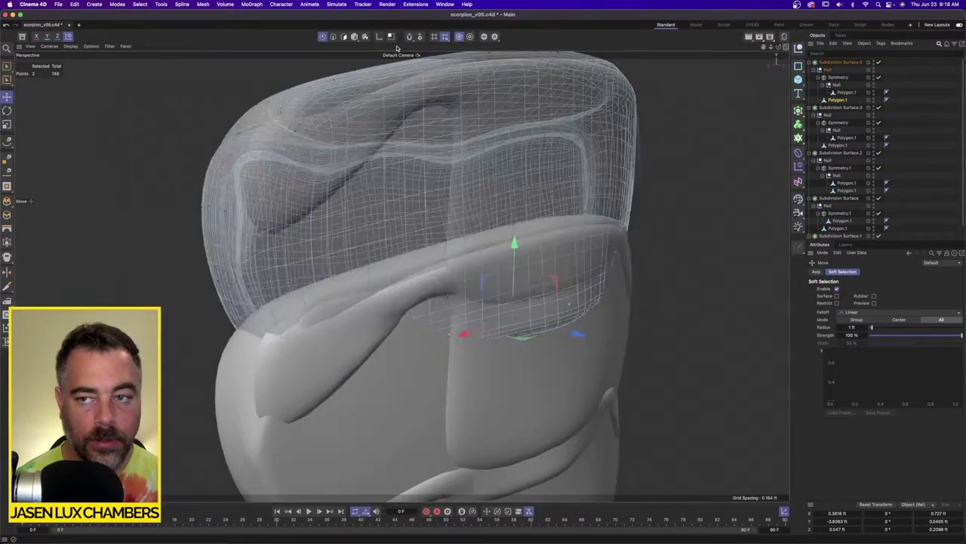
{"action": "left_click_drag", "start_coordinate": [419, 247], "coordinate": [392, 181], "text": "alt"}
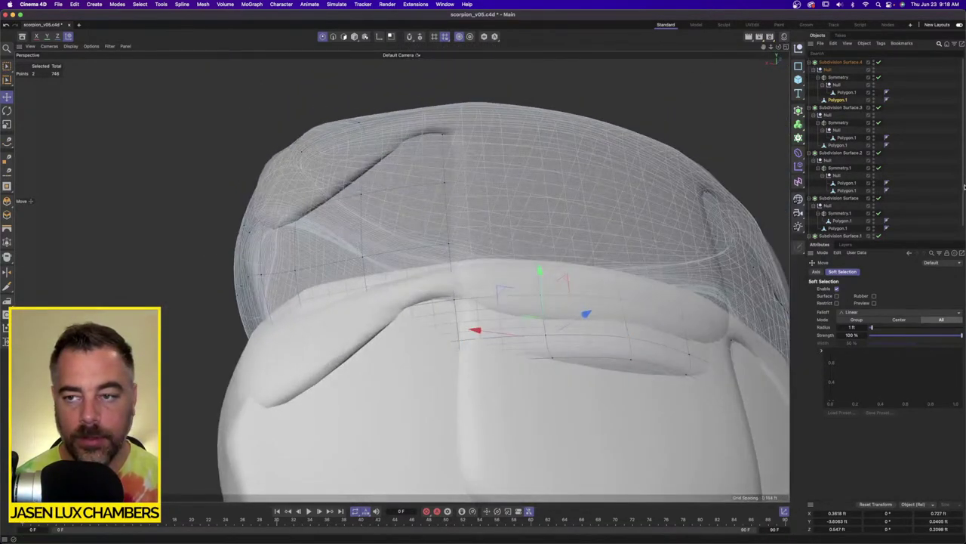
{"action": "left_click", "coordinate": [846, 92], "text": "ctrl"}
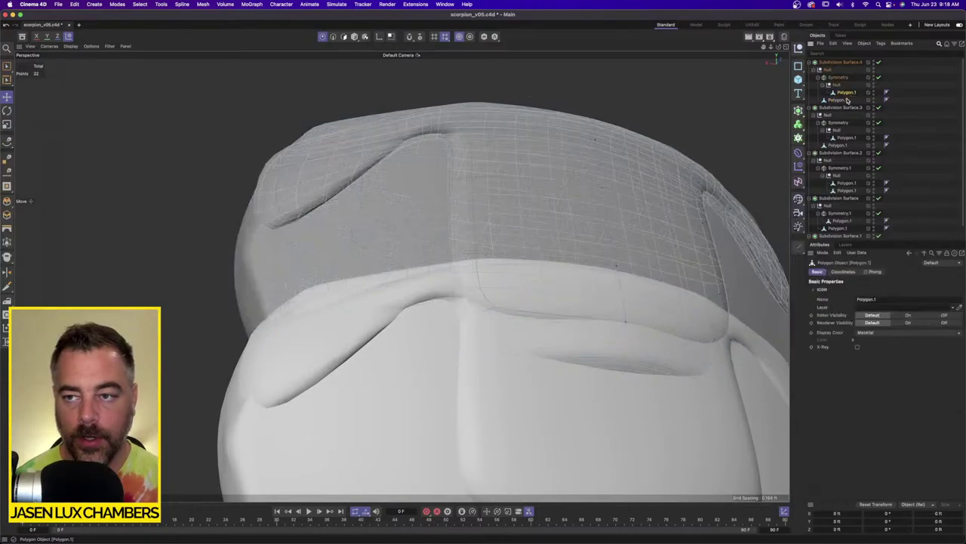
{"action": "left_click", "coordinate": [616, 267]}
{"action": "left_click", "coordinate": [629, 335], "text": "shift"}
{"action": "left_click_drag", "start_coordinate": [629, 335], "coordinate": [741, 304], "text": "alt"}
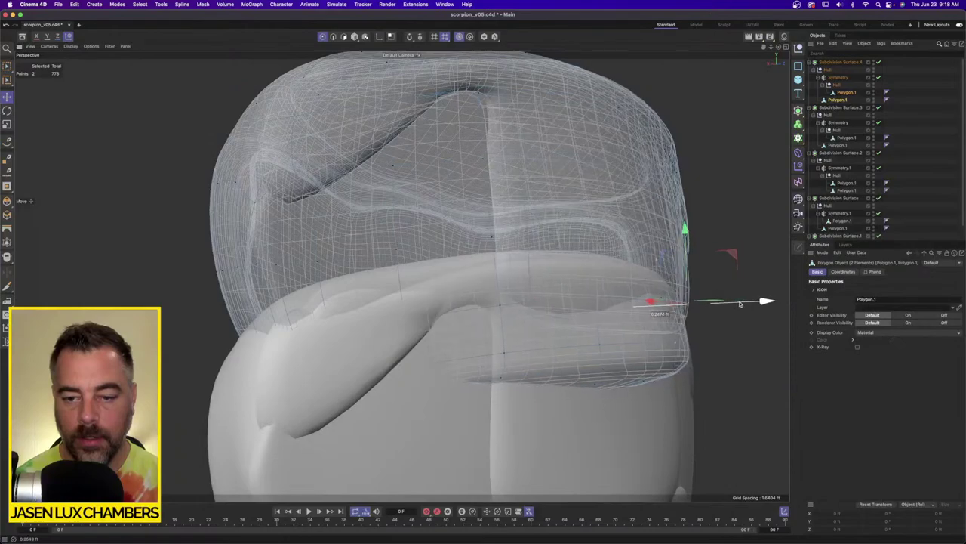
{"action": "key", "text": "super+z"}
Turn off X-Ray on Subdivision Surface.4 and inspect where the new segment's underside overlaps the segment below.
{"action": "left_click_drag", "start_coordinate": [616, 291], "coordinate": [592, 299], "text": "alt"}
{"action": "left_click", "coordinate": [847, 63]}
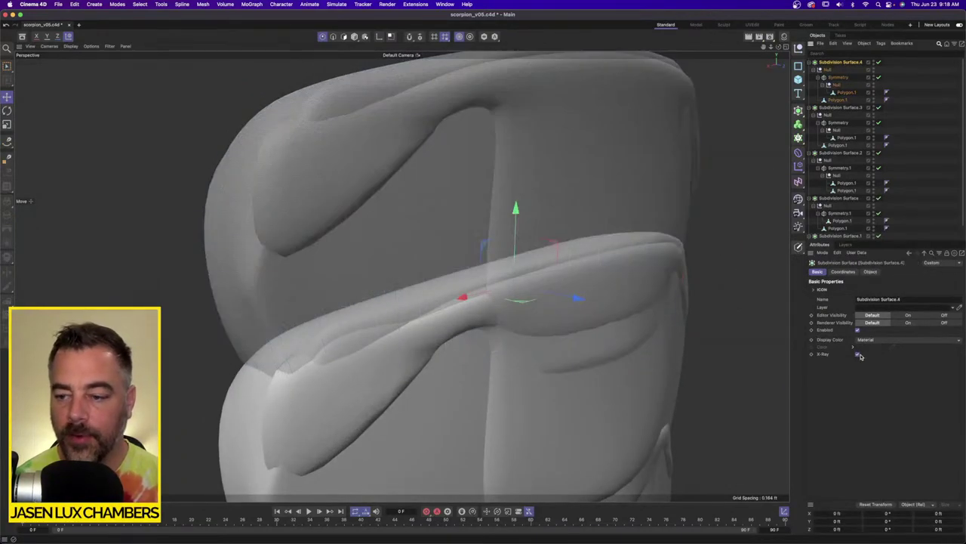
{"action": "left_click", "coordinate": [857, 354]}
{"action": "scroll", "coordinate": [608, 310], "scroll_direction": "down", "scroll_amount": 5}
{"action": "middle_click_drag", "start_coordinate": [637, 299], "coordinate": [532, 308], "text": "alt"}
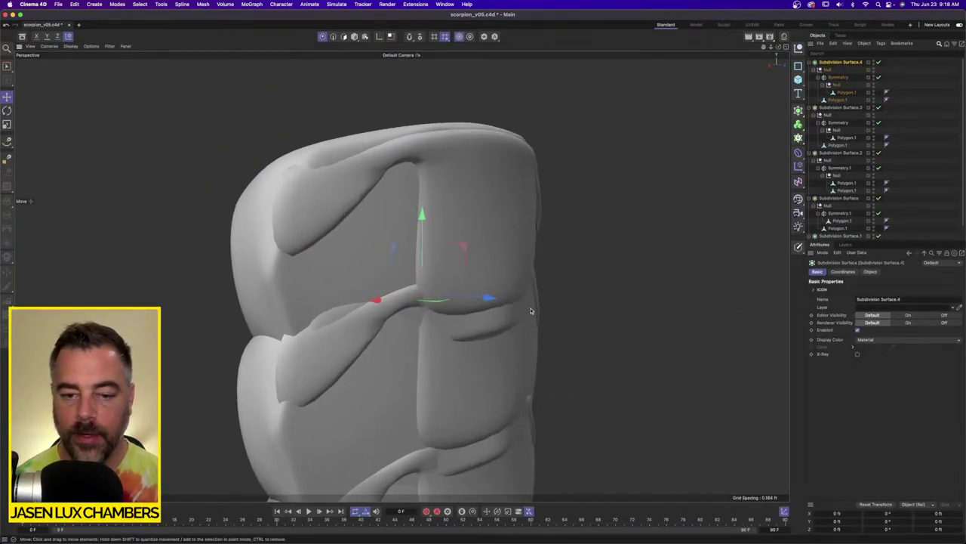
{"action": "left_click_drag", "start_coordinate": [516, 306], "coordinate": [388, 303], "text": "alt"}
{"action": "left_click_drag", "start_coordinate": [508, 345], "coordinate": [481, 322], "text": "alt"}
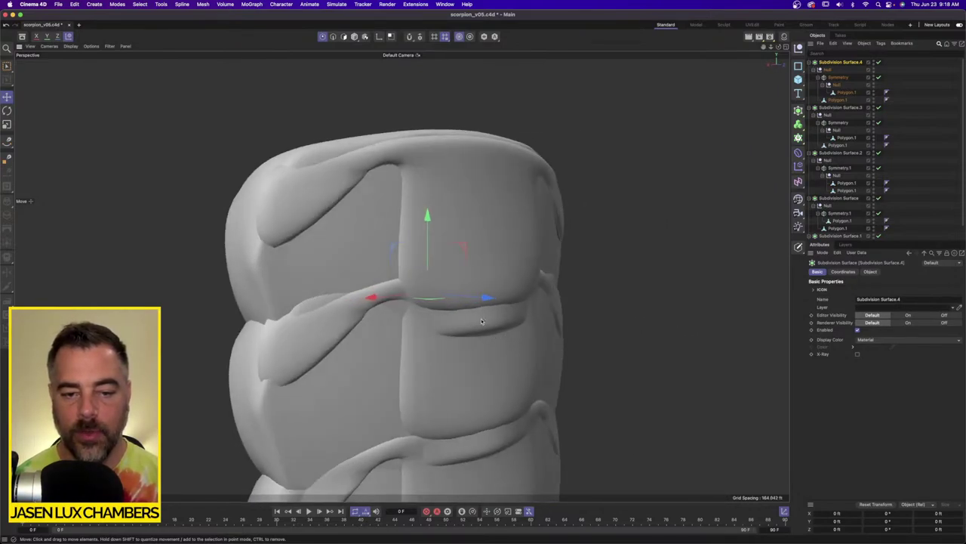
{"action": "left_click", "coordinate": [873, 61]}
{"action": "left_click", "coordinate": [874, 62]}
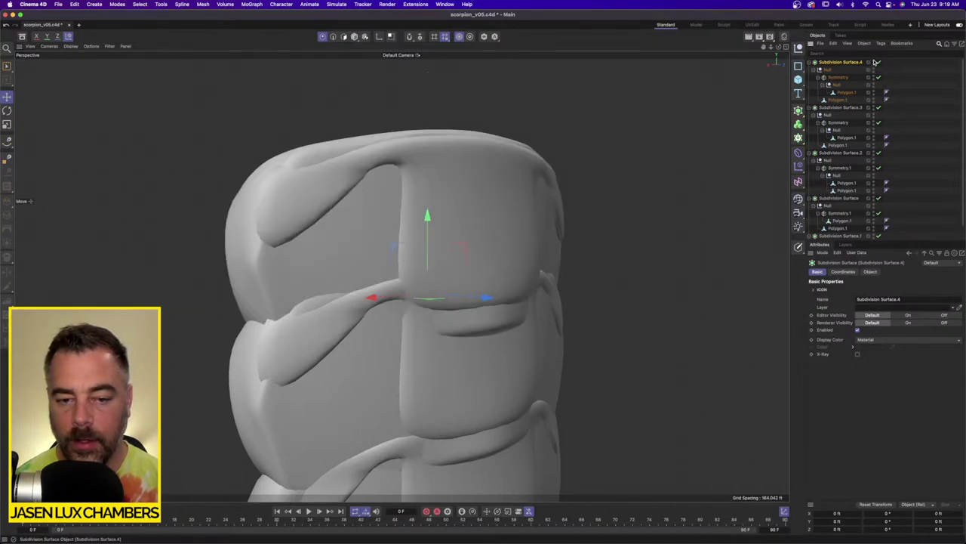
Move the new segment body's lower underside centre point inward about 0.1 ft so it tucks inside the segment below.
{"action": "left_click", "coordinate": [841, 100]}
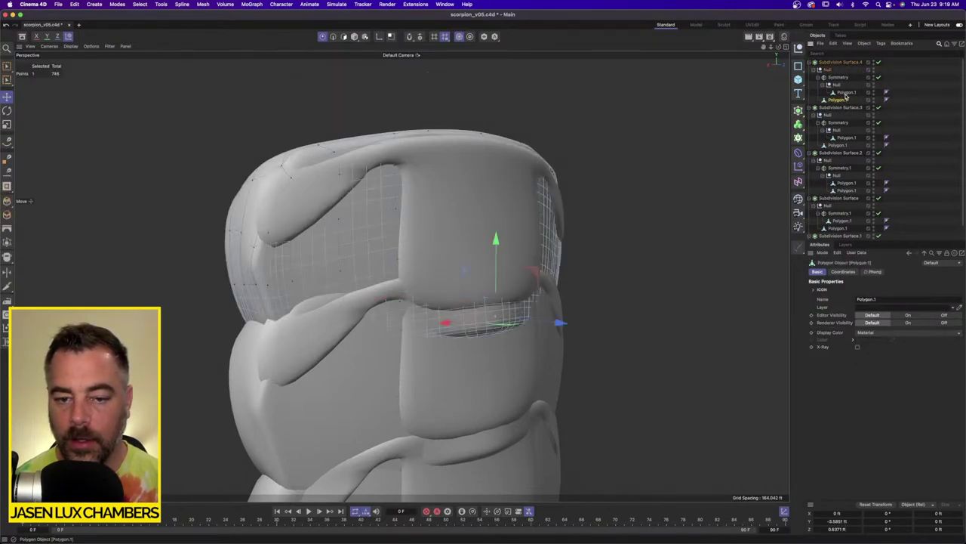
{"action": "left_click_drag", "start_coordinate": [559, 323], "coordinate": [545, 322]}
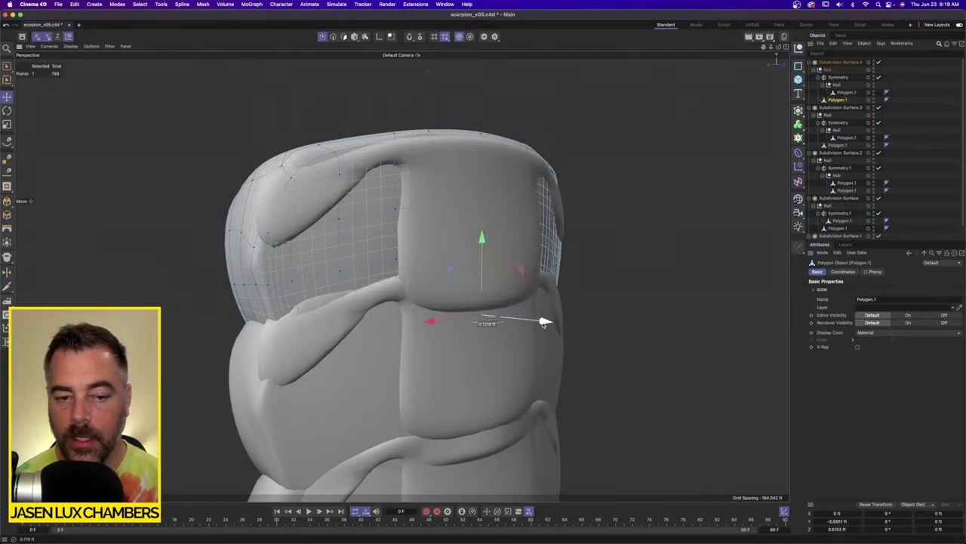
{"action": "left_click_drag", "start_coordinate": [543, 325], "coordinate": [544, 325]}
{"action": "left_click_drag", "start_coordinate": [429, 313], "coordinate": [361, 314], "text": "alt"}
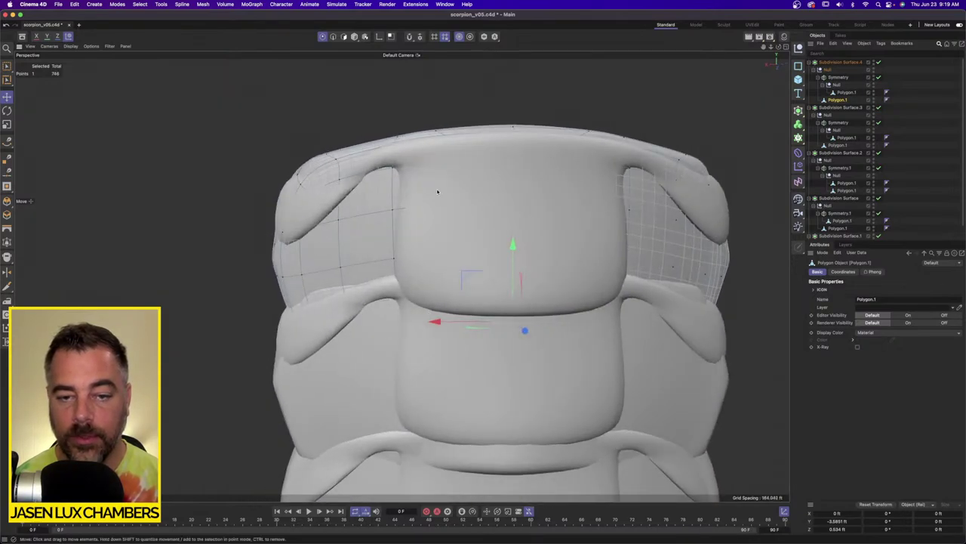
{"action": "left_click", "coordinate": [786, 47]}
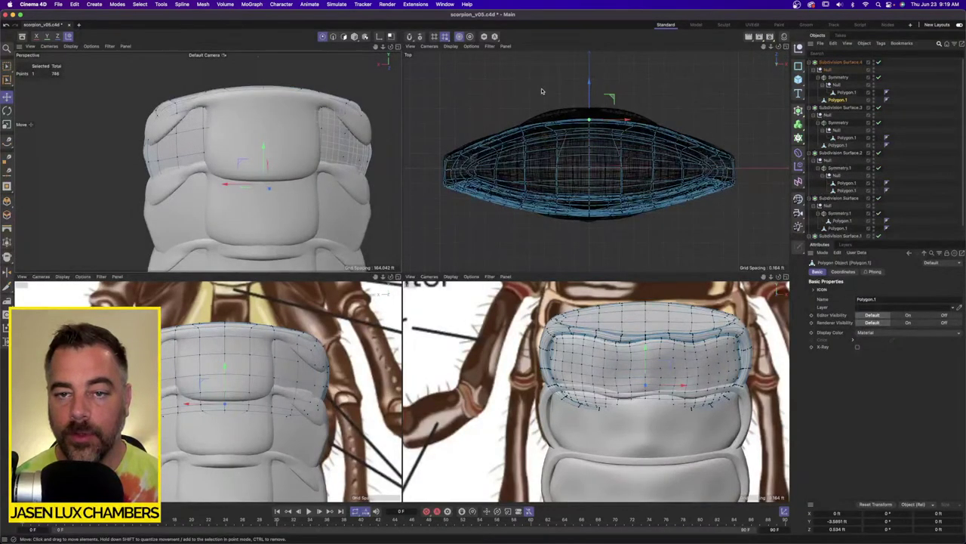
Select the central underside points of the new segment's body and push them outward to round out the underside.
{"action": "left_click_drag", "start_coordinate": [15, 70], "coordinate": [38, 89]}
{"action": "left_click_drag", "start_coordinate": [499, 91], "coordinate": [669, 147]}
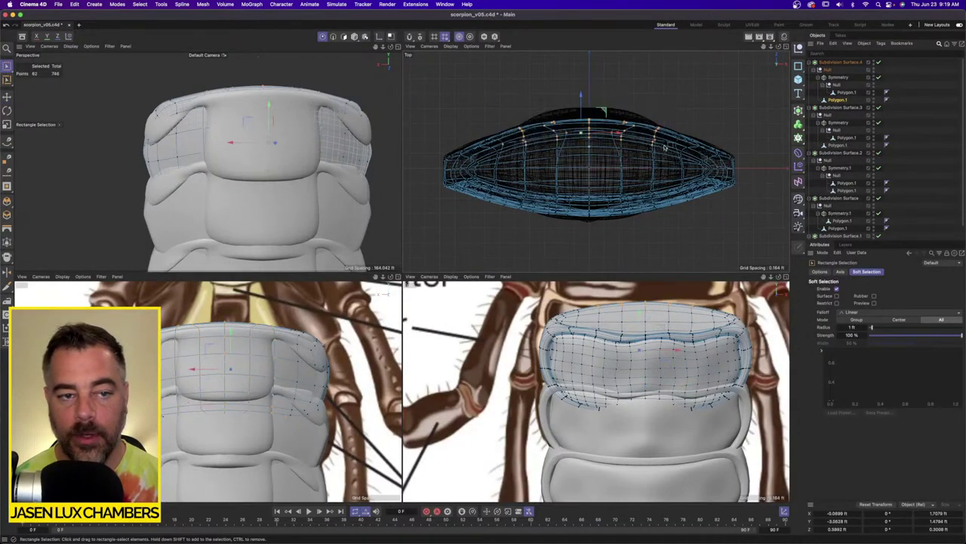
{"action": "mouse_move", "coordinate": [294, 161]}
{"action": "left_mouse_down", "text": "alt"}
{"action": "mouse_move", "coordinate": [318, 170]}
{"action": "mouse_move", "coordinate": [307, 155]}
{"action": "left_mouse_up", "text": "alt"}
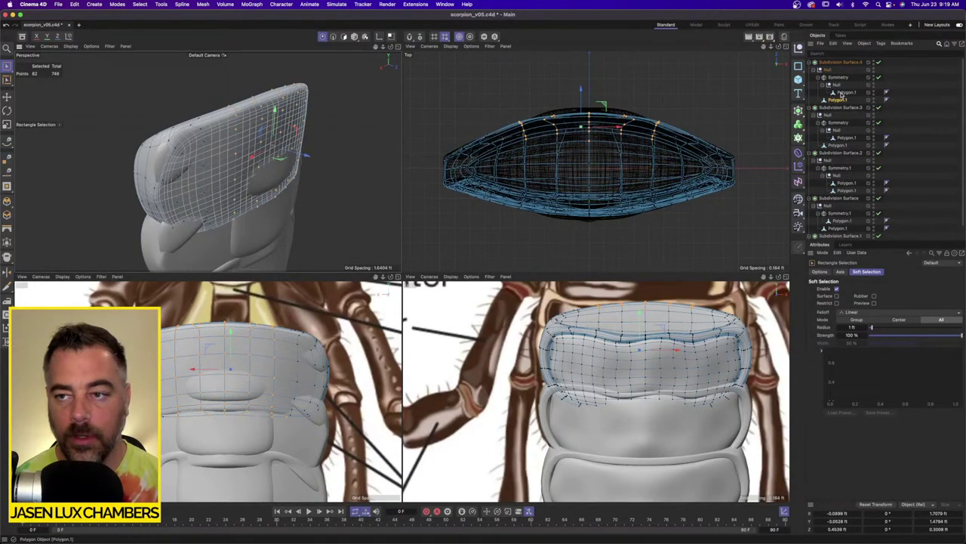
Select all points of the new segment's mirrored plate polygon and move them outward so the plates sit on the body.
{"action": "left_click", "coordinate": [845, 92]}
{"action": "key", "text": "super+a"}
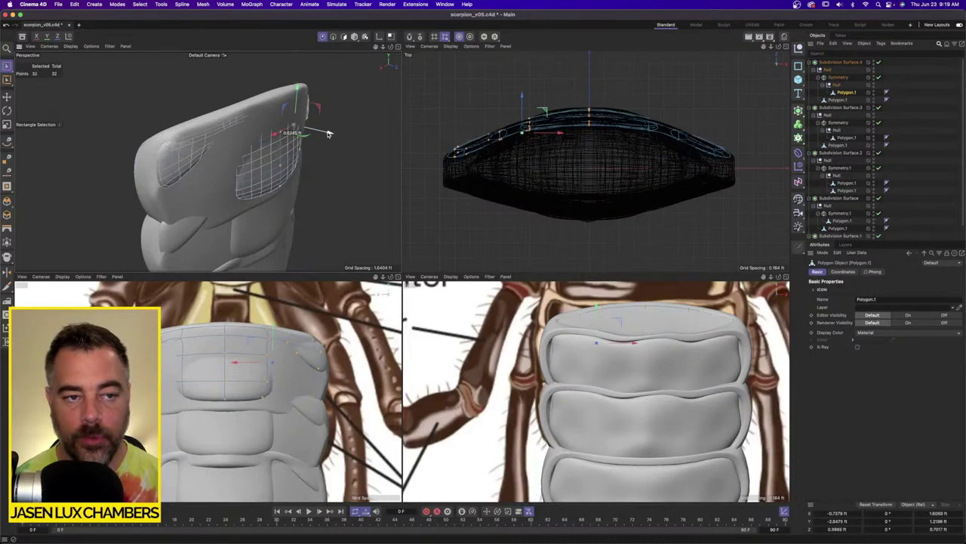
{"action": "left_click_drag", "start_coordinate": [330, 135], "coordinate": [247, 144]}
{"action": "scroll", "coordinate": [256, 153], "scroll_direction": "down", "scroll_amount": 5}
{"action": "scroll", "coordinate": [308, 203], "scroll_direction": "up", "scroll_amount": 3}
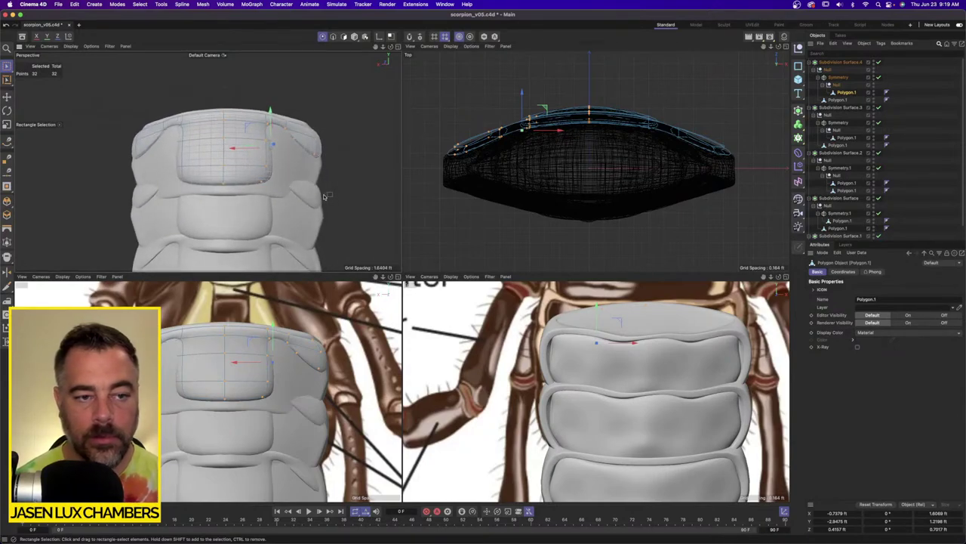
Collapse the five Subdivision Surface hierarchies and group them all under one null.
{"action": "left_click", "coordinate": [811, 62]}
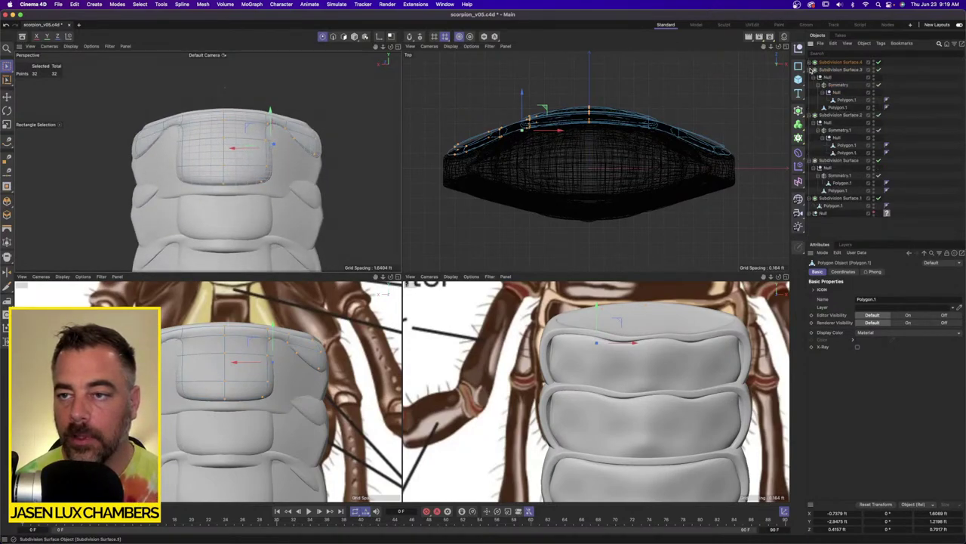
{"action": "left_click", "coordinate": [811, 69]}
{"action": "left_click", "coordinate": [811, 77]}
{"action": "left_click", "coordinate": [810, 84]}
{"action": "left_click", "coordinate": [810, 92]}
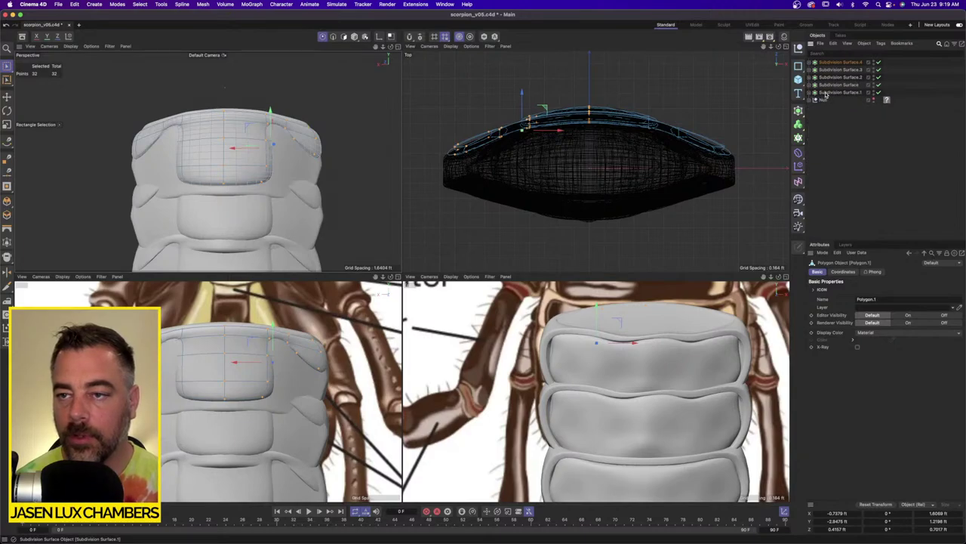
{"action": "left_click", "coordinate": [827, 93]}
{"action": "left_click", "coordinate": [830, 64], "text": "shift"}
{"action": "key", "text": "alt+g"}
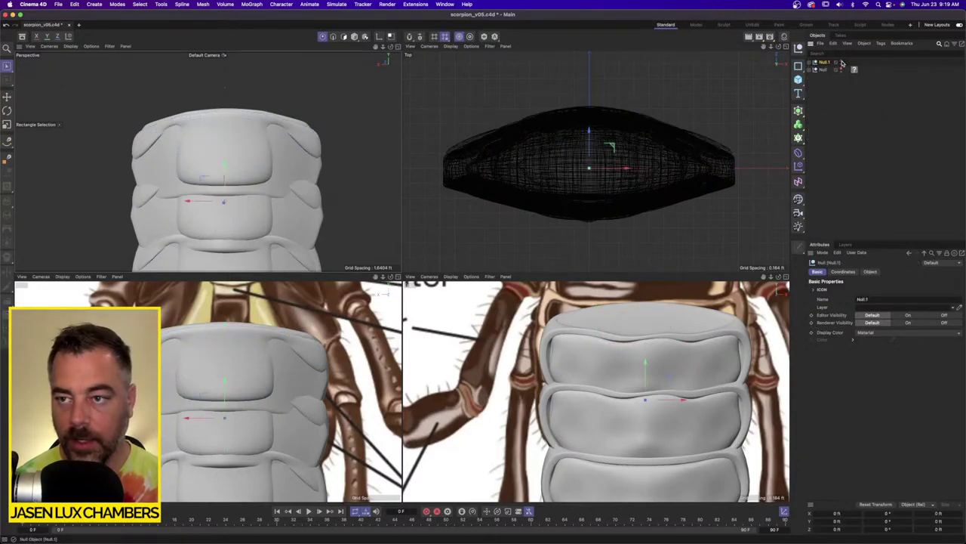
Toggle the grouped segments' visibility to compare the modelled underside plates with the underside reference illustration.
{"action": "left_click", "coordinate": [840, 61]}
{"action": "left_click", "coordinate": [841, 61]}
{"action": "left_click", "coordinate": [840, 61]}
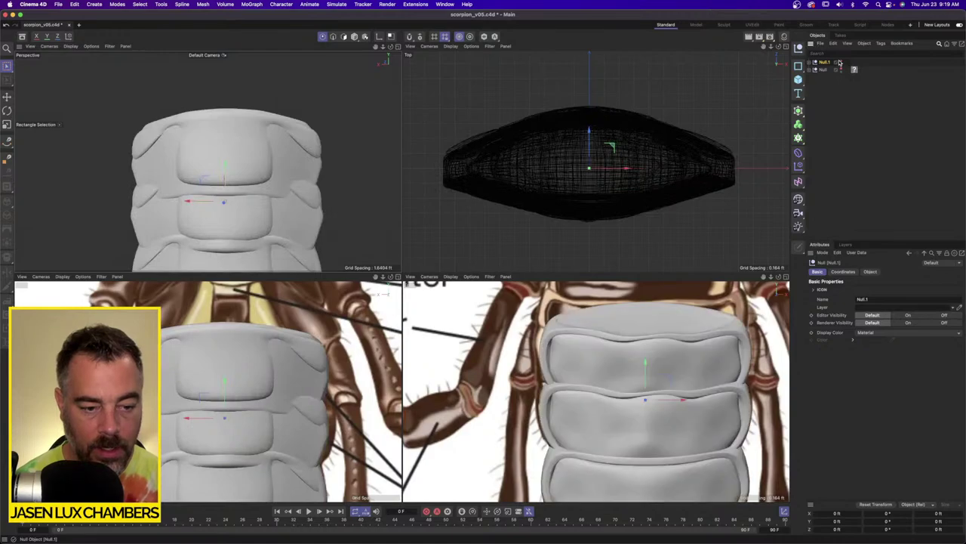
{"action": "left_click", "coordinate": [840, 61]}
{"action": "left_click", "coordinate": [840, 61]}
{"action": "scroll", "coordinate": [291, 362], "scroll_direction": "down", "scroll_amount": 3}
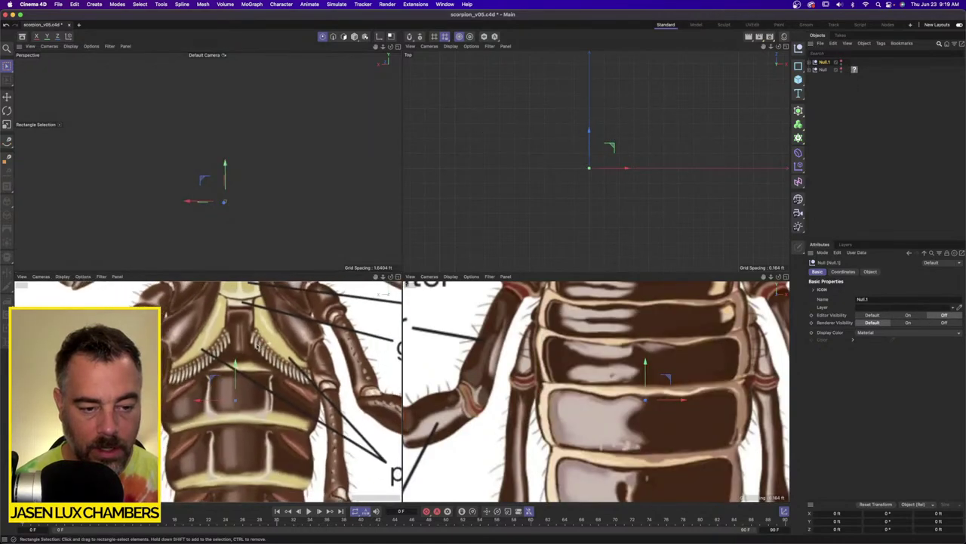
{"action": "middle_click_drag", "start_coordinate": [299, 389], "coordinate": [304, 326], "text": "alt"}
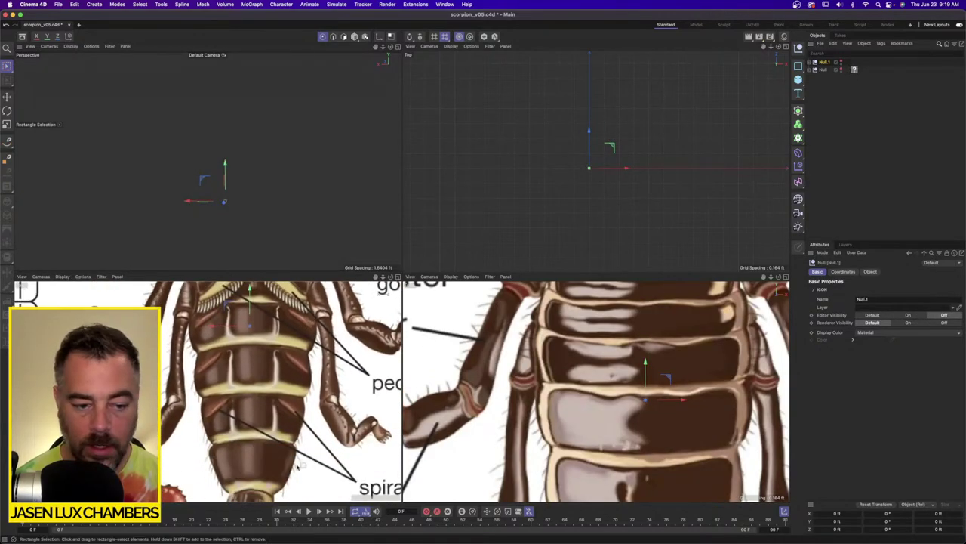
{"action": "scroll", "coordinate": [293, 401], "scroll_direction": "down", "scroll_amount": 1}
{"action": "scroll", "coordinate": [293, 399], "scroll_direction": "up", "scroll_amount": 2}
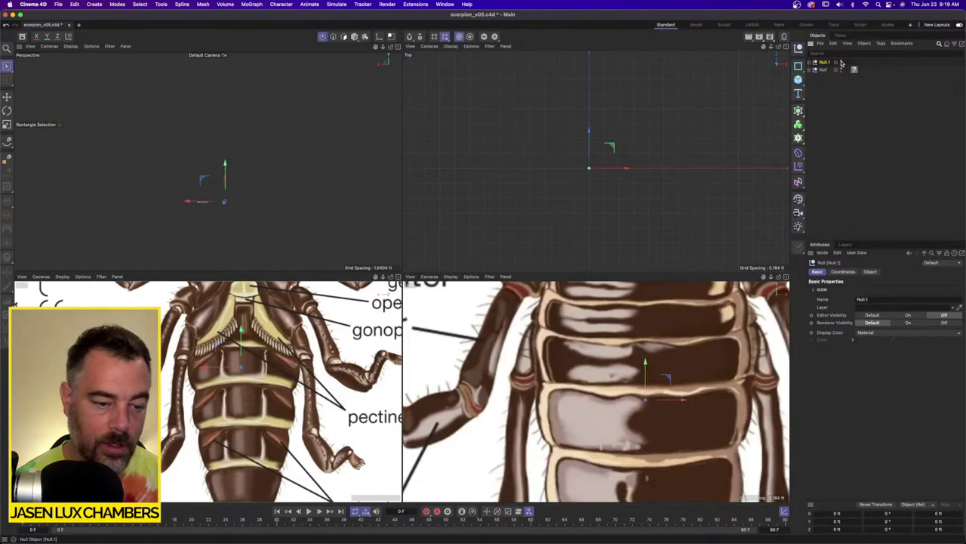
{"action": "left_click", "coordinate": [841, 62]}
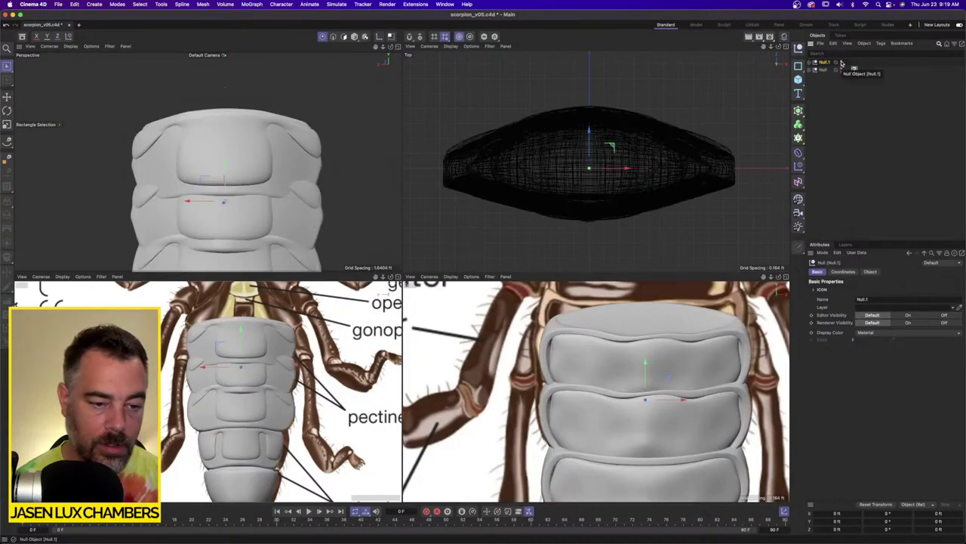
{"action": "left_click", "coordinate": [842, 62]}
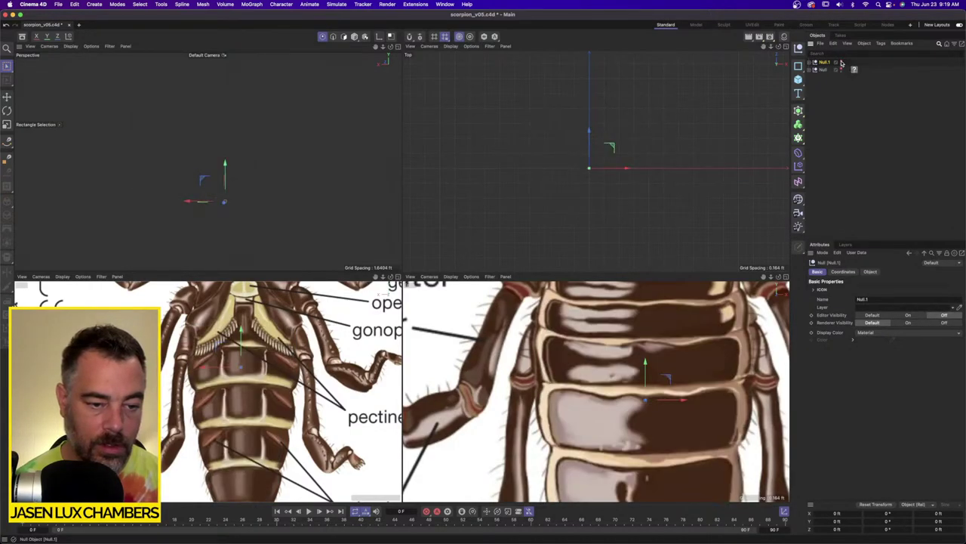
{"action": "left_click", "coordinate": [842, 63]}
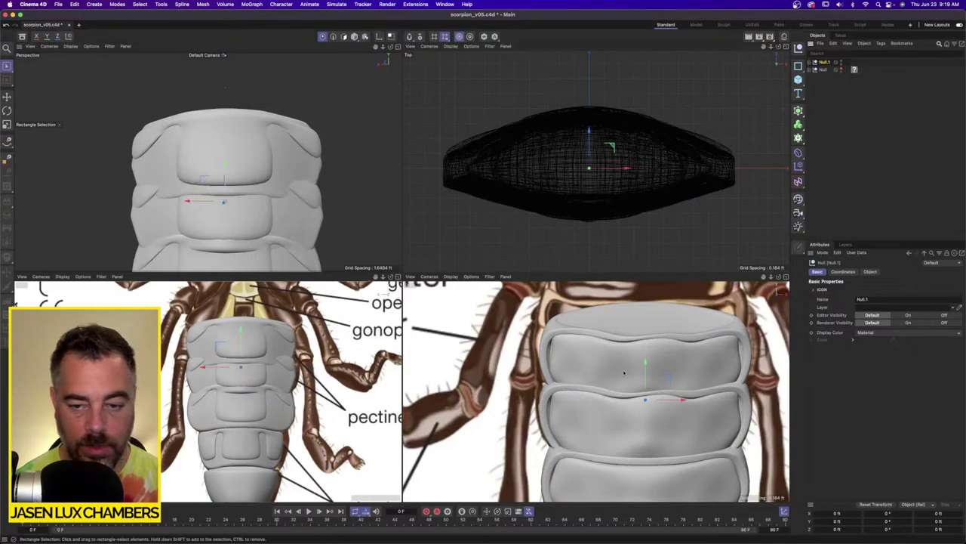
Compare the grouped segments with both reference illustrations by hiding and showing them, checking the next segments near the legs.
{"action": "scroll", "coordinate": [610, 337], "scroll_direction": "down", "scroll_amount": 5}
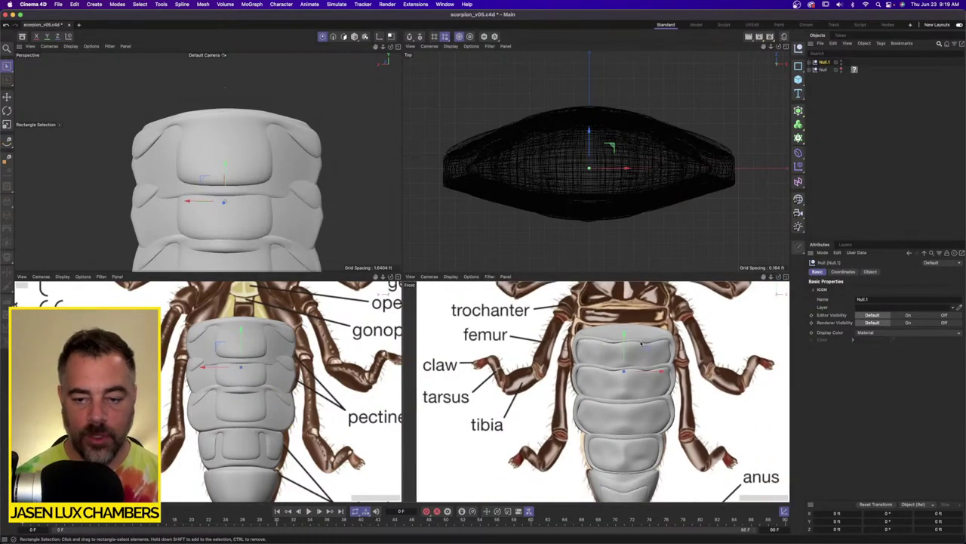
{"action": "scroll", "coordinate": [642, 342], "scroll_direction": "up", "scroll_amount": 3}
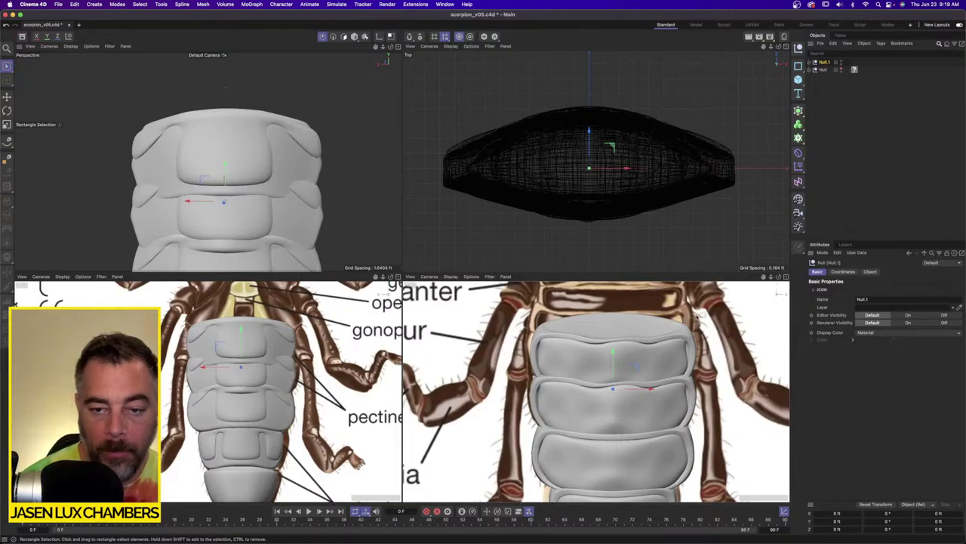
{"action": "scroll", "coordinate": [250, 368], "scroll_direction": "up", "scroll_amount": 3}
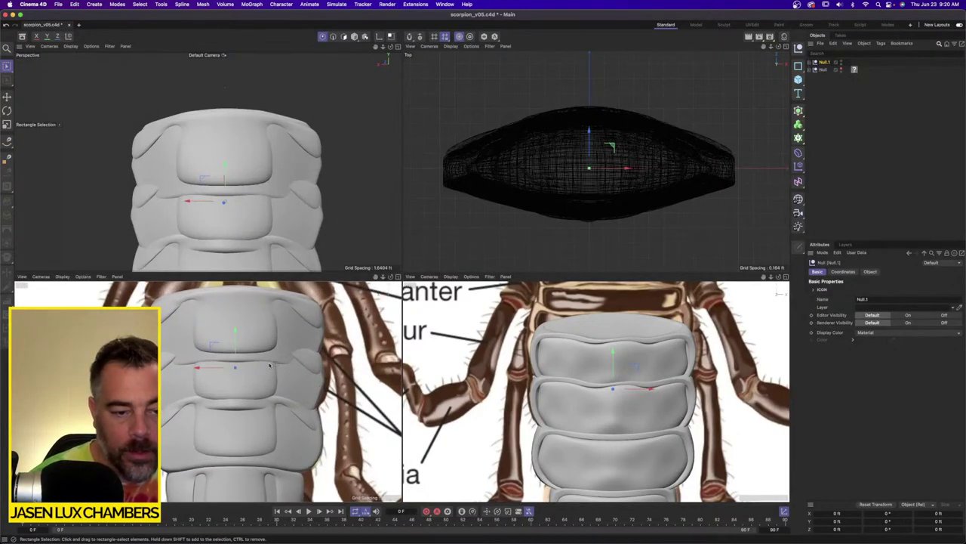
{"action": "scroll", "coordinate": [270, 366], "scroll_direction": "up", "scroll_amount": 1}
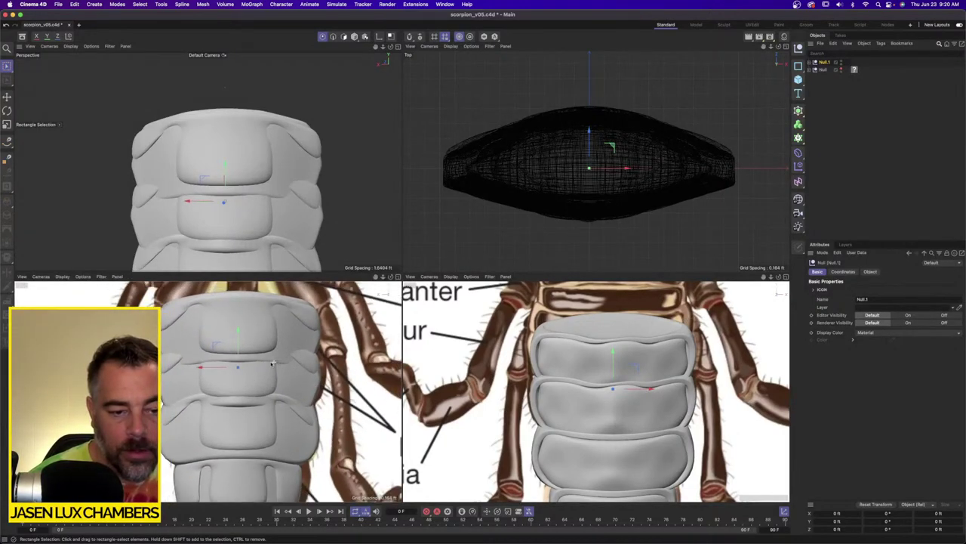
{"action": "left_click", "coordinate": [841, 62]}
{"action": "left_click", "coordinate": [841, 62]}
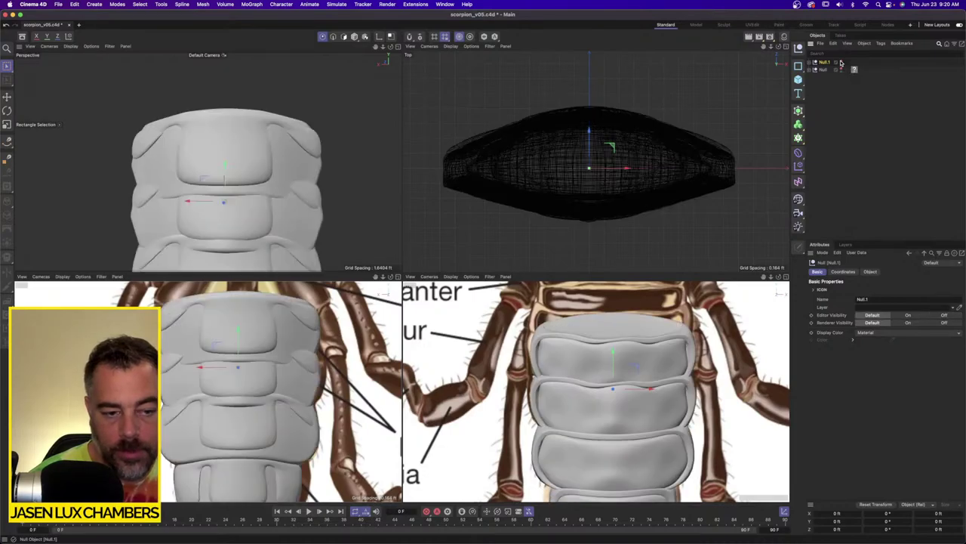
{"action": "left_click", "coordinate": [841, 62]}
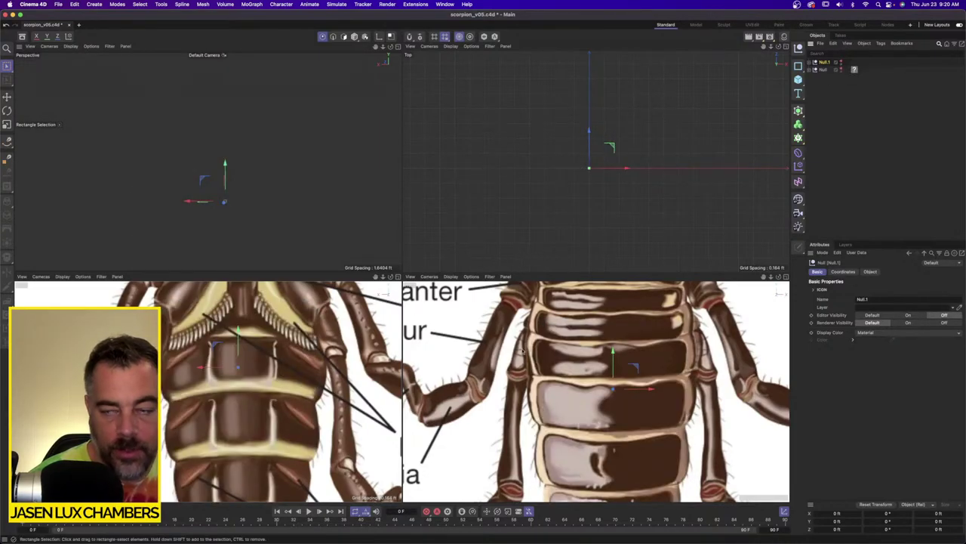
{"action": "left_click", "coordinate": [841, 62]}
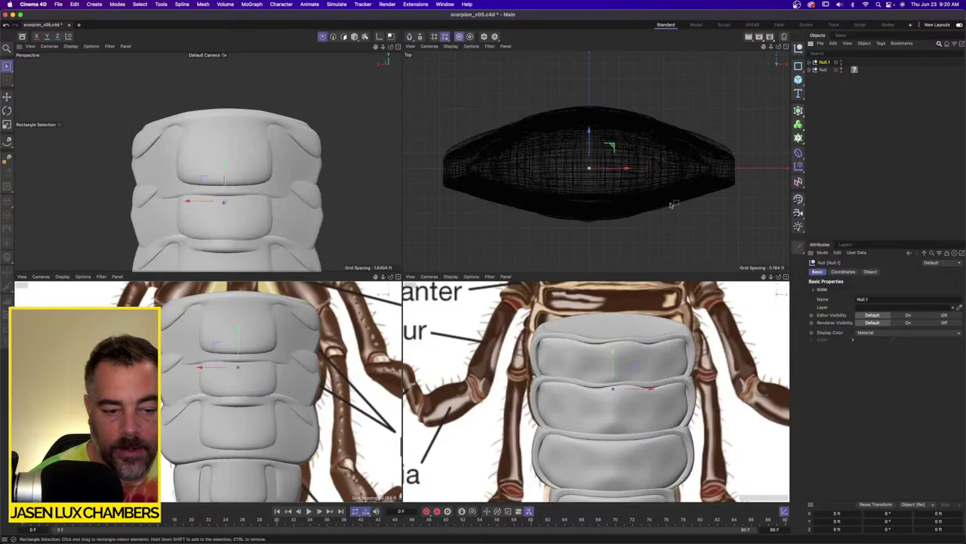
Expand the grouped null and Subdivision Surface.3, and select both of its polygon objects, the body and the mirrored plate.
{"action": "left_click", "coordinate": [399, 46]}
{"action": "middle_click_drag", "start_coordinate": [460, 298], "coordinate": [443, 206], "text": "alt"}
{"action": "left_click_drag", "start_coordinate": [443, 206], "coordinate": [410, 269], "text": "alt"}
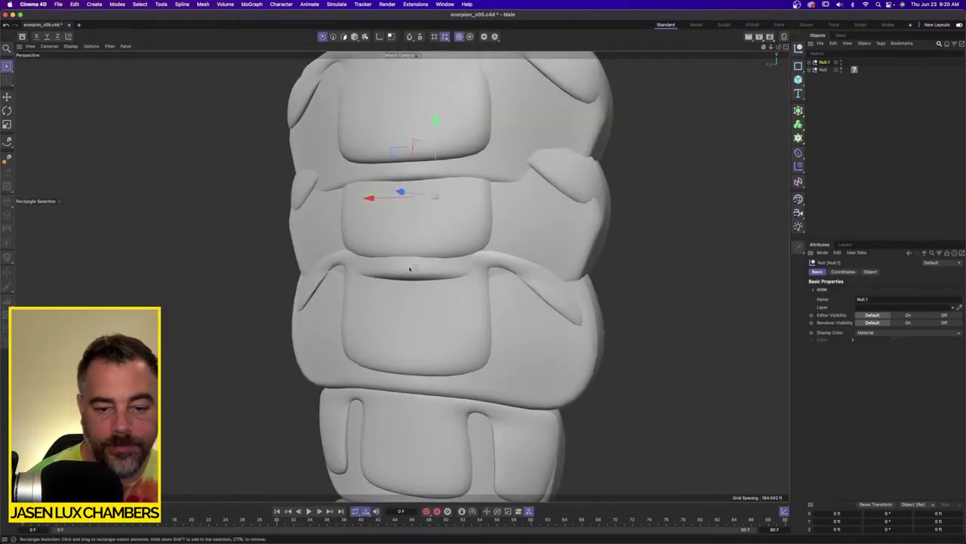
{"action": "left_click", "coordinate": [6, 95]}
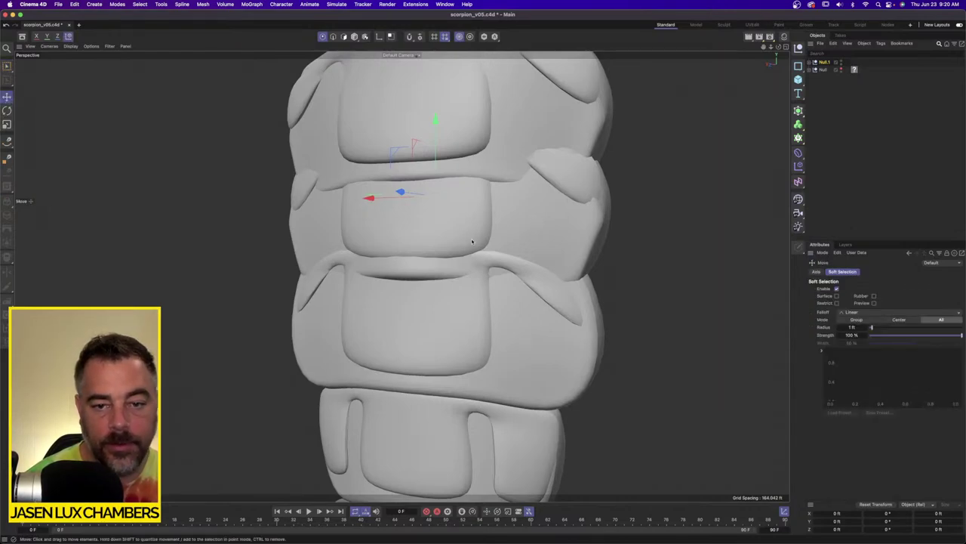
{"action": "left_click", "coordinate": [809, 63]}
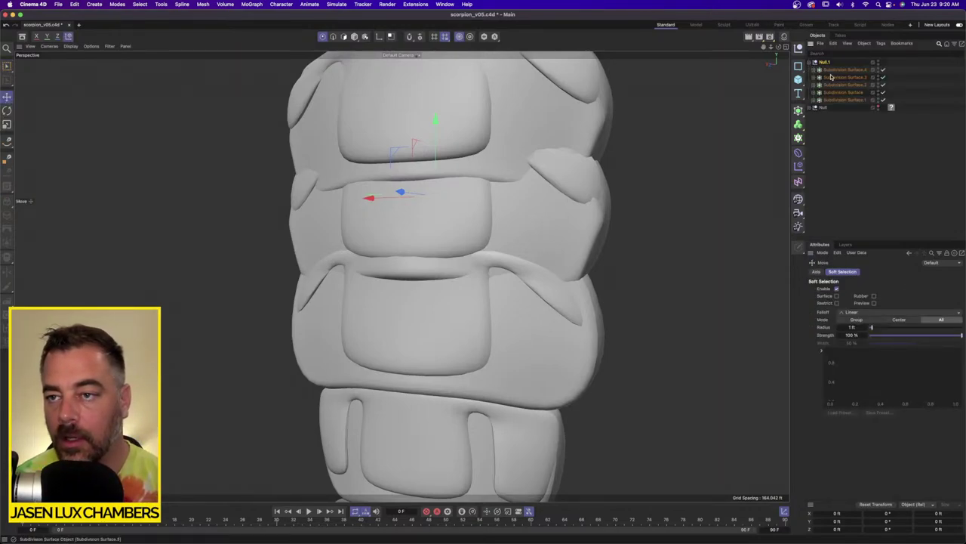
{"action": "left_click", "coordinate": [833, 78]}
{"action": "left_click", "coordinate": [813, 77]}
{"action": "left_click", "coordinate": [848, 110]}
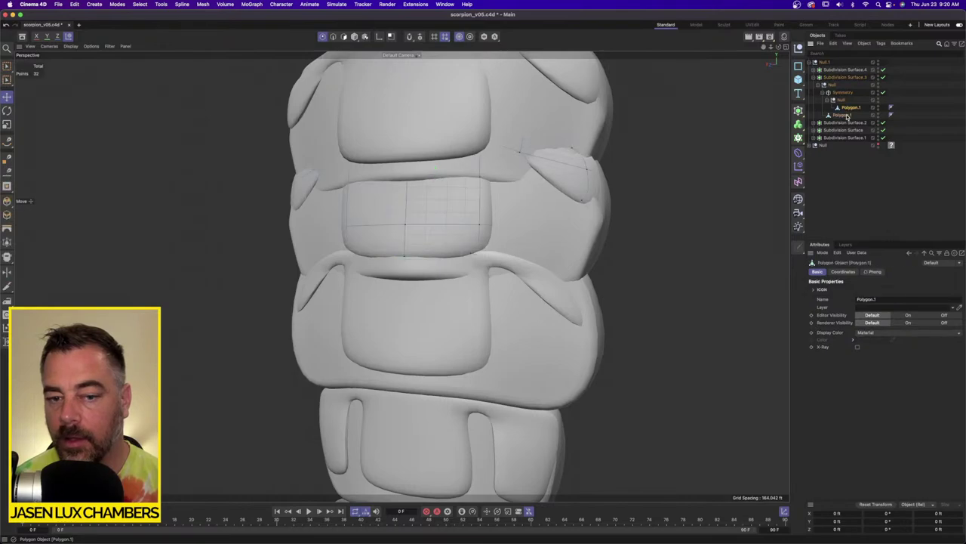
{"action": "left_click", "coordinate": [848, 116], "text": "shift"}
{"action": "left_click_drag", "start_coordinate": [461, 220], "coordinate": [356, 222], "text": "alt"}
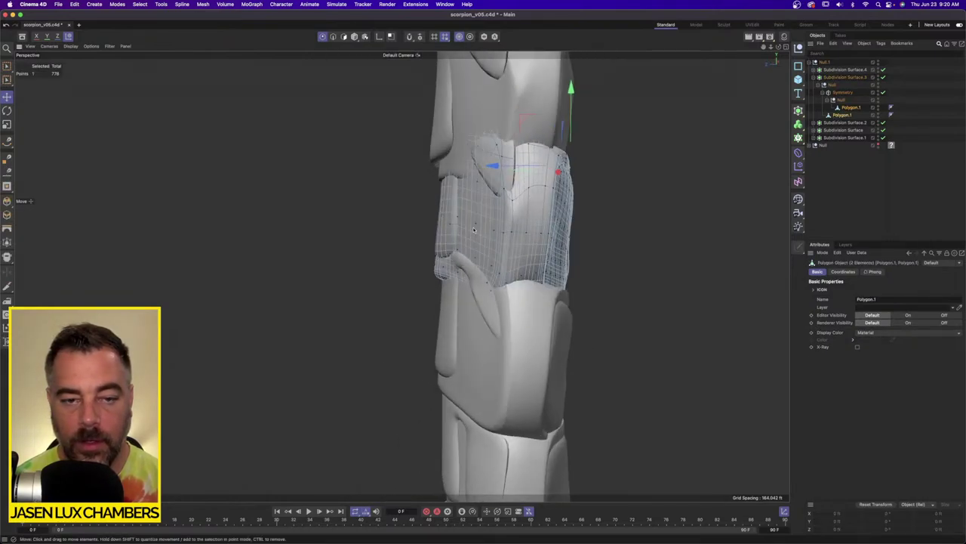
Select the underside points of both polygon objects and move them outward so the segment's plates stand out from its neighbours.
{"action": "left_click_drag", "start_coordinate": [7, 67], "coordinate": [50, 94]}
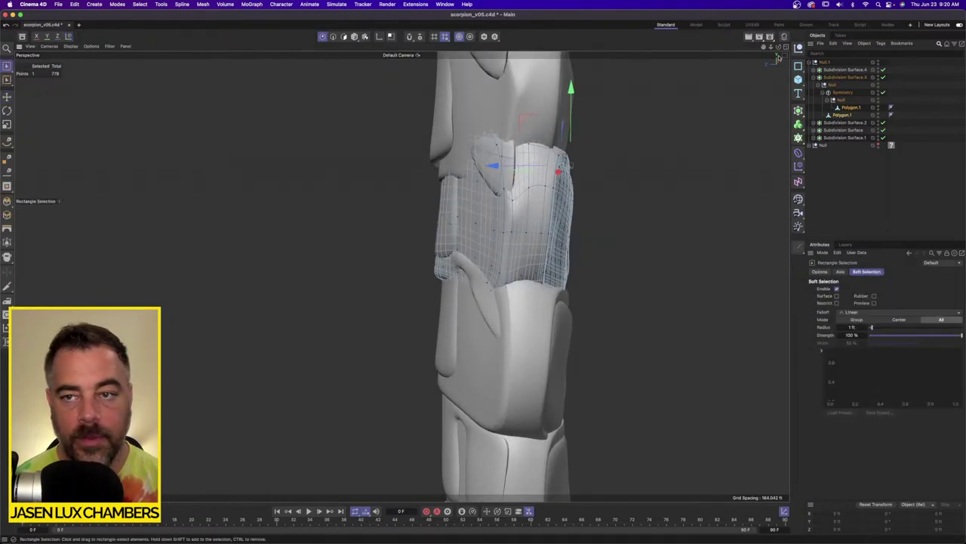
{"action": "left_click", "coordinate": [786, 47]}
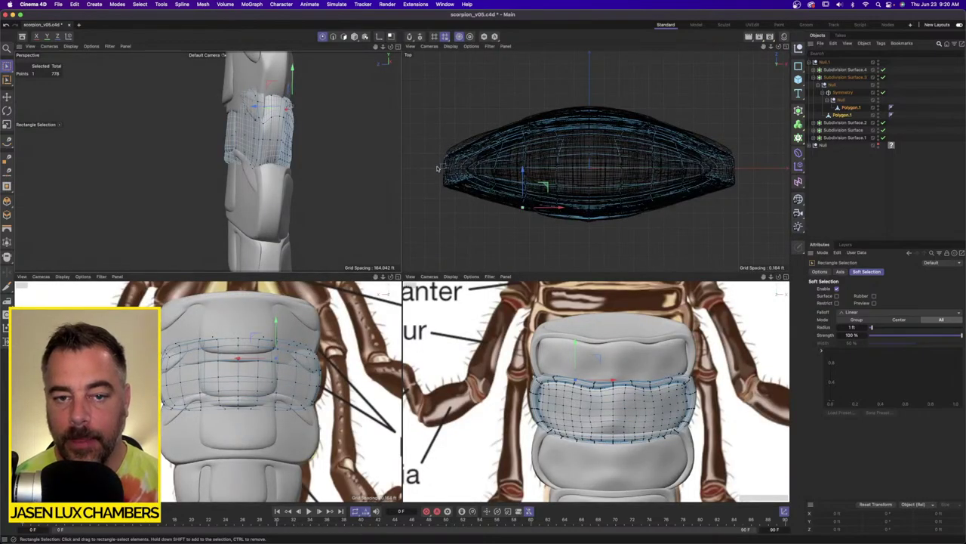
{"action": "left_click_drag", "start_coordinate": [437, 169], "coordinate": [798, 89]}
{"action": "left_click_drag", "start_coordinate": [256, 168], "coordinate": [320, 176], "text": "alt"}
{"action": "scroll", "coordinate": [301, 177], "scroll_direction": "up", "scroll_amount": 3}
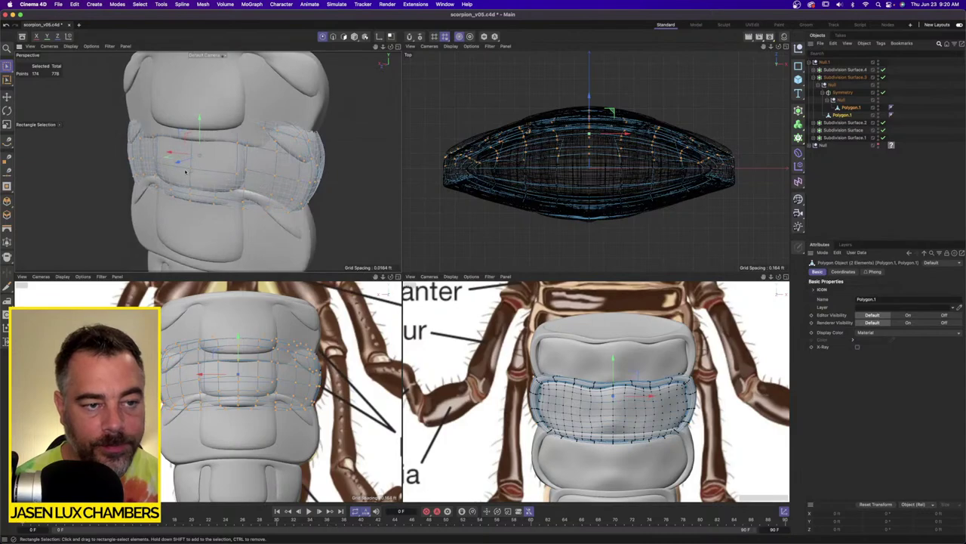
{"action": "key", "text": "e"}
{"action": "left_click_drag", "start_coordinate": [181, 160], "coordinate": [320, 178]}
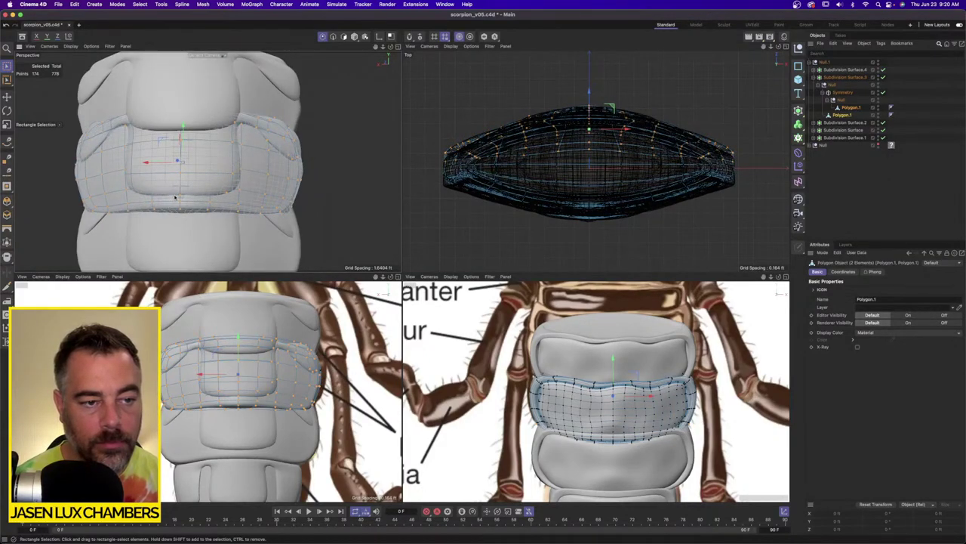
Select only the underside points at the middle of the segment's lower edge, nudge them along the depth axis, and deselect everything.
{"action": "left_click_drag", "start_coordinate": [175, 197], "coordinate": [197, 227]}
{"action": "left_click_drag", "start_coordinate": [197, 227], "coordinate": [339, 219], "text": "alt"}
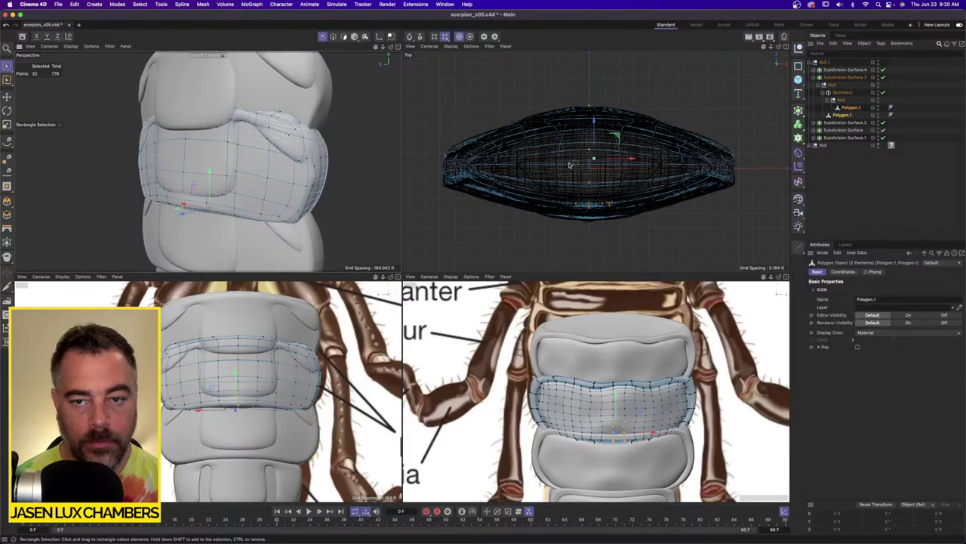
{"action": "left_click_drag", "start_coordinate": [536, 172], "coordinate": [681, 259]}
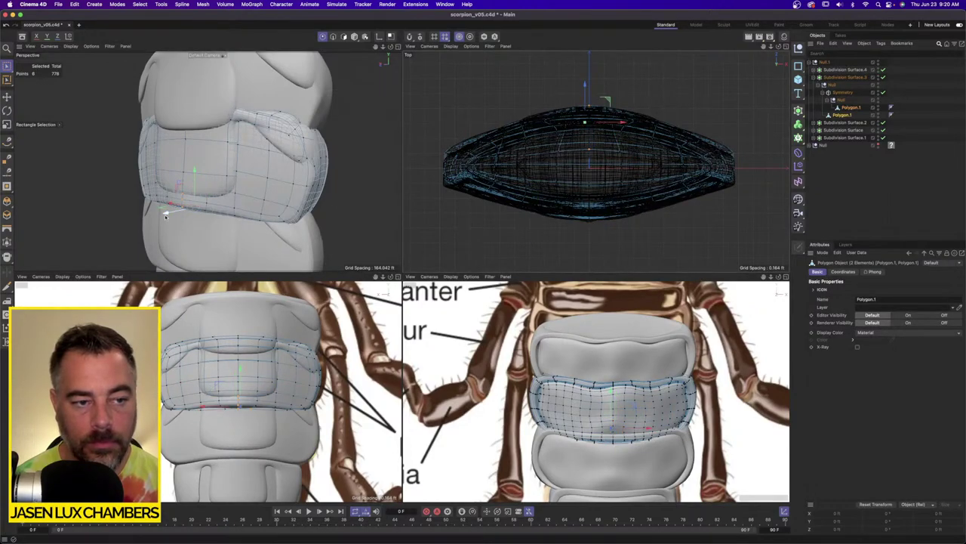
{"action": "left_click_drag", "start_coordinate": [168, 215], "coordinate": [171, 214]}
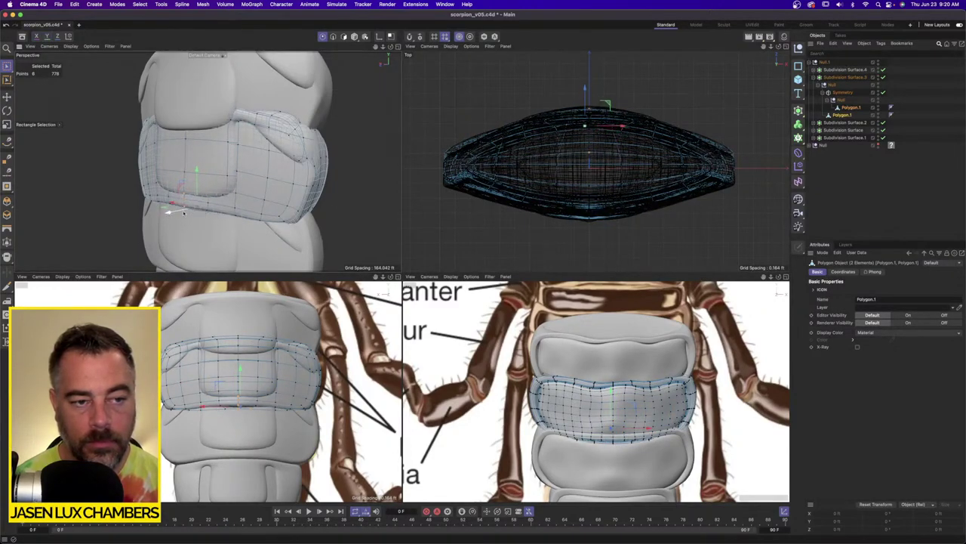
{"action": "left_click_drag", "start_coordinate": [213, 181], "coordinate": [278, 163], "text": "alt"}
{"action": "left_click", "coordinate": [841, 193]}
{"action": "scroll", "coordinate": [272, 173], "scroll_direction": "down", "scroll_amount": 3}
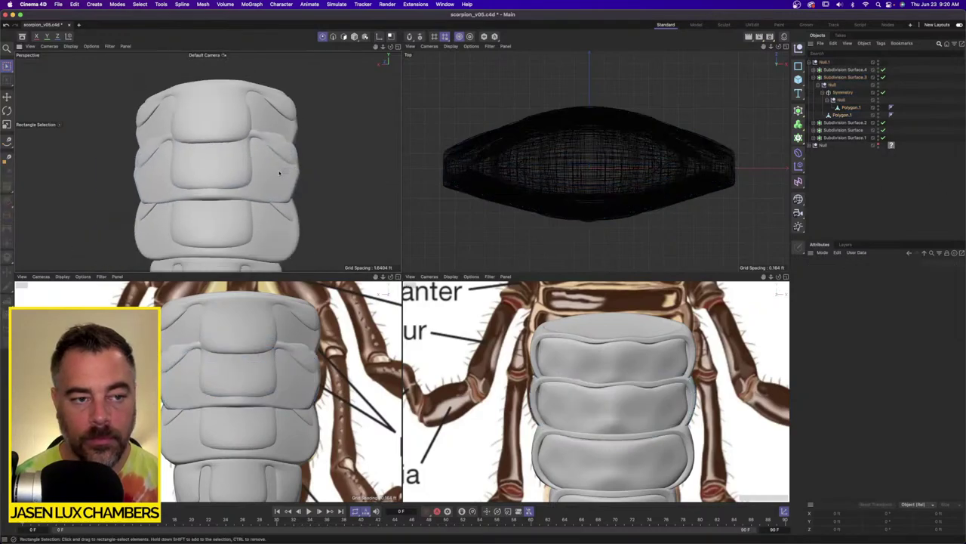
{"action": "scroll", "coordinate": [267, 174], "scroll_direction": "up", "scroll_amount": 2}
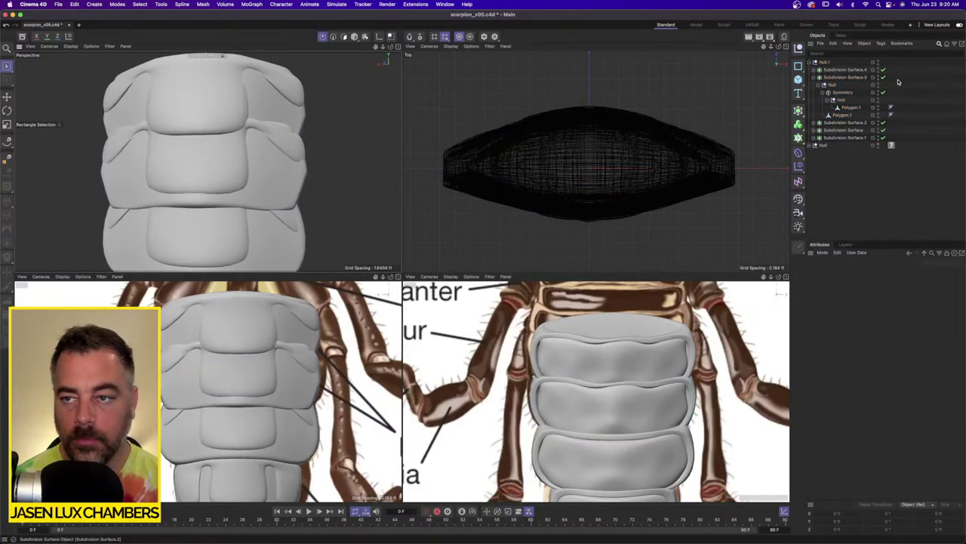
Hide the grouped segments and toggle Subdivision Surface.3 on its own to compare that segment with both reference illustrations.
{"action": "left_click", "coordinate": [878, 61]}
{"action": "left_click", "coordinate": [879, 77]}
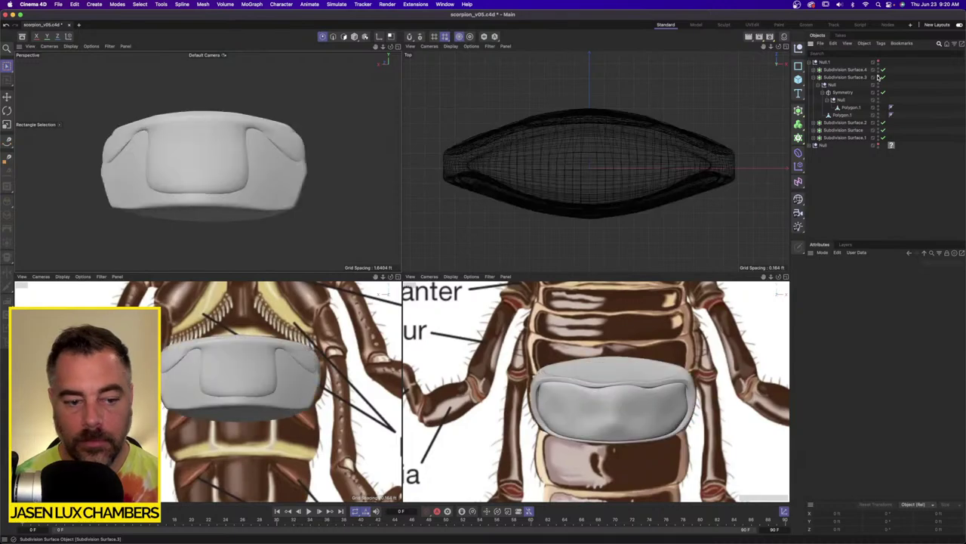
{"action": "left_click", "coordinate": [879, 76]}
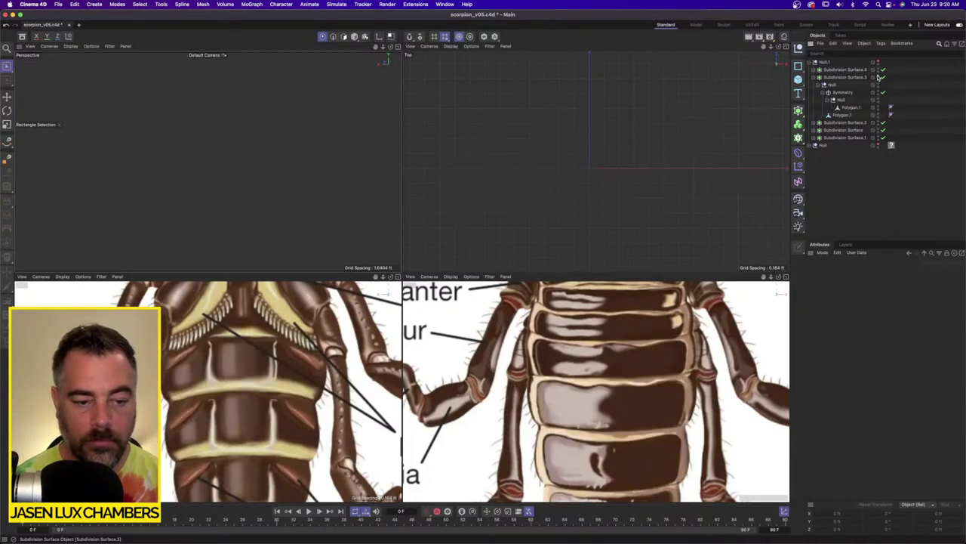
Toggle the visibility of Subdivision Surface.3 alone and among the other abdomen segments to compare how the segments overlap.
{"action": "left_click", "coordinate": [878, 76]}
{"action": "left_click", "coordinate": [879, 76]}
{"action": "left_click", "coordinate": [879, 76]}
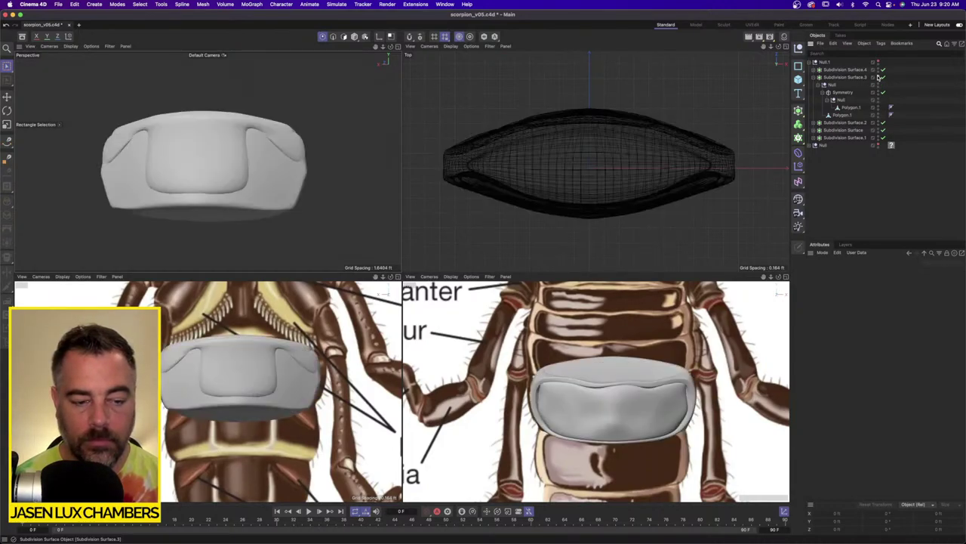
{"action": "left_click", "coordinate": [879, 76]}
{"action": "left_click", "coordinate": [879, 62]}
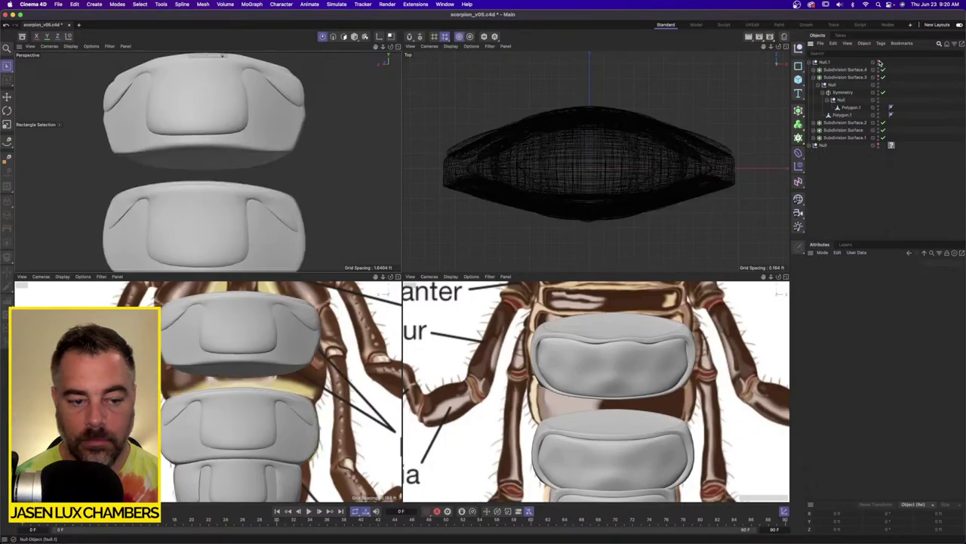
{"action": "left_click", "coordinate": [879, 77]}
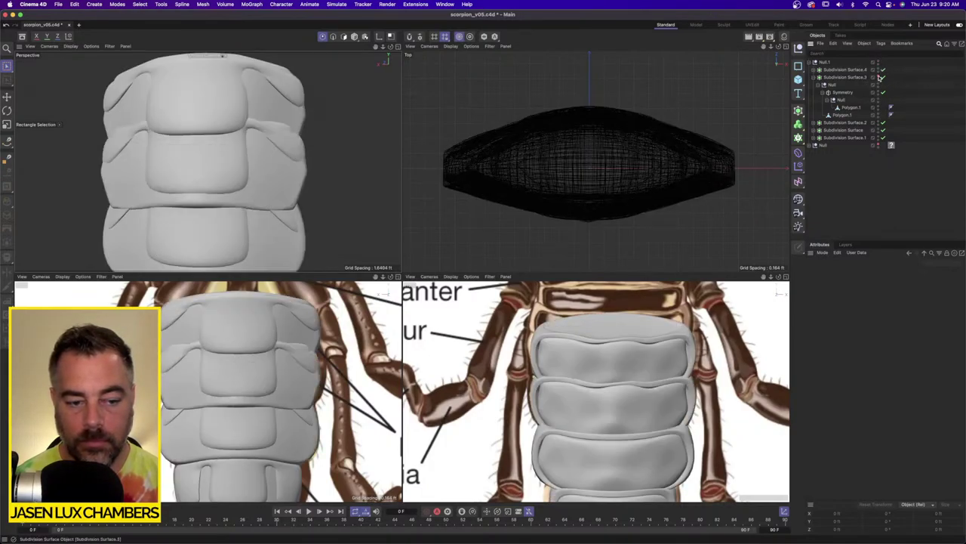
{"action": "left_click", "coordinate": [880, 77]}
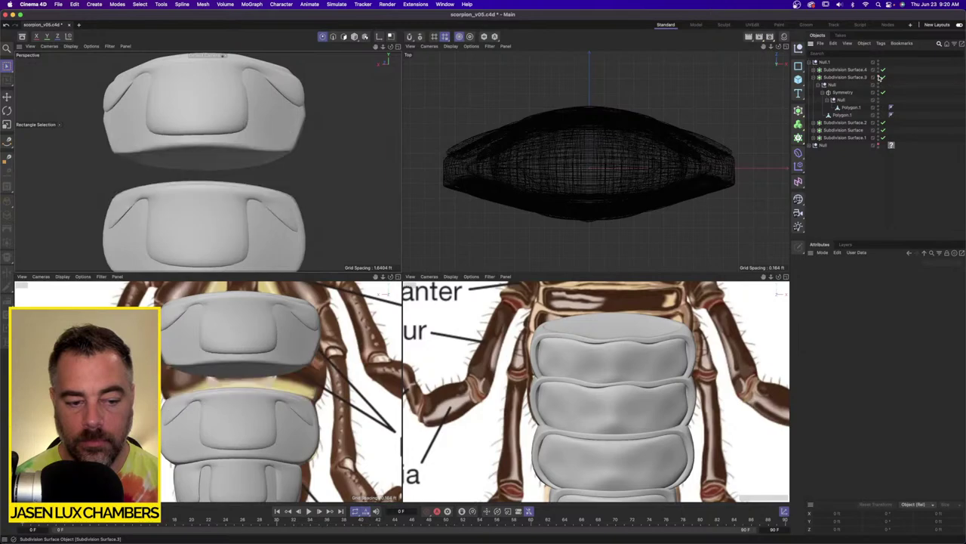
{"action": "left_click", "coordinate": [880, 77]}
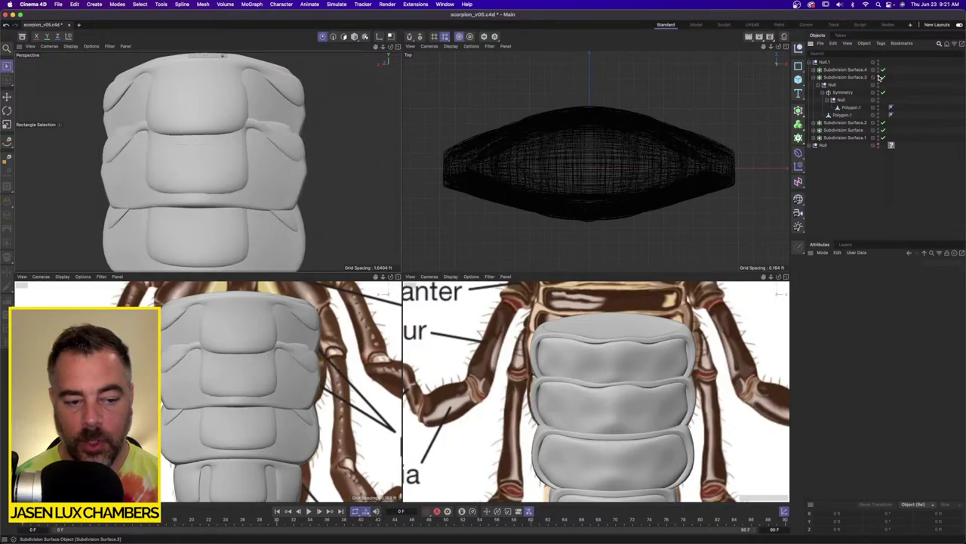
{"action": "left_click", "coordinate": [880, 77]}
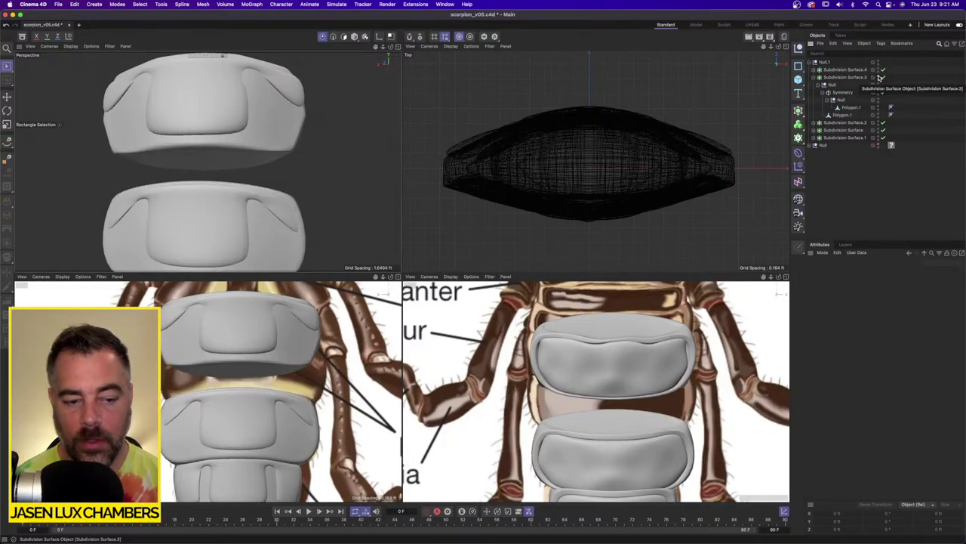
{"action": "left_click", "coordinate": [879, 77]}
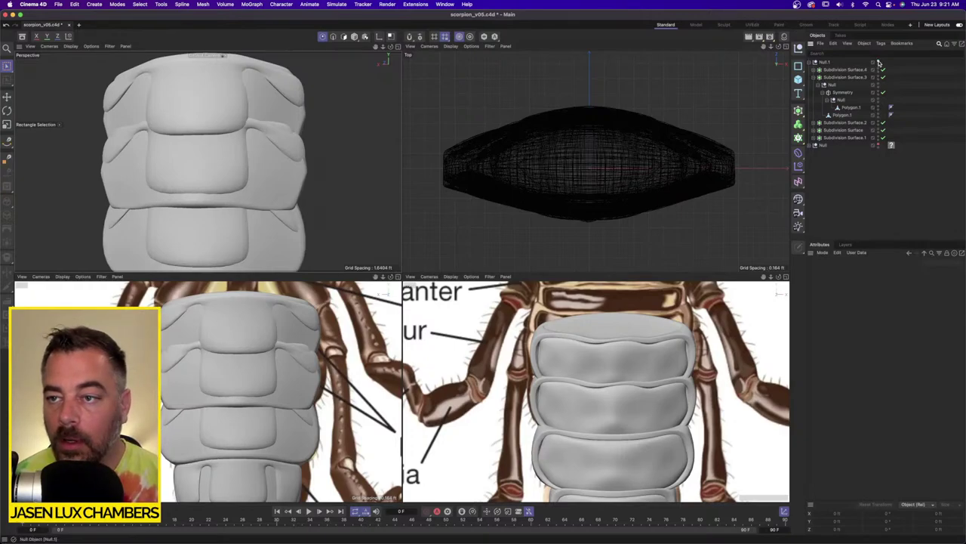
Isolate Subdivision Surface.3 by hiding Null.1 and forcing the segment visible, and enable X-Ray on it to reveal the reference.
{"action": "left_click", "coordinate": [878, 63]}
{"action": "left_click", "coordinate": [866, 77]}
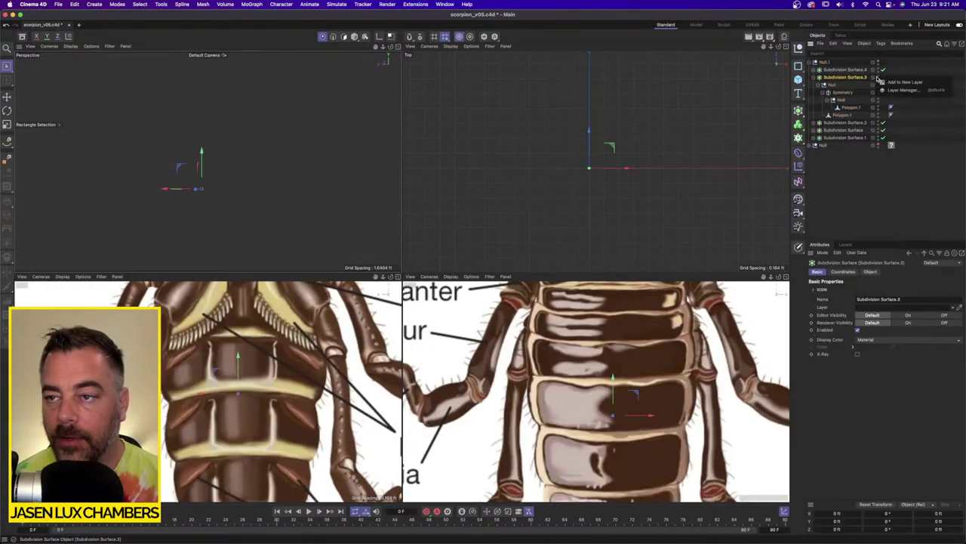
{"action": "left_click", "coordinate": [879, 77]}
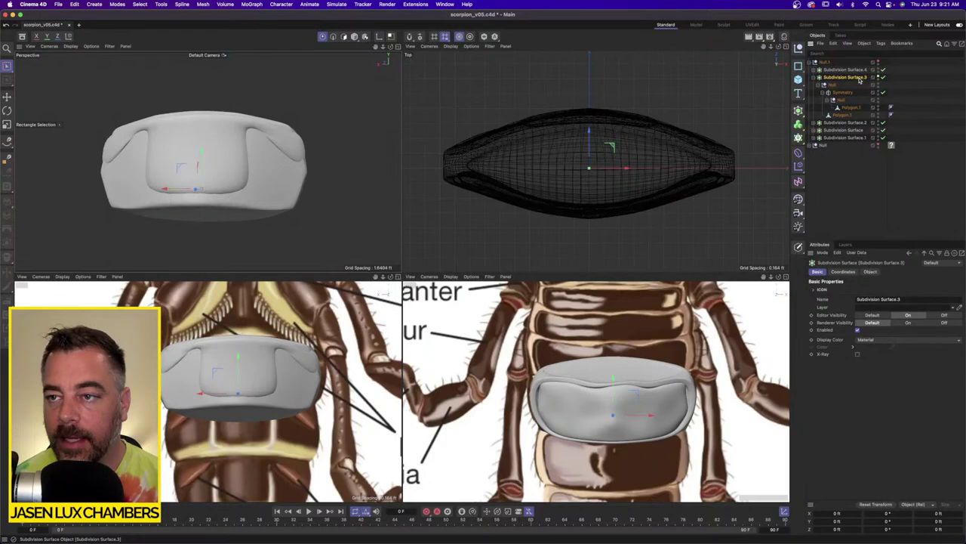
{"action": "left_click", "coordinate": [857, 353]}
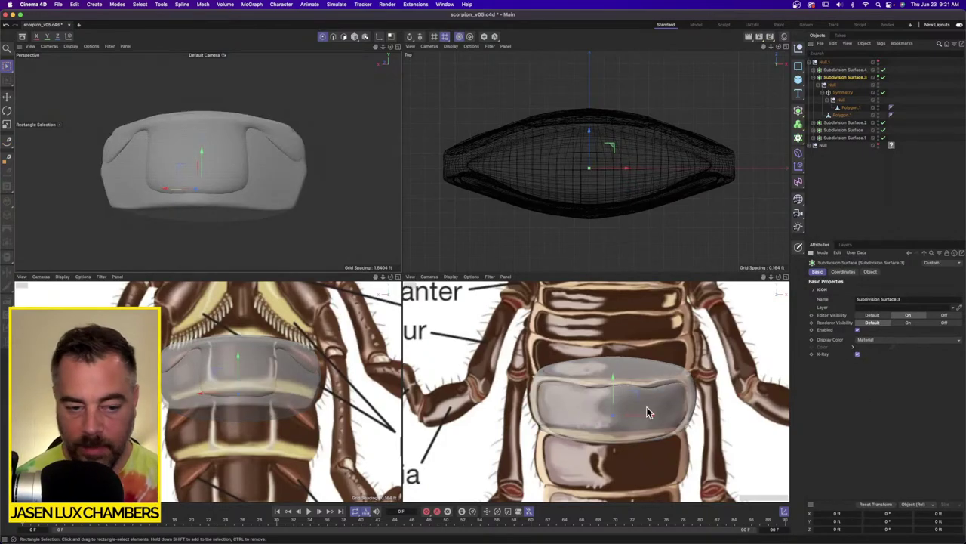
{"action": "scroll", "coordinate": [226, 376], "scroll_direction": "up", "scroll_amount": 2}
{"action": "scroll", "coordinate": [229, 376], "scroll_direction": "up", "scroll_amount": 1}
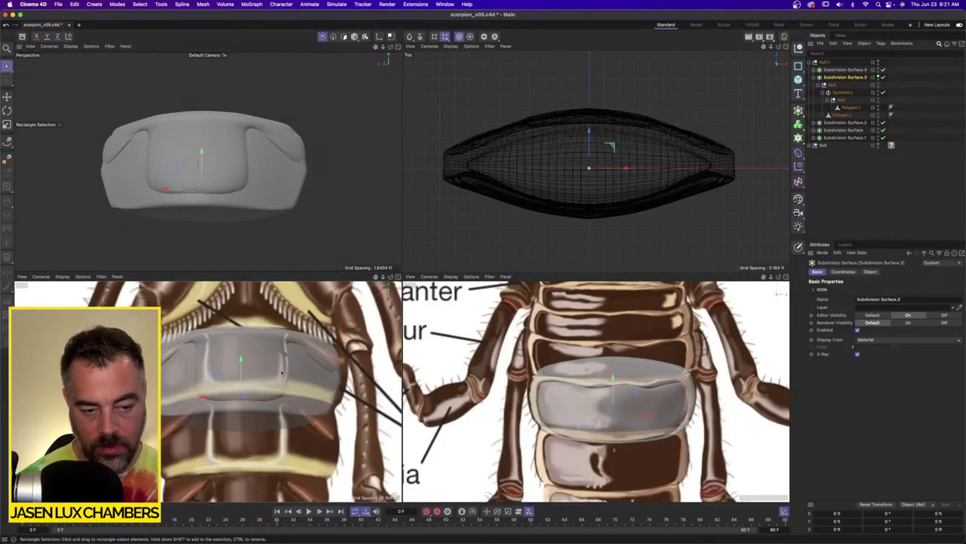
Raise the lower points of the segment's central plate about 0.25 ft with soft selection to match the reference in the back view.
{"action": "left_click", "coordinate": [848, 108]}
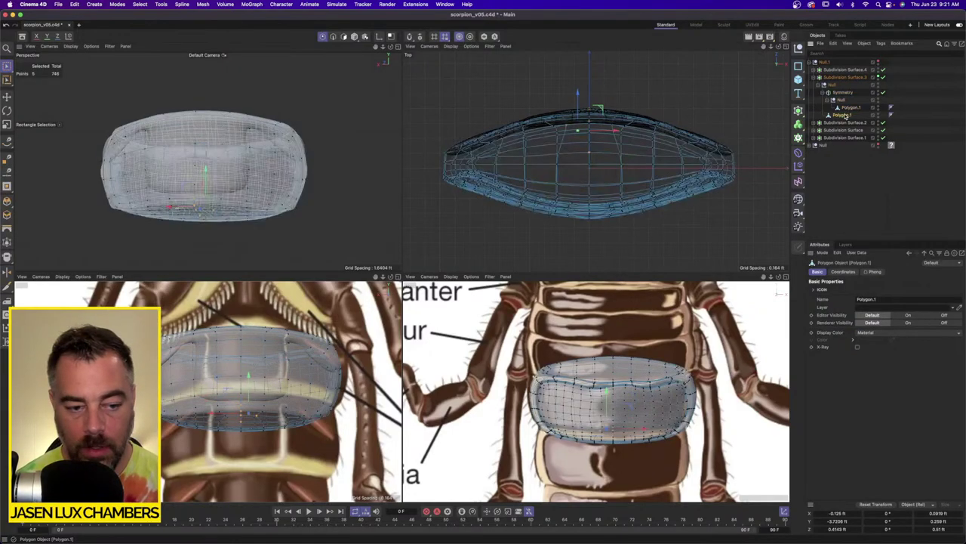
{"action": "scroll", "coordinate": [251, 331], "scroll_direction": "up", "scroll_amount": 2}
{"action": "scroll", "coordinate": [251, 332], "scroll_direction": "up", "scroll_amount": 1}
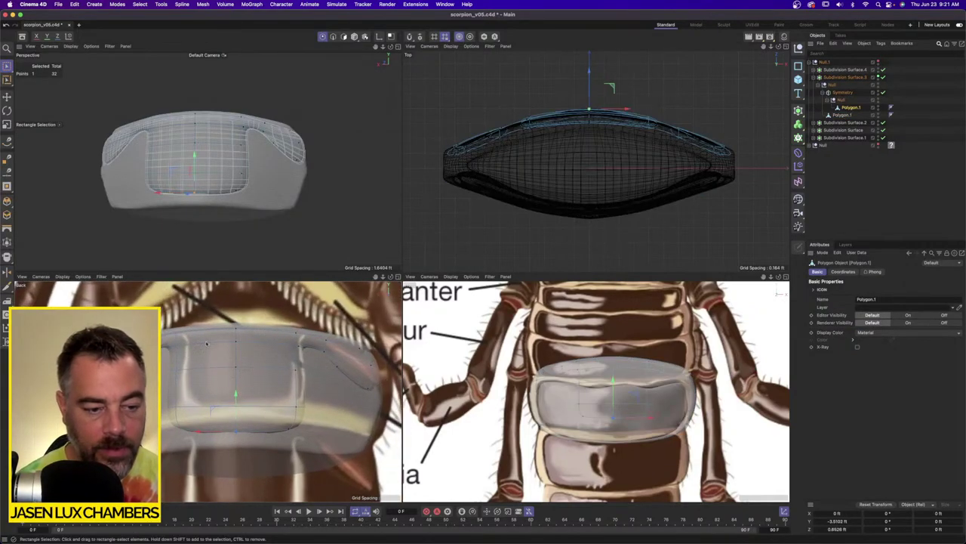
{"action": "left_click_drag", "start_coordinate": [7, 68], "coordinate": [25, 93]}
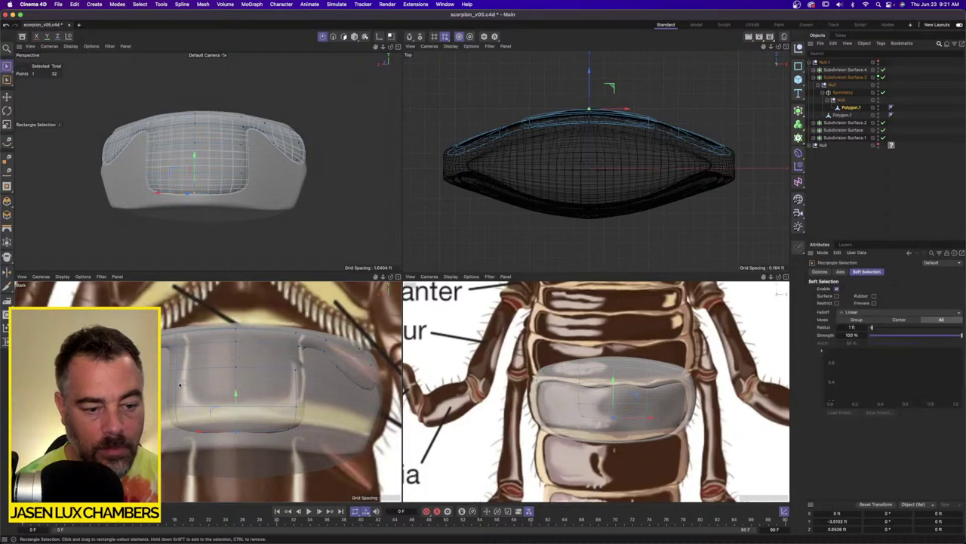
{"action": "left_click_drag", "start_coordinate": [173, 382], "coordinate": [332, 463]}
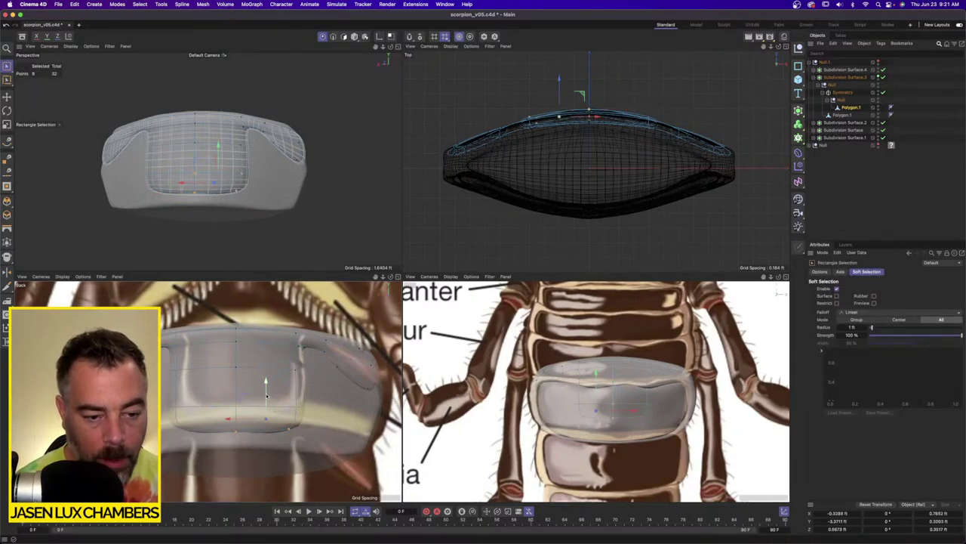
{"action": "left_click_drag", "start_coordinate": [266, 392], "coordinate": [265, 368]}
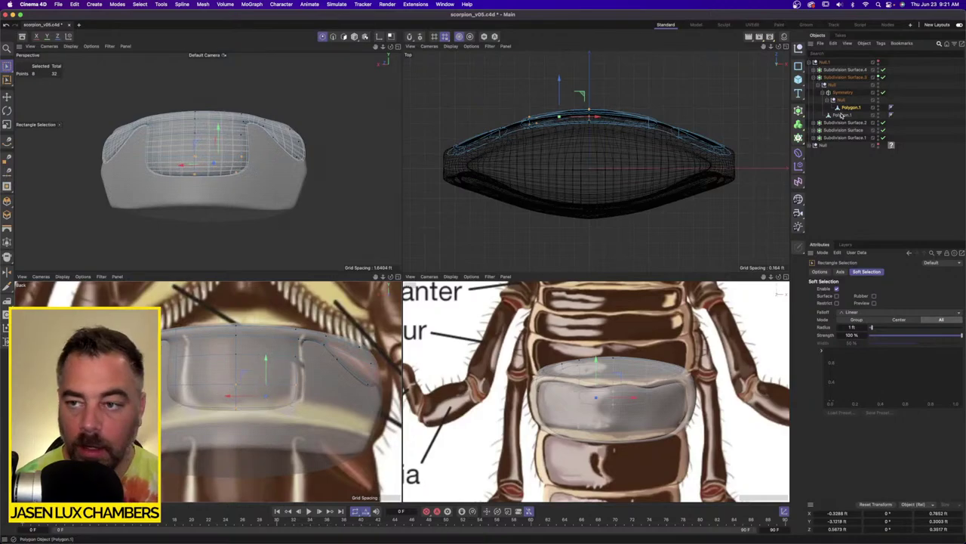
Select the lower-edge points of the segment's main body mesh and raise them about 0.22 ft with soft selection.
{"action": "left_click", "coordinate": [844, 115]}
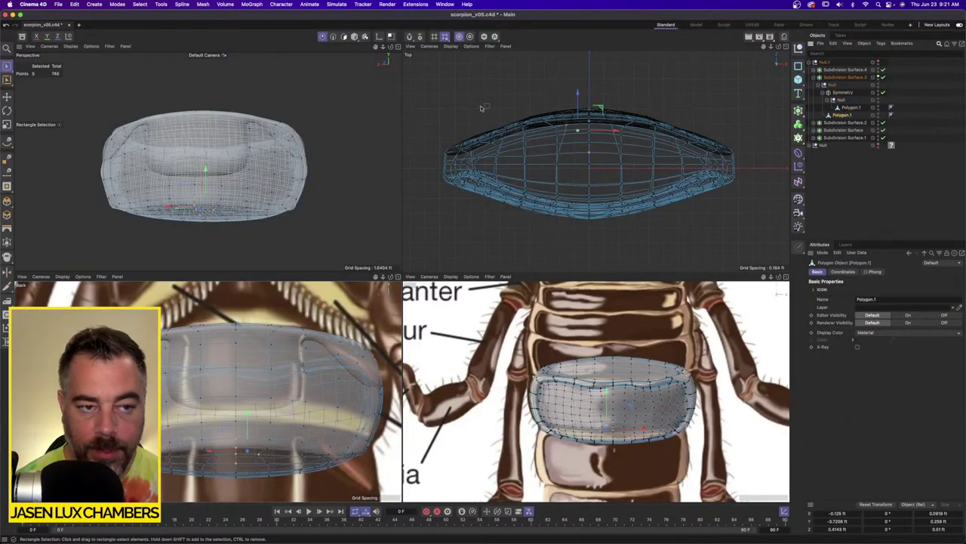
{"action": "left_click_drag", "start_coordinate": [243, 172], "coordinate": [219, 231], "text": "alt"}
{"action": "scroll", "coordinate": [198, 200], "scroll_direction": "up", "scroll_amount": 5}
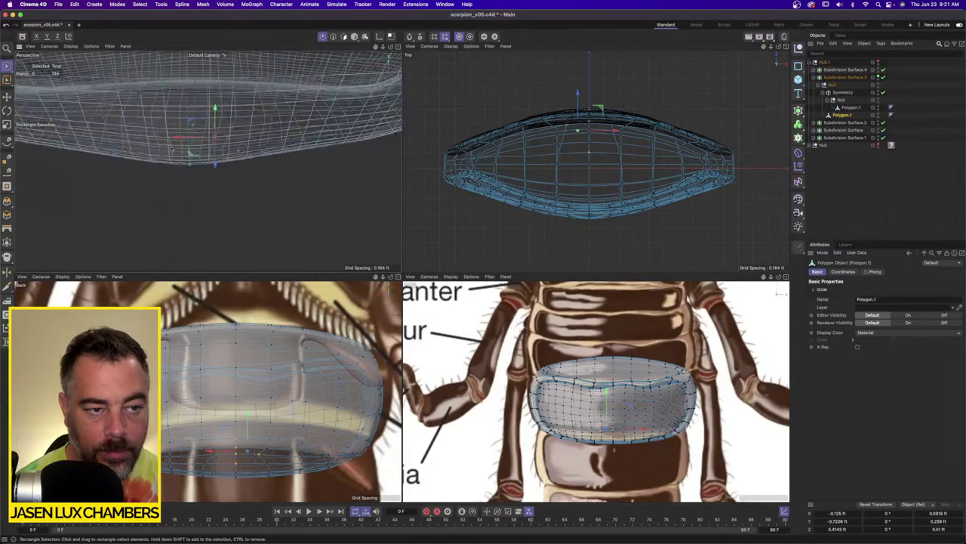
{"action": "left_click_drag", "start_coordinate": [106, 131], "coordinate": [284, 208]}
{"action": "scroll", "coordinate": [302, 185], "scroll_direction": "down", "scroll_amount": 5}
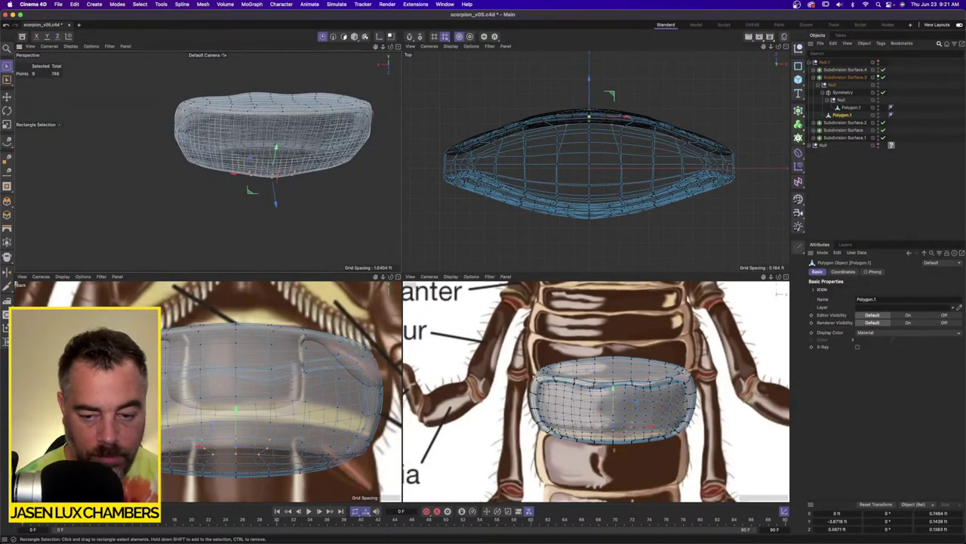
{"action": "left_click_drag", "start_coordinate": [238, 155], "coordinate": [256, 132], "text": "alt"}
{"action": "left_click_drag", "start_coordinate": [257, 151], "coordinate": [211, 213], "text": "alt"}
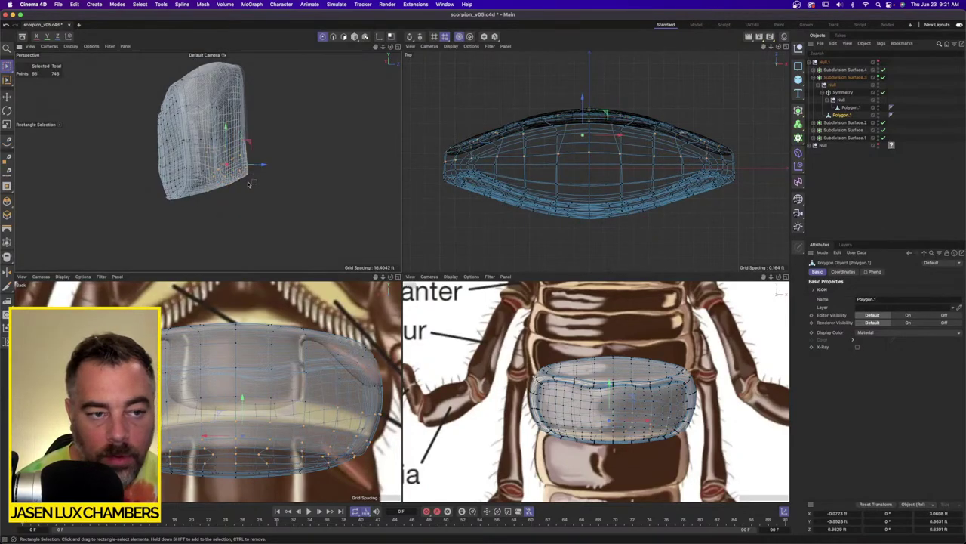
{"action": "left_click_drag", "start_coordinate": [249, 183], "coordinate": [251, 181], "text": "alt"}
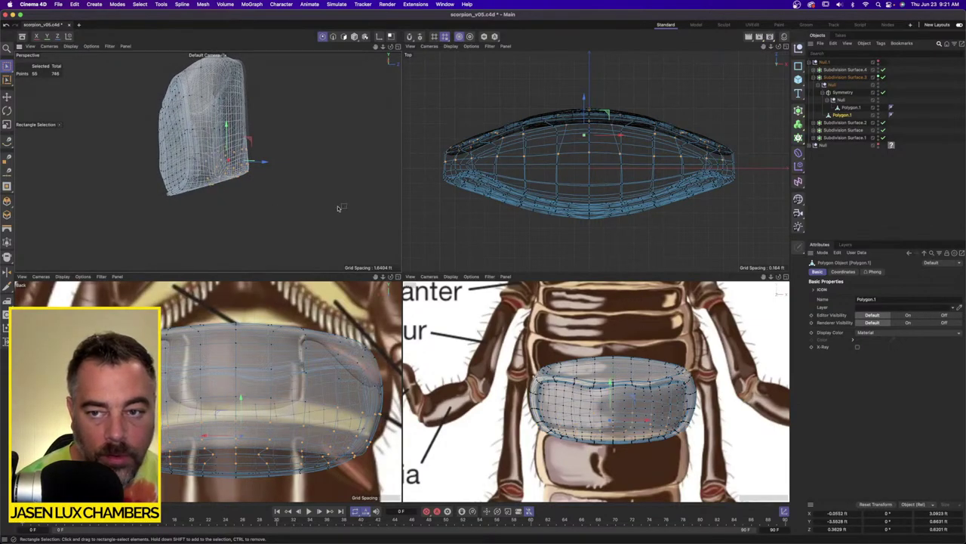
{"action": "left_click_drag", "start_coordinate": [230, 195], "coordinate": [231, 175], "text": "alt"}
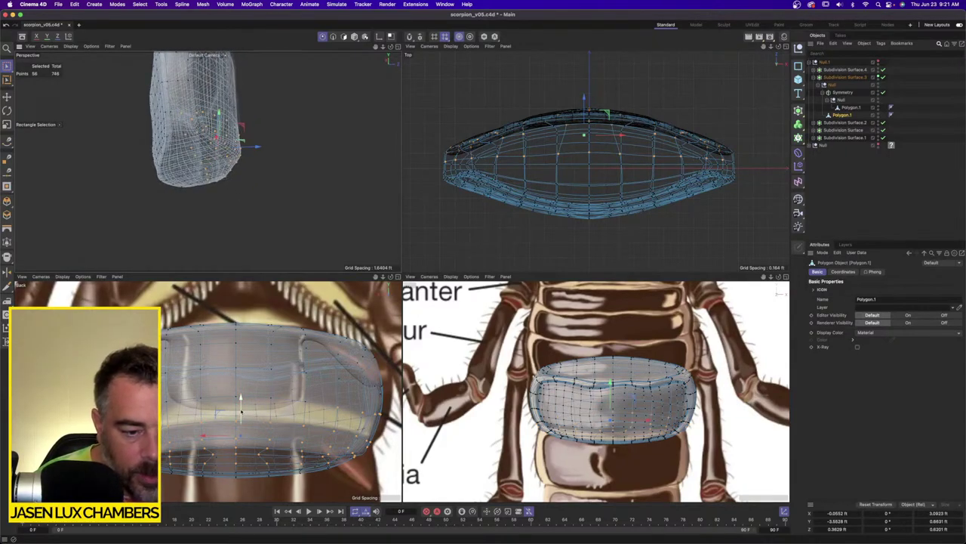
{"action": "left_click_drag", "start_coordinate": [240, 400], "coordinate": [241, 390]}
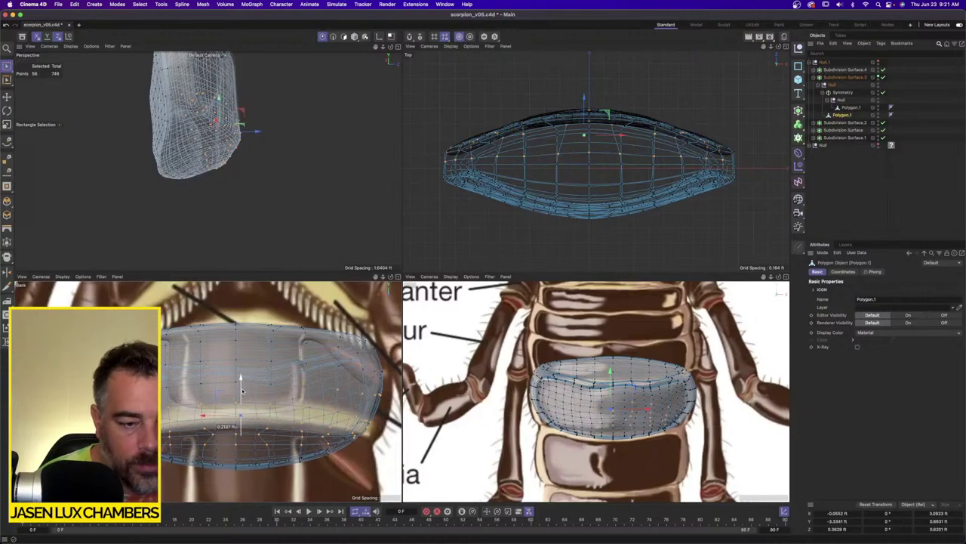
Show all the abdomen segments again and turn off X-Ray on Subdivision Surface.3.
{"action": "left_click", "coordinate": [868, 209]}
{"action": "left_click", "coordinate": [879, 61]}
{"action": "left_click_drag", "start_coordinate": [209, 158], "coordinate": [205, 154], "text": "alt"}
{"action": "left_click_drag", "start_coordinate": [241, 202], "coordinate": [206, 210], "text": "alt"}
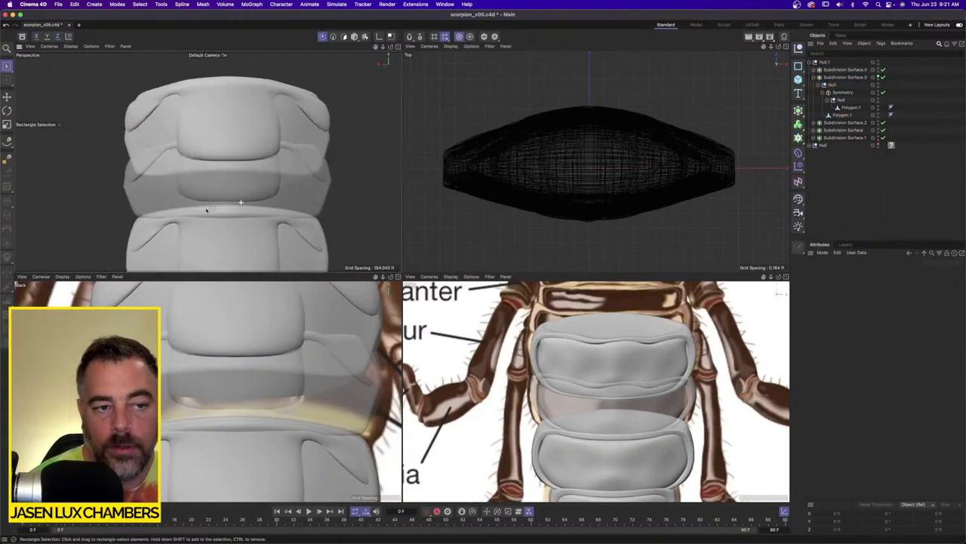
{"action": "left_click", "coordinate": [856, 78]}
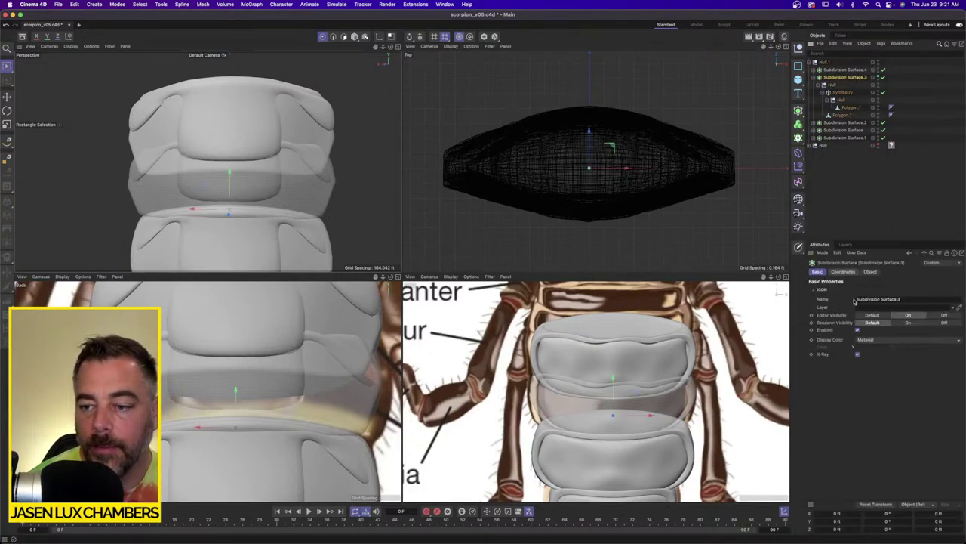
{"action": "left_click", "coordinate": [858, 354]}
{"action": "left_click", "coordinate": [870, 217]}
Examine the reshaped segment against its neighbours from the front and side at different distances.
{"action": "left_click_drag", "start_coordinate": [290, 189], "coordinate": [262, 194], "text": "alt"}
{"action": "right_click_drag", "start_coordinate": [261, 194], "coordinate": [244, 194], "text": "alt"}
{"action": "middle_click_drag", "start_coordinate": [244, 194], "coordinate": [216, 196], "text": "alt"}
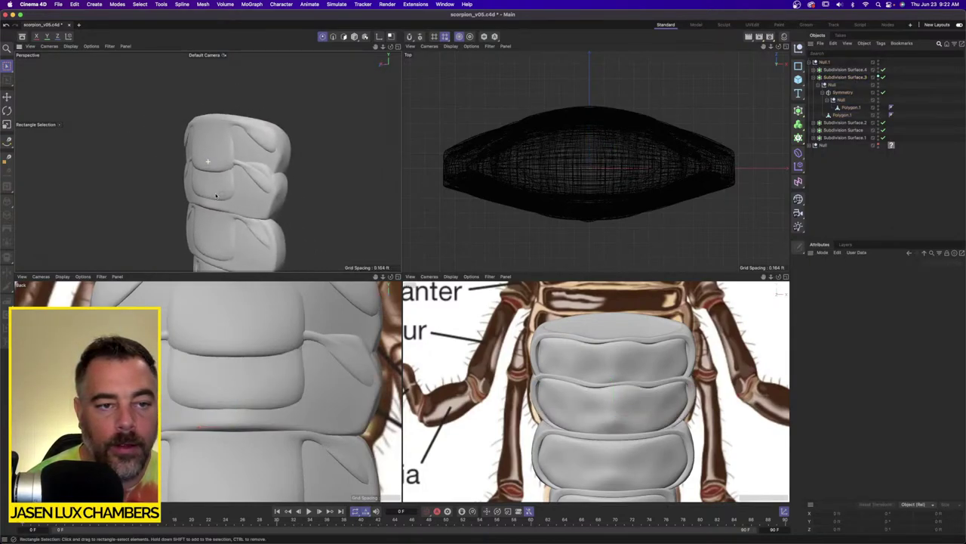
{"action": "left_click_drag", "start_coordinate": [216, 196], "coordinate": [268, 191], "text": "alt"}
{"action": "mouse_move", "coordinate": [267, 191]}
{"action": "right_mouse_down", "text": "alt"}
{"action": "mouse_move", "coordinate": [236, 195]}
{"action": "mouse_move", "coordinate": [265, 194]}
{"action": "right_mouse_up", "text": "alt"}
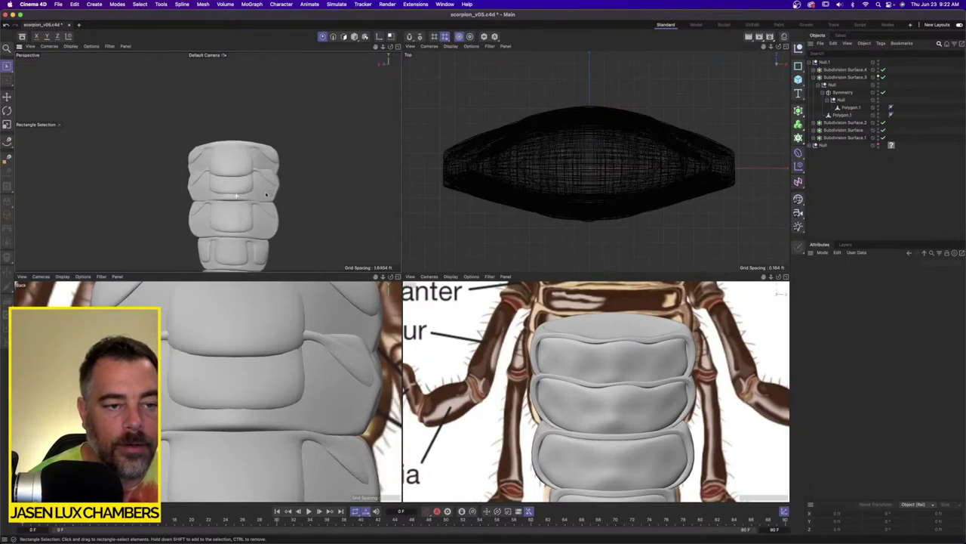
{"action": "mouse_move", "coordinate": [266, 195]}
{"action": "left_mouse_down", "text": "alt"}
{"action": "mouse_move", "coordinate": [330, 196]}
{"action": "mouse_move", "coordinate": [265, 198]}
{"action": "left_mouse_up", "text": "alt"}
{"action": "right_click_drag", "start_coordinate": [203, 212], "coordinate": [228, 213], "text": "alt"}
{"action": "middle_click_drag", "start_coordinate": [227, 213], "coordinate": [208, 162], "text": "alt"}
{"action": "right_click_drag", "start_coordinate": [208, 162], "coordinate": [252, 165], "text": "alt"}
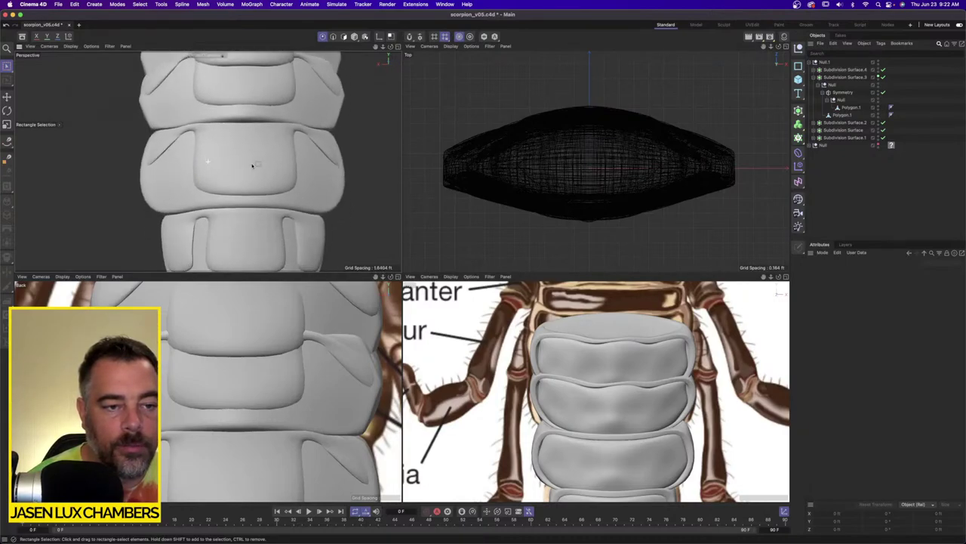
{"action": "scroll", "coordinate": [253, 163], "scroll_direction": "down", "scroll_amount": 3}
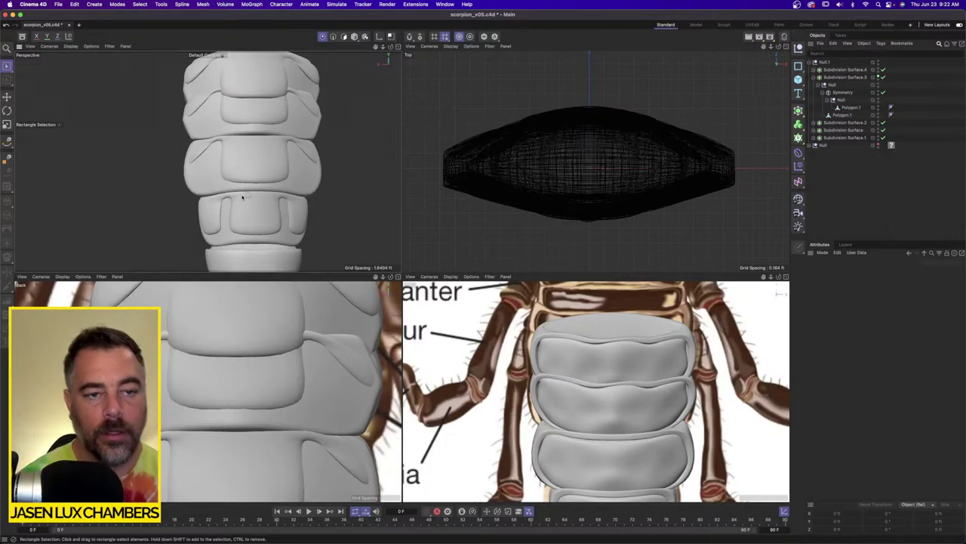
{"action": "scroll", "coordinate": [243, 201], "scroll_direction": "up", "scroll_amount": 3}
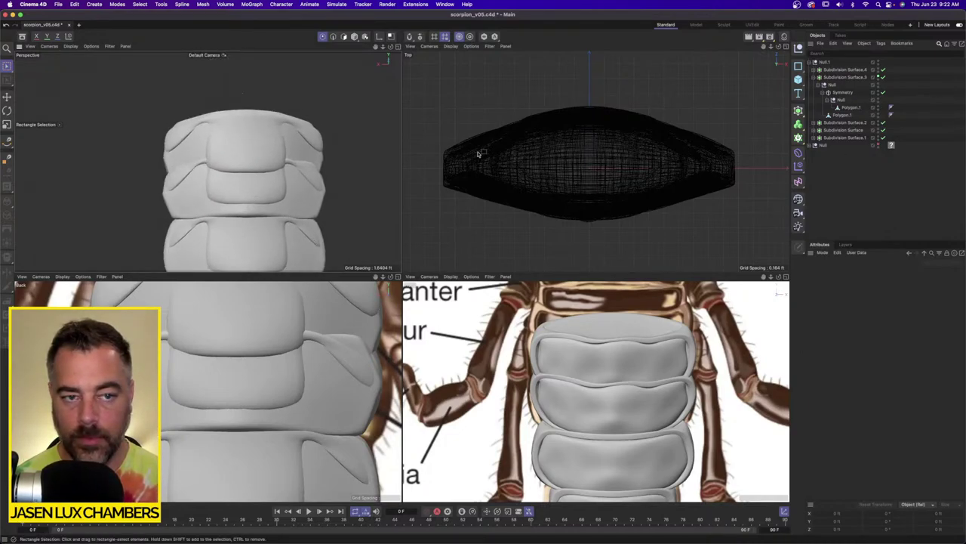
Reset the editor visibility of Subdivision Surface.3 to default and examine the stacked segments in profile.
{"action": "left_click", "coordinate": [879, 77]}
{"action": "left_click", "coordinate": [878, 77]}
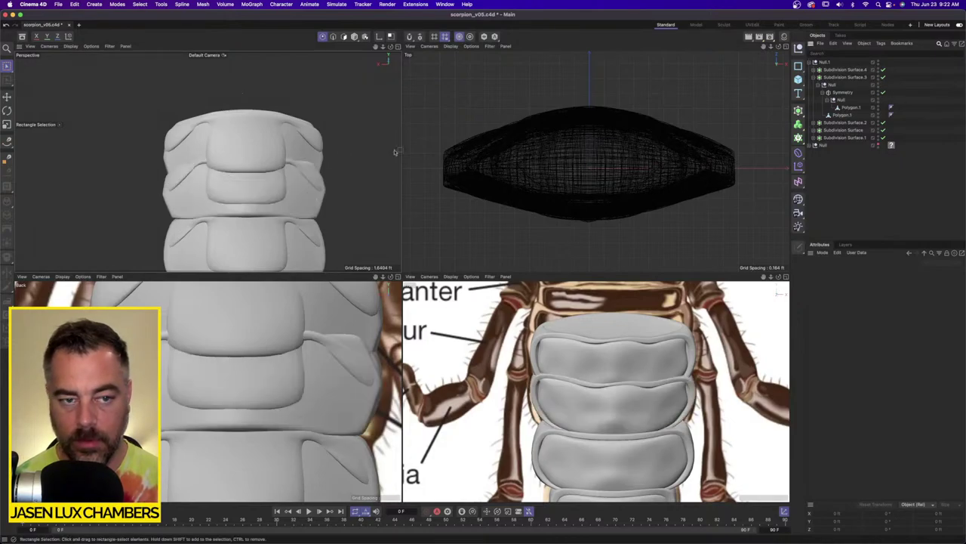
{"action": "left_click_drag", "start_coordinate": [257, 164], "coordinate": [224, 164], "text": "alt"}
{"action": "right_click_drag", "start_coordinate": [224, 164], "coordinate": [287, 163], "text": "alt"}
{"action": "middle_click_drag", "start_coordinate": [287, 162], "coordinate": [208, 146], "text": "alt"}
{"action": "left_click_drag", "start_coordinate": [208, 146], "coordinate": [241, 176], "text": "alt"}
{"action": "right_click_drag", "start_coordinate": [253, 179], "coordinate": [216, 160], "text": "alt"}
{"action": "scroll", "coordinate": [225, 177], "scroll_direction": "up", "scroll_amount": 6}
{"action": "left_click_drag", "start_coordinate": [216, 159], "coordinate": [246, 168], "text": "alt"}
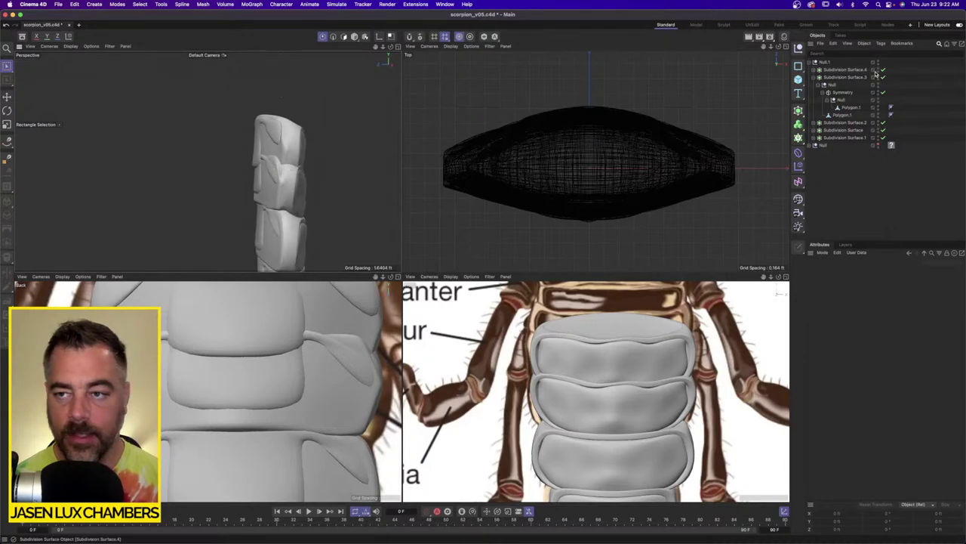
Select the upper-edge points of both meshes in Subdivision Surface.3 with Rectangle Selection, leaving out the central plate's lower points.
{"action": "left_click", "coordinate": [852, 108]}
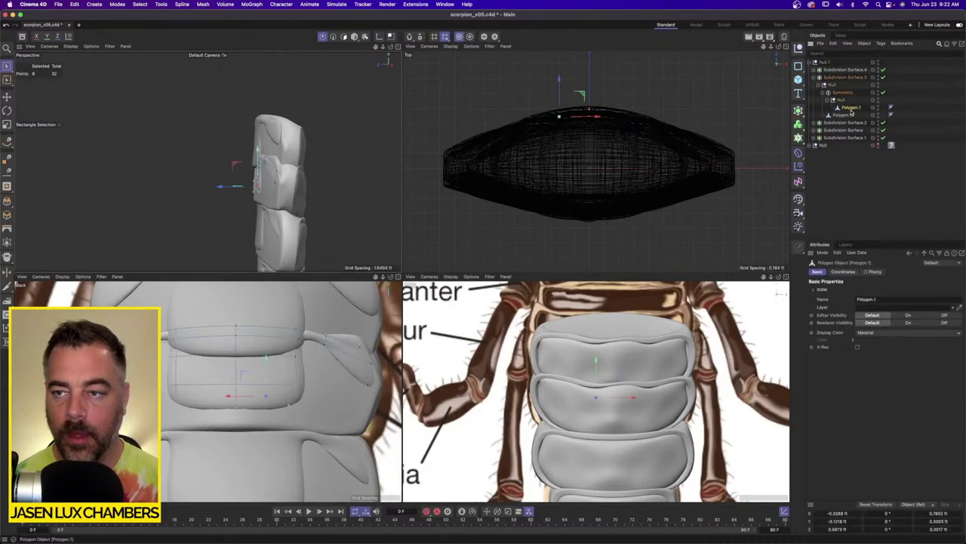
{"action": "left_click", "coordinate": [843, 115], "text": "shift"}
{"action": "left_click", "coordinate": [6, 71]}
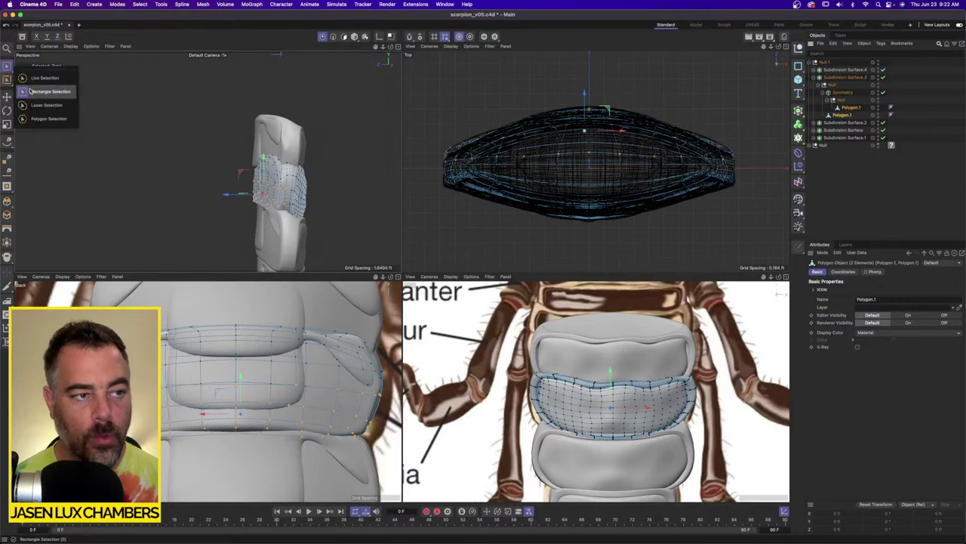
{"action": "left_click", "coordinate": [39, 92]}
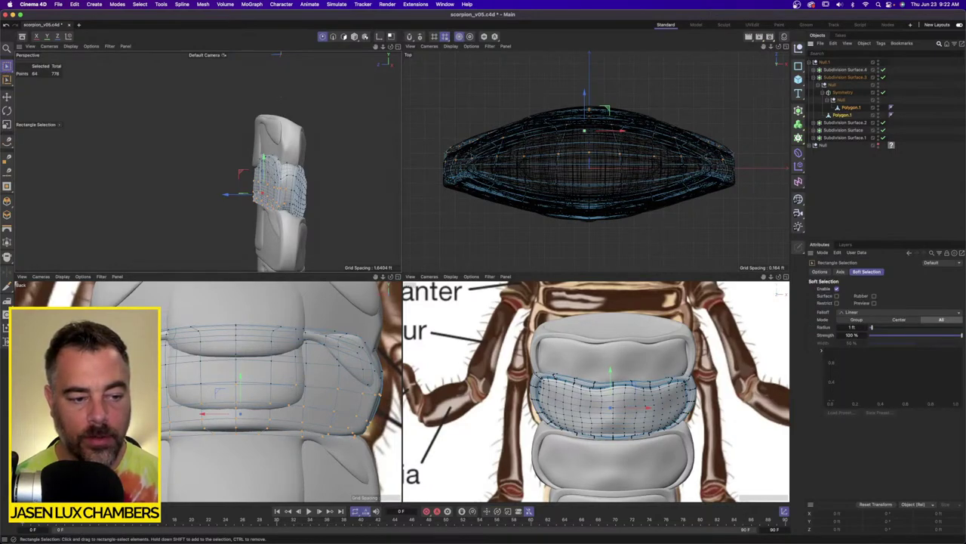
{"action": "left_click_drag", "start_coordinate": [144, 320], "coordinate": [449, 388]}
{"action": "left_click_drag", "start_coordinate": [155, 380], "coordinate": [315, 402], "text": "ctrl"}
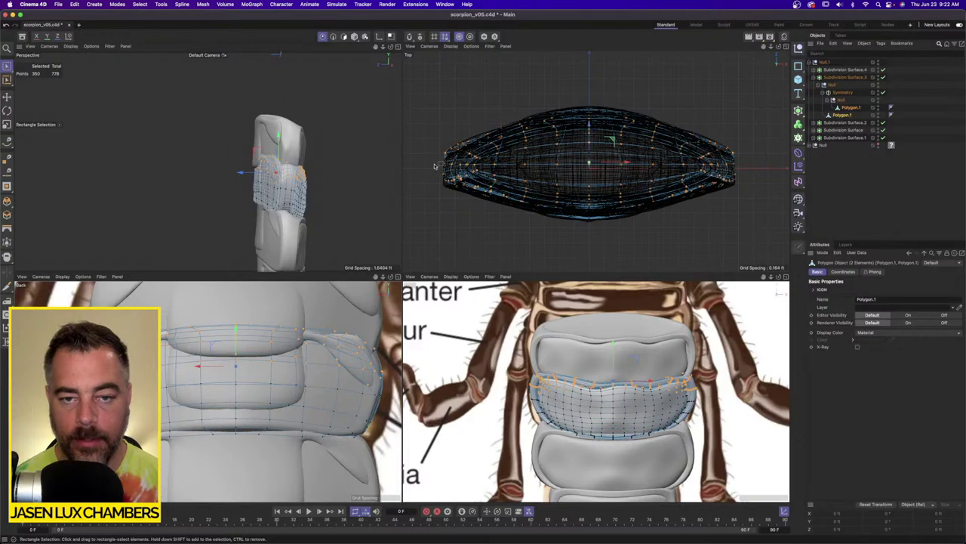
Reduce the selection to the back-view half of the segment by deselecting the points on the opposite side.
{"action": "left_click_drag", "start_coordinate": [433, 162], "coordinate": [778, 243], "text": "ctrl"}
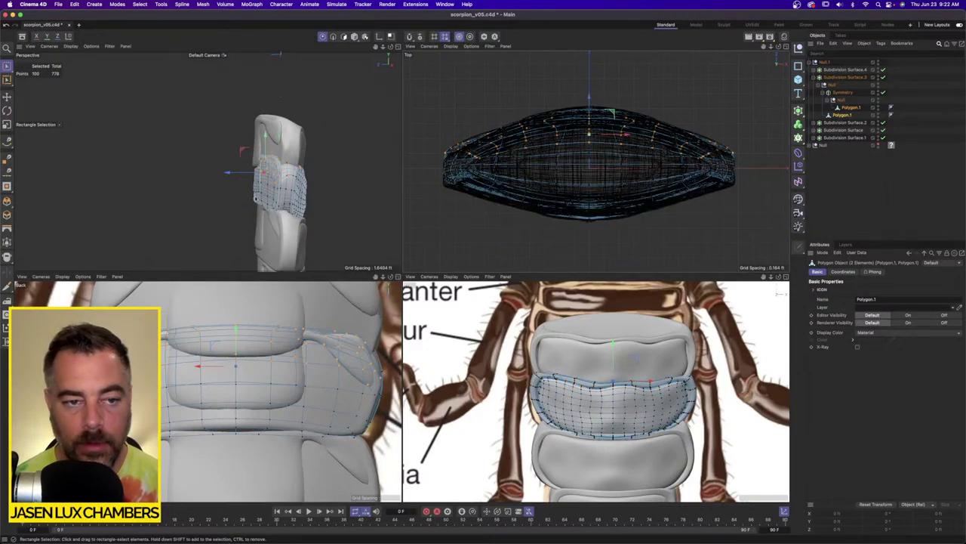
{"action": "left_click_drag", "start_coordinate": [256, 198], "coordinate": [308, 195], "text": "alt"}
{"action": "right_click_drag", "start_coordinate": [308, 195], "coordinate": [342, 176], "text": "alt"}
{"action": "left_click_drag", "start_coordinate": [341, 177], "coordinate": [297, 202], "text": "alt"}
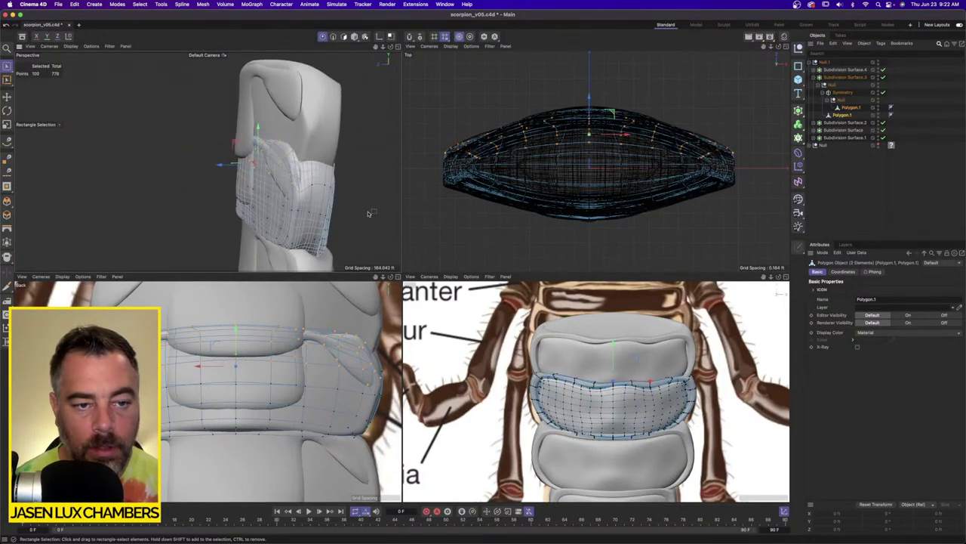
{"action": "key", "text": "super+z"}
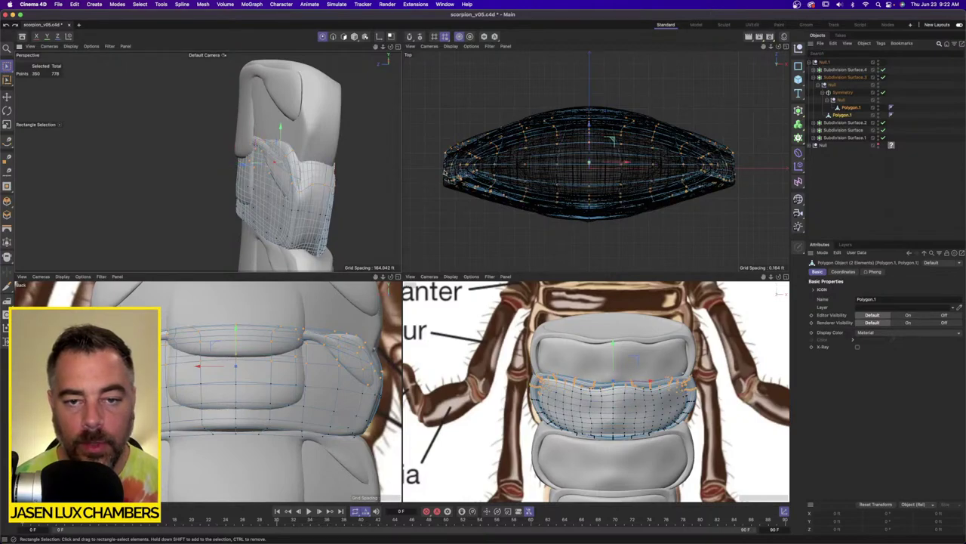
{"action": "left_click_drag", "start_coordinate": [435, 167], "coordinate": [779, 245], "text": "ctrl"}
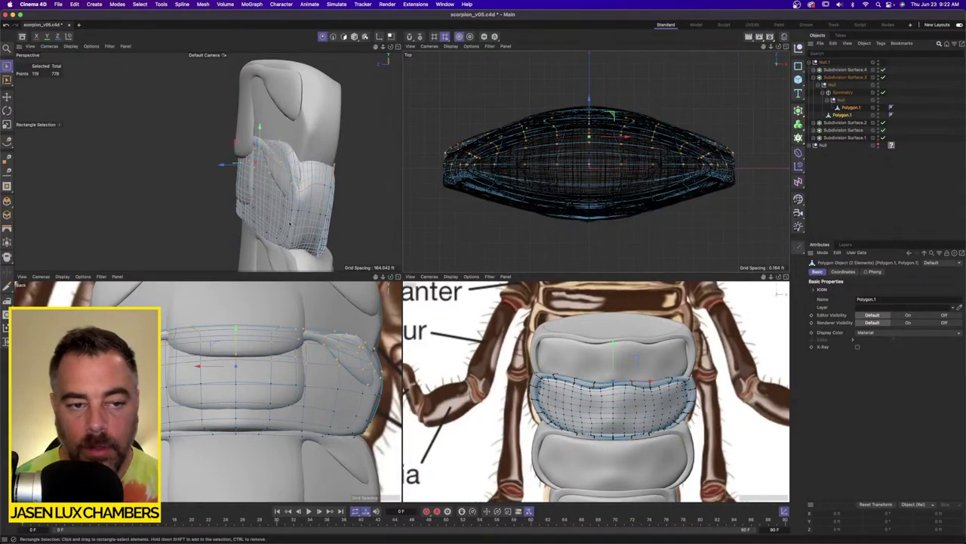
Push the selected points inward beneath the segment above with soft selection, and push the outer points in further without the central ones.
{"action": "left_click_drag", "start_coordinate": [224, 164], "coordinate": [227, 166]}
{"action": "left_click_drag", "start_coordinate": [544, 98], "coordinate": [666, 201], "text": "ctrl"}
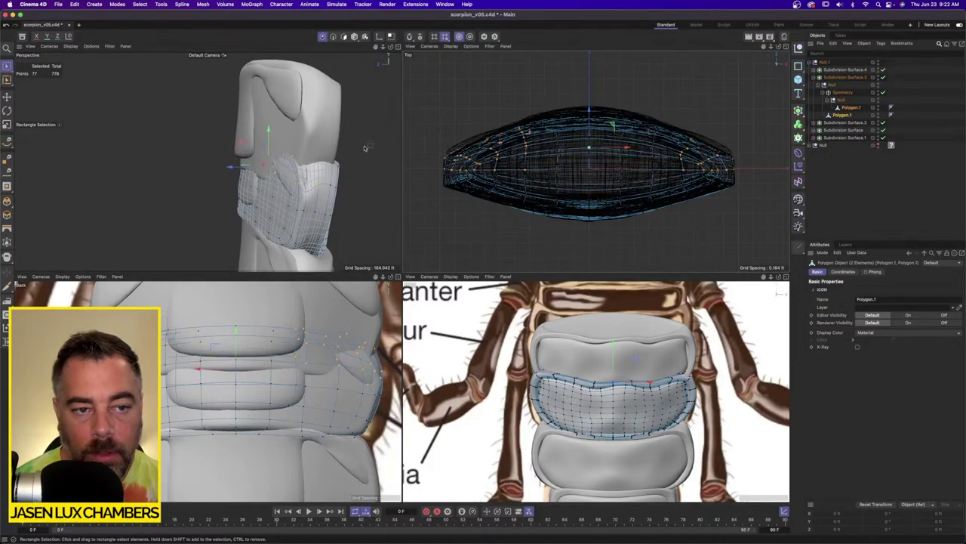
{"action": "left_click_drag", "start_coordinate": [235, 165], "coordinate": [281, 183]}
{"action": "scroll", "coordinate": [234, 168], "scroll_direction": "up", "scroll_amount": 5}
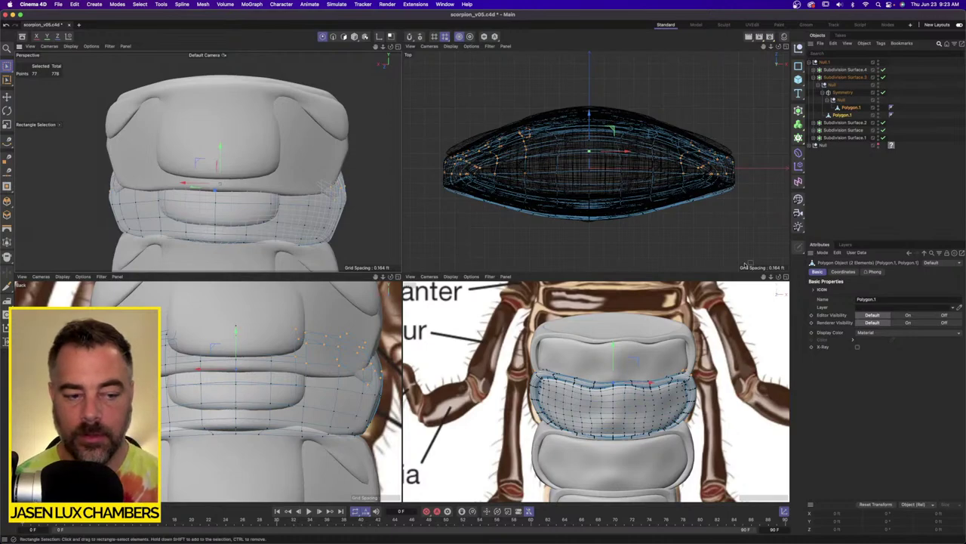
{"action": "left_click", "coordinate": [848, 178]}
Isolate Subdivision Surface.4 by hiding Null.1 and forcing its own editor visibility on, and enable X-Ray on it.
{"action": "left_click", "coordinate": [813, 70]}
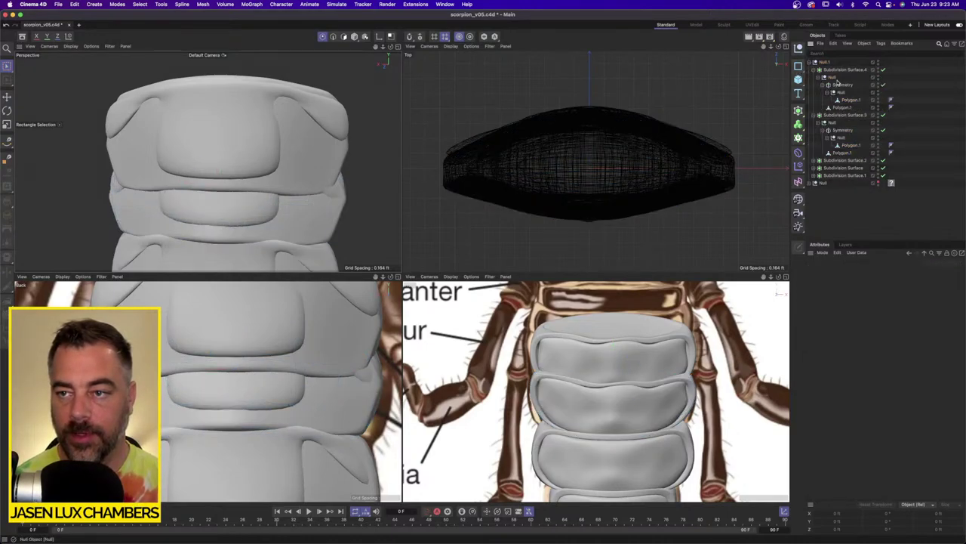
{"action": "left_click", "coordinate": [849, 100]}
{"action": "left_click", "coordinate": [844, 108], "text": "shift"}
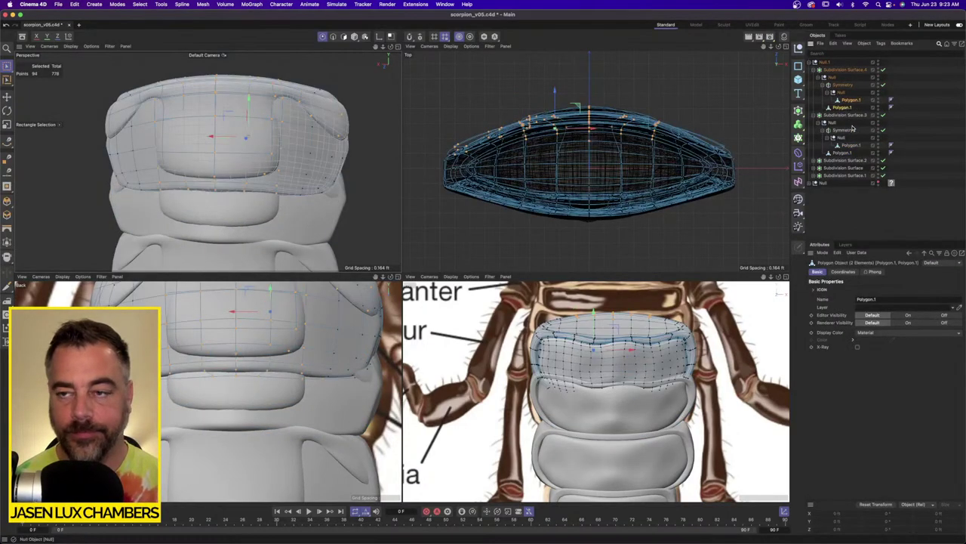
{"action": "double_click", "coordinate": [879, 61]}
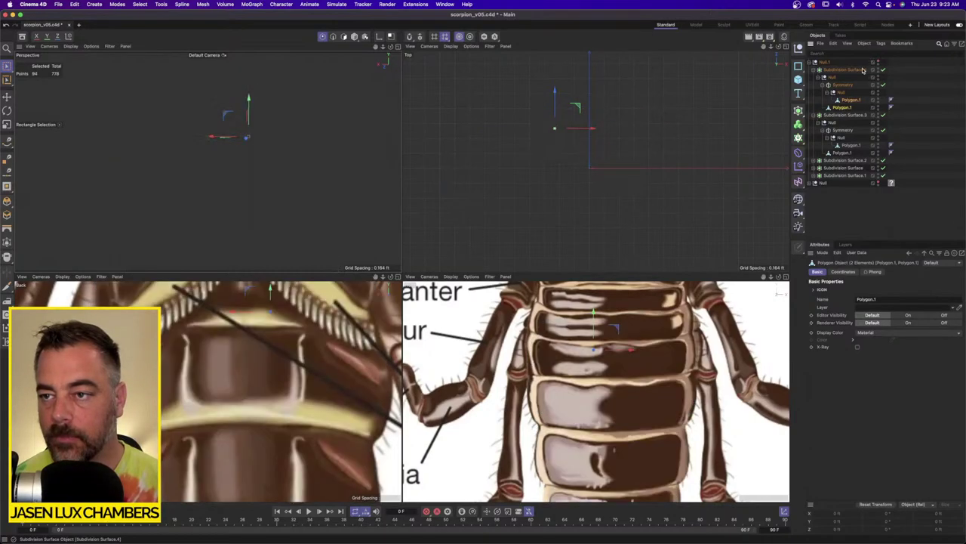
{"action": "left_click", "coordinate": [856, 70]}
{"action": "left_click", "coordinate": [879, 70]}
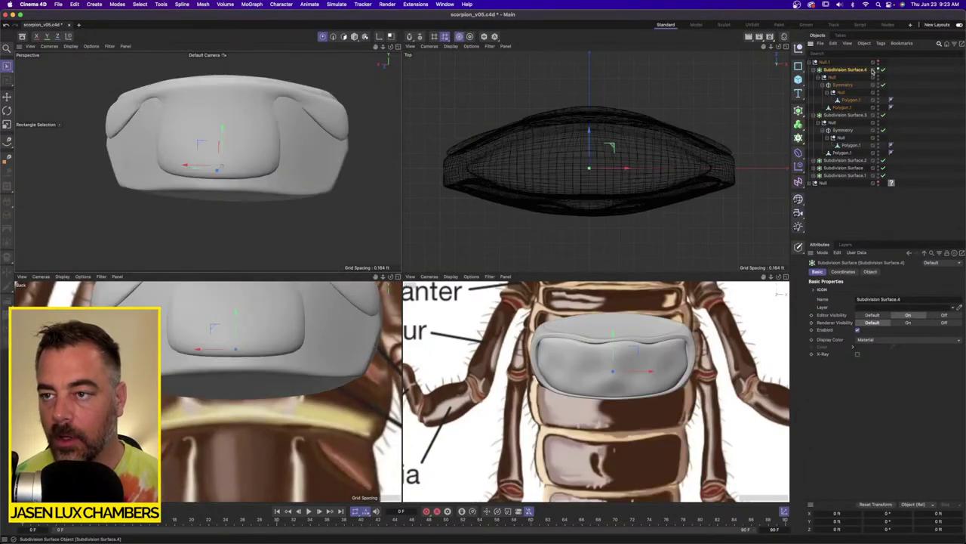
{"action": "left_click", "coordinate": [857, 353]}
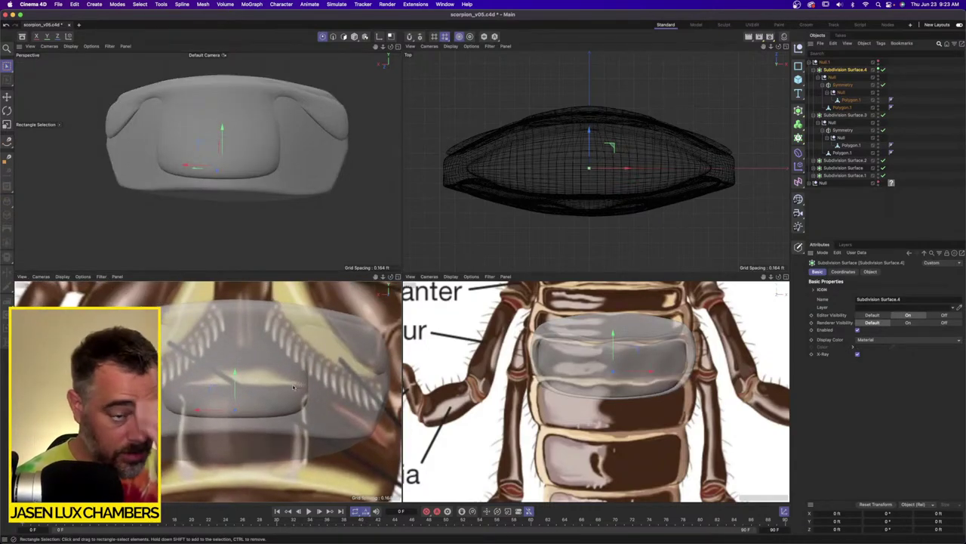
Select the lower points of the central plate in Subdivision Surface.4's symmetry mesh and raise them toward the reference plate's edge.
{"action": "left_click", "coordinate": [848, 100]}
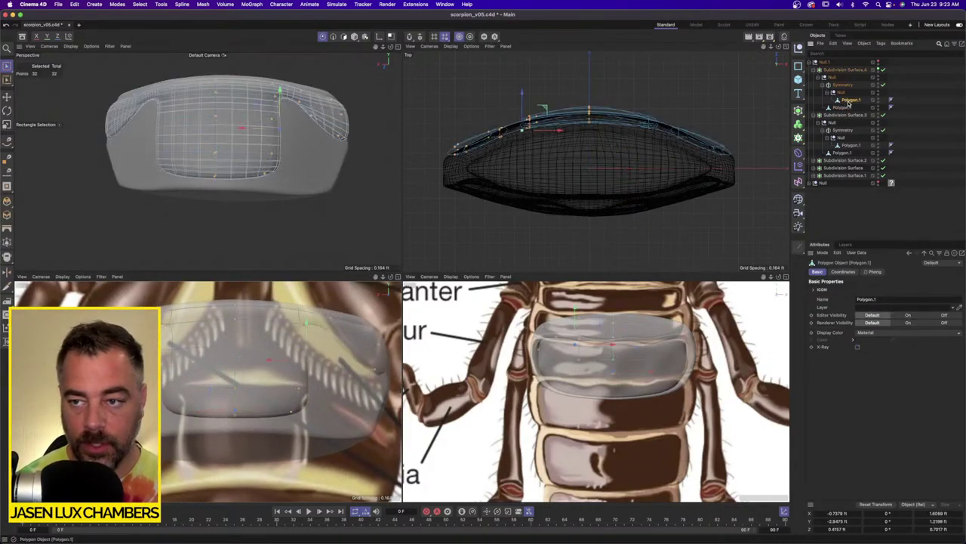
{"action": "left_click_drag", "start_coordinate": [169, 376], "coordinate": [343, 455]}
{"action": "left_click_drag", "start_coordinate": [265, 370], "coordinate": [265, 340]}
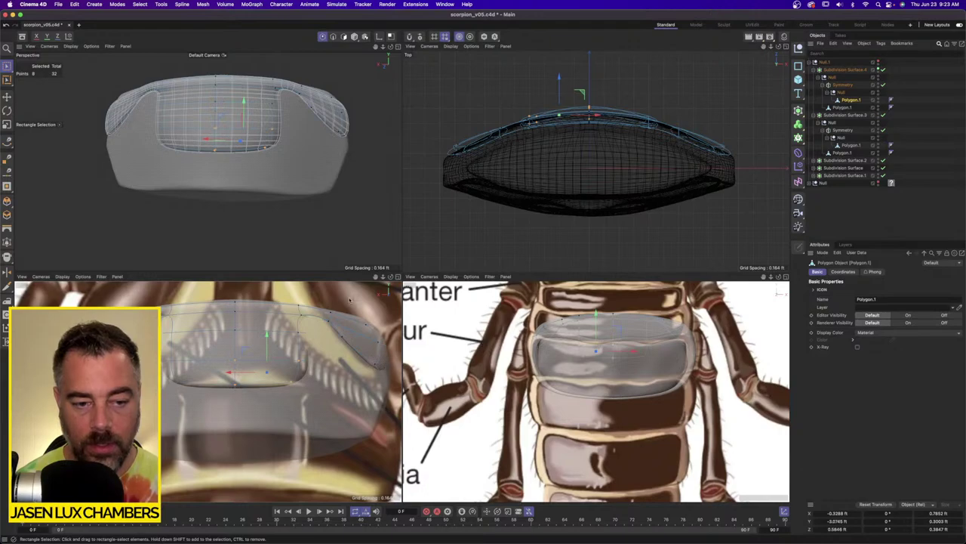
Select the central lower-edge points on the back-view side of Subdivision Surface.4's main body mesh and raise them about 0.47 ft.
{"action": "left_click", "coordinate": [844, 107]}
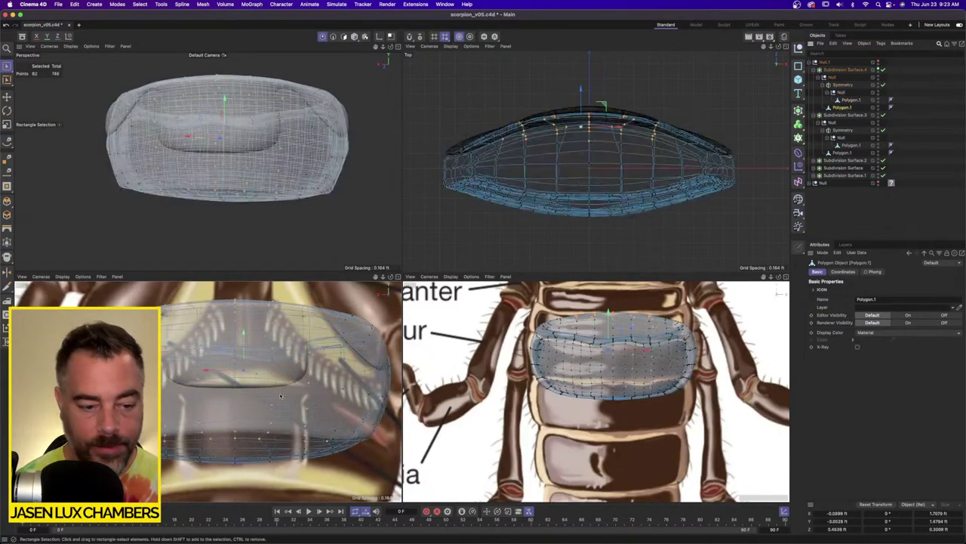
{"action": "left_click_drag", "start_coordinate": [231, 195], "coordinate": [191, 215], "text": "alt"}
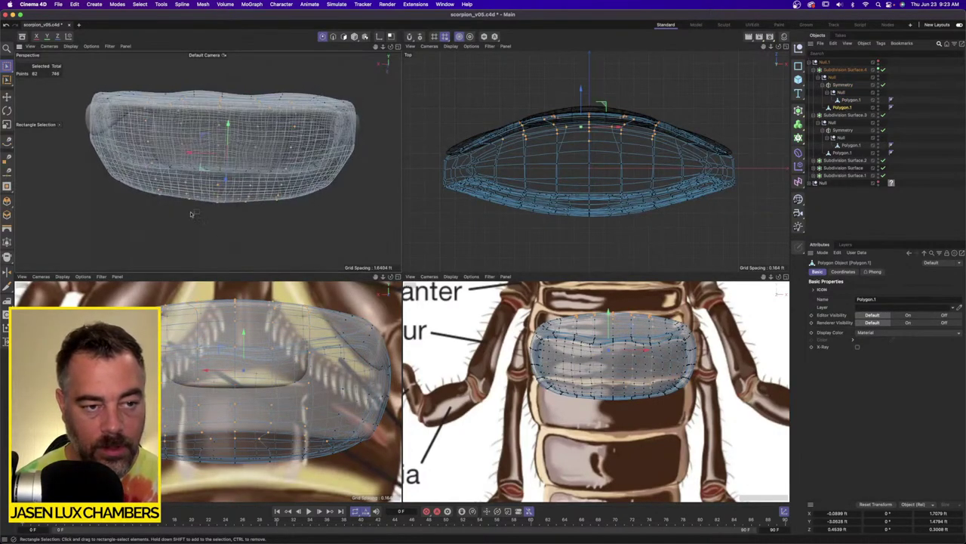
{"action": "left_click_drag", "start_coordinate": [150, 174], "coordinate": [198, 212]}
{"action": "left_click_drag", "start_coordinate": [203, 187], "coordinate": [285, 220], "text": "shift"}
{"action": "left_click_drag", "start_coordinate": [300, 183], "coordinate": [287, 116], "text": "shift"}
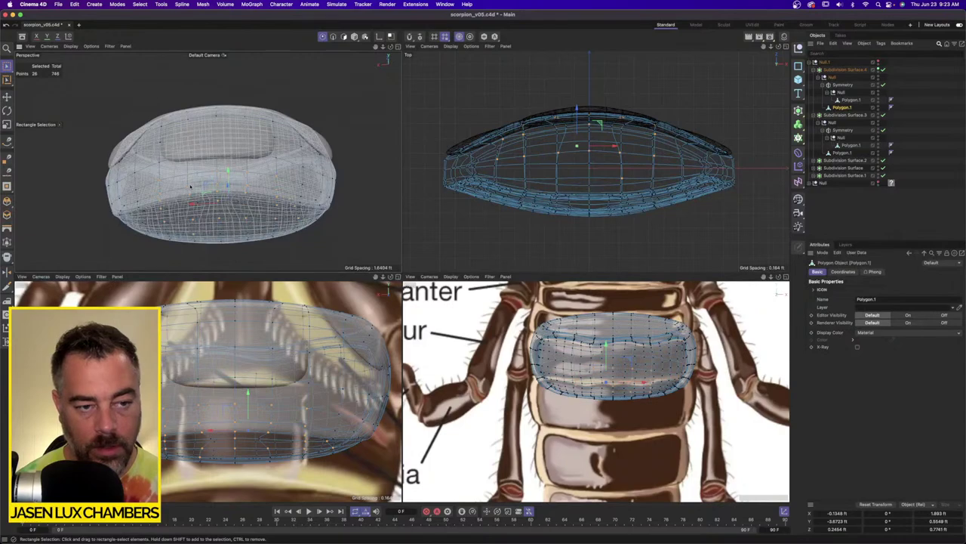
{"action": "left_click_drag", "start_coordinate": [176, 189], "coordinate": [250, 205]}
{"action": "left_click_drag", "start_coordinate": [511, 175], "coordinate": [742, 270], "text": "ctrl"}
{"action": "left_click_drag", "start_coordinate": [230, 217], "coordinate": [286, 216], "text": "alt"}
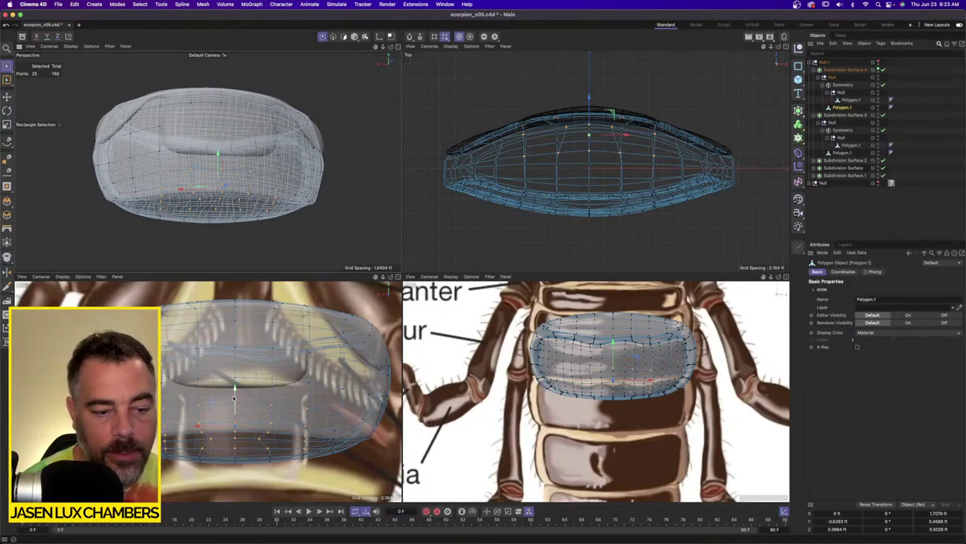
{"action": "left_click_drag", "start_coordinate": [234, 393], "coordinate": [244, 346]}
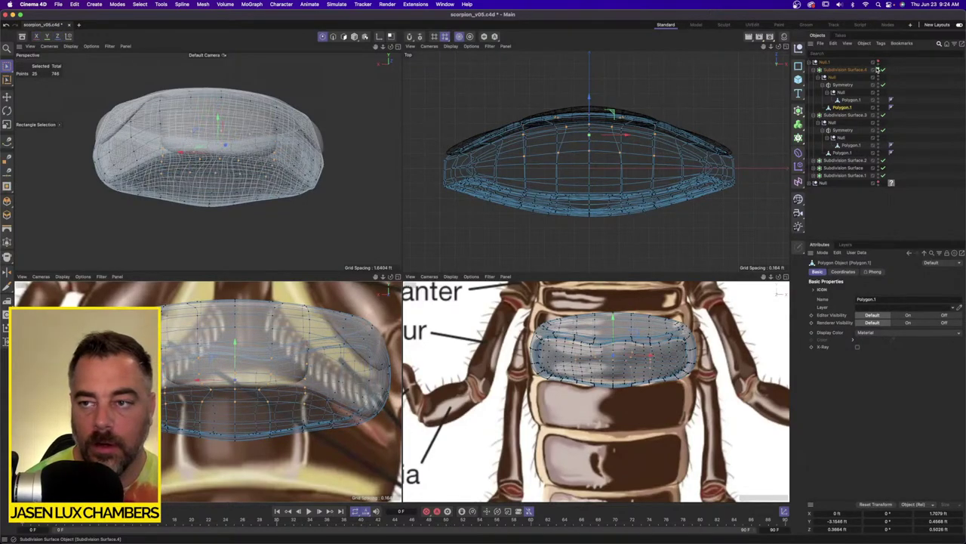
Show all the abdomen segments again, turn off X-Ray on Subdivision Surface.4 and clear the selection.
{"action": "left_click", "coordinate": [879, 69]}
{"action": "left_click", "coordinate": [879, 68]}
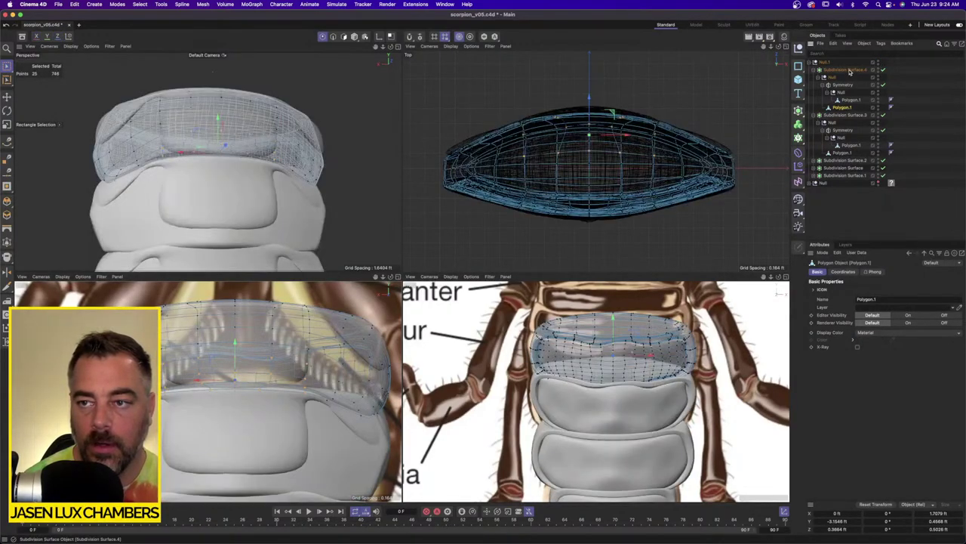
{"action": "left_click", "coordinate": [850, 70]}
{"action": "left_click", "coordinate": [857, 355]}
{"action": "left_click", "coordinate": [914, 220]}
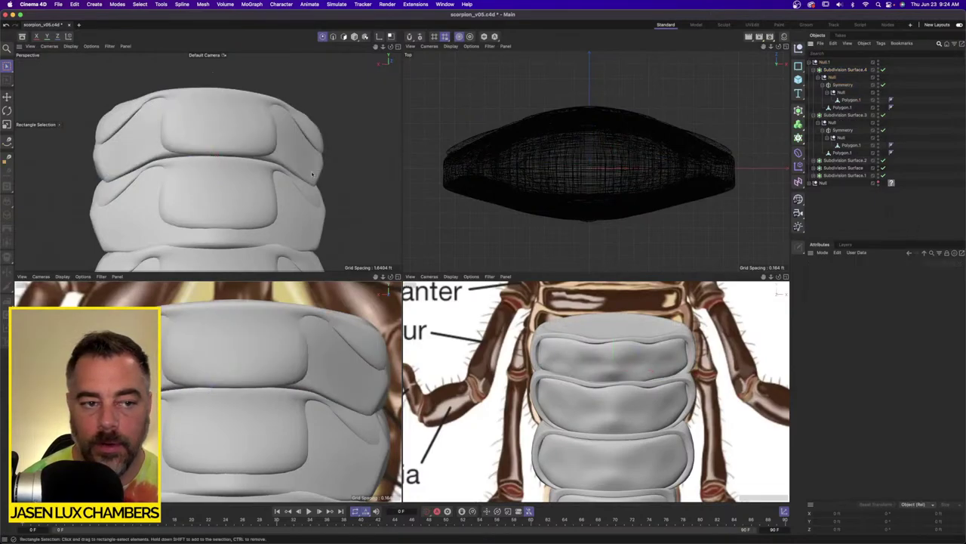
Examine the whole stack of abdomen segments from several angles and distances.
{"action": "mouse_move", "coordinate": [252, 178]}
{"action": "left_mouse_down", "text": "alt"}
{"action": "mouse_move", "coordinate": [293, 175]}
{"action": "mouse_move", "coordinate": [262, 171]}
{"action": "left_mouse_up", "text": "alt"}
{"action": "right_click_drag", "start_coordinate": [262, 170], "coordinate": [216, 170], "text": "alt"}
{"action": "left_click_drag", "start_coordinate": [216, 169], "coordinate": [285, 164], "text": "alt"}
{"action": "scroll", "coordinate": [311, 155], "scroll_direction": "down", "scroll_amount": 5}
{"action": "middle_click_drag", "start_coordinate": [312, 155], "coordinate": [207, 156], "text": "alt"}
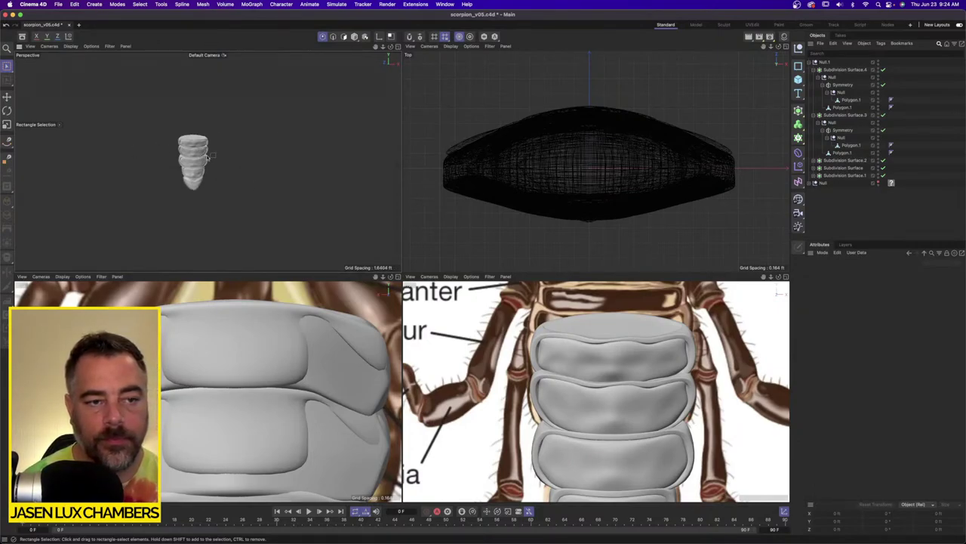
{"action": "left_click_drag", "start_coordinate": [207, 156], "coordinate": [237, 130], "text": "alt"}
{"action": "scroll", "coordinate": [174, 144], "scroll_direction": "up", "scroll_amount": 8}
{"action": "scroll", "coordinate": [286, 165], "scroll_direction": "down", "scroll_amount": 8}
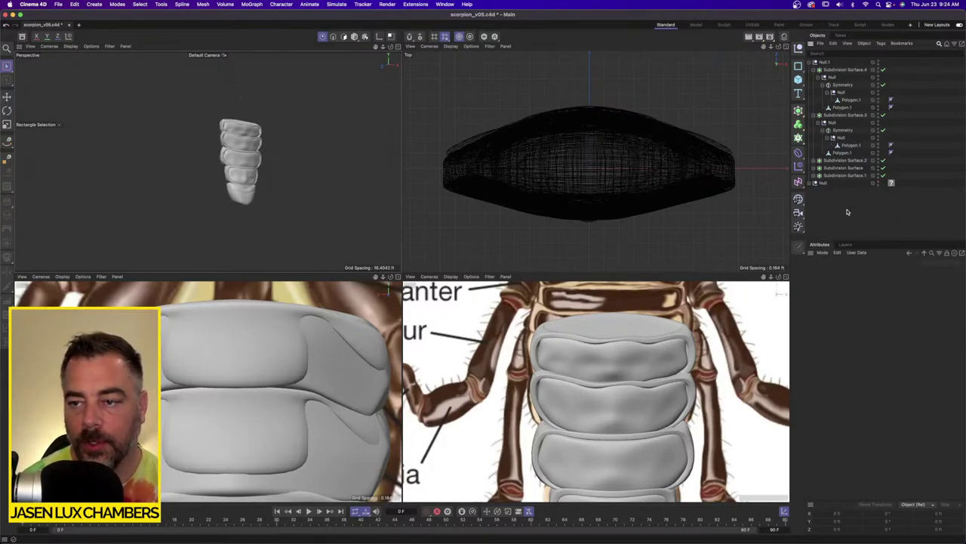
{"action": "scroll", "coordinate": [216, 117], "scroll_direction": "down", "scroll_amount": 1}
{"action": "middle_click_drag", "start_coordinate": [246, 108], "coordinate": [229, 160], "text": "alt"}
{"action": "mouse_move", "coordinate": [229, 160]}
{"action": "left_mouse_down", "text": "alt"}
{"action": "mouse_move", "coordinate": [182, 151]}
{"action": "mouse_move", "coordinate": [177, 86]}
{"action": "mouse_move", "coordinate": [226, 121]}
{"action": "mouse_move", "coordinate": [283, 133]}
{"action": "mouse_move", "coordinate": [213, 150]}
{"action": "left_mouse_up", "text": "alt"}
{"action": "middle_click_drag", "start_coordinate": [216, 150], "coordinate": [252, 150], "text": "alt"}
{"action": "scroll", "coordinate": [252, 148], "scroll_direction": "down", "scroll_amount": 3}
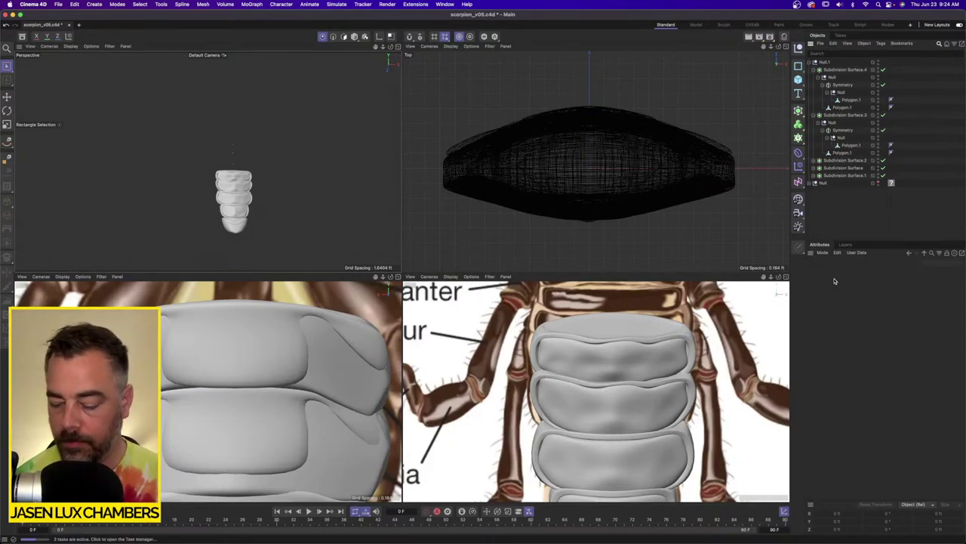
Collapse the segment hierarchies, isolate Subdivision Surface.4 and turn its X-Ray on over the dorsal reference drawing.
{"action": "scroll", "coordinate": [622, 344], "scroll_direction": "up", "scroll_amount": 2}
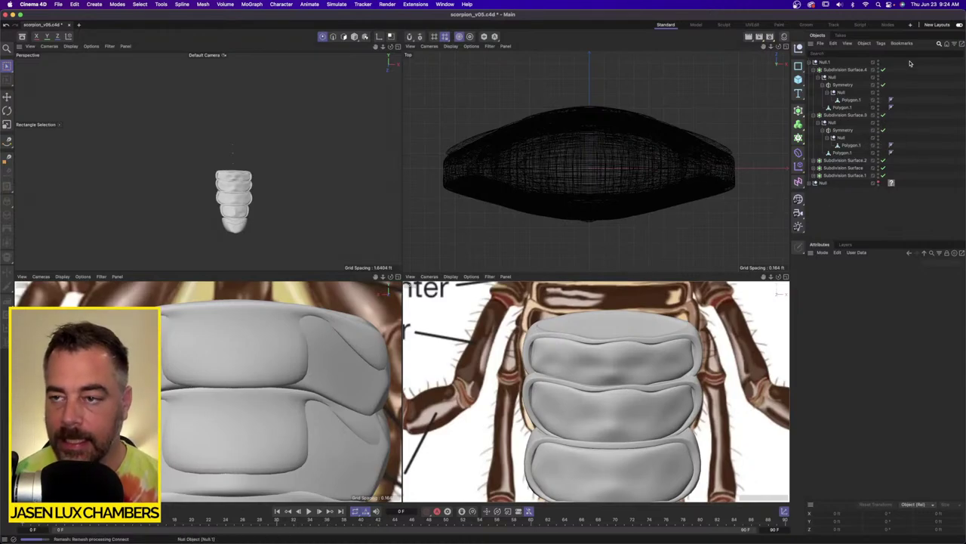
{"action": "left_click", "coordinate": [814, 69], "text": "ctrl"}
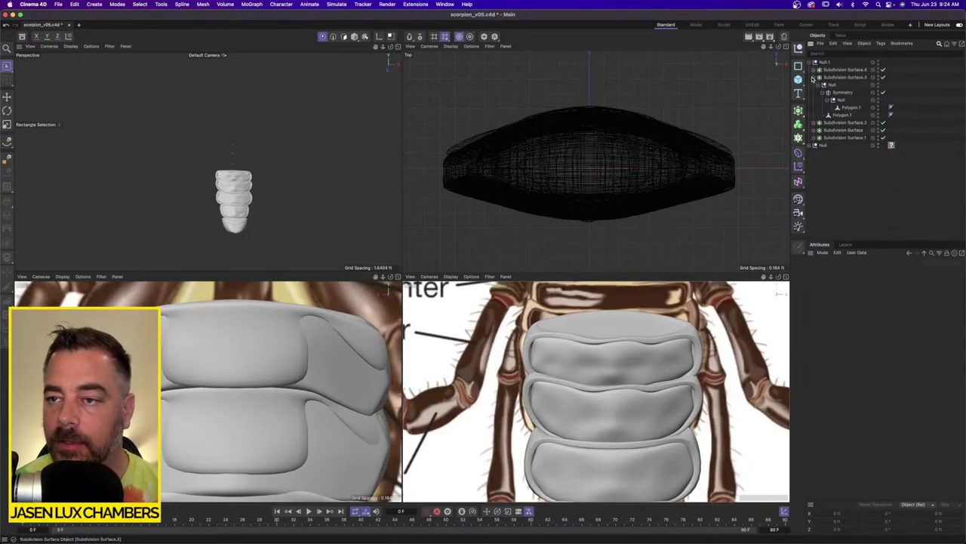
{"action": "left_click", "coordinate": [866, 70]}
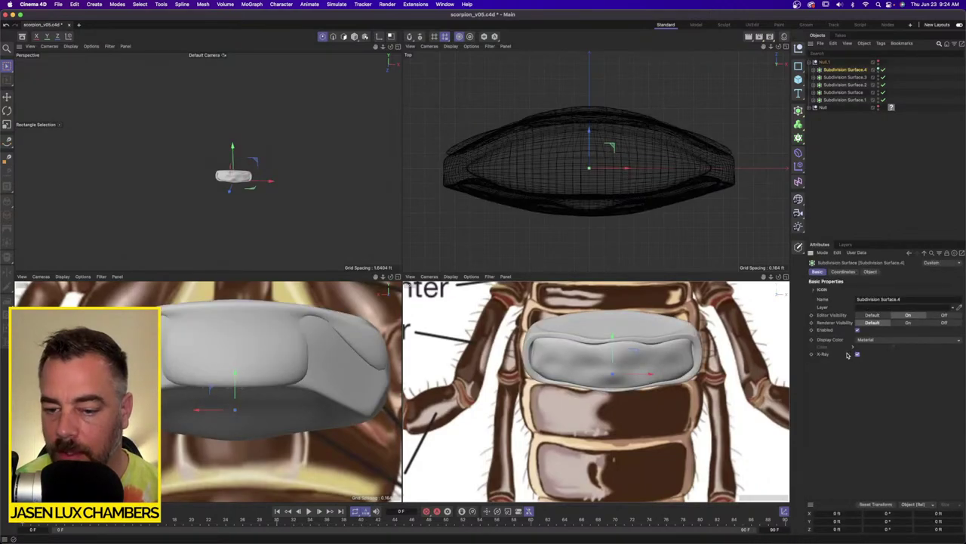
{"action": "scroll", "coordinate": [640, 340], "scroll_direction": "up", "scroll_amount": 5}
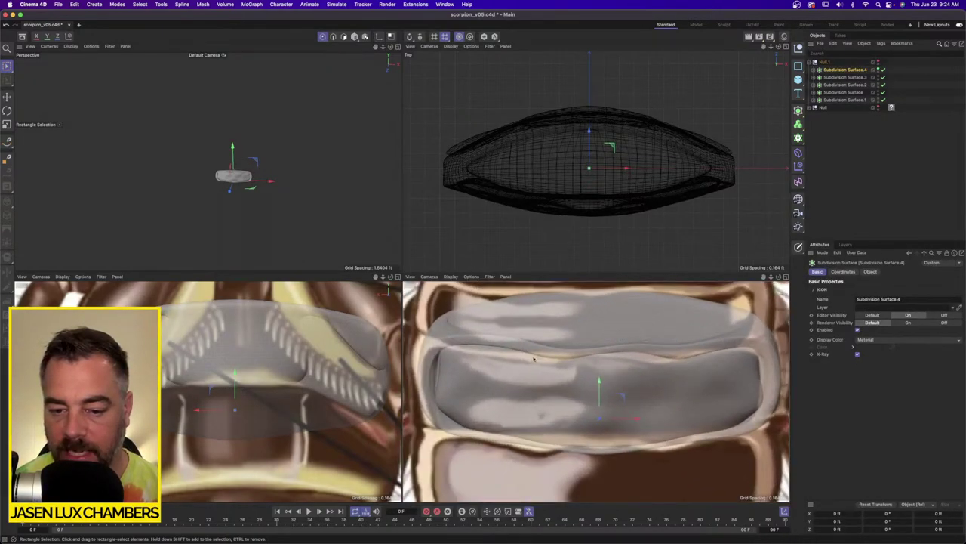
Select Subdivision Surface.4's main body mesh and move individual upper-rim points on its left half toward the dorsal reference outline.
{"action": "left_click", "coordinate": [816, 70]}
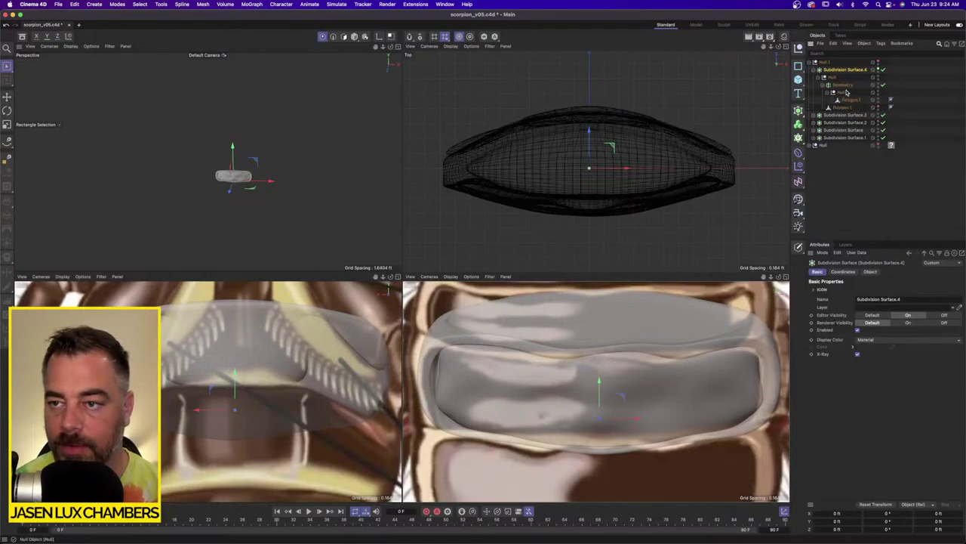
{"action": "left_click", "coordinate": [845, 107]}
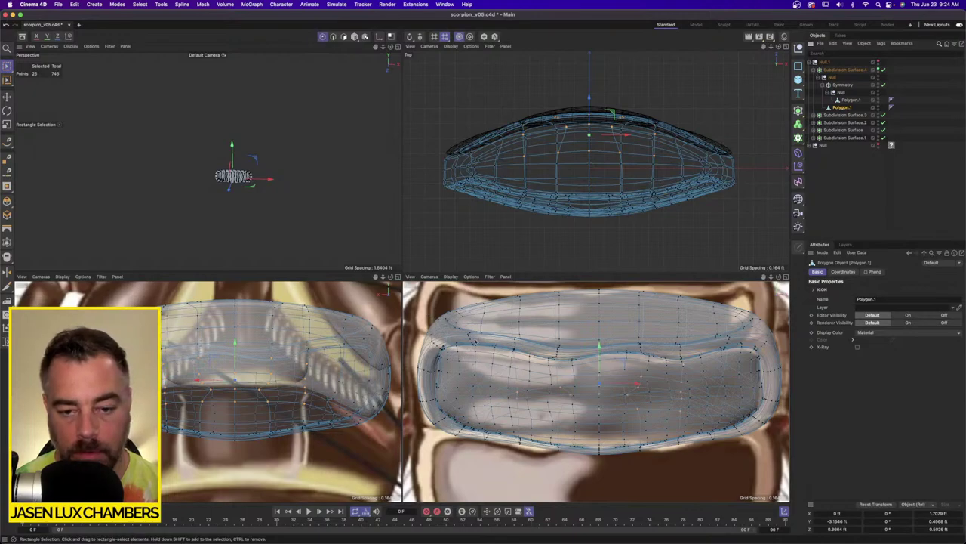
{"action": "key", "text": "e"}
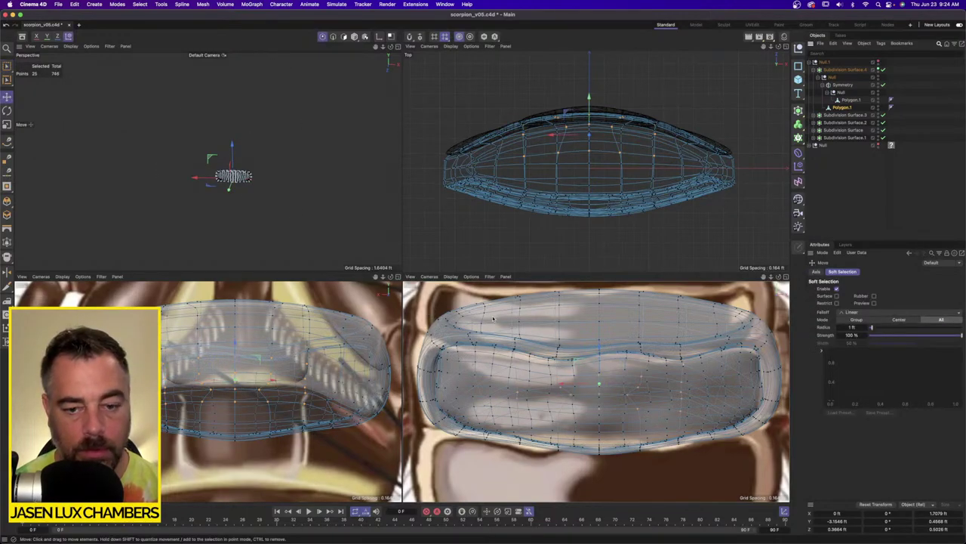
{"action": "left_click", "coordinate": [472, 342]}
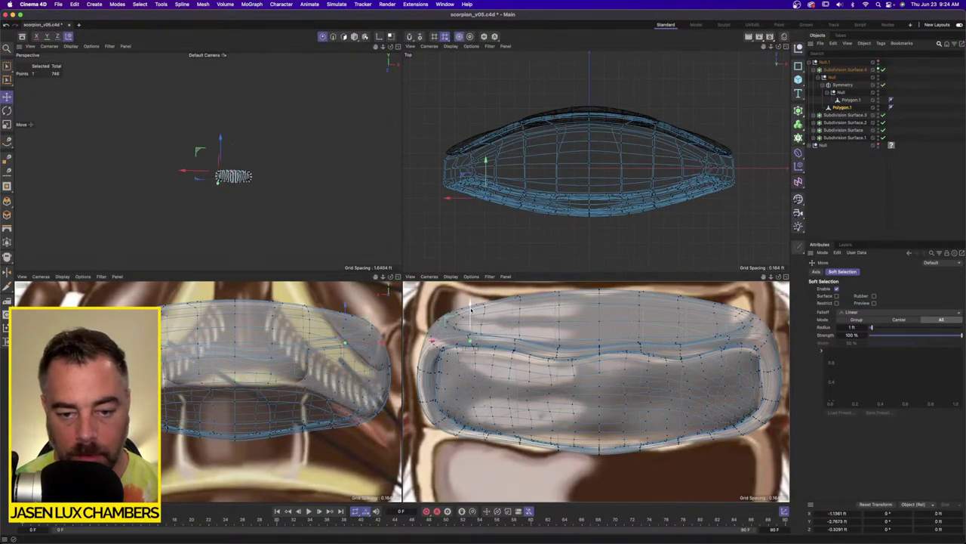
{"action": "left_click_drag", "start_coordinate": [471, 311], "coordinate": [468, 315]}
{"action": "left_click", "coordinate": [556, 353]}
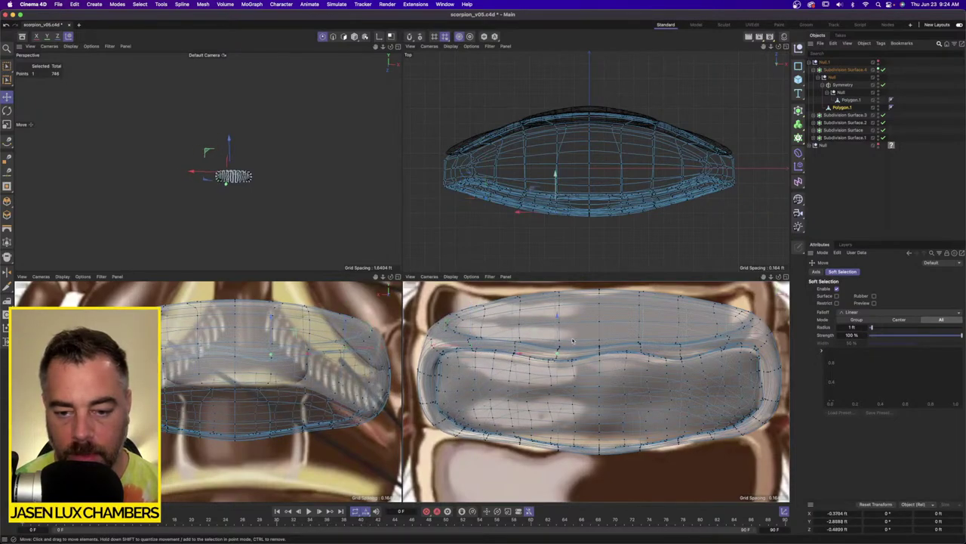
{"action": "left_click", "coordinate": [514, 353]}
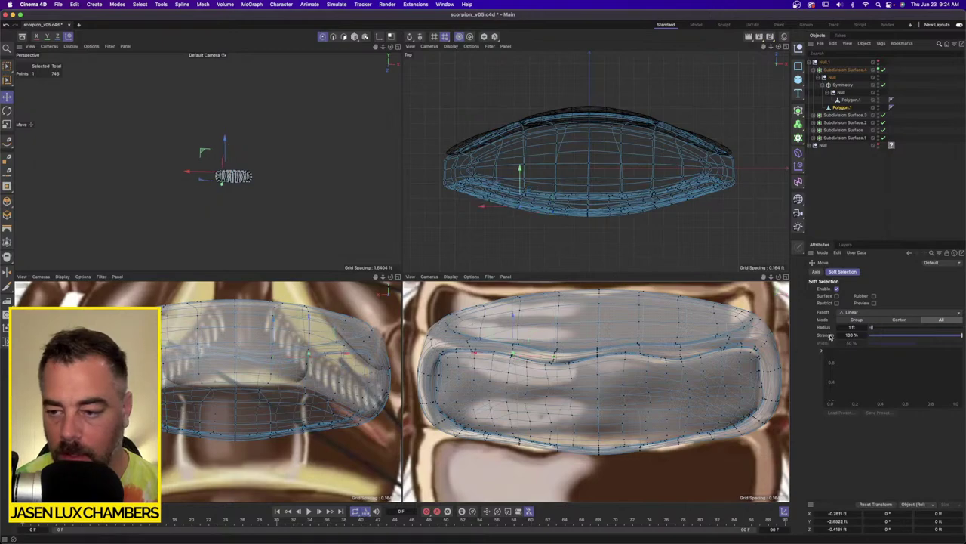
Pull the rim's upper-left corner point outward and raise the central lower-edge point to match the dorsal reference.
{"action": "left_click", "coordinate": [443, 352]}
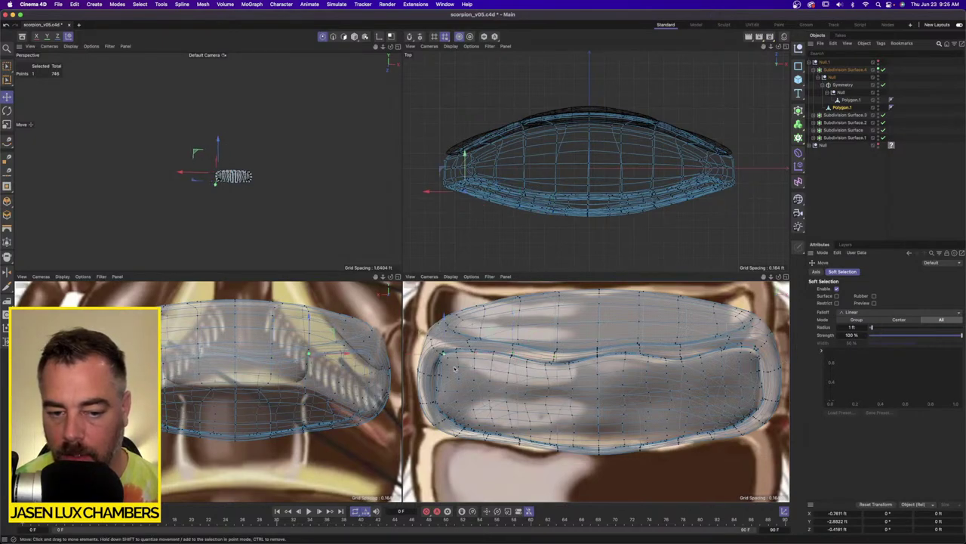
{"action": "left_click_drag", "start_coordinate": [443, 352], "coordinate": [436, 351]}
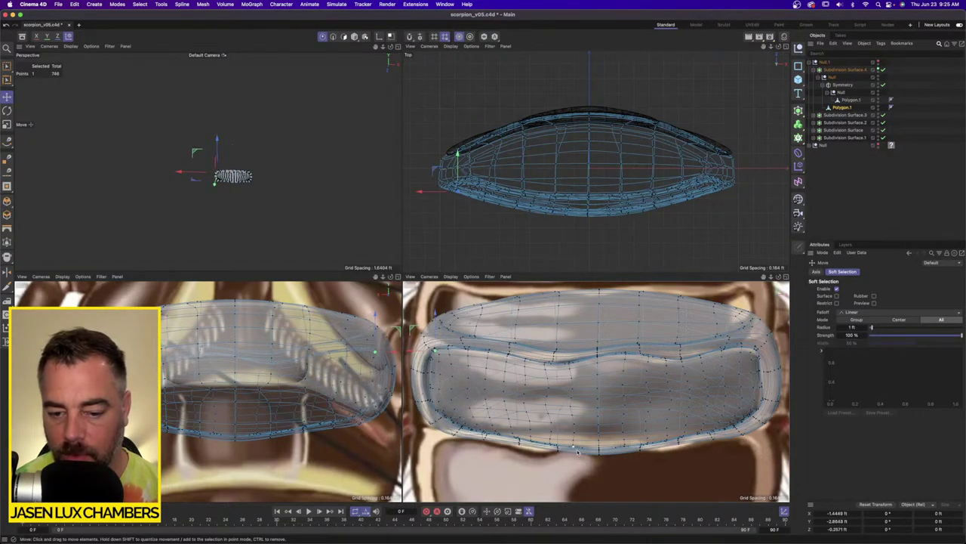
{"action": "left_click_drag", "start_coordinate": [597, 453], "coordinate": [600, 444]}
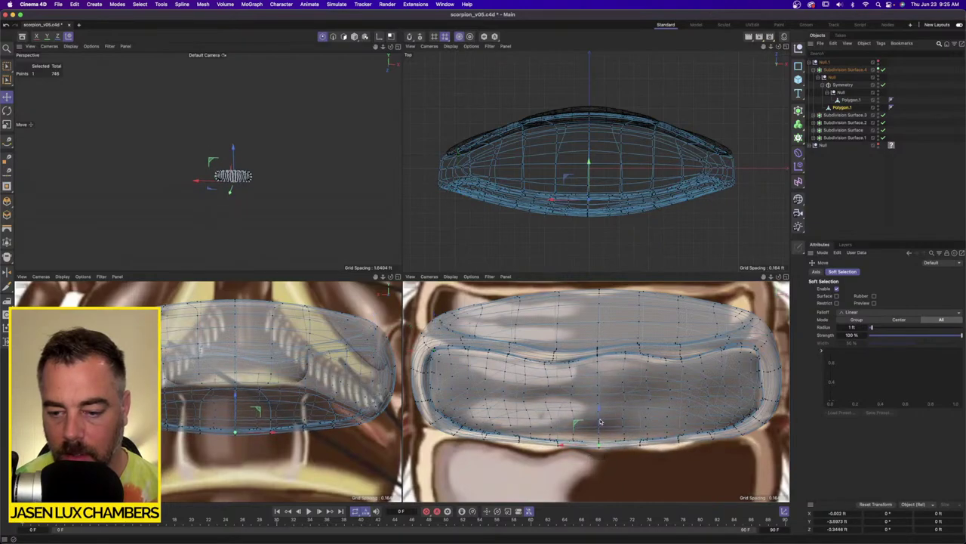
Set the soft selection radius to 0.3 ft and adjust single points along the upper rim to the reference line.
{"action": "left_click", "coordinate": [861, 328]}
{"action": "type", "text": "0.3"}
{"action": "key", "text": "Return"}
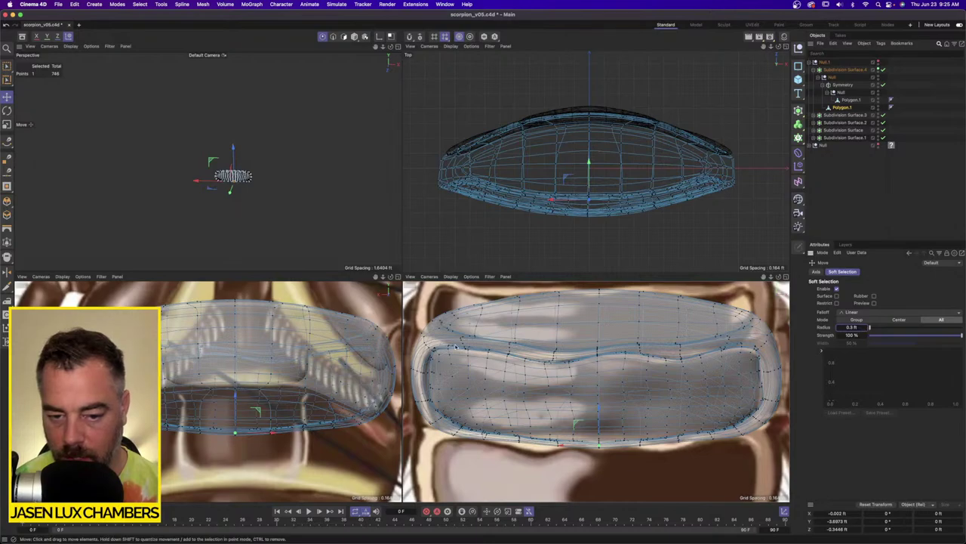
{"action": "left_click", "coordinate": [461, 343]}
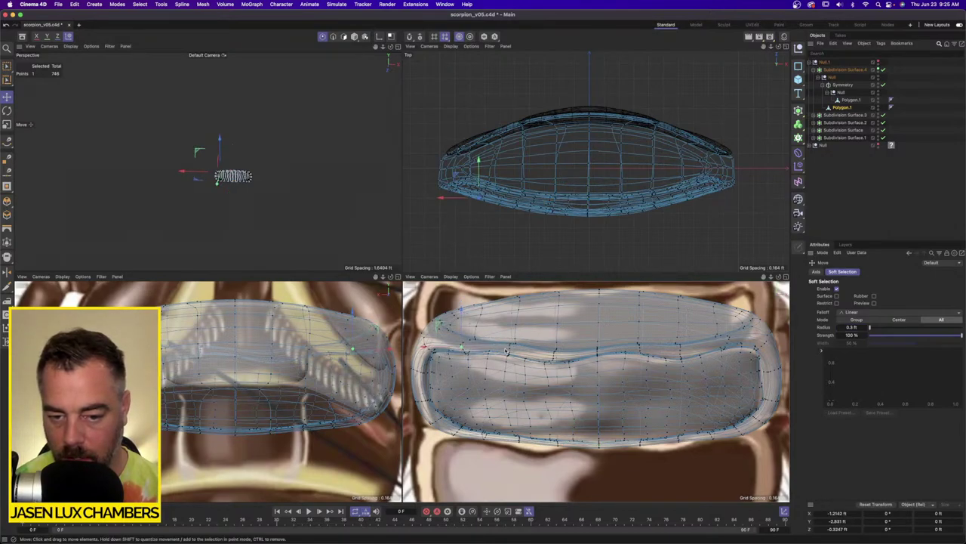
{"action": "left_click_drag", "start_coordinate": [509, 350], "coordinate": [672, 356]}
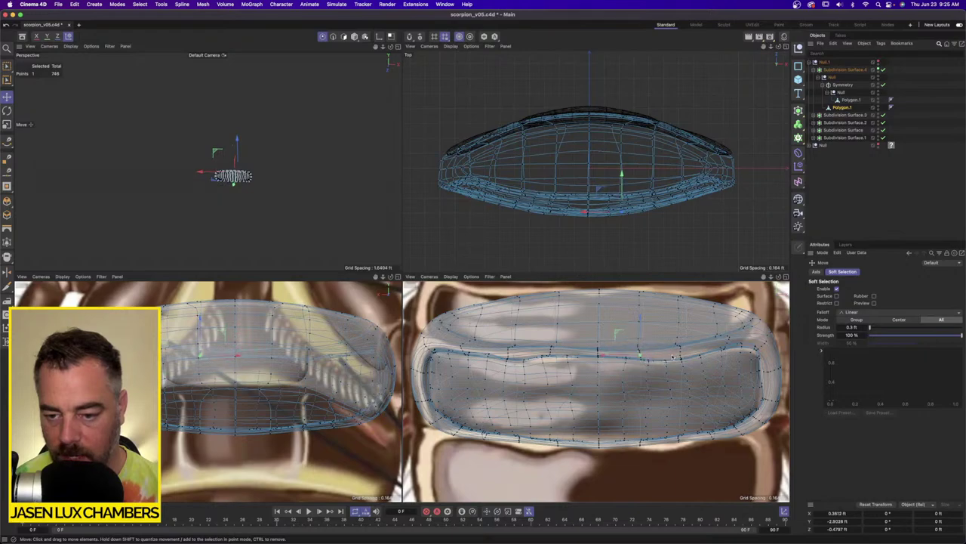
{"action": "left_click_drag", "start_coordinate": [616, 352], "coordinate": [653, 350]}
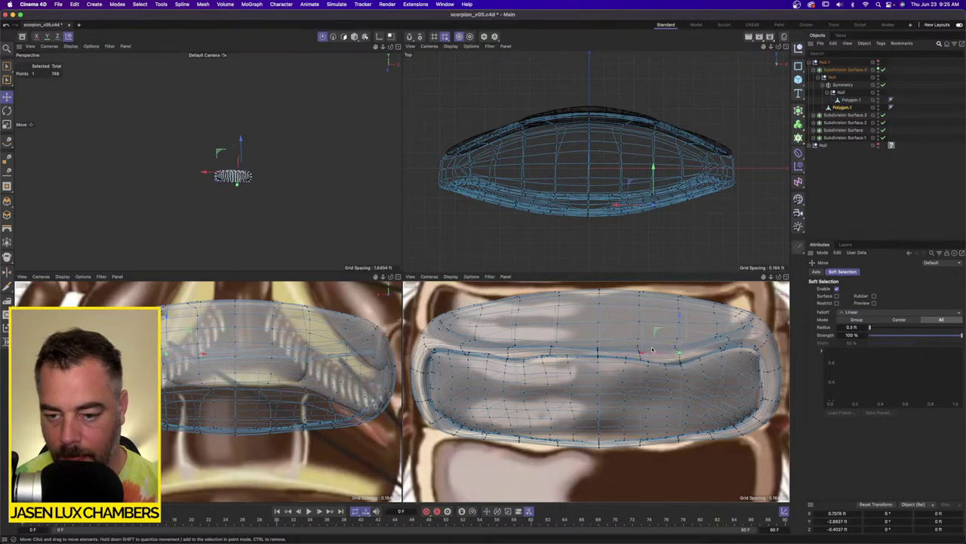
{"action": "left_click", "coordinate": [639, 350]}
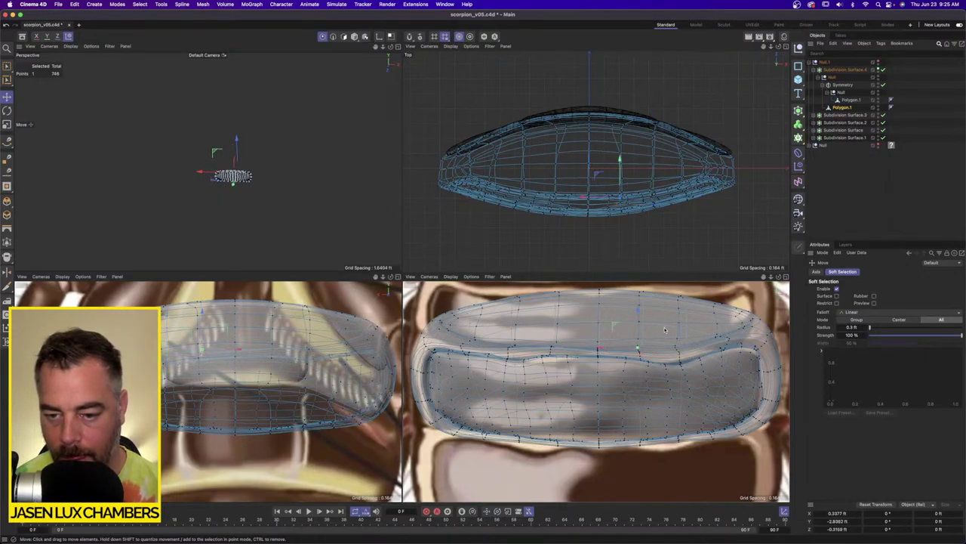
Lower two points near the rim's right end slightly and refine the rim points on its left half.
{"action": "left_click", "coordinate": [724, 341], "text": "shift"}
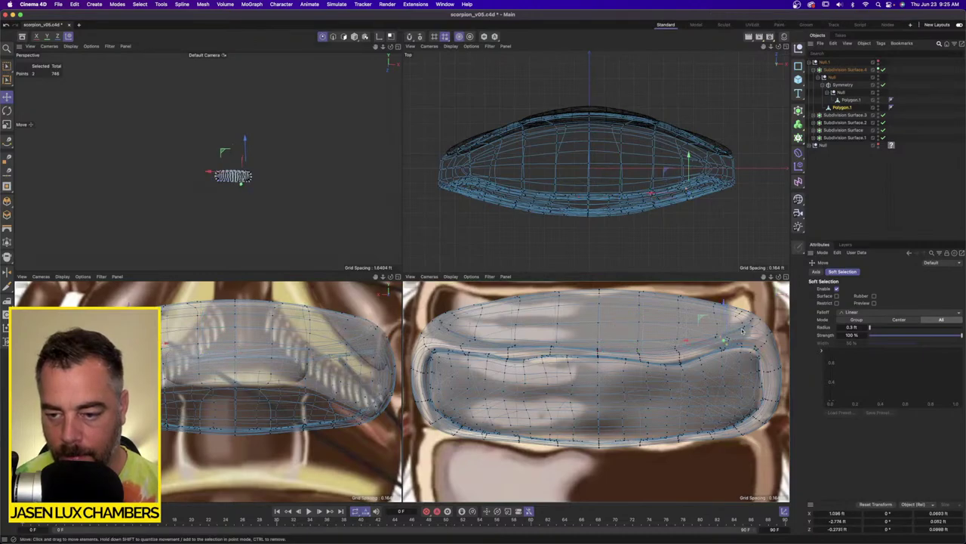
{"action": "left_click_drag", "start_coordinate": [741, 329], "coordinate": [694, 353]}
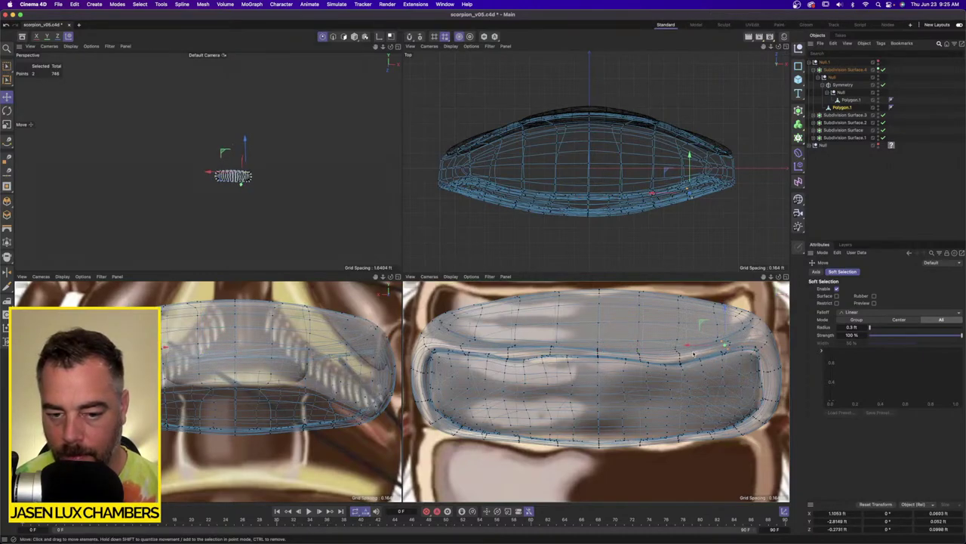
{"action": "left_click", "coordinate": [508, 355]}
{"action": "left_click_drag", "start_coordinate": [529, 339], "coordinate": [531, 344]}
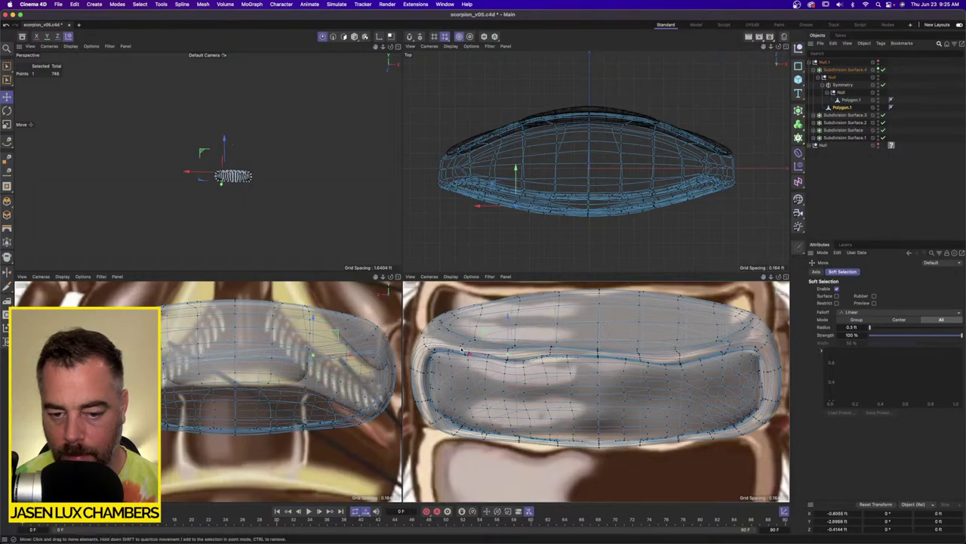
{"action": "left_click", "coordinate": [461, 349]}
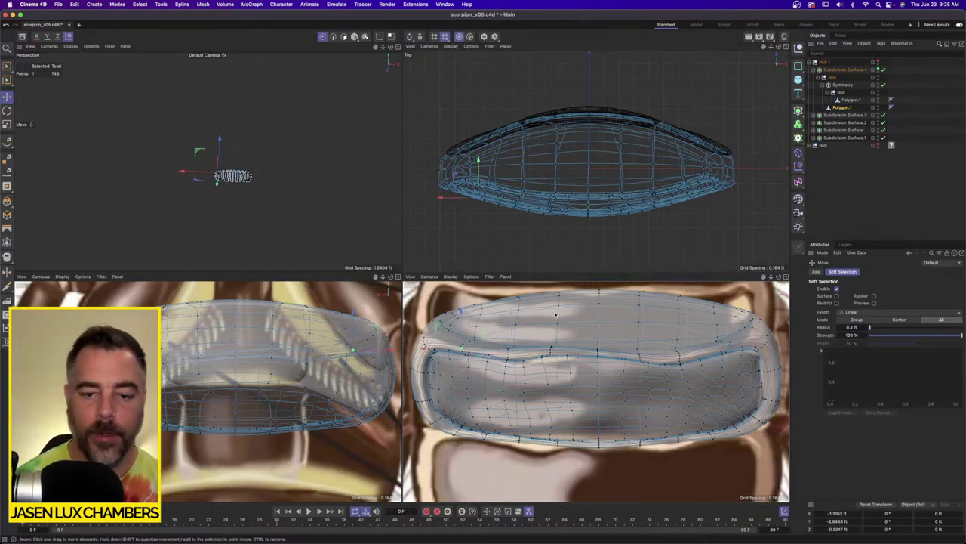
Show all the abdomen segments again and turn off X-Ray on Subdivision Surface.4.
{"action": "left_click", "coordinate": [839, 201]}
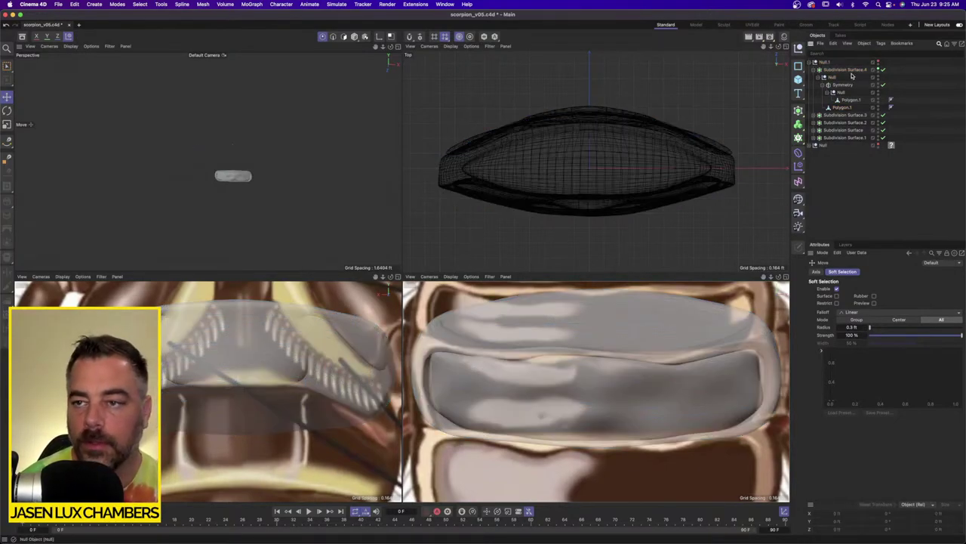
{"action": "left_click", "coordinate": [876, 69]}
{"action": "left_click", "coordinate": [876, 69]}
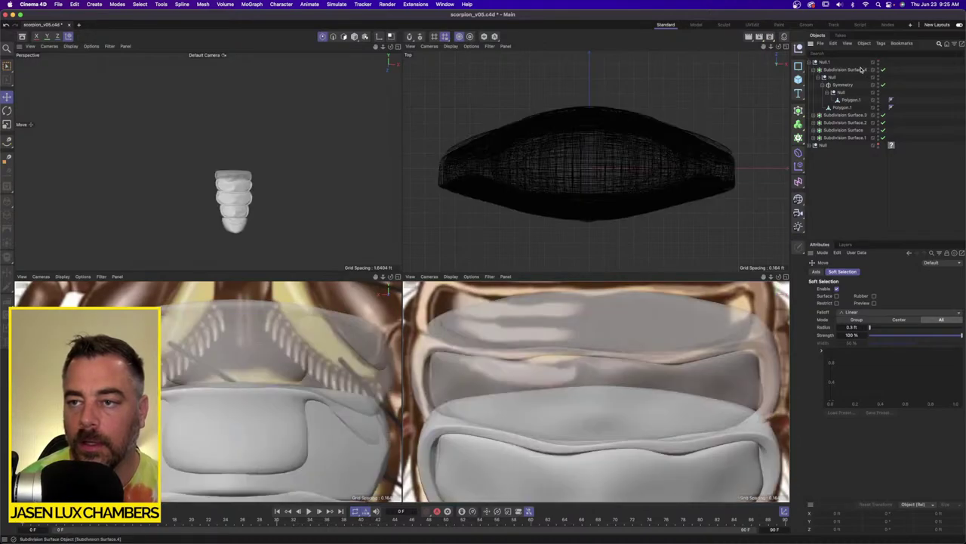
{"action": "left_click", "coordinate": [837, 70]}
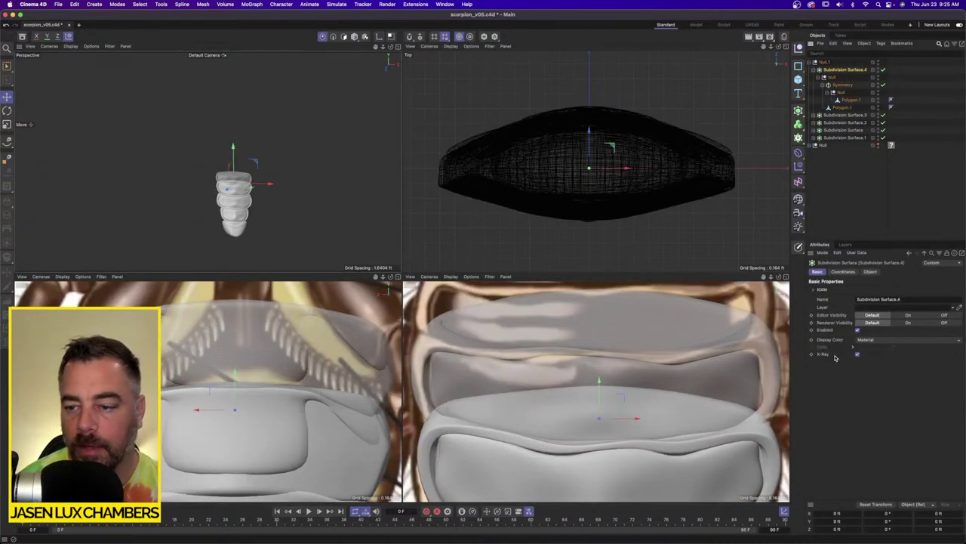
{"action": "left_click", "coordinate": [855, 354]}
Examine the stack of abdomen segments in perspective and against the wider dorsal and ventral reference drawings.
{"action": "scroll", "coordinate": [243, 184], "scroll_direction": "up", "scroll_amount": 5}
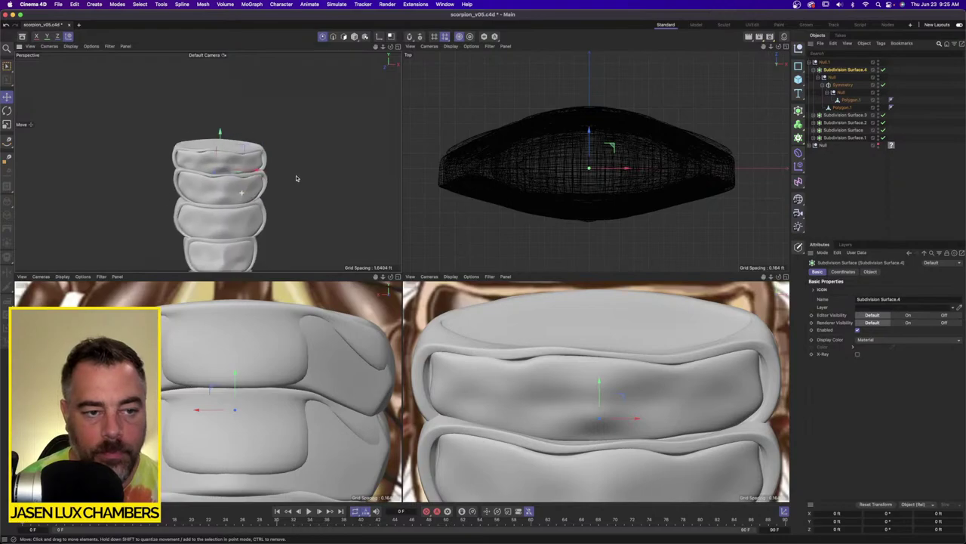
{"action": "left_click_drag", "start_coordinate": [244, 183], "coordinate": [242, 192], "text": "alt"}
{"action": "middle_click_drag", "start_coordinate": [242, 192], "coordinate": [252, 156], "text": "alt"}
{"action": "left_click_drag", "start_coordinate": [252, 156], "coordinate": [256, 154], "text": "alt"}
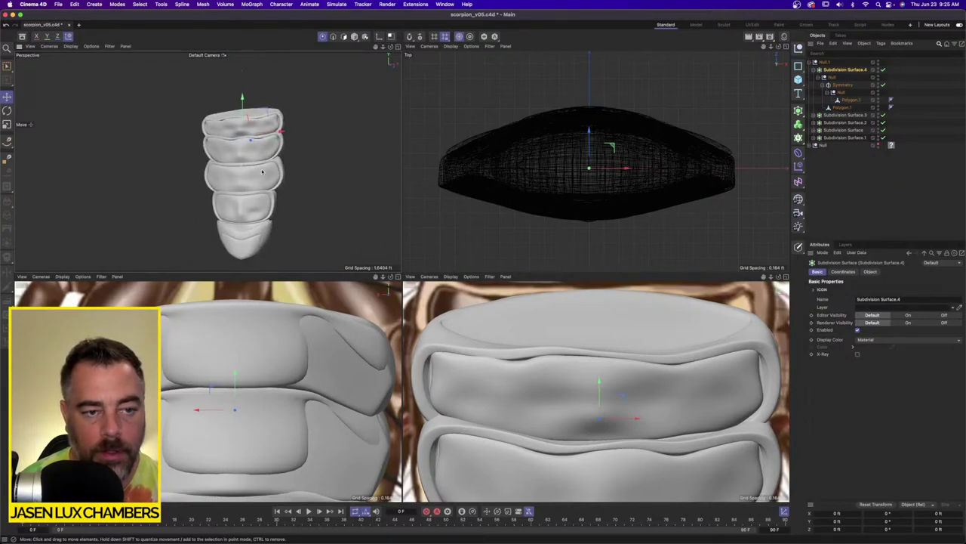
{"action": "scroll", "coordinate": [557, 360], "scroll_direction": "down", "scroll_amount": 1}
{"action": "scroll", "coordinate": [558, 360], "scroll_direction": "down", "scroll_amount": 5}
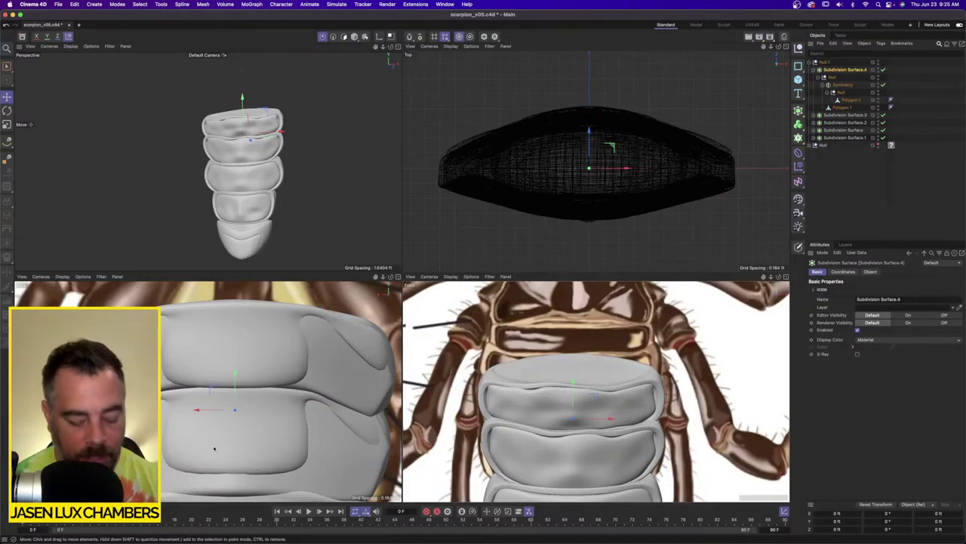
{"action": "scroll", "coordinate": [198, 441], "scroll_direction": "down", "scroll_amount": 3}
{"action": "scroll", "coordinate": [262, 383], "scroll_direction": "down", "scroll_amount": 3}
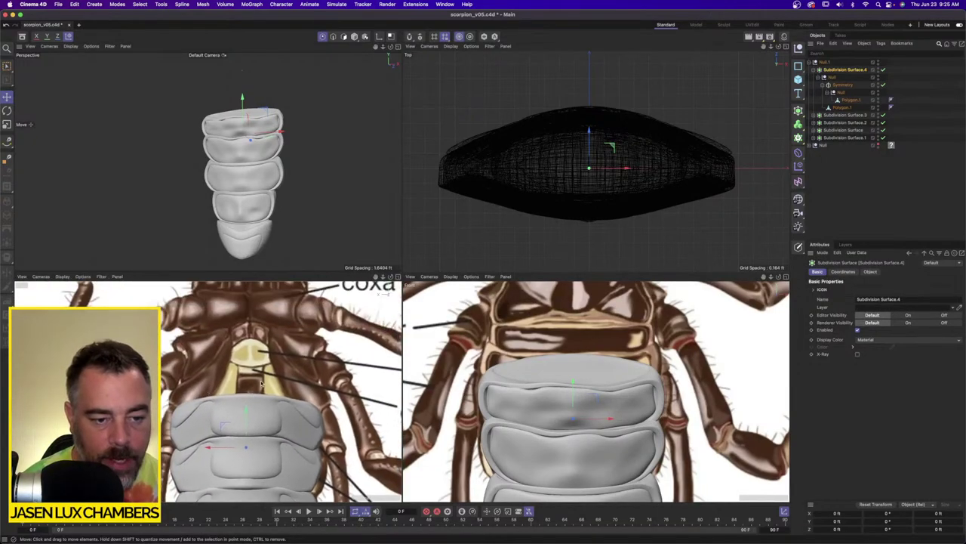
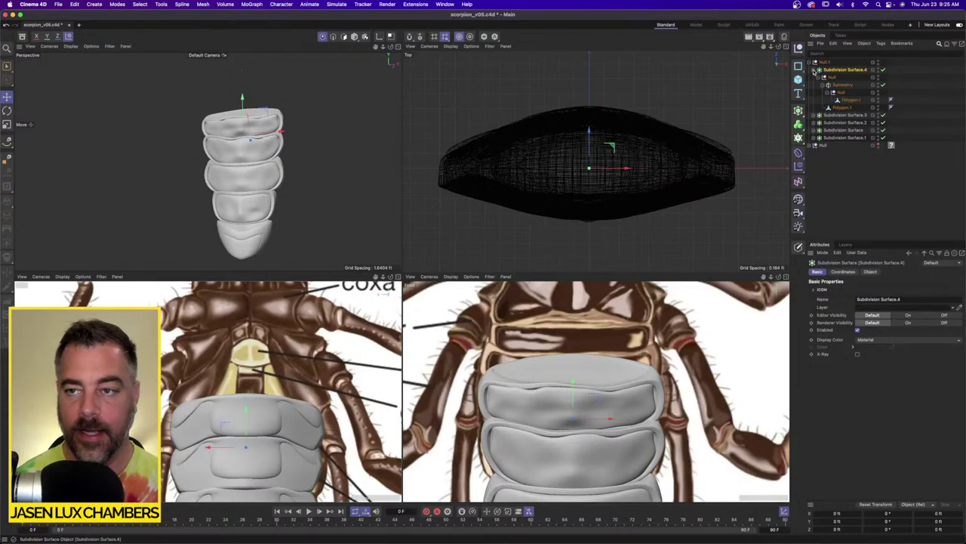
Duplicate the Subdivision Surface.4 segment at the head of the Null.1 group and expand the copy's hierarchy.
{"action": "left_click", "coordinate": [814, 71]}
{"action": "left_click_drag", "start_coordinate": [846, 71], "coordinate": [844, 67], "text": "ctrl"}
{"action": "left_click", "coordinate": [818, 70]}
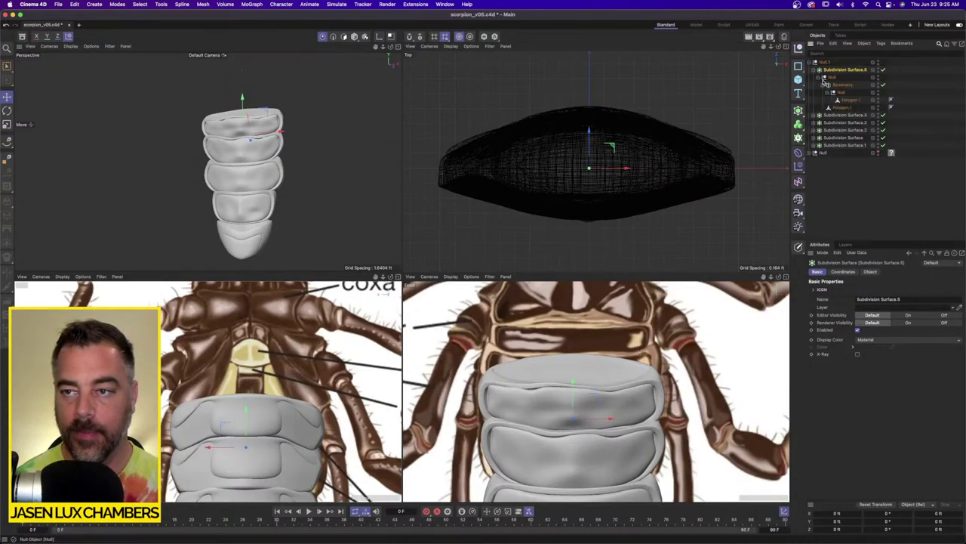
Delete the Symmetry object containing the ventral plate from the duplicated segment.
{"action": "left_click", "coordinate": [853, 101]}
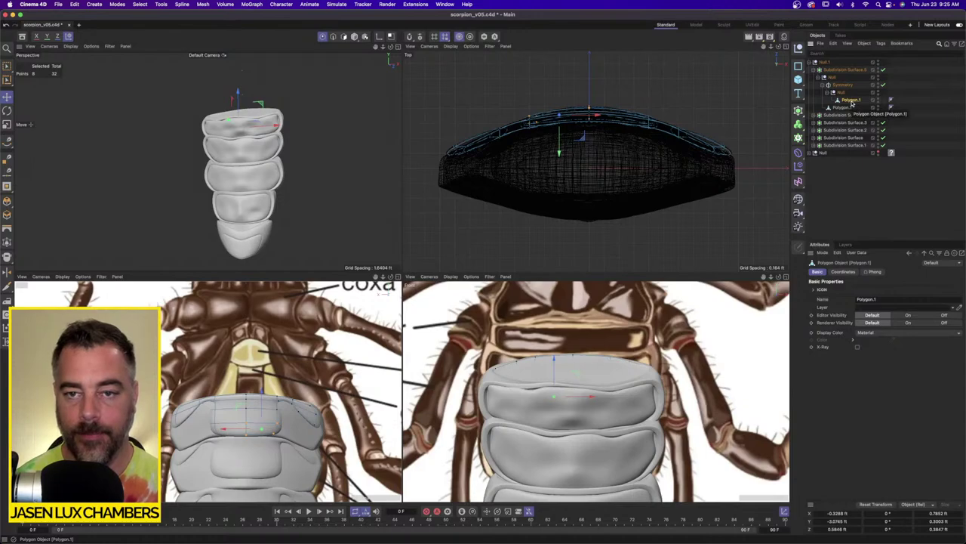
{"action": "left_click_drag", "start_coordinate": [181, 127], "coordinate": [278, 120], "text": "alt"}
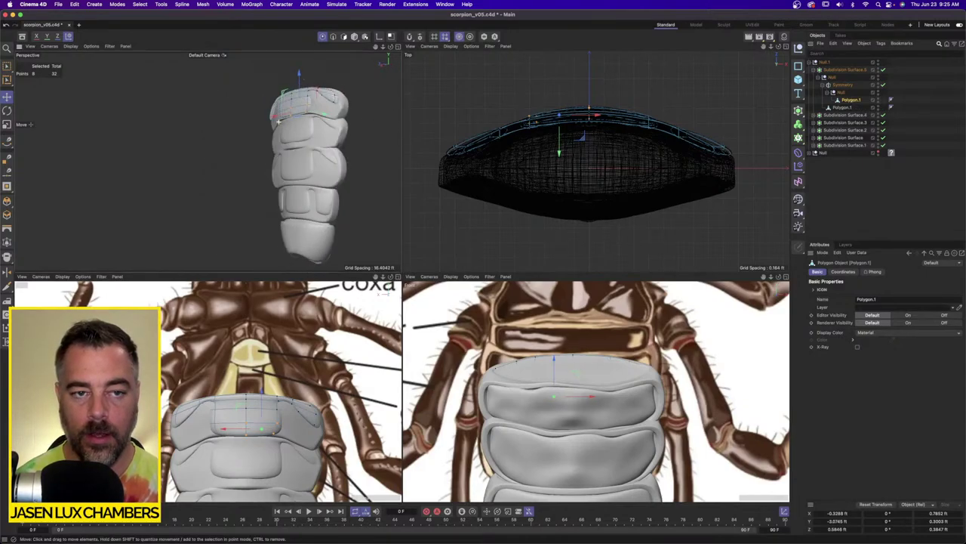
{"action": "left_click", "coordinate": [843, 86]}
{"action": "key", "text": "Delete"}
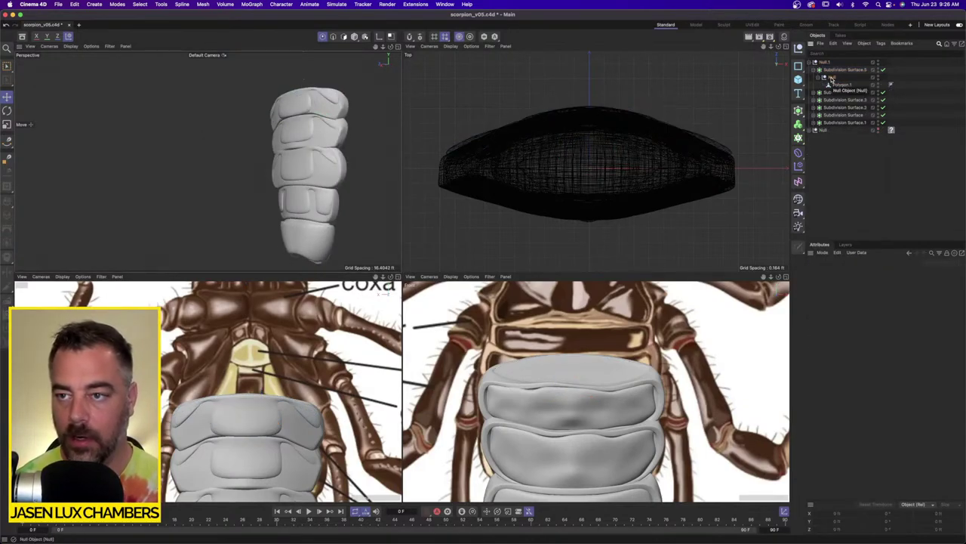
Select the points of the ventral half of Polygon.1 in the duplicated segment and delete them.
{"action": "left_click_drag", "start_coordinate": [842, 78], "coordinate": [843, 85]}
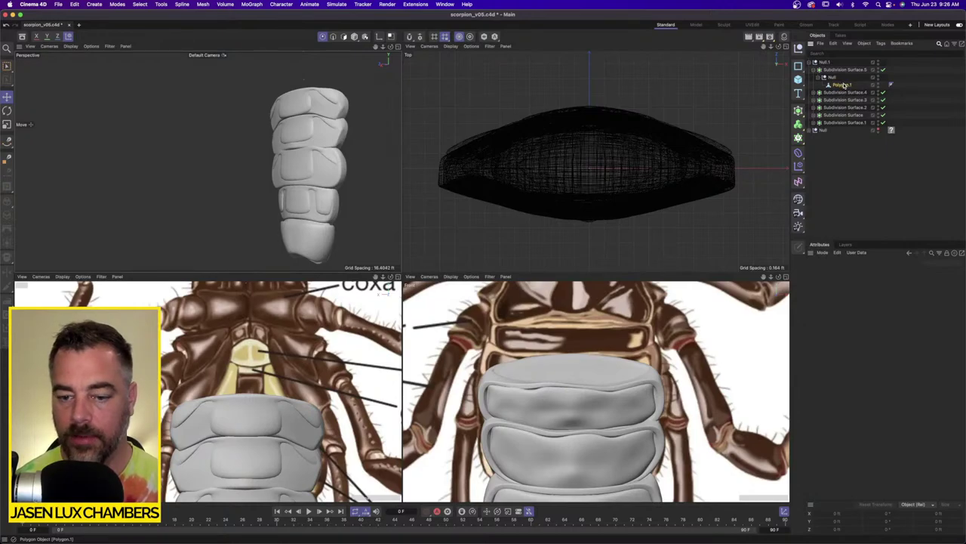
{"action": "left_click", "coordinate": [843, 84]}
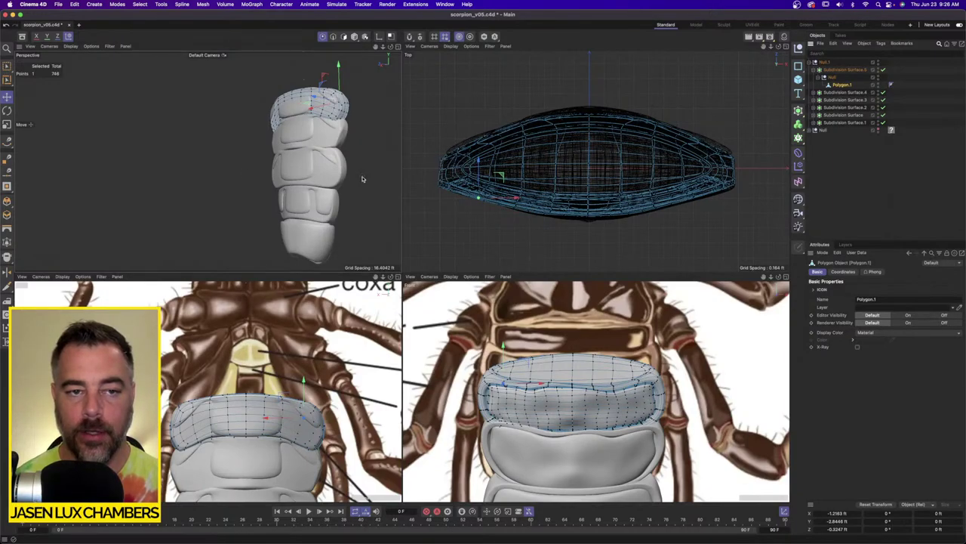
{"action": "left_click", "coordinate": [7, 79]}
{"action": "left_click", "coordinate": [45, 91]}
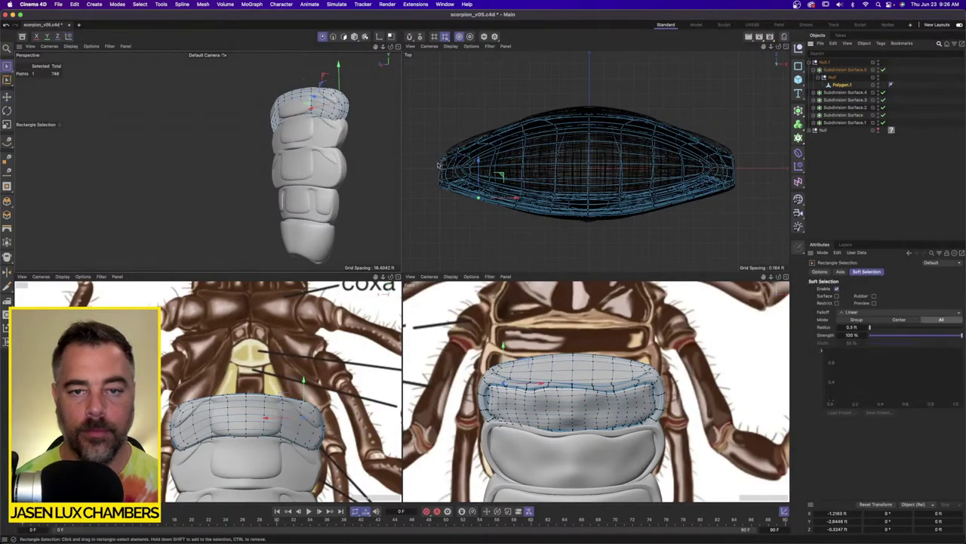
{"action": "left_click_drag", "start_coordinate": [453, 87], "coordinate": [717, 159]}
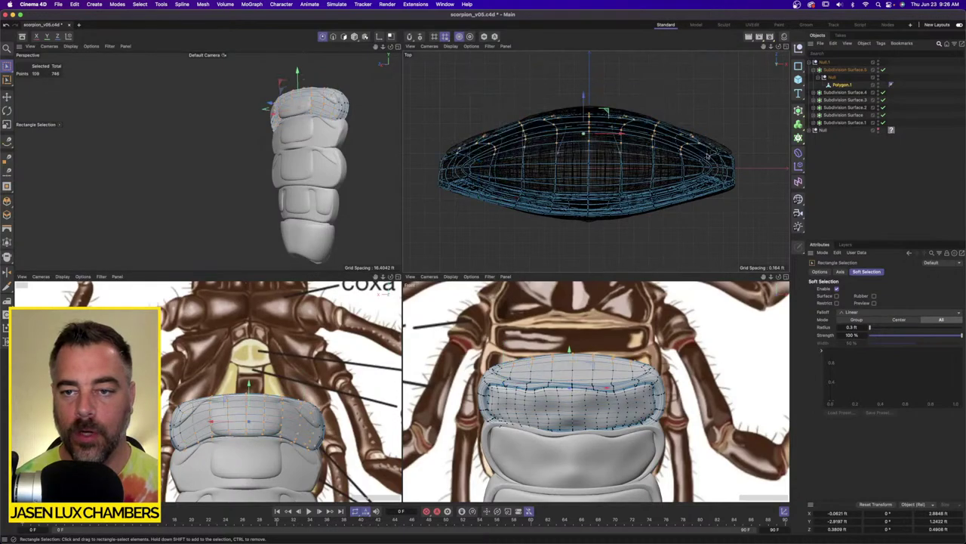
{"action": "left_click_drag", "start_coordinate": [646, 111], "coordinate": [715, 163]}
{"action": "left_click_drag", "start_coordinate": [704, 133], "coordinate": [731, 174]}
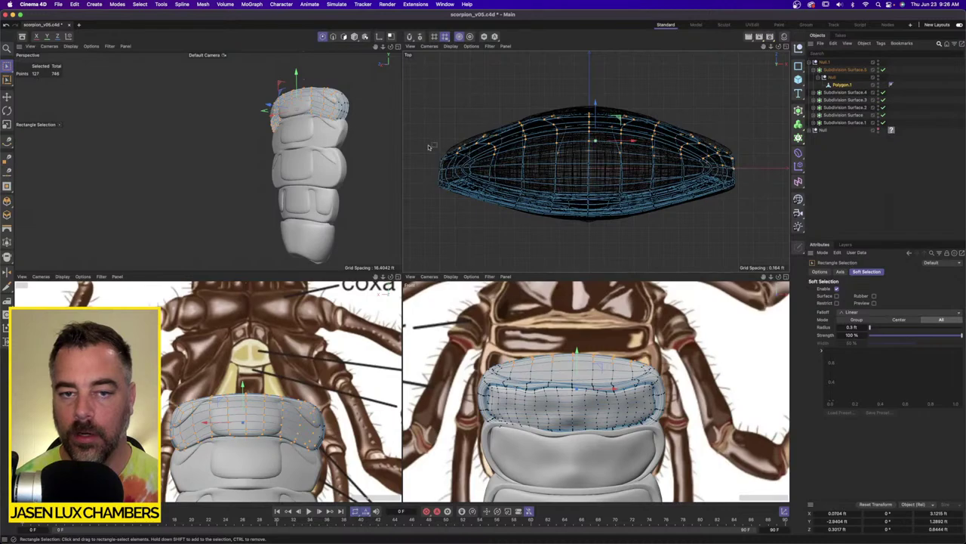
{"action": "left_click_drag", "start_coordinate": [429, 146], "coordinate": [499, 166], "text": "shift"}
{"action": "scroll", "coordinate": [516, 159], "scroll_direction": "up", "scroll_amount": 5}
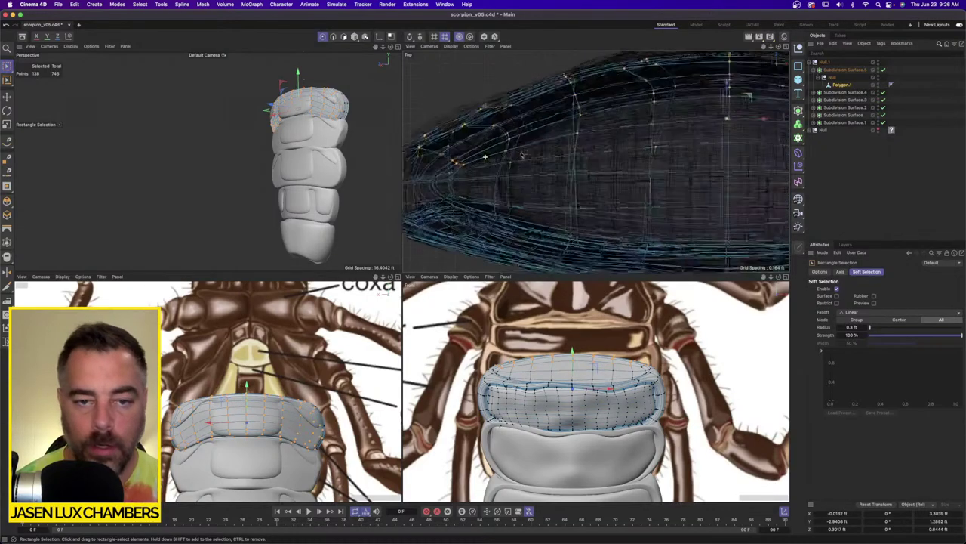
{"action": "scroll", "coordinate": [542, 196], "scroll_direction": "down", "scroll_amount": 6}
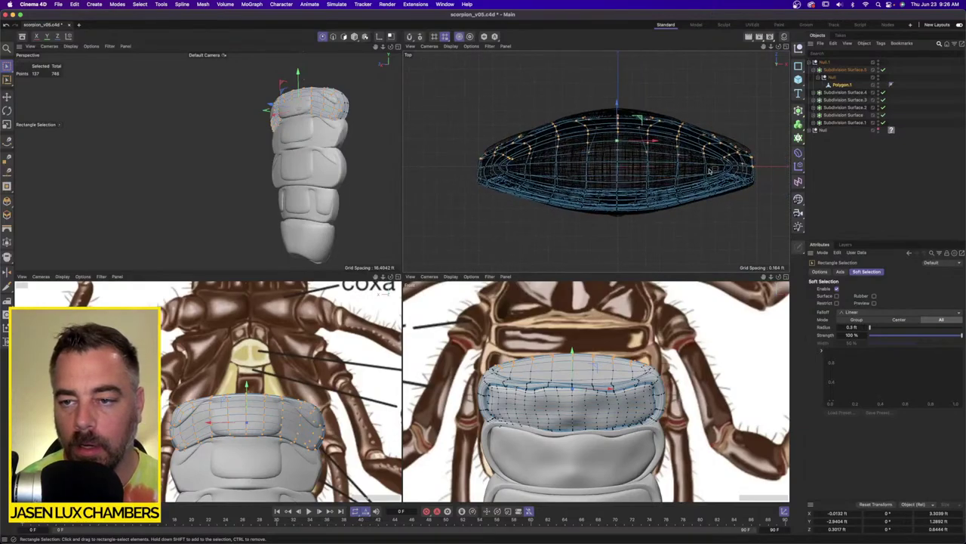
{"action": "scroll", "coordinate": [277, 154], "scroll_direction": "up", "scroll_amount": 5}
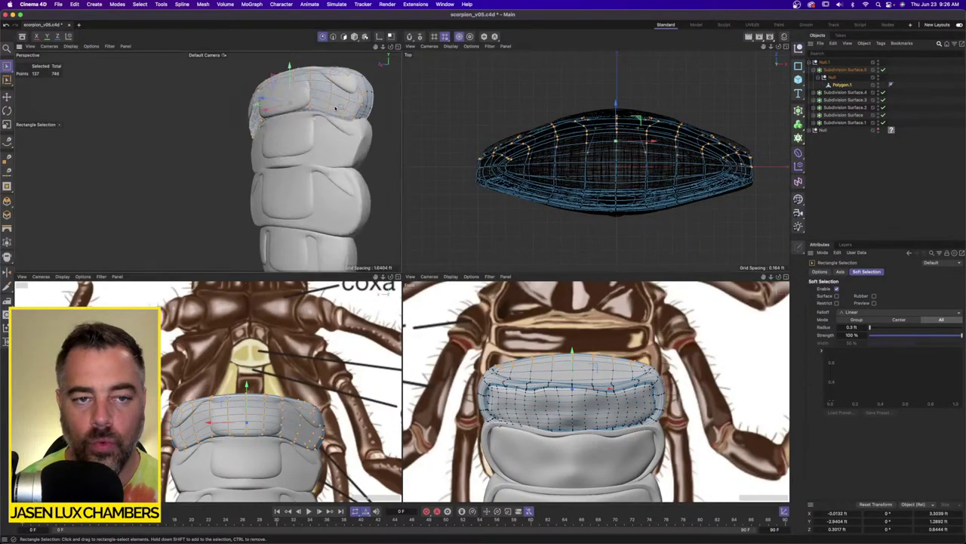
{"action": "mouse_move", "coordinate": [277, 154]}
{"action": "left_mouse_down", "text": "alt"}
{"action": "mouse_move", "coordinate": [193, 202]}
{"action": "mouse_move", "coordinate": [345, 93]}
{"action": "mouse_move", "coordinate": [325, 151]}
{"action": "mouse_move", "coordinate": [261, 138]}
{"action": "mouse_move", "coordinate": [265, 124]}
{"action": "left_mouse_up", "text": "alt"}
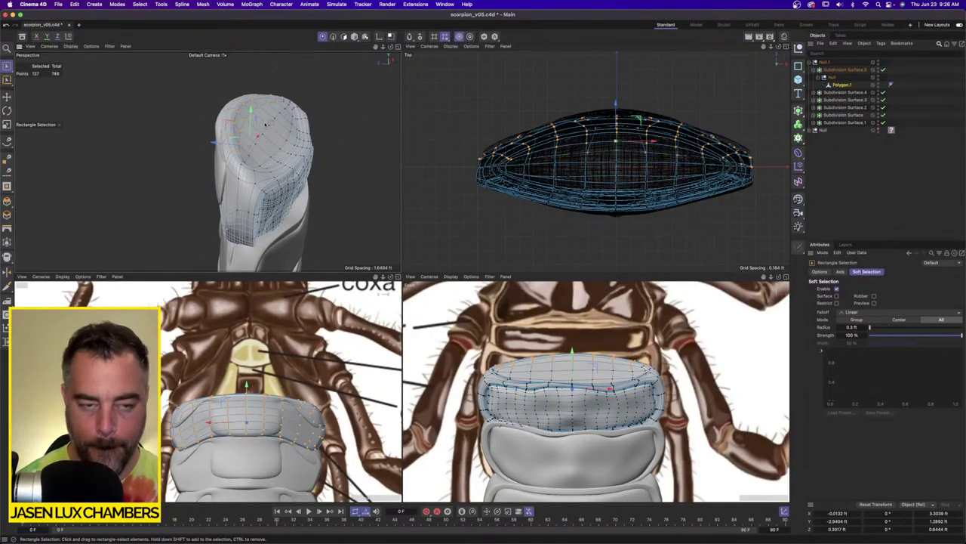
{"action": "key", "text": "Delete"}
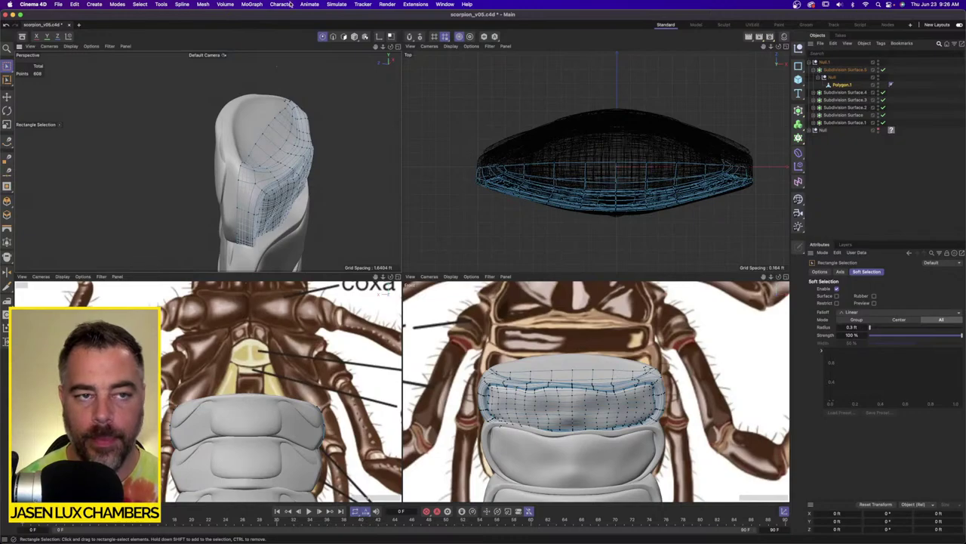
Try to loop-select the points along the cut border of Polygon.1.
{"action": "left_click", "coordinate": [140, 5]}
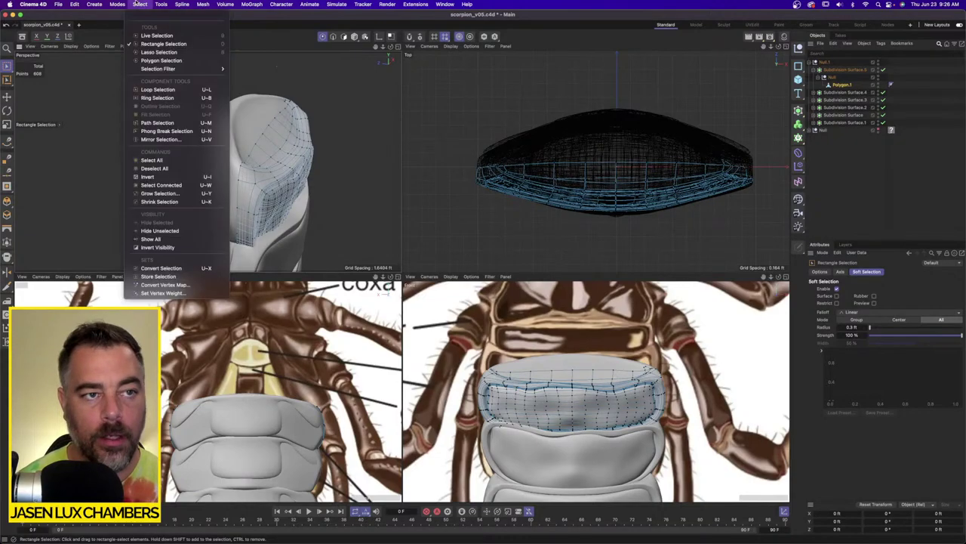
{"action": "left_click", "coordinate": [158, 89]}
{"action": "left_click", "coordinate": [258, 138]}
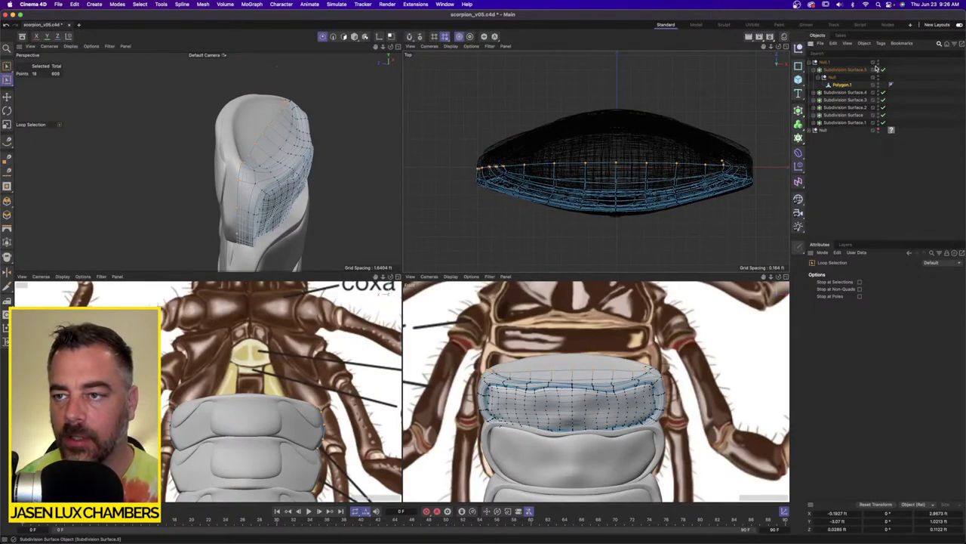
Hide the Null.1 group while keeping Subdivision Surface.5 shown, so only the duplicated segment's remaining dorsal half is displayed.
{"action": "left_click", "coordinate": [878, 62]}
{"action": "left_click", "coordinate": [878, 69]}
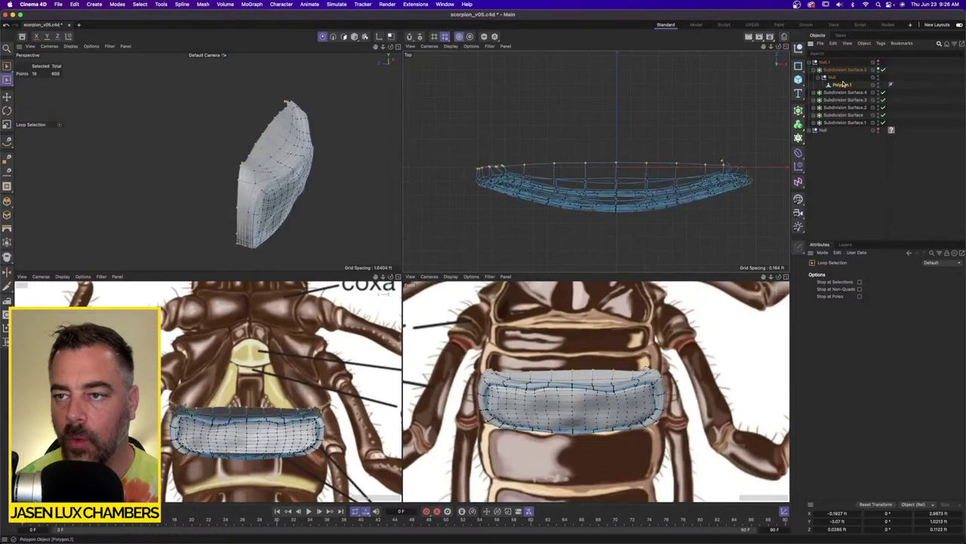
{"action": "left_click", "coordinate": [842, 84]}
{"action": "left_click_drag", "start_coordinate": [302, 162], "coordinate": [231, 82], "text": "alt"}
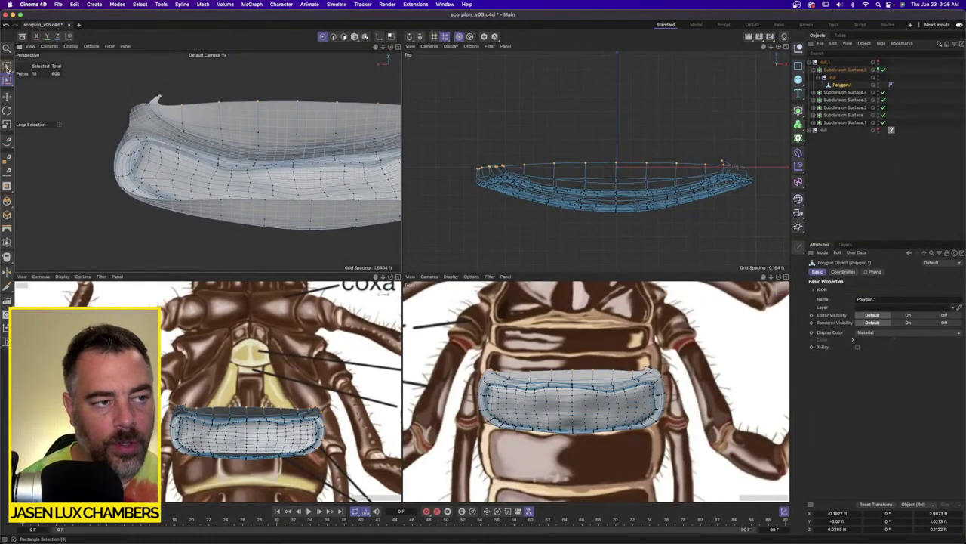
Pick the uneven border points along the cut edge and at both side ends with Live Selection and delete them.
{"action": "left_click", "coordinate": [7, 66]}
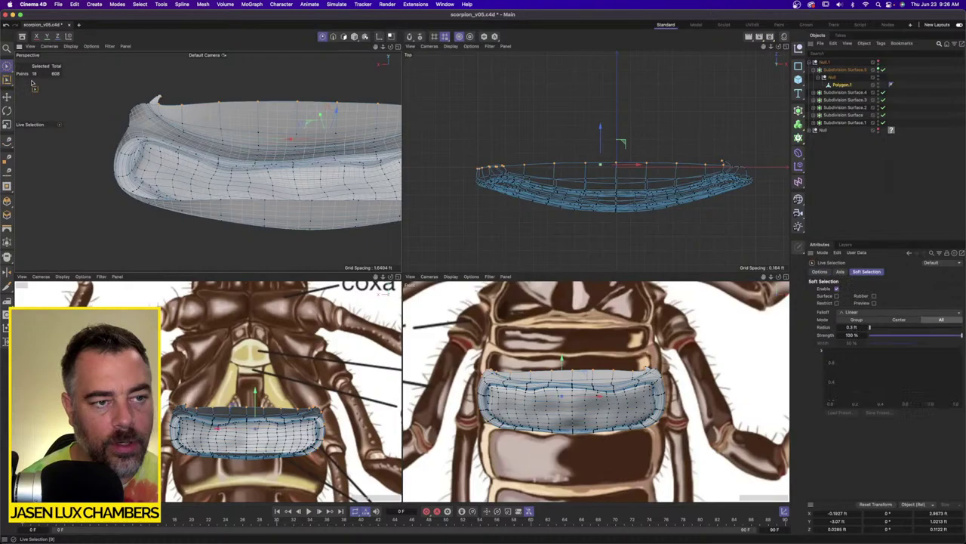
{"action": "left_click", "coordinate": [178, 97]}
{"action": "left_click_drag", "start_coordinate": [178, 97], "coordinate": [369, 163], "text": "alt"}
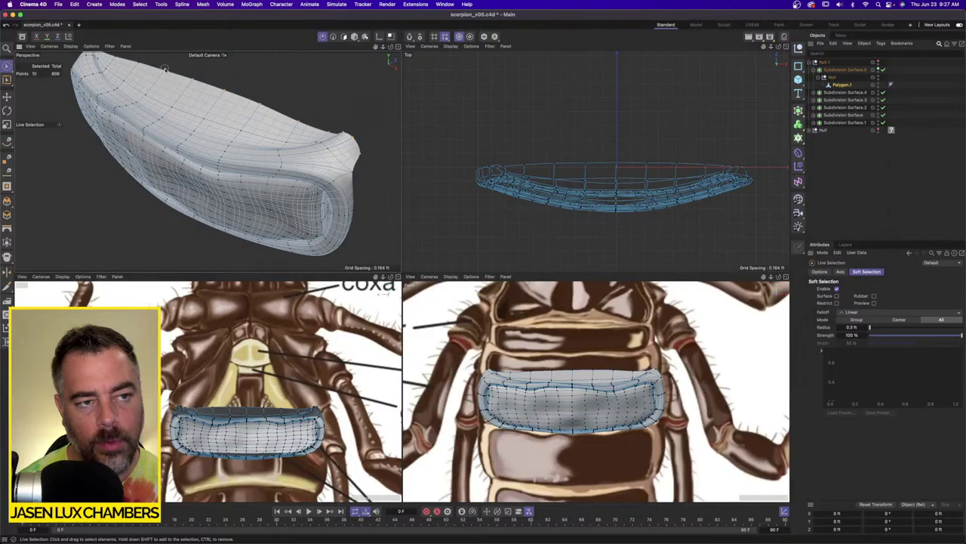
{"action": "left_click_drag", "start_coordinate": [109, 57], "coordinate": [149, 145], "text": "alt"}
{"action": "right_click_drag", "start_coordinate": [148, 145], "coordinate": [200, 154], "text": "alt"}
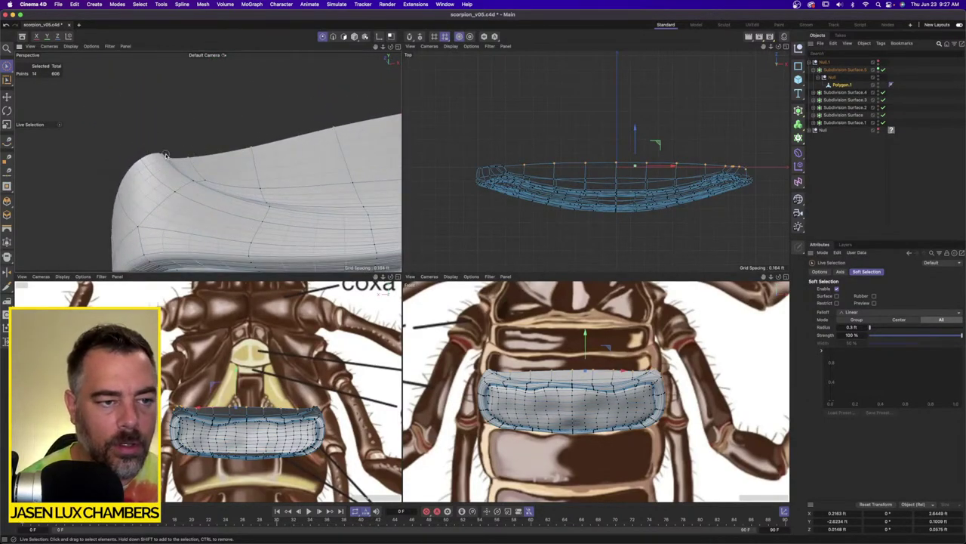
{"action": "left_click", "coordinate": [118, 186], "text": "shift"}
{"action": "left_click_drag", "start_coordinate": [194, 181], "coordinate": [179, 186], "text": "alt"}
{"action": "right_click_drag", "start_coordinate": [179, 185], "coordinate": [143, 180], "text": "alt"}
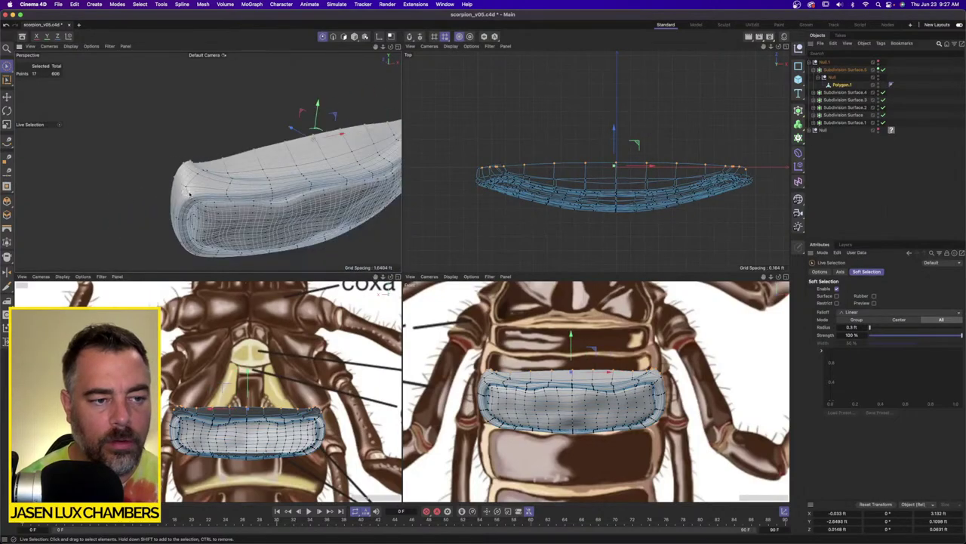
{"action": "mouse_move", "coordinate": [204, 146]}
{"action": "left_mouse_down", "text": "alt"}
{"action": "mouse_move", "coordinate": [256, 134]}
{"action": "mouse_move", "coordinate": [215, 150]}
{"action": "left_mouse_up", "text": "alt"}
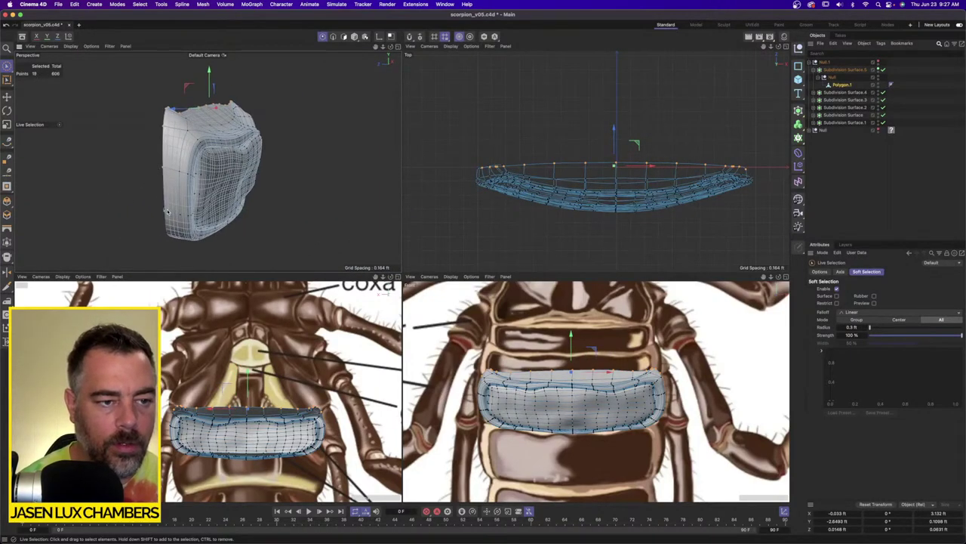
{"action": "left_click_drag", "start_coordinate": [166, 250], "coordinate": [281, 210], "text": "alt"}
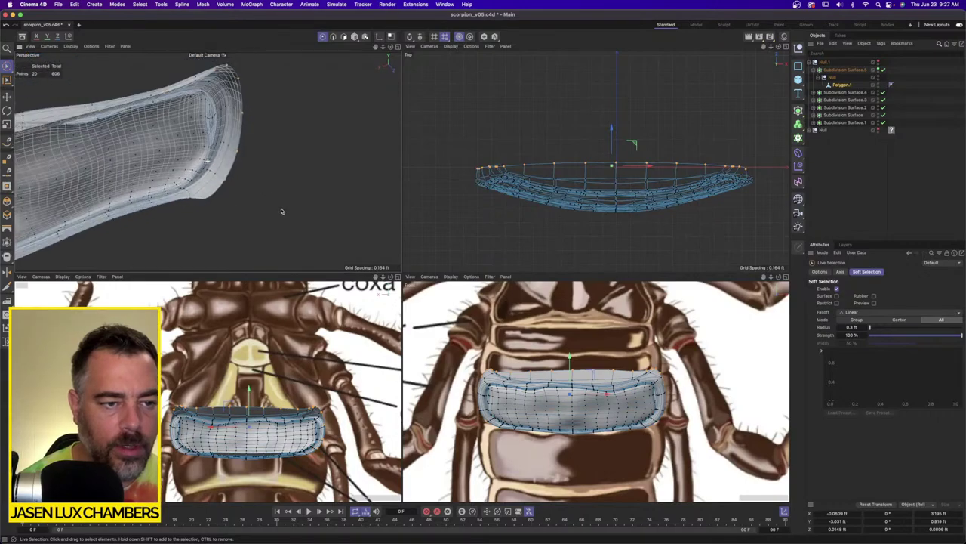
{"action": "key", "text": "Delete"}
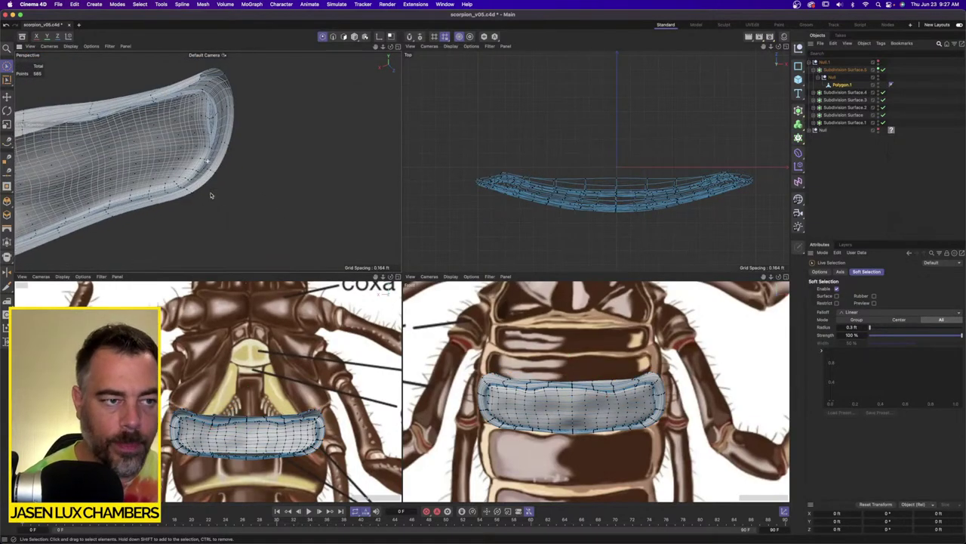
Loop-select the point row behind the dorsal plate's upper rim and delete it together with the strip left detached above.
{"action": "left_click_drag", "start_coordinate": [209, 190], "coordinate": [274, 213], "text": "alt"}
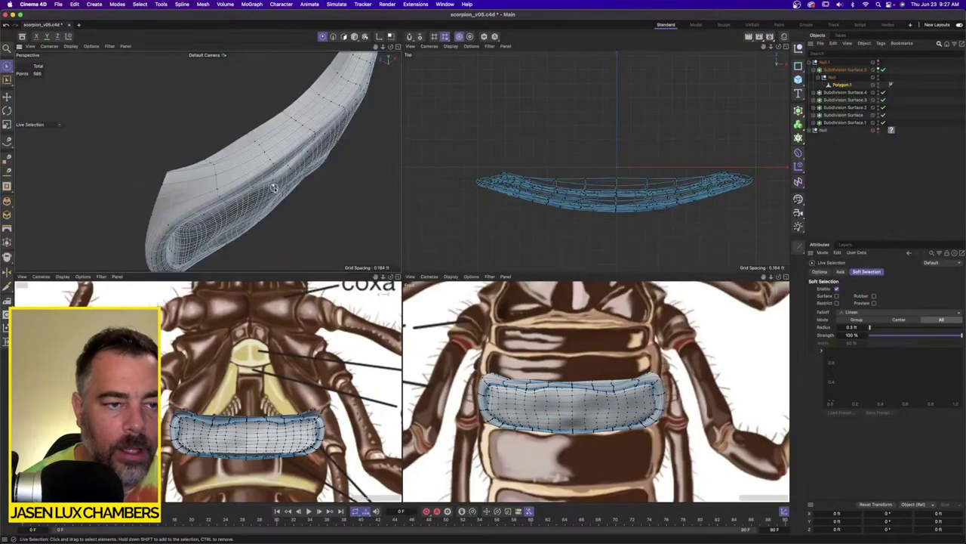
{"action": "left_click", "coordinate": [160, 4]}
{"action": "mouse_move", "coordinate": [140, 4]}
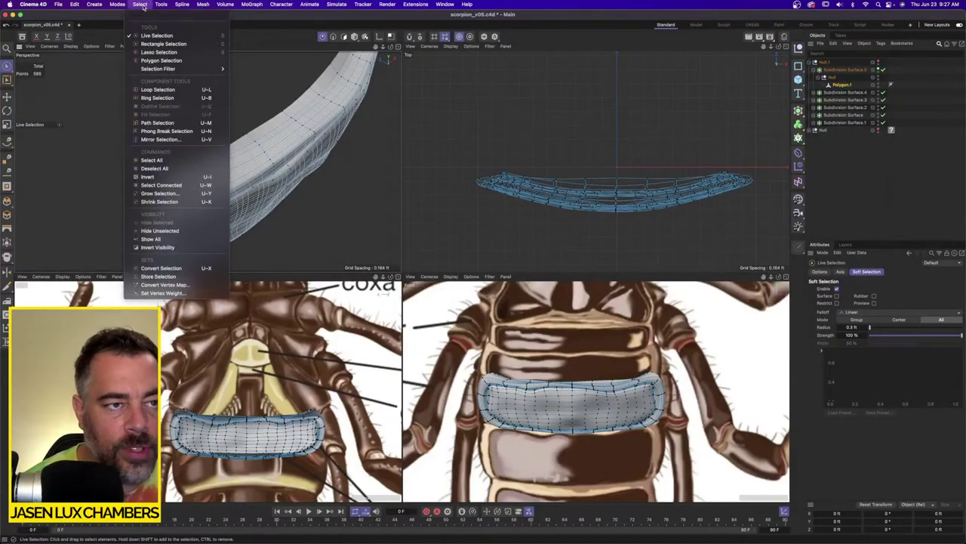
{"action": "left_click", "coordinate": [157, 89]}
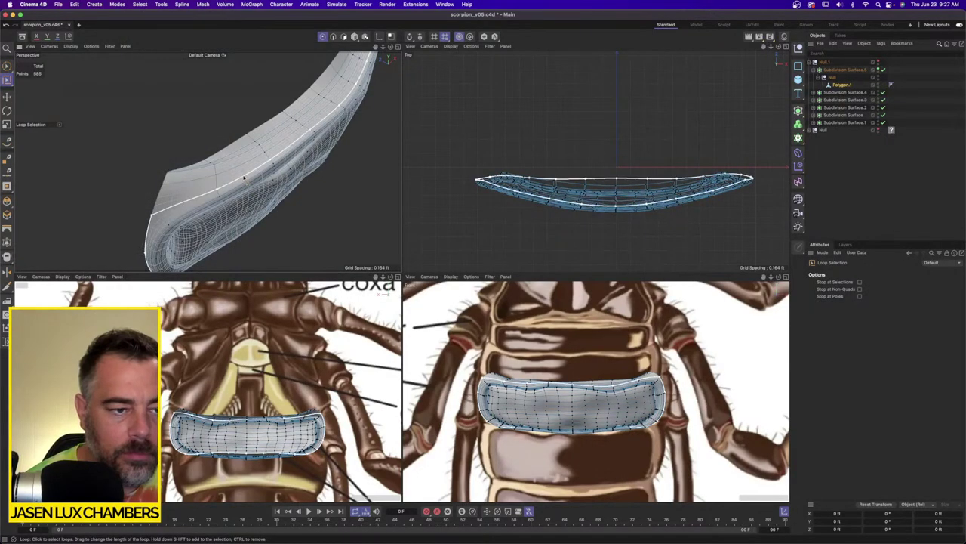
{"action": "left_click", "coordinate": [243, 178]}
{"action": "left_click_drag", "start_coordinate": [244, 178], "coordinate": [197, 122], "text": "alt"}
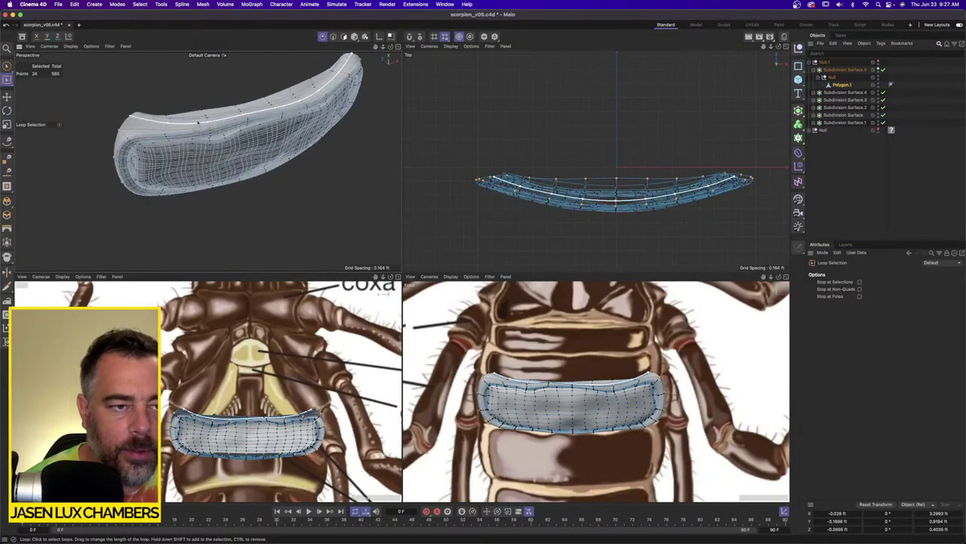
{"action": "scroll", "coordinate": [198, 122], "scroll_direction": "up", "scroll_amount": 10}
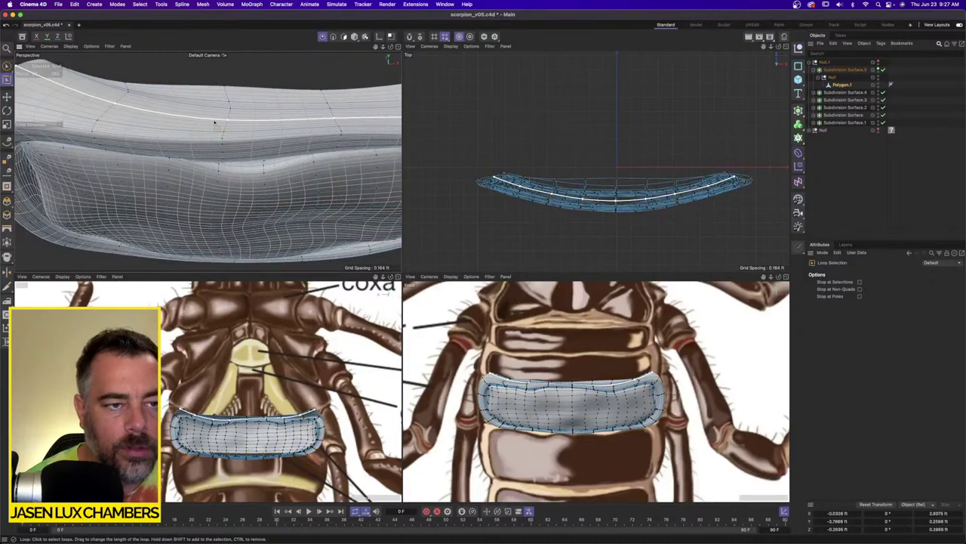
{"action": "key", "text": "Delete"}
{"action": "left_click", "coordinate": [222, 109]}
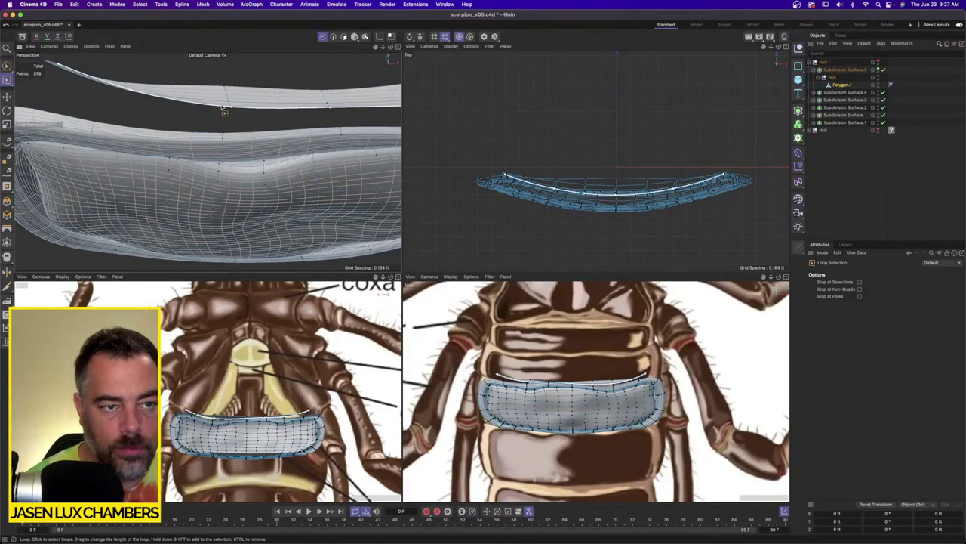
{"action": "key", "text": "Delete"}
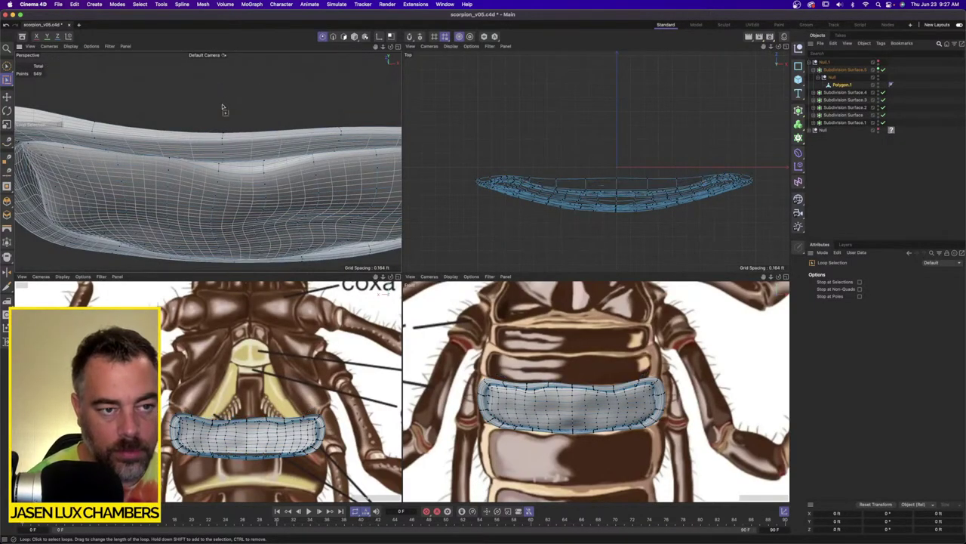
Loop-select the open border edges at the back of the dorsal plate and extrude them with almost no offset.
{"action": "left_click_drag", "start_coordinate": [235, 123], "coordinate": [271, 121], "text": "alt"}
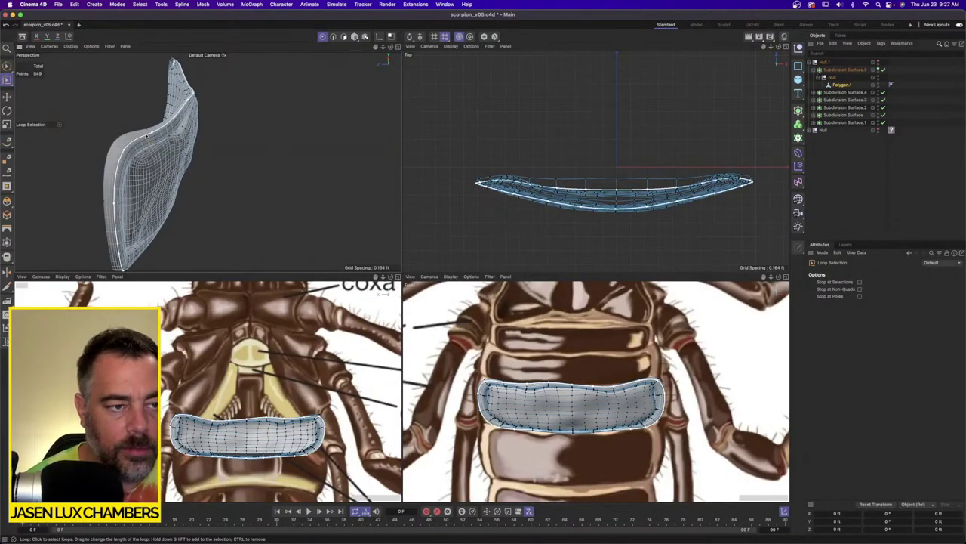
{"action": "left_click", "coordinate": [333, 36]}
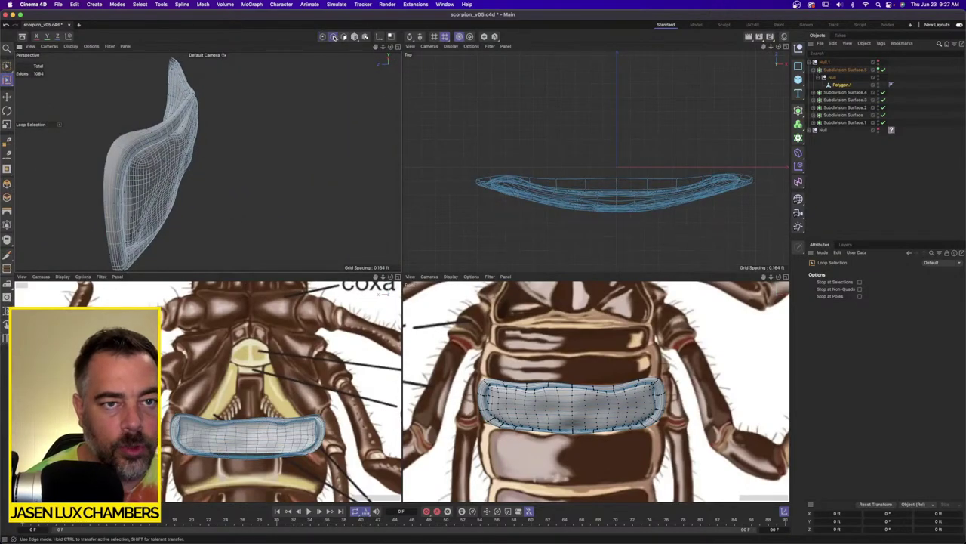
{"action": "left_click", "coordinate": [135, 131]}
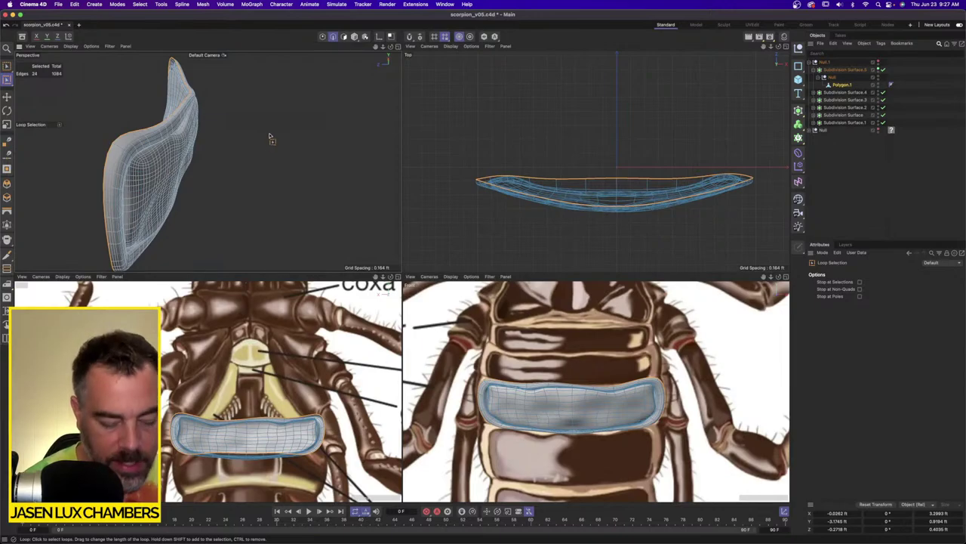
{"action": "key", "text": "d"}
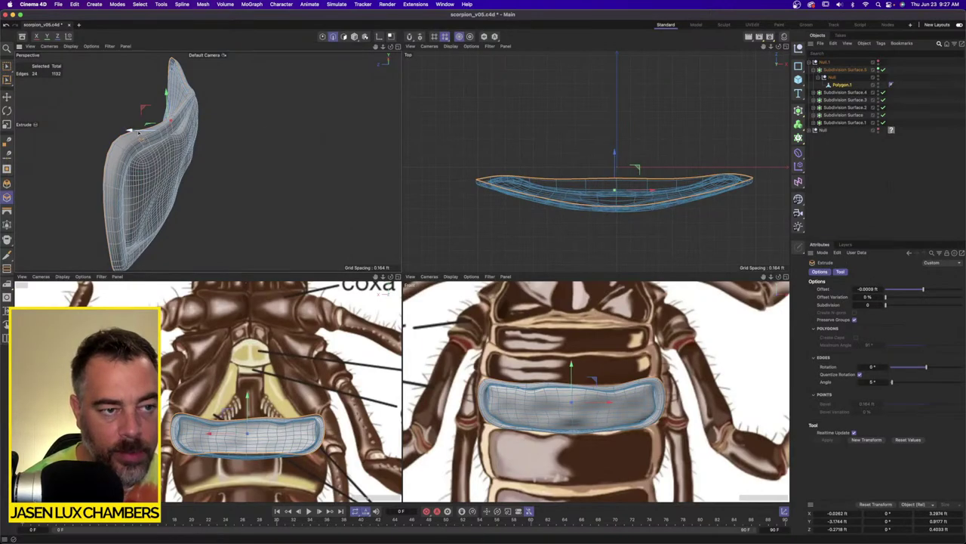
{"action": "left_click_drag", "start_coordinate": [140, 132], "coordinate": [117, 136]}
{"action": "key", "text": "super+z"}
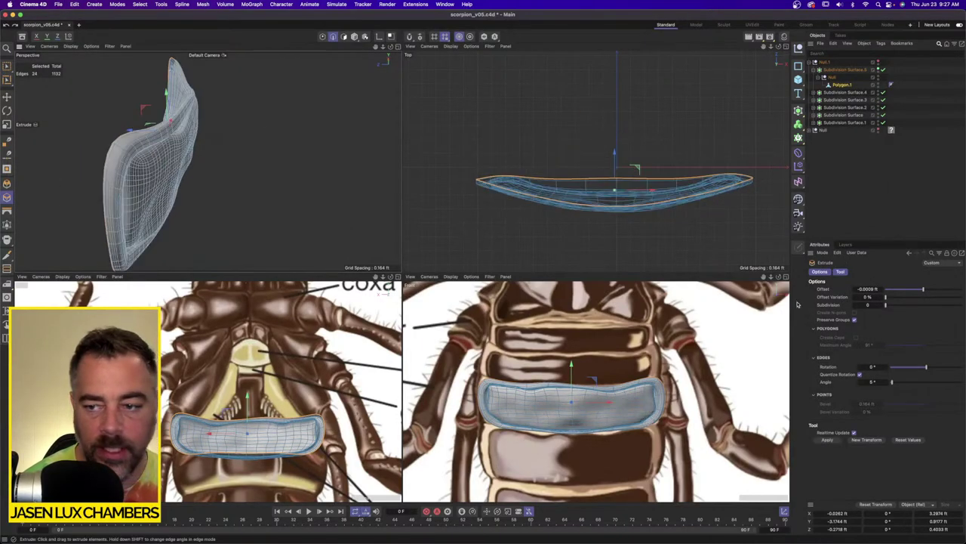
Turn off soft selection and move the extruded border edges straight back to form a deep side wall.
{"action": "left_click", "coordinate": [7, 97]}
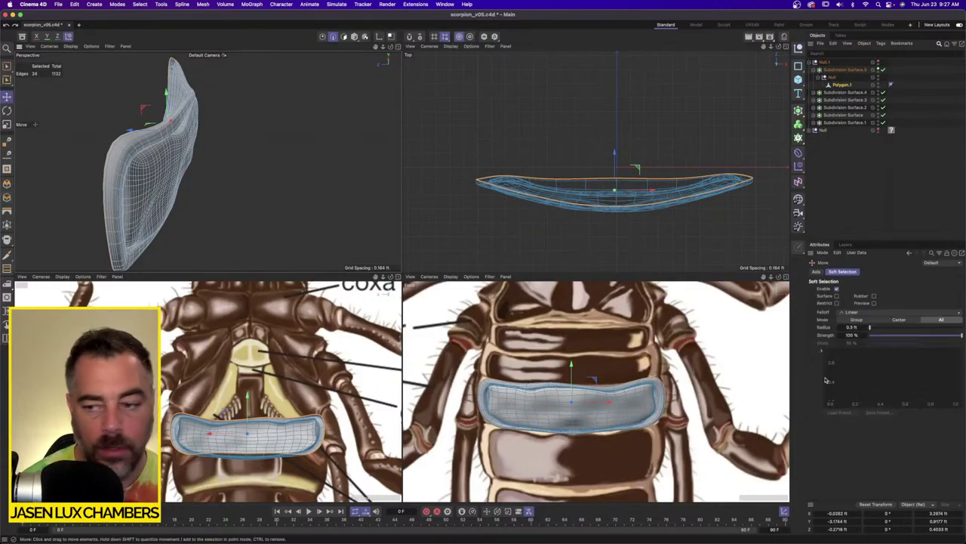
{"action": "left_click", "coordinate": [836, 288]}
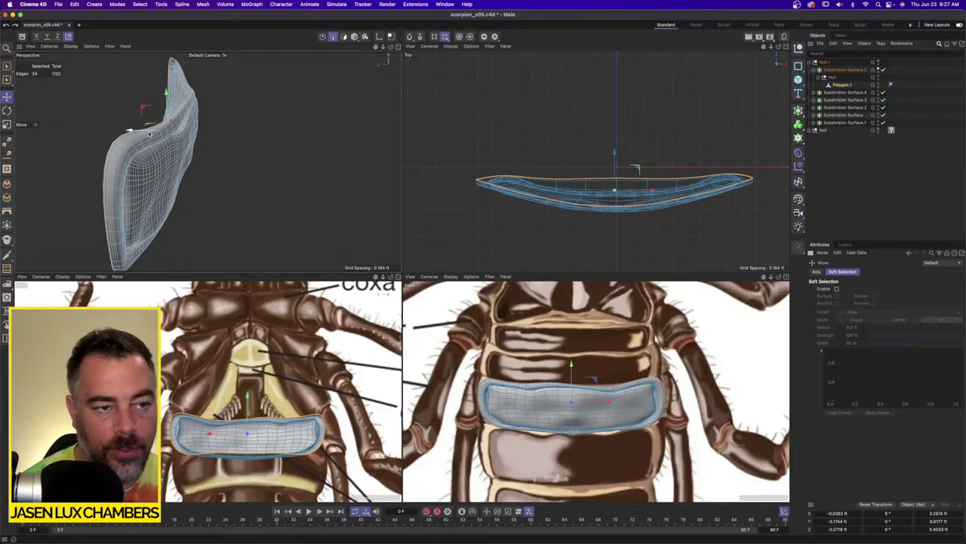
{"action": "left_click_drag", "start_coordinate": [142, 136], "coordinate": [315, 154]}
Close the open back of the plate with Close Polygon Hole, using the Grid polygon type.
{"action": "left_click", "coordinate": [223, 5]}
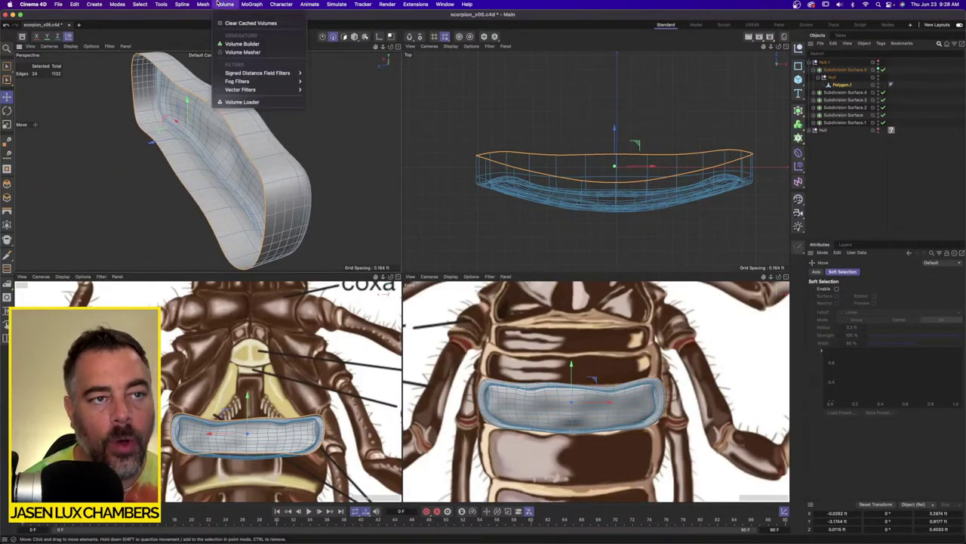
{"action": "left_click", "coordinate": [203, 4]}
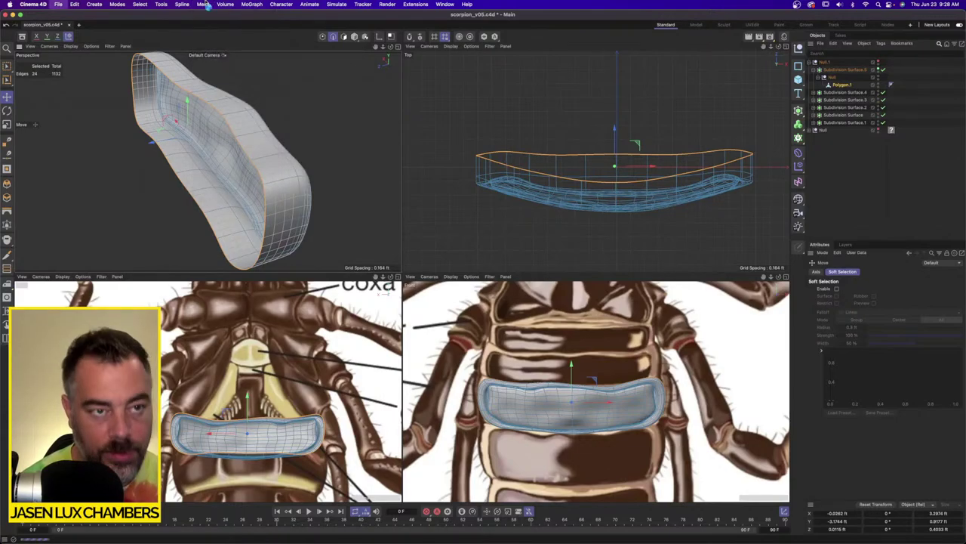
{"action": "left_click", "coordinate": [203, 3]}
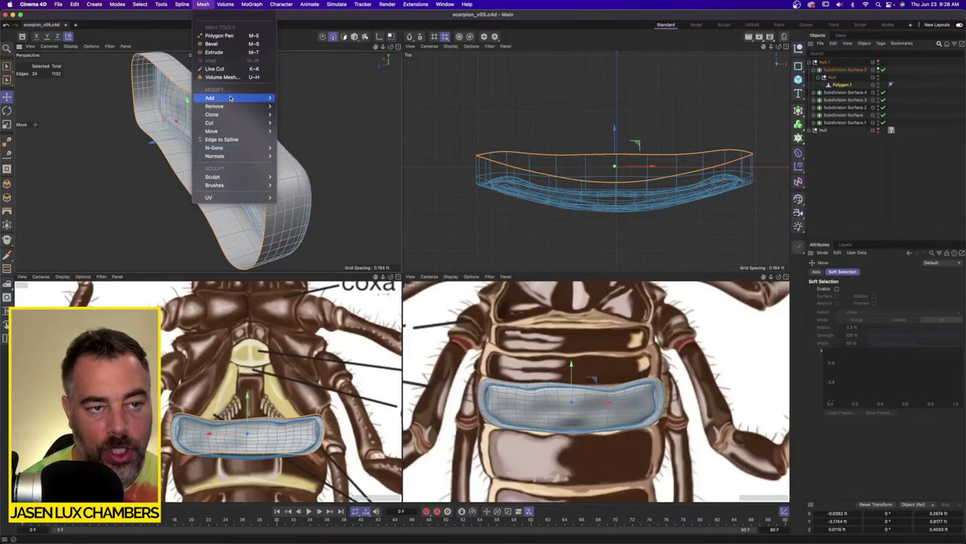
{"action": "mouse_move", "coordinate": [234, 98]}
{"action": "left_click", "coordinate": [310, 114]}
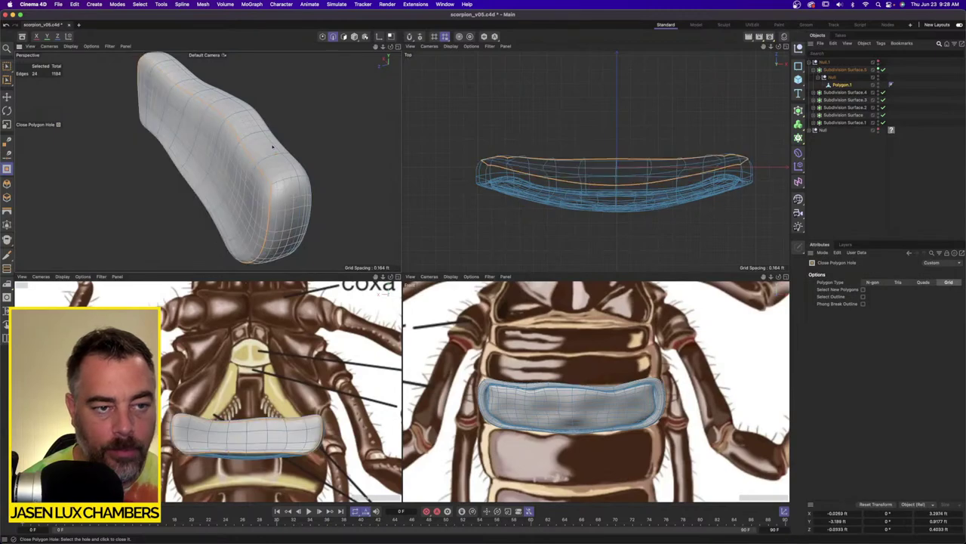
{"action": "left_click_drag", "start_coordinate": [360, 151], "coordinate": [274, 142], "text": "alt"}
{"action": "right_click_drag", "start_coordinate": [320, 152], "coordinate": [282, 149], "text": "alt"}
{"action": "left_click", "coordinate": [853, 181]}
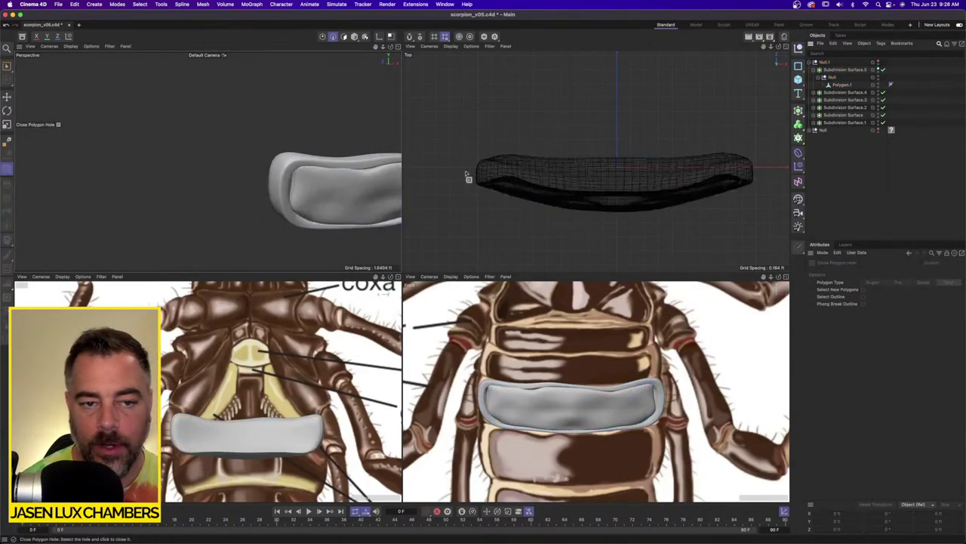
{"action": "right_click_drag", "start_coordinate": [351, 168], "coordinate": [313, 165], "text": "alt"}
{"action": "middle_click_drag", "start_coordinate": [315, 171], "coordinate": [172, 172], "text": "alt"}
{"action": "left_click_drag", "start_coordinate": [238, 155], "coordinate": [266, 163], "text": "alt"}
{"action": "scroll", "coordinate": [604, 406], "scroll_direction": "up", "scroll_amount": 2}
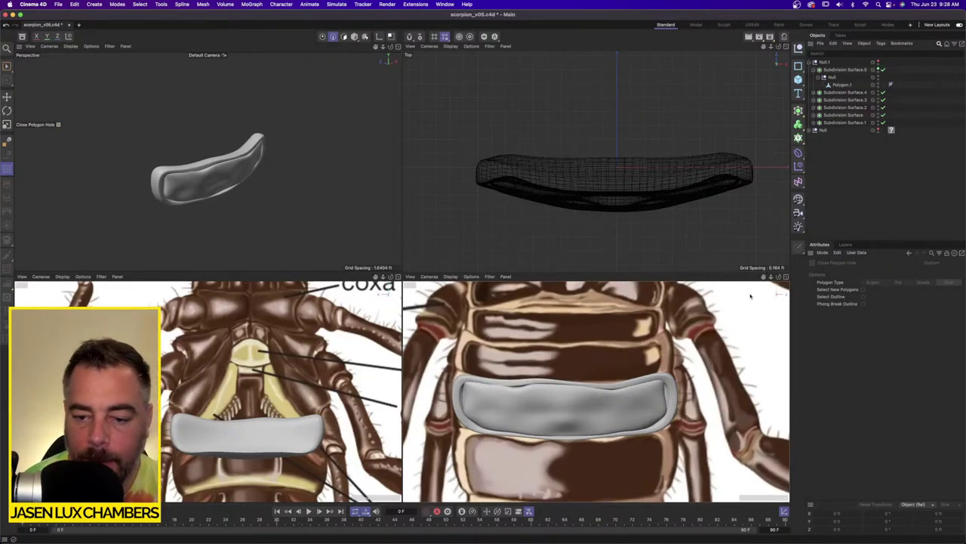
Move only the axis of Polygon.1 down onto the plate's centre, at about -3.27 ft in Y.
{"action": "left_click", "coordinate": [842, 84]}
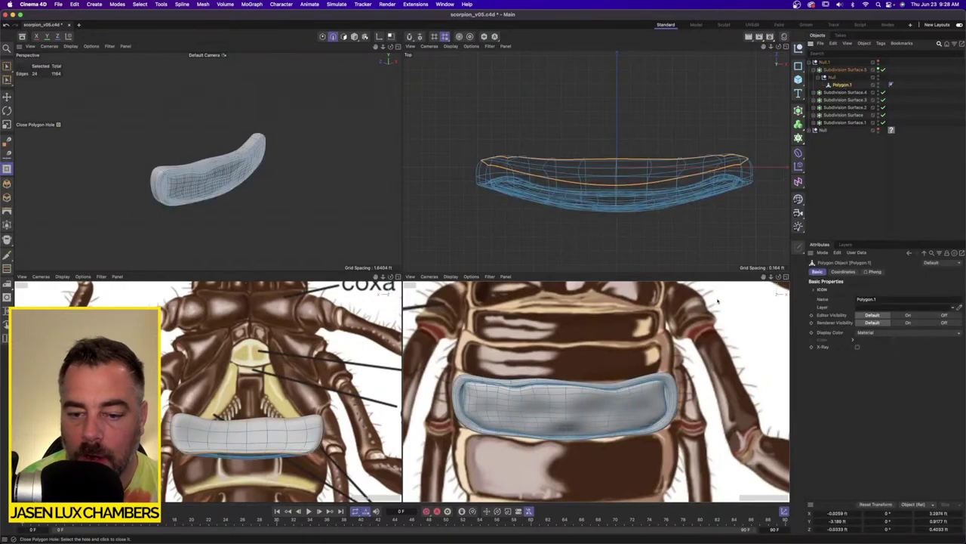
{"action": "key", "text": "super+a"}
{"action": "left_click", "coordinate": [7, 97]}
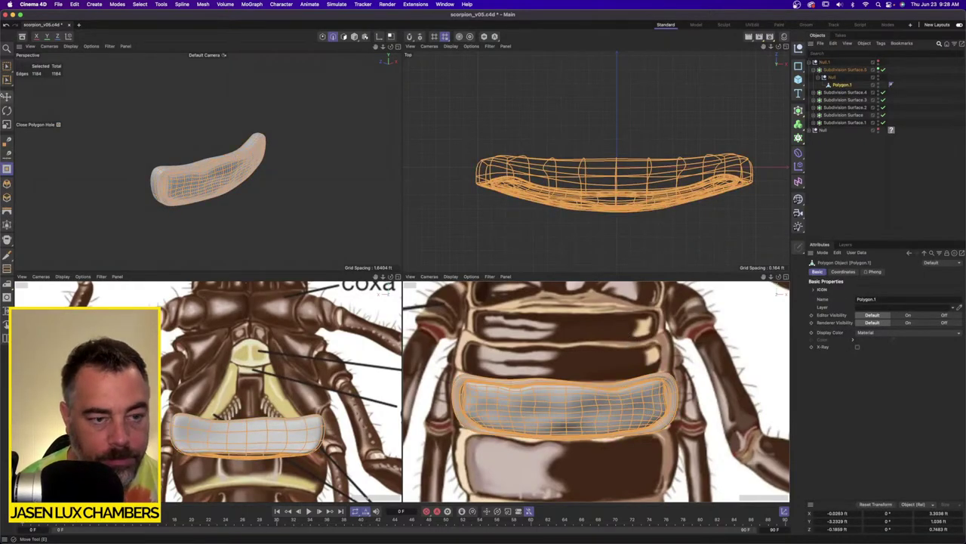
{"action": "left_click", "coordinate": [354, 36]}
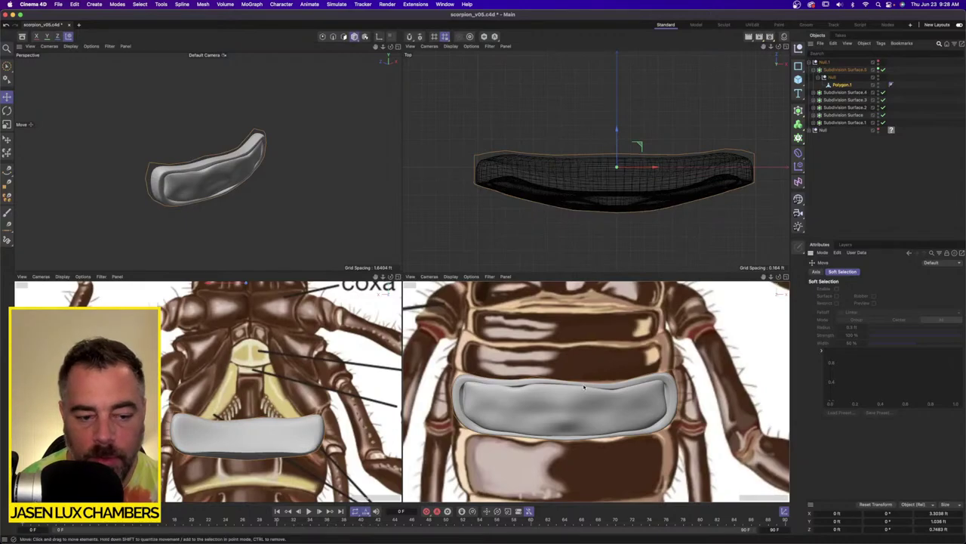
{"action": "scroll", "coordinate": [562, 321], "scroll_direction": "down", "scroll_amount": 15}
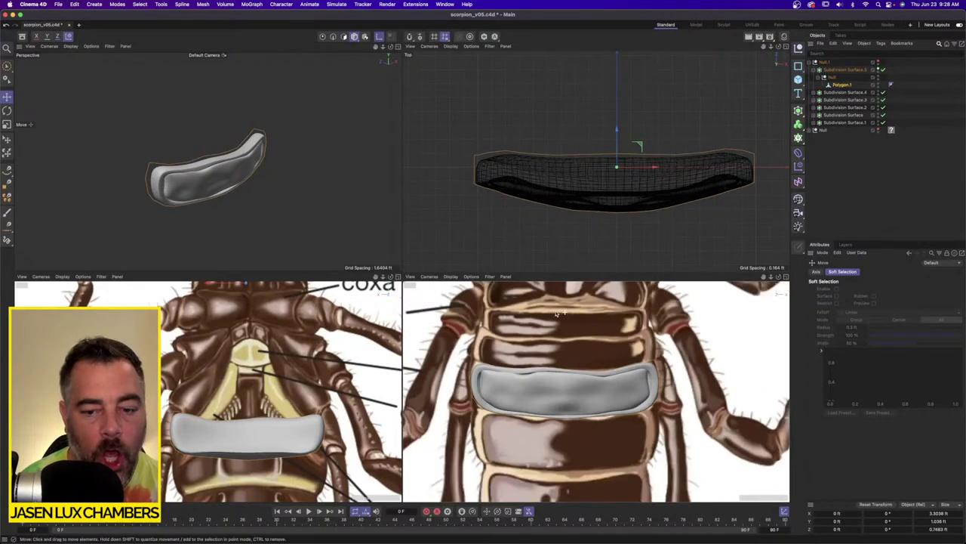
{"action": "scroll", "coordinate": [563, 355], "scroll_direction": "up", "scroll_amount": 4}
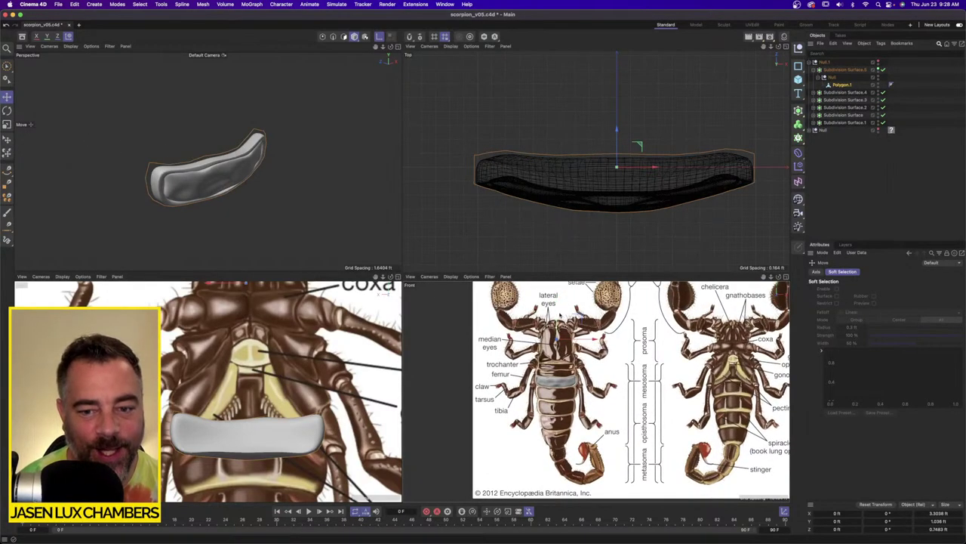
{"action": "left_click_drag", "start_coordinate": [558, 312], "coordinate": [560, 354]}
{"action": "scroll", "coordinate": [557, 353], "scroll_direction": "up", "scroll_amount": 8}
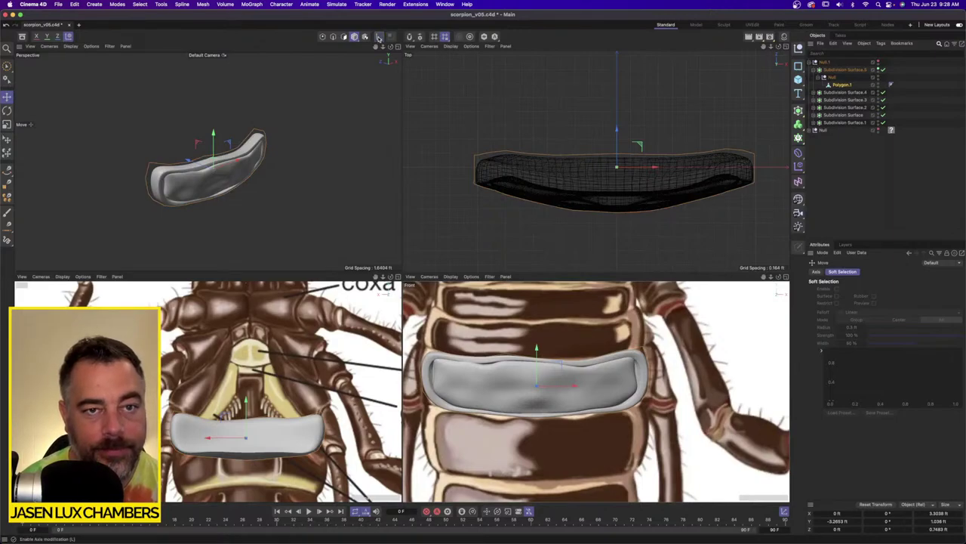
Show the Null.1 group and move Polygon.1 up above the topmost segment, to about -2.82 ft in Y.
{"action": "left_click_drag", "start_coordinate": [537, 350], "coordinate": [536, 296]}
{"action": "key", "text": "super+z"}
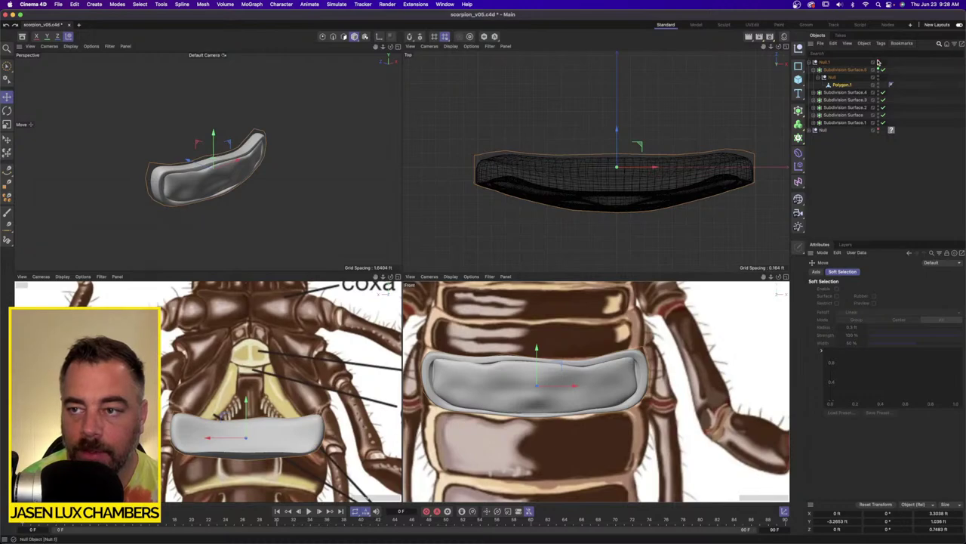
{"action": "left_click", "coordinate": [878, 63]}
{"action": "left_click_drag", "start_coordinate": [541, 350], "coordinate": [537, 296]}
{"action": "key", "text": "super+z"}
{"action": "left_click_drag", "start_coordinate": [542, 355], "coordinate": [544, 311]}
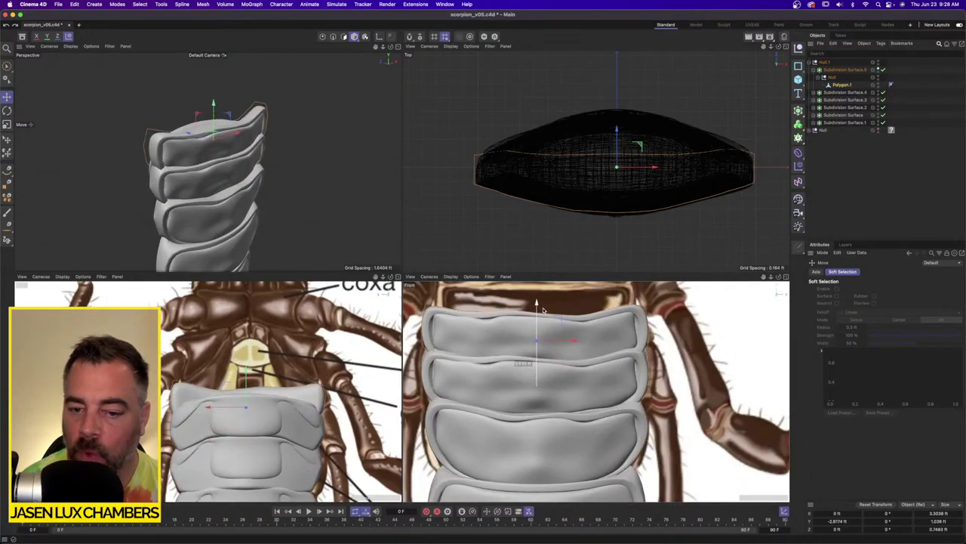
Hide the Null.1 group and turn on X-Ray for Subdivision Surface.5.
{"action": "left_click", "coordinate": [879, 63]}
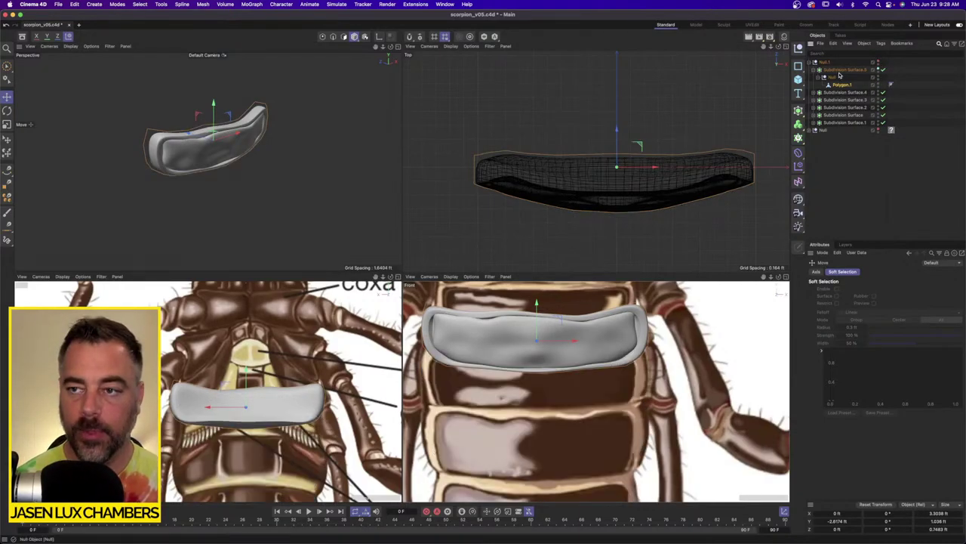
{"action": "left_click", "coordinate": [844, 70]}
{"action": "left_click", "coordinate": [857, 355]}
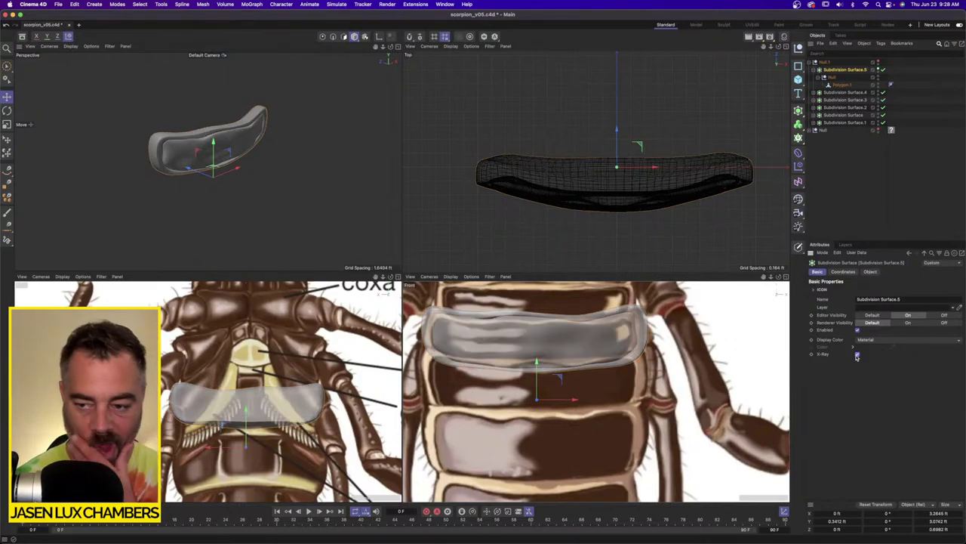
Pull the left-end points of Polygon.1 inward in the front view, using soft selection with a 1.542 ft radius, and adjust the lower corner.
{"action": "left_click", "coordinate": [840, 85]}
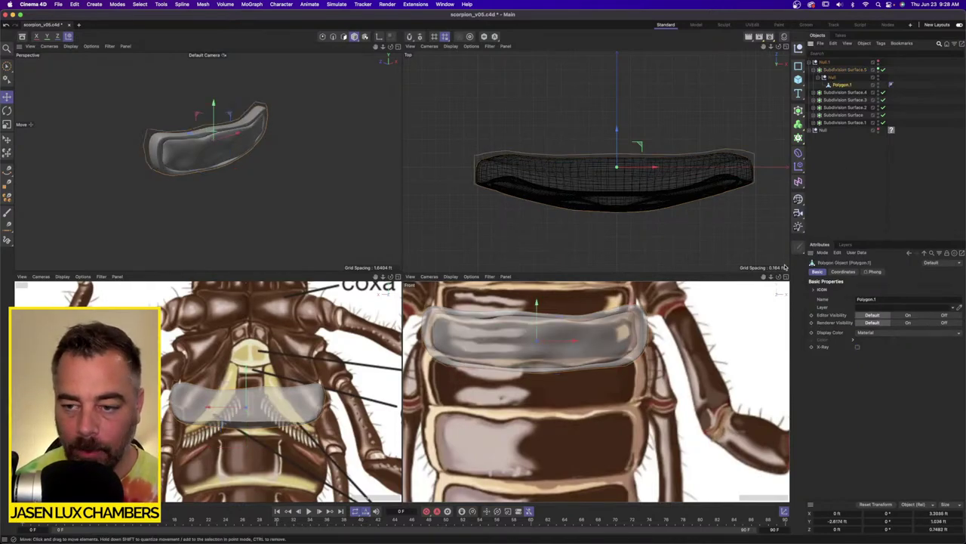
{"action": "key", "text": "F4"}
{"action": "middle_click_drag", "start_coordinate": [490, 276], "coordinate": [544, 328], "text": "alt"}
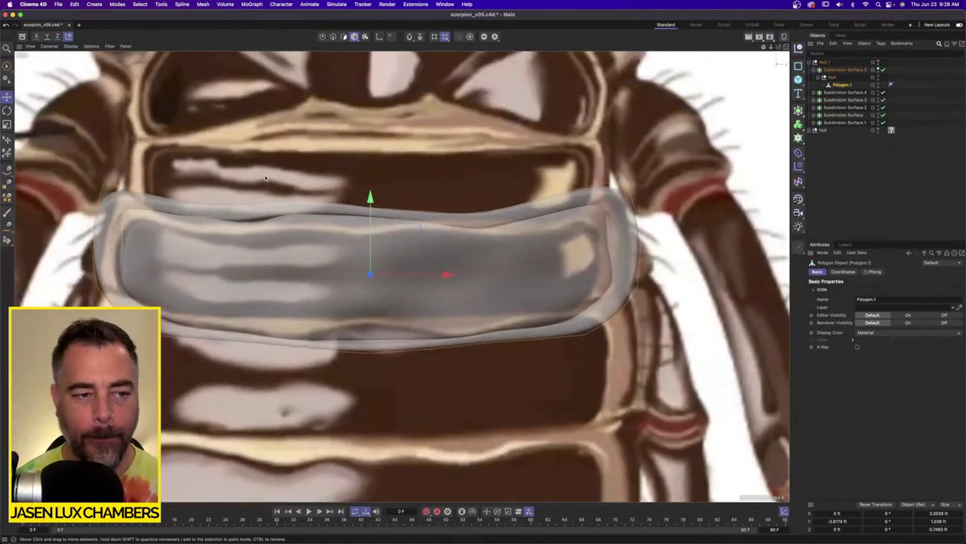
{"action": "left_click", "coordinate": [323, 36]}
{"action": "left_click", "coordinate": [7, 97]}
{"action": "left_click", "coordinate": [123, 208]}
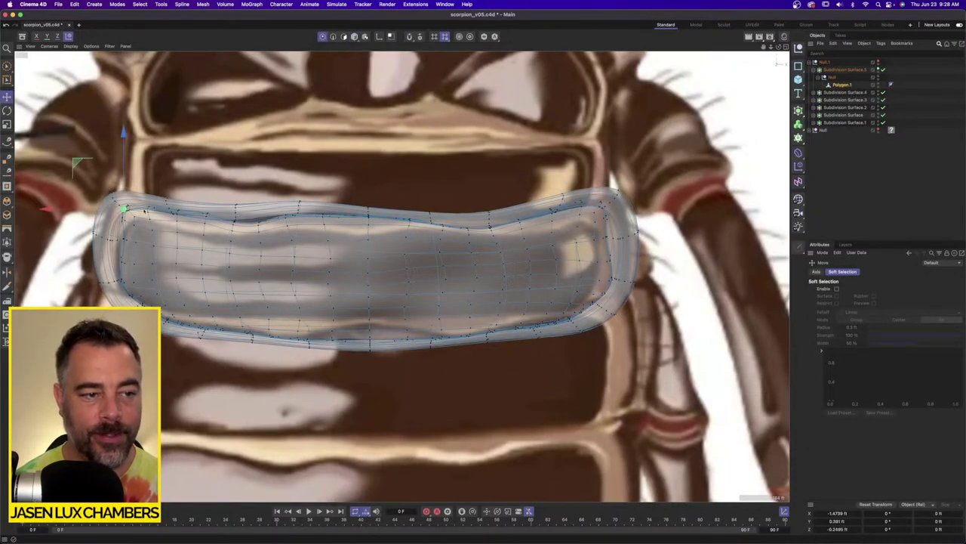
{"action": "left_click_drag", "start_coordinate": [123, 208], "coordinate": [133, 216]}
{"action": "key", "text": "super+z"}
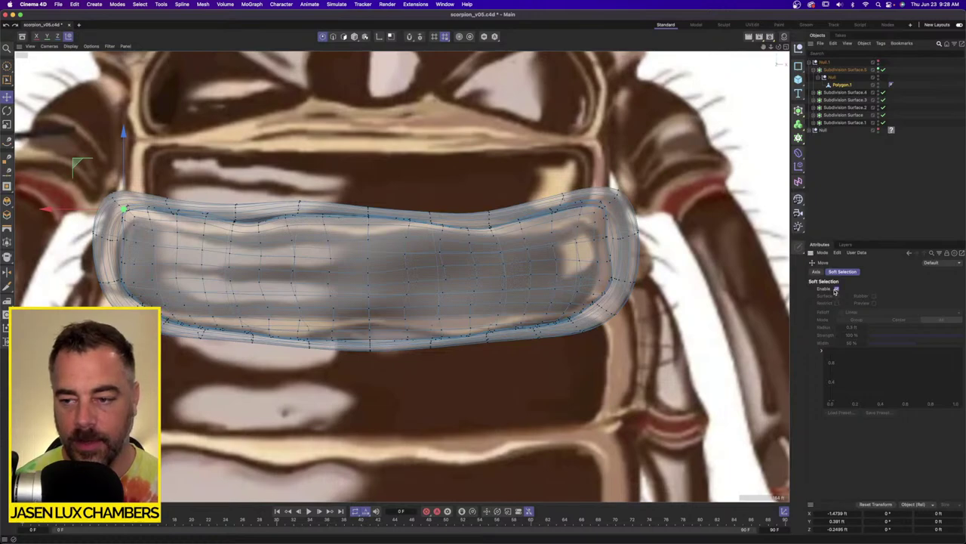
{"action": "left_click", "coordinate": [836, 289]}
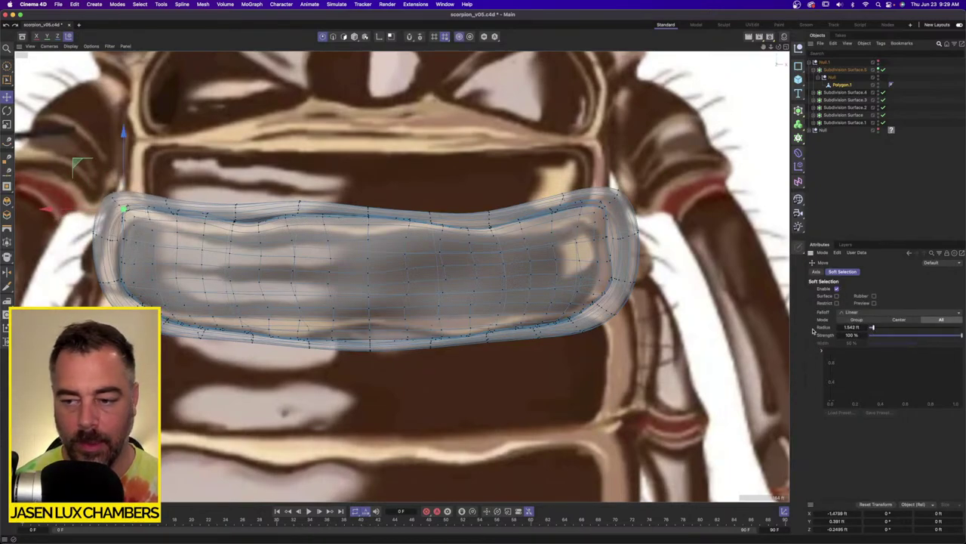
{"action": "left_click_drag", "start_coordinate": [231, 284], "coordinate": [243, 291]}
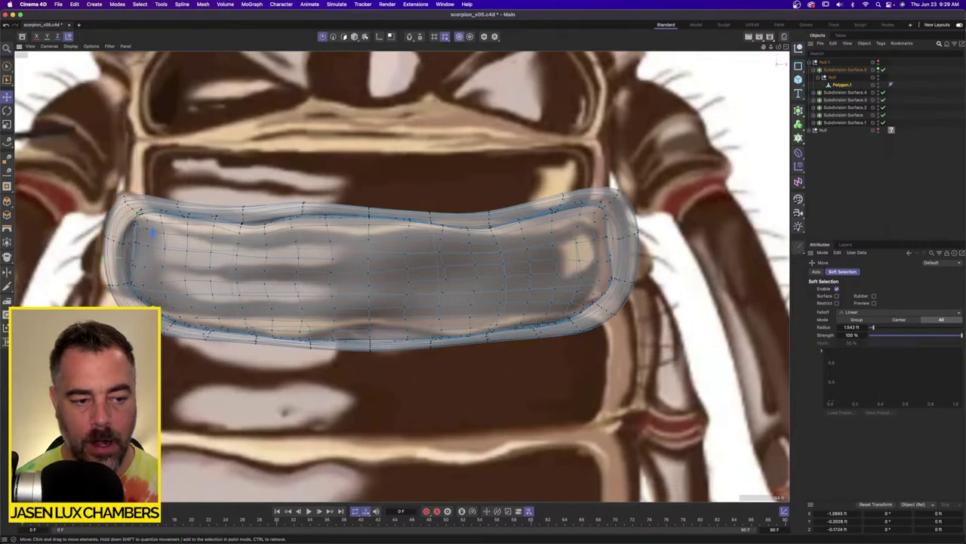
{"action": "left_click_drag", "start_coordinate": [153, 311], "coordinate": [147, 305]}
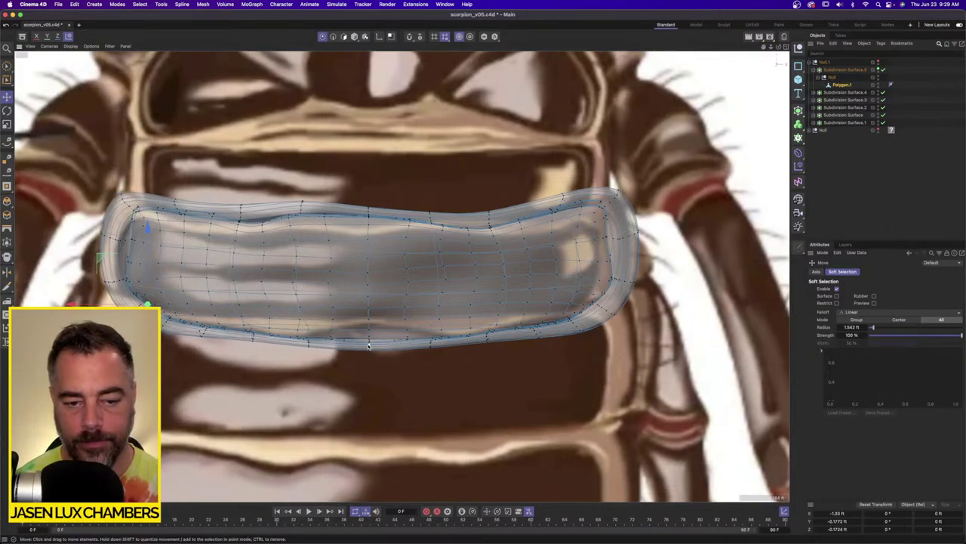
Raise the middle of the plate's lower edge and lower the middle of its upper edge, finishing with a smaller soft-selection radius.
{"action": "left_click_drag", "start_coordinate": [375, 322], "coordinate": [373, 287]}
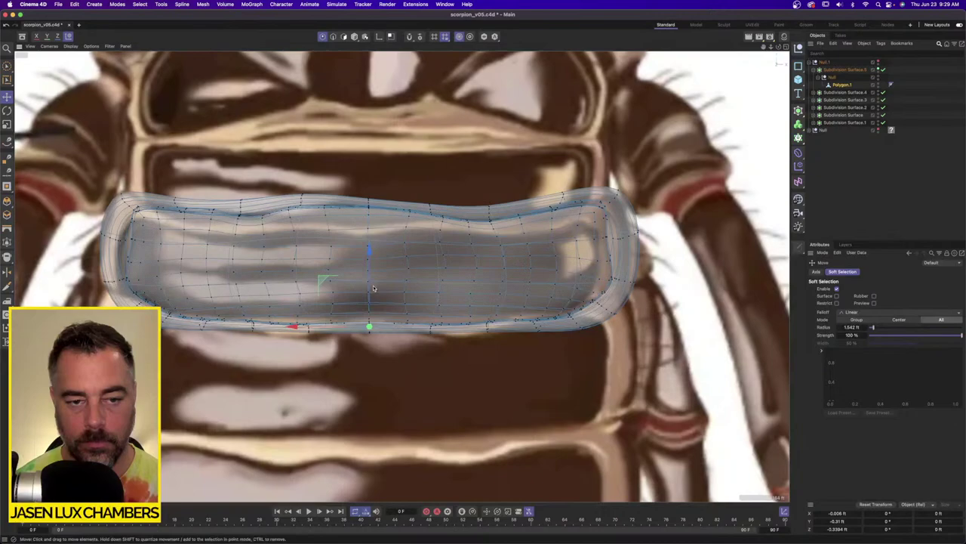
{"action": "left_click", "coordinate": [370, 205]}
{"action": "left_click_drag", "start_coordinate": [369, 184], "coordinate": [365, 201]}
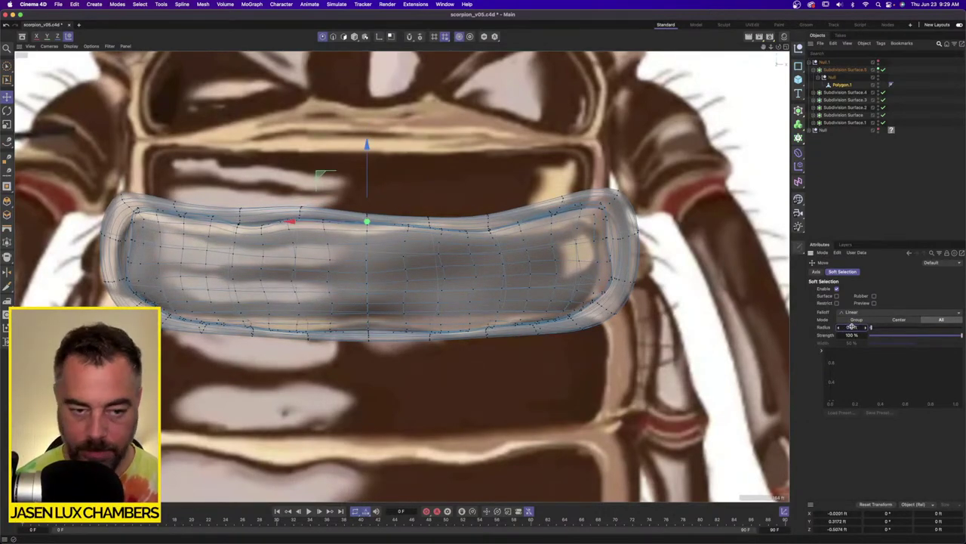
{"action": "left_click_drag", "start_coordinate": [365, 170], "coordinate": [365, 175]}
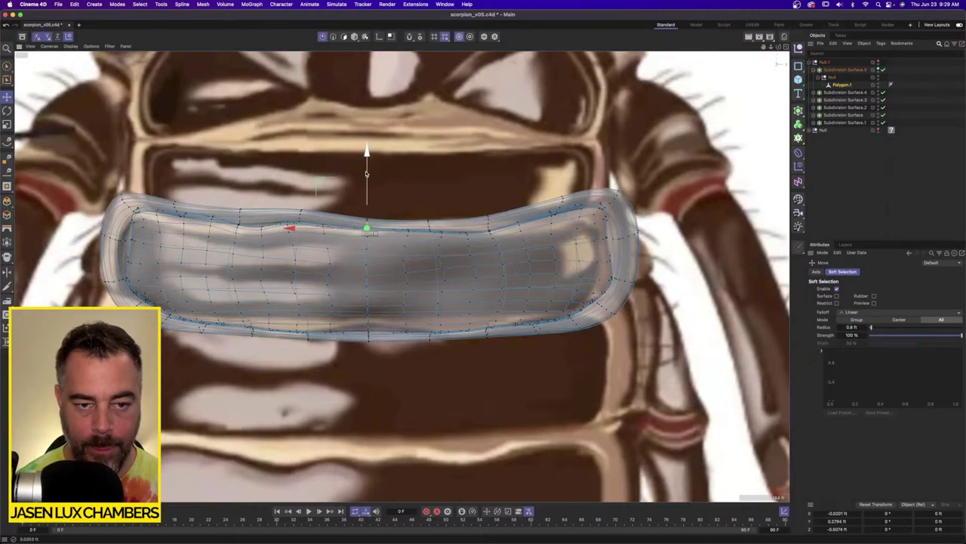
{"action": "left_click", "coordinate": [366, 338]}
{"action": "left_click_drag", "start_coordinate": [368, 259], "coordinate": [369, 247]}
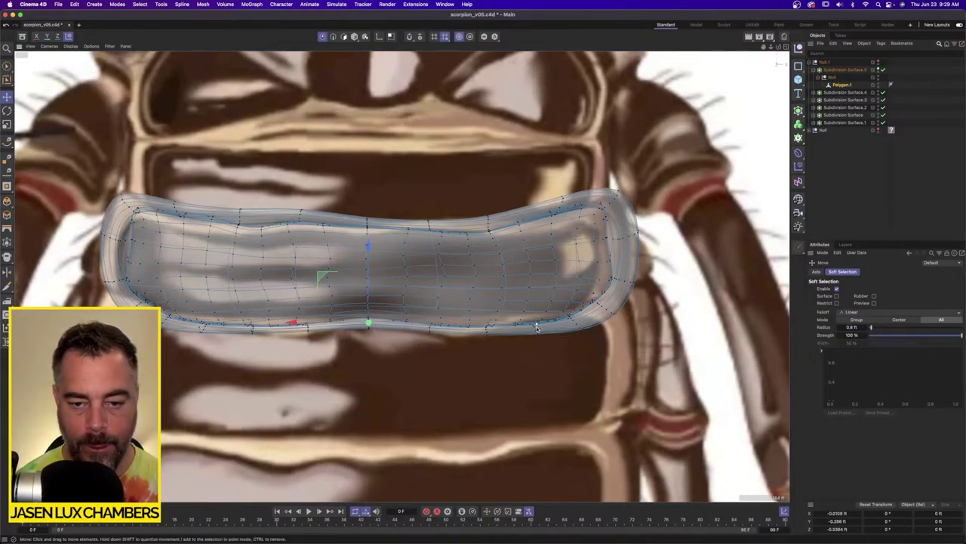
Pull the right-end points of Polygon.1 inward and lower its upper-right corner to follow the reference band.
{"action": "left_click", "coordinate": [619, 279]}
{"action": "left_click_drag", "start_coordinate": [681, 299], "coordinate": [671, 300]}
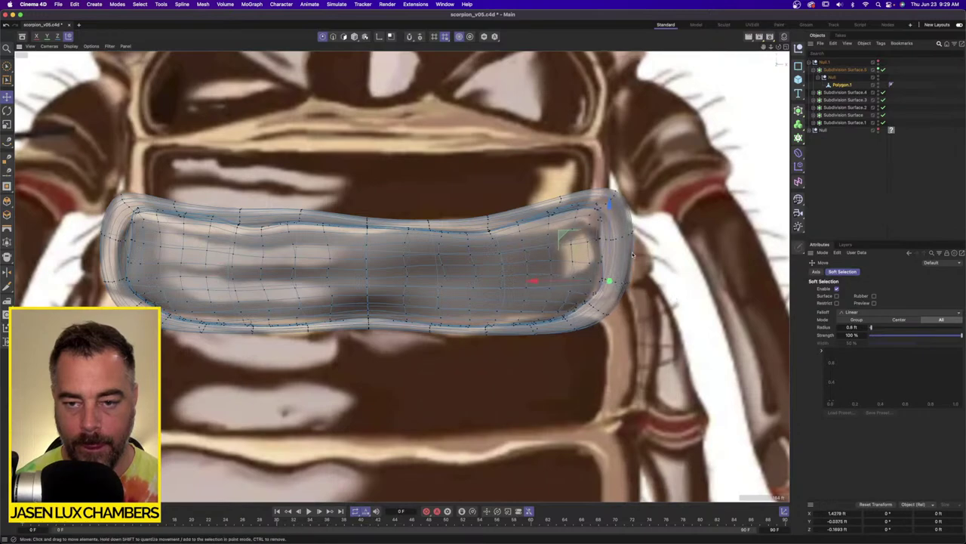
{"action": "left_click", "coordinate": [599, 206]}
{"action": "left_click_drag", "start_coordinate": [648, 213], "coordinate": [643, 228]}
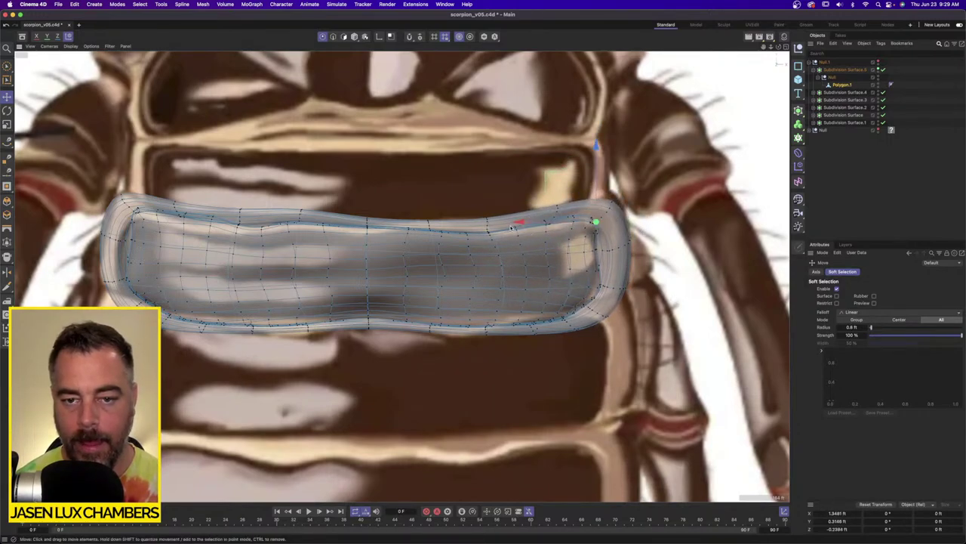
Lower the points along the upper edge of Polygon.1 and adjust its upper-left corner to match the reference outline.
{"action": "left_click", "coordinate": [488, 226]}
{"action": "left_click_drag", "start_coordinate": [512, 256], "coordinate": [513, 263]}
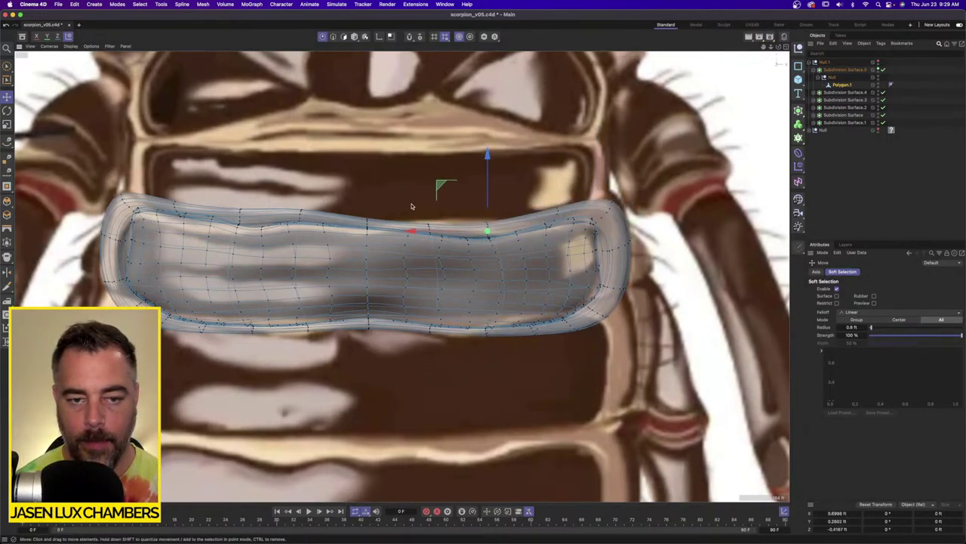
{"action": "left_click", "coordinate": [299, 216]}
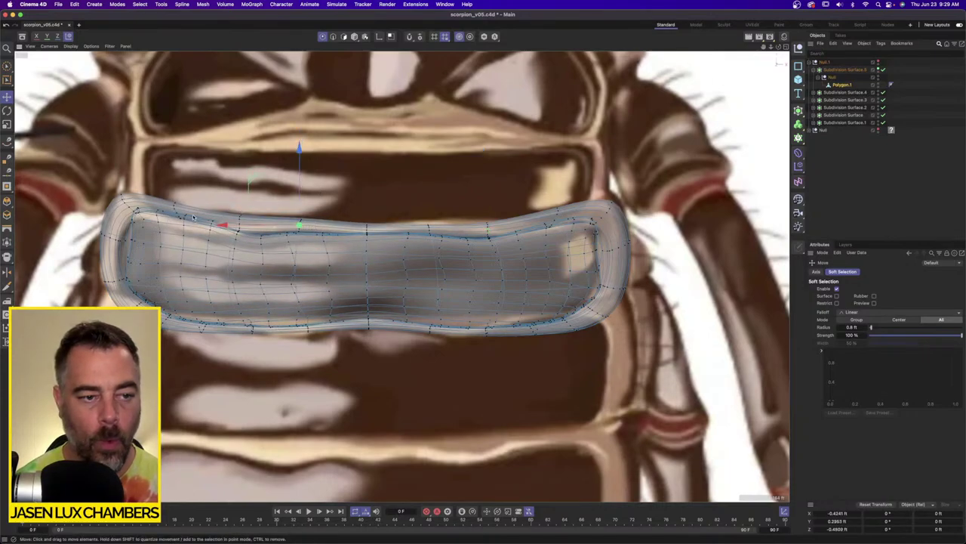
{"action": "left_click", "coordinate": [239, 225]}
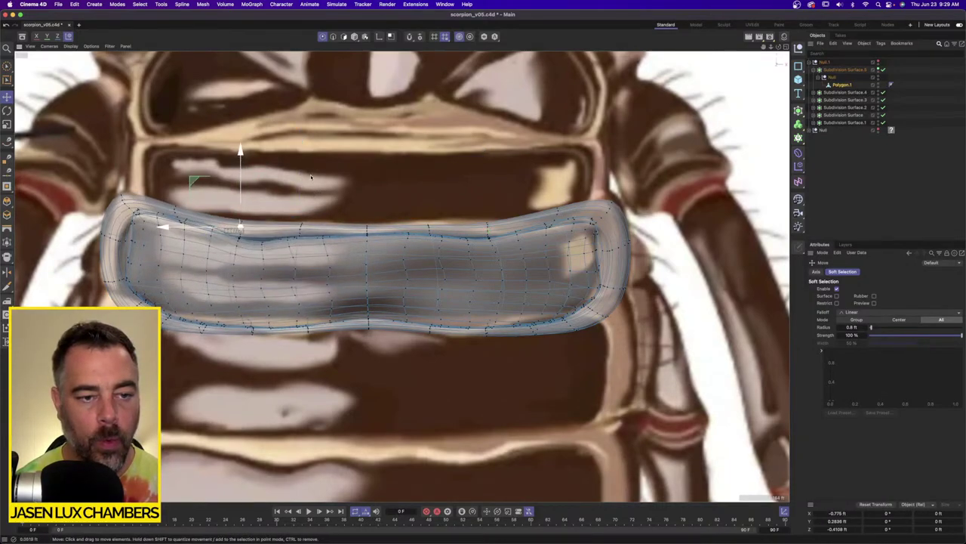
{"action": "left_click", "coordinate": [176, 210]}
{"action": "left_click_drag", "start_coordinate": [175, 132], "coordinate": [174, 142]}
{"action": "left_click", "coordinate": [121, 199]}
{"action": "left_click_drag", "start_coordinate": [192, 190], "coordinate": [195, 184]}
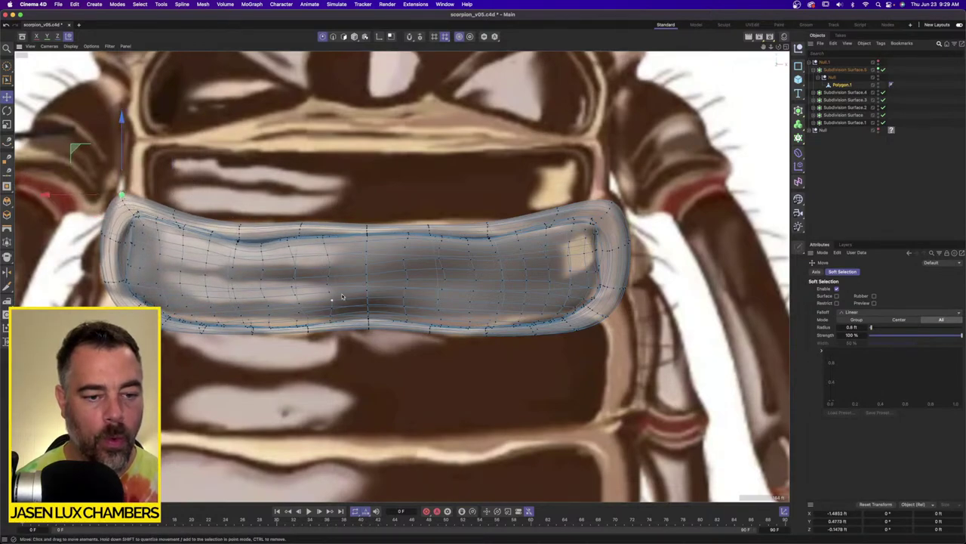
Adjust the points along the lower edge of Polygon.1 from the left side to the lower-right corner to match the reference.
{"action": "left_click", "coordinate": [255, 325]}
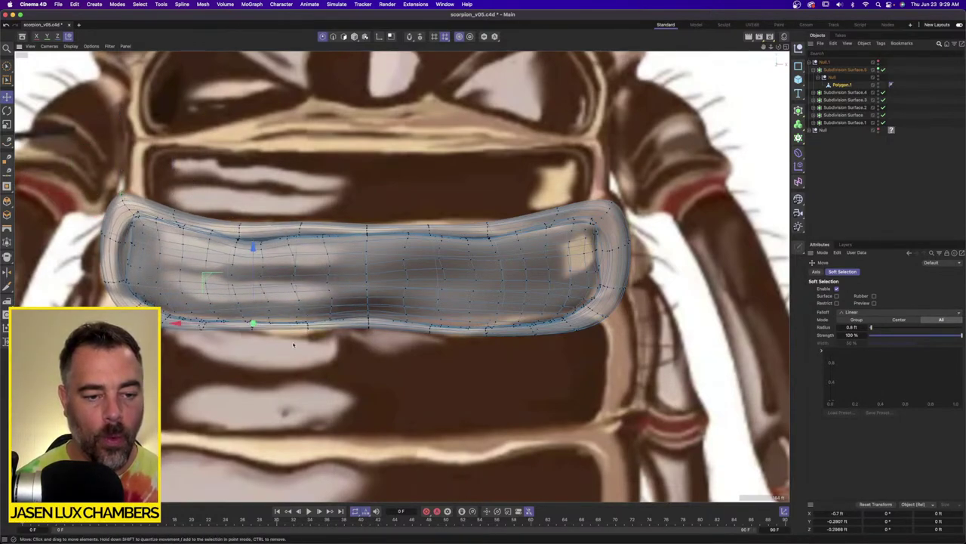
{"action": "left_click_drag", "start_coordinate": [307, 327], "coordinate": [355, 349]}
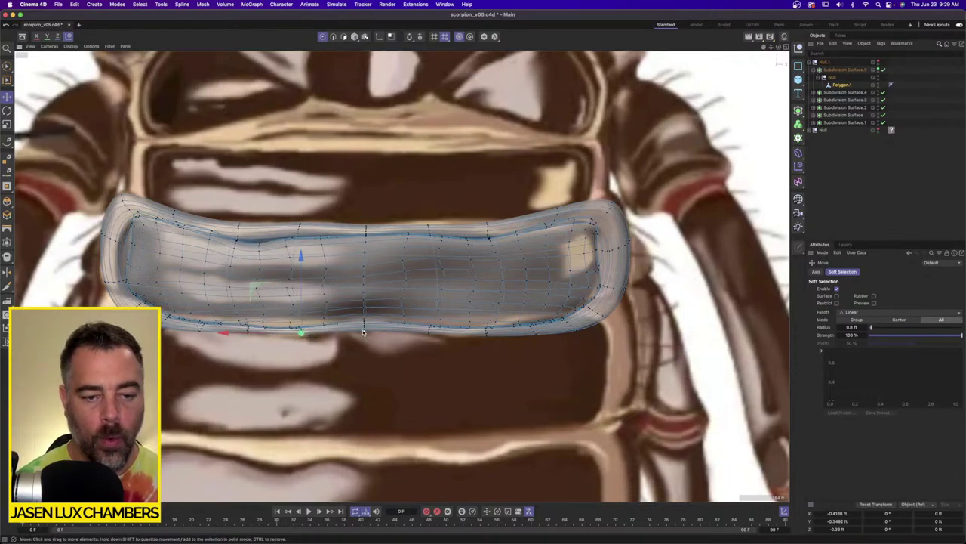
{"action": "left_click", "coordinate": [364, 330]}
{"action": "left_click", "coordinate": [491, 330]}
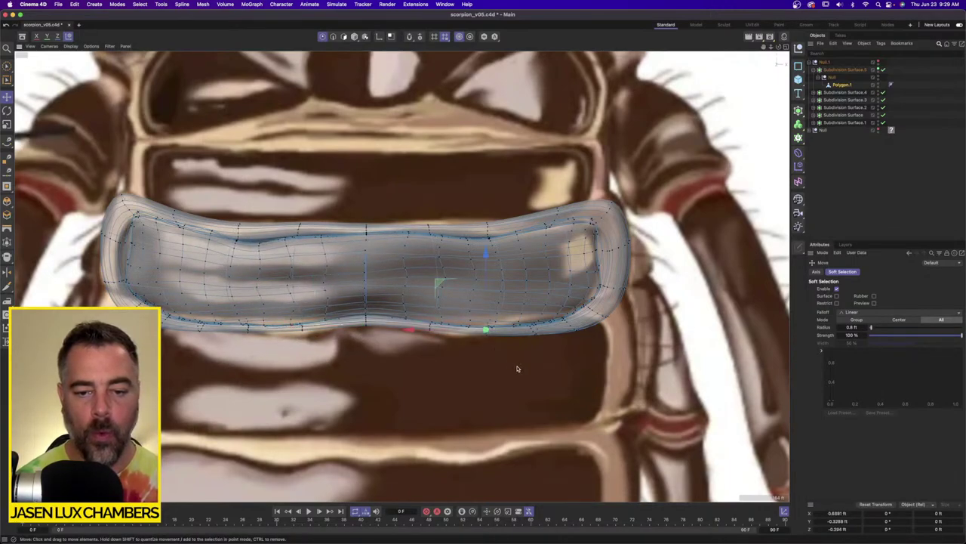
{"action": "left_click_drag", "start_coordinate": [492, 331], "coordinate": [572, 341]}
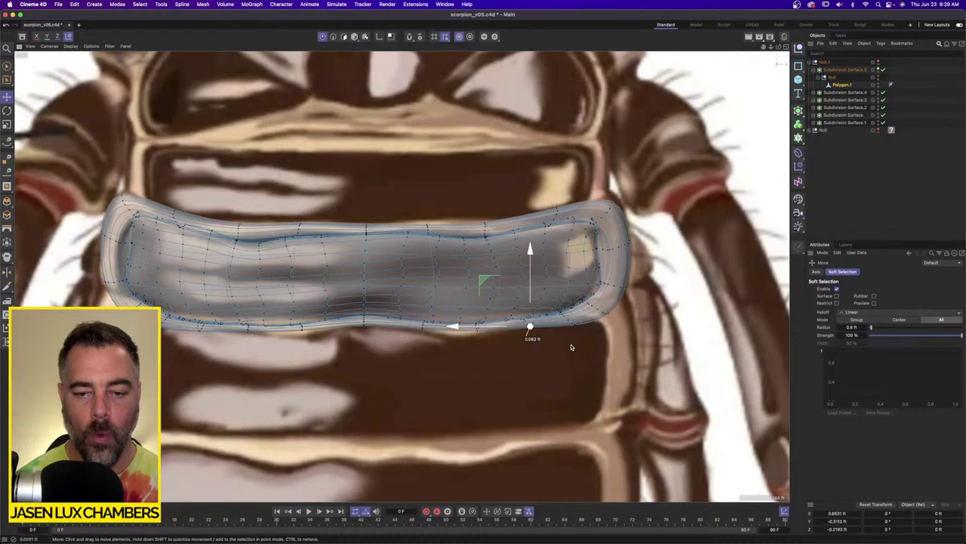
{"action": "left_click", "coordinate": [473, 341]}
{"action": "left_click", "coordinate": [479, 325]}
{"action": "left_click_drag", "start_coordinate": [476, 343], "coordinate": [479, 349]}
{"action": "left_click", "coordinate": [574, 320]}
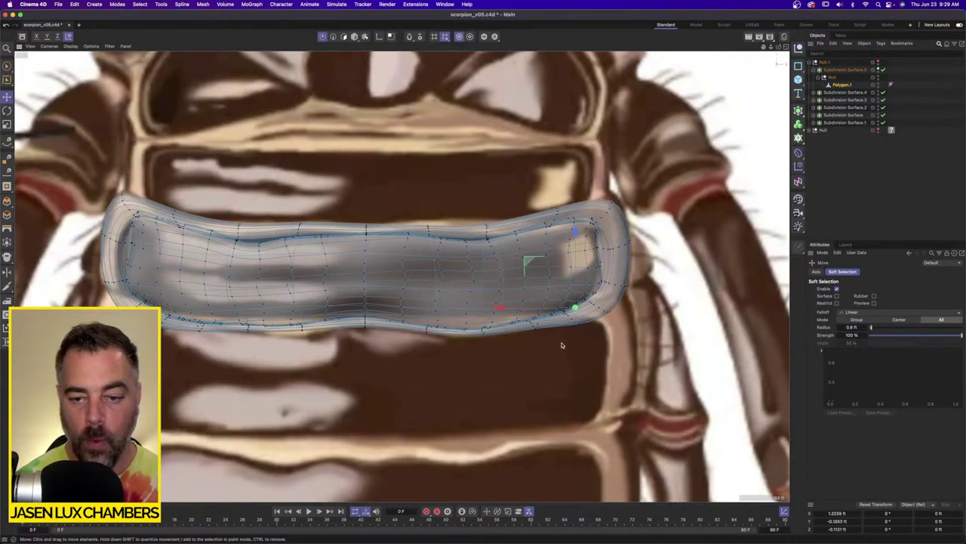
Fine-tune individual points on the upper and lower edges of Polygon.1, including its left corners.
{"action": "left_click", "coordinate": [486, 224]}
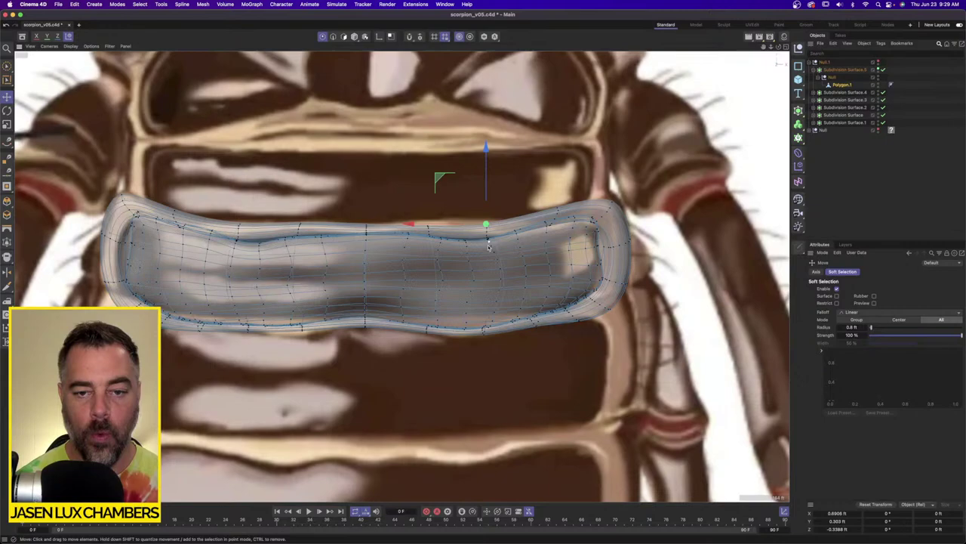
{"action": "left_click", "coordinate": [122, 201]}
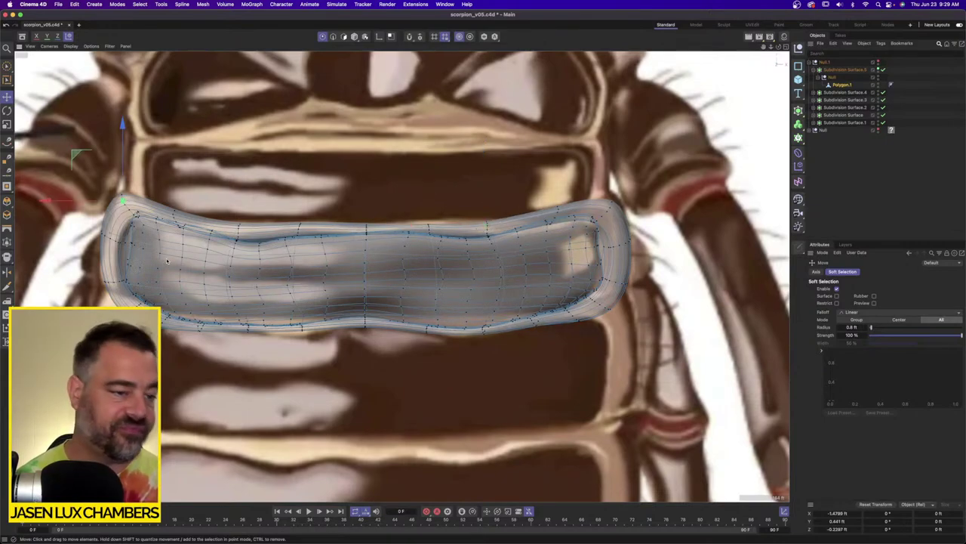
{"action": "left_click", "coordinate": [162, 325]}
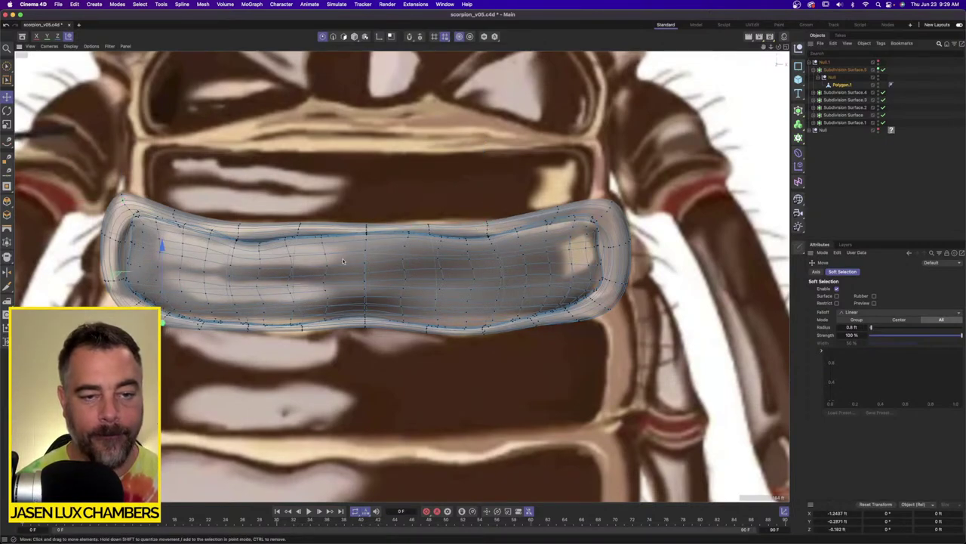
{"action": "left_click", "coordinate": [430, 225]}
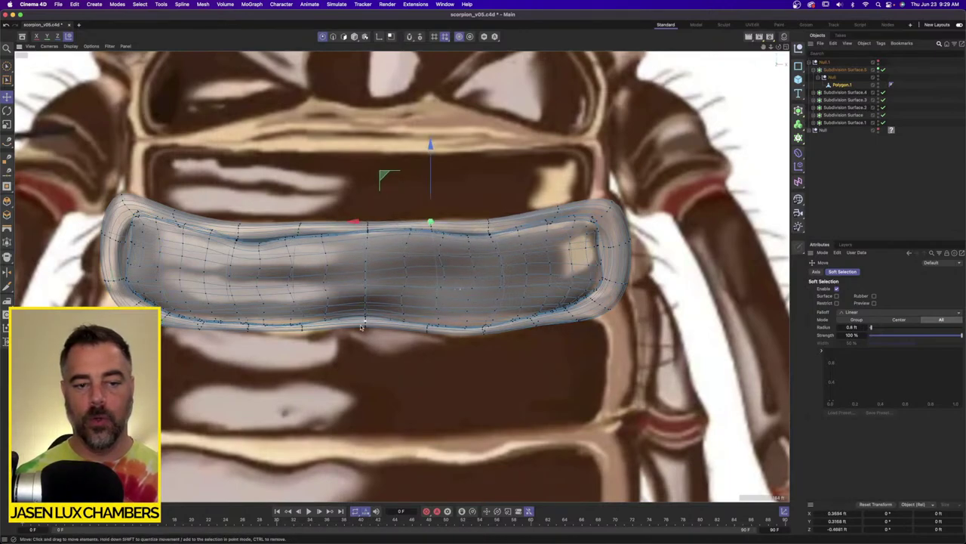
{"action": "left_click", "coordinate": [301, 332]}
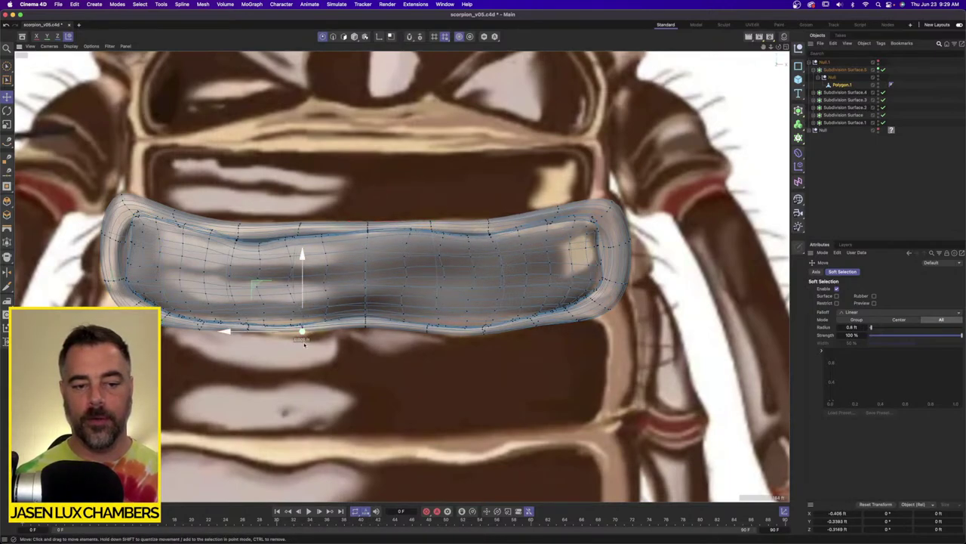
Duplicate Polygon.1 inside Subdivision Surface.5 and move the copy up over the next reference band, to about -2.07 ft in Y.
{"action": "left_click", "coordinate": [844, 78]}
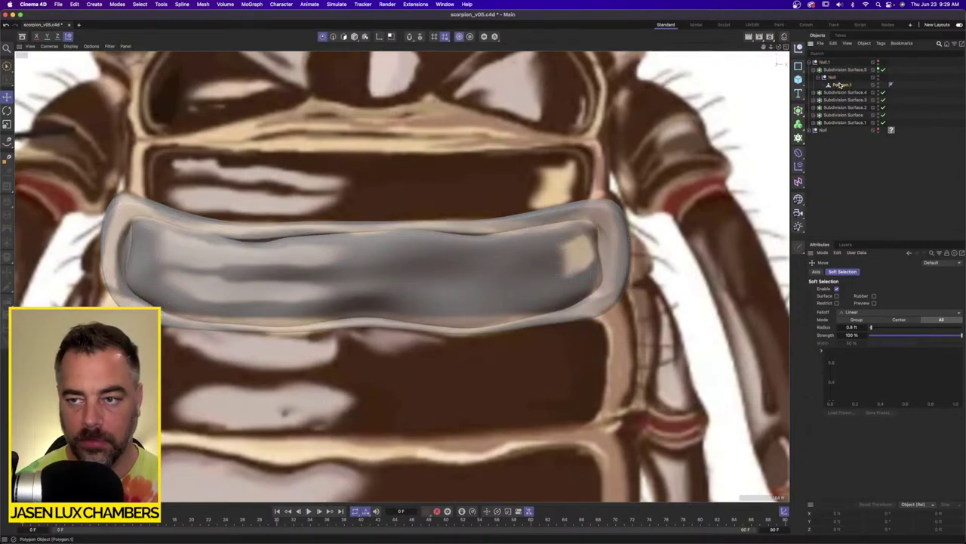
{"action": "left_click", "coordinate": [841, 85]}
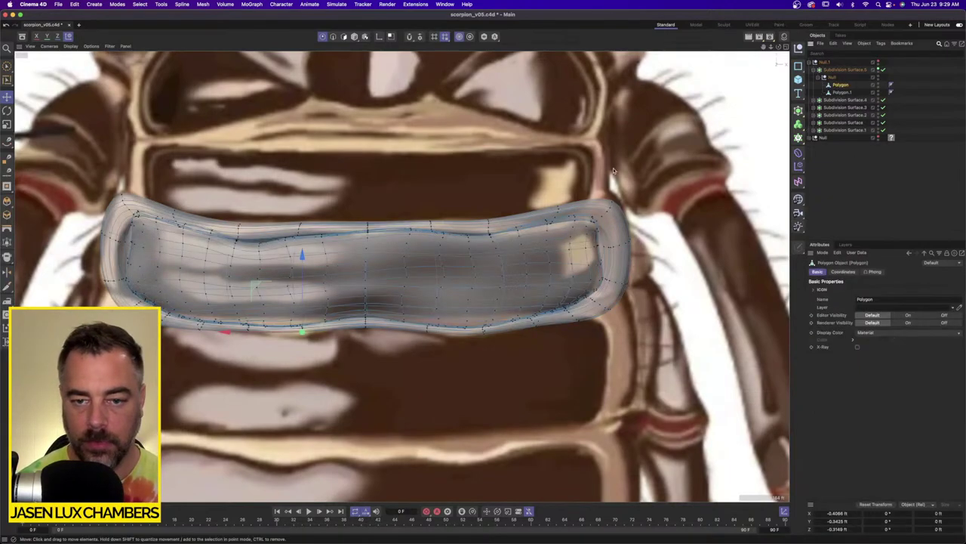
{"action": "left_click", "coordinate": [355, 36]}
{"action": "left_click_drag", "start_coordinate": [369, 206], "coordinate": [368, 116]}
Scale the copied plate uniformly to about 2.80 ft wide and lower it to about -2.11 ft in Y.
{"action": "left_click", "coordinate": [7, 125]}
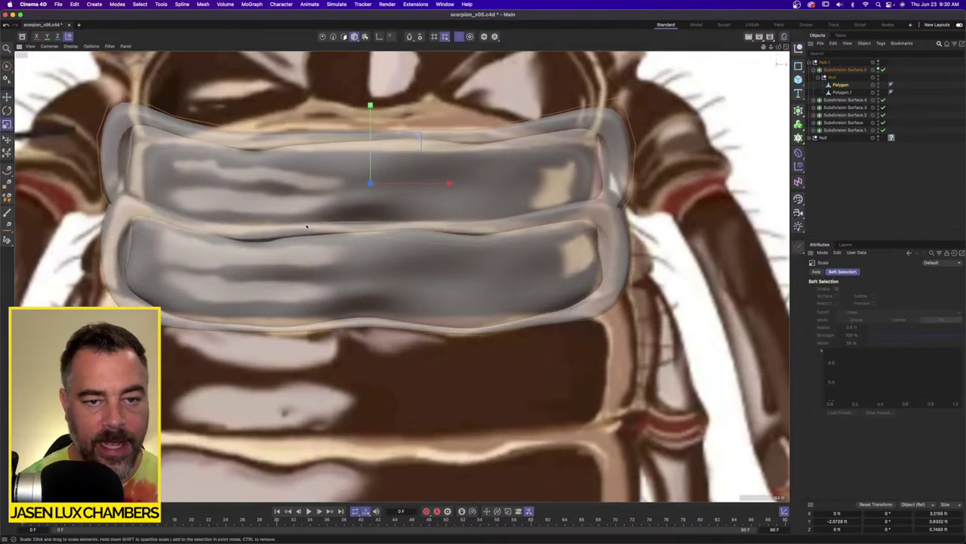
{"action": "left_click_drag", "start_coordinate": [433, 259], "coordinate": [387, 259]}
{"action": "key", "text": "e"}
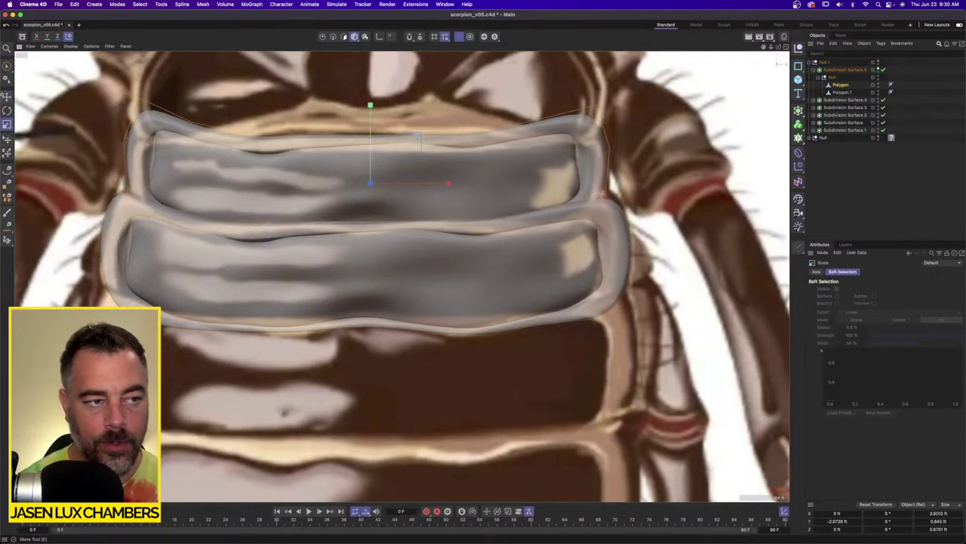
{"action": "left_click_drag", "start_coordinate": [368, 106], "coordinate": [368, 112]}
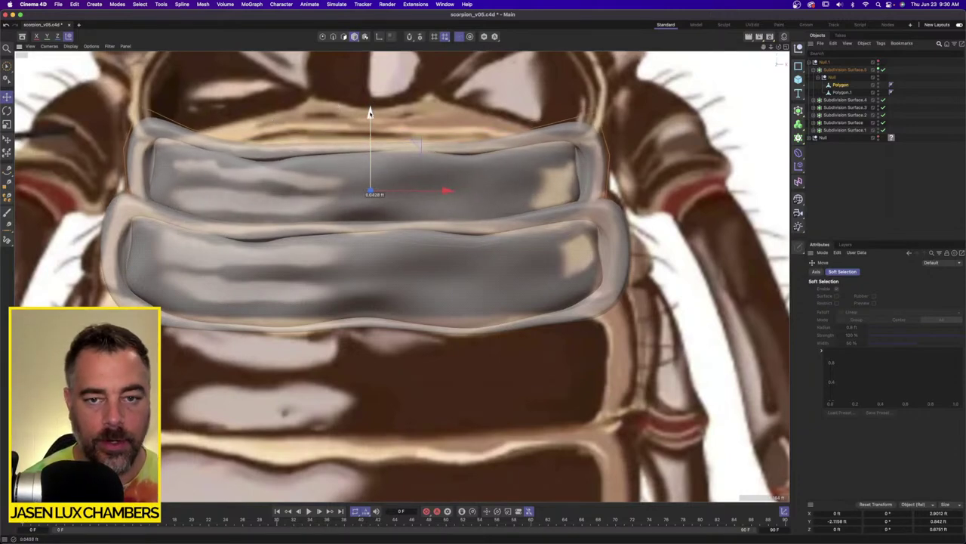
{"action": "left_click", "coordinate": [841, 85]}
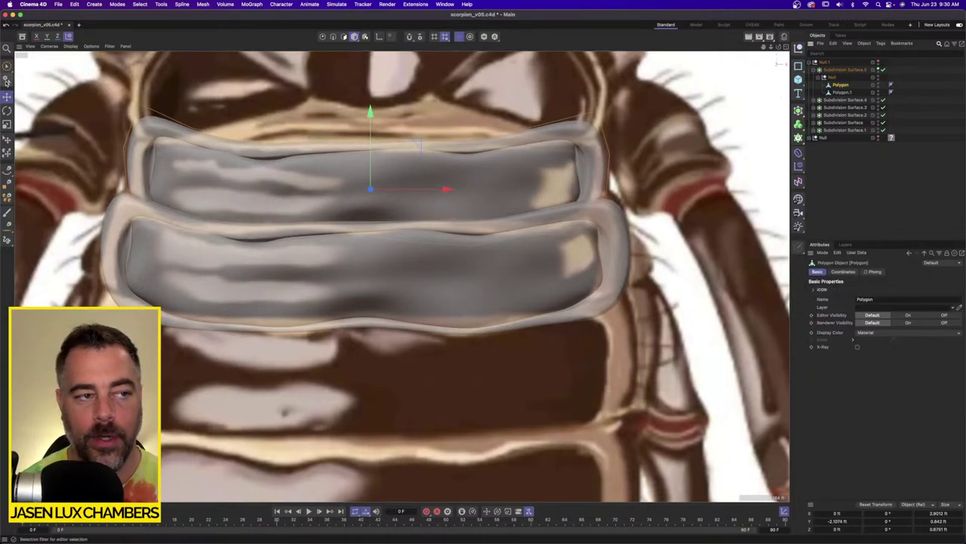
Lower the two upper corner points of the copied plate together with soft selection, to about 0.27 ft in Y.
{"action": "left_click", "coordinate": [322, 37]}
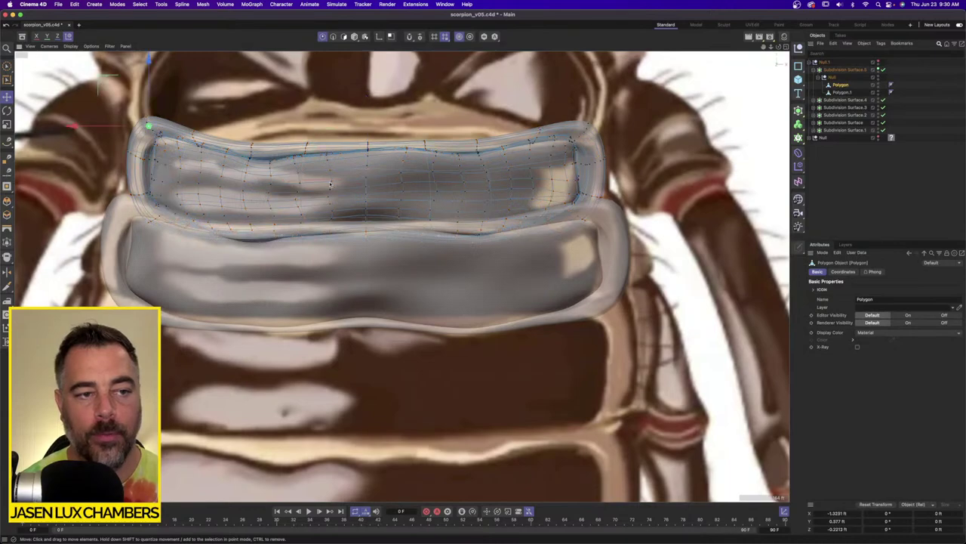
{"action": "left_click", "coordinate": [591, 129], "text": "shift"}
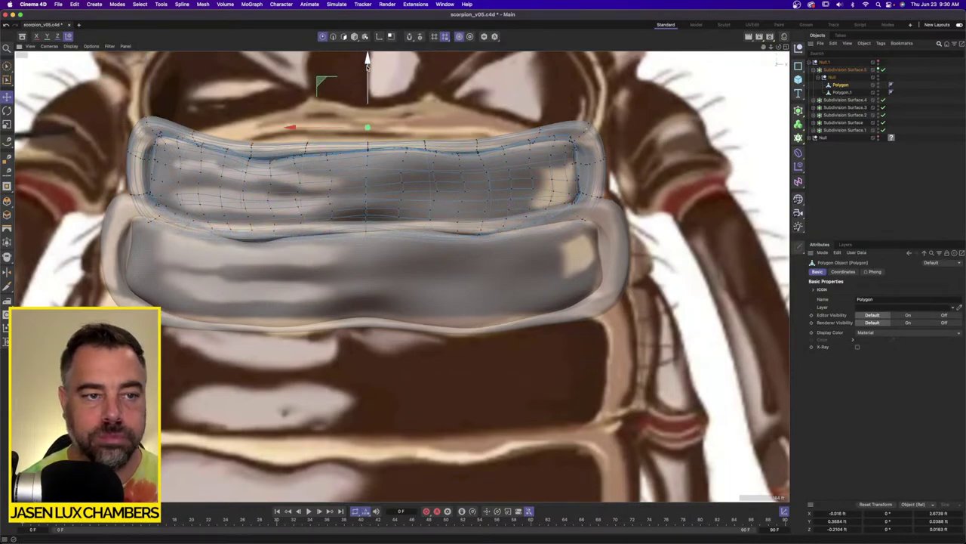
{"action": "left_click_drag", "start_coordinate": [367, 69], "coordinate": [367, 85]}
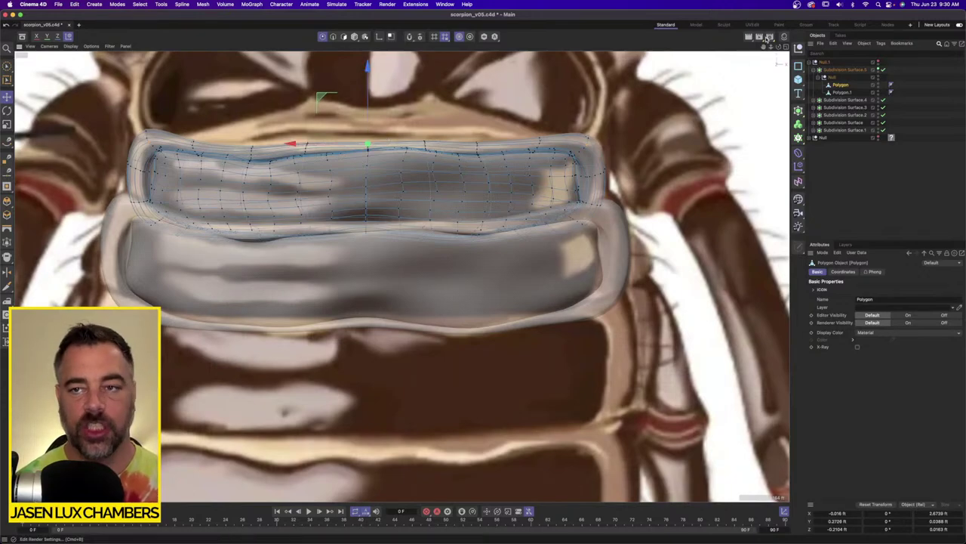
Adjust the points along the lower edge of the copied plate in the perspective view to fit it against the plate below.
{"action": "left_click", "coordinate": [785, 47]}
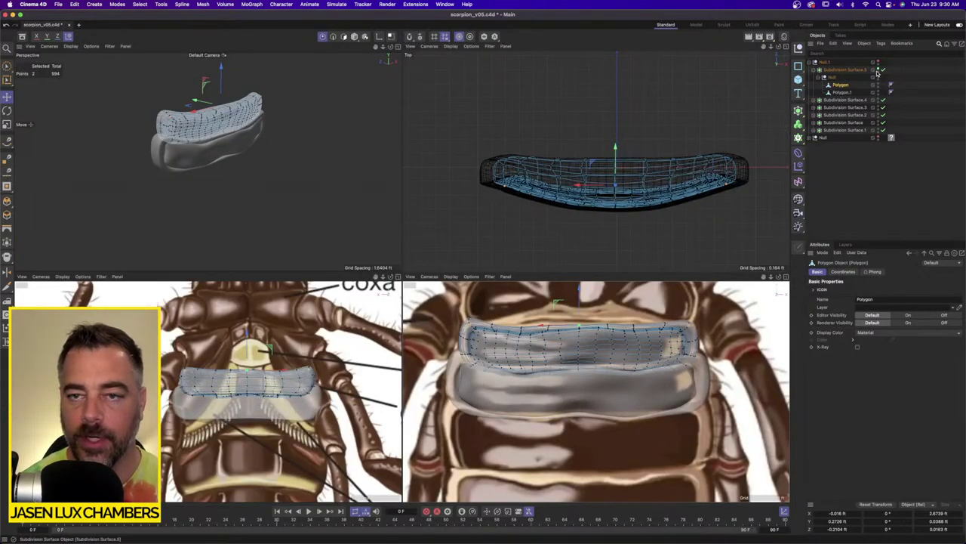
{"action": "scroll", "coordinate": [302, 118], "scroll_direction": "up", "scroll_amount": 6}
{"action": "middle_click_drag", "start_coordinate": [170, 139], "coordinate": [269, 150], "text": "alt"}
{"action": "scroll", "coordinate": [299, 157], "scroll_direction": "down", "scroll_amount": 5}
{"action": "left_click", "coordinate": [225, 190]}
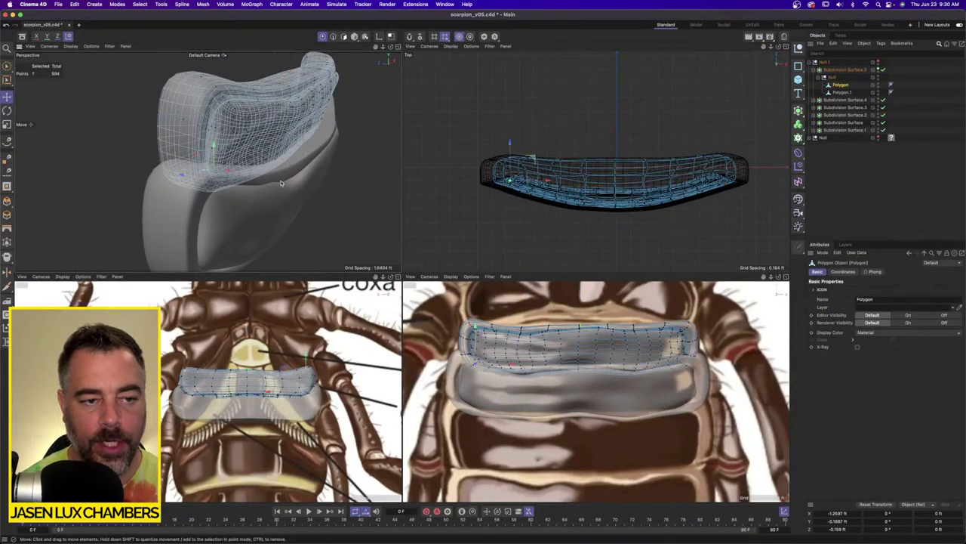
{"action": "left_click_drag", "start_coordinate": [338, 122], "coordinate": [356, 143], "text": "alt"}
{"action": "left_click", "coordinate": [259, 122], "text": "shift"}
{"action": "left_click_drag", "start_coordinate": [262, 125], "coordinate": [277, 140]}
{"action": "left_click", "coordinate": [273, 159]}
{"action": "left_click", "coordinate": [313, 144], "text": "shift"}
{"action": "left_click_drag", "start_coordinate": [311, 154], "coordinate": [229, 207], "text": "alt"}
{"action": "left_click", "coordinate": [304, 155]}
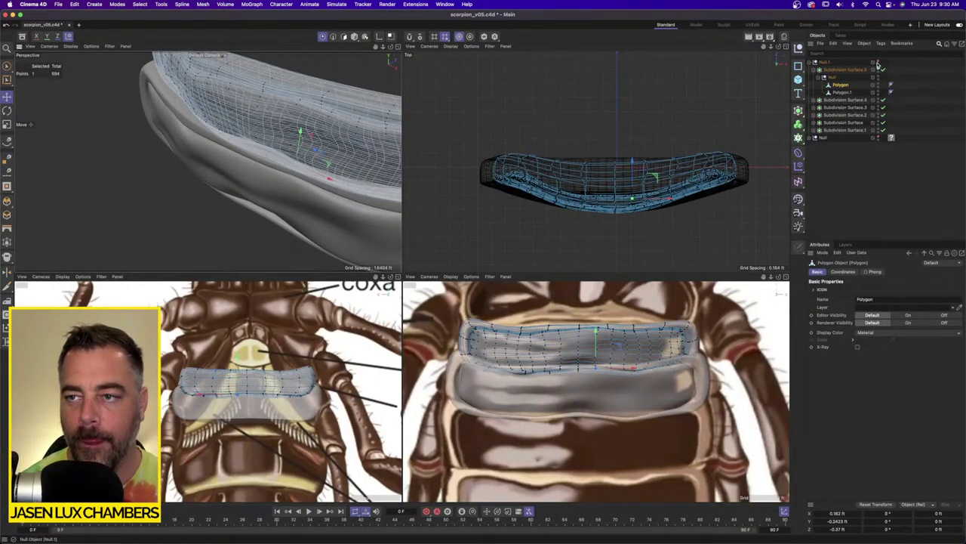
Show the Null.1 group and adjust the lower-edge points of Polygon.1 in Subdivision Surface.5 against the segment below.
{"action": "left_click", "coordinate": [878, 63]}
{"action": "left_click", "coordinate": [850, 93]}
{"action": "left_click_drag", "start_coordinate": [269, 163], "coordinate": [203, 187], "text": "alt"}
{"action": "scroll", "coordinate": [215, 151], "scroll_direction": "up", "scroll_amount": 5}
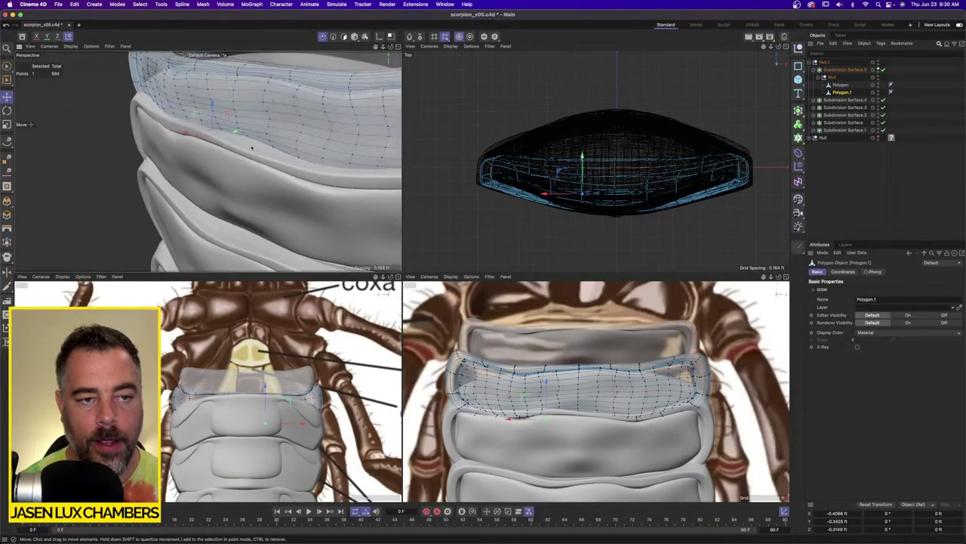
{"action": "left_click", "coordinate": [271, 139]}
{"action": "left_click_drag", "start_coordinate": [290, 131], "coordinate": [268, 141]}
{"action": "scroll", "coordinate": [262, 185], "scroll_direction": "down", "scroll_amount": 5}
{"action": "left_click_drag", "start_coordinate": [260, 183], "coordinate": [359, 218], "text": "alt"}
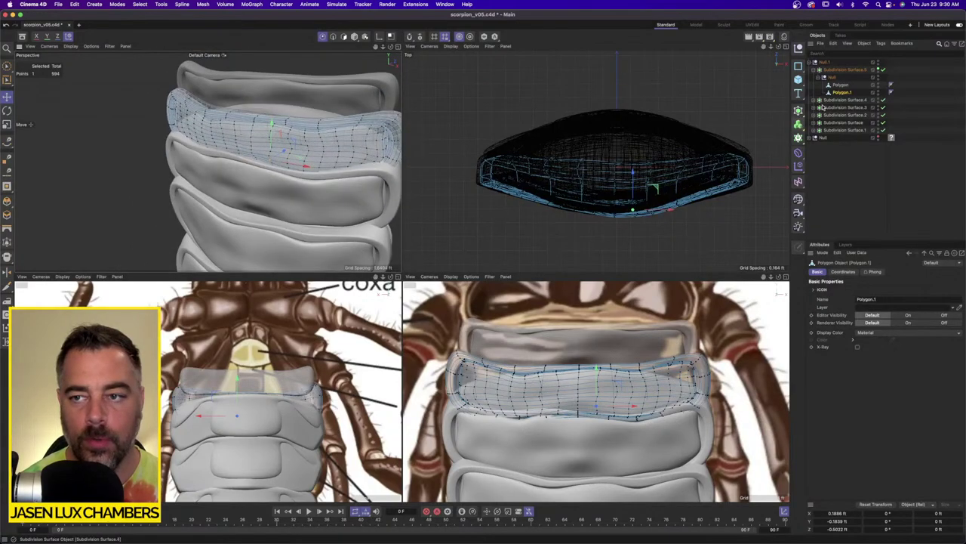
Adjust the lower-edge points of Polygon.1 directly under Subdivision Surface.4's Null to fit it against the segment below.
{"action": "left_click", "coordinate": [810, 100]}
{"action": "left_click", "coordinate": [814, 101]}
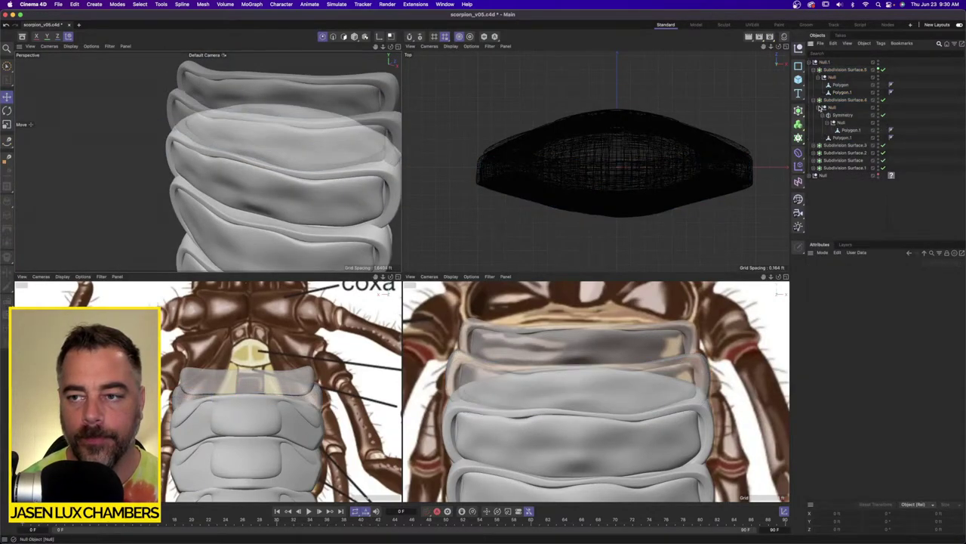
{"action": "left_click", "coordinate": [850, 137]}
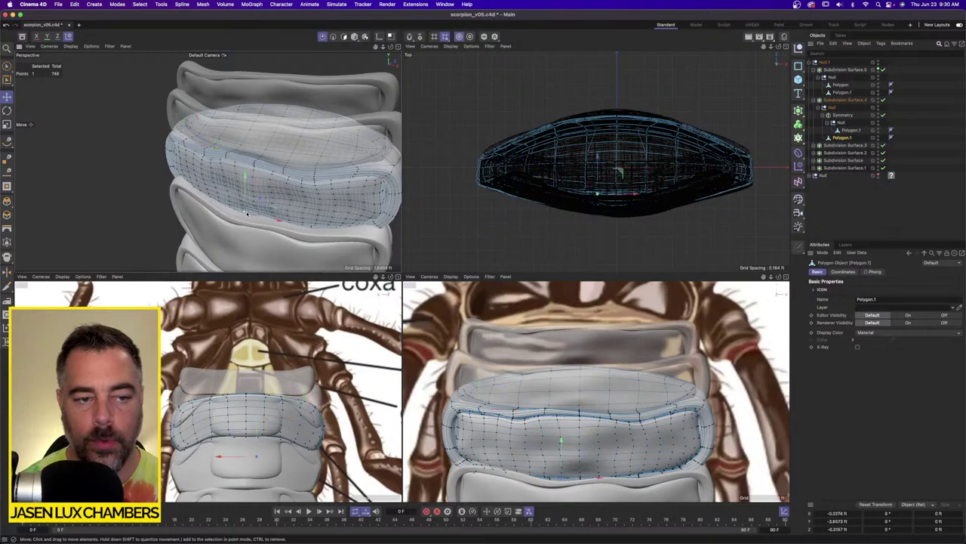
{"action": "left_click", "coordinate": [293, 203]}
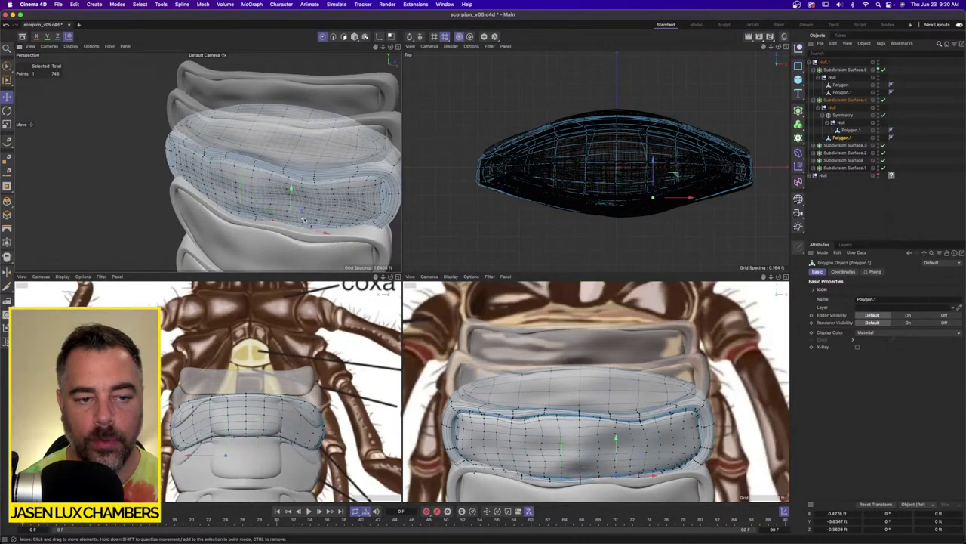
{"action": "left_click", "coordinate": [350, 215]}
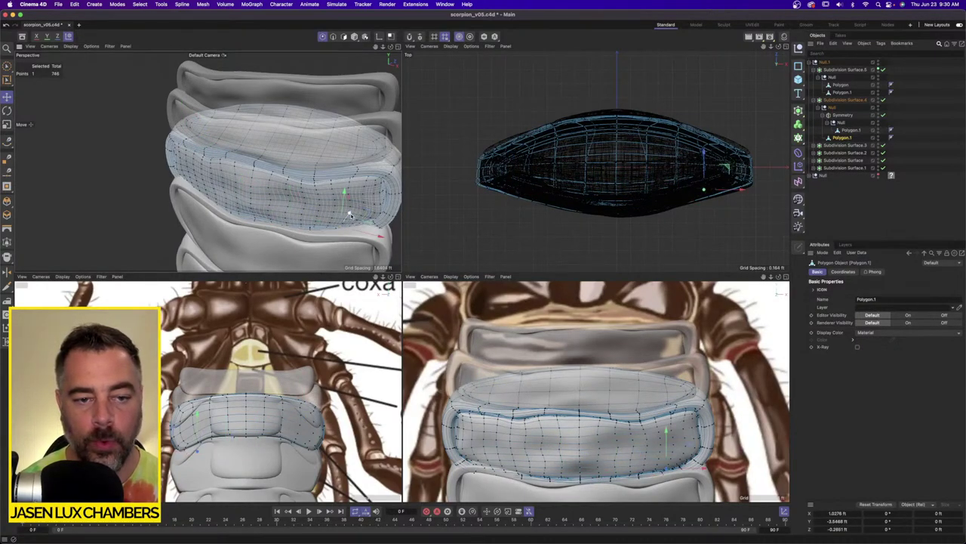
{"action": "left_click", "coordinate": [363, 227]}
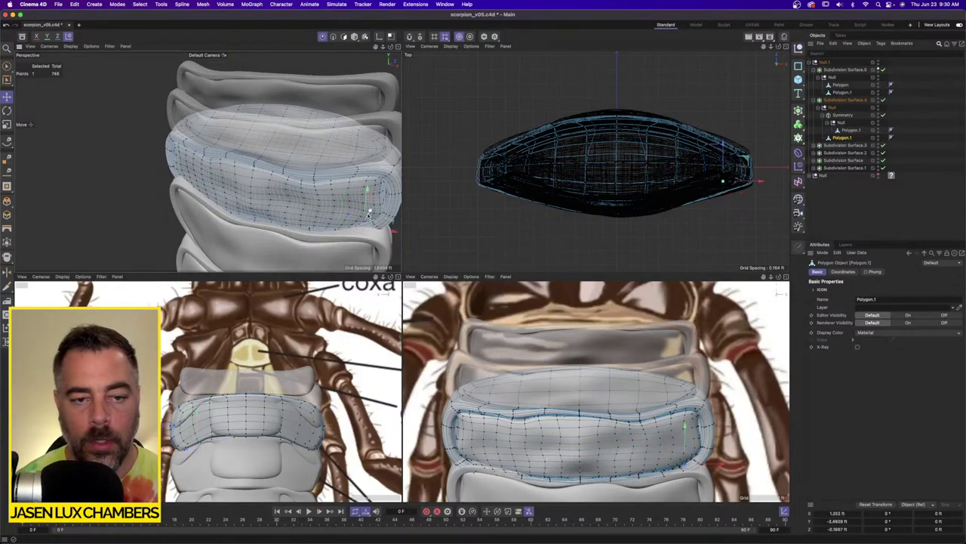
{"action": "left_click_drag", "start_coordinate": [138, 188], "coordinate": [240, 162], "text": "alt"}
{"action": "left_click", "coordinate": [166, 186]}
{"action": "left_click", "coordinate": [168, 185]}
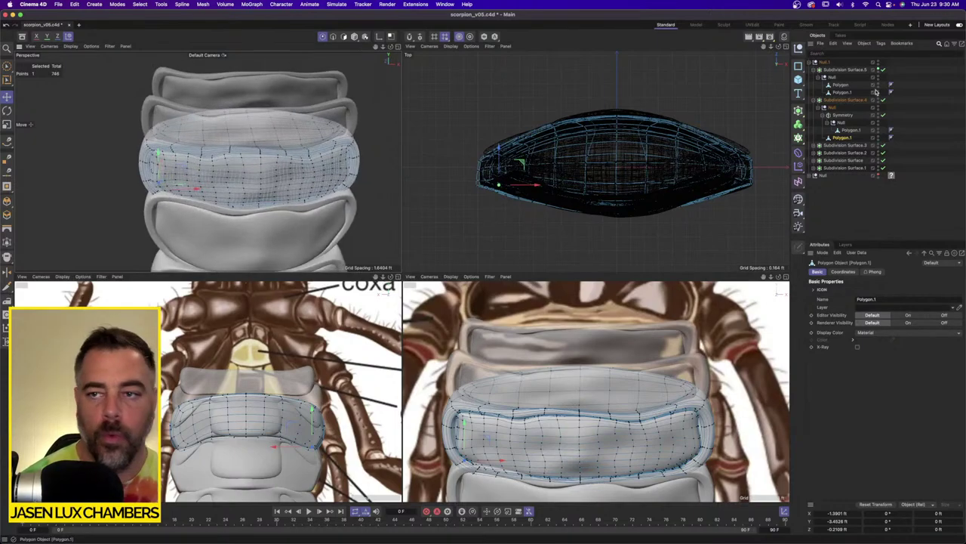
Turn off X-Ray for Subdivision Surface.5 and Subdivision Surface.4 together, and deselect them.
{"action": "left_click", "coordinate": [844, 70]}
{"action": "left_click", "coordinate": [842, 102], "text": "ctrl"}
{"action": "left_click", "coordinate": [858, 354]}
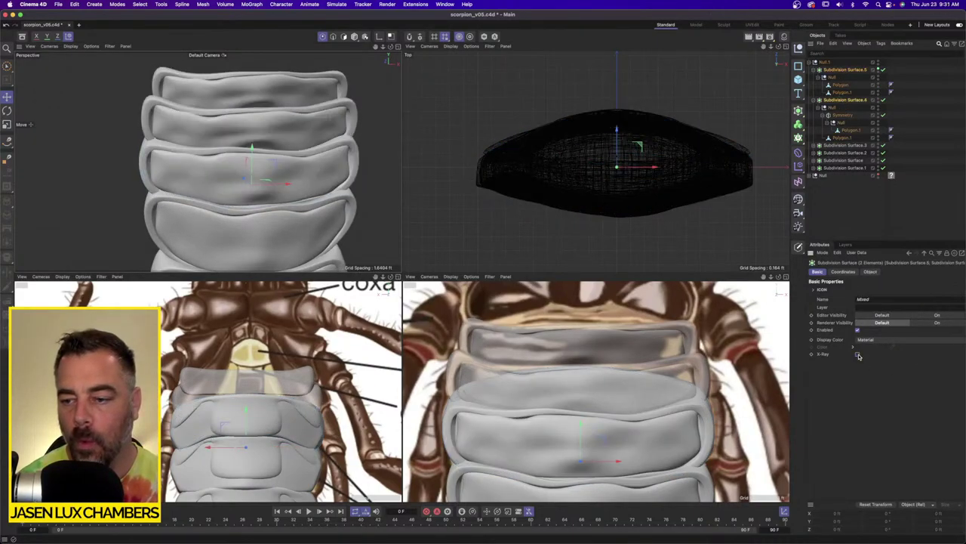
{"action": "left_click", "coordinate": [863, 218]}
{"action": "left_click_drag", "start_coordinate": [238, 124], "coordinate": [279, 111], "text": "alt"}
{"action": "scroll", "coordinate": [266, 121], "scroll_direction": "down", "scroll_amount": 8}
{"action": "scroll", "coordinate": [278, 110], "scroll_direction": "up", "scroll_amount": 5}
{"action": "scroll", "coordinate": [279, 110], "scroll_direction": "up", "scroll_amount": 4}
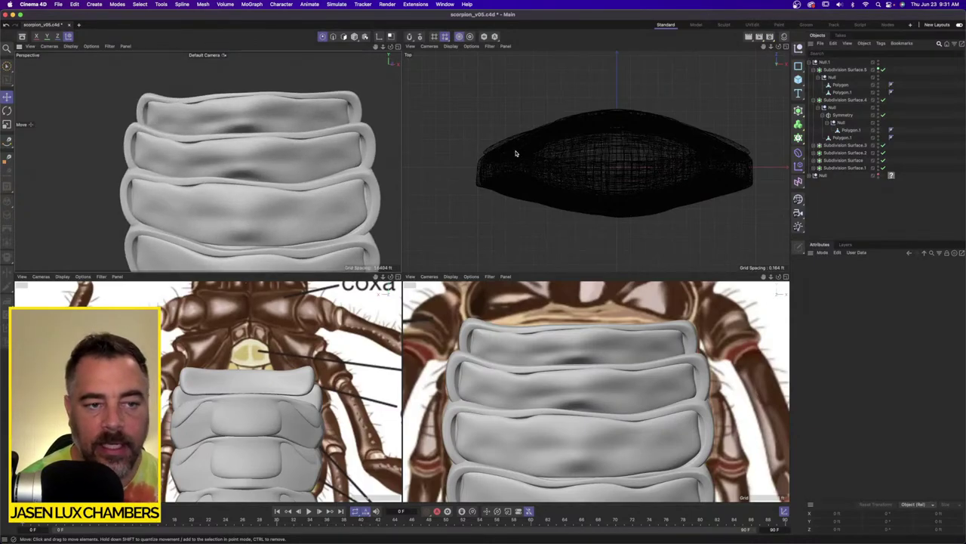
Select Polygon in Subdivision Surface.5 and try to adjust a point near the middle of its lower edge.
{"action": "left_click", "coordinate": [840, 85]}
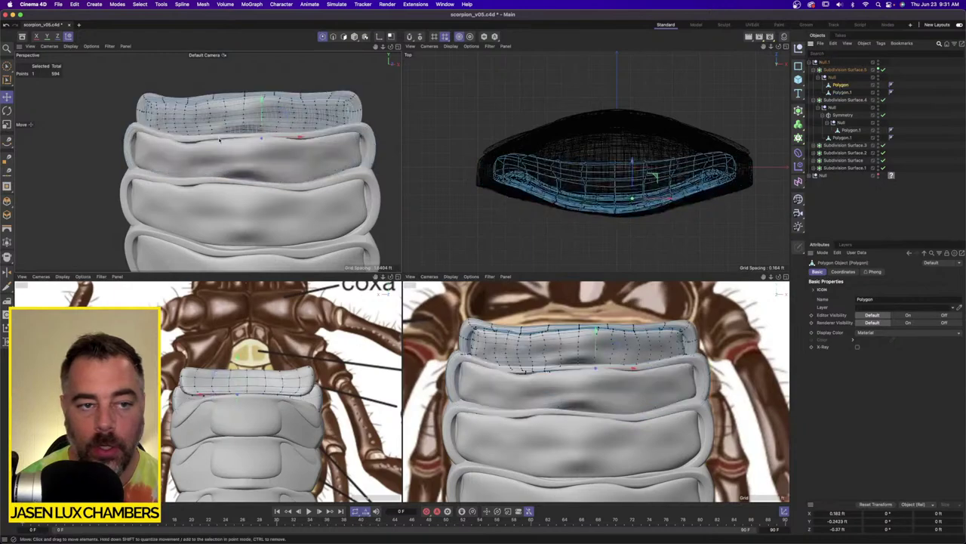
{"action": "scroll", "coordinate": [276, 117], "scroll_direction": "up", "scroll_amount": 4}
{"action": "left_click", "coordinate": [243, 138]}
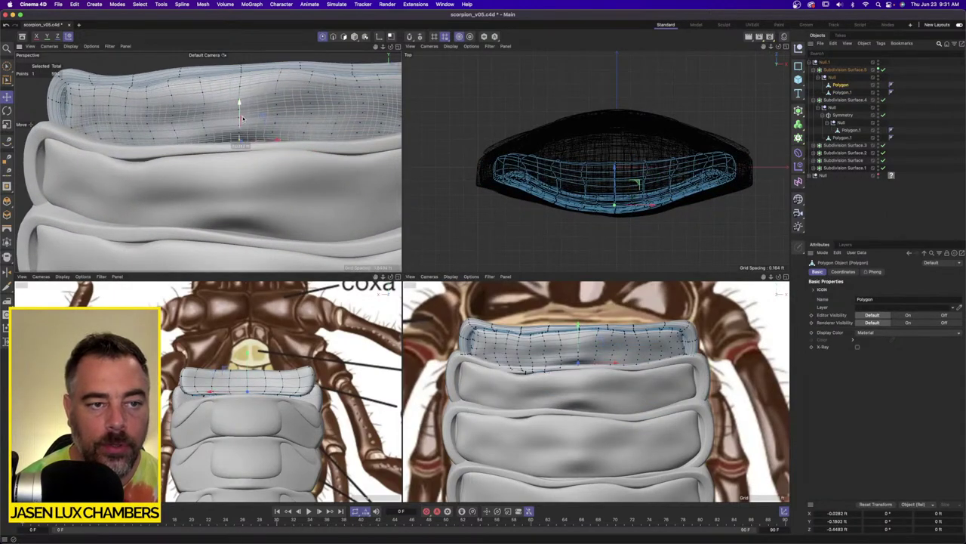
{"action": "key", "text": "super+z"}
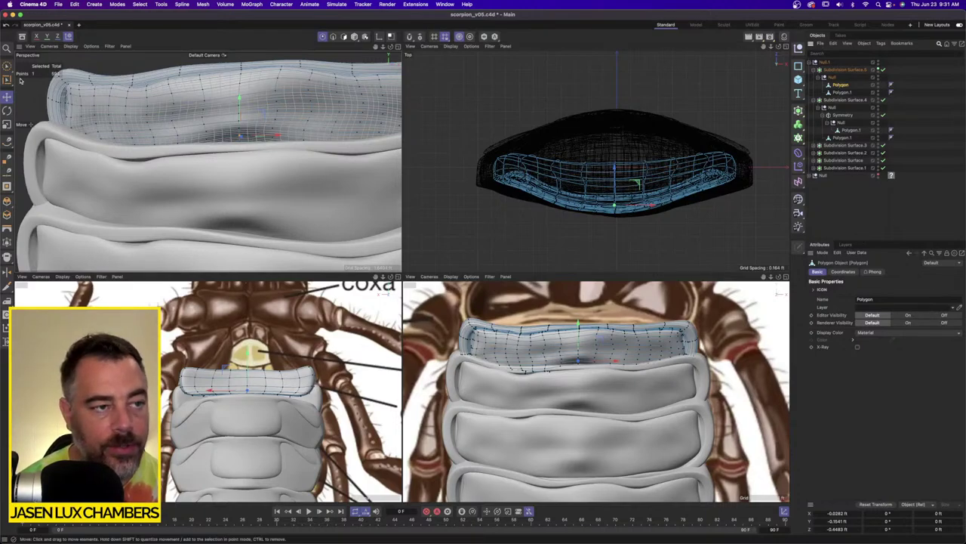
Select the points across the front face of the topmost plate with Live Selection, leaving out its rim.
{"action": "left_click", "coordinate": [7, 67]}
{"action": "left_click", "coordinate": [117, 106]}
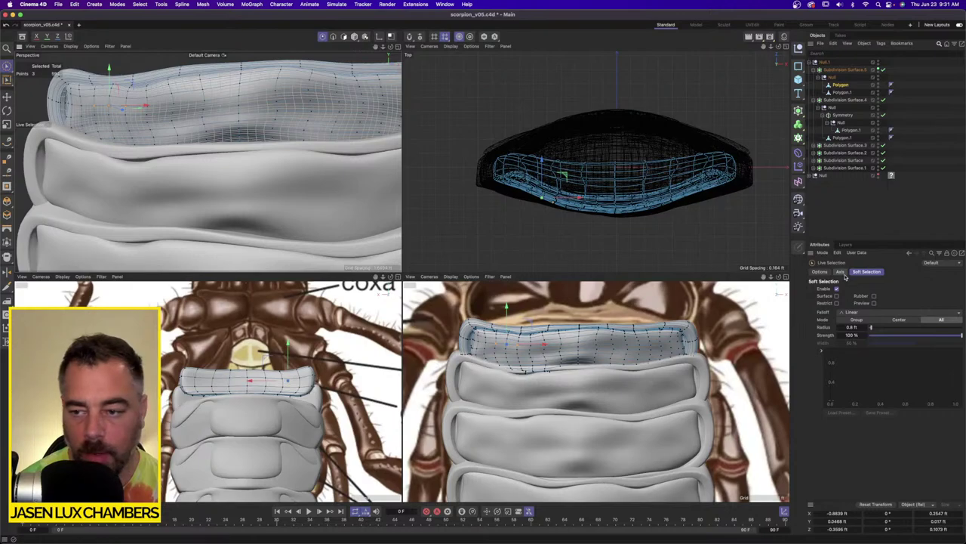
{"action": "left_click", "coordinate": [819, 272]}
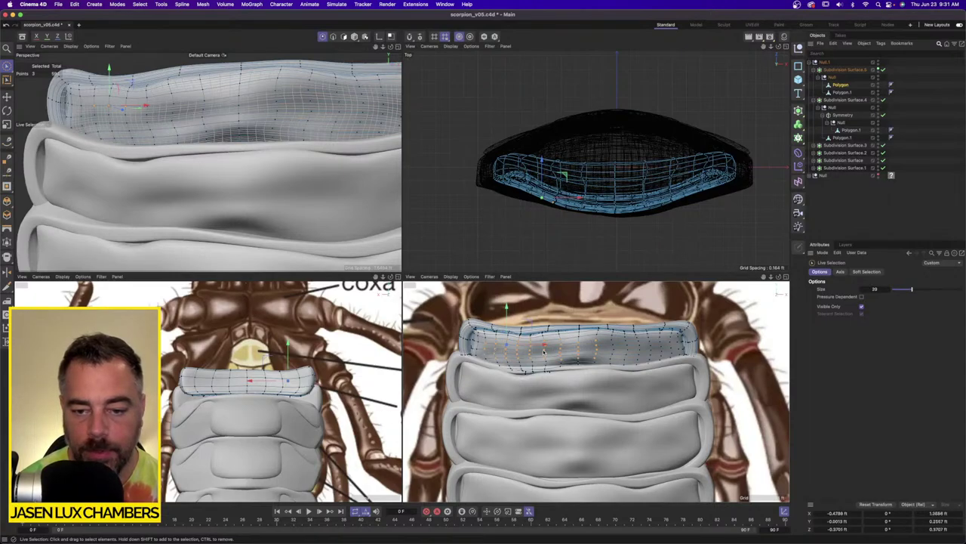
{"action": "left_click", "coordinate": [662, 347]}
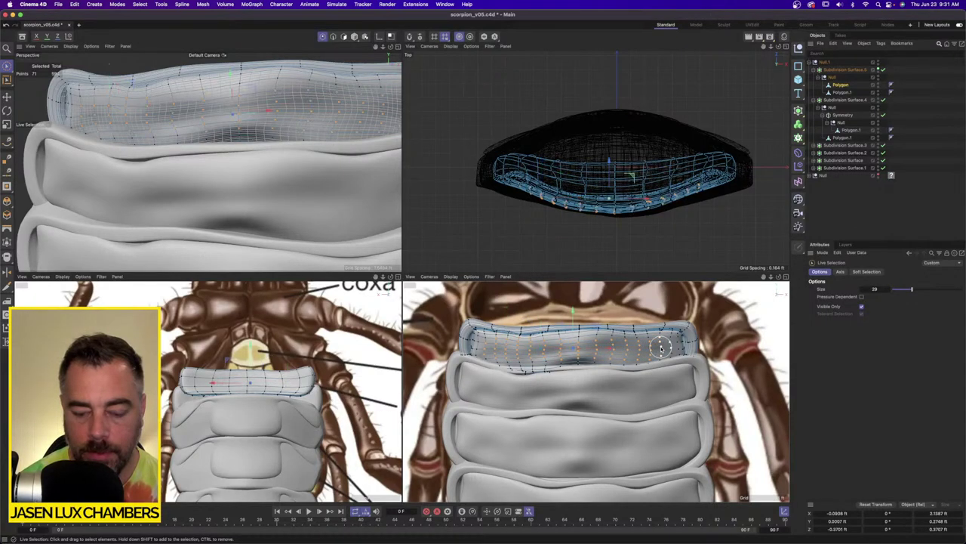
{"action": "left_click", "coordinate": [662, 347]}
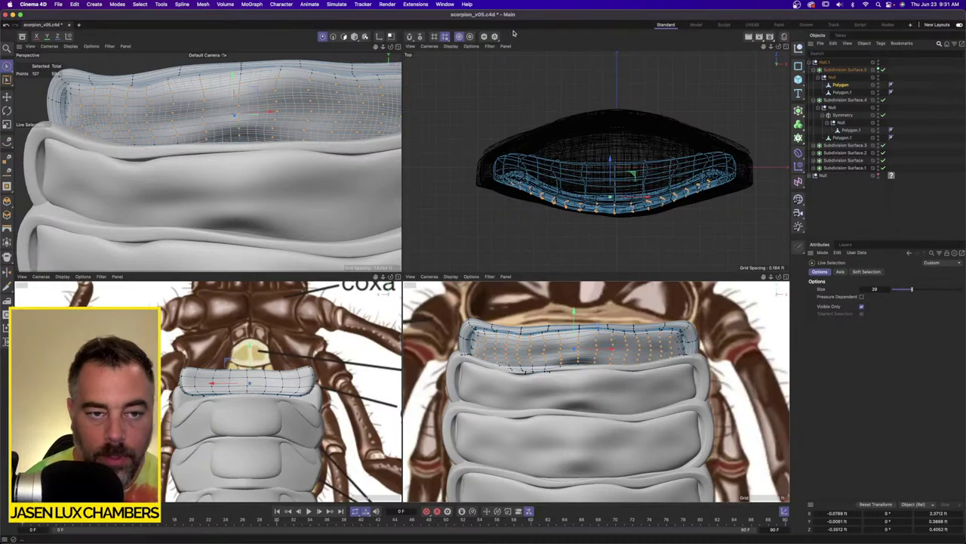
Sculpt the selected points in the enlarged perspective view using the Brush tool at 0.2297 ft size in Twister mode.
{"action": "left_click", "coordinate": [398, 46]}
{"action": "left_click_drag", "start_coordinate": [388, 155], "coordinate": [488, 147], "text": "alt"}
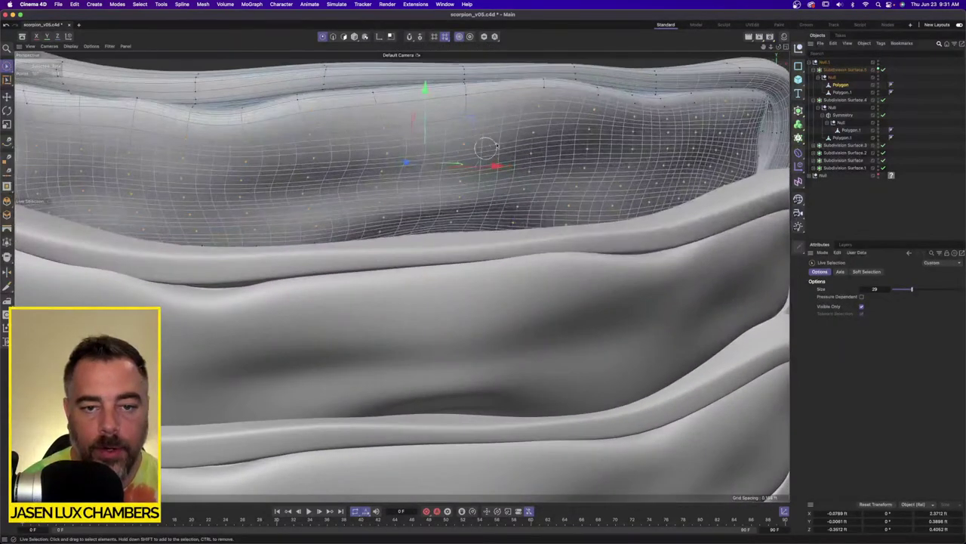
{"action": "middle_click_drag", "start_coordinate": [487, 146], "coordinate": [482, 213], "text": "alt"}
{"action": "right_click_drag", "start_coordinate": [482, 212], "coordinate": [466, 194], "text": "alt"}
{"action": "left_click", "coordinate": [161, 4]}
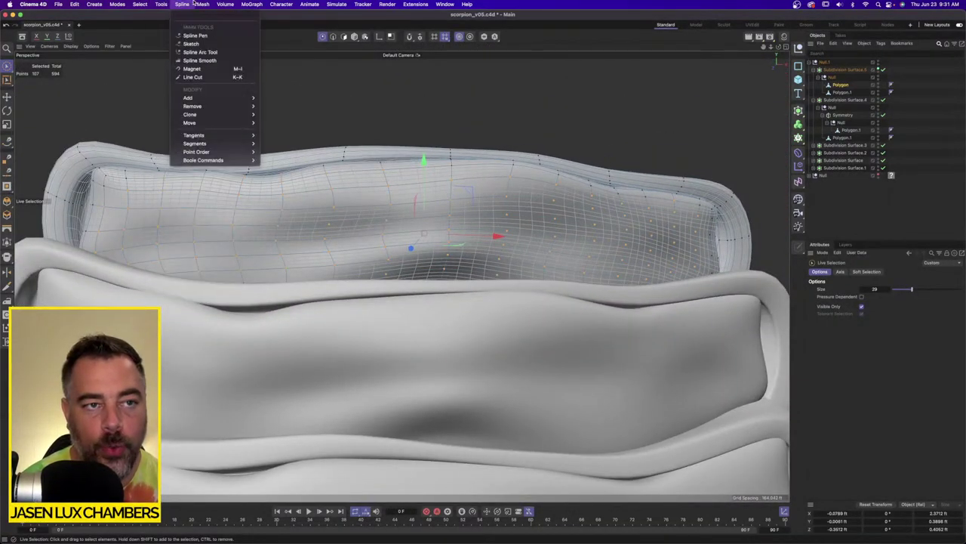
{"action": "mouse_move", "coordinate": [201, 4]}
{"action": "mouse_move", "coordinate": [213, 130]}
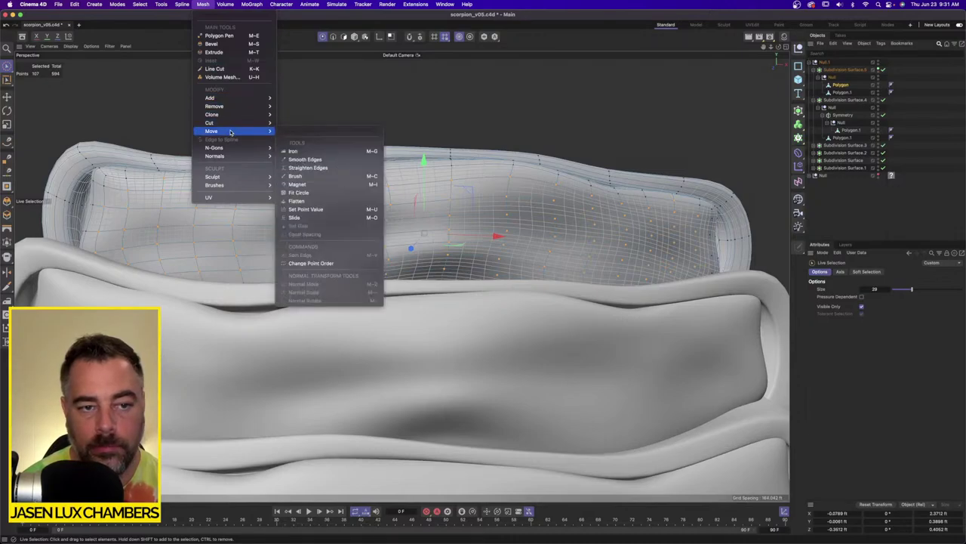
{"action": "left_click", "coordinate": [318, 179]}
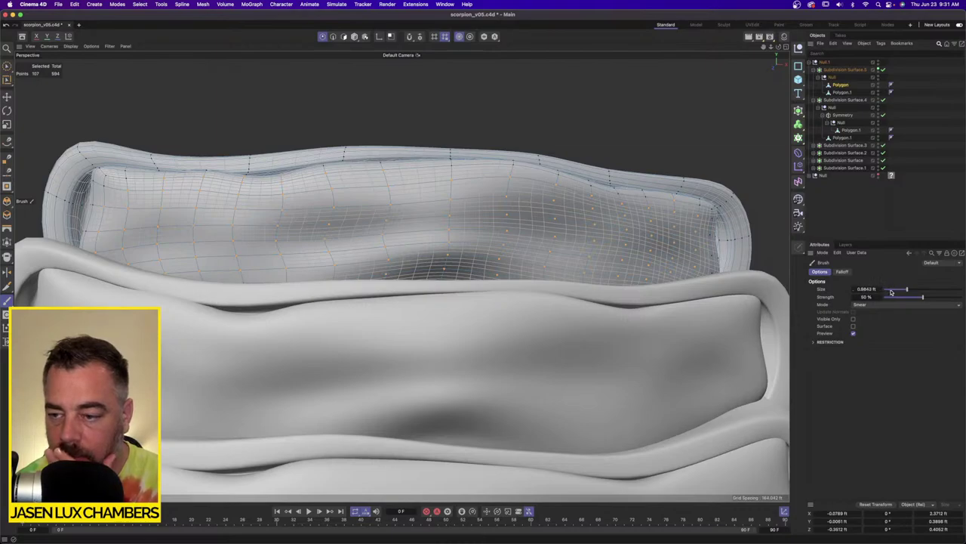
{"action": "left_click_drag", "start_coordinate": [891, 292], "coordinate": [847, 283]}
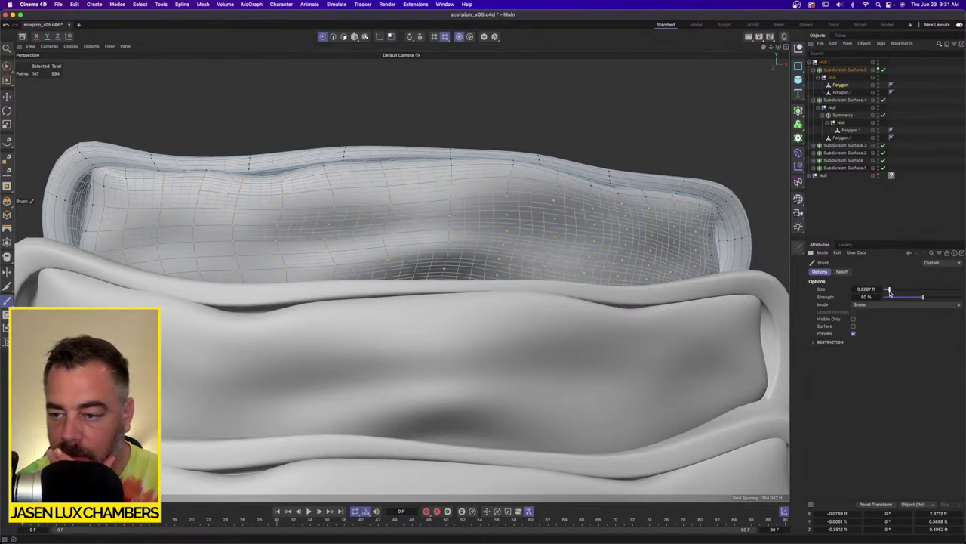
{"action": "left_click", "coordinate": [872, 305]}
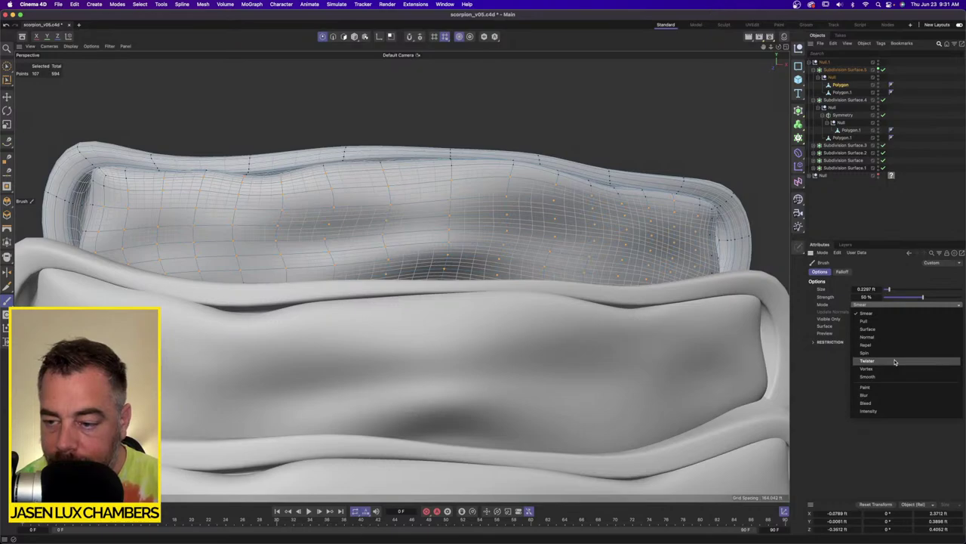
{"action": "left_click", "coordinate": [894, 361]}
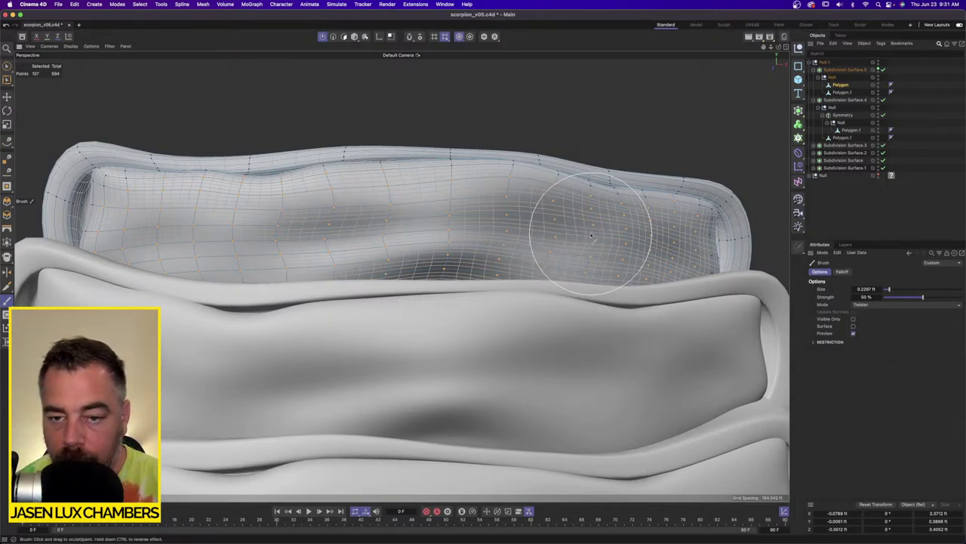
{"action": "mouse_move", "coordinate": [396, 234]}
{"action": "left_mouse_down"}
{"action": "mouse_move", "coordinate": [446, 218]}
{"action": "mouse_move", "coordinate": [252, 216]}
{"action": "mouse_move", "coordinate": [382, 229]}
{"action": "left_mouse_up"}
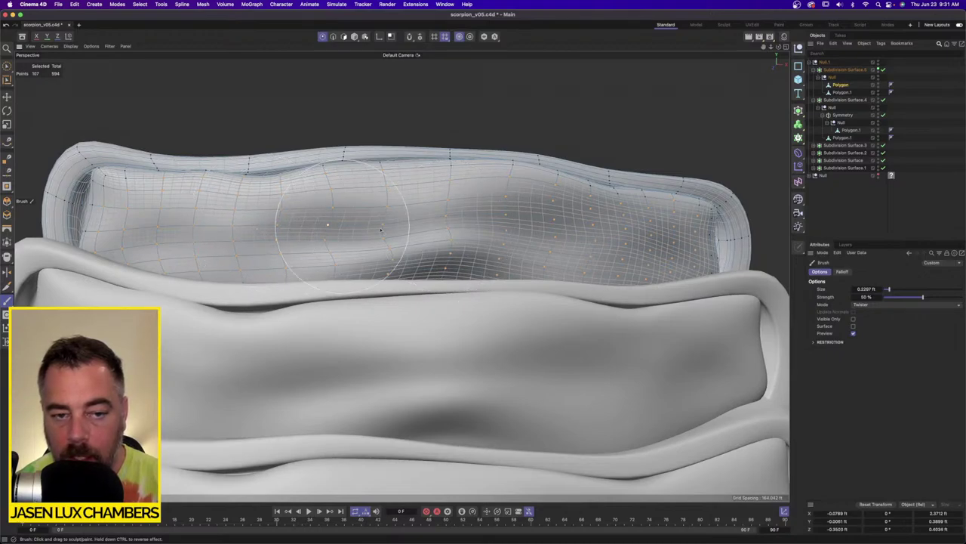
Switch the Brush to Repel mode and push the points apart across the middle of the plate.
{"action": "left_click", "coordinate": [866, 305]}
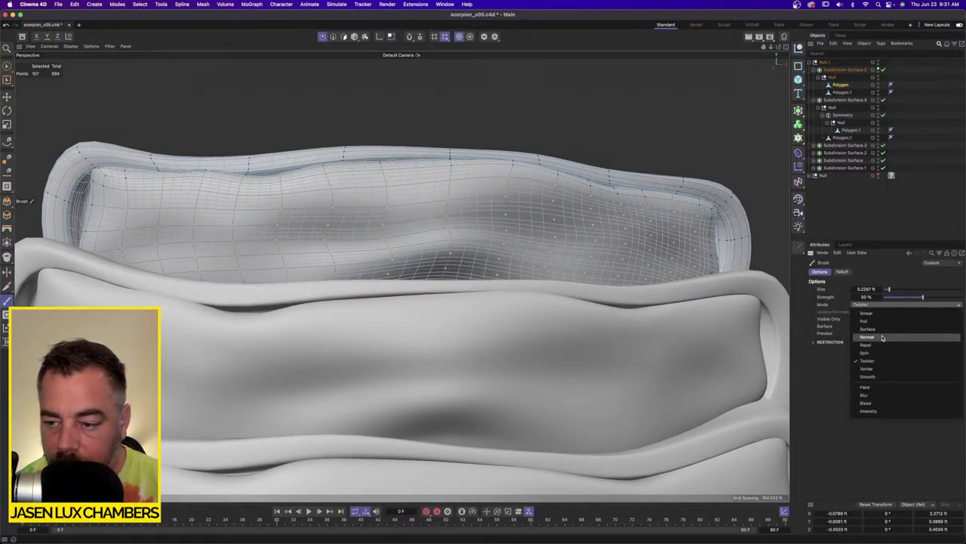
{"action": "left_click", "coordinate": [863, 342]}
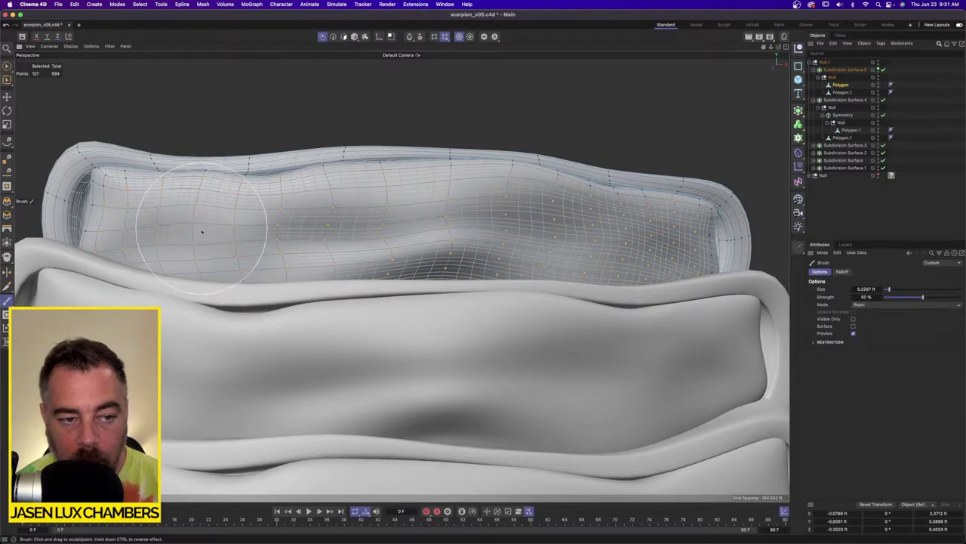
{"action": "left_click_drag", "start_coordinate": [314, 242], "coordinate": [322, 229]}
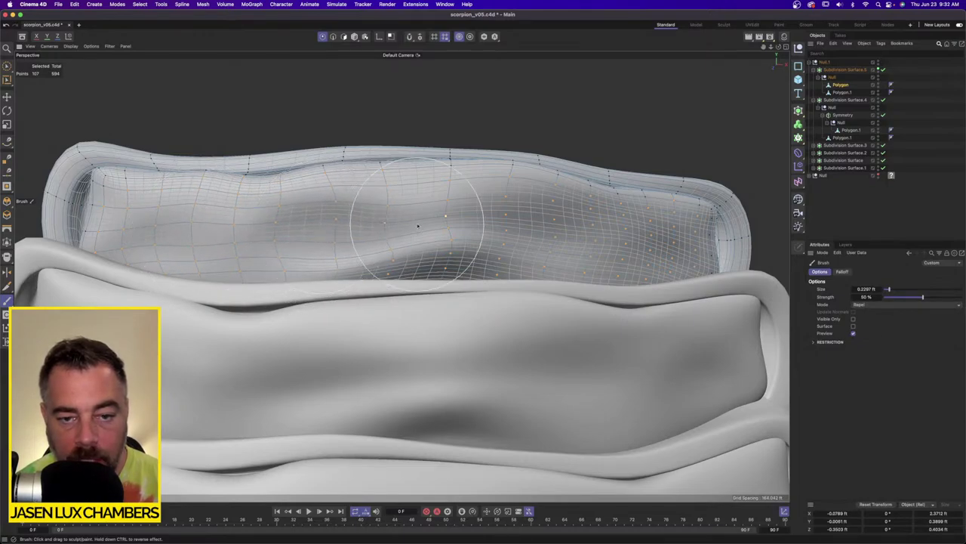
{"action": "mouse_move", "coordinate": [453, 253]}
{"action": "left_mouse_down"}
{"action": "mouse_move", "coordinate": [444, 259]}
{"action": "mouse_move", "coordinate": [448, 206]}
{"action": "mouse_move", "coordinate": [448, 216]}
{"action": "left_mouse_up"}
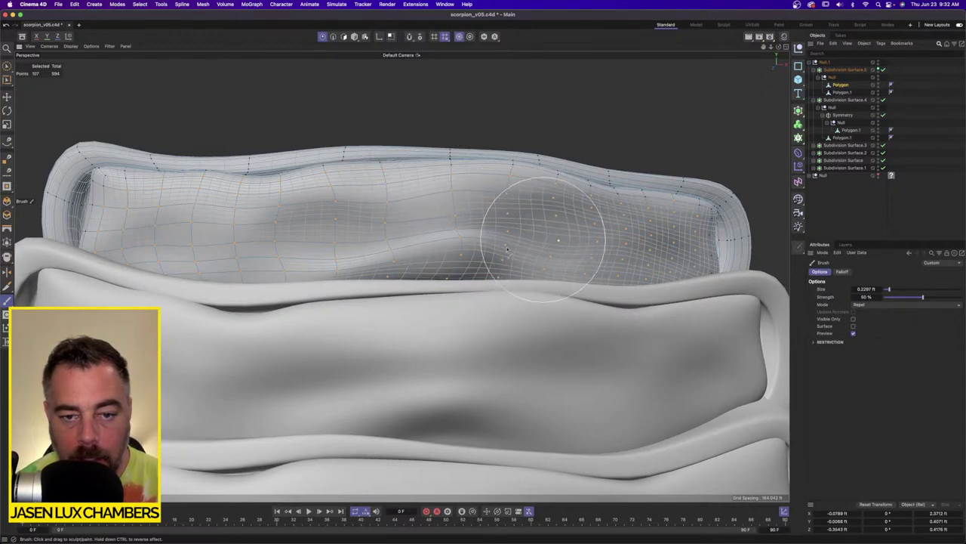
Switch the Brush to Spin mode and twist the points around the plate's central dent.
{"action": "left_click", "coordinate": [853, 305]}
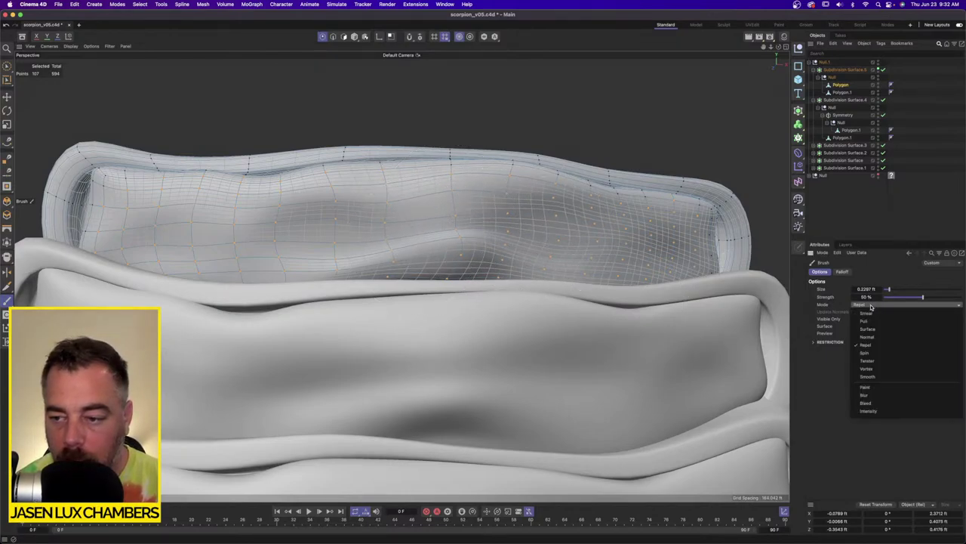
{"action": "left_click", "coordinate": [888, 353]}
{"action": "mouse_move", "coordinate": [508, 233]}
{"action": "left_mouse_down"}
{"action": "mouse_move", "coordinate": [464, 241]}
{"action": "mouse_move", "coordinate": [454, 253]}
{"action": "left_mouse_up"}
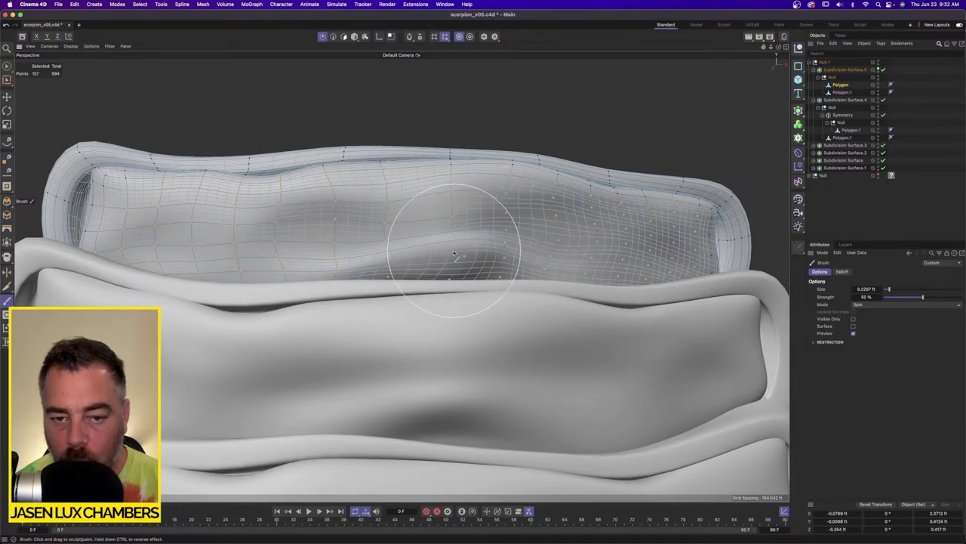
Switch the Brush to Vortex mode and distort the plate's surface at its centre and on both sides.
{"action": "left_click", "coordinate": [879, 306]}
{"action": "left_click", "coordinate": [867, 368]}
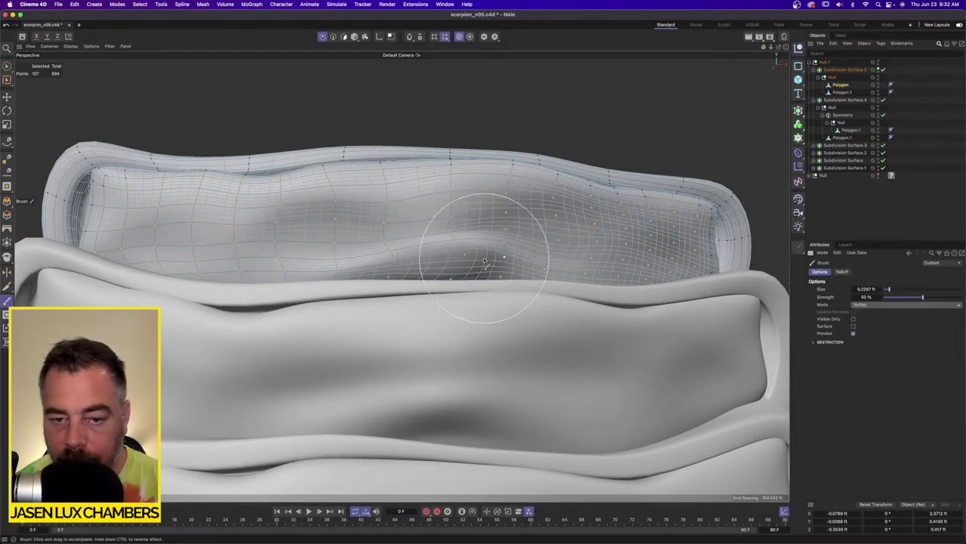
{"action": "mouse_move", "coordinate": [471, 252]}
{"action": "left_mouse_down"}
{"action": "mouse_move", "coordinate": [453, 223]}
{"action": "mouse_move", "coordinate": [452, 236]}
{"action": "mouse_move", "coordinate": [462, 175]}
{"action": "mouse_move", "coordinate": [497, 188]}
{"action": "left_mouse_up"}
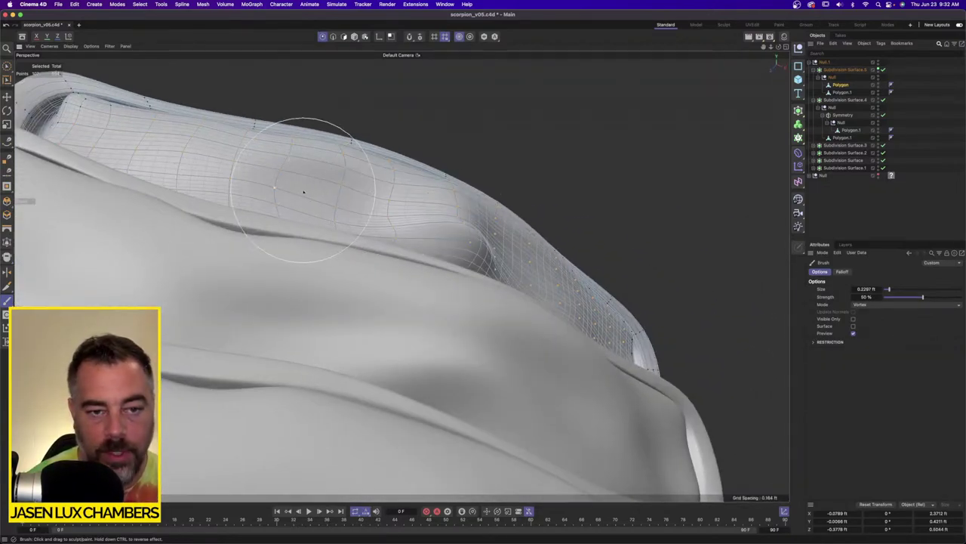
{"action": "left_click_drag", "start_coordinate": [322, 181], "coordinate": [343, 194]}
{"action": "left_click_drag", "start_coordinate": [509, 236], "coordinate": [471, 268], "text": "alt"}
{"action": "left_click_drag", "start_coordinate": [586, 266], "coordinate": [584, 271]}
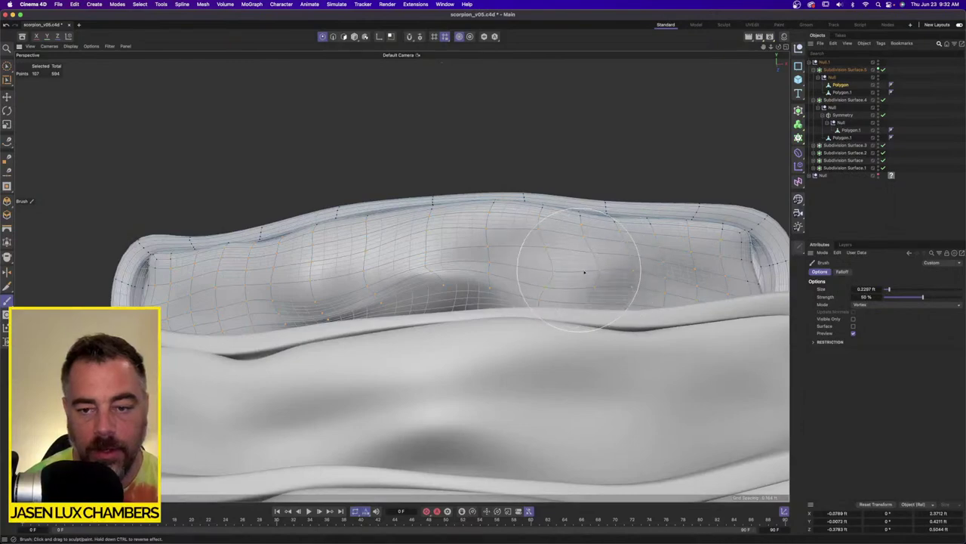
Switch the Brush to Smooth mode and even out the bumps across the plate's front face.
{"action": "left_click", "coordinate": [870, 305]}
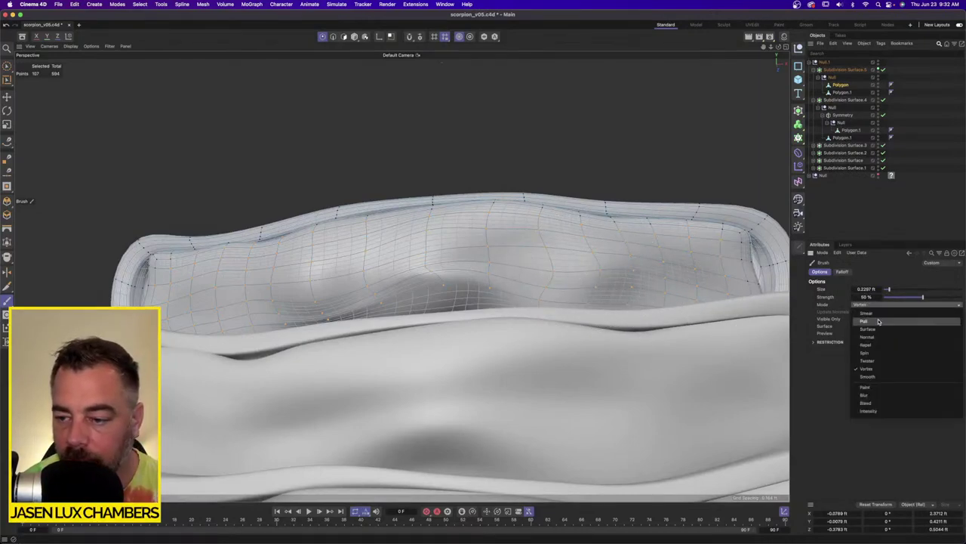
{"action": "left_click", "coordinate": [868, 376]}
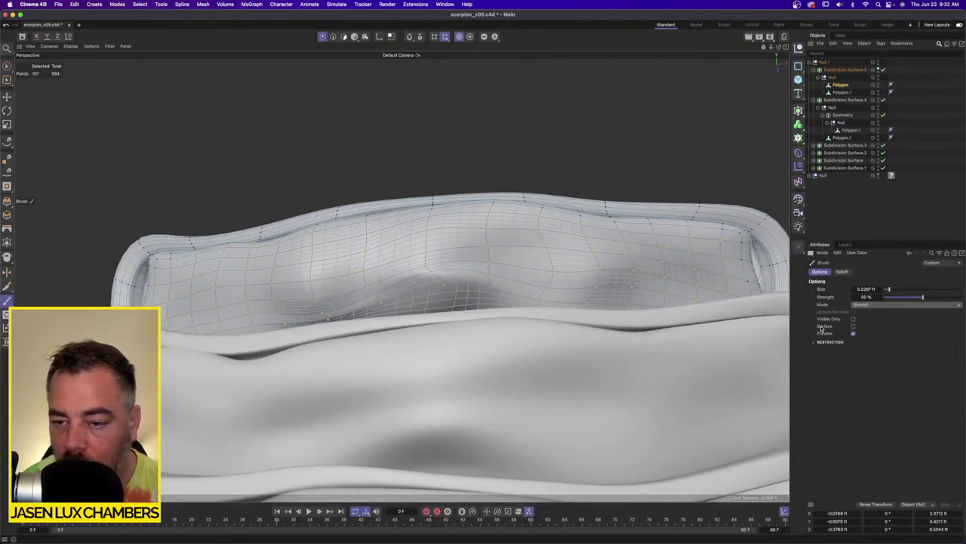
{"action": "mouse_move", "coordinate": [302, 270]}
{"action": "left_mouse_down"}
{"action": "mouse_move", "coordinate": [401, 280]}
{"action": "mouse_move", "coordinate": [177, 231]}
{"action": "mouse_move", "coordinate": [658, 280]}
{"action": "mouse_move", "coordinate": [654, 262]}
{"action": "left_mouse_up"}
{"action": "mouse_move", "coordinate": [274, 265]}
{"action": "left_mouse_down"}
{"action": "mouse_move", "coordinate": [240, 265]}
{"action": "mouse_move", "coordinate": [233, 249]}
{"action": "mouse_move", "coordinate": [231, 260]}
{"action": "left_mouse_up"}
{"action": "mouse_move", "coordinate": [722, 232]}
{"action": "left_mouse_down"}
{"action": "mouse_move", "coordinate": [597, 265]}
{"action": "mouse_move", "coordinate": [468, 265]}
{"action": "mouse_move", "coordinate": [418, 319]}
{"action": "left_mouse_up"}
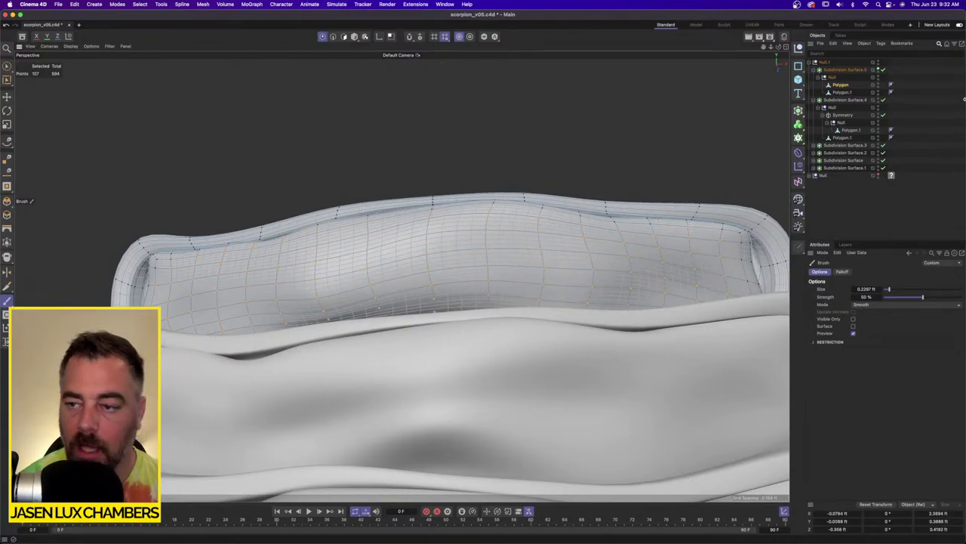
On the third plate from the top (Polygon.1 under Subdivision Surface.4), select the points around the lower central dent with Live Selection and grow the selection.
{"action": "left_click", "coordinate": [845, 215]}
{"action": "right_click_drag", "start_coordinate": [374, 228], "coordinate": [294, 253], "text": "alt"}
{"action": "right_click_drag", "start_coordinate": [480, 275], "coordinate": [453, 287], "text": "alt"}
{"action": "left_click_drag", "start_coordinate": [525, 288], "coordinate": [522, 282], "text": "alt"}
{"action": "scroll", "coordinate": [523, 285], "scroll_direction": "up", "scroll_amount": 3}
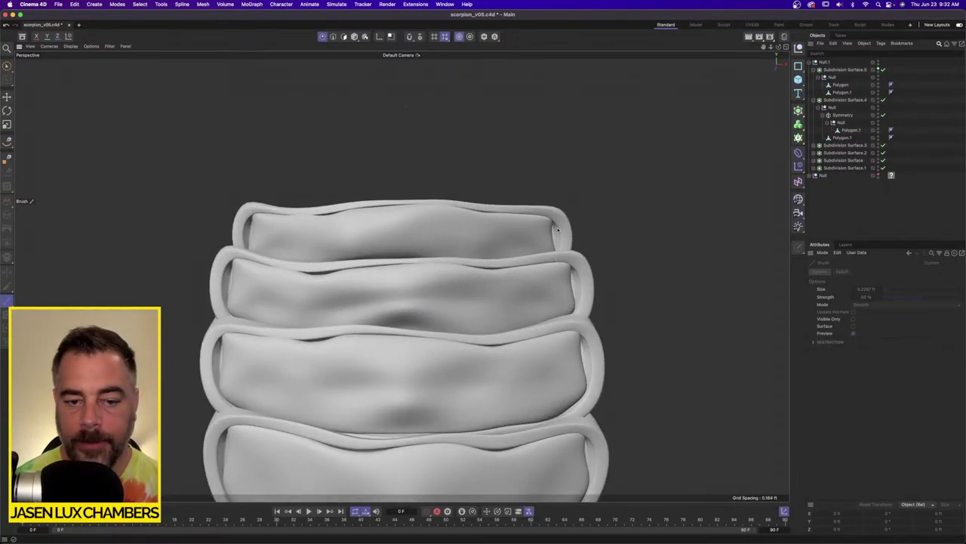
{"action": "left_click", "coordinate": [816, 145]}
{"action": "left_click", "coordinate": [842, 183]}
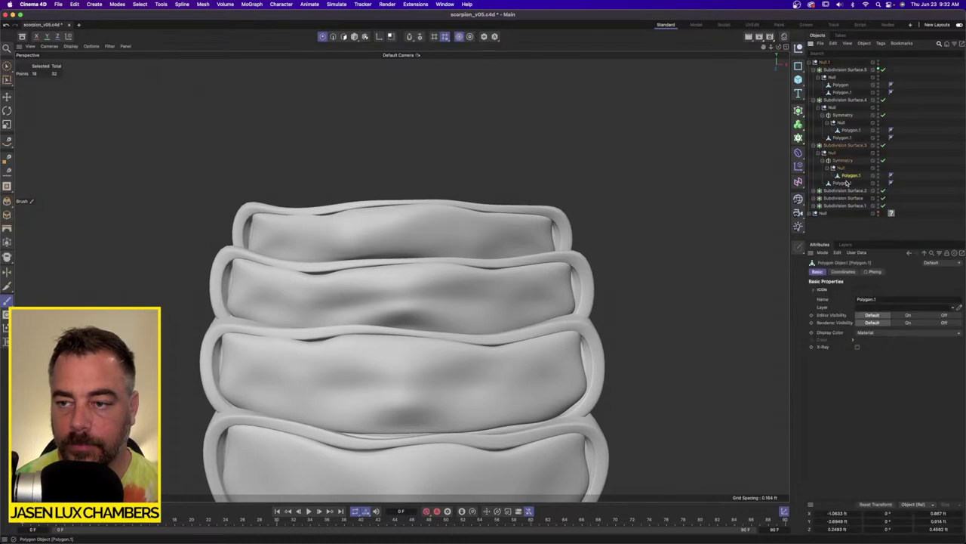
{"action": "left_click", "coordinate": [842, 137]}
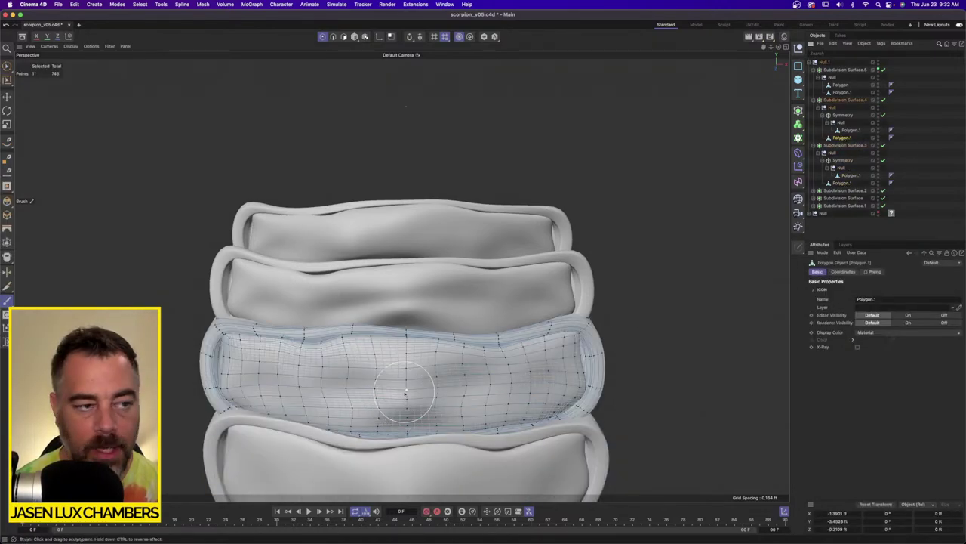
{"action": "left_click", "coordinate": [7, 66]}
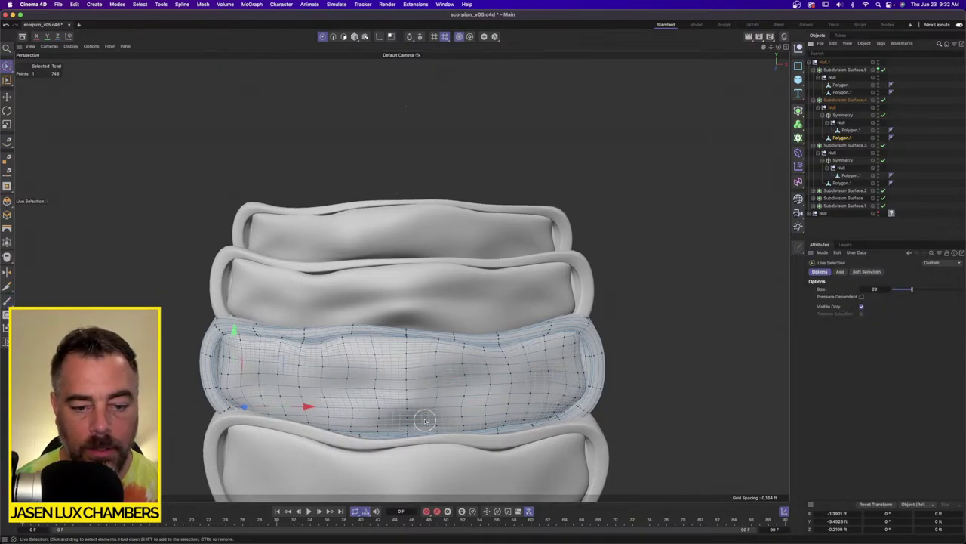
{"action": "left_click_drag", "start_coordinate": [418, 409], "coordinate": [386, 405]}
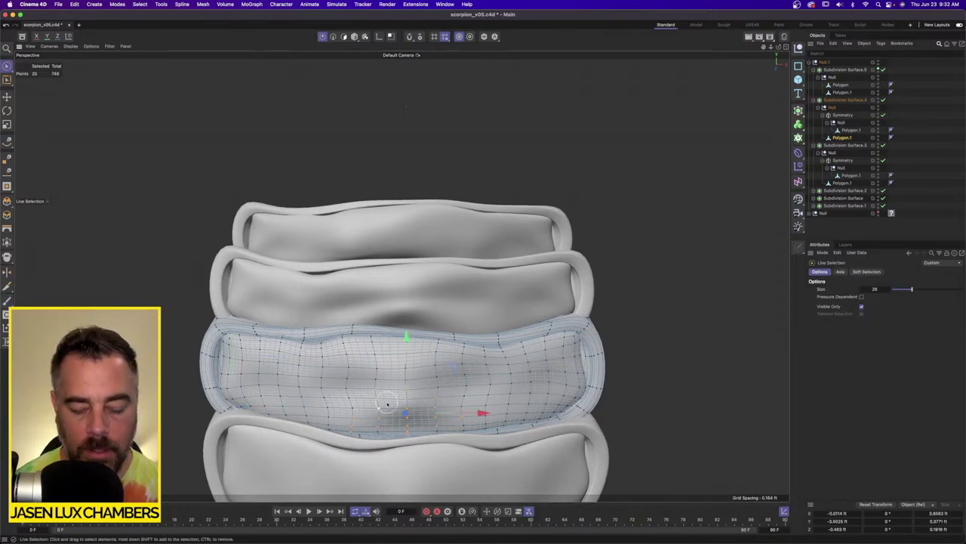
{"action": "key", "text": "u"}
{"action": "key", "text": "y"}
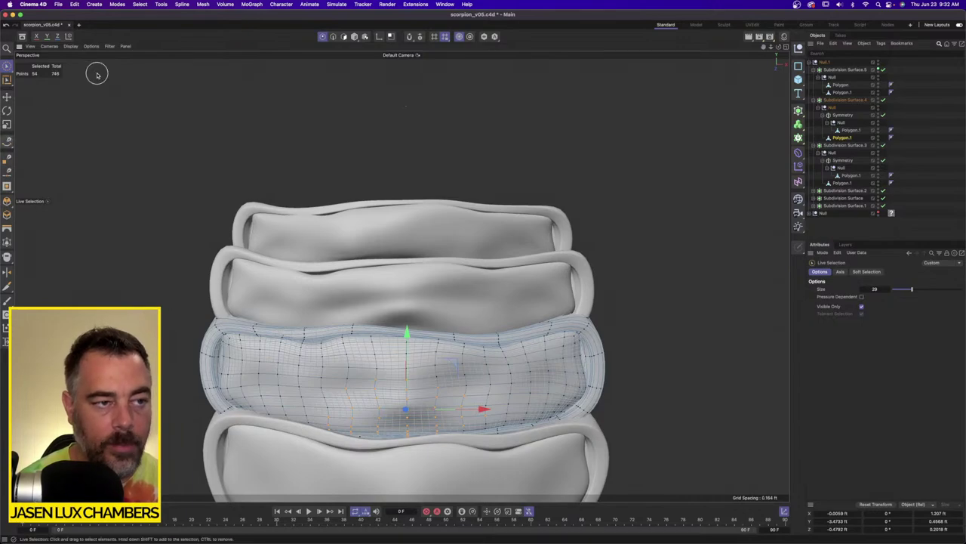
Reselect the points around the third plate's lower central dent and soften it with the Brush in Smooth mode.
{"action": "left_click", "coordinate": [183, 4]}
{"action": "mouse_move", "coordinate": [203, 4]}
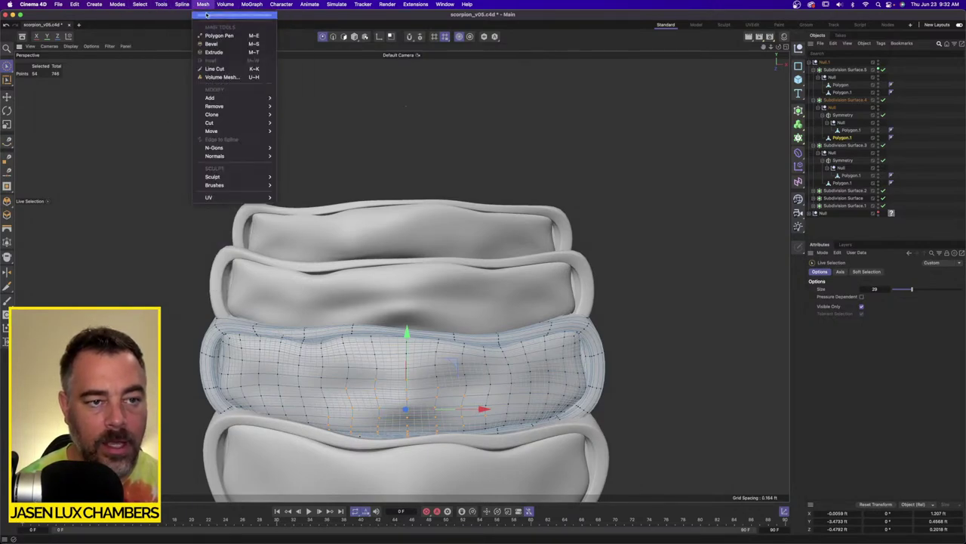
{"action": "mouse_move", "coordinate": [212, 131]}
{"action": "left_click", "coordinate": [293, 151]}
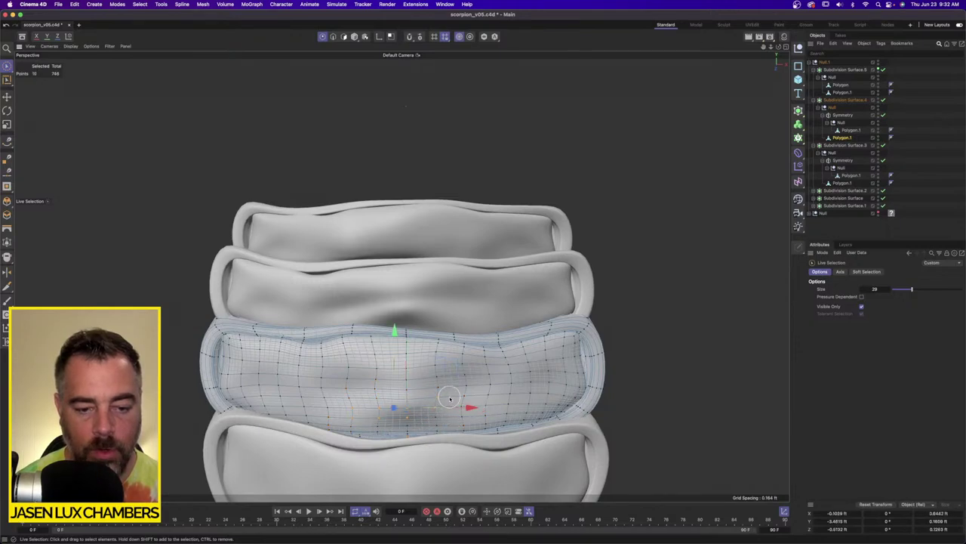
{"action": "left_click_drag", "start_coordinate": [450, 398], "coordinate": [463, 403], "text": "shift"}
{"action": "left_click", "coordinate": [203, 4]}
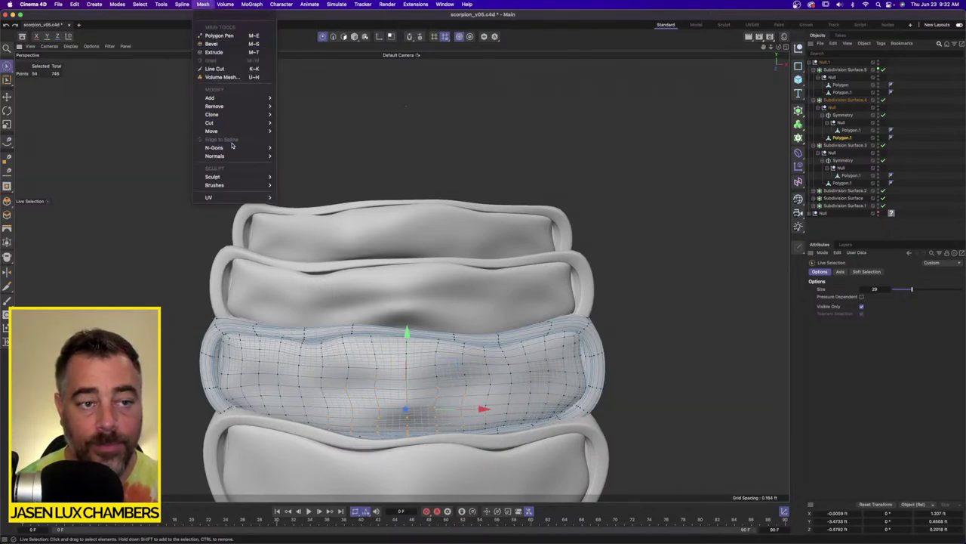
{"action": "mouse_move", "coordinate": [226, 131]}
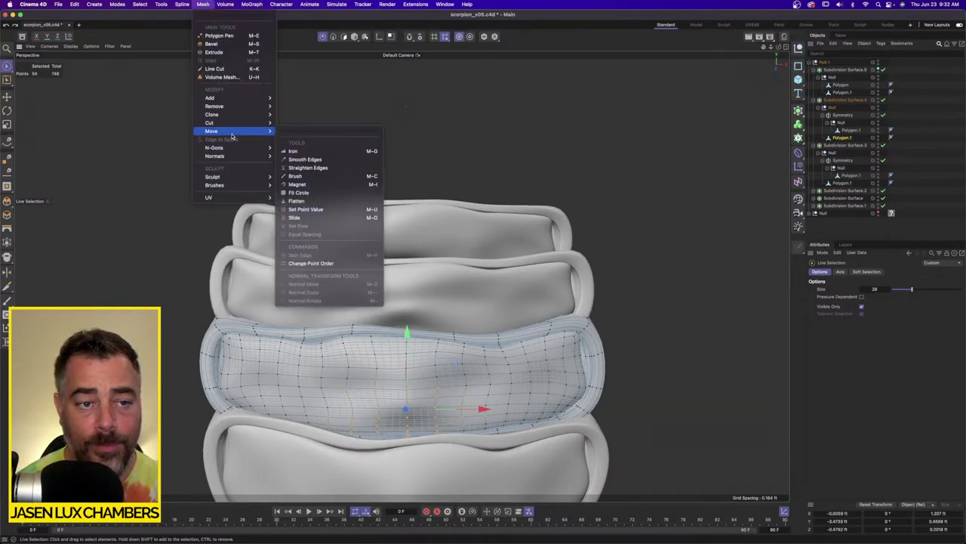
{"action": "left_click", "coordinate": [295, 176]}
{"action": "mouse_move", "coordinate": [391, 408]}
{"action": "left_mouse_down"}
{"action": "mouse_move", "coordinate": [415, 424]}
{"action": "mouse_move", "coordinate": [434, 401]}
{"action": "mouse_move", "coordinate": [390, 396]}
{"action": "left_mouse_up"}
{"action": "left_click", "coordinate": [907, 117]}
Examine the whole abdomen in perspective and compare the topmost plates with the reference drawings in the four-view layout.
{"action": "right_click_drag", "start_coordinate": [406, 259], "coordinate": [310, 264], "text": "alt"}
{"action": "right_click_drag", "start_coordinate": [393, 321], "coordinate": [490, 225], "text": "alt"}
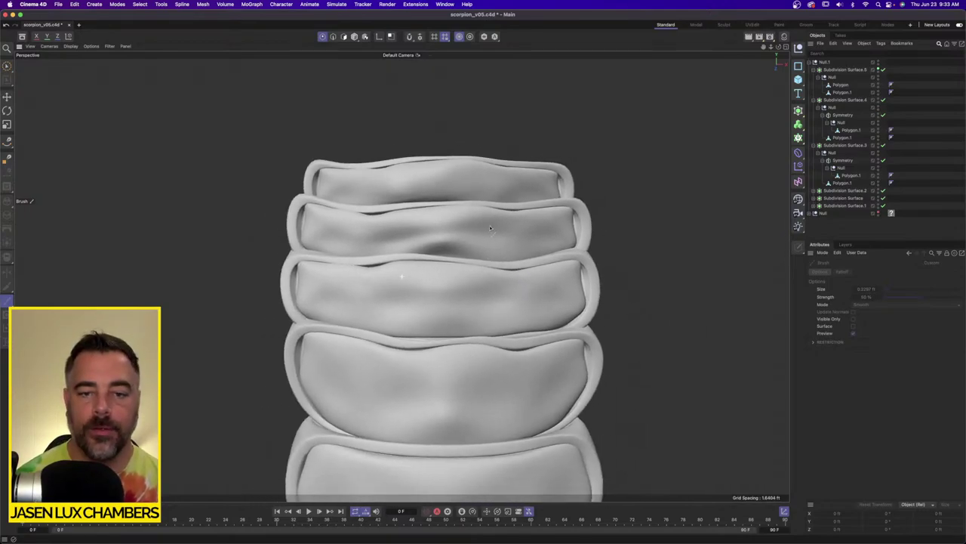
{"action": "middle_click_drag", "start_coordinate": [490, 225], "coordinate": [414, 226], "text": "alt"}
{"action": "right_click_drag", "start_coordinate": [475, 235], "coordinate": [399, 295], "text": "alt"}
{"action": "scroll", "coordinate": [441, 222], "scroll_direction": "up", "scroll_amount": 2}
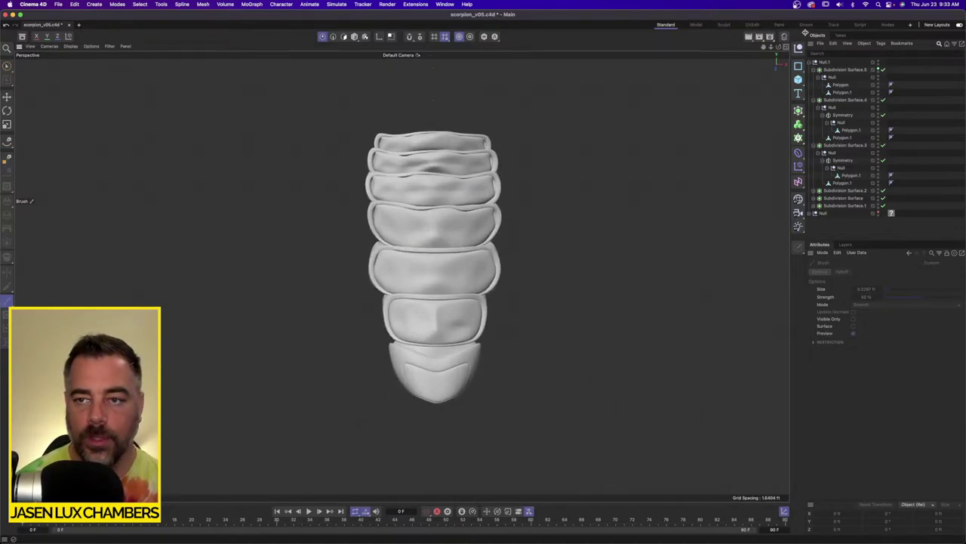
{"action": "left_click", "coordinate": [786, 47]}
{"action": "scroll", "coordinate": [614, 336], "scroll_direction": "down", "scroll_amount": 5}
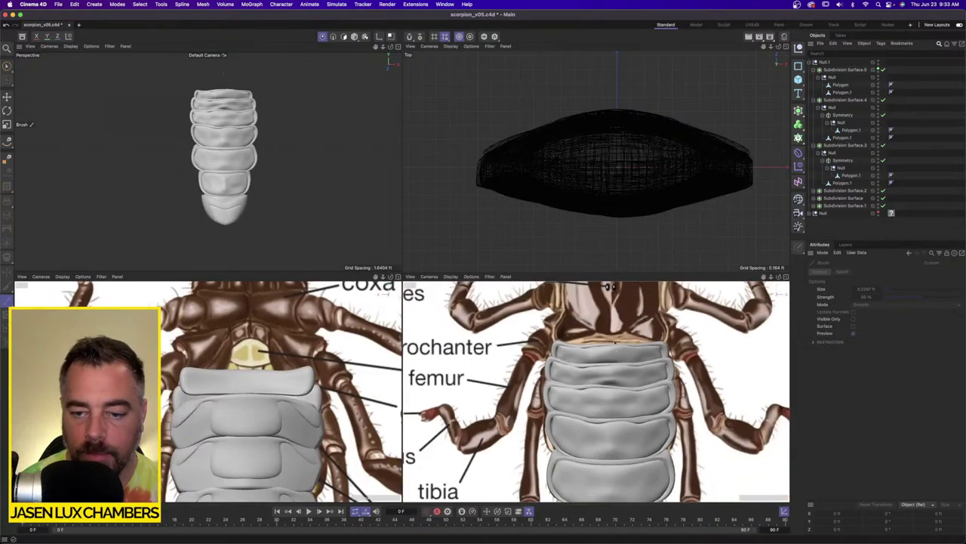
{"action": "scroll", "coordinate": [634, 313], "scroll_direction": "up", "scroll_amount": 4}
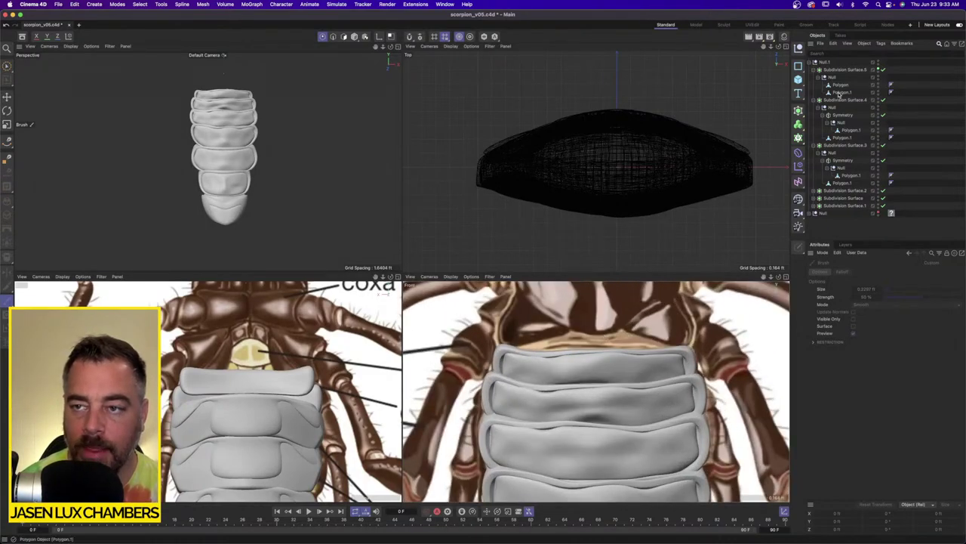
{"action": "left_click", "coordinate": [841, 84]}
{"action": "scroll", "coordinate": [588, 368], "scroll_direction": "up", "scroll_amount": 3}
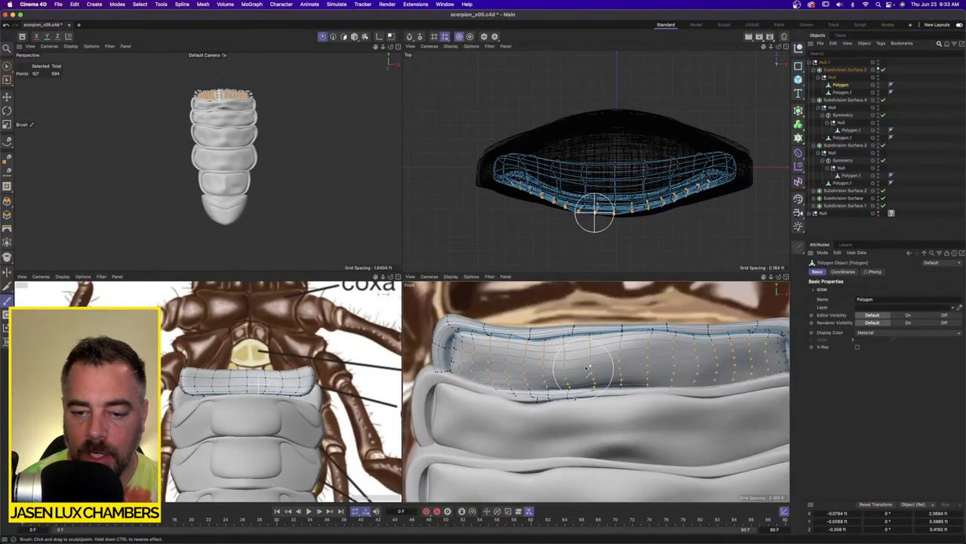
{"action": "scroll", "coordinate": [587, 367], "scroll_direction": "down", "scroll_amount": 3}
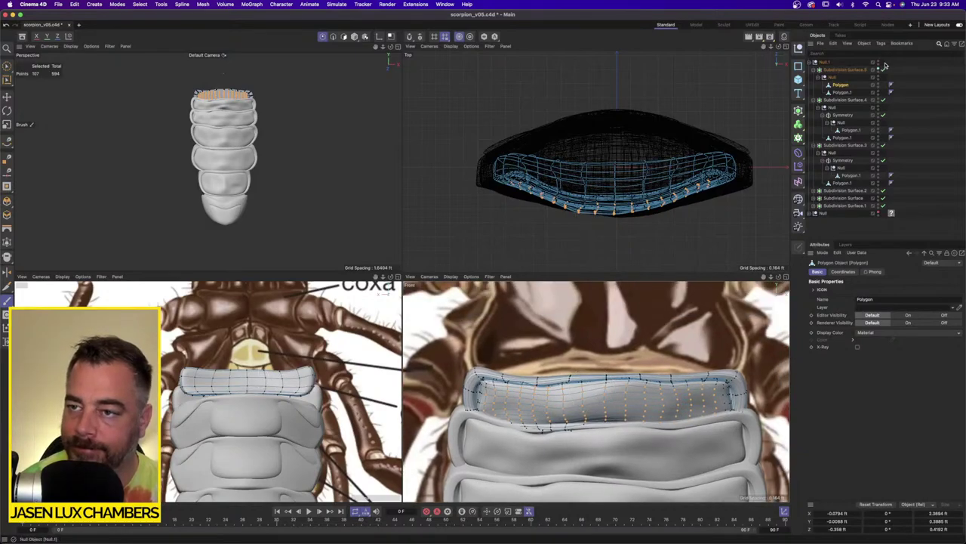
Hide the abdomen group Null.1 together with Subdivision Surface.5 so that only the reference drawings are displayed.
{"action": "left_click", "coordinate": [881, 64]}
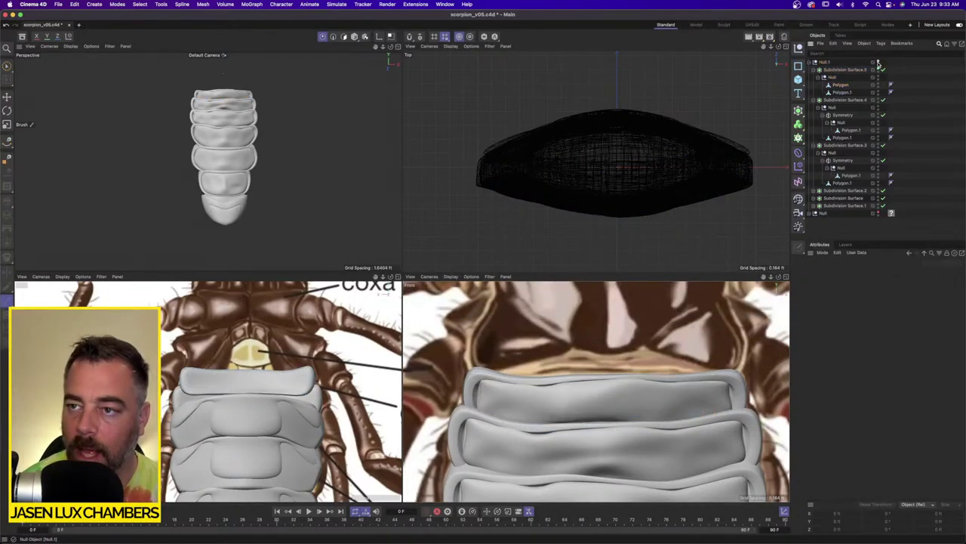
{"action": "left_click", "coordinate": [878, 63]}
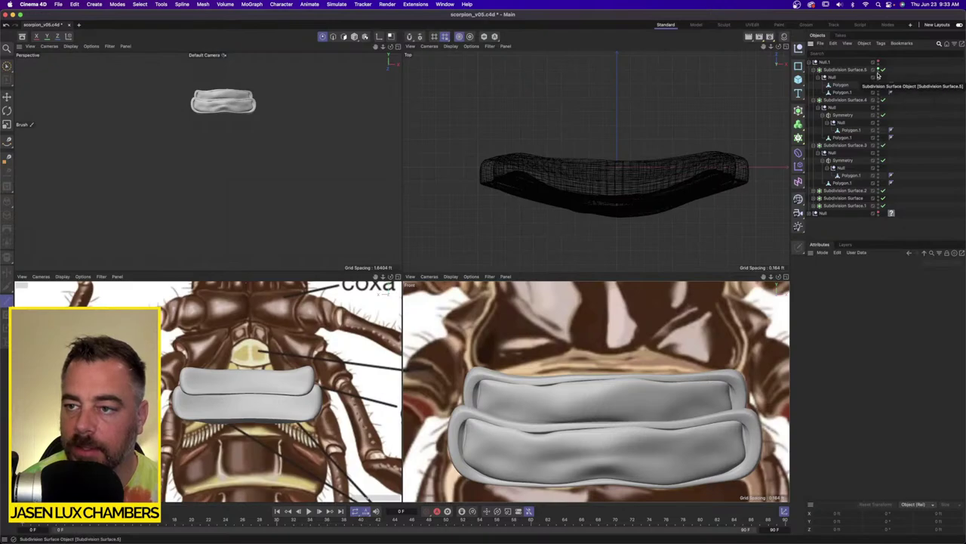
{"action": "left_click", "coordinate": [878, 69]}
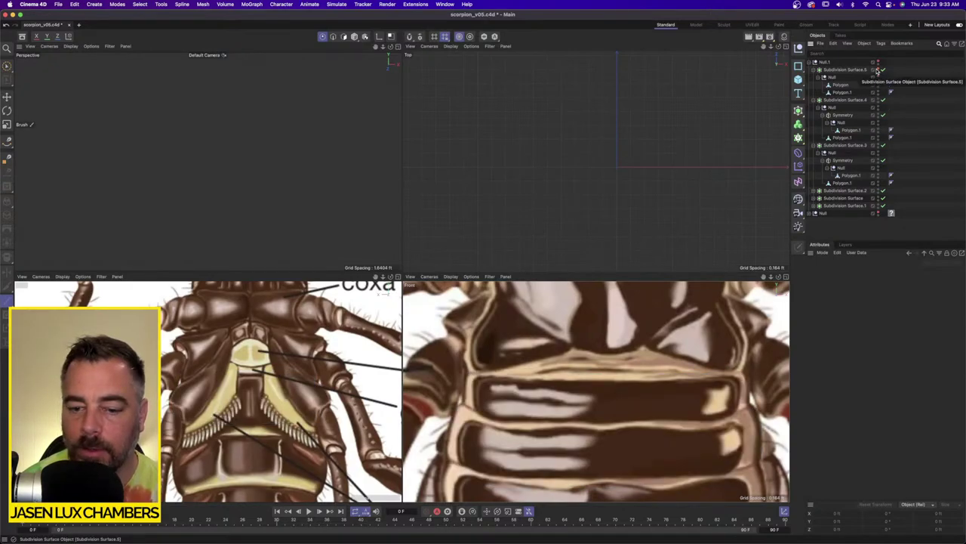
{"action": "left_click", "coordinate": [878, 69]}
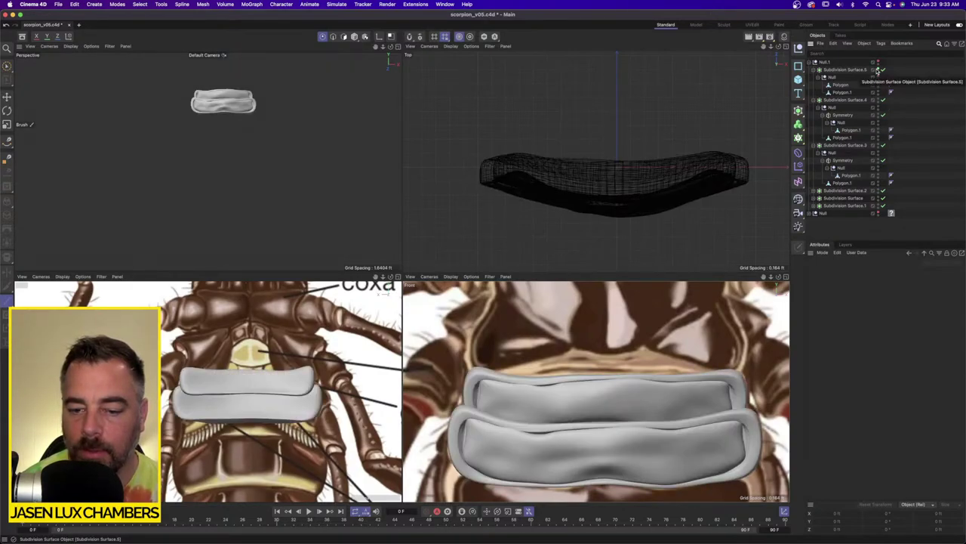
{"action": "left_click", "coordinate": [878, 69]}
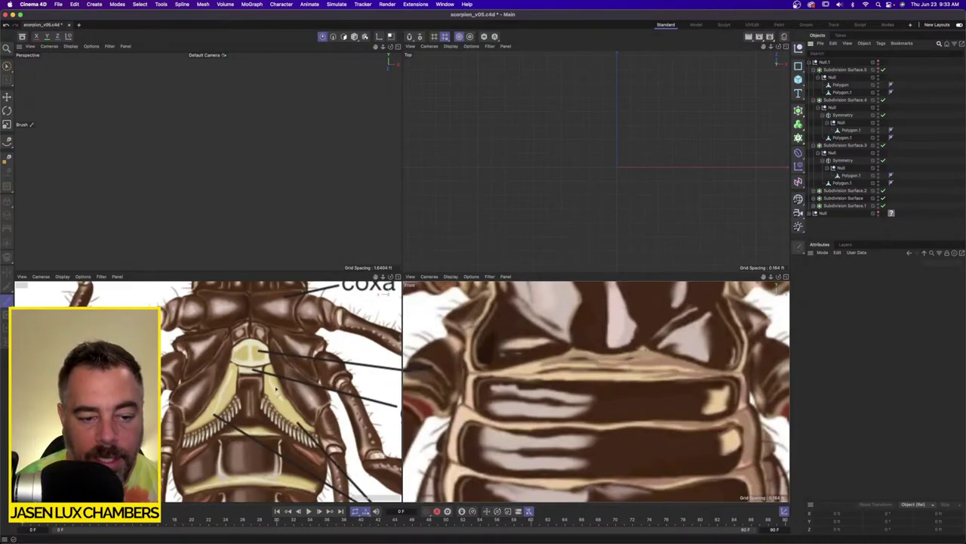
Collapse the Null.1 group and draw a four-sided polygon with the Polygon Pen over the upper end of the right yellow comb in the Back view.
{"action": "scroll", "coordinate": [295, 400], "scroll_direction": "up", "scroll_amount": 4}
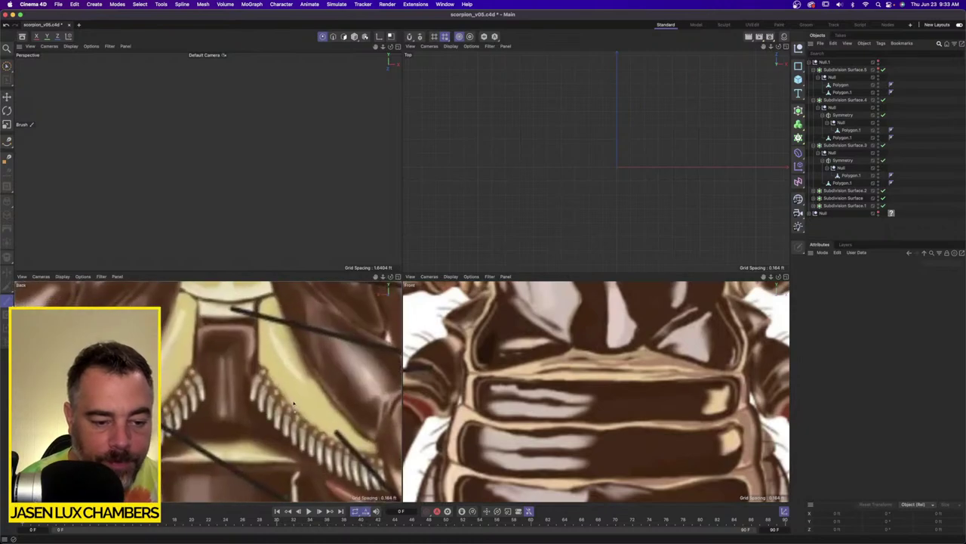
{"action": "scroll", "coordinate": [320, 426], "scroll_direction": "down", "scroll_amount": 5}
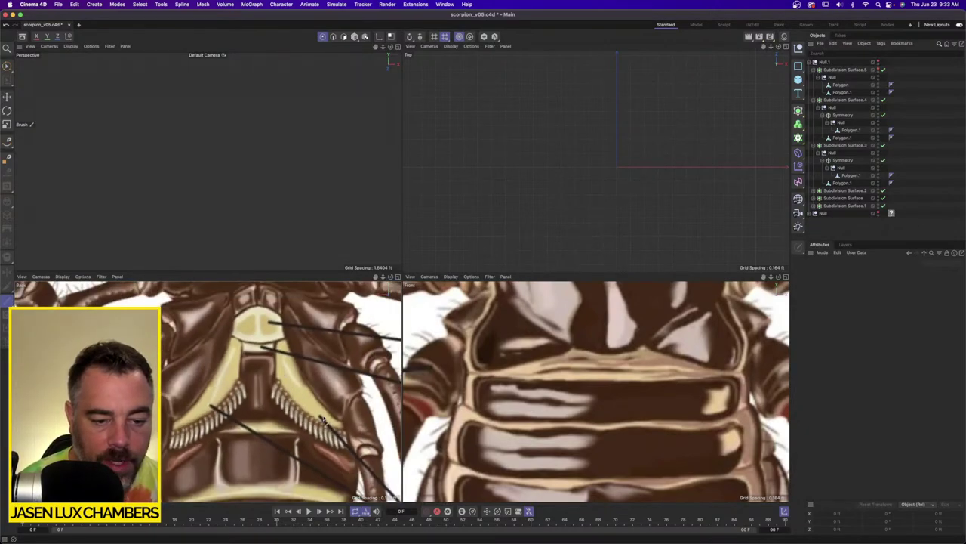
{"action": "left_click", "coordinate": [398, 277]}
{"action": "scroll", "coordinate": [412, 314], "scroll_direction": "up", "scroll_amount": 3}
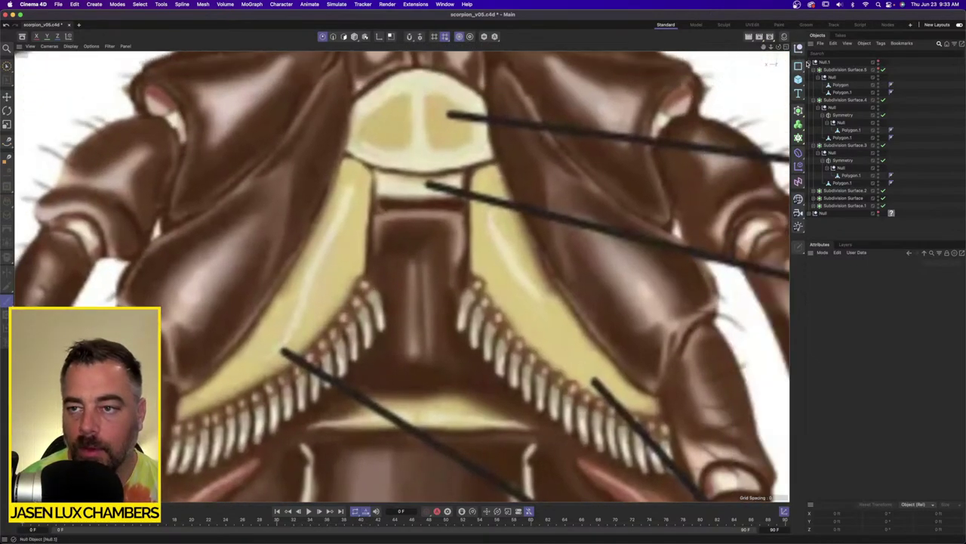
{"action": "left_click", "coordinate": [809, 62]}
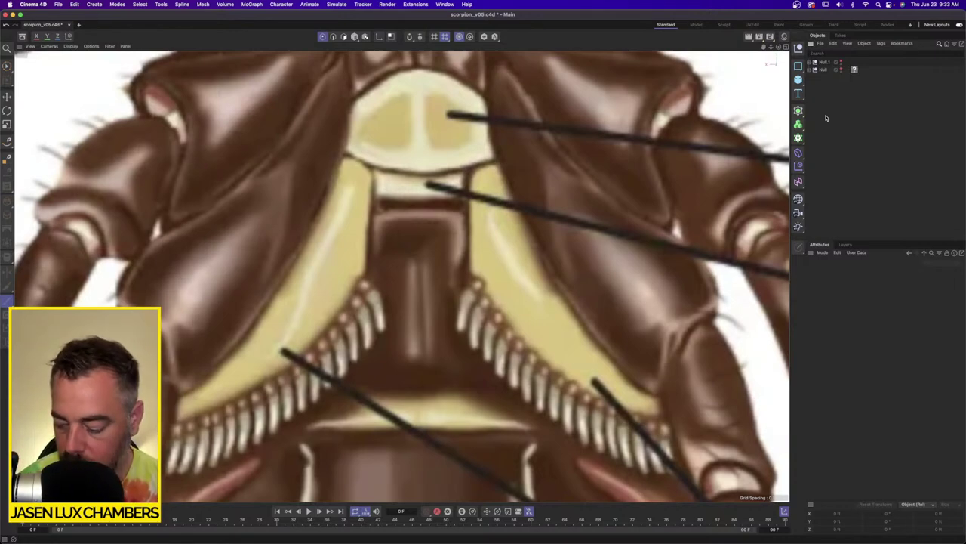
{"action": "left_click", "coordinate": [8, 158]}
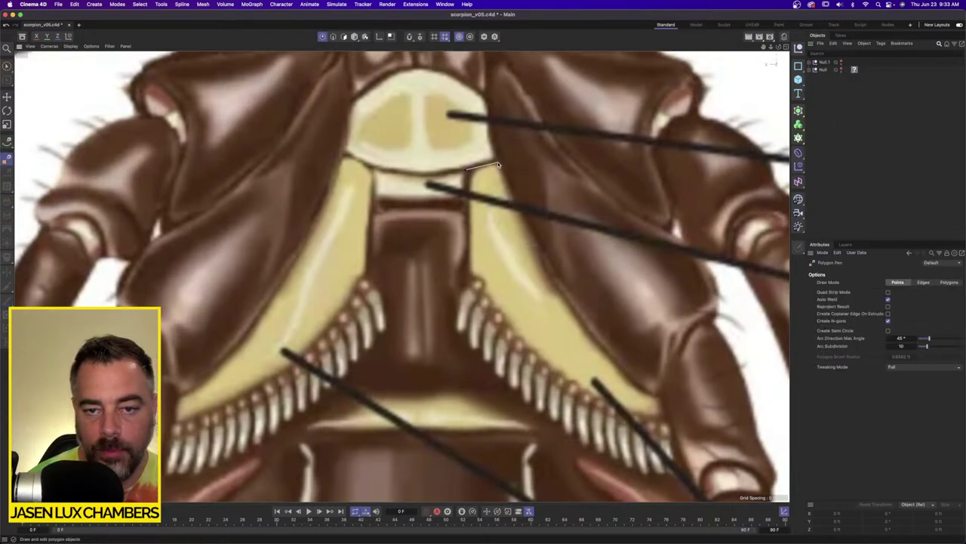
{"action": "left_click", "coordinate": [499, 164]}
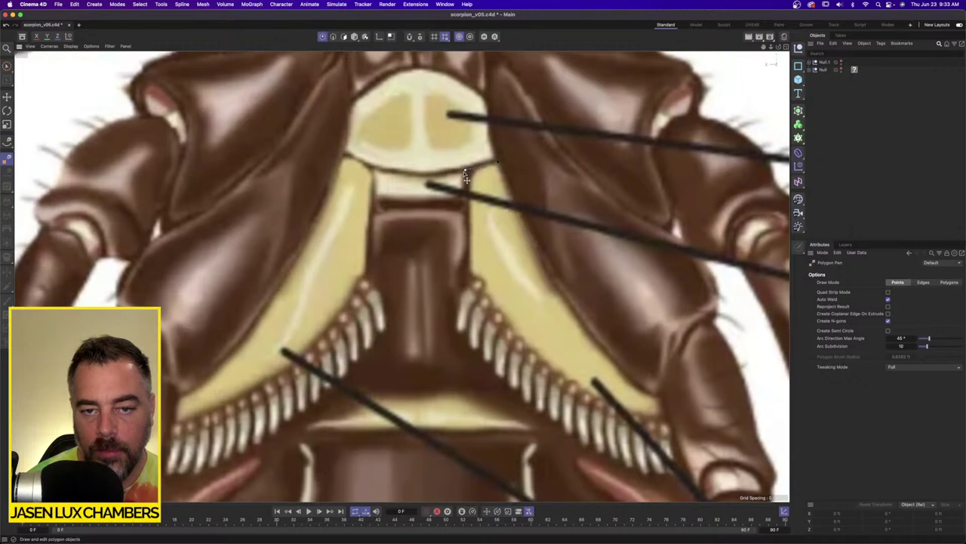
{"action": "left_click", "coordinate": [470, 235]}
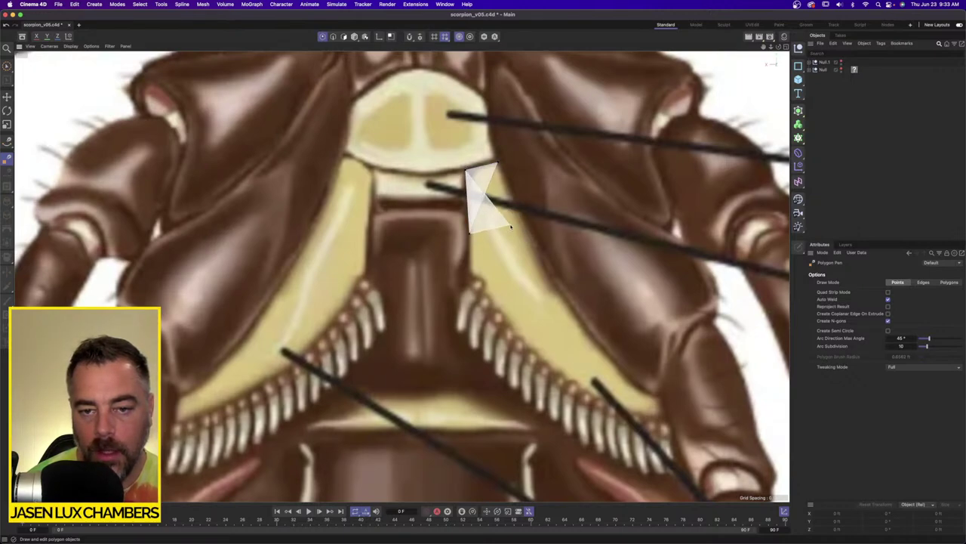
{"action": "key", "text": "super+z"}
{"action": "left_click", "coordinate": [524, 220]}
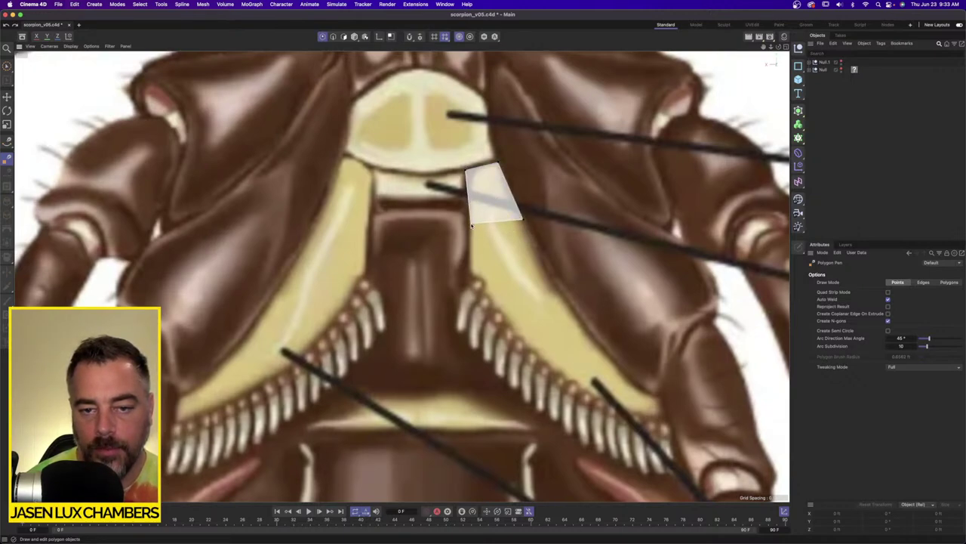
{"action": "double_click", "coordinate": [471, 223]}
Continue the Polygon Pen strip with four more quads down the right yellow comb in the reference, ending at its lower tip.
{"action": "left_click", "coordinate": [466, 288]}
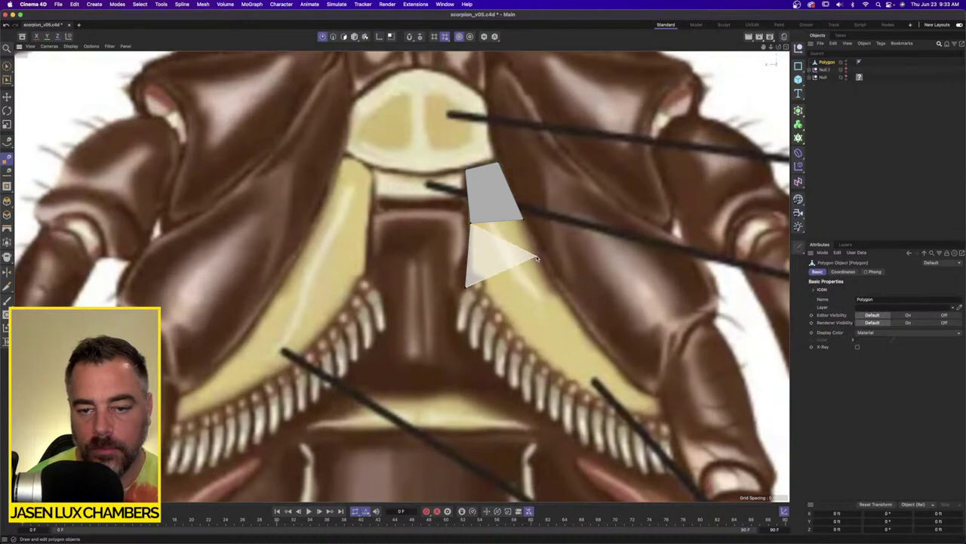
{"action": "left_click", "coordinate": [549, 262]}
{"action": "double_click", "coordinate": [523, 219]}
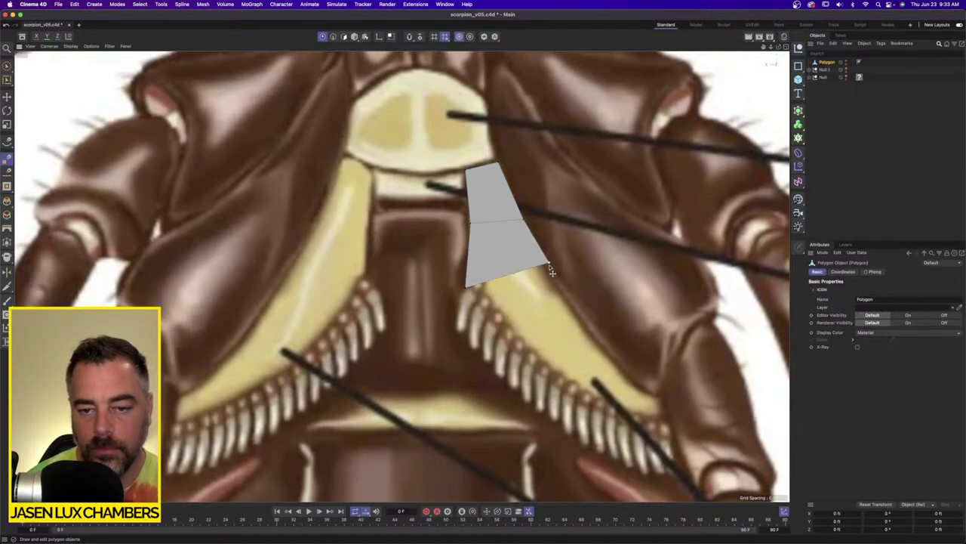
{"action": "left_click", "coordinate": [593, 337]}
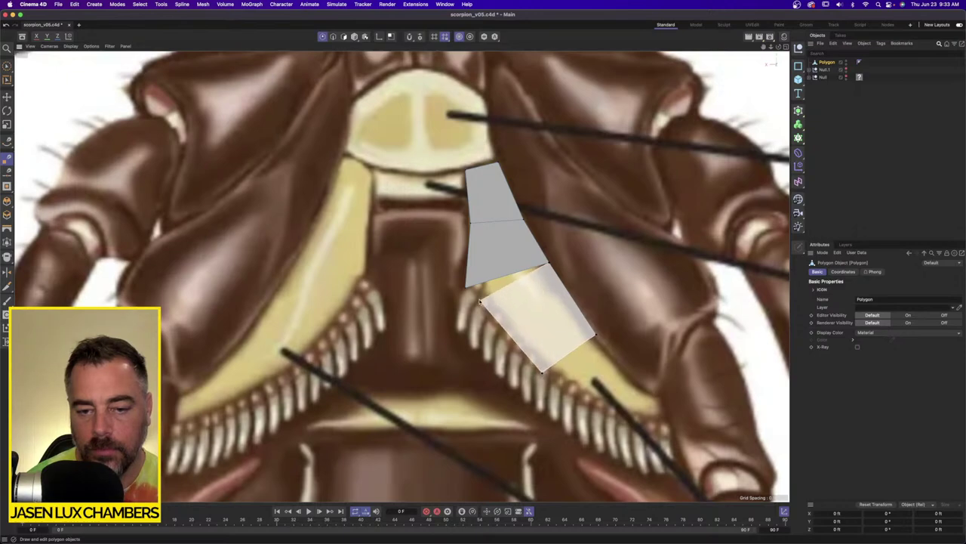
{"action": "double_click", "coordinate": [542, 372]}
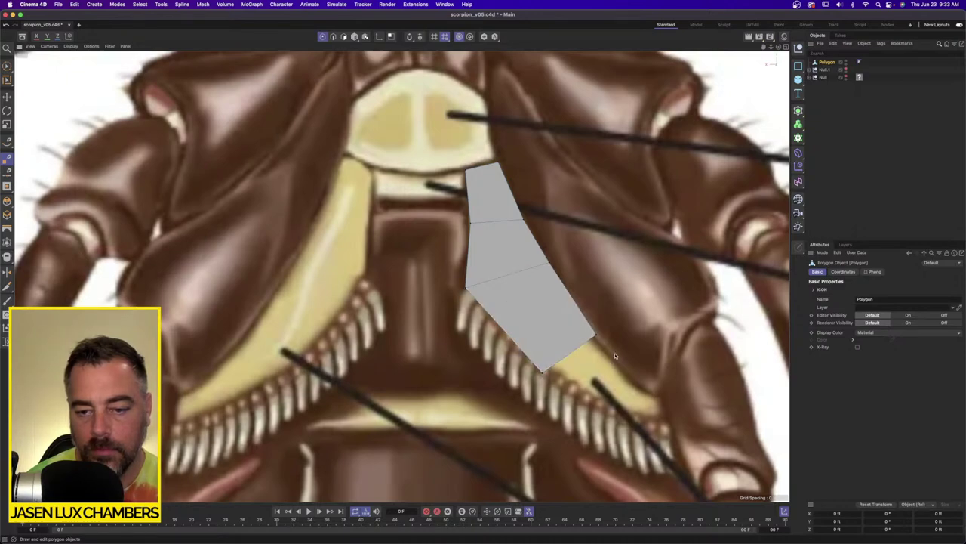
{"action": "left_click", "coordinate": [635, 391]}
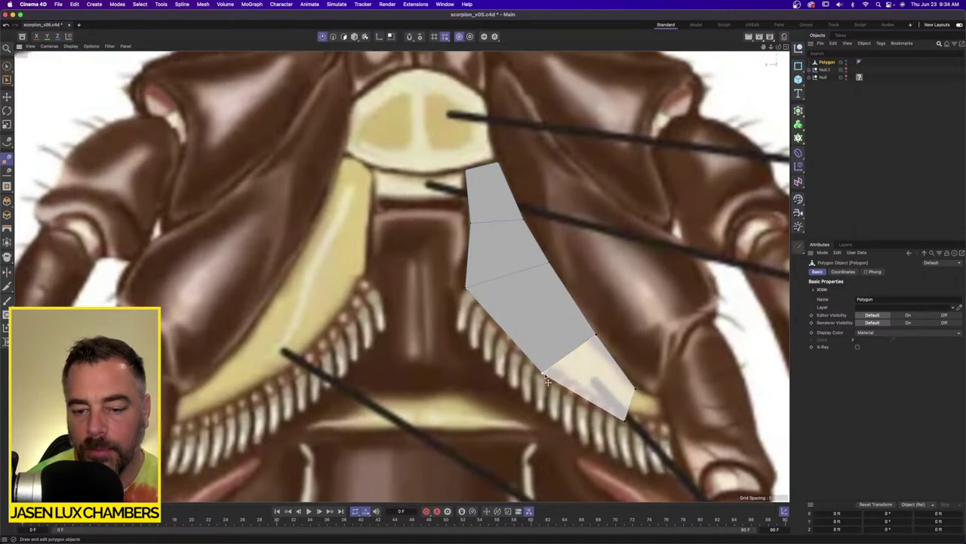
{"action": "double_click", "coordinate": [625, 419]}
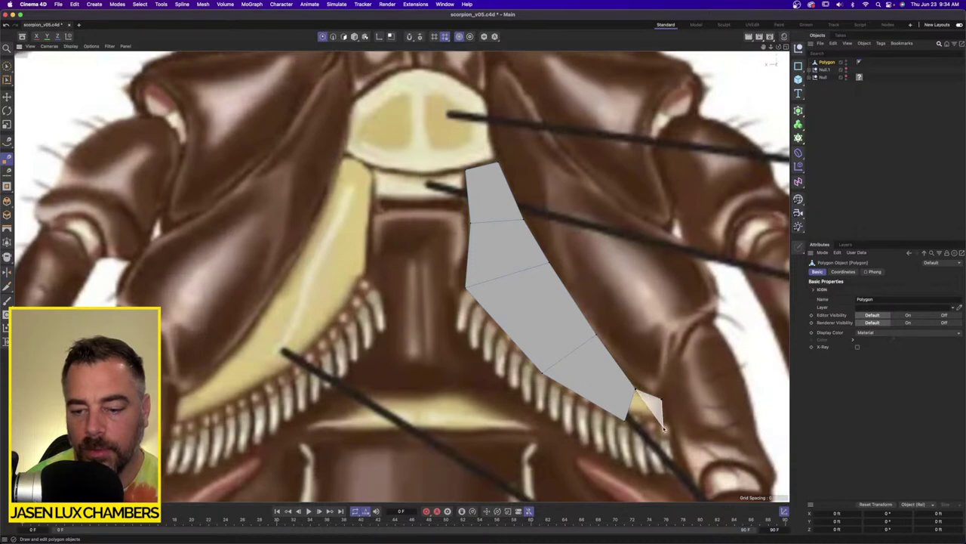
{"action": "double_click", "coordinate": [629, 424]}
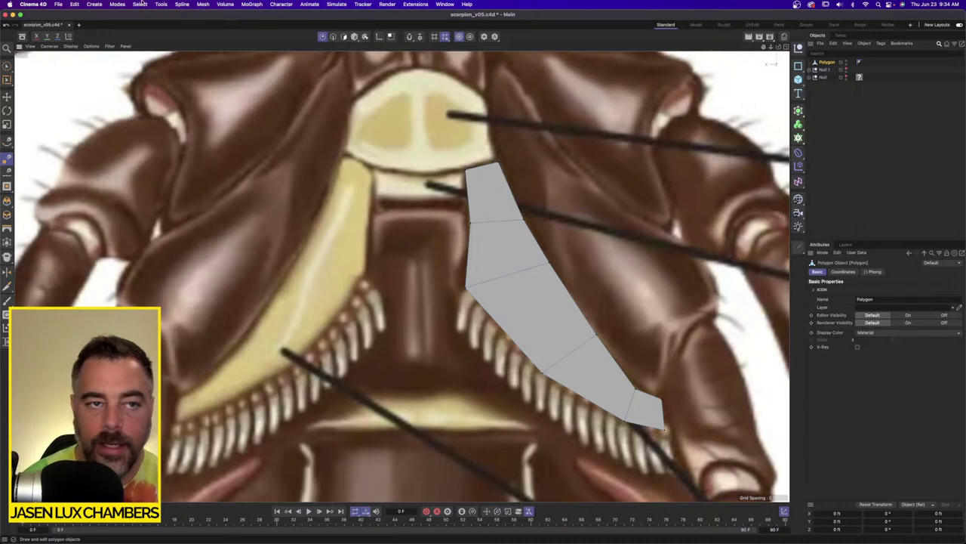
Cut an edge loop lengthwise through the middle of the comb strip with Loop/Path Cut at a 50% offset.
{"action": "left_click", "coordinate": [182, 4]}
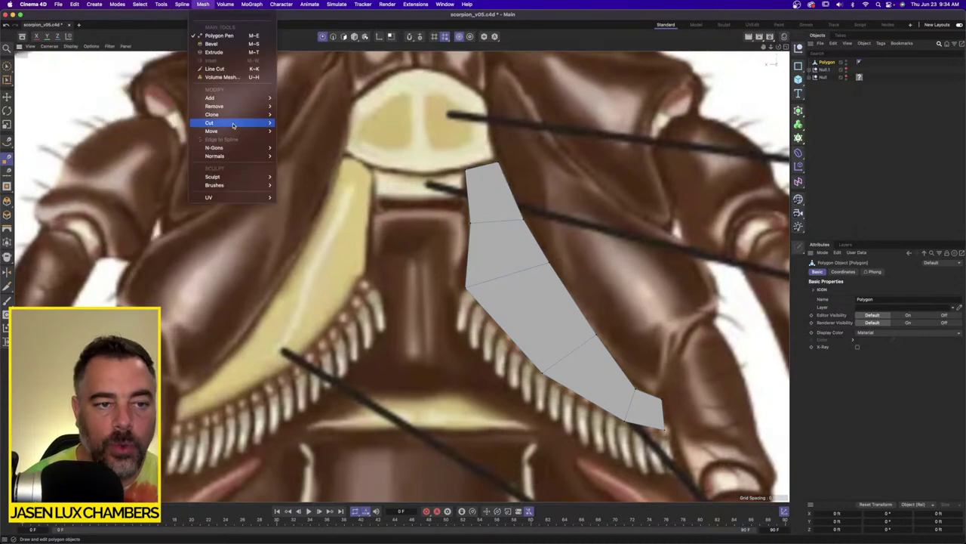
{"action": "mouse_move", "coordinate": [233, 125]}
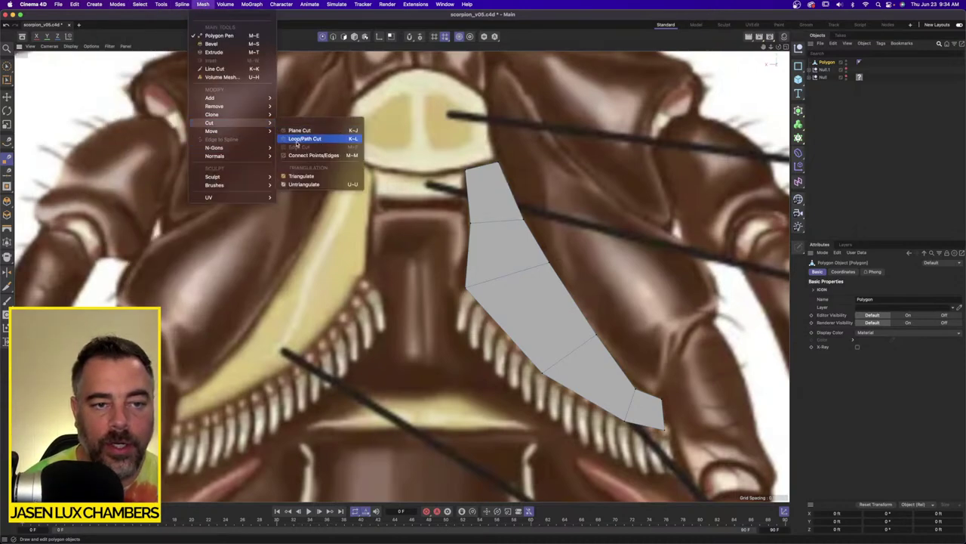
{"action": "left_click", "coordinate": [313, 140]}
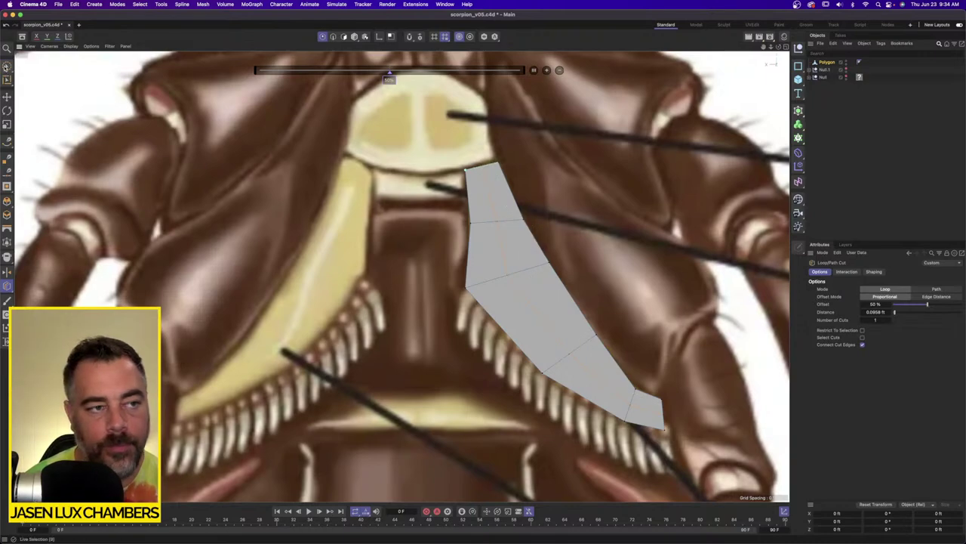
Select the loop of points along the comb strip's new centre line with Loop Selection.
{"action": "left_click", "coordinate": [5, 68]}
{"action": "left_click", "coordinate": [7, 66]}
{"action": "left_click", "coordinate": [156, 3]}
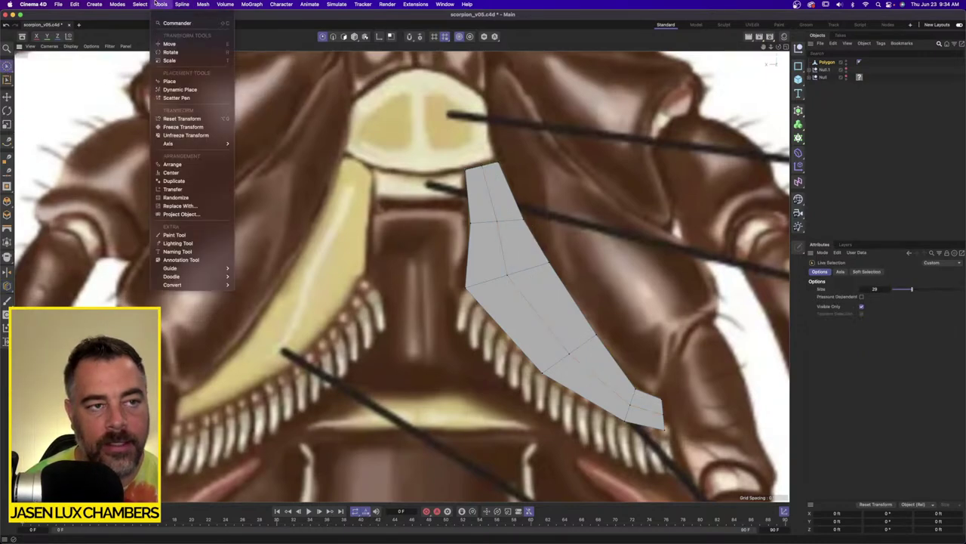
{"action": "left_click", "coordinate": [174, 89]}
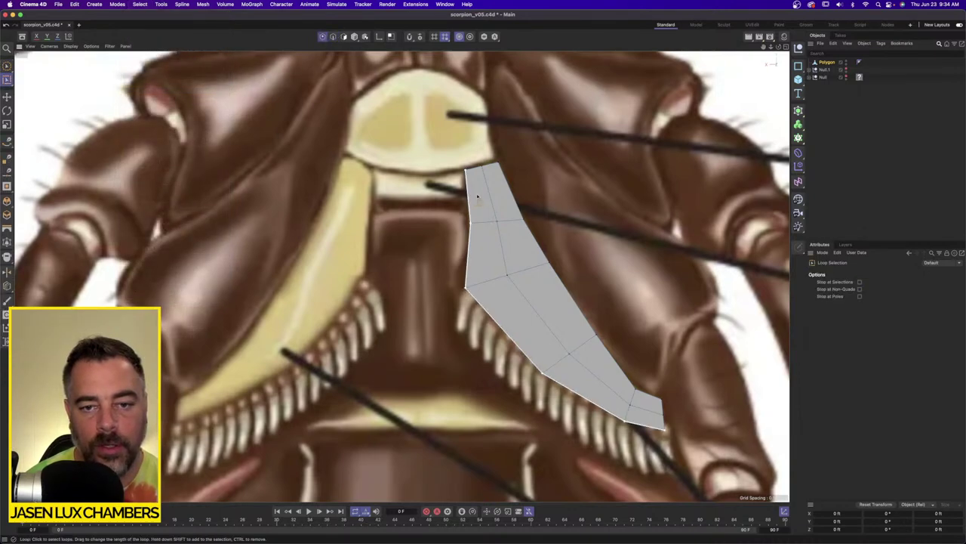
{"action": "left_click", "coordinate": [489, 192]}
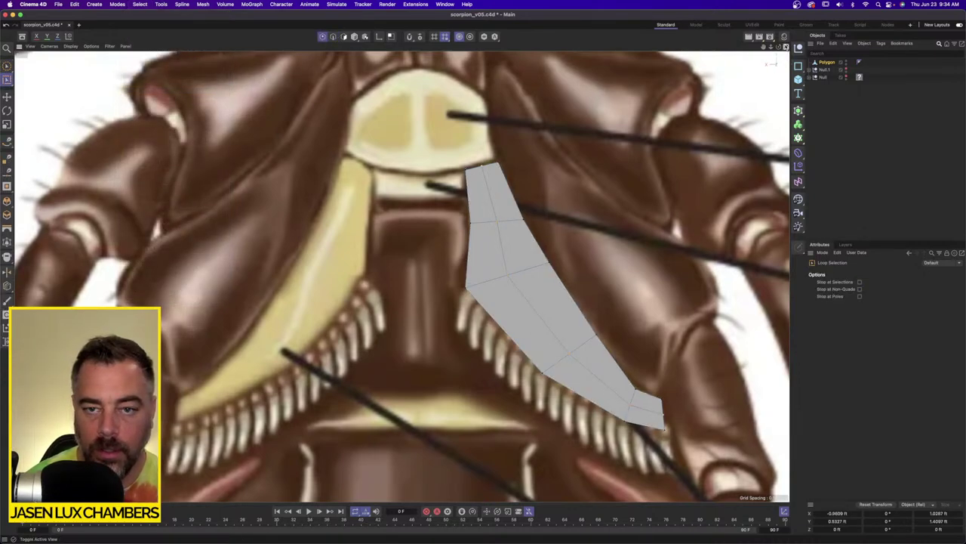
Disable Soft Selection and move the strip's centre-line points about 0.18 ft along Z in the Top view, forming a lengthwise ridge.
{"action": "left_click", "coordinate": [786, 46]}
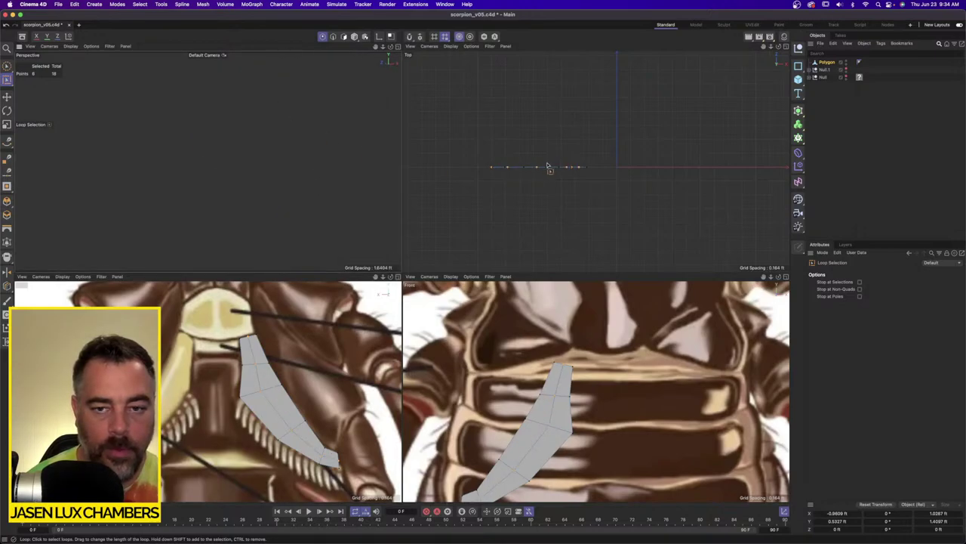
{"action": "key", "text": "e"}
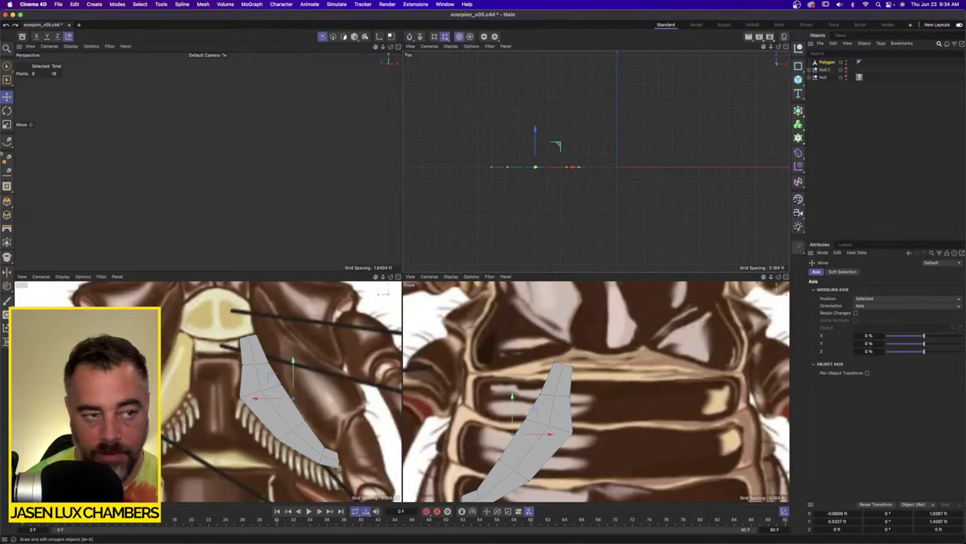
{"action": "left_click", "coordinate": [844, 272]}
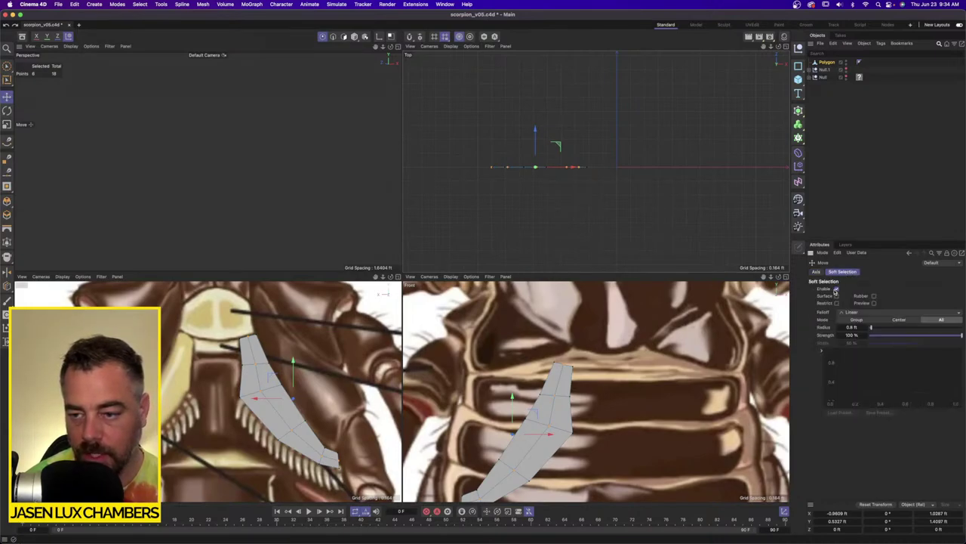
{"action": "left_click", "coordinate": [836, 290]}
{"action": "left_click_drag", "start_coordinate": [537, 146], "coordinate": [537, 130]}
{"action": "key", "text": "s"}
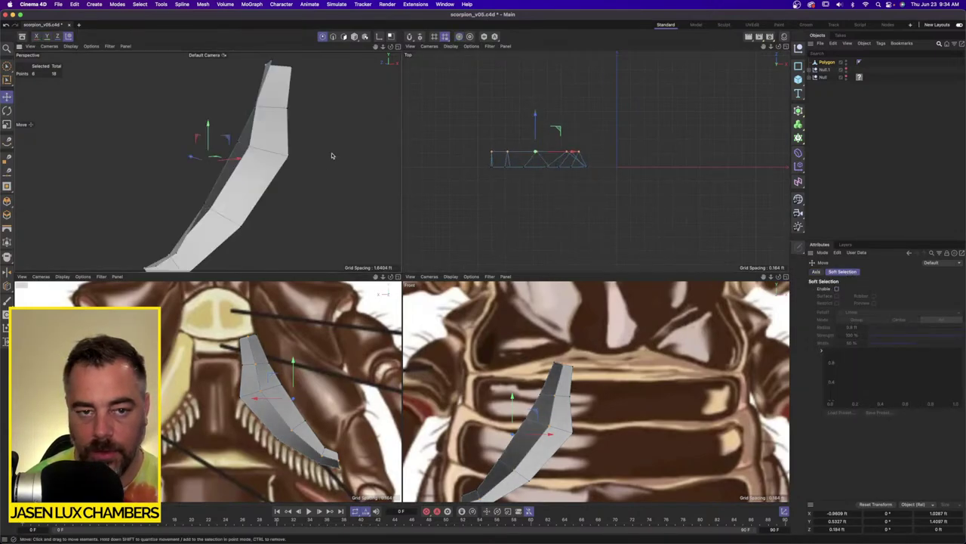
{"action": "right_click_drag", "start_coordinate": [333, 155], "coordinate": [259, 177], "text": "alt"}
{"action": "left_click_drag", "start_coordinate": [293, 167], "coordinate": [303, 166], "text": "alt"}
{"action": "right_click_drag", "start_coordinate": [303, 165], "coordinate": [351, 154], "text": "alt"}
{"action": "middle_click_drag", "start_coordinate": [394, 189], "coordinate": [368, 215], "text": "alt"}
{"action": "right_click_drag", "start_coordinate": [306, 202], "coordinate": [314, 199], "text": "alt"}
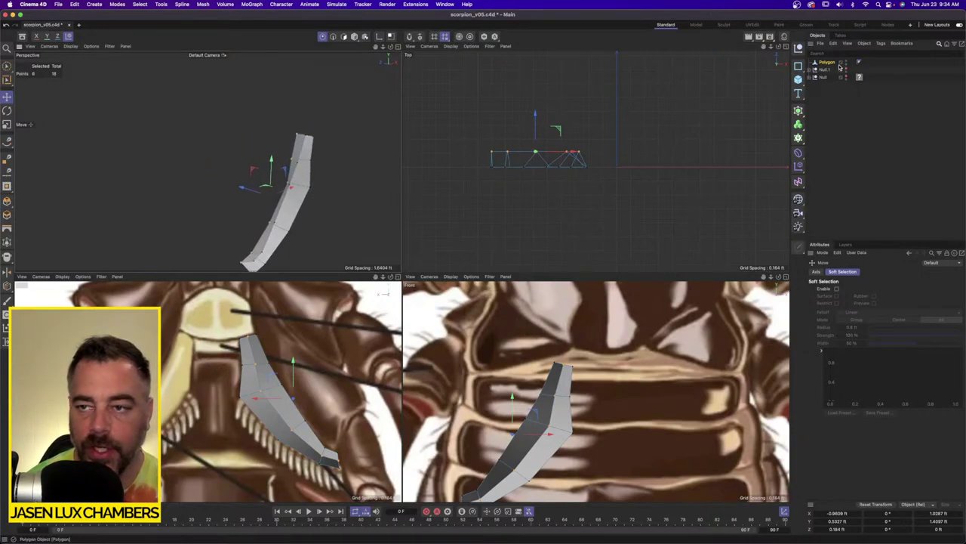
Duplicate the comb strip, move all the copy's points to about -0.24 ft in Z and flatten them with a Z size of 0.
{"action": "left_click", "coordinate": [825, 63]}
{"action": "key", "text": "super+c"}
{"action": "key", "text": "super+v"}
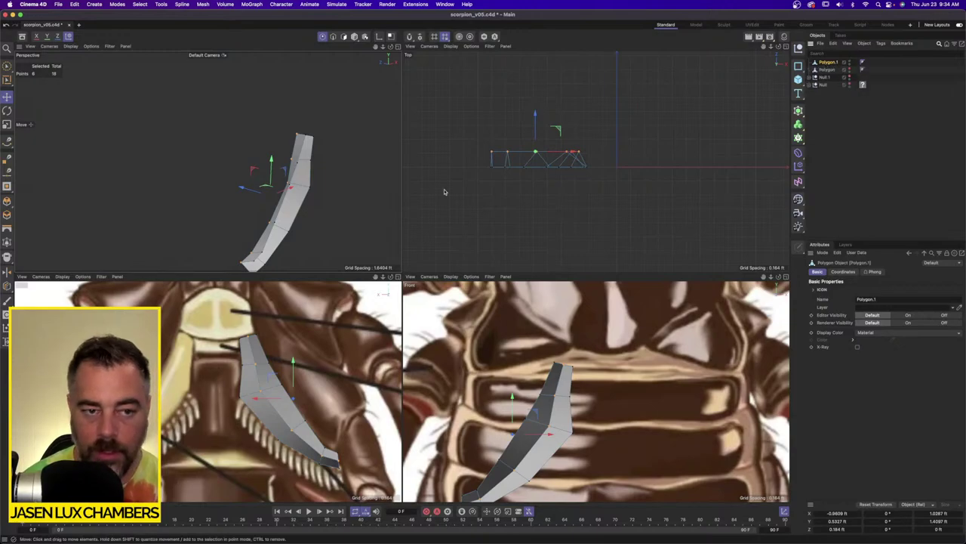
{"action": "left_click_drag", "start_coordinate": [547, 125], "coordinate": [548, 152]}
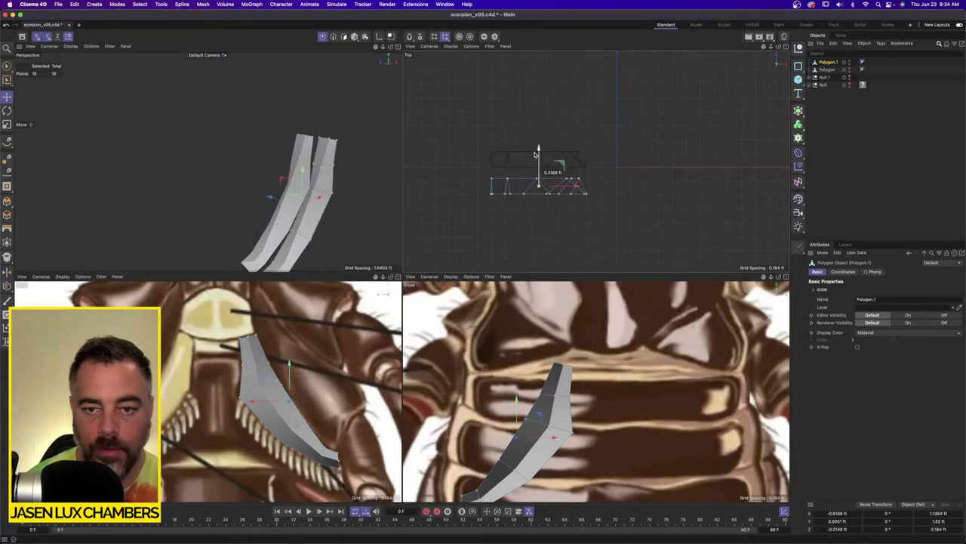
{"action": "type", "text": "0"}
{"action": "key", "text": "Return"}
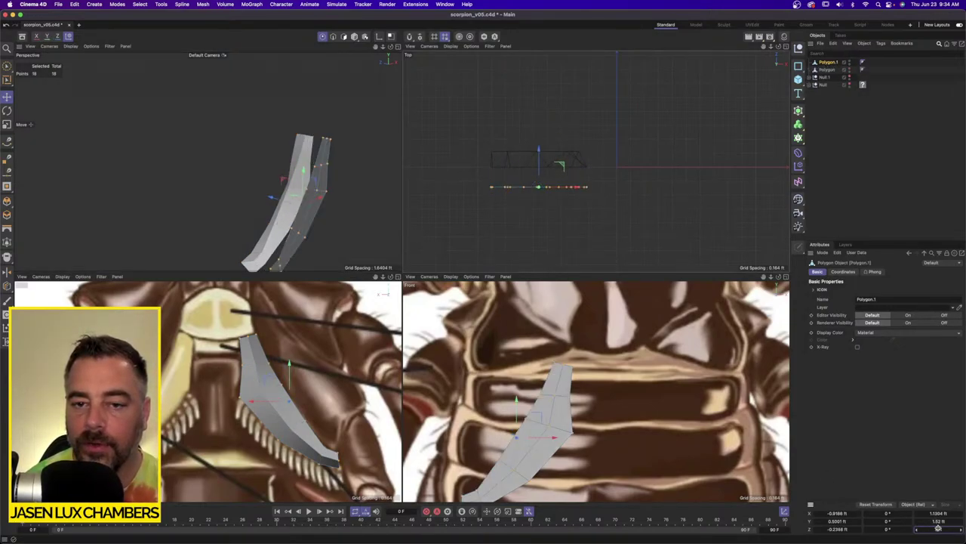
{"action": "left_click_drag", "start_coordinate": [340, 179], "coordinate": [349, 187], "text": "alt"}
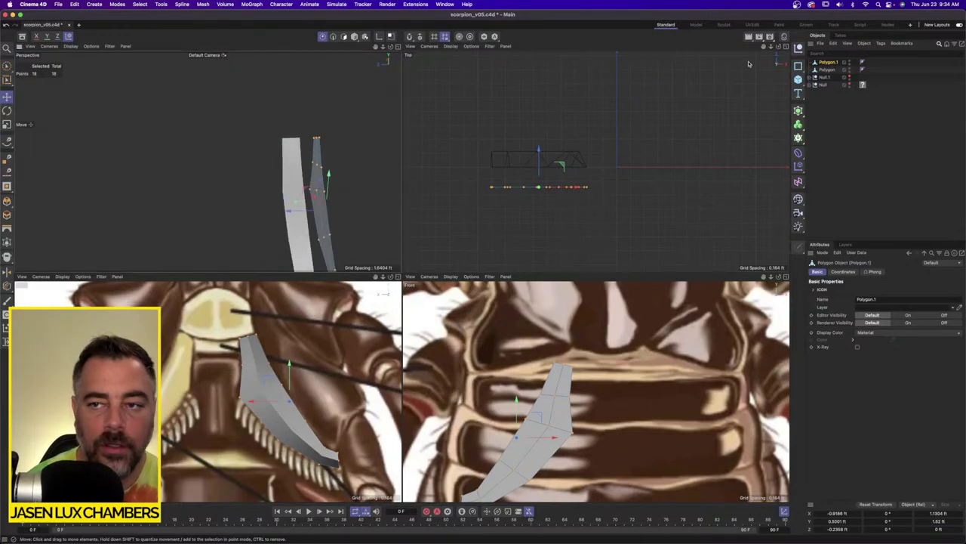
Merge the ridged strip and its flat copy into one object with Connect Objects + Delete.
{"action": "left_click", "coordinate": [829, 70], "text": "shift"}
{"action": "right_click", "coordinate": [831, 71]}
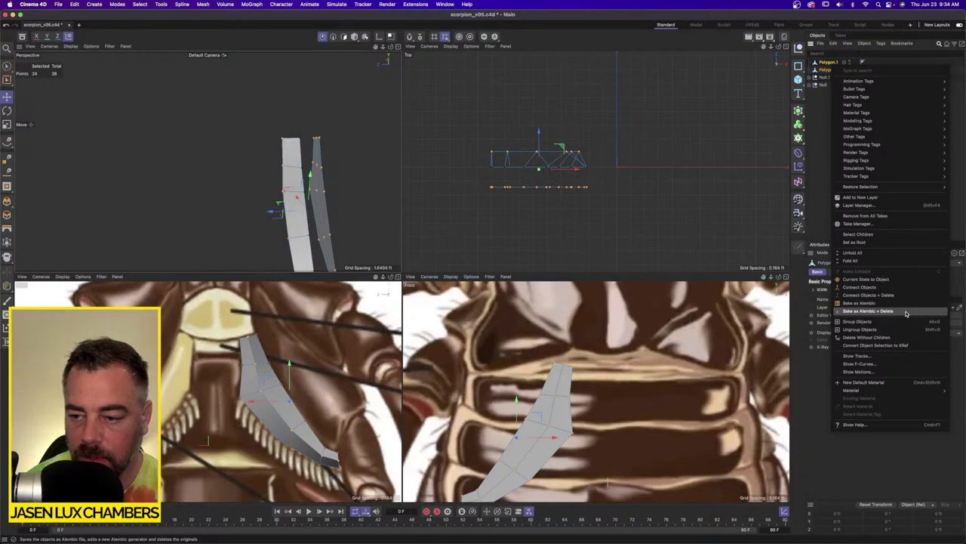
{"action": "left_click", "coordinate": [905, 297]}
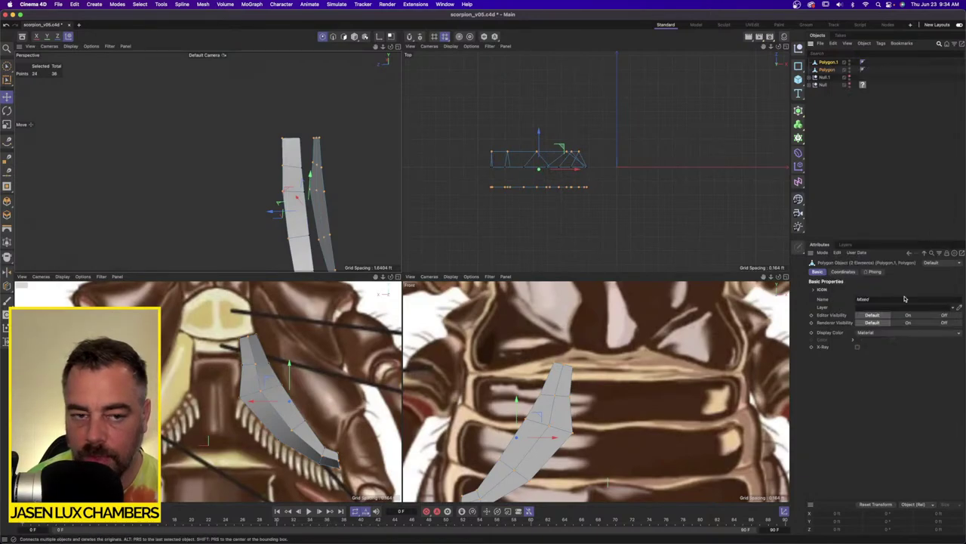
Select the long outer edge loops on both sides of the ridged and flat strips with Loop Selection.
{"action": "left_click", "coordinate": [400, 46]}
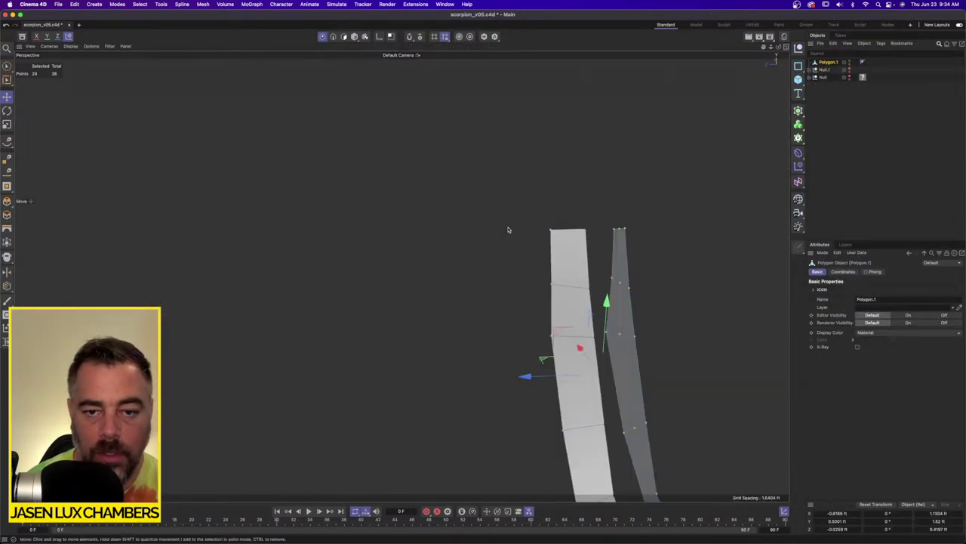
{"action": "left_click", "coordinate": [333, 37]}
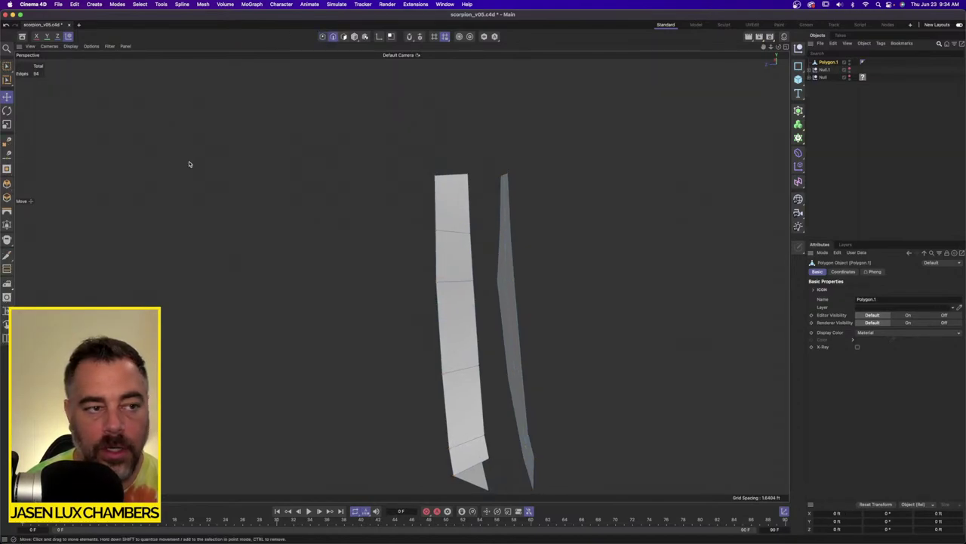
{"action": "left_click", "coordinate": [140, 4]}
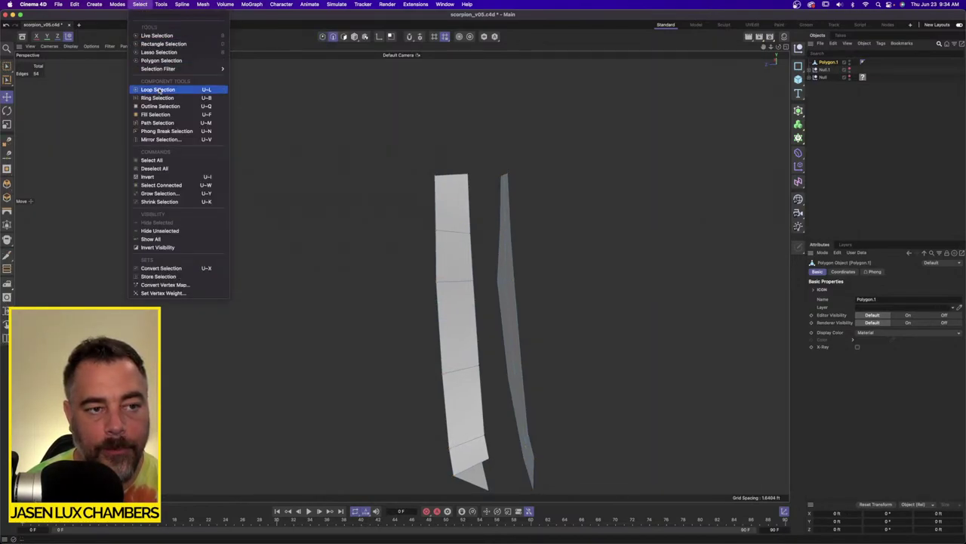
{"action": "key", "text": "Return"}
{"action": "mouse_move", "coordinate": [514, 236]}
{"action": "left_mouse_down", "text": "alt"}
{"action": "mouse_move", "coordinate": [566, 292]}
{"action": "mouse_move", "coordinate": [505, 226]}
{"action": "left_mouse_up", "text": "alt"}
{"action": "left_click", "coordinate": [408, 169]}
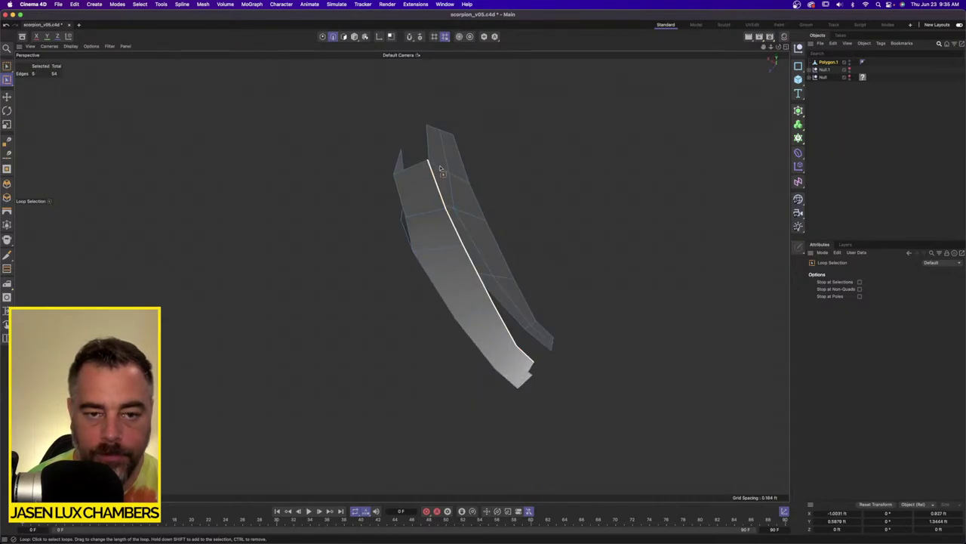
{"action": "left_click", "coordinate": [459, 166], "text": "shift"}
{"action": "left_click_drag", "start_coordinate": [459, 166], "coordinate": [501, 161], "text": "alt"}
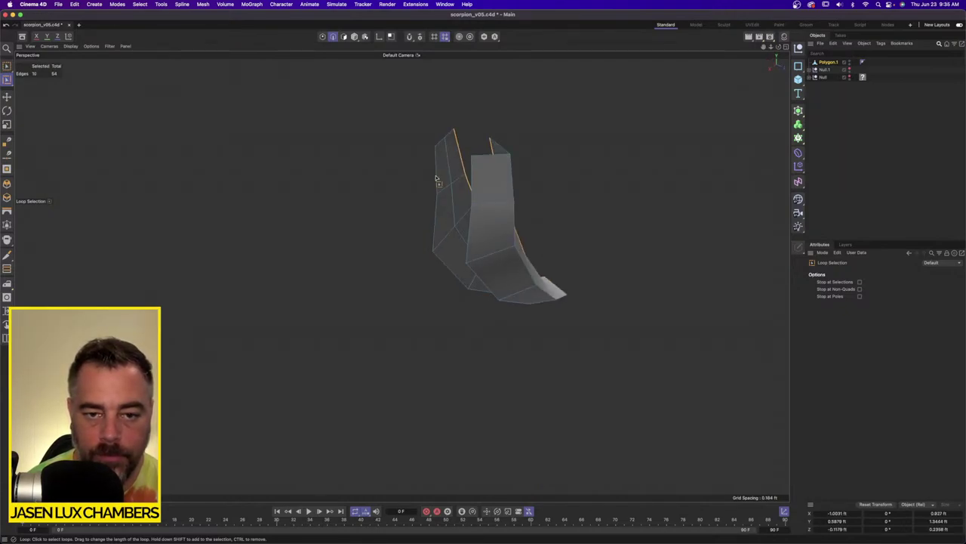
{"action": "left_click", "coordinate": [440, 179], "text": "shift"}
{"action": "left_click", "coordinate": [473, 171], "text": "shift"}
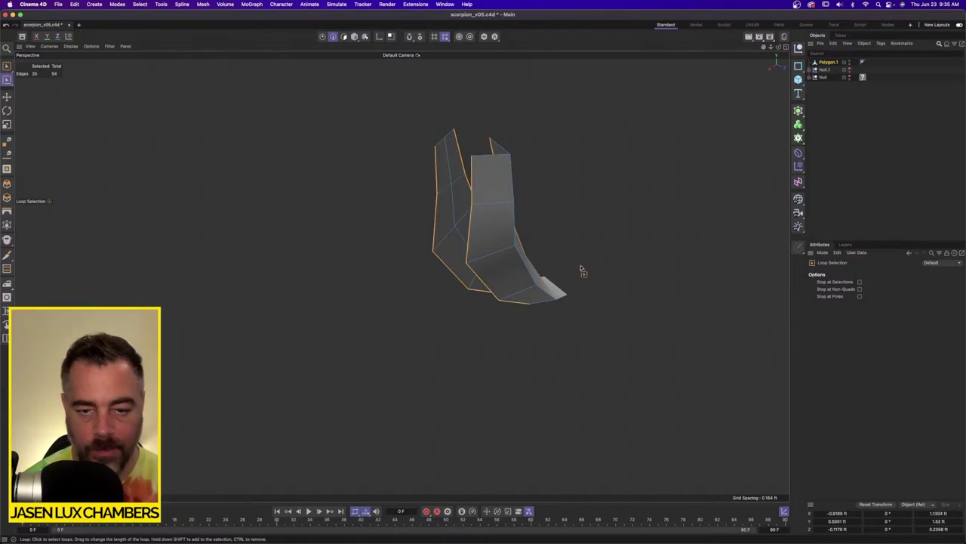
Bridge the selected edges of the ridged and flat strips to build the comb's long side walls.
{"action": "right_click", "coordinate": [542, 250]}
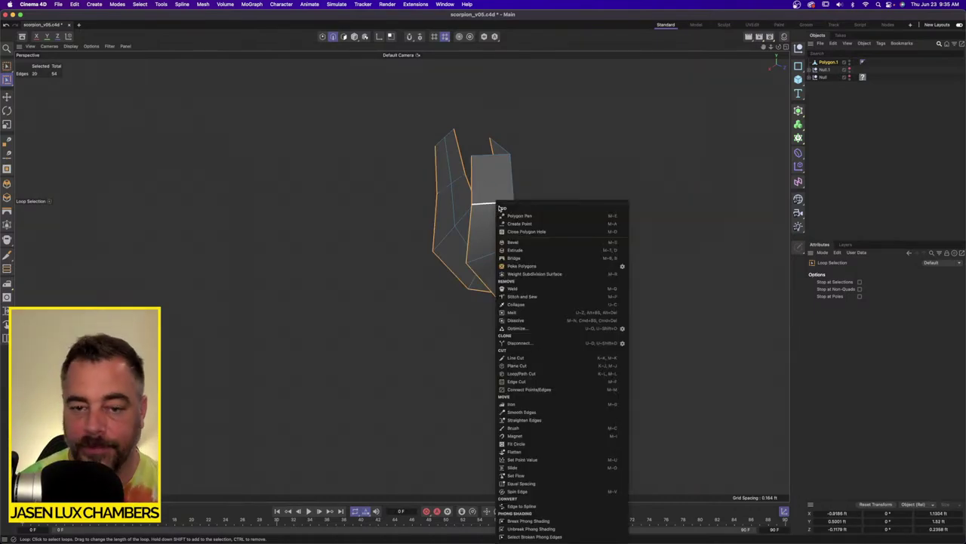
{"action": "left_click", "coordinate": [519, 258]}
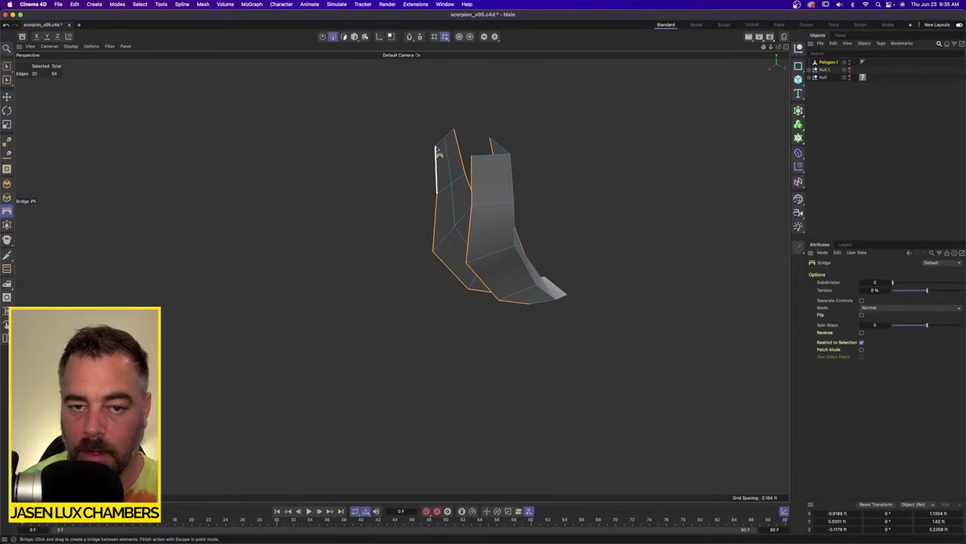
{"action": "left_click_drag", "start_coordinate": [436, 148], "coordinate": [472, 157]}
{"action": "left_click_drag", "start_coordinate": [495, 213], "coordinate": [358, 221], "text": "alt"}
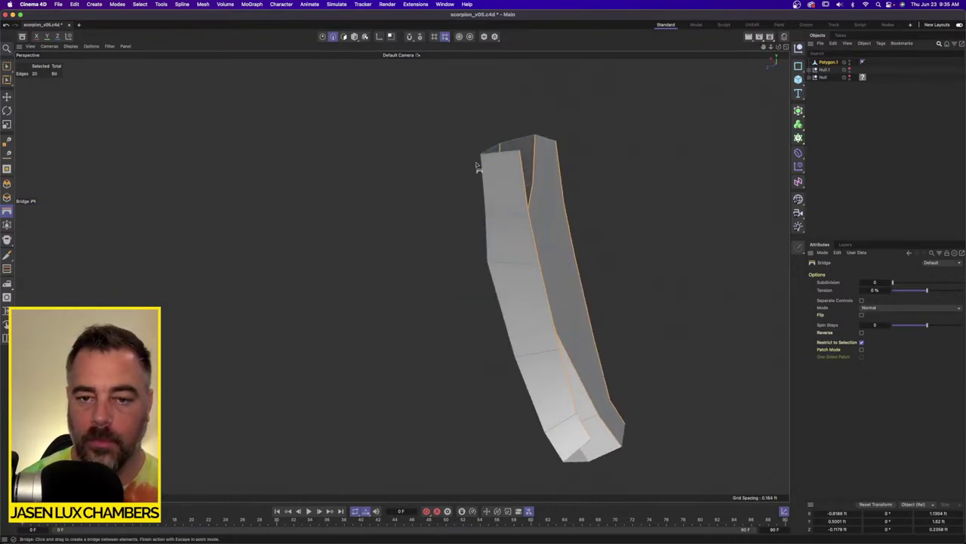
{"action": "left_click_drag", "start_coordinate": [477, 165], "coordinate": [597, 245], "text": "alt"}
Cap the open holes at both ends of the comb mesh with Close Polygon Hole.
{"action": "left_click", "coordinate": [182, 5]}
{"action": "mouse_move", "coordinate": [205, 8]}
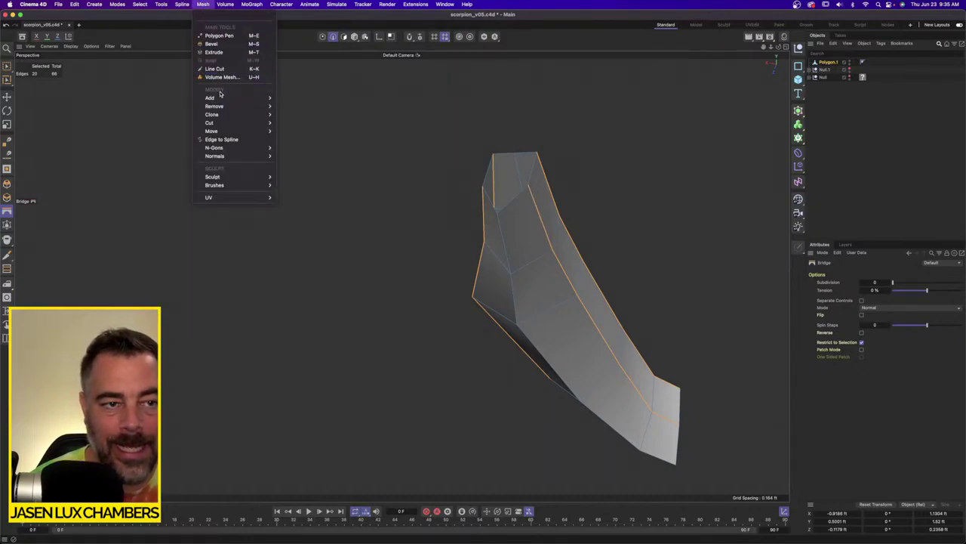
{"action": "mouse_move", "coordinate": [222, 98]}
{"action": "left_click", "coordinate": [315, 114]}
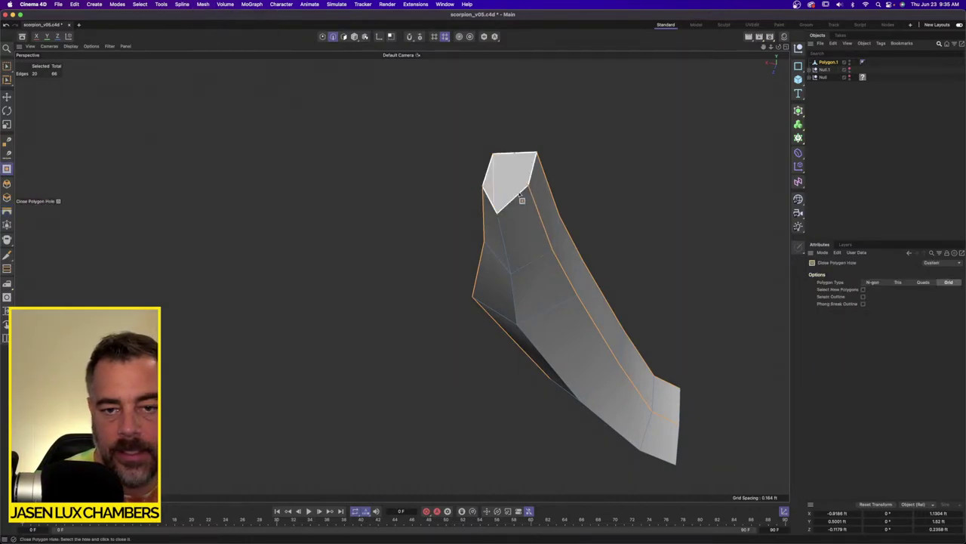
{"action": "left_click", "coordinate": [519, 197]}
{"action": "left_click_drag", "start_coordinate": [541, 202], "coordinate": [516, 293], "text": "alt"}
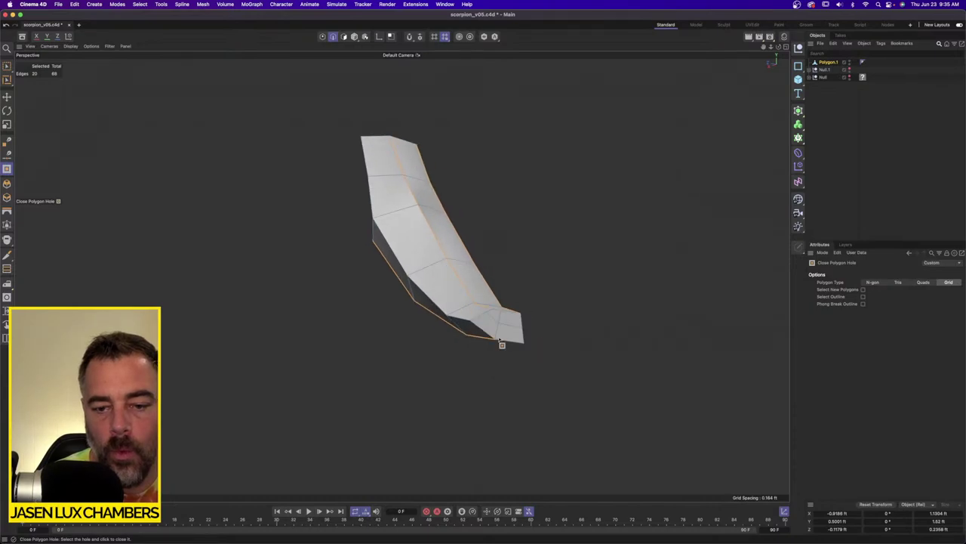
{"action": "left_click_drag", "start_coordinate": [511, 345], "coordinate": [542, 313], "text": "alt"}
{"action": "left_click", "coordinate": [475, 367]}
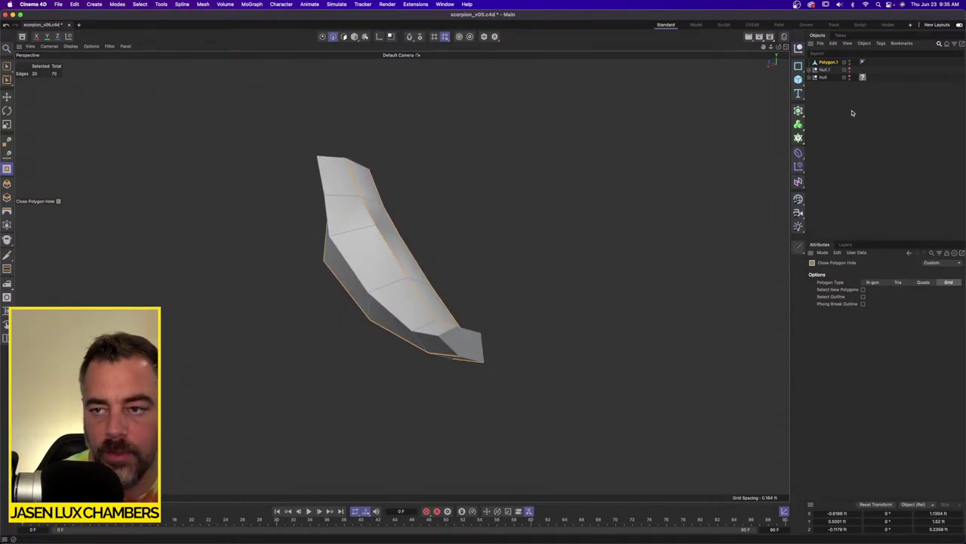
Smooth the capped comb mesh with a Subdivision Surface parent and hide it in the viewports to reveal the reference teeth.
{"action": "left_click", "coordinate": [798, 110], "text": "alt"}
{"action": "left_click_drag", "start_coordinate": [828, 69], "coordinate": [839, 62]}
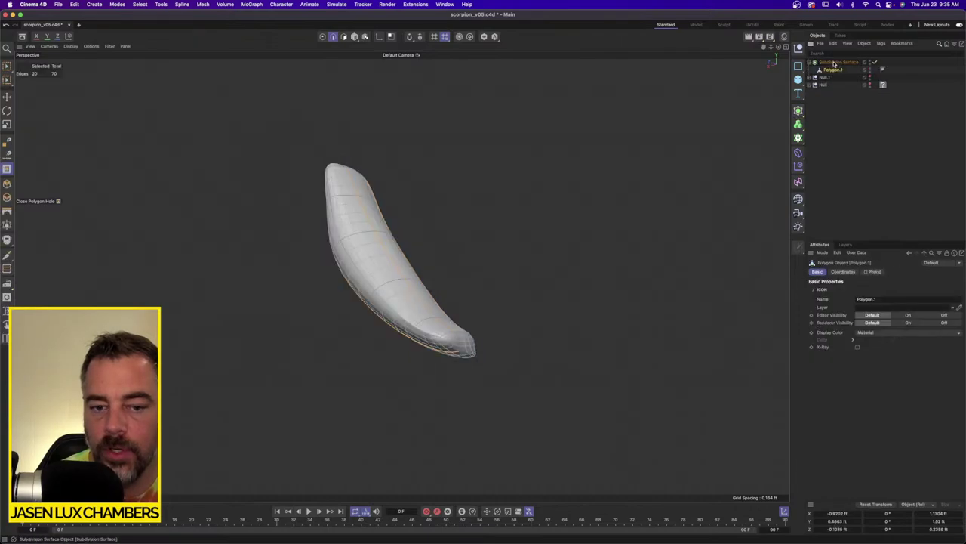
{"action": "middle_click", "coordinate": [495, 316]}
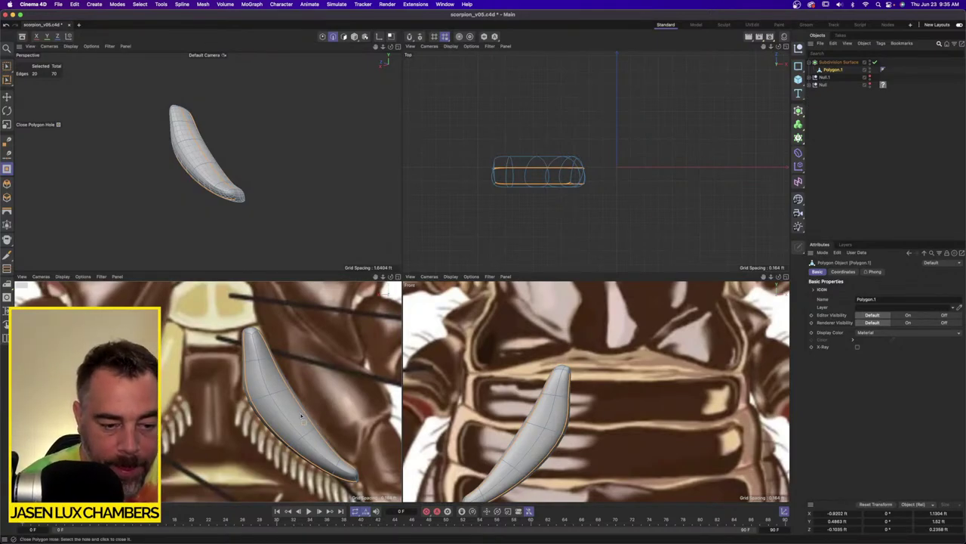
{"action": "scroll", "coordinate": [265, 411], "scroll_direction": "up", "scroll_amount": 2}
{"action": "middle_click_drag", "start_coordinate": [265, 410], "coordinate": [255, 368], "text": "alt"}
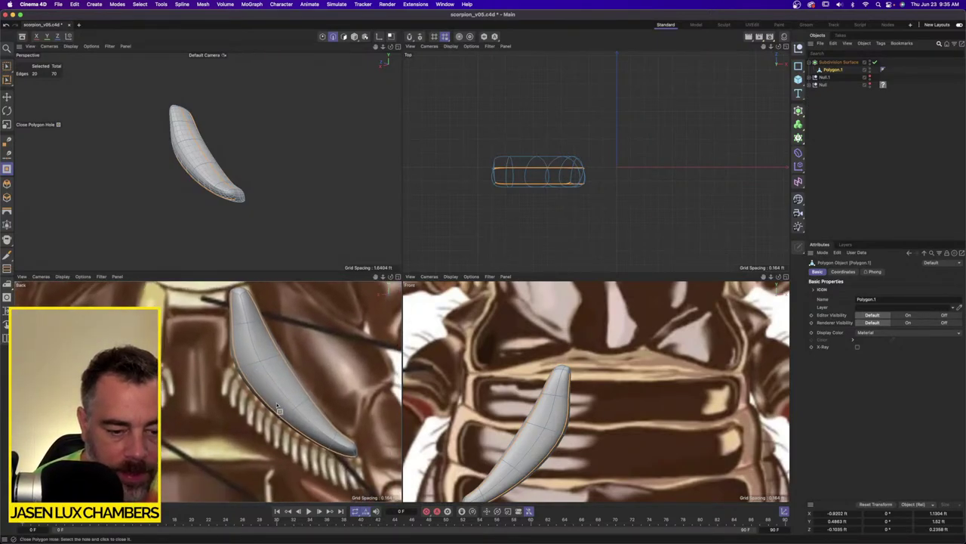
{"action": "middle_click_drag", "start_coordinate": [276, 403], "coordinate": [262, 384], "text": "alt"}
{"action": "scroll", "coordinate": [263, 388], "scroll_direction": "up", "scroll_amount": 4}
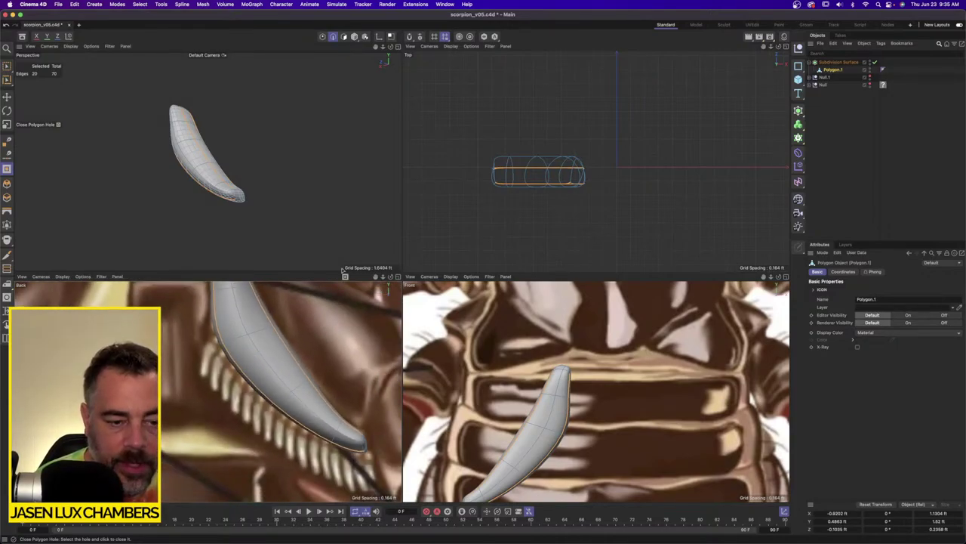
{"action": "left_click", "coordinate": [870, 61]}
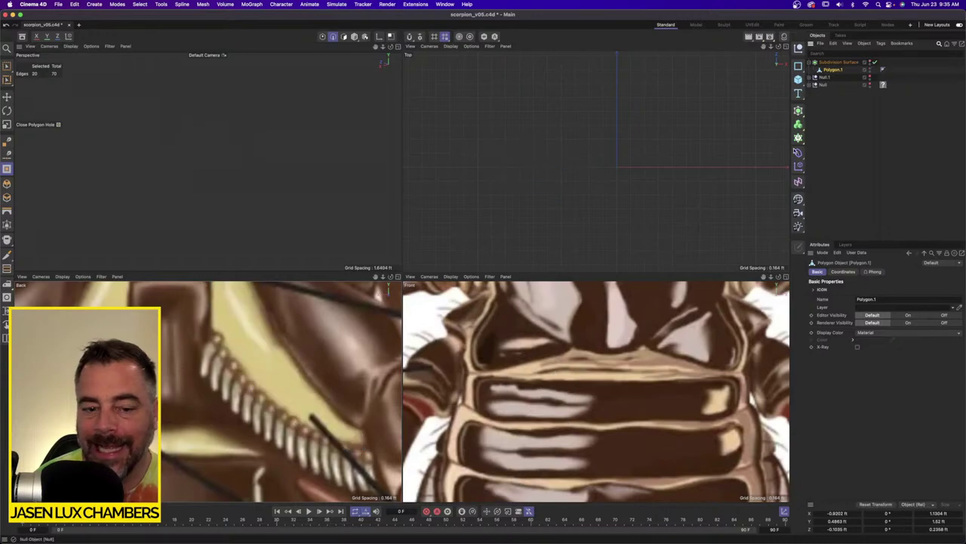
Draw a linear spline in the Back view through the small round tooth bases along the reference comb's lower edge.
{"action": "left_click", "coordinate": [398, 277]}
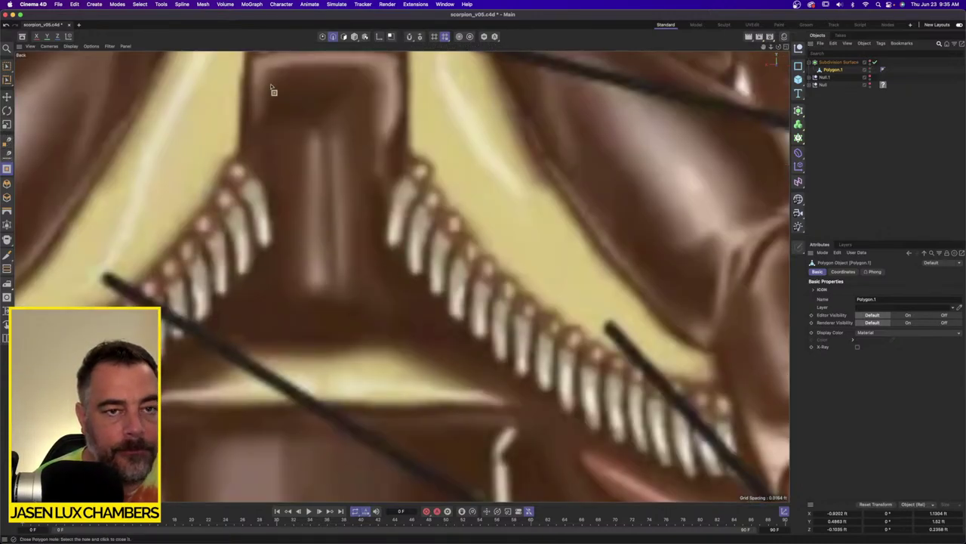
{"action": "left_click", "coordinate": [354, 36]}
{"action": "left_click", "coordinate": [7, 169]}
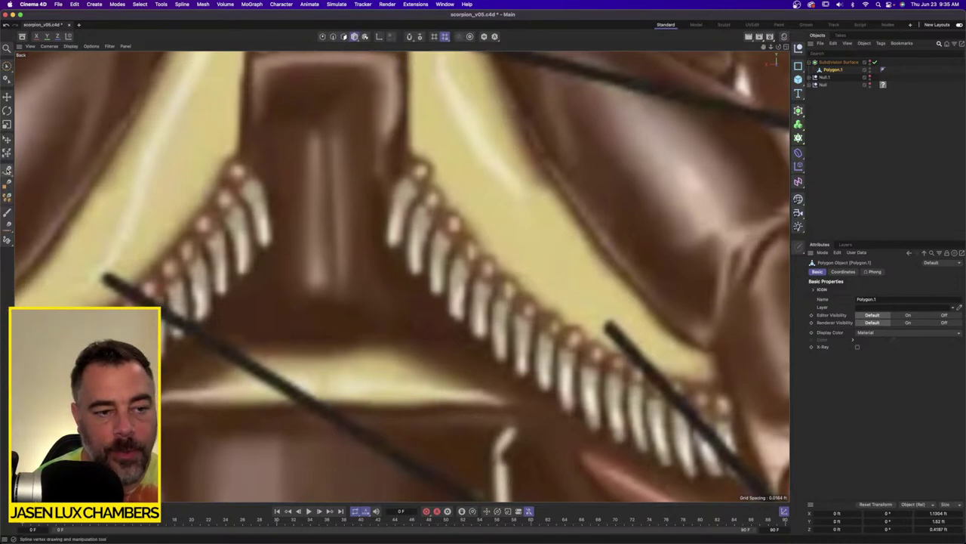
{"action": "left_click", "coordinate": [421, 174]}
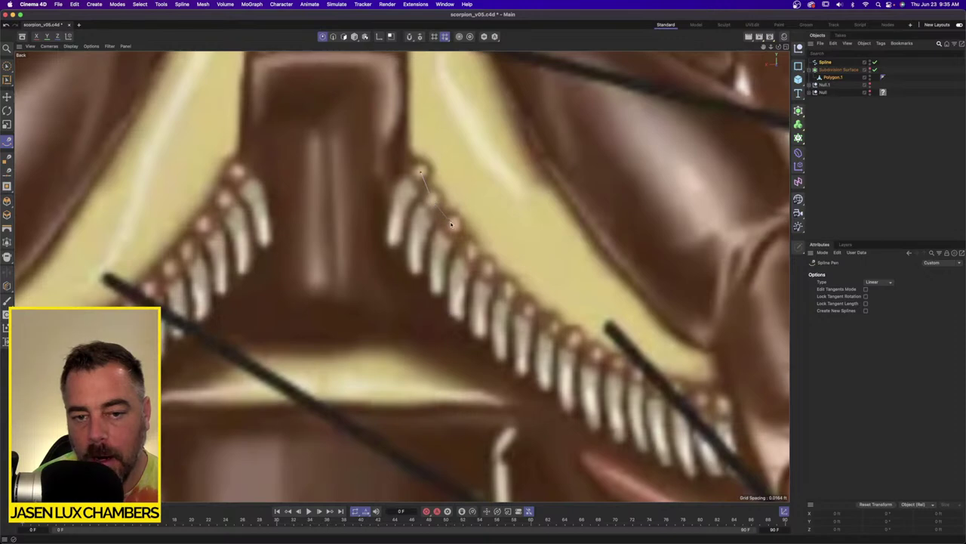
{"action": "left_click", "coordinate": [488, 269]}
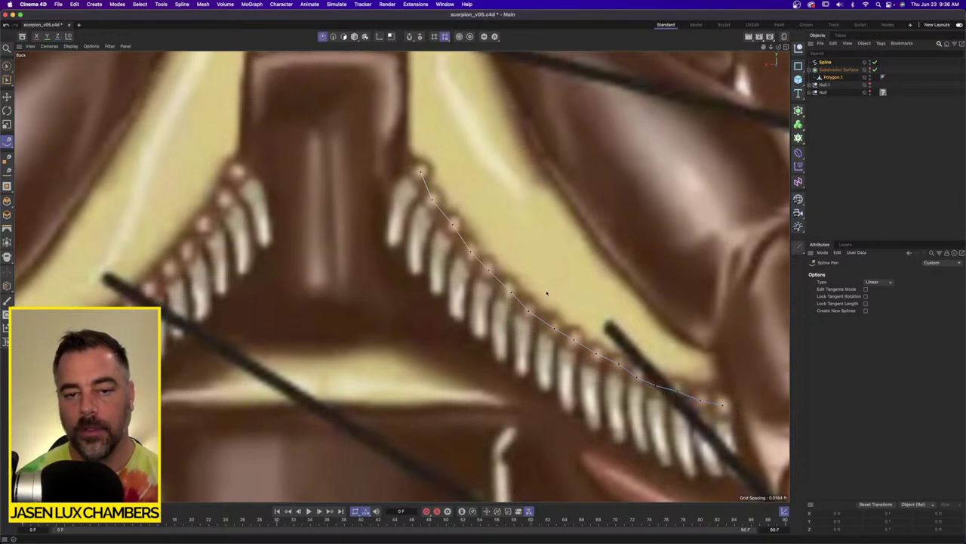
Draw a separate short linear spline down the centre of the comb's innermost tooth, from its base to its tip.
{"action": "left_click", "coordinate": [843, 133]}
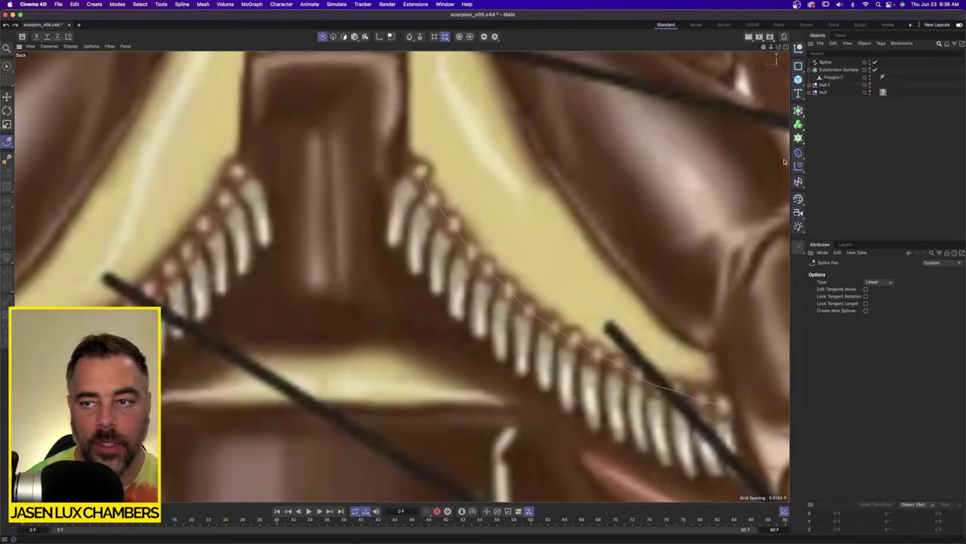
{"action": "left_click", "coordinate": [407, 191]}
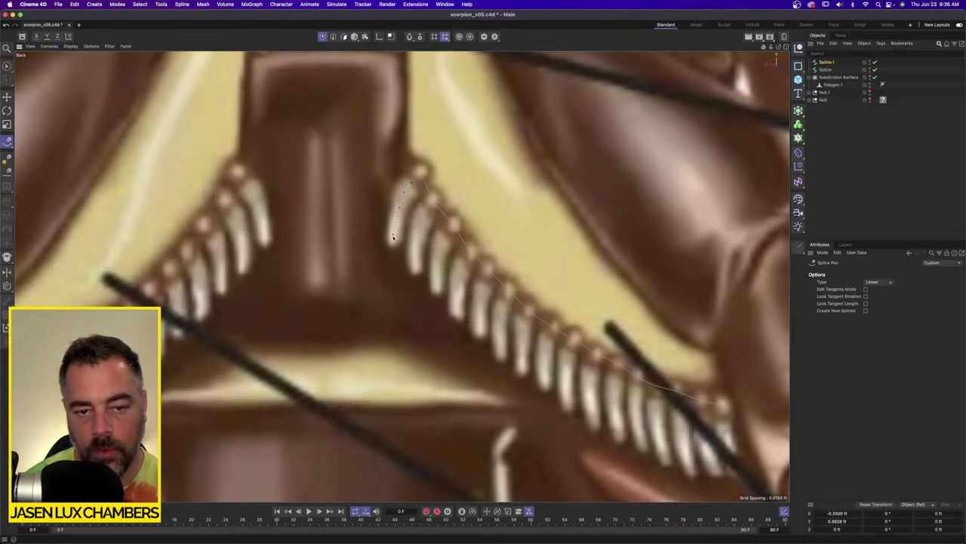
{"action": "left_click", "coordinate": [392, 246]}
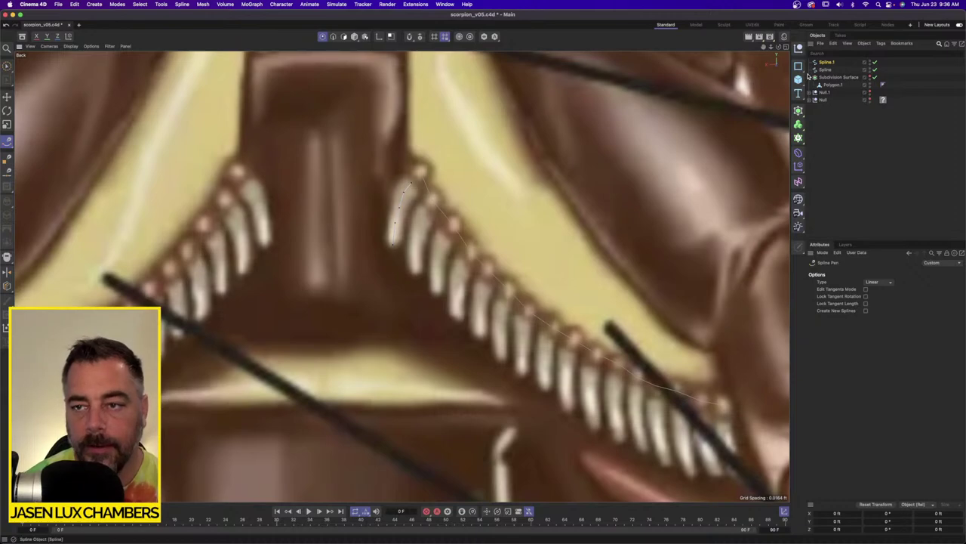
Add a Rectangle spline and a Sweep, and nest the rectangle and the tooth spline inside the Sweep.
{"action": "left_click", "coordinate": [798, 66]}
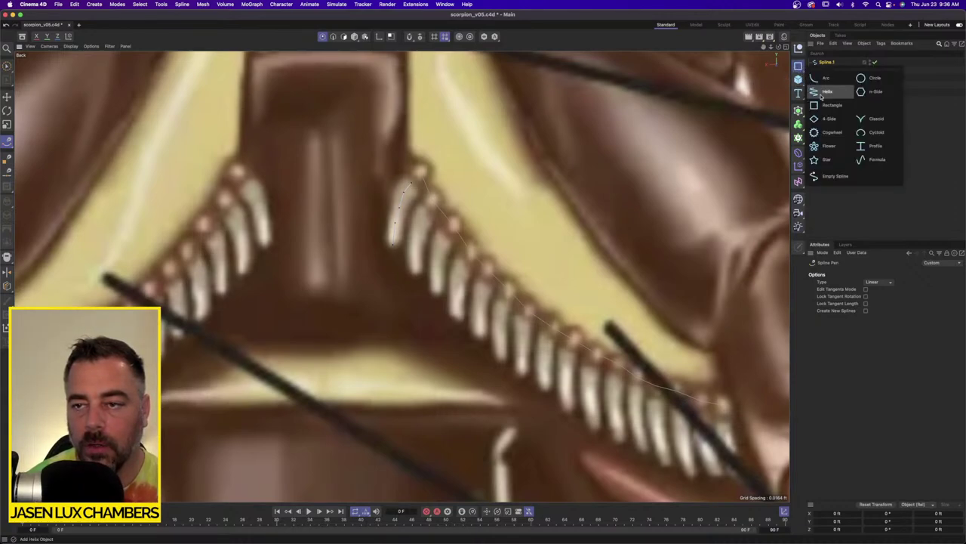
{"action": "left_click", "coordinate": [831, 105]}
{"action": "left_click", "coordinate": [799, 111]}
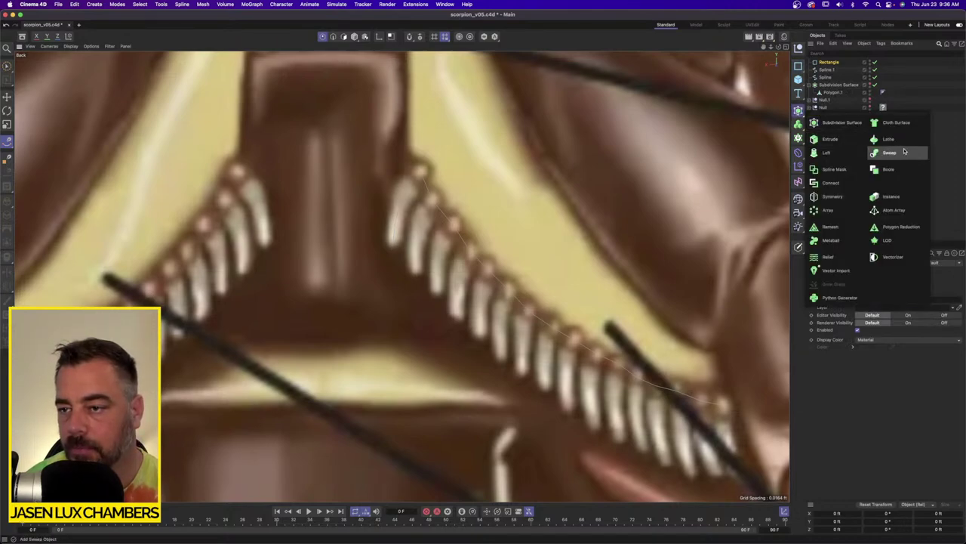
{"action": "left_click", "coordinate": [888, 152]}
{"action": "left_click", "coordinate": [826, 77]}
{"action": "left_click", "coordinate": [826, 71], "text": "shift"}
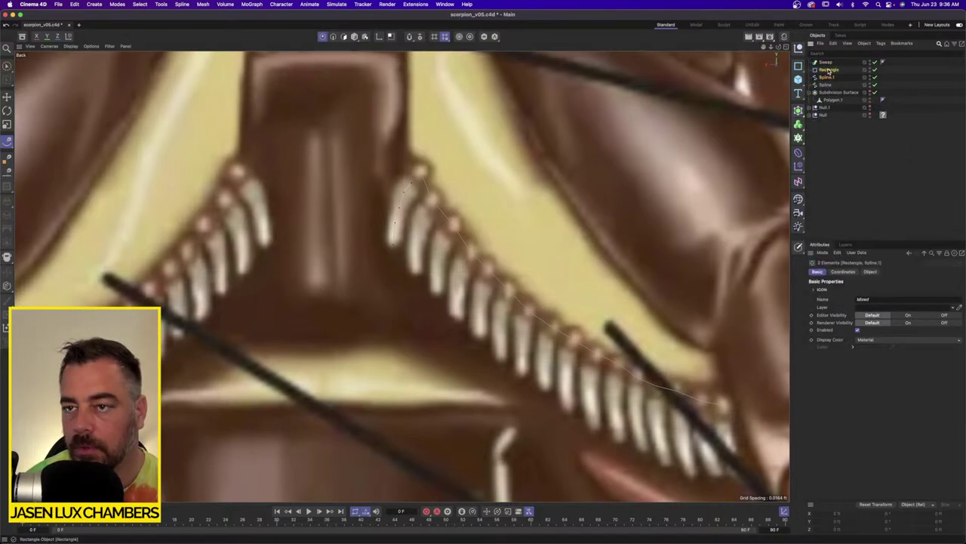
{"action": "left_click_drag", "start_coordinate": [828, 70], "coordinate": [829, 62]}
Scale the sweep's rectangle profile down to about 0.08 ft so the swept form approximates the reference tooth's thickness.
{"action": "left_click", "coordinate": [832, 70]}
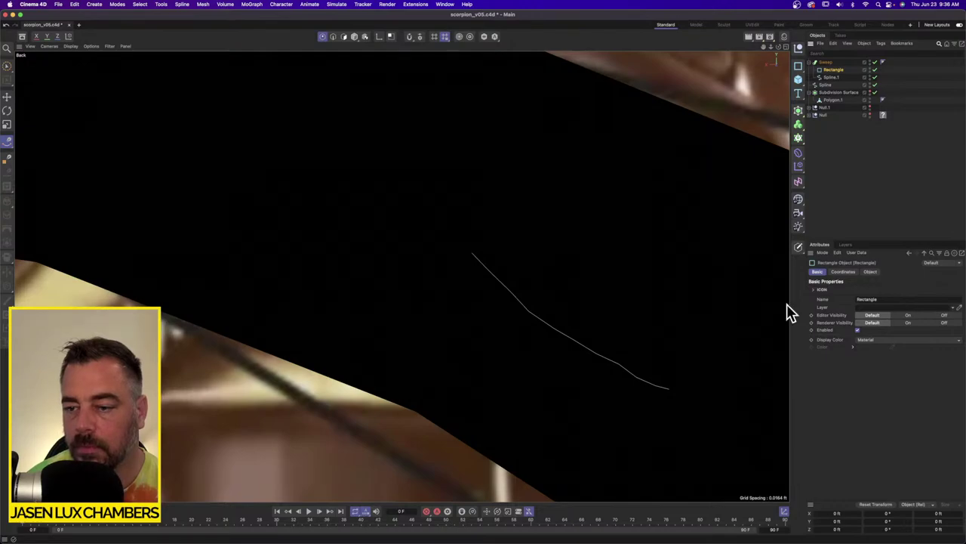
{"action": "left_click", "coordinate": [7, 125]}
{"action": "mouse_move", "coordinate": [549, 200]}
{"action": "left_mouse_down"}
{"action": "mouse_move", "coordinate": [302, 197]}
{"action": "mouse_move", "coordinate": [230, 174]}
{"action": "left_mouse_up"}
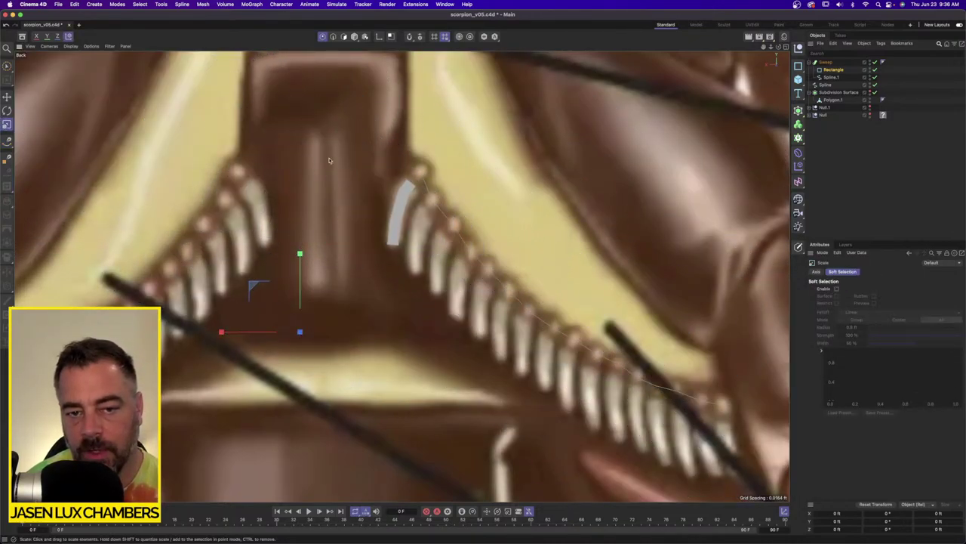
{"action": "left_click_drag", "start_coordinate": [339, 160], "coordinate": [395, 151]}
{"action": "left_click_drag", "start_coordinate": [441, 217], "coordinate": [544, 203]}
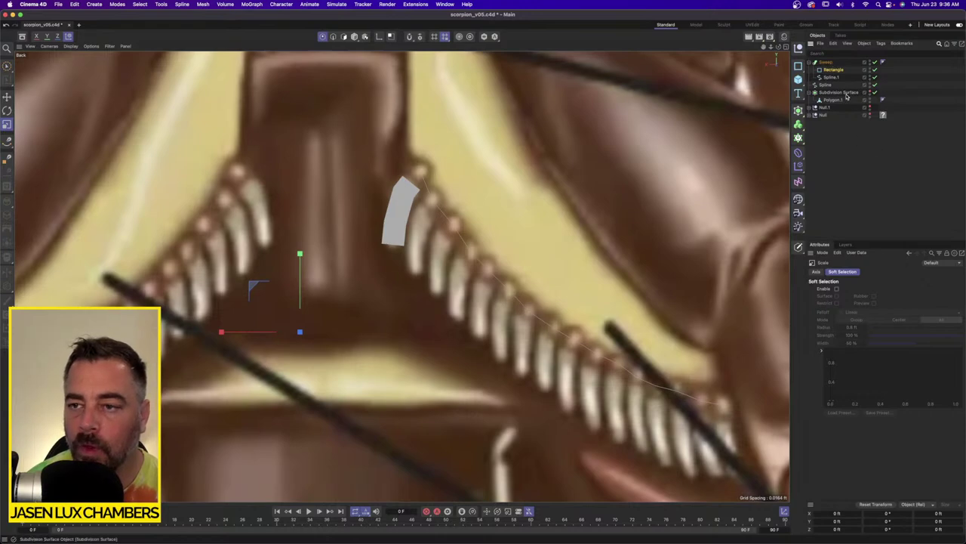
Taper the tooth sweep with an End Scale of about 45 % and smooth it under a new Subdivision Surface.
{"action": "left_click", "coordinate": [824, 62]}
{"action": "left_click", "coordinate": [870, 272]}
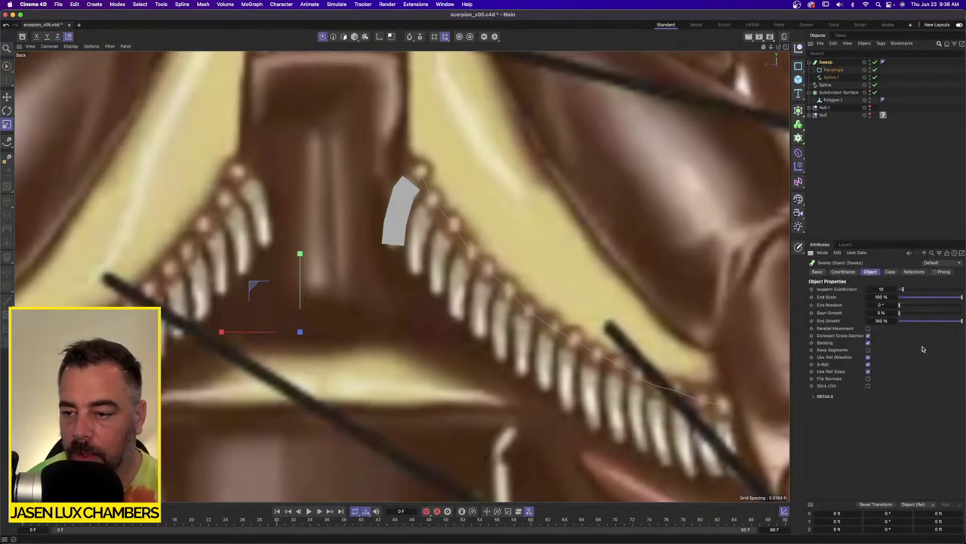
{"action": "left_click_drag", "start_coordinate": [949, 298], "coordinate": [921, 300]}
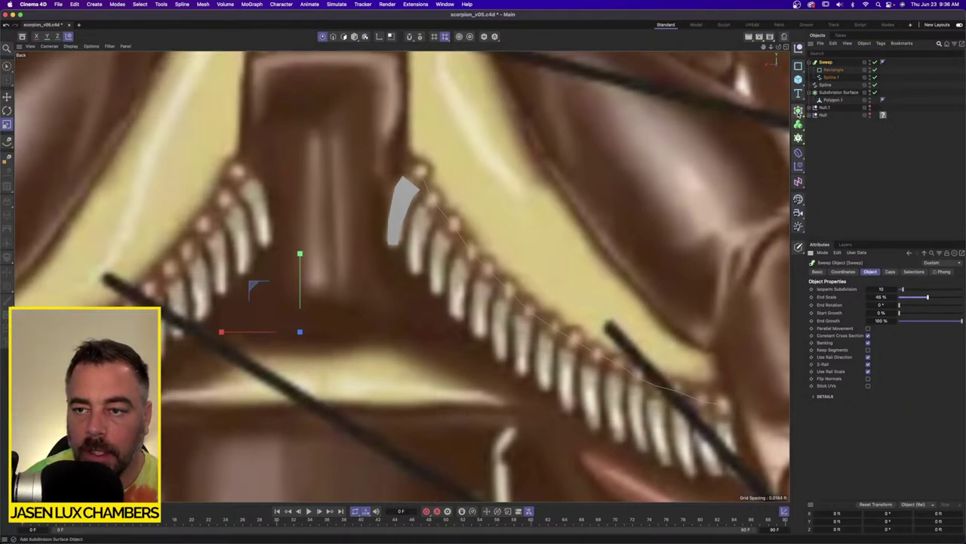
{"action": "left_click", "coordinate": [798, 109], "text": "alt"}
{"action": "left_click", "coordinate": [827, 70]}
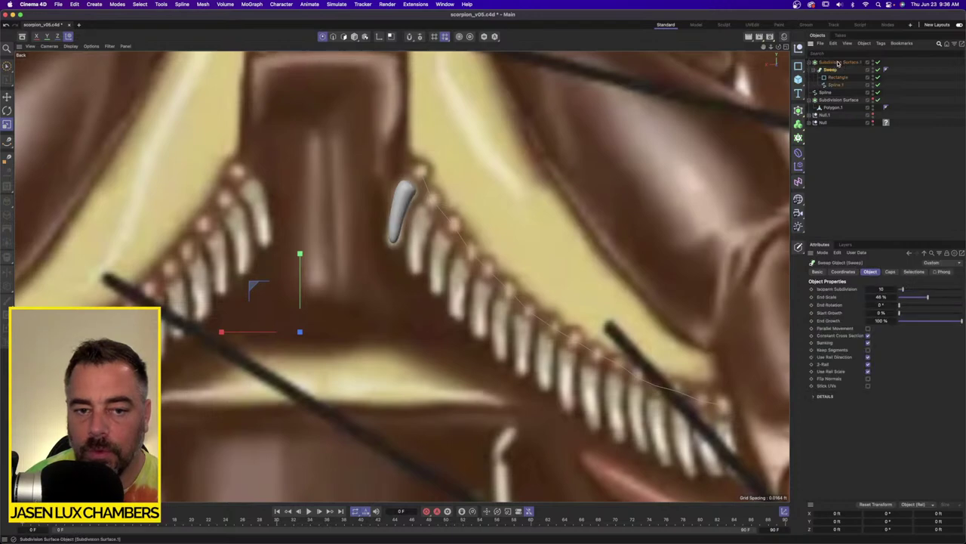
Enlarge the tooth's rectangle profile to about 0.094 ft and move its spline's tip point down by about 0.01 ft.
{"action": "left_click", "coordinate": [836, 77]}
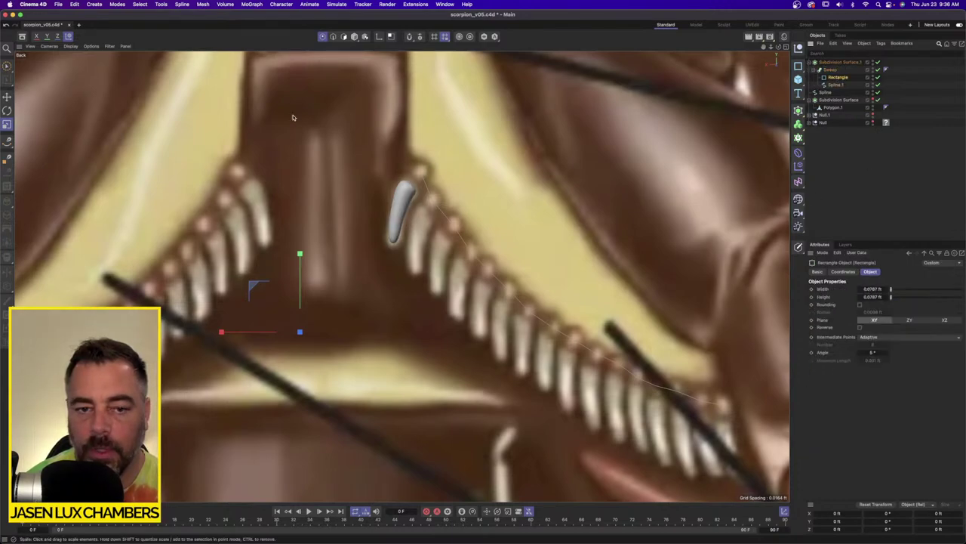
{"action": "left_click_drag", "start_coordinate": [91, 117], "coordinate": [140, 116]}
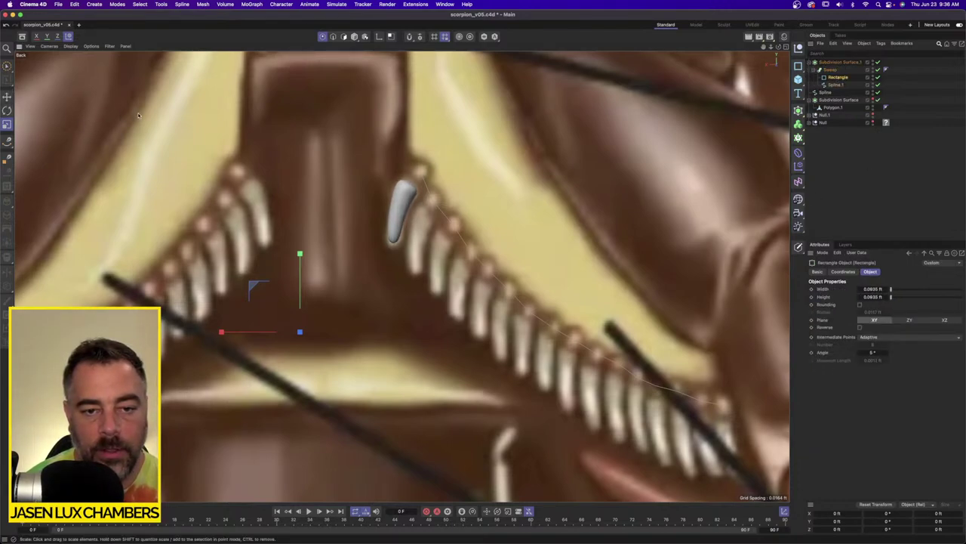
{"action": "left_click", "coordinate": [835, 85]}
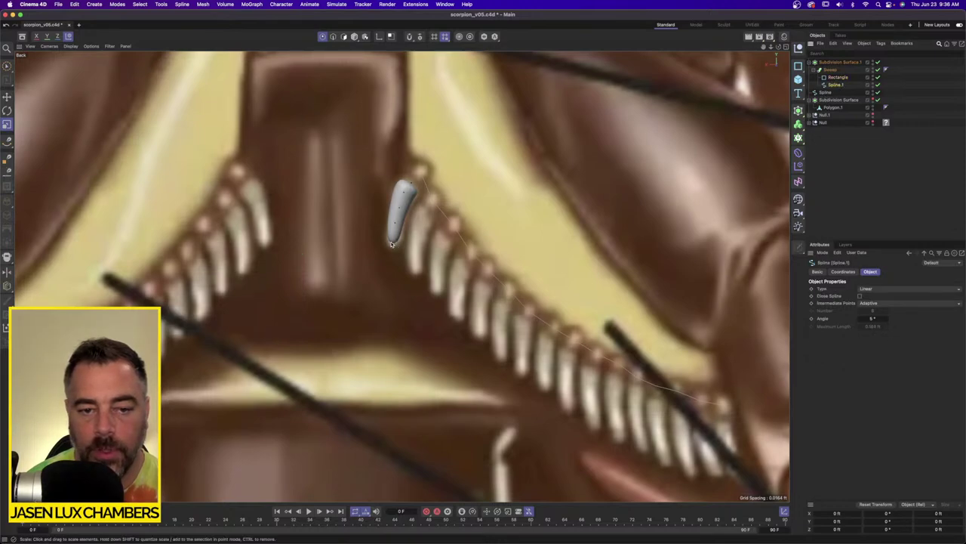
{"action": "left_click", "coordinate": [392, 243]}
{"action": "key", "text": "e"}
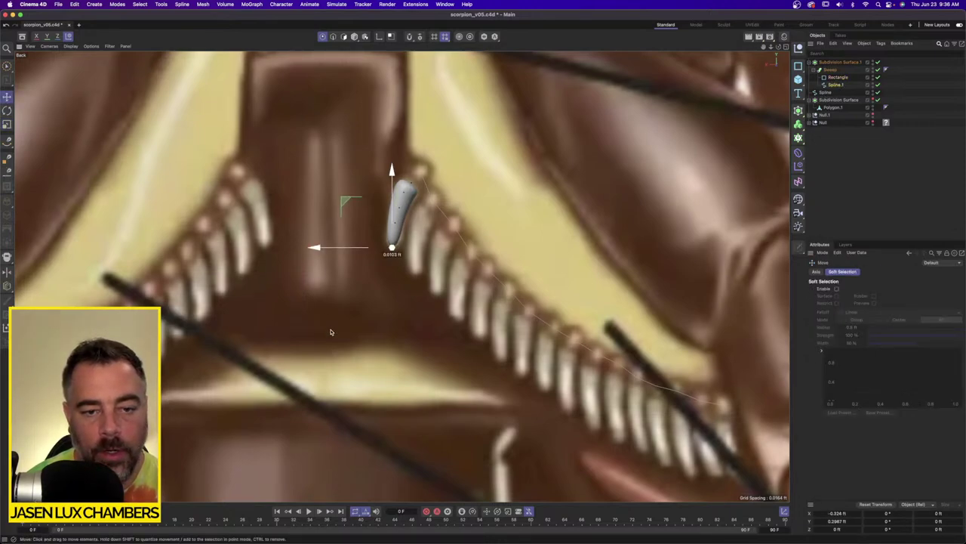
{"action": "left_click", "coordinate": [330, 333]}
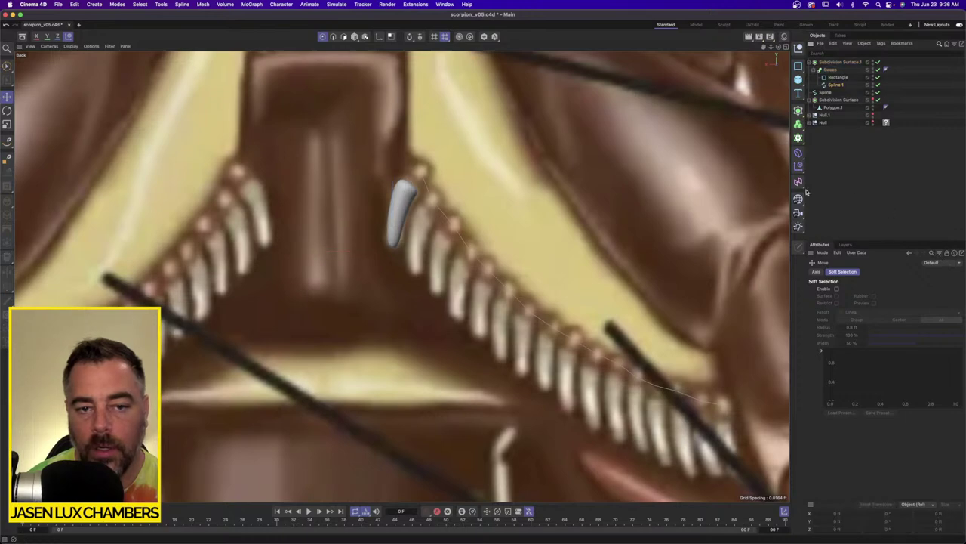
Add a Sphere, scale it down to the size of a reference dot and position it over the first tooth's base.
{"action": "scroll", "coordinate": [511, 141], "scroll_direction": "up", "scroll_amount": 2}
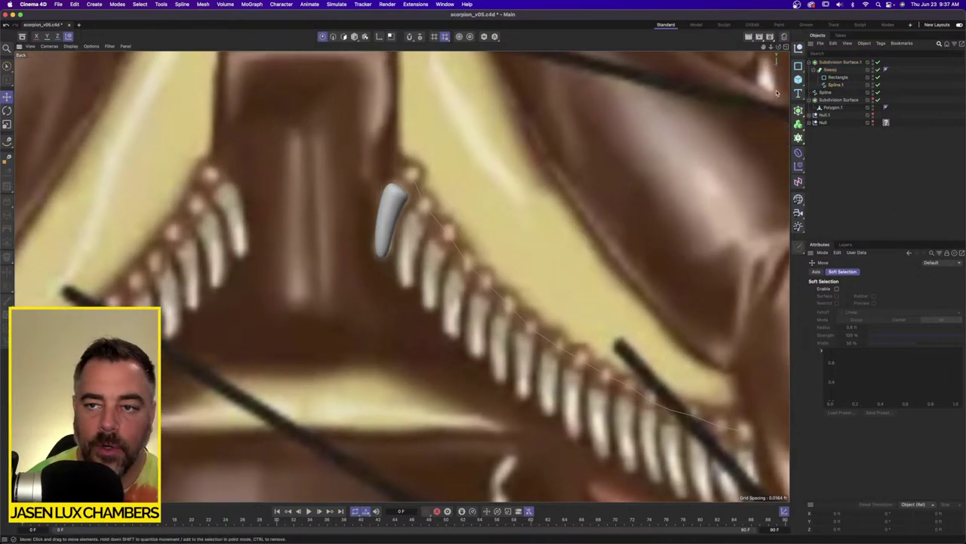
{"action": "left_click", "coordinate": [798, 78]}
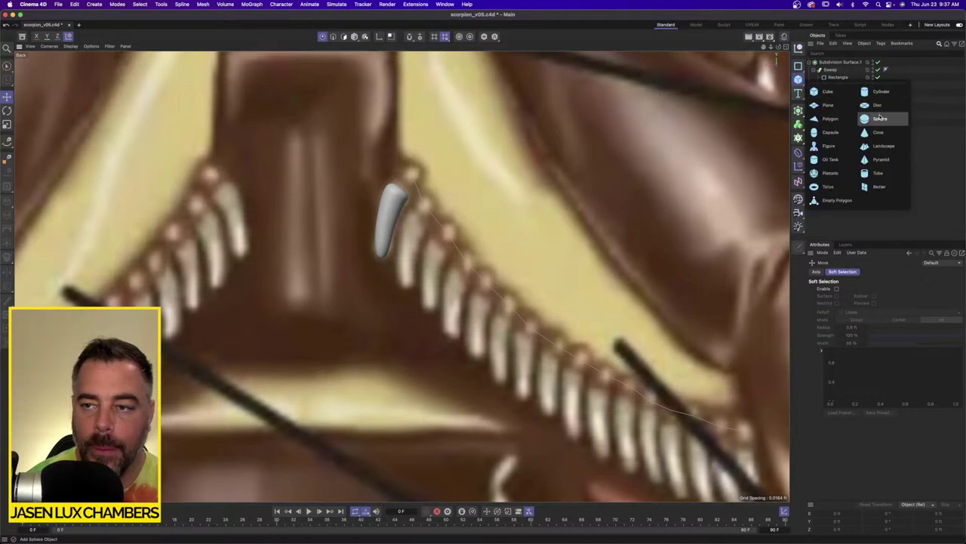
{"action": "left_click", "coordinate": [879, 118]}
{"action": "key", "text": "t"}
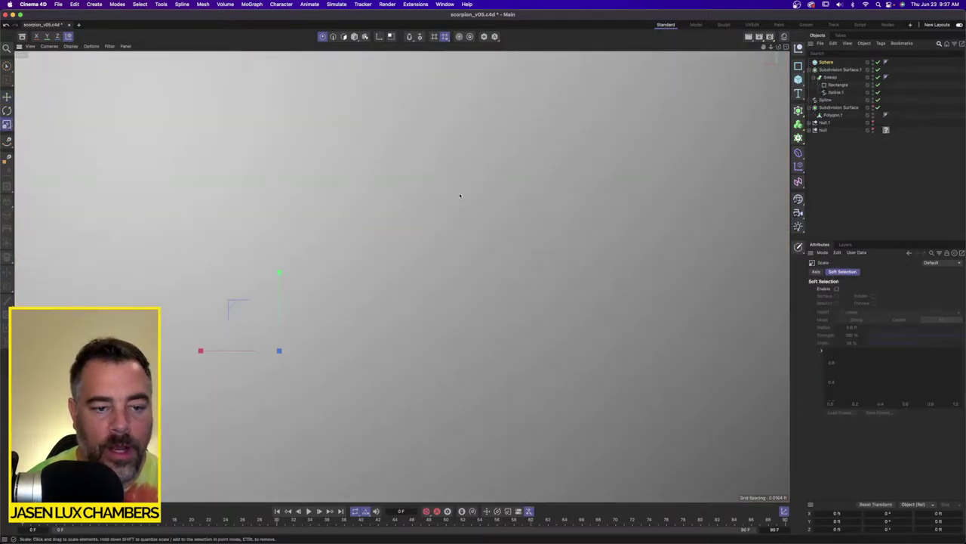
{"action": "left_click_drag", "start_coordinate": [458, 196], "coordinate": [198, 226]}
{"action": "left_click_drag", "start_coordinate": [316, 219], "coordinate": [223, 230]}
{"action": "left_click", "coordinate": [7, 97]}
{"action": "left_click_drag", "start_coordinate": [333, 356], "coordinate": [467, 181]}
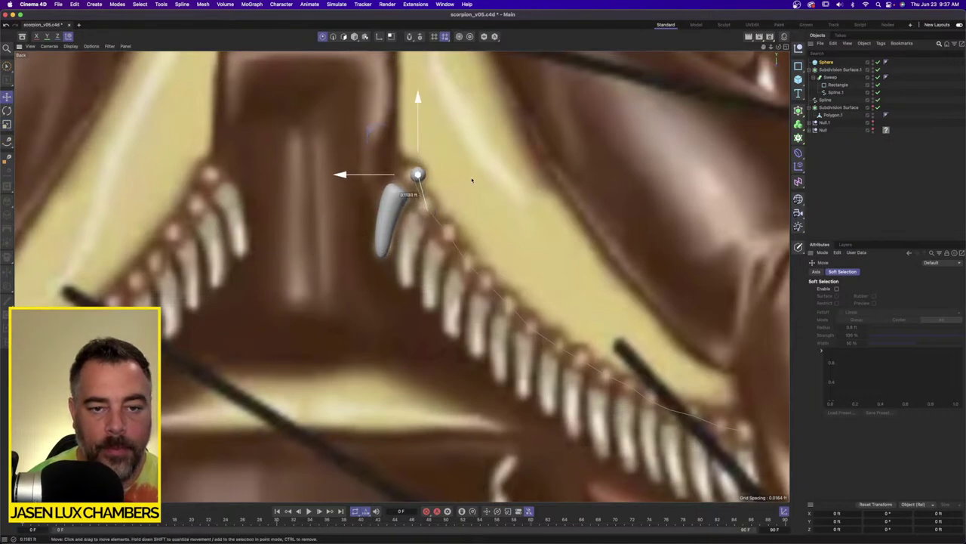
{"action": "left_click", "coordinate": [7, 124]}
{"action": "key", "text": "e"}
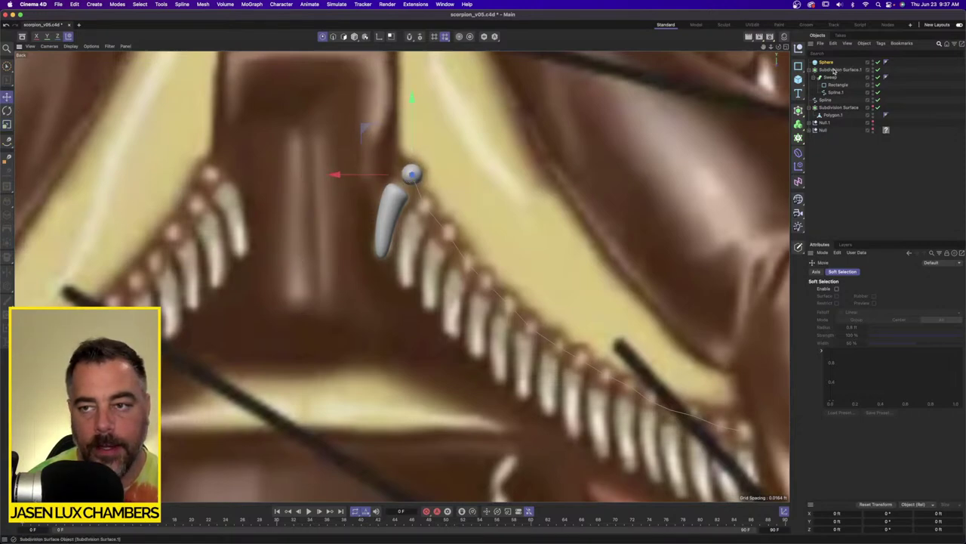
Group the Sphere under a new null and move the tooth's Subdivision Surface into the same null.
{"action": "key", "text": "alt+g"}
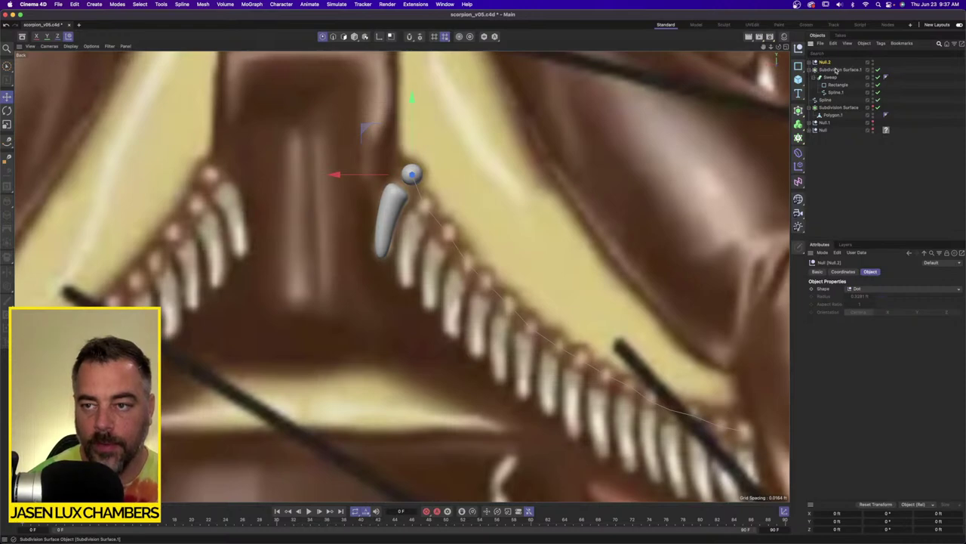
{"action": "left_click_drag", "start_coordinate": [827, 70], "coordinate": [828, 62]}
{"action": "left_click", "coordinate": [827, 63]}
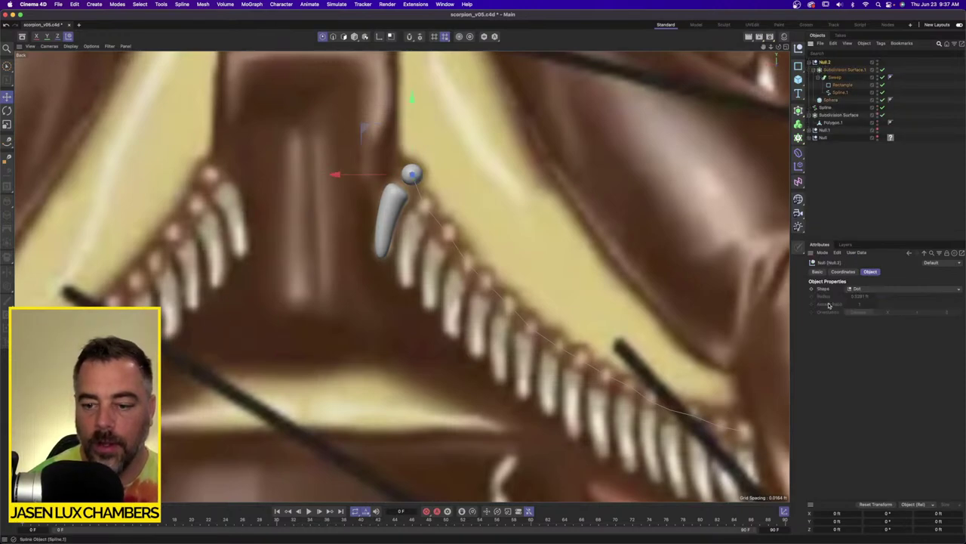
Set the tooth group null's X and Y positions to 0 ft in Model mode.
{"action": "left_click", "coordinate": [354, 37]}
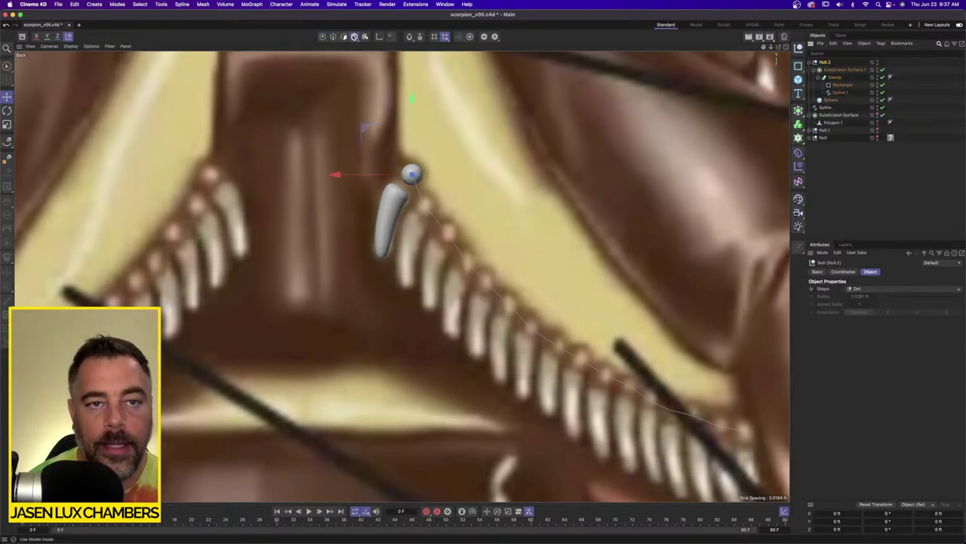
{"action": "double_click", "coordinate": [842, 512]}
{"action": "type", "text": "0"}
{"action": "key", "text": "Tab"}
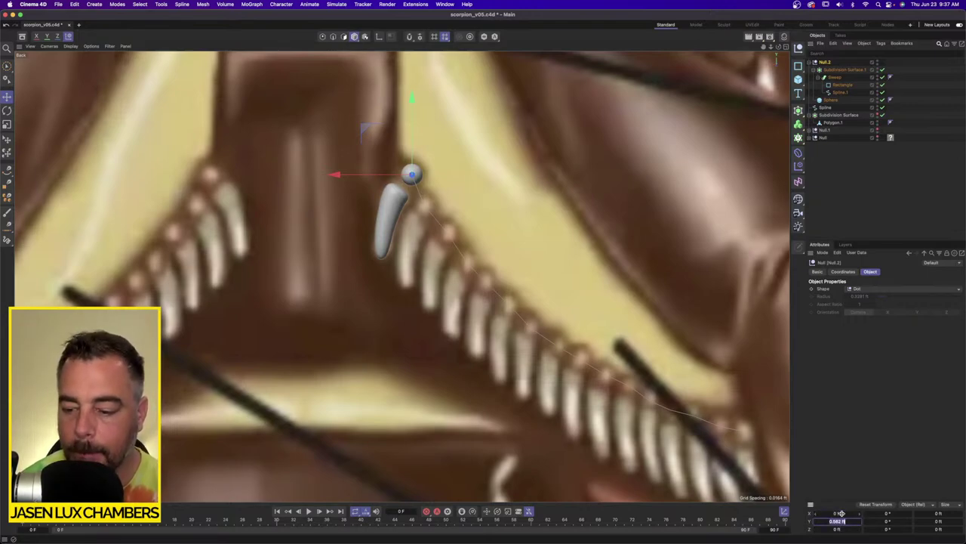
{"action": "type", "text": "0"}
{"action": "key", "text": "Return"}
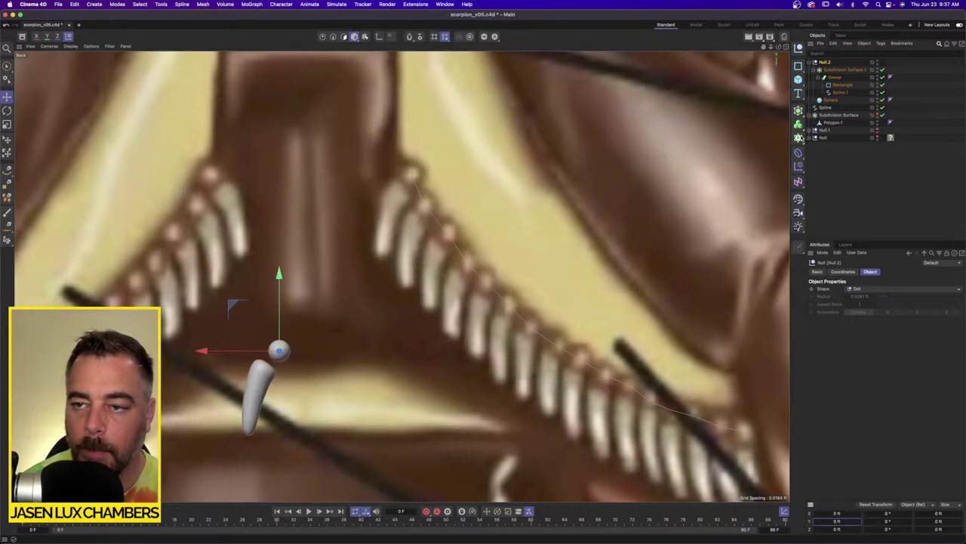
Add a Cloner containing the tooth group, with Object mode and the traced comb spline as its target object.
{"action": "left_click", "coordinate": [799, 137]}
{"action": "left_click", "coordinate": [830, 148]}
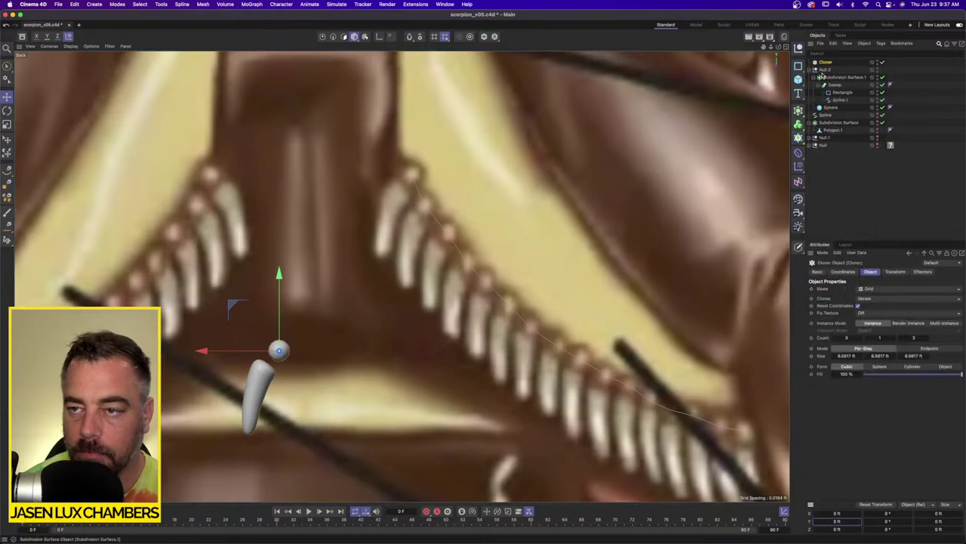
{"action": "left_click_drag", "start_coordinate": [822, 74], "coordinate": [831, 65]}
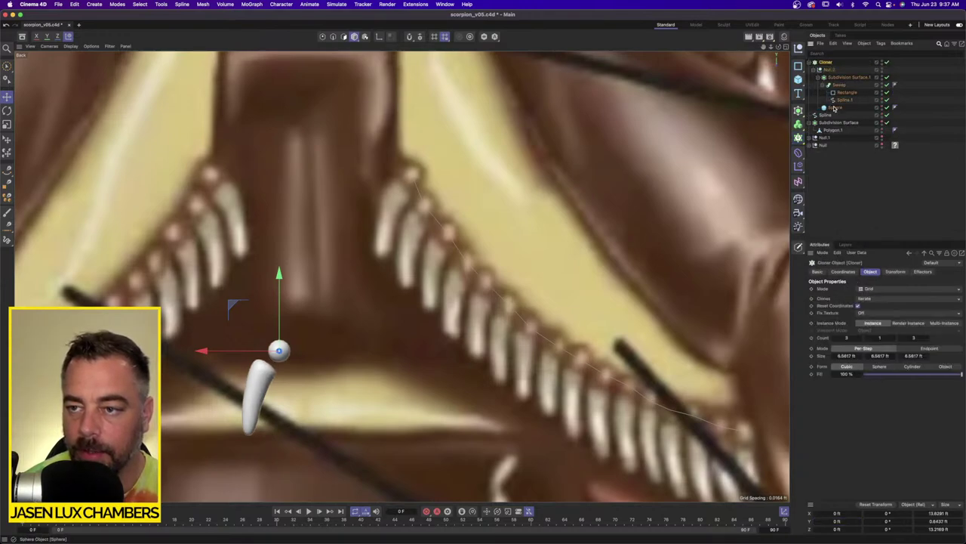
{"action": "left_click", "coordinate": [878, 289]}
{"action": "left_click", "coordinate": [883, 304]}
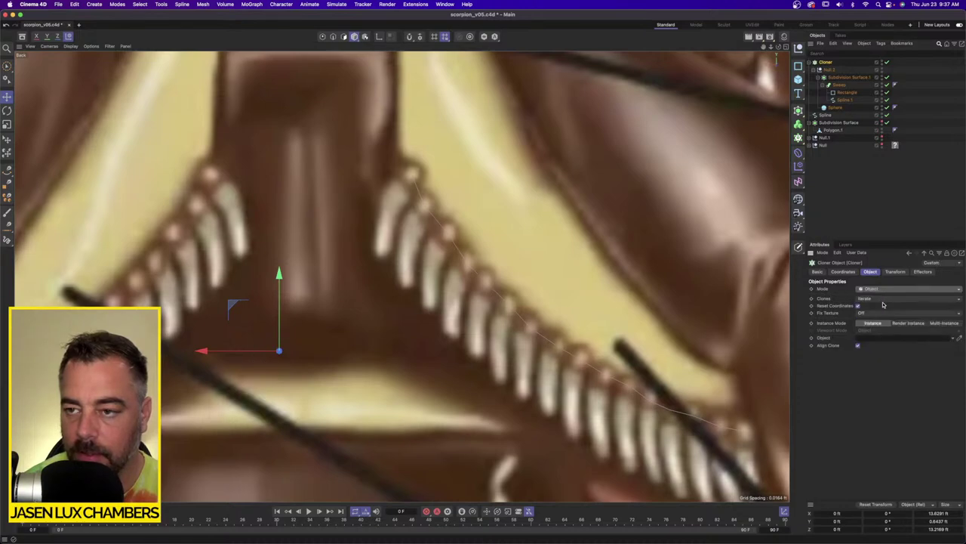
{"action": "left_click_drag", "start_coordinate": [826, 114], "coordinate": [877, 337]}
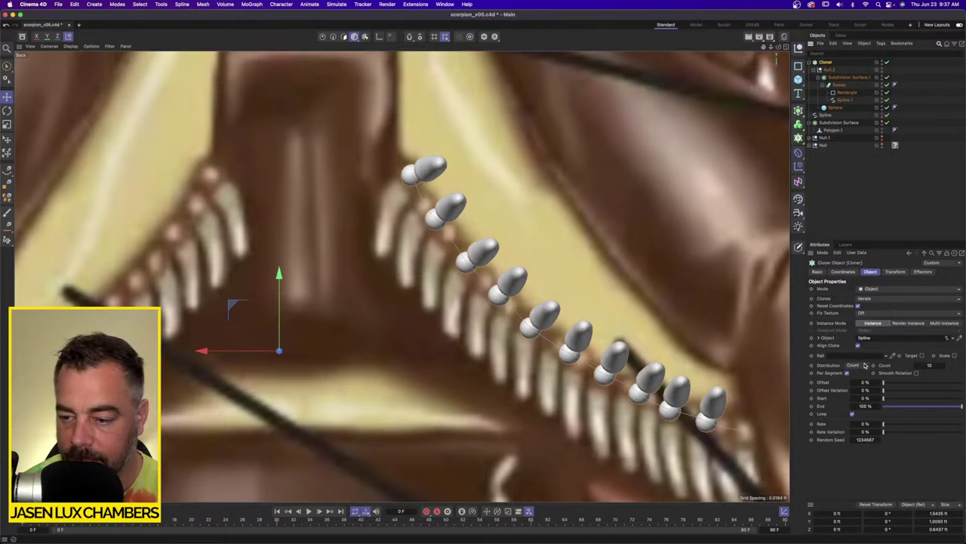
Set the Cloner's distribution along the spline to Vertex.
{"action": "left_click", "coordinate": [865, 365]}
{"action": "left_click", "coordinate": [869, 396]}
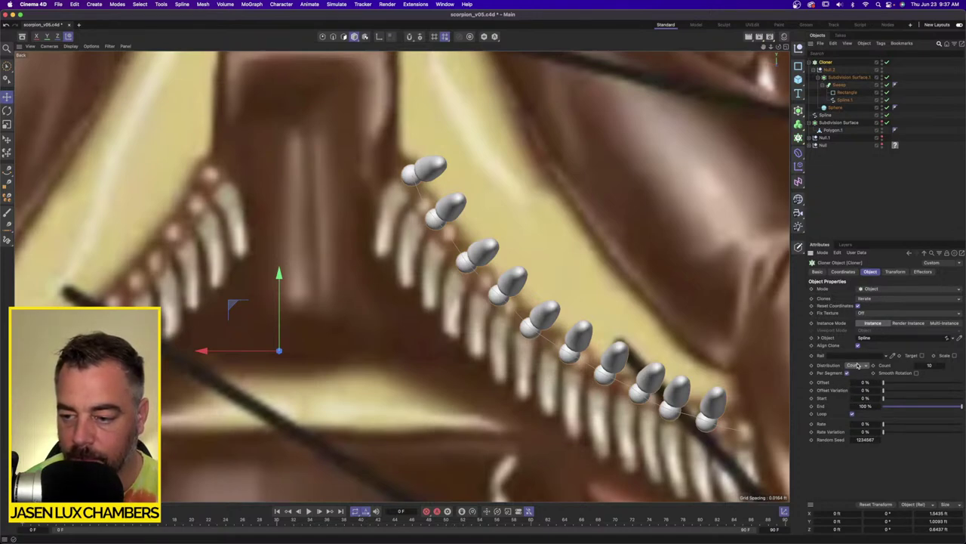
{"action": "left_click", "coordinate": [859, 366]}
{"action": "left_click", "coordinate": [866, 401]}
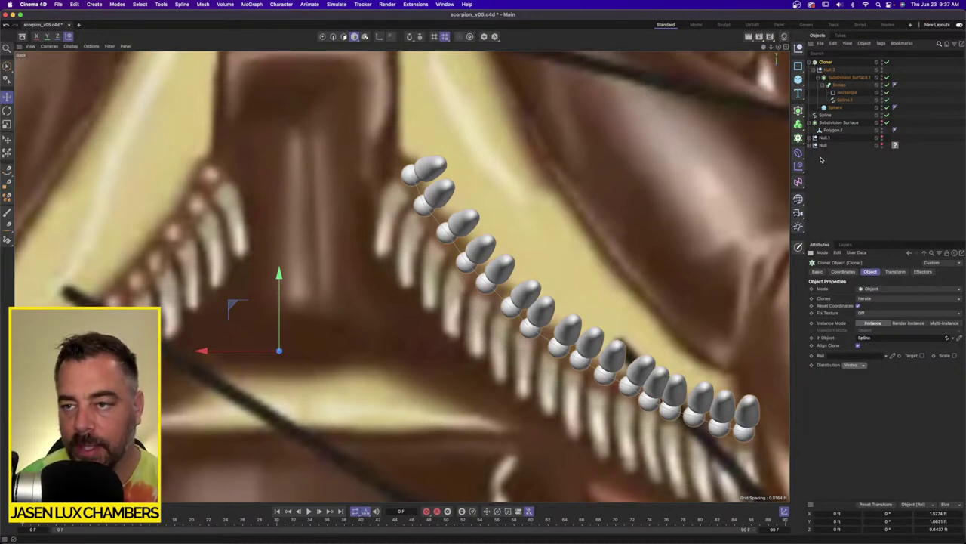
Try clone rotations of 90° in heading and 270° in pitch, undoing each one.
{"action": "left_click", "coordinate": [896, 272]}
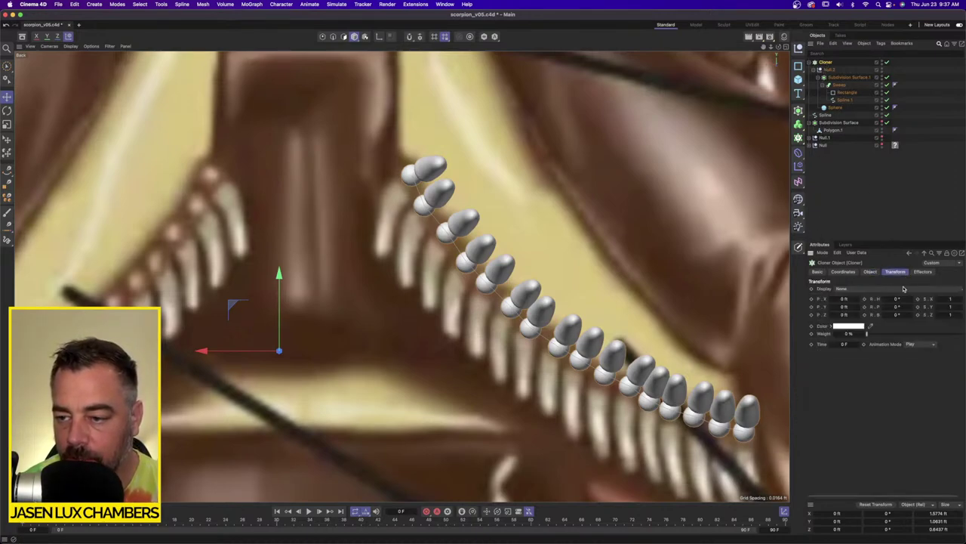
{"action": "type", "text": "90"}
{"action": "key", "text": "Return"}
{"action": "key", "text": "super+z"}
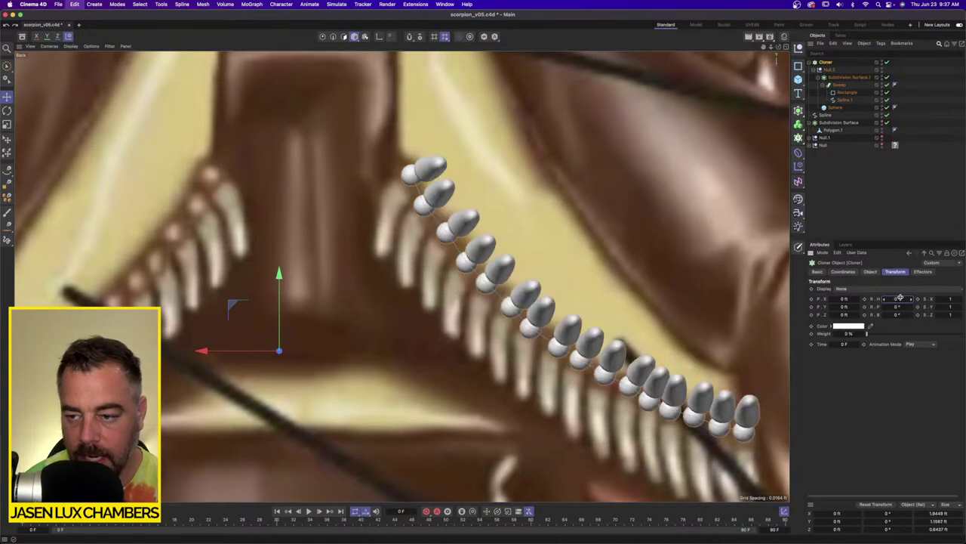
{"action": "double_click", "coordinate": [899, 298]}
{"action": "key", "text": "Tab"}
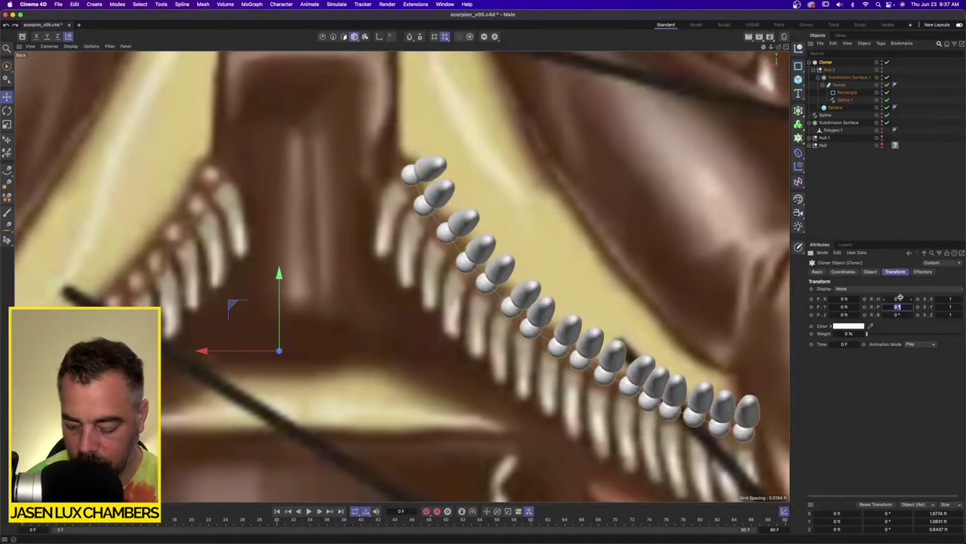
{"action": "type", "text": "270"}
{"action": "key", "text": "Return"}
{"action": "key", "text": "super+z"}
Set the clones' bank rotation (R.B) to 90° in the Cloner's transform.
{"action": "left_click", "coordinate": [903, 316]}
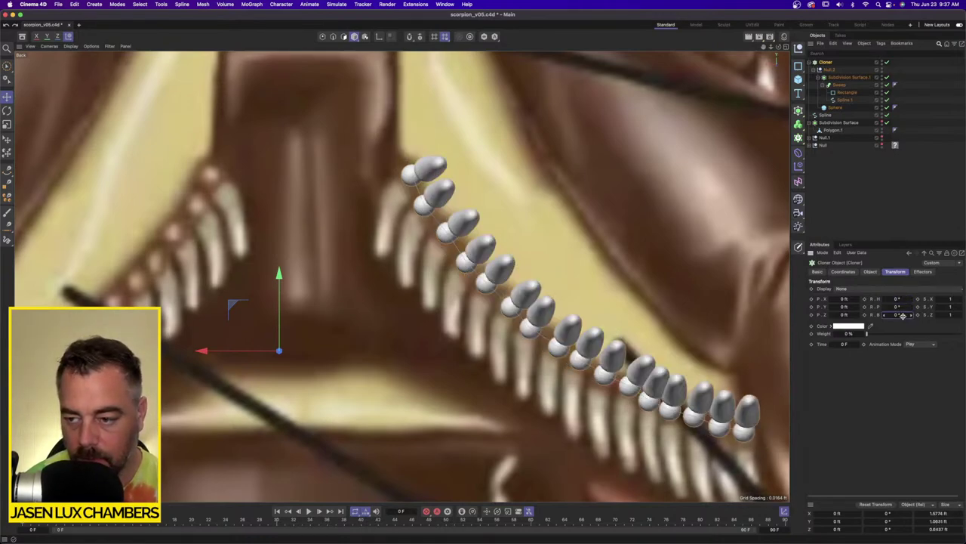
{"action": "type", "text": "90"}
{"action": "key", "text": "Return"}
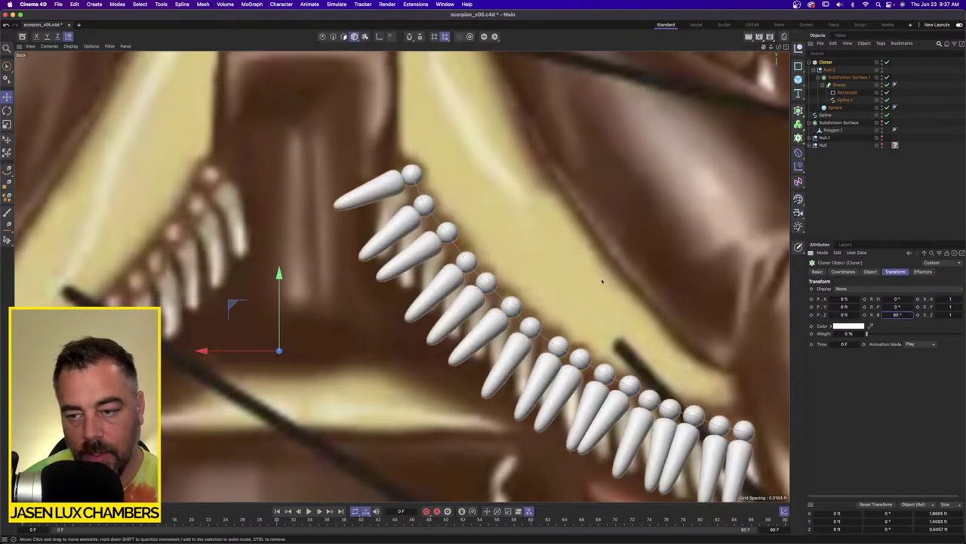
Try clone rotations of -90° in pitch and -90° in heading, undoing each one.
{"action": "left_click", "coordinate": [904, 306]}
{"action": "type", "text": "90"}
{"action": "key", "text": "Return"}
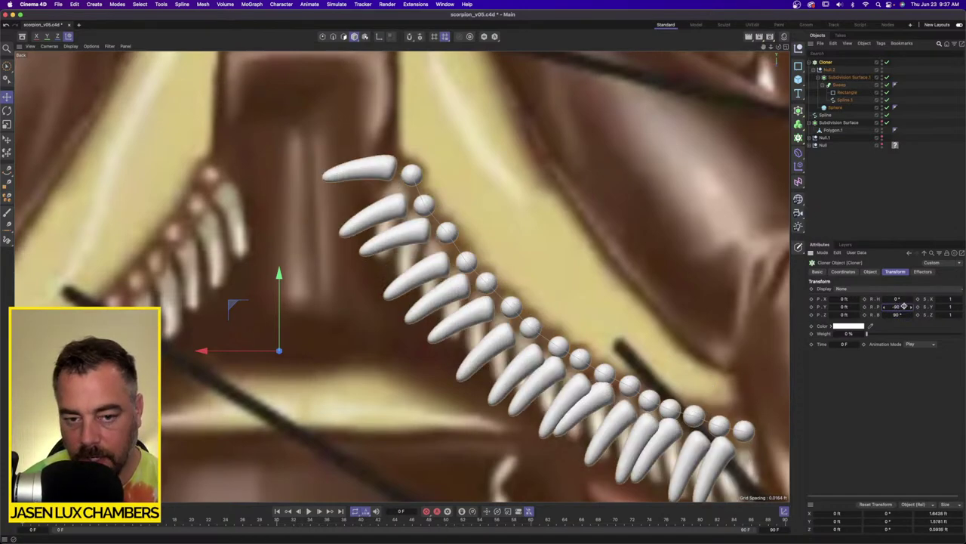
{"action": "key", "text": "super+z"}
{"action": "left_click", "coordinate": [903, 299]}
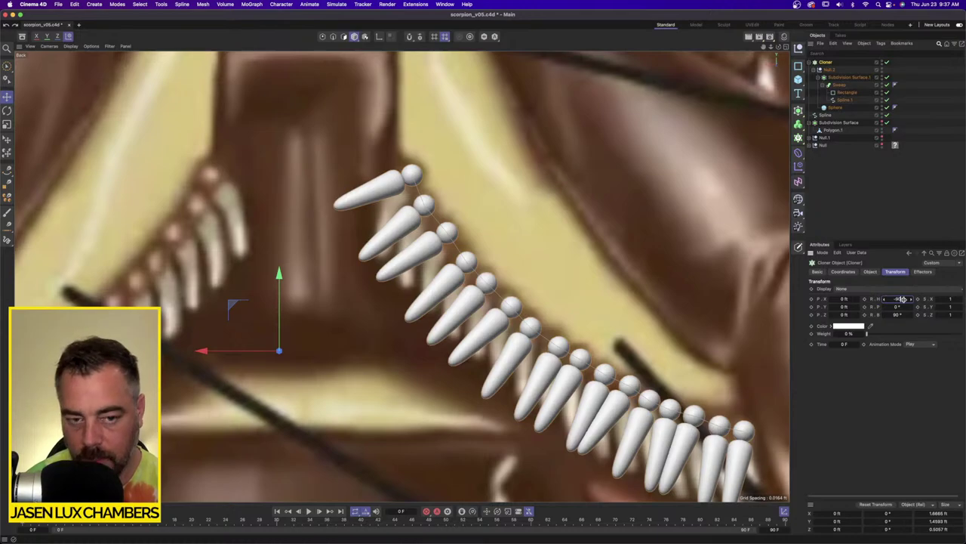
{"action": "type", "text": "-90"}
{"action": "key", "text": "Return"}
{"action": "key", "text": "ctrl+z"}
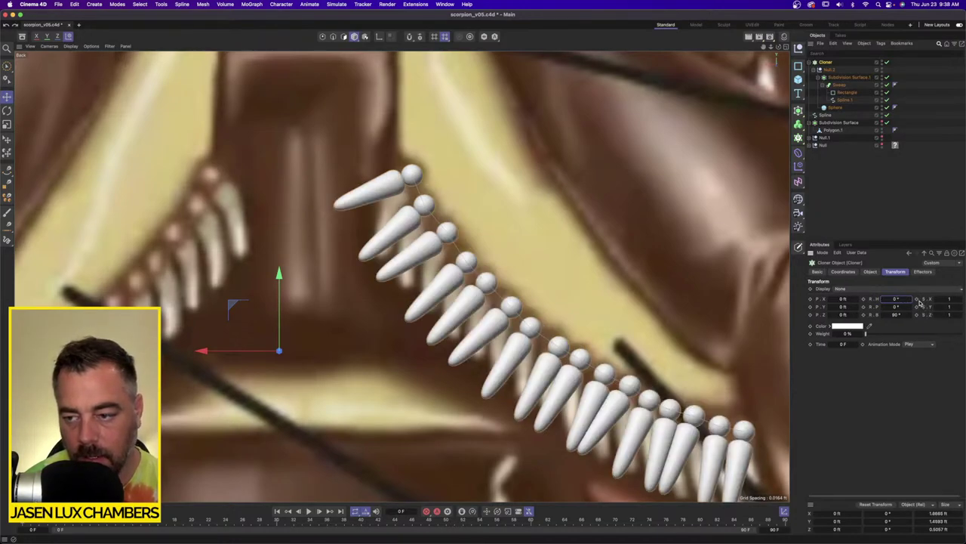
Adjust the clones' heading rotation (R.H) to about -45° so the teeth swing downward toward the reference.
{"action": "left_click_drag", "start_coordinate": [912, 300], "coordinate": [884, 300]}
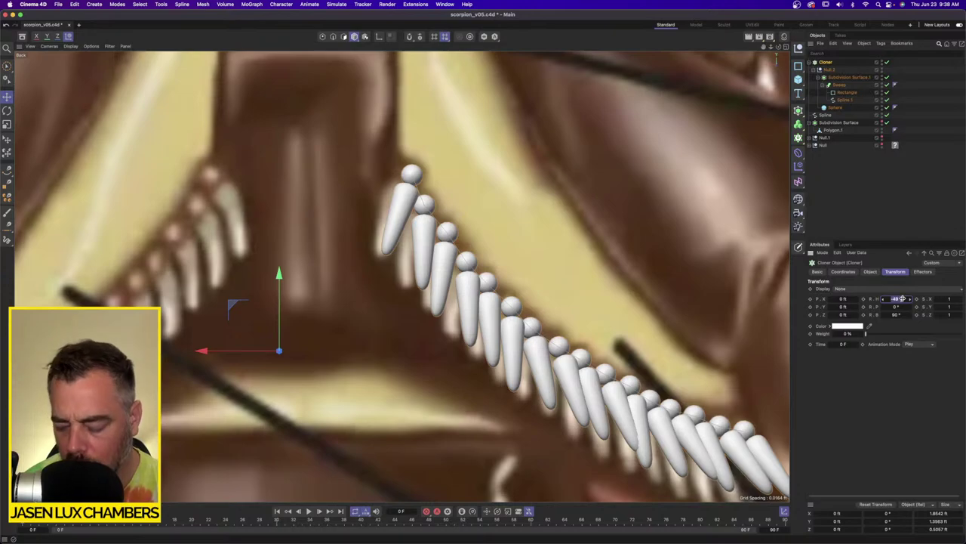
{"action": "left_click_drag", "start_coordinate": [903, 299], "coordinate": [898, 299]}
{"action": "scroll", "coordinate": [556, 273], "scroll_direction": "down", "scroll_amount": 3}
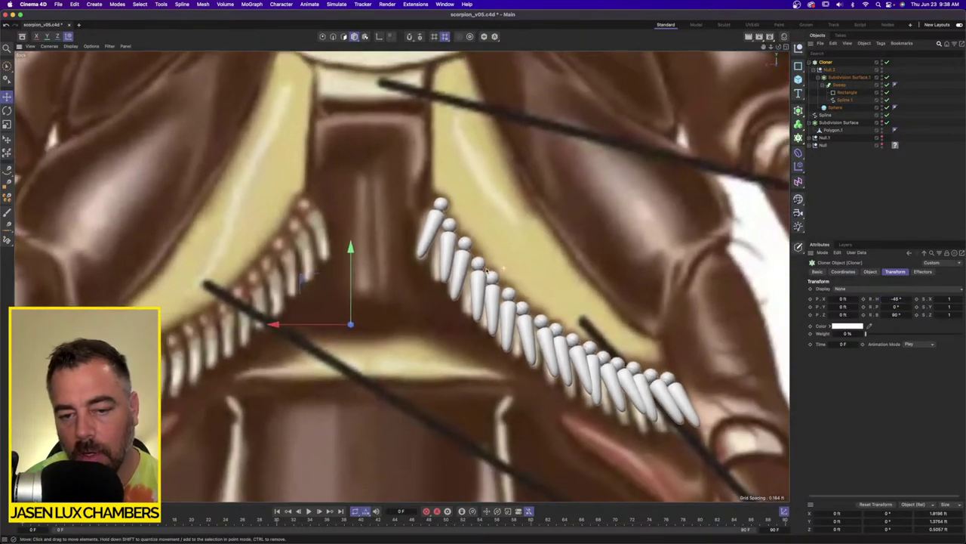
{"action": "scroll", "coordinate": [554, 287], "scroll_direction": "up", "scroll_amount": 2}
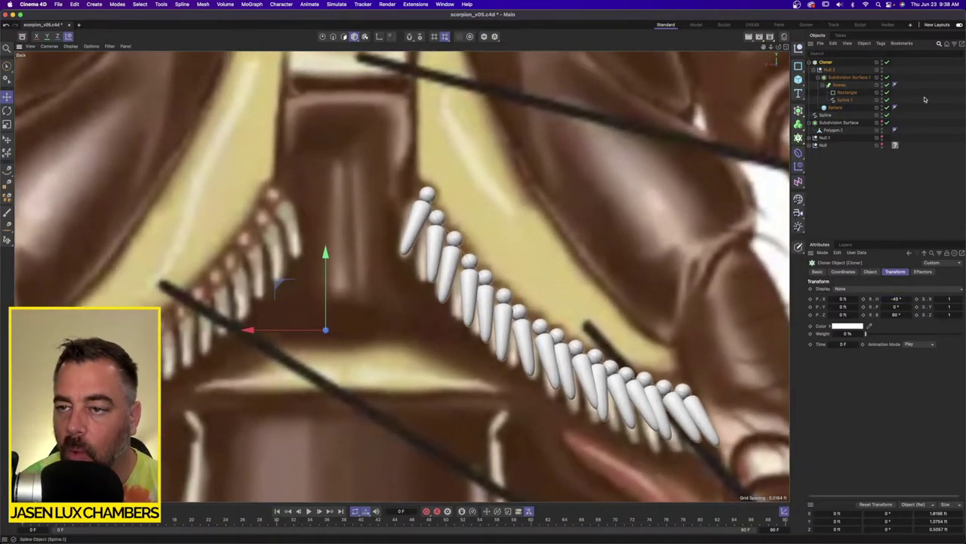
Assign the traced spline as the Cloner's Rail and reset the clones' heading and bank rotations to 0°.
{"action": "left_click", "coordinate": [871, 271]}
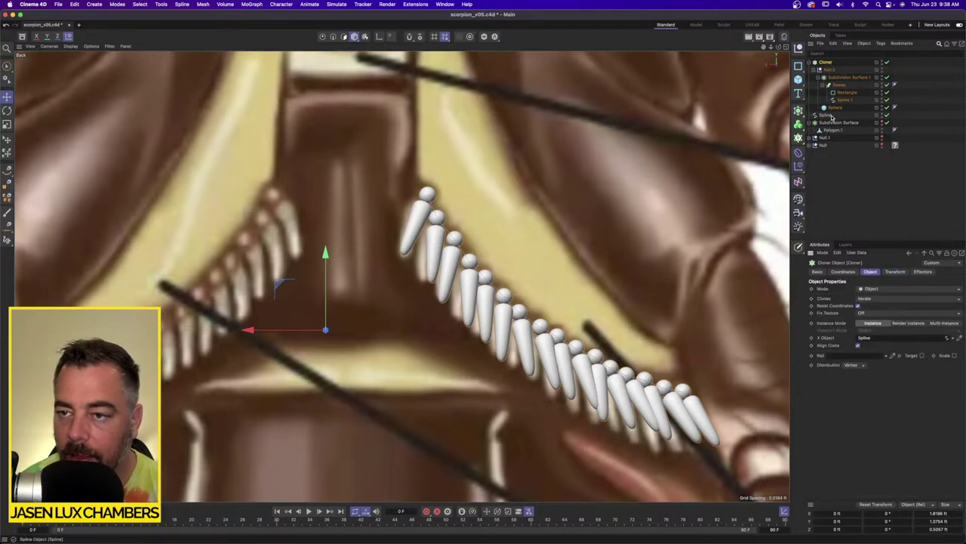
{"action": "left_click_drag", "start_coordinate": [826, 114], "coordinate": [858, 344]}
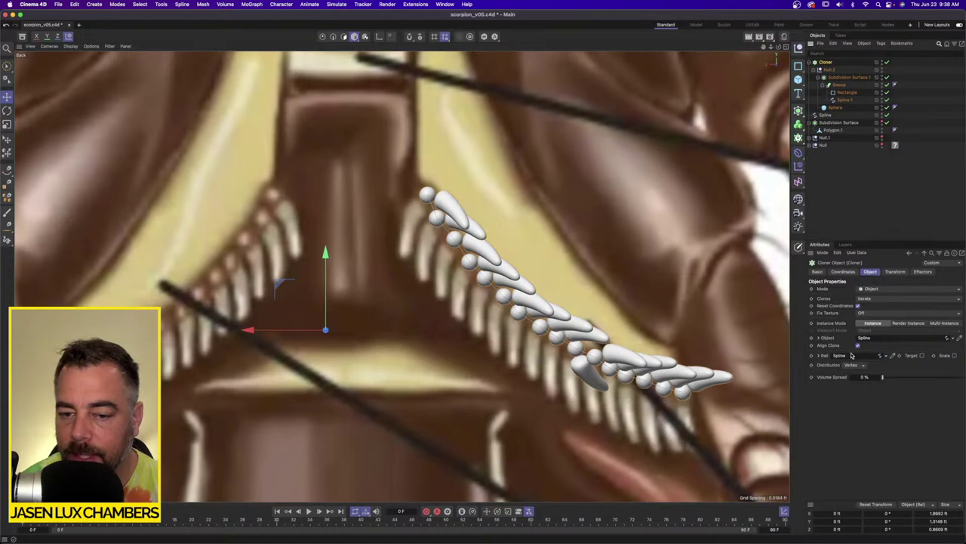
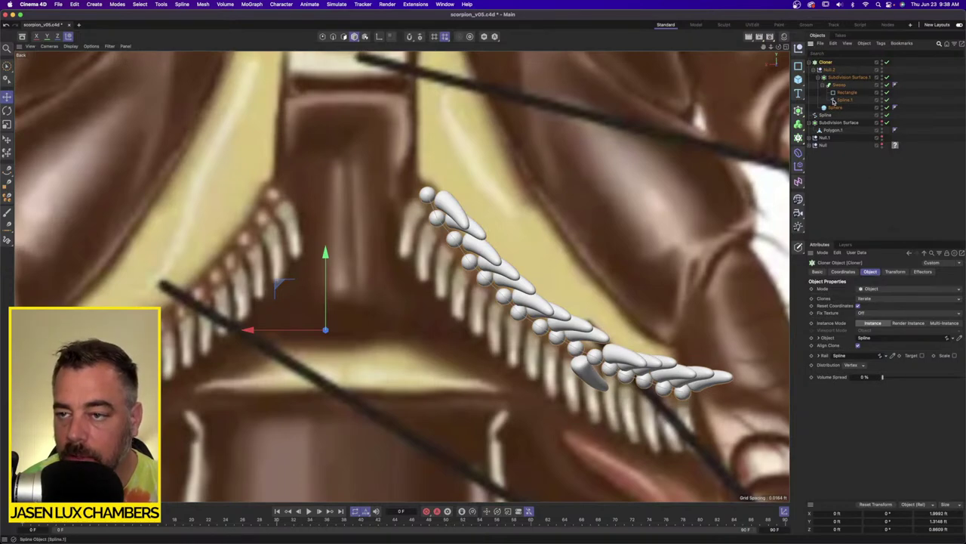
{"action": "left_click", "coordinate": [894, 272]}
{"action": "type", "text": "0"}
{"action": "key", "text": "Tab"}
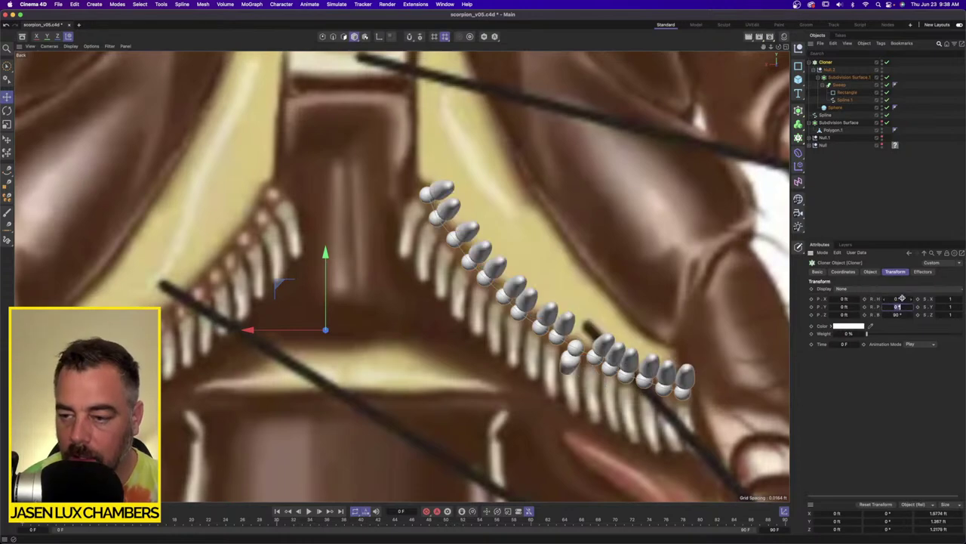
{"action": "key", "text": "Tab"}
{"action": "type", "text": "0"}
{"action": "key", "text": "Return"}
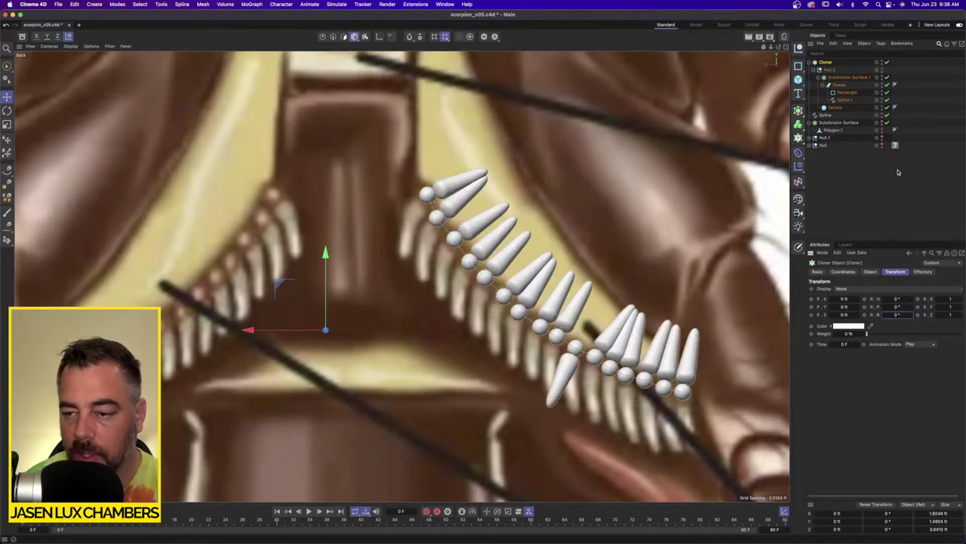
Clear the Rail spline from the Cloner.
{"action": "left_click", "coordinate": [871, 272]}
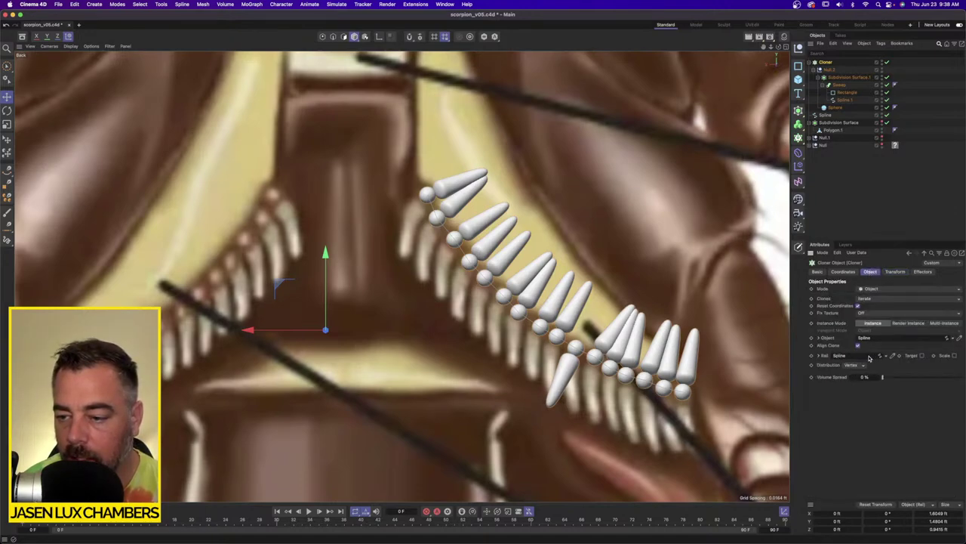
{"action": "left_click", "coordinate": [887, 356]}
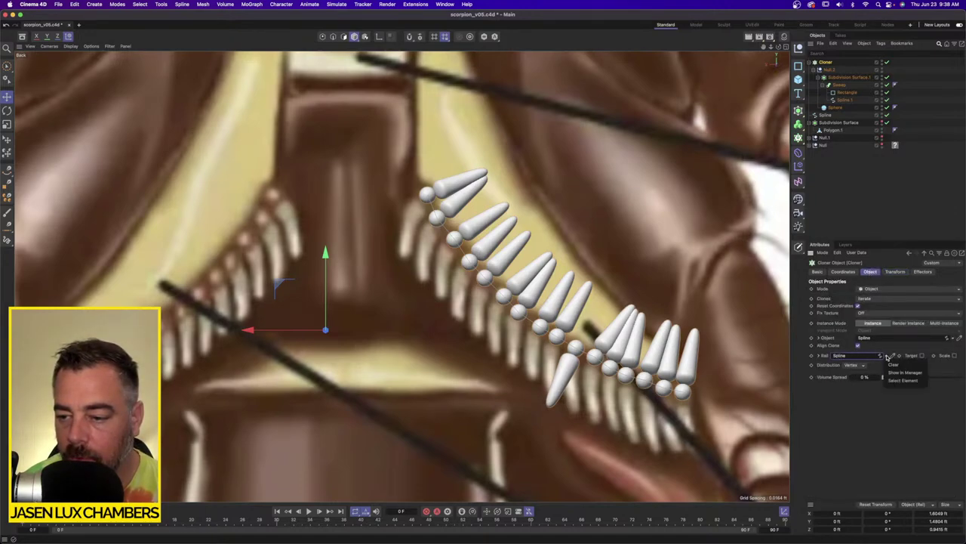
{"action": "left_click", "coordinate": [893, 364]}
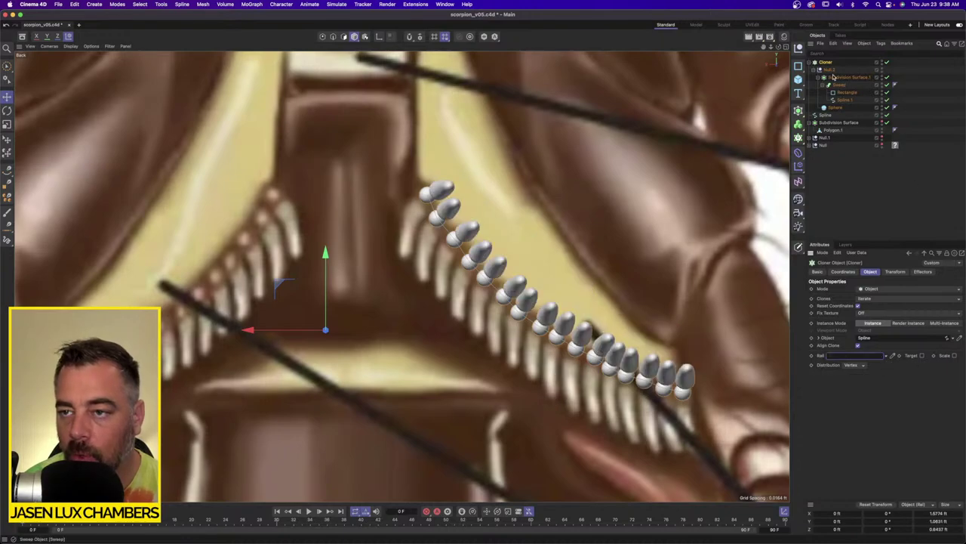
Nest the tooth group's null inside another new null under the Cloner.
{"action": "left_click", "coordinate": [830, 70]}
{"action": "left_click", "coordinate": [824, 77]}
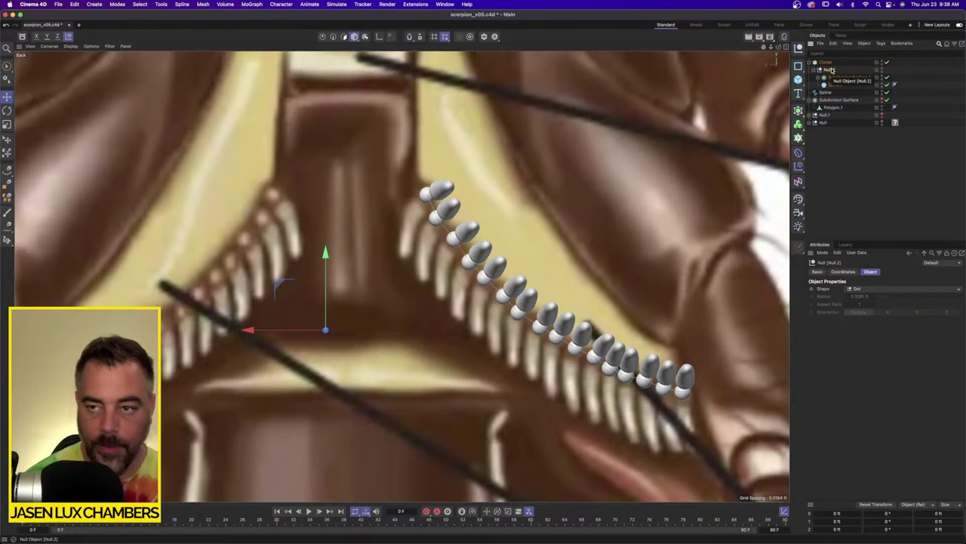
{"action": "key", "text": "alt+g"}
{"action": "key", "text": "ctrl+shift+z"}
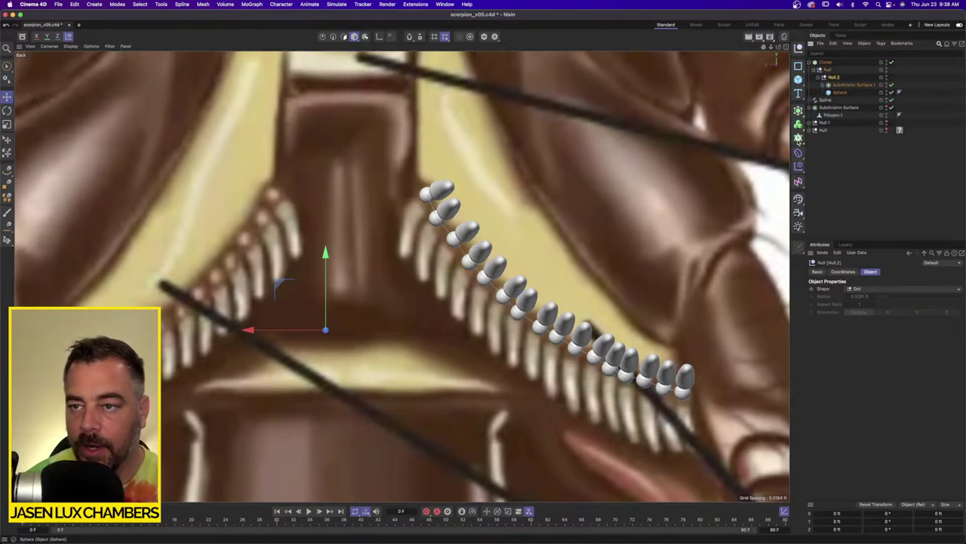
Rotate the inner tooth group null to a pitch of -90°.
{"action": "left_click", "coordinate": [7, 111]}
{"action": "left_click_drag", "start_coordinate": [330, 298], "coordinate": [325, 285], "text": "ctrl"}
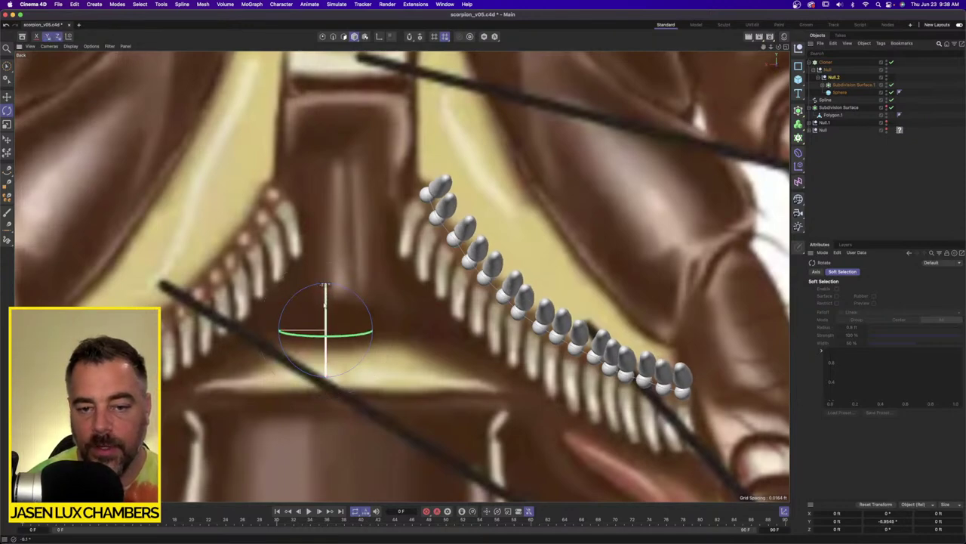
{"action": "key", "text": "ctrl+z"}
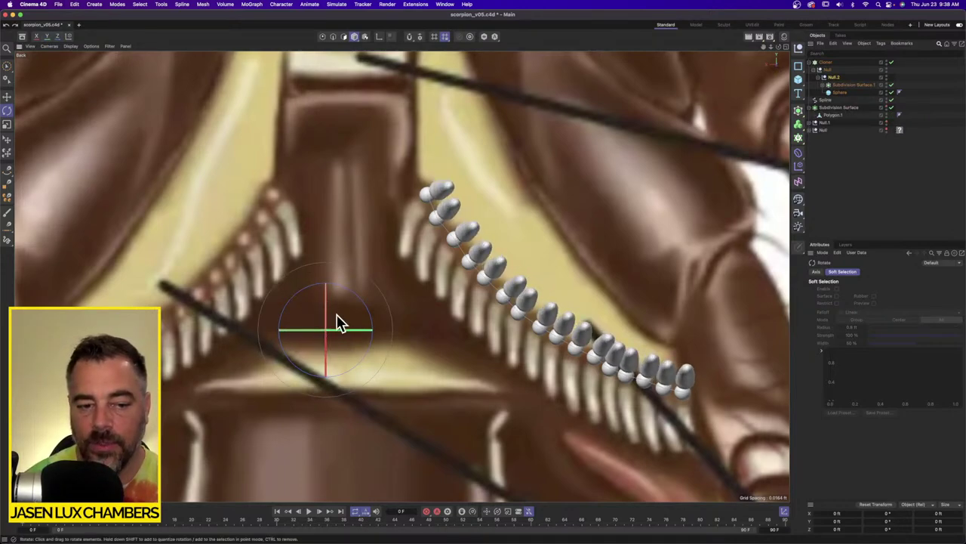
{"action": "mouse_move", "coordinate": [330, 333]}
{"action": "left_mouse_down"}
{"action": "mouse_move", "coordinate": [335, 398]}
{"action": "mouse_move", "coordinate": [334, 369]}
{"action": "left_mouse_up"}
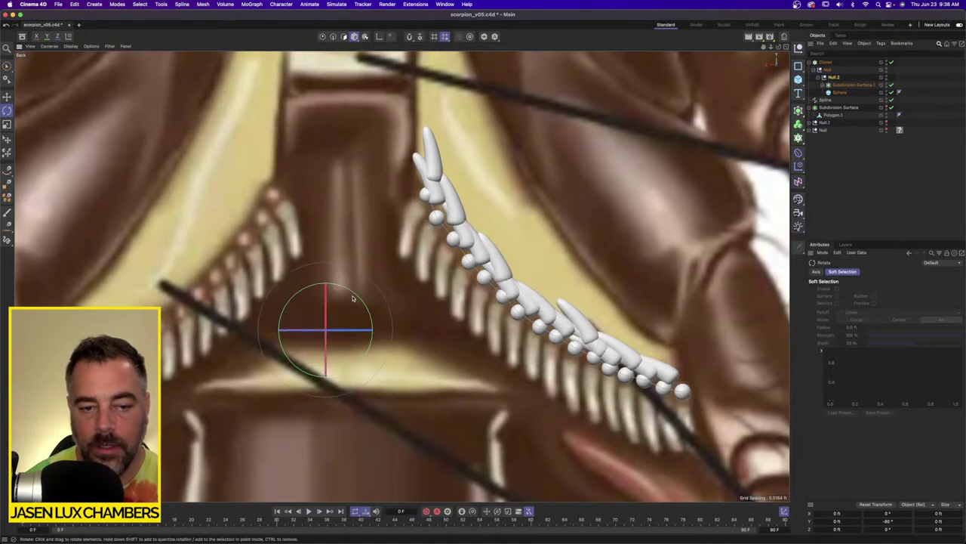
Rotate the inner tooth group null to a pitch of 90° and a bank of 90° so the cloned teeth point down from the spline.
{"action": "mouse_move", "coordinate": [351, 298]}
{"action": "left_mouse_down"}
{"action": "mouse_move", "coordinate": [336, 286]}
{"action": "mouse_move", "coordinate": [281, 316]}
{"action": "mouse_move", "coordinate": [289, 382]}
{"action": "left_mouse_up"}
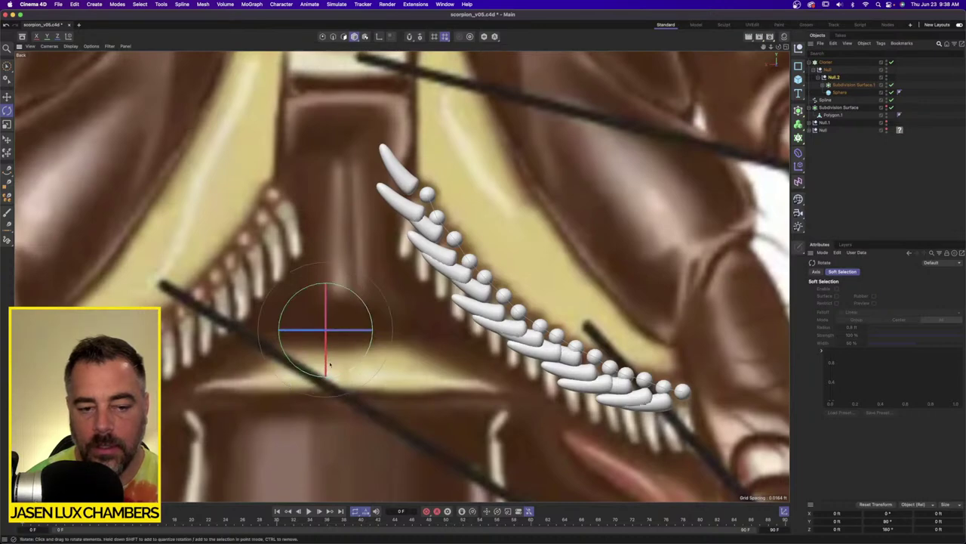
{"action": "left_click_drag", "start_coordinate": [310, 331], "coordinate": [222, 335]}
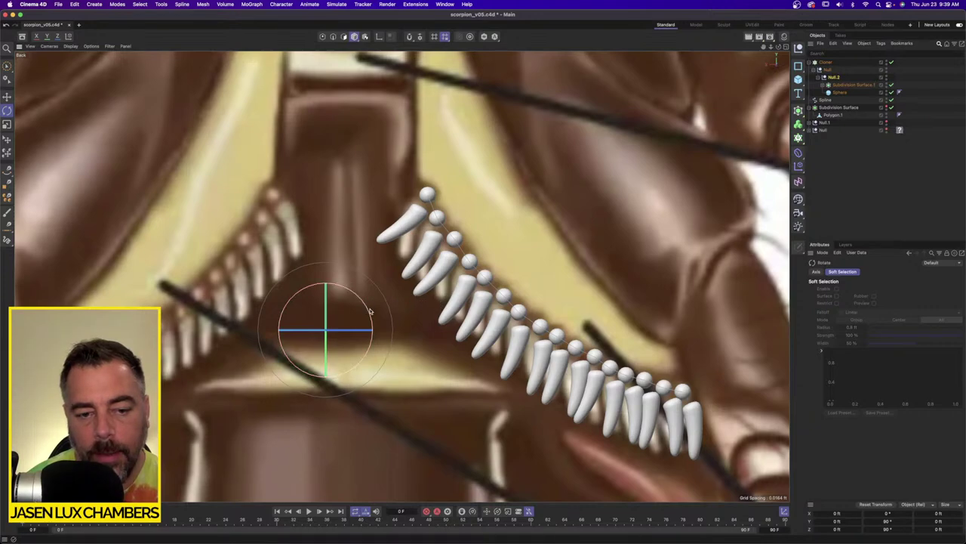
{"action": "left_click_drag", "start_coordinate": [370, 315], "coordinate": [367, 318]}
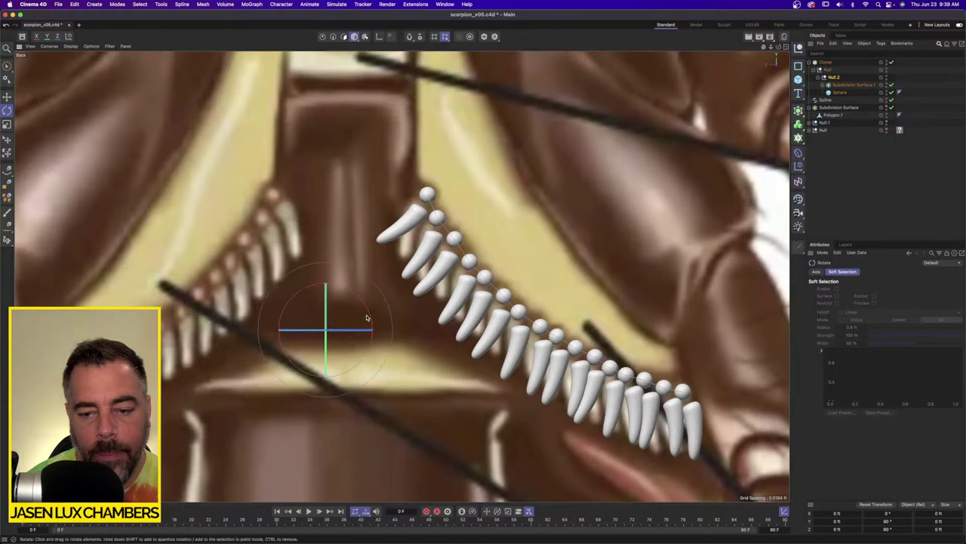
Try to rotate the inner tooth group null further in the perspective view and undo the rotation.
{"action": "left_click", "coordinate": [786, 47]}
{"action": "left_click_drag", "start_coordinate": [261, 166], "coordinate": [169, 169], "text": "alt"}
{"action": "right_click_drag", "start_coordinate": [169, 169], "coordinate": [201, 162], "text": "alt"}
{"action": "middle_click_drag", "start_coordinate": [201, 162], "coordinate": [314, 160], "text": "alt"}
{"action": "mouse_move", "coordinate": [314, 161]}
{"action": "left_mouse_down", "text": "alt"}
{"action": "mouse_move", "coordinate": [296, 171]}
{"action": "mouse_move", "coordinate": [265, 231]}
{"action": "mouse_move", "coordinate": [217, 181]}
{"action": "left_mouse_up", "text": "alt"}
{"action": "scroll", "coordinate": [215, 175], "scroll_direction": "up", "scroll_amount": 2}
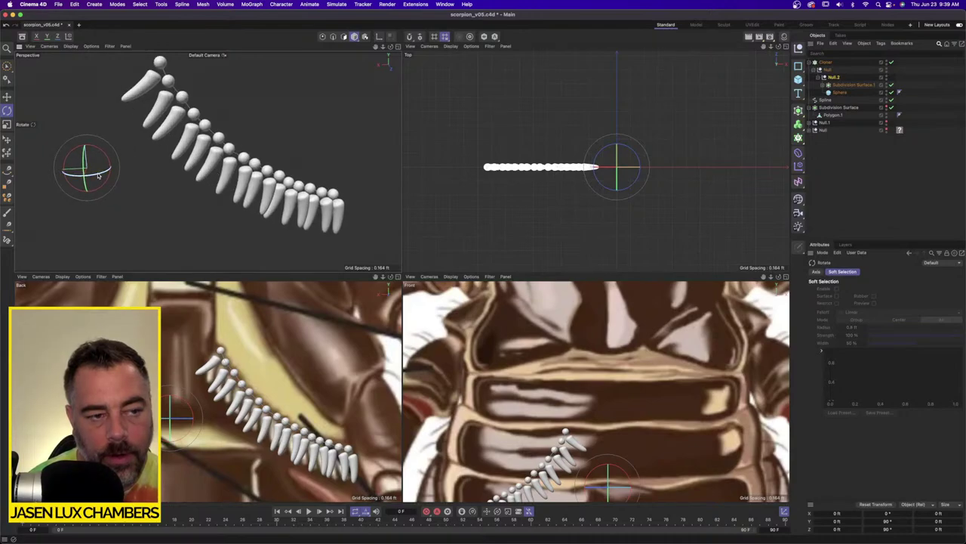
{"action": "mouse_move", "coordinate": [98, 175]}
{"action": "left_mouse_down"}
{"action": "mouse_move", "coordinate": [87, 188]}
{"action": "mouse_move", "coordinate": [88, 224]}
{"action": "mouse_move", "coordinate": [89, 191]}
{"action": "left_mouse_up"}
{"action": "key", "text": "super+z"}
{"action": "key", "text": "super+z"}
{"action": "key", "text": "super+z"}
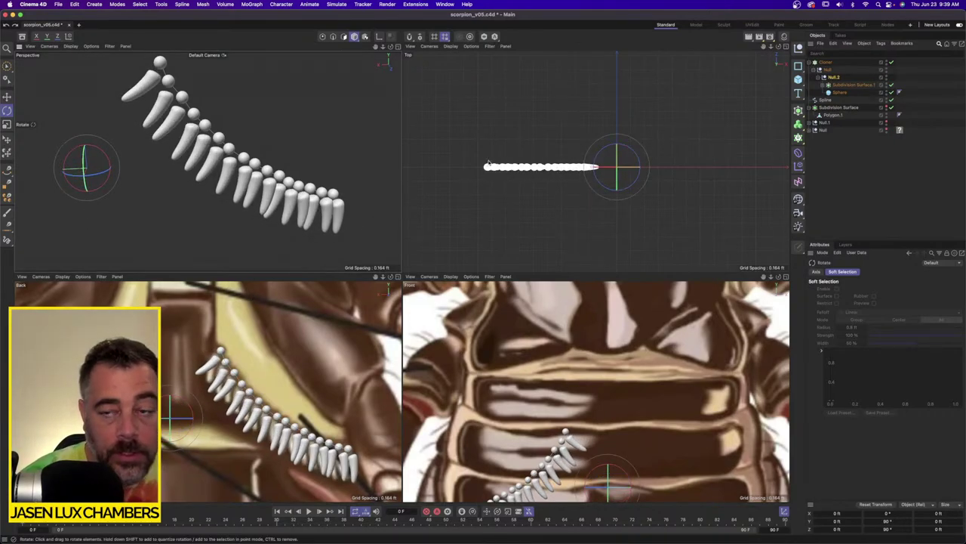
Set the inner tooth group null's heading rotation to 90°.
{"action": "left_click", "coordinate": [895, 513]}
{"action": "type", "text": "90"}
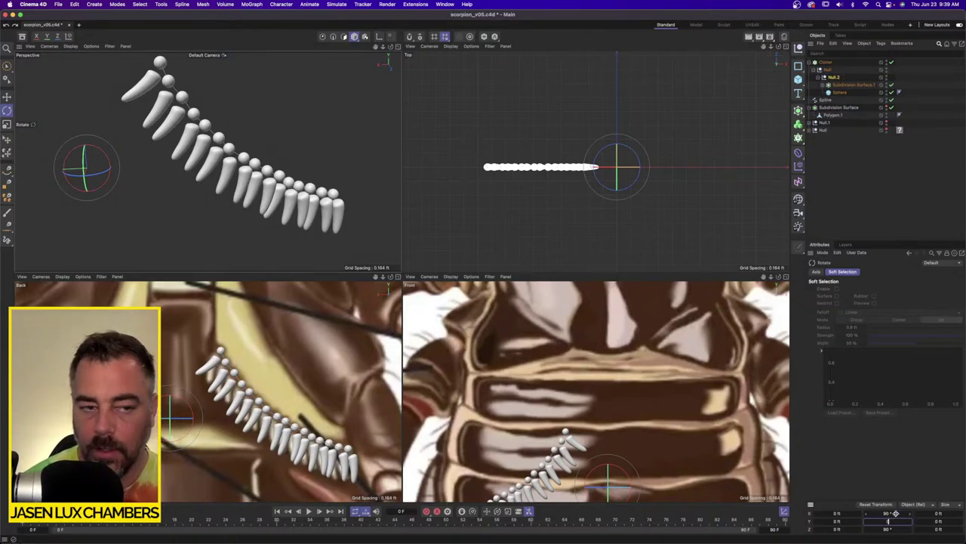
Set Null.2's rotation to 0° on both X and Y for the cloned teeth.
{"action": "key", "text": "Return"}
{"action": "left_click", "coordinate": [895, 514]}
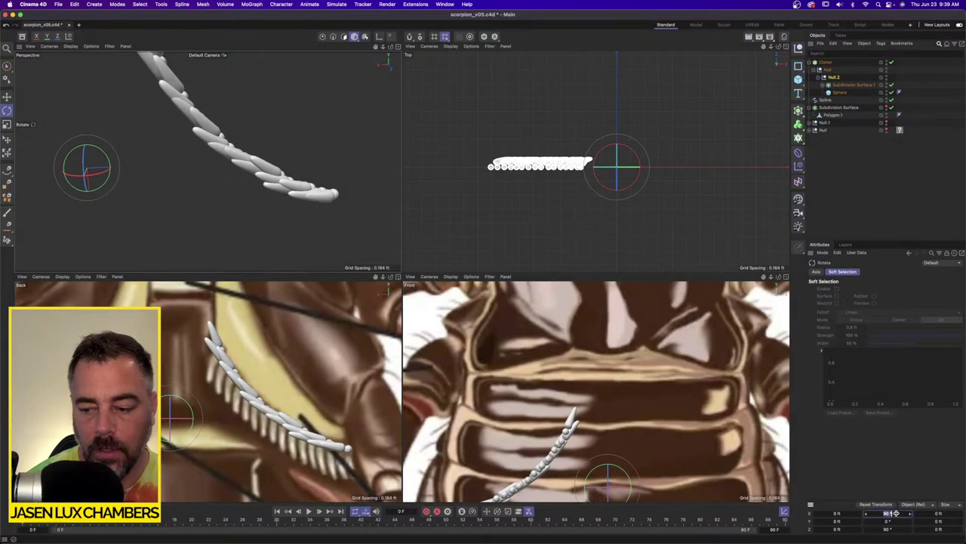
{"action": "type", "text": "0"}
{"action": "key", "text": "Return"}
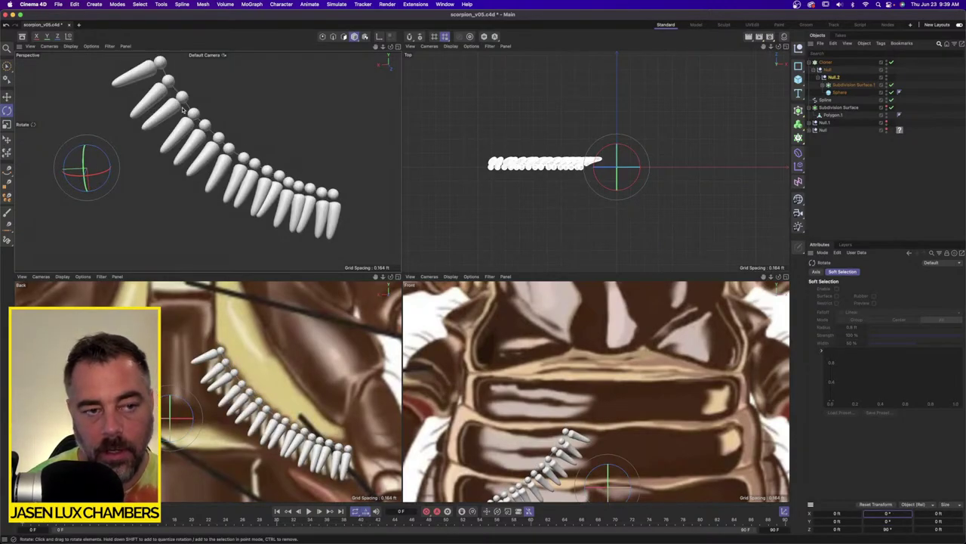
{"action": "left_click_drag", "start_coordinate": [182, 110], "coordinate": [238, 175], "text": "alt"}
{"action": "scroll", "coordinate": [189, 129], "scroll_direction": "up", "scroll_amount": 5}
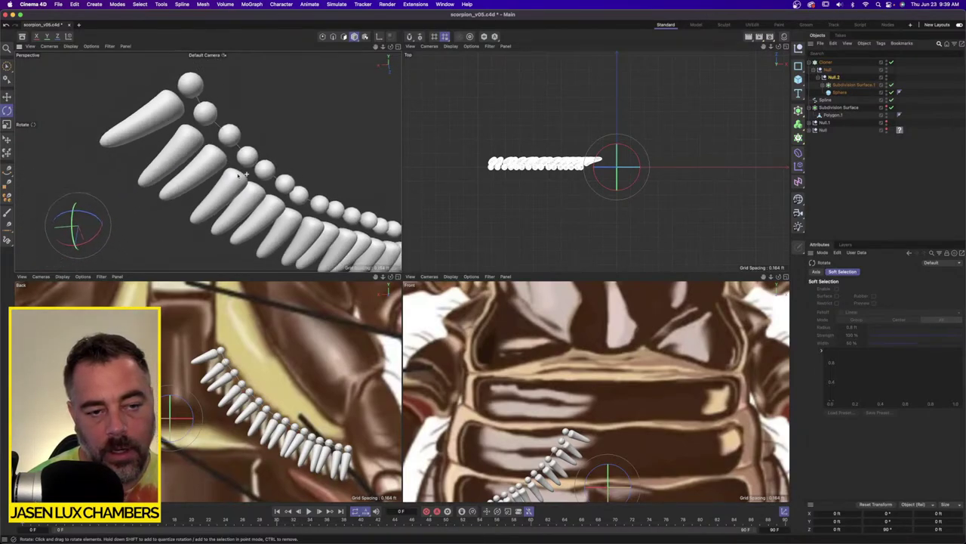
{"action": "scroll", "coordinate": [238, 175], "scroll_direction": "down", "scroll_amount": 5}
Try orienting the cloned teeth with Null.2 rotated 0° on Z and 90° on X.
{"action": "left_click", "coordinate": [834, 77]}
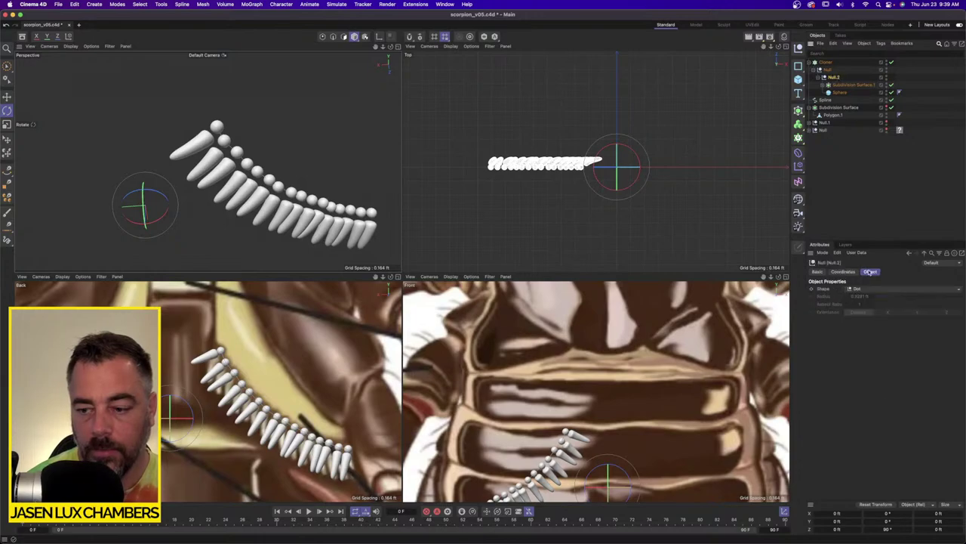
{"action": "key", "text": "Return"}
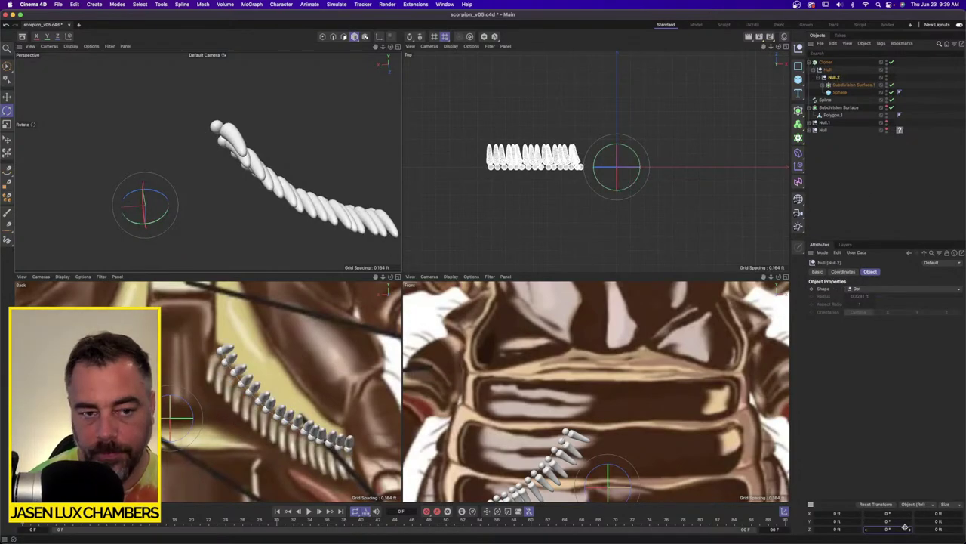
{"action": "double_click", "coordinate": [900, 514]}
{"action": "key", "text": "Return"}
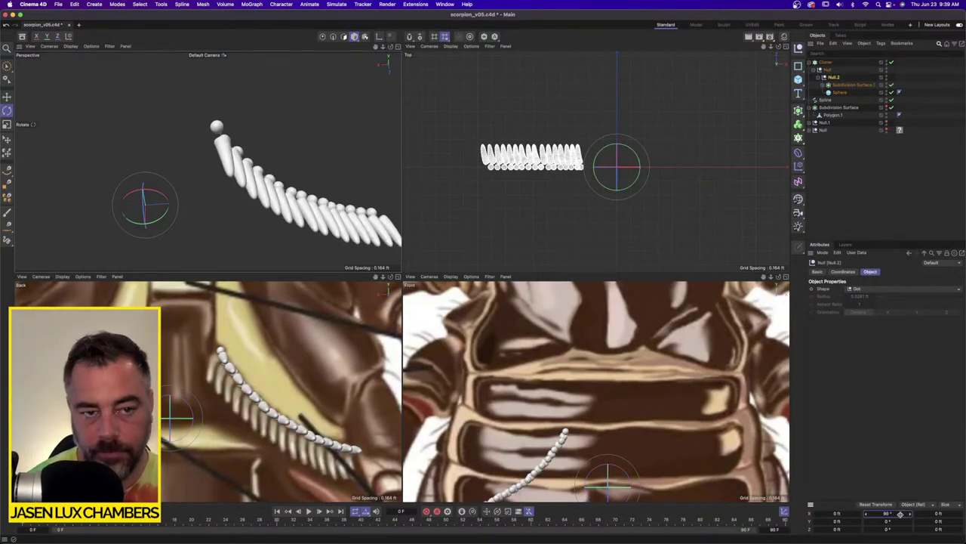
{"action": "left_click_drag", "start_coordinate": [367, 177], "coordinate": [256, 148], "text": "alt"}
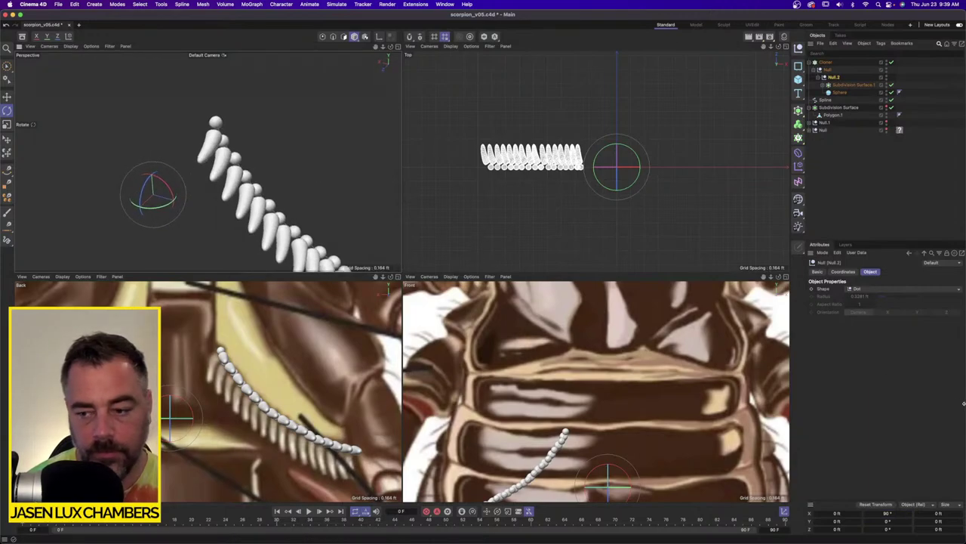
Try other X rotations for Null.2, including 180°, 210° and 990°.
{"action": "left_click", "coordinate": [901, 513]}
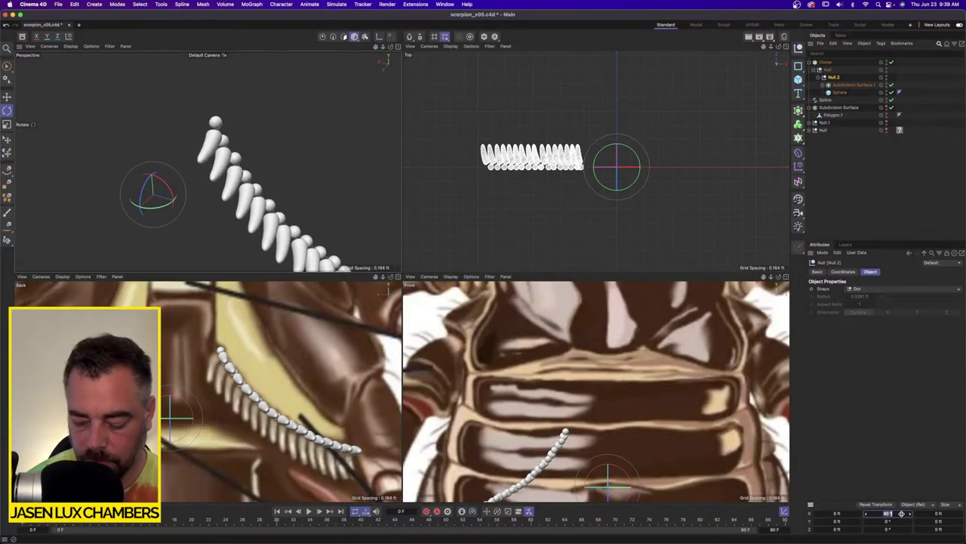
{"action": "type", "text": "180"}
{"action": "key", "text": "Return"}
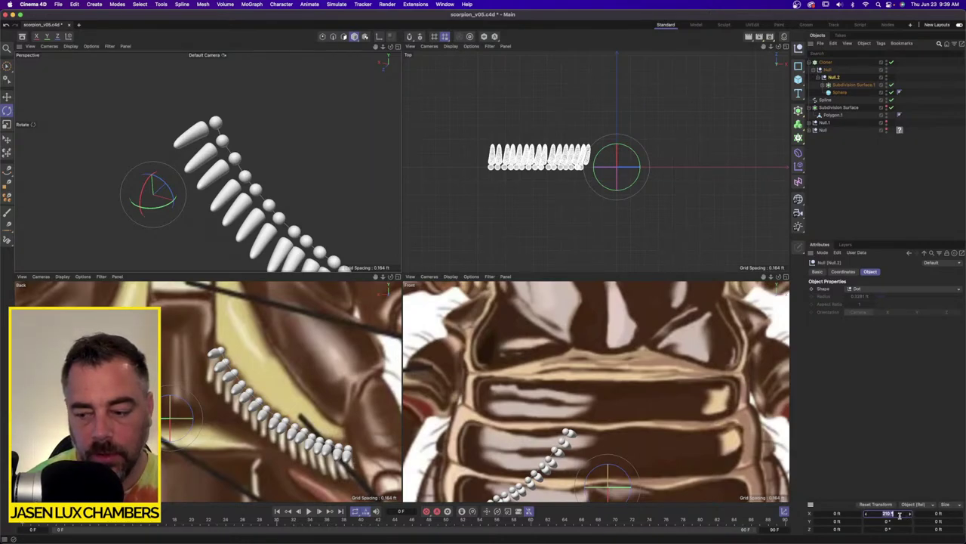
{"action": "type", "text": "990"}
{"action": "key", "text": "Return"}
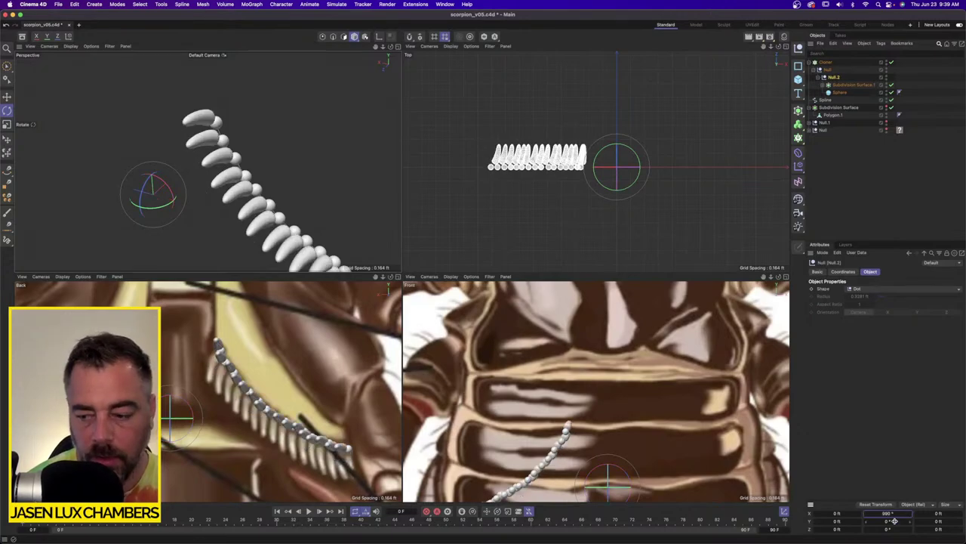
Set Null.2's rotation to 0° on X and 90° on Z.
{"action": "type", "text": "0"}
{"action": "key", "text": "Tab"}
{"action": "key", "text": "Tab"}
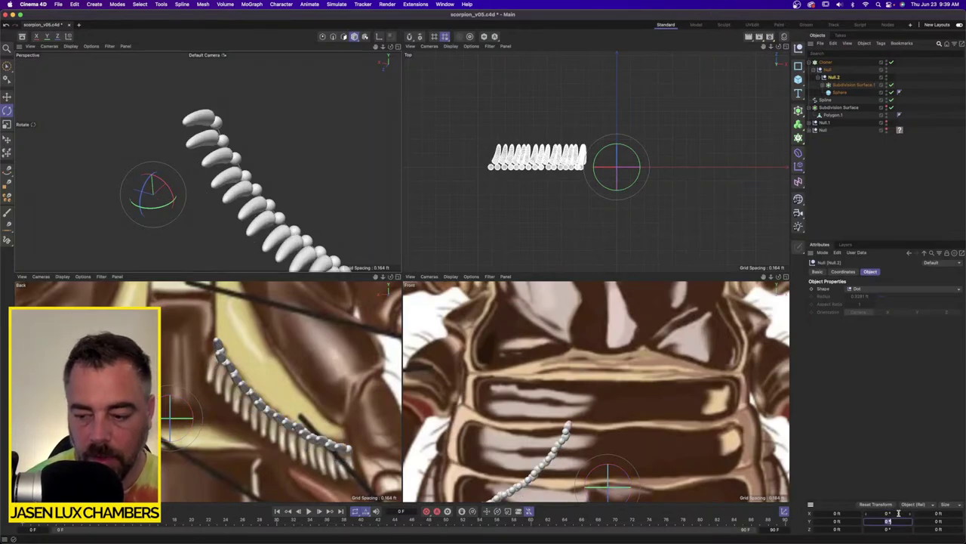
{"action": "type", "text": "90"}
{"action": "key", "text": "Return"}
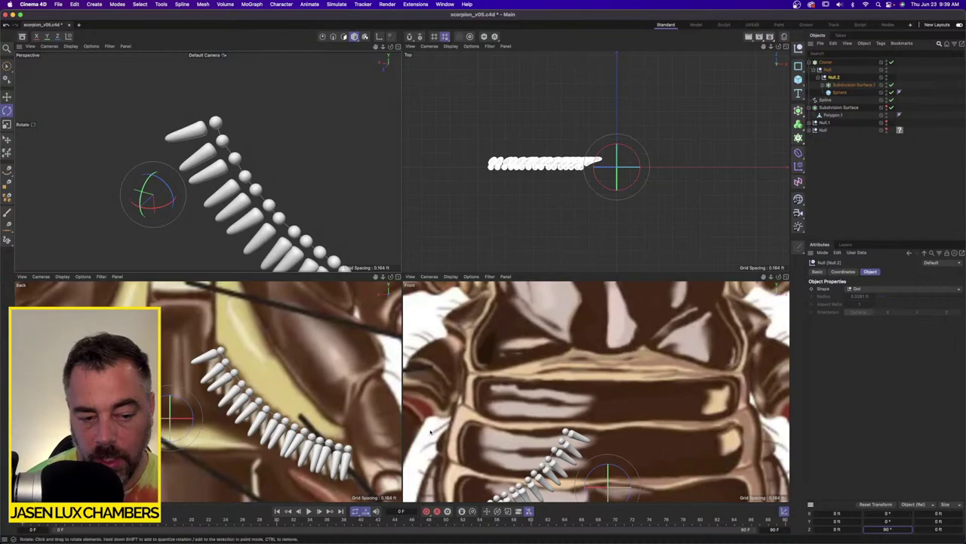
{"action": "left_click_drag", "start_coordinate": [234, 138], "coordinate": [212, 128], "text": "alt"}
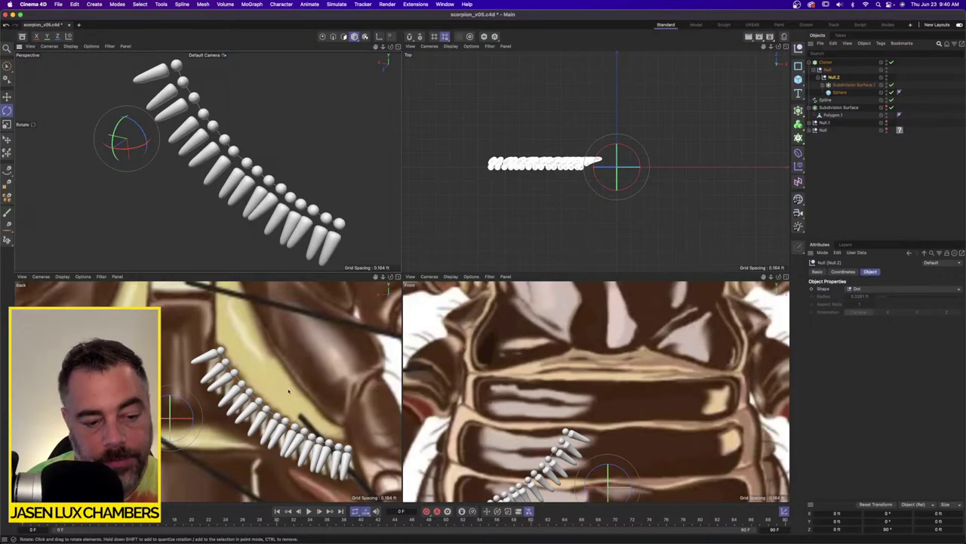
{"action": "middle_click_drag", "start_coordinate": [390, 364], "coordinate": [389, 366], "text": "alt"}
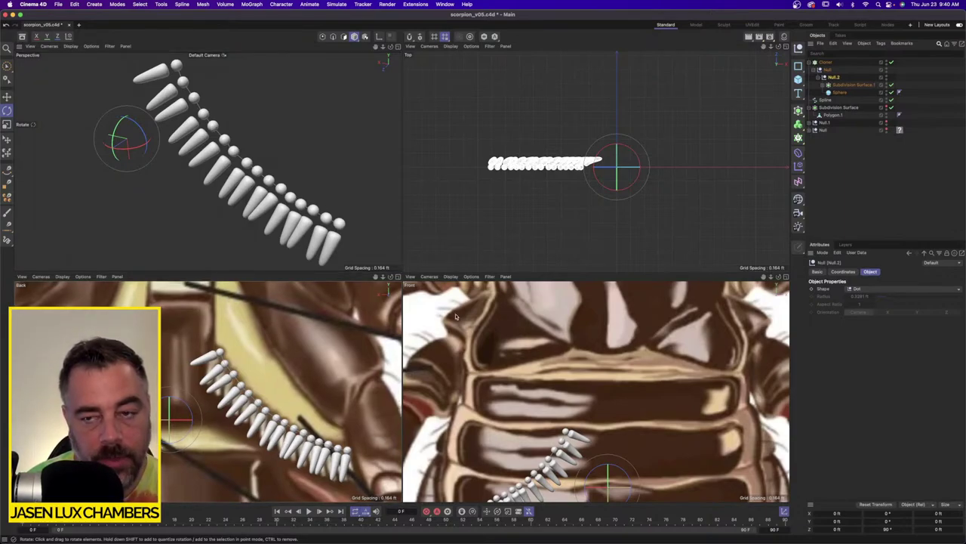
Delete the Spline and the Cloner, keeping Null.2 by moving it out to the top level of the object hierarchy.
{"action": "left_click", "coordinate": [827, 101]}
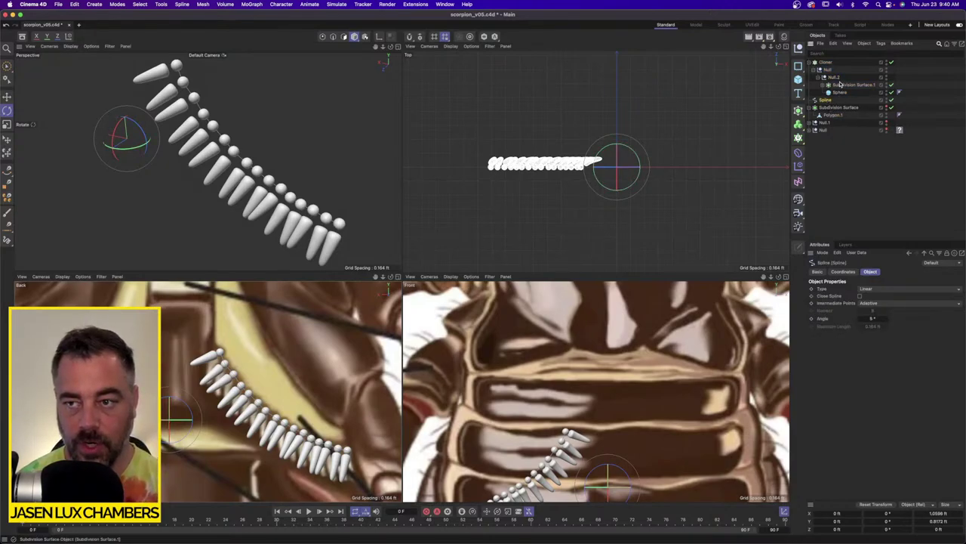
{"action": "key", "text": "Delete"}
{"action": "left_click_drag", "start_coordinate": [834, 78], "coordinate": [830, 59]}
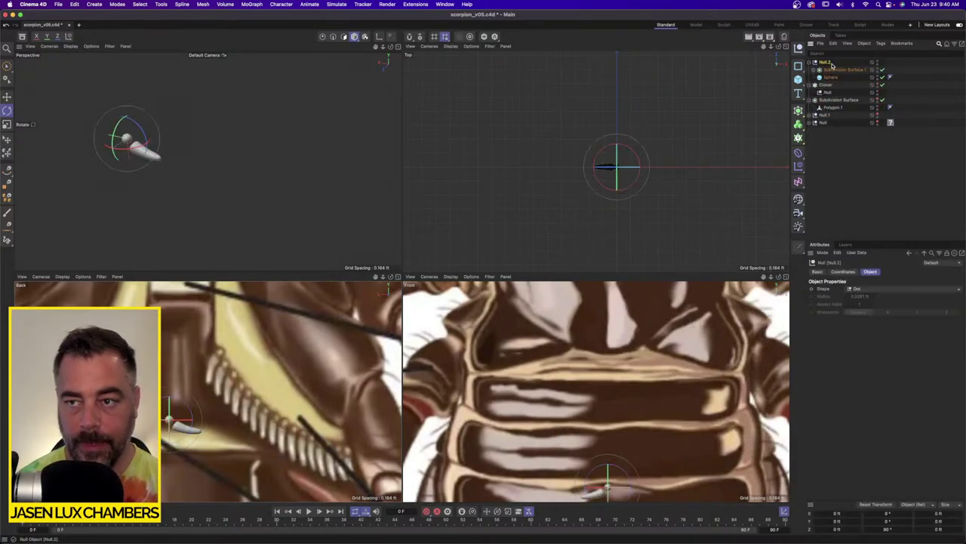
{"action": "left_click", "coordinate": [826, 85]}
{"action": "key", "text": "Delete"}
Rotate Null.2 to 0° so the tooth hangs down, and move it onto the first comb tooth, about X -0.42 ft, Y 0.56 ft.
{"action": "left_click", "coordinate": [825, 63]}
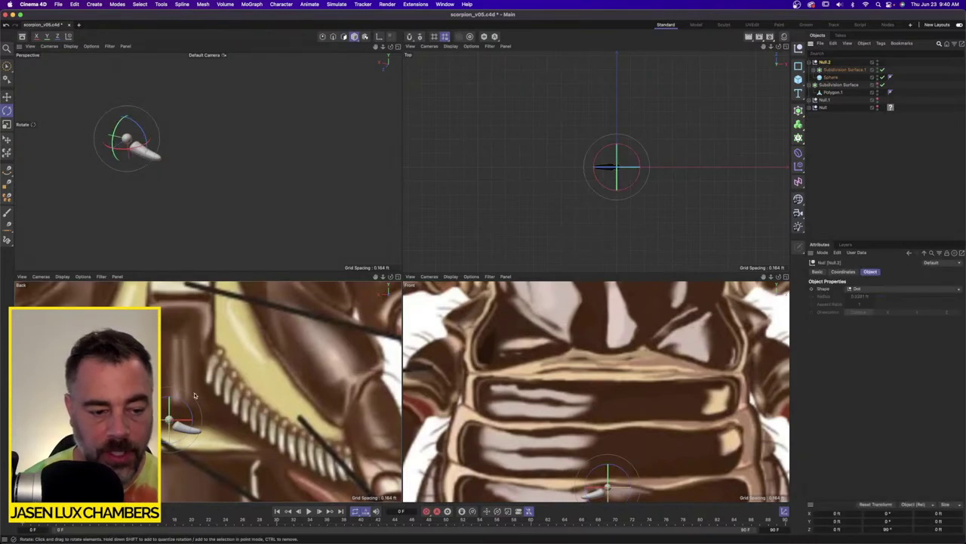
{"action": "left_click_drag", "start_coordinate": [191, 401], "coordinate": [186, 441]}
{"action": "left_click", "coordinate": [7, 96]}
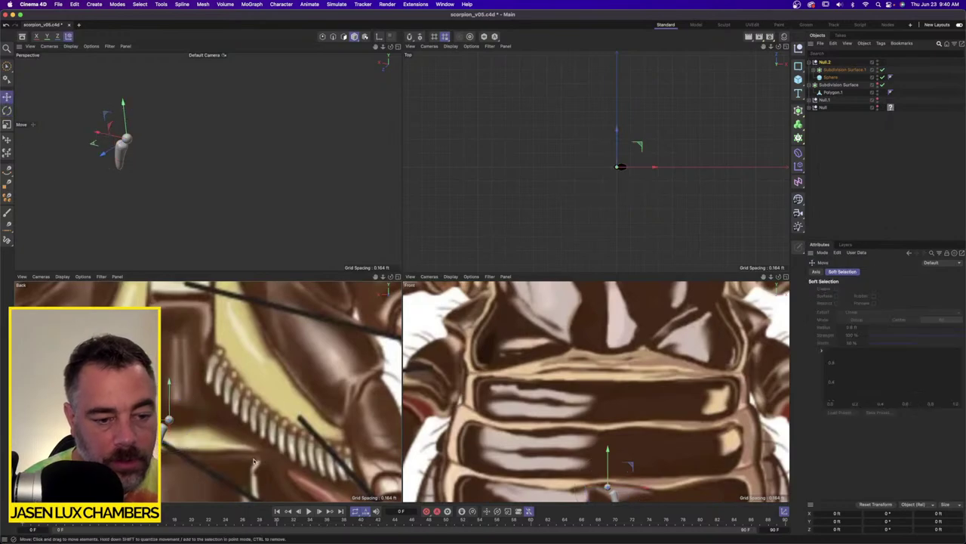
{"action": "left_click_drag", "start_coordinate": [254, 462], "coordinate": [300, 398]}
{"action": "scroll", "coordinate": [260, 395], "scroll_direction": "up", "scroll_amount": 5}
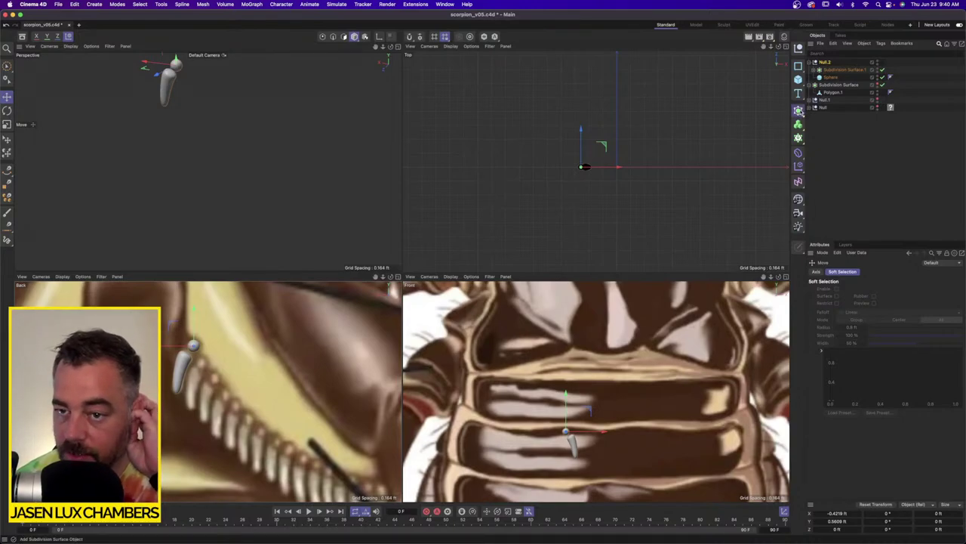
Create an Instance of Null.2, place it on the second reference tooth and rotate it about 9.5° on Z.
{"action": "left_click", "coordinate": [798, 110]}
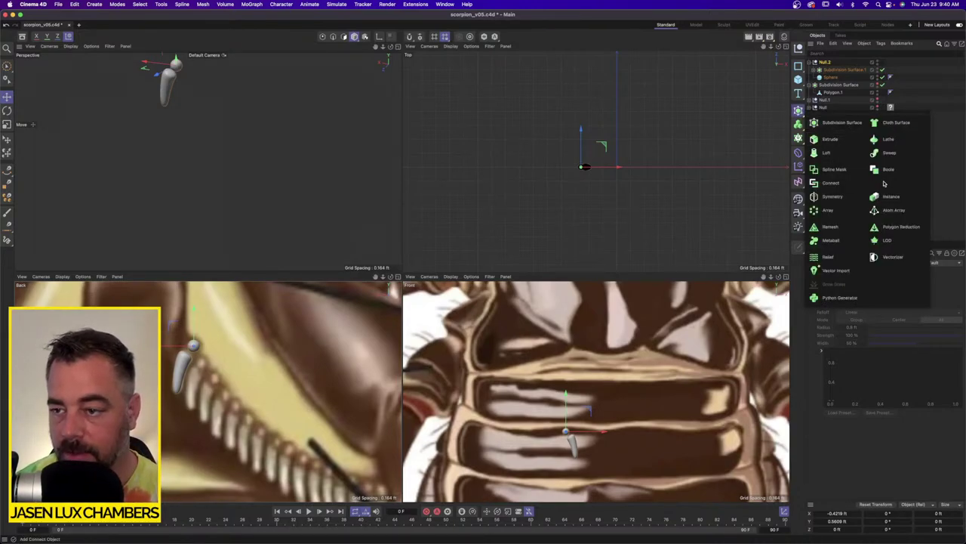
{"action": "left_click", "coordinate": [891, 197]}
{"action": "left_click_drag", "start_coordinate": [236, 354], "coordinate": [259, 370]}
{"action": "key", "text": "r"}
Duplicate the instance and move the copy onto the third reference tooth, about X -0.54 ft, Y 0.39 ft.
{"action": "key", "text": "super+c"}
{"action": "key", "text": "super+v"}
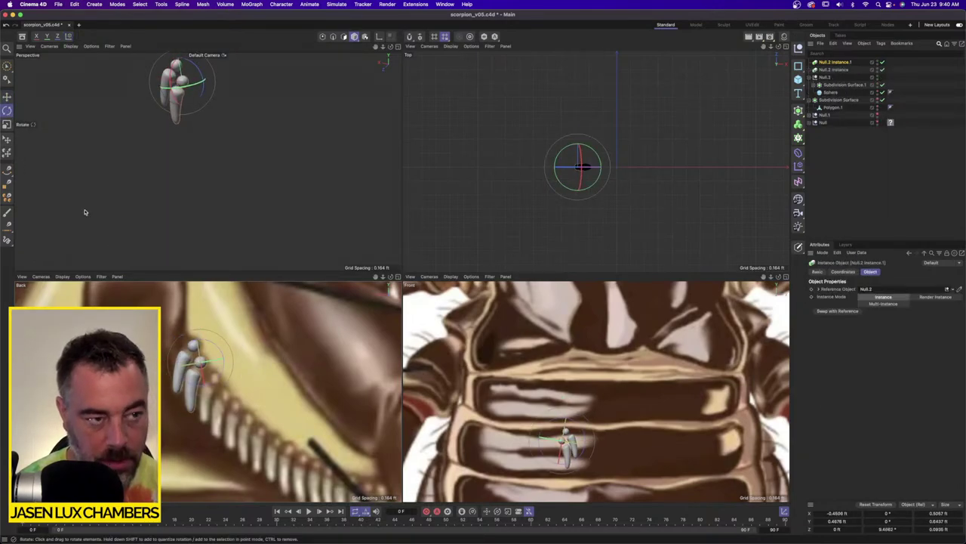
{"action": "left_click", "coordinate": [7, 96]}
{"action": "left_click_drag", "start_coordinate": [255, 385], "coordinate": [269, 397]}
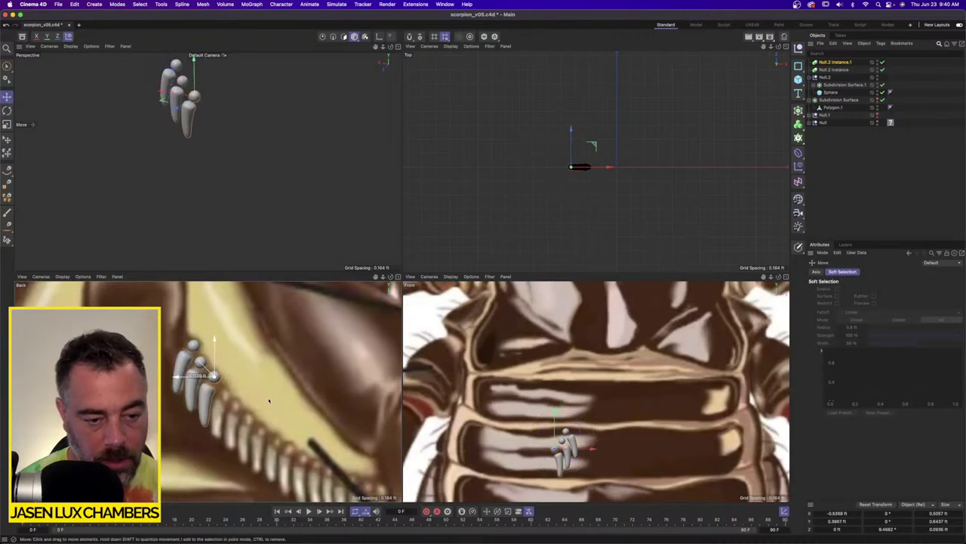
{"action": "left_click", "coordinate": [398, 277]}
{"action": "scroll", "coordinate": [486, 304], "scroll_direction": "down", "scroll_amount": 1}
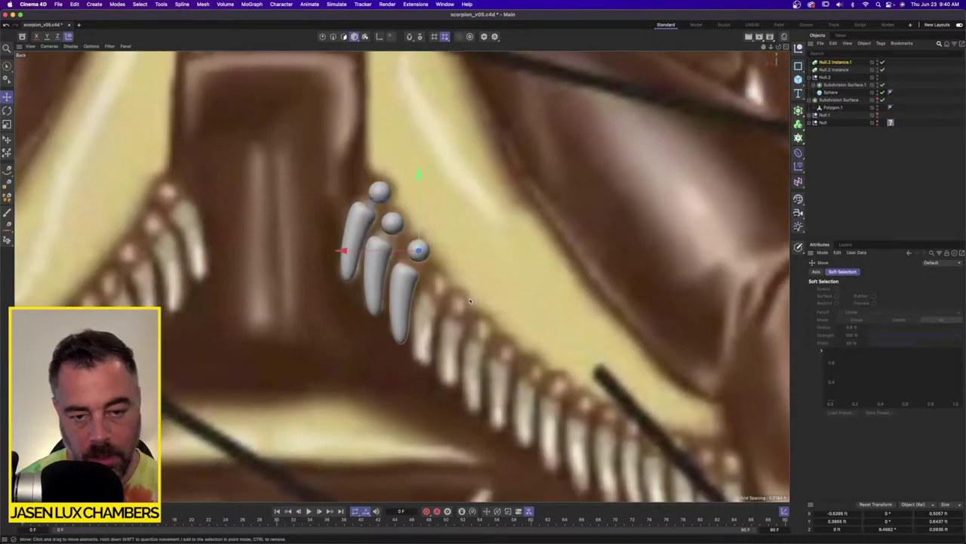
Duplicate the third tooth's instance, move the copy onto the fourth reference tooth and rotate it to about 11.9° on Z.
{"action": "key", "text": "super+c"}
{"action": "key", "text": "super+v"}
{"action": "left_click_drag", "start_coordinate": [481, 284], "coordinate": [503, 316]}
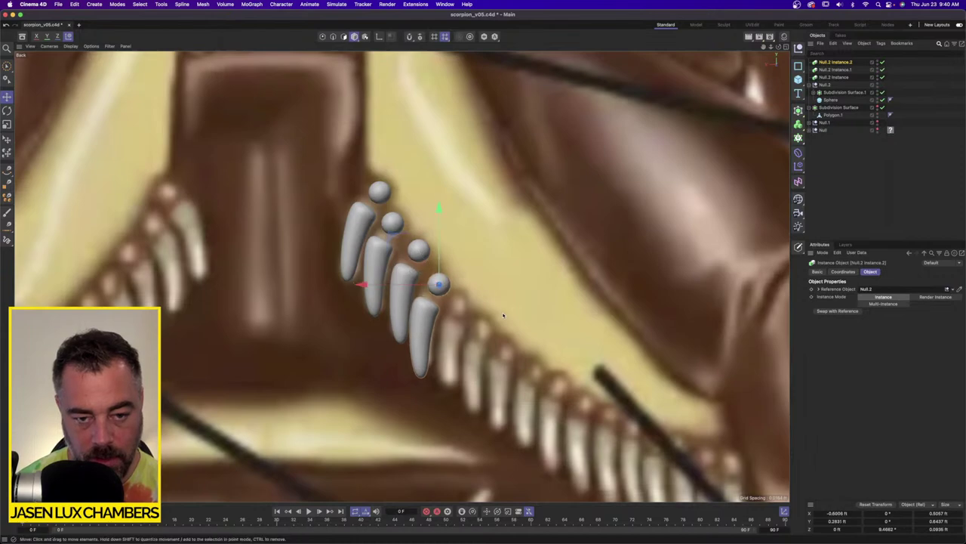
{"action": "left_click", "coordinate": [7, 124]}
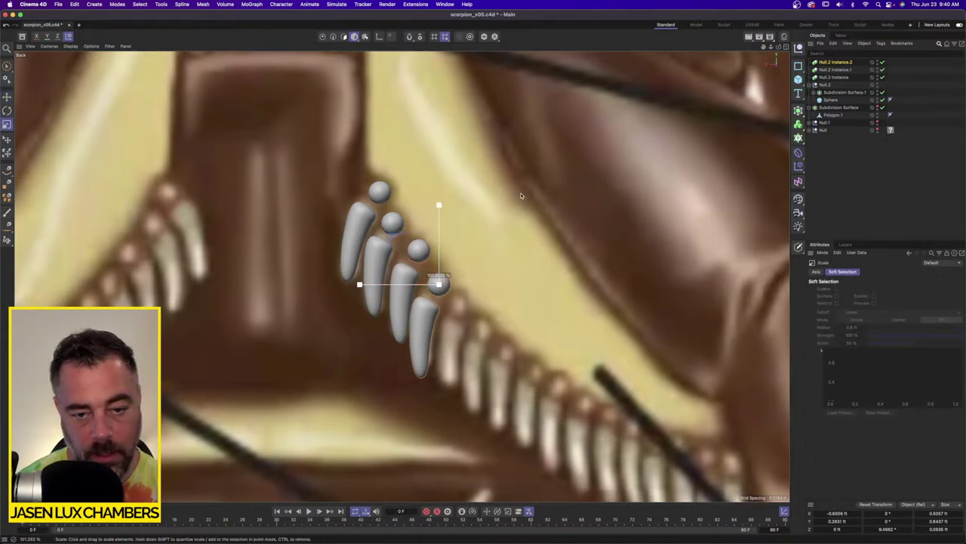
{"action": "left_click", "coordinate": [7, 109]}
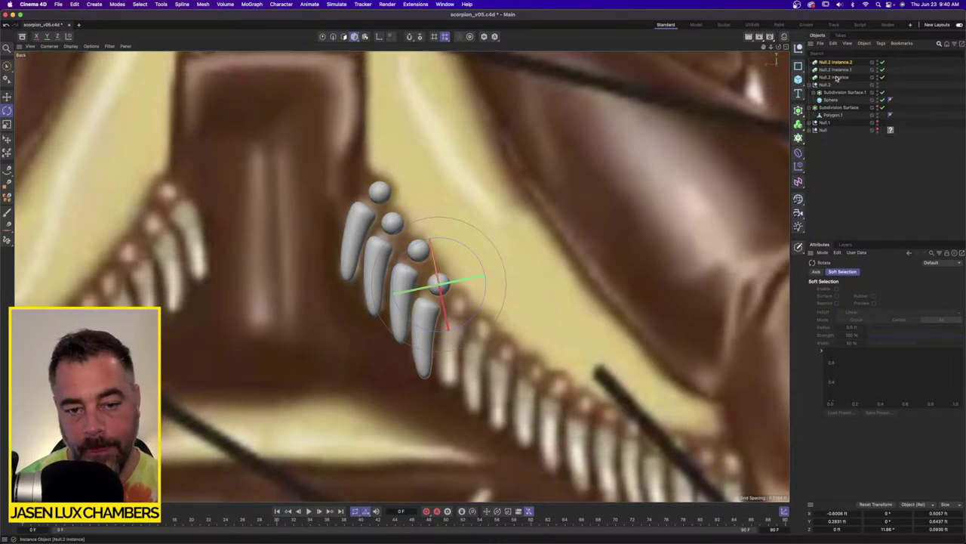
Duplicate the fourth tooth's instance twice, placing the copies on the fifth and sixth teeth of the reference comb.
{"action": "scroll", "coordinate": [602, 206], "scroll_direction": "down", "scroll_amount": 5}
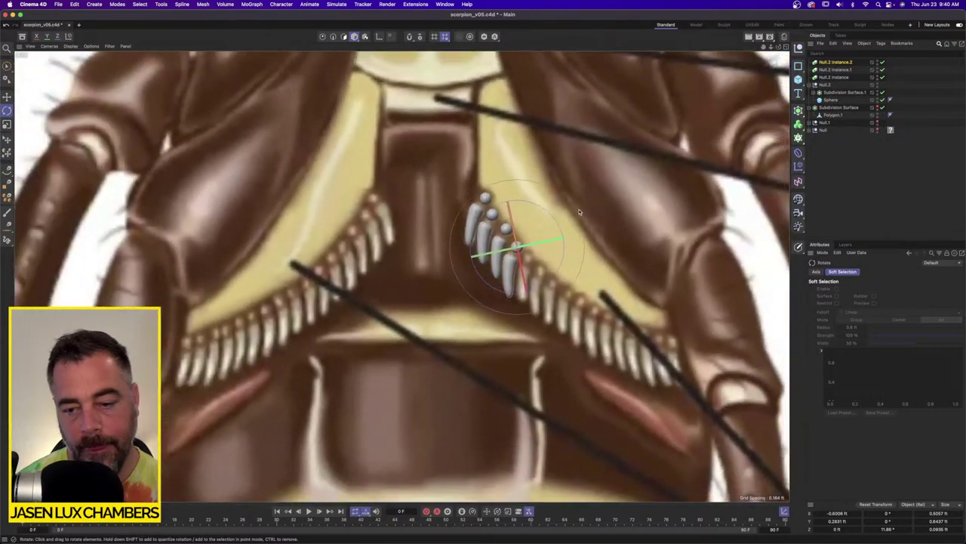
{"action": "middle_click_drag", "start_coordinate": [613, 244], "coordinate": [573, 241], "text": "alt"}
{"action": "scroll", "coordinate": [575, 240], "scroll_direction": "up", "scroll_amount": 3}
{"action": "scroll", "coordinate": [570, 240], "scroll_direction": "down", "scroll_amount": 3}
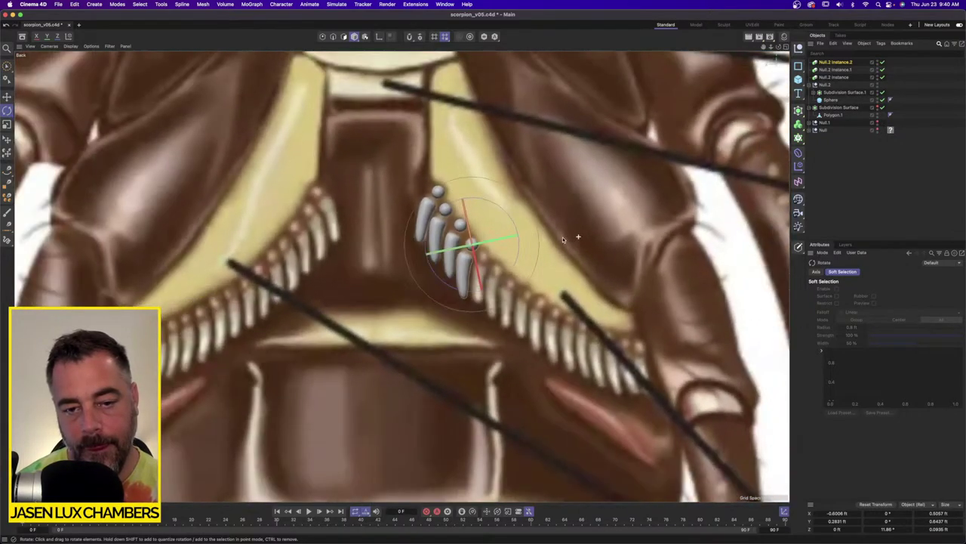
{"action": "scroll", "coordinate": [559, 235], "scroll_direction": "up", "scroll_amount": 3}
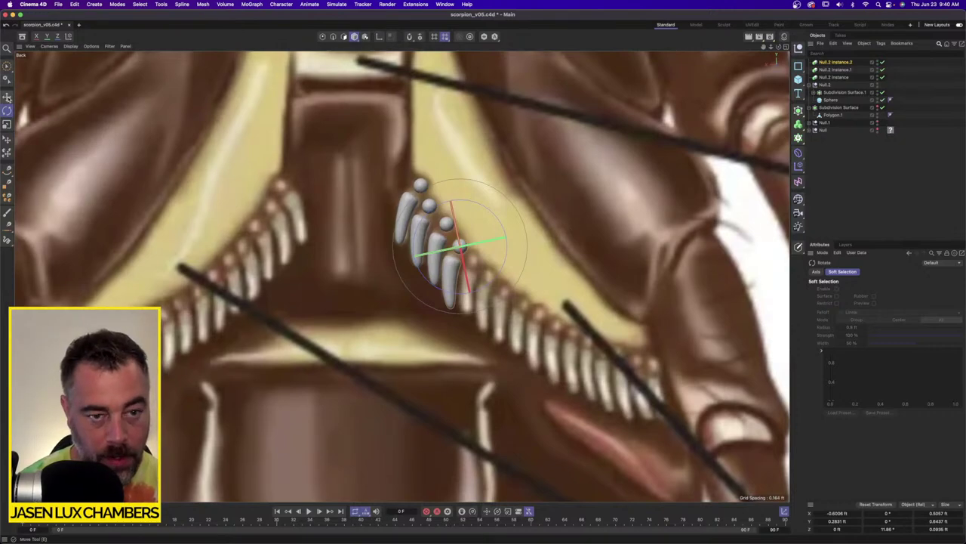
{"action": "key", "text": "e"}
{"action": "scroll", "coordinate": [548, 247], "scroll_direction": "down", "scroll_amount": 2}
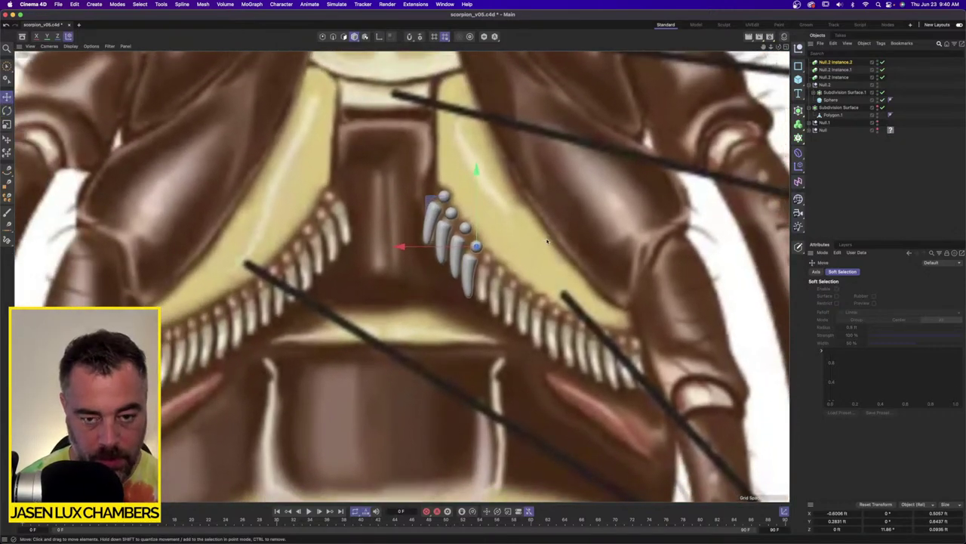
{"action": "left_click_drag", "start_coordinate": [532, 241], "coordinate": [567, 247], "text": "ctrl"}
{"action": "scroll", "coordinate": [546, 250], "scroll_direction": "down", "scroll_amount": 3}
{"action": "scroll", "coordinate": [555, 248], "scroll_direction": "up", "scroll_amount": 3}
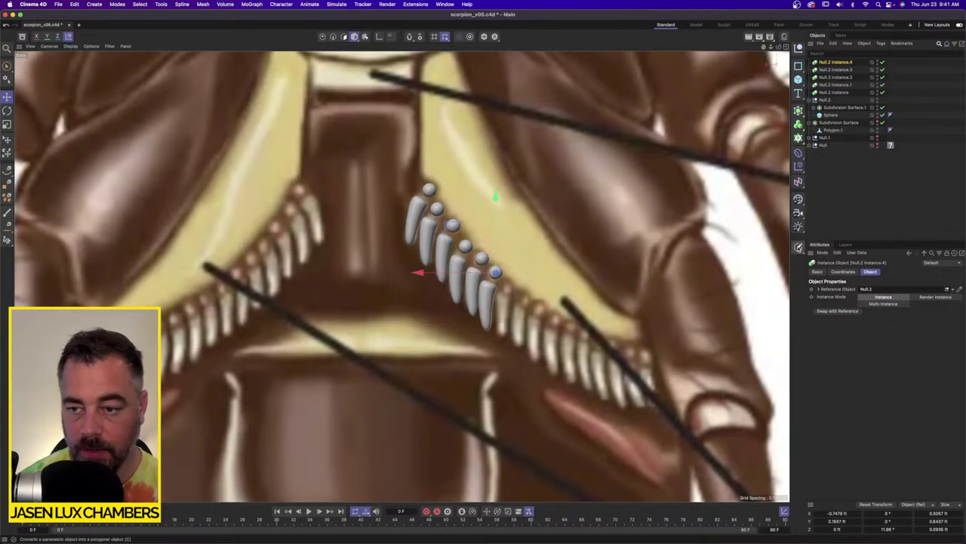
Make the sixth tooth's instance editable and scale it down slightly to fit the reference.
{"action": "key", "text": "c"}
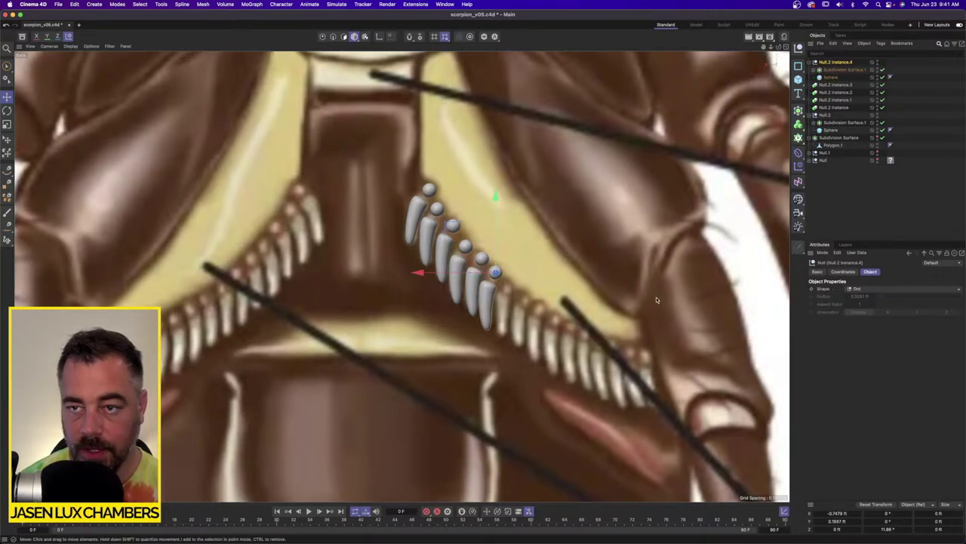
{"action": "left_click", "coordinate": [6, 124]}
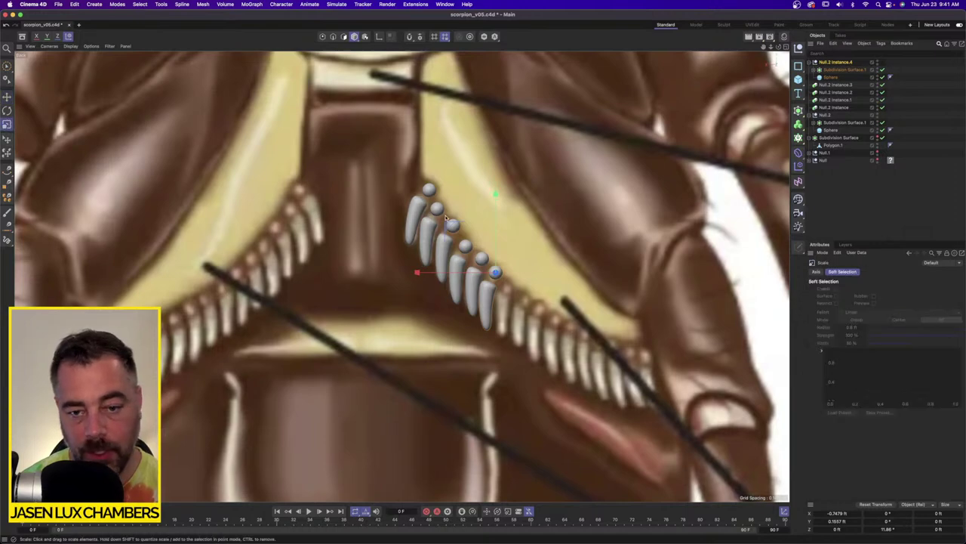
{"action": "mouse_move", "coordinate": [418, 220]}
{"action": "left_mouse_down"}
{"action": "mouse_move", "coordinate": [387, 216]}
{"action": "mouse_move", "coordinate": [403, 212]}
{"action": "left_mouse_up"}
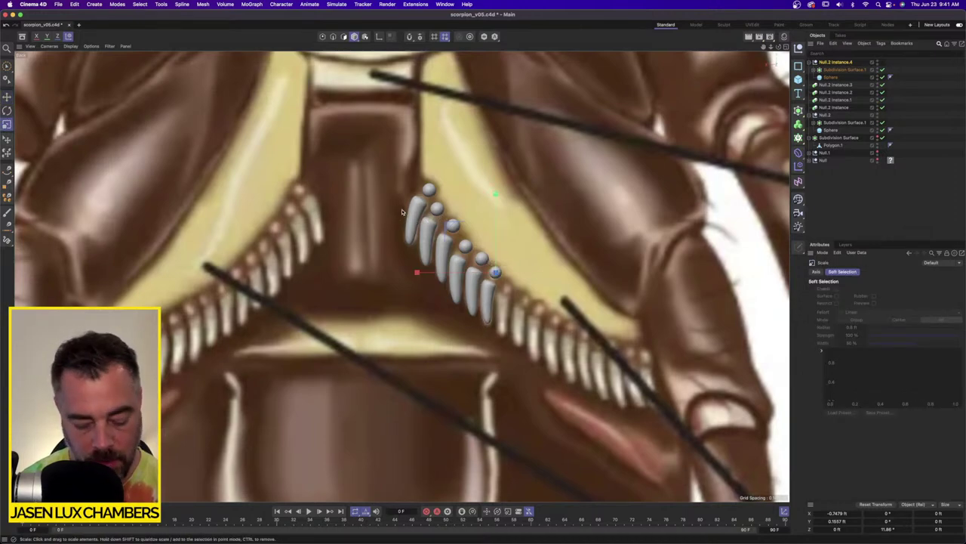
Duplicate the sixth tooth assembly, move the copy onto the seventh reference tooth, about X -0.81 ft, Y 0.07 ft, and scale it down slightly.
{"action": "key", "text": "super+c"}
{"action": "key", "text": "super+v"}
{"action": "left_click", "coordinate": [6, 97]}
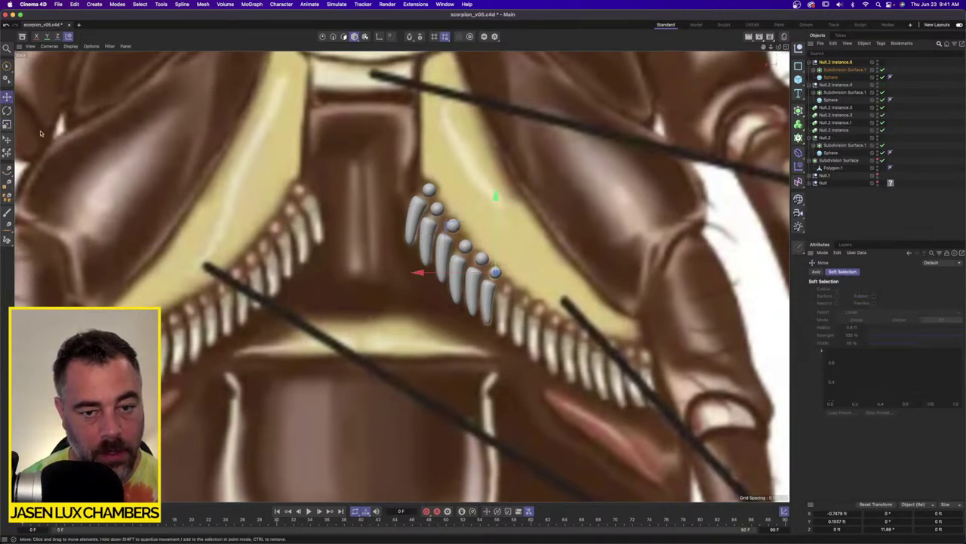
{"action": "left_click_drag", "start_coordinate": [294, 285], "coordinate": [305, 302]}
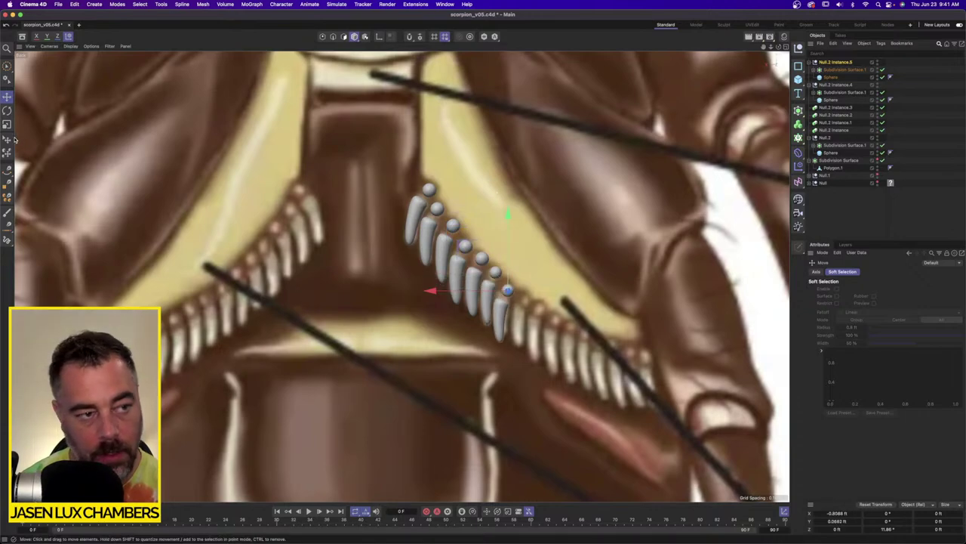
{"action": "key", "text": "t"}
{"action": "left_click_drag", "start_coordinate": [532, 442], "coordinate": [482, 442]}
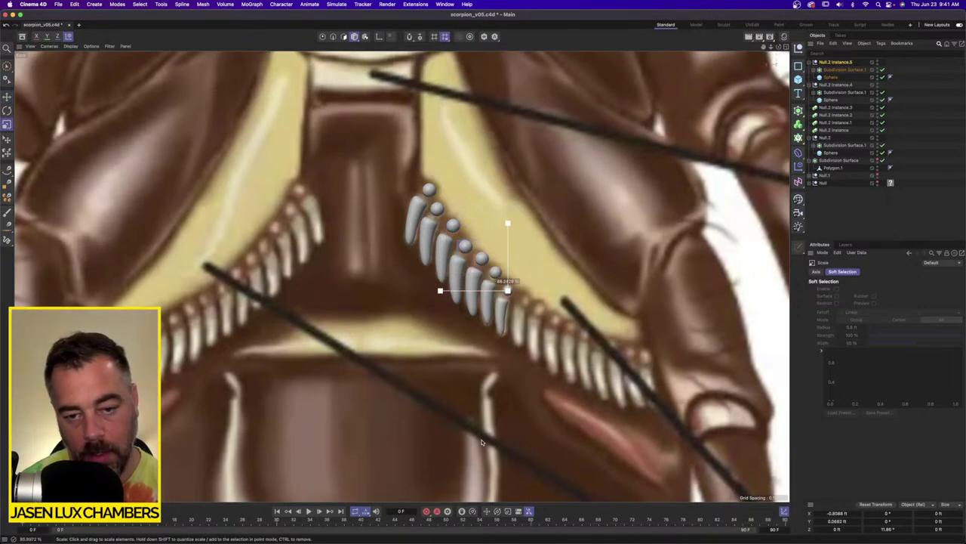
{"action": "scroll", "coordinate": [562, 345], "scroll_direction": "up", "scroll_amount": 5}
{"action": "middle_click_drag", "start_coordinate": [562, 347], "coordinate": [542, 361], "text": "alt"}
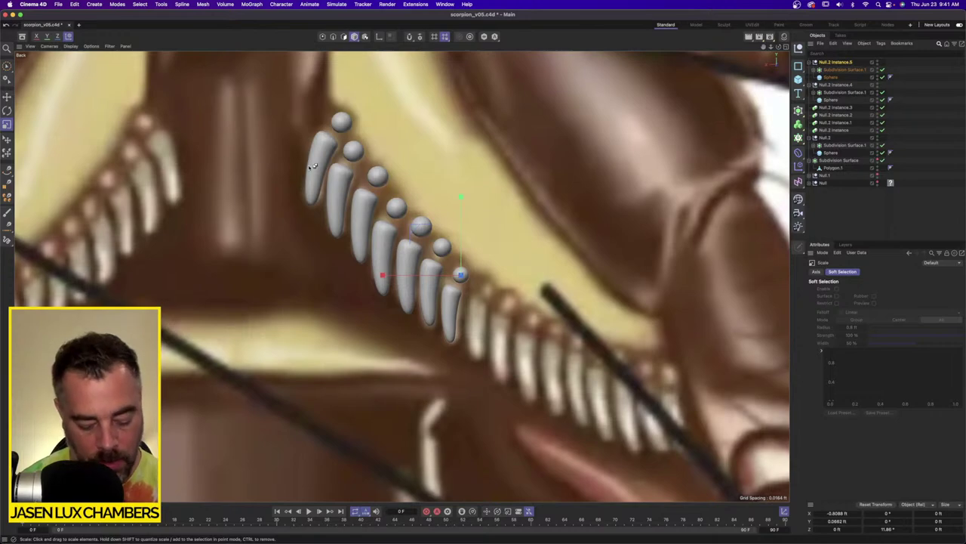
Duplicate the seventh tooth assembly twice, placing the copies on the eighth and ninth teeth of the reference comb.
{"action": "key", "text": "super+c"}
{"action": "key", "text": "super+v"}
{"action": "left_click", "coordinate": [7, 98]}
{"action": "left_click_drag", "start_coordinate": [367, 287], "coordinate": [404, 347]}
{"action": "key", "text": "super+c"}
{"action": "key", "text": "super+v"}
Lengthen the ninth tooth by moving the tip points of its sweep spline down to the reference tooth's end.
{"action": "left_click", "coordinate": [815, 70]}
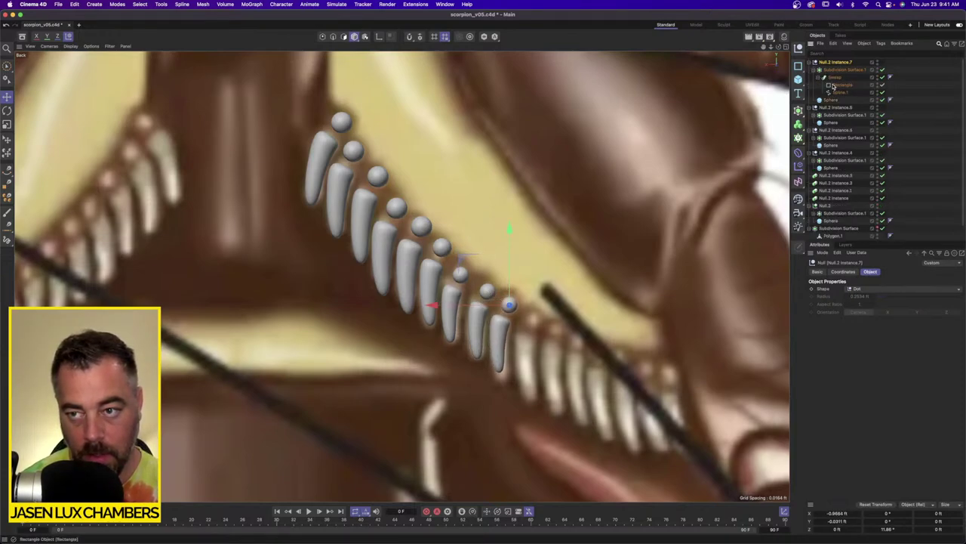
{"action": "left_click", "coordinate": [838, 92]}
{"action": "left_click_drag", "start_coordinate": [7, 66], "coordinate": [46, 93]}
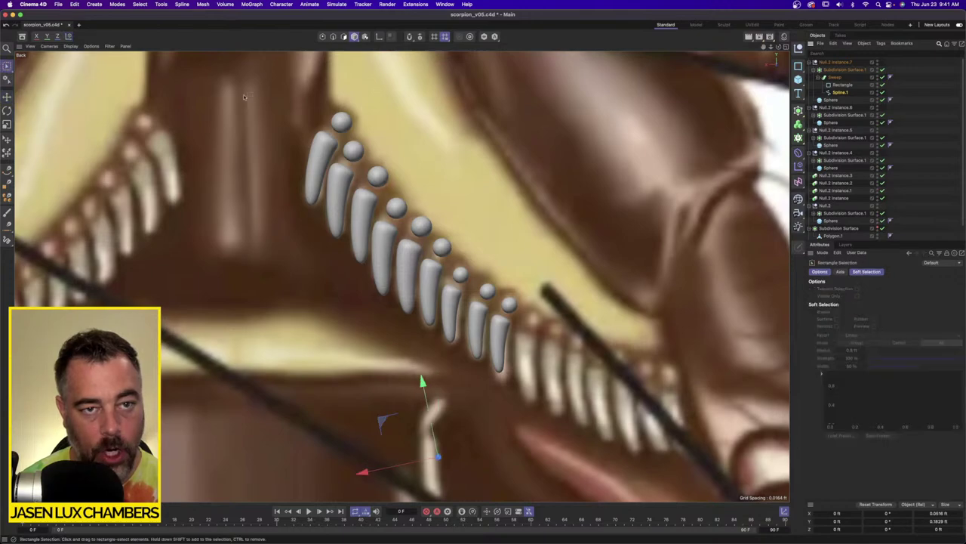
{"action": "left_click", "coordinate": [323, 37]}
{"action": "left_click_drag", "start_coordinate": [468, 344], "coordinate": [465, 381]}
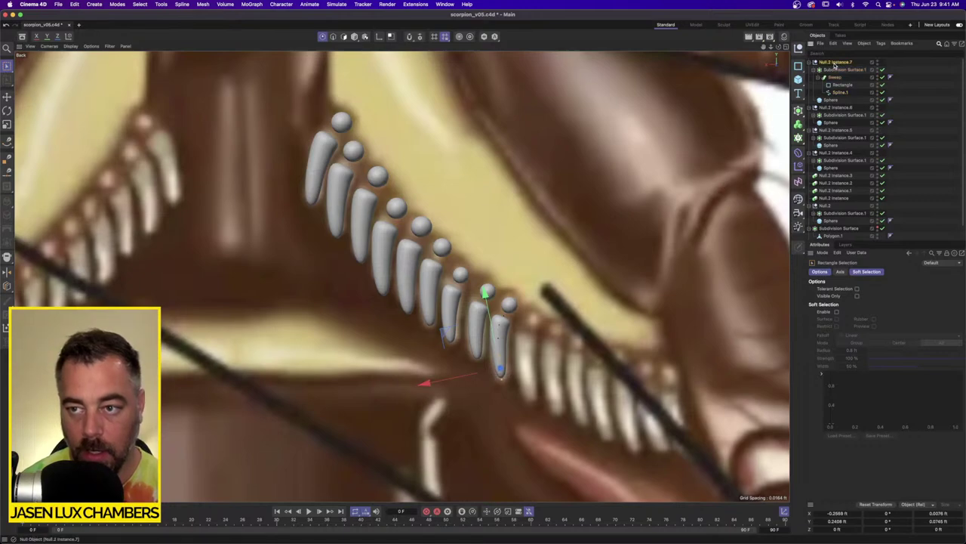
{"action": "left_click", "coordinate": [834, 62]}
{"action": "left_click", "coordinate": [819, 70]}
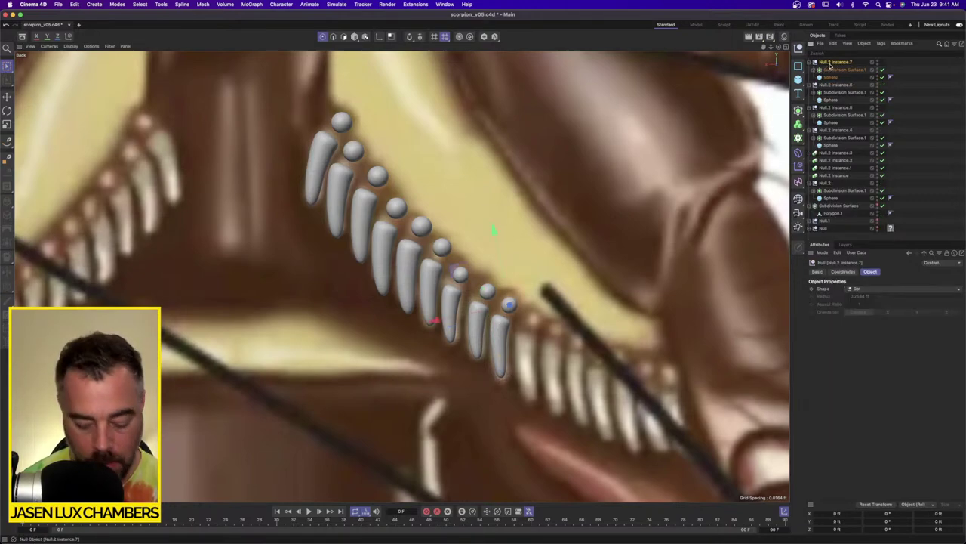
Duplicate the ninth tooth assembly and move the copy onto the tenth reference tooth.
{"action": "key", "text": "super+c"}
{"action": "key", "text": "super+v"}
{"action": "left_click", "coordinate": [10, 100]}
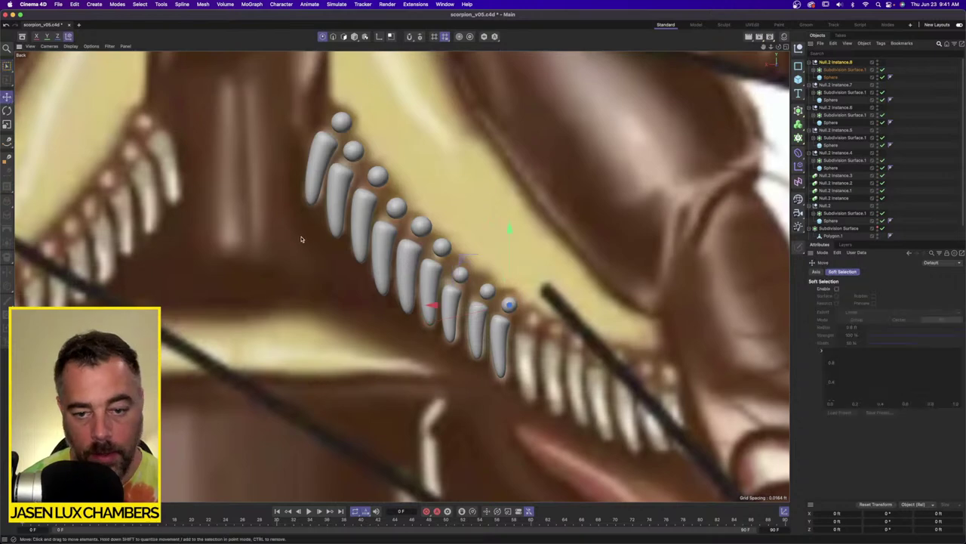
{"action": "left_click_drag", "start_coordinate": [302, 238], "coordinate": [326, 255]}
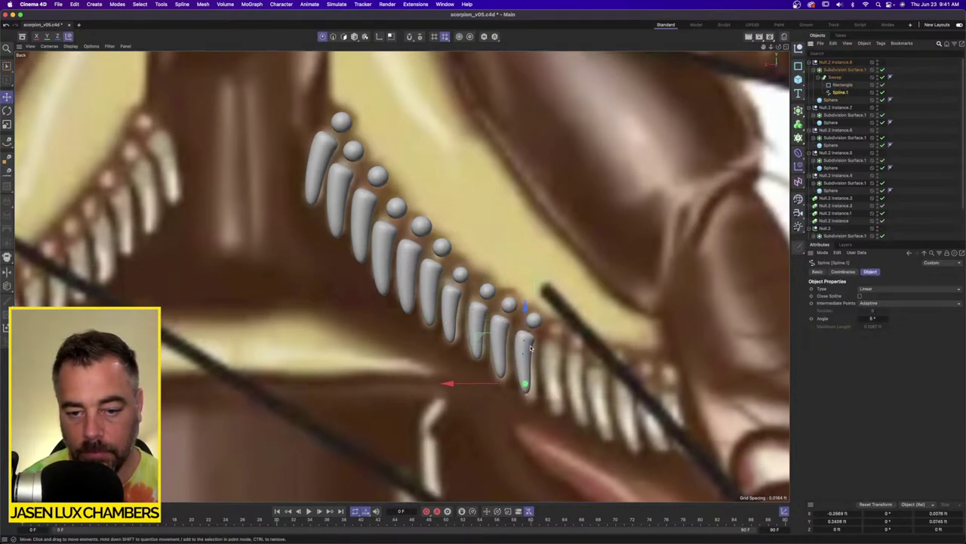
Reshape the tenth tooth's spline by lowering its tip point and shifting the middle points to follow the reference curve.
{"action": "left_click", "coordinate": [523, 349]}
{"action": "left_click_drag", "start_coordinate": [485, 313], "coordinate": [487, 314]}
{"action": "left_click", "coordinate": [528, 398]}
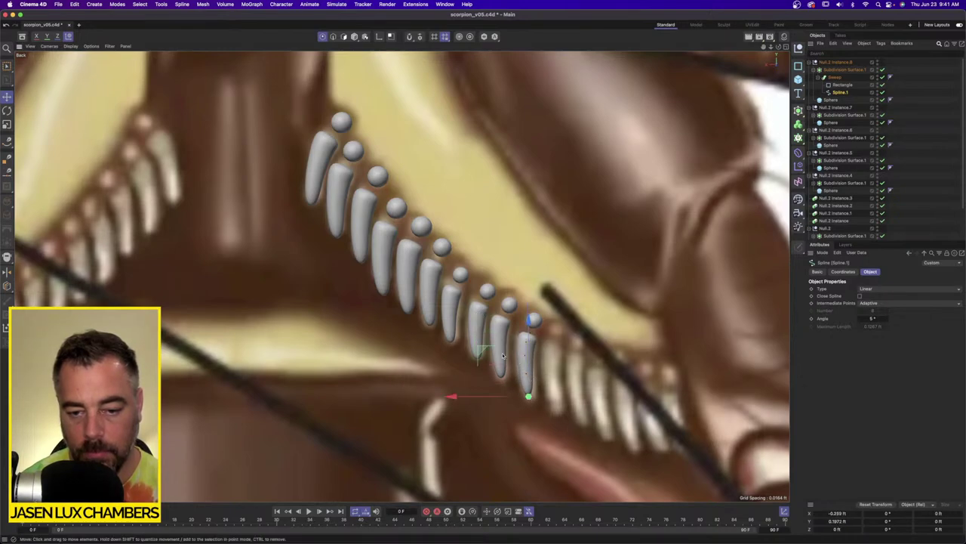
{"action": "left_click_drag", "start_coordinate": [528, 398], "coordinate": [531, 399]}
{"action": "left_click", "coordinate": [525, 375]}
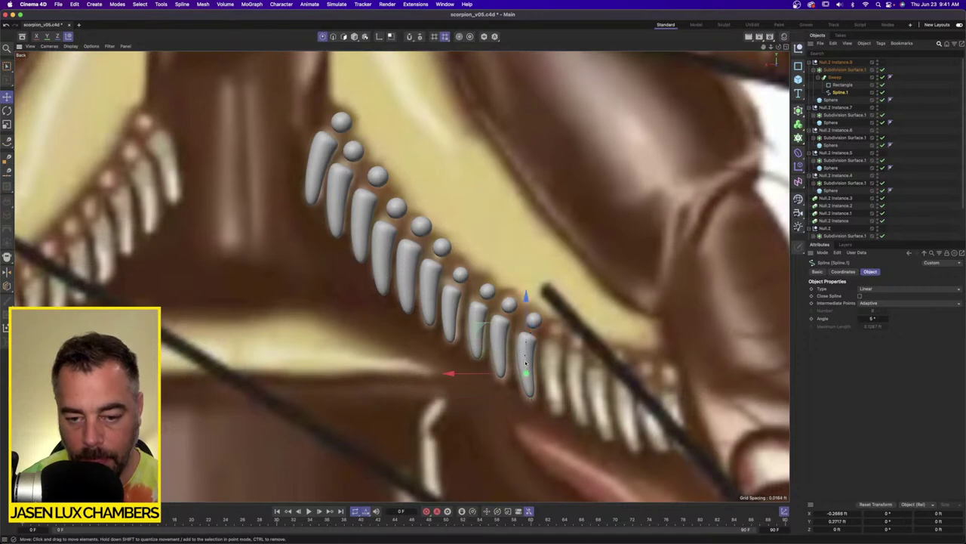
{"action": "left_click", "coordinate": [526, 355], "text": "shift"}
{"action": "left_click_drag", "start_coordinate": [572, 362], "coordinate": [573, 364]}
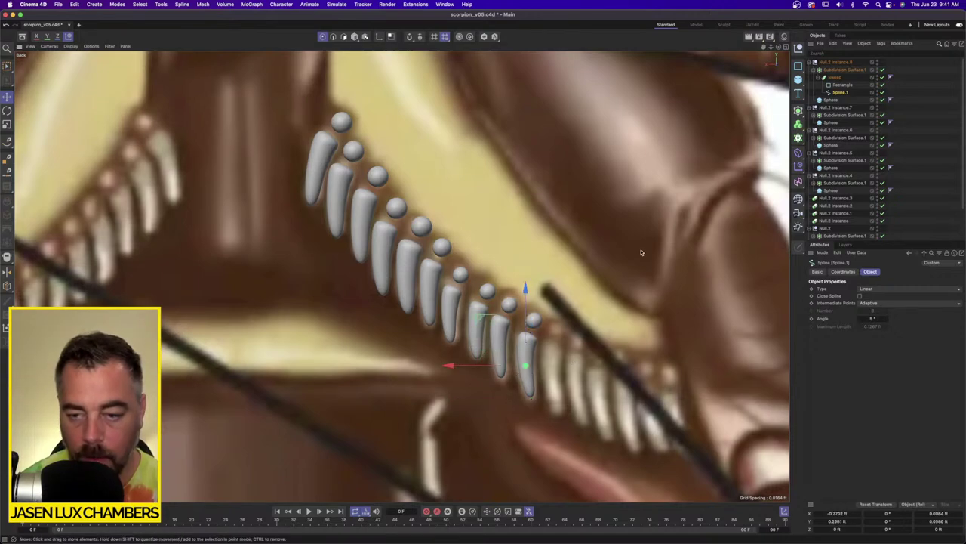
Duplicate the tenth tooth assembly and fold all object hierarchies, leaving only the new copy expanded.
{"action": "left_click", "coordinate": [838, 63]}
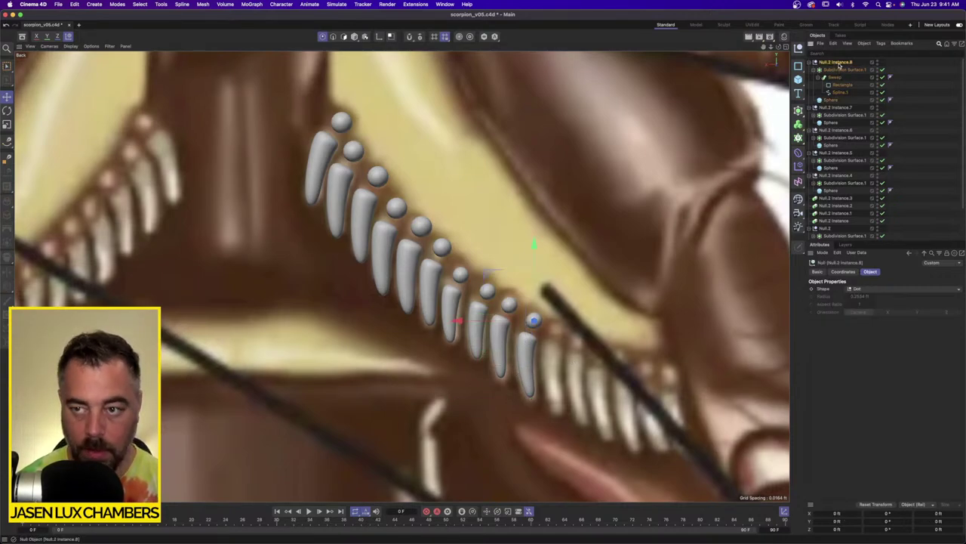
{"action": "left_click", "coordinate": [847, 43]}
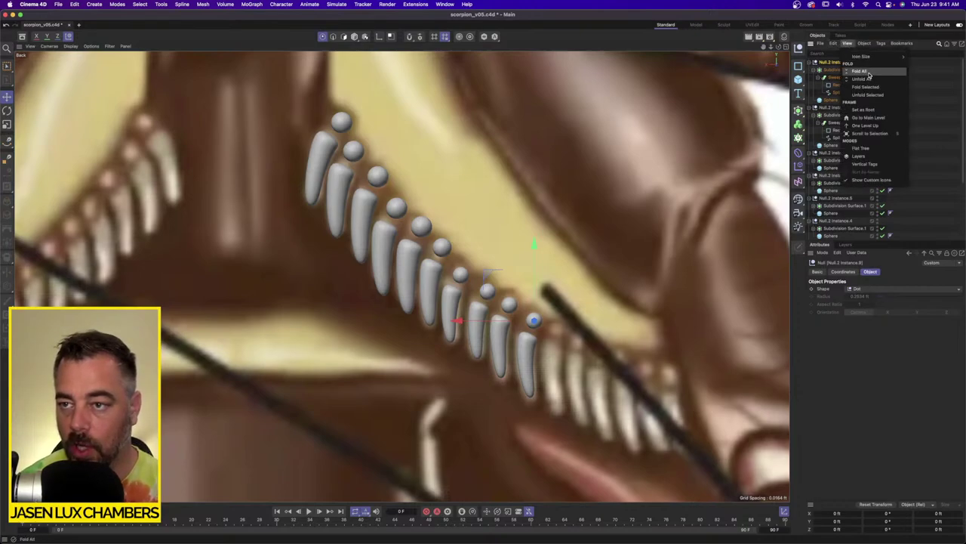
{"action": "left_click", "coordinate": [868, 72]}
{"action": "left_click", "coordinate": [808, 62]}
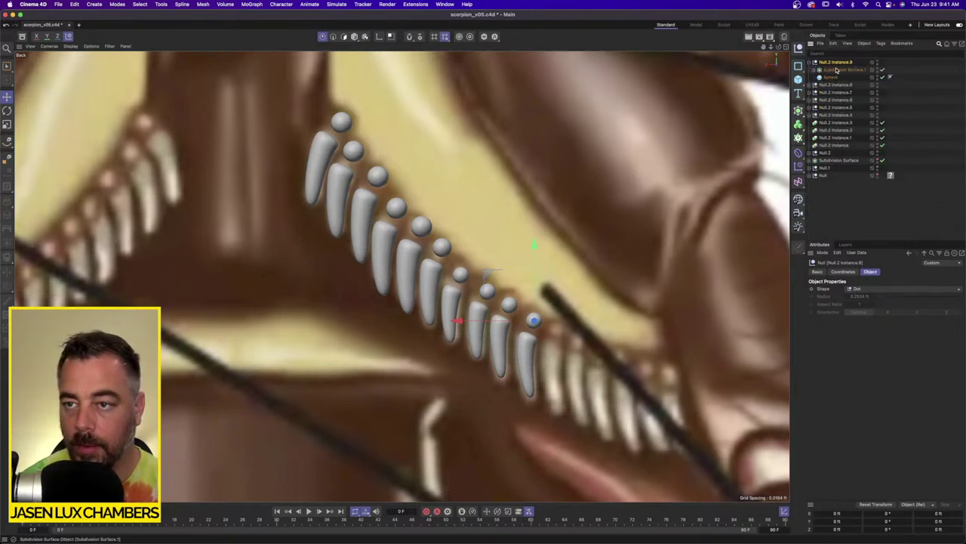
Move the copy onto the eleventh reference tooth and lengthen it by shifting its spline's tip points.
{"action": "left_click_drag", "start_coordinate": [372, 289], "coordinate": [399, 301]}
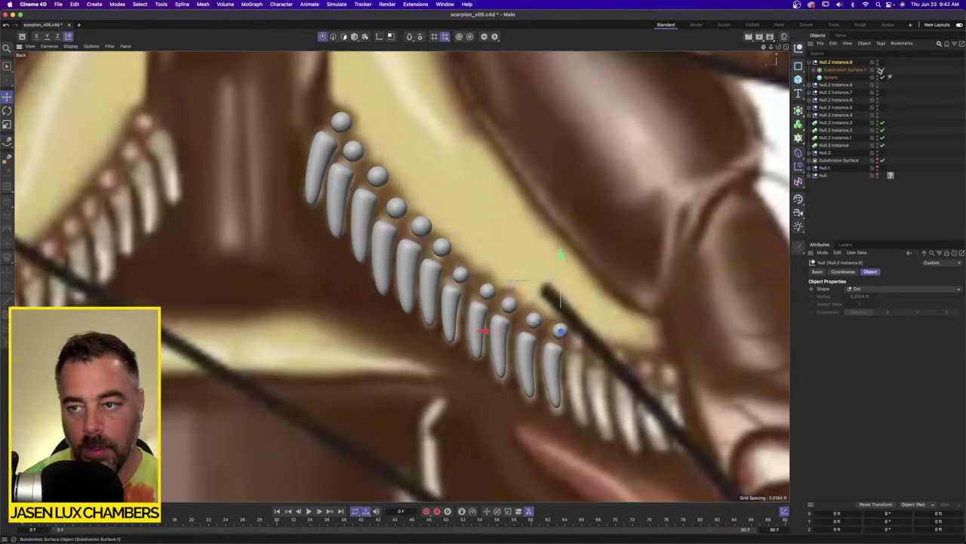
{"action": "left_click", "coordinate": [815, 71]}
{"action": "left_click", "coordinate": [821, 77]}
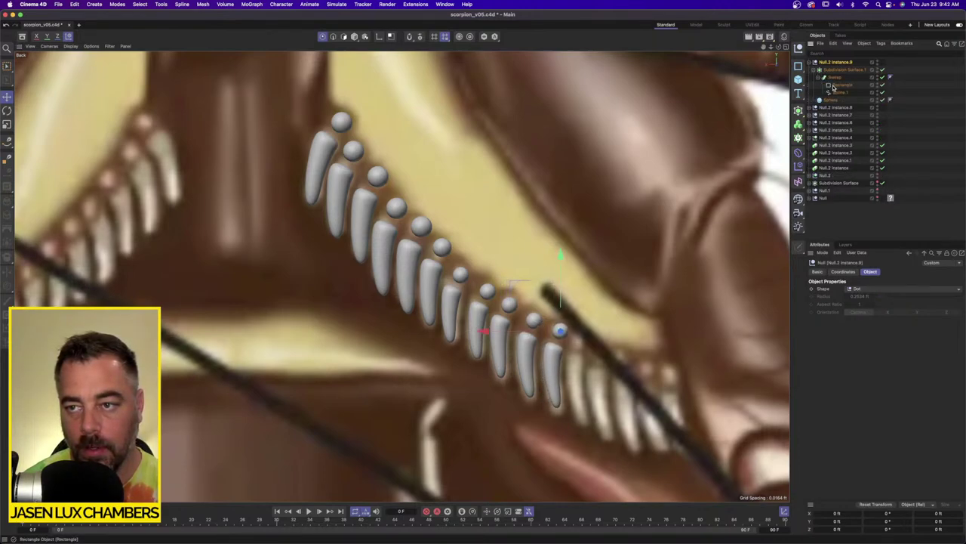
{"action": "left_click", "coordinate": [839, 93]}
{"action": "left_click_drag", "start_coordinate": [9, 67], "coordinate": [31, 90]}
{"action": "left_click_drag", "start_coordinate": [536, 420], "coordinate": [586, 373]}
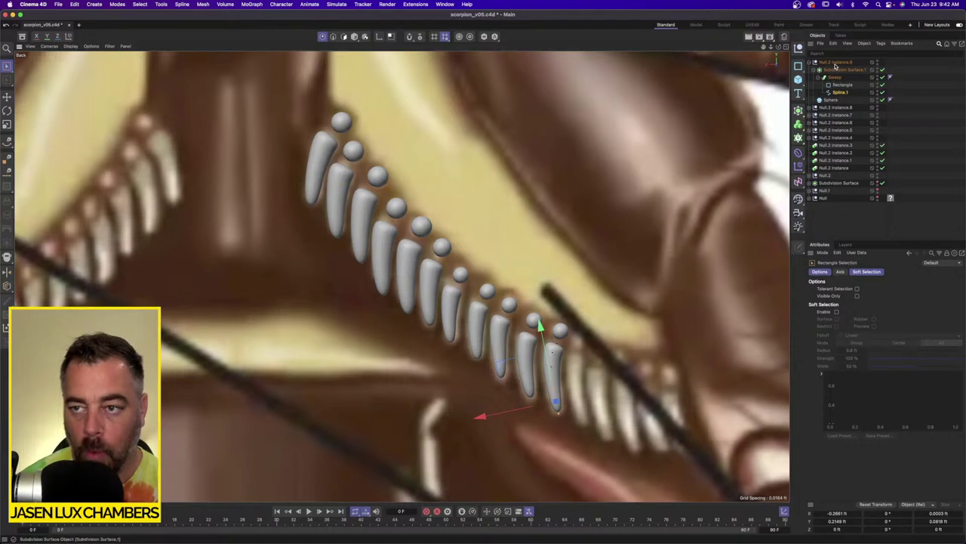
Duplicate the eleventh tooth assembly and move the copy onto the twelfth reference tooth.
{"action": "left_click", "coordinate": [835, 63]}
{"action": "key", "text": "super+c"}
{"action": "key", "text": "super+v"}
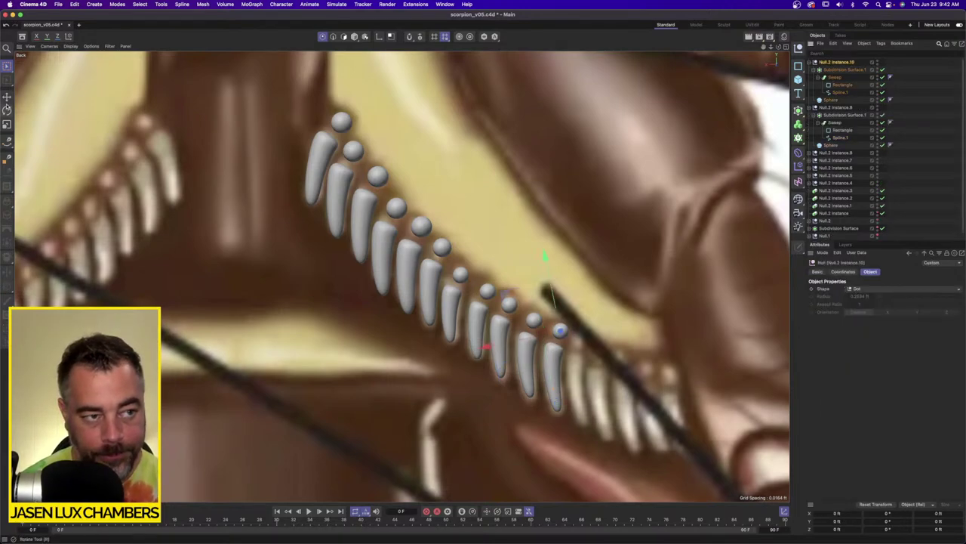
{"action": "key", "text": "e"}
{"action": "left_click_drag", "start_coordinate": [249, 255], "coordinate": [265, 262]}
Shift all spline points of the twelfth tooth slightly outward to line it up with the reference tooth.
{"action": "left_click", "coordinate": [842, 92]}
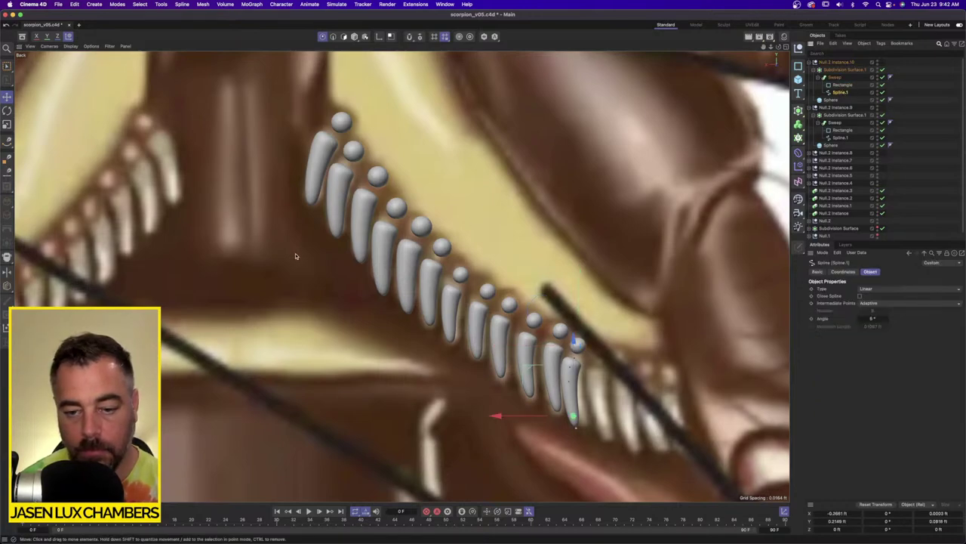
{"action": "key", "text": "super+a"}
{"action": "left_click_drag", "start_coordinate": [369, 345], "coordinate": [373, 348]}
Duplicate the twelfth tooth assembly and move the copy onto the thirteenth reference tooth.
{"action": "key", "text": "r"}
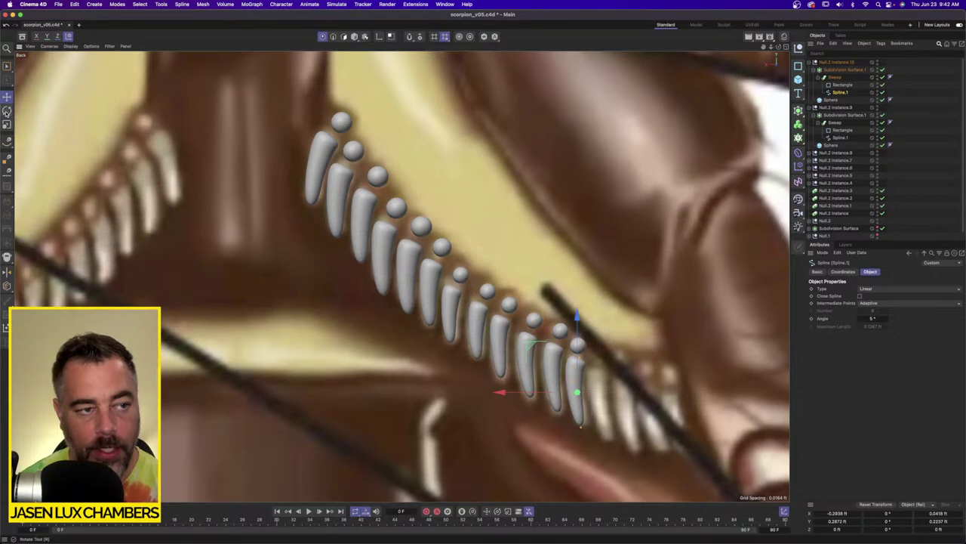
{"action": "left_click", "coordinate": [840, 63]}
{"action": "key", "text": "super+c"}
{"action": "key", "text": "super+v"}
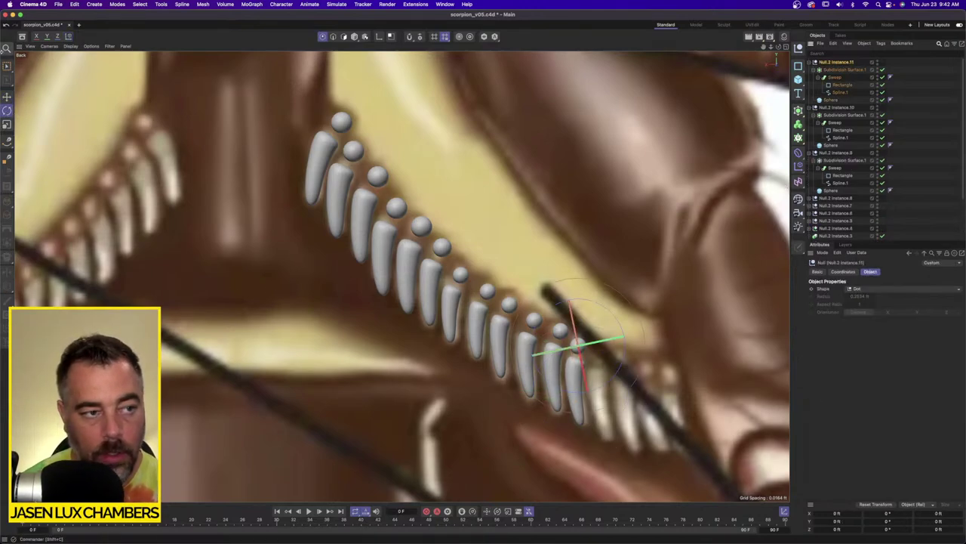
{"action": "left_click", "coordinate": [7, 97]}
{"action": "left_click_drag", "start_coordinate": [272, 230], "coordinate": [292, 240]}
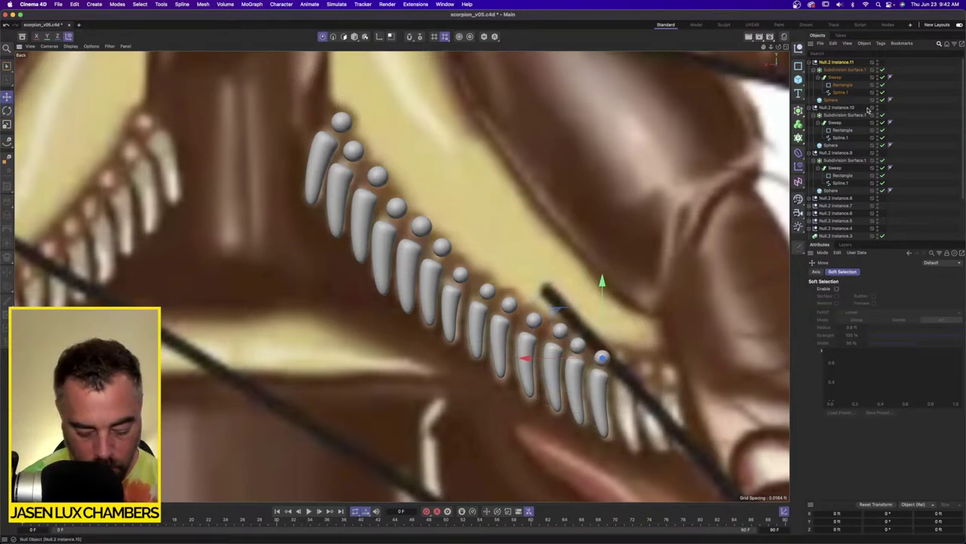
Duplicate the thirteenth tooth assembly, move the copy onto the fourteenth reference tooth and rotate it to about 16.3° on Z.
{"action": "key", "text": "super+c"}
{"action": "key", "text": "super+v"}
{"action": "left_click_drag", "start_coordinate": [662, 319], "coordinate": [690, 319]}
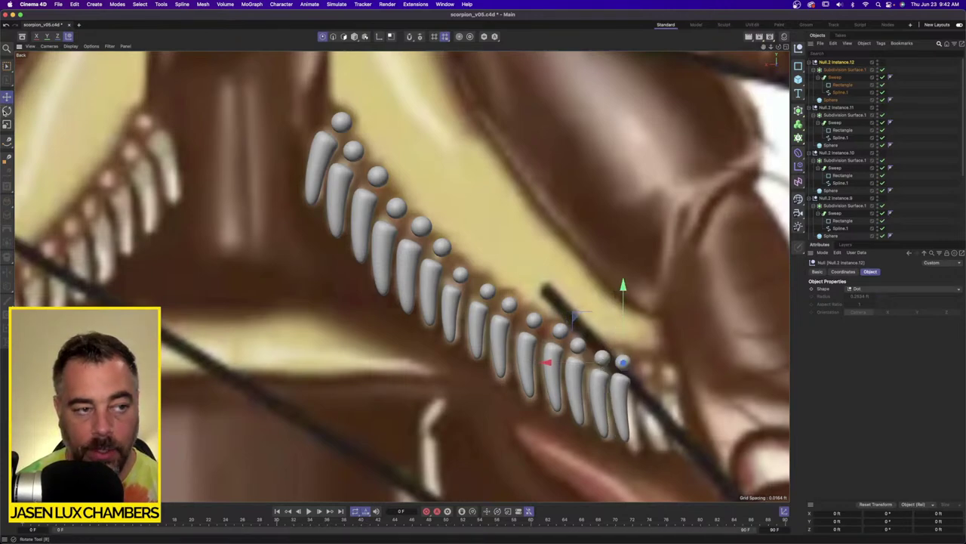
{"action": "left_click", "coordinate": [7, 110]}
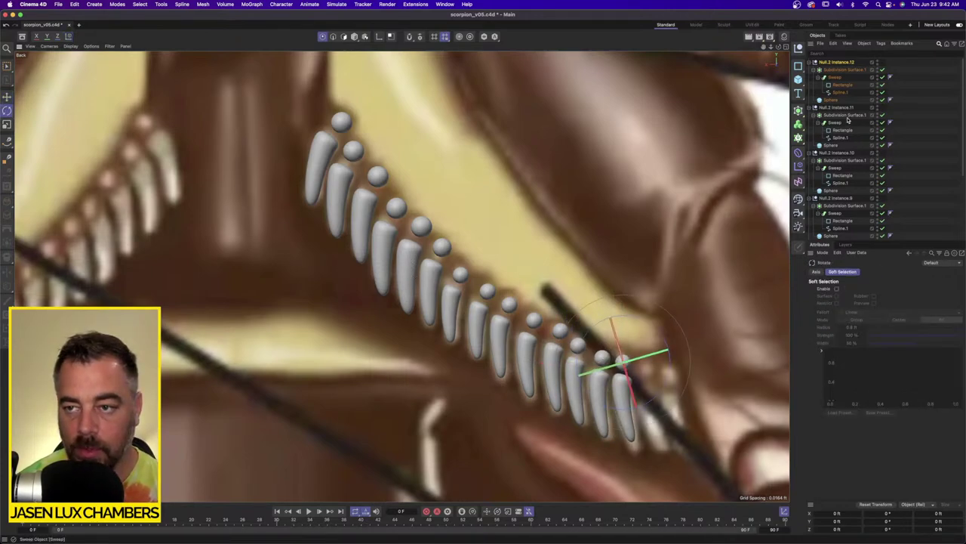
Lengthen the fourteenth tooth by selecting its spline's tip points and moving them to the reference tooth's end.
{"action": "left_click", "coordinate": [840, 91]}
{"action": "left_click_drag", "start_coordinate": [7, 66], "coordinate": [42, 92]}
{"action": "left_click_drag", "start_coordinate": [617, 473], "coordinate": [654, 416]}
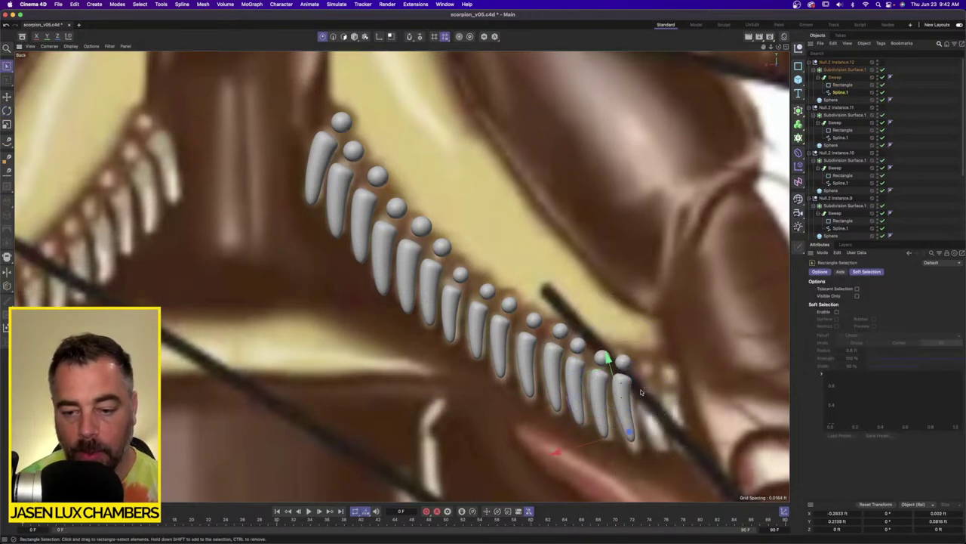
{"action": "left_click_drag", "start_coordinate": [612, 369], "coordinate": [608, 361]}
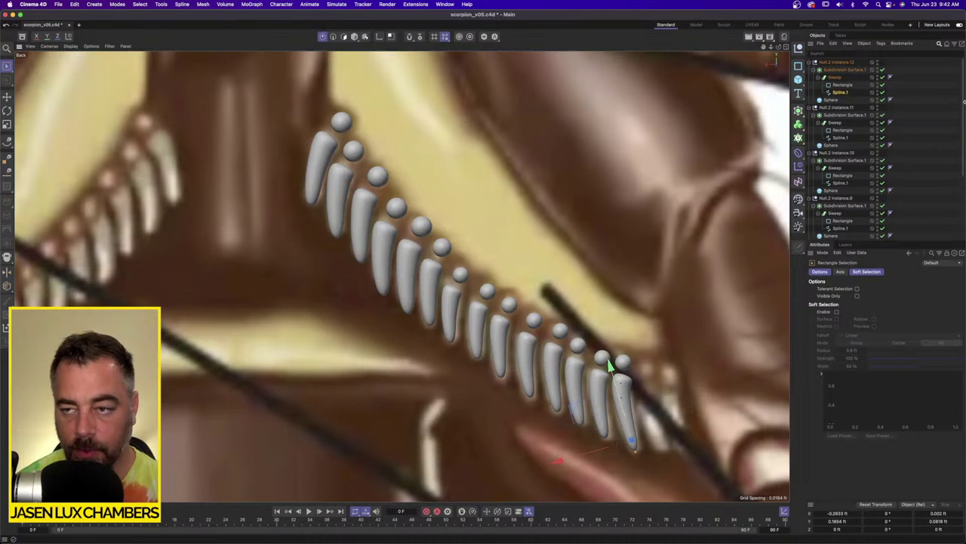
Duplicate the fourteenth tooth assembly, move the copy onto the fifteenth reference tooth, about X -1.41 ft, Y -0.23 ft, and rotate it to about 17.25° on Z.
{"action": "left_click", "coordinate": [849, 63]}
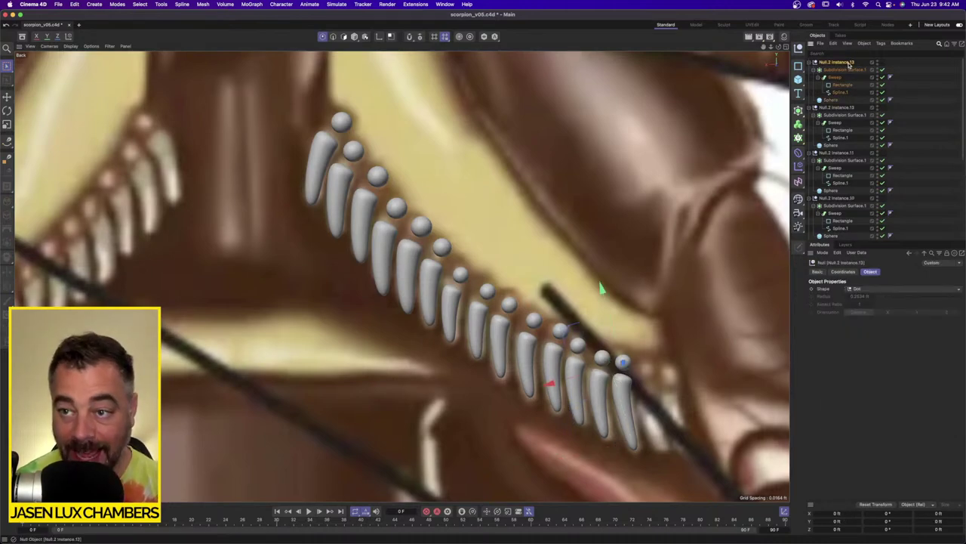
{"action": "key", "text": "e"}
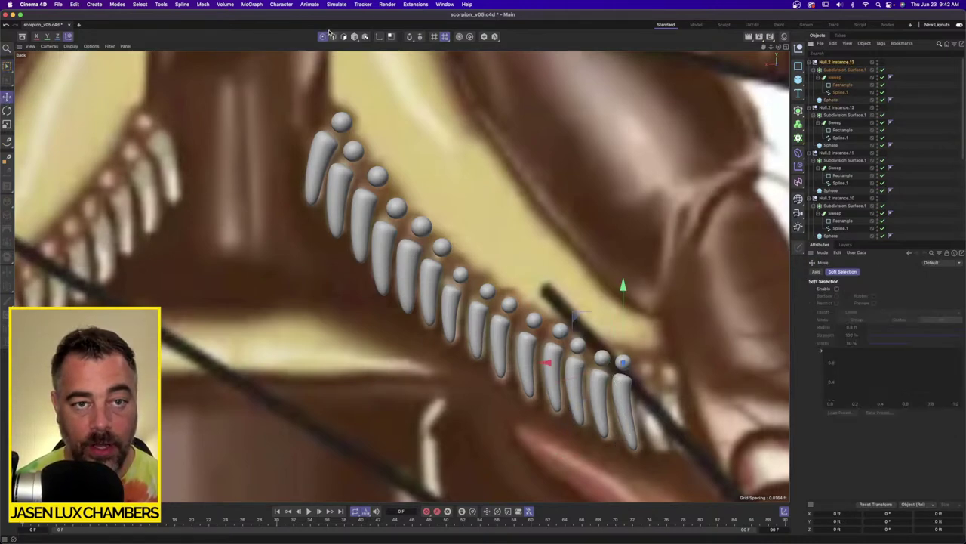
{"action": "left_click", "coordinate": [353, 37]}
{"action": "left_click_drag", "start_coordinate": [457, 234], "coordinate": [481, 242]}
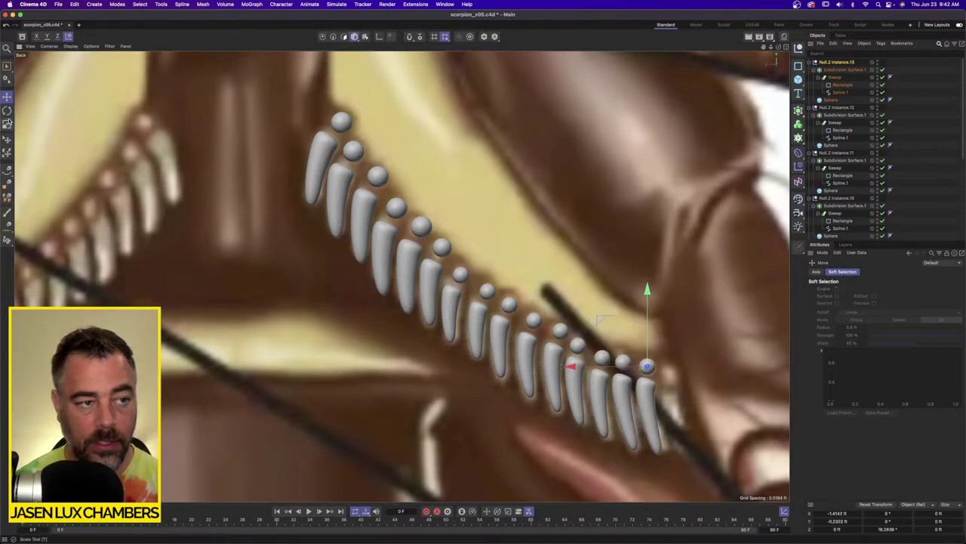
{"action": "key", "text": "r"}
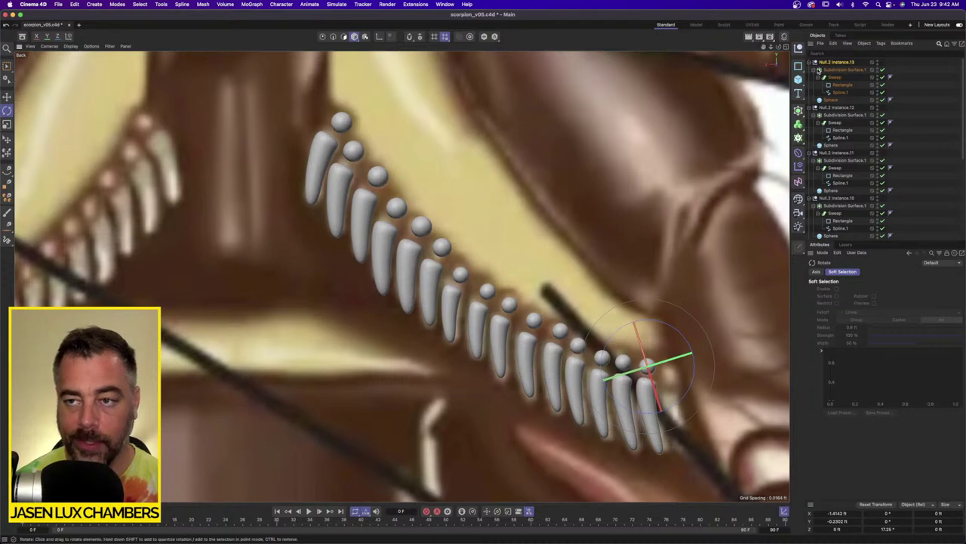
Duplicate the fifteenth tooth assembly and move the copy onto the last reference tooth, about X -1.50 ft, Y -0.24 ft.
{"action": "left_click", "coordinate": [846, 63]}
{"action": "key", "text": "super+c"}
{"action": "key", "text": "super+v"}
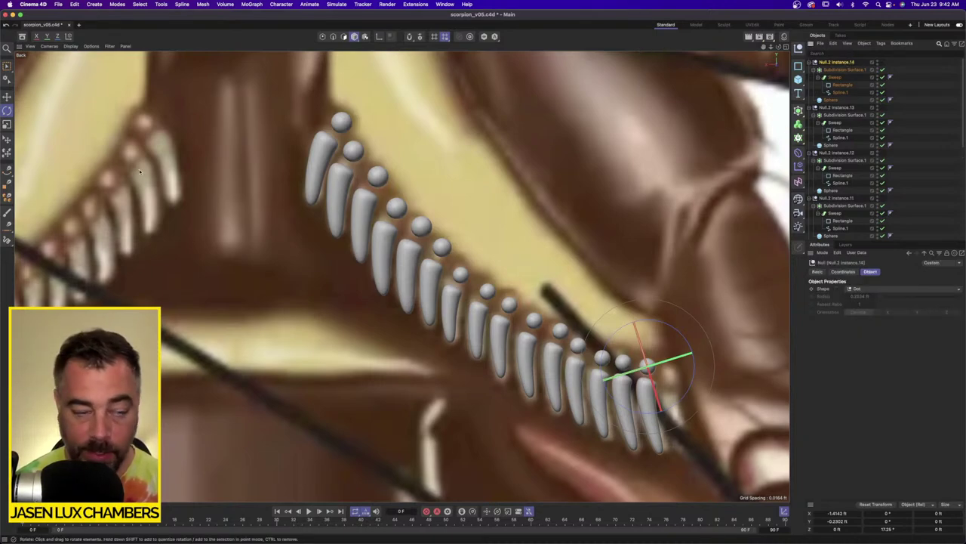
{"action": "key", "text": "e"}
{"action": "left_click_drag", "start_coordinate": [208, 244], "coordinate": [236, 243]}
Reshape the last comb tooth by selecting its spline's tip points and moving them to the reference tooth's end.
{"action": "scroll", "coordinate": [313, 236], "scroll_direction": "down", "scroll_amount": 5}
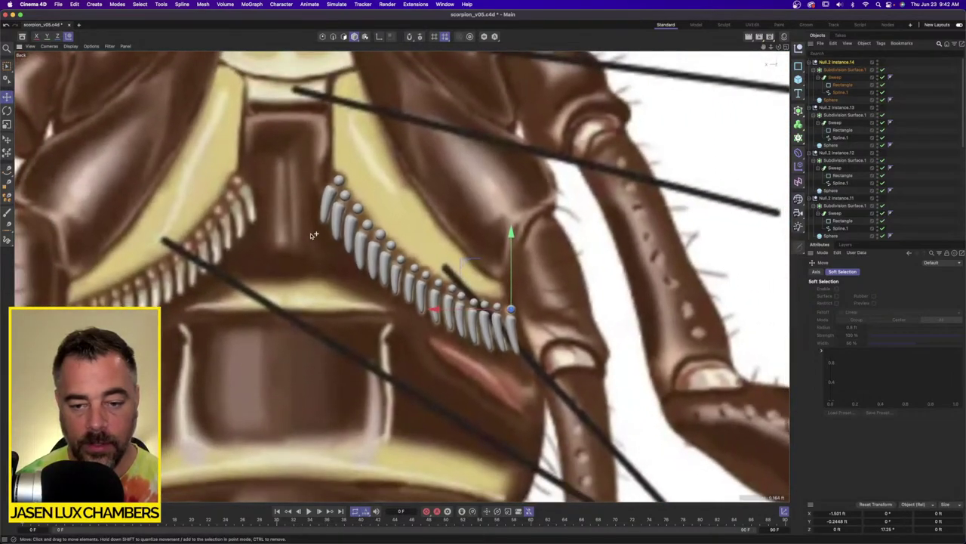
{"action": "left_click", "coordinate": [840, 92]}
{"action": "scroll", "coordinate": [581, 283], "scroll_direction": "up", "scroll_amount": 3}
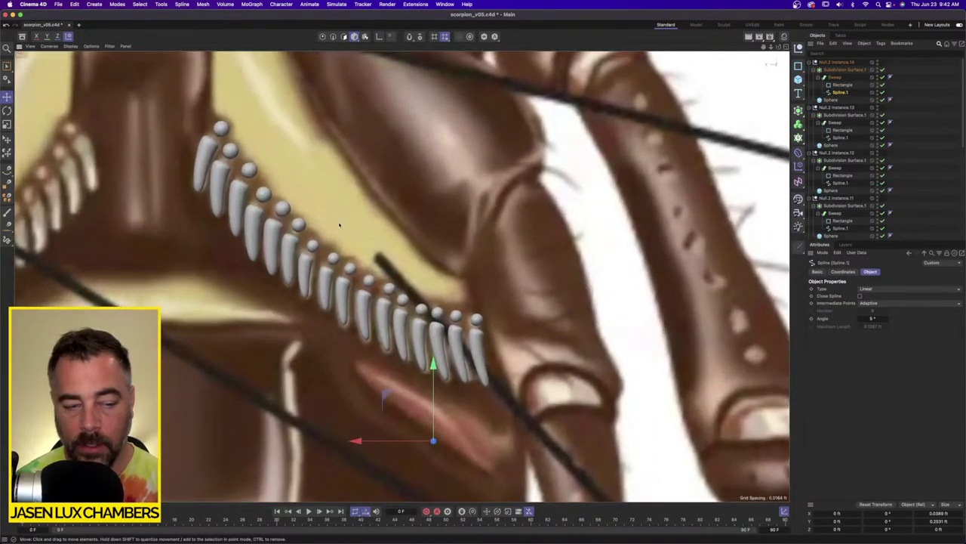
{"action": "left_click", "coordinate": [323, 38]}
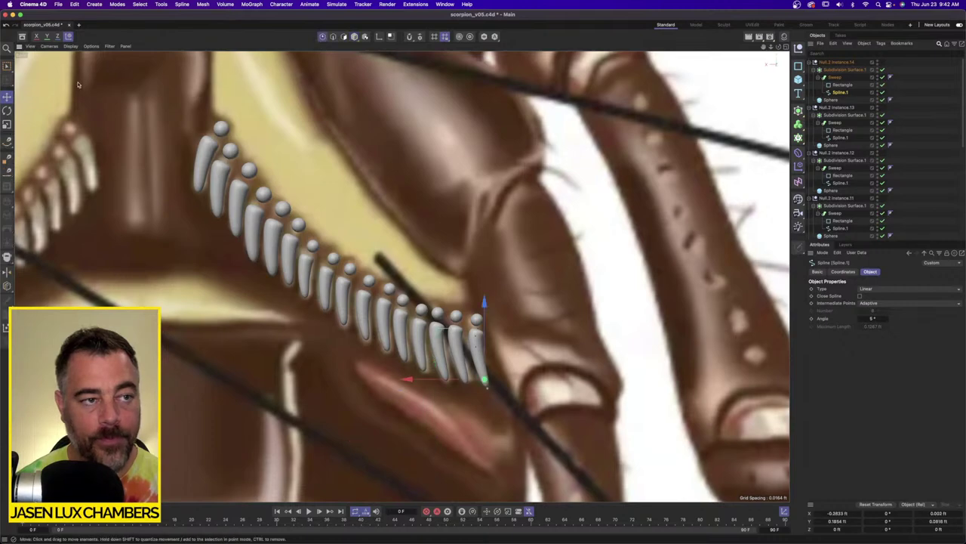
{"action": "left_click", "coordinate": [7, 64]}
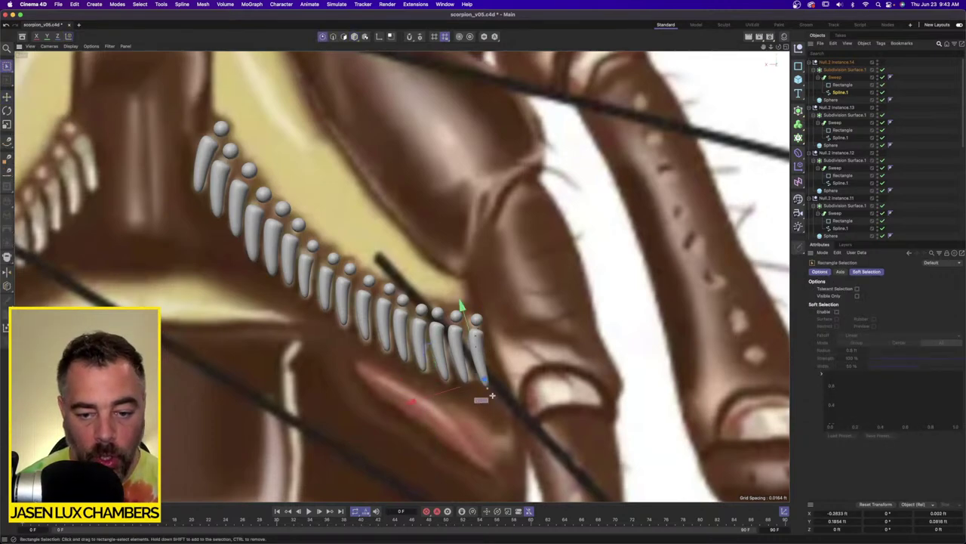
{"action": "left_click_drag", "start_coordinate": [492, 395], "coordinate": [512, 377]}
{"action": "left_click_drag", "start_coordinate": [430, 355], "coordinate": [490, 359]}
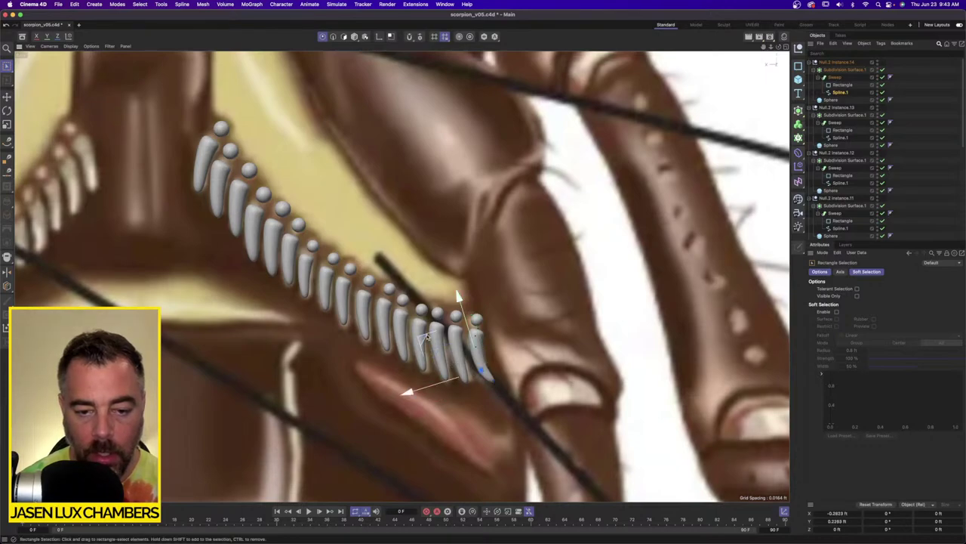
{"action": "left_click_drag", "start_coordinate": [427, 338], "coordinate": [425, 337]}
{"action": "scroll", "coordinate": [436, 254], "scroll_direction": "down", "scroll_amount": 7}
{"action": "scroll", "coordinate": [394, 225], "scroll_direction": "up", "scroll_amount": 5}
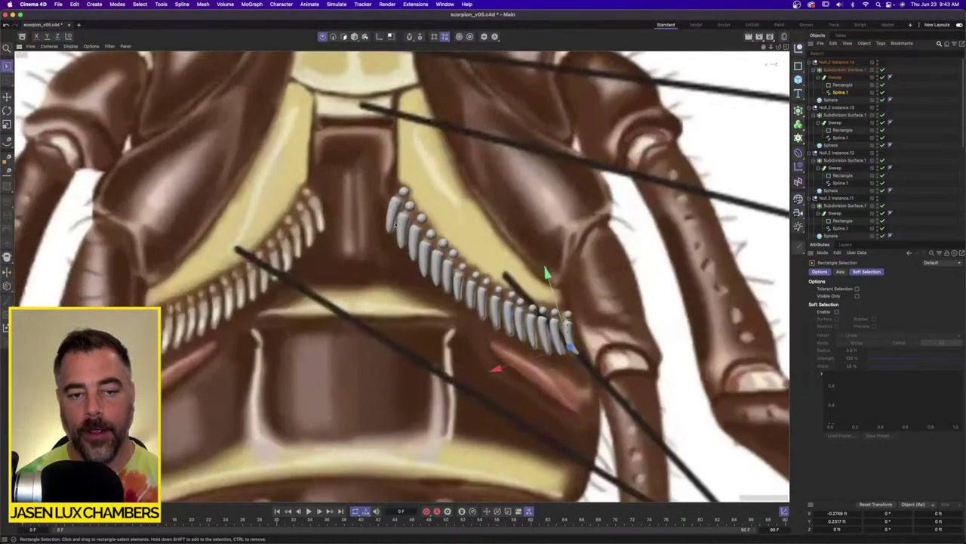
Clear the object selection and collapse all the tooth assembly hierarchies in the object list.
{"action": "middle_click_drag", "start_coordinate": [395, 225], "coordinate": [351, 297], "text": "alt"}
{"action": "left_click", "coordinate": [917, 84]}
{"action": "left_click", "coordinate": [810, 63]}
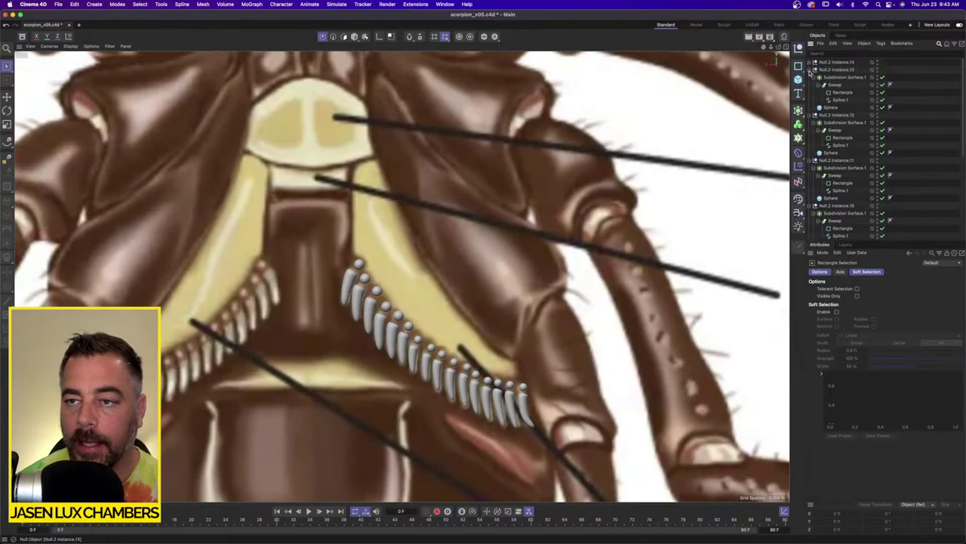
{"action": "left_click", "coordinate": [811, 71]}
{"action": "left_click", "coordinate": [847, 44]}
{"action": "left_click", "coordinate": [863, 71]}
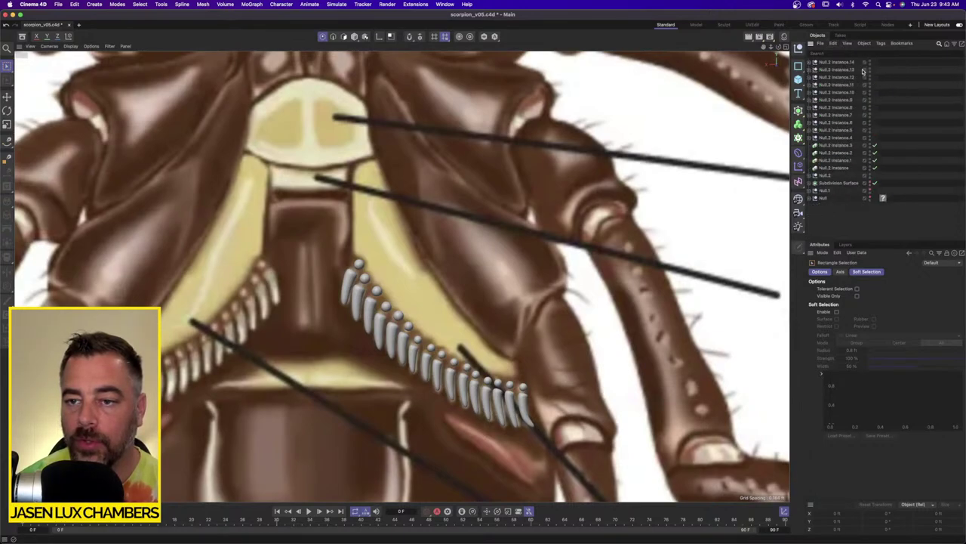
Make the comb's base Subdivision Surface and the body segment group Null.1 visible.
{"action": "left_click", "coordinate": [872, 184]}
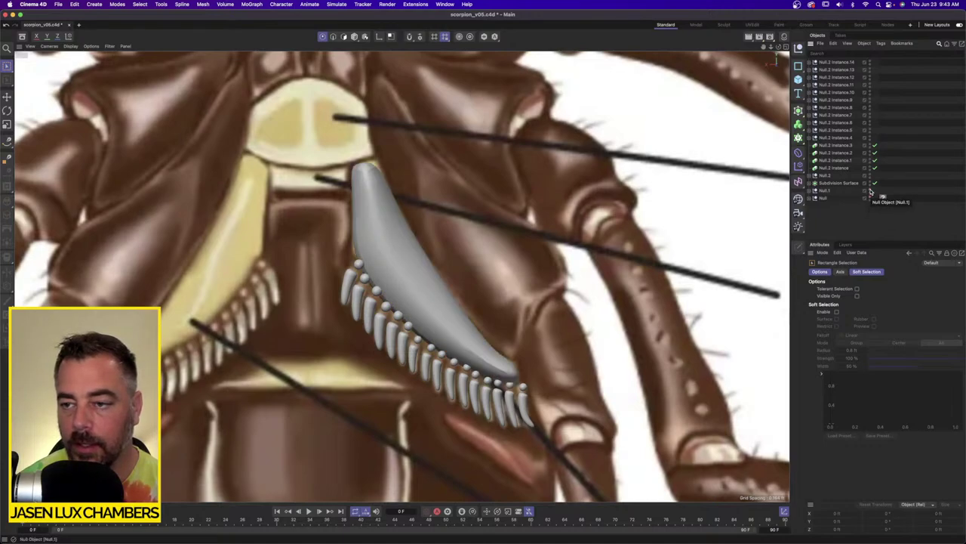
{"action": "left_click", "coordinate": [870, 190]}
{"action": "left_click", "coordinate": [869, 191]}
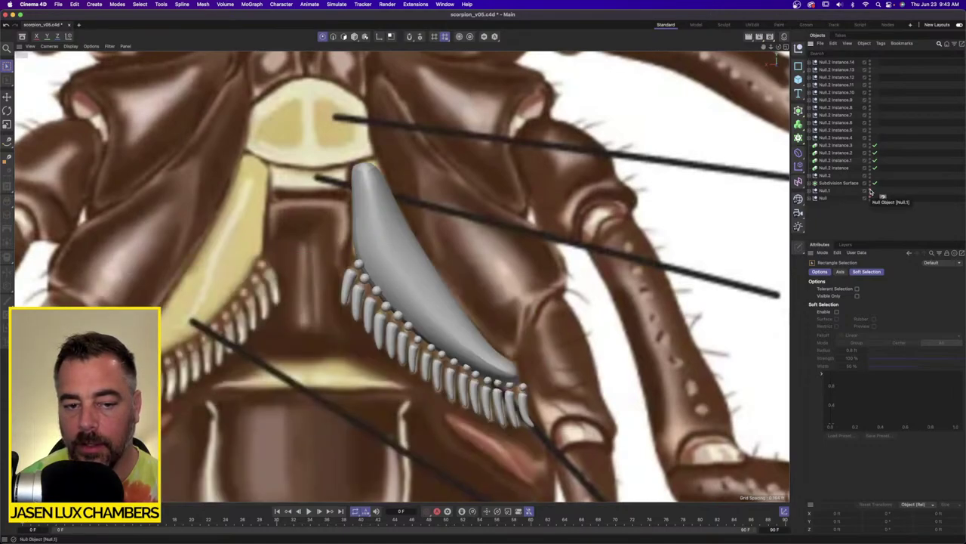
{"action": "left_click", "coordinate": [870, 190]}
{"action": "left_click", "coordinate": [870, 190]}
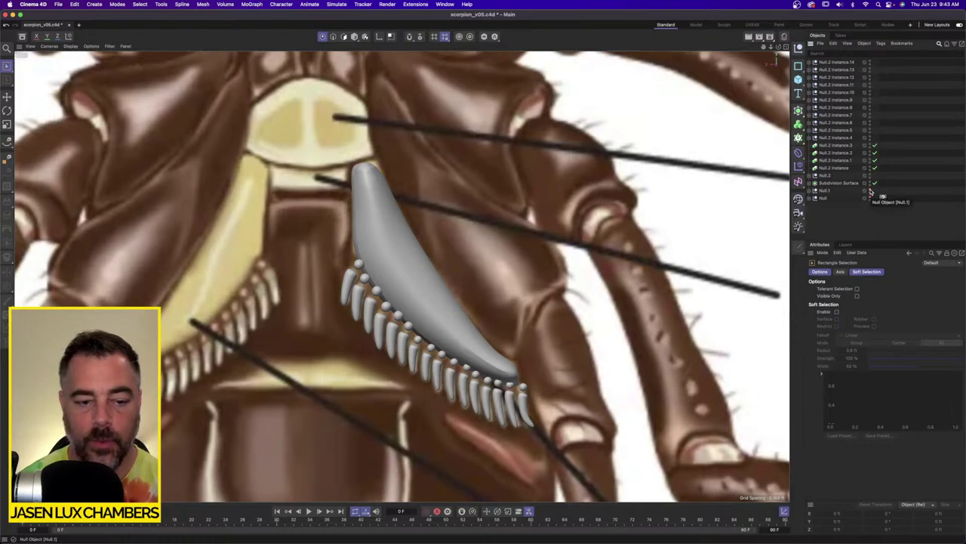
{"action": "left_click", "coordinate": [869, 190]}
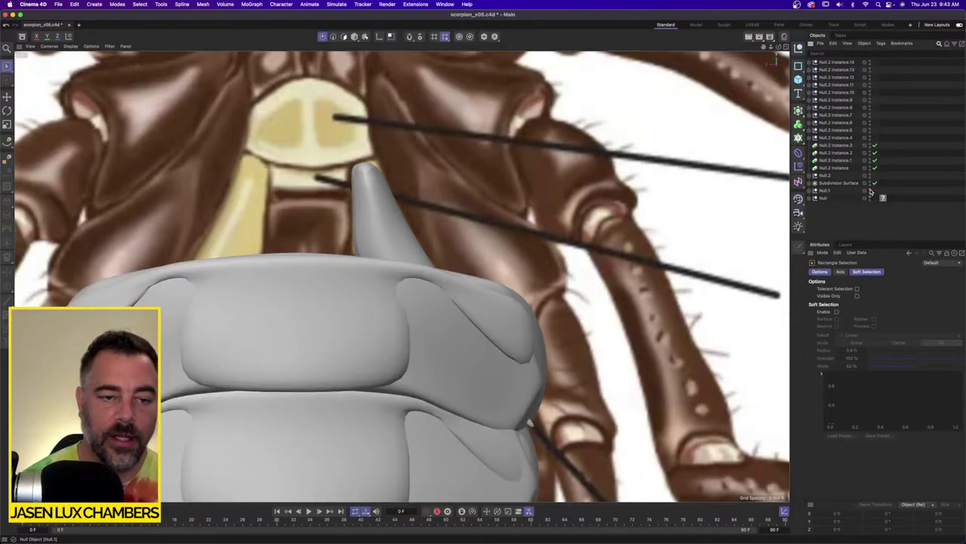
{"action": "left_click", "coordinate": [870, 190]}
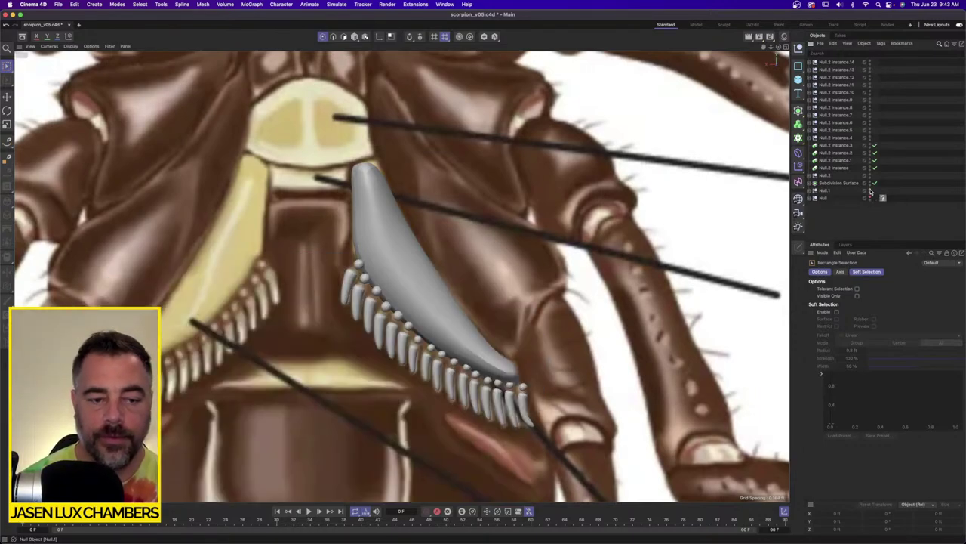
{"action": "left_click", "coordinate": [870, 191]}
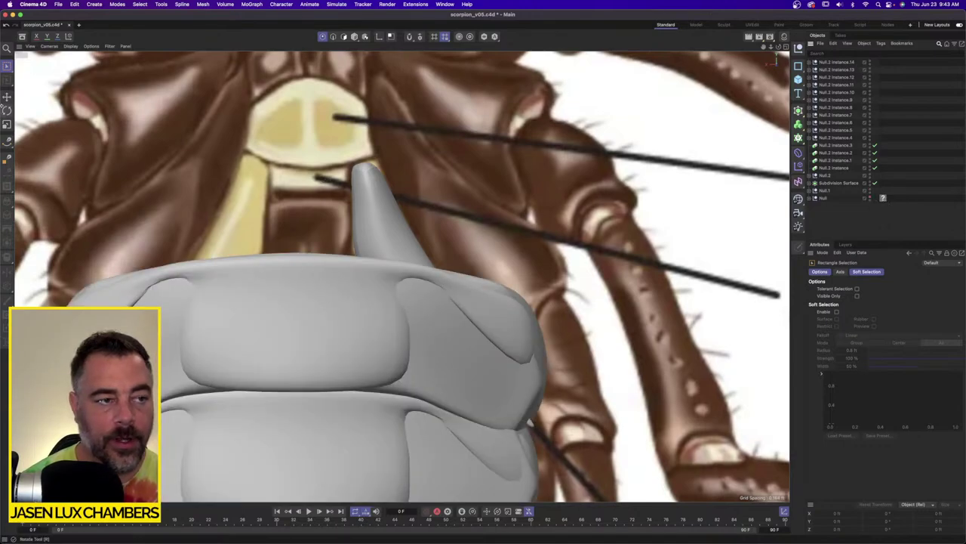
Select the uppermost visible body segment and expand Null.1 and Subdivision Surface.4 to reveal its contents.
{"action": "key", "text": "e"}
{"action": "left_click", "coordinate": [316, 295]}
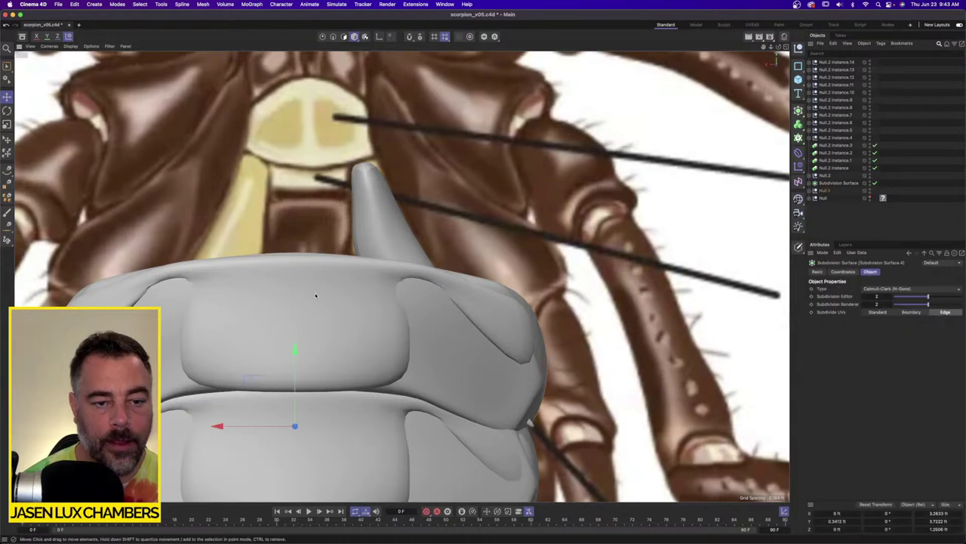
{"action": "left_click", "coordinate": [811, 191]}
{"action": "scroll", "coordinate": [830, 175], "scroll_direction": "down", "scroll_amount": 1}
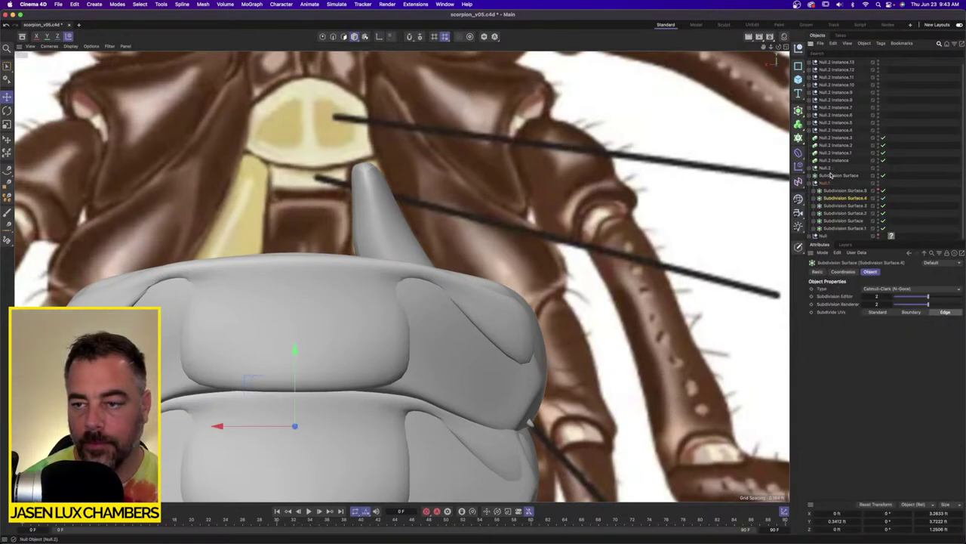
{"action": "left_click", "coordinate": [814, 197]}
{"action": "scroll", "coordinate": [823, 193], "scroll_direction": "down", "scroll_amount": 1}
{"action": "left_click", "coordinate": [819, 198]}
{"action": "scroll", "coordinate": [830, 197], "scroll_direction": "down", "scroll_amount": 2}
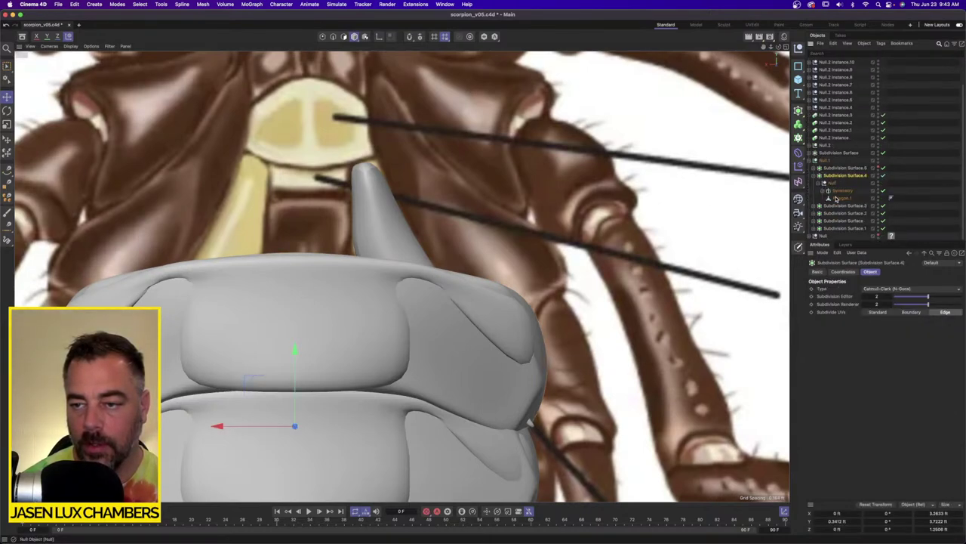
Expand the Symmetry and its null inside Subdivision Surface.4 and select both Polygon.1 meshes together.
{"action": "left_click", "coordinate": [839, 199]}
{"action": "left_click", "coordinate": [823, 191]}
{"action": "left_click", "coordinate": [841, 198]}
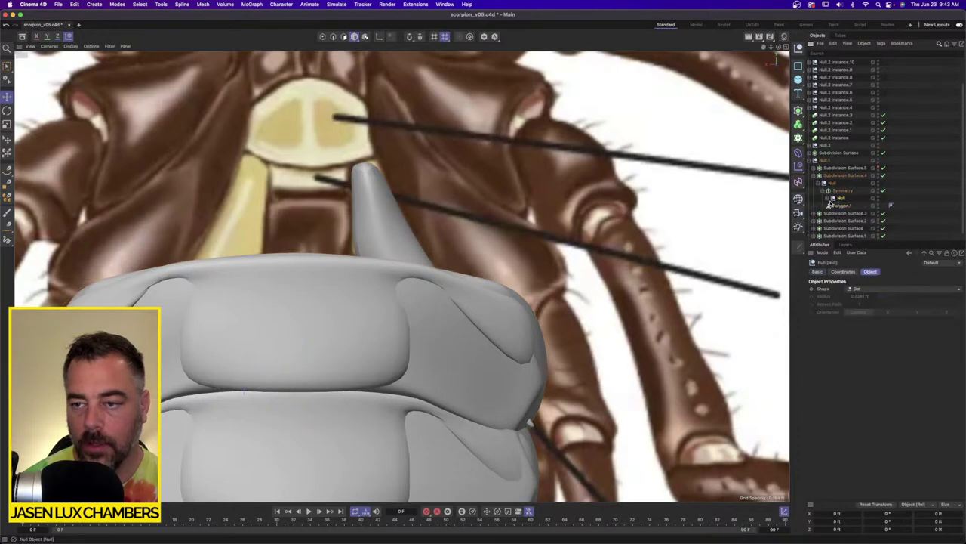
{"action": "left_click", "coordinate": [828, 198]}
{"action": "scroll", "coordinate": [833, 199], "scroll_direction": "down", "scroll_amount": 2}
{"action": "left_click", "coordinate": [848, 191]}
{"action": "left_click", "coordinate": [845, 198], "text": "shift"}
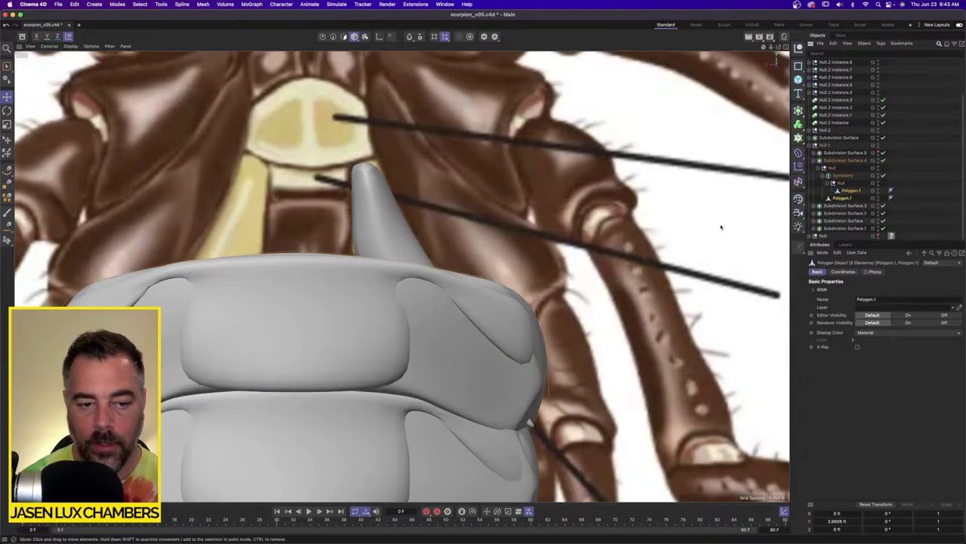
Select the points along the upper part of the segment in point mode with Polygon Selection.
{"action": "left_click", "coordinate": [321, 36]}
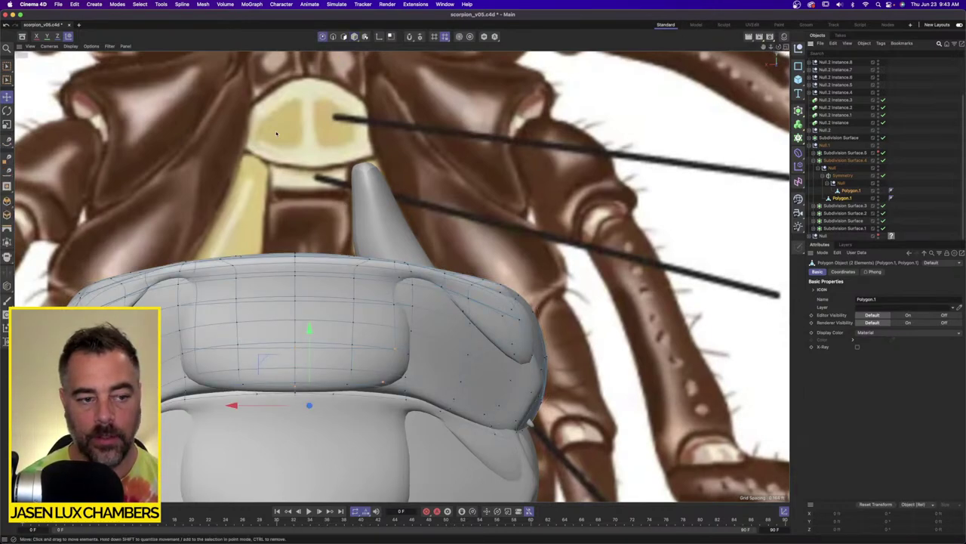
{"action": "left_click_drag", "start_coordinate": [7, 65], "coordinate": [37, 118]}
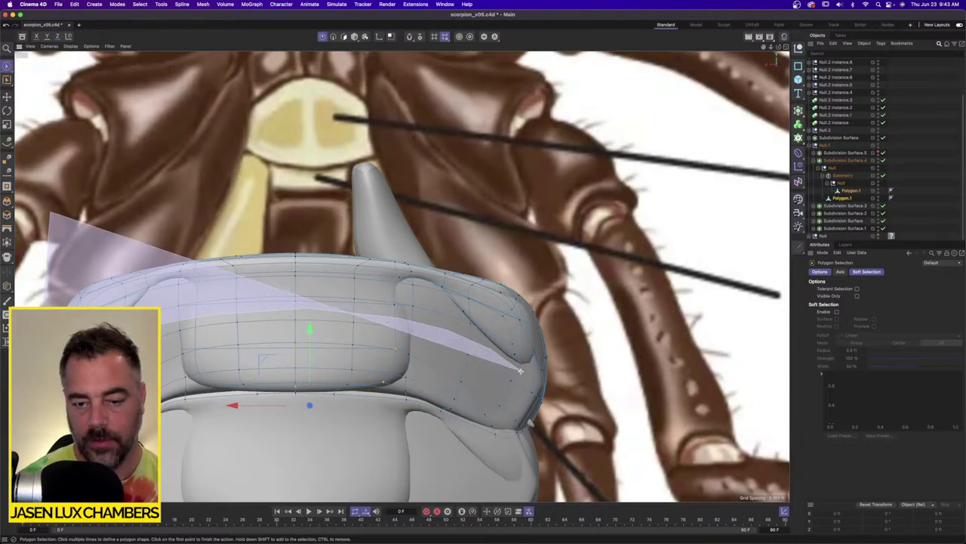
{"action": "left_click", "coordinate": [574, 386]}
{"action": "left_click", "coordinate": [589, 269]}
{"action": "right_click", "coordinate": [491, 189]}
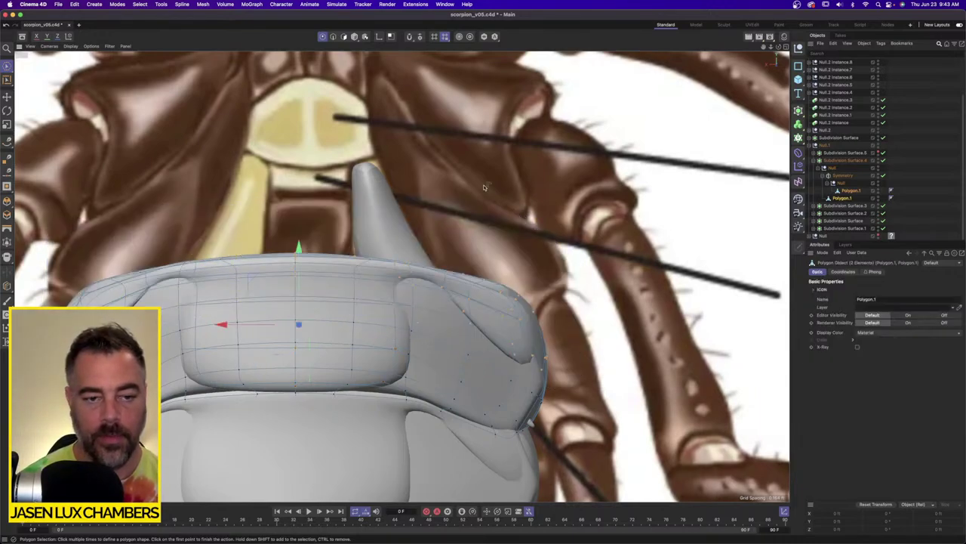
Show all four views and remove the dorsal-side rim points from the selection using Rectangle Selection.
{"action": "left_click", "coordinate": [786, 46]}
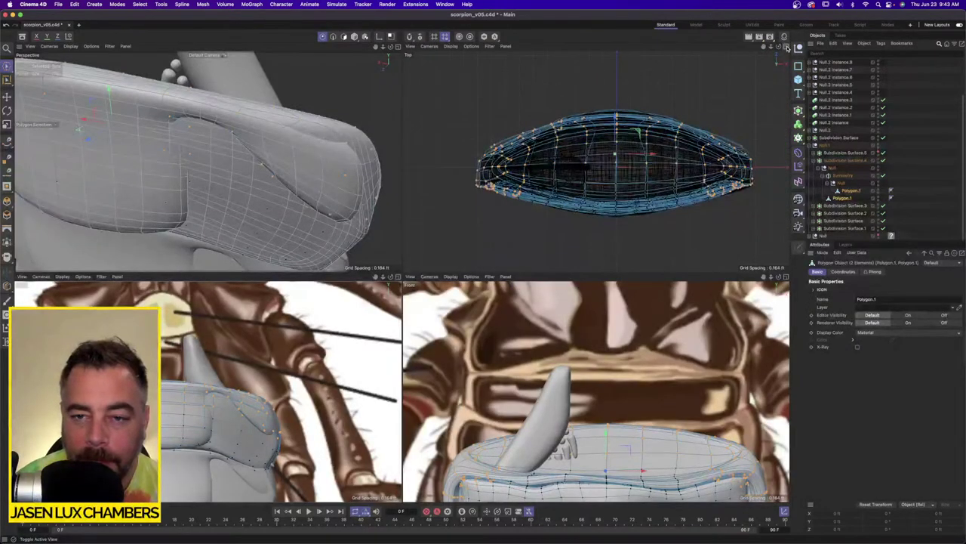
{"action": "right_click_drag", "start_coordinate": [253, 127], "coordinate": [221, 133], "text": "alt"}
{"action": "left_click_drag", "start_coordinate": [243, 138], "coordinate": [151, 226], "text": "alt"}
{"action": "left_click", "coordinate": [6, 72]}
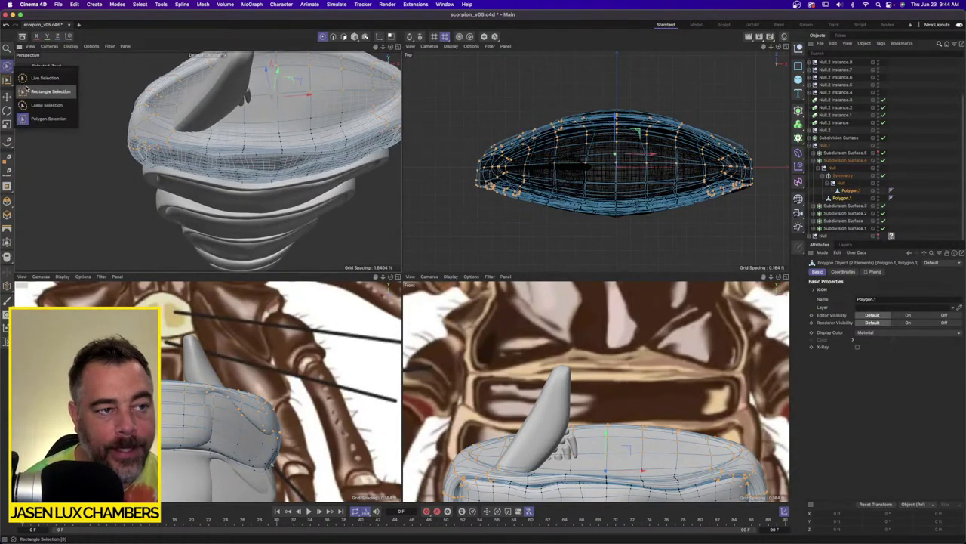
{"action": "left_click", "coordinate": [41, 90]}
{"action": "left_click_drag", "start_coordinate": [117, 127], "coordinate": [175, 175]}
{"action": "left_click_drag", "start_coordinate": [115, 151], "coordinate": [248, 134], "text": "alt"}
{"action": "left_click_drag", "start_coordinate": [300, 114], "coordinate": [180, 30], "text": "ctrl"}
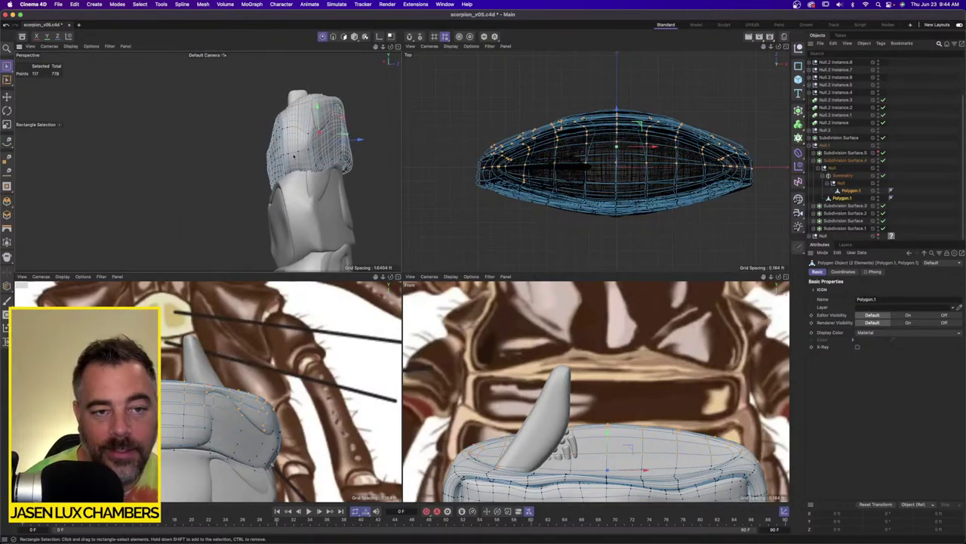
Move the selected ventral points upward to extend the underside plate of the segment.
{"action": "left_click_drag", "start_coordinate": [363, 189], "coordinate": [329, 178], "text": "alt"}
{"action": "scroll", "coordinate": [329, 177], "scroll_direction": "up", "scroll_amount": 5}
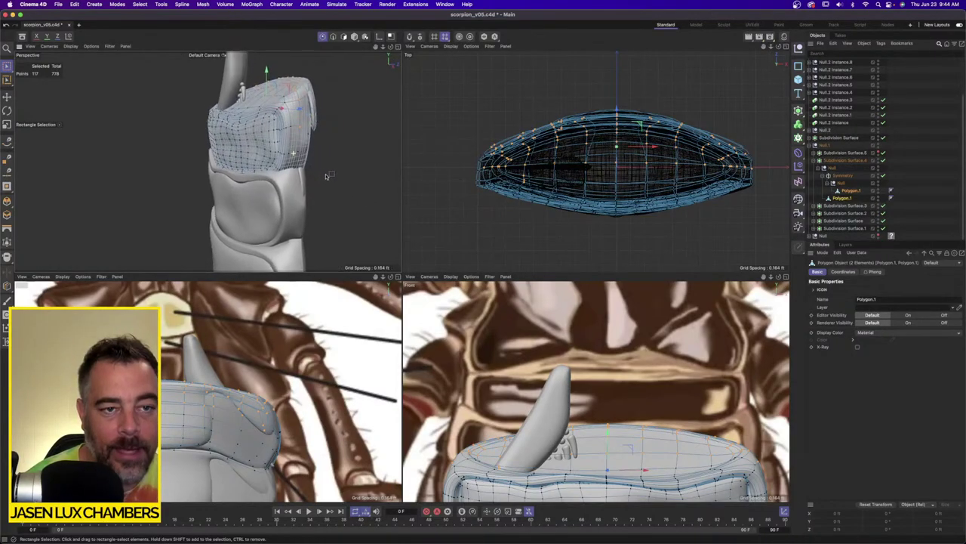
{"action": "key", "text": "e"}
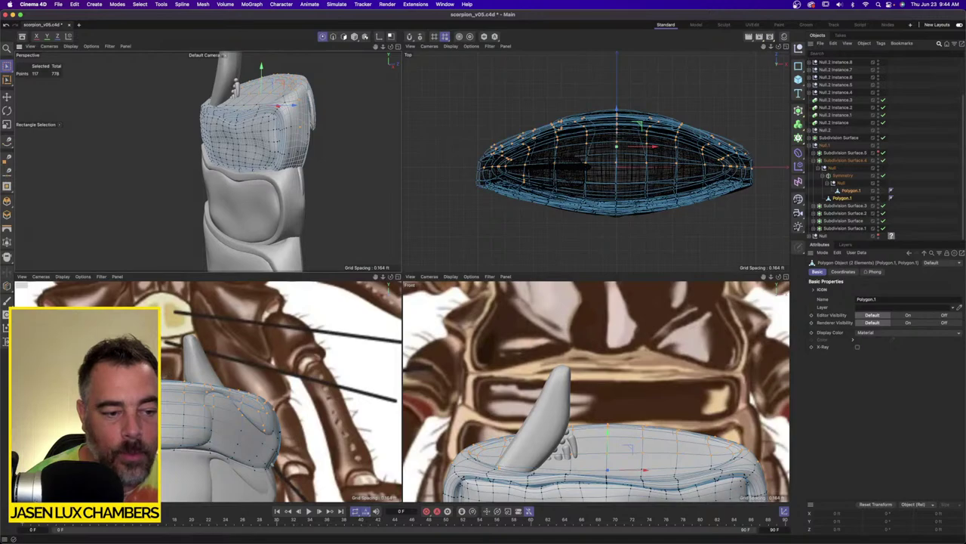
{"action": "left_click_drag", "start_coordinate": [165, 373], "coordinate": [160, 348]}
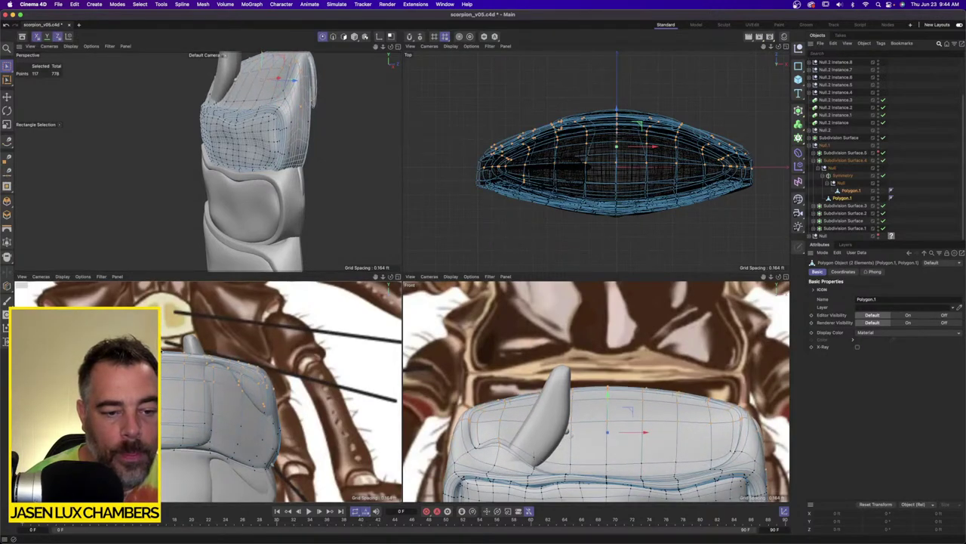
Select the three rim points beside the comb's base and move them down about 0.23 ft.
{"action": "left_click_drag", "start_coordinate": [339, 134], "coordinate": [247, 66], "text": "alt"}
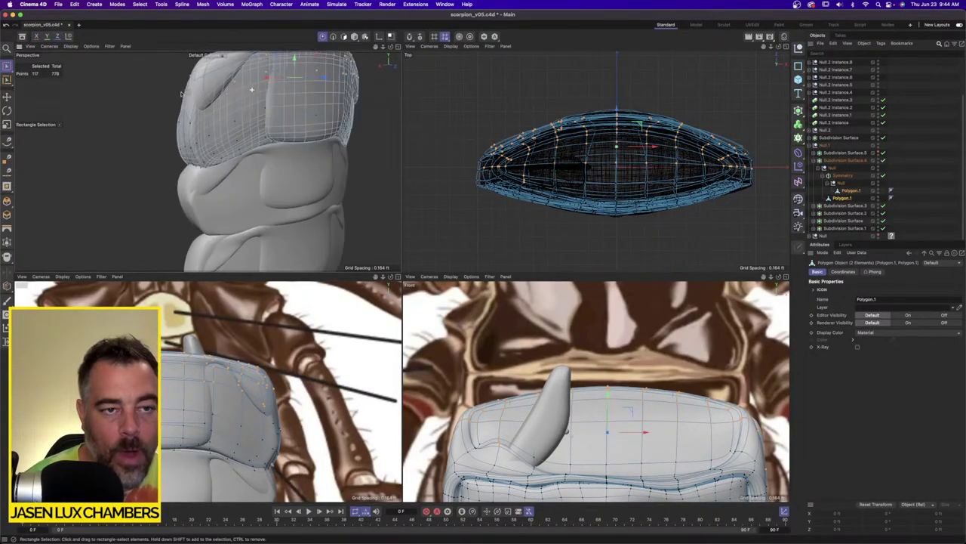
{"action": "middle_click_drag", "start_coordinate": [247, 67], "coordinate": [245, 113], "text": "alt"}
{"action": "left_click_drag", "start_coordinate": [257, 111], "coordinate": [361, 155], "text": "alt"}
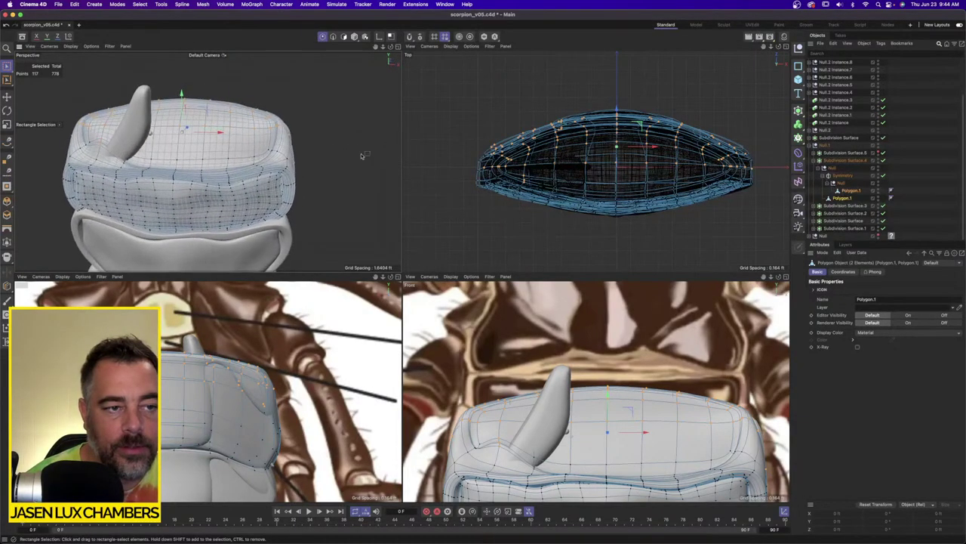
{"action": "scroll", "coordinate": [108, 143], "scroll_direction": "up", "scroll_amount": 3}
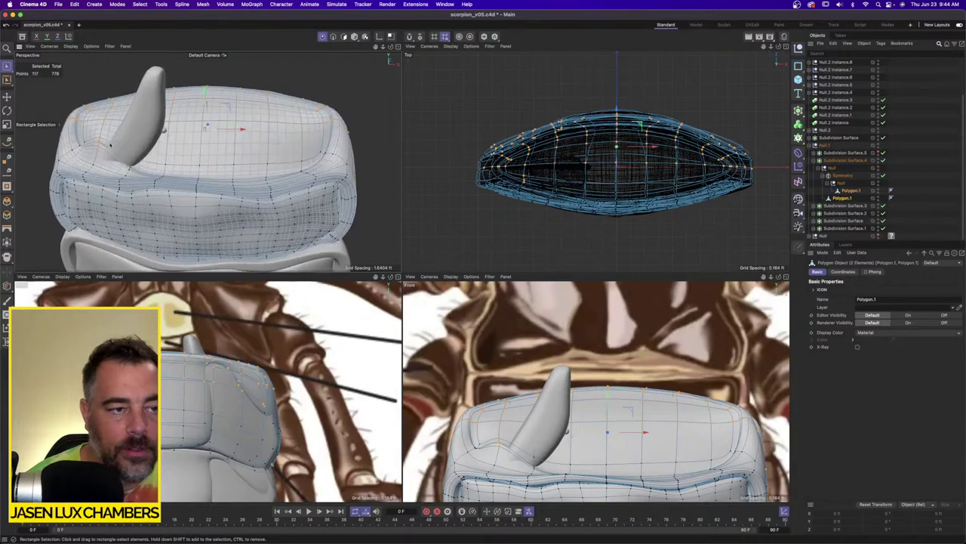
{"action": "middle_click_drag", "start_coordinate": [111, 144], "coordinate": [177, 148], "text": "alt"}
{"action": "left_click_drag", "start_coordinate": [172, 158], "coordinate": [230, 149]}
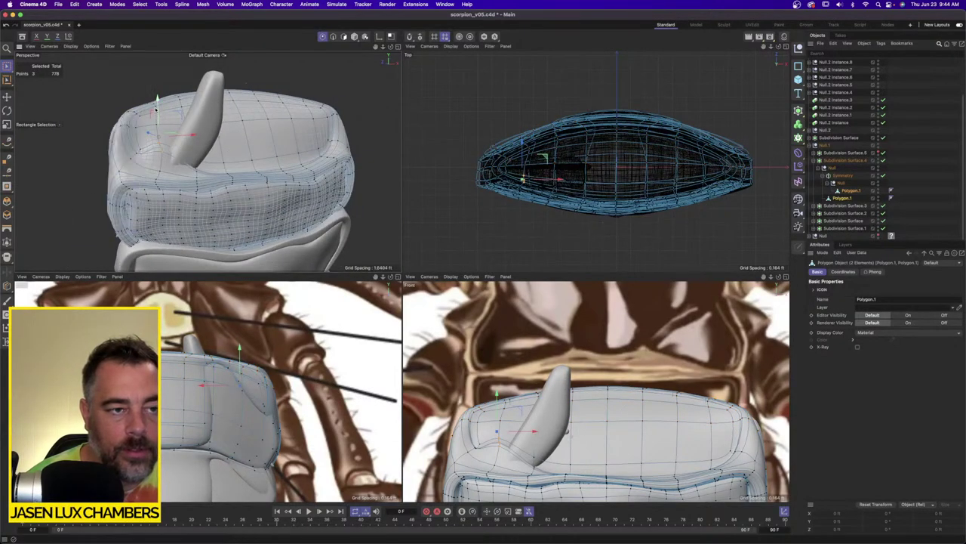
{"action": "left_click_drag", "start_coordinate": [158, 98], "coordinate": [158, 131]}
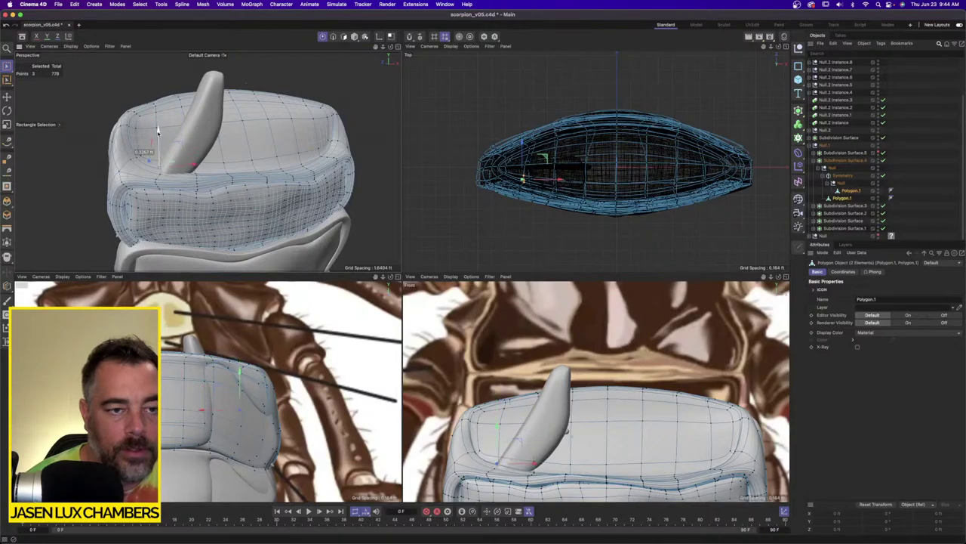
Deselect the mesh, make Subdivision Surface.5 visible and check the body segments from the side.
{"action": "left_click", "coordinate": [898, 154]}
{"action": "left_click", "coordinate": [878, 154]}
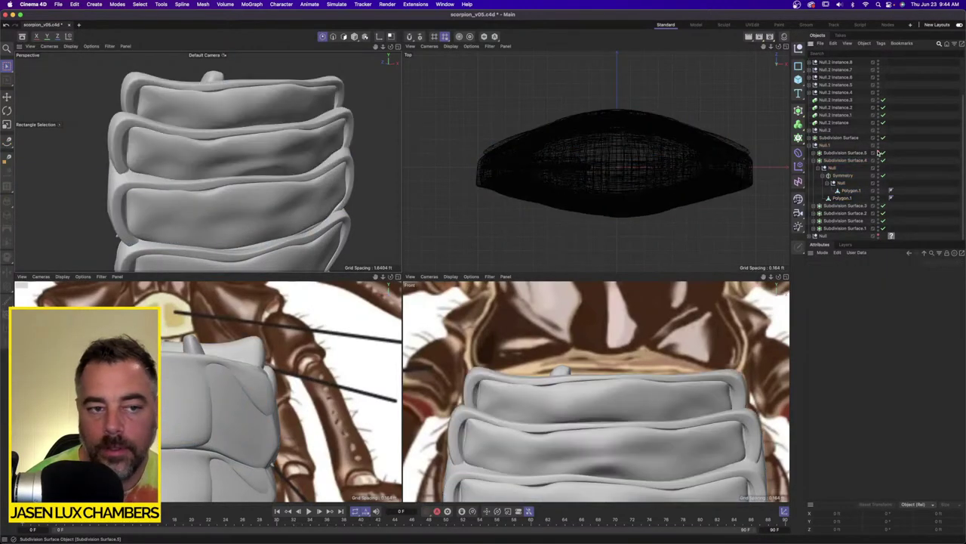
{"action": "scroll", "coordinate": [289, 173], "scroll_direction": "down", "scroll_amount": 3}
{"action": "left_click_drag", "start_coordinate": [225, 179], "coordinate": [345, 190], "text": "alt"}
{"action": "scroll", "coordinate": [254, 179], "scroll_direction": "down", "scroll_amount": 2}
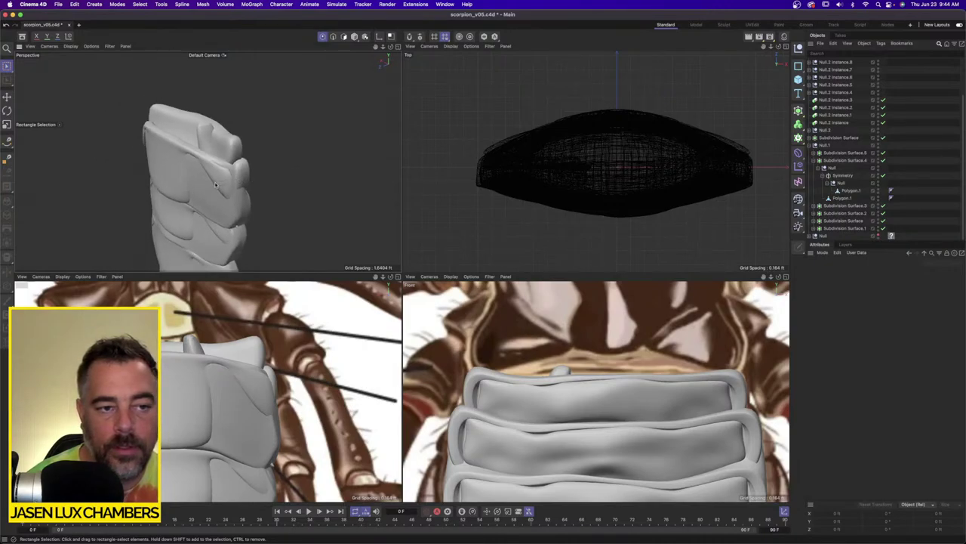
Examine from several sides how the comb's base sits against the rim of the first body segment.
{"action": "left_click_drag", "start_coordinate": [254, 179], "coordinate": [308, 186], "text": "alt"}
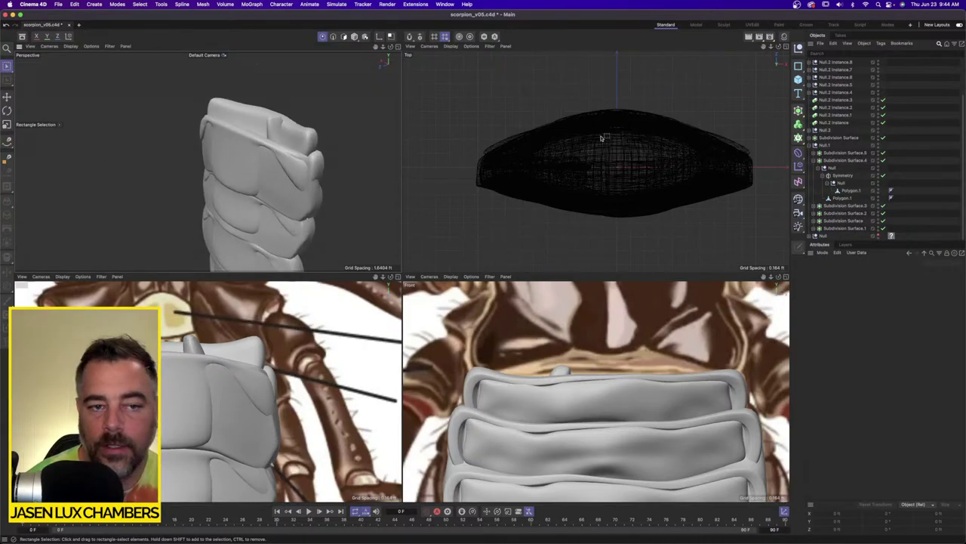
{"action": "left_click_drag", "start_coordinate": [199, 131], "coordinate": [304, 142], "text": "alt"}
{"action": "scroll", "coordinate": [247, 145], "scroll_direction": "up", "scroll_amount": 3}
{"action": "scroll", "coordinate": [218, 175], "scroll_direction": "down", "scroll_amount": 5}
{"action": "scroll", "coordinate": [202, 157], "scroll_direction": "up", "scroll_amount": 5}
{"action": "left_click_drag", "start_coordinate": [202, 156], "coordinate": [224, 230], "text": "alt"}
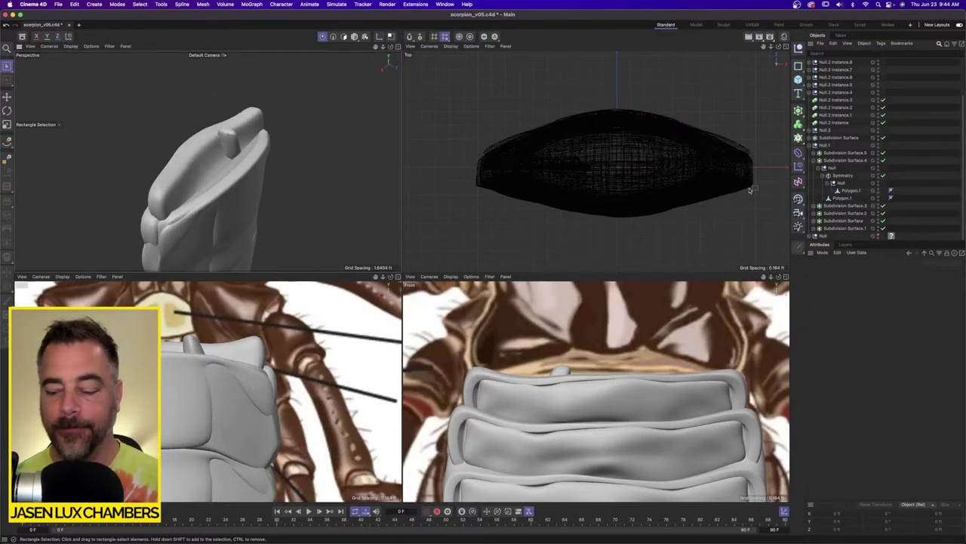
{"action": "left_click_drag", "start_coordinate": [194, 253], "coordinate": [285, 165], "text": "alt"}
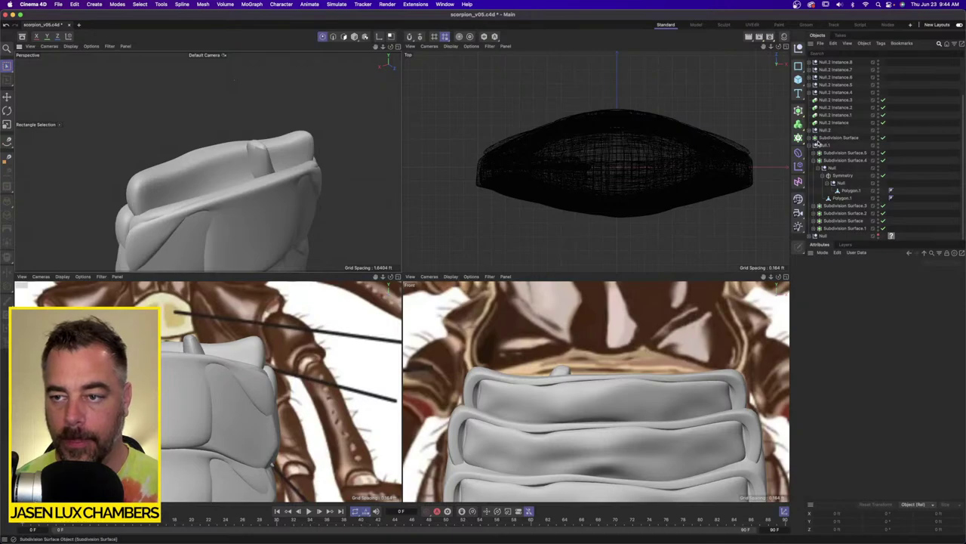
Select all comb parts, from Subdivision Surface to Null.2 Instance.14, and group them into one null.
{"action": "left_click", "coordinate": [811, 145]}
{"action": "left_click", "coordinate": [835, 183]}
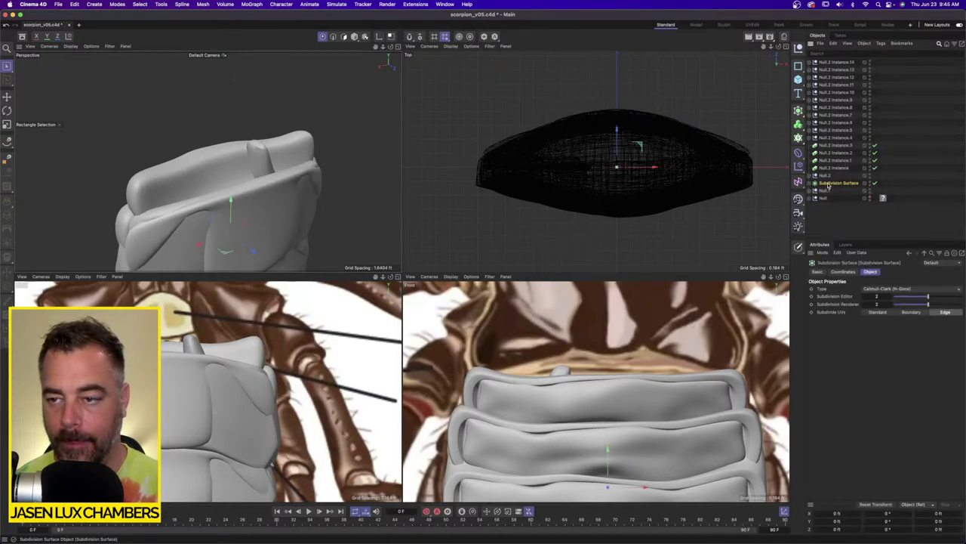
{"action": "left_click", "coordinate": [835, 63], "text": "shift"}
{"action": "key", "text": "alt+g"}
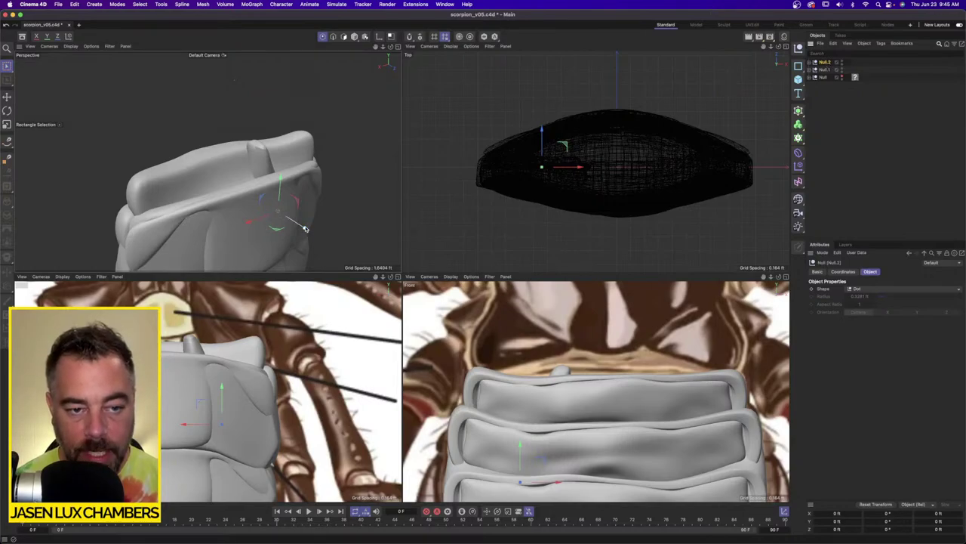
Move the comb group out in front of the underside and rotate it about 23° to follow the body's slope.
{"action": "left_click_drag", "start_coordinate": [305, 228], "coordinate": [290, 74]}
{"action": "right_click_drag", "start_coordinate": [265, 109], "coordinate": [291, 107], "text": "alt"}
{"action": "left_click_drag", "start_coordinate": [275, 155], "coordinate": [275, 131], "text": "alt"}
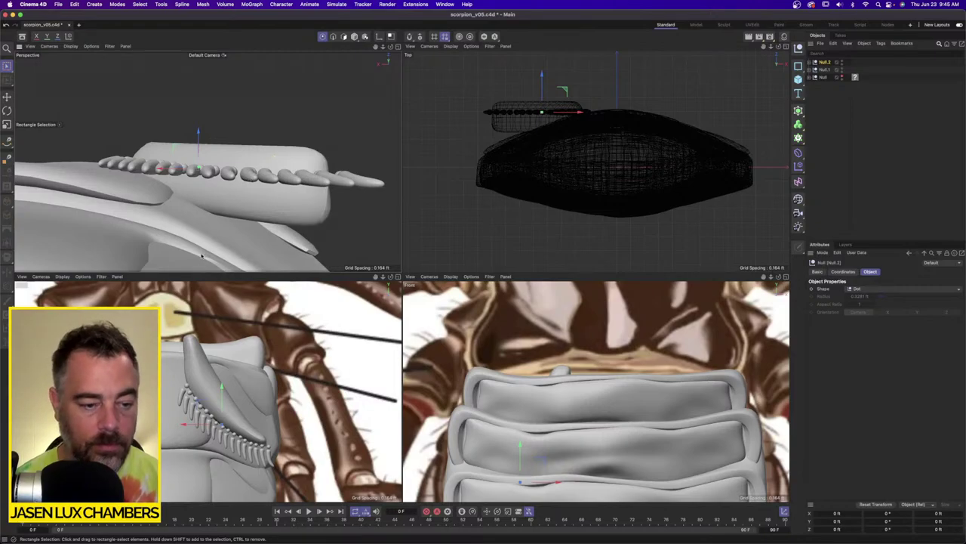
{"action": "left_click", "coordinate": [7, 111]}
{"action": "left_click_drag", "start_coordinate": [216, 155], "coordinate": [215, 165]}
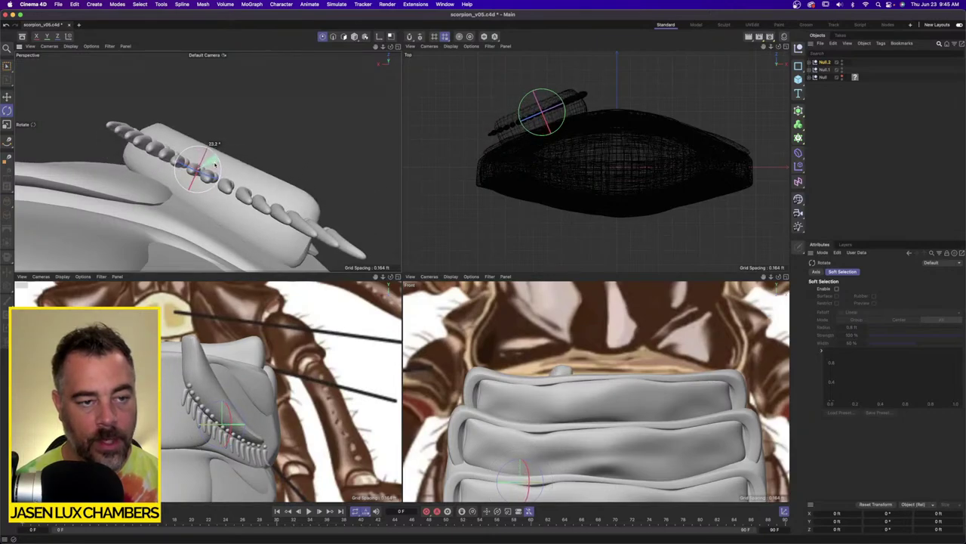
Move the rotated comb group back against the underside plate and check its fit from the front.
{"action": "left_click", "coordinate": [7, 96]}
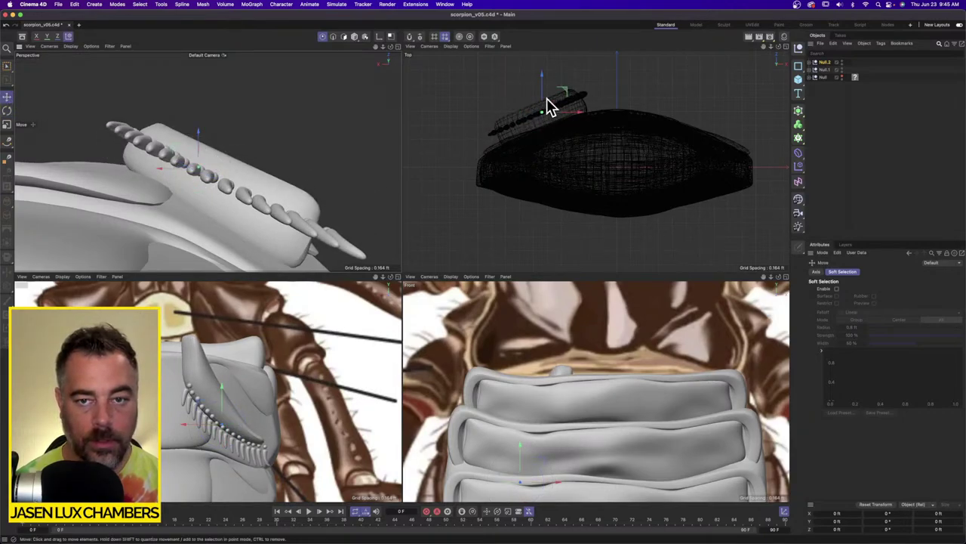
{"action": "left_click_drag", "start_coordinate": [550, 106], "coordinate": [550, 119]}
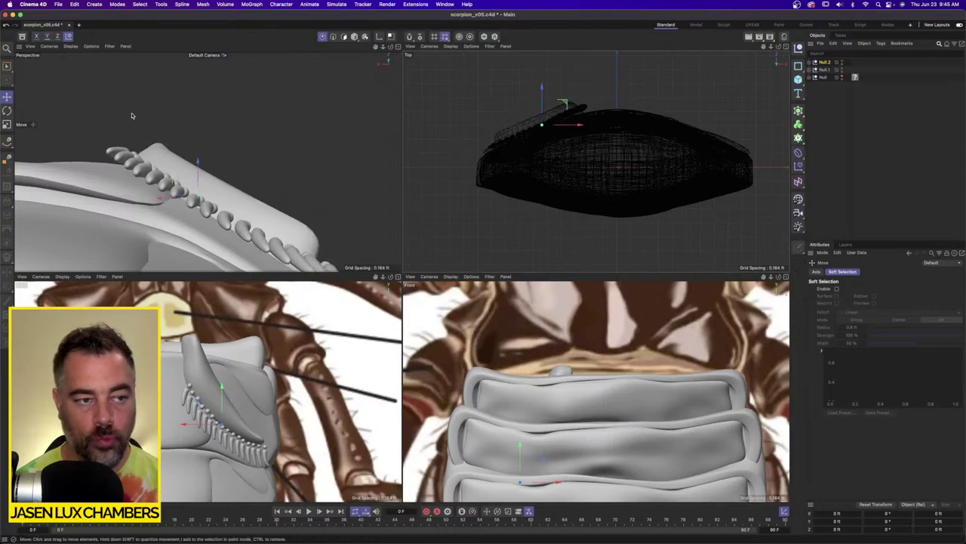
{"action": "left_click", "coordinate": [7, 110]}
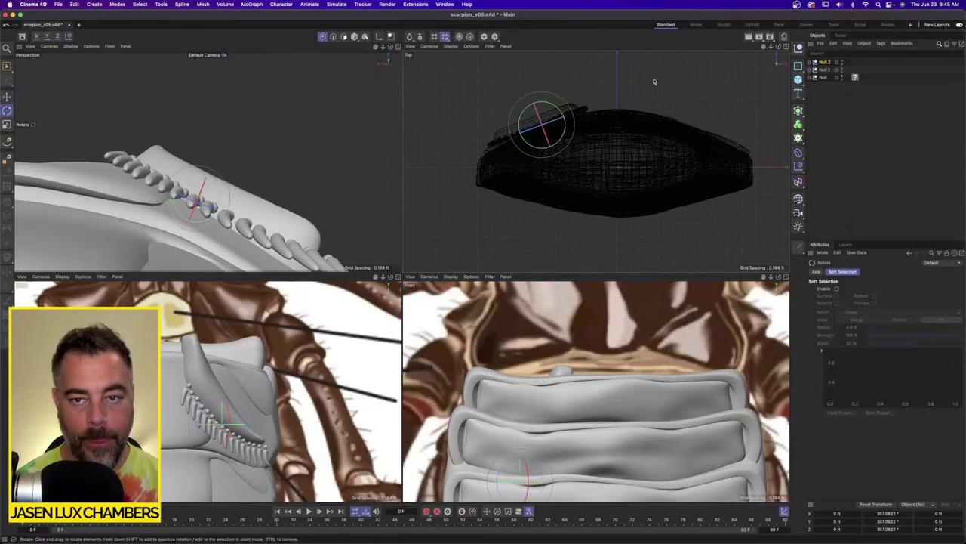
{"action": "mouse_move", "coordinate": [287, 151]}
{"action": "left_mouse_down", "text": "alt"}
{"action": "mouse_move", "coordinate": [248, 198]}
{"action": "mouse_move", "coordinate": [297, 154]}
{"action": "mouse_move", "coordinate": [370, 145]}
{"action": "mouse_move", "coordinate": [284, 142]}
{"action": "mouse_move", "coordinate": [226, 129]}
{"action": "mouse_move", "coordinate": [217, 115]}
{"action": "mouse_move", "coordinate": [364, 153]}
{"action": "mouse_move", "coordinate": [306, 150]}
{"action": "left_mouse_up", "text": "alt"}
{"action": "right_click_drag", "start_coordinate": [295, 149], "coordinate": [253, 151], "text": "alt"}
{"action": "left_click_drag", "start_coordinate": [252, 151], "coordinate": [283, 151], "text": "alt"}
{"action": "right_click_drag", "start_coordinate": [283, 151], "coordinate": [395, 157], "text": "alt"}
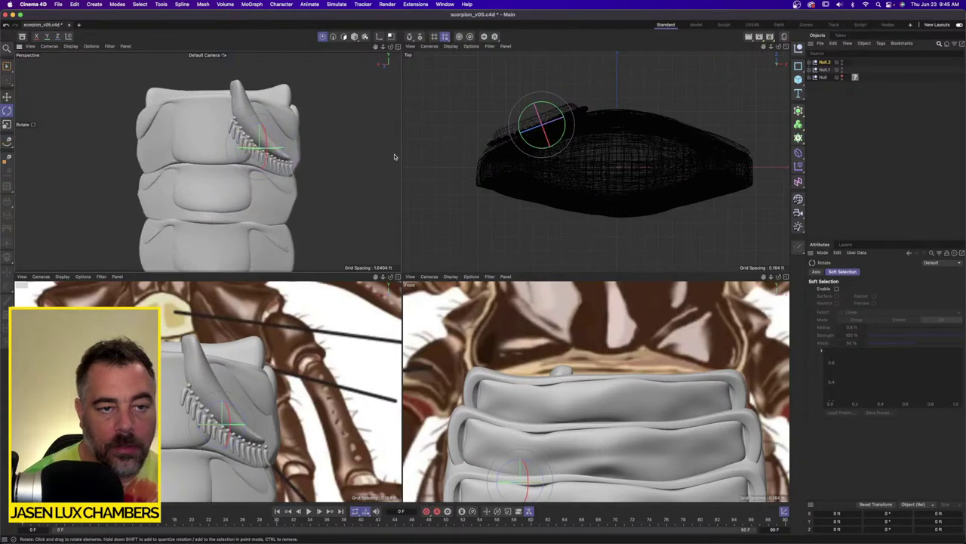
Add a Symmetry object and place the comb group inside it to mirror the comb across the body.
{"action": "left_click", "coordinate": [798, 110]}
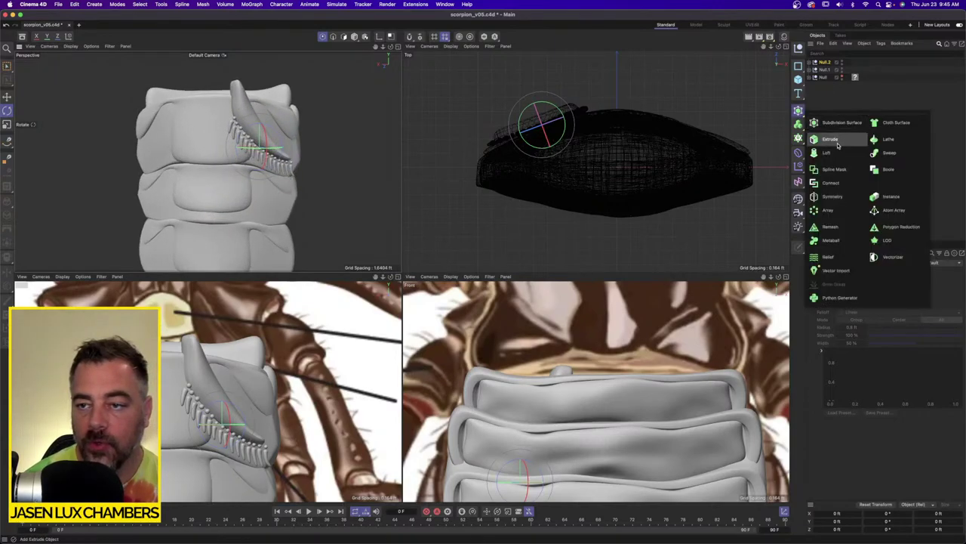
{"action": "left_click", "coordinate": [830, 194]}
{"action": "left_click_drag", "start_coordinate": [828, 71], "coordinate": [831, 63]}
{"action": "left_click", "coordinate": [828, 117]}
{"action": "right_click_drag", "start_coordinate": [218, 149], "coordinate": [139, 148], "text": "alt"}
{"action": "right_click_drag", "start_coordinate": [247, 147], "coordinate": [265, 142], "text": "alt"}
{"action": "scroll", "coordinate": [278, 139], "scroll_direction": "up", "scroll_amount": 3}
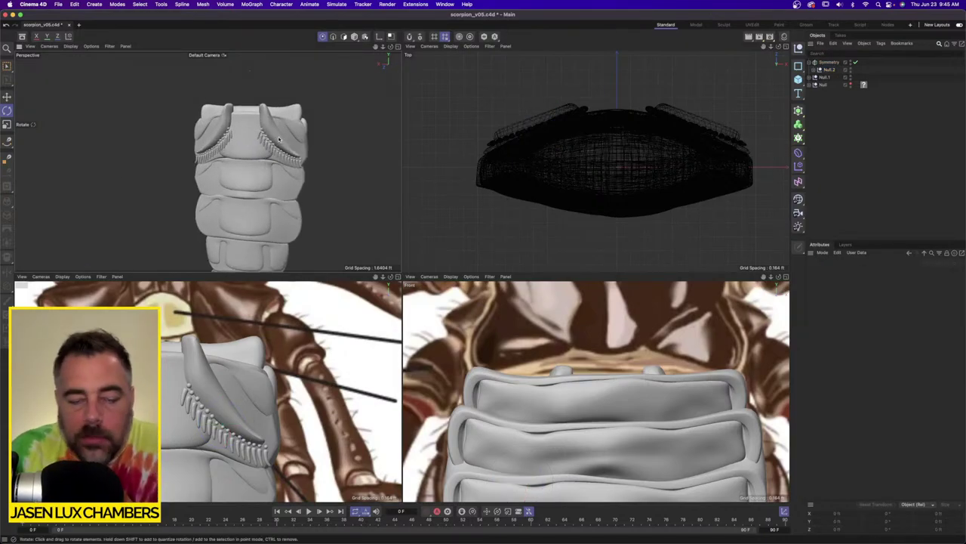
{"action": "scroll", "coordinate": [276, 139], "scroll_direction": "up", "scroll_amount": 4}
{"action": "scroll", "coordinate": [271, 129], "scroll_direction": "down", "scroll_amount": 2}
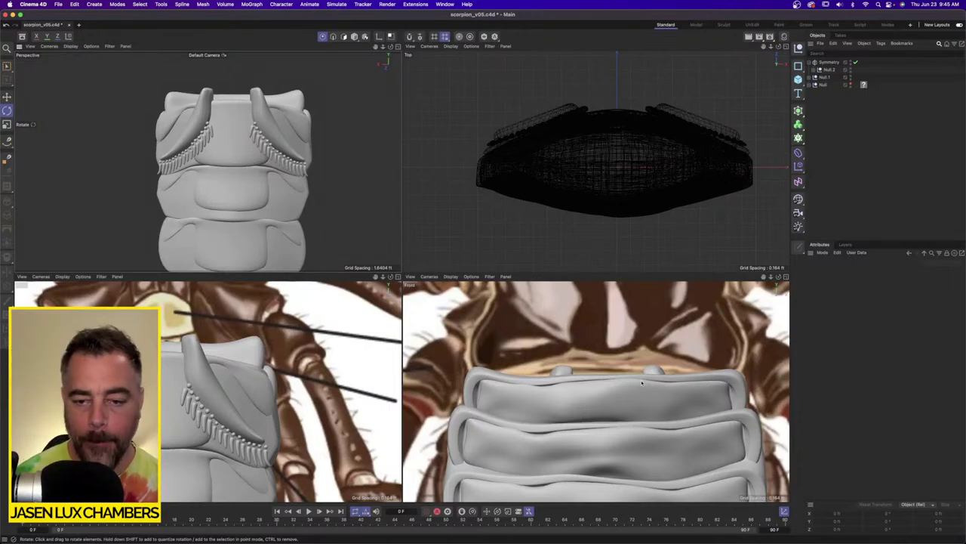
Examine the dorsal head shield ahead of the body segments in the reference image, using the enlarged Front view.
{"action": "scroll", "coordinate": [642, 383], "scroll_direction": "down", "scroll_amount": 8}
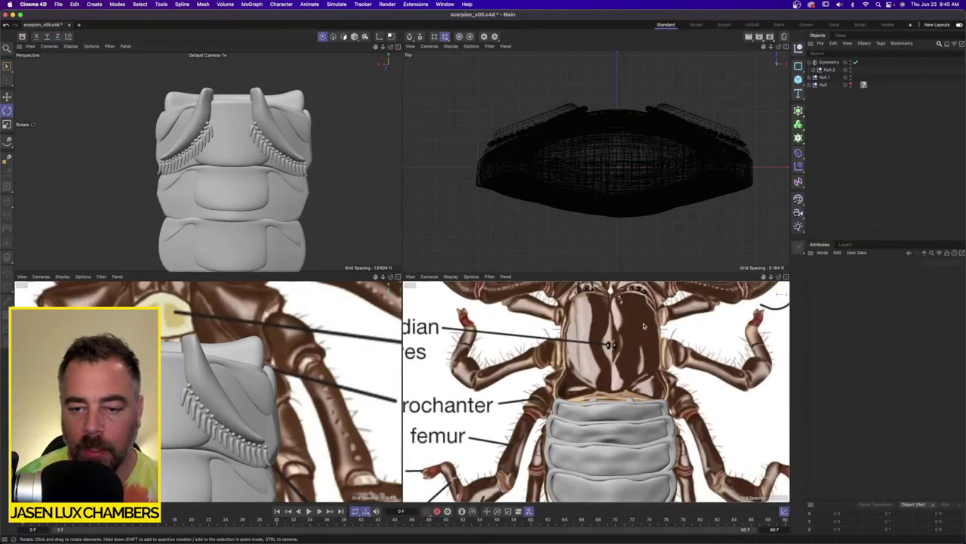
{"action": "middle_click_drag", "start_coordinate": [644, 326], "coordinate": [611, 363], "text": "alt"}
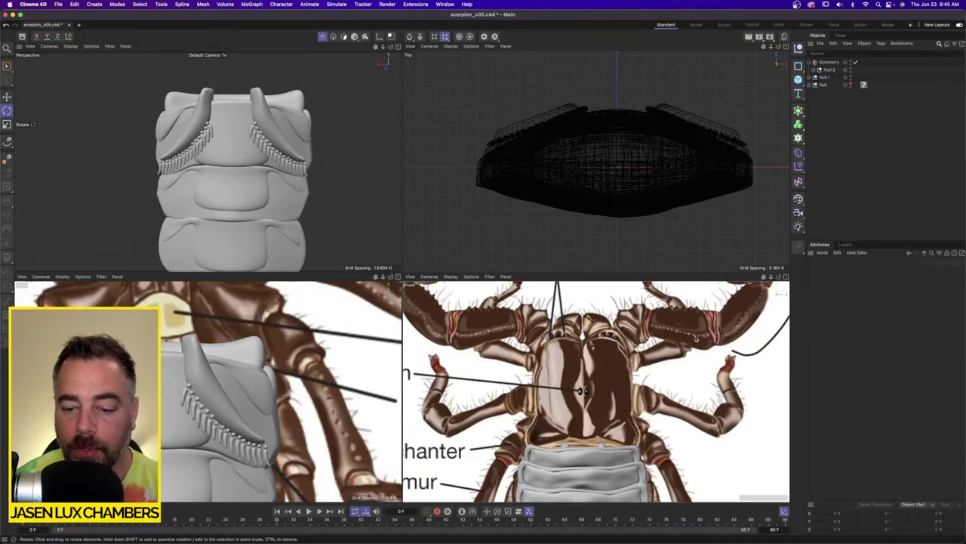
{"action": "left_click", "coordinate": [786, 276]}
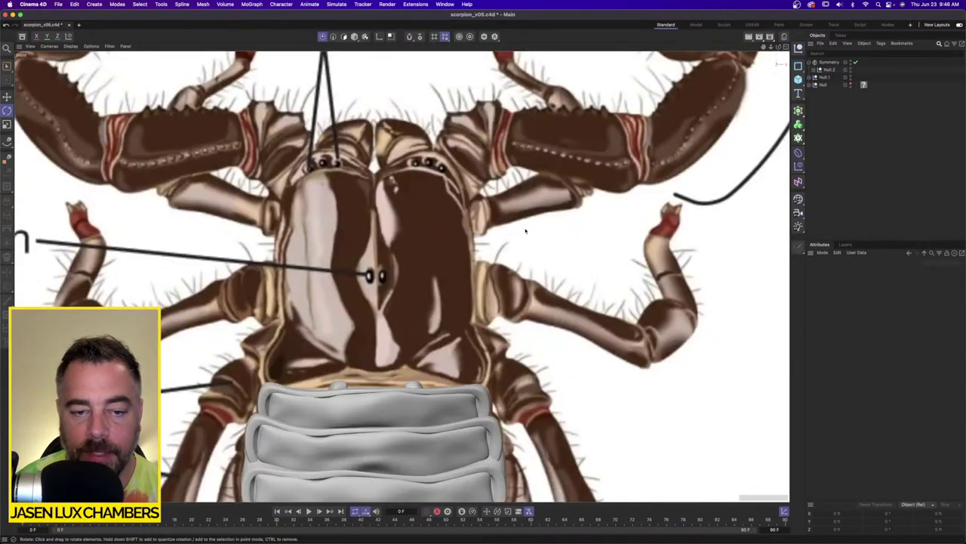
{"action": "scroll", "coordinate": [445, 234], "scroll_direction": "up", "scroll_amount": 3}
{"action": "scroll", "coordinate": [373, 282], "scroll_direction": "down", "scroll_amount": 6}
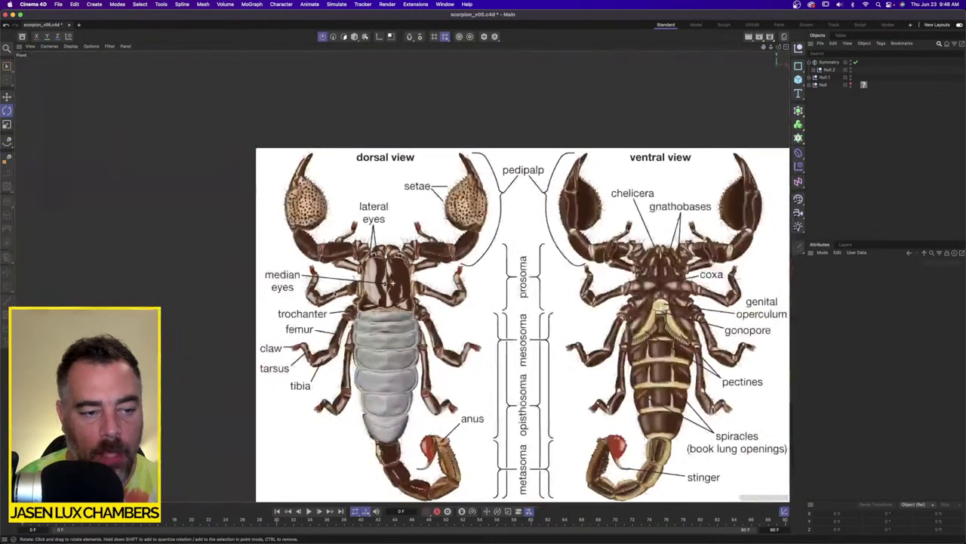
{"action": "scroll", "coordinate": [393, 283], "scroll_direction": "up", "scroll_amount": 4}
{"action": "scroll", "coordinate": [392, 283], "scroll_direction": "up", "scroll_amount": 3}
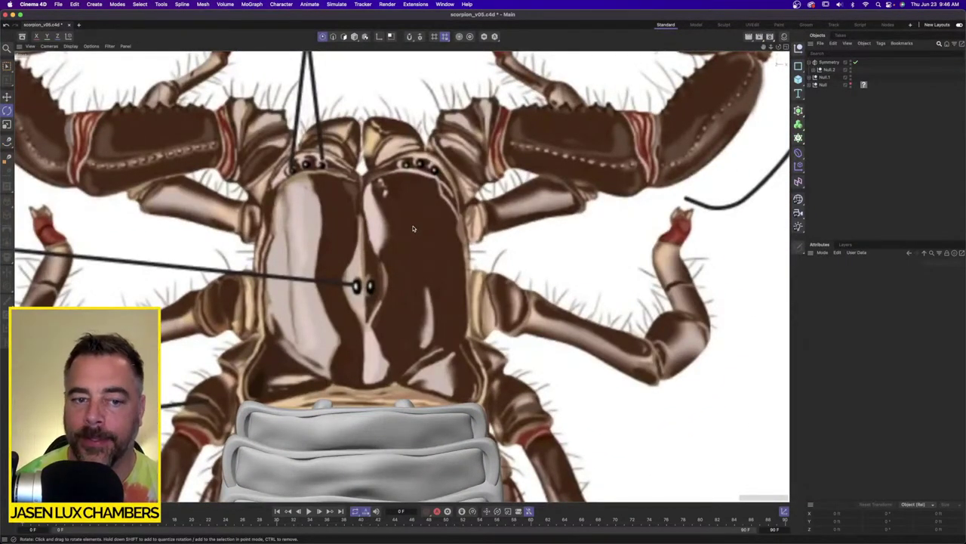
{"action": "scroll", "coordinate": [399, 201], "scroll_direction": "up", "scroll_amount": 2}
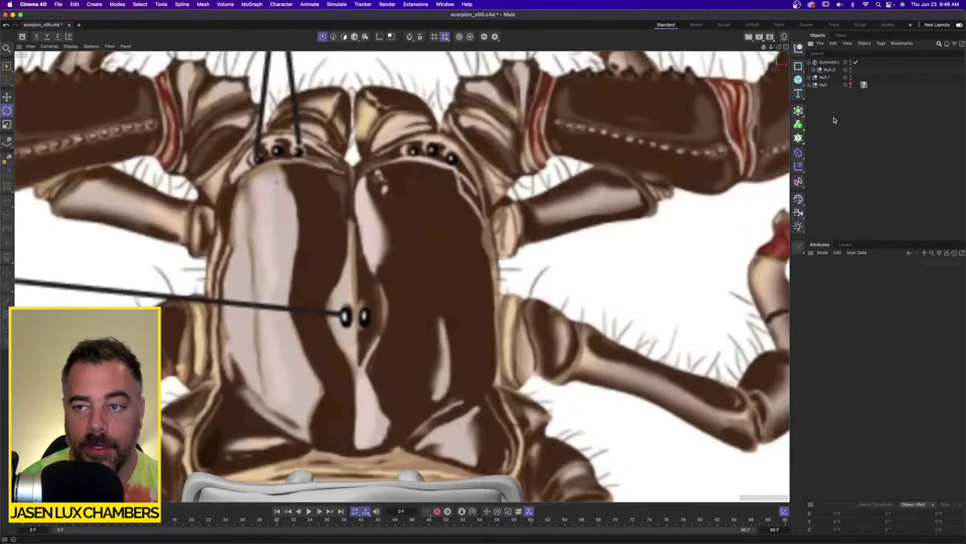
Draw a first quad with the Polygon Pen at the front of the head shield beside the midline and adjust its upper inner corner.
{"action": "left_click", "coordinate": [7, 159]}
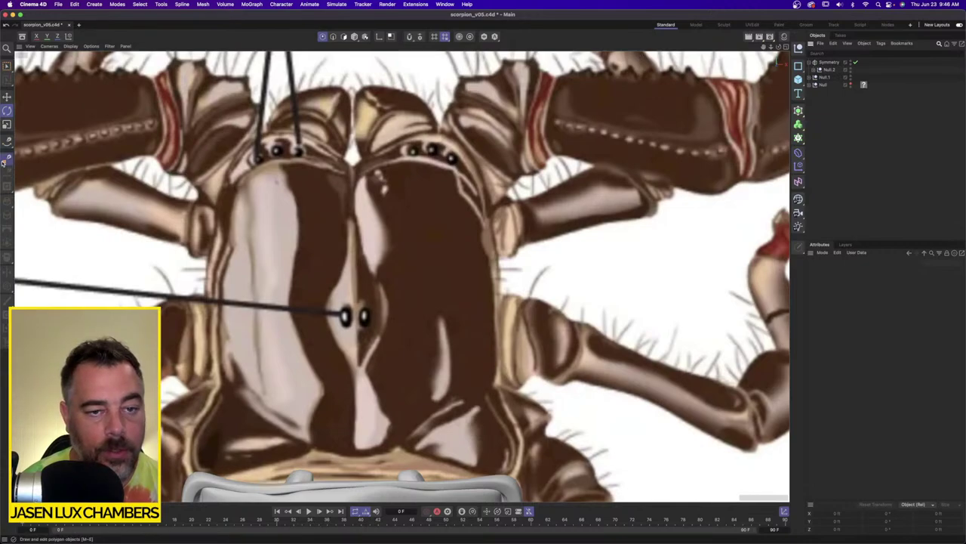
{"action": "left_click", "coordinate": [351, 176]}
{"action": "left_click", "coordinate": [355, 266]}
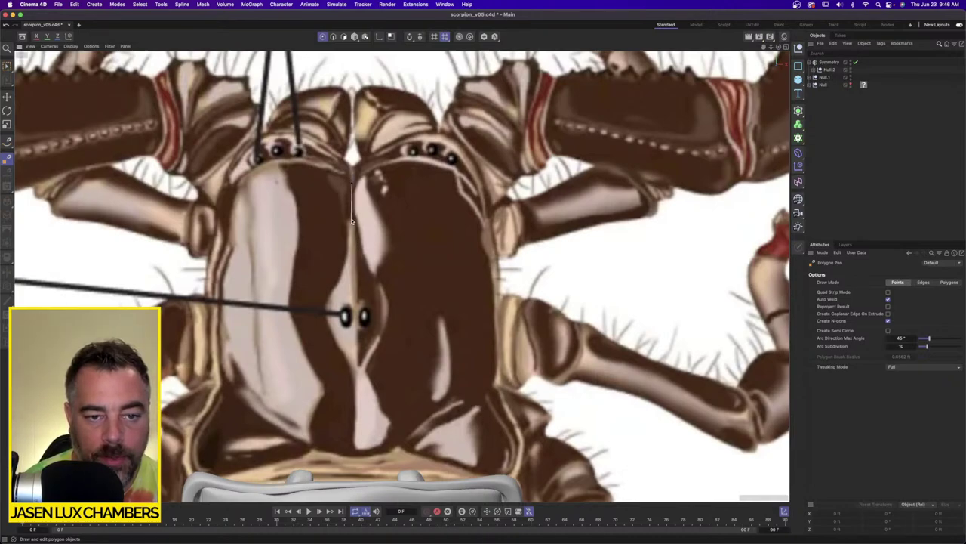
{"action": "left_click", "coordinate": [412, 217]}
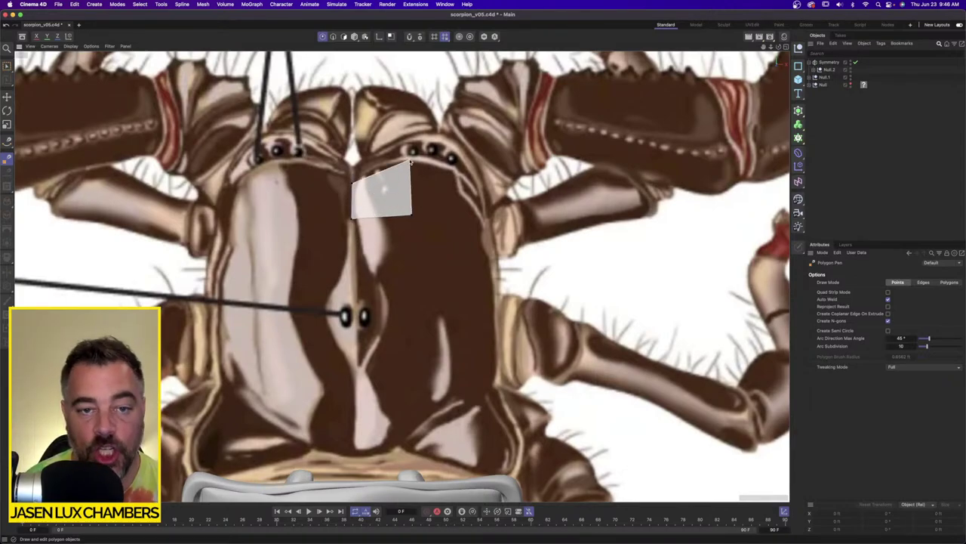
{"action": "double_click", "coordinate": [411, 162]}
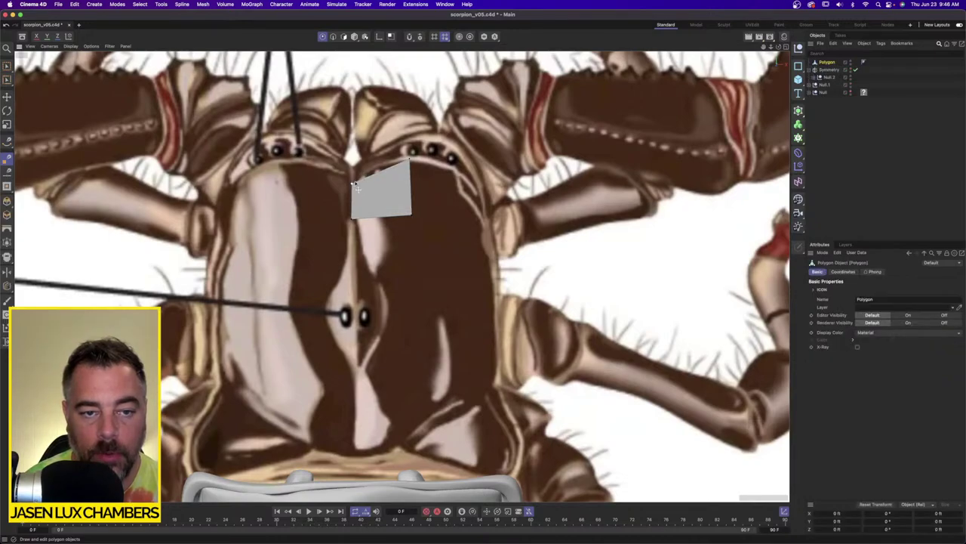
{"action": "left_click_drag", "start_coordinate": [353, 183], "coordinate": [356, 176]}
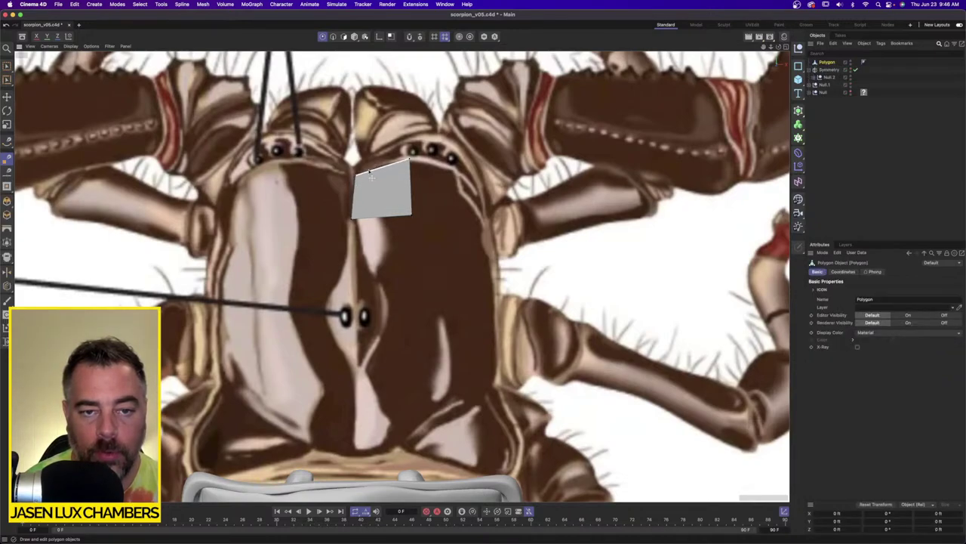
Add two more quads outward from the first along the head shield's front edge, following its curve to the outer side.
{"action": "left_click", "coordinate": [411, 163]}
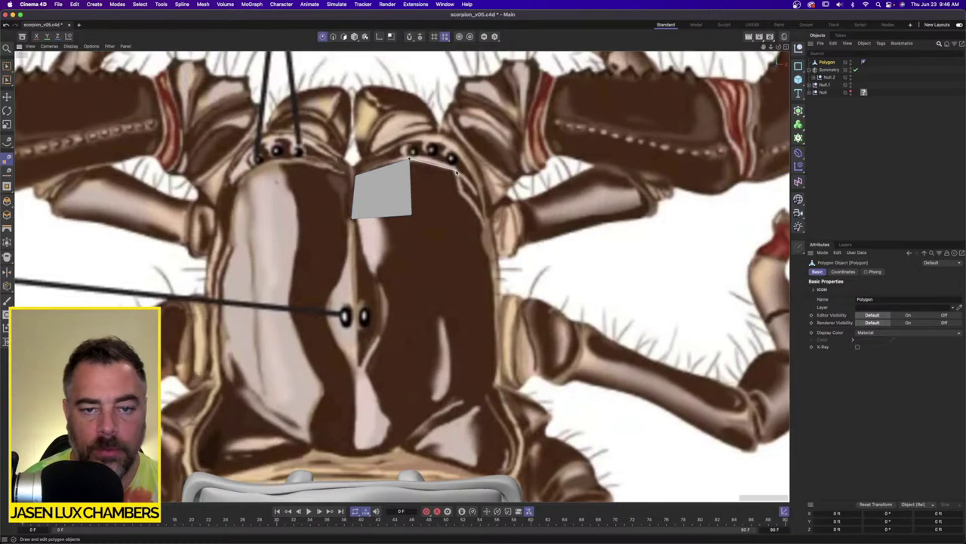
{"action": "left_click", "coordinate": [460, 172]}
{"action": "left_click", "coordinate": [462, 217]}
{"action": "left_click", "coordinate": [411, 219]}
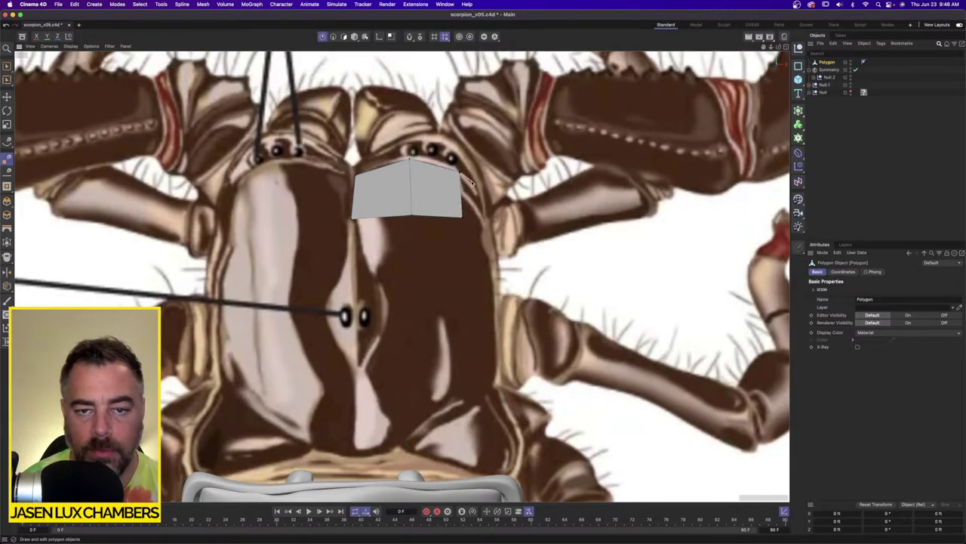
{"action": "left_click", "coordinate": [491, 236]}
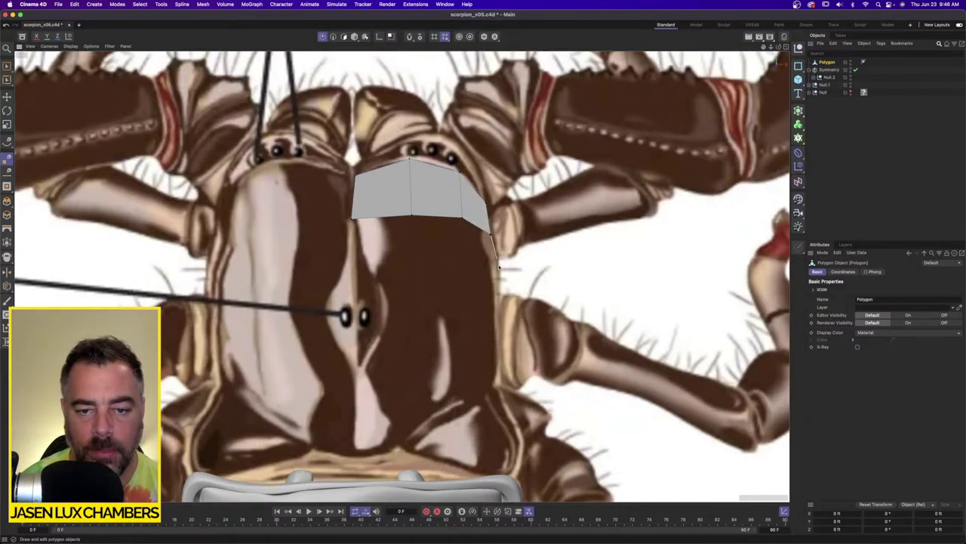
Add a second row of three quads below the first and shift the inner edge point to follow the groove.
{"action": "left_click", "coordinate": [499, 271]}
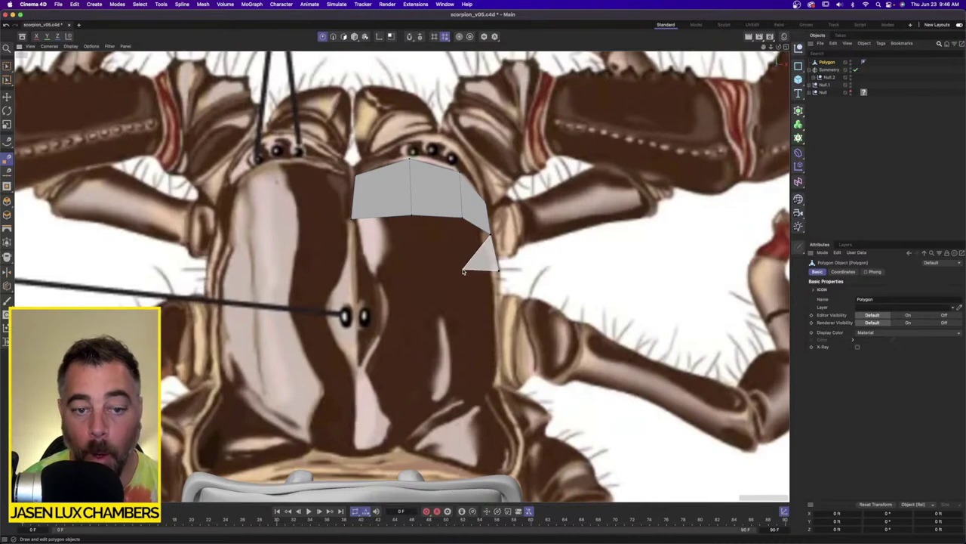
{"action": "left_click", "coordinate": [462, 270]}
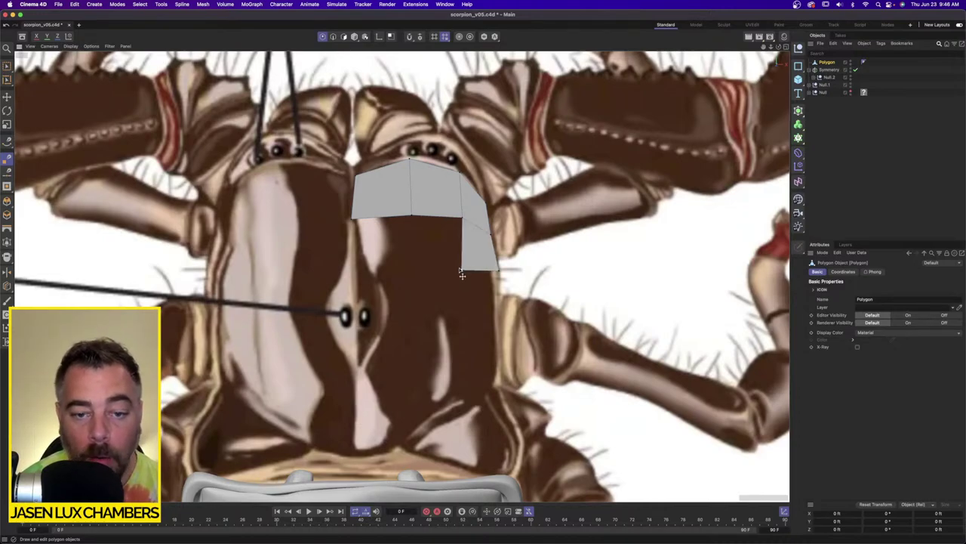
{"action": "left_click_drag", "start_coordinate": [464, 277], "coordinate": [413, 280], "text": "ctrl"}
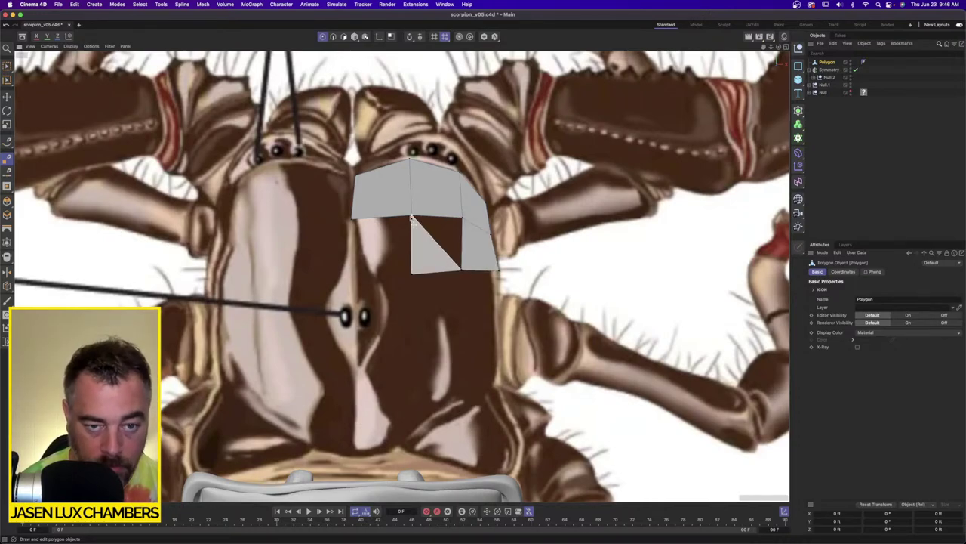
{"action": "left_click", "coordinate": [376, 278]}
{"action": "left_click_drag", "start_coordinate": [359, 226], "coordinate": [363, 218], "text": "ctrl"}
{"action": "left_click", "coordinate": [362, 219]}
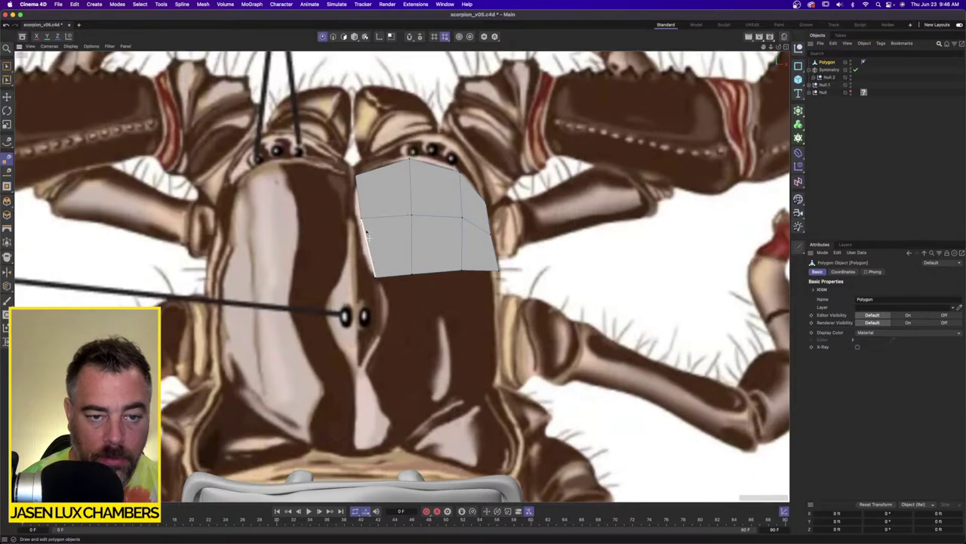
Shift the upper inner corner point outward and add a narrow column of two quads along the midline.
{"action": "left_click_drag", "start_coordinate": [358, 180], "coordinate": [367, 181]}
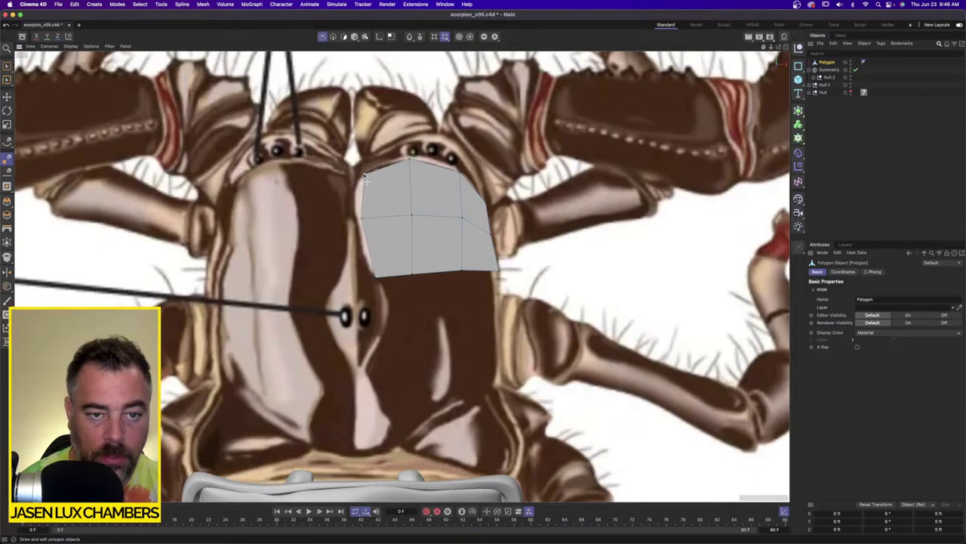
{"action": "left_click", "coordinate": [350, 219]}
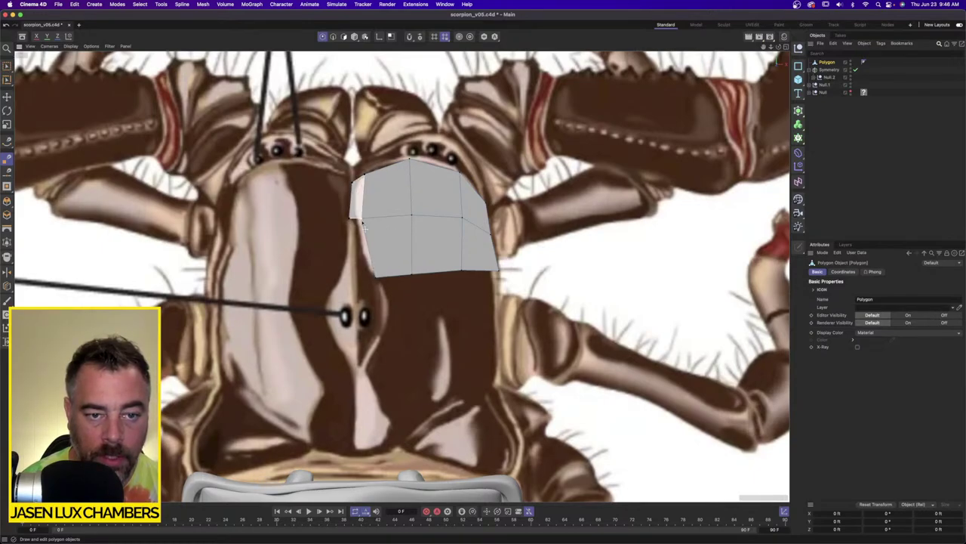
{"action": "double_click", "coordinate": [362, 219]}
{"action": "left_click", "coordinate": [350, 219]}
{"action": "left_click", "coordinate": [355, 279]}
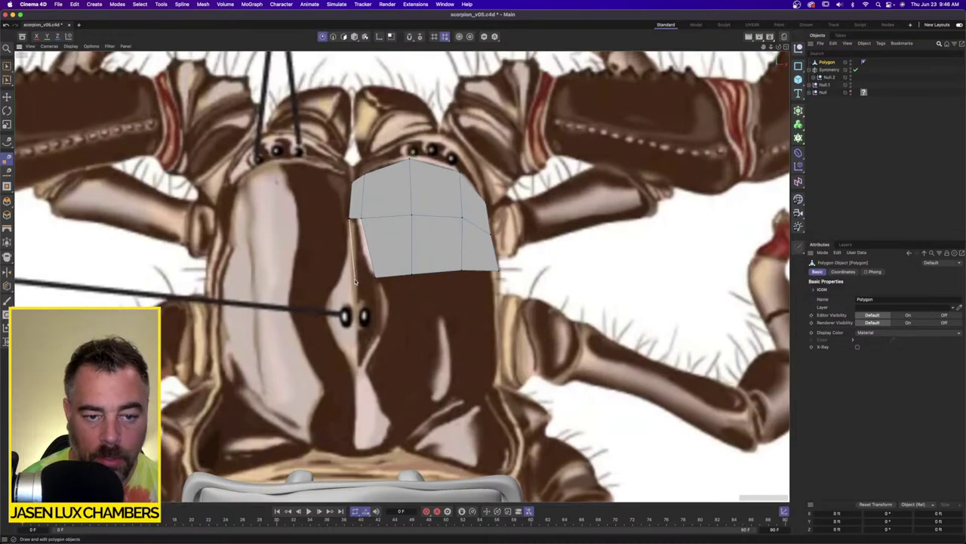
{"action": "double_click", "coordinate": [375, 278]}
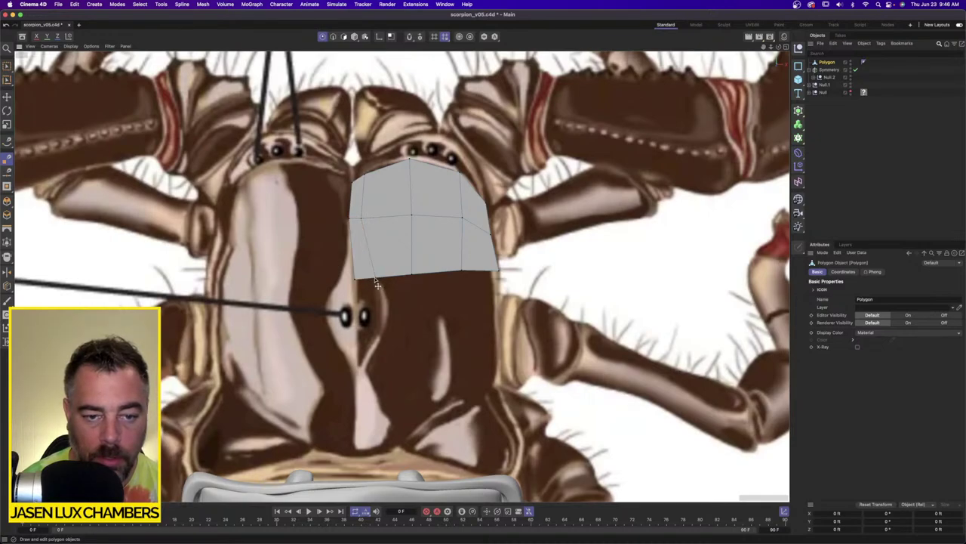
Insert a loop cut across the lower row of quads and shift the new edge's inner point toward the midline.
{"action": "left_click", "coordinate": [221, 3]}
{"action": "mouse_move", "coordinate": [209, 4]}
{"action": "left_click", "coordinate": [224, 123]}
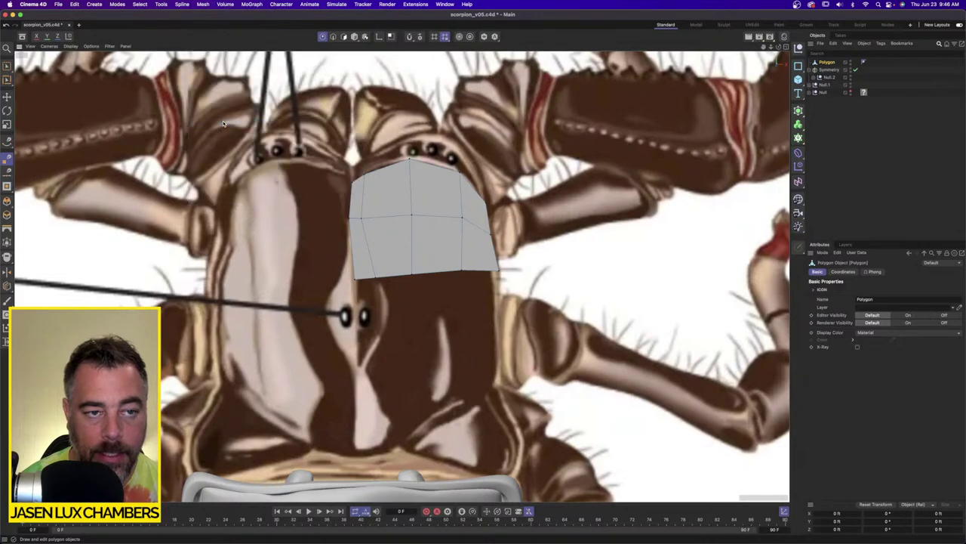
{"action": "left_click", "coordinate": [203, 4]}
{"action": "mouse_move", "coordinate": [223, 122]}
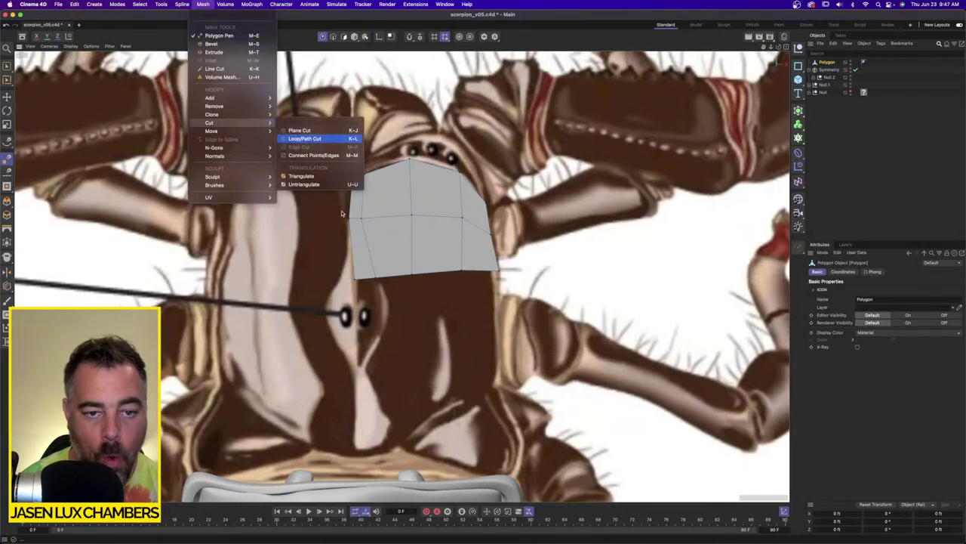
{"action": "left_click", "coordinate": [308, 139]}
{"action": "left_click", "coordinate": [351, 257]}
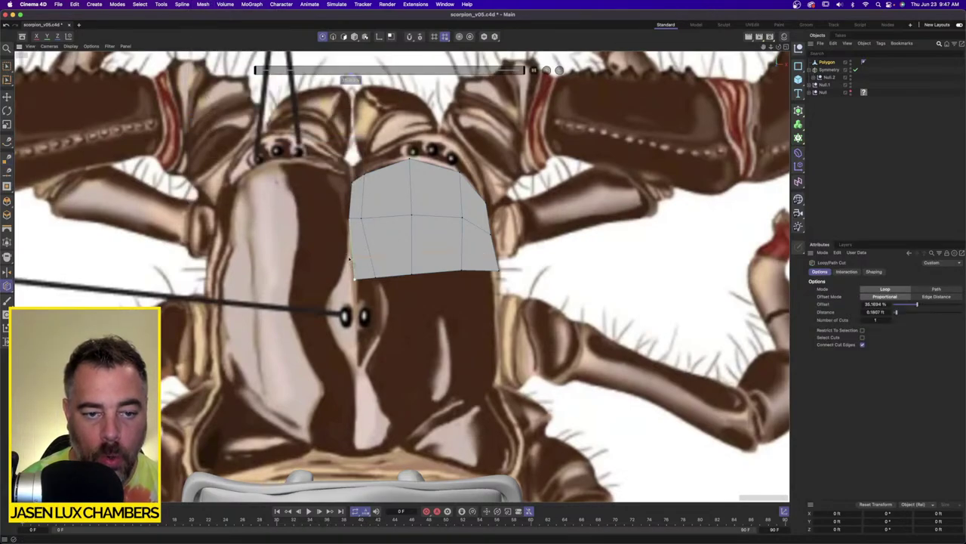
{"action": "left_click", "coordinate": [7, 96]}
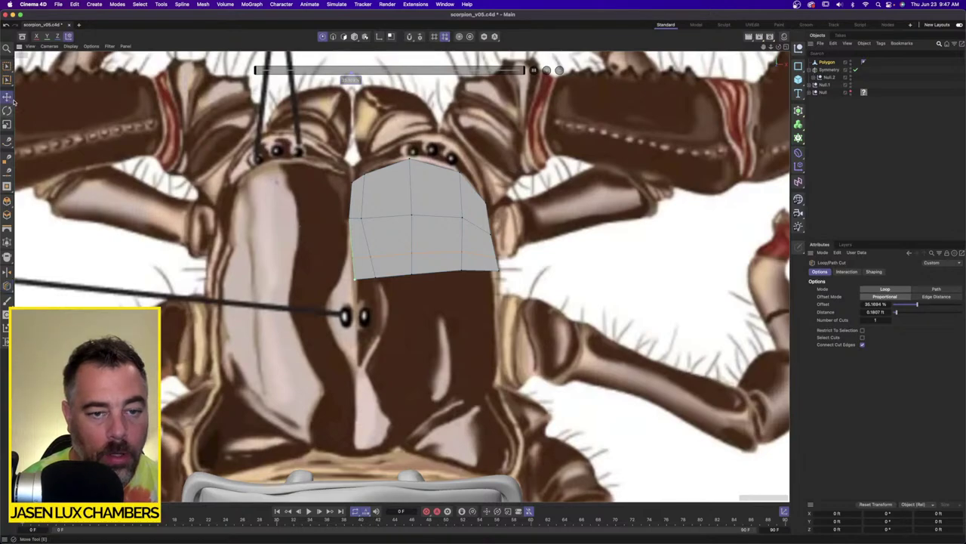
{"action": "left_click", "coordinate": [370, 257]}
{"action": "left_click_drag", "start_coordinate": [351, 259], "coordinate": [341, 279]}
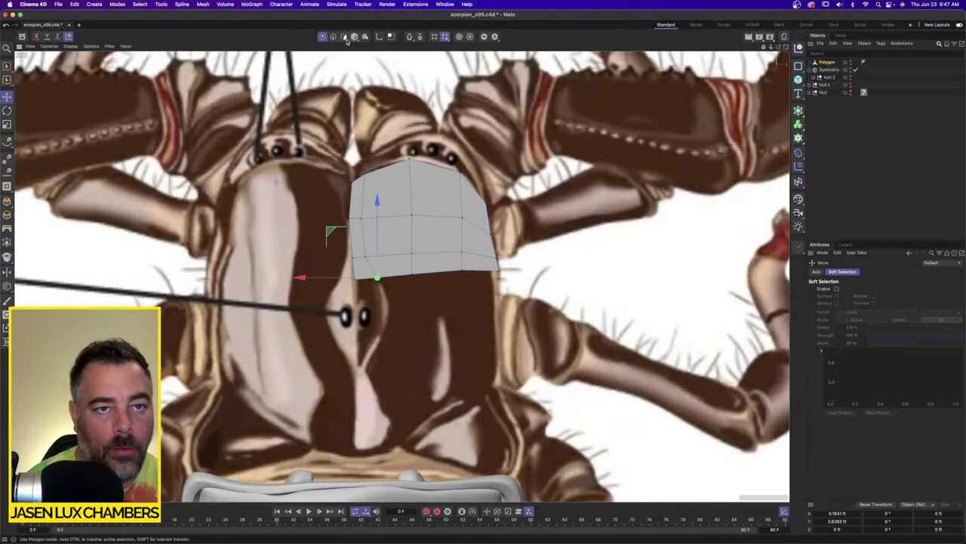
Add a row of four quads below the mesh with the Polygon Pen, reaching down to the level of the median eyes.
{"action": "left_click", "coordinate": [7, 158]}
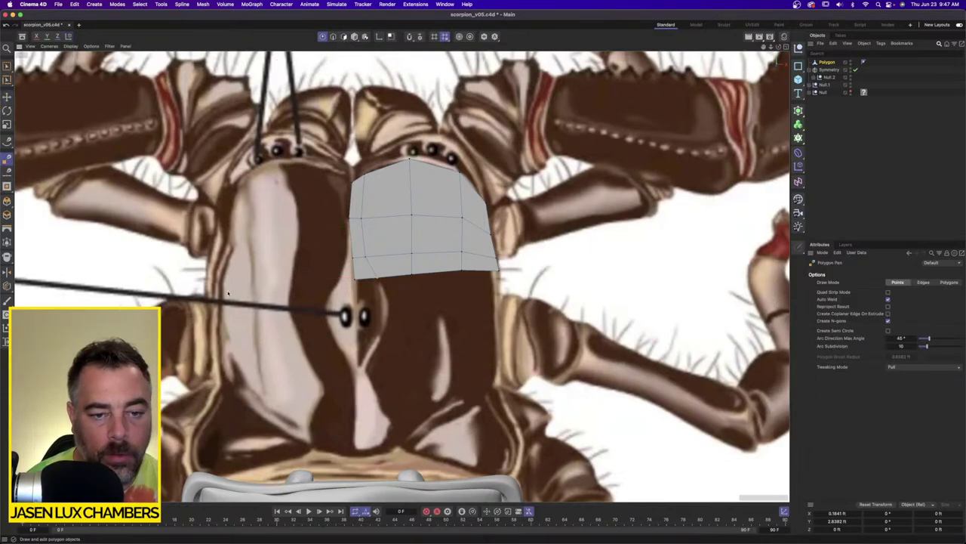
{"action": "left_click", "coordinate": [351, 287]}
{"action": "left_click", "coordinate": [358, 317]}
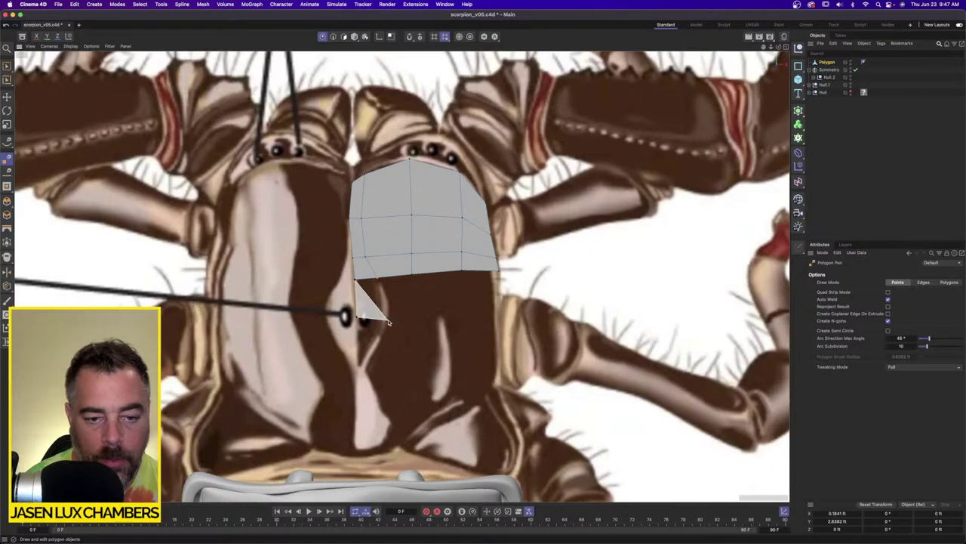
{"action": "left_click", "coordinate": [388, 317]}
{"action": "double_click", "coordinate": [378, 278]}
{"action": "left_click", "coordinate": [391, 322]}
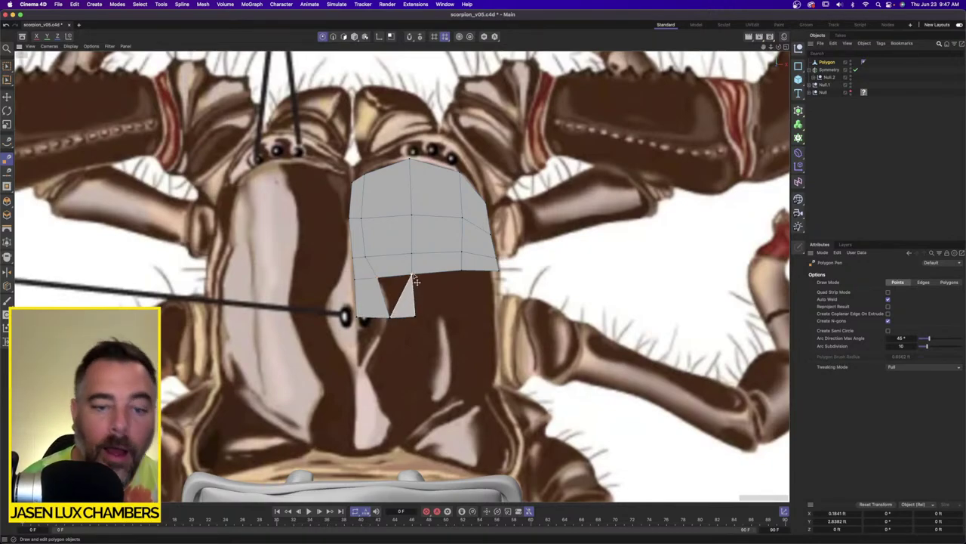
{"action": "left_click", "coordinate": [414, 318]}
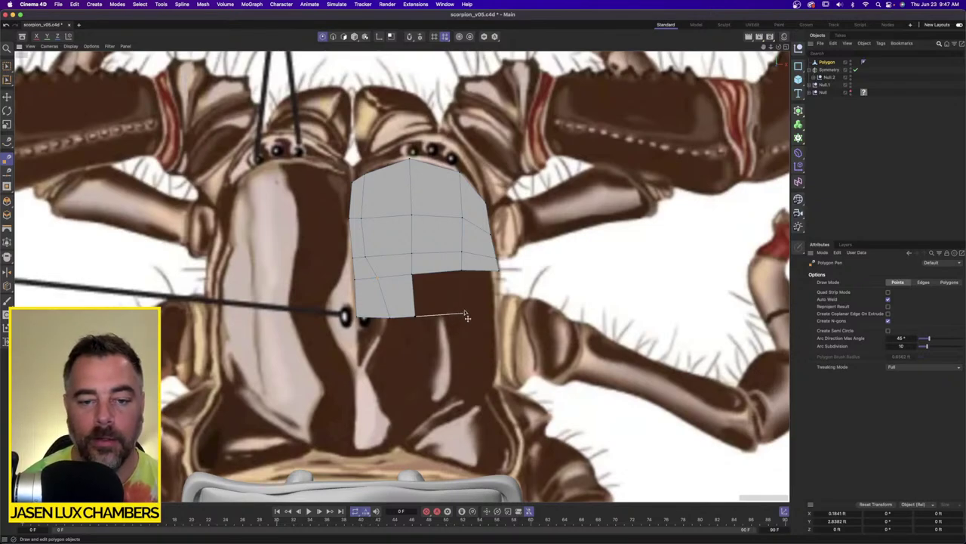
{"action": "left_click", "coordinate": [463, 317]}
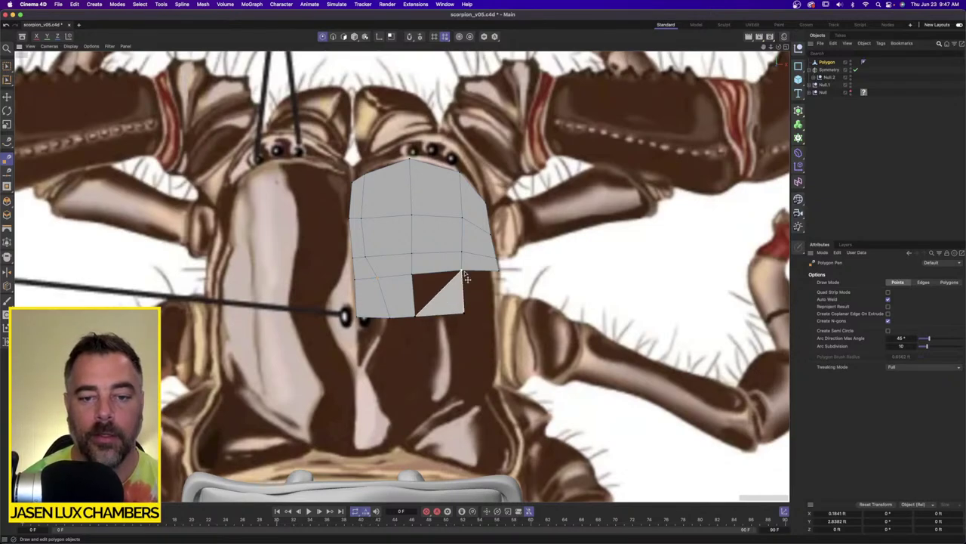
{"action": "left_click", "coordinate": [497, 311]}
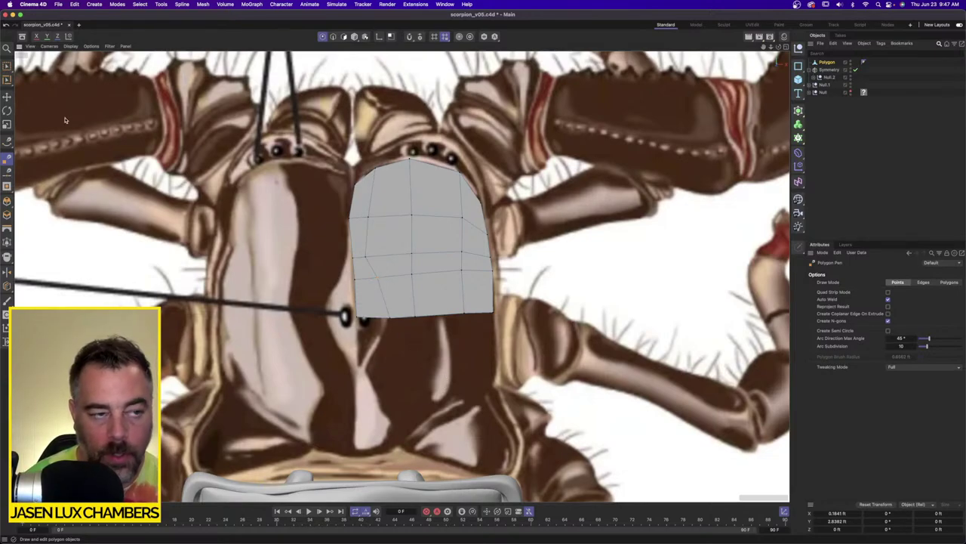
Select all points along the mesh's lower edge and flatten them by setting their Y size to 0 ft.
{"action": "left_click", "coordinate": [7, 79]}
{"action": "left_click", "coordinate": [38, 81]}
{"action": "left_click_drag", "start_coordinate": [318, 294], "coordinate": [557, 330]}
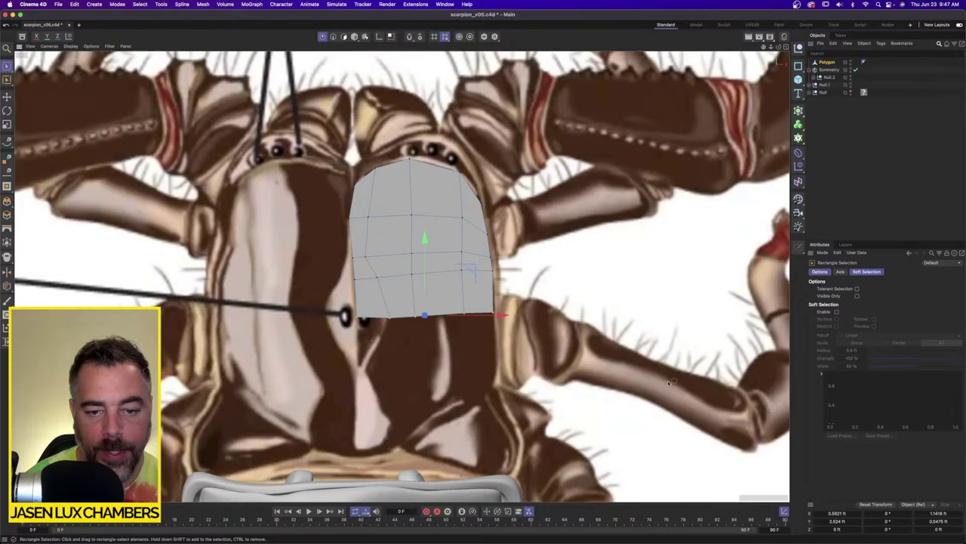
{"action": "double_click", "coordinate": [945, 521]}
{"action": "type", "text": "0"}
{"action": "key", "text": "Return"}
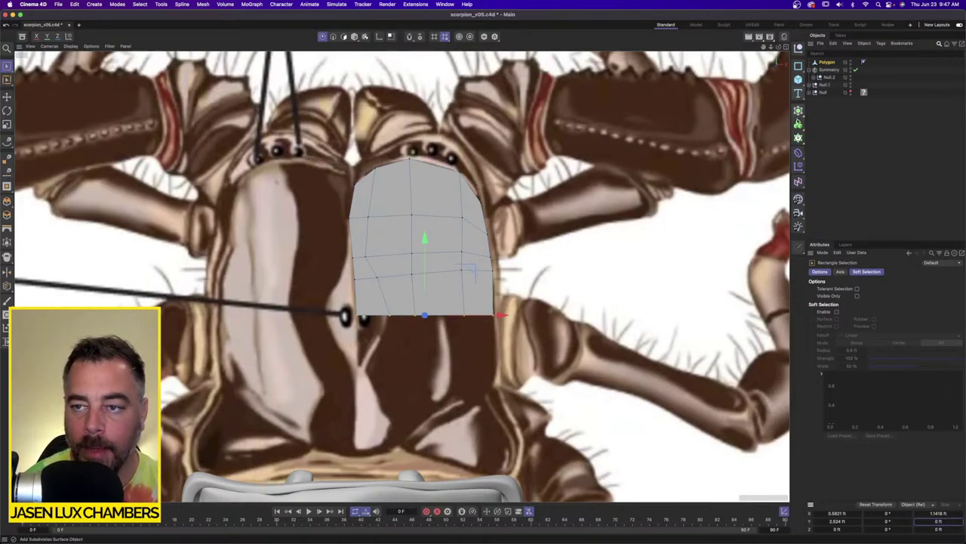
Add a Symmetry object at the mesh's lower edge, parent the polygon to it and set the mirror plane to XZ.
{"action": "left_click", "coordinate": [798, 112]}
{"action": "left_click", "coordinate": [847, 196]}
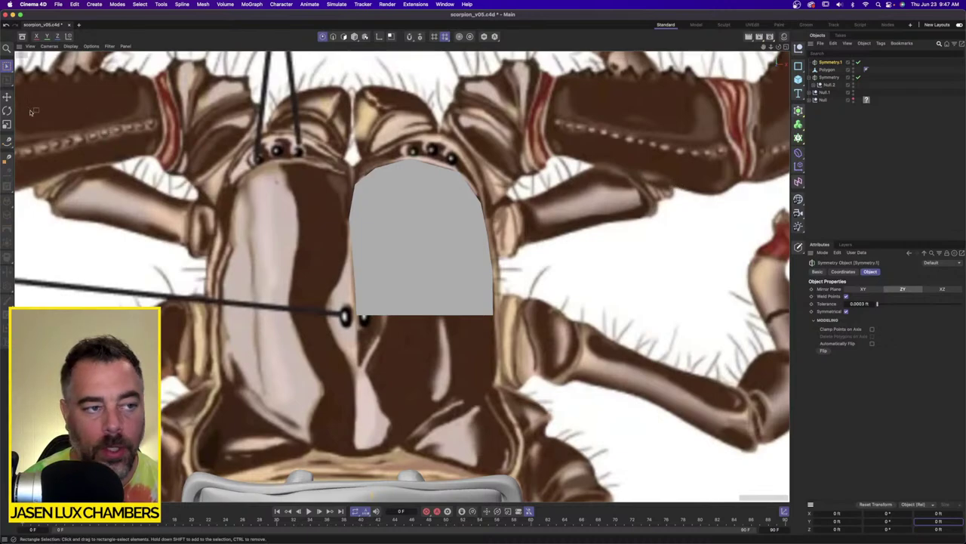
{"action": "key", "text": "e"}
{"action": "left_click", "coordinate": [354, 36]}
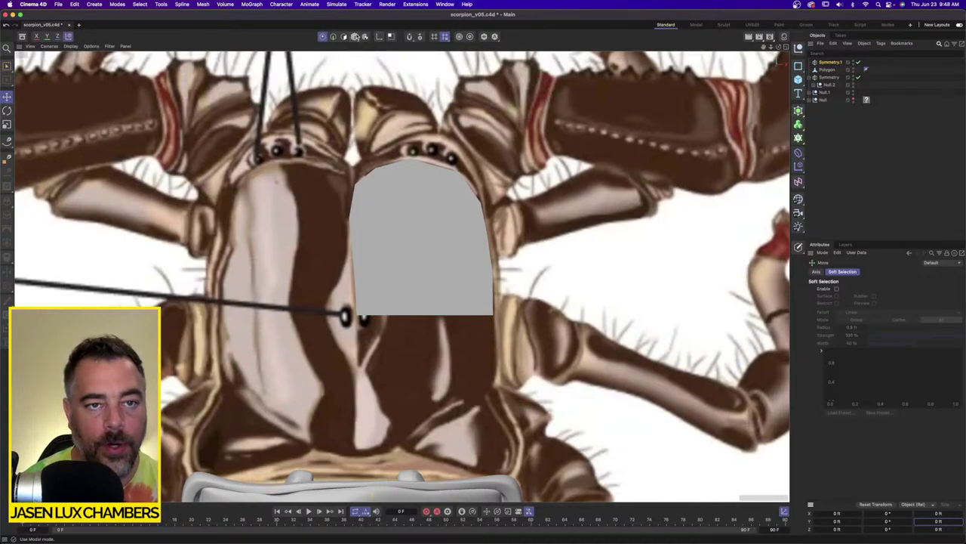
{"action": "left_click_drag", "start_coordinate": [277, 153], "coordinate": [280, 120]}
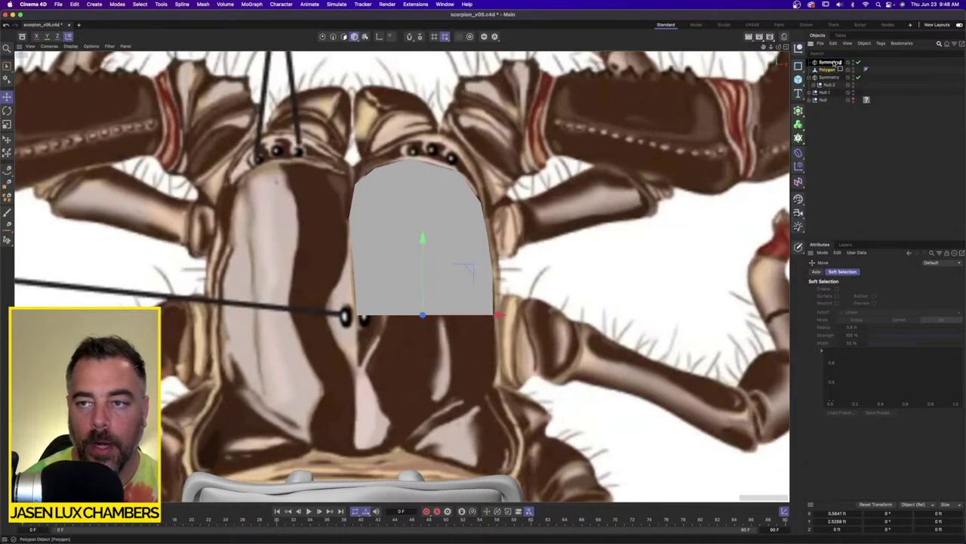
{"action": "left_click", "coordinate": [830, 61]}
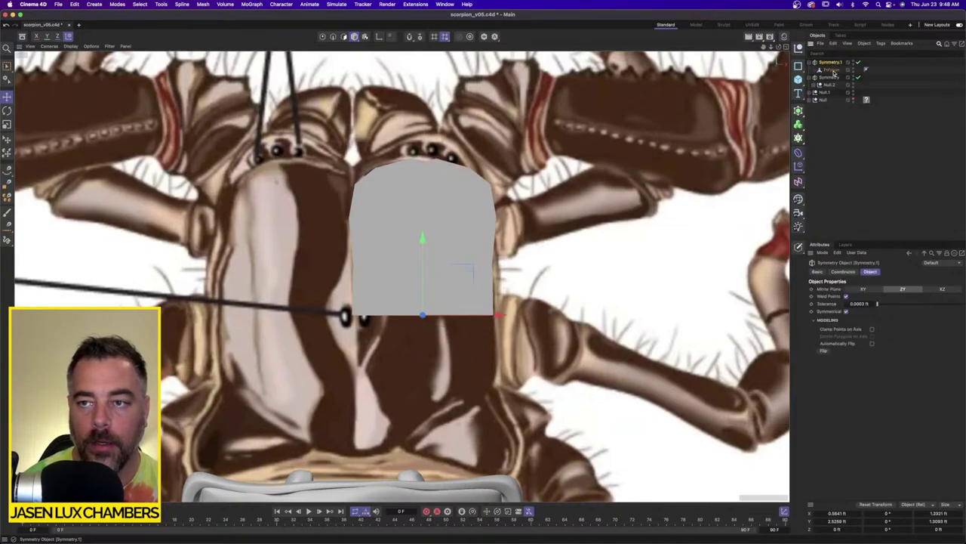
{"action": "left_click", "coordinate": [943, 290]}
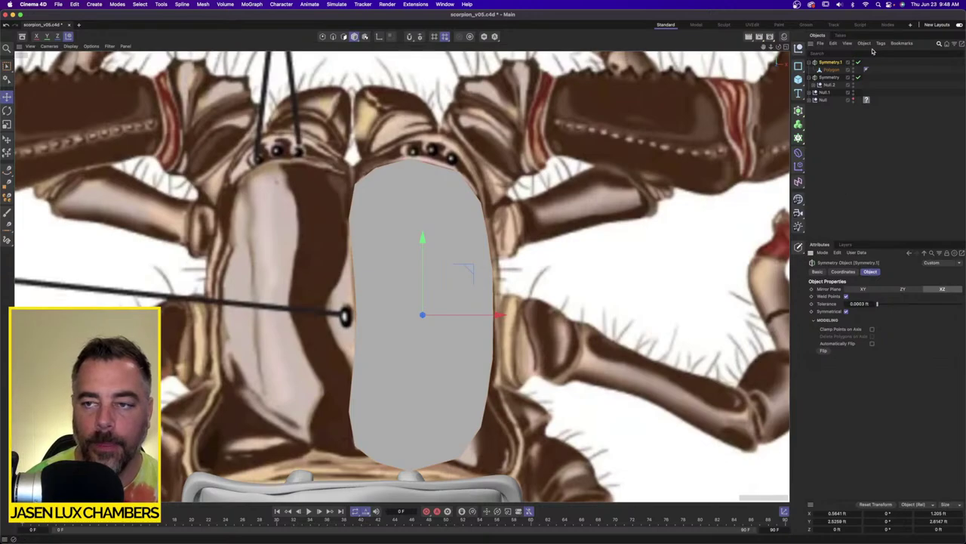
Move the polygon's lower edge points up about 0.1 ft to open a gap between the mirrored halves.
{"action": "left_click", "coordinate": [833, 70], "text": "shift"}
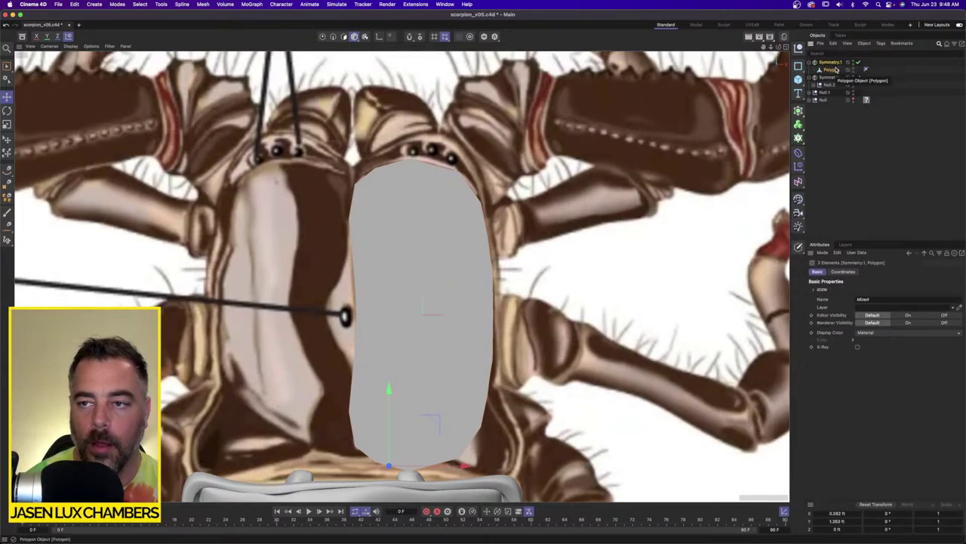
{"action": "left_click", "coordinate": [833, 69]}
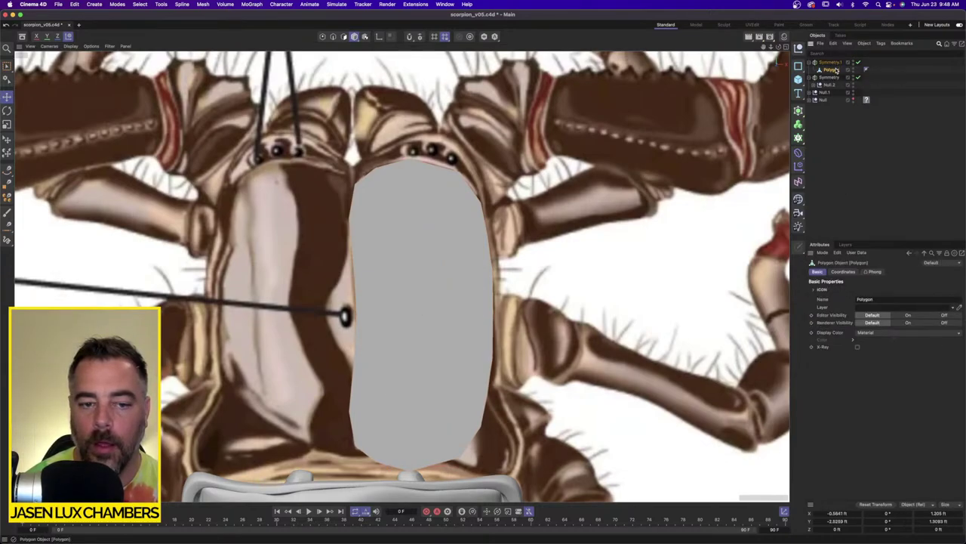
{"action": "left_click", "coordinate": [323, 36]}
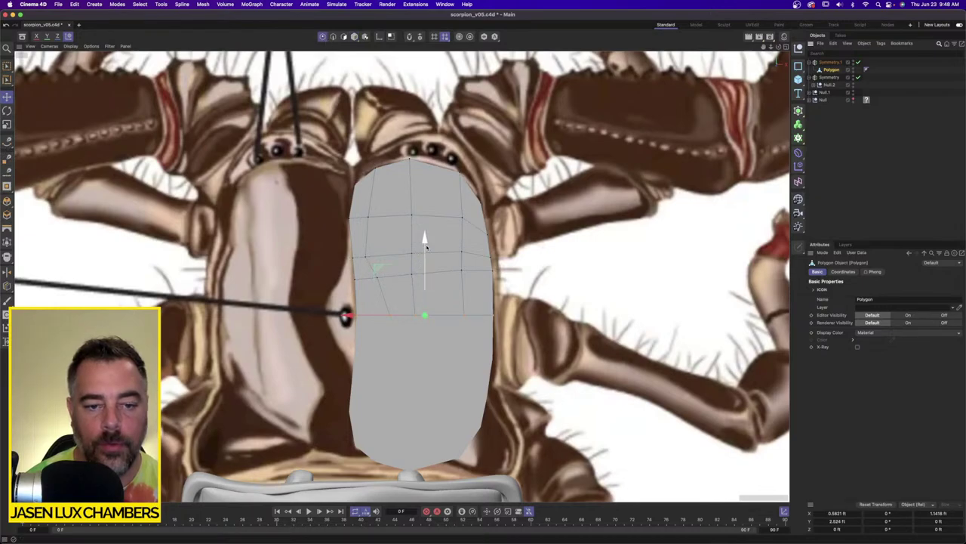
{"action": "left_click_drag", "start_coordinate": [425, 246], "coordinate": [427, 237]}
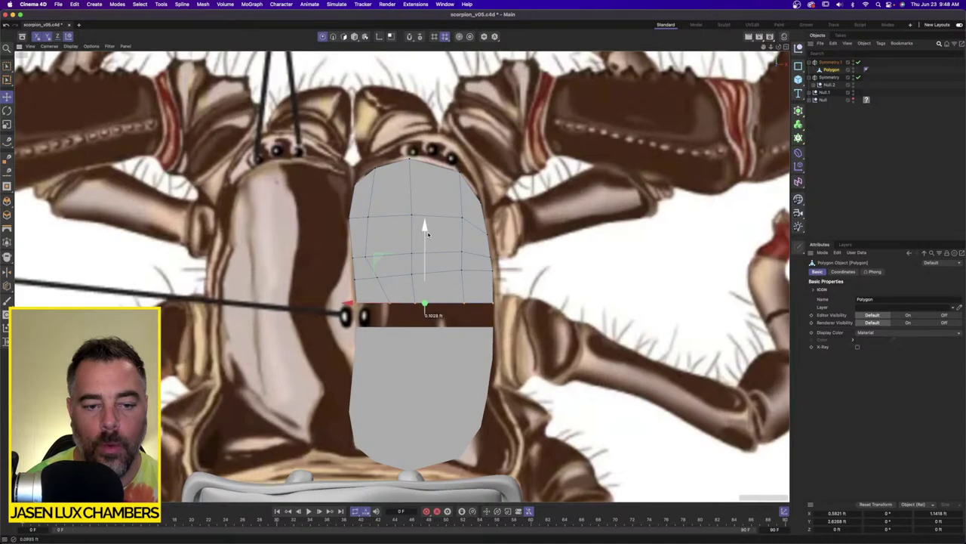
Merge the new symmetry and its polygon into one editable mesh with Connect Objects + Delete.
{"action": "left_click", "coordinate": [831, 62]}
{"action": "left_click", "coordinate": [836, 72], "text": "shift"}
{"action": "right_click", "coordinate": [836, 72]}
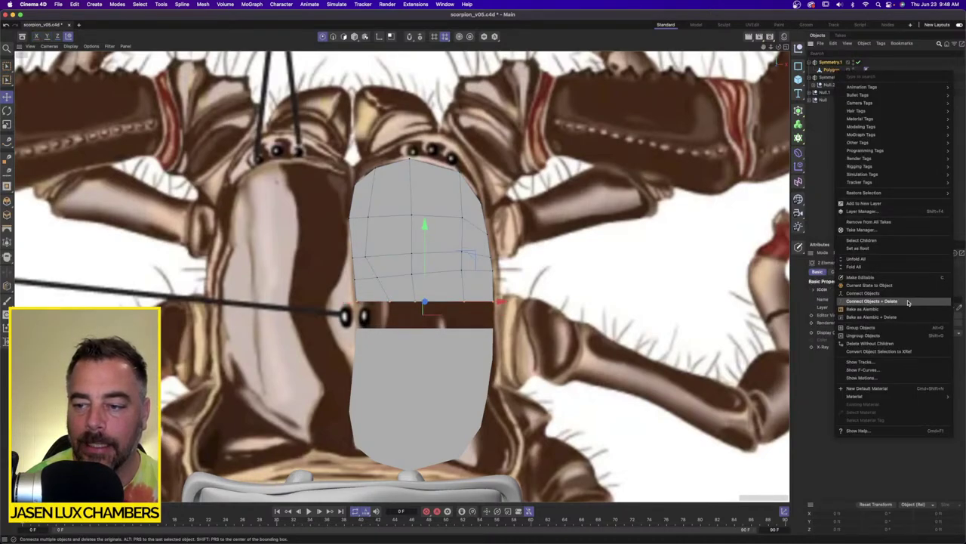
{"action": "left_click", "coordinate": [876, 301]}
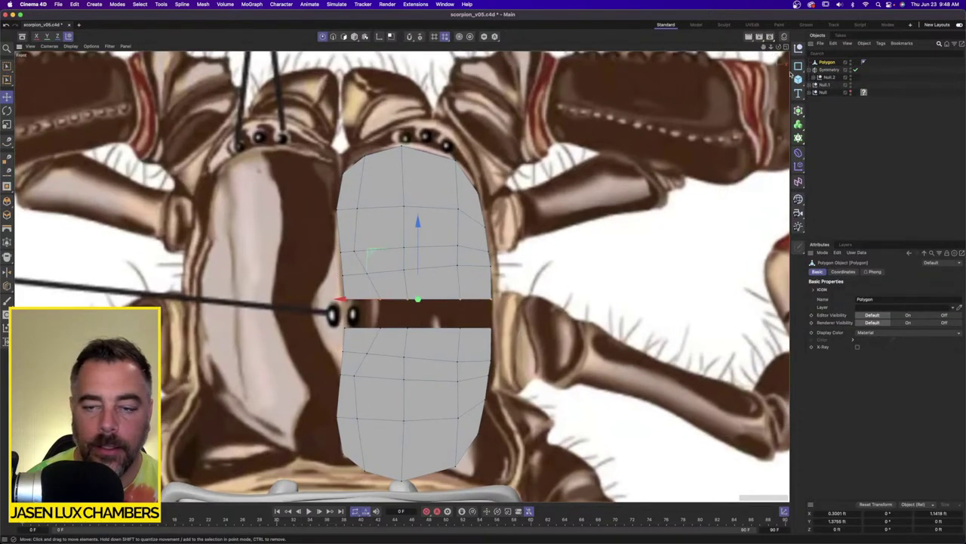
Put the merged shield mesh in a Subdivision Surface, turn on its X-Ray display and save the scene.
{"action": "left_click", "coordinate": [798, 111], "text": "alt"}
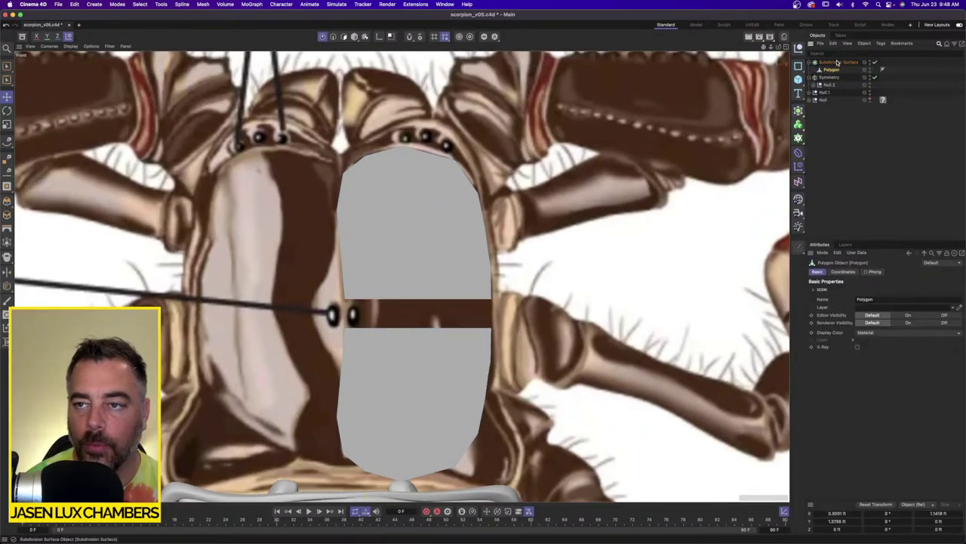
{"action": "left_click", "coordinate": [822, 272]}
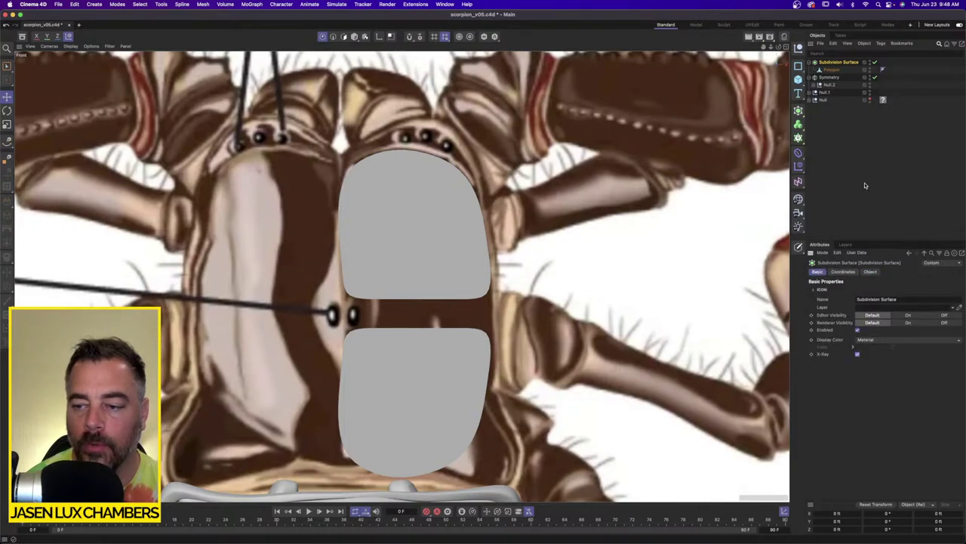
{"action": "left_click", "coordinate": [831, 69]}
{"action": "key", "text": "super+s"}
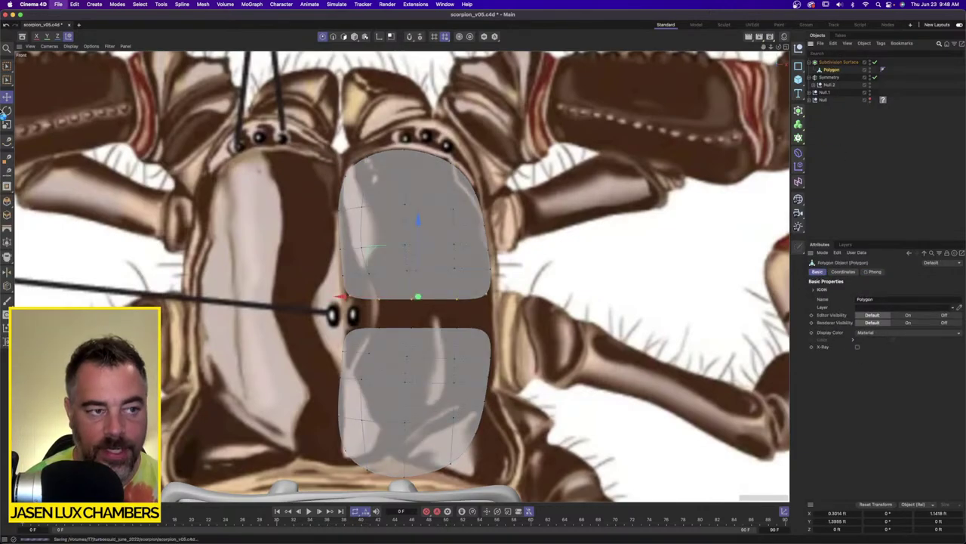
Move the lower edge's centre points of the rear shield half upward to begin shaping its angled rear outline.
{"action": "left_click_drag", "start_coordinate": [6, 67], "coordinate": [46, 93]}
{"action": "middle_click_drag", "start_coordinate": [365, 377], "coordinate": [360, 322], "text": "alt"}
{"action": "scroll", "coordinate": [360, 321], "scroll_direction": "up", "scroll_amount": 4}
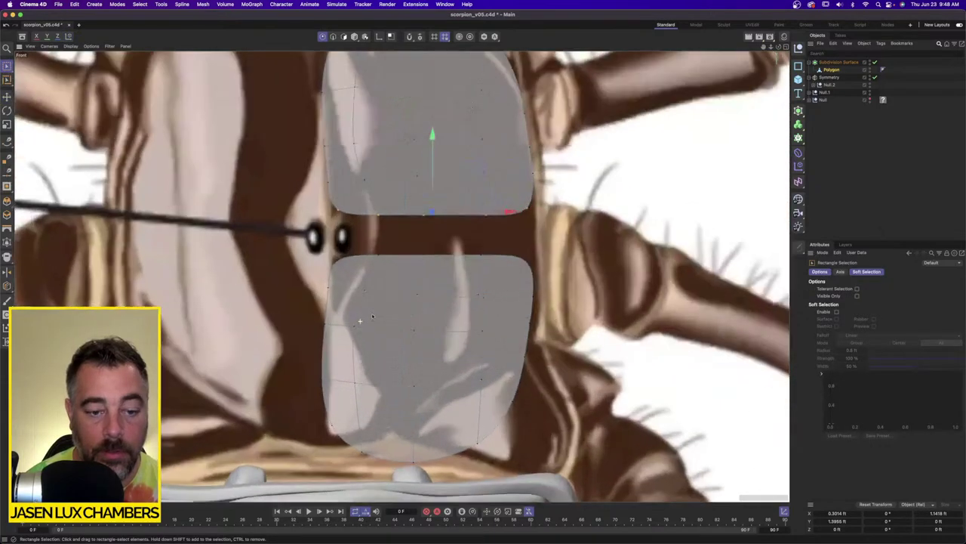
{"action": "middle_click_drag", "start_coordinate": [411, 422], "coordinate": [406, 373], "text": "alt"}
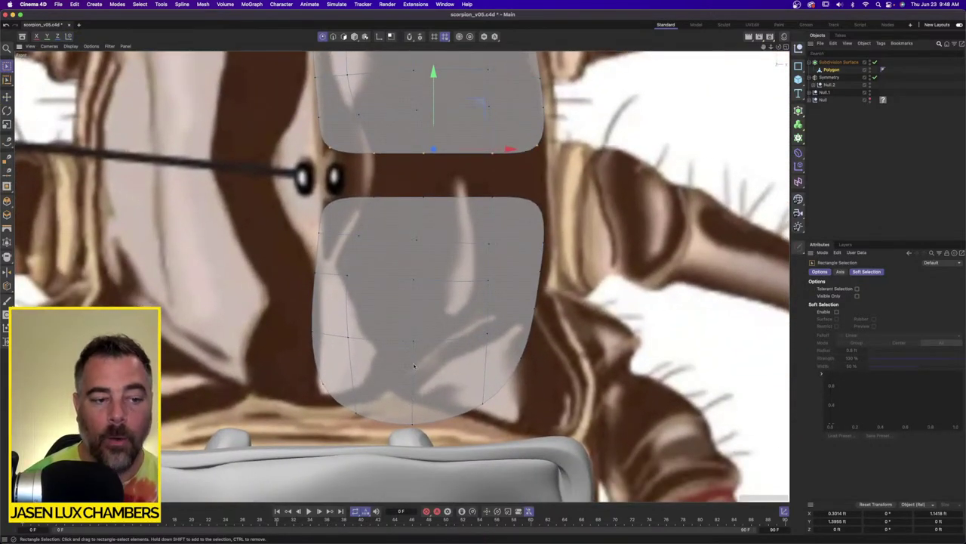
{"action": "scroll", "coordinate": [470, 345], "scroll_direction": "down", "scroll_amount": 5}
{"action": "scroll", "coordinate": [471, 345], "scroll_direction": "up", "scroll_amount": 2}
{"action": "left_click_drag", "start_coordinate": [344, 362], "coordinate": [377, 388]}
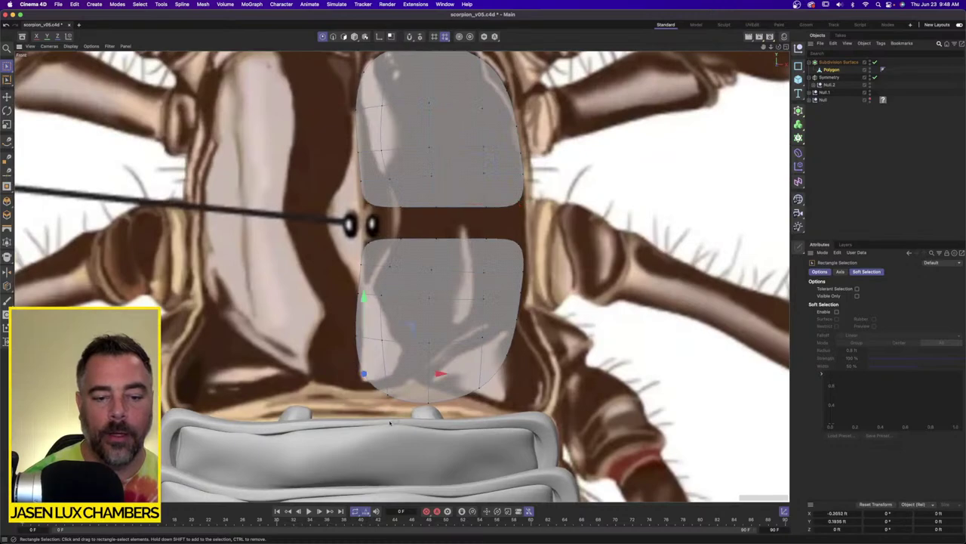
{"action": "left_click_drag", "start_coordinate": [365, 345], "coordinate": [365, 349]}
{"action": "left_click_drag", "start_coordinate": [407, 383], "coordinate": [450, 435]}
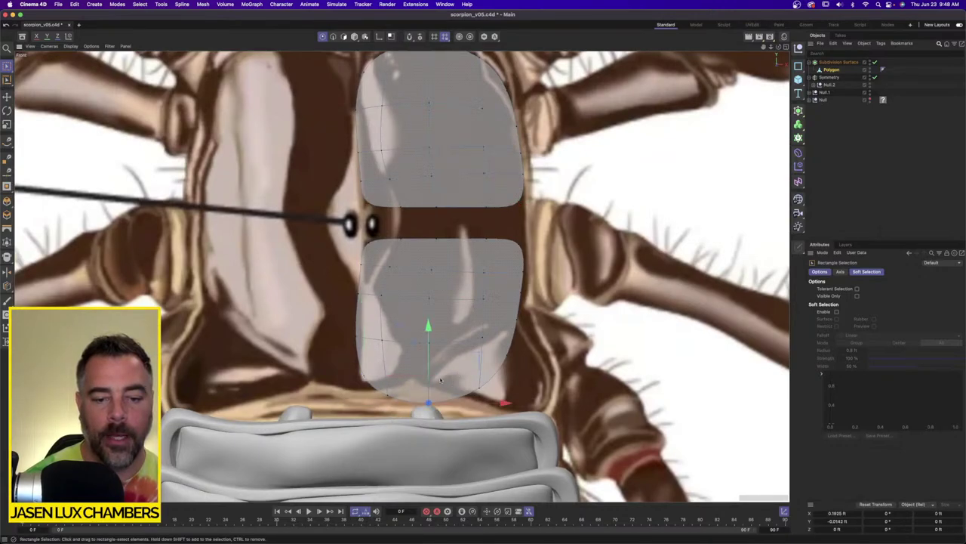
{"action": "left_click_drag", "start_coordinate": [429, 373], "coordinate": [428, 342]}
{"action": "left_click_drag", "start_coordinate": [406, 420], "coordinate": [405, 342]}
Raise the outer point columns of the rear half so its lower edge slants along the reference and its front edge nears the front half.
{"action": "left_click_drag", "start_coordinate": [475, 320], "coordinate": [501, 447]}
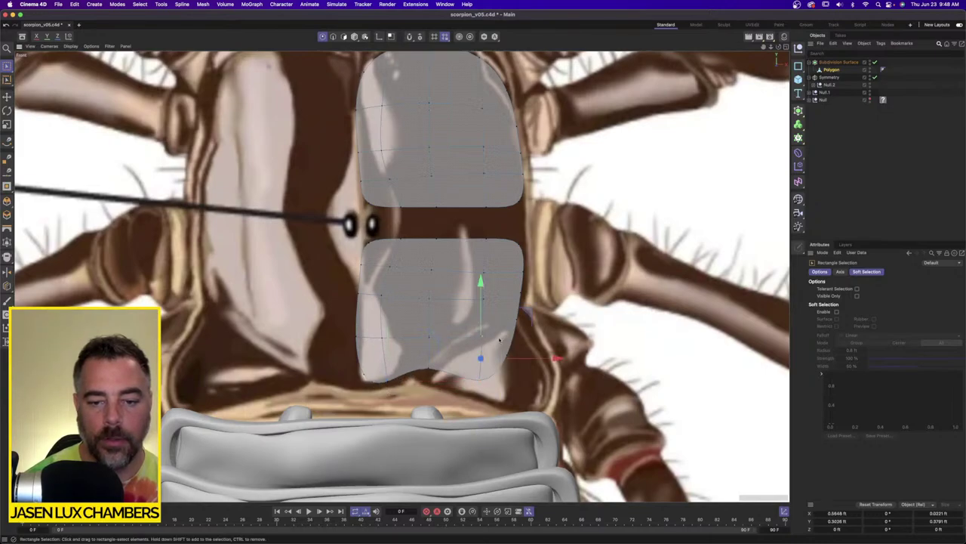
{"action": "left_click_drag", "start_coordinate": [497, 221], "coordinate": [459, 406]}
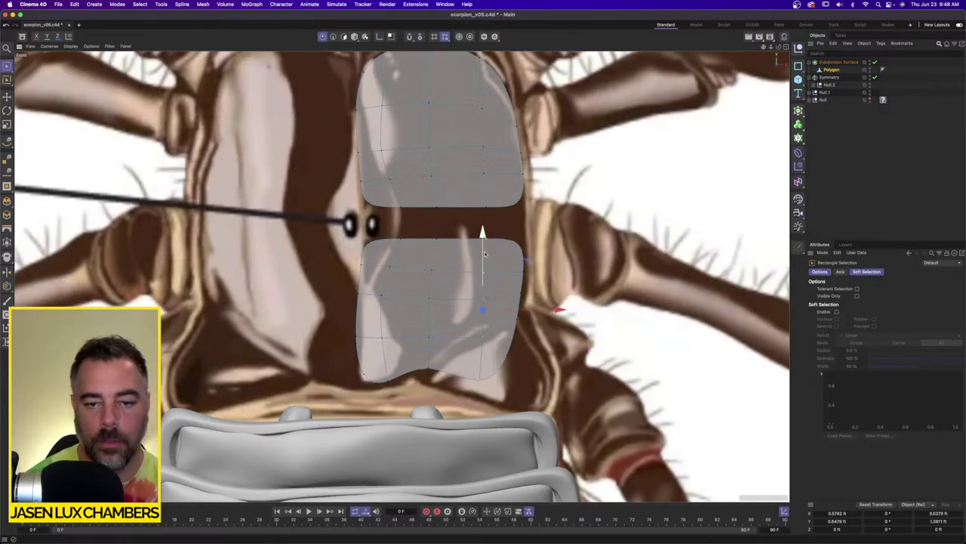
{"action": "left_click_drag", "start_coordinate": [483, 231], "coordinate": [557, 390]}
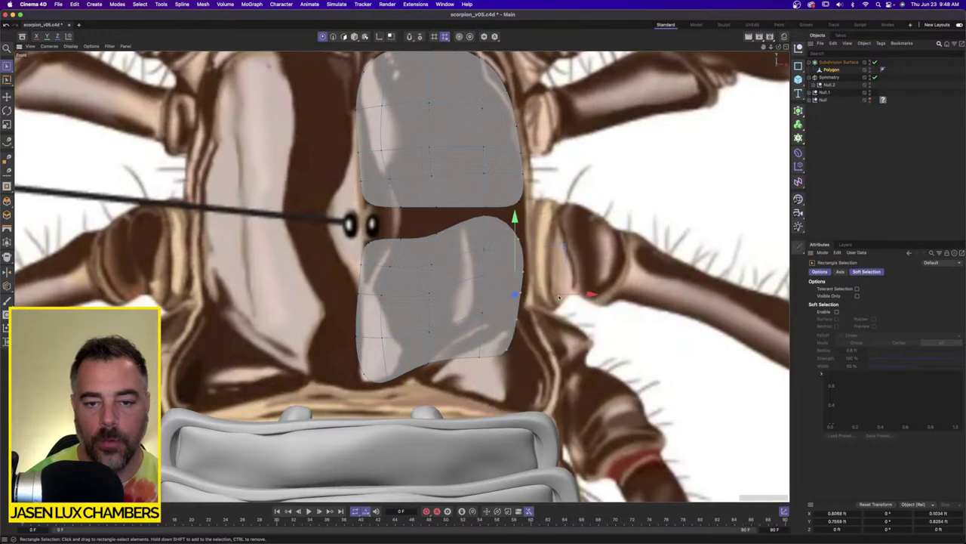
{"action": "left_click_drag", "start_coordinate": [517, 249], "coordinate": [517, 224]}
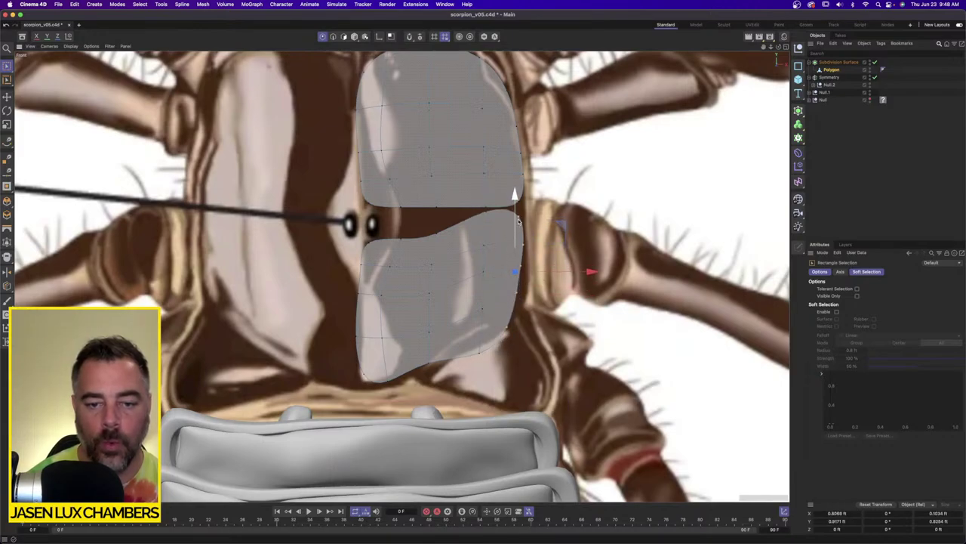
{"action": "left_click_drag", "start_coordinate": [467, 300], "coordinate": [484, 388]}
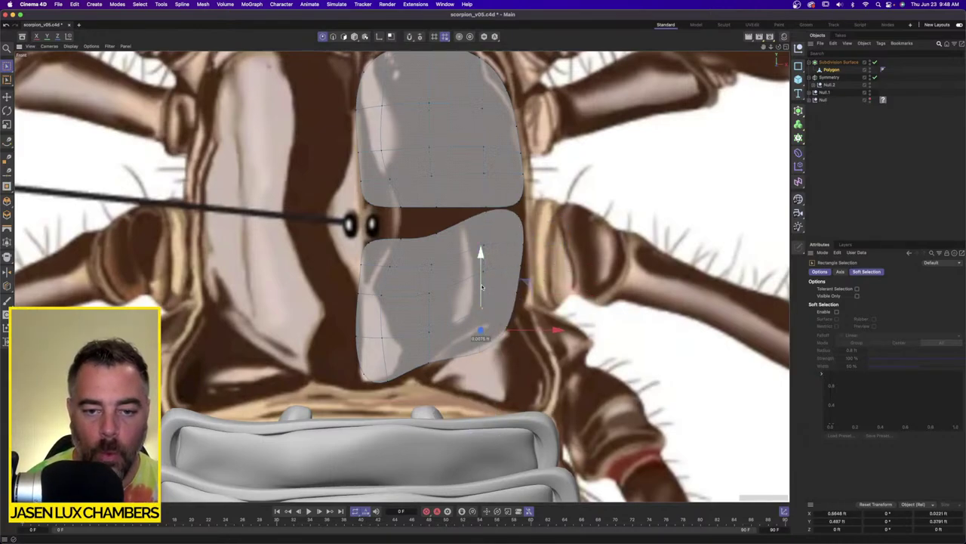
{"action": "left_click_drag", "start_coordinate": [480, 296], "coordinate": [479, 232]}
{"action": "left_click_drag", "start_coordinate": [462, 367], "coordinate": [489, 313], "text": "shift"}
Raise the inner points of the rear half's front edge about 0.13 ft to narrow the gap to the front half.
{"action": "left_click_drag", "start_coordinate": [481, 247], "coordinate": [330, 254]}
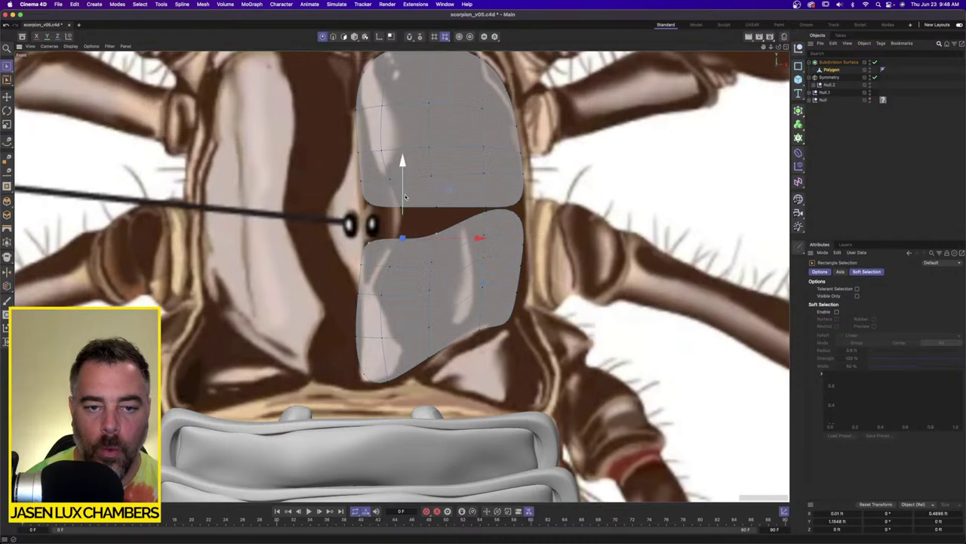
{"action": "left_click_drag", "start_coordinate": [403, 234], "coordinate": [401, 217]}
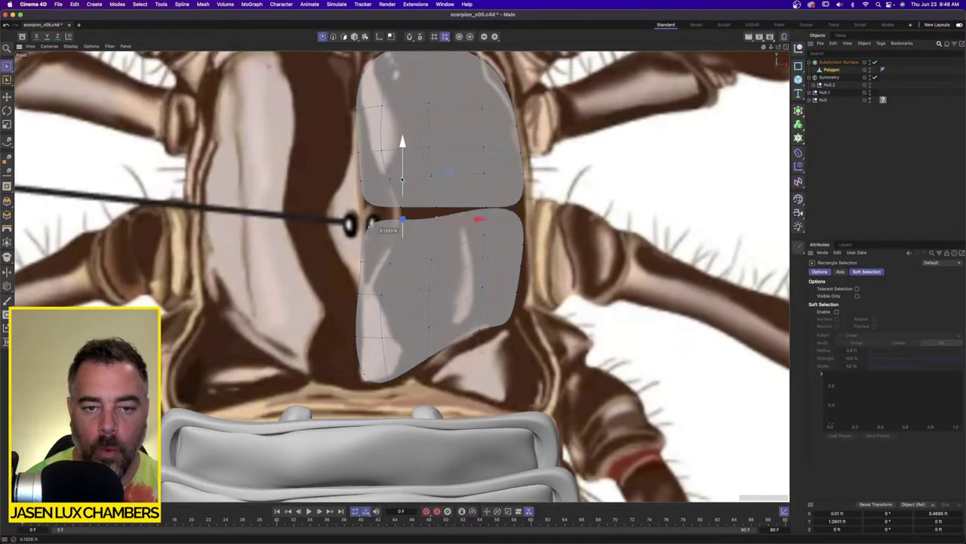
{"action": "left_click", "coordinate": [478, 209]}
Select the facing edges of both shield halves with Loop Selection and join them at their midpoint using Stitch and Sew.
{"action": "left_click", "coordinate": [335, 37]}
{"action": "left_click", "coordinate": [203, 4]}
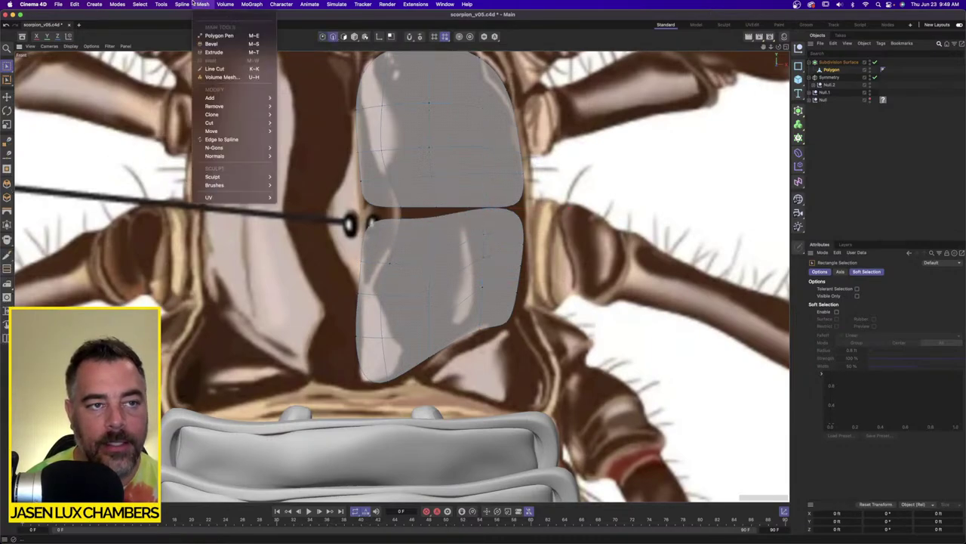
{"action": "mouse_move", "coordinate": [142, 6]}
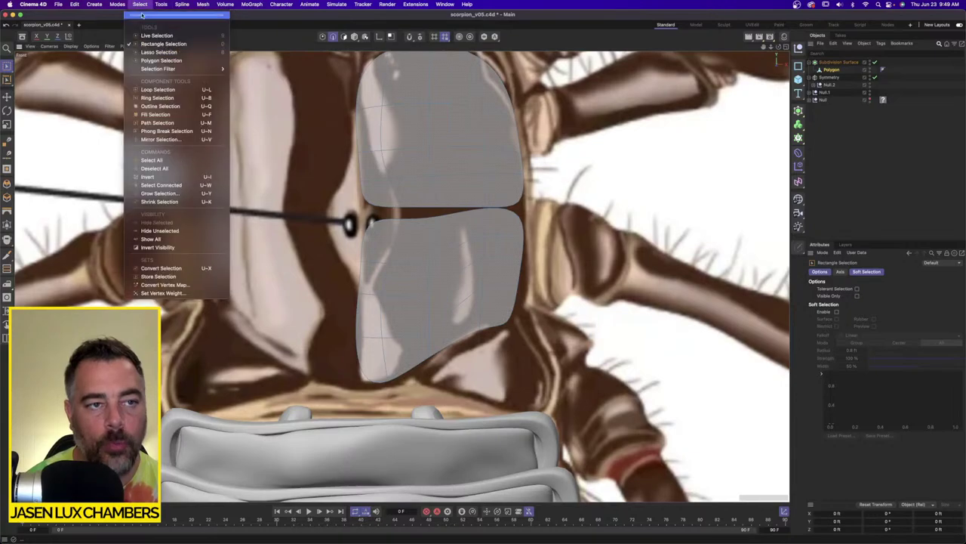
{"action": "left_click", "coordinate": [158, 90]}
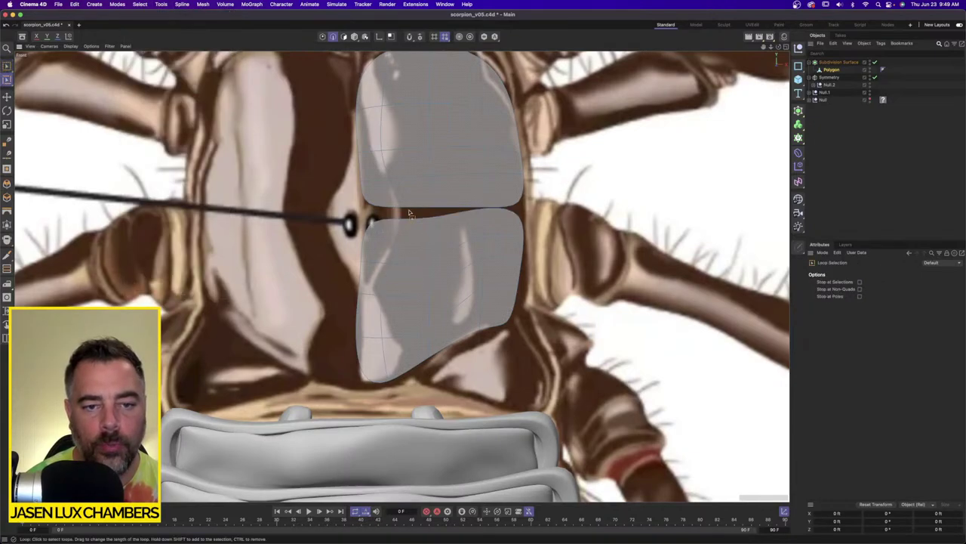
{"action": "left_click", "coordinate": [411, 208]}
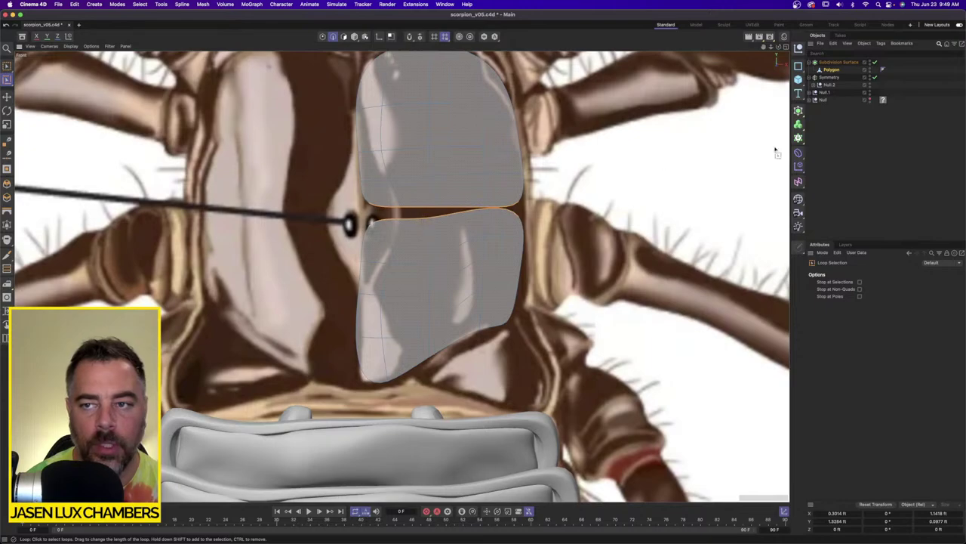
{"action": "right_click", "coordinate": [507, 202]}
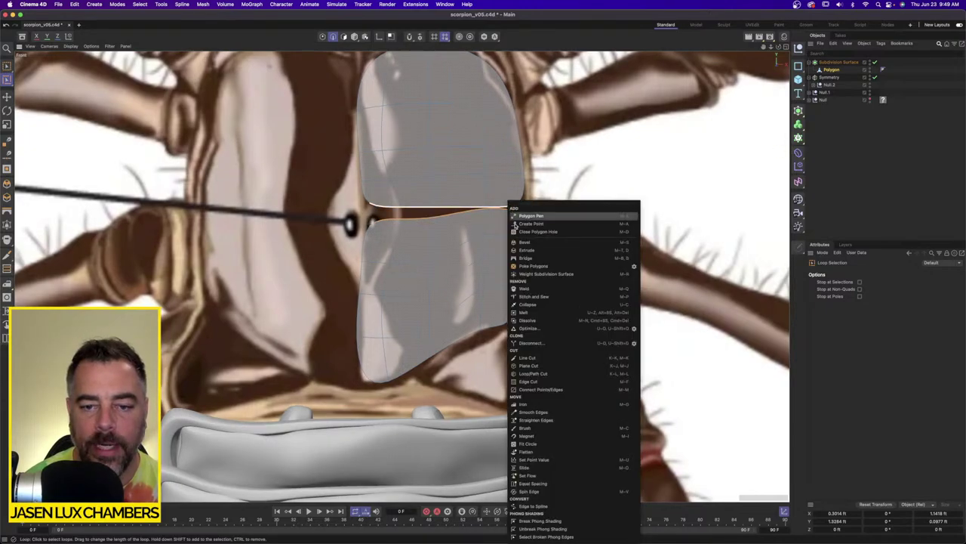
{"action": "left_click", "coordinate": [558, 298]}
{"action": "left_click_drag", "start_coordinate": [435, 211], "coordinate": [458, 242]}
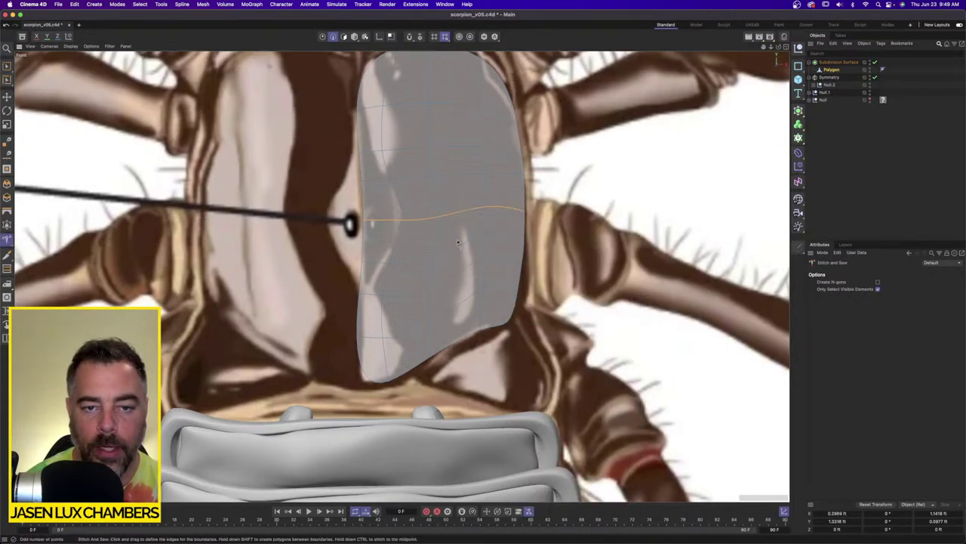
{"action": "key", "text": "super+z"}
{"action": "left_click_drag", "start_coordinate": [435, 212], "coordinate": [465, 239], "text": "ctrl"}
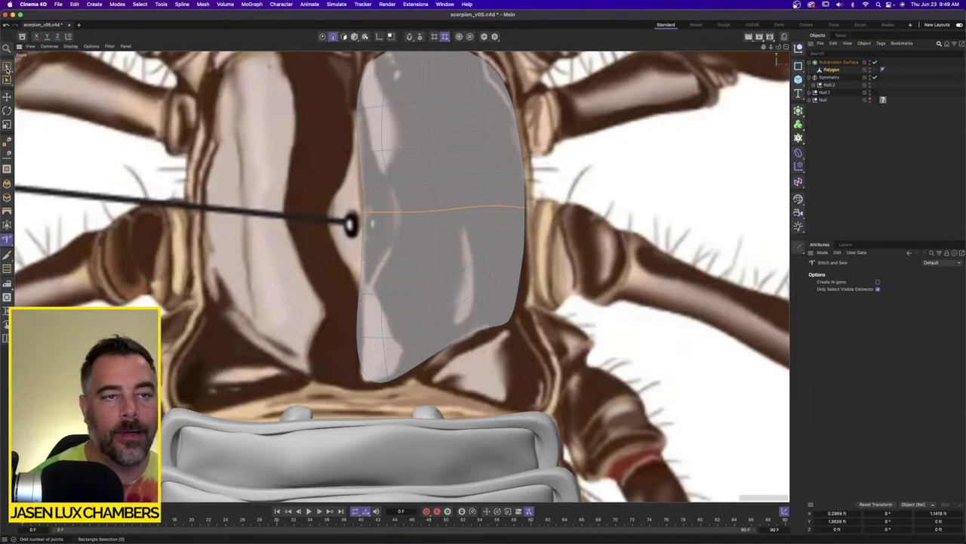
Move the inner and centre points behind the stitched seam upward to even out the point spacing.
{"action": "left_click", "coordinate": [322, 36]}
{"action": "left_click_drag", "start_coordinate": [6, 66], "coordinate": [34, 91]}
{"action": "left_click_drag", "start_coordinate": [344, 248], "coordinate": [398, 274]}
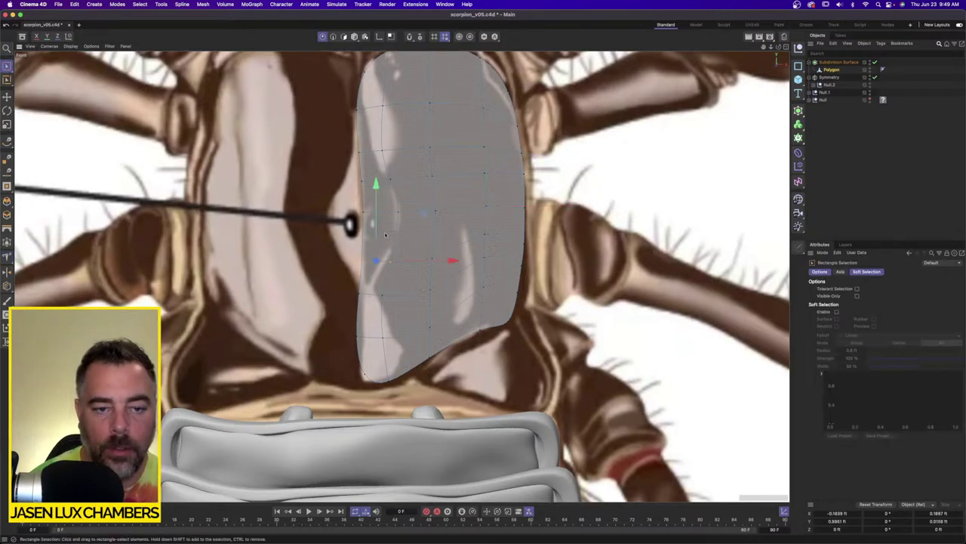
{"action": "left_click_drag", "start_coordinate": [375, 232], "coordinate": [448, 272]}
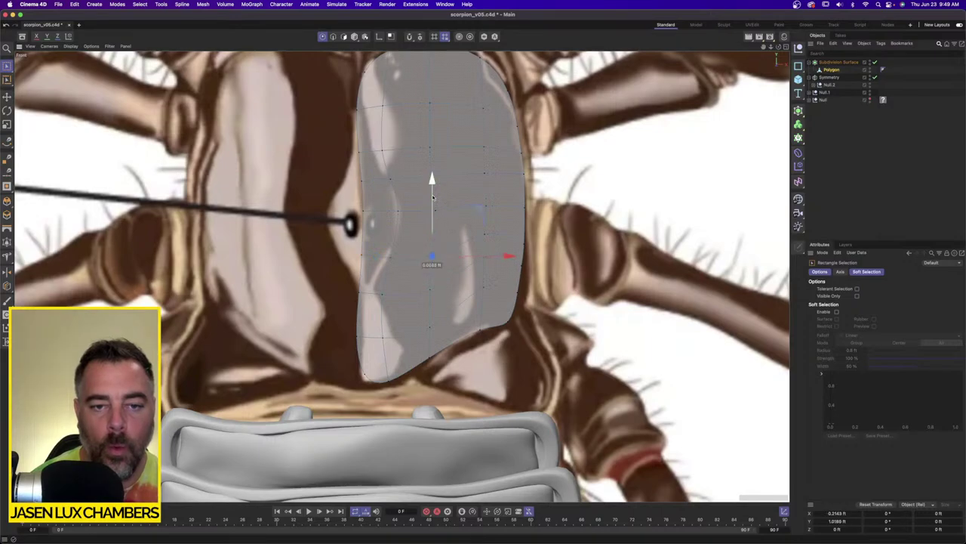
{"action": "left_click_drag", "start_coordinate": [433, 198], "coordinate": [433, 183]}
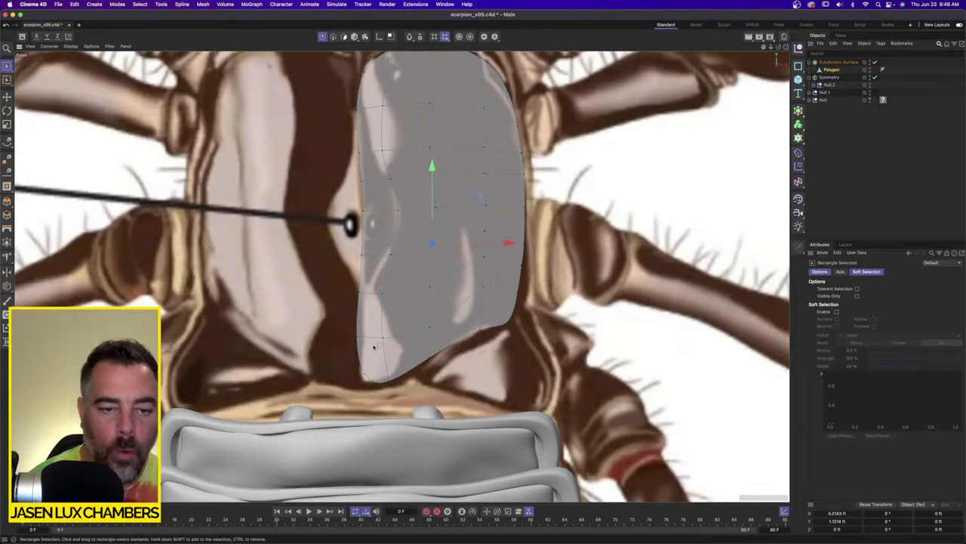
Flatten the shield's inner edge points to an X size of 0 and move them to the midline, at about -0.26 ft in X.
{"action": "left_click_drag", "start_coordinate": [370, 140], "coordinate": [320, 294]}
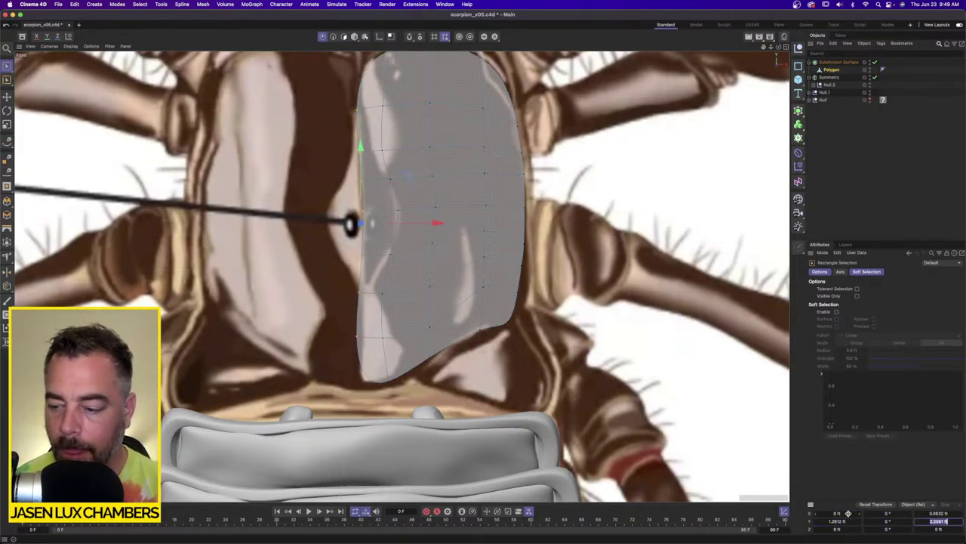
{"action": "type", "text": "0"}
{"action": "key", "text": "Return"}
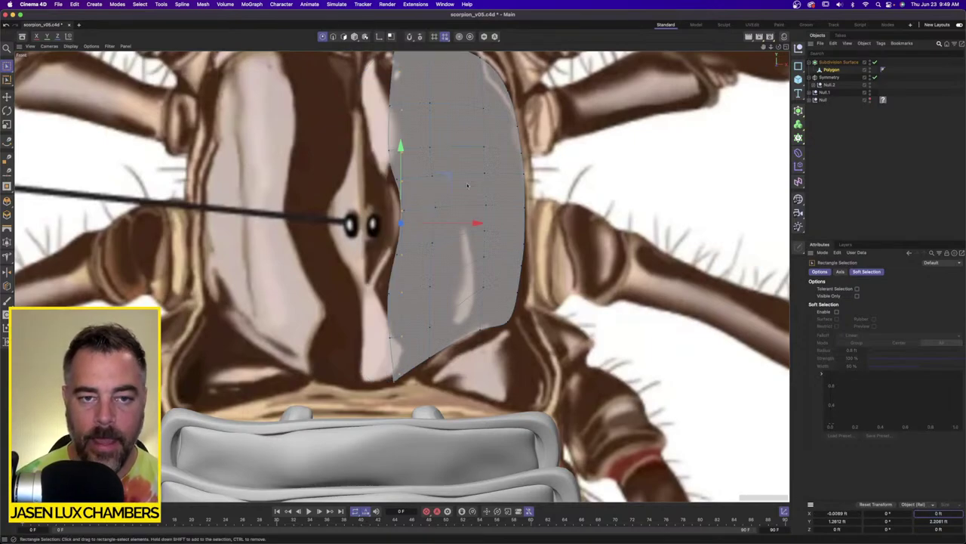
{"action": "left_click_drag", "start_coordinate": [476, 223], "coordinate": [435, 224]}
Fit the shield's outer edge points to the reference, rounding the rear corner and indenting the side at about X 0.775 ft, Y 1.76 ft.
{"action": "scroll", "coordinate": [429, 141], "scroll_direction": "down", "scroll_amount": 3}
{"action": "scroll", "coordinate": [426, 136], "scroll_direction": "up", "scroll_amount": 2}
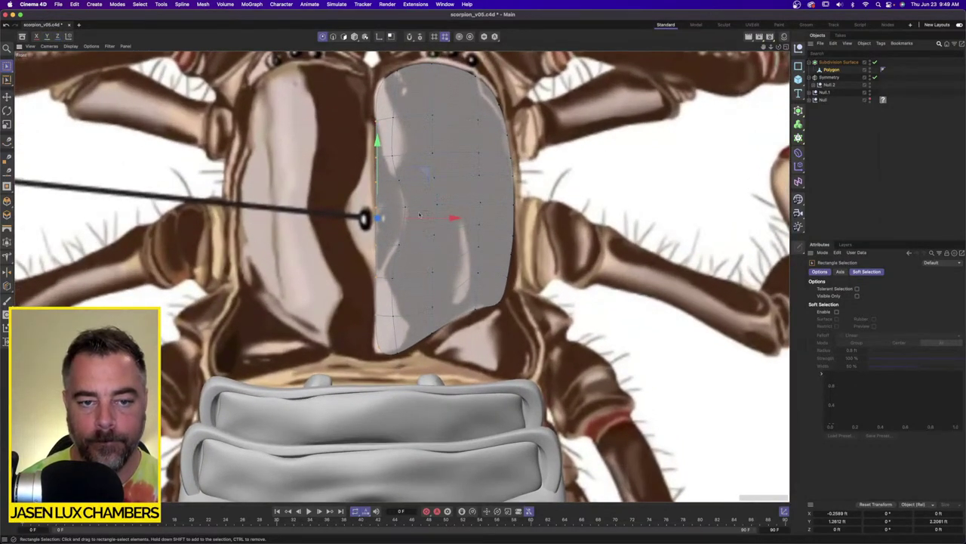
{"action": "scroll", "coordinate": [483, 204], "scroll_direction": "down", "scroll_amount": 2}
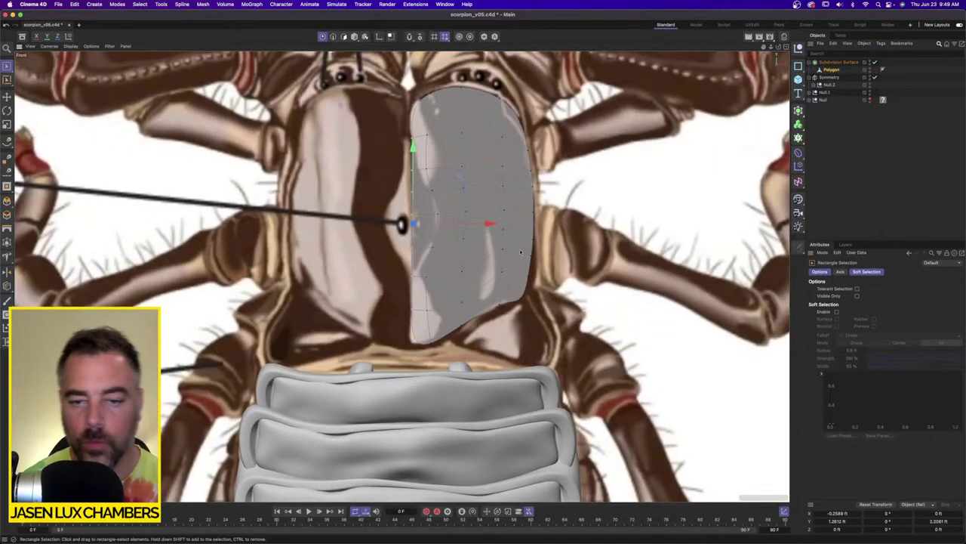
{"action": "left_click_drag", "start_coordinate": [520, 252], "coordinate": [536, 286]}
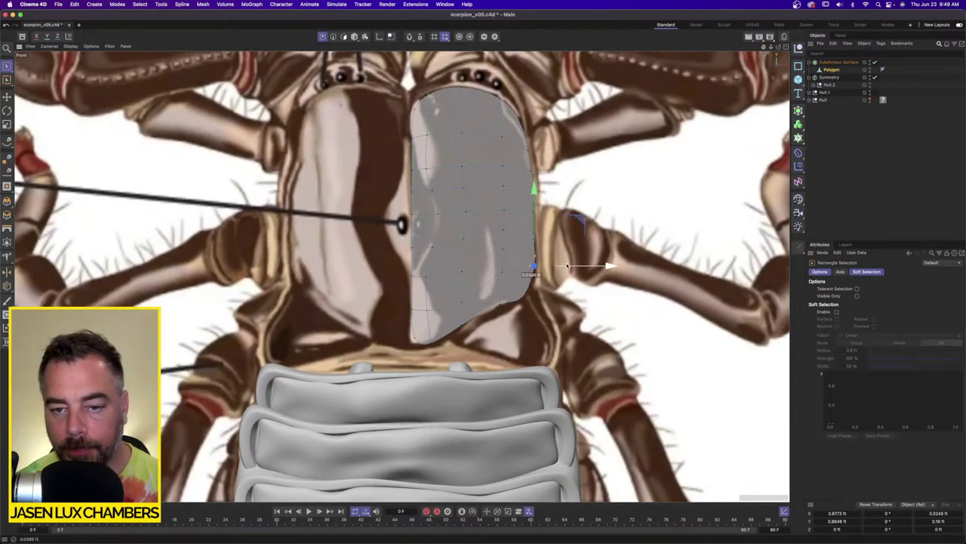
{"action": "left_click_drag", "start_coordinate": [528, 309], "coordinate": [529, 309]}
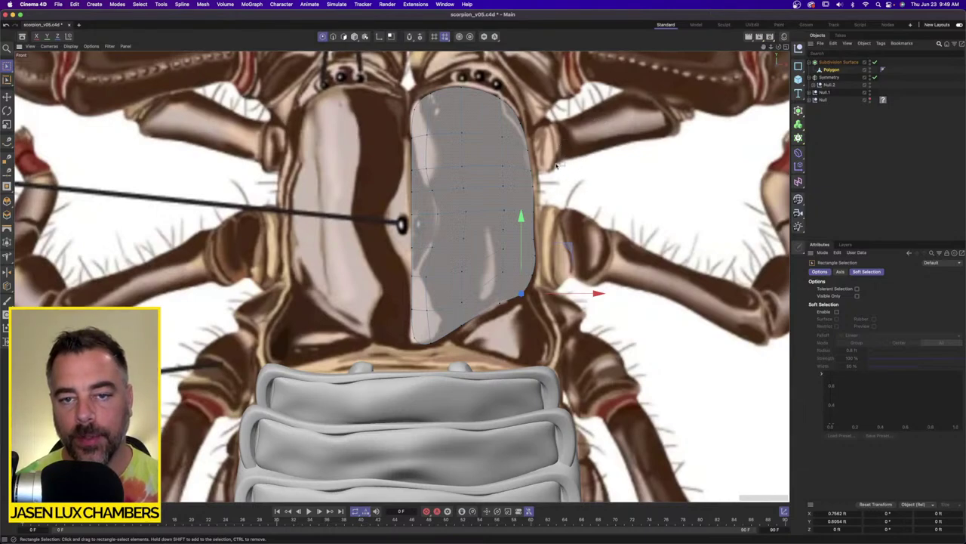
{"action": "left_click_drag", "start_coordinate": [523, 195], "coordinate": [558, 169]}
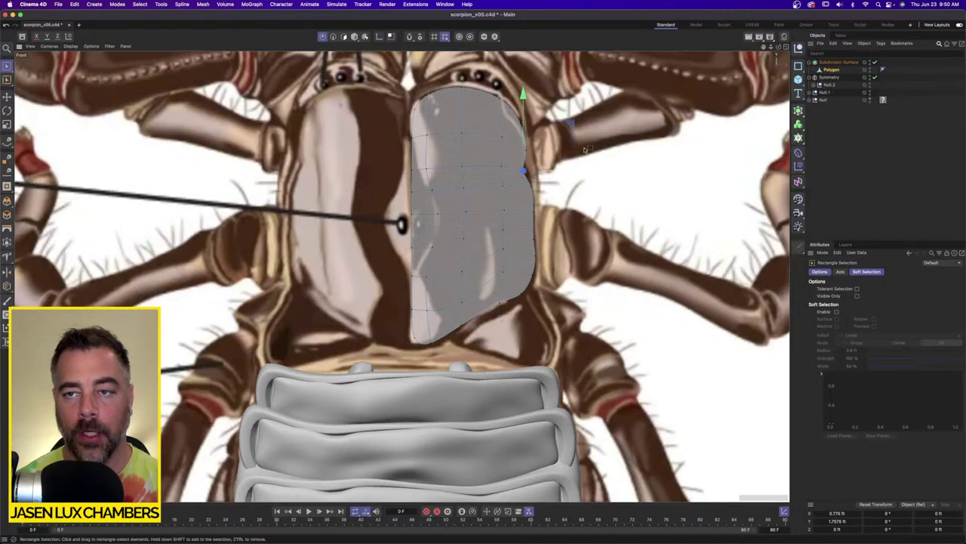
Show all four views, orbit the perspective to the shield's side and duplicate the shield polygon within the Subdivision Surface.
{"action": "left_click", "coordinate": [785, 46]}
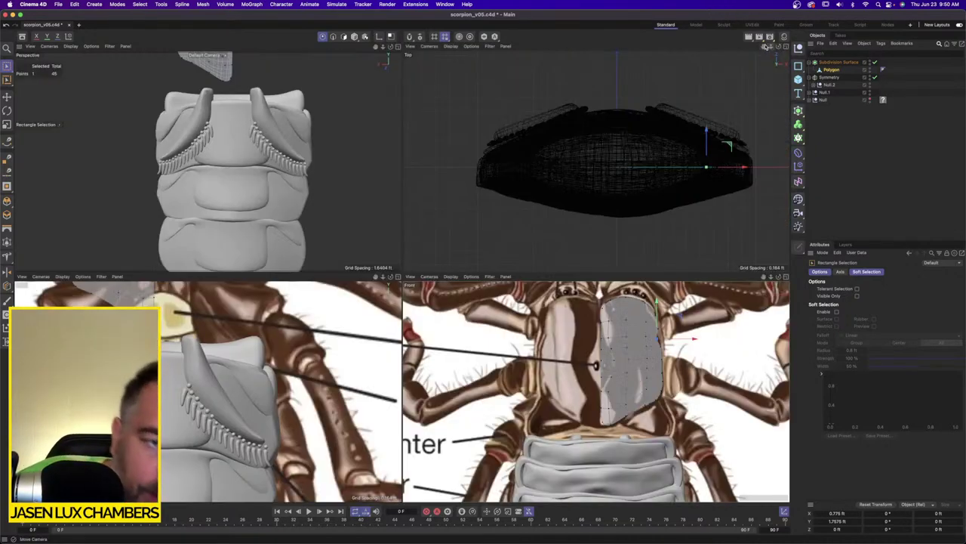
{"action": "left_click_drag", "start_coordinate": [239, 104], "coordinate": [276, 163], "text": "alt"}
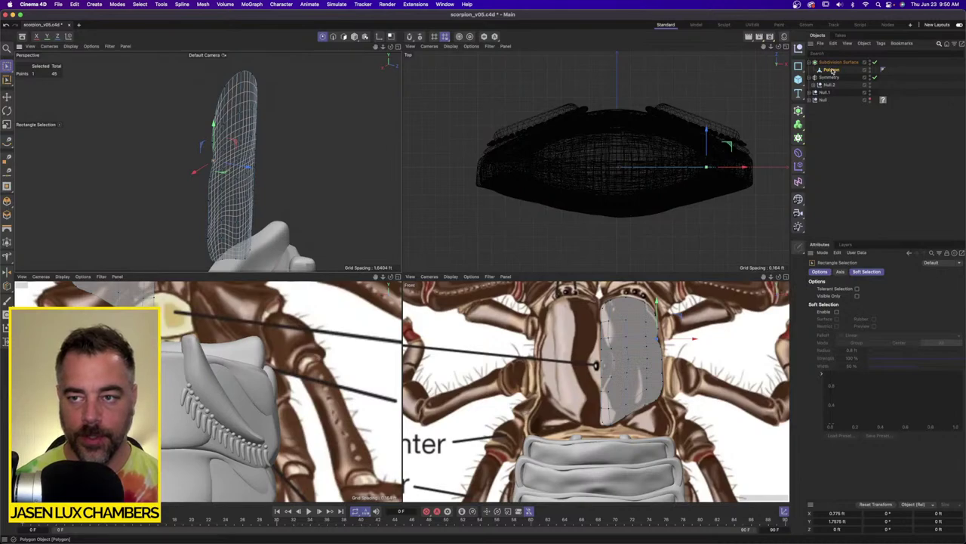
{"action": "left_click_drag", "start_coordinate": [841, 70], "coordinate": [836, 68], "text": "ctrl"}
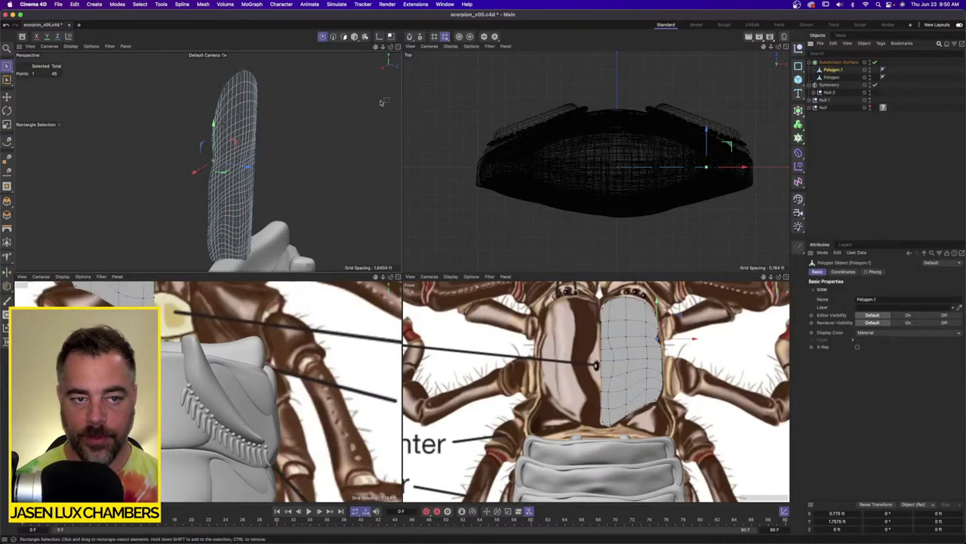
Extrude all polygons of the duplicated shield by about 0.094 ft to give it thickness.
{"action": "left_click", "coordinate": [346, 37]}
{"action": "key", "text": "super+a"}
{"action": "key", "text": "d"}
{"action": "mouse_move", "coordinate": [314, 124]}
{"action": "left_mouse_down"}
{"action": "mouse_move", "coordinate": [281, 125]}
{"action": "mouse_move", "coordinate": [393, 126]}
{"action": "mouse_move", "coordinate": [310, 121]}
{"action": "left_mouse_up"}
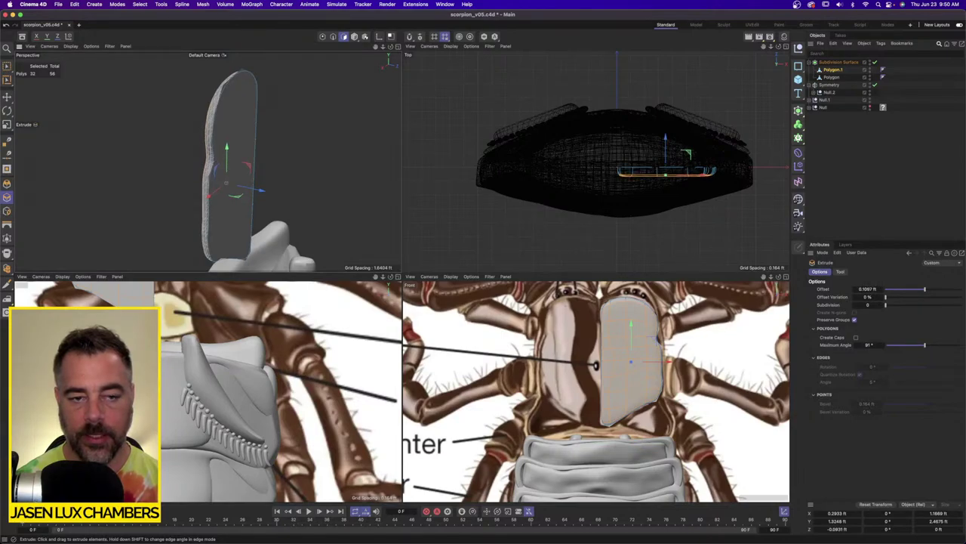
{"action": "left_click_drag", "start_coordinate": [310, 121], "coordinate": [307, 120]}
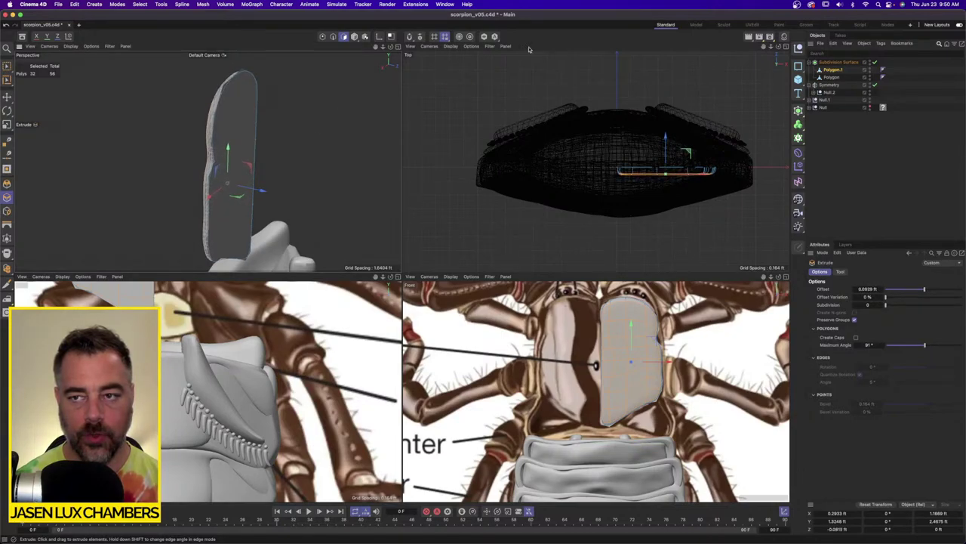
Merge the extruded duplicate and the original shield polygon into one mesh with Connect Objects + Delete.
{"action": "left_click", "coordinate": [833, 70]}
{"action": "right_click", "coordinate": [833, 70]}
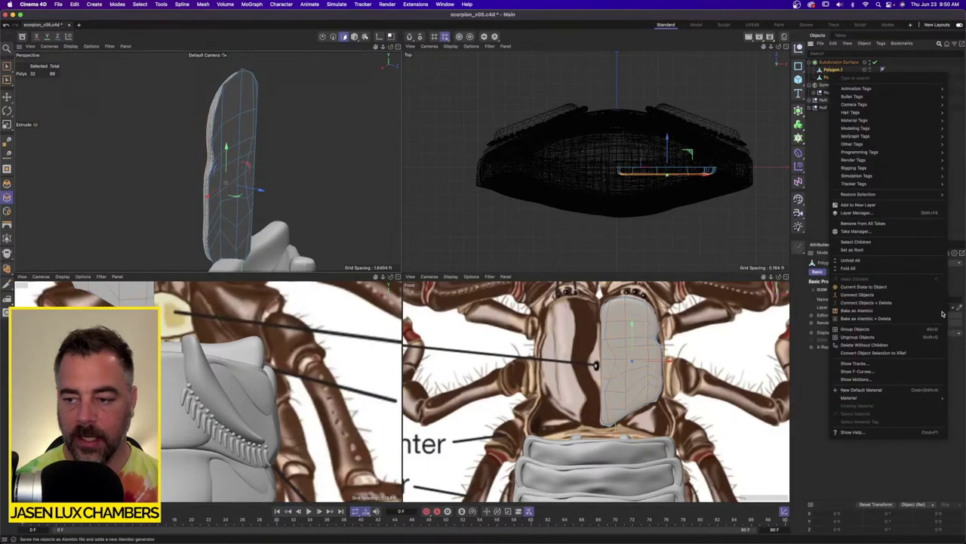
{"action": "left_click", "coordinate": [868, 302]}
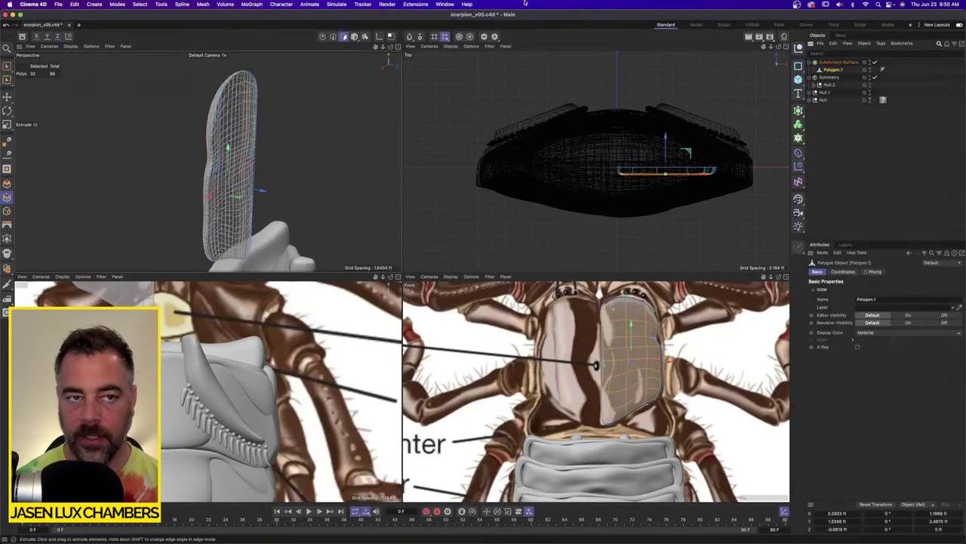
Optimize all points of the merged shield mesh with a 0.05 ft tolerance to weld the duplicate points.
{"action": "left_click", "coordinate": [322, 36]}
{"action": "left_click", "coordinate": [203, 4]}
{"action": "left_click", "coordinate": [203, 3]}
{"action": "left_click", "coordinate": [203, 4]}
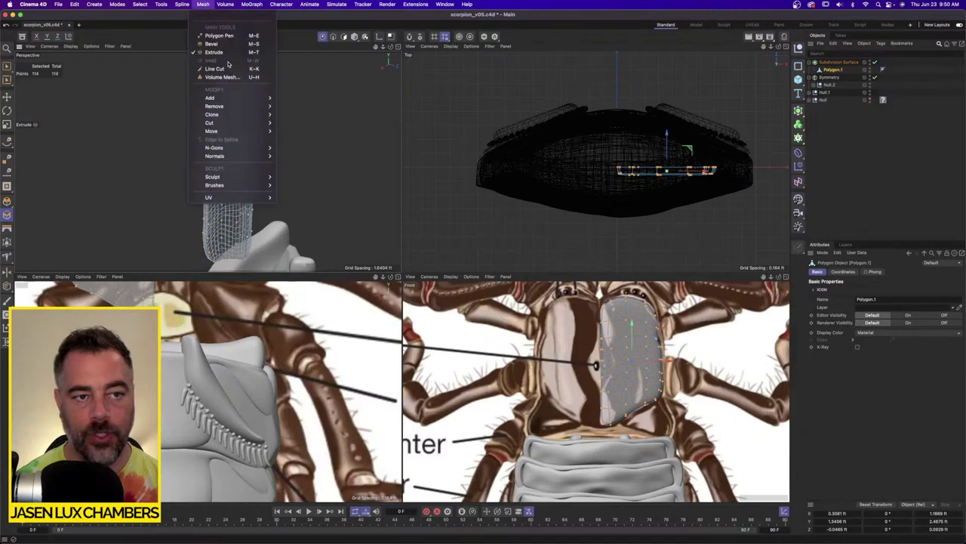
{"action": "mouse_move", "coordinate": [219, 106]}
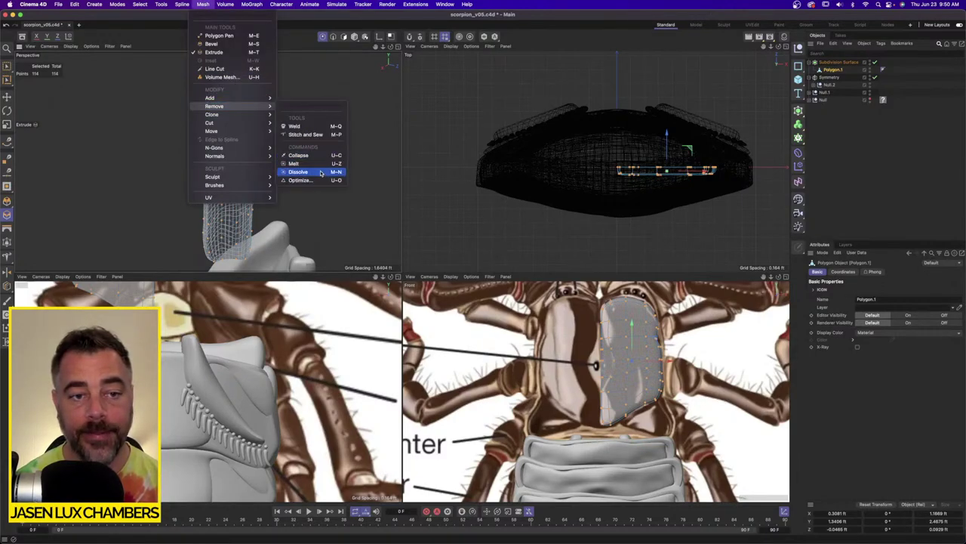
{"action": "left_click", "coordinate": [317, 179]}
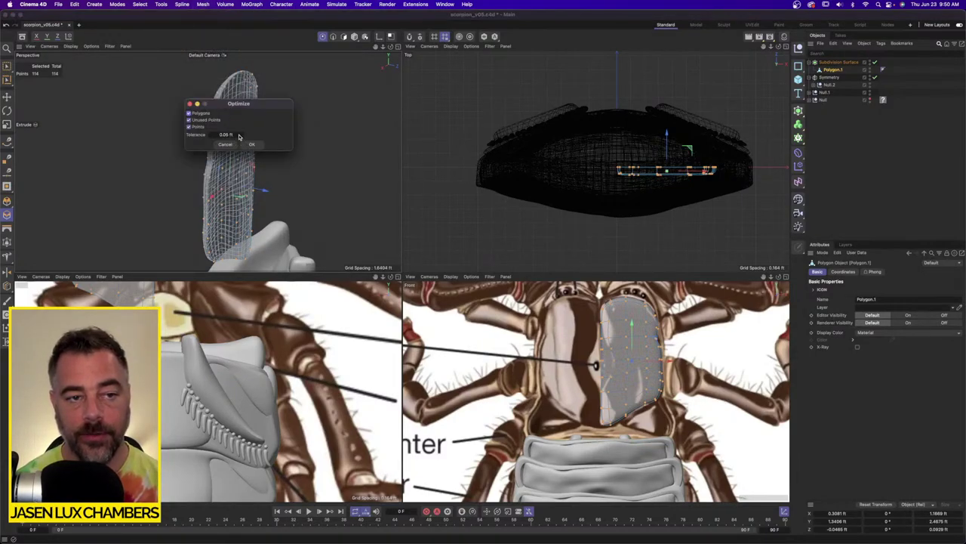
{"action": "key", "text": "Return"}
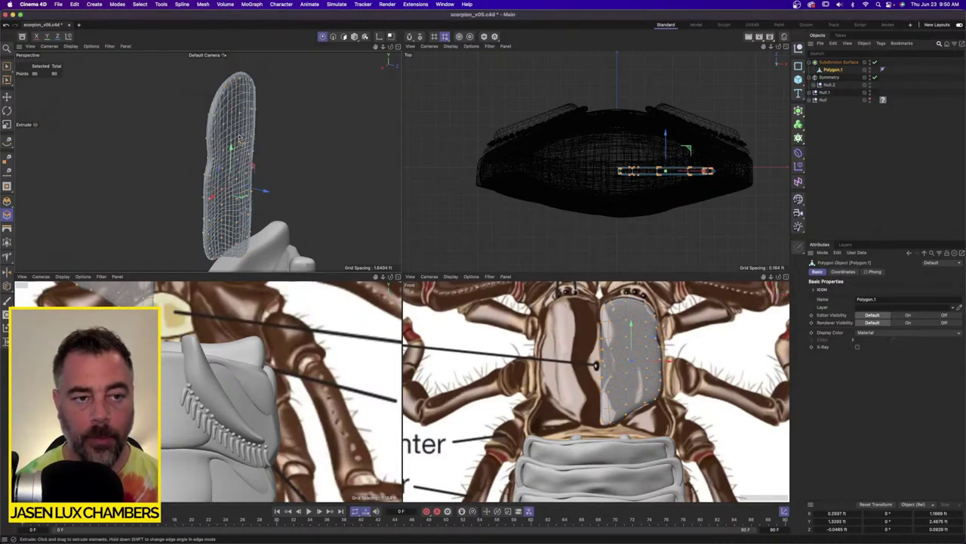
{"action": "left_click", "coordinate": [928, 177]}
{"action": "left_click_drag", "start_coordinate": [239, 151], "coordinate": [314, 148], "text": "alt"}
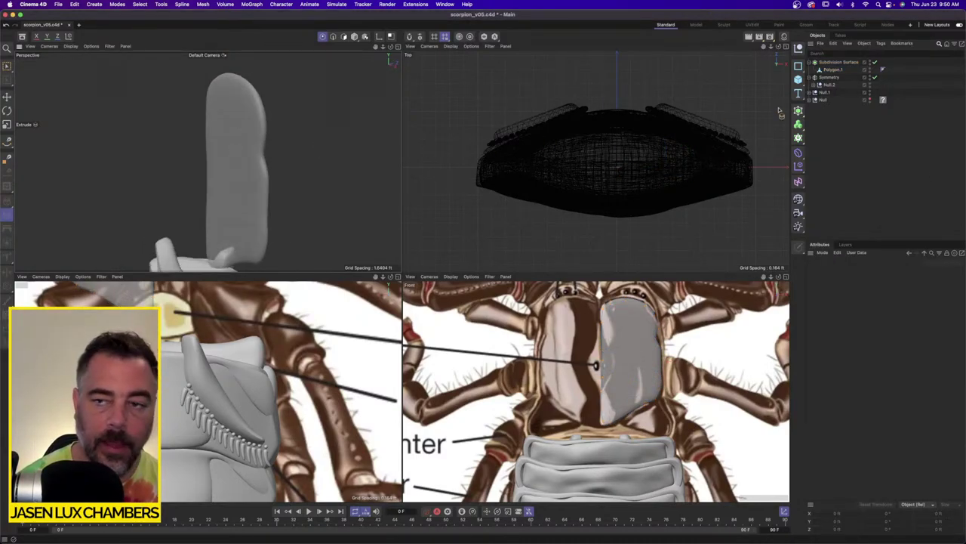
{"action": "left_click", "coordinate": [833, 70]}
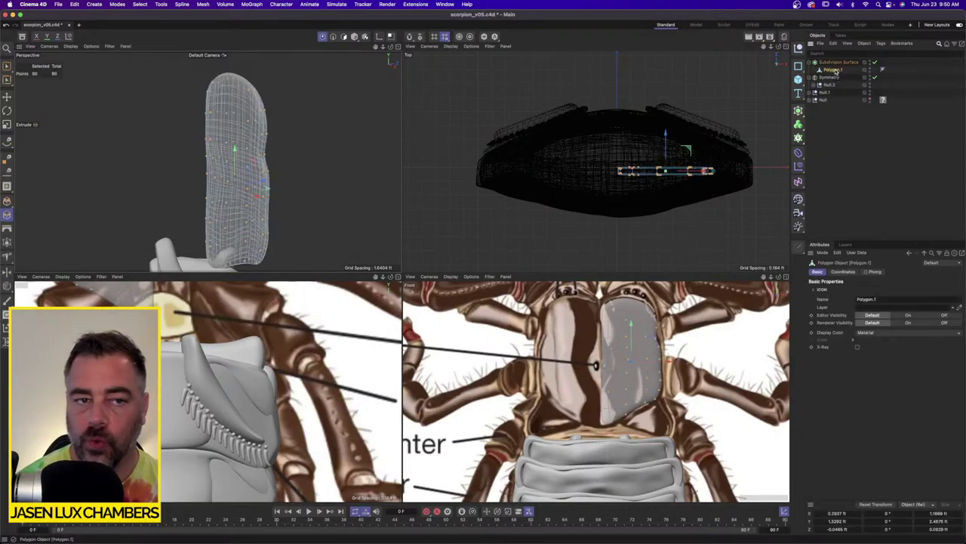
Switch to editing polygons with the shield's front face selected and maximize the perspective view on it.
{"action": "left_click", "coordinate": [344, 37]}
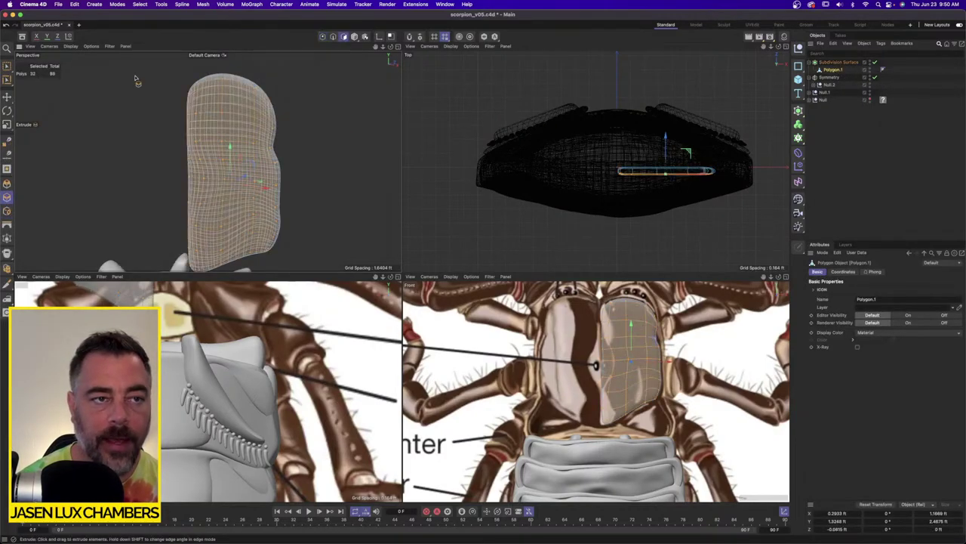
{"action": "left_click", "coordinate": [138, 5]}
{"action": "left_click", "coordinate": [268, 67]}
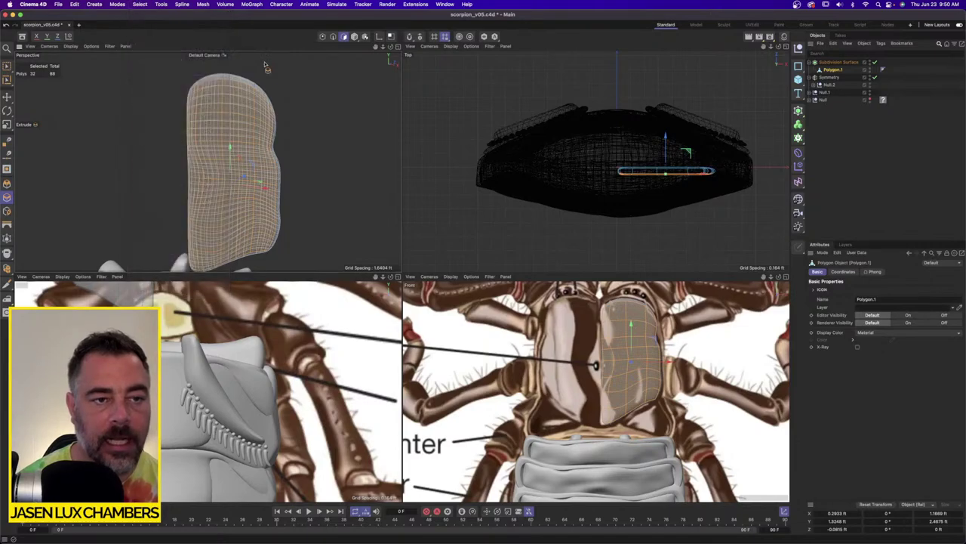
{"action": "left_click_drag", "start_coordinate": [273, 120], "coordinate": [285, 96], "text": "alt"}
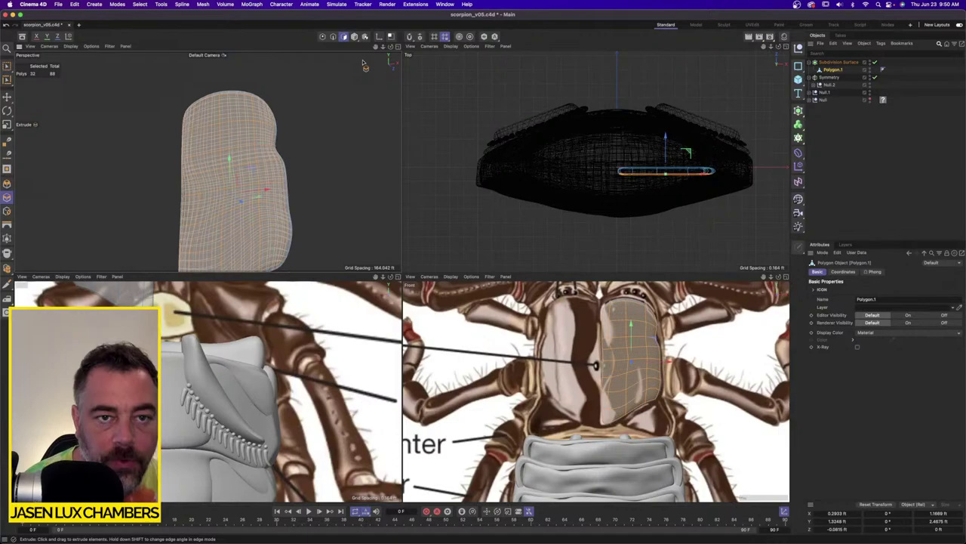
{"action": "left_click", "coordinate": [397, 46]}
{"action": "middle_click_drag", "start_coordinate": [427, 181], "coordinate": [418, 175], "text": "alt"}
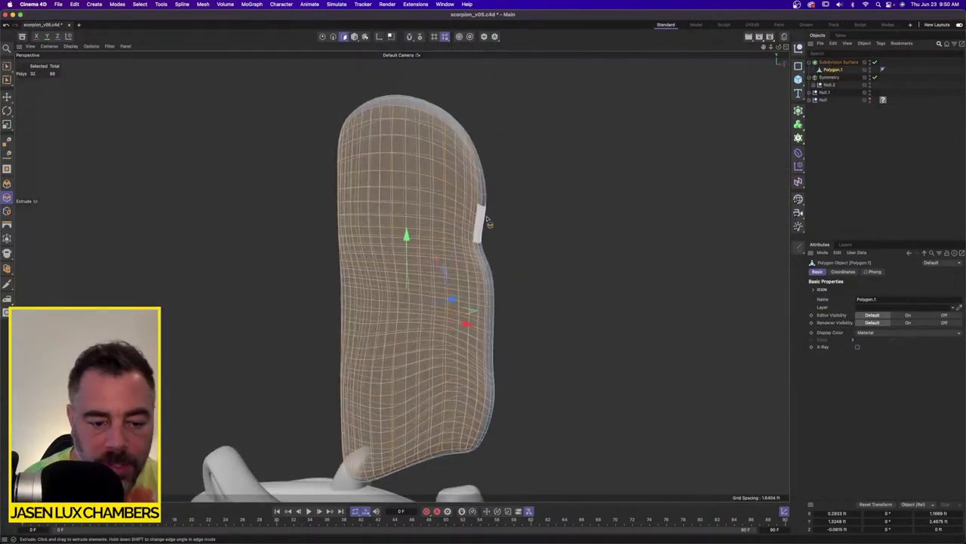
{"action": "mouse_move", "coordinate": [499, 236]}
{"action": "left_mouse_down"}
{"action": "mouse_move", "coordinate": [479, 236]}
{"action": "mouse_move", "coordinate": [501, 236]}
{"action": "left_mouse_up"}
{"action": "left_click", "coordinate": [867, 210]}
{"action": "left_click_drag", "start_coordinate": [414, 171], "coordinate": [560, 196], "text": "alt"}
{"action": "key", "text": "super+z"}
{"action": "key", "text": "super+z"}
{"action": "key", "text": "super+z"}
Inset the shield's front-face polygons and extrude them by about 0.08 ft to raise a panel inside the border.
{"action": "key", "text": "i"}
{"action": "key", "text": "d"}
{"action": "left_click_drag", "start_coordinate": [634, 153], "coordinate": [665, 154]}
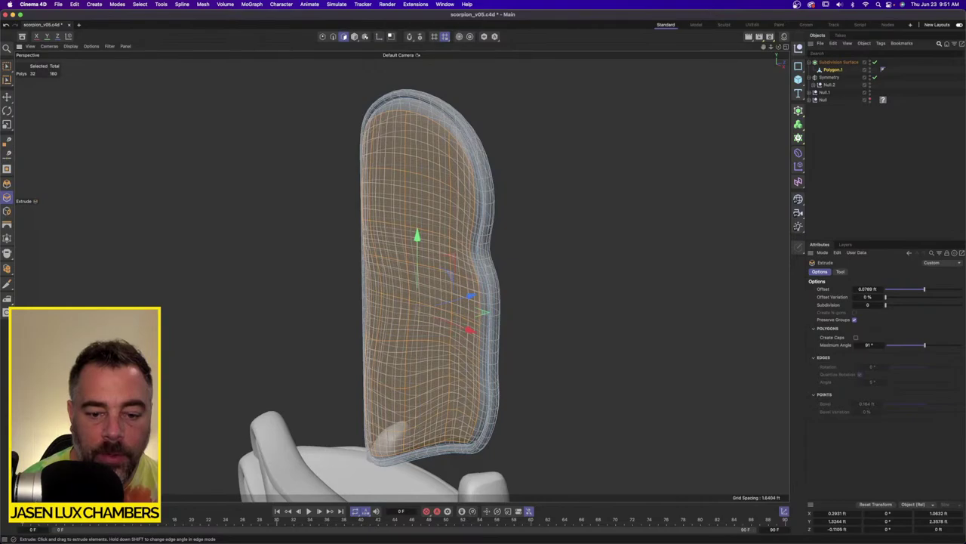
{"action": "left_click", "coordinate": [874, 163]}
{"action": "left_click_drag", "start_coordinate": [483, 181], "coordinate": [559, 174], "text": "alt"}
{"action": "left_click_drag", "start_coordinate": [545, 175], "coordinate": [491, 192], "text": "alt"}
{"action": "left_click", "coordinate": [834, 69]}
{"action": "left_click_drag", "start_coordinate": [417, 102], "coordinate": [397, 123], "text": "alt"}
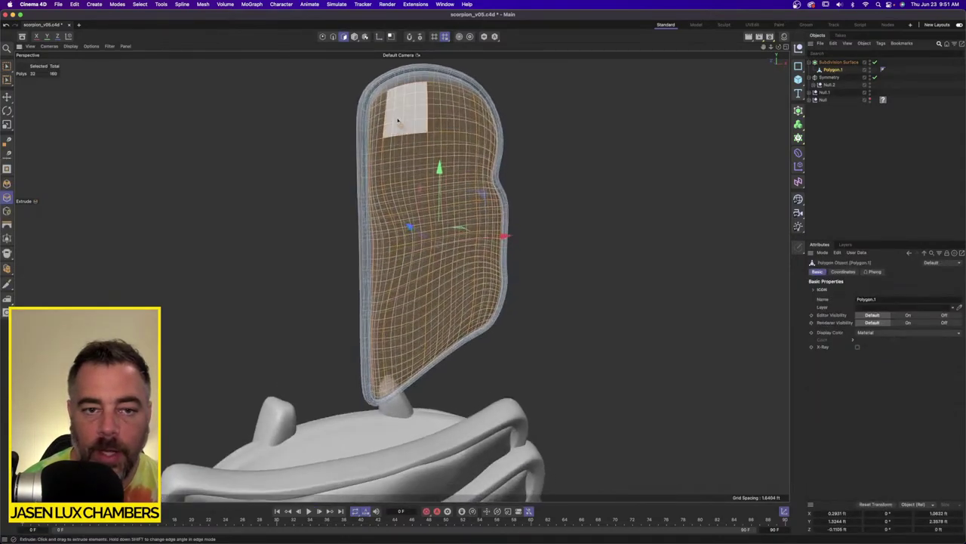
{"action": "left_click", "coordinate": [216, 4]}
{"action": "mouse_move", "coordinate": [202, 4]}
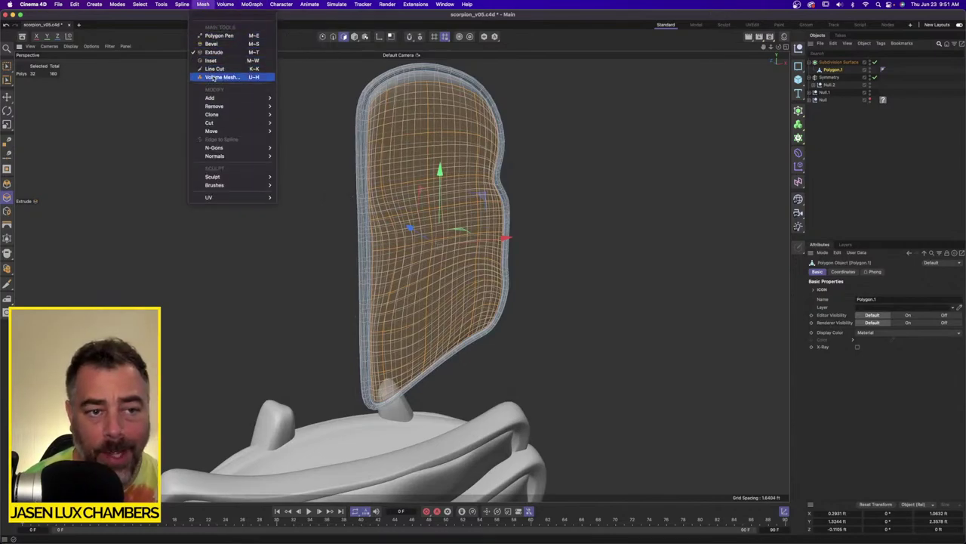
{"action": "mouse_move", "coordinate": [221, 124]}
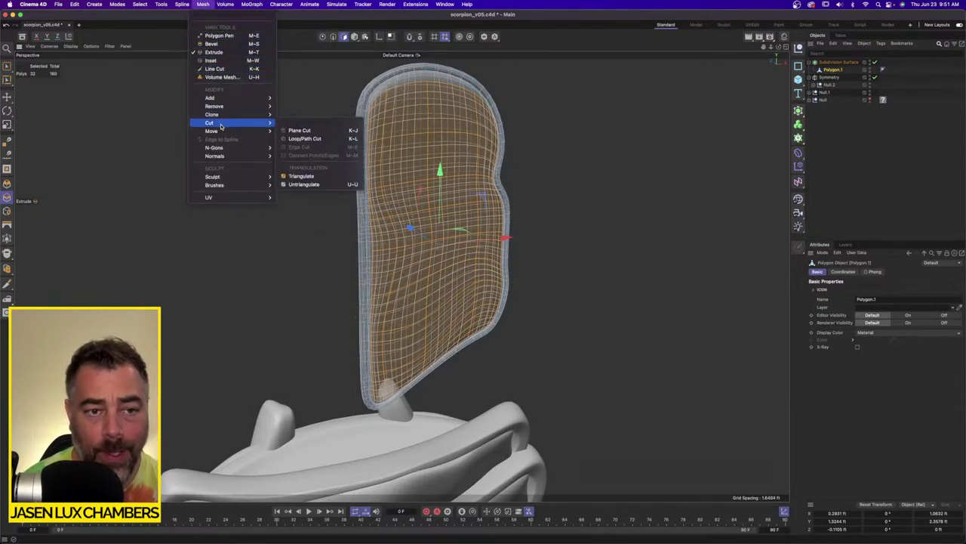
{"action": "left_click", "coordinate": [328, 139]}
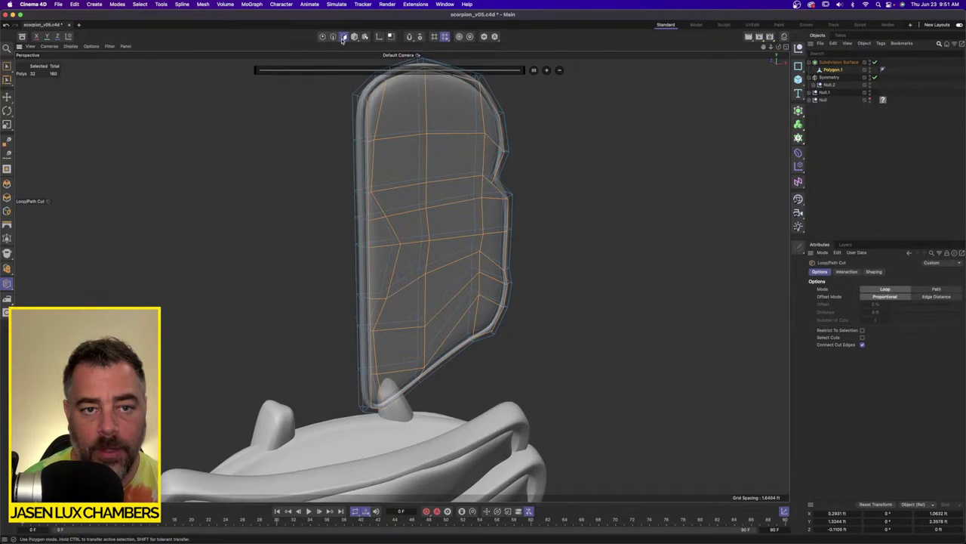
Loop-select the border polygons around the shield's rim and extrude them by about 0.006 ft.
{"action": "left_click", "coordinate": [198, 3]}
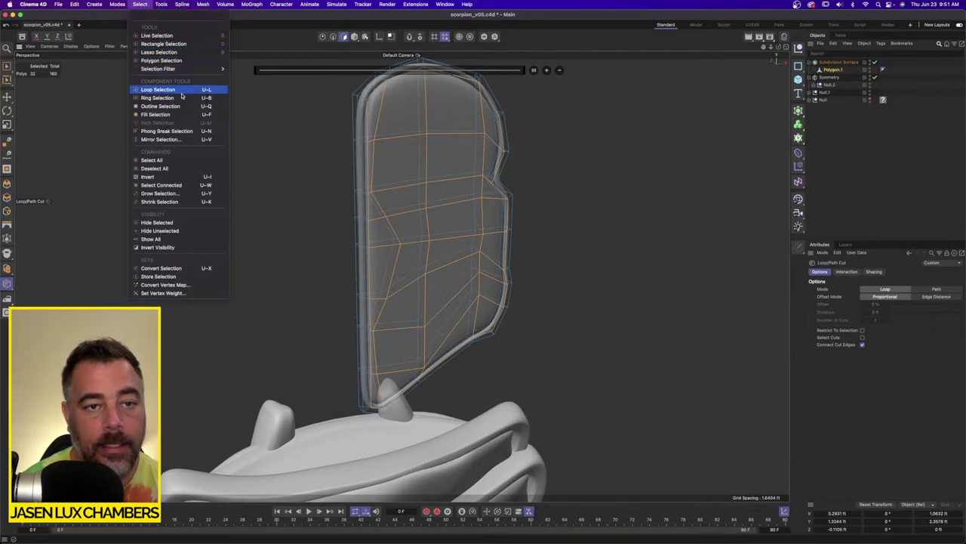
{"action": "left_click", "coordinate": [181, 90]}
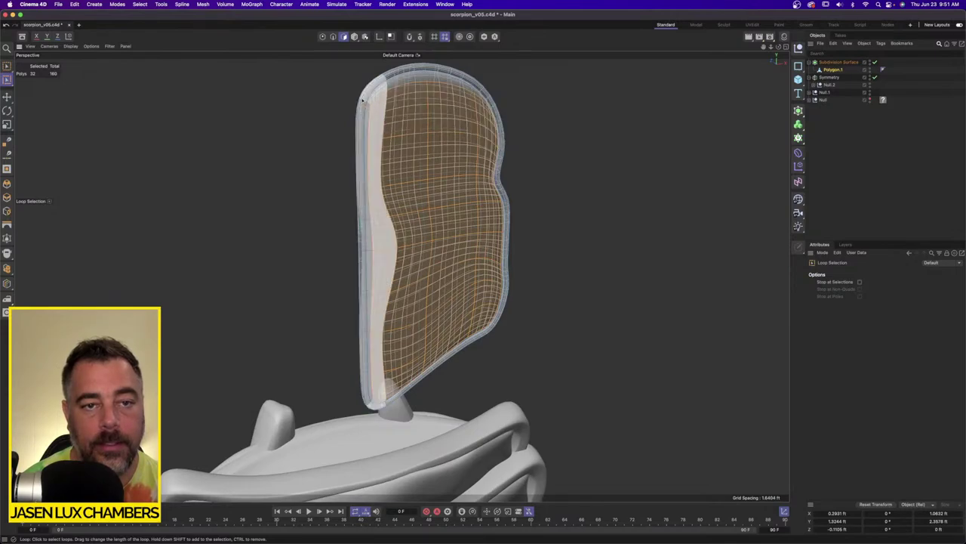
{"action": "left_click", "coordinate": [424, 67]}
{"action": "left_click_drag", "start_coordinate": [412, 92], "coordinate": [432, 101], "text": "alt"}
{"action": "middle_click_drag", "start_coordinate": [431, 99], "coordinate": [417, 180], "text": "alt"}
{"action": "scroll", "coordinate": [417, 180], "scroll_direction": "up", "scroll_amount": 2}
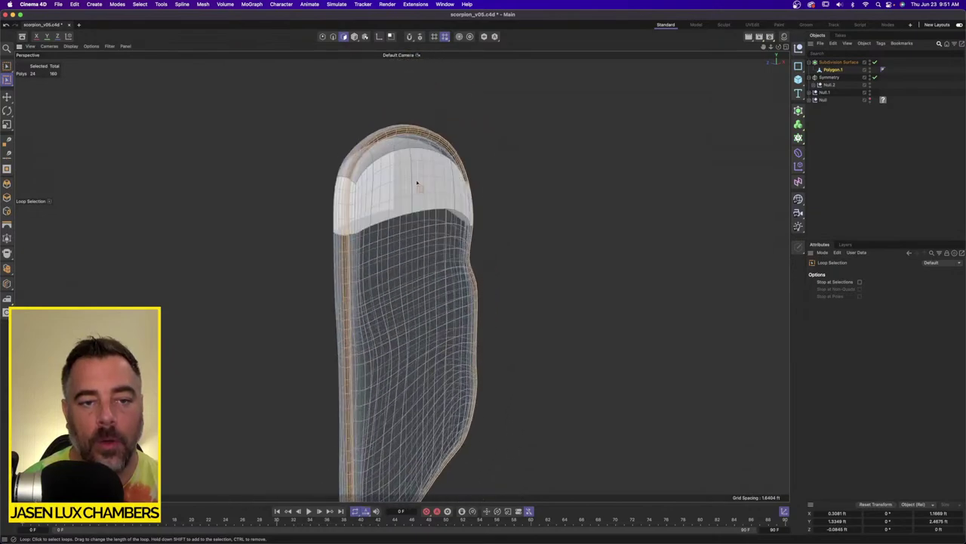
{"action": "key", "text": "d"}
{"action": "left_click_drag", "start_coordinate": [513, 142], "coordinate": [518, 142]}
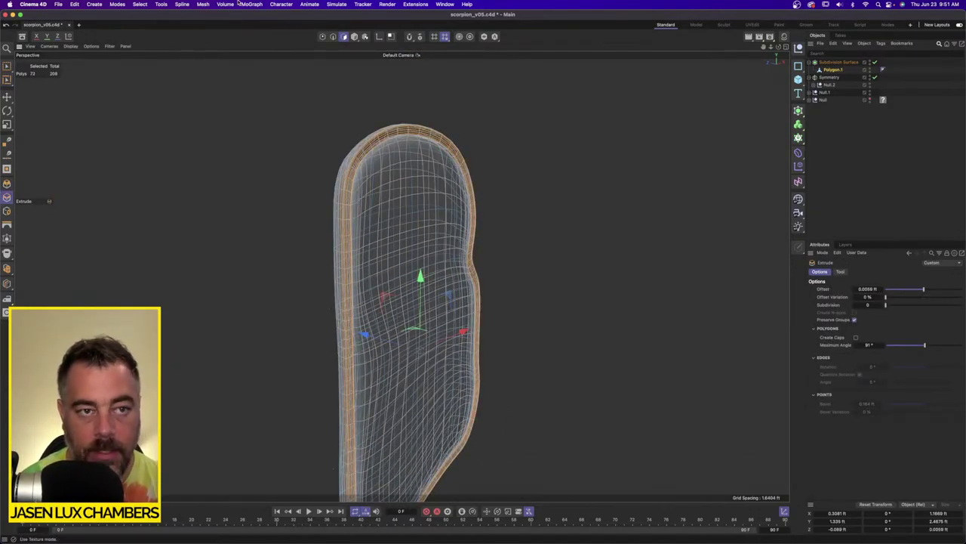
Smooth the extruded rim polygons with the Iron tool, deselect the shield and inspect its rim.
{"action": "left_click", "coordinate": [203, 4]}
{"action": "mouse_move", "coordinate": [215, 130]}
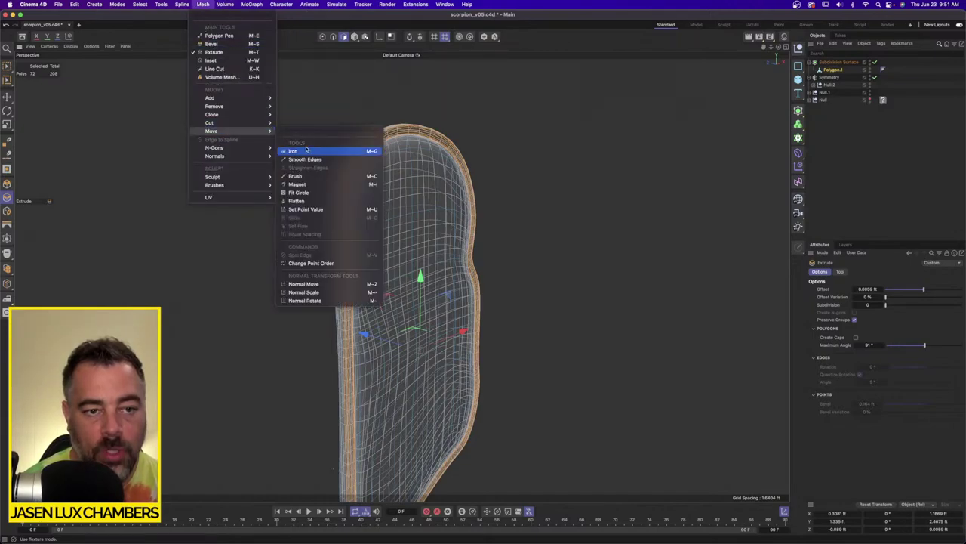
{"action": "left_click", "coordinate": [302, 148]}
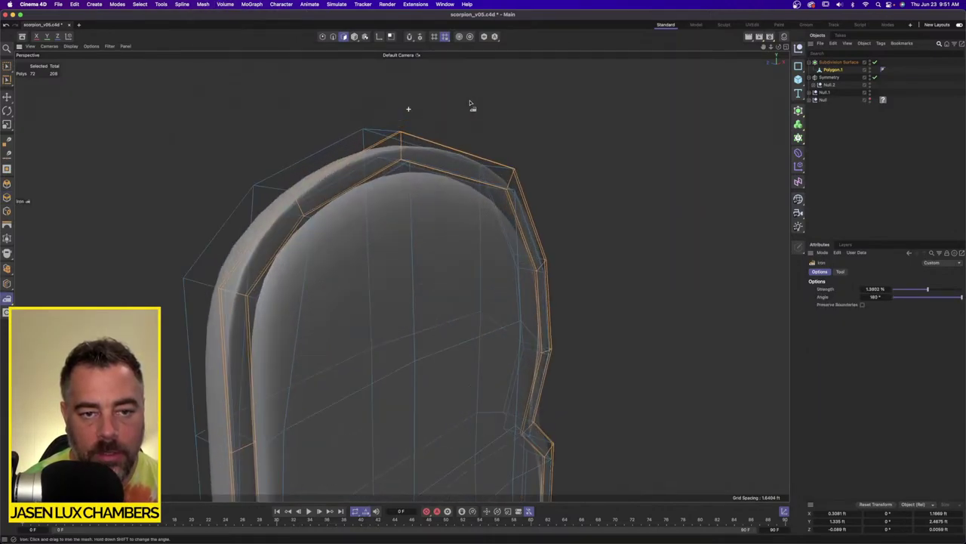
{"action": "left_click_drag", "start_coordinate": [233, 124], "coordinate": [293, 115]}
{"action": "left_click", "coordinate": [832, 178]}
{"action": "right_click_drag", "start_coordinate": [406, 194], "coordinate": [240, 220], "text": "alt"}
{"action": "middle_click_drag", "start_coordinate": [240, 220], "coordinate": [279, 210], "text": "alt"}
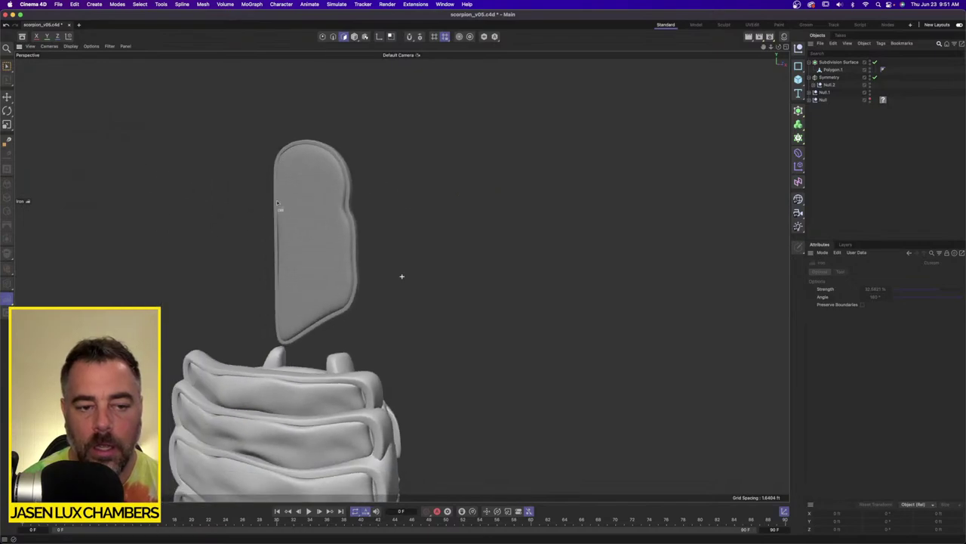
{"action": "right_click_drag", "start_coordinate": [300, 199], "coordinate": [334, 188], "text": "alt"}
{"action": "mouse_move", "coordinate": [335, 187]}
{"action": "left_mouse_down", "text": "alt"}
{"action": "mouse_move", "coordinate": [307, 186]}
{"action": "mouse_move", "coordinate": [325, 203]}
{"action": "left_mouse_up", "text": "alt"}
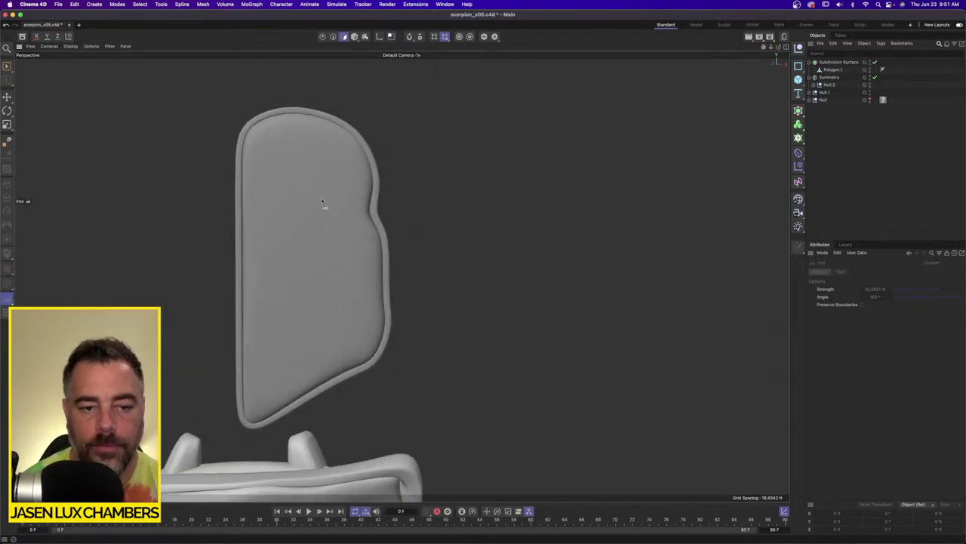
{"action": "right_click_drag", "start_coordinate": [325, 204], "coordinate": [369, 195], "text": "alt"}
Show all four views, select all of the shield's points and move them along negative Z in the Top view.
{"action": "left_click", "coordinate": [784, 46]}
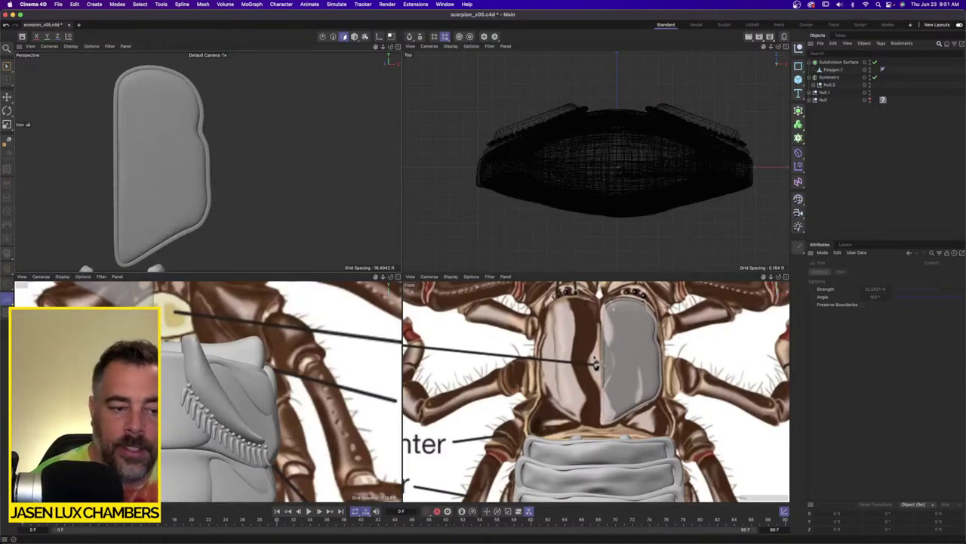
{"action": "scroll", "coordinate": [589, 149], "scroll_direction": "down", "scroll_amount": 3}
{"action": "scroll", "coordinate": [596, 148], "scroll_direction": "up", "scroll_amount": 5}
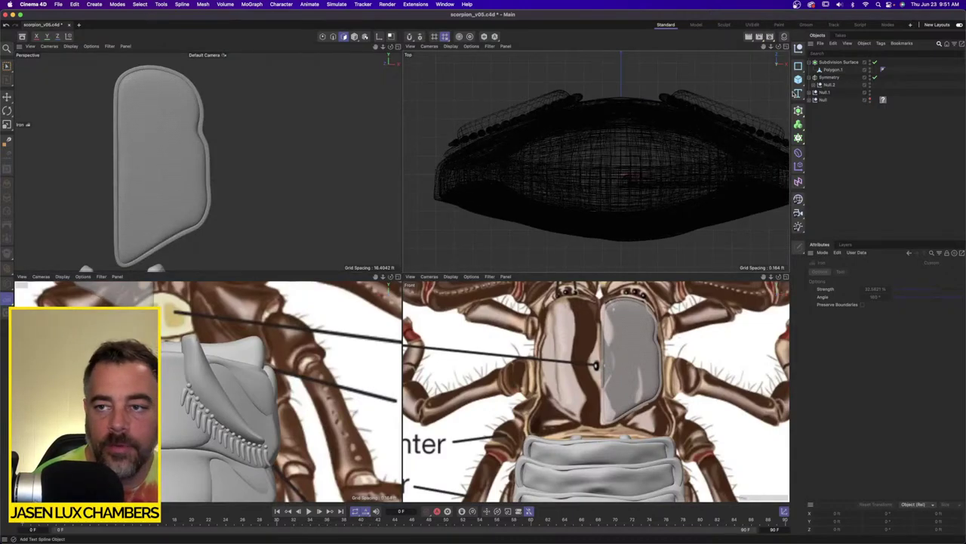
{"action": "left_click", "coordinate": [831, 69]}
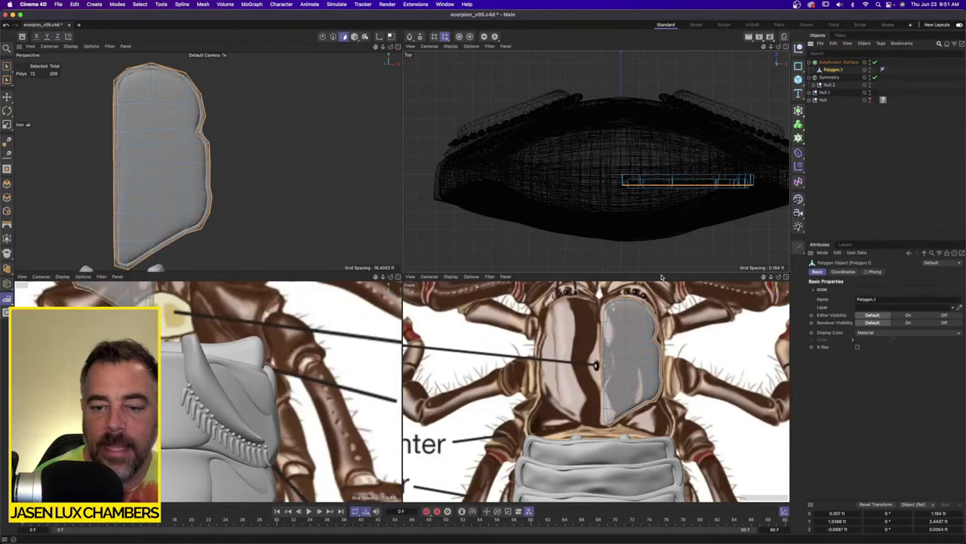
{"action": "left_click", "coordinate": [322, 36]}
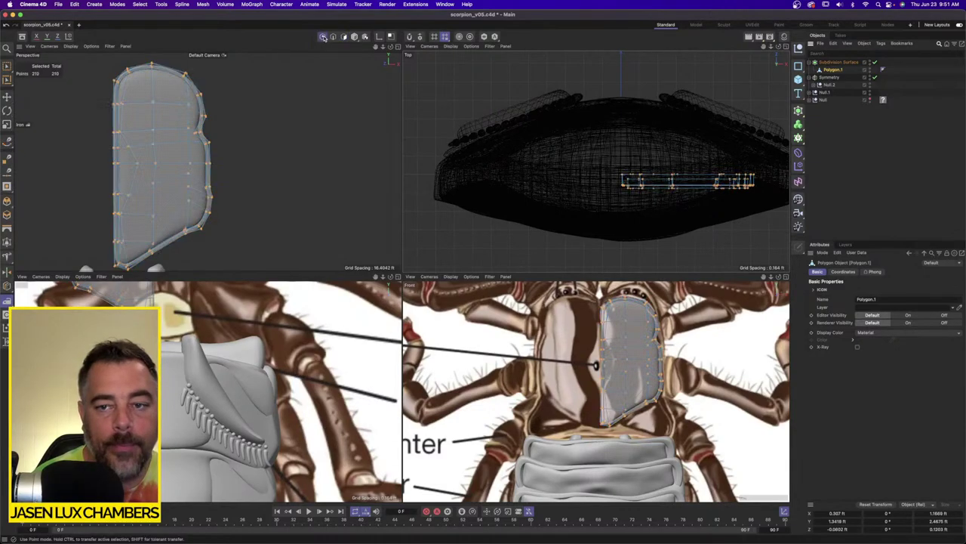
{"action": "left_click", "coordinate": [6, 67]}
{"action": "left_click", "coordinate": [50, 92]}
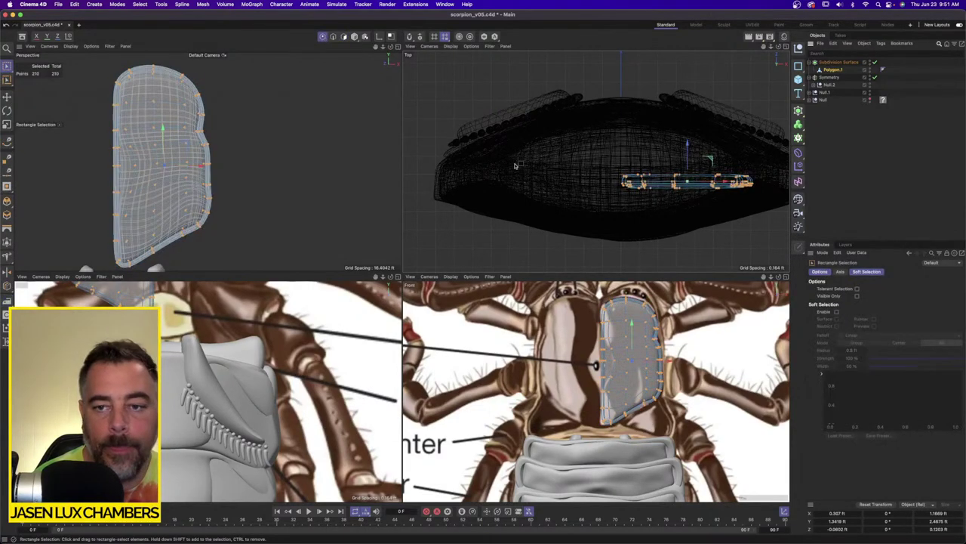
{"action": "left_click_drag", "start_coordinate": [567, 142], "coordinate": [661, 232]}
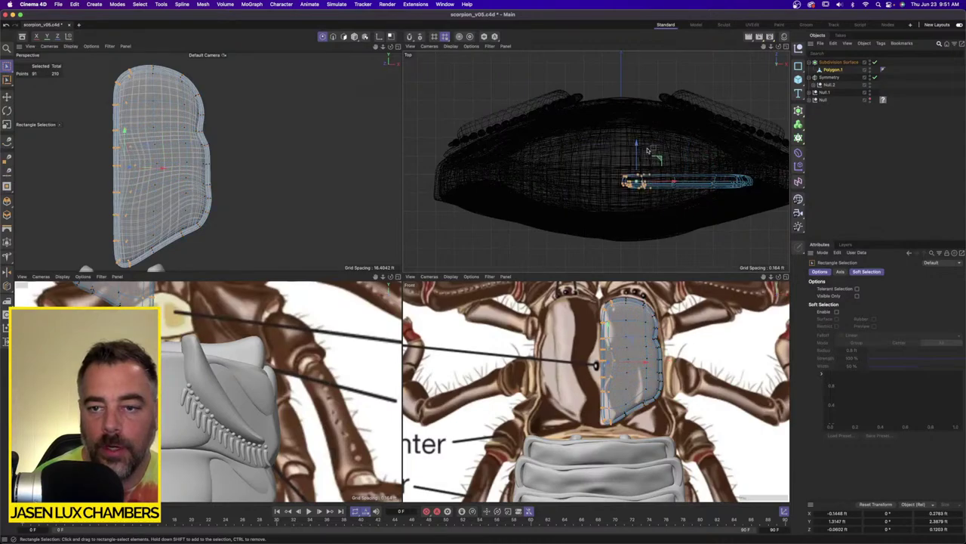
{"action": "key", "text": "super+a"}
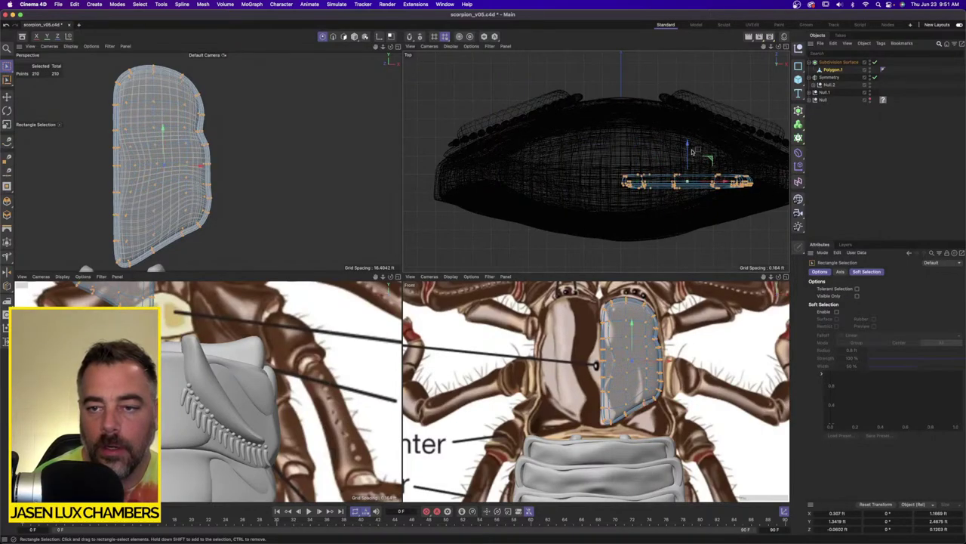
{"action": "left_click_drag", "start_coordinate": [692, 152], "coordinate": [692, 164]}
Deselect the outer points in stages and move the remaining inner points along negative Z, to about -0.42 ft at the midline, curving the shield.
{"action": "left_click_drag", "start_coordinate": [764, 161], "coordinate": [722, 224]}
{"action": "left_click_drag", "start_coordinate": [672, 157], "coordinate": [672, 168]}
{"action": "left_click_drag", "start_coordinate": [735, 166], "coordinate": [697, 237], "text": "ctrl"}
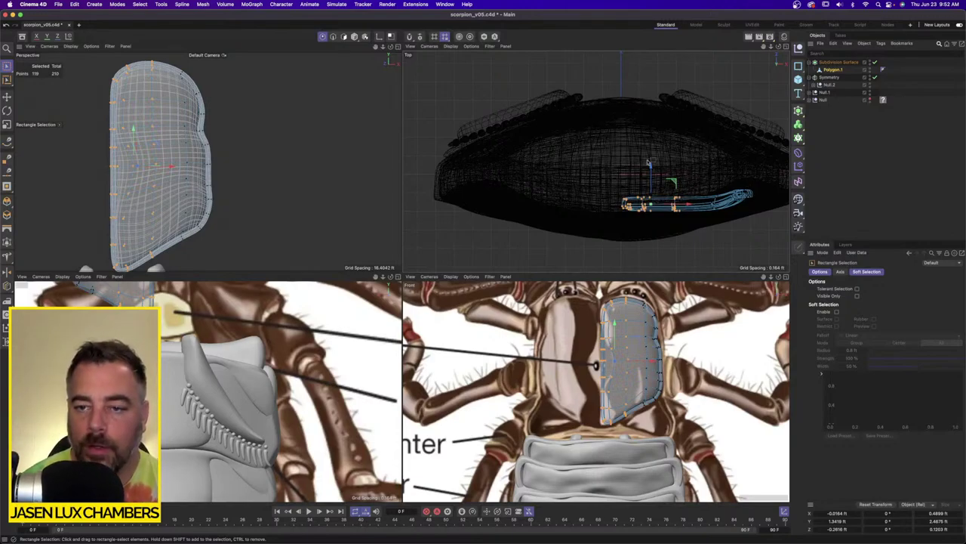
{"action": "left_click_drag", "start_coordinate": [649, 167], "coordinate": [663, 255]}
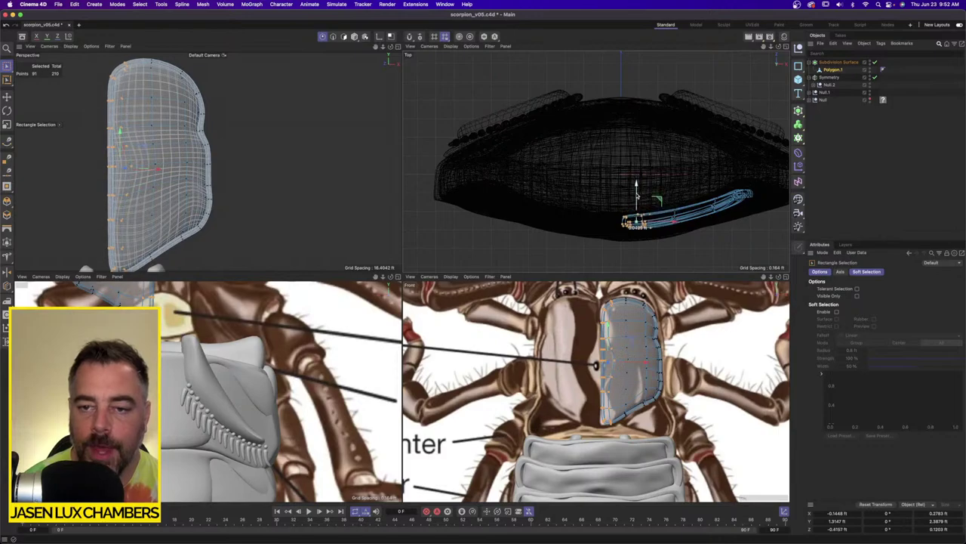
{"action": "left_click", "coordinate": [848, 143]}
{"action": "scroll", "coordinate": [237, 154], "scroll_direction": "down", "scroll_amount": 5}
{"action": "left_click_drag", "start_coordinate": [238, 154], "coordinate": [198, 160], "text": "alt"}
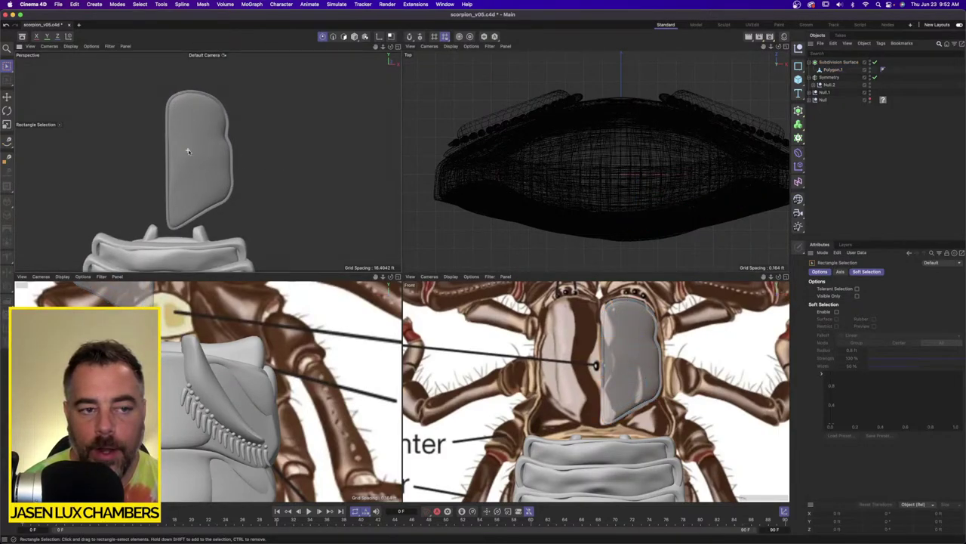
{"action": "scroll", "coordinate": [183, 148], "scroll_direction": "up", "scroll_amount": 3}
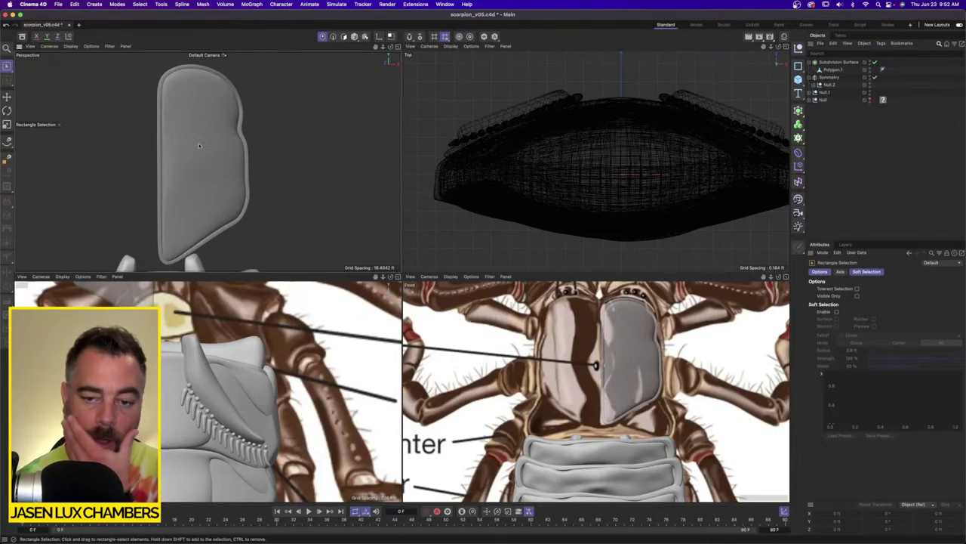
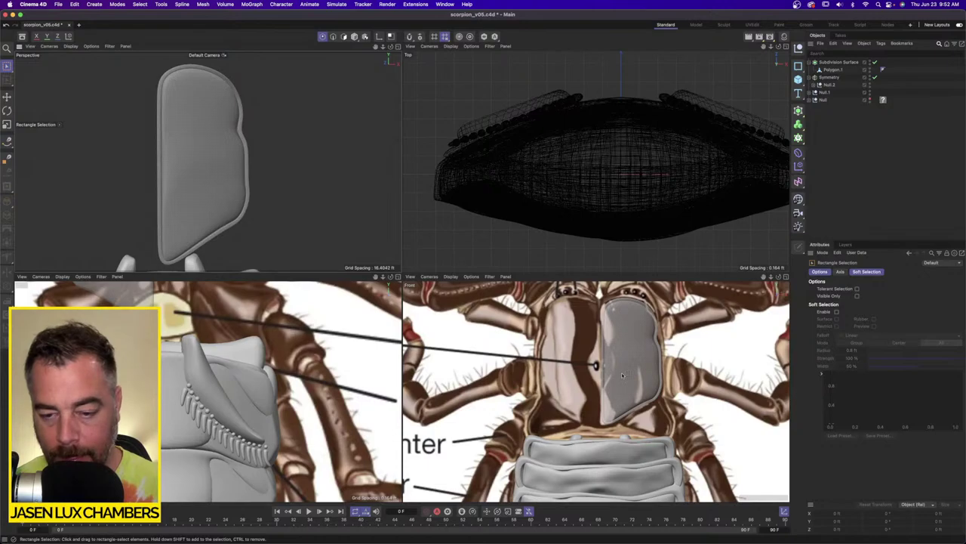
Select the shield's mid-height points along its inner edge and move them in X with soft selection, curving the edge around the eyes in the Front view.
{"action": "left_click", "coordinate": [833, 68]}
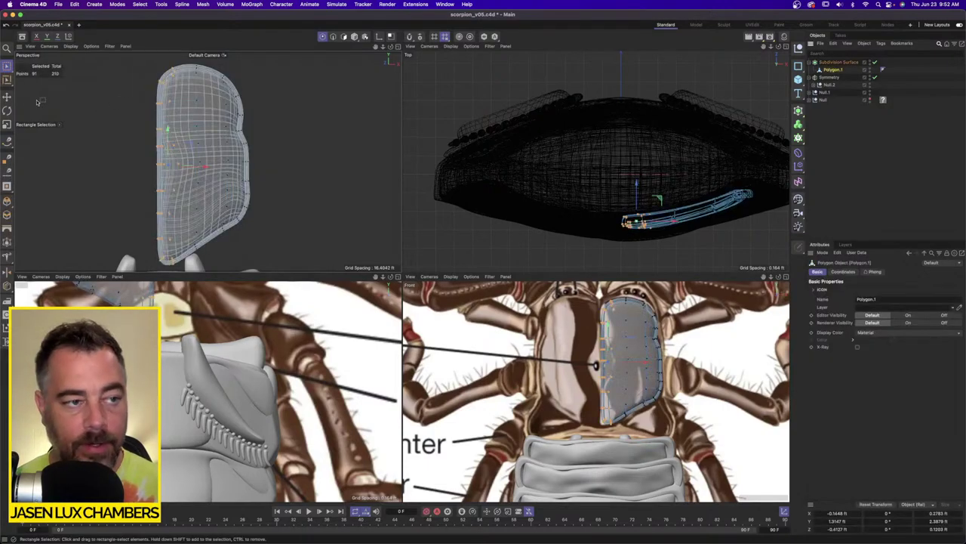
{"action": "scroll", "coordinate": [602, 348], "scroll_direction": "up", "scroll_amount": 5}
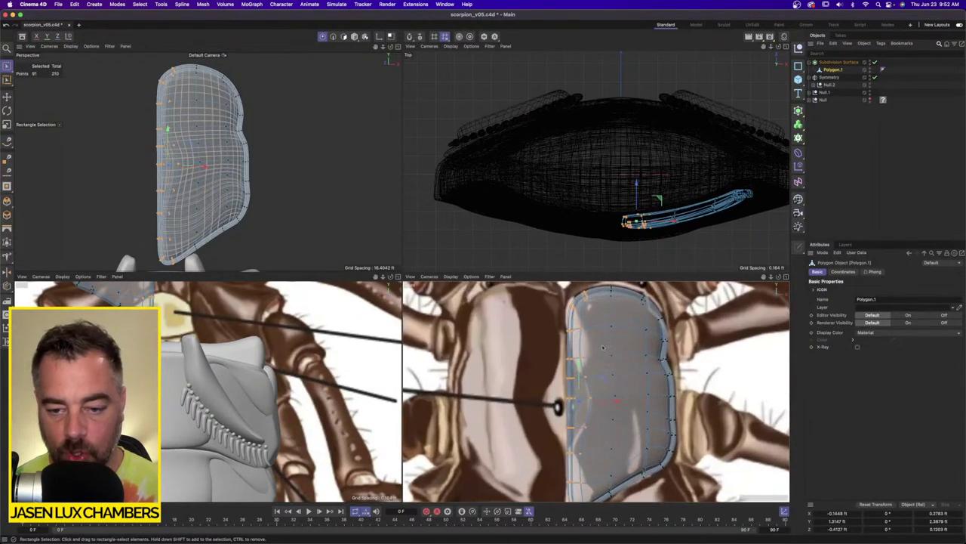
{"action": "left_click_drag", "start_coordinate": [548, 391], "coordinate": [582, 411]}
{"action": "key", "text": "e"}
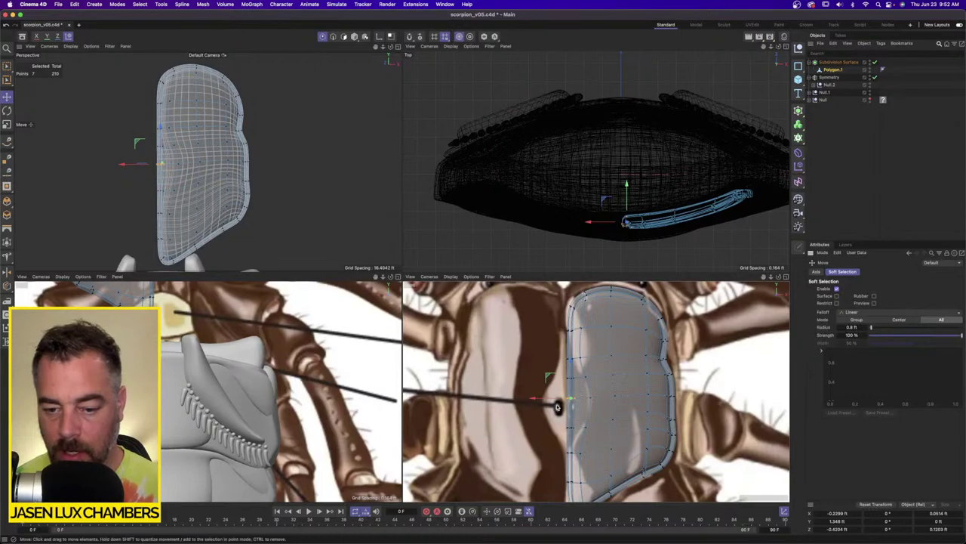
{"action": "mouse_move", "coordinate": [565, 405]}
{"action": "left_mouse_down"}
{"action": "mouse_move", "coordinate": [554, 399]}
{"action": "mouse_move", "coordinate": [569, 395]}
{"action": "left_mouse_up"}
Set the soft selection radius to 0.4 ft and move the shield's upper inner and top edge points to fit the dorsal reference.
{"action": "double_click", "coordinate": [859, 327]}
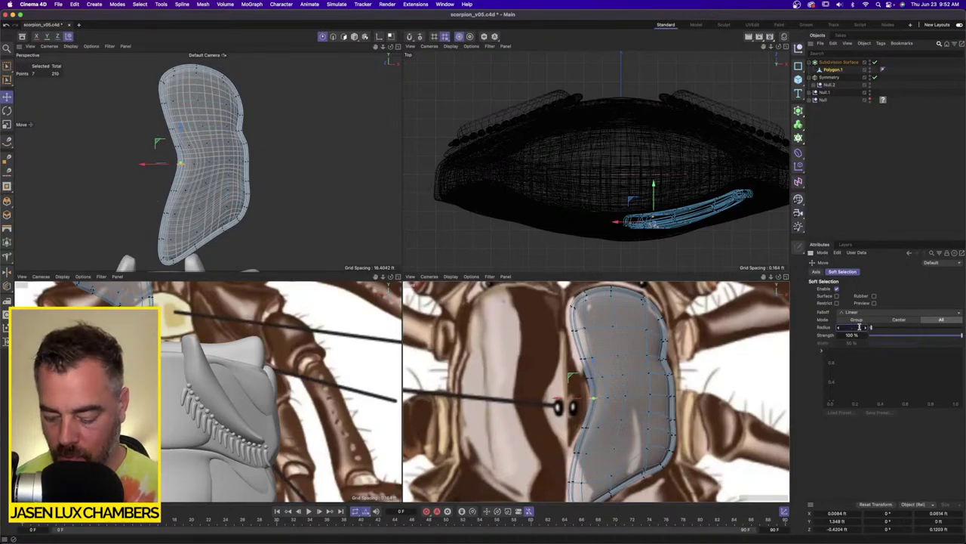
{"action": "middle_click_drag", "start_coordinate": [609, 353], "coordinate": [603, 356], "text": "alt"}
{"action": "key", "text": "space"}
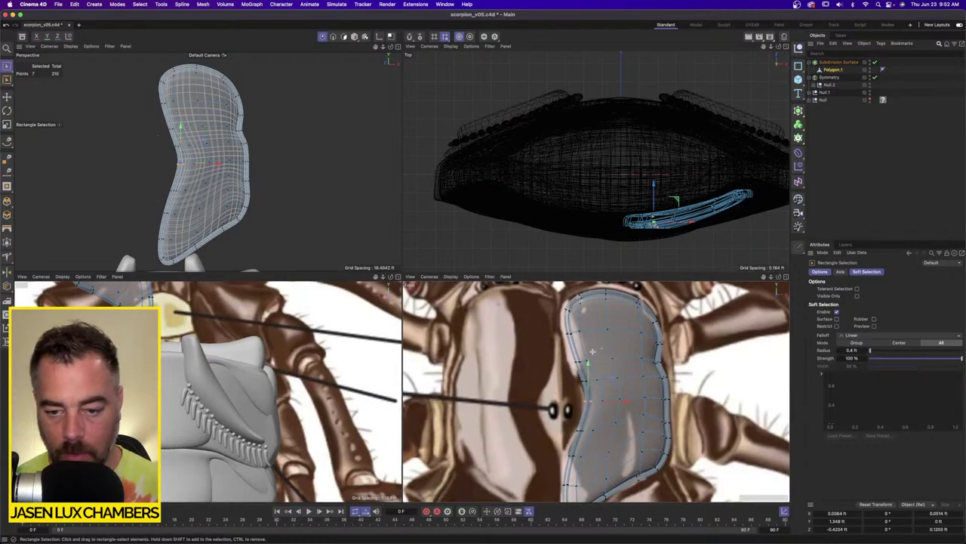
{"action": "mouse_move", "coordinate": [603, 348]}
{"action": "left_mouse_down"}
{"action": "mouse_move", "coordinate": [553, 366]}
{"action": "mouse_move", "coordinate": [595, 361]}
{"action": "left_mouse_up"}
{"action": "left_click_drag", "start_coordinate": [594, 320], "coordinate": [607, 304]}
{"action": "middle_click_drag", "start_coordinate": [607, 304], "coordinate": [597, 375], "text": "alt"}
{"action": "scroll", "coordinate": [597, 370], "scroll_direction": "up", "scroll_amount": 1}
{"action": "left_click_drag", "start_coordinate": [594, 343], "coordinate": [594, 337]}
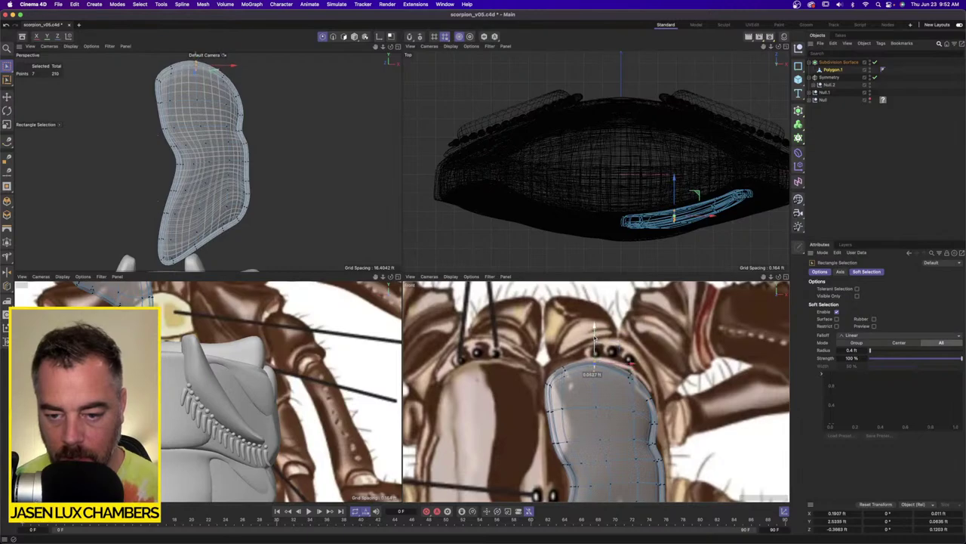
Move the point groups around the shield's upper outer corner to match the reference outline beside the lateral eyes.
{"action": "left_click_drag", "start_coordinate": [618, 394], "coordinate": [654, 350]}
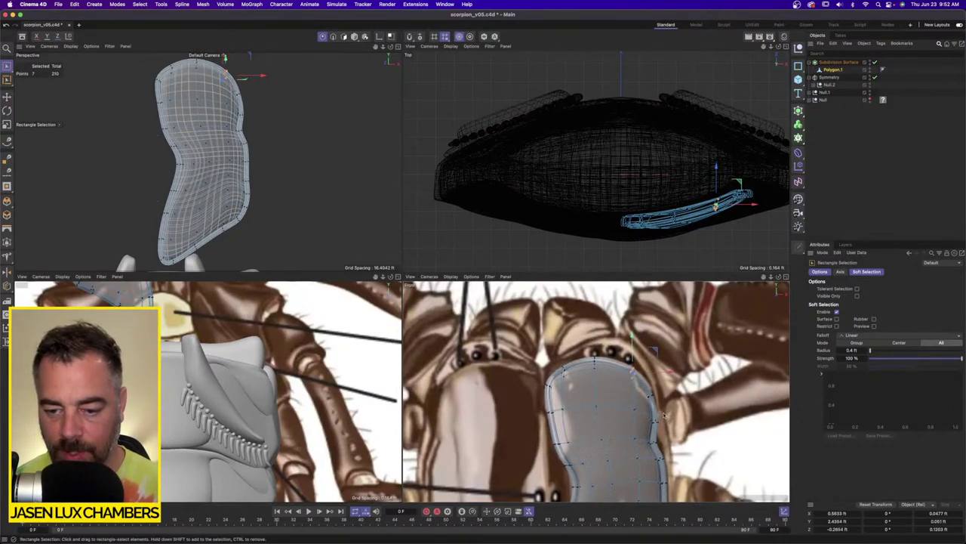
{"action": "left_click_drag", "start_coordinate": [665, 414], "coordinate": [631, 405], "text": "alt"}
{"action": "scroll", "coordinate": [676, 394], "scroll_direction": "up", "scroll_amount": 4}
{"action": "left_click_drag", "start_coordinate": [665, 376], "coordinate": [672, 404]}
{"action": "left_click_drag", "start_coordinate": [618, 373], "coordinate": [645, 367]}
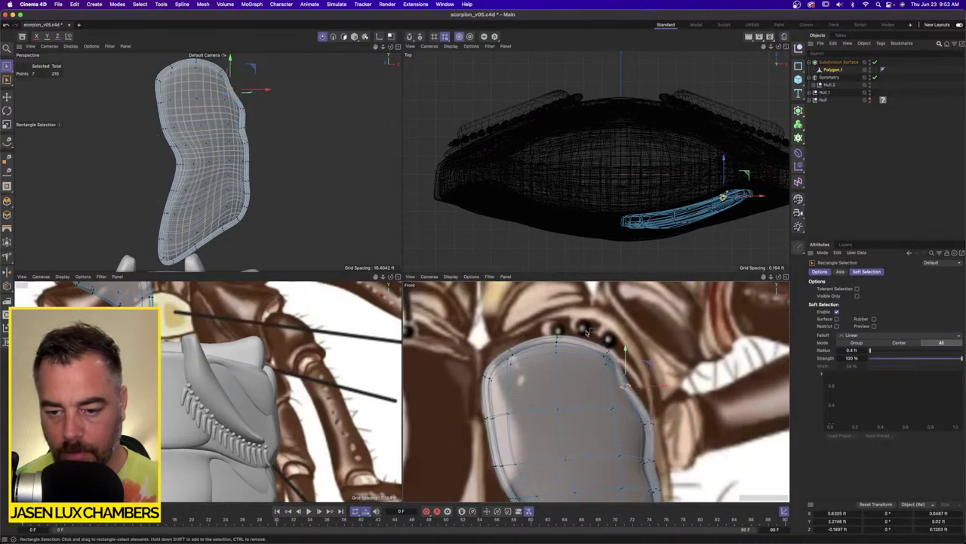
{"action": "left_click_drag", "start_coordinate": [587, 330], "coordinate": [632, 336]}
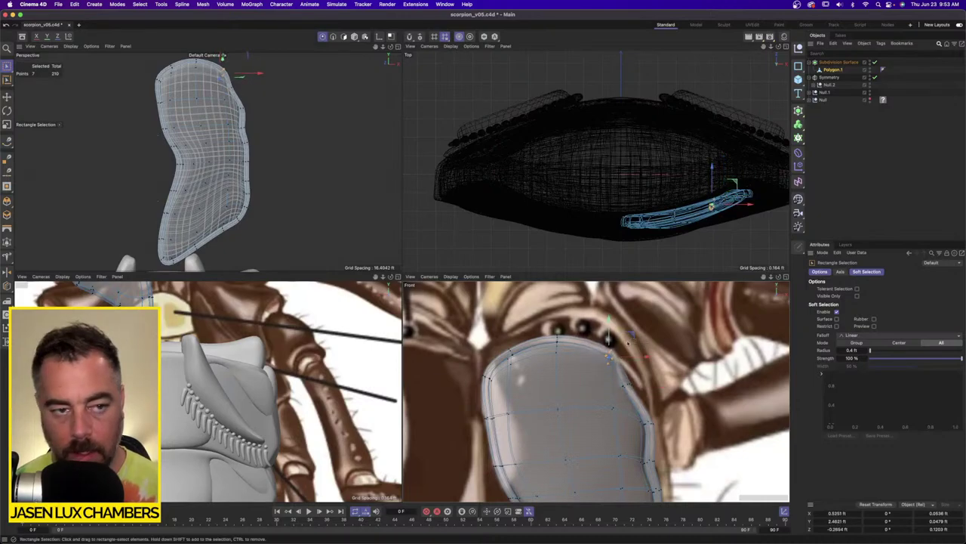
Move the points of the shield's lower inner edge and bottom tip toward the midline to match the reference.
{"action": "right_click_drag", "start_coordinate": [630, 434], "coordinate": [624, 446], "text": "alt"}
{"action": "middle_click_drag", "start_coordinate": [624, 447], "coordinate": [625, 382], "text": "alt"}
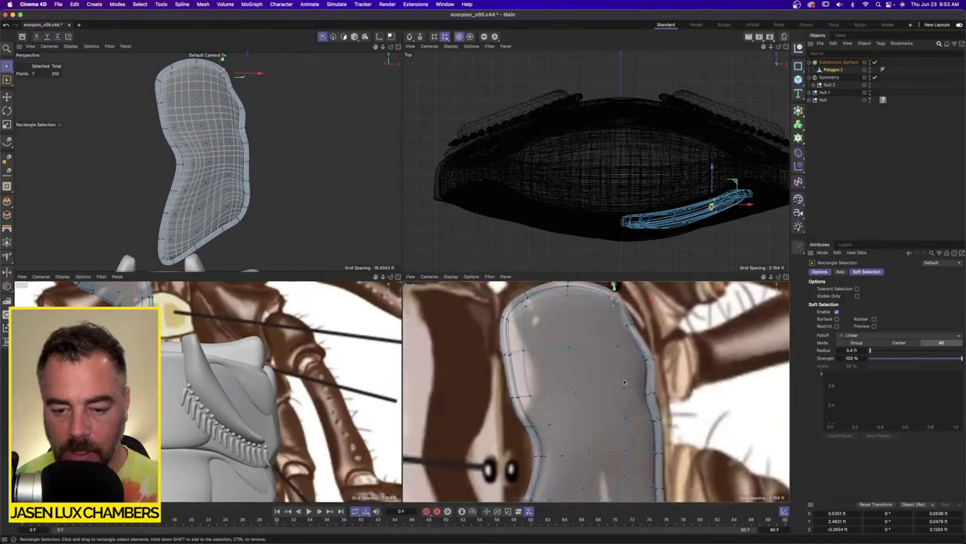
{"action": "mouse_move", "coordinate": [547, 440]}
{"action": "middle_mouse_down", "text": "alt"}
{"action": "mouse_move", "coordinate": [558, 387]}
{"action": "mouse_move", "coordinate": [596, 390]}
{"action": "mouse_move", "coordinate": [603, 347]}
{"action": "middle_mouse_up", "text": "alt"}
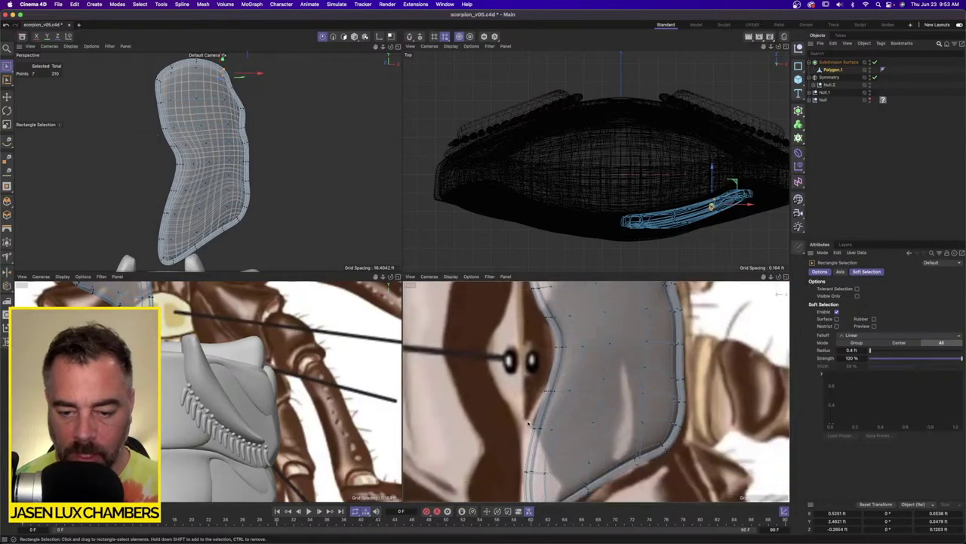
{"action": "left_click_drag", "start_coordinate": [527, 420], "coordinate": [560, 441]}
{"action": "left_click_drag", "start_coordinate": [570, 407], "coordinate": [558, 406]}
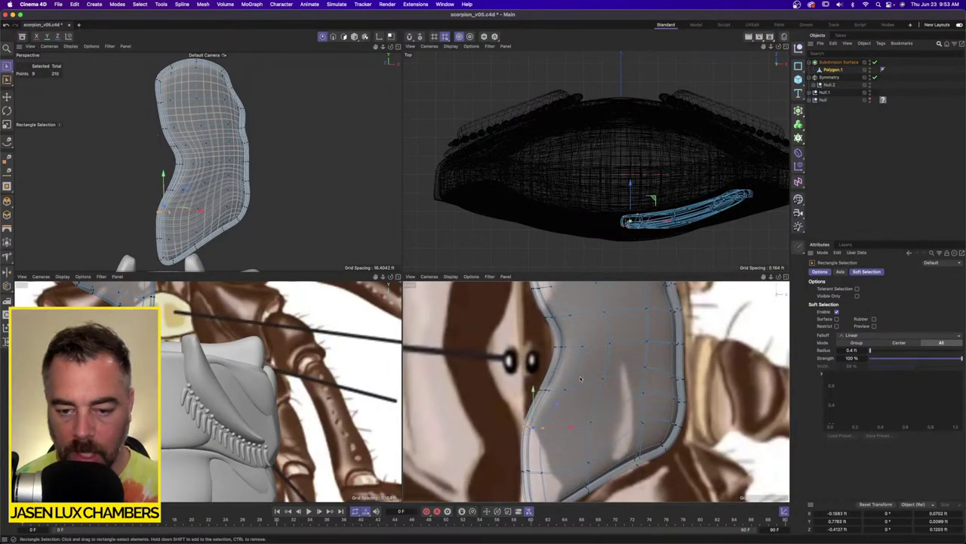
{"action": "middle_click_drag", "start_coordinate": [559, 481], "coordinate": [595, 391]}
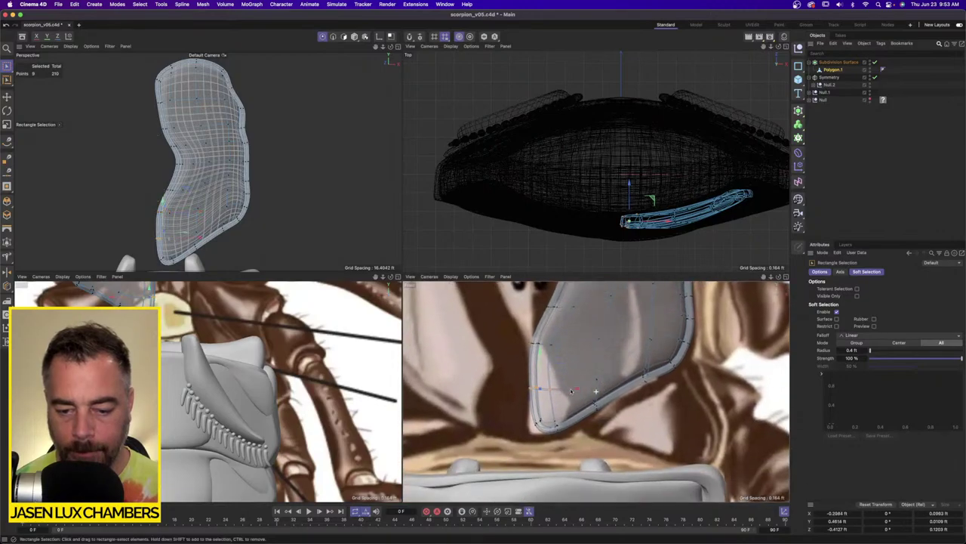
{"action": "left_click_drag", "start_coordinate": [564, 409], "coordinate": [551, 436]}
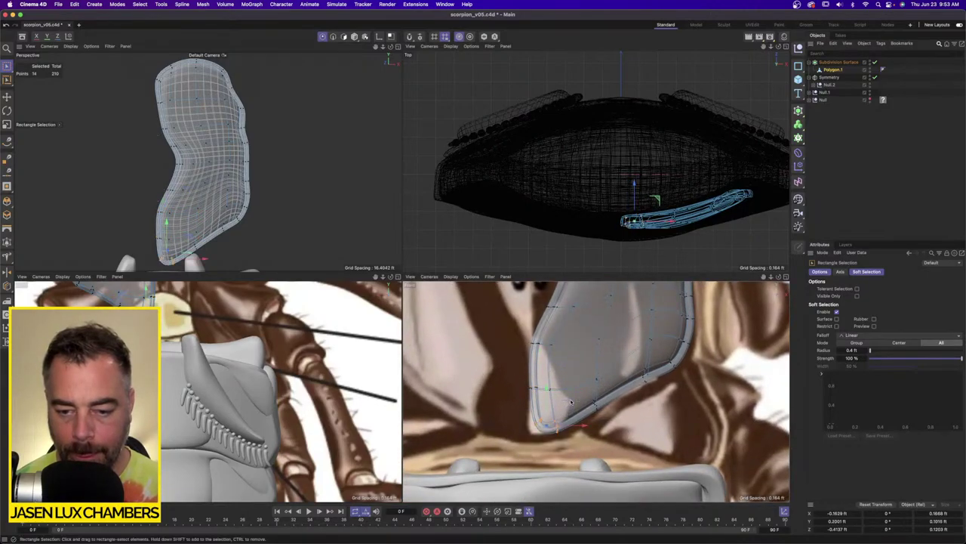
{"action": "left_click_drag", "start_coordinate": [567, 403], "coordinate": [563, 412]}
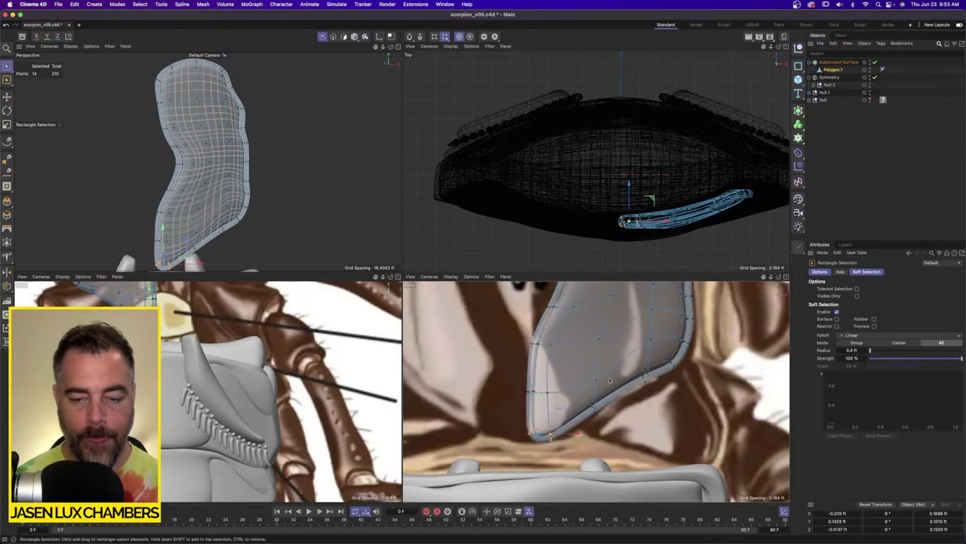
Group the Subdivision Surface, Symmetry and Null.1 objects under one null and hide it in the viewports.
{"action": "middle_click_drag", "start_coordinate": [573, 349], "coordinate": [568, 417], "text": "alt"}
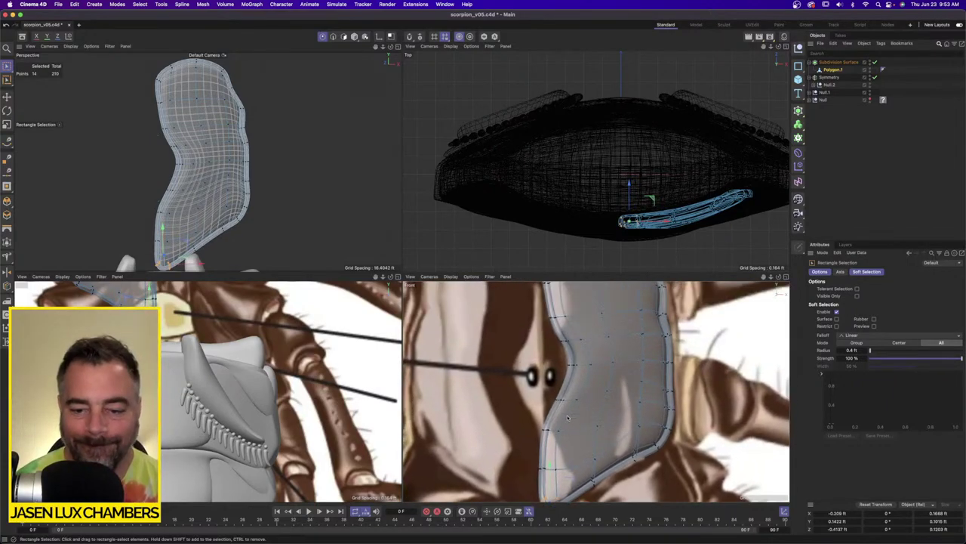
{"action": "left_click", "coordinate": [879, 160]}
{"action": "key", "text": "super+a"}
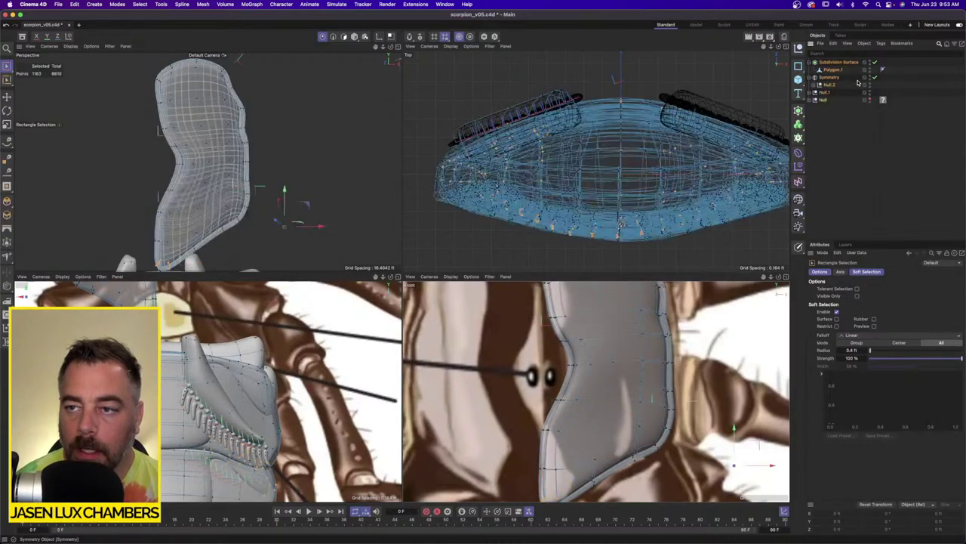
{"action": "left_click", "coordinate": [843, 151]}
{"action": "left_click", "coordinate": [828, 93]}
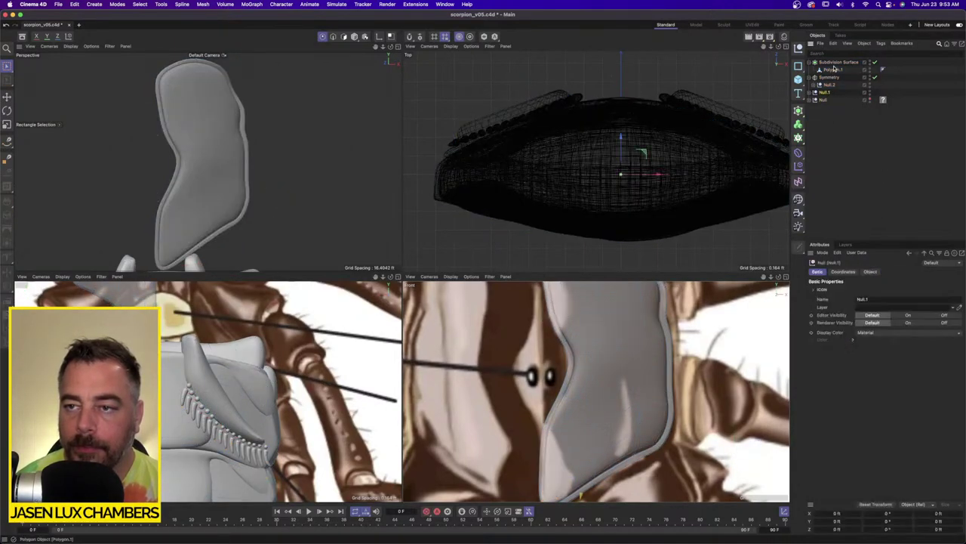
{"action": "left_click", "coordinate": [836, 63], "text": "shift"}
{"action": "key", "text": "alt+g"}
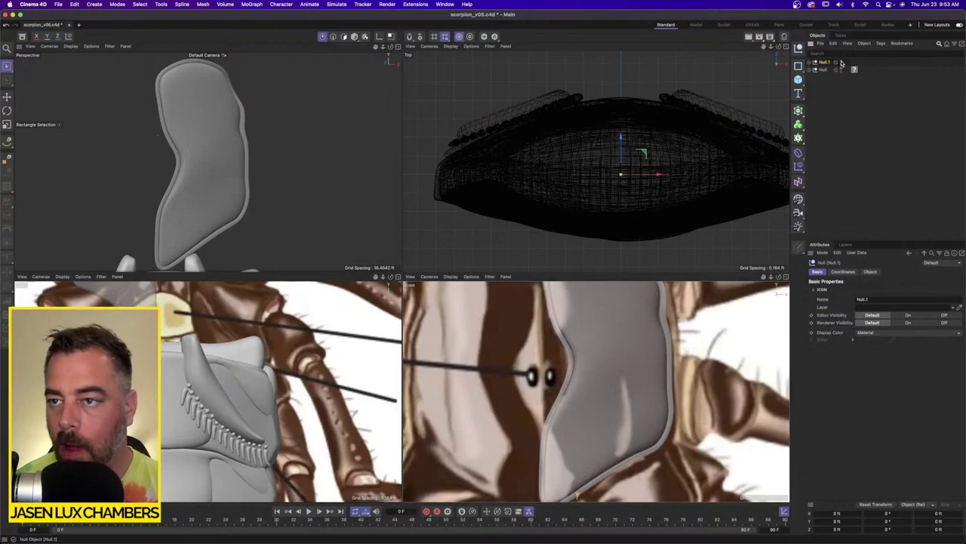
{"action": "double_click", "coordinate": [842, 62]}
{"action": "left_click", "coordinate": [825, 103]}
Draw a widening strip of three quads with the Polygon Pen from above the median eyes down along the midline in the Front view.
{"action": "scroll", "coordinate": [571, 344], "scroll_direction": "up", "scroll_amount": 2}
{"action": "middle_click_drag", "start_coordinate": [571, 343], "coordinate": [581, 395], "text": "alt"}
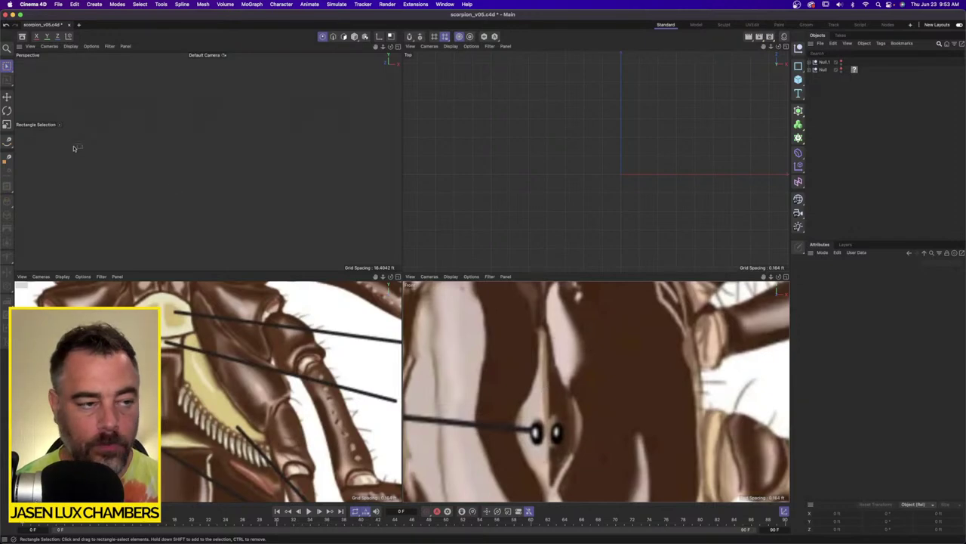
{"action": "key", "text": "m"}
{"action": "key", "text": "e"}
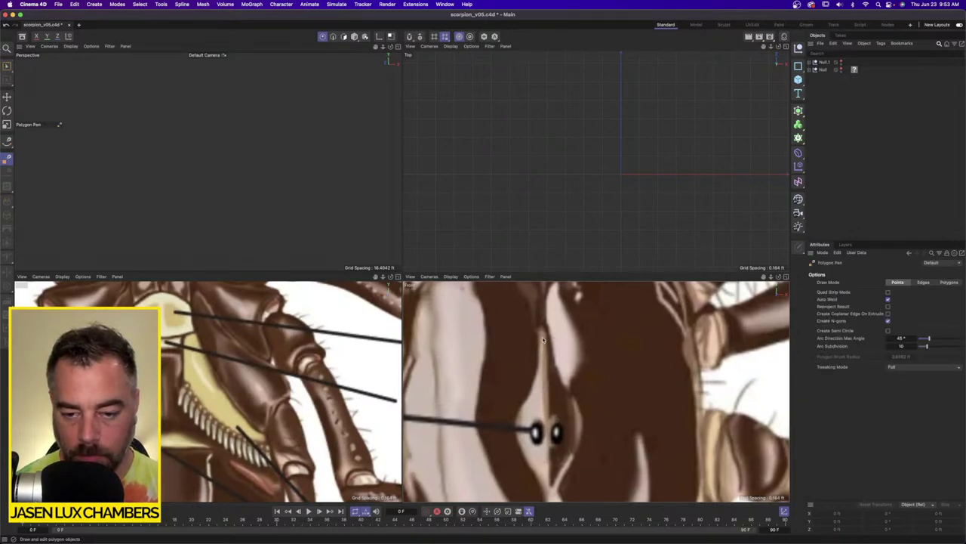
{"action": "left_click", "coordinate": [542, 333]}
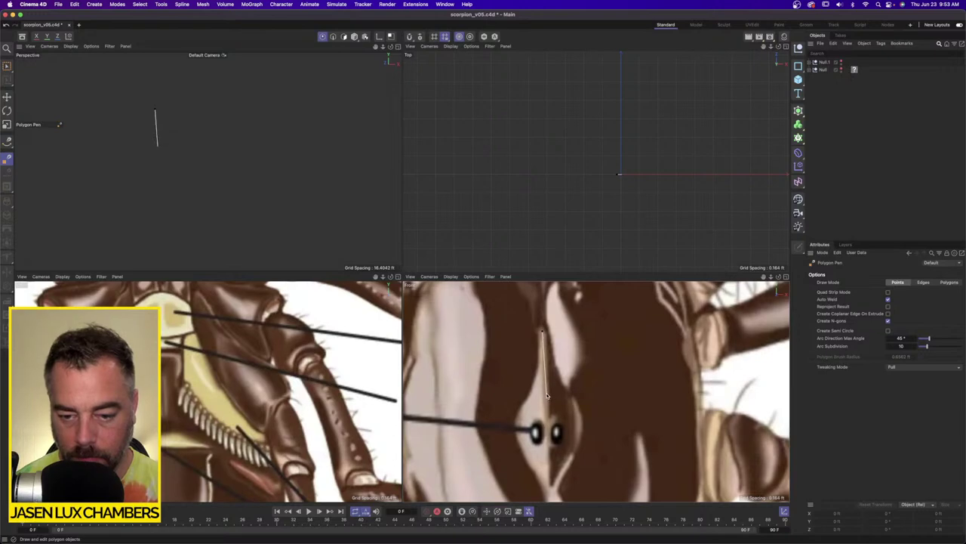
{"action": "left_click", "coordinate": [548, 393]}
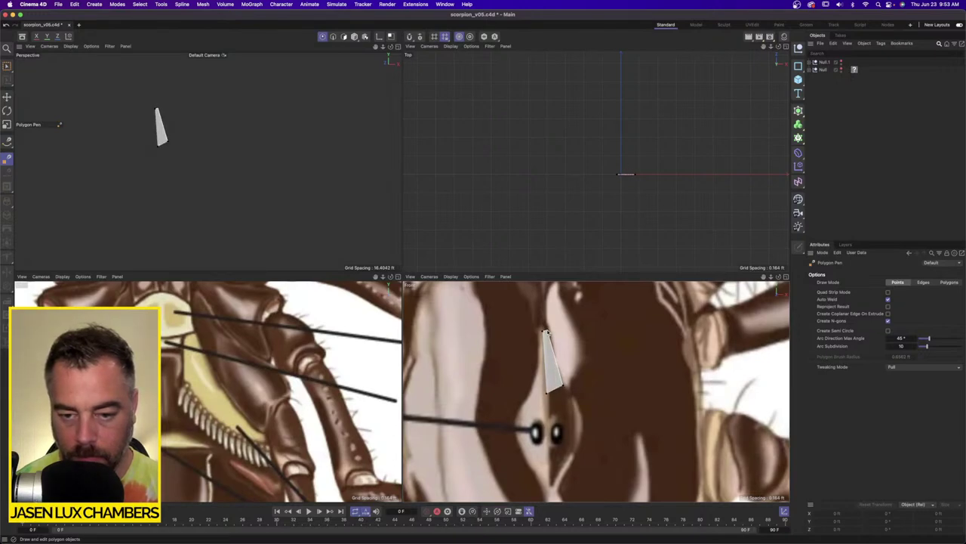
{"action": "left_click", "coordinate": [544, 332]}
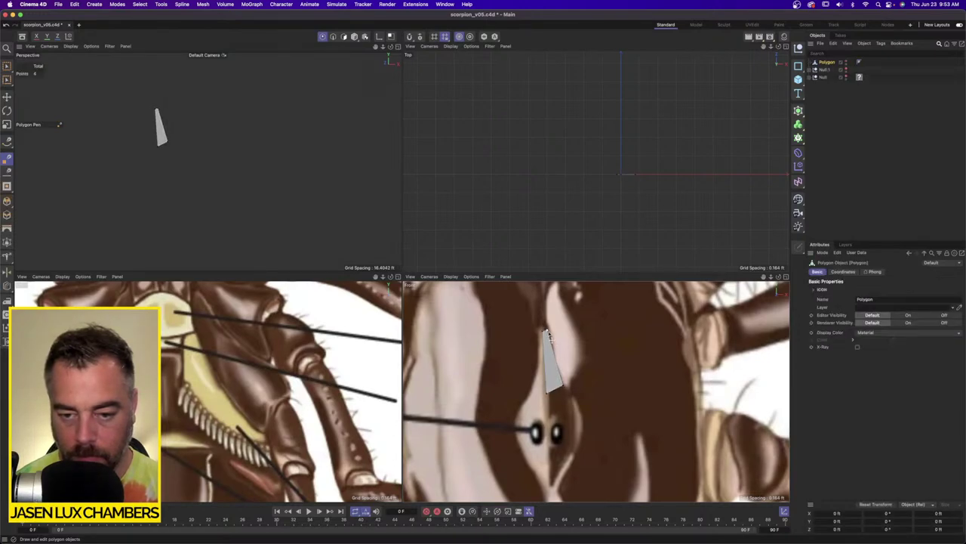
{"action": "left_click", "coordinate": [578, 420]}
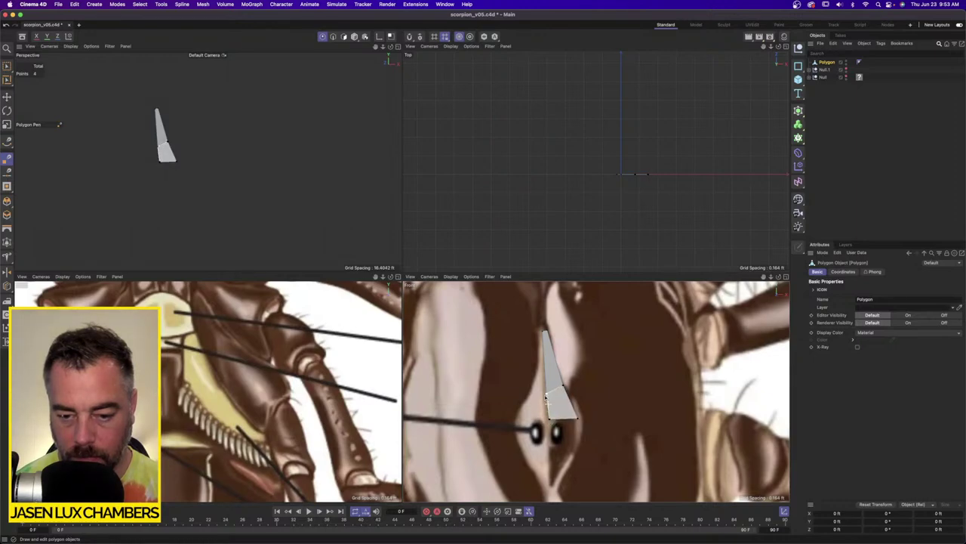
{"action": "left_click", "coordinate": [579, 446]}
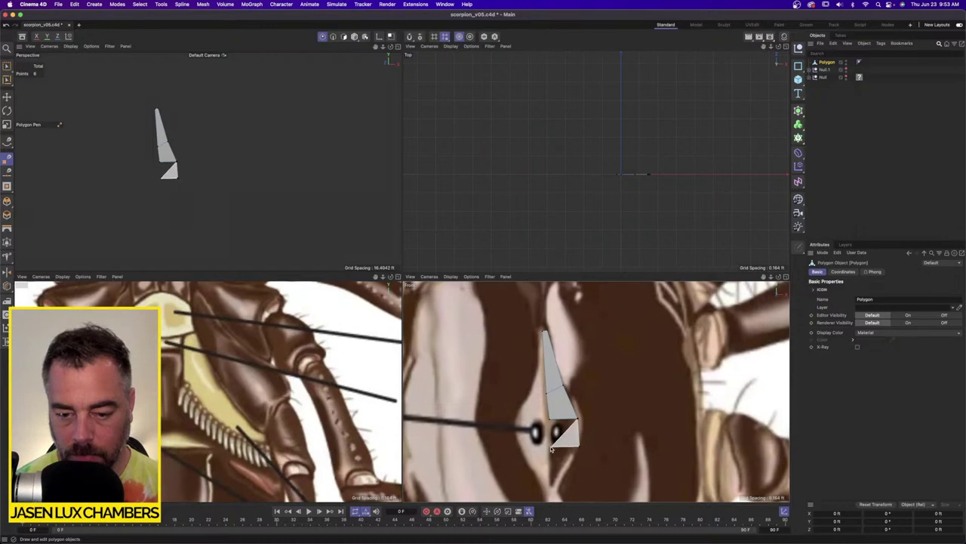
{"action": "left_click", "coordinate": [550, 446]}
{"action": "double_click", "coordinate": [550, 419]}
{"action": "left_click_drag", "start_coordinate": [579, 453], "coordinate": [581, 450]}
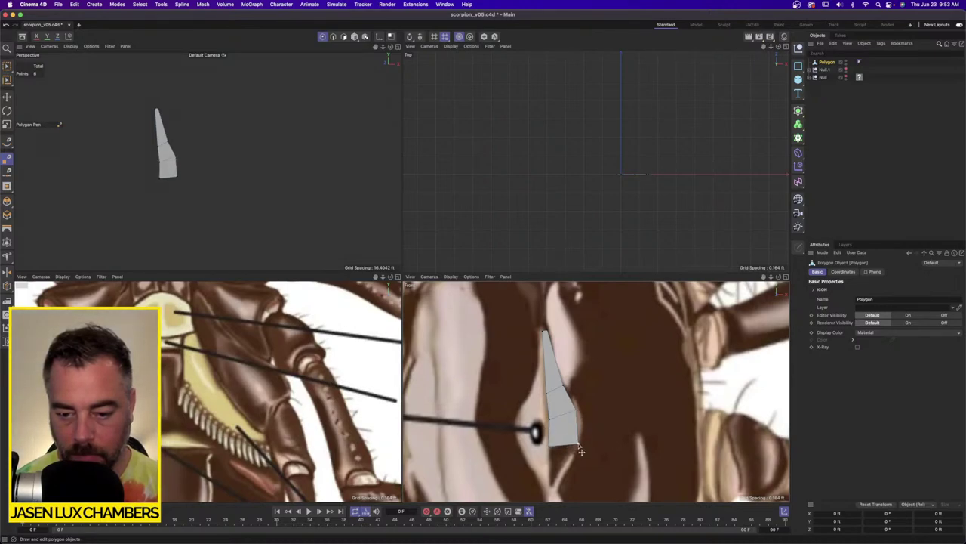
Extend the strip below the eye with two more quads that taper down along the midline.
{"action": "left_click", "coordinate": [564, 472]}
{"action": "left_click", "coordinate": [552, 472]}
{"action": "double_click", "coordinate": [550, 446]}
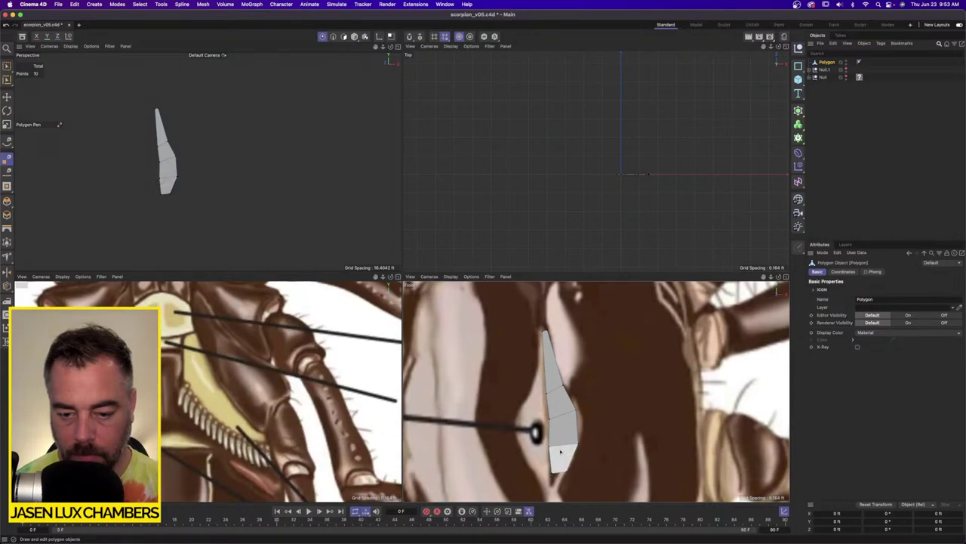
{"action": "middle_click_drag", "start_coordinate": [561, 464], "coordinate": [561, 420], "text": "alt"}
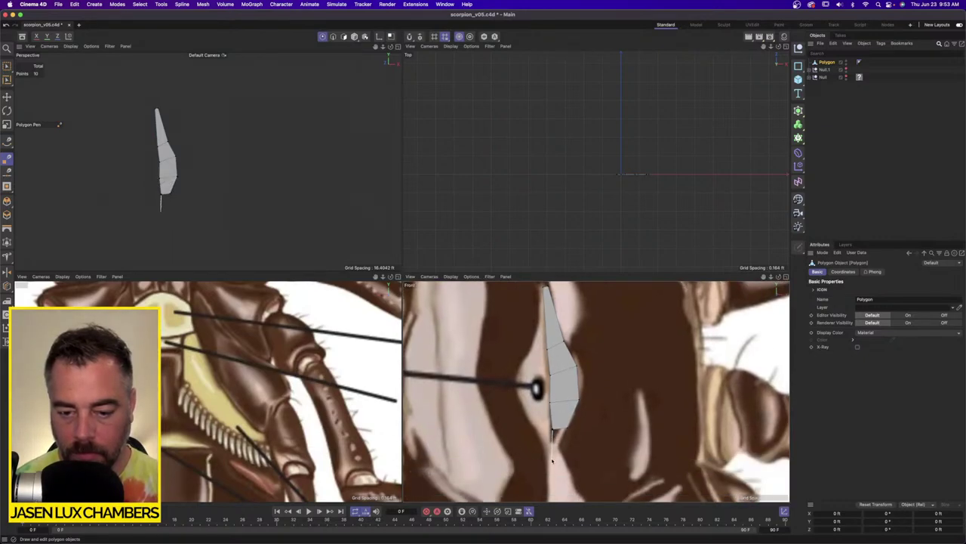
{"action": "left_click", "coordinate": [553, 459]}
{"action": "left_click", "coordinate": [562, 459]}
{"action": "double_click", "coordinate": [567, 429]}
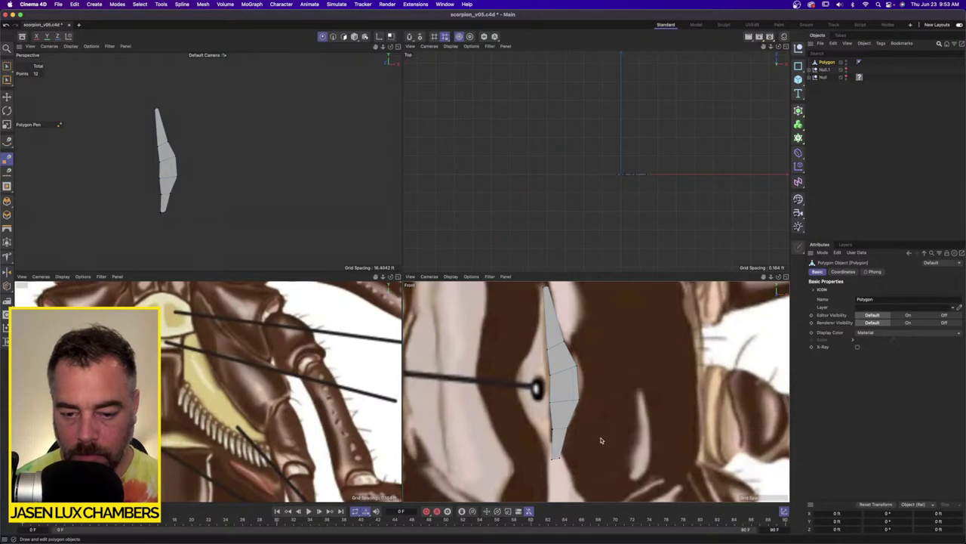
Select the strip's six points along the midline with Rectangle Selection.
{"action": "right_click_drag", "start_coordinate": [575, 353], "coordinate": [568, 355], "text": "alt"}
{"action": "left_click_drag", "start_coordinate": [2, 67], "coordinate": [36, 91]}
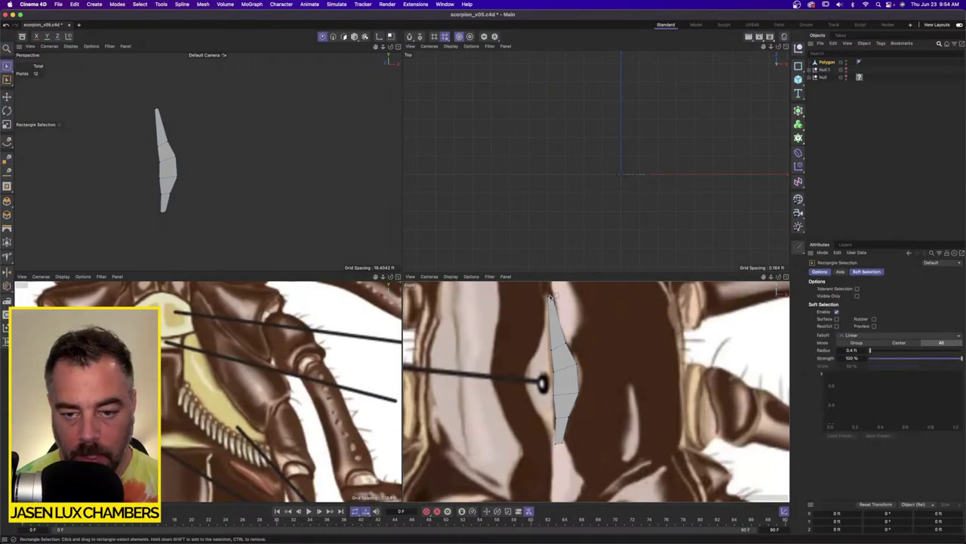
{"action": "left_click_drag", "start_coordinate": [550, 294], "coordinate": [535, 306]}
{"action": "mouse_move", "coordinate": [564, 343]}
{"action": "left_mouse_down", "text": "shift"}
{"action": "mouse_move", "coordinate": [539, 427]}
{"action": "mouse_move", "coordinate": [569, 432]}
{"action": "left_mouse_up", "text": "shift"}
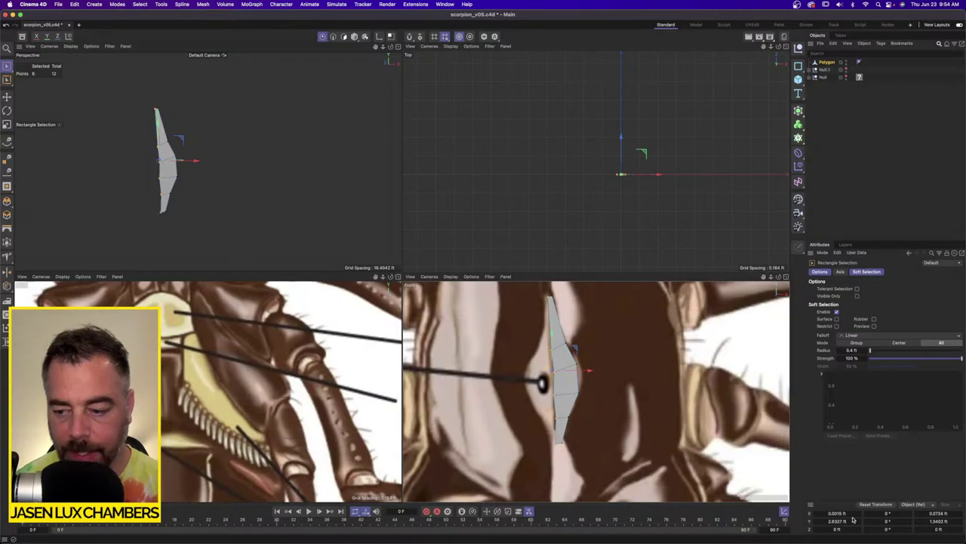
{"action": "type", "text": "0"}
{"action": "key", "text": "Return"}
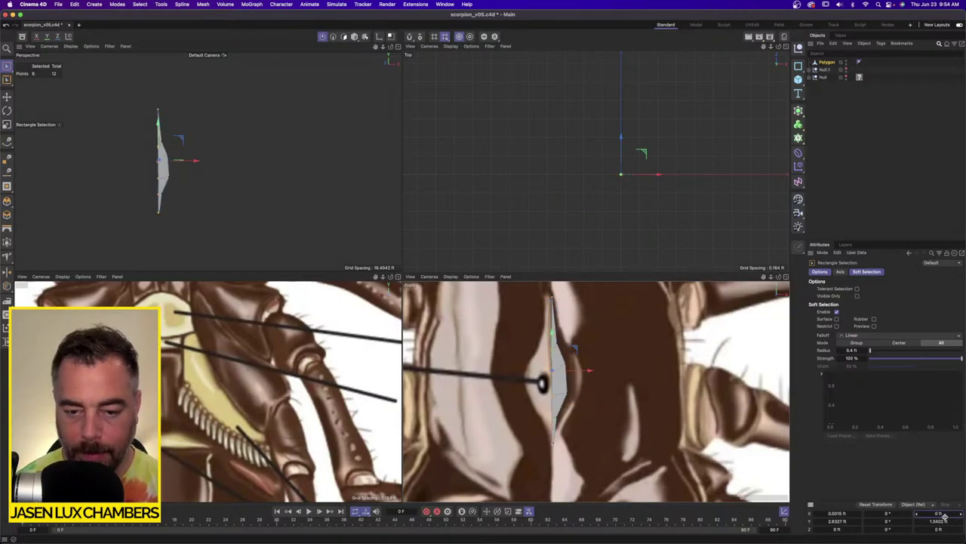
{"action": "key", "text": "super+z"}
Turn off Soft Selection and align the six selected midline points by setting their X size to 0 ft.
{"action": "left_click", "coordinate": [7, 96]}
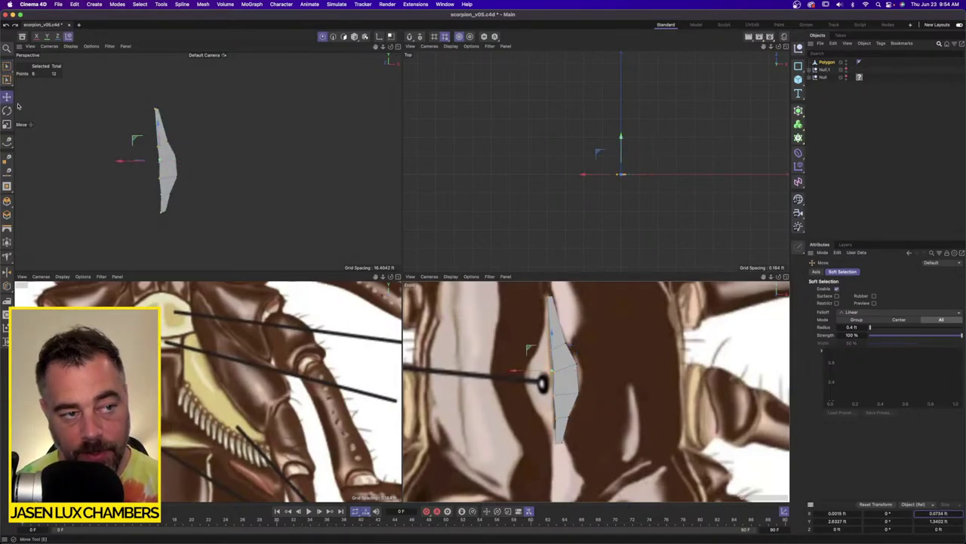
{"action": "left_click", "coordinate": [837, 289]}
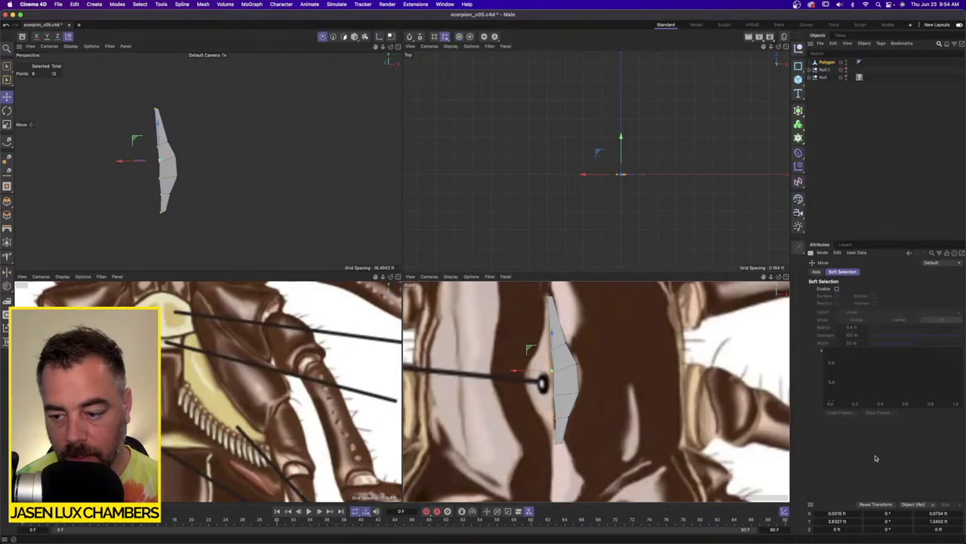
{"action": "left_click", "coordinate": [947, 514]}
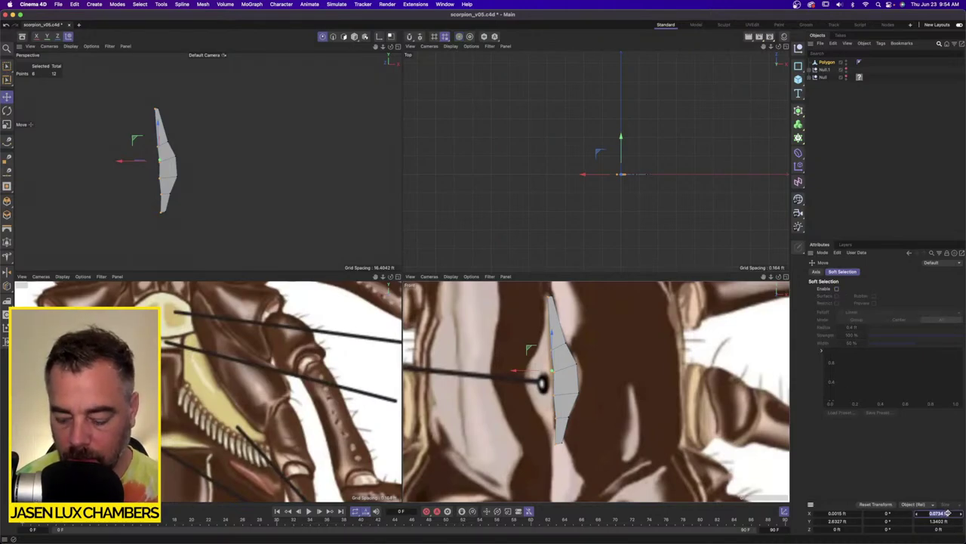
{"action": "type", "text": "0"}
{"action": "key", "text": "Return"}
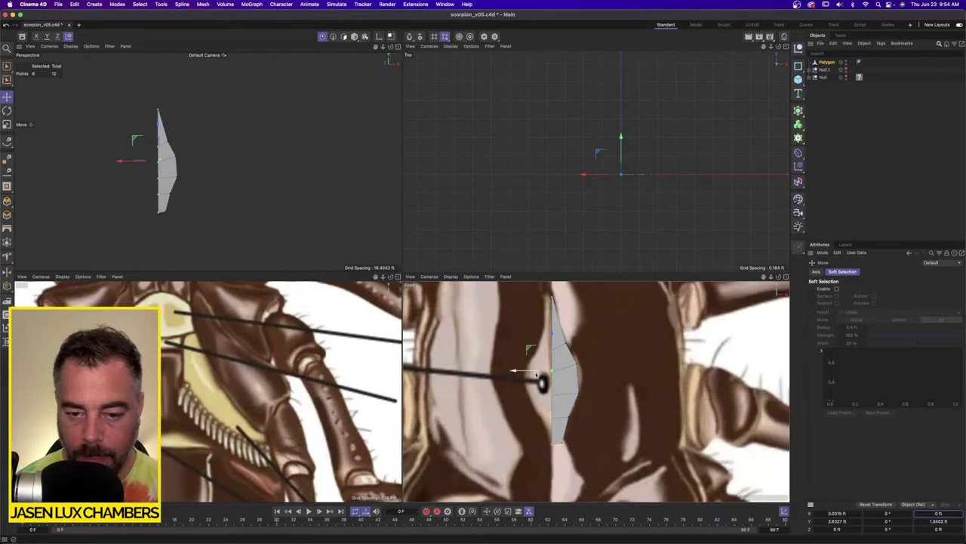
Move the strip's top outer point off the midline to about X 0.023 ft, Y 3.3 ft in the Front view.
{"action": "scroll", "coordinate": [563, 304], "scroll_direction": "up", "scroll_amount": 1}
{"action": "scroll", "coordinate": [563, 304], "scroll_direction": "up", "scroll_amount": 3}
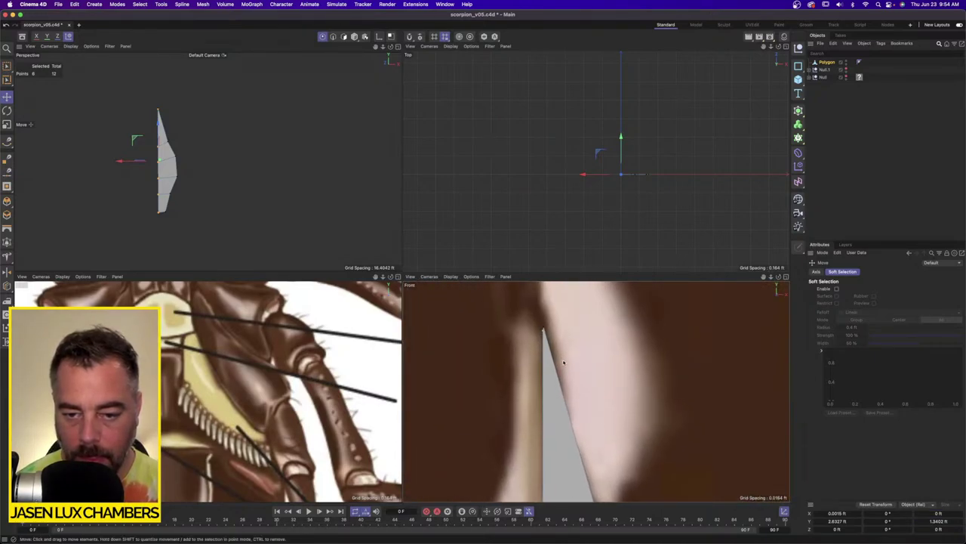
{"action": "left_click", "coordinate": [544, 328]}
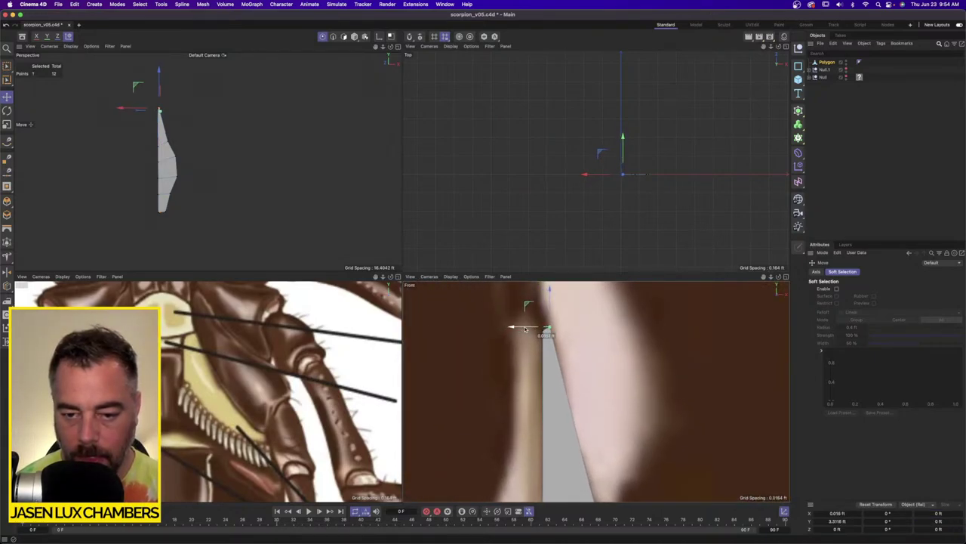
{"action": "scroll", "coordinate": [552, 314], "scroll_direction": "down", "scroll_amount": 5}
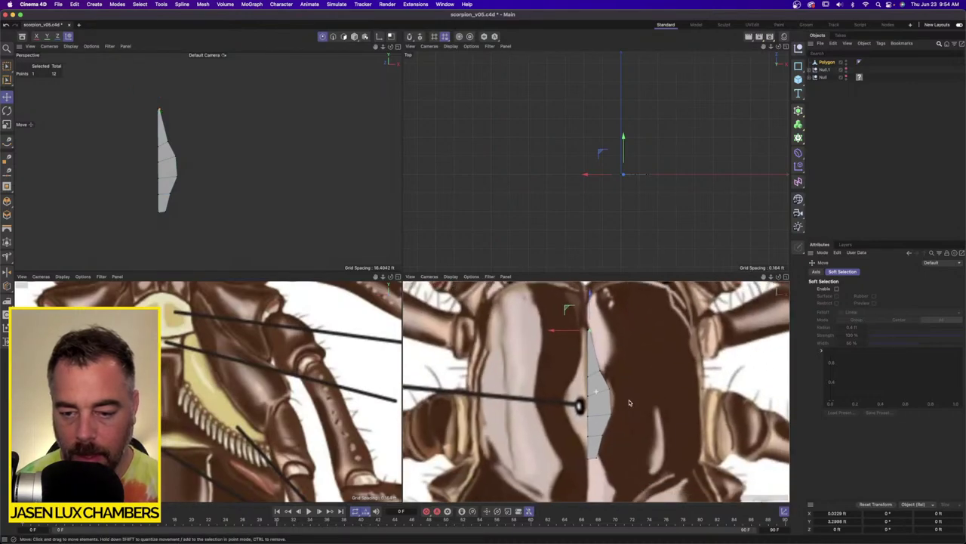
Shift the outer points beside and below the eye so the strip's edge follows the dark contour of the reference.
{"action": "left_click_drag", "start_coordinate": [613, 399], "coordinate": [619, 394]}
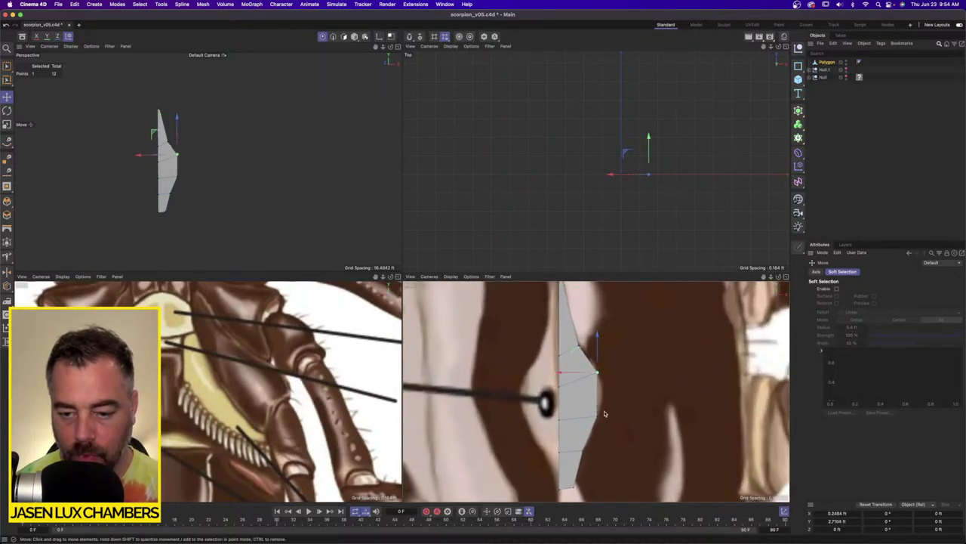
{"action": "left_click_drag", "start_coordinate": [610, 429], "coordinate": [607, 455]}
{"action": "left_click", "coordinate": [585, 426]}
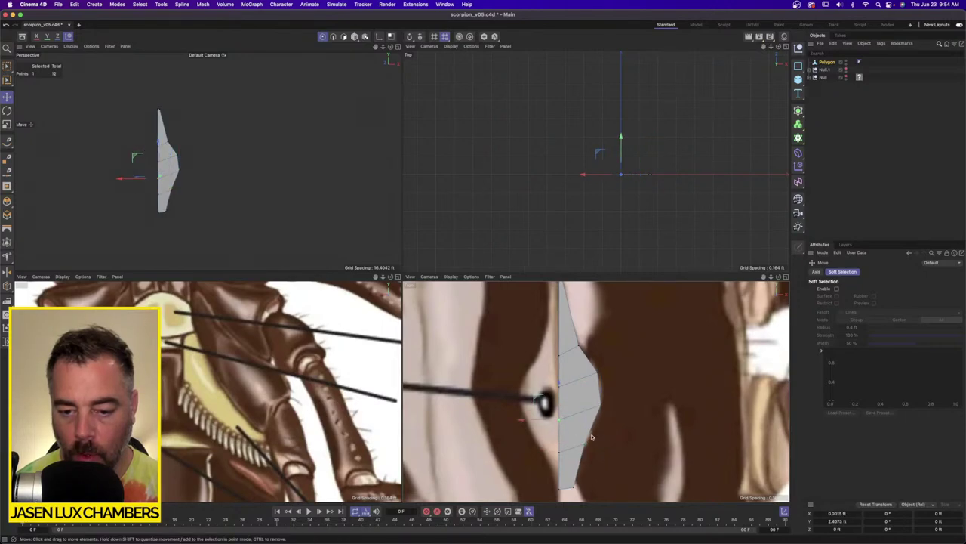
Even out the strip's cross rows around the eye by repositioning their outer and midline points.
{"action": "left_click", "coordinate": [597, 374]}
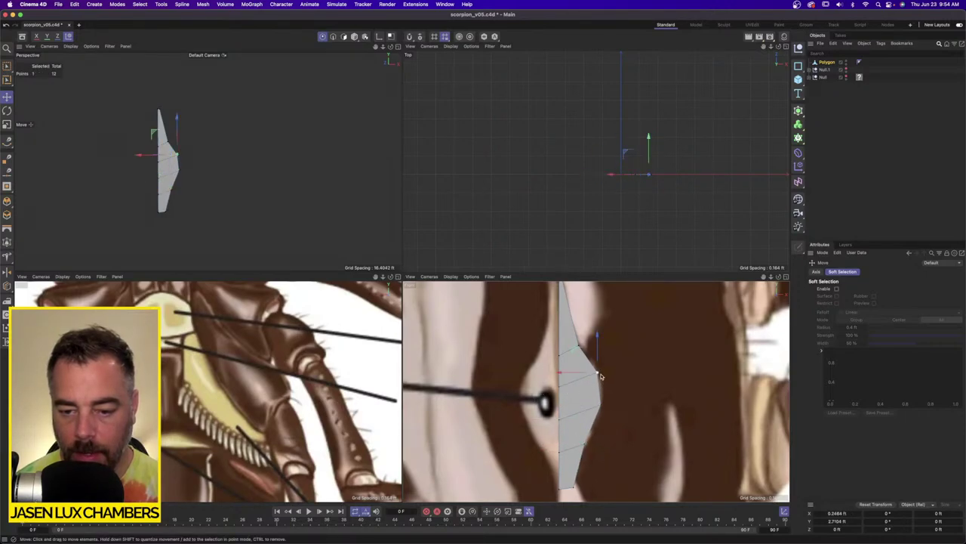
{"action": "left_click", "coordinate": [602, 406], "text": "shift"}
{"action": "mouse_move", "coordinate": [600, 352]}
{"action": "left_mouse_down"}
{"action": "mouse_move", "coordinate": [599, 366]}
{"action": "mouse_move", "coordinate": [584, 351]}
{"action": "left_mouse_up"}
{"action": "left_click", "coordinate": [582, 353]}
{"action": "left_click", "coordinate": [579, 346]}
{"action": "left_click", "coordinate": [559, 386]}
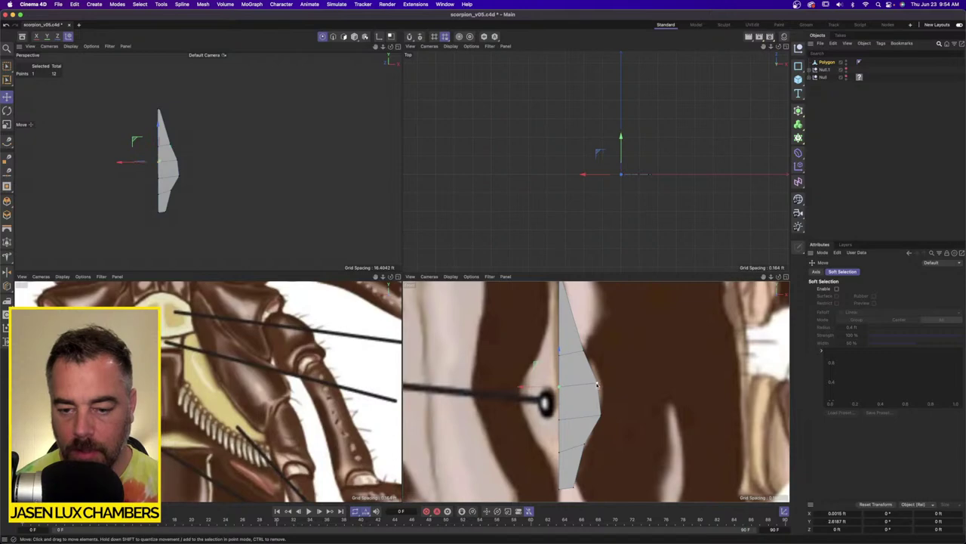
{"action": "left_click", "coordinate": [602, 414], "text": "shift"}
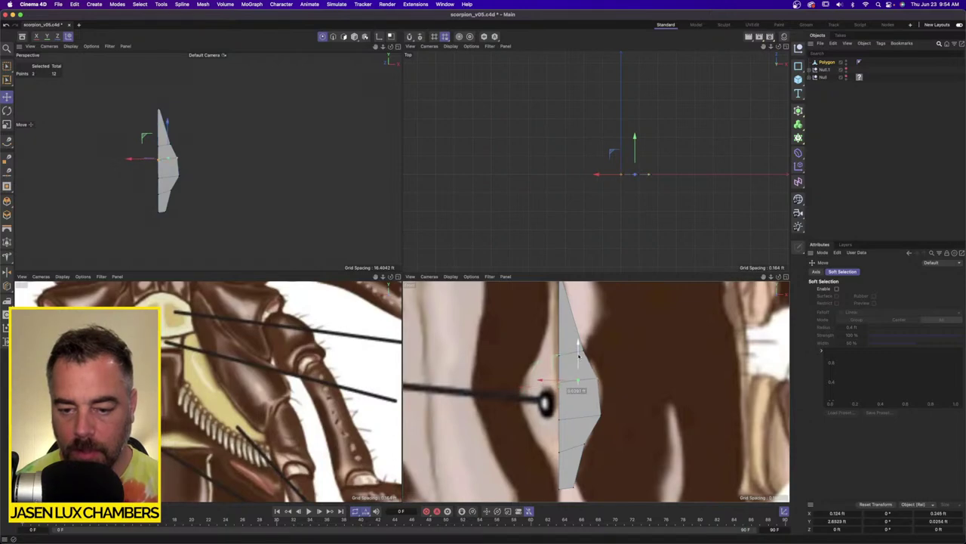
{"action": "left_click", "coordinate": [602, 414]}
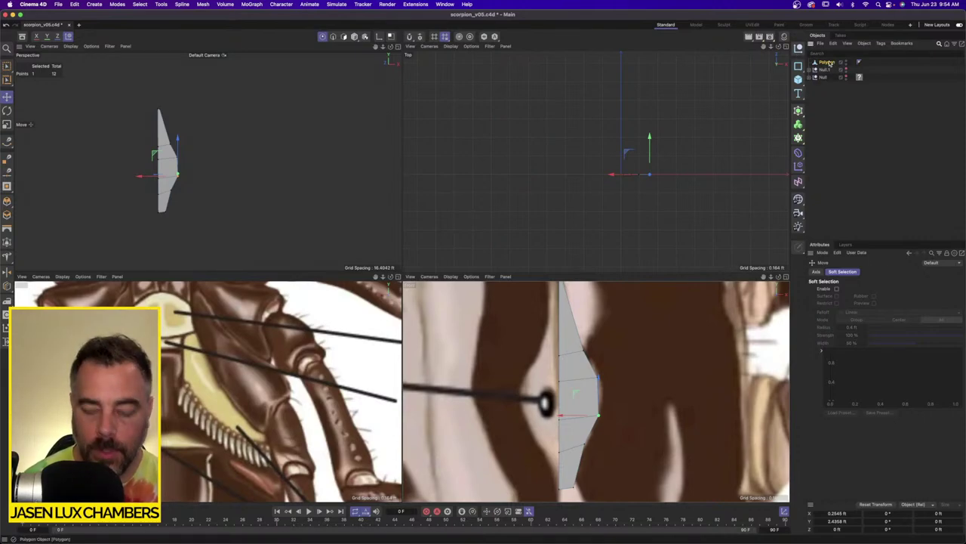
Duplicate the Polygon strip object in place.
{"action": "left_click", "coordinate": [828, 62]}
{"action": "key", "text": "super+c"}
{"action": "key", "text": "super+v"}
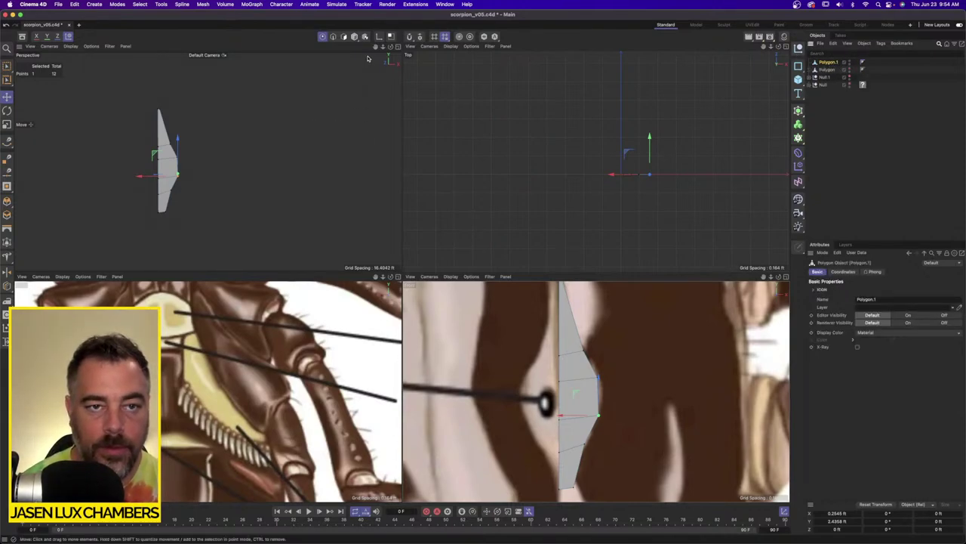
Select all five polygons of the duplicated strip and extrude them about 0.1 ft toward the front.
{"action": "left_click", "coordinate": [343, 36]}
{"action": "key", "text": "super+a"}
{"action": "key", "text": "s"}
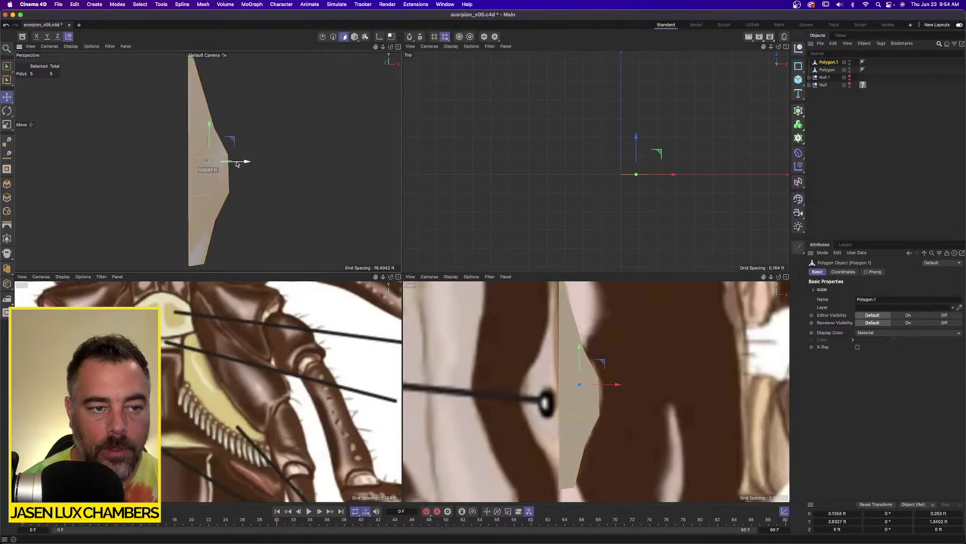
{"action": "left_click_drag", "start_coordinate": [237, 164], "coordinate": [269, 164]}
{"action": "key", "text": "super+z"}
{"action": "key", "text": "d"}
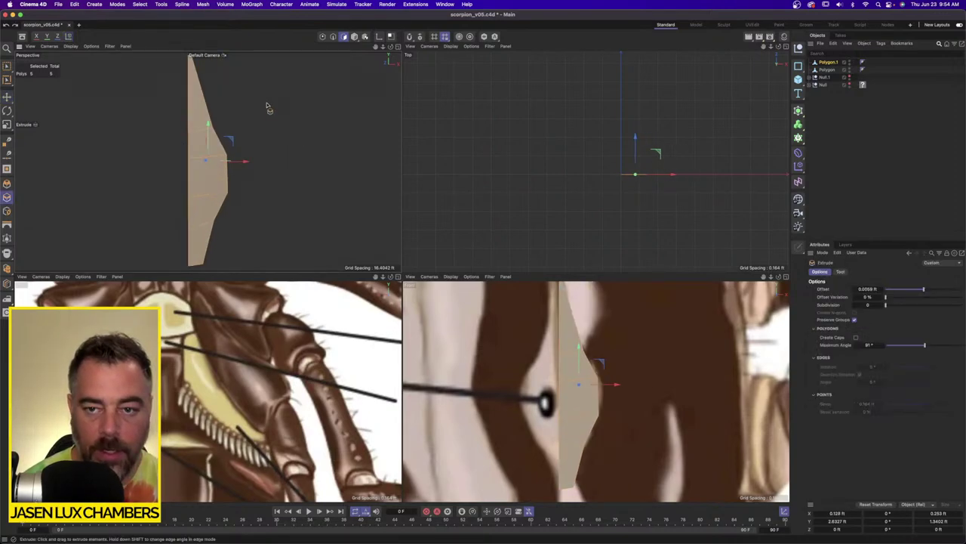
{"action": "left_click_drag", "start_coordinate": [270, 108], "coordinate": [309, 108]}
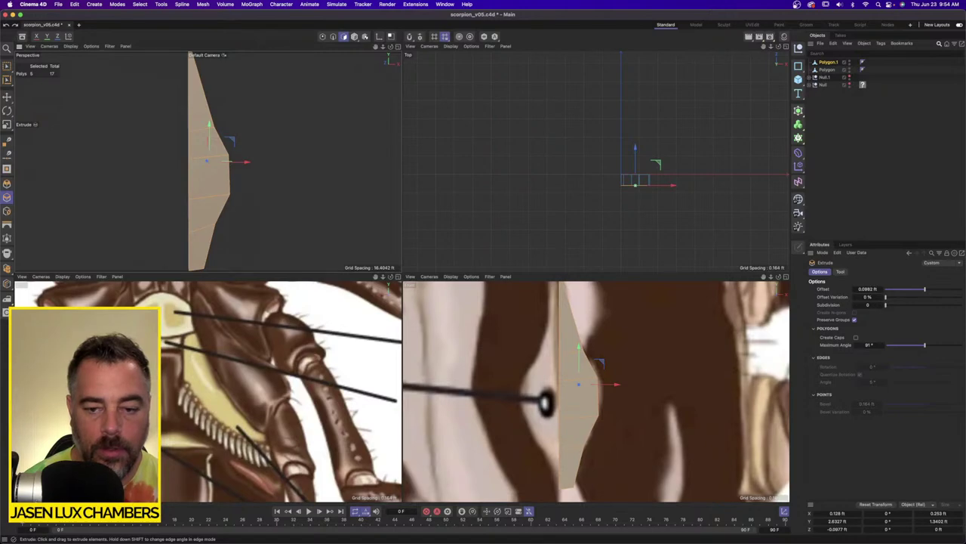
Merge the flat strip and the extruded copy into one object with Connect Objects + Delete.
{"action": "left_click", "coordinate": [829, 63]}
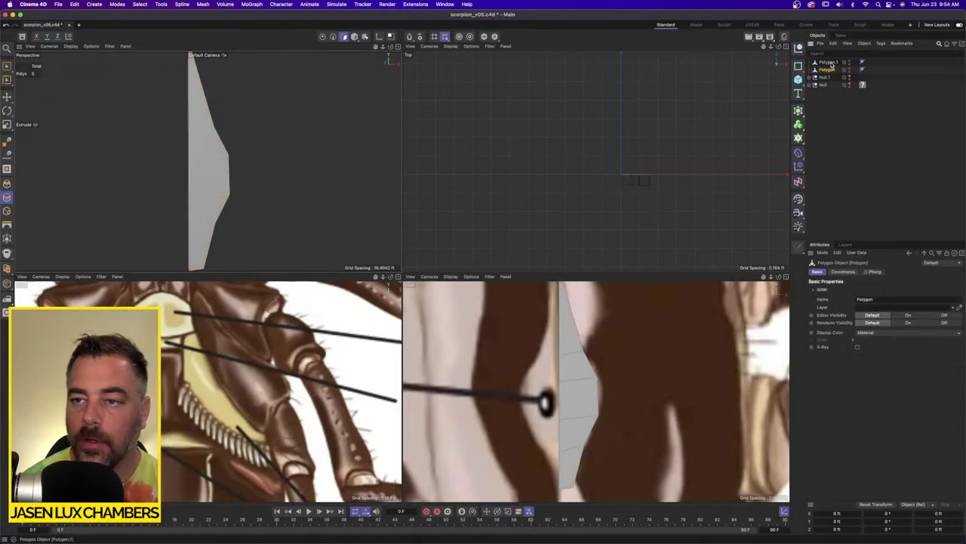
{"action": "right_click", "coordinate": [831, 63]}
{"action": "left_click", "coordinate": [910, 293]}
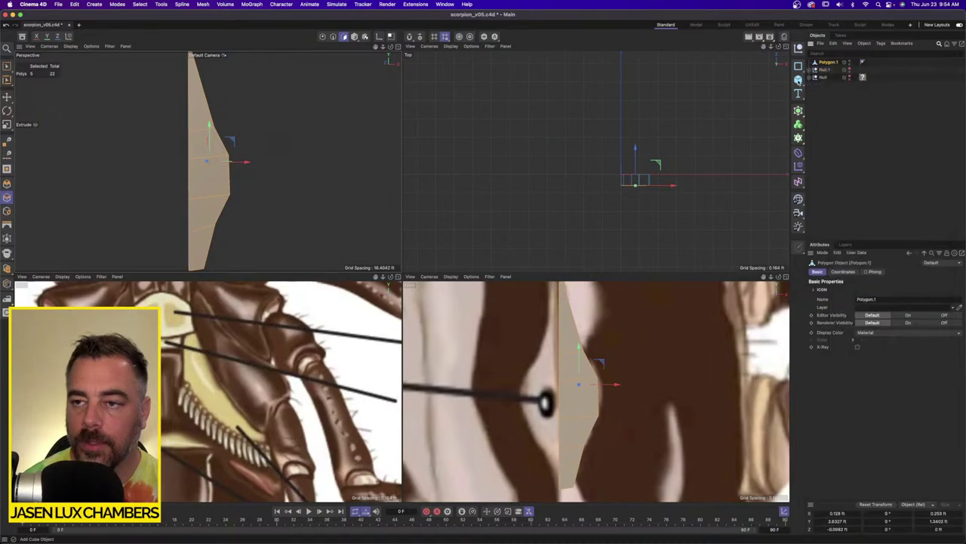
Weld the duplicate points of the merged strip with Optimize, using all of its points.
{"action": "key", "text": "Return"}
{"action": "left_click", "coordinate": [203, 4]}
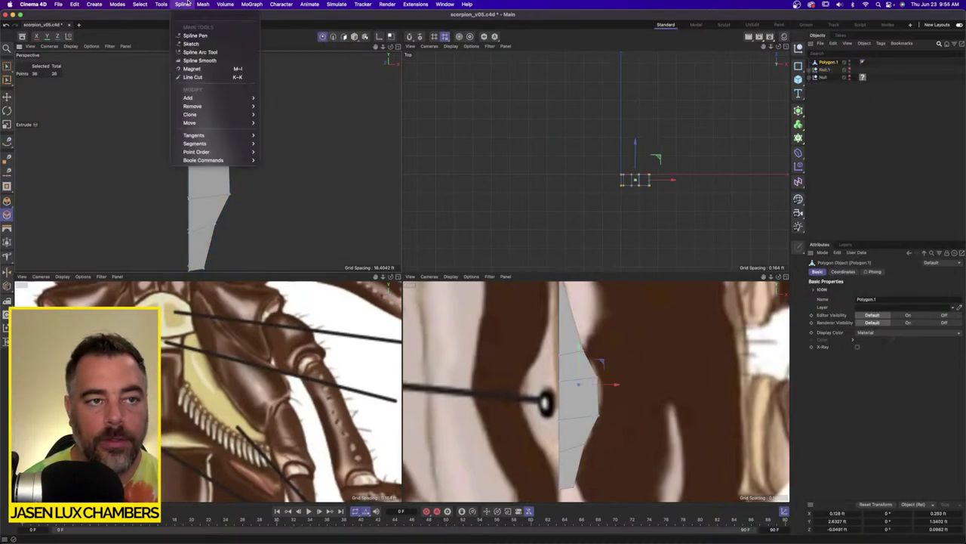
{"action": "mouse_move", "coordinate": [248, 125]}
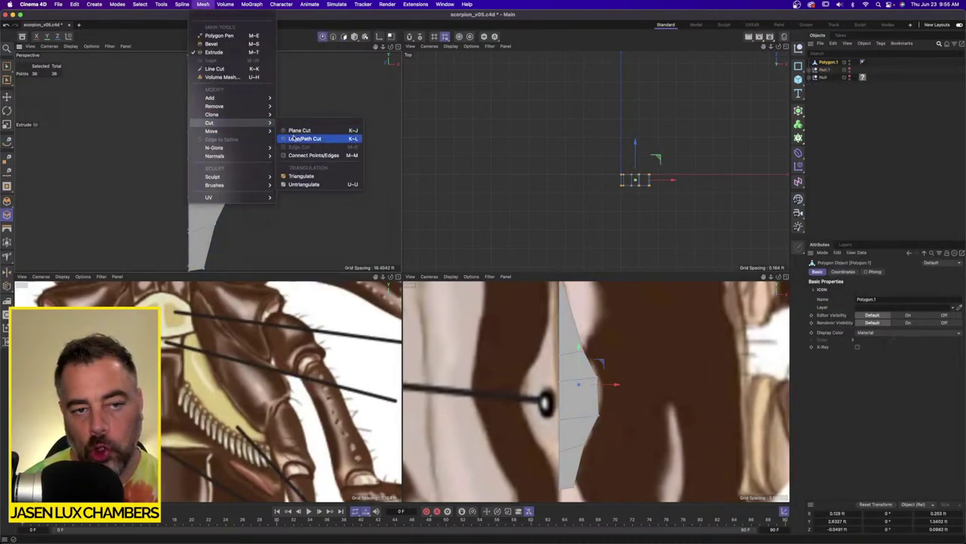
{"action": "mouse_move", "coordinate": [227, 106]}
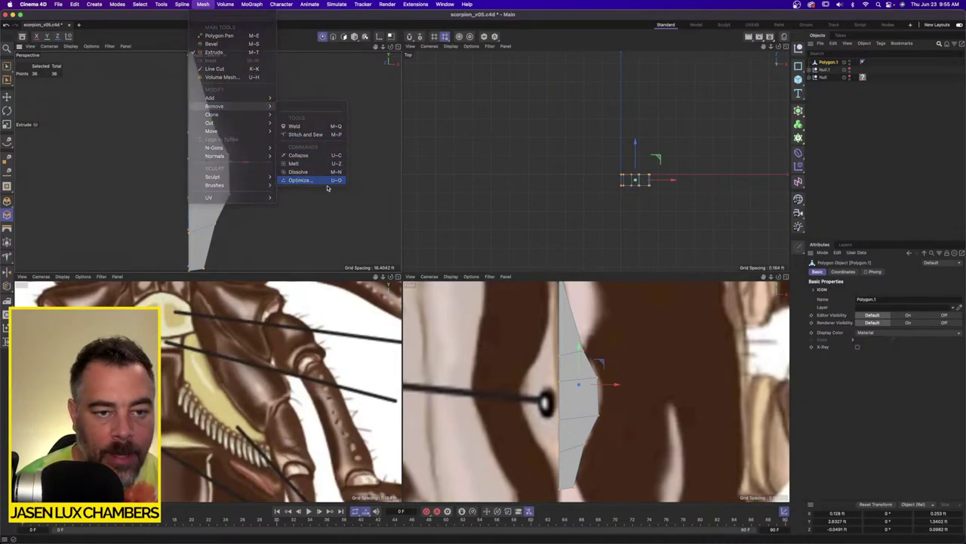
{"action": "left_click", "coordinate": [315, 182]}
{"action": "left_click", "coordinate": [359, 222]}
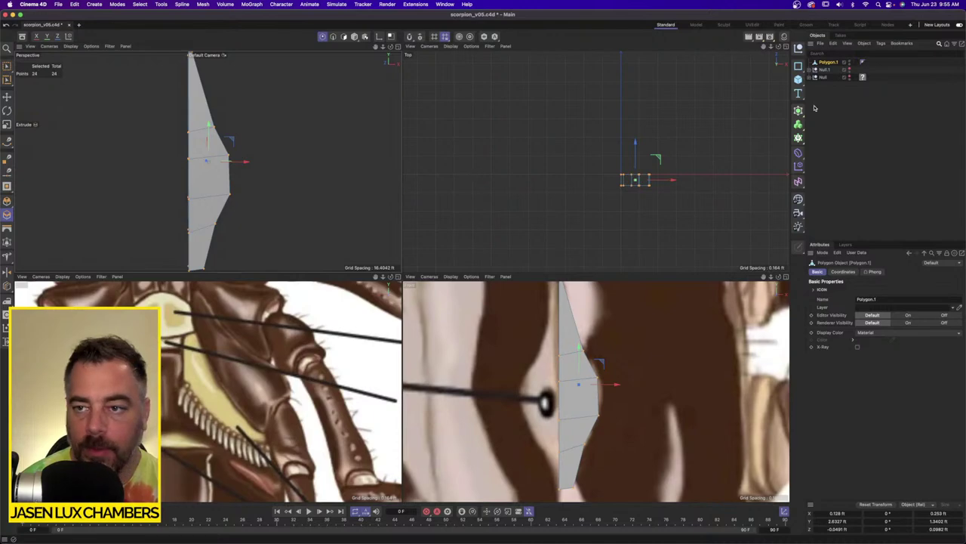
Place the merged strip under a new Subdivision Surface and check the smoothed shape.
{"action": "left_click", "coordinate": [798, 110], "text": "alt"}
{"action": "left_click_drag", "start_coordinate": [825, 70], "coordinate": [836, 62]}
{"action": "left_click", "coordinate": [840, 116]}
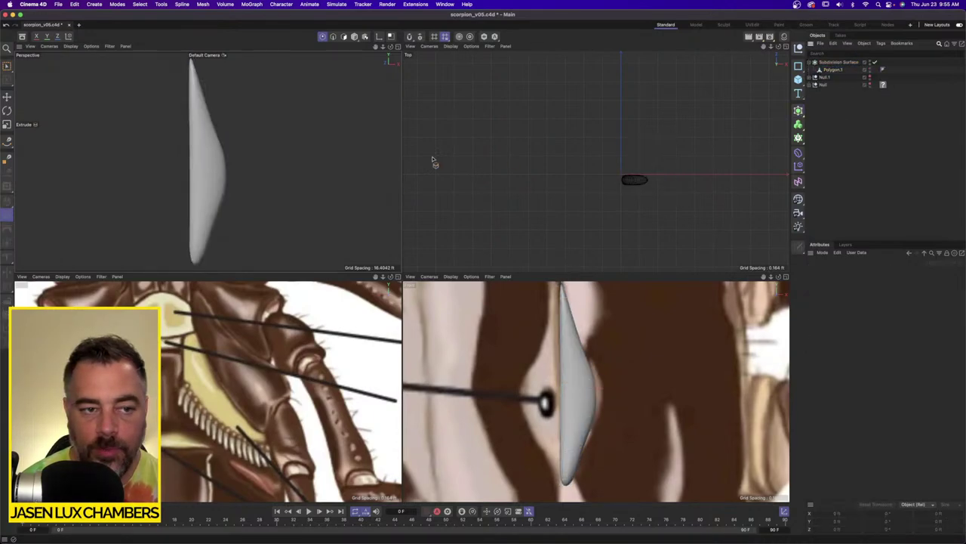
{"action": "left_click_drag", "start_coordinate": [164, 167], "coordinate": [191, 168], "text": "alt"}
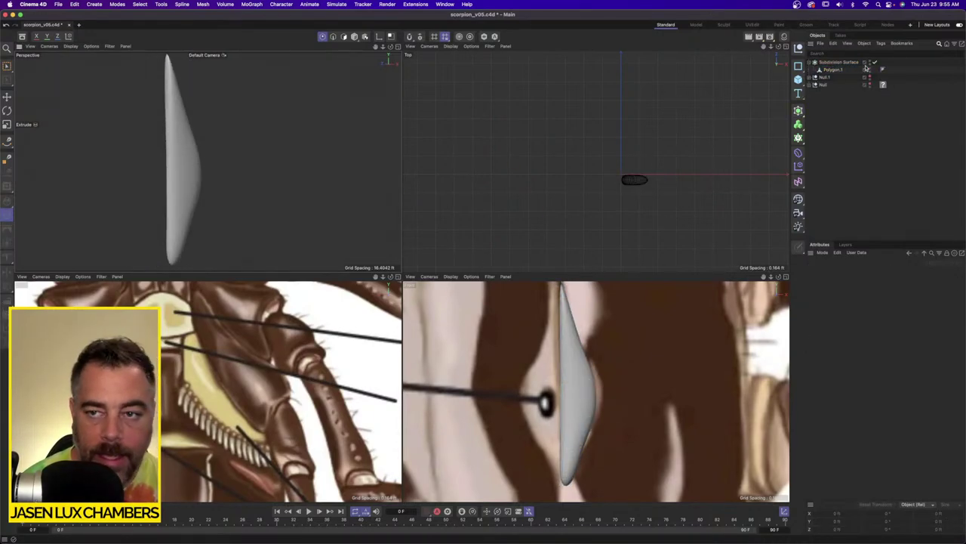
Select the front polygon in the middle of Polygon.1 and pull it forward to about Z -0.21 ft as an eye bump.
{"action": "left_click", "coordinate": [833, 69]}
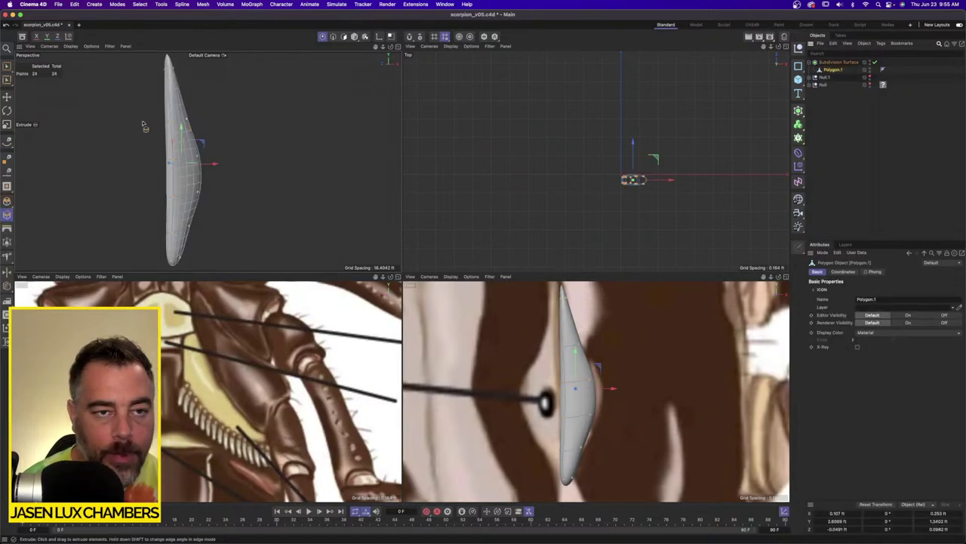
{"action": "left_click", "coordinate": [344, 37]}
{"action": "left_click", "coordinate": [182, 175]}
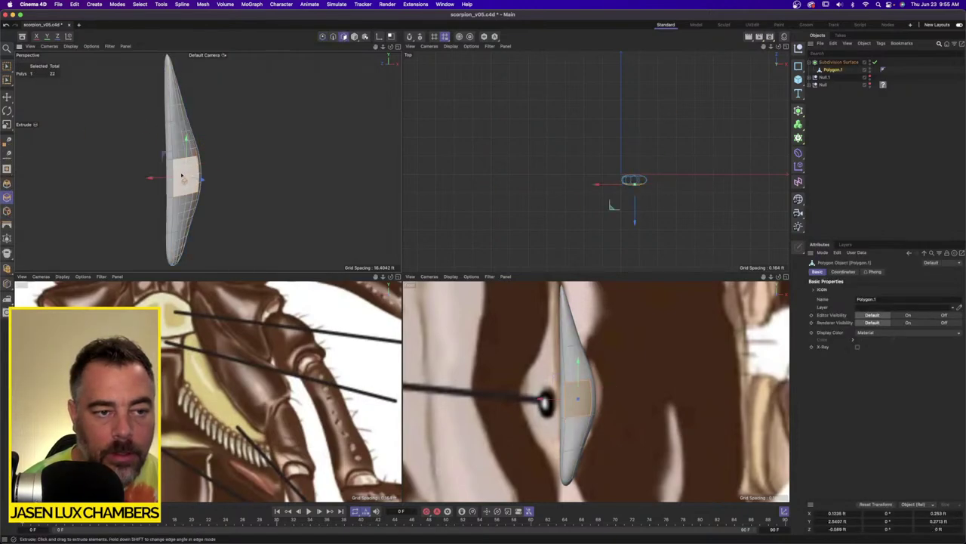
{"action": "scroll", "coordinate": [591, 397], "scroll_direction": "up", "scroll_amount": 2}
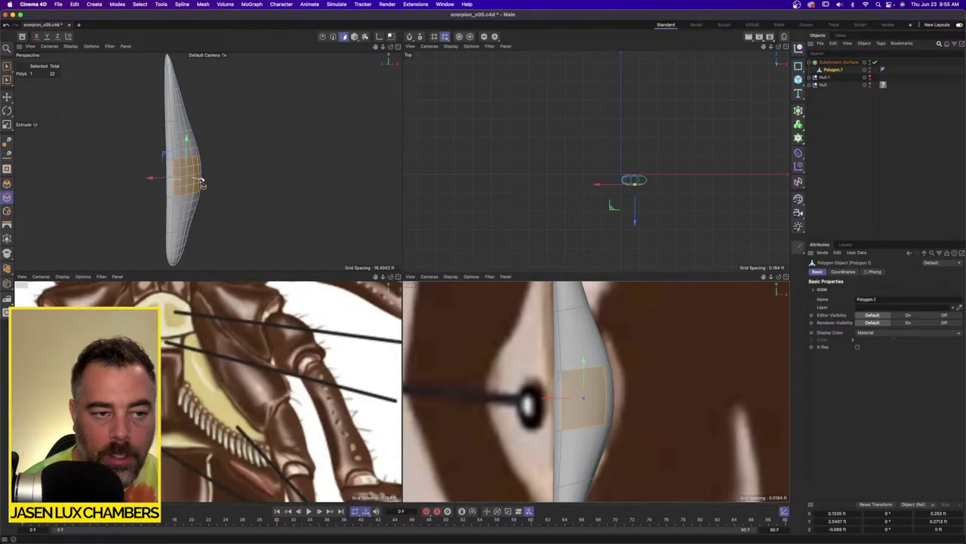
{"action": "left_click_drag", "start_coordinate": [201, 181], "coordinate": [212, 185]}
{"action": "key", "text": "super+z"}
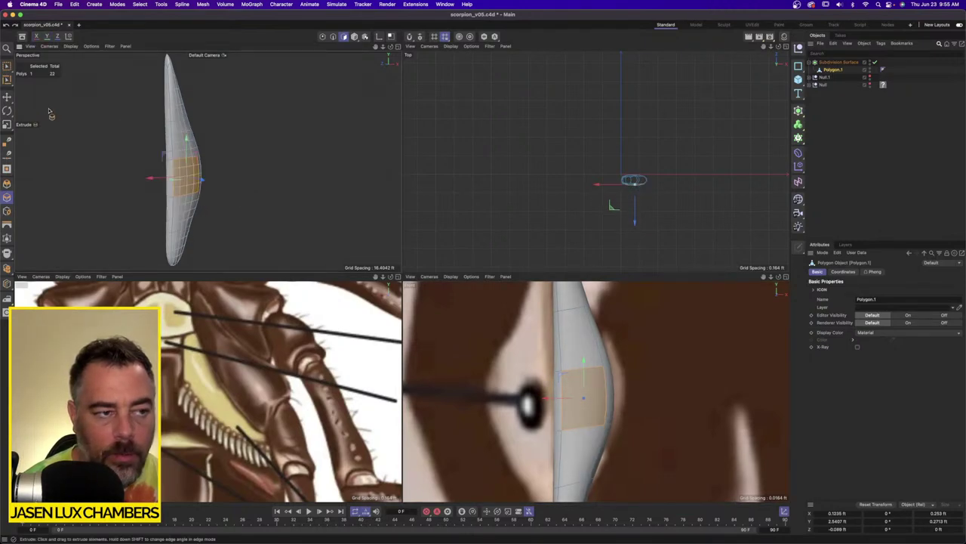
{"action": "key", "text": "e"}
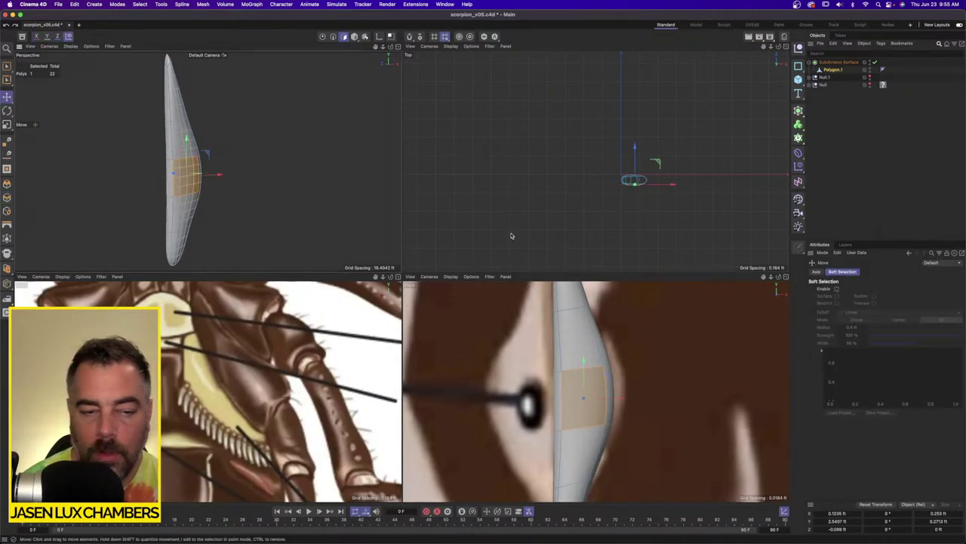
{"action": "left_click_drag", "start_coordinate": [212, 145], "coordinate": [292, 148], "text": "alt"}
{"action": "left_click_drag", "start_coordinate": [109, 182], "coordinate": [132, 183]}
{"action": "left_click_drag", "start_coordinate": [219, 137], "coordinate": [111, 135], "text": "alt"}
{"action": "left_click_drag", "start_coordinate": [169, 156], "coordinate": [212, 157], "text": "alt"}
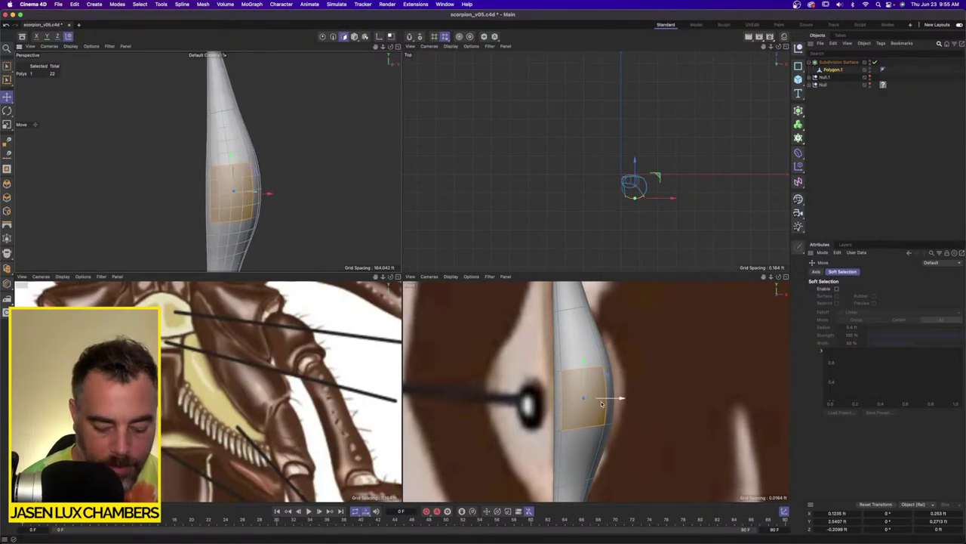
Inset the bump's front polygon about 0.047 ft and stretch the inset face vertically into an oval.
{"action": "key", "text": "i"}
{"action": "left_click_drag", "start_coordinate": [652, 421], "coordinate": [620, 404]}
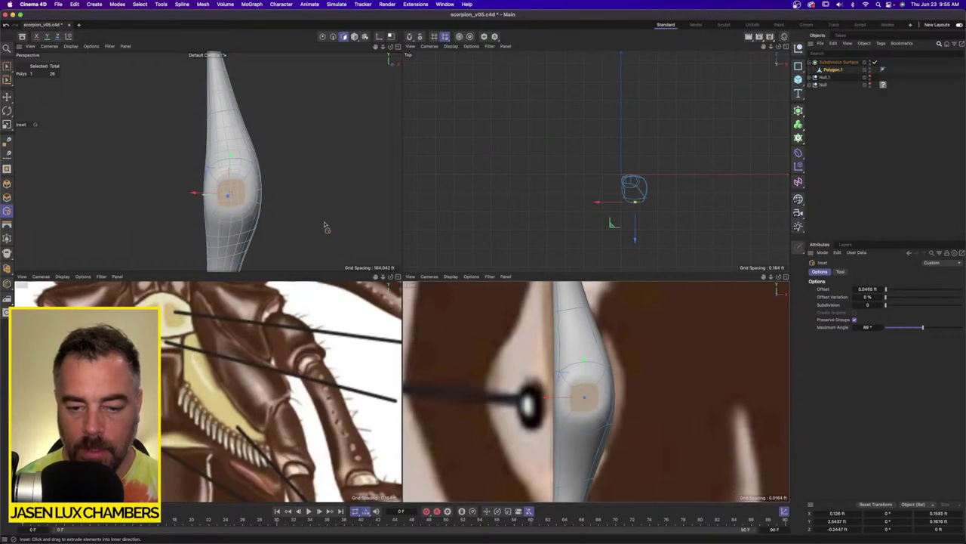
{"action": "left_click", "coordinate": [8, 126]}
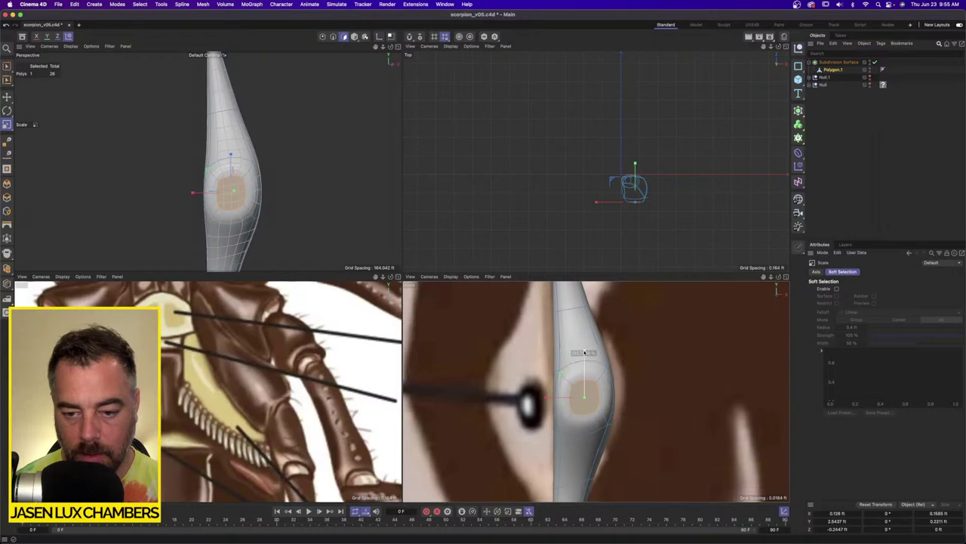
Inset the oval face slightly, then extrude it inward and back outward about 0.033 ft as an eye inside a socket.
{"action": "left_click_drag", "start_coordinate": [200, 177], "coordinate": [264, 207], "text": "alt"}
{"action": "key", "text": "d"}
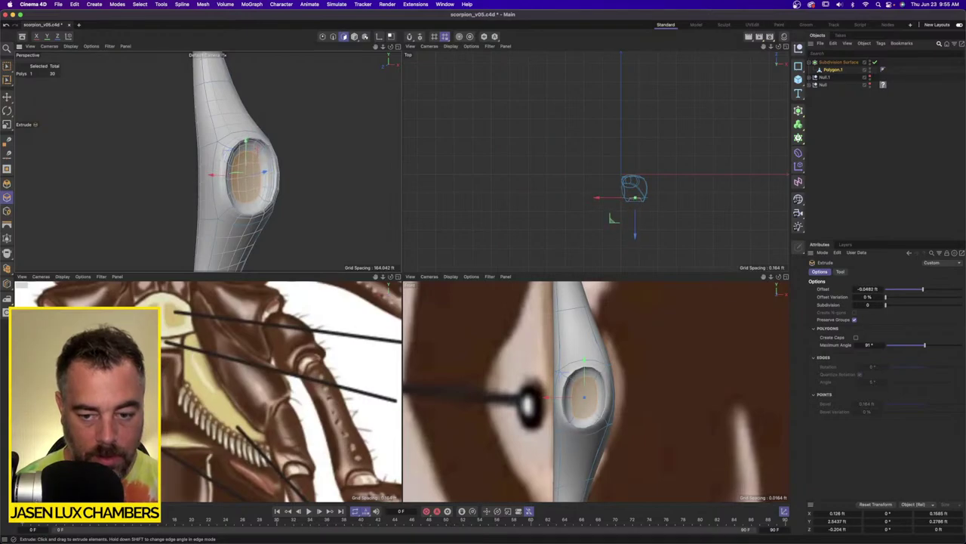
{"action": "key", "text": "super+z"}
{"action": "key", "text": "i"}
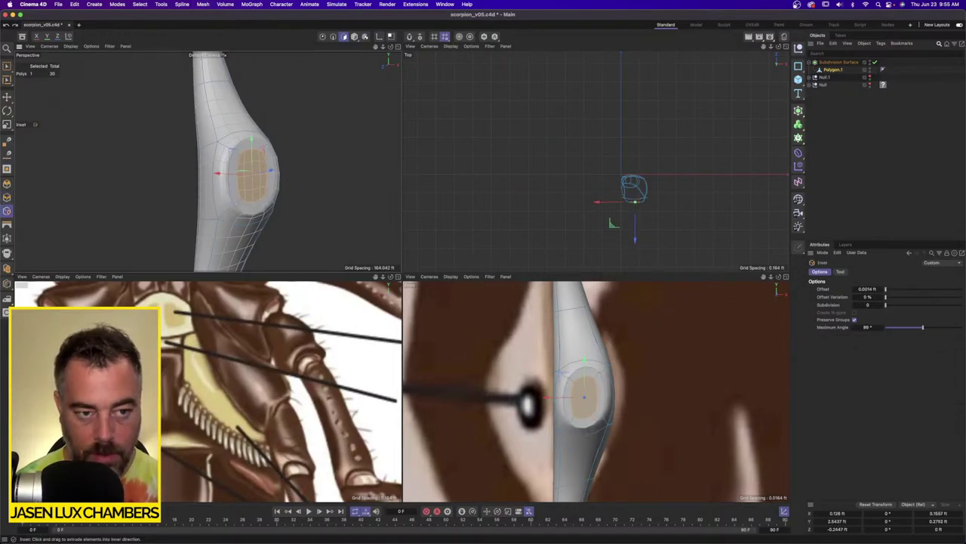
{"action": "key", "text": "d"}
{"action": "left_click_drag", "start_coordinate": [316, 187], "coordinate": [338, 191]}
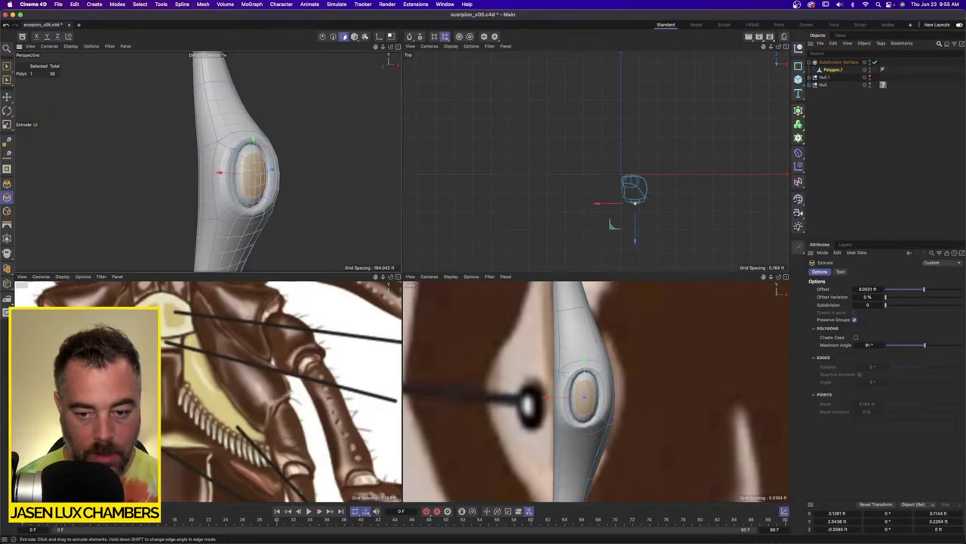
In point mode, select the upper and lower point groups around the eye in turn and shift each one vertically.
{"action": "left_click_drag", "start_coordinate": [8, 67], "coordinate": [43, 93]}
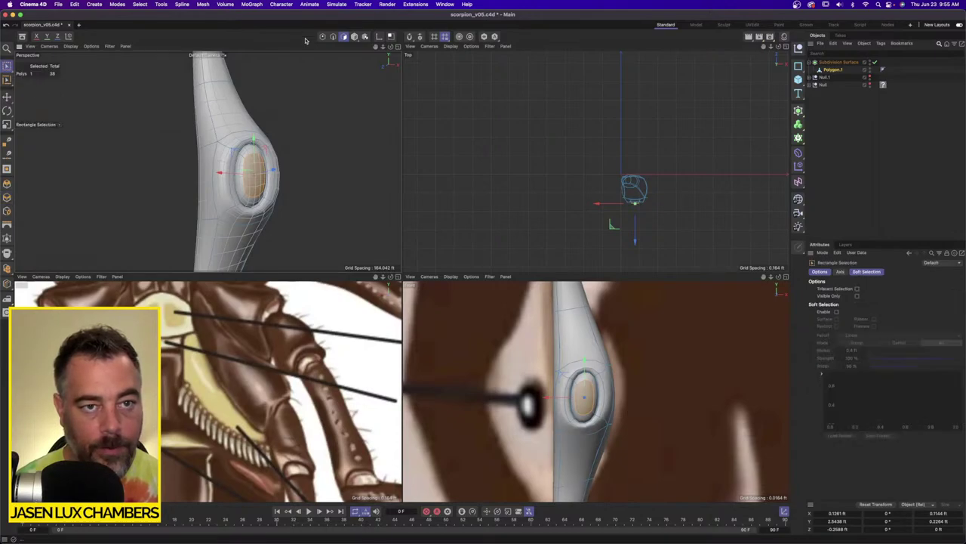
{"action": "left_click", "coordinate": [323, 38]}
{"action": "scroll", "coordinate": [666, 368], "scroll_direction": "up", "scroll_amount": 1}
{"action": "scroll", "coordinate": [667, 367], "scroll_direction": "up", "scroll_amount": 1}
{"action": "left_click_drag", "start_coordinate": [510, 342], "coordinate": [650, 400]}
{"action": "left_click_drag", "start_coordinate": [565, 351], "coordinate": [565, 359]}
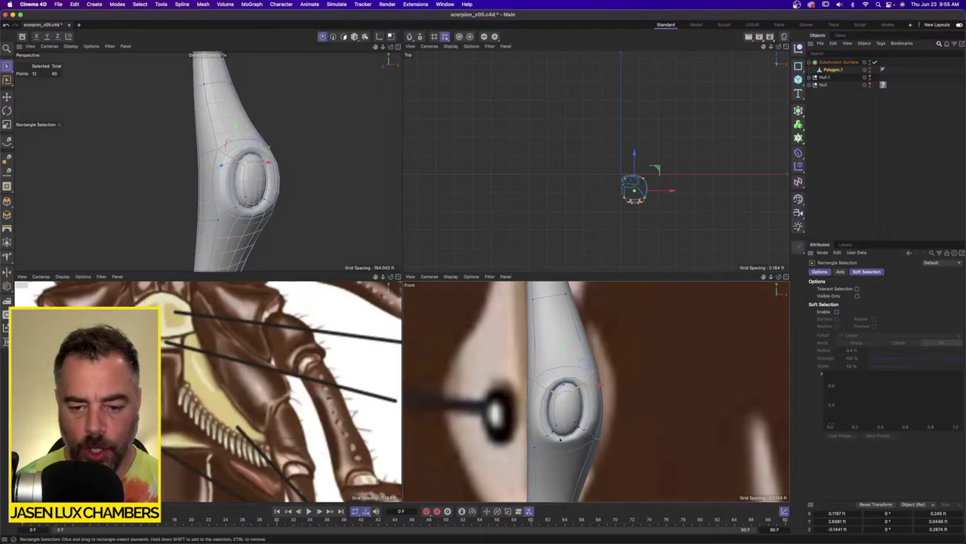
{"action": "left_click_drag", "start_coordinate": [527, 429], "coordinate": [564, 411]}
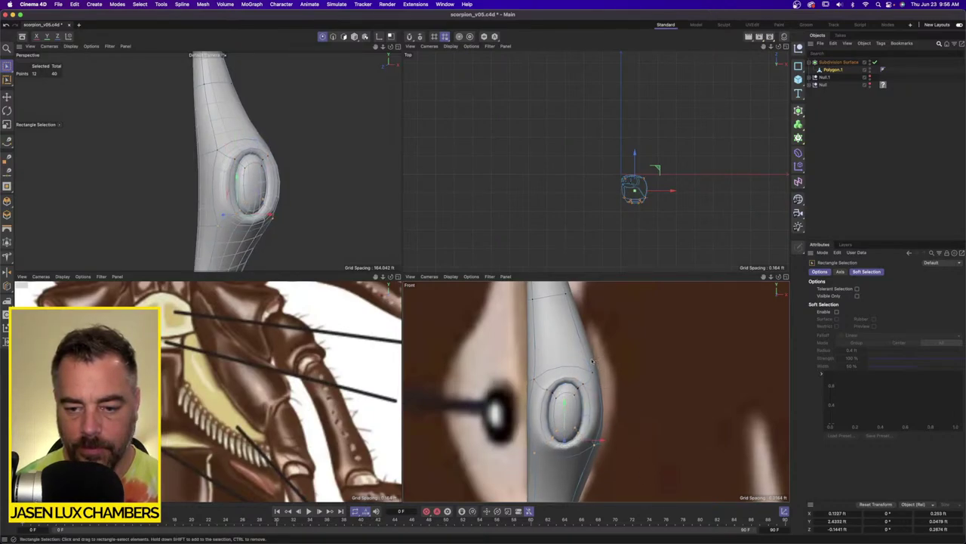
Move the ridge's outer side points beside the eye outward to about X 0.25 ft, following the reference outline.
{"action": "left_click_drag", "start_coordinate": [626, 386], "coordinate": [580, 361]}
{"action": "left_click_drag", "start_coordinate": [630, 373], "coordinate": [631, 373]}
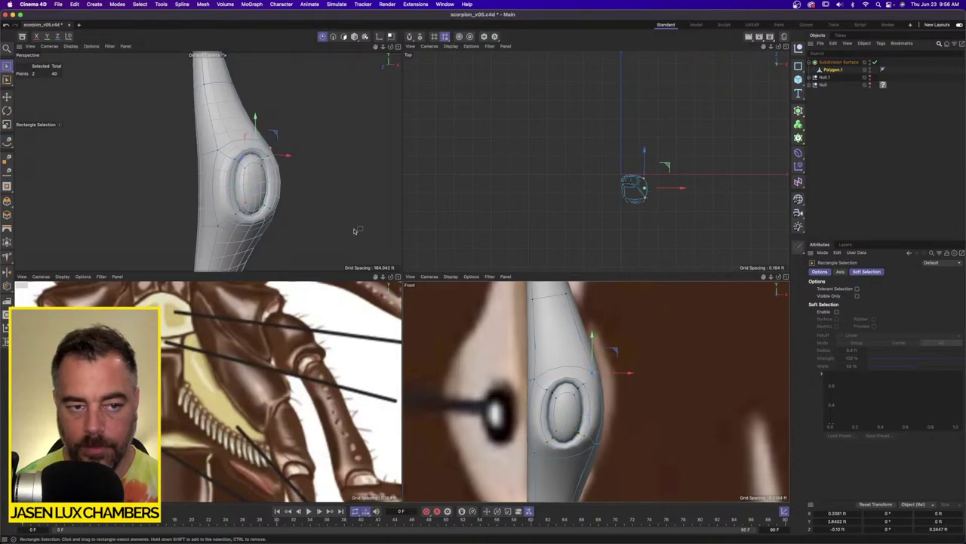
{"action": "left_click_drag", "start_coordinate": [358, 231], "coordinate": [211, 221], "text": "alt"}
{"action": "left_click_drag", "start_coordinate": [208, 161], "coordinate": [259, 176], "text": "alt"}
{"action": "left_click_drag", "start_coordinate": [284, 225], "coordinate": [324, 100]}
{"action": "left_click_drag", "start_coordinate": [623, 416], "coordinate": [646, 404]}
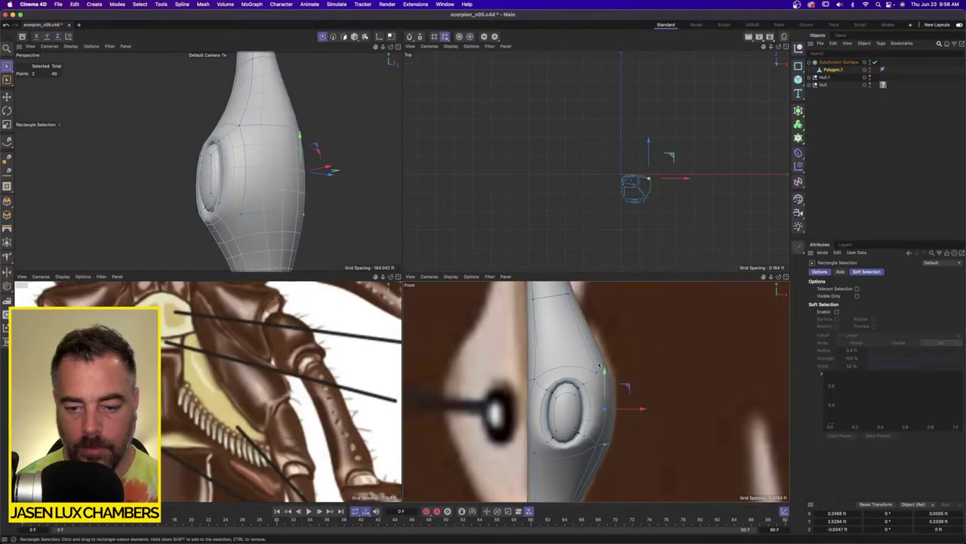
{"action": "left_click_drag", "start_coordinate": [599, 364], "coordinate": [566, 411]}
Turn on X-Ray for the ridge's Subdivision Surface and reselect its Polygon.1 for editing.
{"action": "left_click", "coordinate": [828, 63]}
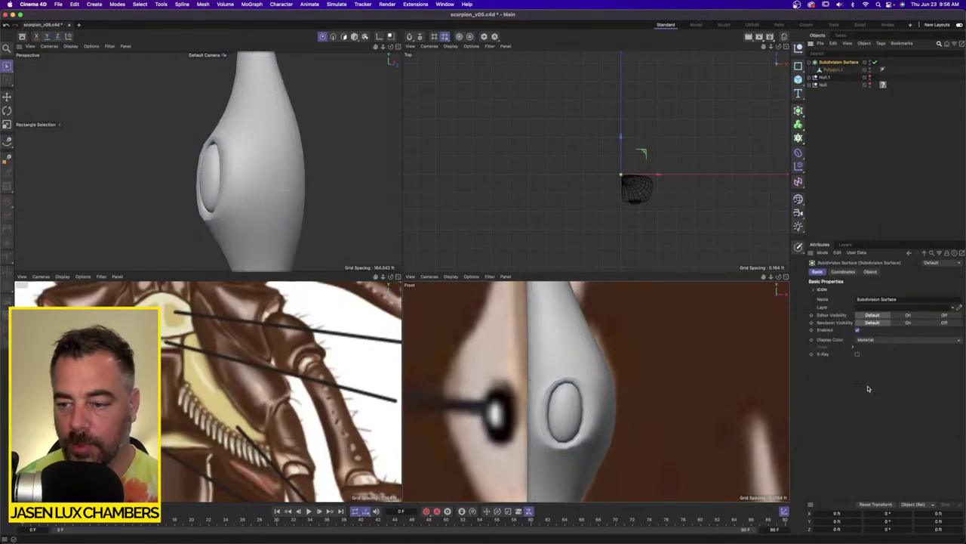
{"action": "left_click", "coordinate": [857, 354]}
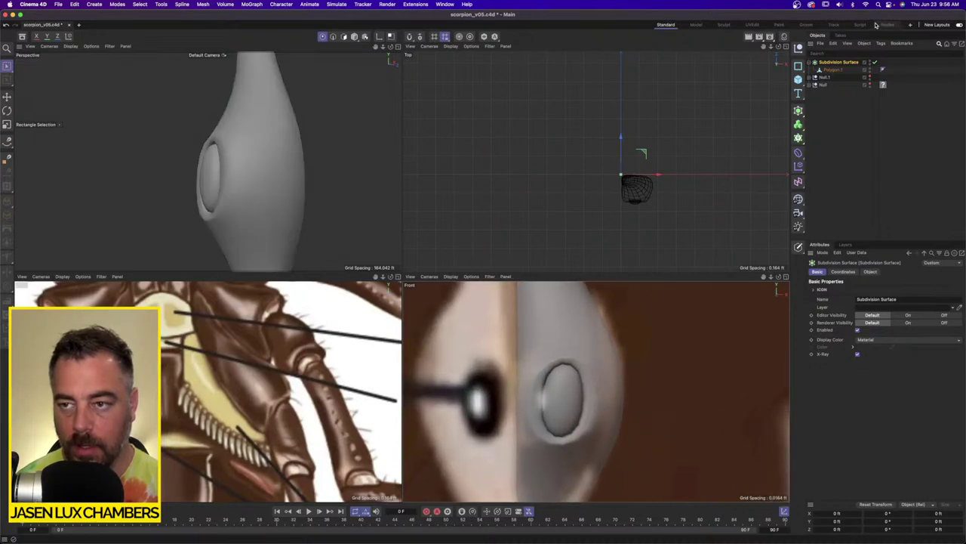
{"action": "left_click", "coordinate": [833, 69]}
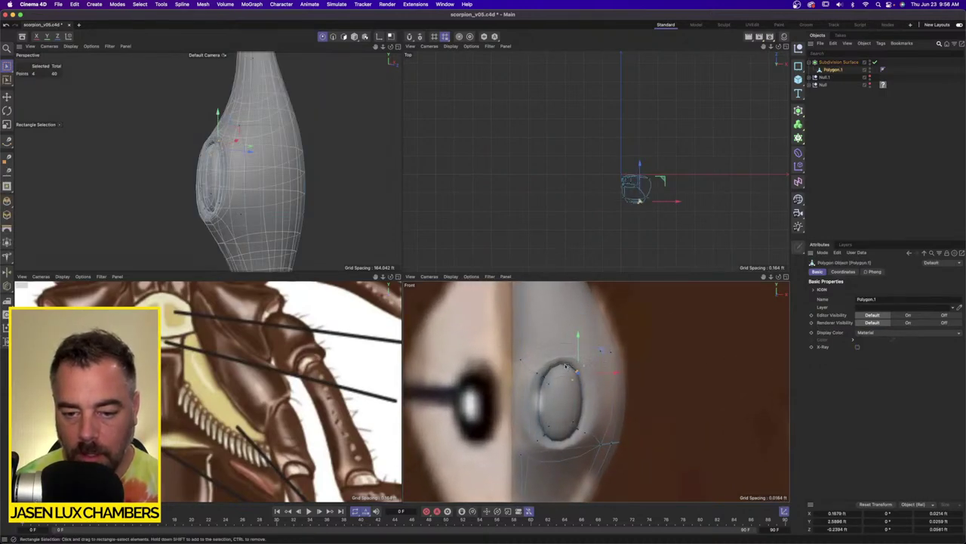
Lower the upper points of the eye and socket, adjust the lower ones, and pull the outer-side points inward.
{"action": "left_click_drag", "start_coordinate": [559, 348], "coordinate": [597, 398]}
{"action": "mouse_move", "coordinate": [601, 352]}
{"action": "left_mouse_down"}
{"action": "mouse_move", "coordinate": [591, 370]}
{"action": "mouse_move", "coordinate": [599, 358]}
{"action": "left_mouse_up"}
{"action": "left_click_drag", "start_coordinate": [532, 375], "coordinate": [577, 370]}
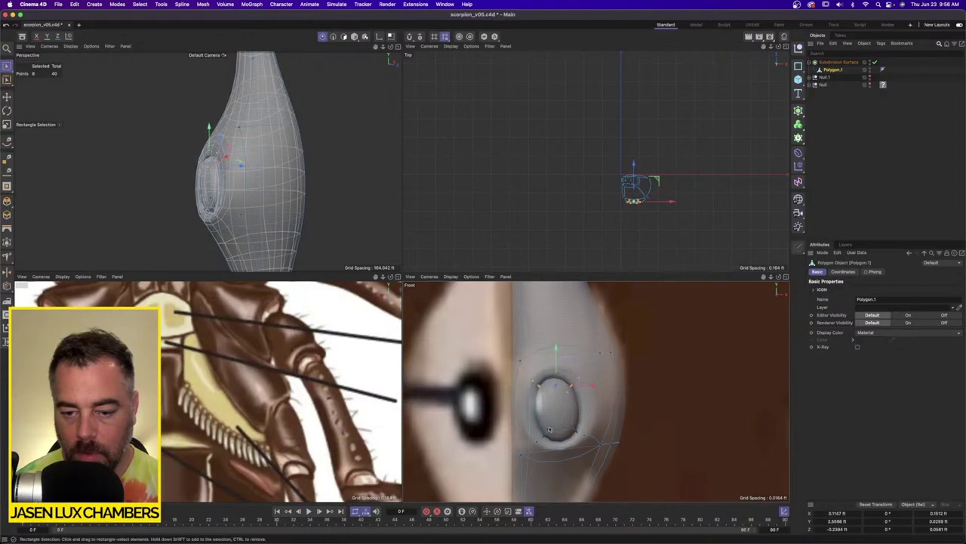
{"action": "left_click_drag", "start_coordinate": [549, 436], "coordinate": [593, 458]}
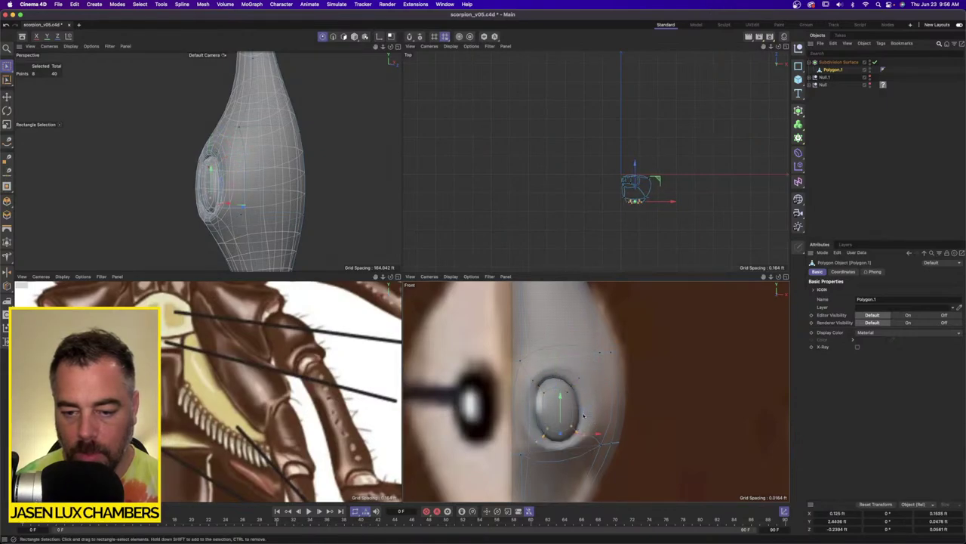
{"action": "mouse_move", "coordinate": [583, 415]}
{"action": "left_mouse_down"}
{"action": "mouse_move", "coordinate": [581, 406]}
{"action": "mouse_move", "coordinate": [560, 463]}
{"action": "mouse_move", "coordinate": [595, 407]}
{"action": "left_mouse_up"}
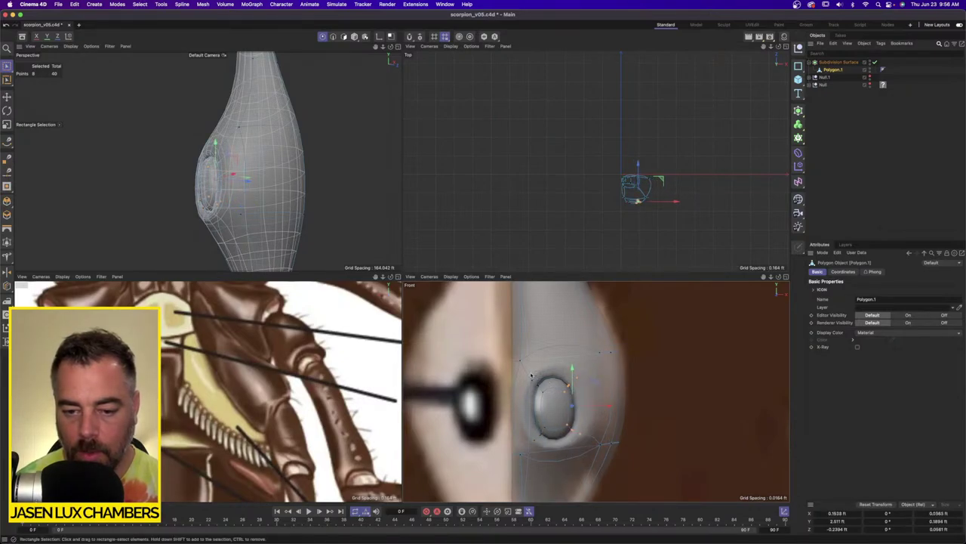
Refine the eye oval's inner side, raising its upper points to about Y 2.574 ft and setting the lower ones near 2.45 ft.
{"action": "left_click_drag", "start_coordinate": [518, 368], "coordinate": [551, 406]}
{"action": "left_click_drag", "start_coordinate": [562, 367], "coordinate": [594, 401]}
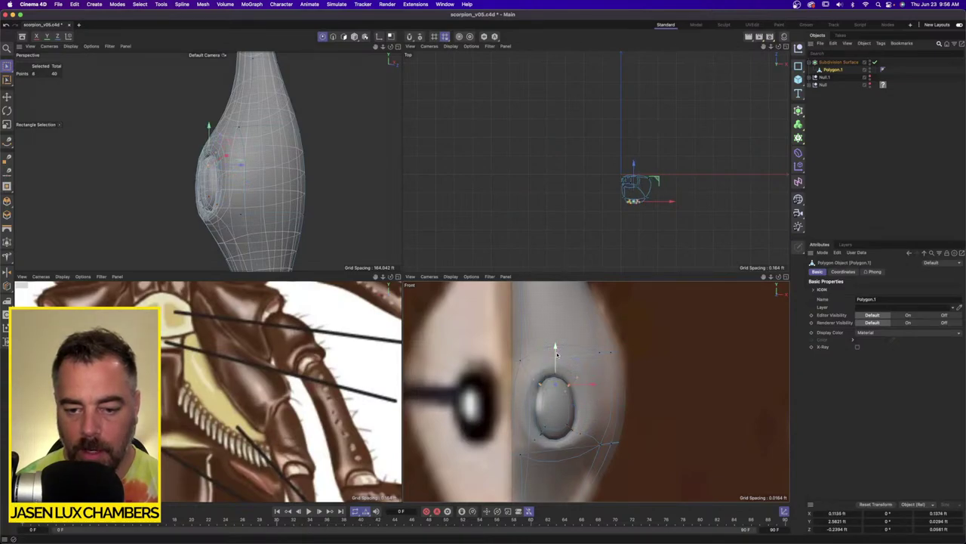
{"action": "left_click_drag", "start_coordinate": [554, 351], "coordinate": [555, 346]}
{"action": "middle_click_drag", "start_coordinate": [542, 430], "coordinate": [641, 404], "text": "alt"}
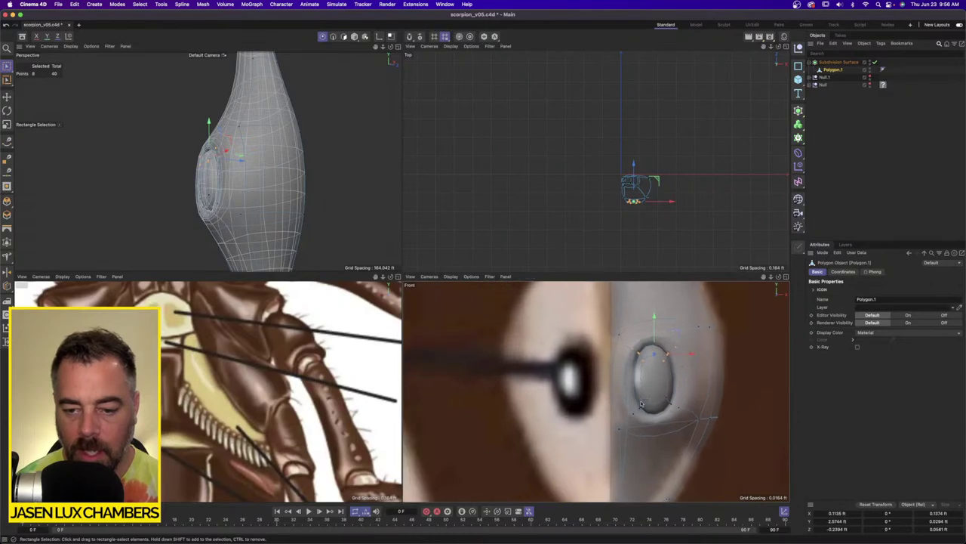
{"action": "left_click_drag", "start_coordinate": [634, 394], "coordinate": [687, 439]}
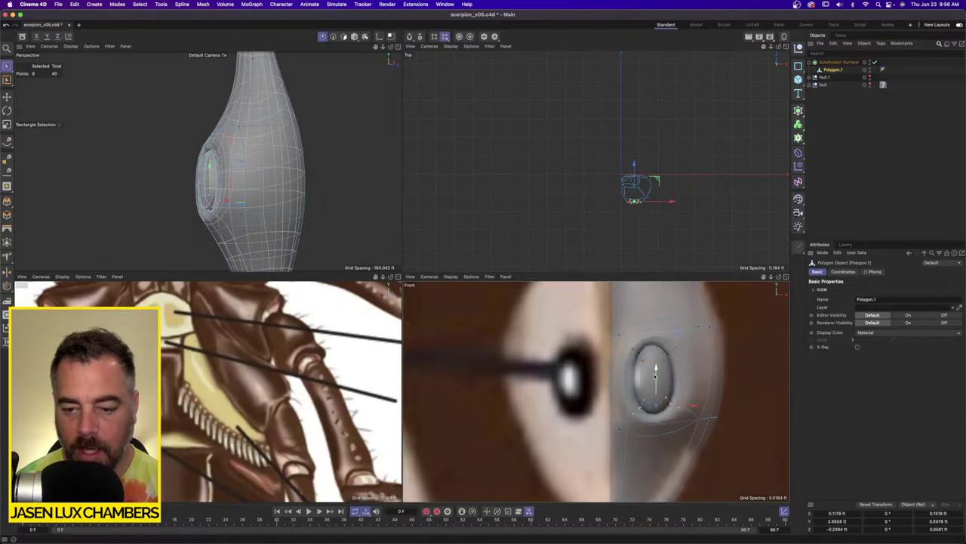
{"action": "left_click_drag", "start_coordinate": [658, 371], "coordinate": [659, 371]}
Make the Null.1 group visible and view the eye ridge beside the head shell.
{"action": "left_click_drag", "start_coordinate": [265, 198], "coordinate": [343, 201], "text": "alt"}
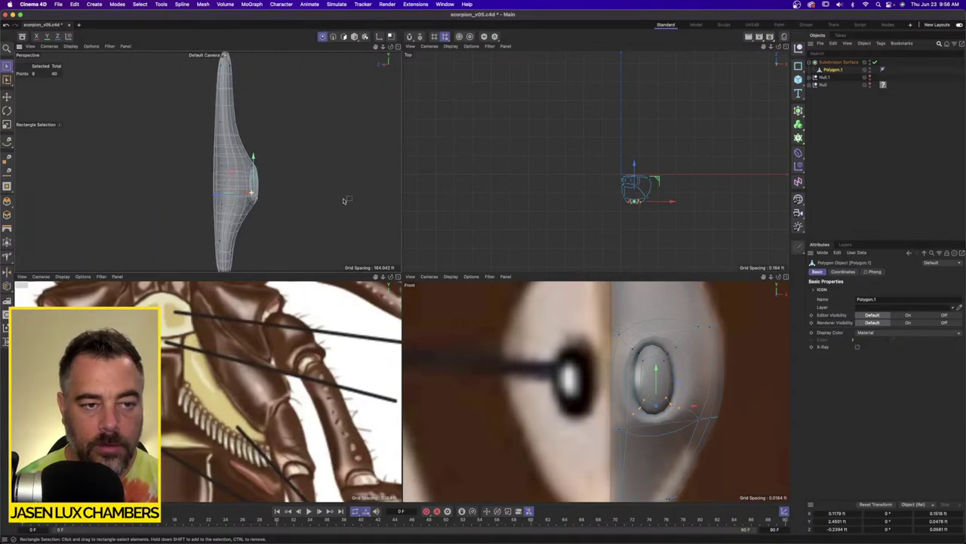
{"action": "left_click", "coordinate": [838, 95]}
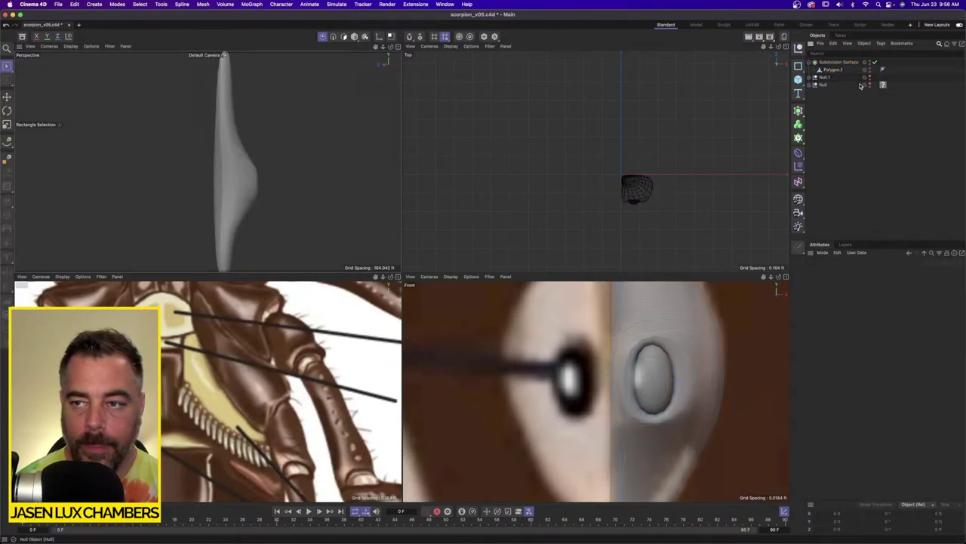
{"action": "left_click", "coordinate": [870, 77]}
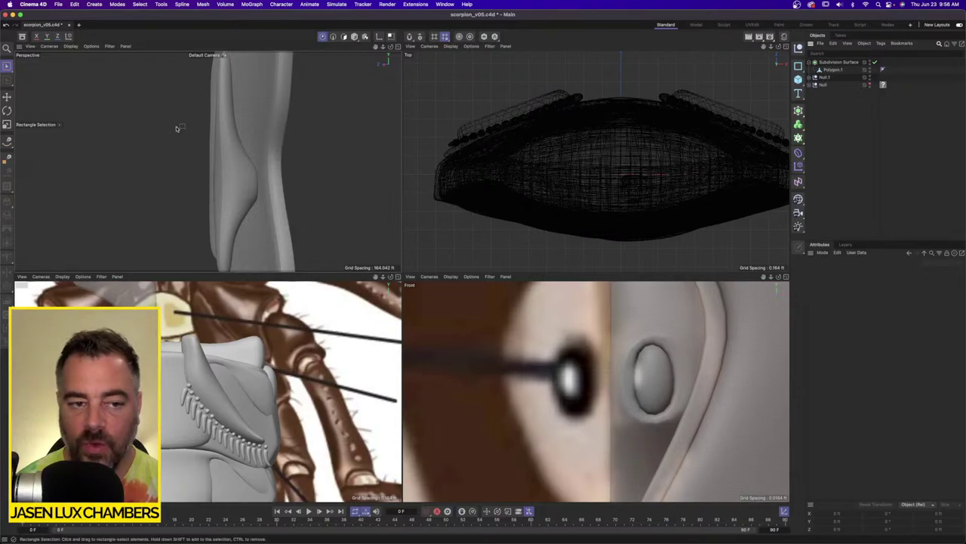
{"action": "left_click_drag", "start_coordinate": [309, 144], "coordinate": [168, 161], "text": "alt"}
Select all points of the eye ridge's Polygon.1 and move them onto the head shell, about Y 2.69 ft and Z -0.52 ft.
{"action": "left_click", "coordinate": [833, 69]}
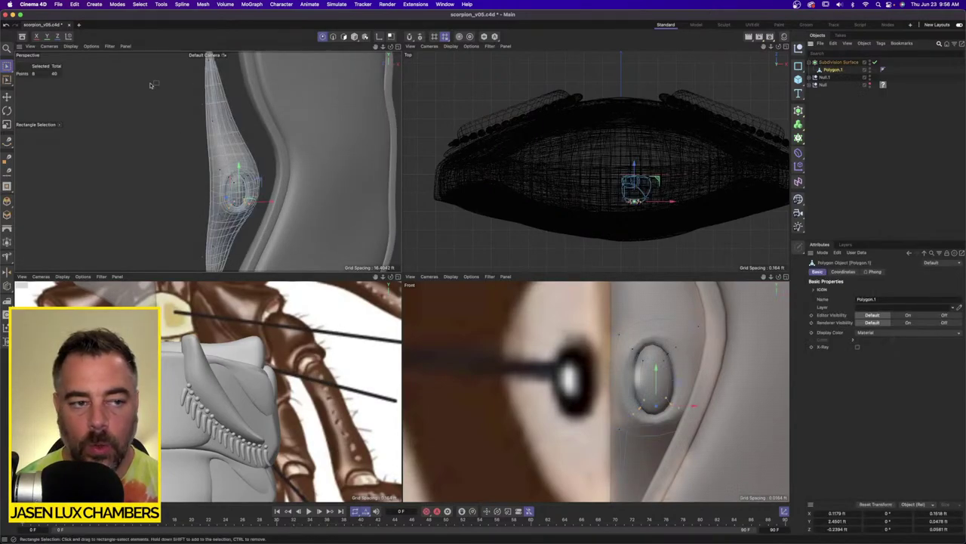
{"action": "key", "text": "e"}
{"action": "key", "text": "super+a"}
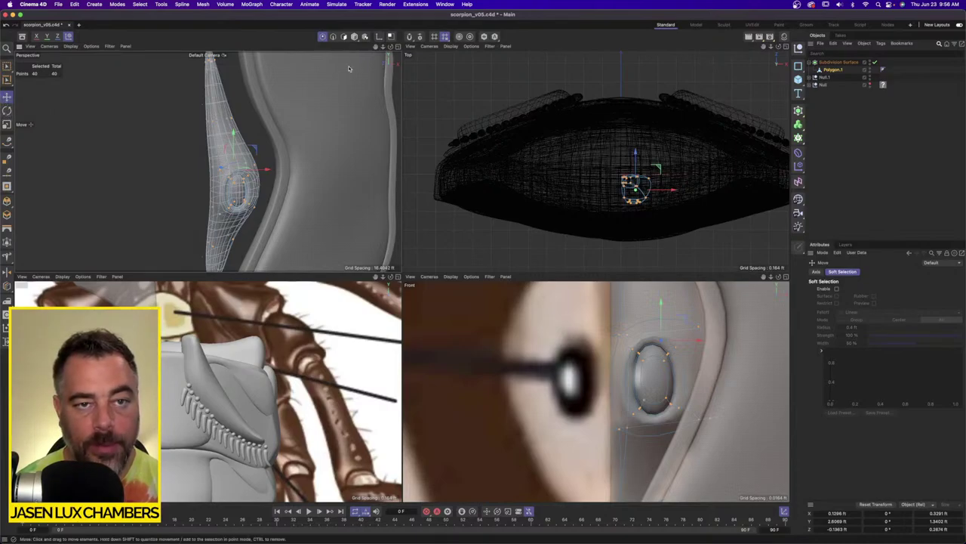
{"action": "left_click_drag", "start_coordinate": [317, 115], "coordinate": [254, 170], "text": "alt"}
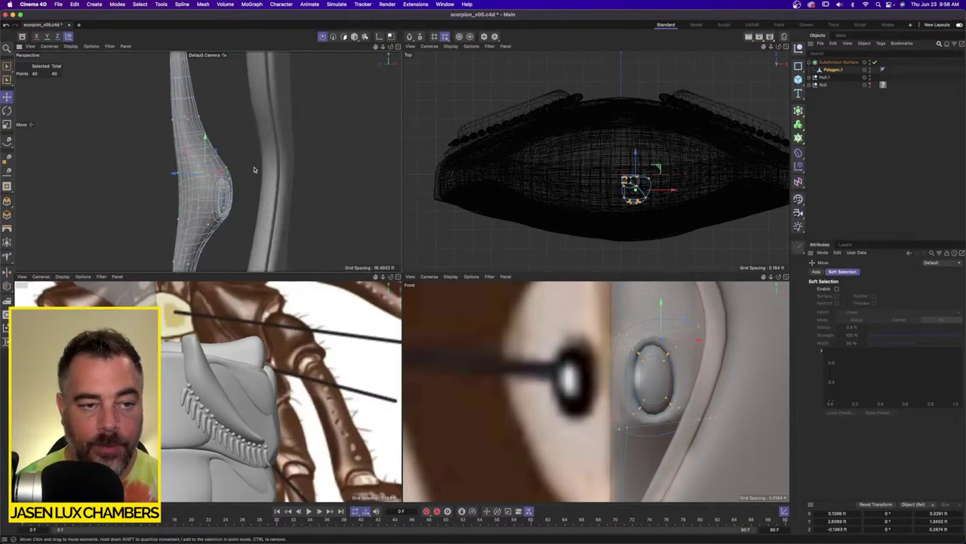
{"action": "left_click_drag", "start_coordinate": [177, 175], "coordinate": [246, 179]}
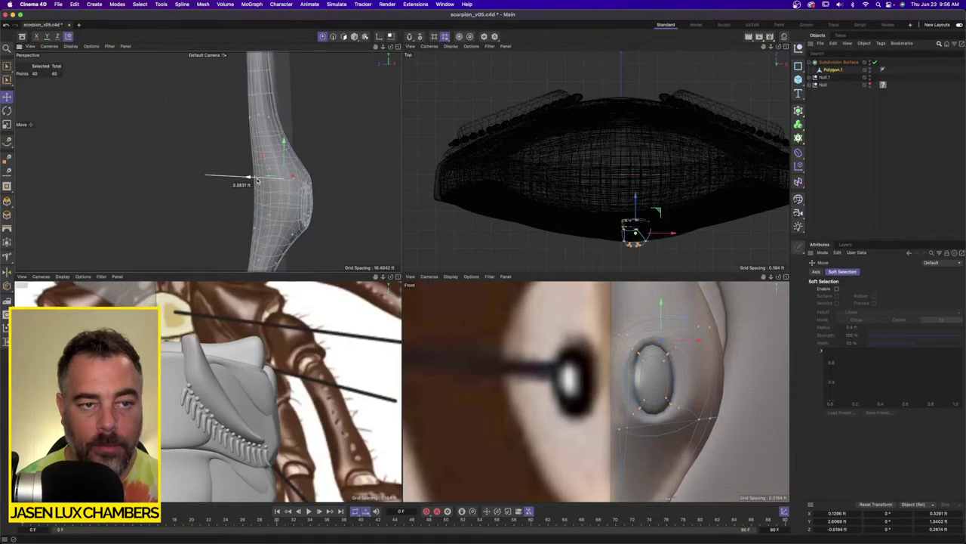
{"action": "left_click_drag", "start_coordinate": [267, 140], "coordinate": [268, 120], "text": "alt"}
{"action": "left_click_drag", "start_coordinate": [309, 159], "coordinate": [313, 158]}
{"action": "mouse_move", "coordinate": [331, 160]}
{"action": "right_mouse_down", "text": "alt"}
{"action": "mouse_move", "coordinate": [276, 168]}
{"action": "mouse_move", "coordinate": [316, 161]}
{"action": "right_mouse_up", "text": "alt"}
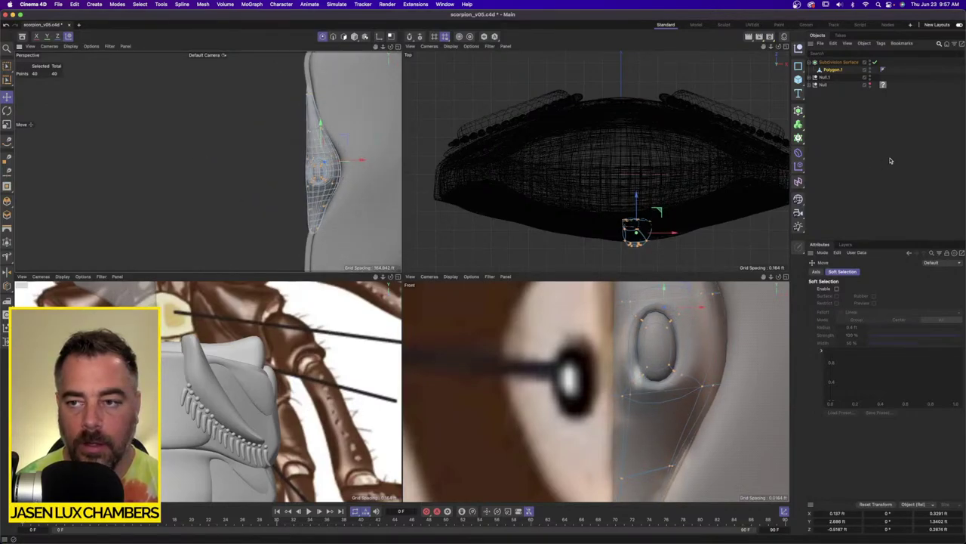
Add a Symmetry object inside the eye ridge's Subdivision Surface and parent its Polygon.1 to it.
{"action": "left_click", "coordinate": [846, 86]}
{"action": "left_click", "coordinate": [809, 78]}
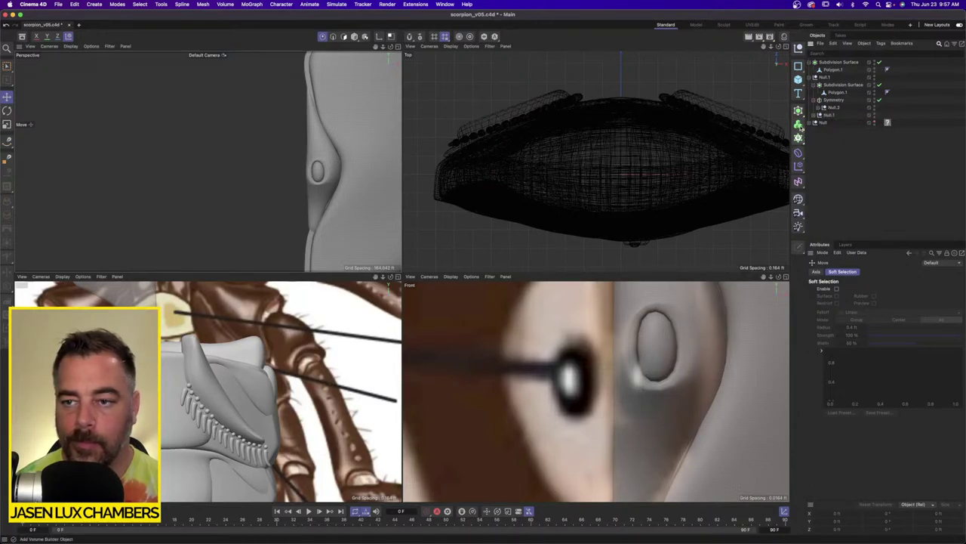
{"action": "left_click", "coordinate": [798, 110]}
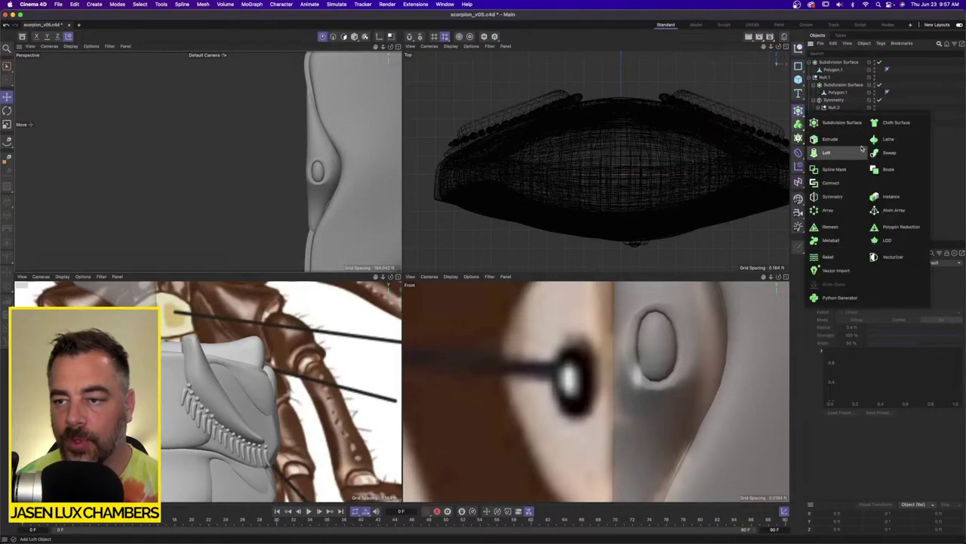
{"action": "left_click", "coordinate": [852, 196]}
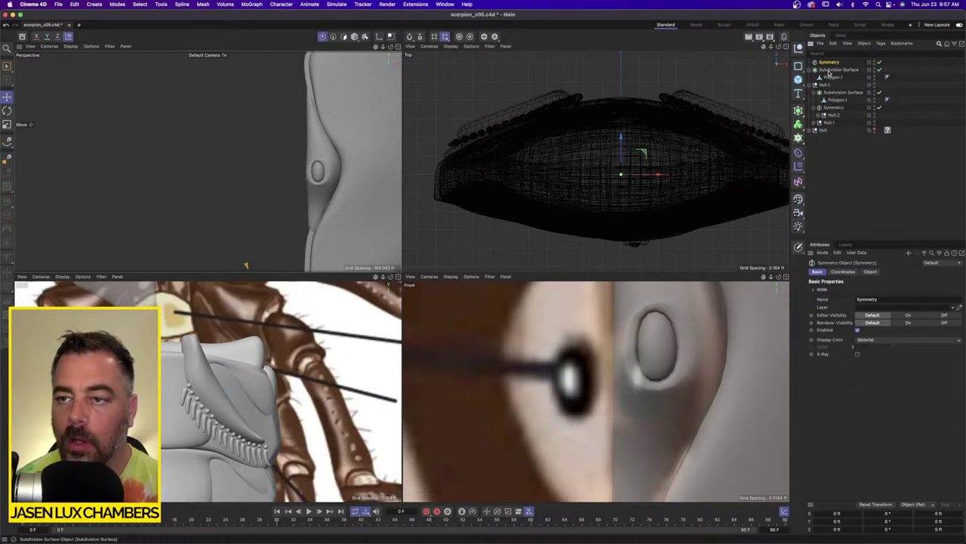
{"action": "left_click_drag", "start_coordinate": [841, 70], "coordinate": [838, 77]}
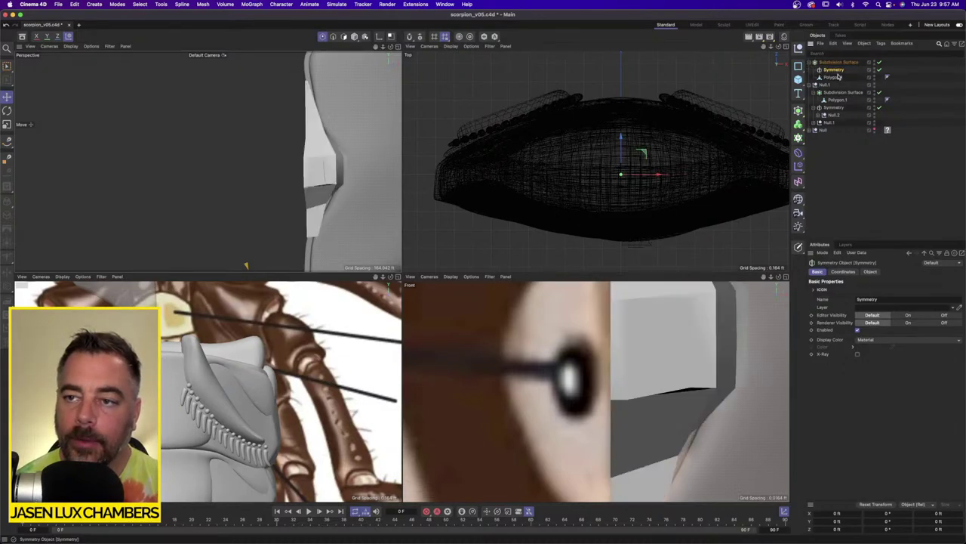
{"action": "left_click", "coordinate": [838, 78]}
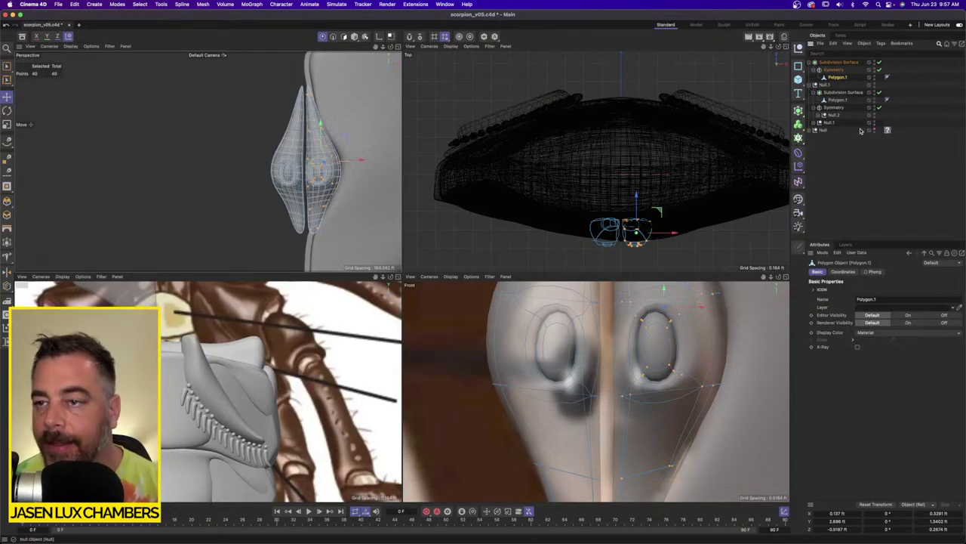
Mirror the head shell by placing its Polygon.1 in a new Symmetry under the Subdivision Surface in Null.1, and inspect the whole head.
{"action": "left_click_drag", "start_coordinate": [801, 115], "coordinate": [852, 196]}
{"action": "left_click", "coordinate": [839, 107]}
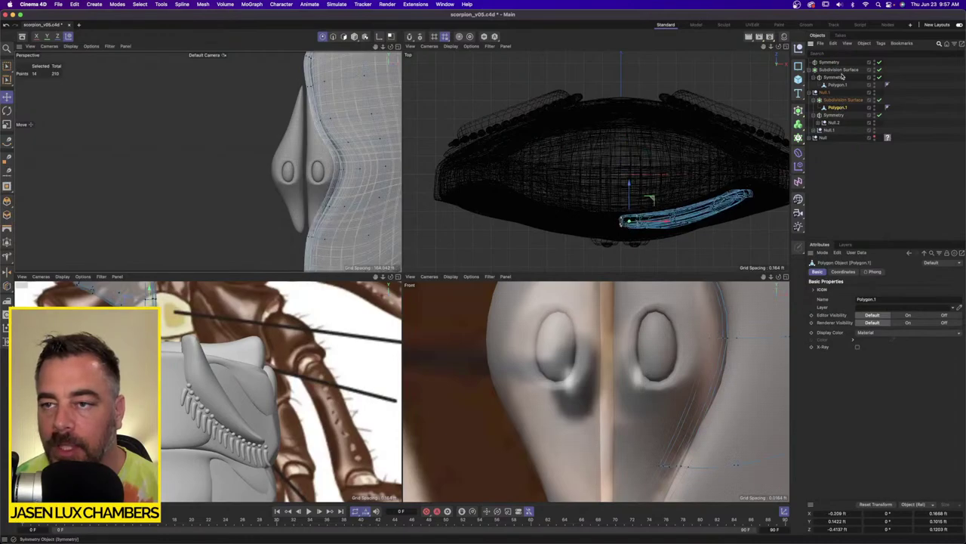
{"action": "left_click_drag", "start_coordinate": [833, 62], "coordinate": [847, 101]}
{"action": "left_click", "coordinate": [842, 175]}
{"action": "scroll", "coordinate": [294, 155], "scroll_direction": "down", "scroll_amount": 8}
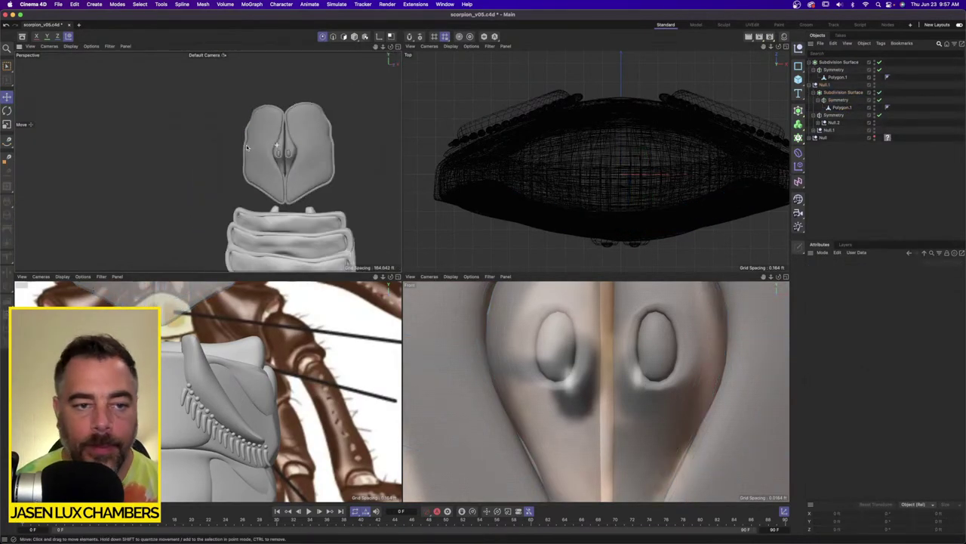
{"action": "left_click_drag", "start_coordinate": [305, 156], "coordinate": [269, 147], "text": "alt"}
{"action": "scroll", "coordinate": [269, 148], "scroll_direction": "up", "scroll_amount": 5}
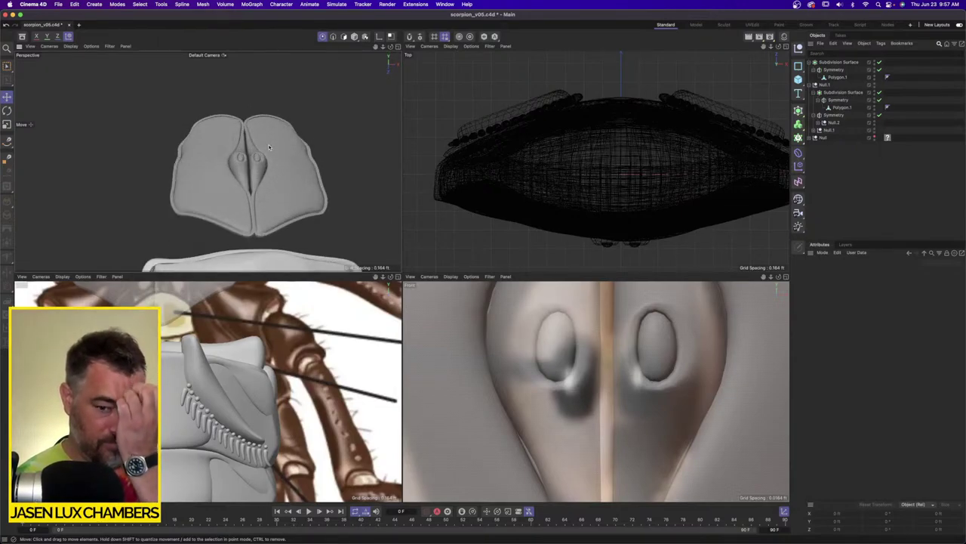
Select the inner-edge points of the eye ridge's Polygon.1 and move them toward the centre line, to about X 0.025 ft.
{"action": "left_click", "coordinate": [838, 77]}
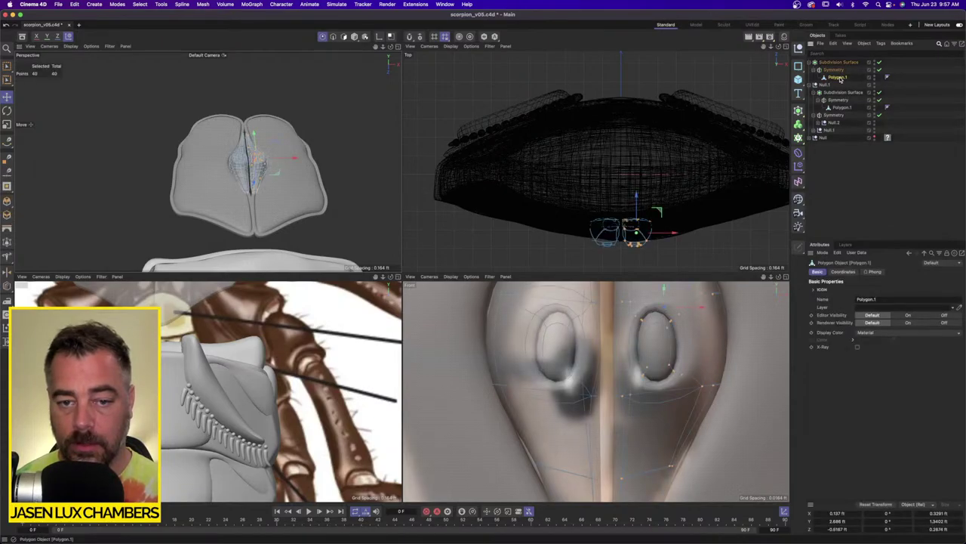
{"action": "left_click", "coordinate": [7, 79]}
{"action": "left_click", "coordinate": [26, 90]}
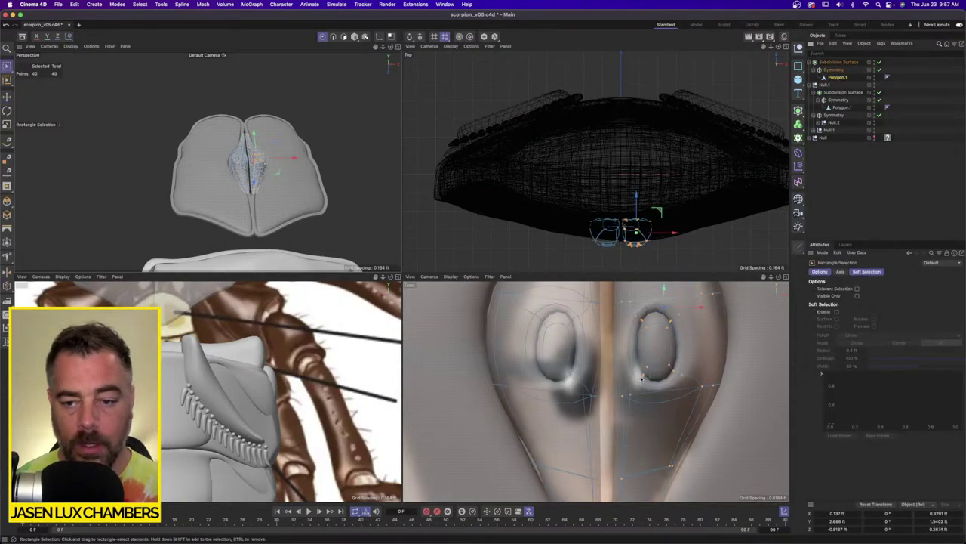
{"action": "scroll", "coordinate": [641, 377], "scroll_direction": "down", "scroll_amount": 6}
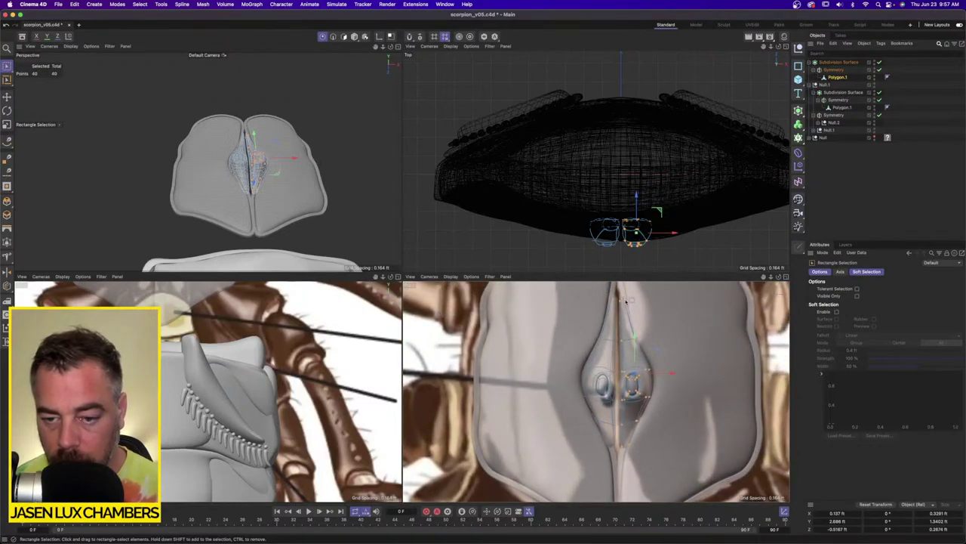
{"action": "left_click_drag", "start_coordinate": [622, 298], "coordinate": [604, 453]}
{"action": "scroll", "coordinate": [693, 359], "scroll_direction": "up", "scroll_amount": 4}
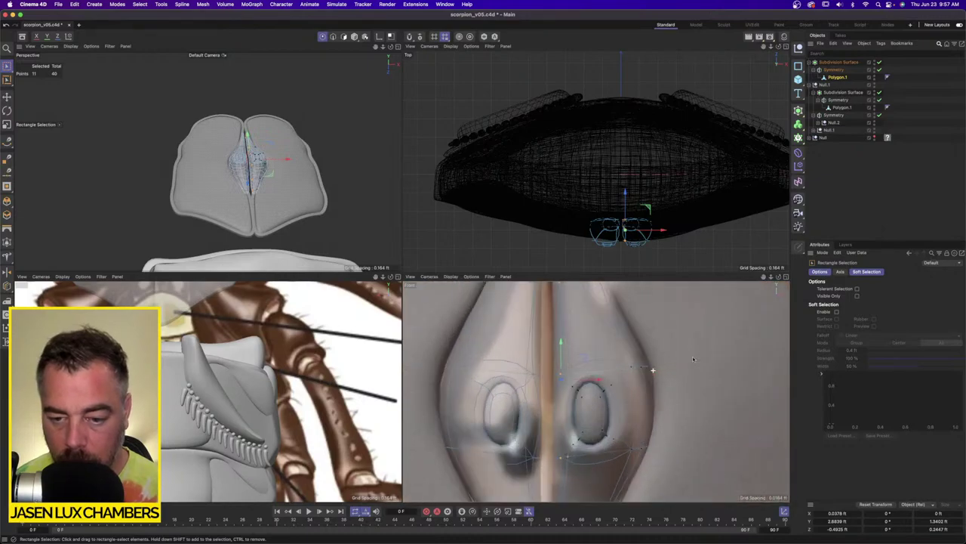
{"action": "left_click_drag", "start_coordinate": [319, 159], "coordinate": [299, 167], "text": "alt"}
{"action": "right_click_drag", "start_coordinate": [297, 166], "coordinate": [332, 158], "text": "alt"}
{"action": "left_click_drag", "start_coordinate": [333, 158], "coordinate": [361, 155], "text": "alt"}
{"action": "left_click_drag", "start_coordinate": [161, 159], "coordinate": [157, 159]}
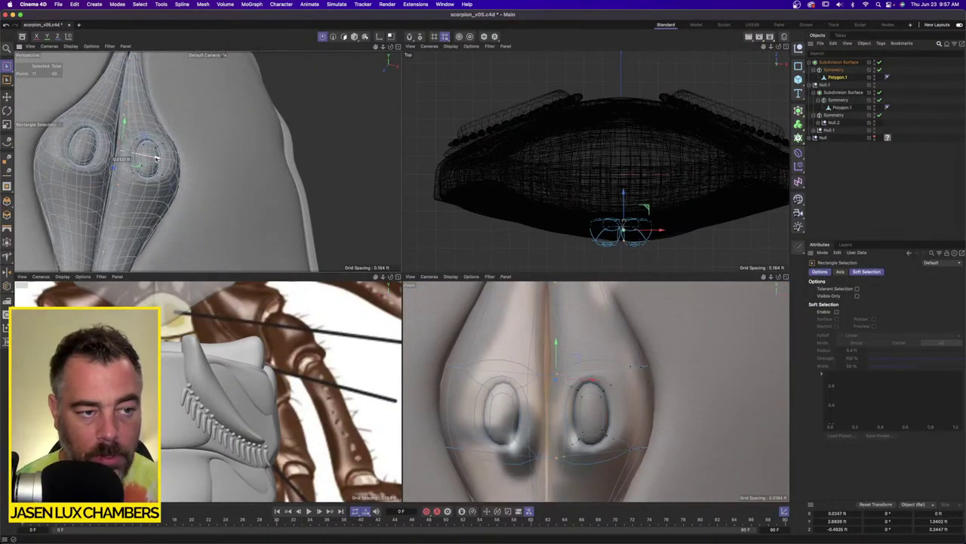
Disable Weld Points on the eye ridge's Symmetry object and check the seam between the two halves.
{"action": "left_click", "coordinate": [838, 71]}
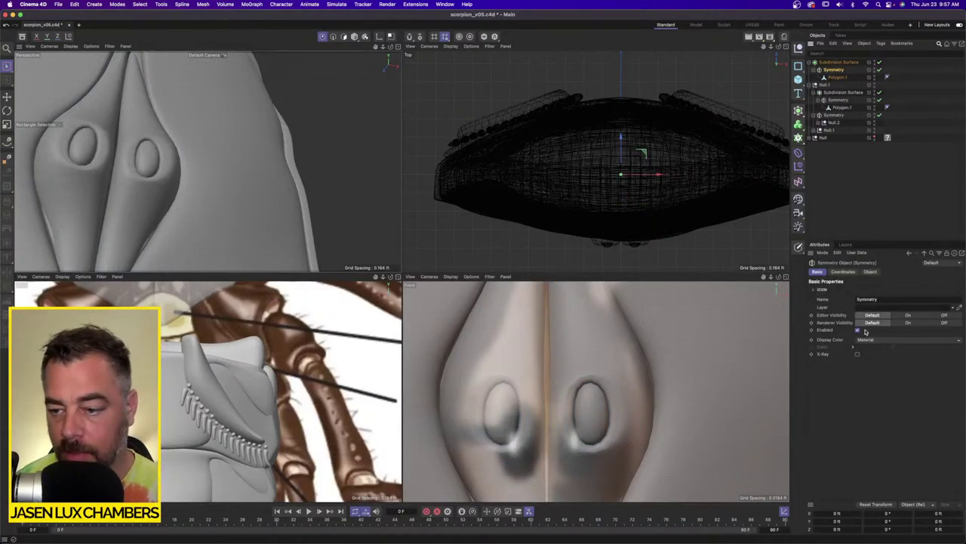
{"action": "left_click", "coordinate": [869, 271]}
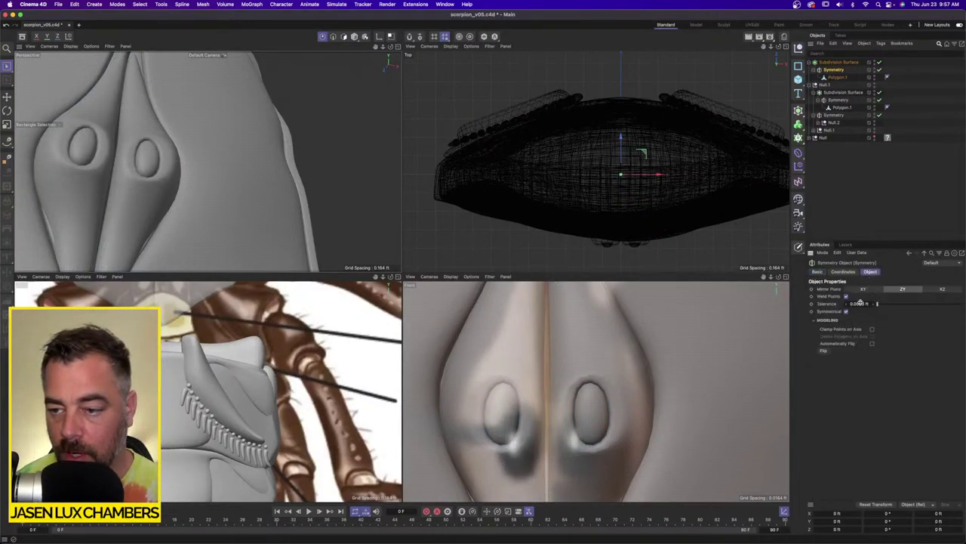
{"action": "left_click", "coordinate": [846, 297]}
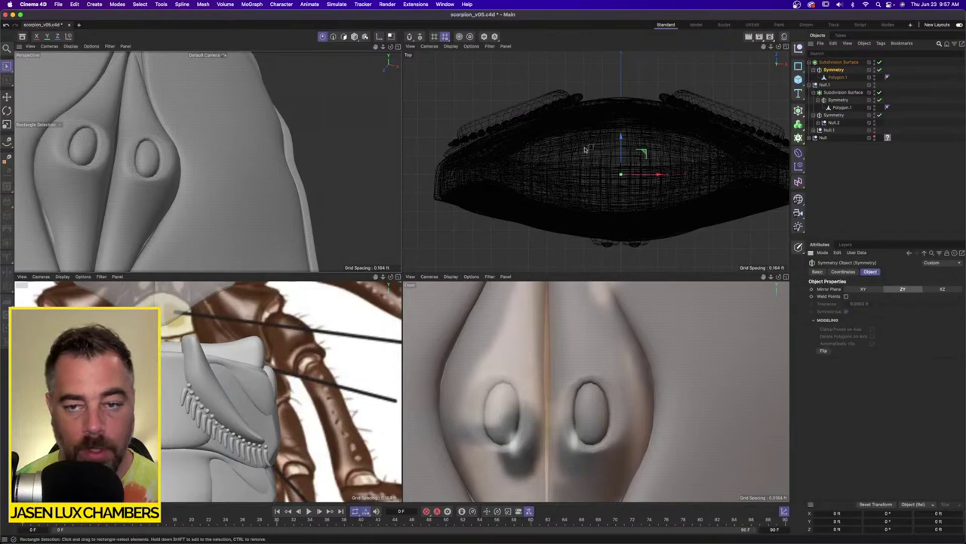
{"action": "left_click_drag", "start_coordinate": [171, 149], "coordinate": [154, 172], "text": "alt"}
{"action": "right_click_drag", "start_coordinate": [188, 149], "coordinate": [385, 176], "text": "alt"}
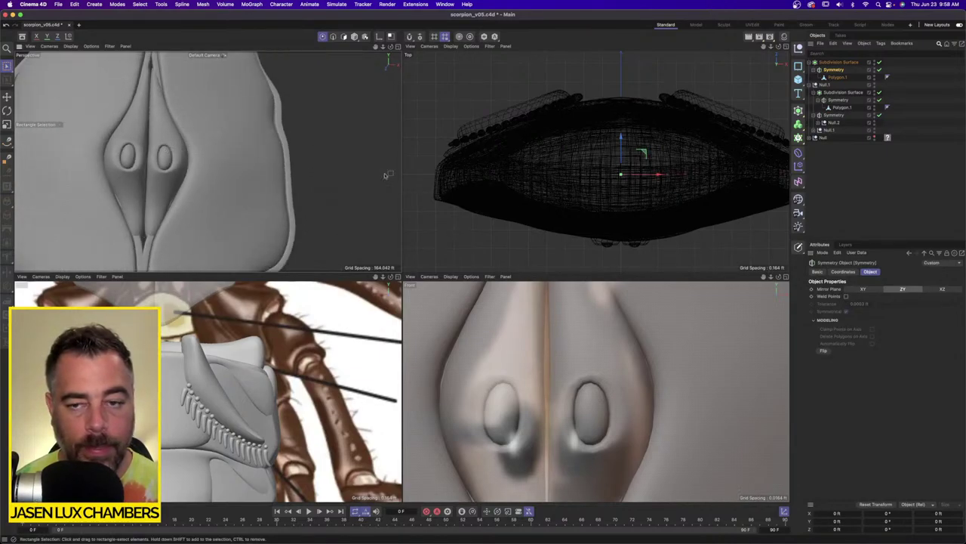
Nudge the selected inner-edge points of the eye ridge's Polygon.1 closer to the mirror plane, to about X 0.024 ft.
{"action": "left_click", "coordinate": [838, 77]}
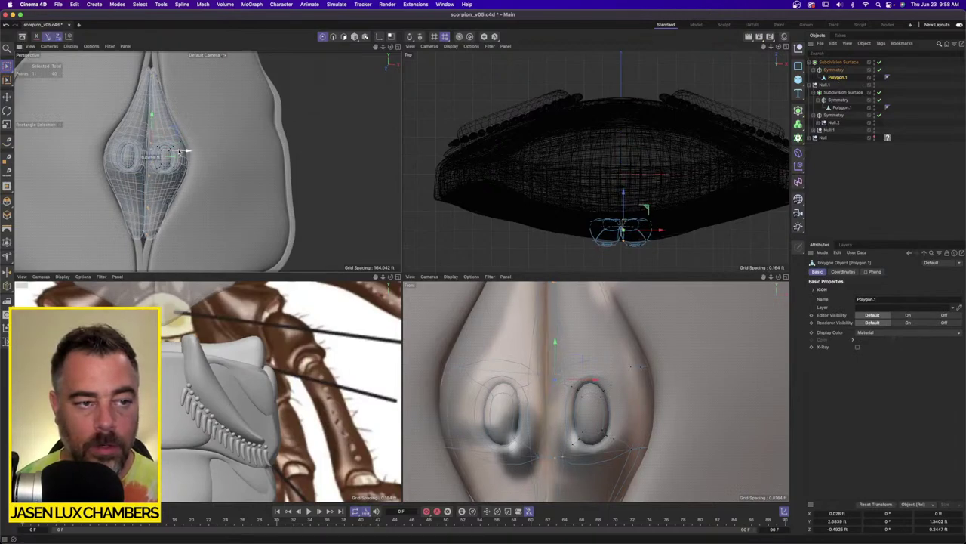
{"action": "scroll", "coordinate": [182, 151], "scroll_direction": "up", "scroll_amount": 5}
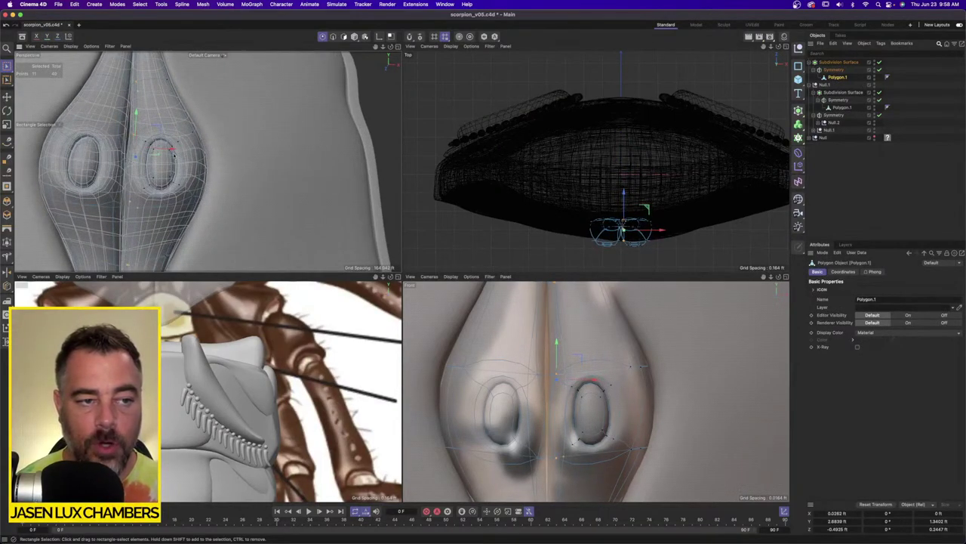
{"action": "left_click_drag", "start_coordinate": [172, 149], "coordinate": [169, 151]}
{"action": "scroll", "coordinate": [181, 181], "scroll_direction": "down", "scroll_amount": 5}
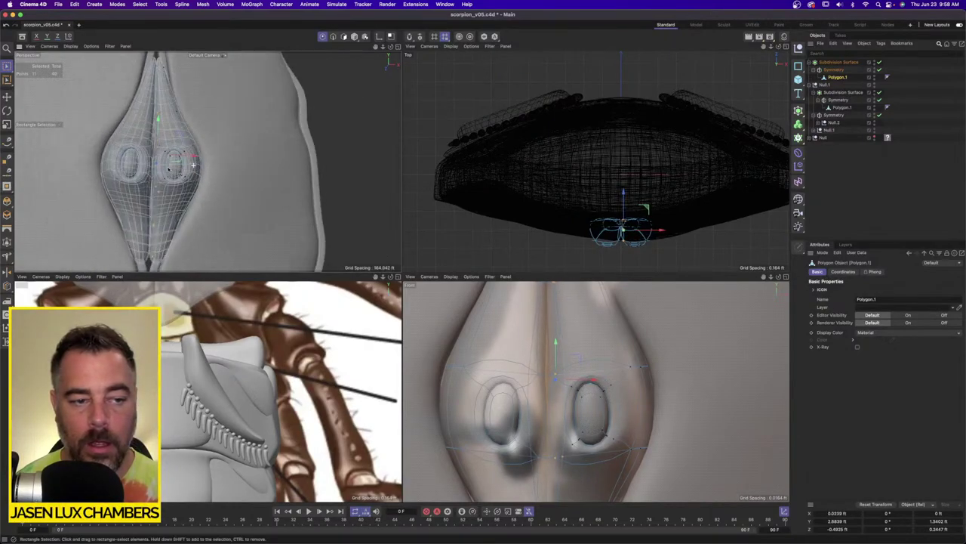
Select the points at the eye ridge's lower end and upper tip in turn and shift each group slightly toward the centre line.
{"action": "left_click_drag", "start_coordinate": [149, 182], "coordinate": [213, 200]}
{"action": "left_click_drag", "start_coordinate": [179, 168], "coordinate": [180, 181]}
{"action": "left_click_drag", "start_coordinate": [215, 211], "coordinate": [212, 212]}
{"action": "middle_click_drag", "start_coordinate": [177, 58], "coordinate": [166, 142], "text": "alt"}
{"action": "left_click_drag", "start_coordinate": [167, 142], "coordinate": [208, 161], "text": "alt"}
{"action": "left_click_drag", "start_coordinate": [168, 141], "coordinate": [190, 119]}
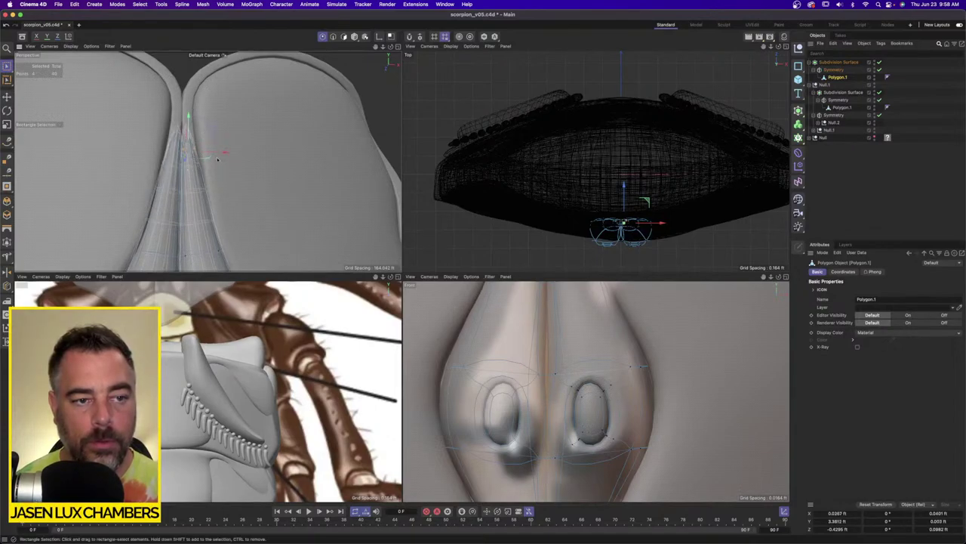
{"action": "left_click_drag", "start_coordinate": [221, 153], "coordinate": [219, 153]}
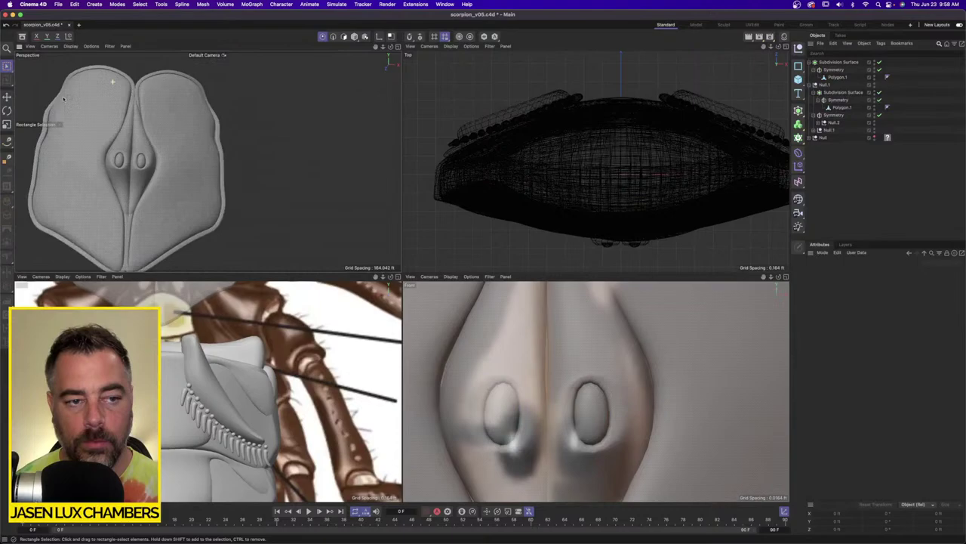
Compare the mirrored head with the dorsal reference and turn off X-Ray for the eye ridge's Subdivision Surface.
{"action": "left_click_drag", "start_coordinate": [63, 98], "coordinate": [233, 177], "text": "alt"}
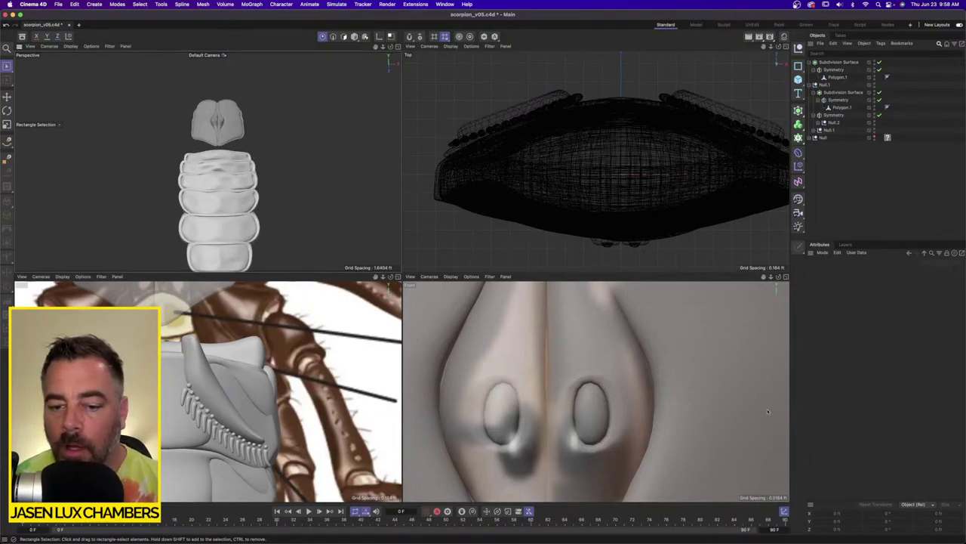
{"action": "scroll", "coordinate": [768, 411], "scroll_direction": "down", "scroll_amount": 8}
{"action": "scroll", "coordinate": [694, 310], "scroll_direction": "up", "scroll_amount": 4}
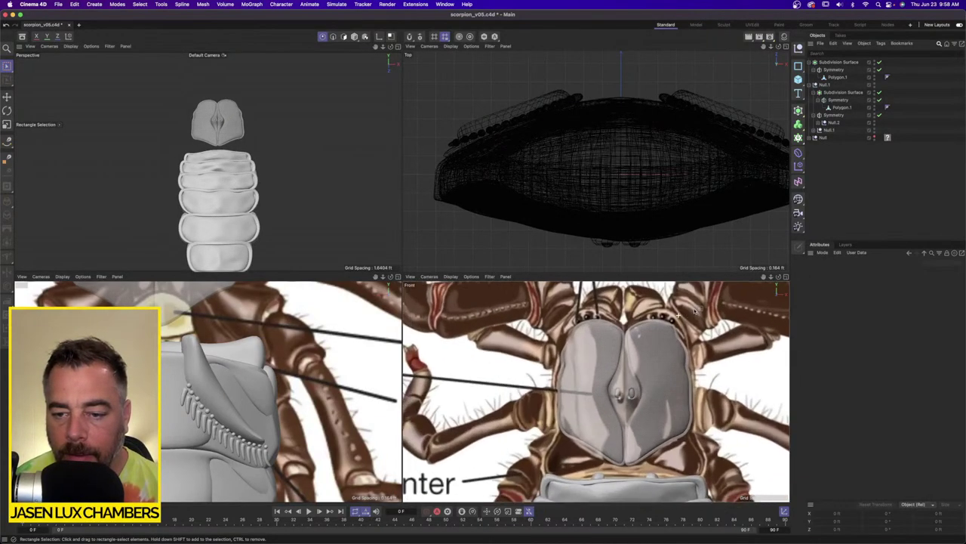
{"action": "scroll", "coordinate": [694, 310], "scroll_direction": "up", "scroll_amount": 1}
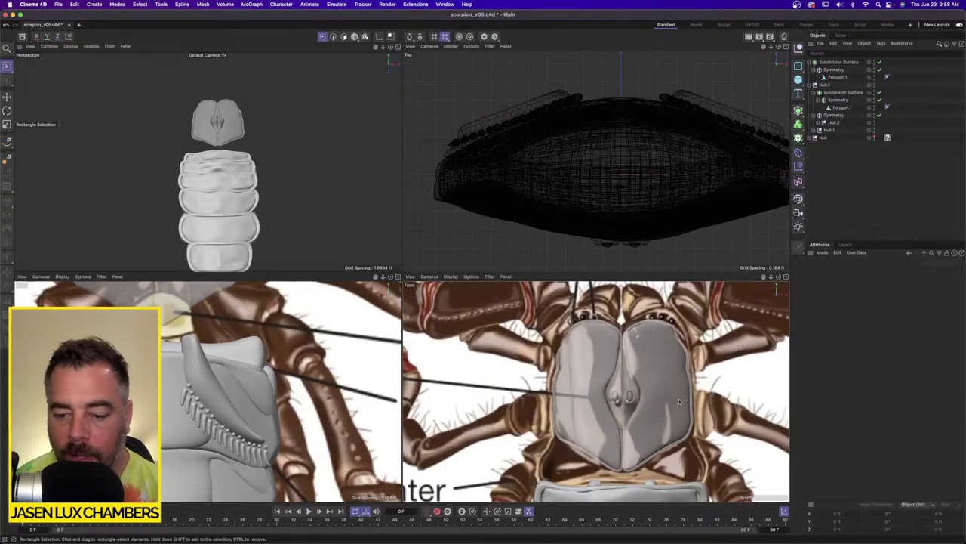
{"action": "scroll", "coordinate": [680, 401], "scroll_direction": "down", "scroll_amount": 1}
{"action": "middle_click_drag", "start_coordinate": [679, 396], "coordinate": [667, 317], "text": "alt"}
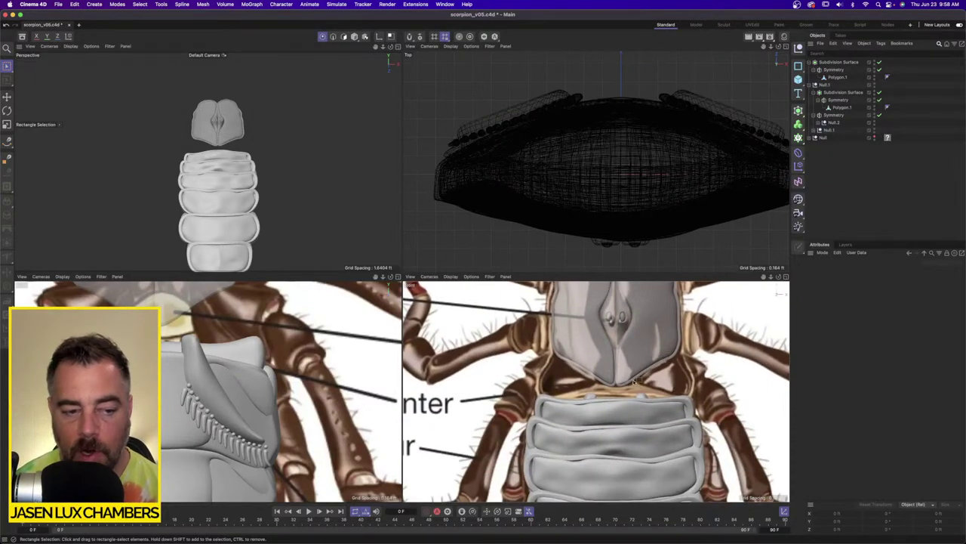
{"action": "left_click", "coordinate": [840, 62]}
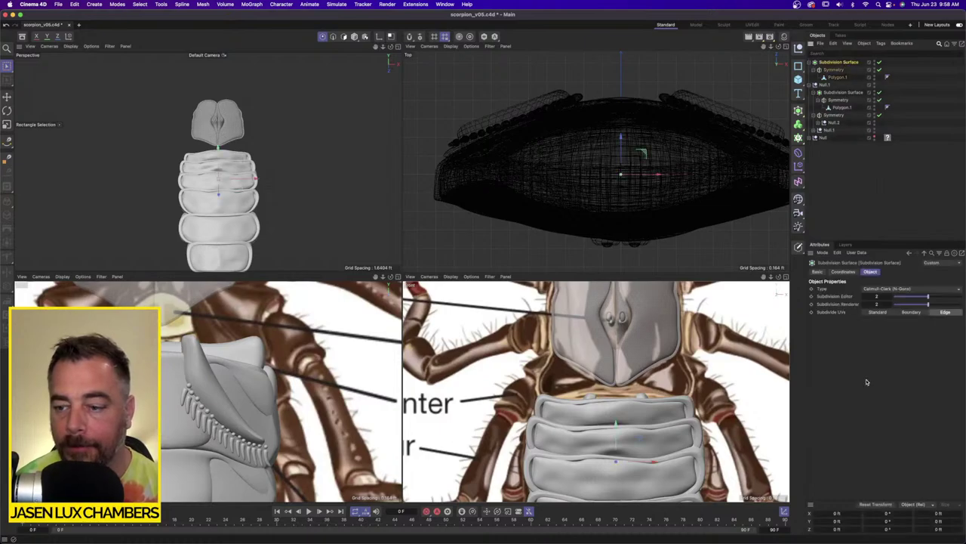
{"action": "left_click", "coordinate": [817, 271]}
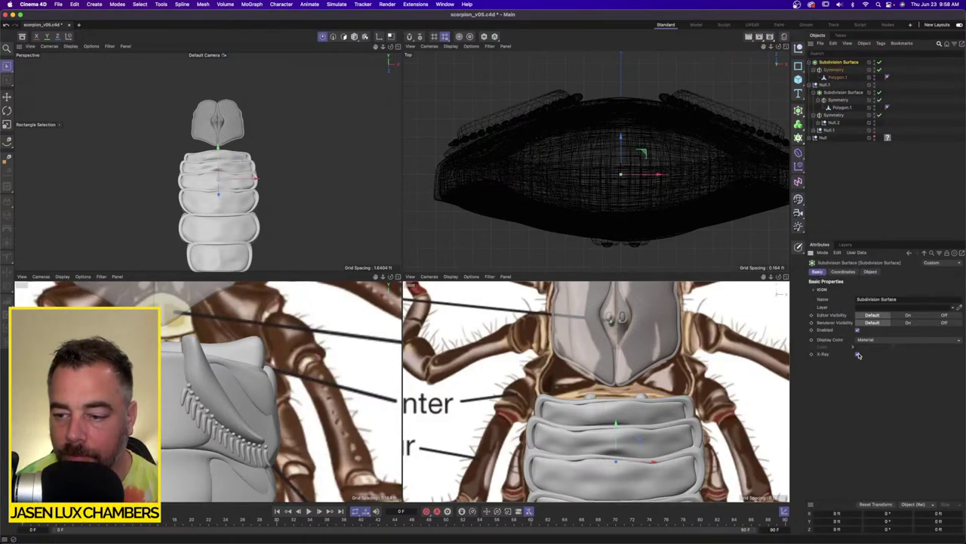
{"action": "left_click", "coordinate": [857, 354]}
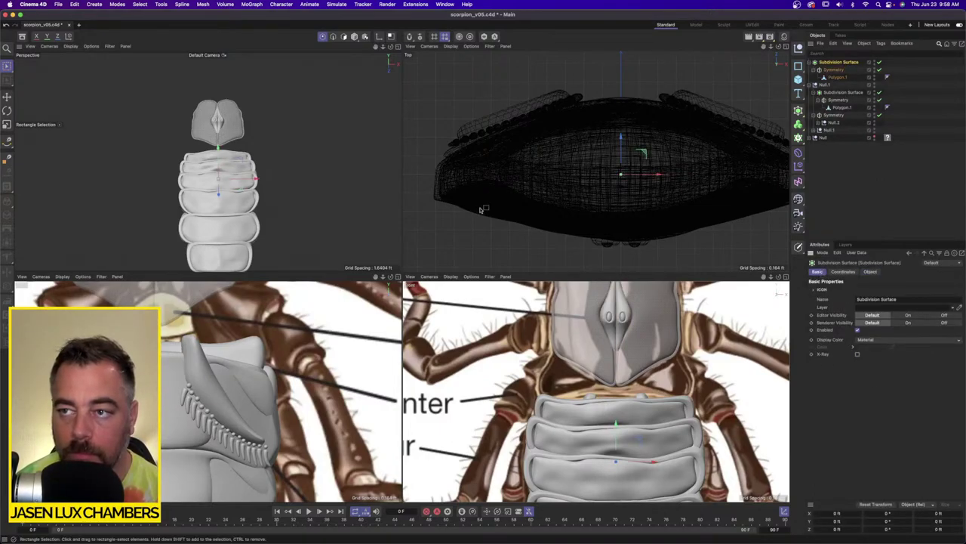
Turn off X-Ray for the head shell's Subdivision Surface in Null.1 and view the whole body from the side.
{"action": "left_click_drag", "start_coordinate": [233, 200], "coordinate": [389, 187], "text": "alt"}
{"action": "left_click", "coordinate": [843, 92]}
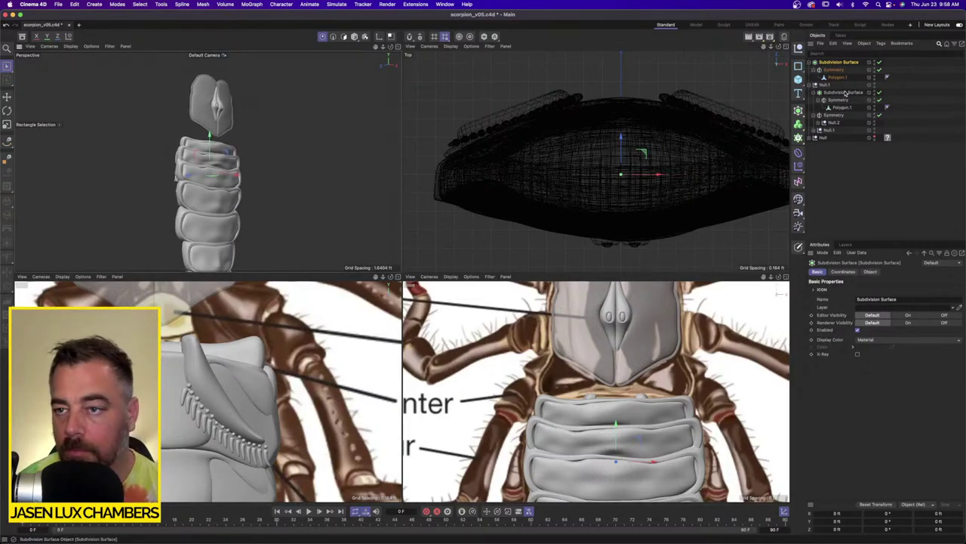
{"action": "left_click", "coordinate": [858, 354]}
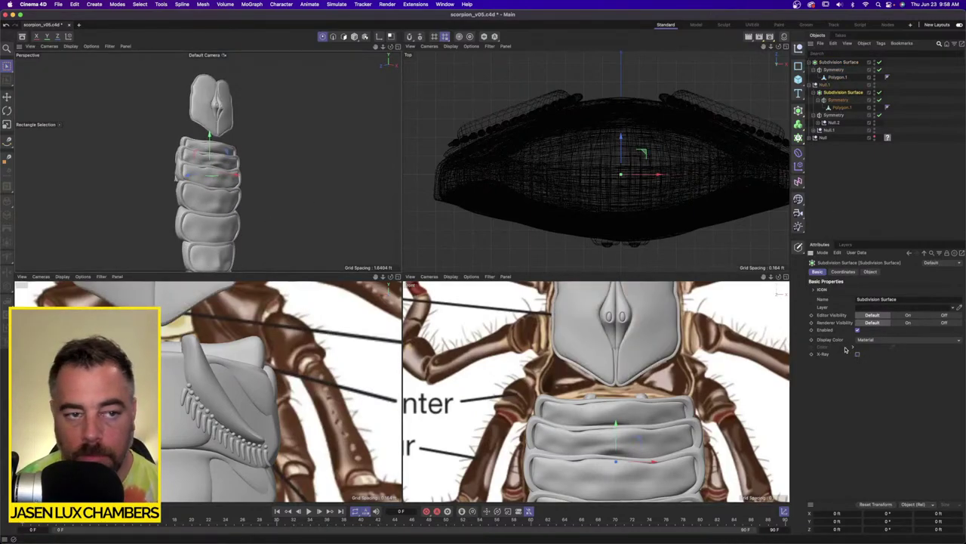
{"action": "scroll", "coordinate": [200, 171], "scroll_direction": "up", "scroll_amount": 5}
{"action": "left_click_drag", "start_coordinate": [200, 171], "coordinate": [248, 140], "text": "alt"}
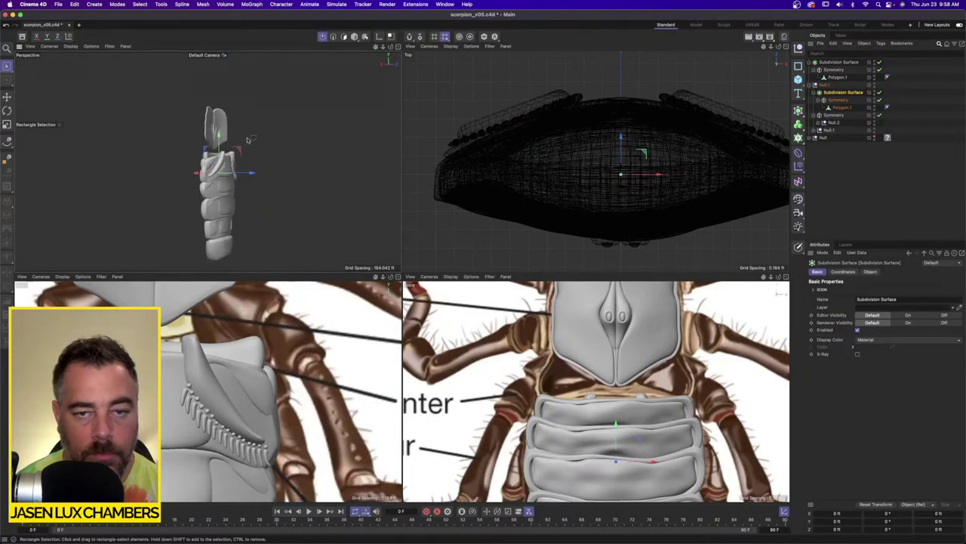
Unhide the bottom Null group and examine the whole scorpion model from several angles and against the front reference image.
{"action": "left_click", "coordinate": [874, 137]}
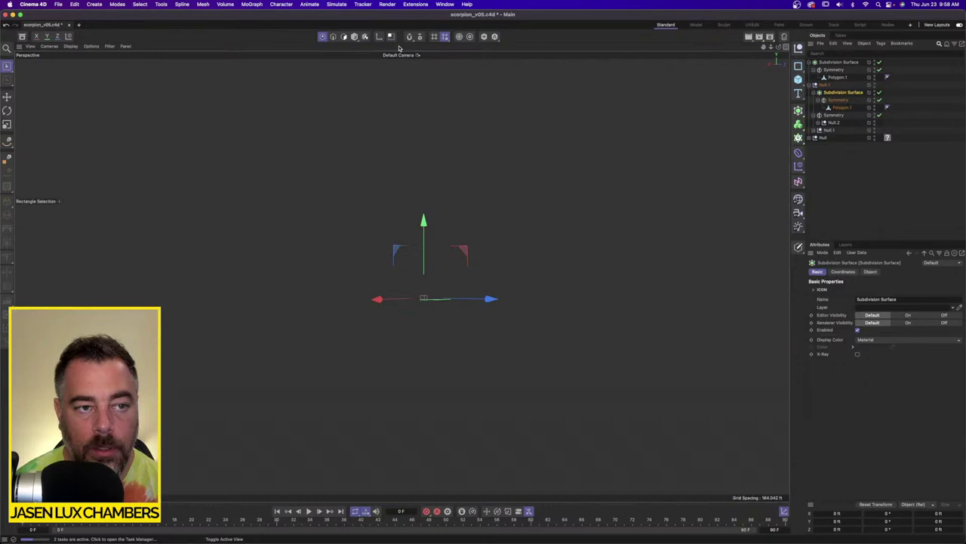
{"action": "left_click", "coordinate": [398, 46]}
{"action": "left_click", "coordinate": [836, 178]}
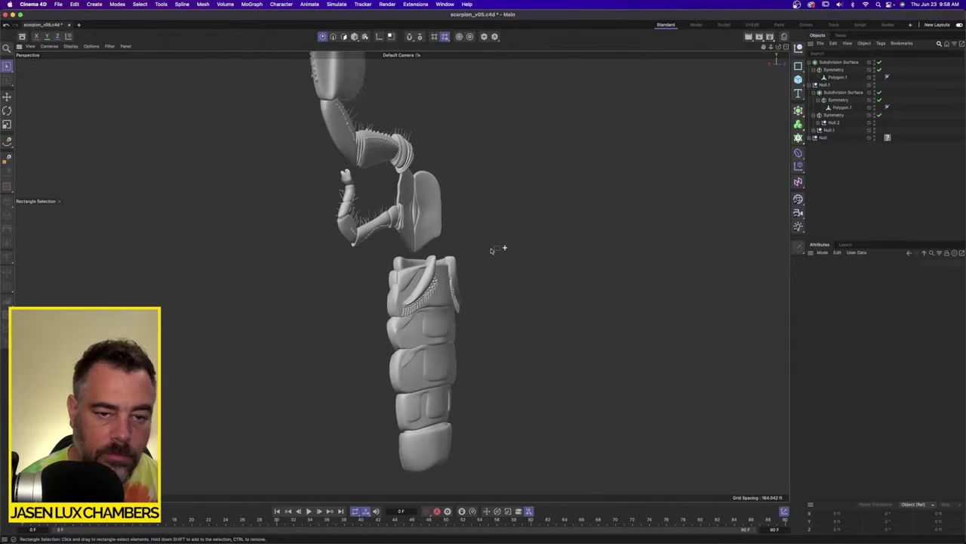
{"action": "left_click_drag", "start_coordinate": [491, 248], "coordinate": [407, 226], "text": "alt"}
{"action": "right_click_drag", "start_coordinate": [407, 227], "coordinate": [387, 215], "text": "alt"}
{"action": "middle_click_drag", "start_coordinate": [387, 216], "coordinate": [315, 256], "text": "alt"}
{"action": "left_click_drag", "start_coordinate": [315, 256], "coordinate": [402, 277], "text": "alt"}
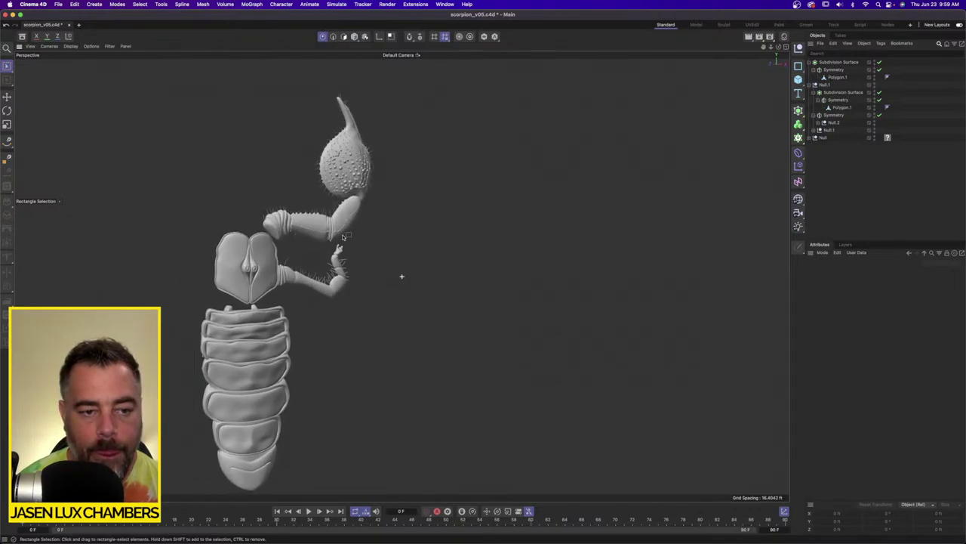
{"action": "left_click_drag", "start_coordinate": [344, 237], "coordinate": [445, 231], "text": "alt"}
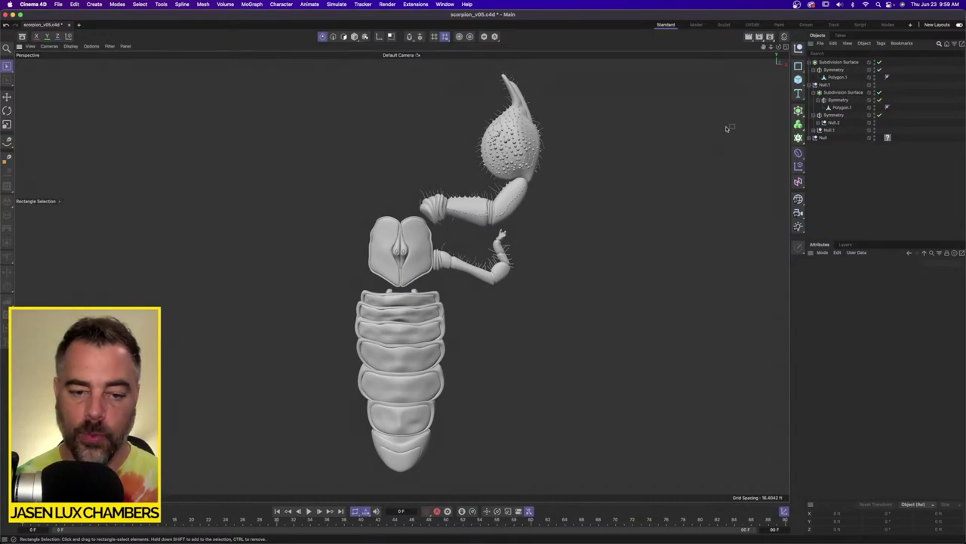
{"action": "left_click", "coordinate": [786, 47]}
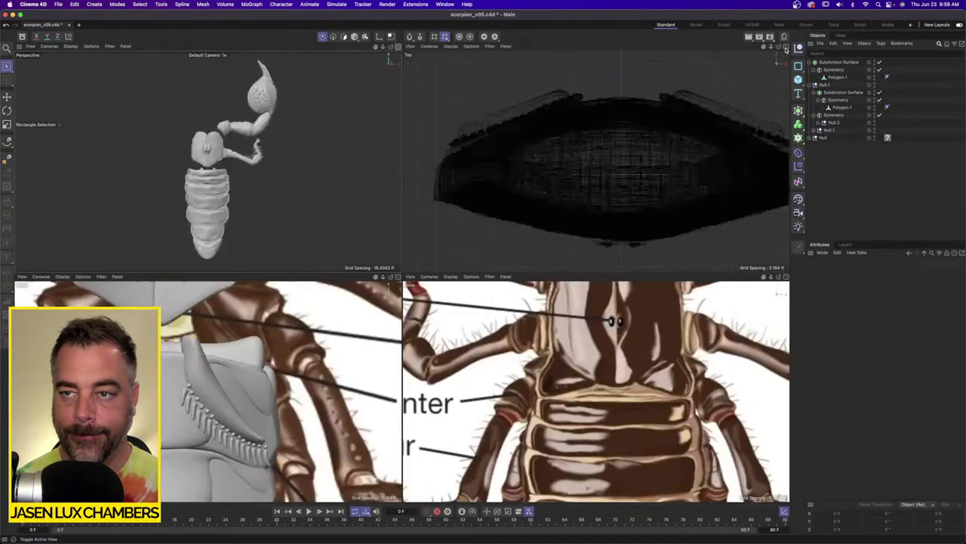
{"action": "scroll", "coordinate": [660, 348], "scroll_direction": "down", "scroll_amount": 10}
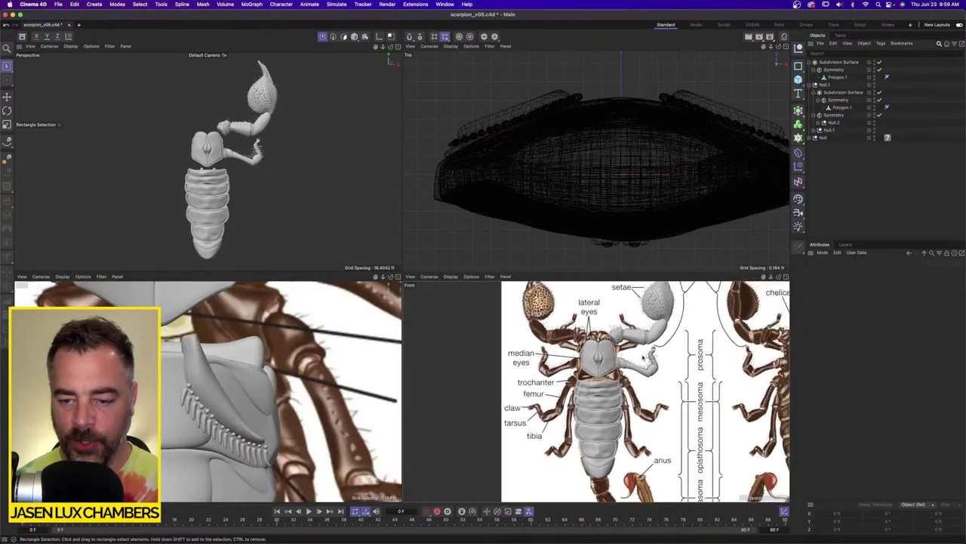
{"action": "scroll", "coordinate": [671, 347], "scroll_direction": "up", "scroll_amount": 10}
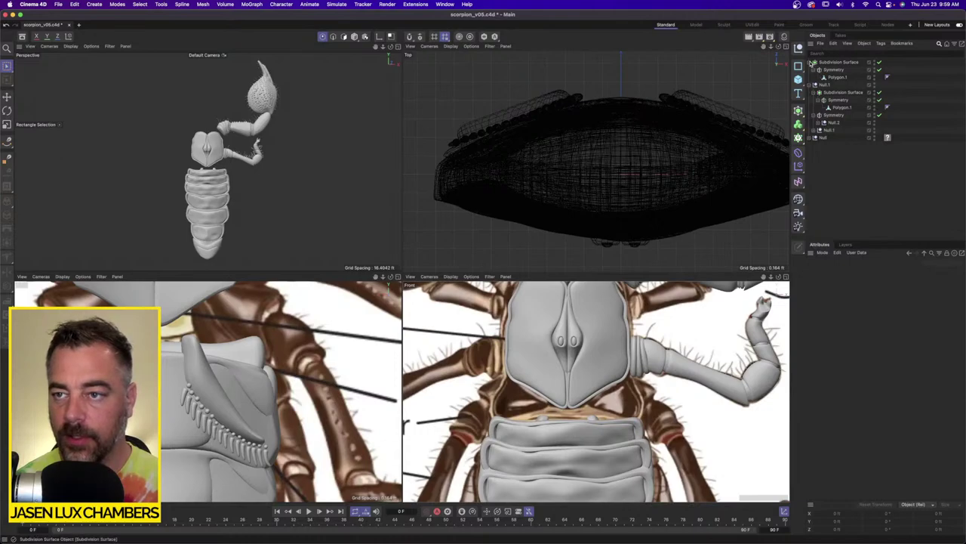
Collapse the top-level hierarchies and move the Subdivision Surface and Null.1 into the Null group.
{"action": "left_click", "coordinate": [814, 63]}
{"action": "left_click", "coordinate": [812, 70]}
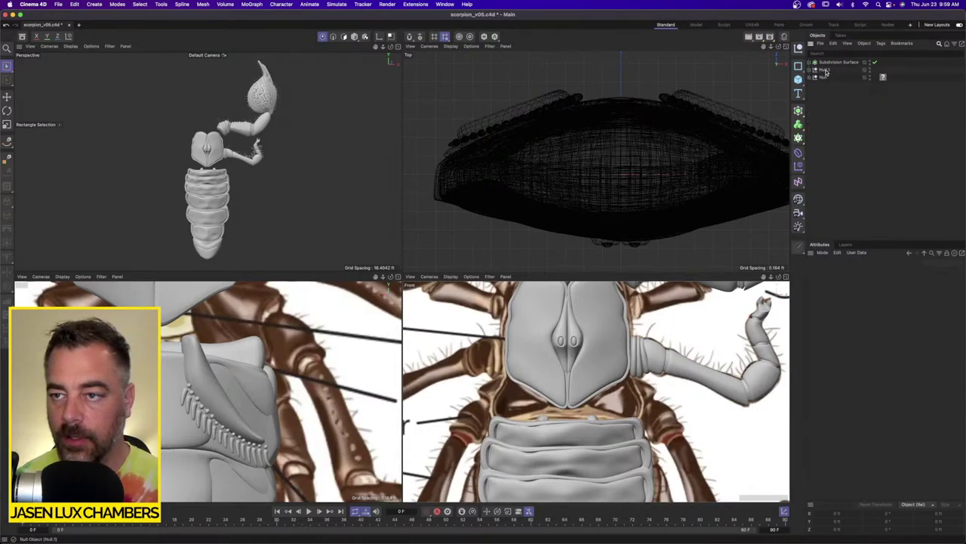
{"action": "left_click", "coordinate": [826, 71]}
{"action": "left_click", "coordinate": [829, 63], "text": "shift"}
{"action": "left_click_drag", "start_coordinate": [833, 64], "coordinate": [828, 78]}
Hide the Null group with all the scorpion parts and save the scene.
{"action": "left_click", "coordinate": [824, 63]}
{"action": "left_click", "coordinate": [878, 61]}
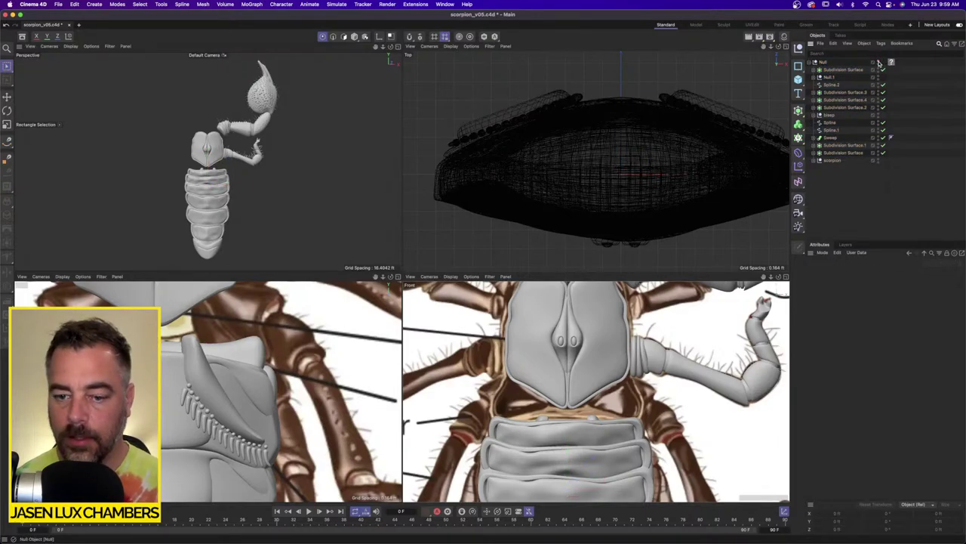
{"action": "left_click", "coordinate": [878, 61]}
{"action": "key", "text": "super+s"}
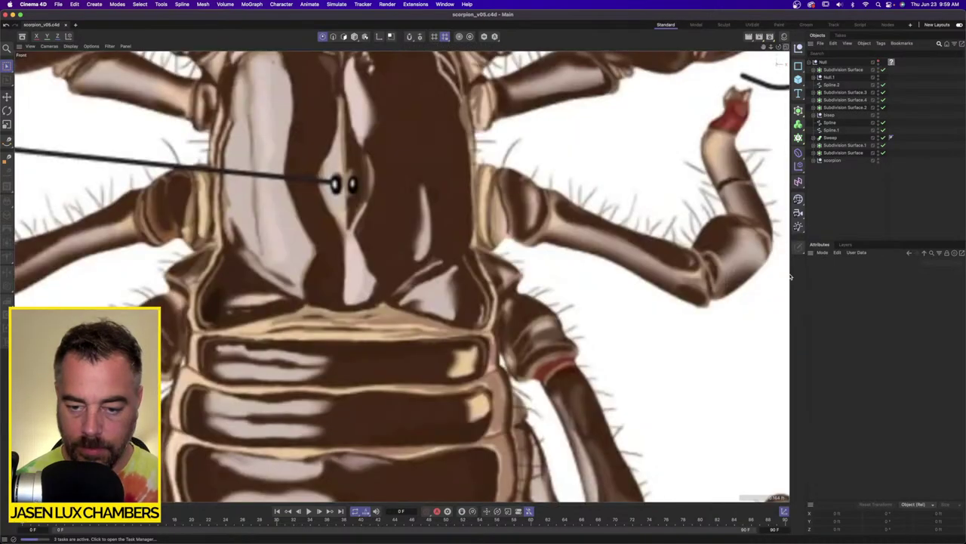
With the Polygon Pen, trace three connected quads over the dark triangular plate left of the carapace's lower tip in the enlarged front view.
{"action": "left_click", "coordinate": [786, 276]}
{"action": "scroll", "coordinate": [502, 335], "scroll_direction": "up", "scroll_amount": 3}
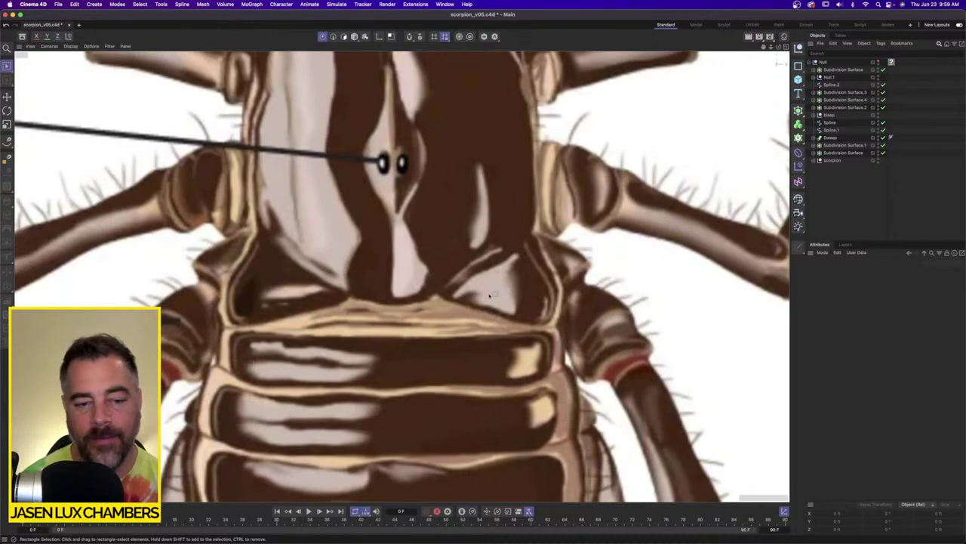
{"action": "left_click", "coordinate": [7, 157]}
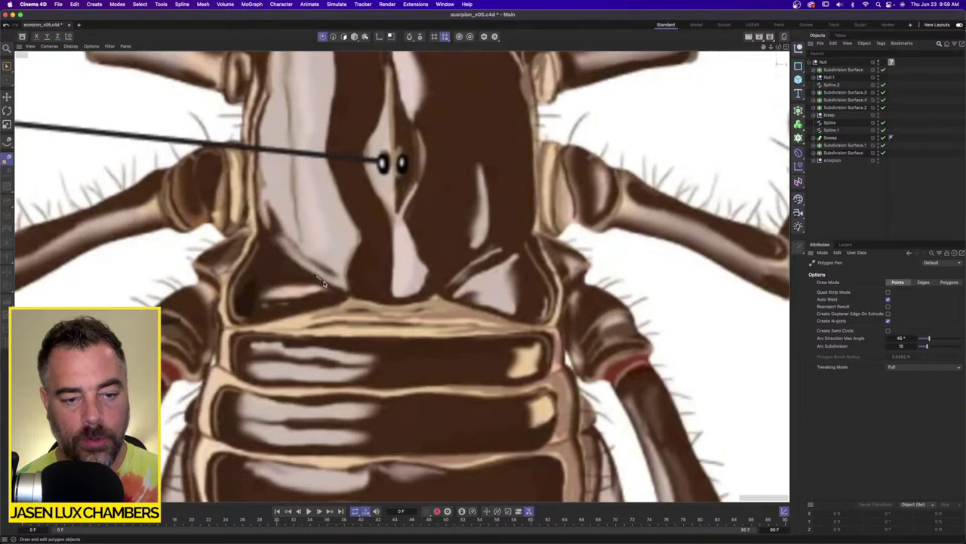
{"action": "left_click", "coordinate": [348, 293]}
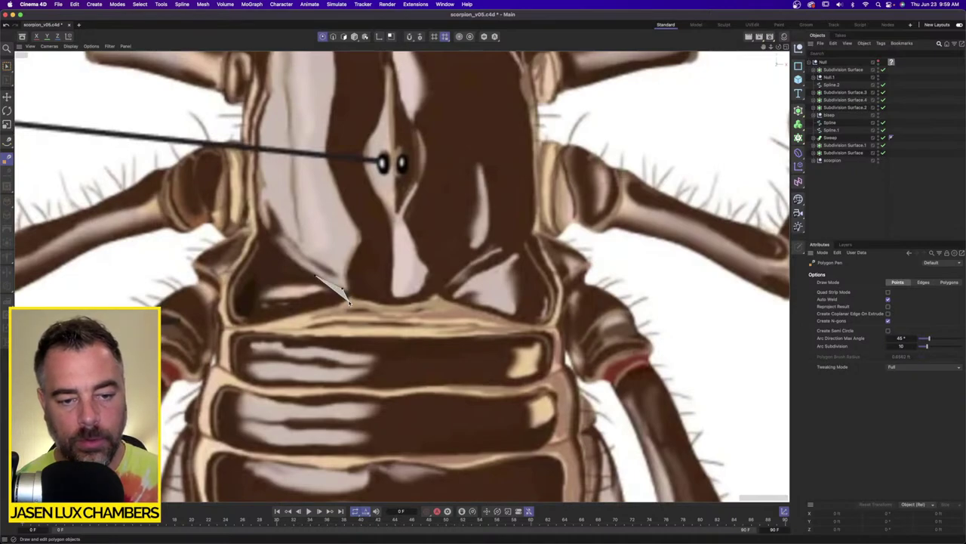
{"action": "left_click", "coordinate": [324, 309]}
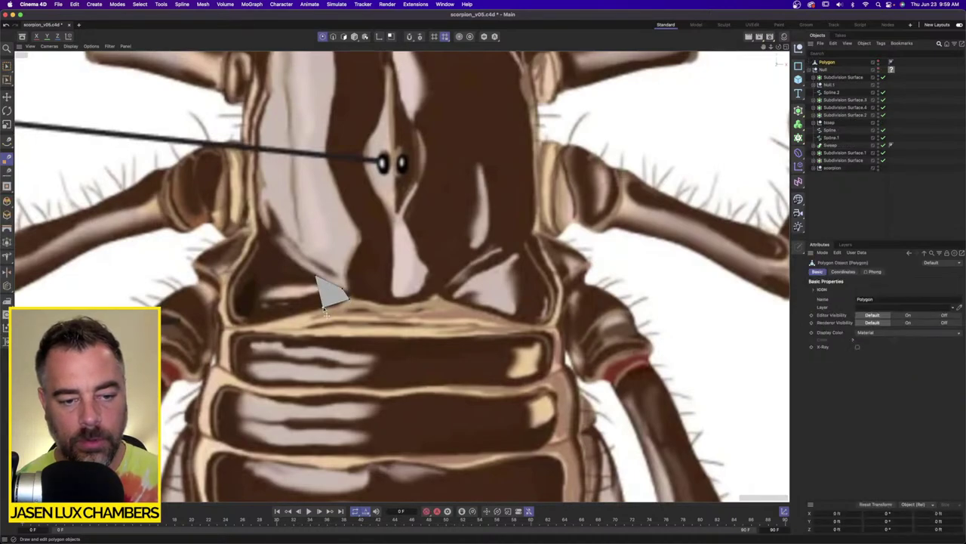
{"action": "left_click", "coordinate": [266, 319]}
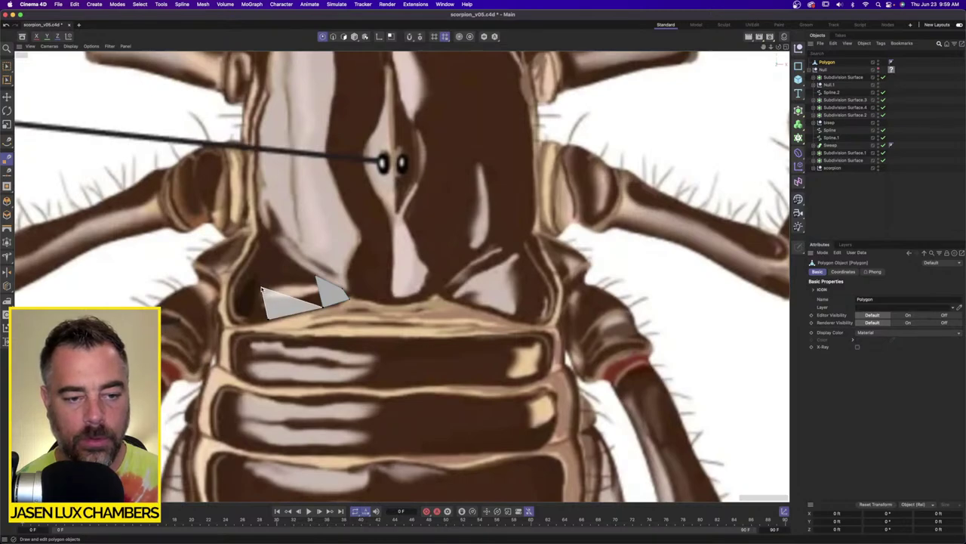
{"action": "left_click", "coordinate": [262, 286]}
{"action": "left_click", "coordinate": [316, 277]}
{"action": "left_click", "coordinate": [286, 255]}
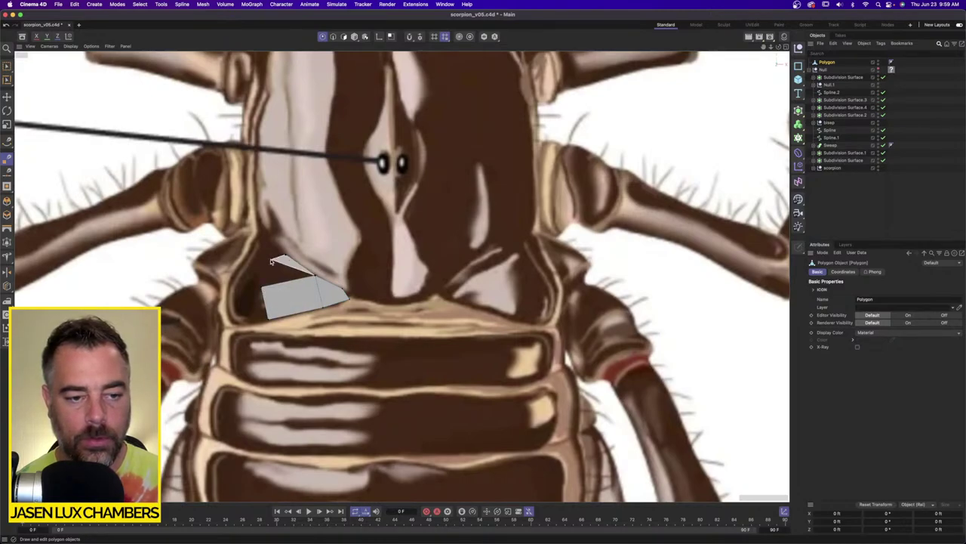
{"action": "left_click", "coordinate": [262, 261]}
{"action": "left_click", "coordinate": [260, 287]}
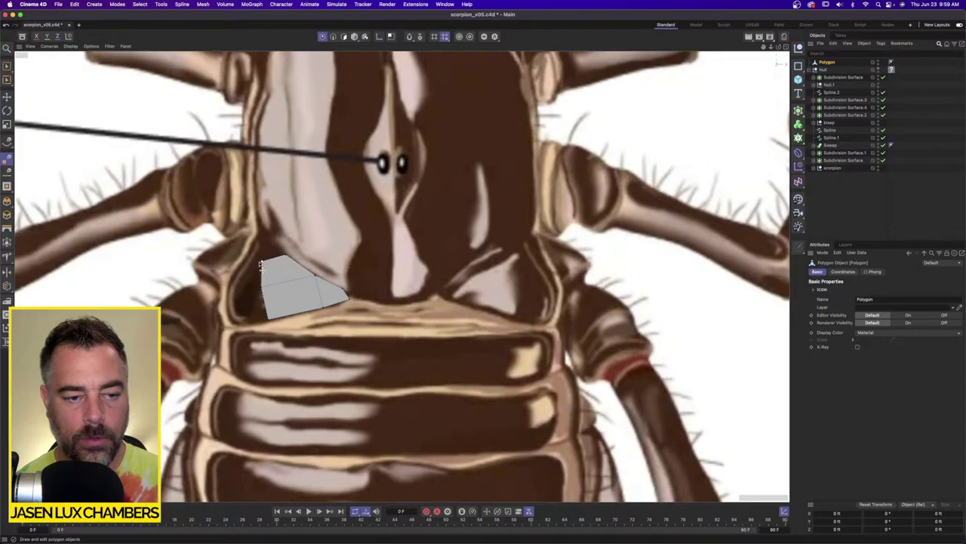
Add two quads along the plate's outer left side, reaching down to its lower left corner.
{"action": "left_click", "coordinate": [243, 263]}
{"action": "left_click", "coordinate": [227, 288]}
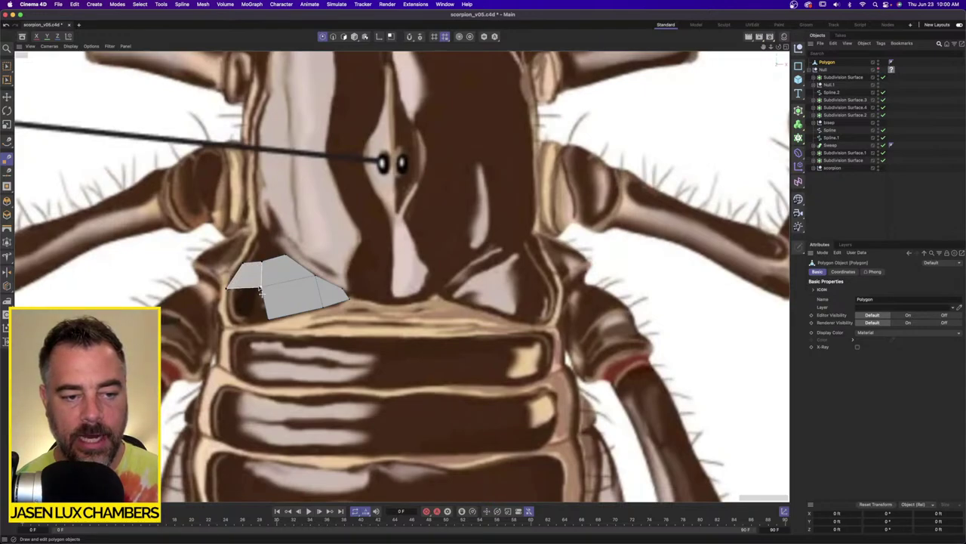
{"action": "double_click", "coordinate": [261, 287]}
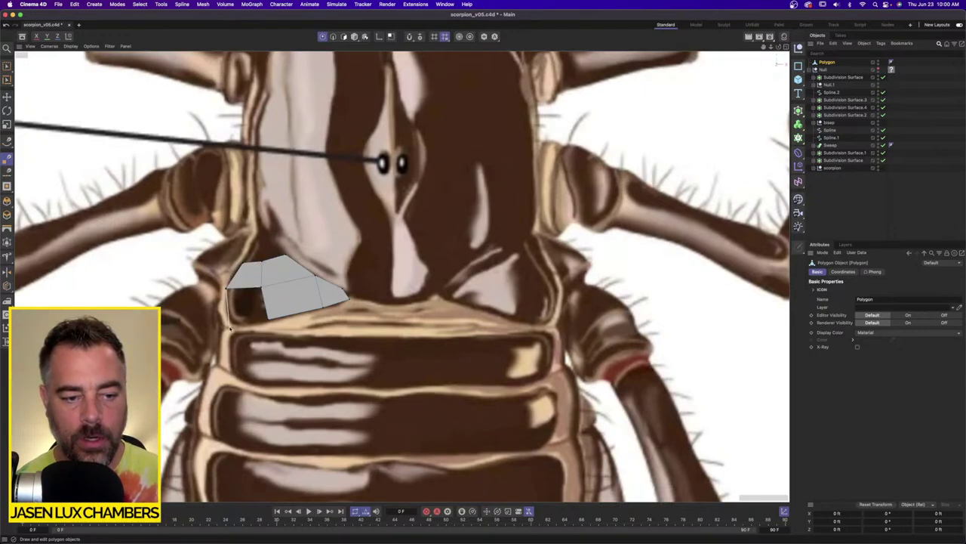
{"action": "left_click", "coordinate": [230, 326]}
{"action": "left_click", "coordinate": [269, 320]}
{"action": "double_click", "coordinate": [261, 287]}
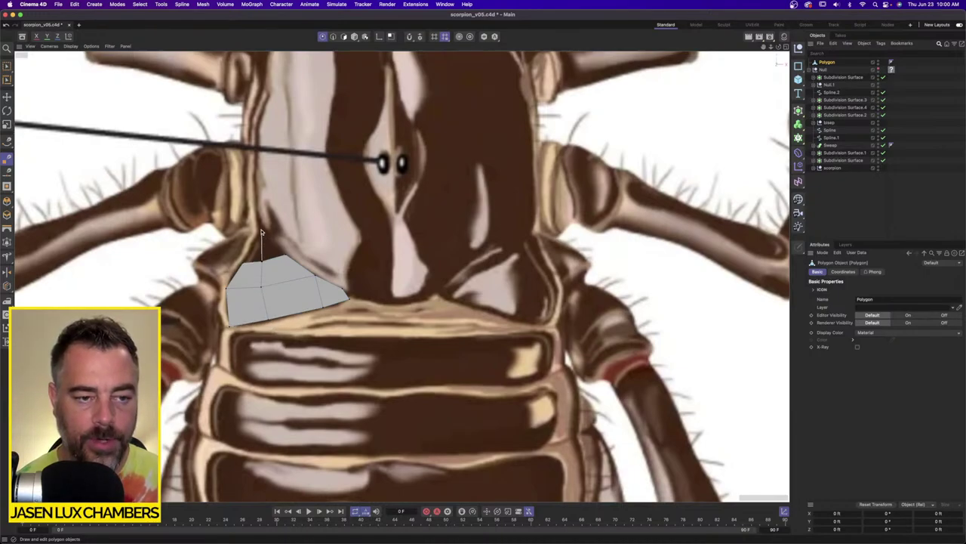
Extend the plate mesh upward to its pointed tip with two narrow quads following the reference outline.
{"action": "left_click_drag", "start_coordinate": [263, 236], "coordinate": [265, 228], "text": "ctrl"}
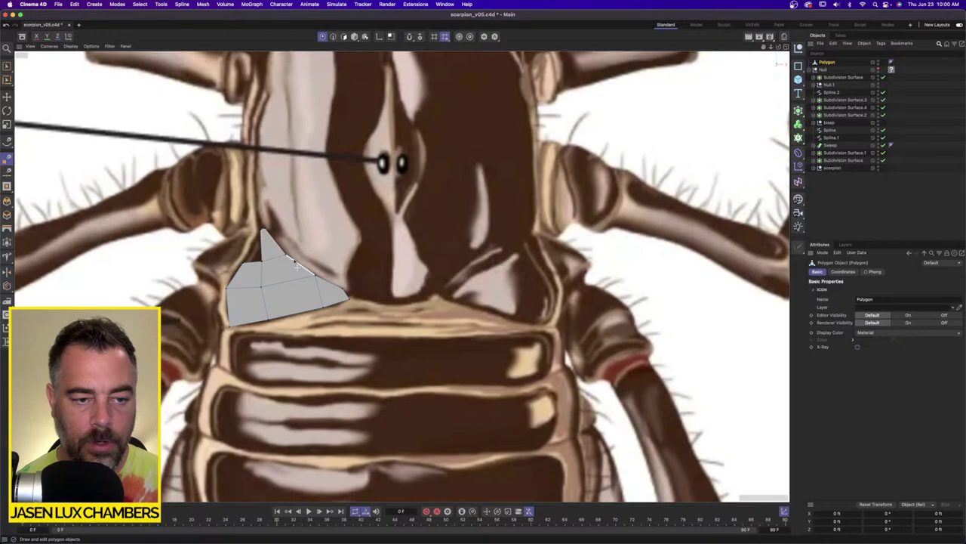
{"action": "scroll", "coordinate": [264, 226], "scroll_direction": "up", "scroll_amount": 5}
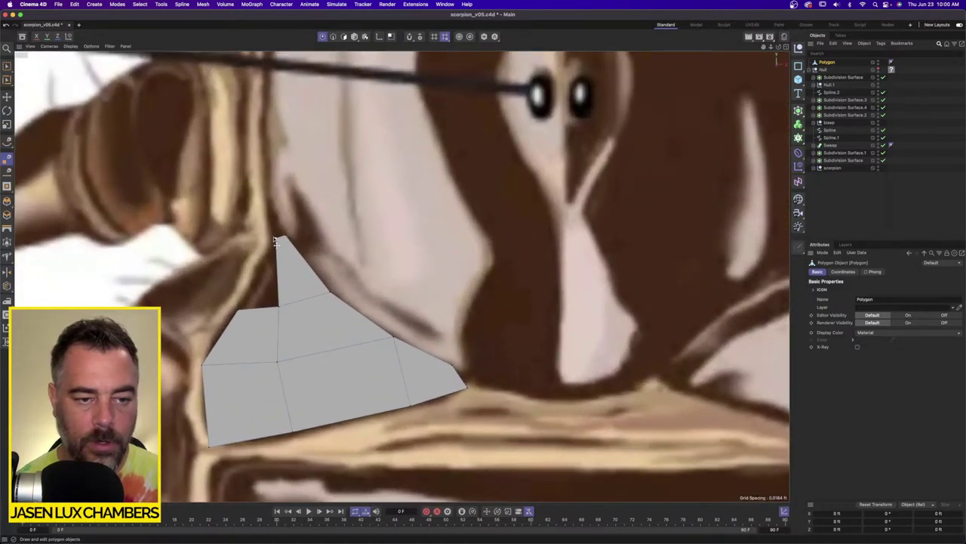
{"action": "left_click", "coordinate": [276, 238]}
{"action": "double_click", "coordinate": [240, 309]}
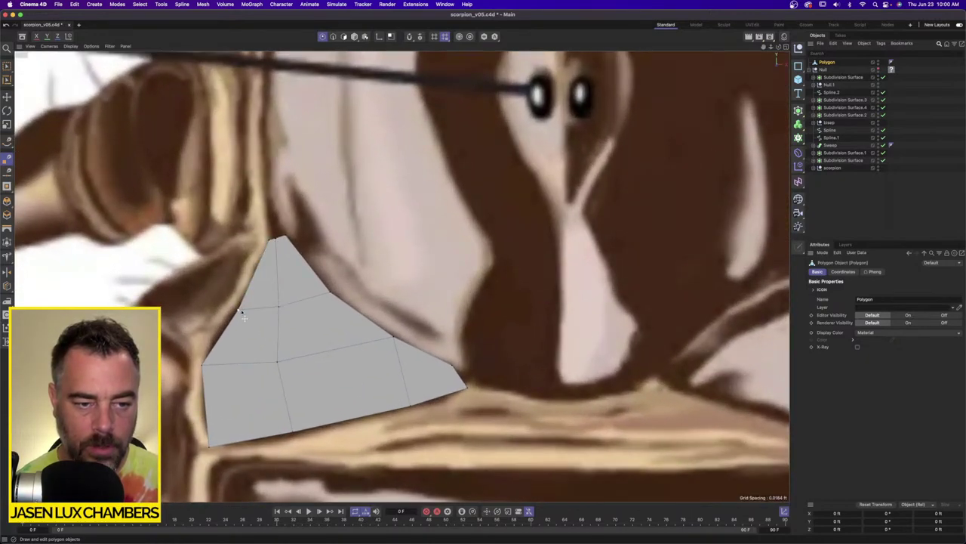
Put the plate polygon under a new Subdivision Surface, together with a duplicate, and group both copies in a null.
{"action": "mouse_move", "coordinate": [402, 233]}
{"action": "right_mouse_down", "text": "alt"}
{"action": "mouse_move", "coordinate": [333, 236]}
{"action": "mouse_move", "coordinate": [370, 236]}
{"action": "right_mouse_up", "text": "alt"}
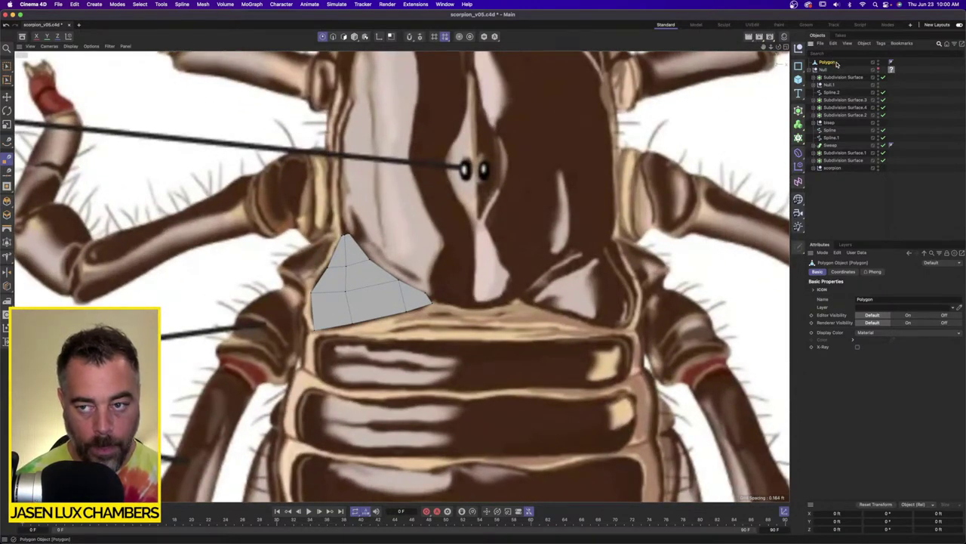
{"action": "left_click", "coordinate": [798, 111], "text": "alt"}
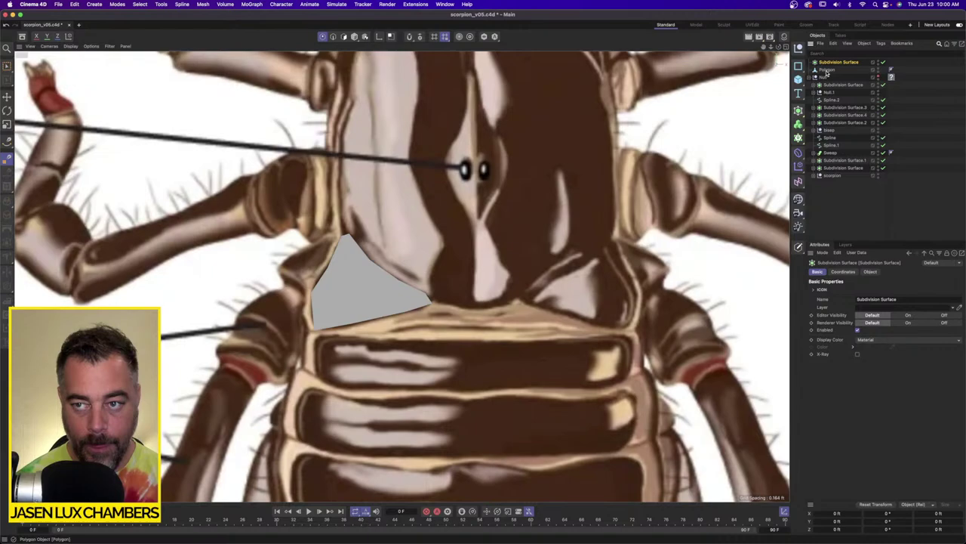
{"action": "left_click_drag", "start_coordinate": [839, 65], "coordinate": [837, 67]}
{"action": "left_click", "coordinate": [833, 72], "text": "shift"}
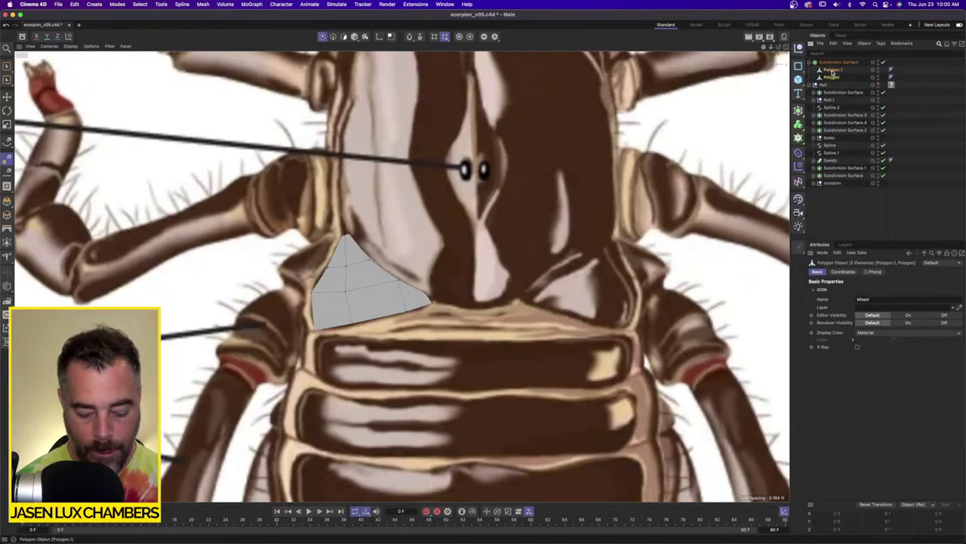
{"action": "key", "text": "alt+g"}
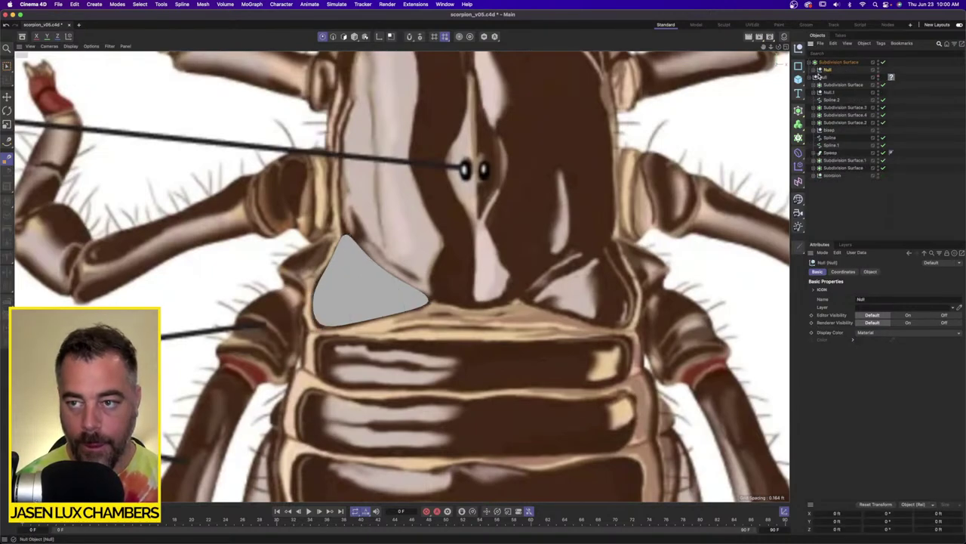
Extrude all polygons of the duplicated plate, Polygon.1, by about 0.15 ft to give it thickness.
{"action": "left_click", "coordinate": [815, 71]}
{"action": "left_click", "coordinate": [835, 78]}
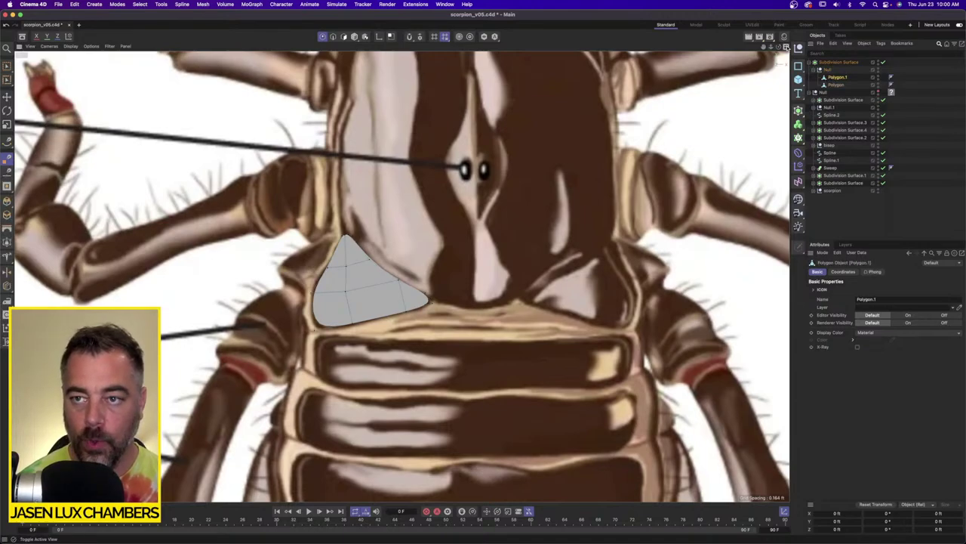
{"action": "left_click", "coordinate": [785, 46]}
{"action": "key", "text": "super+a"}
{"action": "key", "text": "s"}
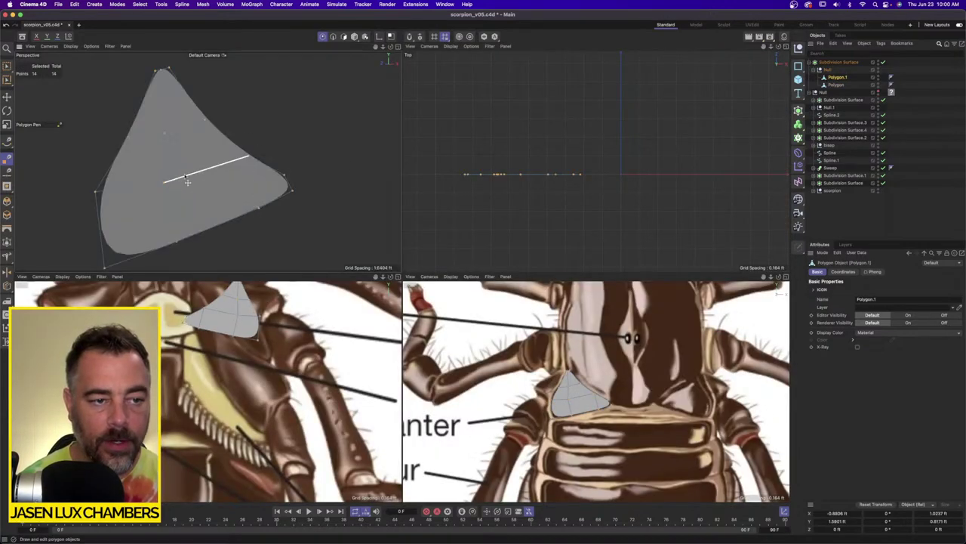
{"action": "right_click_drag", "start_coordinate": [185, 181], "coordinate": [162, 172], "text": "alt"}
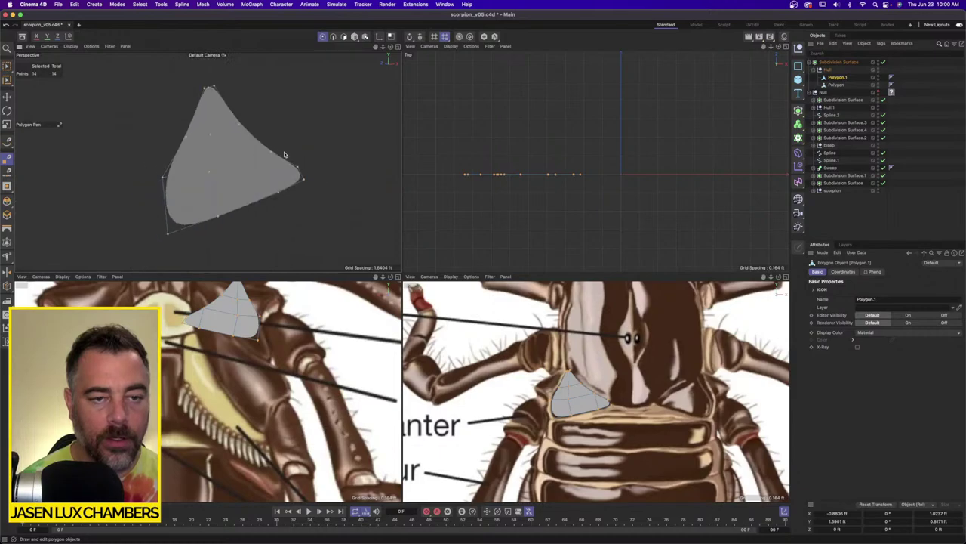
{"action": "left_click", "coordinate": [343, 37]}
{"action": "key", "text": "ctrl+a"}
{"action": "key", "text": "s"}
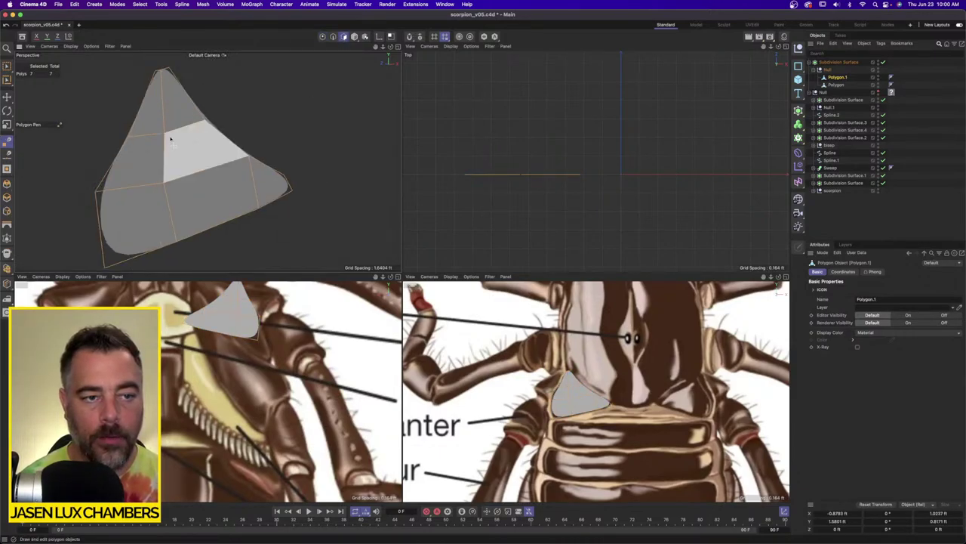
{"action": "key", "text": "d"}
{"action": "left_click_drag", "start_coordinate": [315, 105], "coordinate": [349, 105]}
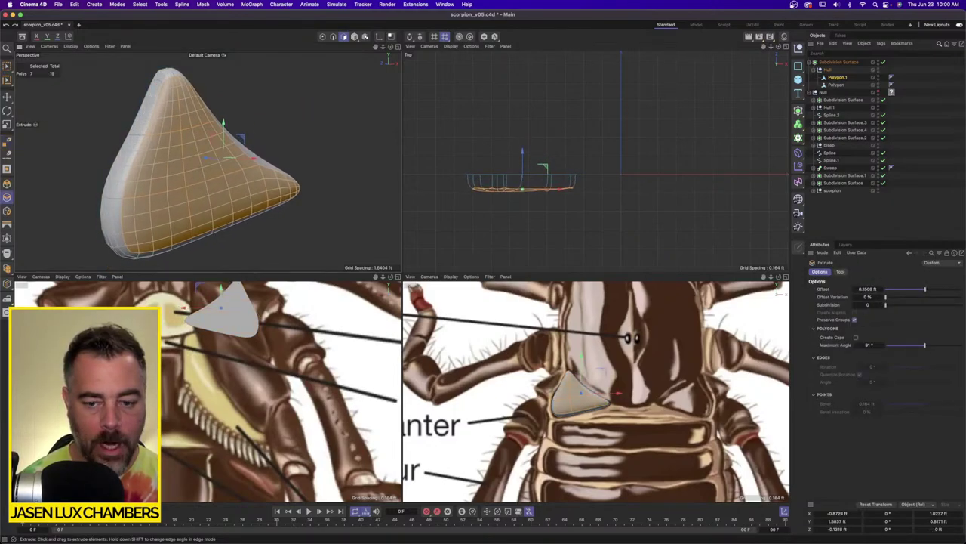
Merge the extruded plate and its flat copy into a single polygon object, deleting the originals.
{"action": "right_click", "coordinate": [838, 77]}
{"action": "left_click", "coordinate": [904, 309]}
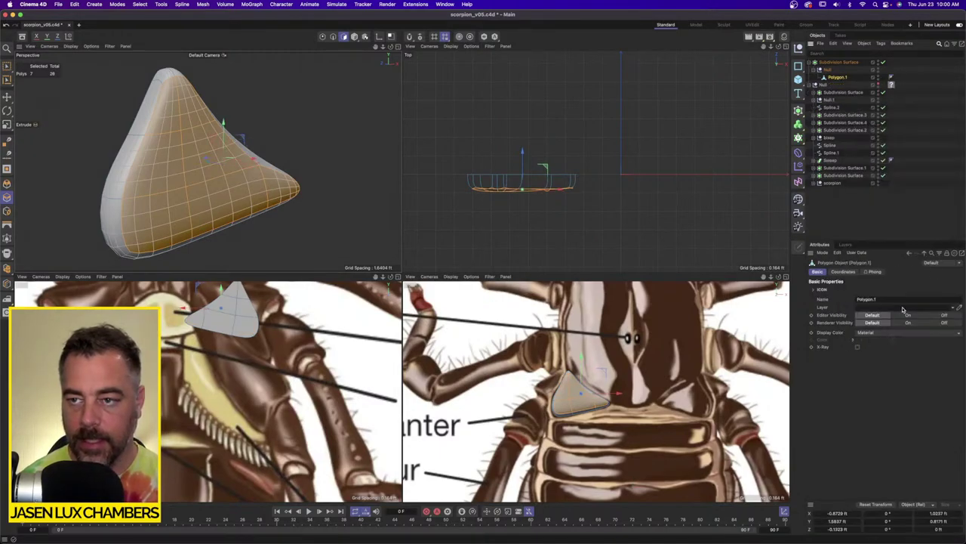
Try to move a single rim point on the back of Polygon.1 to test whether the merged pieces are joined.
{"action": "left_click", "coordinate": [323, 36]}
{"action": "left_click_drag", "start_coordinate": [171, 83], "coordinate": [240, 90], "text": "alt"}
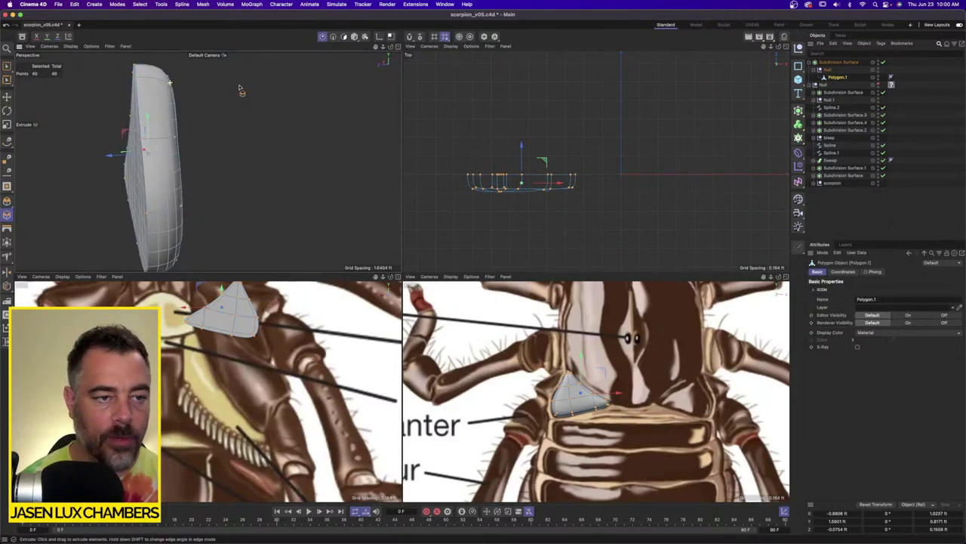
{"action": "left_click", "coordinate": [203, 5]}
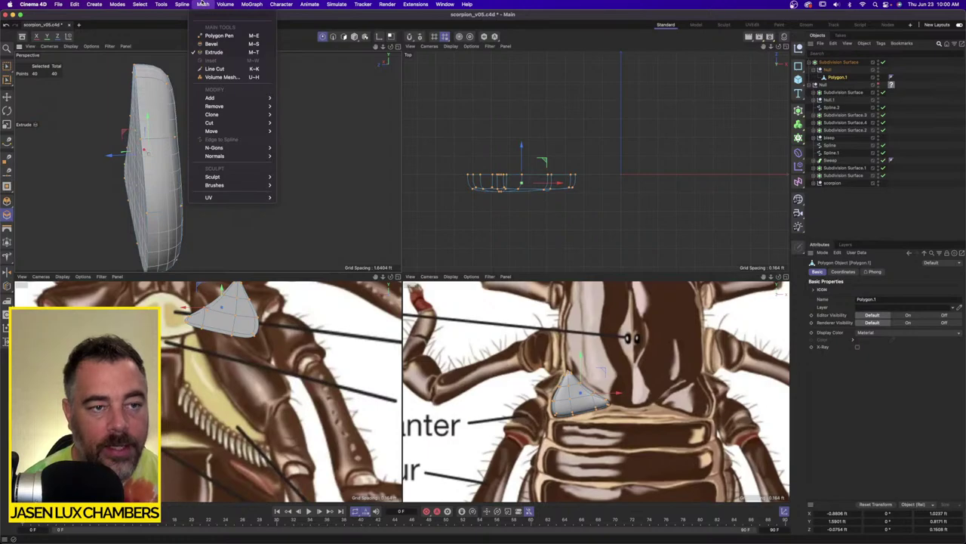
{"action": "left_click", "coordinate": [214, 53]}
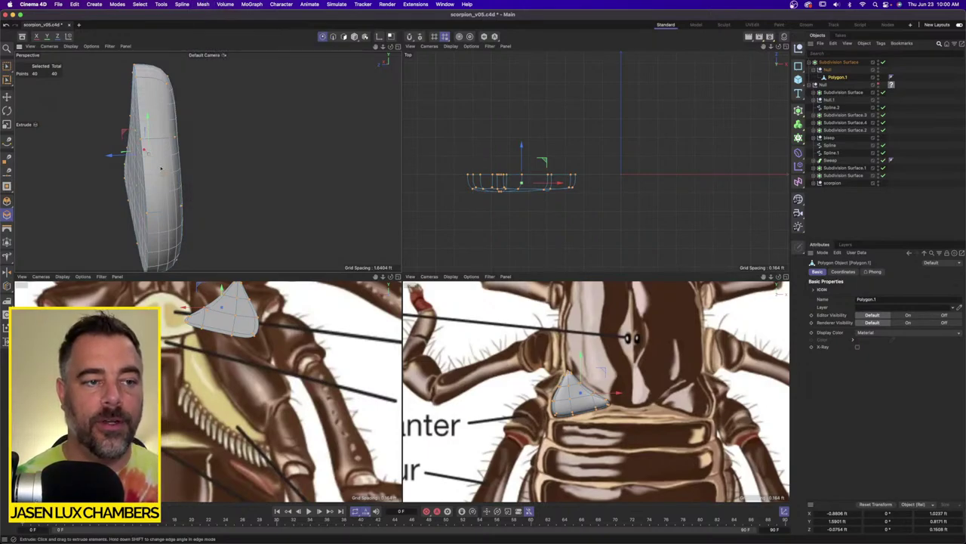
{"action": "left_click", "coordinate": [142, 140]}
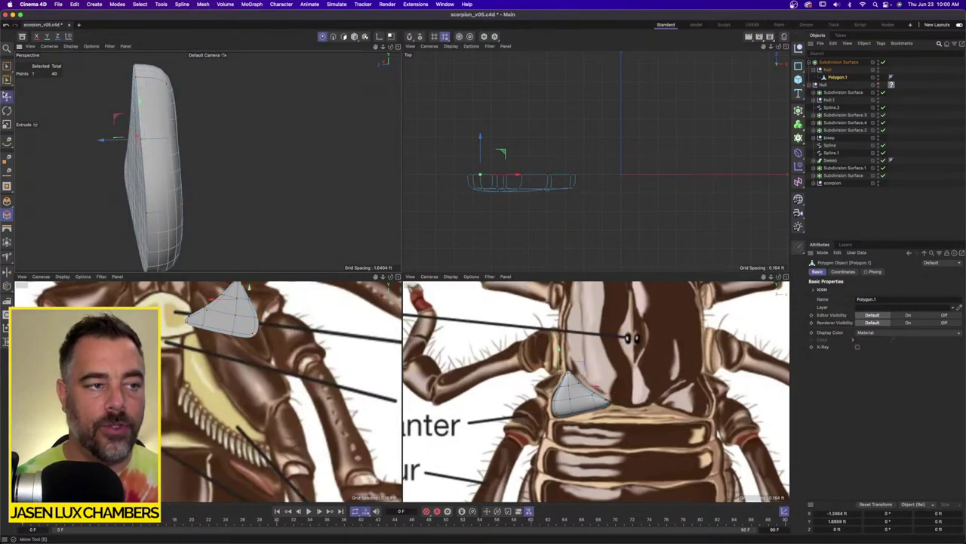
{"action": "left_click", "coordinate": [7, 96]}
{"action": "left_click_drag", "start_coordinate": [115, 182], "coordinate": [89, 181]}
{"action": "left_click_drag", "start_coordinate": [149, 129], "coordinate": [169, 147]}
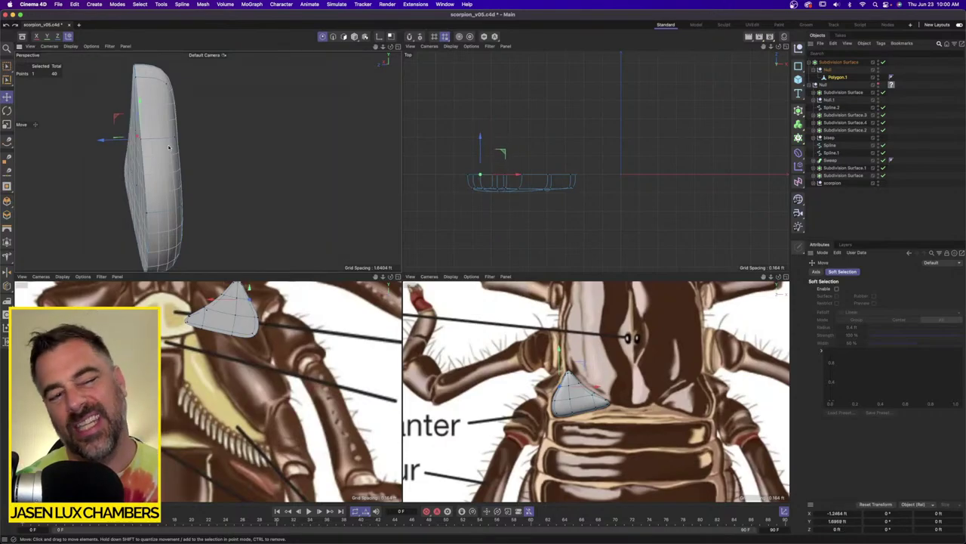
Optimize all points of Polygon.1, covering polygons, unused points and points, with a tolerance of 0 ft.
{"action": "left_click", "coordinate": [203, 4]}
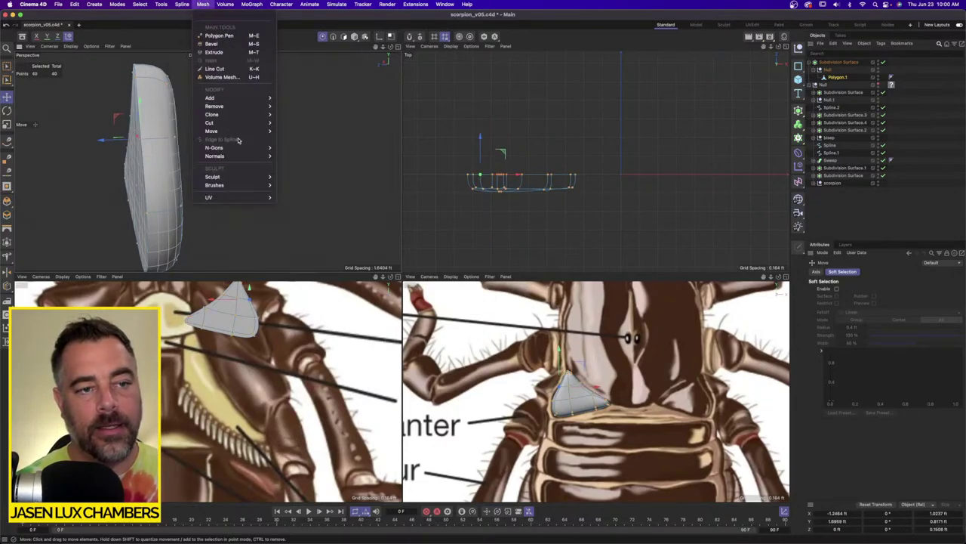
{"action": "mouse_move", "coordinate": [237, 133]}
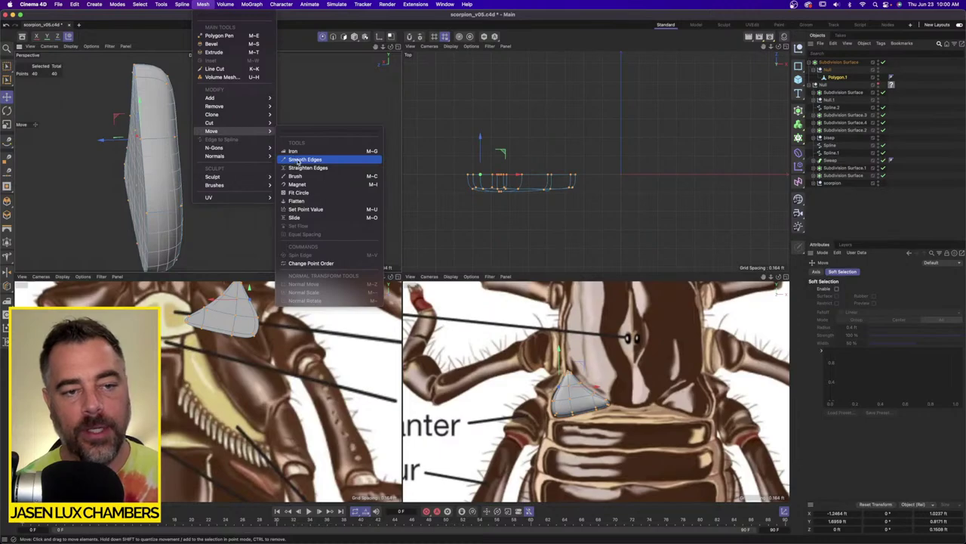
{"action": "mouse_move", "coordinate": [249, 107]}
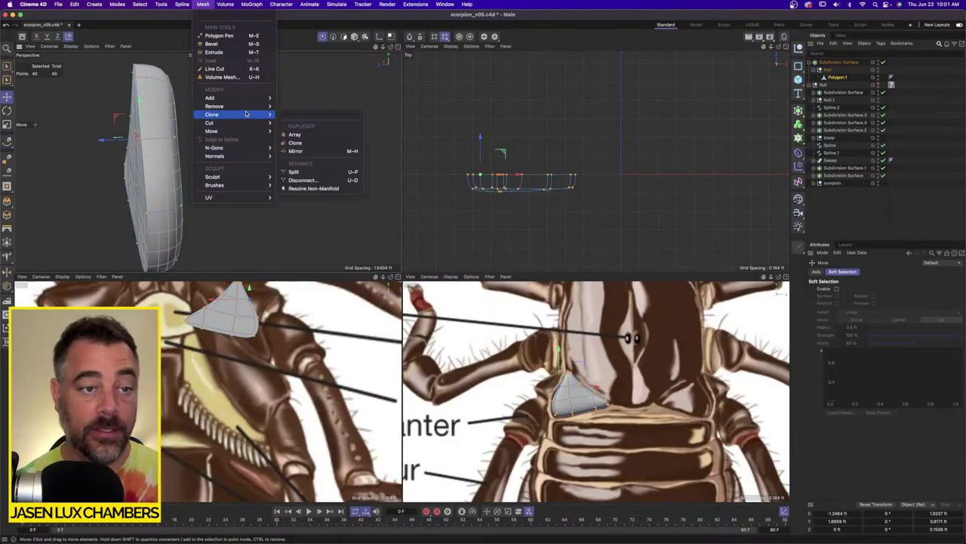
{"action": "left_click", "coordinate": [311, 180]}
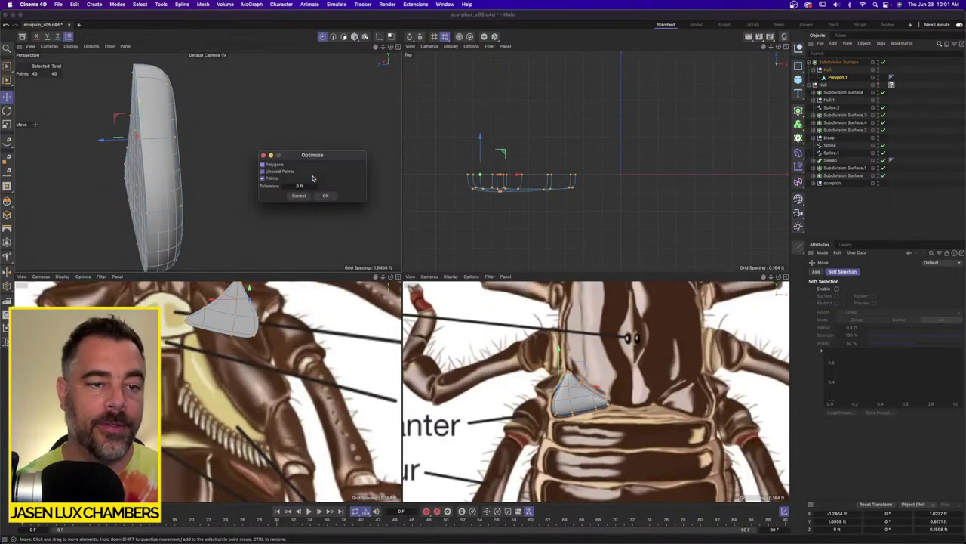
{"action": "left_click", "coordinate": [326, 197]}
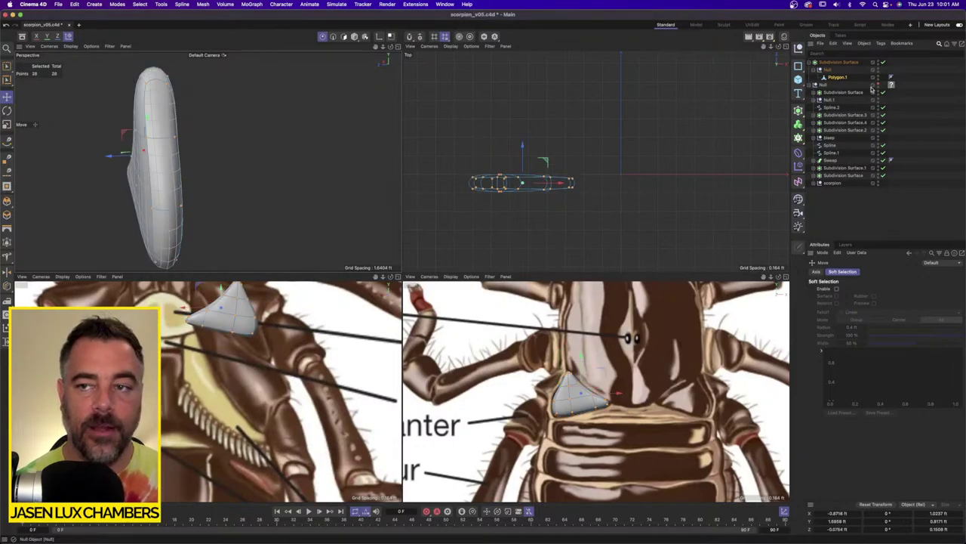
Extrude the flat back polygons of the plate by a very small offset to tighten its rear edge, and deselect the object.
{"action": "left_click", "coordinate": [838, 78]}
{"action": "left_click", "coordinate": [344, 36]}
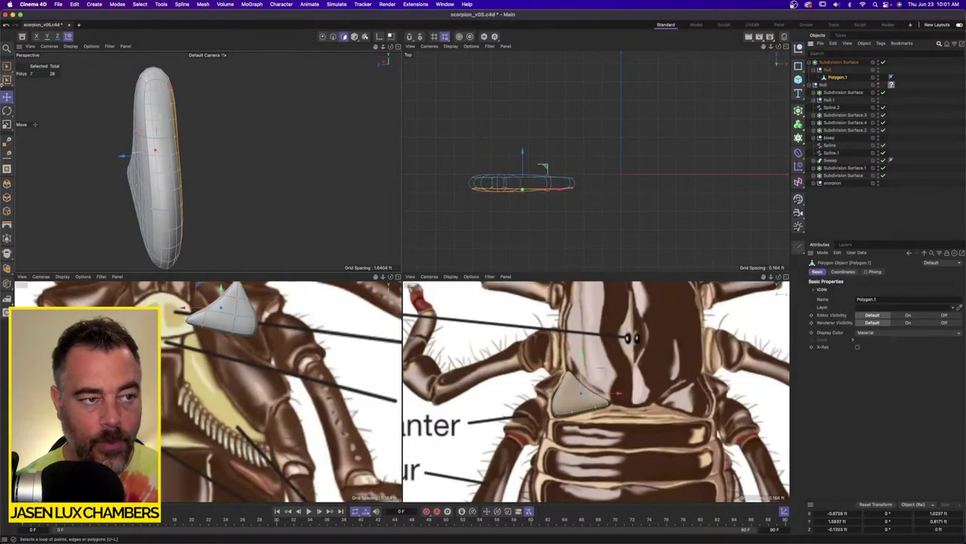
{"action": "left_click", "coordinate": [7, 67]}
{"action": "left_click", "coordinate": [45, 90]}
{"action": "left_click_drag", "start_coordinate": [447, 148], "coordinate": [616, 182]}
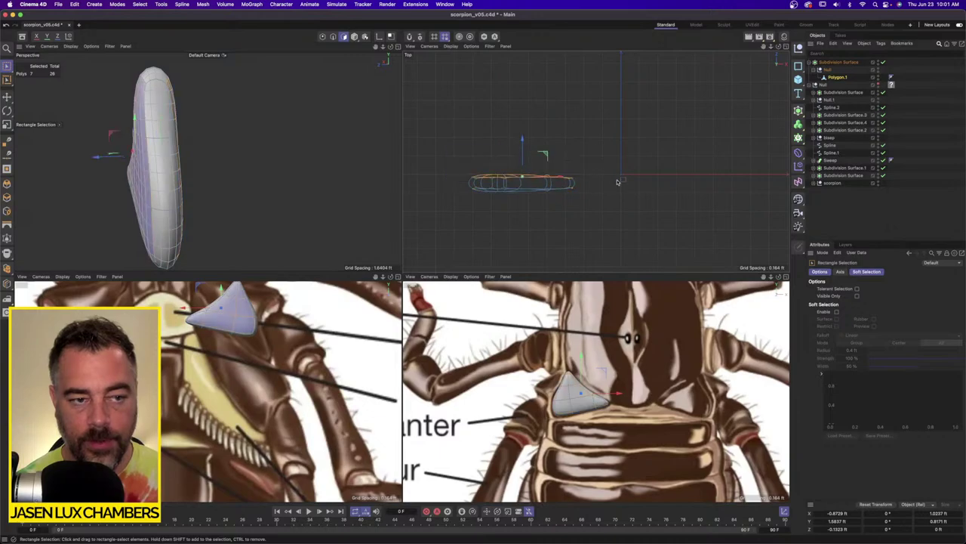
{"action": "key", "text": "d"}
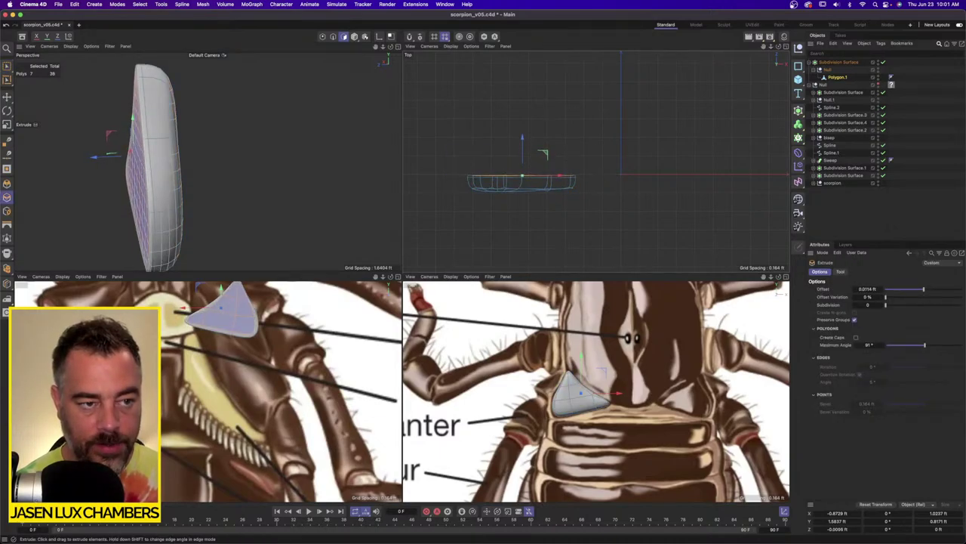
{"action": "left_click_drag", "start_coordinate": [612, 182], "coordinate": [617, 181]}
{"action": "left_click", "coordinate": [869, 201]}
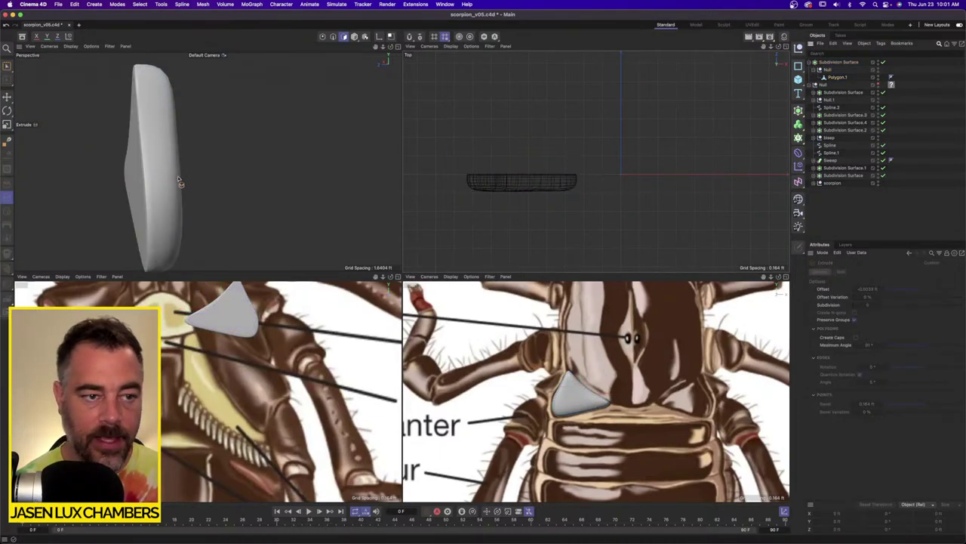
Examine the smoothed plate's shape and edges from the side and front.
{"action": "left_click_drag", "start_coordinate": [178, 176], "coordinate": [130, 164], "text": "alt"}
{"action": "right_click_drag", "start_coordinate": [130, 164], "coordinate": [168, 177], "text": "alt"}
{"action": "right_click_drag", "start_coordinate": [233, 182], "coordinate": [170, 185], "text": "alt"}
{"action": "left_click_drag", "start_coordinate": [171, 185], "coordinate": [198, 178], "text": "alt"}
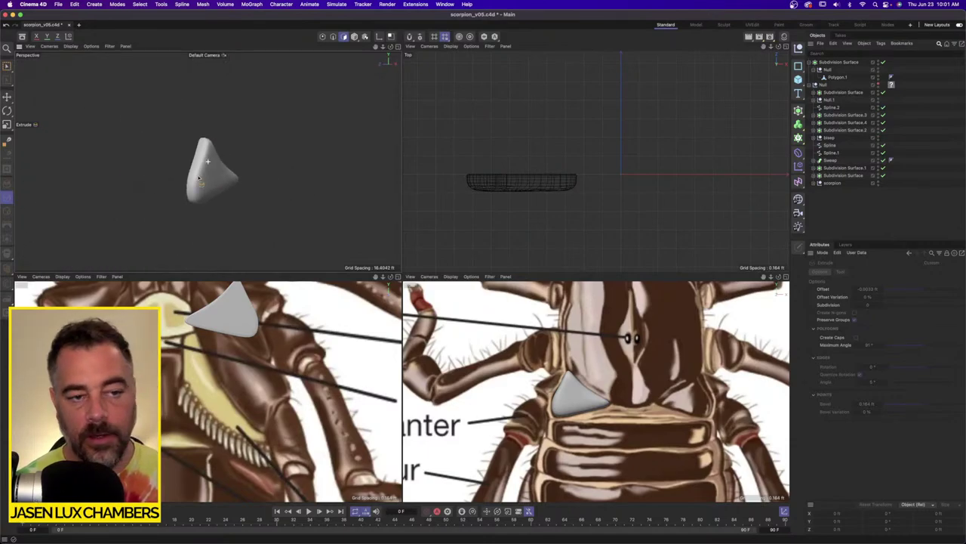
{"action": "scroll", "coordinate": [249, 190], "scroll_direction": "up", "scroll_amount": 2}
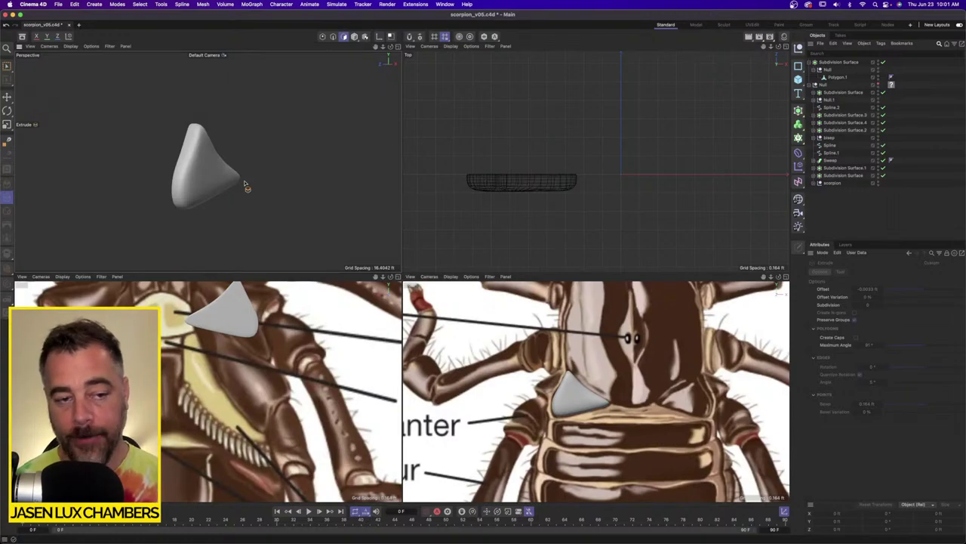
{"action": "scroll", "coordinate": [207, 160], "scroll_direction": "up", "scroll_amount": 5}
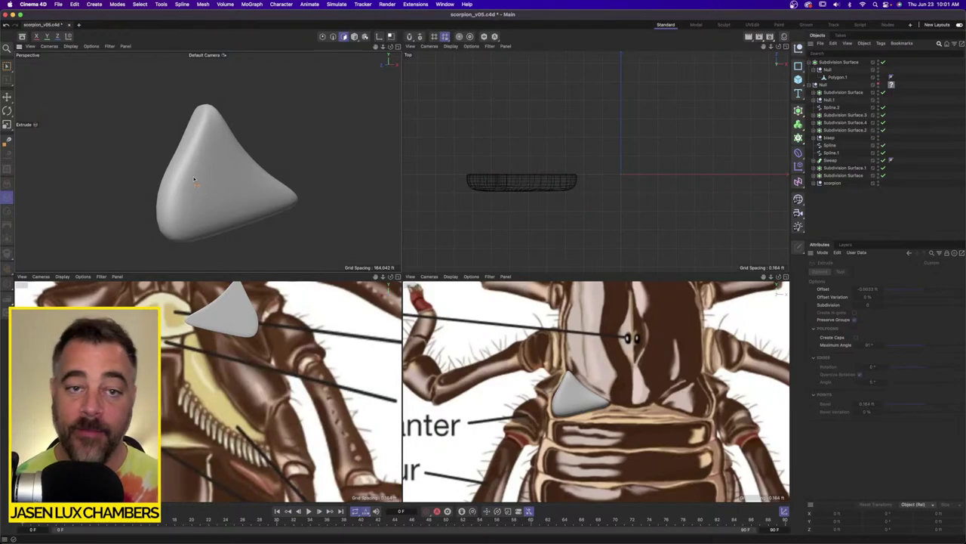
{"action": "left_click_drag", "start_coordinate": [198, 189], "coordinate": [206, 185], "text": "alt"}
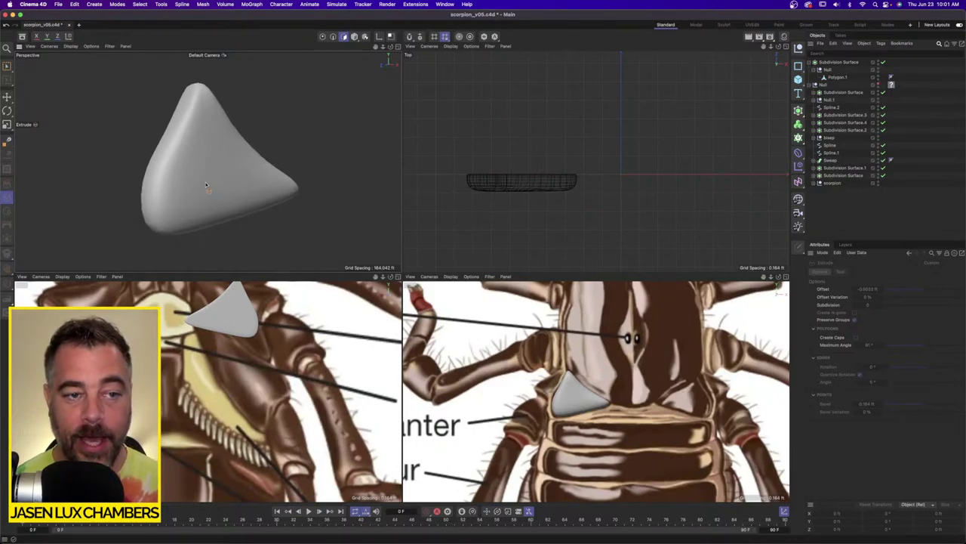
Select the central point on the front face of Polygon.1 for moving.
{"action": "key", "text": "e"}
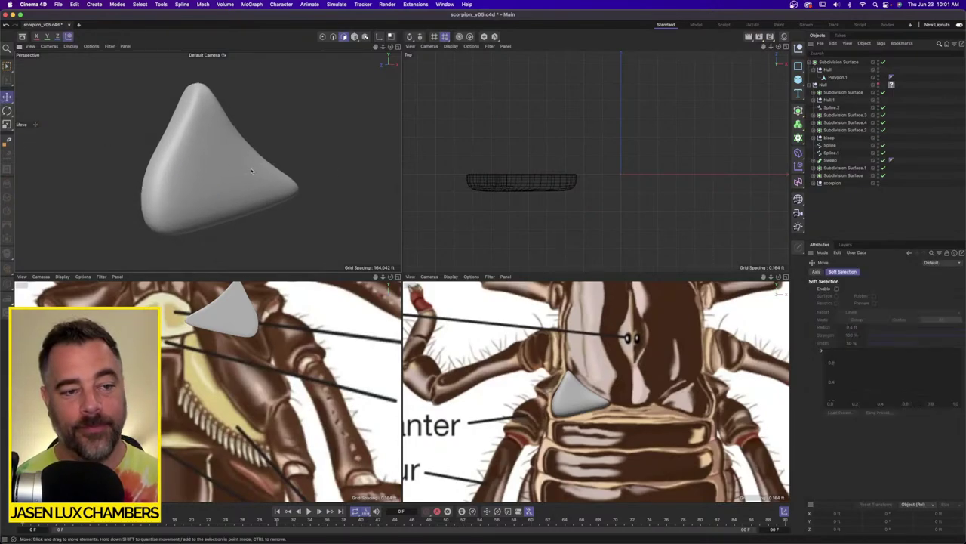
{"action": "left_click", "coordinate": [834, 77]}
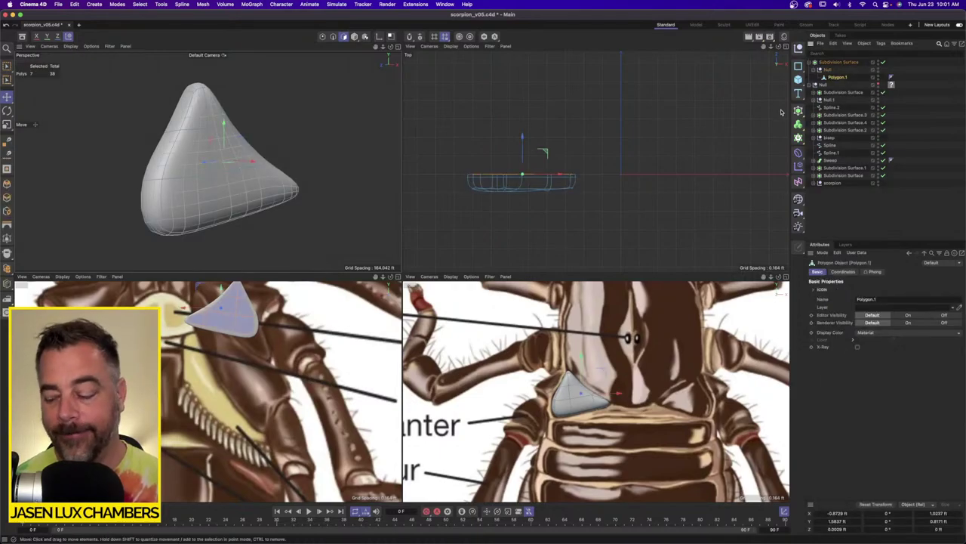
{"action": "scroll", "coordinate": [194, 152], "scroll_direction": "up", "scroll_amount": 5}
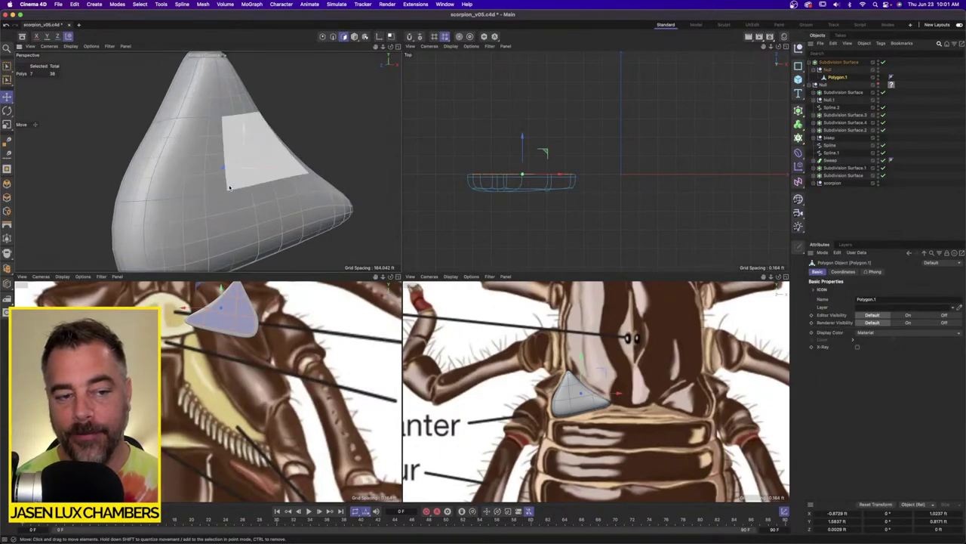
{"action": "left_click", "coordinate": [324, 38]}
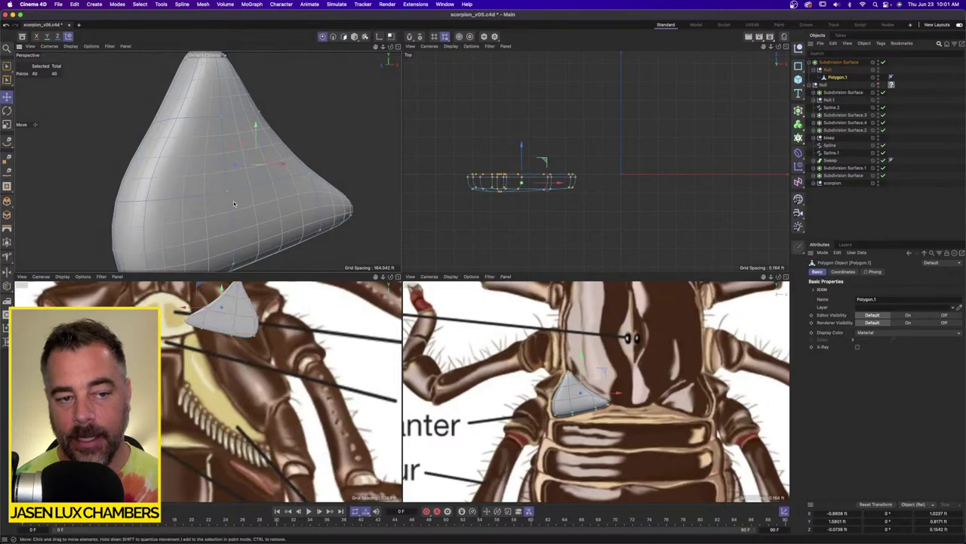
{"action": "left_click", "coordinate": [228, 193]}
Try to bulge the plate by pulling only its central front point outward, without soft selection.
{"action": "left_click_drag", "start_coordinate": [230, 193], "coordinate": [242, 214], "text": "alt"}
{"action": "scroll", "coordinate": [242, 215], "scroll_direction": "up", "scroll_amount": 2}
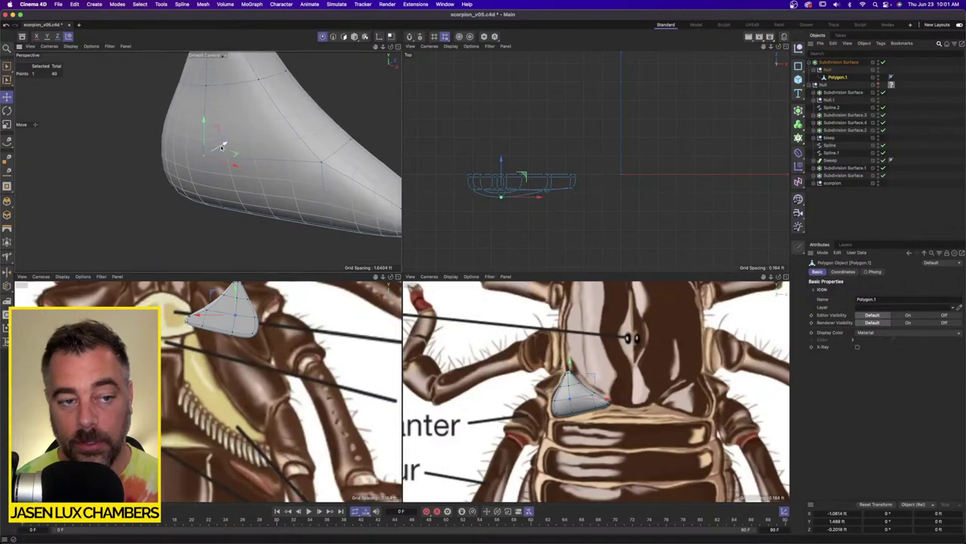
{"action": "left_click_drag", "start_coordinate": [215, 149], "coordinate": [285, 170]}
{"action": "scroll", "coordinate": [302, 146], "scroll_direction": "down", "scroll_amount": 3}
{"action": "scroll", "coordinate": [208, 161], "scroll_direction": "up", "scroll_amount": 2}
{"action": "scroll", "coordinate": [286, 172], "scroll_direction": "down", "scroll_amount": 3}
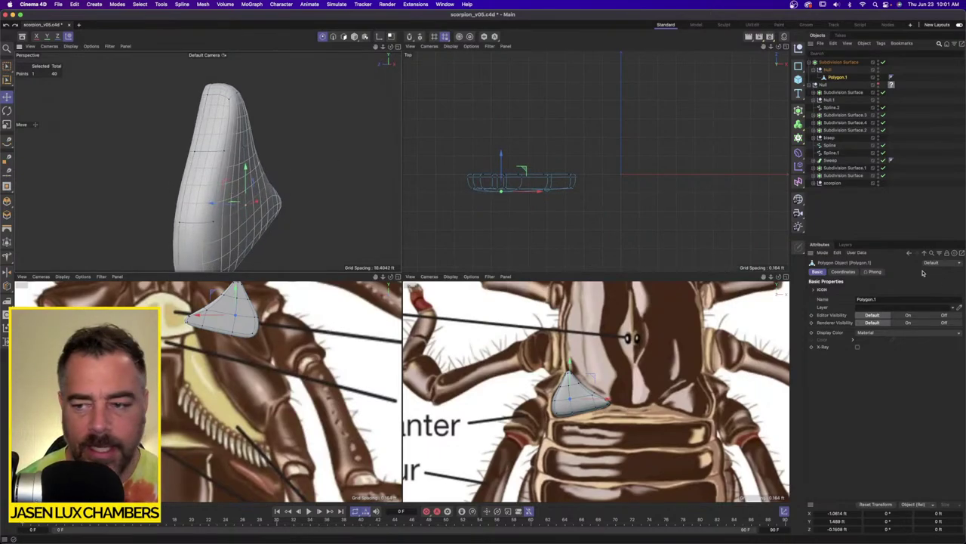
Enable soft selection and pull the plate's central front point outward to about Z -0.314 ft, doming the surface.
{"action": "left_click", "coordinate": [6, 96]}
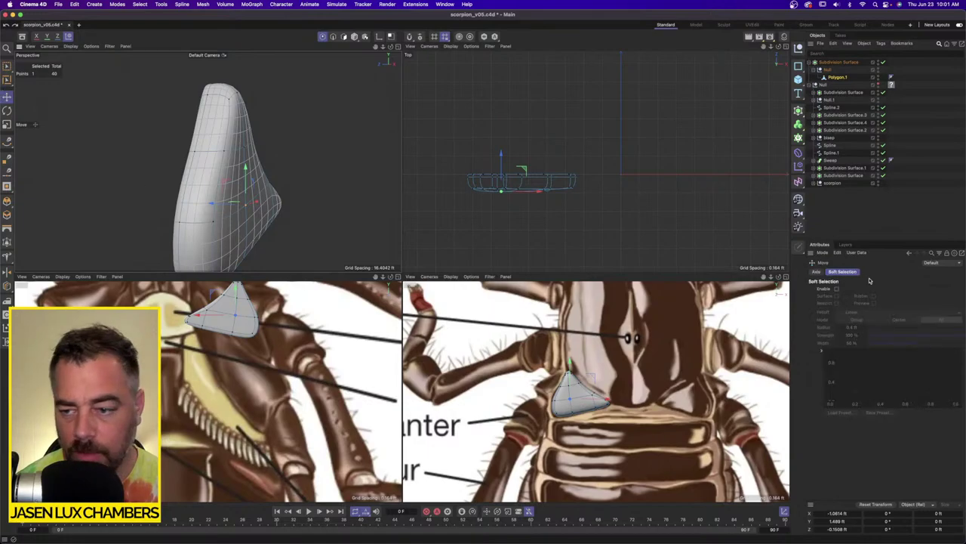
{"action": "left_click", "coordinate": [836, 289]}
{"action": "left_click_drag", "start_coordinate": [255, 202], "coordinate": [194, 194]}
{"action": "right_click_drag", "start_coordinate": [264, 202], "coordinate": [222, 202], "text": "alt"}
{"action": "left_click_drag", "start_coordinate": [255, 198], "coordinate": [184, 193], "text": "alt"}
{"action": "key", "text": "super+z"}
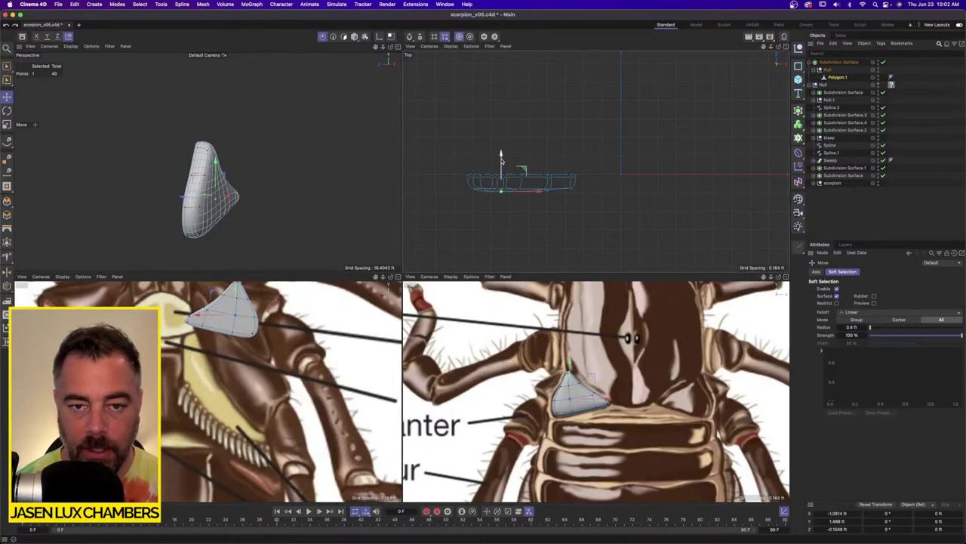
{"action": "left_click_drag", "start_coordinate": [502, 158], "coordinate": [499, 179]}
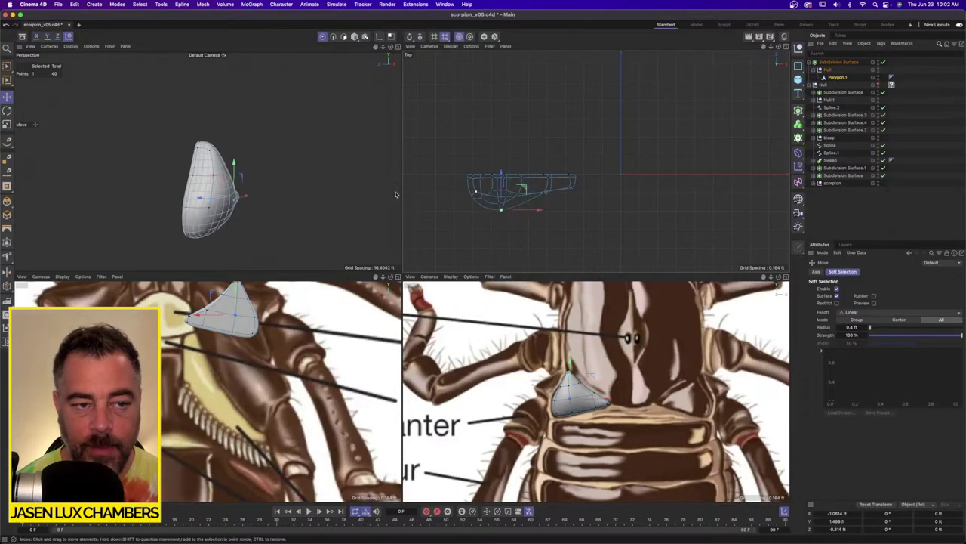
{"action": "left_click_drag", "start_coordinate": [189, 173], "coordinate": [273, 161], "text": "alt"}
{"action": "left_click_drag", "start_coordinate": [164, 206], "coordinate": [264, 182], "text": "alt"}
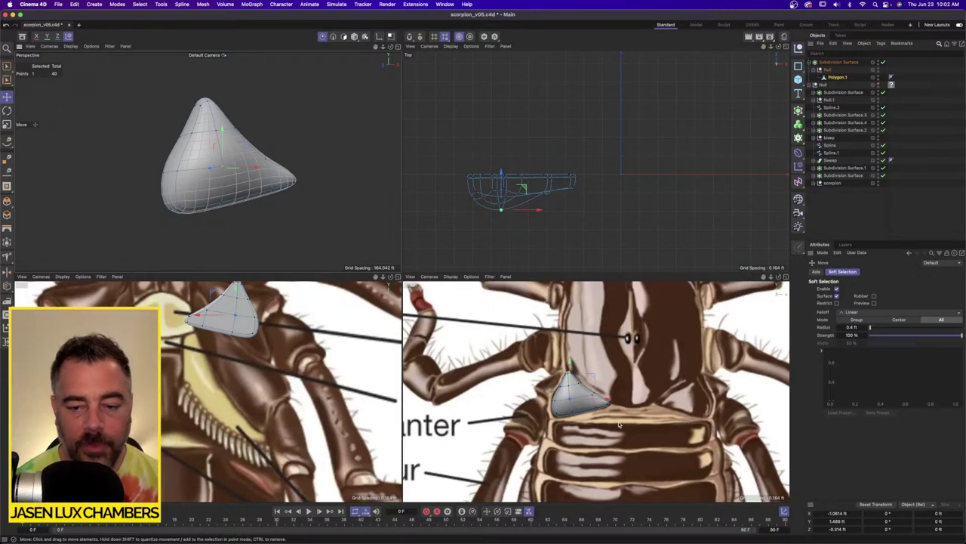
Select the plate's 14 front points, turn off soft selection, and flatten them along Z to about 0.0313 ft deep.
{"action": "scroll", "coordinate": [619, 424], "scroll_direction": "up", "scroll_amount": 3}
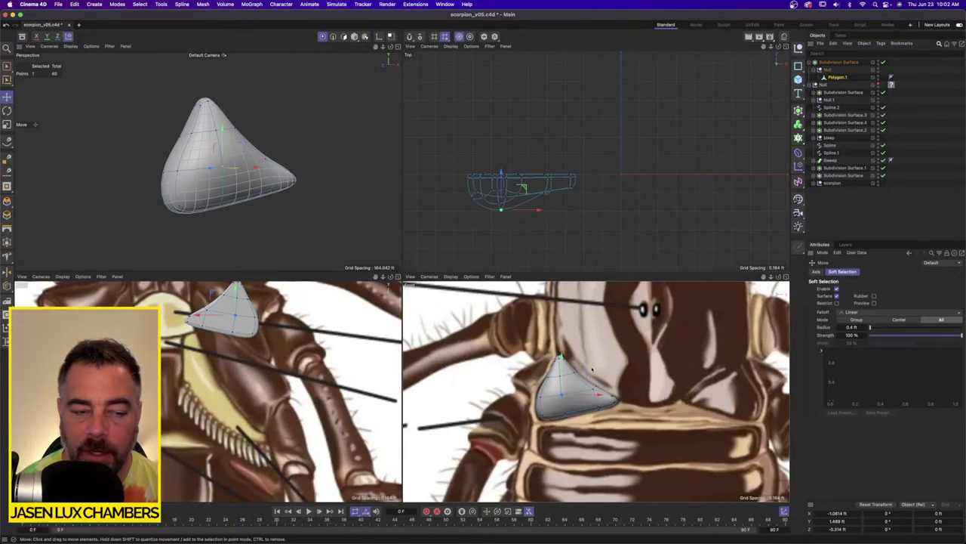
{"action": "left_click_drag", "start_coordinate": [129, 175], "coordinate": [236, 156], "text": "alt"}
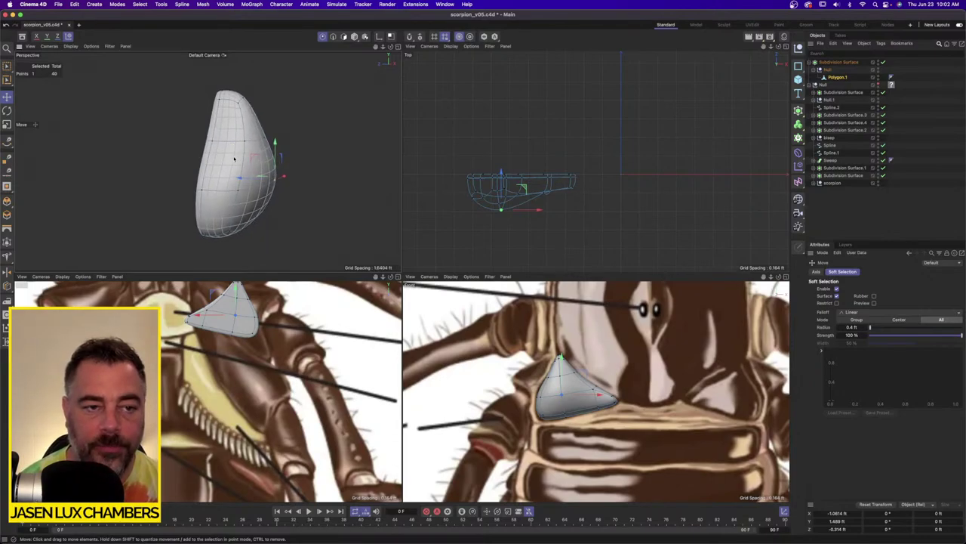
{"action": "left_click_drag", "start_coordinate": [7, 66], "coordinate": [40, 90]}
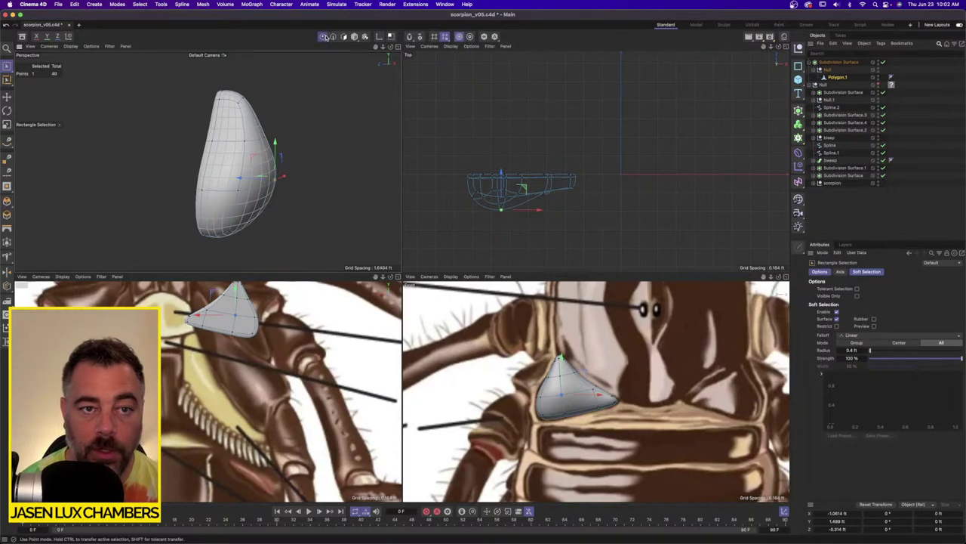
{"action": "left_click_drag", "start_coordinate": [457, 180], "coordinate": [608, 229]}
{"action": "scroll", "coordinate": [543, 194], "scroll_direction": "up", "scroll_amount": 3}
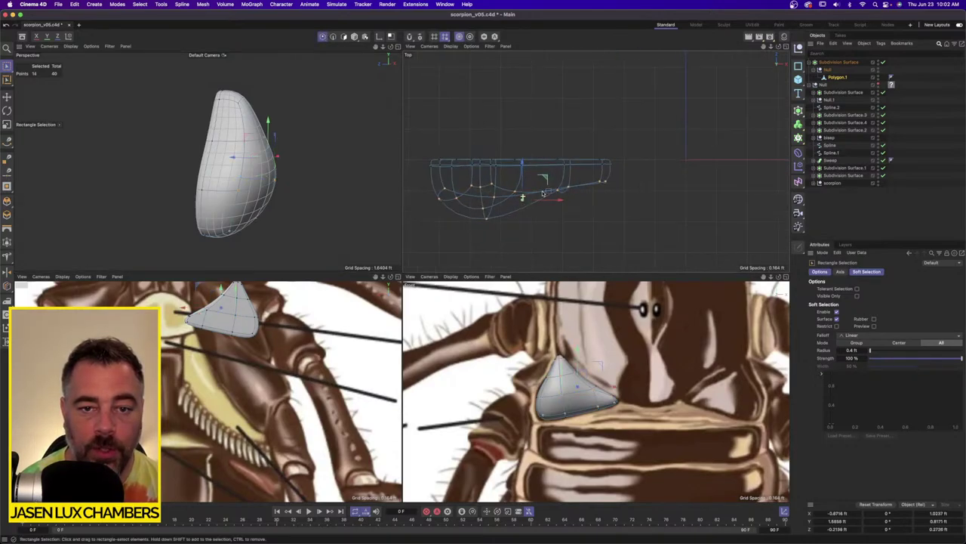
{"action": "key", "text": "t"}
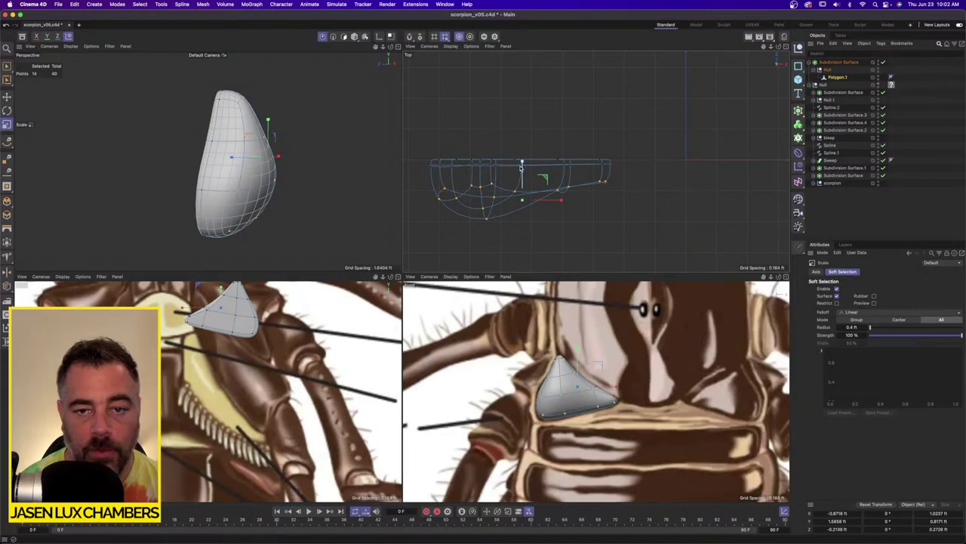
{"action": "left_click_drag", "start_coordinate": [520, 175], "coordinate": [525, 208]}
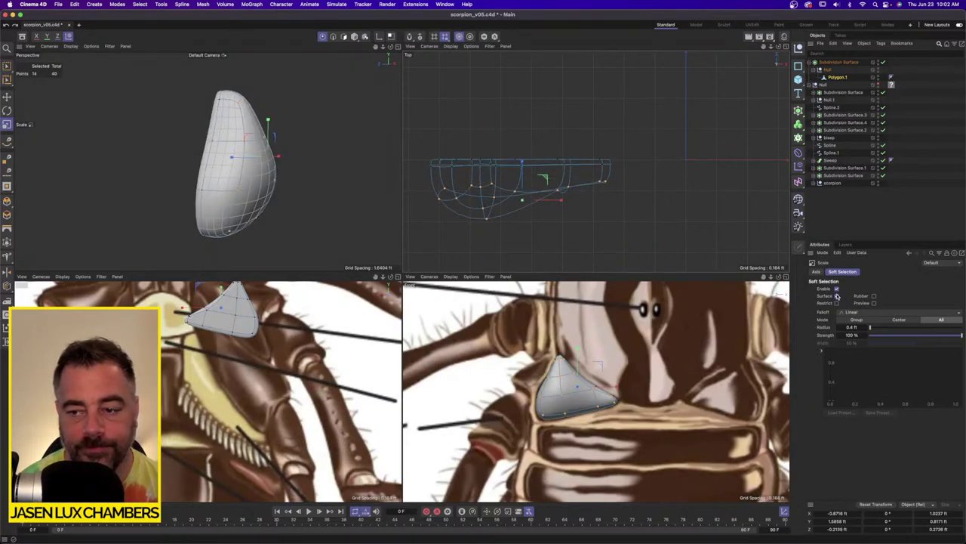
{"action": "left_click", "coordinate": [837, 289]}
{"action": "left_click_drag", "start_coordinate": [521, 172], "coordinate": [520, 151]}
Move the flattened front points back to about Z -0.098 ft and the 12 middle edge points to about Z -0.043 ft.
{"action": "key", "text": "e"}
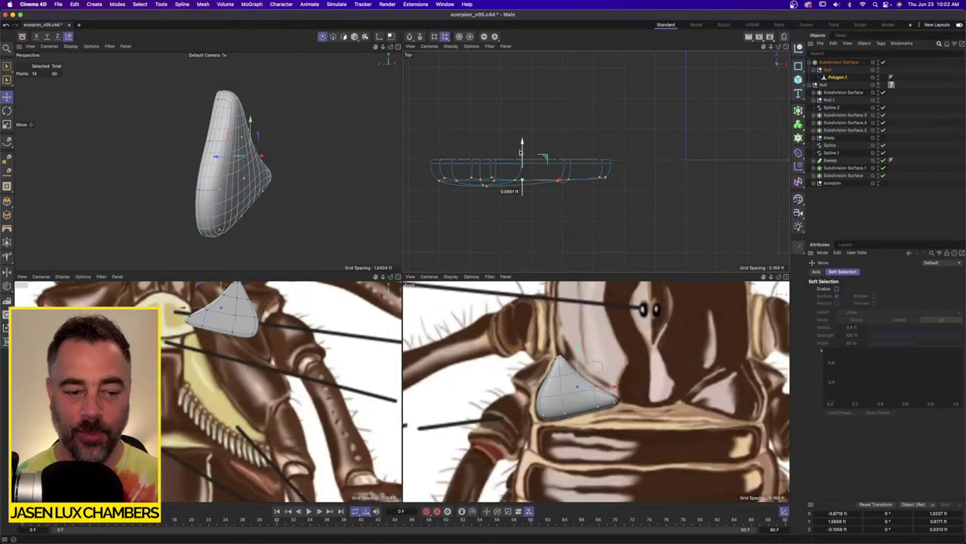
{"action": "left_click_drag", "start_coordinate": [519, 149], "coordinate": [520, 149]}
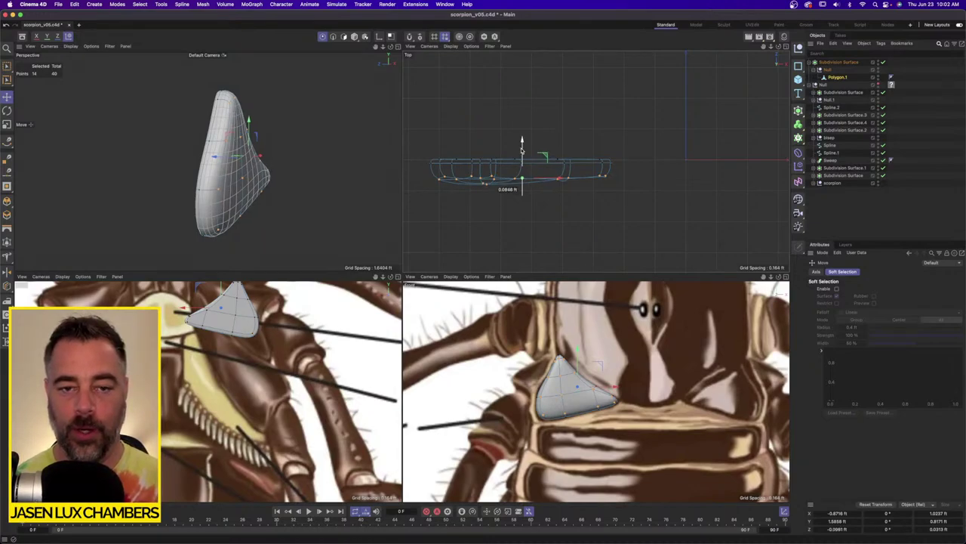
{"action": "left_click", "coordinate": [8, 79]}
{"action": "left_click", "coordinate": [35, 91]}
{"action": "left_click_drag", "start_coordinate": [427, 162], "coordinate": [659, 170]}
{"action": "left_click_drag", "start_coordinate": [520, 142], "coordinate": [521, 135]}
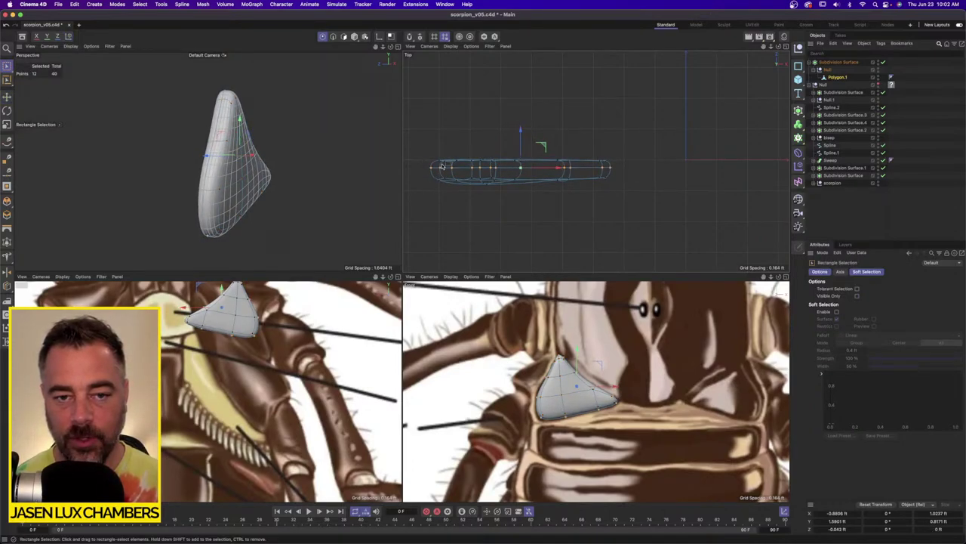
Loop-select the 12 side polygons bordering the plate's back face and extrude them with a -0.028 ft offset to form a rim.
{"action": "left_click", "coordinate": [343, 36]}
{"action": "left_click", "coordinate": [140, 4]}
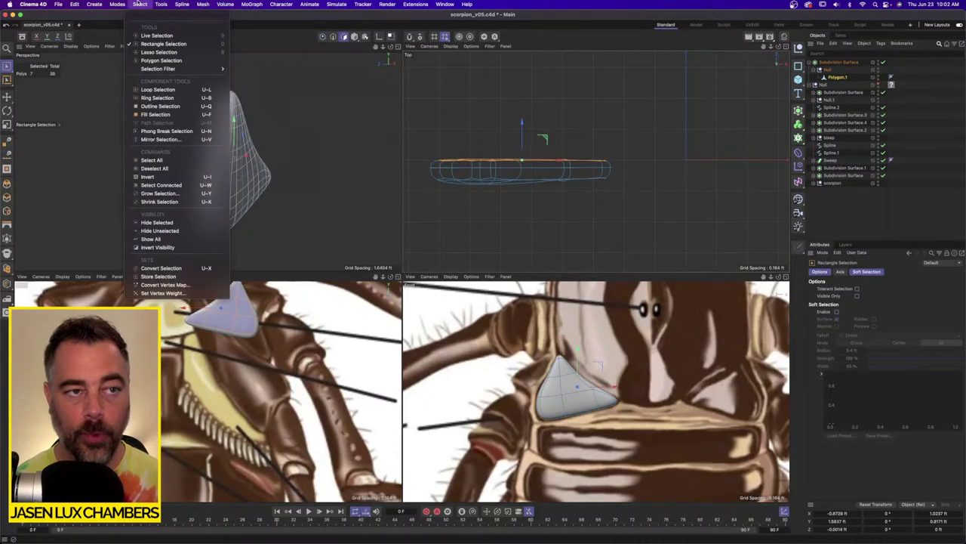
{"action": "left_click", "coordinate": [160, 89]}
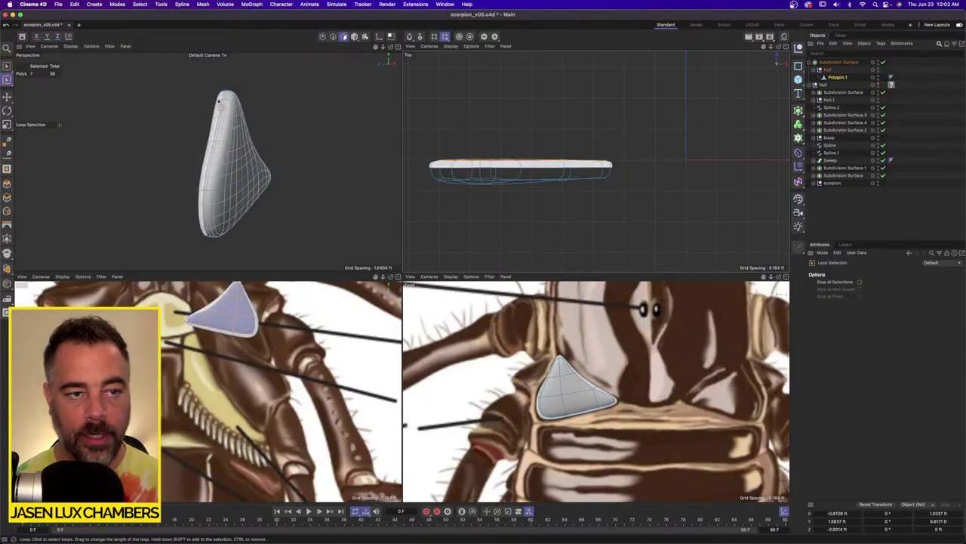
{"action": "left_click", "coordinate": [218, 110]}
{"action": "left_click_drag", "start_coordinate": [263, 139], "coordinate": [226, 139], "text": "alt"}
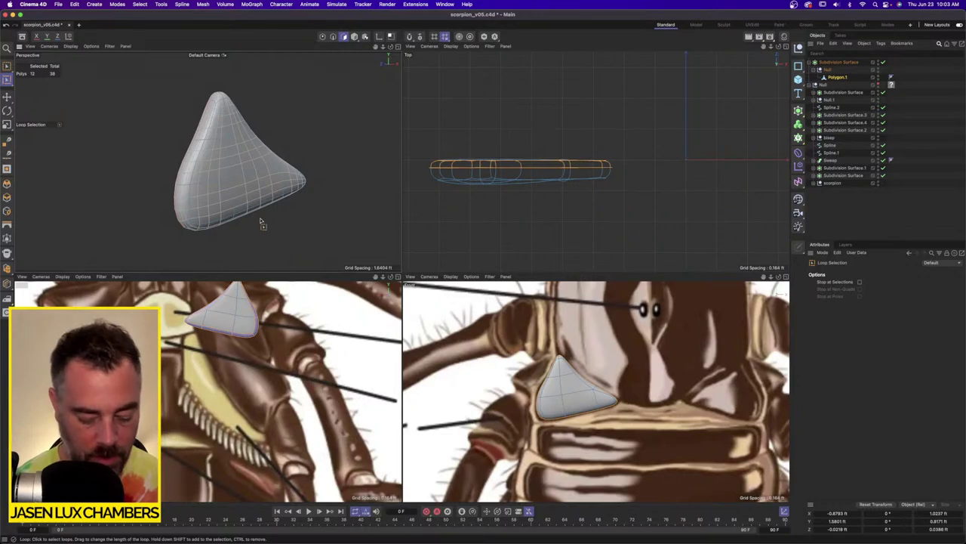
{"action": "key", "text": "d"}
{"action": "left_click_drag", "start_coordinate": [574, 393], "coordinate": [547, 392]}
{"action": "mouse_move", "coordinate": [236, 239]}
{"action": "left_mouse_down", "text": "alt"}
{"action": "mouse_move", "coordinate": [181, 200]}
{"action": "mouse_move", "coordinate": [239, 235]}
{"action": "left_mouse_up", "text": "alt"}
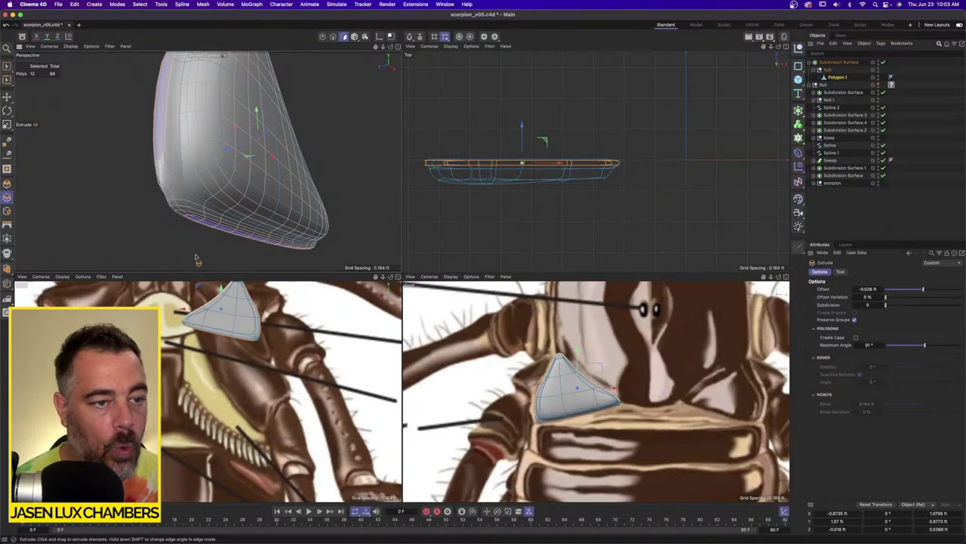
Examine the extruded rim's edges and corners from several angles, enlarging the perspective view.
{"action": "left_click_drag", "start_coordinate": [207, 161], "coordinate": [271, 100], "text": "alt"}
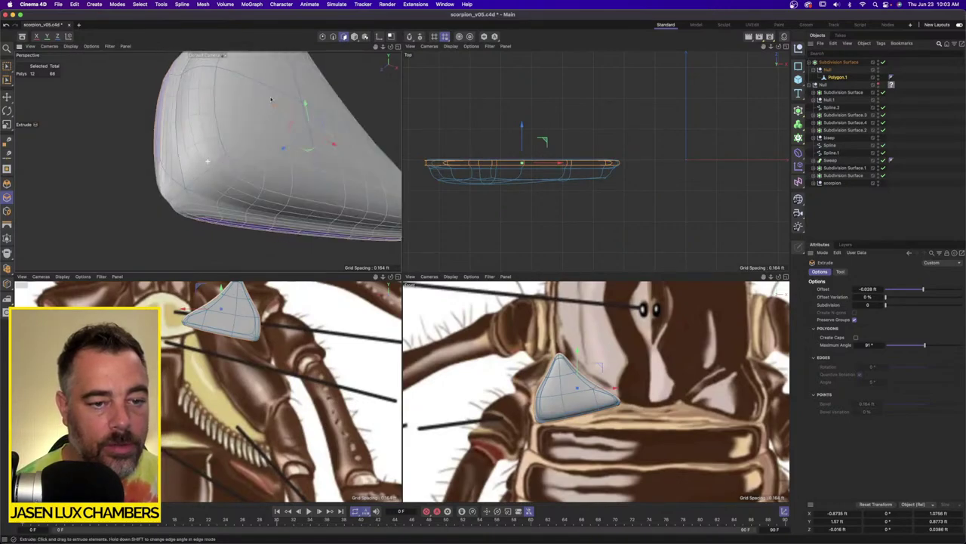
{"action": "right_click_drag", "start_coordinate": [271, 100], "coordinate": [222, 119], "text": "alt"}
{"action": "middle_click_drag", "start_coordinate": [221, 119], "coordinate": [153, 173], "text": "alt"}
{"action": "left_click_drag", "start_coordinate": [152, 172], "coordinate": [213, 124], "text": "alt"}
{"action": "middle_click_drag", "start_coordinate": [213, 125], "coordinate": [267, 184], "text": "alt"}
{"action": "left_click_drag", "start_coordinate": [213, 143], "coordinate": [231, 169], "text": "alt"}
{"action": "right_click_drag", "start_coordinate": [219, 155], "coordinate": [249, 143], "text": "alt"}
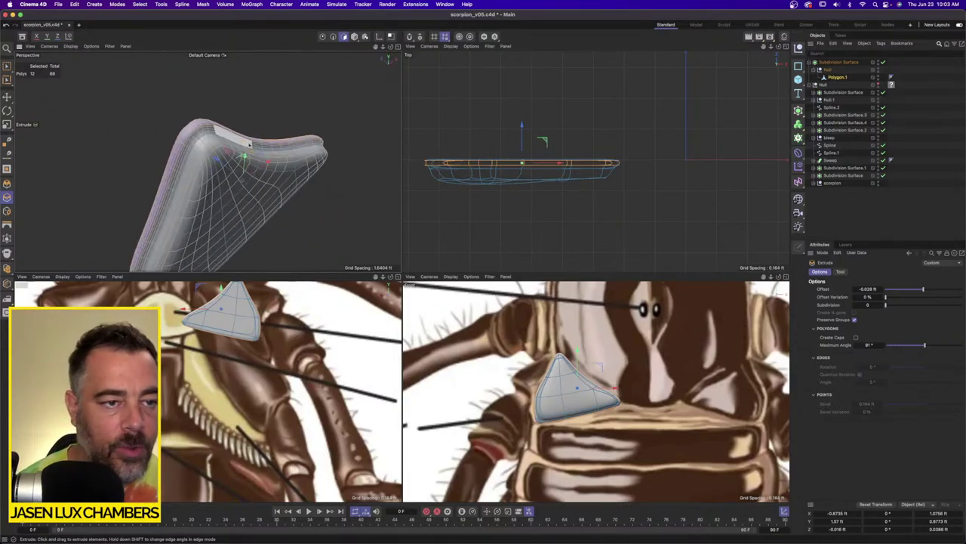
{"action": "left_click_drag", "start_coordinate": [249, 144], "coordinate": [201, 192], "text": "alt"}
{"action": "right_click_drag", "start_coordinate": [200, 193], "coordinate": [249, 170], "text": "alt"}
{"action": "left_click_drag", "start_coordinate": [203, 169], "coordinate": [230, 163], "text": "alt"}
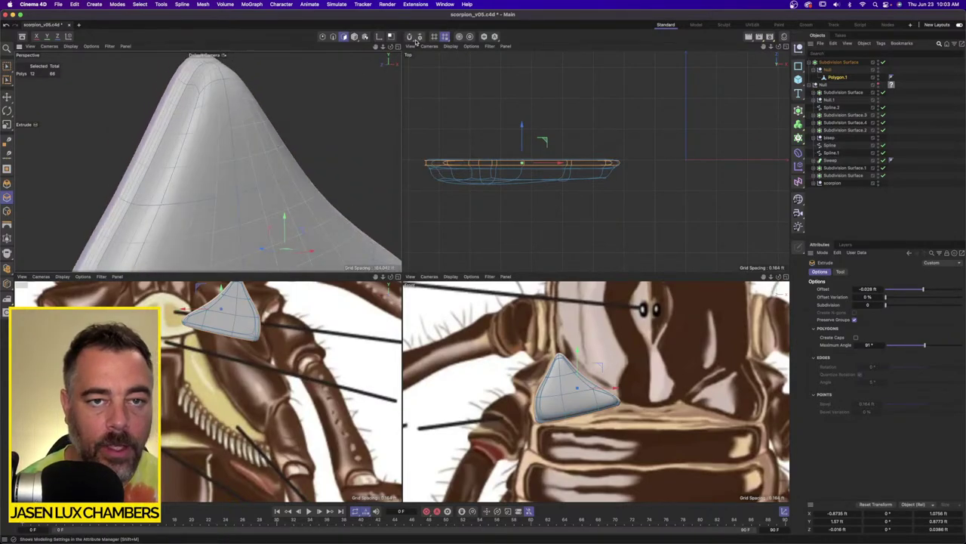
{"action": "left_click", "coordinate": [397, 47]}
{"action": "right_click_drag", "start_coordinate": [401, 151], "coordinate": [298, 190], "text": "alt"}
{"action": "middle_click_drag", "start_coordinate": [298, 189], "coordinate": [285, 92], "text": "alt"}
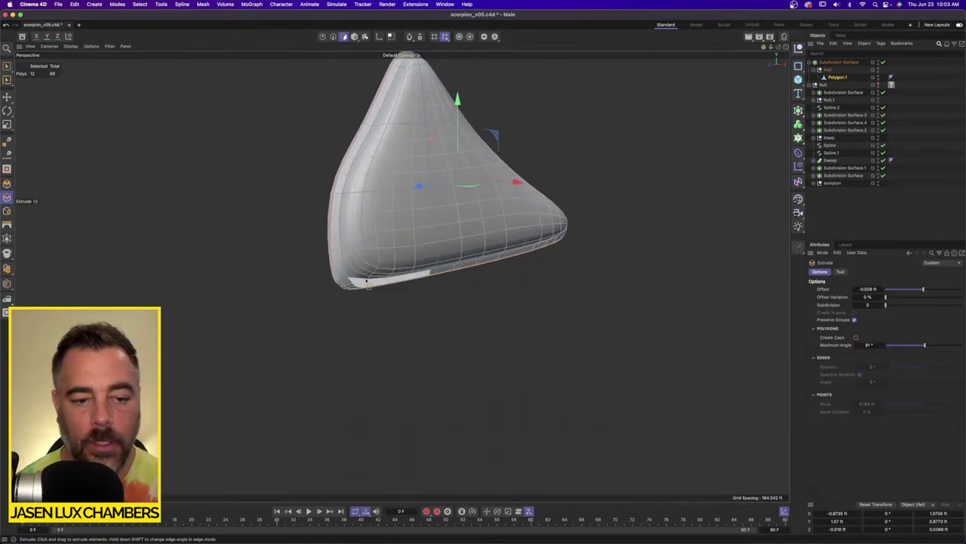
{"action": "left_click_drag", "start_coordinate": [341, 227], "coordinate": [421, 270], "text": "alt"}
Delete the rim's corner polygons at the plate's rounded lower corner.
{"action": "key", "text": "e"}
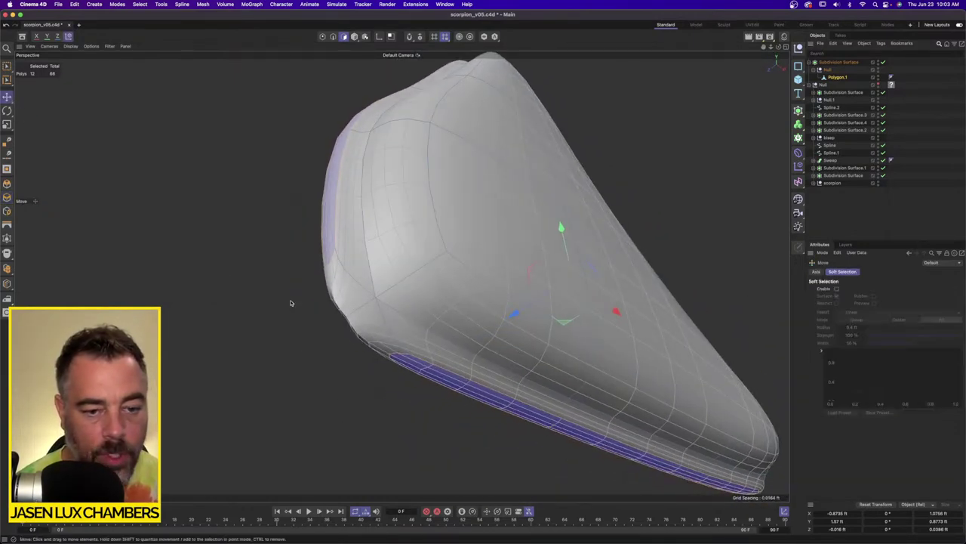
{"action": "left_click", "coordinate": [355, 300]}
{"action": "key", "text": "Delete"}
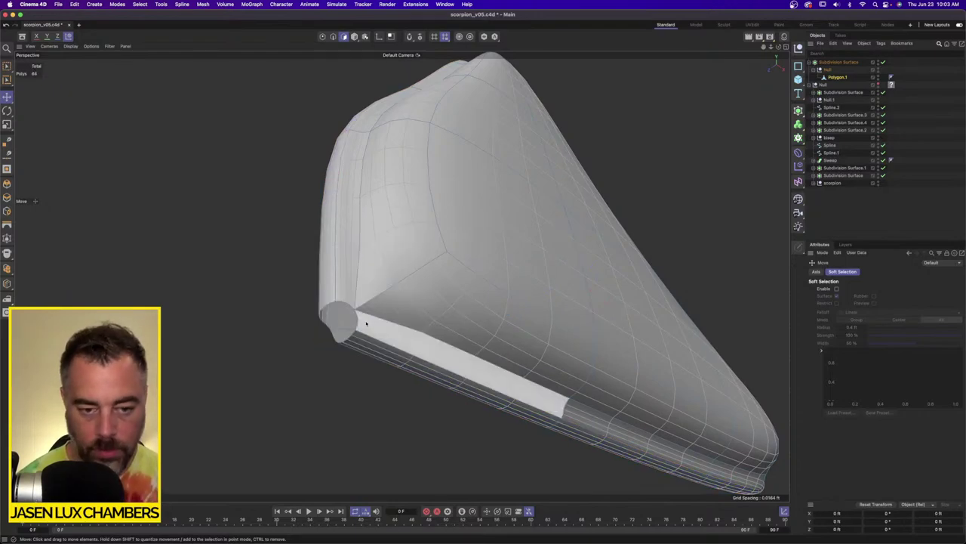
Select the two open rim edges at the rounded lower corner and join them with Stitch and Sew.
{"action": "left_click", "coordinate": [333, 36]}
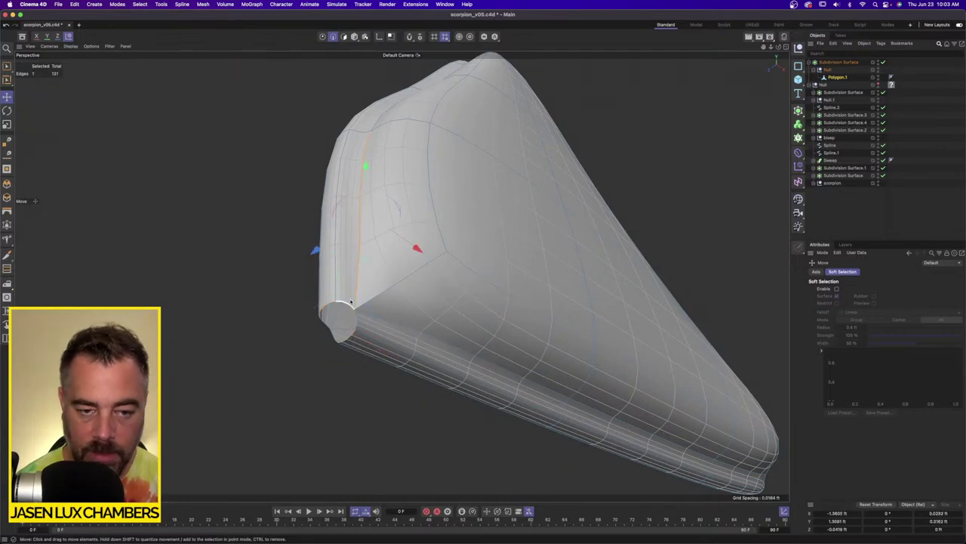
{"action": "key", "text": "super+z"}
{"action": "right_click", "coordinate": [352, 313]}
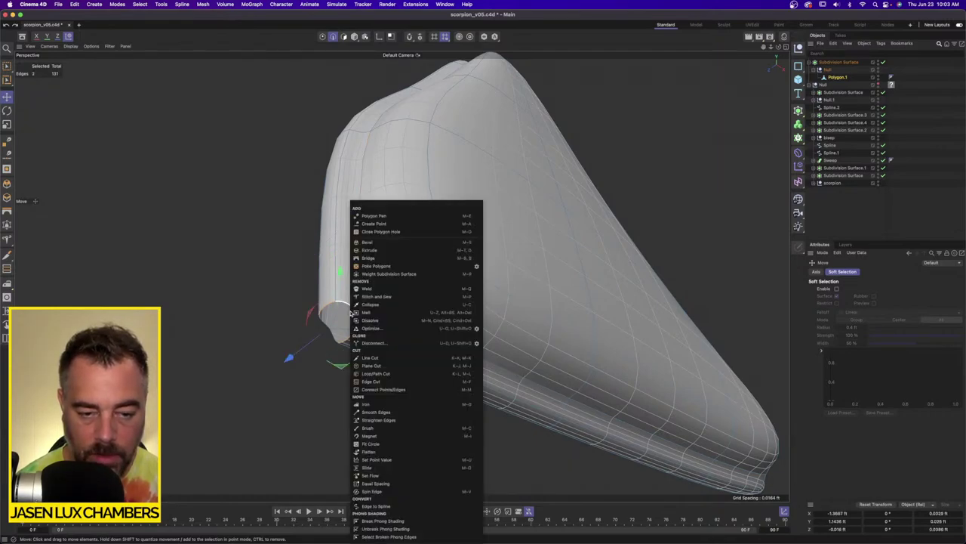
{"action": "left_click", "coordinate": [383, 297]}
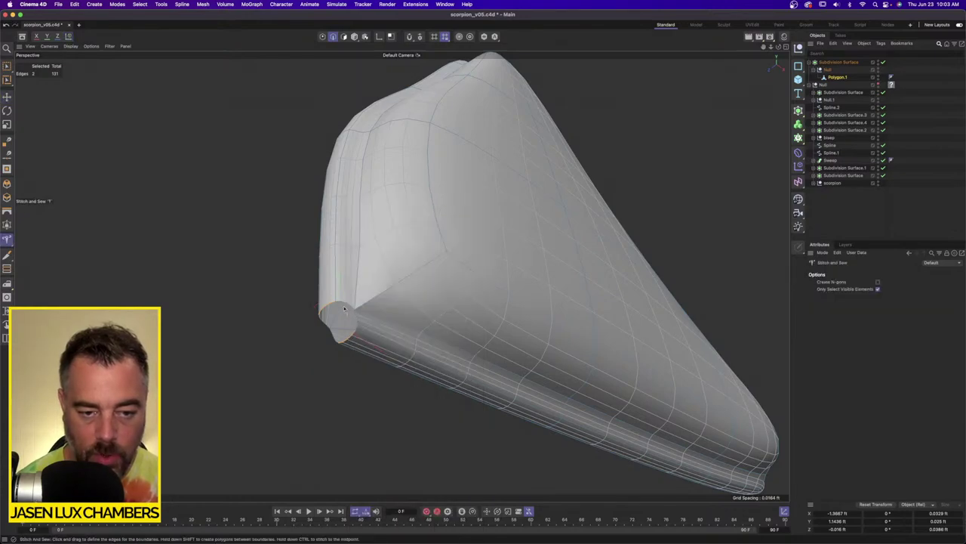
{"action": "left_click_drag", "start_coordinate": [338, 313], "coordinate": [438, 264]}
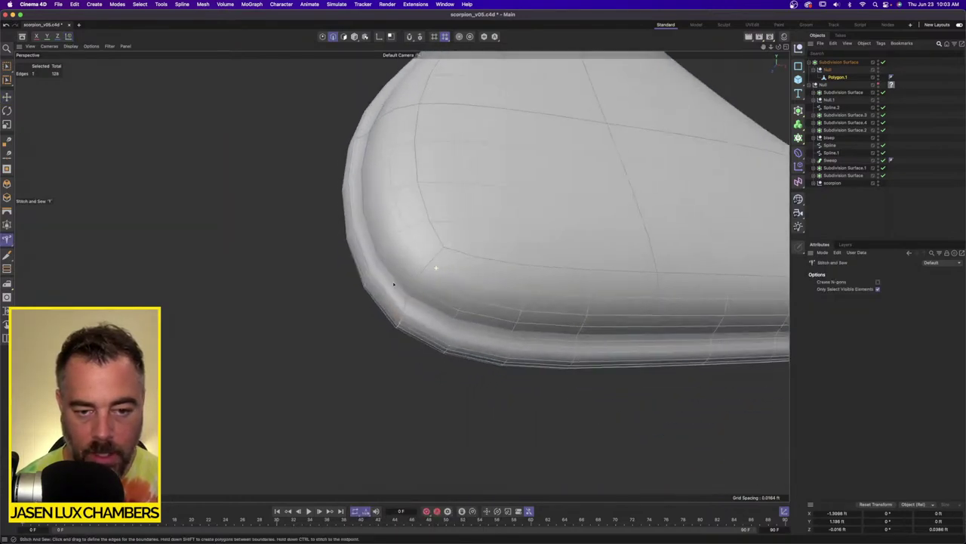
Delete the rim's corner polygons at the plate's narrow pointed side corner.
{"action": "right_click_drag", "start_coordinate": [438, 264], "coordinate": [529, 274], "text": "alt"}
{"action": "left_click_drag", "start_coordinate": [528, 274], "coordinate": [446, 294], "text": "alt"}
{"action": "right_click_drag", "start_coordinate": [445, 294], "coordinate": [561, 294], "text": "alt"}
{"action": "left_click_drag", "start_coordinate": [561, 294], "coordinate": [483, 321], "text": "alt"}
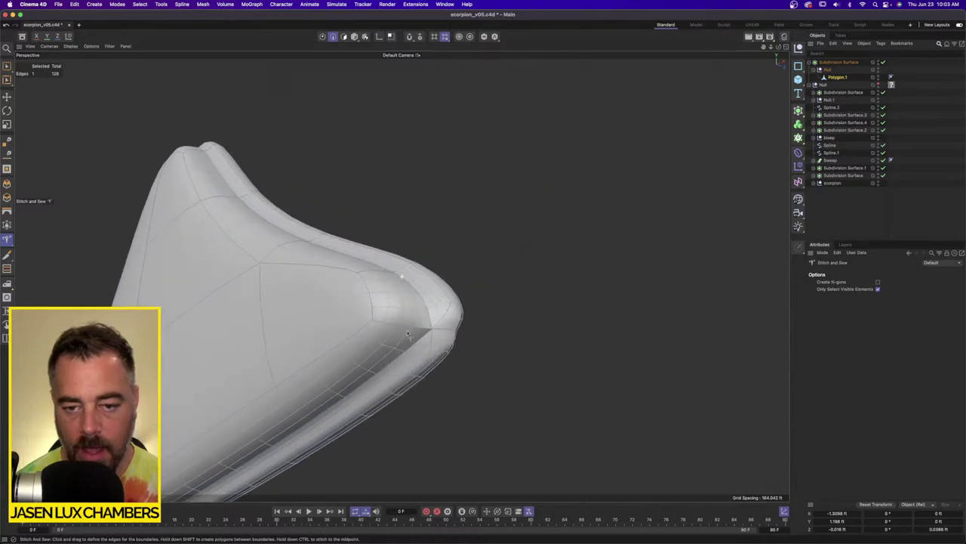
{"action": "right_click_drag", "start_coordinate": [483, 321], "coordinate": [536, 310], "text": "alt"}
{"action": "left_click", "coordinate": [7, 97]}
{"action": "left_click", "coordinate": [344, 37]}
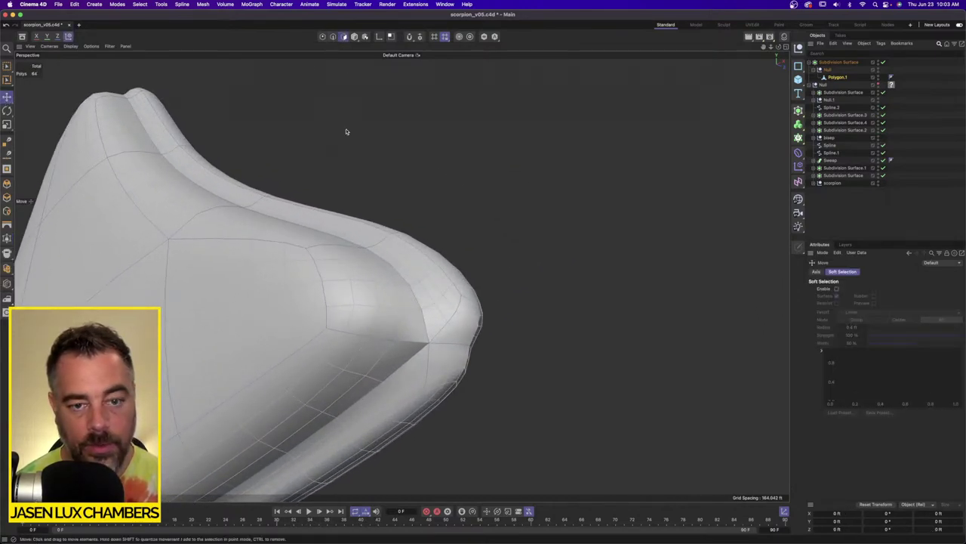
{"action": "left_click", "coordinate": [463, 350]}
{"action": "left_click", "coordinate": [466, 333], "text": "shift"}
{"action": "key", "text": "Delete"}
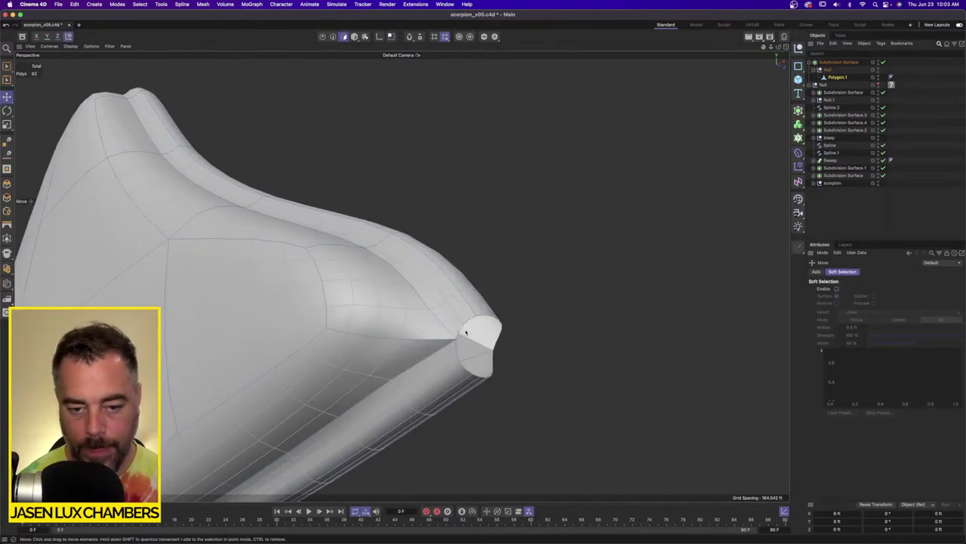
Select the two open rim edges at the pointed side corner and close the gap with Stitch and Sew.
{"action": "left_click", "coordinate": [334, 39]}
{"action": "left_click", "coordinate": [323, 38]}
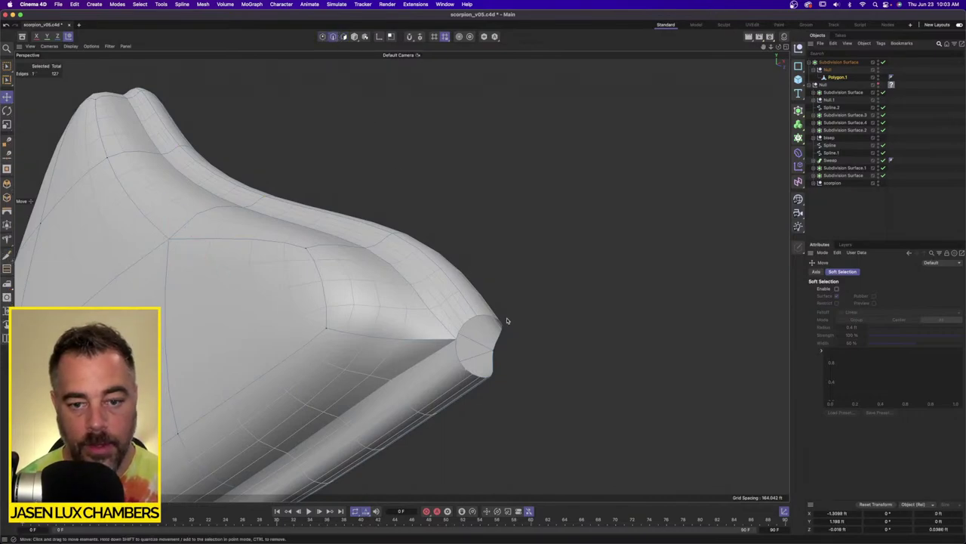
{"action": "left_click", "coordinate": [486, 379], "text": "shift"}
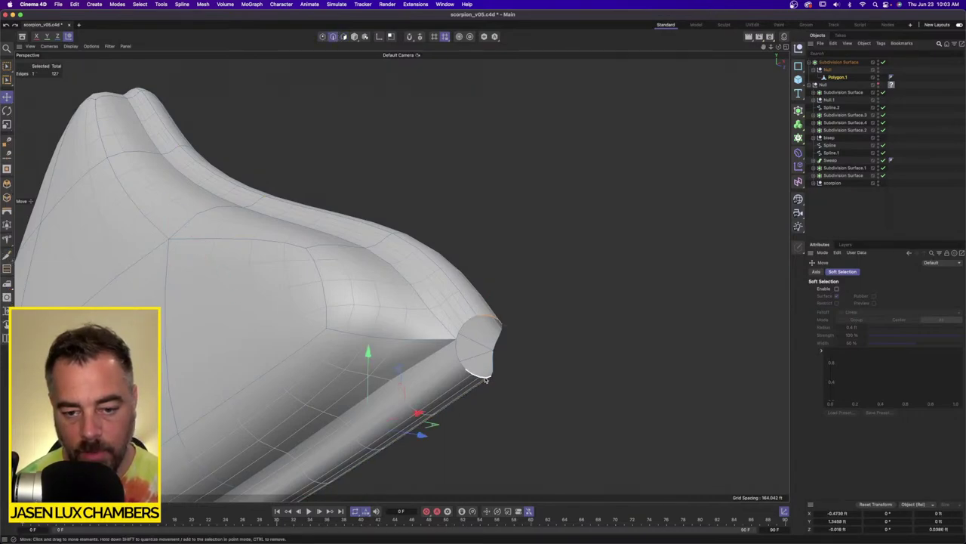
{"action": "left_click", "coordinate": [470, 339], "text": "shift"}
{"action": "right_click", "coordinate": [474, 341]}
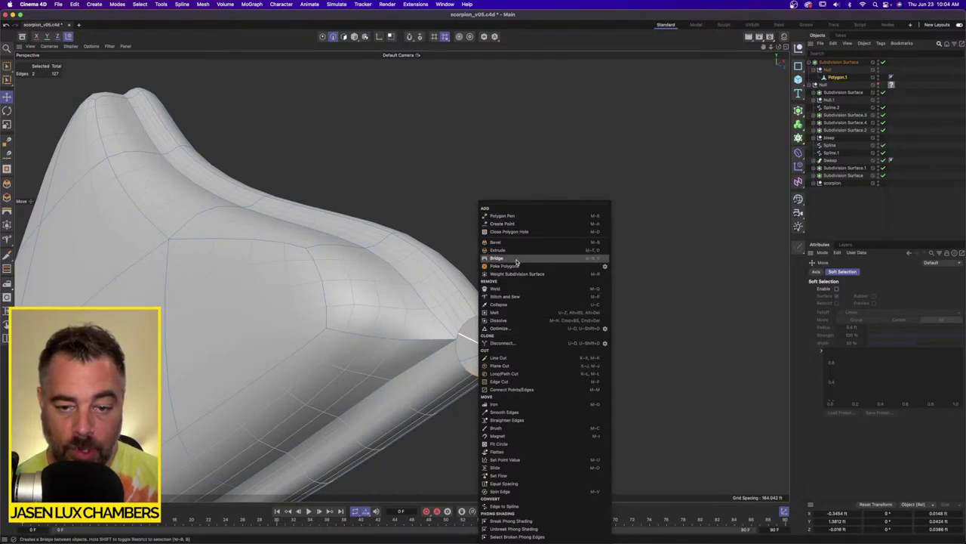
{"action": "left_click", "coordinate": [518, 296]}
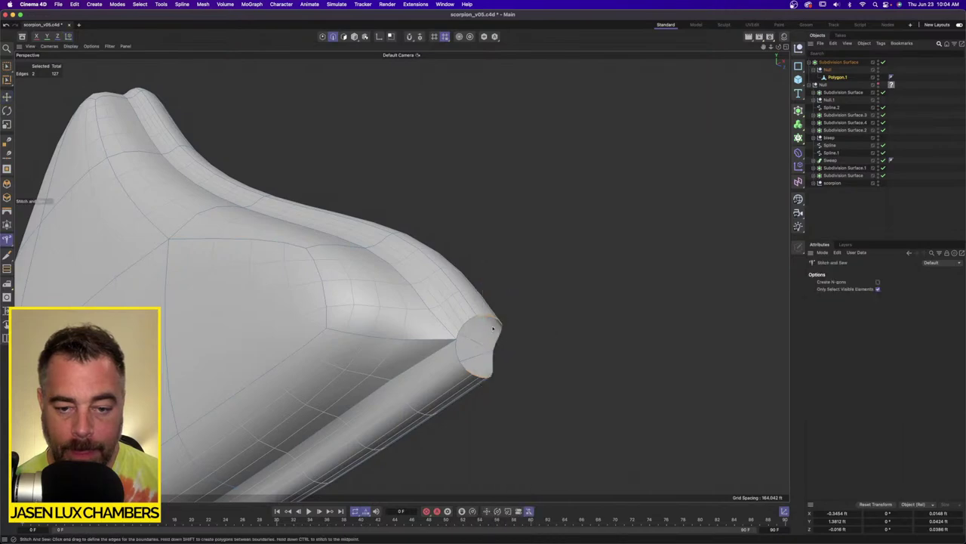
{"action": "left_click_drag", "start_coordinate": [477, 318], "coordinate": [496, 302]}
{"action": "right_click_drag", "start_coordinate": [496, 302], "coordinate": [373, 317], "text": "alt"}
{"action": "left_click_drag", "start_coordinate": [373, 317], "coordinate": [420, 303], "text": "alt"}
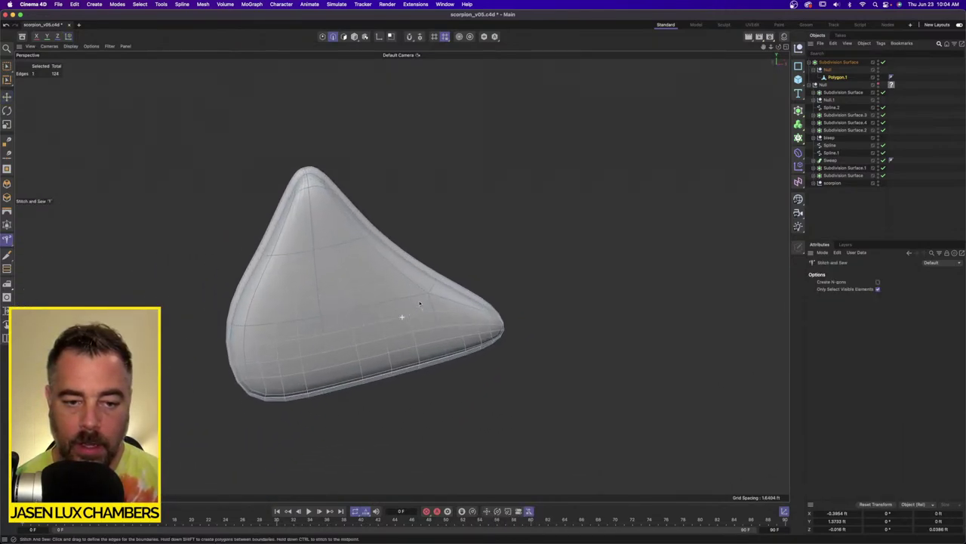
Loop-select the edge polygons around Polygon.1 beside the rim and extrude them, then deselect to inspect the smoothed result.
{"action": "left_click", "coordinate": [836, 78]}
{"action": "left_click_drag", "start_coordinate": [287, 202], "coordinate": [323, 190], "text": "alt"}
{"action": "right_click_drag", "start_coordinate": [323, 191], "coordinate": [354, 187], "text": "alt"}
{"action": "left_click", "coordinate": [344, 37]}
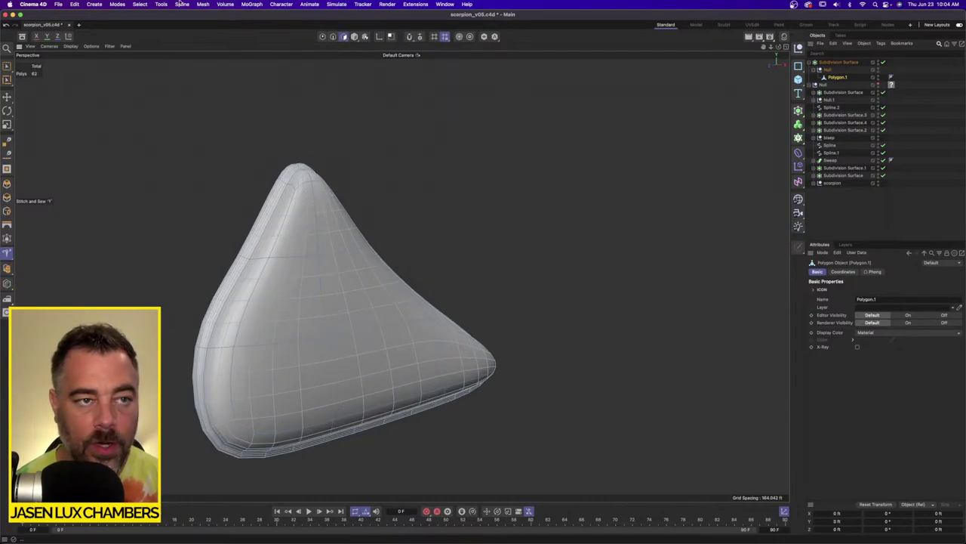
{"action": "left_click", "coordinate": [140, 4]}
{"action": "left_click", "coordinate": [162, 89]}
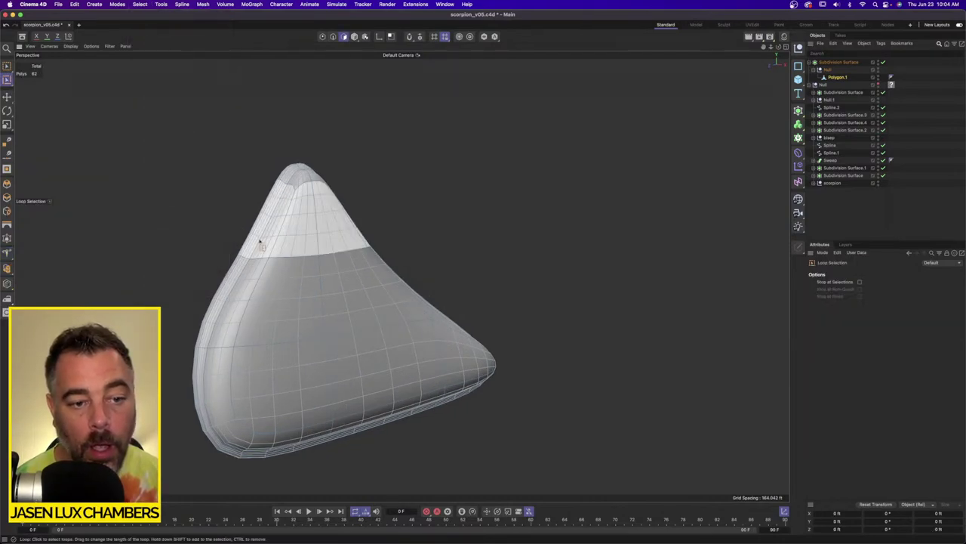
{"action": "left_click", "coordinate": [246, 258]}
{"action": "left_click_drag", "start_coordinate": [246, 258], "coordinate": [271, 245], "text": "alt"}
{"action": "key", "text": "d"}
{"action": "left_click", "coordinate": [845, 212]}
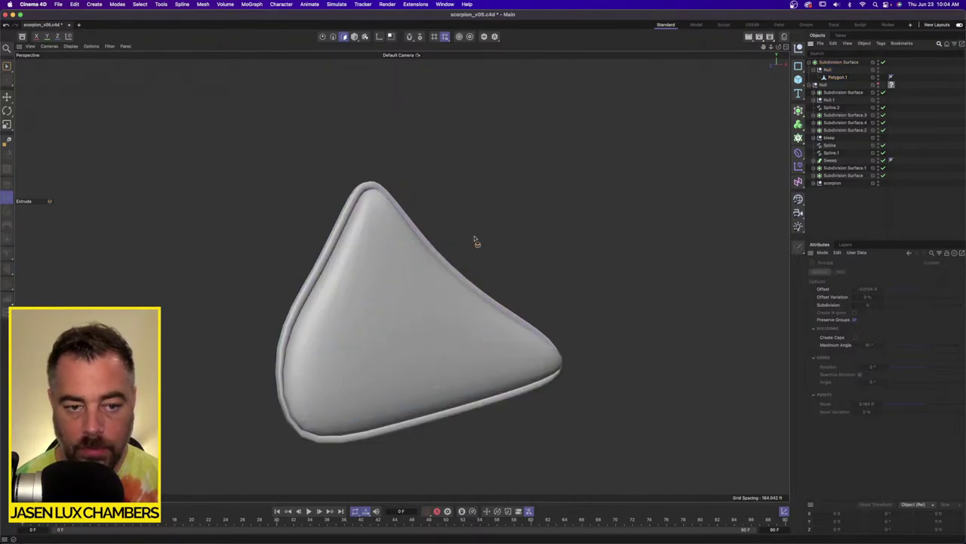
{"action": "left_click_drag", "start_coordinate": [475, 238], "coordinate": [370, 246], "text": "alt"}
Restore the groove polygon selection around the rim and smooth it with the Iron tool, then deselect to inspect the plate from the side.
{"action": "key", "text": "super+z"}
{"action": "scroll", "coordinate": [388, 240], "scroll_direction": "up", "scroll_amount": 2}
{"action": "key", "text": "u"}
{"action": "key", "text": "y"}
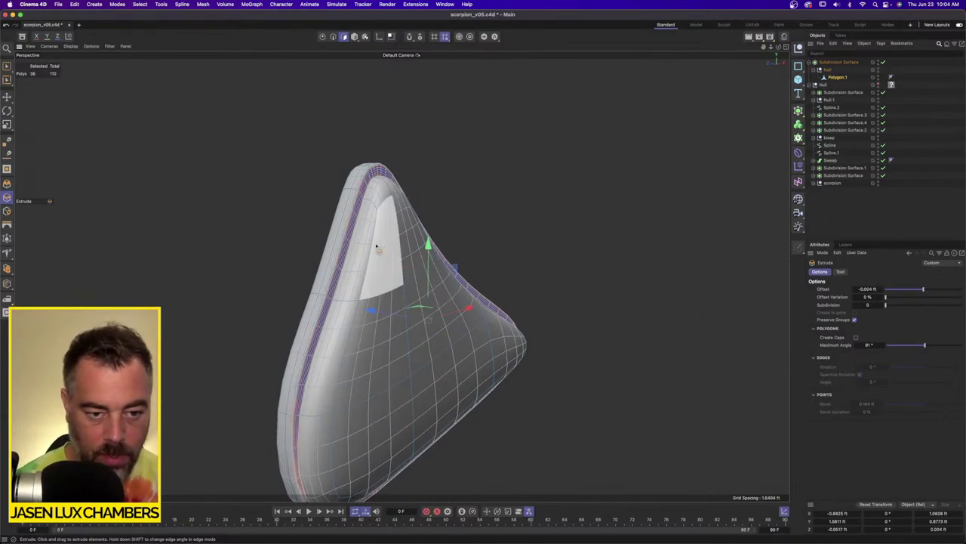
{"action": "left_click", "coordinate": [202, 4]}
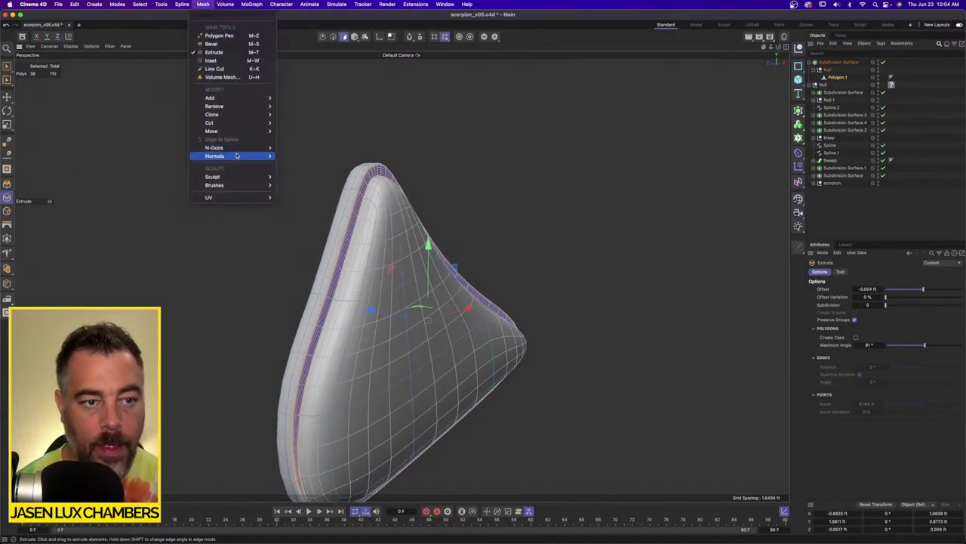
{"action": "mouse_move", "coordinate": [226, 131]}
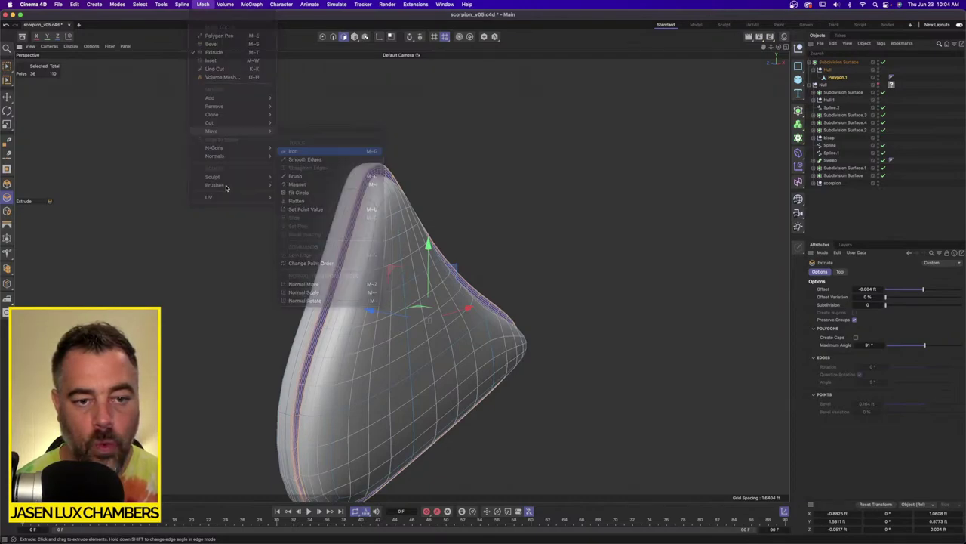
{"action": "left_click", "coordinate": [302, 151]}
{"action": "left_click_drag", "start_coordinate": [224, 185], "coordinate": [235, 174]}
{"action": "left_click", "coordinate": [834, 220]}
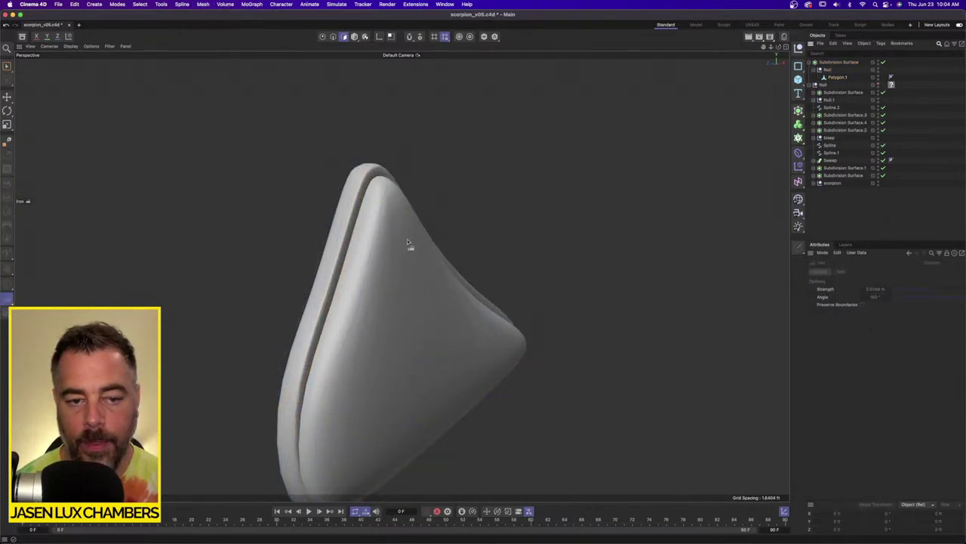
{"action": "left_click_drag", "start_coordinate": [407, 239], "coordinate": [433, 287], "text": "alt"}
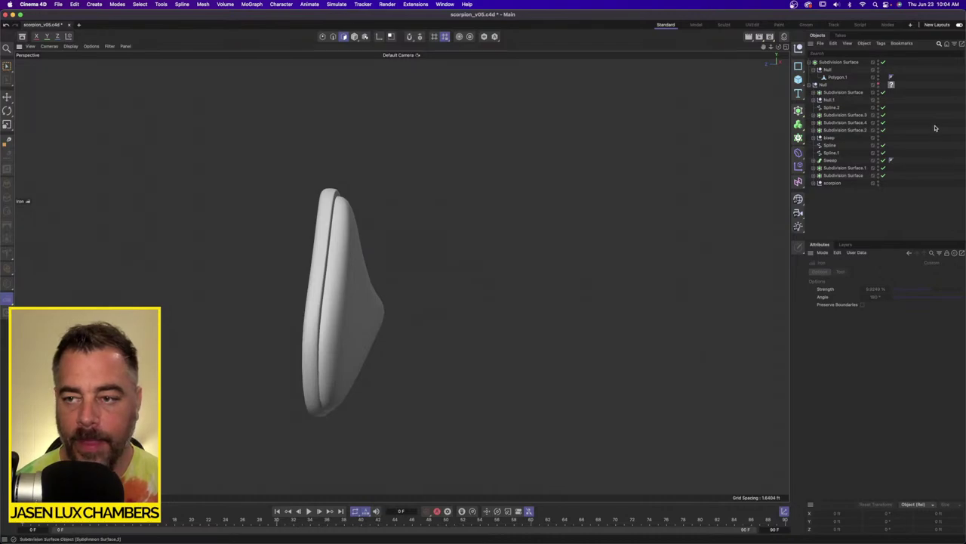
Move the point at the centre of Polygon.1's dome outward along the Z axis to about -0.159 ft.
{"action": "left_click", "coordinate": [837, 78]}
{"action": "left_click", "coordinate": [6, 97]}
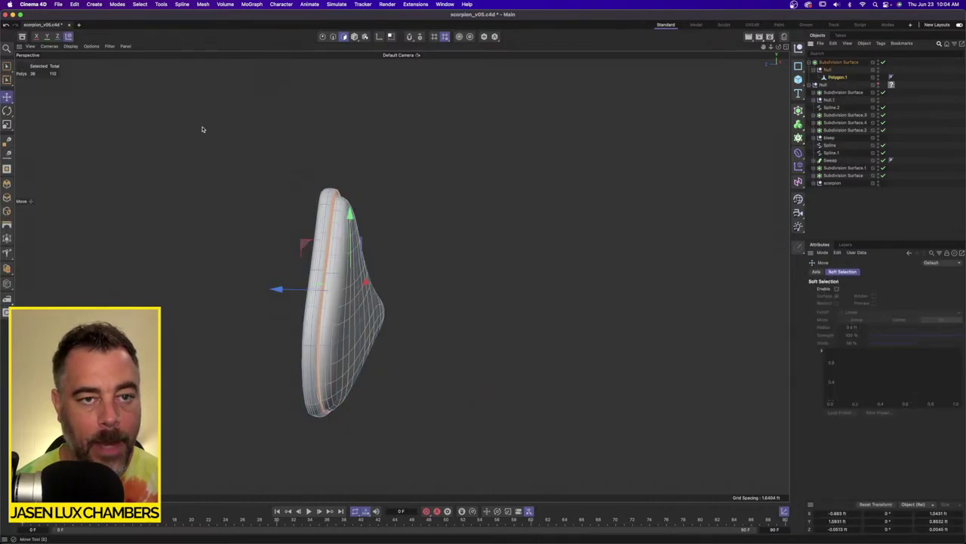
{"action": "left_click", "coordinate": [323, 37]}
{"action": "left_click", "coordinate": [361, 323]}
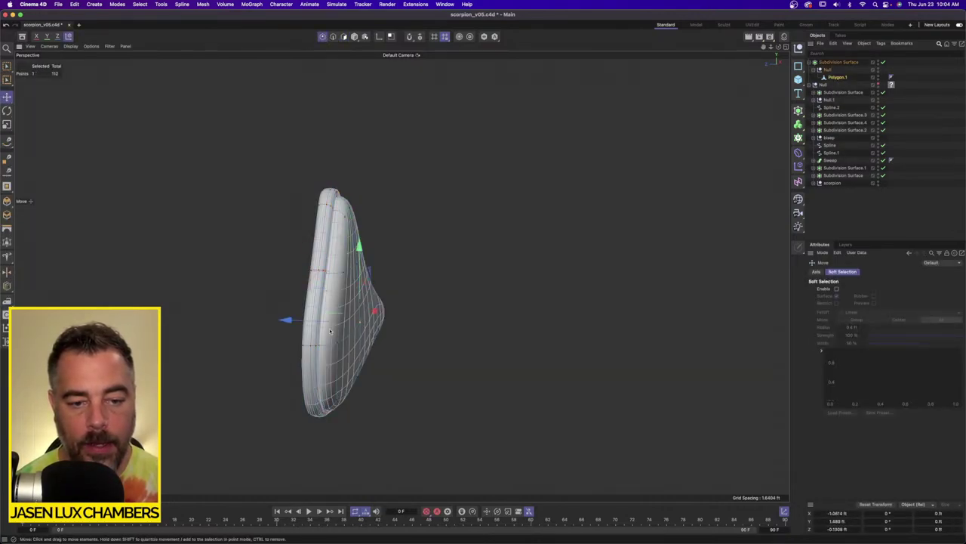
{"action": "left_click_drag", "start_coordinate": [288, 320], "coordinate": [318, 321]}
{"action": "left_click_drag", "start_coordinate": [328, 302], "coordinate": [468, 291], "text": "alt"}
Add a Symmetry object inside the Null and nest Polygon.1 under it to mirror the plate across the scorpion's body.
{"action": "left_click", "coordinate": [786, 48]}
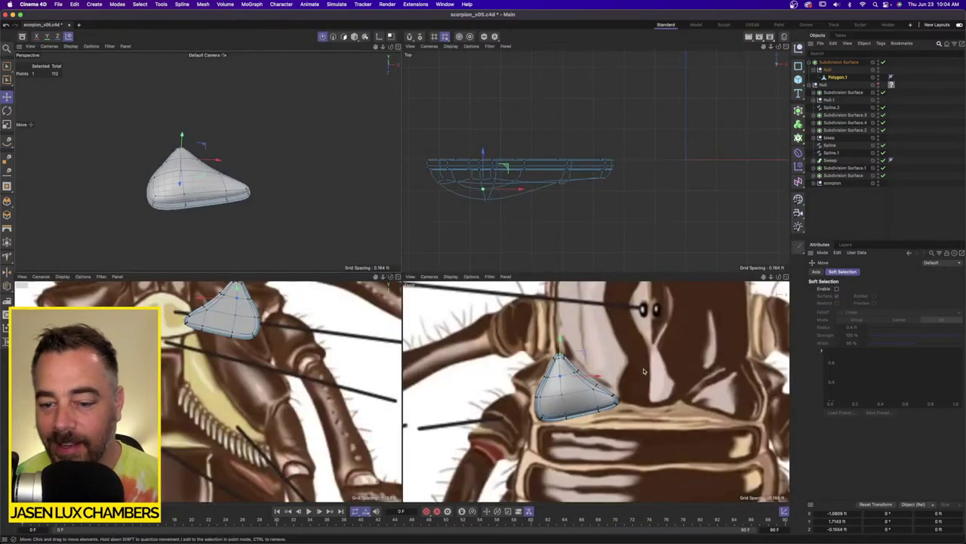
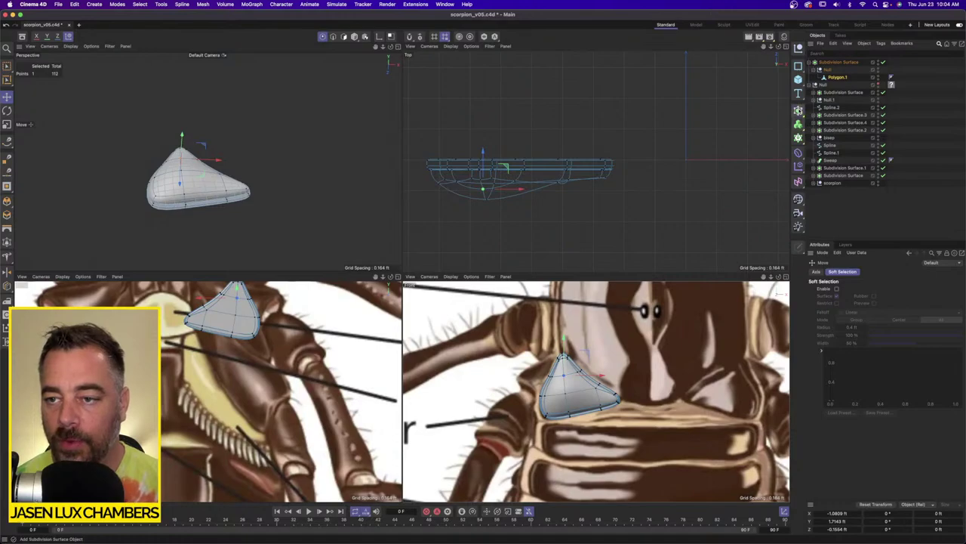
{"action": "left_click", "coordinate": [798, 112]}
{"action": "left_click", "coordinate": [841, 197]}
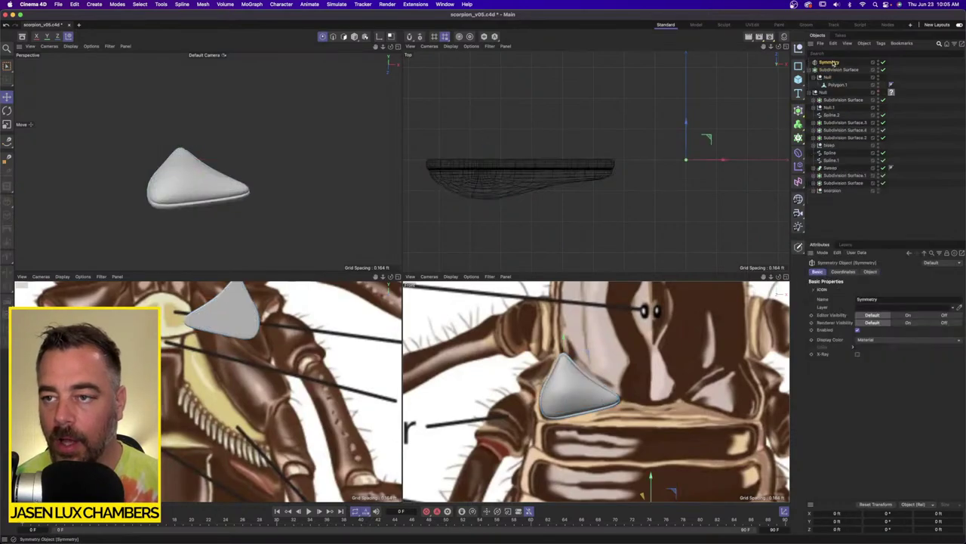
{"action": "left_click_drag", "start_coordinate": [833, 63], "coordinate": [844, 77]}
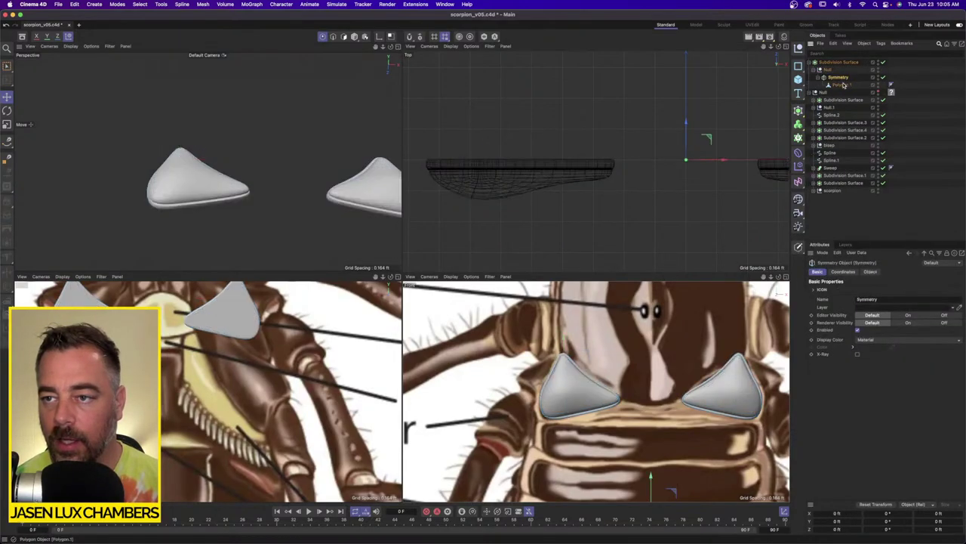
Merge the Symmetry object and Polygon.1 into one editable mesh with Connect Objects + Delete.
{"action": "left_click", "coordinate": [844, 85], "text": "shift"}
{"action": "right_click", "coordinate": [845, 85]}
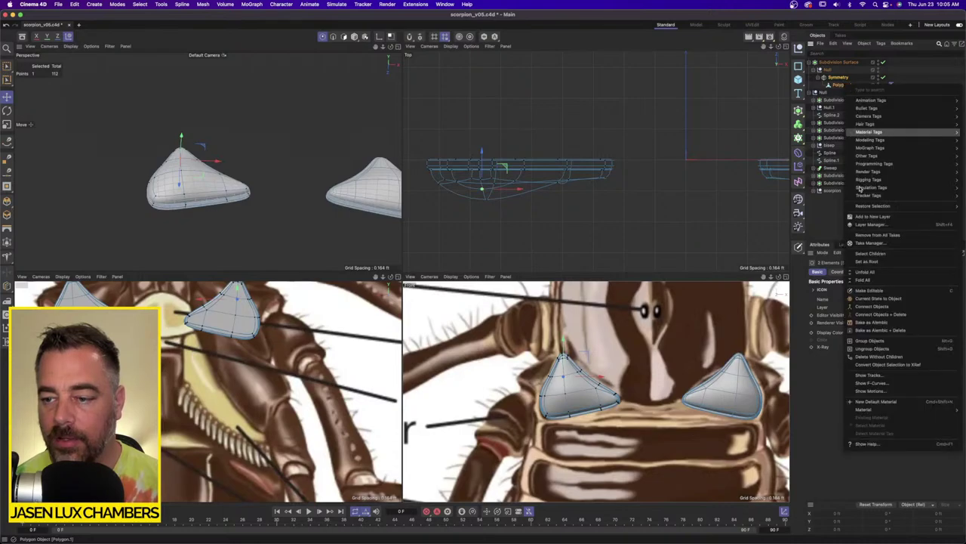
{"action": "left_click", "coordinate": [911, 315]}
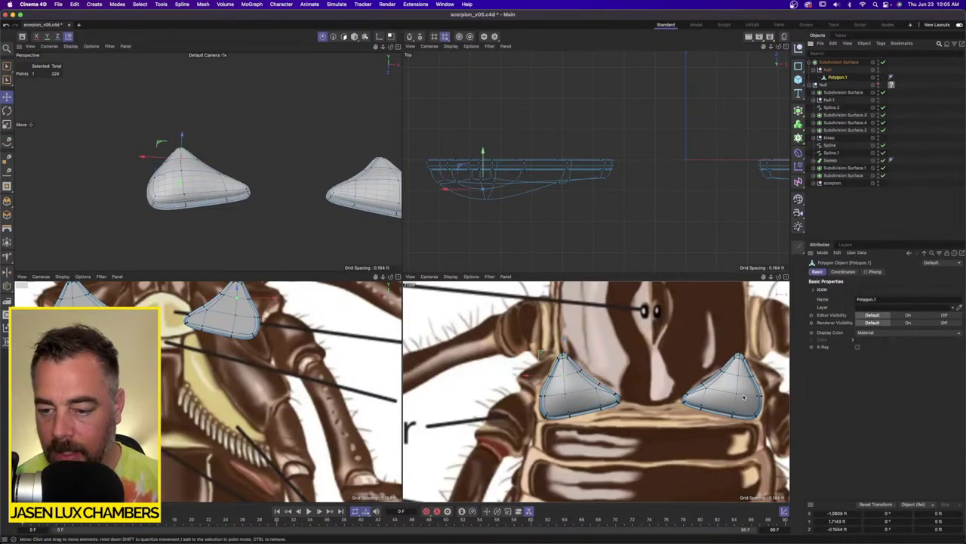
Select the dome's centre point on the mirrored plate and adjust its Z position to about -0.159 ft.
{"action": "left_click_drag", "start_coordinate": [259, 140], "coordinate": [302, 179], "text": "alt"}
{"action": "scroll", "coordinate": [291, 160], "scroll_direction": "up", "scroll_amount": 5}
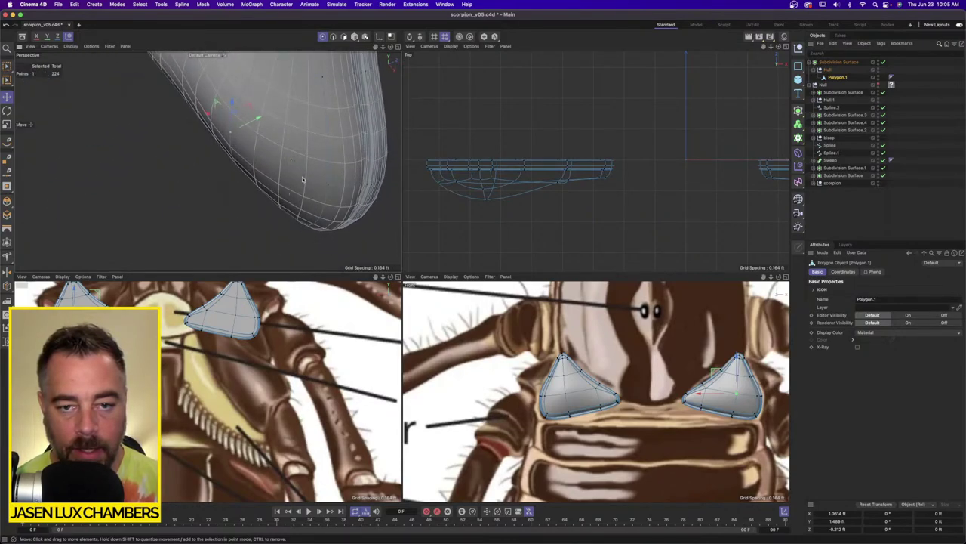
{"action": "key", "text": "o"}
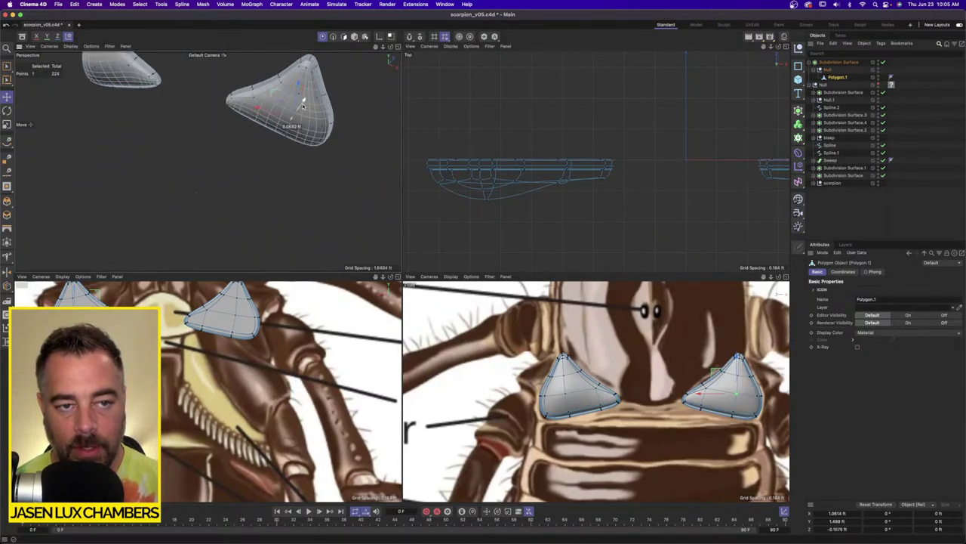
{"action": "scroll", "coordinate": [295, 118], "scroll_direction": "up", "scroll_amount": 5}
{"action": "mouse_move", "coordinate": [296, 119]}
{"action": "left_mouse_down", "text": "alt"}
{"action": "mouse_move", "coordinate": [292, 102]}
{"action": "mouse_move", "coordinate": [308, 120]}
{"action": "left_mouse_up", "text": "alt"}
{"action": "scroll", "coordinate": [308, 120], "scroll_direction": "up", "scroll_amount": 2}
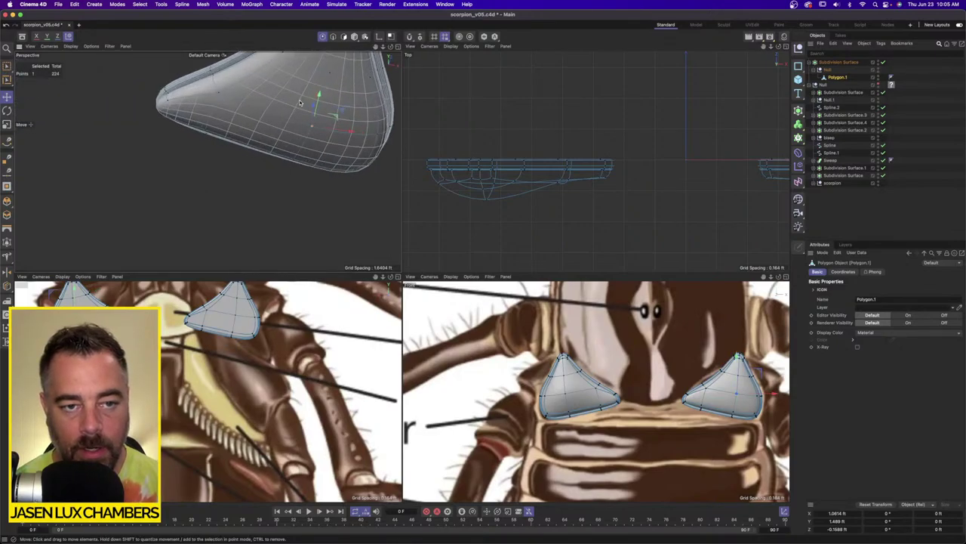
{"action": "middle_click_drag", "start_coordinate": [308, 121], "coordinate": [283, 167], "text": "alt"}
Select all the dome polygons inside the groove on the mirrored plate with Live Selection.
{"action": "left_click", "coordinate": [344, 36]}
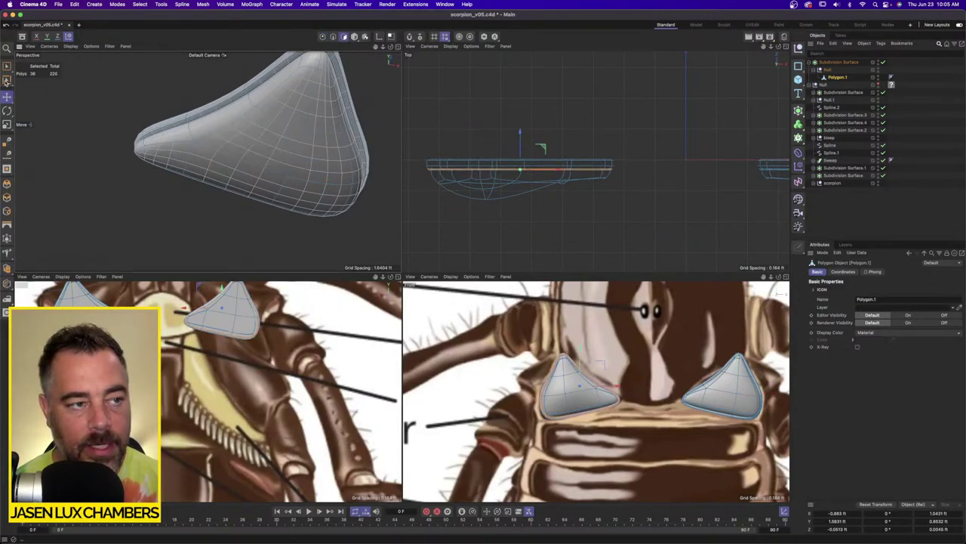
{"action": "key", "text": "0"}
{"action": "key", "text": "9"}
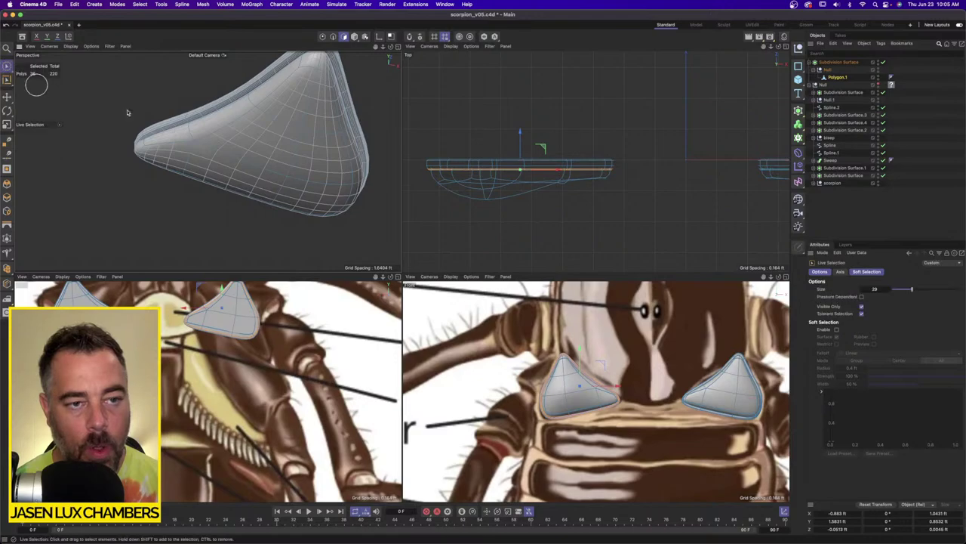
{"action": "left_click", "coordinate": [268, 170]}
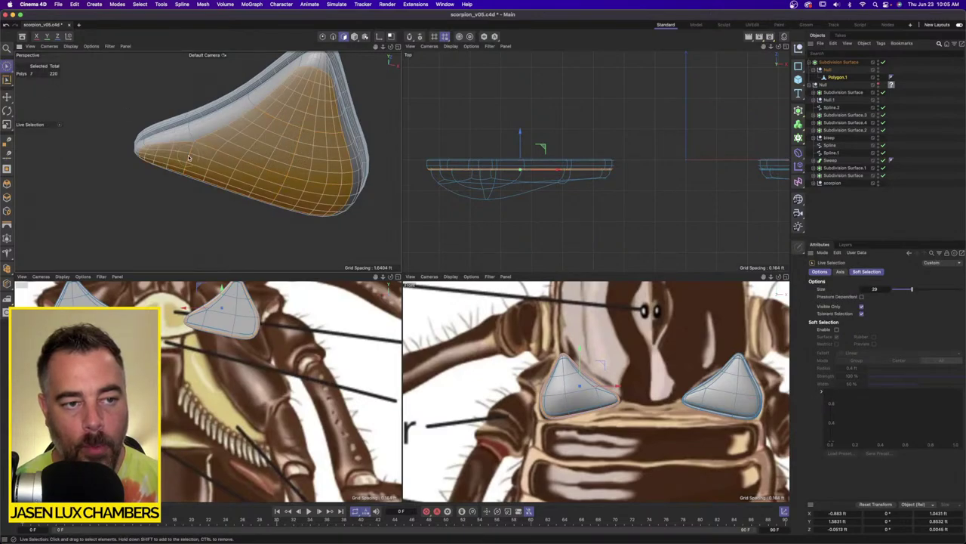
{"action": "left_click_drag", "start_coordinate": [188, 158], "coordinate": [189, 158]}
{"action": "mouse_move", "coordinate": [267, 162]}
{"action": "left_mouse_down", "text": "alt"}
{"action": "mouse_move", "coordinate": [282, 98]}
{"action": "mouse_move", "coordinate": [276, 151]}
{"action": "left_mouse_up", "text": "alt"}
Subdivide the selected dome polygons using the Catmull-Clark pattern with smooth subdivision and 1 iteration.
{"action": "left_click", "coordinate": [203, 4]}
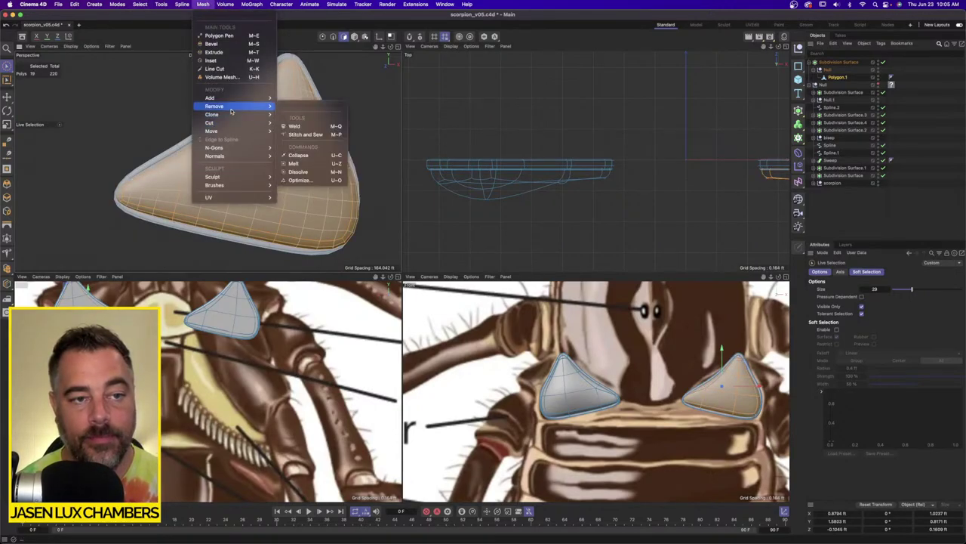
{"action": "mouse_move", "coordinate": [227, 98]}
{"action": "left_click", "coordinate": [321, 157]}
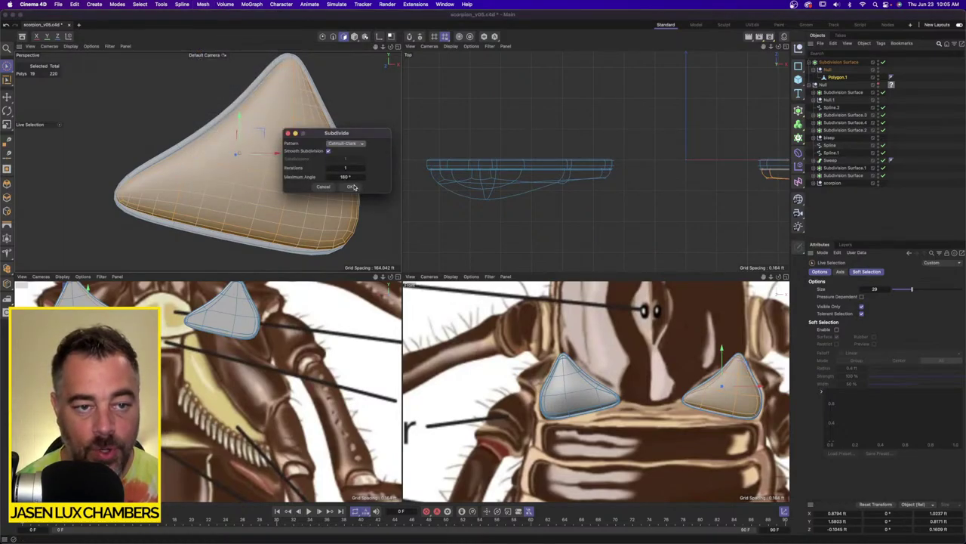
{"action": "left_click", "coordinate": [352, 187]}
{"action": "left_click_drag", "start_coordinate": [347, 188], "coordinate": [288, 179], "text": "alt"}
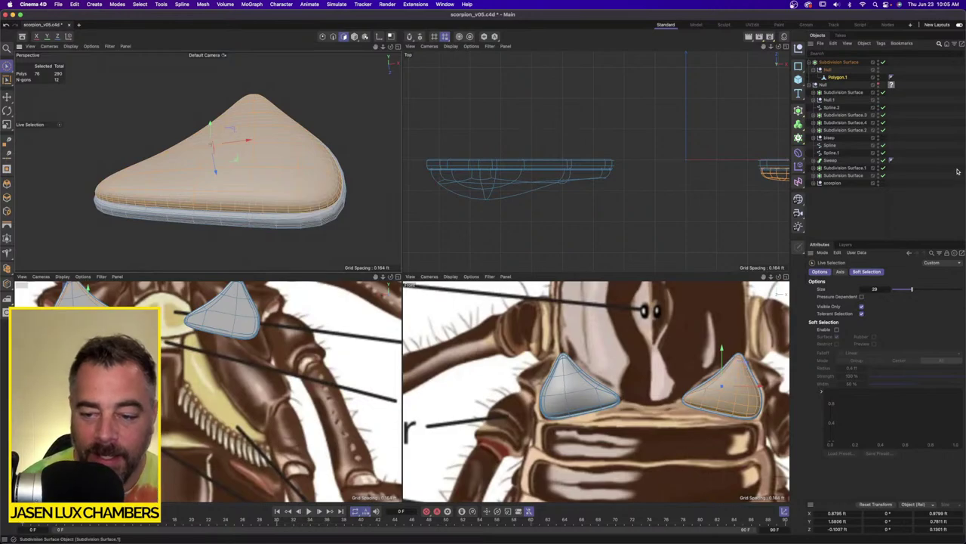
{"action": "left_click_drag", "start_coordinate": [323, 145], "coordinate": [289, 126], "text": "alt"}
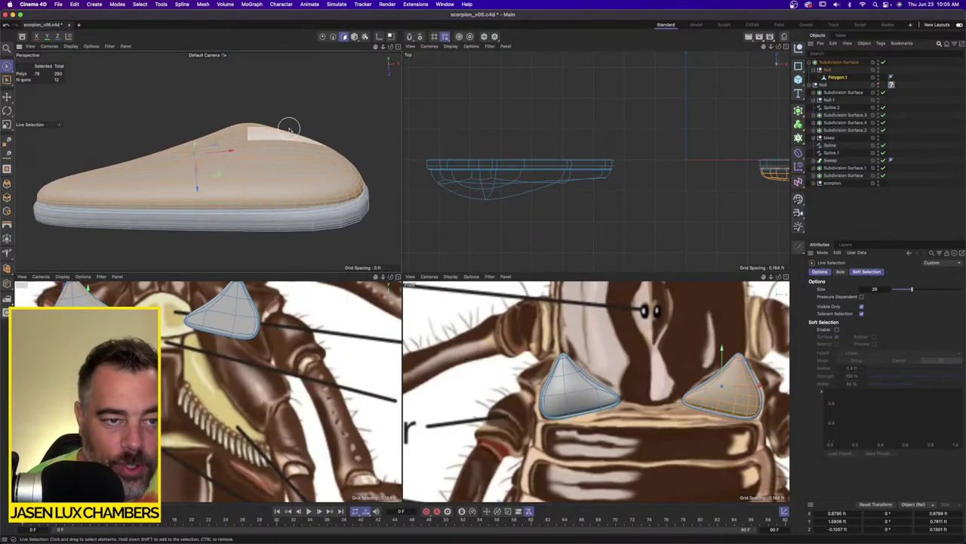
{"action": "left_click", "coordinate": [323, 37]}
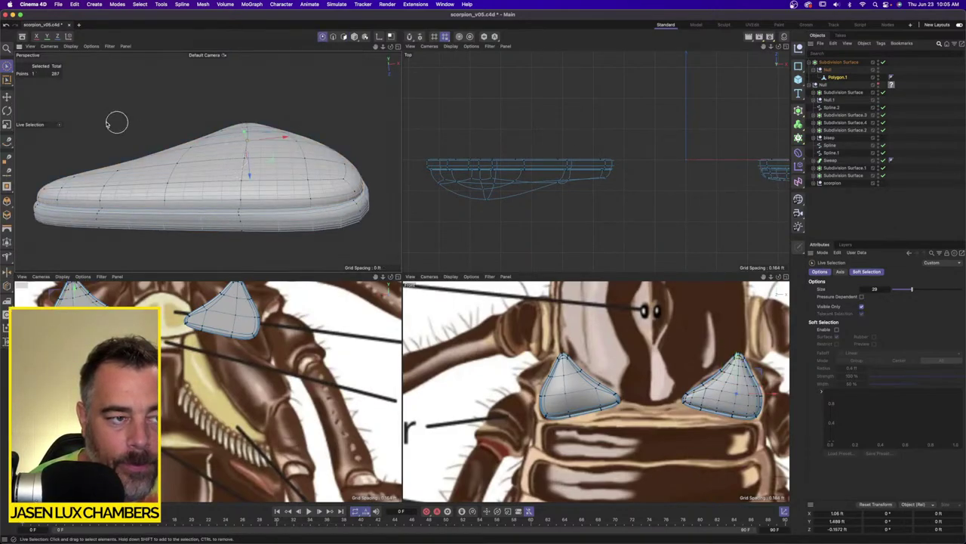
{"action": "key", "text": "e"}
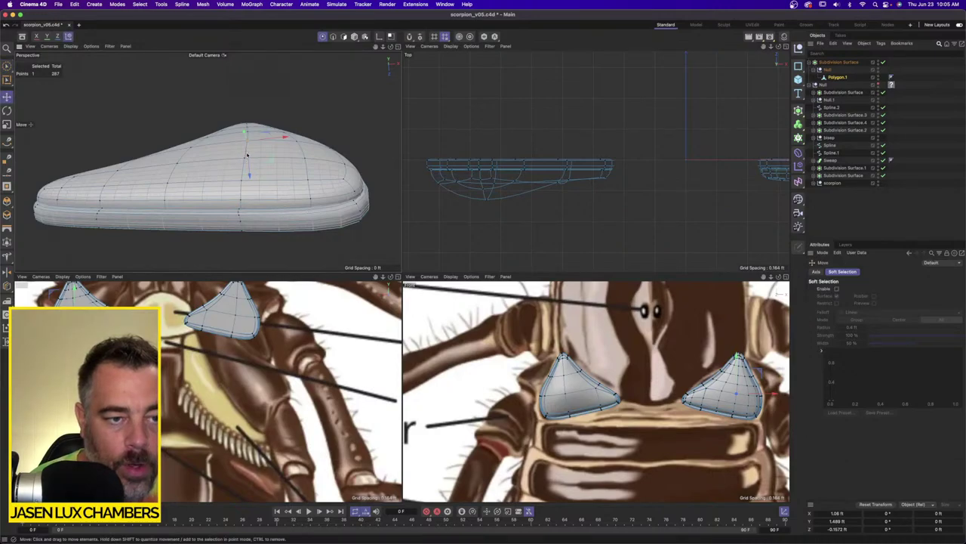
{"action": "left_click_drag", "start_coordinate": [247, 155], "coordinate": [256, 177], "text": "alt"}
Convert the dome's polygon selection on the mirrored plate to a point selection.
{"action": "left_click", "coordinate": [7, 79]}
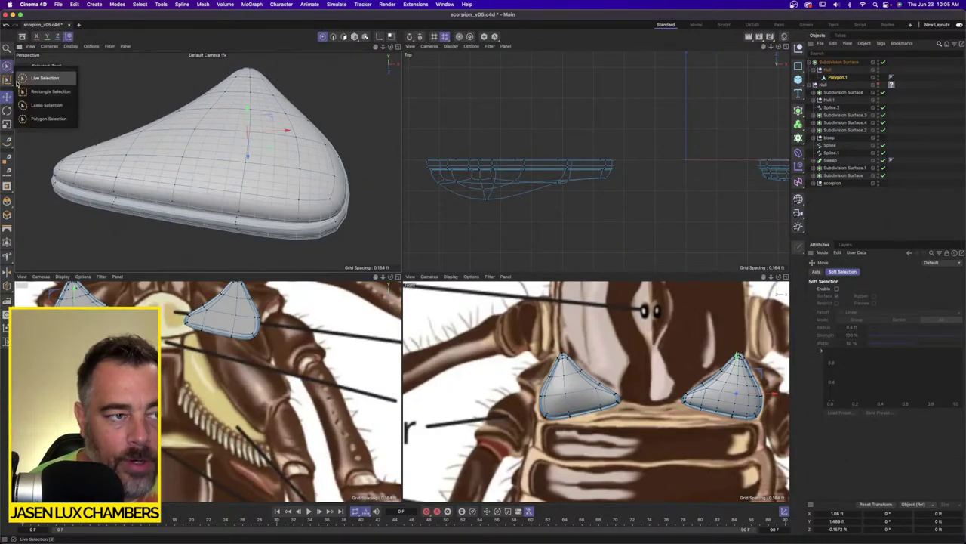
{"action": "left_click", "coordinate": [25, 81]}
{"action": "left_click", "coordinate": [344, 36]}
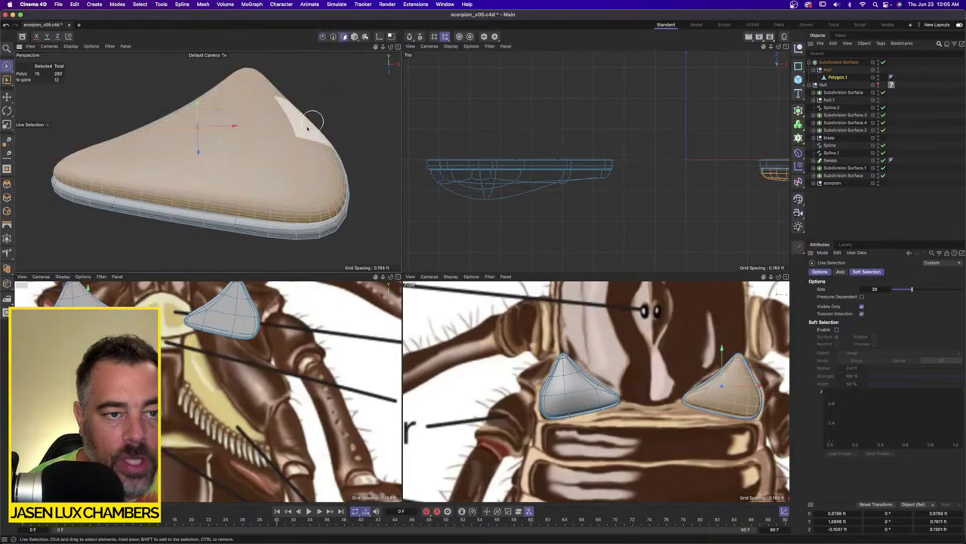
{"action": "left_click", "coordinate": [181, 4]}
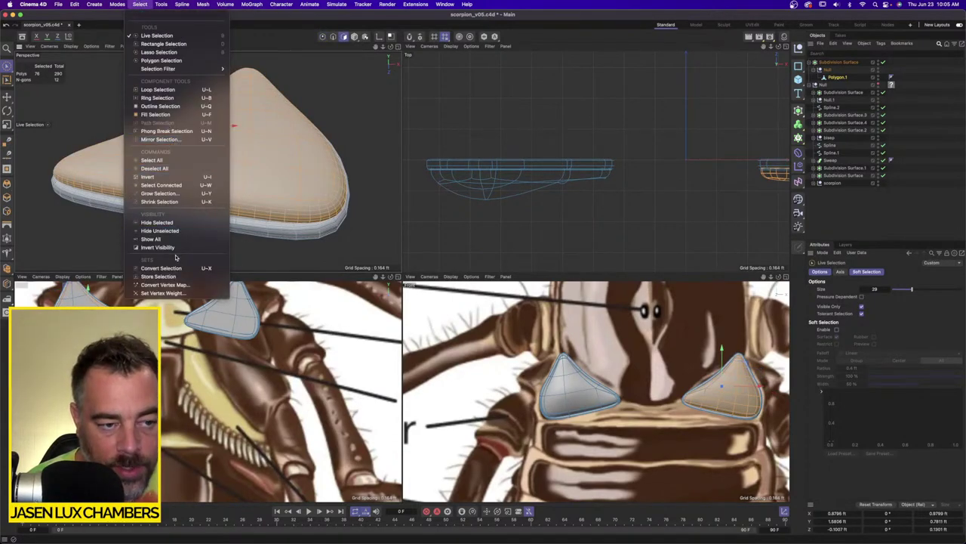
{"action": "left_click", "coordinate": [161, 268]}
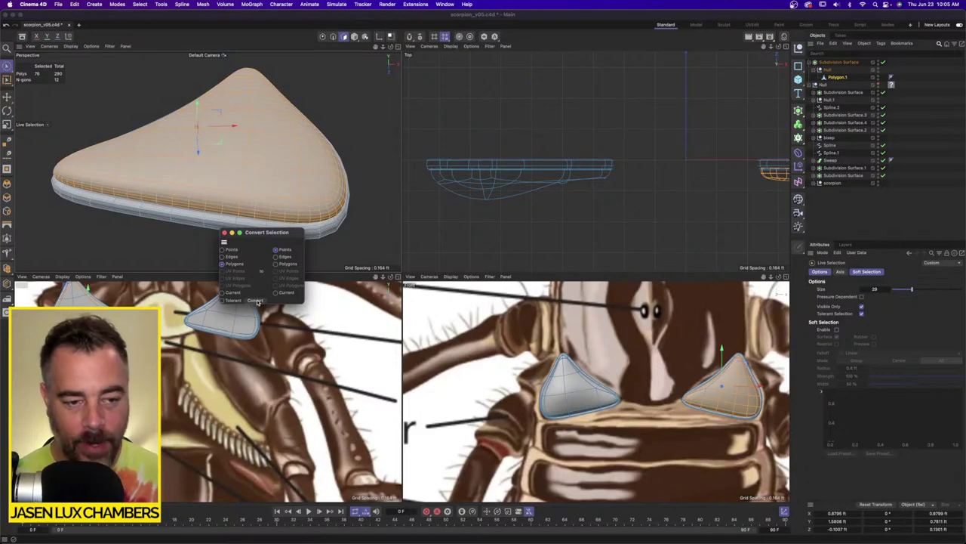
{"action": "left_click", "coordinate": [256, 300]}
{"action": "left_click", "coordinate": [224, 234]}
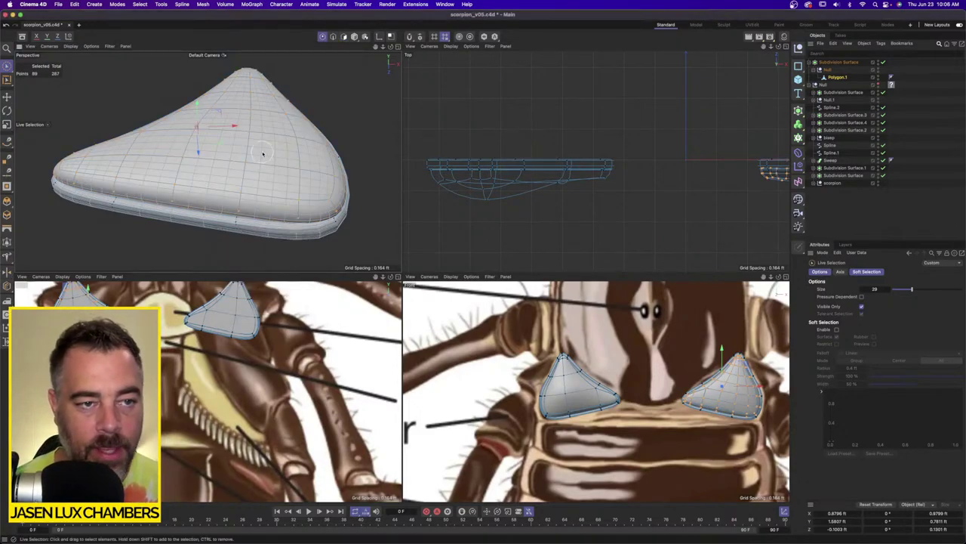
Set the Brush tool to Twister mode and stroke over the selected dome points to make the surface irregular.
{"action": "mouse_move", "coordinate": [263, 153]}
{"action": "left_mouse_down", "text": "alt"}
{"action": "mouse_move", "coordinate": [295, 132]}
{"action": "mouse_move", "coordinate": [261, 151]}
{"action": "left_mouse_up", "text": "alt"}
{"action": "scroll", "coordinate": [261, 151], "scroll_direction": "up", "scroll_amount": 2}
{"action": "left_click", "coordinate": [203, 4]}
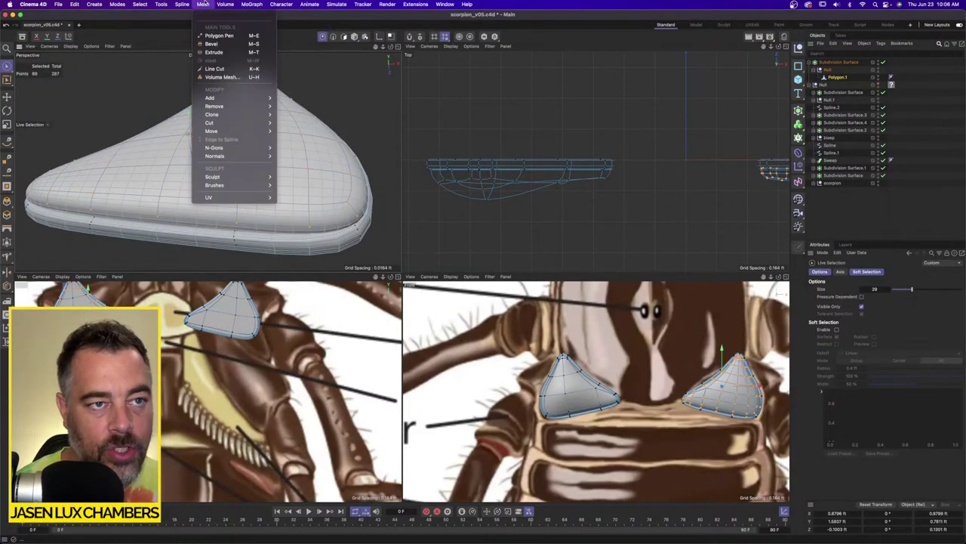
{"action": "mouse_move", "coordinate": [256, 131]}
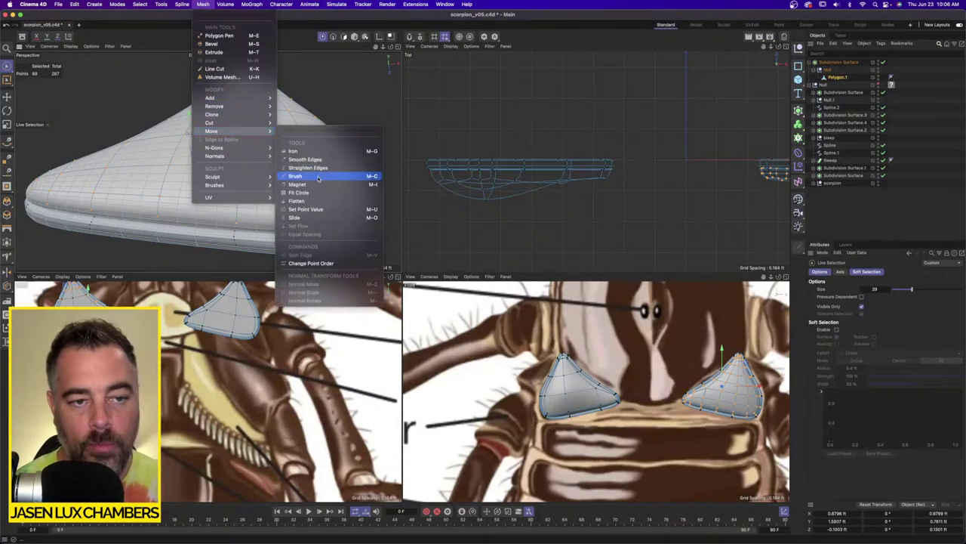
{"action": "left_click", "coordinate": [295, 176]}
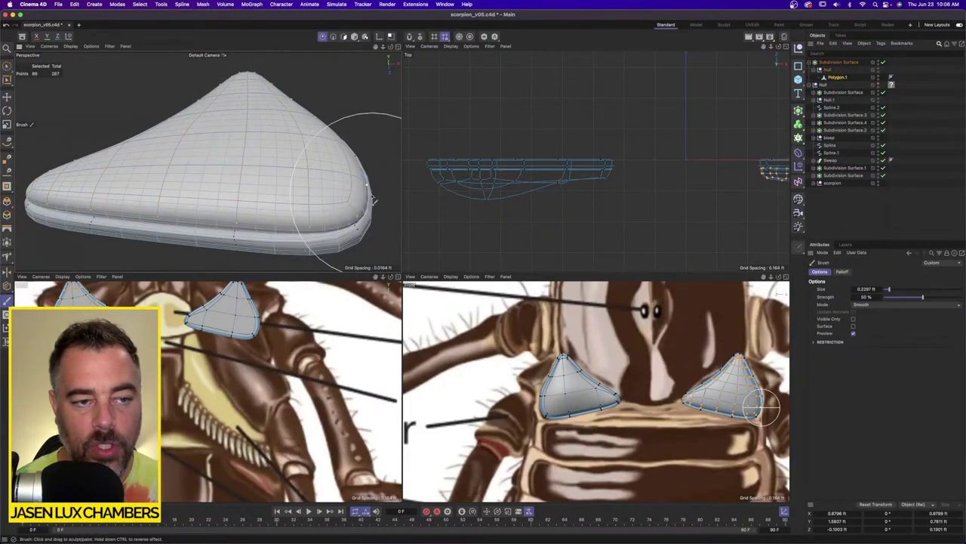
{"action": "left_click", "coordinate": [890, 304]}
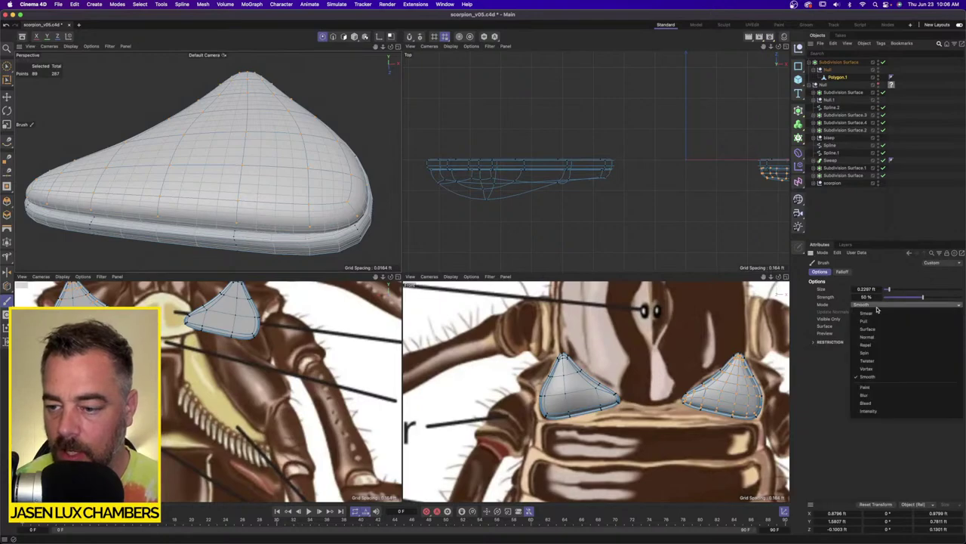
{"action": "left_click", "coordinate": [904, 360]}
{"action": "mouse_move", "coordinate": [229, 178]}
{"action": "left_mouse_down"}
{"action": "mouse_move", "coordinate": [199, 140]}
{"action": "mouse_move", "coordinate": [267, 133]}
{"action": "mouse_move", "coordinate": [291, 185]}
{"action": "left_mouse_up"}
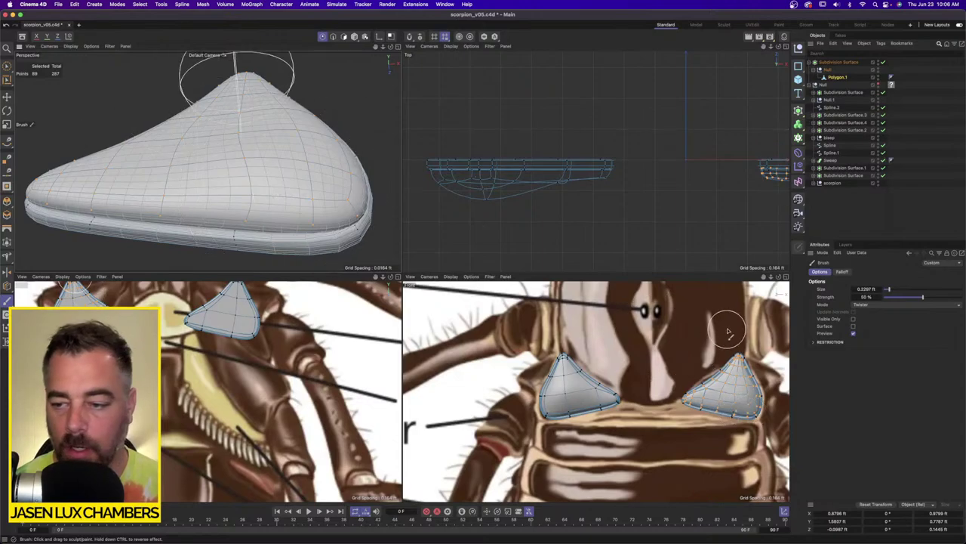
Stroke over the mirrored plate's selected dome points with the Brush tool in Spin mode and in Surface mode.
{"action": "left_click", "coordinate": [890, 305]}
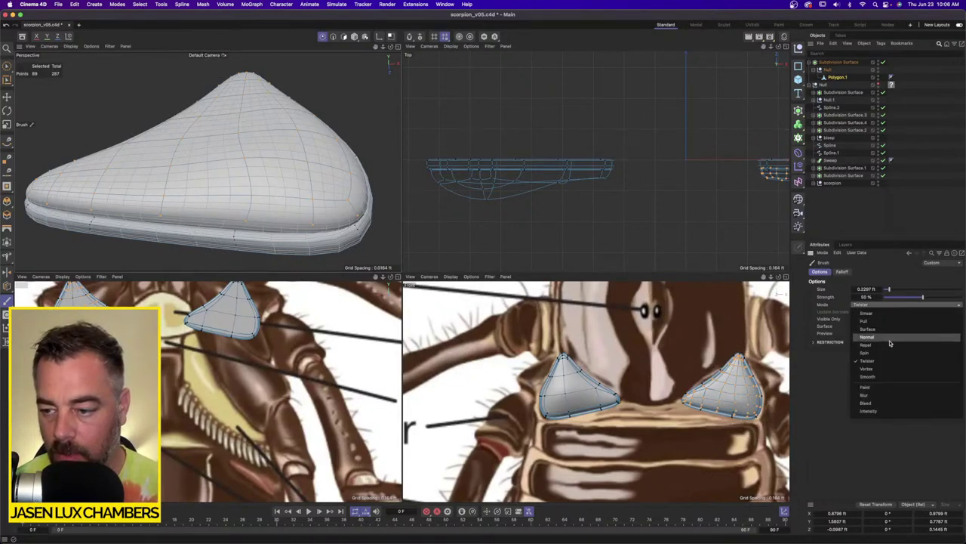
{"action": "left_click", "coordinate": [865, 354]}
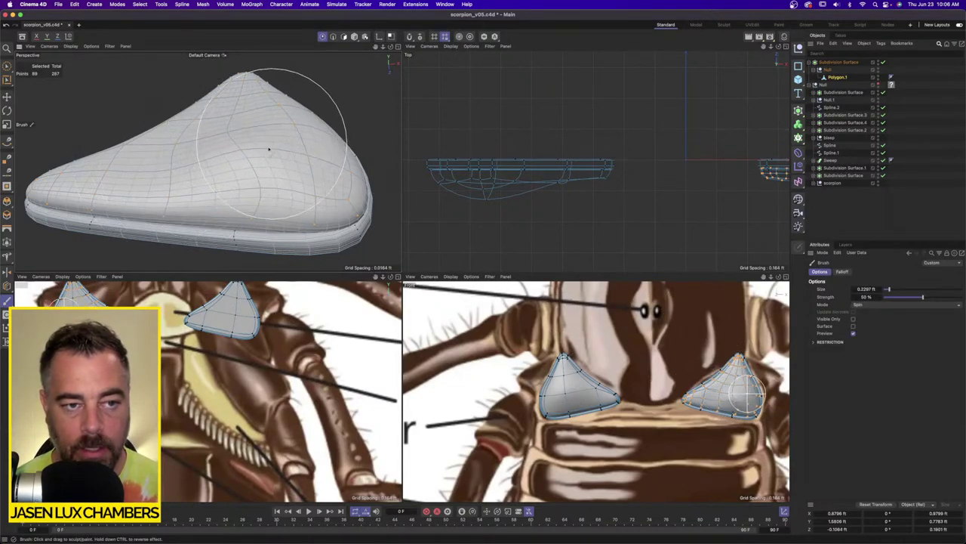
{"action": "left_click", "coordinate": [879, 305]}
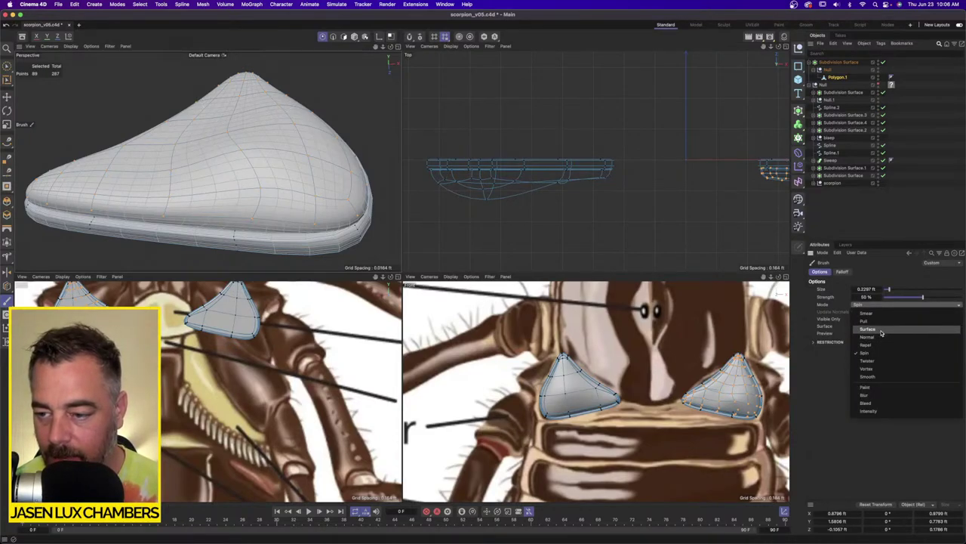
{"action": "left_click", "coordinate": [881, 332]}
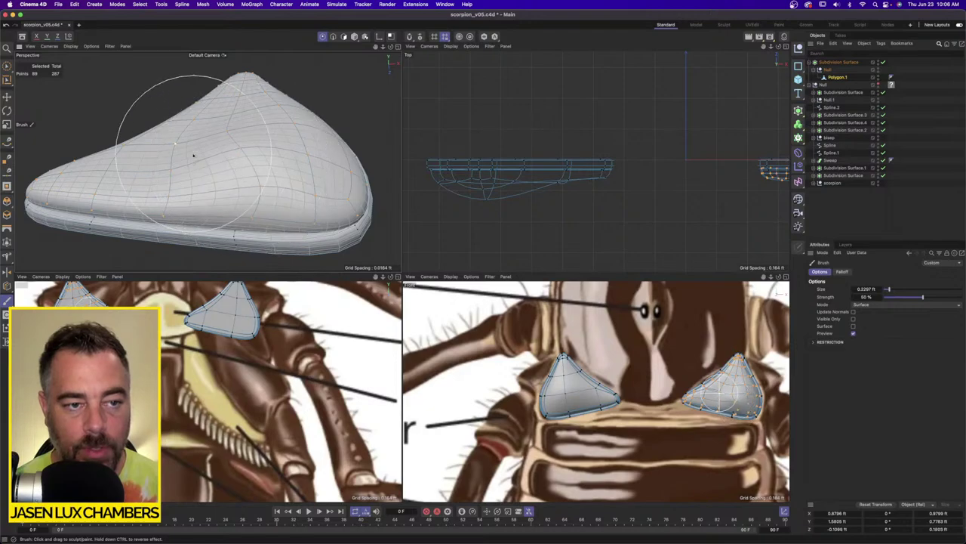
Distort the dome points further with Brush strokes in Smear mode and in Pull mode.
{"action": "left_click", "coordinate": [872, 306]}
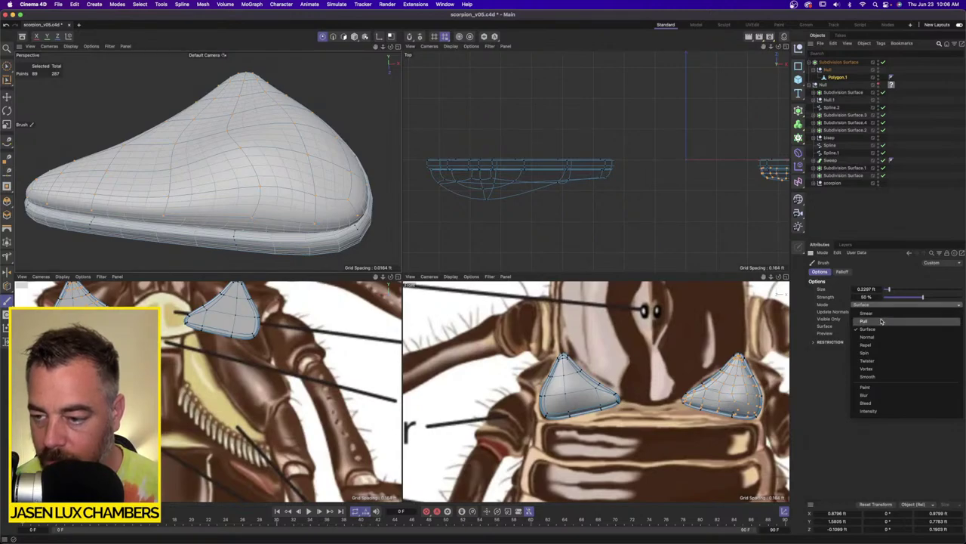
{"action": "left_click", "coordinate": [867, 313]}
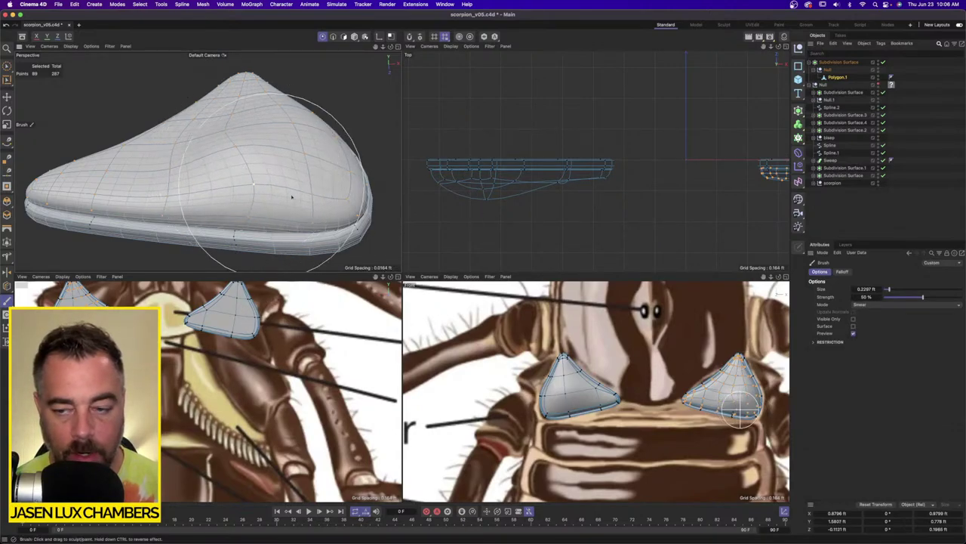
{"action": "left_click", "coordinate": [875, 304]}
{"action": "left_click", "coordinate": [868, 322]}
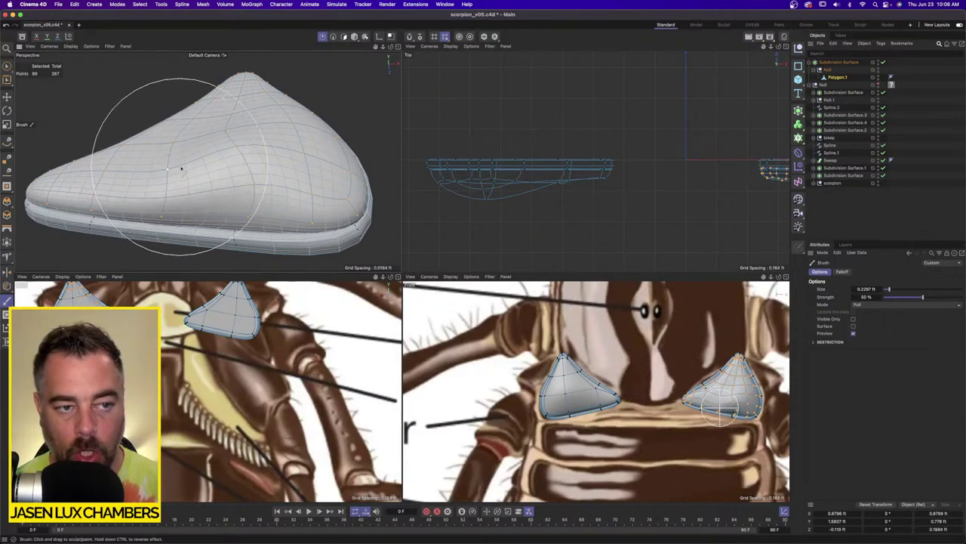
Try the Brush tool's Normal and Repel modes on the middle of the dome, undoing the Normal stroke.
{"action": "left_click", "coordinate": [868, 304]}
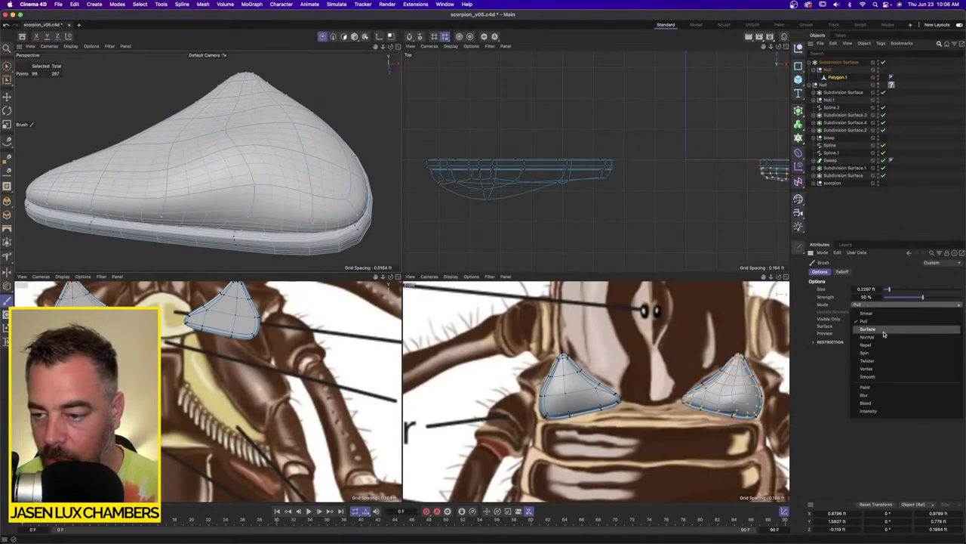
{"action": "left_click", "coordinate": [869, 337]}
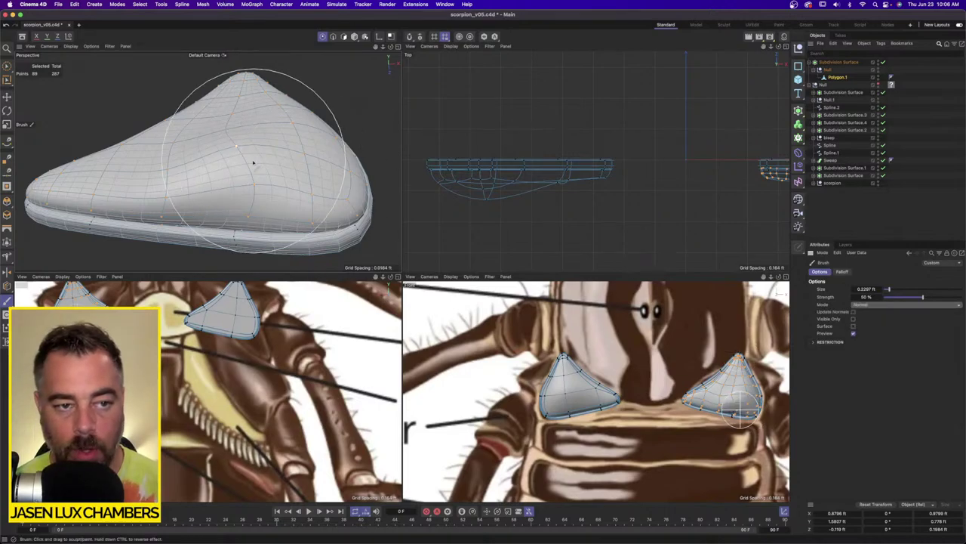
{"action": "left_click_drag", "start_coordinate": [233, 162], "coordinate": [266, 162]}
{"action": "key", "text": "super+z"}
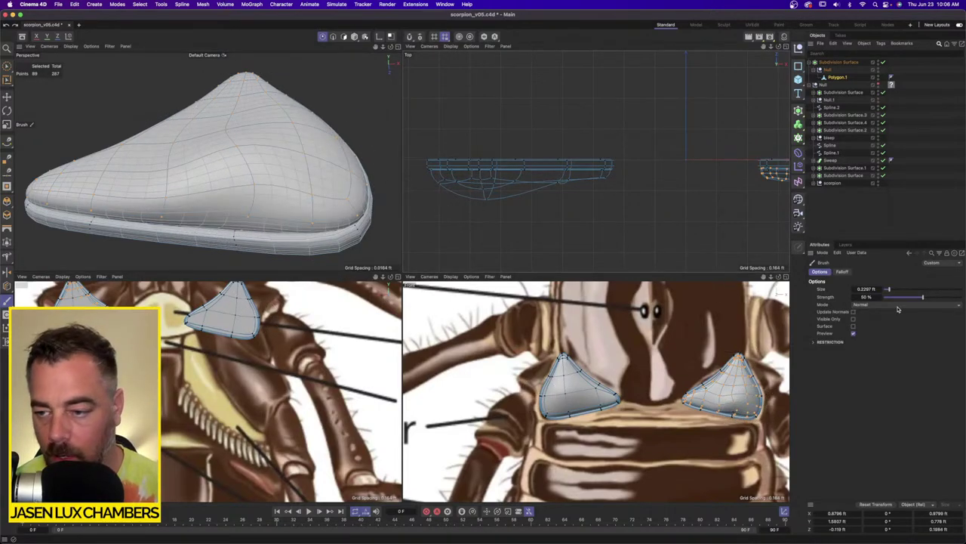
{"action": "left_click", "coordinate": [898, 307]}
{"action": "left_click", "coordinate": [876, 344]}
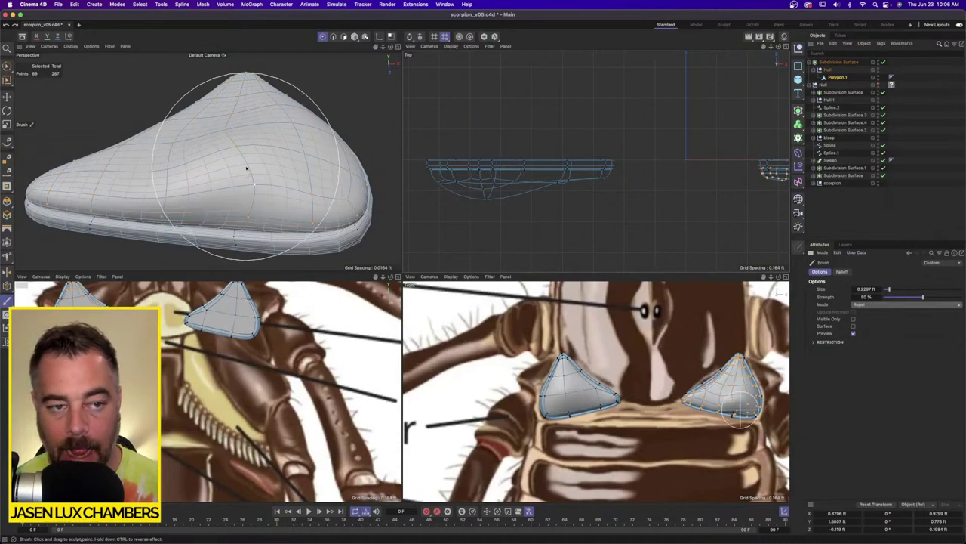
{"action": "left_click_drag", "start_coordinate": [225, 166], "coordinate": [259, 179]}
Swirl the dome points with the Brush in Vortex mode and soften the surface in Smooth mode.
{"action": "left_click", "coordinate": [898, 305]}
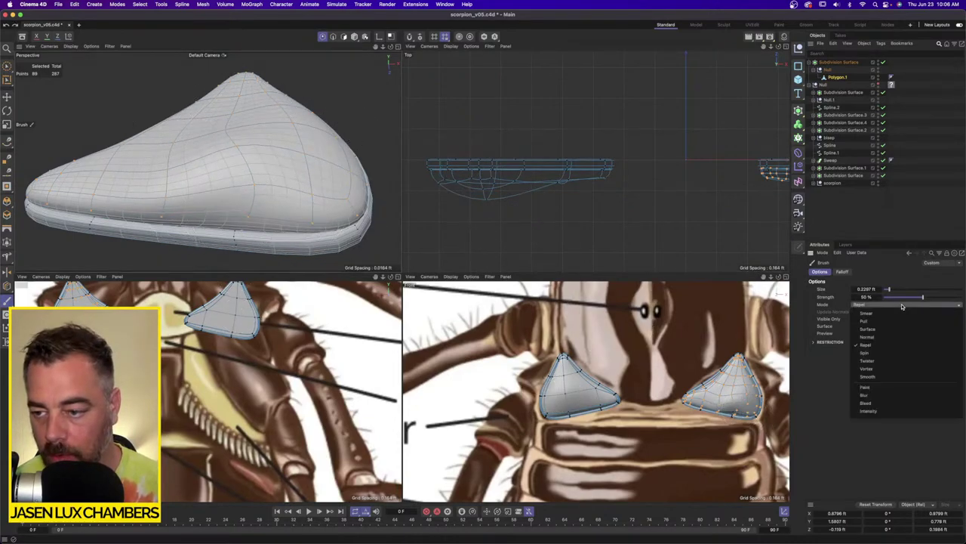
{"action": "left_click", "coordinate": [898, 369]}
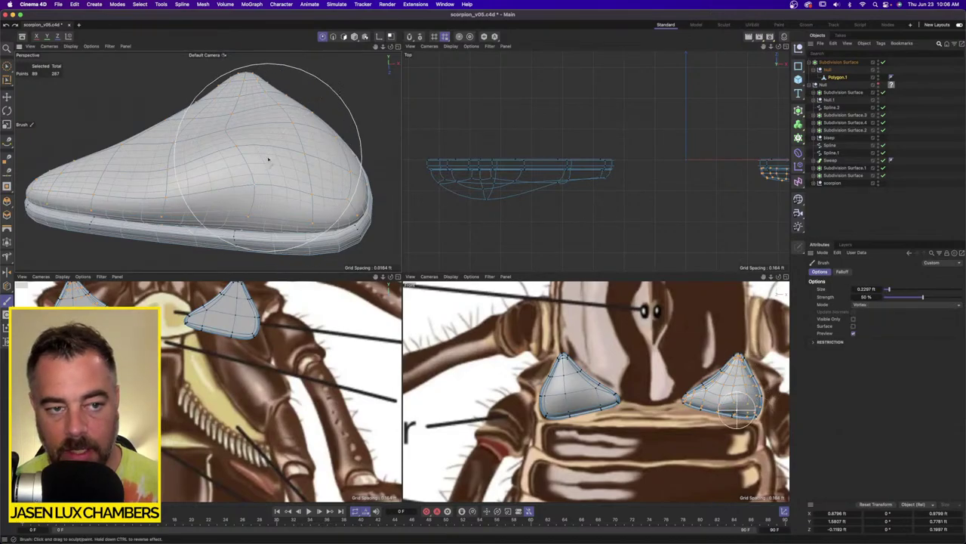
{"action": "left_click", "coordinate": [897, 304]}
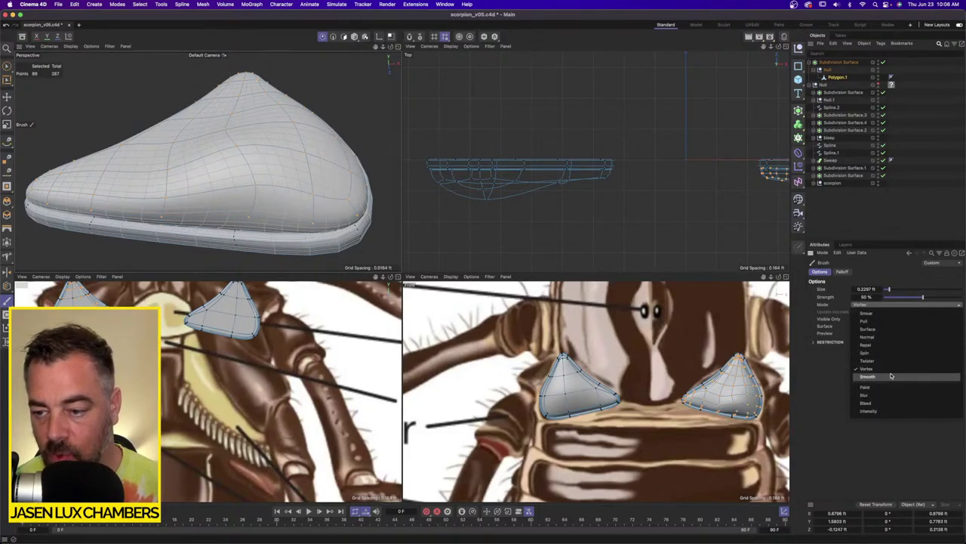
{"action": "left_click", "coordinate": [898, 373]}
{"action": "mouse_move", "coordinate": [249, 160]}
{"action": "left_mouse_down", "text": "alt"}
{"action": "mouse_move", "coordinate": [263, 151]}
{"action": "mouse_move", "coordinate": [263, 127]}
{"action": "mouse_move", "coordinate": [302, 94]}
{"action": "left_mouse_up", "text": "alt"}
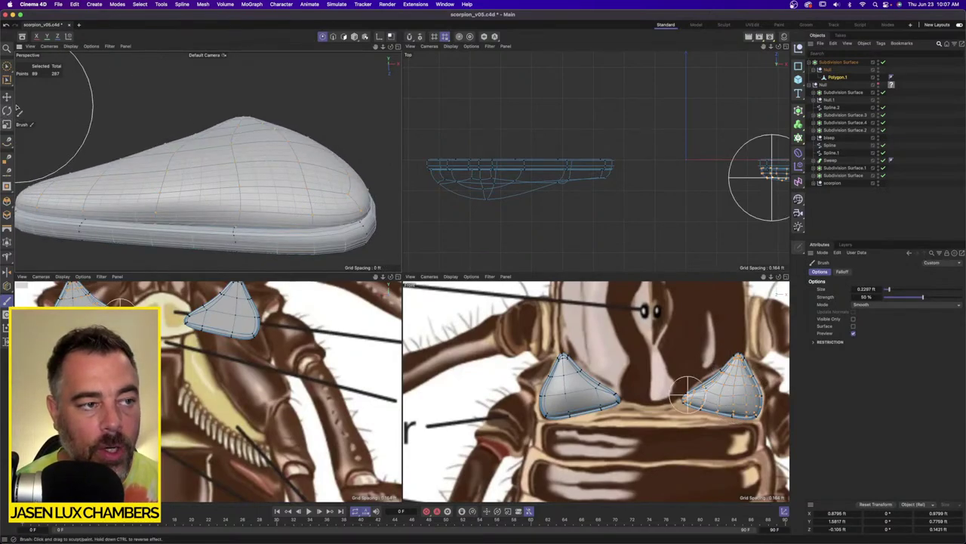
Move individual dome points on the mirrored plate to add uneven dents and bumps across its surface.
{"action": "key", "text": "e"}
{"action": "left_click", "coordinate": [235, 158]}
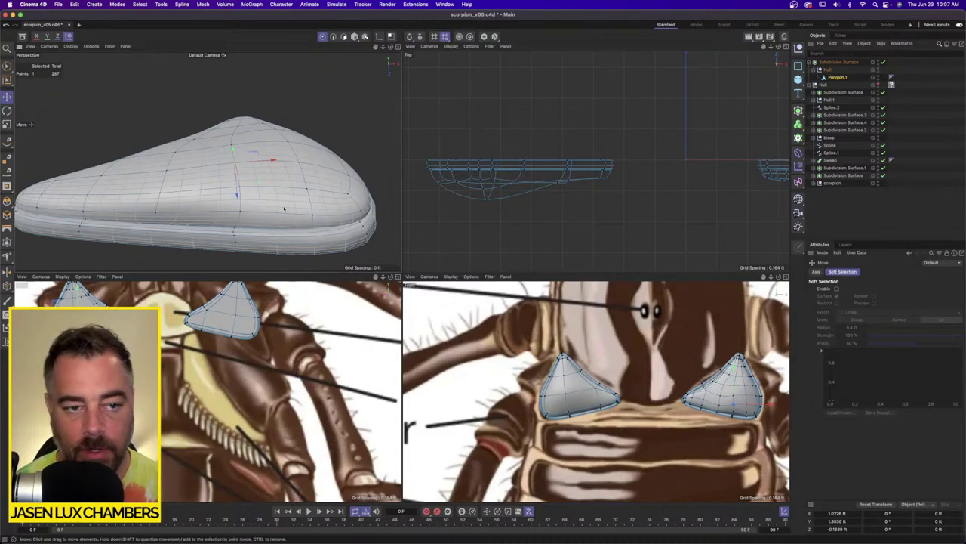
{"action": "left_click_drag", "start_coordinate": [268, 142], "coordinate": [217, 166]}
{"action": "left_click", "coordinate": [276, 134]}
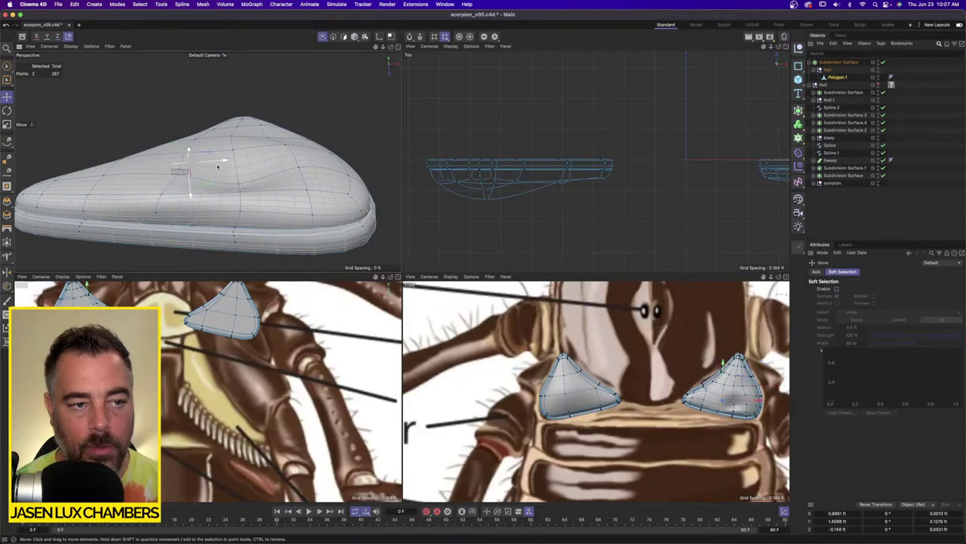
{"action": "left_click_drag", "start_coordinate": [99, 176], "coordinate": [263, 151]}
{"action": "left_click", "coordinate": [230, 249]}
{"action": "left_click_drag", "start_coordinate": [230, 252], "coordinate": [268, 235]}
{"action": "left_click", "coordinate": [311, 129]}
{"action": "scroll", "coordinate": [298, 162], "scroll_direction": "down", "scroll_amount": 5}
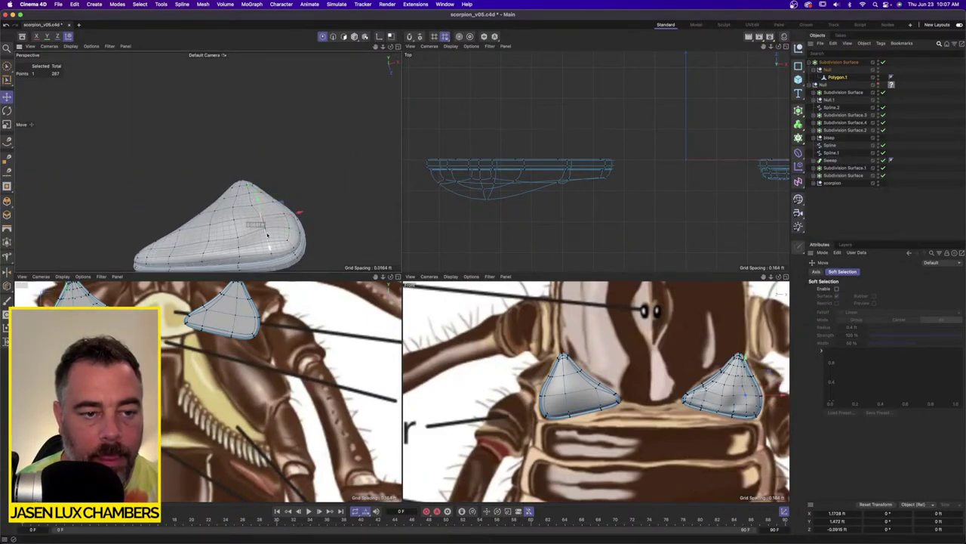
Deselect the plates and show the rest of the scorpion model around them.
{"action": "left_click", "coordinate": [845, 192]}
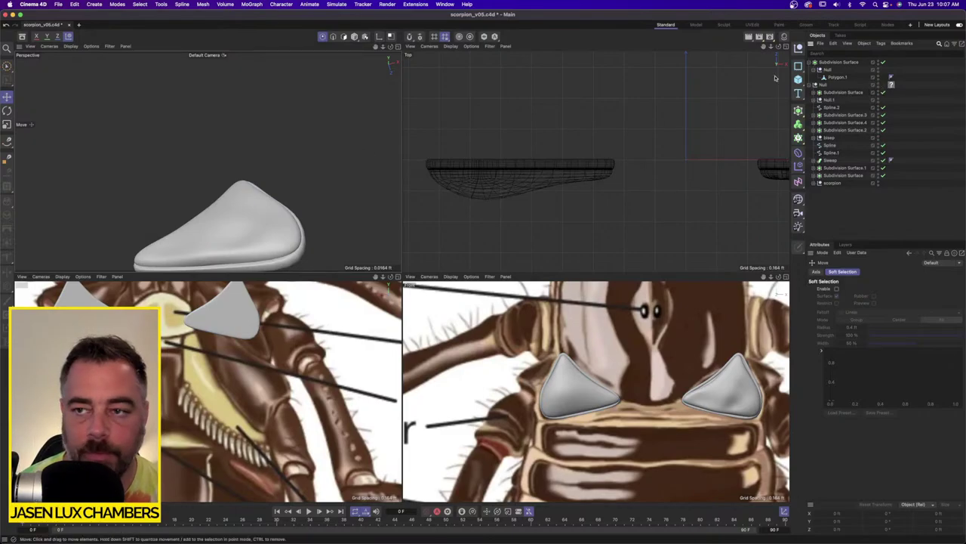
{"action": "key", "text": "alt+s"}
{"action": "left_click_drag", "start_coordinate": [149, 173], "coordinate": [201, 185], "text": "alt"}
{"action": "right_click_drag", "start_coordinate": [201, 186], "coordinate": [187, 184], "text": "alt"}
{"action": "middle_click_drag", "start_coordinate": [186, 183], "coordinate": [238, 192], "text": "alt"}
{"action": "left_click_drag", "start_coordinate": [238, 192], "coordinate": [244, 167], "text": "alt"}
Select all points of the plates' mesh, Polygon.1.
{"action": "left_click", "coordinate": [845, 78]}
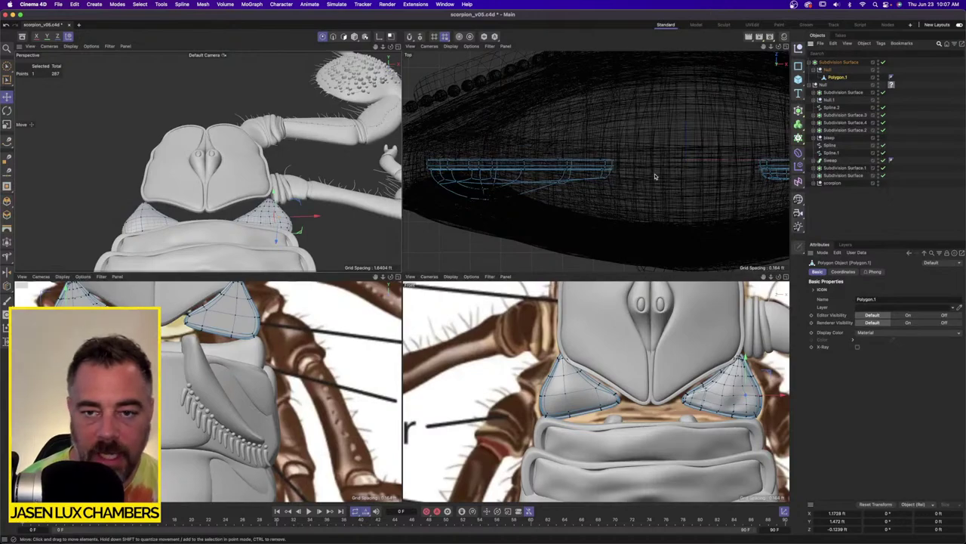
{"action": "scroll", "coordinate": [655, 176], "scroll_direction": "down", "scroll_amount": 2}
{"action": "key", "text": "ctrl+a"}
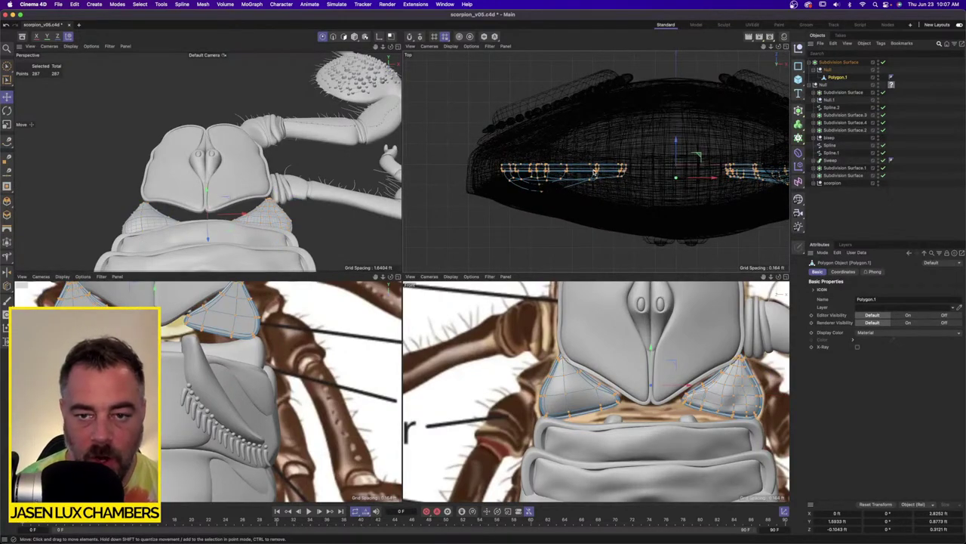
{"action": "scroll", "coordinate": [733, 224], "scroll_direction": "down", "scroll_amount": 2}
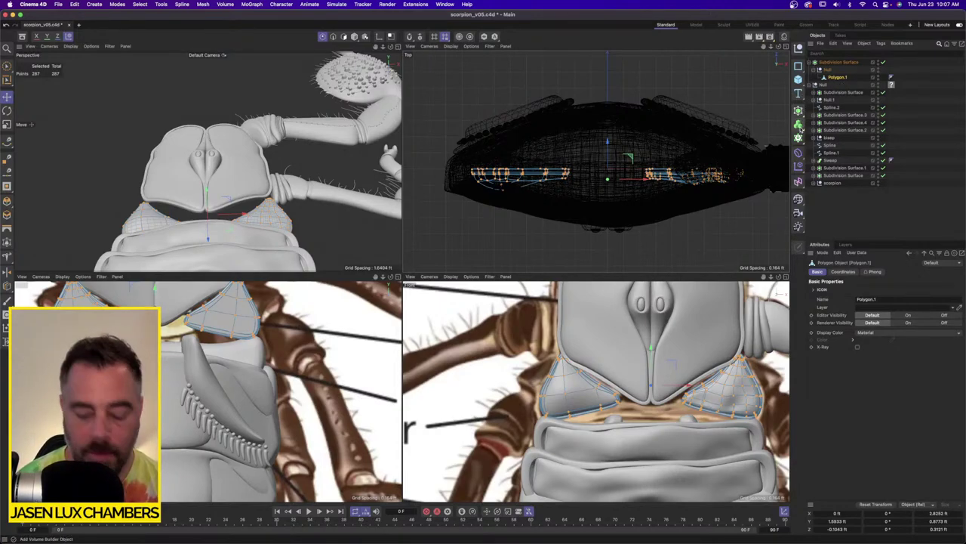
Add an FFD deformer and place it at the top of the object hierarchy.
{"action": "left_click", "coordinate": [798, 151]}
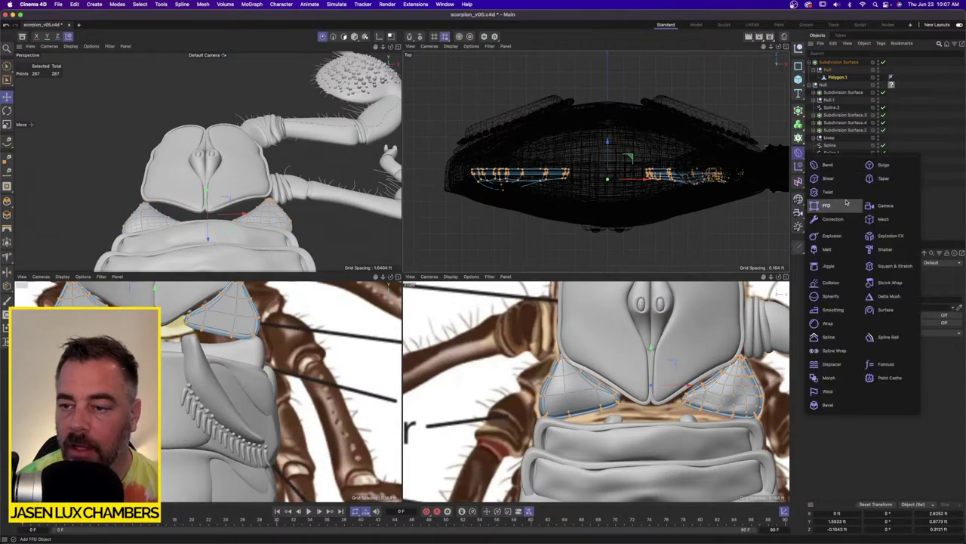
{"action": "left_click", "coordinate": [843, 208]}
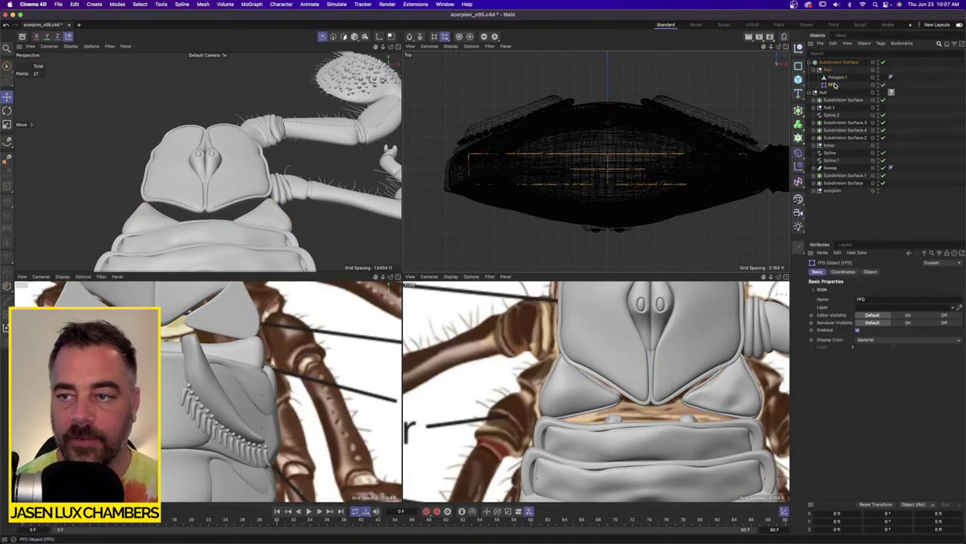
{"action": "left_click_drag", "start_coordinate": [835, 65], "coordinate": [833, 62]}
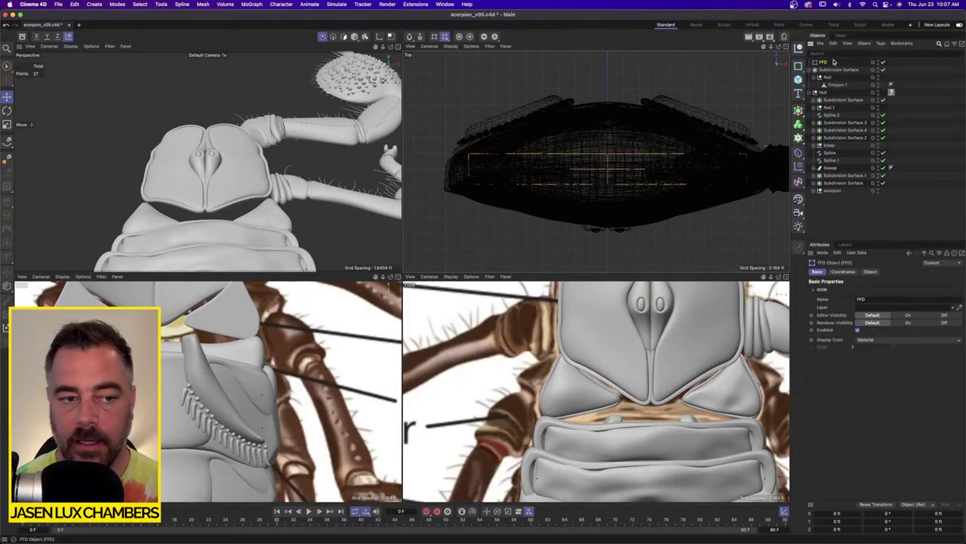
Move the FFD cage over the plates at about Y 1.58 ft and enlarge it to about 2.96 × 0.92 × 0.33 ft.
{"action": "left_click", "coordinate": [6, 98]}
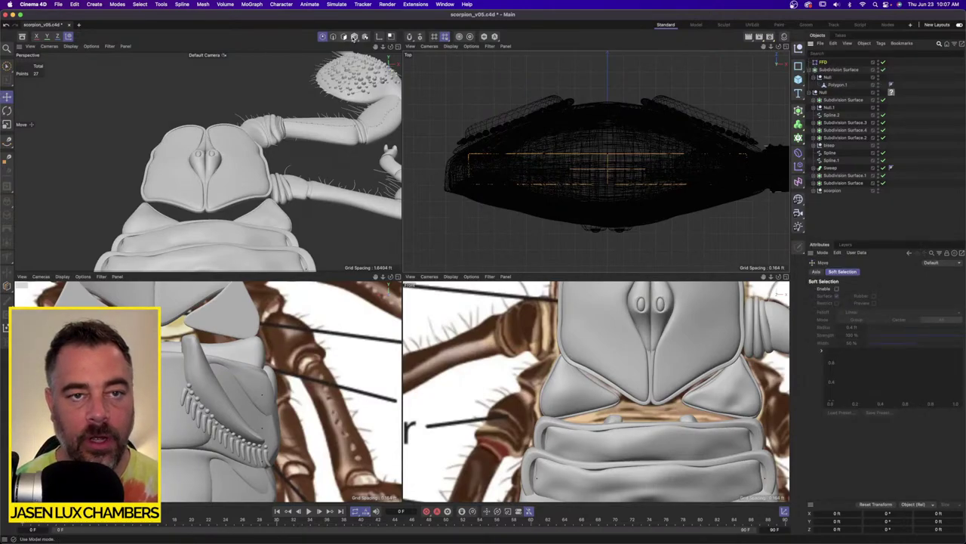
{"action": "scroll", "coordinate": [605, 375], "scroll_direction": "down", "scroll_amount": 6}
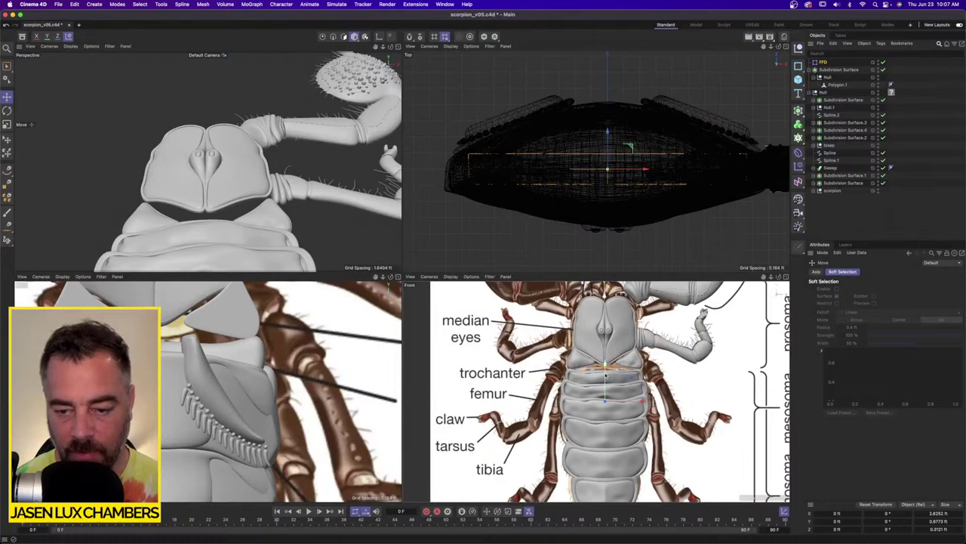
{"action": "left_click_drag", "start_coordinate": [605, 375], "coordinate": [604, 367]}
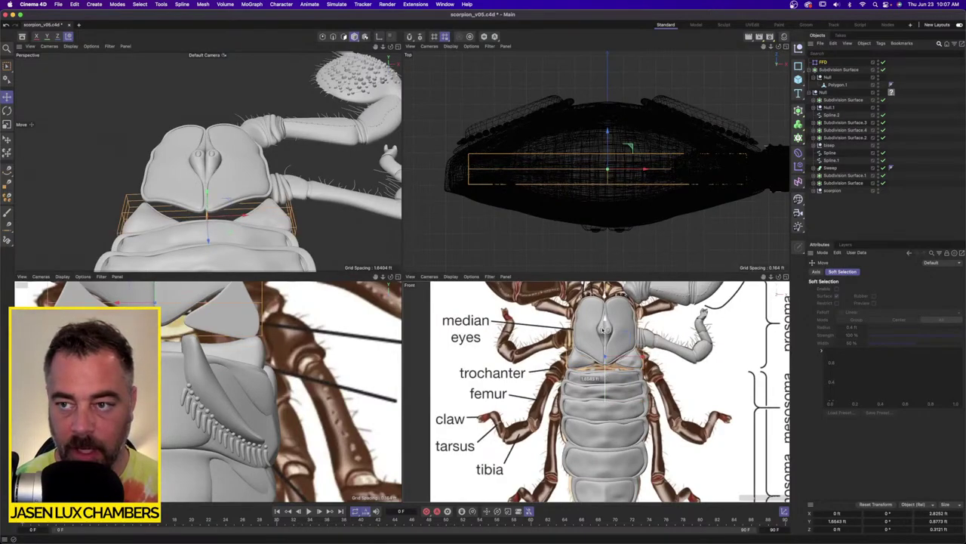
{"action": "left_click_drag", "start_coordinate": [604, 330], "coordinate": [603, 333]}
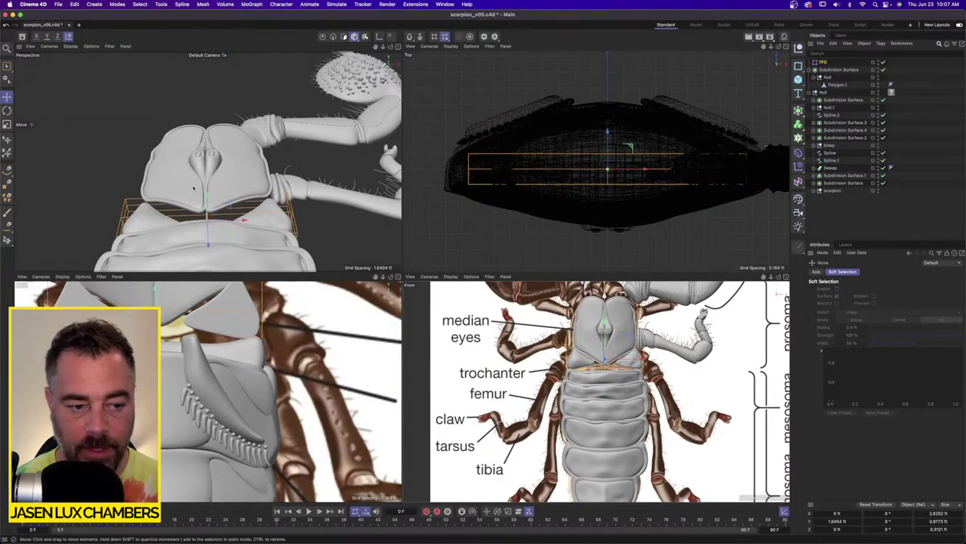
{"action": "middle_click_drag", "start_coordinate": [211, 318], "coordinate": [256, 375], "text": "alt"}
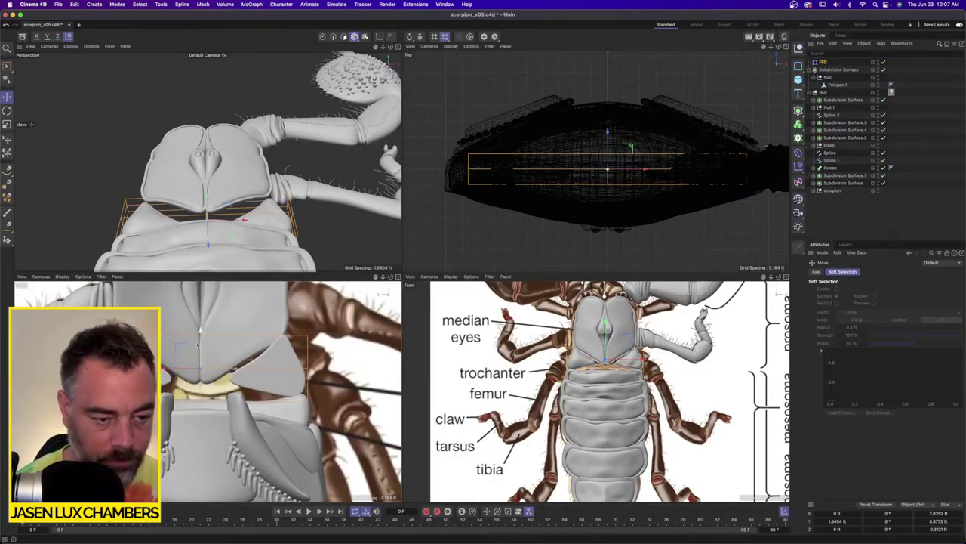
{"action": "left_click_drag", "start_coordinate": [200, 343], "coordinate": [227, 339]}
{"action": "left_click", "coordinate": [6, 125]}
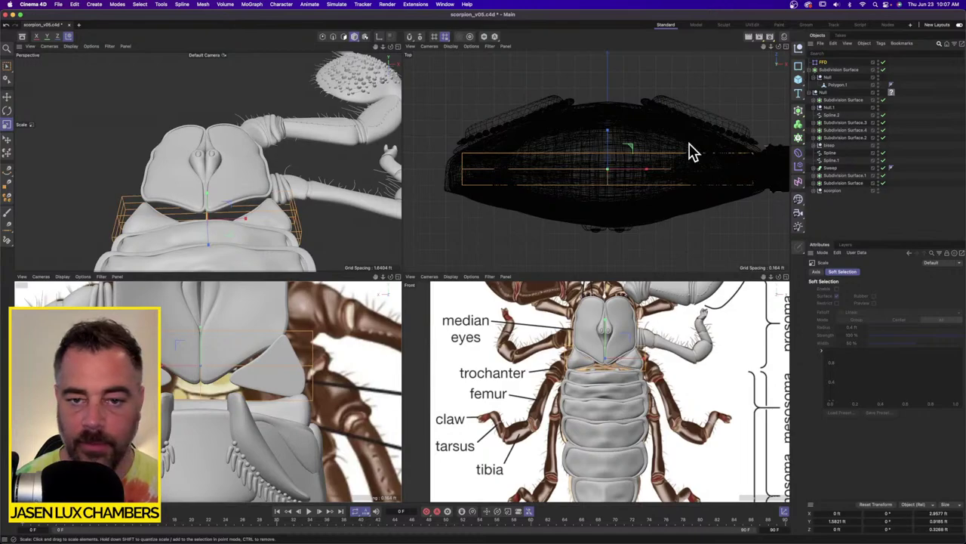
Make the FFD a child of Polygon.1 and pull the cage's central points toward the scorpion's back in the Top view.
{"action": "left_click_drag", "start_coordinate": [841, 91], "coordinate": [840, 86]}
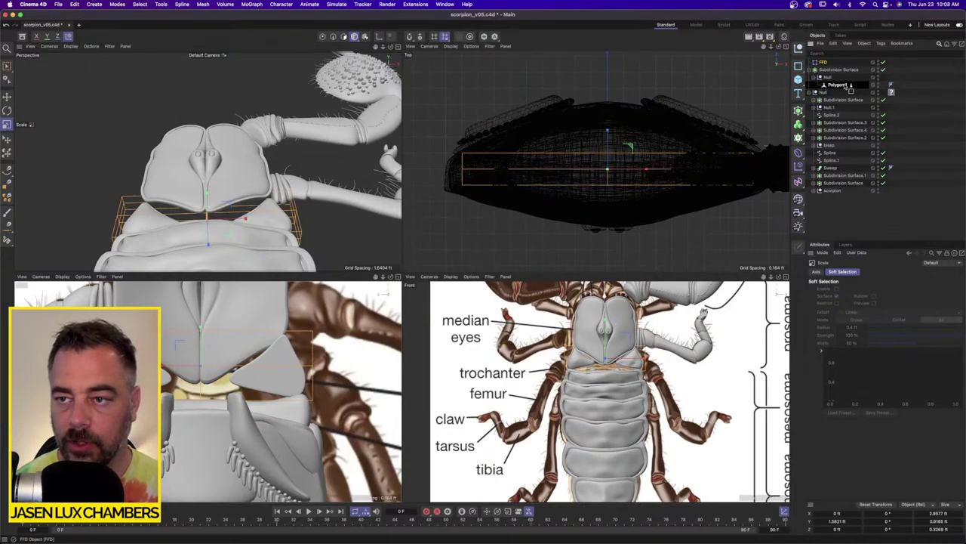
{"action": "left_click_drag", "start_coordinate": [9, 73], "coordinate": [30, 88]}
{"action": "left_click_drag", "start_coordinate": [534, 108], "coordinate": [596, 210]}
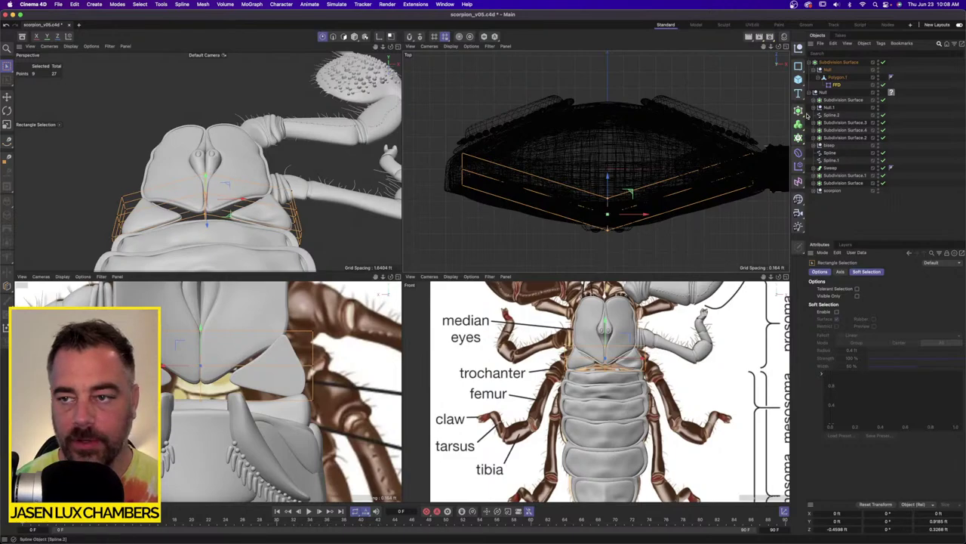
Set the FFD's Grid Points X to 6, keeping Grid Points Y and Z at 3.
{"action": "left_click", "coordinate": [836, 85]}
{"action": "left_click", "coordinate": [868, 271]}
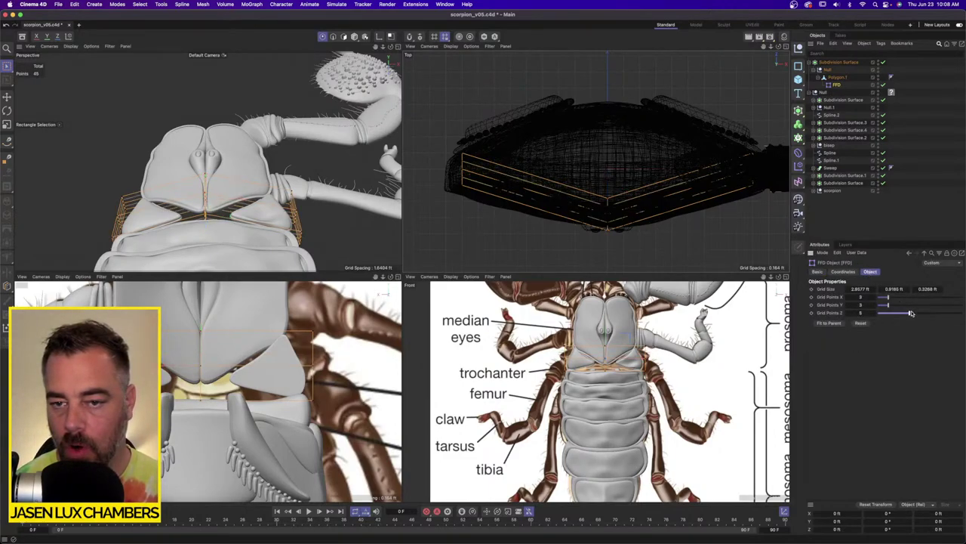
{"action": "left_click_drag", "start_coordinate": [914, 298], "coordinate": [918, 298]}
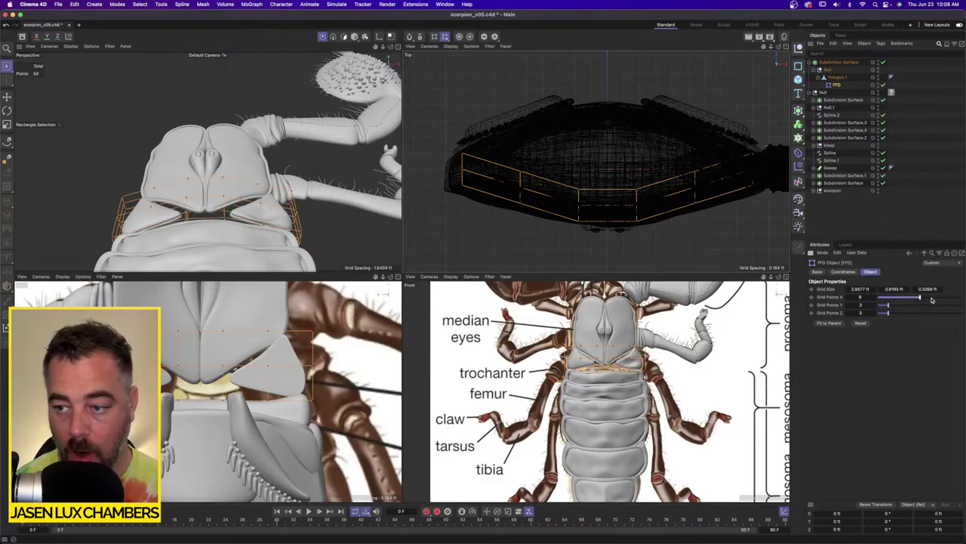
Set the FFD's Grid Points X to 7 and shift the second-from-end point columns on both sides toward the back in the Top view.
{"action": "left_click", "coordinate": [932, 299]}
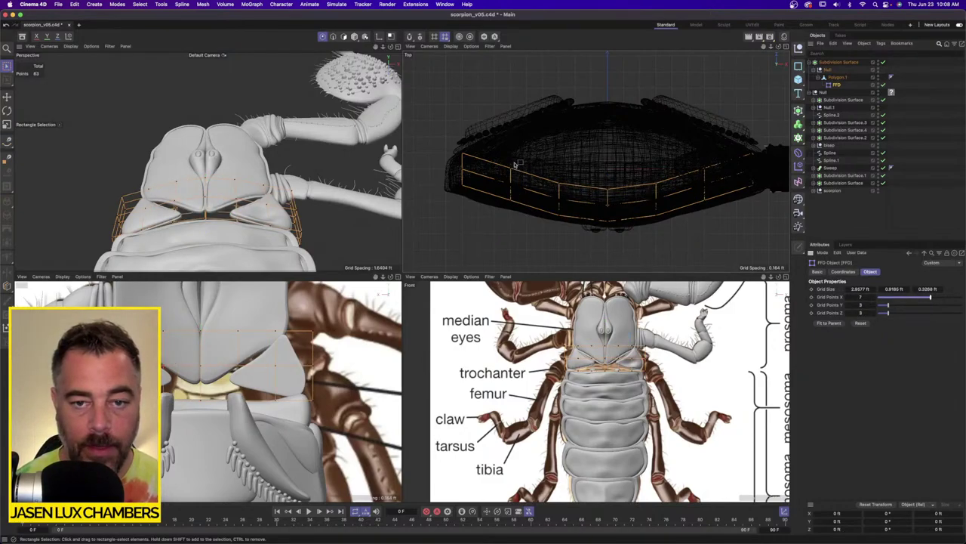
{"action": "left_click_drag", "start_coordinate": [488, 145], "coordinate": [544, 238]}
{"action": "left_click_drag", "start_coordinate": [510, 156], "coordinate": [511, 159]}
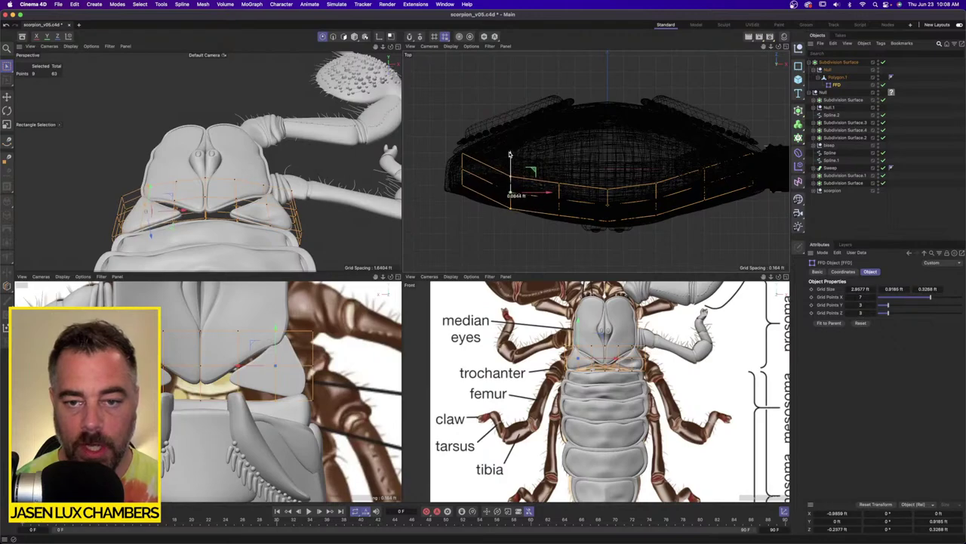
{"action": "key", "text": "super+z"}
{"action": "left_click_drag", "start_coordinate": [691, 158], "coordinate": [719, 215], "text": "shift"}
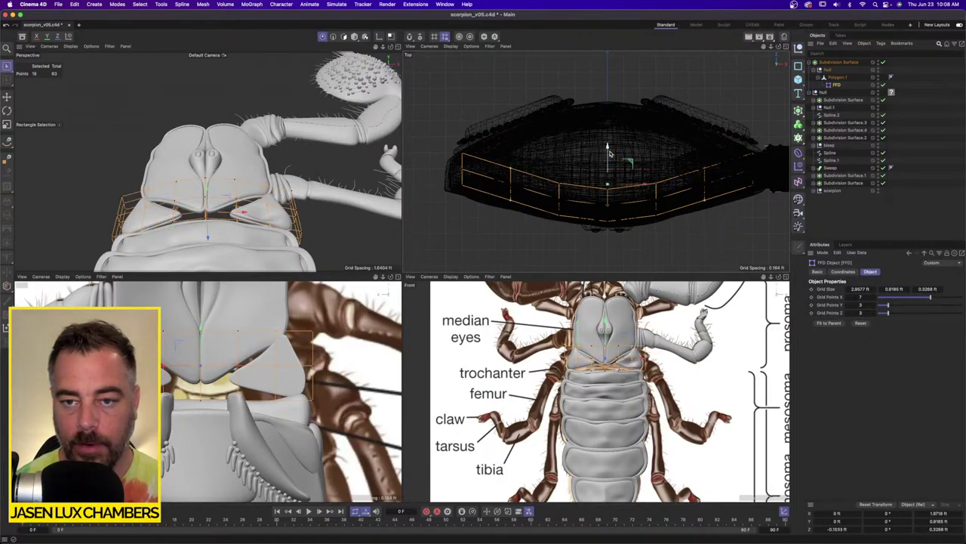
Shift the FFD cage's inner point columns on both sides and the centre column toward the back in the Top view, forming a rounded curve.
{"action": "left_click_drag", "start_coordinate": [538, 159], "coordinate": [594, 221]}
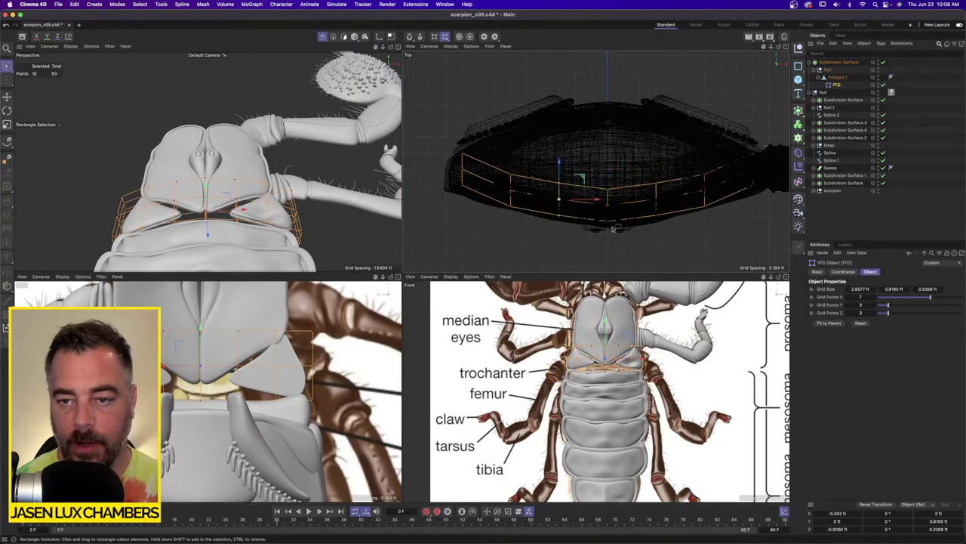
{"action": "left_click_drag", "start_coordinate": [649, 149], "coordinate": [687, 276], "text": "shift"}
{"action": "left_click_drag", "start_coordinate": [607, 165], "coordinate": [625, 239]}
{"action": "left_click_drag", "start_coordinate": [607, 170], "coordinate": [607, 175]}
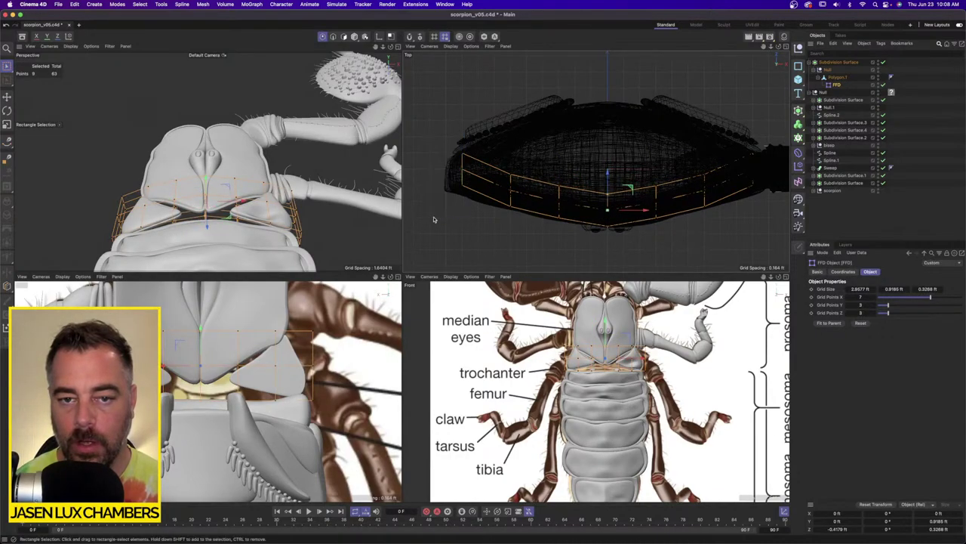
Shift the FFD cage's outermost point columns on both ends toward the back in the Top view and inspect the bent plates in perspective.
{"action": "left_click_drag", "start_coordinate": [434, 220], "coordinate": [487, 137]}
{"action": "scroll", "coordinate": [609, 242], "scroll_direction": "down", "scroll_amount": 1}
{"action": "left_click_drag", "start_coordinate": [726, 145], "coordinate": [774, 227], "text": "shift"}
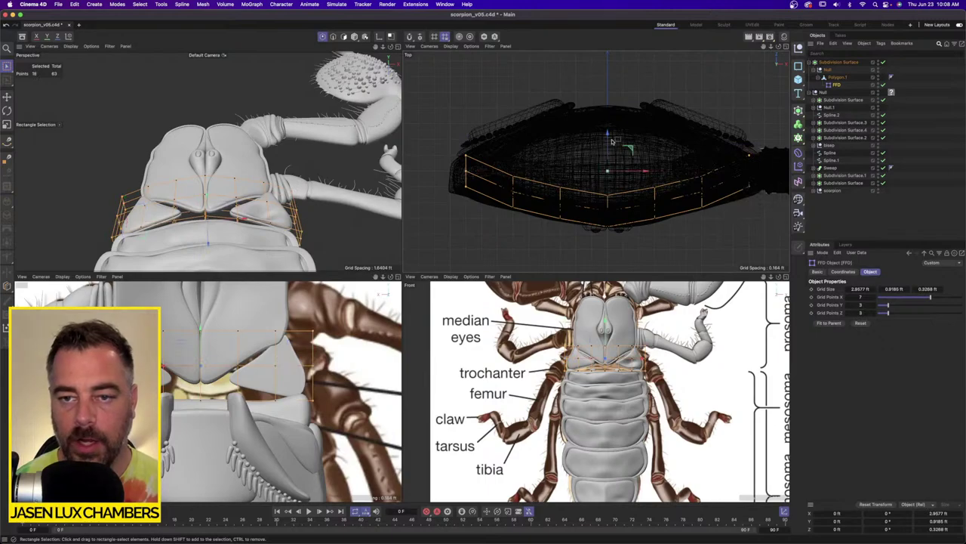
{"action": "left_click_drag", "start_coordinate": [607, 136], "coordinate": [608, 141]}
{"action": "left_click_drag", "start_coordinate": [284, 147], "coordinate": [265, 215], "text": "alt"}
{"action": "right_click_drag", "start_coordinate": [265, 215], "coordinate": [314, 200], "text": "alt"}
{"action": "left_click_drag", "start_coordinate": [314, 200], "coordinate": [271, 161], "text": "alt"}
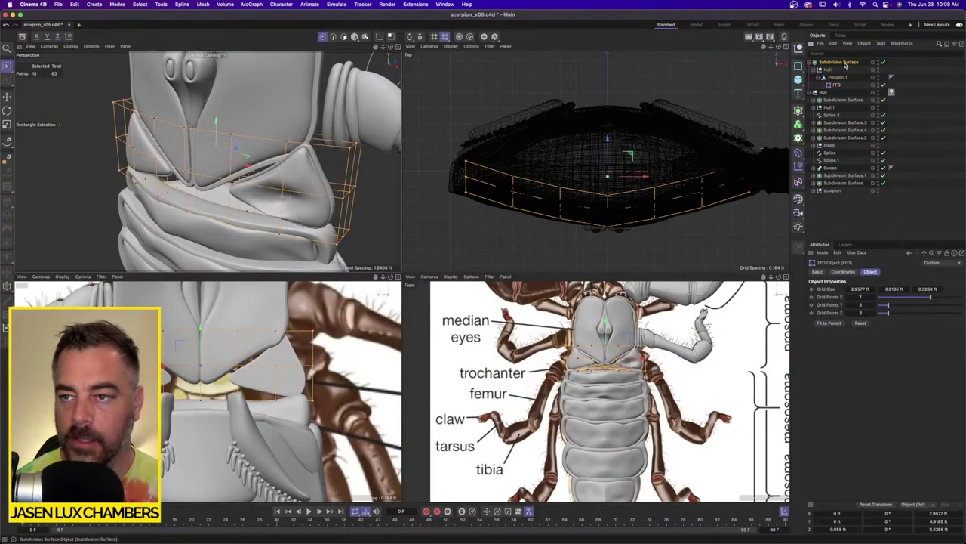
Move the plates' Subdivision Surface with its children into the main Null and toggle the Null's visibility to compare the plates with the reference.
{"action": "left_click_drag", "start_coordinate": [841, 62], "coordinate": [824, 93]}
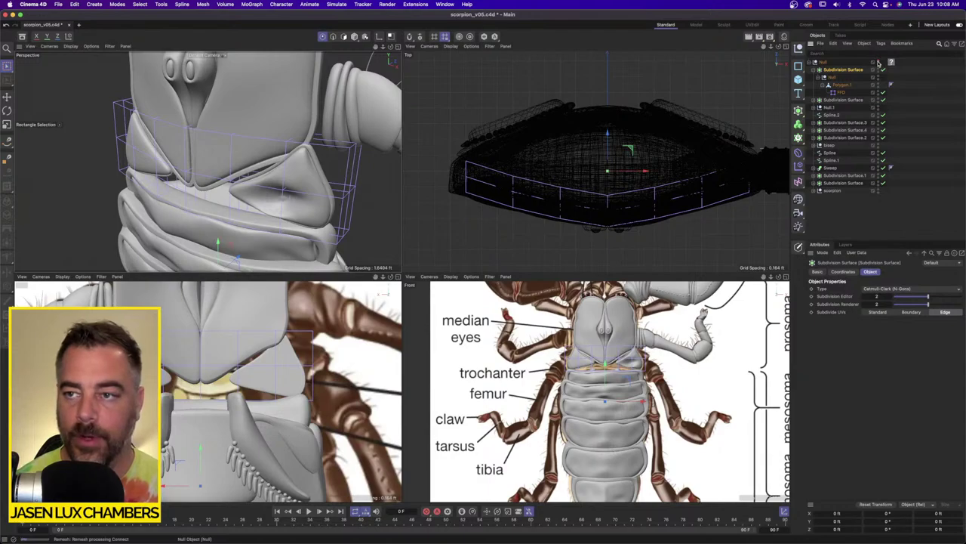
{"action": "left_click", "coordinate": [878, 62]}
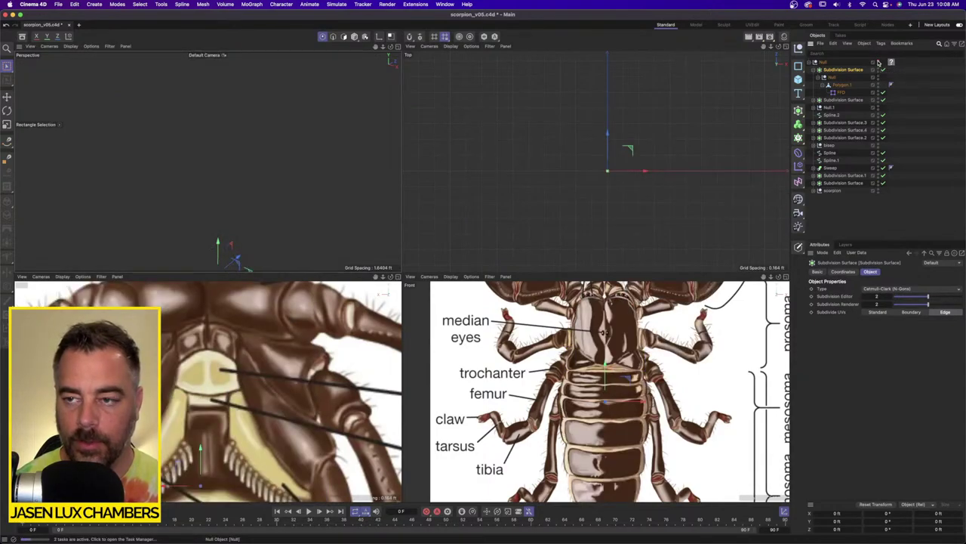
{"action": "left_click", "coordinate": [878, 63]}
{"action": "right_click_drag", "start_coordinate": [618, 337], "coordinate": [660, 334], "text": "alt"}
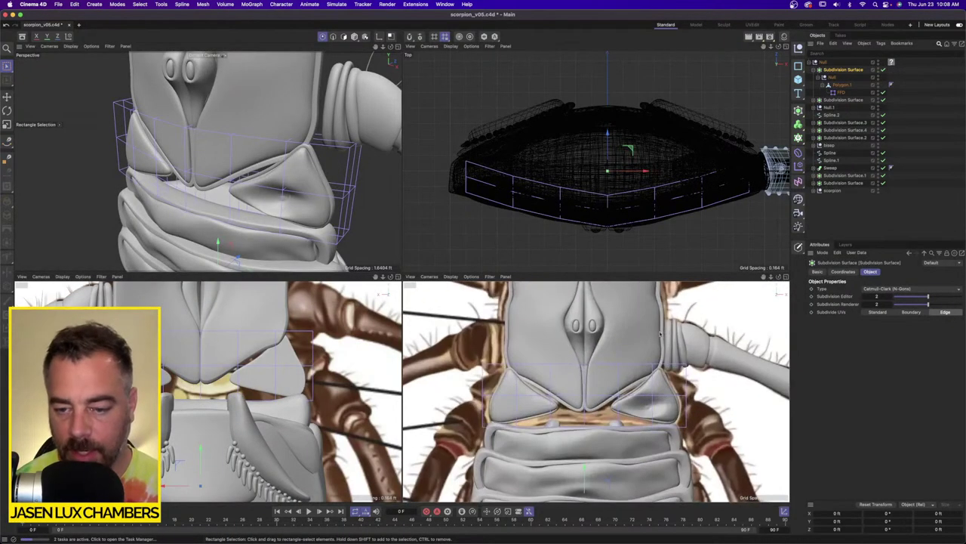
{"action": "scroll", "coordinate": [661, 333], "scroll_direction": "up", "scroll_amount": 3}
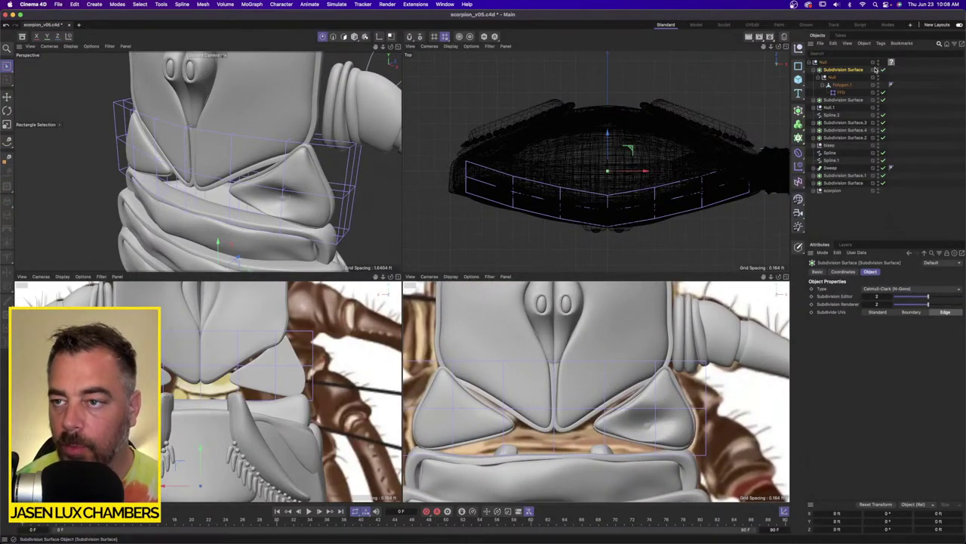
{"action": "left_click", "coordinate": [878, 63]}
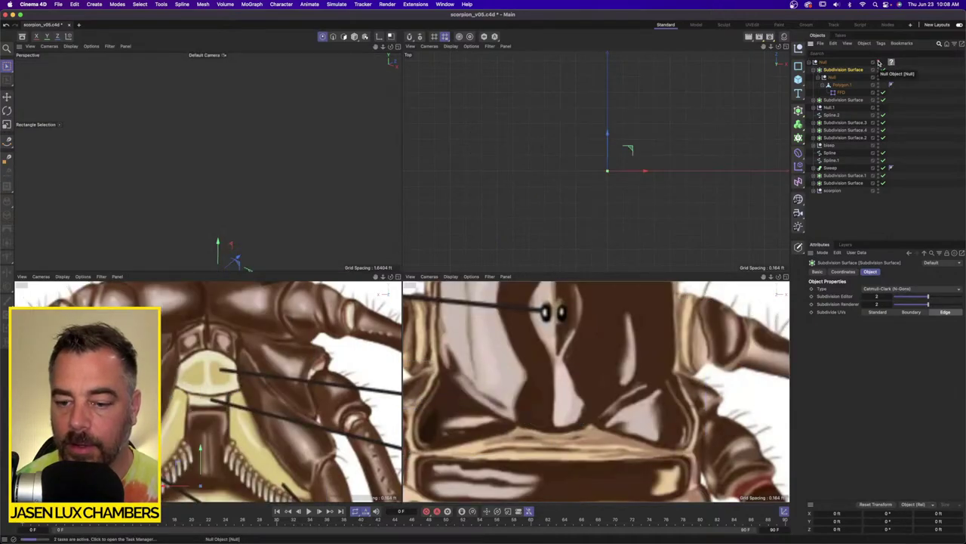
{"action": "left_click", "coordinate": [878, 63]}
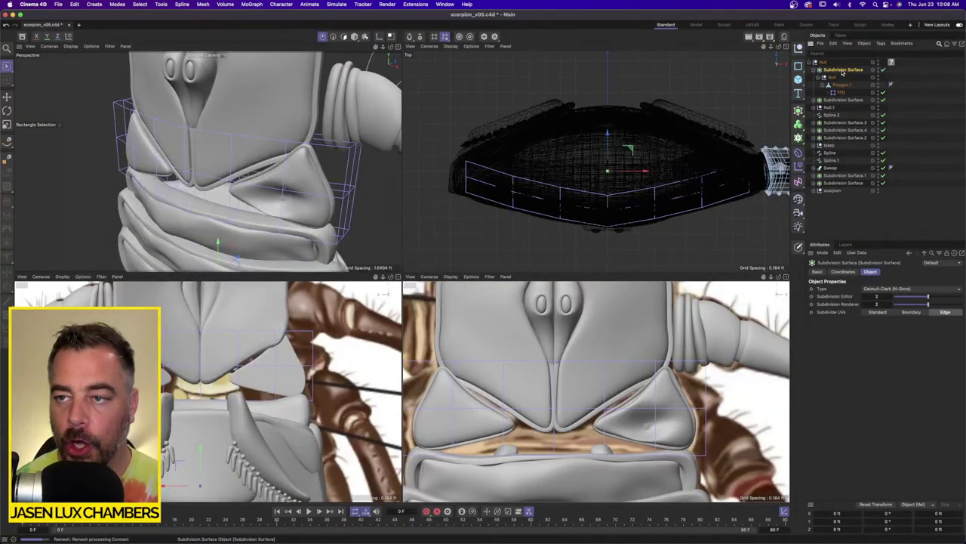
Select the FFD cage's upper row of points with Rectangle Selection and push it about 0.18 ft inward toward the body.
{"action": "left_click_drag", "start_coordinate": [367, 157], "coordinate": [246, 101], "text": "alt"}
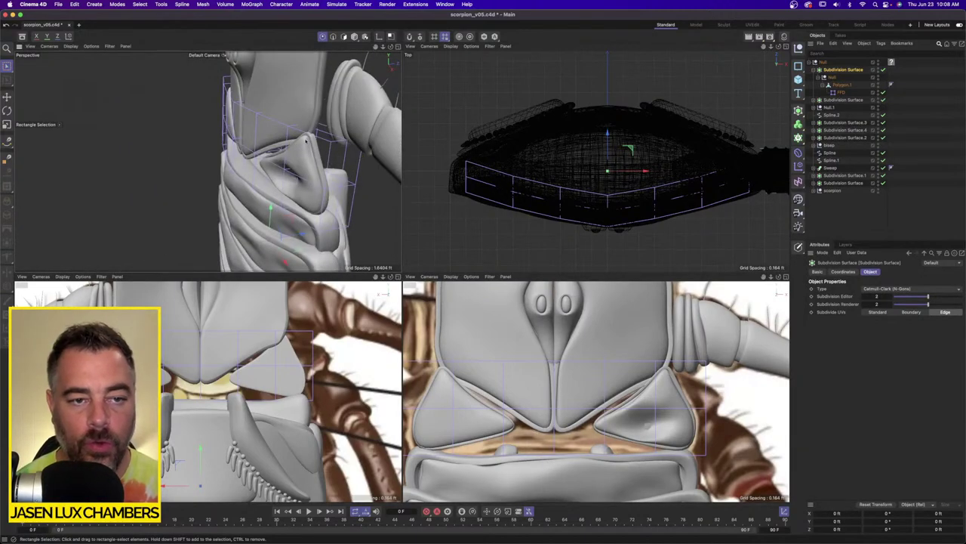
{"action": "left_click_drag", "start_coordinate": [306, 139], "coordinate": [273, 142], "text": "alt"}
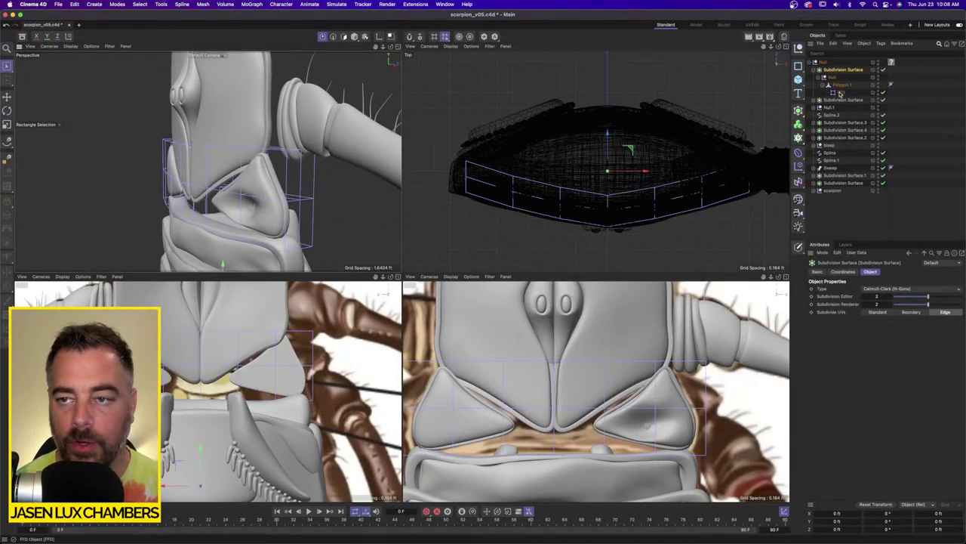
{"action": "left_click", "coordinate": [842, 93]}
{"action": "left_click", "coordinate": [7, 66]}
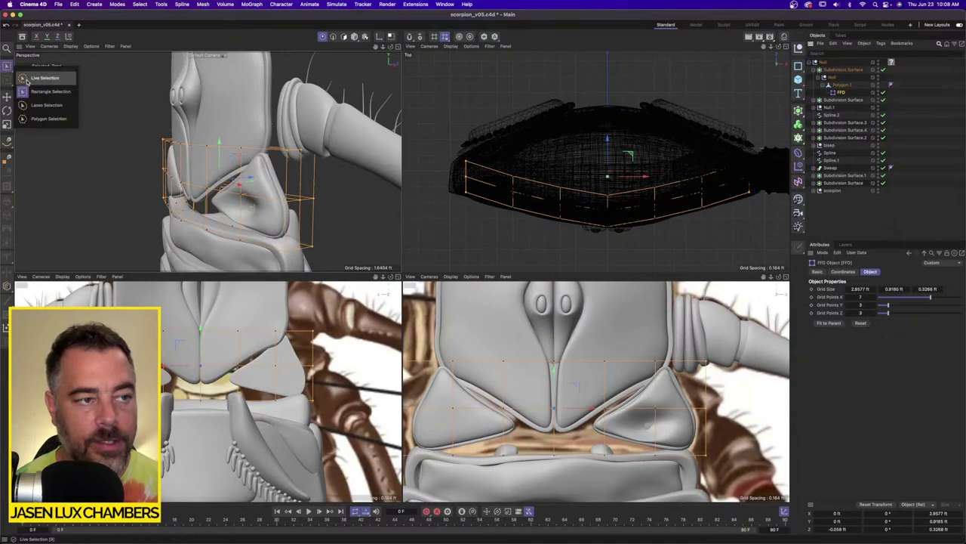
{"action": "left_click", "coordinate": [34, 92]}
{"action": "left_click_drag", "start_coordinate": [95, 123], "coordinate": [165, 133], "text": "alt"}
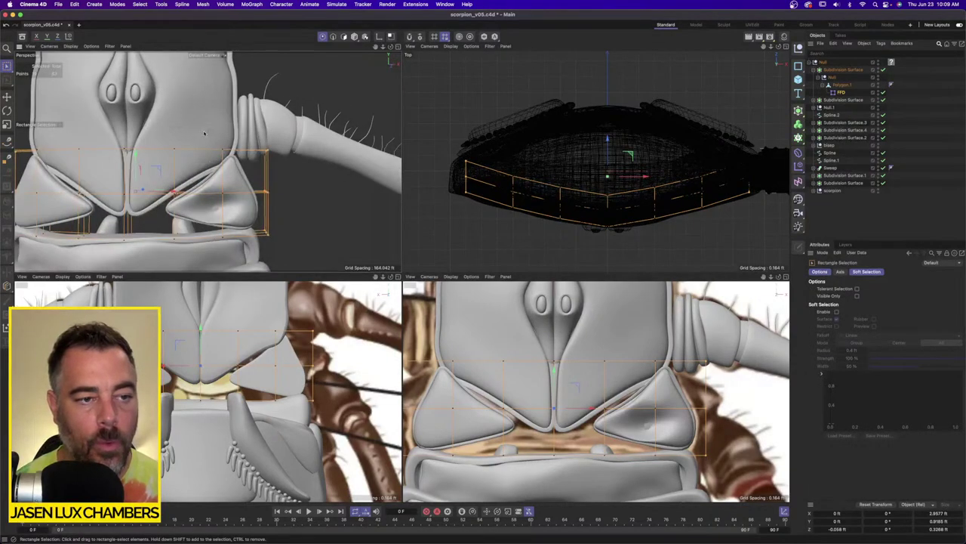
{"action": "scroll", "coordinate": [204, 133], "scroll_direction": "down", "scroll_amount": 2}
{"action": "left_click_drag", "start_coordinate": [36, 119], "coordinate": [175, 202]}
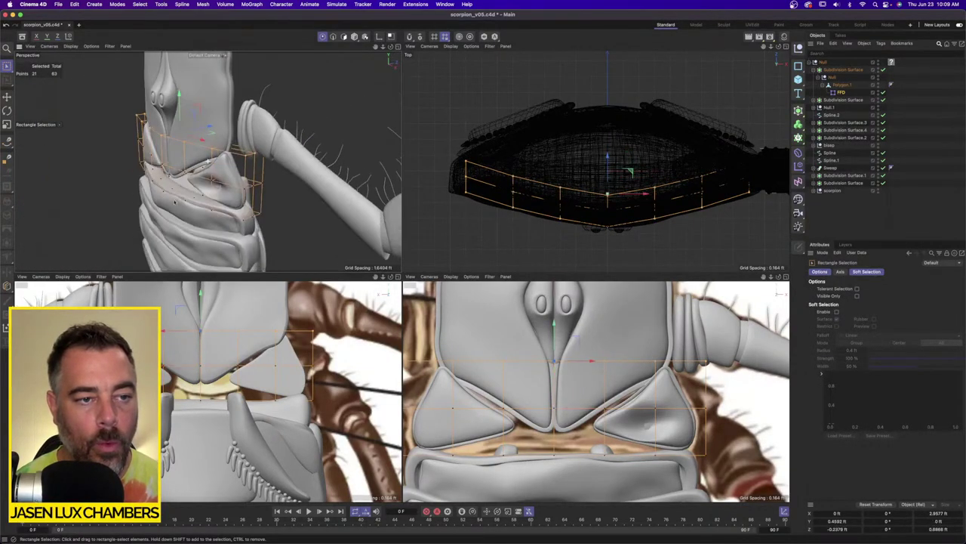
{"action": "left_click_drag", "start_coordinate": [197, 129], "coordinate": [205, 127]}
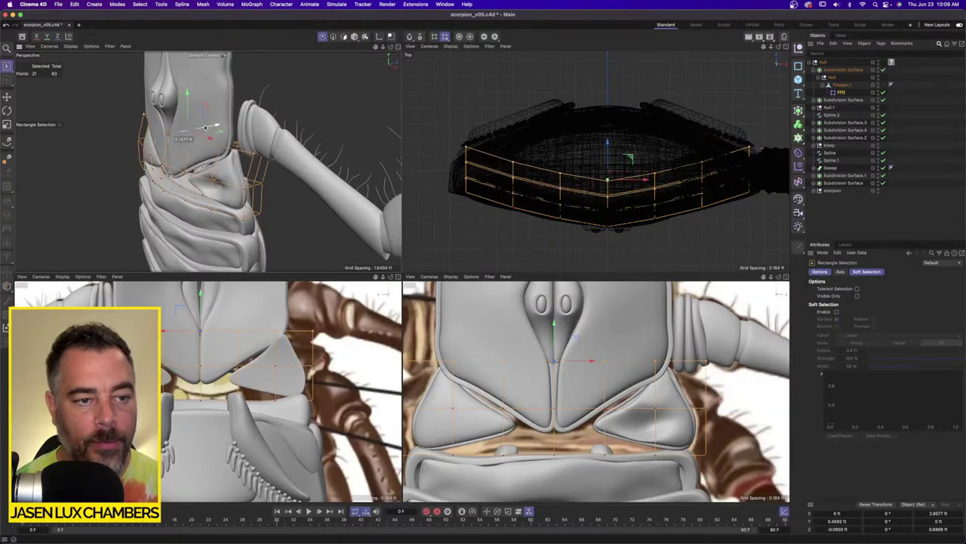
Pull the FFD cage's lower row of points outward to about Z -0.34 ft and toggle the deformer to compare the plates' shape.
{"action": "left_click_drag", "start_coordinate": [170, 185], "coordinate": [35, 252], "text": "alt"}
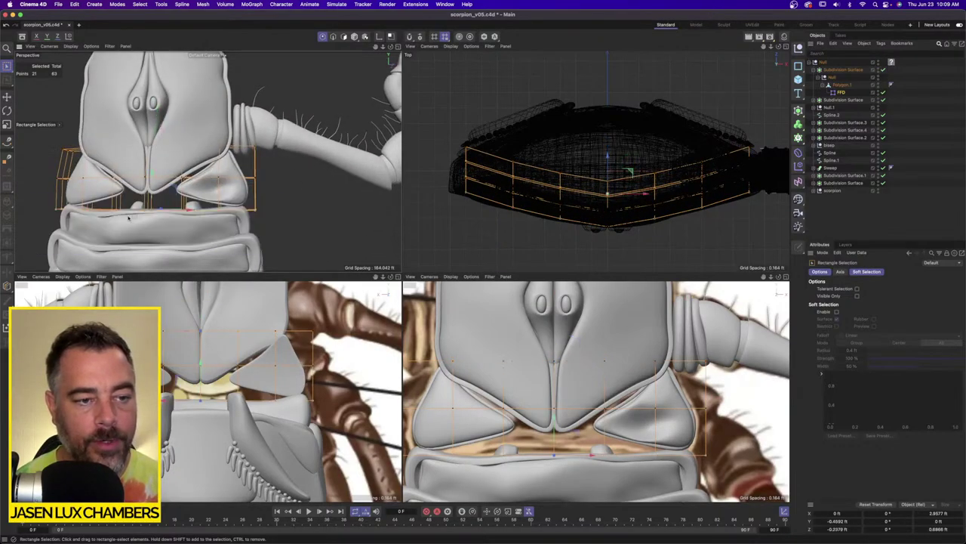
{"action": "left_click_drag", "start_coordinate": [128, 217], "coordinate": [105, 234], "text": "alt"}
{"action": "left_click_drag", "start_coordinate": [183, 201], "coordinate": [232, 195]}
{"action": "left_click", "coordinate": [883, 93]}
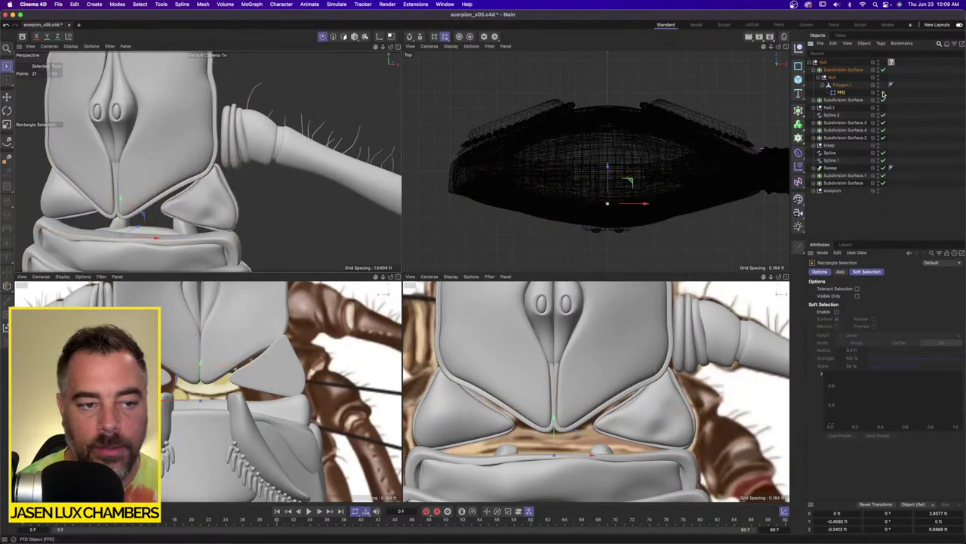
{"action": "left_click", "coordinate": [842, 85]}
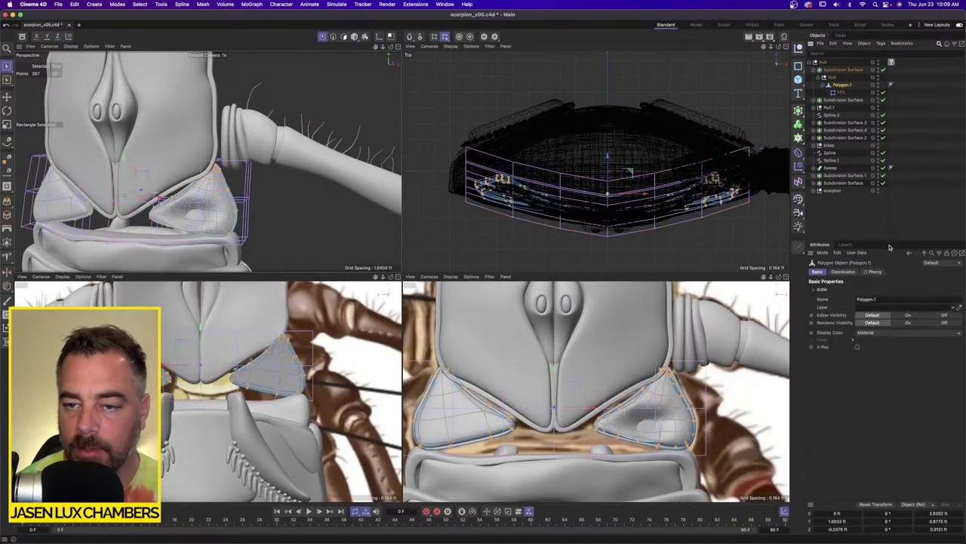
{"action": "left_click", "coordinate": [839, 92]}
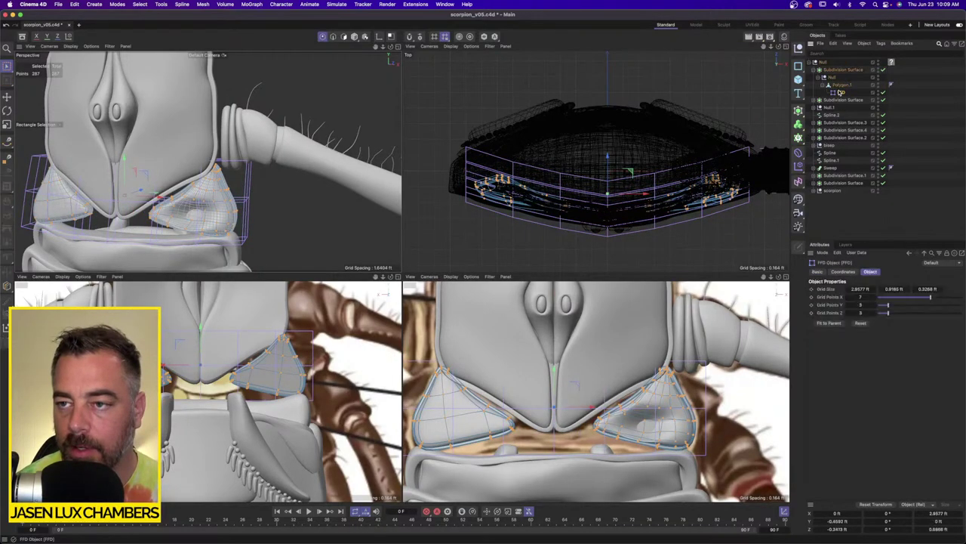
Try enlarging the FFD's grid depth to about 1.33 ft, inspect the plates, and undo the size change.
{"action": "left_click", "coordinate": [907, 291]}
{"action": "key", "text": "super+z"}
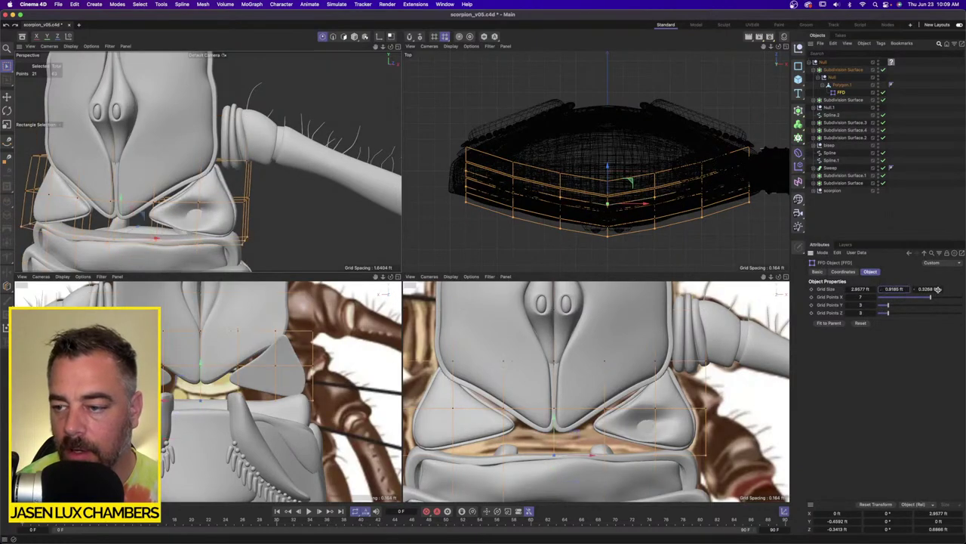
{"action": "left_click", "coordinate": [941, 290]}
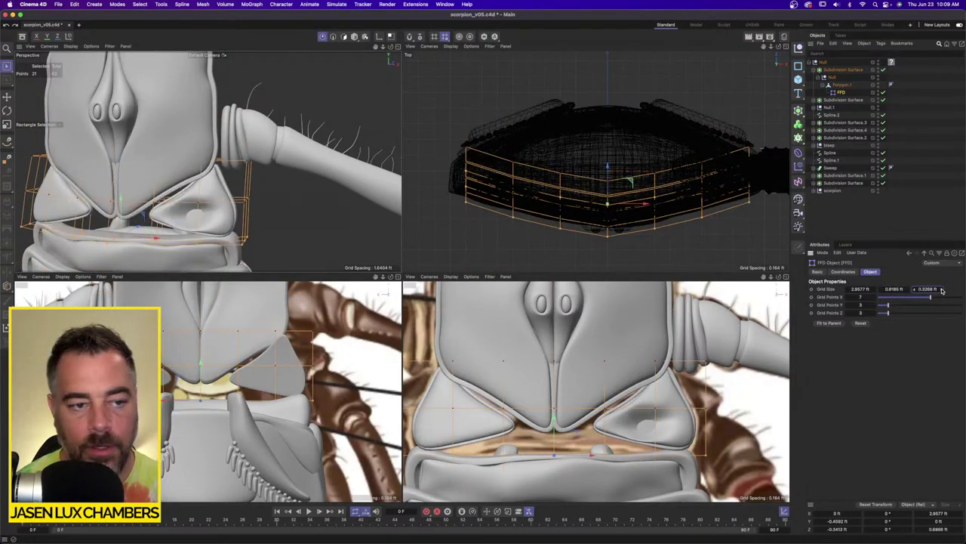
{"action": "left_click", "coordinate": [941, 288]}
{"action": "scroll", "coordinate": [313, 156], "scroll_direction": "down", "scroll_amount": 5}
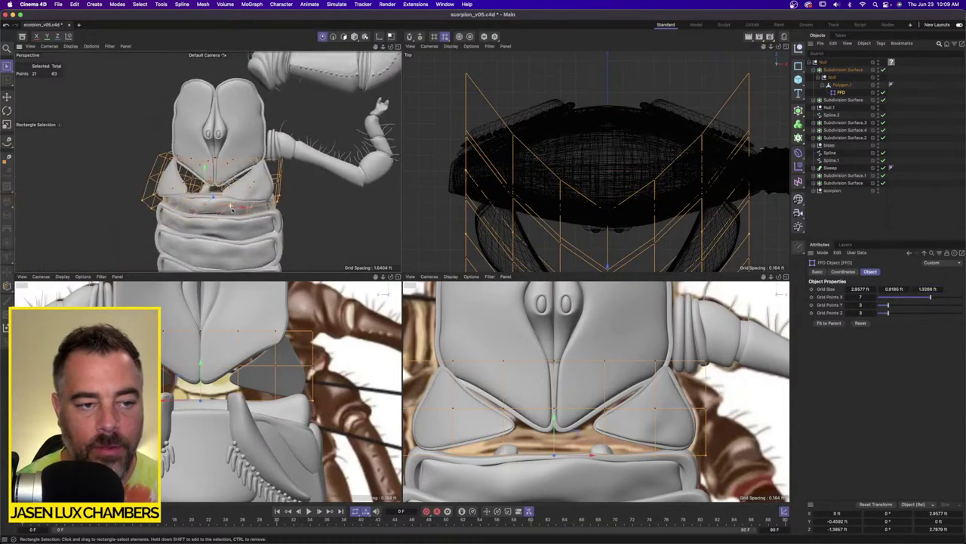
{"action": "left_click_drag", "start_coordinate": [249, 181], "coordinate": [237, 234], "text": "alt"}
{"action": "scroll", "coordinate": [665, 202], "scroll_direction": "down", "scroll_amount": 5}
{"action": "middle_click_drag", "start_coordinate": [666, 203], "coordinate": [652, 118], "text": "alt"}
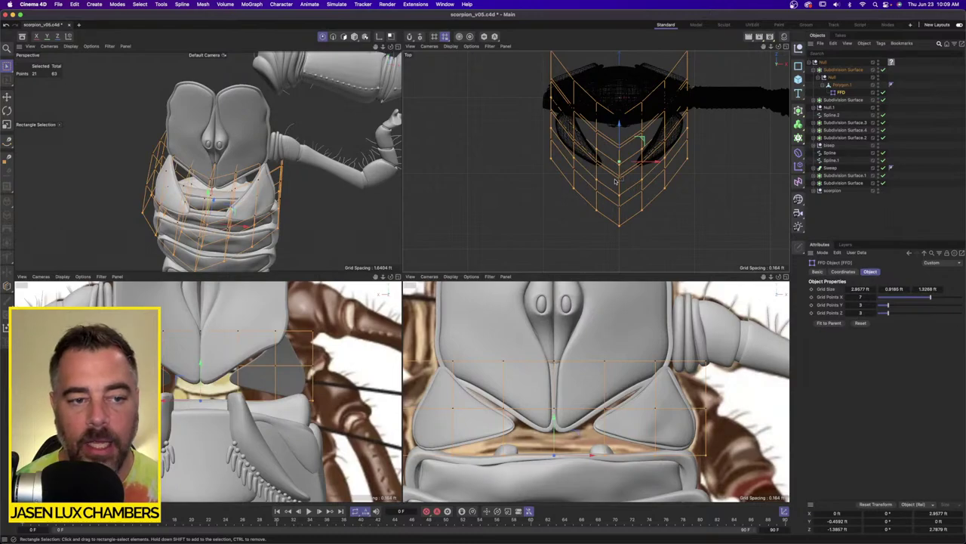
{"action": "key", "text": "super+z"}
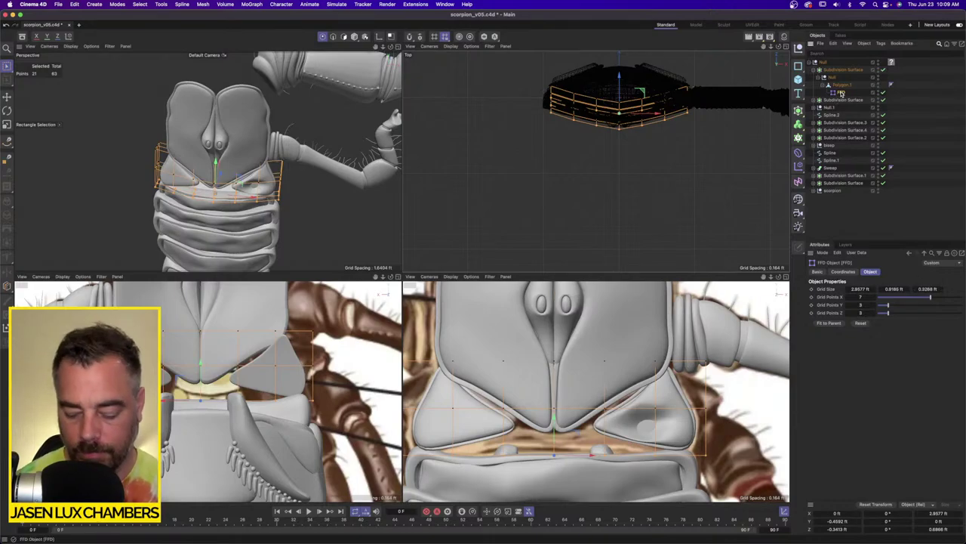
Delete the FFD deformer and select the inner-tip points of both plates on Polygon.1 in the Top view.
{"action": "key", "text": "Delete"}
{"action": "left_click_drag", "start_coordinate": [159, 162], "coordinate": [223, 150], "text": "alt"}
{"action": "left_click", "coordinate": [841, 84]}
{"action": "key", "text": "o"}
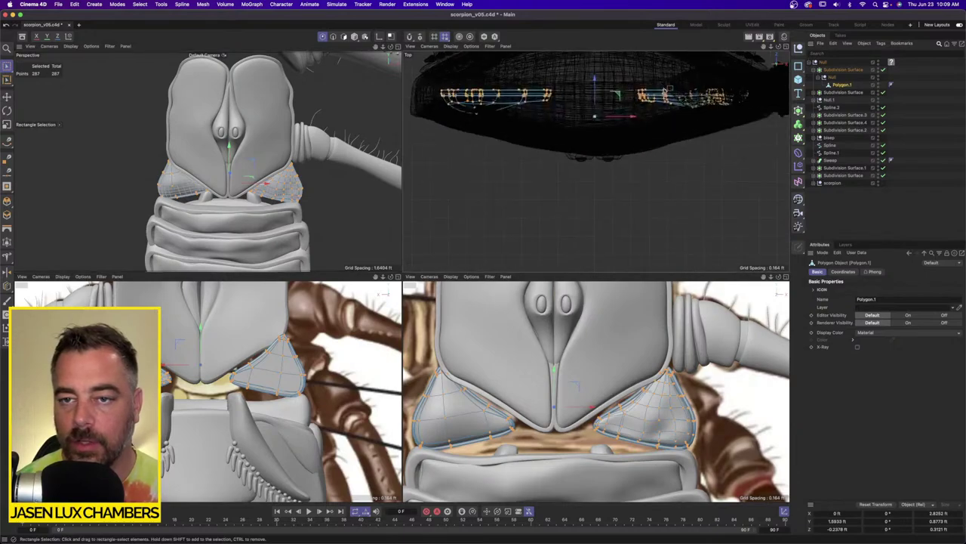
{"action": "left_click_drag", "start_coordinate": [538, 117], "coordinate": [666, 184]}
Enable Soft Selection for the Move tool with Preview on and Surface off, widening the radius to cover both plates.
{"action": "left_click", "coordinate": [6, 96]}
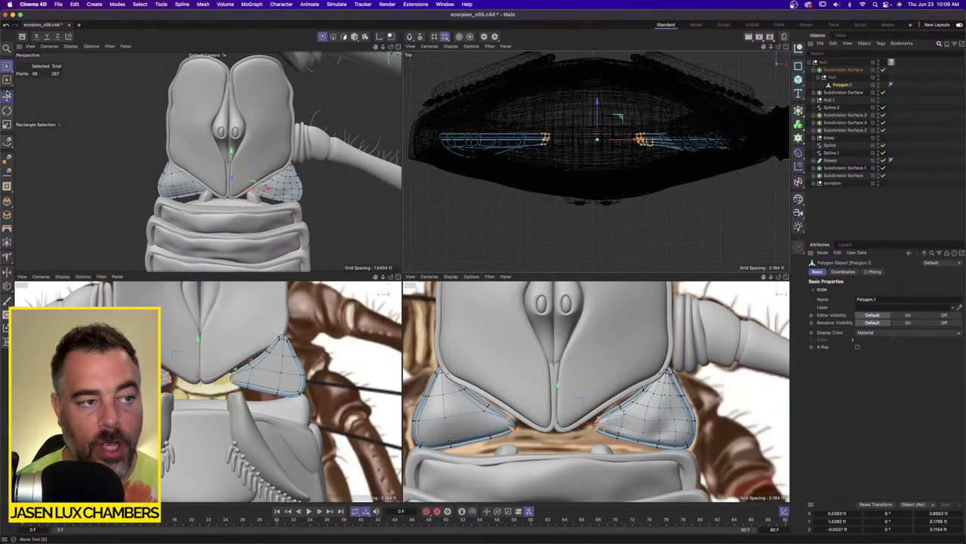
{"action": "left_click", "coordinate": [836, 290]}
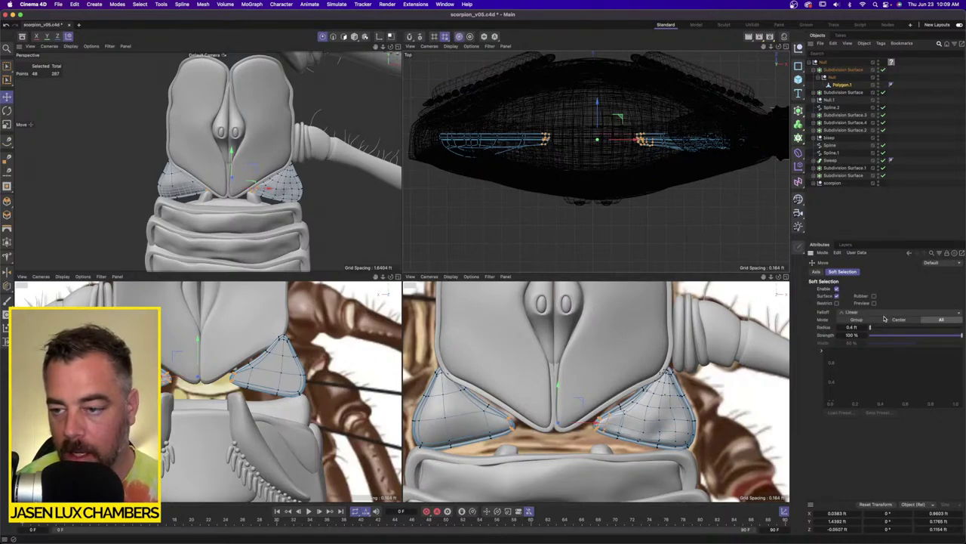
{"action": "left_click", "coordinate": [874, 303]}
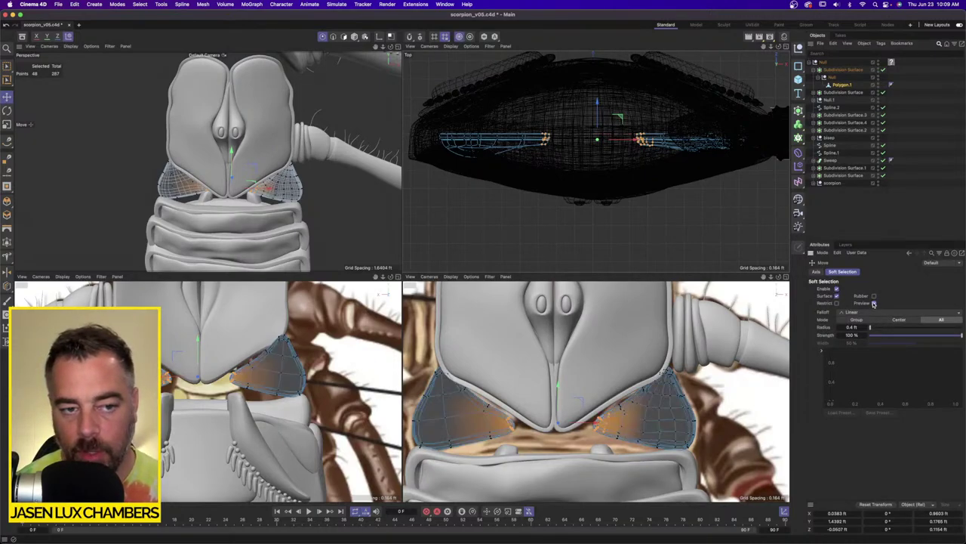
{"action": "left_click_drag", "start_coordinate": [876, 330], "coordinate": [877, 327]}
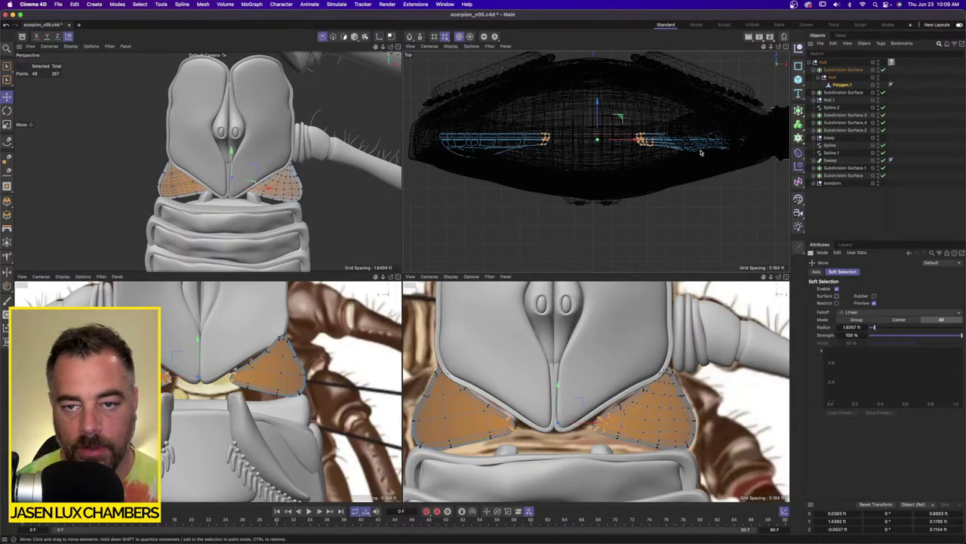
Pull the plates' inner tips toward the scorpion's back to about Z -0.49 ft and inspect both plates in an enlarged perspective view.
{"action": "left_click_drag", "start_coordinate": [597, 115], "coordinate": [598, 163]}
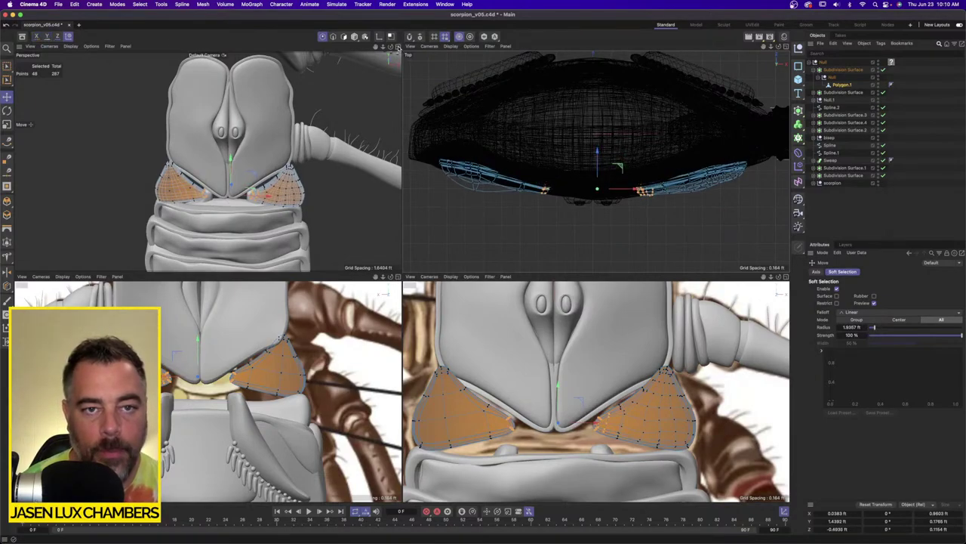
{"action": "left_click", "coordinate": [398, 46]}
{"action": "scroll", "coordinate": [528, 264], "scroll_direction": "up", "scroll_amount": 4}
{"action": "left_click_drag", "start_coordinate": [528, 266], "coordinate": [330, 316], "text": "alt"}
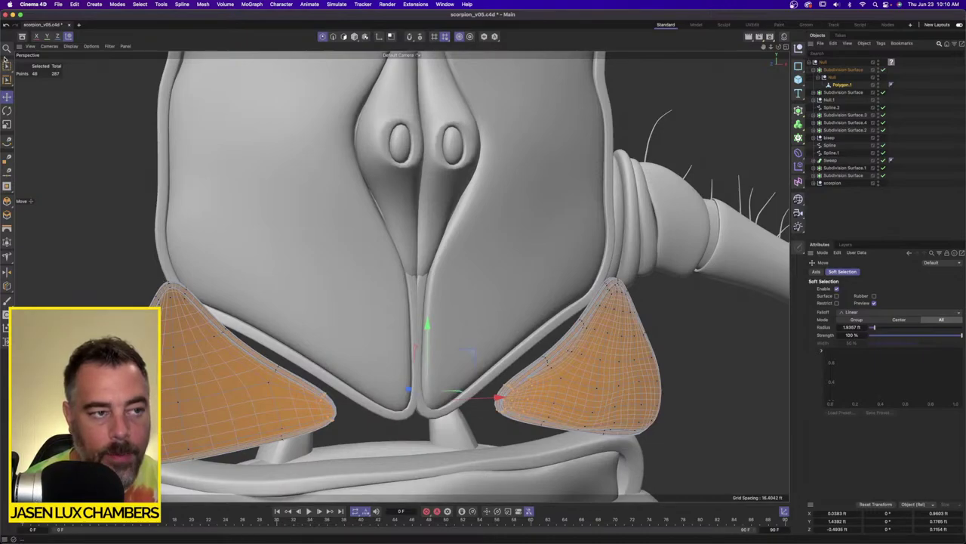
Try to pick the upper outer-tip points of both plates with Live Selection.
{"action": "left_click", "coordinate": [6, 66]}
{"action": "left_click", "coordinate": [42, 70]}
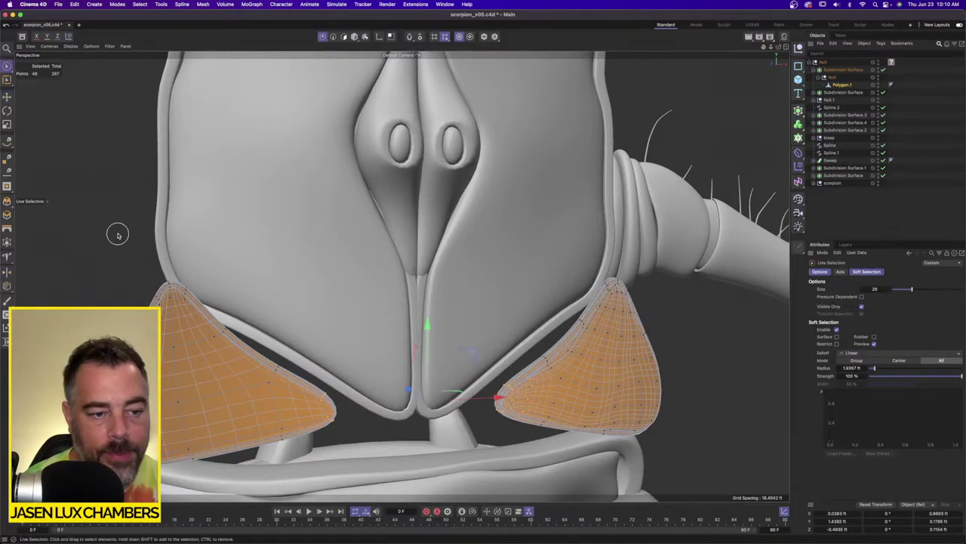
{"action": "left_click", "coordinate": [157, 300]}
{"action": "left_click", "coordinate": [641, 288], "text": "shift"}
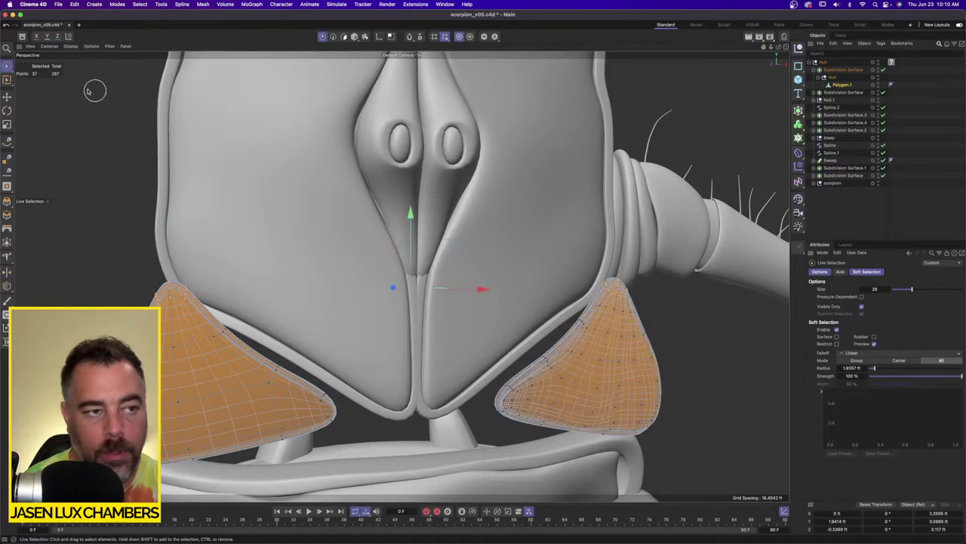
Select the upper outer-tip points of both plates on Polygon.1 with Rectangle Selection, including the hidden ones.
{"action": "left_click", "coordinate": [7, 66]}
{"action": "left_click", "coordinate": [41, 80]}
{"action": "left_click_drag", "start_coordinate": [131, 264], "coordinate": [222, 325]}
{"action": "left_click_drag", "start_coordinate": [585, 262], "coordinate": [663, 299], "text": "shift"}
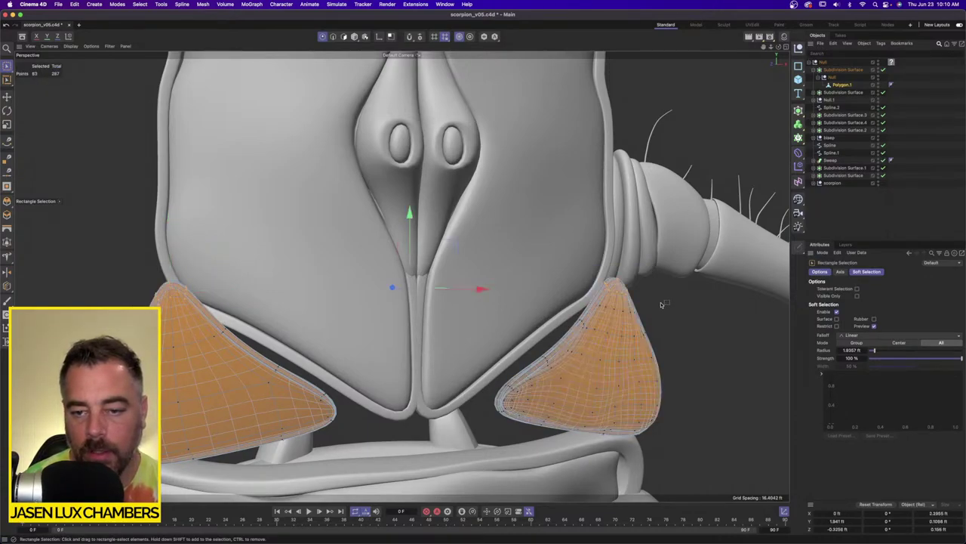
Set the Move tool's soft selection radius to 0.7 ft and shift both plates' outer tips in depth to about Z -0.07 ft.
{"action": "left_click", "coordinate": [844, 85]}
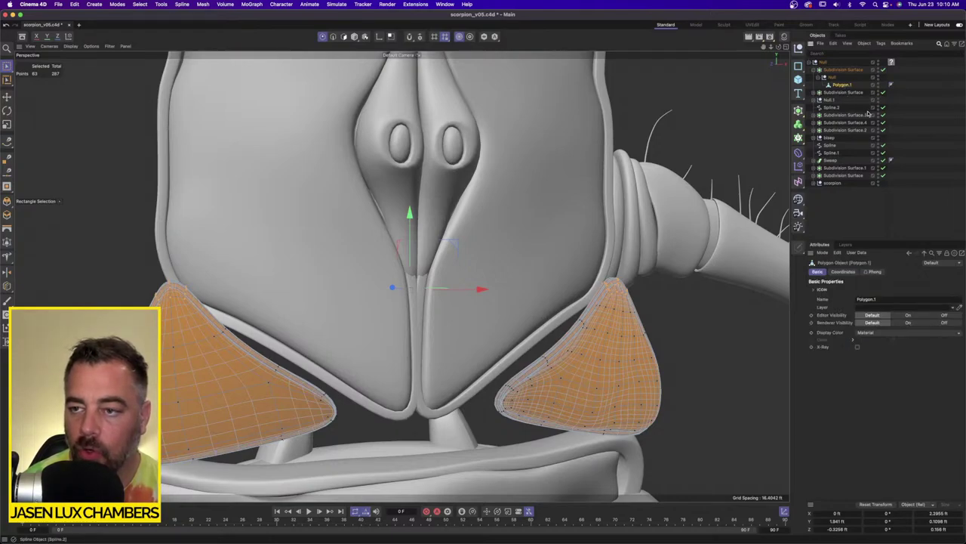
{"action": "key", "text": "e"}
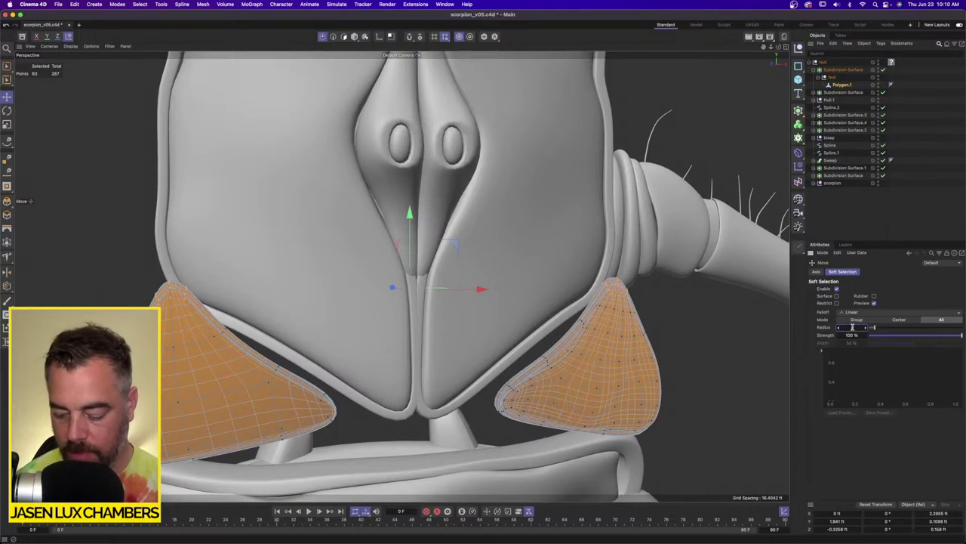
{"action": "type", "text": ".7"}
{"action": "key", "text": "Return"}
{"action": "left_click_drag", "start_coordinate": [266, 285], "coordinate": [329, 297], "text": "alt"}
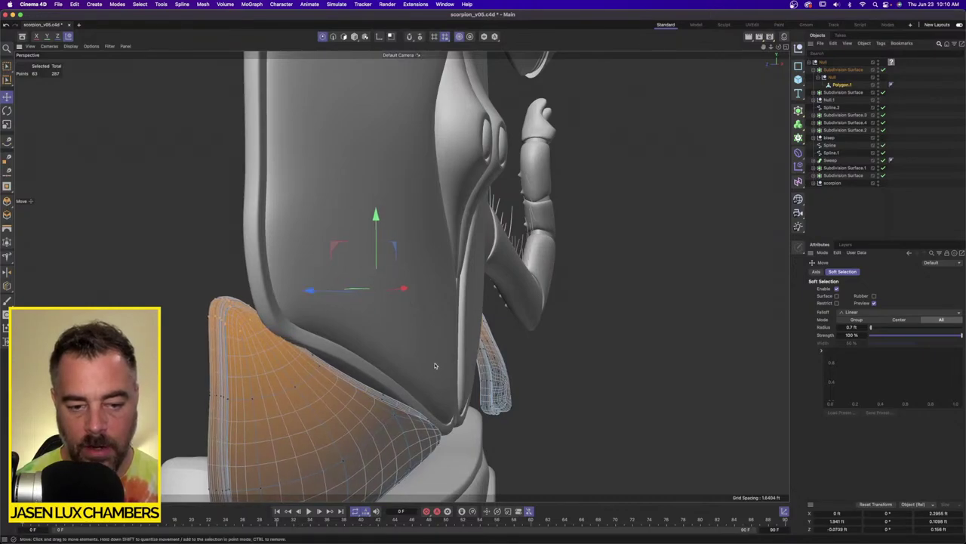
{"action": "left_click_drag", "start_coordinate": [433, 363], "coordinate": [446, 439], "text": "alt"}
{"action": "key", "text": "super+z"}
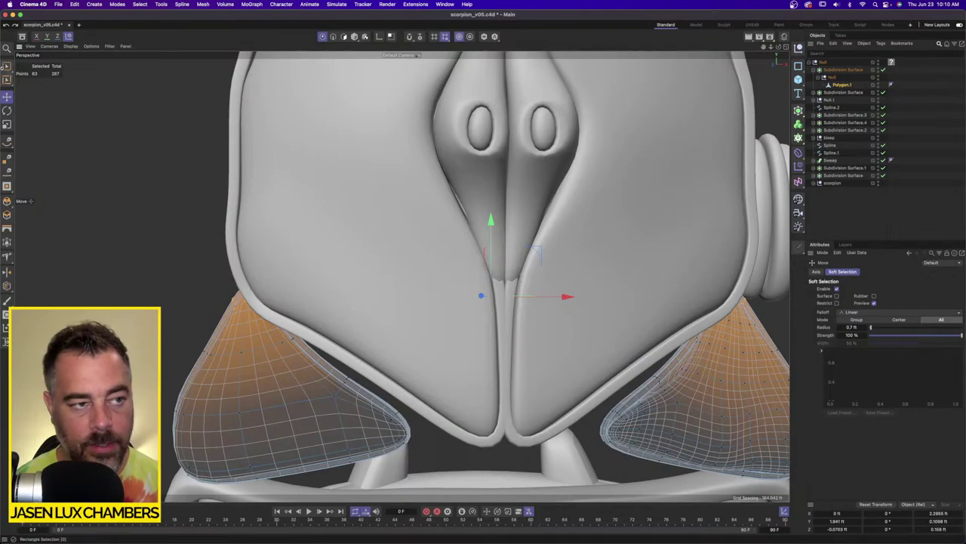
Select the right plate's inner-tip points with Rectangle Selection.
{"action": "left_click", "coordinate": [6, 67]}
{"action": "left_click", "coordinate": [41, 87]}
{"action": "left_click_drag", "start_coordinate": [389, 385], "coordinate": [437, 468]}
{"action": "mouse_move", "coordinate": [630, 408]}
{"action": "left_mouse_down", "text": "shift"}
{"action": "mouse_move", "coordinate": [557, 456]}
{"action": "mouse_move", "coordinate": [554, 403]}
{"action": "mouse_move", "coordinate": [540, 396]}
{"action": "mouse_move", "coordinate": [561, 373]}
{"action": "mouse_move", "coordinate": [668, 380]}
{"action": "mouse_move", "coordinate": [647, 399]}
{"action": "left_mouse_up", "text": "shift"}
{"action": "left_click_drag", "start_coordinate": [600, 420], "coordinate": [655, 488]}
Turn on X-Ray for the plates' Subdivision Surface and show them over the reference image in the Front view.
{"action": "left_click", "coordinate": [821, 69]}
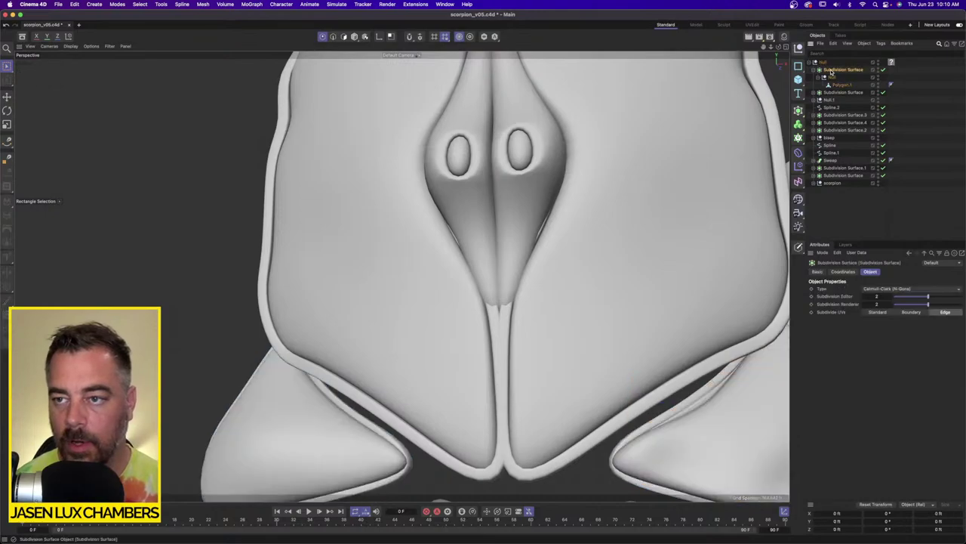
{"action": "left_click", "coordinate": [817, 272]}
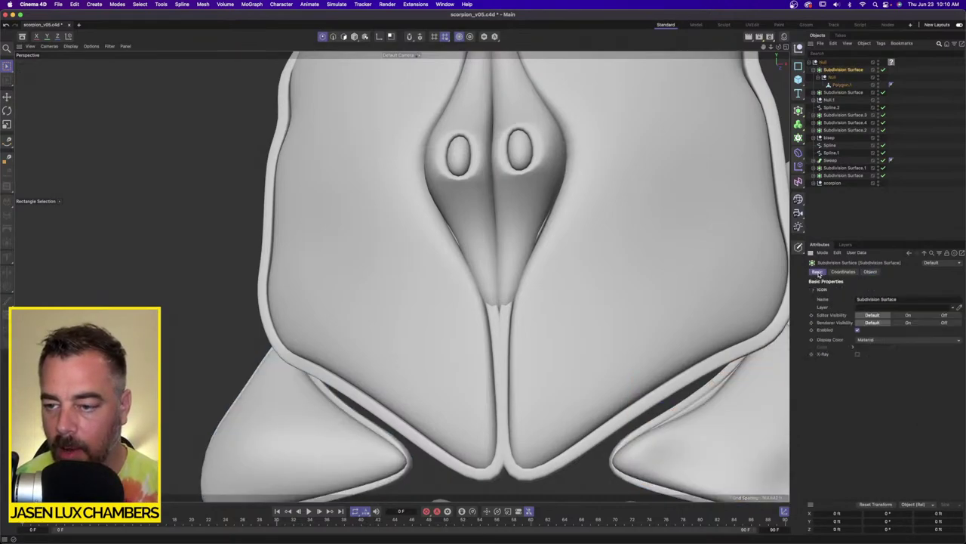
{"action": "left_click", "coordinate": [857, 354]}
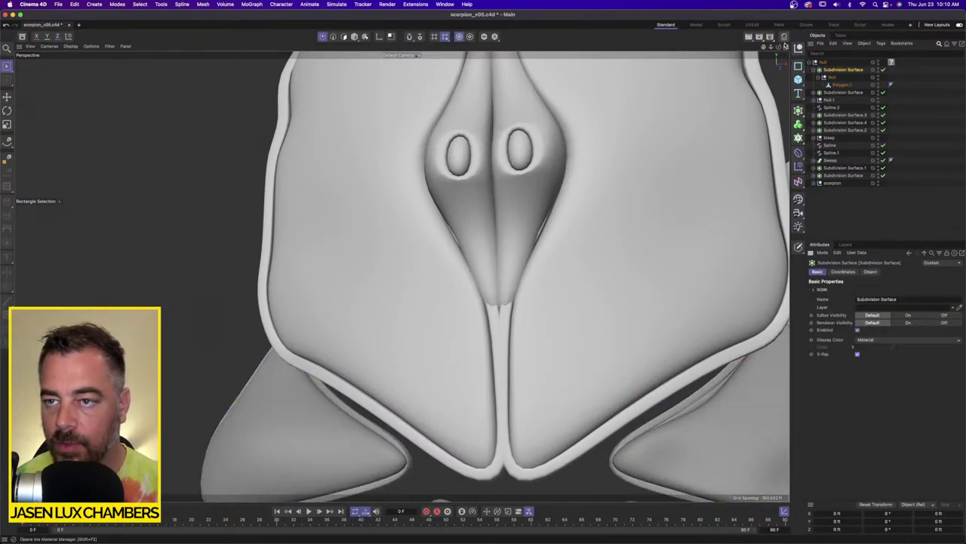
{"action": "left_click", "coordinate": [785, 47]}
{"action": "left_click", "coordinate": [786, 276]}
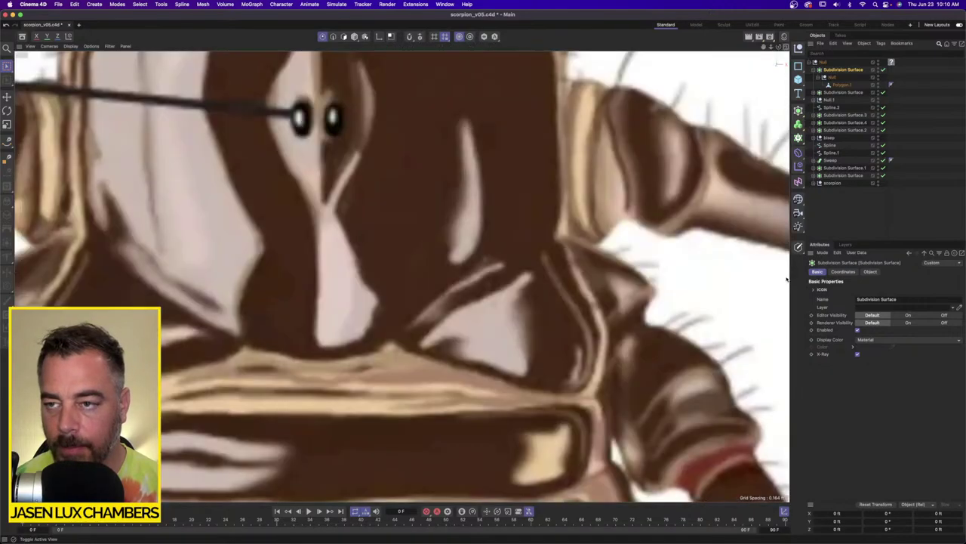
Move the right plate's inner-tip points on Polygon.1 slightly up to about X 0.46 ft, Y 1.46 ft.
{"action": "left_click", "coordinate": [846, 84]}
{"action": "right_click_drag", "start_coordinate": [510, 287], "coordinate": [523, 281], "text": "alt"}
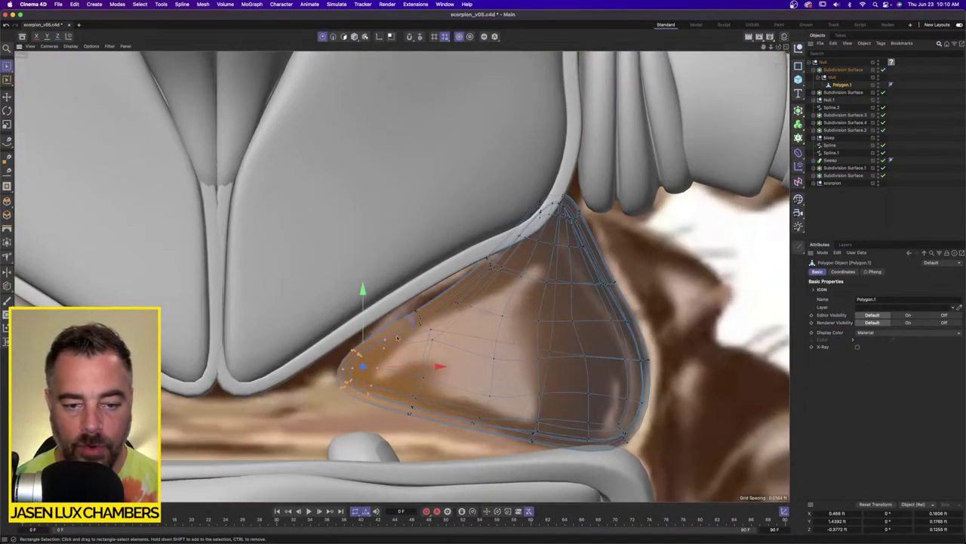
{"action": "key", "text": "e"}
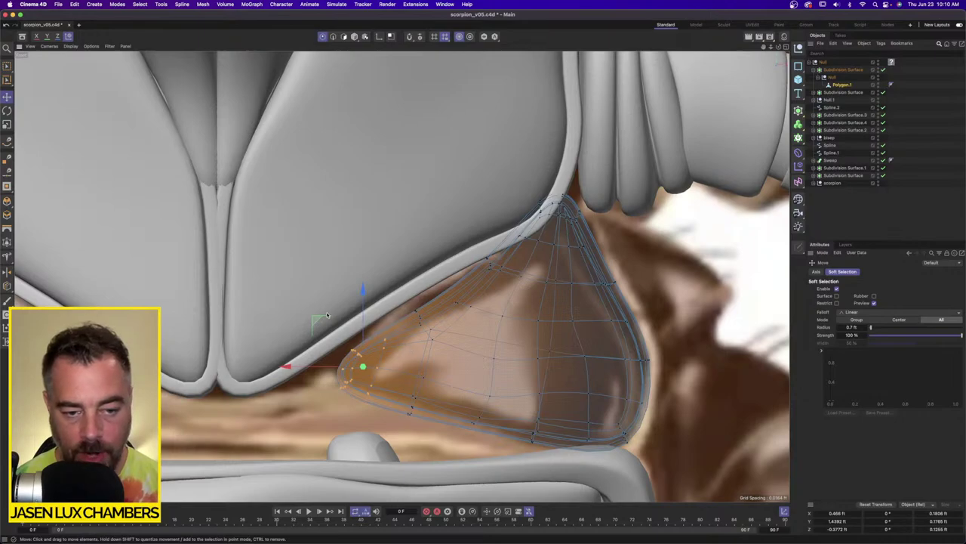
Set the soft selection radius to 0.3 ft and move the right plate's upper-edge middle points toward the carapace rim, about X 0.64 ft, Y 1.82 ft.
{"action": "key", "text": "0"}
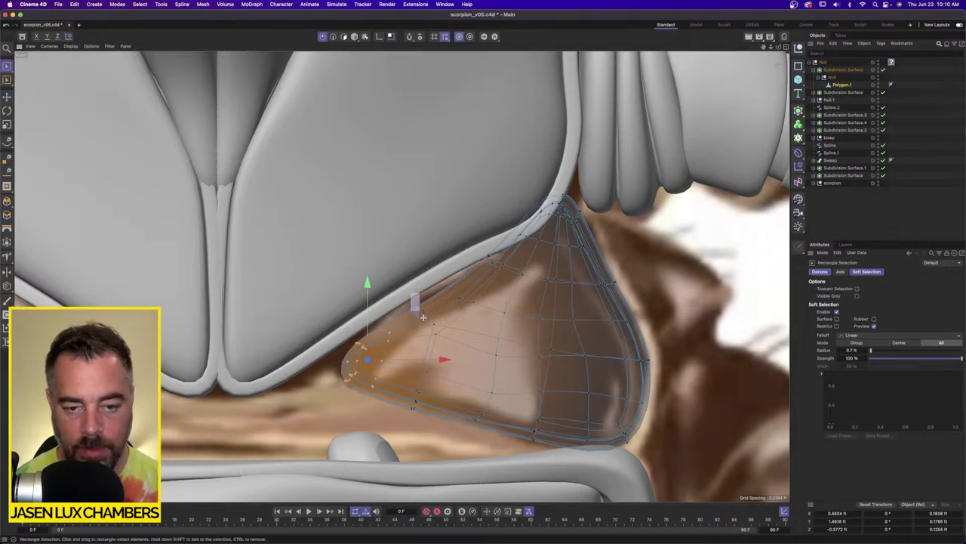
{"action": "left_click_drag", "start_coordinate": [423, 317], "coordinate": [425, 318]}
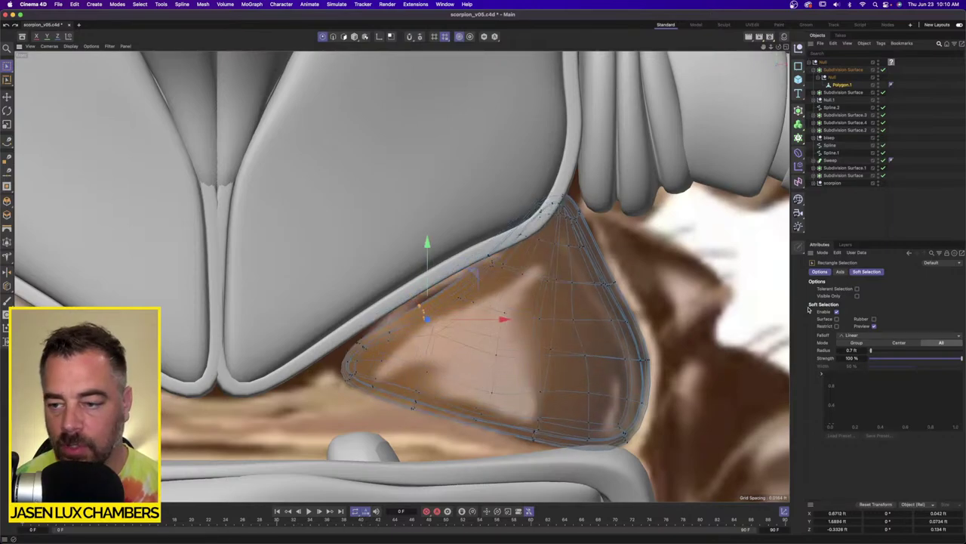
{"action": "type", "text": "0.3"}
{"action": "key", "text": "Return"}
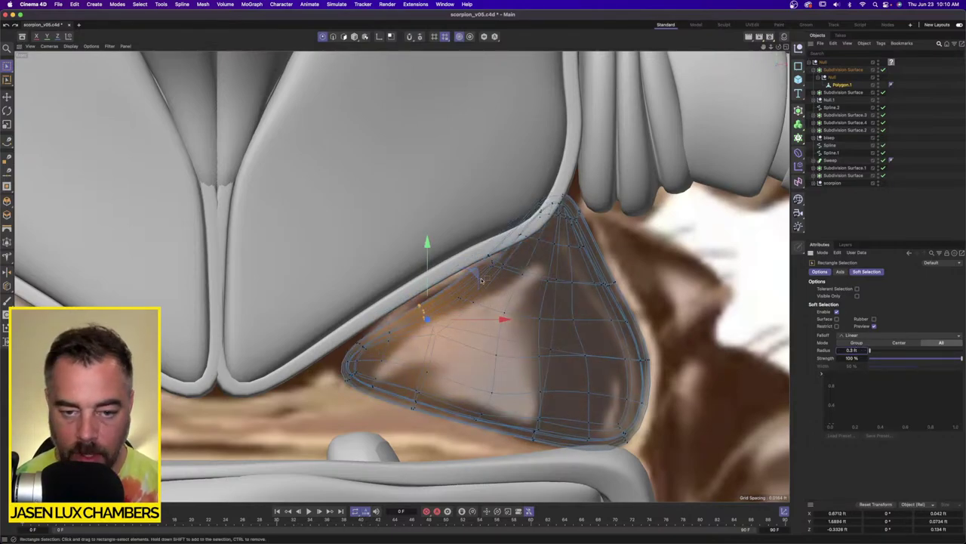
{"action": "left_click_drag", "start_coordinate": [471, 273], "coordinate": [459, 264]}
{"action": "key", "text": "e"}
Select the right plate's upper tip points and shift them slightly outward to fit the reference outline.
{"action": "key", "text": "0"}
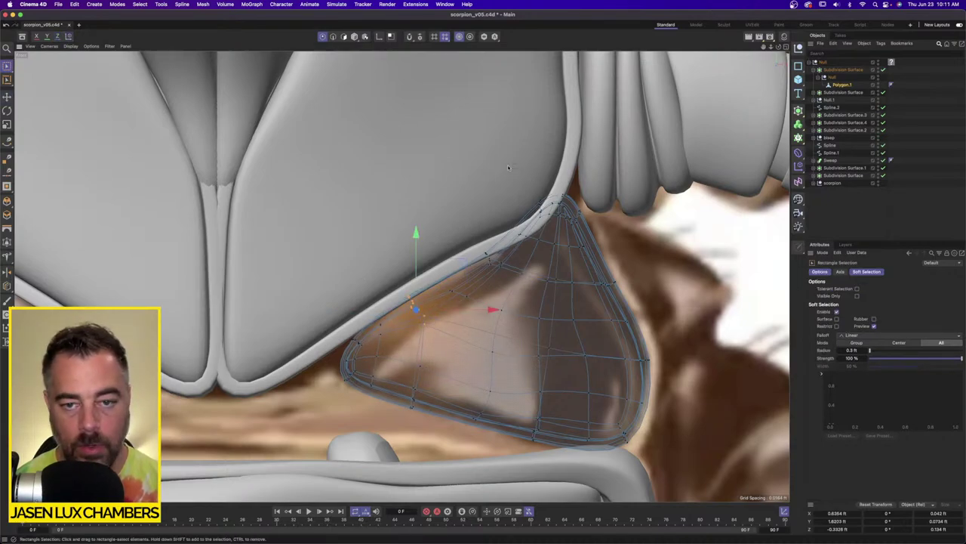
{"action": "left_click_drag", "start_coordinate": [508, 166], "coordinate": [625, 228]}
{"action": "key", "text": "e"}
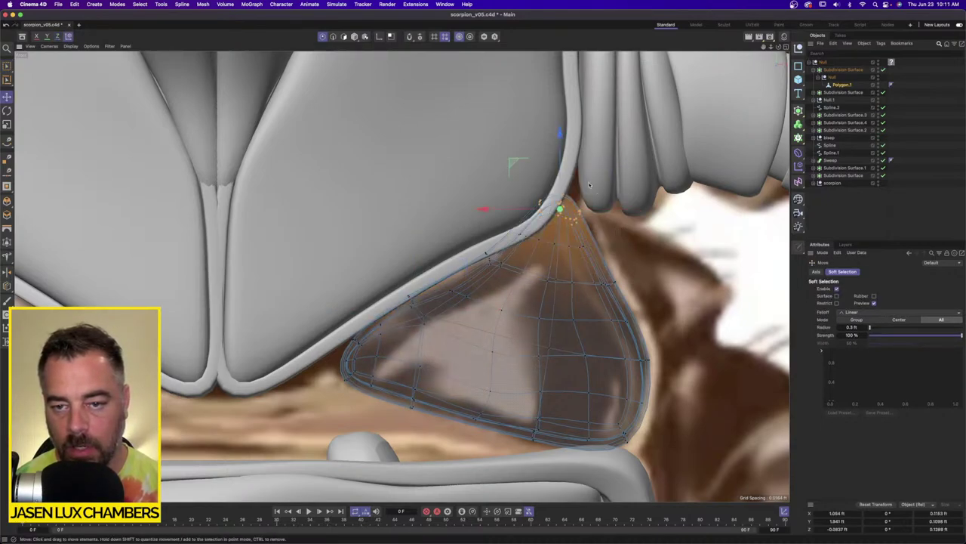
{"action": "left_click_drag", "start_coordinate": [519, 163], "coordinate": [524, 163]}
Move the right plate's lower outer points outward and down, and its upper outer-edge points out to about X 1.27 ft, Y 1.70 ft.
{"action": "key", "text": "0"}
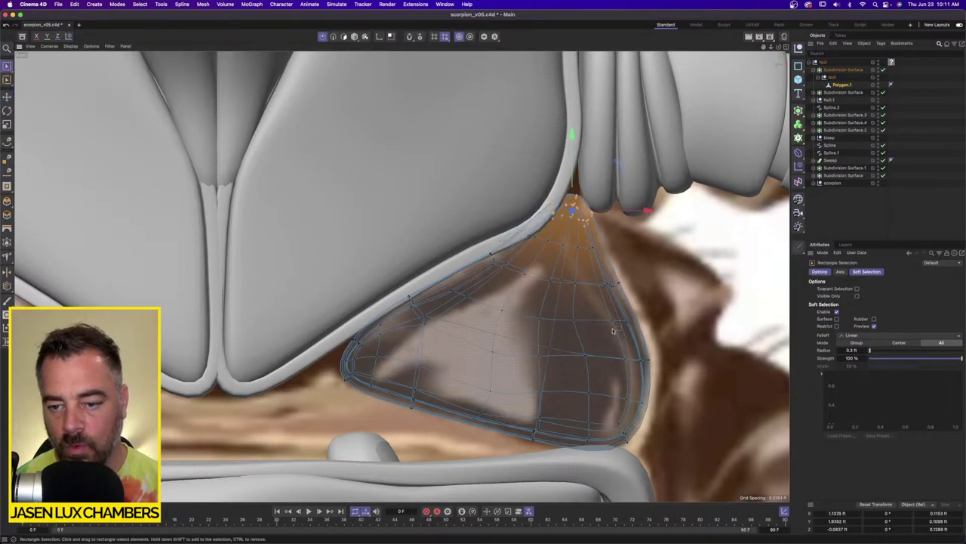
{"action": "left_click_drag", "start_coordinate": [610, 350], "coordinate": [692, 474]}
{"action": "key", "text": "e"}
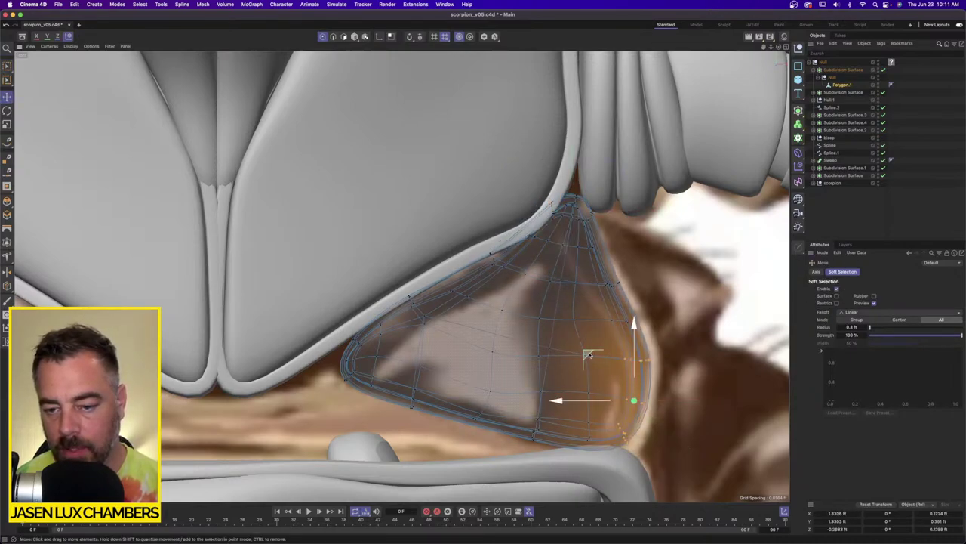
{"action": "left_click_drag", "start_coordinate": [590, 354], "coordinate": [601, 355]}
{"action": "key", "text": "0"}
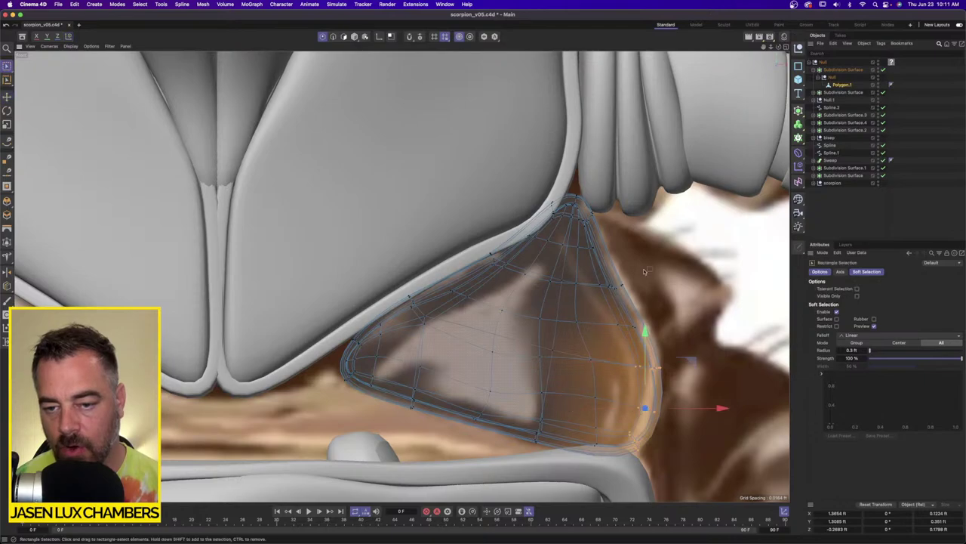
{"action": "left_click_drag", "start_coordinate": [643, 269], "coordinate": [595, 300]}
{"action": "key", "text": "e"}
{"action": "key", "text": "w"}
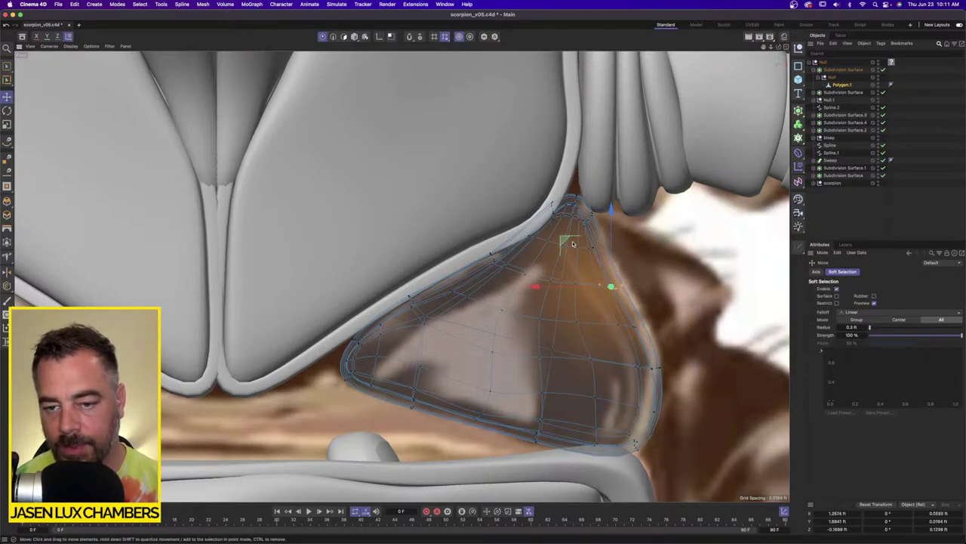
{"action": "left_click_drag", "start_coordinate": [573, 244], "coordinate": [577, 241]}
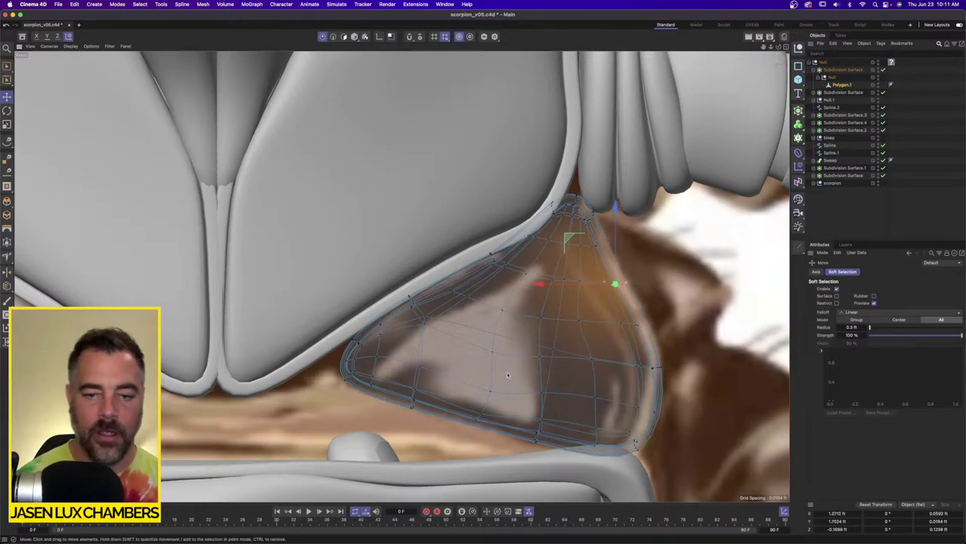
Move the left plate's upper-edge middle points against the carapace rim and its inner tip slightly inward and up.
{"action": "scroll", "coordinate": [508, 376], "scroll_direction": "down", "scroll_amount": 3}
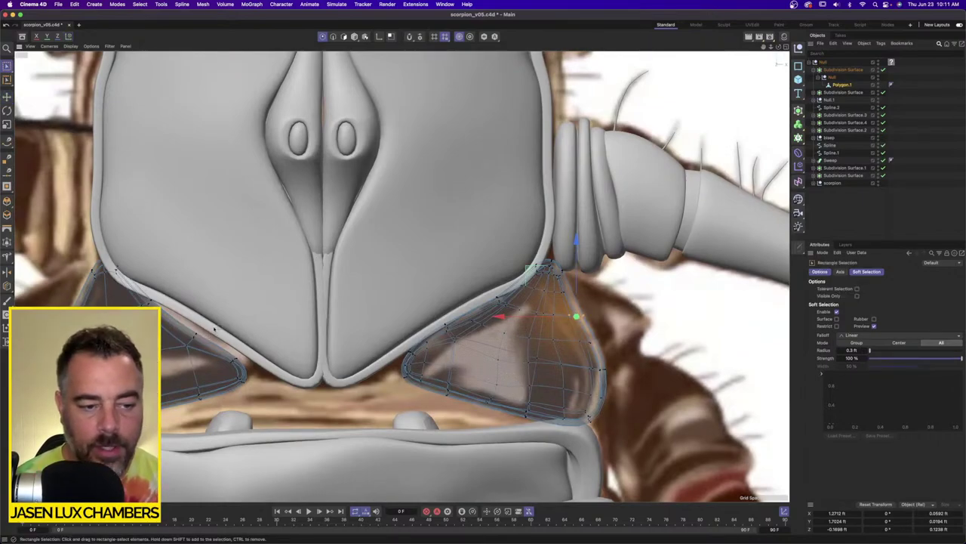
{"action": "left_click", "coordinate": [193, 338]}
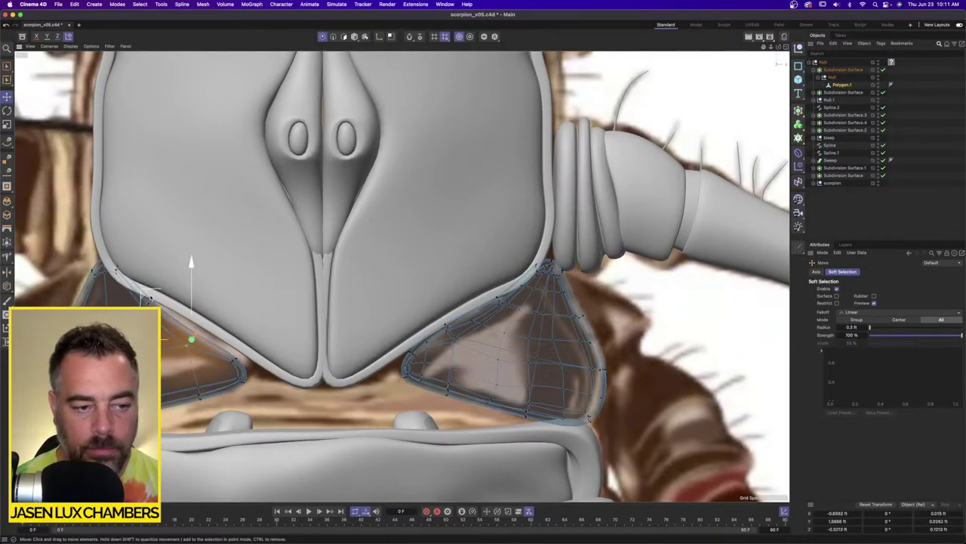
{"action": "key", "text": "0"}
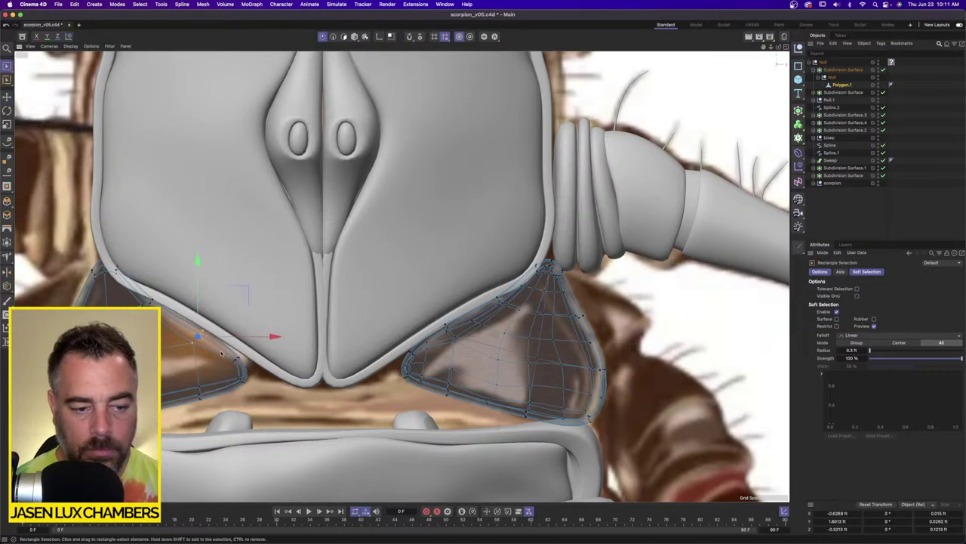
{"action": "left_click_drag", "start_coordinate": [221, 348], "coordinate": [264, 407]}
{"action": "key", "text": "e"}
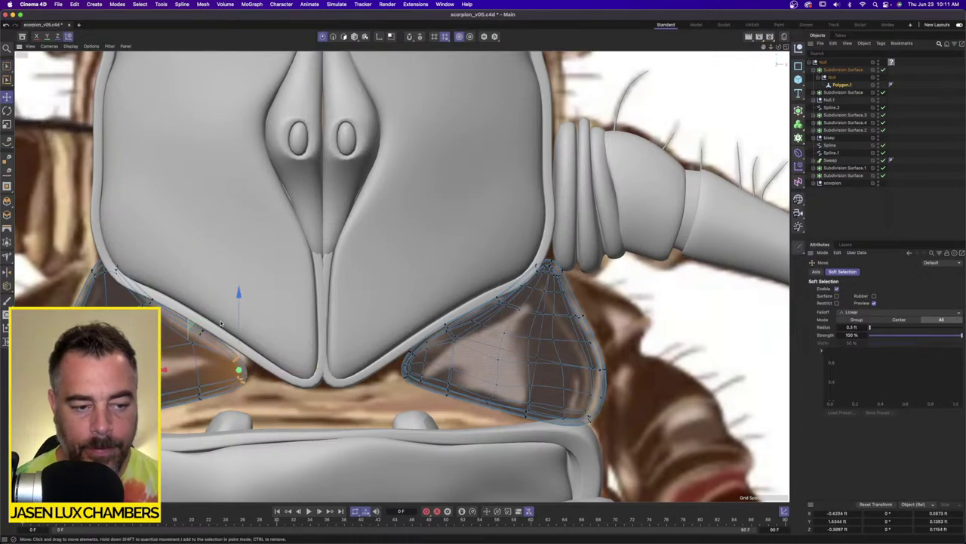
{"action": "left_click_drag", "start_coordinate": [221, 323], "coordinate": [228, 321]}
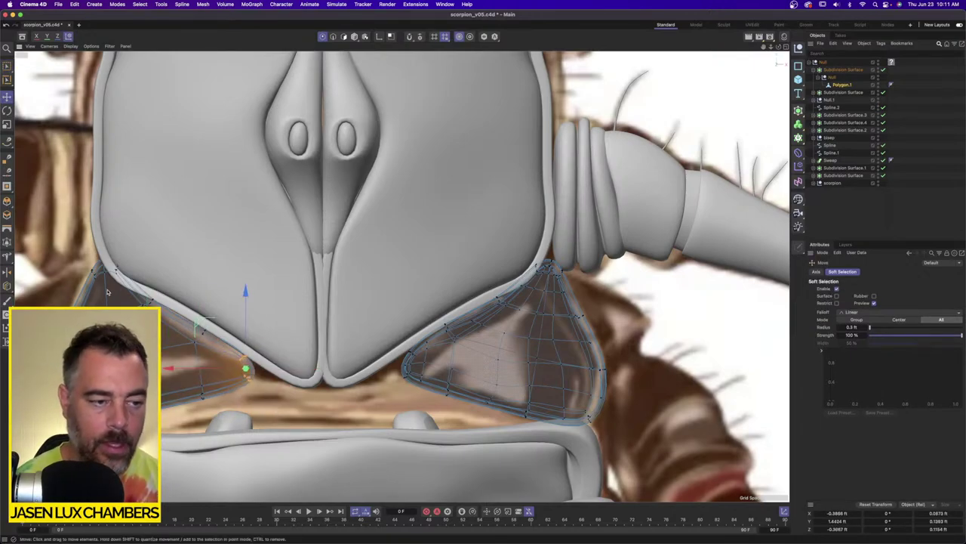
Pull the left plate's outer side points outward and its lower outer corner down and out to match the reference.
{"action": "middle_click_drag", "start_coordinate": [107, 292], "coordinate": [296, 298], "text": "alt"}
{"action": "key", "text": "0"}
{"action": "left_click_drag", "start_coordinate": [285, 294], "coordinate": [244, 414]}
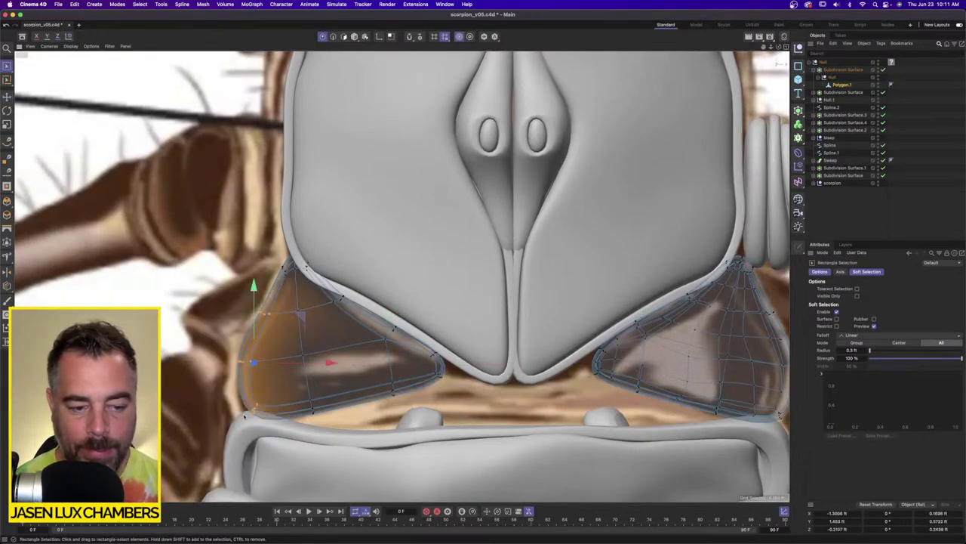
{"action": "left_click_drag", "start_coordinate": [304, 363], "coordinate": [224, 441]}
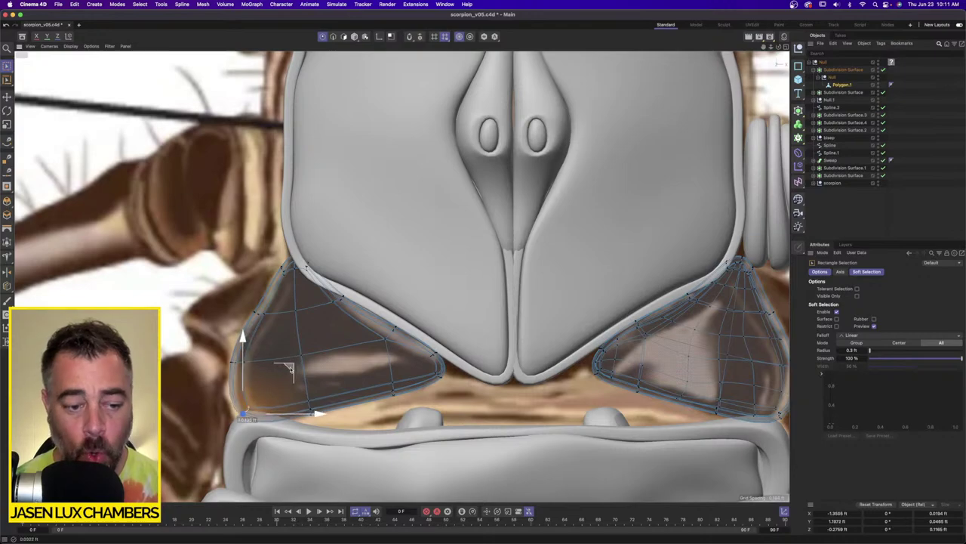
{"action": "left_click_drag", "start_coordinate": [291, 369], "coordinate": [288, 371]}
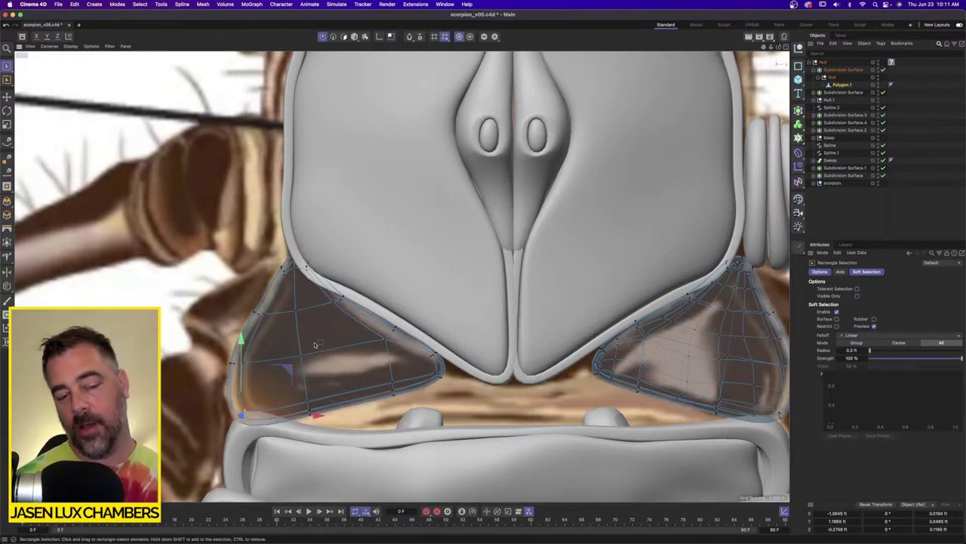
Adjust the left plate's upper tip and upper outer-edge points to follow the reference outline, raising the tip toward the carapace rim.
{"action": "left_click_drag", "start_coordinate": [229, 231], "coordinate": [337, 287]}
{"action": "left_click_drag", "start_coordinate": [345, 216], "coordinate": [341, 216]}
{"action": "left_click_drag", "start_coordinate": [228, 298], "coordinate": [270, 329]}
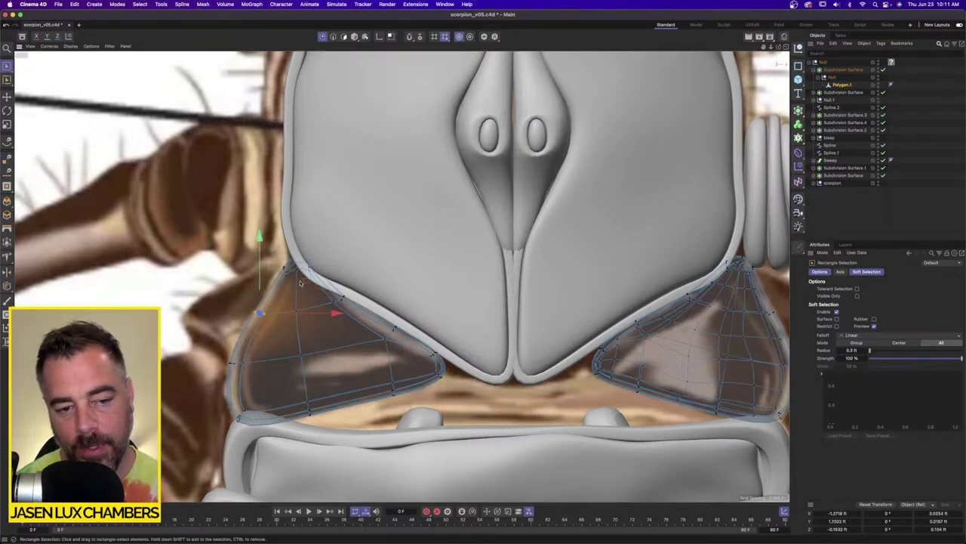
{"action": "left_click_drag", "start_coordinate": [291, 262], "coordinate": [301, 270]}
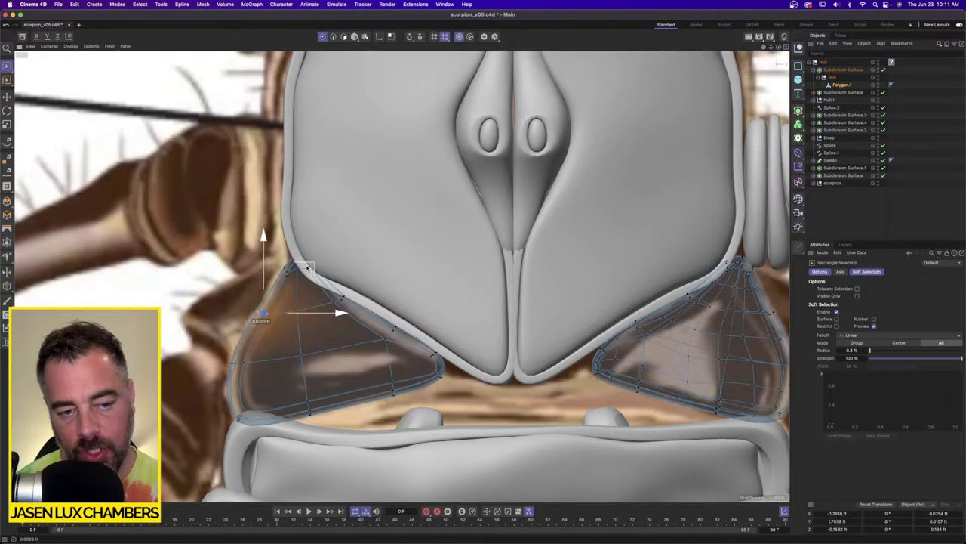
{"action": "left_click_drag", "start_coordinate": [275, 226], "coordinate": [312, 275]}
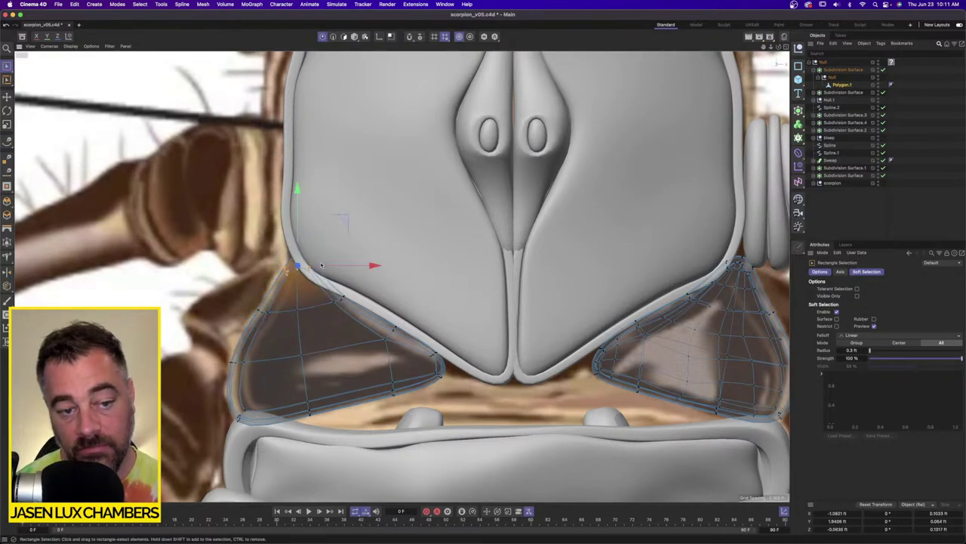
{"action": "left_click_drag", "start_coordinate": [343, 218], "coordinate": [340, 213]}
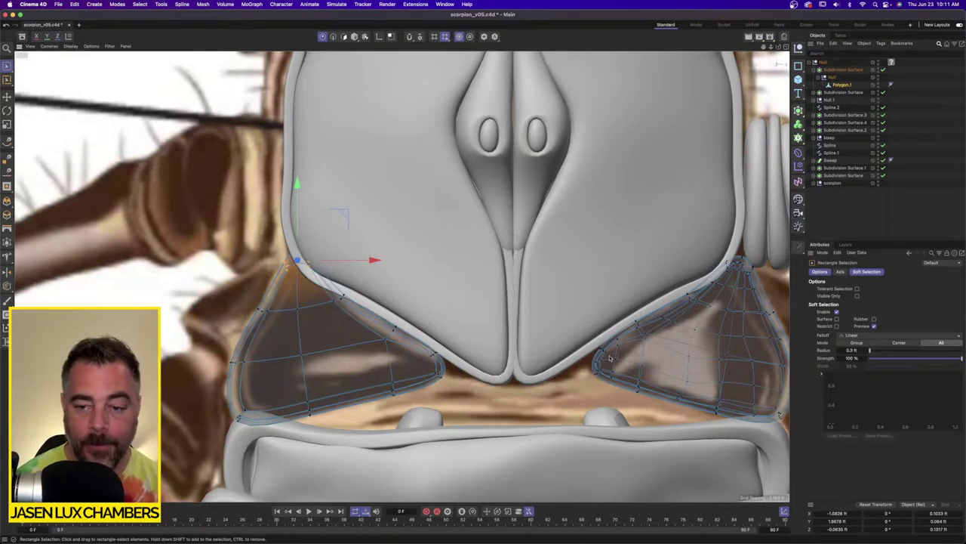
Select the lower outer corner points of both triangular plates in the perspective view.
{"action": "scroll", "coordinate": [611, 358], "scroll_direction": "down", "scroll_amount": 5}
{"action": "scroll", "coordinate": [610, 332], "scroll_direction": "up", "scroll_amount": 4}
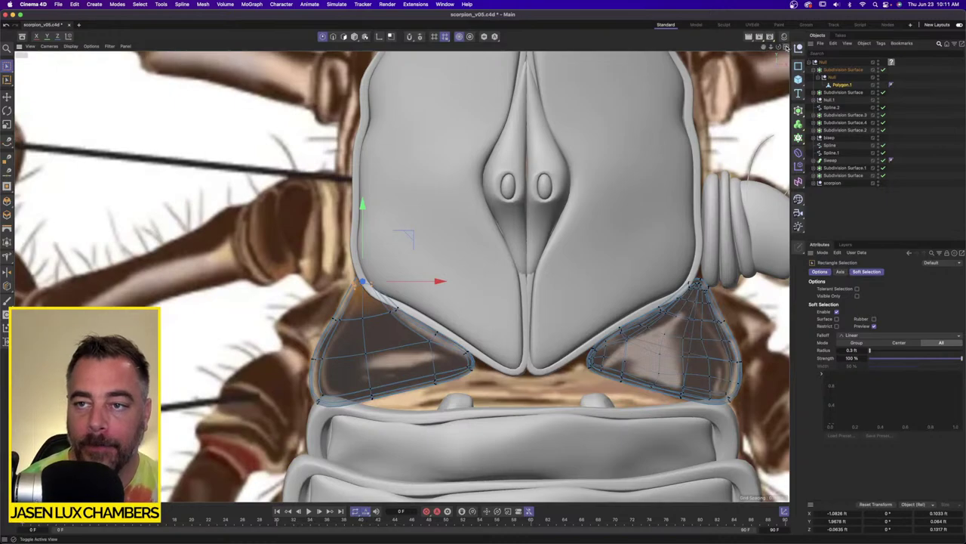
{"action": "left_click", "coordinate": [786, 46]}
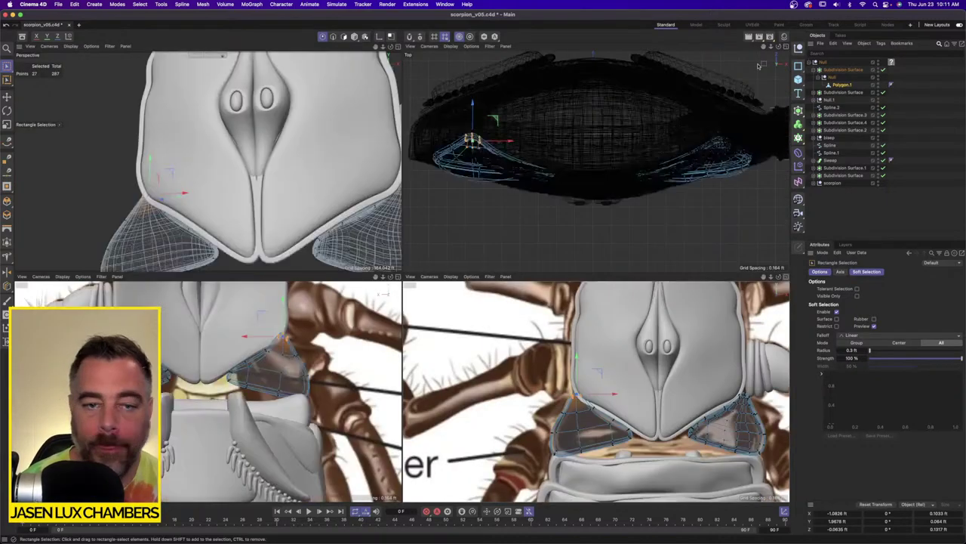
{"action": "left_click", "coordinate": [398, 46]}
{"action": "scroll", "coordinate": [336, 254], "scroll_direction": "down", "scroll_amount": 4}
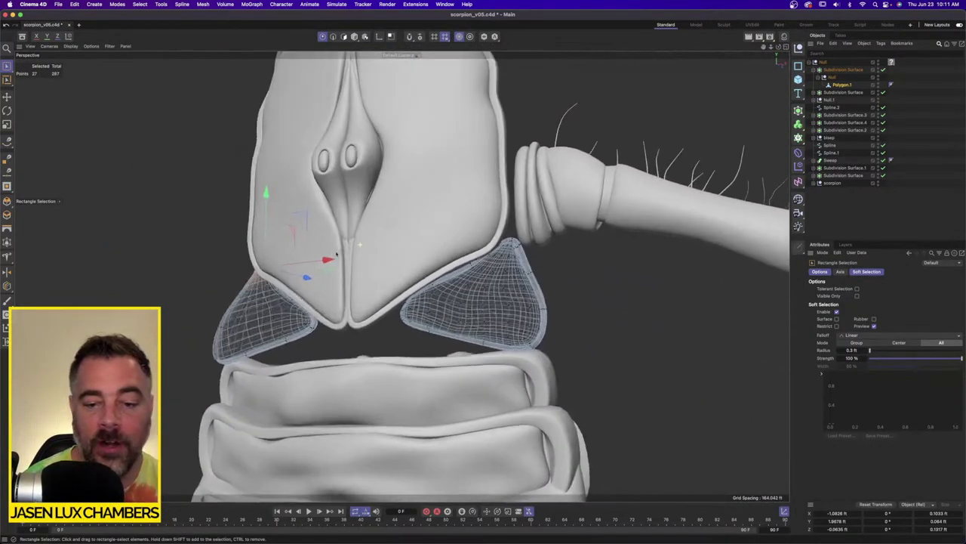
{"action": "left_click_drag", "start_coordinate": [336, 254], "coordinate": [316, 270], "text": "alt"}
{"action": "left_click_drag", "start_coordinate": [514, 376], "coordinate": [559, 400], "text": "alt"}
{"action": "scroll", "coordinate": [273, 361], "scroll_direction": "up", "scroll_amount": 2}
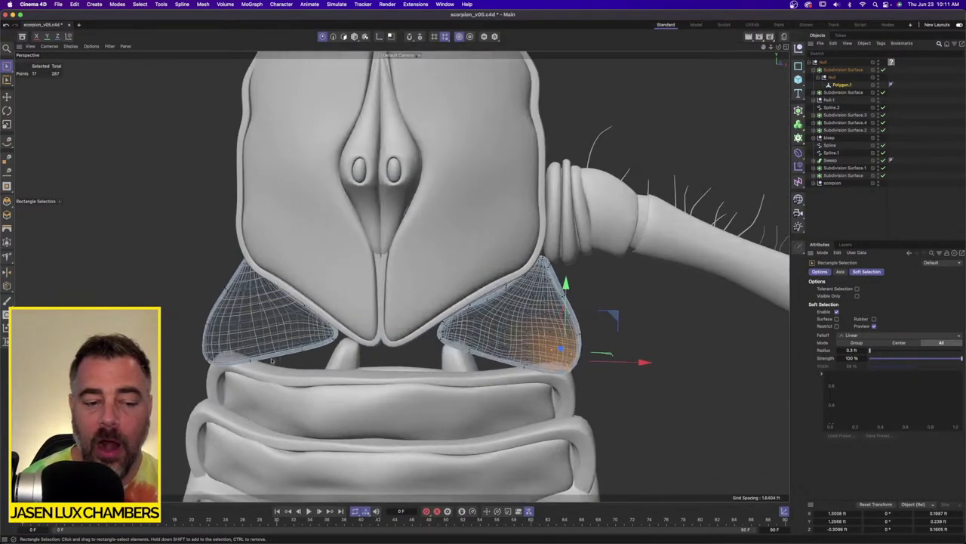
{"action": "left_click_drag", "start_coordinate": [191, 328], "coordinate": [266, 379], "text": "shift"}
{"action": "left_click_drag", "start_coordinate": [302, 360], "coordinate": [281, 347], "text": "alt"}
{"action": "left_click_drag", "start_coordinate": [367, 371], "coordinate": [416, 342]}
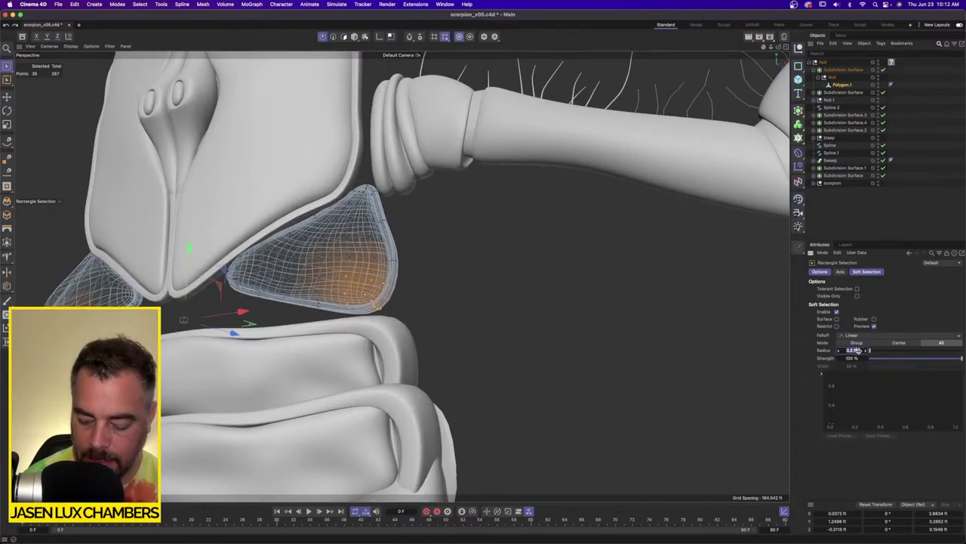
Set the soft selection radius to 0.8 ft and shift the selected plate corners inward along Z to about -0.24 ft.
{"action": "key", "text": "Return"}
{"action": "left_click_drag", "start_coordinate": [392, 294], "coordinate": [212, 277], "text": "alt"}
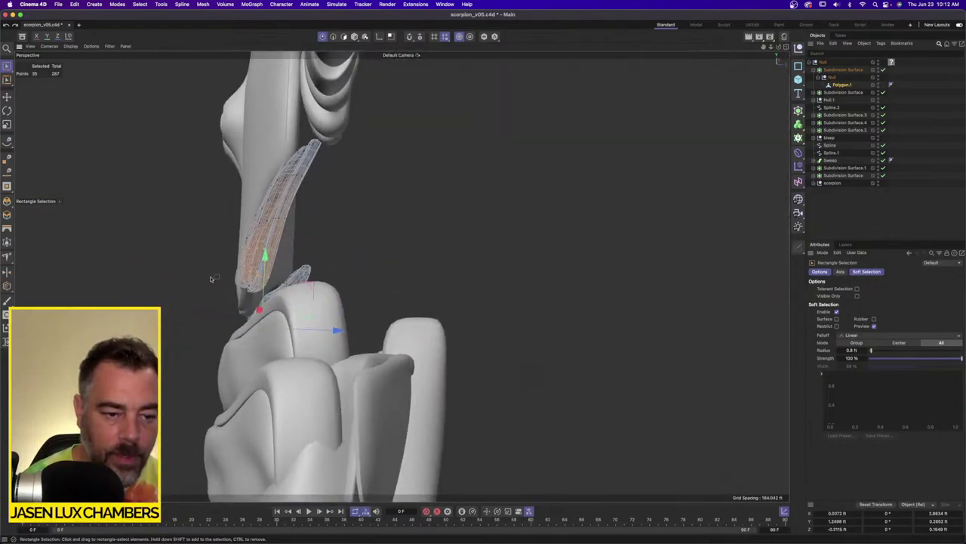
{"action": "key", "text": "ctrl+z"}
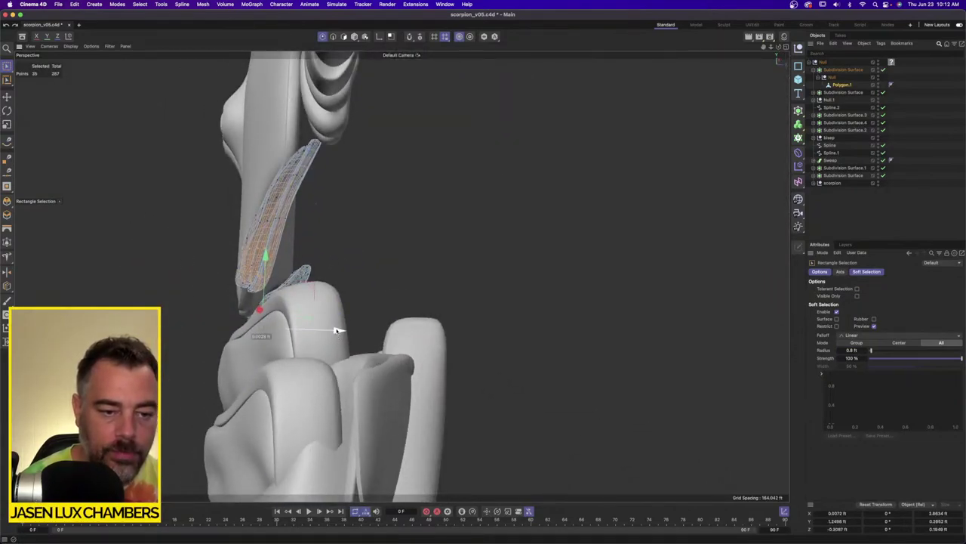
{"action": "left_click_drag", "start_coordinate": [337, 330], "coordinate": [348, 331]}
{"action": "left_click_drag", "start_coordinate": [269, 235], "coordinate": [364, 250], "text": "alt"}
{"action": "scroll", "coordinate": [365, 250], "scroll_direction": "down", "scroll_amount": 5}
{"action": "middle_click_drag", "start_coordinate": [382, 262], "coordinate": [549, 282], "text": "alt"}
{"action": "left_click", "coordinate": [945, 192]}
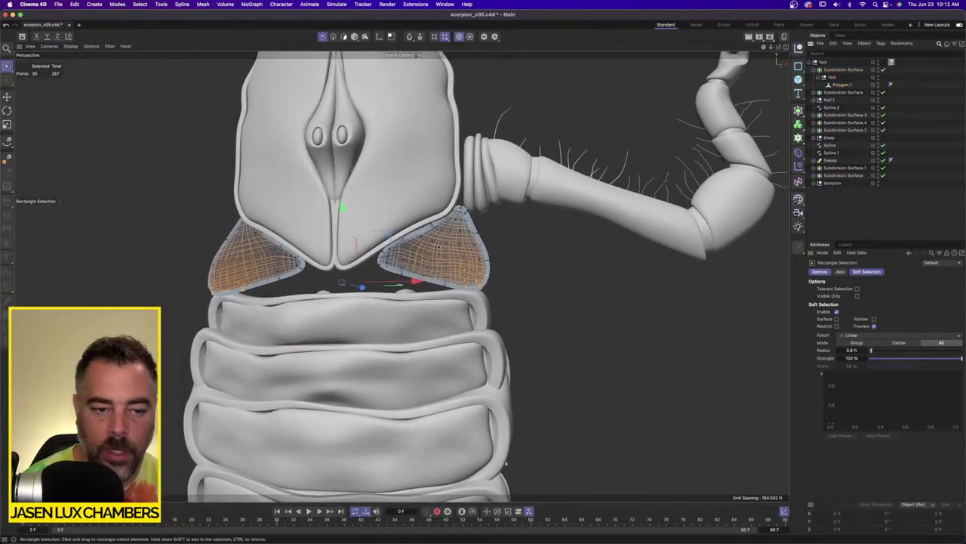
{"action": "left_click_drag", "start_coordinate": [385, 246], "coordinate": [364, 224], "text": "alt"}
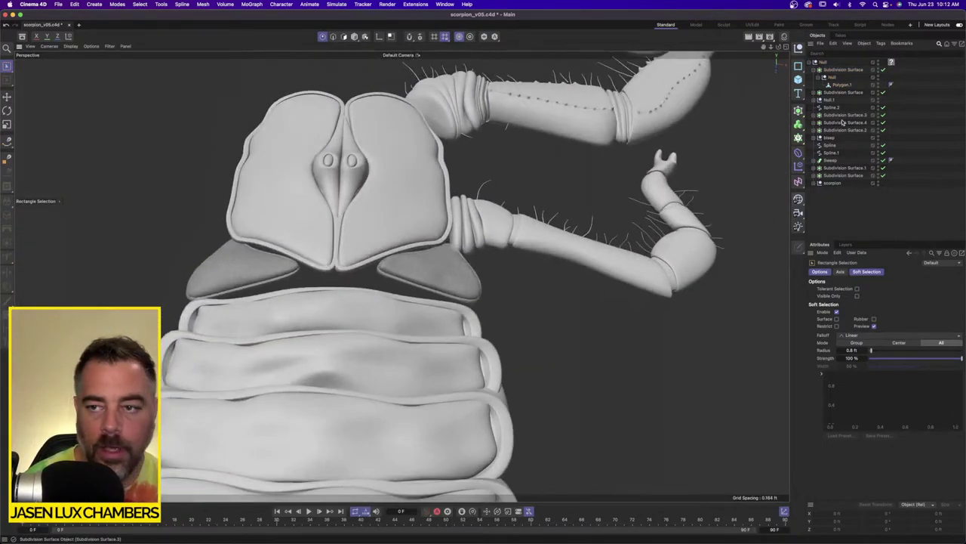
{"action": "left_click_drag", "start_coordinate": [546, 200], "coordinate": [549, 243], "text": "alt"}
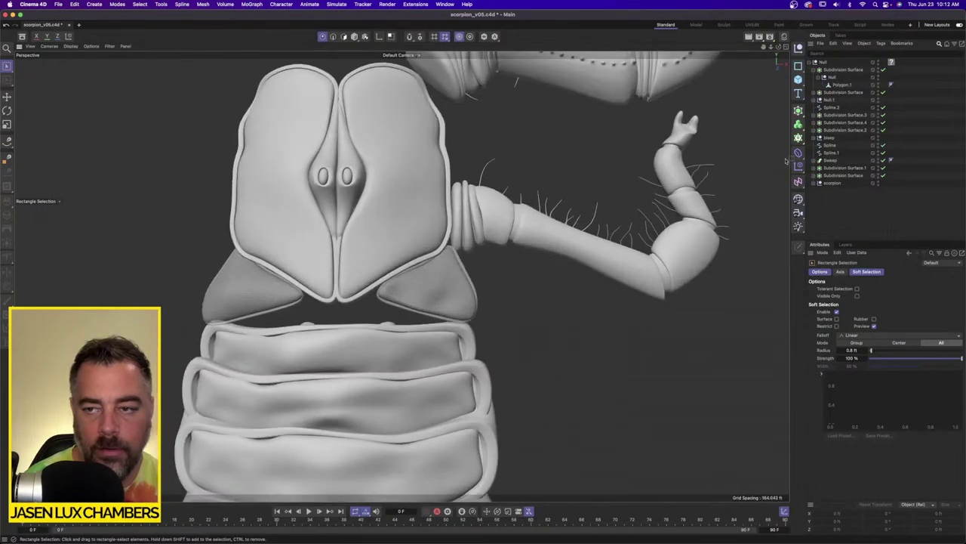
Select the upper-edge middle points of both plates in Polygon.1 and move them to about Z -0.27 ft with a 0.4 ft soft selection radius.
{"action": "left_click", "coordinate": [841, 85]}
{"action": "scroll", "coordinate": [419, 264], "scroll_direction": "up", "scroll_amount": 4}
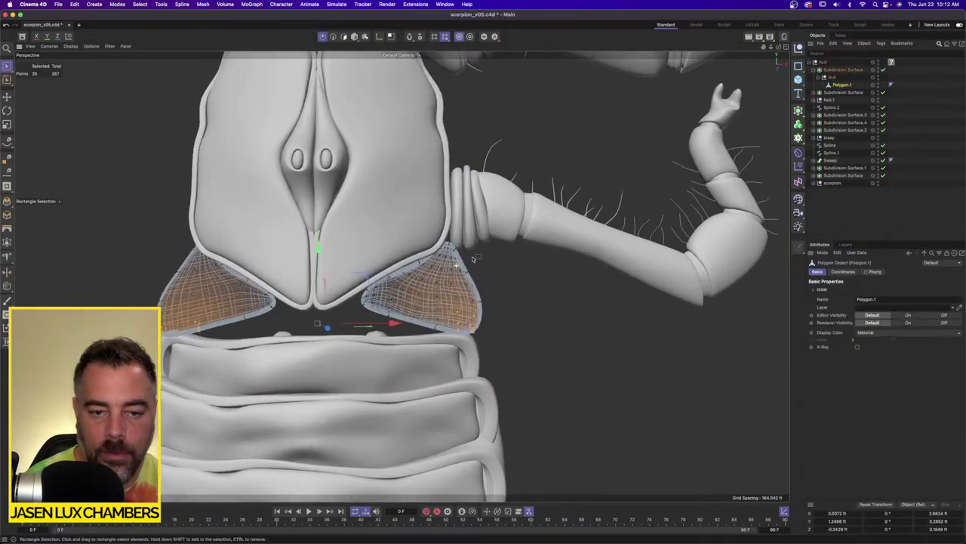
{"action": "left_click_drag", "start_coordinate": [414, 271], "coordinate": [410, 276]}
{"action": "left_click_drag", "start_coordinate": [213, 270], "coordinate": [251, 291], "text": "shift"}
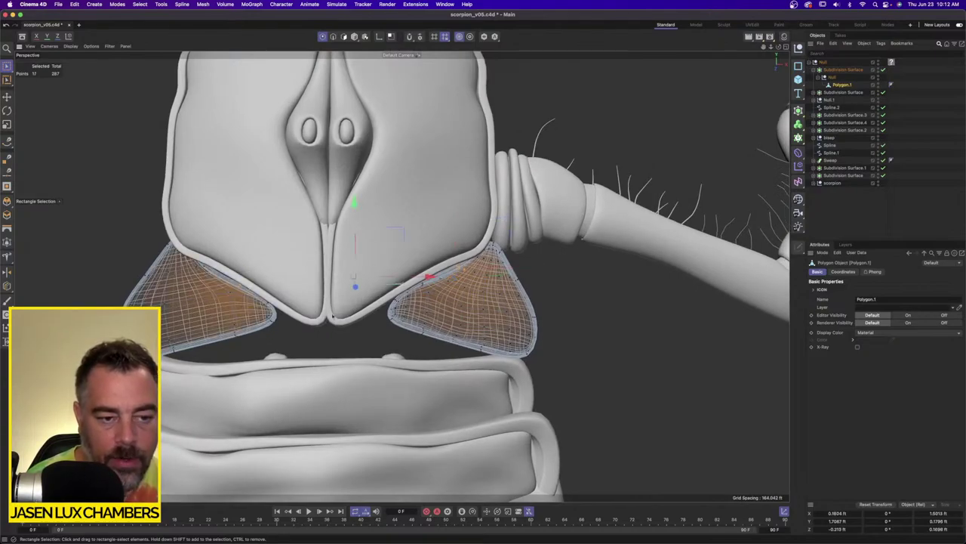
{"action": "key", "text": "e"}
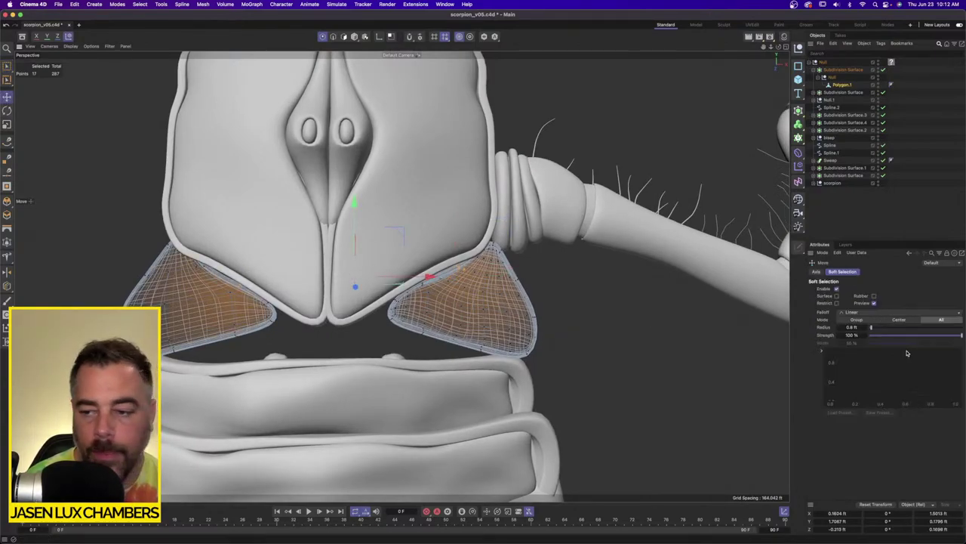
{"action": "left_click_drag", "start_coordinate": [859, 326], "coordinate": [847, 328]}
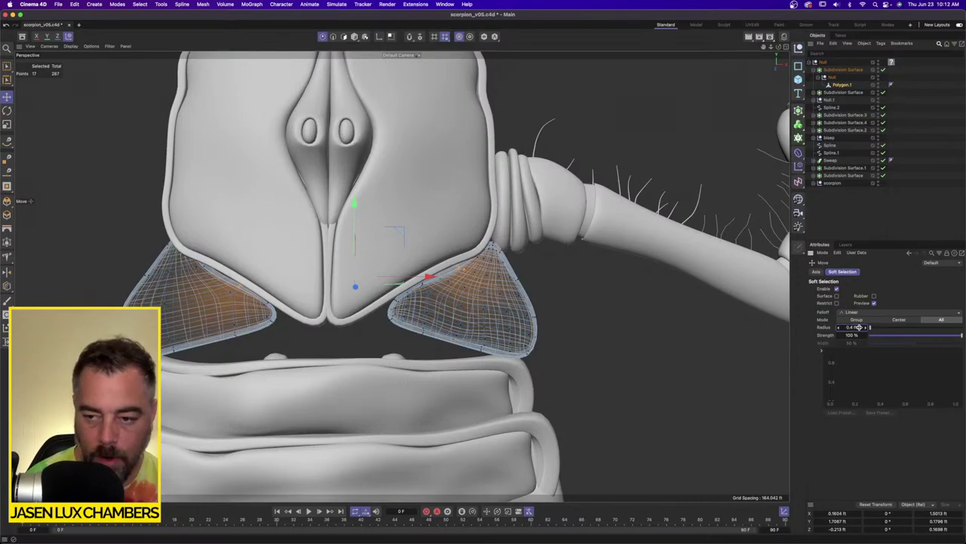
{"action": "left_click_drag", "start_coordinate": [259, 235], "coordinate": [285, 212], "text": "alt"}
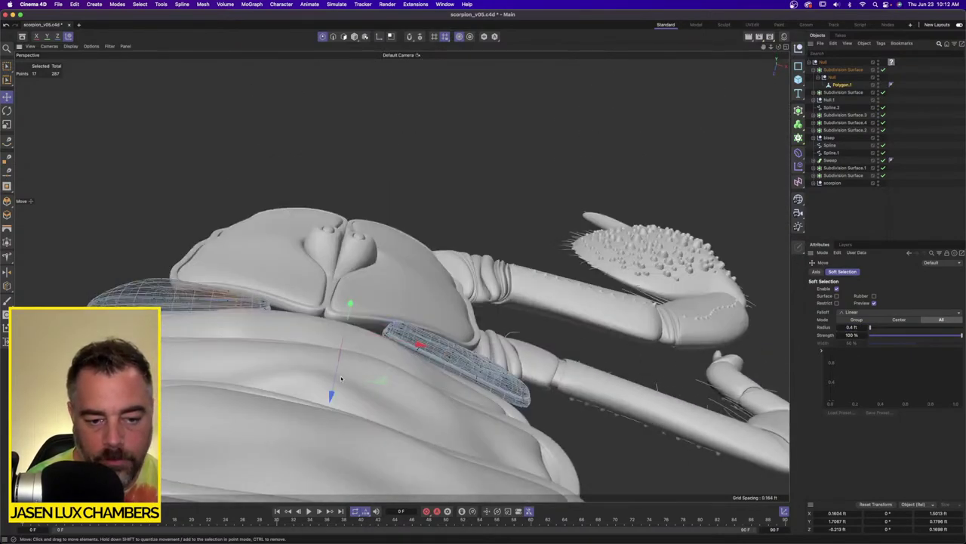
{"action": "left_click_drag", "start_coordinate": [332, 393], "coordinate": [334, 384]}
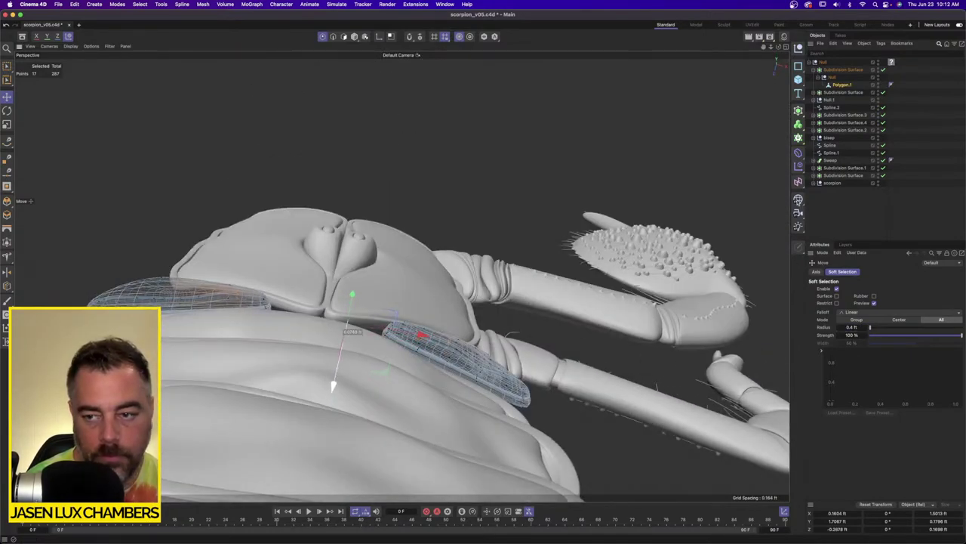
Turn off X-Ray on the Subdivision Surface that holds the two plates.
{"action": "left_click", "coordinate": [925, 201]}
{"action": "left_click_drag", "start_coordinate": [604, 204], "coordinate": [596, 317], "text": "alt"}
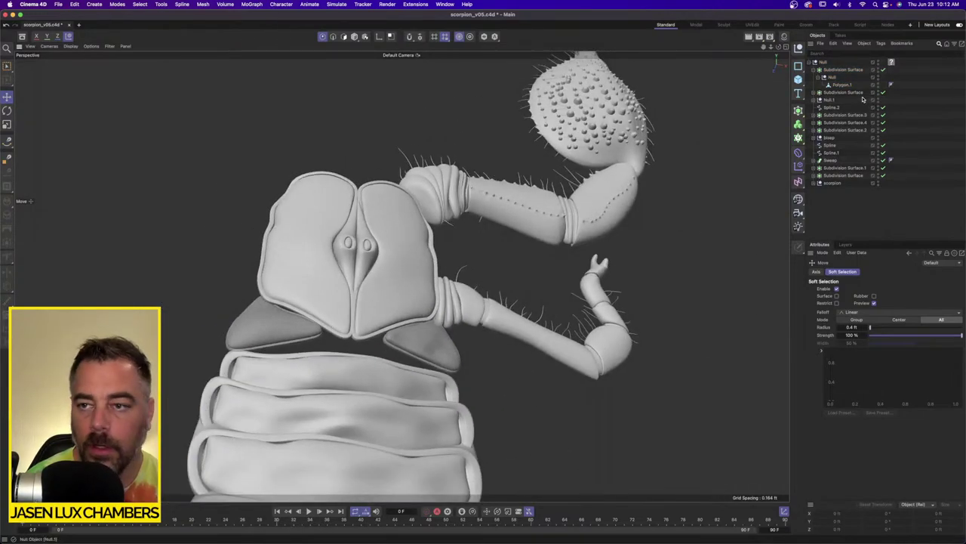
{"action": "left_click", "coordinate": [842, 69]}
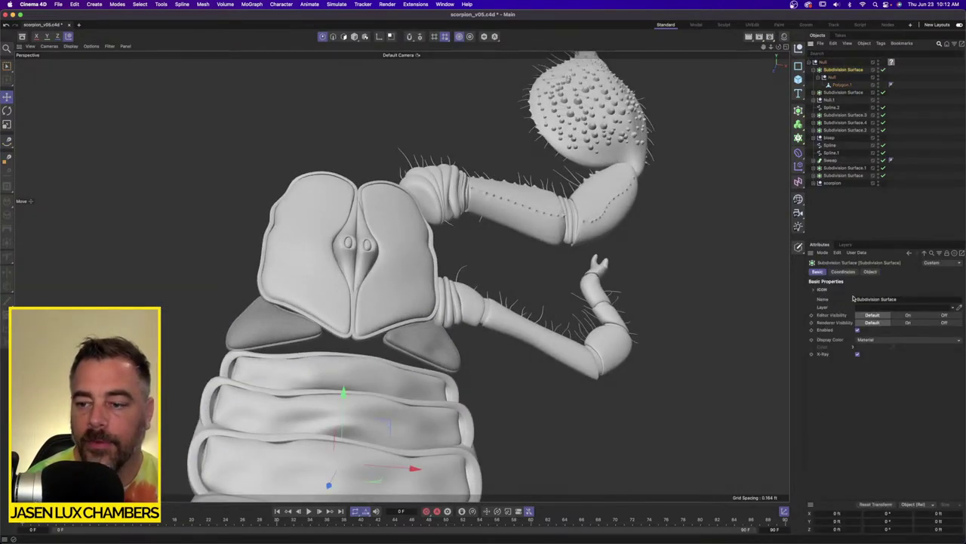
{"action": "left_click", "coordinate": [857, 355]}
{"action": "left_click", "coordinate": [851, 226]}
{"action": "left_click_drag", "start_coordinate": [403, 261], "coordinate": [397, 302], "text": "alt"}
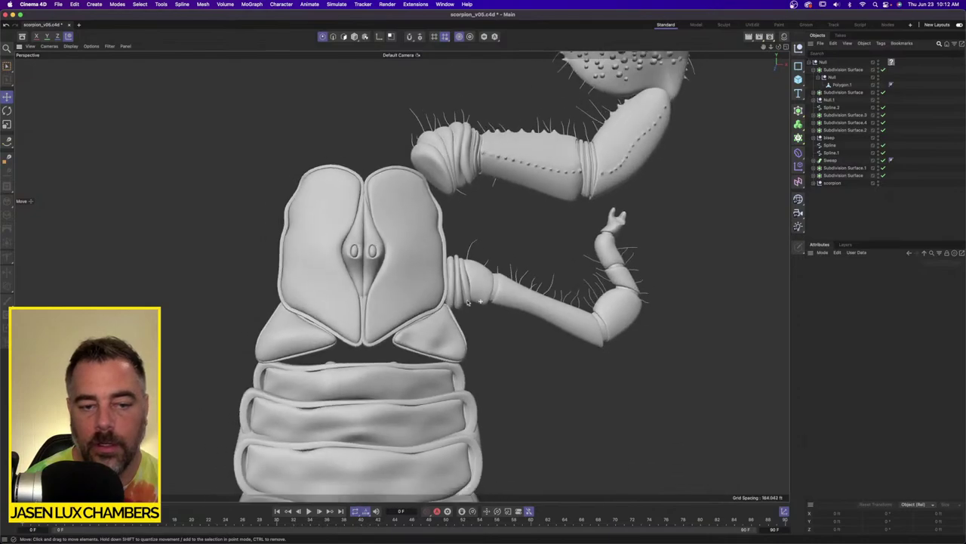
Examine how the finished plates sit between the carapace and abdomen, close up and across the whole scorpion.
{"action": "right_click_drag", "start_coordinate": [396, 302], "coordinate": [339, 307], "text": "alt"}
{"action": "middle_click_drag", "start_coordinate": [339, 307], "coordinate": [321, 246], "text": "alt"}
{"action": "mouse_move", "coordinate": [407, 260]}
{"action": "left_mouse_down", "text": "alt"}
{"action": "mouse_move", "coordinate": [418, 276]}
{"action": "mouse_move", "coordinate": [487, 285]}
{"action": "mouse_move", "coordinate": [406, 272]}
{"action": "left_mouse_up", "text": "alt"}
{"action": "right_click_drag", "start_coordinate": [406, 273], "coordinate": [521, 219], "text": "alt"}
{"action": "middle_click_drag", "start_coordinate": [490, 189], "coordinate": [443, 336], "text": "alt"}
{"action": "left_click_drag", "start_coordinate": [441, 336], "coordinate": [458, 320], "text": "alt"}
{"action": "right_click_drag", "start_coordinate": [458, 320], "coordinate": [290, 348], "text": "alt"}
{"action": "middle_click_drag", "start_coordinate": [401, 362], "coordinate": [367, 295], "text": "alt"}
{"action": "right_click_drag", "start_coordinate": [397, 292], "coordinate": [415, 287], "text": "alt"}
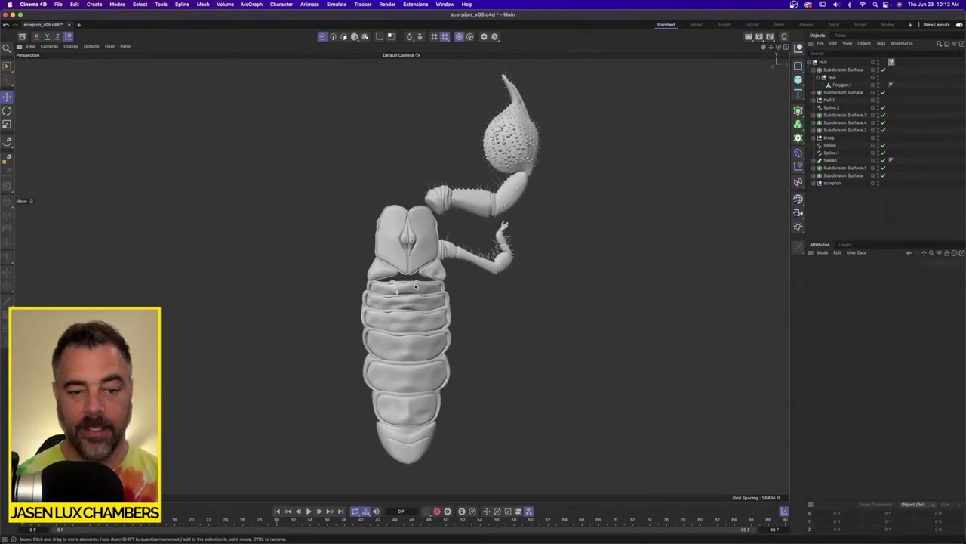
Compare the plates and the gap above the first abdominal segment with the reference in the four-view layout.
{"action": "left_click", "coordinate": [786, 46]}
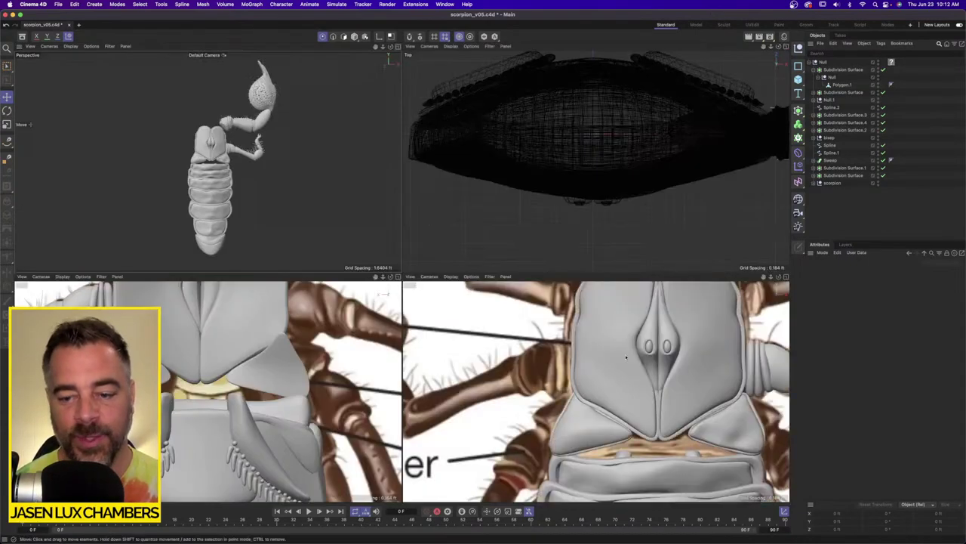
{"action": "middle_click_drag", "start_coordinate": [678, 365], "coordinate": [639, 339], "text": "alt"}
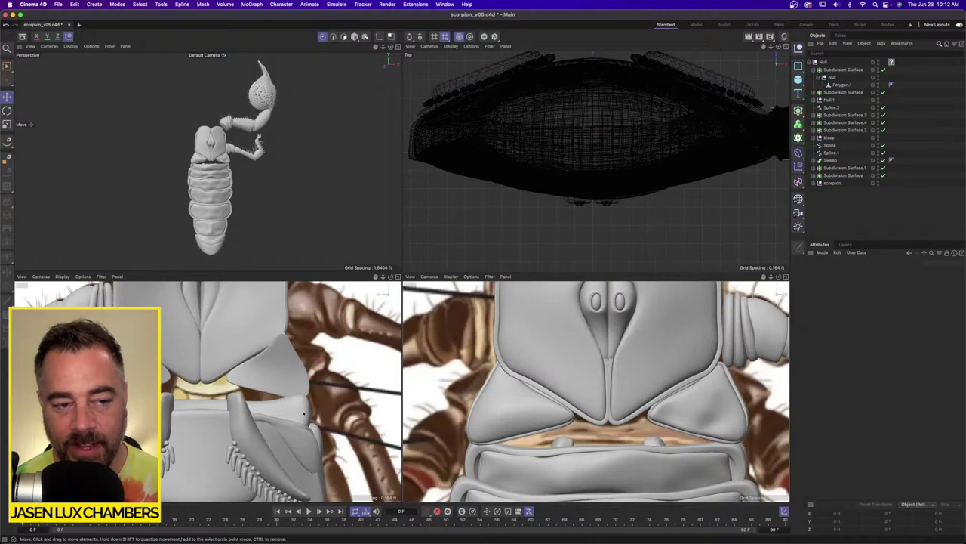
{"action": "right_click_drag", "start_coordinate": [686, 386], "coordinate": [609, 383], "text": "alt"}
{"action": "middle_click_drag", "start_coordinate": [609, 383], "coordinate": [593, 353], "text": "alt"}
{"action": "right_click_drag", "start_coordinate": [593, 353], "coordinate": [620, 385], "text": "alt"}
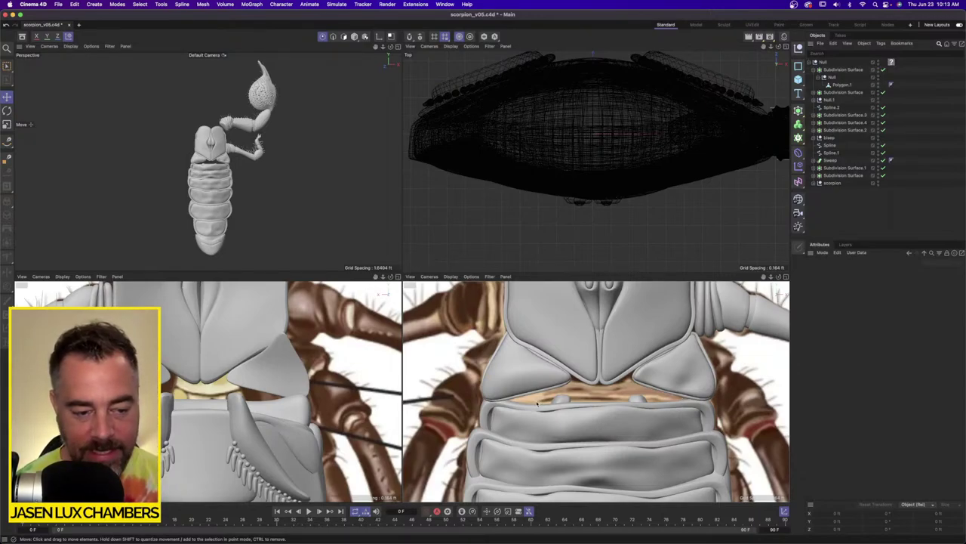
Hide the scorpion model and frame the leg-base segments on the underside reference image.
{"action": "left_click", "coordinate": [878, 63]}
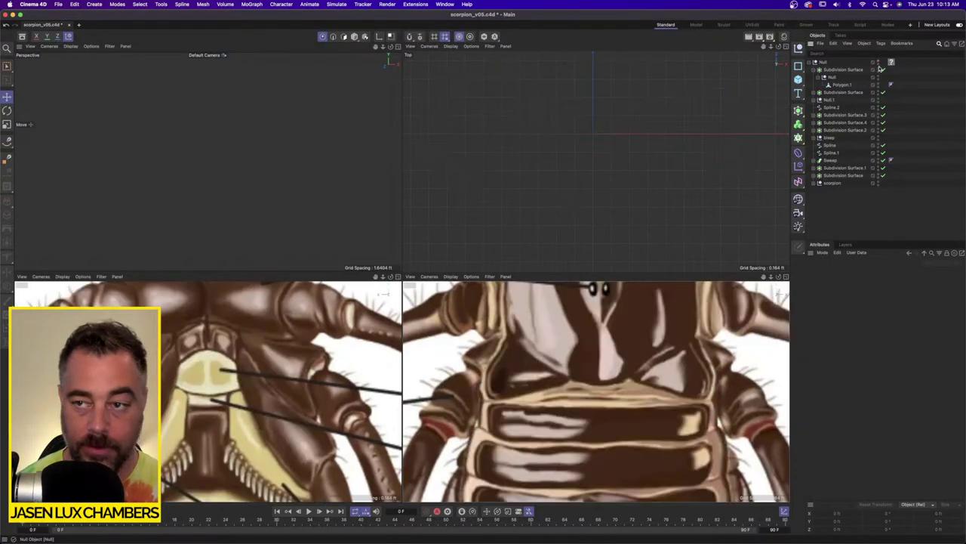
{"action": "scroll", "coordinate": [244, 338], "scroll_direction": "down", "scroll_amount": 4}
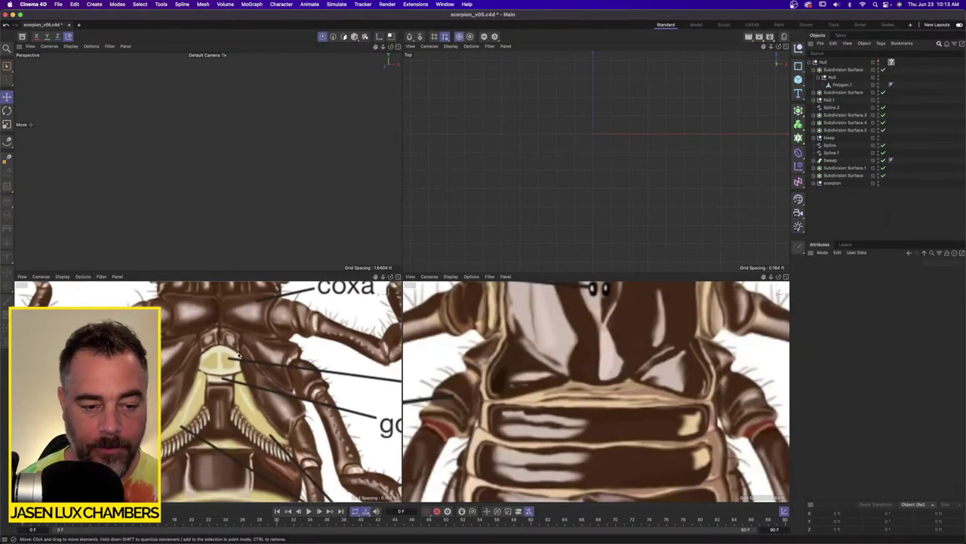
{"action": "middle_click_drag", "start_coordinate": [241, 354], "coordinate": [278, 335], "text": "alt"}
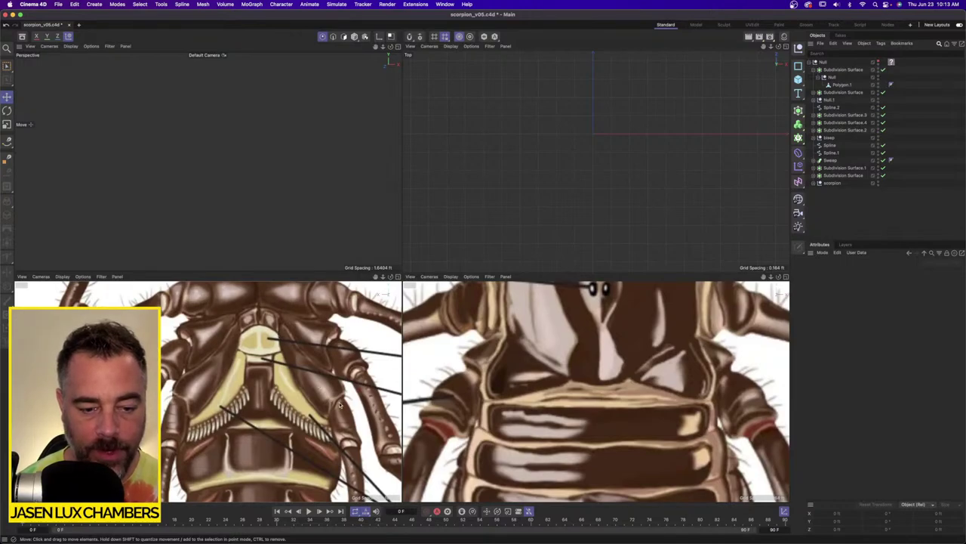
{"action": "scroll", "coordinate": [339, 404], "scroll_direction": "down", "scroll_amount": 2}
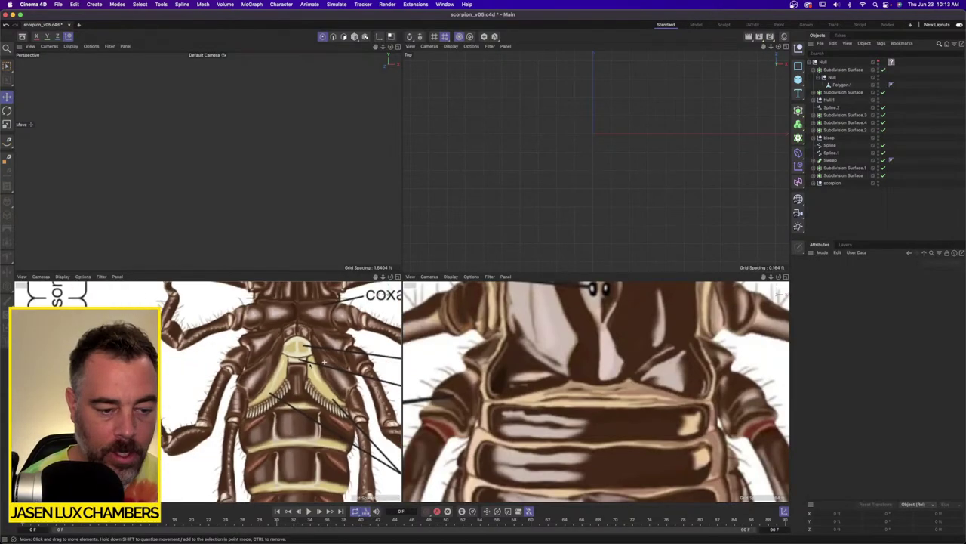
{"action": "scroll", "coordinate": [266, 369], "scroll_direction": "down", "scroll_amount": 3}
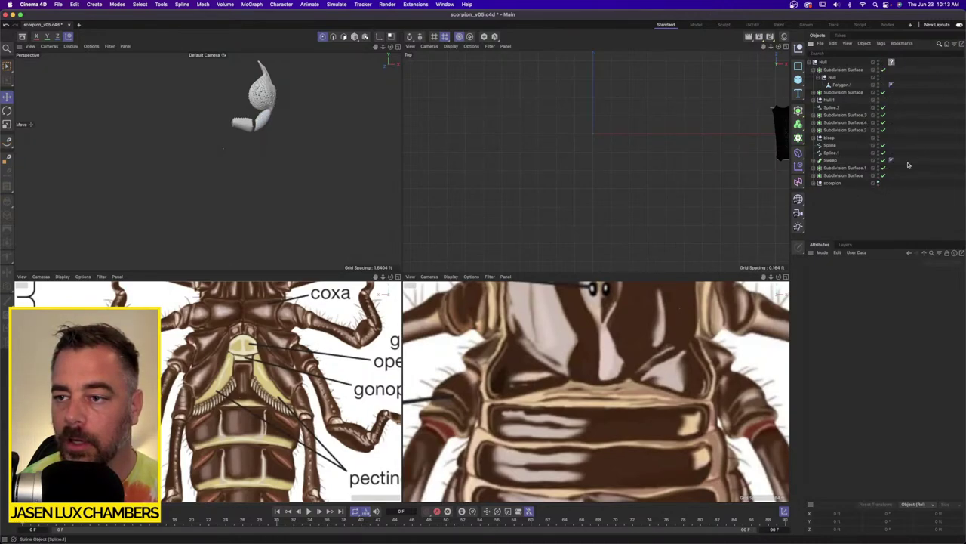
{"action": "left_click", "coordinate": [878, 182]}
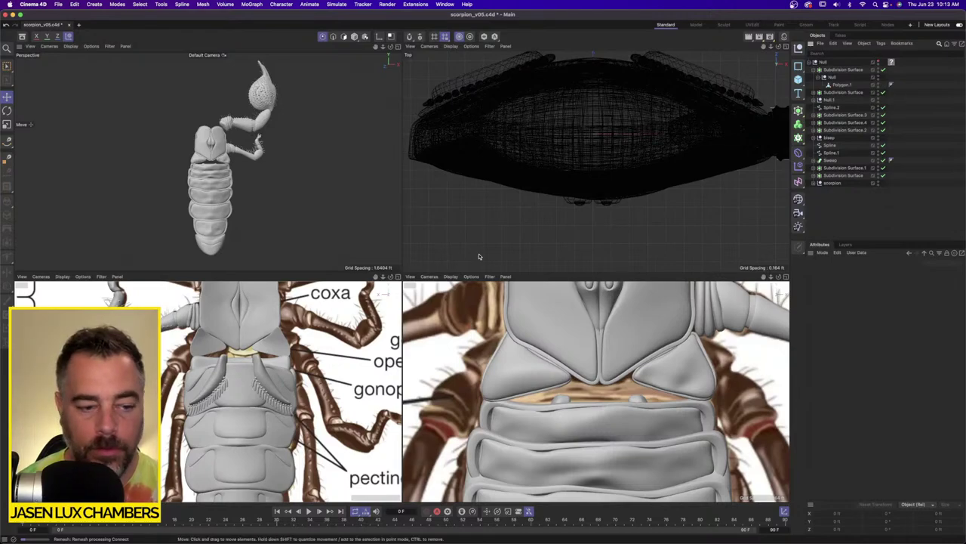
{"action": "scroll", "coordinate": [208, 314], "scroll_direction": "up", "scroll_amount": 10}
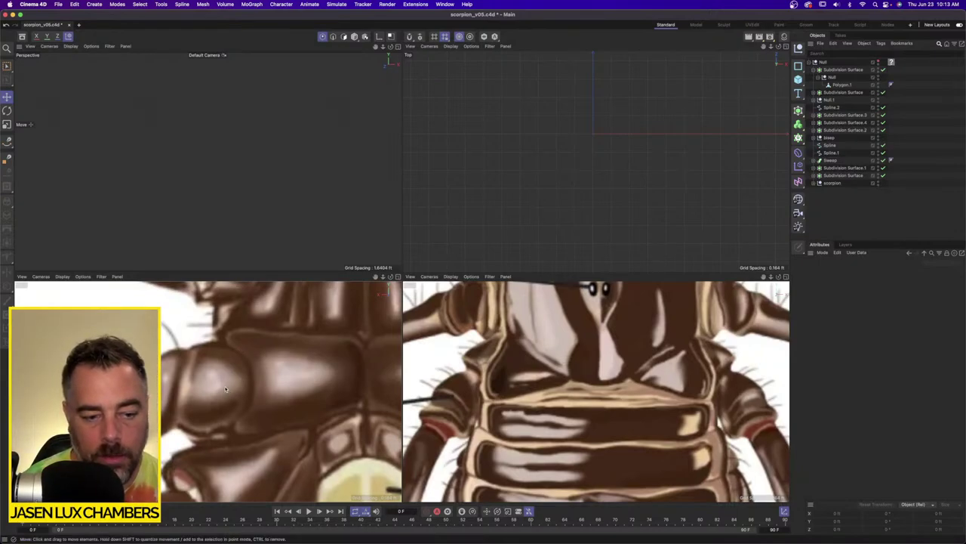
{"action": "scroll", "coordinate": [219, 371], "scroll_direction": "down", "scroll_amount": 3}
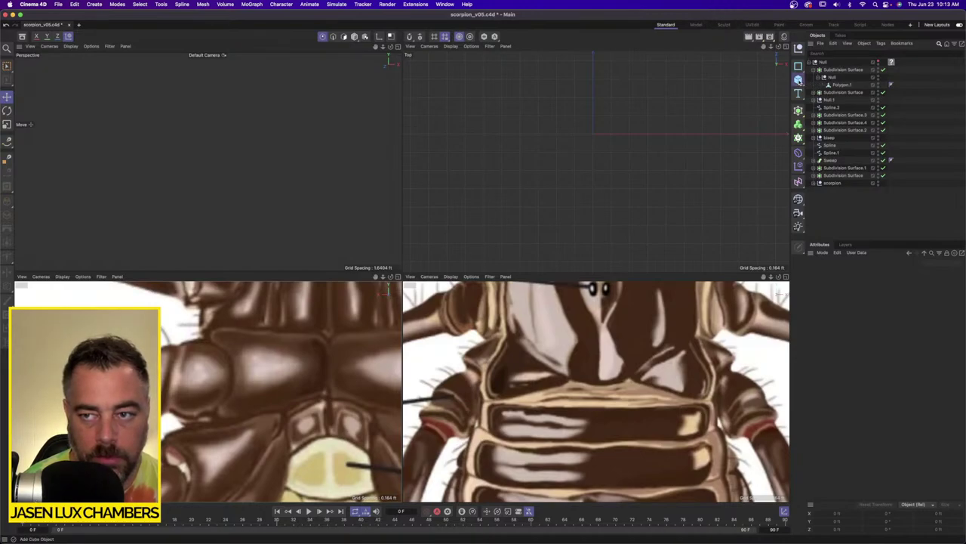
Add a cube, scale it down uniformly, and move it over the rounded leg-base segment in the underside reference.
{"action": "left_click", "coordinate": [798, 78]}
{"action": "key", "text": "t"}
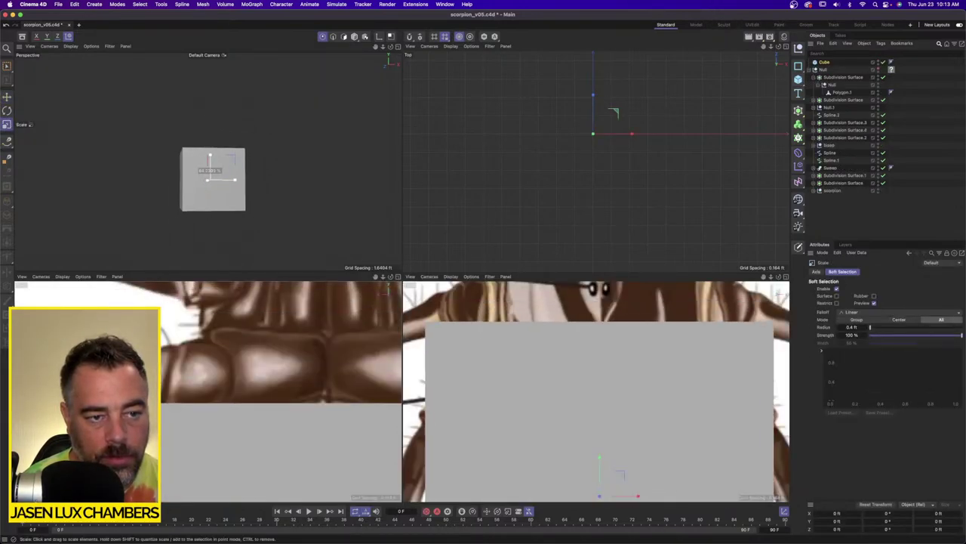
{"action": "left_click_drag", "start_coordinate": [182, 174], "coordinate": [38, 175]}
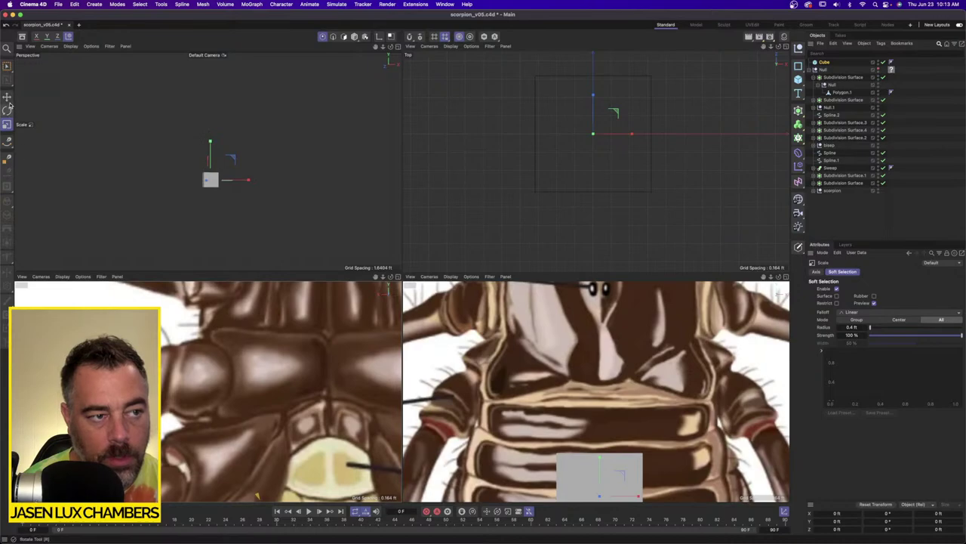
{"action": "left_click", "coordinate": [8, 97]}
{"action": "left_click_drag", "start_coordinate": [152, 409], "coordinate": [244, 344]}
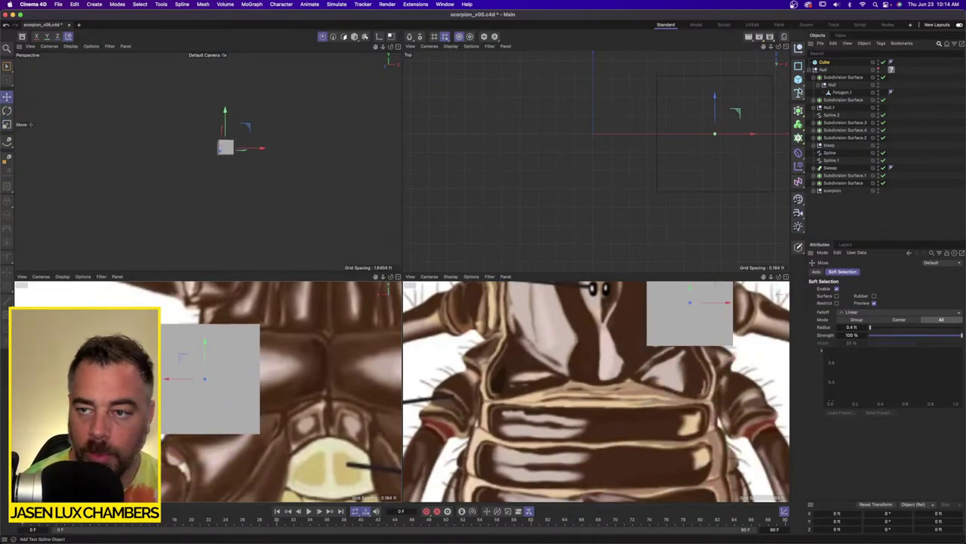
Smooth the cube by placing it inside a new Subdivision Surface.
{"action": "left_click", "coordinate": [799, 111]}
{"action": "left_click_drag", "start_coordinate": [831, 70], "coordinate": [836, 65]}
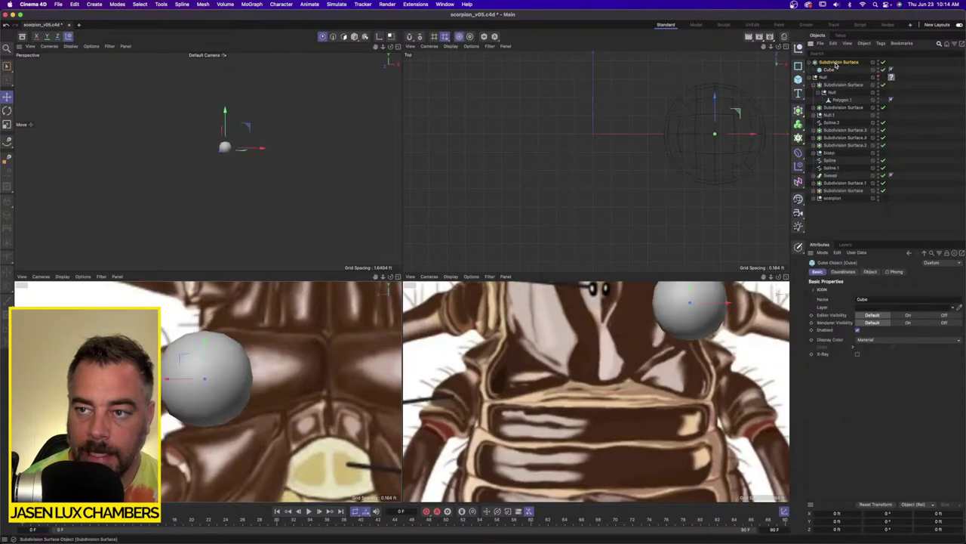
Enable X-Ray on the new Subdivision Surface, then scale its cube down and shift it onto the rounded leg-base segment.
{"action": "left_click", "coordinate": [838, 62]}
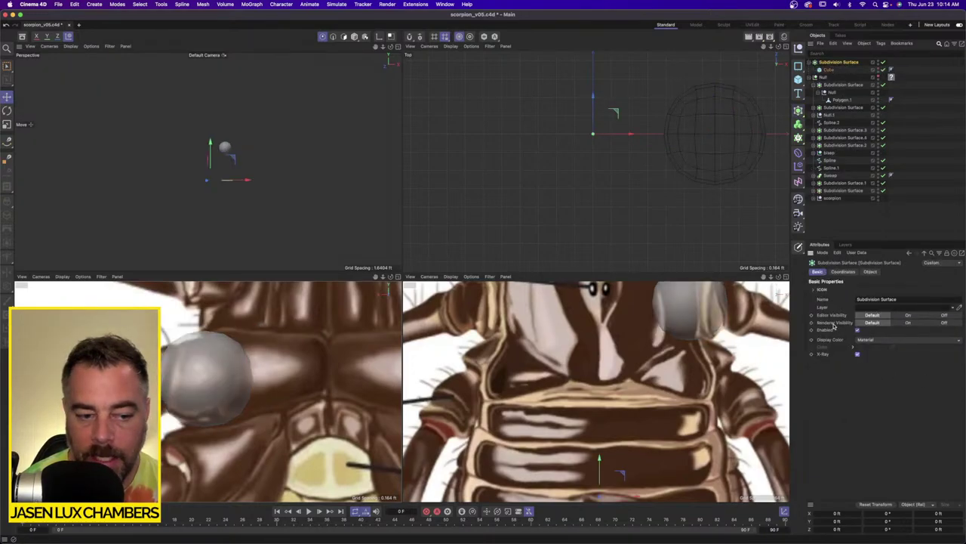
{"action": "left_click", "coordinate": [830, 70]}
{"action": "left_click", "coordinate": [7, 124]}
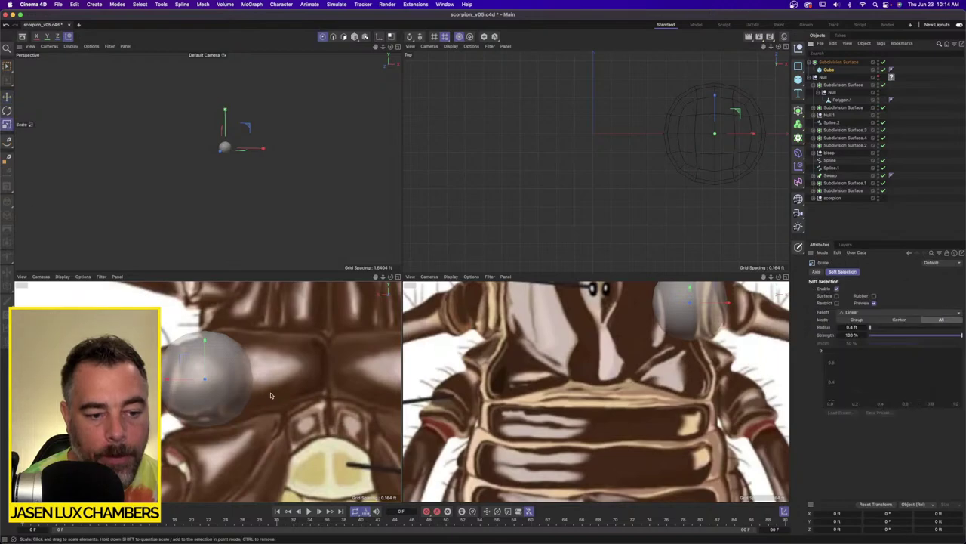
{"action": "left_click_drag", "start_coordinate": [271, 394], "coordinate": [170, 386]}
{"action": "left_click", "coordinate": [6, 97]}
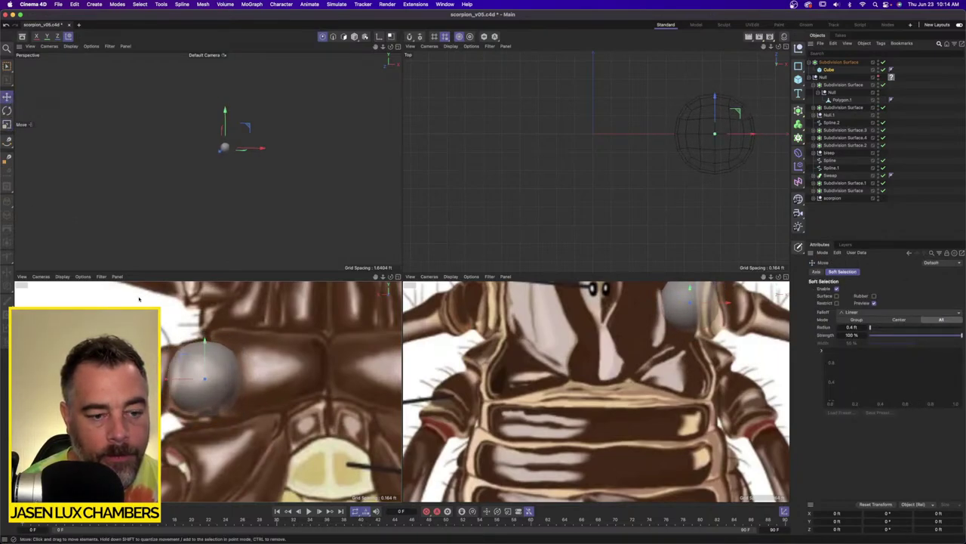
{"action": "left_click_drag", "start_coordinate": [222, 341], "coordinate": [216, 341]}
Make the cube editable and narrow all its points horizontally to about 0.72 ft to match the reference.
{"action": "key", "text": "t"}
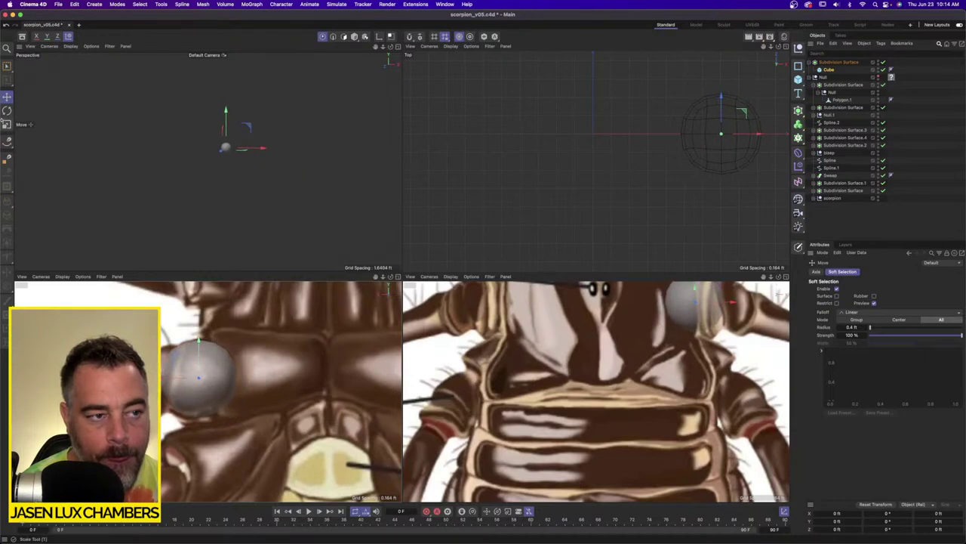
{"action": "left_click", "coordinate": [799, 248]}
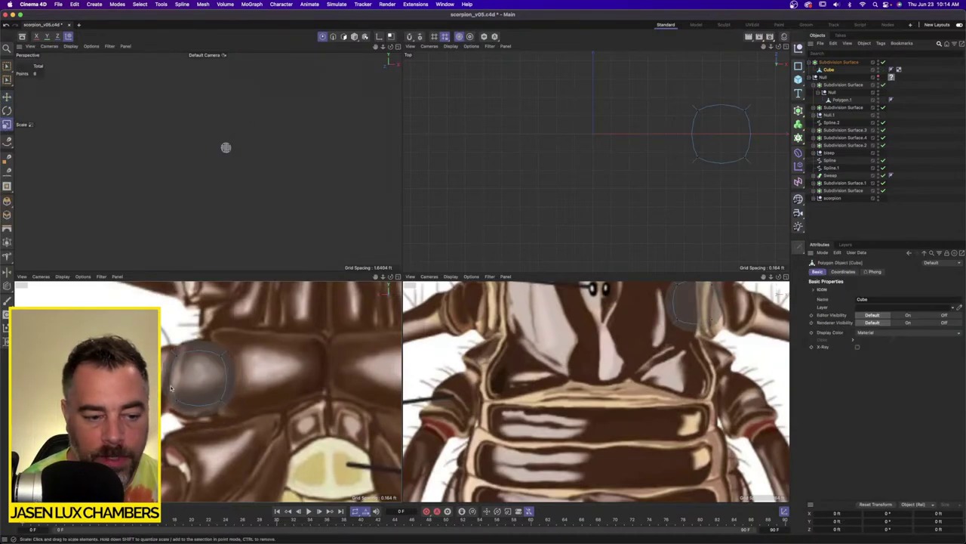
{"action": "key", "text": "super+a"}
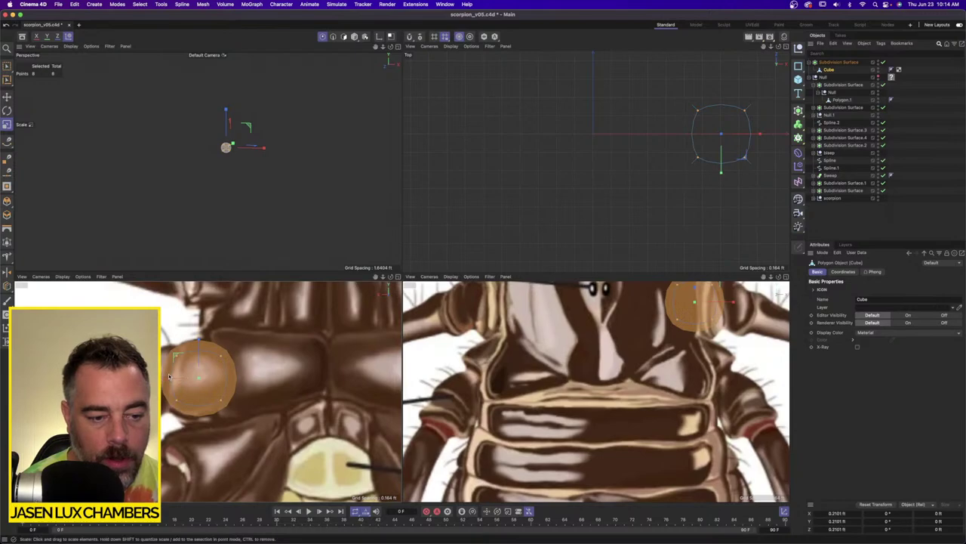
{"action": "left_click", "coordinate": [177, 356]}
{"action": "key", "text": "super+z"}
{"action": "left_click_drag", "start_coordinate": [169, 378], "coordinate": [175, 377]}
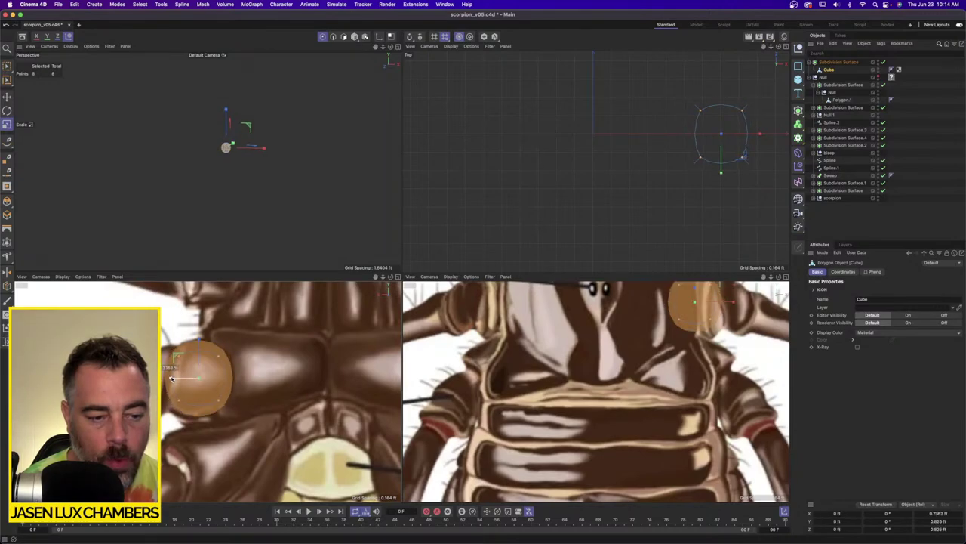
Turn off soft selection for moving the cube's points.
{"action": "left_click", "coordinate": [7, 95]}
{"action": "left_click", "coordinate": [7, 96]}
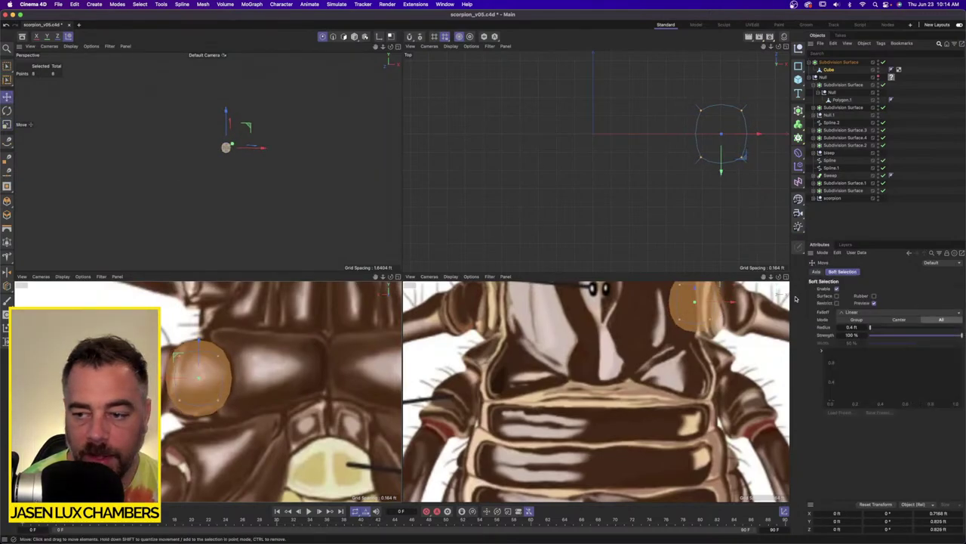
{"action": "left_click", "coordinate": [836, 289]}
{"action": "scroll", "coordinate": [239, 347], "scroll_direction": "up", "scroll_amount": 2}
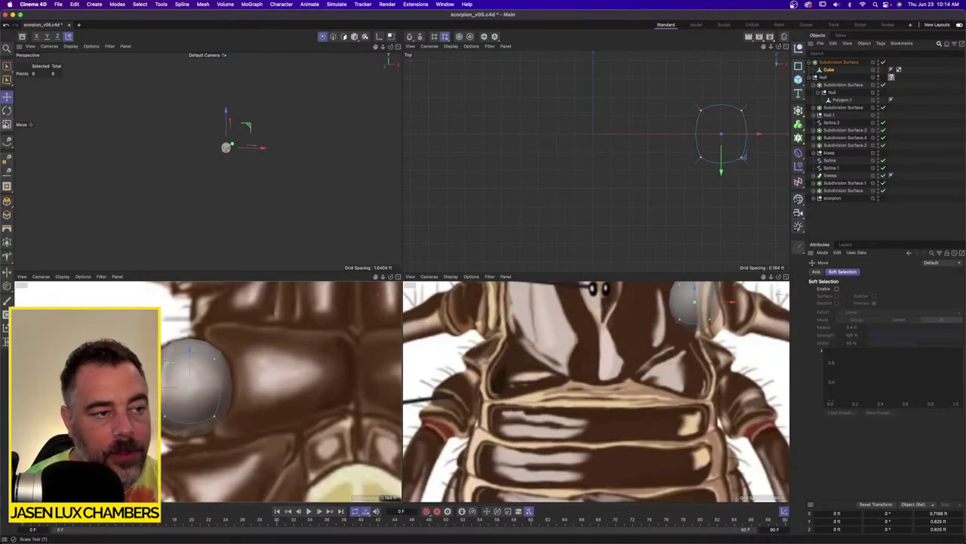
Save the scene and select the cube polygon facing the body's centre, framing it in the perspective view.
{"action": "left_click", "coordinate": [344, 36]}
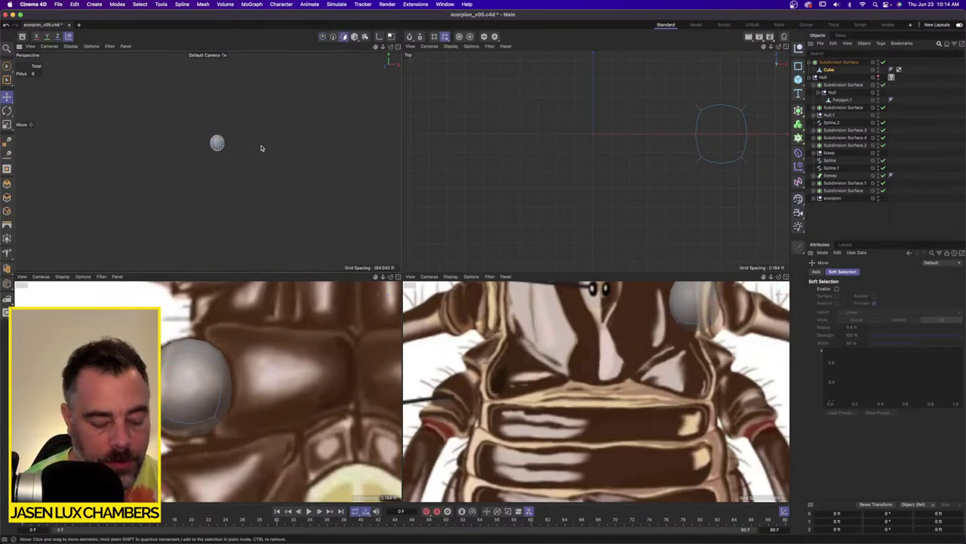
{"action": "key", "text": "super+s"}
{"action": "left_click_drag", "start_coordinate": [262, 151], "coordinate": [152, 161], "text": "alt"}
{"action": "right_click_drag", "start_coordinate": [152, 161], "coordinate": [213, 145], "text": "alt"}
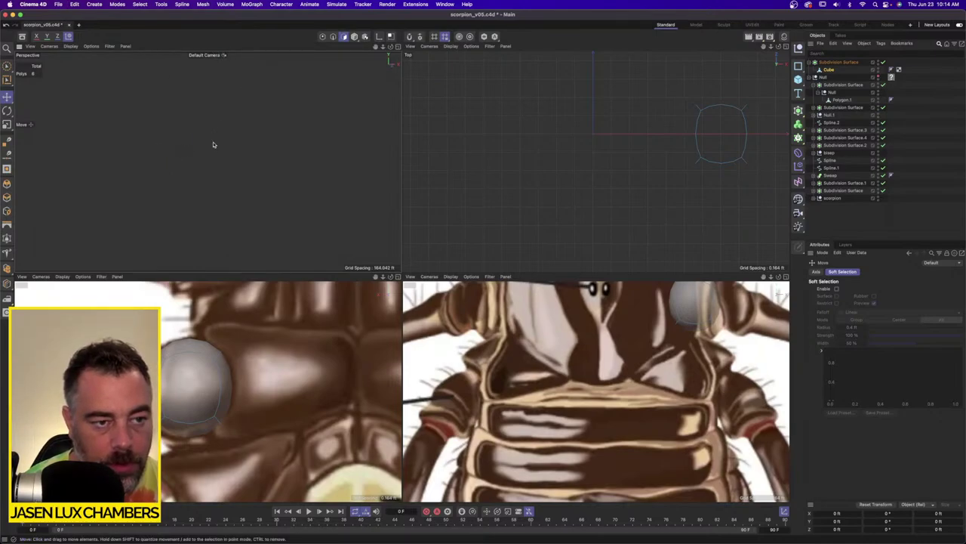
{"action": "left_click", "coordinate": [222, 375]}
{"action": "key", "text": "s"}
{"action": "right_click_drag", "start_coordinate": [288, 194], "coordinate": [261, 197], "text": "alt"}
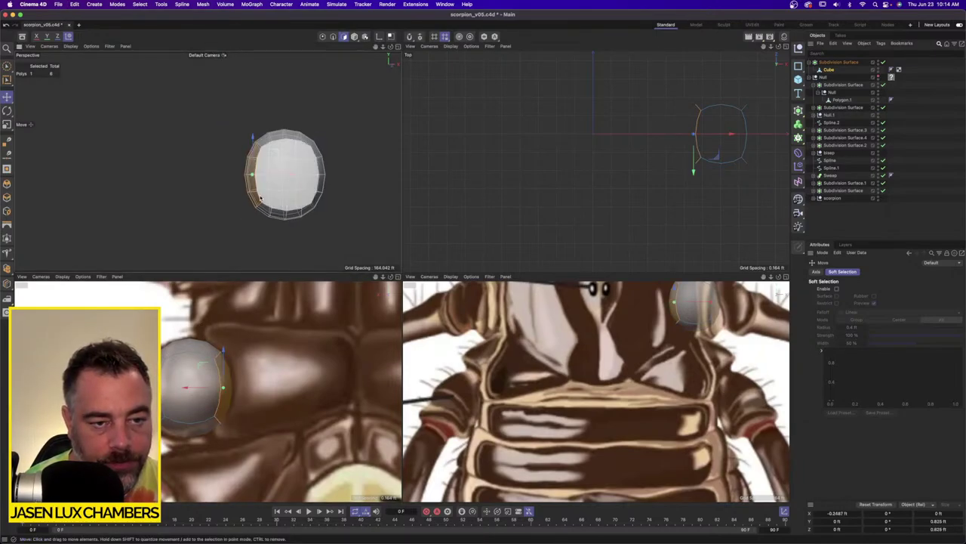
{"action": "left_click_drag", "start_coordinate": [260, 198], "coordinate": [393, 208], "text": "alt"}
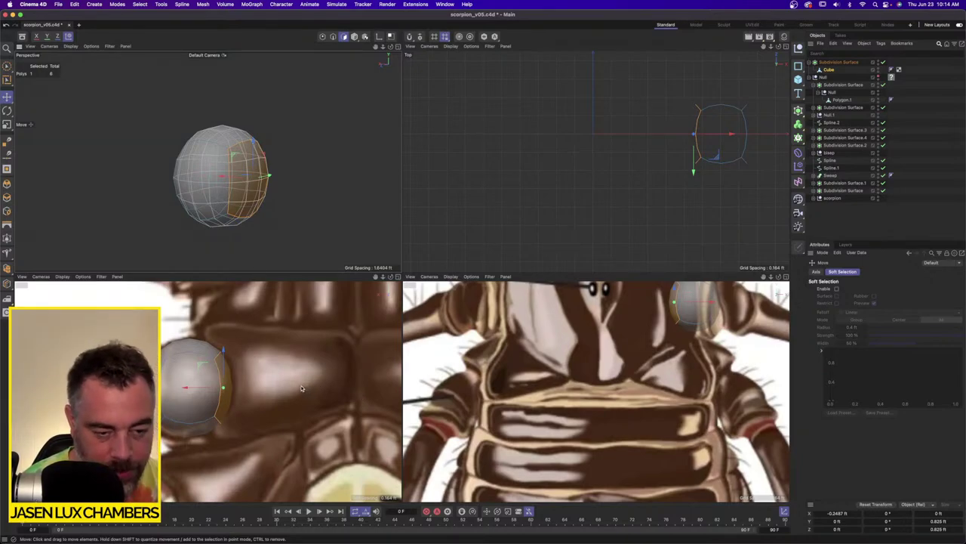
Try insetting and extruding the body-facing polygon of the cube, undoing each attempt.
{"action": "key", "text": "i"}
{"action": "left_click_drag", "start_coordinate": [261, 388], "coordinate": [235, 355], "text": "ctrl"}
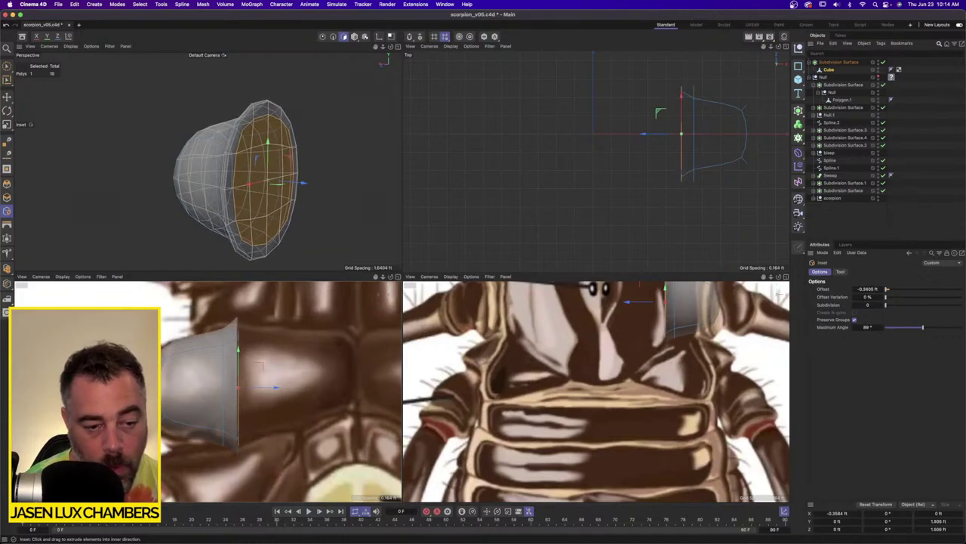
{"action": "key", "text": "super+z"}
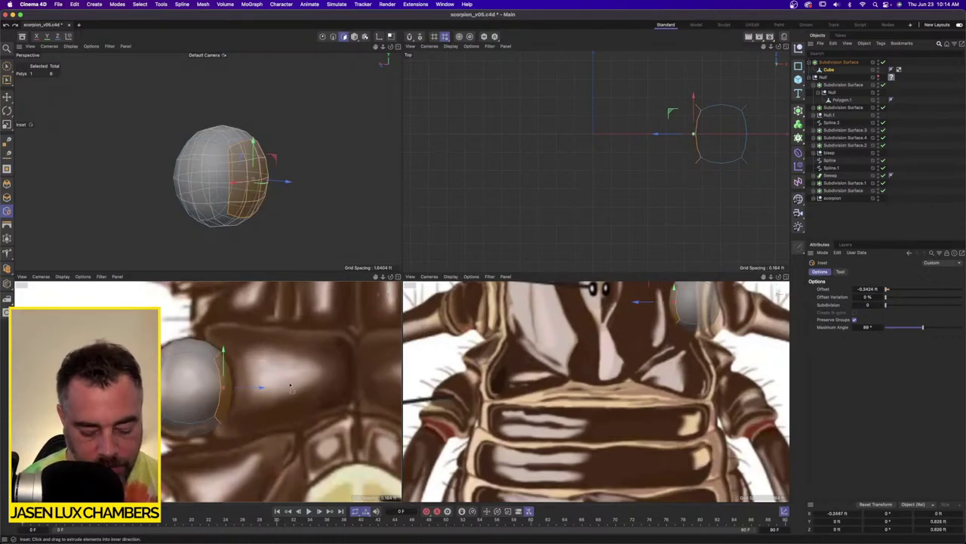
{"action": "key", "text": "d"}
{"action": "left_click_drag", "start_coordinate": [275, 383], "coordinate": [257, 367]}
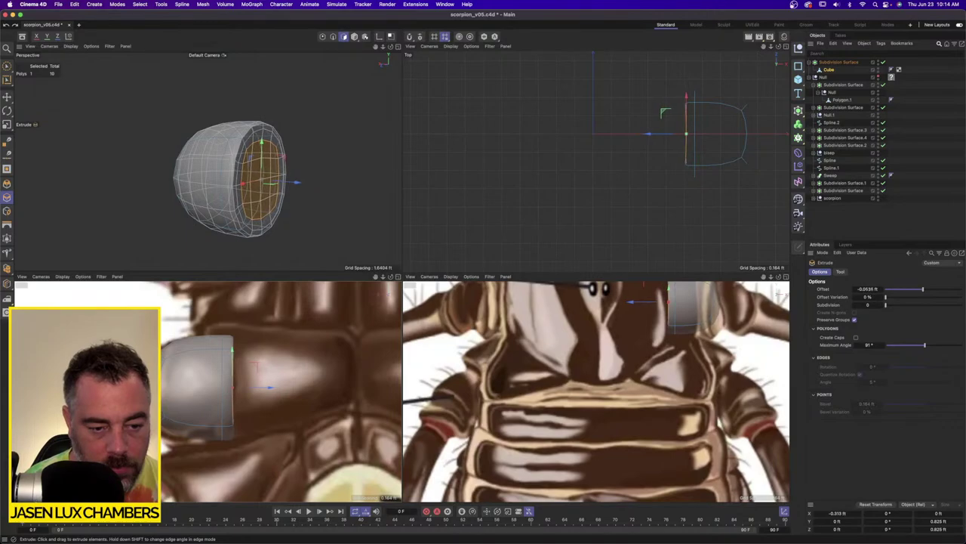
{"action": "key", "text": "super+z"}
{"action": "key", "text": "super+z"}
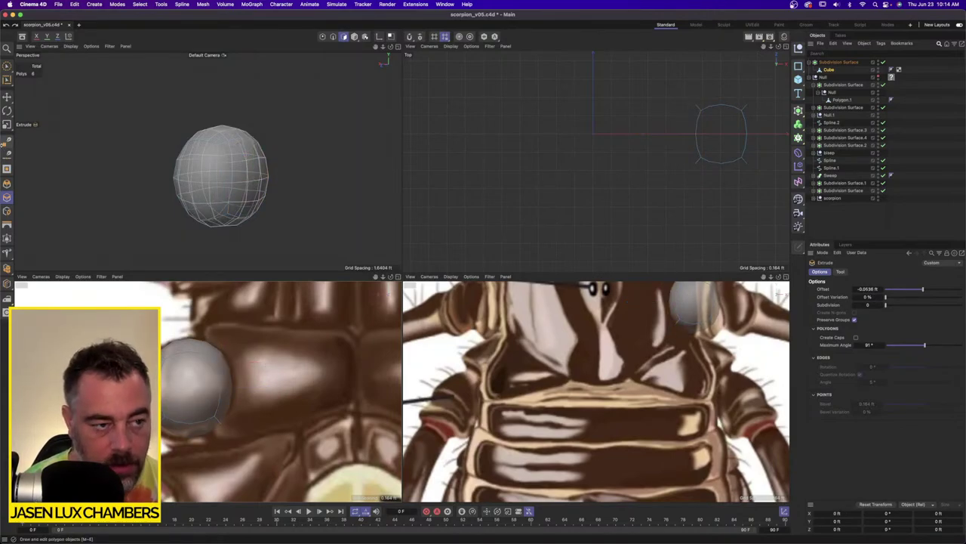
{"action": "key", "text": "super+shift+z"}
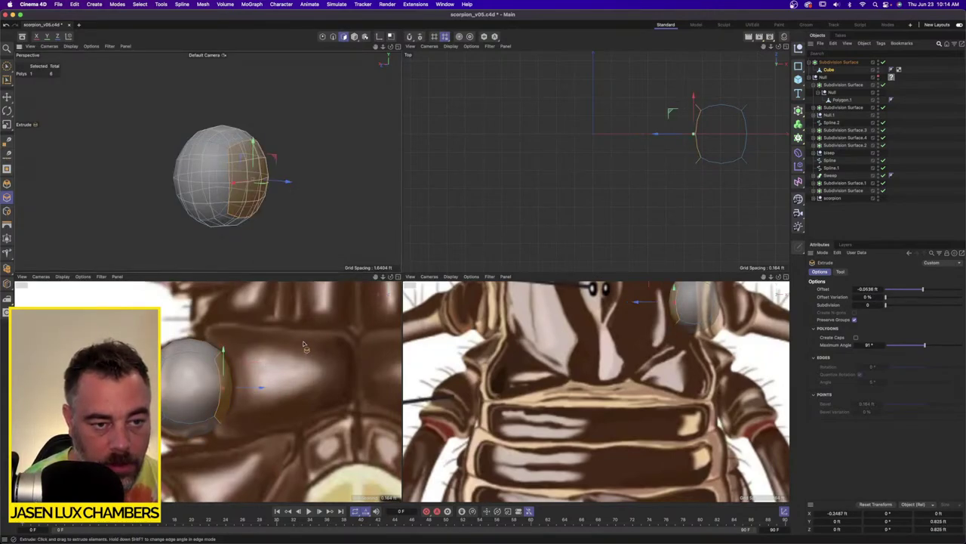
Subdivide all the cube's polygons once with Catmull-Clark smooth subdivision.
{"action": "key", "text": "super+a"}
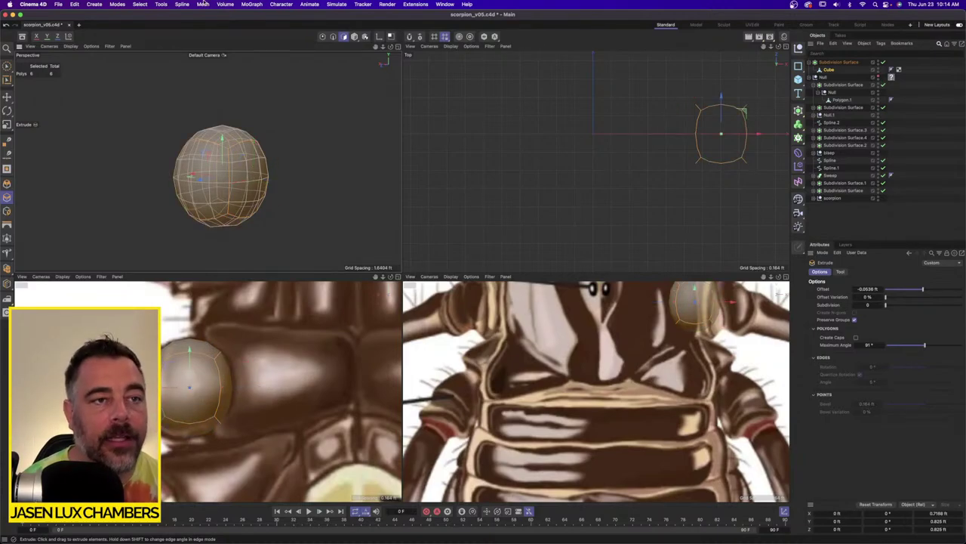
{"action": "left_click", "coordinate": [203, 4]}
{"action": "mouse_move", "coordinate": [212, 98]}
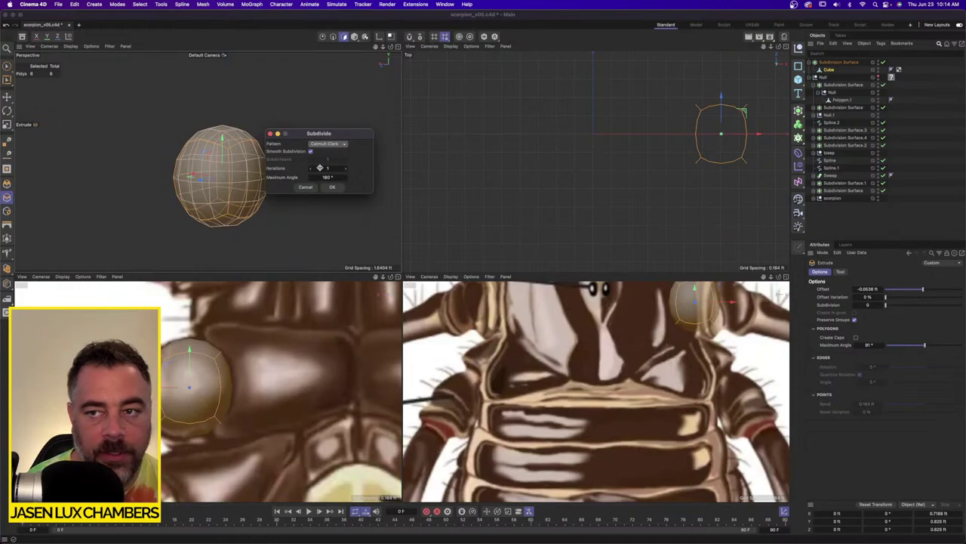
{"action": "left_click", "coordinate": [334, 187]}
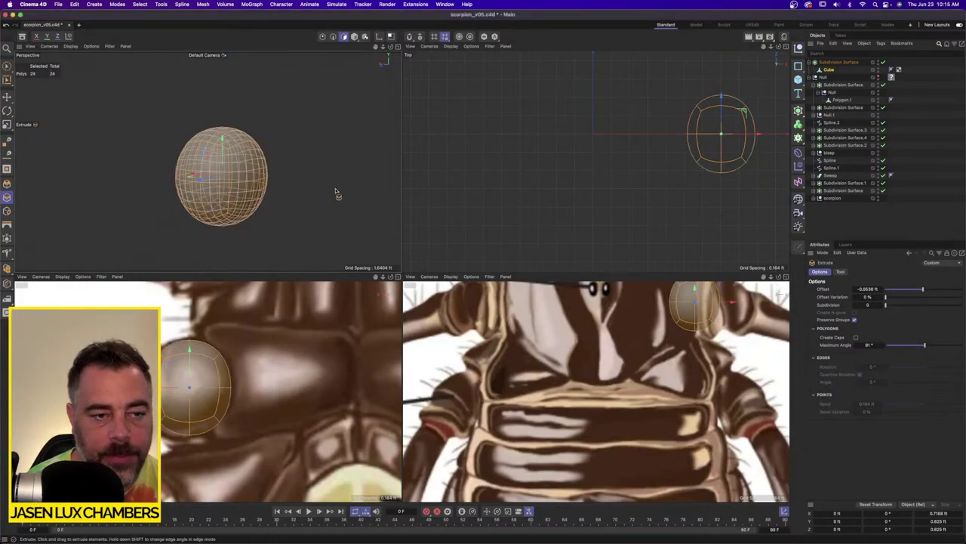
Extrude the four polygons facing the body's centre by about 0.54 ft to start the next leg segment.
{"action": "left_click", "coordinate": [6, 98]}
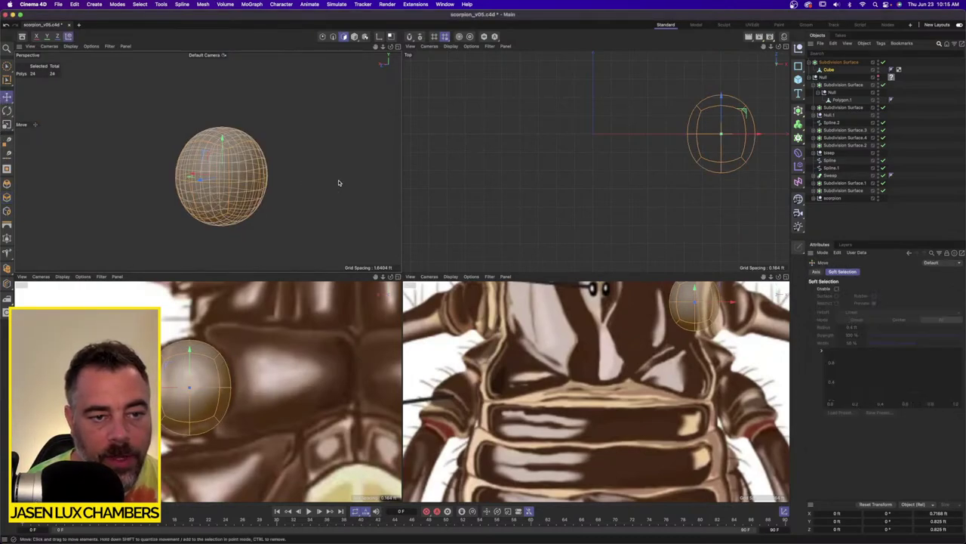
{"action": "left_click", "coordinate": [264, 162]}
{"action": "left_click", "coordinate": [247, 164], "text": "shift"}
{"action": "left_click", "coordinate": [248, 194], "text": "shift"}
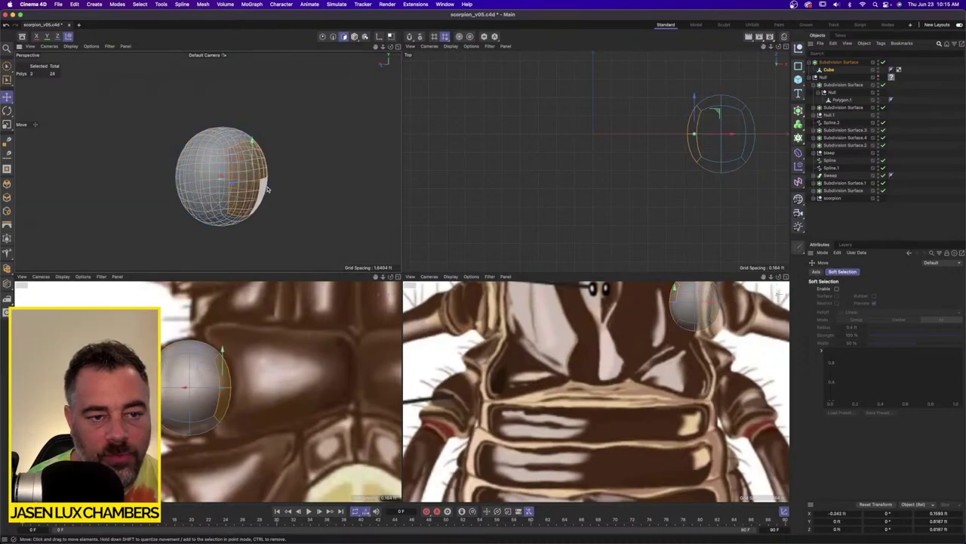
{"action": "key", "text": "d"}
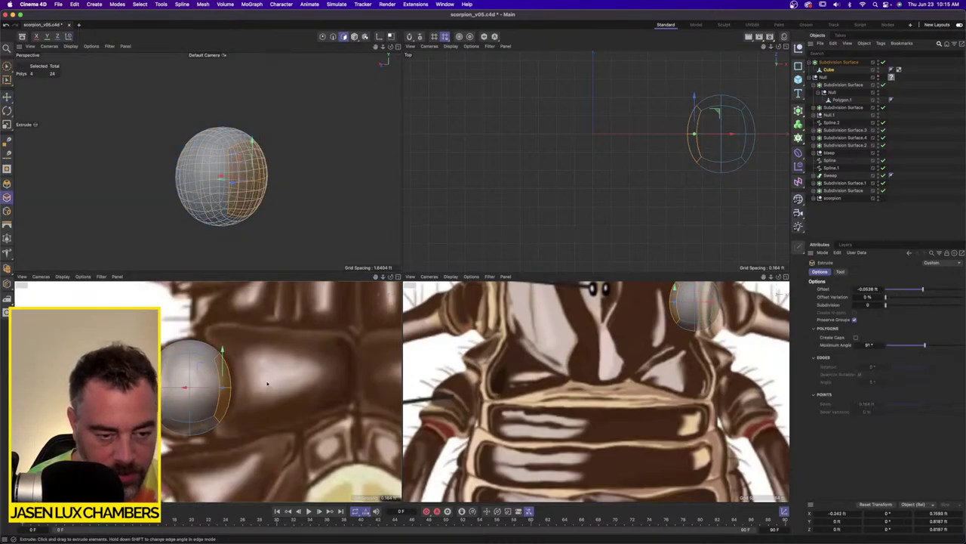
{"action": "left_click_drag", "start_coordinate": [273, 376], "coordinate": [304, 382]}
{"action": "key", "text": "i"}
{"action": "key", "text": "d"}
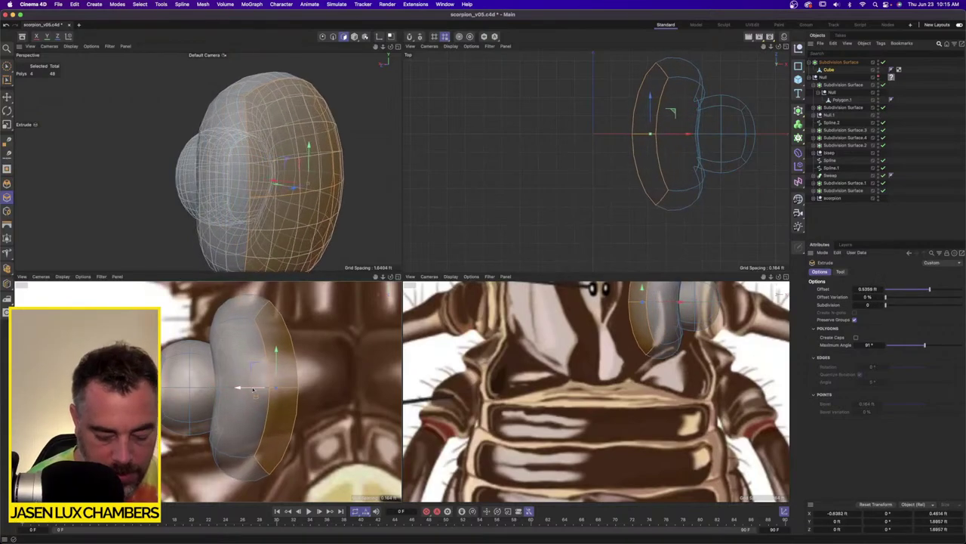
Grow the selection over the whole extruded section, scale it down uniformly, and move it closer to the rounded base.
{"action": "key", "text": "u"}
{"action": "key", "text": "y"}
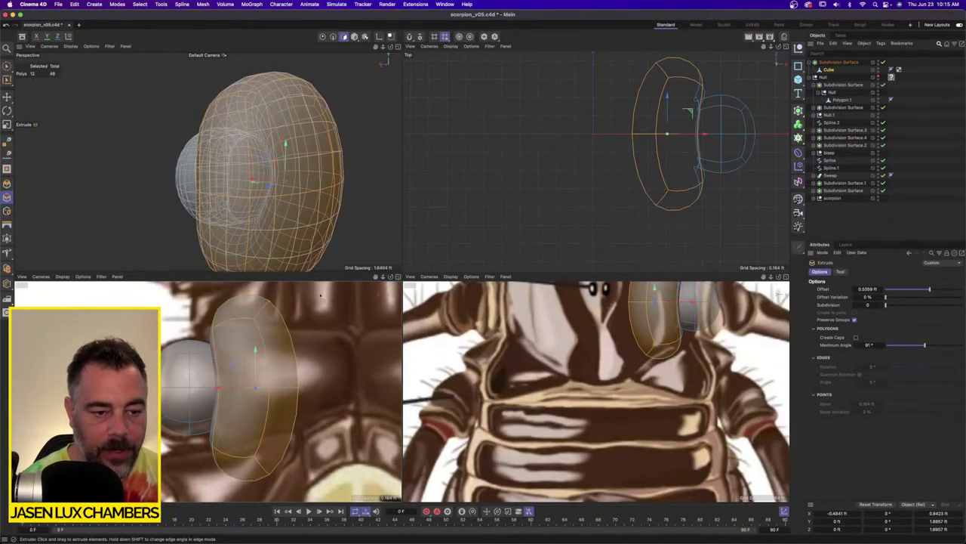
{"action": "key", "text": "t"}
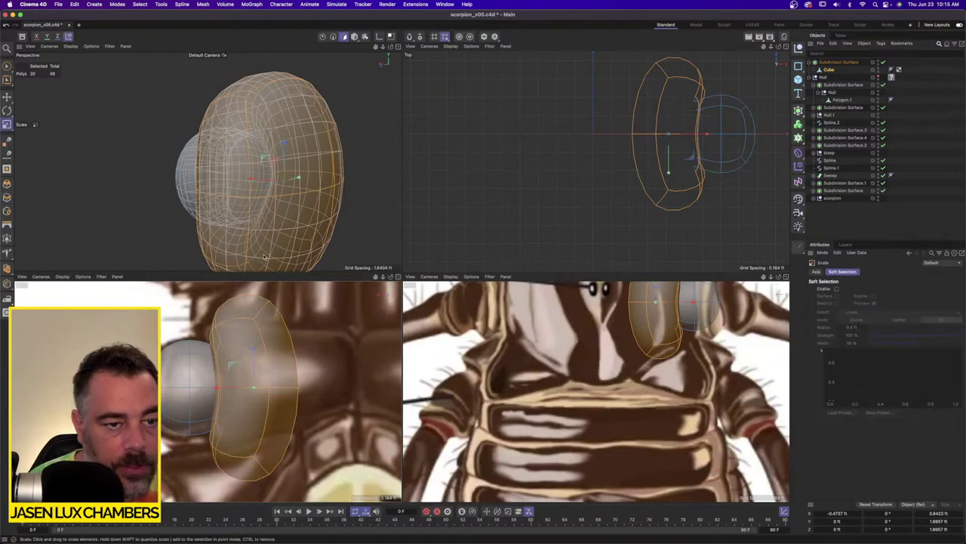
{"action": "left_click_drag", "start_coordinate": [340, 353], "coordinate": [262, 389]}
{"action": "left_click", "coordinate": [6, 97]}
{"action": "left_click_drag", "start_coordinate": [216, 157], "coordinate": [302, 163], "text": "alt"}
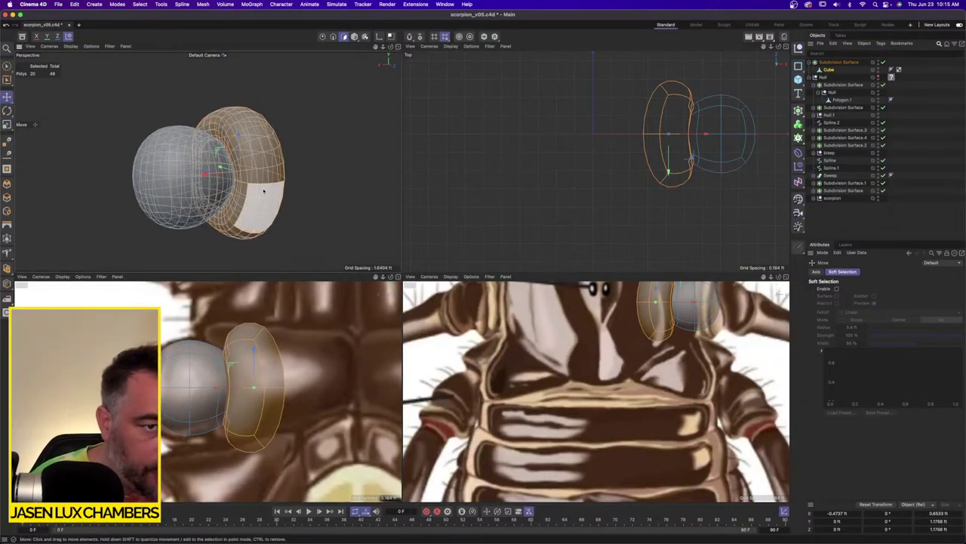
{"action": "left_click_drag", "start_coordinate": [209, 173], "coordinate": [364, 169]}
Select four polygons on the front and back of the extruded section and move them toward the body's centre.
{"action": "left_click", "coordinate": [248, 151]}
{"action": "left_click", "coordinate": [252, 206], "text": "shift"}
{"action": "left_click", "coordinate": [138, 171], "text": "shift"}
{"action": "left_click", "coordinate": [129, 206], "text": "shift"}
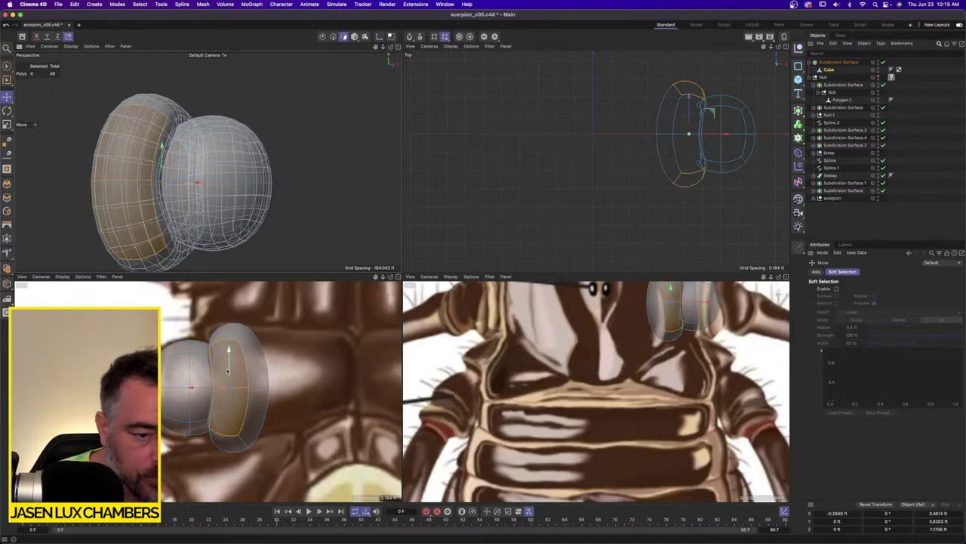
{"action": "left_click_drag", "start_coordinate": [198, 386], "coordinate": [219, 385]}
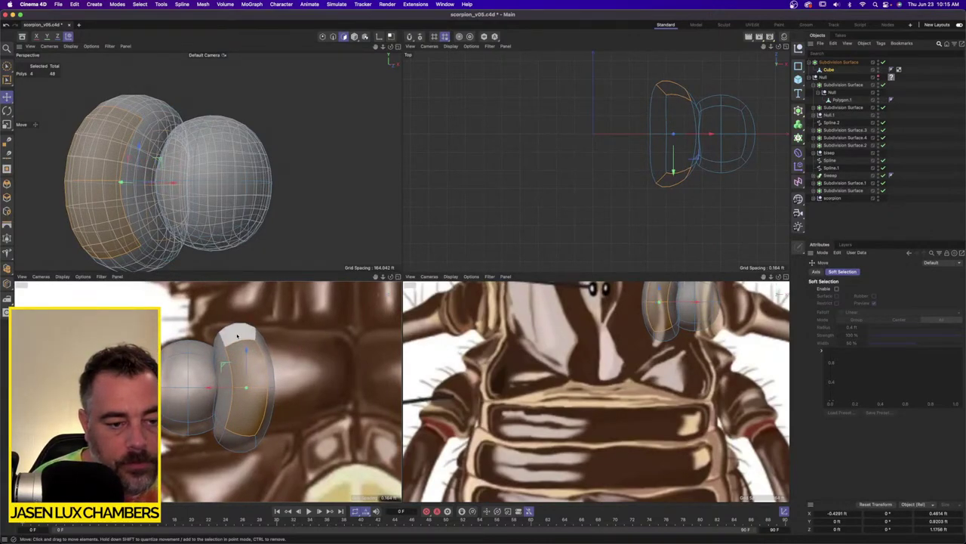
Move the polygons at the upper and lower ends of the extruded section outward to curve it around the base.
{"action": "left_click", "coordinate": [235, 338]}
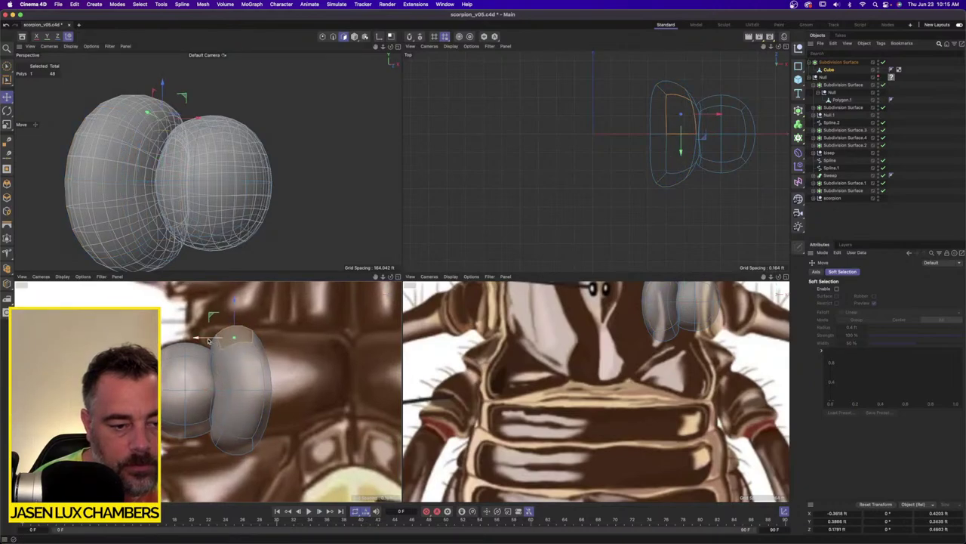
{"action": "left_click", "coordinate": [227, 440]}
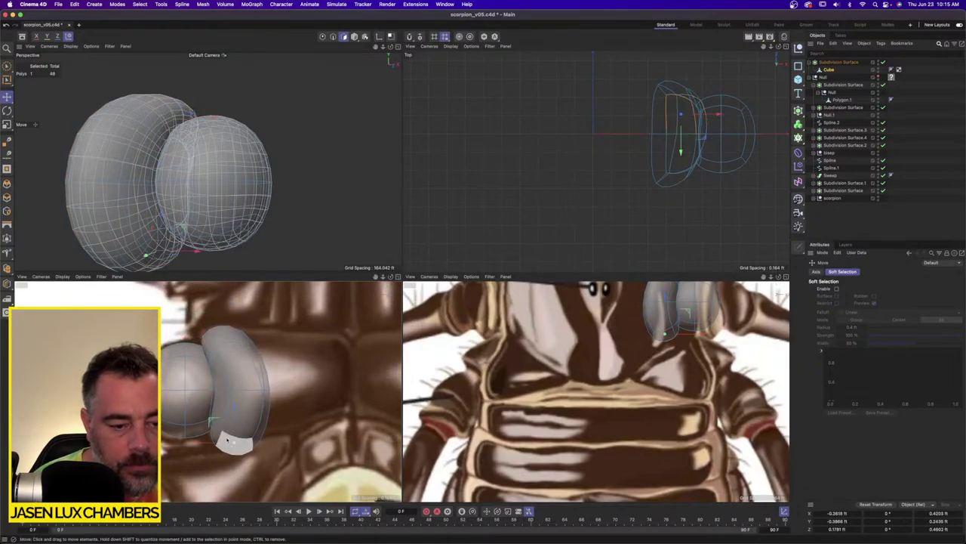
{"action": "left_click_drag", "start_coordinate": [212, 419], "coordinate": [203, 415]}
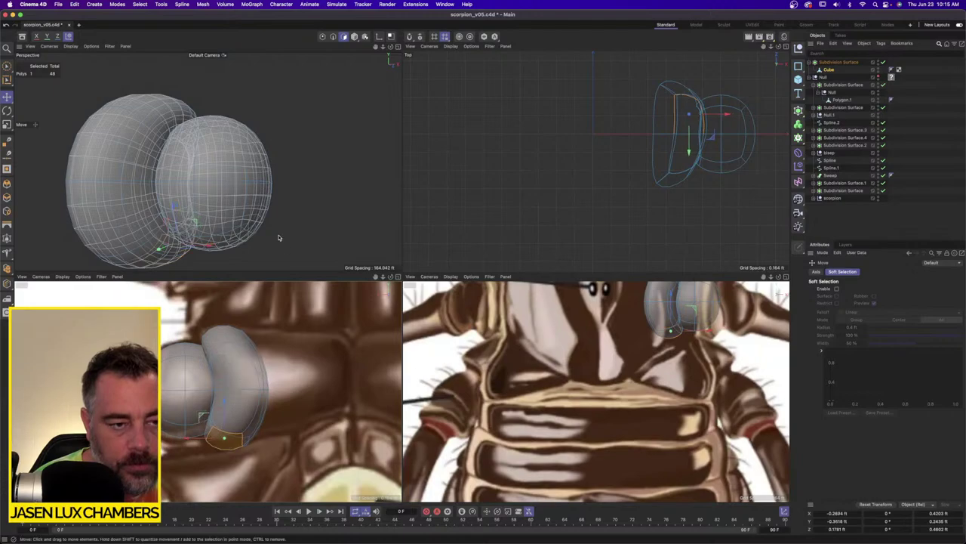
Select the four polygons on the leg segment's end facing the body's centre and extrude them toward the centre.
{"action": "left_click_drag", "start_coordinate": [101, 93], "coordinate": [210, 124], "text": "alt"}
{"action": "left_click", "coordinate": [273, 167]}
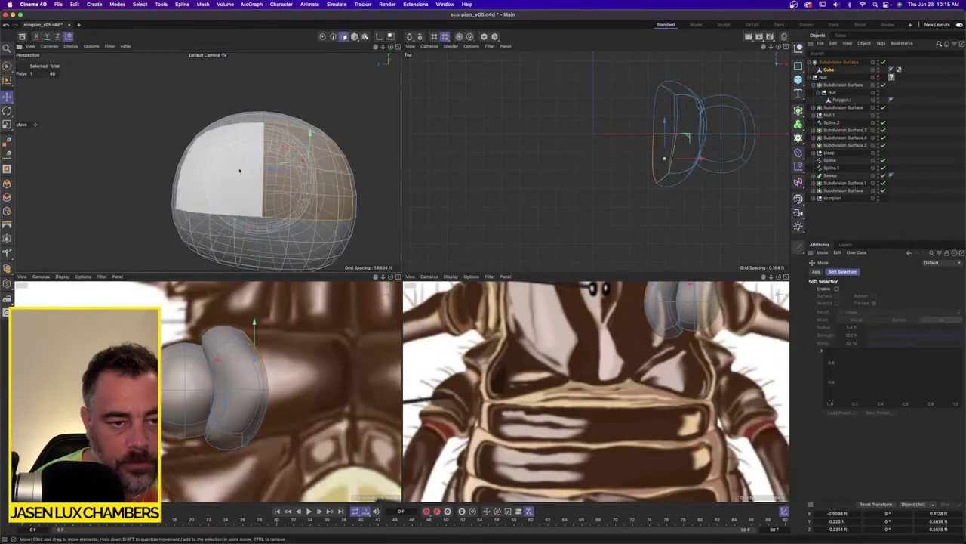
{"action": "left_click", "coordinate": [239, 170], "text": "shift"}
{"action": "left_click", "coordinate": [286, 234], "text": "shift"}
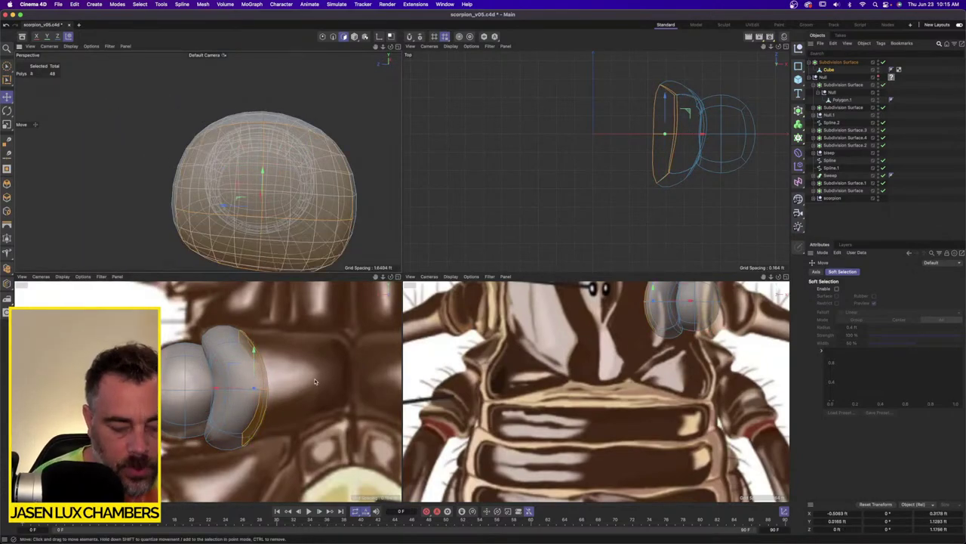
{"action": "key", "text": "d"}
{"action": "left_click_drag", "start_coordinate": [286, 234], "coordinate": [368, 234]}
Scale down the extruded end polygons to taper the segment and raise them about 0.09 ft.
{"action": "left_click", "coordinate": [6, 125]}
{"action": "left_click_drag", "start_coordinate": [243, 116], "coordinate": [44, 134]}
{"action": "left_click_drag", "start_coordinate": [279, 169], "coordinate": [318, 165], "text": "alt"}
{"action": "right_click_drag", "start_coordinate": [317, 165], "coordinate": [270, 174], "text": "alt"}
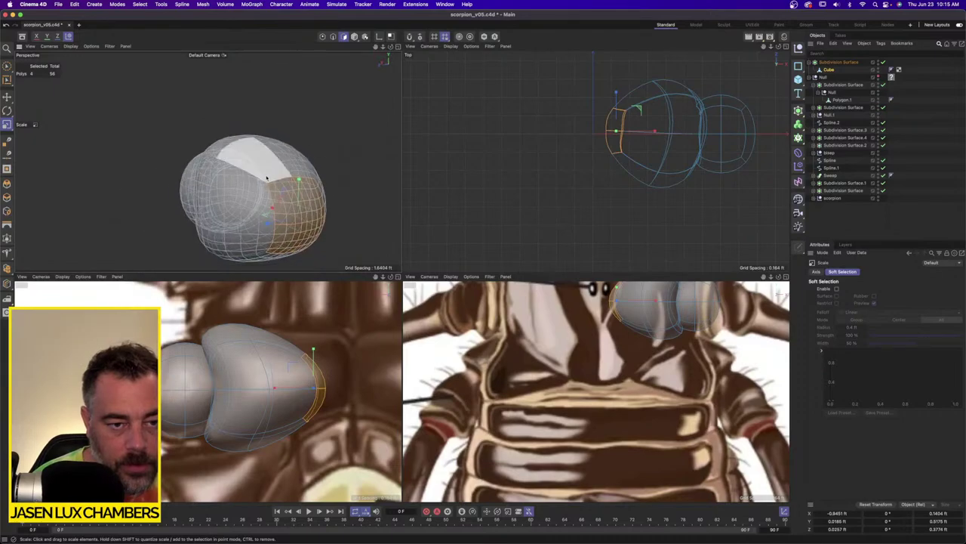
{"action": "left_click_drag", "start_coordinate": [268, 177], "coordinate": [262, 145], "text": "alt"}
{"action": "left_click", "coordinate": [7, 98]}
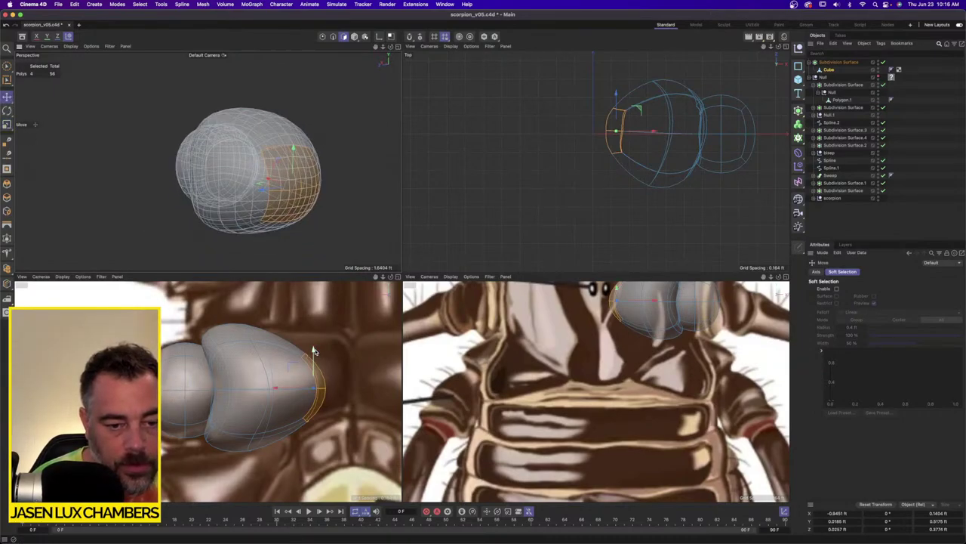
{"action": "left_click_drag", "start_coordinate": [312, 354], "coordinate": [314, 342]}
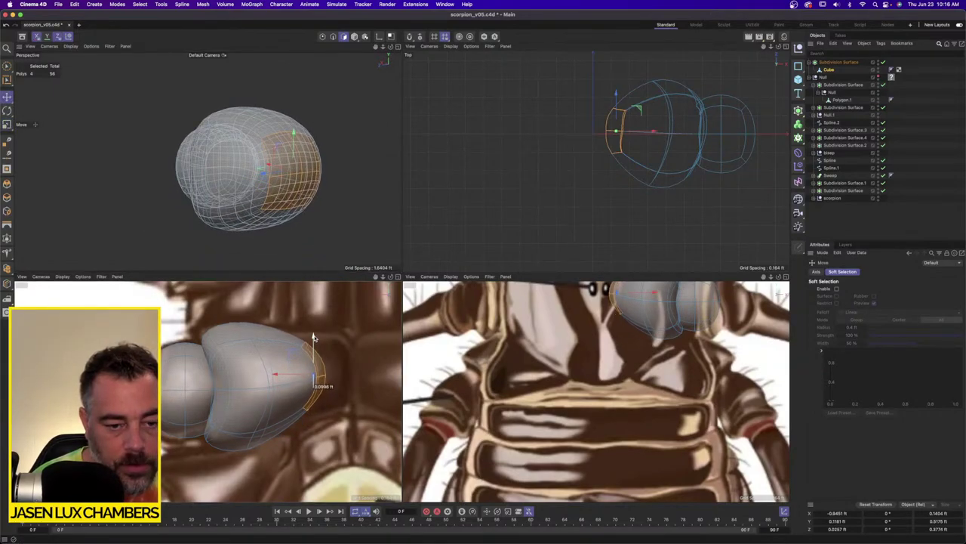
Flatten the end polygons along X and move them about 0.32 ft toward the body's centre to match the reference.
{"action": "left_click", "coordinate": [7, 125]}
{"action": "left_click_drag", "start_coordinate": [275, 376], "coordinate": [323, 377]}
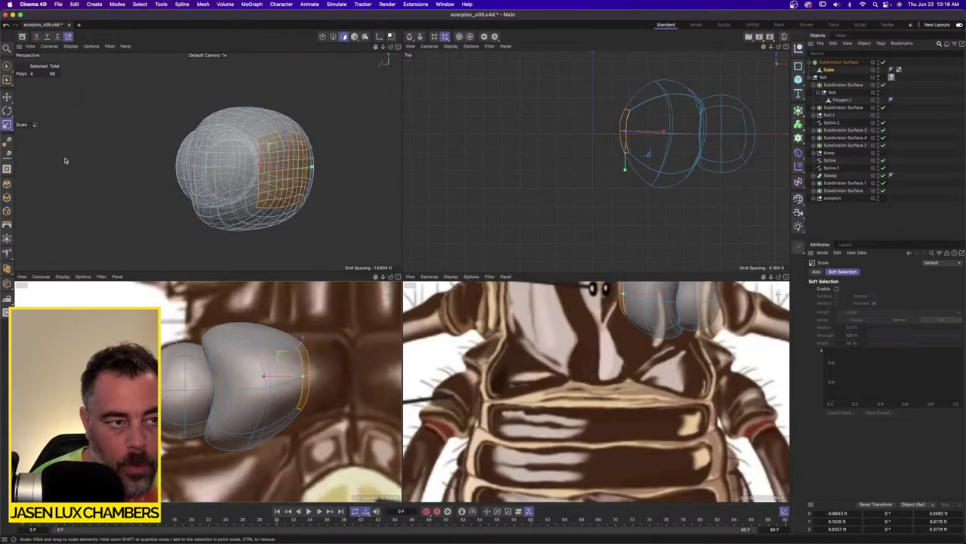
{"action": "left_click", "coordinate": [7, 97]}
{"action": "left_click_drag", "start_coordinate": [257, 338], "coordinate": [299, 338]}
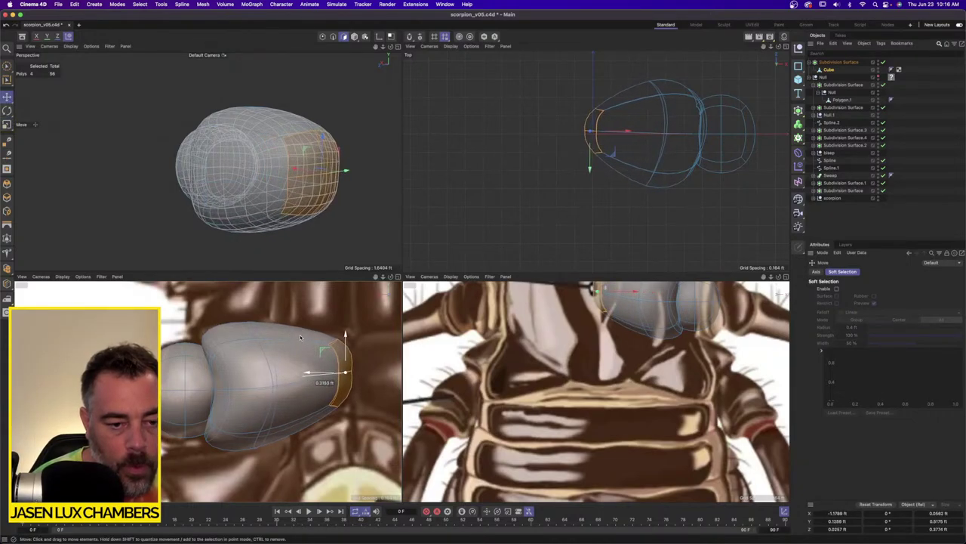
Rectangle-select the points at the middle of the segment's upper and lower edges and move each group inward.
{"action": "left_click_drag", "start_coordinate": [7, 80], "coordinate": [31, 95]}
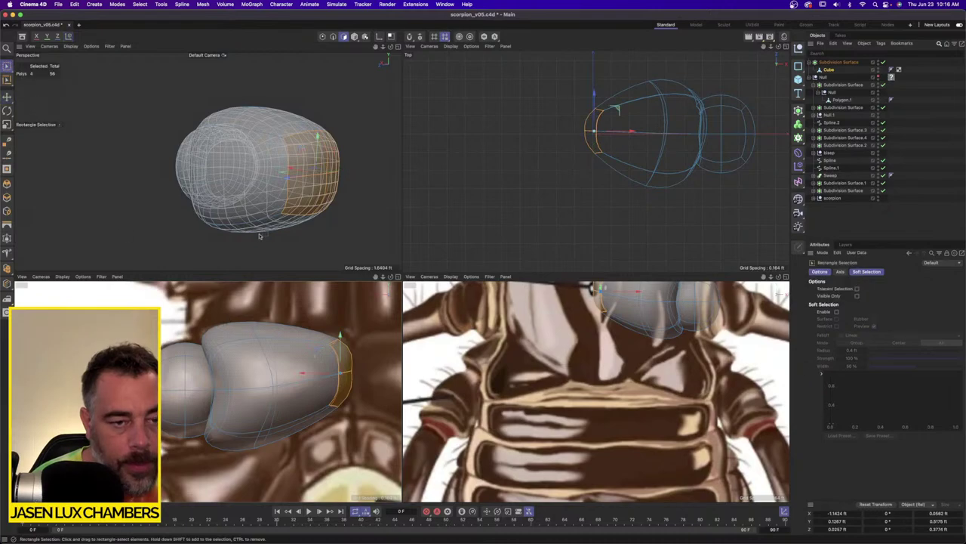
{"action": "left_click", "coordinate": [322, 36]}
{"action": "mouse_move", "coordinate": [243, 310]}
{"action": "left_mouse_down"}
{"action": "mouse_move", "coordinate": [292, 356]}
{"action": "mouse_move", "coordinate": [257, 302]}
{"action": "left_mouse_up"}
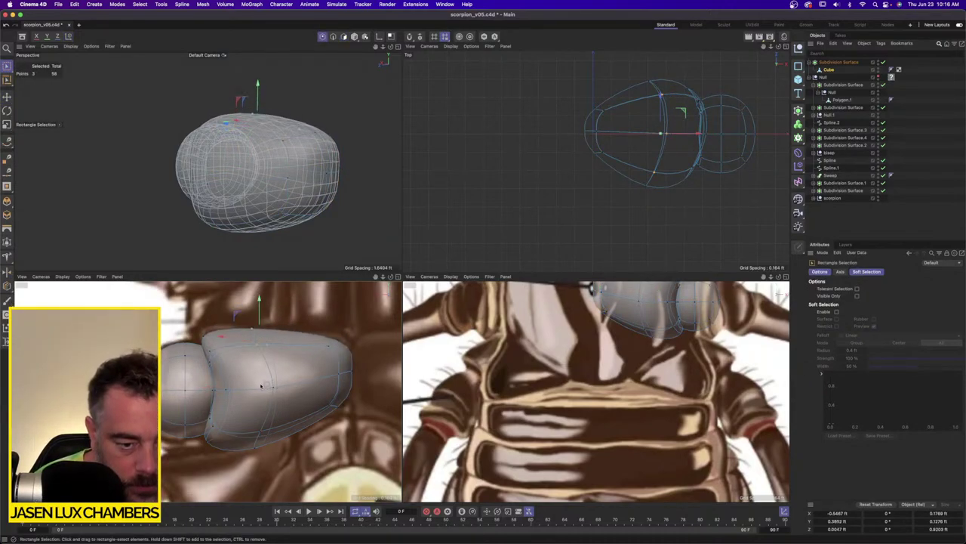
{"action": "left_click_drag", "start_coordinate": [245, 422], "coordinate": [296, 473]}
{"action": "mouse_move", "coordinate": [260, 399]}
{"action": "left_mouse_down"}
{"action": "mouse_move", "coordinate": [263, 377]}
{"action": "mouse_move", "coordinate": [261, 386]}
{"action": "left_mouse_up"}
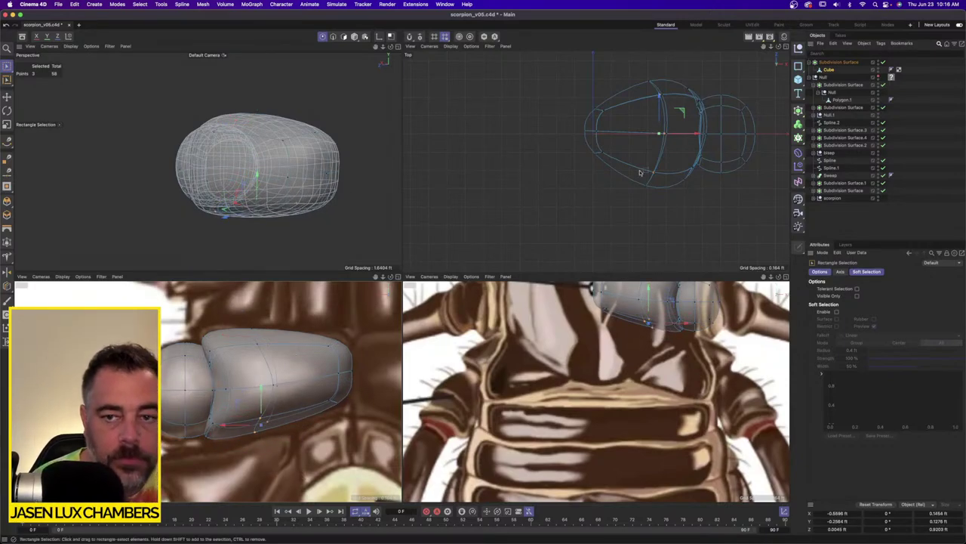
Move the bulging points on both long sides of the segment inward in the Top view to slim its depth.
{"action": "left_click_drag", "start_coordinate": [641, 155], "coordinate": [675, 221]}
{"action": "left_click_drag", "start_coordinate": [650, 157], "coordinate": [650, 146]}
{"action": "left_click_drag", "start_coordinate": [693, 201], "coordinate": [693, 201]}
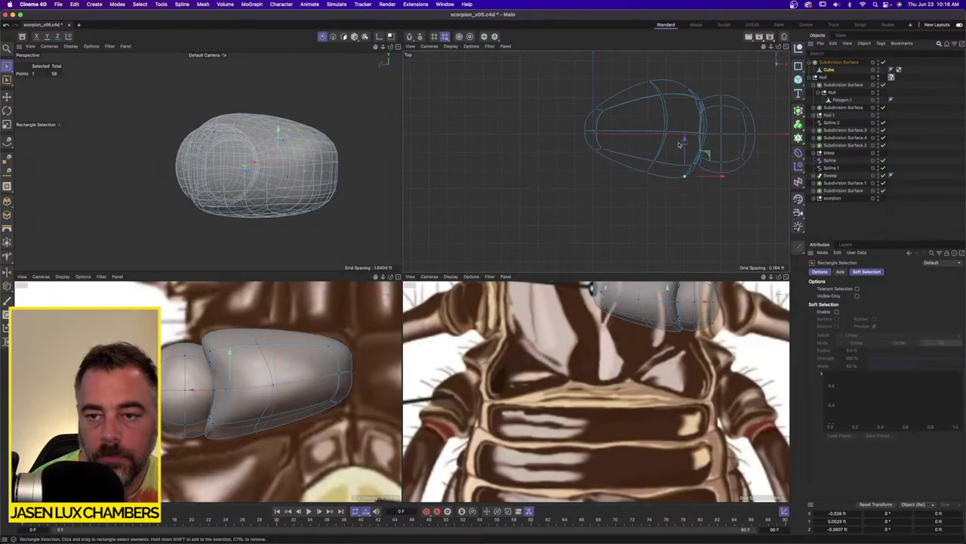
{"action": "left_click_drag", "start_coordinate": [685, 150], "coordinate": [687, 167]}
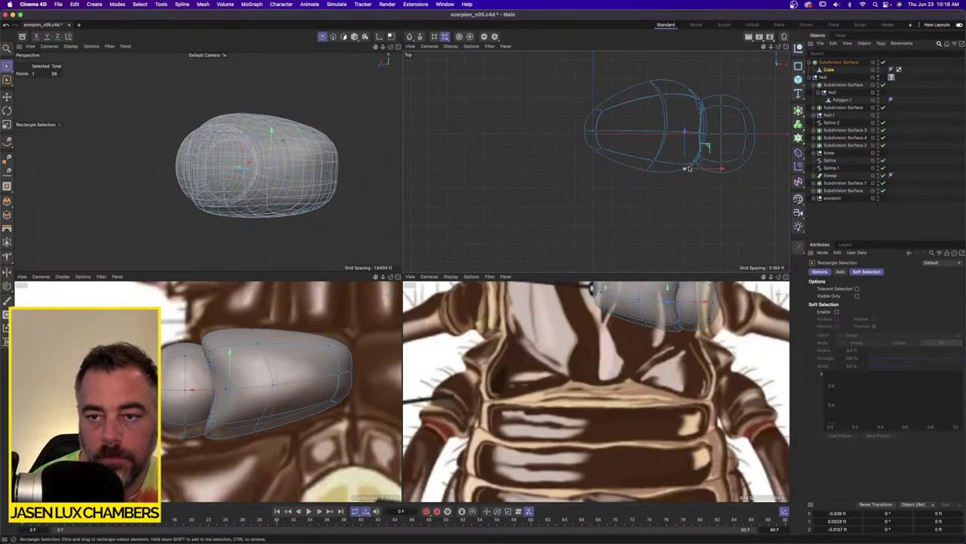
{"action": "left_click_drag", "start_coordinate": [645, 73], "coordinate": [695, 110]}
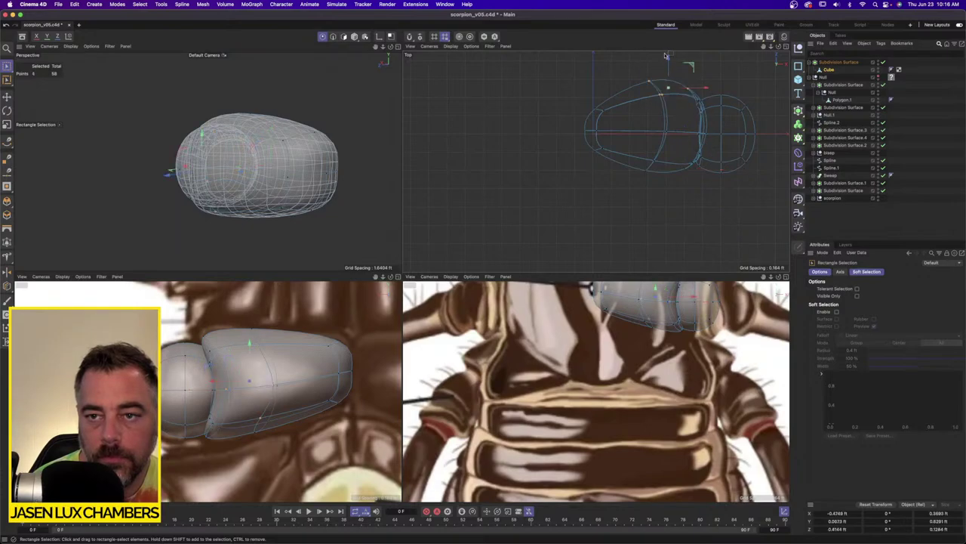
{"action": "left_click_drag", "start_coordinate": [666, 55], "coordinate": [671, 80]}
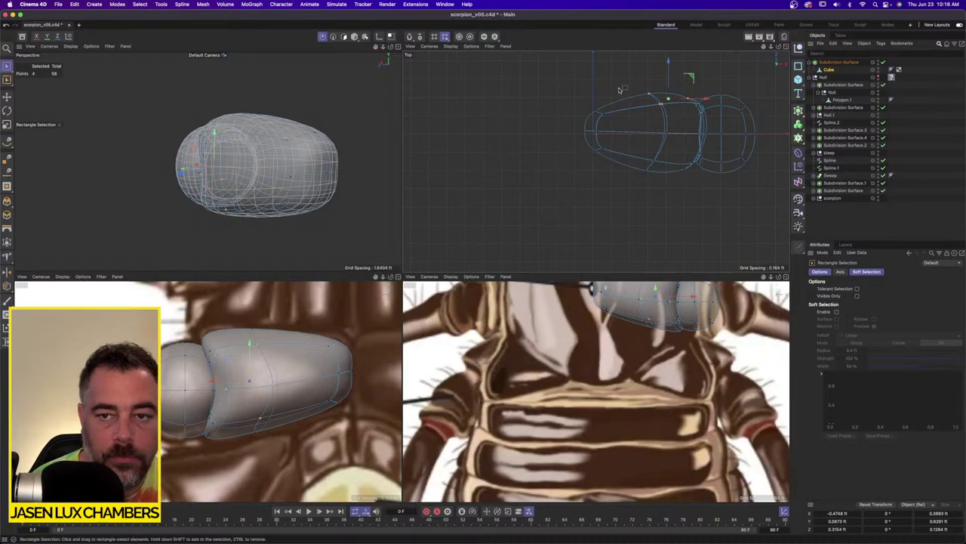
Select the 21 points along one long side in the Top view, flatten them along Z and move them toward the midline.
{"action": "left_click_drag", "start_coordinate": [597, 92], "coordinate": [779, 126]}
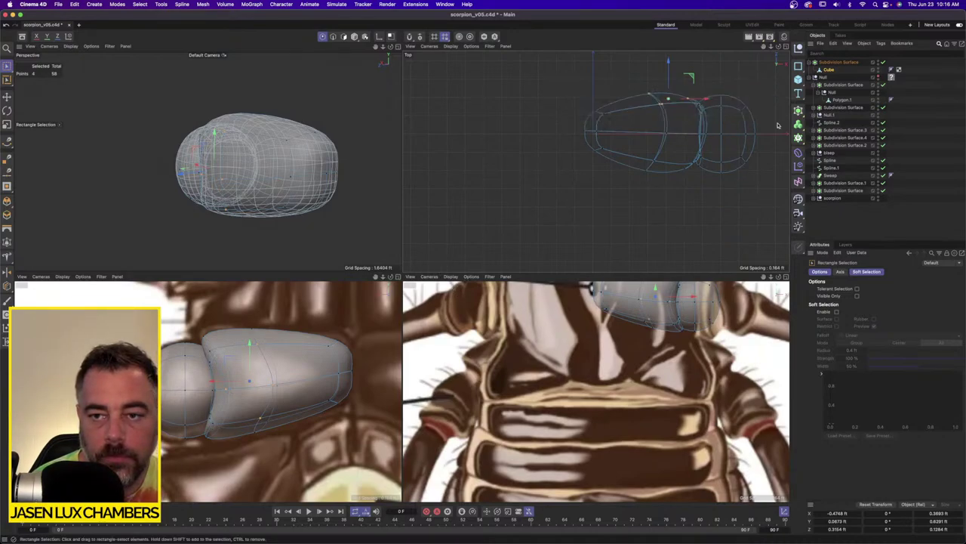
{"action": "key", "text": "t"}
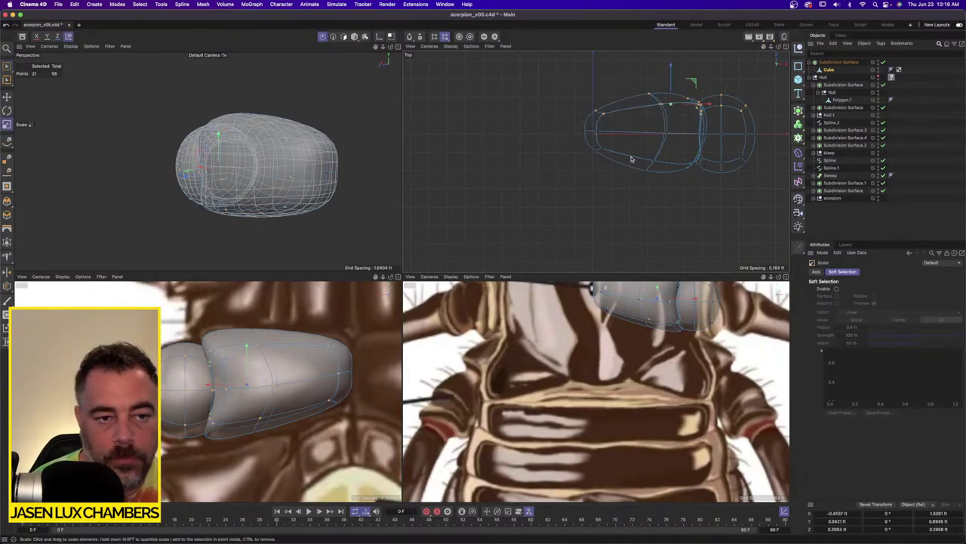
{"action": "left_click_drag", "start_coordinate": [674, 59], "coordinate": [671, 97]}
{"action": "left_click", "coordinate": [6, 97]}
{"action": "key", "text": "super+z"}
{"action": "left_click_drag", "start_coordinate": [243, 133], "coordinate": [123, 157], "text": "alt"}
{"action": "scroll", "coordinate": [221, 190], "scroll_direction": "down", "scroll_amount": 2}
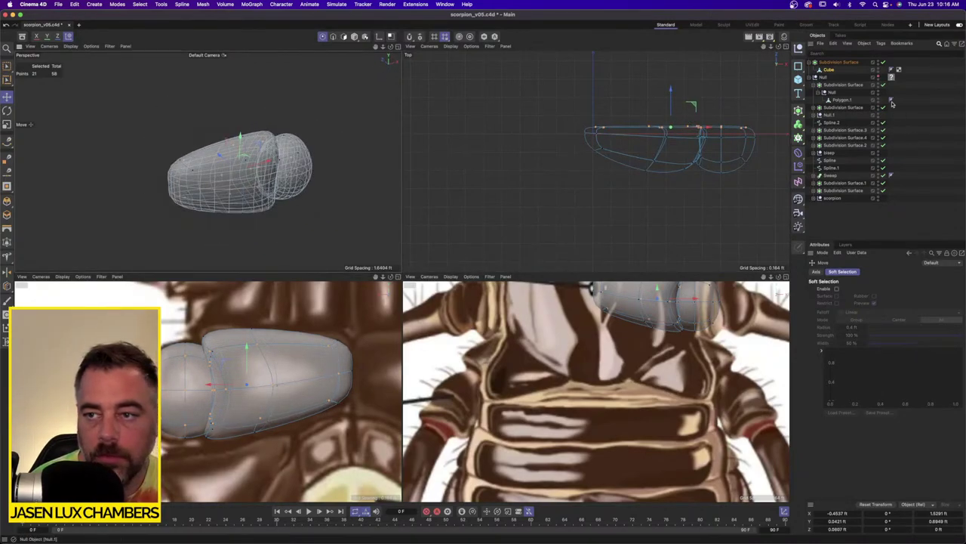
Show the scorpion model and select all points of the Cube to compare the leg base with the body.
{"action": "left_click", "coordinate": [875, 197]}
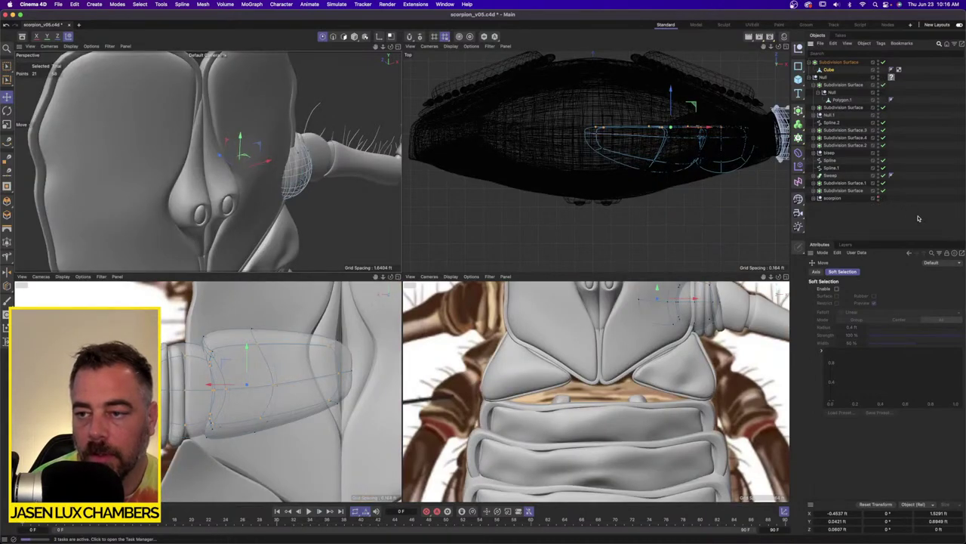
{"action": "left_click", "coordinate": [831, 70]}
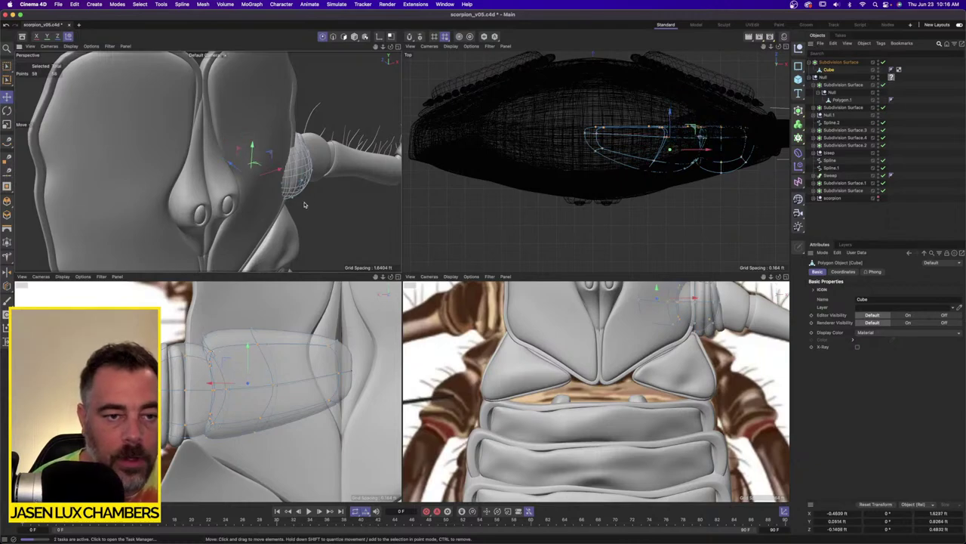
{"action": "left_click_drag", "start_coordinate": [306, 204], "coordinate": [243, 185], "text": "alt"}
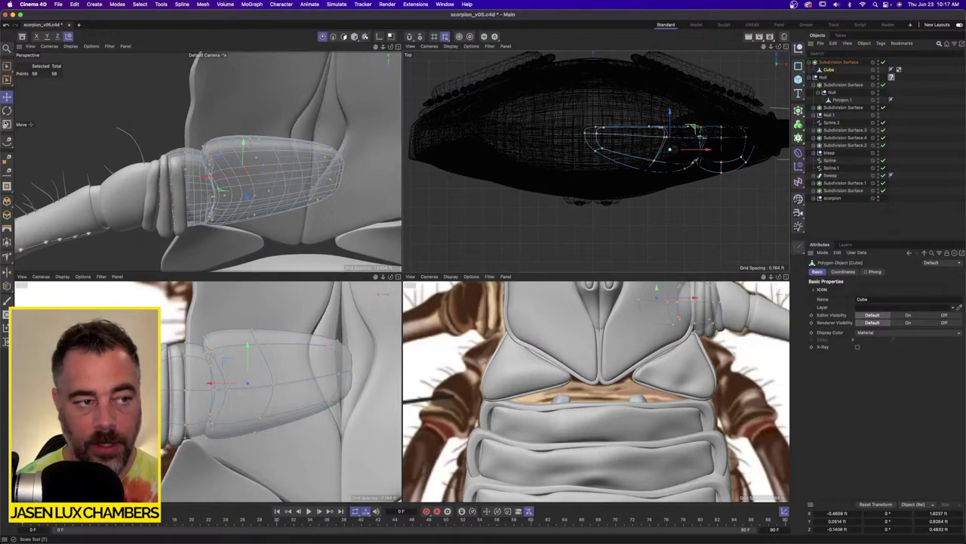
Flip the whole leg-base mesh along Z by scaling it and move it along Z to about 0.15 ft.
{"action": "key", "text": "t"}
{"action": "left_click_drag", "start_coordinate": [670, 115], "coordinate": [674, 187]}
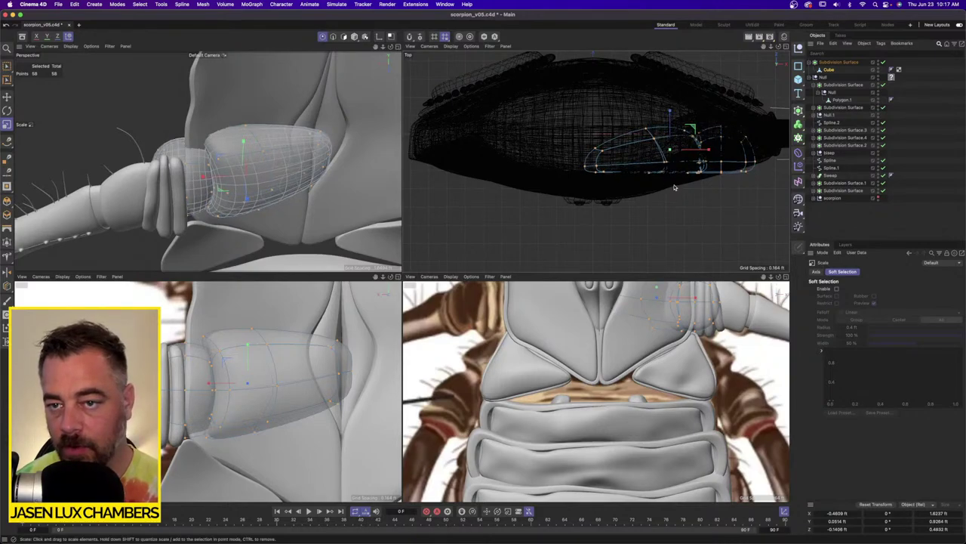
{"action": "left_click_drag", "start_coordinate": [330, 170], "coordinate": [392, 180], "text": "alt"}
{"action": "key", "text": "e"}
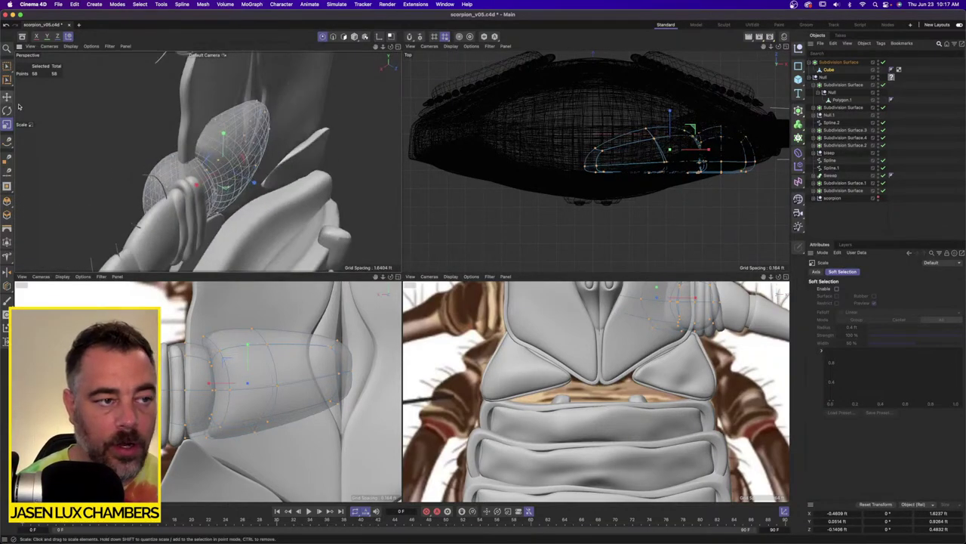
{"action": "left_click_drag", "start_coordinate": [251, 181], "coordinate": [340, 83]}
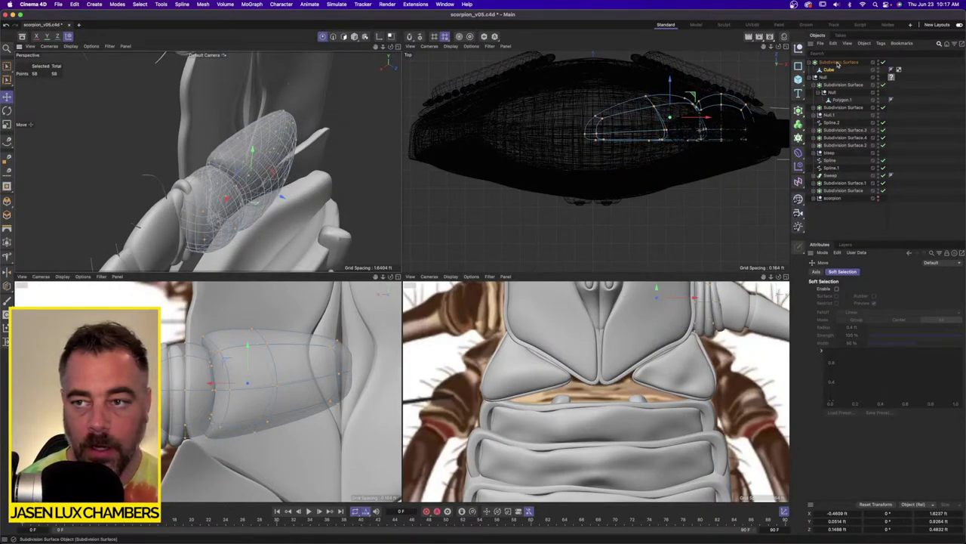
Turn off X-Ray on the leg base's Subdivision Surface and place it inside the Null, keeping the Null shown.
{"action": "left_click", "coordinate": [836, 64]}
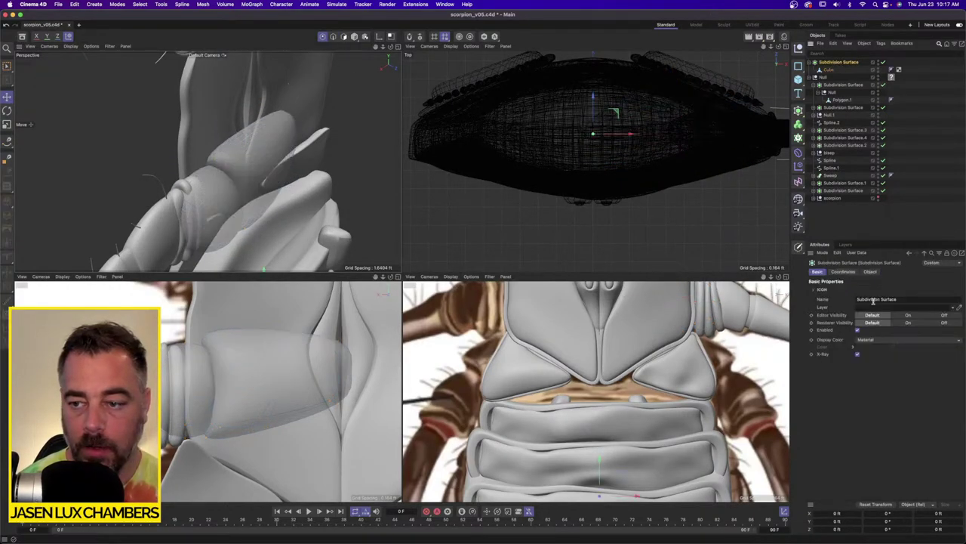
{"action": "left_click", "coordinate": [858, 354]}
{"action": "left_click_drag", "start_coordinate": [324, 128], "coordinate": [295, 179], "text": "alt"}
{"action": "scroll", "coordinate": [295, 179], "scroll_direction": "down", "scroll_amount": 5}
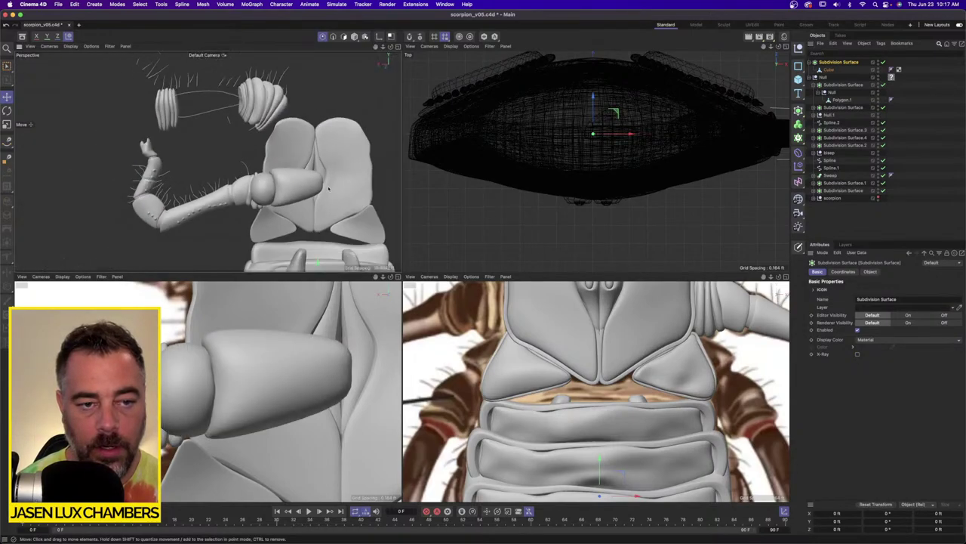
{"action": "scroll", "coordinate": [328, 189], "scroll_direction": "up", "scroll_amount": 5}
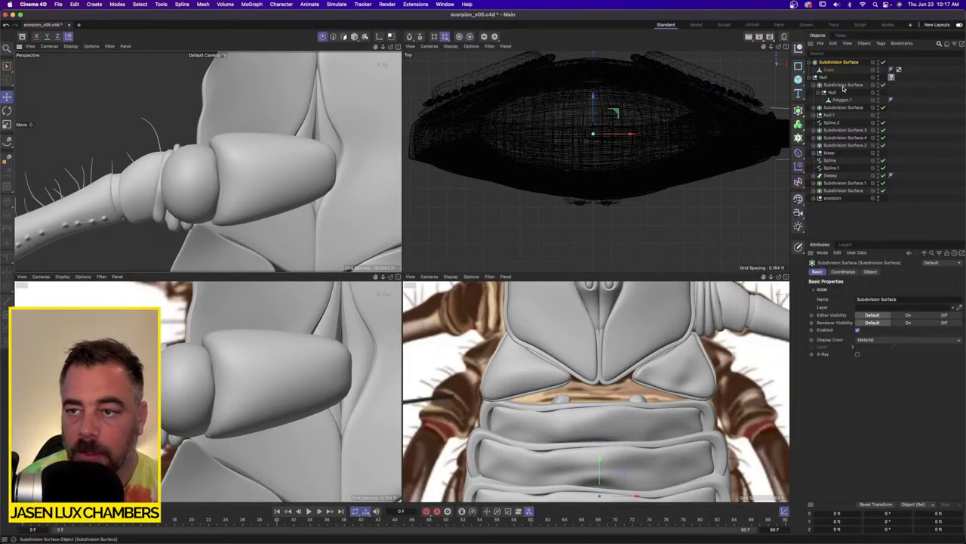
{"action": "left_click_drag", "start_coordinate": [828, 78], "coordinate": [830, 78]}
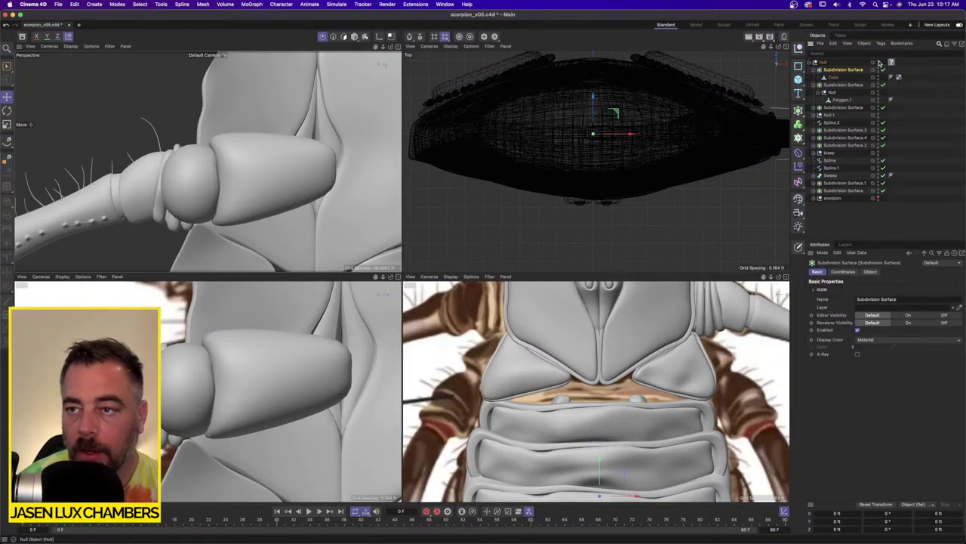
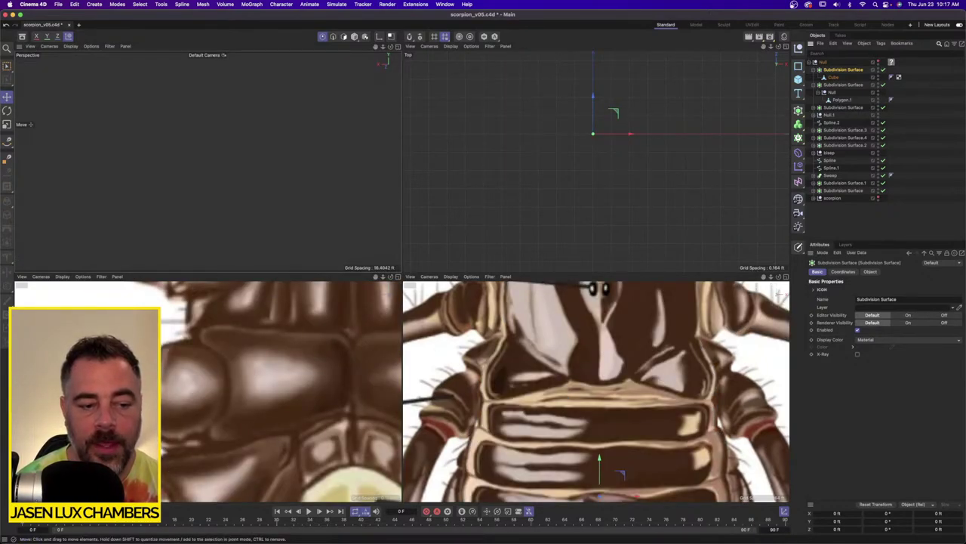
{"action": "left_click", "coordinate": [878, 61]}
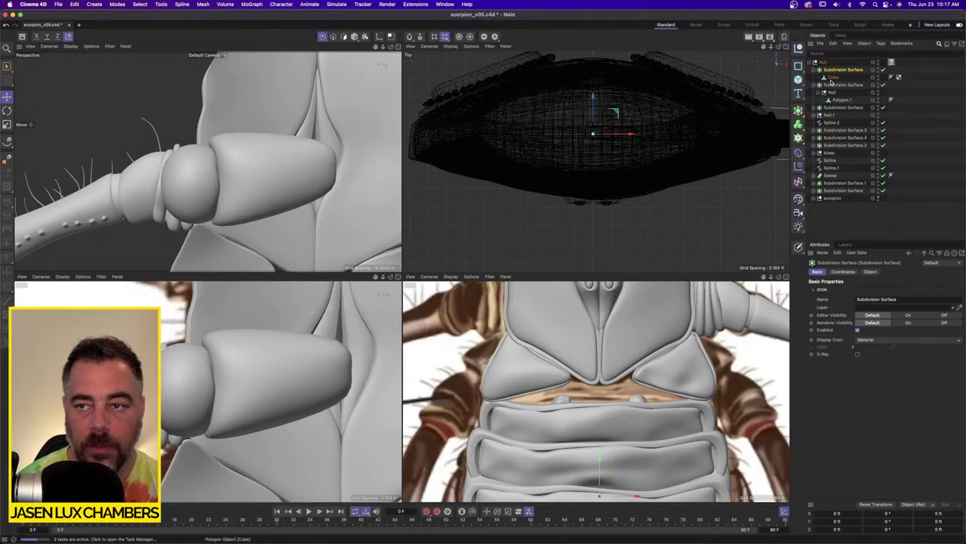
Move the rounded base's outer points toward the body's centre and shift all points of the Cube along Z.
{"action": "left_click", "coordinate": [156, 194]}
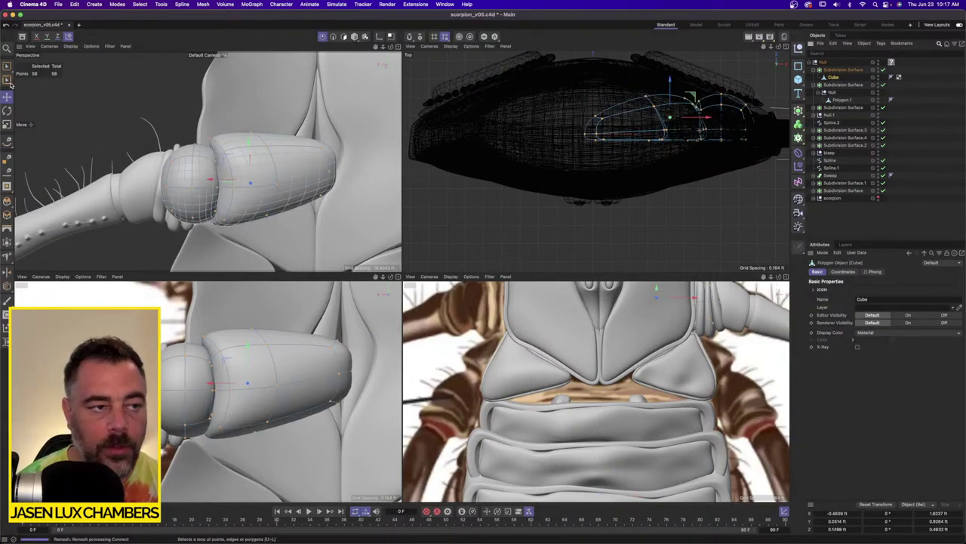
{"action": "left_click_drag", "start_coordinate": [8, 68], "coordinate": [29, 92]}
{"action": "left_click", "coordinate": [178, 155]}
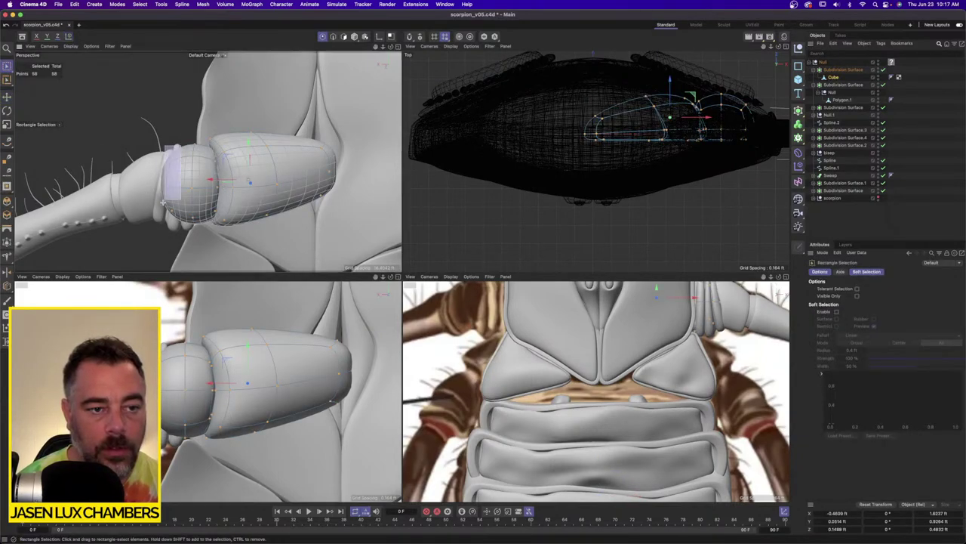
{"action": "left_click_drag", "start_coordinate": [178, 155], "coordinate": [223, 168], "text": "alt"}
{"action": "left_click_drag", "start_coordinate": [110, 198], "coordinate": [269, 188]}
{"action": "key", "text": "super+a"}
{"action": "left_click_drag", "start_coordinate": [203, 113], "coordinate": [186, 116]}
{"action": "left_click_drag", "start_coordinate": [184, 155], "coordinate": [78, 148], "text": "alt"}
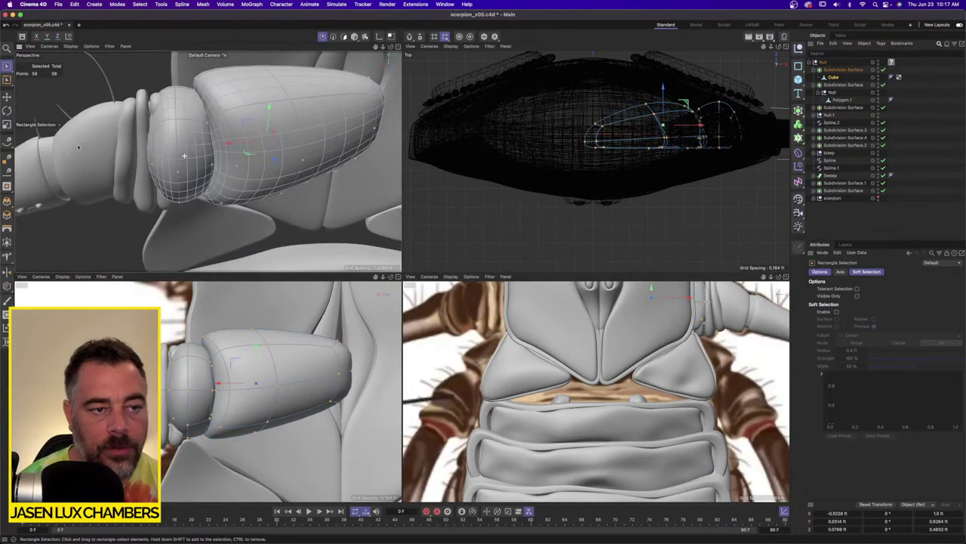
Select the points at the rounded base's outer end and adjust them where it meets the leg's ringed joint.
{"action": "left_click_drag", "start_coordinate": [153, 179], "coordinate": [151, 199]}
{"action": "left_click_drag", "start_coordinate": [154, 140], "coordinate": [157, 197], "text": "alt"}
{"action": "left_click_drag", "start_coordinate": [166, 128], "coordinate": [160, 177]}
{"action": "left_click_drag", "start_coordinate": [159, 177], "coordinate": [366, 146], "text": "alt"}
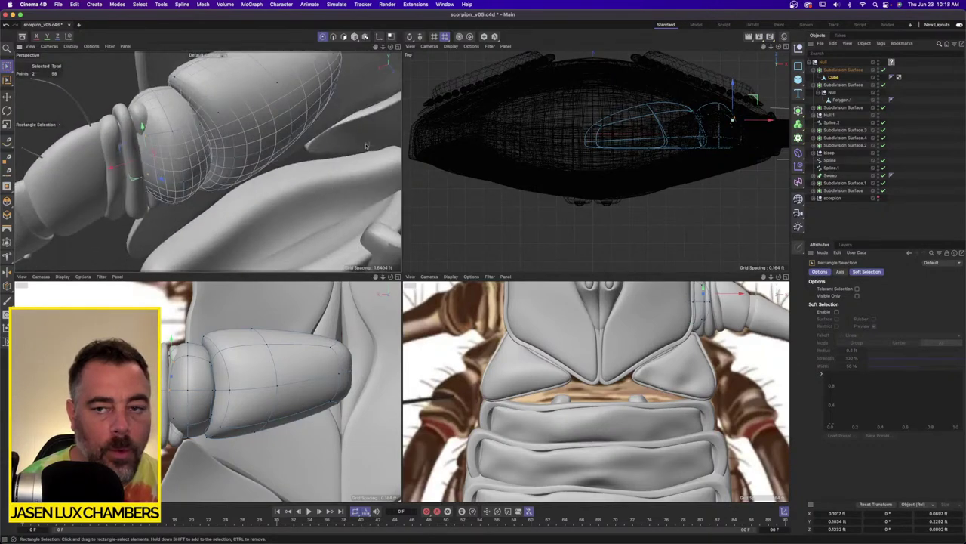
Select the Cube's points along its upper edge in the top view and move them slightly along Z.
{"action": "left_click_drag", "start_coordinate": [580, 133], "coordinate": [785, 73]}
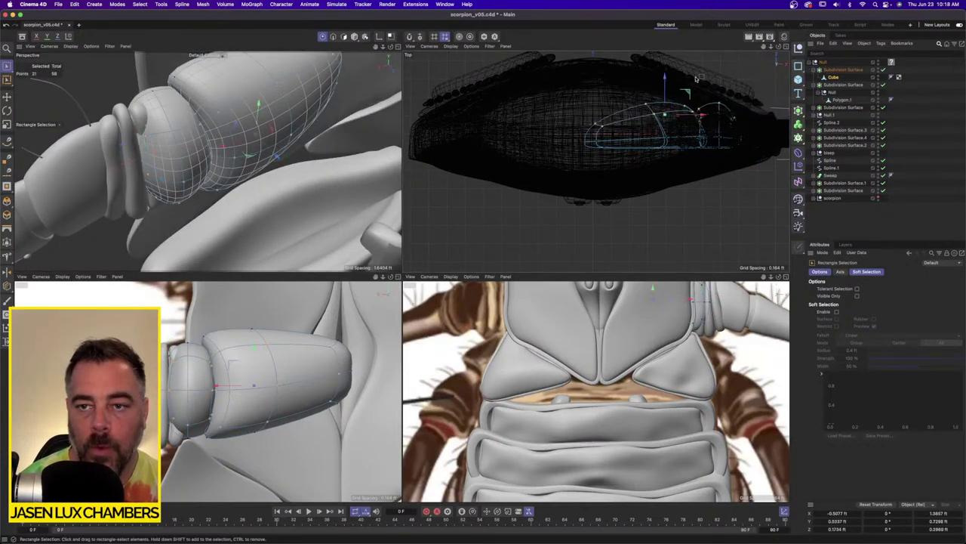
{"action": "left_click_drag", "start_coordinate": [635, 84], "coordinate": [758, 116]}
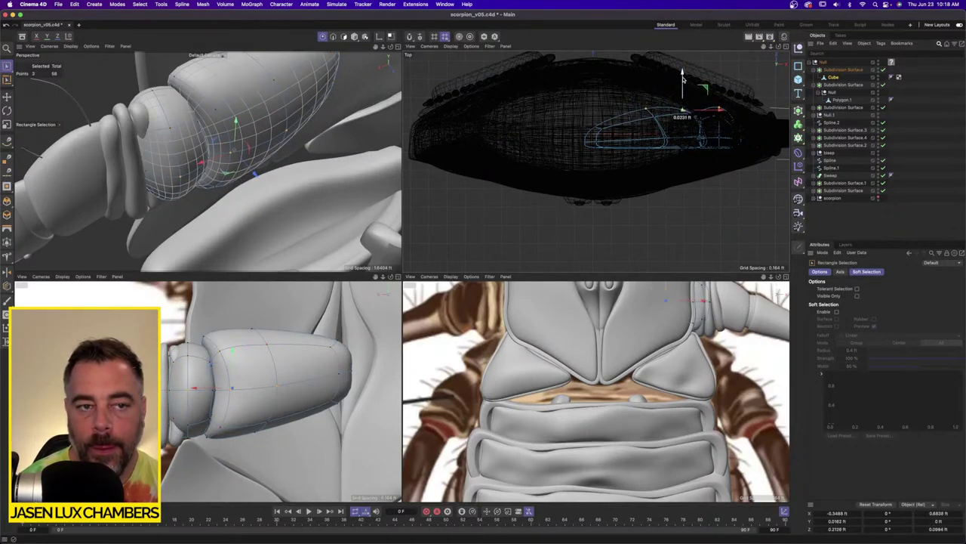
{"action": "scroll", "coordinate": [229, 146], "scroll_direction": "down", "scroll_amount": 5}
{"action": "left_click_drag", "start_coordinate": [229, 145], "coordinate": [261, 113], "text": "alt"}
{"action": "scroll", "coordinate": [253, 121], "scroll_direction": "up", "scroll_amount": 5}
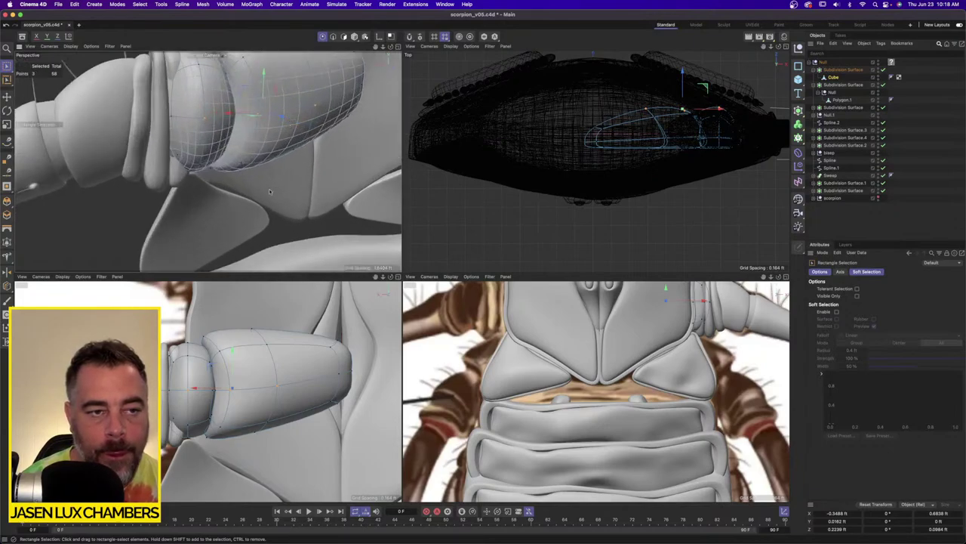
Clear the point selection, make the scorpion group visible in the viewports and expand its hierarchy.
{"action": "left_click", "coordinate": [7, 96]}
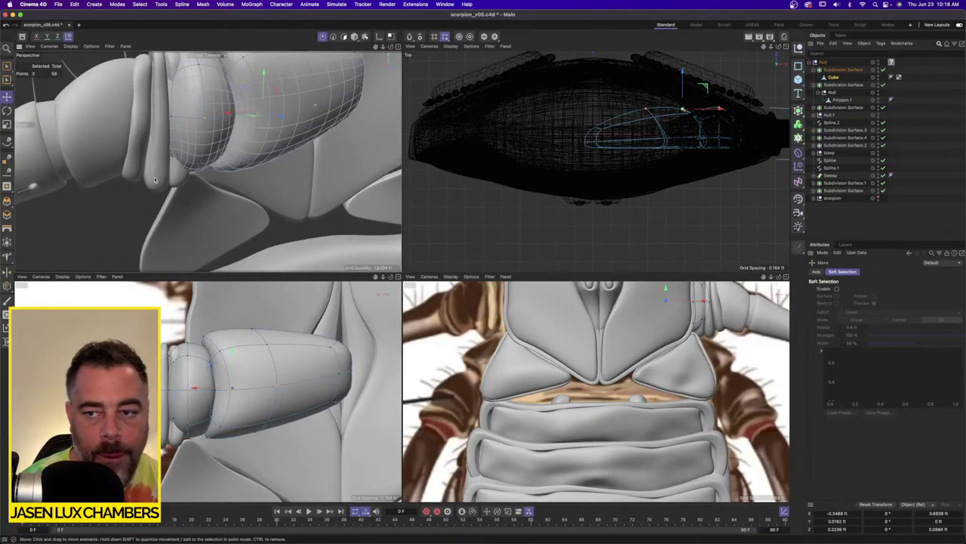
{"action": "left_click", "coordinate": [154, 179]}
{"action": "scroll", "coordinate": [208, 162], "scroll_direction": "down", "scroll_amount": 6}
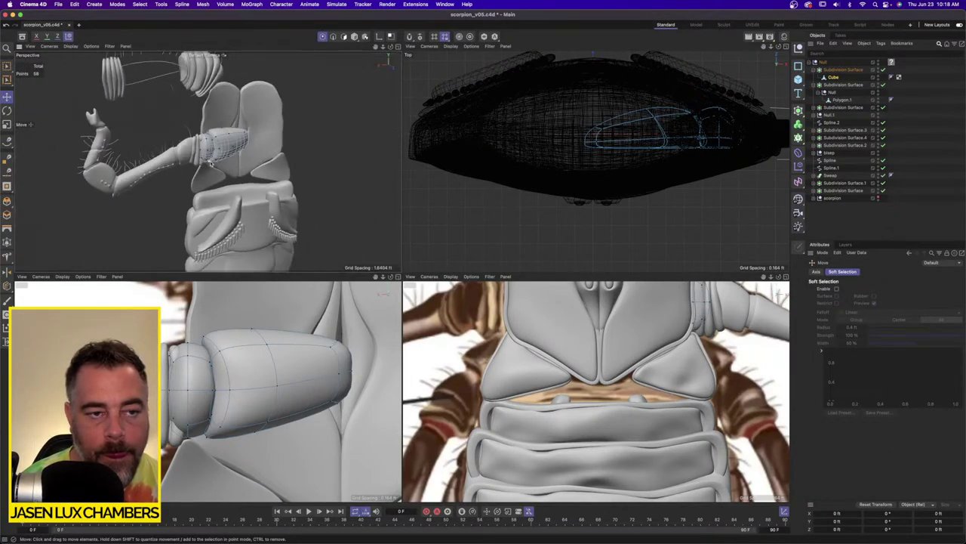
{"action": "left_click", "coordinate": [880, 199]}
{"action": "left_click", "coordinate": [814, 198]}
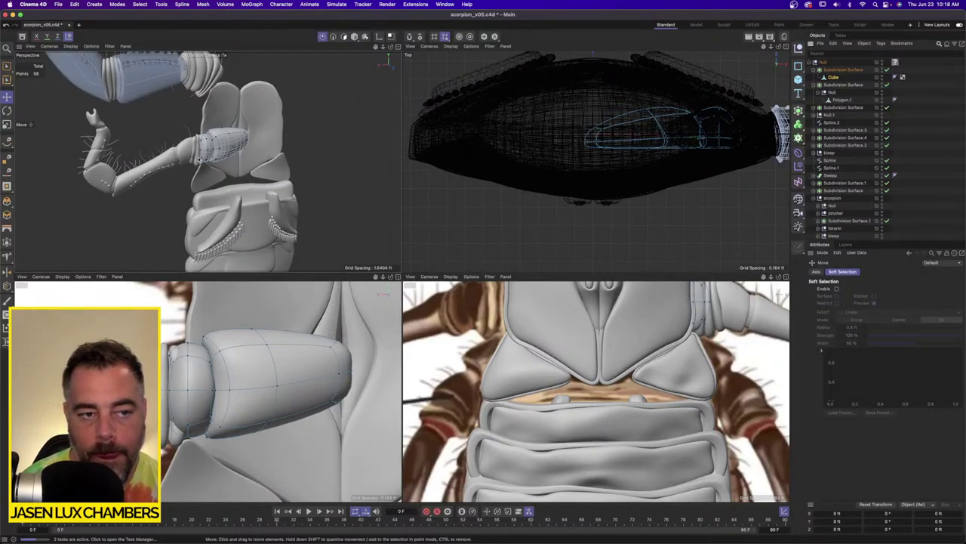
Examine where the leg base meets the ringed joint and look through the scorpion group's objects for the joint's mesh.
{"action": "left_click", "coordinate": [197, 160]}
{"action": "right_click_drag", "start_coordinate": [216, 140], "coordinate": [332, 70], "text": "alt"}
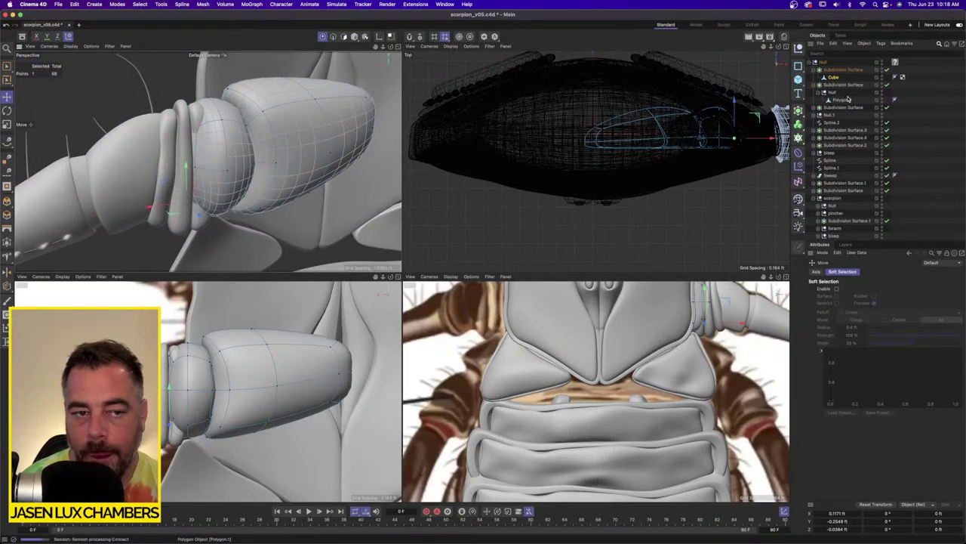
{"action": "left_click", "coordinate": [345, 36]}
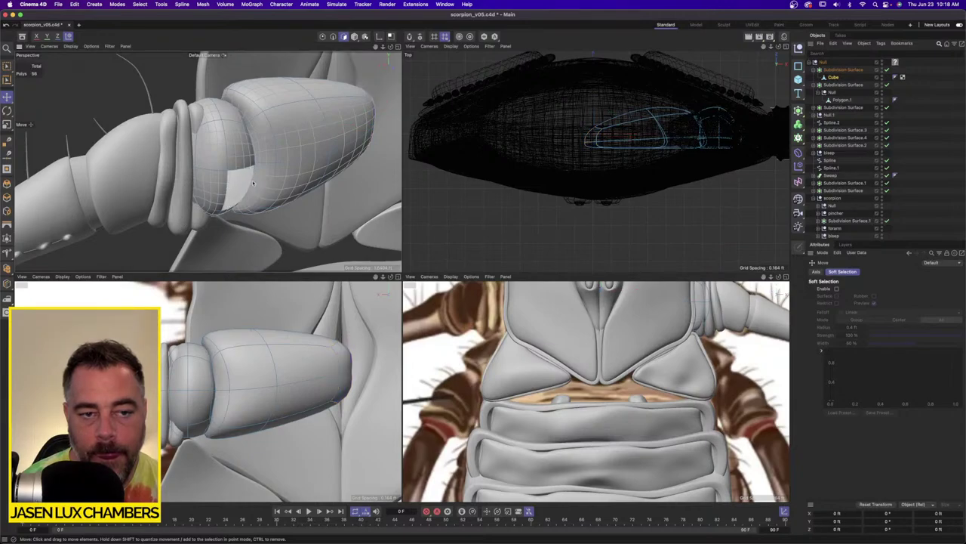
{"action": "scroll", "coordinate": [228, 184], "scroll_direction": "down", "scroll_amount": 10}
{"action": "scroll", "coordinate": [208, 180], "scroll_direction": "up", "scroll_amount": 6}
{"action": "left_click_drag", "start_coordinate": [207, 179], "coordinate": [221, 201], "text": "alt"}
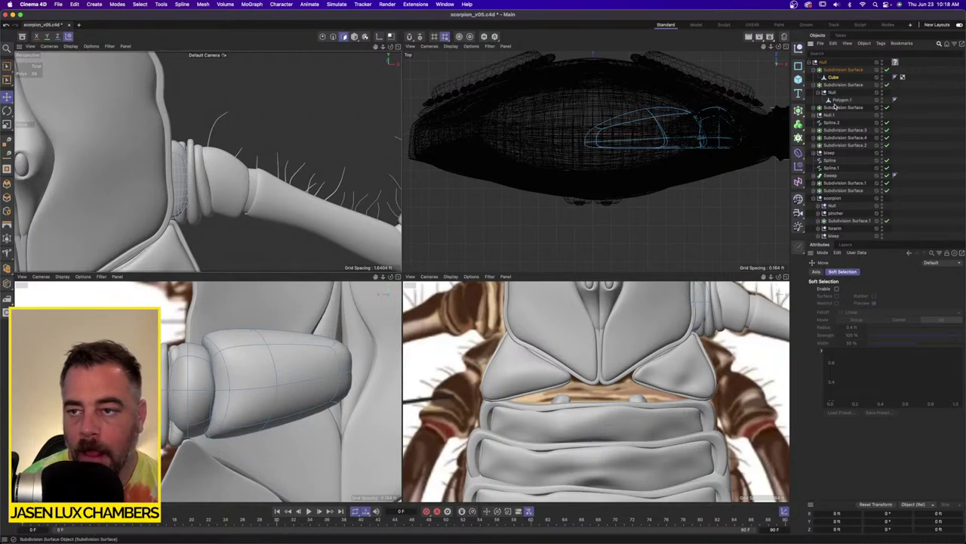
{"action": "left_click", "coordinate": [847, 130]}
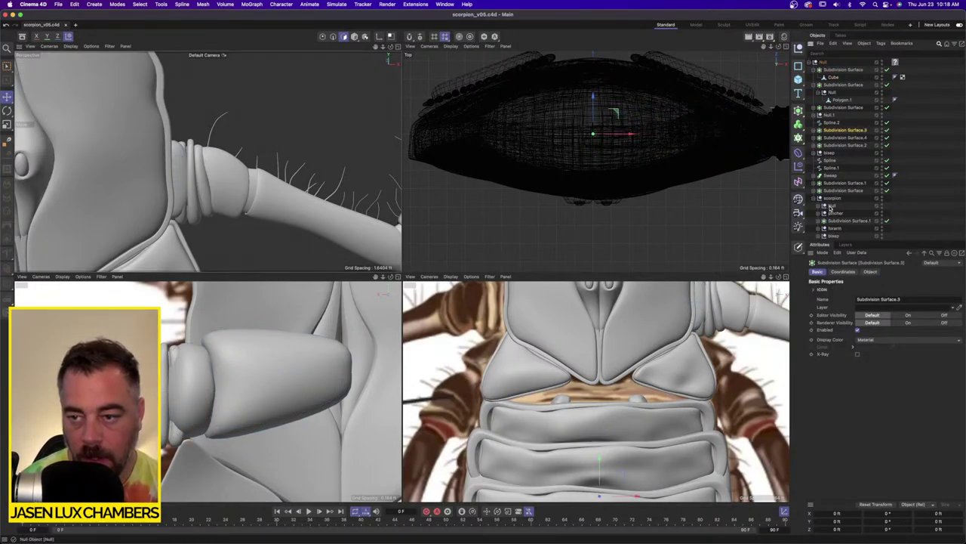
{"action": "left_click", "coordinate": [832, 199]}
{"action": "left_click", "coordinate": [833, 207]}
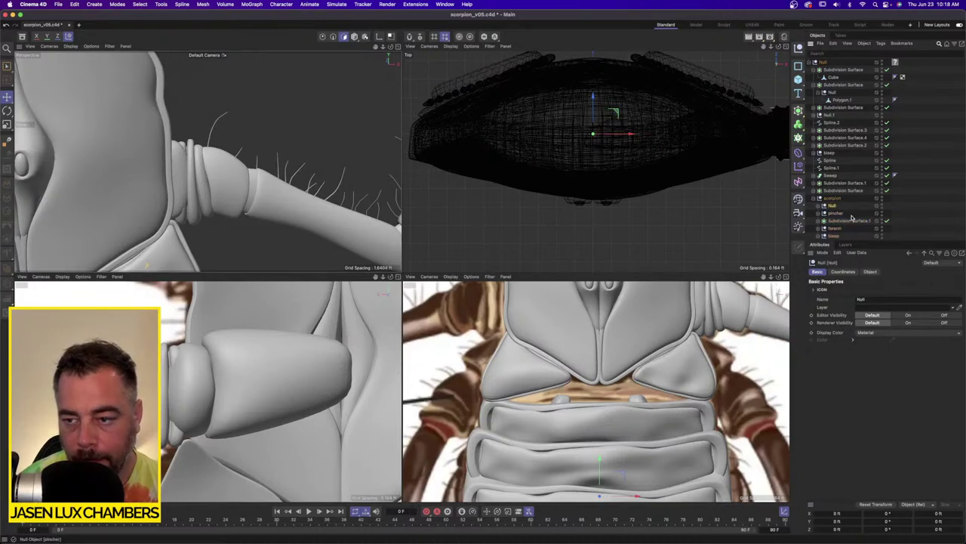
{"action": "left_click", "coordinate": [837, 220]}
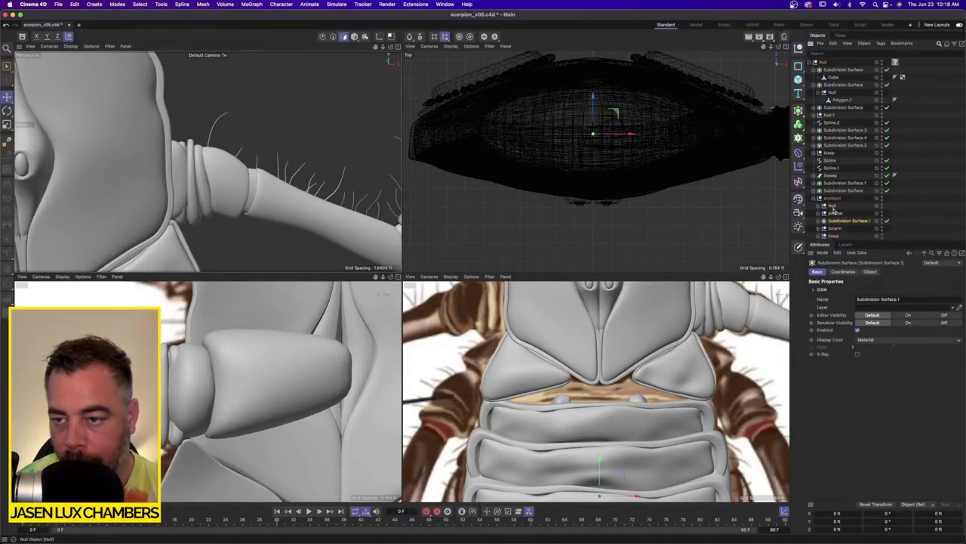
{"action": "left_click", "coordinate": [833, 206]}
{"action": "left_click", "coordinate": [818, 205]}
{"action": "left_click", "coordinate": [846, 213]}
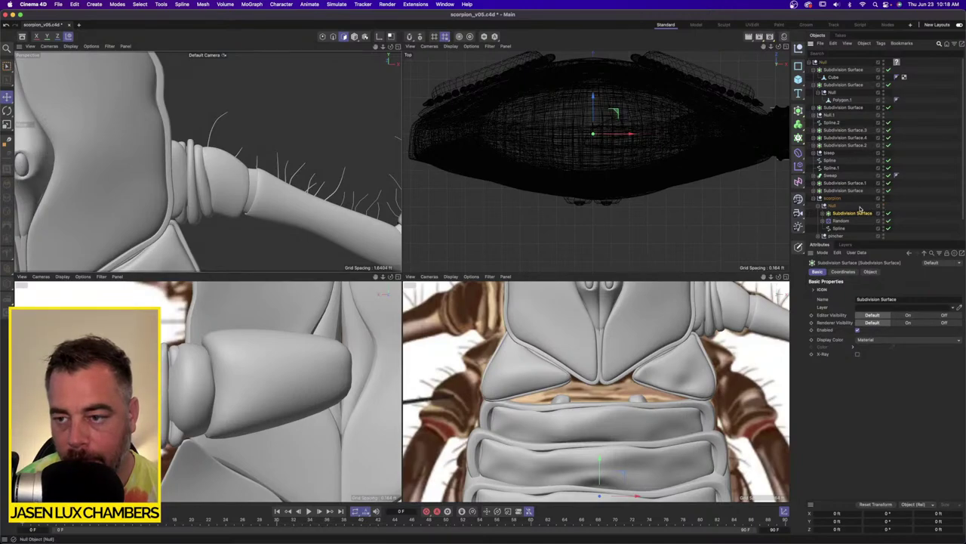
{"action": "left_click", "coordinate": [835, 207]}
{"action": "right_click_drag", "start_coordinate": [235, 160], "coordinate": [157, 173], "text": "alt"}
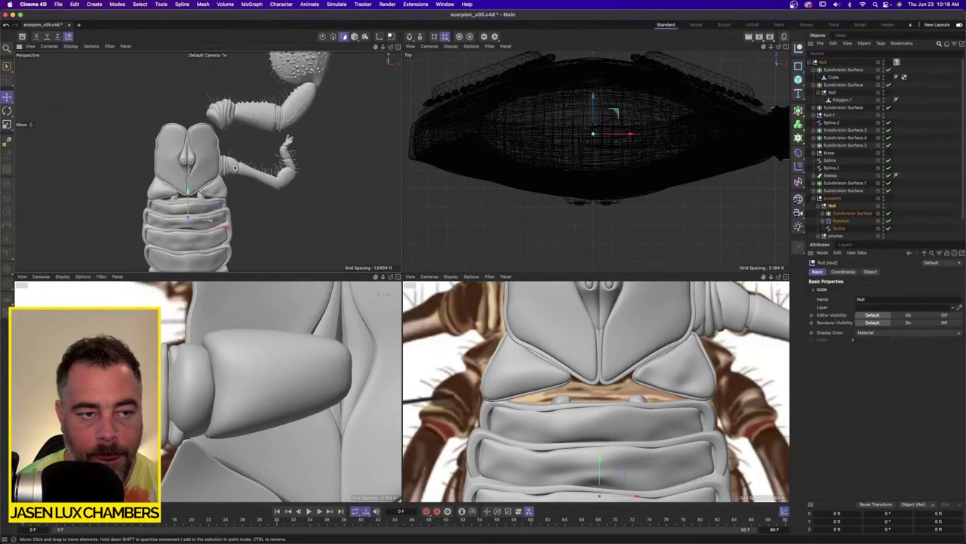
{"action": "left_click_drag", "start_coordinate": [237, 178], "coordinate": [238, 161], "text": "alt"}
{"action": "right_click_drag", "start_coordinate": [239, 162], "coordinate": [257, 157], "text": "alt"}
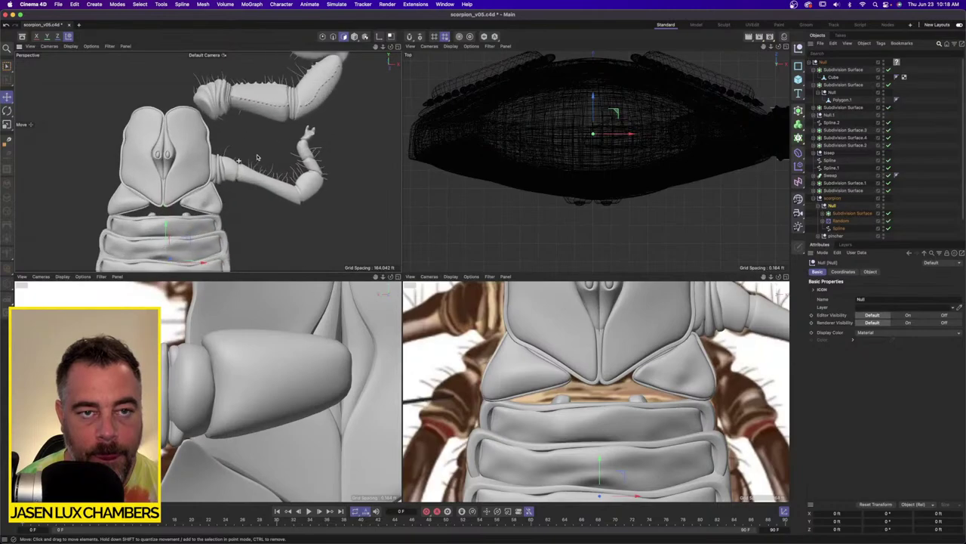
Pick the leg's ringed joint piece in Model mode and select the Cylinder inside its Subdivision Surface.3.
{"action": "left_click", "coordinate": [354, 37]}
{"action": "scroll", "coordinate": [230, 168], "scroll_direction": "up", "scroll_amount": 4}
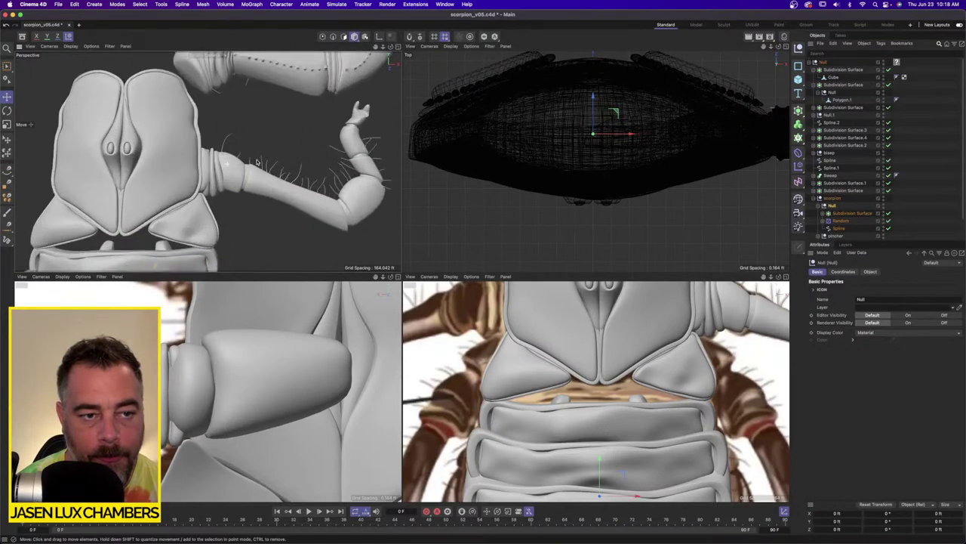
{"action": "left_click", "coordinate": [234, 162]}
{"action": "left_click_drag", "start_coordinate": [237, 163], "coordinate": [65, 175], "text": "alt"}
{"action": "scroll", "coordinate": [295, 158], "scroll_direction": "up", "scroll_amount": 5}
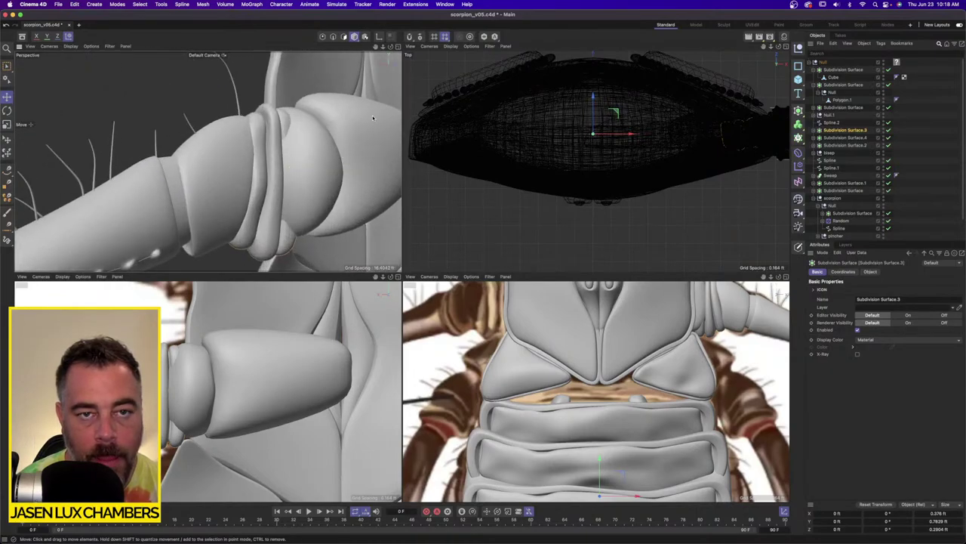
{"action": "left_click", "coordinate": [345, 37]}
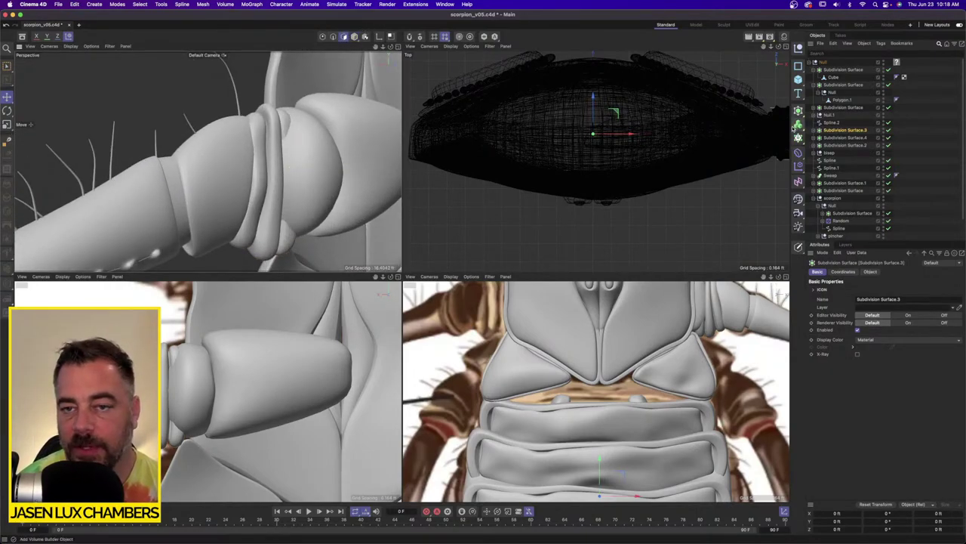
{"action": "left_click", "coordinate": [355, 37]}
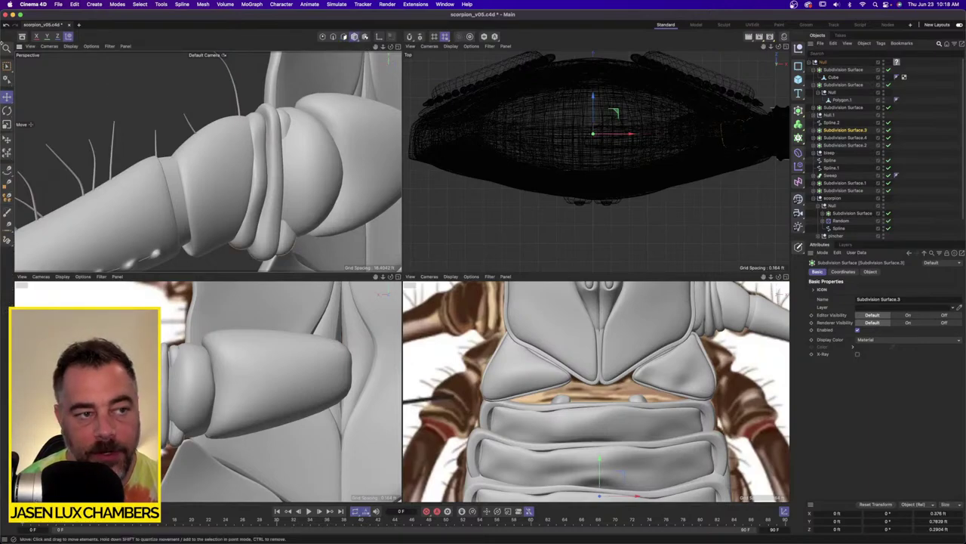
{"action": "left_click", "coordinate": [815, 131]}
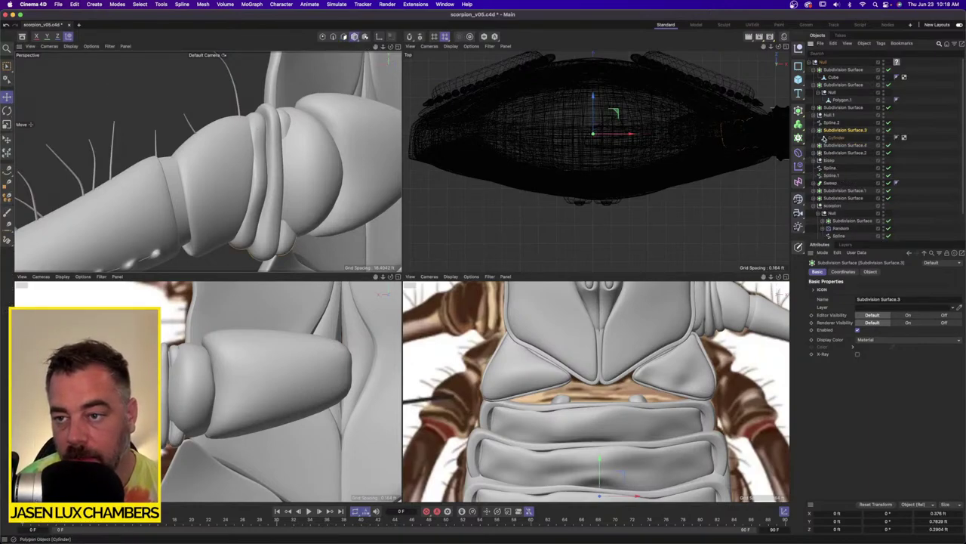
{"action": "left_click", "coordinate": [827, 139]}
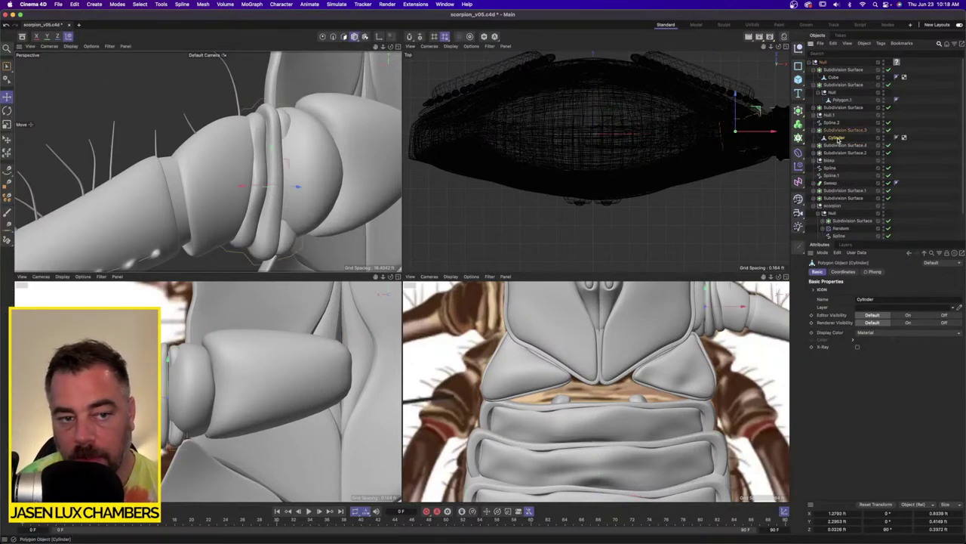
Select a point on the ribbed leg-joint cylinder and enable soft selection for moving points, limited to the surface.
{"action": "left_click", "coordinate": [323, 37]}
{"action": "left_click", "coordinate": [291, 183]}
{"action": "left_click_drag", "start_coordinate": [291, 182], "coordinate": [300, 175], "text": "alt"}
{"action": "left_click", "coordinate": [7, 97]}
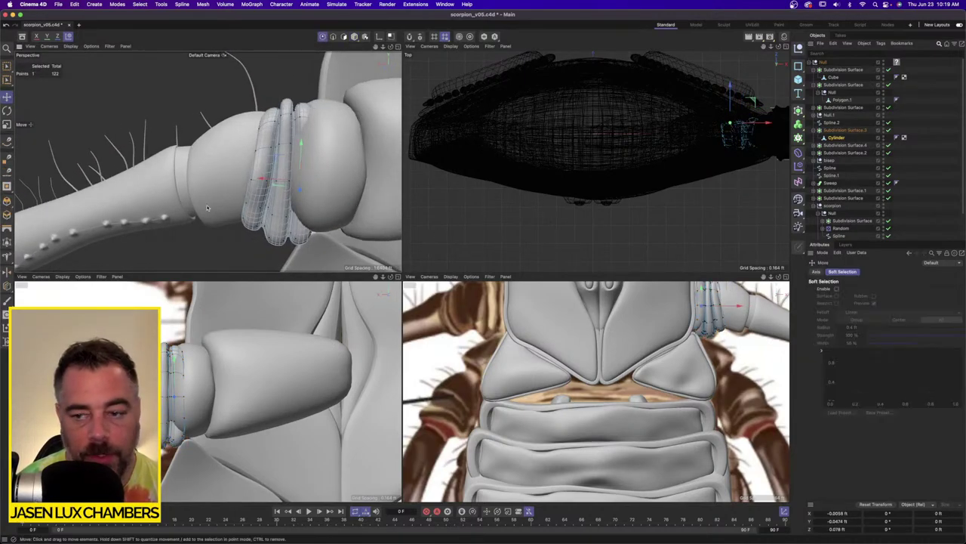
{"action": "left_click", "coordinate": [836, 290]}
{"action": "left_click", "coordinate": [837, 296]}
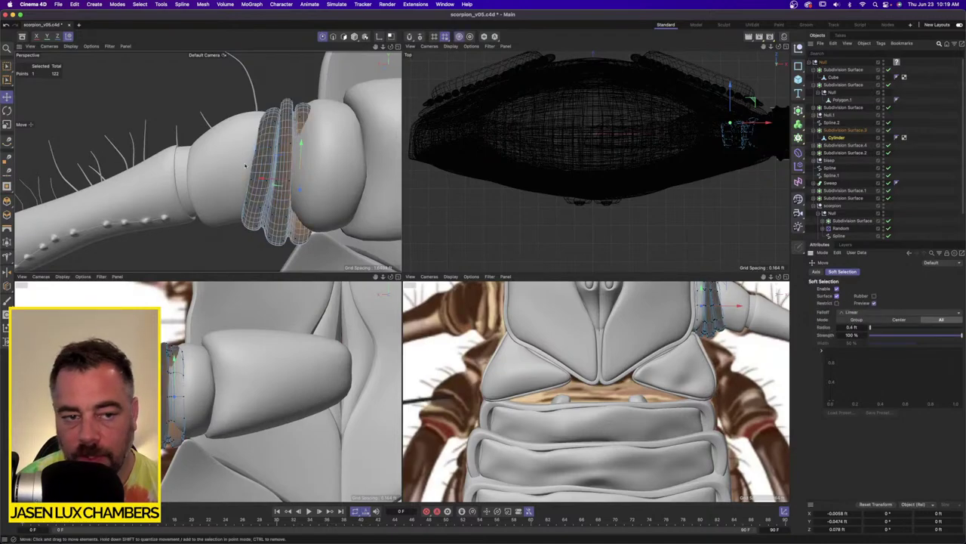
Move an upper point of the leg joint's rib toward the neighbouring leg segment using soft selection.
{"action": "left_click_drag", "start_coordinate": [276, 178], "coordinate": [335, 178], "text": "alt"}
{"action": "scroll", "coordinate": [314, 163], "scroll_direction": "up", "scroll_amount": 4}
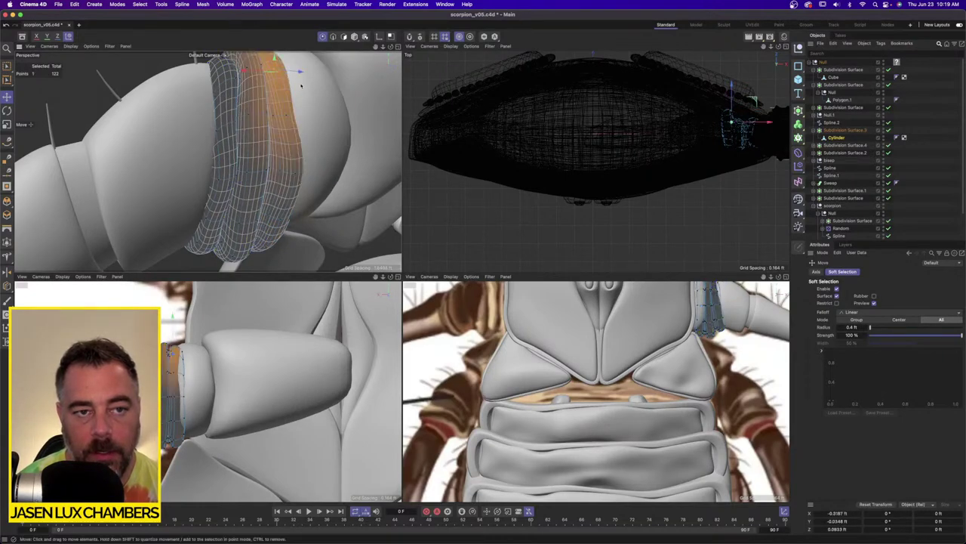
{"action": "left_click_drag", "start_coordinate": [299, 77], "coordinate": [358, 209]}
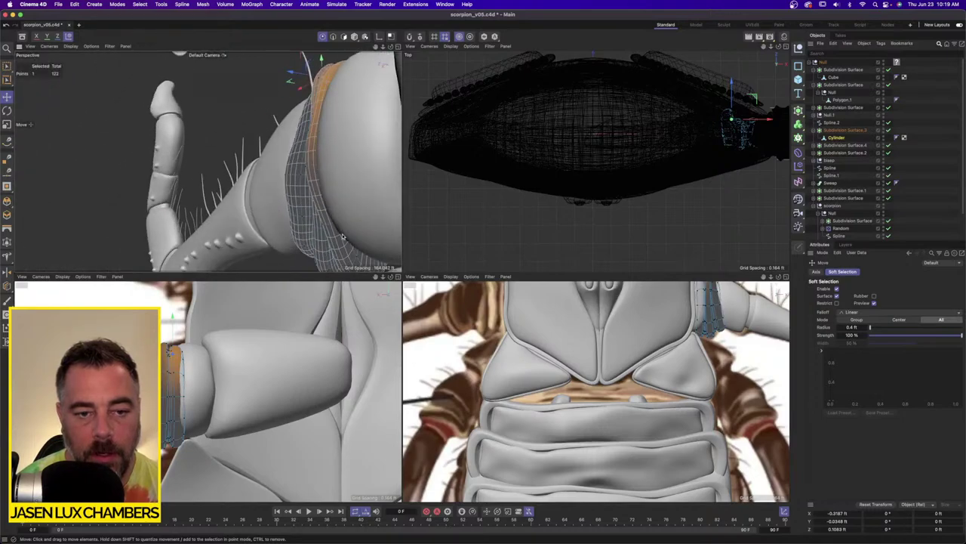
{"action": "left_click", "coordinate": [281, 161]}
{"action": "left_click_drag", "start_coordinate": [307, 177], "coordinate": [201, 149], "text": "alt"}
Set the soft selection radius to 0.2 ft and nudge a point near the top of the joint's outer rib.
{"action": "left_click", "coordinate": [265, 121]}
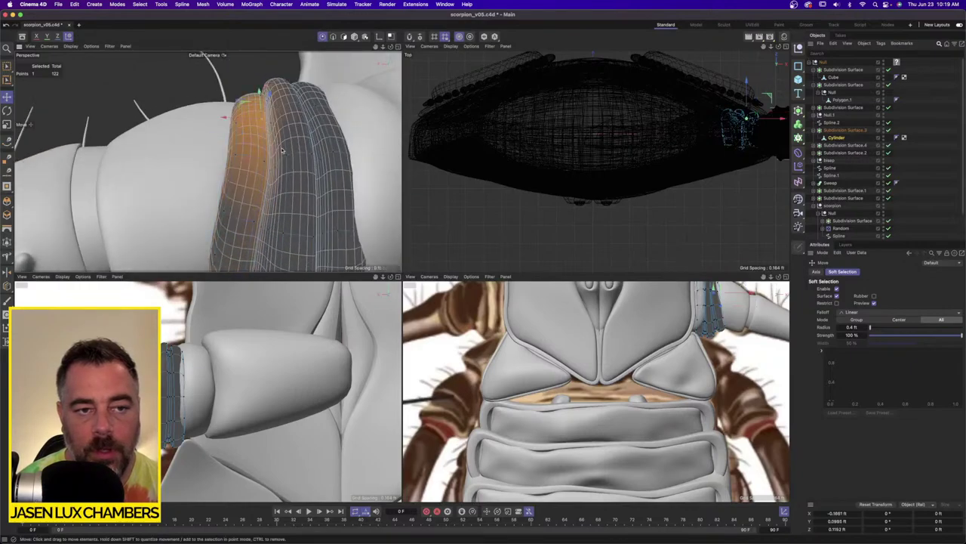
{"action": "left_click", "coordinate": [855, 326]}
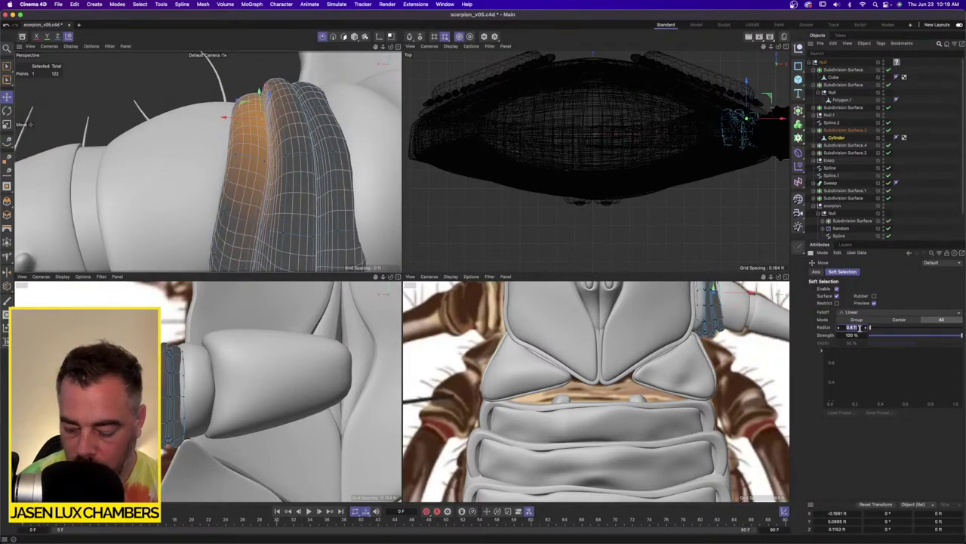
{"action": "type", "text": "0.2"}
{"action": "key", "text": "Return"}
{"action": "left_click_drag", "start_coordinate": [310, 166], "coordinate": [336, 162], "text": "alt"}
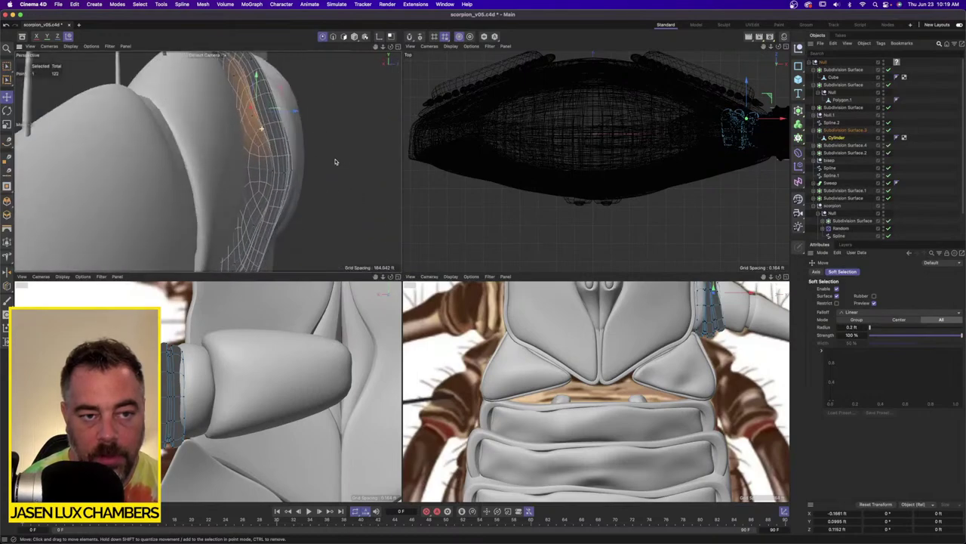
{"action": "mouse_move", "coordinate": [293, 109]}
{"action": "left_mouse_down"}
{"action": "mouse_move", "coordinate": [308, 115]}
{"action": "mouse_move", "coordinate": [286, 104]}
{"action": "mouse_move", "coordinate": [291, 120]}
{"action": "mouse_move", "coordinate": [273, 128]}
{"action": "mouse_move", "coordinate": [287, 106]}
{"action": "left_mouse_up"}
{"action": "left_click", "coordinate": [318, 108]}
{"action": "left_click_drag", "start_coordinate": [298, 153], "coordinate": [299, 167], "text": "alt"}
Pull the lower tips of the joint's ribs upward, tucking them against the adjacent leg segments.
{"action": "left_click", "coordinate": [369, 241]}
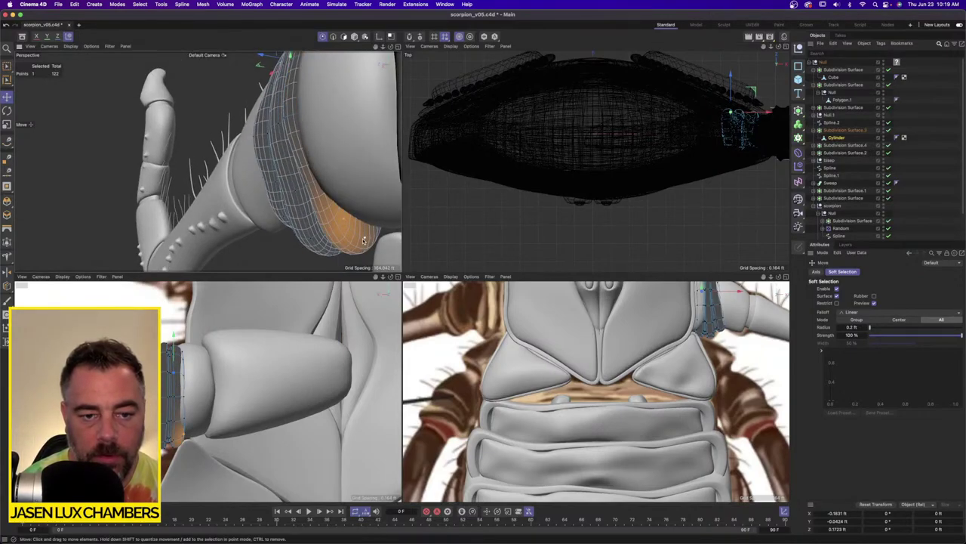
{"action": "left_click", "coordinate": [364, 241]}
{"action": "left_click_drag", "start_coordinate": [364, 208], "coordinate": [362, 185]}
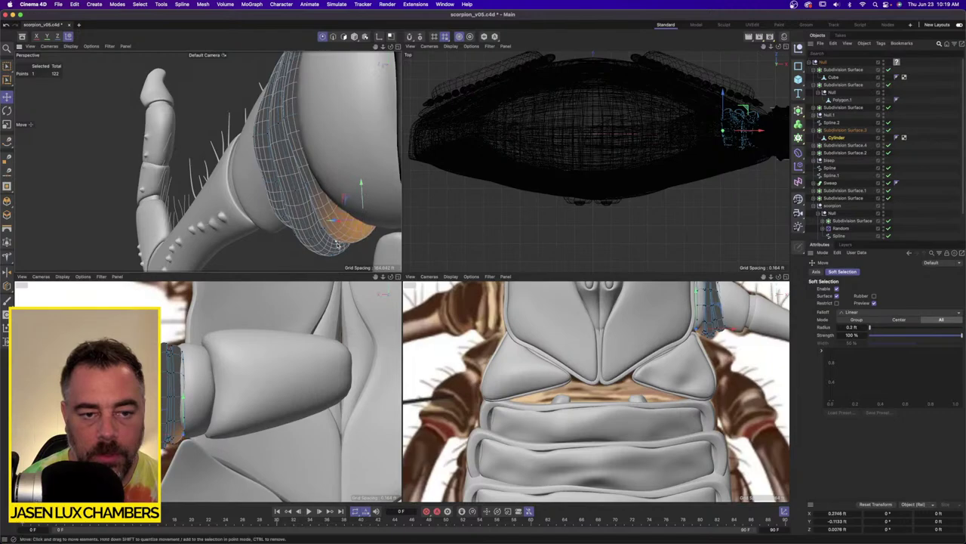
{"action": "left_click", "coordinate": [329, 257]}
{"action": "left_click_drag", "start_coordinate": [332, 220], "coordinate": [362, 186]}
Refine the rib's side point next to the large leg segment and deselect the joint cylinder.
{"action": "right_click_drag", "start_coordinate": [303, 152], "coordinate": [277, 156], "text": "alt"}
{"action": "left_click_drag", "start_coordinate": [283, 137], "coordinate": [253, 156], "text": "alt"}
{"action": "left_click", "coordinate": [283, 131]}
{"action": "right_click_drag", "start_coordinate": [253, 157], "coordinate": [209, 159], "text": "alt"}
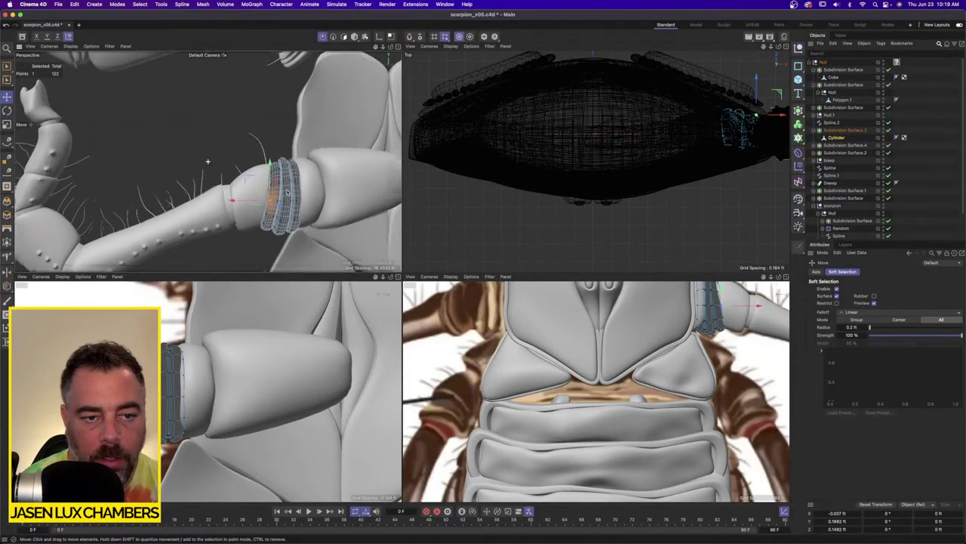
{"action": "left_click_drag", "start_coordinate": [209, 159], "coordinate": [346, 187], "text": "alt"}
{"action": "left_click", "coordinate": [276, 181]}
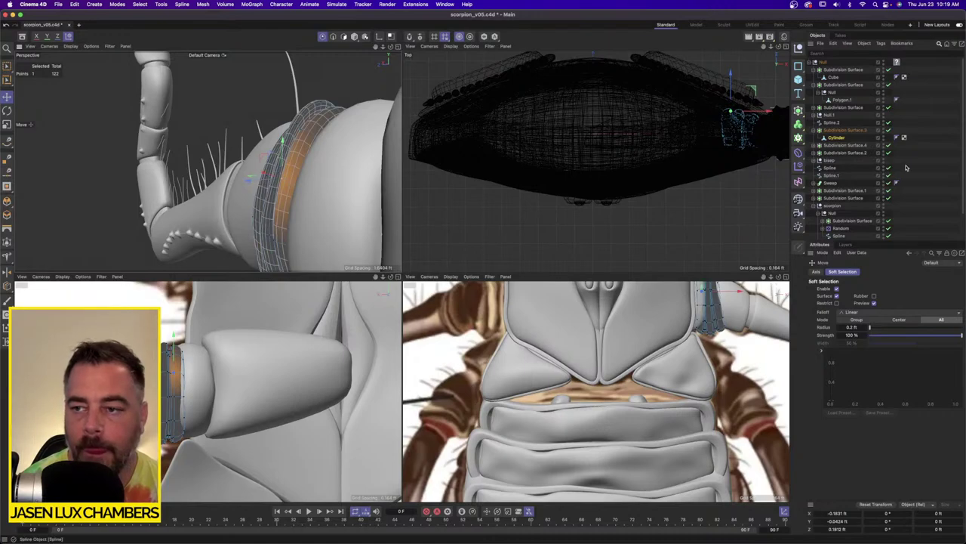
{"action": "left_click", "coordinate": [907, 167]}
{"action": "right_click_drag", "start_coordinate": [346, 164], "coordinate": [335, 166], "text": "alt"}
{"action": "left_click_drag", "start_coordinate": [334, 166], "coordinate": [341, 162], "text": "alt"}
{"action": "right_click_drag", "start_coordinate": [341, 162], "coordinate": [317, 166], "text": "alt"}
{"action": "left_click_drag", "start_coordinate": [317, 166], "coordinate": [275, 148], "text": "alt"}
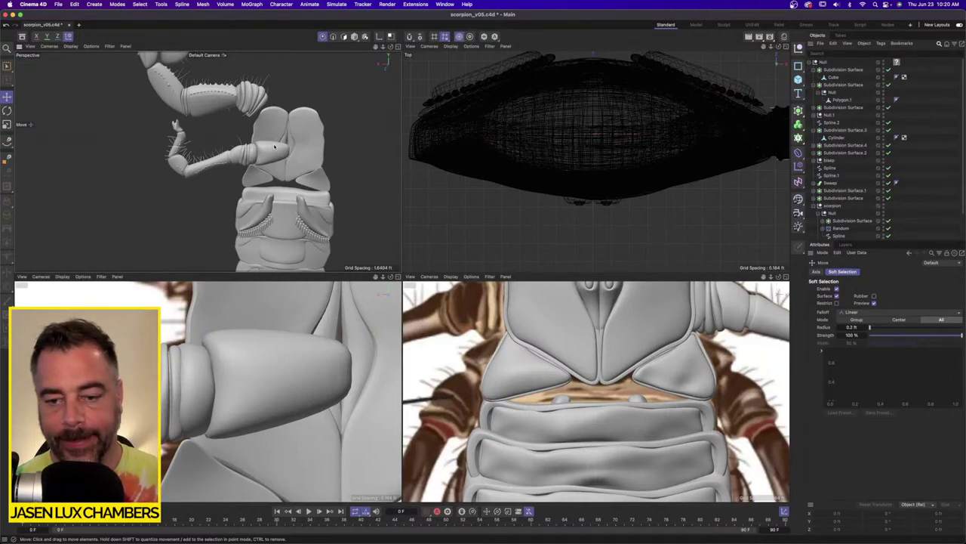
Compare the modelled head, legs and upper body with the dorsal and ventral scorpion reference drawings.
{"action": "scroll", "coordinate": [614, 344], "scroll_direction": "down", "scroll_amount": 5}
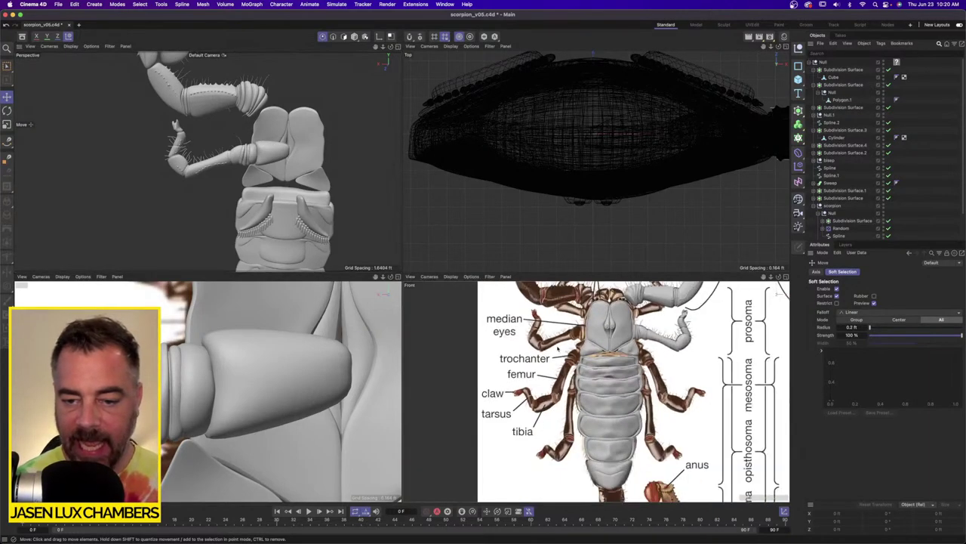
{"action": "scroll", "coordinate": [608, 340], "scroll_direction": "up", "scroll_amount": 4}
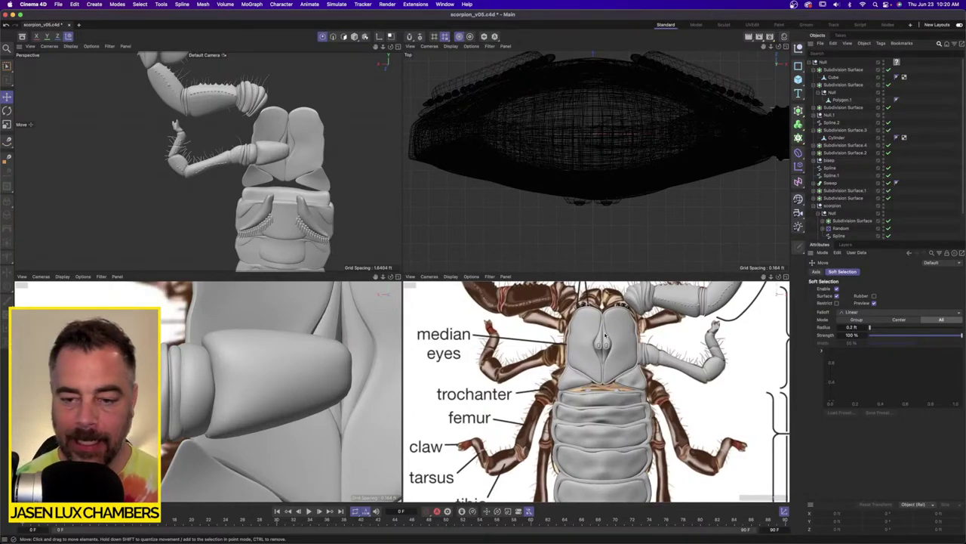
{"action": "scroll", "coordinate": [621, 341], "scroll_direction": "up", "scroll_amount": 5}
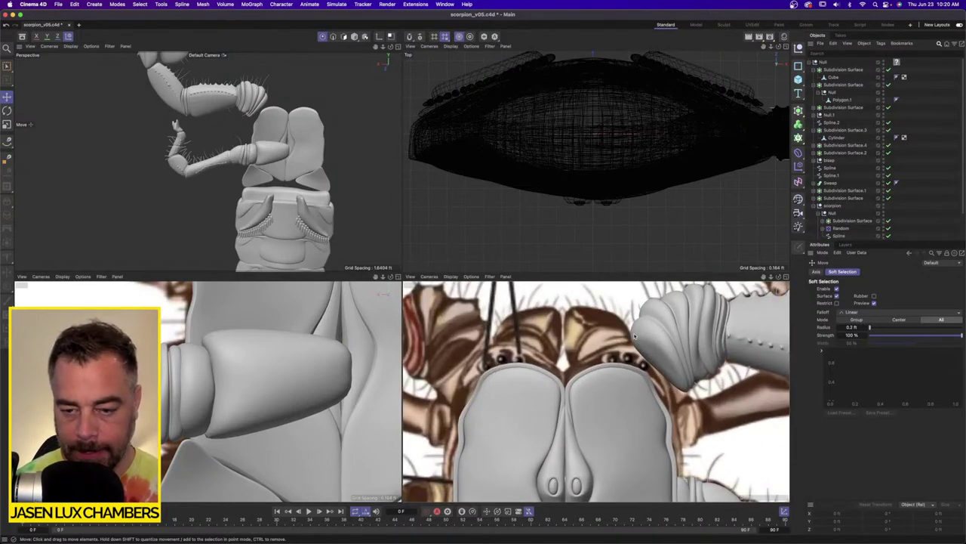
{"action": "scroll", "coordinate": [628, 335], "scroll_direction": "down", "scroll_amount": 5}
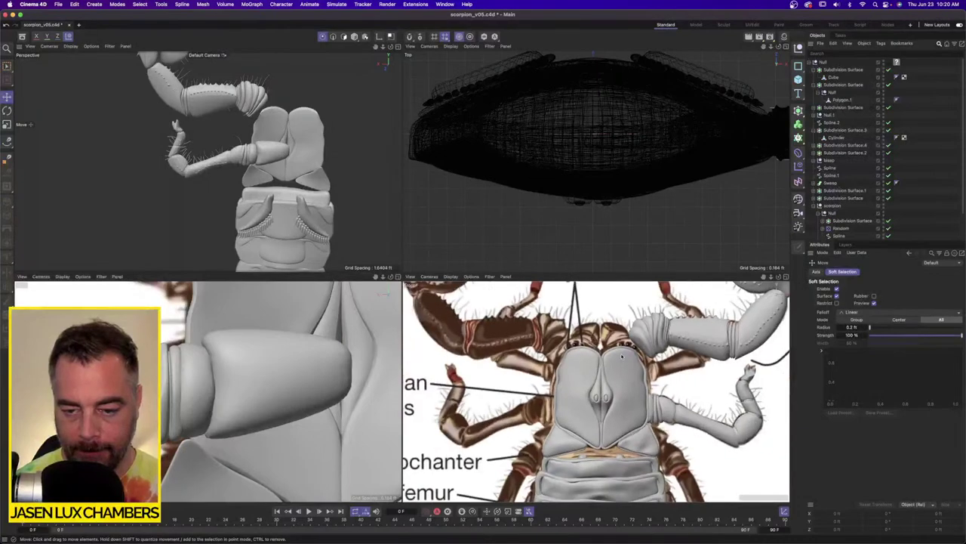
{"action": "middle_click_drag", "start_coordinate": [628, 371], "coordinate": [622, 321], "text": "alt"}
{"action": "scroll", "coordinate": [605, 360], "scroll_direction": "up", "scroll_amount": 2}
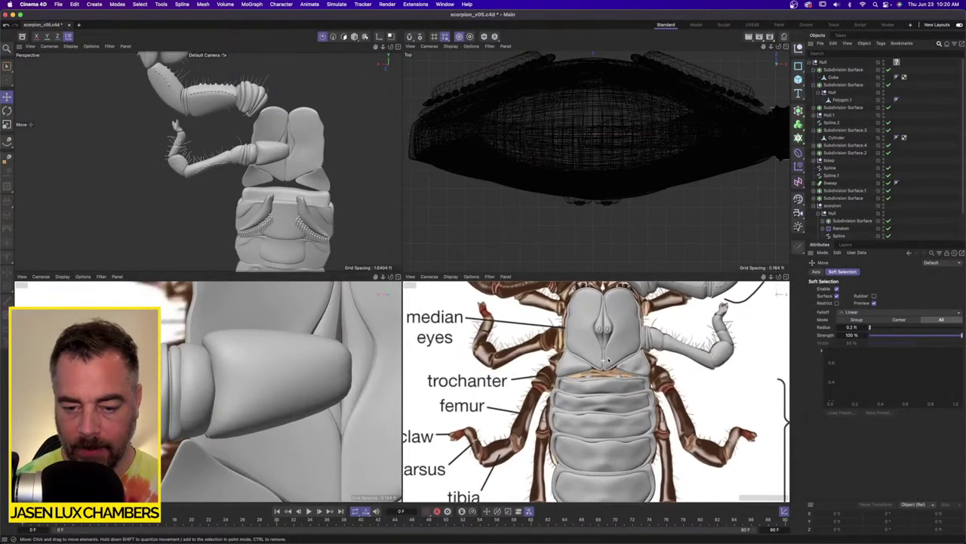
{"action": "scroll", "coordinate": [602, 357], "scroll_direction": "up", "scroll_amount": 3}
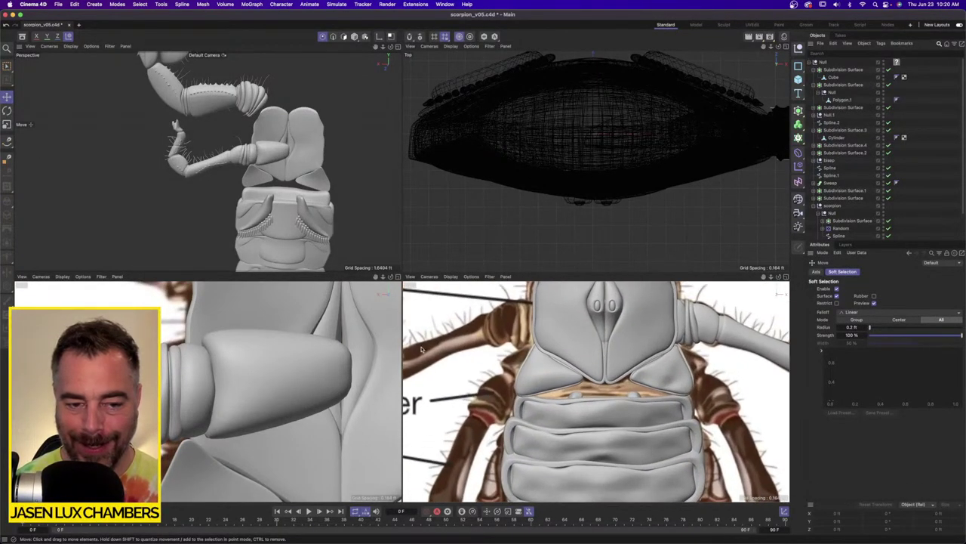
{"action": "scroll", "coordinate": [197, 346], "scroll_direction": "down", "scroll_amount": 6}
{"action": "scroll", "coordinate": [198, 346], "scroll_direction": "up", "scroll_amount": 1}
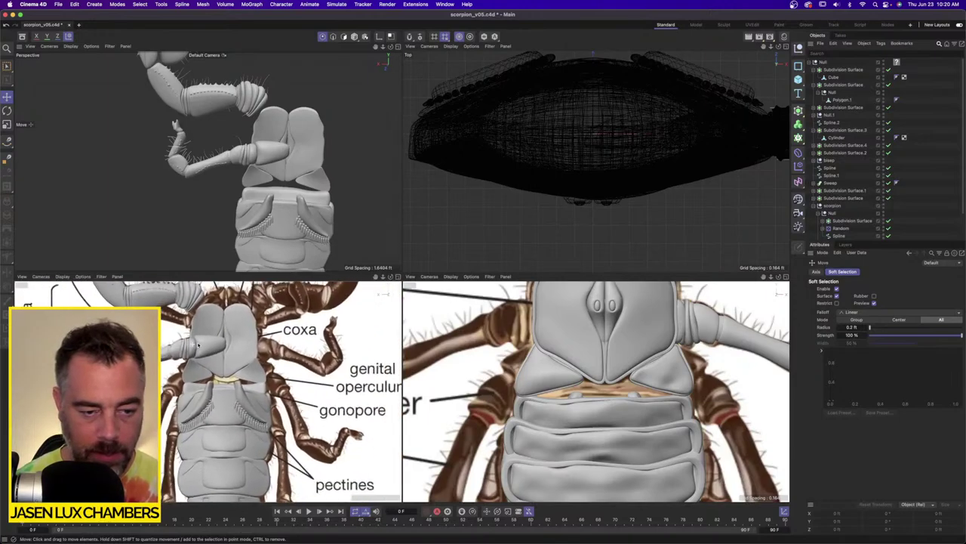
{"action": "scroll", "coordinate": [198, 344], "scroll_direction": "up", "scroll_amount": 1}
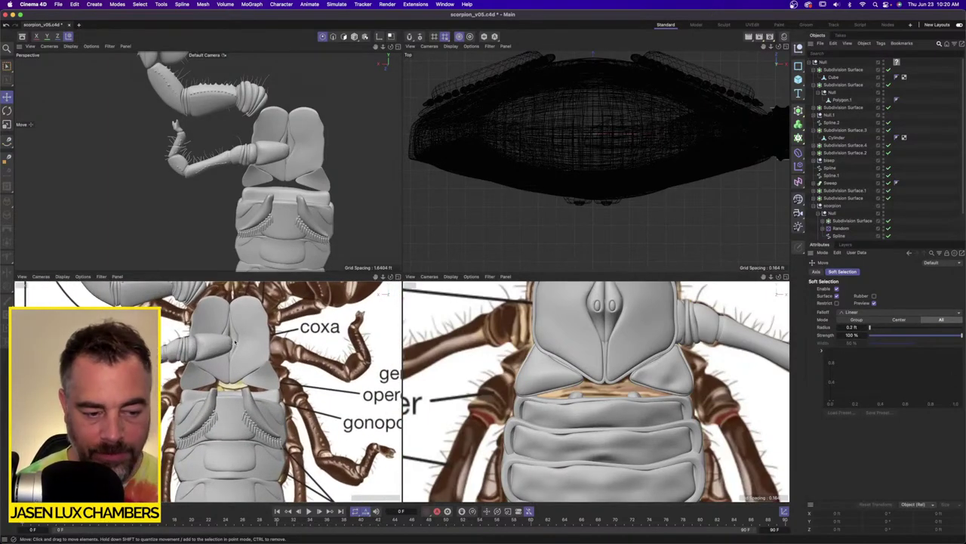
{"action": "scroll", "coordinate": [234, 349], "scroll_direction": "up", "scroll_amount": 1}
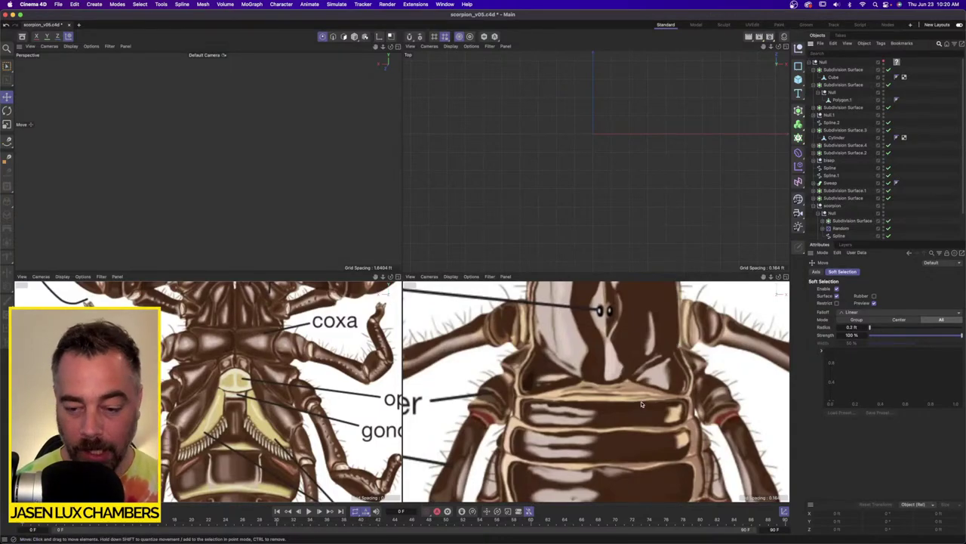
With the model hidden, examine the mouthparts, lateral eyes and leg attachments in both reference drawings.
{"action": "scroll", "coordinate": [642, 383], "scroll_direction": "down", "scroll_amount": 3}
{"action": "middle_click_drag", "start_coordinate": [632, 358], "coordinate": [614, 397], "text": "alt"}
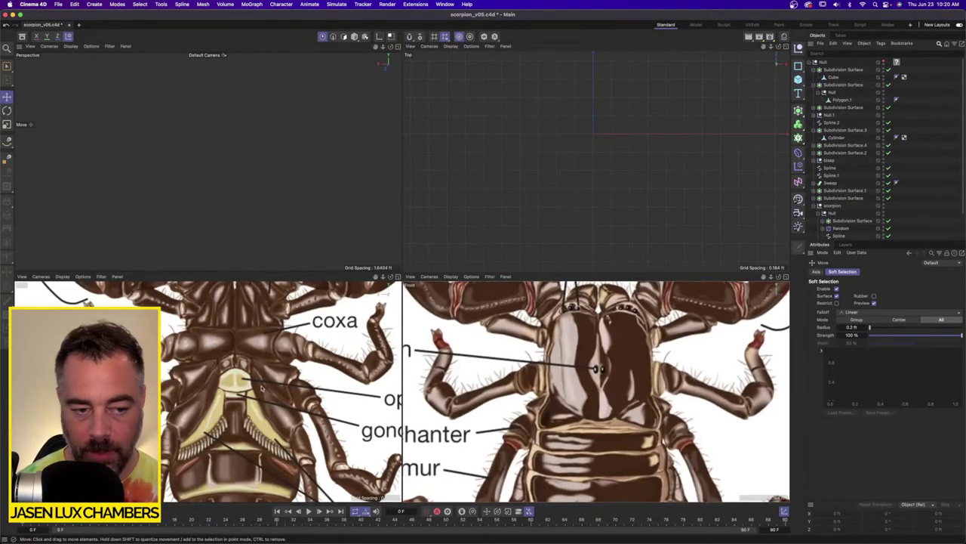
{"action": "scroll", "coordinate": [260, 388], "scroll_direction": "up", "scroll_amount": 6}
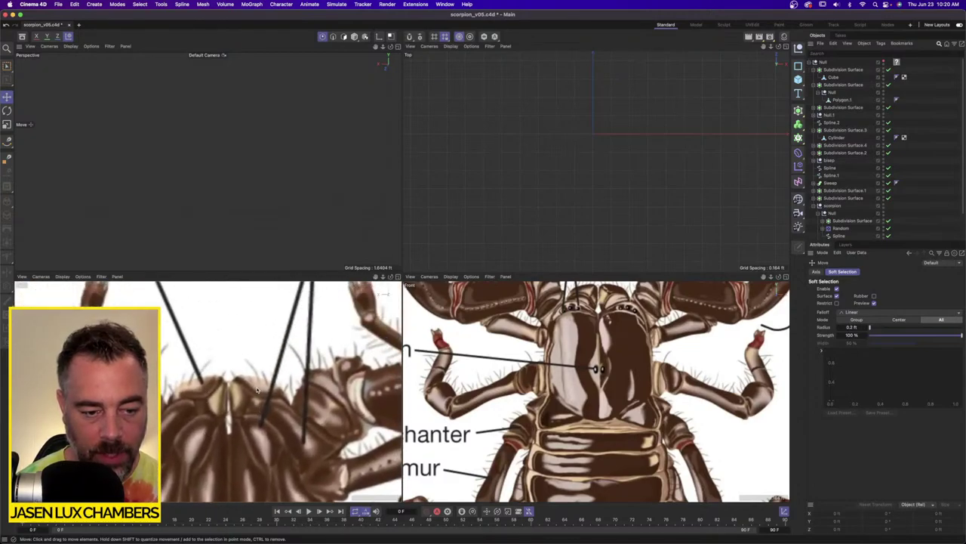
{"action": "scroll", "coordinate": [608, 308], "scroll_direction": "up", "scroll_amount": 5}
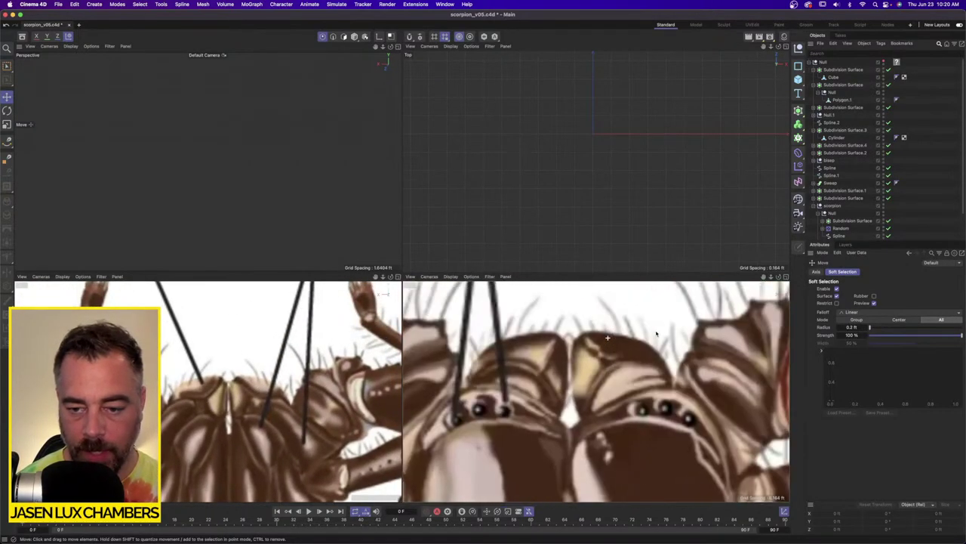
{"action": "scroll", "coordinate": [600, 360], "scroll_direction": "down", "scroll_amount": 2}
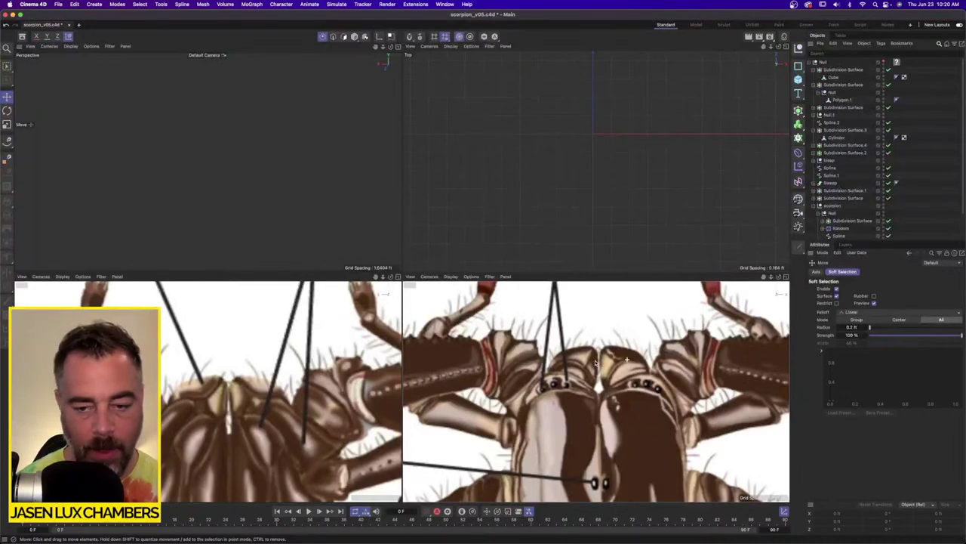
{"action": "scroll", "coordinate": [595, 363], "scroll_direction": "down", "scroll_amount": 4}
{"action": "scroll", "coordinate": [604, 361], "scroll_direction": "up", "scroll_amount": 5}
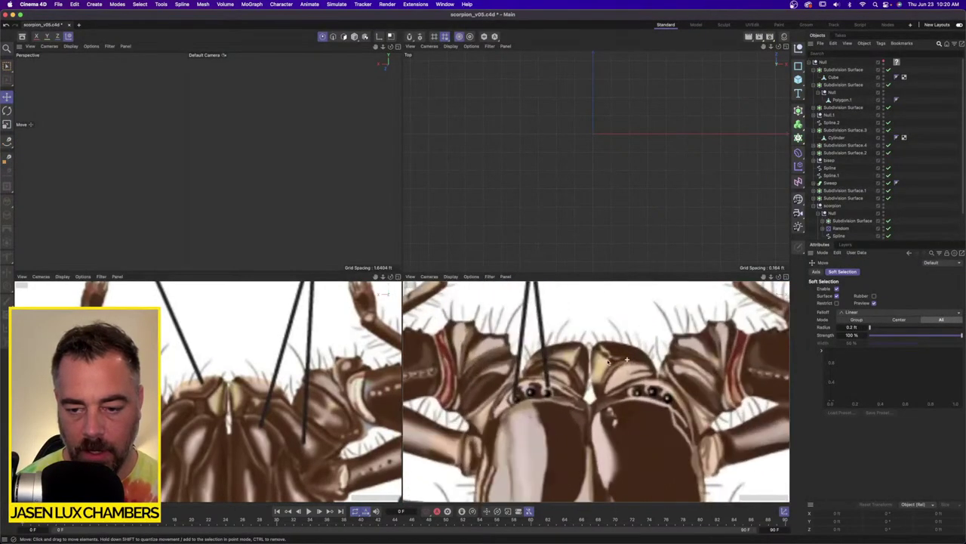
{"action": "scroll", "coordinate": [608, 361], "scroll_direction": "down", "scroll_amount": 2}
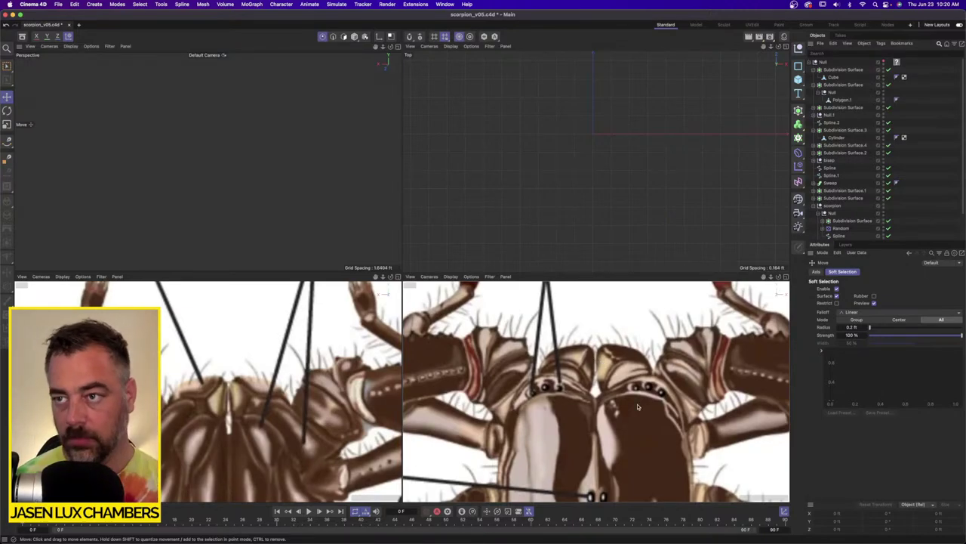
{"action": "scroll", "coordinate": [640, 385], "scroll_direction": "down", "scroll_amount": 5}
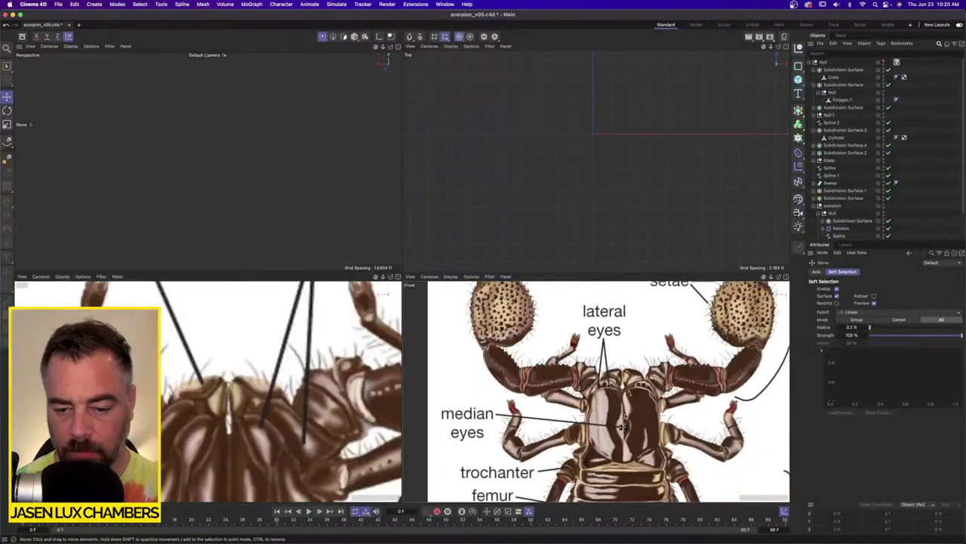
{"action": "middle_click_drag", "start_coordinate": [624, 411], "coordinate": [604, 385], "text": "alt"}
{"action": "scroll", "coordinate": [606, 385], "scroll_direction": "down", "scroll_amount": 3}
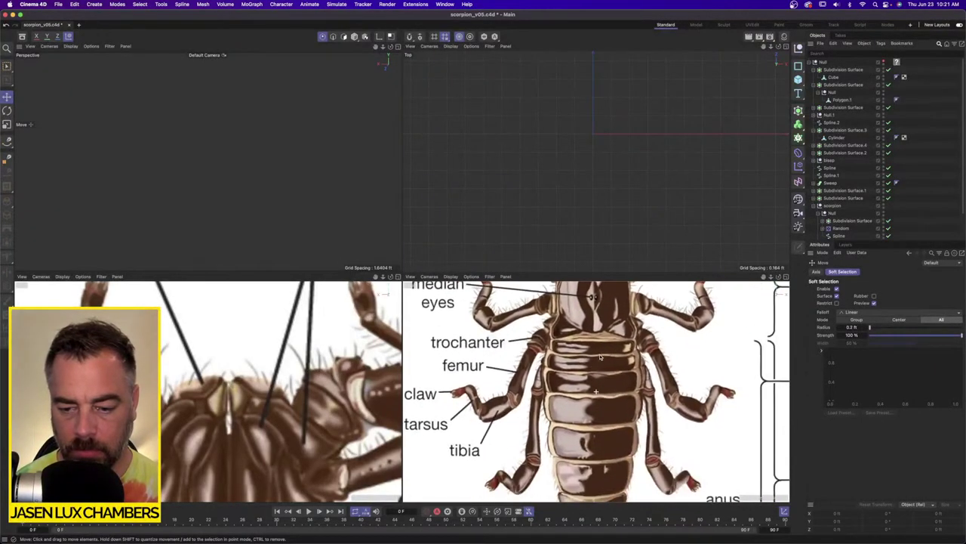
{"action": "scroll", "coordinate": [601, 355], "scroll_direction": "down", "scroll_amount": 5}
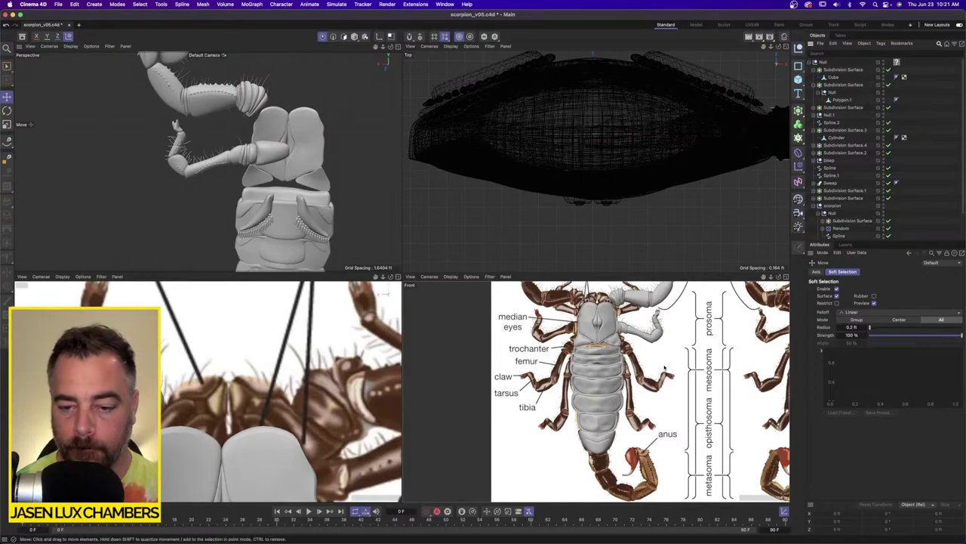
Examine the tail segments and stinger below the modelled body in the dorsal and ventral reference drawings.
{"action": "scroll", "coordinate": [664, 368], "scroll_direction": "down", "scroll_amount": 2}
{"action": "scroll", "coordinate": [675, 374], "scroll_direction": "down", "scroll_amount": 3}
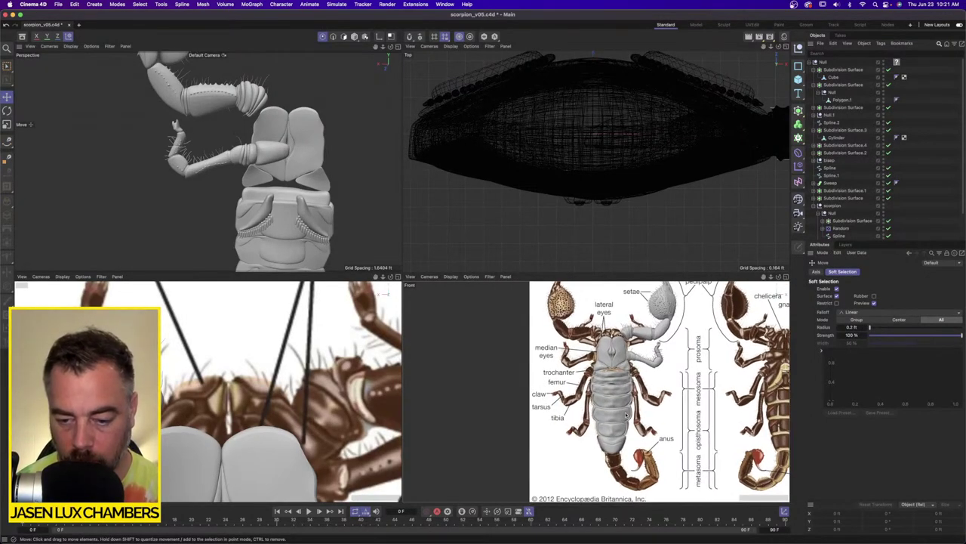
{"action": "scroll", "coordinate": [627, 414], "scroll_direction": "up", "scroll_amount": 5}
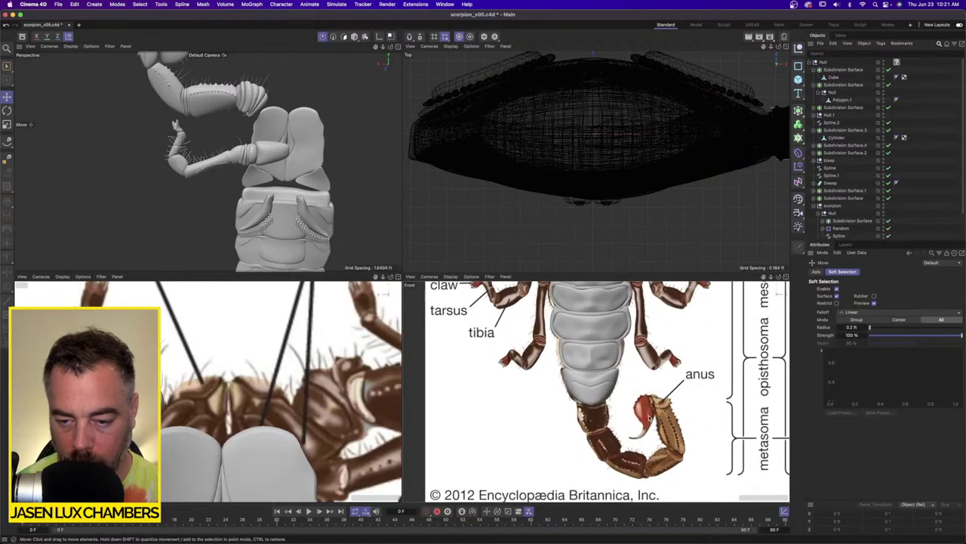
{"action": "scroll", "coordinate": [648, 416], "scroll_direction": "up", "scroll_amount": 3}
{"action": "middle_click_drag", "start_coordinate": [657, 416], "coordinate": [654, 376]}
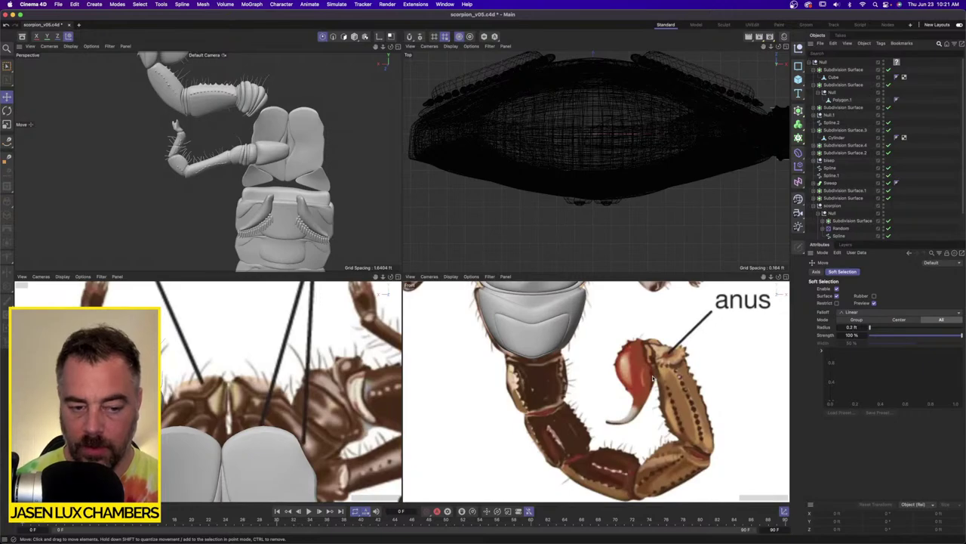
{"action": "scroll", "coordinate": [328, 358], "scroll_direction": "down", "scroll_amount": 6}
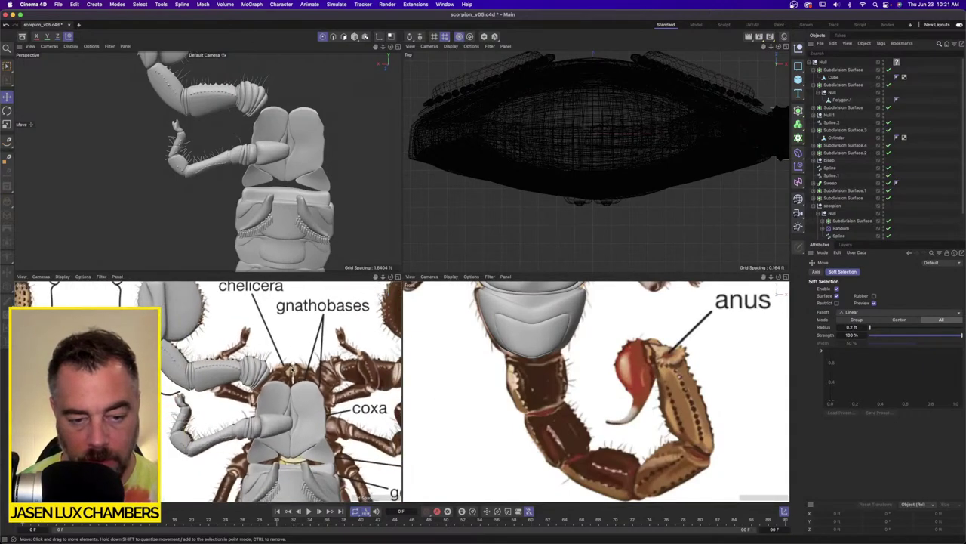
{"action": "middle_click_drag", "start_coordinate": [282, 378], "coordinate": [293, 316], "text": "alt"}
{"action": "scroll", "coordinate": [270, 424], "scroll_direction": "up", "scroll_amount": 3}
{"action": "middle_click_drag", "start_coordinate": [269, 424], "coordinate": [272, 382], "text": "alt"}
{"action": "scroll", "coordinate": [272, 382], "scroll_direction": "up", "scroll_amount": 2}
{"action": "scroll", "coordinate": [272, 382], "scroll_direction": "up", "scroll_amount": 1}
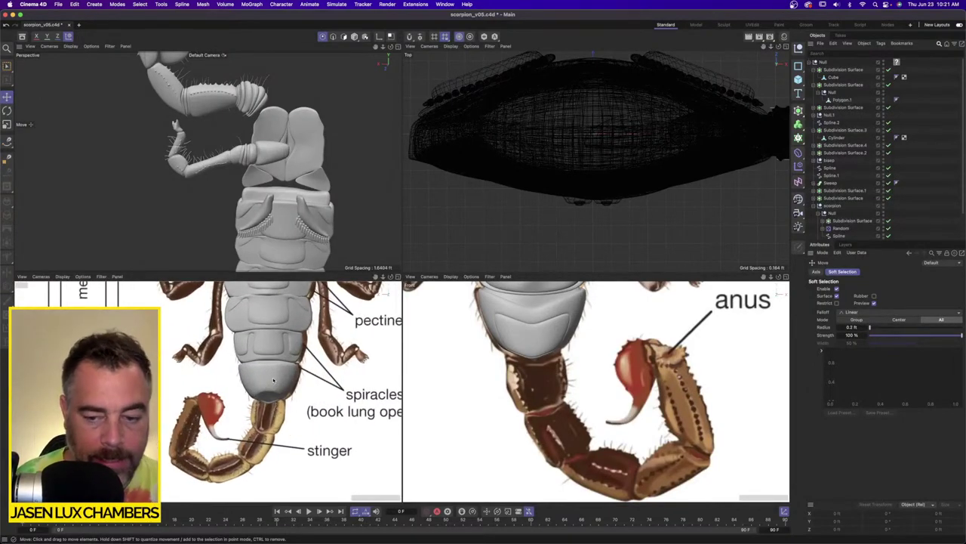
Compare the modelled underside, leg attachments and head plate with the ventral and dorsal scorpion reference drawings.
{"action": "scroll", "coordinate": [268, 401], "scroll_direction": "down", "scroll_amount": 3}
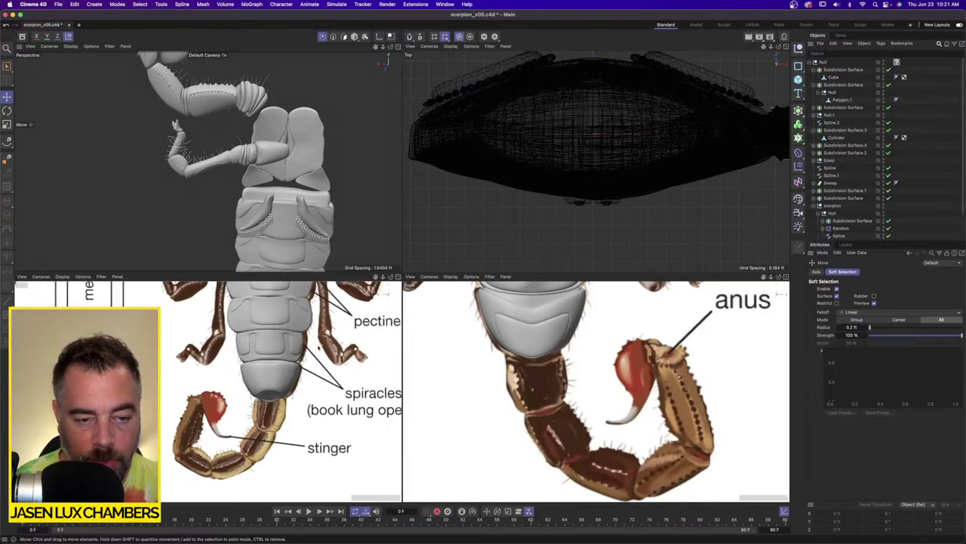
{"action": "middle_click_drag", "start_coordinate": [299, 293], "coordinate": [293, 401], "text": "alt"}
{"action": "scroll", "coordinate": [293, 401], "scroll_direction": "up", "scroll_amount": 3}
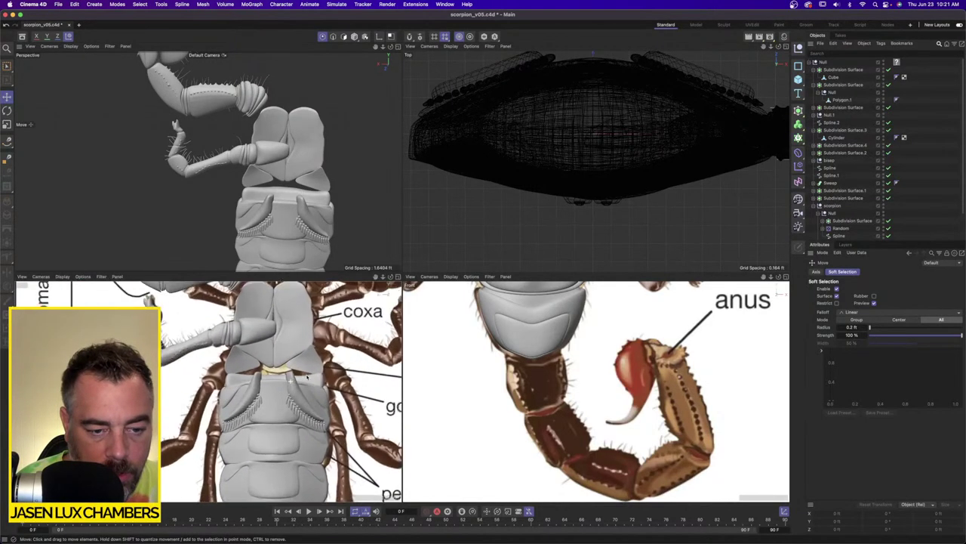
{"action": "middle_click_drag", "start_coordinate": [306, 360], "coordinate": [316, 418], "text": "alt"}
{"action": "scroll", "coordinate": [303, 337], "scroll_direction": "down", "scroll_amount": 2}
{"action": "middle_click_drag", "start_coordinate": [303, 338], "coordinate": [284, 353]}
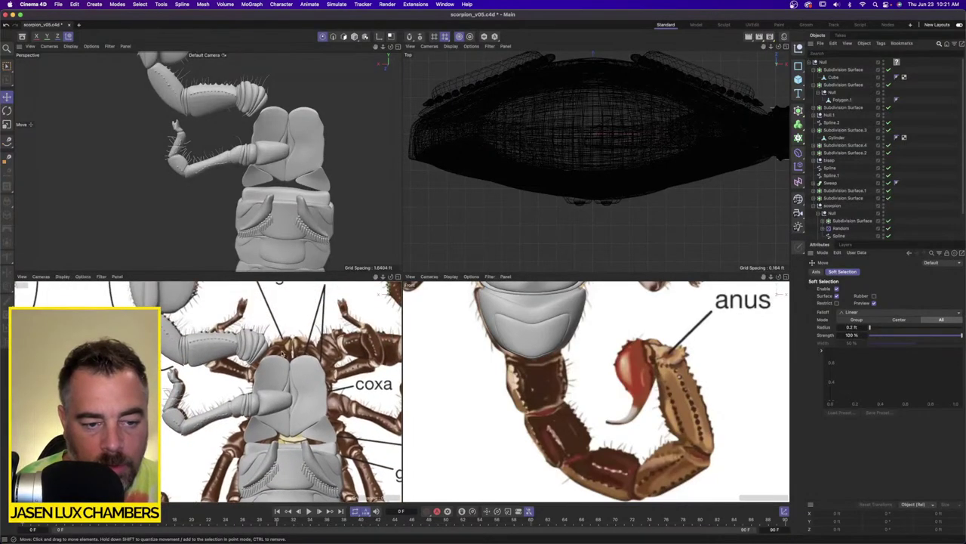
{"action": "right_click_drag", "start_coordinate": [620, 421], "coordinate": [579, 420], "text": "alt"}
{"action": "middle_click_drag", "start_coordinate": [600, 375], "coordinate": [600, 455], "text": "alt"}
{"action": "right_click_drag", "start_coordinate": [597, 339], "coordinate": [604, 340], "text": "alt"}
{"action": "middle_click_drag", "start_coordinate": [602, 394], "coordinate": [598, 408], "text": "alt"}
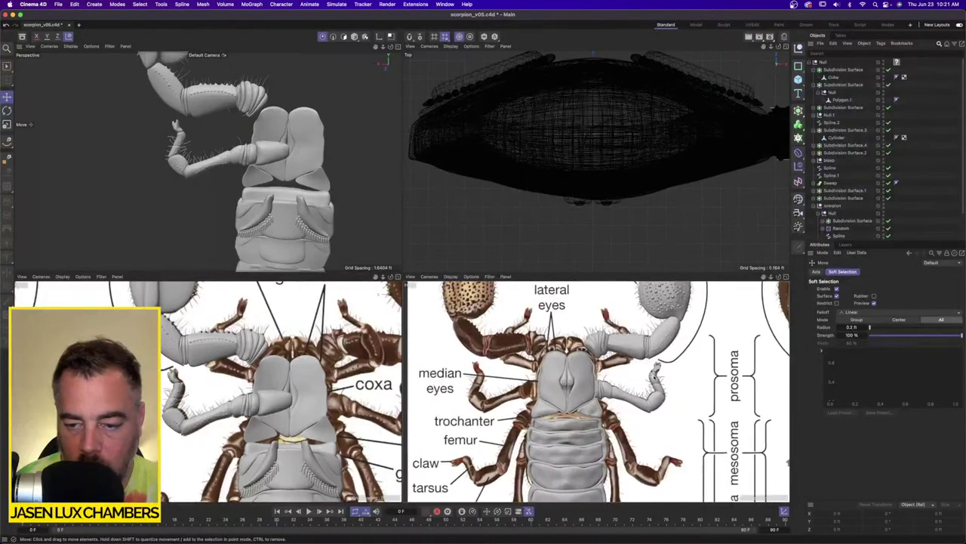
Add a sphere primitive and move it up beside the lateral eyes at the front of the head in the dorsal drawing.
{"action": "scroll", "coordinate": [661, 374], "scroll_direction": "up", "scroll_amount": 3}
{"action": "scroll", "coordinate": [661, 374], "scroll_direction": "up", "scroll_amount": 2}
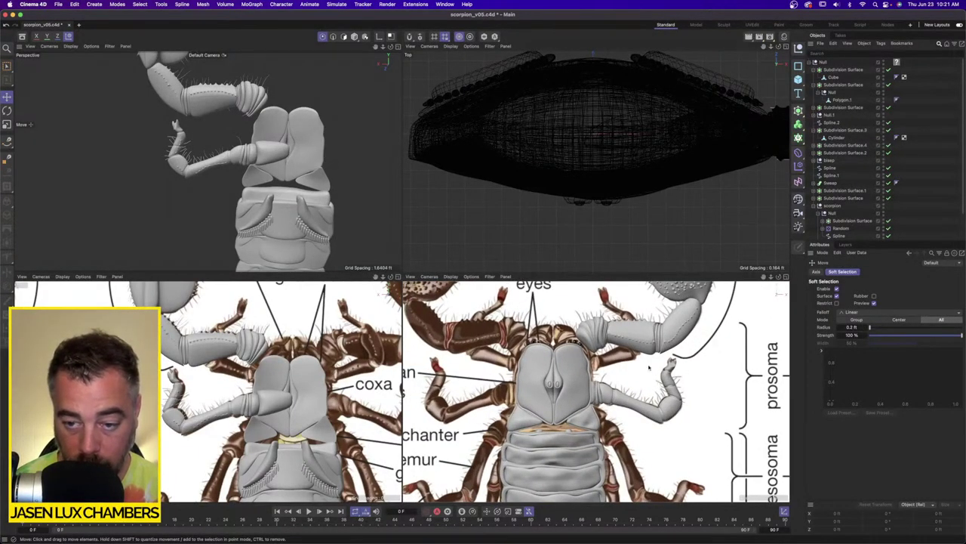
{"action": "scroll", "coordinate": [649, 367], "scroll_direction": "up", "scroll_amount": 3}
{"action": "middle_click_drag", "start_coordinate": [621, 359], "coordinate": [623, 402], "text": "alt"}
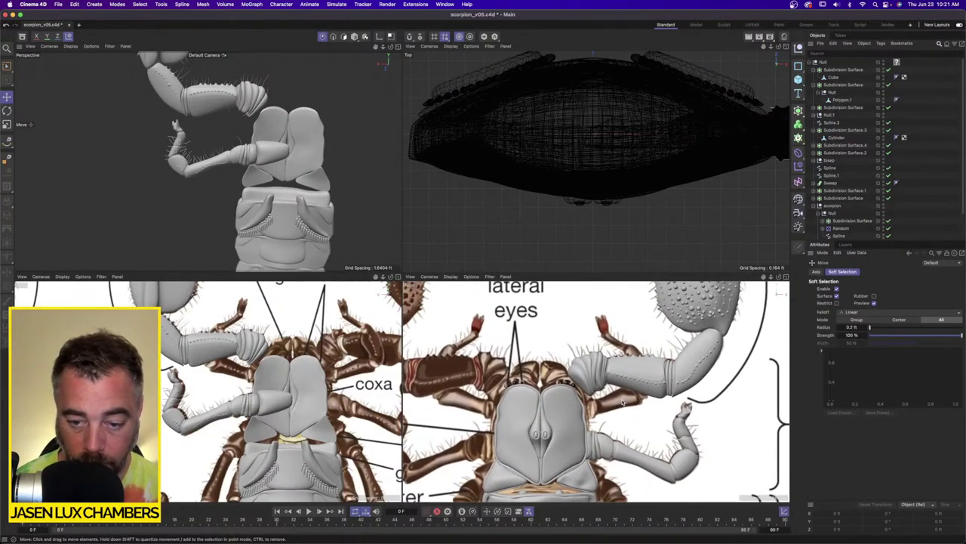
{"action": "scroll", "coordinate": [612, 407], "scroll_direction": "up", "scroll_amount": 6}
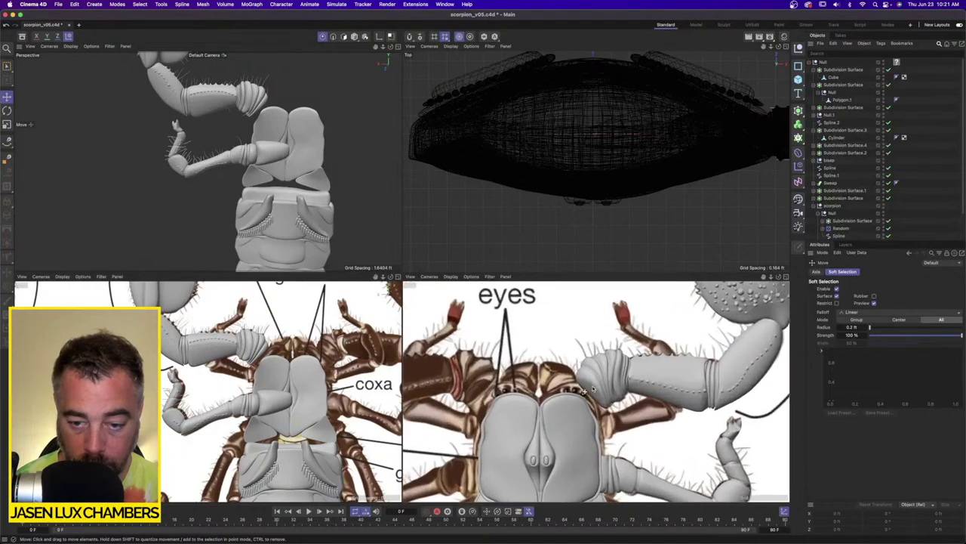
{"action": "left_click", "coordinate": [798, 78]}
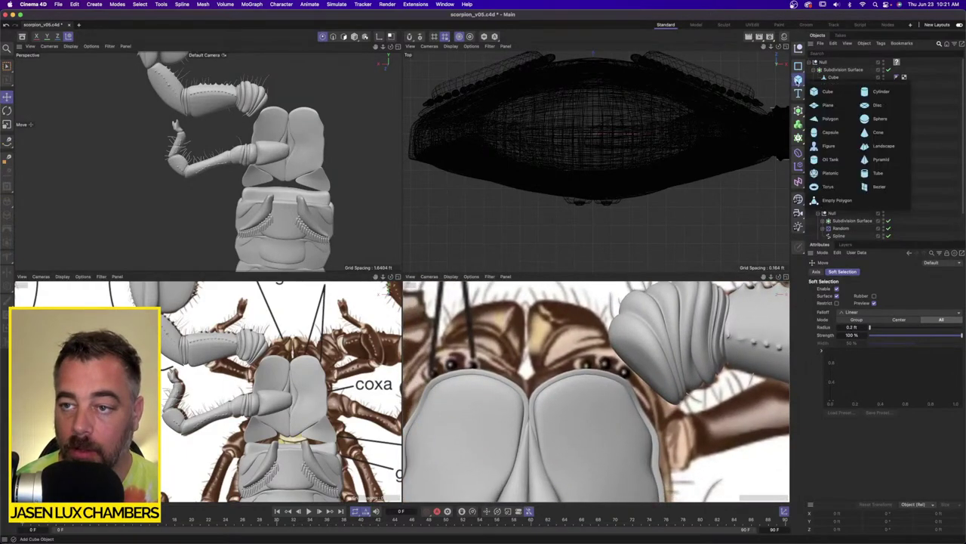
{"action": "left_click", "coordinate": [876, 118]}
{"action": "left_click", "coordinate": [6, 97]}
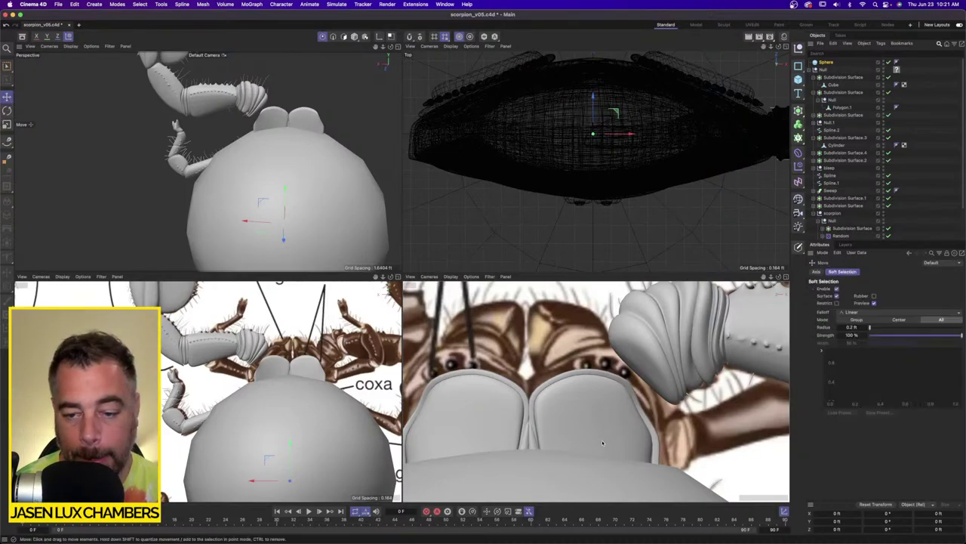
{"action": "left_click_drag", "start_coordinate": [603, 475], "coordinate": [630, 234]}
{"action": "left_click_drag", "start_coordinate": [574, 422], "coordinate": [612, 325]}
{"action": "left_click_drag", "start_coordinate": [577, 397], "coordinate": [579, 334]}
Scale the sphere down to a small ball and move it onto the middle lateral eye above the head plate.
{"action": "left_click", "coordinate": [6, 124]}
{"action": "left_click_drag", "start_coordinate": [577, 371], "coordinate": [495, 379]}
{"action": "left_click_drag", "start_coordinate": [577, 388], "coordinate": [482, 387]}
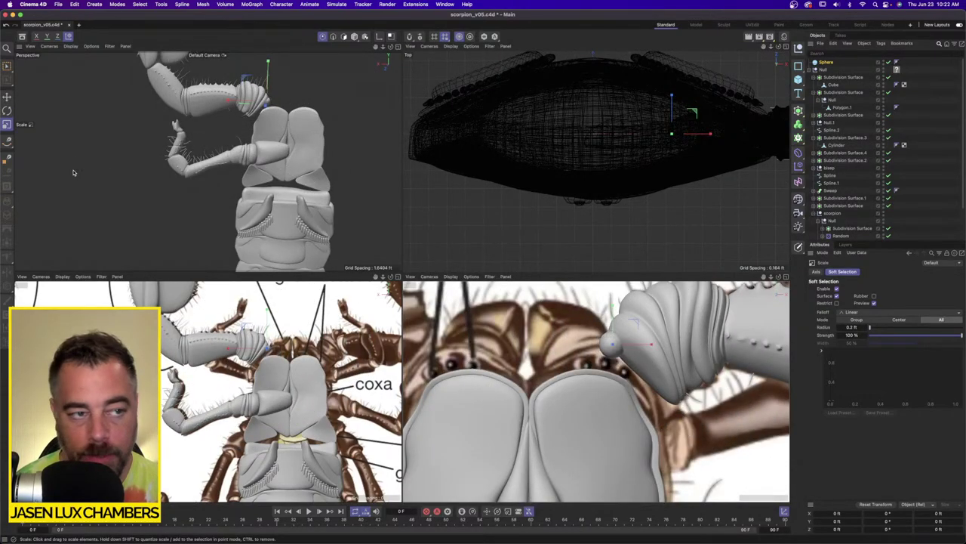
{"action": "left_click", "coordinate": [7, 96]}
{"action": "left_click_drag", "start_coordinate": [508, 383], "coordinate": [502, 403]}
{"action": "key", "text": "t"}
{"action": "scroll", "coordinate": [528, 391], "scroll_direction": "up", "scroll_amount": 3}
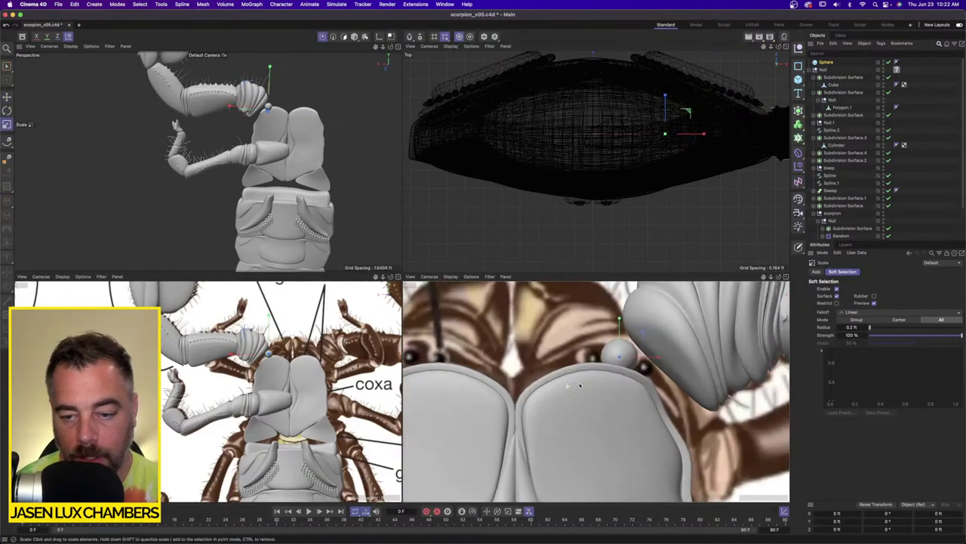
Fine-tune the sphere's position and shrink it further to match the drawn middle lateral eye.
{"action": "left_click", "coordinate": [7, 96]}
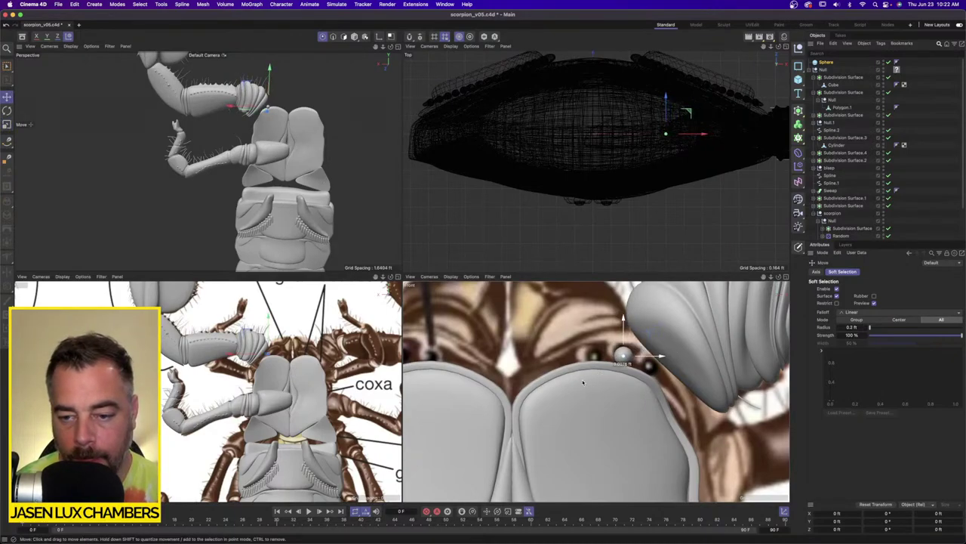
{"action": "scroll", "coordinate": [669, 387], "scroll_direction": "up", "scroll_amount": 3}
{"action": "key", "text": "t"}
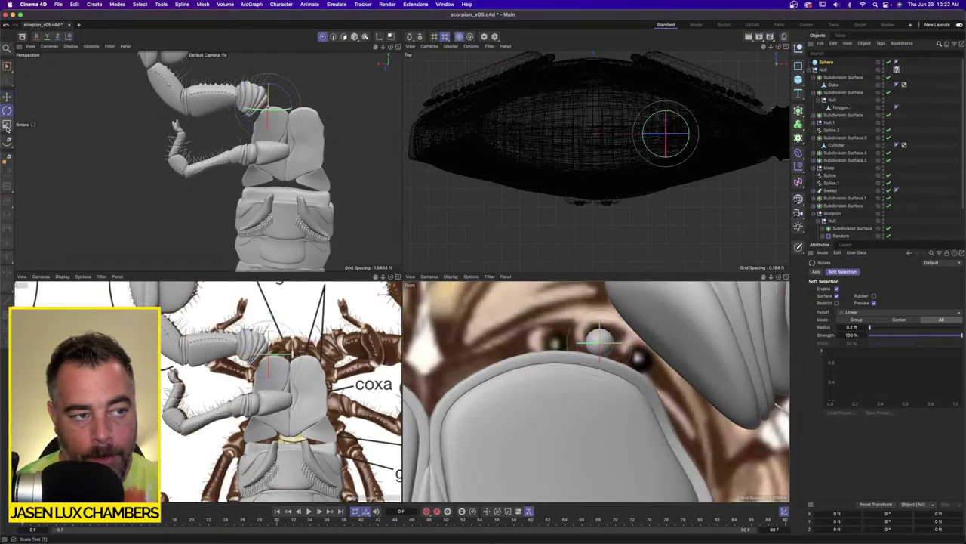
{"action": "left_click_drag", "start_coordinate": [549, 360], "coordinate": [474, 363]}
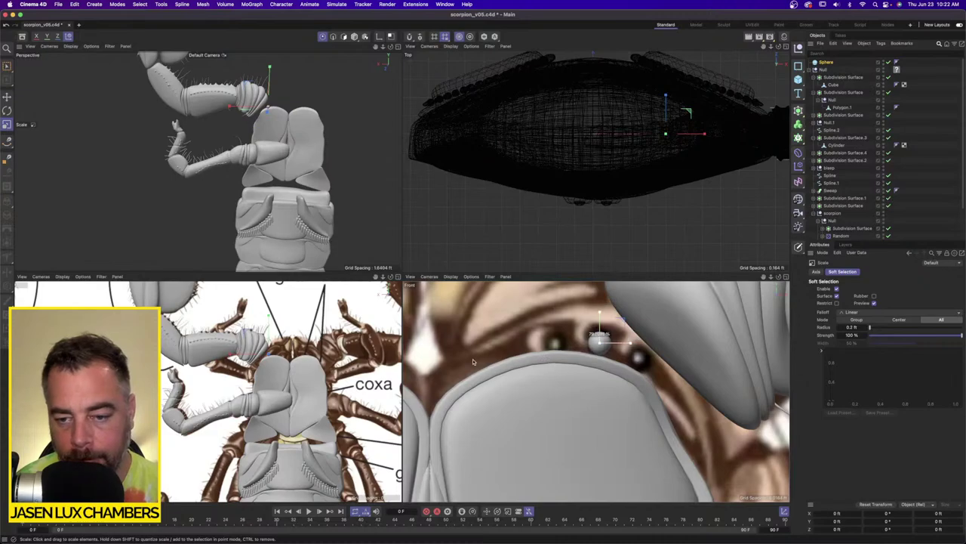
Duplicate the eye sphere twice onto the inner and outer lateral eyes and check their placement against the head plate.
{"action": "left_click", "coordinate": [7, 97]}
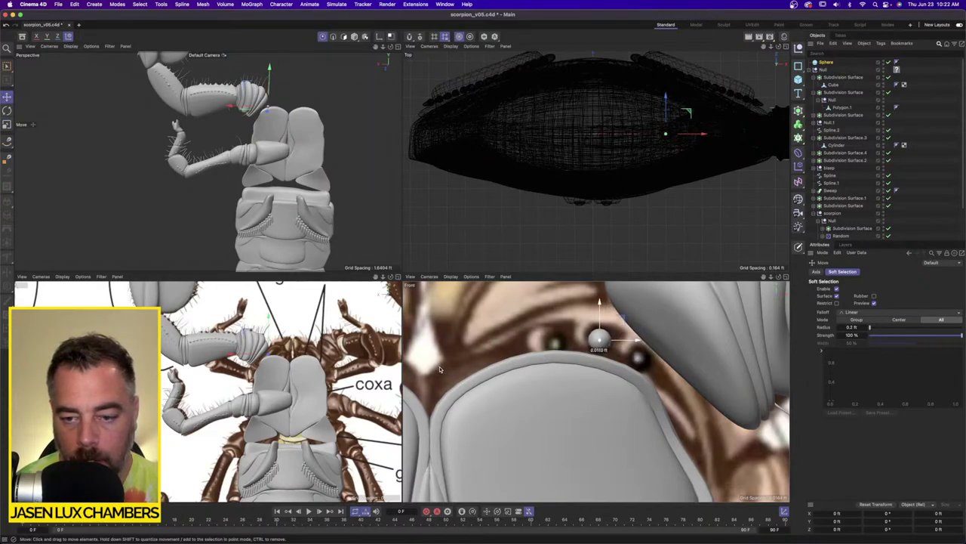
{"action": "left_click_drag", "start_coordinate": [563, 387], "coordinate": [628, 411], "text": "ctrl"}
{"action": "right_click_drag", "start_coordinate": [629, 412], "coordinate": [597, 404], "text": "alt"}
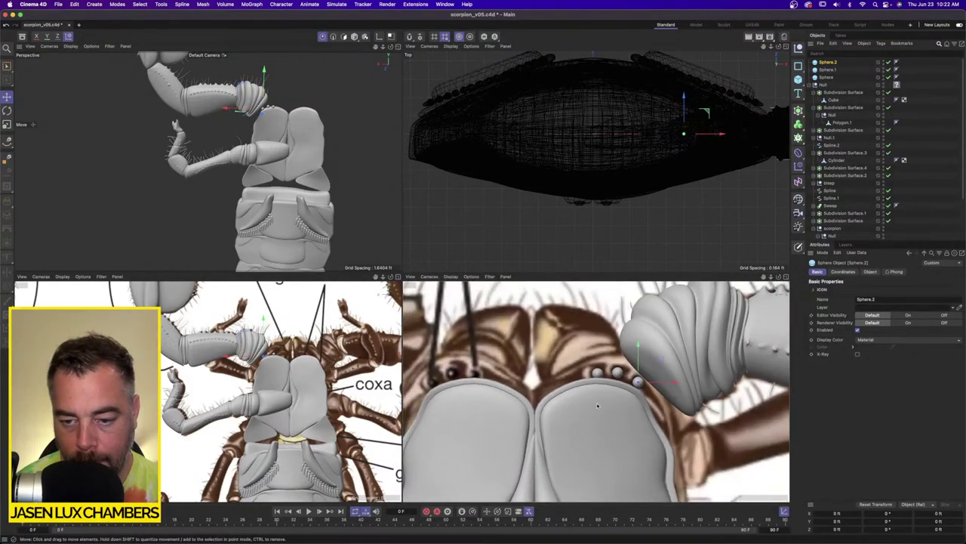
{"action": "middle_click_drag", "start_coordinate": [560, 396], "coordinate": [616, 381], "text": "alt"}
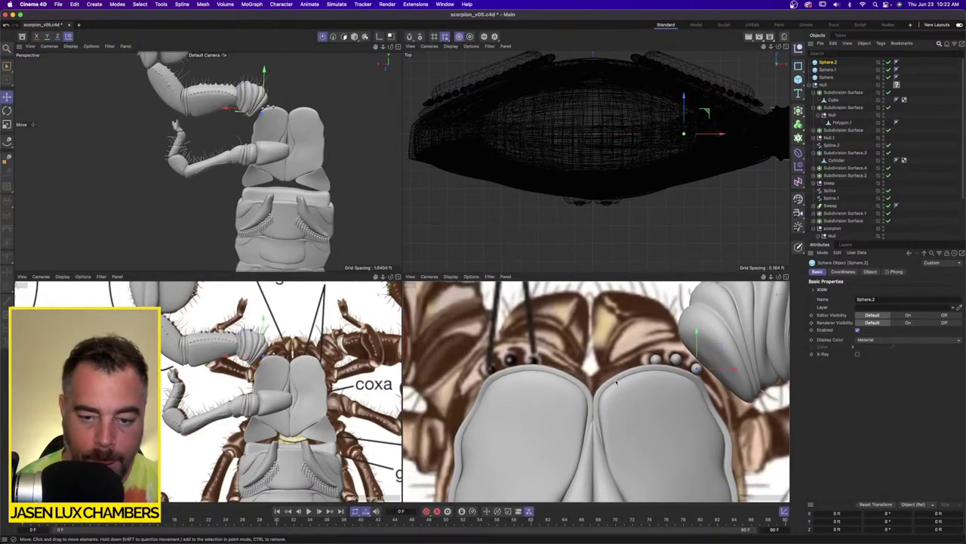
{"action": "left_click_drag", "start_coordinate": [219, 151], "coordinate": [305, 89], "text": "alt"}
{"action": "right_click_drag", "start_coordinate": [130, 122], "coordinate": [199, 124], "text": "alt"}
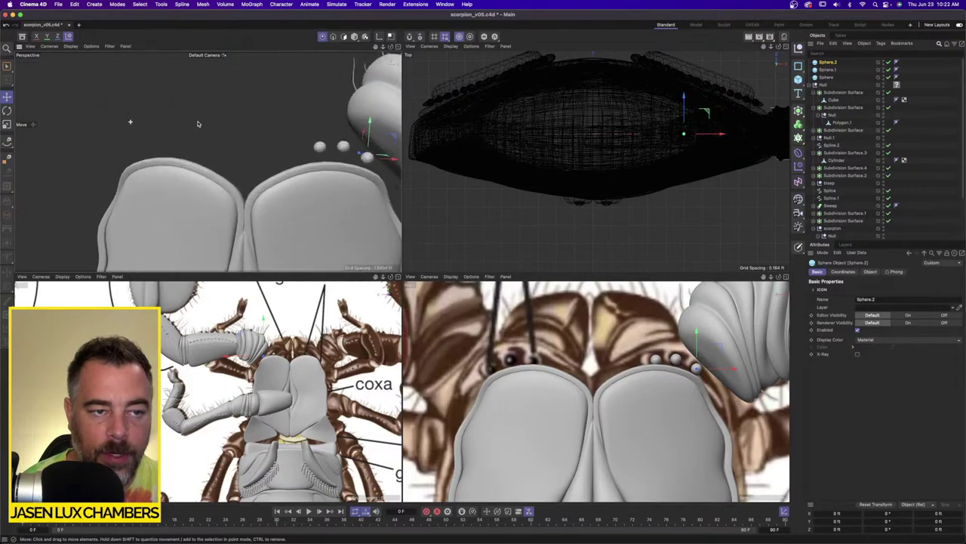
{"action": "scroll", "coordinate": [305, 234], "scroll_direction": "down", "scroll_amount": 3}
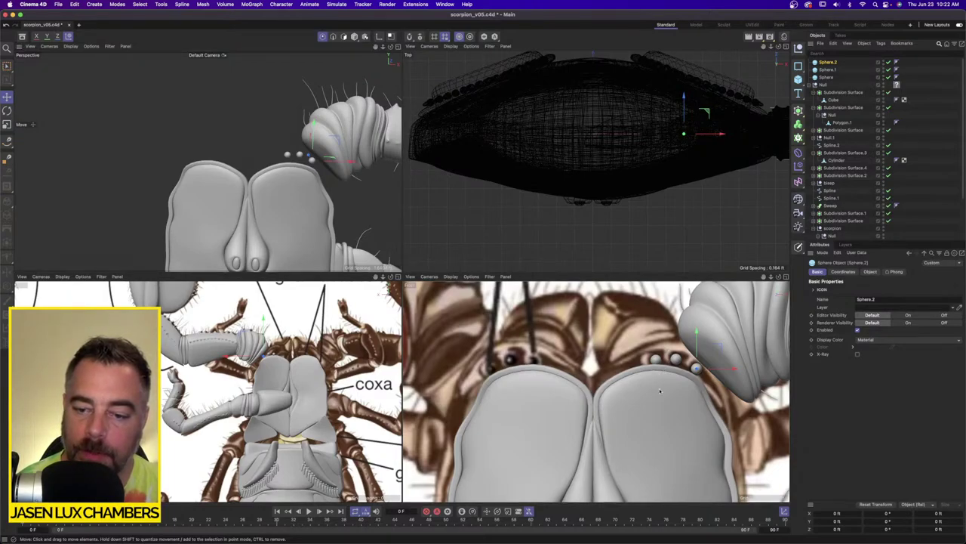
In Model mode, find the head plate's Subdivision Surface inside Null.1 and duplicate it.
{"action": "left_click", "coordinate": [7, 97]}
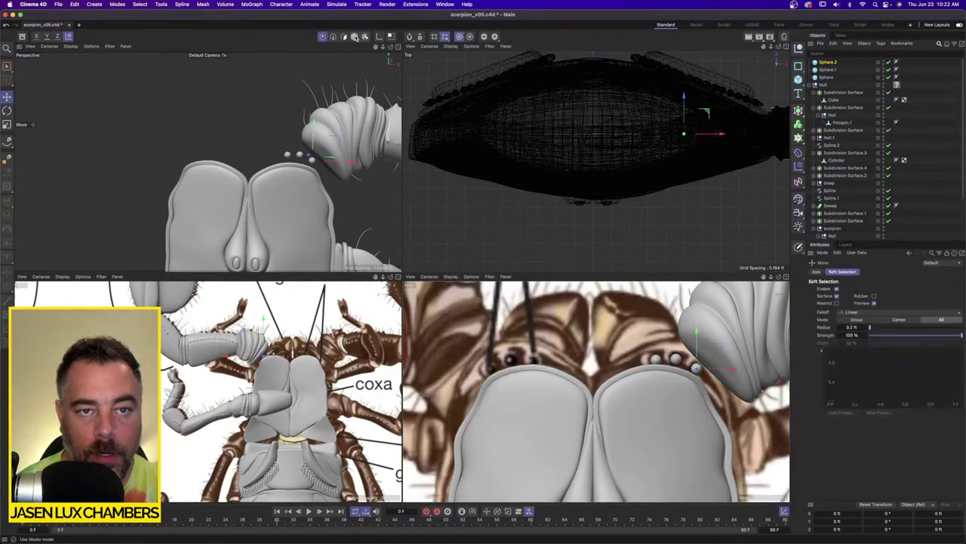
{"action": "left_click", "coordinate": [354, 36]}
{"action": "left_click", "coordinate": [644, 407]}
{"action": "left_click", "coordinate": [832, 145]}
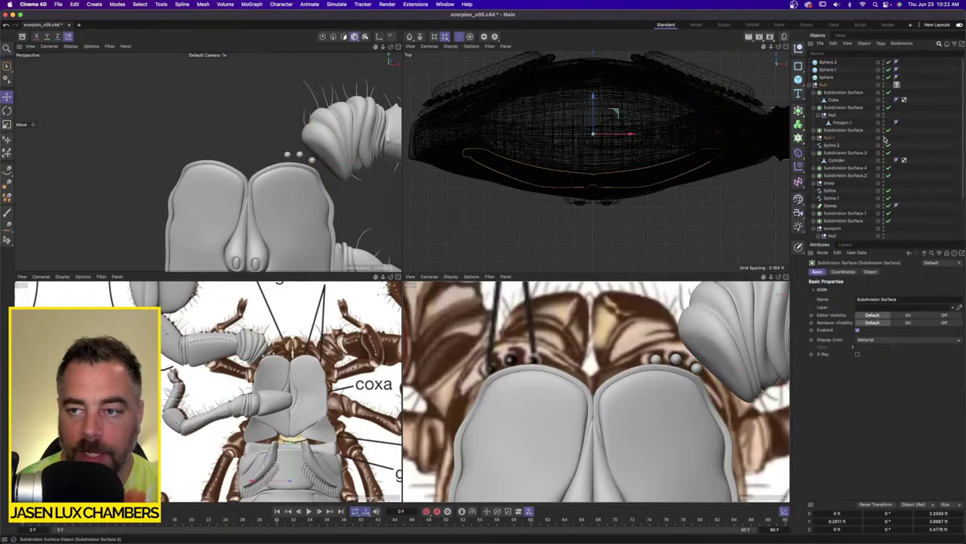
{"action": "left_click", "coordinate": [819, 139]}
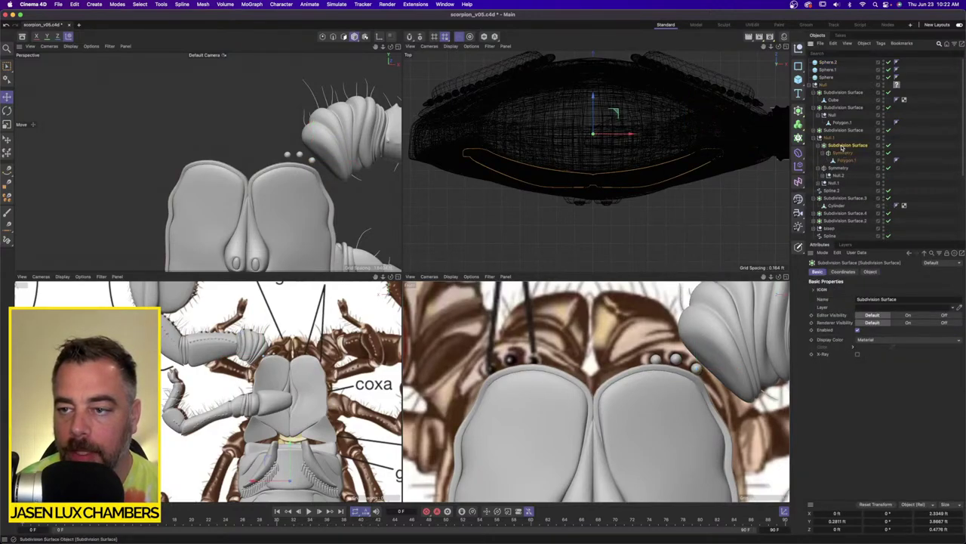
{"action": "left_click_drag", "start_coordinate": [844, 144], "coordinate": [844, 143], "text": "ctrl"}
Shift the copied plate's polygon object past the original's front edge, to about Y 1.41 ft and Z 0.03 ft.
{"action": "left_click", "coordinate": [846, 160]}
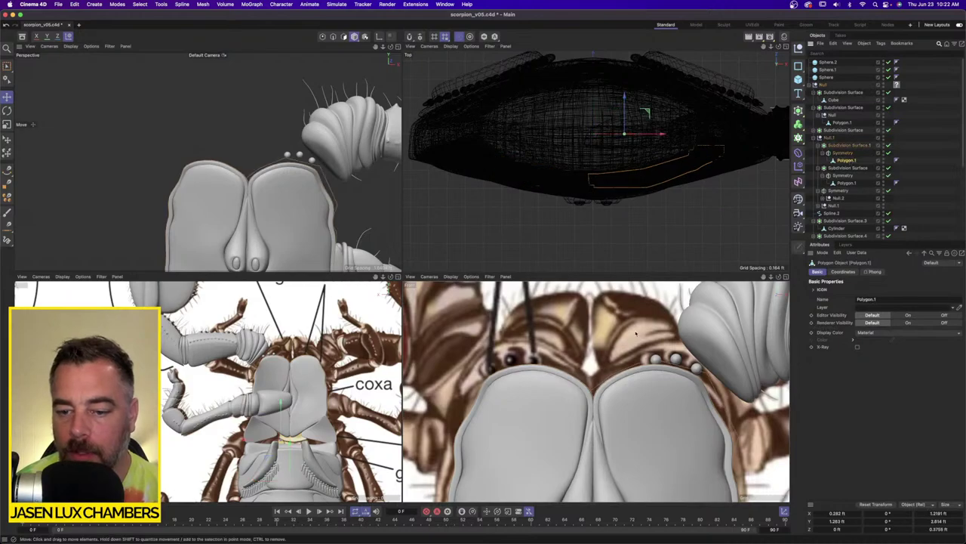
{"action": "left_click", "coordinate": [322, 37]}
{"action": "key", "text": "ctrl+a"}
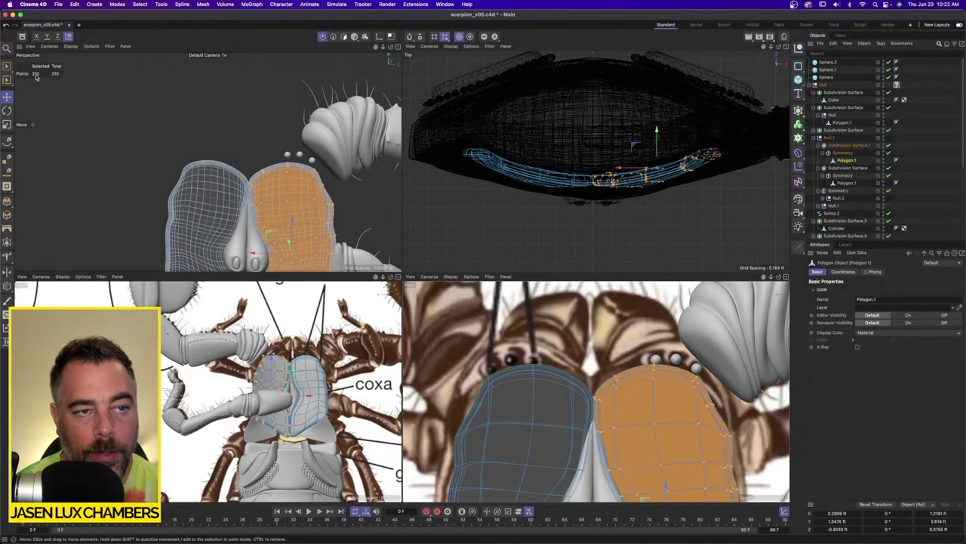
{"action": "left_click", "coordinate": [354, 37]}
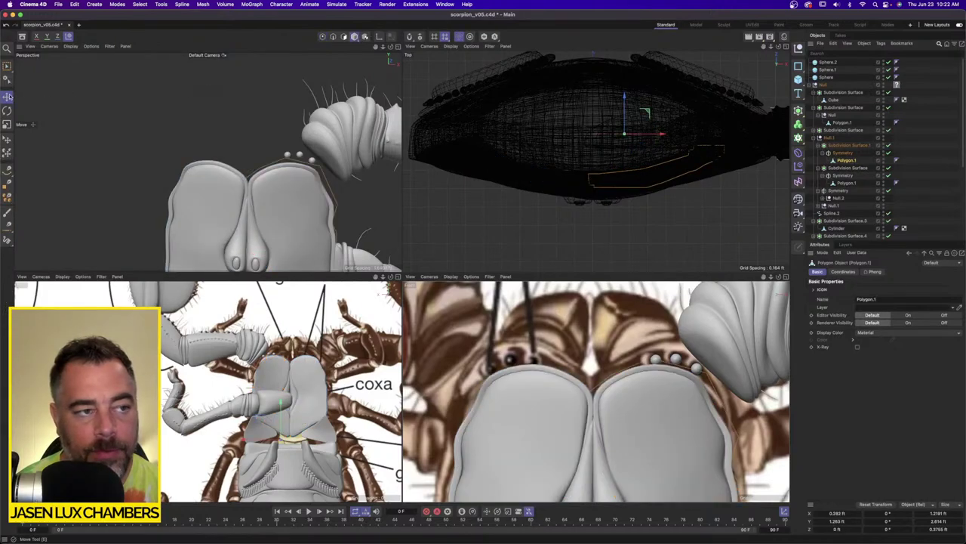
{"action": "key", "text": "e"}
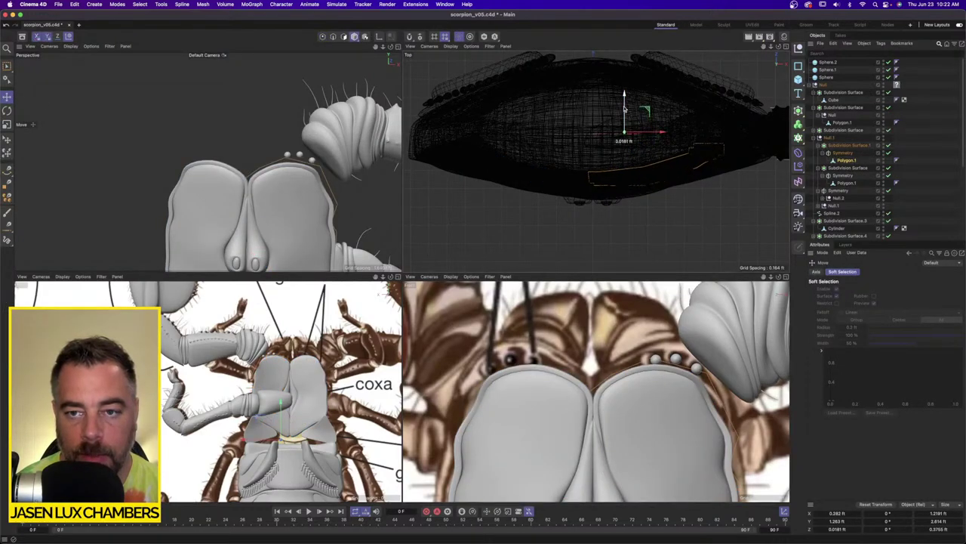
{"action": "left_click_drag", "start_coordinate": [280, 406], "coordinate": [280, 398]}
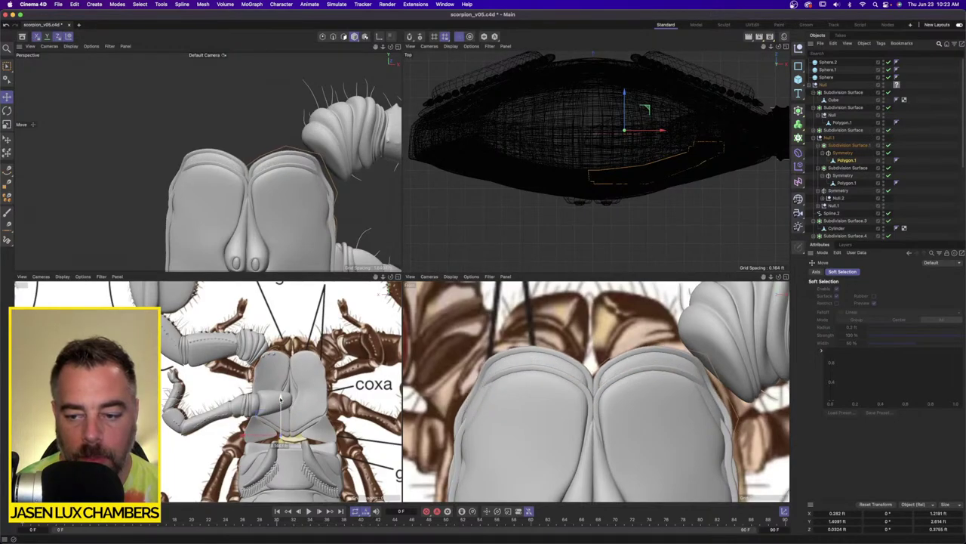
Sink the copied plate deeper behind the original and pull it slightly back, to about Y 1.39 ft and Z 0.07 ft.
{"action": "mouse_move", "coordinate": [250, 152]}
{"action": "left_mouse_down", "text": "alt"}
{"action": "mouse_move", "coordinate": [284, 147]}
{"action": "mouse_move", "coordinate": [264, 155]}
{"action": "mouse_move", "coordinate": [189, 142]}
{"action": "mouse_move", "coordinate": [90, 143]}
{"action": "mouse_move", "coordinate": [284, 145]}
{"action": "mouse_move", "coordinate": [235, 157]}
{"action": "left_mouse_up", "text": "alt"}
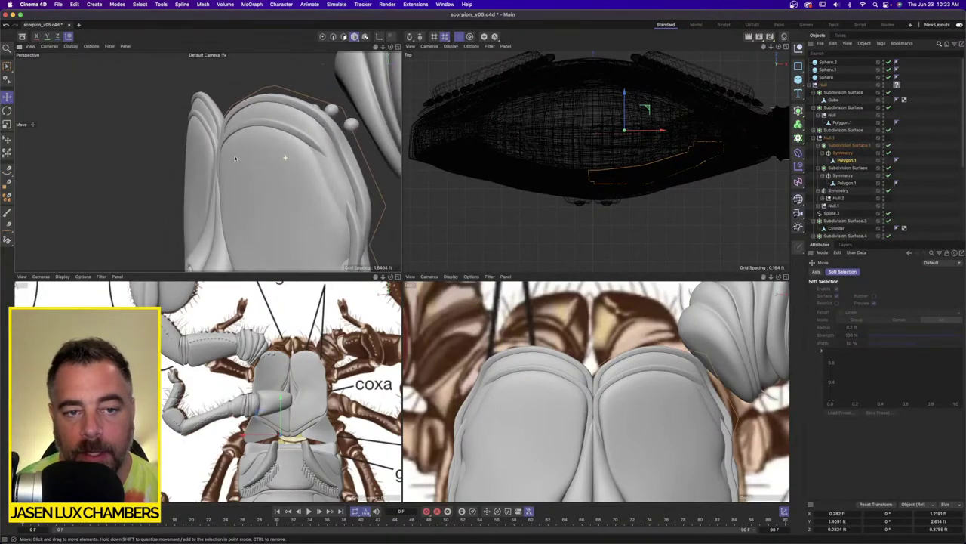
{"action": "left_click_drag", "start_coordinate": [624, 95], "coordinate": [624, 101]}
{"action": "left_click_drag", "start_coordinate": [255, 133], "coordinate": [292, 143], "text": "alt"}
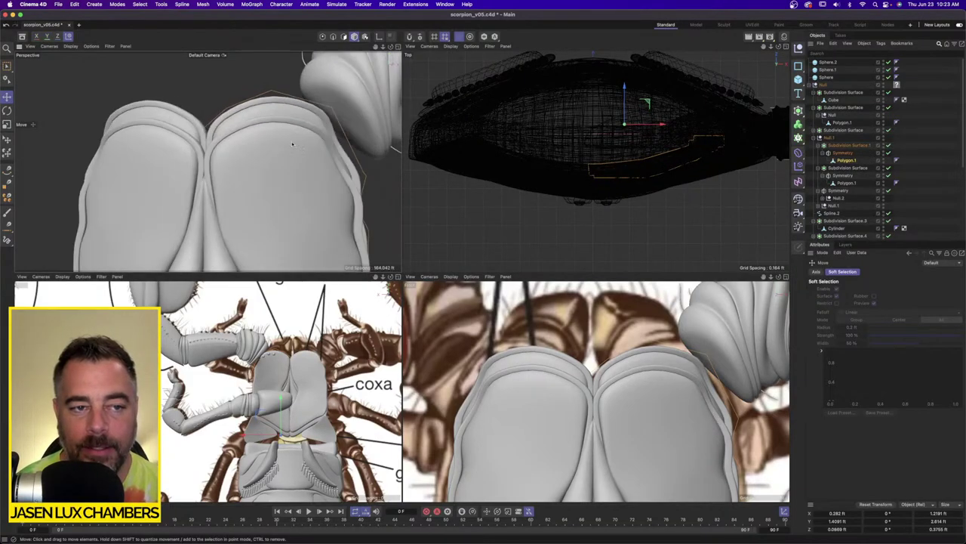
{"action": "left_click_drag", "start_coordinate": [281, 398], "coordinate": [280, 399]}
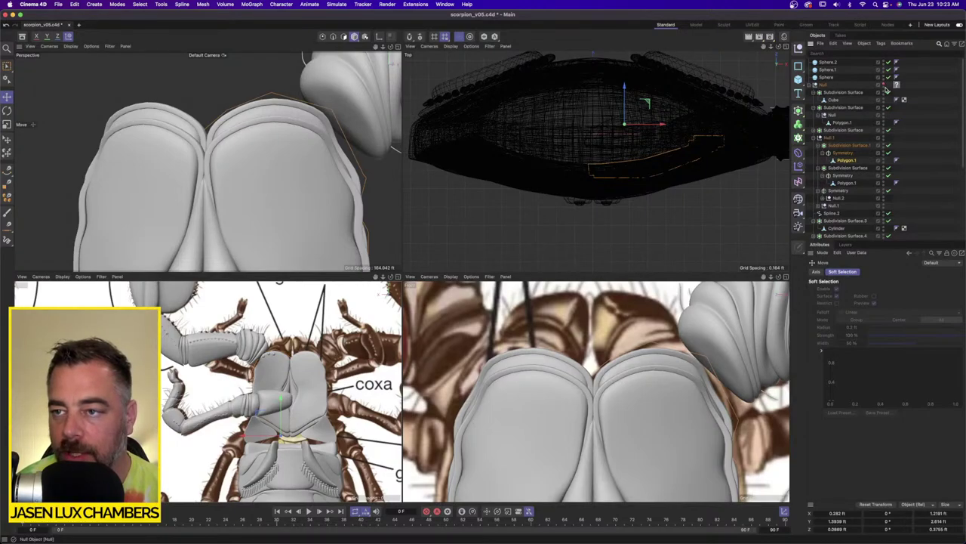
Isolate the copied plate by hiding the rest of the scorpion body, and enable X-Ray on its Subdivision Surface.
{"action": "left_click", "coordinate": [878, 192]}
{"action": "left_click", "coordinate": [885, 145]}
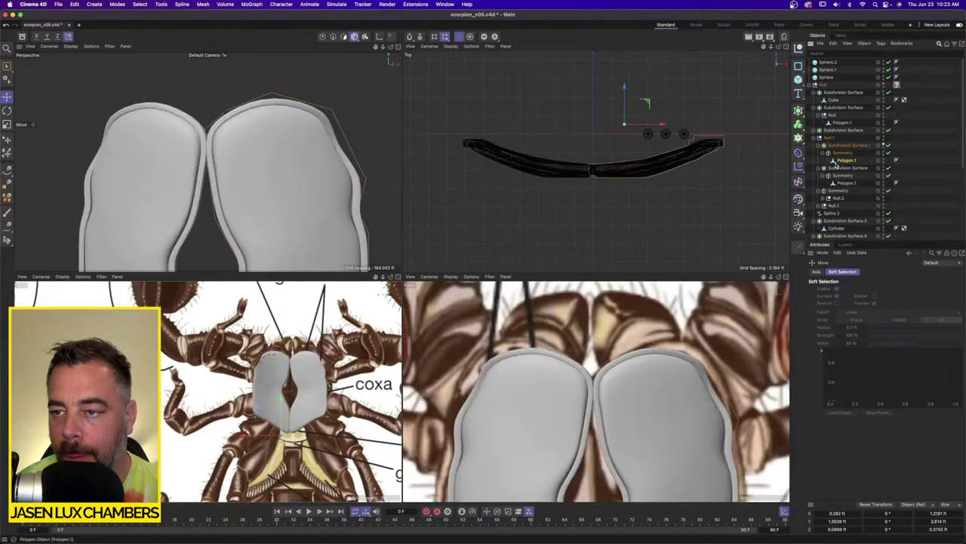
{"action": "left_click", "coordinate": [842, 161]}
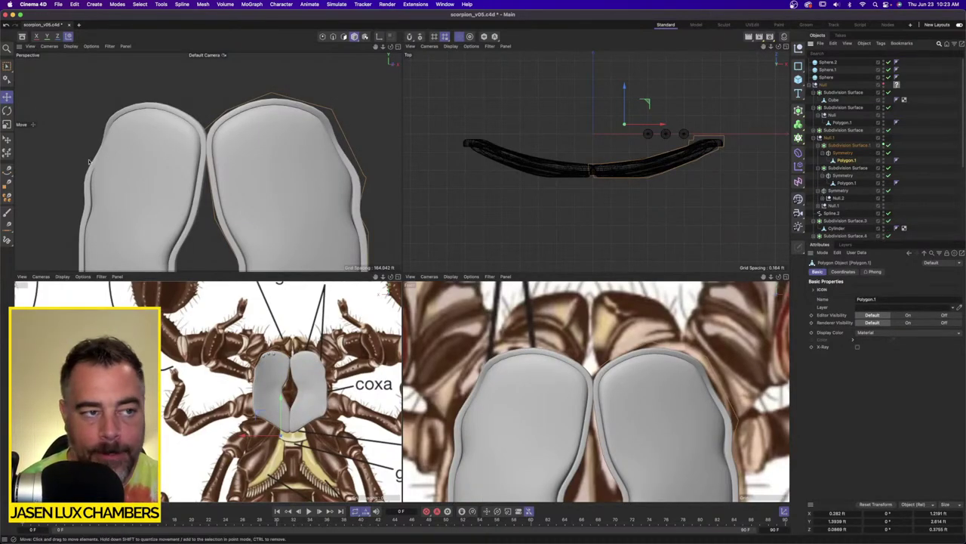
{"action": "left_click", "coordinate": [322, 36]}
{"action": "left_click_drag", "start_coordinate": [6, 68], "coordinate": [27, 91]}
{"action": "left_click", "coordinate": [842, 145]}
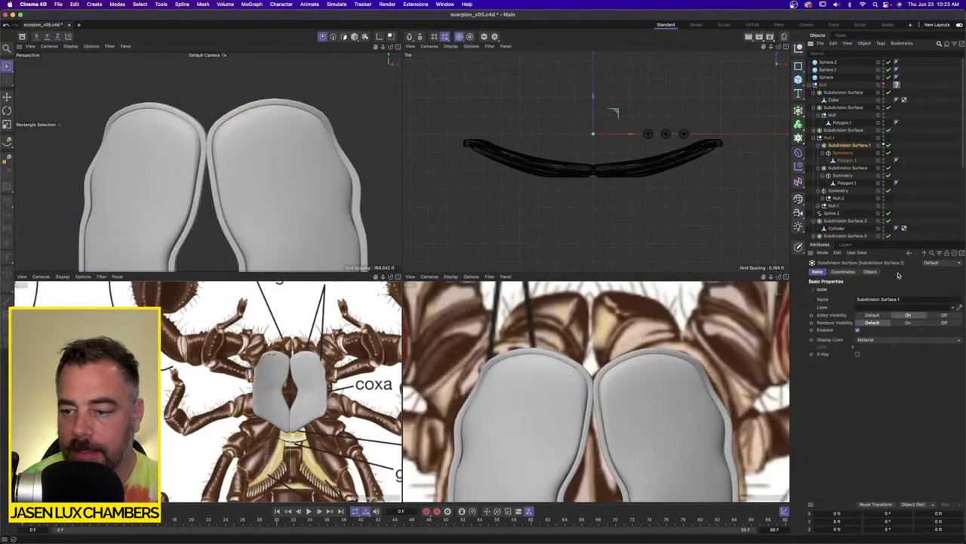
{"action": "left_click", "coordinate": [858, 355]}
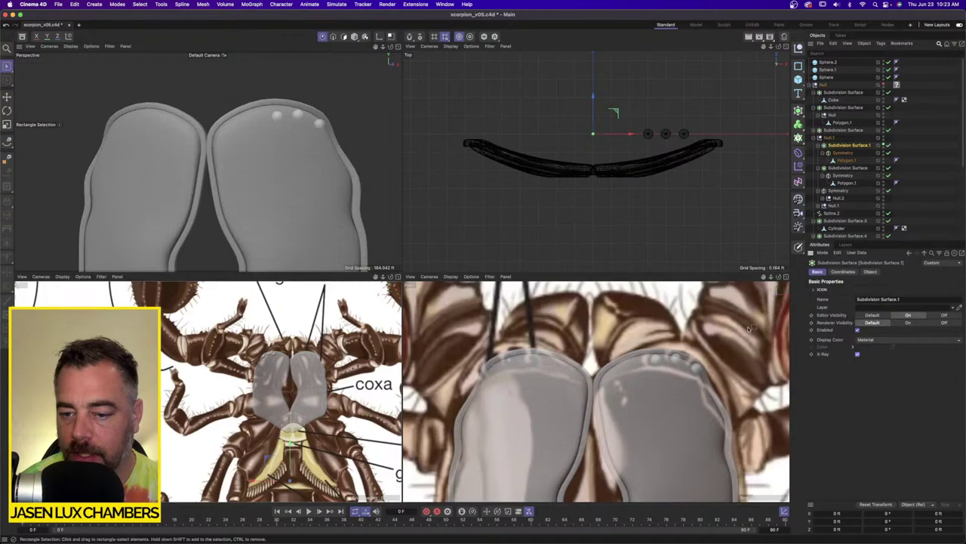
Select the copied plate's polygon object and shift the point groups along its upper and outer edge to follow the reference outline.
{"action": "left_click", "coordinate": [845, 160]}
{"action": "scroll", "coordinate": [725, 348], "scroll_direction": "up", "scroll_amount": 2}
{"action": "left_click_drag", "start_coordinate": [669, 346], "coordinate": [707, 387]}
{"action": "left_click_drag", "start_coordinate": [706, 350], "coordinate": [714, 341]}
{"action": "left_click_drag", "start_coordinate": [603, 331], "coordinate": [666, 326]}
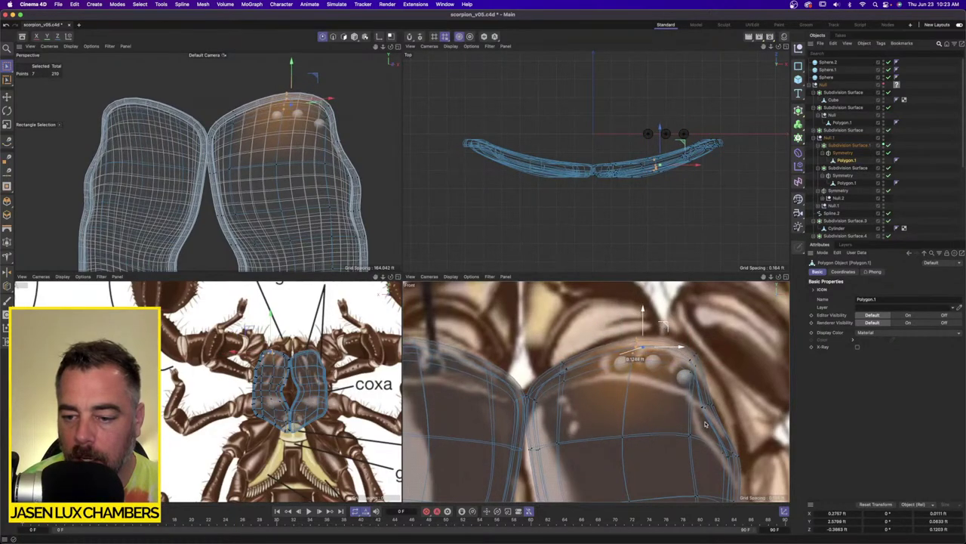
{"action": "left_click_drag", "start_coordinate": [700, 397], "coordinate": [743, 383]}
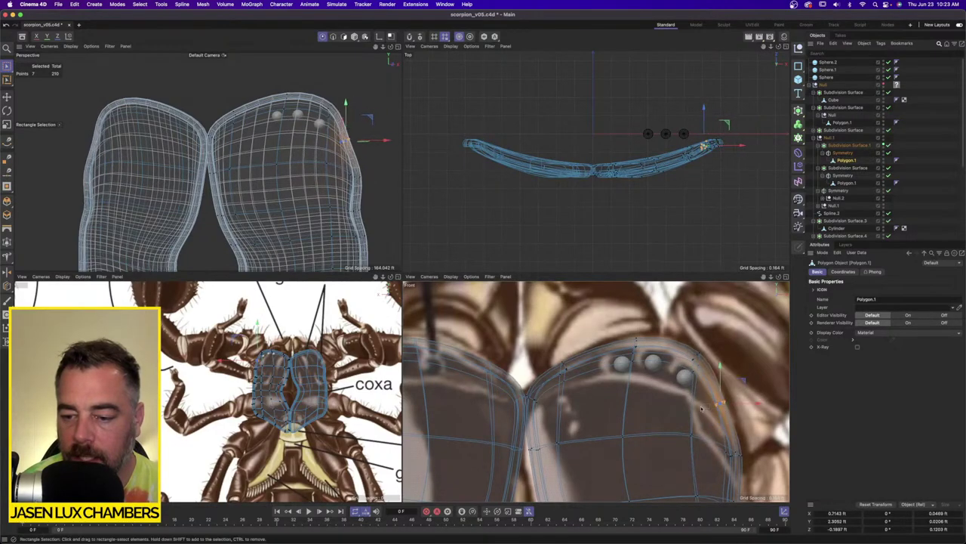
{"action": "middle_click_drag", "start_coordinate": [697, 403], "coordinate": [653, 317], "text": "alt"}
{"action": "left_click_drag", "start_coordinate": [661, 395], "coordinate": [729, 416]}
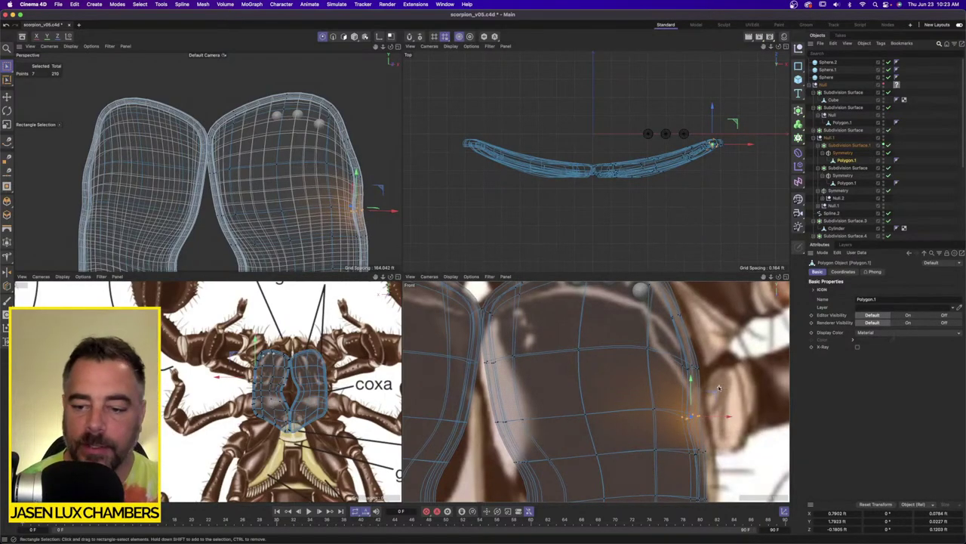
Select all points on the lower part of the copied plate, including its bottom tip, and delete them.
{"action": "right_click_drag", "start_coordinate": [717, 386], "coordinate": [634, 434], "text": "alt"}
{"action": "middle_click_drag", "start_coordinate": [633, 434], "coordinate": [625, 369], "text": "alt"}
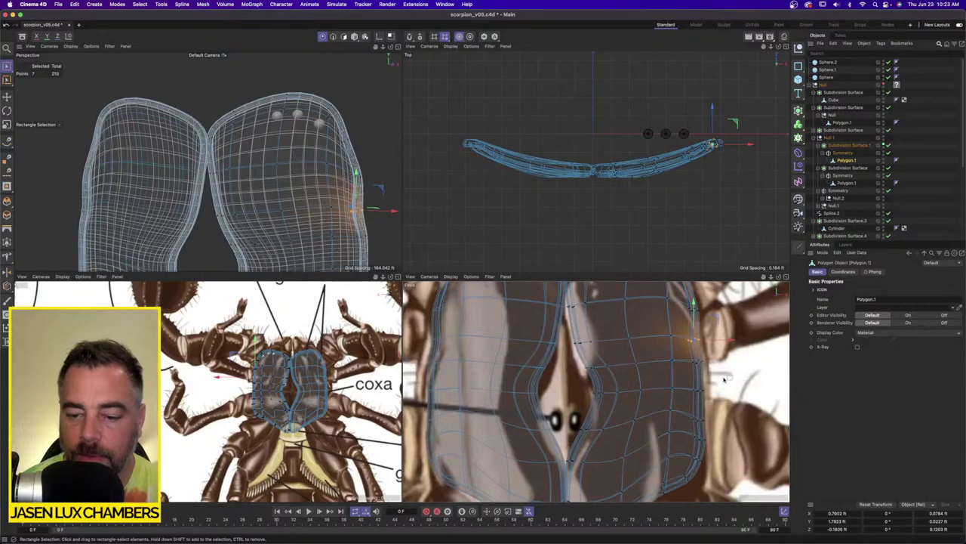
{"action": "scroll", "coordinate": [724, 380], "scroll_direction": "down", "scroll_amount": 1}
{"action": "left_click_drag", "start_coordinate": [725, 359], "coordinate": [549, 494]}
{"action": "scroll", "coordinate": [721, 392], "scroll_direction": "down", "scroll_amount": 2}
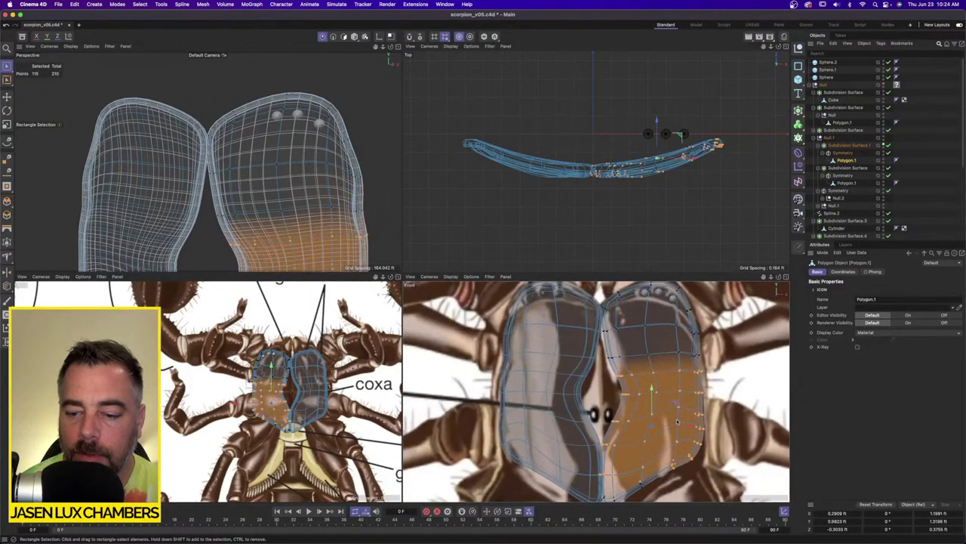
{"action": "middle_click_drag", "start_coordinate": [721, 393], "coordinate": [721, 336], "text": "alt"}
{"action": "left_click_drag", "start_coordinate": [573, 388], "coordinate": [725, 479], "text": "shift"}
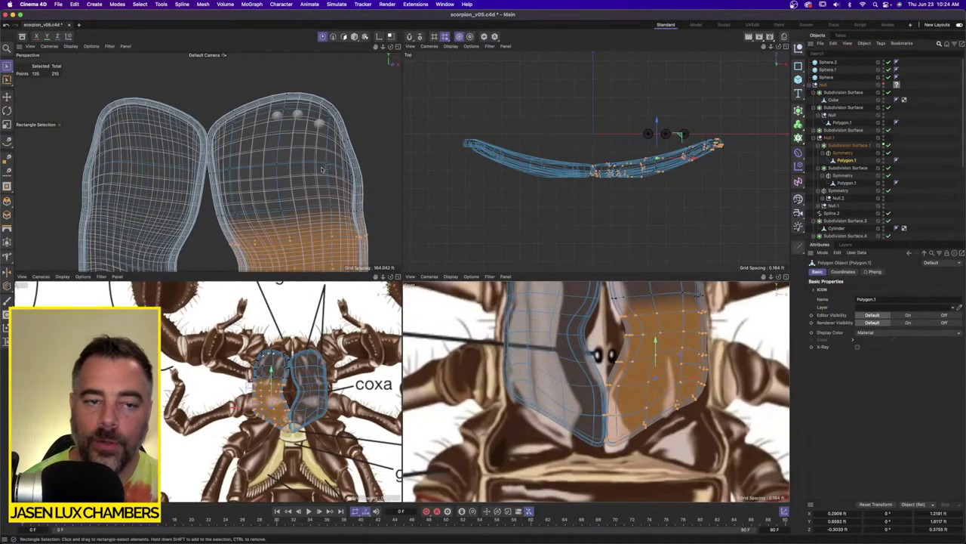
{"action": "key", "text": "Delete"}
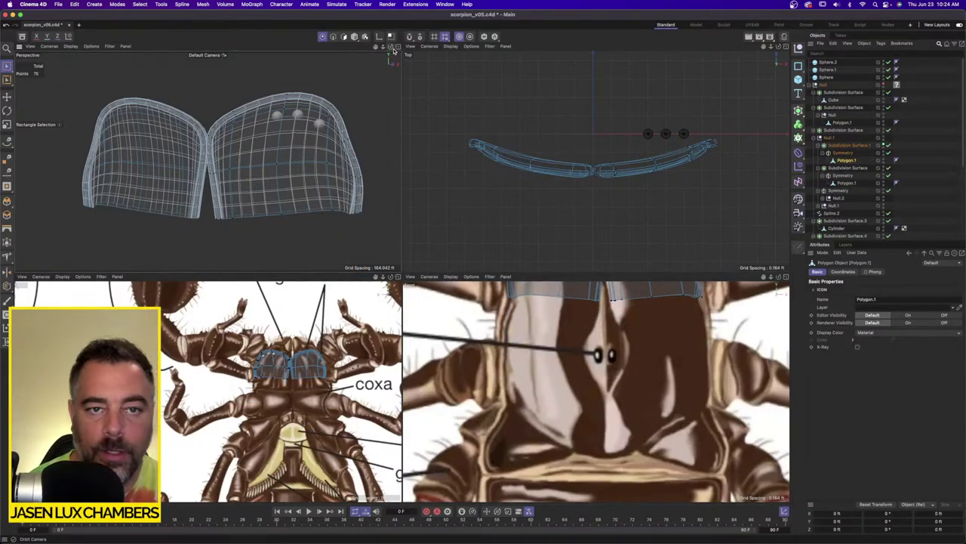
Enlarge the perspective view, check the trimmed plate without subdivision, and turn off X-Ray on its Subdivision Surface.
{"action": "left_click", "coordinate": [394, 50]}
{"action": "left_click_drag", "start_coordinate": [637, 282], "coordinate": [720, 220], "text": "alt"}
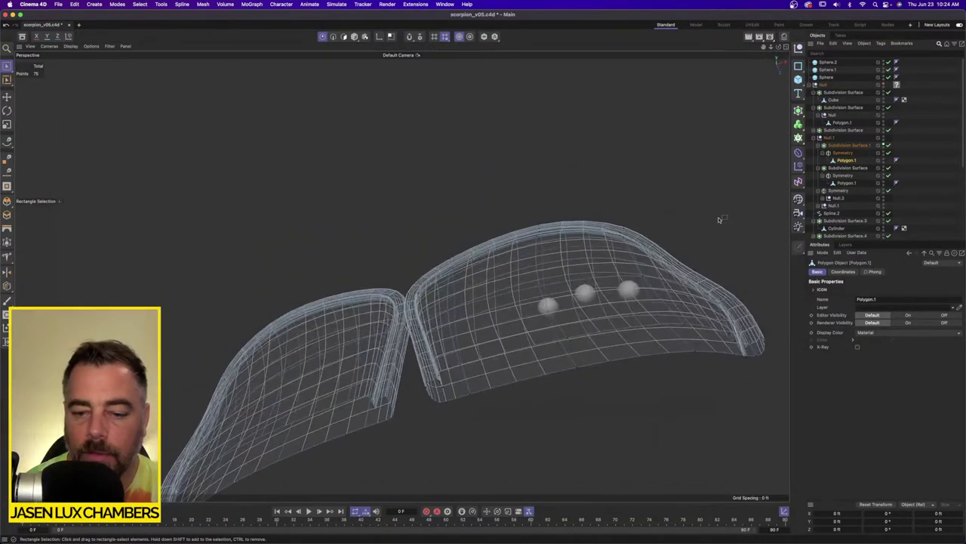
{"action": "left_click_drag", "start_coordinate": [458, 264], "coordinate": [461, 274], "text": "alt"}
{"action": "middle_click_drag", "start_coordinate": [461, 274], "coordinate": [355, 253], "text": "alt"}
{"action": "left_click_drag", "start_coordinate": [355, 253], "coordinate": [358, 275], "text": "alt"}
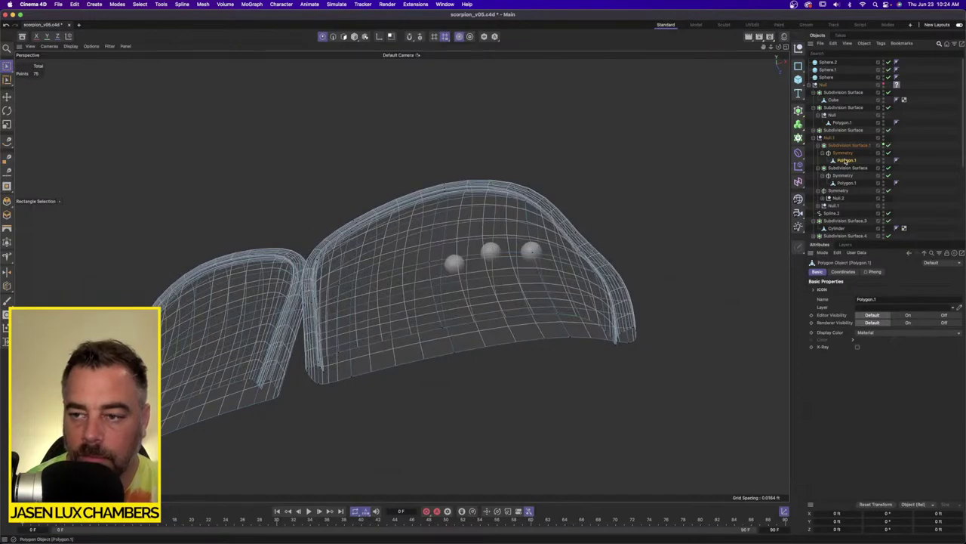
{"action": "left_click_drag", "start_coordinate": [518, 286], "coordinate": [438, 292], "text": "alt"}
{"action": "right_click_drag", "start_coordinate": [429, 288], "coordinate": [469, 308], "text": "alt"}
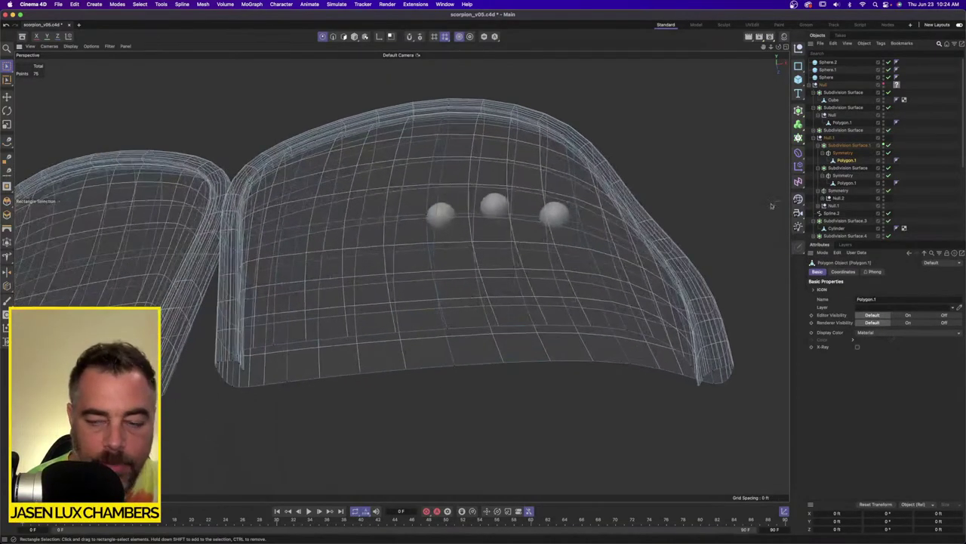
{"action": "left_click", "coordinate": [888, 145]}
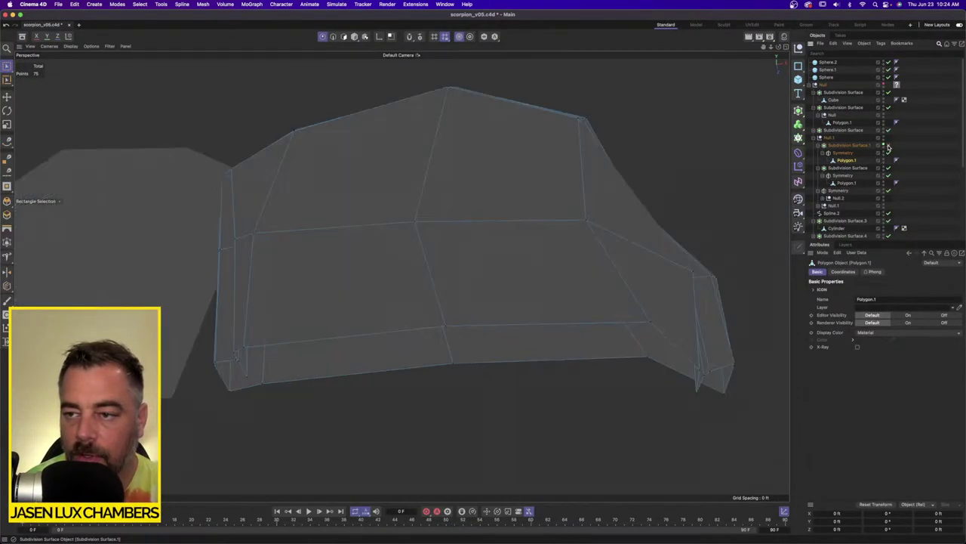
{"action": "left_click", "coordinate": [888, 145]}
{"action": "left_click", "coordinate": [861, 145]}
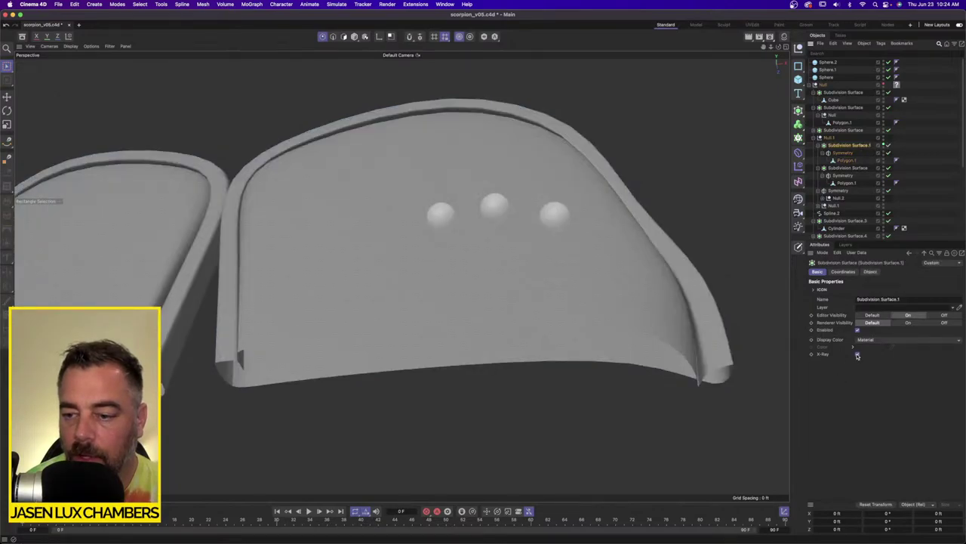
{"action": "left_click", "coordinate": [858, 354]}
{"action": "left_click", "coordinate": [846, 160]}
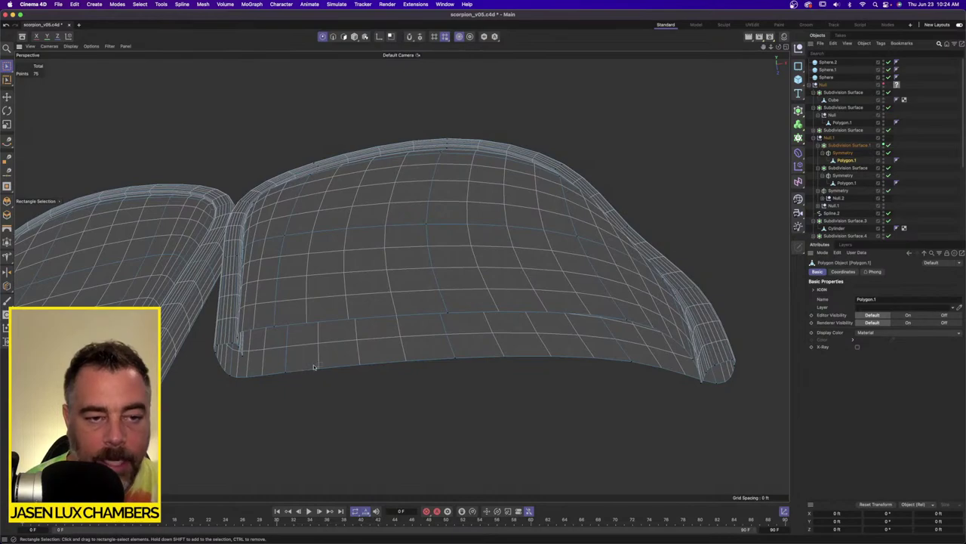
In Edges mode, use Bridge to join the front and back edges along the plate's open lower cut.
{"action": "left_click", "coordinate": [333, 37]}
{"action": "left_click", "coordinate": [203, 4]}
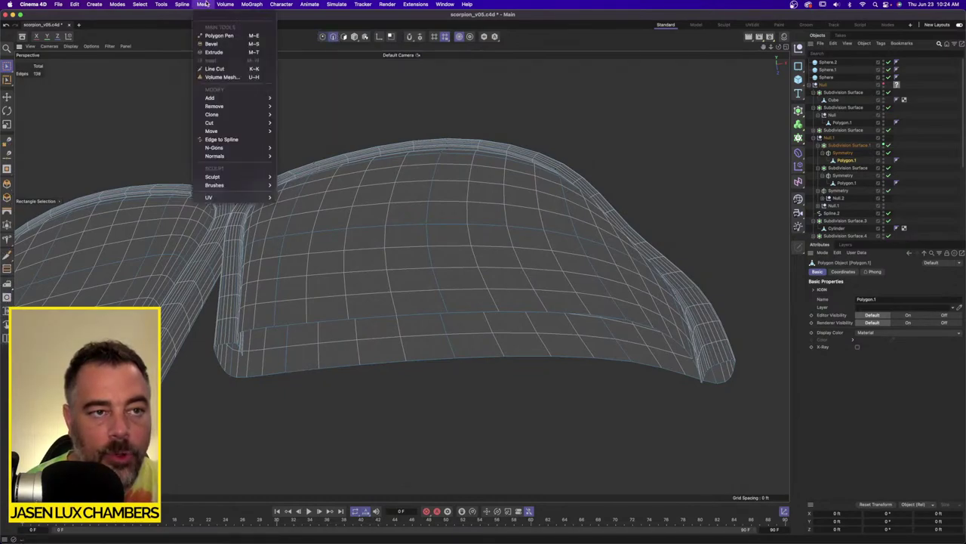
{"action": "mouse_move", "coordinate": [226, 97]}
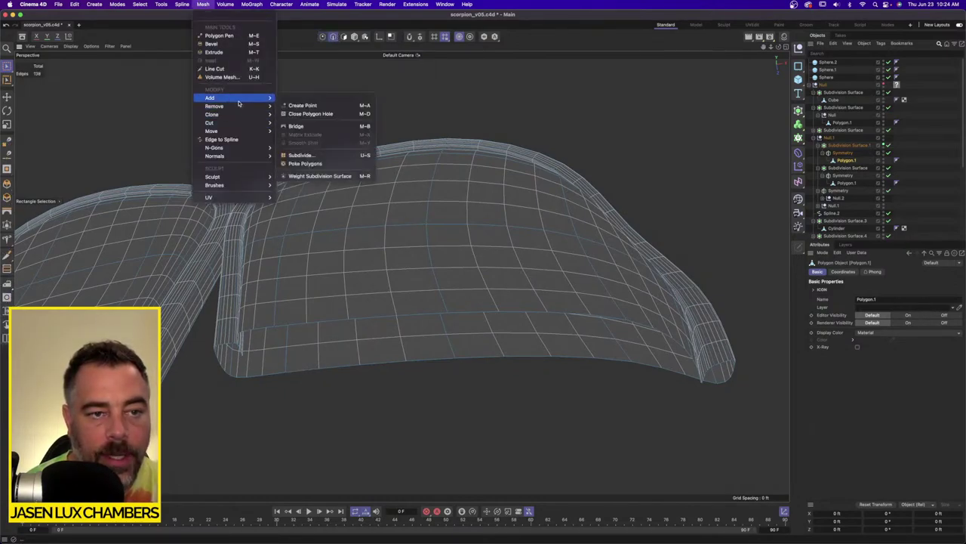
{"action": "left_click", "coordinate": [302, 127]}
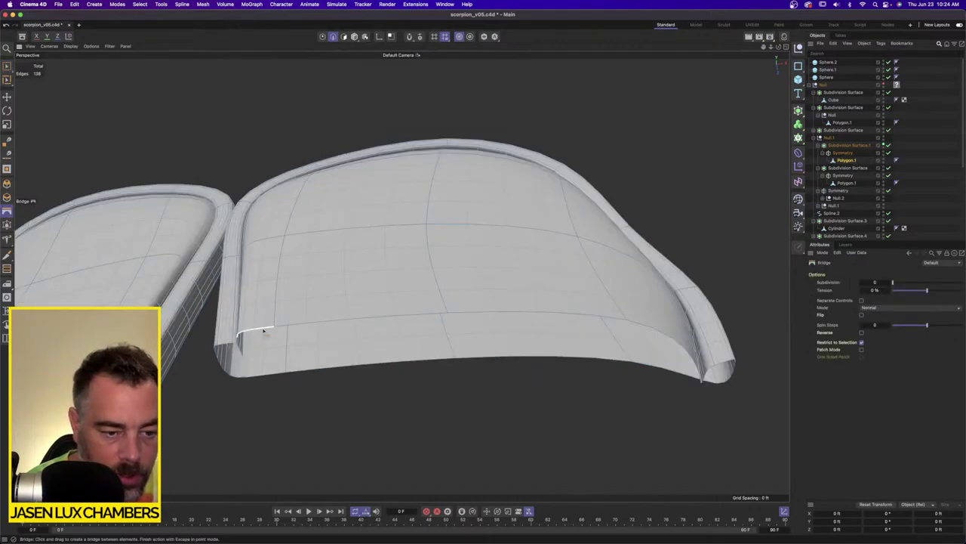
{"action": "left_click_drag", "start_coordinate": [296, 348], "coordinate": [302, 371]}
{"action": "left_click_drag", "start_coordinate": [528, 319], "coordinate": [530, 355]}
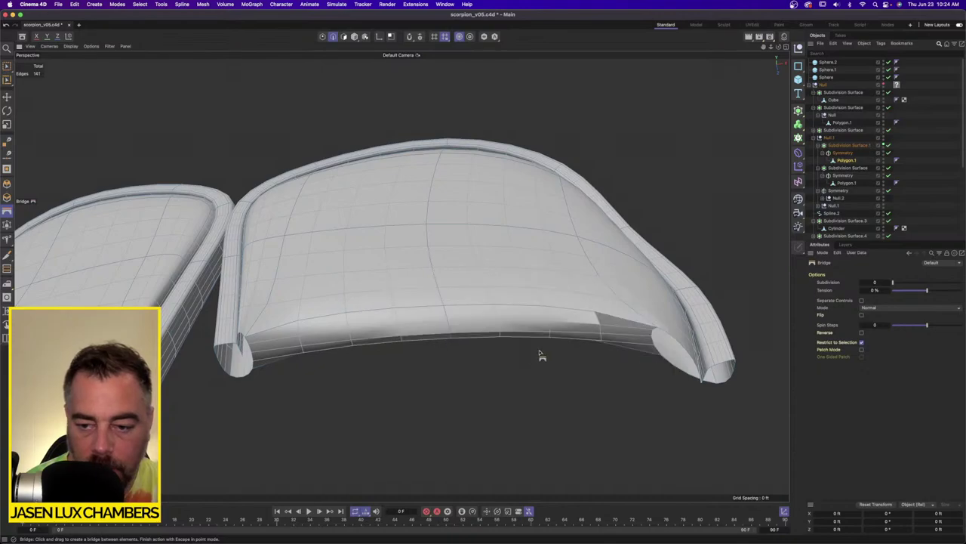
{"action": "left_click_drag", "start_coordinate": [654, 340], "coordinate": [638, 357], "text": "alt"}
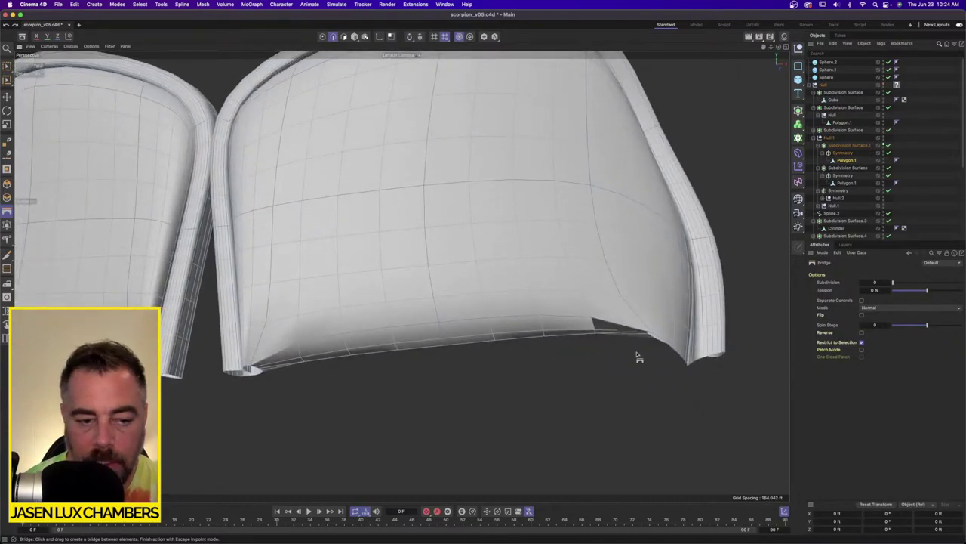
Fill the remaining opening at the inner lower corner of the plate with Close Polygon Hole.
{"action": "left_click_drag", "start_coordinate": [325, 370], "coordinate": [291, 351], "text": "alt"}
{"action": "left_click", "coordinate": [203, 4]}
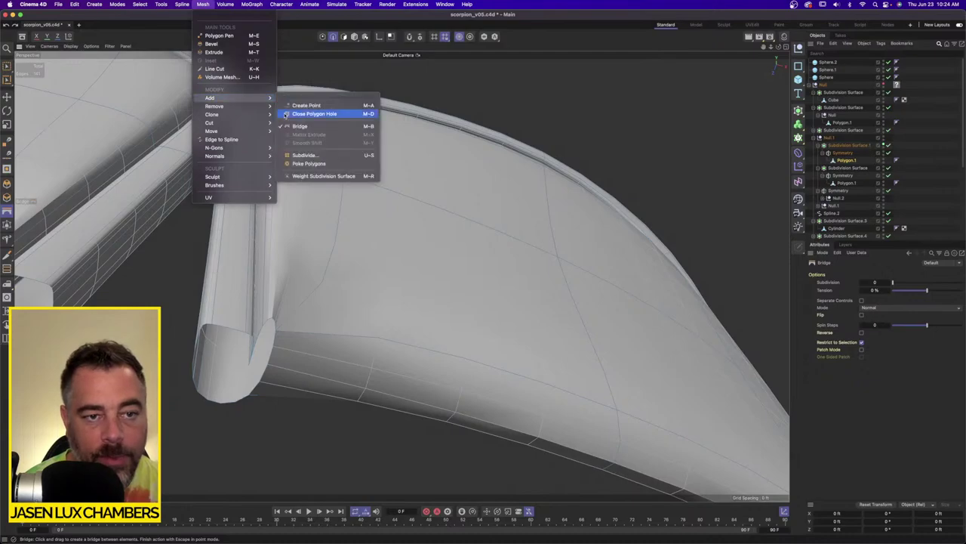
{"action": "left_click", "coordinate": [324, 115]}
{"action": "key", "text": "m"}
{"action": "key", "text": "d"}
{"action": "left_click", "coordinate": [253, 352]}
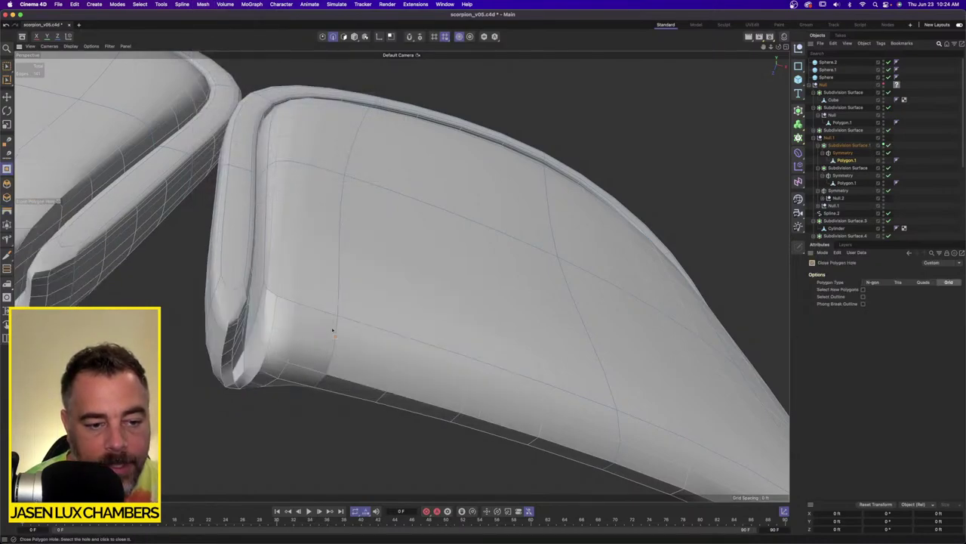
In Polygons mode, select all polygons of the plate, run Align Normals on them with User Normals enabled, and clear the selection.
{"action": "scroll", "coordinate": [383, 317], "scroll_direction": "down", "scroll_amount": 5}
{"action": "middle_click_drag", "start_coordinate": [384, 317], "coordinate": [346, 291], "text": "alt"}
{"action": "left_click_drag", "start_coordinate": [346, 291], "coordinate": [487, 294], "text": "alt"}
{"action": "scroll", "coordinate": [487, 294], "scroll_direction": "down", "scroll_amount": 5}
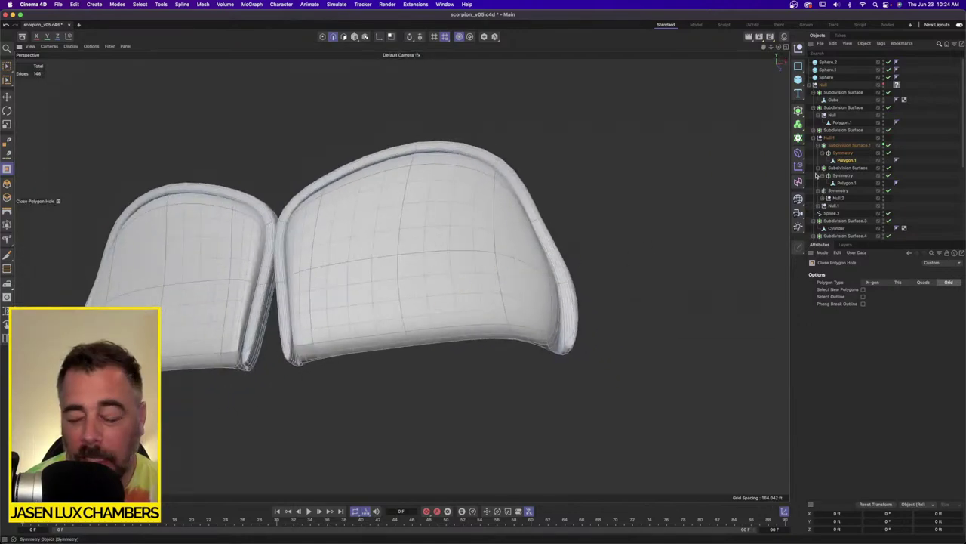
{"action": "left_click", "coordinate": [343, 37]}
{"action": "left_click", "coordinate": [410, 201]}
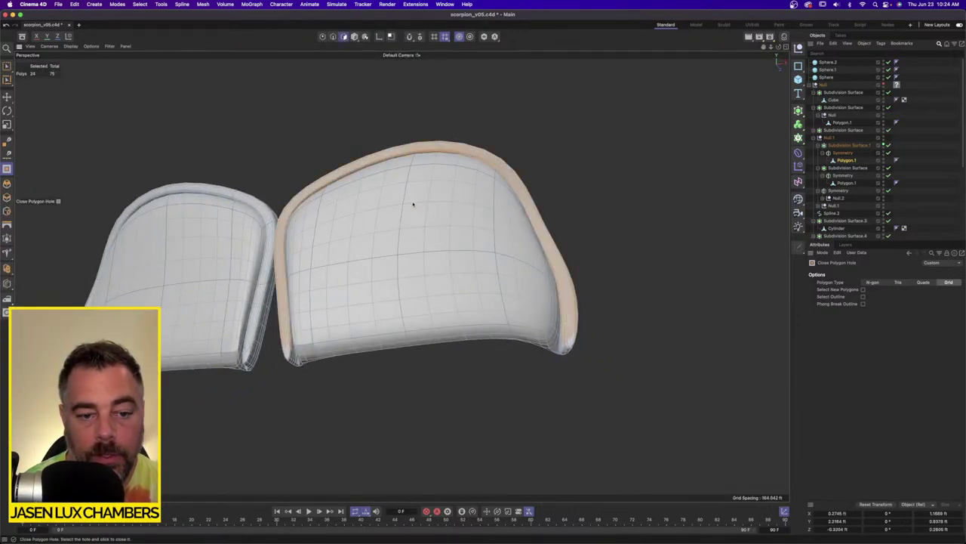
{"action": "key", "text": "super+a"}
{"action": "left_click", "coordinate": [225, 4]}
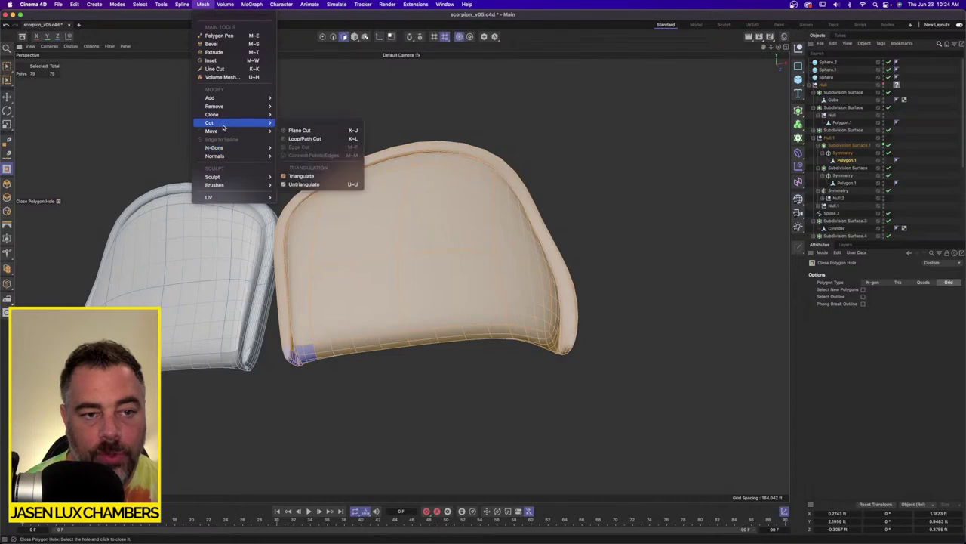
{"action": "mouse_move", "coordinate": [215, 132]}
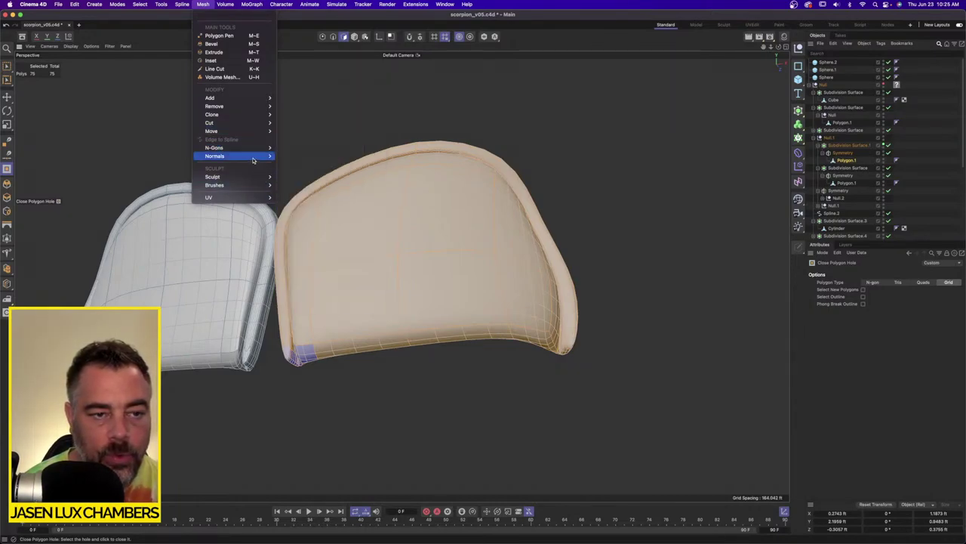
{"action": "mouse_move", "coordinate": [216, 156]}
{"action": "left_click", "coordinate": [296, 163]}
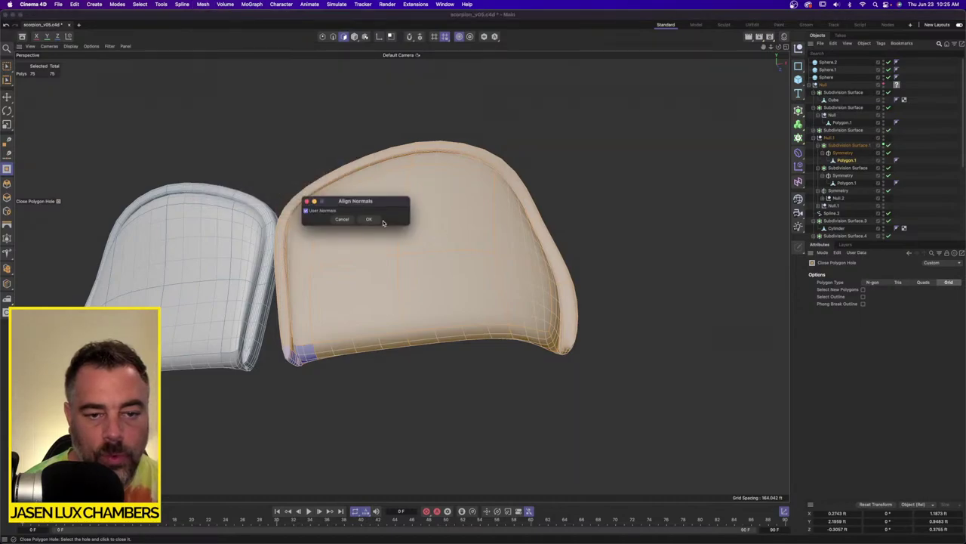
{"action": "left_click", "coordinate": [379, 221]}
{"action": "left_click", "coordinate": [903, 194]}
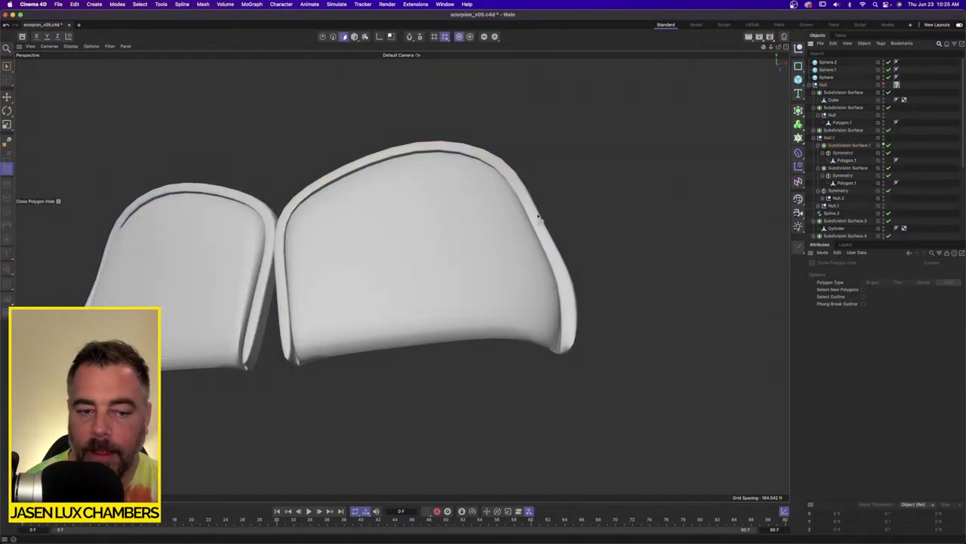
Show the rest of the scorpion body to compare the trimmed plate with the head plate, and hide the body again.
{"action": "left_click_drag", "start_coordinate": [539, 217], "coordinate": [523, 243], "text": "alt"}
{"action": "middle_click_drag", "start_coordinate": [437, 185], "coordinate": [491, 234], "text": "alt"}
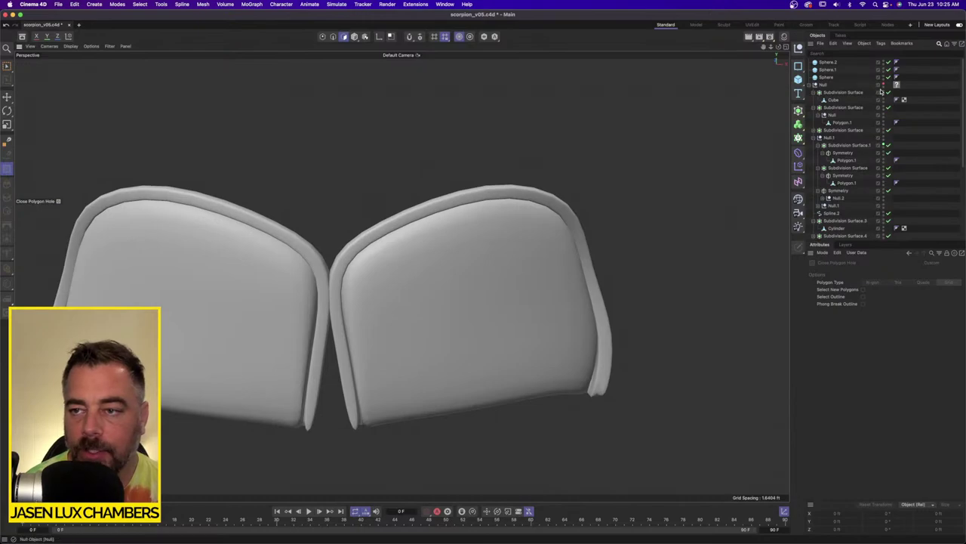
{"action": "left_click", "coordinate": [884, 84]}
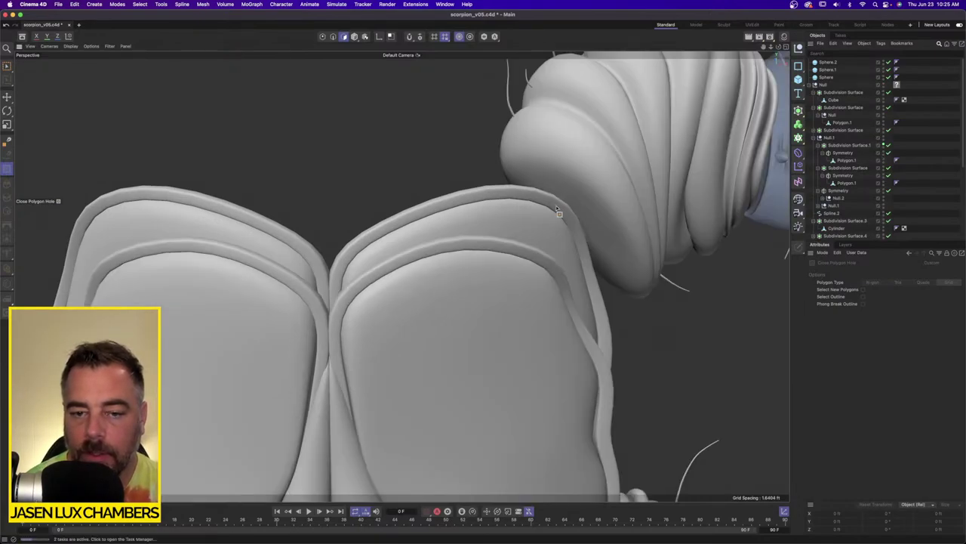
{"action": "left_click_drag", "start_coordinate": [559, 212], "coordinate": [550, 204], "text": "alt"}
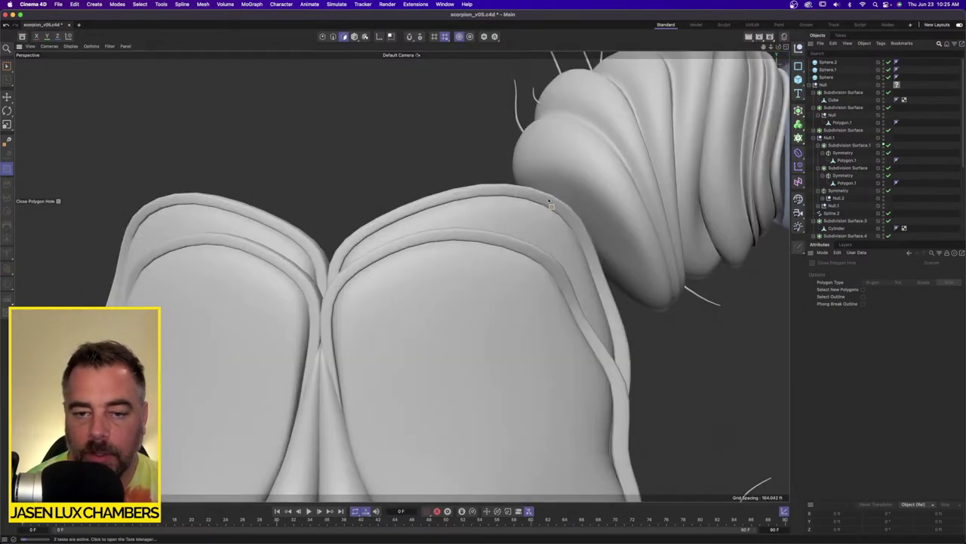
{"action": "left_click", "coordinate": [844, 160]}
{"action": "scroll", "coordinate": [884, 81], "scroll_direction": "down", "scroll_amount": 1}
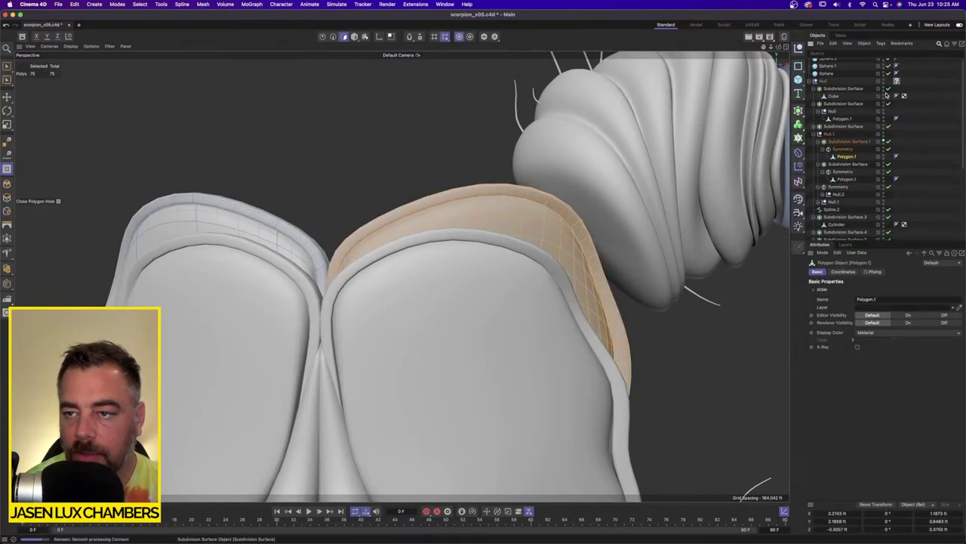
{"action": "scroll", "coordinate": [884, 82], "scroll_direction": "down", "scroll_amount": 1}
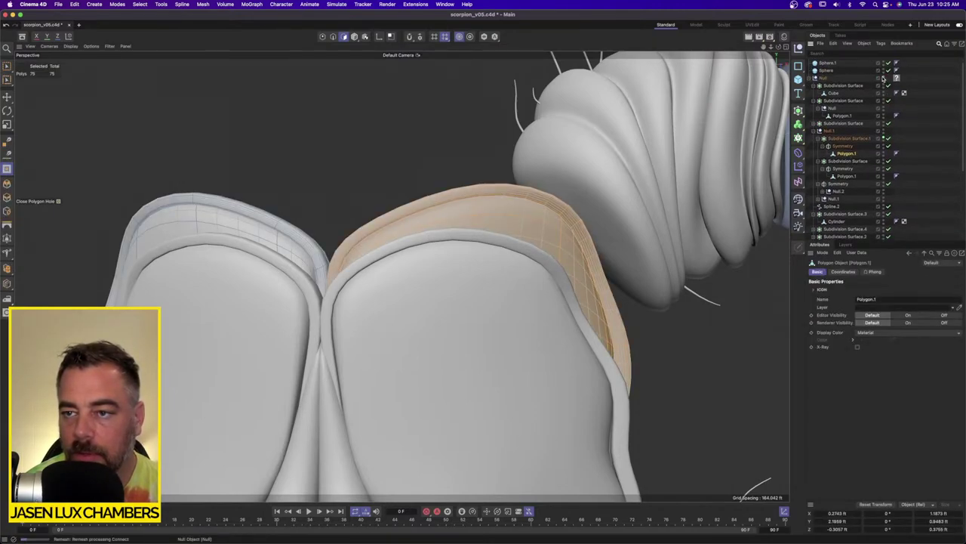
{"action": "left_click", "coordinate": [883, 78]}
{"action": "scroll", "coordinate": [829, 78], "scroll_direction": "up", "scroll_amount": 1}
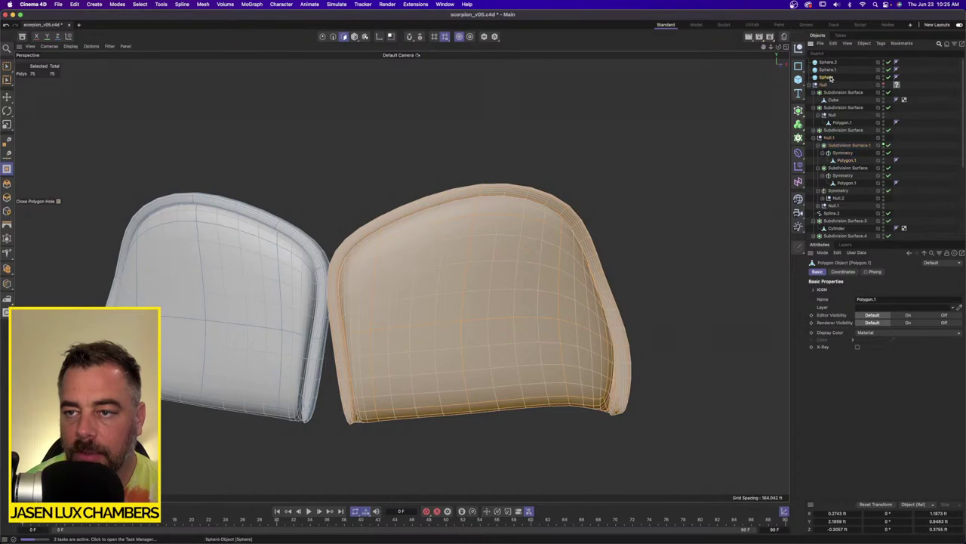
Select the three eye spheres and move them together along Z to the front of the trimmed plate, to about Z -0.33 ft.
{"action": "left_click", "coordinate": [832, 78]}
{"action": "left_click", "coordinate": [829, 63], "text": "shift"}
{"action": "left_click", "coordinate": [9, 98]}
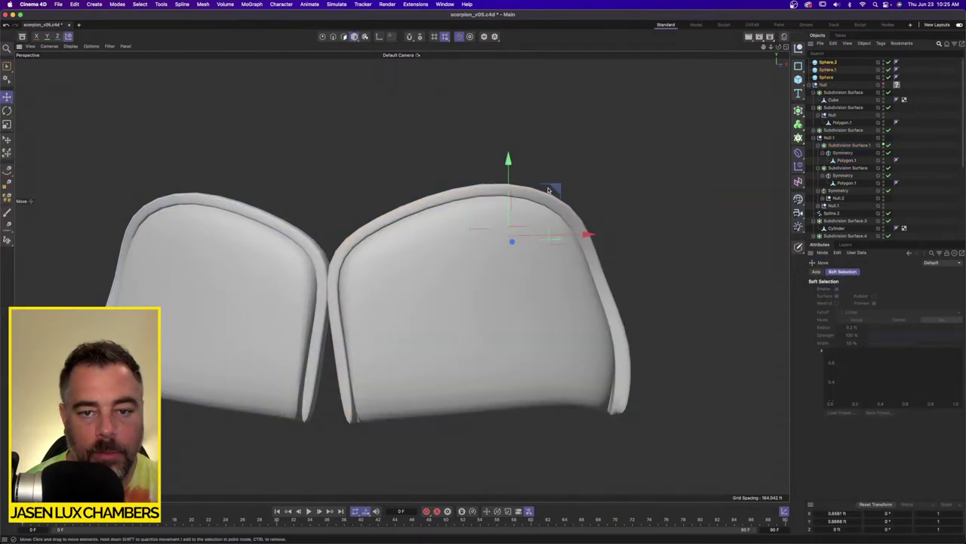
{"action": "left_click_drag", "start_coordinate": [574, 215], "coordinate": [459, 209], "text": "alt"}
{"action": "left_click_drag", "start_coordinate": [578, 253], "coordinate": [466, 237]}
Select only the outermost eye, Sphere.2, and move it back toward the plate surface, to about Z -0.24 ft.
{"action": "left_click", "coordinate": [398, 240]}
{"action": "left_click", "coordinate": [410, 280]}
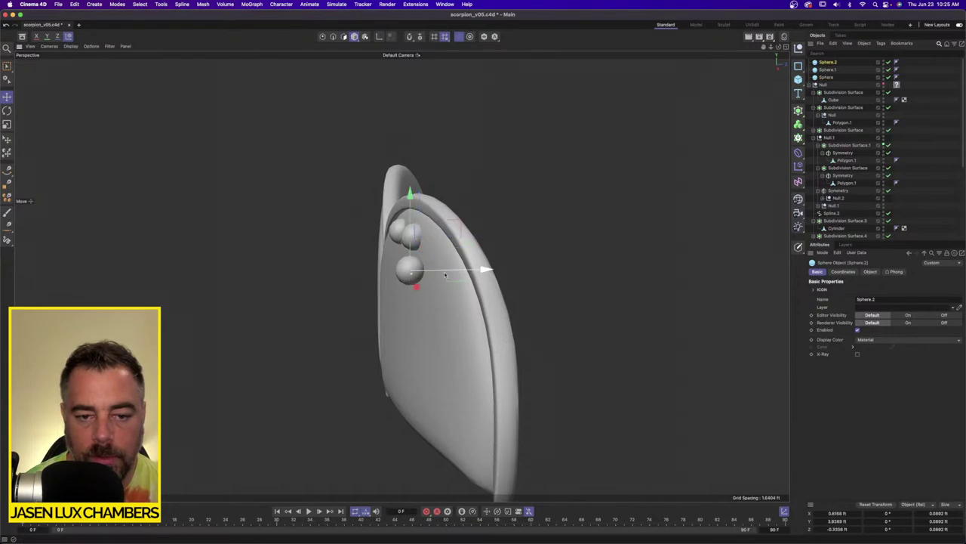
{"action": "left_click_drag", "start_coordinate": [482, 270], "coordinate": [508, 270]}
{"action": "mouse_move", "coordinate": [430, 247]}
{"action": "left_mouse_down", "text": "alt"}
{"action": "mouse_move", "coordinate": [482, 250]}
{"action": "mouse_move", "coordinate": [438, 253]}
{"action": "left_mouse_up", "text": "alt"}
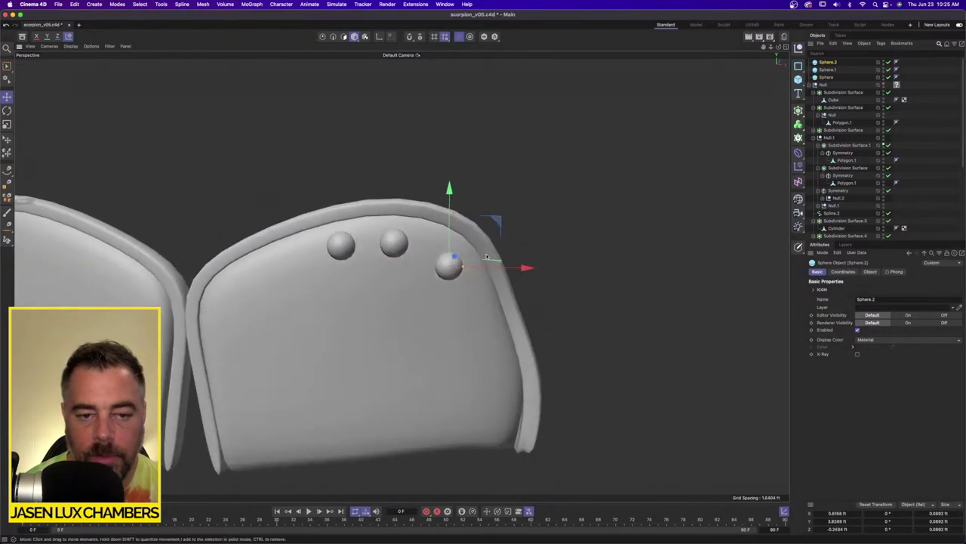
Activate the plate's mesh in Polygons mode and turn off Soft Selection for the Move tool.
{"action": "left_click", "coordinate": [852, 162]}
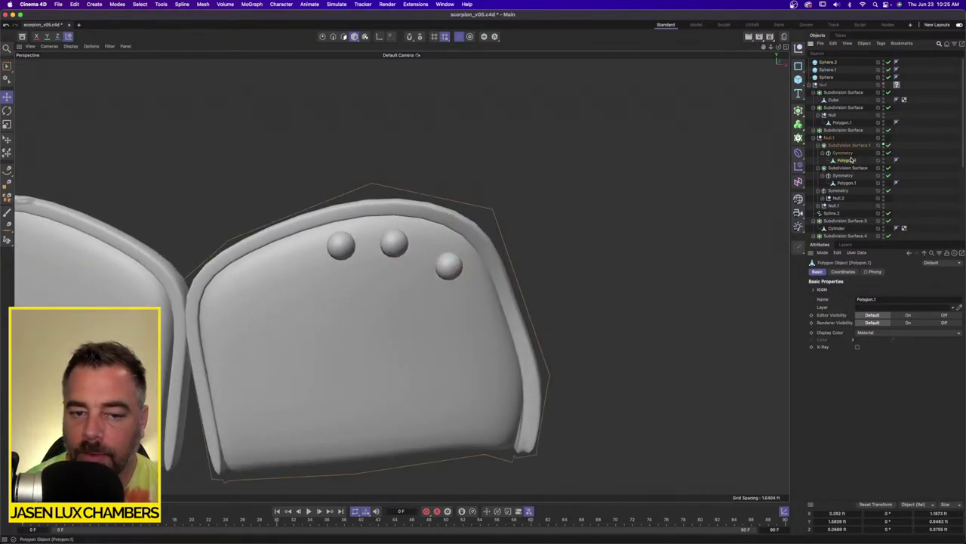
{"action": "left_click", "coordinate": [344, 36]}
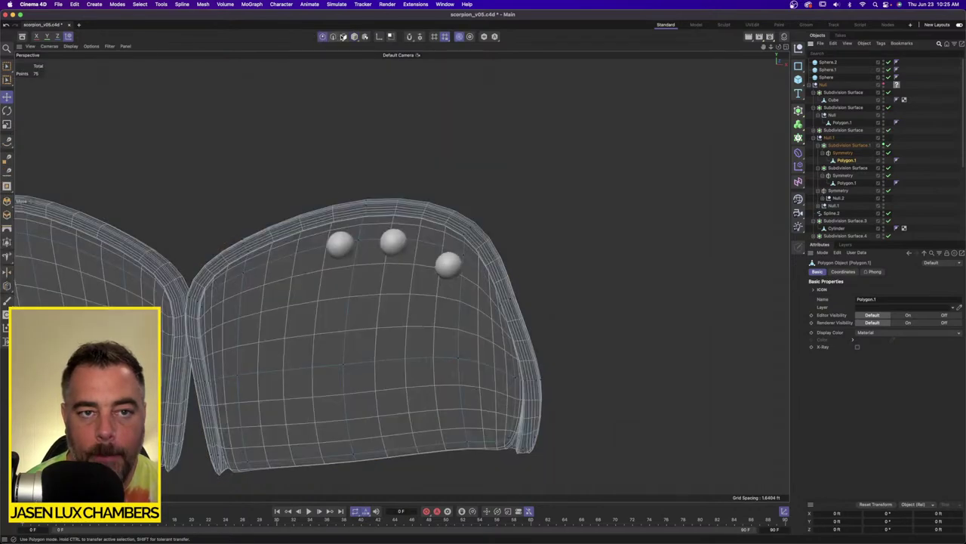
{"action": "key", "text": "super+a"}
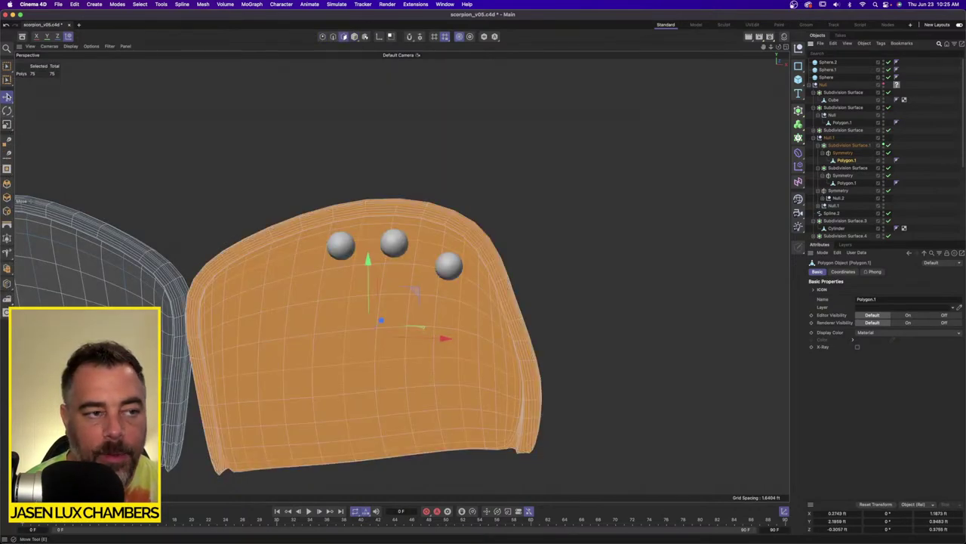
{"action": "key", "text": "e"}
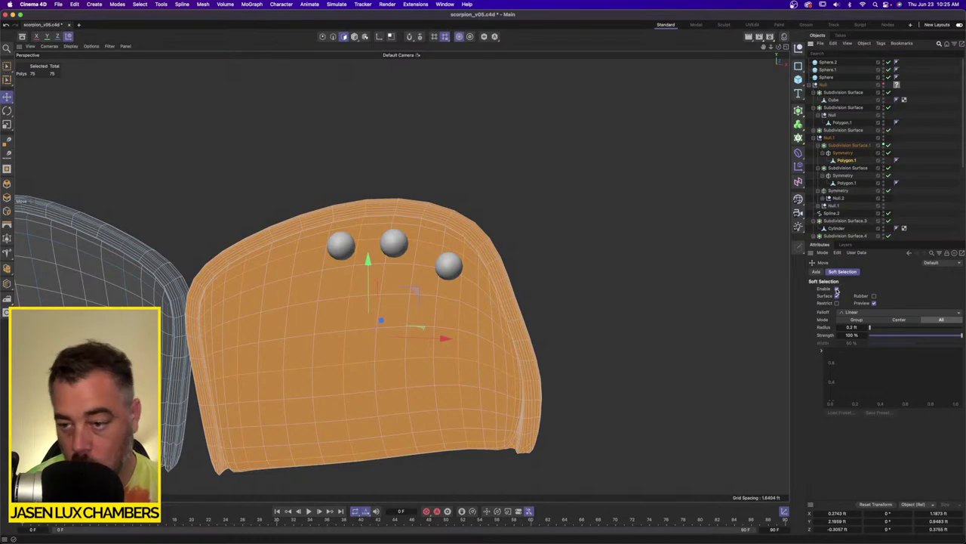
{"action": "left_click", "coordinate": [837, 289]}
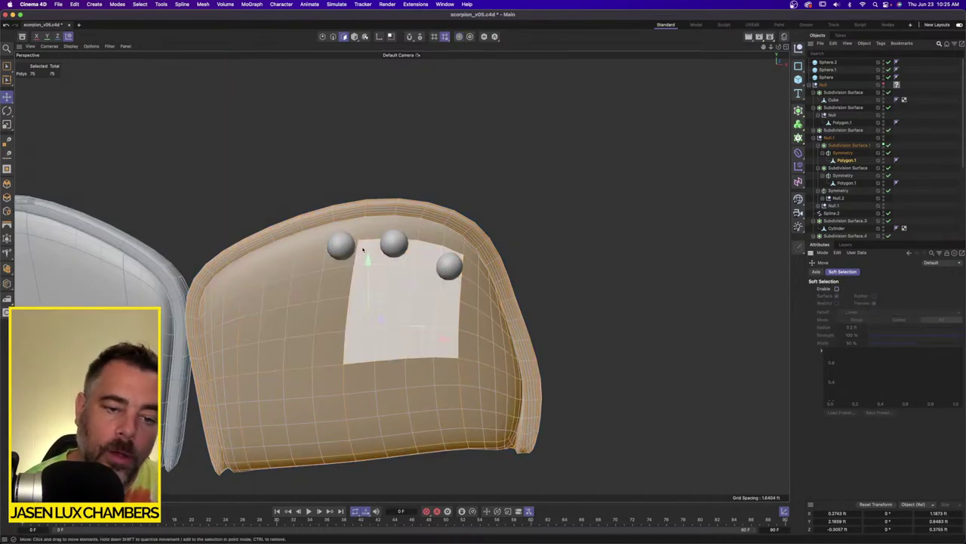
Select all face polygons of the plate inside its raised rim and grow the selection outward.
{"action": "left_click", "coordinate": [330, 259]}
{"action": "left_click_drag", "start_coordinate": [330, 259], "coordinate": [336, 251], "text": "alt"}
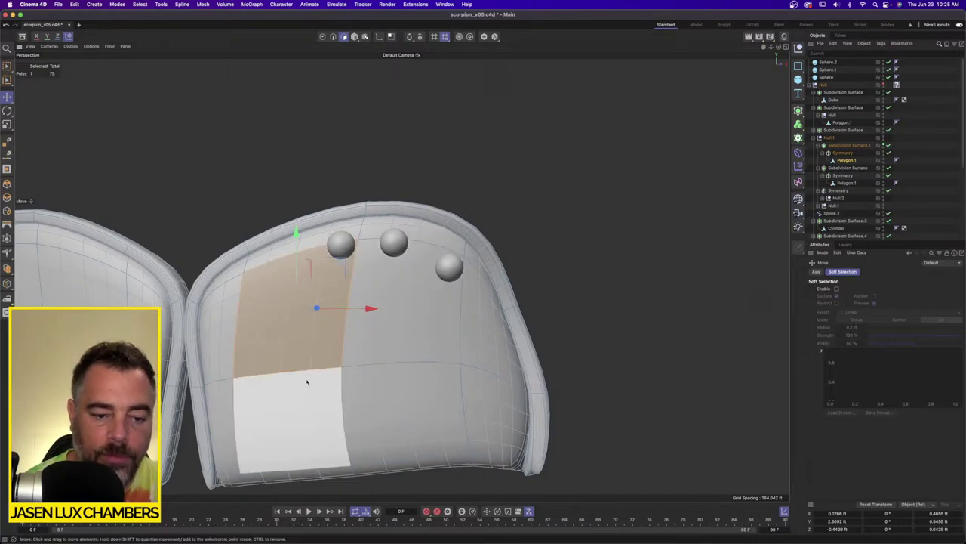
{"action": "left_click", "coordinate": [307, 383], "text": "shift"}
{"action": "left_click", "coordinate": [383, 384], "text": "shift"}
{"action": "left_click", "coordinate": [398, 334], "text": "shift"}
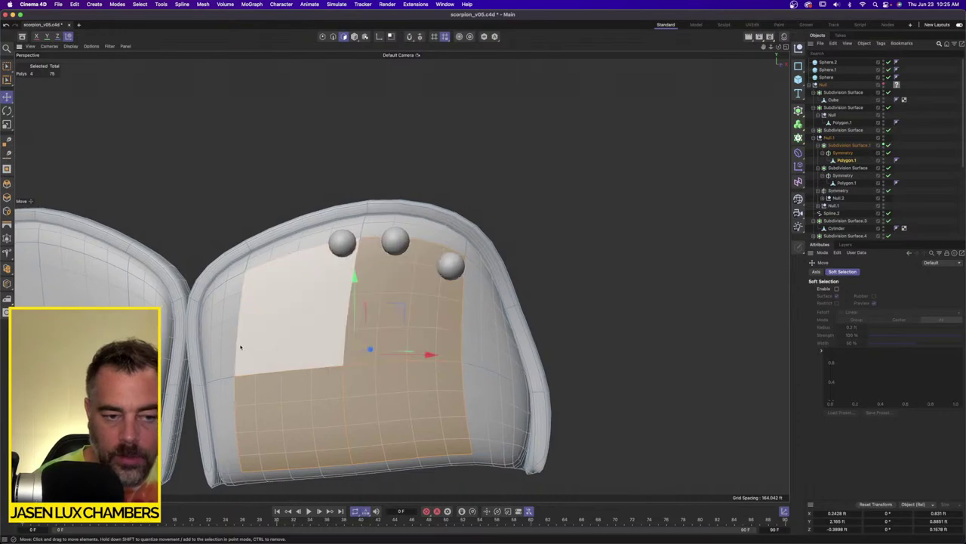
{"action": "left_click", "coordinate": [235, 339], "text": "shift"}
{"action": "left_click", "coordinate": [232, 432], "text": "shift"}
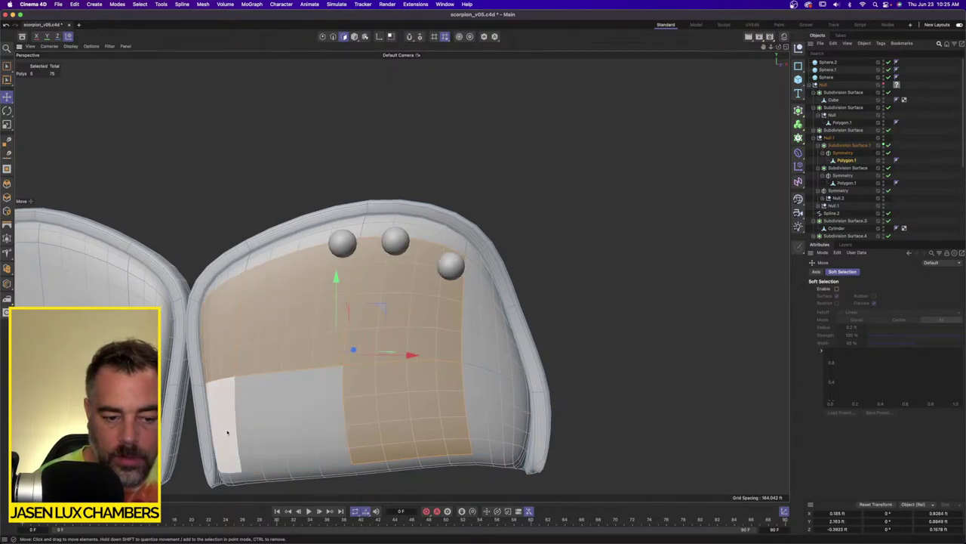
{"action": "left_click", "coordinate": [489, 418], "text": "shift"}
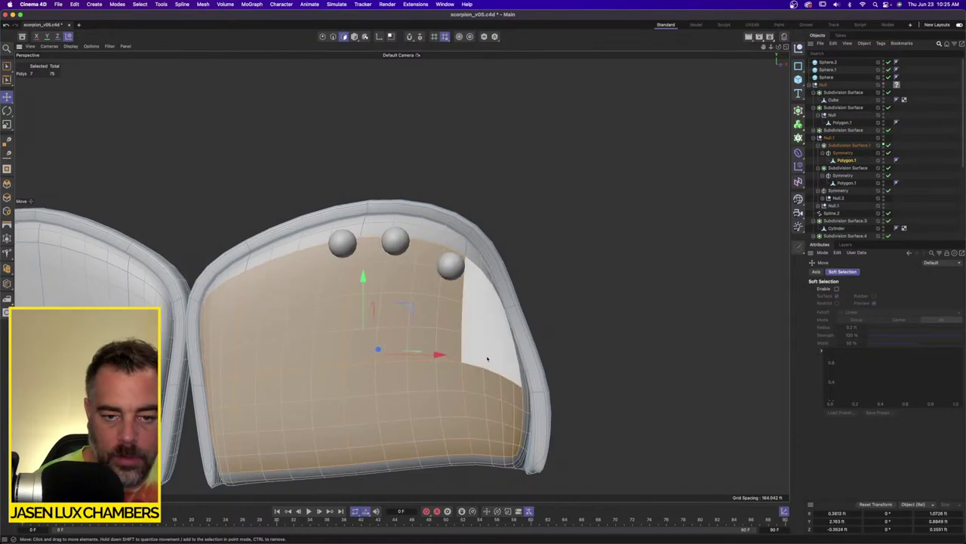
{"action": "left_click", "coordinate": [477, 266], "text": "shift"}
{"action": "left_click", "coordinate": [423, 257], "text": "shift"}
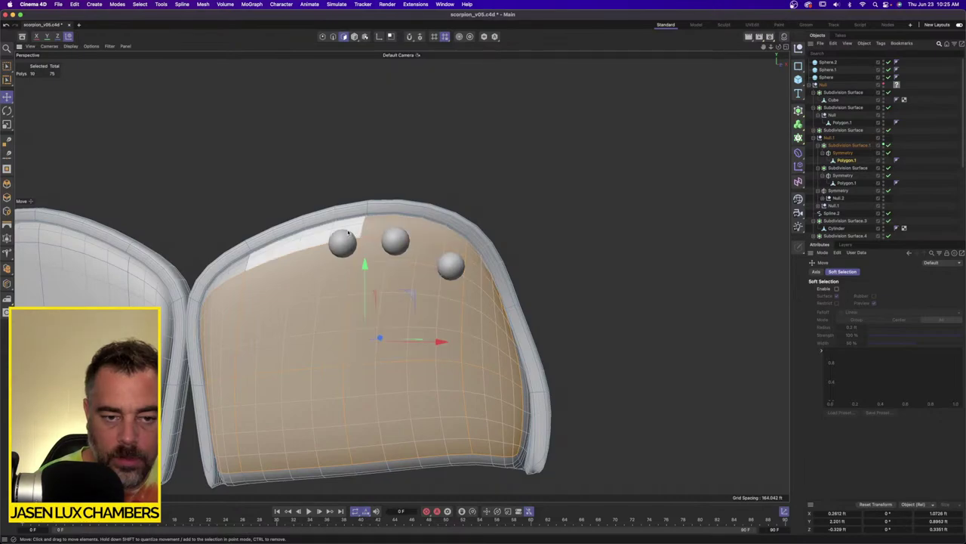
{"action": "left_click", "coordinate": [226, 273], "text": "shift"}
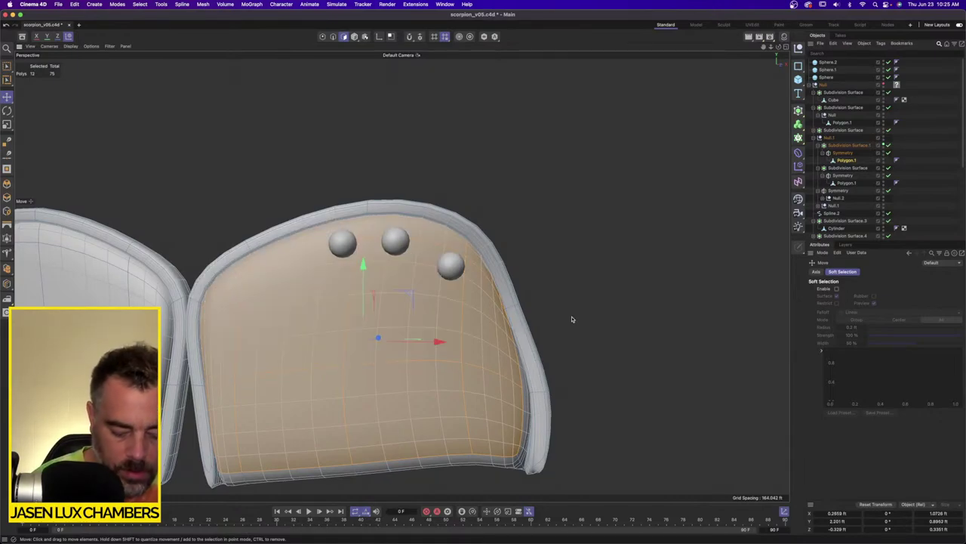
{"action": "key", "text": "u"}
{"action": "key", "text": "g"}
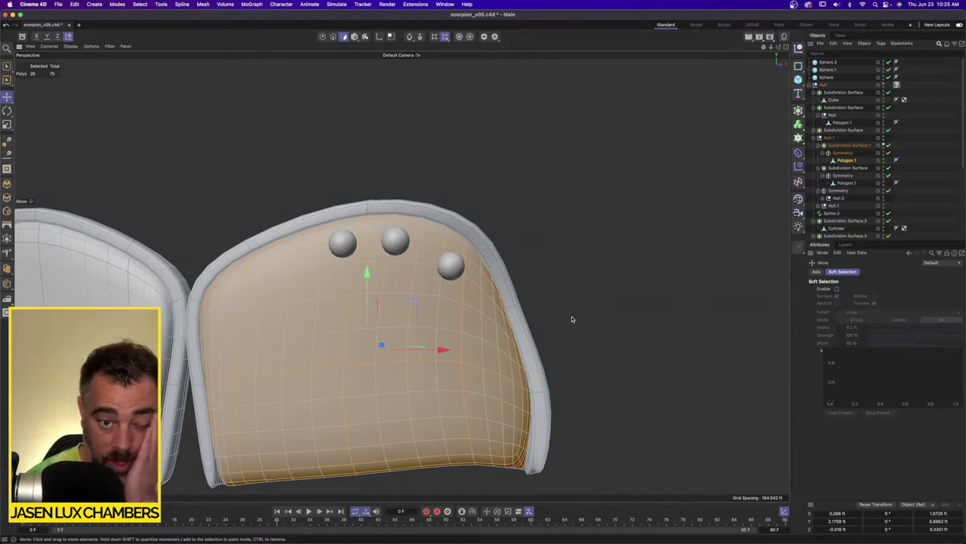
Subdivide the selected face polygons with 2 iterations, keeping Smooth Subdivision enabled.
{"action": "left_click", "coordinate": [203, 4]}
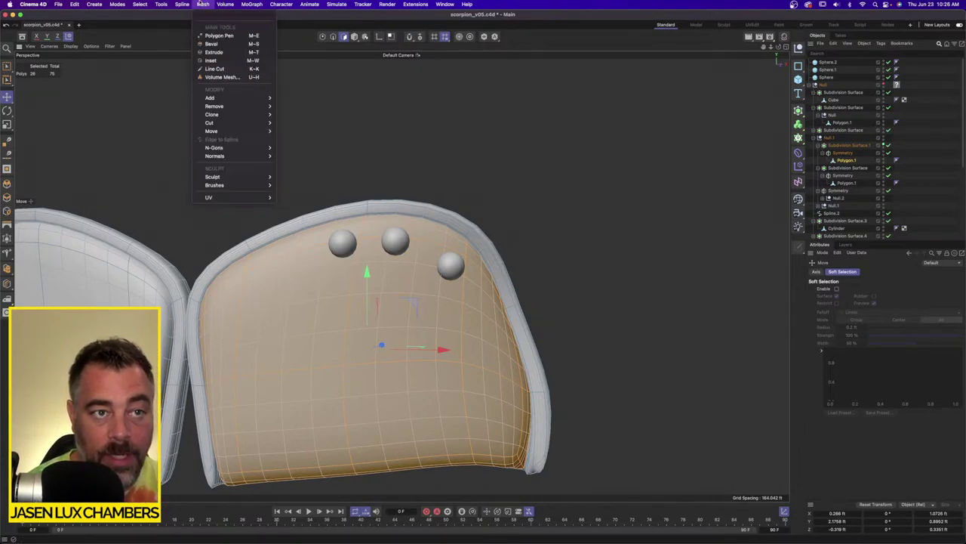
{"action": "mouse_move", "coordinate": [222, 98]}
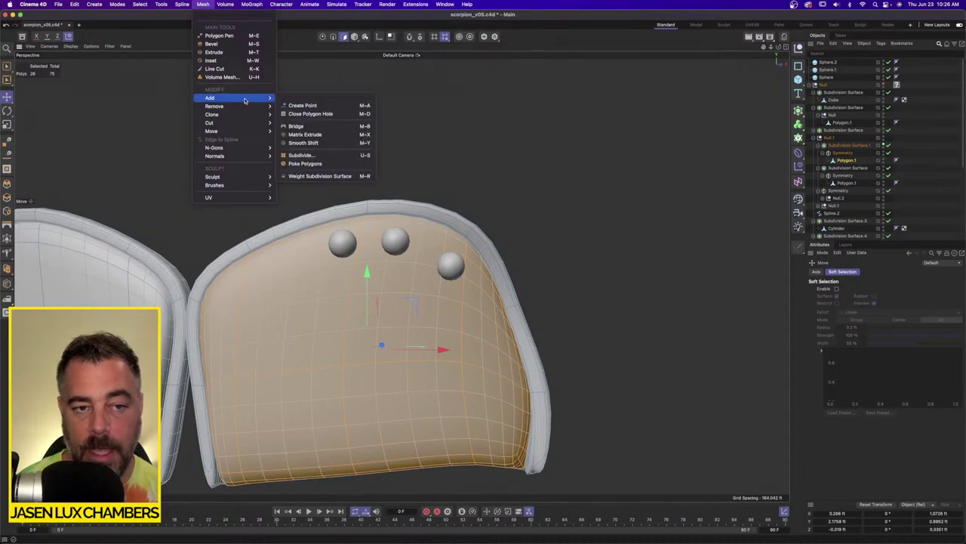
{"action": "left_click", "coordinate": [311, 155]}
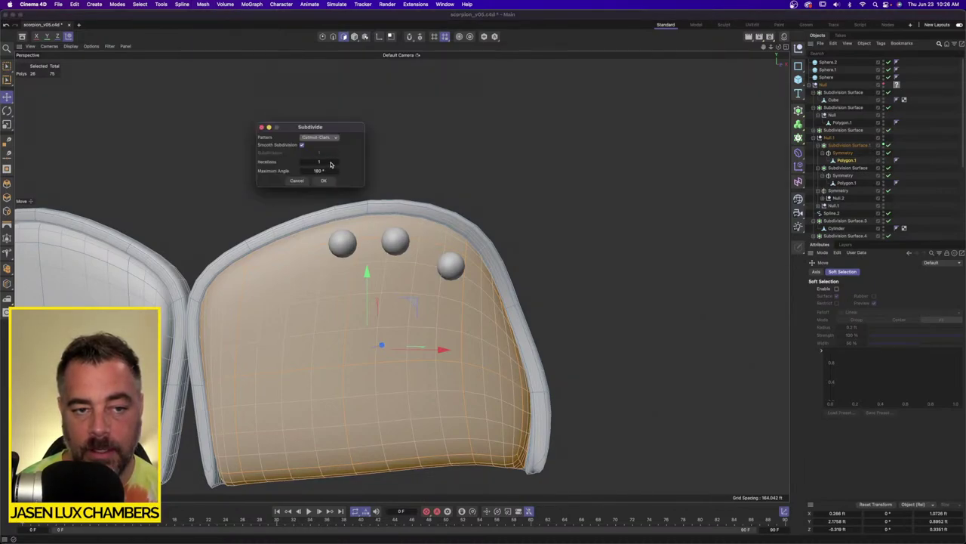
{"action": "left_click", "coordinate": [330, 163]}
{"action": "type", "text": "2"}
{"action": "key", "text": "Return"}
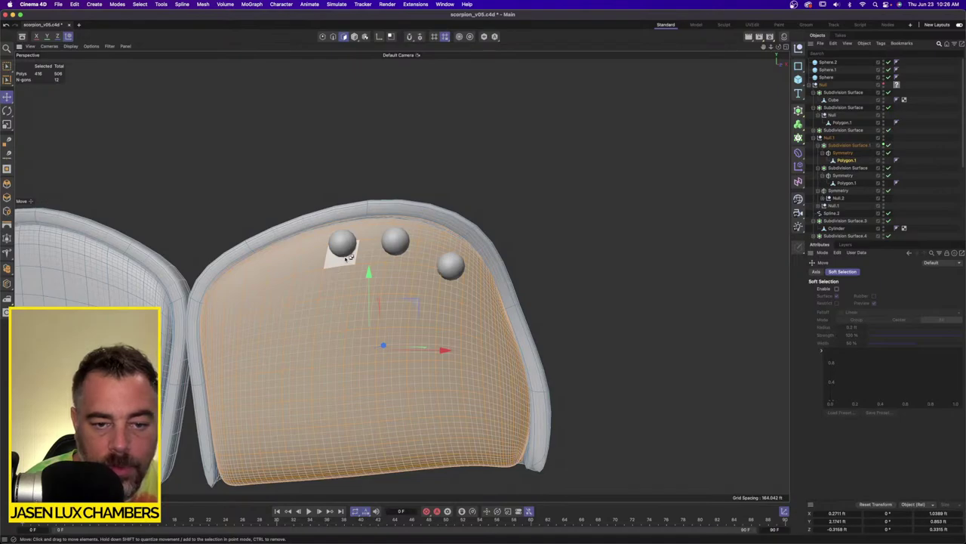
Deselect the polygon behind each of the three eyes and extrude the remaining face by about 0.026 ft to form sockets.
{"action": "left_click", "coordinate": [349, 257], "text": "ctrl"}
{"action": "left_click", "coordinate": [411, 259], "text": "ctrl"}
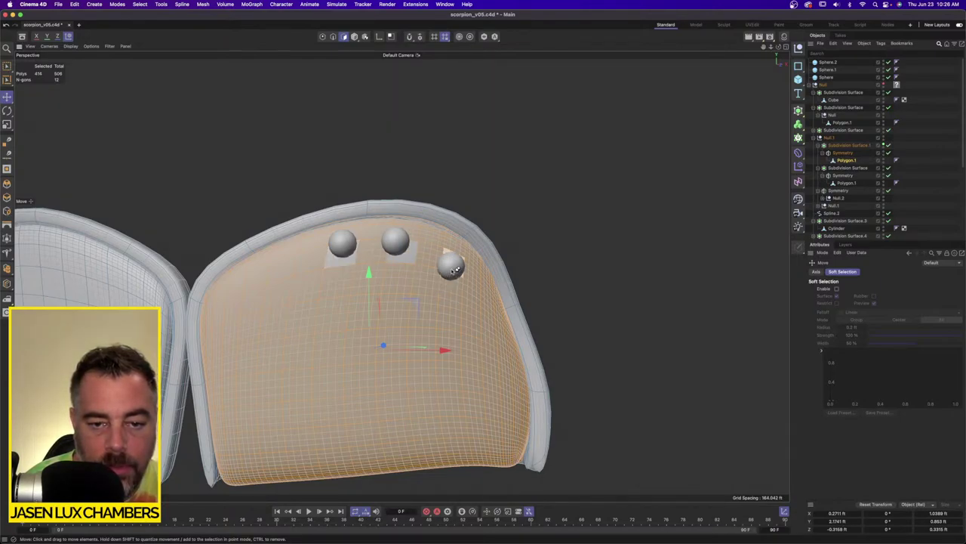
{"action": "left_click", "coordinate": [454, 269], "text": "ctrl"}
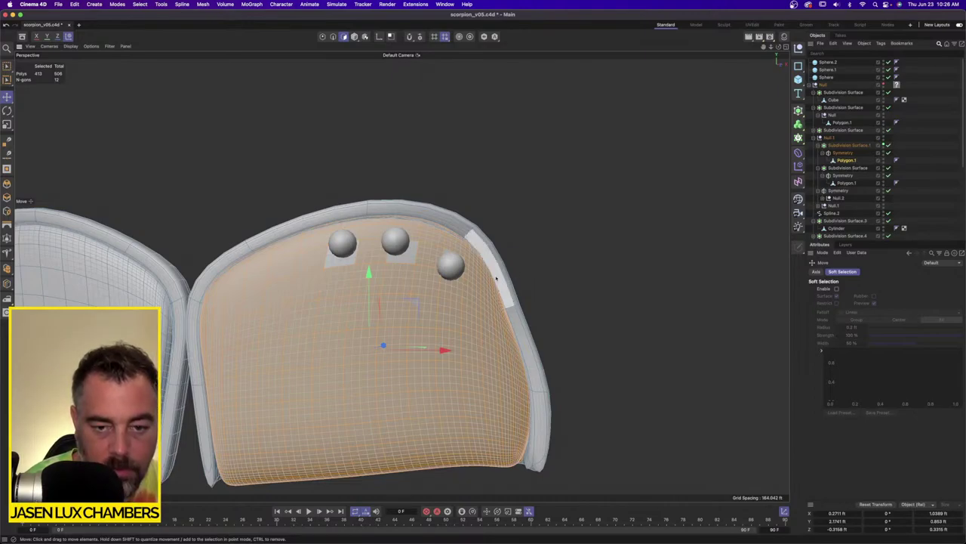
{"action": "key", "text": "d"}
{"action": "mouse_move", "coordinate": [528, 270]}
{"action": "left_mouse_down"}
{"action": "mouse_move", "coordinate": [560, 270]}
{"action": "mouse_move", "coordinate": [526, 266]}
{"action": "left_mouse_up"}
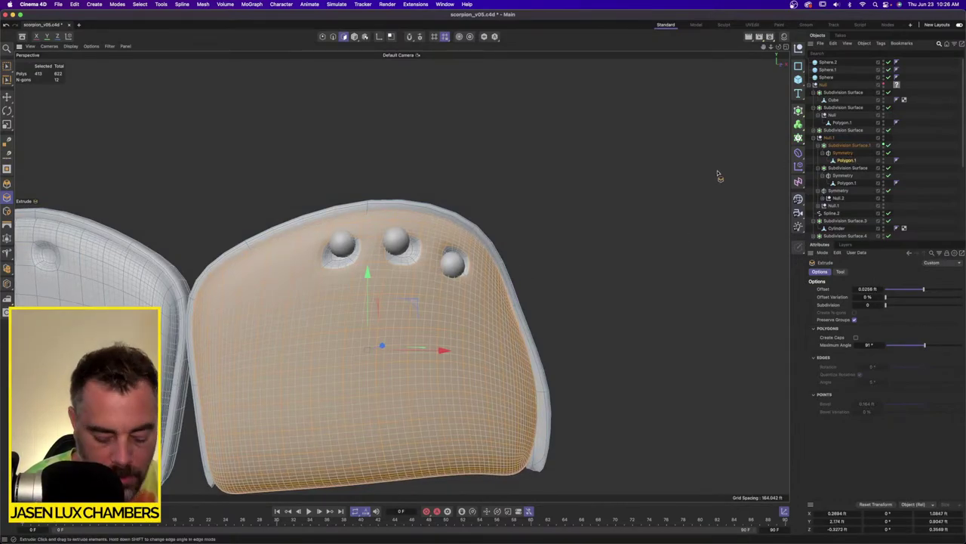
Compare the plate and eye positions with the scorpion drawing in the Front view, toggling the plate's visibility.
{"action": "left_click", "coordinate": [785, 47]}
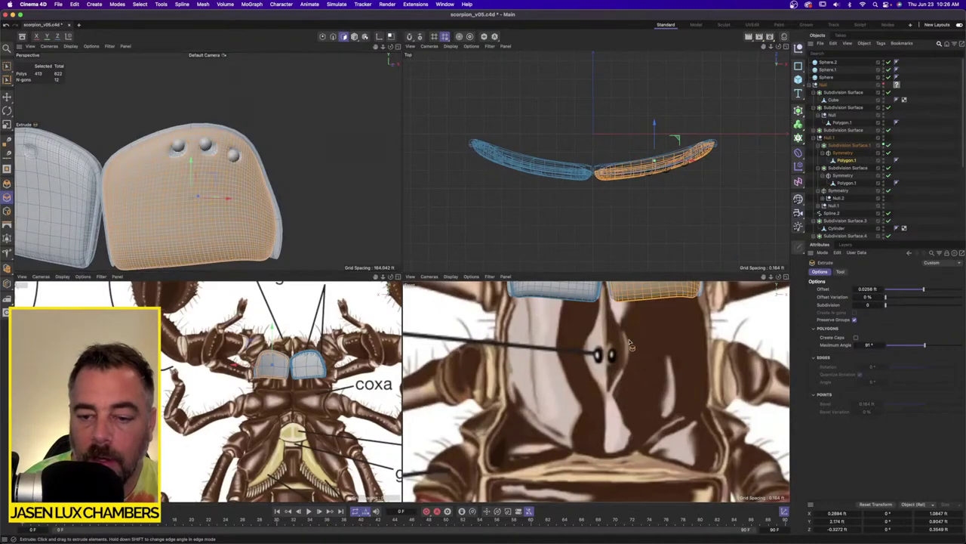
{"action": "middle_click_drag", "start_coordinate": [606, 336], "coordinate": [586, 447], "text": "alt"}
{"action": "right_click_drag", "start_coordinate": [607, 336], "coordinate": [628, 336], "text": "alt"}
{"action": "scroll", "coordinate": [604, 335], "scroll_direction": "up", "scroll_amount": 2}
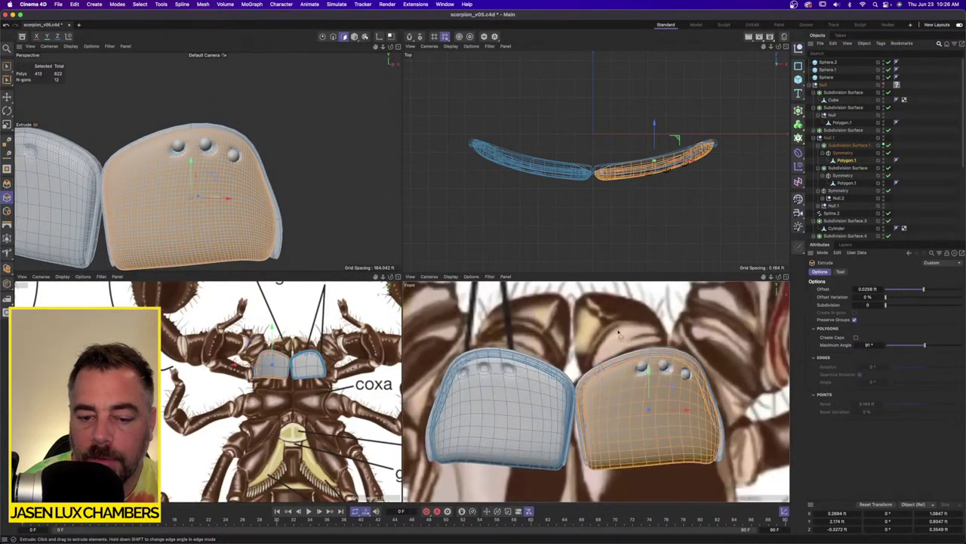
{"action": "left_click", "coordinate": [886, 146]}
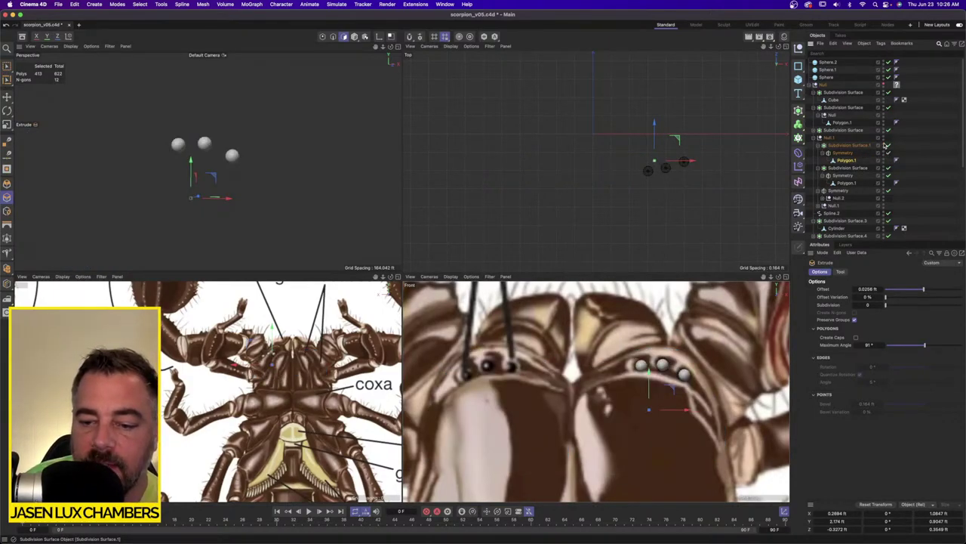
{"action": "left_click", "coordinate": [886, 146]}
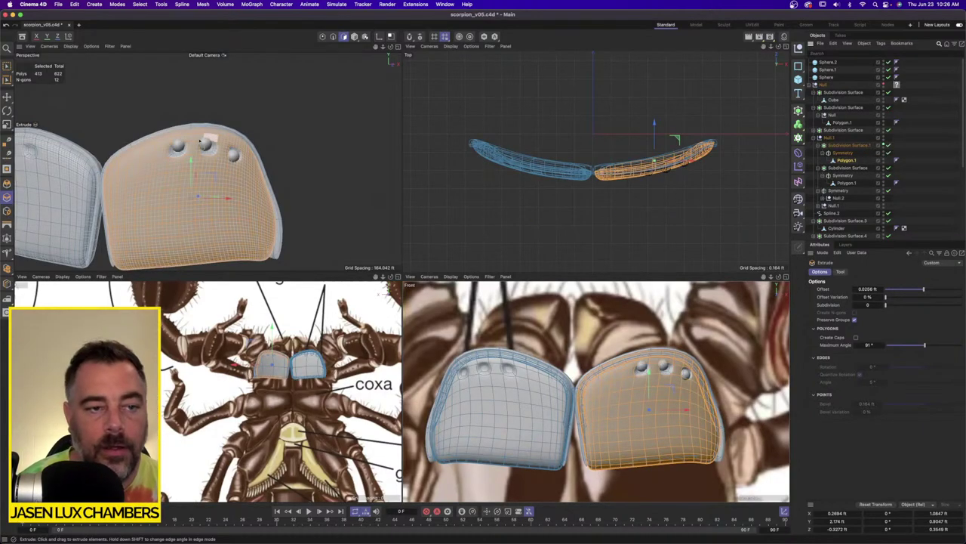
Select the socket polygon behind the innermost eye, enable Soft Selection, and raise it behind the sphere to about Y 2.51 ft.
{"action": "scroll", "coordinate": [200, 141], "scroll_direction": "up", "scroll_amount": 8}
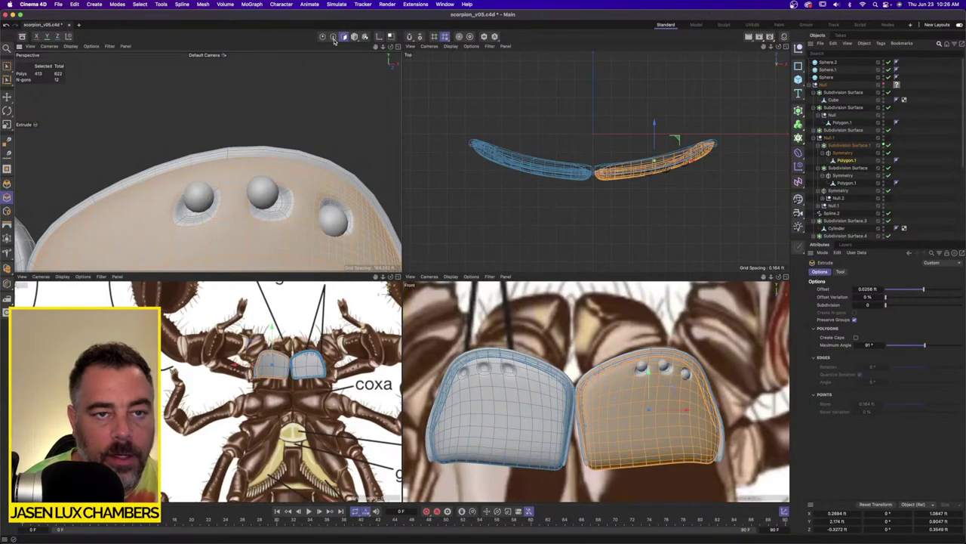
{"action": "left_click", "coordinate": [199, 211]}
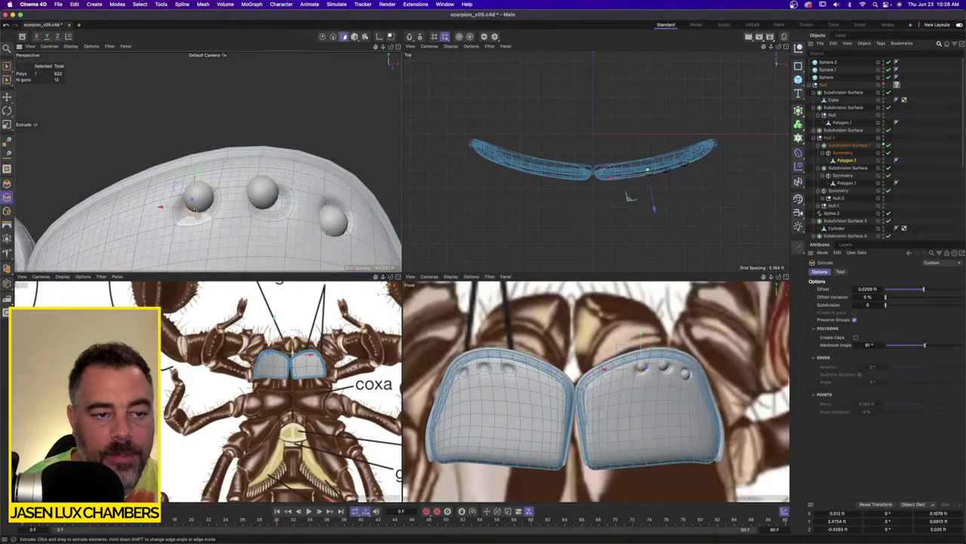
{"action": "key", "text": "e"}
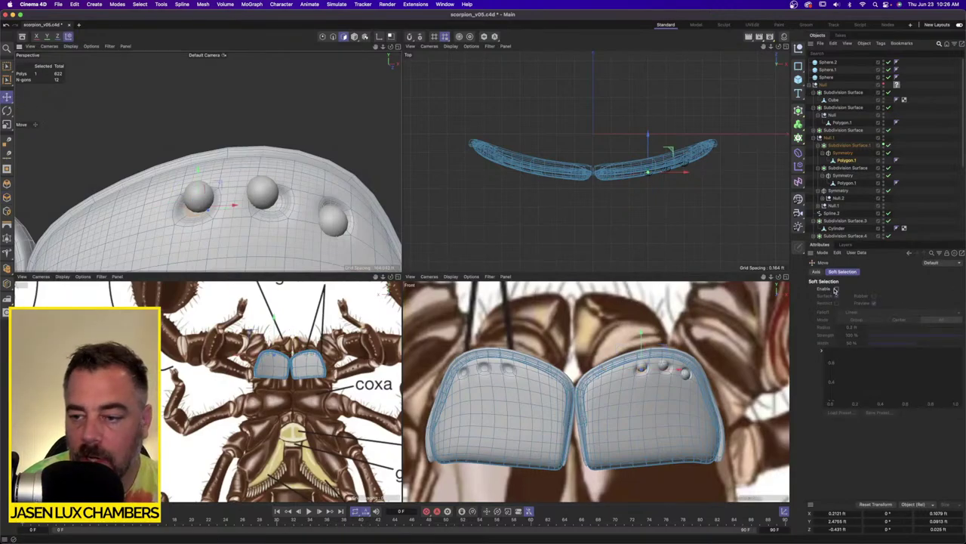
{"action": "left_click", "coordinate": [836, 289]}
{"action": "scroll", "coordinate": [644, 347], "scroll_direction": "up", "scroll_amount": 5}
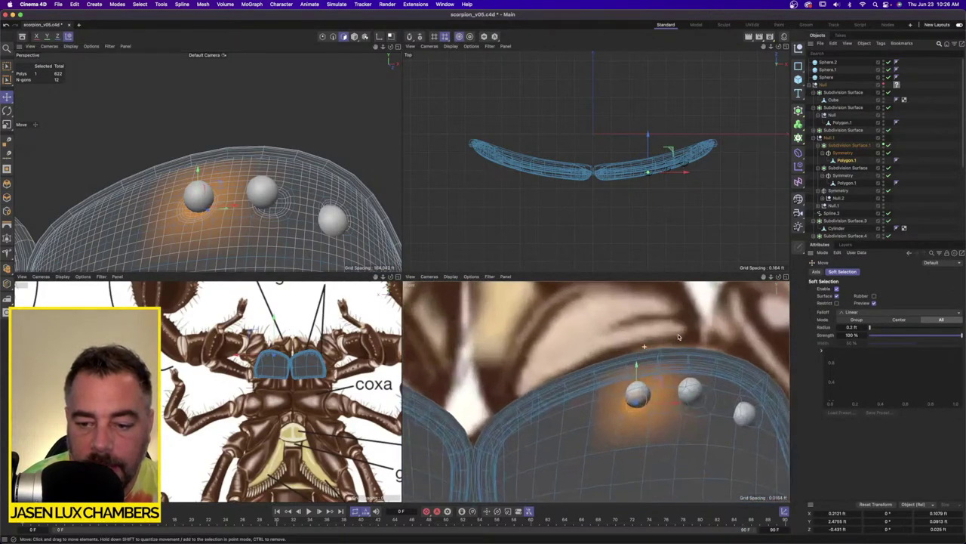
{"action": "right_click_drag", "start_coordinate": [678, 337], "coordinate": [685, 339], "text": "alt"}
{"action": "left_click_drag", "start_coordinate": [637, 407], "coordinate": [637, 396]}
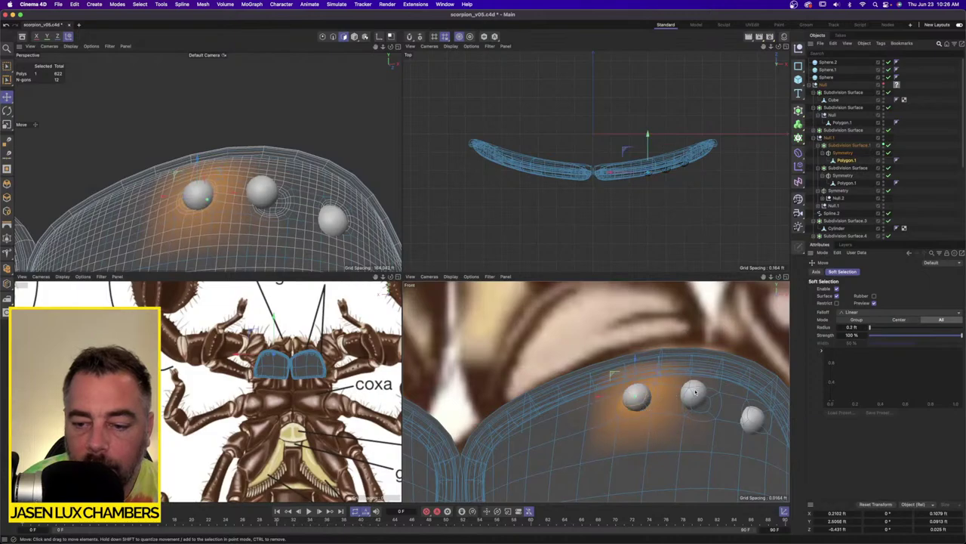
Center the middle and outer sockets behind their eyes with Soft Selection, fine-tune the inner socket, and clear the selection.
{"action": "left_click", "coordinate": [694, 391]}
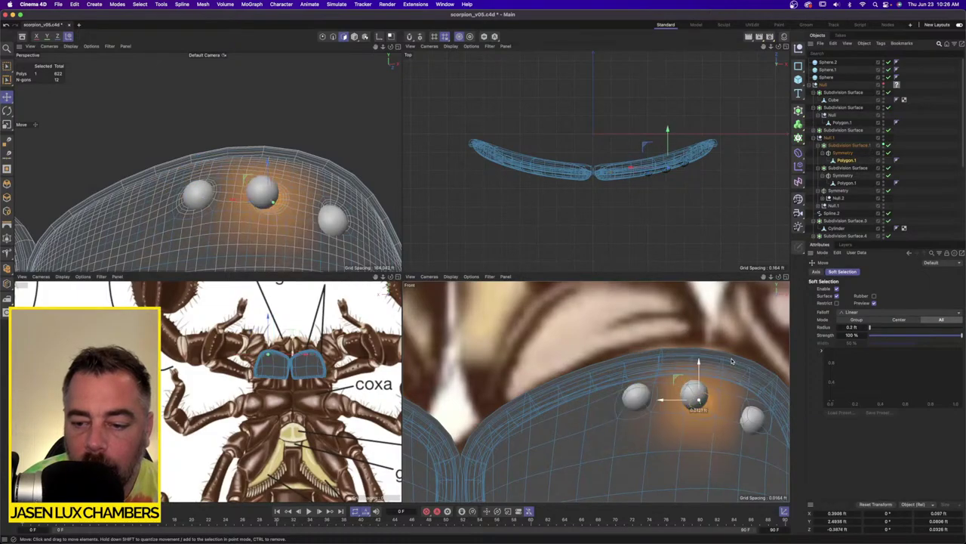
{"action": "left_click", "coordinate": [757, 416]}
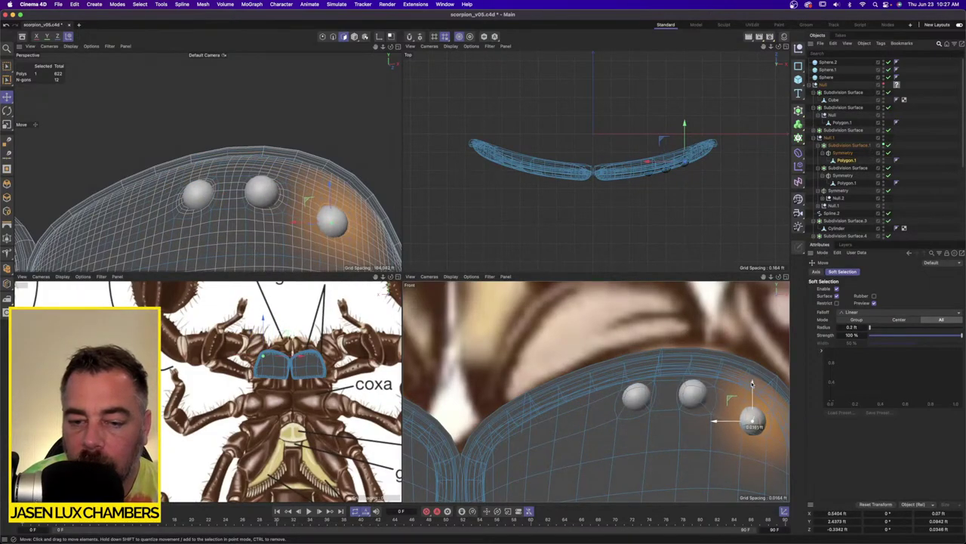
{"action": "left_click", "coordinate": [696, 392]}
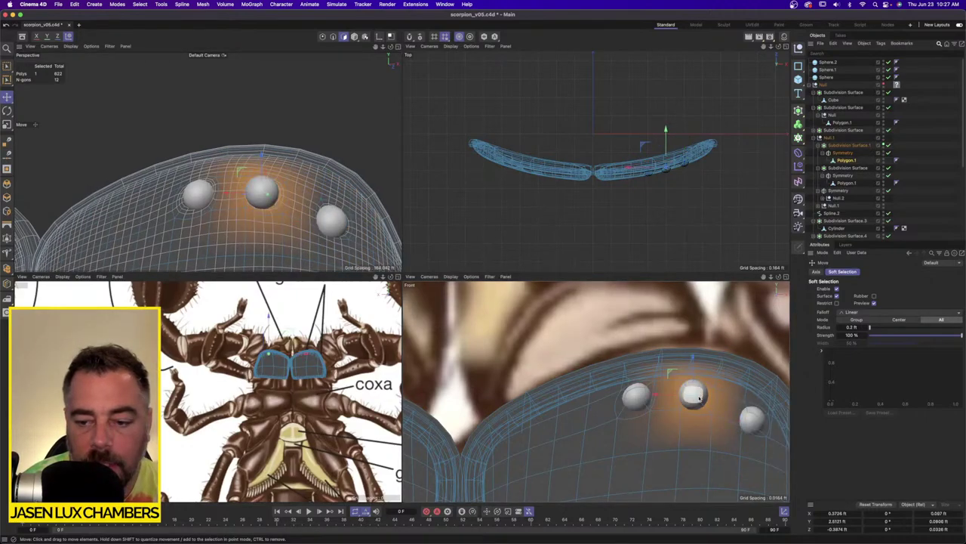
{"action": "left_click", "coordinate": [633, 400]}
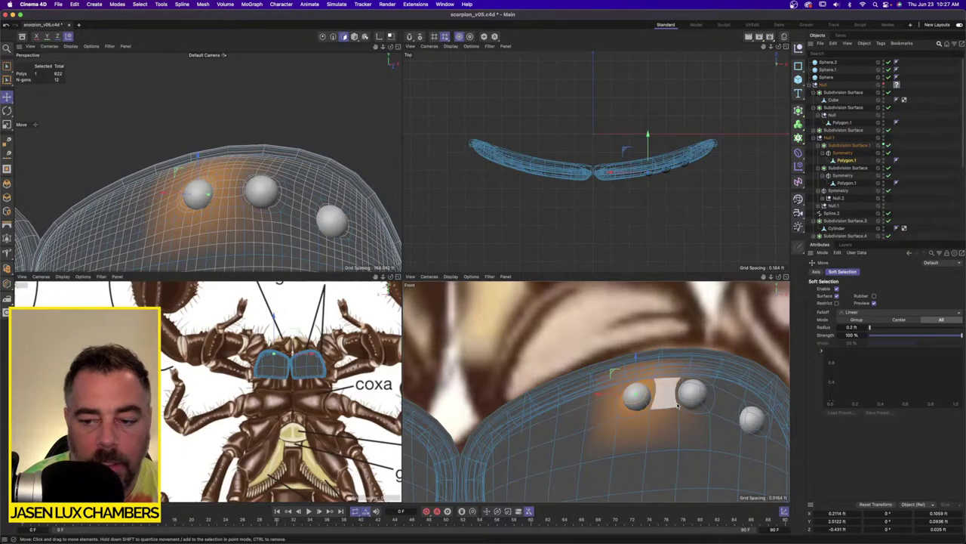
{"action": "left_click", "coordinate": [923, 155]}
{"action": "left_click_drag", "start_coordinate": [284, 174], "coordinate": [260, 172], "text": "alt"}
{"action": "scroll", "coordinate": [198, 172], "scroll_direction": "down", "scroll_amount": 5}
{"action": "scroll", "coordinate": [260, 172], "scroll_direction": "up", "scroll_amount": 3}
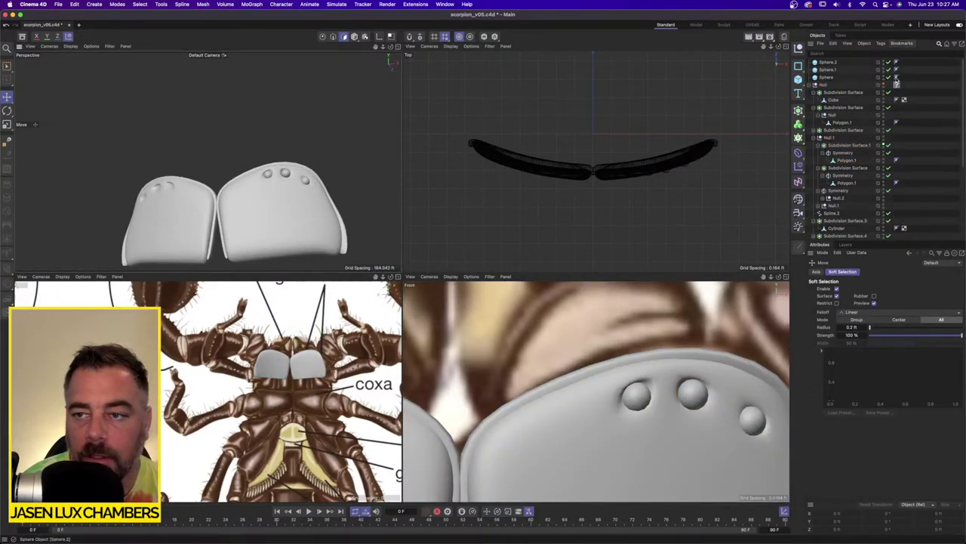
Add a Symmetry object, group the three eye spheres in a Null, and place that group inside the Symmetry.
{"action": "left_click", "coordinate": [799, 110]}
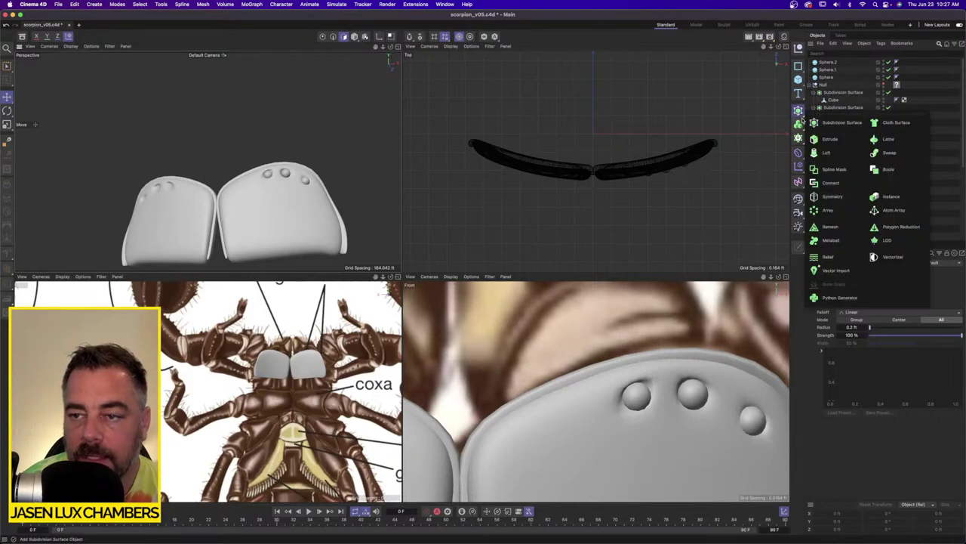
{"action": "left_click", "coordinate": [832, 196]}
{"action": "left_click_drag", "start_coordinate": [829, 69], "coordinate": [830, 62]}
{"action": "key", "text": "alt+g"}
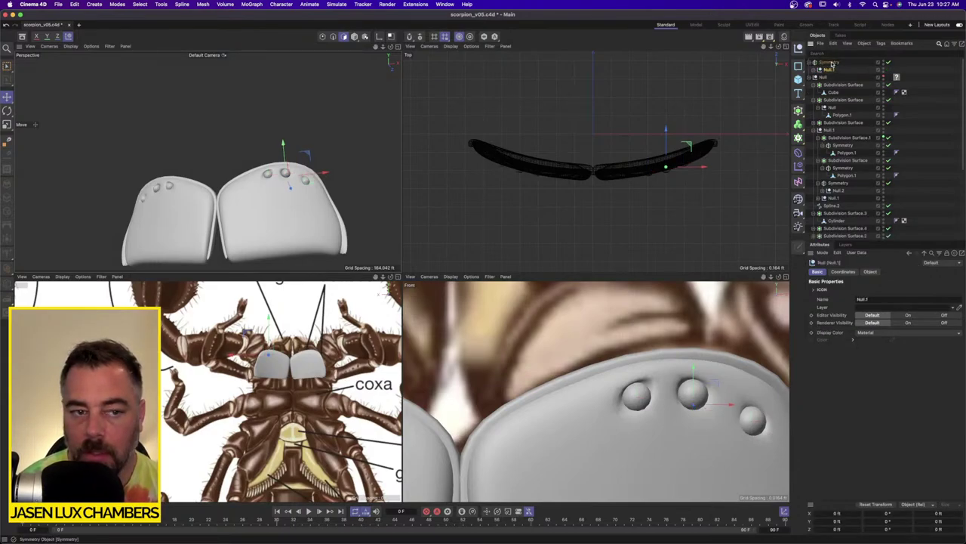
Clear the selection, create a new material, and darken its color to a value of about 9%.
{"action": "left_click", "coordinate": [922, 108]}
{"action": "left_click_drag", "start_coordinate": [256, 173], "coordinate": [274, 142], "text": "alt"}
{"action": "right_click_drag", "start_coordinate": [279, 156], "coordinate": [267, 163], "text": "alt"}
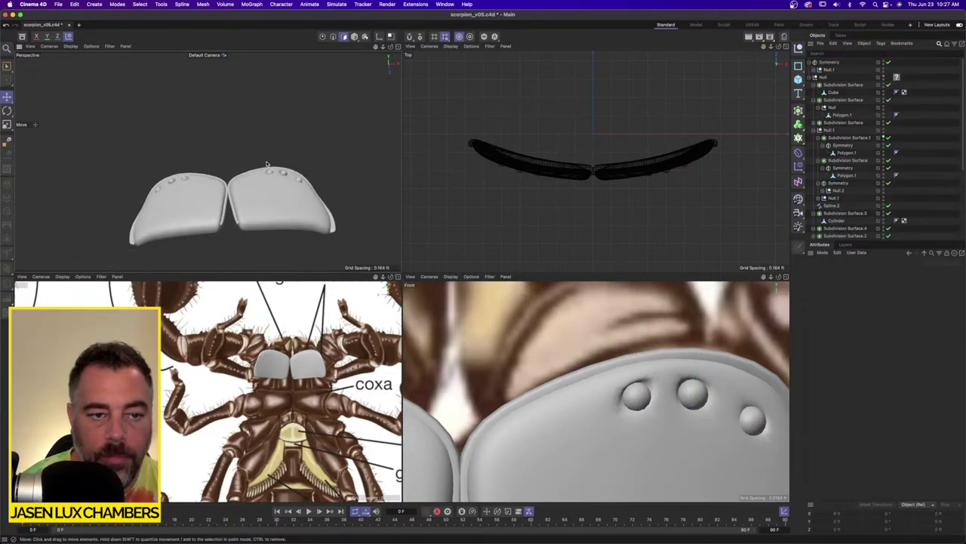
{"action": "middle_click_drag", "start_coordinate": [267, 163], "coordinate": [271, 146], "text": "alt"}
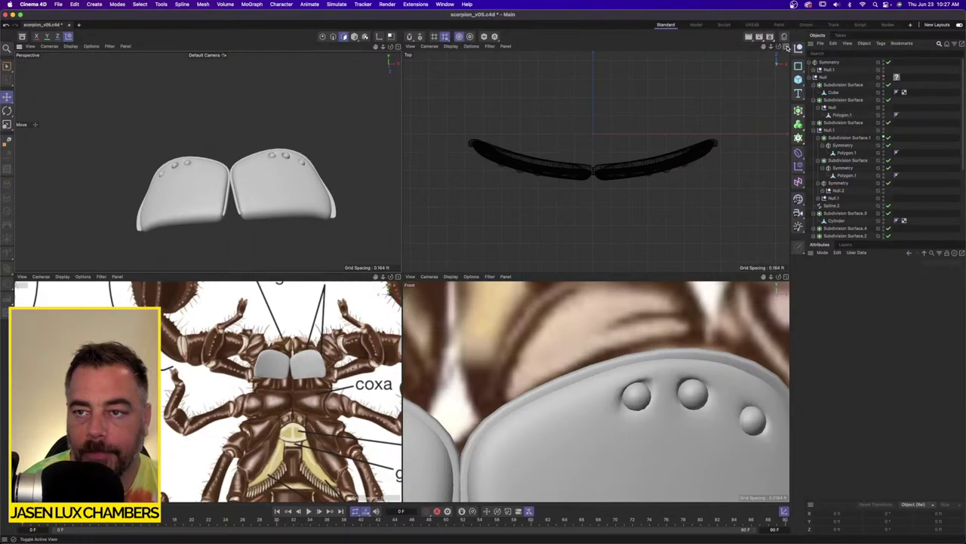
{"action": "left_click", "coordinate": [785, 38]}
{"action": "double_click", "coordinate": [709, 137]}
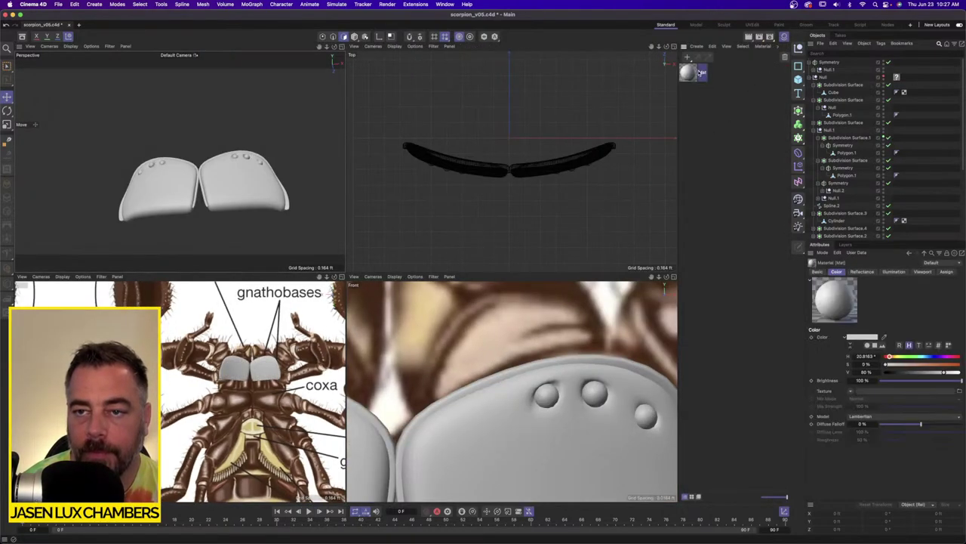
{"action": "double_click", "coordinate": [690, 72]}
{"action": "left_click", "coordinate": [838, 128]}
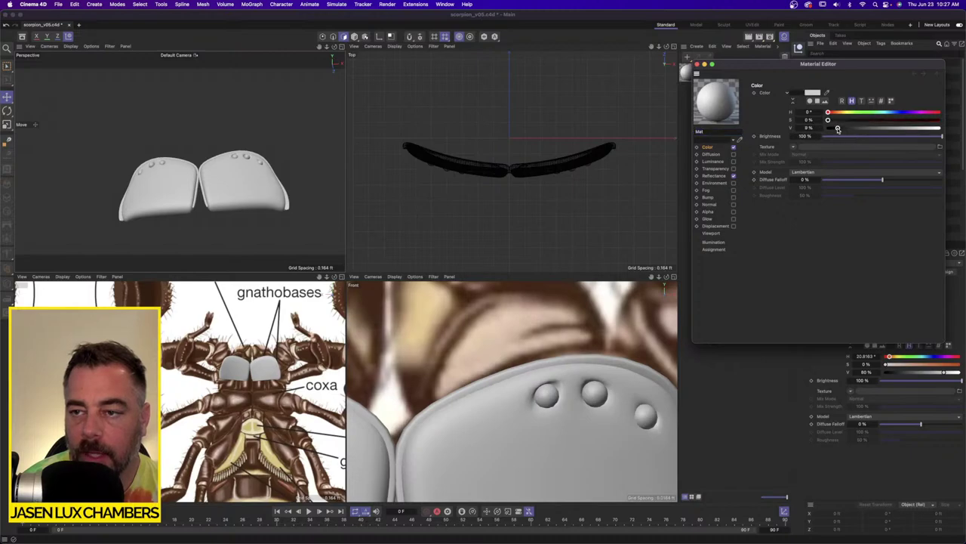
{"action": "key", "text": "super+w"}
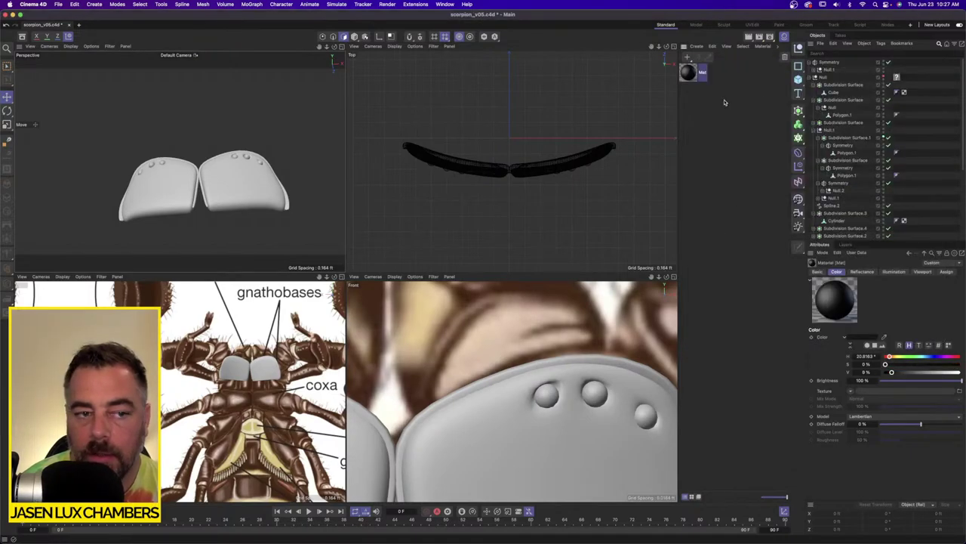
Add a Reflection (Legacy) layer at 3% to the dark material and apply the material to the lateral-eye Symmetry object.
{"action": "scroll", "coordinate": [216, 155], "scroll_direction": "up", "scroll_amount": 2}
{"action": "double_click", "coordinate": [690, 72]}
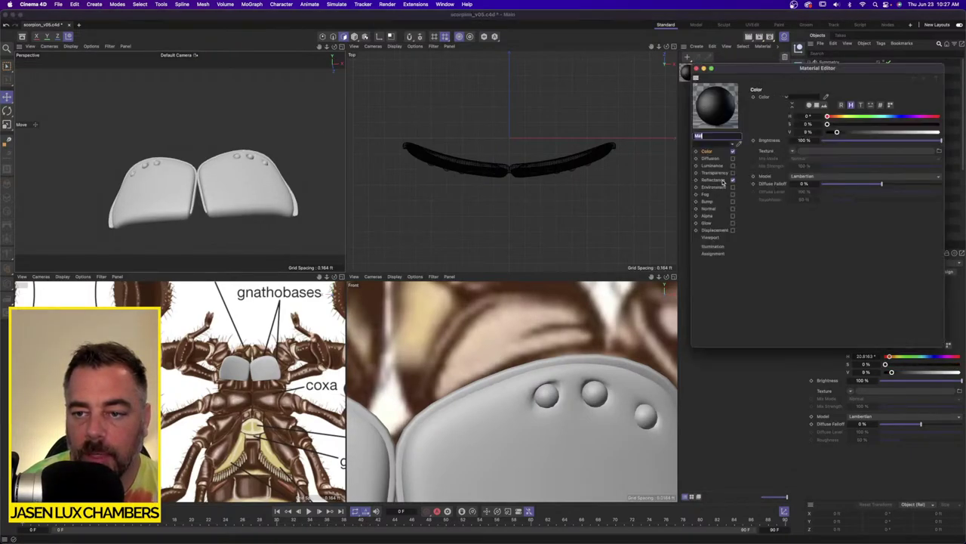
{"action": "left_click", "coordinate": [721, 180]}
{"action": "left_click", "coordinate": [761, 114]}
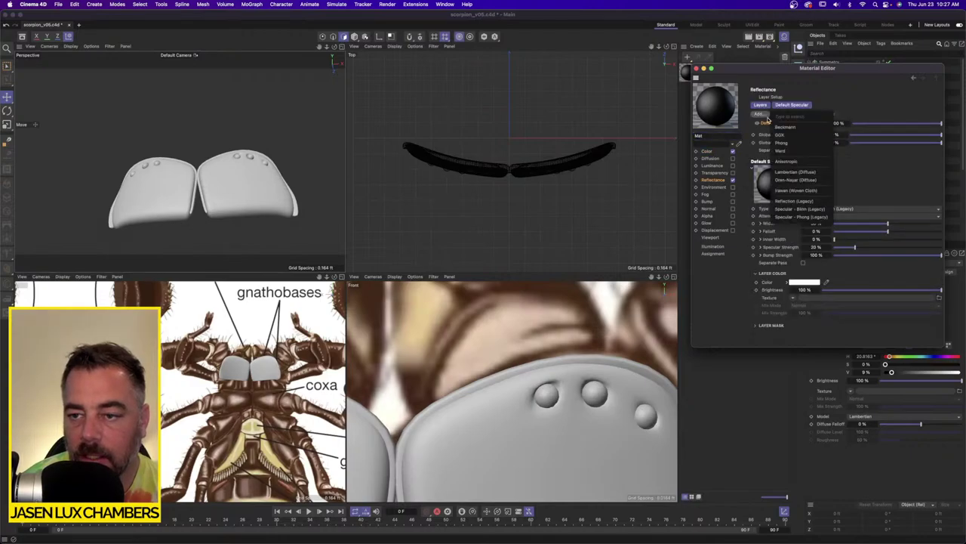
{"action": "left_click", "coordinate": [802, 201]}
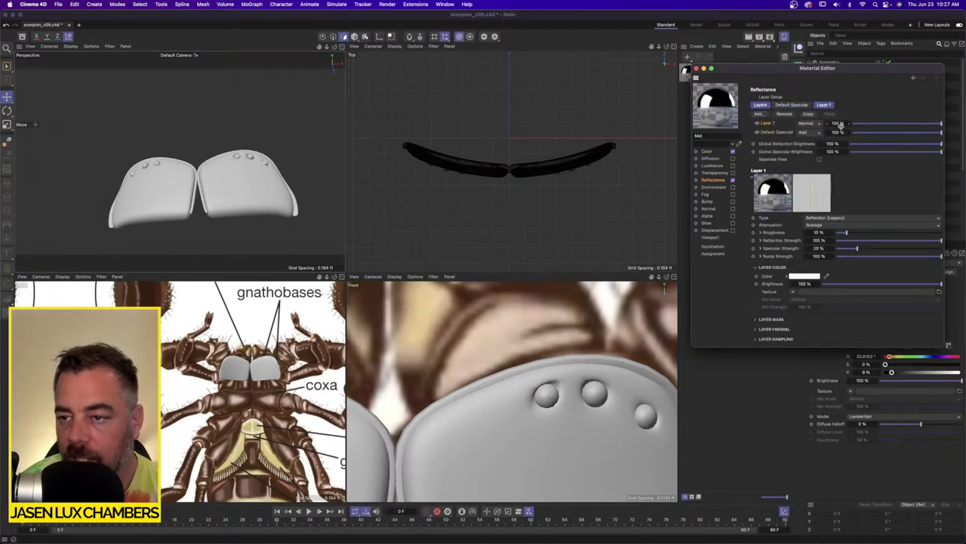
{"action": "type", "text": "3"}
{"action": "key", "text": "Return"}
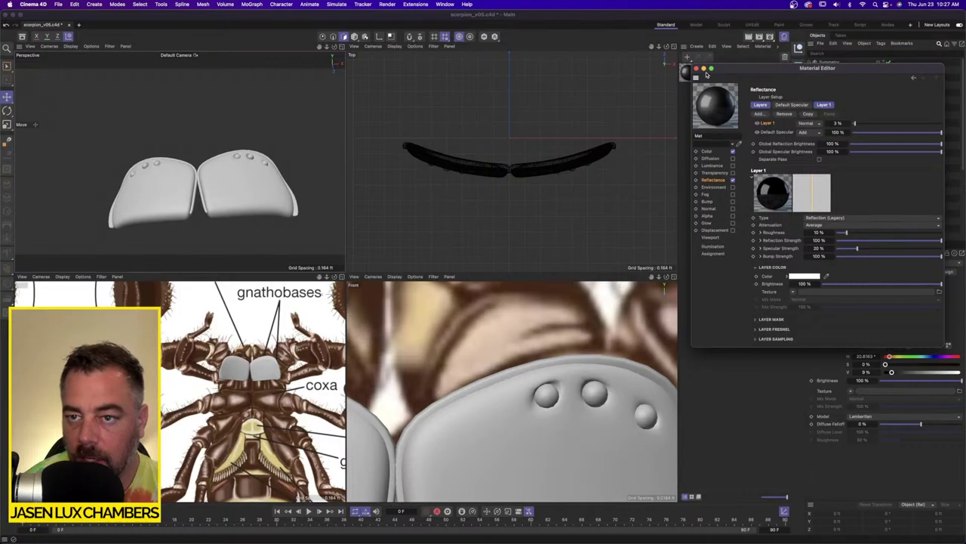
{"action": "left_click", "coordinate": [696, 69]}
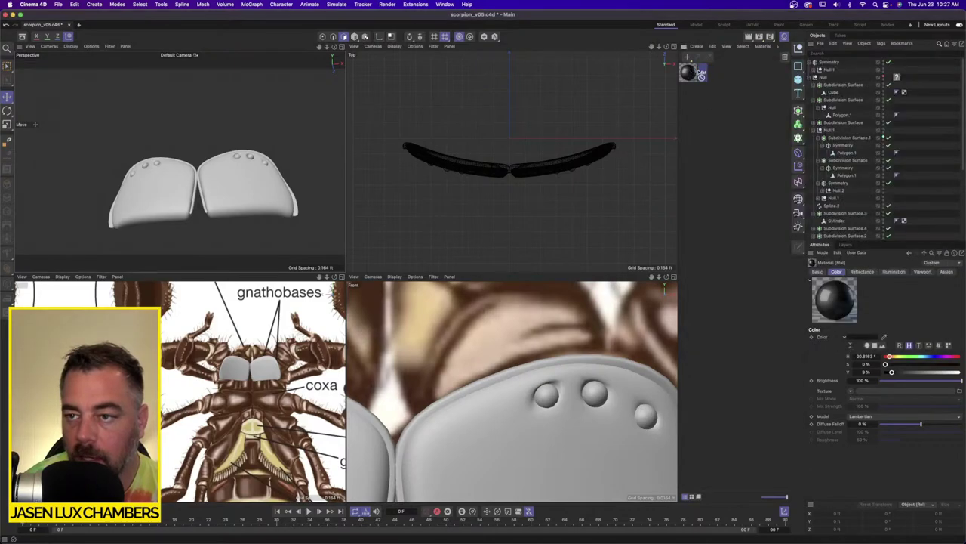
{"action": "left_click_drag", "start_coordinate": [830, 64], "coordinate": [831, 65]}
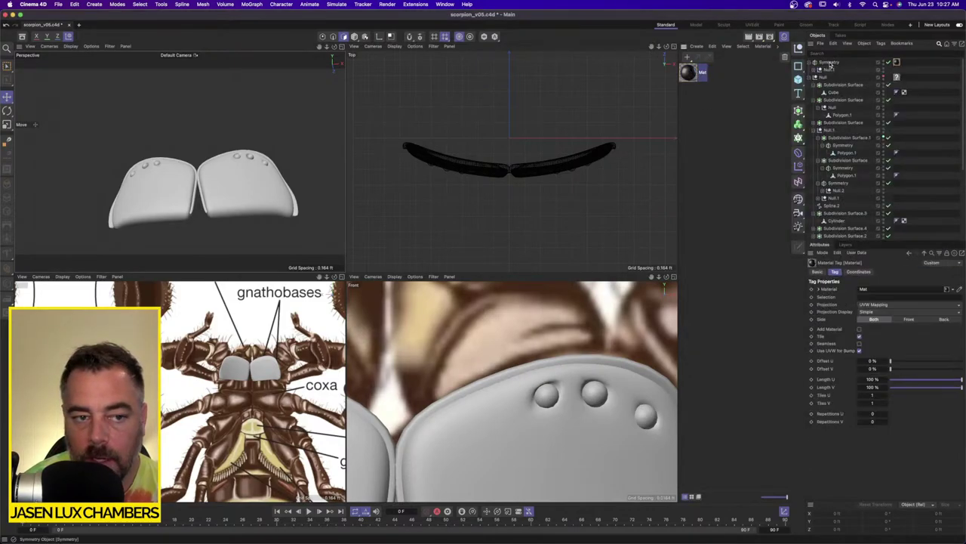
{"action": "left_click", "coordinate": [746, 157]}
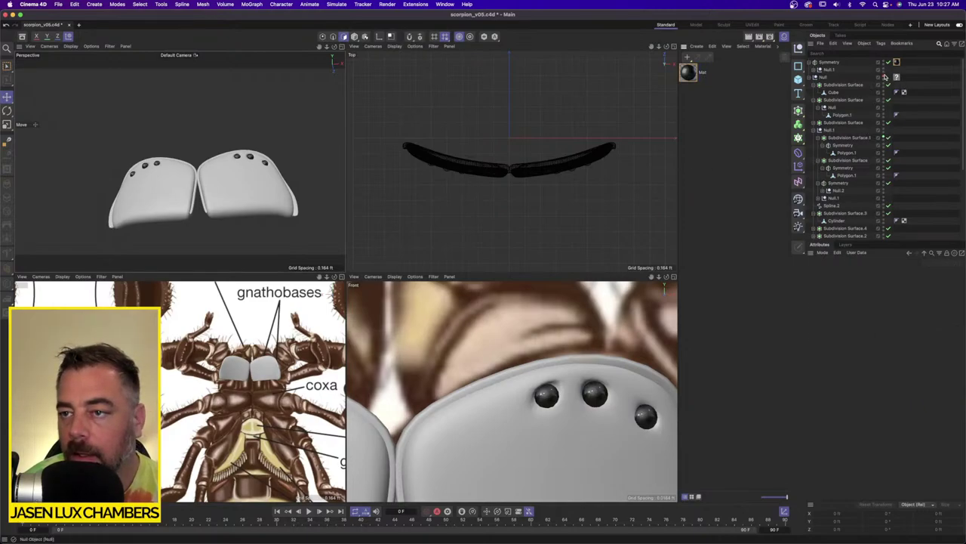
Reveal the rest of the scorpion and select the mesh of the central eye mound between the carapace plates.
{"action": "left_click", "coordinate": [841, 114]}
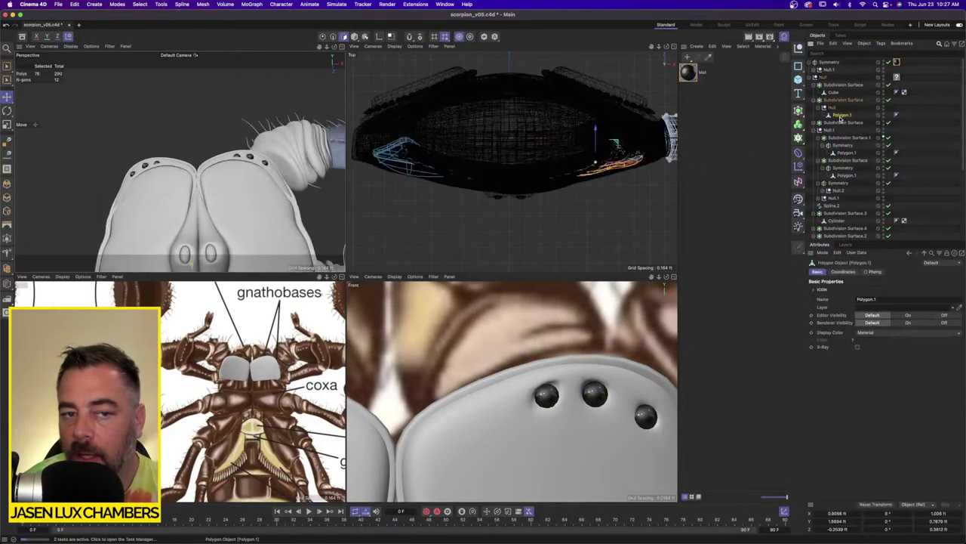
{"action": "left_click", "coordinate": [834, 92]}
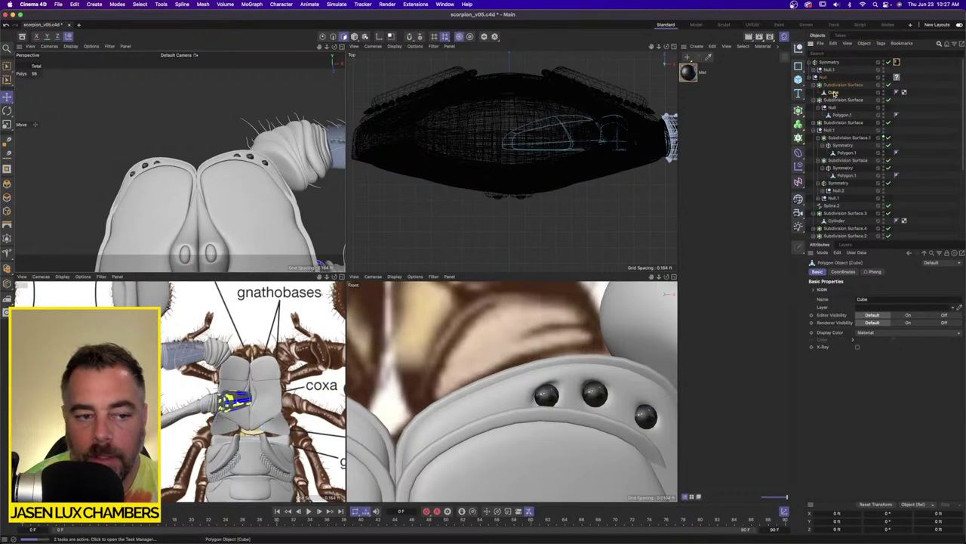
{"action": "left_click", "coordinate": [820, 122]}
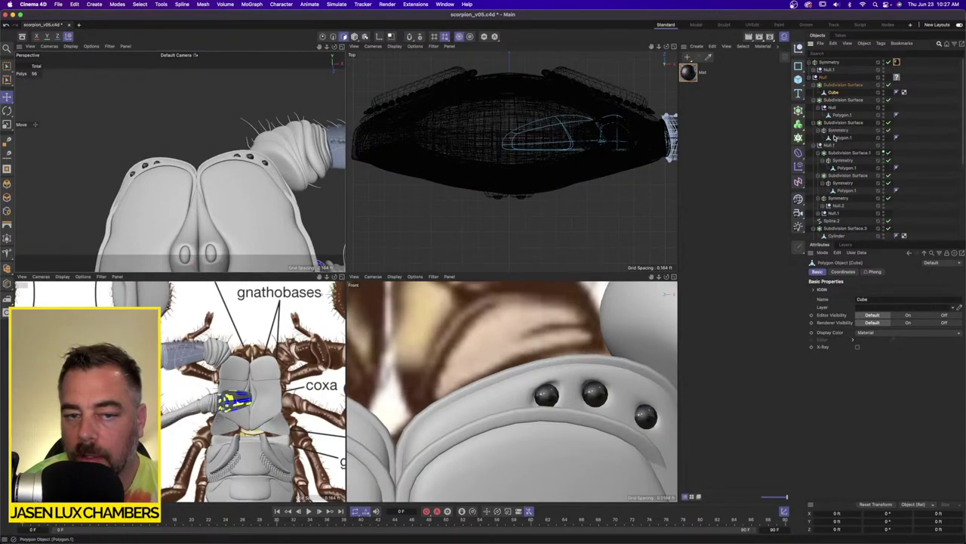
{"action": "left_click", "coordinate": [840, 137]}
{"action": "right_click_drag", "start_coordinate": [213, 197], "coordinate": [231, 207], "text": "alt"}
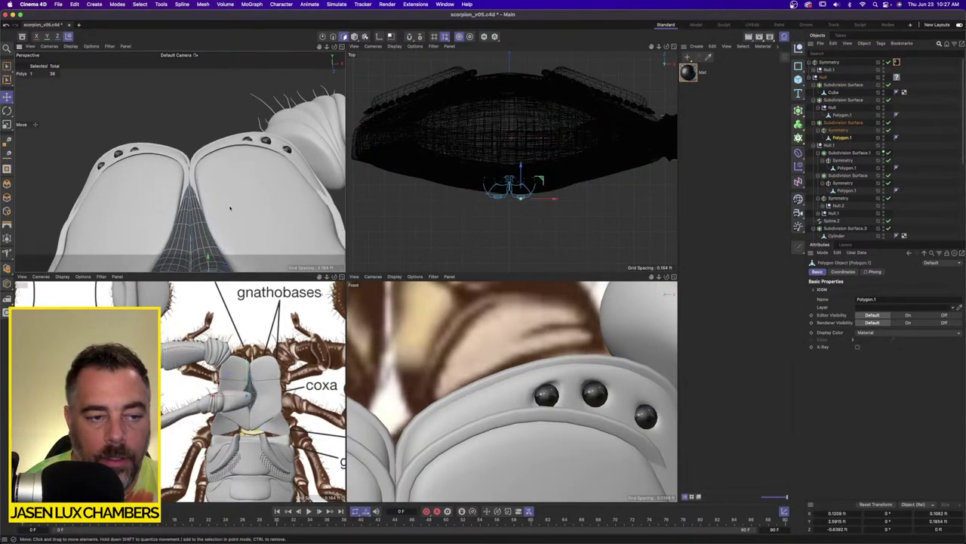
{"action": "middle_click_drag", "start_coordinate": [231, 207], "coordinate": [224, 181], "text": "alt"}
{"action": "left_click_drag", "start_coordinate": [224, 181], "coordinate": [211, 182], "text": "alt"}
{"action": "right_click_drag", "start_coordinate": [212, 183], "coordinate": [266, 189], "text": "alt"}
{"action": "left_click_drag", "start_coordinate": [266, 189], "coordinate": [251, 221], "text": "alt"}
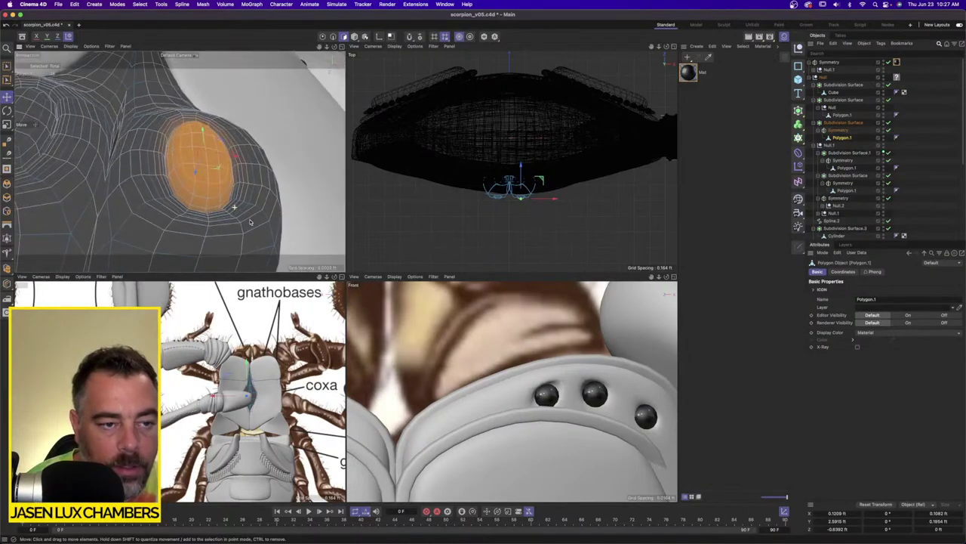
Try to apply the dark material to the central eye's selected polygon and undo the assignment.
{"action": "left_click_drag", "start_coordinate": [216, 186], "coordinate": [216, 186]}
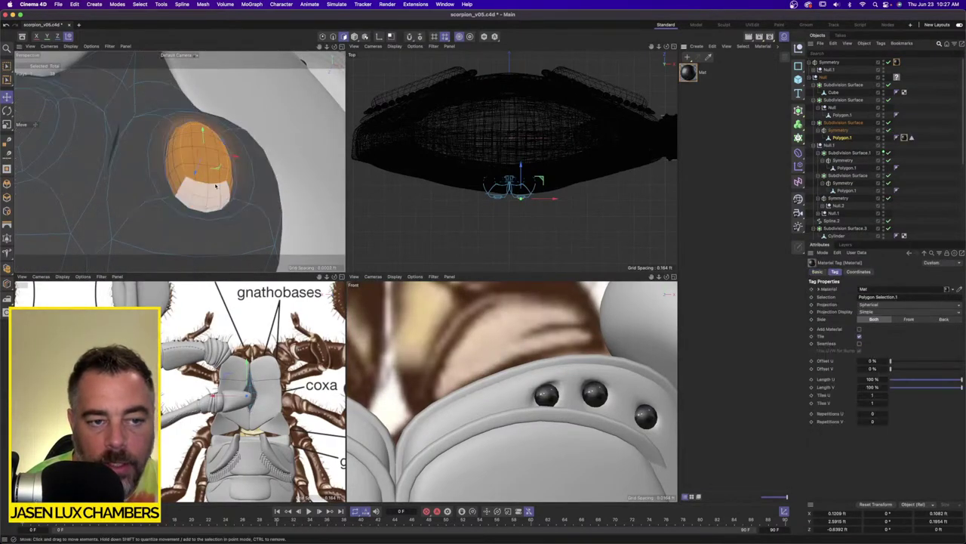
{"action": "left_click", "coordinate": [911, 156]}
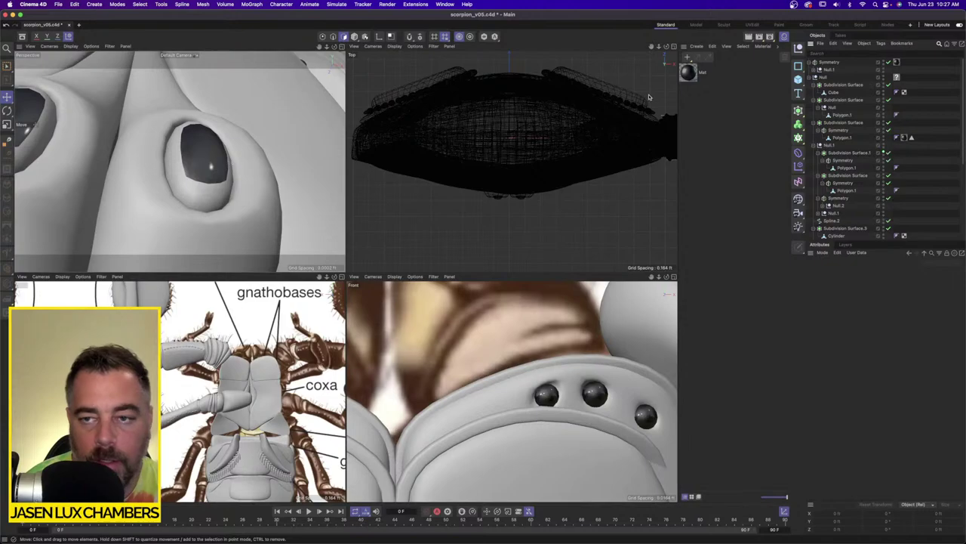
{"action": "left_click", "coordinate": [905, 137]}
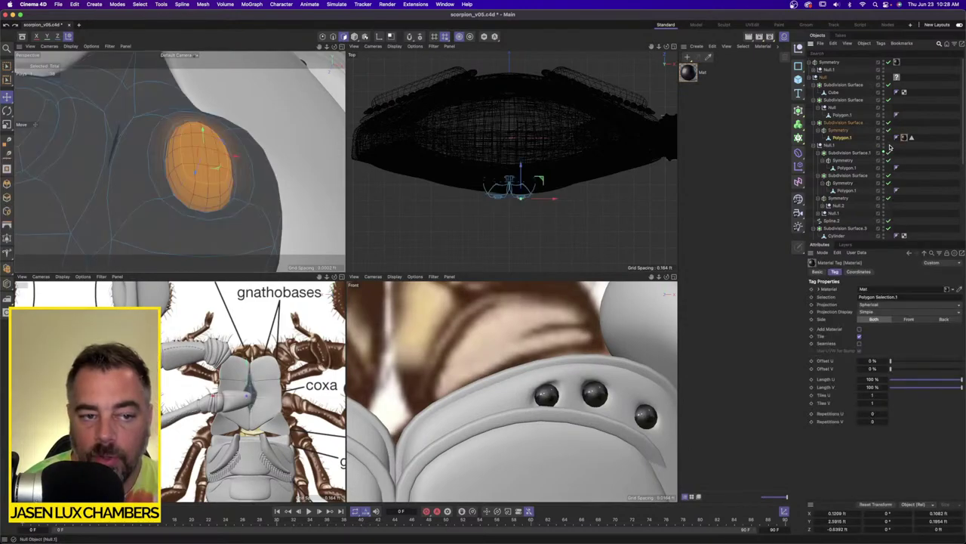
{"action": "key", "text": "super+z"}
{"action": "key", "text": "super+z"}
{"action": "key", "text": "super+z"}
{"action": "key", "text": "super+z"}
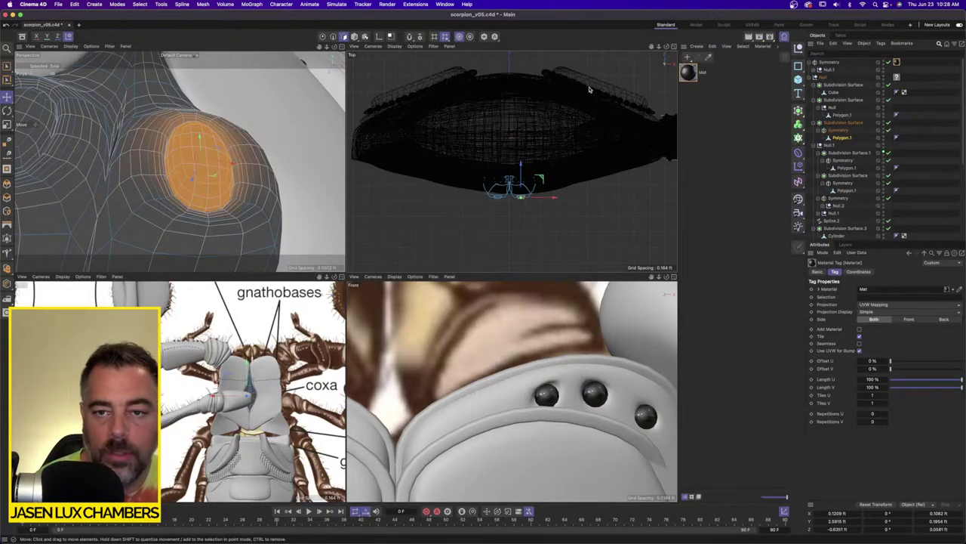
Apply the dark material to the central eye's selected polygon and clear the selection.
{"action": "left_click_drag", "start_coordinate": [217, 184], "coordinate": [217, 185]}
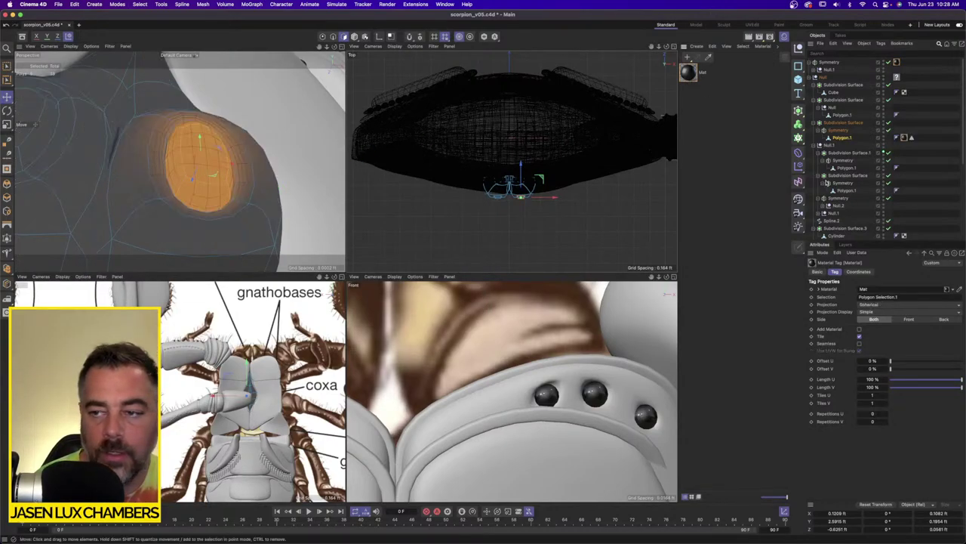
{"action": "left_click", "coordinate": [923, 174]}
{"action": "right_click_drag", "start_coordinate": [261, 188], "coordinate": [154, 188], "text": "alt"}
{"action": "left_click_drag", "start_coordinate": [154, 188], "coordinate": [192, 143], "text": "alt"}
{"action": "mouse_move", "coordinate": [192, 143]}
{"action": "right_mouse_down", "text": "alt"}
{"action": "mouse_move", "coordinate": [227, 143]}
{"action": "mouse_move", "coordinate": [197, 151]}
{"action": "right_mouse_up", "text": "alt"}
{"action": "left_click_drag", "start_coordinate": [227, 143], "coordinate": [161, 166], "text": "alt"}
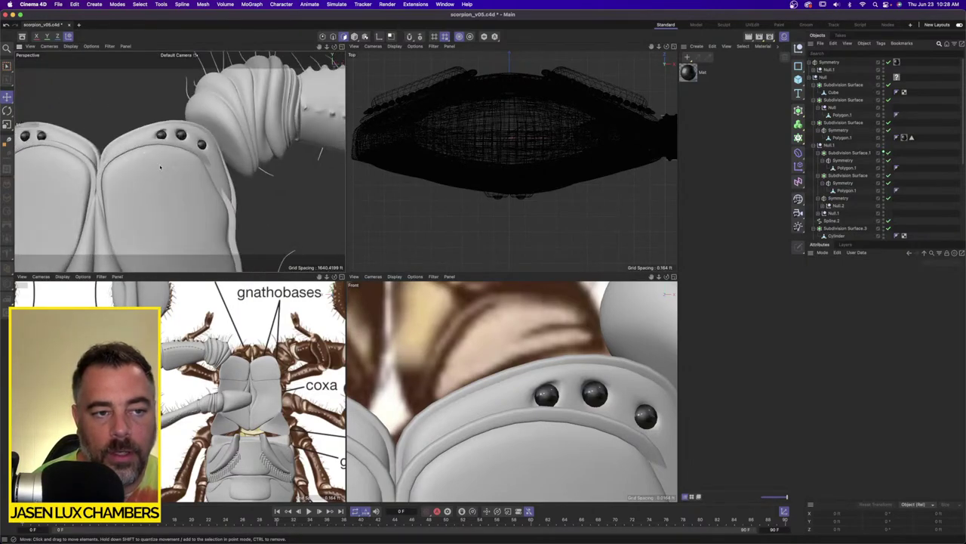
Select the three lateral eye spheres, nudge them slightly to adjust how they sit in their sockets, and deselect them.
{"action": "right_click_drag", "start_coordinate": [162, 166], "coordinate": [217, 154], "text": "alt"}
{"action": "middle_click_drag", "start_coordinate": [217, 153], "coordinate": [218, 222], "text": "alt"}
{"action": "left_click_drag", "start_coordinate": [217, 196], "coordinate": [242, 182], "text": "alt"}
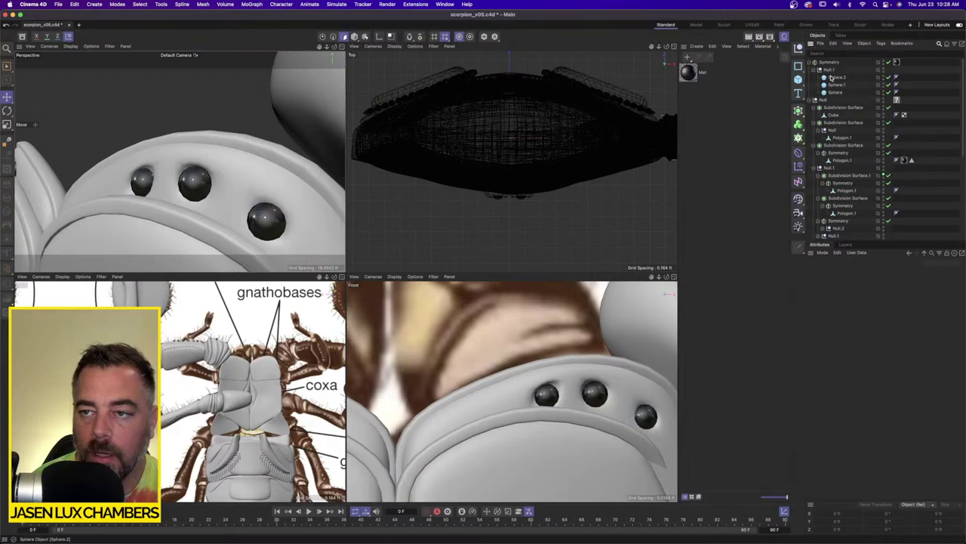
{"action": "left_click", "coordinate": [837, 78]}
{"action": "left_click", "coordinate": [836, 93], "text": "shift"}
{"action": "left_click_drag", "start_coordinate": [231, 194], "coordinate": [219, 185], "text": "alt"}
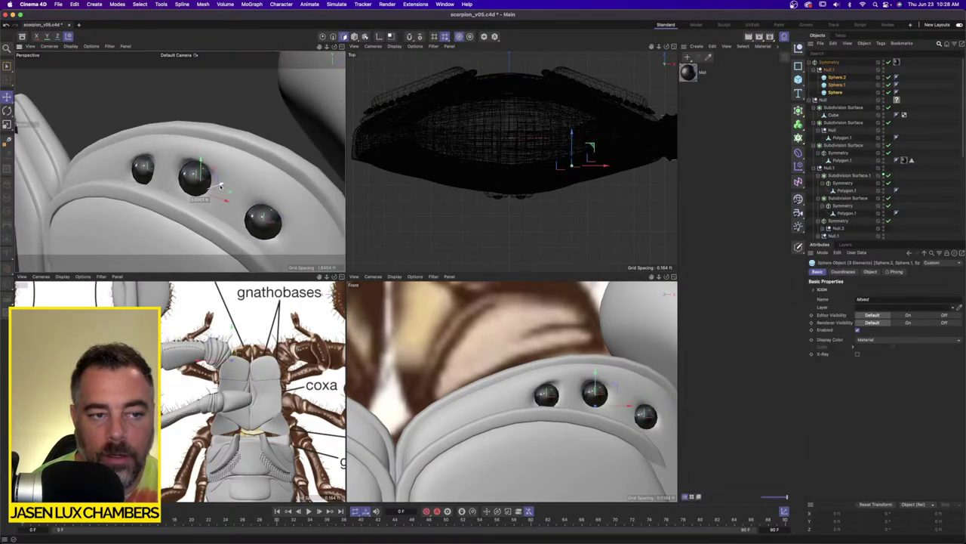
{"action": "left_click", "coordinate": [907, 183]}
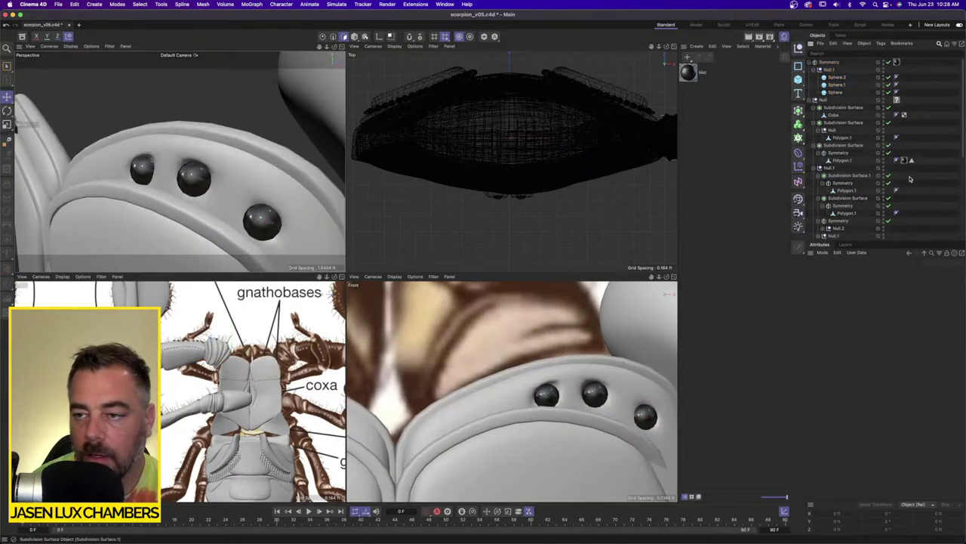
Select the front plate's mesh, reshape its outer side beside the raised carapace plate using a 0.2 ft Soft Selection, and deselect it.
{"action": "scroll", "coordinate": [186, 183], "scroll_direction": "down", "scroll_amount": 10}
{"action": "left_click_drag", "start_coordinate": [185, 184], "coordinate": [272, 187], "text": "alt"}
{"action": "scroll", "coordinate": [206, 169], "scroll_direction": "up", "scroll_amount": 10}
{"action": "scroll", "coordinate": [180, 176], "scroll_direction": "up", "scroll_amount": 5}
{"action": "left_click", "coordinate": [272, 187]}
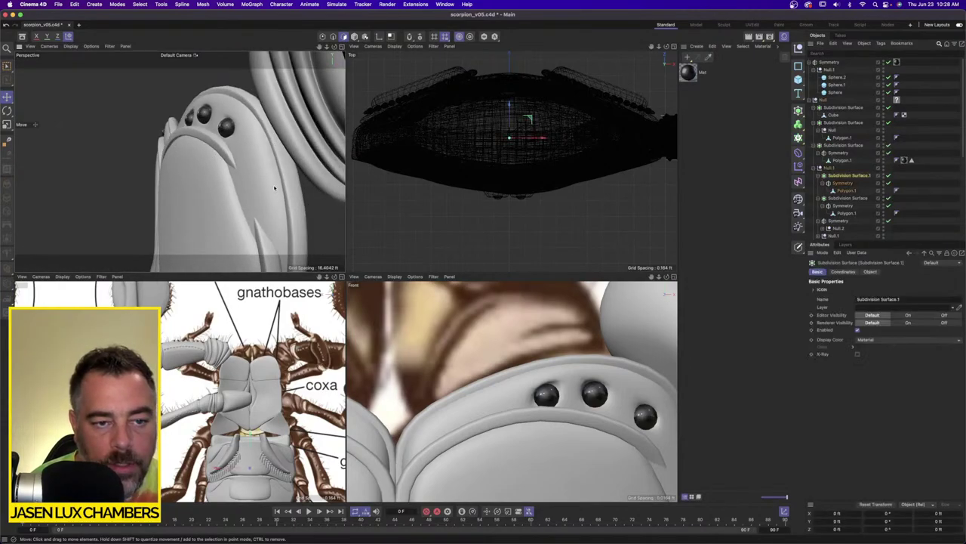
{"action": "left_click", "coordinate": [847, 191]}
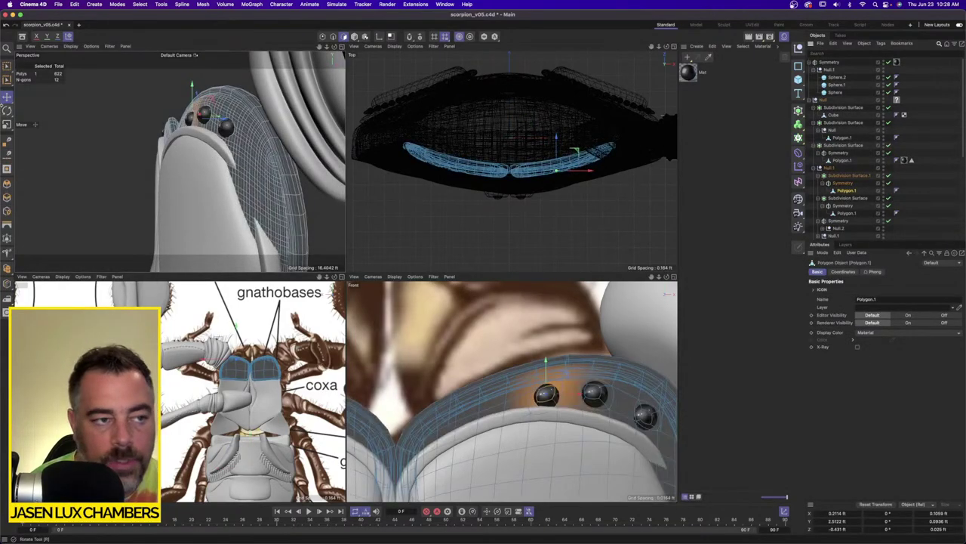
{"action": "left_click_drag", "start_coordinate": [7, 66], "coordinate": [45, 85]}
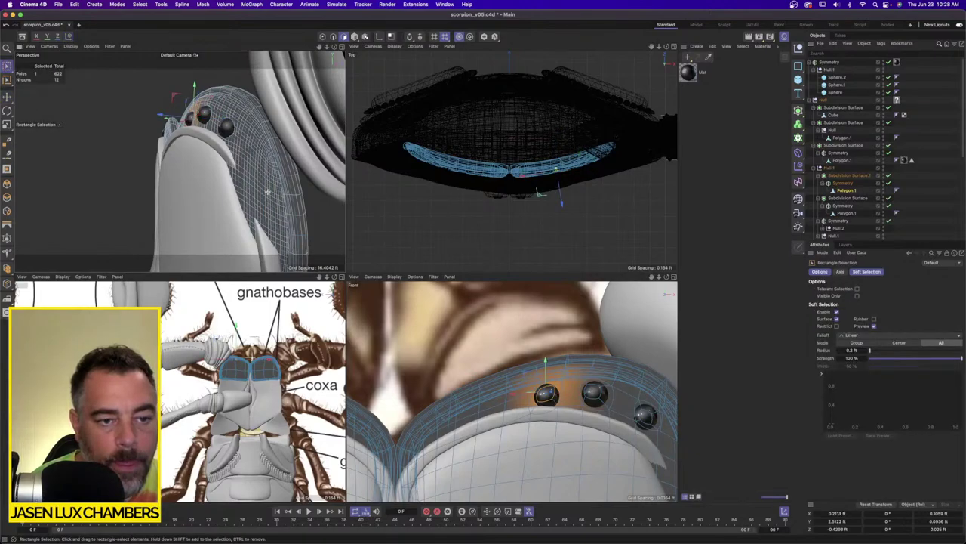
{"action": "left_click_drag", "start_coordinate": [267, 192], "coordinate": [250, 207]}
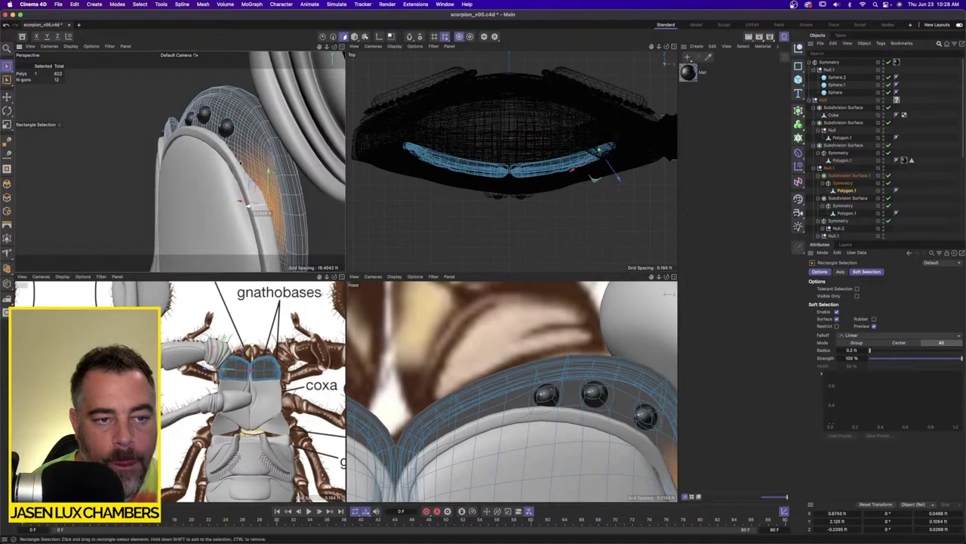
{"action": "left_click", "coordinate": [239, 166]}
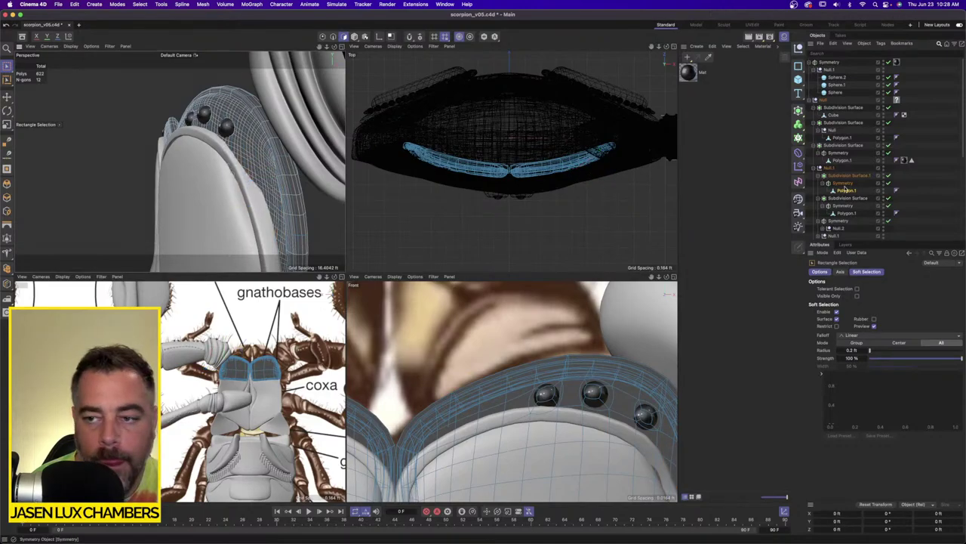
{"action": "left_click", "coordinate": [930, 169]}
Inspect the whole head and compare the front plates and eyes with the reference drawings in the Front and Back views.
{"action": "left_click_drag", "start_coordinate": [205, 170], "coordinate": [313, 209], "text": "alt"}
{"action": "scroll", "coordinate": [241, 172], "scroll_direction": "down", "scroll_amount": 5}
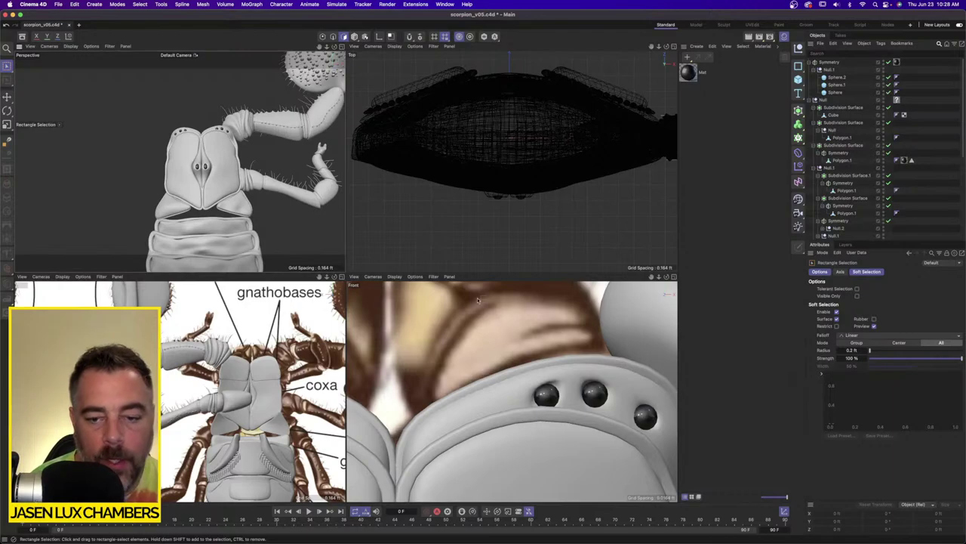
{"action": "scroll", "coordinate": [477, 300], "scroll_direction": "down", "scroll_amount": 5}
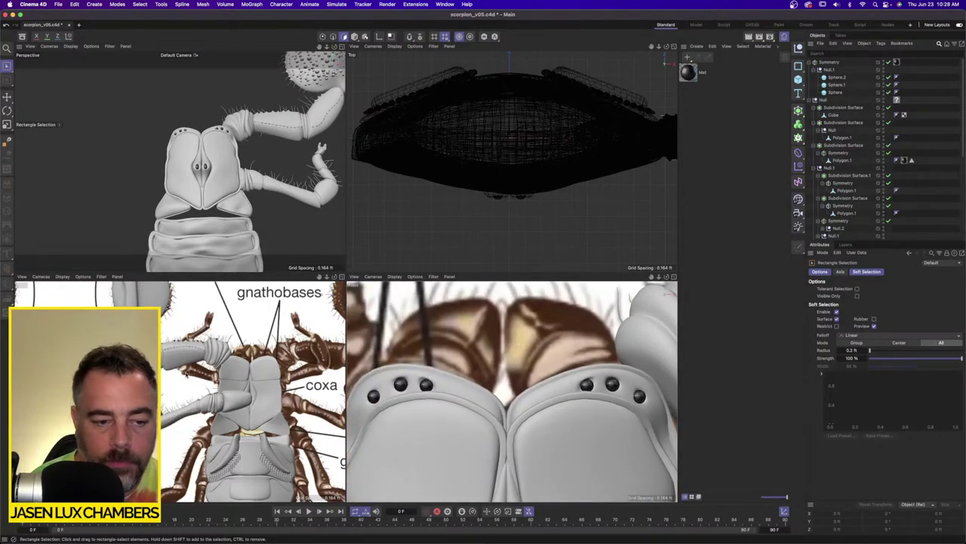
{"action": "scroll", "coordinate": [184, 374], "scroll_direction": "up", "scroll_amount": 6}
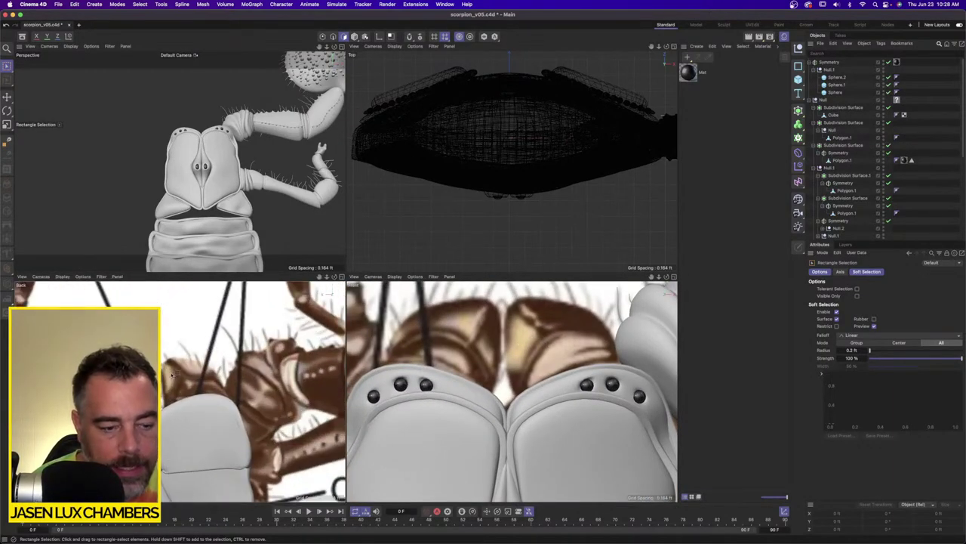
{"action": "middle_click_drag", "start_coordinate": [172, 374], "coordinate": [211, 365], "text": "alt"}
{"action": "scroll", "coordinate": [212, 373], "scroll_direction": "up", "scroll_amount": 3}
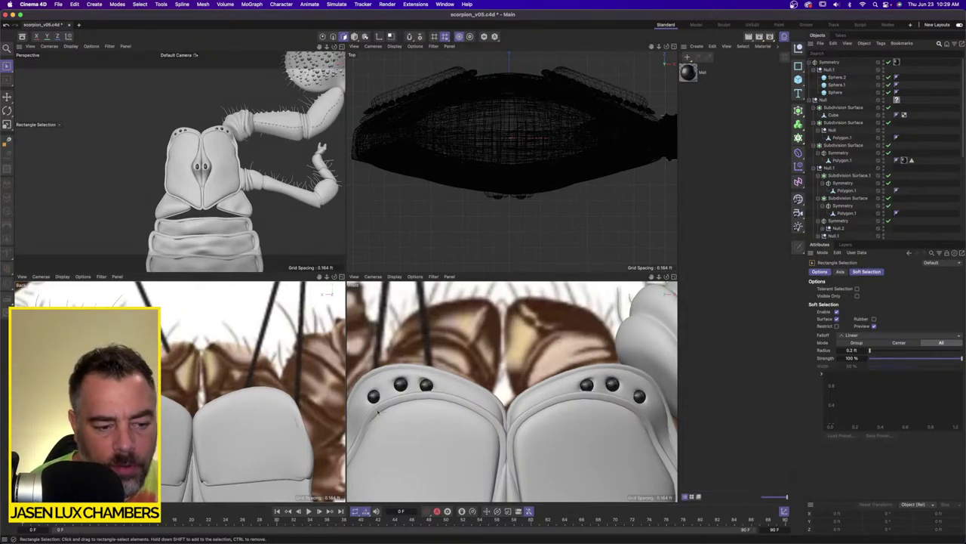
Move the lateral eyes' Symmetry object into the model's main Null, collapse the hierarchy, and hide the whole model.
{"action": "scroll", "coordinate": [236, 365], "scroll_direction": "down", "scroll_amount": 4}
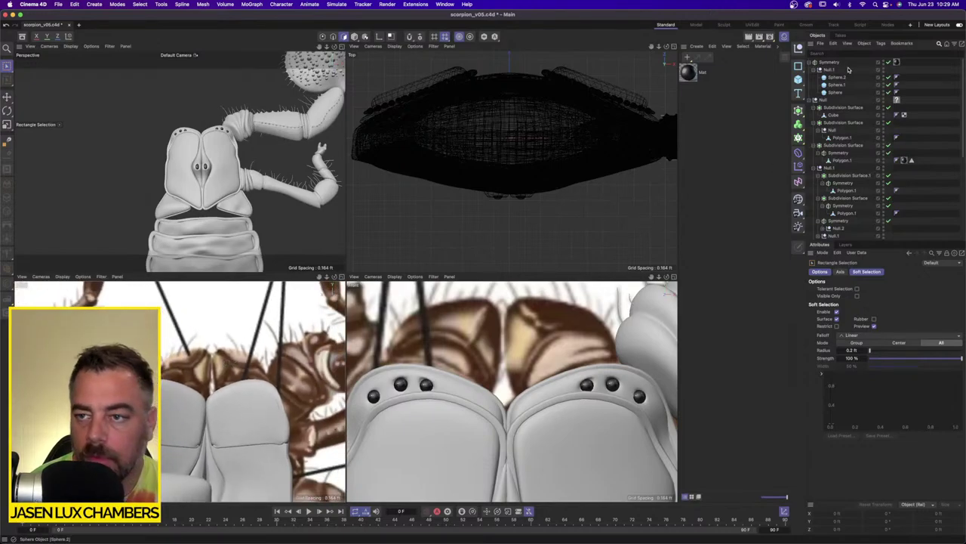
{"action": "left_click", "coordinate": [810, 62]}
{"action": "left_click_drag", "start_coordinate": [828, 63], "coordinate": [825, 70]}
{"action": "left_click", "coordinate": [813, 63]}
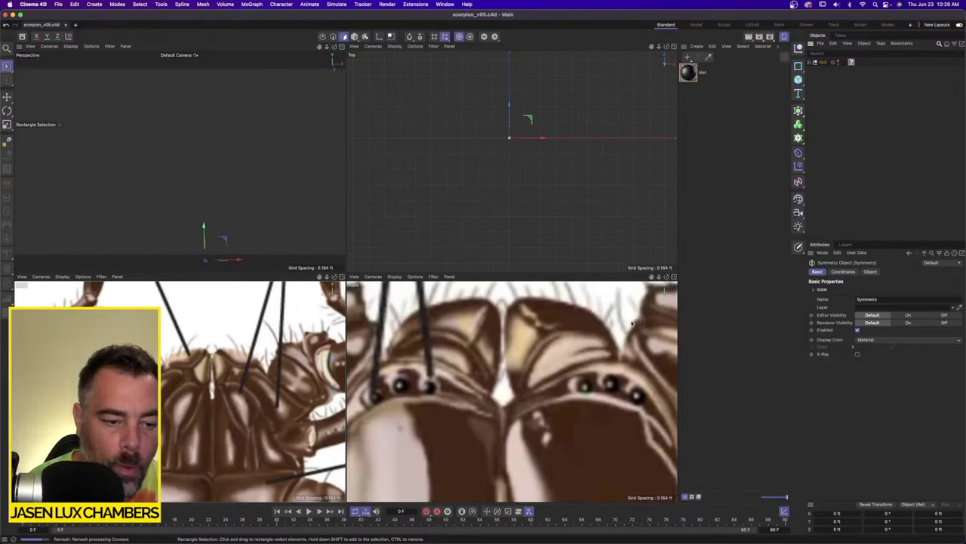
Start a new mesh with the Polygon Pen in the Back view, drawing its first quad over the outer ventral segment beside the centre plates.
{"action": "scroll", "coordinate": [202, 370], "scroll_direction": "up", "scroll_amount": 2}
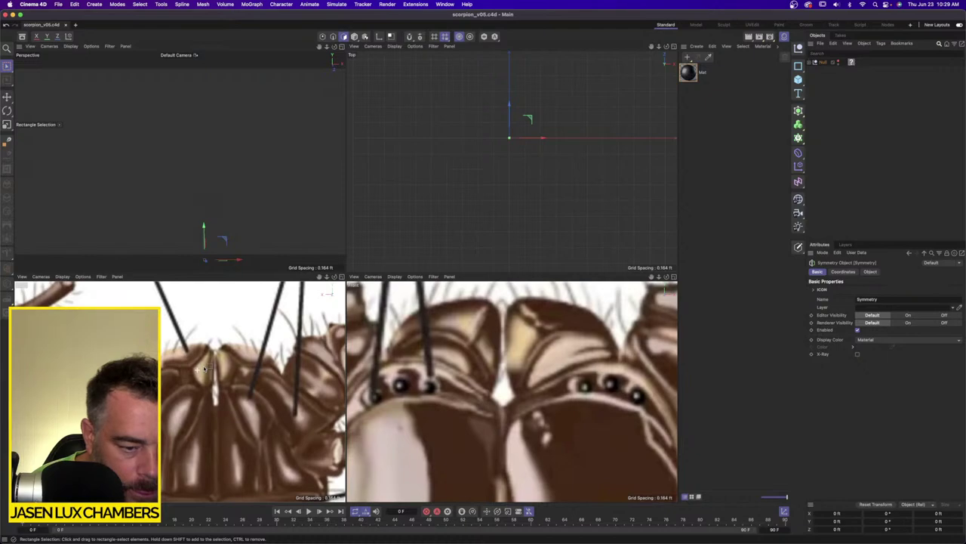
{"action": "scroll", "coordinate": [204, 368], "scroll_direction": "up", "scroll_amount": 5}
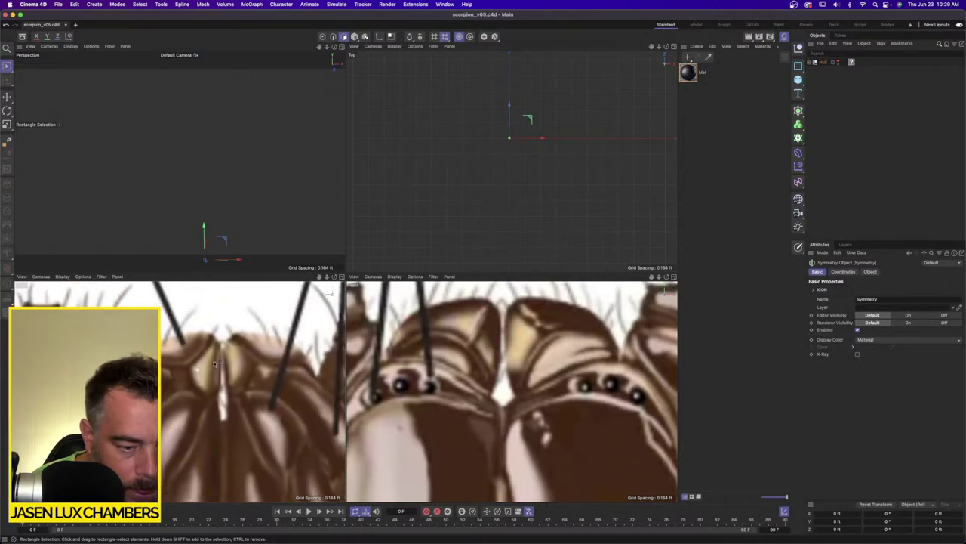
{"action": "scroll", "coordinate": [214, 365], "scroll_direction": "down", "scroll_amount": 3}
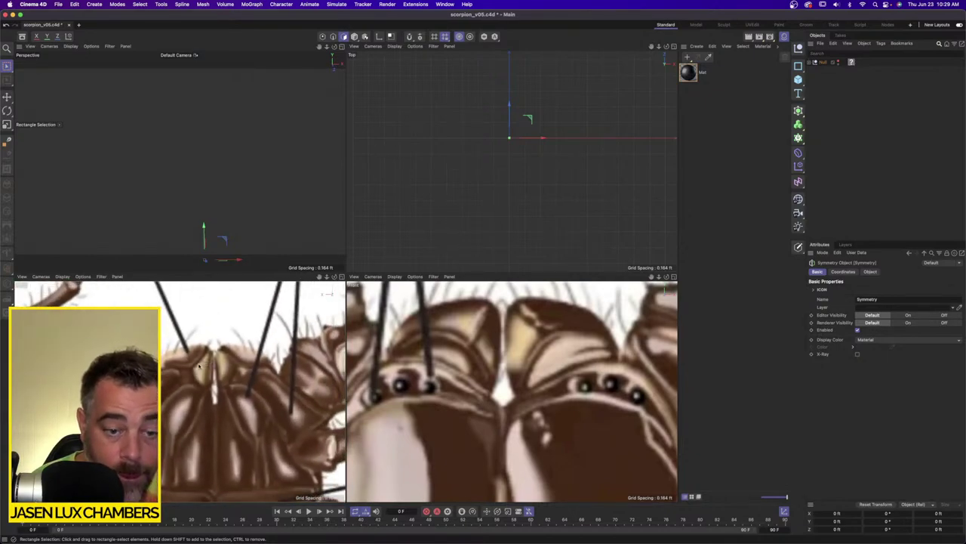
{"action": "scroll", "coordinate": [197, 389], "scroll_direction": "up", "scroll_amount": 3}
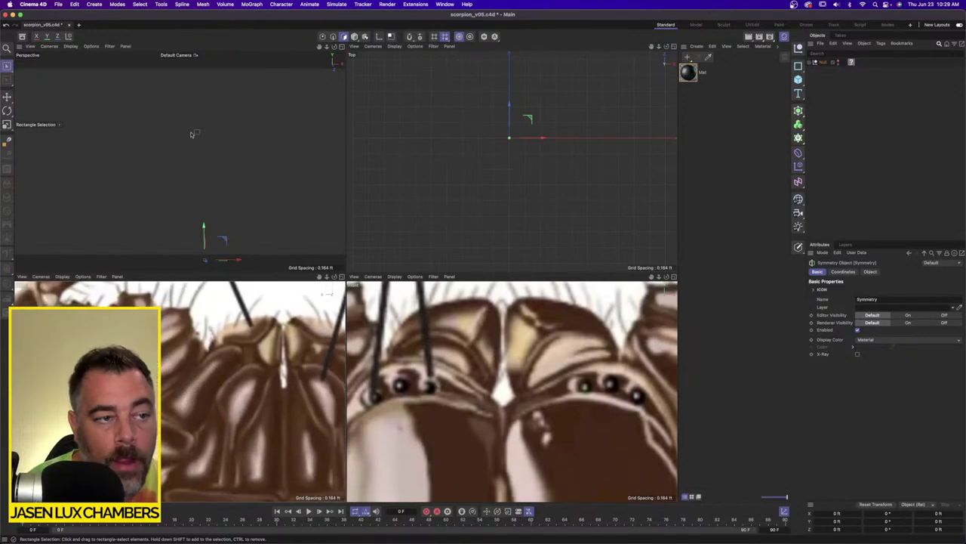
{"action": "left_click", "coordinate": [7, 140]}
{"action": "scroll", "coordinate": [205, 401], "scroll_direction": "up", "scroll_amount": 2}
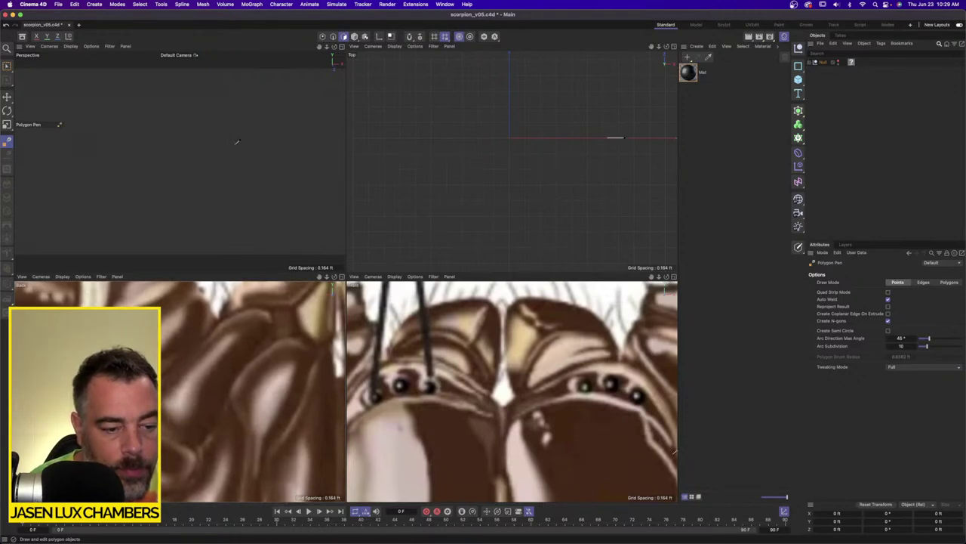
{"action": "left_click", "coordinate": [194, 456]}
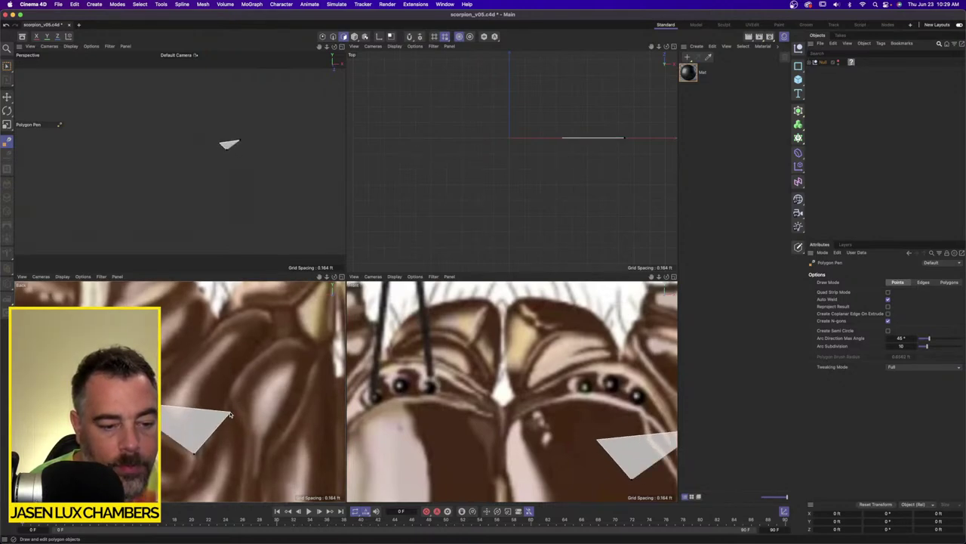
{"action": "left_click", "coordinate": [221, 414]}
{"action": "left_click", "coordinate": [165, 376]}
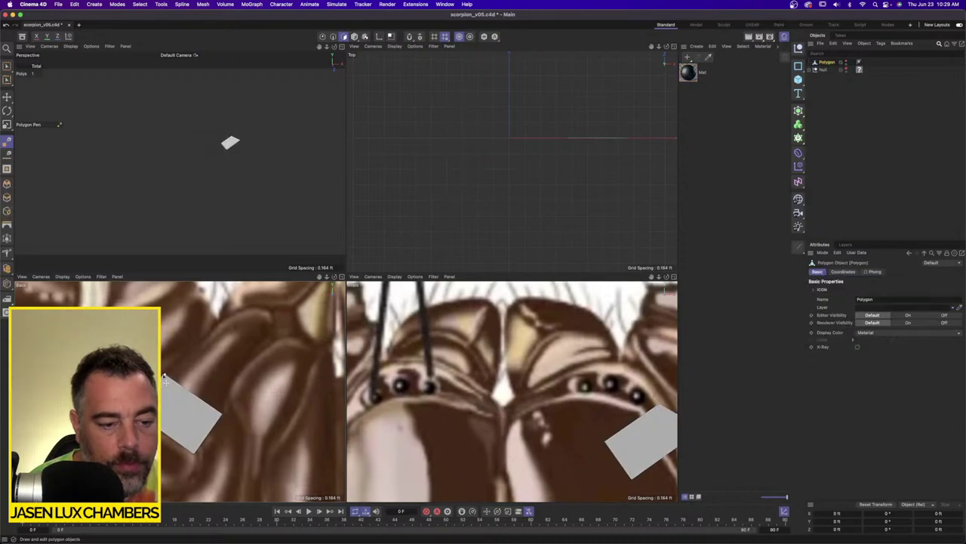
Extend the first quad with three more quads tapering up the outer segment towards the head, following the ventral reference.
{"action": "left_click", "coordinate": [200, 349]}
{"action": "left_click", "coordinate": [240, 370]}
{"action": "left_click", "coordinate": [222, 415]}
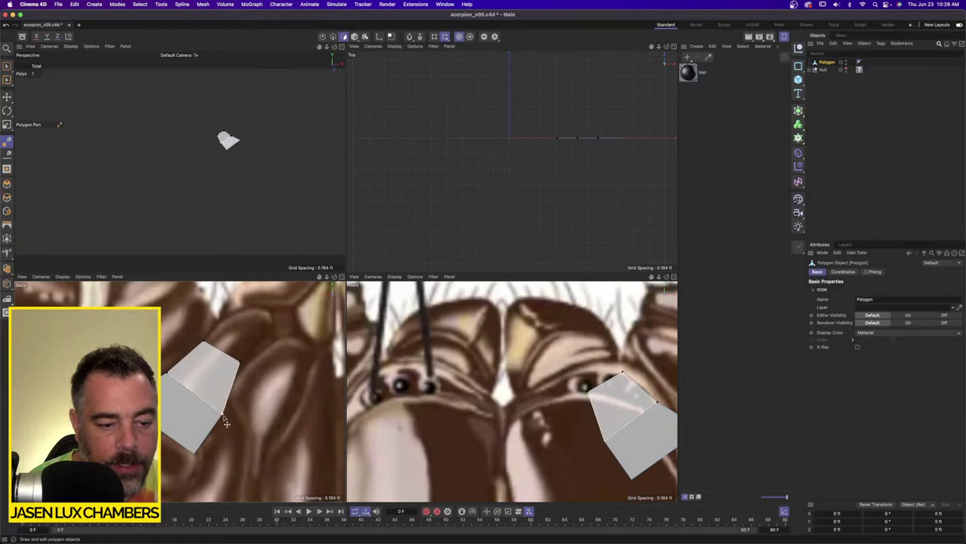
{"action": "left_click", "coordinate": [226, 423]}
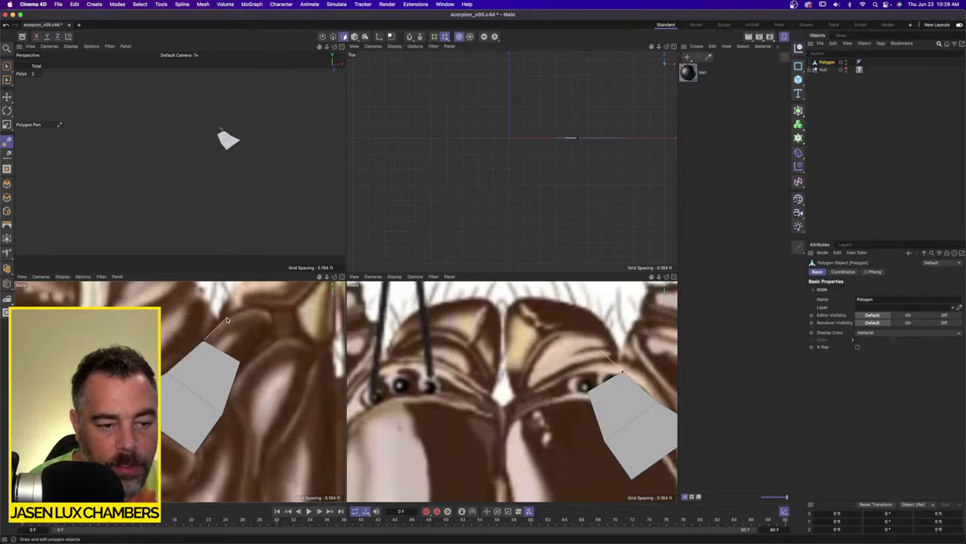
{"action": "left_click", "coordinate": [227, 318]}
{"action": "left_click", "coordinate": [257, 342]}
{"action": "double_click", "coordinate": [240, 363]}
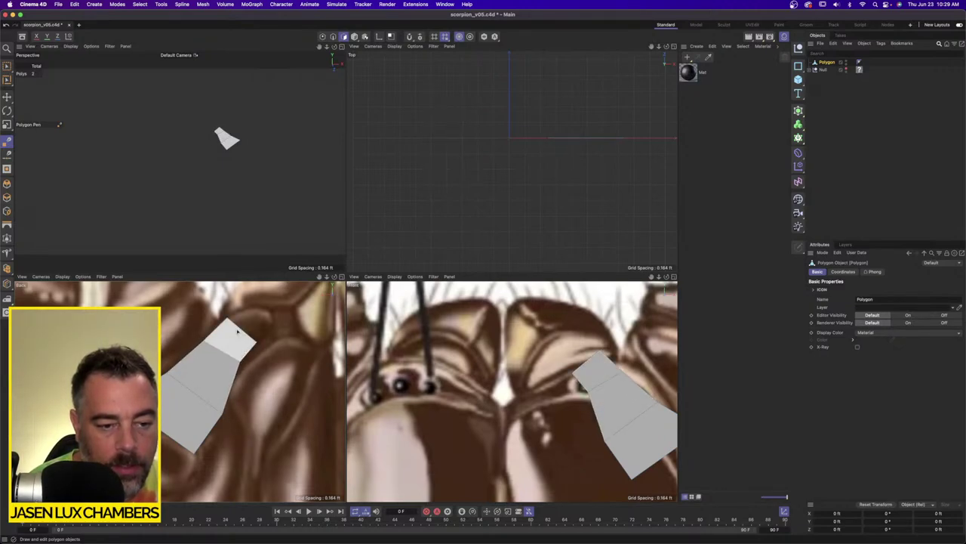
{"action": "left_click", "coordinate": [229, 320]}
{"action": "left_click", "coordinate": [261, 308]}
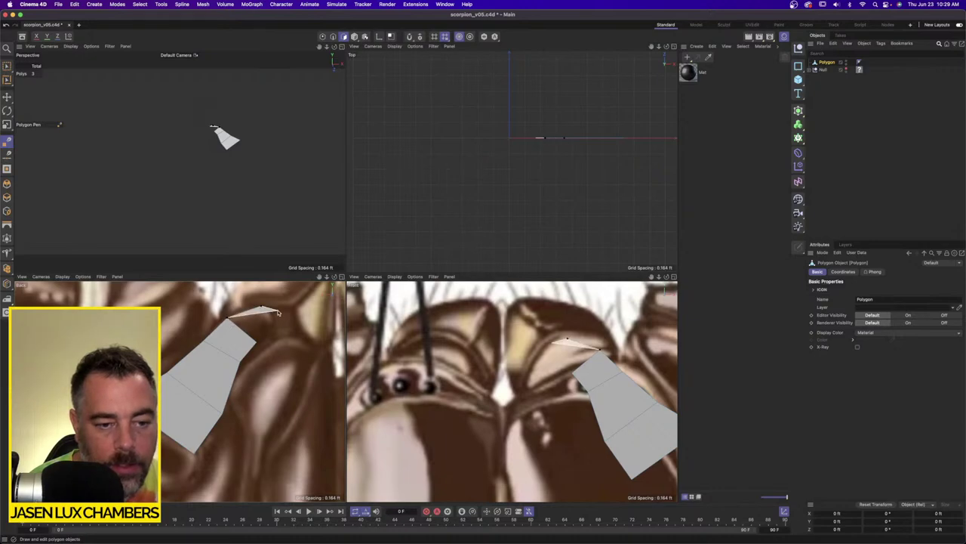
{"action": "left_click", "coordinate": [275, 317]}
{"action": "left_click", "coordinate": [259, 348]}
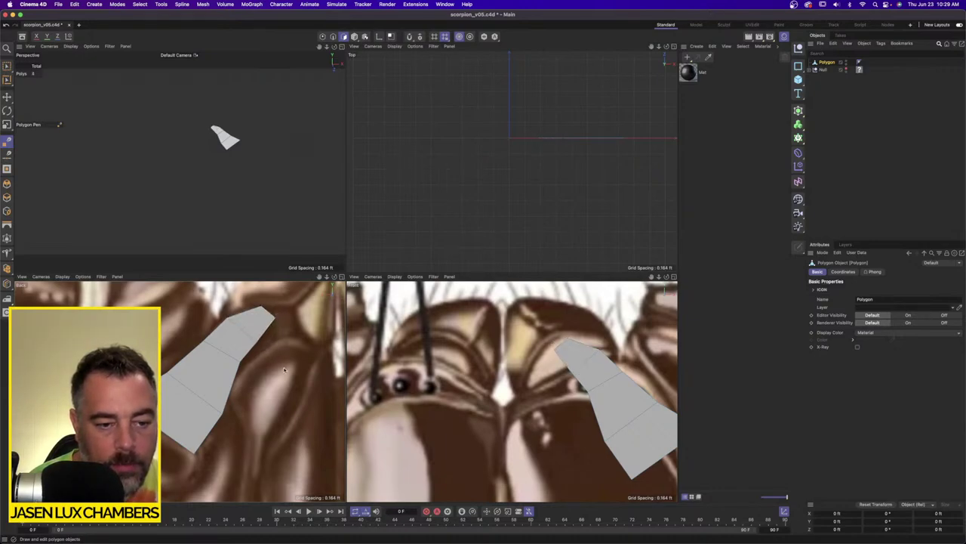
Draw a second, separate strip of quads below the first, curving from the lower outer segment up along the central plates.
{"action": "middle_click_drag", "start_coordinate": [279, 371], "coordinate": [208, 294], "text": "alt"}
{"action": "right_click_drag", "start_coordinate": [248, 356], "coordinate": [232, 360], "text": "alt"}
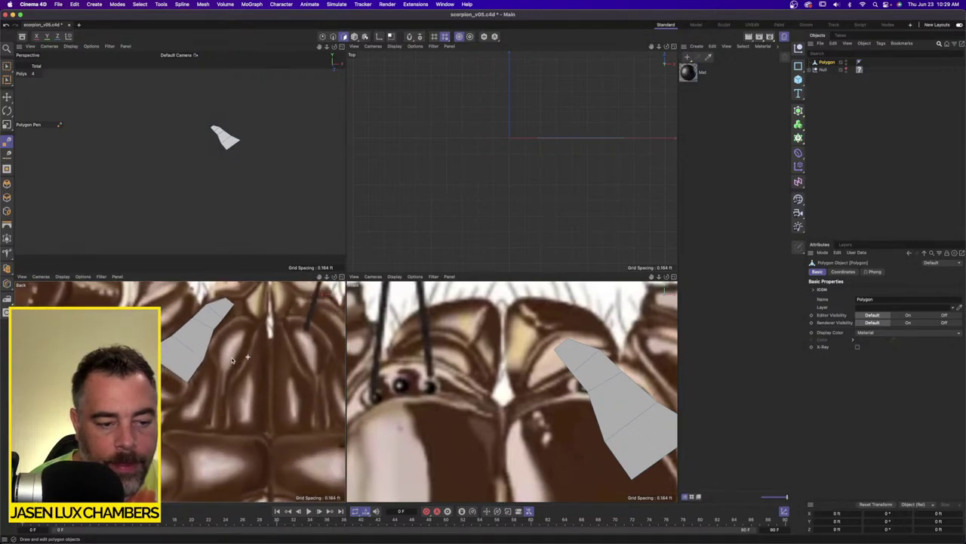
{"action": "scroll", "coordinate": [233, 360], "scroll_direction": "up", "scroll_amount": 5}
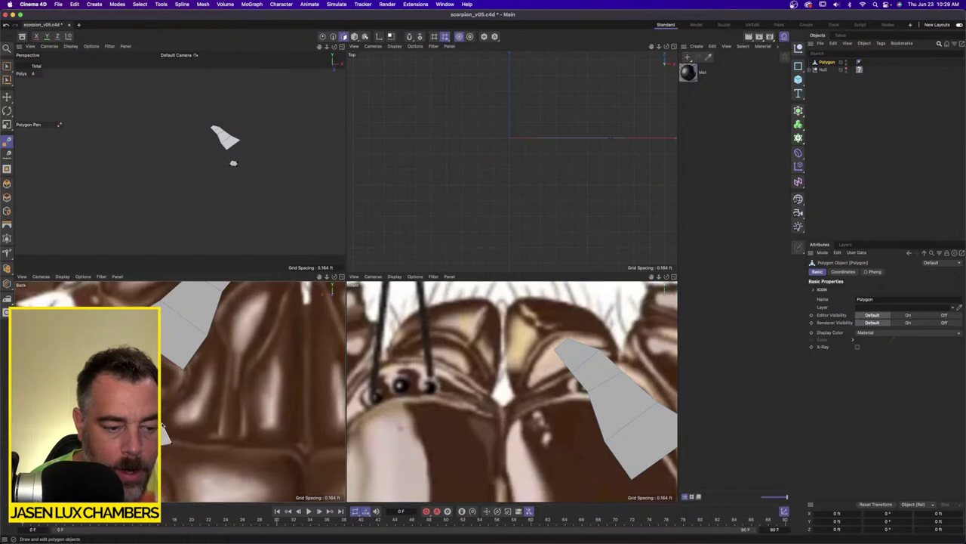
{"action": "left_click", "coordinate": [181, 408]}
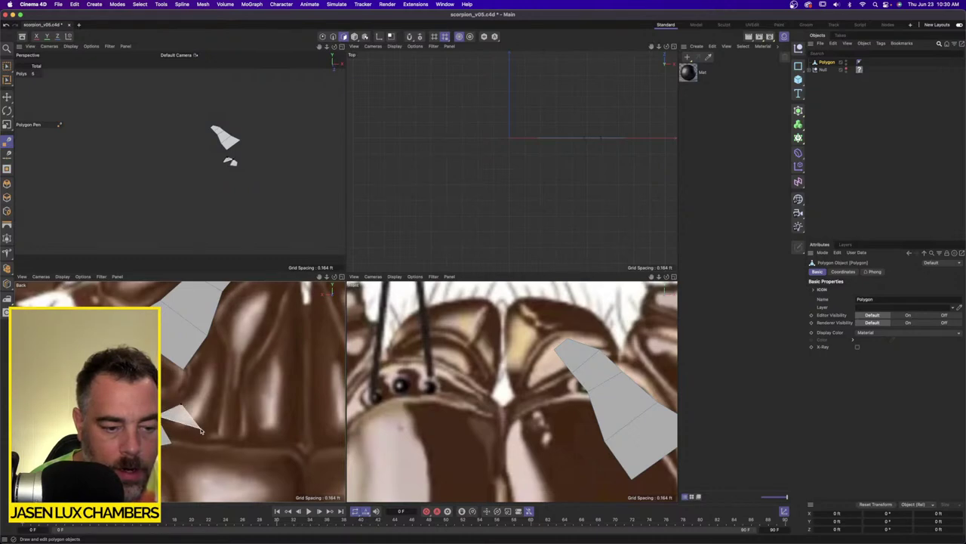
{"action": "left_click", "coordinate": [213, 434]}
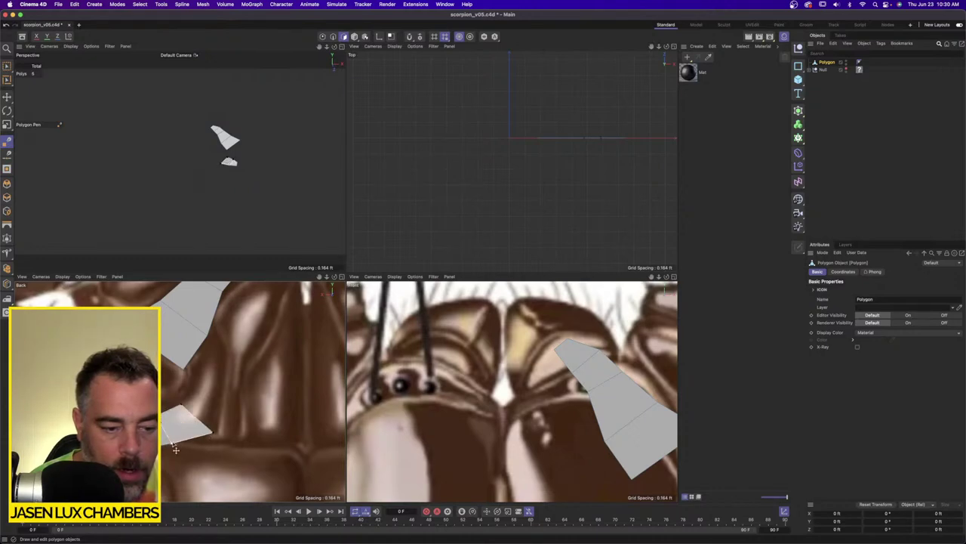
{"action": "left_click", "coordinate": [188, 391]}
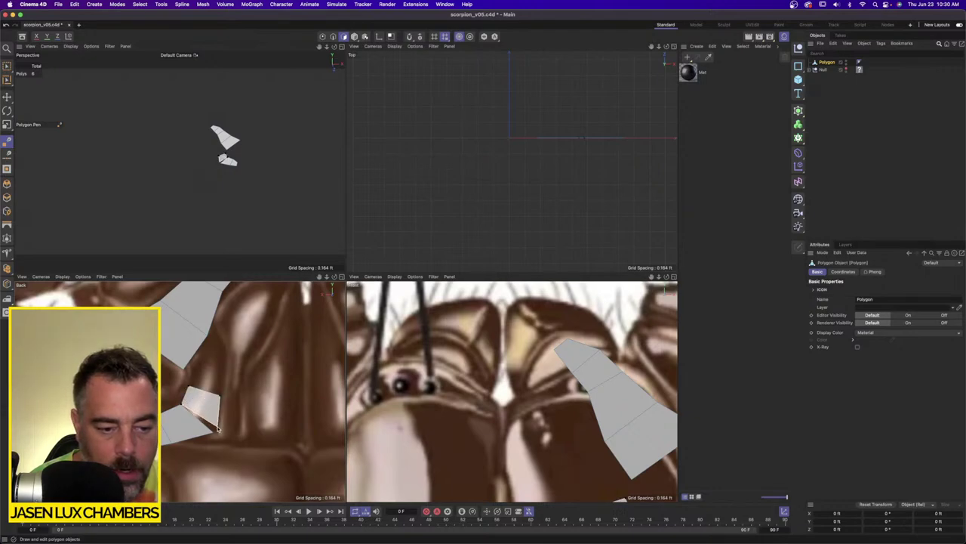
{"action": "left_click", "coordinate": [217, 430]}
{"action": "left_click", "coordinate": [189, 386]}
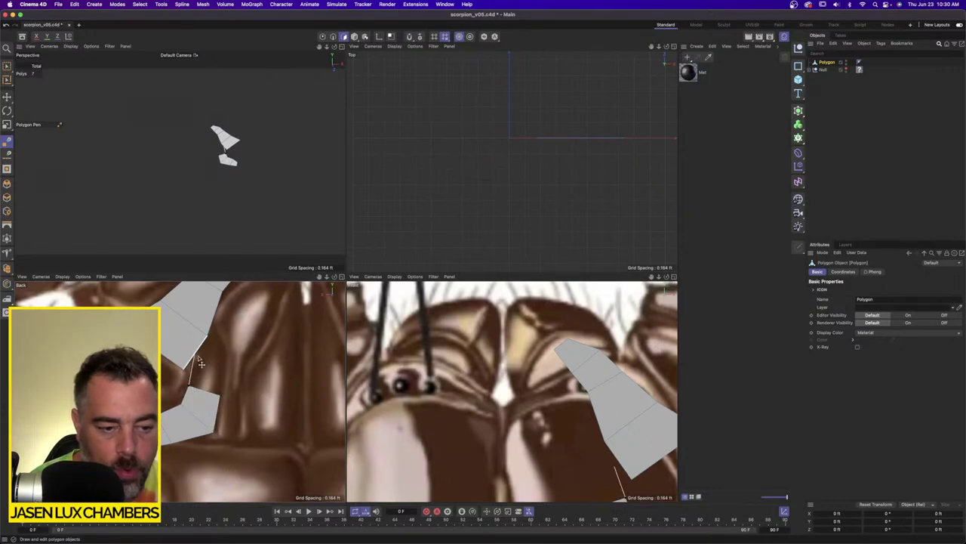
{"action": "left_click", "coordinate": [202, 355]}
{"action": "left_click", "coordinate": [225, 351]}
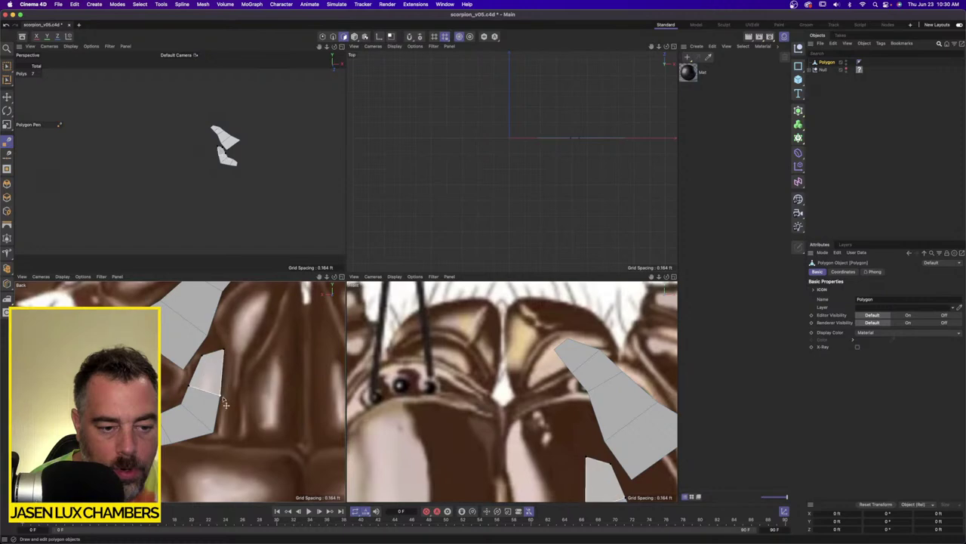
{"action": "double_click", "coordinate": [219, 395]}
Close the second strip's upper end with a narrow pointed polygon, and toggle the mesh's visibility to check the drawing beneath it.
{"action": "right_click_drag", "start_coordinate": [214, 319], "coordinate": [243, 321], "text": "alt"}
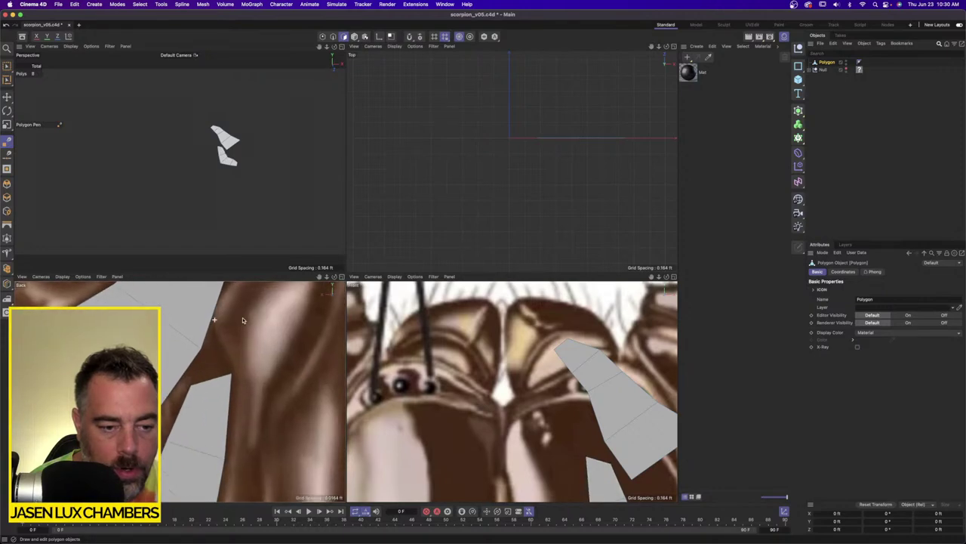
{"action": "left_click", "coordinate": [192, 382]}
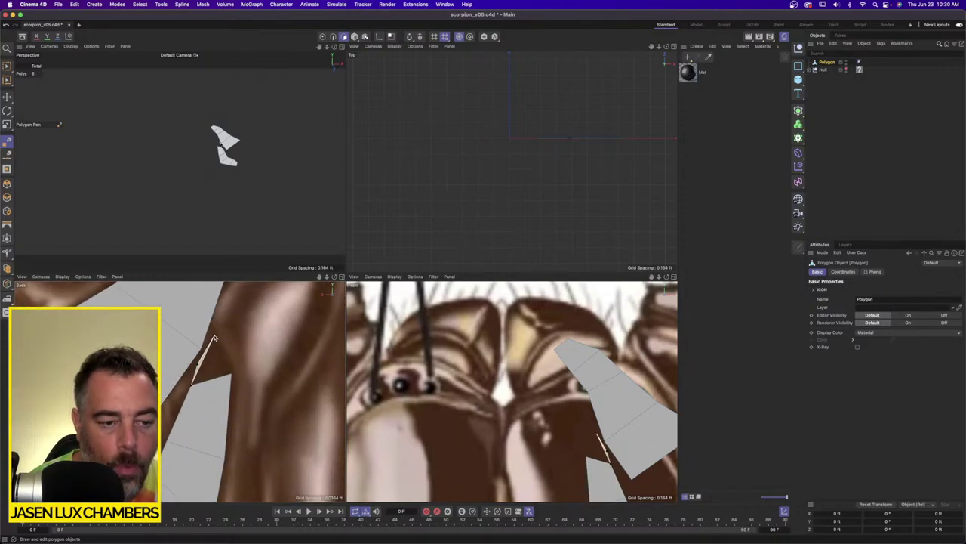
{"action": "left_click", "coordinate": [215, 337]}
{"action": "double_click", "coordinate": [232, 375]}
{"action": "right_click_drag", "start_coordinate": [260, 403], "coordinate": [292, 416], "text": "alt"}
{"action": "middle_click_drag", "start_coordinate": [292, 420], "coordinate": [272, 403], "text": "alt"}
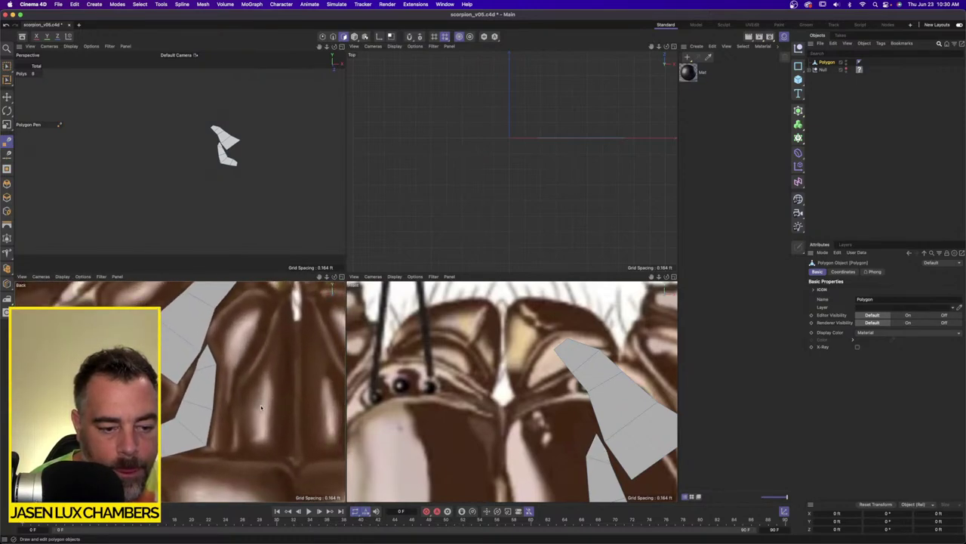
{"action": "left_click", "coordinate": [846, 62]}
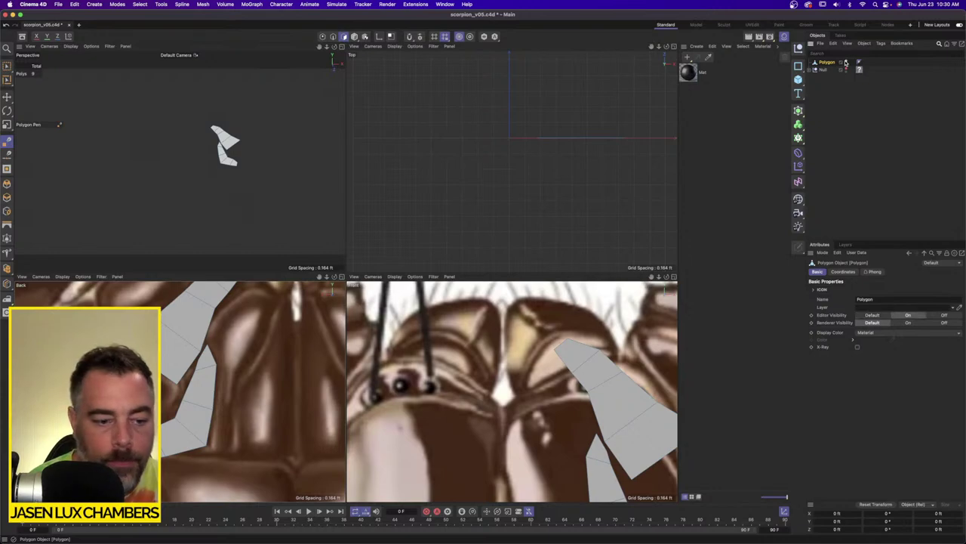
{"action": "left_click", "coordinate": [847, 62]}
{"action": "left_click", "coordinate": [846, 62]}
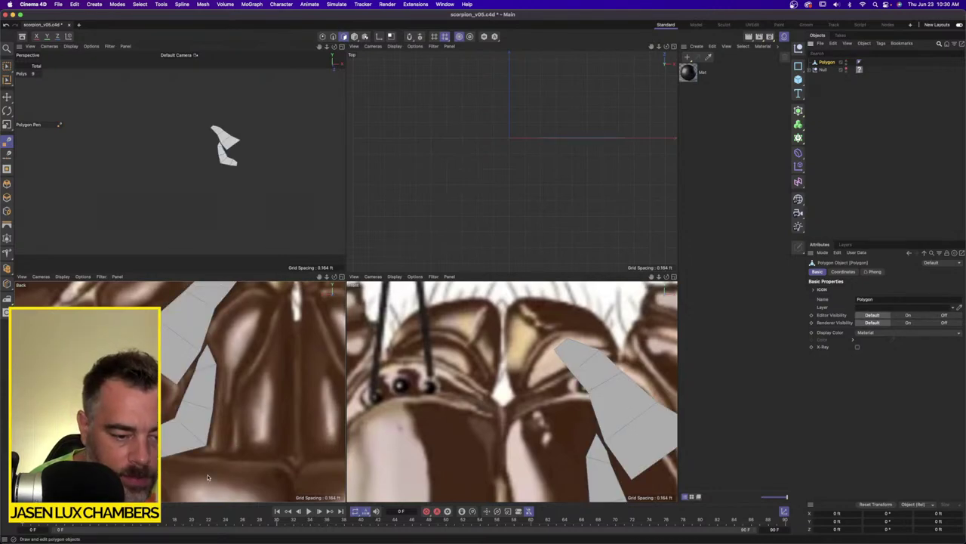
Adjust the second strip's lower inner corner, and draw two quads of a third strip bending around that corner and up beside it.
{"action": "scroll", "coordinate": [208, 476], "scroll_direction": "up", "scroll_amount": 5}
{"action": "left_click_drag", "start_coordinate": [207, 456], "coordinate": [202, 451]}
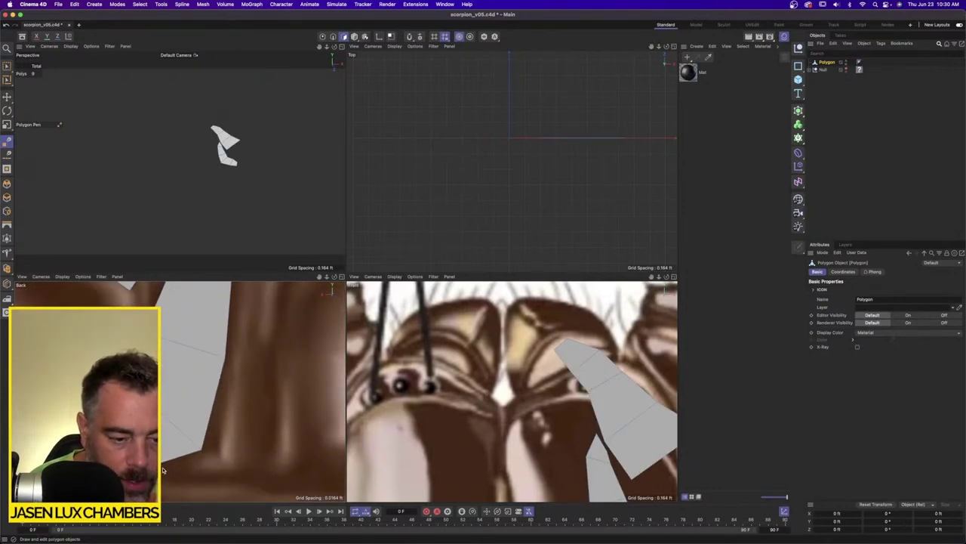
{"action": "left_click", "coordinate": [169, 483]}
{"action": "left_click", "coordinate": [257, 484]}
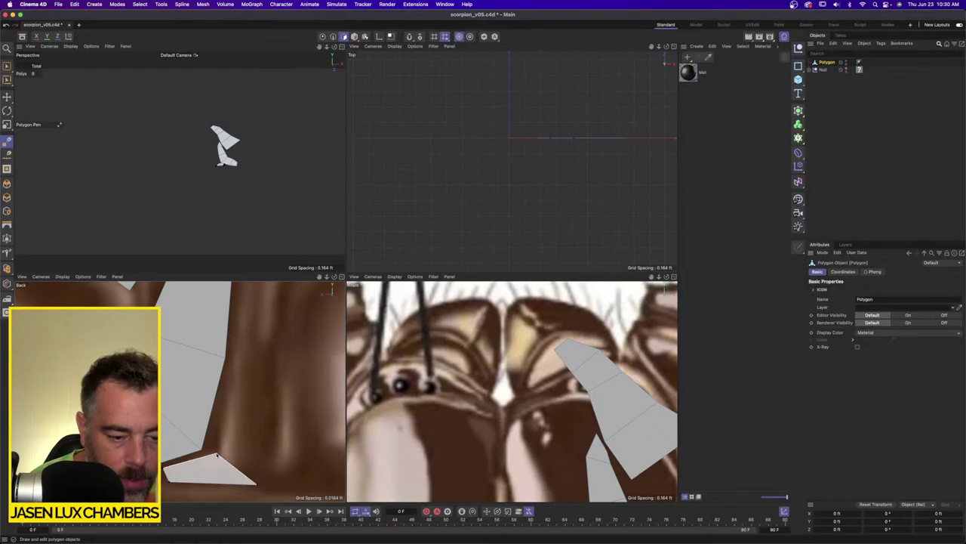
{"action": "double_click", "coordinate": [216, 454]}
{"action": "left_click", "coordinate": [217, 454]}
{"action": "left_click", "coordinate": [232, 359]}
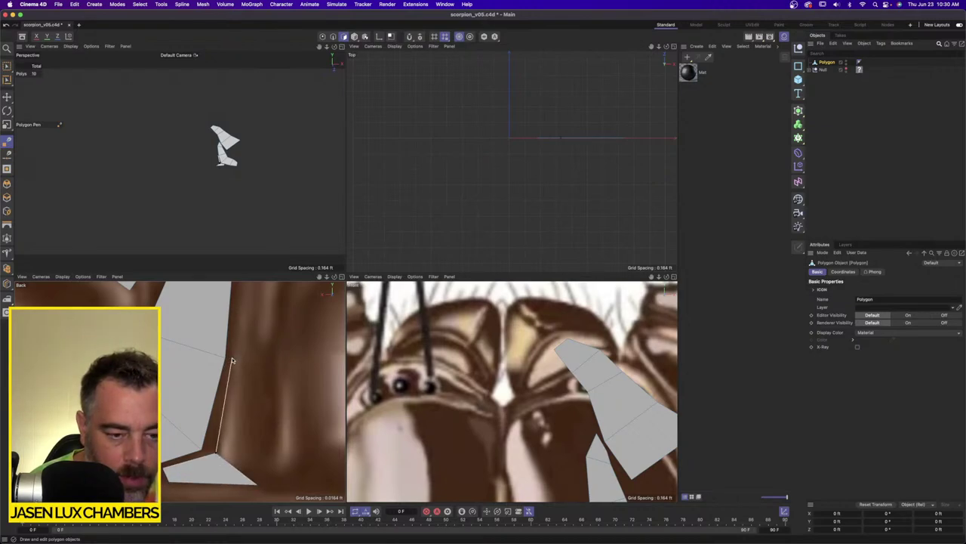
{"action": "left_click", "coordinate": [272, 362]}
{"action": "double_click", "coordinate": [257, 484]}
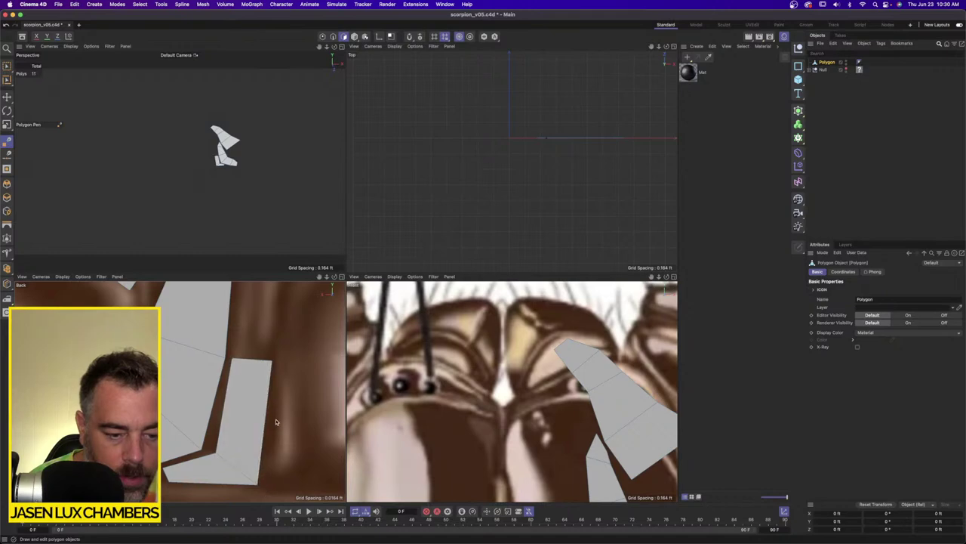
Toggle the mesh's visibility to check the ventral drawing beneath it, and extend the third strip upward with one more quad.
{"action": "scroll", "coordinate": [277, 420], "scroll_direction": "down", "scroll_amount": 2}
{"action": "middle_click_drag", "start_coordinate": [272, 345], "coordinate": [234, 458], "text": "alt"}
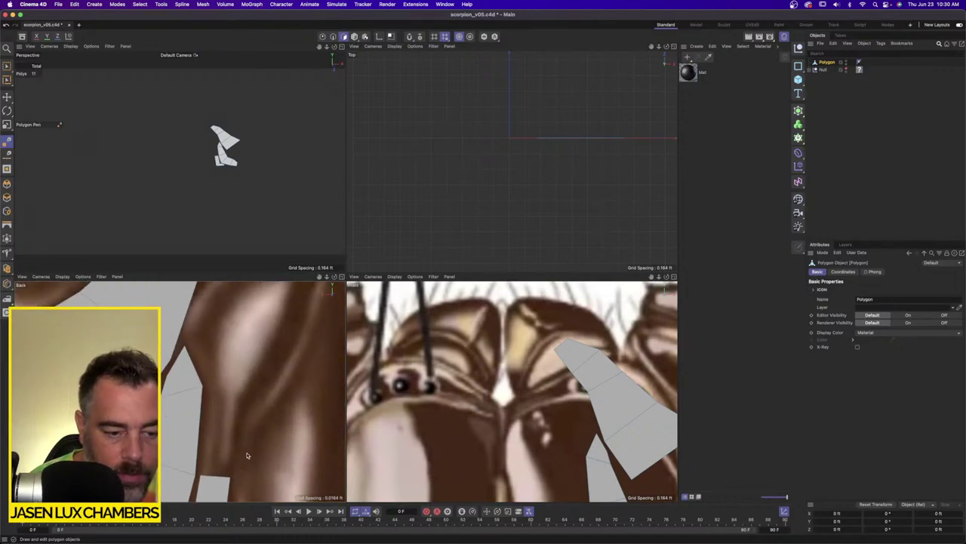
{"action": "scroll", "coordinate": [246, 455], "scroll_direction": "down", "scroll_amount": 4}
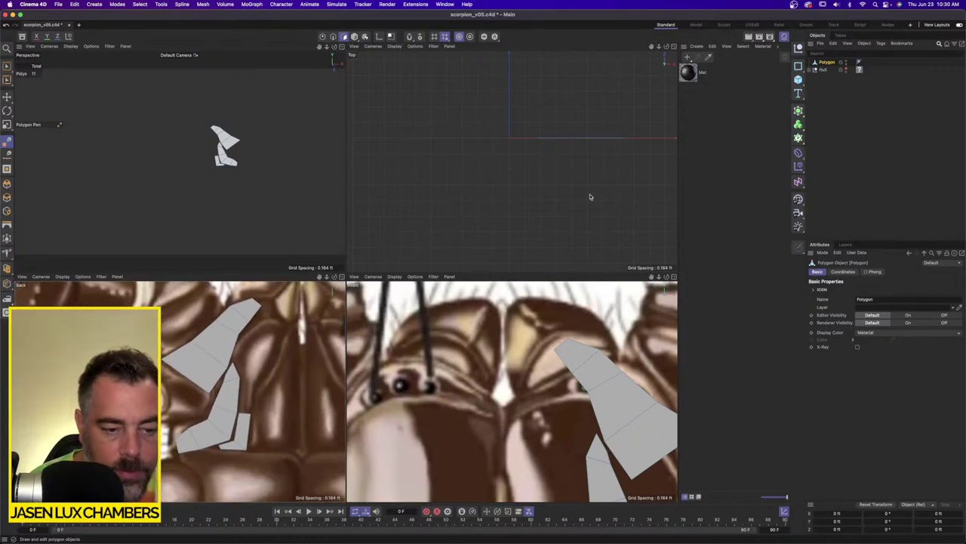
{"action": "left_click", "coordinate": [846, 62]}
{"action": "left_click", "coordinate": [846, 62]}
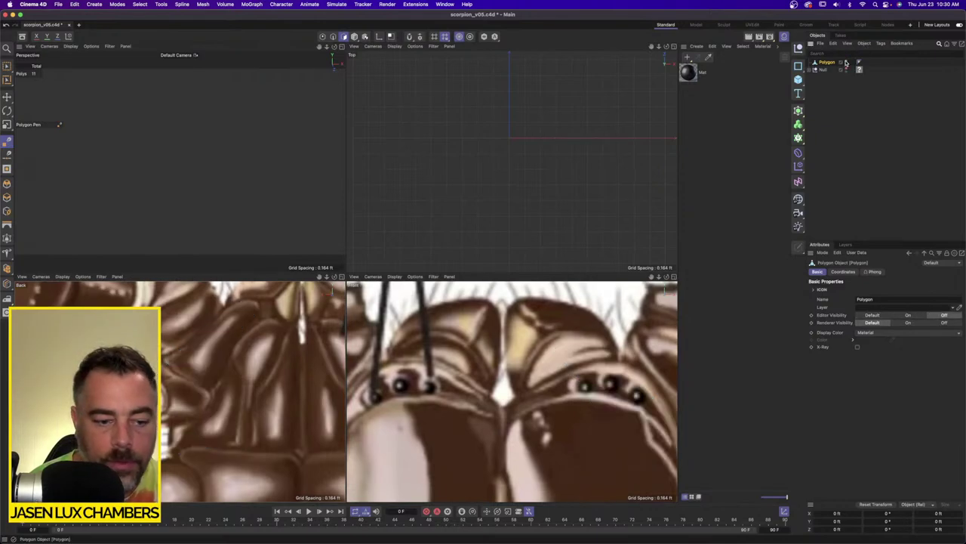
{"action": "left_click", "coordinate": [845, 62]}
{"action": "scroll", "coordinate": [288, 370], "scroll_direction": "up", "scroll_amount": 3}
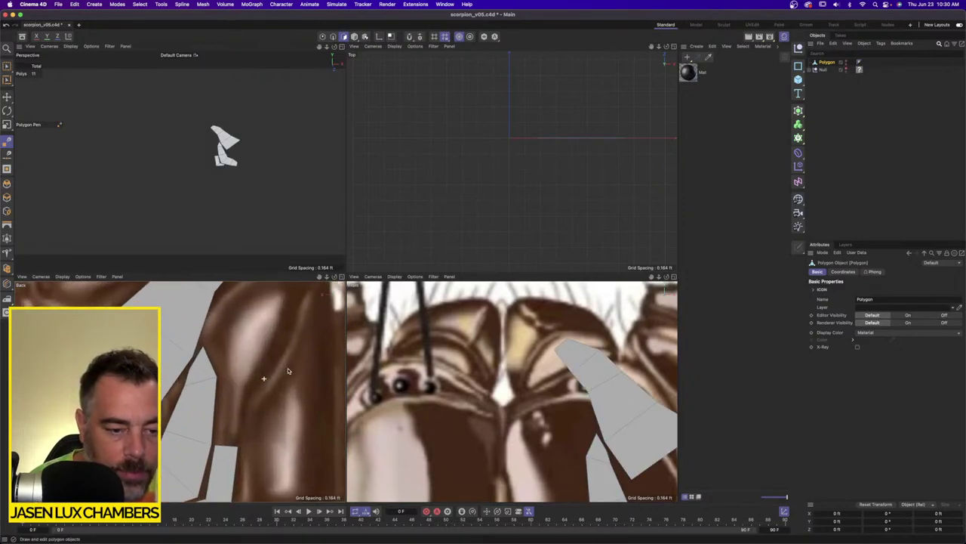
{"action": "left_click", "coordinate": [239, 447]}
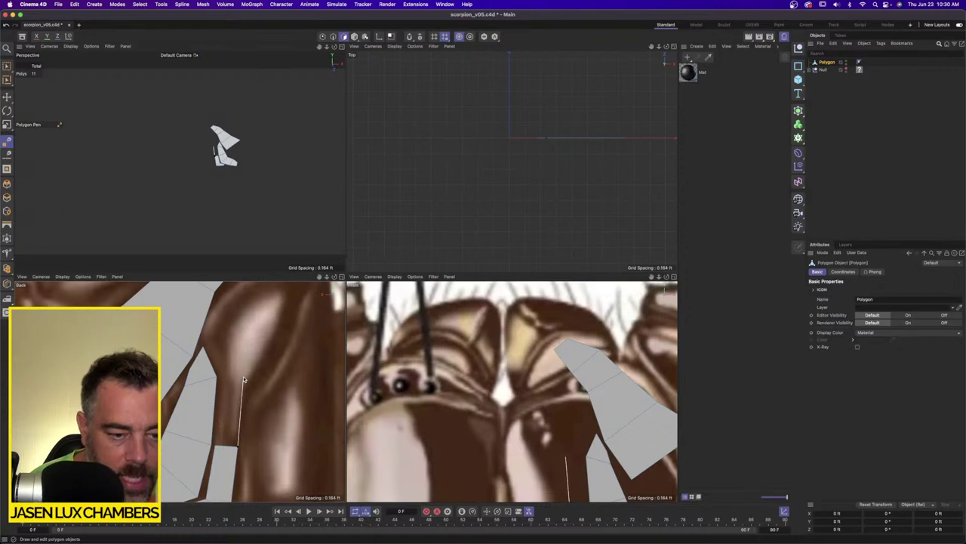
{"action": "left_click", "coordinate": [243, 379]}
{"action": "left_click", "coordinate": [224, 376]}
{"action": "left_click", "coordinate": [216, 446]}
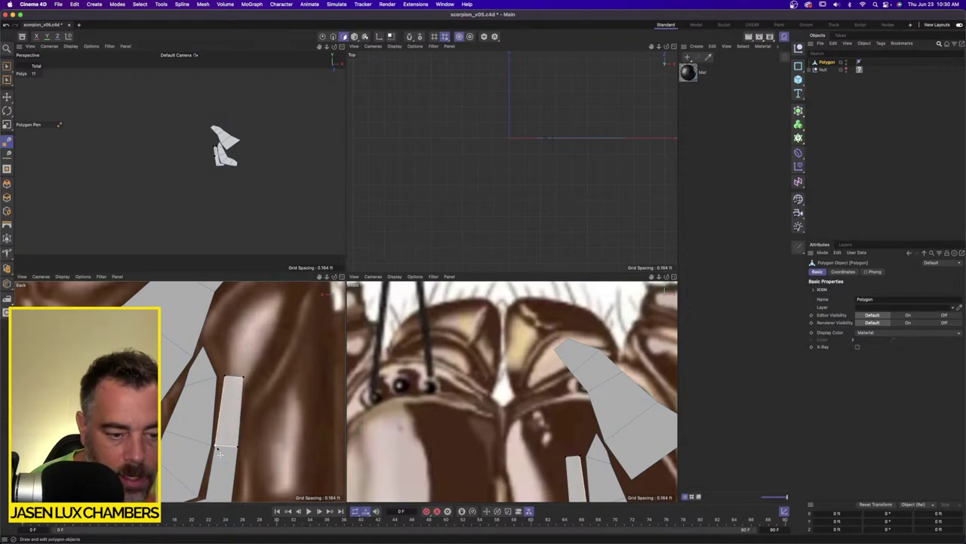
{"action": "scroll", "coordinate": [298, 371], "scroll_direction": "down", "scroll_amount": 3}
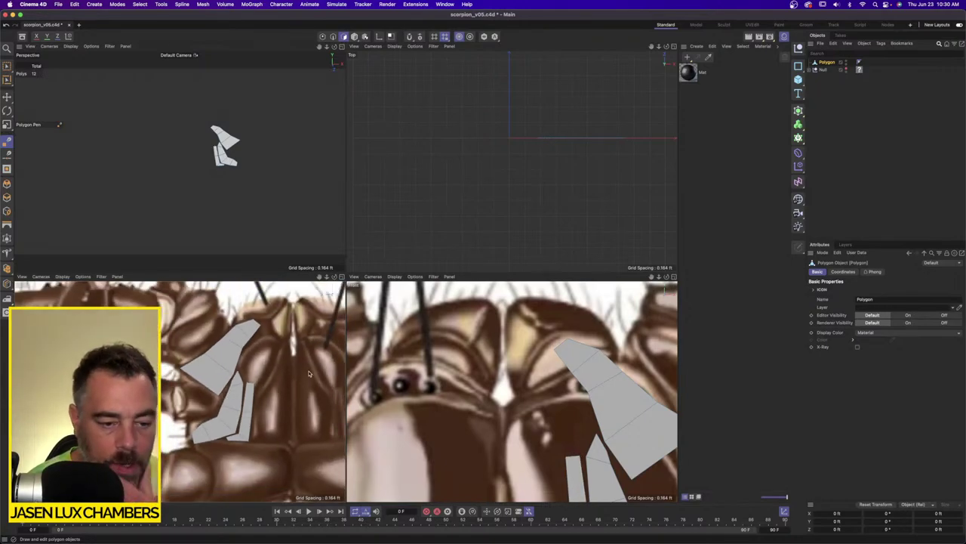
Draw the first two quads of a separate, narrow fourth strip running up beside the third strip, slanting its upper end.
{"action": "scroll", "coordinate": [245, 355], "scroll_direction": "up", "scroll_amount": 3}
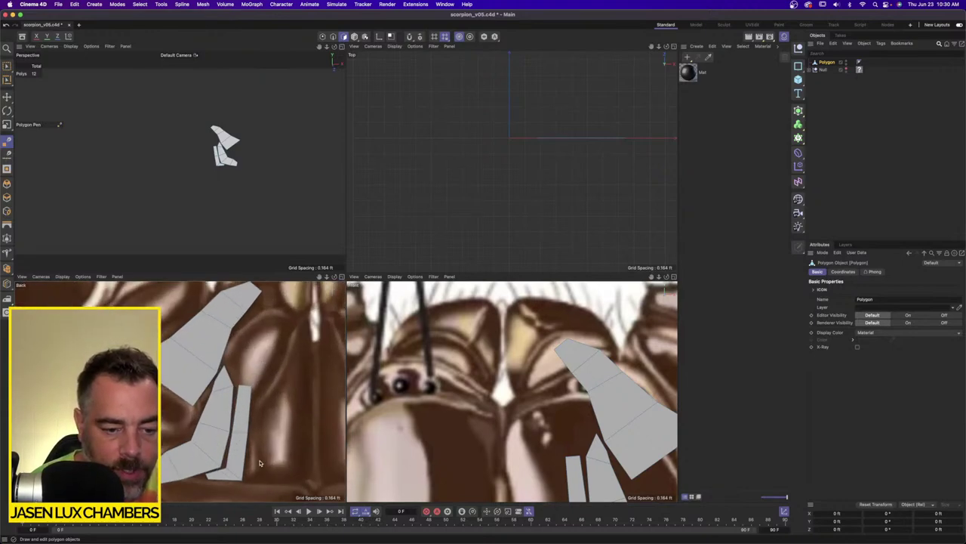
{"action": "left_click_drag", "start_coordinate": [254, 484], "coordinate": [251, 479], "text": "alt"}
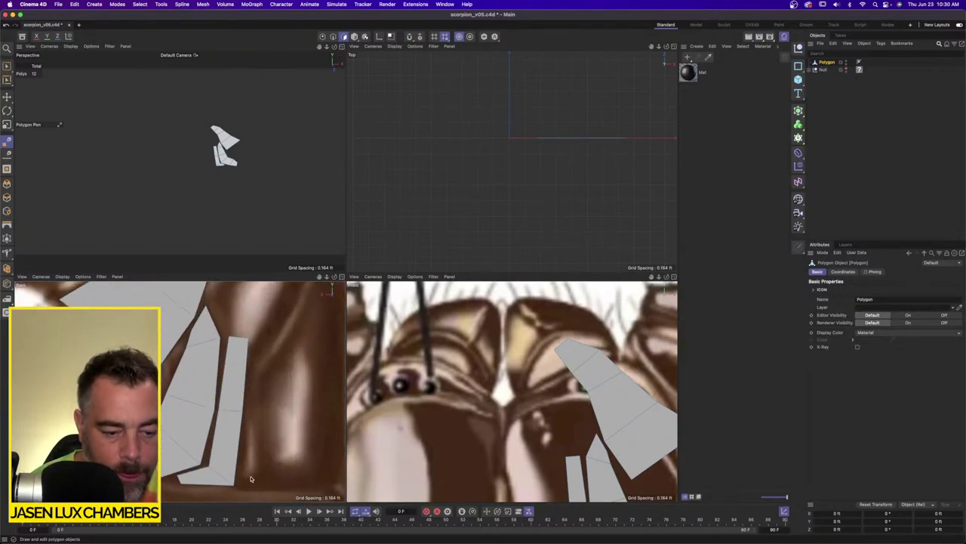
{"action": "left_click", "coordinate": [247, 413]}
{"action": "left_click", "coordinate": [260, 413]}
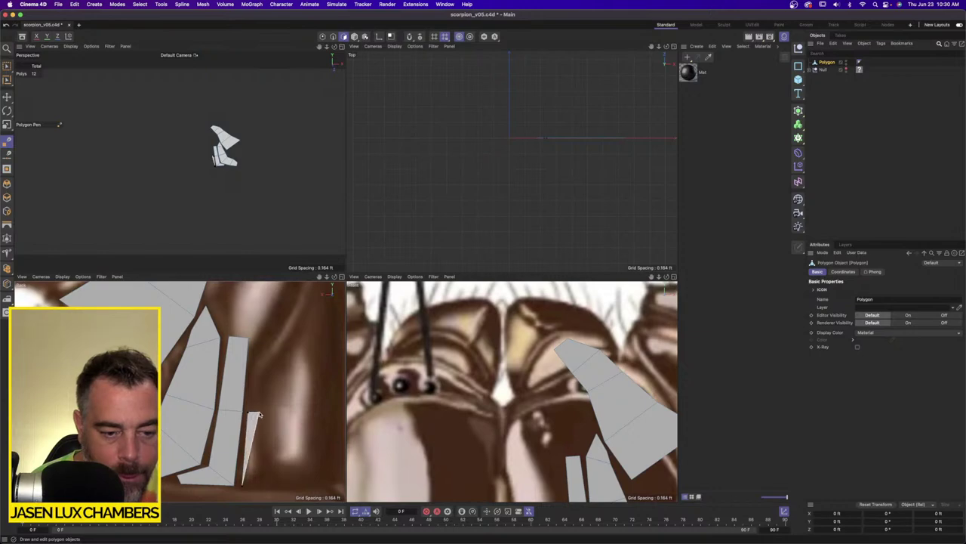
{"action": "left_click", "coordinate": [256, 487]}
{"action": "left_click", "coordinate": [248, 412]}
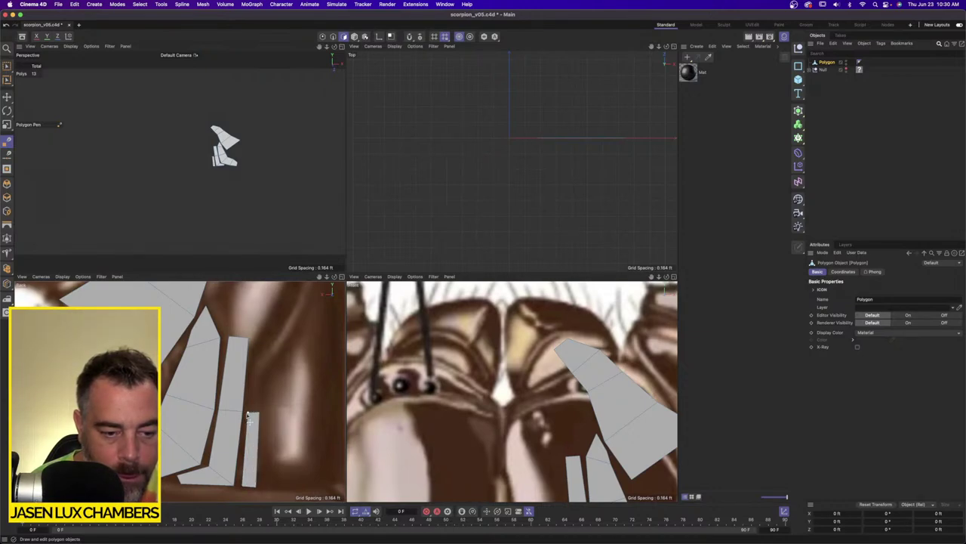
{"action": "left_click", "coordinate": [248, 413]}
{"action": "left_click", "coordinate": [254, 361]}
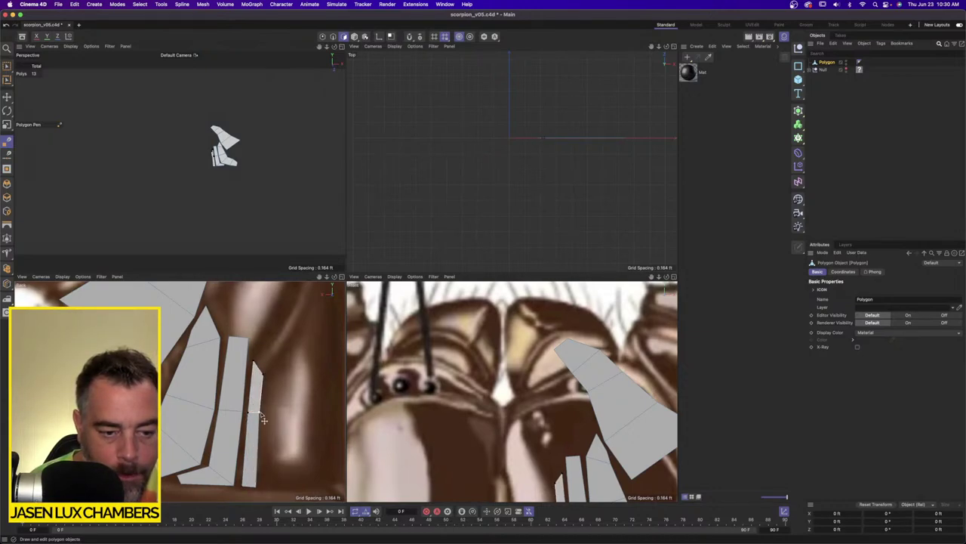
{"action": "left_click", "coordinate": [260, 414]}
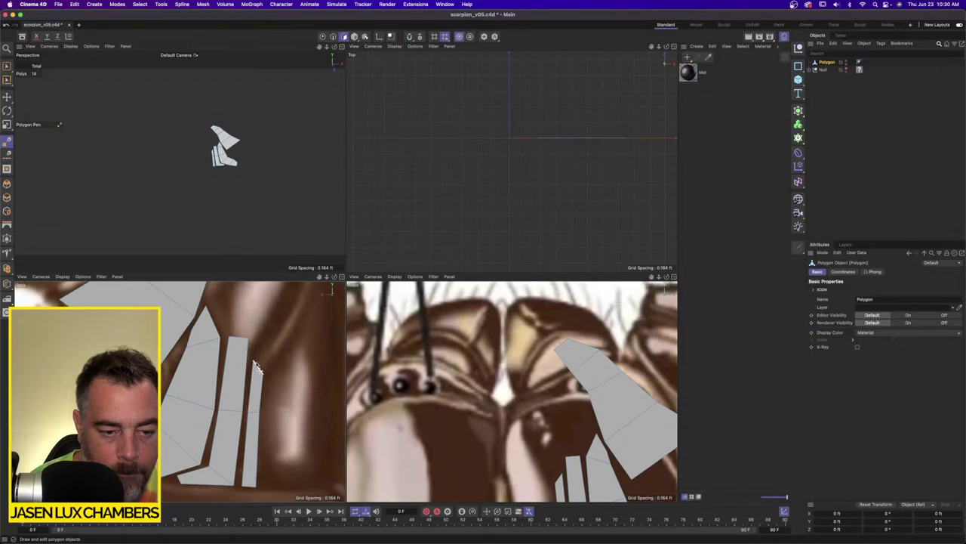
Extend the fourth strip with a long diagonal quad and a shorter quad, following the drawn groove up towards the centre line.
{"action": "left_click", "coordinate": [289, 316]}
{"action": "left_click", "coordinate": [296, 325]}
{"action": "left_click", "coordinate": [263, 373]}
{"action": "middle_click_drag", "start_coordinate": [304, 332], "coordinate": [232, 426], "text": "alt"}
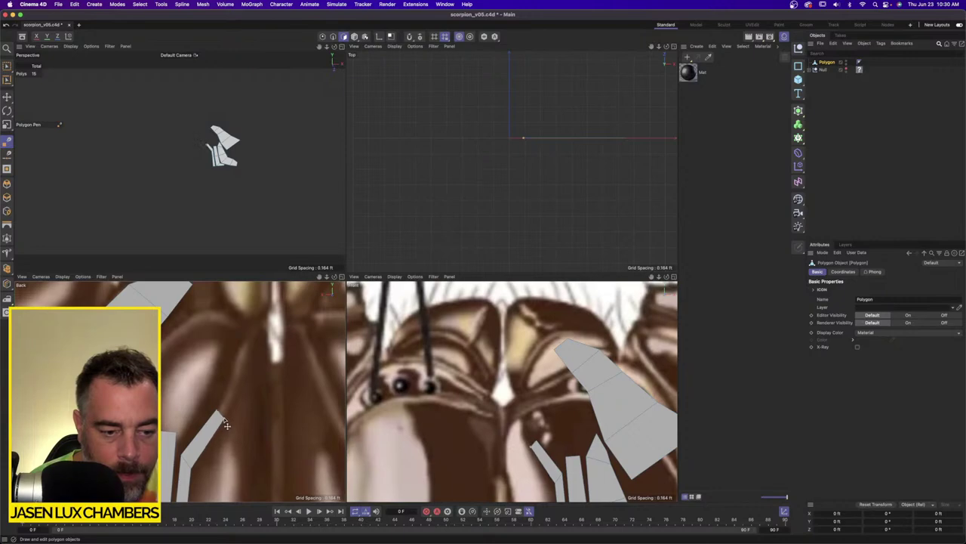
{"action": "left_click", "coordinate": [218, 409]}
{"action": "left_click", "coordinate": [231, 381]}
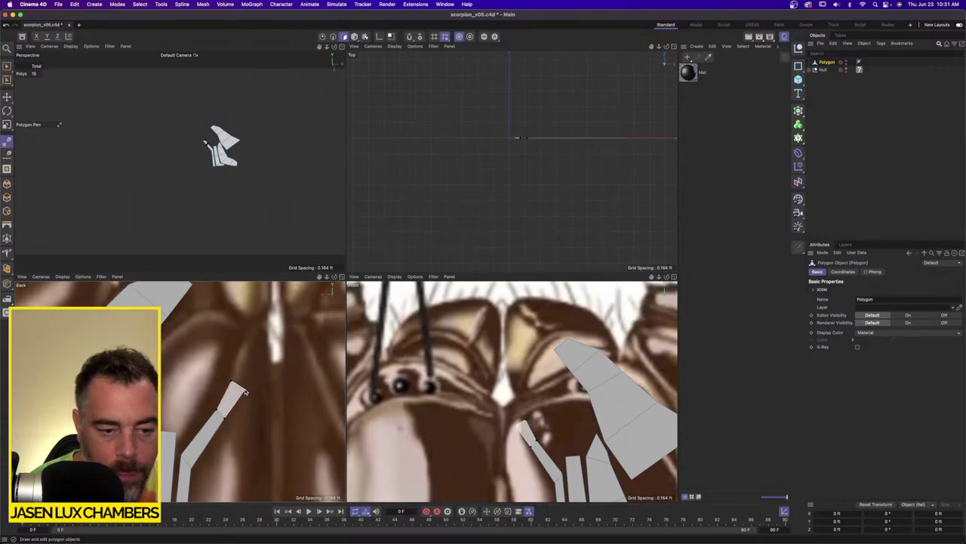
{"action": "left_click", "coordinate": [240, 386]}
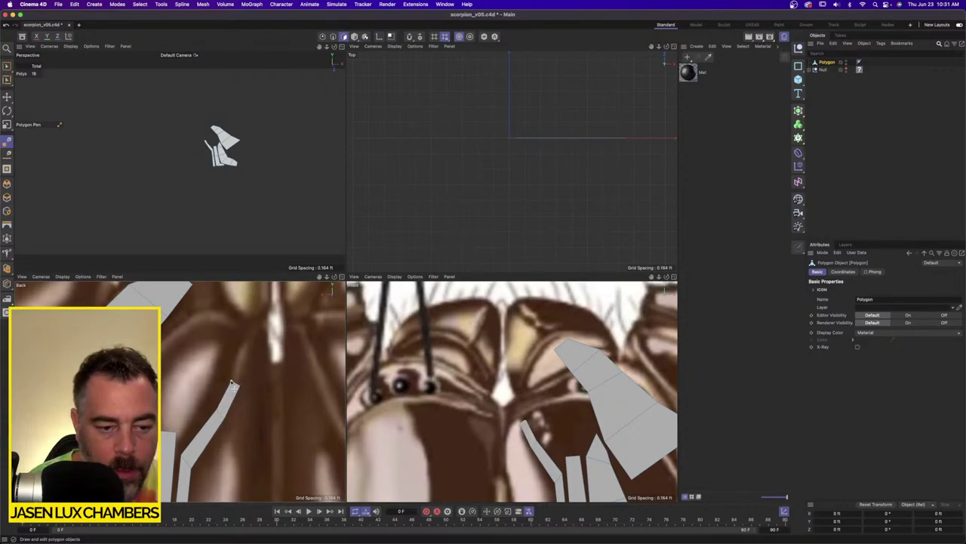
Finish the fourth strip's upper end with a thin tapering quad, and end the stroke.
{"action": "left_click", "coordinate": [232, 381]}
{"action": "left_click_drag", "start_coordinate": [243, 339], "coordinate": [249, 339], "text": "ctrl"}
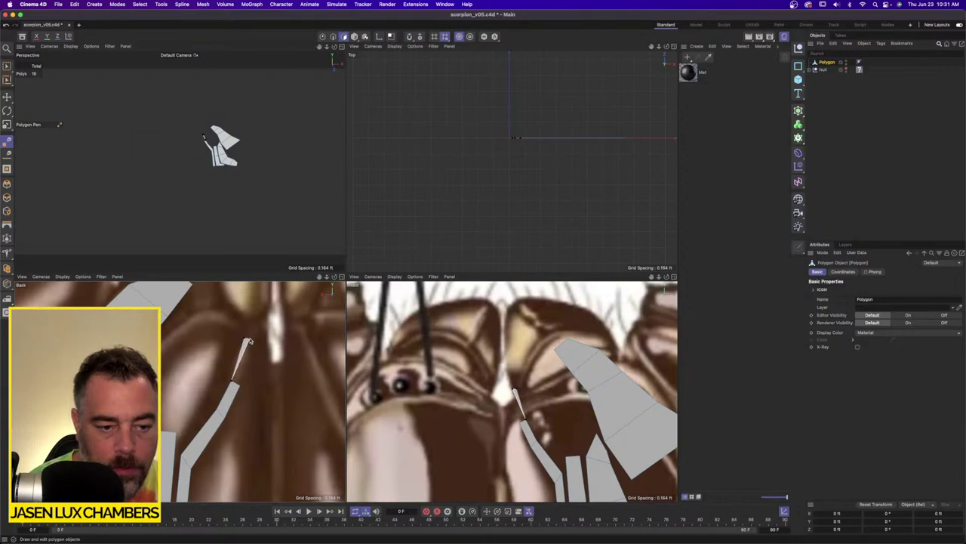
{"action": "left_click", "coordinate": [249, 340]}
{"action": "double_click", "coordinate": [240, 386]}
{"action": "key", "text": "Escape"}
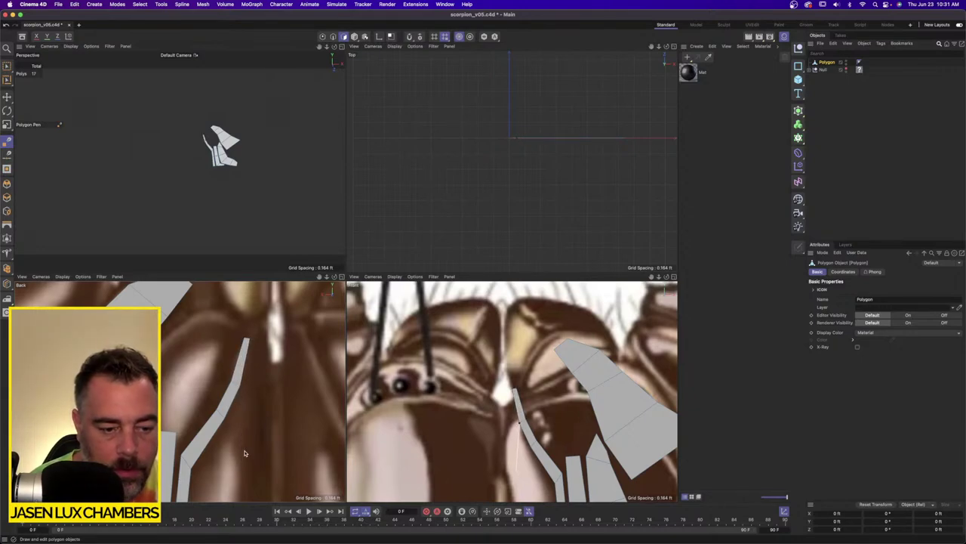
Draw two stacked quads of a wide central plate between the fourth strip's lower end and the body's centre line.
{"action": "scroll", "coordinate": [230, 452], "scroll_direction": "up", "scroll_amount": 5}
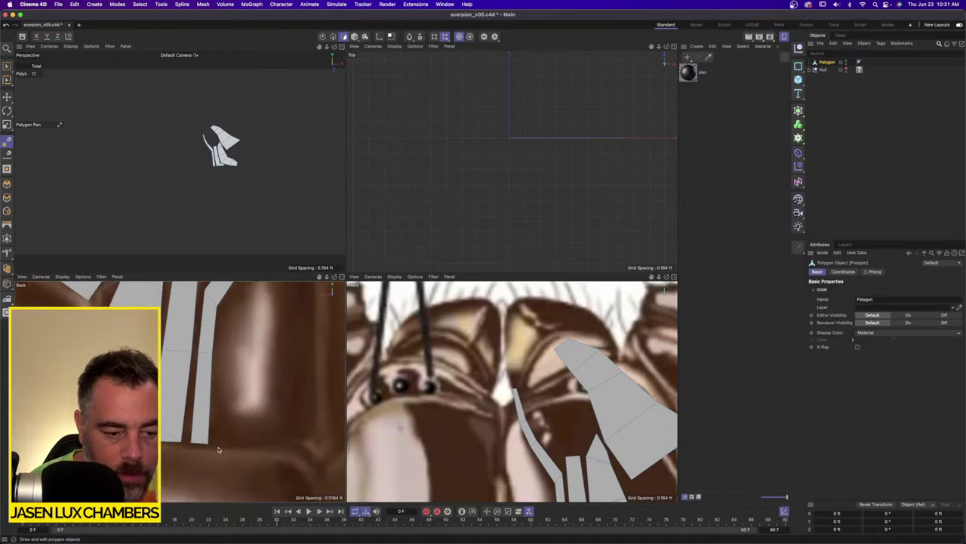
{"action": "left_click", "coordinate": [218, 442]}
{"action": "left_click", "coordinate": [219, 352]}
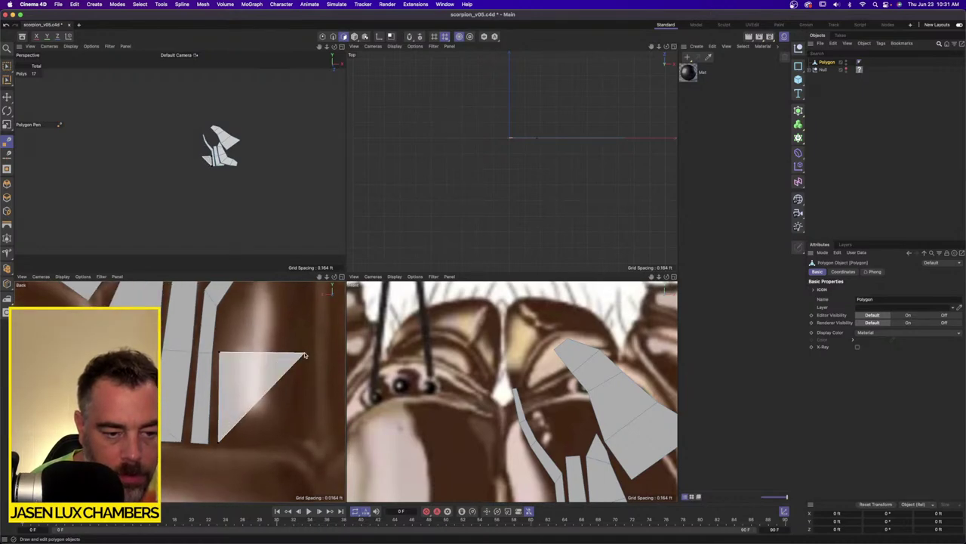
{"action": "left_click", "coordinate": [315, 352]}
{"action": "double_click", "coordinate": [312, 442]}
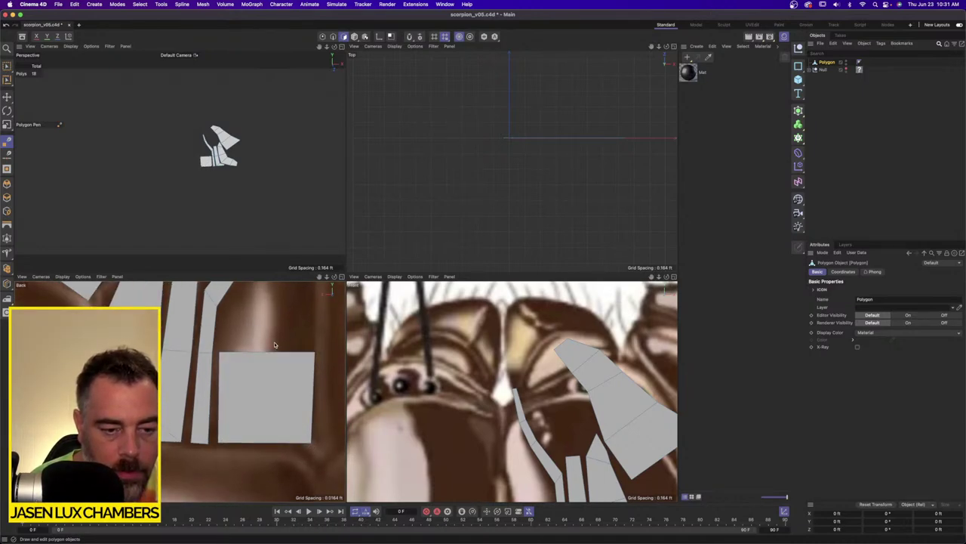
{"action": "middle_click_drag", "start_coordinate": [275, 345], "coordinate": [256, 453], "text": "alt"}
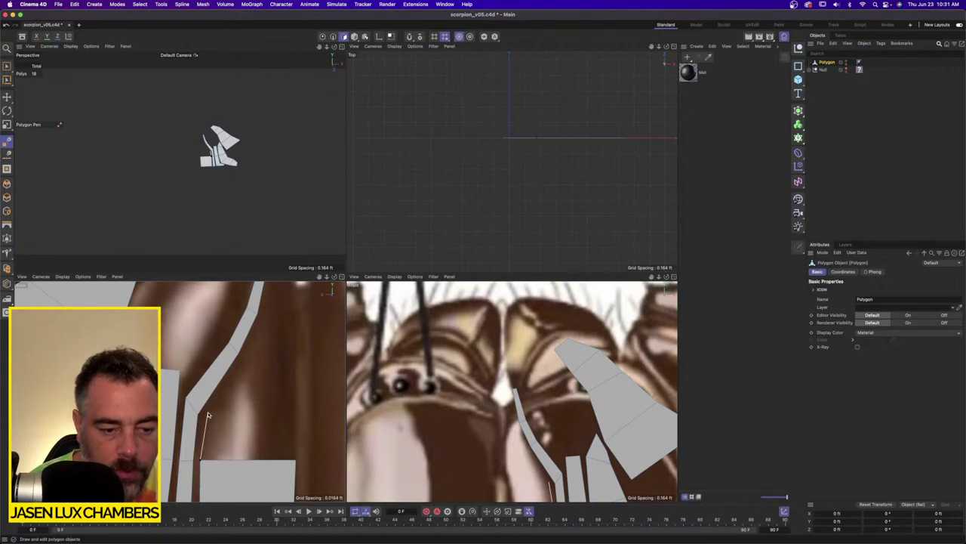
{"action": "left_click", "coordinate": [210, 416]}
{"action": "left_click", "coordinate": [293, 414]}
{"action": "left_click", "coordinate": [296, 462]}
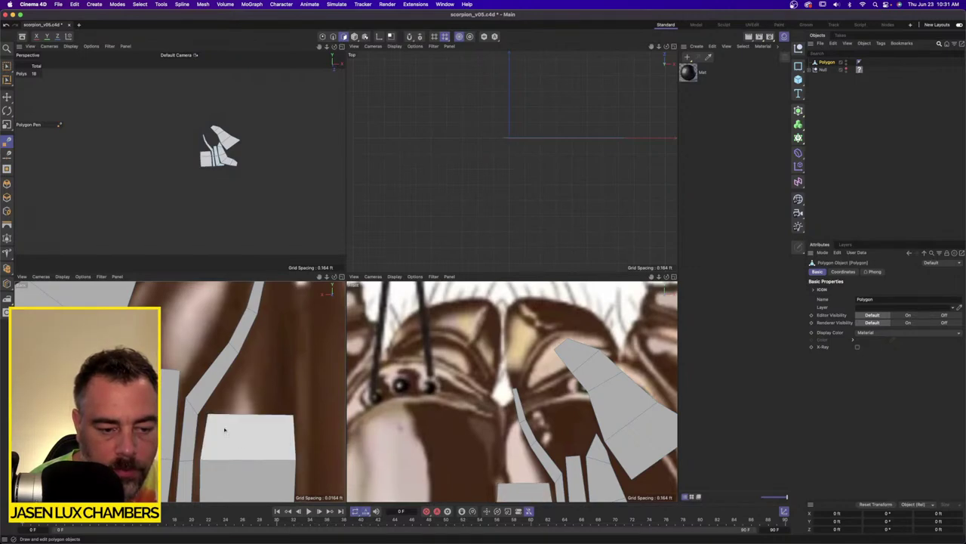
{"action": "left_click", "coordinate": [201, 459]}
Add two more quads on top of the central plate, narrowing them along the fourth strip's curve.
{"action": "left_click", "coordinate": [209, 414]}
{"action": "left_click", "coordinate": [247, 355]}
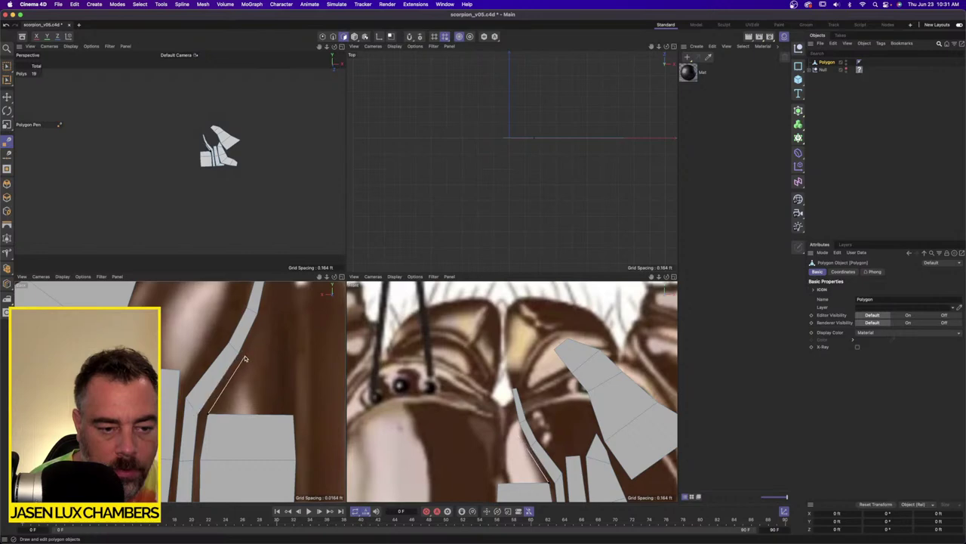
{"action": "left_click", "coordinate": [293, 355]}
{"action": "double_click", "coordinate": [293, 415]}
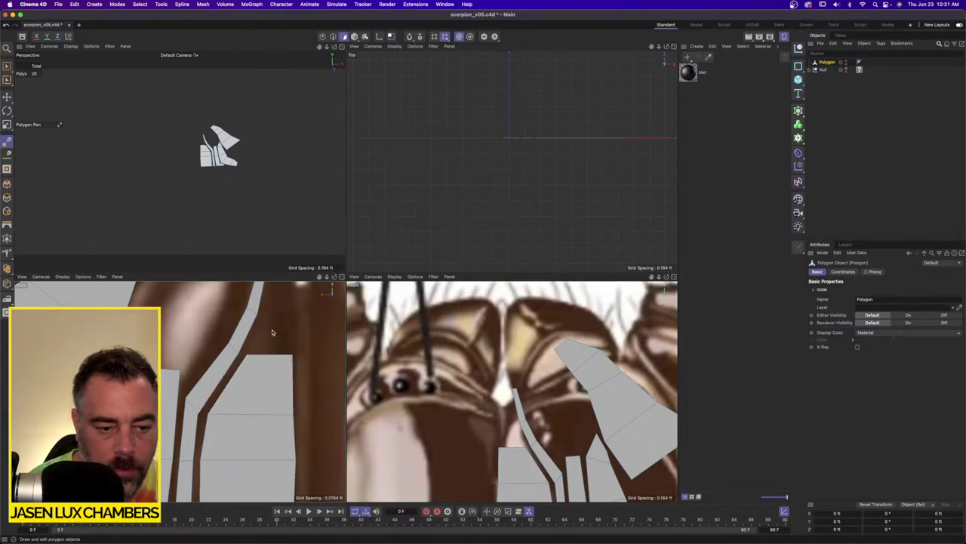
{"action": "middle_click_drag", "start_coordinate": [274, 332], "coordinate": [232, 447], "text": "alt"}
{"action": "left_click", "coordinate": [205, 469]}
{"action": "left_click", "coordinate": [223, 427]}
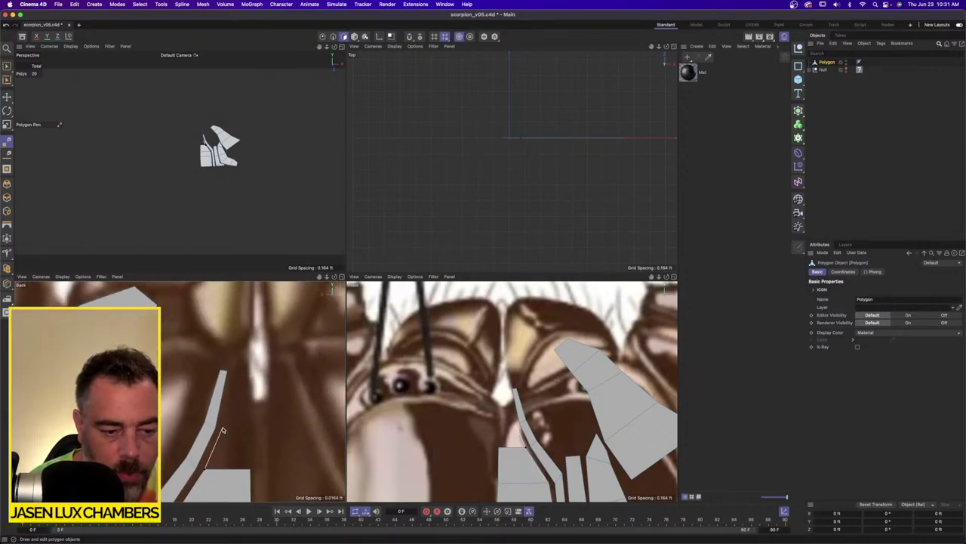
{"action": "left_click", "coordinate": [251, 428]}
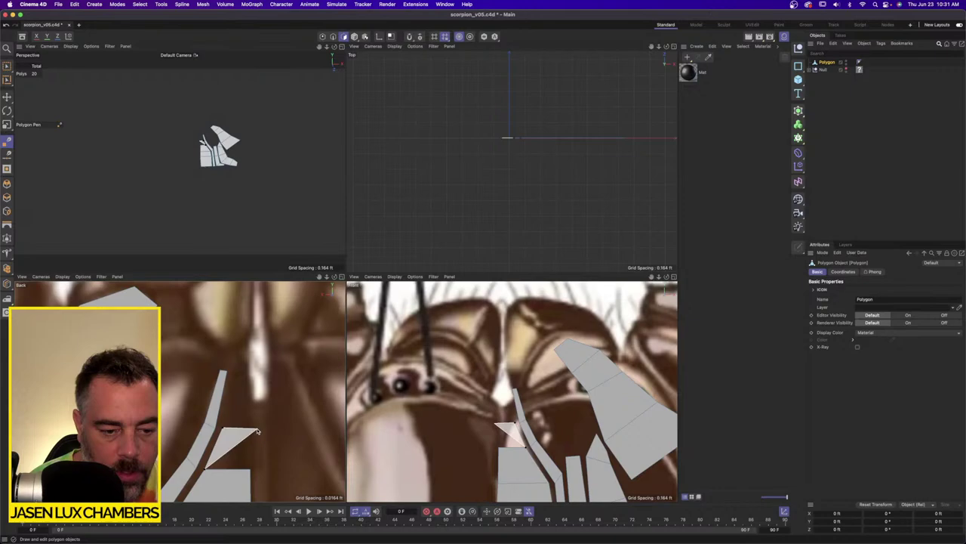
{"action": "double_click", "coordinate": [251, 469]}
Cap the central plate with a tall tapering quad reaching up to the gap at the centre line.
{"action": "left_click", "coordinate": [223, 428]}
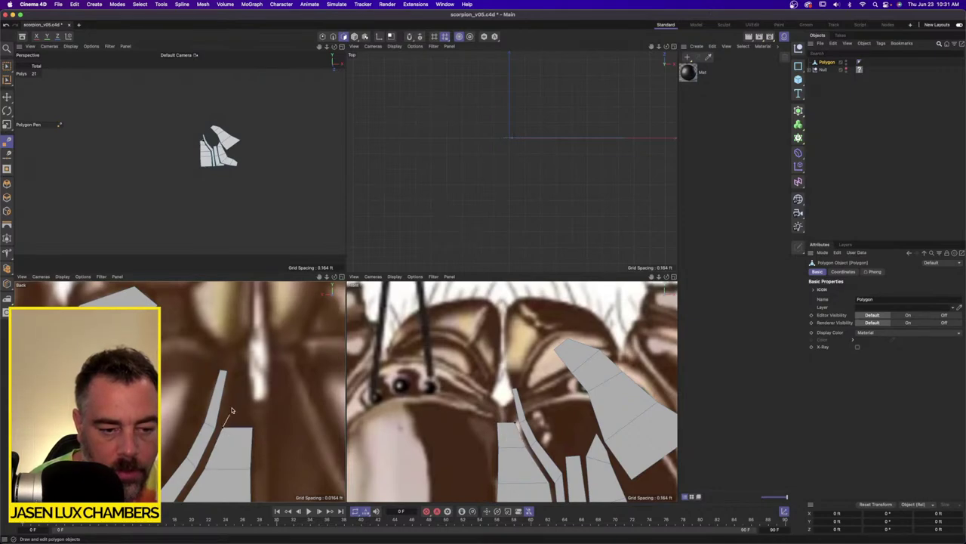
{"action": "left_click", "coordinate": [235, 353]}
{"action": "left_click", "coordinate": [249, 354]}
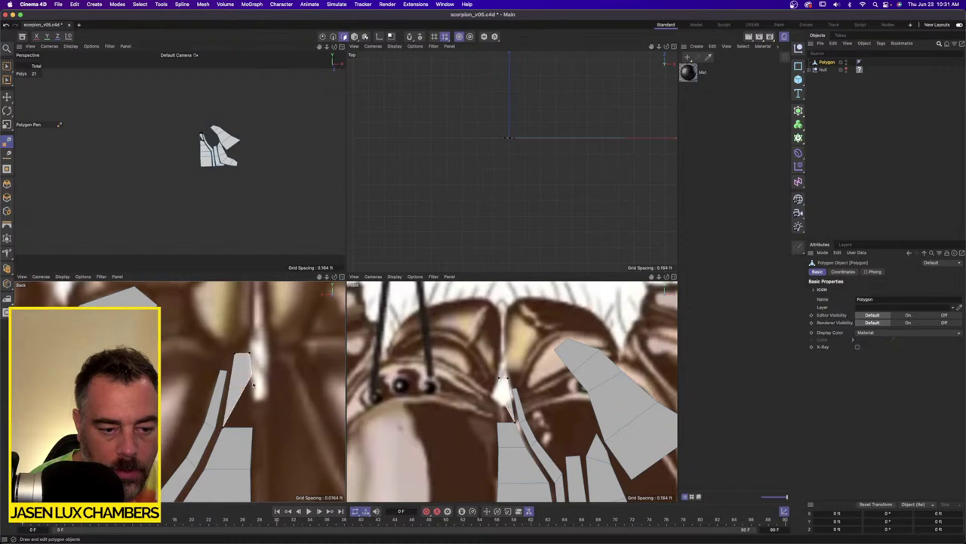
{"action": "left_click", "coordinate": [252, 428]}
{"action": "left_click", "coordinate": [253, 428]}
Duplicate the finished polygon object, select all of the copy's polygons and extrude them to give the plates depth.
{"action": "scroll", "coordinate": [280, 416], "scroll_direction": "down", "scroll_amount": 8}
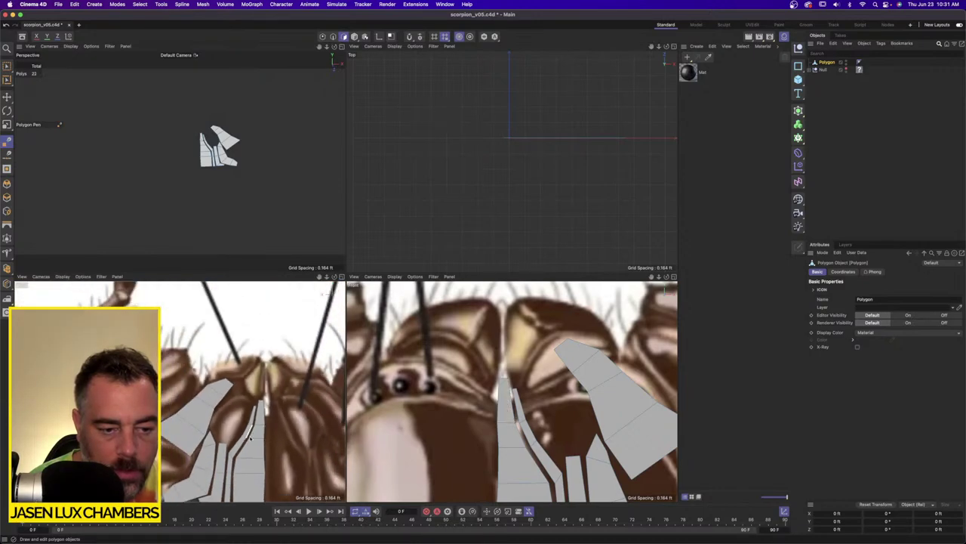
{"action": "middle_click_drag", "start_coordinate": [260, 434], "coordinate": [257, 391], "text": "alt"}
{"action": "scroll", "coordinate": [260, 399], "scroll_direction": "up", "scroll_amount": 2}
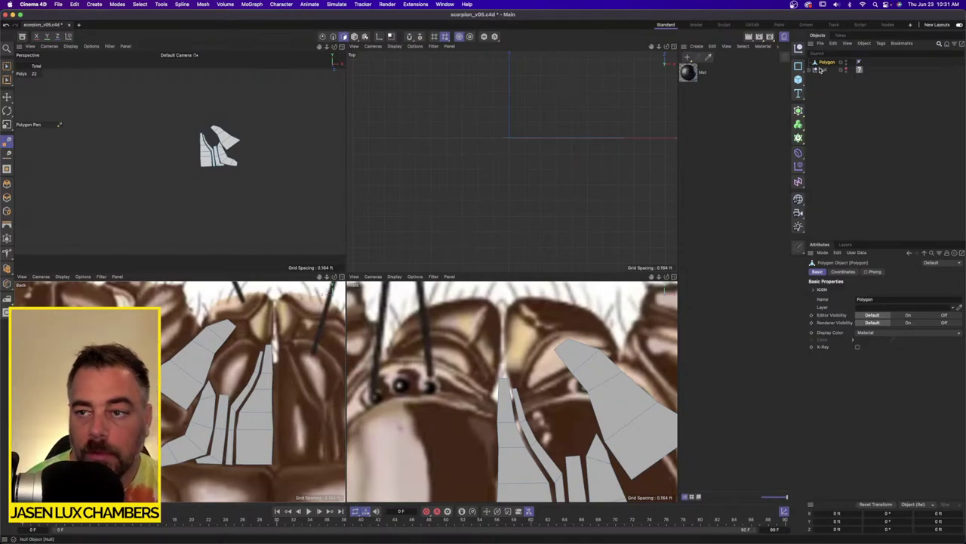
{"action": "key", "text": "super+c"}
{"action": "key", "text": "super+v"}
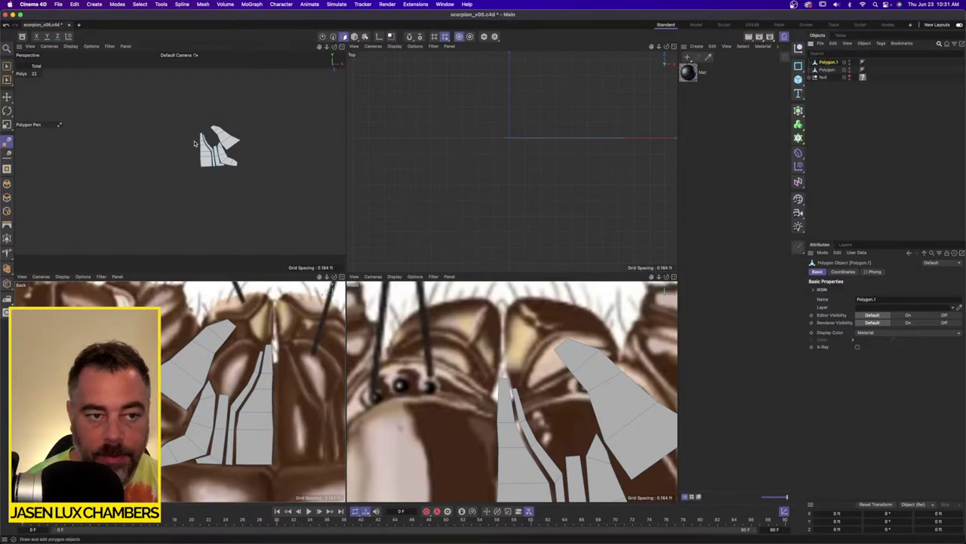
{"action": "key", "text": "super+a"}
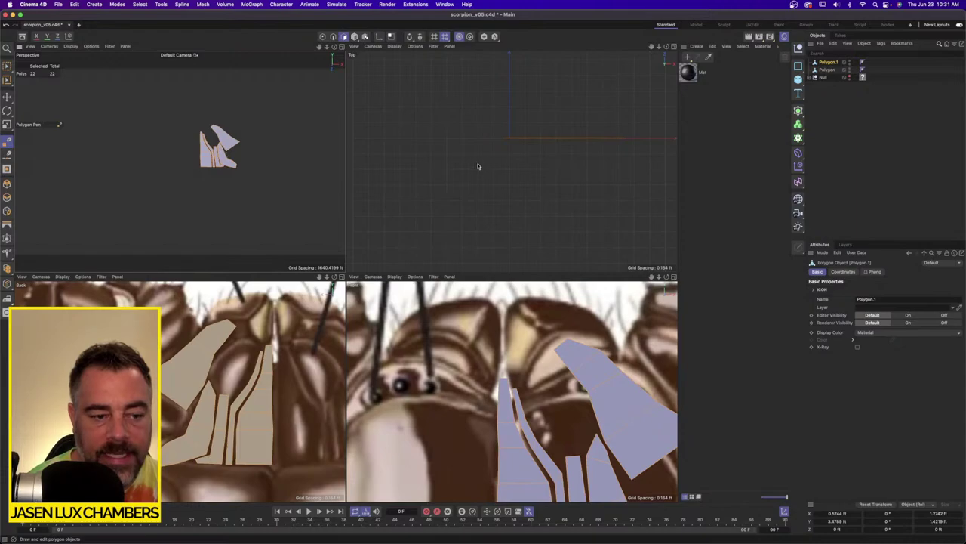
{"action": "key", "text": "d"}
{"action": "left_click_drag", "start_coordinate": [533, 169], "coordinate": [553, 168]}
Merge the flat polygon object and its extruded copy into one object, deleting the originals.
{"action": "left_click", "coordinate": [829, 69]}
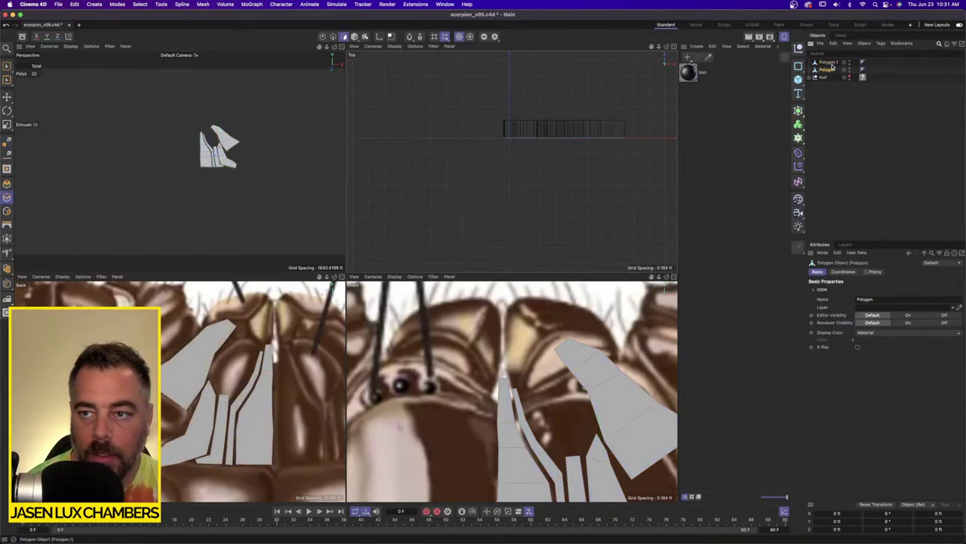
{"action": "left_click", "coordinate": [832, 65], "text": "shift"}
{"action": "right_click", "coordinate": [831, 65]}
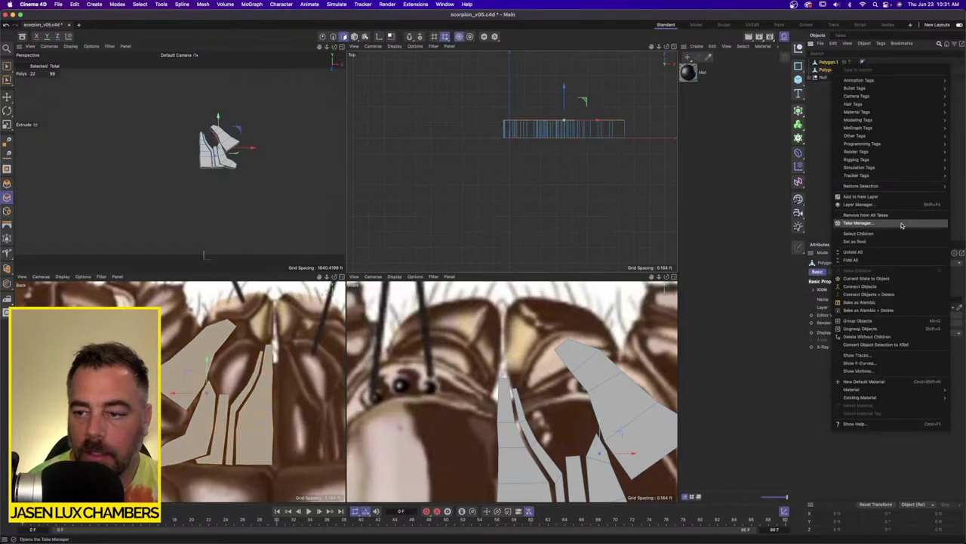
{"action": "left_click", "coordinate": [890, 294]}
{"action": "key", "text": "e"}
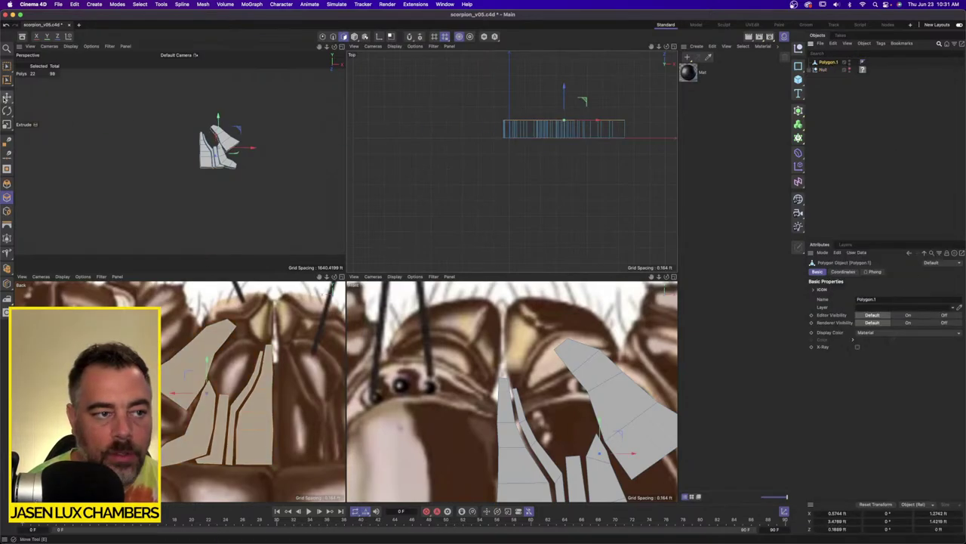
Turn off soft selection and optimize all points of the merged plates, including polygons, unused points and points, with 0 ft tolerance.
{"action": "left_click", "coordinate": [323, 37]}
{"action": "key", "text": "ctrl+a"}
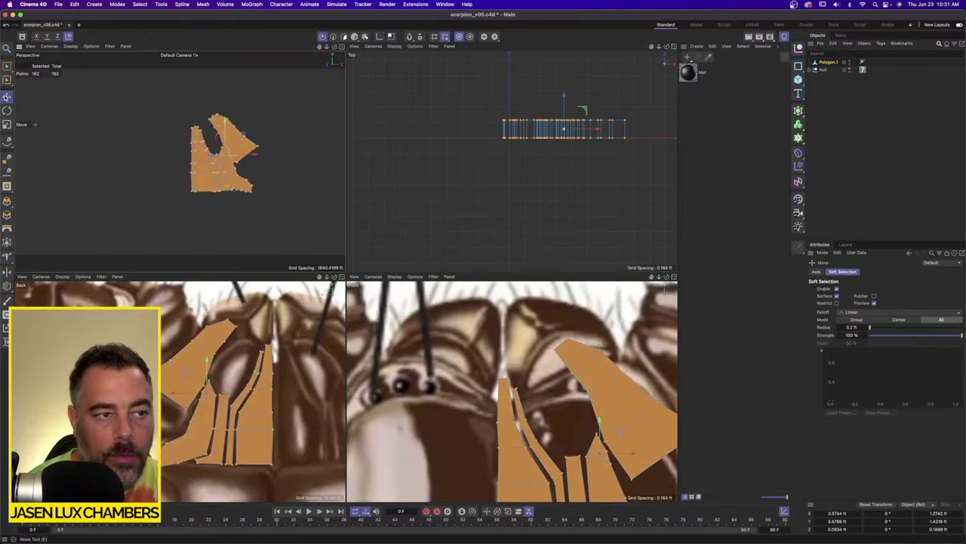
{"action": "left_click", "coordinate": [835, 289]}
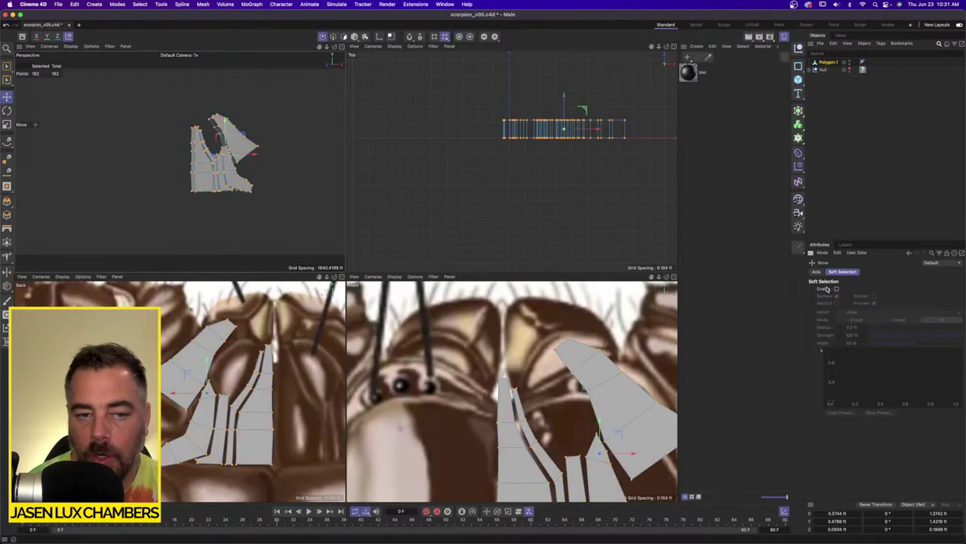
{"action": "left_click", "coordinate": [140, 4]}
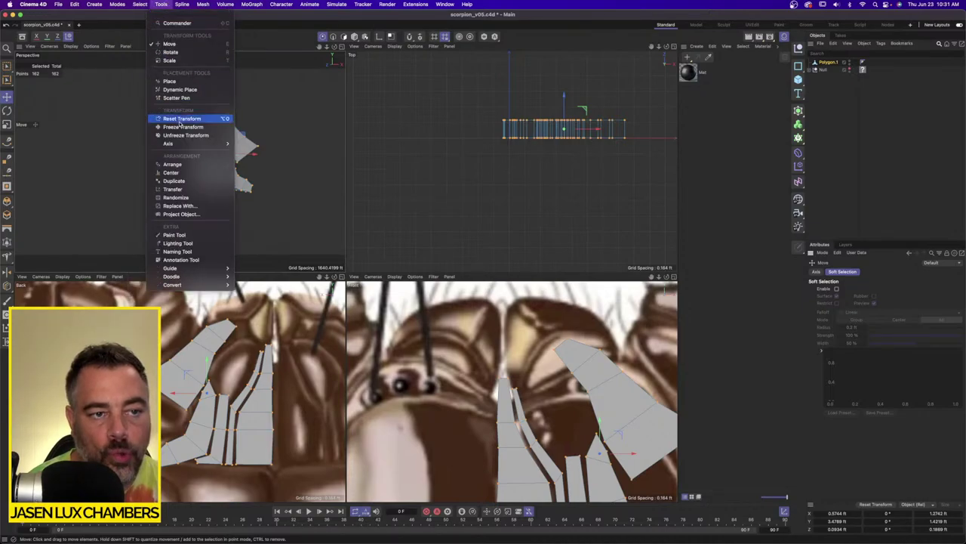
{"action": "mouse_move", "coordinate": [205, 4]}
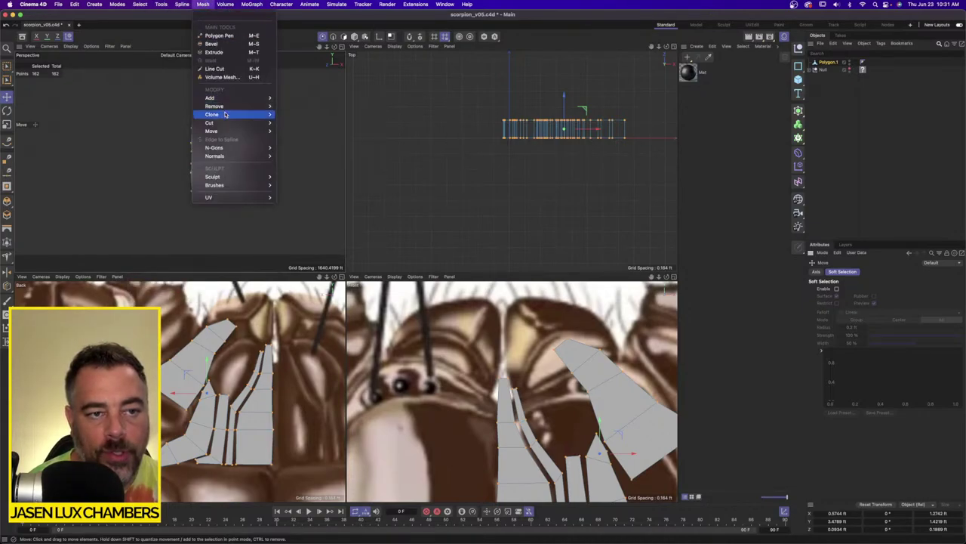
{"action": "mouse_move", "coordinate": [234, 106]}
{"action": "left_click", "coordinate": [319, 180]}
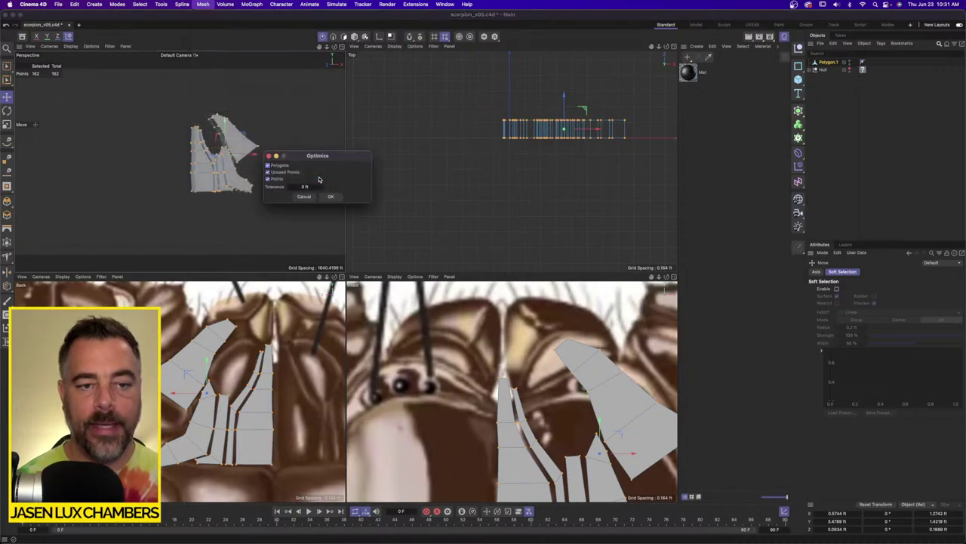
{"action": "left_click", "coordinate": [331, 197]}
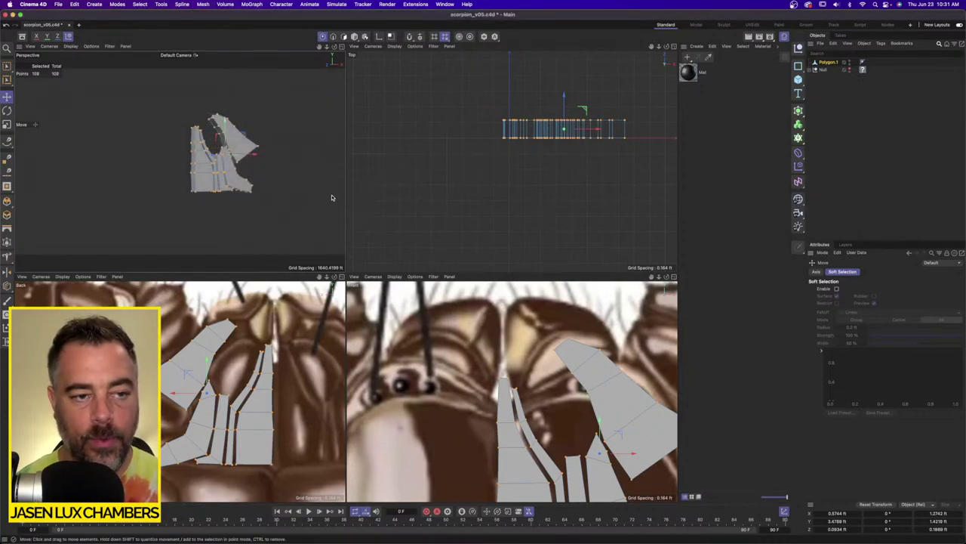
Put the merged plates under a Subdivision Surface to round them, and reselect the polygon object.
{"action": "left_click", "coordinate": [799, 111], "text": "alt"}
{"action": "left_click", "coordinate": [834, 70]}
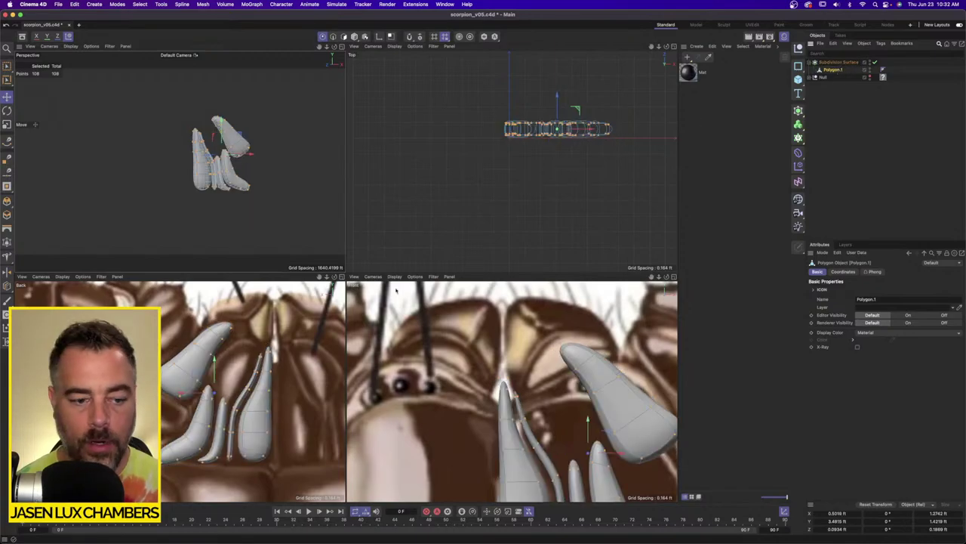
{"action": "scroll", "coordinate": [207, 139], "scroll_direction": "up", "scroll_amount": 4}
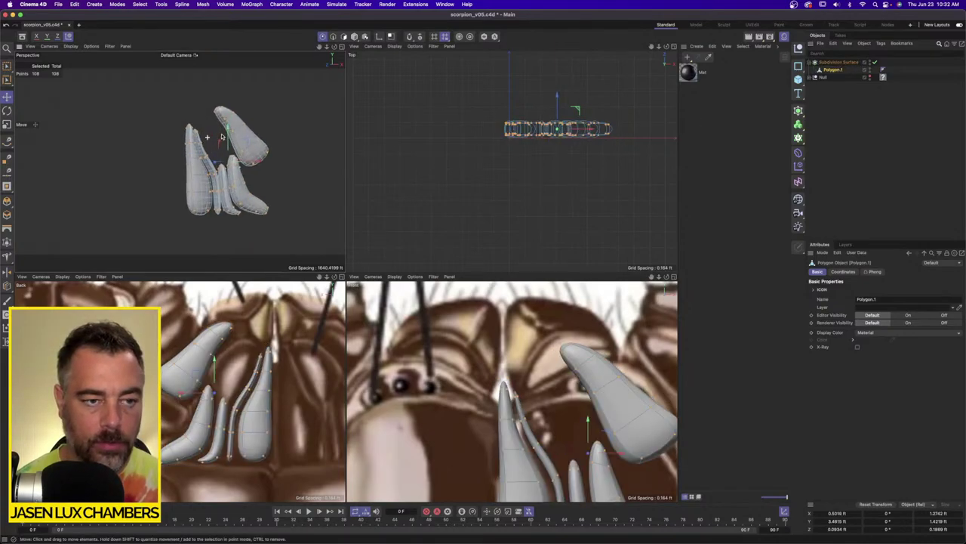
{"action": "left_click_drag", "start_coordinate": [206, 139], "coordinate": [188, 153], "text": "alt"}
{"action": "scroll", "coordinate": [188, 153], "scroll_direction": "up", "scroll_amount": 2}
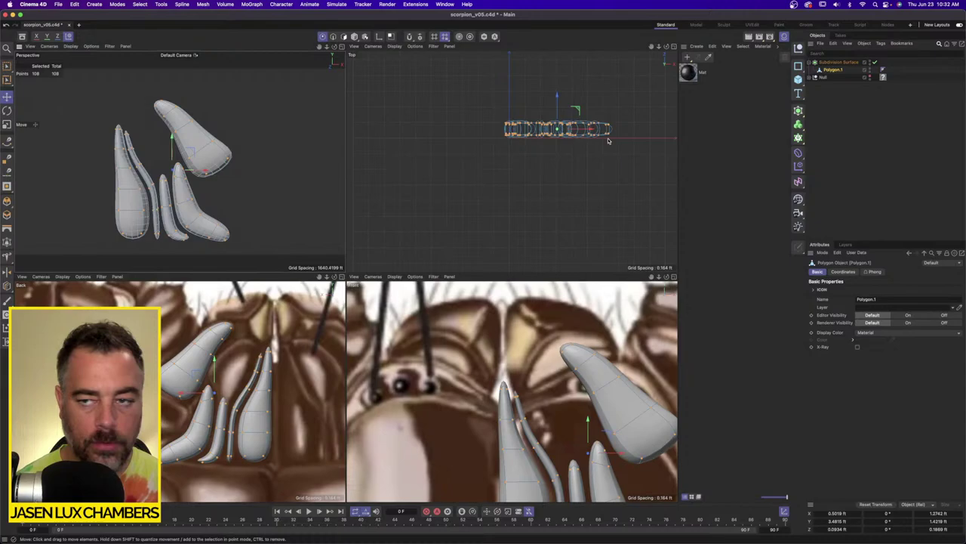
Unhide the scorpion model, select all plate polygons and enlarge them with Normal Scale until the gaps between plates narrow.
{"action": "left_click", "coordinate": [870, 79]}
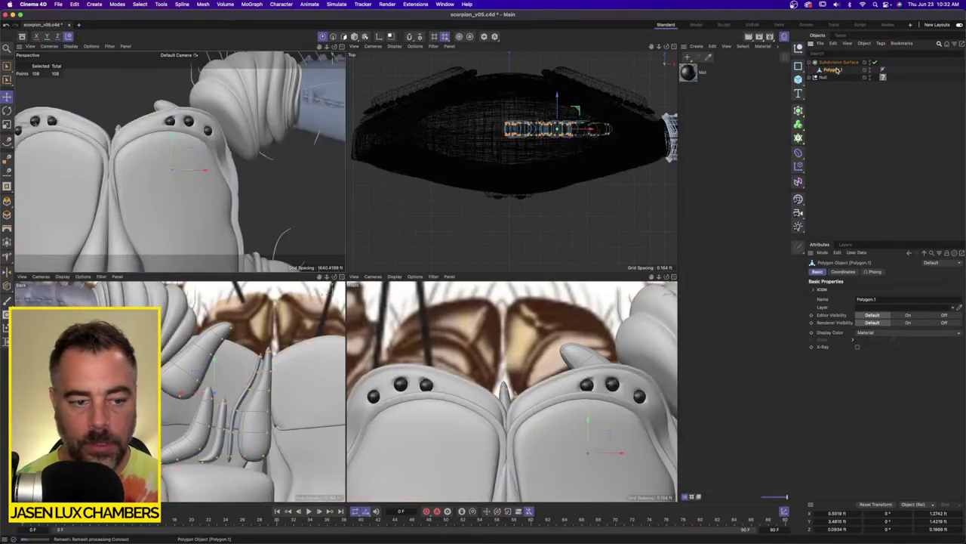
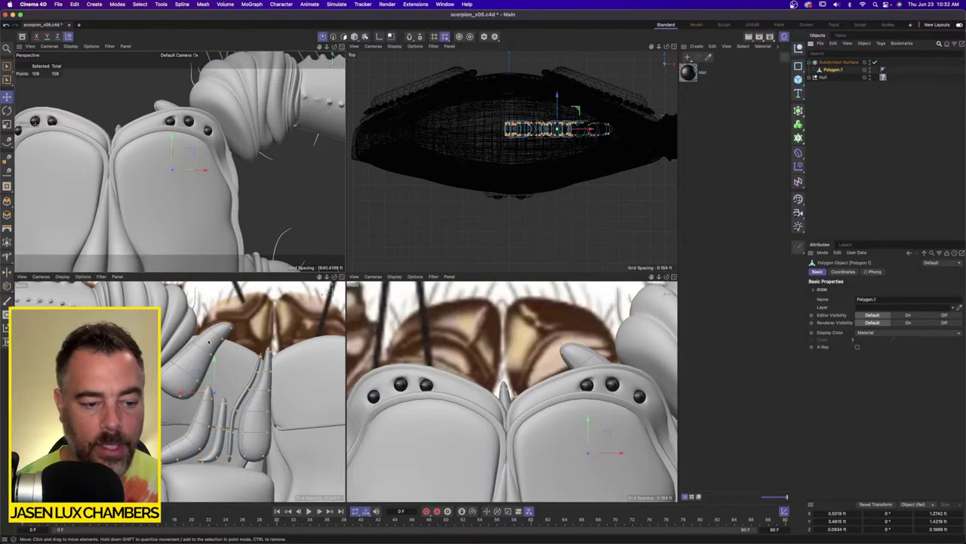
{"action": "right_click_drag", "start_coordinate": [200, 432], "coordinate": [247, 431], "text": "alt"}
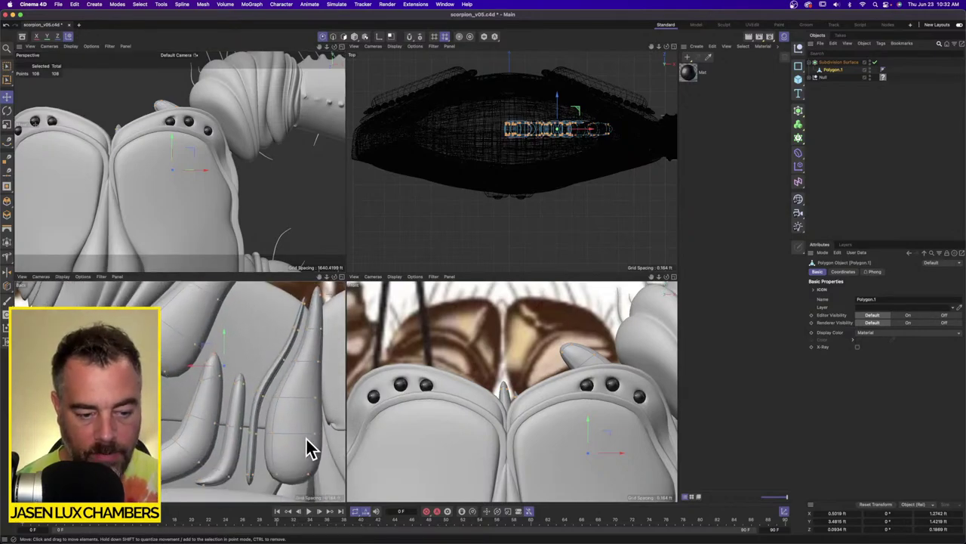
{"action": "left_click", "coordinate": [344, 37]}
{"action": "key", "text": "super+a"}
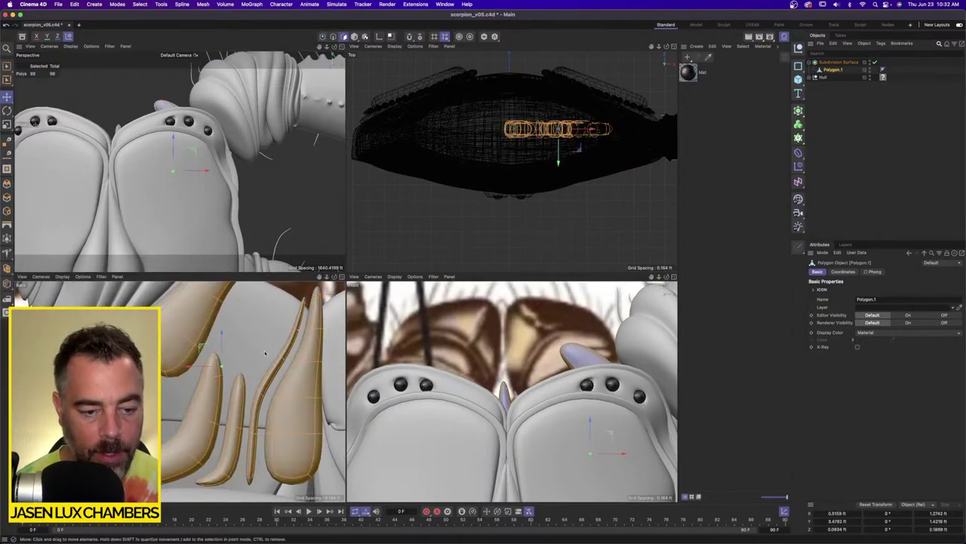
{"action": "left_click", "coordinate": [251, 4]}
{"action": "mouse_move", "coordinate": [203, 3]}
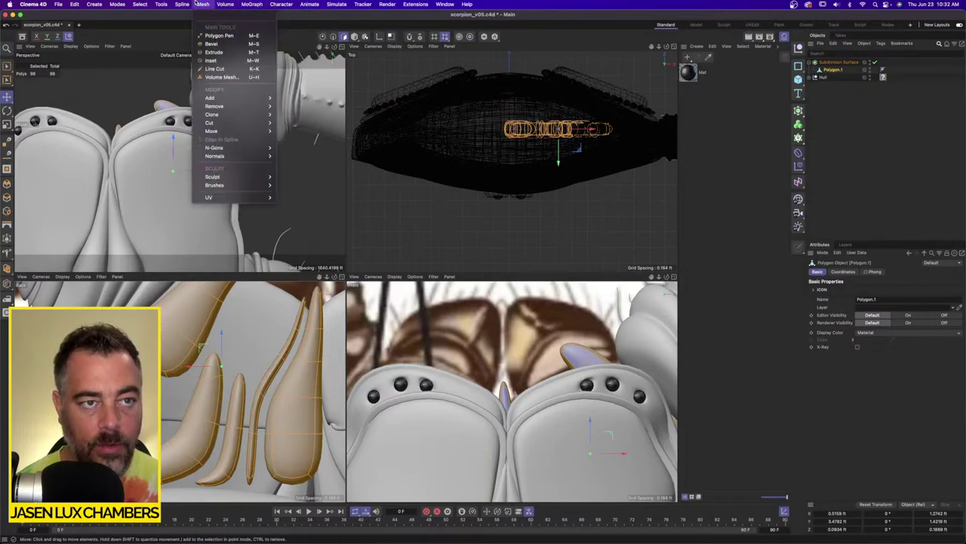
{"action": "mouse_move", "coordinate": [227, 131]}
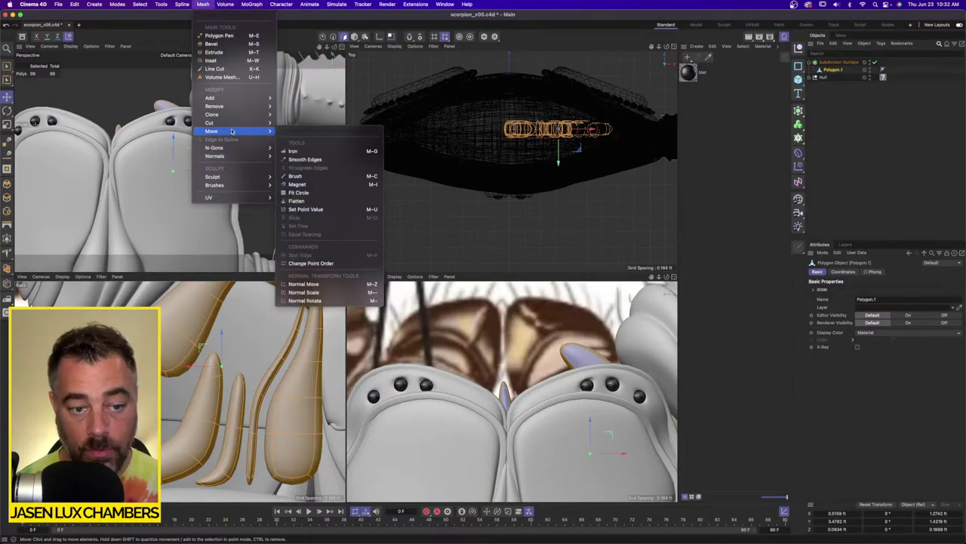
{"action": "left_click", "coordinate": [304, 292]}
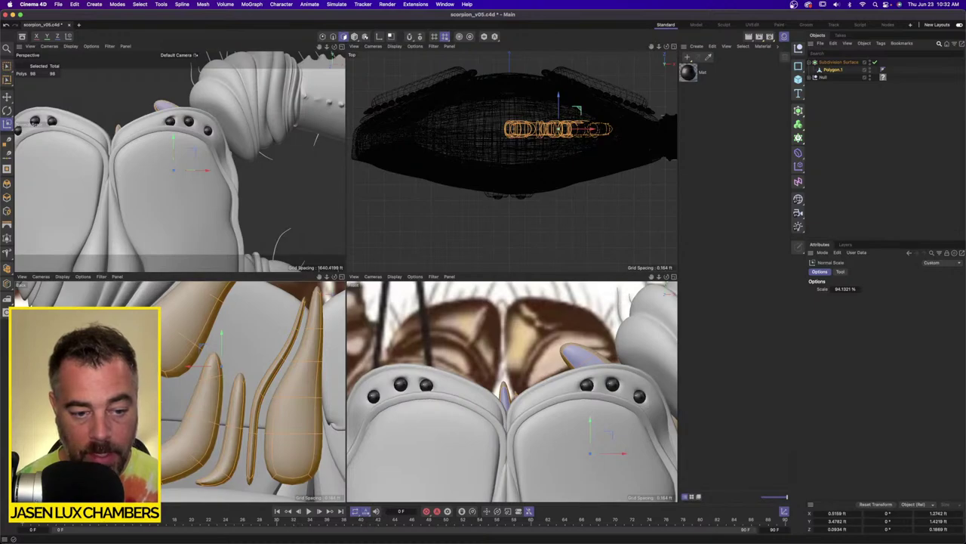
{"action": "left_click_drag", "start_coordinate": [243, 393], "coordinate": [288, 393]}
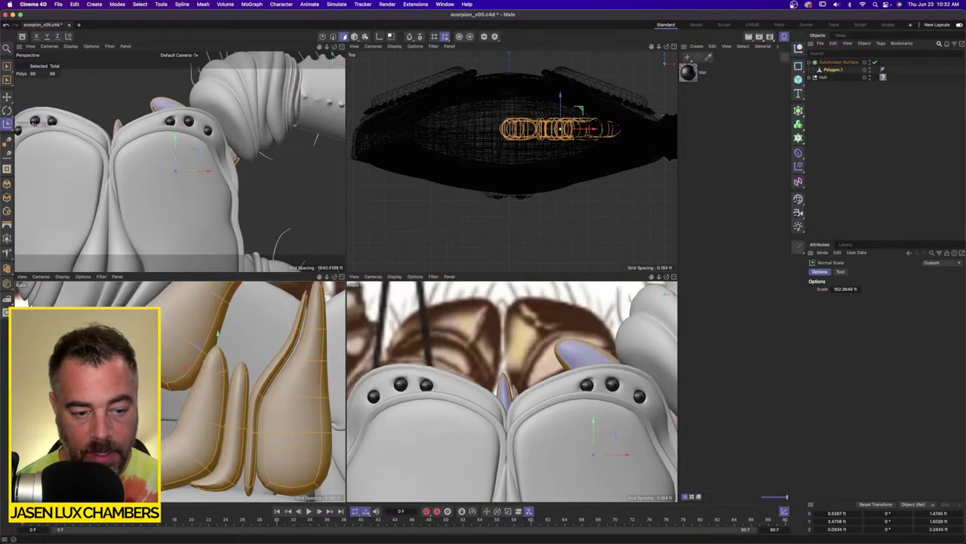
{"action": "left_click", "coordinate": [878, 234]}
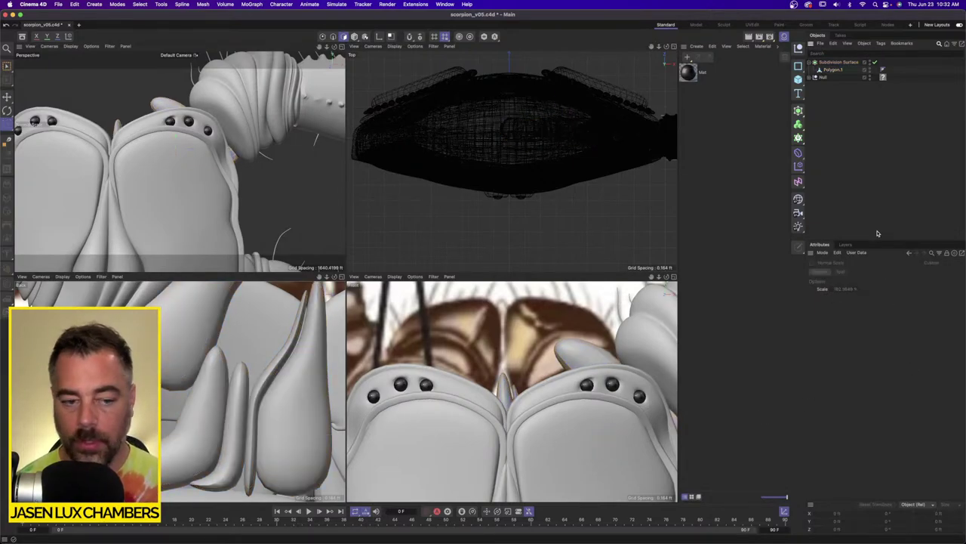
Maximize the back view and hide both the smoothed plates and the scorpion model to expose the ventral reference.
{"action": "left_click_drag", "start_coordinate": [293, 384], "coordinate": [257, 368], "text": "alt"}
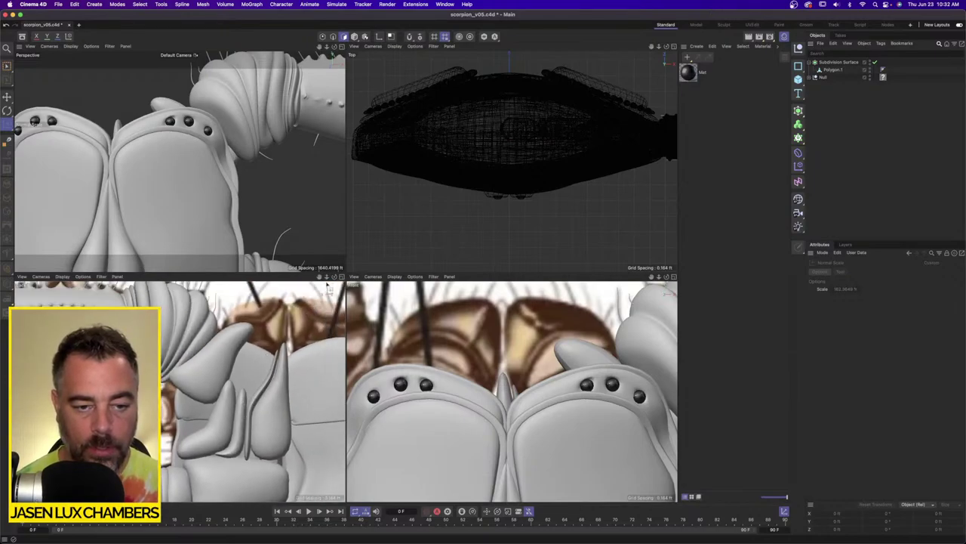
{"action": "left_click", "coordinate": [341, 277]}
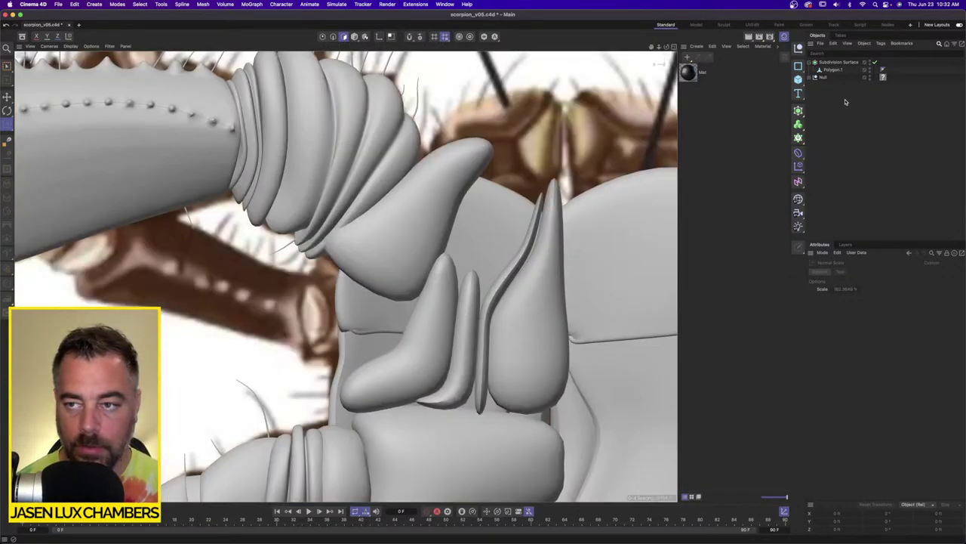
{"action": "left_click", "coordinate": [870, 70]}
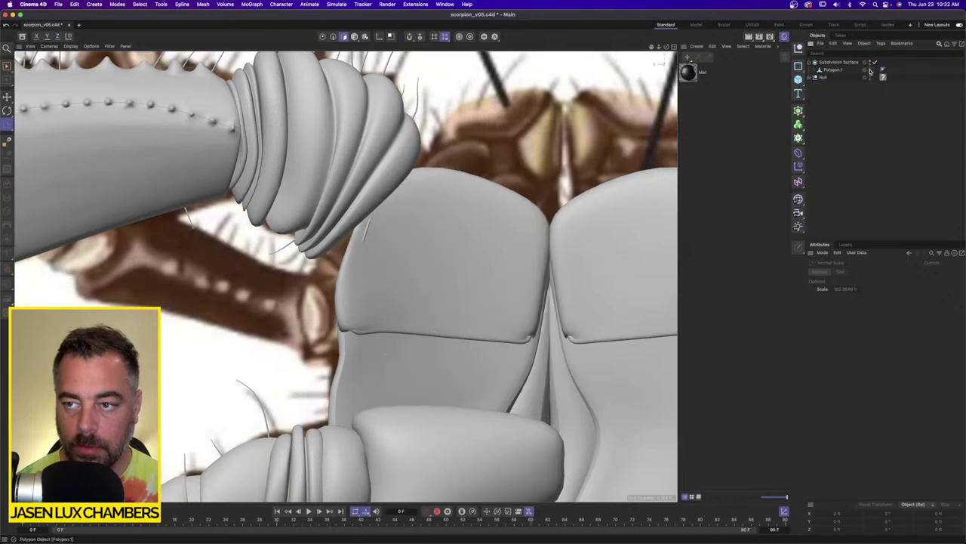
{"action": "left_click", "coordinate": [869, 78]}
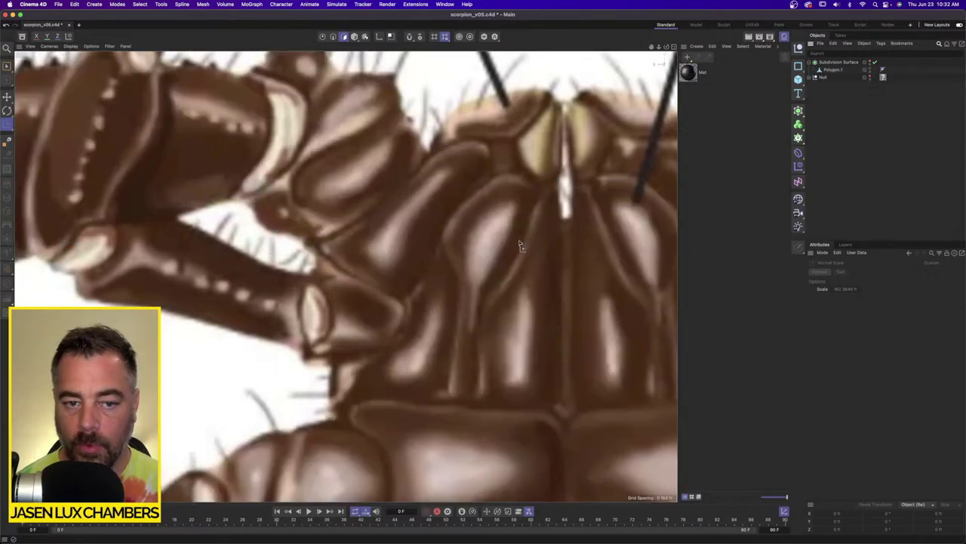
With the Polygon Pen, trace the lower part of the bulb-shaped plate as a narrow stem quad, a flaring quad and a wide quad.
{"action": "middle_click_drag", "start_coordinate": [508, 295], "coordinate": [442, 289], "text": "alt"}
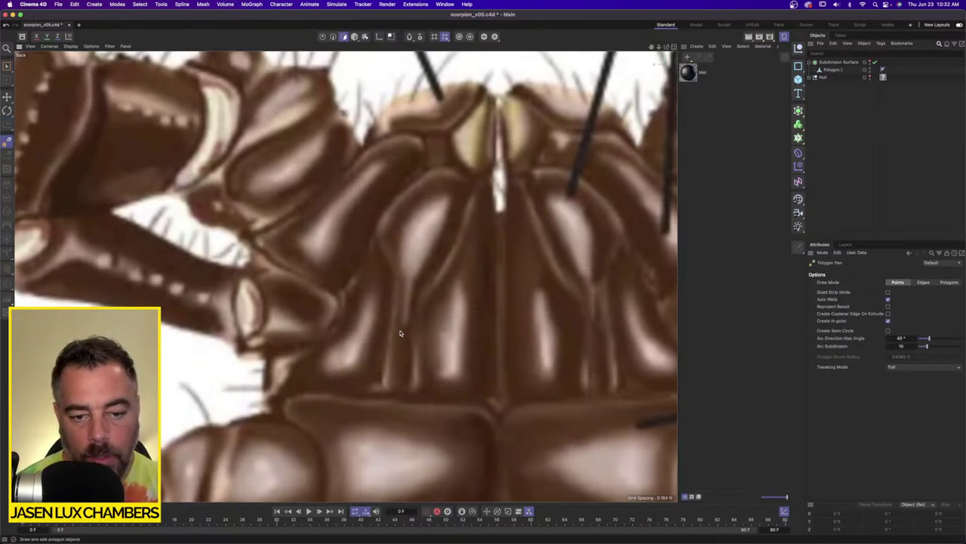
{"action": "left_click", "coordinate": [417, 293]}
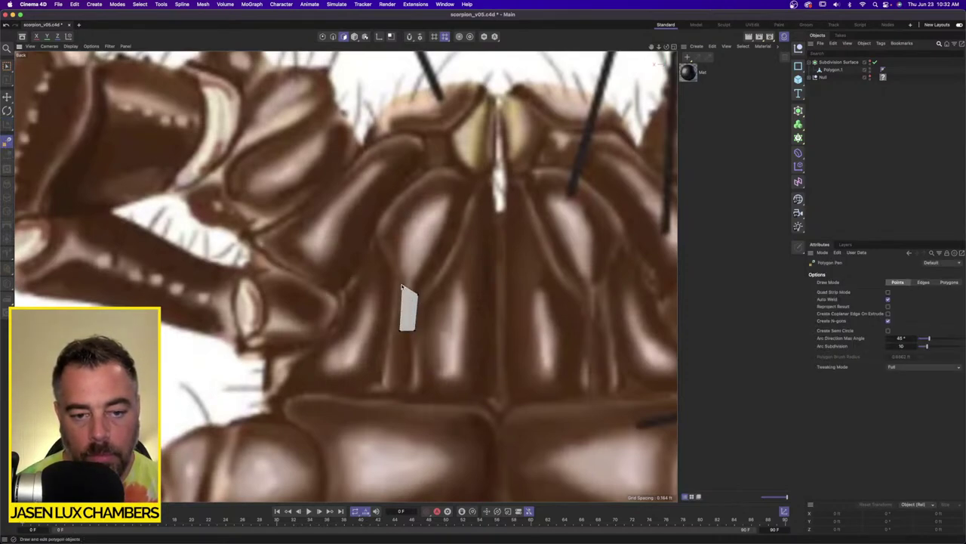
{"action": "left_click", "coordinate": [402, 288]}
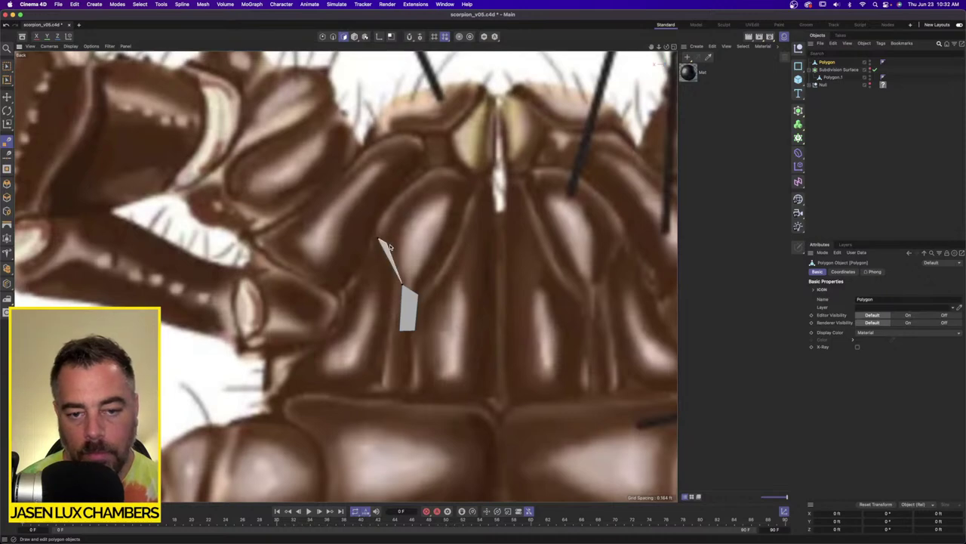
{"action": "left_click", "coordinate": [445, 262]}
{"action": "double_click", "coordinate": [418, 294]}
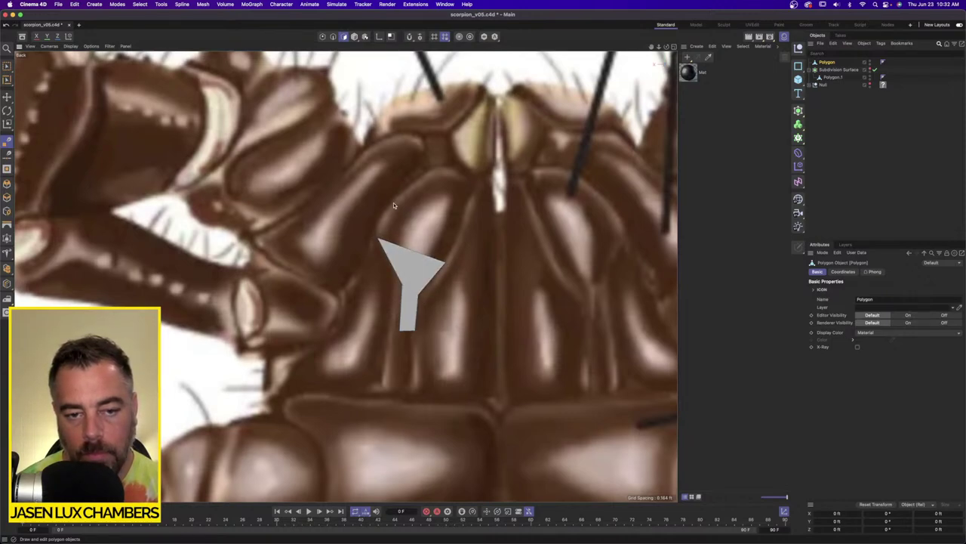
{"action": "left_click", "coordinate": [401, 198]}
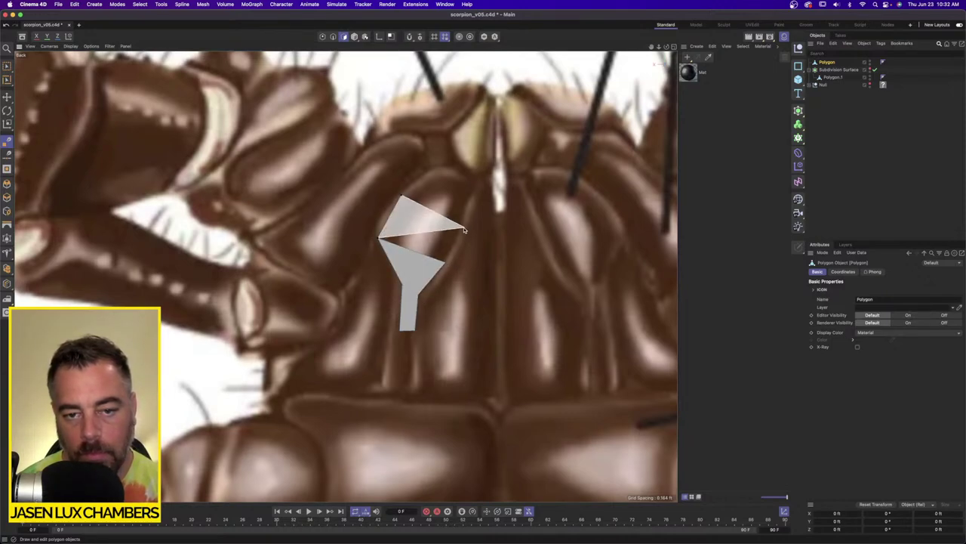
{"action": "left_click", "coordinate": [461, 227]}
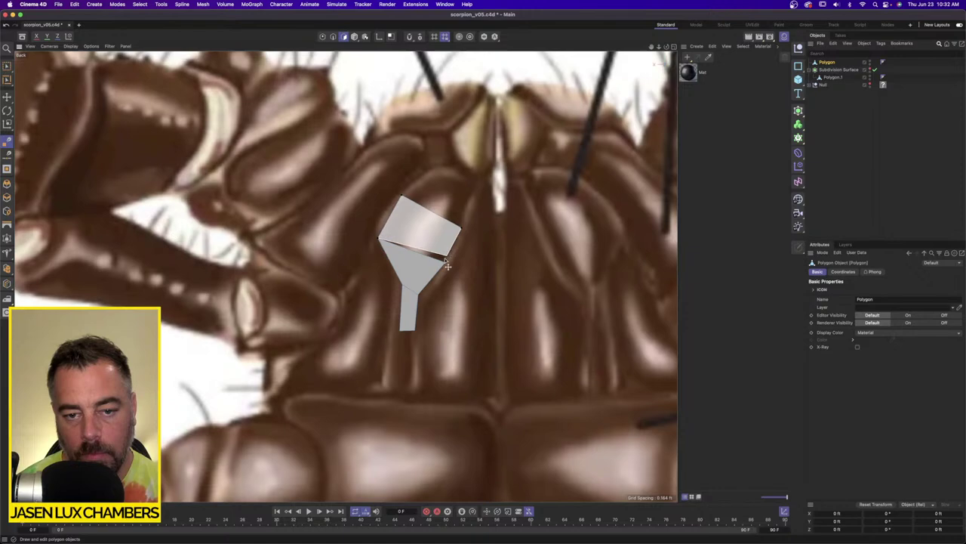
Try capping the bulb-shaped plate with one tall quad reaching its upper tip, and undo that quad.
{"action": "left_click", "coordinate": [444, 165]}
{"action": "left_click", "coordinate": [473, 179]}
{"action": "left_click", "coordinate": [461, 231]}
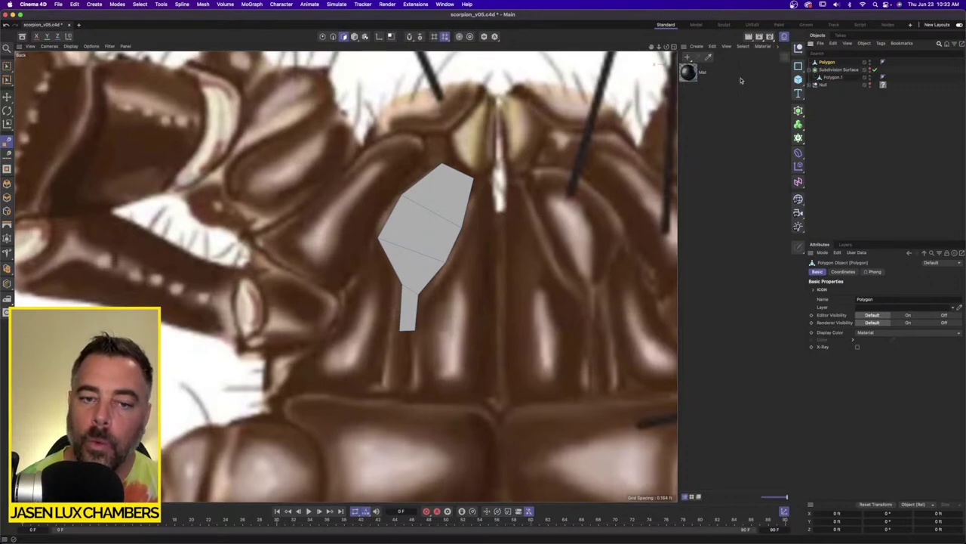
{"action": "key", "text": "super+z"}
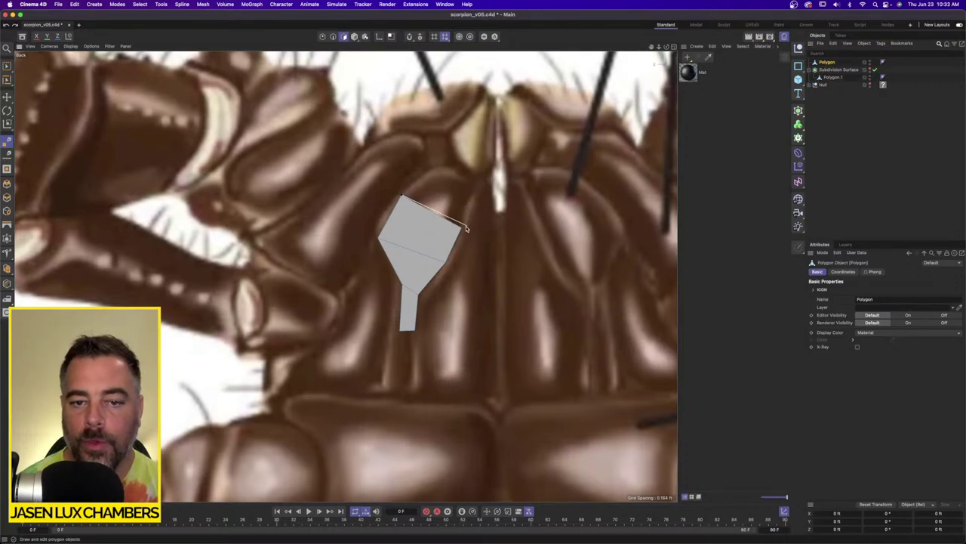
With the Polygon Pen, finish the upper end of the bulb-shaped plate with two stacked quads that taper to its tip.
{"action": "left_click", "coordinate": [424, 179]}
{"action": "left_click", "coordinate": [464, 202]}
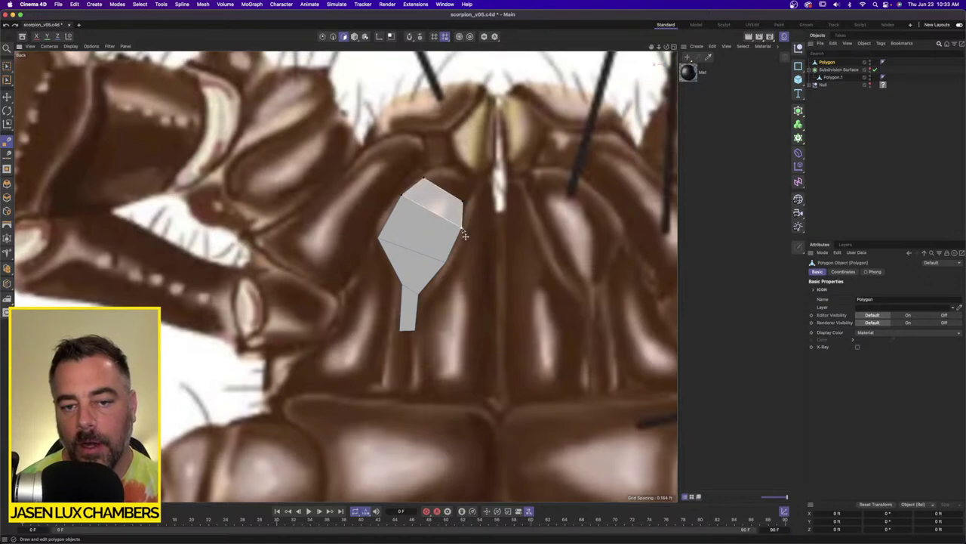
{"action": "left_click", "coordinate": [475, 181]}
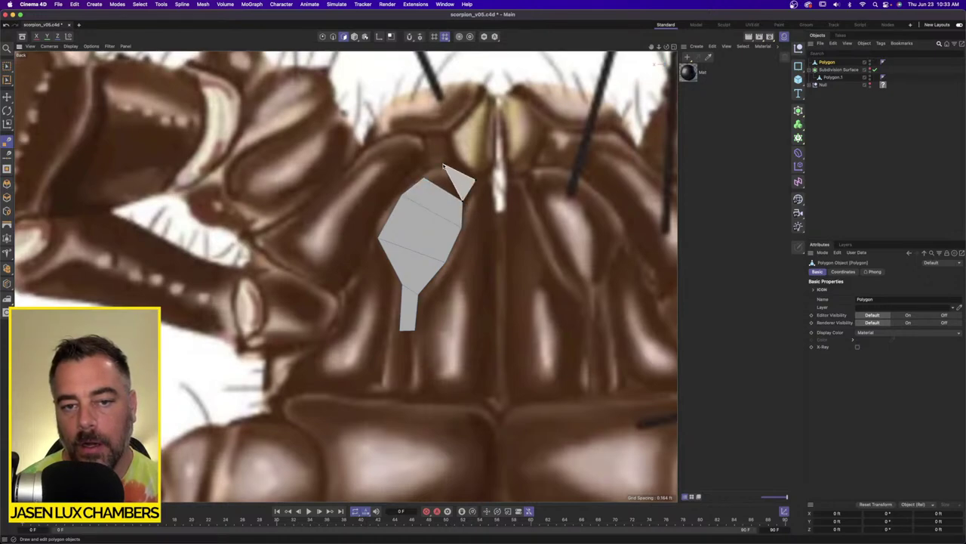
{"action": "left_click", "coordinate": [444, 164]}
{"action": "double_click", "coordinate": [424, 179]}
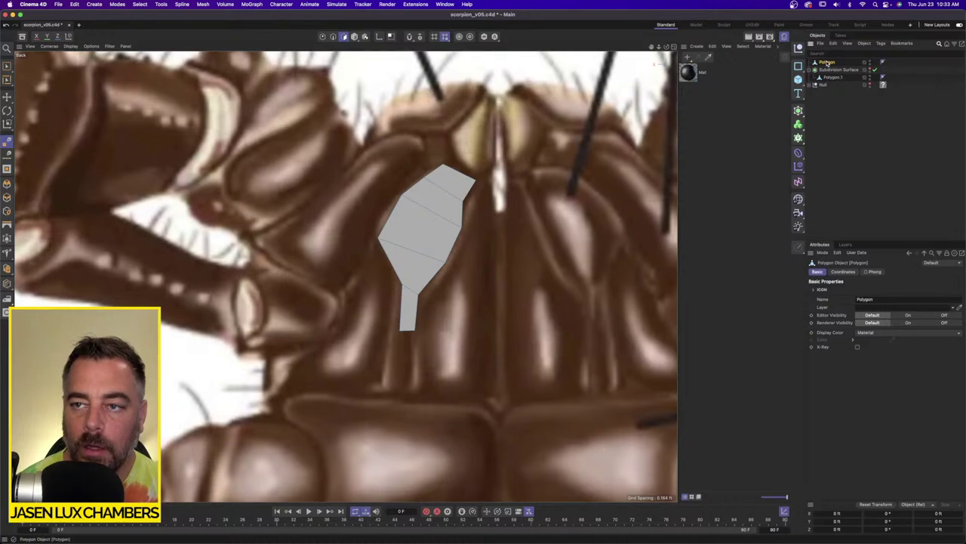
Duplicate the traced bulb-shaped plate object and close the Material Manager.
{"action": "key", "text": "ctrl+c"}
{"action": "key", "text": "ctrl+v"}
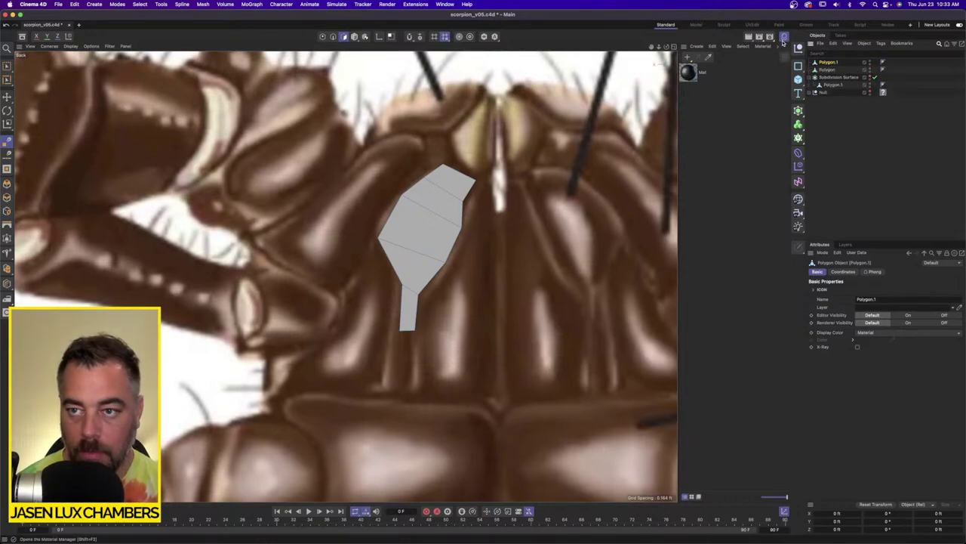
{"action": "left_click", "coordinate": [783, 38]}
{"action": "left_click", "coordinate": [786, 47]}
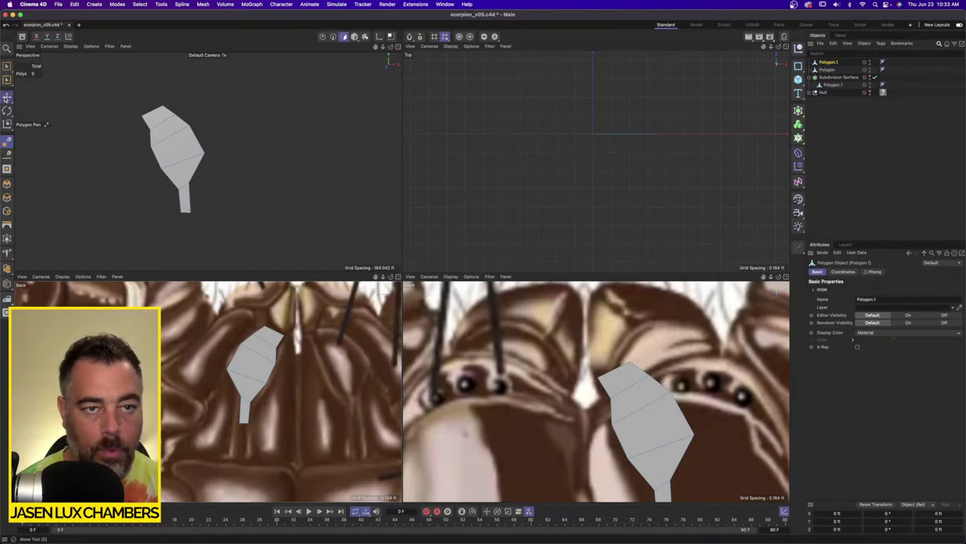
Select all polygons of the plate copy and extrude them about 0.137 ft.
{"action": "left_click", "coordinate": [6, 98]}
{"action": "key", "text": "super+a"}
{"action": "key", "text": "s"}
{"action": "mouse_move", "coordinate": [561, 190]}
{"action": "left_mouse_down", "text": "ctrl"}
{"action": "mouse_move", "coordinate": [591, 186]}
{"action": "mouse_move", "coordinate": [579, 189]}
{"action": "left_mouse_up", "text": "ctrl"}
{"action": "key", "text": "super+z"}
{"action": "key", "text": "d"}
{"action": "left_click_drag", "start_coordinate": [492, 215], "coordinate": [555, 216]}
{"action": "scroll", "coordinate": [345, 191], "scroll_direction": "down", "scroll_amount": 3}
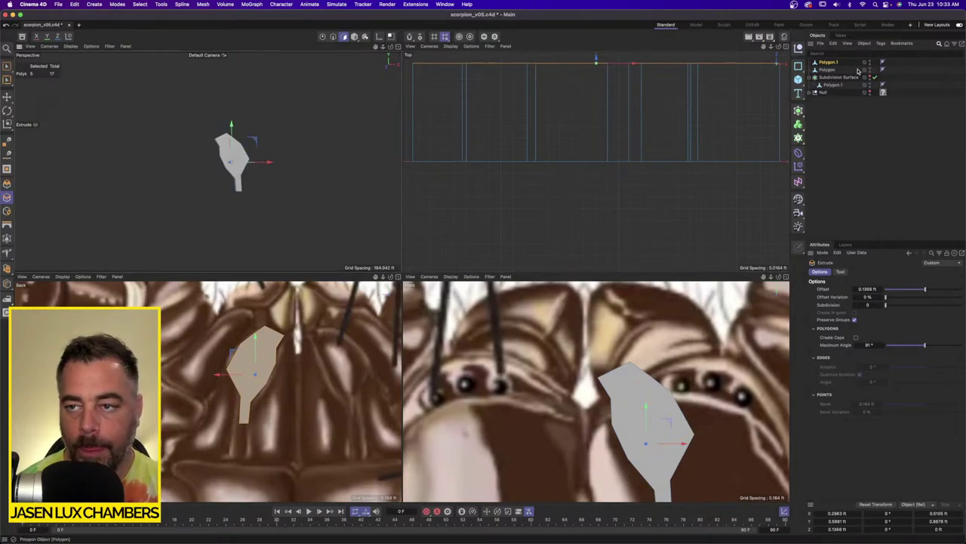
Unhide the smoothed plates and move the bulb-shaped plate's extruded face about 0.065 ft outward to match their thickness.
{"action": "right_click", "coordinate": [822, 62]}
{"action": "left_click", "coordinate": [823, 65]}
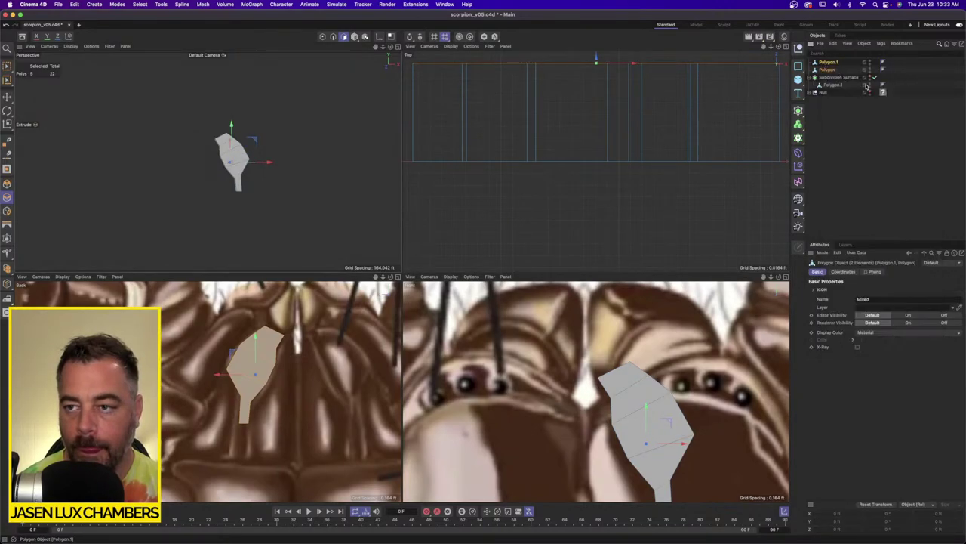
{"action": "left_click", "coordinate": [870, 77]}
{"action": "scroll", "coordinate": [624, 120], "scroll_direction": "down", "scroll_amount": 5}
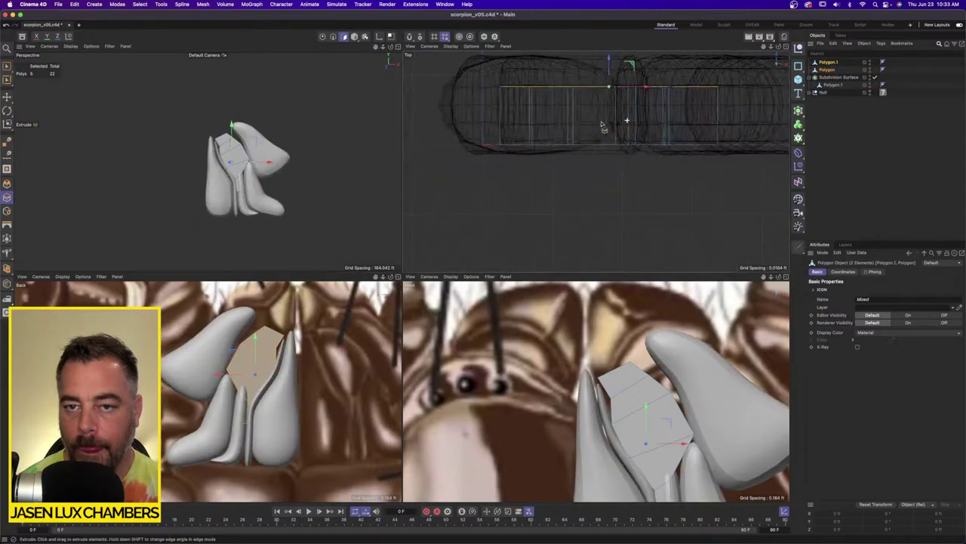
{"action": "middle_click_drag", "start_coordinate": [596, 120], "coordinate": [594, 161], "text": "alt"}
{"action": "left_click_drag", "start_coordinate": [606, 101], "coordinate": [606, 74]}
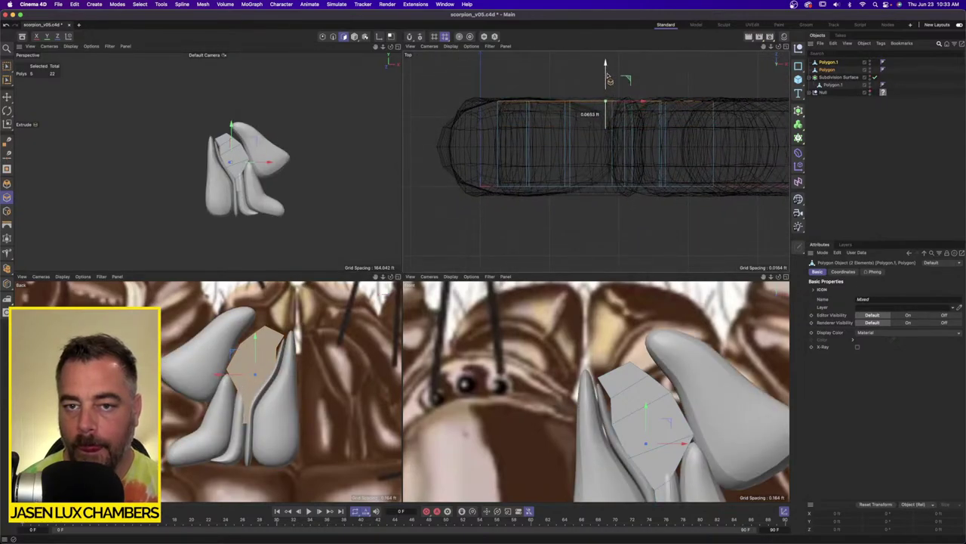
Merge the extruded plate and its flat original into one object, deleting the sources, and optimize its points with 0 ft tolerance.
{"action": "right_click", "coordinate": [819, 63]}
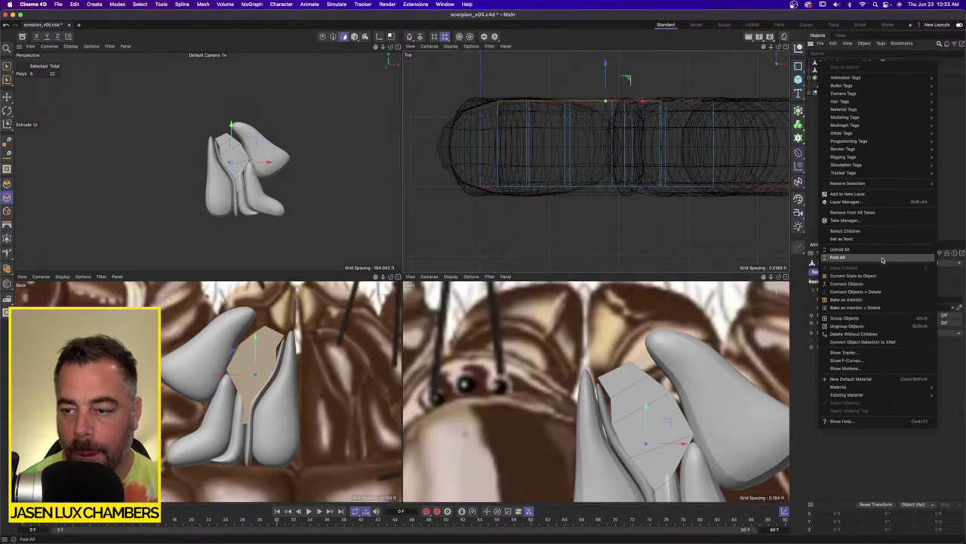
{"action": "left_click", "coordinate": [868, 288]}
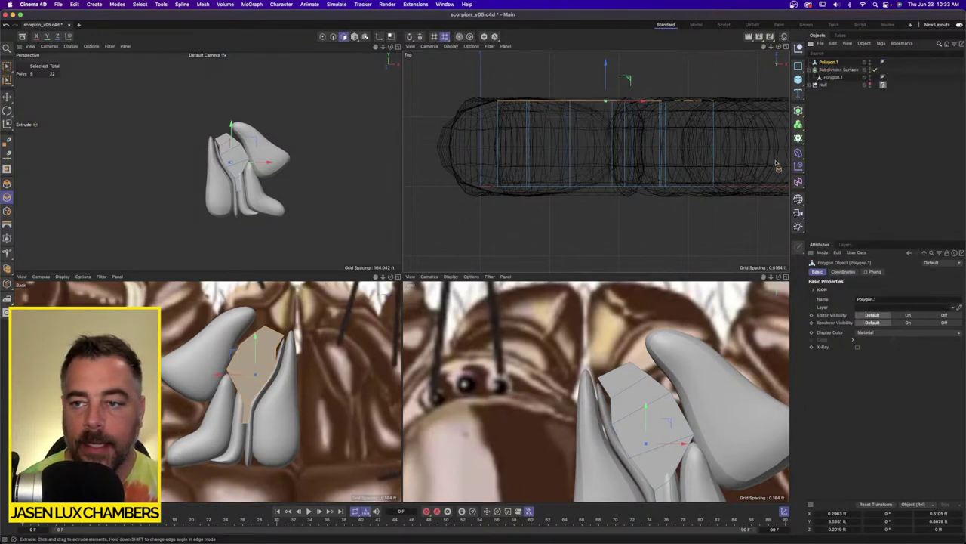
{"action": "left_click", "coordinate": [798, 111]}
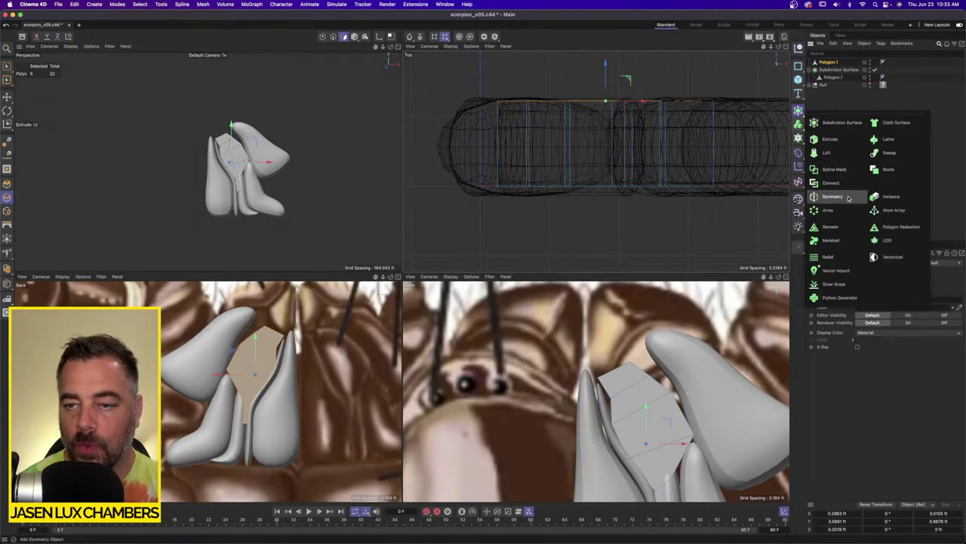
{"action": "left_click", "coordinate": [323, 37]}
{"action": "left_click", "coordinate": [182, 4]}
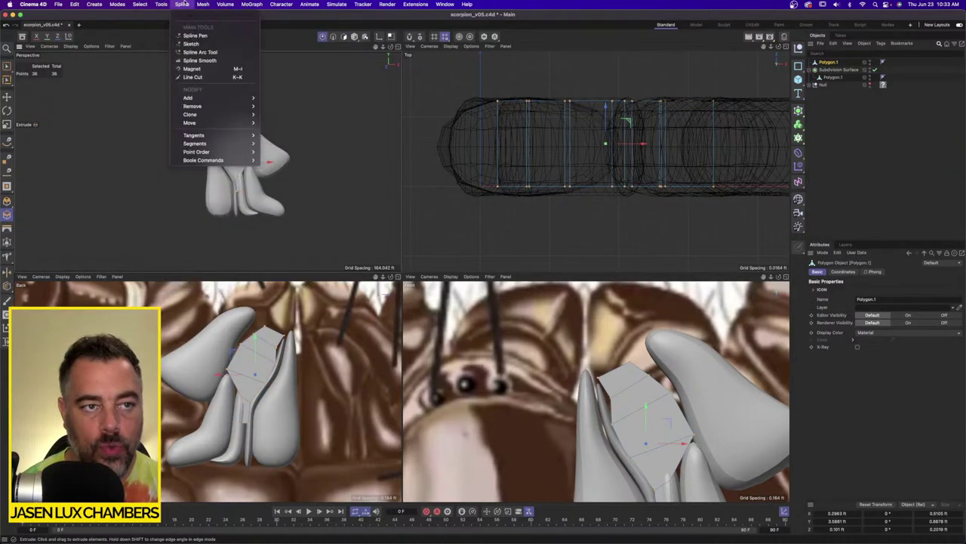
{"action": "mouse_move", "coordinate": [235, 135]}
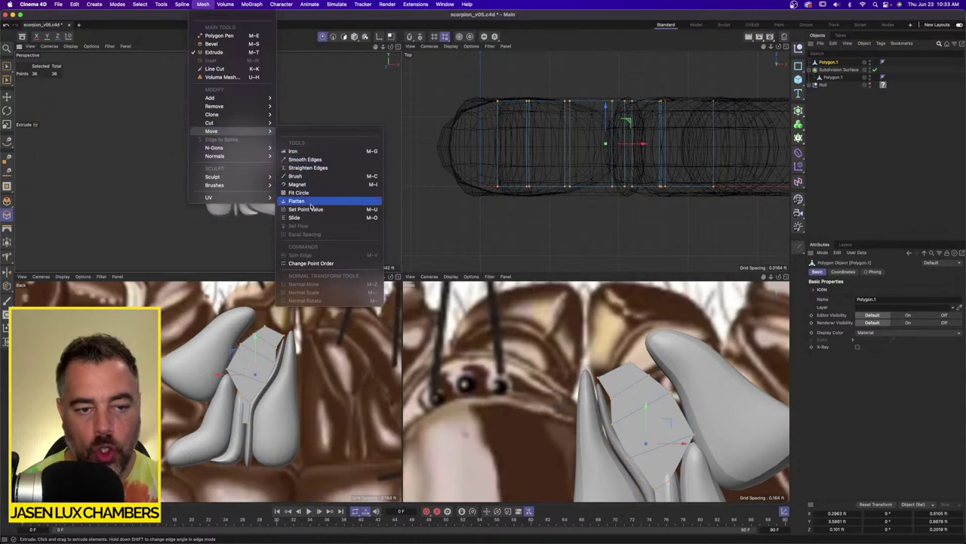
{"action": "mouse_move", "coordinate": [268, 123]}
{"action": "mouse_move", "coordinate": [234, 114]}
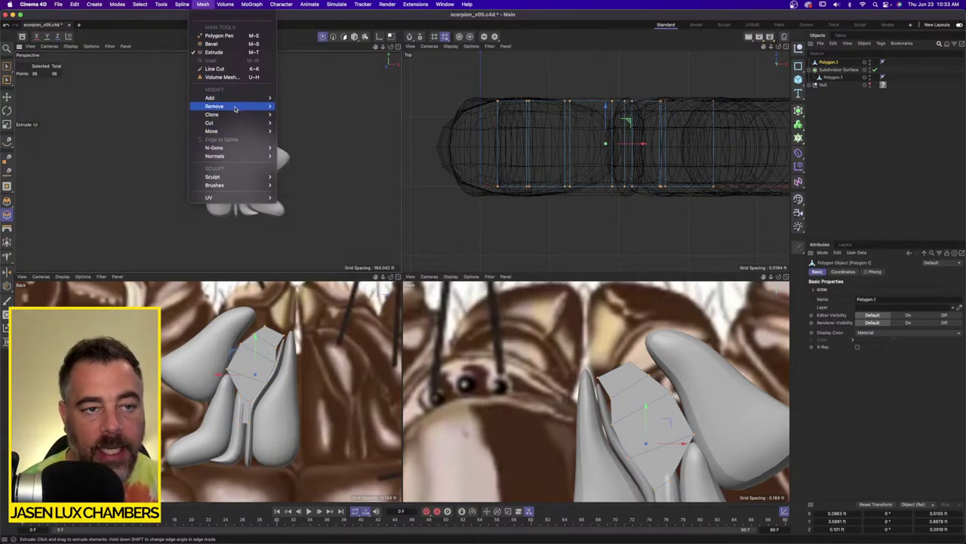
{"action": "left_click", "coordinate": [321, 179]}
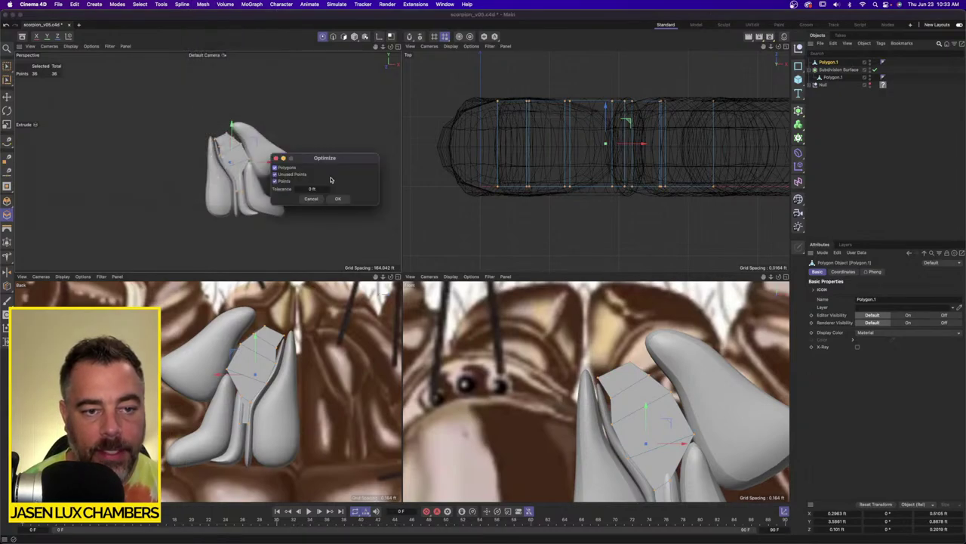
{"action": "left_click", "coordinate": [339, 198]}
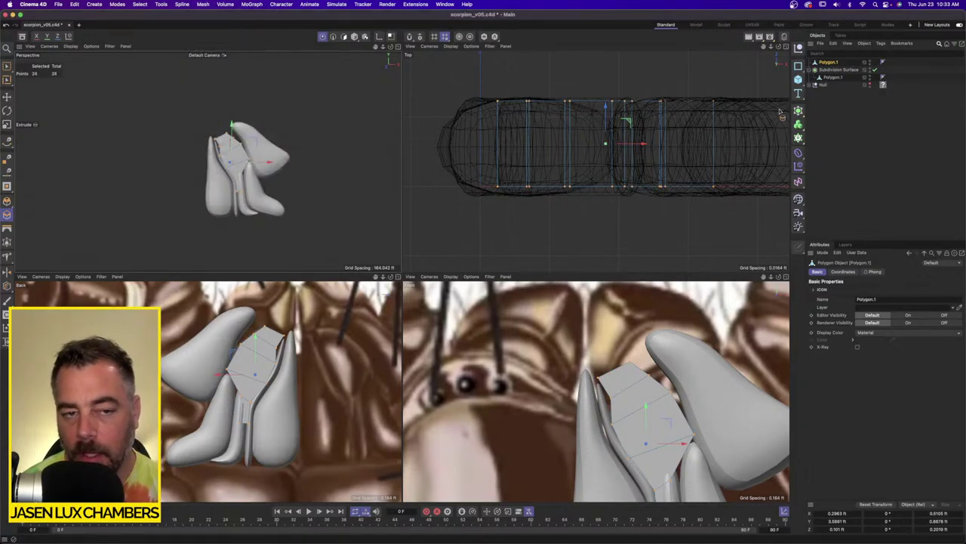
Group the bulb-shaped plate with the other plates in a null under the Subdivision Surface and select the bulb-shaped plate.
{"action": "left_click_drag", "start_coordinate": [836, 73], "coordinate": [838, 74]}
{"action": "left_click", "coordinate": [840, 76], "text": "shift"}
{"action": "key", "text": "alt+g"}
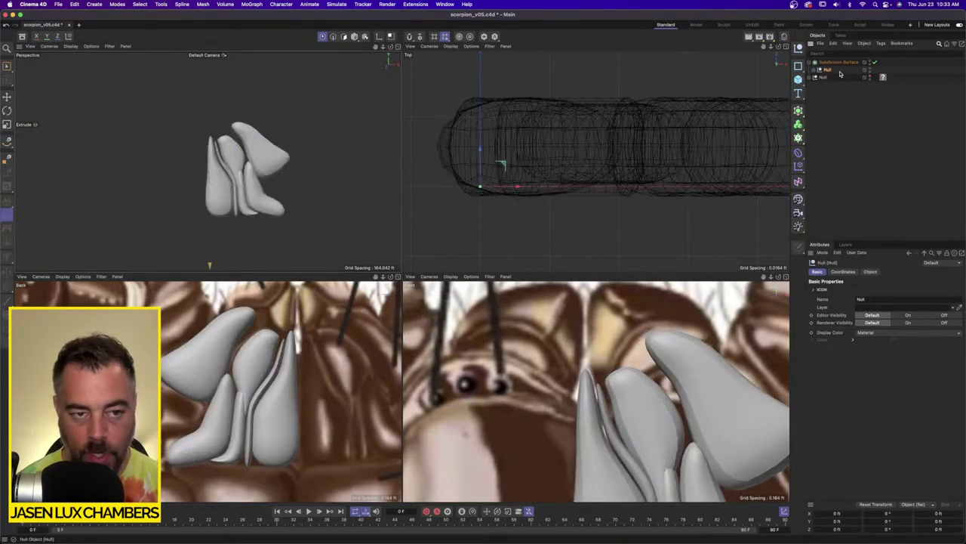
{"action": "left_click", "coordinate": [814, 70]}
{"action": "left_click", "coordinate": [837, 77]}
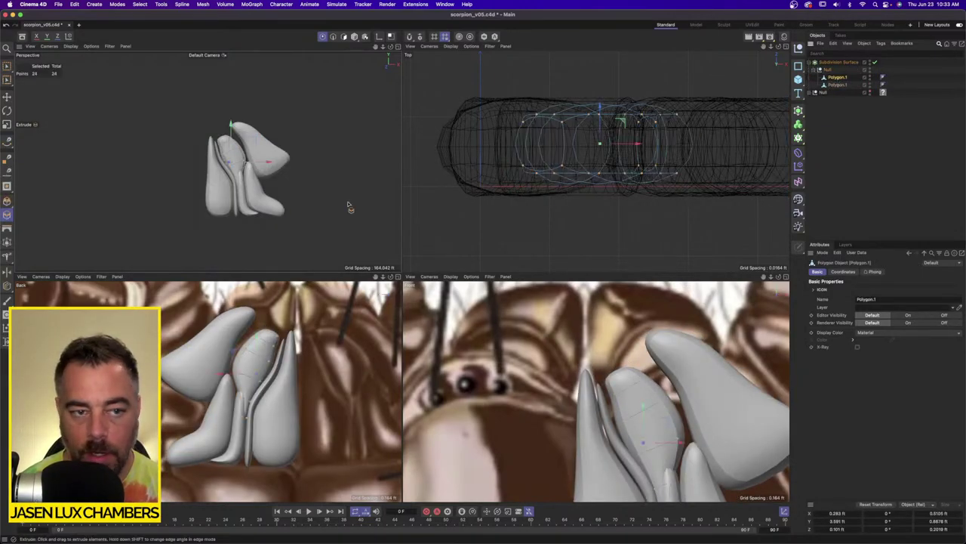
Shift the bulb-shaped plate's points slightly in depth toward the body relative to the neighbouring plates, and deselect it.
{"action": "scroll", "coordinate": [255, 157], "scroll_direction": "up", "scroll_amount": 7}
{"action": "left_click_drag", "start_coordinate": [258, 157], "coordinate": [423, 119], "text": "alt"}
{"action": "scroll", "coordinate": [239, 161], "scroll_direction": "up", "scroll_amount": 4}
{"action": "left_click_drag", "start_coordinate": [154, 160], "coordinate": [157, 133], "text": "alt"}
{"action": "right_click_drag", "start_coordinate": [157, 133], "coordinate": [202, 129], "text": "alt"}
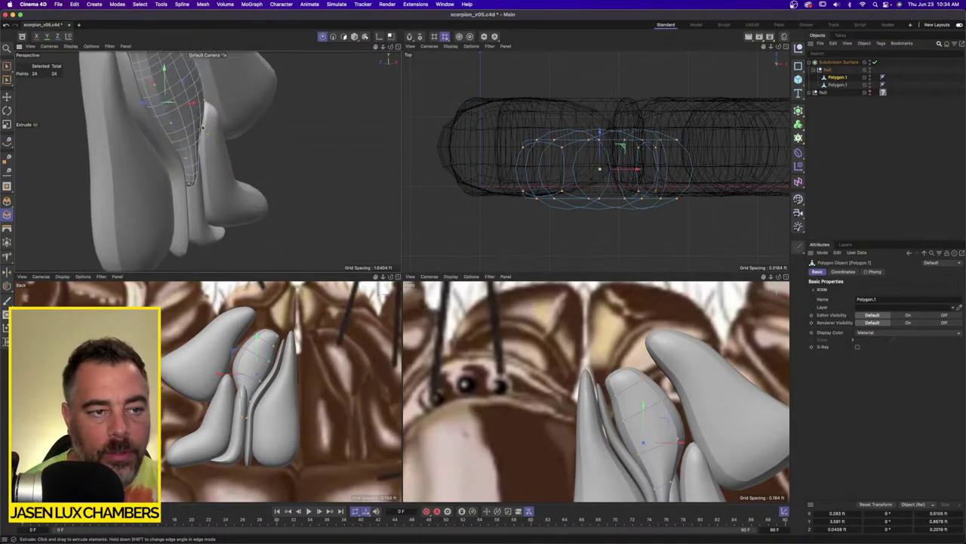
{"action": "left_click_drag", "start_coordinate": [151, 126], "coordinate": [137, 132], "text": "alt"}
{"action": "left_click_drag", "start_coordinate": [158, 99], "coordinate": [194, 158]}
{"action": "right_click_drag", "start_coordinate": [249, 143], "coordinate": [214, 160], "text": "alt"}
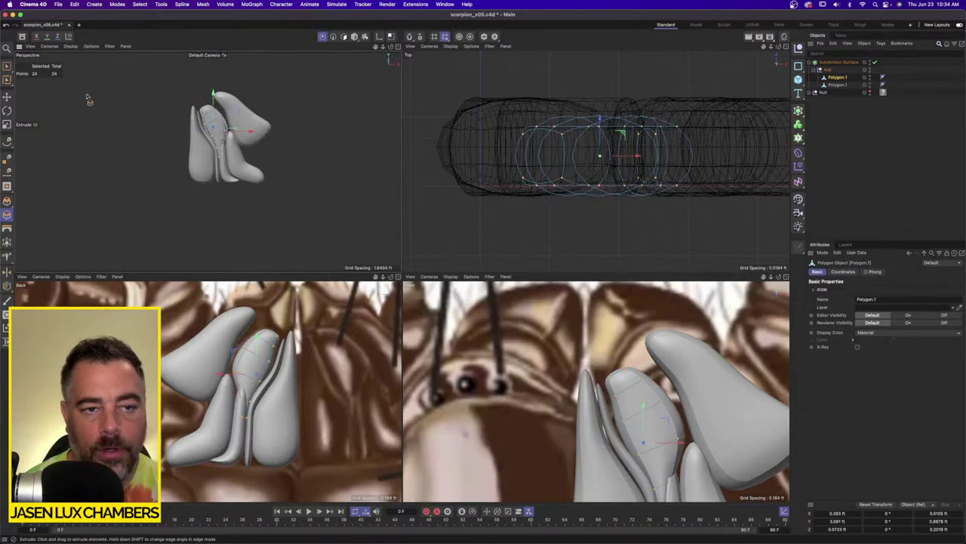
{"action": "left_click_drag", "start_coordinate": [84, 98], "coordinate": [190, 133], "text": "alt"}
{"action": "left_click", "coordinate": [904, 120]}
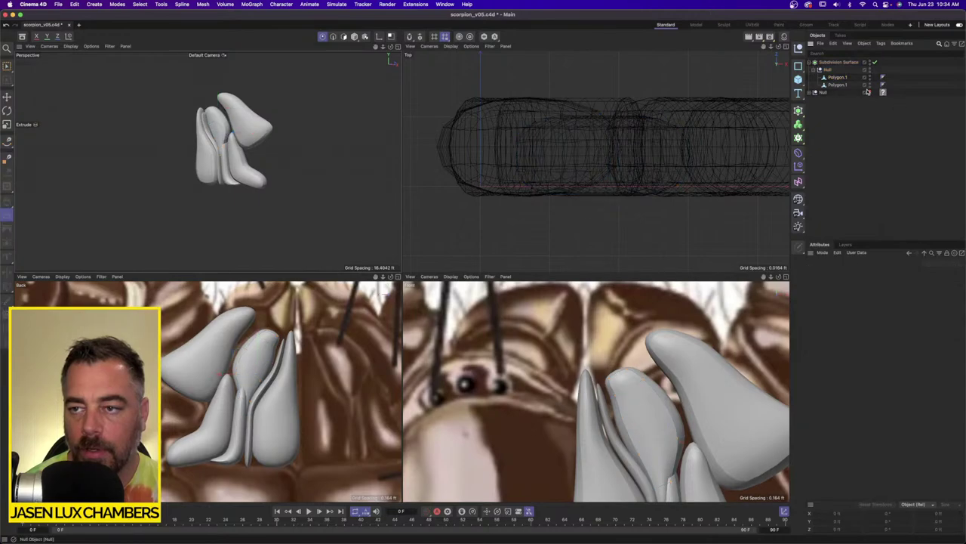
Unhide the scorpion model to see the plates against its underside.
{"action": "key", "text": "alt+s"}
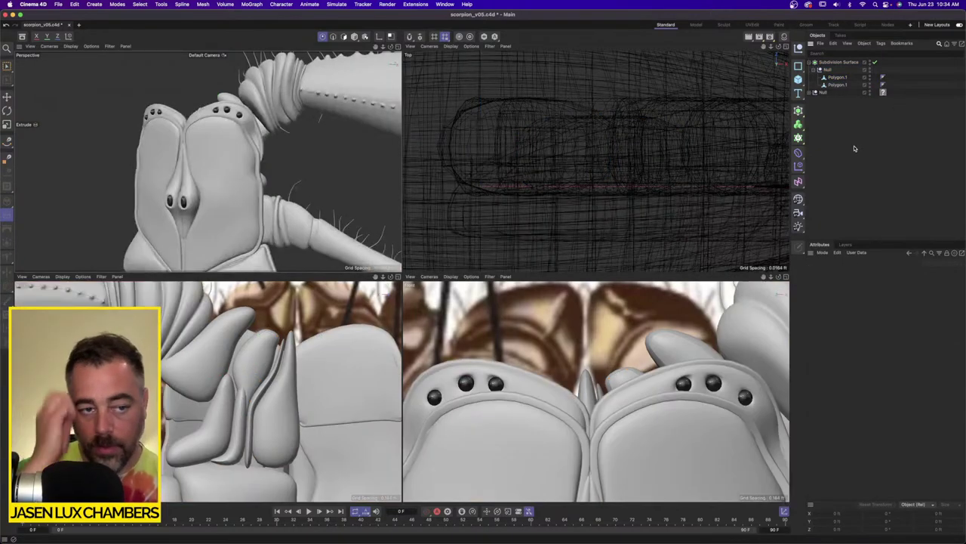
{"action": "left_click_drag", "start_coordinate": [207, 120], "coordinate": [26, 177], "text": "alt"}
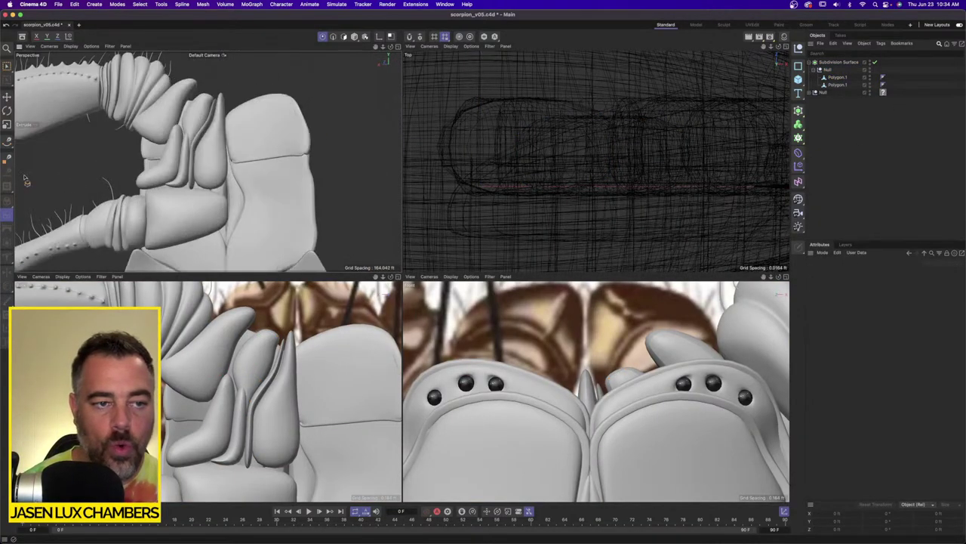
{"action": "right_click_drag", "start_coordinate": [131, 139], "coordinate": [707, 136], "text": "alt"}
Thicken the bulb-shaped plate by rectangle-selecting its inner row of 12 points and moving them toward the body.
{"action": "left_click", "coordinate": [840, 78]}
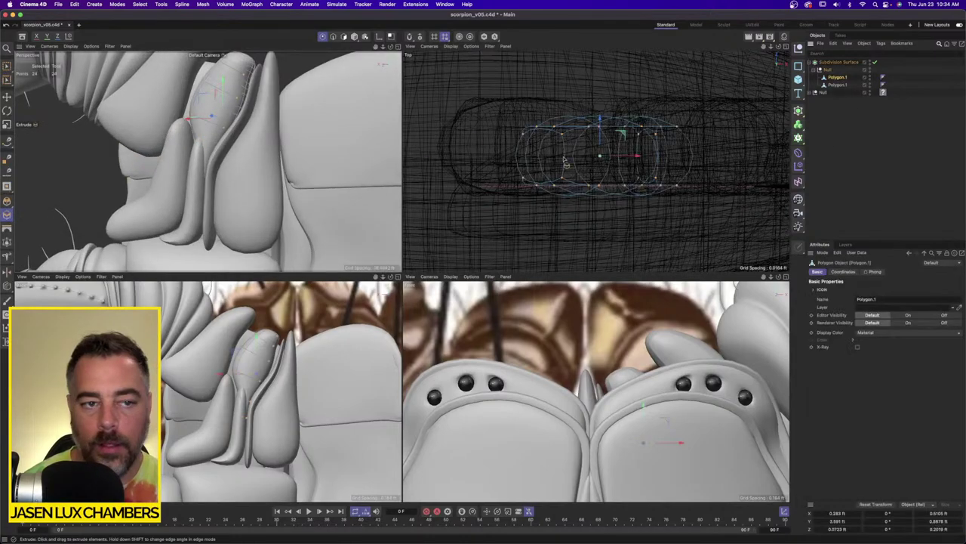
{"action": "left_click_drag", "start_coordinate": [239, 148], "coordinate": [225, 168], "text": "alt"}
{"action": "left_click_drag", "start_coordinate": [7, 79], "coordinate": [45, 92]}
{"action": "left_click_drag", "start_coordinate": [487, 127], "coordinate": [758, 230]}
{"action": "left_click_drag", "start_coordinate": [599, 133], "coordinate": [600, 157]}
{"action": "left_click_drag", "start_coordinate": [234, 136], "coordinate": [270, 149], "text": "alt"}
{"action": "scroll", "coordinate": [291, 120], "scroll_direction": "down", "scroll_amount": 5}
{"action": "scroll", "coordinate": [270, 149], "scroll_direction": "up", "scroll_amount": 8}
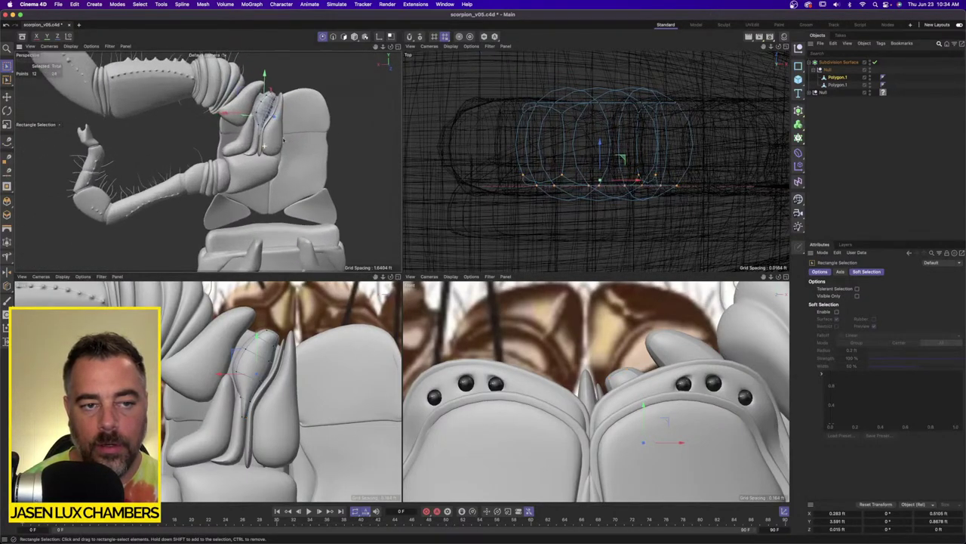
{"action": "left_click_drag", "start_coordinate": [249, 185], "coordinate": [265, 199], "text": "alt"}
{"action": "scroll", "coordinate": [258, 167], "scroll_direction": "up", "scroll_amount": 4}
{"action": "scroll", "coordinate": [264, 195], "scroll_direction": "down", "scroll_amount": 4}
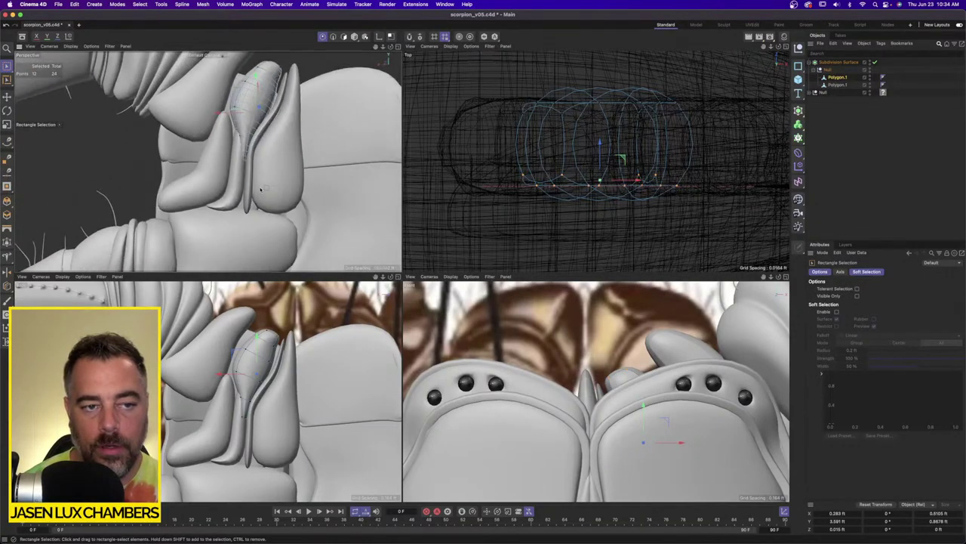
Switch both plate objects to polygon editing, deselect them and inspect the narrow plates around the bulb-shaped plate.
{"action": "left_click", "coordinate": [843, 85]}
{"action": "left_click", "coordinate": [836, 77], "text": "shift"}
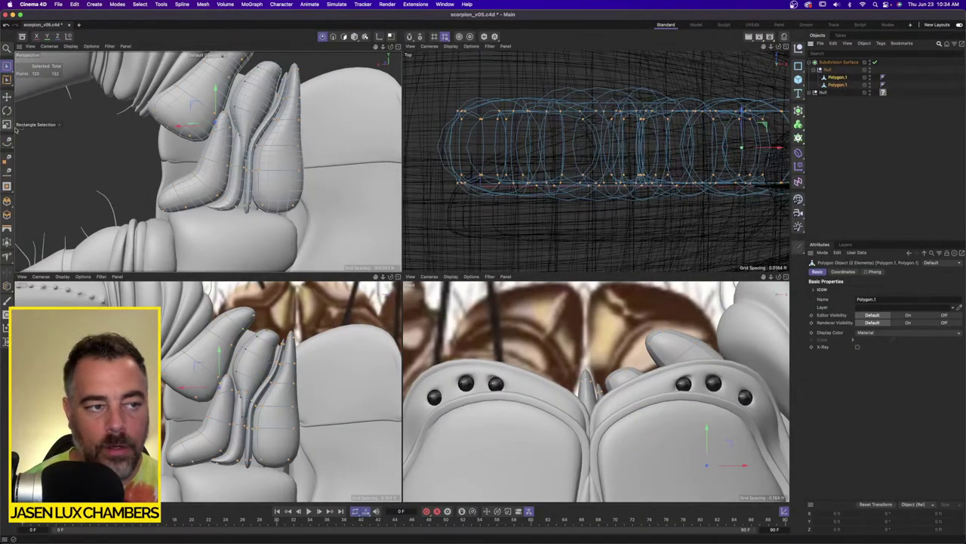
{"action": "left_click", "coordinate": [343, 37]}
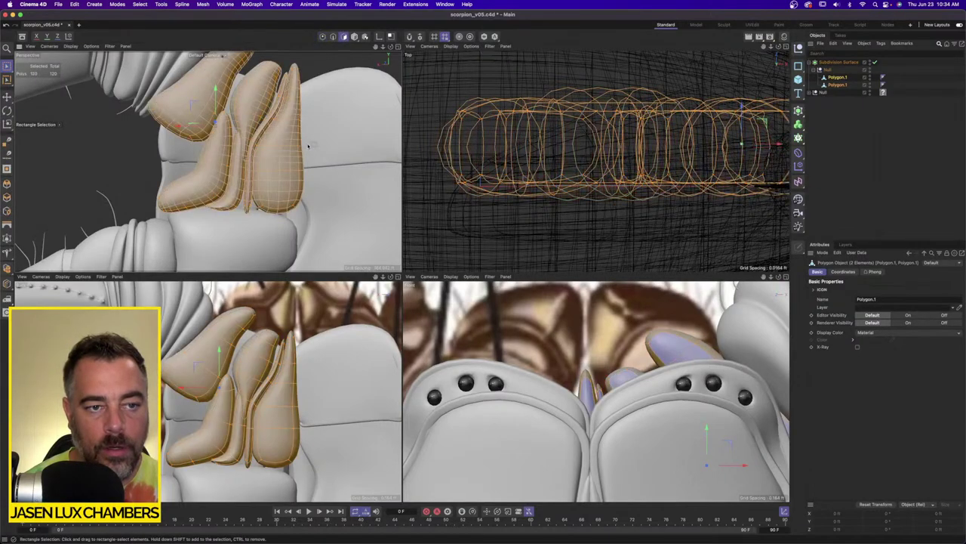
{"action": "left_click", "coordinate": [229, 4]}
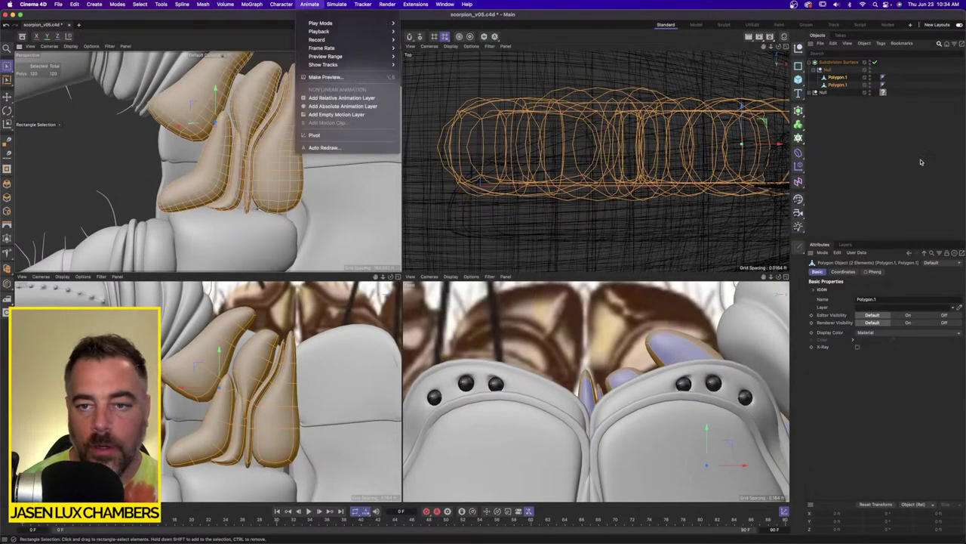
{"action": "left_click", "coordinate": [151, 163]}
{"action": "left_click_drag", "start_coordinate": [151, 162], "coordinate": [202, 168], "text": "alt"}
{"action": "right_click_drag", "start_coordinate": [202, 168], "coordinate": [234, 162], "text": "alt"}
{"action": "left_click_drag", "start_coordinate": [234, 163], "coordinate": [272, 145], "text": "alt"}
{"action": "left_click", "coordinate": [836, 160]}
{"action": "right_click_drag", "start_coordinate": [271, 145], "coordinate": [238, 150], "text": "alt"}
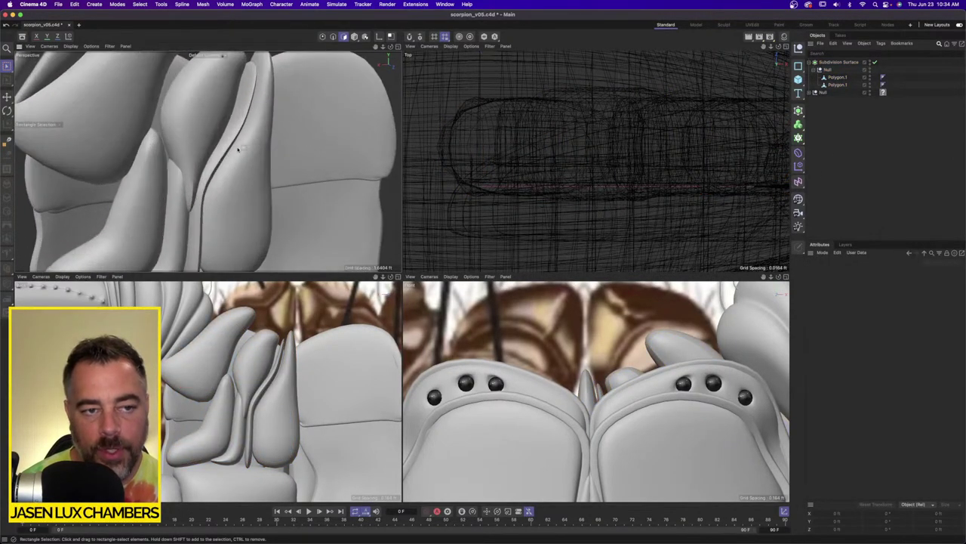
Select all connected polygons of the two narrow plates beside the bulb-shaped plate.
{"action": "left_click", "coordinate": [836, 83]}
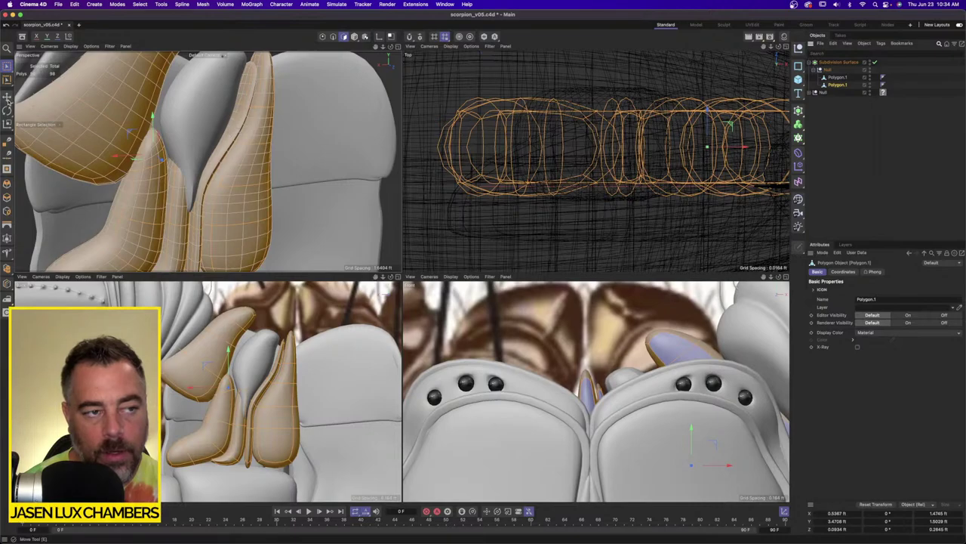
{"action": "key", "text": "e"}
{"action": "left_click", "coordinate": [241, 118]}
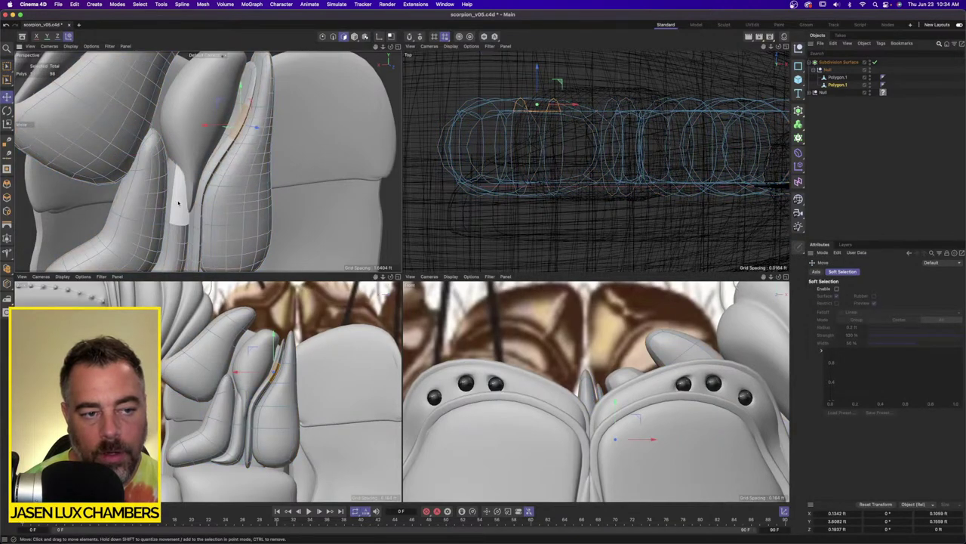
{"action": "left_click_drag", "start_coordinate": [178, 203], "coordinate": [273, 201], "text": "alt"}
{"action": "left_click", "coordinate": [190, 204], "text": "shift"}
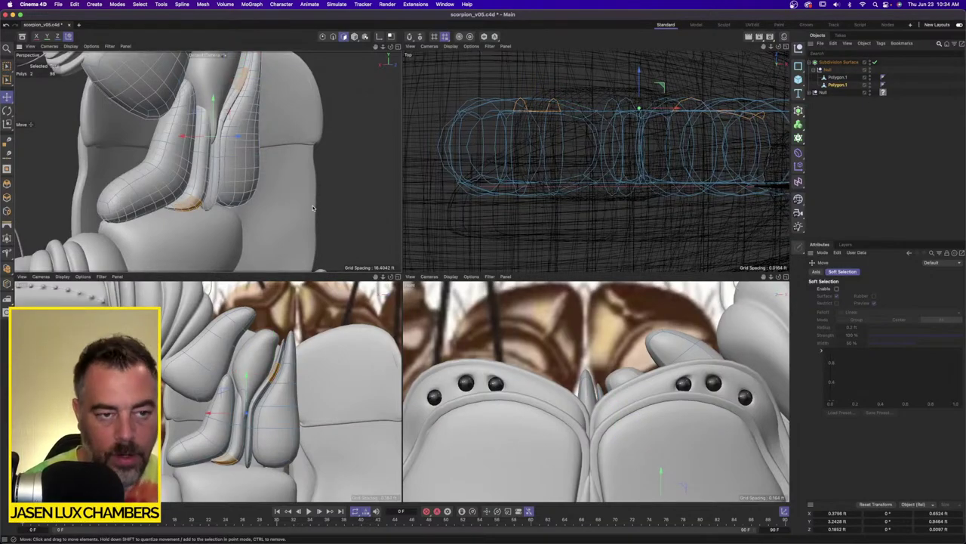
{"action": "key", "text": "u"}
{"action": "key", "text": "w"}
{"action": "left_click_drag", "start_coordinate": [292, 144], "coordinate": [177, 128], "text": "alt"}
{"action": "middle_click_drag", "start_coordinate": [177, 128], "coordinate": [244, 181], "text": "alt"}
Try subdividing the narrow plates with Smooth Subdivision off, and undo it.
{"action": "left_click", "coordinate": [161, 4]}
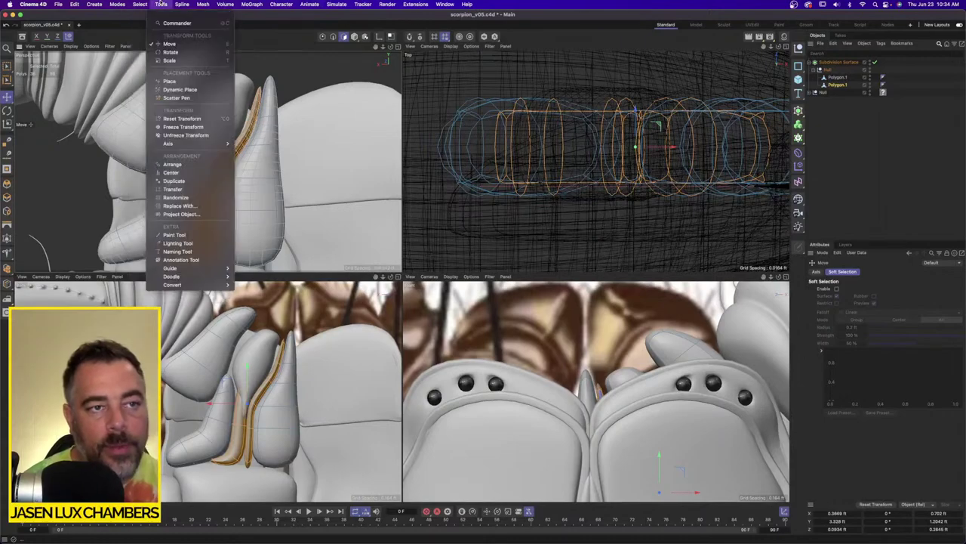
{"action": "mouse_move", "coordinate": [182, 4]}
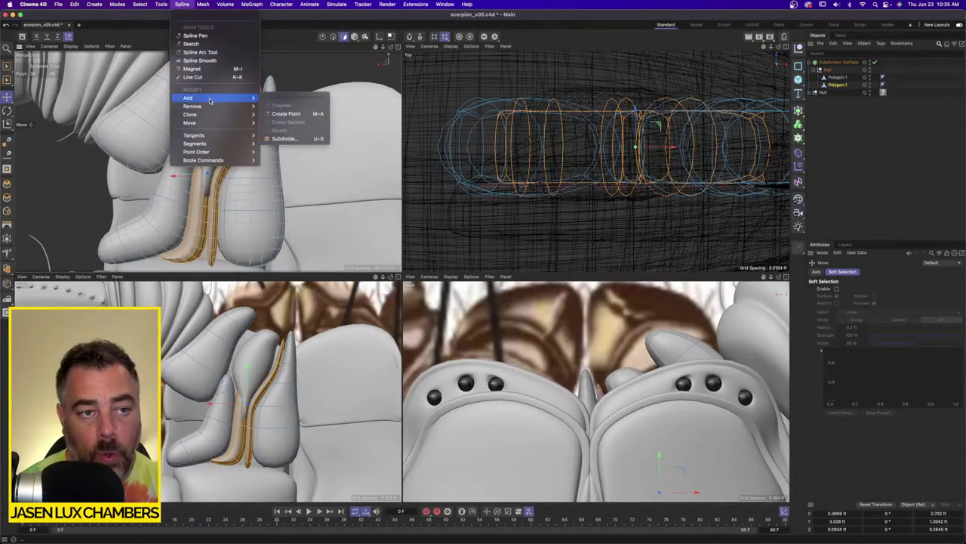
{"action": "mouse_move", "coordinate": [208, 108]}
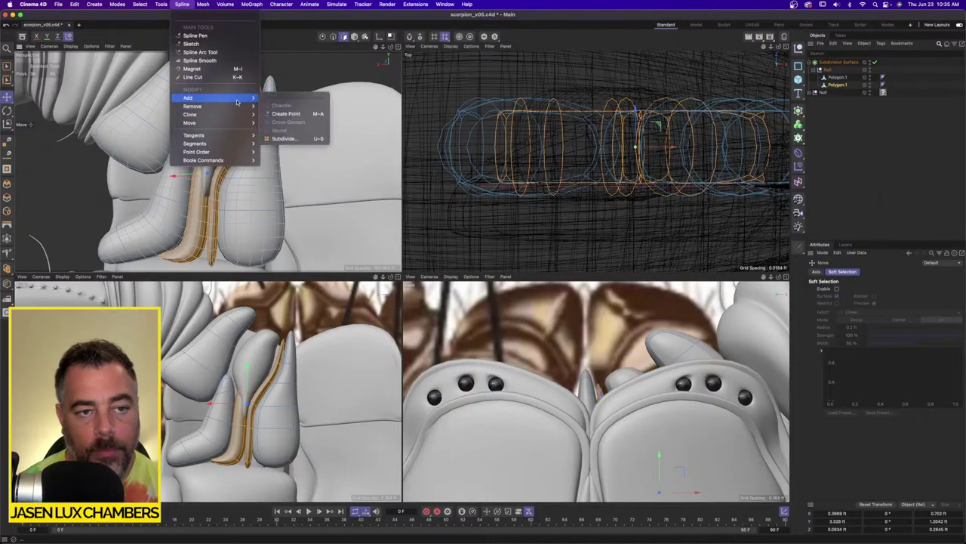
{"action": "left_click", "coordinate": [295, 139]}
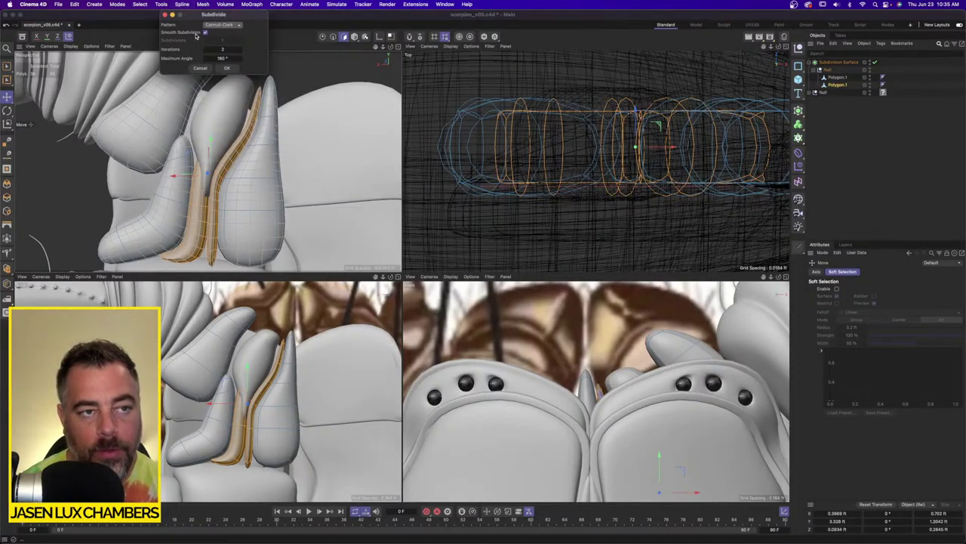
{"action": "left_click", "coordinate": [204, 32]}
{"action": "left_click", "coordinate": [231, 69]}
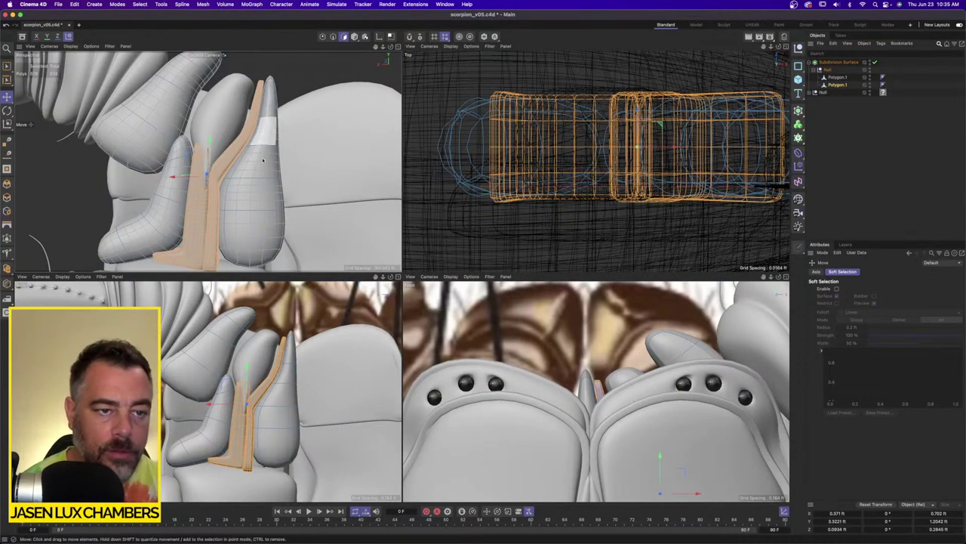
{"action": "left_click_drag", "start_coordinate": [224, 175], "coordinate": [293, 191], "text": "alt"}
{"action": "key", "text": "super+z"}
Subdivide the selected narrow plates with Smooth Subdivision on and 1 iteration.
{"action": "left_click", "coordinate": [203, 3]}
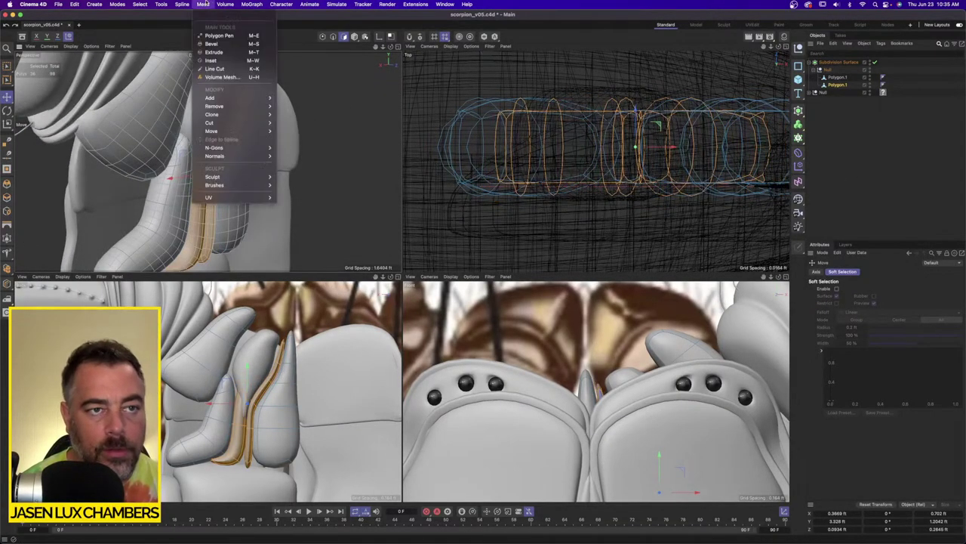
{"action": "mouse_move", "coordinate": [231, 123]}
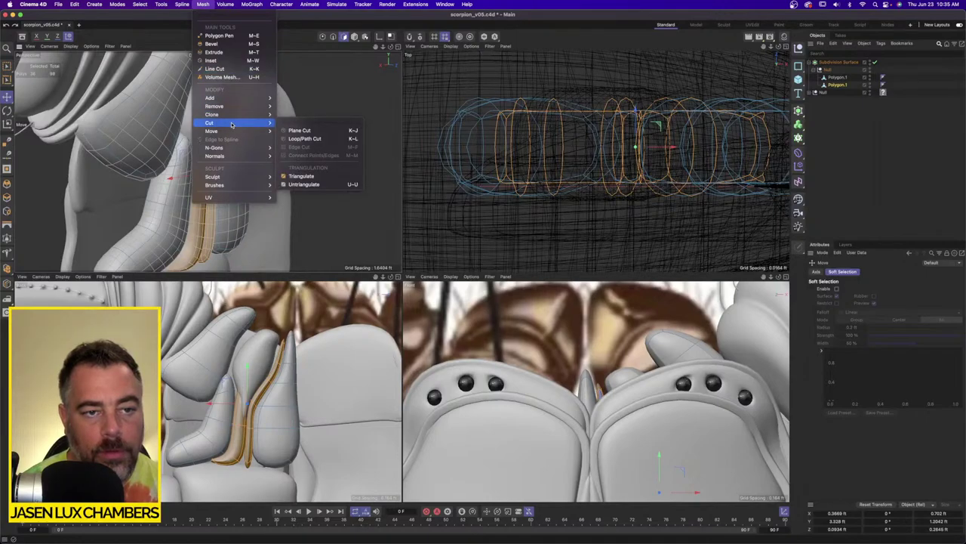
{"action": "mouse_move", "coordinate": [226, 98]}
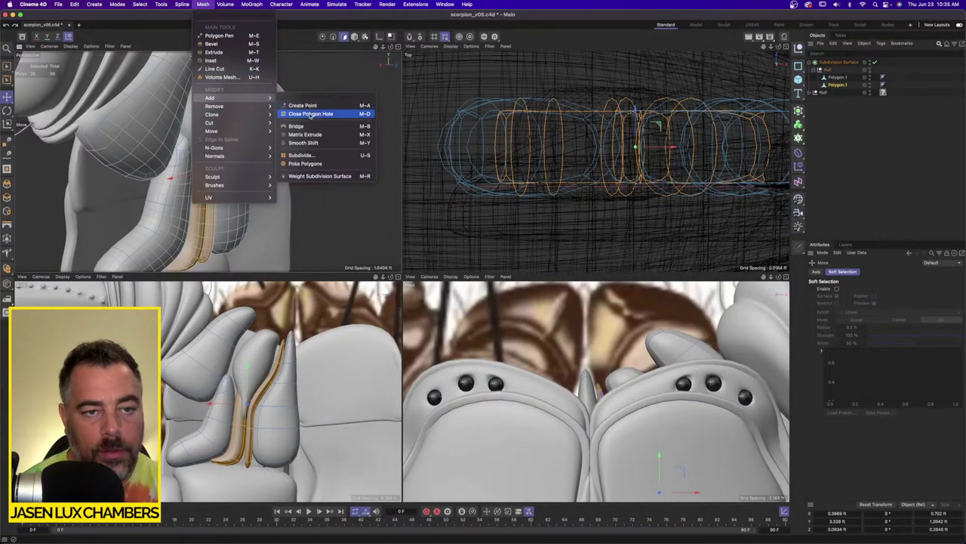
{"action": "left_click", "coordinate": [302, 155]}
{"action": "left_click", "coordinate": [267, 116]}
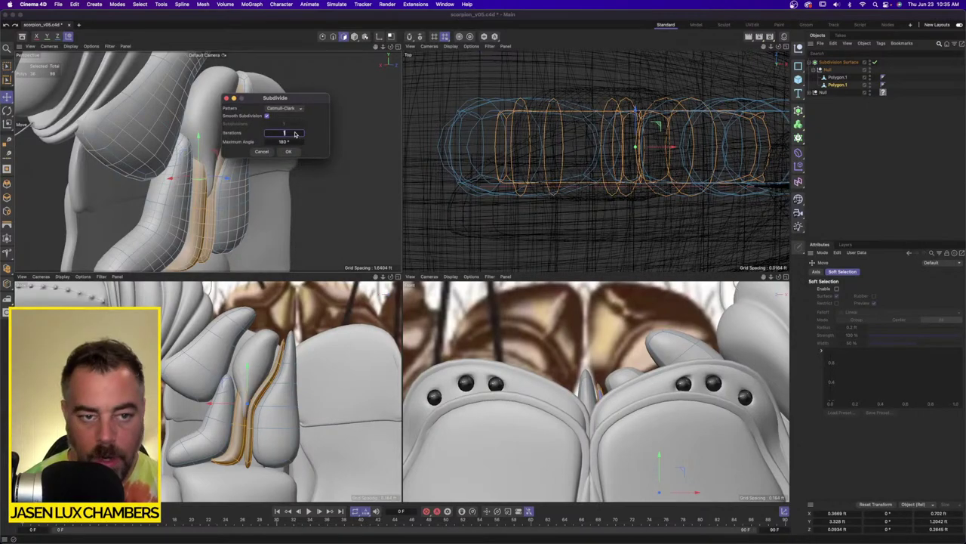
{"action": "key", "text": "Return"}
{"action": "left_click_drag", "start_coordinate": [243, 160], "coordinate": [216, 219], "text": "alt"}
Try smoothing the subdivided narrow plates with the Iron tool at about 50% strength.
{"action": "left_click", "coordinate": [203, 4]}
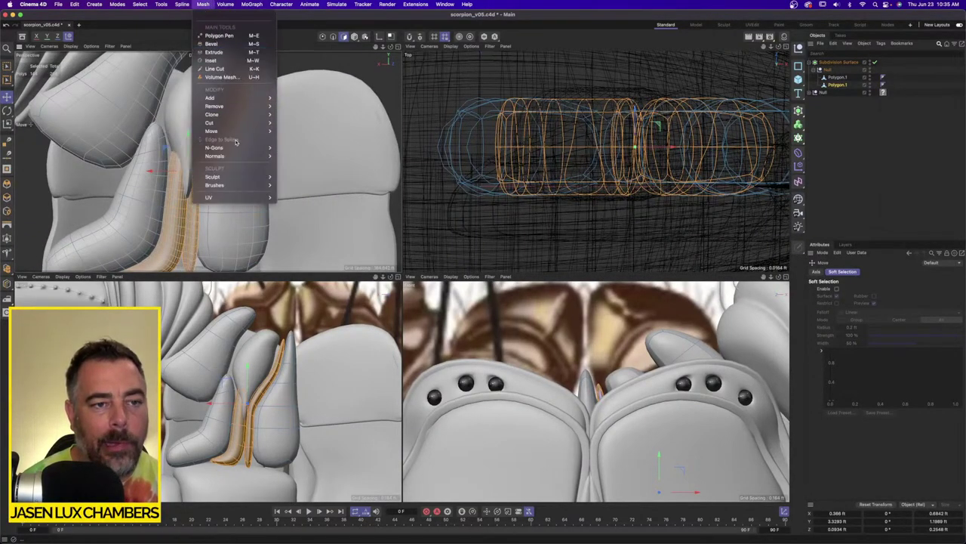
{"action": "mouse_move", "coordinate": [227, 130]}
{"action": "left_click", "coordinate": [294, 148]}
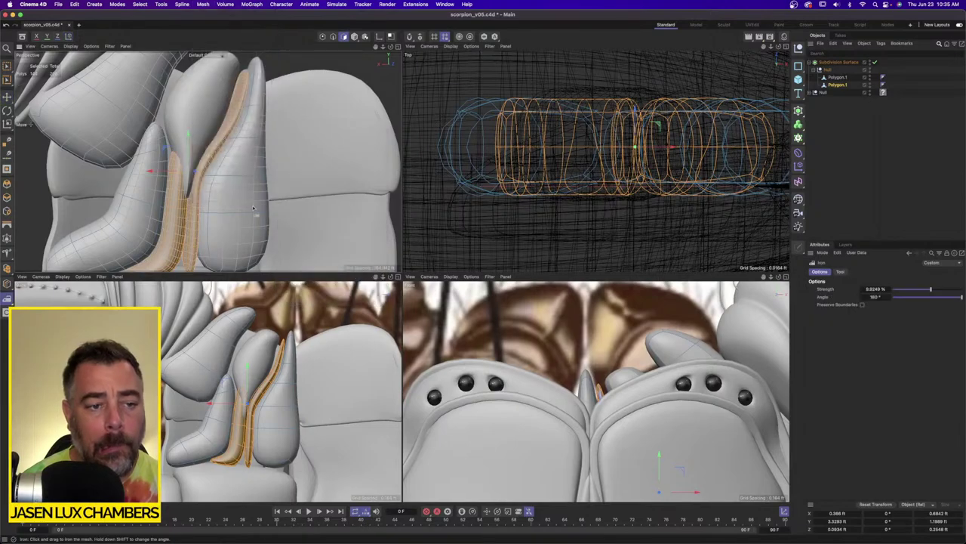
{"action": "left_click_drag", "start_coordinate": [253, 209], "coordinate": [345, 115]}
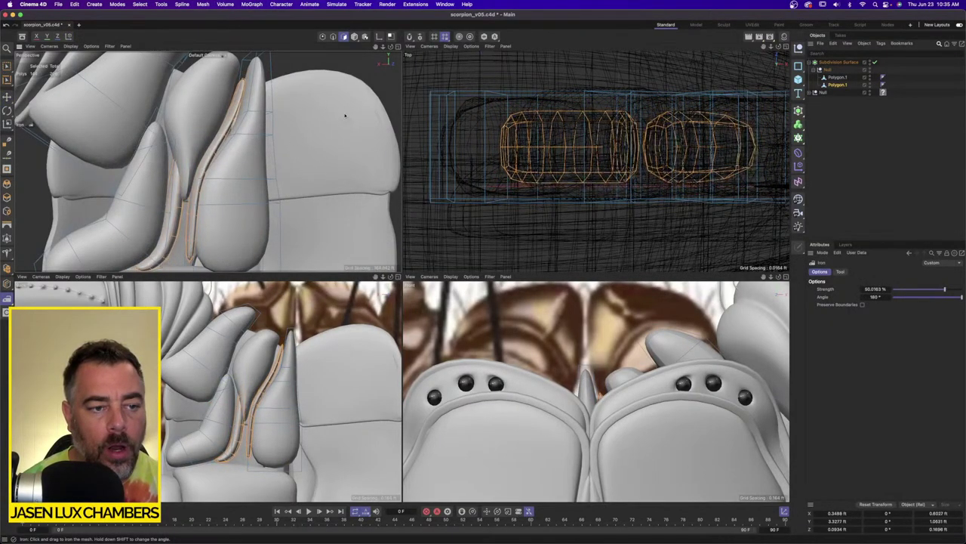
Undo the ironing and the subdivision of the narrow plates.
{"action": "key", "text": "super+z"}
{"action": "key", "text": "super+z"}
{"action": "key", "text": "super+z"}
{"action": "key", "text": "super+z"}
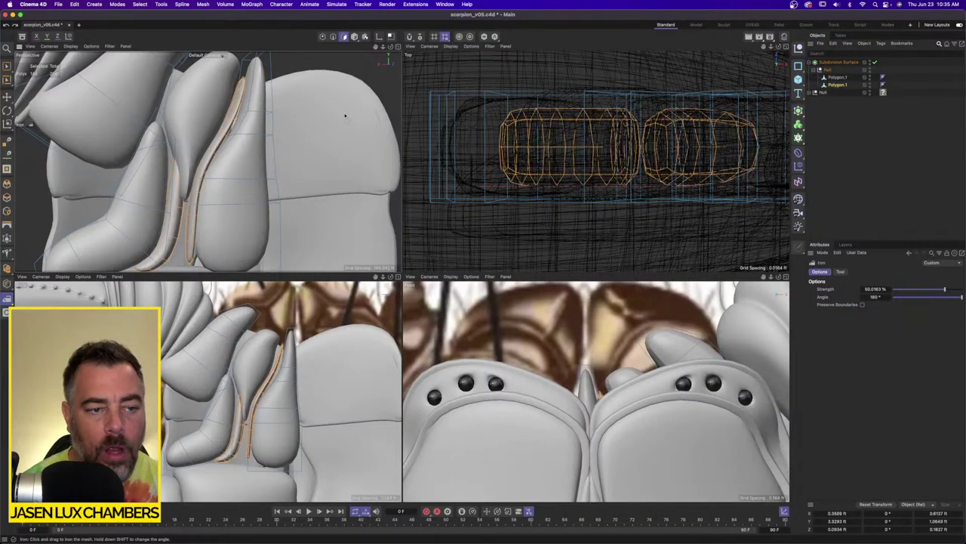
{"action": "left_click_drag", "start_coordinate": [345, 114], "coordinate": [345, 114]}
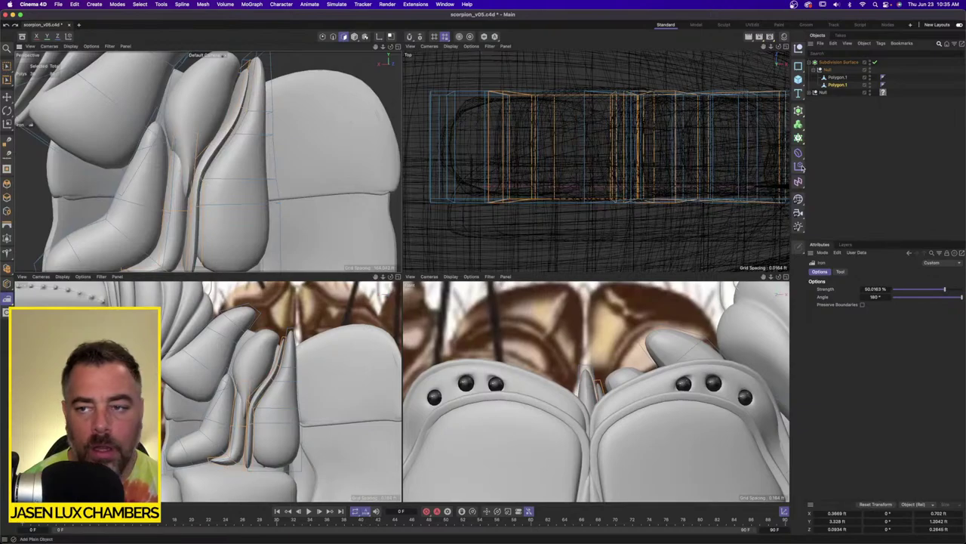
Maximize the perspective view on the underside plates and select the object that holds the narrow plates.
{"action": "left_click", "coordinate": [862, 138]}
{"action": "left_click_drag", "start_coordinate": [201, 145], "coordinate": [90, 143], "text": "alt"}
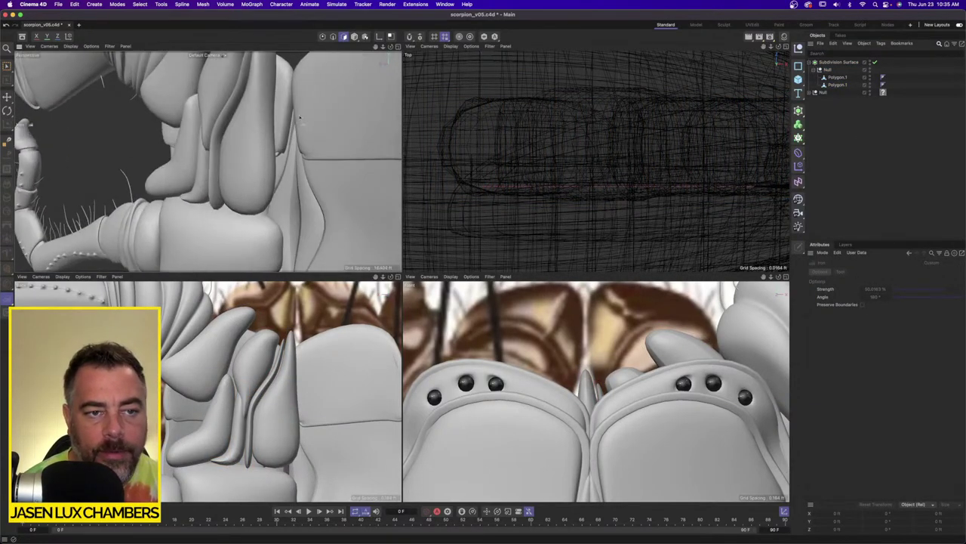
{"action": "left_click", "coordinate": [836, 83]}
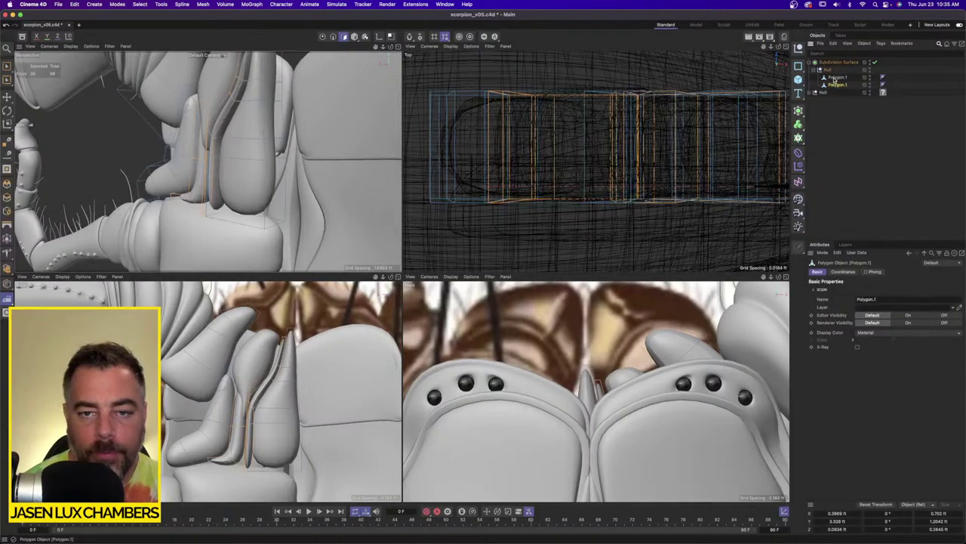
{"action": "left_click", "coordinate": [836, 77]}
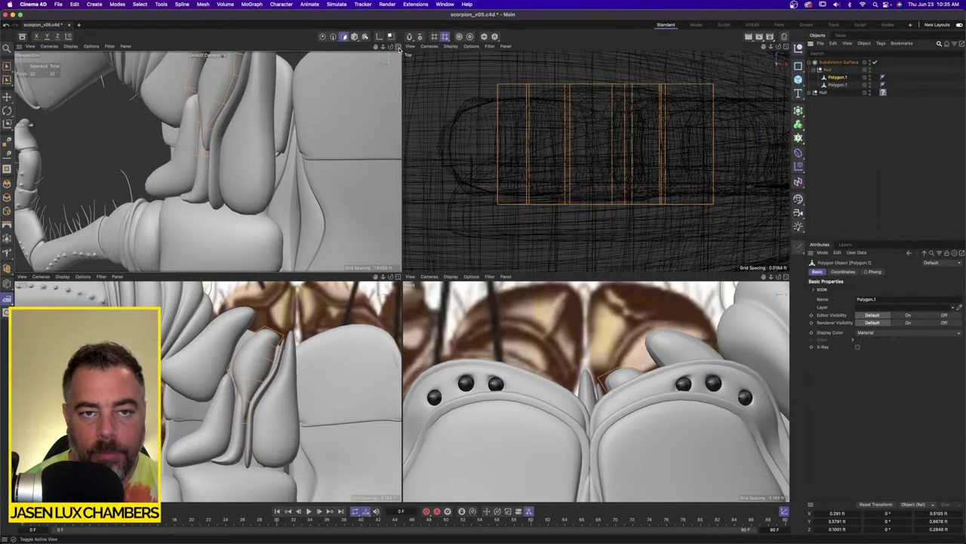
{"action": "left_click", "coordinate": [399, 48]}
{"action": "left_click", "coordinate": [841, 85]}
{"action": "left_click_drag", "start_coordinate": [424, 269], "coordinate": [536, 231], "text": "alt"}
Add a lengthwise edge loop to each of the two narrow plates with Loop/Path Cut, at about 15% and 19% offset.
{"action": "left_click", "coordinate": [189, 3]}
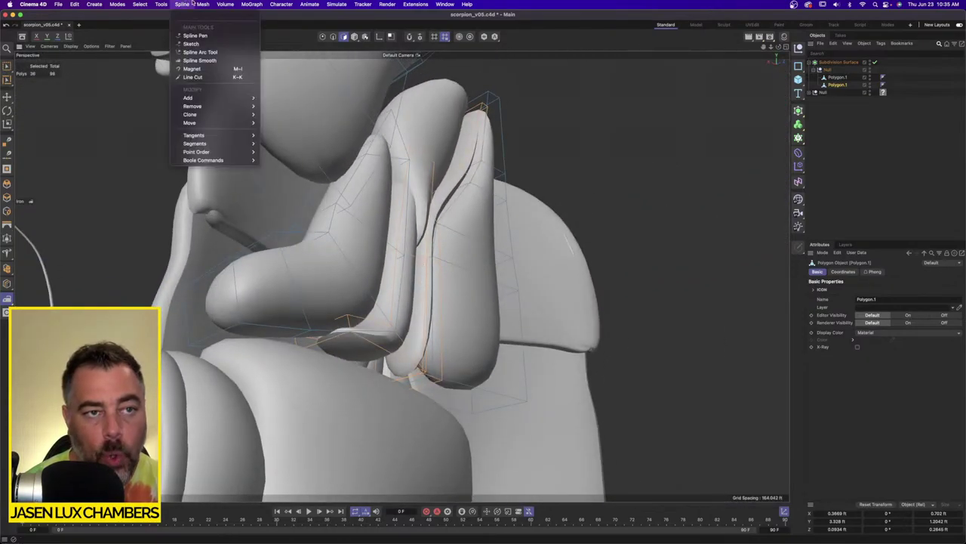
{"action": "mouse_move", "coordinate": [203, 4]}
{"action": "mouse_move", "coordinate": [237, 123]}
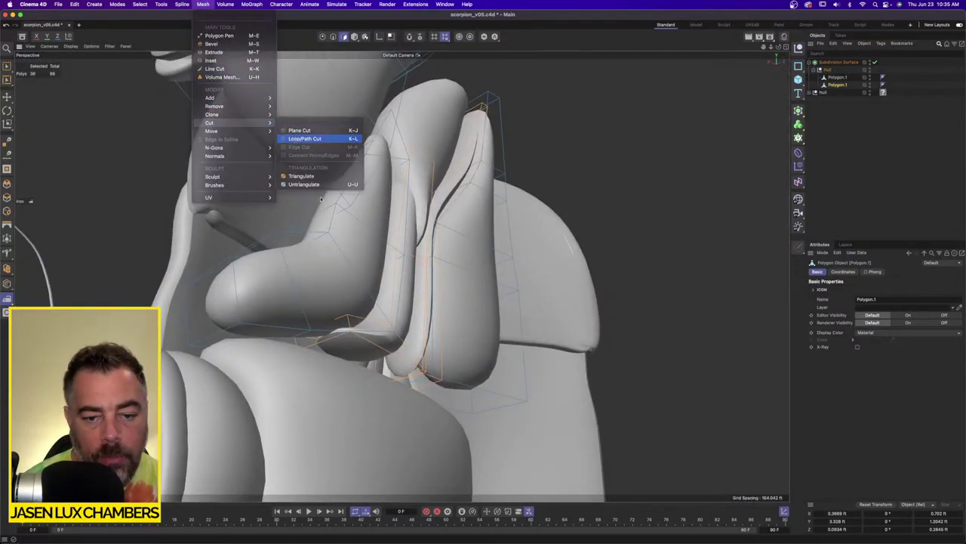
{"action": "left_click", "coordinate": [310, 139]}
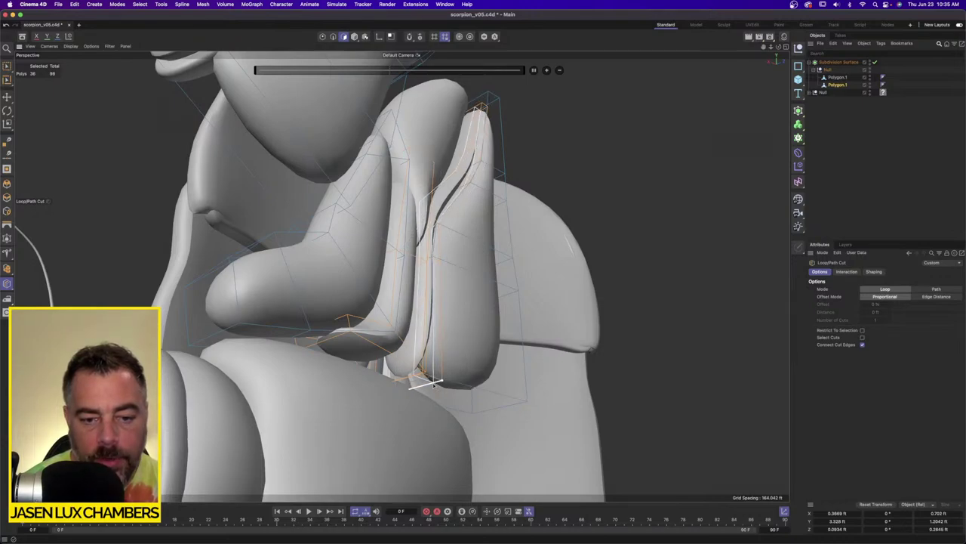
{"action": "left_click", "coordinate": [423, 379]}
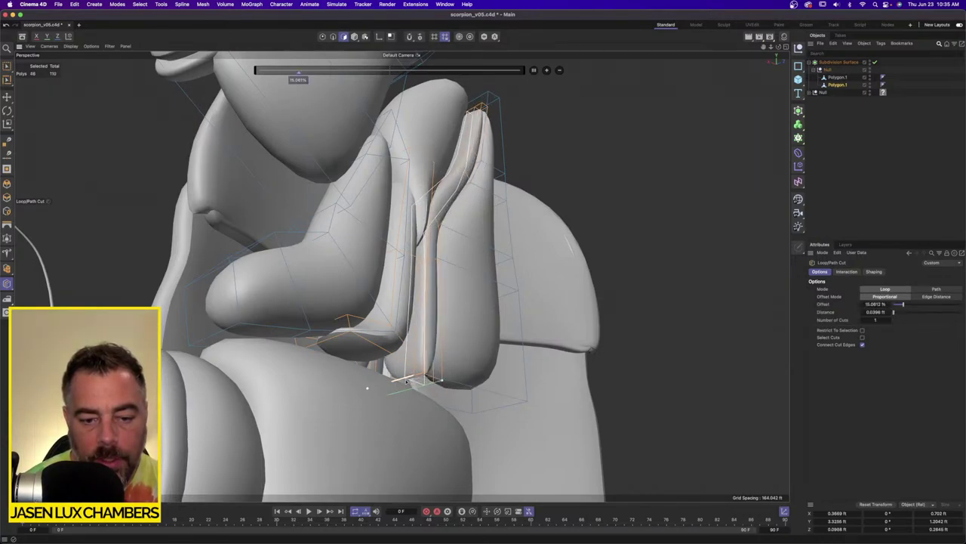
{"action": "left_click", "coordinate": [336, 322]}
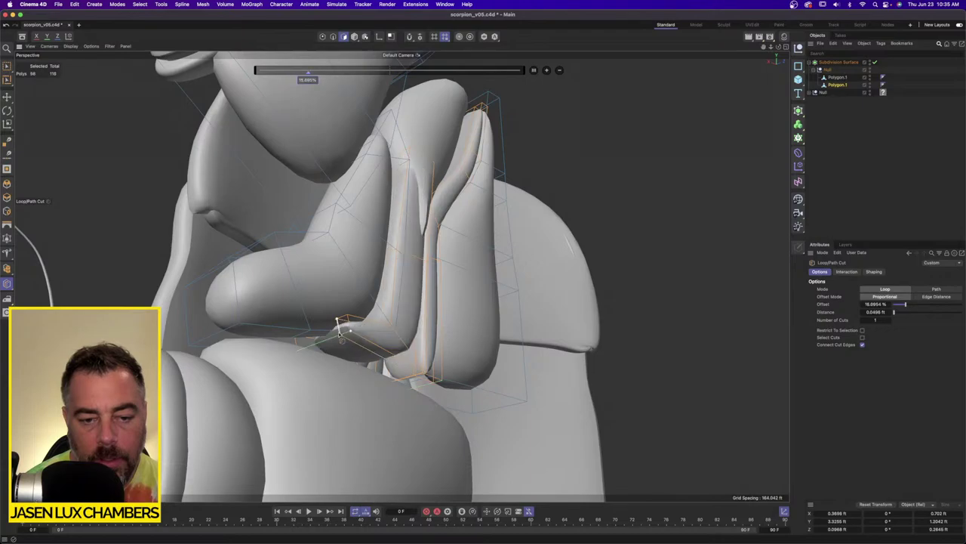
{"action": "left_click_drag", "start_coordinate": [337, 321], "coordinate": [444, 314], "text": "alt"}
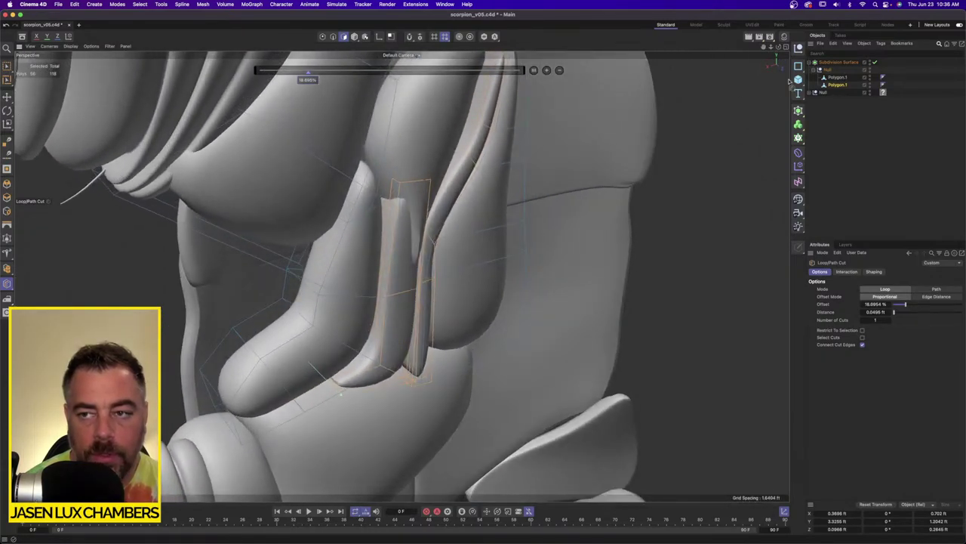
Add an edge loop across the bulb-shaped plate at about 74% offset, then deselect it and check the plates.
{"action": "left_click", "coordinate": [837, 77]}
{"action": "left_click", "coordinate": [369, 158]}
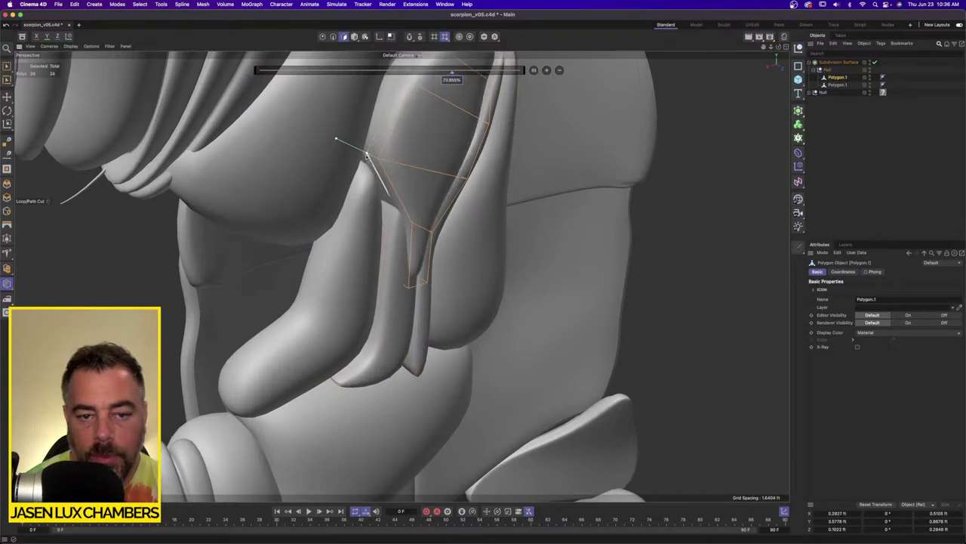
{"action": "left_click", "coordinate": [904, 182]}
{"action": "left_click_drag", "start_coordinate": [418, 218], "coordinate": [405, 202], "text": "alt"}
{"action": "scroll", "coordinate": [434, 193], "scroll_direction": "down", "scroll_amount": 4}
{"action": "scroll", "coordinate": [434, 193], "scroll_direction": "down", "scroll_amount": 3}
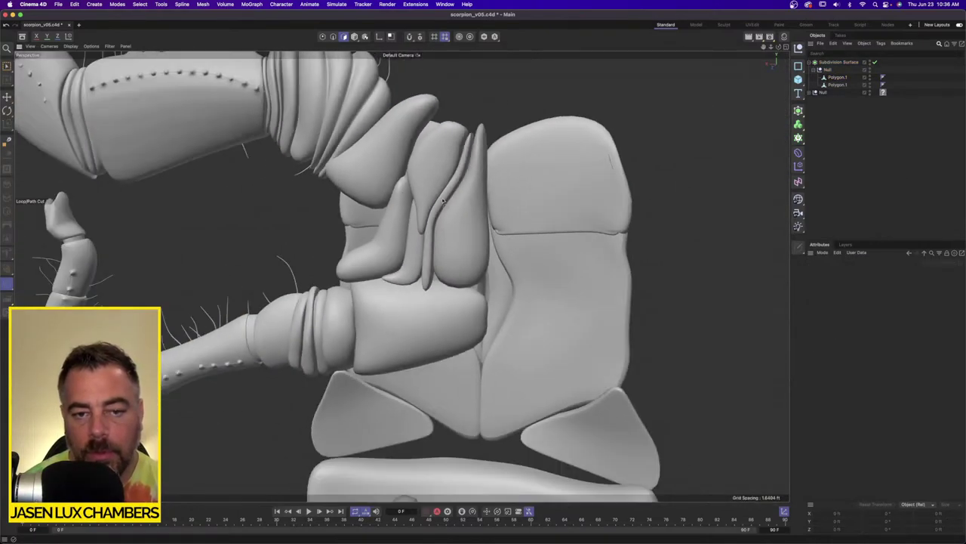
{"action": "scroll", "coordinate": [442, 198], "scroll_direction": "down", "scroll_amount": 3}
{"action": "middle_click_drag", "start_coordinate": [440, 175], "coordinate": [375, 217], "text": "alt"}
{"action": "right_click_drag", "start_coordinate": [375, 217], "coordinate": [410, 198], "text": "alt"}
{"action": "left_click_drag", "start_coordinate": [411, 197], "coordinate": [408, 200], "text": "alt"}
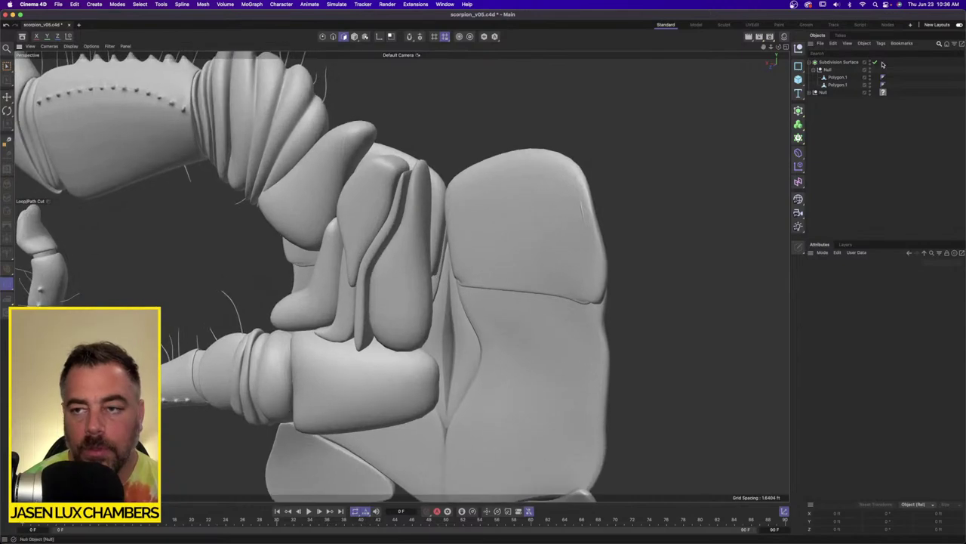
Smooth the bulb-shaped plate with the Iron tool and deselect it.
{"action": "left_click", "coordinate": [837, 77]}
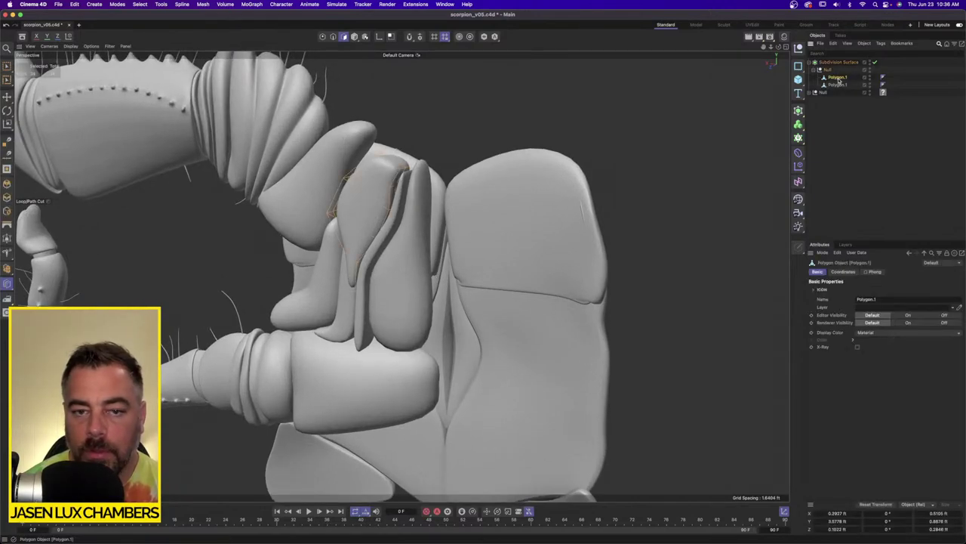
{"action": "left_click", "coordinate": [6, 94]}
{"action": "left_click", "coordinate": [161, 4]}
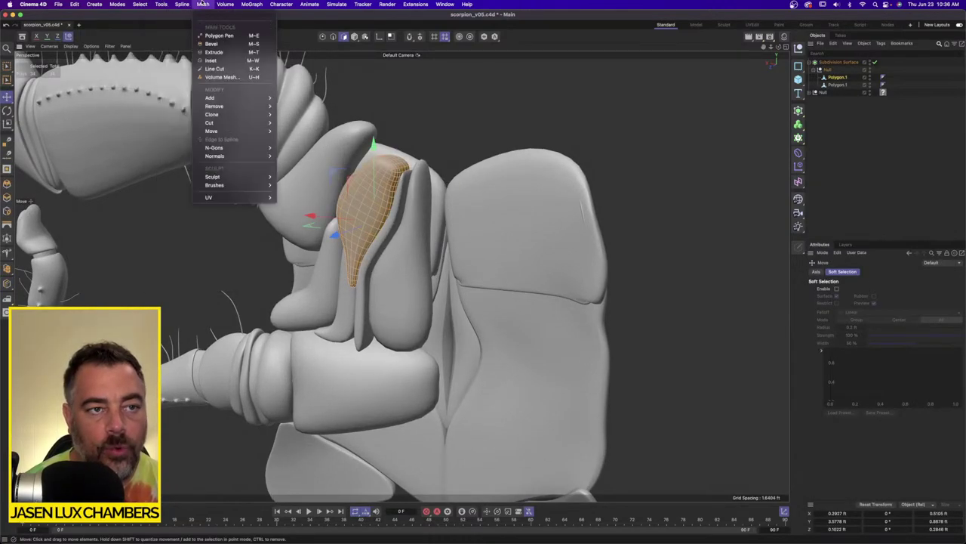
{"action": "mouse_move", "coordinate": [211, 131]}
{"action": "left_click", "coordinate": [317, 148]}
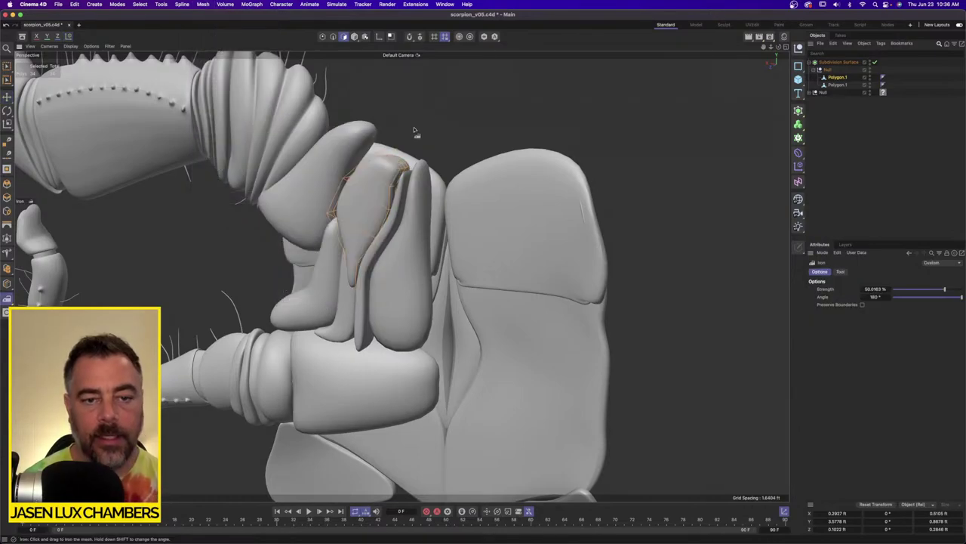
{"action": "left_click_drag", "start_coordinate": [414, 130], "coordinate": [555, 113]}
{"action": "left_click", "coordinate": [887, 207]}
Inspect the whole scorpion model from its underside and from its back.
{"action": "left_click_drag", "start_coordinate": [459, 198], "coordinate": [458, 227], "text": "alt"}
{"action": "right_click_drag", "start_coordinate": [458, 227], "coordinate": [377, 241], "text": "alt"}
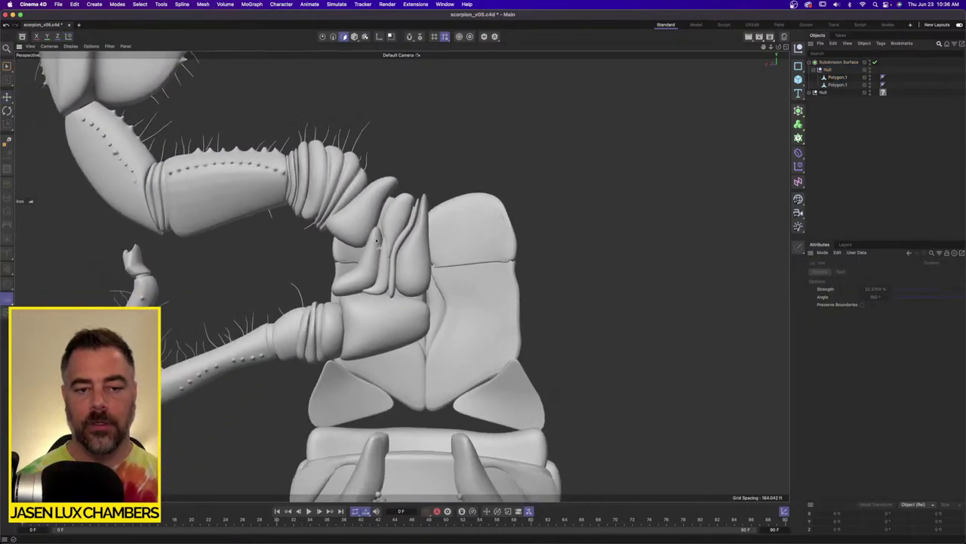
{"action": "left_click_drag", "start_coordinate": [377, 238], "coordinate": [421, 252], "text": "alt"}
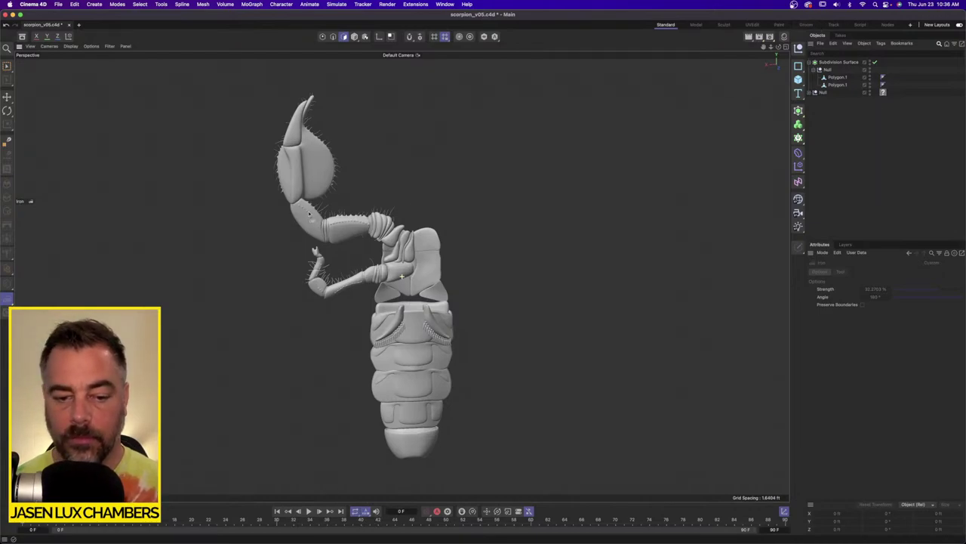
{"action": "left_click_drag", "start_coordinate": [477, 245], "coordinate": [383, 245], "text": "alt"}
{"action": "middle_click_drag", "start_coordinate": [369, 202], "coordinate": [393, 218], "text": "alt"}
{"action": "left_click_drag", "start_coordinate": [395, 218], "coordinate": [410, 220], "text": "alt"}
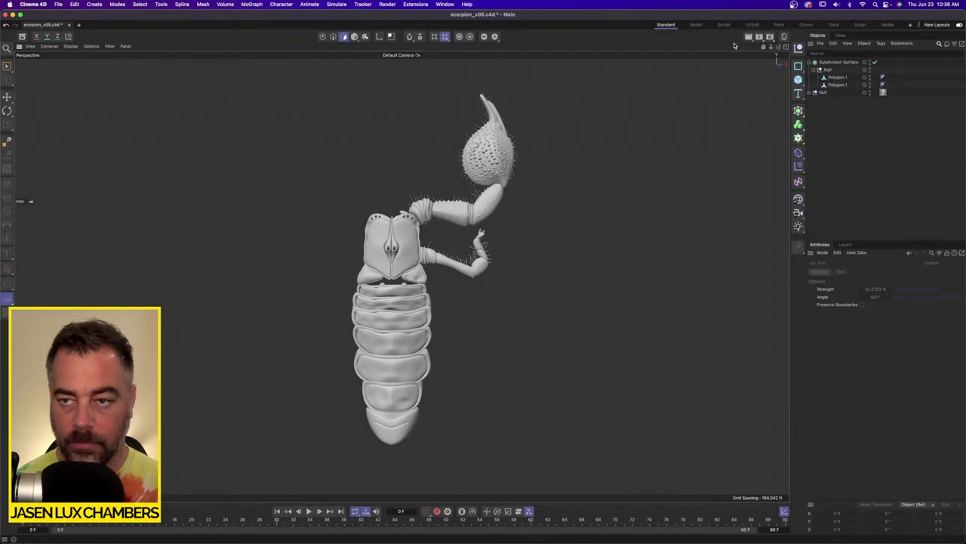
Widen the bulb-shaped plate by rectangle-selecting points along its outer side in point mode and moving them outward in the back view.
{"action": "left_click", "coordinate": [786, 46]}
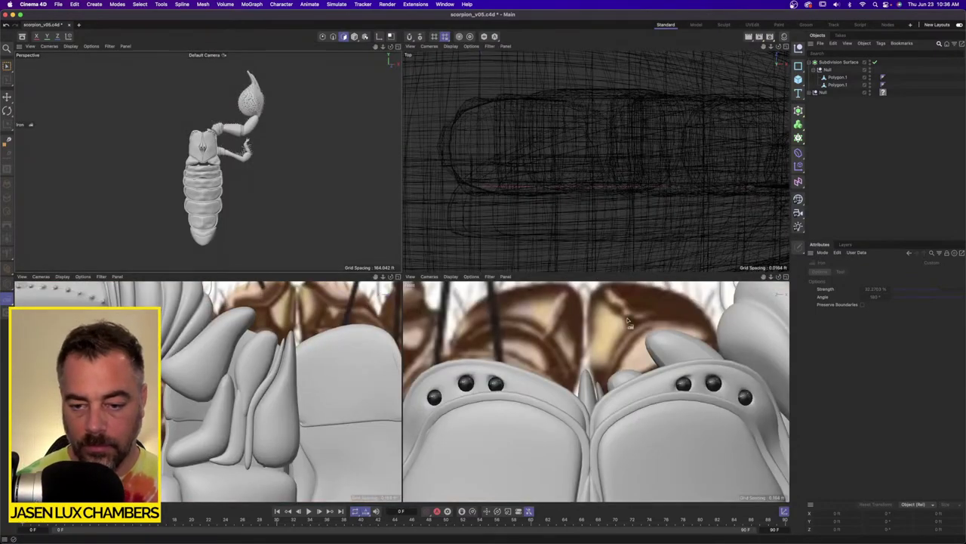
{"action": "right_click_drag", "start_coordinate": [627, 318], "coordinate": [605, 319], "text": "alt"}
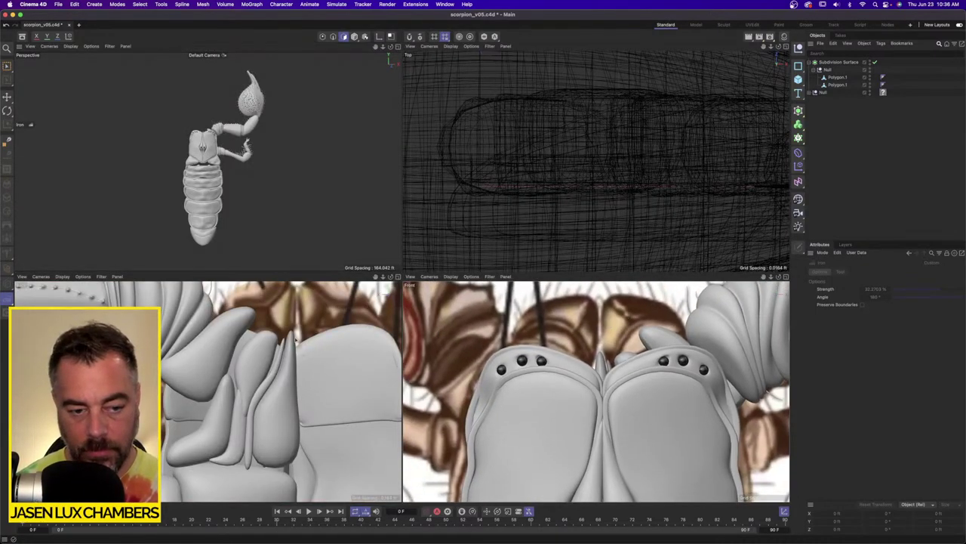
{"action": "mouse_move", "coordinate": [295, 340]}
{"action": "right_mouse_down", "text": "alt"}
{"action": "mouse_move", "coordinate": [278, 342]}
{"action": "mouse_move", "coordinate": [294, 343]}
{"action": "right_mouse_up", "text": "alt"}
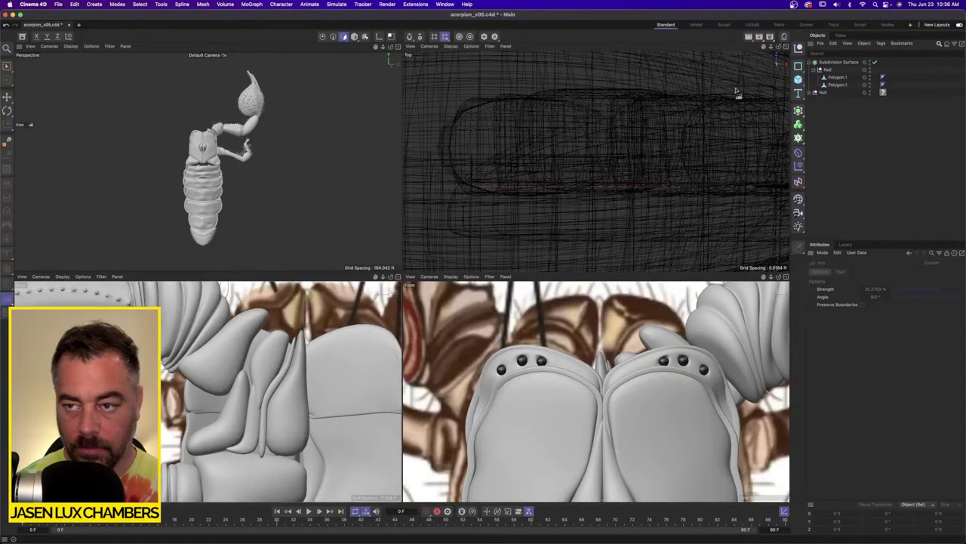
{"action": "left_click", "coordinate": [685, 156]}
{"action": "left_click", "coordinate": [7, 78]}
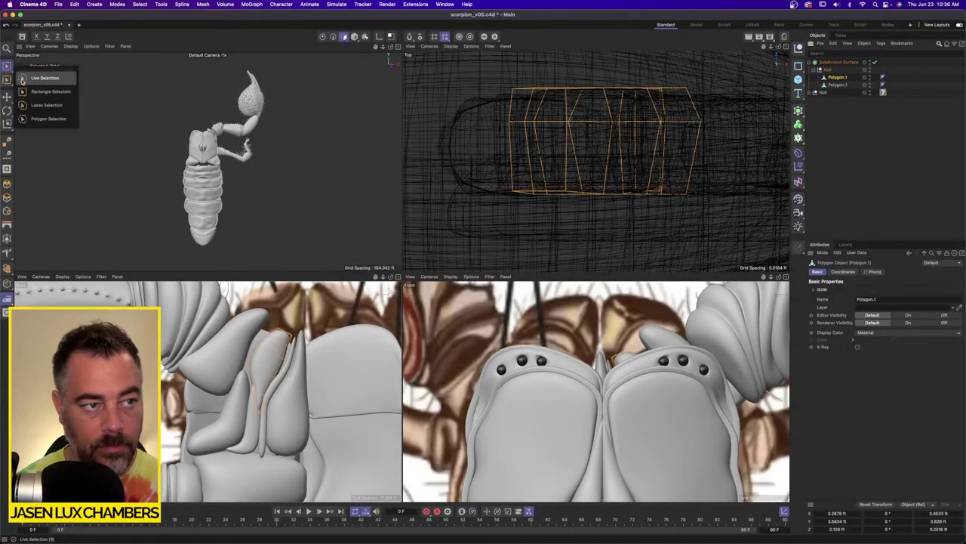
{"action": "left_click", "coordinate": [33, 91]}
{"action": "left_click", "coordinate": [323, 37]}
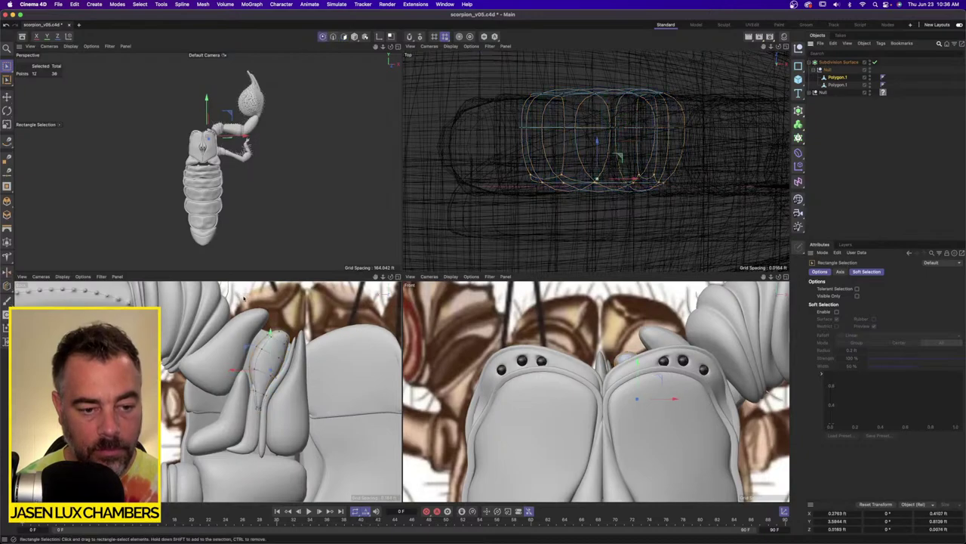
{"action": "right_click_drag", "start_coordinate": [244, 298], "coordinate": [260, 300], "text": "alt"}
{"action": "left_click_drag", "start_coordinate": [225, 353], "coordinate": [271, 402]}
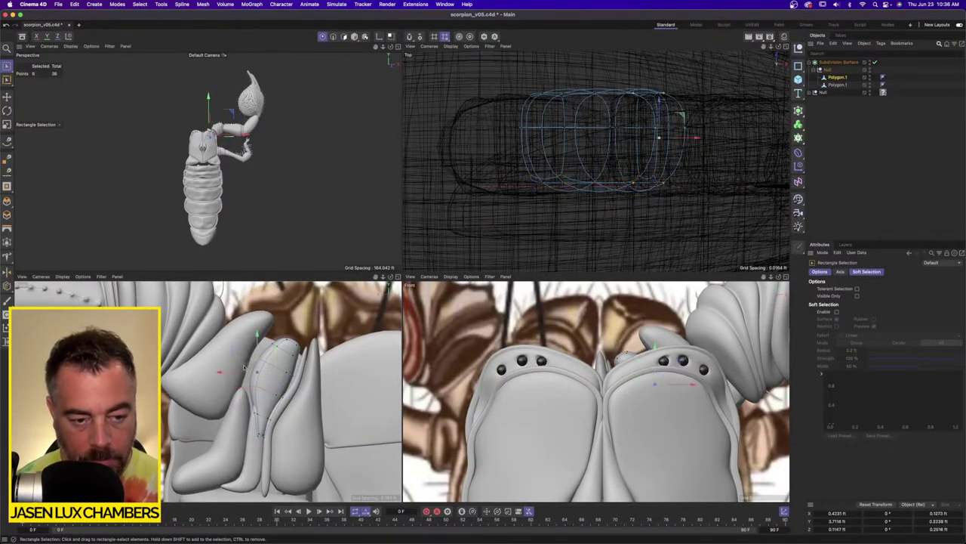
{"action": "left_click_drag", "start_coordinate": [233, 352], "coordinate": [282, 352]}
Refine the bulb-shaped plate's outline by nudging small groups of its edge points, and deselect the plate.
{"action": "left_click_drag", "start_coordinate": [251, 316], "coordinate": [270, 341]}
{"action": "left_click_drag", "start_coordinate": [268, 376], "coordinate": [296, 397]}
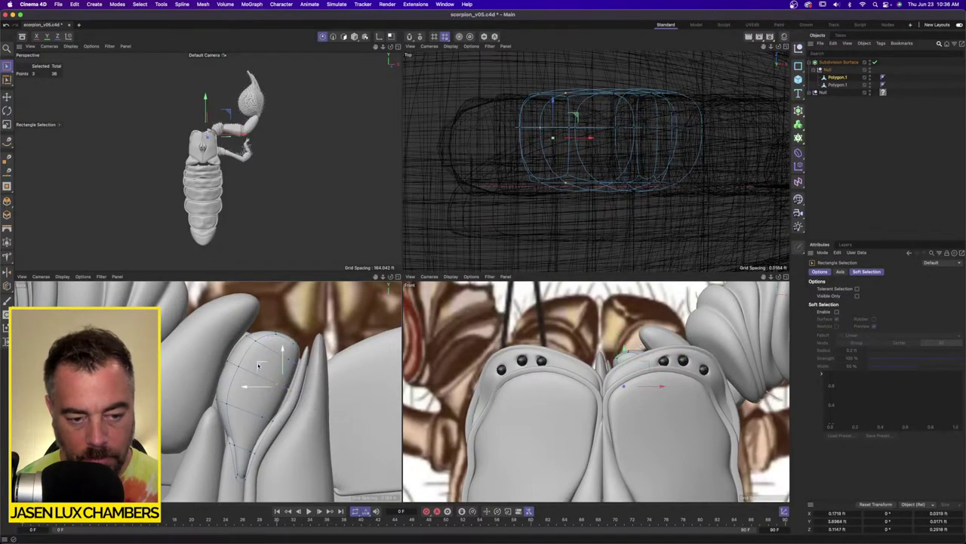
{"action": "left_click_drag", "start_coordinate": [258, 365], "coordinate": [257, 371]}
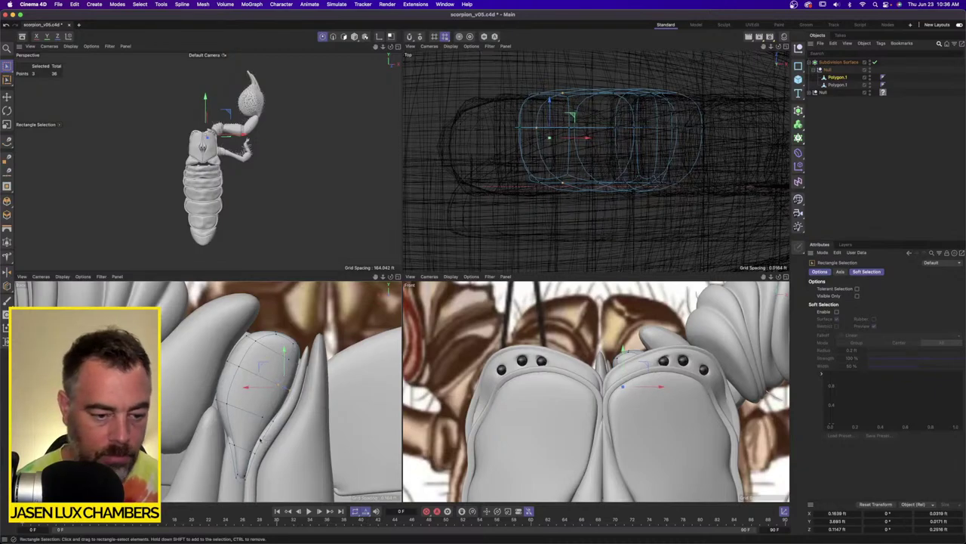
{"action": "mouse_move", "coordinate": [219, 430]}
{"action": "left_mouse_down"}
{"action": "mouse_move", "coordinate": [239, 449]}
{"action": "mouse_move", "coordinate": [212, 419]}
{"action": "left_mouse_up"}
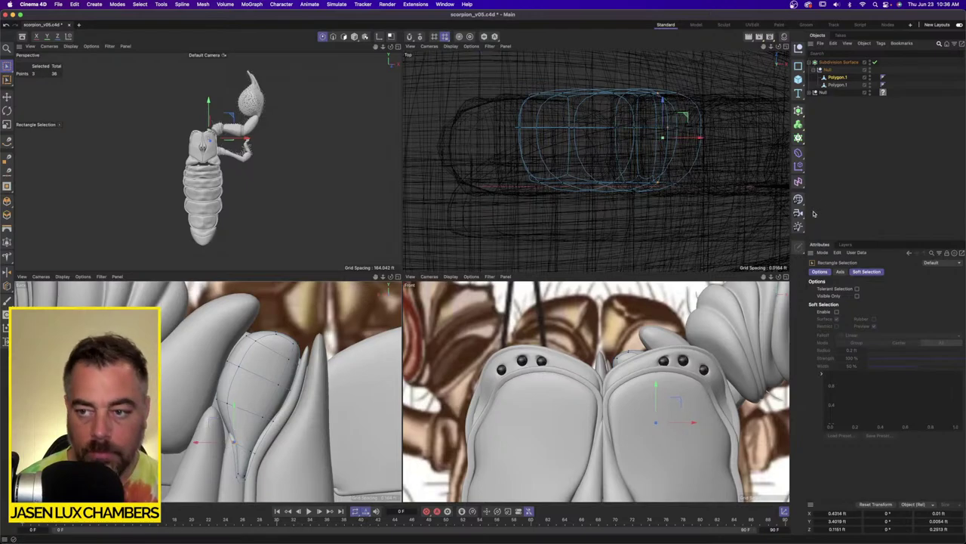
{"action": "left_click", "coordinate": [815, 213]}
Compare the whole scorpion model with the dorsal and ventral reference drawings in the perspective, back and front views.
{"action": "scroll", "coordinate": [220, 137], "scroll_direction": "up", "scroll_amount": 2}
{"action": "left_click_drag", "start_coordinate": [220, 137], "coordinate": [281, 194], "text": "alt"}
{"action": "left_click_drag", "start_coordinate": [221, 126], "coordinate": [207, 160], "text": "alt"}
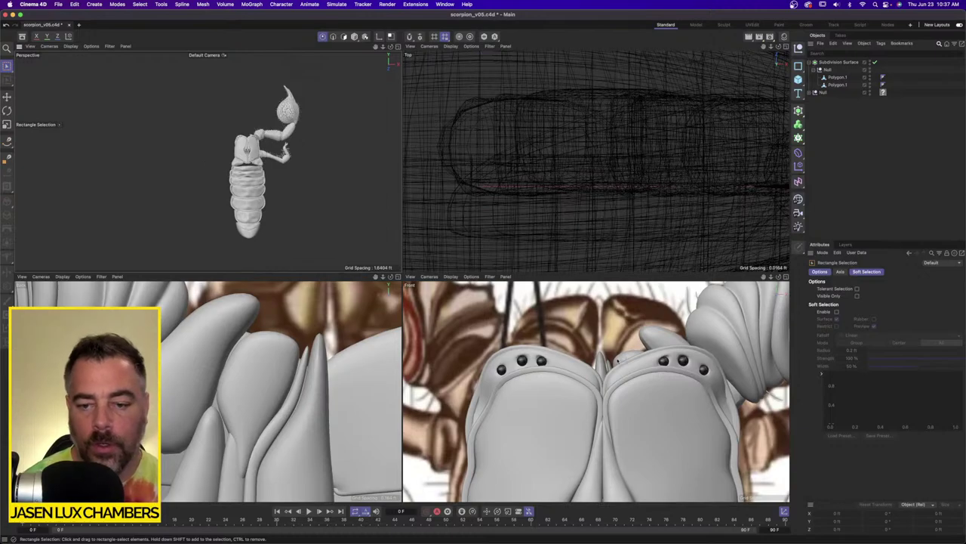
{"action": "right_click_drag", "start_coordinate": [618, 361], "coordinate": [590, 361], "text": "alt"}
{"action": "right_click_drag", "start_coordinate": [256, 375], "coordinate": [220, 376], "text": "alt"}
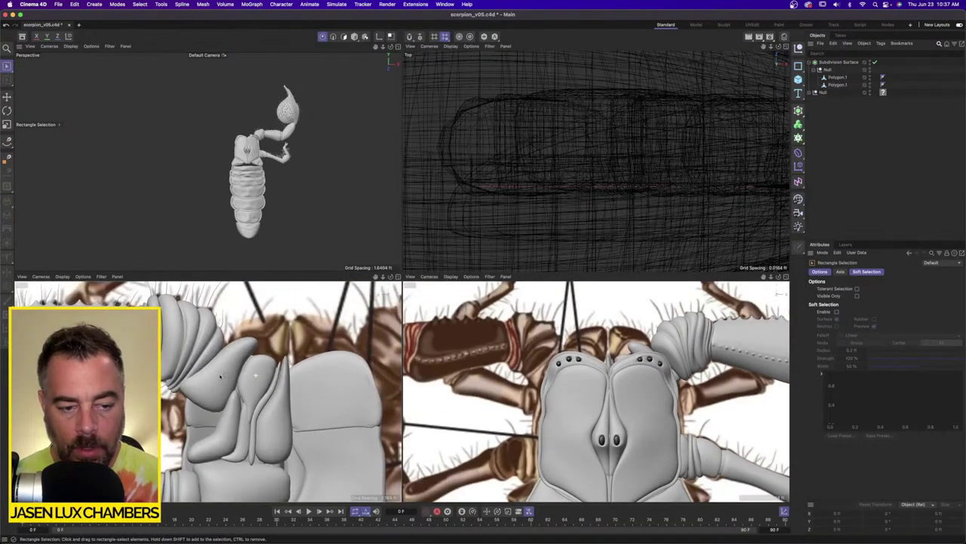
{"action": "scroll", "coordinate": [256, 375], "scroll_direction": "down", "scroll_amount": 5}
{"action": "scroll", "coordinate": [292, 373], "scroll_direction": "down", "scroll_amount": 8}
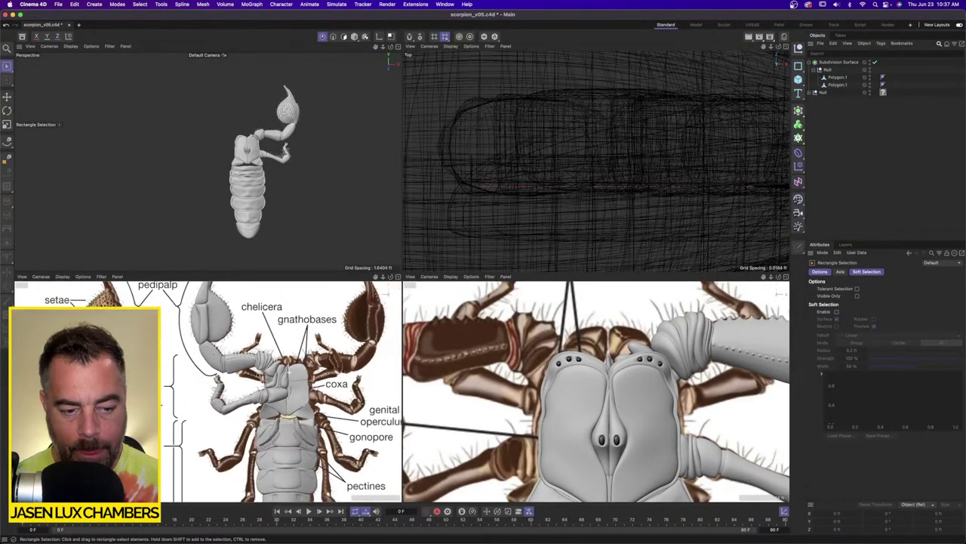
{"action": "middle_click_drag", "start_coordinate": [287, 370], "coordinate": [231, 370], "text": "alt"}
{"action": "scroll", "coordinate": [484, 371], "scroll_direction": "down", "scroll_amount": 10}
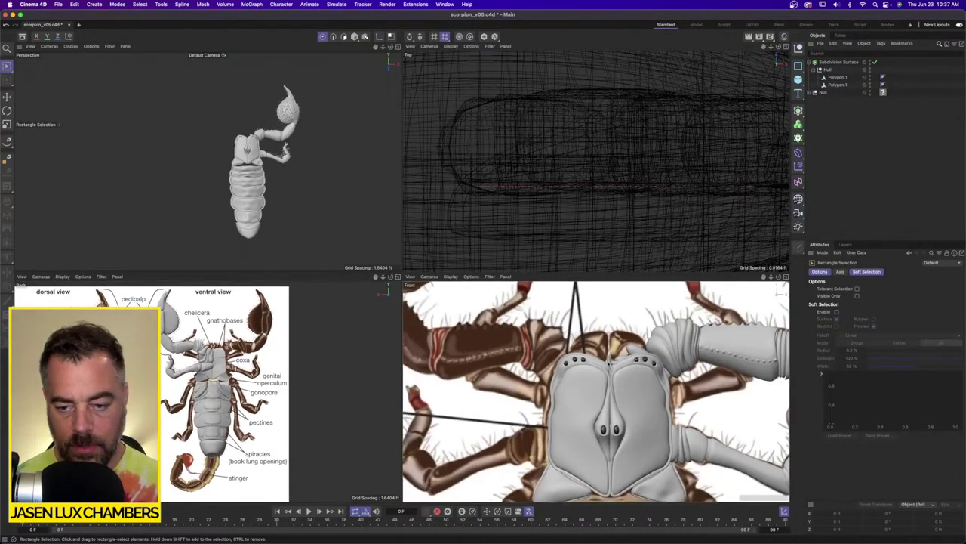
{"action": "middle_click_drag", "start_coordinate": [596, 391], "coordinate": [611, 384], "text": "alt"}
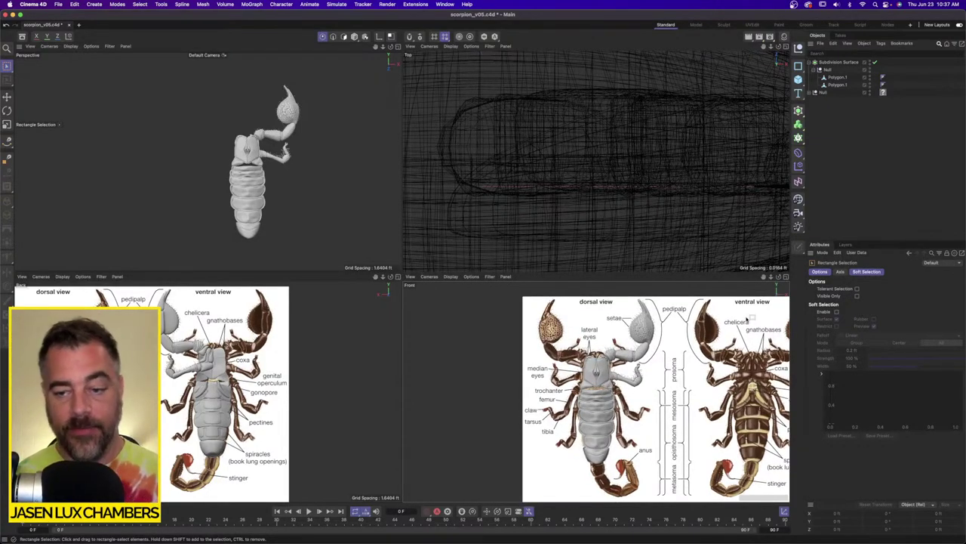
{"action": "left_click", "coordinate": [785, 277]}
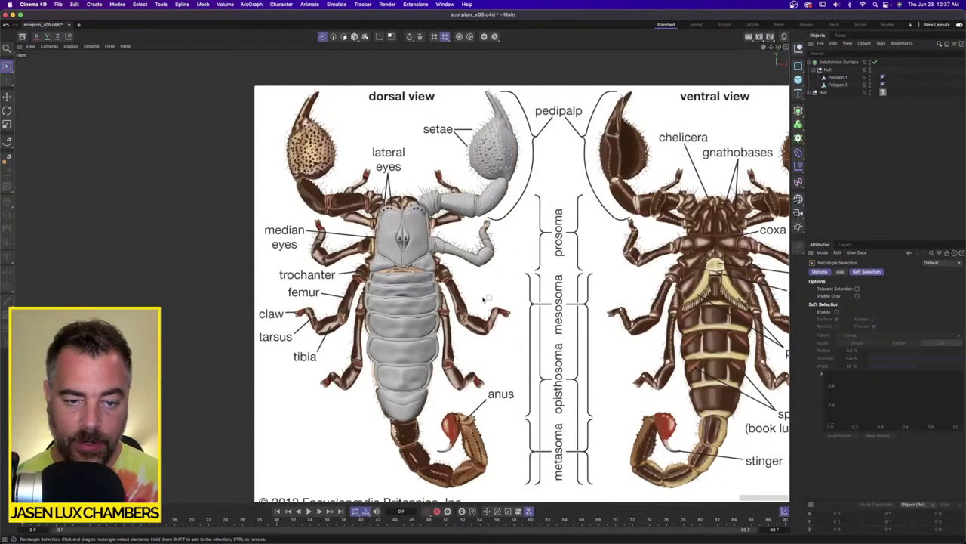
{"action": "middle_click_drag", "start_coordinate": [389, 299], "coordinate": [397, 298], "text": "alt"}
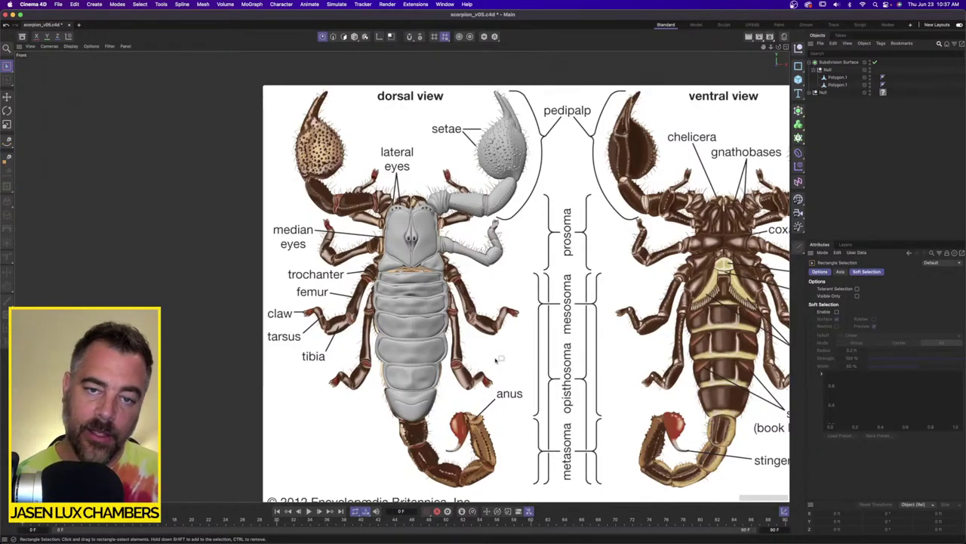
Switch to Finder to check the emperor scorpion side-view photo, and inspect the model's upper body in Cinema 4D's perspective view.
{"action": "key", "text": "super+Tab"}
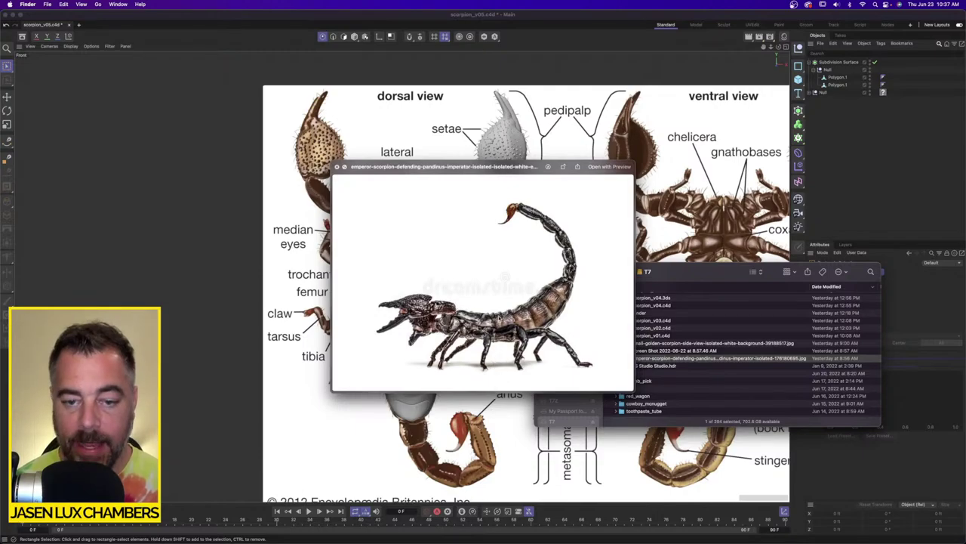
{"action": "key", "text": "space"}
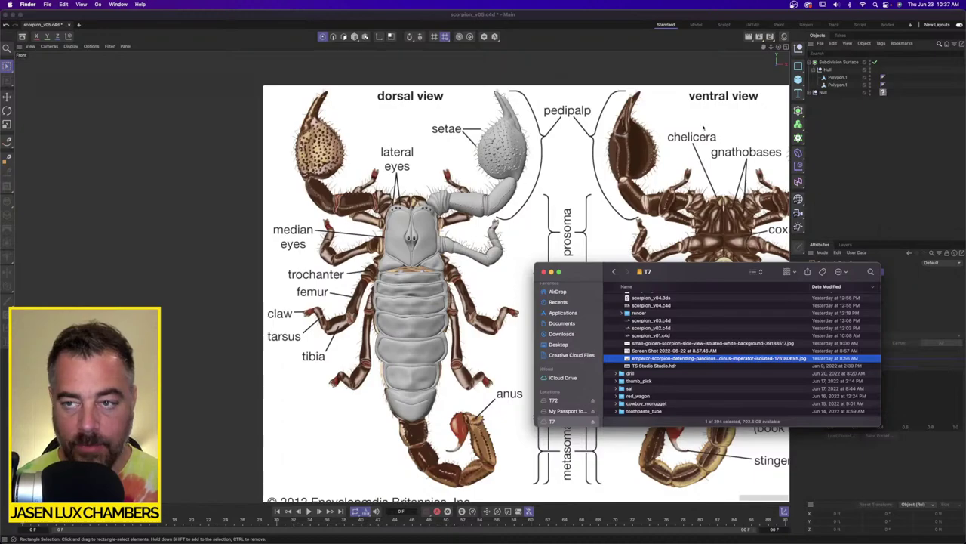
{"action": "left_click", "coordinate": [786, 47]}
{"action": "left_click", "coordinate": [786, 47]}
{"action": "left_click_drag", "start_coordinate": [302, 161], "coordinate": [202, 145], "text": "alt"}
{"action": "right_click_drag", "start_coordinate": [202, 145], "coordinate": [255, 136], "text": "alt"}
{"action": "left_click_drag", "start_coordinate": [254, 136], "coordinate": [330, 143], "text": "alt"}
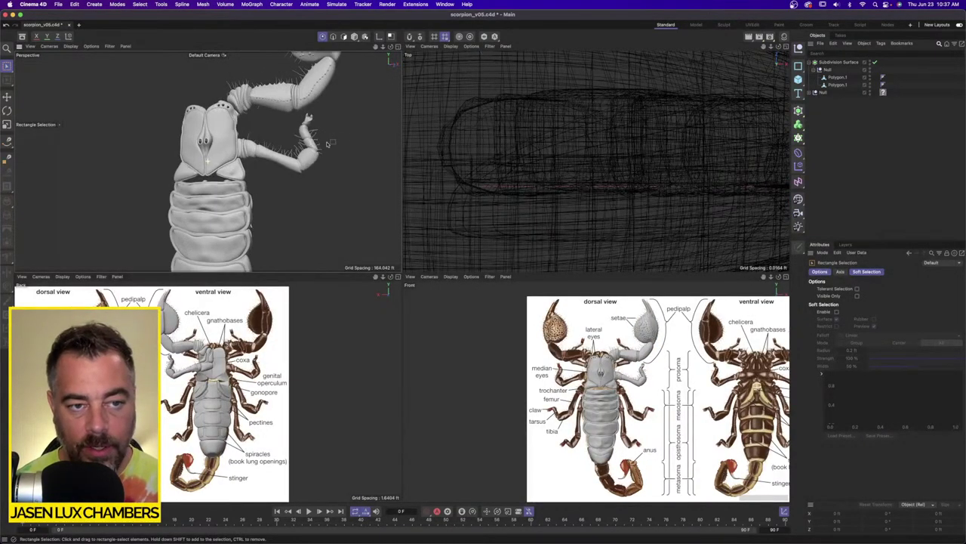
Recheck the emperor scorpion photo in Finder against the whole scorpion model in Cinema 4D.
{"action": "key", "text": "super+Tab"}
{"action": "key", "text": "space"}
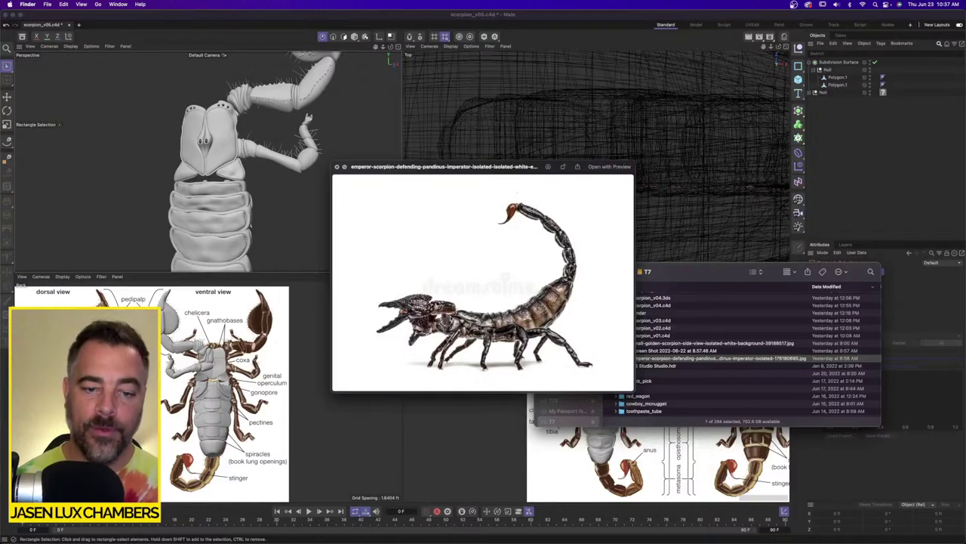
{"action": "left_click", "coordinate": [337, 167]}
{"action": "left_click", "coordinate": [302, 183]}
{"action": "scroll", "coordinate": [301, 183], "scroll_direction": "down", "scroll_amount": 5}
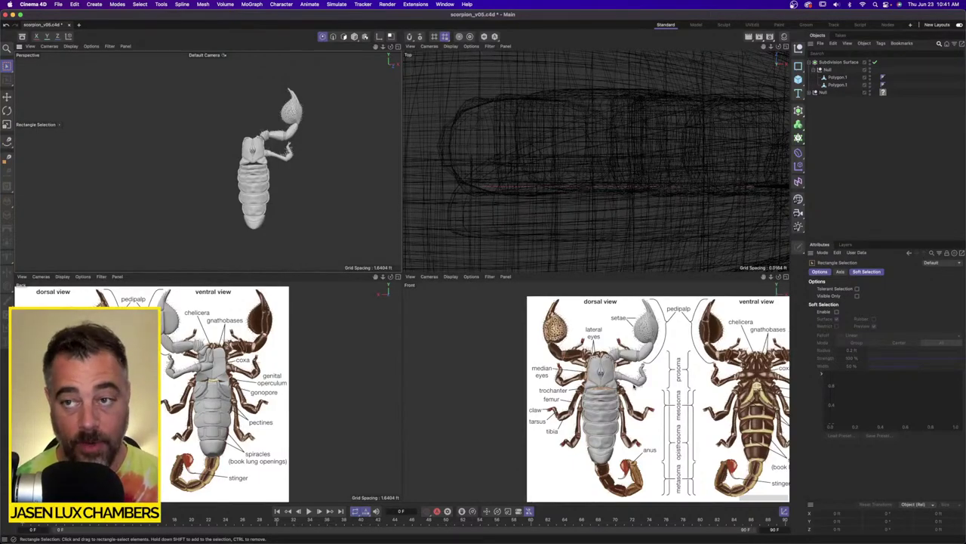
{"action": "key", "text": "super+Tab"}
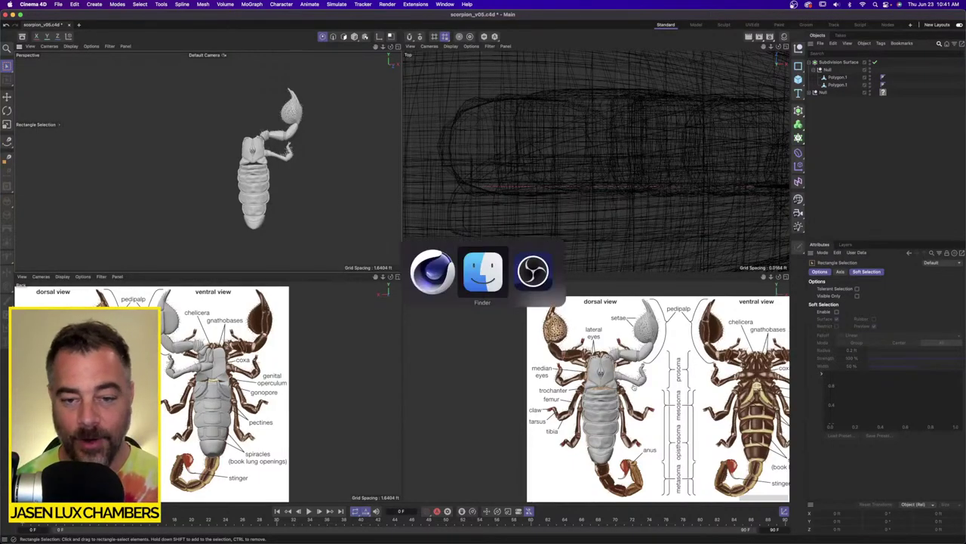